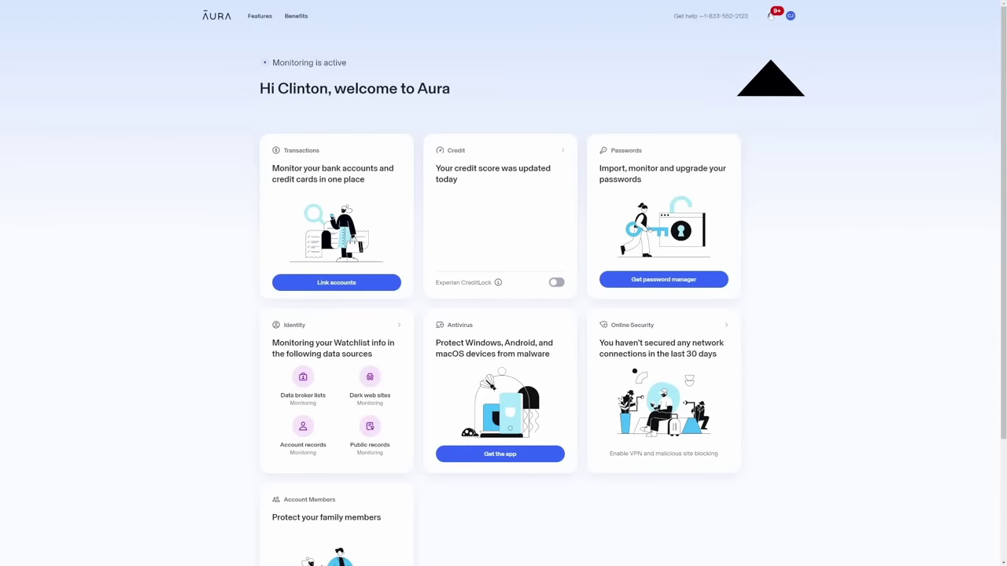
Step: Open the account notifications on the Aura dashboard
left_click(771, 16)
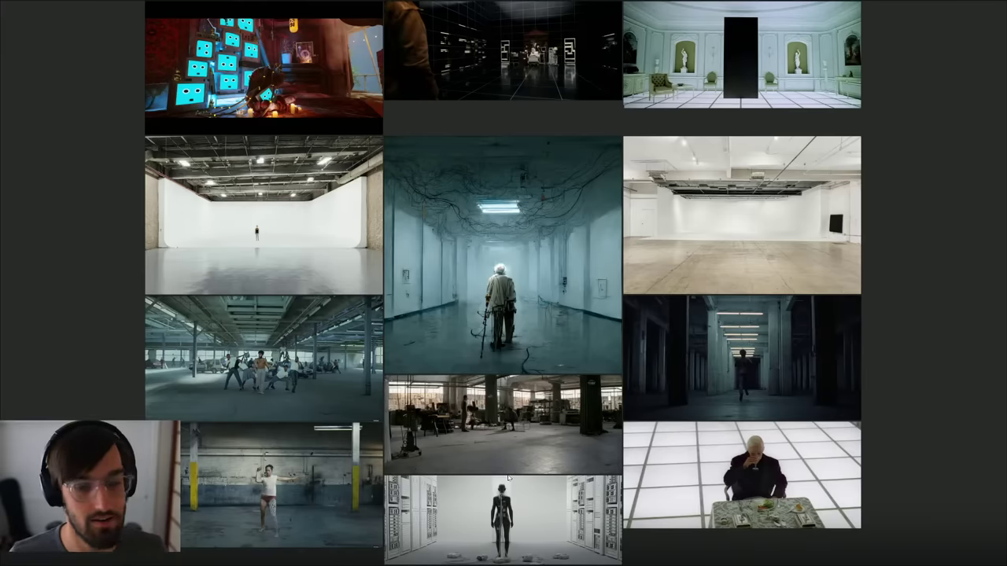
Step: Examine the wire-covered hallway, the two empty white studios and the television-wall room on the maximized reference board
right_click_drag(499, 240, 397, 254)
key("ctrl+f")
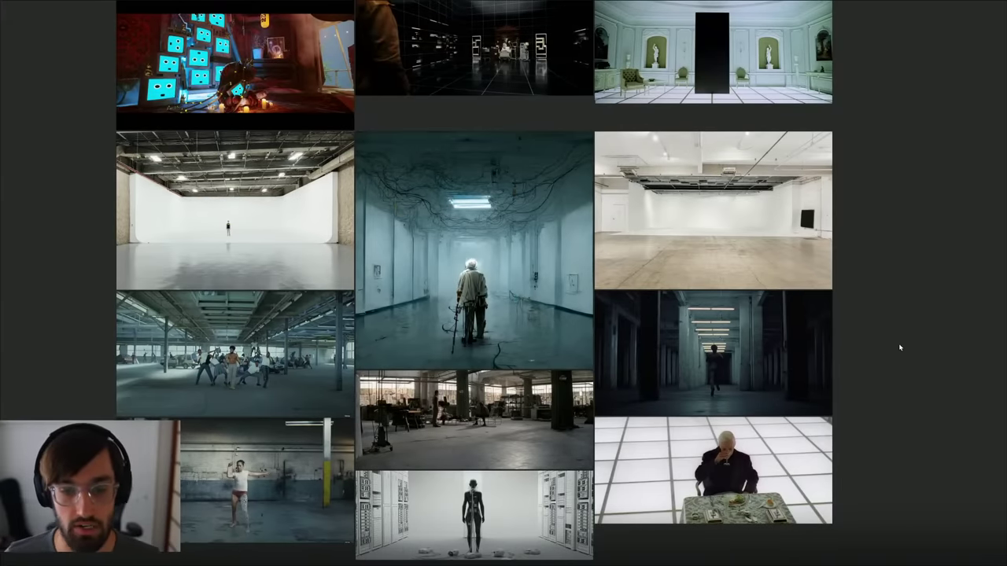
double_click(481, 292)
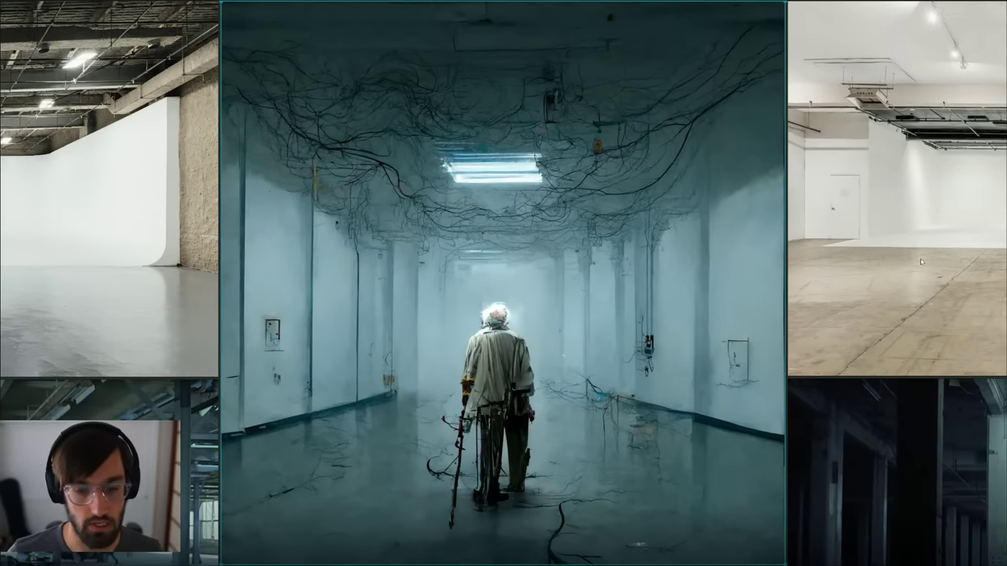
double_click(865, 232)
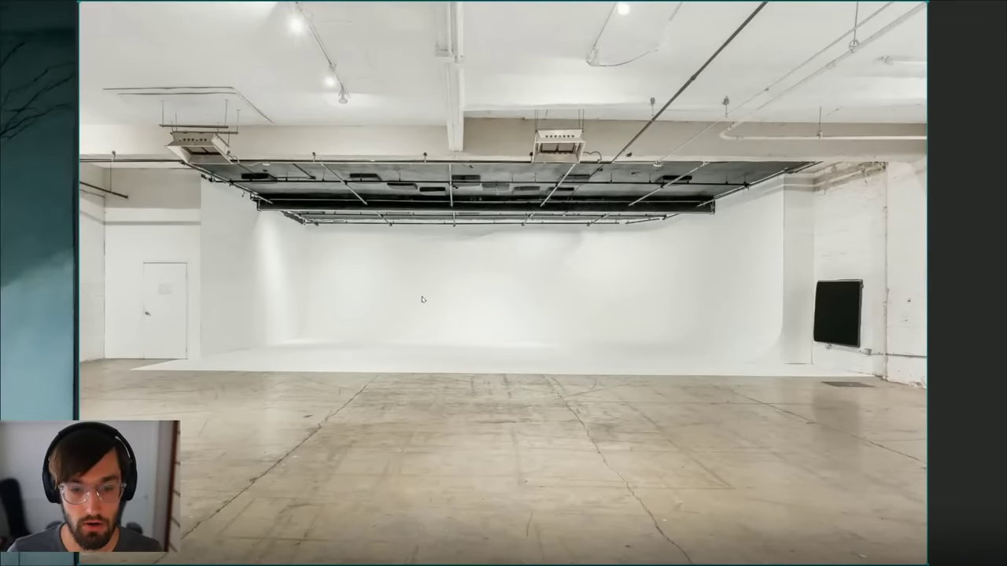
middle_click_drag(277, 288, 1006, 230)
double_click(53, 292)
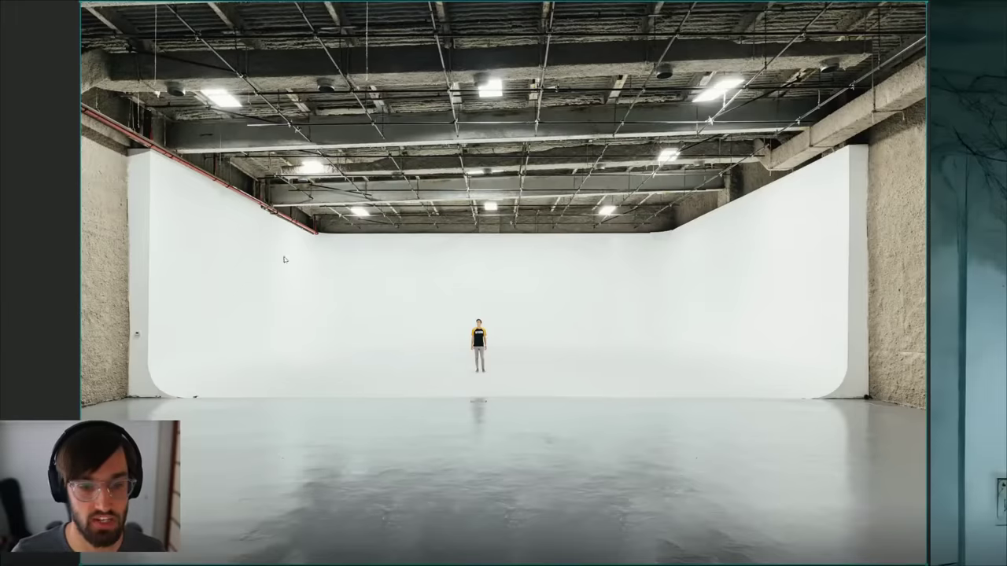
key("Right")
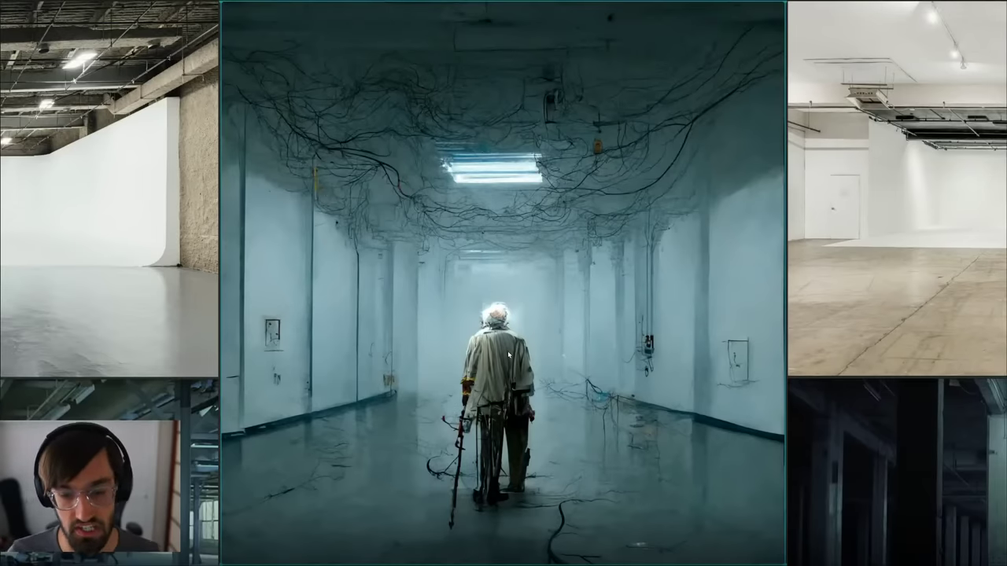
scroll(508, 351, "down", 5)
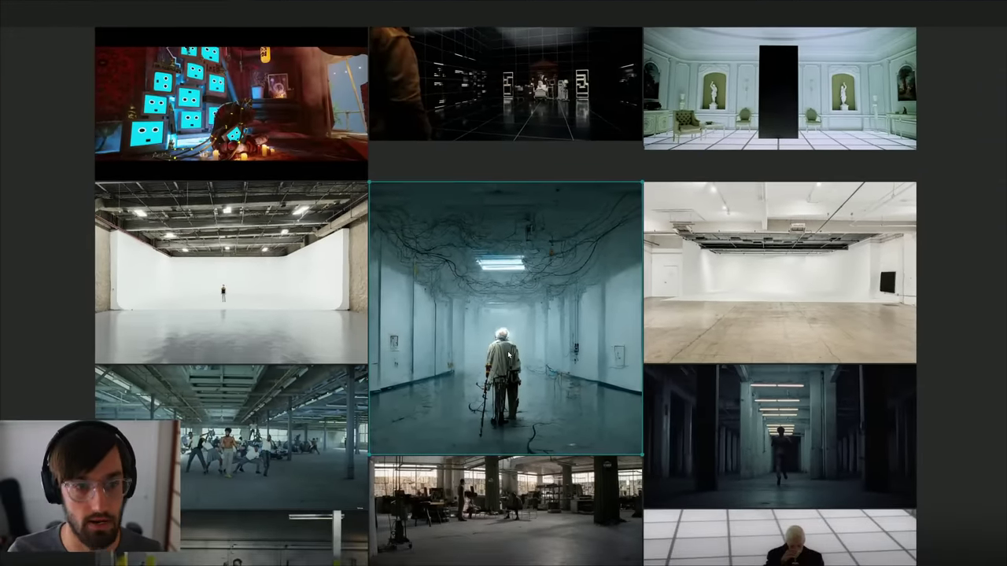
double_click(261, 115)
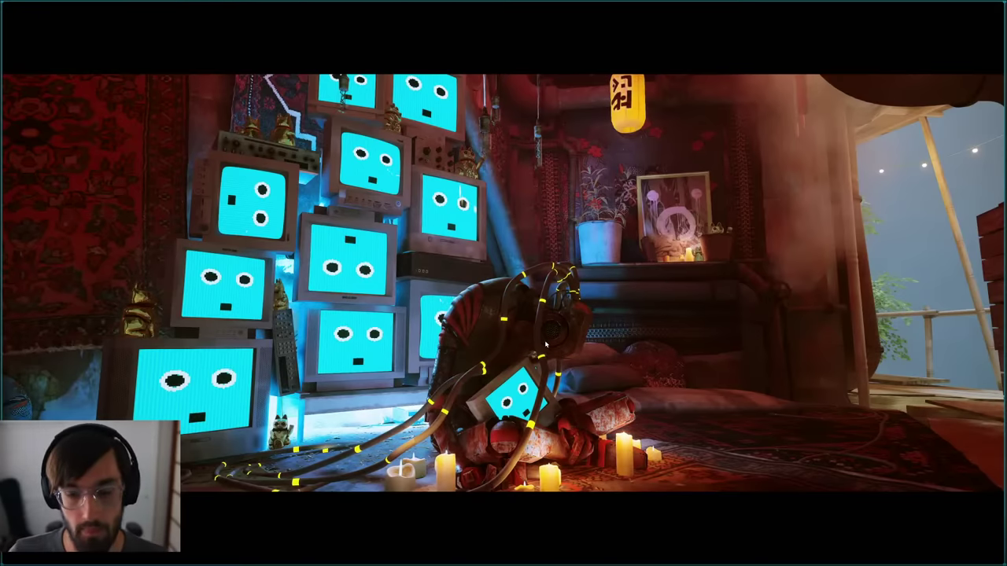
scroll(546, 344, "down", 5)
Step: Examine the reference board's lower interior images, especially the derelict warehouse and the wired android between server racks
middle_click_drag(885, 445, 330, 36)
middle_click_drag(752, 444, 478, 134)
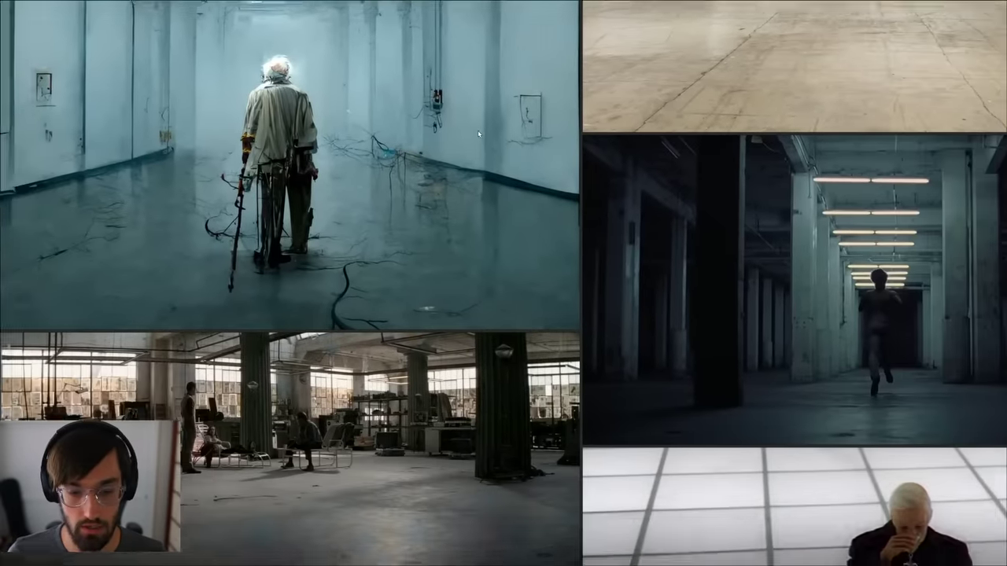
scroll(477, 130, "down", 5)
scroll(482, 153, "left", 2)
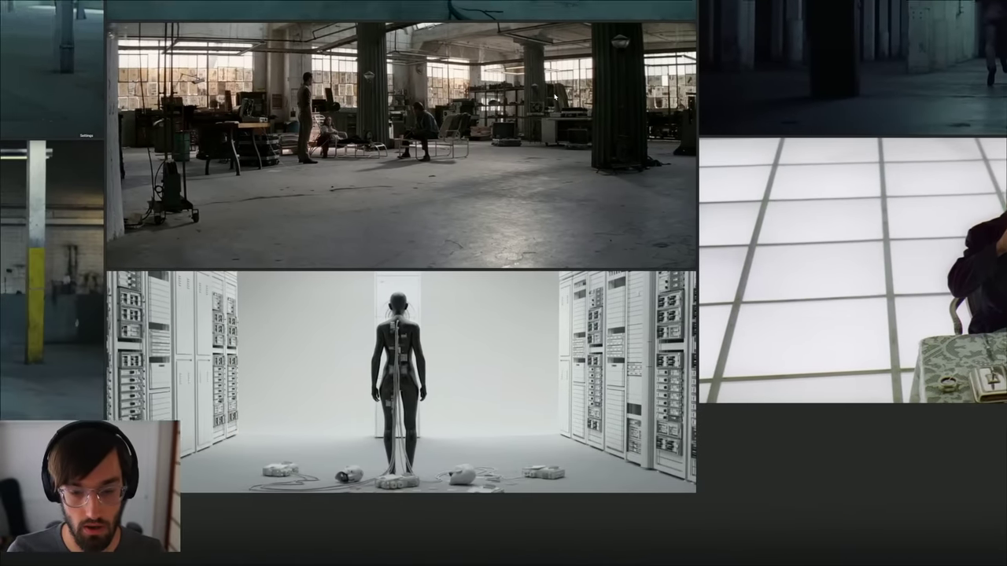
middle_click_drag(516, 270, 564, 207)
double_click(520, 262)
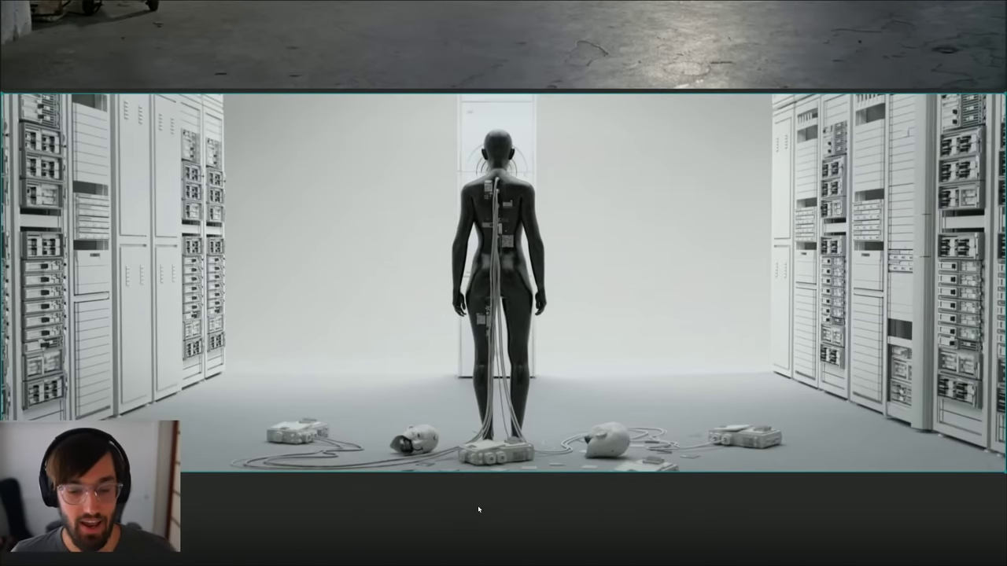
scroll(498, 250, "down", 4)
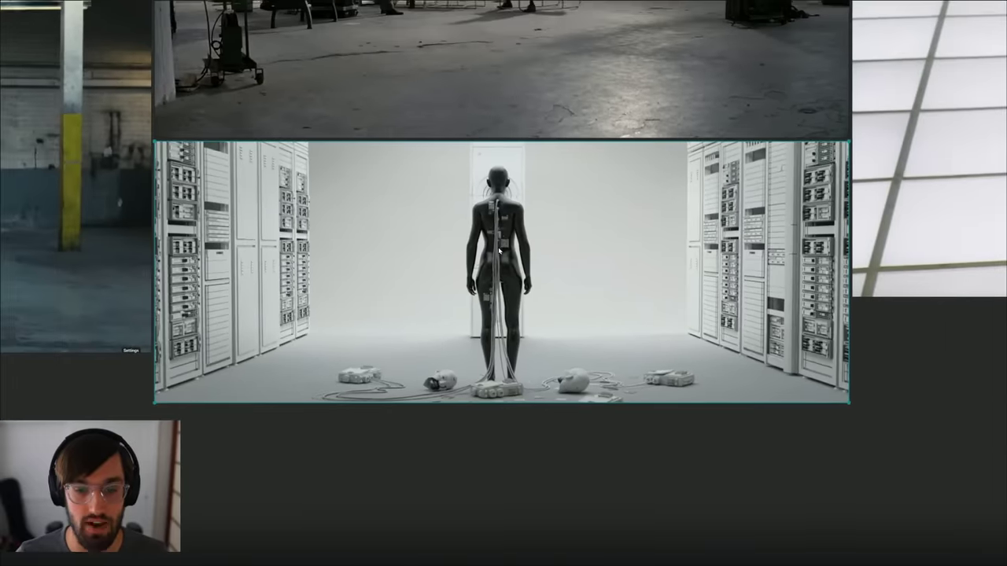
middle_click_drag(498, 251, 503, 399)
middle_click_drag(535, 236, 526, 311)
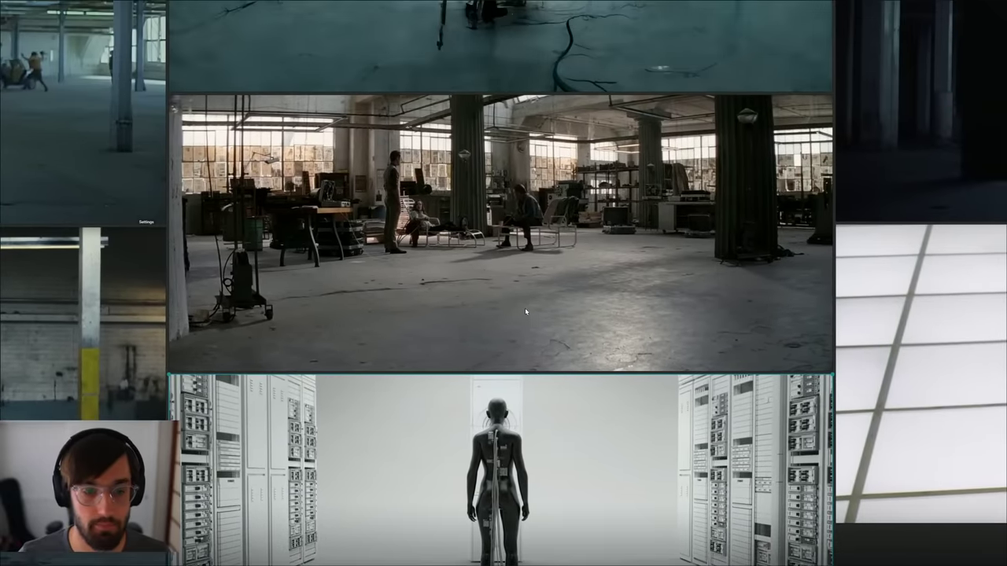
middle_click_drag(502, 238, 501, 277)
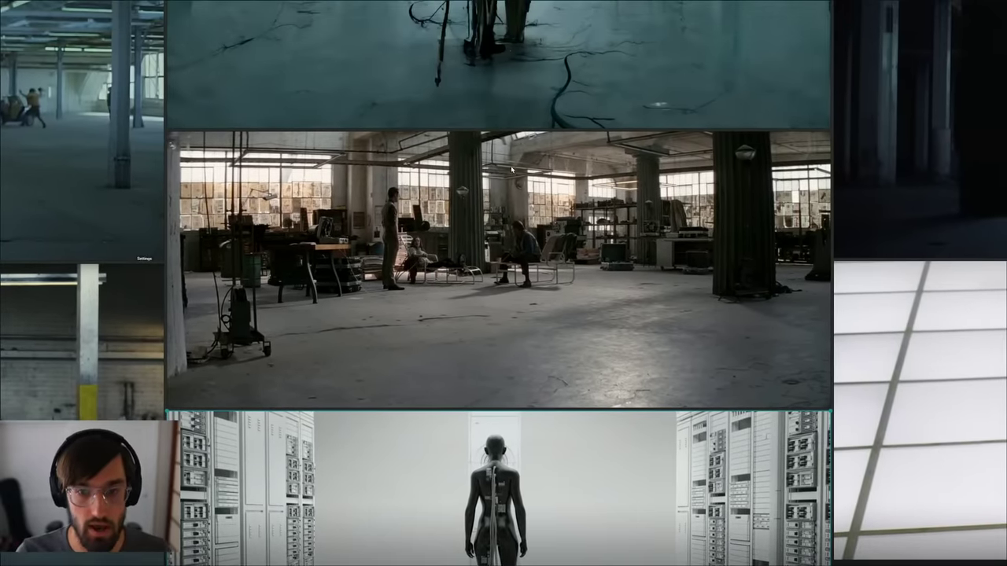
scroll(510, 170, "down", 8)
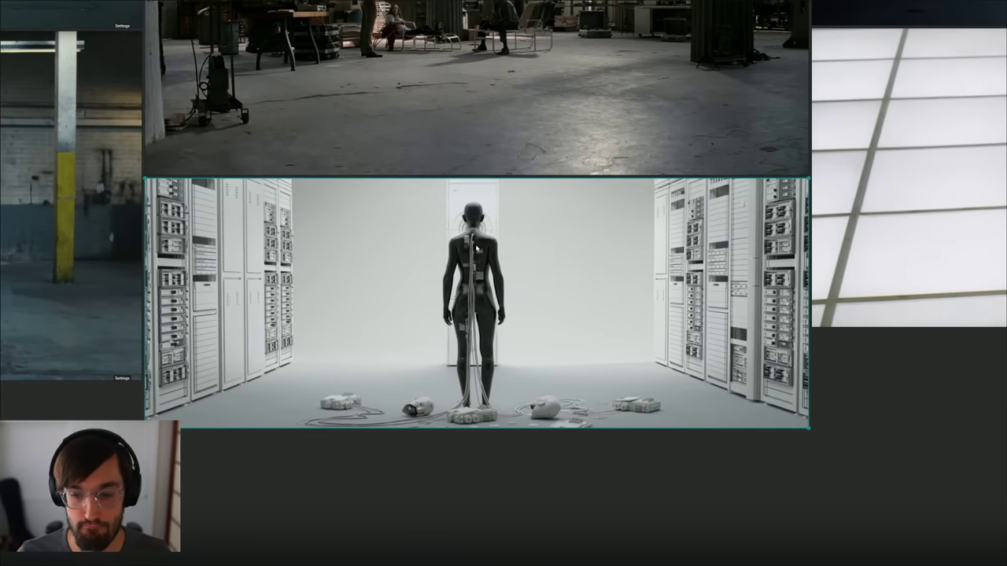
scroll(476, 163, "up", 9)
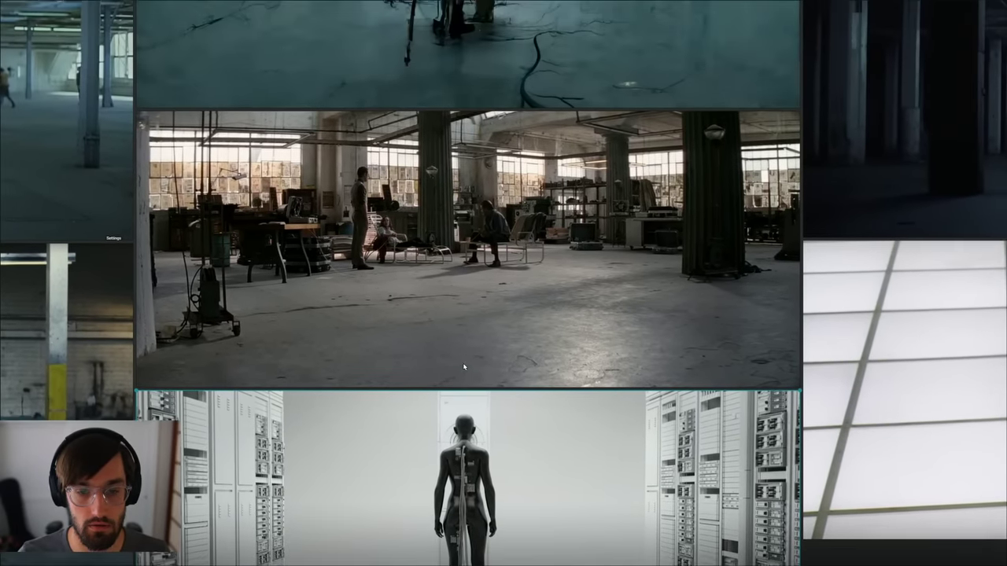
scroll(466, 333, "up", 10)
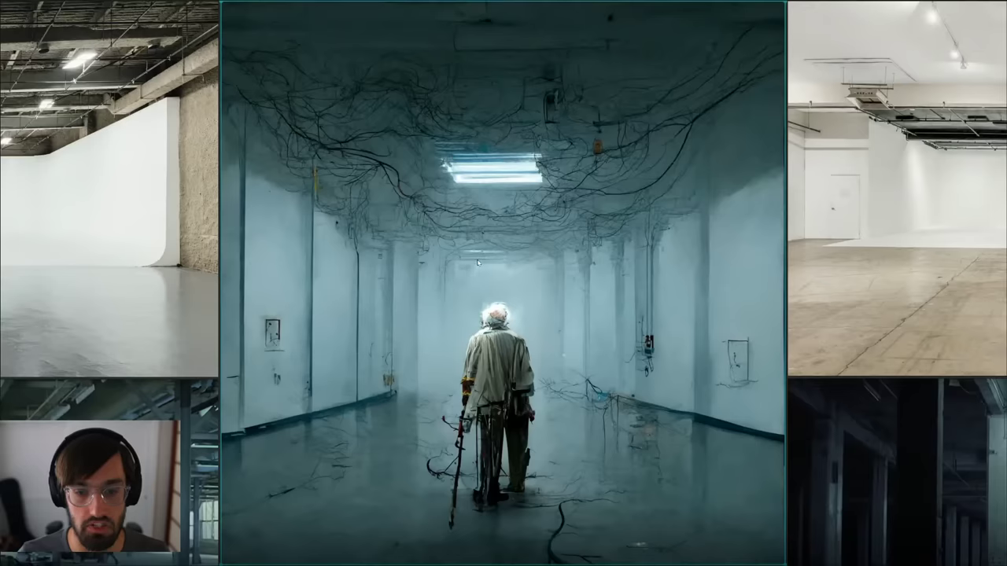
Step: Restore the reference board to a small floating window and examine the mannequin and chair more closely in Unreal Editor's viewport
key("ctrl+f")
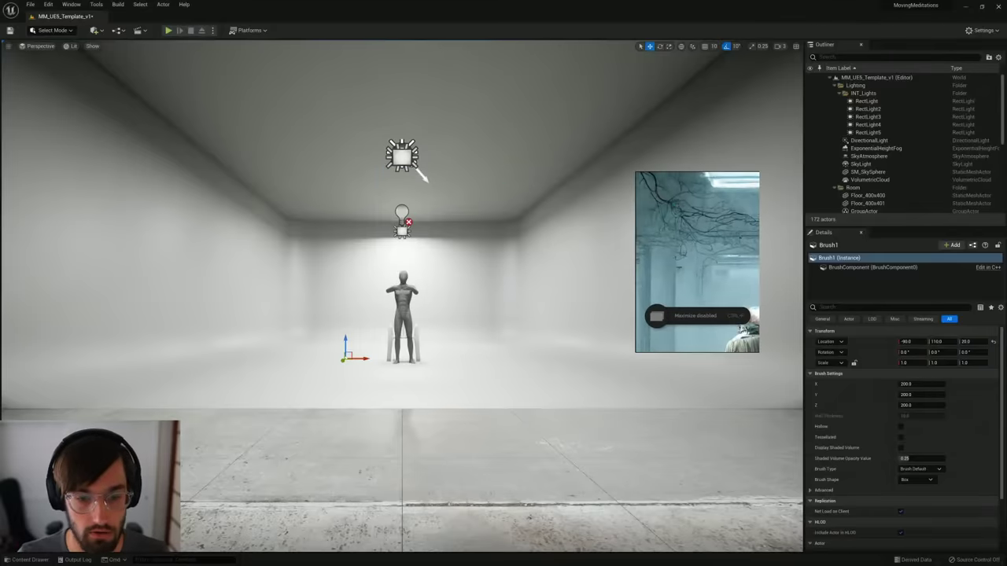
key("w")
mouse_move(403, 296)
right_mouse_down()
mouse_move(523, 319)
mouse_move(425, 315)
mouse_move(409, 311)
mouse_move(402, 289)
right_mouse_up()
key("d")
key("s")
key("q")
key("w")
key("s")
Step: Focus on the hallway reference, and examine the green skyline and foggy rooftop city images on the maximized board
double_click(674, 282)
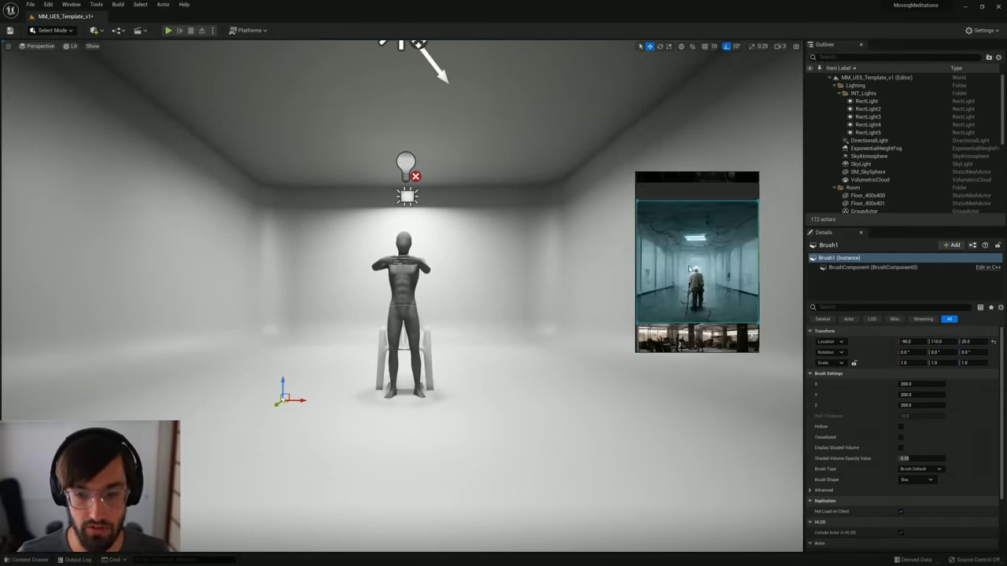
left_click_drag(689, 270, 557, 246)
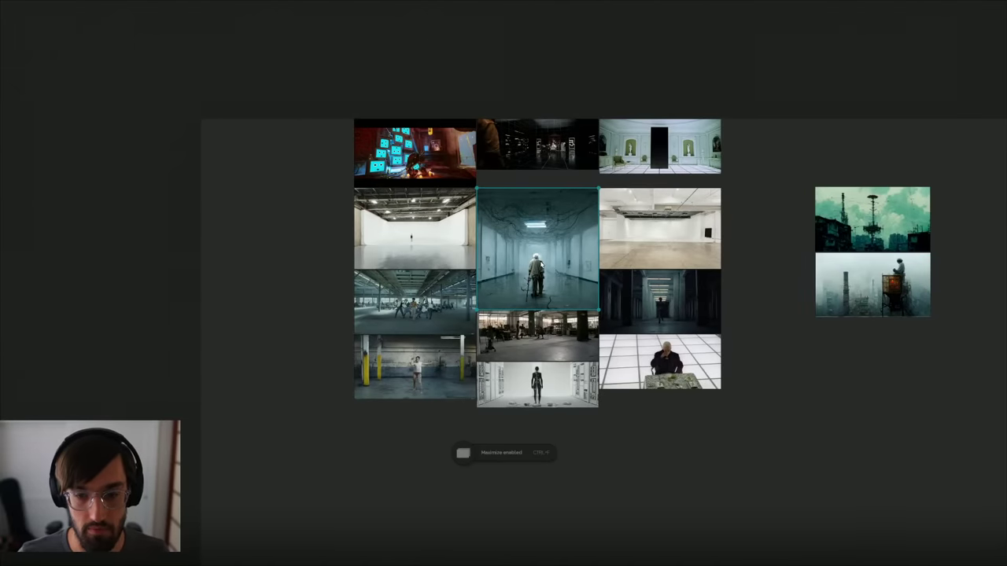
left_click(544, 264)
middle_click_drag(995, 200, 315, 186)
middle_click_drag(711, 218, 274, 231)
middle_click_drag(895, 202, 459, 223)
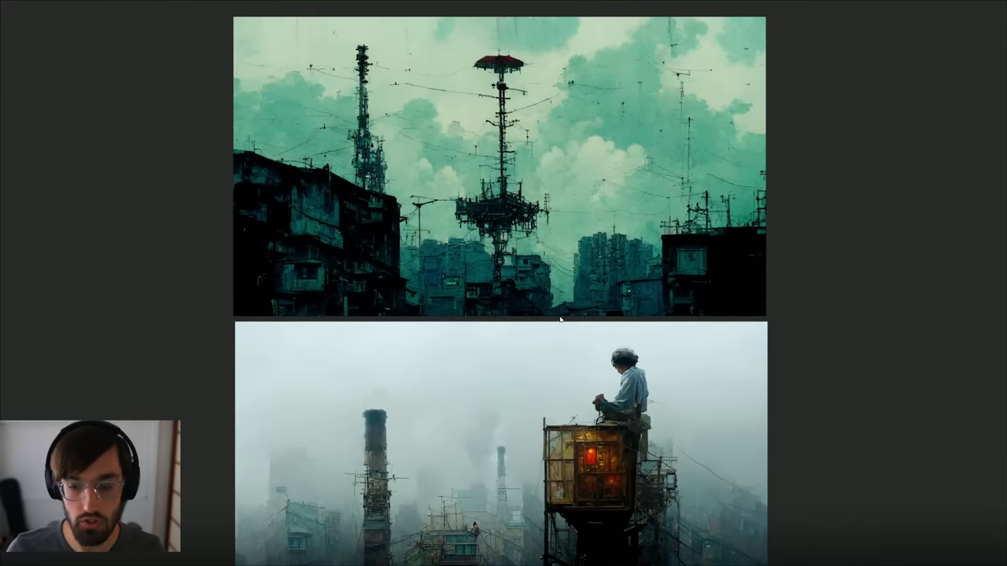
middle_click_drag(559, 319, 545, 149)
double_click(548, 296)
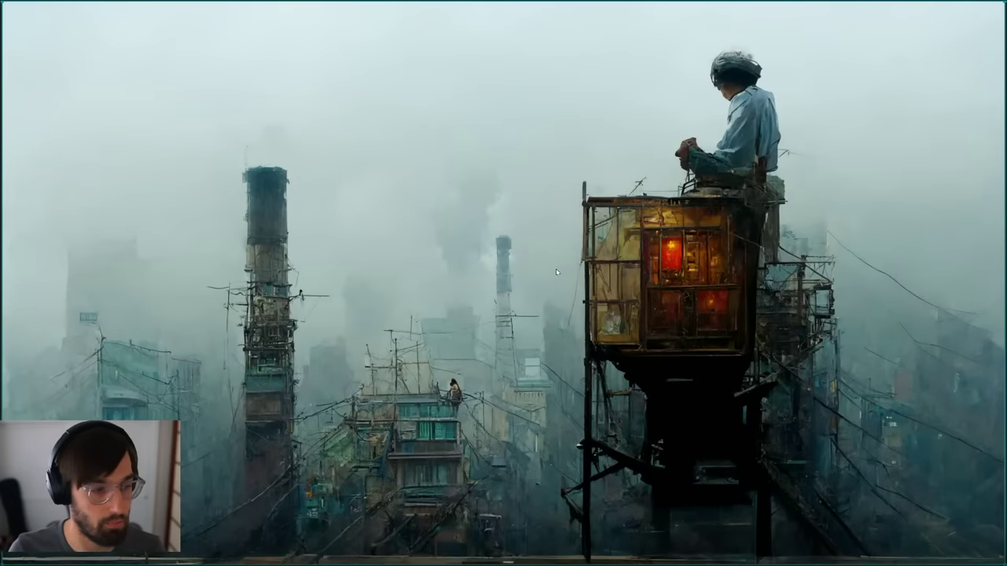
scroll(498, 303, "down", 3)
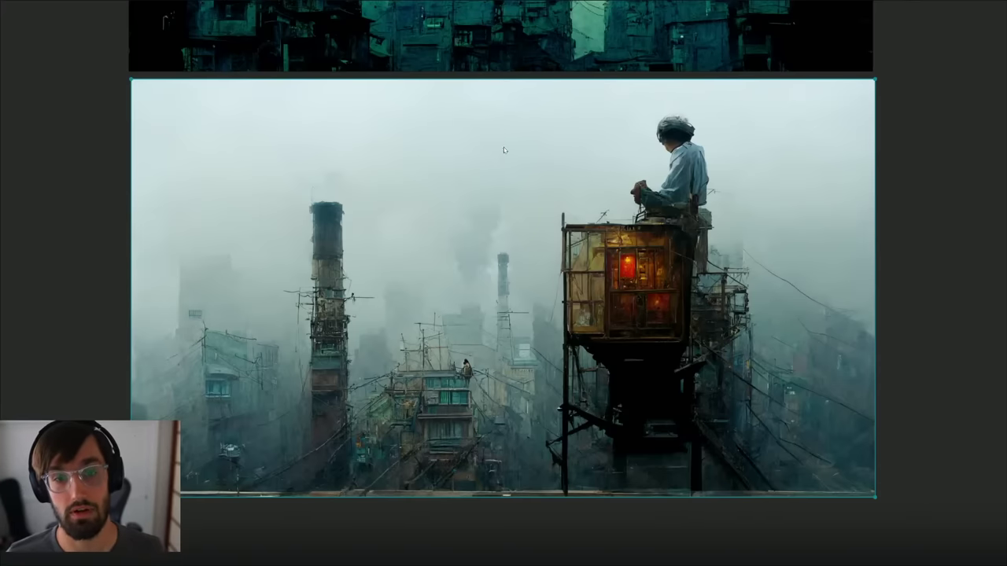
scroll(904, 311, "up", 5)
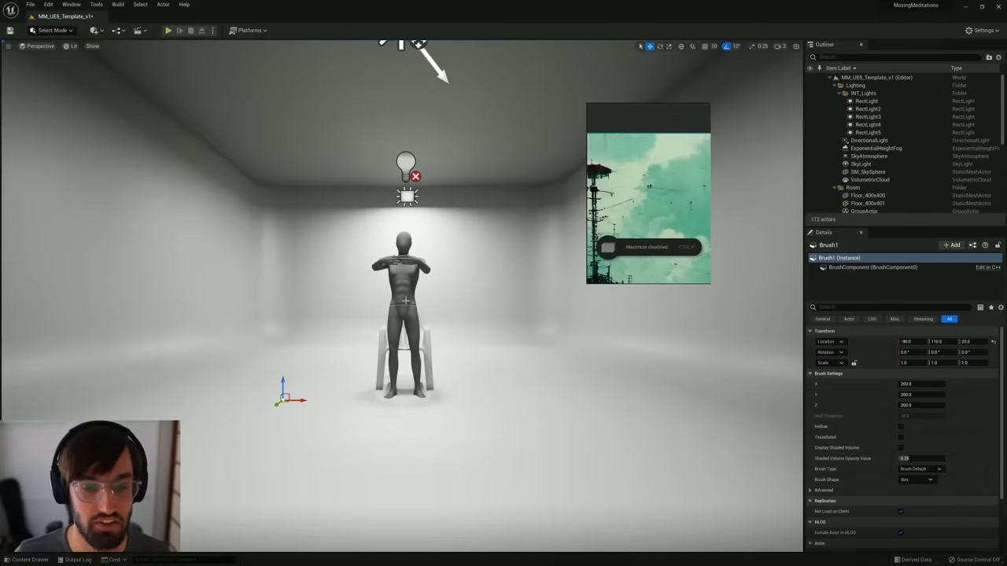
right_click_drag(403, 299, 351, 199)
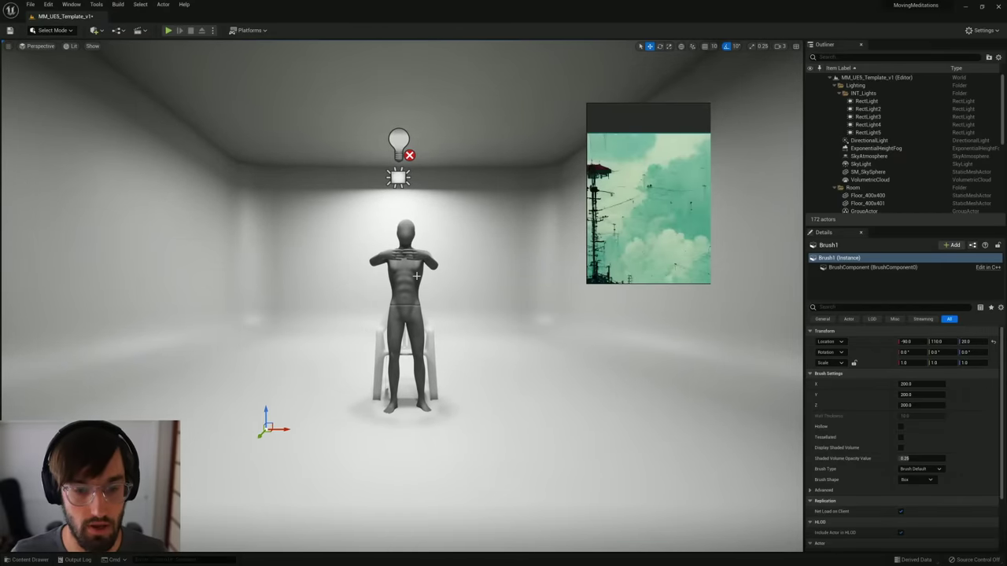
right_click_drag(427, 322, 426, 322)
key("s")
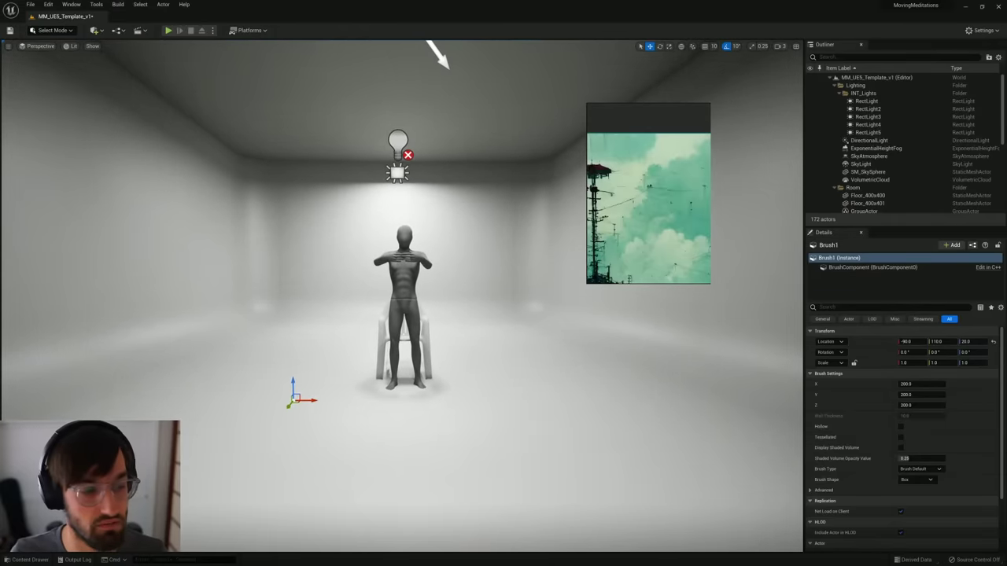
right_click_drag(440, 44, 438, 34)
right_click_drag(426, 314, 426, 314)
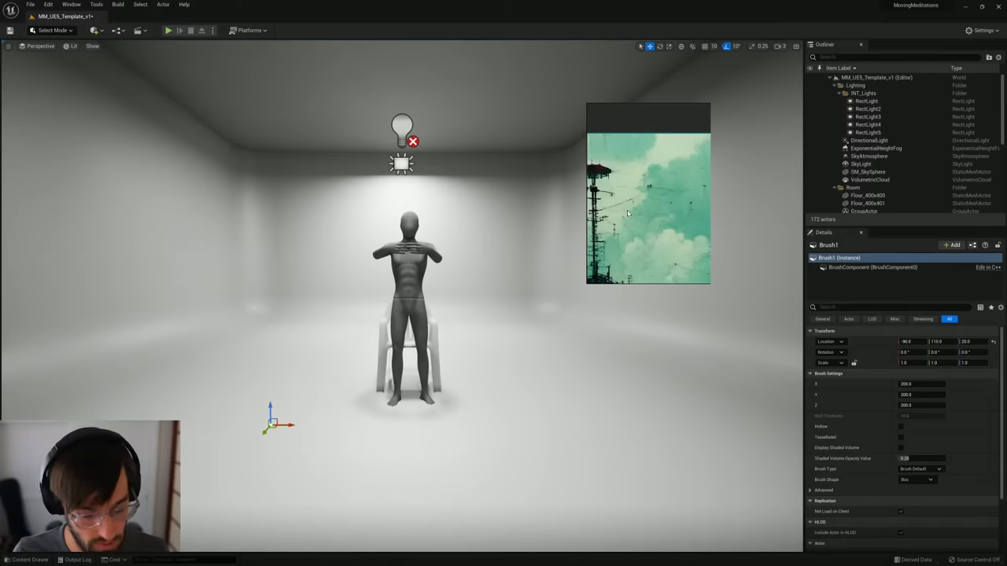
right_click_drag(405, 302, 413, 301)
key("w")
key("s")
key("w")
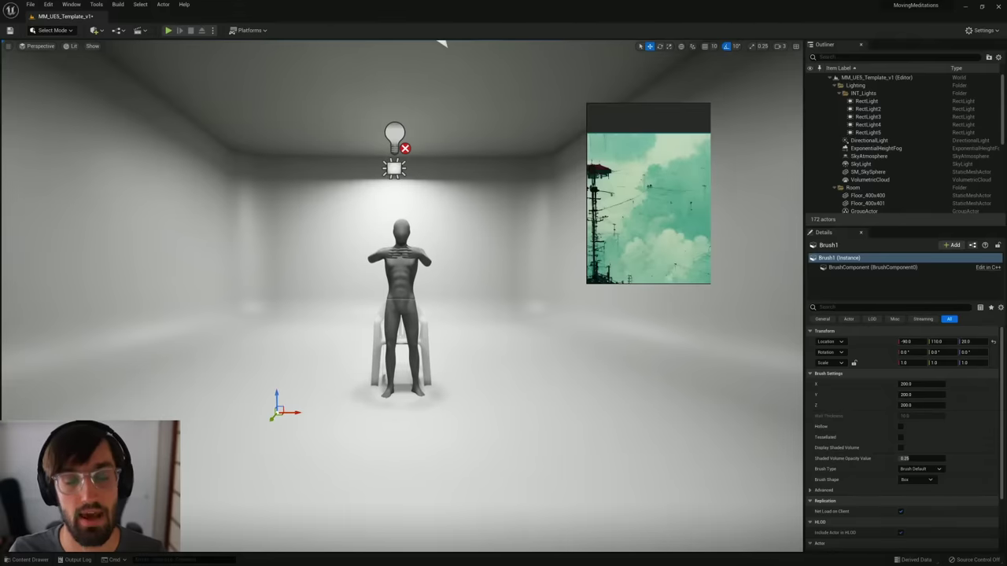
right_click_drag(443, 44, 427, 40)
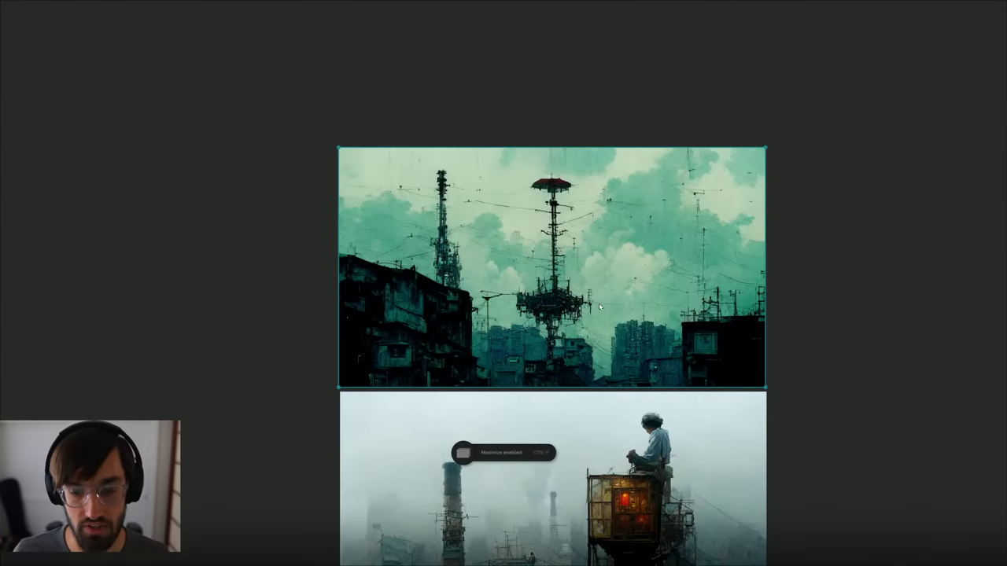
Step: Compare the green skyline and foggy rooftop city images side by side on the maximized reference board
middle_click_drag(600, 307, 486, 202)
left_click(728, 246)
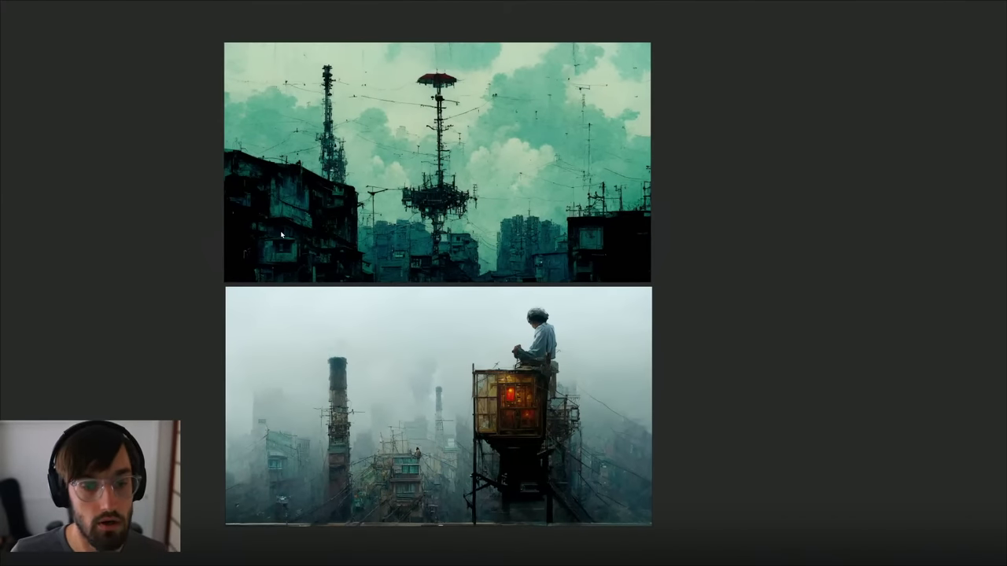
scroll(421, 430, "up", 3)
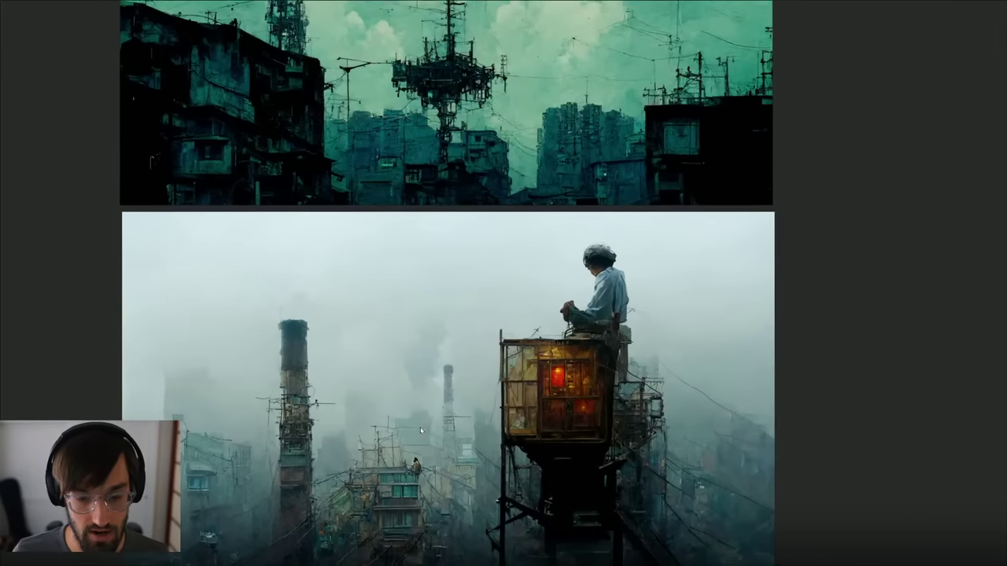
middle_click_drag(421, 430, 420, 344)
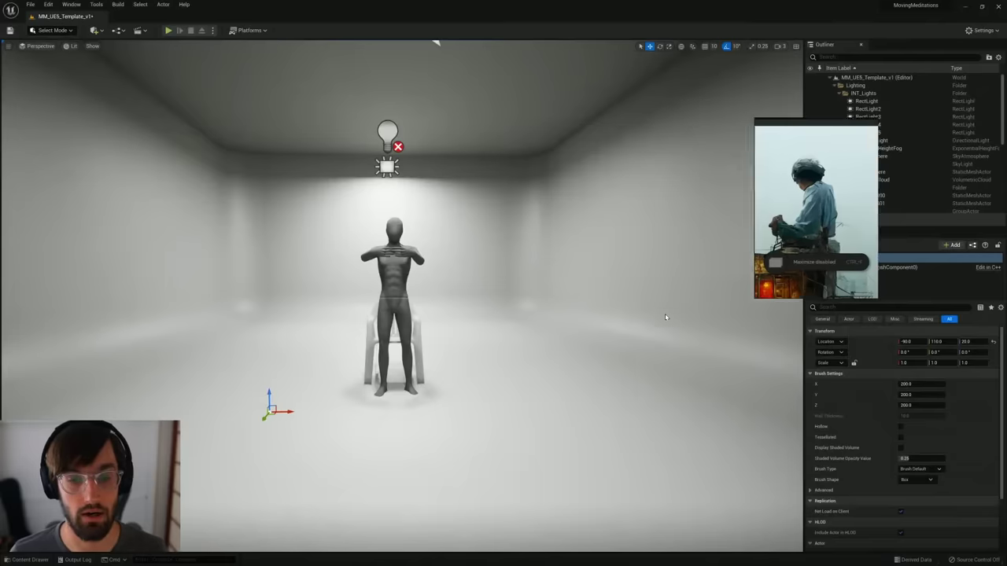
Step: Examine the mannequin and chair close up in Unreal Editor's viewport, alongside the floating rooftop figure reference
key("s")
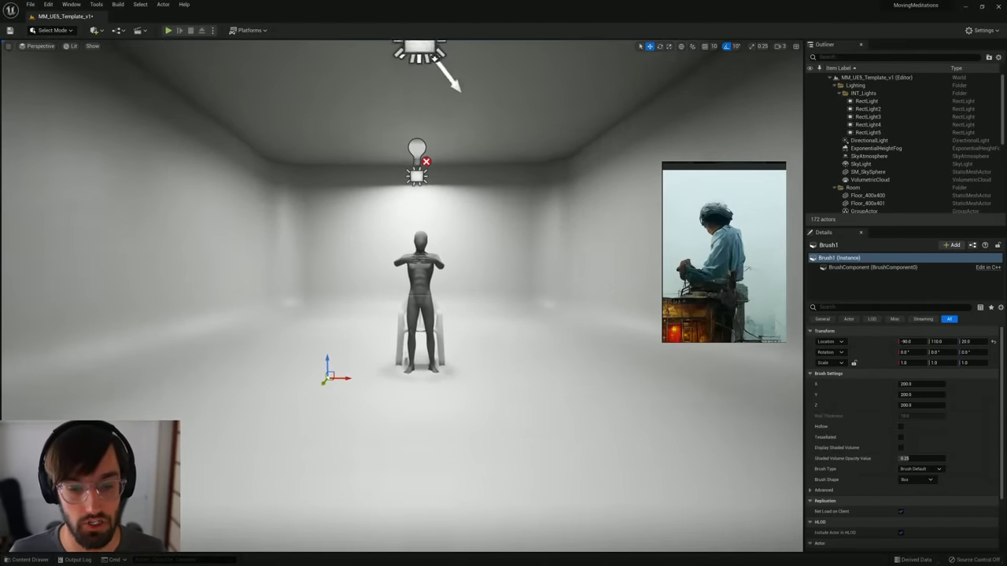
key("w")
key("w")
key("a")
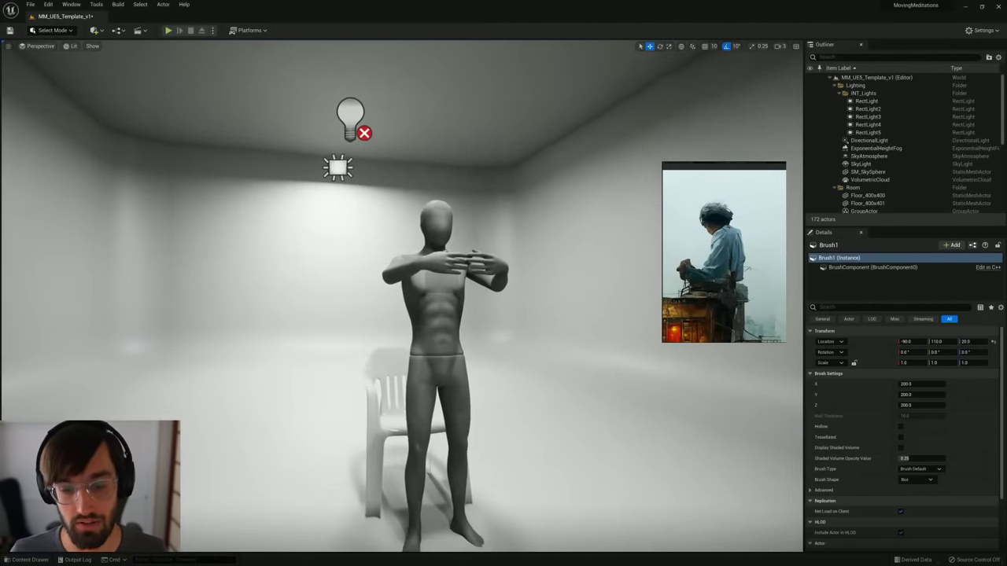
key("d")
key("s")
key("w")
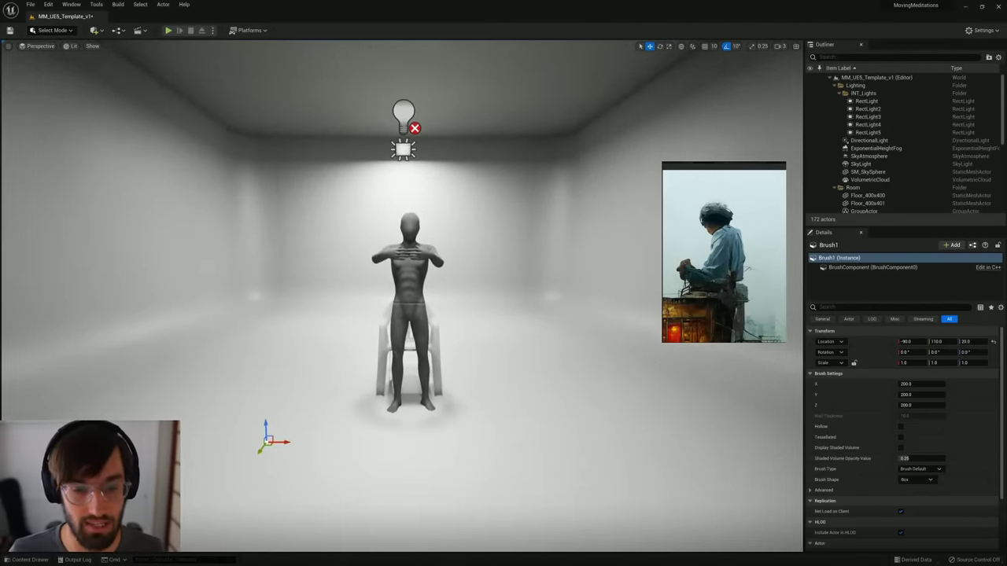
Step: Examine the mannequin and chair from the front, side and a distance inside the empty room in the viewport
key("w")
key("a")
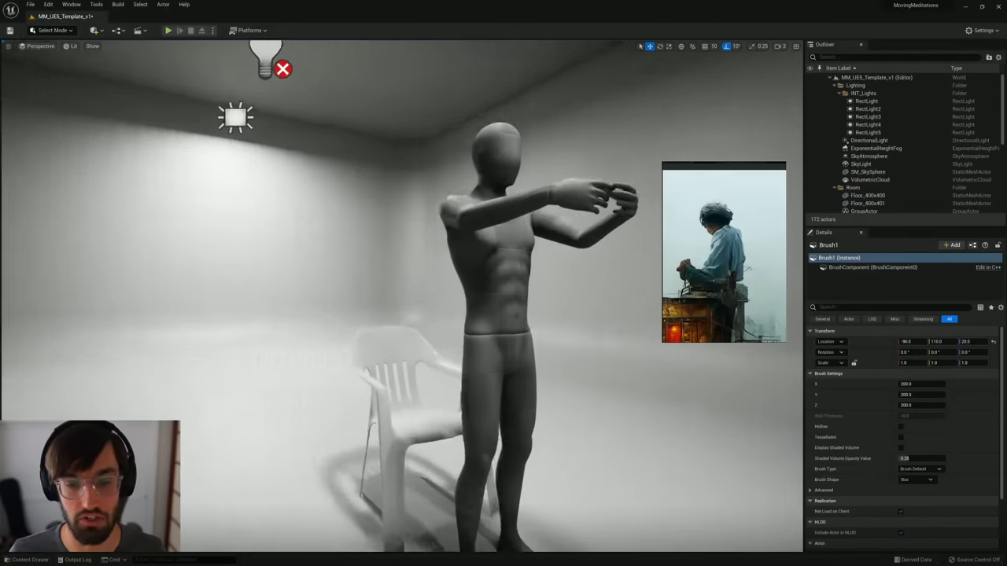
key("d")
key("d")
key("s")
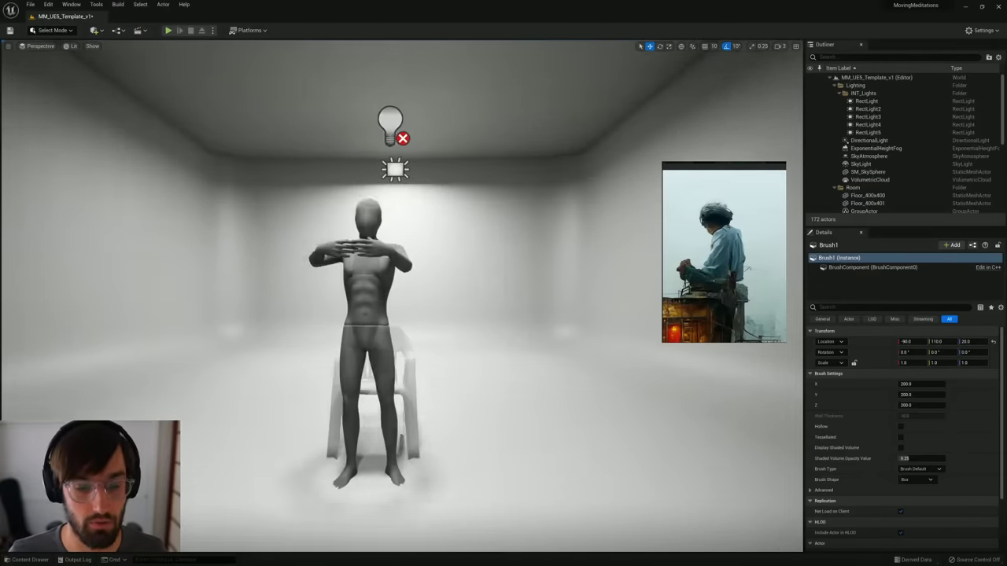
key("s")
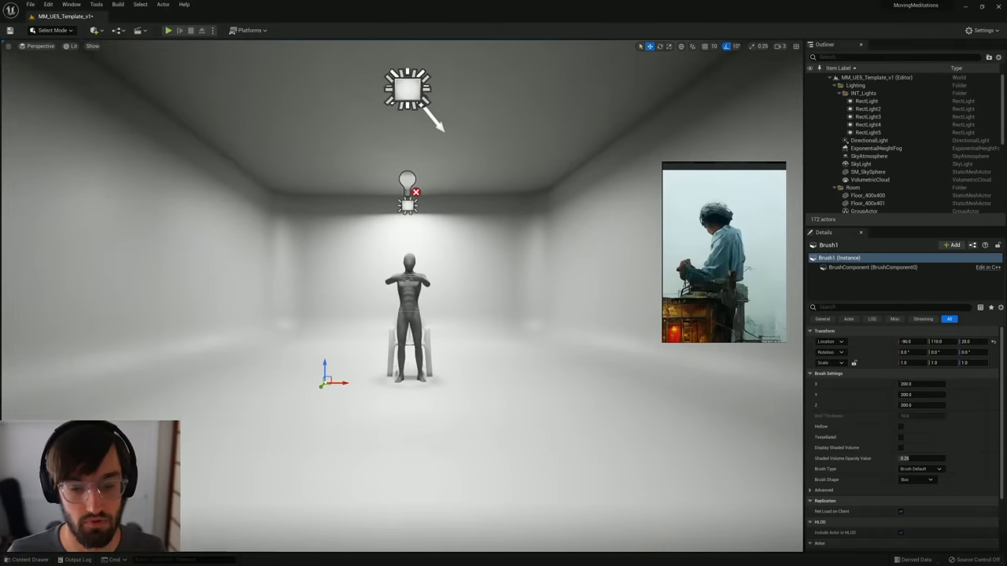
key("w")
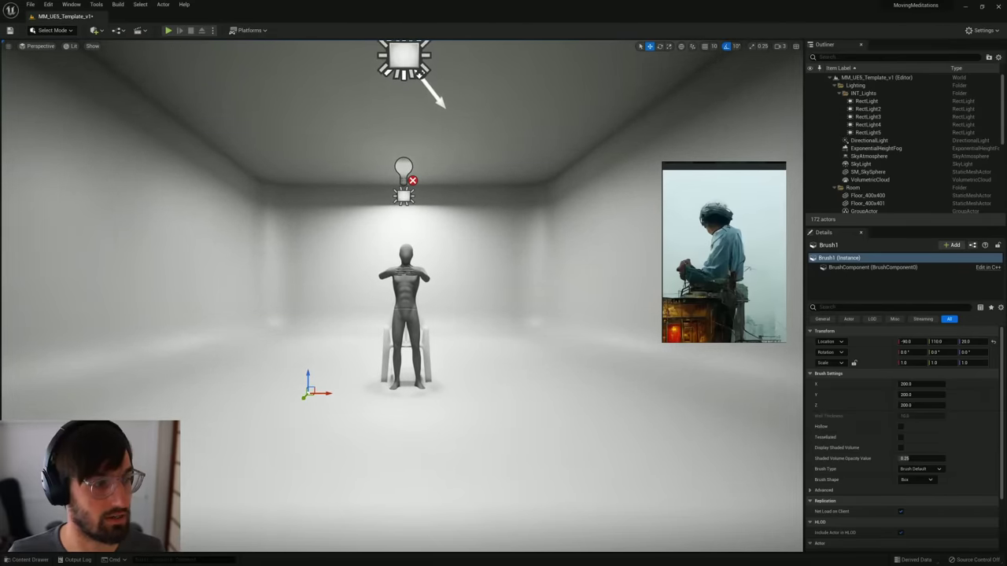
right_click_drag(403, 296, 404, 290)
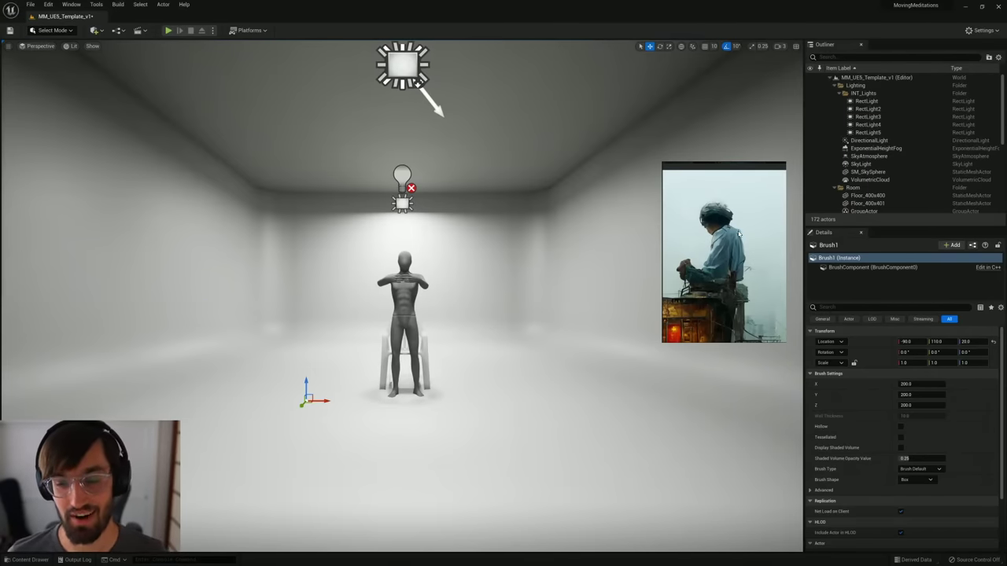
Step: Move the floating rooftop figure reference higher over the viewport and compare it with the mannequin's framing in the room
left_click_drag(728, 264, 727, 173)
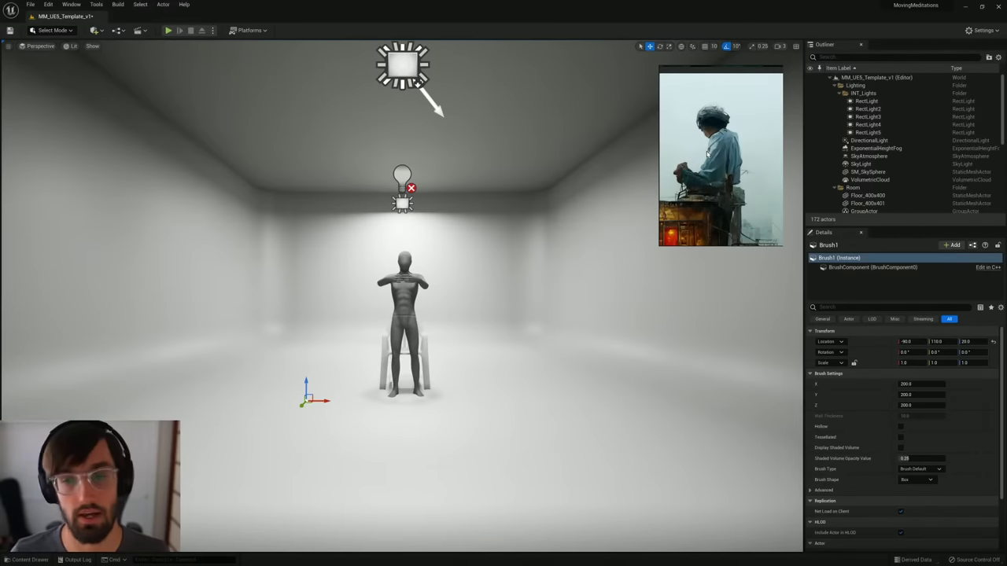
right_click_drag(725, 161, 726, 160)
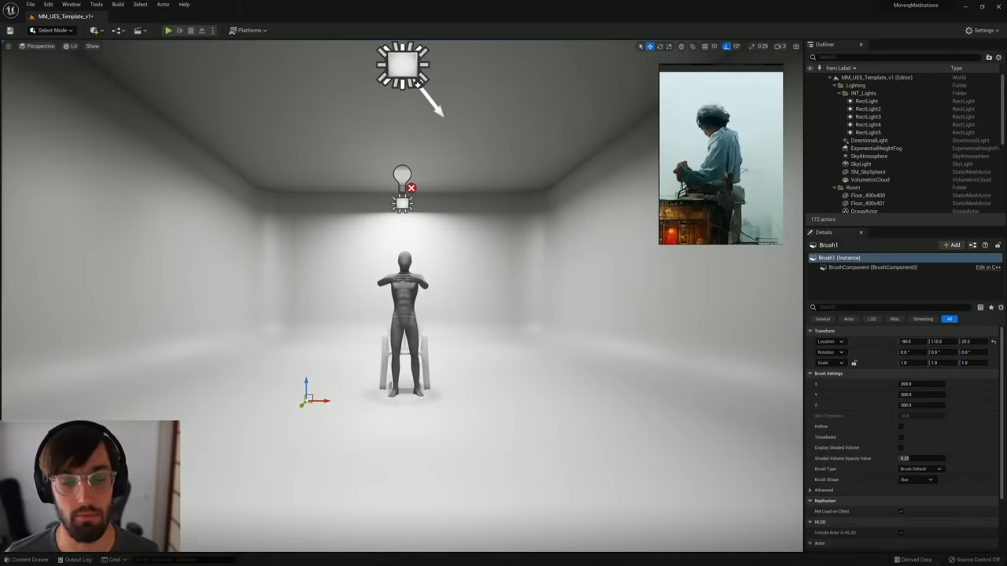
mouse_move(407, 275)
right_mouse_down()
mouse_move(421, 273)
mouse_move(409, 291)
mouse_move(445, 292)
mouse_move(406, 291)
right_mouse_up()
key("w")
key("s")
key("Up")
key("Down")
key("a")
key("w")
key("d")
key("s")
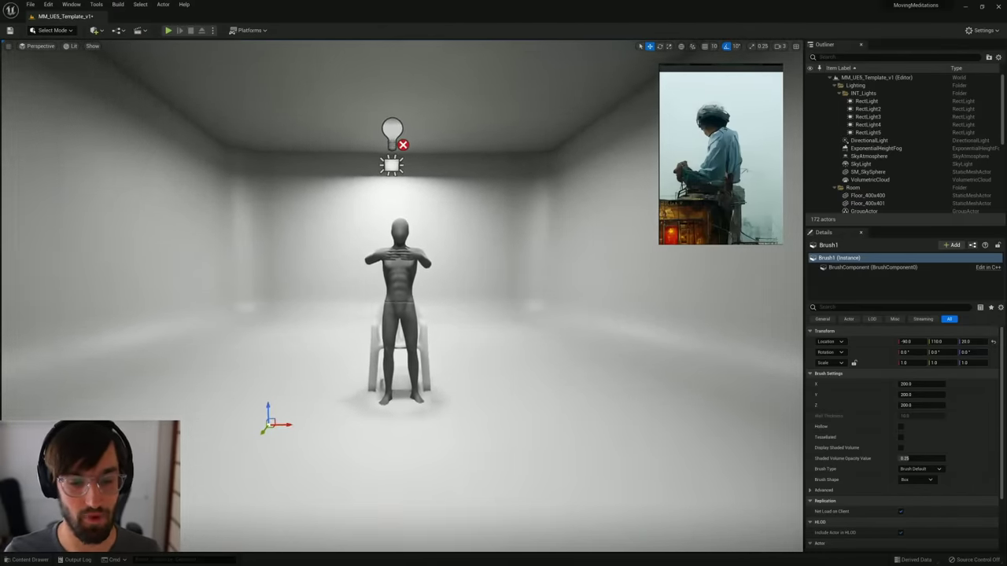
key("Down")
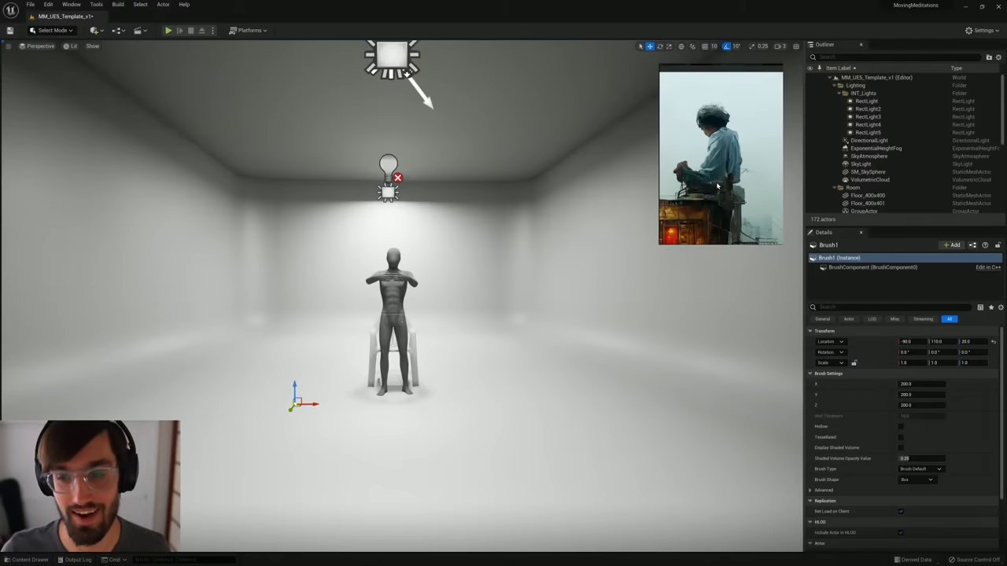
Step: Place the floating reference beside the mannequin, maximize the board, and focus on the white cyclorama studio image
left_click_drag(716, 156, 488, 165)
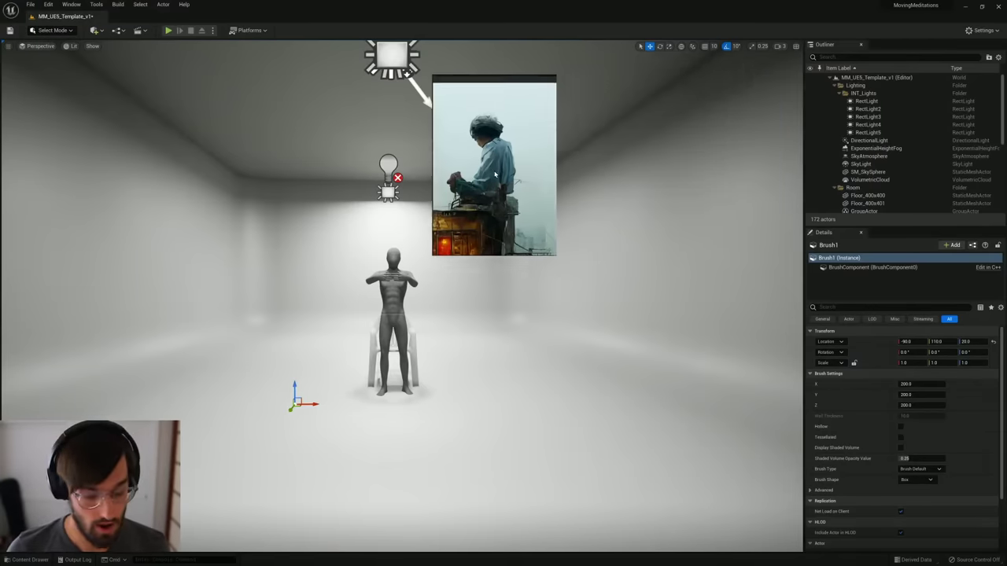
key("ctrl+f")
key("ctrl+f")
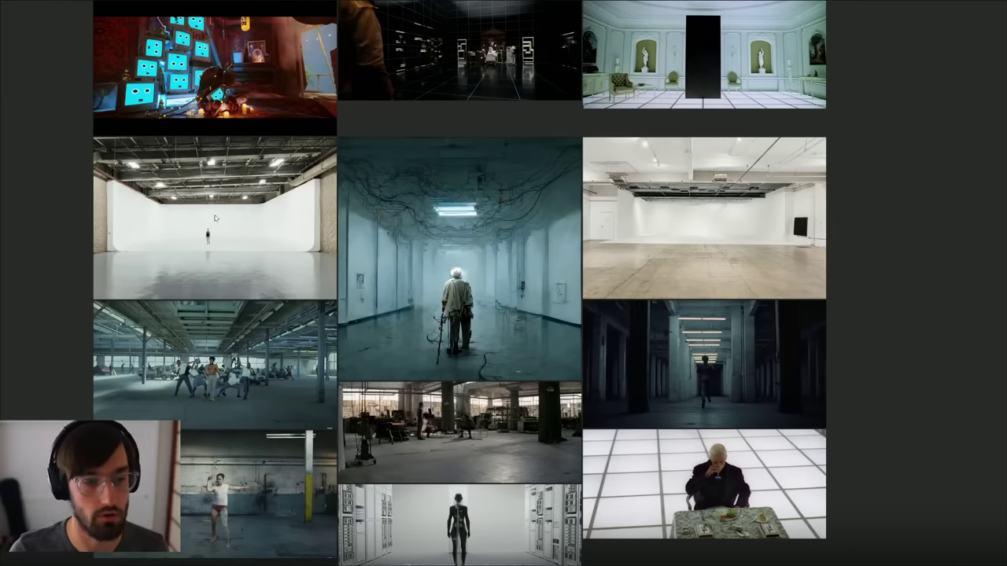
scroll(187, 220, "up", 5)
left_click(211, 259)
double_click(211, 260)
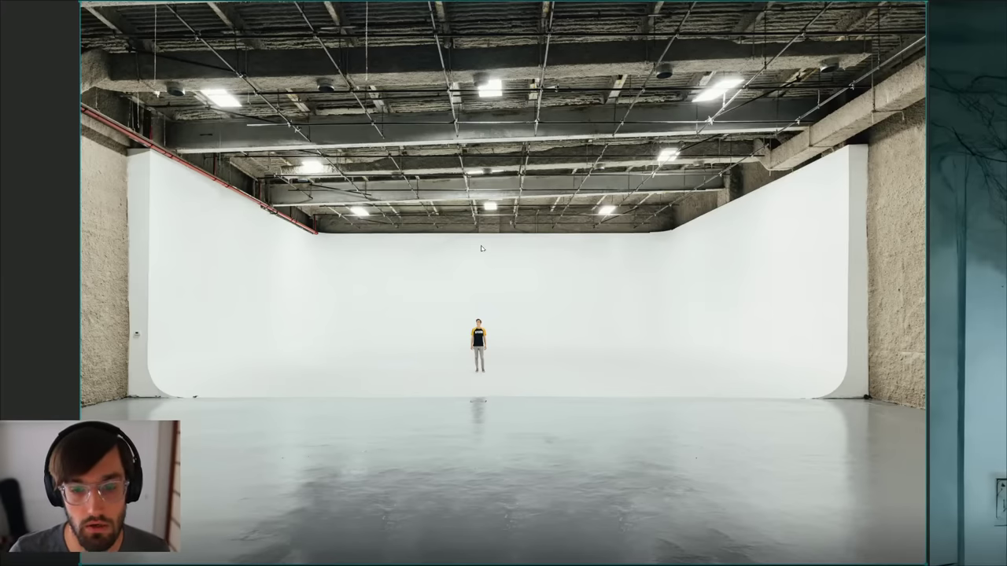
Step: Focus on the parking garage dancers image, and examine the industrial loft workshop reference in close-up
scroll(482, 254, "down", 5)
middle_click_drag(513, 358, 489, 140)
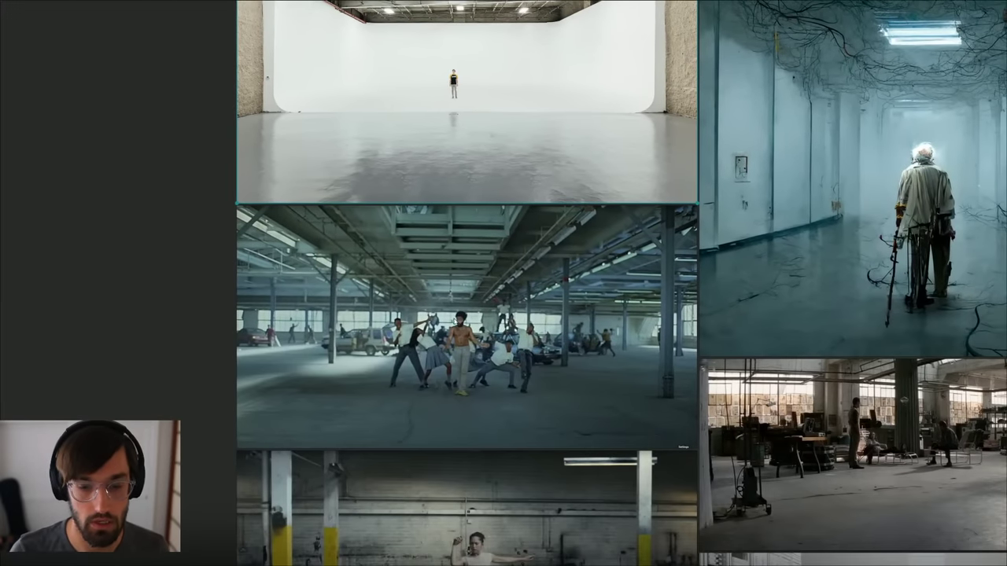
double_click(453, 332)
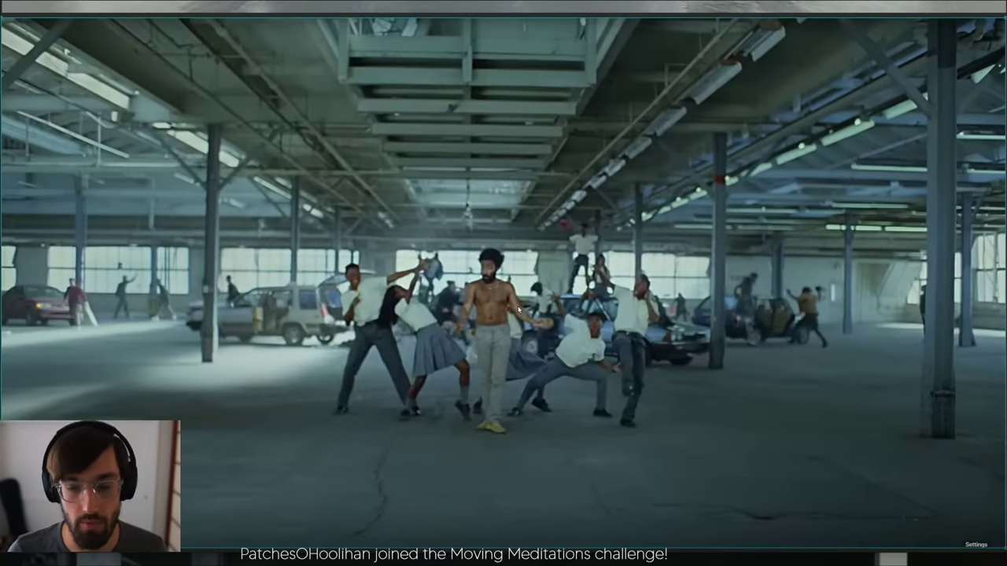
scroll(505, 324, "down", 5)
middle_click_drag(874, 395, 609, 323)
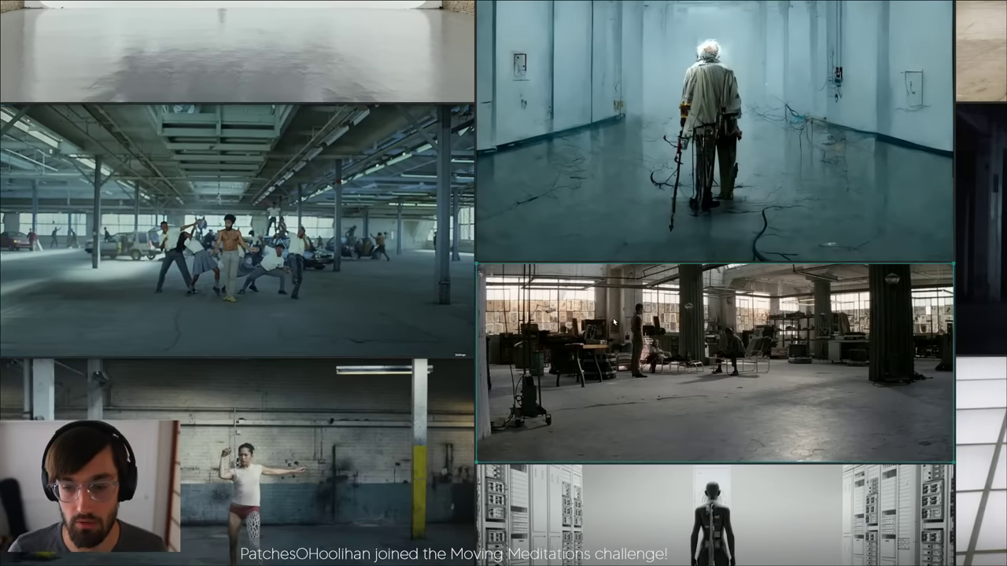
double_click(590, 318)
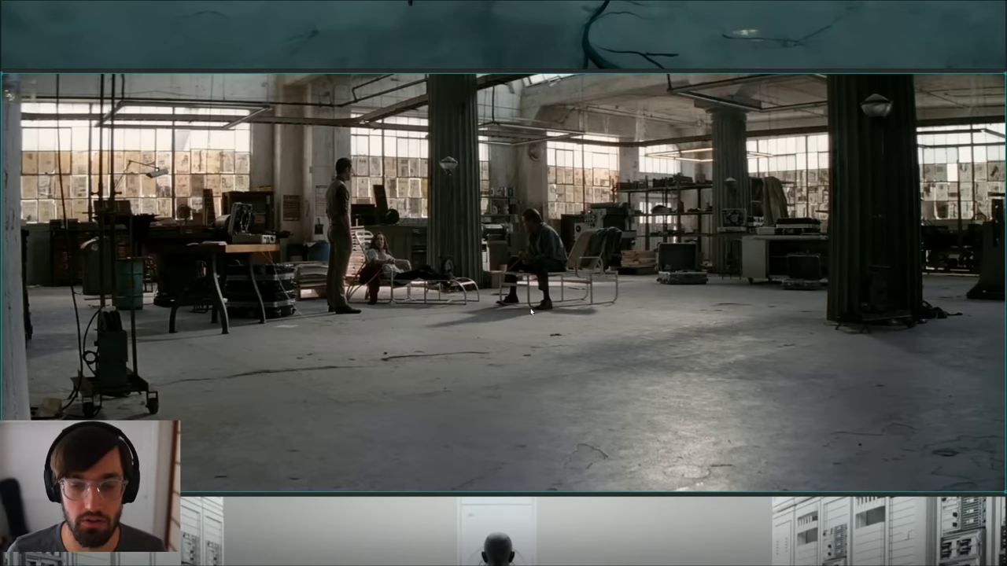
Step: Examine the android server room image in close-up and in context with the loft workshop reference above it
scroll(526, 335, "down", 5)
double_click(524, 425)
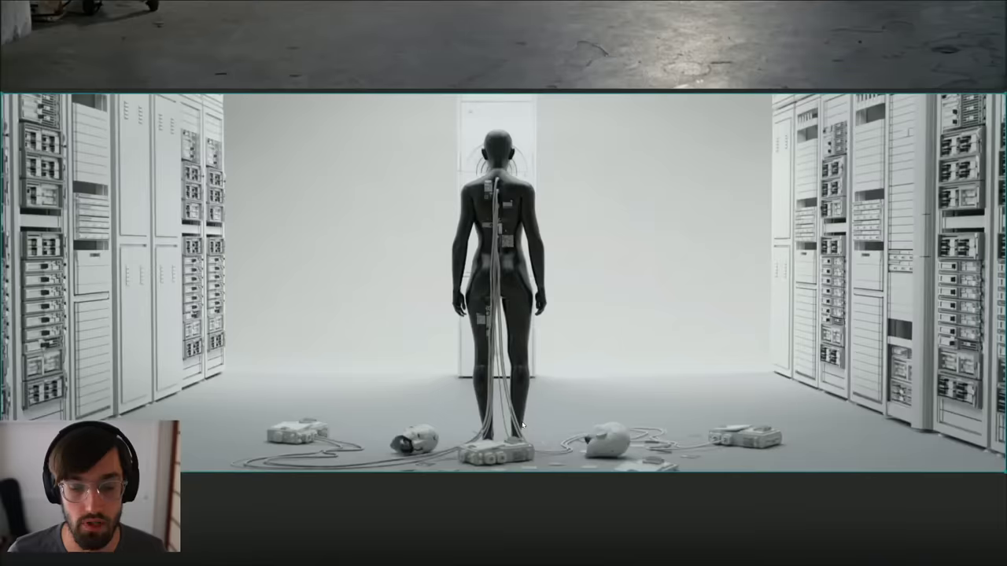
scroll(493, 250, "down", 4)
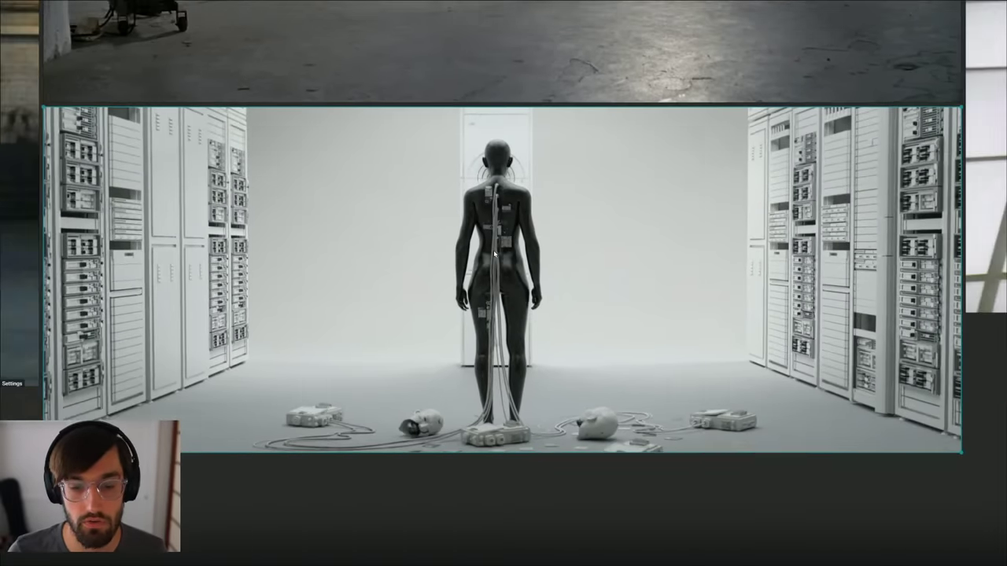
middle_click_drag(477, 211, 471, 370)
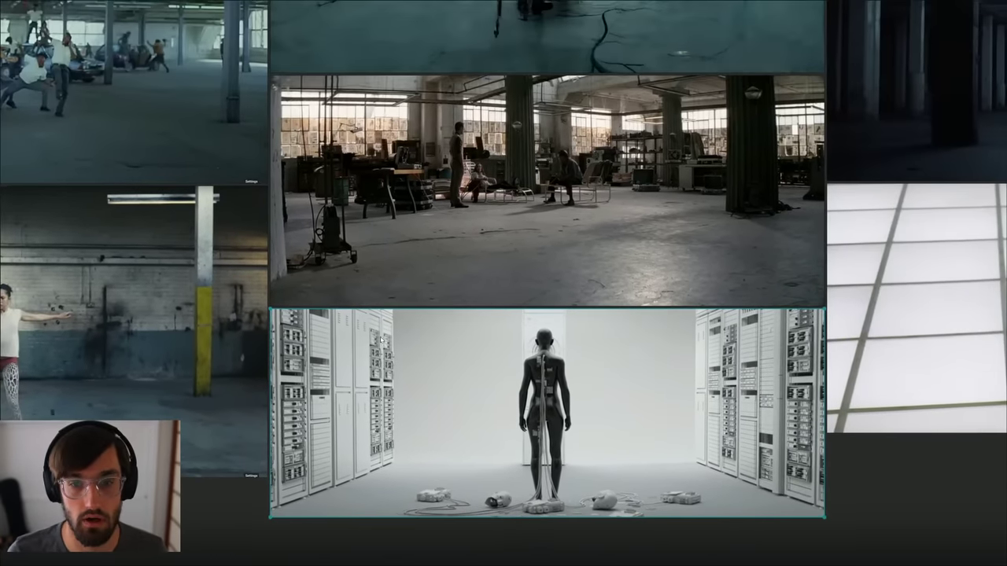
Step: Compare the parking garage dancers image with the white cyclorama studio image, focusing on each in turn
middle_click_drag(191, 128, 457, 234)
double_click(457, 230)
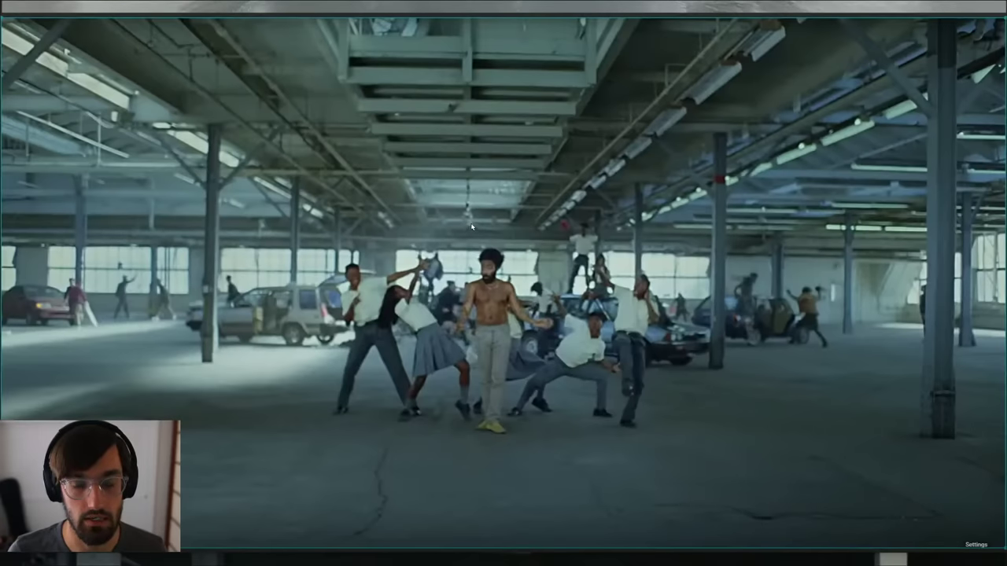
double_click(471, 229)
double_click(471, 229)
double_click(496, 256)
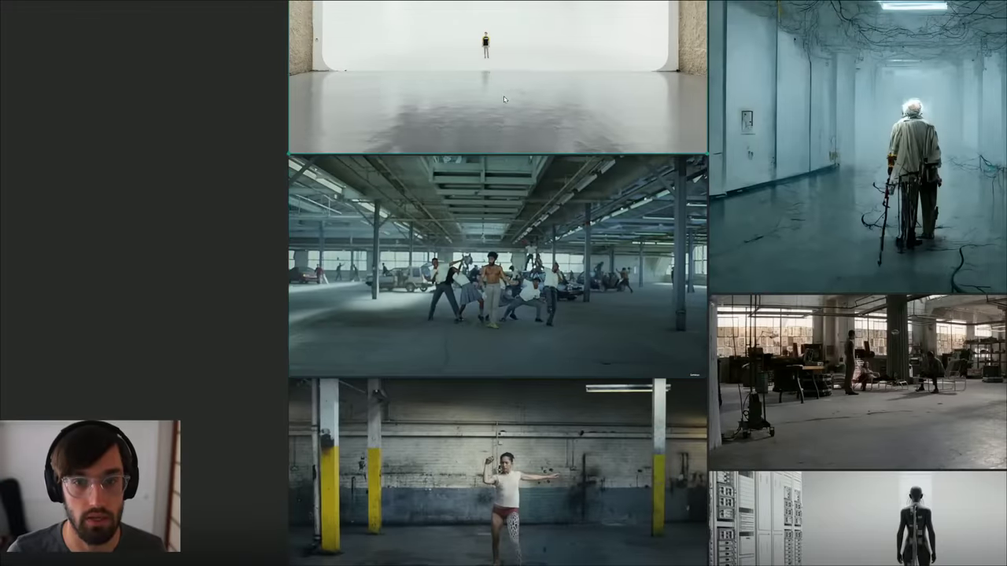
double_click(508, 98)
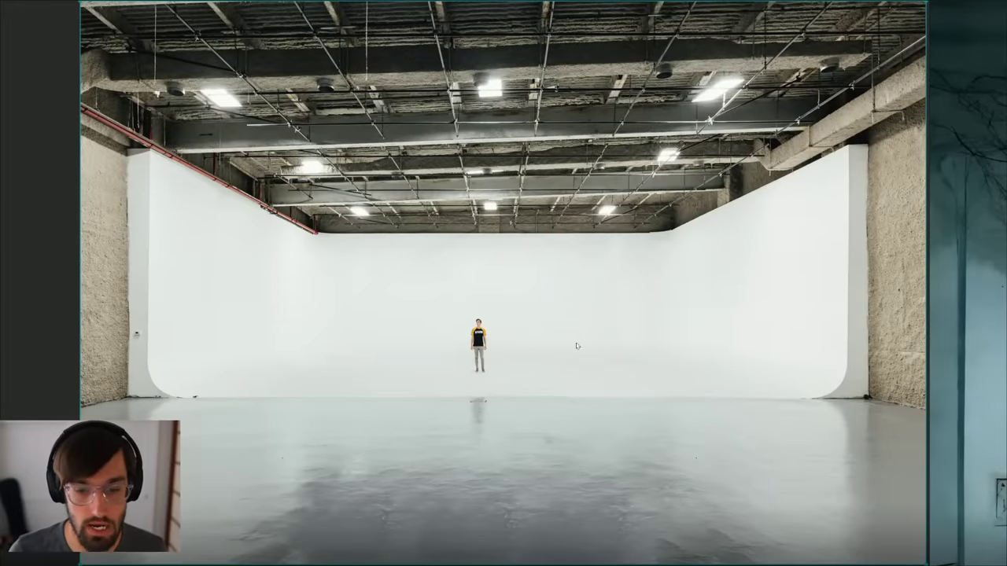
Step: Focus on the android server room image and on the lone dancer between the yellow pillars
scroll(483, 343, "down", 1)
scroll(484, 343, "down", 3)
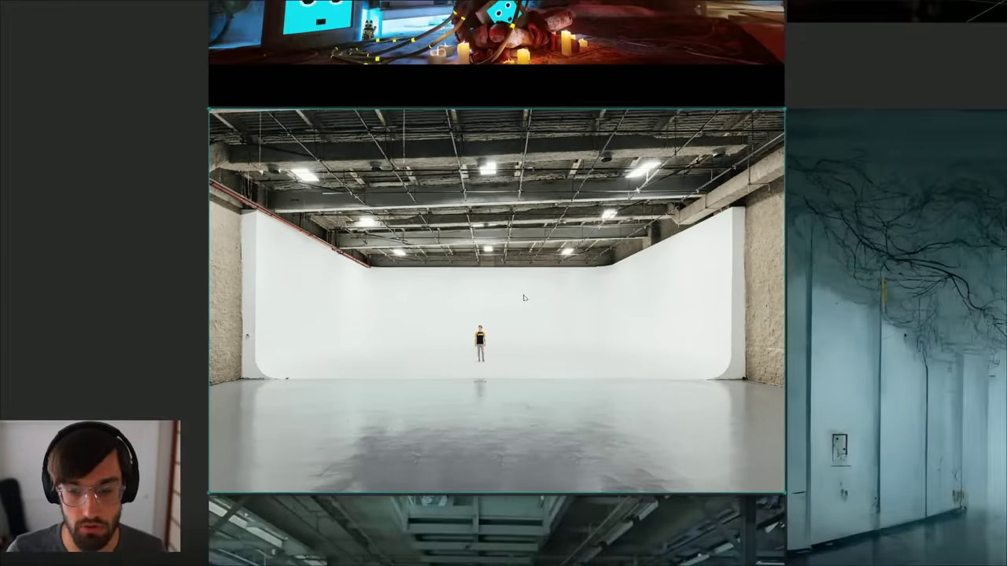
middle_click_drag(975, 246, 182, 238)
middle_click_drag(326, 558, 457, 327)
key("Down")
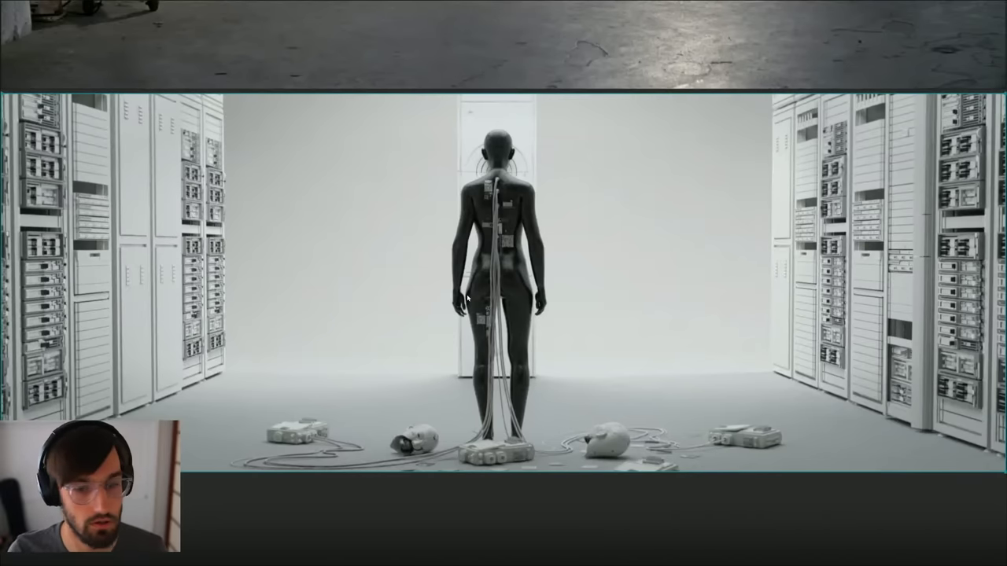
scroll(467, 294, "down", 5)
middle_click_drag(134, 262, 469, 269)
double_click(473, 263)
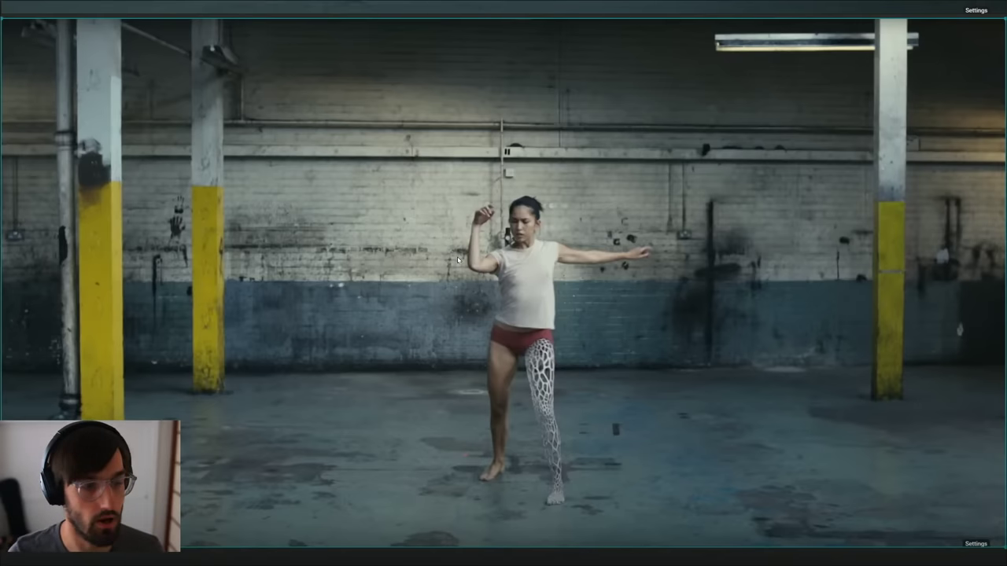
Step: View the lone dancer image among its neighbours, and refocus on the android server room reference
scroll(452, 261, "down", 6)
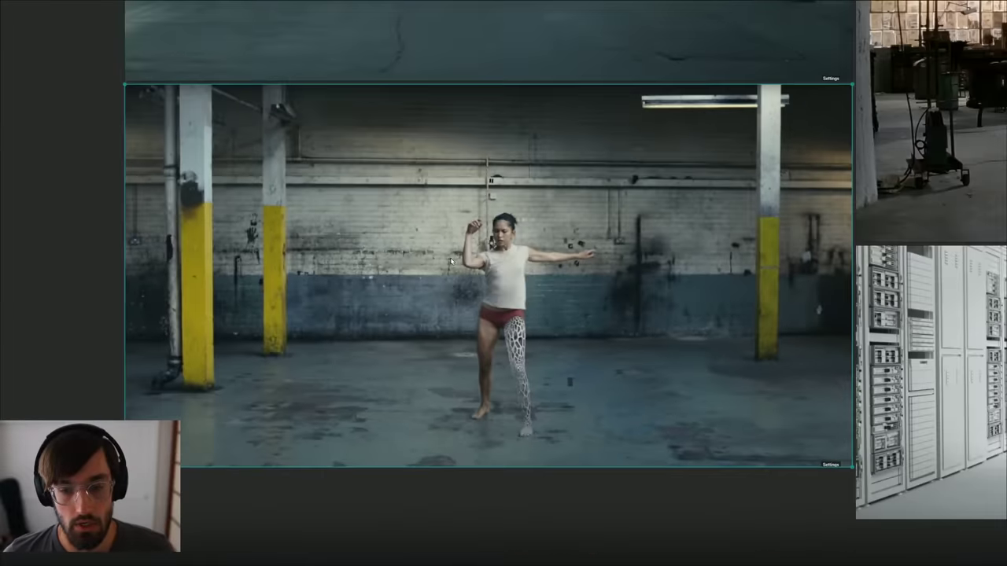
scroll(452, 261, "down", 1)
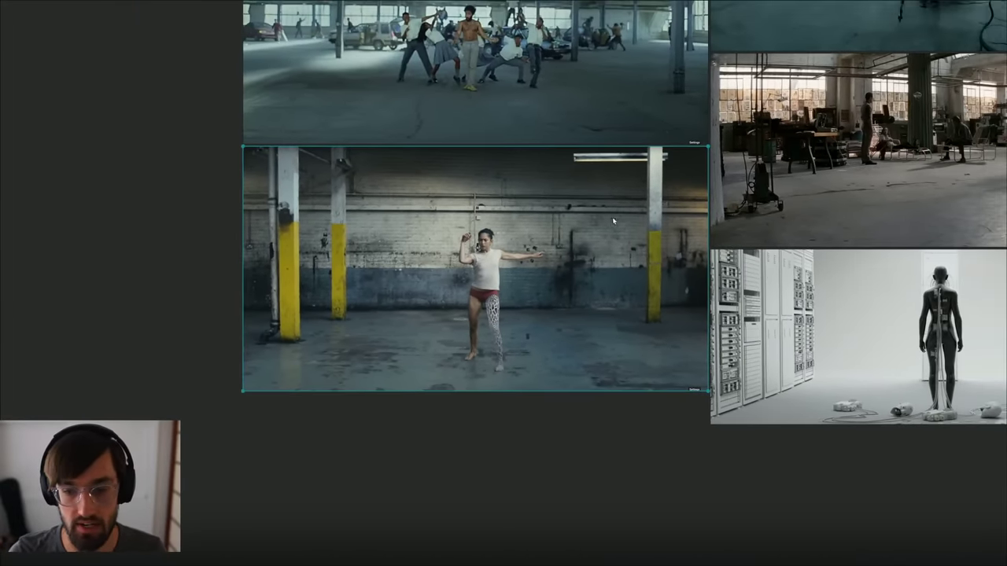
middle_click_drag(616, 223, 336, 172)
middle_click_drag(591, 254, 533, 239)
double_click(508, 327)
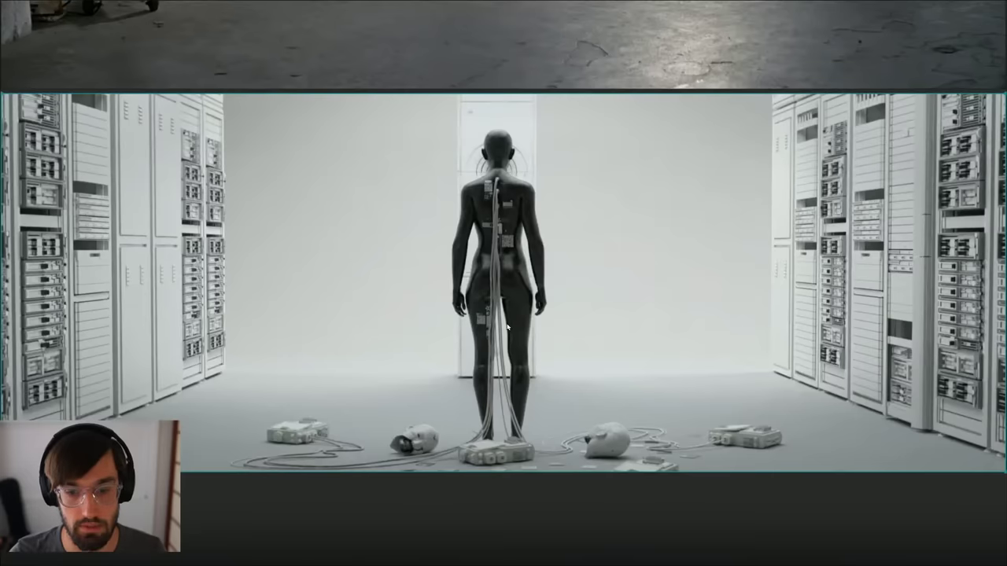
Step: Select the lone dancer and android server room images and move them below the other references, apart from the grid
scroll(423, 288, "down", 5)
middle_click_drag(153, 310, 339, 281)
left_click_drag(335, 355, 418, 292)
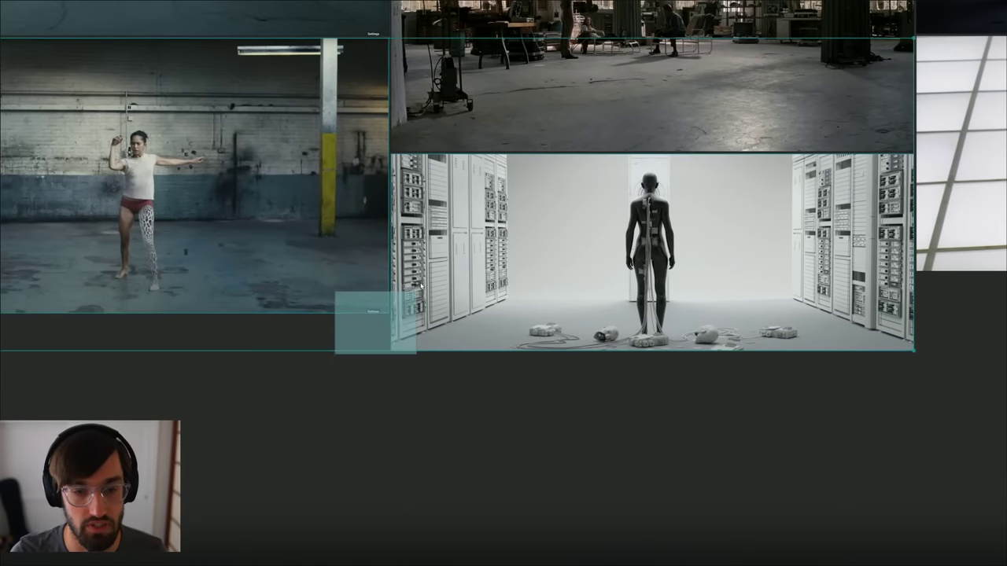
left_click_drag(339, 270, 327, 422)
left_click(442, 263)
middle_click_drag(442, 263, 505, 165)
left_click_drag(399, 292, 400, 356)
middle_click_drag(514, 478, 539, 426)
left_click(540, 426)
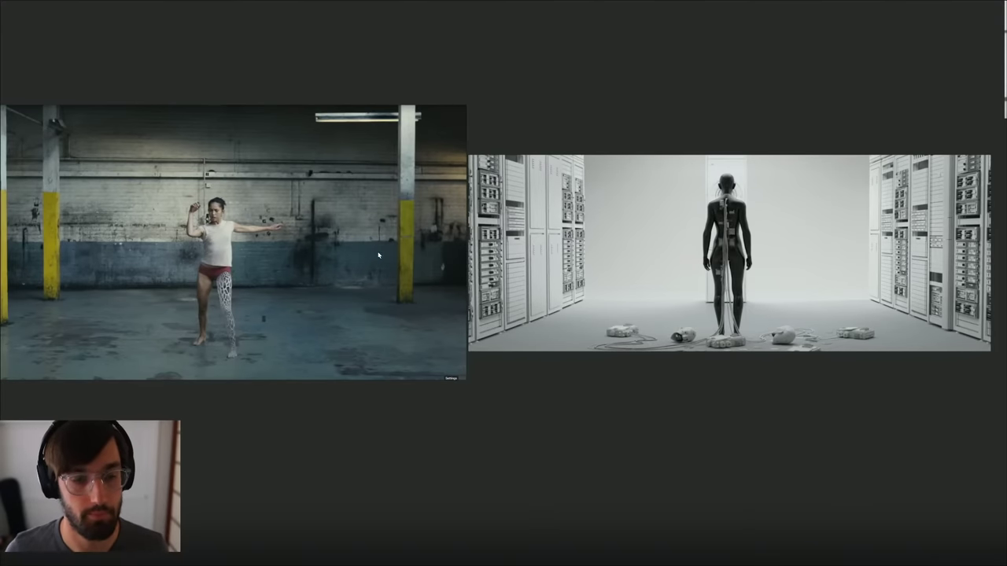
Step: Switch back to Unreal Editor and examine the room around the mannequin without the maximized board
scroll(418, 252, "left", 5)
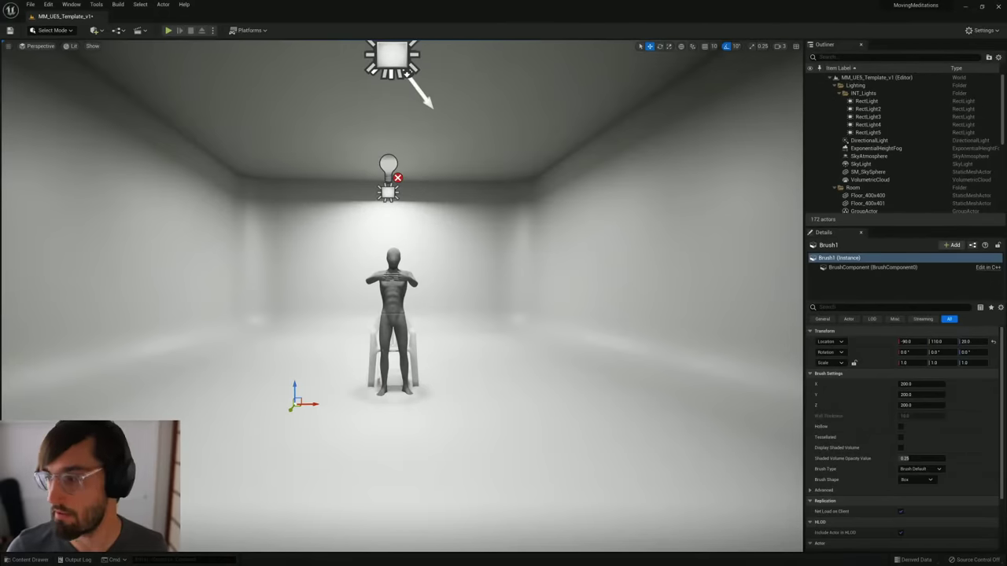
right_click_drag(393, 315, 375, 327)
key("w")
key("s")
key("w")
key("s")
right_click_drag(1005, 252, 461, 304)
Step: Switch back to the reference board and focus on the white cyclorama studio image
key("ctrl+f")
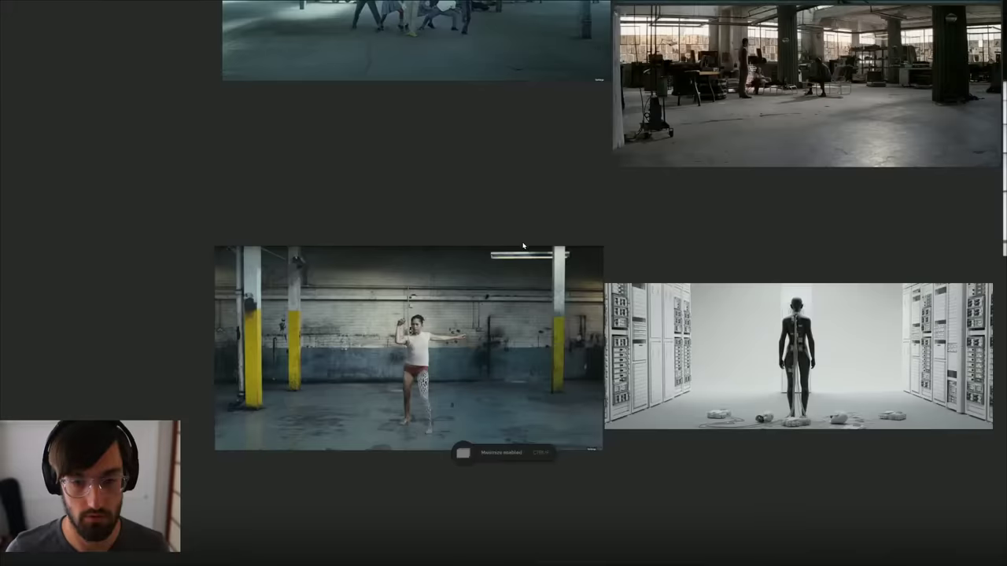
middle_click_drag(510, 187, 529, 410)
double_click(469, 86)
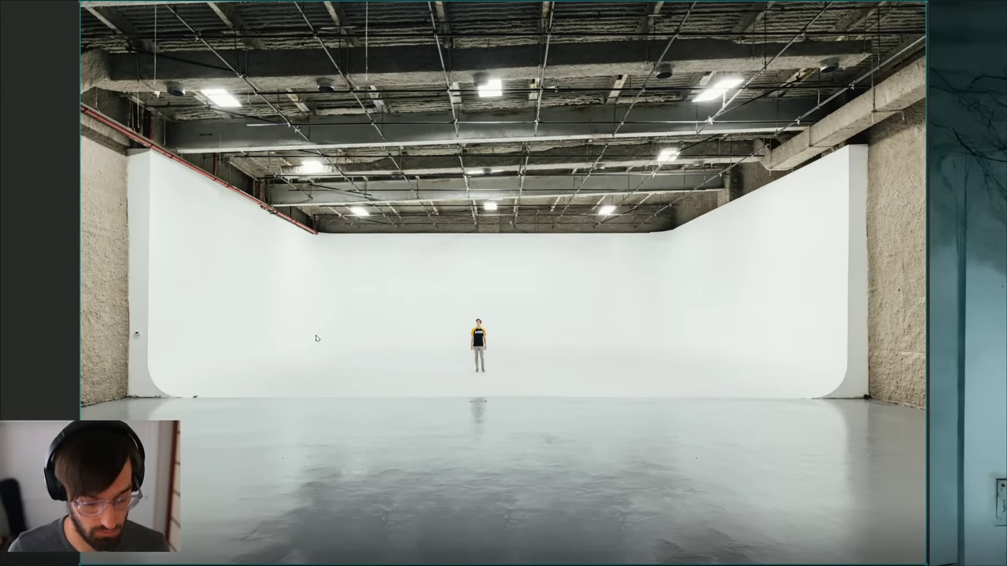
Step: Place a note reading "cyc" above the standing figure in the studio image, and delete it again
key("ctrl+n")
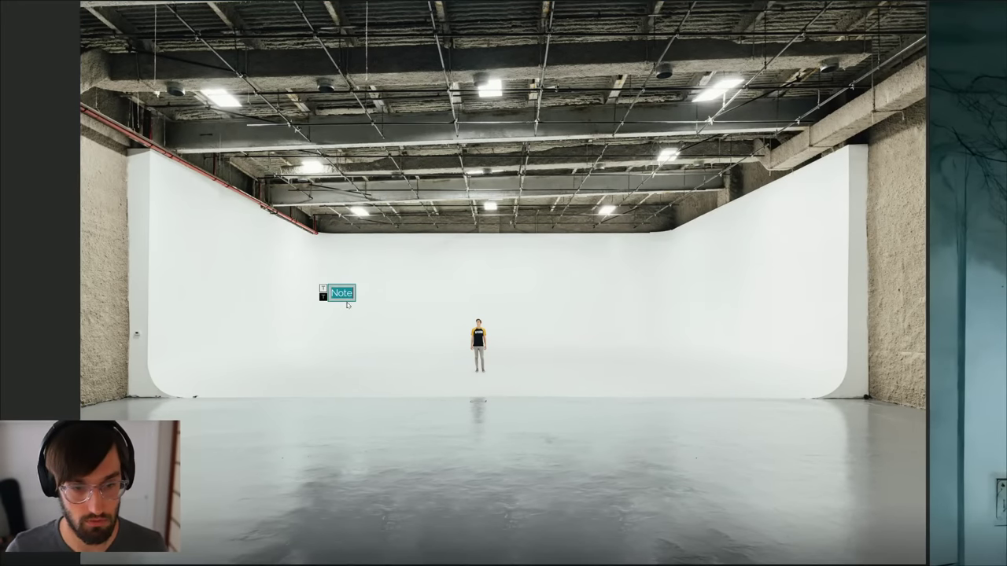
type("cyc")
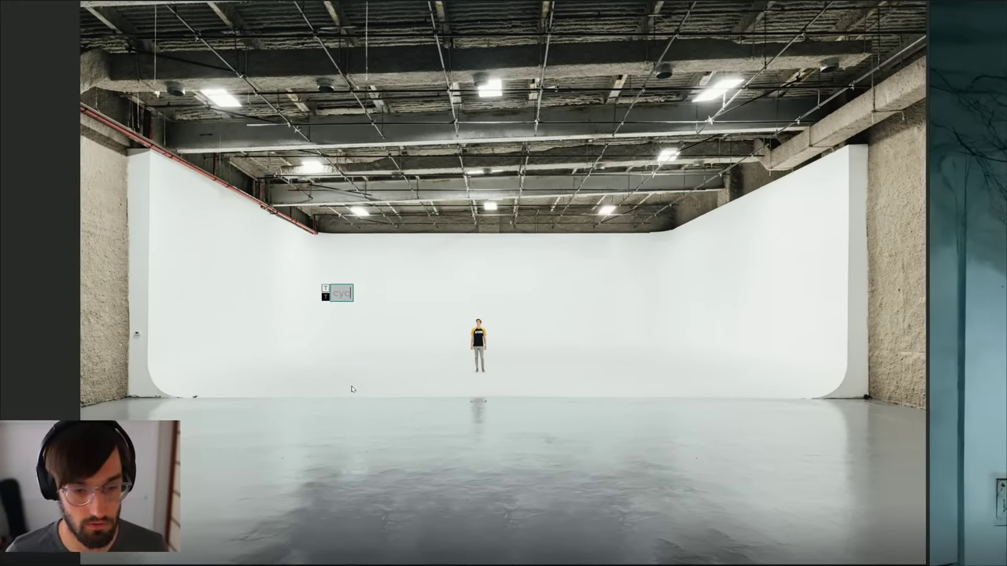
left_click(351, 389)
left_click_drag(336, 291, 474, 297)
left_click(443, 320)
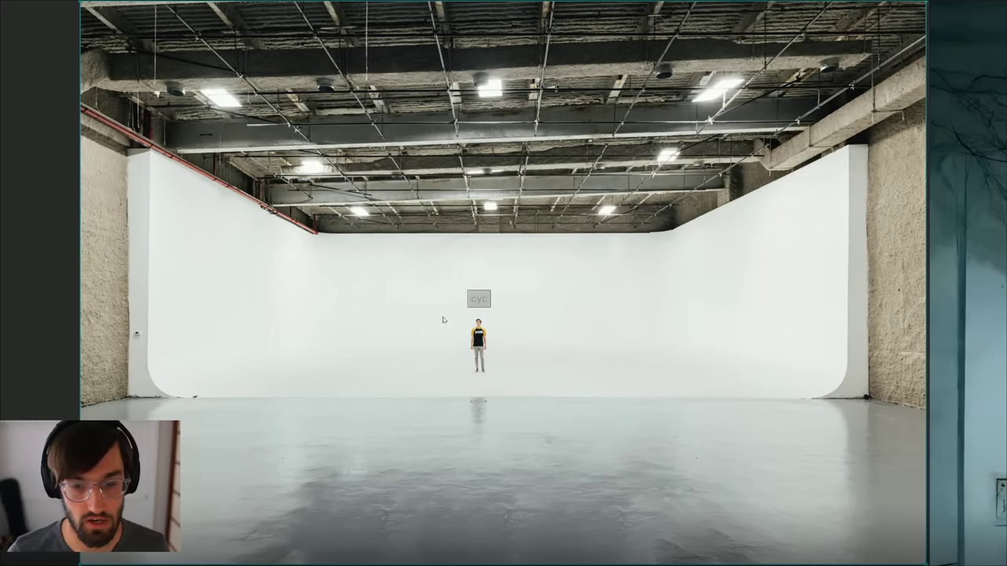
left_click(478, 303)
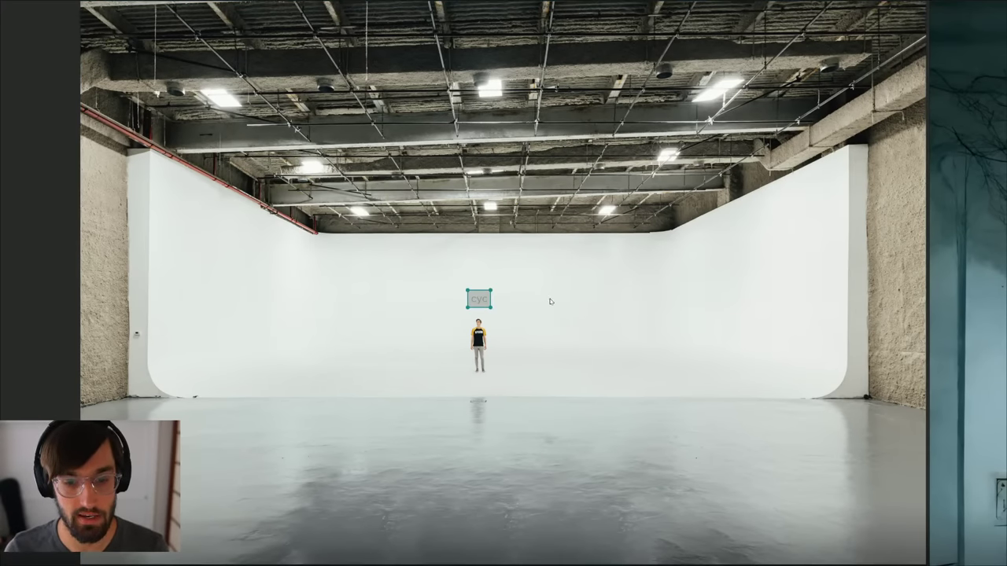
key("Delete")
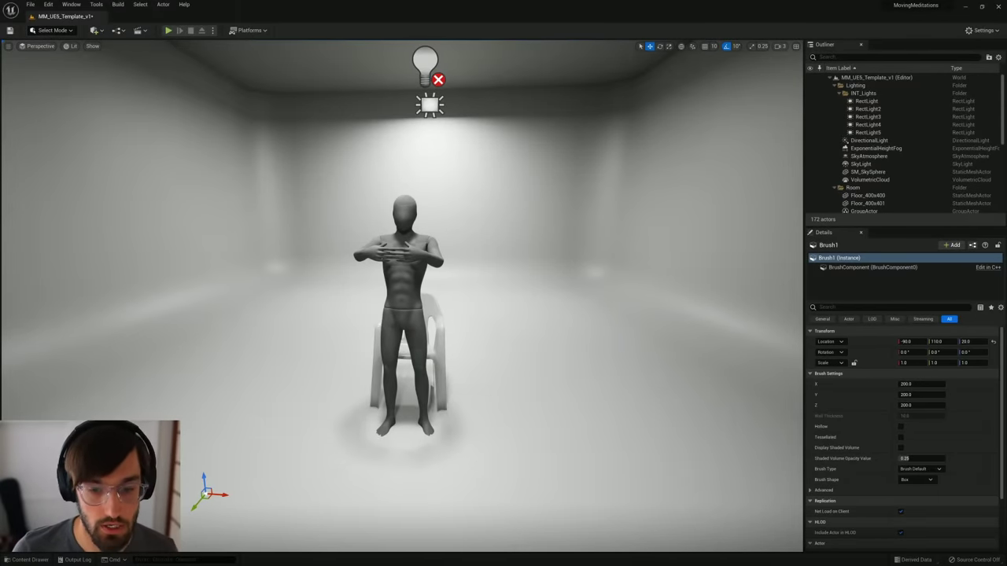
Step: Return to Unreal Editor and collapse the INT_Lights and Room folders in the Outliner
key("s")
right_click_drag(403, 296, 335, 313)
key("w")
key("w")
key("s")
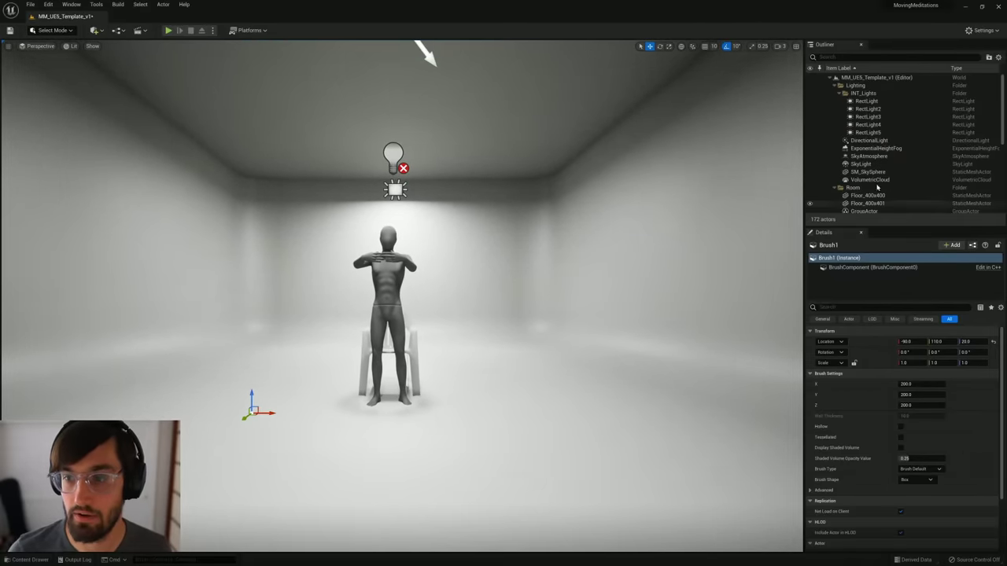
left_click(846, 92)
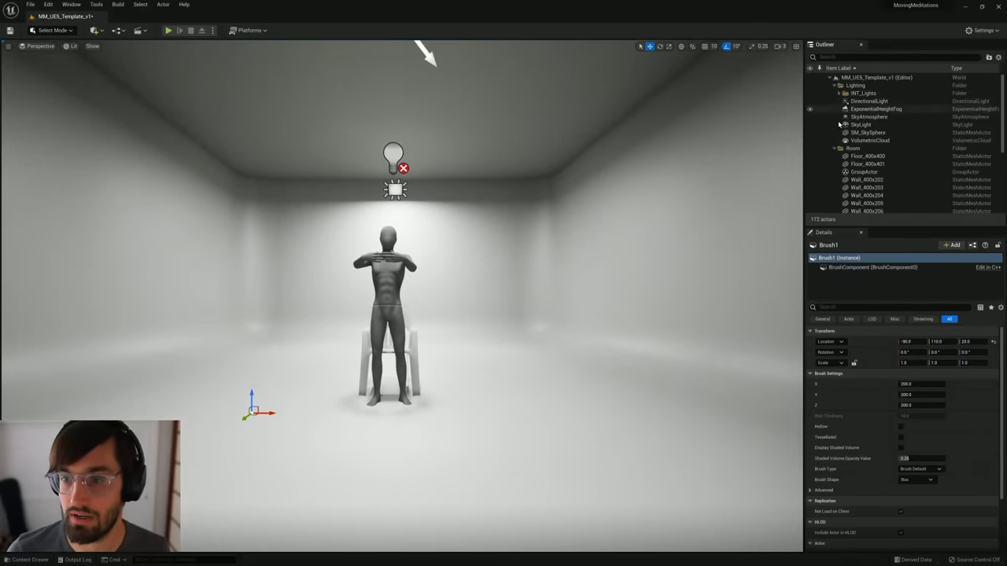
left_click(834, 148)
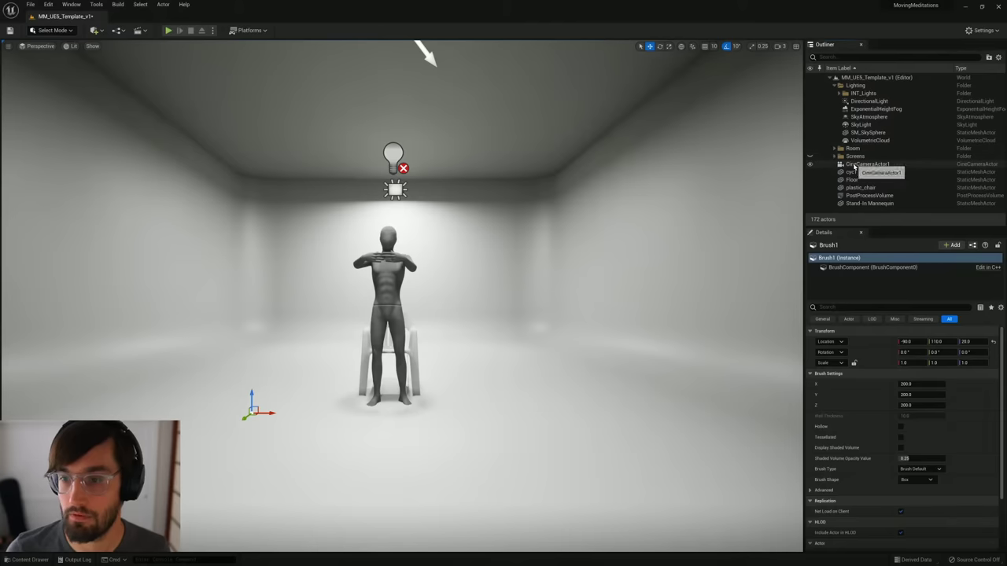
Step: Select CineCameraActor1, frame it, and pilot it to look at the room through the camera
left_click(854, 164)
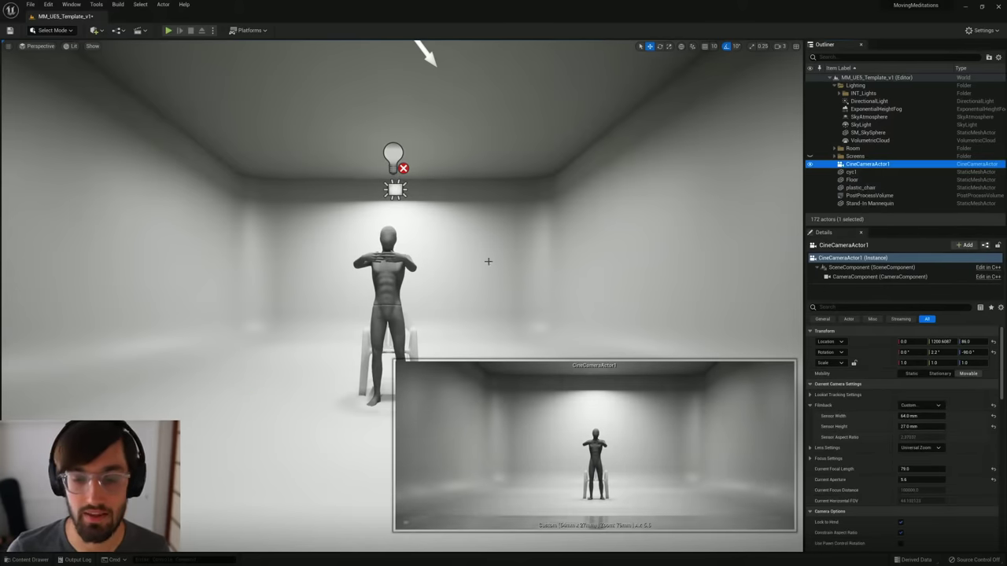
right_click_drag(488, 259, 542, 271)
key("f")
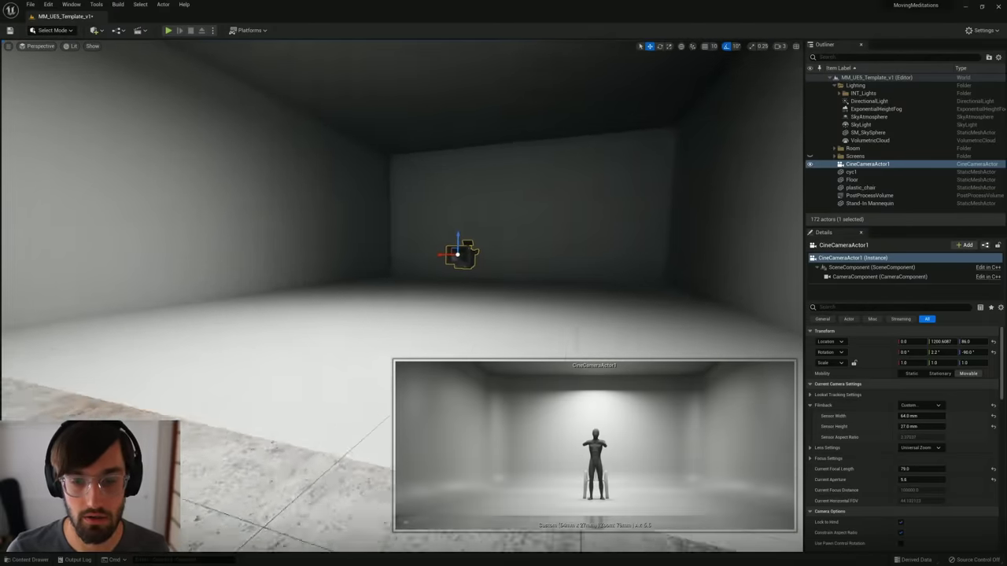
mouse_move(433, 293)
right_mouse_down()
mouse_move(397, 330)
mouse_move(433, 293)
right_mouse_up()
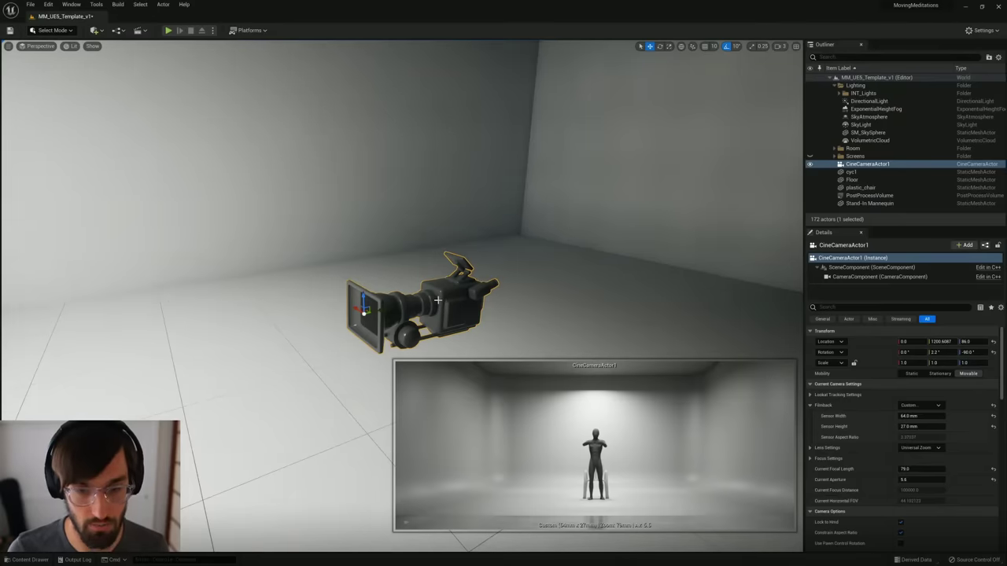
right_click(447, 303)
mouse_move(475, 427)
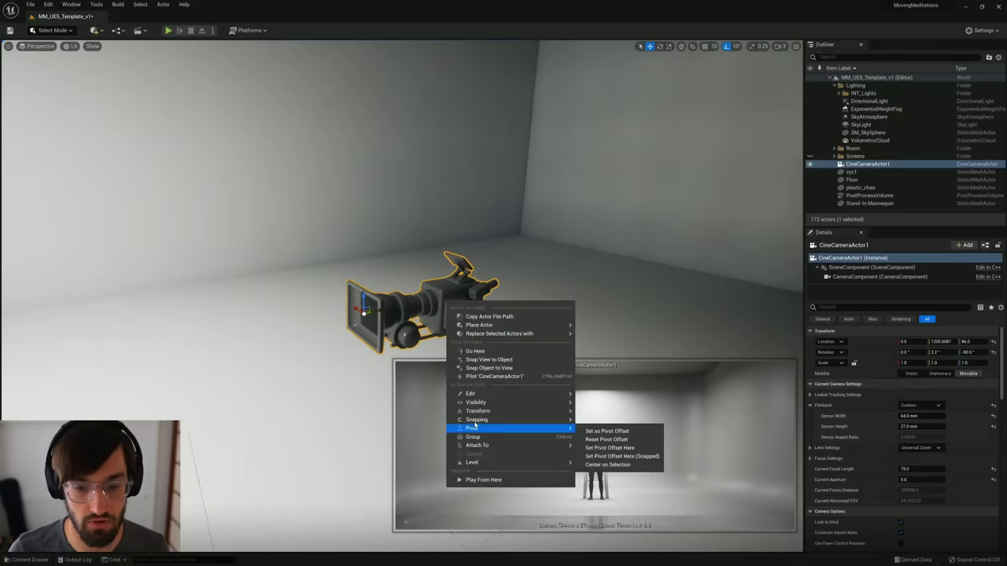
left_click(478, 376)
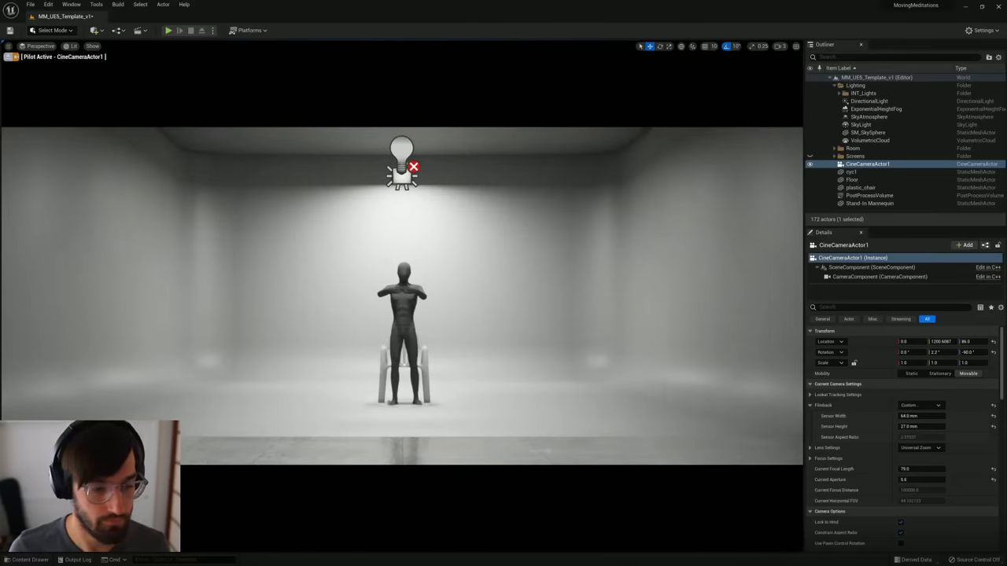
Step: Change the viewport type to Cinematic Viewport and open MM_Template_Sequence from the Sequences folder
left_click(37, 48)
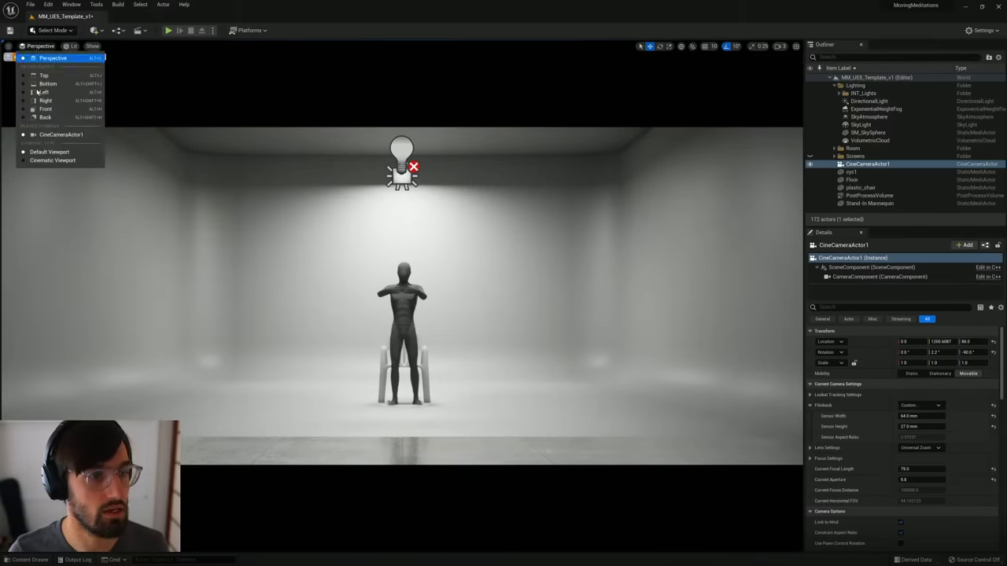
left_click(39, 162)
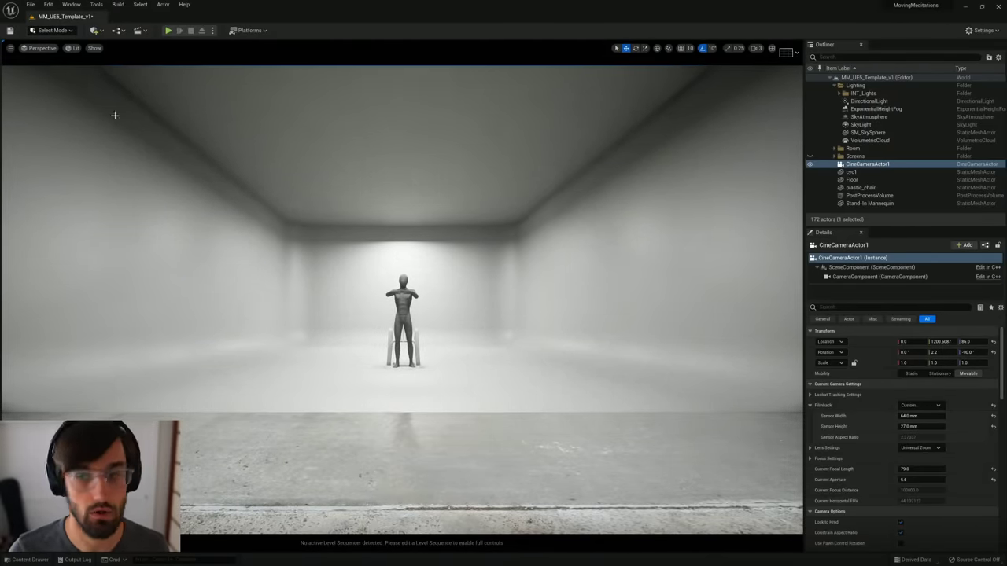
left_click(29, 561)
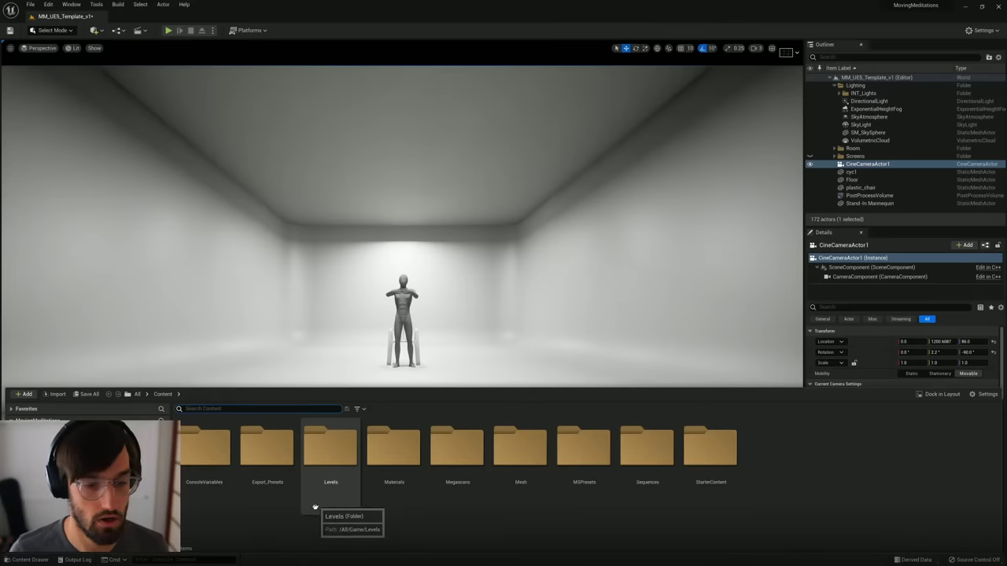
double_click(641, 452)
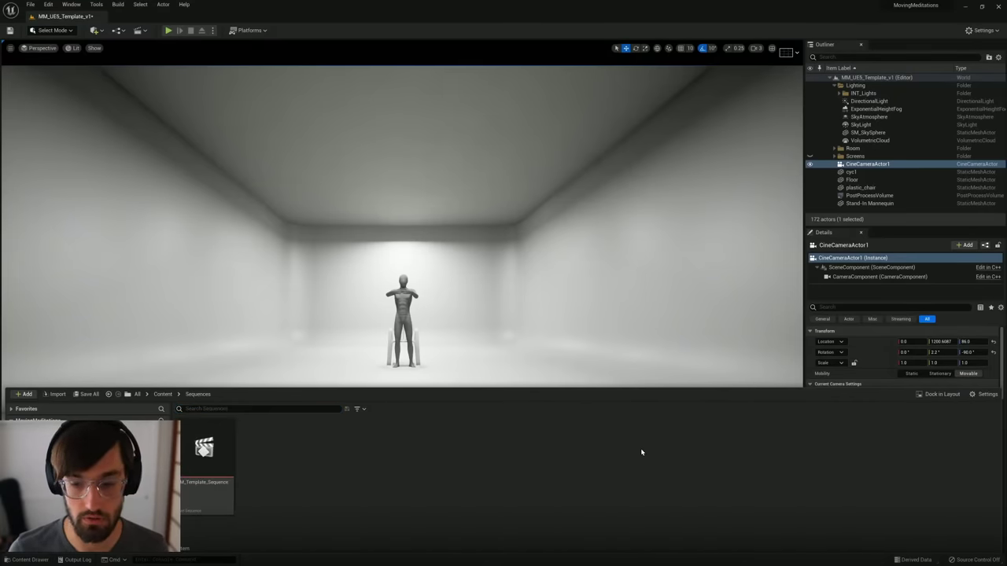
double_click(206, 461)
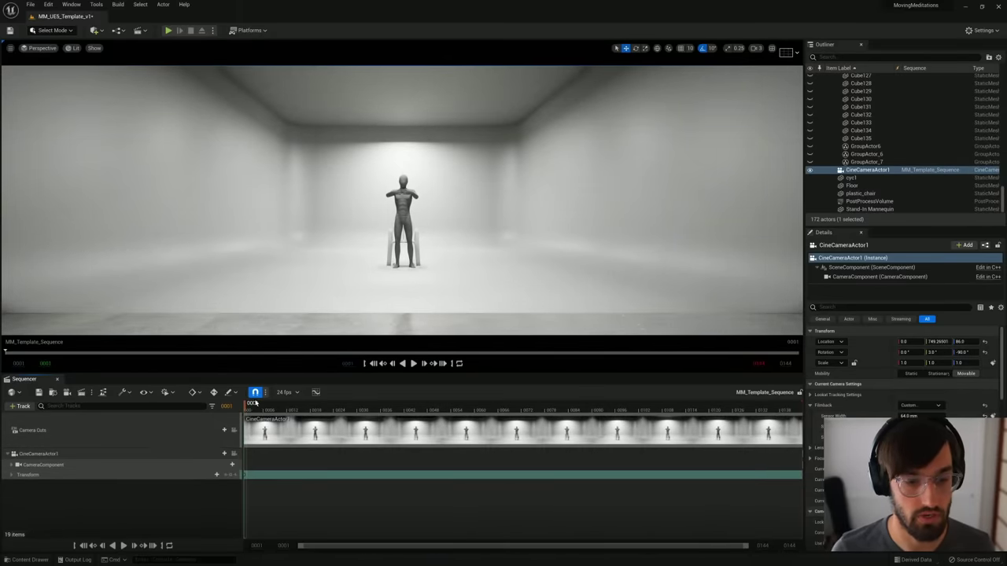
Step: Lock the viewport to the sequence's camera cuts and move the Sequencer out of the main editor window
left_click_drag(250, 404, 733, 400)
left_click(233, 436)
left_click(234, 431)
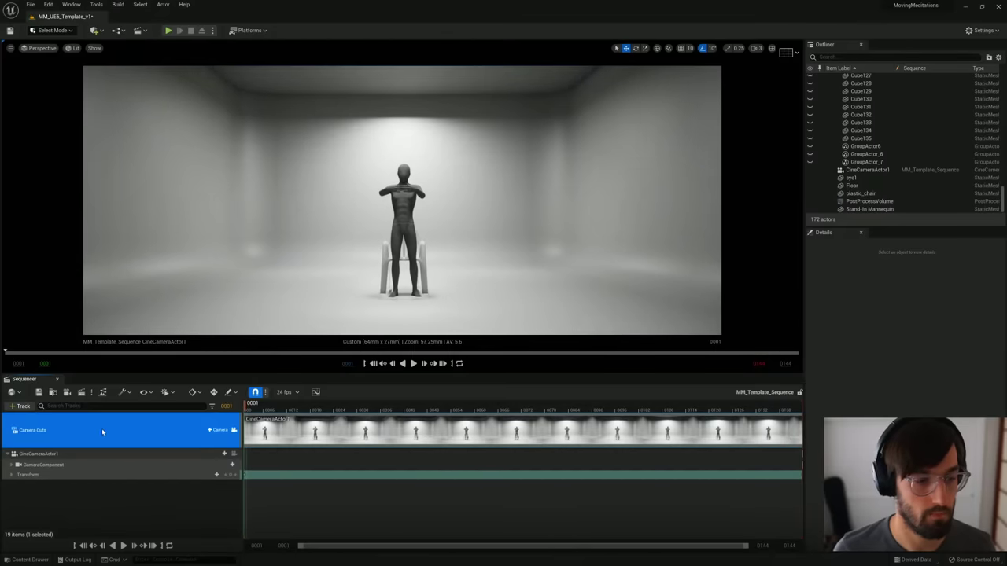
left_click_drag(24, 380, 1006, 330)
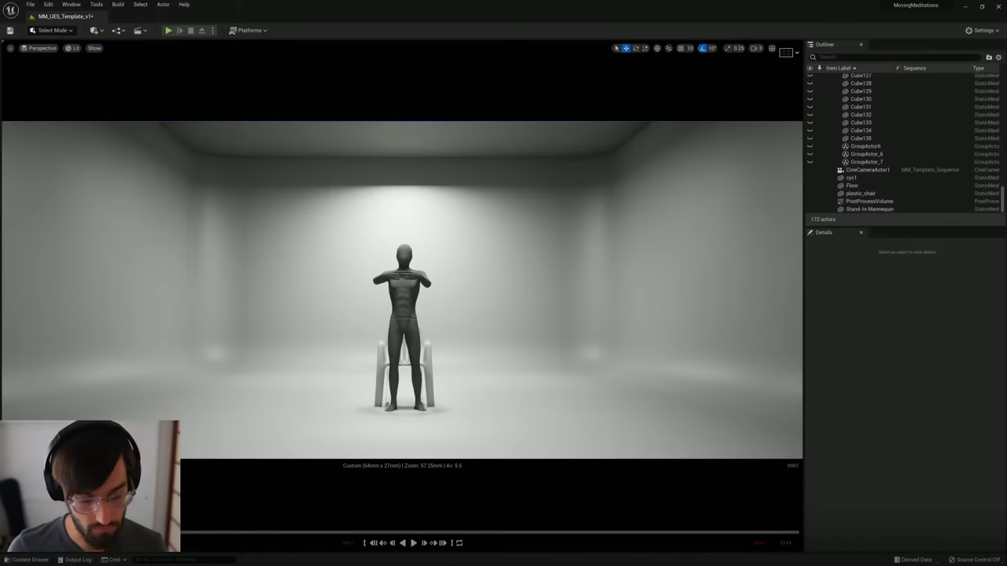
Step: Select the cyc1 wall and open BasicMaterial_Inst from the Materials folder, keeping its editor clear of the room view
left_click(299, 317)
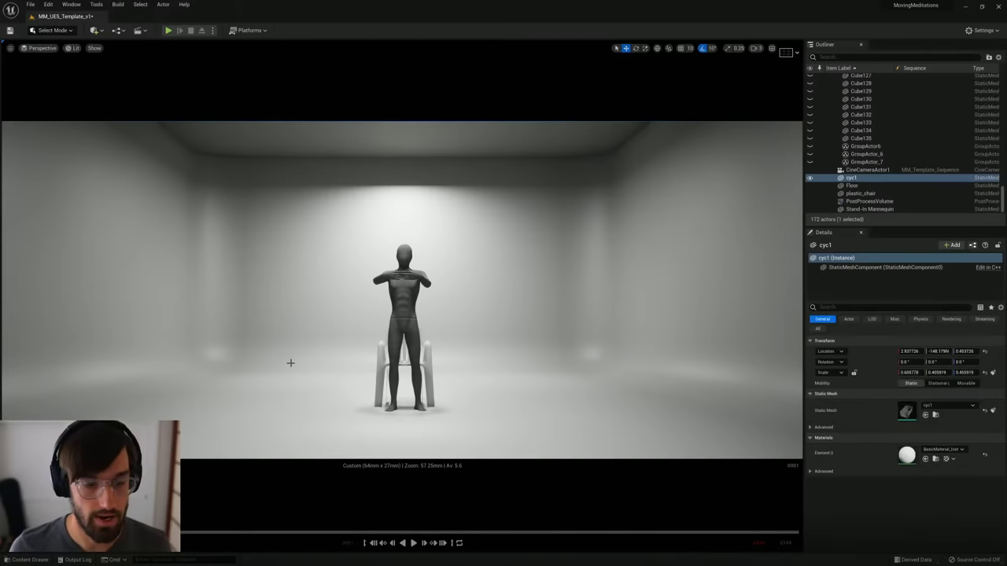
key("ctrl+space")
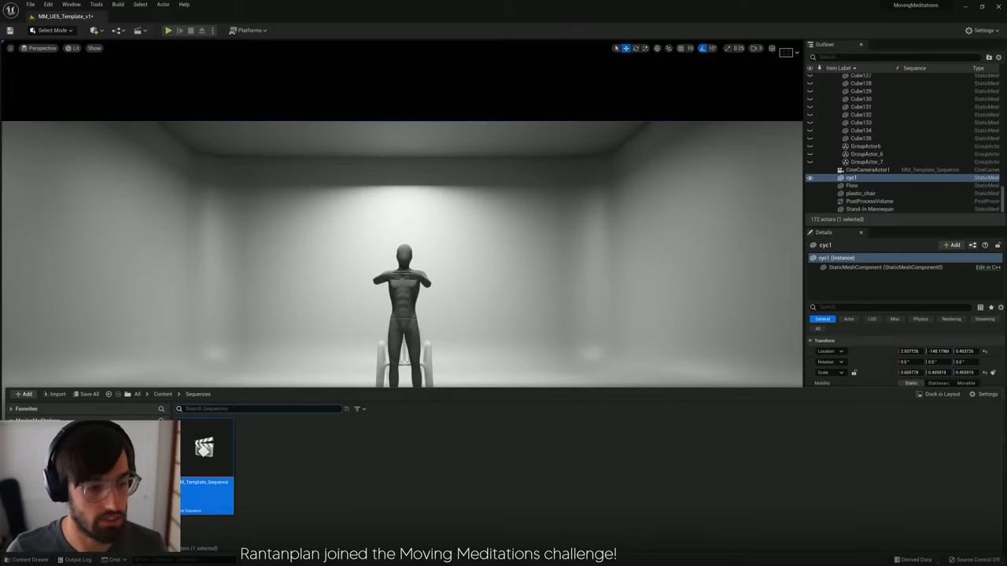
left_click(47, 479)
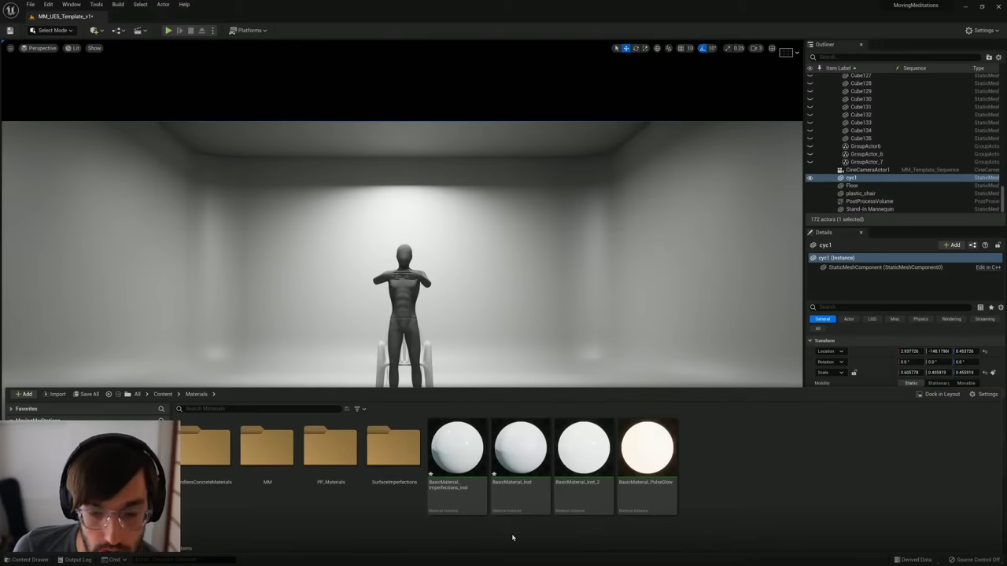
double_click(537, 474)
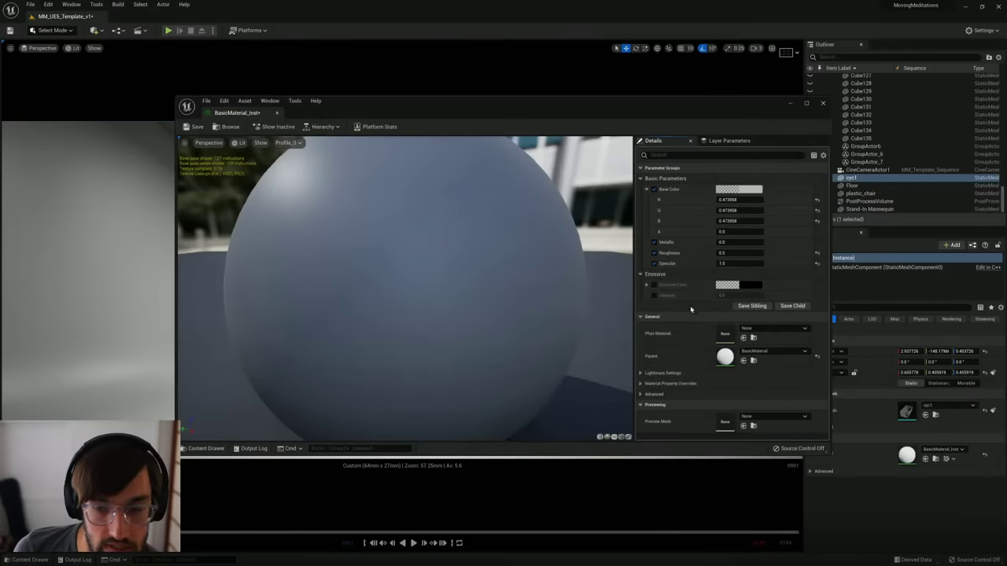
left_click_drag(632, 104, 328, 317)
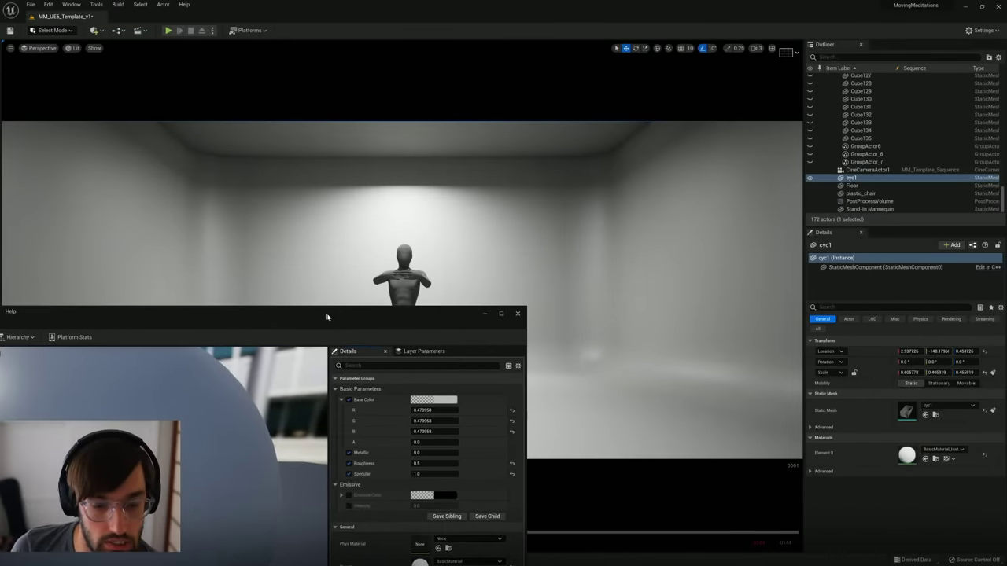
Step: Try a Specular value of 0 on BasicMaterial_Inst, set it back to 1, and close the material editor
left_click(417, 463)
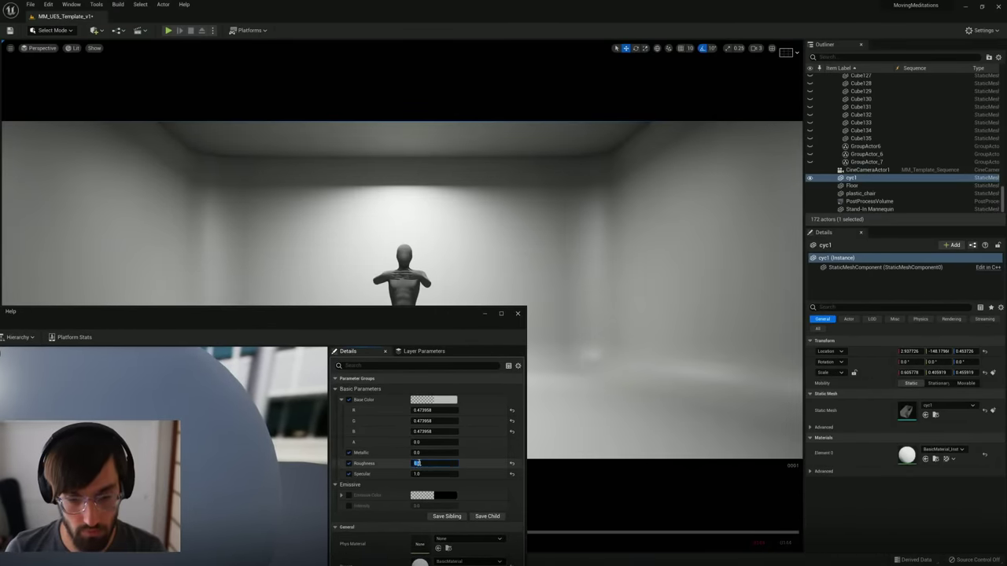
type("0.6")
key("Tab")
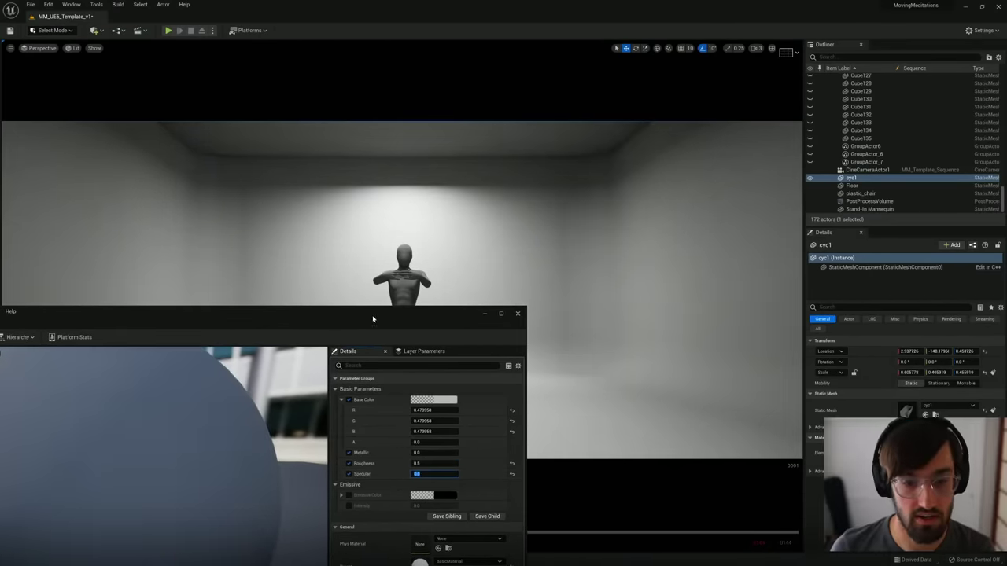
left_click_drag(373, 319, 548, 167)
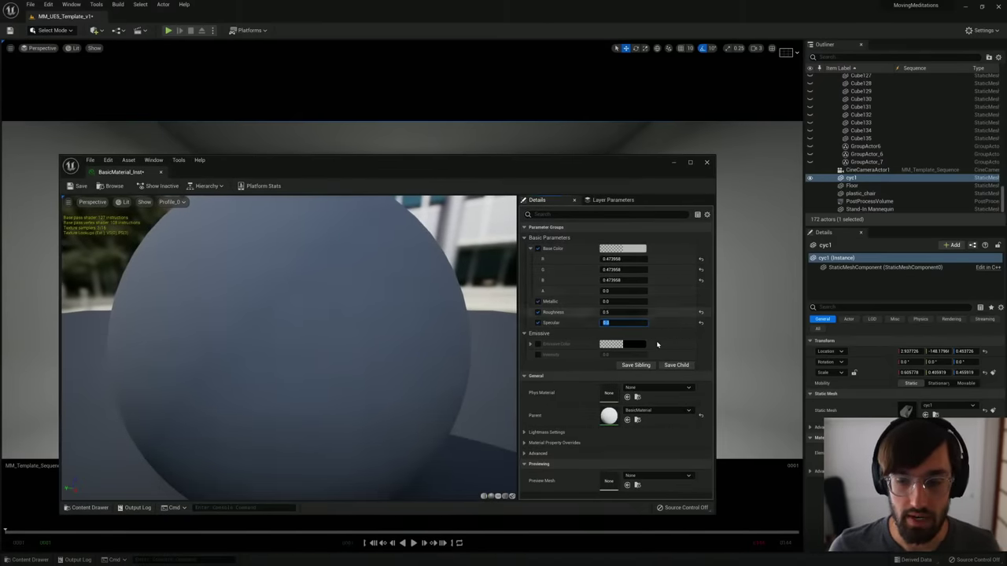
type("1")
key("Return")
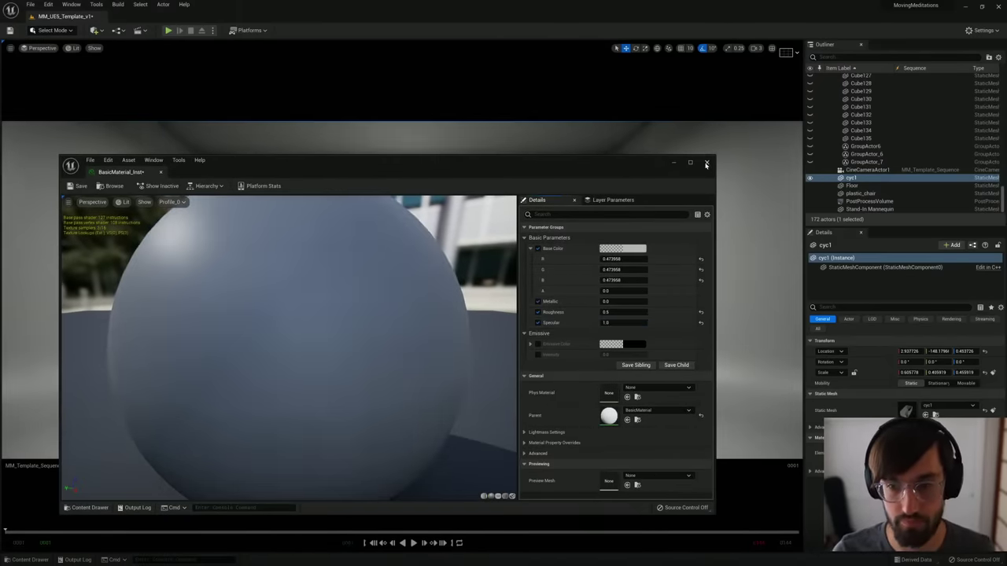
left_click(707, 162)
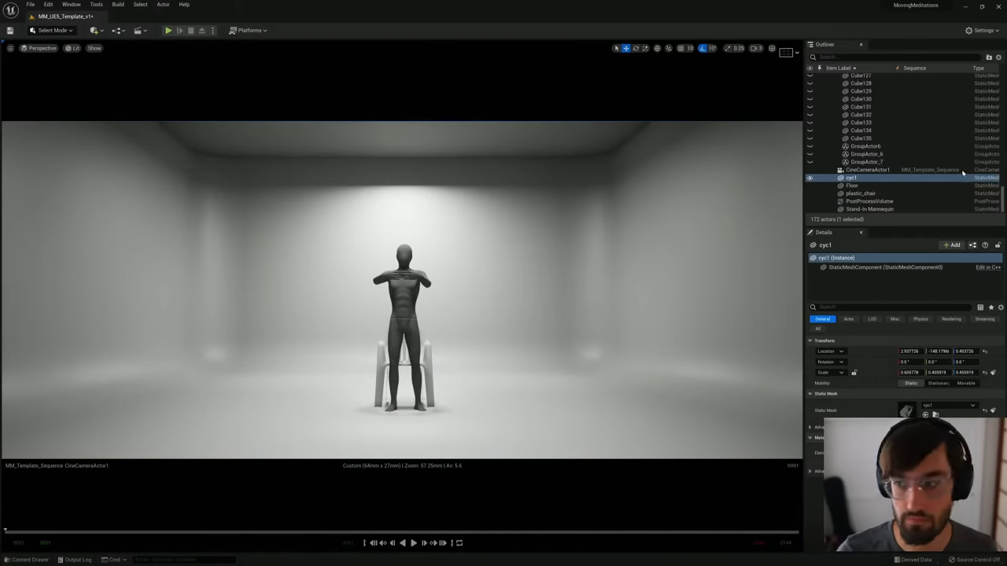
Step: Deselect the cyc1 wall and return the viewport type to Default Viewport
key("Escape")
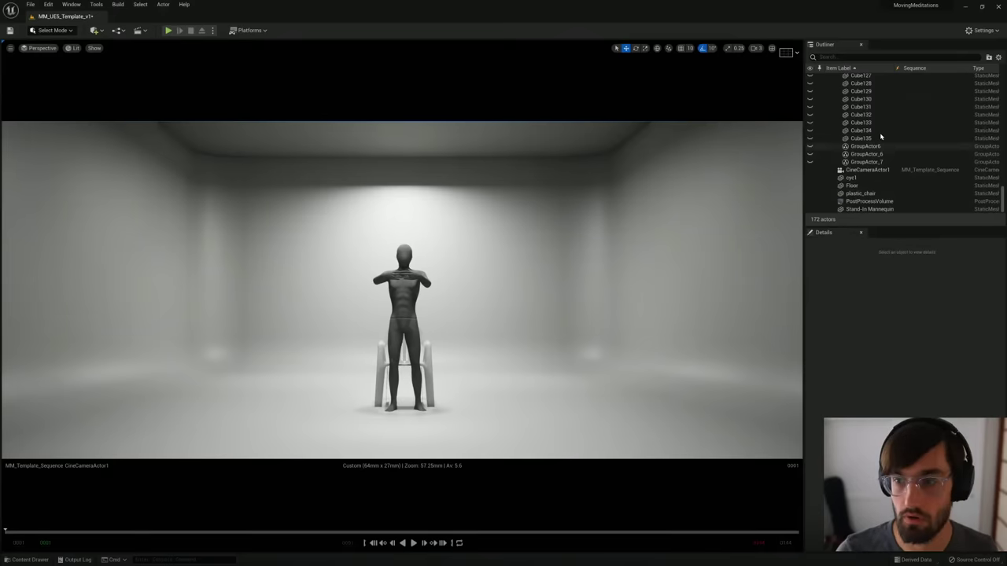
left_click(31, 49)
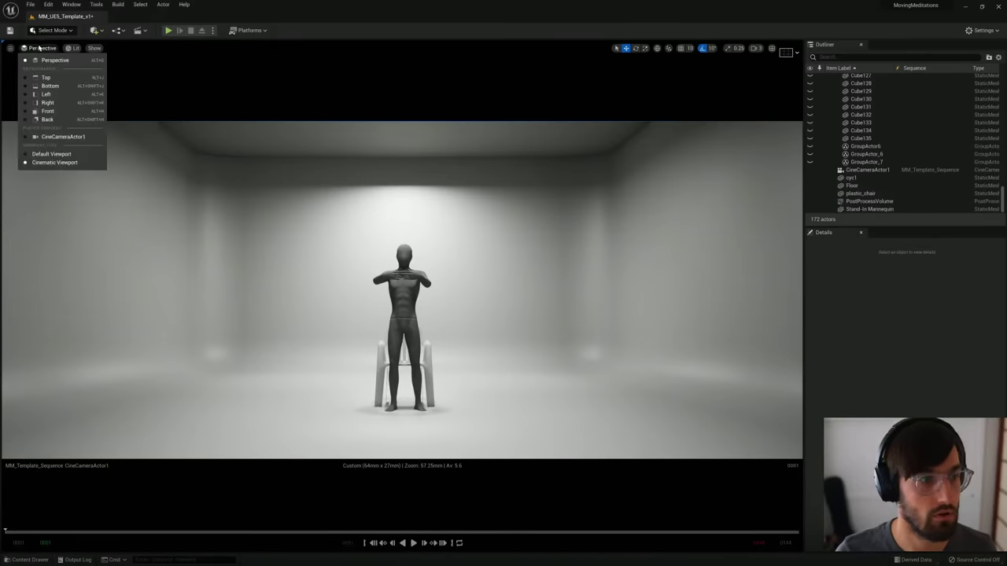
left_click(56, 155)
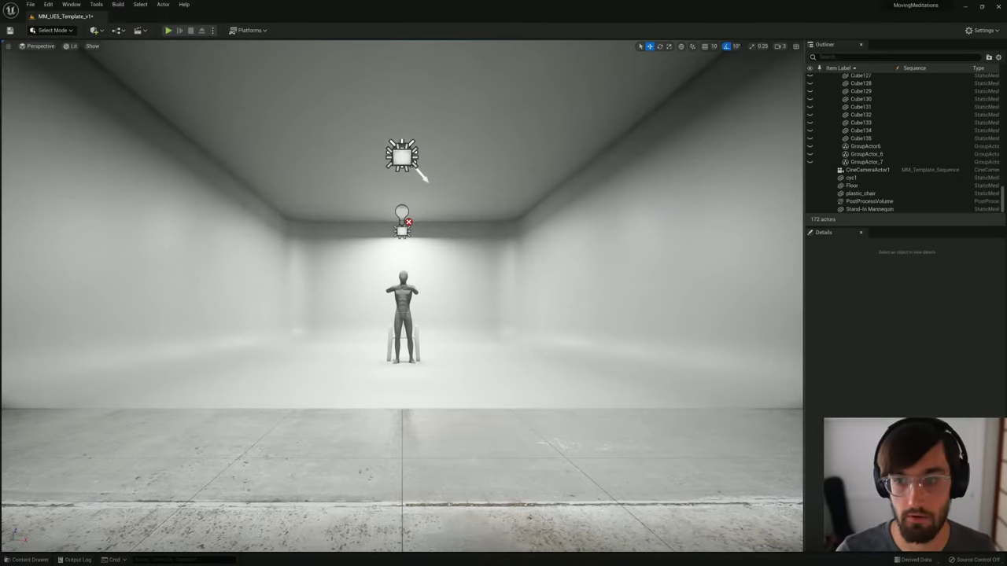
Step: Examine the template room from inside and outside, covering the figure, ceiling lights, camera rig and surrounding walls
right_click_drag(403, 296, 393, 264)
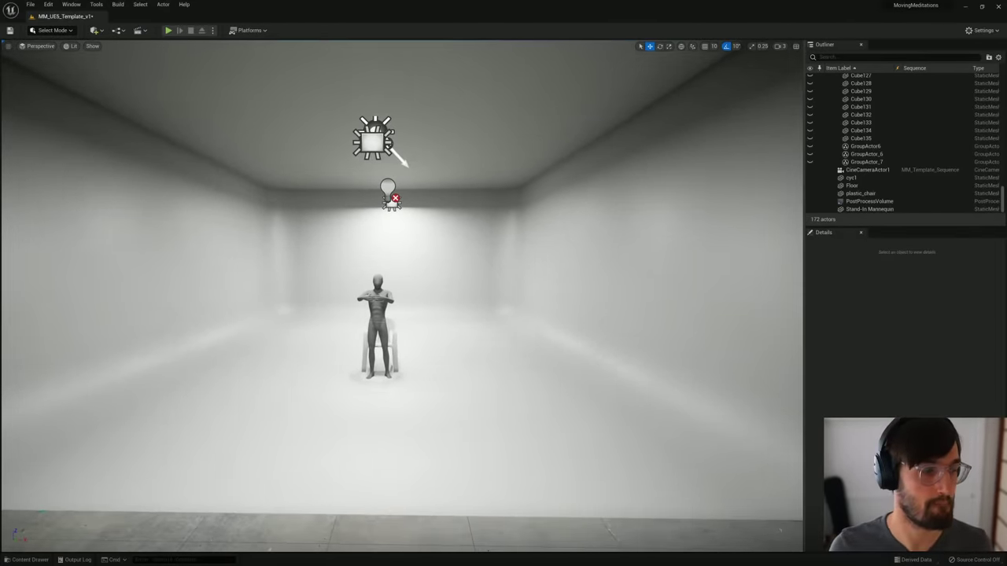
right_click_drag(378, 118, 394, 104)
key("s")
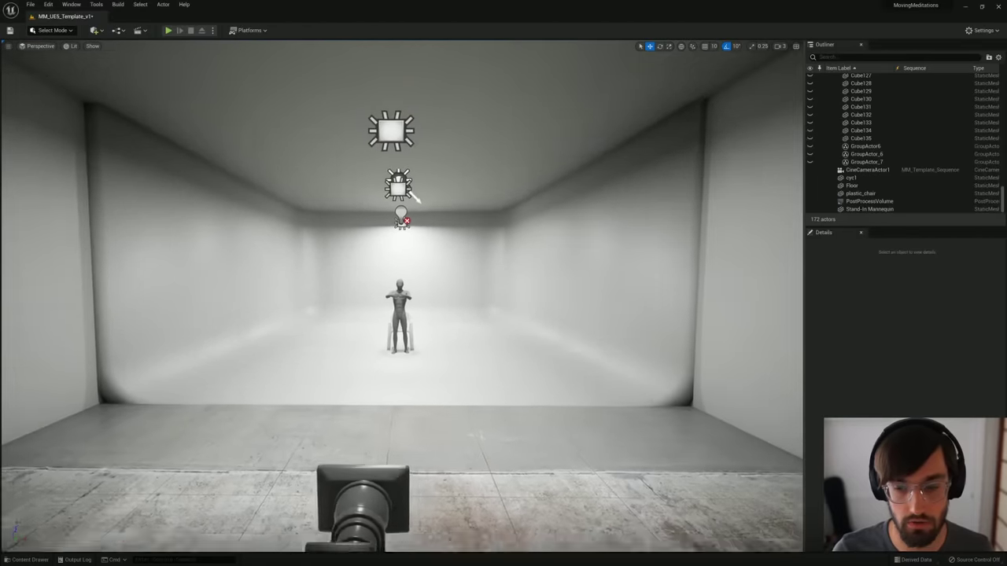
key("d")
key("s")
key("a")
key("a")
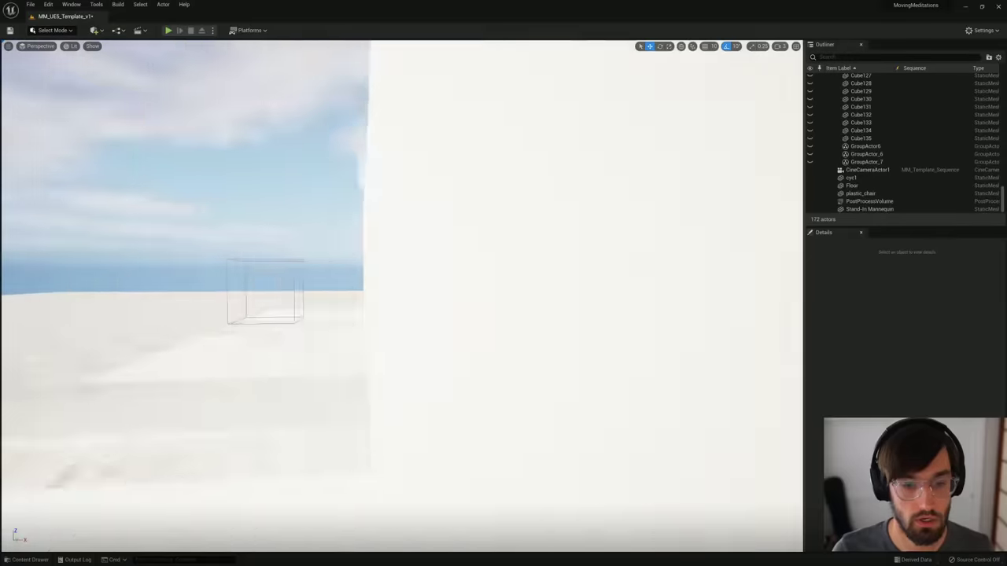
key("e")
right_click_drag(403, 295, 551, 362)
right_click_drag(307, 314, 279, 291)
key("w")
key("s")
key("w")
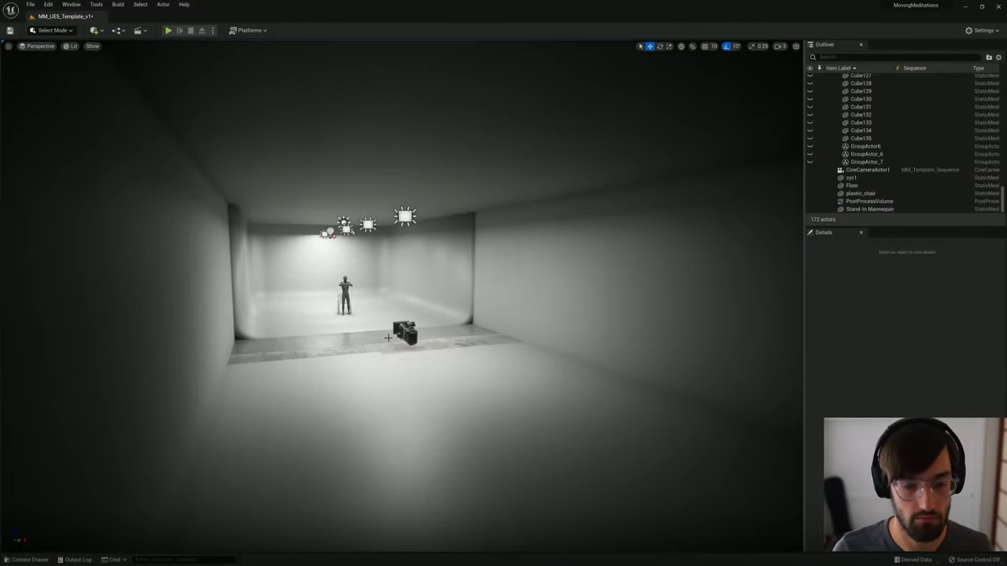
Step: Browse the project content to the Architecture folder inside StarterContent and look over its wall and floor meshes
key("ctrl+space")
left_click(47, 444)
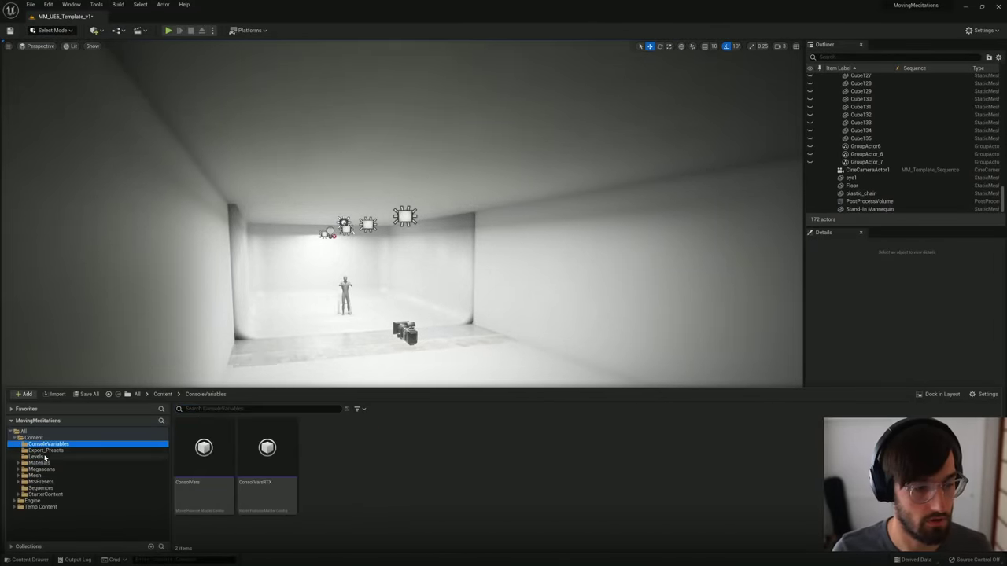
left_click(45, 494)
double_click(205, 449)
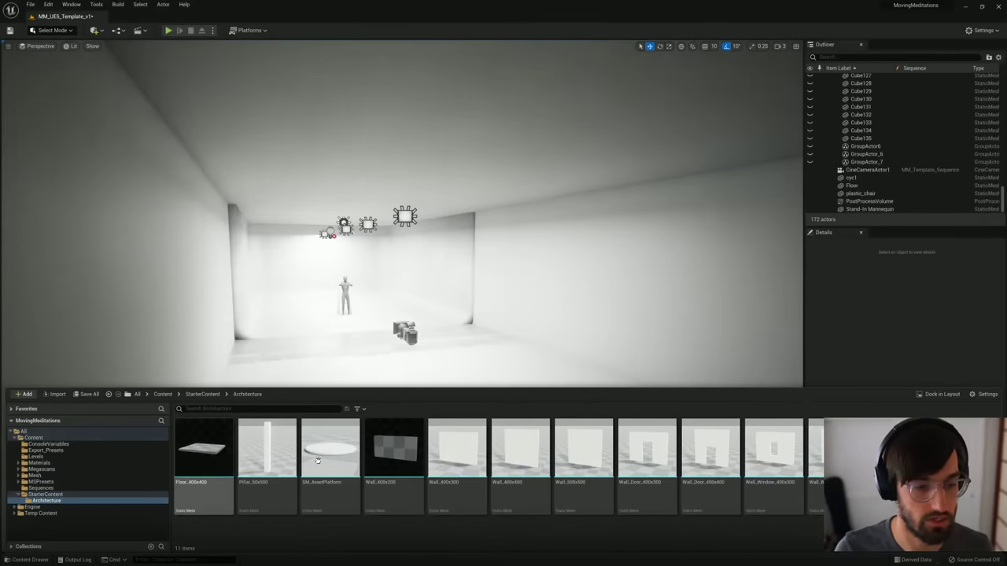
Step: Hide the DirectionalLight in the Lighting folder
right_click_drag(399, 309, 357, 330)
key("s")
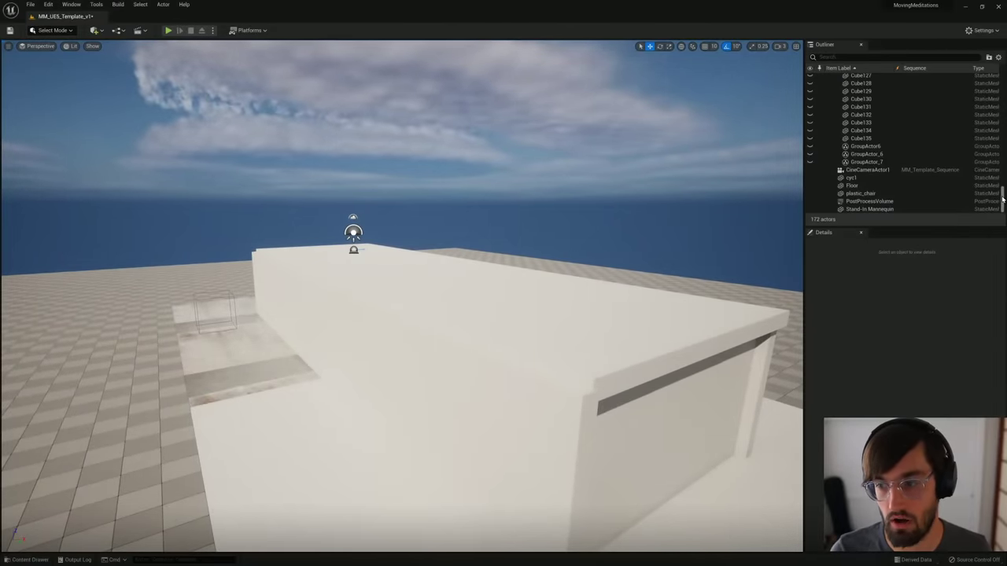
left_click_drag(1002, 199, 1000, 79)
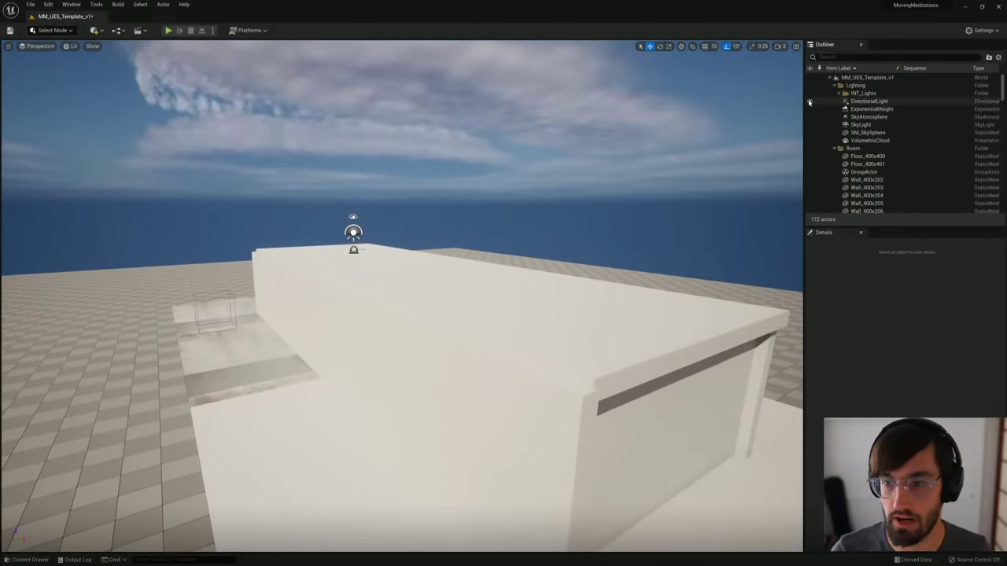
left_click(809, 102)
Step: Select the cyc1 wall and lower it to a Z location of about -8.24, below the concrete floor
mouse_move(401, 296)
right_mouse_down()
mouse_move(408, 283)
mouse_move(431, 285)
mouse_move(395, 285)
mouse_move(409, 283)
mouse_move(398, 309)
mouse_move(399, 296)
right_mouse_up()
right_click_drag(414, 235, 415, 234)
left_click(414, 234)
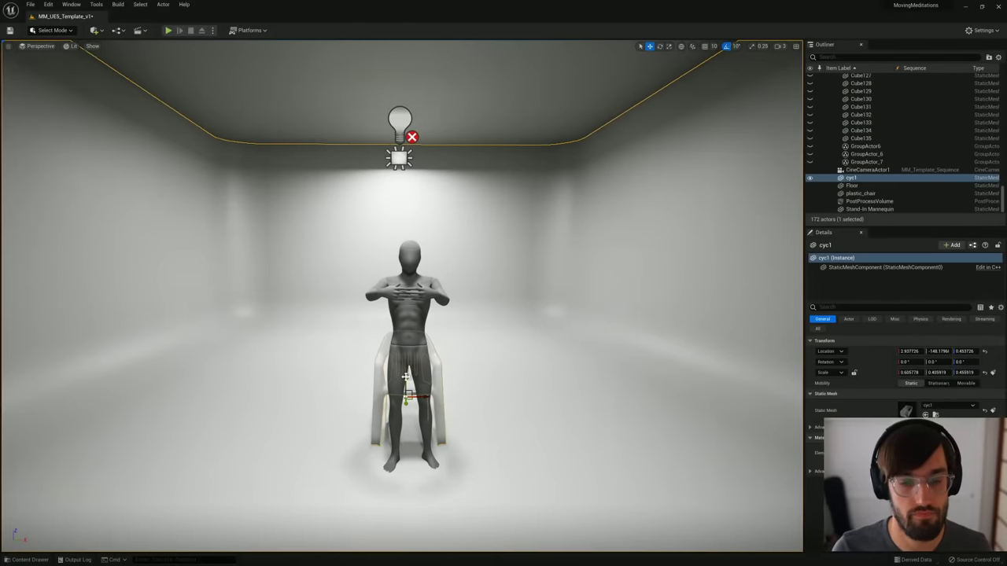
left_click_drag(405, 377, 387, 484)
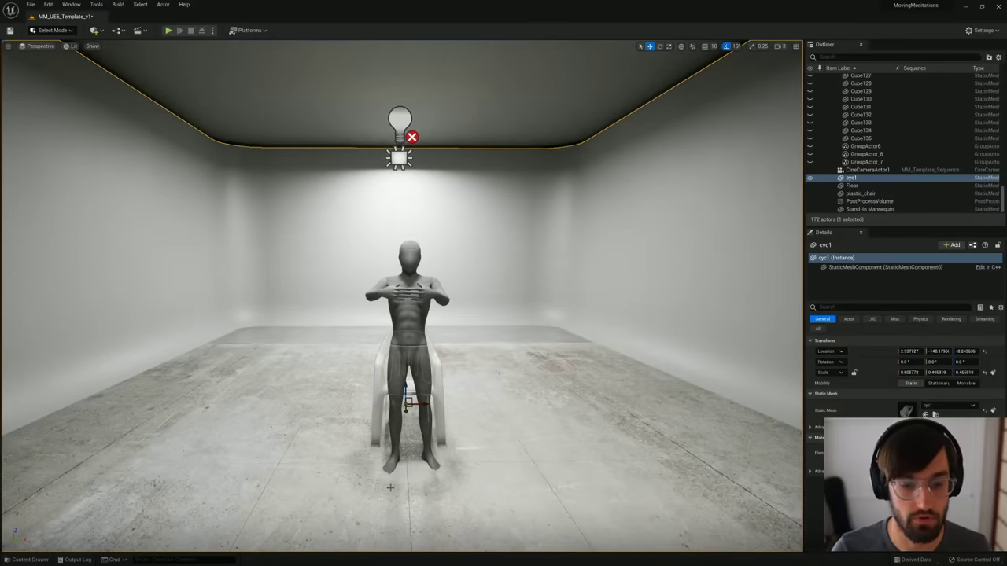
Step: Select the grouped floors and walls of the Room folder and shift the group slightly in height
left_click(389, 488)
key("s")
right_click_drag(462, 396, 560, 301)
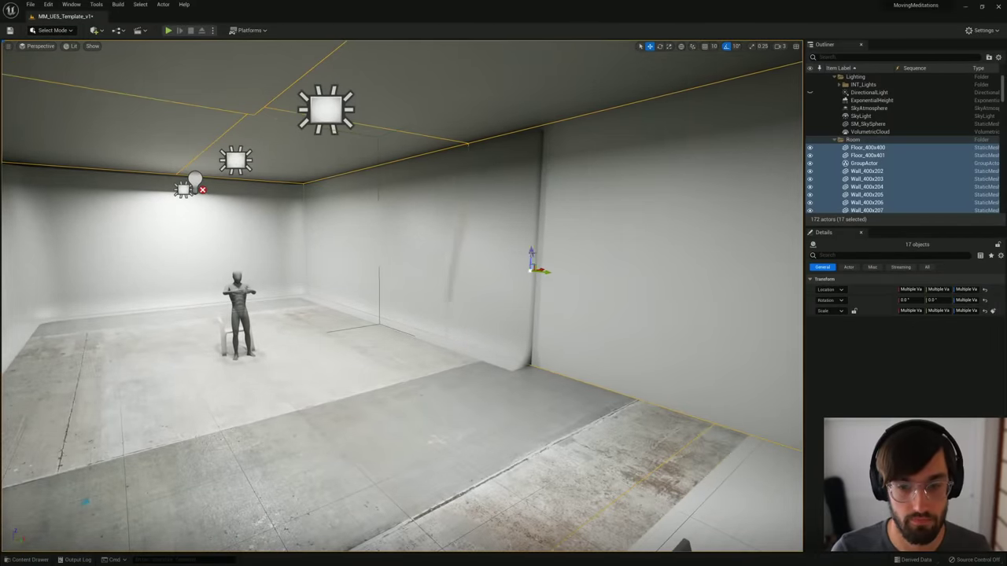
left_click_drag(531, 263, 530, 259)
Step: Select cyc1 and readjust its height to a Z location of about -1.94
key("w")
right_click_drag(342, 312, 236, 305)
left_click(378, 252)
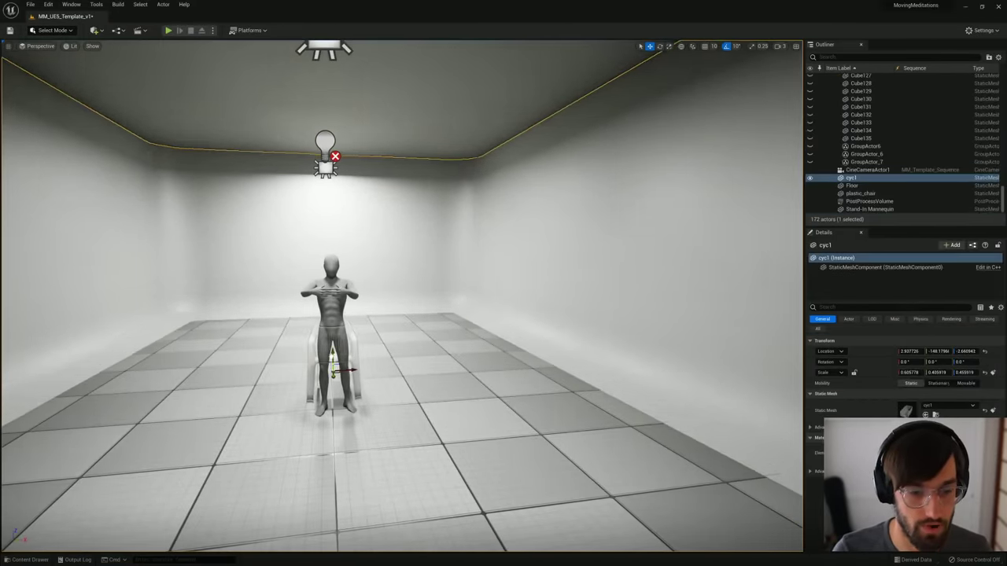
left_click_drag(332, 353, 333, 352)
left_click_drag(982, 351, 976, 351)
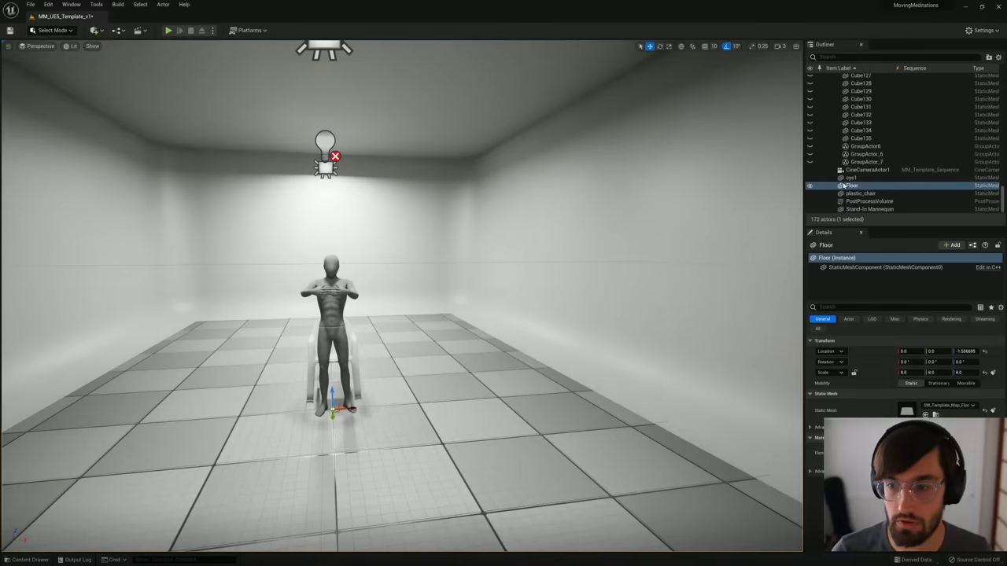
Step: Delete the Floor mesh under the room and save the level
key("Delete")
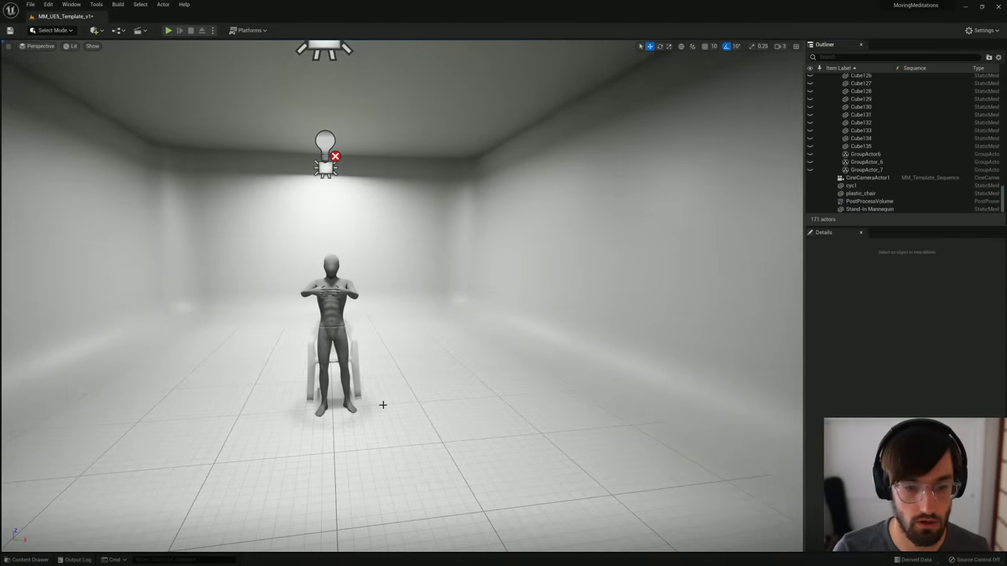
right_click_drag(383, 406, 350, 407)
key("w")
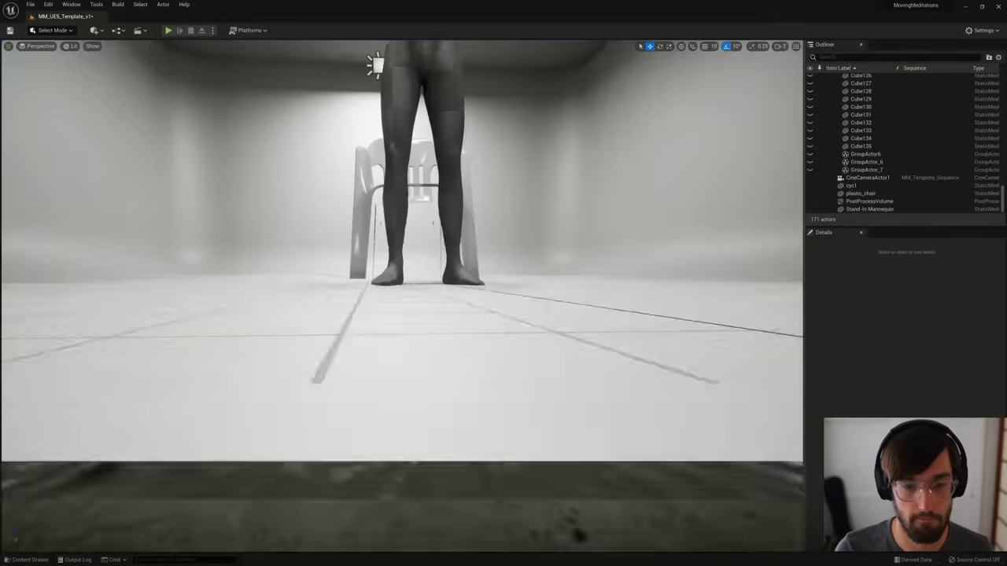
scroll(401, 368, "down", 10)
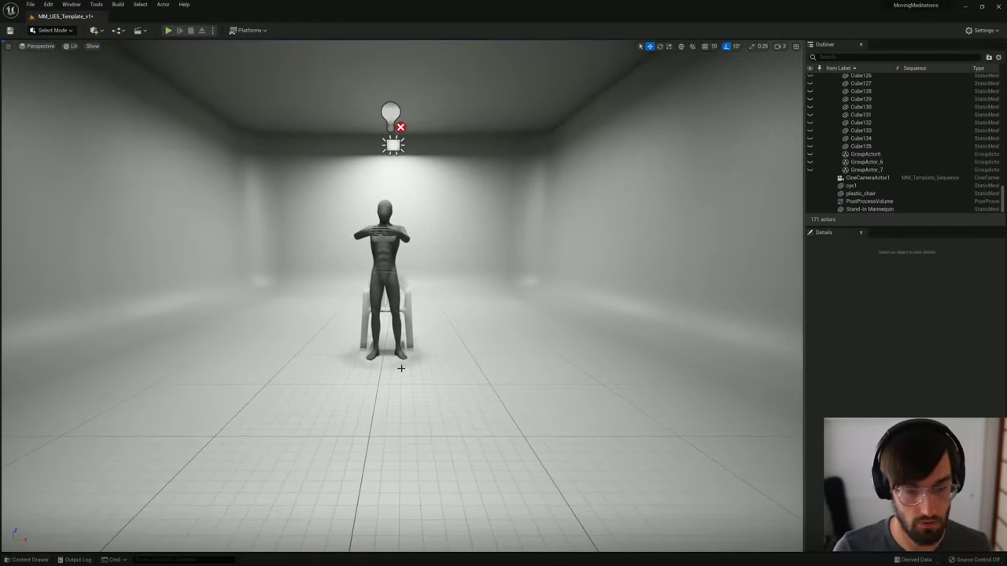
key("ctrl+s")
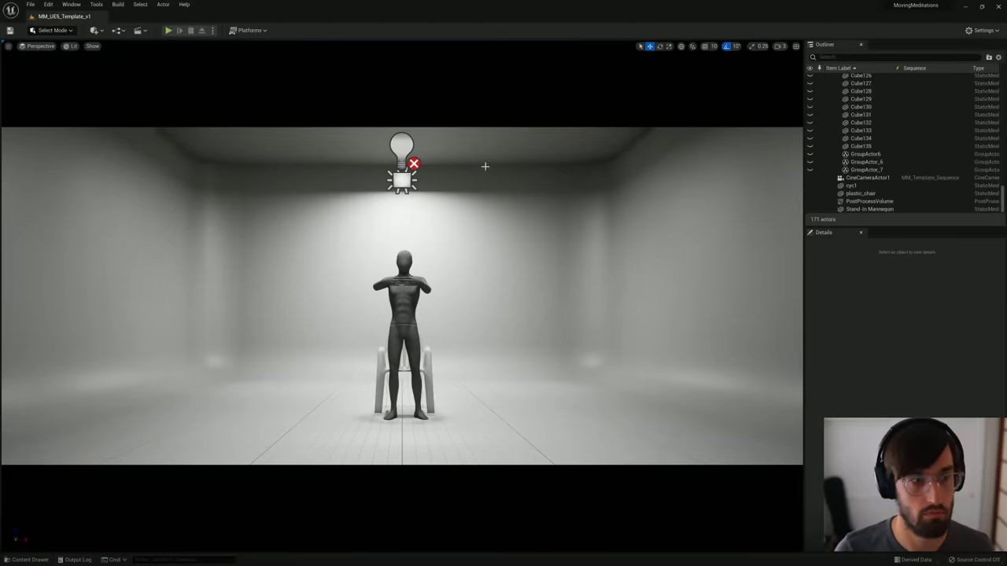
Step: Select CineCameraActor1, leave the camera framing for the free viewport and view the room around the figure
right_click(862, 179)
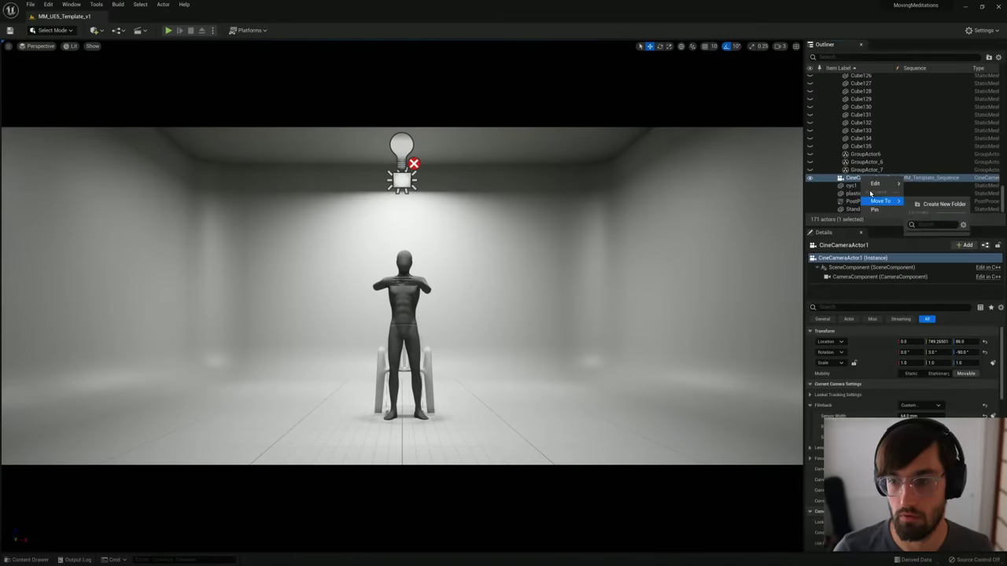
key("shift+c")
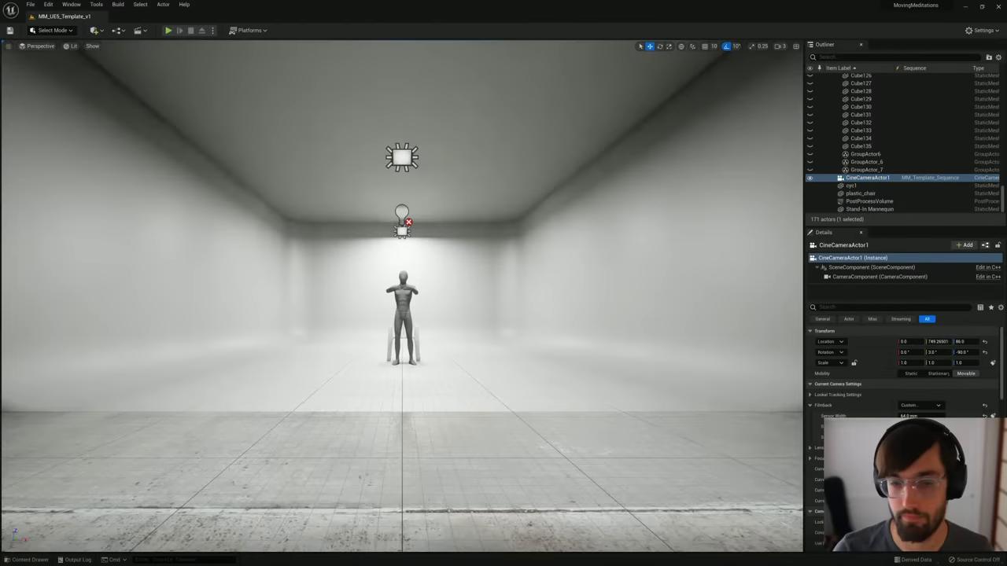
key("w")
right_click_drag(402, 296, 405, 346)
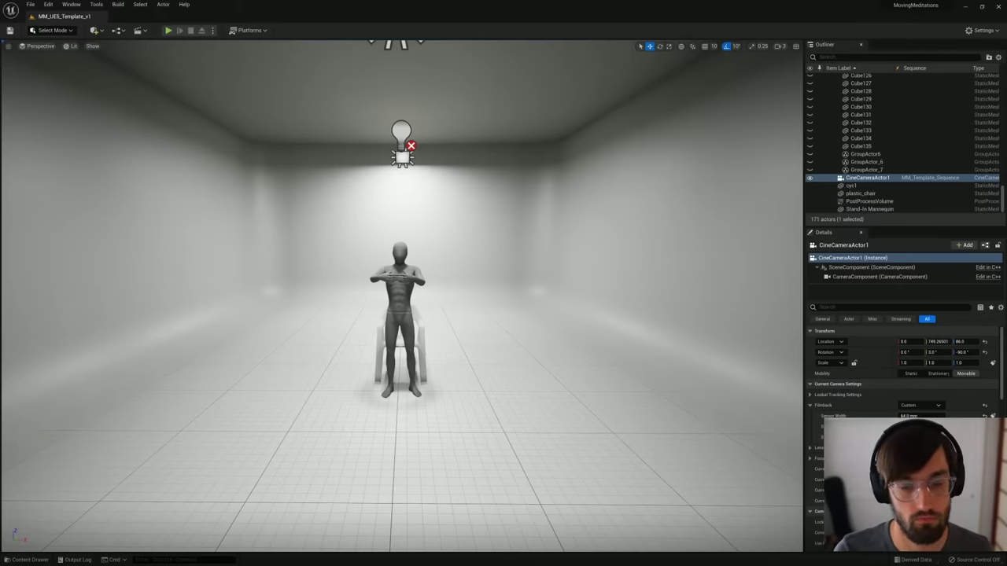
scroll(402, 296, "down", 5)
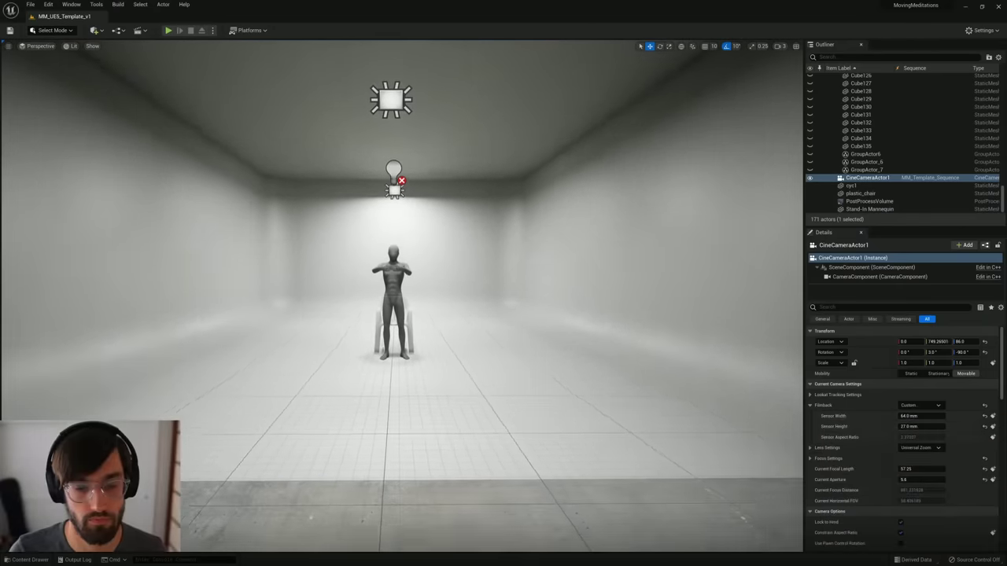
scroll(402, 296, "down", 4)
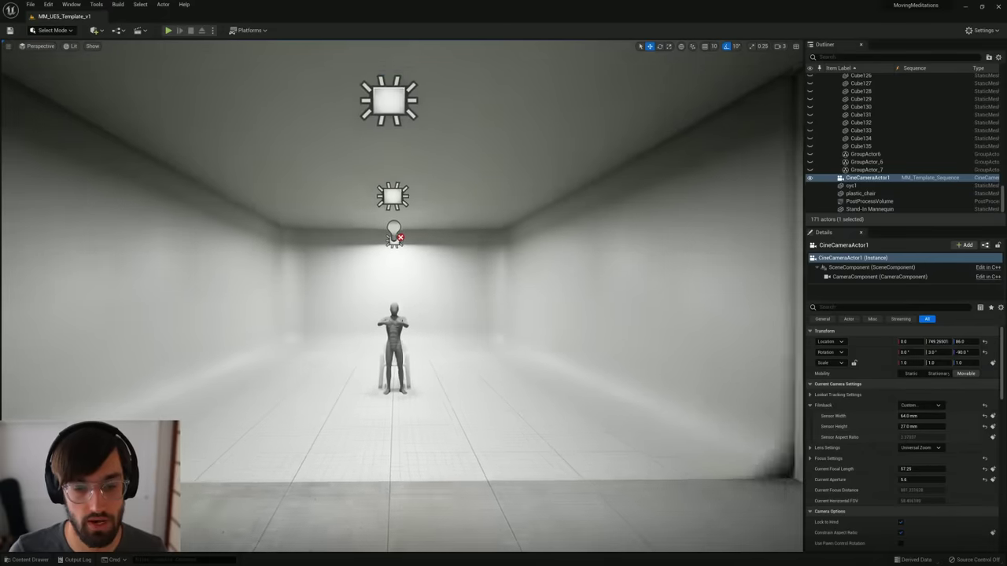
Step: Select the room's wall and floor group and try lowering it along Z
key("s")
right_click_drag(392, 167, 242, 203)
left_click(469, 359)
right_click_drag(470, 360, 542, 330)
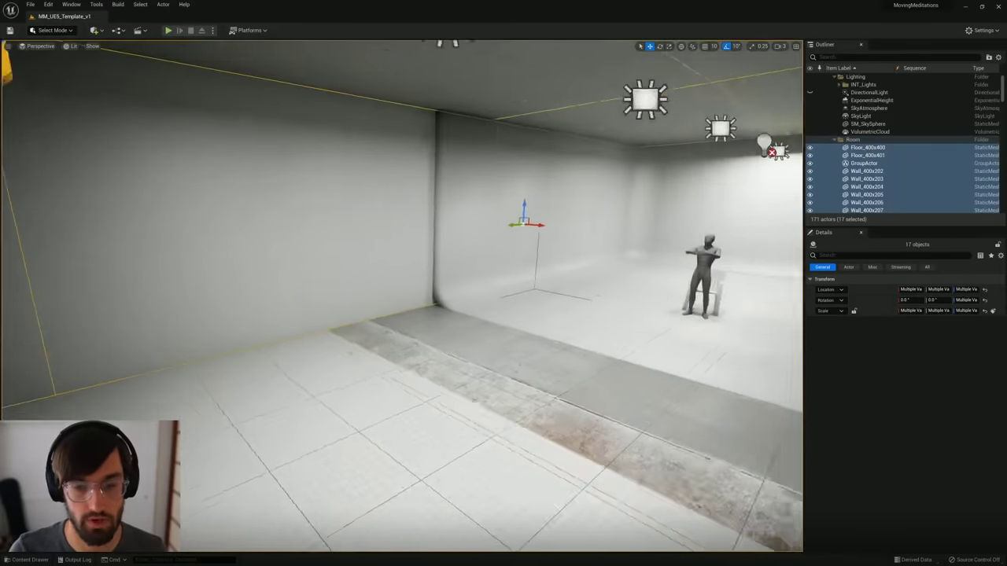
key("s")
right_click_drag(413, 281, 533, 236)
key("w")
key("s")
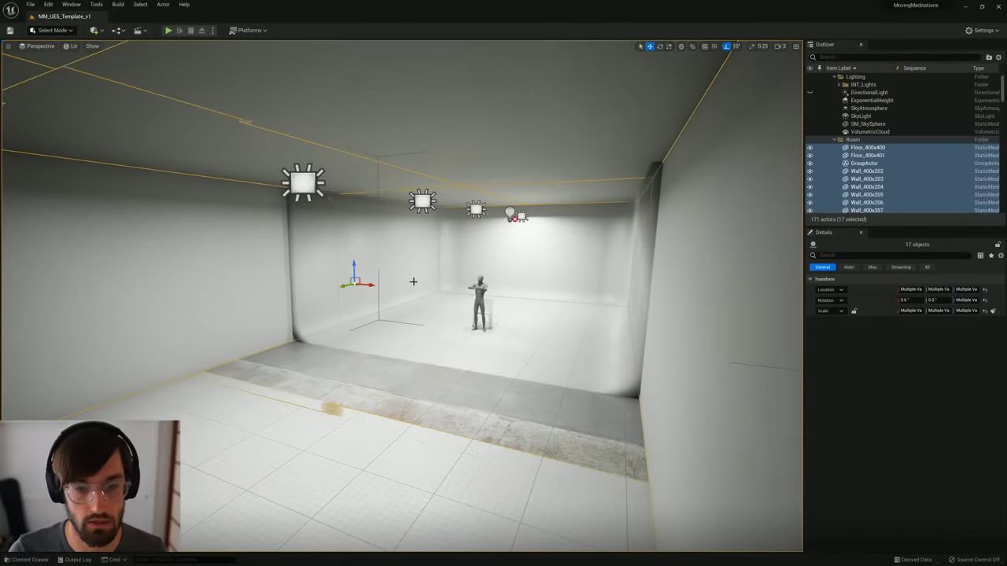
left_click_drag(355, 266, 369, 342)
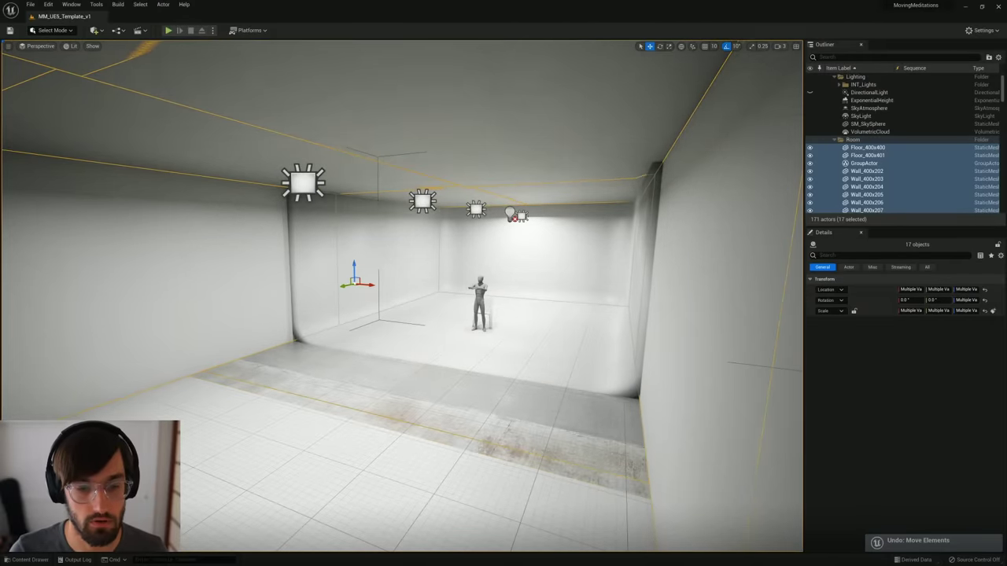
Step: Select the cyc1 wall and hide it so only the box room surrounds the figure
right_click_drag(352, 382, 438, 316)
key("w")
key("w")
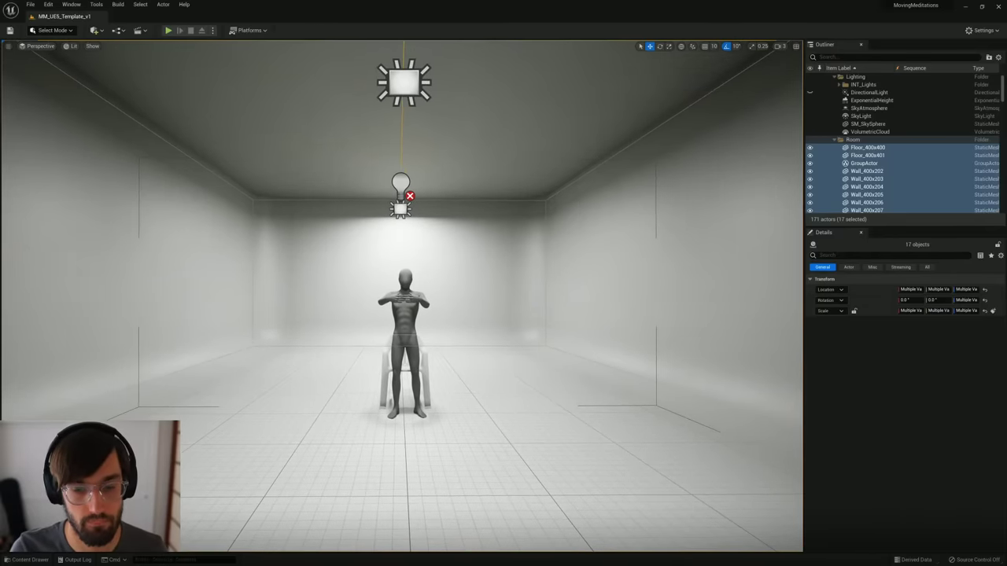
left_click(471, 301)
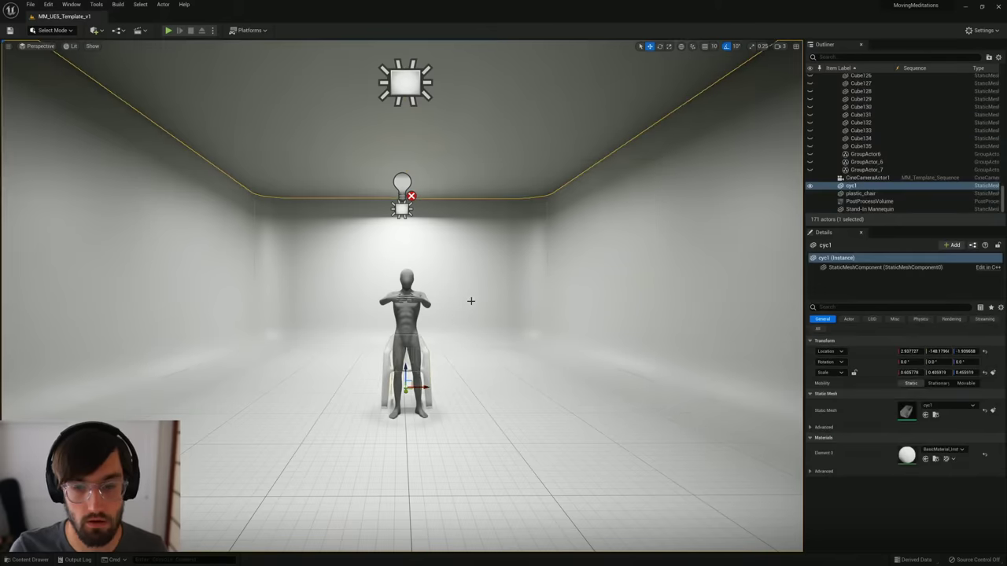
left_click(810, 186)
key("s")
mouse_move(435, 298)
right_mouse_down()
mouse_move(443, 316)
mouse_move(432, 305)
right_mouse_up()
key("w")
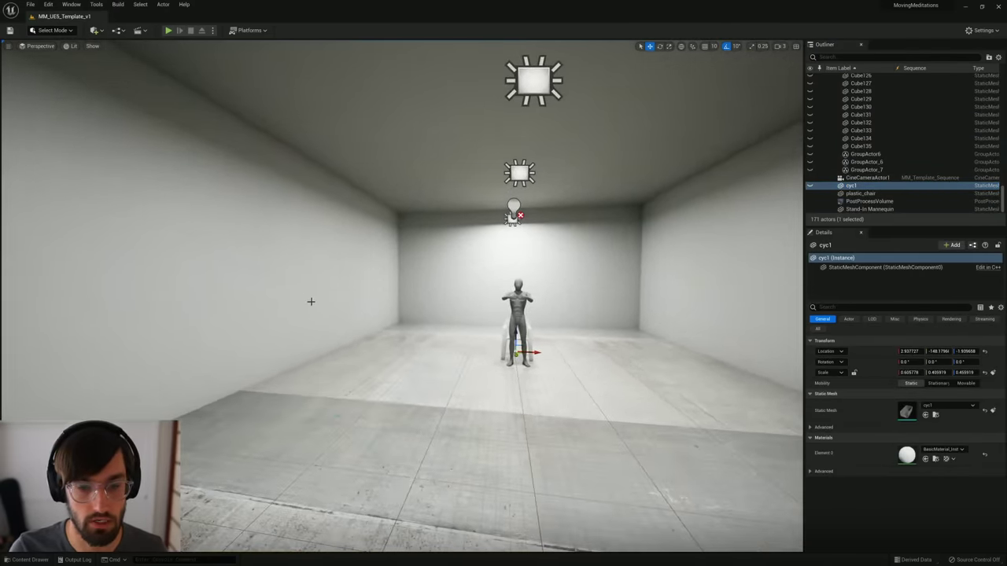
Step: Select the room's wall and floor group and unlock it so its pieces can be selected individually
left_click(310, 301)
mouse_move(541, 287)
right_mouse_down()
mouse_move(584, 291)
mouse_move(540, 286)
right_mouse_up()
key("w")
key("d")
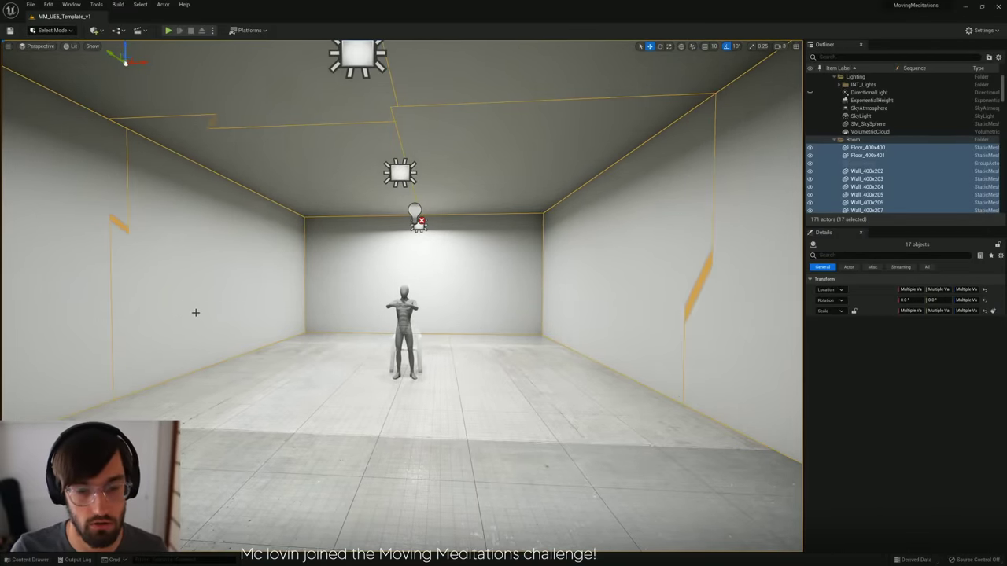
Step: Try sliding the side walls Wall_400x203 and Wall_400x204 near the figure outward, one on each side
left_click(197, 311)
key("s")
key("a")
mouse_move(303, 335)
right_mouse_down()
mouse_move(323, 334)
mouse_move(303, 335)
right_mouse_up()
key("d")
left_click_drag(301, 337, 239, 339)
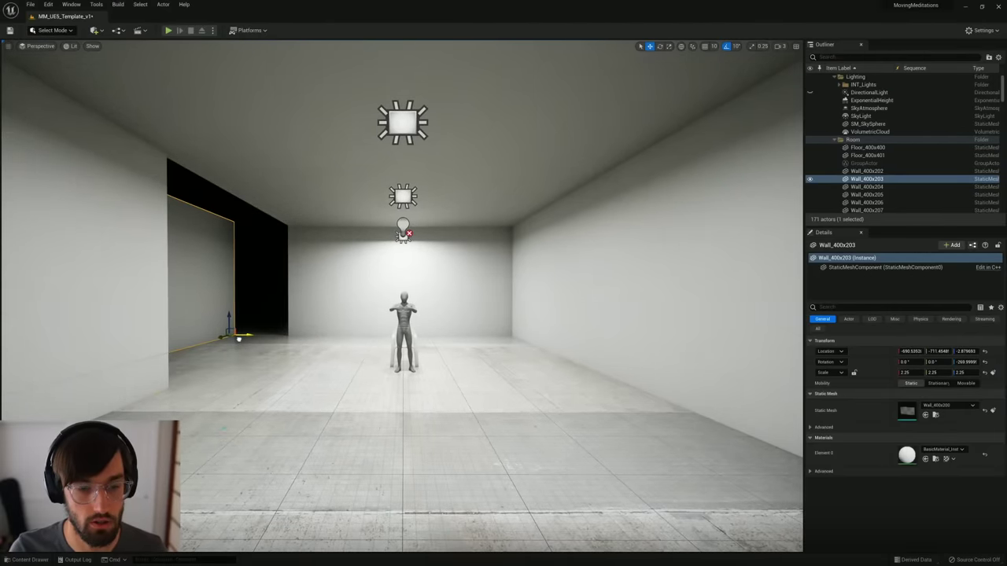
left_click_drag(535, 334, 591, 326)
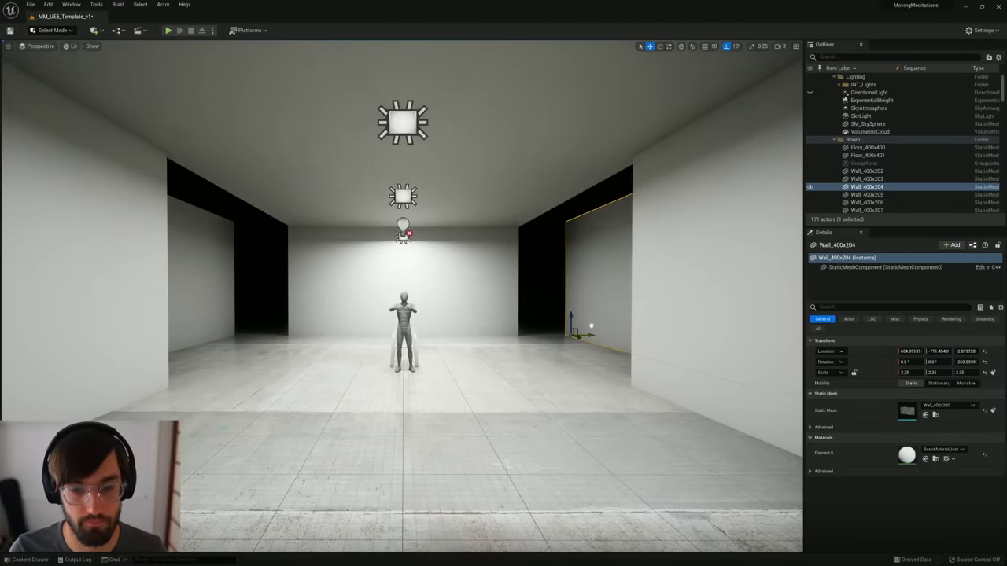
Step: Undo the individual side wall moves
left_click(137, 365)
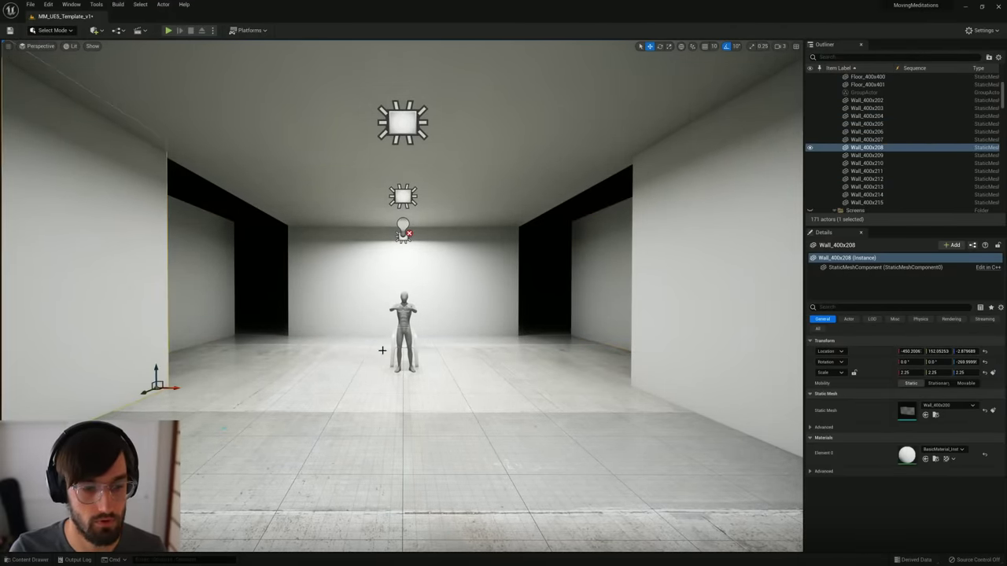
key("s")
right_click_drag(383, 351, 375, 344)
key("ctrl+z")
key("ctrl+z")
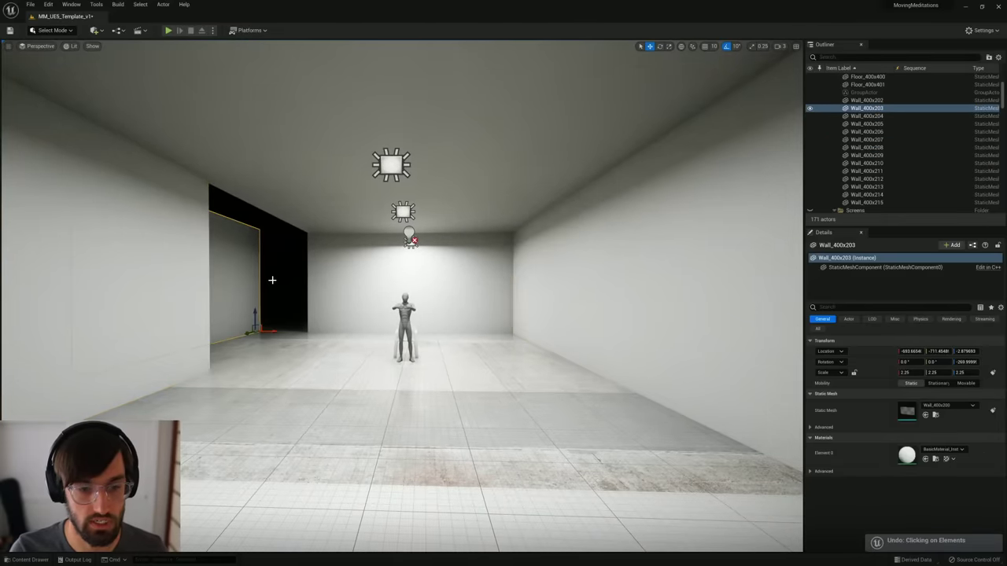
key("ctrl+z")
Step: Select Wall_400x203, Wall_400x208 and Wall_400x209 together and slide them outward to widen that side of the room
right_click_drag(225, 309, 208, 300)
right_click_drag(479, 315, 506, 314)
right_click_drag(288, 405, 288, 398)
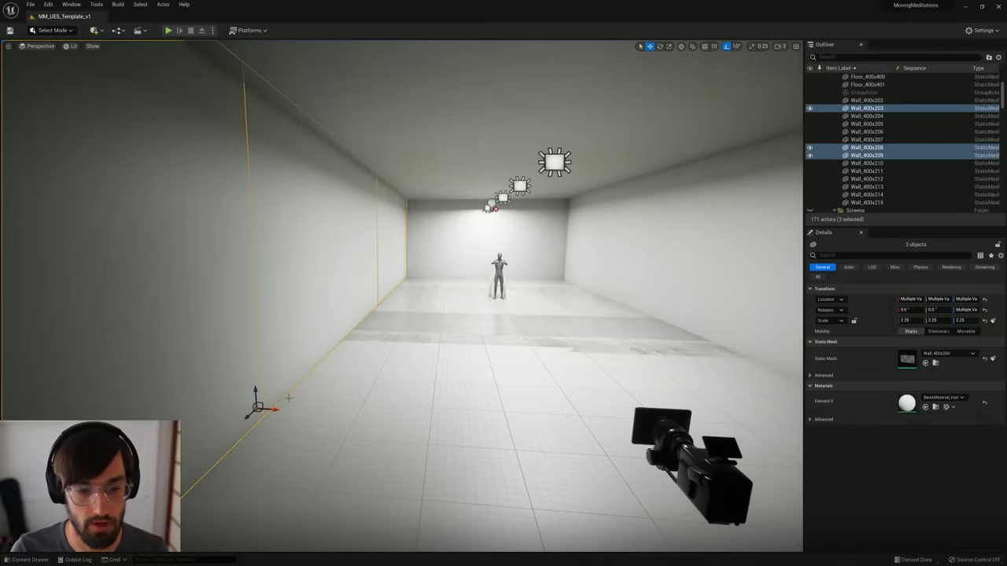
left_click_drag(274, 409, 52, 405)
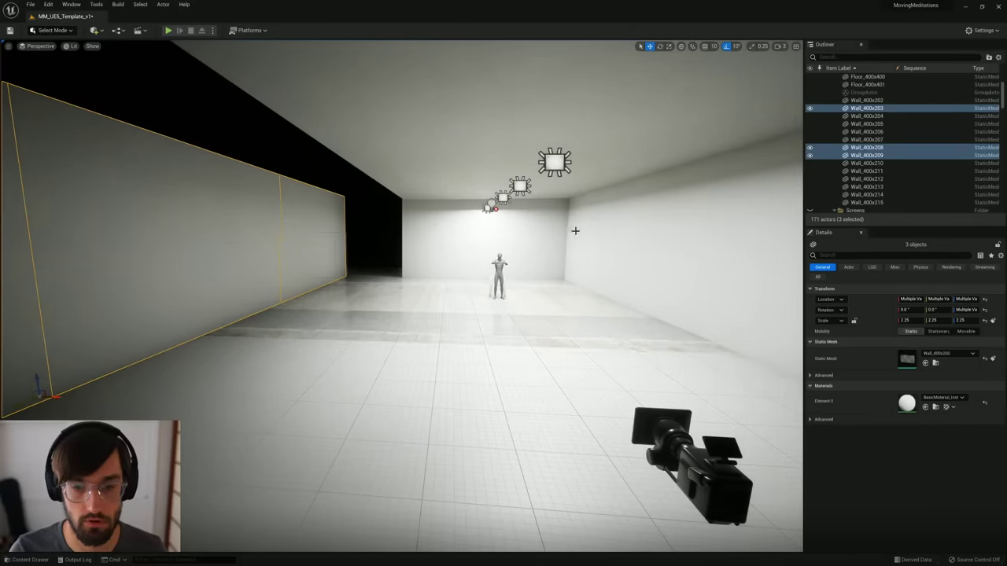
Step: Select Wall_400x204, Wall_400x210 and Wall_400x211 together and slide them outward to widen the opposite side of the room
left_click(590, 258)
left_click(660, 263, "shift")
right_click_drag(653, 256, 755, 258)
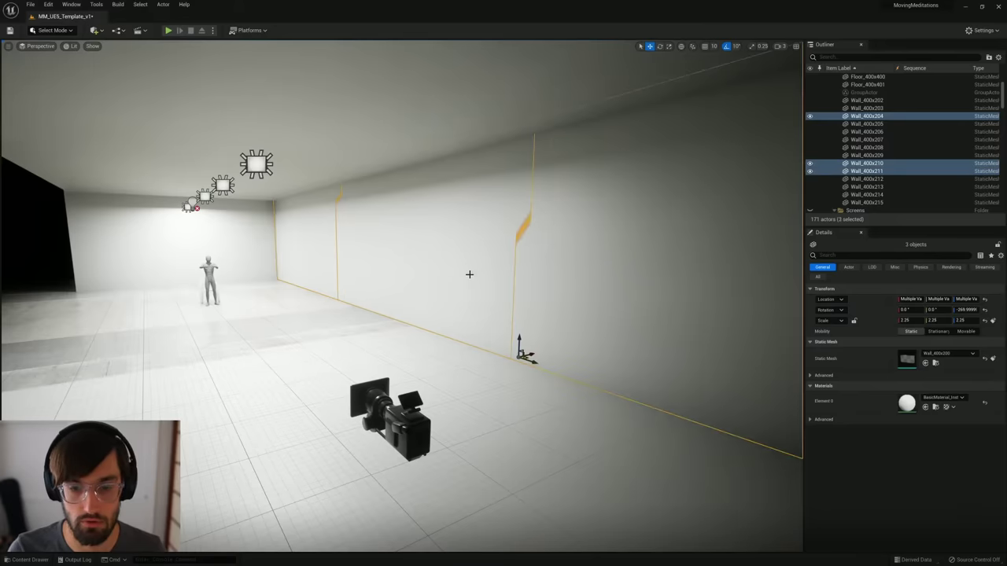
key("d")
right_click_drag(470, 274, 364, 272)
left_click_drag(734, 430, 970, 429)
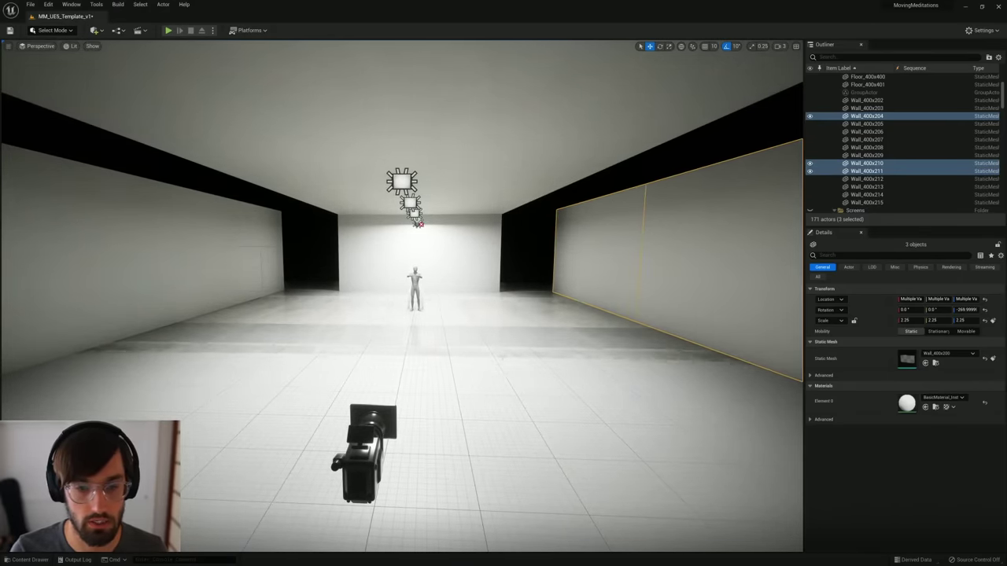
Step: Select the six ceiling pieces together and slide them sideways to meet one of the widened side walls
mouse_move(427, 249)
right_mouse_down()
mouse_move(439, 243)
mouse_move(427, 239)
right_mouse_up()
key("a")
left_click(417, 166)
right_click_drag(417, 167, 414, 137)
key("a")
key("d")
right_click_drag(381, 264, 358, 249)
key("s")
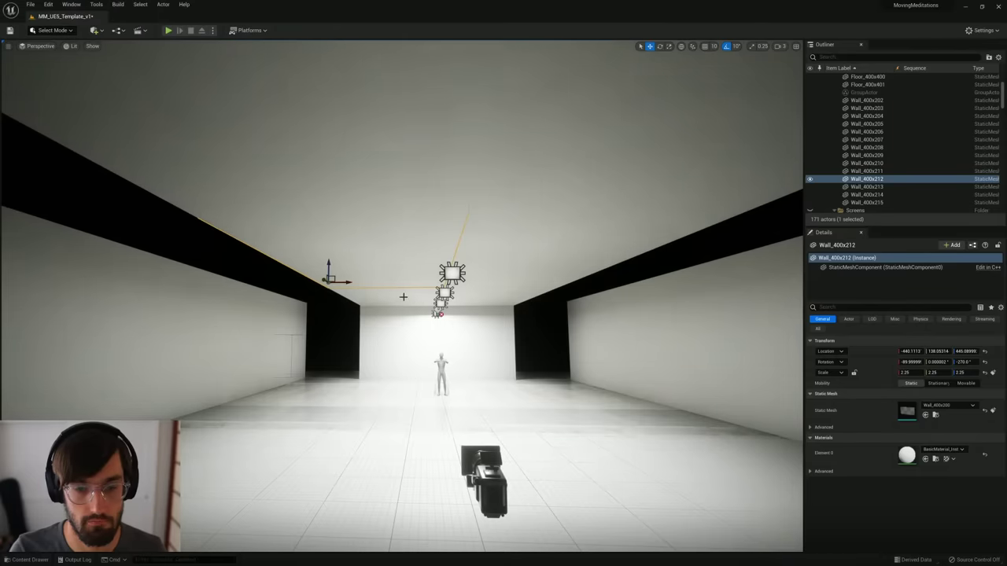
left_click(402, 296, "ctrl")
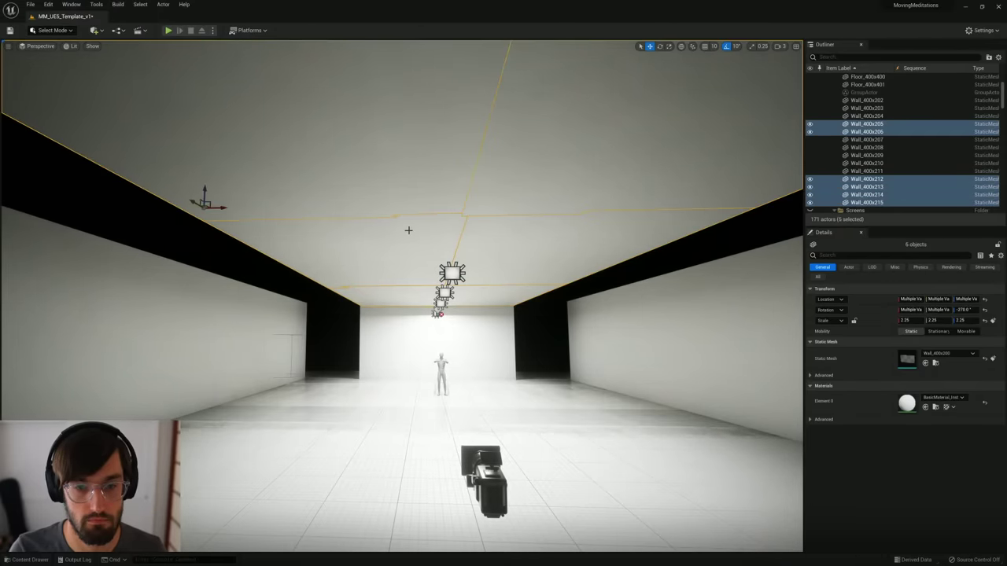
left_click_drag(222, 207, 11, 225)
Step: Stretch the six ceiling pieces across the room to a Z scale of about 4.2, spanning both side walls
right_click_drag(126, 209, 128, 208)
key("a")
key("e")
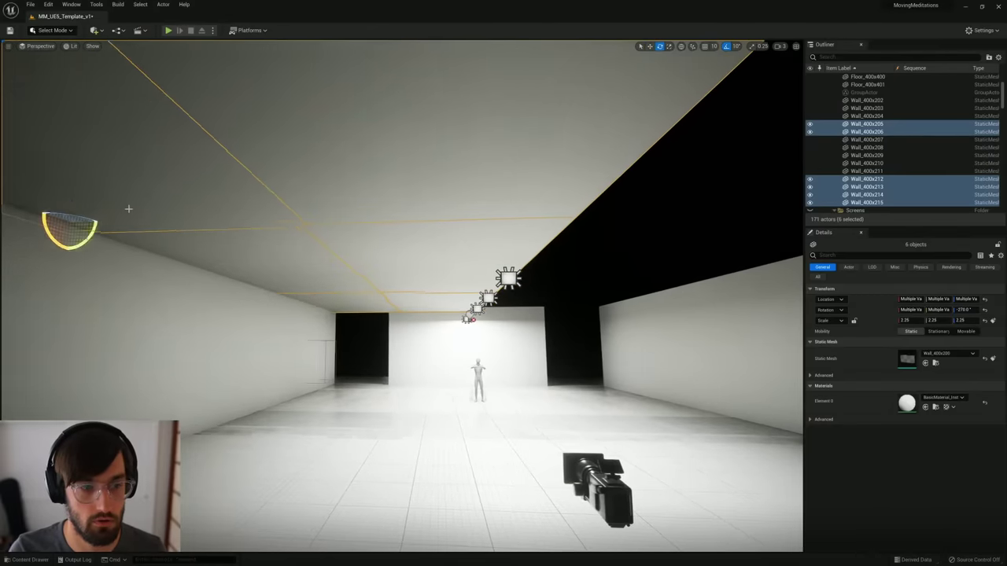
left_click_drag(87, 221, 167, 221)
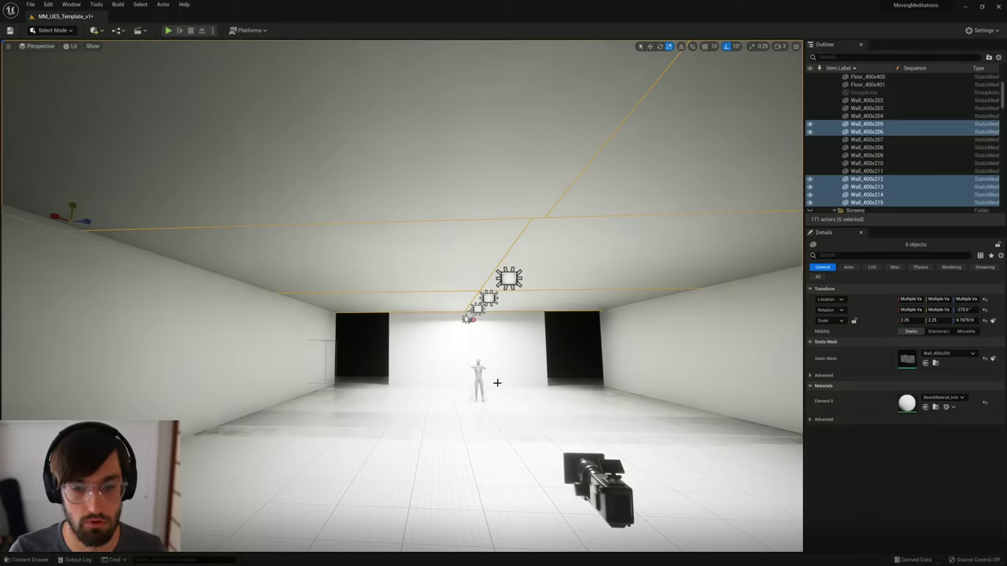
Step: Move Wall_400x202 behind the figure to meet the side wall and stretch its X scale to about 4.05
right_click_drag(498, 384, 492, 383)
right_click_drag(477, 330, 476, 344)
left_click(471, 343)
key("w")
key("w")
left_click_drag(384, 376, 346, 376)
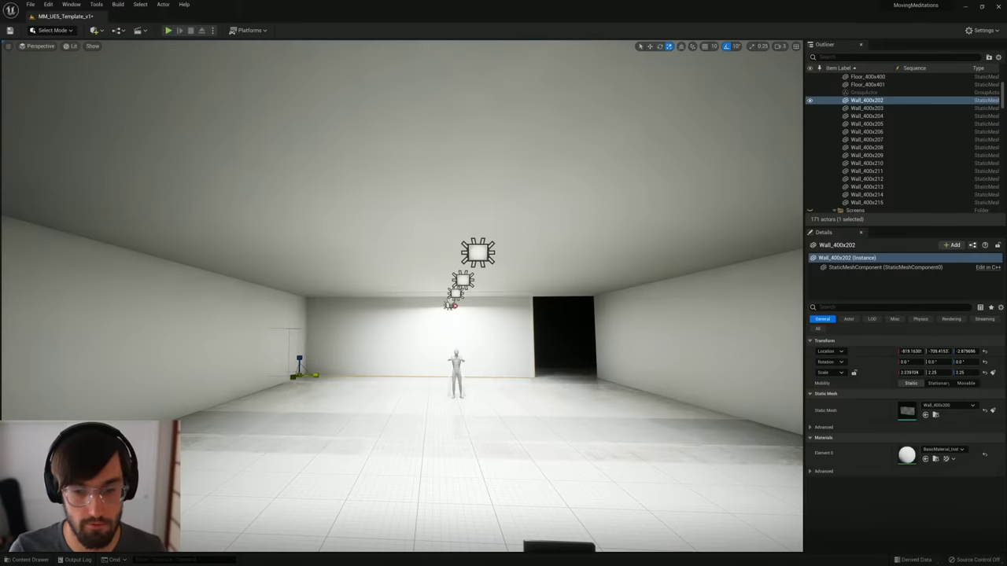
Step: Move and stretch Wall_400x207 behind the camera until it closes the gaps to both side walls
right_click_drag(402, 331, 637, 334)
key("s")
right_click_drag(511, 325, 505, 322)
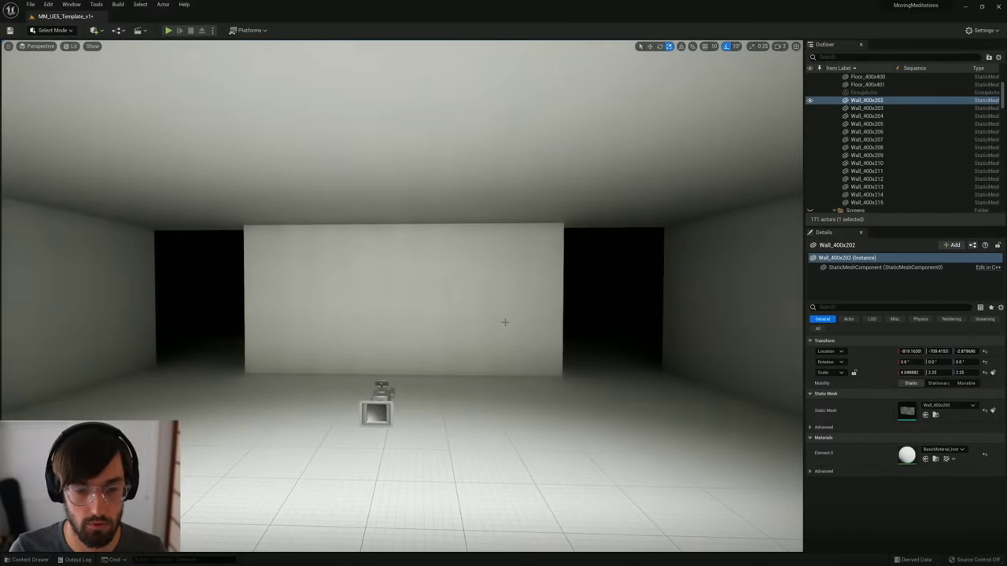
left_click_drag(553, 380, 597, 376)
key("e")
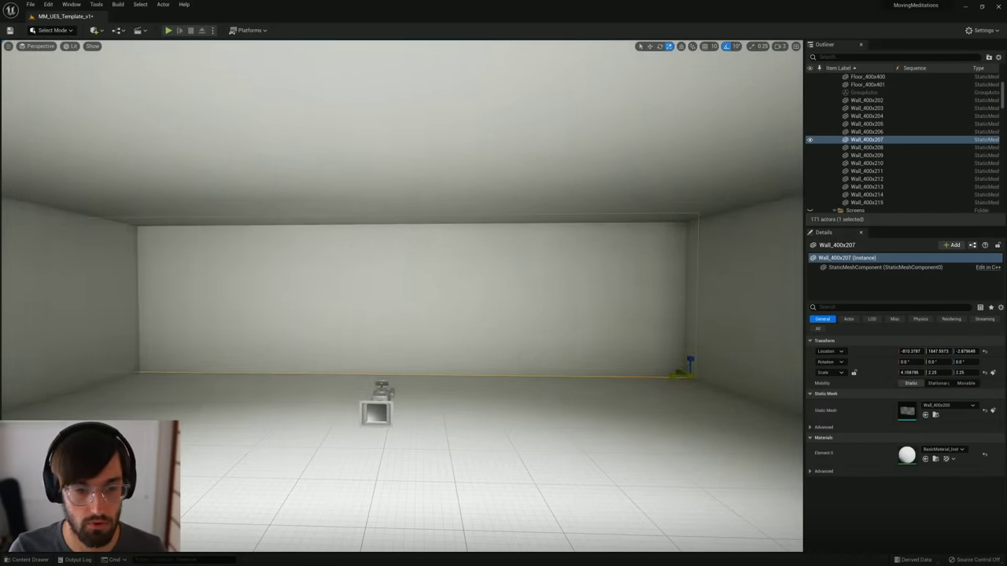
Step: Check the widened room around the figure, clear the selection and save the level
right_click_drag(503, 299, 167, 299)
key("w")
right_click_drag(236, 358, 242, 372)
key("s")
left_click(281, 414)
mouse_move(322, 411)
right_mouse_down()
mouse_move(317, 442)
mouse_move(315, 411)
right_mouse_up()
right_click_drag(352, 379, 352, 378)
key("s")
key("w")
key("Escape")
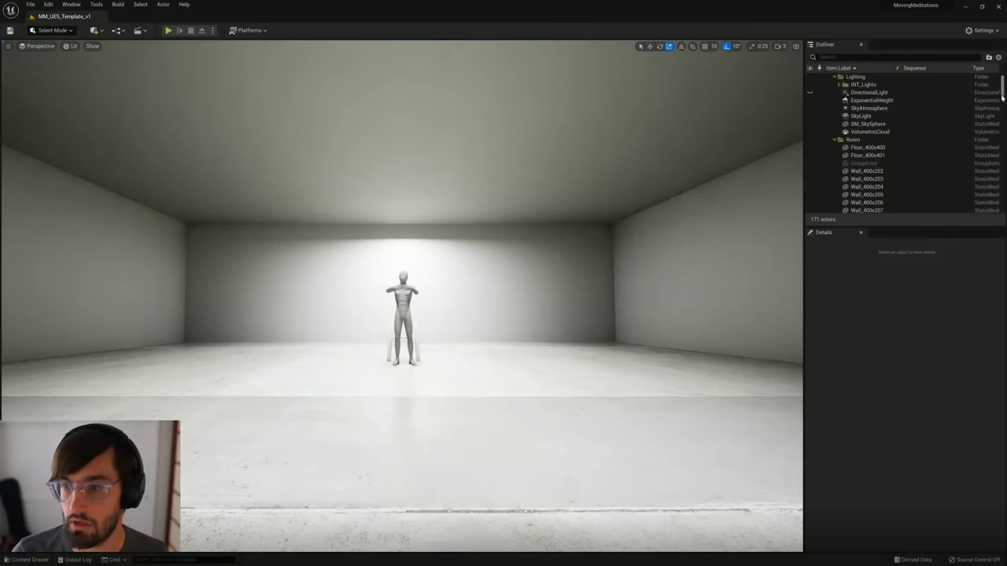
Step: Select CineCameraActor1 and pin its camera preview in the viewport
mouse_move(1002, 99)
left_mouse_down()
mouse_move(1003, 111)
mouse_move(1003, 81)
left_mouse_up()
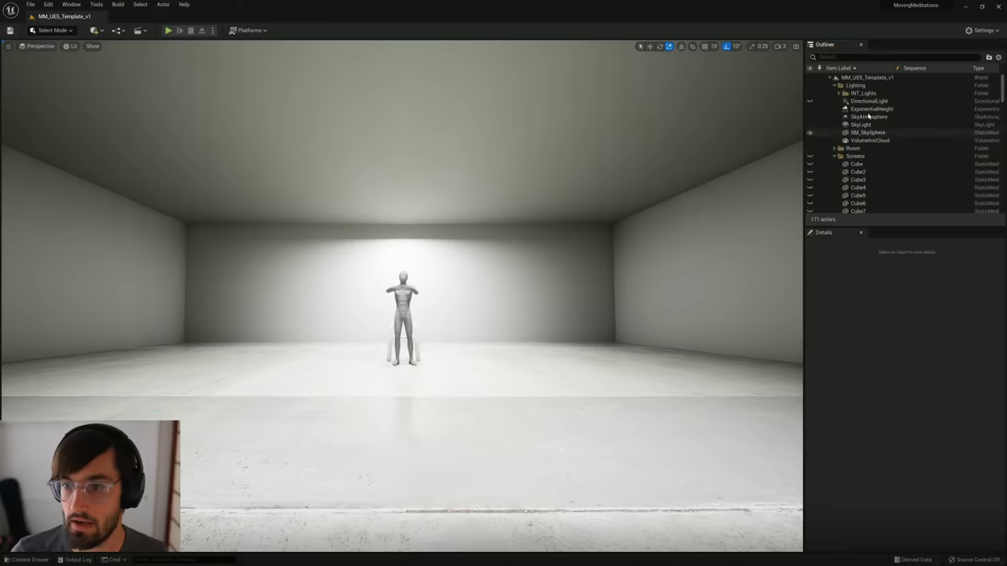
left_click(864, 164)
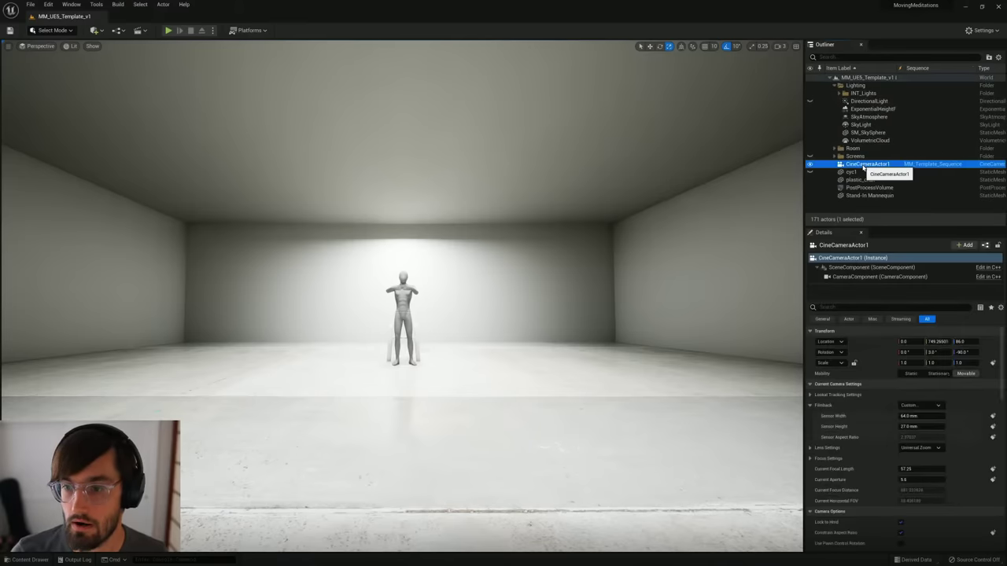
left_click(407, 523)
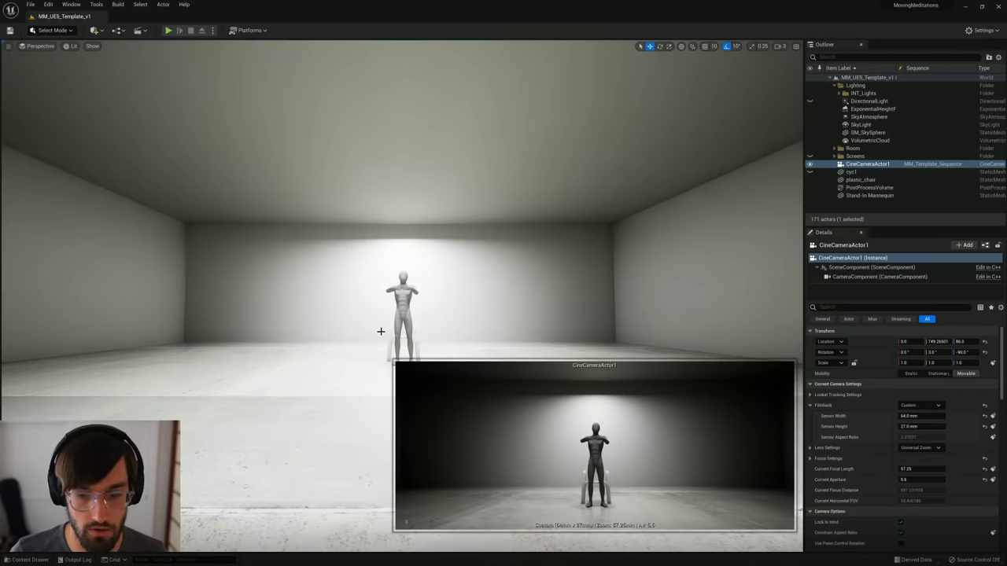
Step: Select Wall_400x203, Wall_400x208 and Wall_400x209 together and slide them farther outward
right_click_drag(381, 332, 372, 368)
left_click(128, 271)
right_click_drag(129, 272, 12, 276)
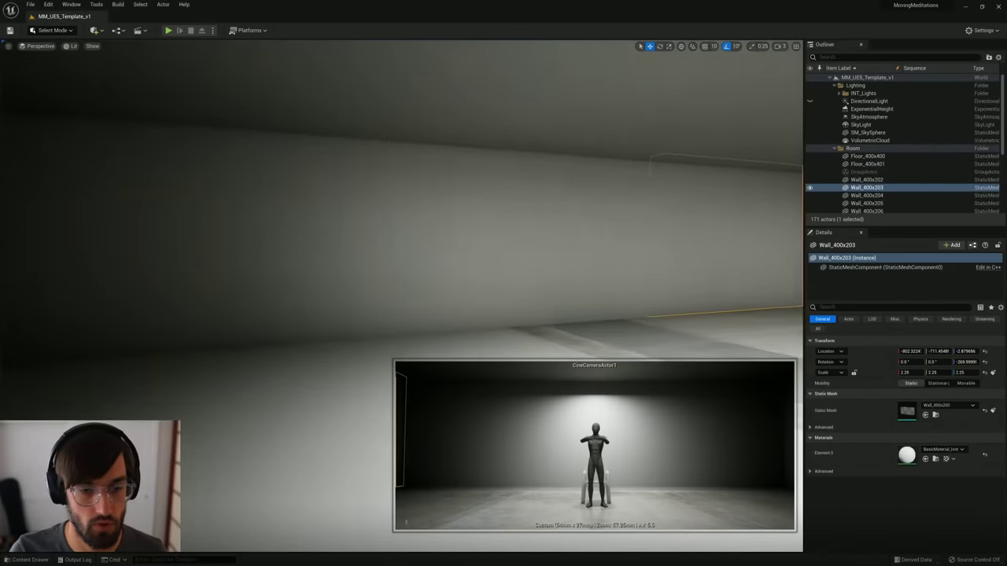
left_click(252, 265, "ctrl")
right_click_drag(509, 274, 550, 265)
left_click_drag(283, 303, 245, 303)
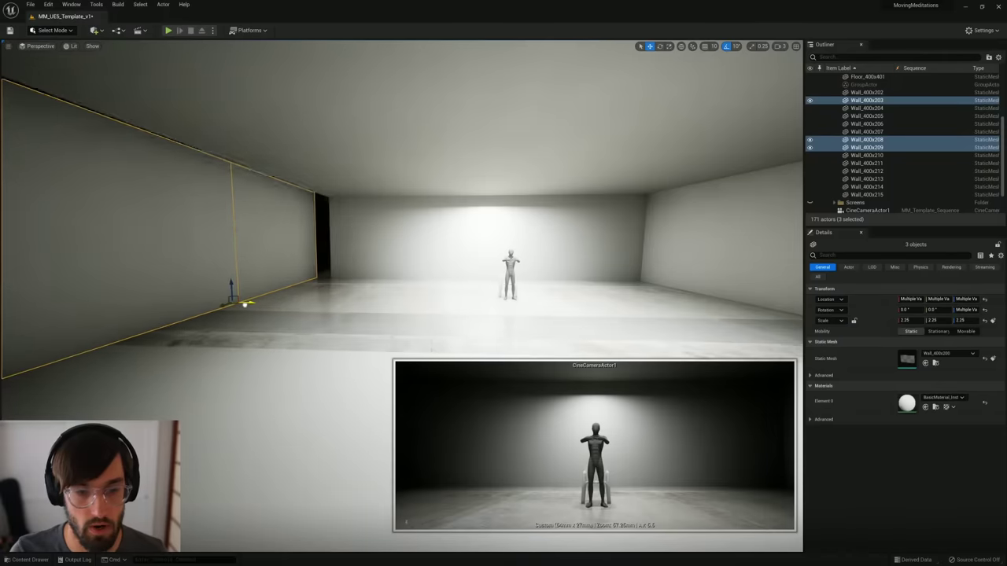
Step: Select Wall_400x204, Wall_400x210 and Wall_400x211 together and slide them farther outward on the opposite side
left_click(668, 248)
right_click_drag(667, 248, 752, 245)
left_click(668, 247, "ctrl")
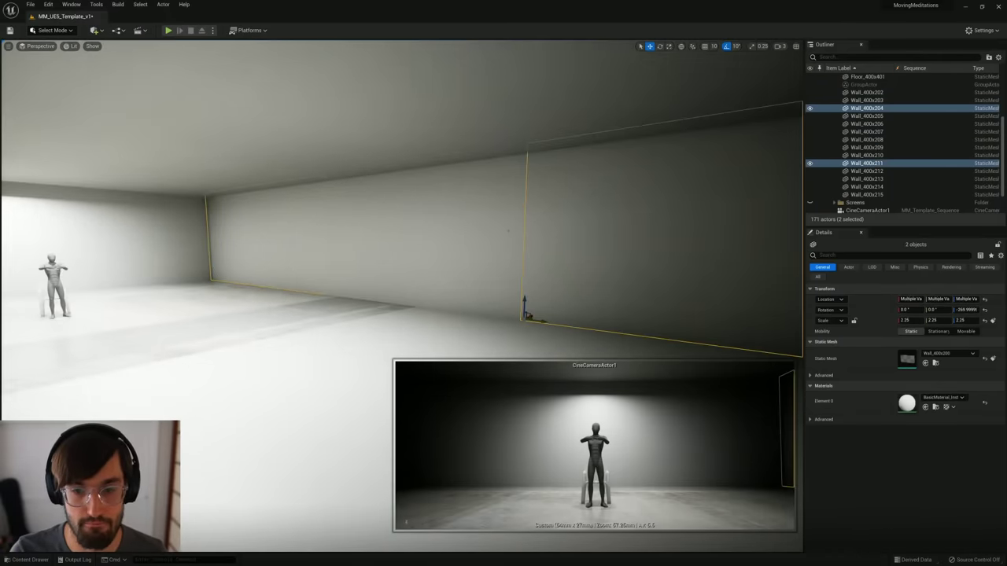
left_click_drag(329, 291, 349, 283)
right_click_drag(601, 296, 535, 291)
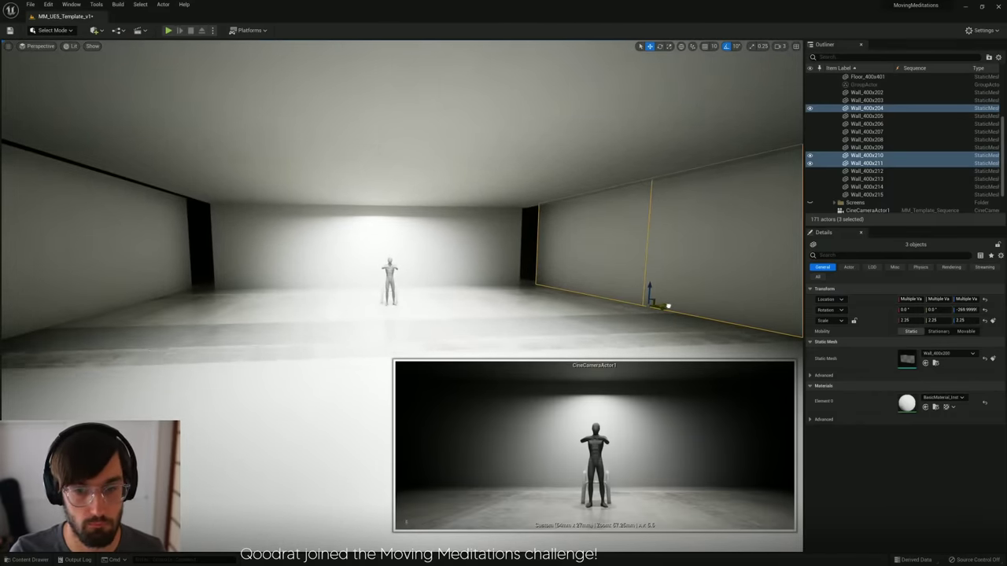
Step: Move Wall_400x202 behind the figure to the new side wall position and stretch its X scale to about 4.81
left_click(407, 251)
mouse_move(241, 287)
left_mouse_down()
mouse_move(218, 289)
mouse_move(240, 288)
left_mouse_up()
key("e")
key("r")
Step: Select the six ceiling pieces Wall_400x205, Wall_400x206 and Wall_400x212 through Wall_400x215 together
left_click(305, 167)
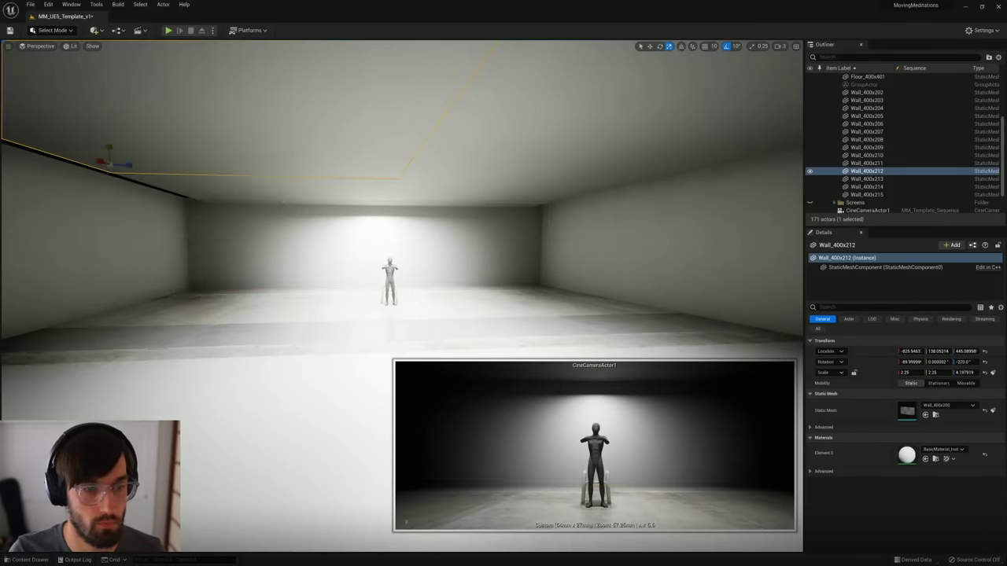
right_click_drag(305, 167, 288, 119)
left_click(305, 238)
right_click_drag(305, 238, 244, 203)
left_click(348, 223, "ctrl")
right_click_drag(349, 222, 271, 169)
left_click(273, 169, "ctrl")
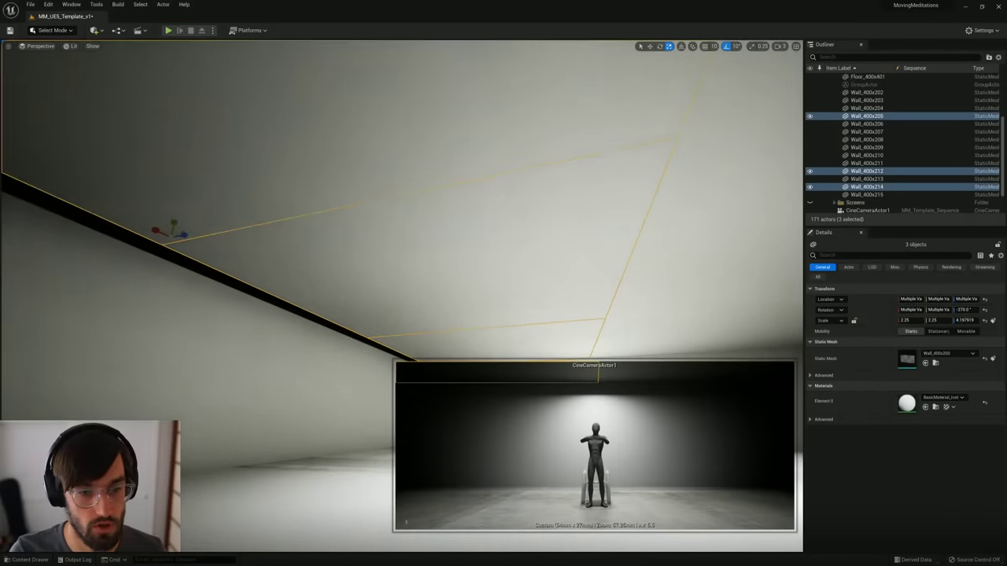
right_click_drag(423, 199, 496, 302)
left_click(511, 299, "ctrl")
left_click(542, 242, "ctrl")
left_click(606, 81, "ctrl")
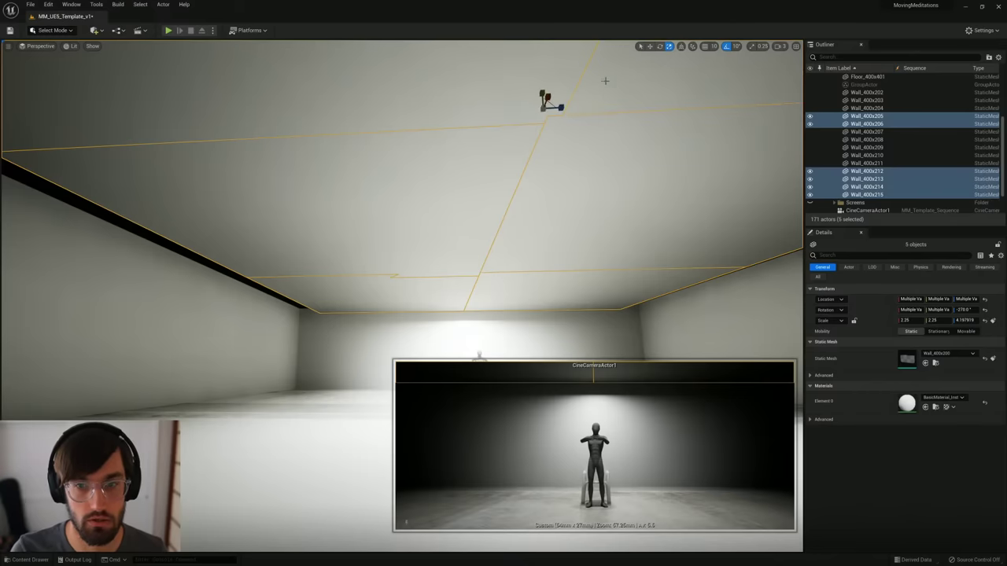
Step: Try sliding the selected ceiling pieces sideways toward one side wall, and undo the move
right_click_drag(508, 197, 637, 110)
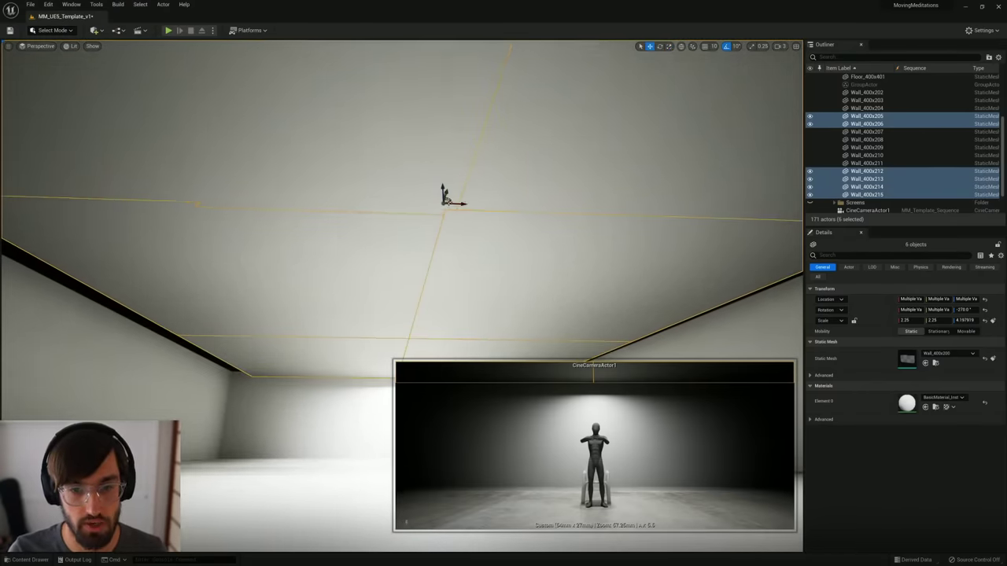
right_click_drag(516, 186, 546, 188)
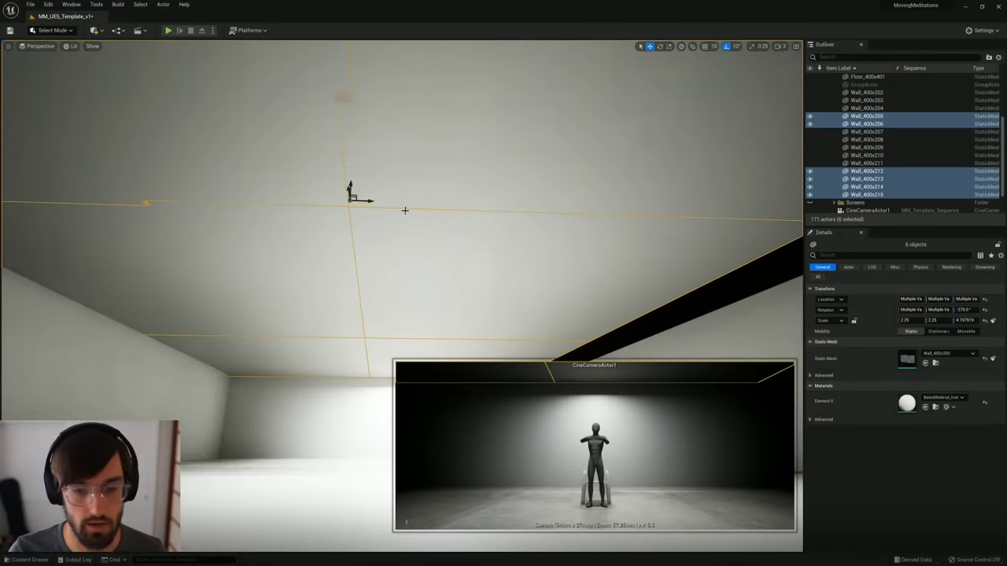
right_click_drag(404, 210, 462, 229)
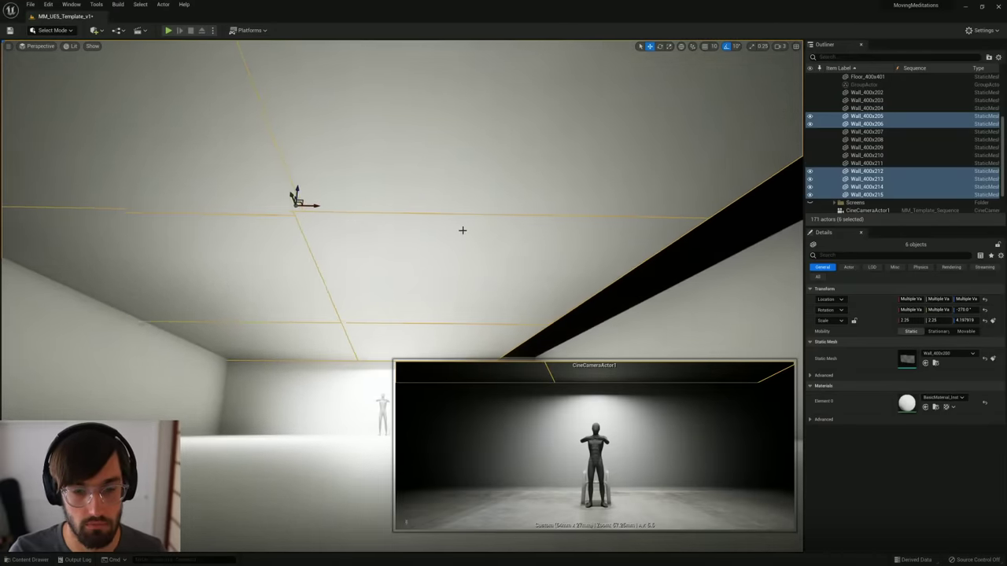
key("ctrl+z")
Step: Scale the selected ceiling pieces across the room to a Z scale of about 5.2 to cover both side gaps
key("e")
key("r")
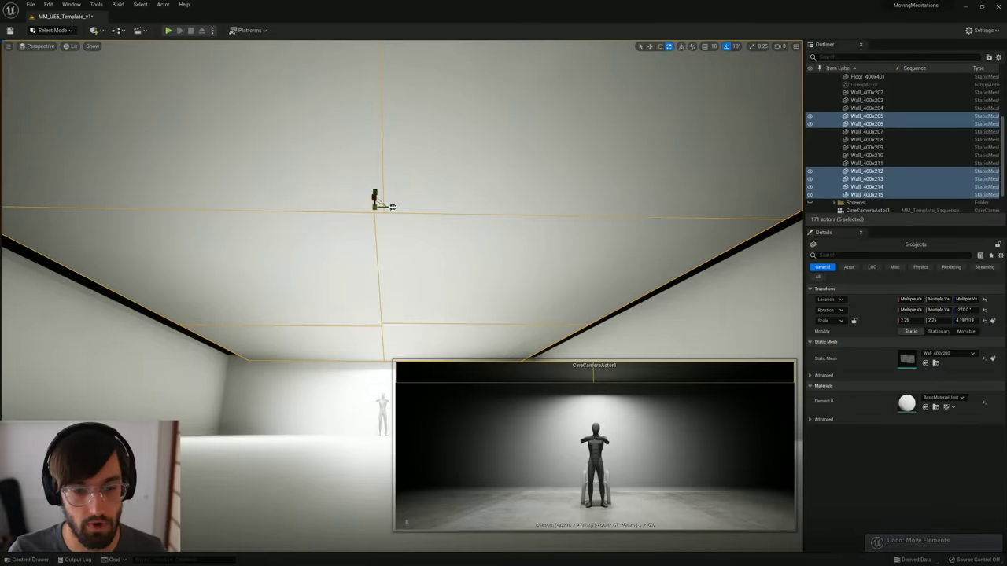
left_click_drag(391, 206, 393, 207)
Step: Move Wall_400x207 at the camera end outward and stretch its X scale to about 4.86 to close both gaps
right_click_drag(456, 258, 539, 275)
left_click(496, 247)
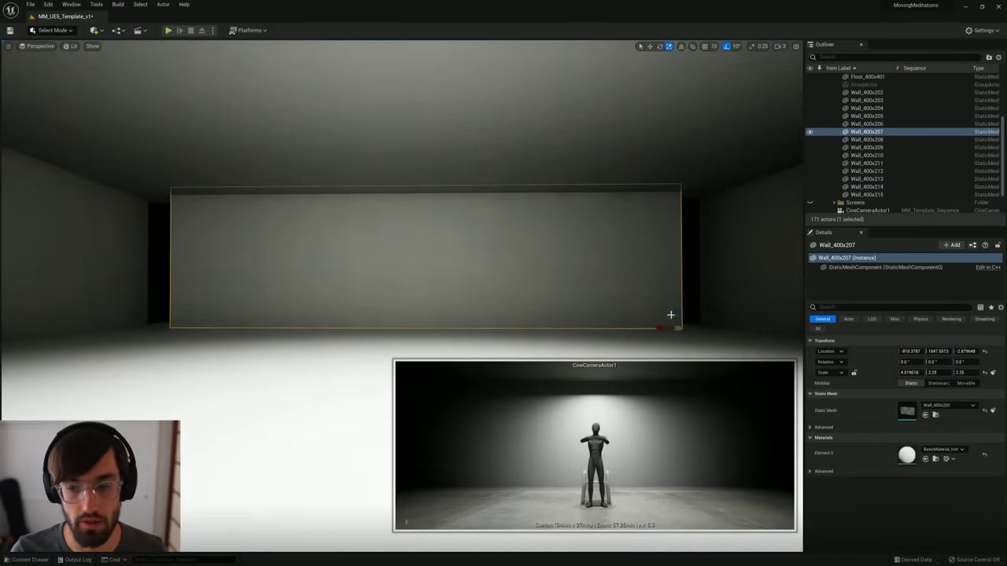
left_click_drag(660, 328, 637, 328)
key("e")
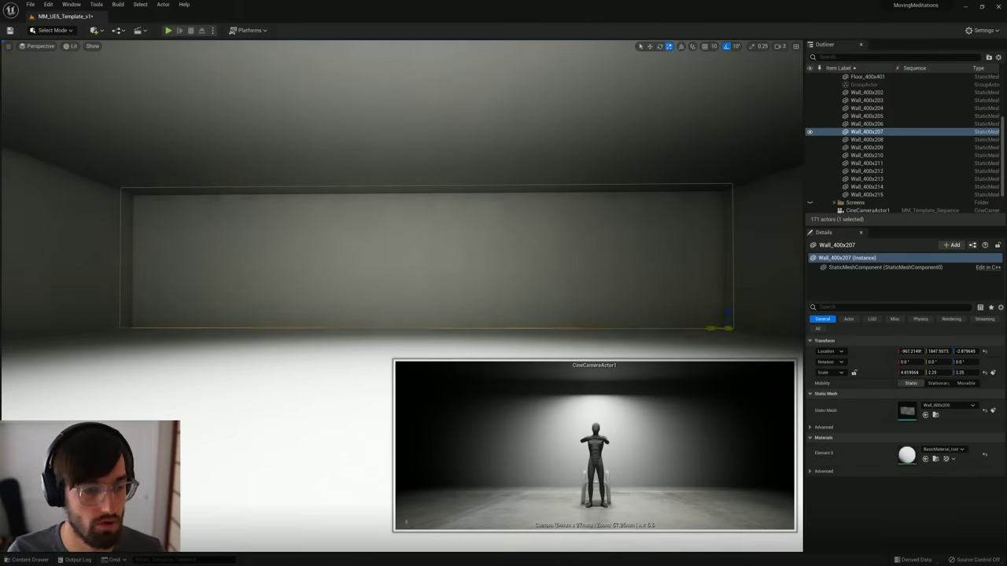
right_click_drag(513, 277, 178, 268)
key("s")
key("w")
right_click_drag(377, 267, 376, 267)
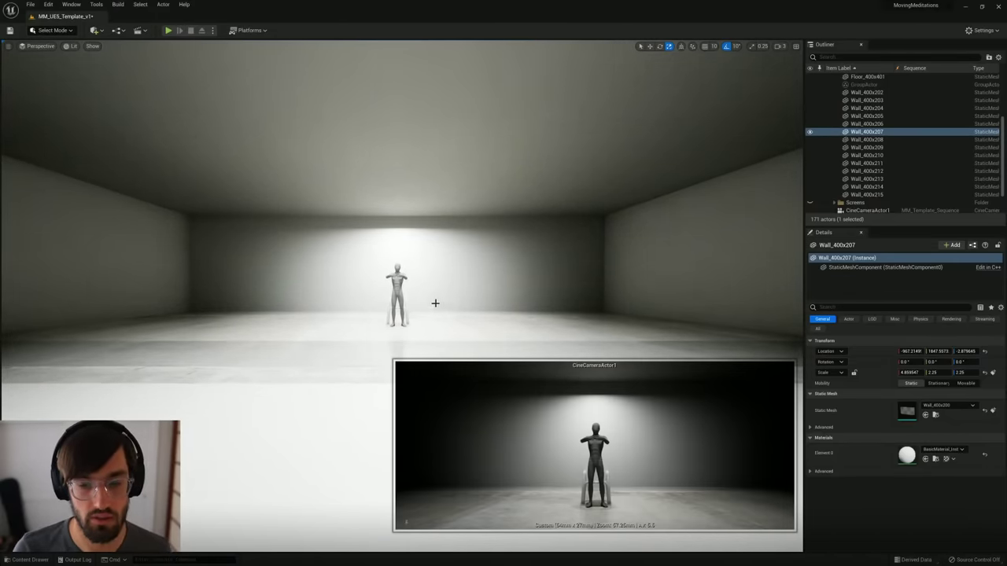
right_click_drag(435, 302, 435, 302)
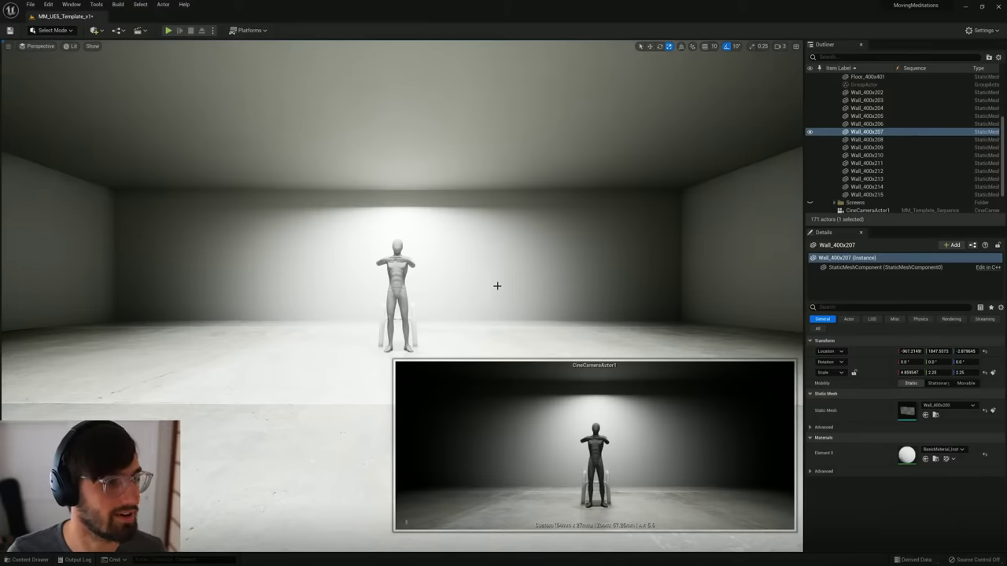
right_click_drag(460, 312, 471, 293)
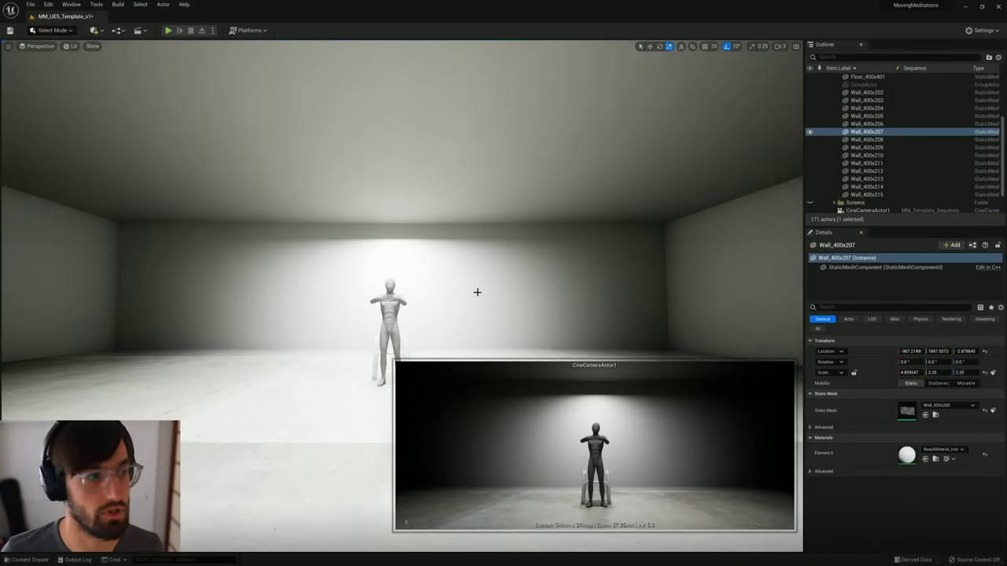
right_click_drag(402, 276, 397, 299)
key("w")
key("w")
key("s")
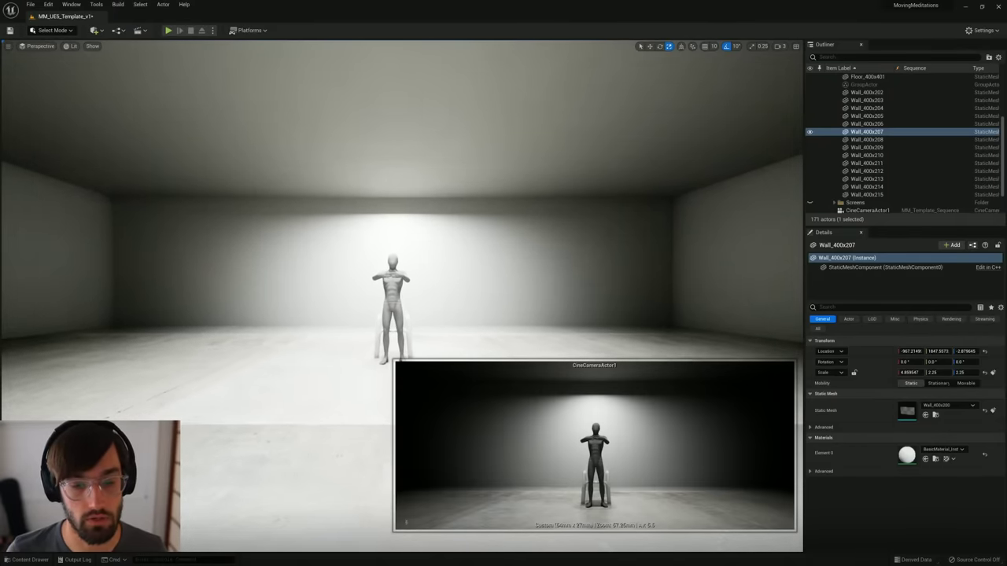
right_click_drag(406, 242, 461, 304)
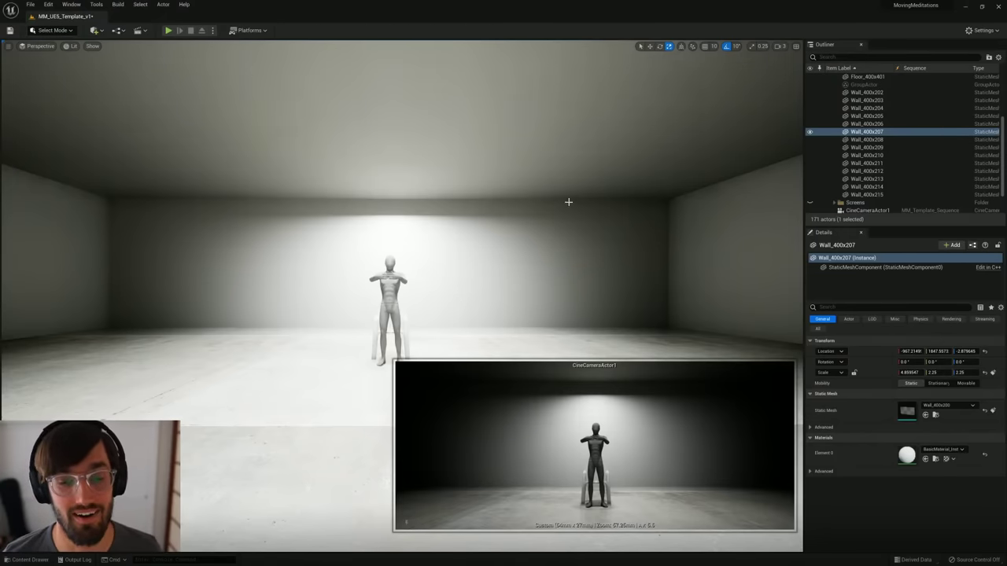
mouse_move(460, 289)
right_mouse_down()
mouse_move(447, 288)
mouse_move(467, 288)
mouse_move(467, 272)
right_mouse_up()
key("w")
key("s")
key("w")
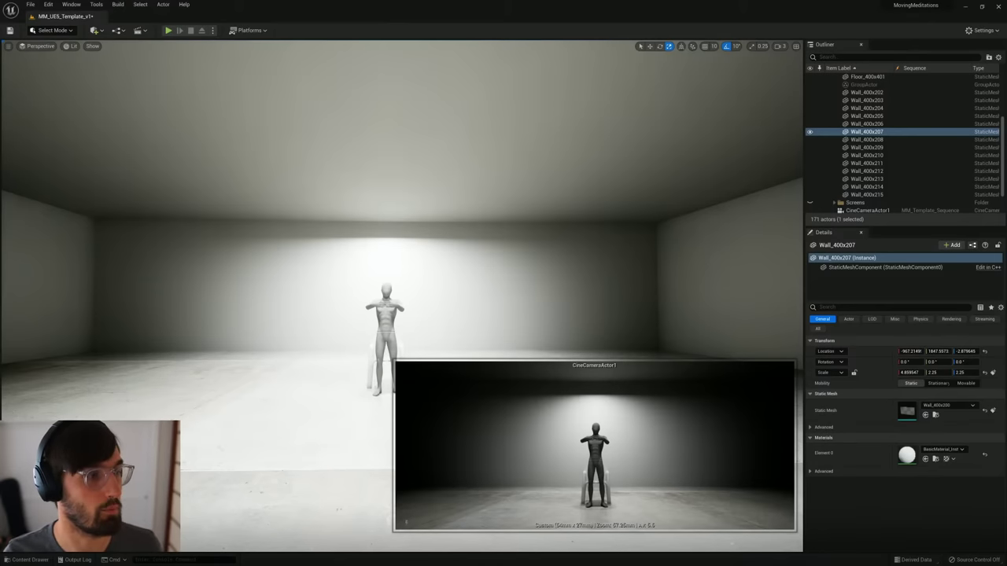
mouse_move(405, 320)
right_mouse_down()
mouse_move(402, 329)
mouse_move(397, 315)
right_mouse_up()
key("s")
key("w")
key("w")
Step: Select Wall_400x202 behind the figure and stretch it upward to a Z scale of about 3.33
left_click(454, 171)
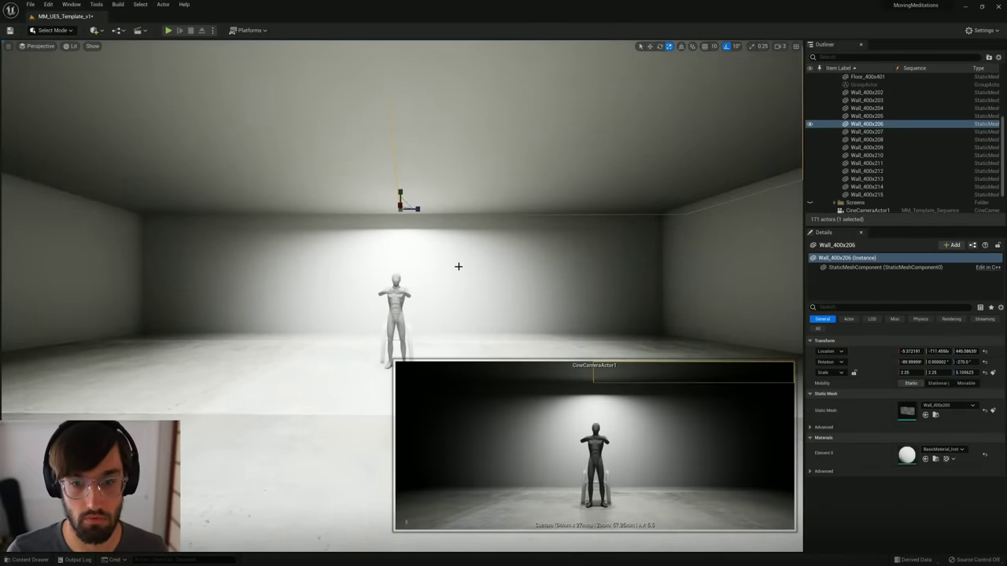
right_click_drag(459, 265, 459, 265)
left_click(393, 234)
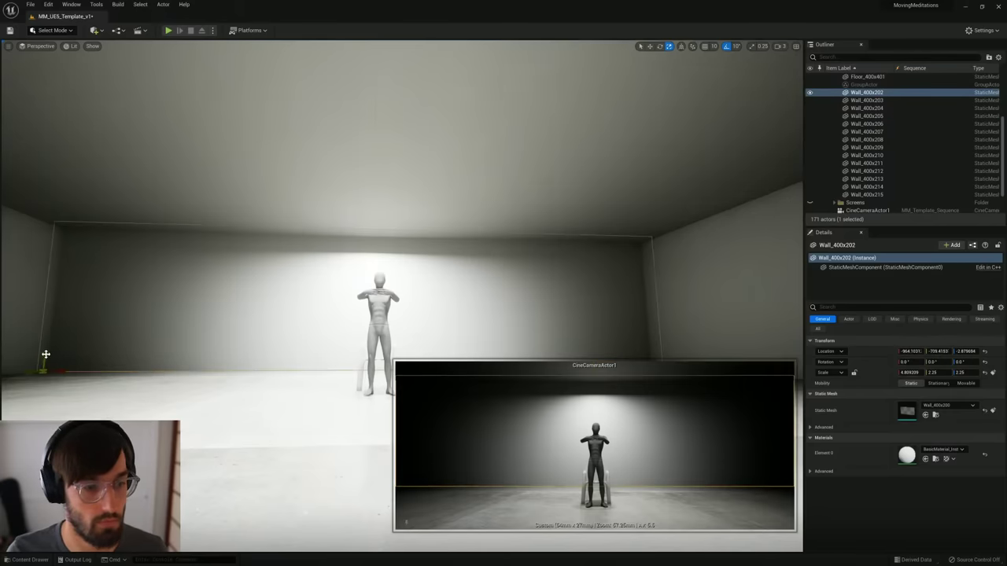
left_click_drag(46, 354, 46, 344)
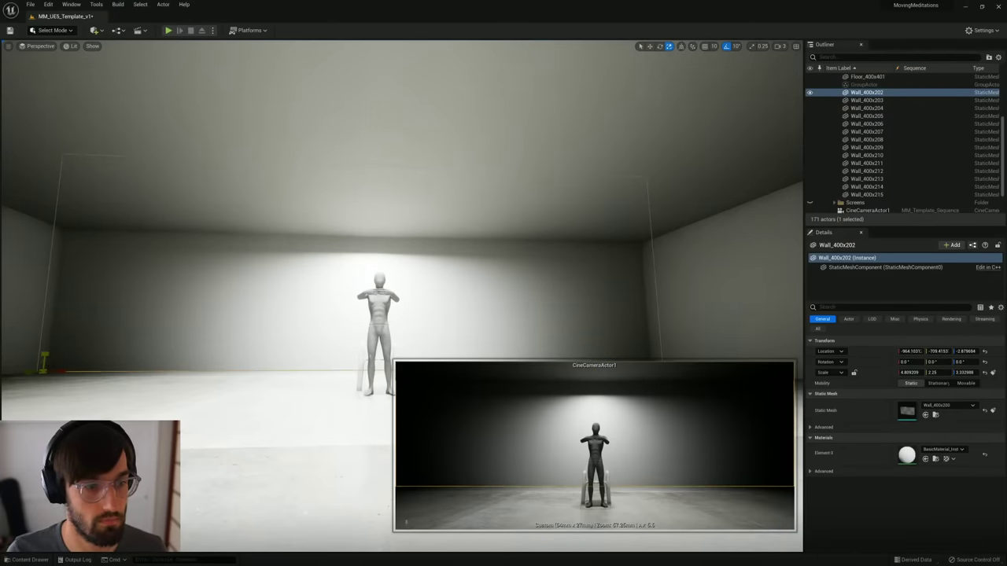
Step: Undo the single wall's stretch and scale all eight surrounding wall pieces upward together to a Z scale of about 2.6
key("ctrl+z")
right_click_drag(109, 294, 108, 293)
left_click(108, 294, "ctrl")
right_click_drag(239, 265, 254, 259)
left_click(239, 264, "ctrl")
left_click(359, 265, "ctrl")
left_click(254, 259, "ctrl")
left_click(150, 259, "ctrl")
right_click_drag(151, 259, 150, 259)
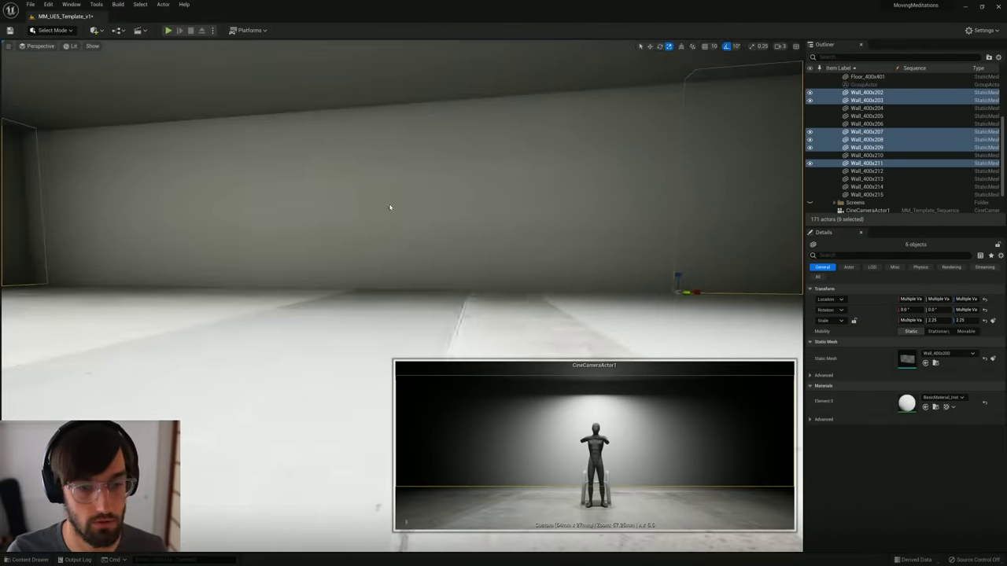
left_click(391, 206, "ctrl")
left_click(245, 213, "ctrl")
right_click_drag(245, 214, 262, 211)
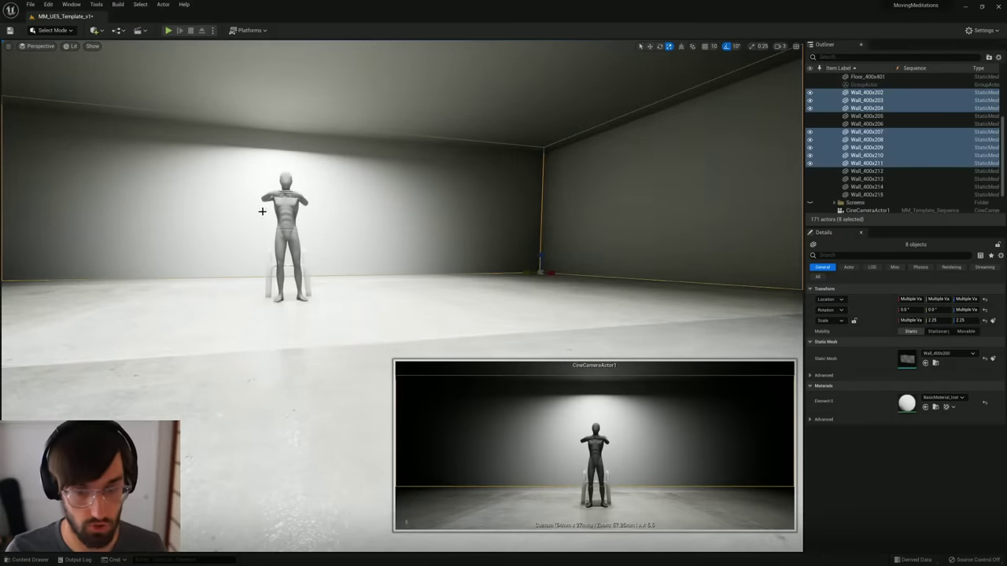
left_click_drag(537, 255, 539, 236)
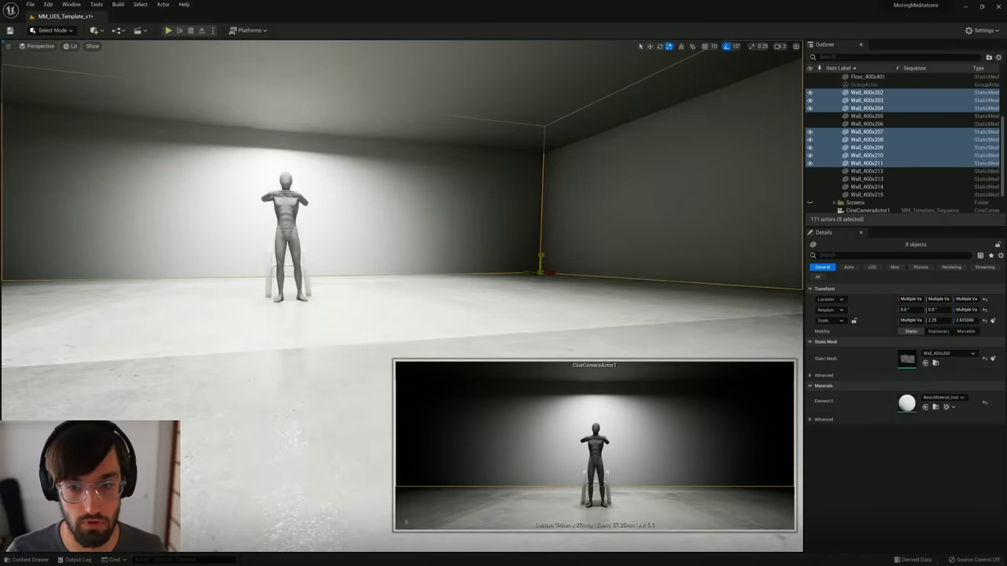
Step: Select the six ceiling pieces, Wall_400x205, 206 and 212 to 215, and raise them to the top of the taller walls
left_click(439, 111)
left_click(236, 104, "ctrl")
right_click_drag(236, 104, 402, 168)
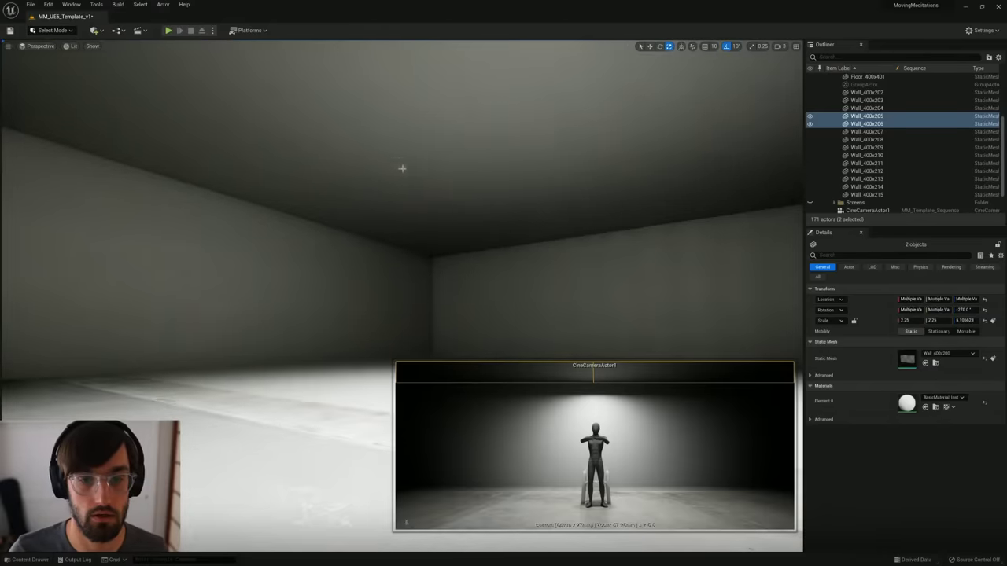
left_click(320, 132, "ctrl")
left_click(668, 146, "ctrl")
left_click(733, 149, "ctrl")
right_click_drag(733, 150, 752, 138)
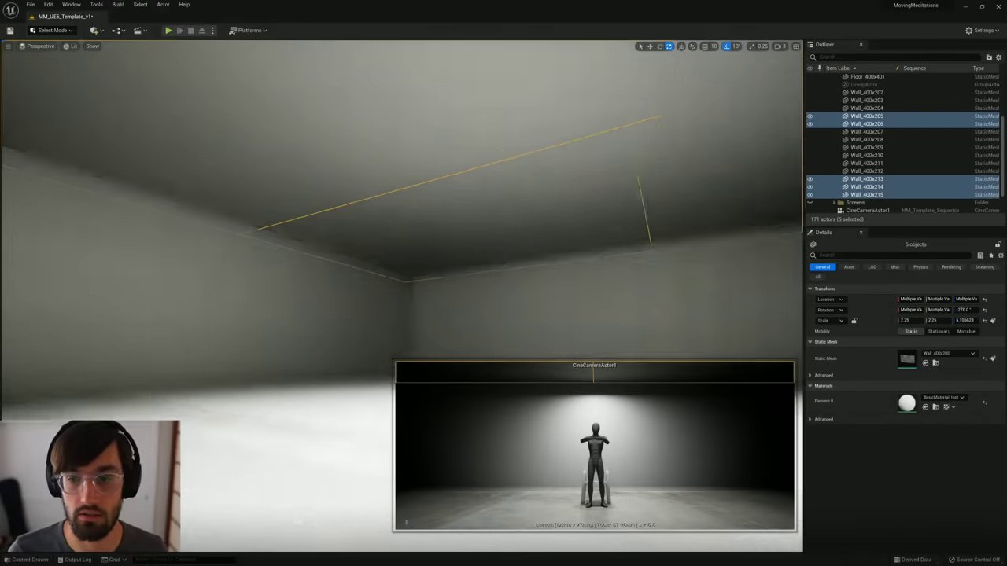
right_click_drag(661, 94, 893, 189)
key("w")
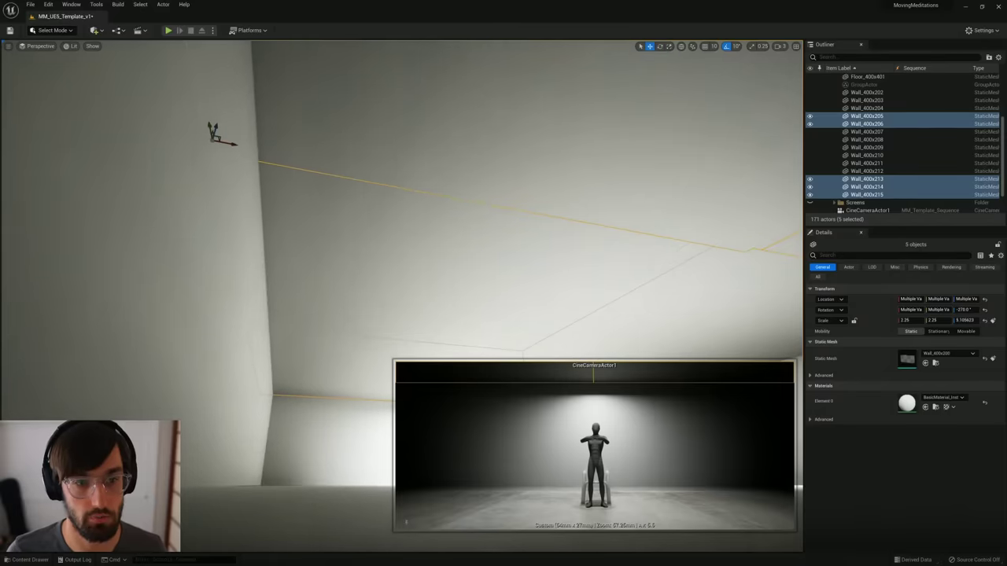
left_click_drag(214, 128, 240, 39)
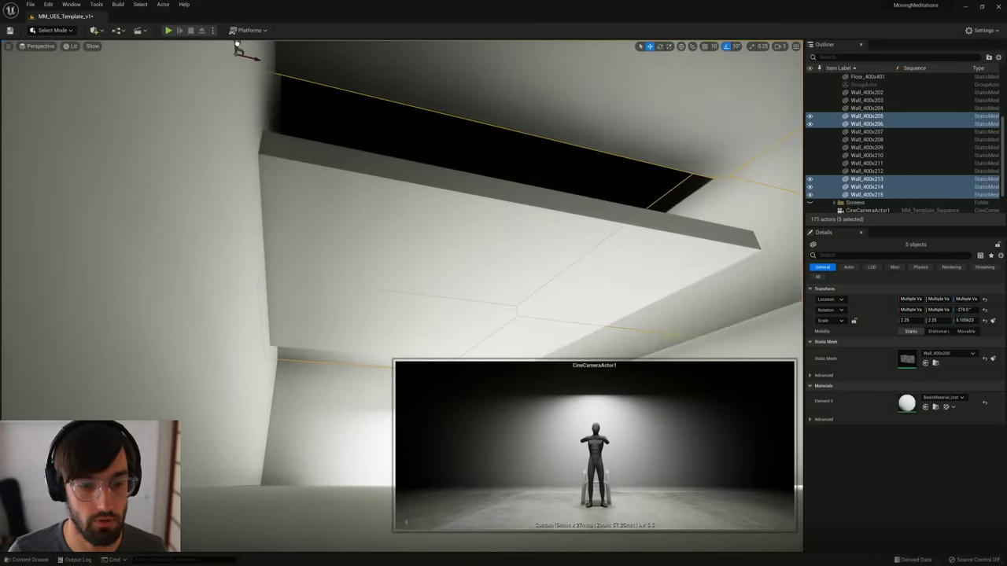
key("ctrl+z")
left_click(462, 238, "ctrl")
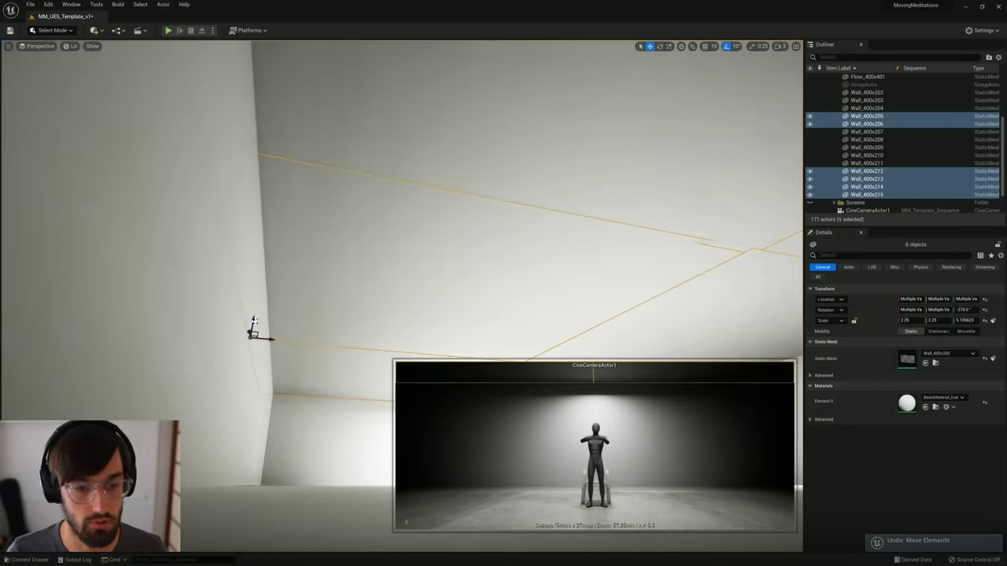
left_click_drag(254, 320, 263, 265)
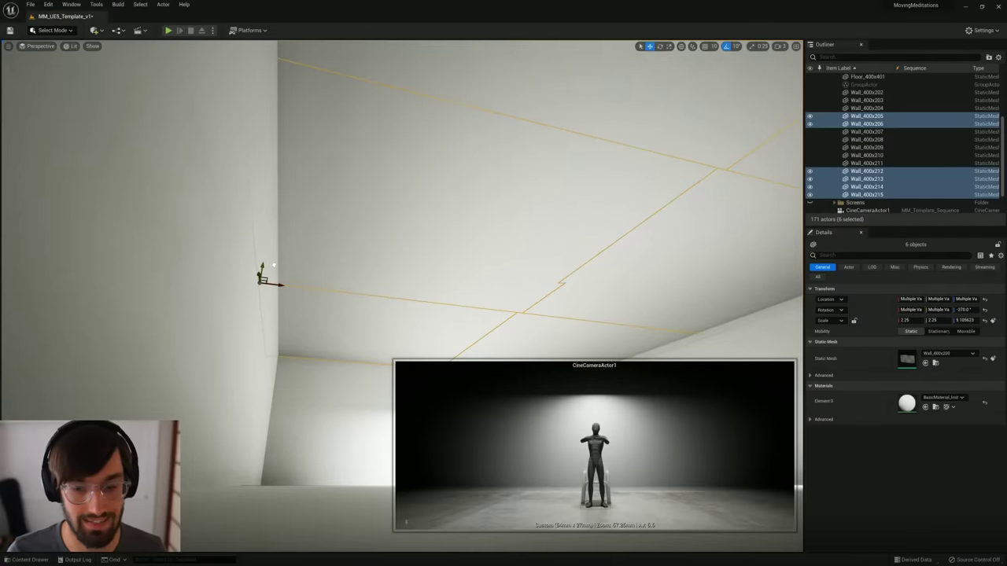
right_click_drag(337, 264, 397, 338)
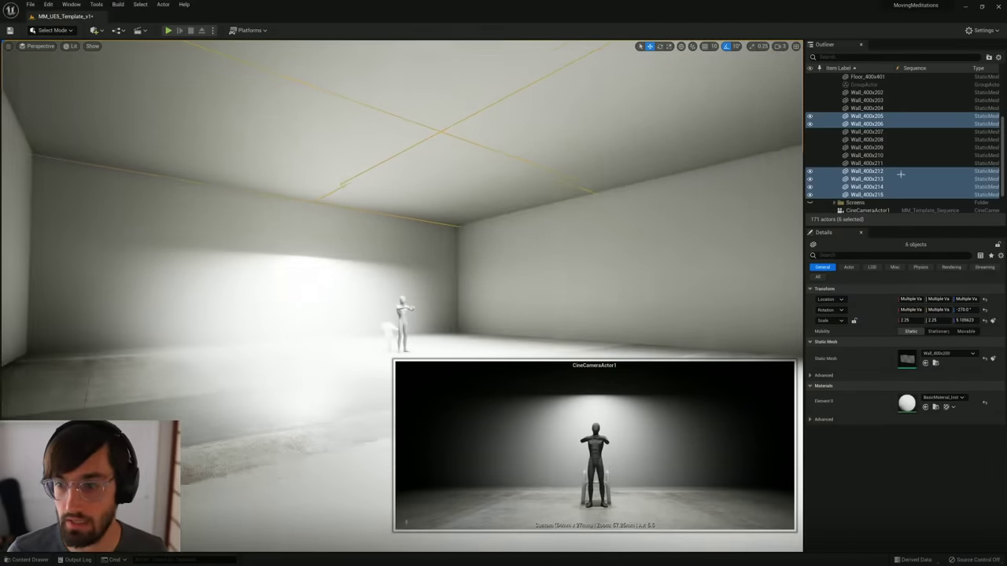
Step: Turn off game view to show the editor icons of the ceiling lights in the viewport
left_click_drag(1002, 154, 1002, 109)
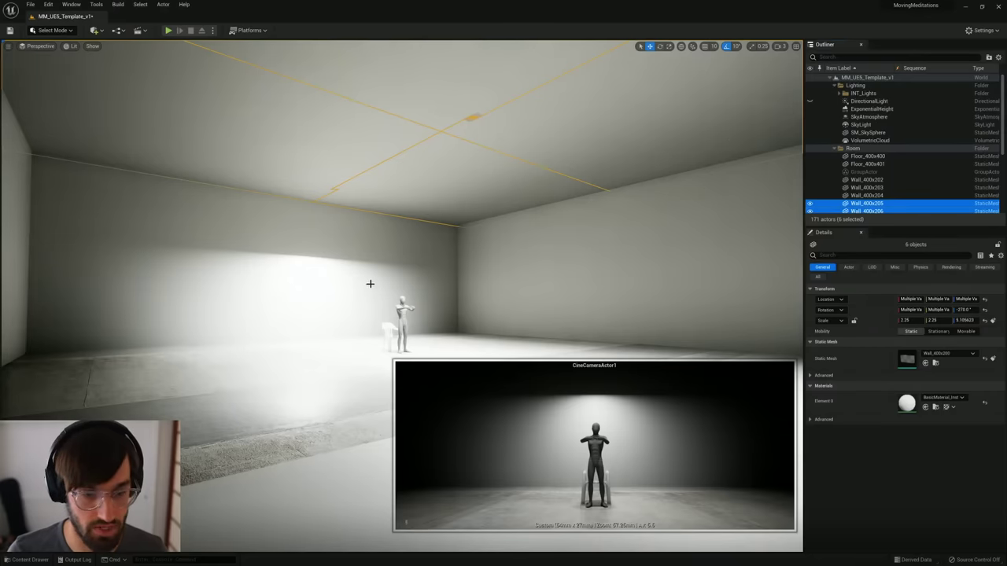
left_click(370, 283)
key("g")
Step: Try deleting the RectLight marked with a red cross, select the four remaining ceiling lights, and undo the deletion
right_click_drag(373, 267, 524, 259)
left_click(461, 221)
left_click(280, 215, "shift")
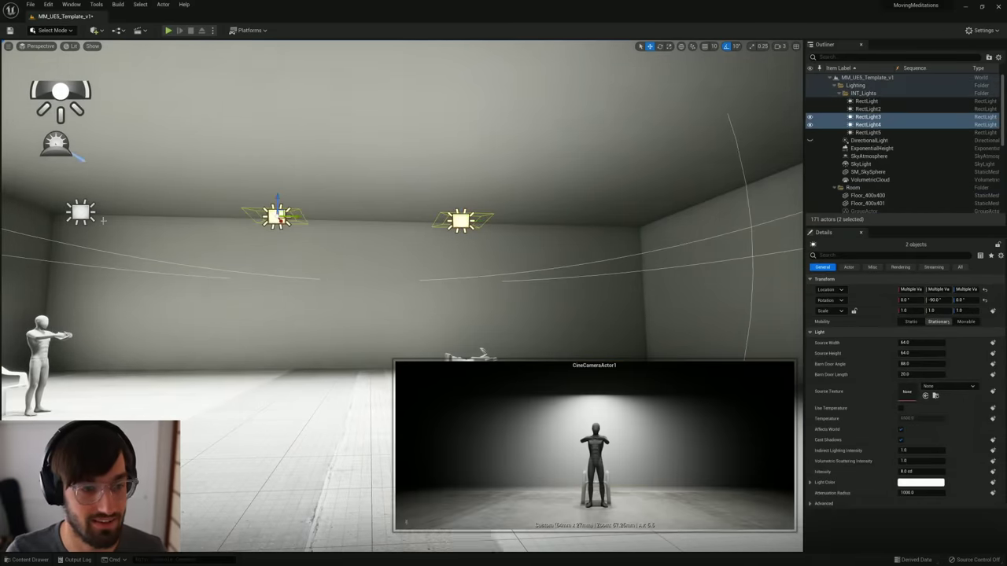
left_click(81, 213, "shift")
mouse_move(81, 212)
right_mouse_down()
mouse_move(16, 214)
mouse_move(66, 214)
right_mouse_up()
left_click(180, 227, "ctrl")
left_click(255, 219)
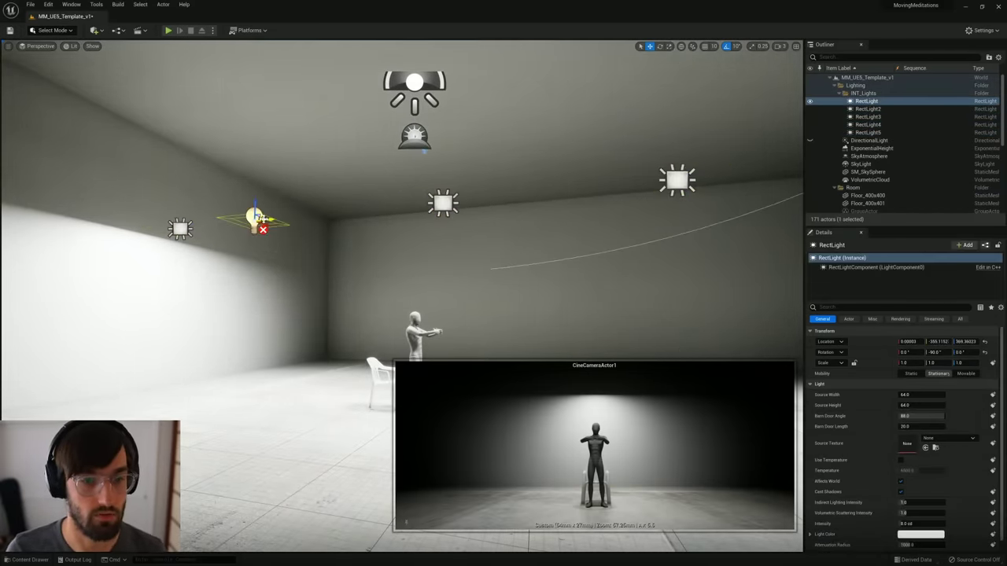
key("Delete")
left_click(444, 203, "ctrl")
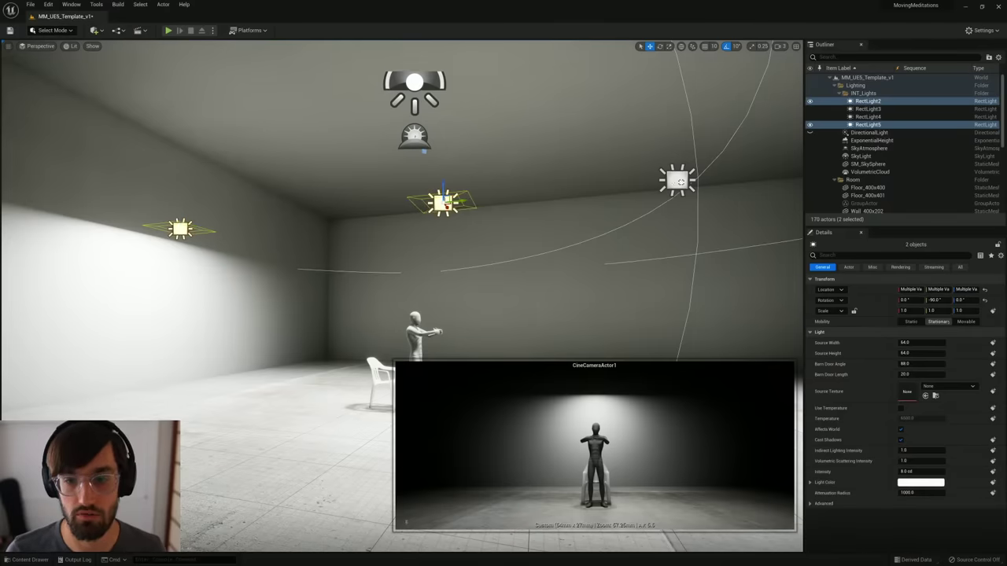
left_click(679, 185, "ctrl")
right_click_drag(679, 185, 743, 172)
right_click_drag(299, 220, 299, 220)
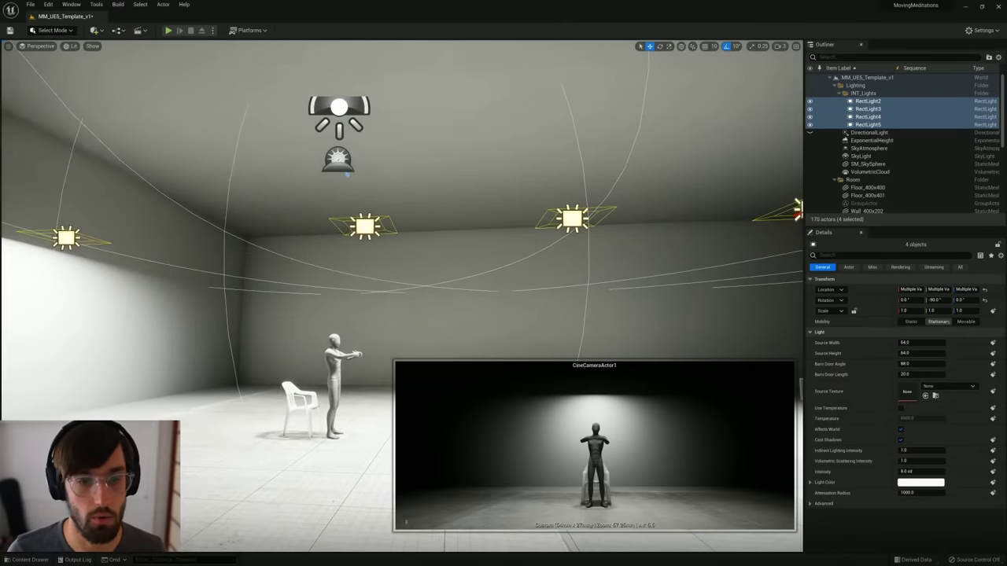
key("ctrl+z")
key("ctrl+z")
key("ctrl+z")
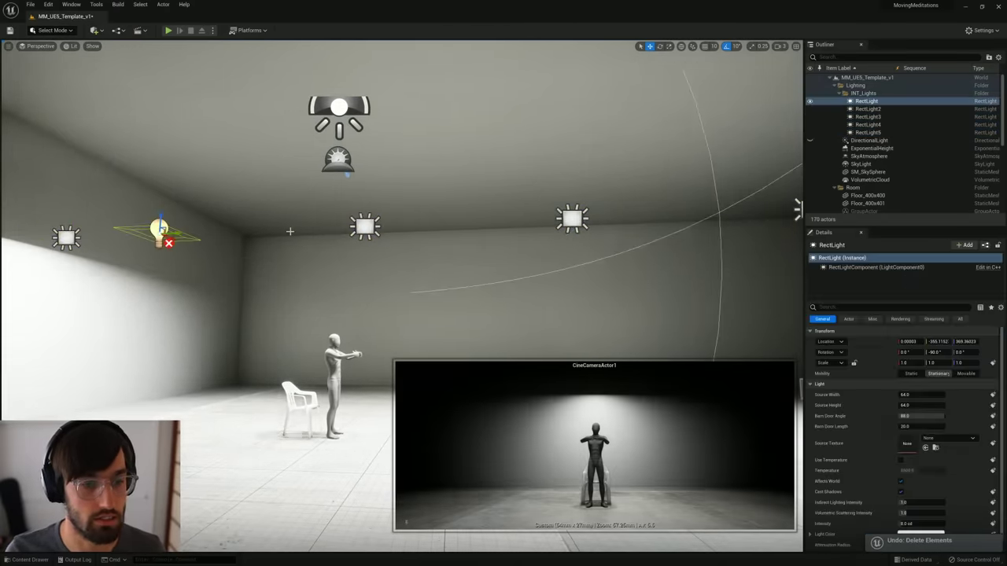
Step: Select all five ceiling lights, RectLight to RectLight5, and set their mobility to Movable
right_click_drag(290, 220, 285, 221)
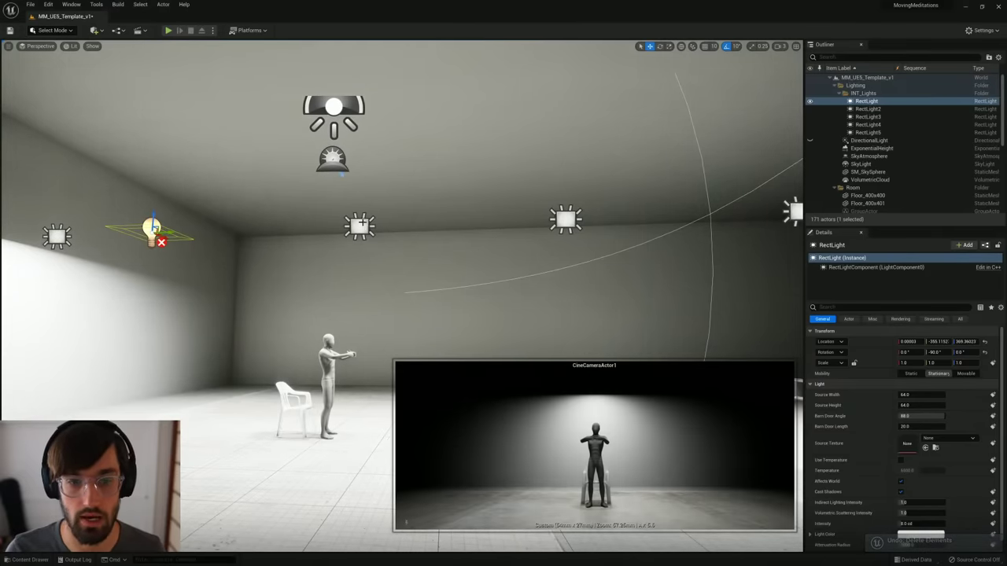
left_click(361, 223)
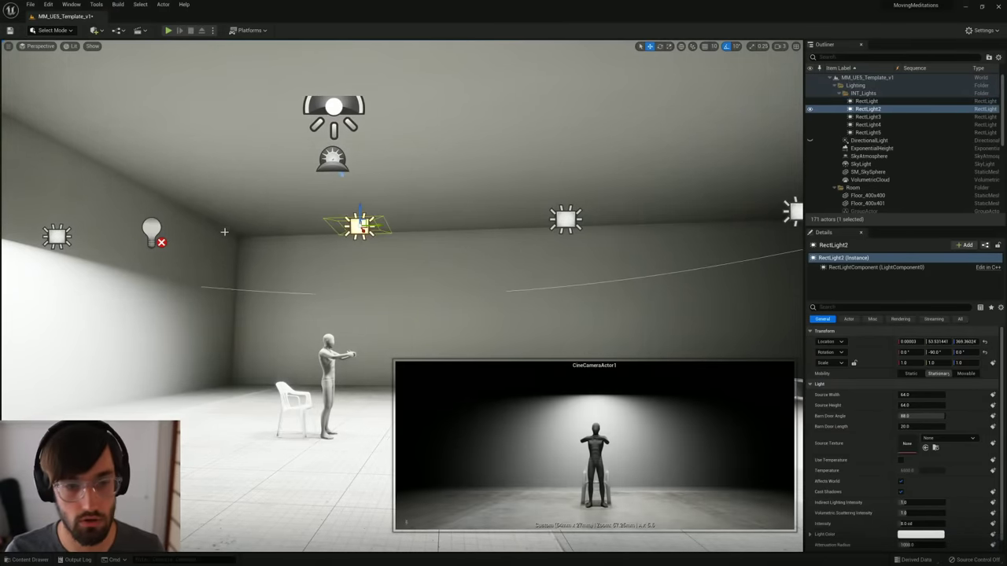
left_click(157, 229)
left_click(67, 235, "ctrl")
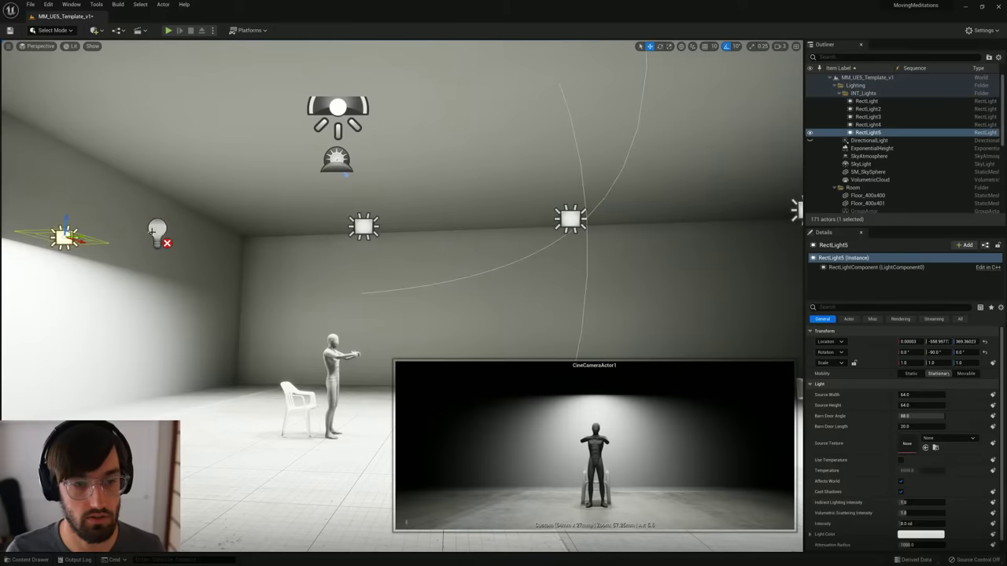
left_click(364, 226, "ctrl")
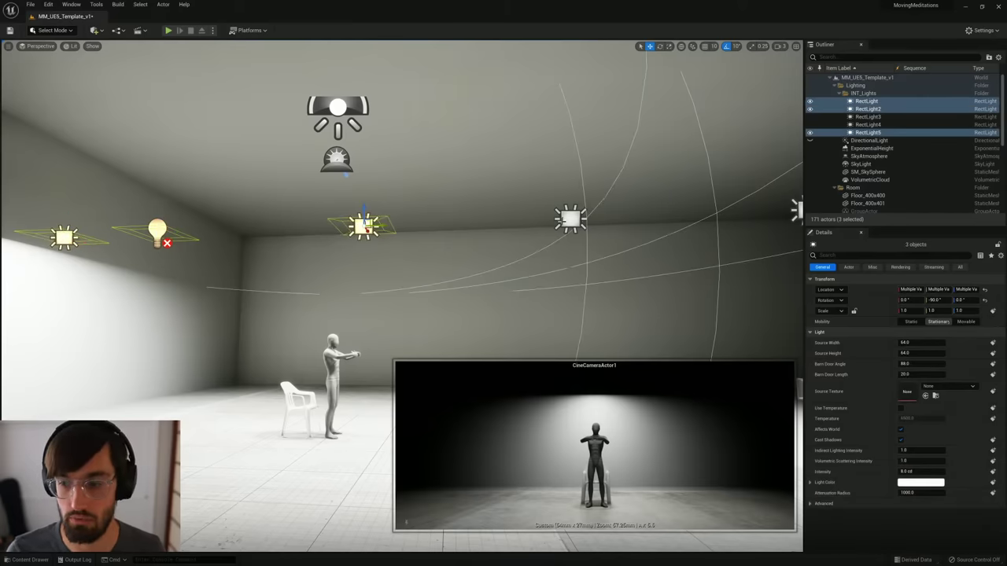
left_click(566, 220, "ctrl")
right_click_drag(566, 219, 692, 222)
left_click(579, 223, "ctrl")
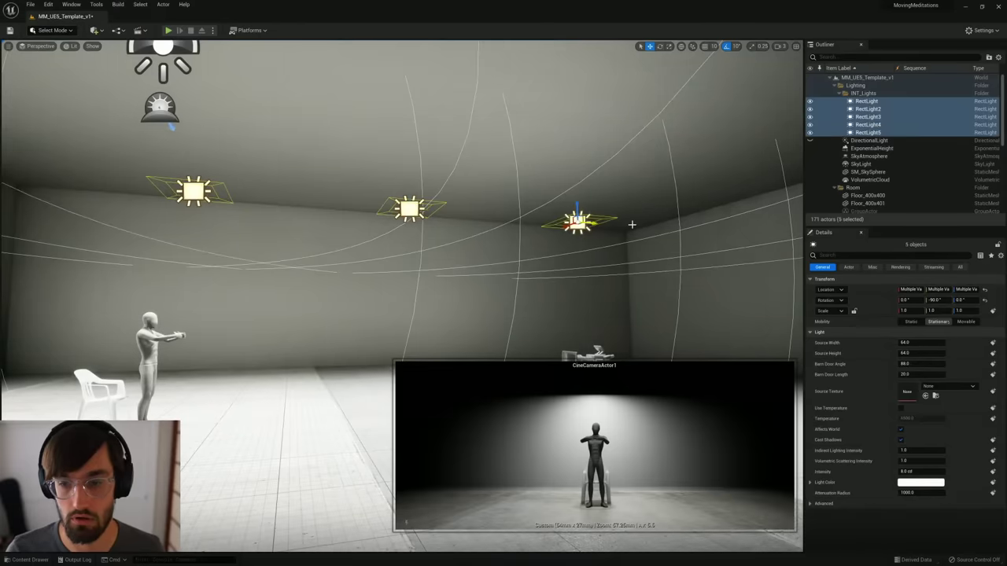
left_click(963, 321)
Step: Move RectLight along the row to a Y location of about -273 to even out the spacing between the lights
right_click_drag(347, 253, 212, 239)
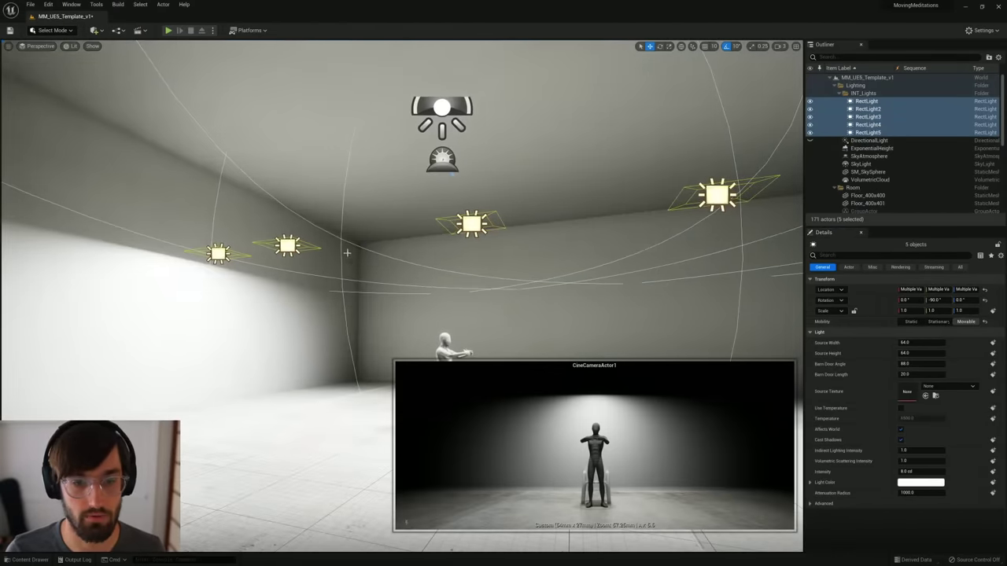
left_click(287, 246)
right_click_drag(341, 248, 445, 246)
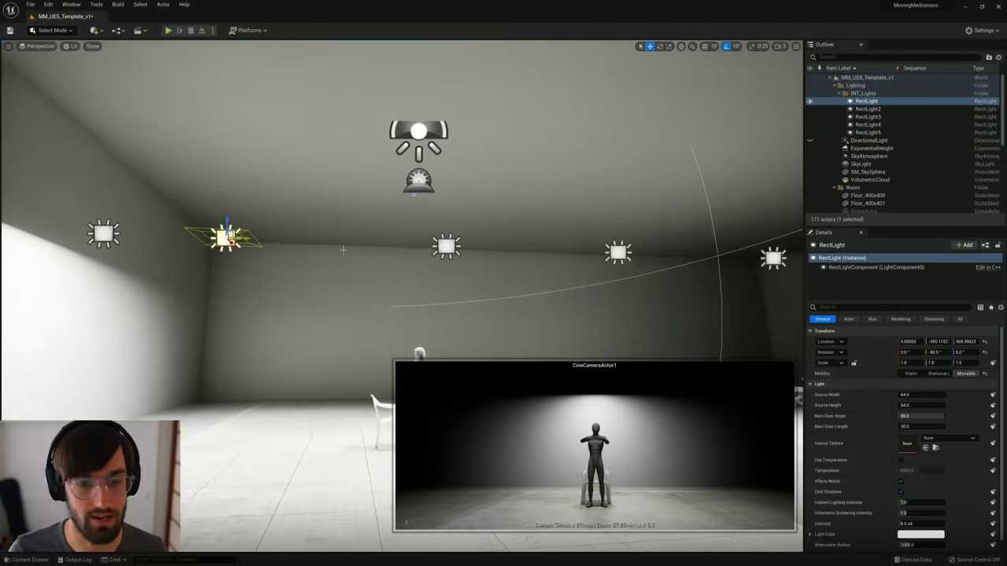
left_click_drag(250, 238, 297, 240)
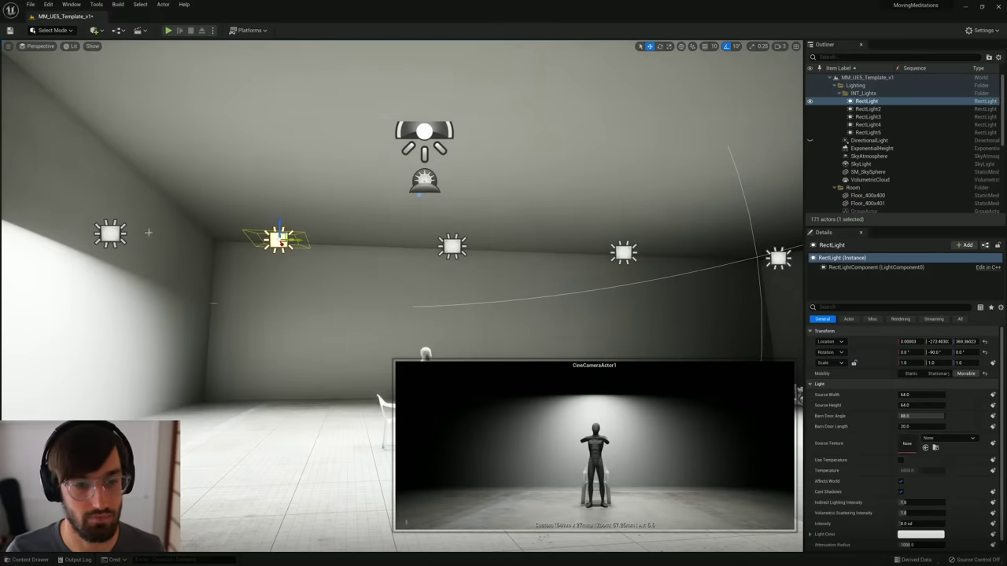
Step: Select all five ceiling lights and raise them together to just below the higher ceiling
left_click(110, 233)
left_click(280, 238, "ctrl")
left_click(452, 246, "ctrl")
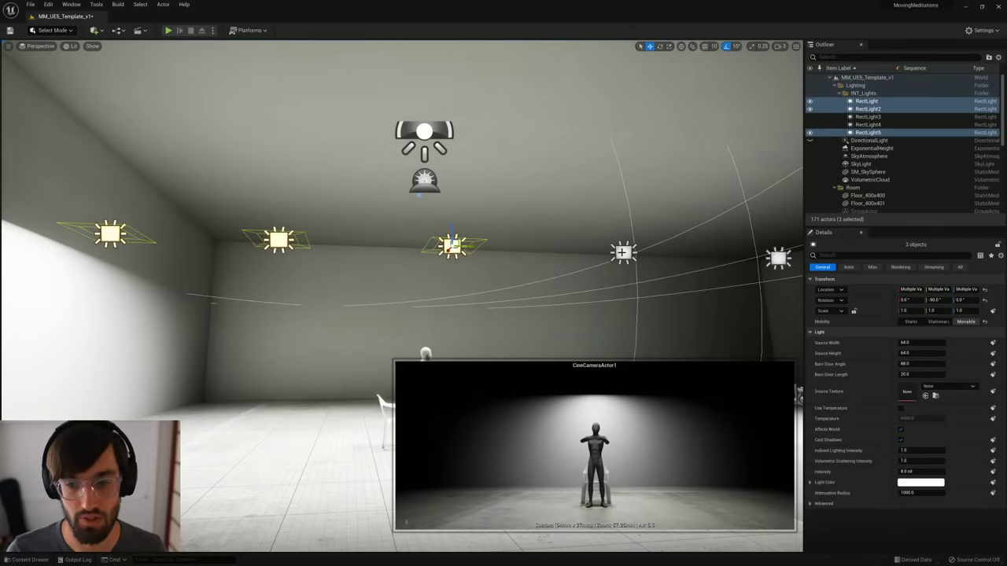
left_click(623, 252, "ctrl")
left_click(777, 256, "ctrl")
right_click_drag(587, 239, 504, 259)
right_click_drag(485, 96, 474, 168)
left_click_drag(412, 226, 416, 108)
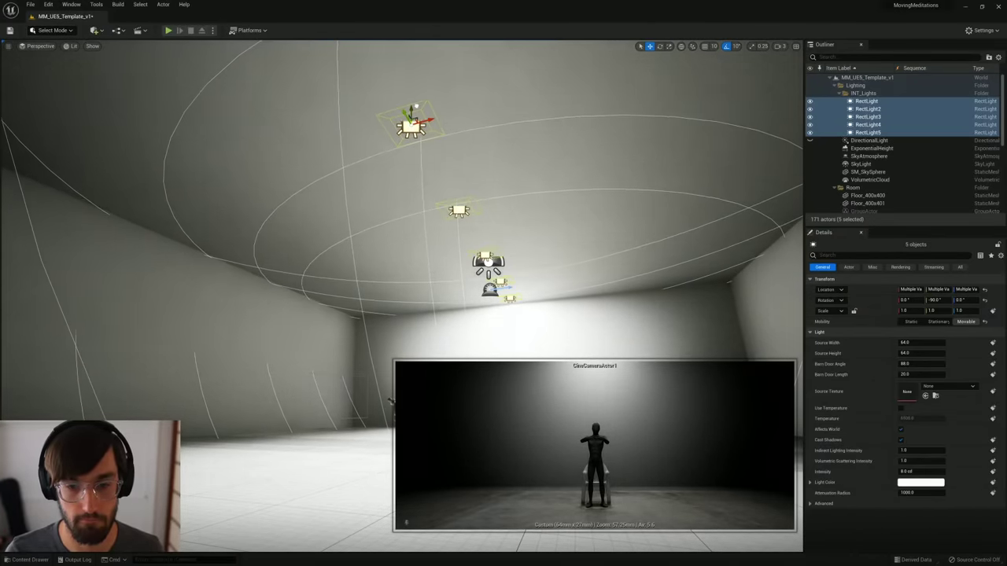
scroll(391, 401, "up", 1)
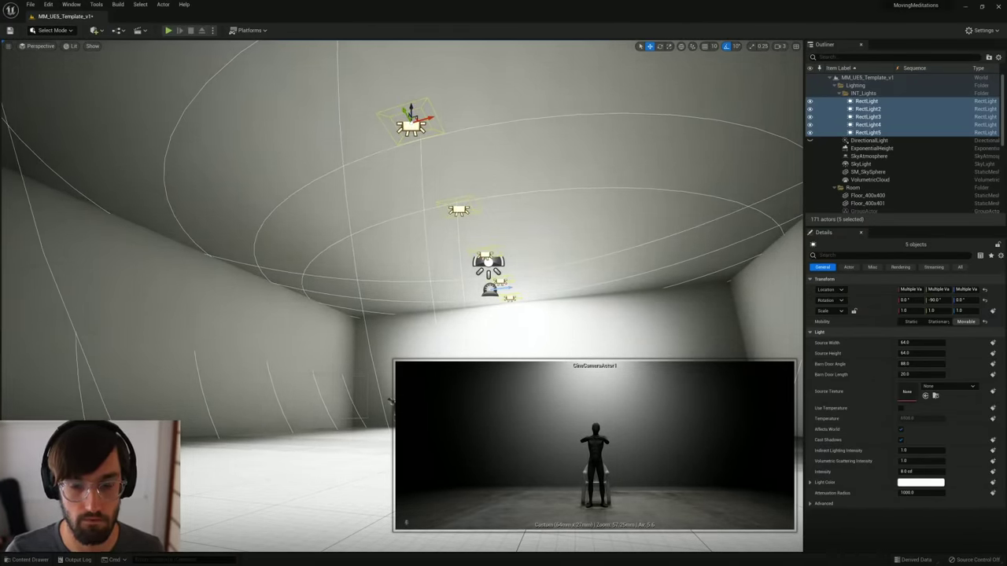
Step: Duplicate the row of five lights to both sides of the room, at X locations of about -595 and 585
right_click_drag(429, 238, 409, 197)
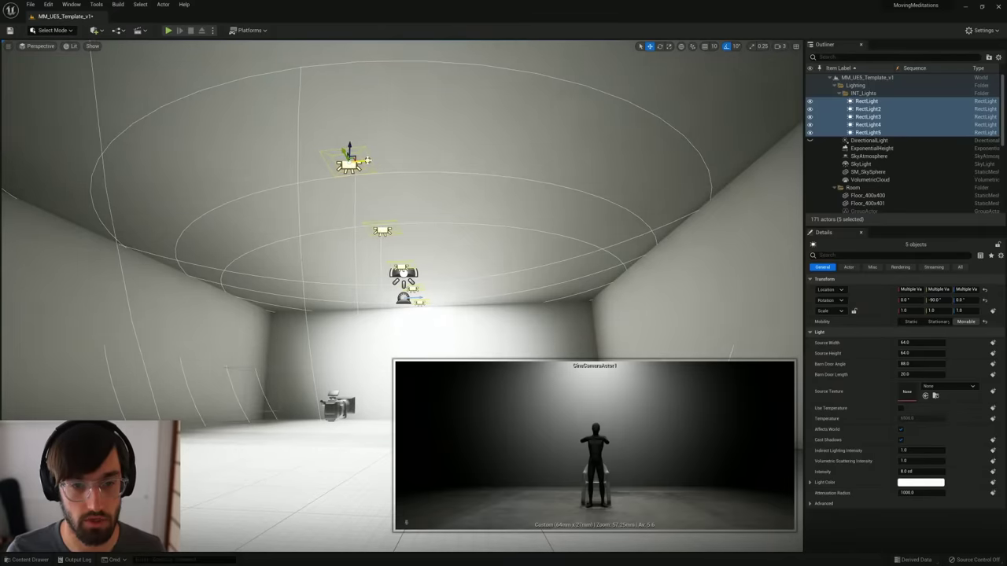
left_click_drag(368, 160, 331, 167, "alt")
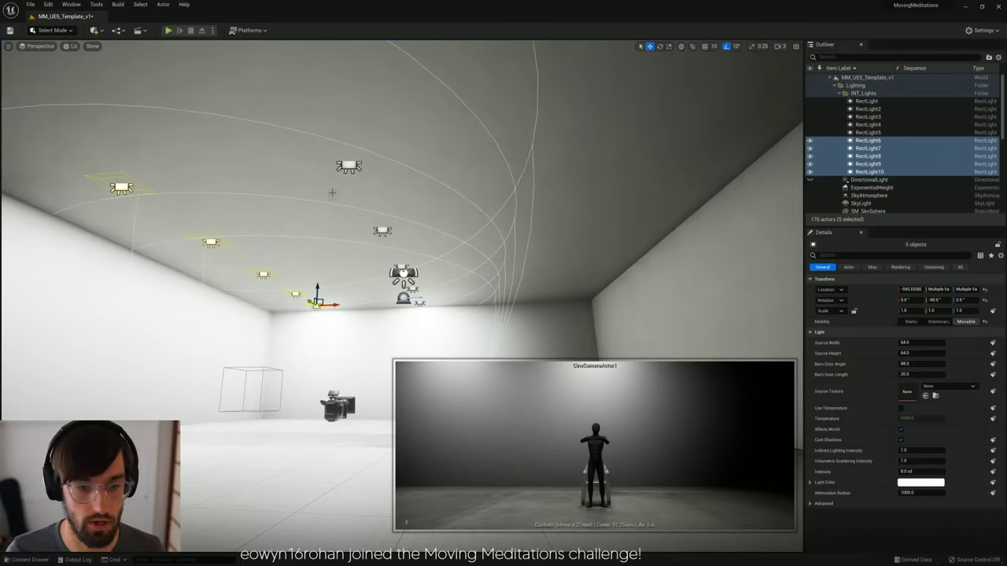
left_click_drag(334, 303, 554, 286, "alt")
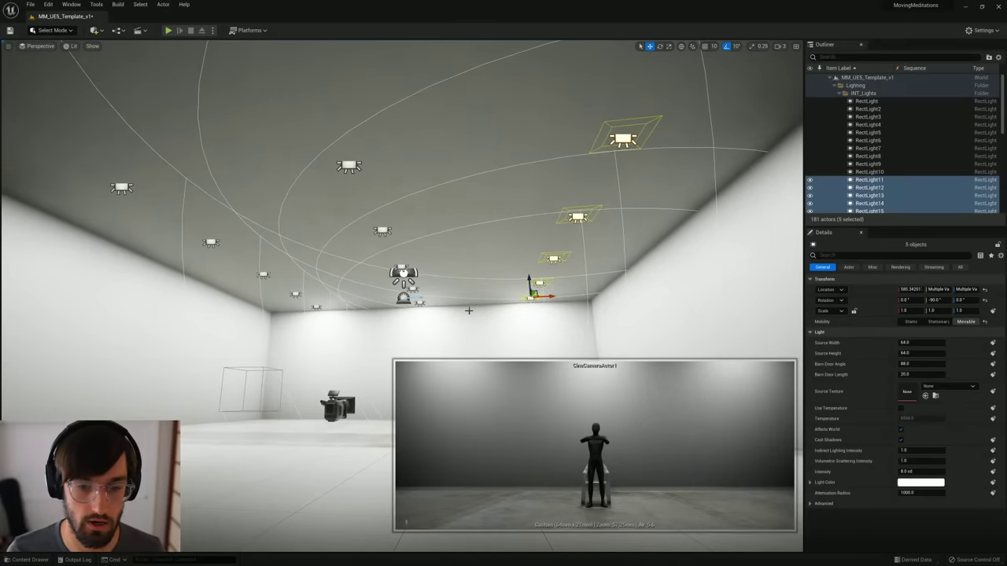
Step: Select RectLight13 and RectLight14 together with the neighbouring pair of lights in the adjacent ceiling row
key("w")
right_click_drag(554, 286, 673, 310)
key("s")
key("w")
mouse_move(358, 306)
right_mouse_down()
mouse_move(362, 320)
mouse_move(358, 306)
right_mouse_up()
key("s")
left_click(305, 299)
left_click(417, 301, "ctrl")
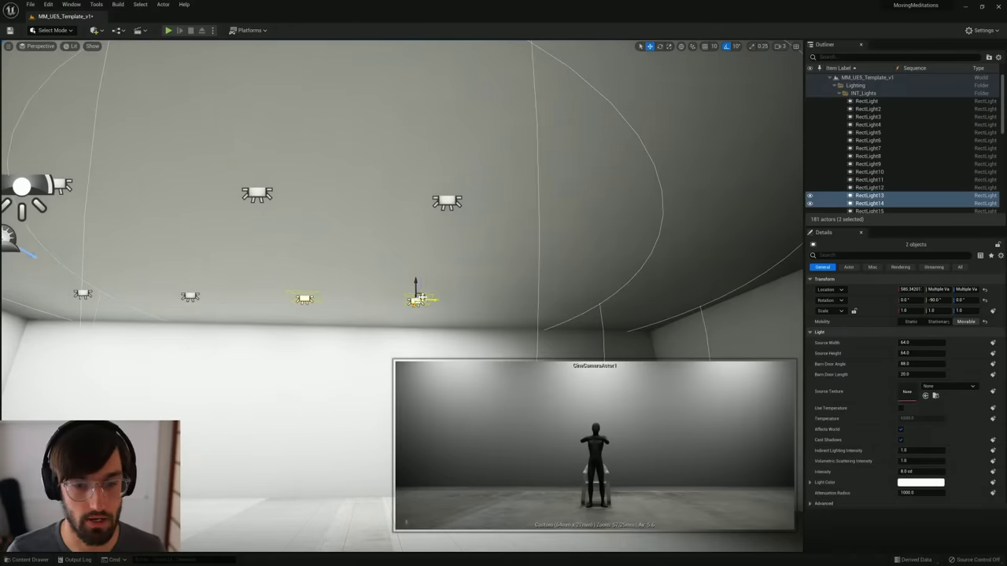
left_click(446, 201, "ctrl")
left_click(260, 194, "ctrl")
Step: Add the matching pair of lights from the third ceiling row to the selection and duplicate all six lights
right_click_drag(260, 193, 33, 160)
key("w")
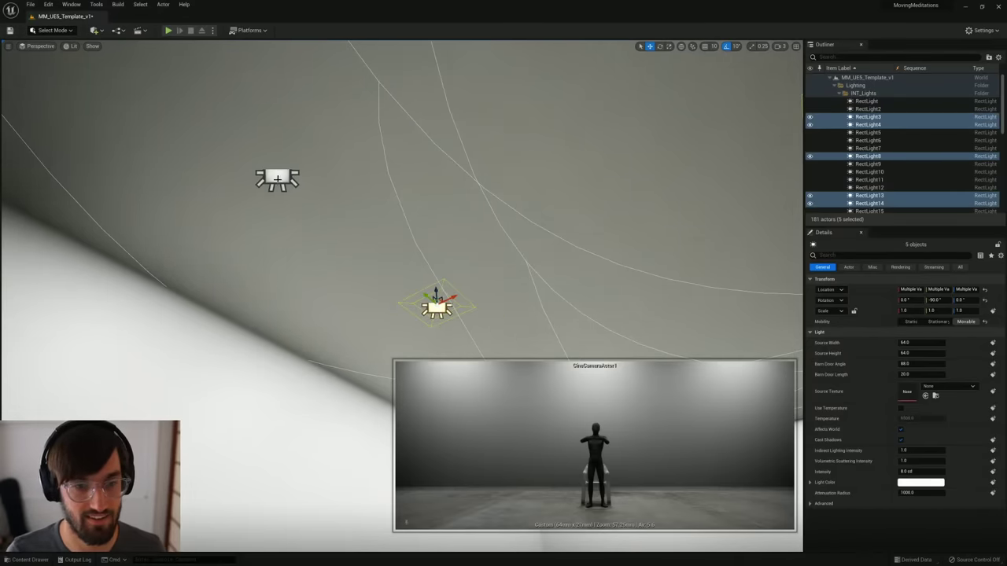
key("s")
right_click_drag(278, 175, 647, 175)
key("w")
right_click_drag(417, 236, 369, 244)
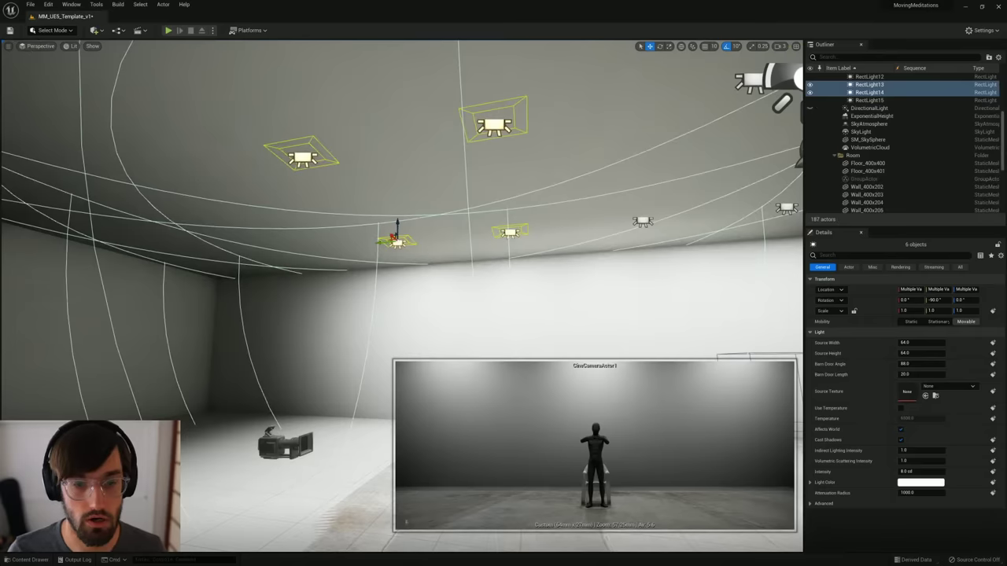
key("ctrl+z")
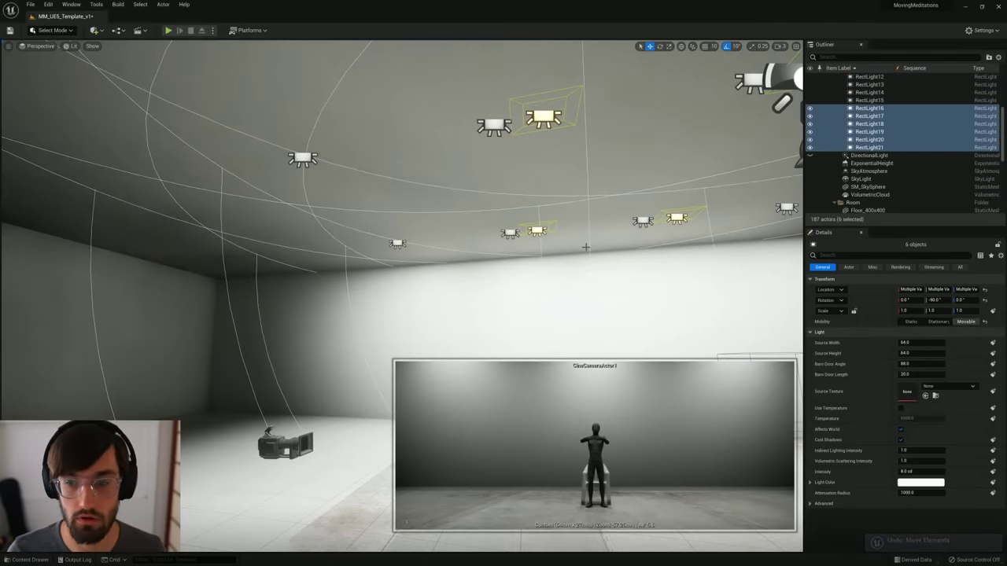
Step: Move the six duplicated lights, RectLight16 to RectLight21, along the ceiling to extend the three rows, and save the level
right_click_drag(394, 236, 381, 181)
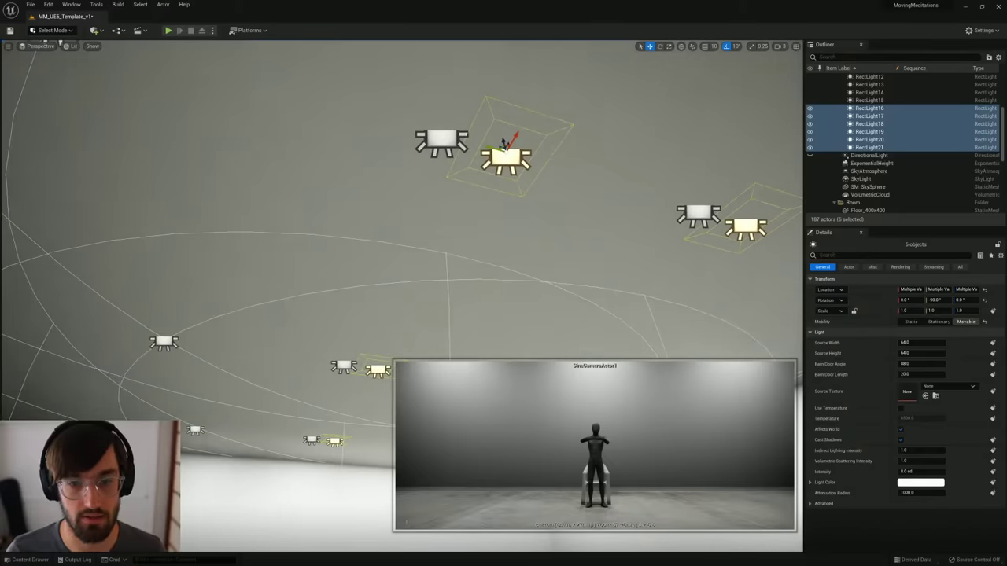
left_click_drag(486, 148, 16, 126)
right_click_drag(249, 137, 213, 130)
left_click_drag(288, 127, 66, 205)
right_click_drag(467, 136, 432, 145)
right_click_drag(151, 156, 145, 144)
left_click_drag(132, 145, 157, 144)
right_click_drag(552, 302, 608, 339)
key("ctrl+s")
Step: Select all 21 ceiling lights, RectLight to RectLight21, and raise their shared intensity to brighten the room
right_click_drag(443, 292, 445, 334)
left_click(445, 333)
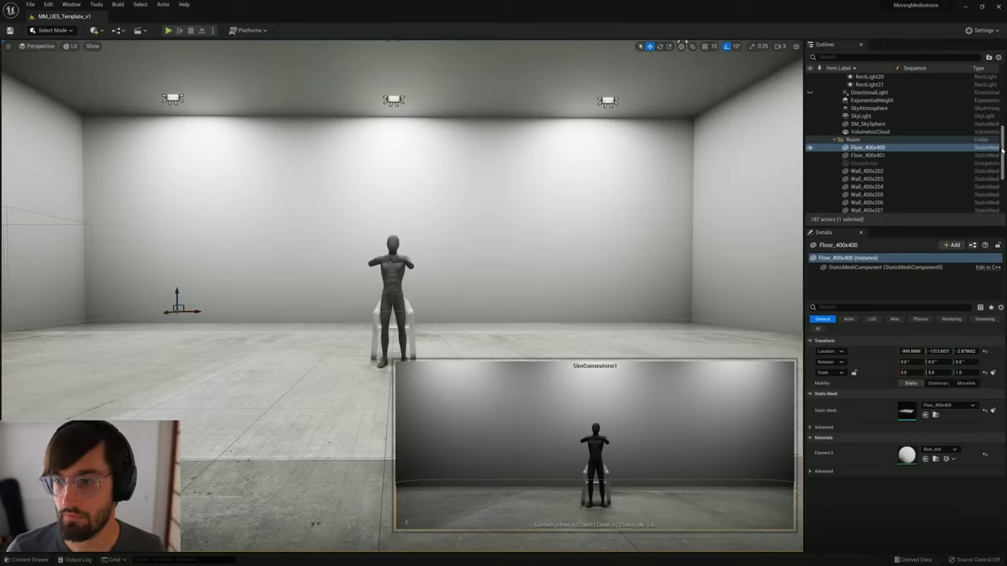
left_click_drag(1002, 150, 999, 96)
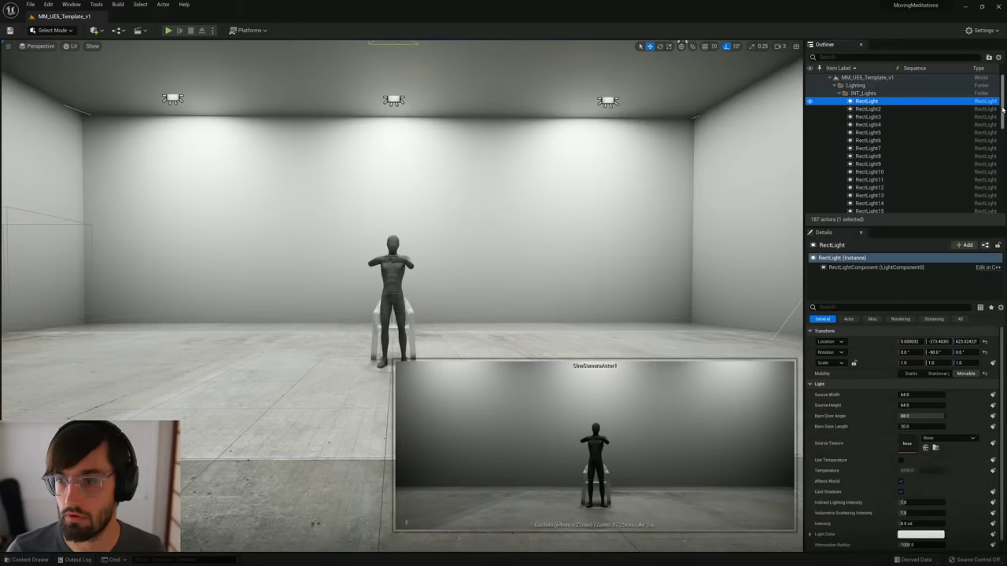
scroll(870, 157, "down", 4)
left_click(868, 173, "shift")
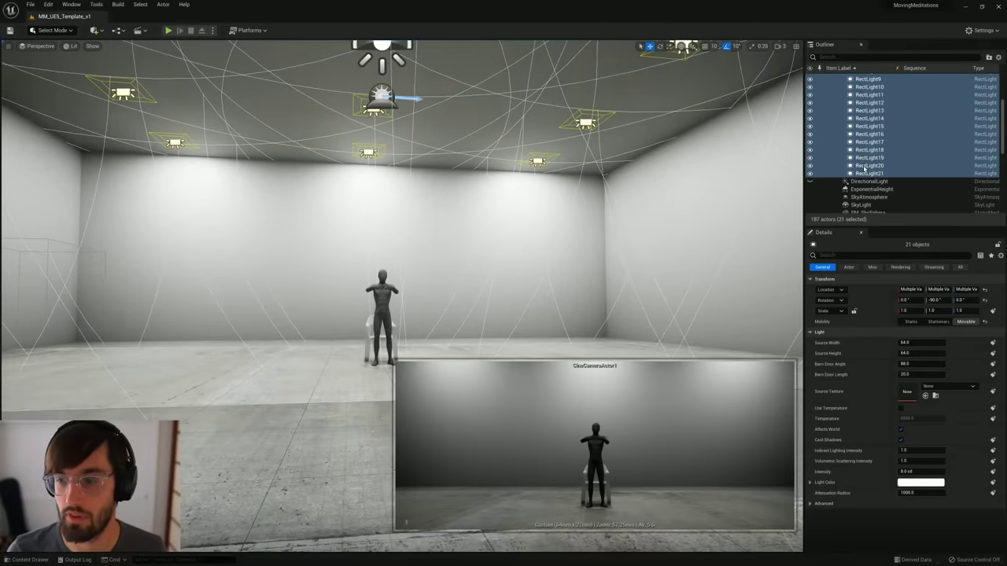
left_click(873, 174)
scroll(1002, 139, "up", 4)
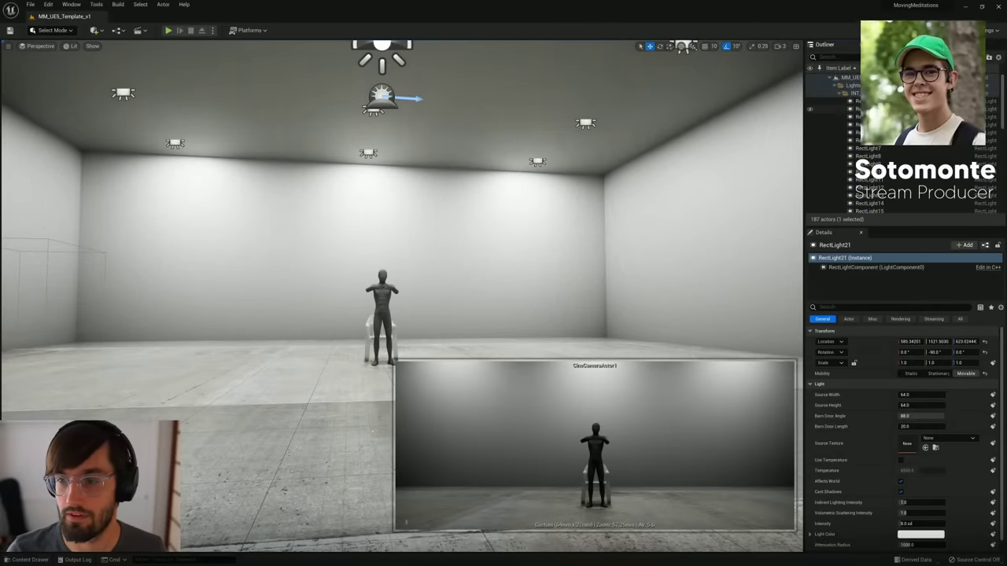
left_click(872, 101, "shift")
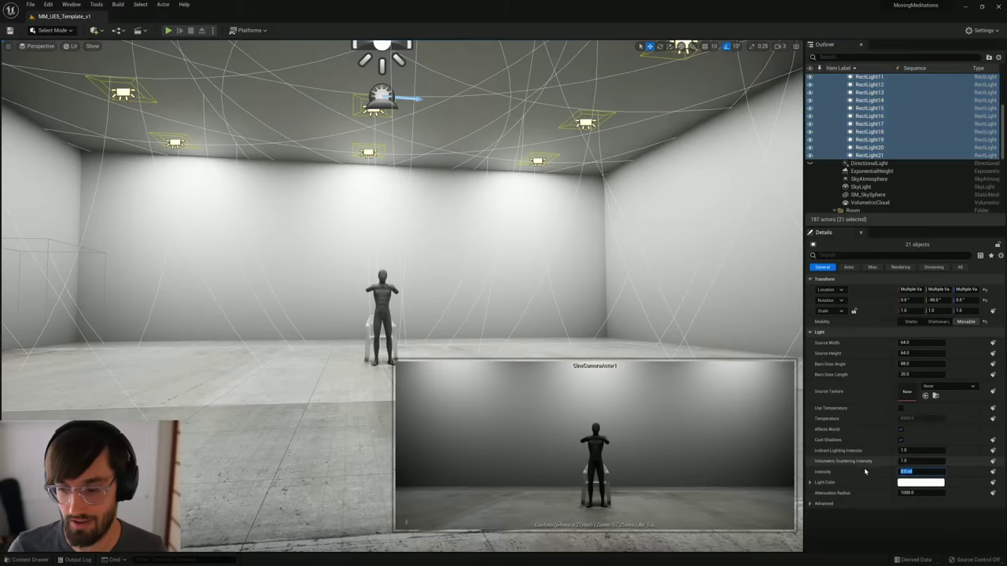
type("12")
key("Return")
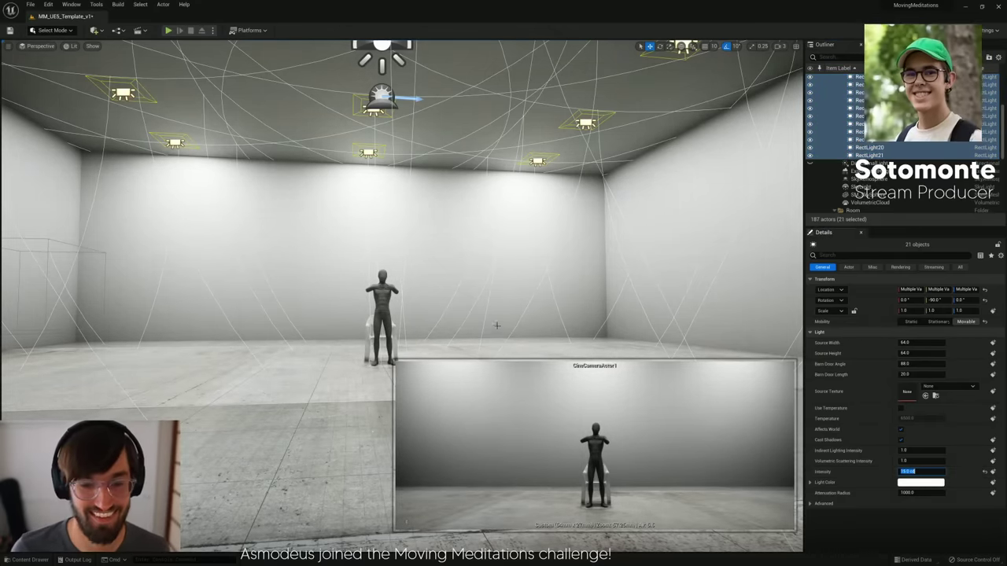
Step: Switch the viewport to game view without the light icons and examine the lighting around the mannequin
right_click_drag(382, 321, 422, 299)
key("w")
left_click(383, 321)
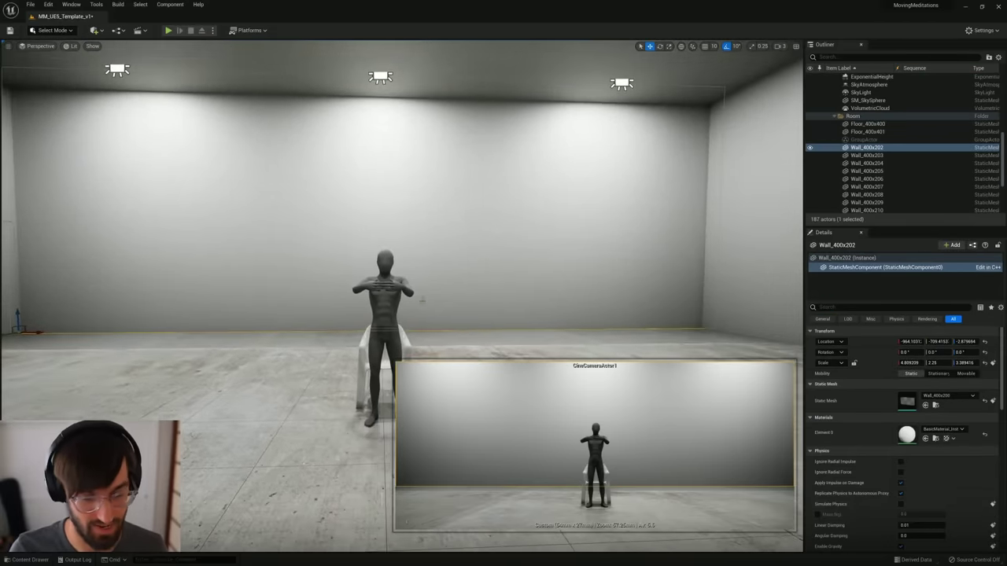
scroll(397, 295, "down", 5)
left_click(325, 361)
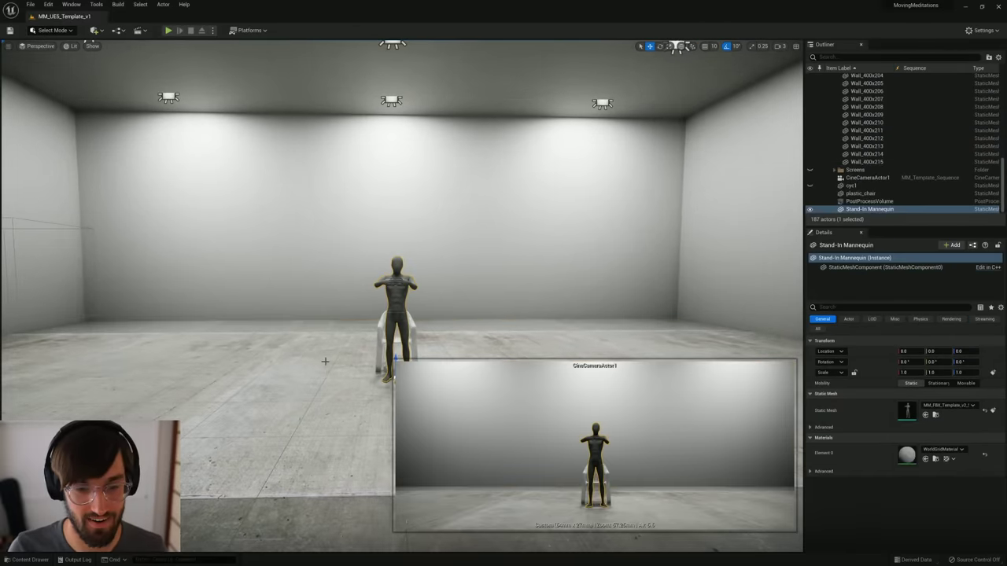
key("g")
right_click_drag(343, 336, 322, 342)
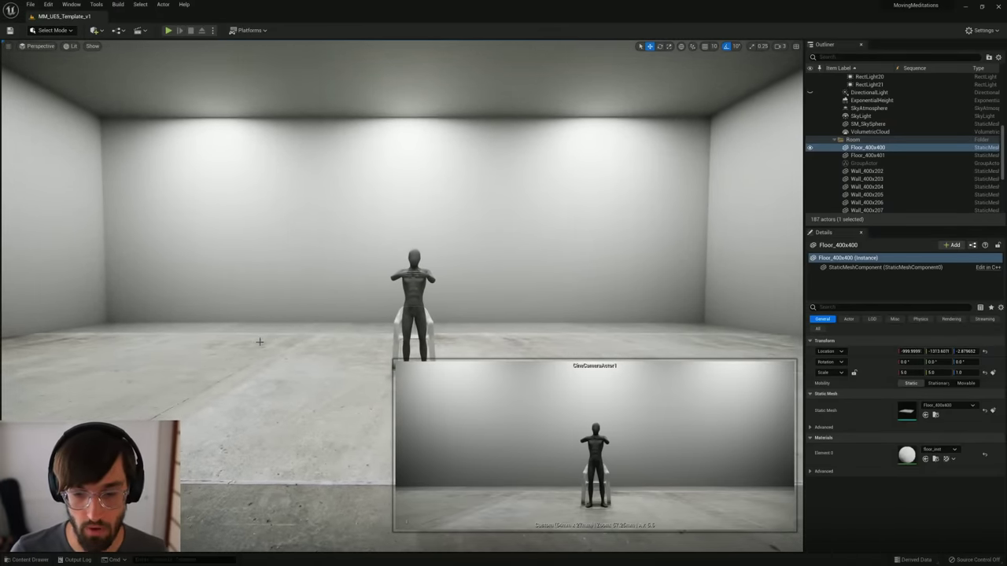
mouse_move(260, 342)
right_mouse_down()
mouse_move(264, 313)
mouse_move(262, 342)
mouse_move(271, 342)
right_mouse_up()
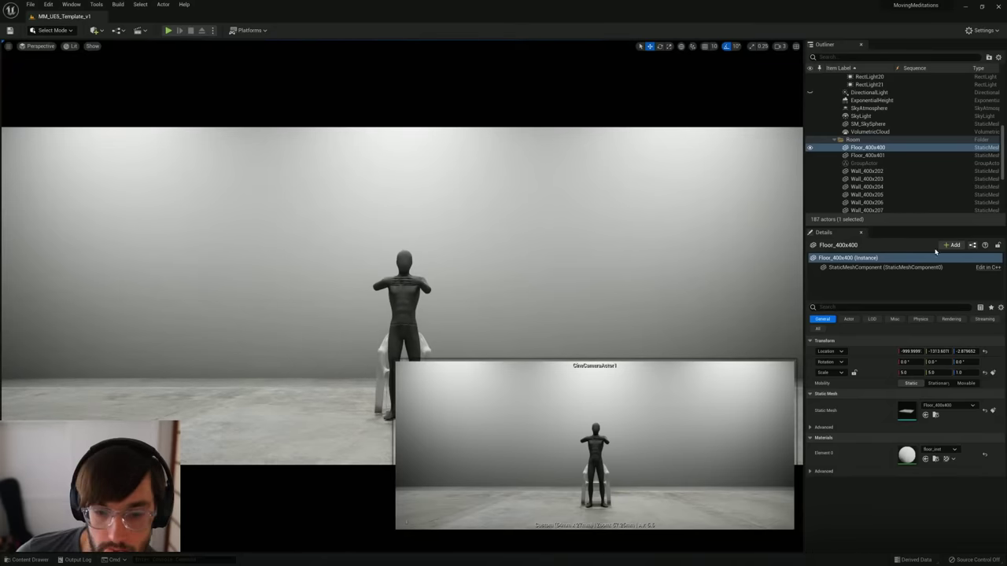
Step: Collapse the Room, INT_Lights and Lighting folders in the Outliner and clear the selection
left_click(834, 140)
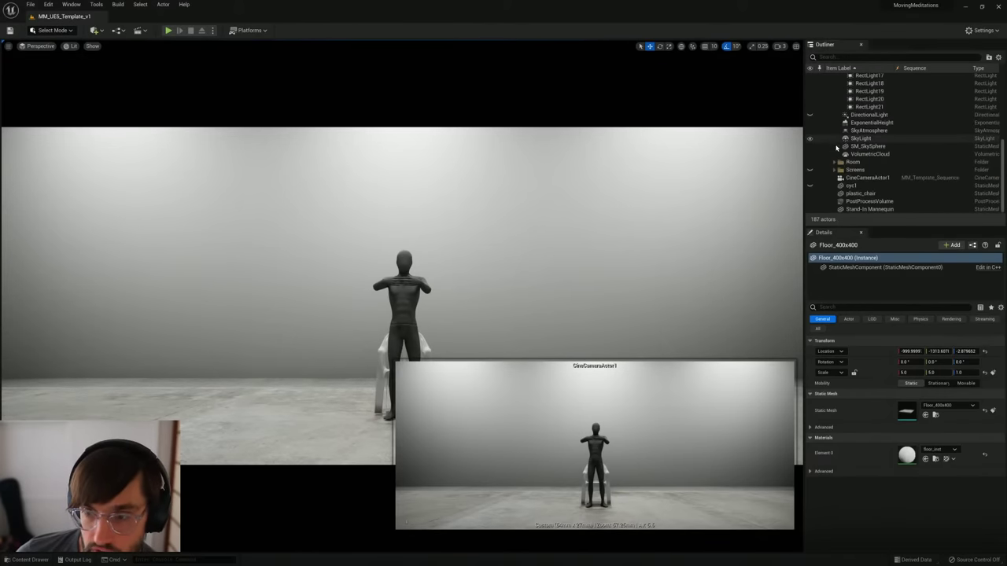
left_click_drag(1003, 167, 992, 85)
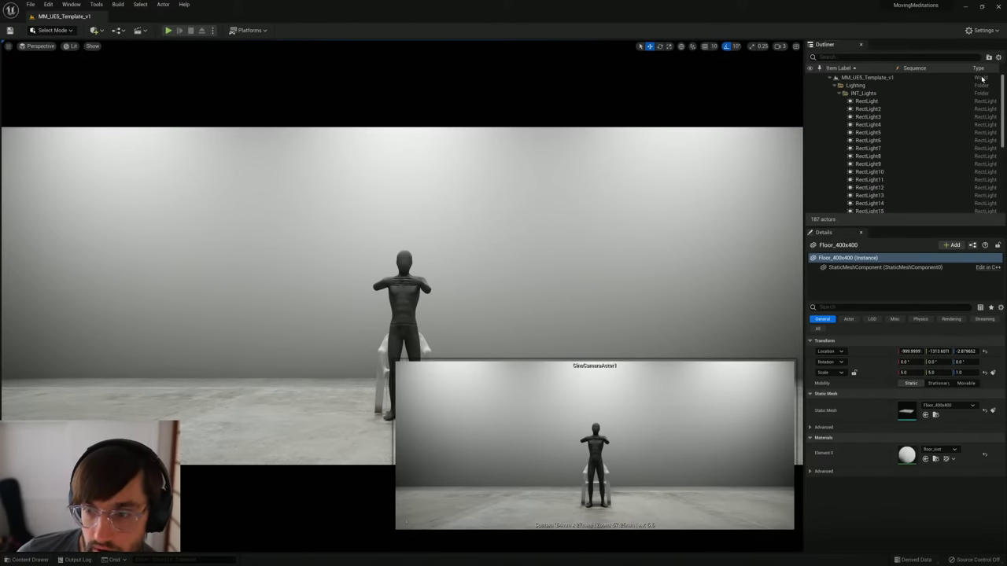
left_click(839, 93)
left_click(835, 86)
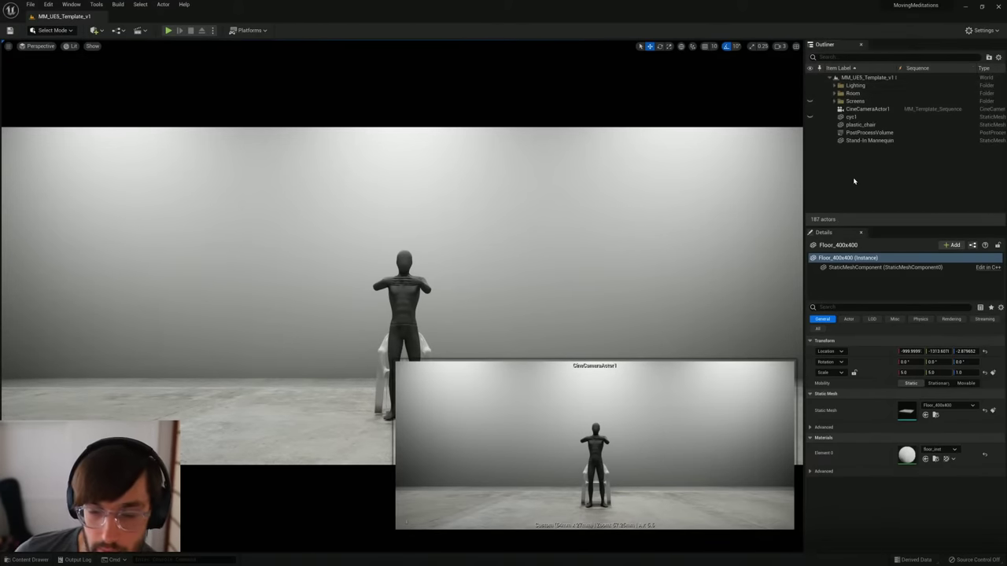
left_click(374, 494)
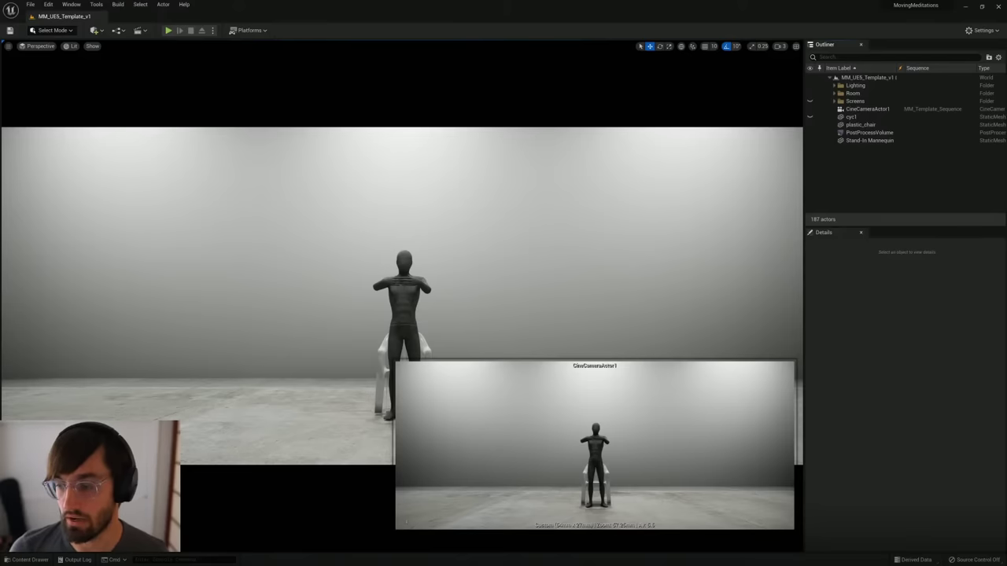
Step: Switch to the reference image board, maximize it and bring the group of interior references into view
right_click_drag(1006, 319, 522, 281)
key("ctrl+f")
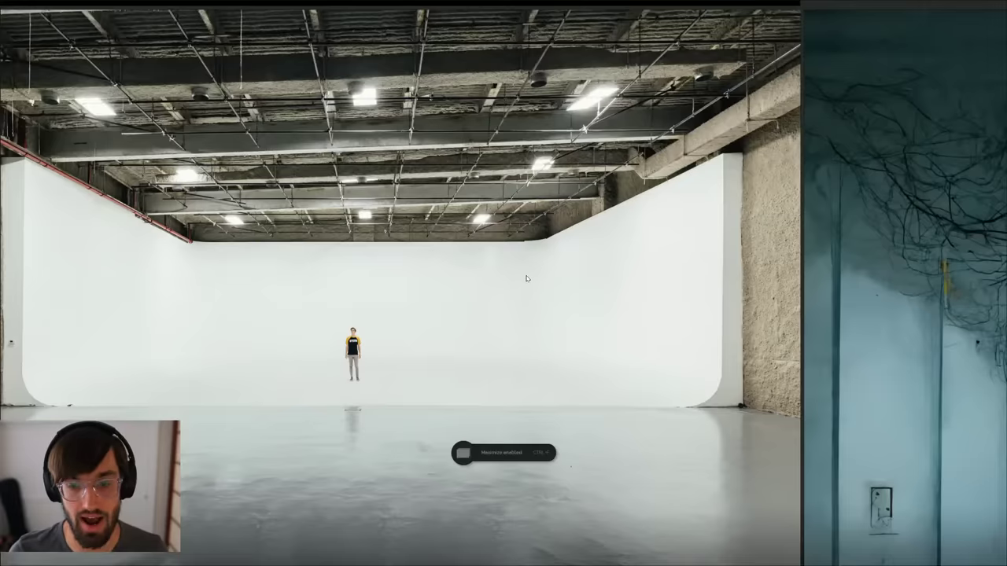
scroll(425, 295, "down", 8)
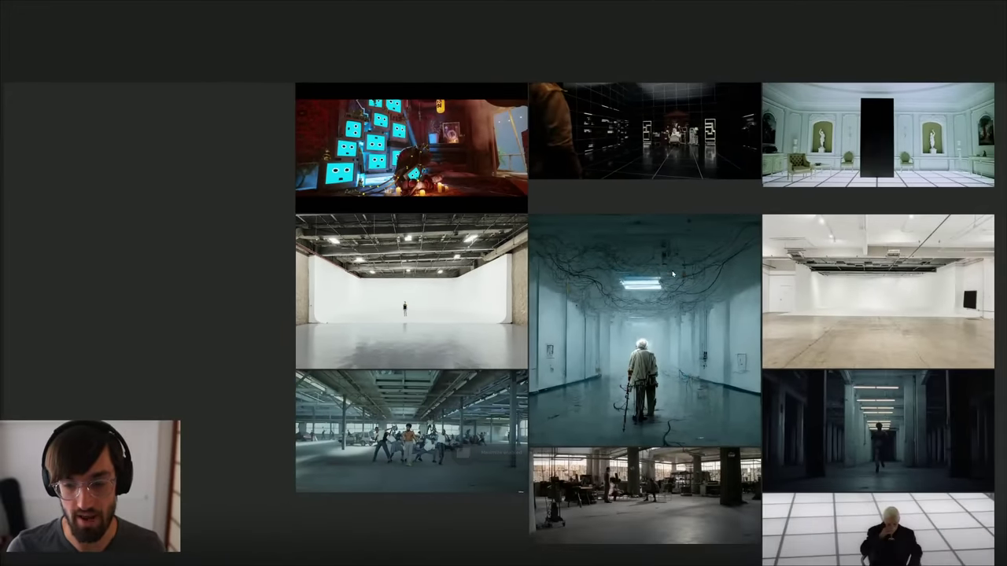
middle_click_drag(655, 279, 476, 231)
middle_click_drag(469, 288, 470, 189)
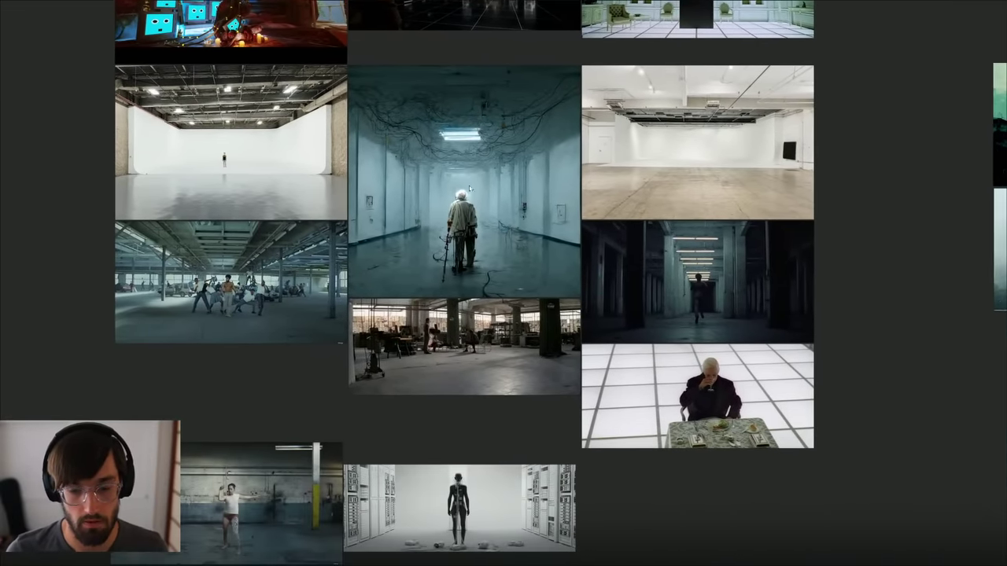
Step: Move the warehouse dancer and server-rack figure images up against the images above them in the reference group
left_click_drag(291, 428, 398, 500)
left_click_drag(317, 490, 321, 422)
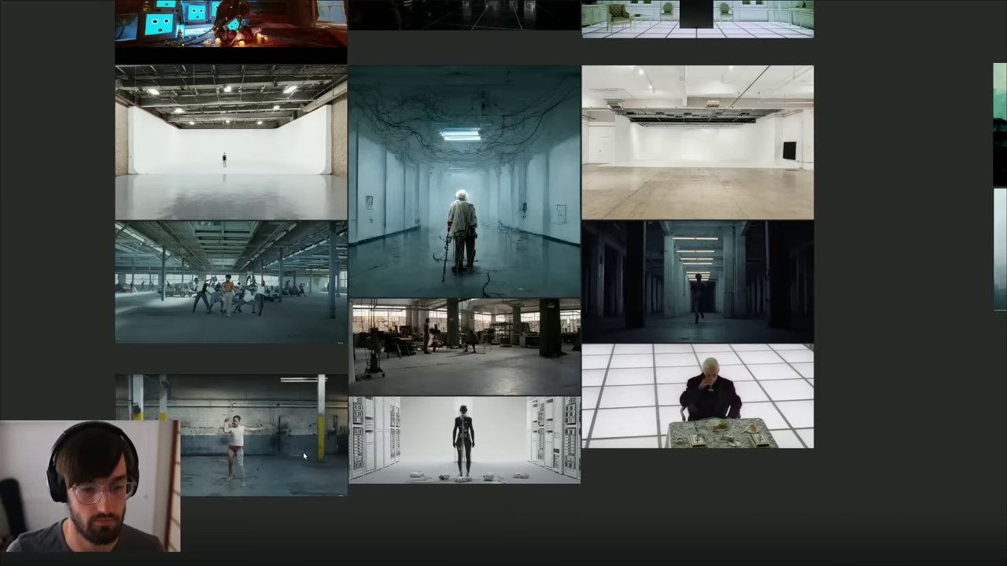
left_click_drag(303, 456, 304, 422)
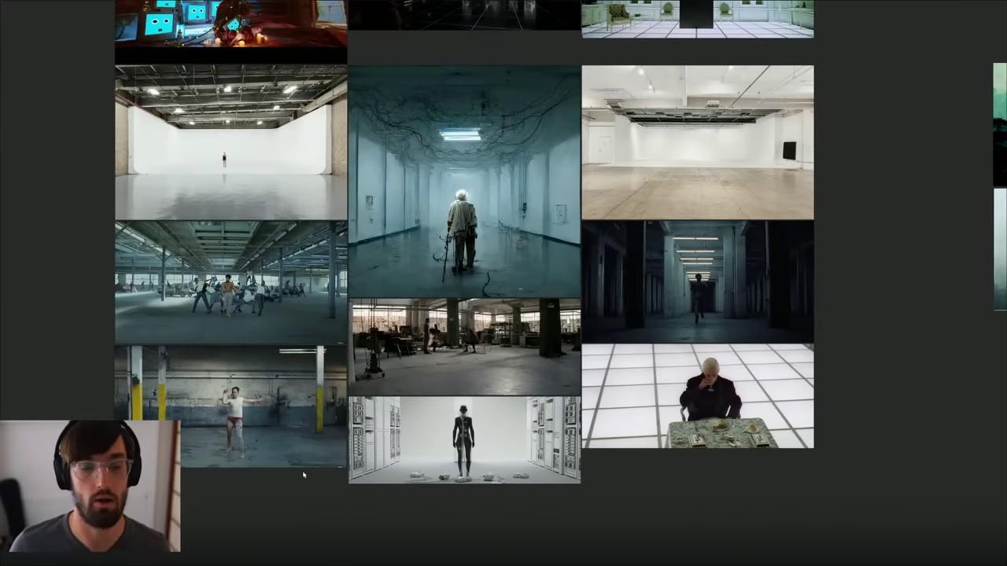
Step: Frame the whole group of interior reference images on the board to compare them
scroll(442, 278, "down", 3)
scroll(442, 278, "up", 1)
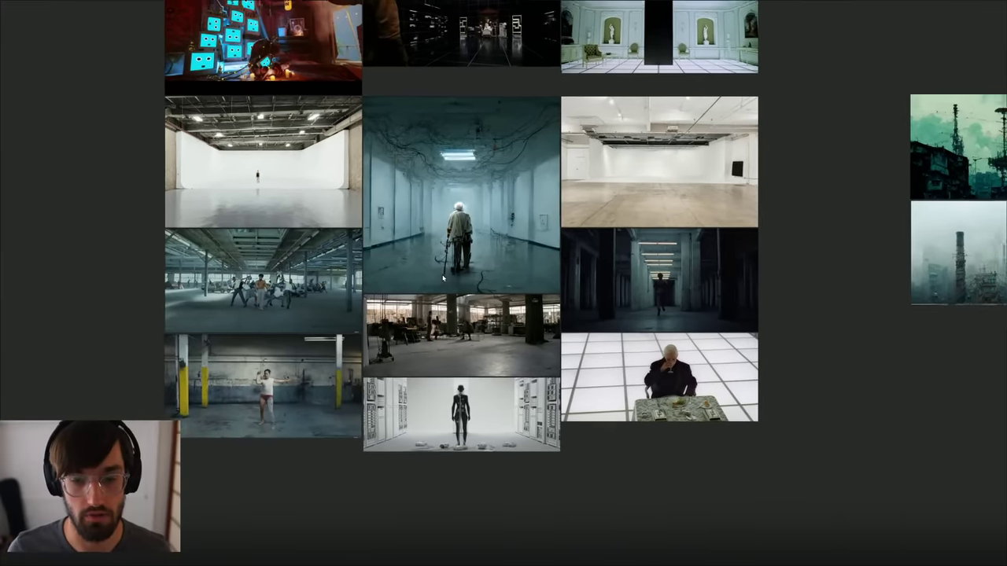
middle_click_drag(457, 245, 460, 309)
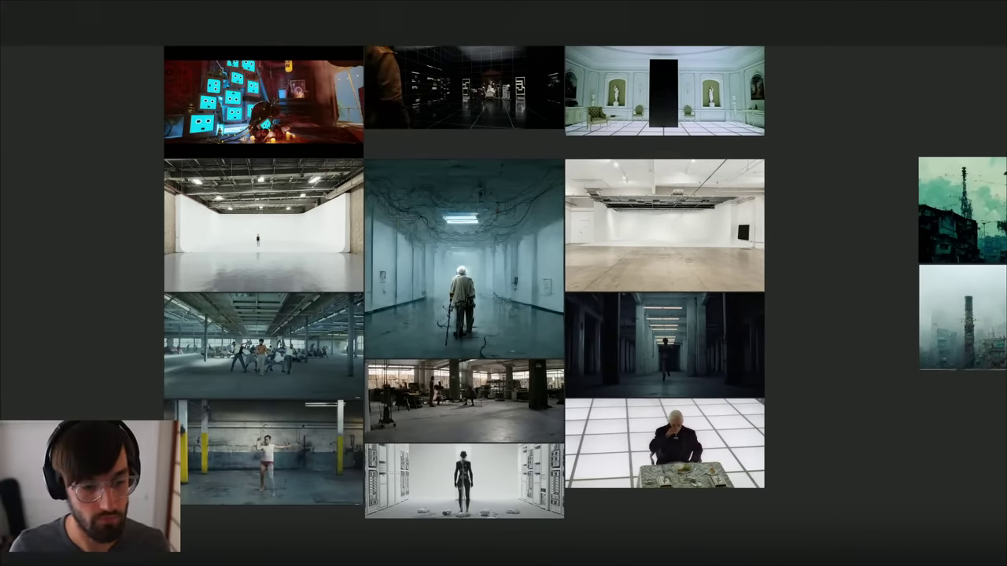
left_click_drag(128, 491, 735, 85)
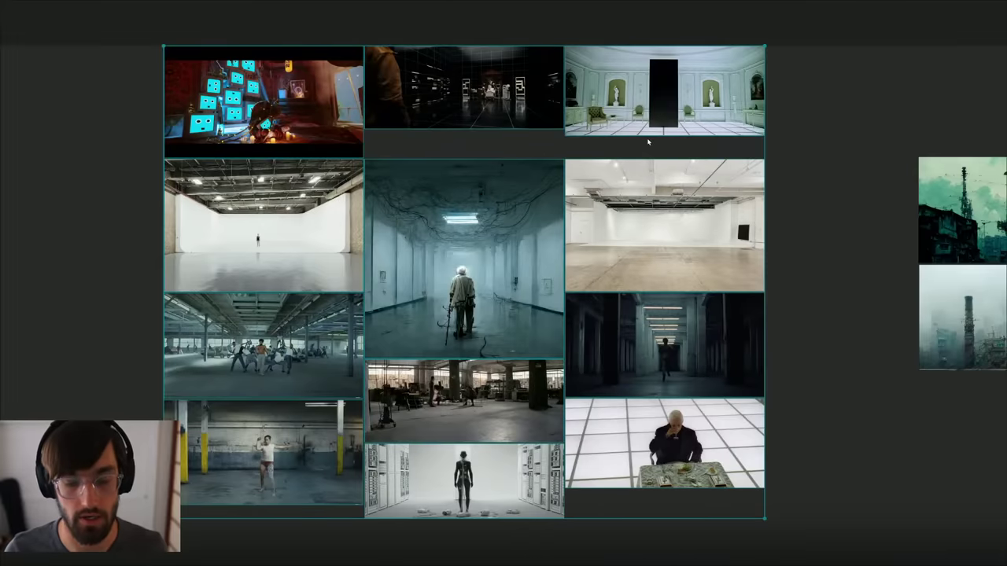
key("space")
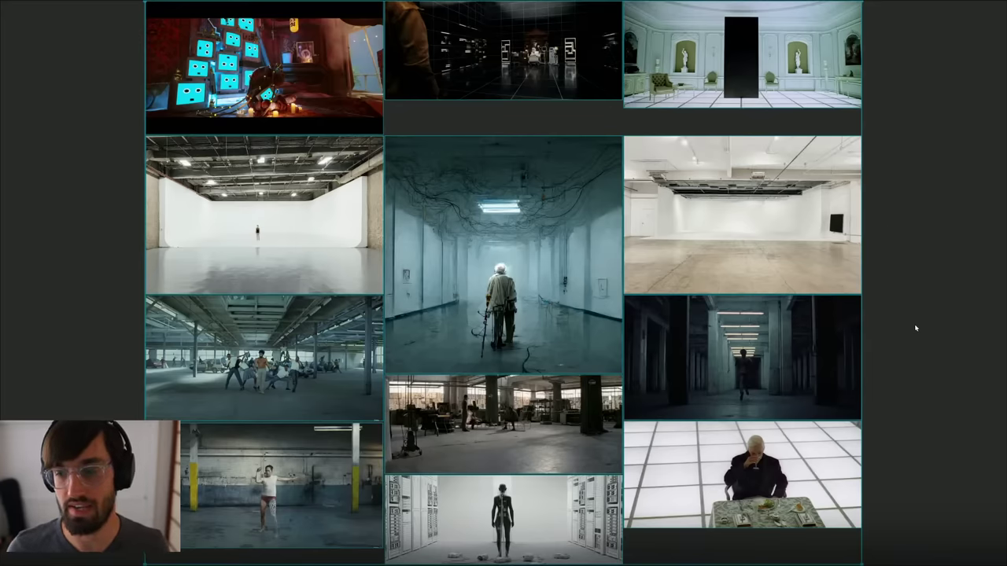
left_click(916, 330)
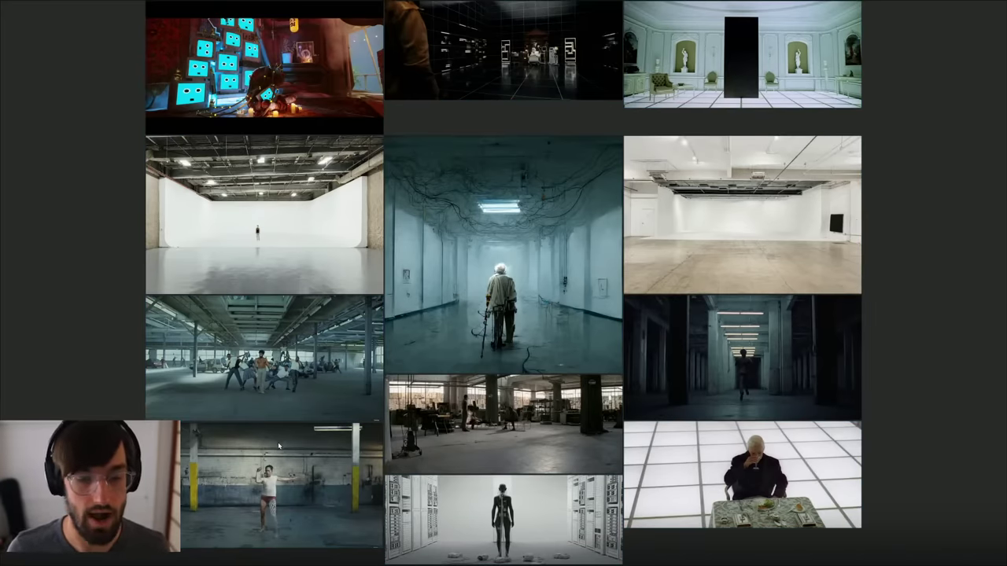
Step: Examine the reference of the dancer in the warehouse with yellow-based pillars up close
scroll(275, 460, "up", 4)
middle_click_drag(322, 430, 508, 226)
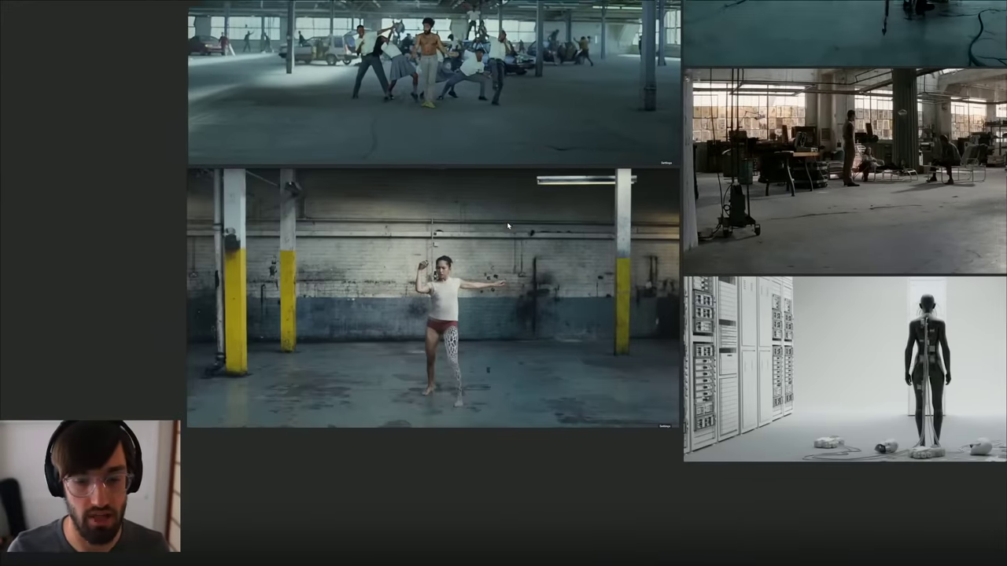
scroll(470, 264, "up", 3)
scroll(473, 261, "down", 1)
double_click(614, 353)
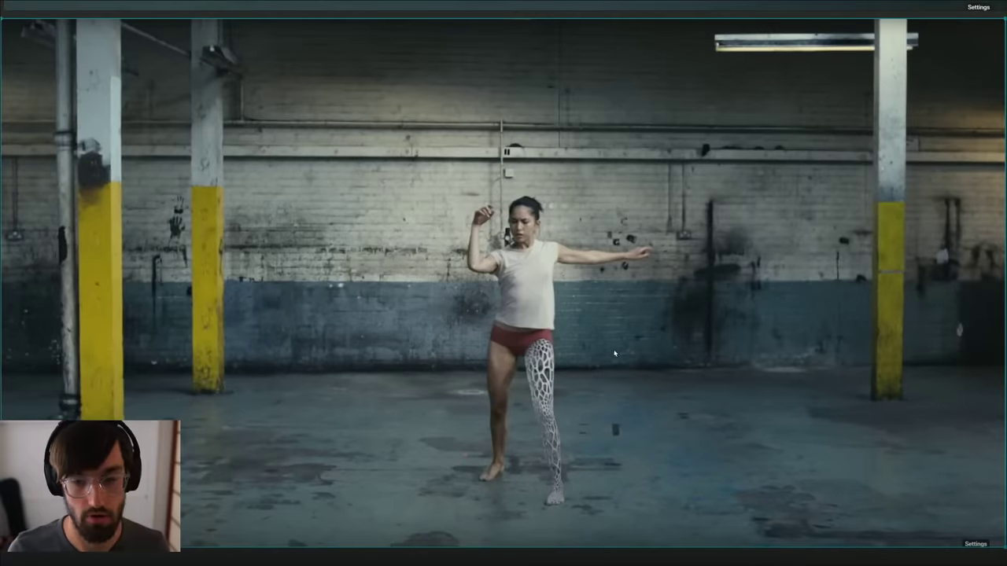
Step: Examine the references of the sunlit industrial workshop and the figure between white server racks up close
scroll(614, 353, "down", 2)
middle_click_drag(820, 235, 382, 361)
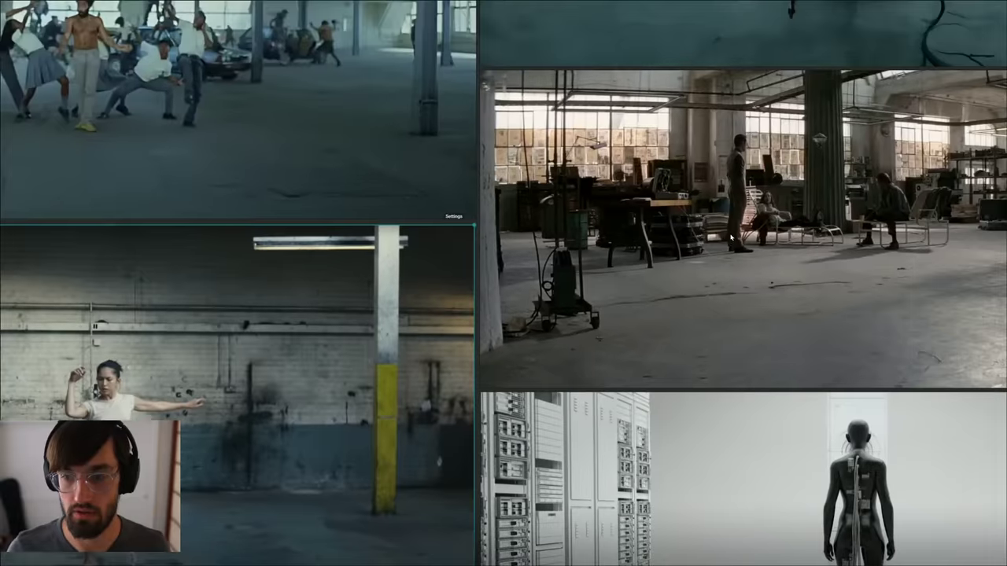
double_click(738, 232)
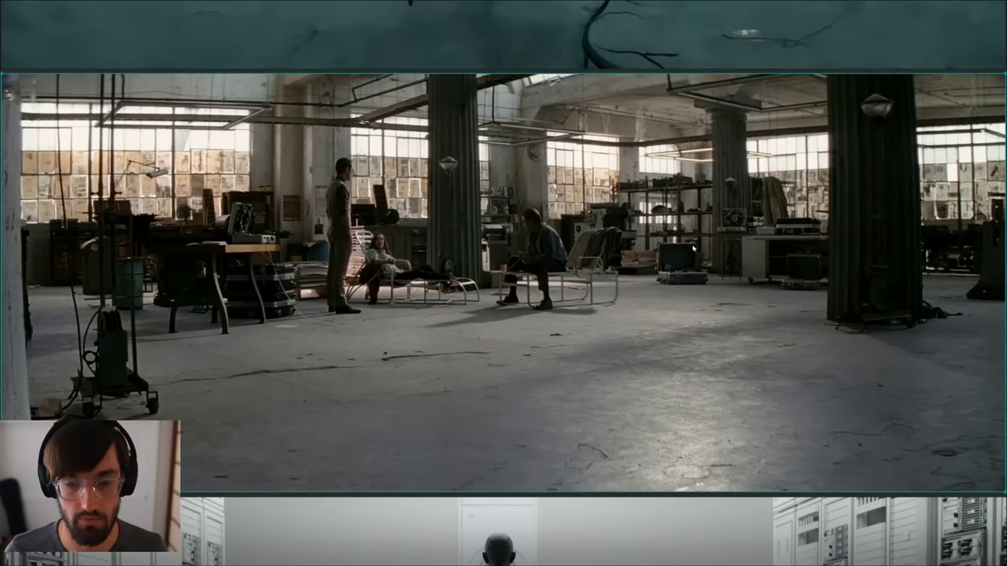
scroll(453, 375, "down", 3)
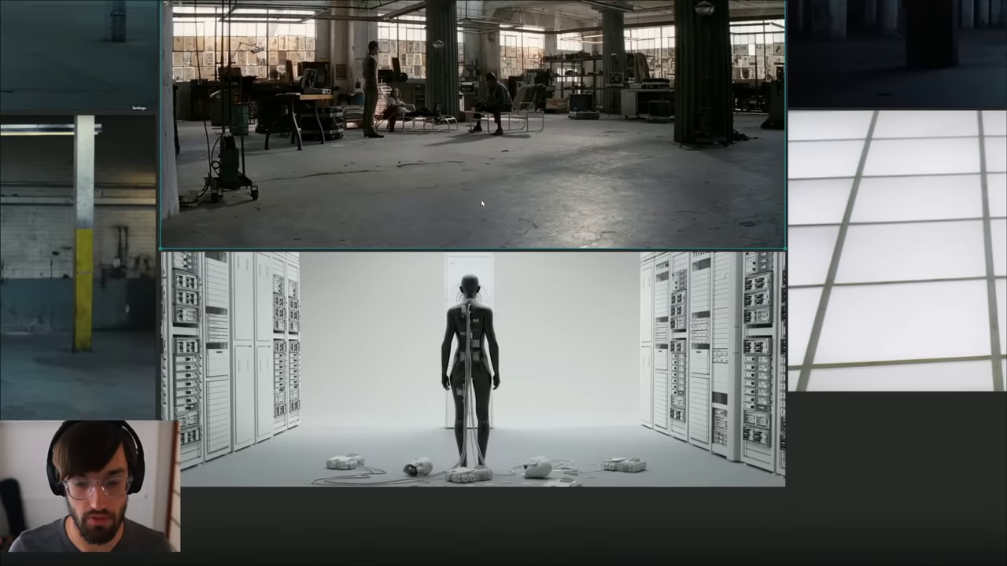
double_click(489, 330)
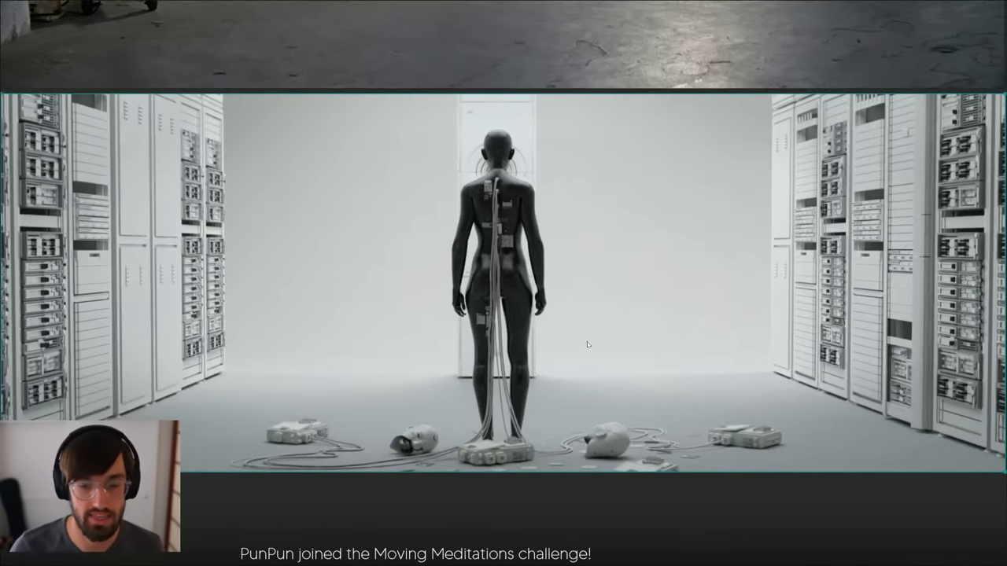
Step: Examine the reference of the white studio with an exposed beam ceiling and a small standing figure up close
scroll(509, 293, "down", 6)
middle_click_drag(531, 98, 508, 527)
middle_click_drag(300, 313, 598, 283)
double_click(386, 155)
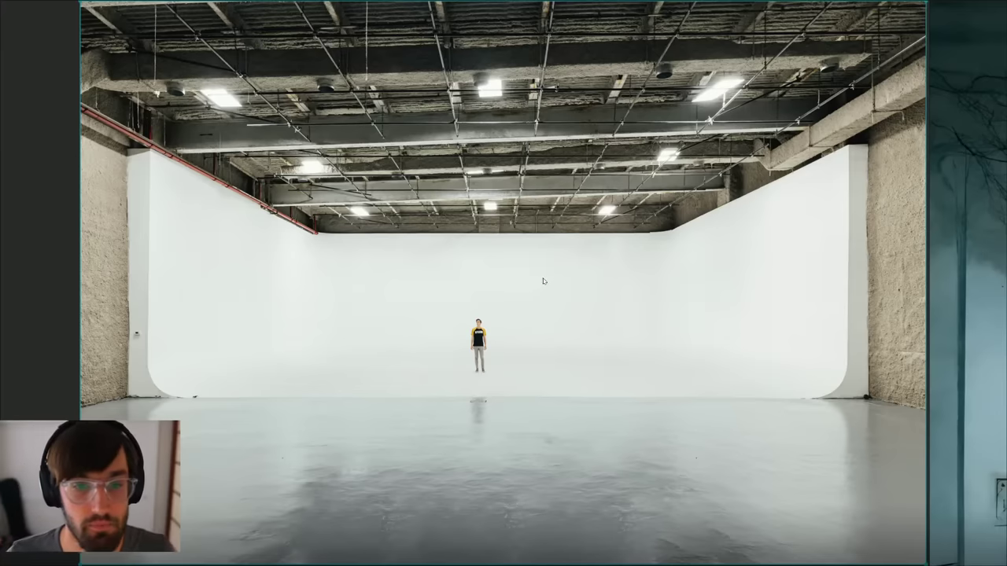
scroll(492, 269, "down", 6)
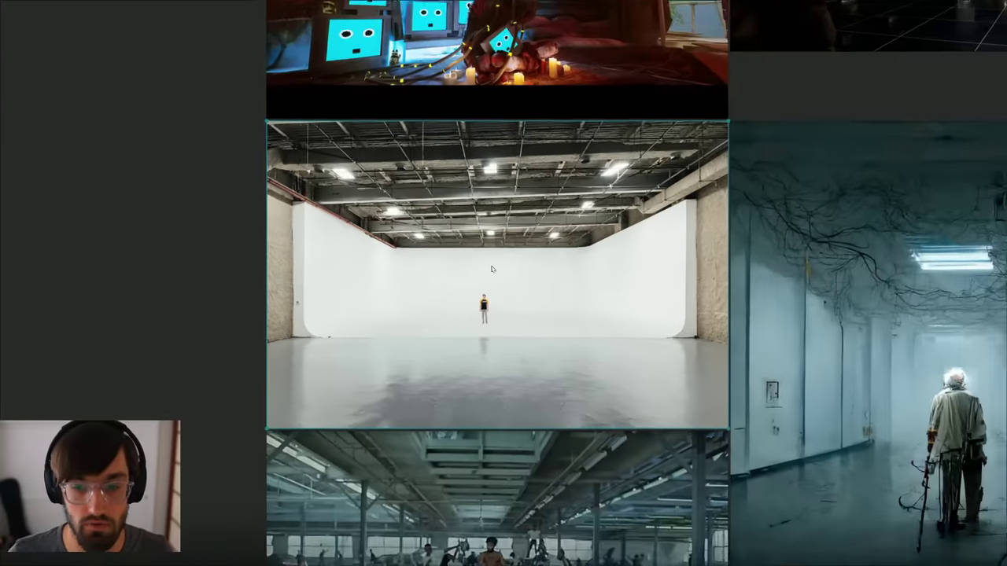
Step: Examine the reference of the empty white studio with the cracked concrete floor up close
middle_click_drag(991, 220, 367, 188)
left_click(597, 223)
double_click(597, 223)
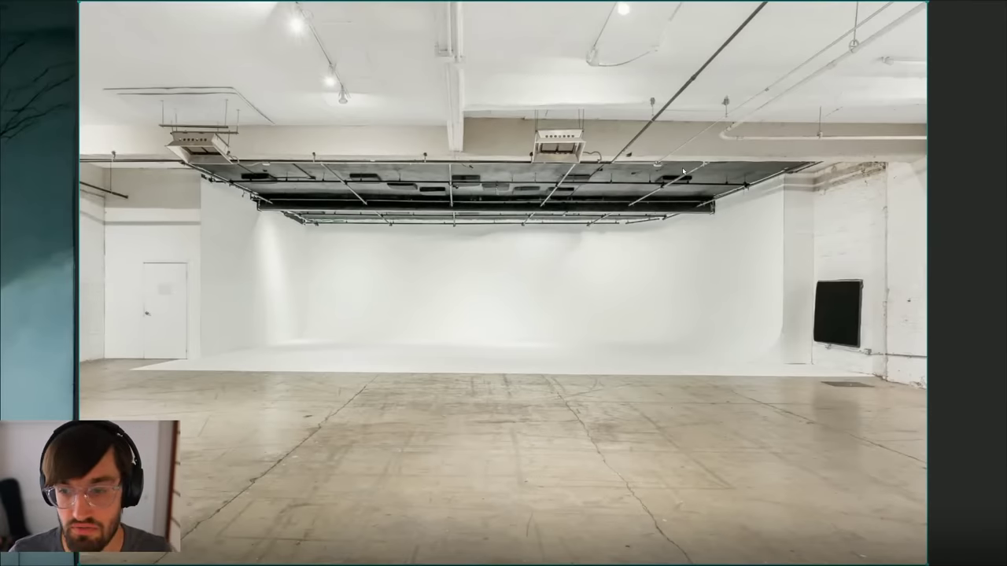
scroll(494, 266, "down", 5, "ctrl")
scroll(489, 290, "down", 3)
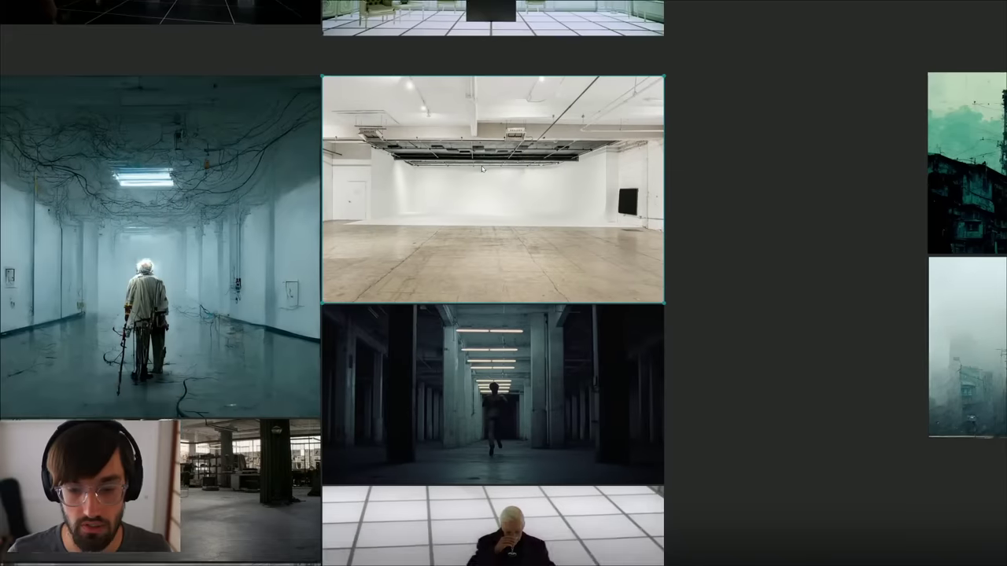
Step: Examine the references of the figure running between dark pillars and the sunlit industrial workshop up close
key("shift+2")
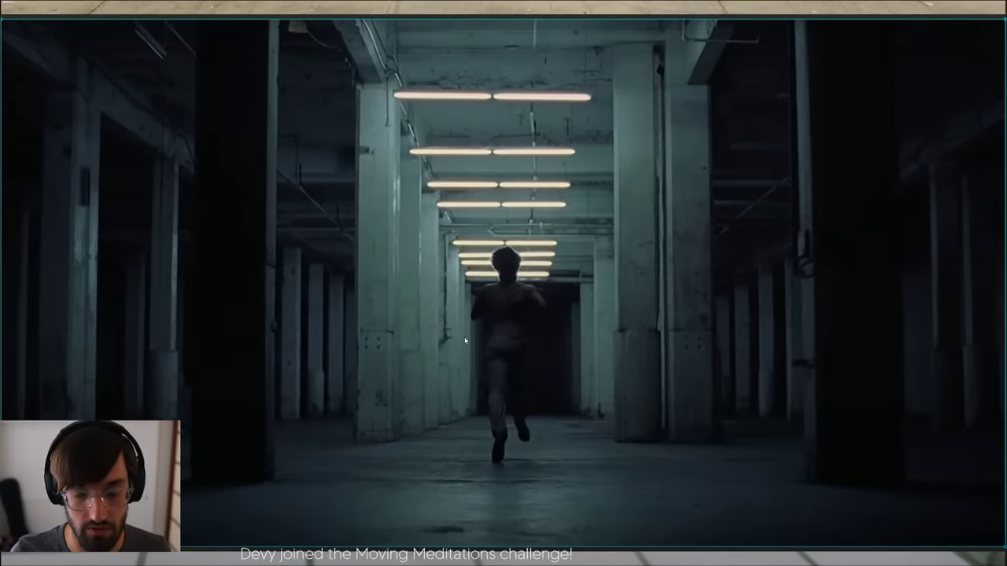
scroll(450, 338, "down", 5)
middle_click_drag(291, 373, 493, 281)
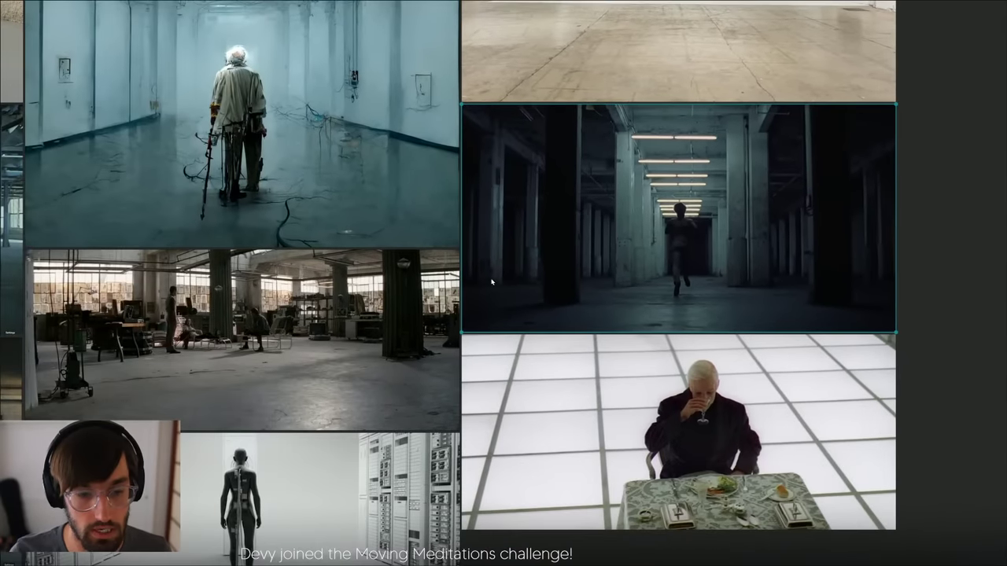
middle_click_drag(331, 314, 450, 258)
left_click(448, 261)
key("shift+2")
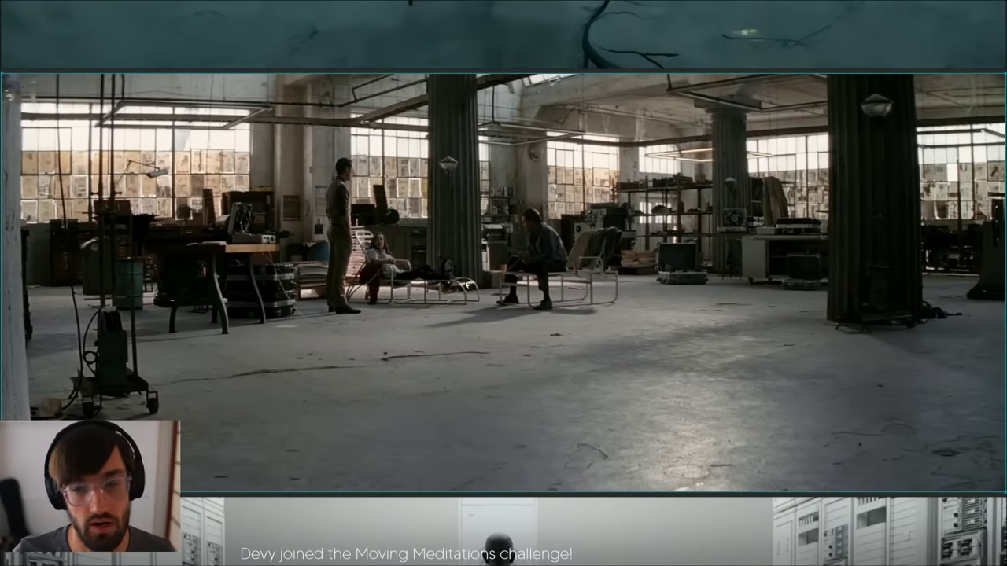
scroll(466, 285, "down", 5)
middle_click_drag(812, 181, 483, 289)
double_click(483, 289)
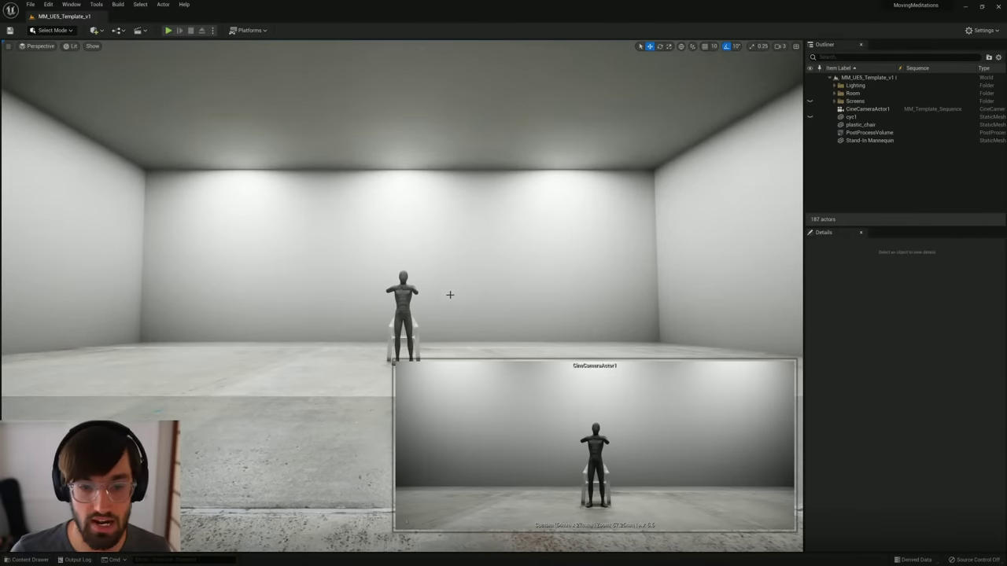
Step: Look around the room in Unreal Engine and open Quixel Bridge in a maximized window
right_click_drag(465, 290, 420, 233)
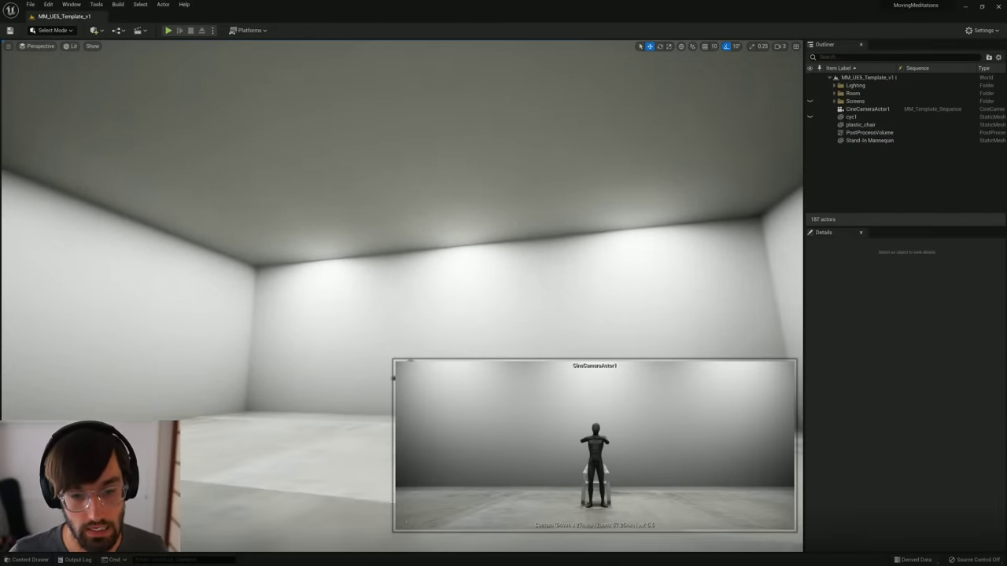
right_click_drag(483, 248, 459, 291)
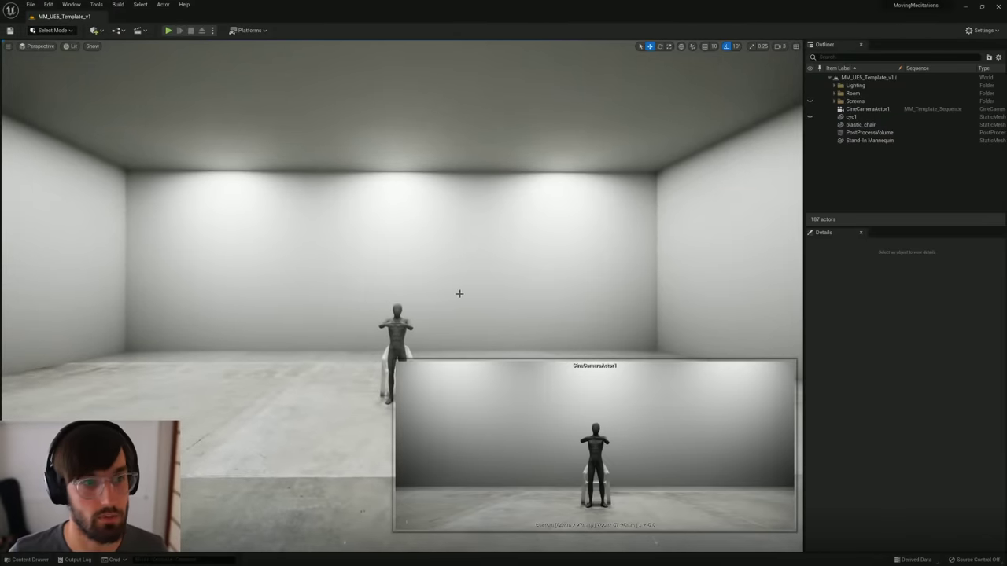
left_click(94, 31)
left_click(124, 65)
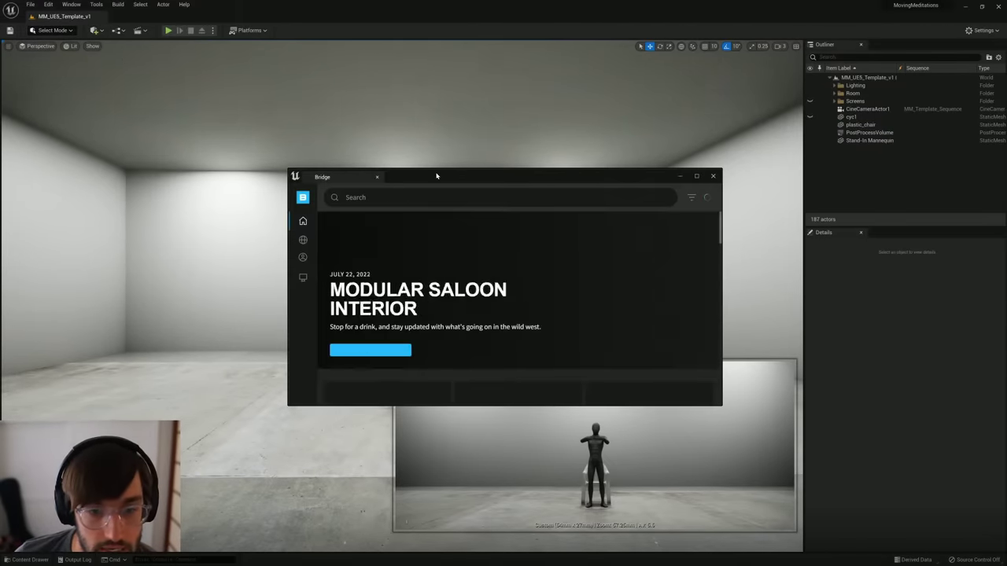
double_click(438, 175)
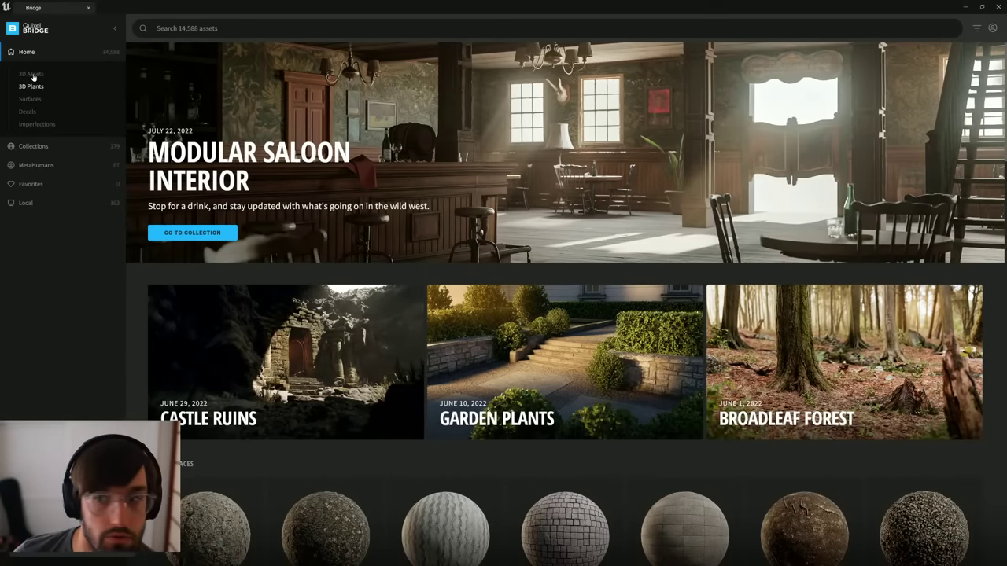
Step: Browse the Industrial 3D assets in Bridge, covering the Construction category and the Piping hardware
left_click(32, 75)
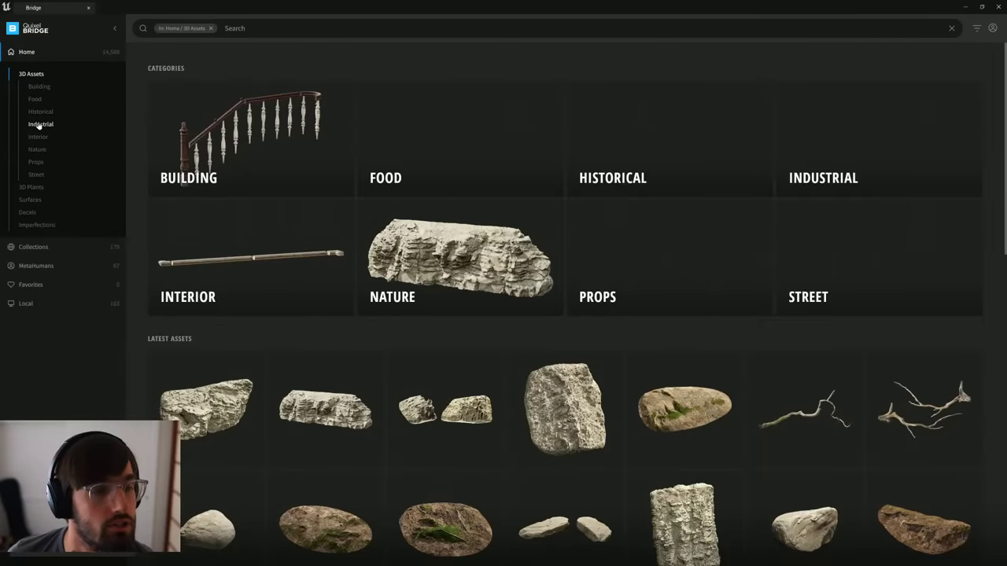
left_click(38, 126)
left_click(53, 138)
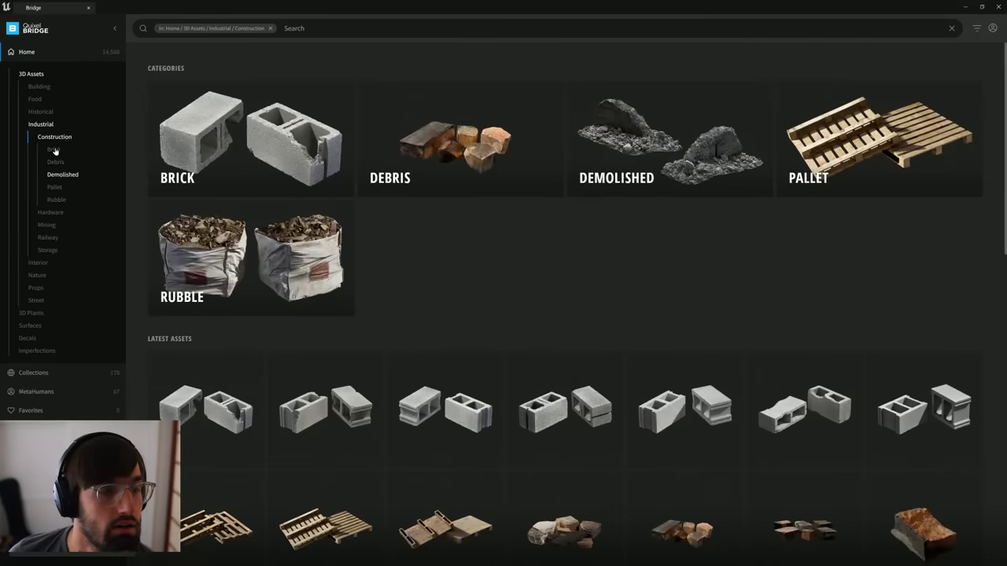
scroll(771, 209, "down", 2)
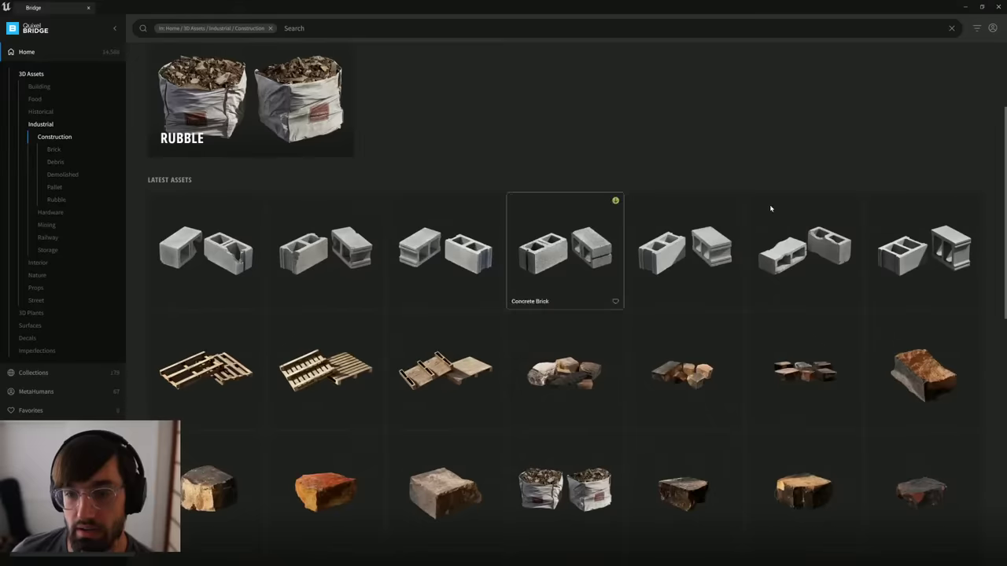
scroll(1002, 166, "down", 6)
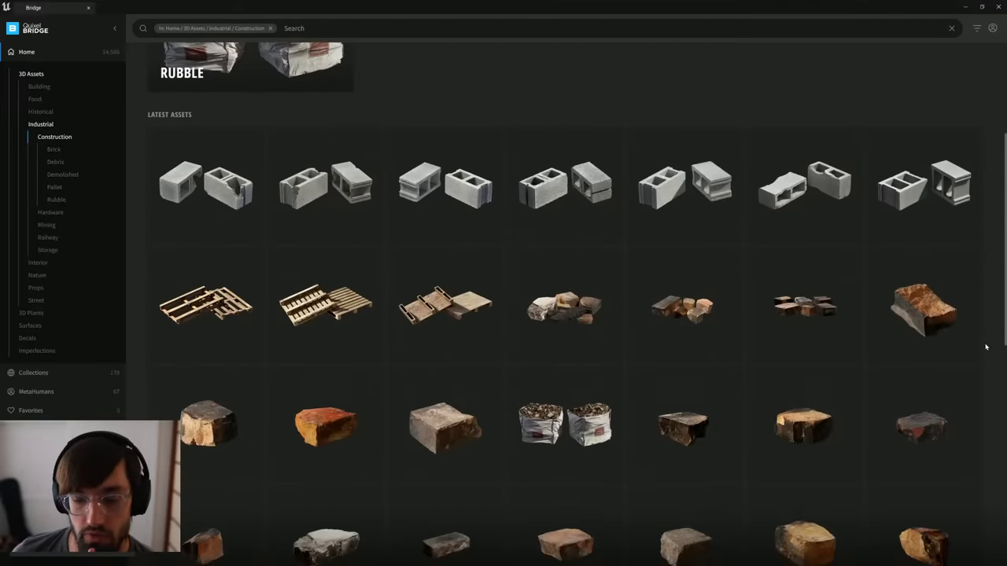
scroll(221, 320, "down", 2)
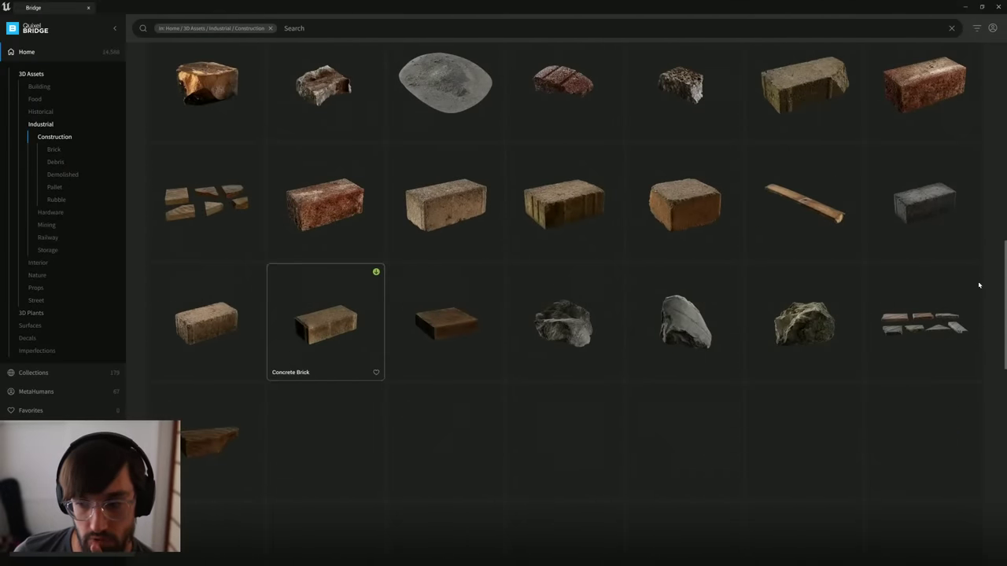
left_click_drag(1004, 298, 959, 185)
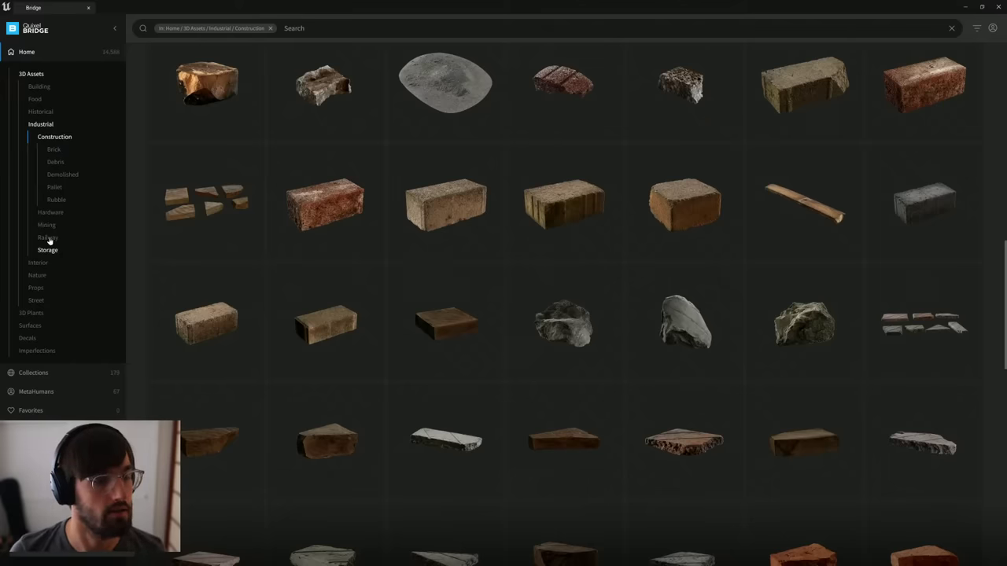
left_click(49, 213)
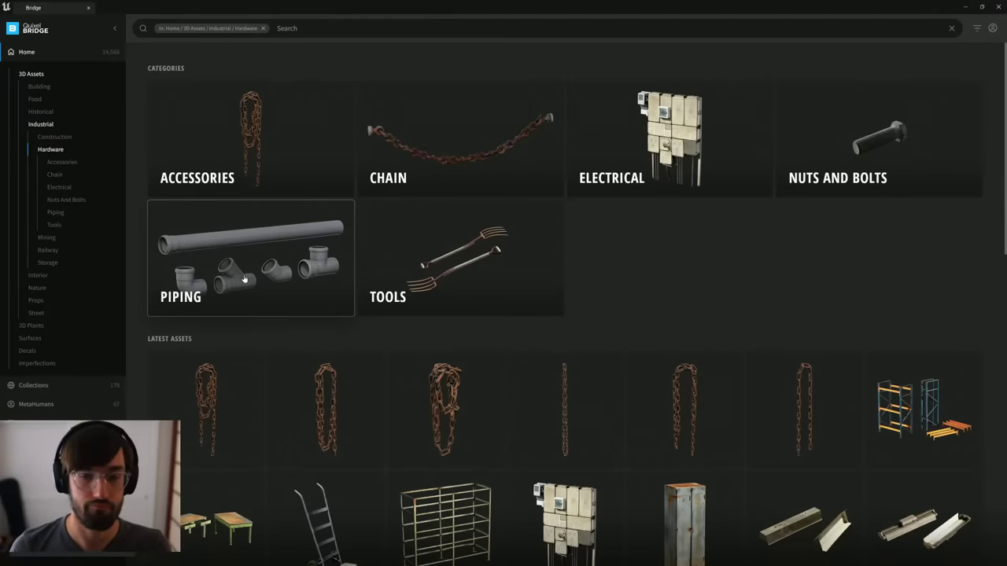
left_click(276, 269)
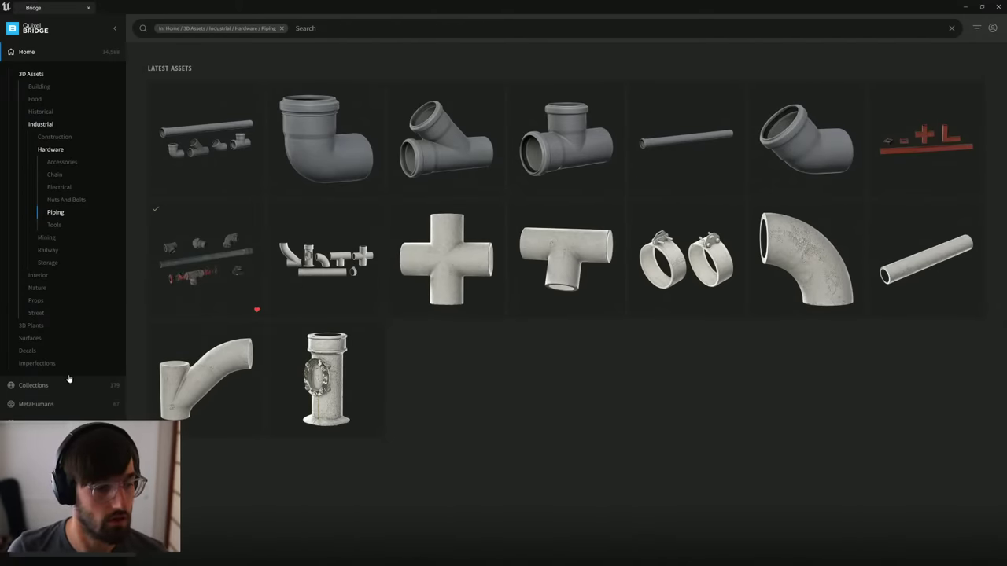
Step: Show the favorite 3D assets and remove the first concrete pillar and the first ceiling beam from the favorites
left_click(38, 424)
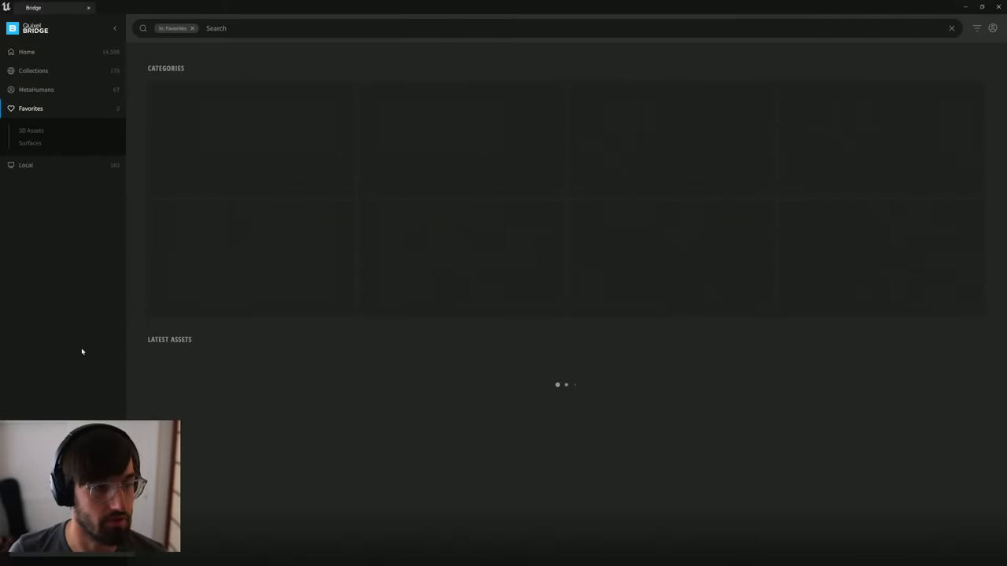
left_click(32, 132)
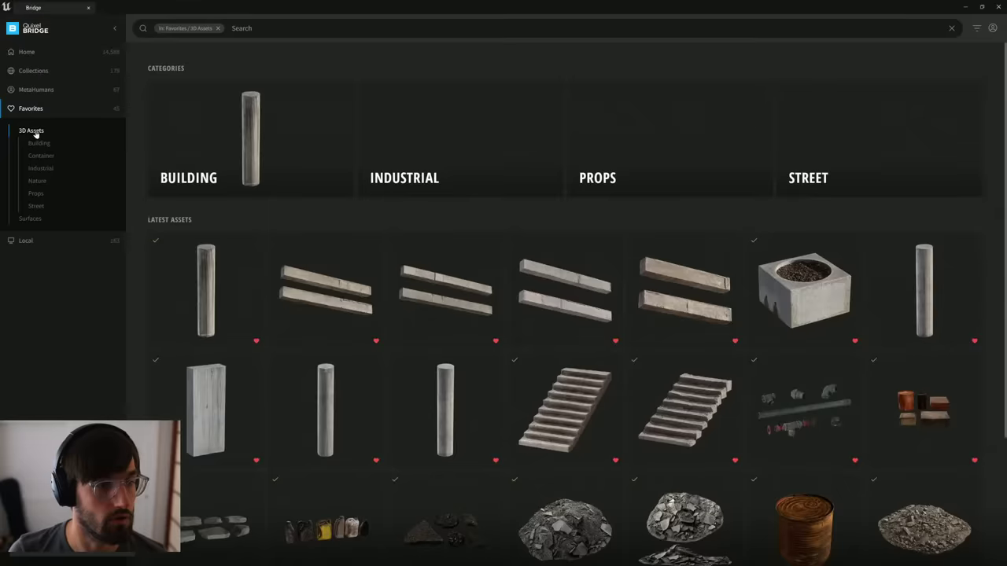
left_click(256, 341)
left_click(256, 341)
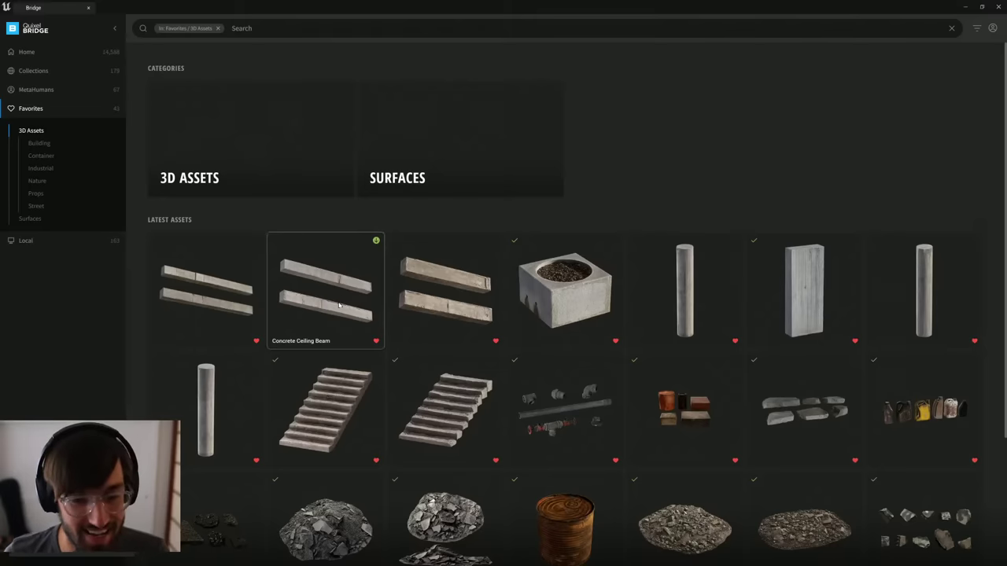
Step: Look through the favorite 3D assets, view the brownish concrete ceiling beam's details, and reload the favorites list
scroll(323, 329, "down", 2)
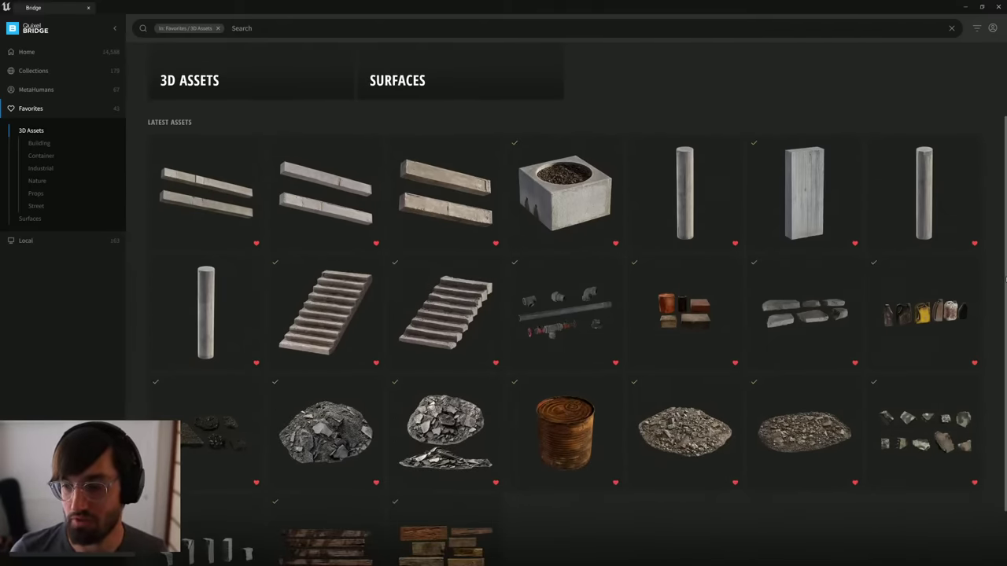
scroll(1002, 339, "down", 1)
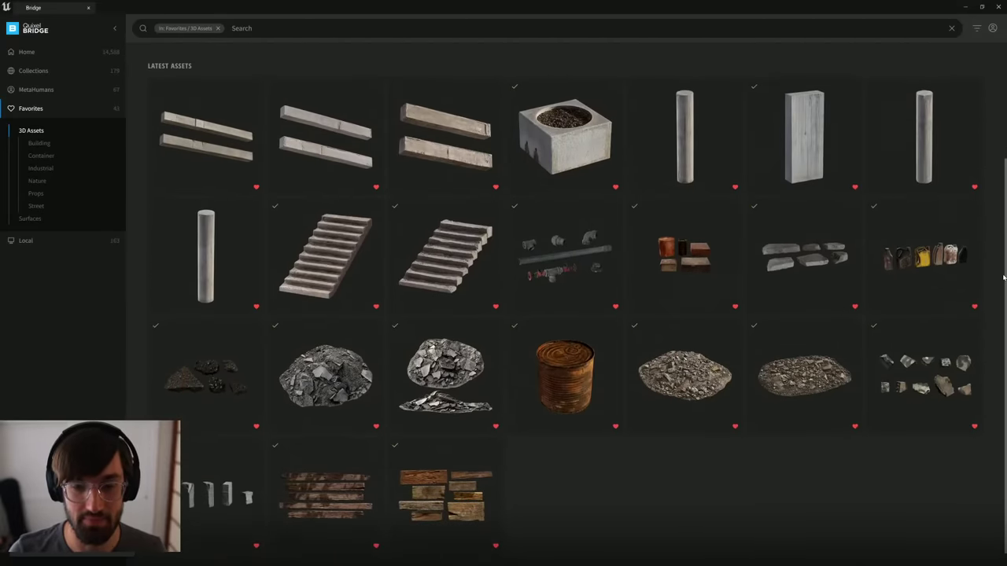
scroll(442, 268, "up", 3)
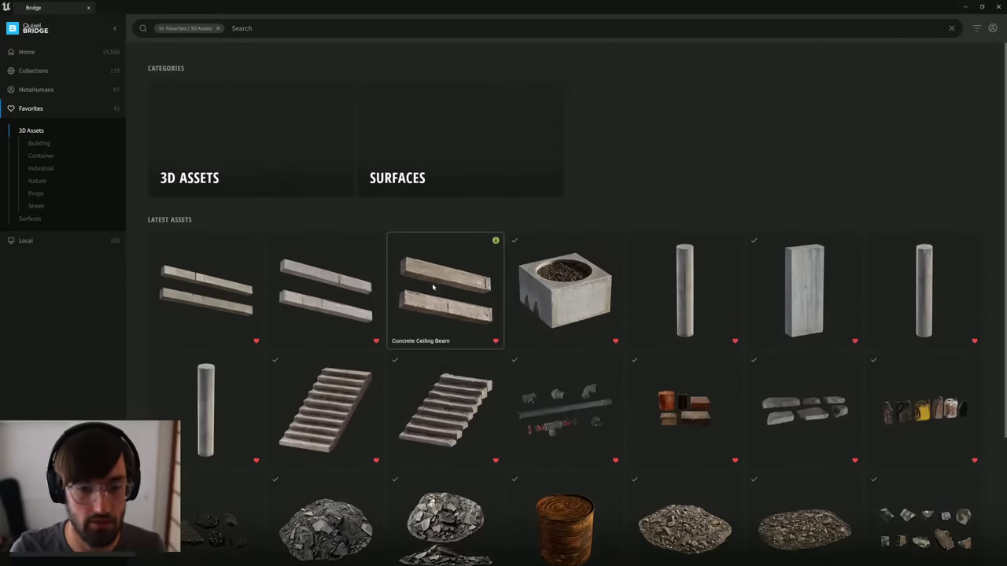
left_click(432, 283)
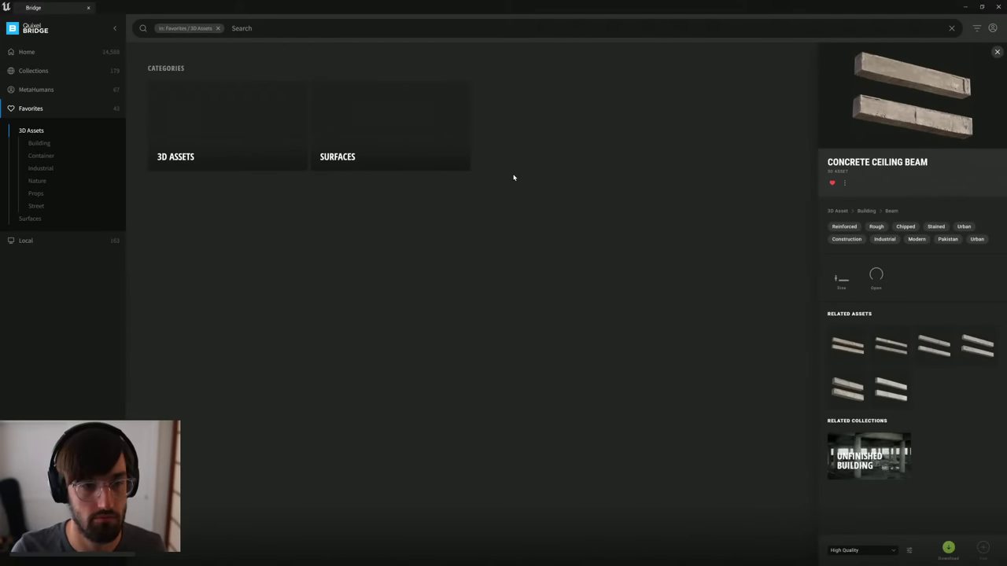
left_click(34, 111)
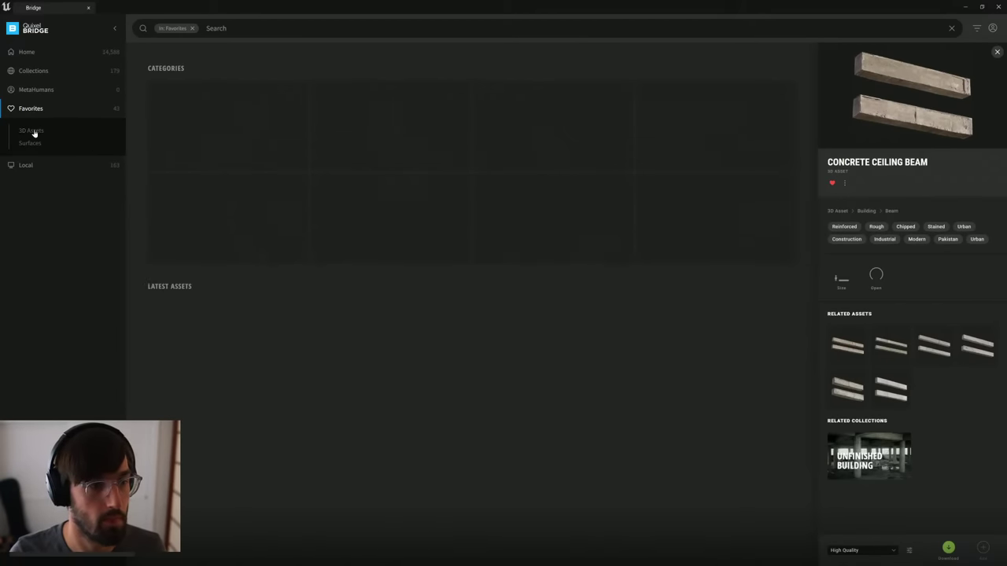
left_click(32, 131)
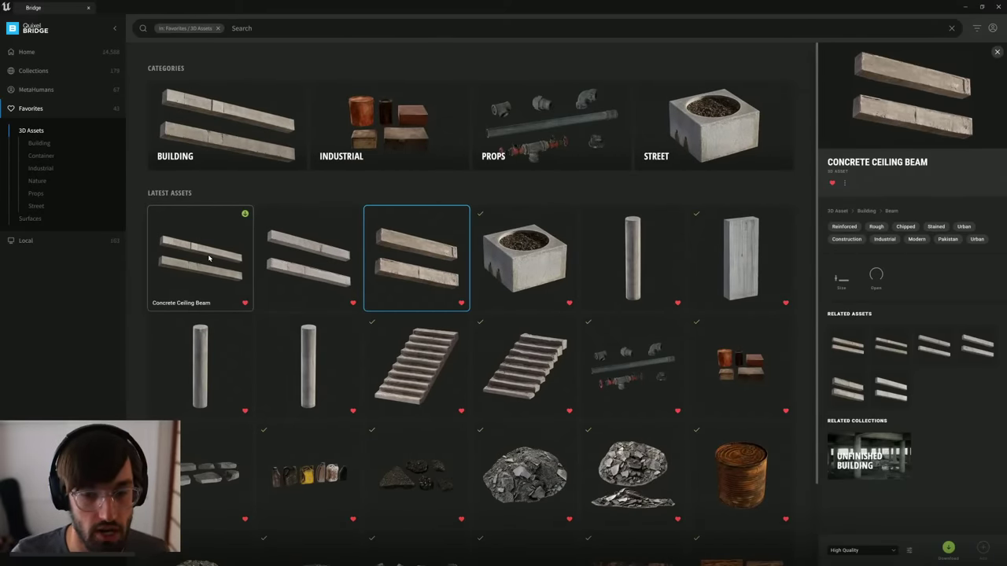
Step: Select the three concrete ceiling beams and the three round concrete pillars among the favorites, and set their download quality to Nanite
left_click(209, 258, "ctrl")
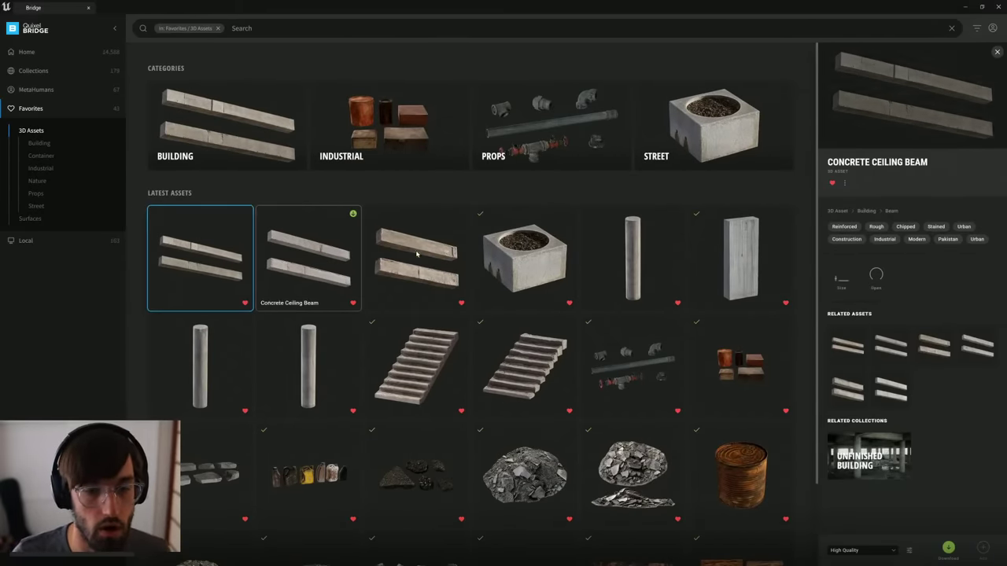
left_click(236, 252)
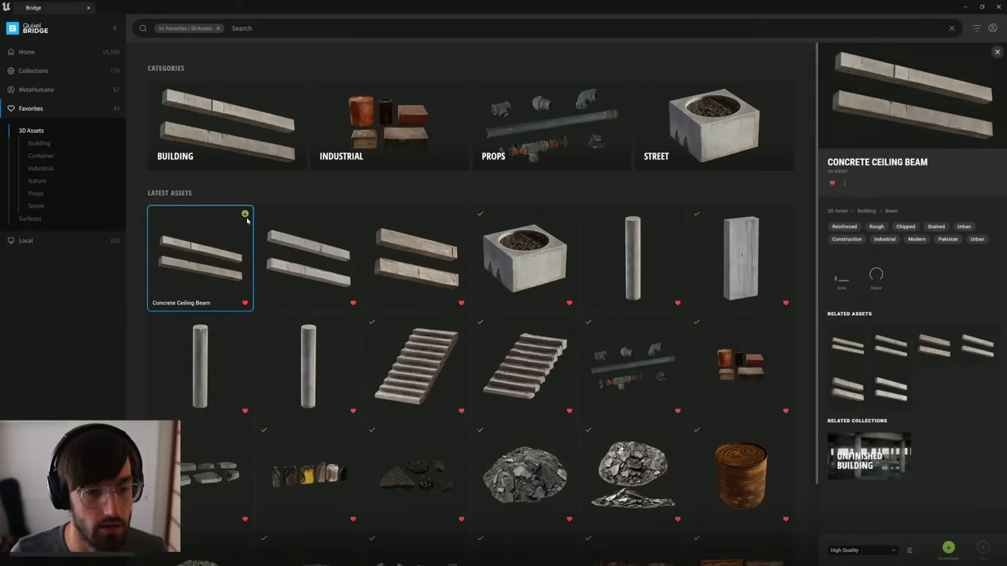
left_click(311, 244, "ctrl")
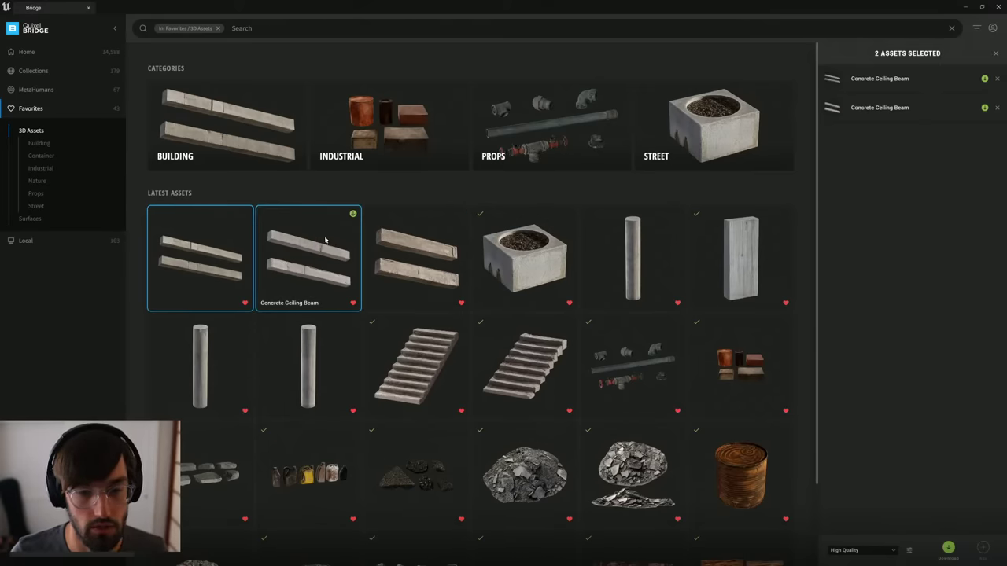
left_click(433, 260, "ctrl")
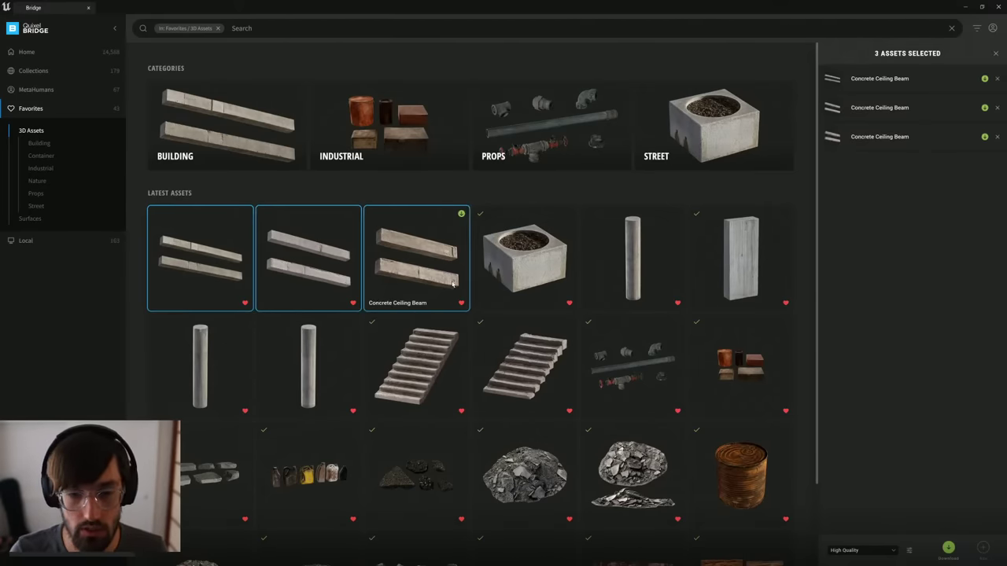
left_click(631, 257, "ctrl")
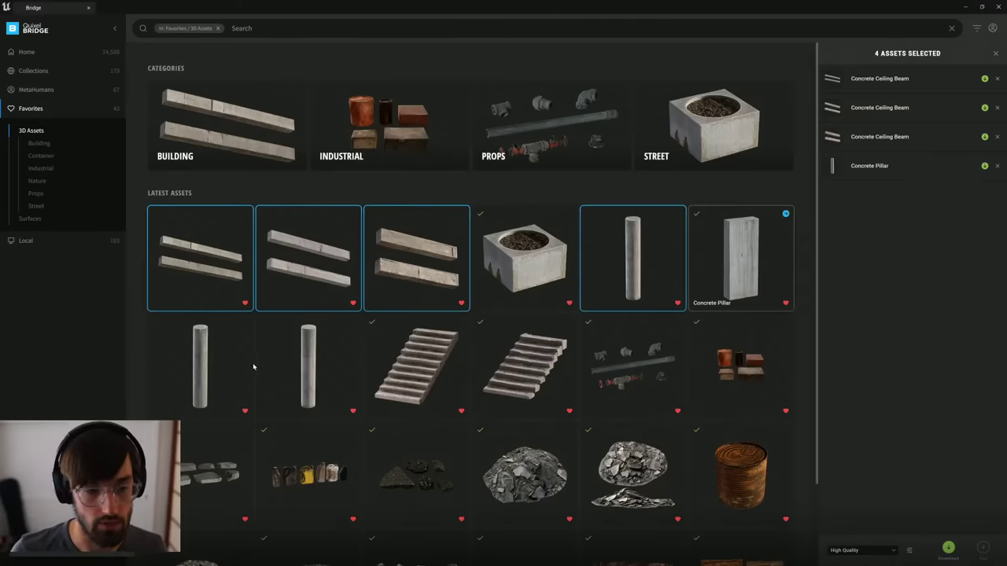
left_click(212, 366, "ctrl")
left_click(308, 366, "ctrl")
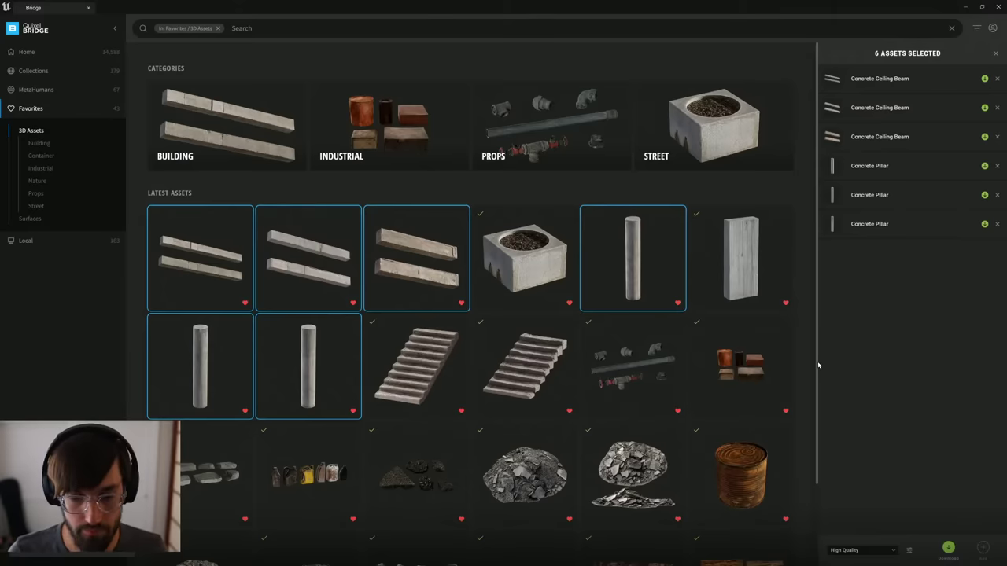
left_click(893, 551)
left_click(841, 535)
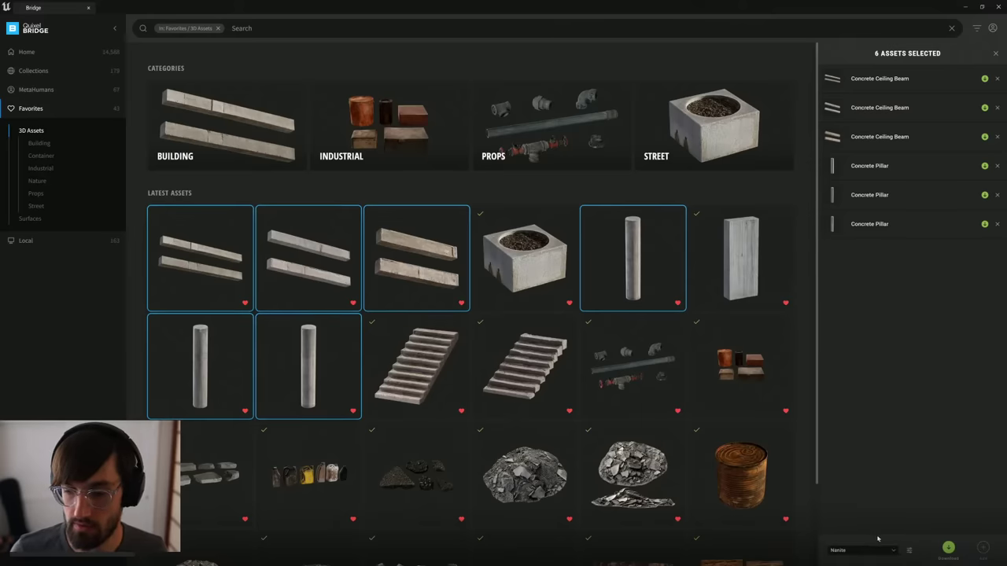
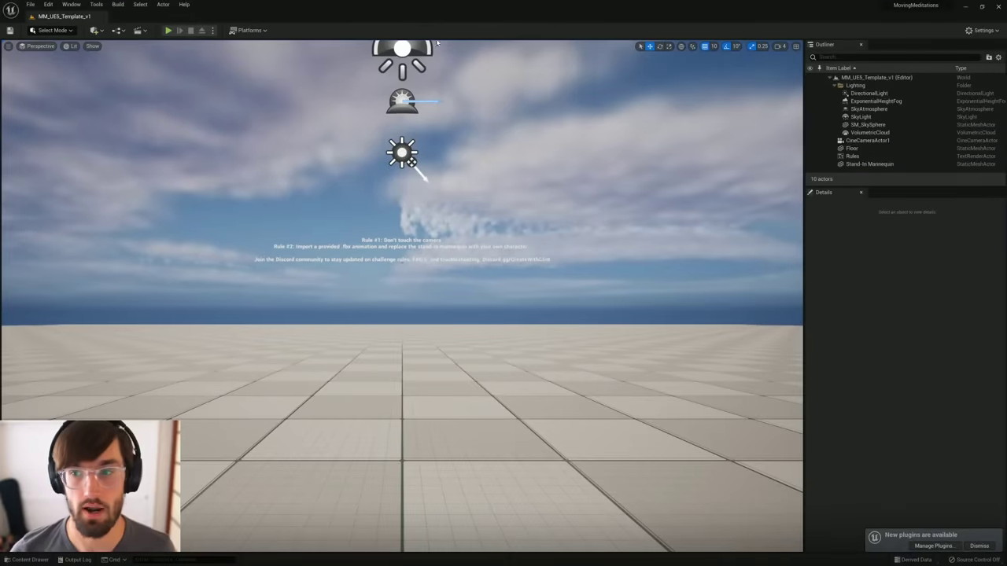
Step: Pilot CineCameraActor1 in the template level to view the scene through the camera
left_click(857, 140)
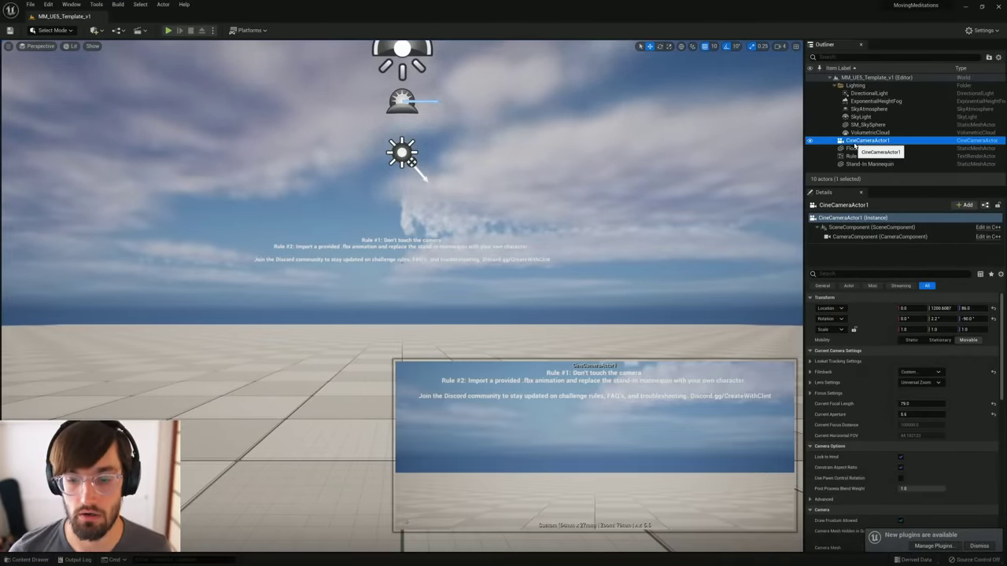
right_click(861, 144)
left_click(883, 200)
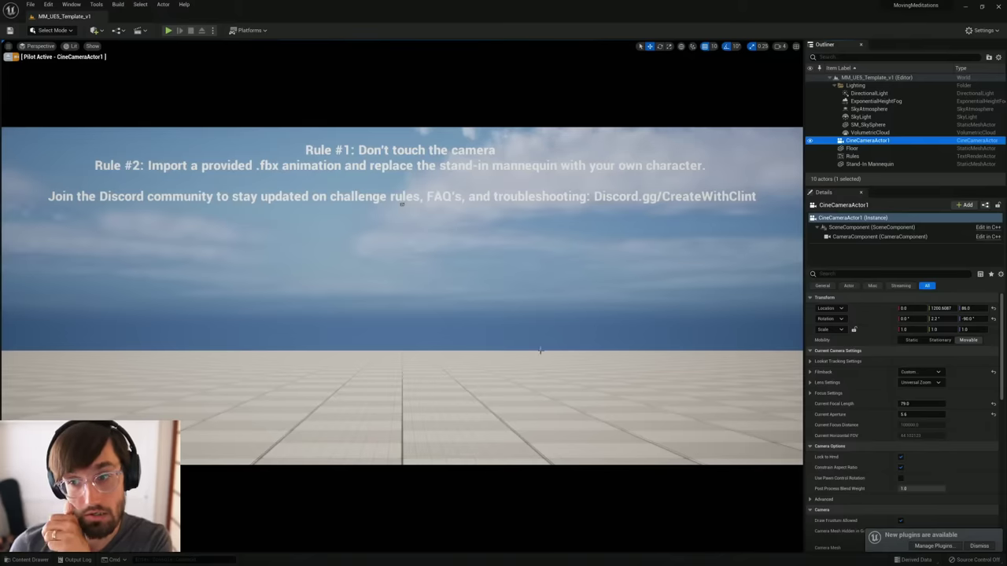
Step: Assign the MM_FBX_Template_v2_Stand_In__Replace_Me_ mesh from the Mesh folder to the Stand-In Mannequin
left_click(867, 163)
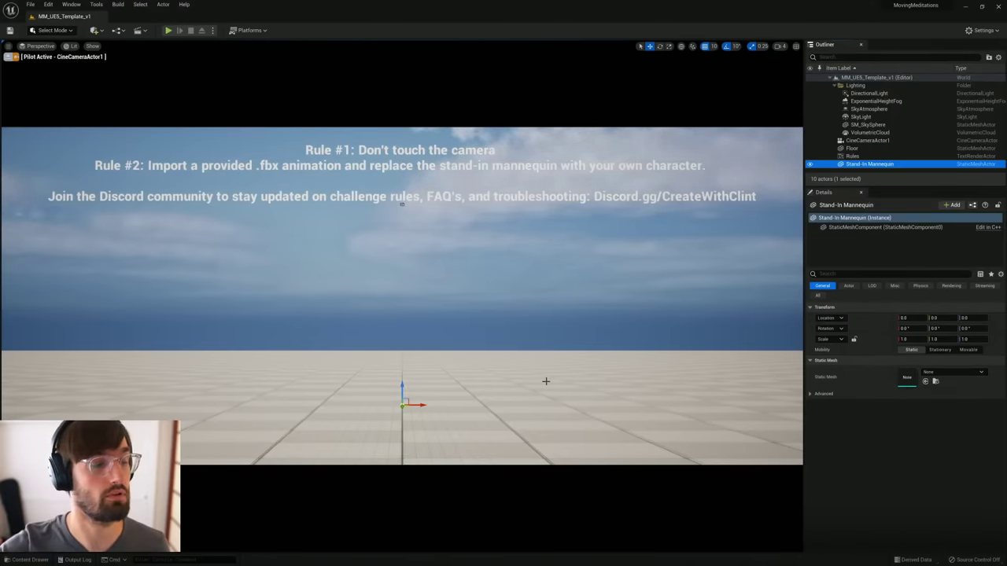
key("ctrl+space")
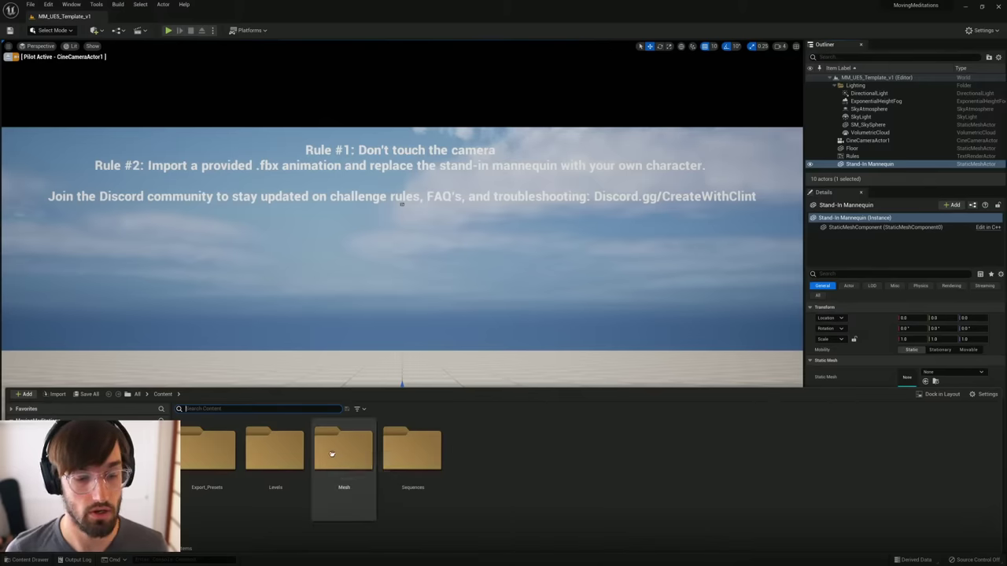
double_click(358, 454)
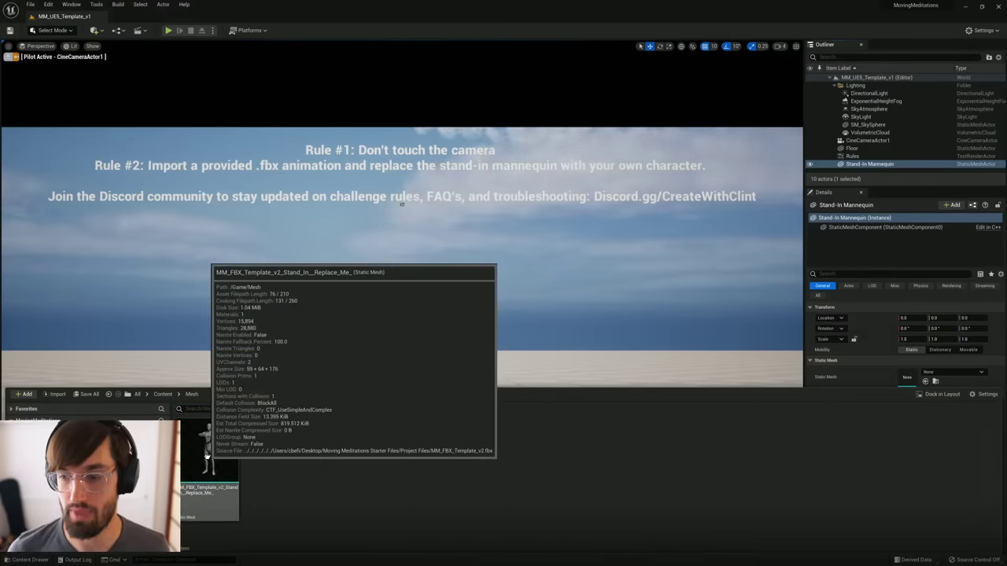
left_click_drag(208, 456, 911, 378)
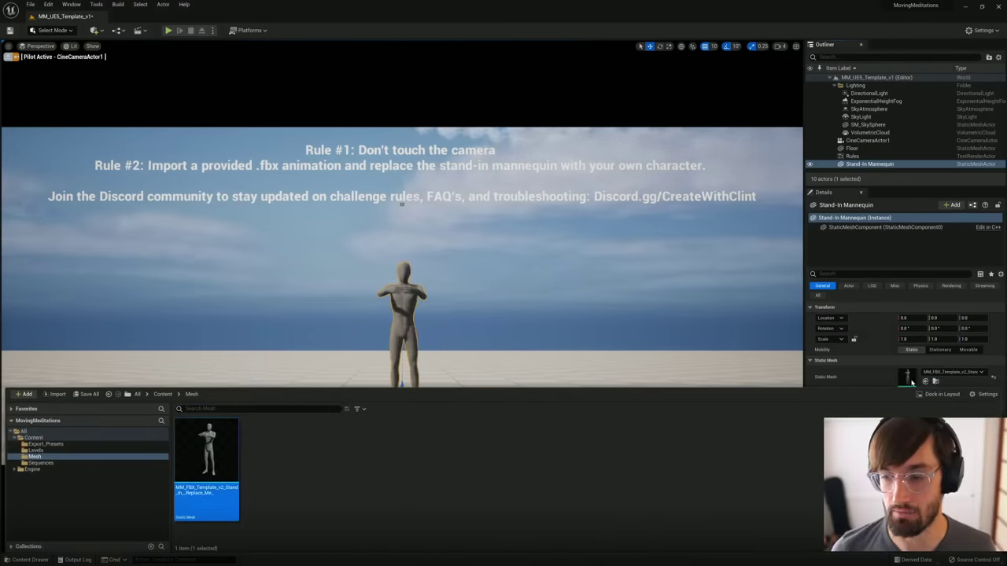
key("ctrl+space")
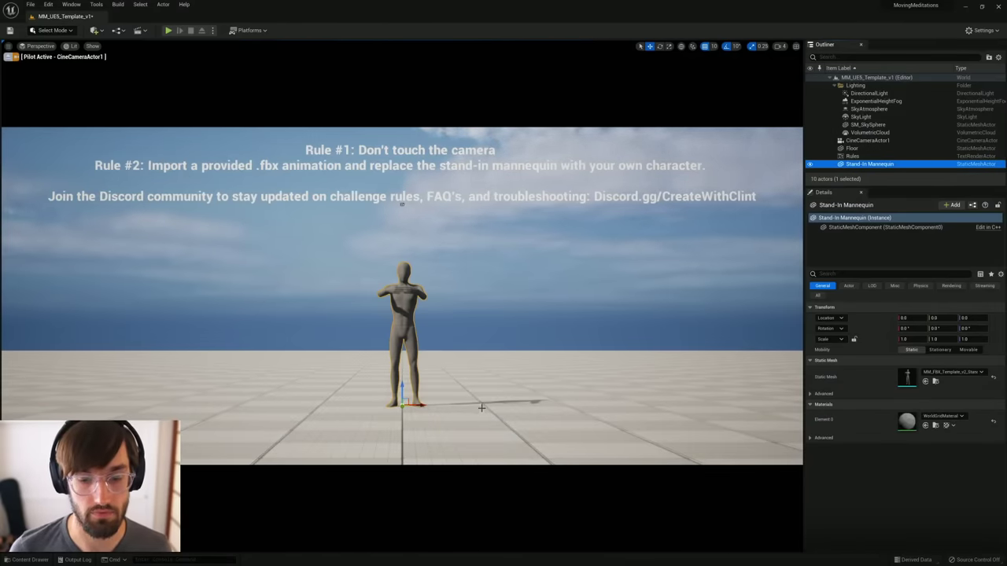
Step: Open MM_Template_Sequence and scrub through the camera shot, returning to the first frame
key("ctrl+space")
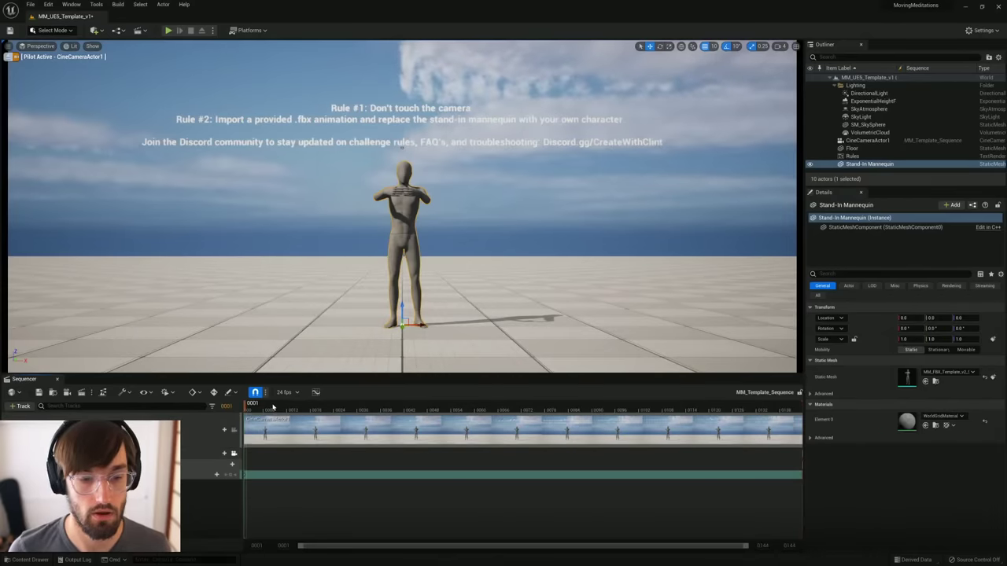
left_click_drag(254, 410, 494, 403)
left_click_drag(362, 391, 244, 408)
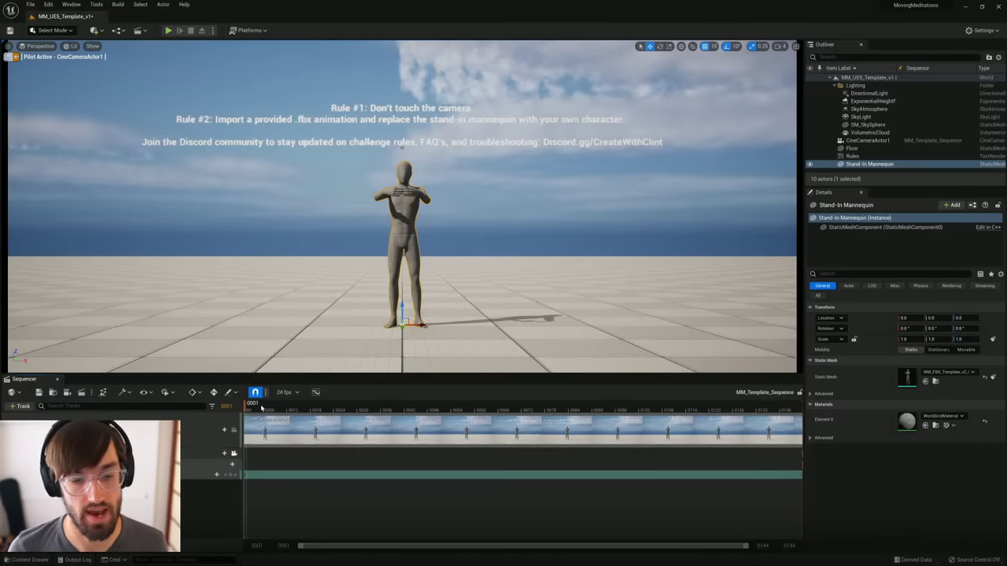
left_click_drag(509, 404, 232, 430)
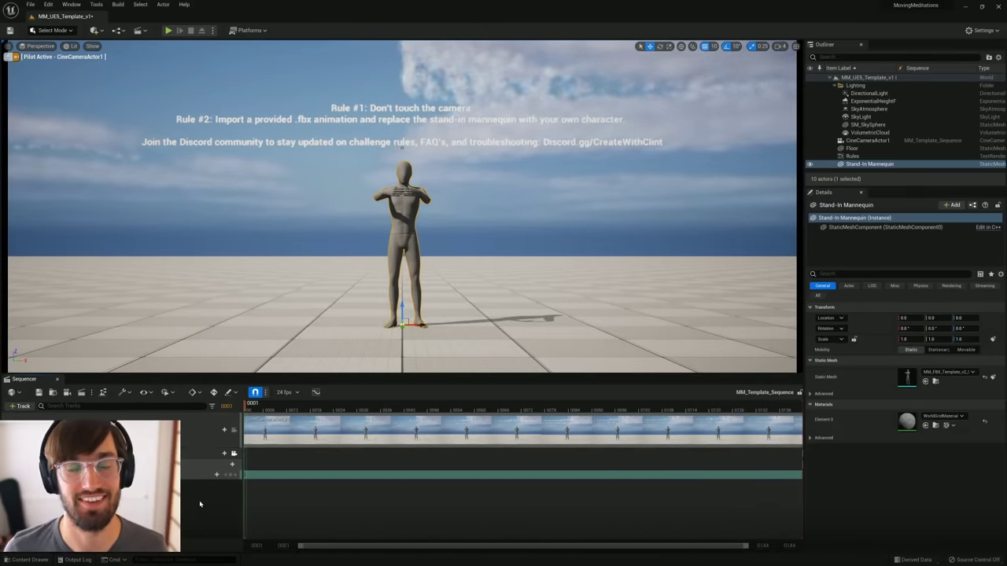
left_click_drag(254, 405, 223, 402)
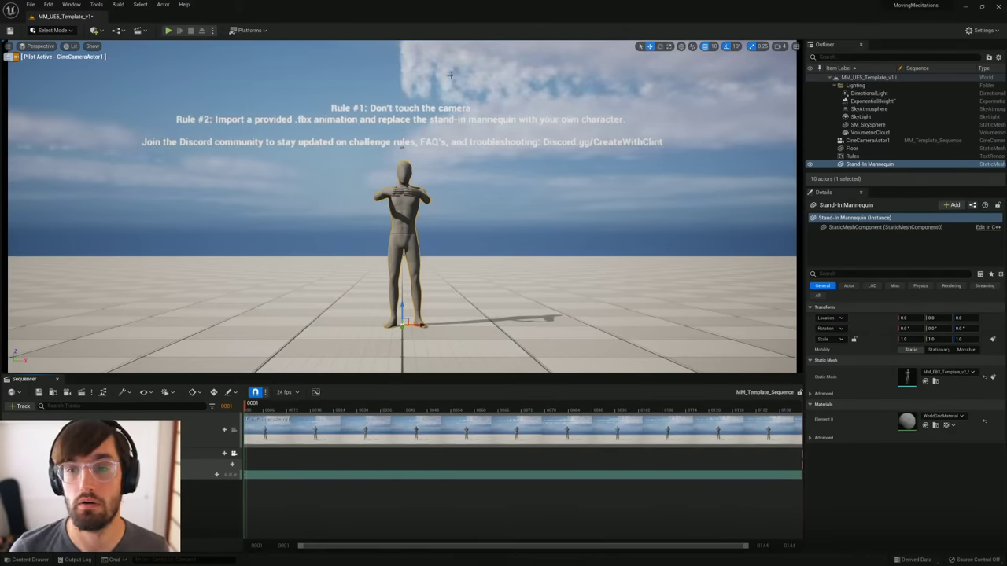
left_click(30, 4)
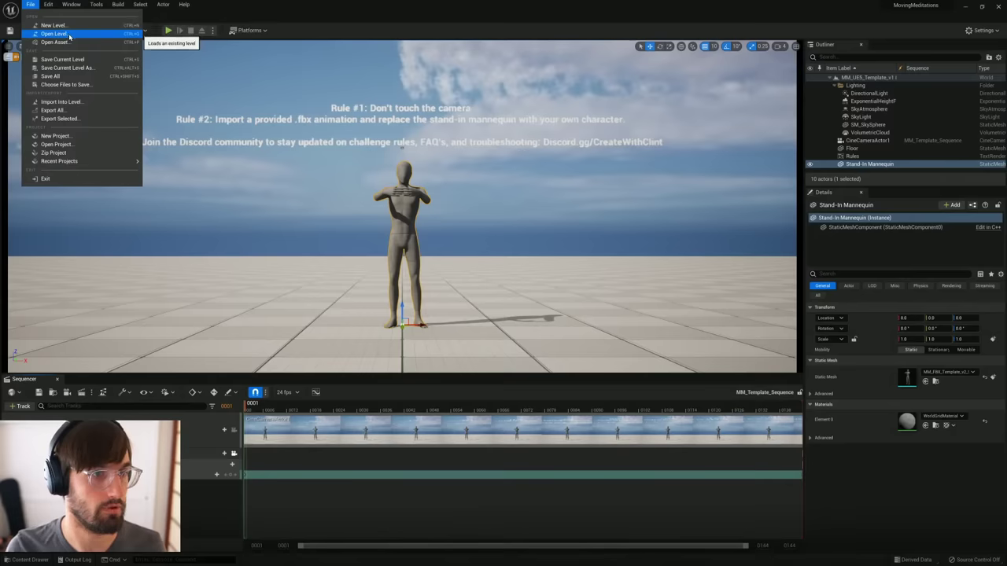
left_click(71, 144)
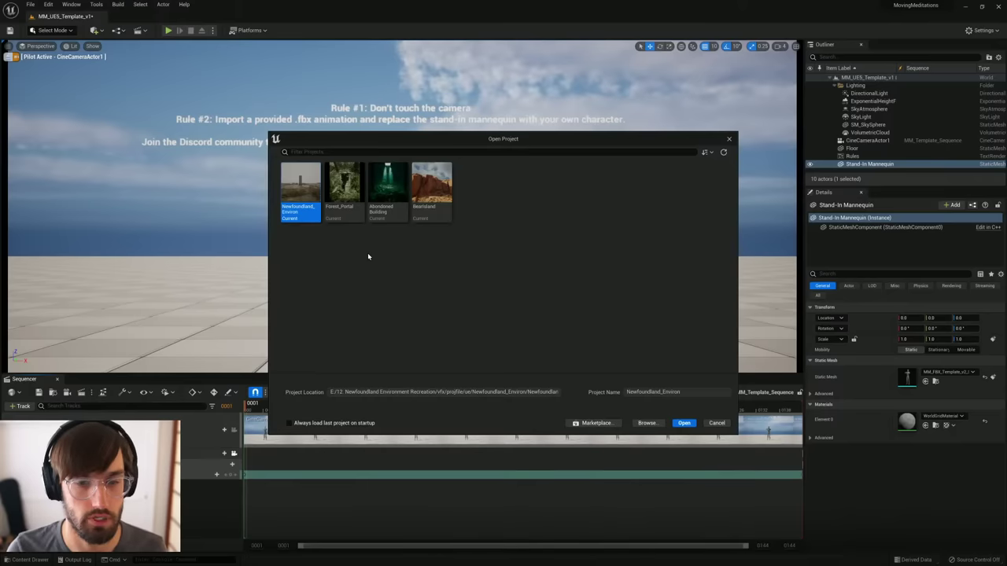
left_click(730, 140)
left_click(30, 5)
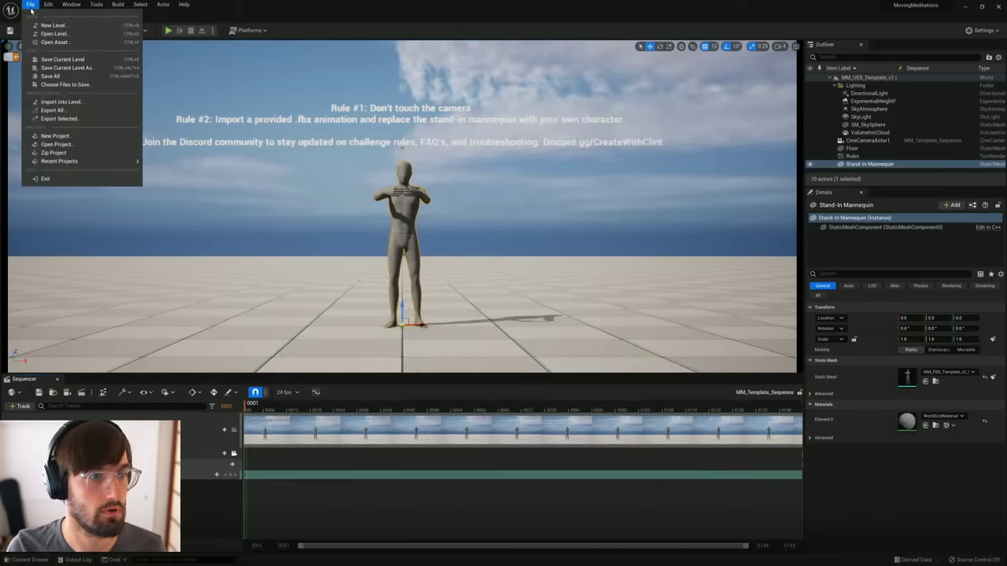
left_click(51, 35)
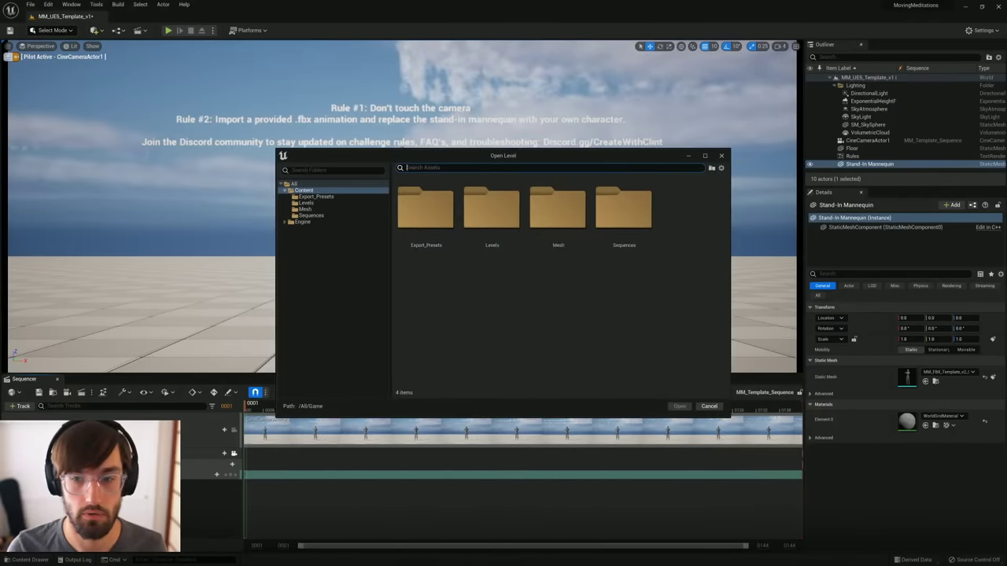
left_click(721, 156)
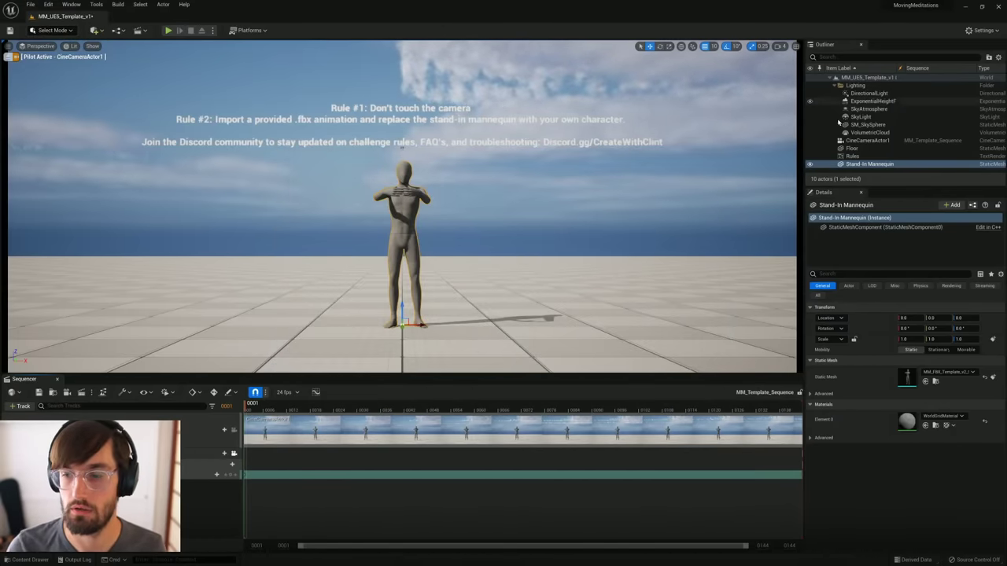
Step: Close the template project and save the modified MM_UE5_Template_v1 level
left_click(998, 6)
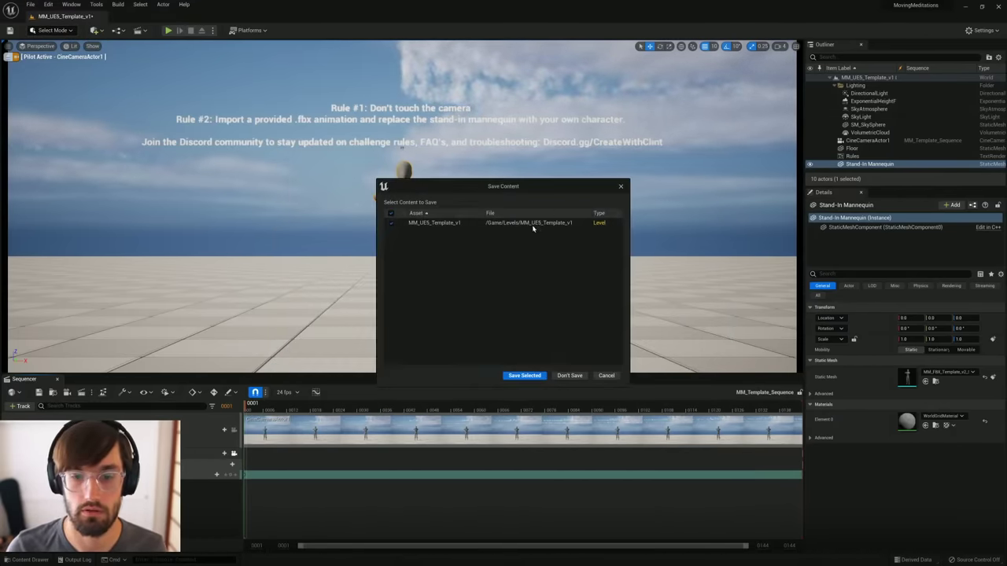
left_click(525, 375)
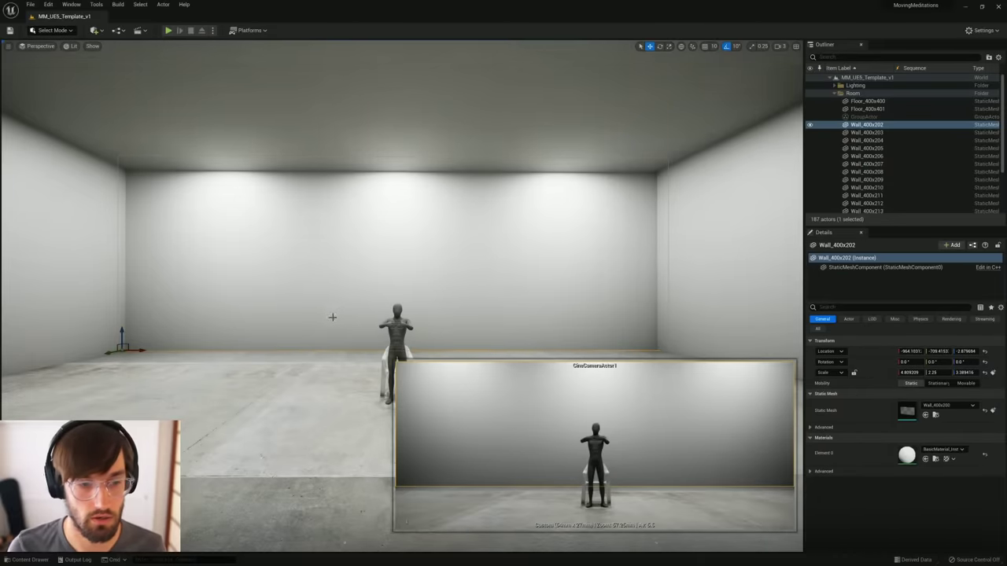
Step: Look over the room scene, collapse the Room folder of actors, and view the contents of the Megascans Surfaces folder
right_click_drag(402, 268, 376, 271)
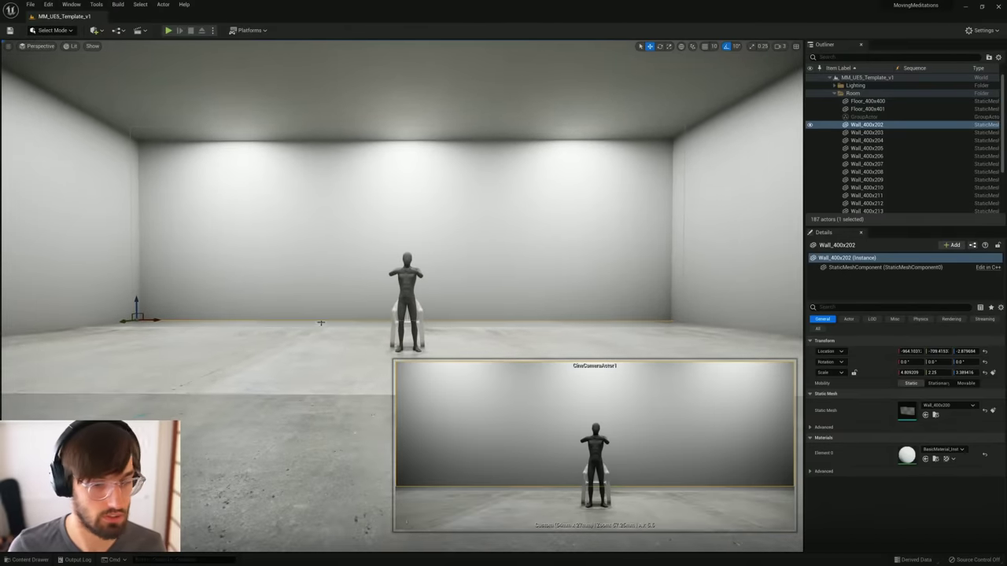
left_click(866, 172)
left_click(836, 93)
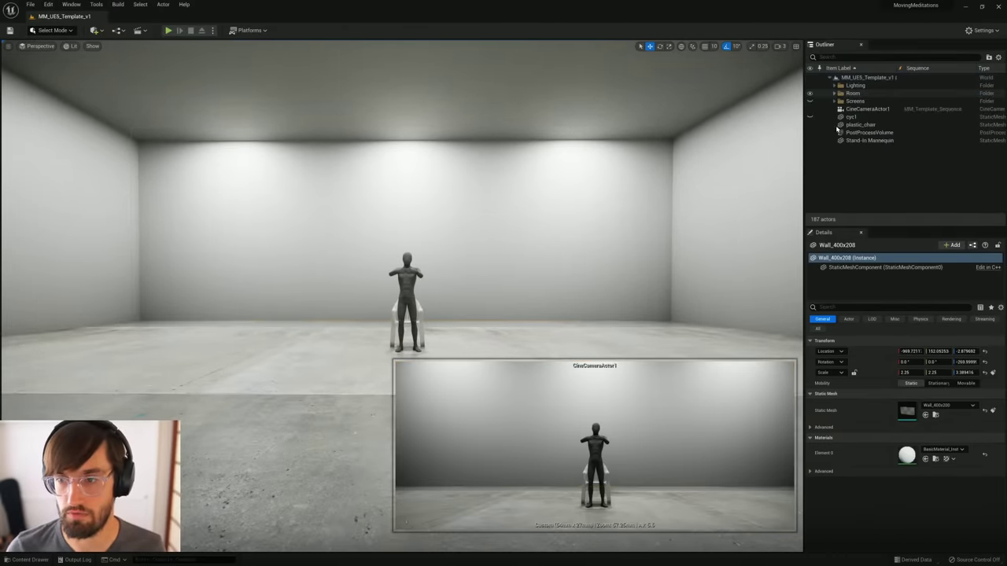
key("ctrl+space")
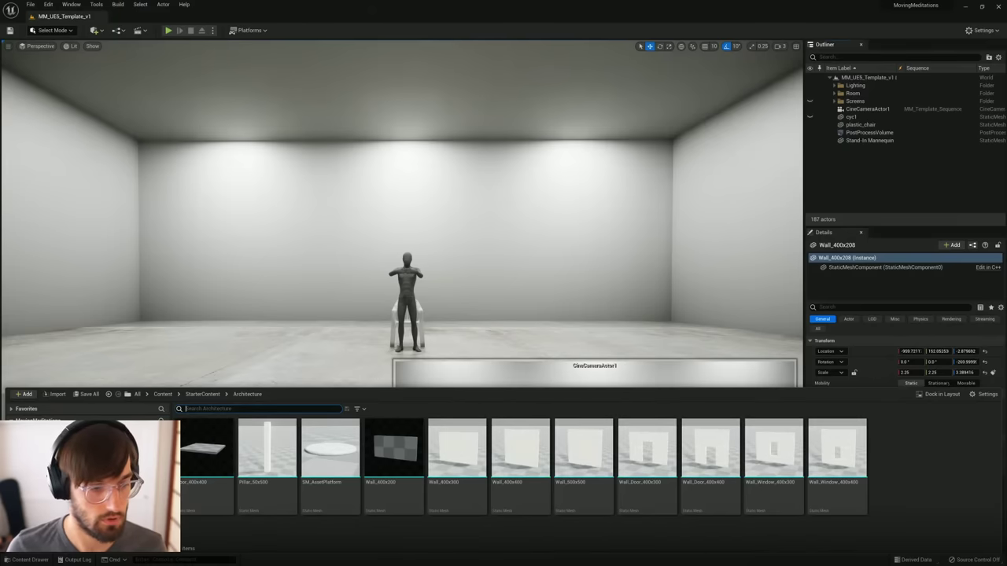
left_click(59, 468)
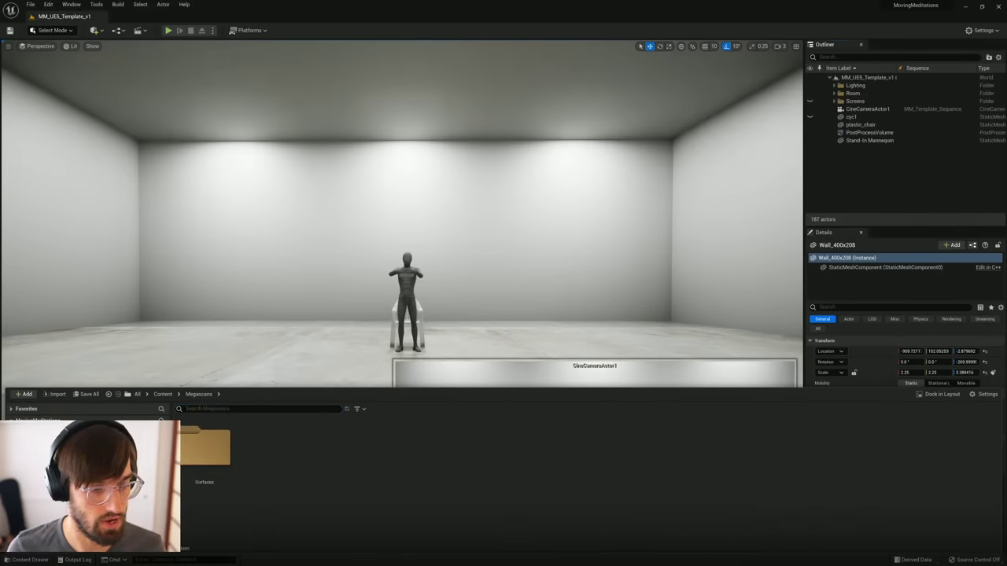
double_click(209, 450)
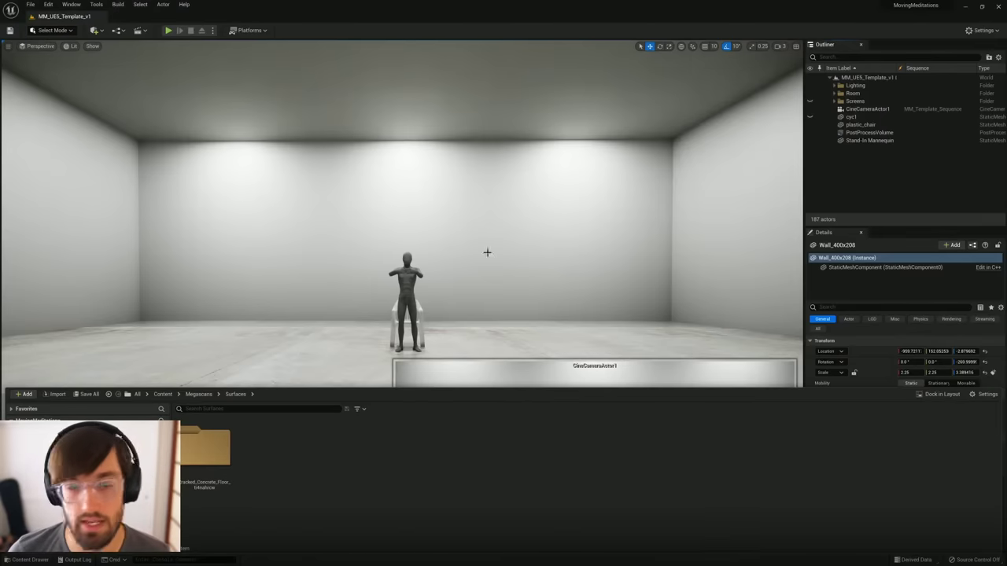
Step: Reopen Quixel Bridge in a maximized window and download the six selected concrete beams and pillars
left_click(93, 30)
left_click(122, 60)
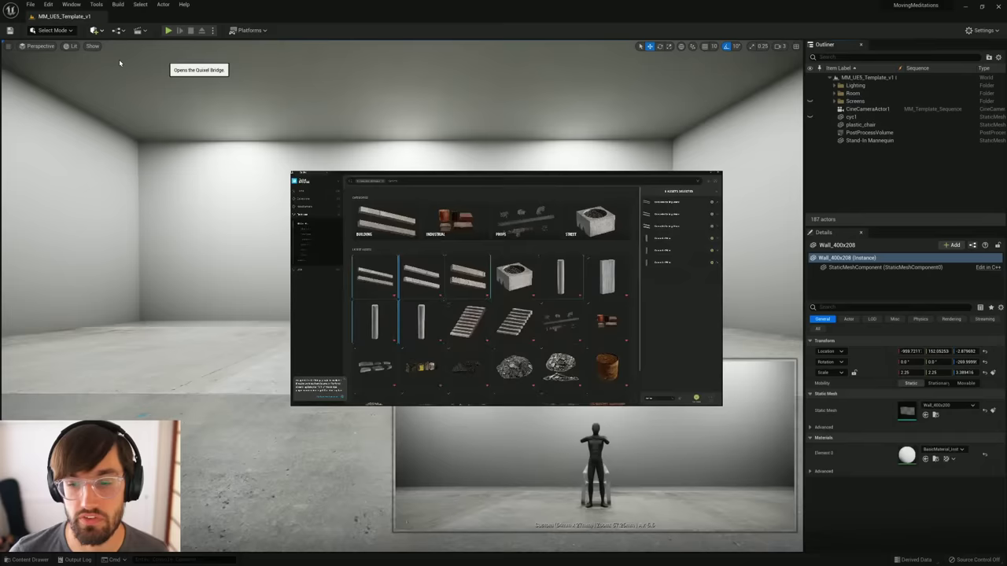
double_click(497, 177)
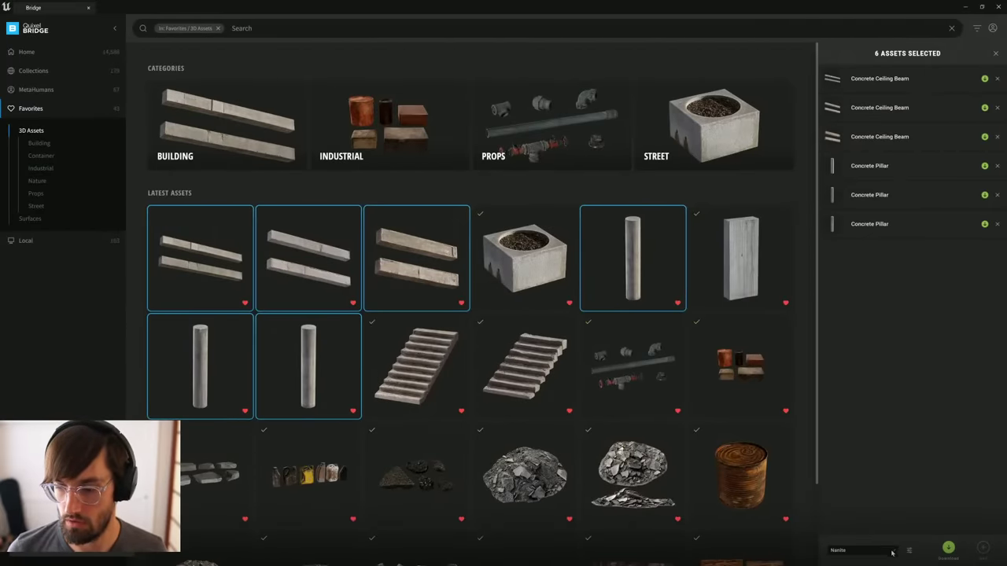
left_click(948, 548)
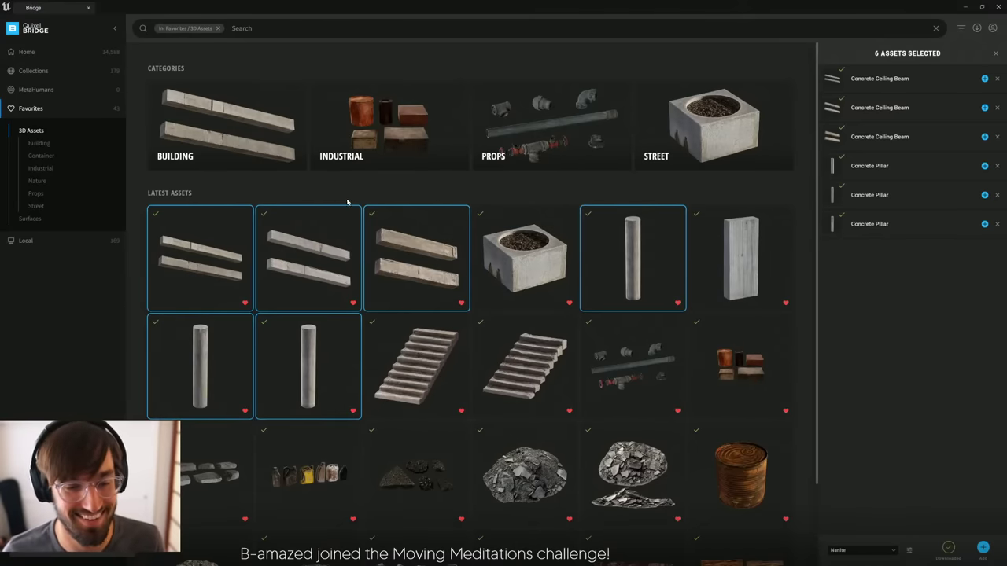
mouse_move(245, 215)
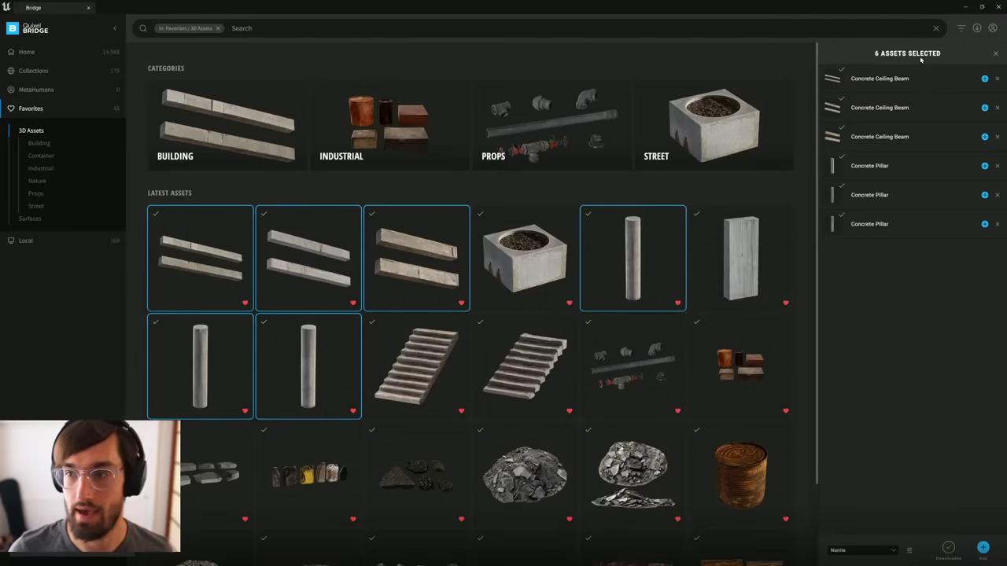
Step: Close Quixel Bridge and place the three different concrete ceiling beam meshes inside the room
left_click(998, 8)
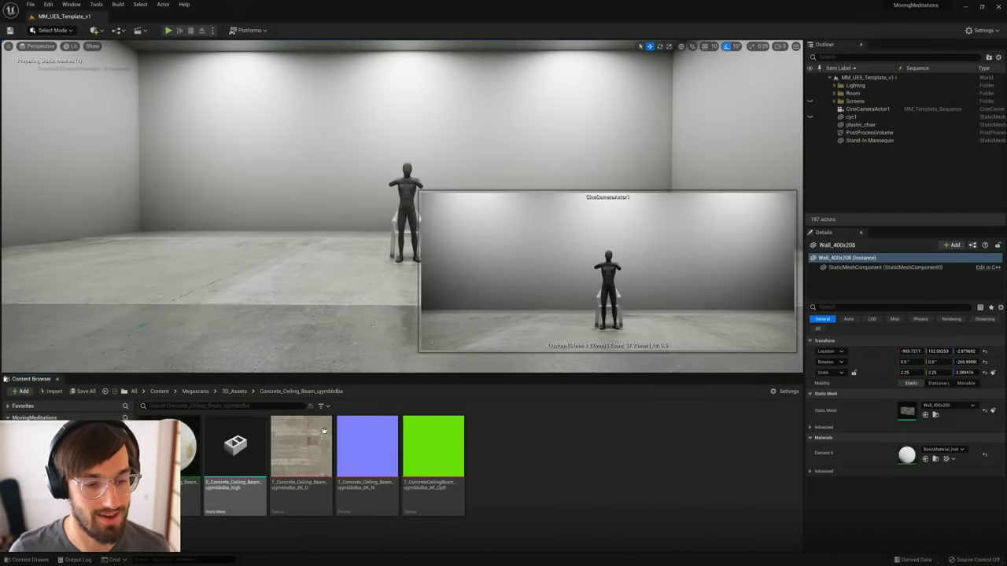
left_click_drag(234, 462, 252, 258)
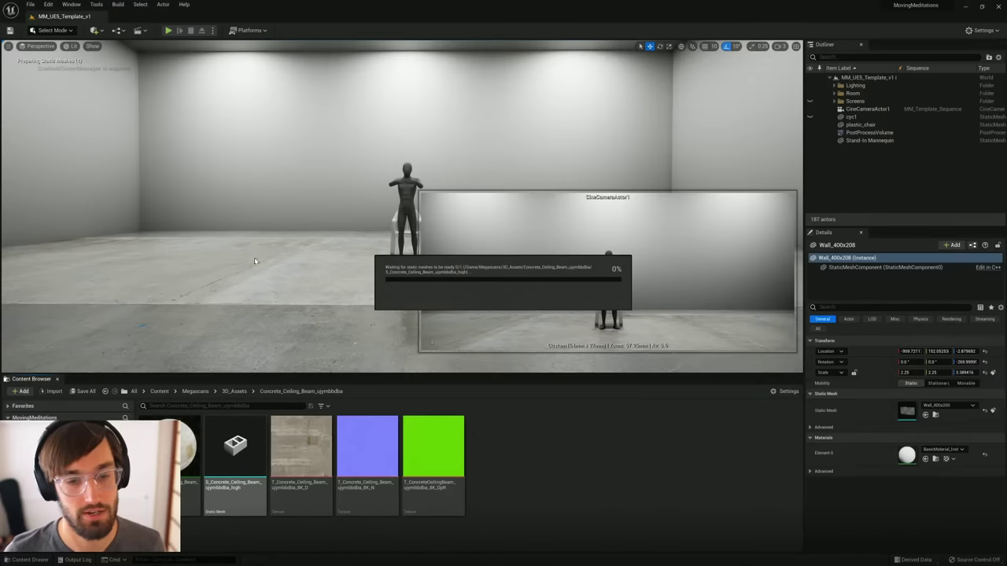
left_click_drag(251, 260, 244, 69)
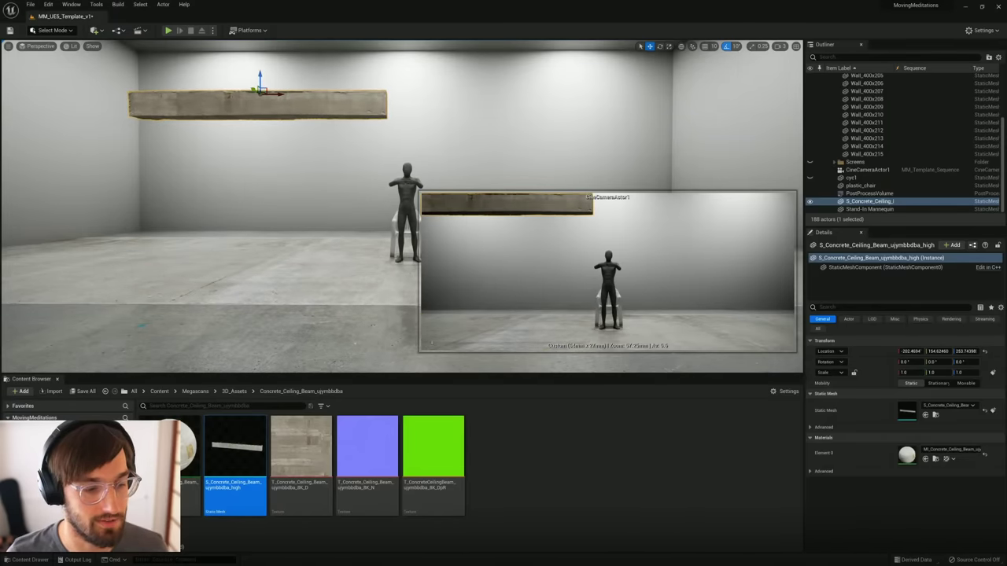
left_click_drag(241, 457, 223, 123)
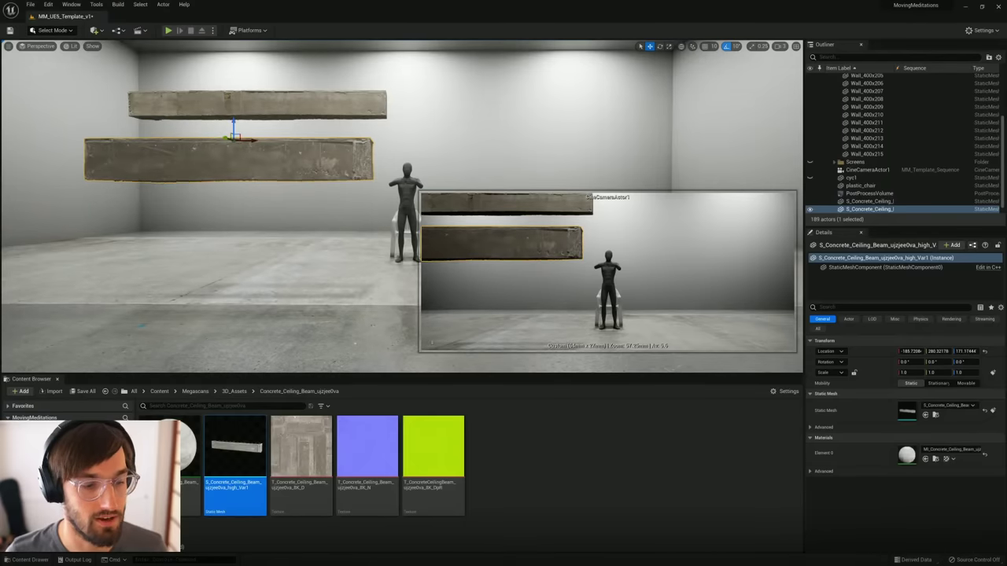
left_click(118, 486)
left_click_drag(233, 458, 222, 215)
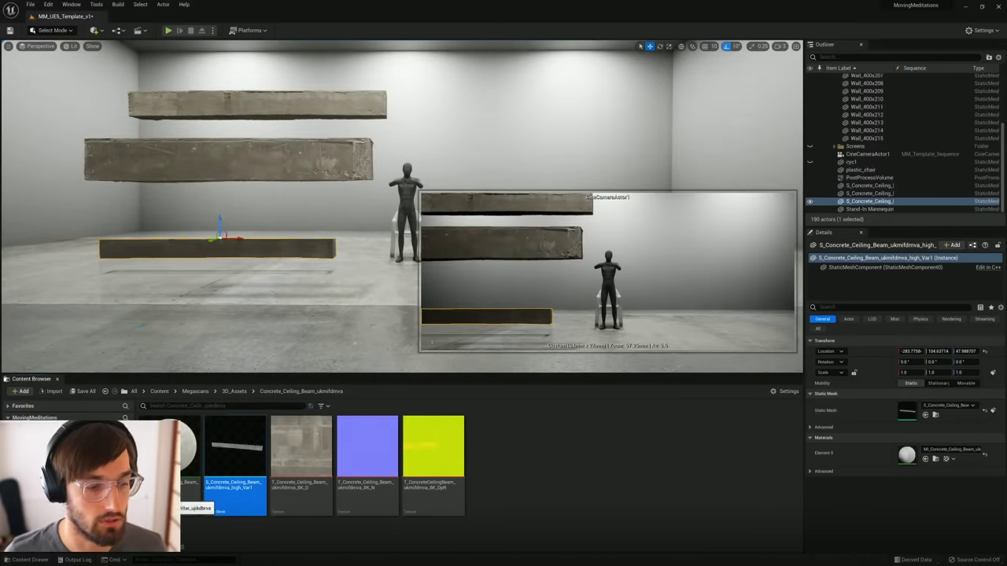
Step: Place the three concrete pillar meshes upright on the floor in front of the camera
left_click_drag(235, 452, 410, 293)
left_click_drag(189, 509, 178, 331)
left_click(299, 329)
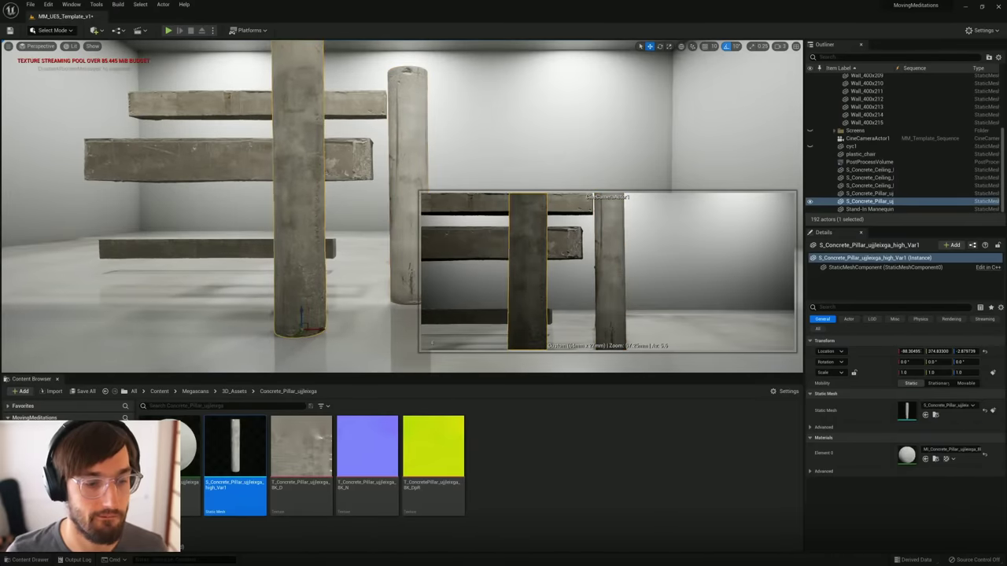
left_click_drag(234, 450, 367, 331)
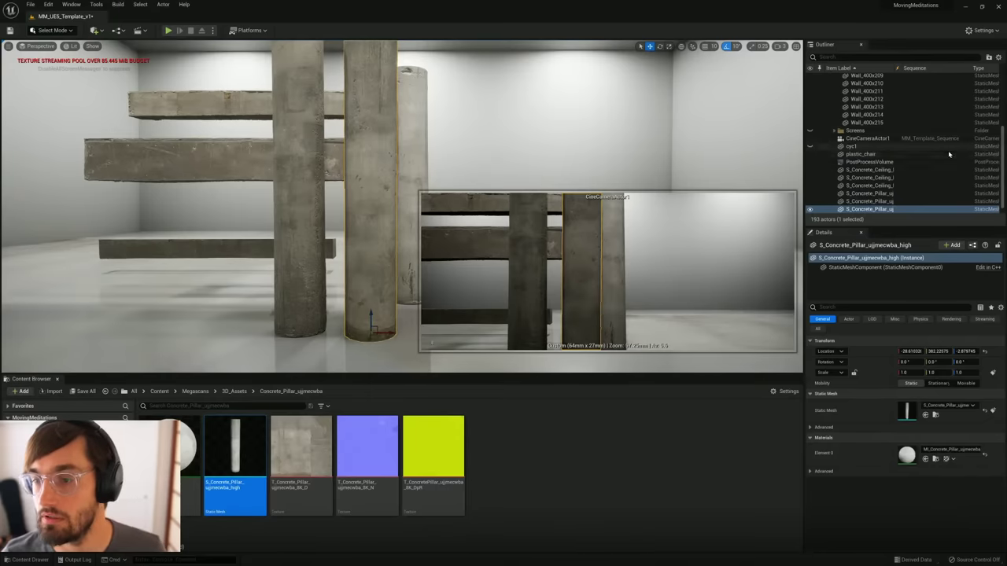
Step: Collapse the Room folder in the Outliner, unpin the CineCameraActor1 preview, and clear the selection
scroll(897, 157, "up", 2)
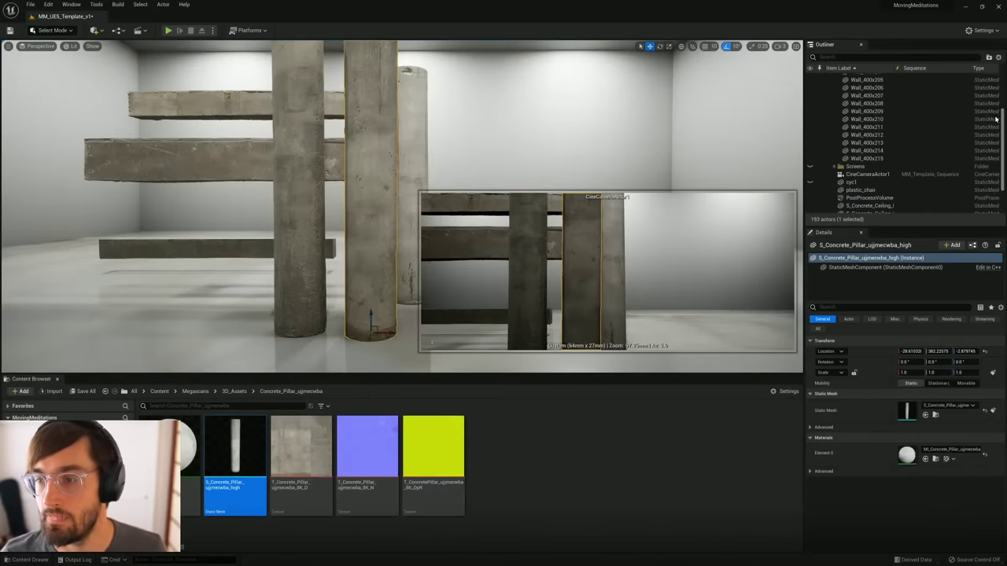
scroll(905, 126, "up", 5)
left_click(834, 94)
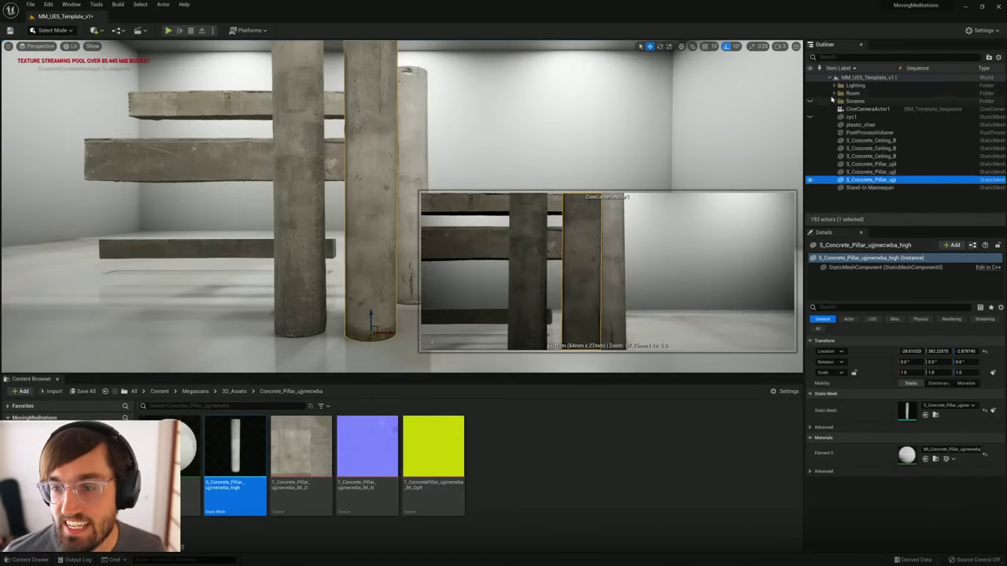
left_click(843, 196)
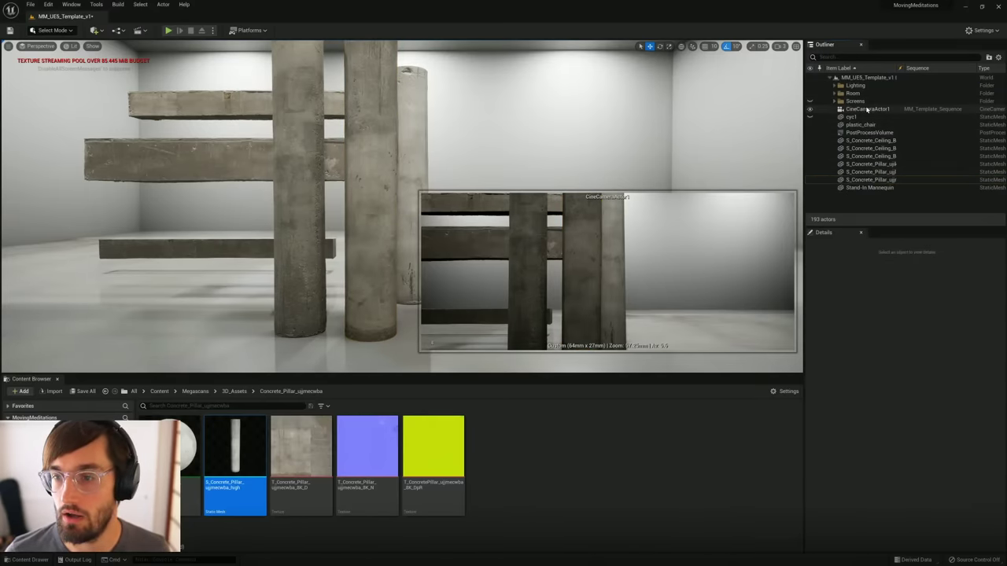
left_click(865, 109)
left_click(432, 346)
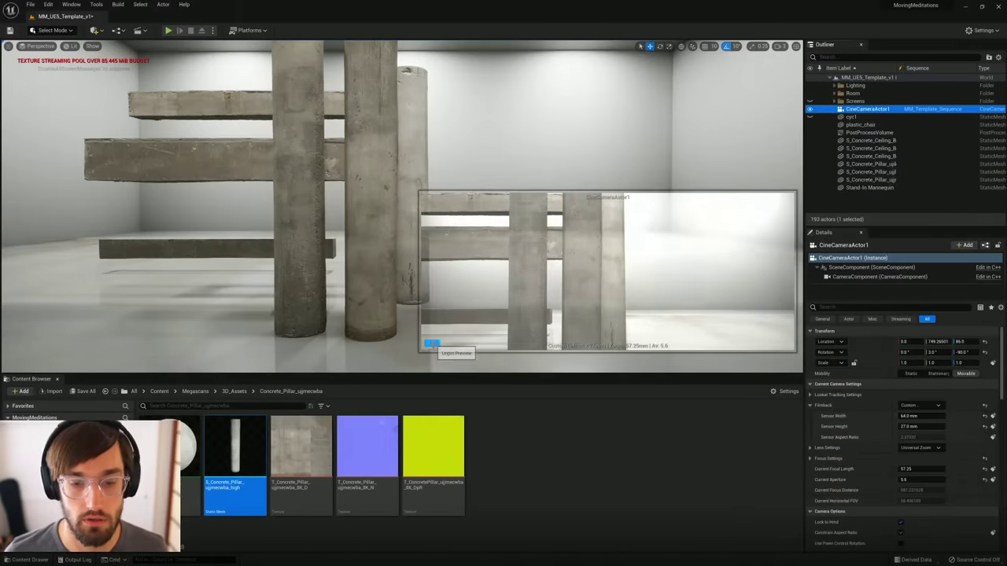
right_click_drag(546, 160, 546, 134)
key("s")
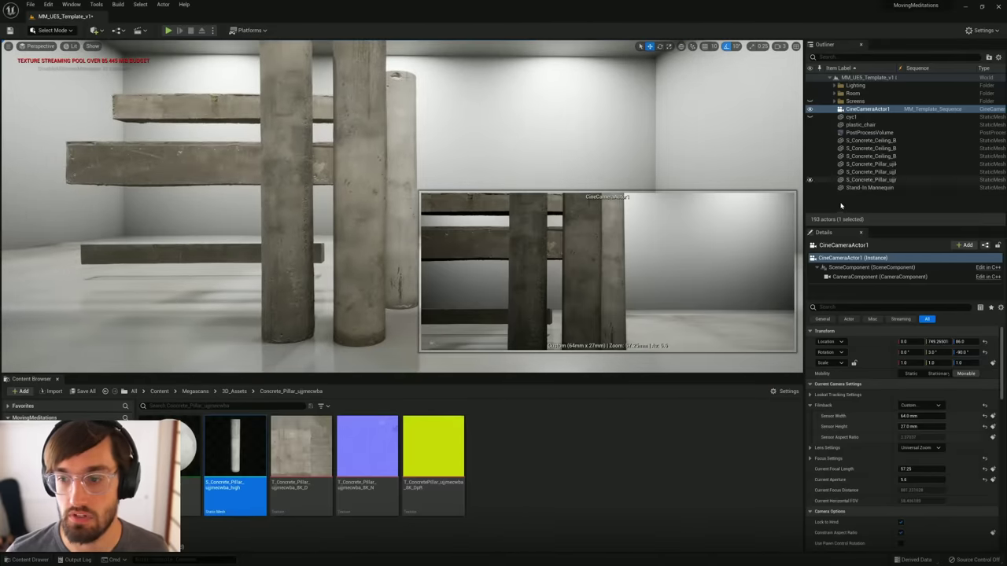
left_click(842, 207)
Step: Move the uppermost concrete beam to the back of the room and up to the ceiling, at about Y -907
mouse_move(440, 262)
right_mouse_down()
mouse_move(422, 293)
mouse_move(456, 272)
right_mouse_up()
key("s")
key("a")
right_click_drag(380, 198, 424, 185)
key("w")
left_click(369, 160)
key("a")
right_click_drag(368, 160, 432, 134)
key("s")
left_click_drag(376, 208, 193, 55)
key("e")
key("w")
right_click_drag(334, 140, 333, 173)
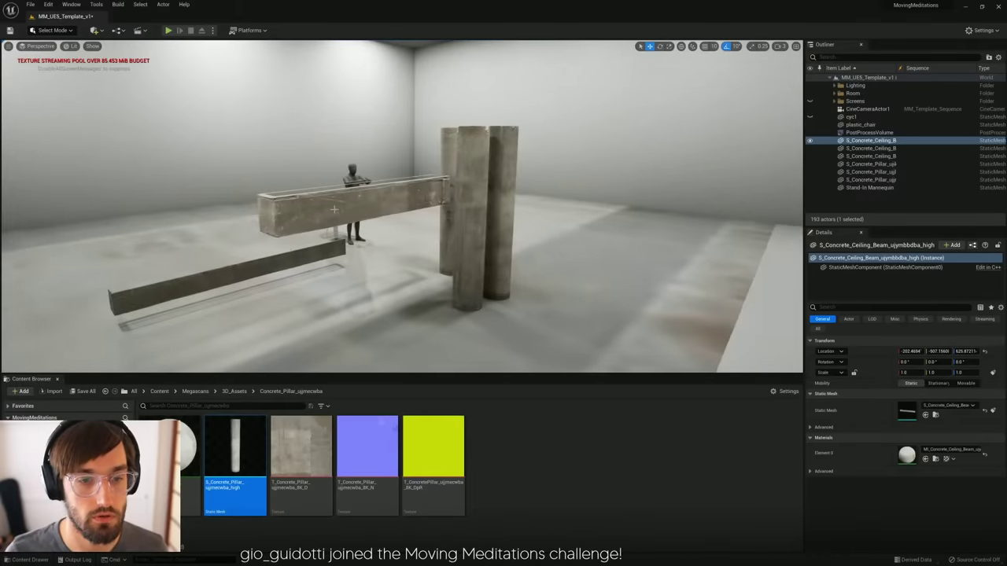
Step: Move the second concrete beam back to about Y -438 and raise it against the ceiling, at about Z 627
left_click(320, 213)
left_click_drag(383, 186, 205, 159)
right_click_drag(295, 196, 229, 125)
key("w")
left_click_drag(297, 236, 297, 51)
right_click_drag(331, 96, 260, 84)
key("d")
key("s")
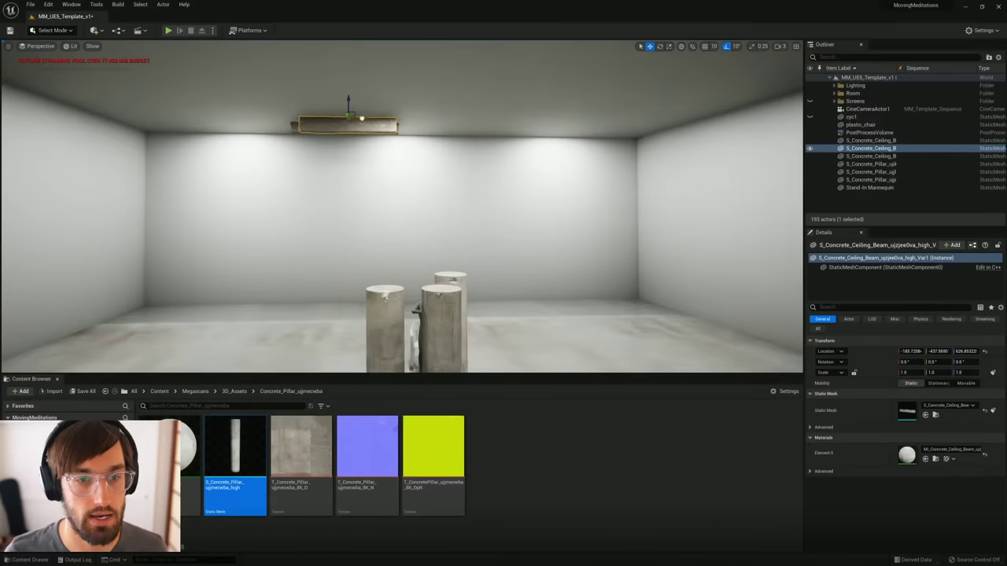
Step: Slide the second beam to the left wall at about X -743 and add an adjoining copy rotated 180° at about X -442
left_click_drag(361, 118, 177, 123, "alt")
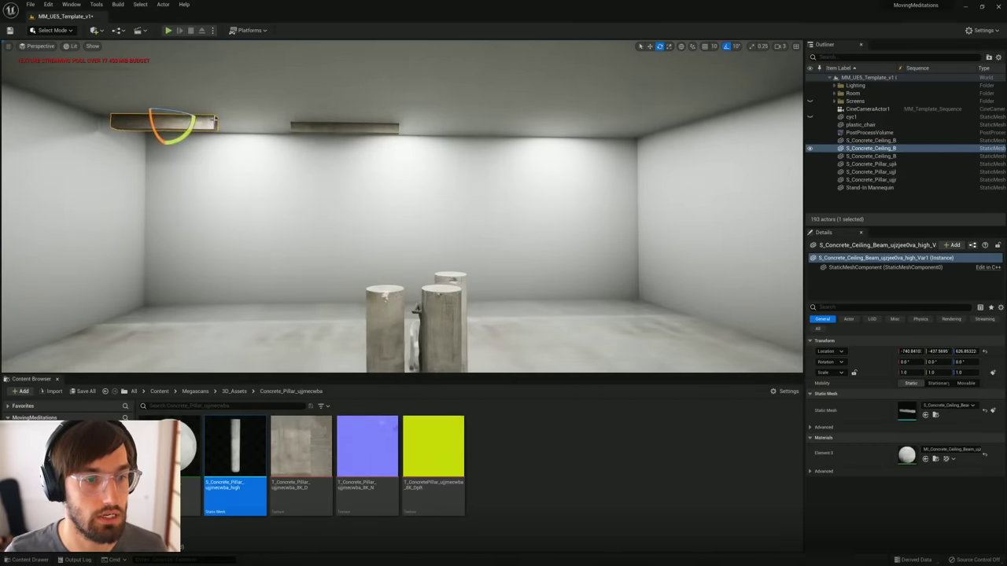
key("r")
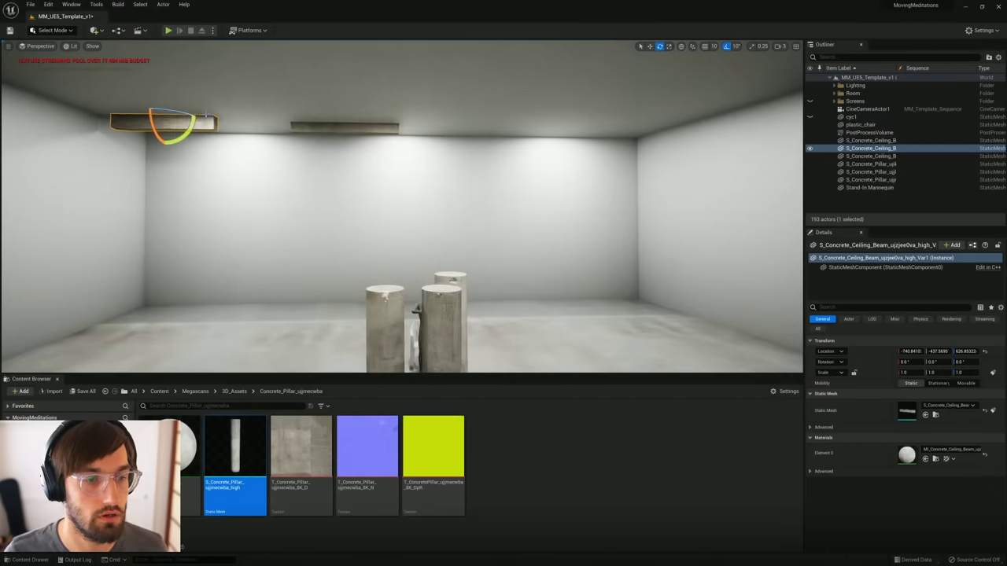
left_click_drag(183, 114, 228, 119, "alt")
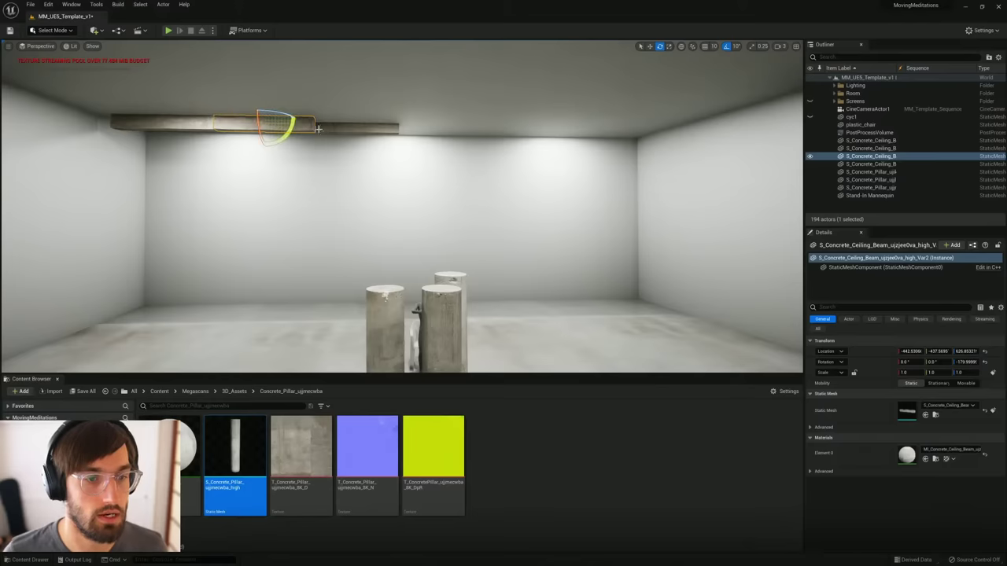
key("r")
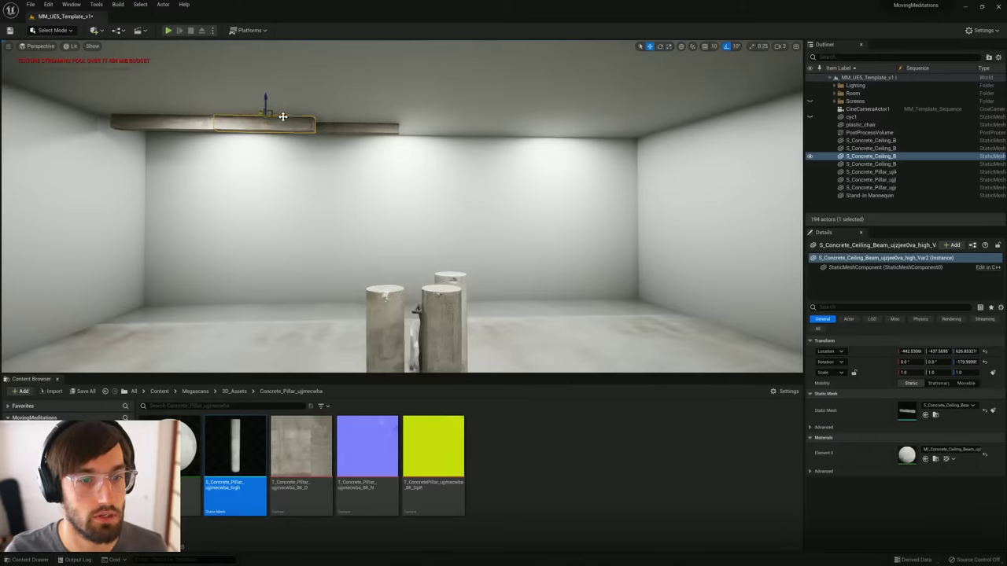
Step: Duplicate the beam end to end along the ceiling until the row reaches the right wall, at about X 755
left_click_drag(282, 116, 480, 121, "alt")
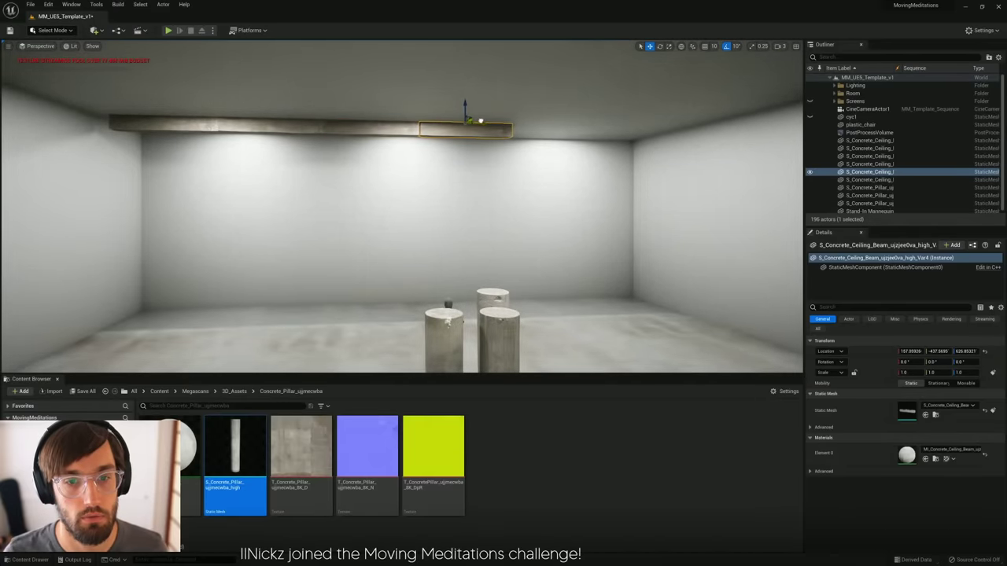
right_click_drag(481, 121, 463, 115)
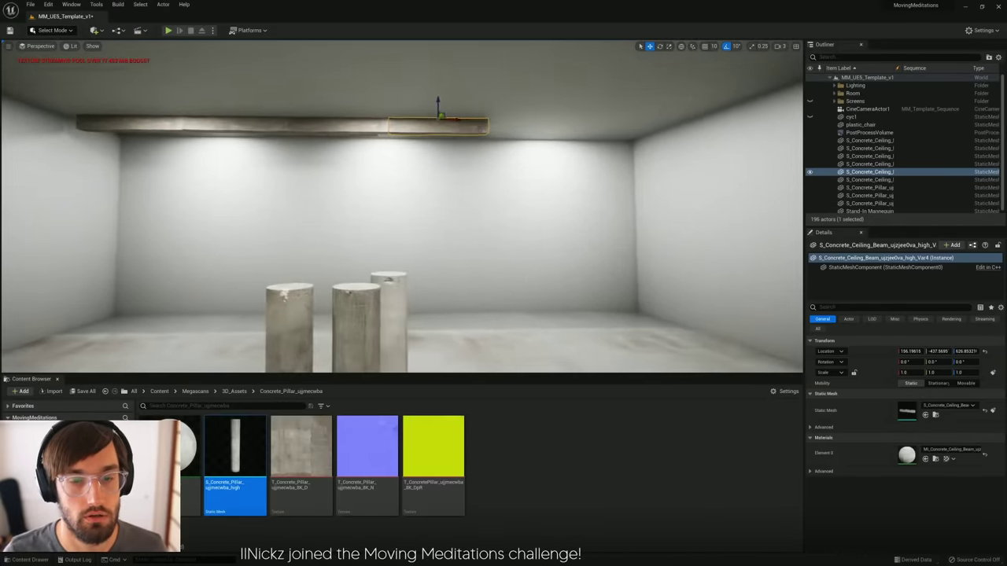
left_click_drag(433, 116, 652, 120)
key("r")
key("r")
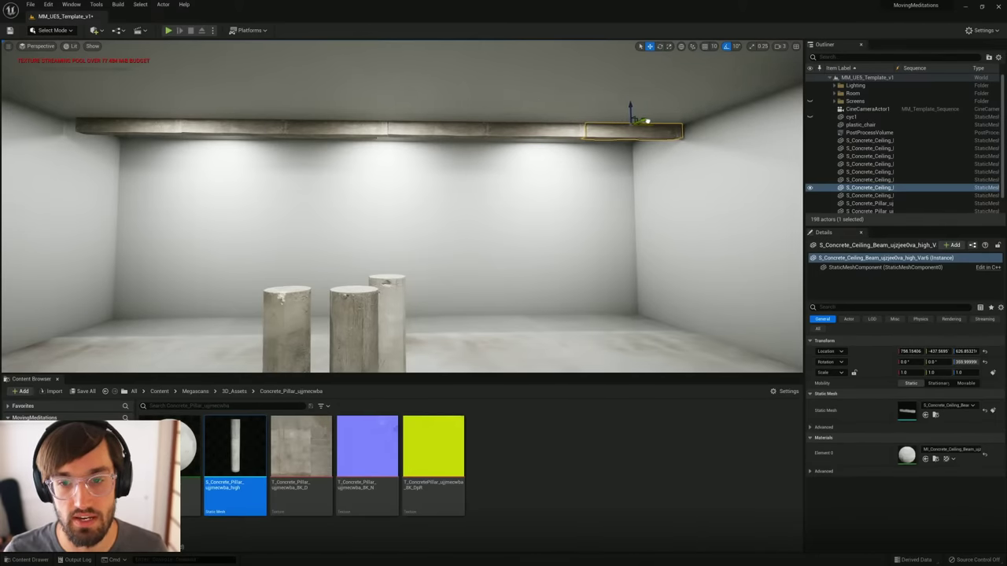
key("r")
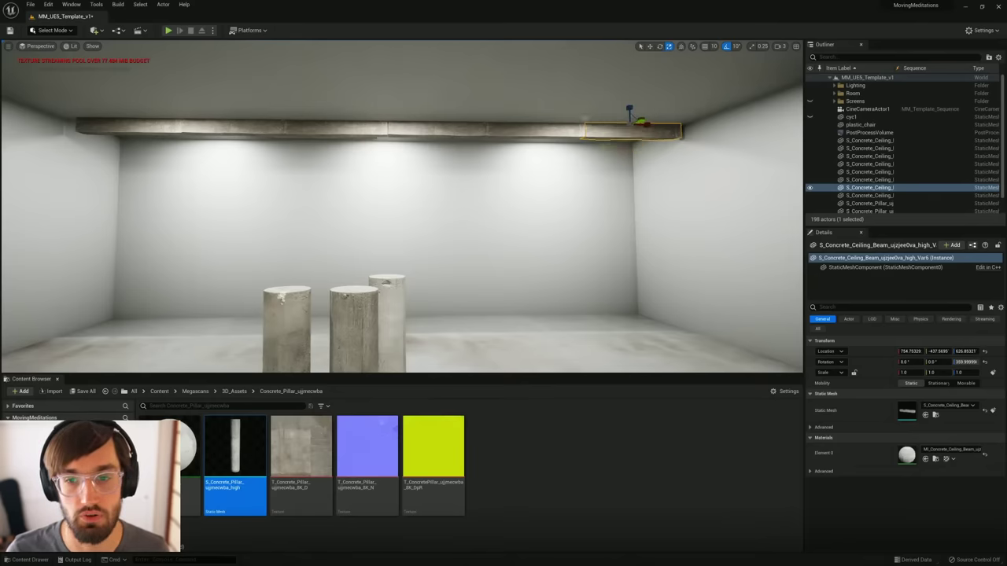
Step: Select the three rightmost beams of the ceiling row and shift them together to close the gap at the middle joint
left_click(591, 160)
left_click(602, 134)
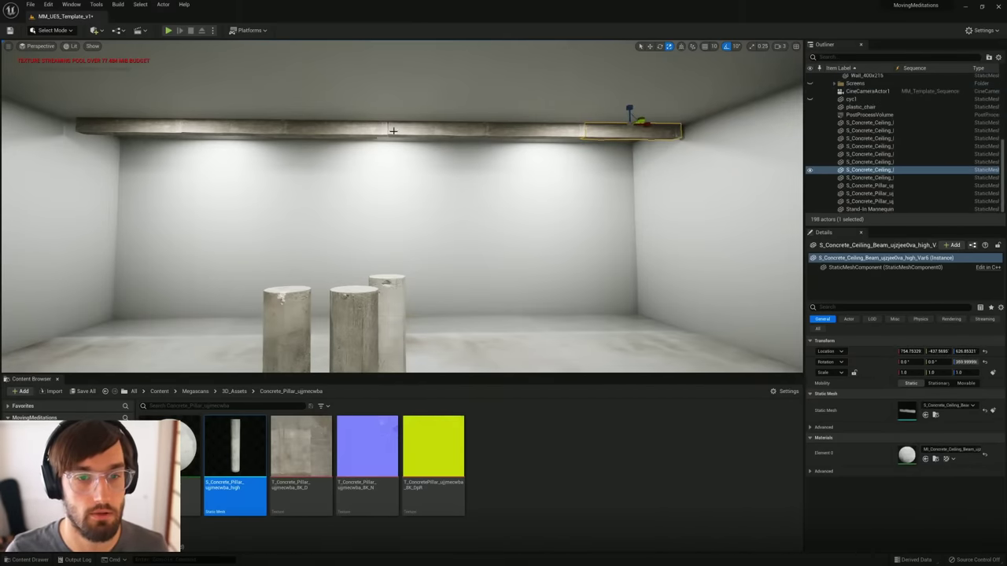
left_click_drag(394, 130, 390, 130)
left_click(403, 130)
left_click(549, 134, "ctrl")
left_click(599, 132, "ctrl")
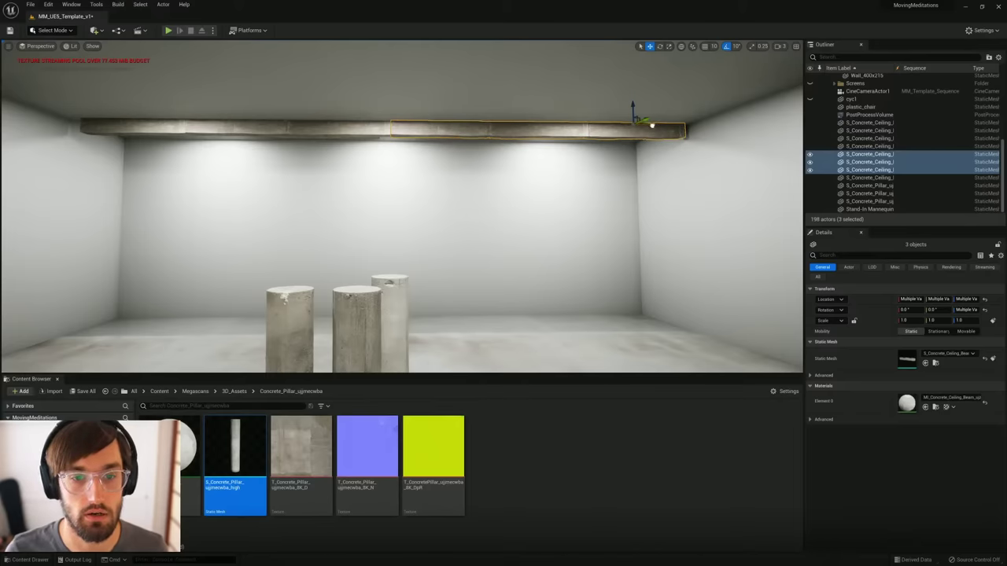
left_click(602, 168)
Step: Raise the thin concrete beam near the floor up toward the ceiling
right_click_drag(432, 268, 418, 303)
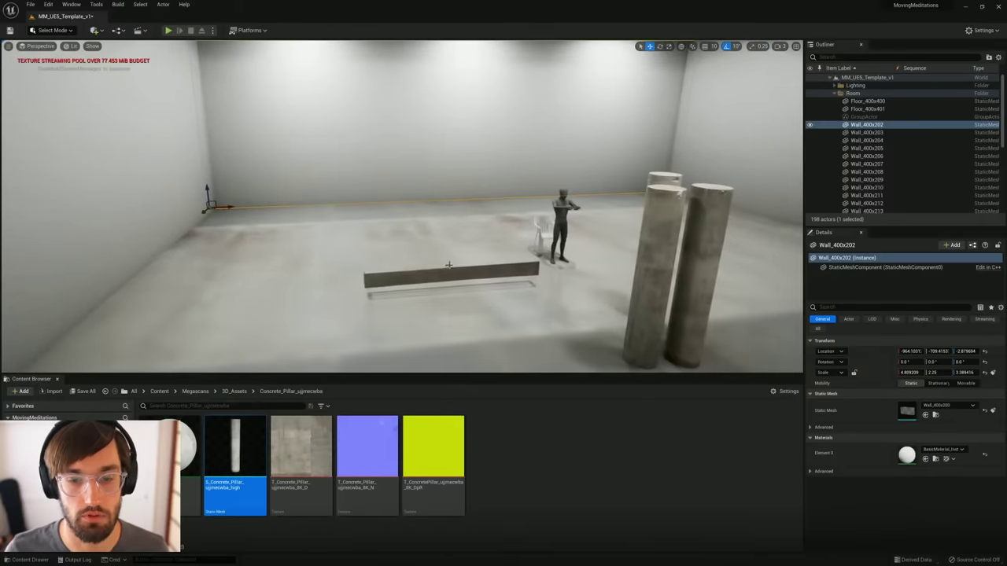
left_click(448, 273)
right_click_drag(448, 273, 422, 258)
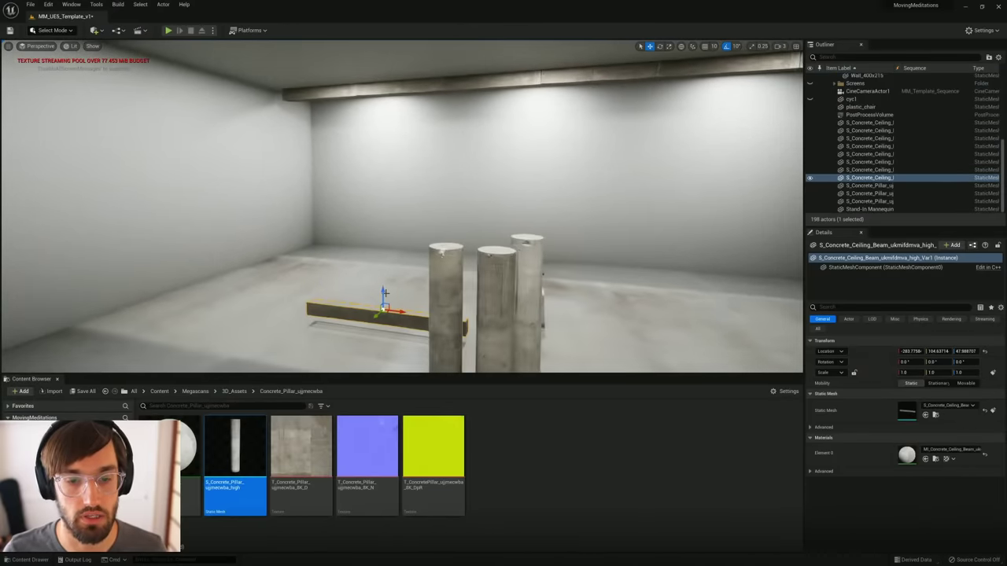
left_click_drag(384, 289, 385, 22)
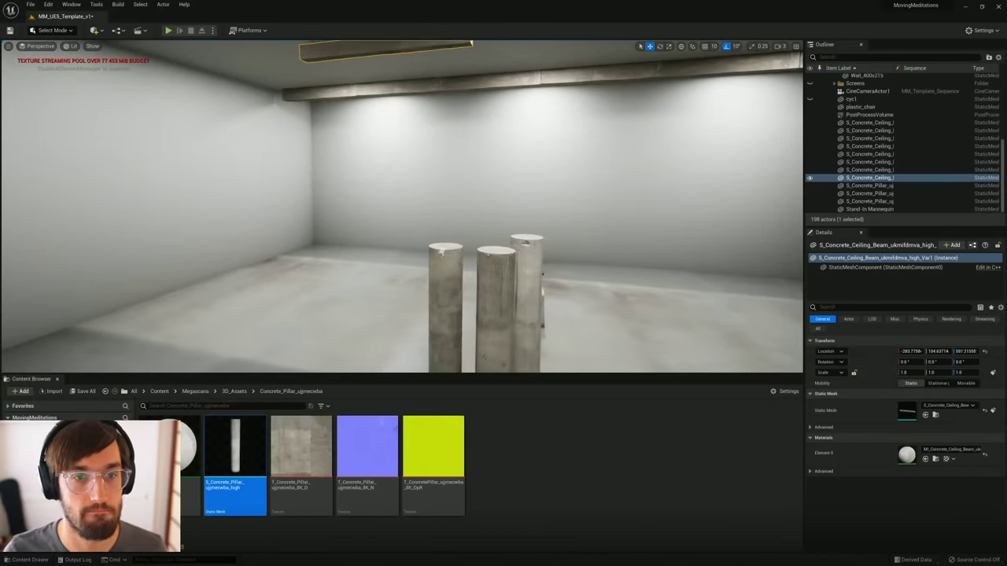
right_click_drag(385, 118, 393, 83)
Step: Scale the thin beam uniformly to about 2.07 and fit it under the ceiling at the left wall, at about Y -277
left_click_drag(370, 120, 431, 73)
key("e")
key("r")
key("w")
left_click_drag(431, 115, 429, 150)
key("e")
key("r")
mouse_move(435, 158)
right_mouse_down()
mouse_move(319, 159)
mouse_move(452, 157)
right_mouse_up()
Step: Duplicate the enlarged beam twice end to end, at about X 147 and X 872, to complete the second ceiling row
left_click_drag(375, 158, 556, 150)
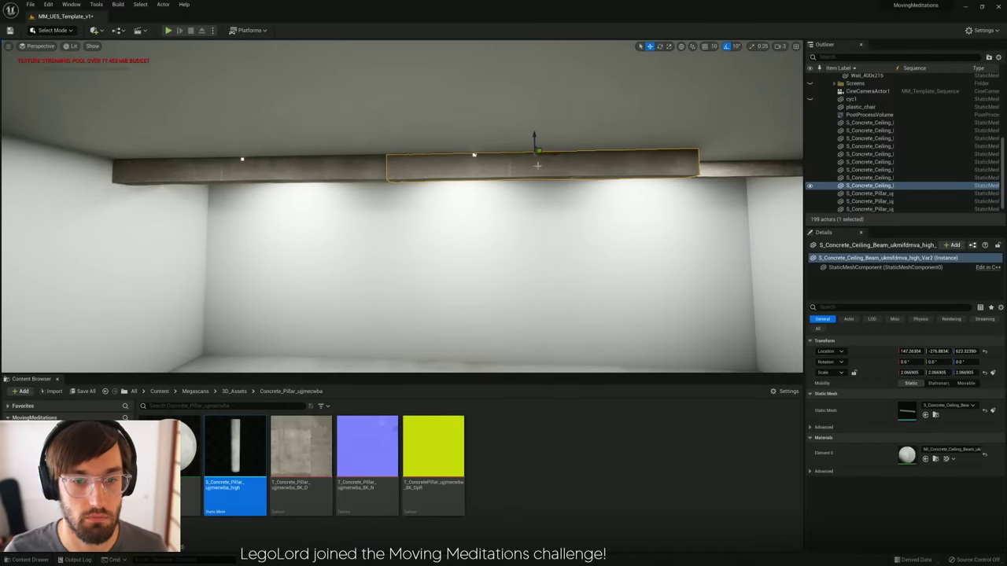
left_click(532, 228)
left_click(531, 165)
right_click_drag(532, 165, 621, 167)
left_click_drag(404, 171, 692, 164, "alt")
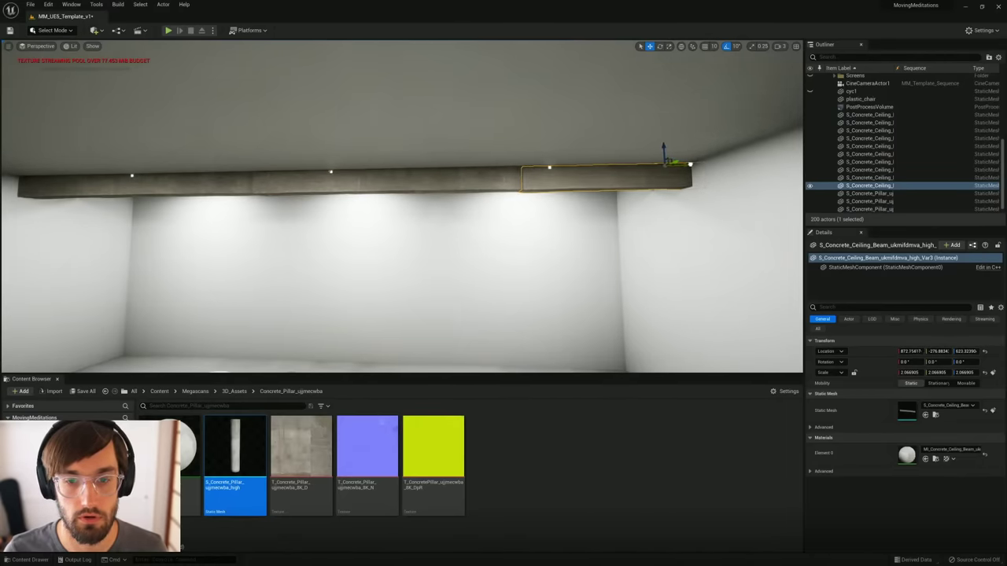
left_click(574, 219)
right_click_drag(574, 219, 499, 186)
Step: Move the small leftover ceiling beam in front of the second row at the left wall and scale it to about 2.2
left_click(370, 233)
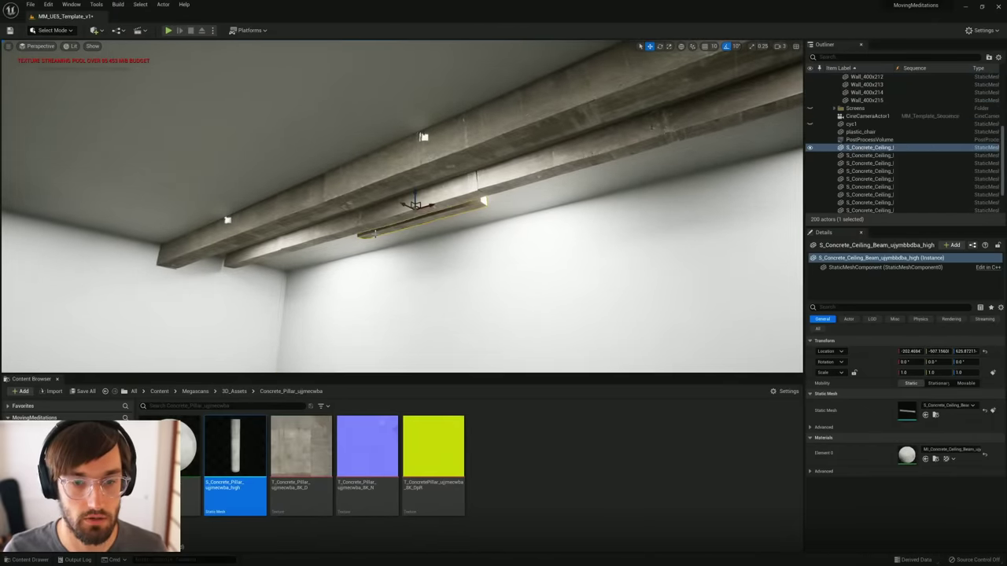
left_click_drag(406, 204, 256, 126)
right_click_drag(288, 158, 251, 149)
key("e")
key("r")
left_click_drag(351, 192, 393, 173)
right_click_drag(393, 173, 461, 187)
Step: Duplicate the front beam twice end to end toward the right wall, at about X 226 and X 994
left_click_drag(398, 175, 611, 165)
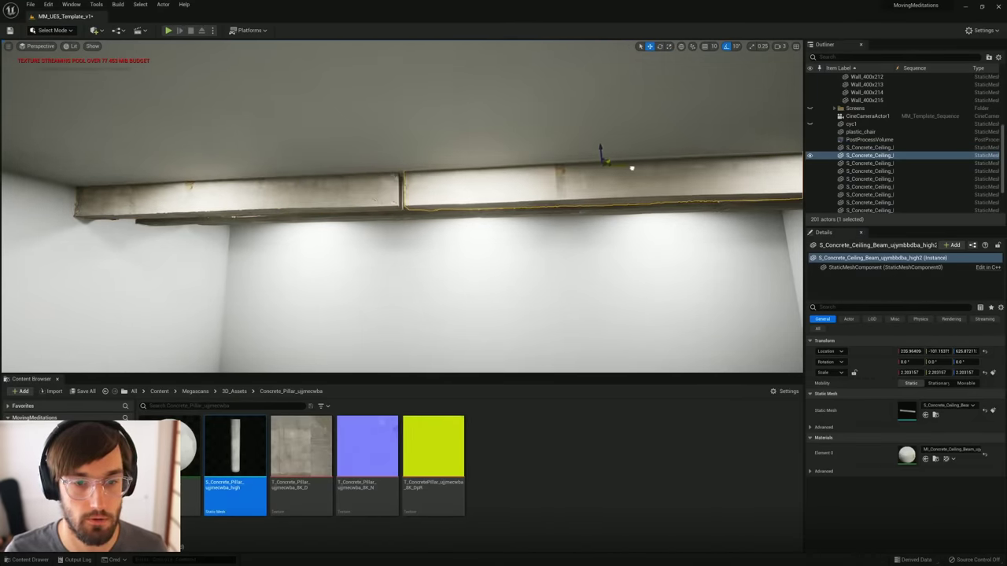
right_click_drag(565, 179, 631, 176)
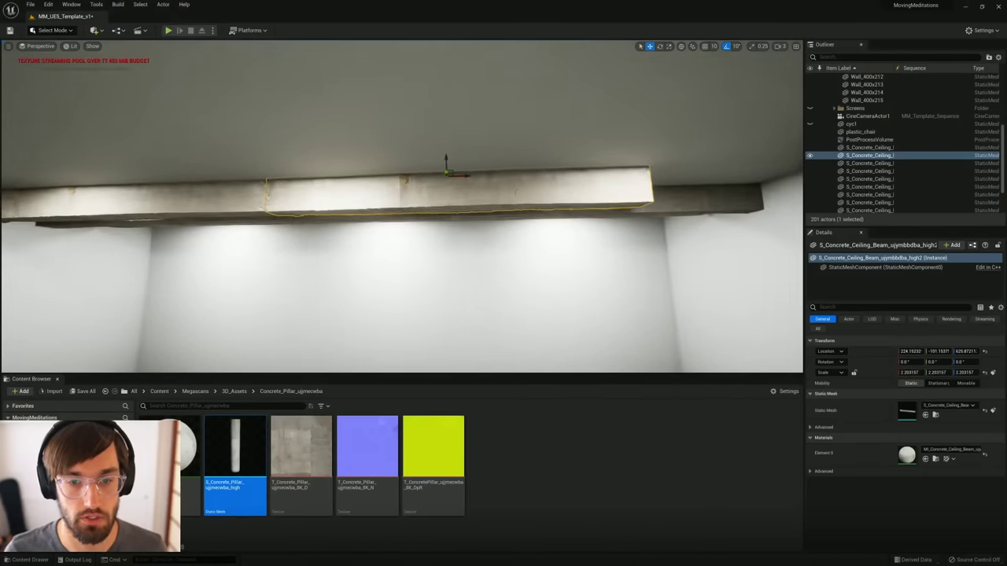
left_click_drag(463, 177, 787, 170, "alt")
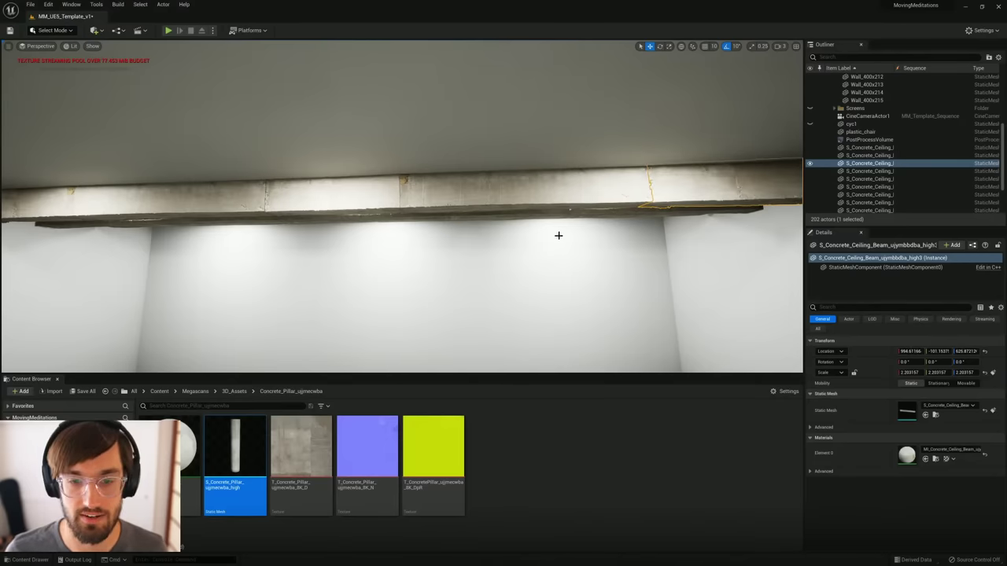
Step: Group the six small beams of the back ceiling row
right_click_drag(559, 236, 645, 206)
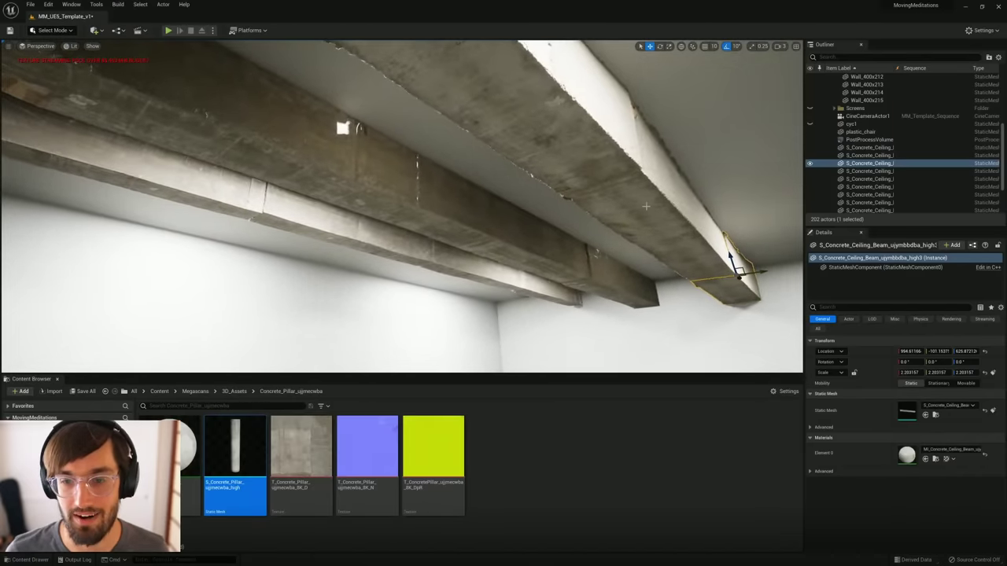
left_click(540, 287, "ctrl")
left_click(358, 236, "ctrl")
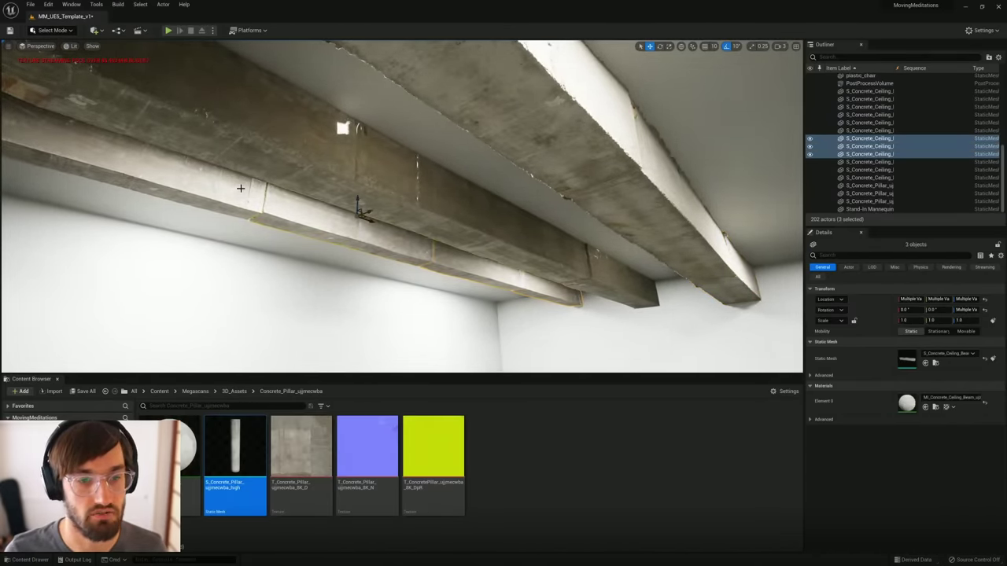
left_click(241, 189, "ctrl")
right_click_drag(241, 189, 230, 212)
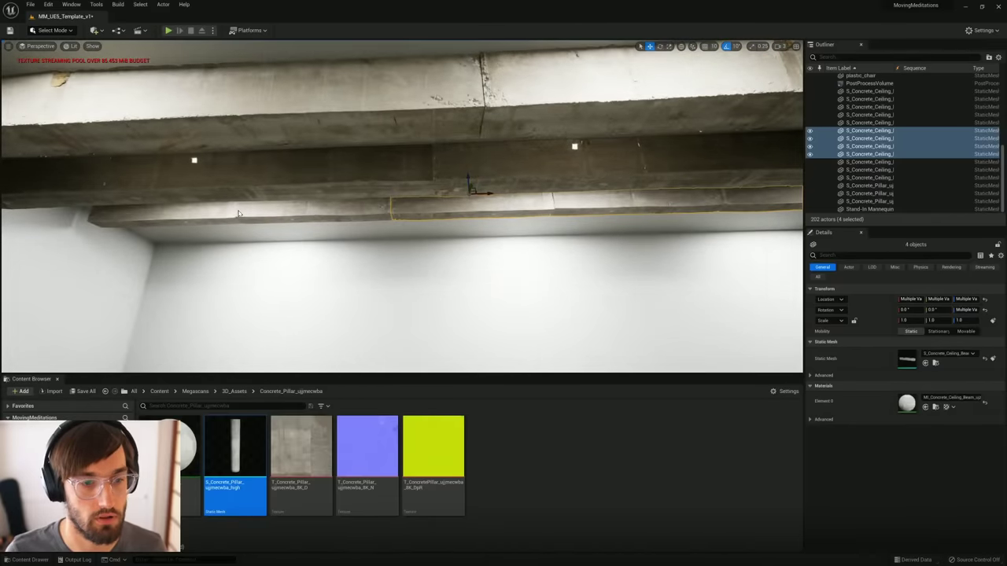
left_click(223, 213, "ctrl")
left_click(213, 212, "ctrl")
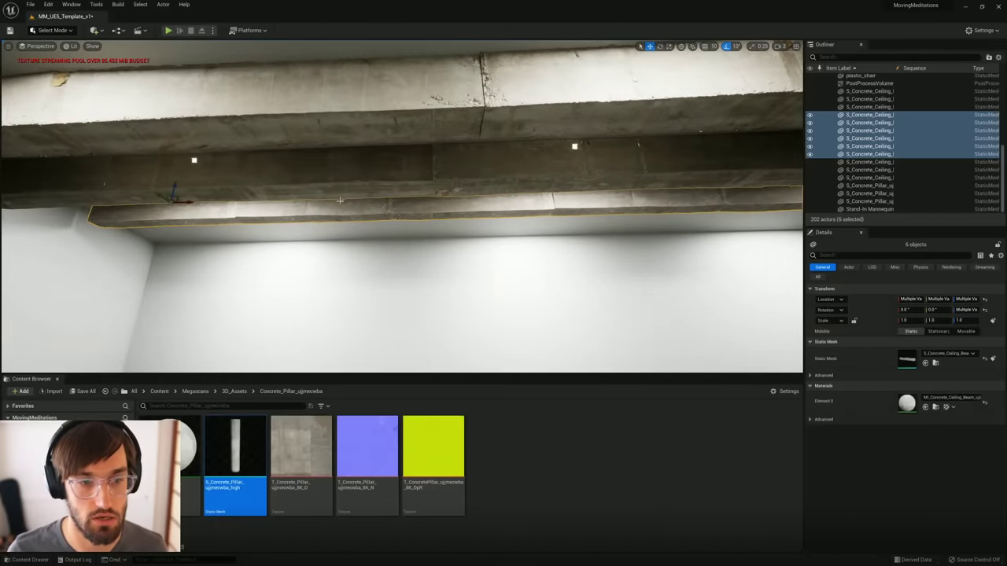
right_click_drag(349, 213, 349, 213)
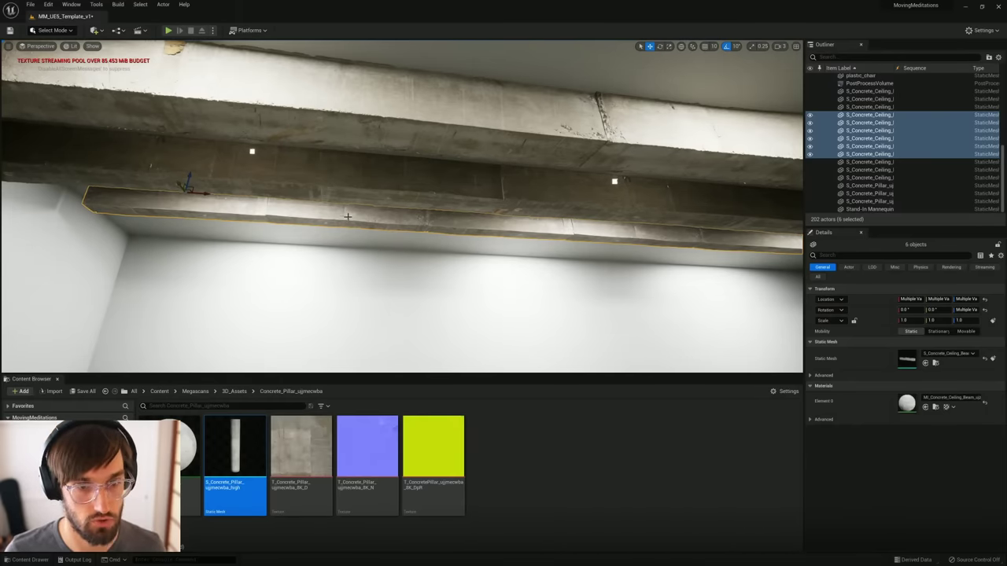
right_click(348, 216)
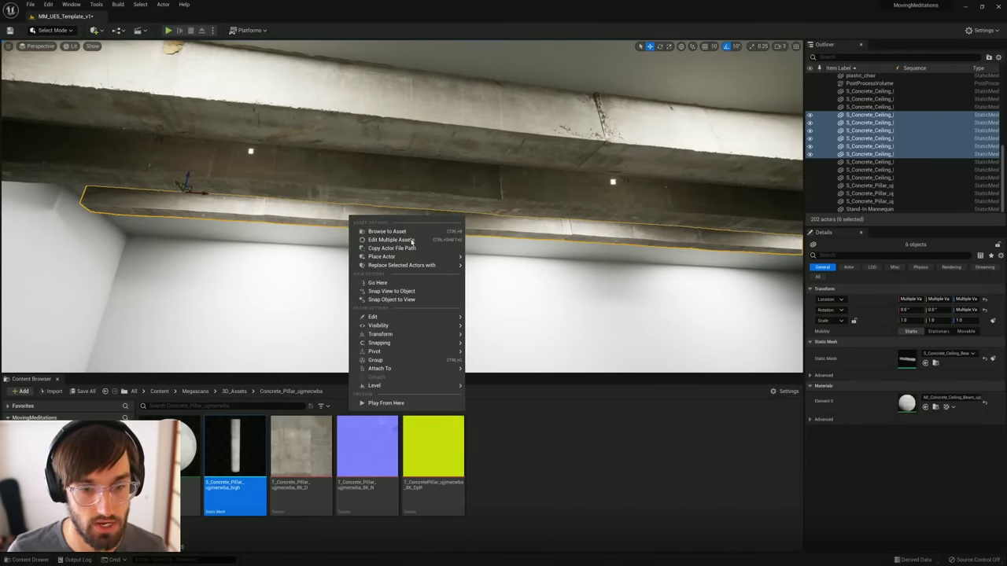
left_click(429, 360)
Step: Unlock the back-row beam group so its individual beams can be selected
right_click_drag(590, 241, 600, 239)
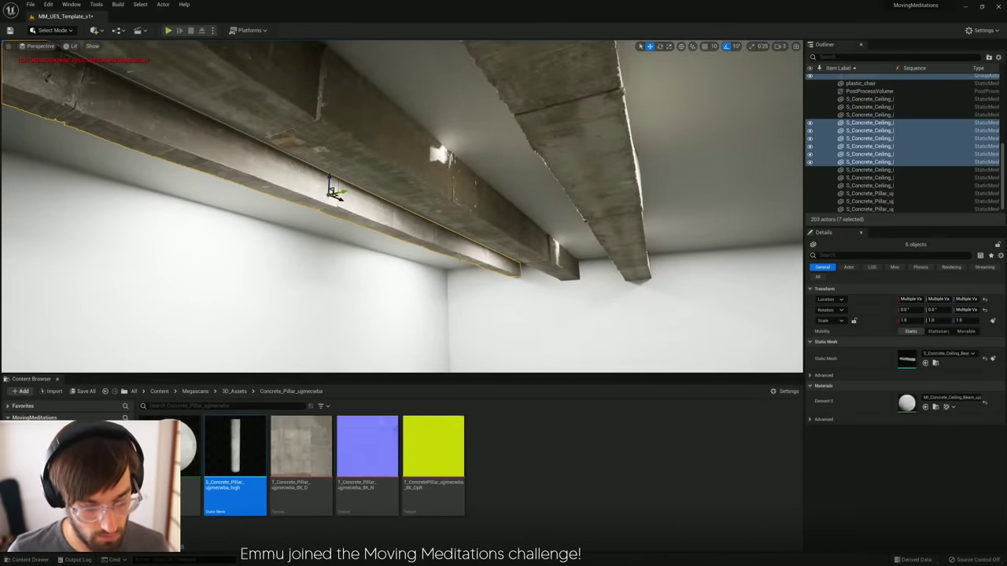
left_click(465, 247)
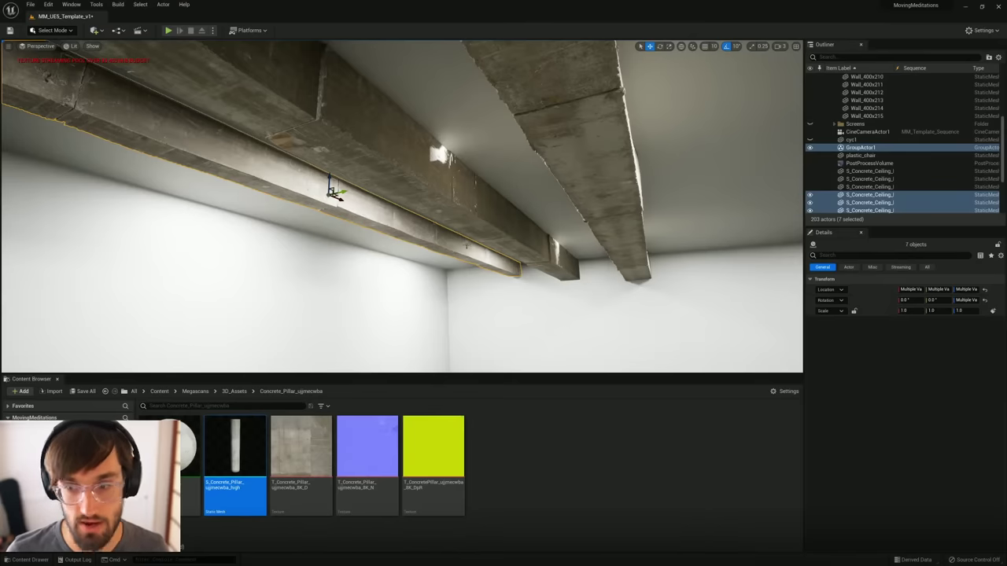
right_click_drag(424, 271, 424, 271)
right_click_drag(391, 220, 391, 219)
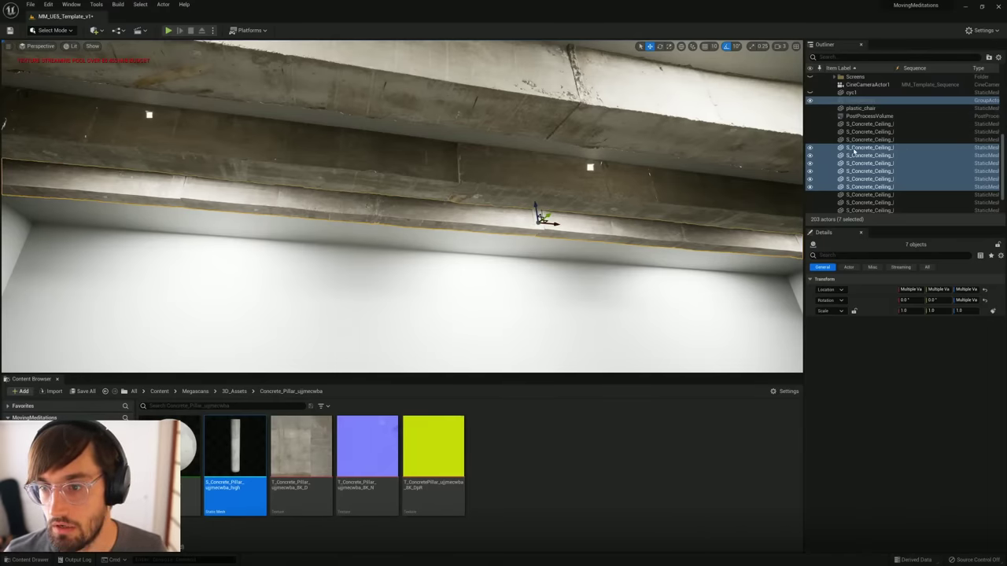
right_click(508, 224)
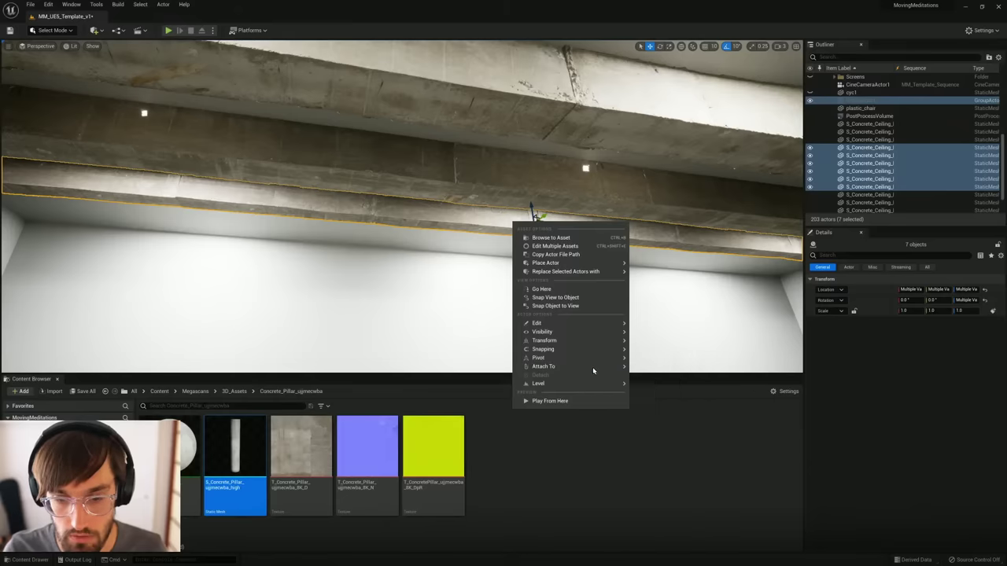
mouse_move(591, 359)
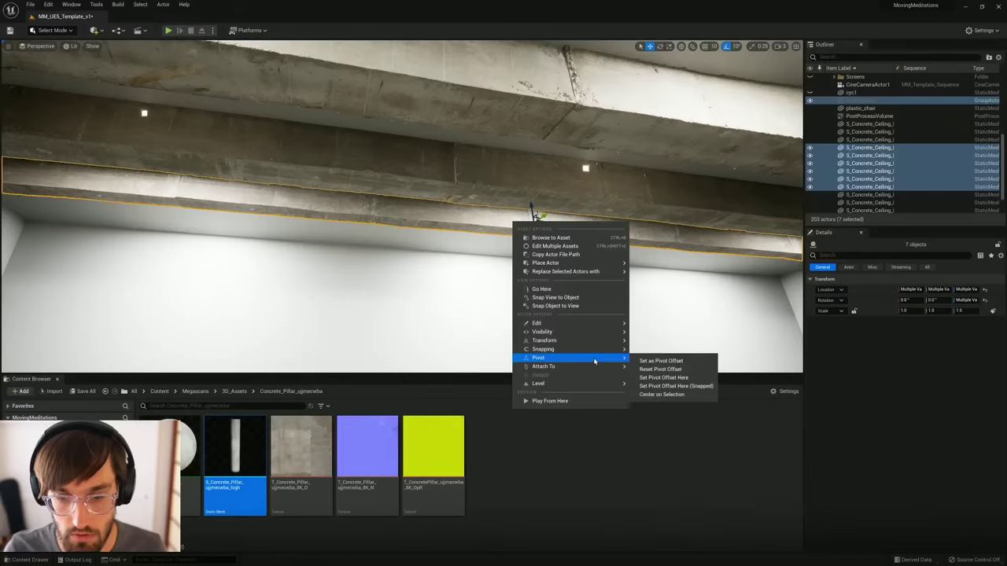
right_click(855, 151)
mouse_move(855, 161)
Step: Delete the two back-row beams nearest the right wall, keeping the four beams from the left wall
left_click(558, 228)
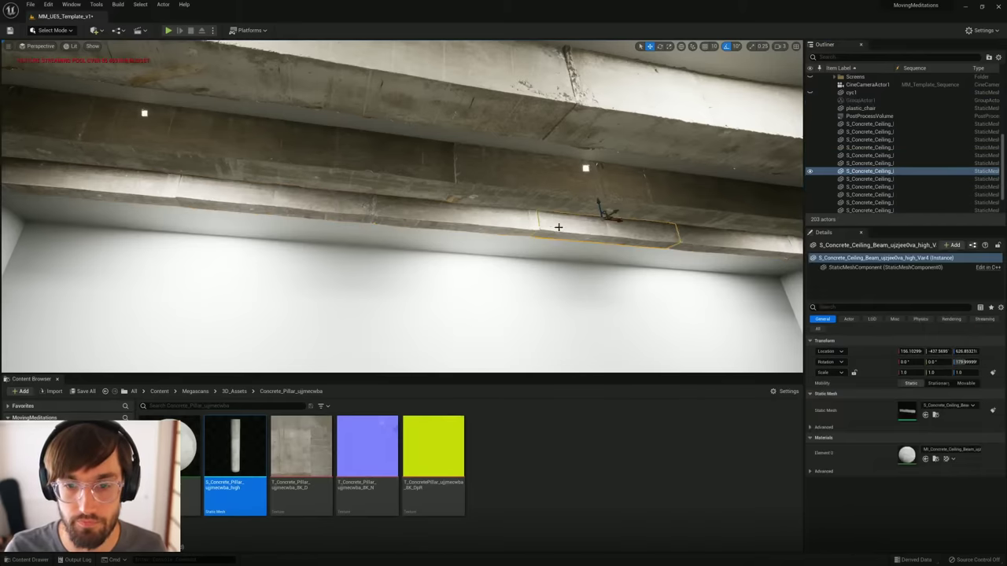
left_click(527, 223)
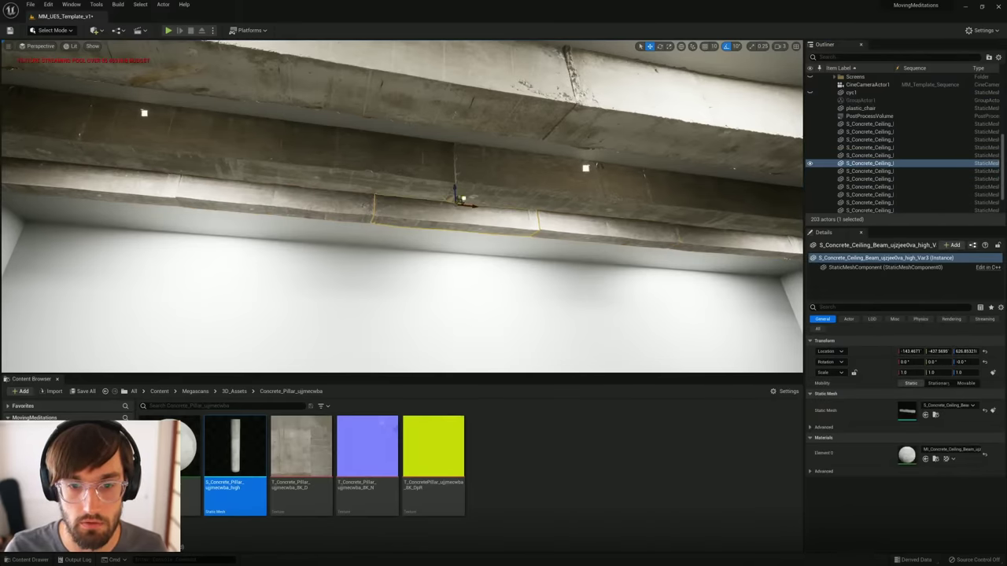
left_click_drag(462, 199, 453, 212)
key("ctrl+z")
right_click_drag(499, 200, 574, 255)
key("Delete")
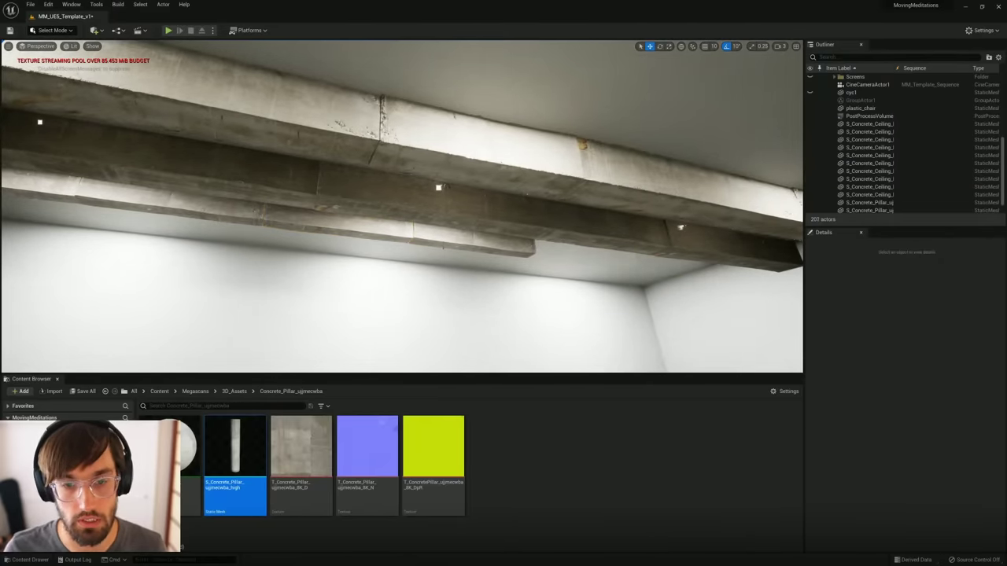
key("ctrl+z")
right_click_drag(386, 228, 312, 235)
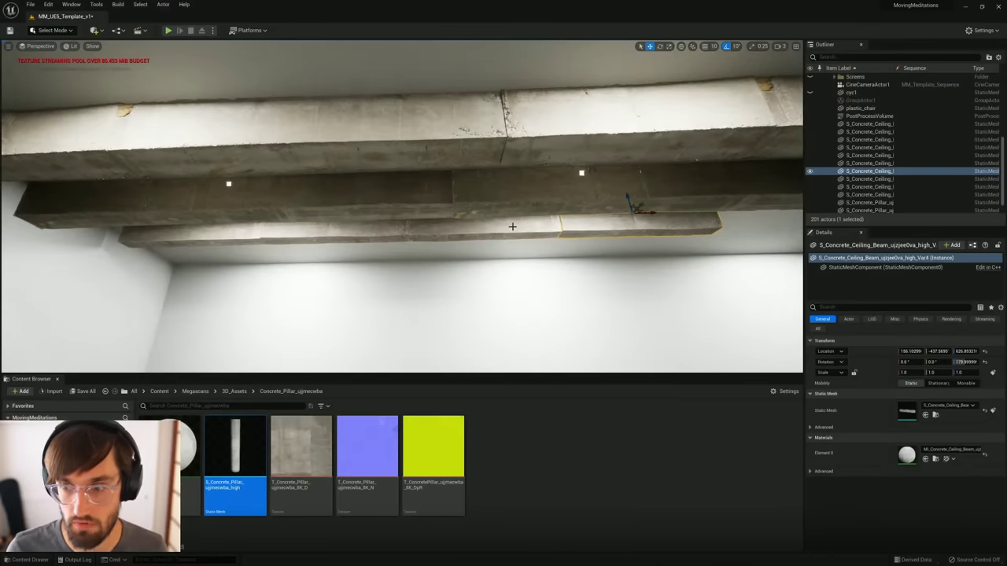
Step: Group the four remaining beams of the back ceiling row
left_click(442, 228)
key("ctrl+z")
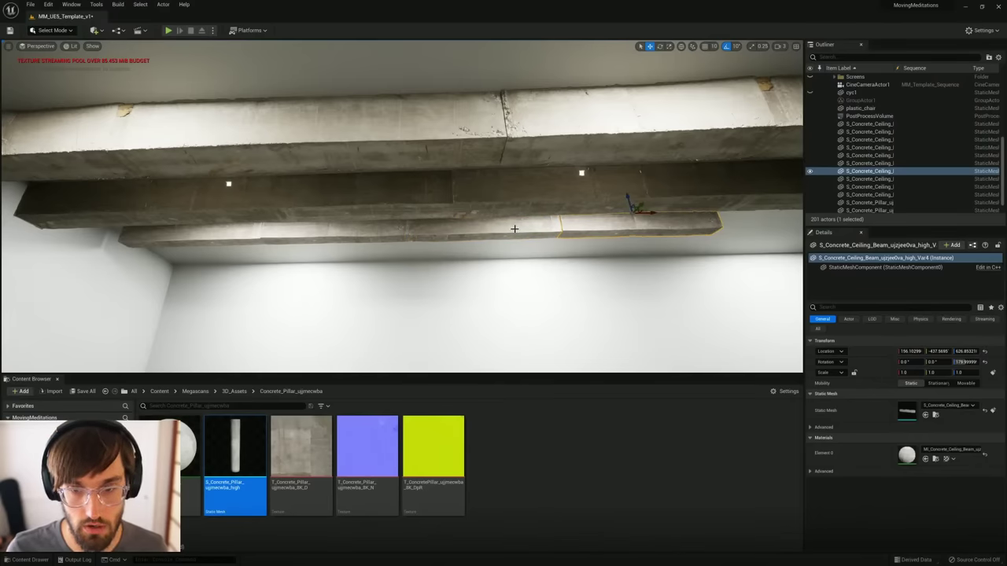
left_click(515, 227)
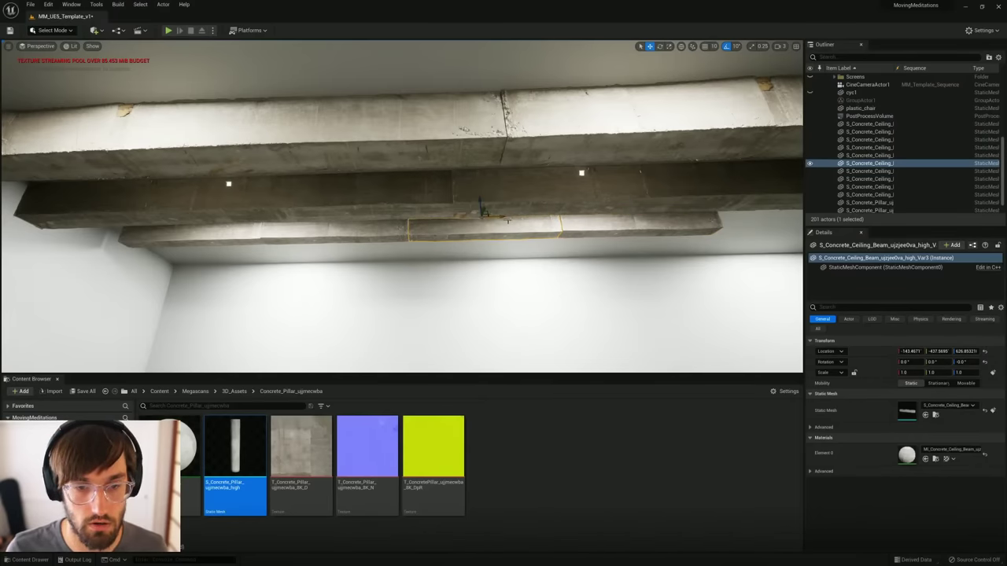
left_click(582, 225, "shift")
left_click(358, 231, "shift")
left_click(233, 236, "shift")
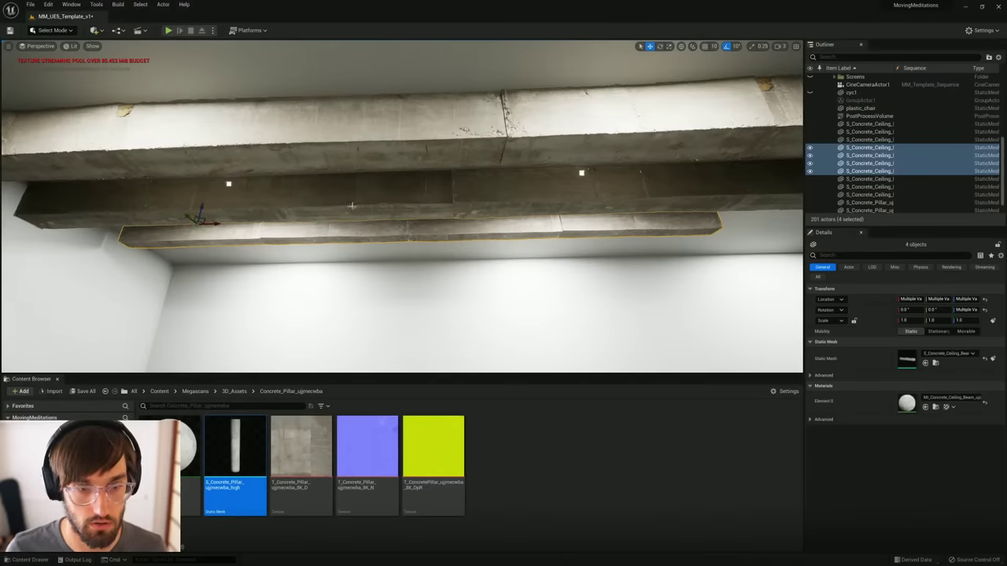
left_click(217, 223)
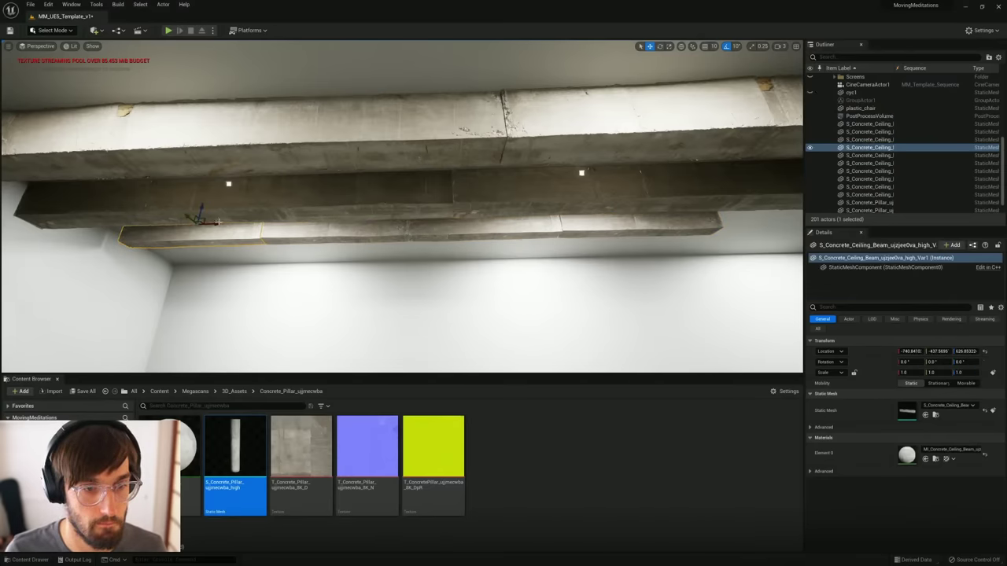
left_click(313, 233, "ctrl")
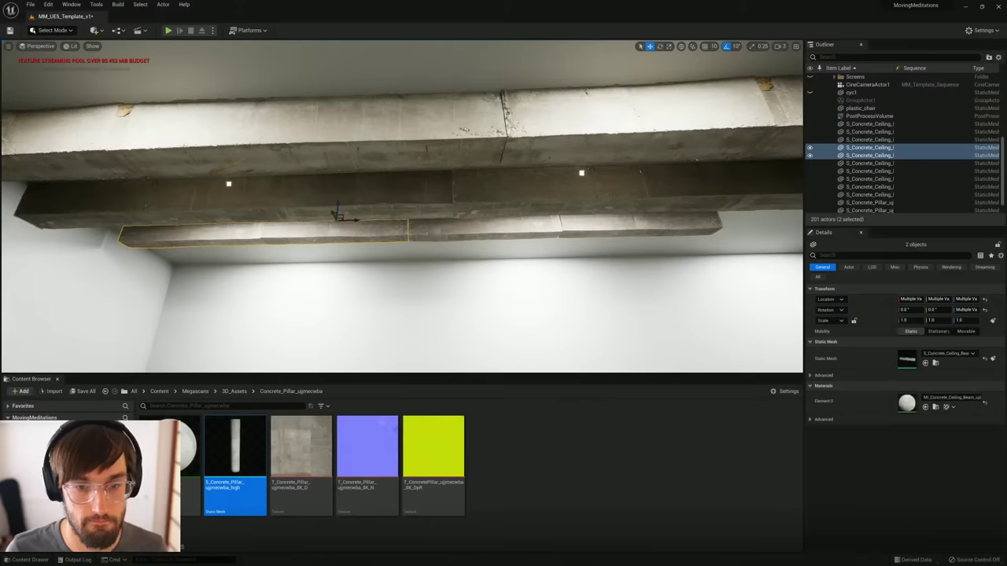
left_click(515, 236, "ctrl")
left_click(585, 228, "ctrl")
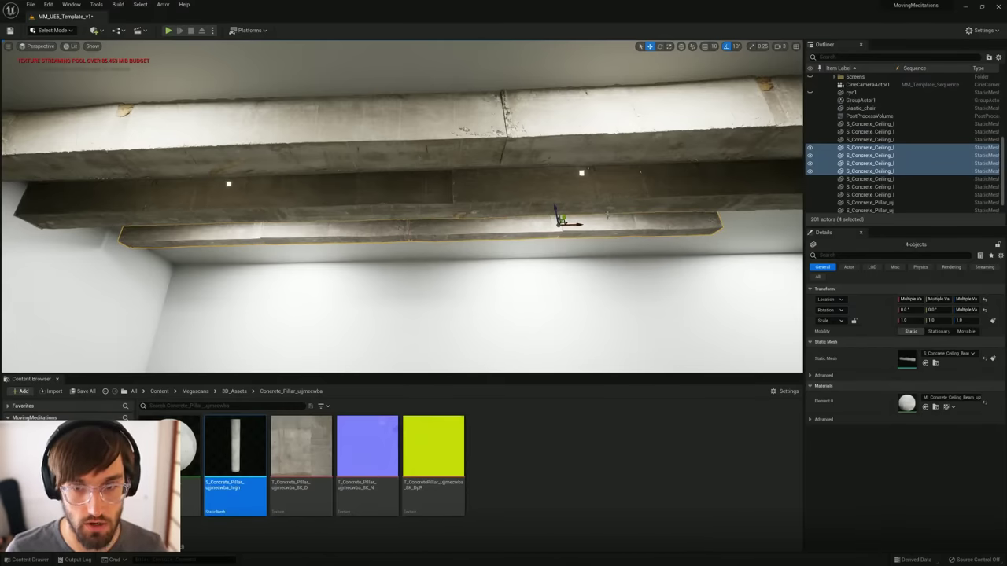
key("ctrl+g")
Step: Scale the back-row group uniformly to about 2.08 and reposition it under the ceiling to span the room
left_click_drag(582, 225, 705, 219)
key("s")
right_click_drag(705, 219, 793, 215)
key("w")
key("r")
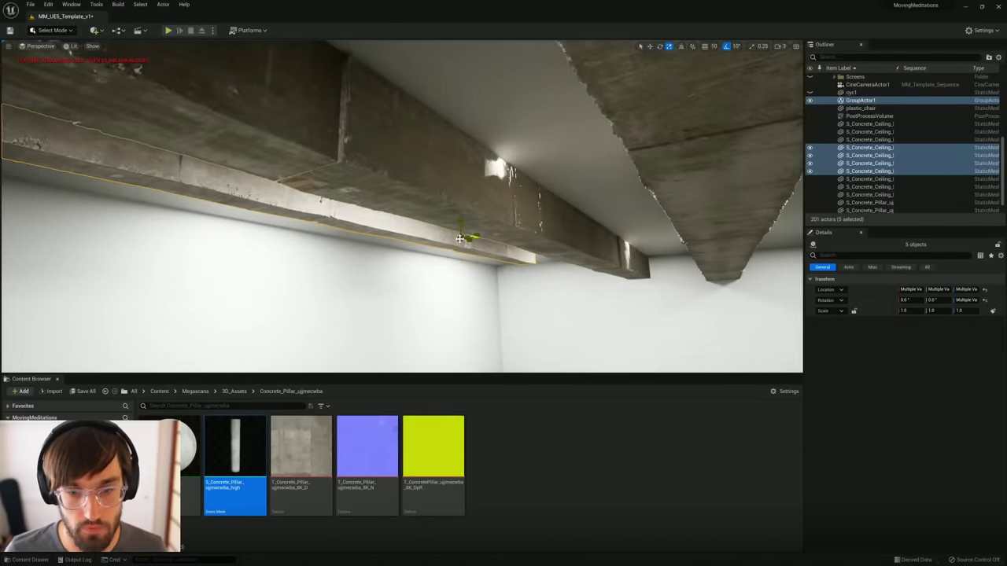
left_click_drag(472, 237, 556, 235)
key("w")
mouse_move(477, 236)
left_mouse_down()
mouse_move(506, 240)
mouse_move(492, 239)
left_mouse_up()
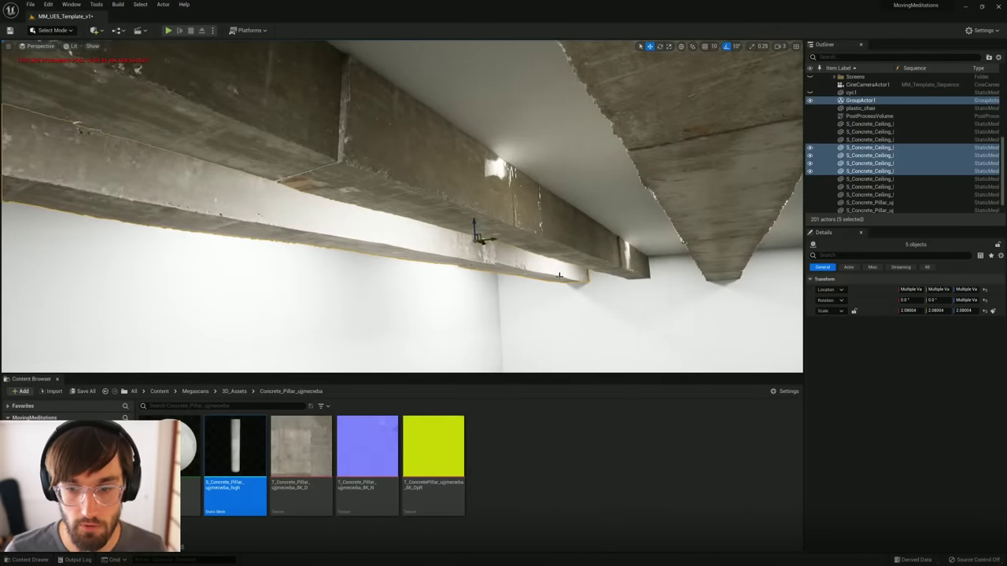
Step: Group the three beams of the second ceiling row
right_click_drag(484, 241, 446, 226)
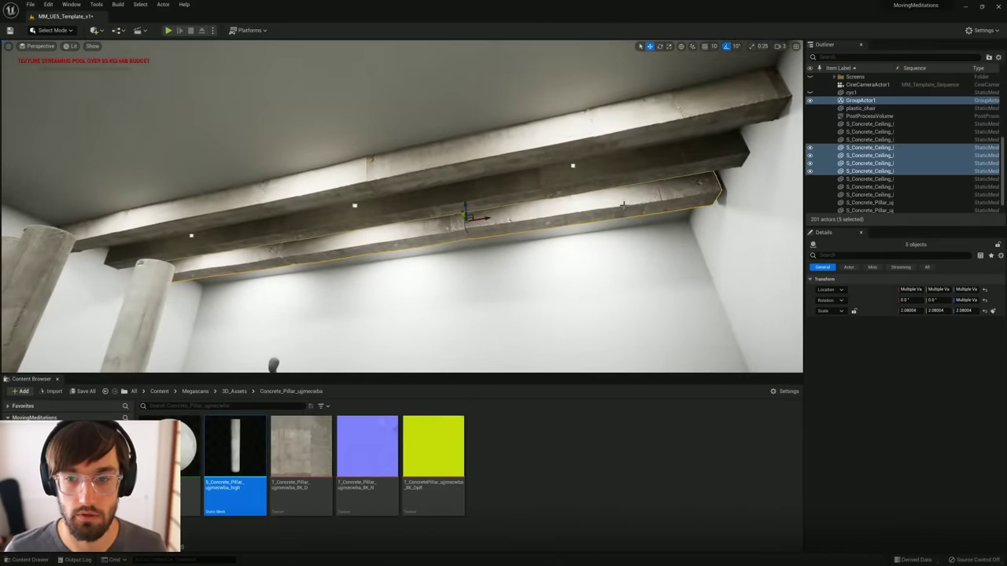
left_click(614, 169)
left_click(439, 205, "ctrl")
left_click(280, 221, "ctrl")
left_click(185, 244, "ctrl")
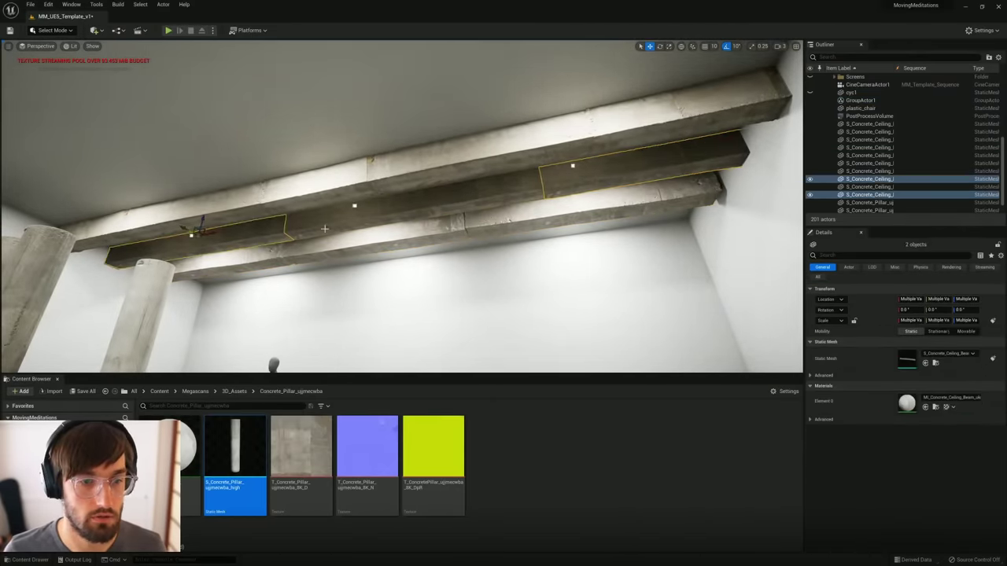
left_click(477, 195, "ctrl")
key("ctrl+g")
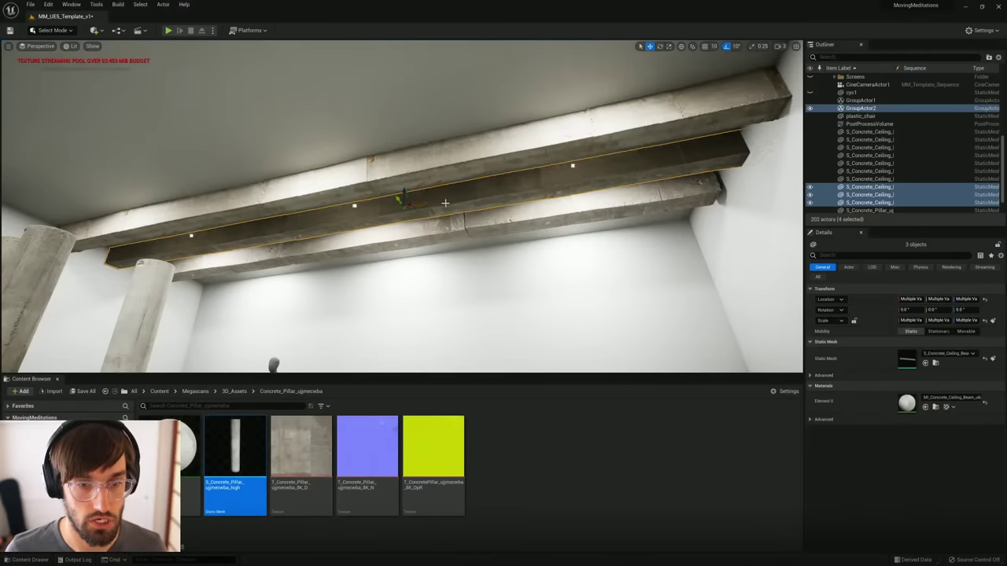
Step: Group the three beams of the front ceiling row
right_click_drag(598, 133, 600, 133)
left_click(598, 133)
left_click(397, 172, "ctrl")
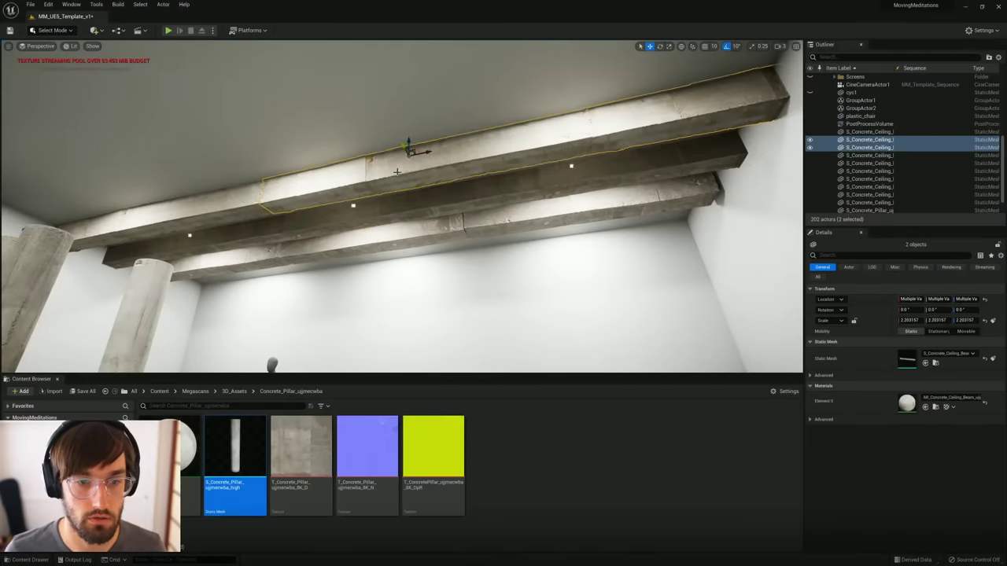
left_click(231, 207, "ctrl")
key("ctrl+g")
Step: Move the second-row beam group past the four-beam group to the back wall
mouse_move(349, 201)
right_mouse_down()
mouse_move(307, 192)
mouse_move(340, 185)
right_mouse_up()
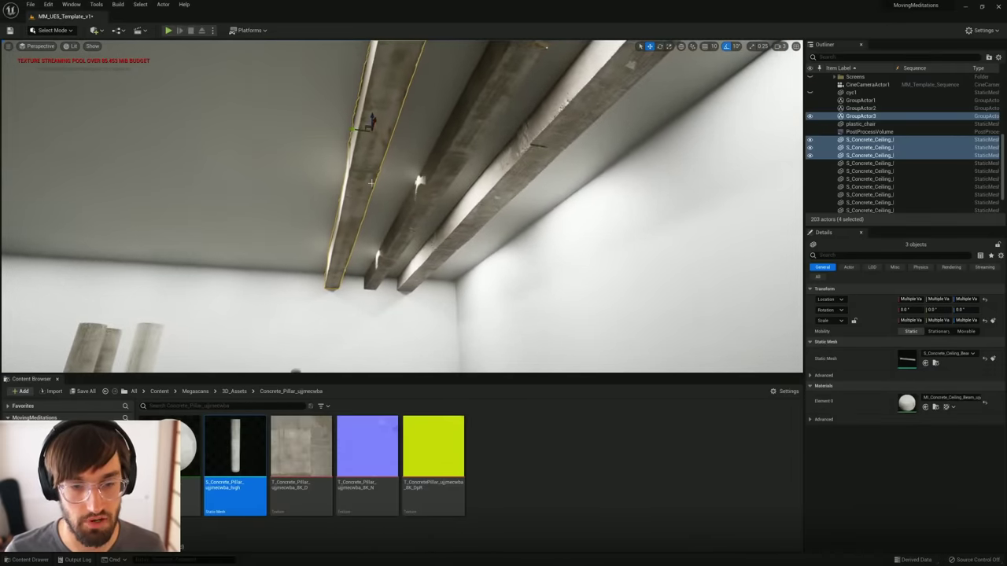
left_click(446, 175)
right_click_drag(445, 175, 477, 167)
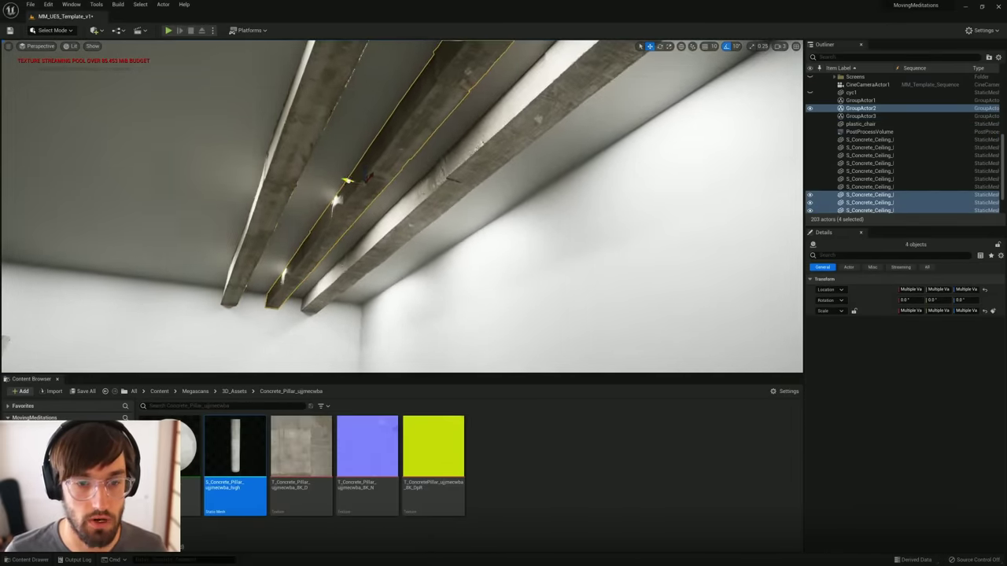
left_click_drag(346, 181, 481, 196)
Step: Move the four-beam group and the front beam group forward, away from the back wall, to spread out the rows
left_click(409, 201)
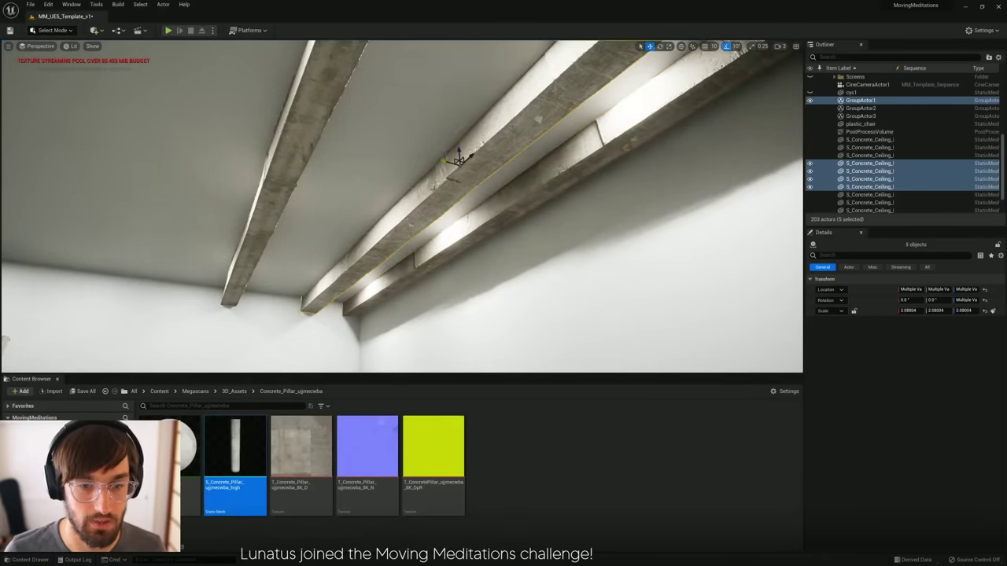
left_click_drag(449, 157, 319, 124)
left_click(286, 160)
right_click_drag(286, 160, 339, 169)
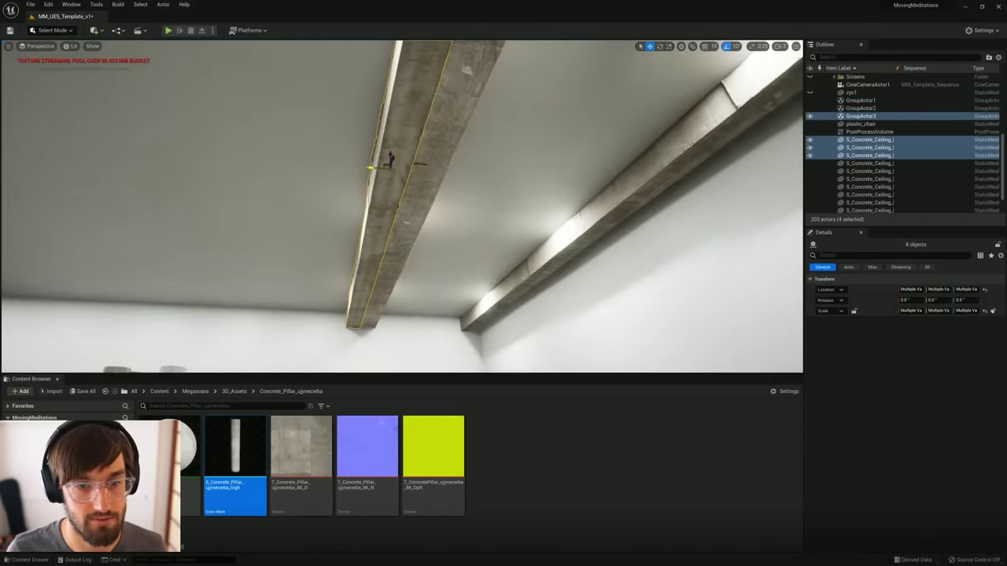
left_click_drag(370, 168, 188, 159)
Step: Show the editor icons in the viewport and shift the middle beam group slightly forward
key("g")
mouse_move(189, 158)
right_mouse_down()
mouse_move(150, 157)
mouse_move(186, 150)
right_mouse_up()
left_click(397, 169)
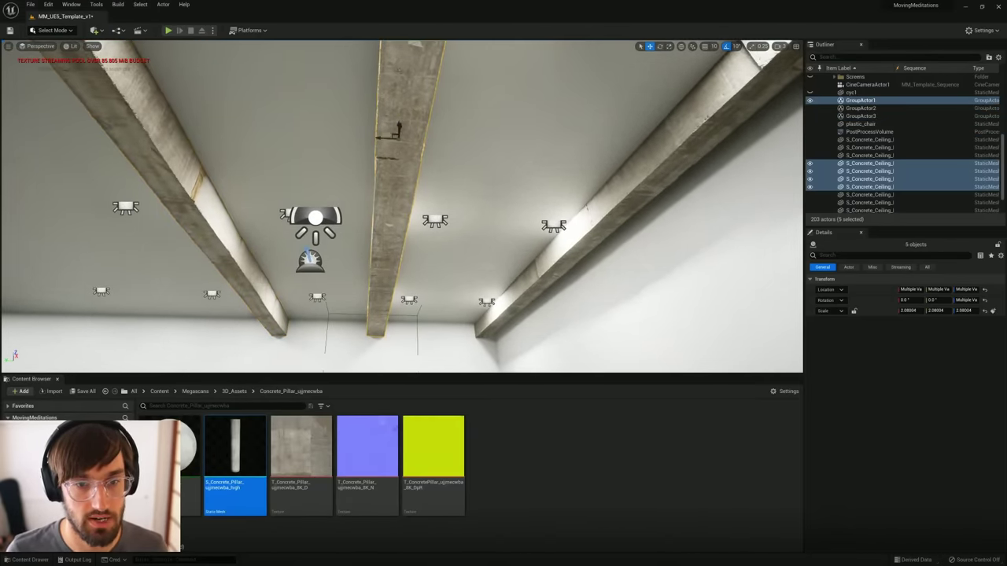
left_click_drag(377, 141, 351, 140)
right_click_drag(351, 140, 299, 137)
Step: Shift the rearmost beam group slightly closer to the back wall
left_click(402, 153)
key("d")
right_click_drag(403, 153, 476, 208)
left_click(486, 240)
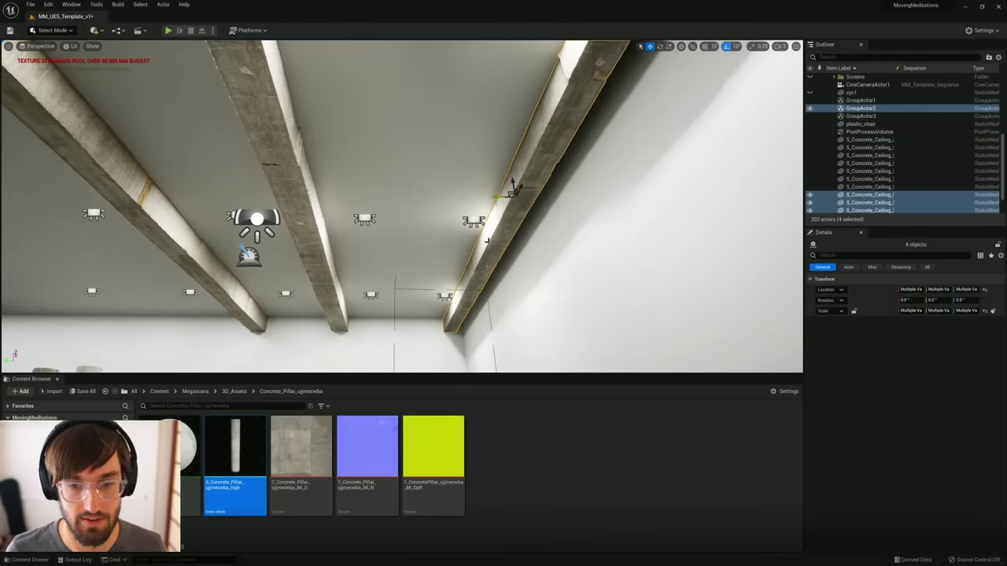
left_click_drag(498, 198, 505, 197)
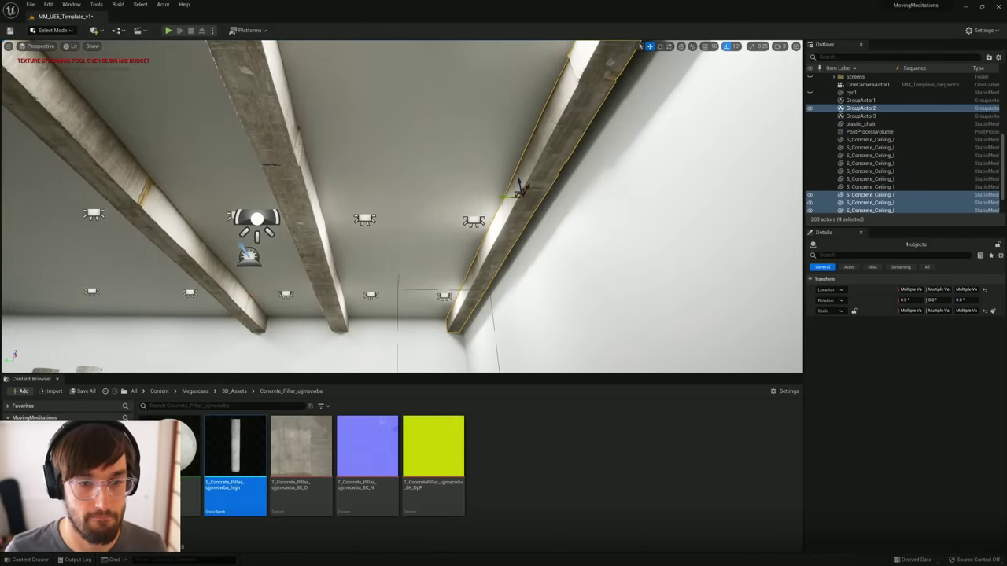
Step: Move the middle beam group back toward the row at the back wall
left_click(311, 206)
mouse_move(311, 206)
right_mouse_down()
mouse_move(326, 198)
mouse_move(315, 199)
right_mouse_up()
key("a")
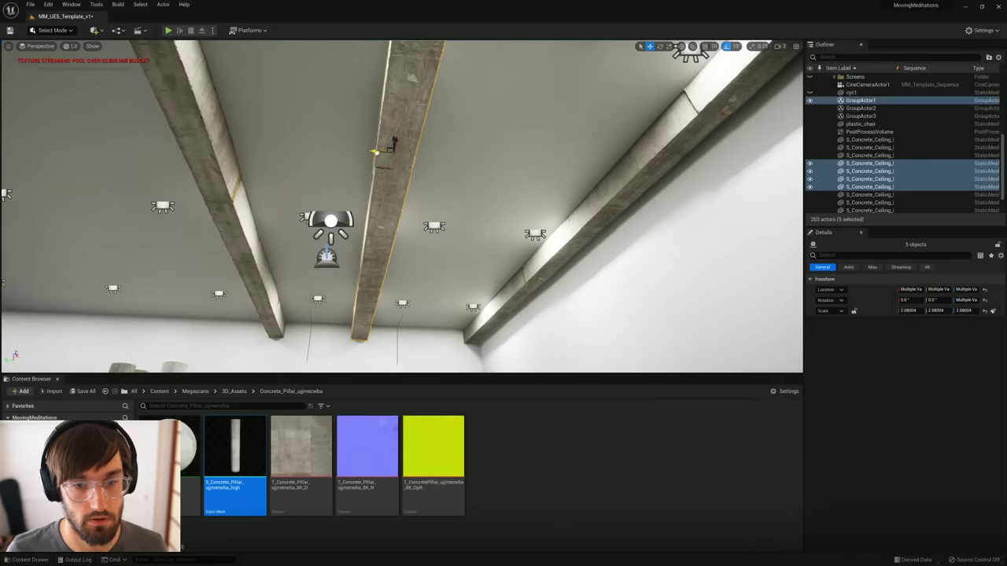
left_click_drag(375, 152, 507, 154)
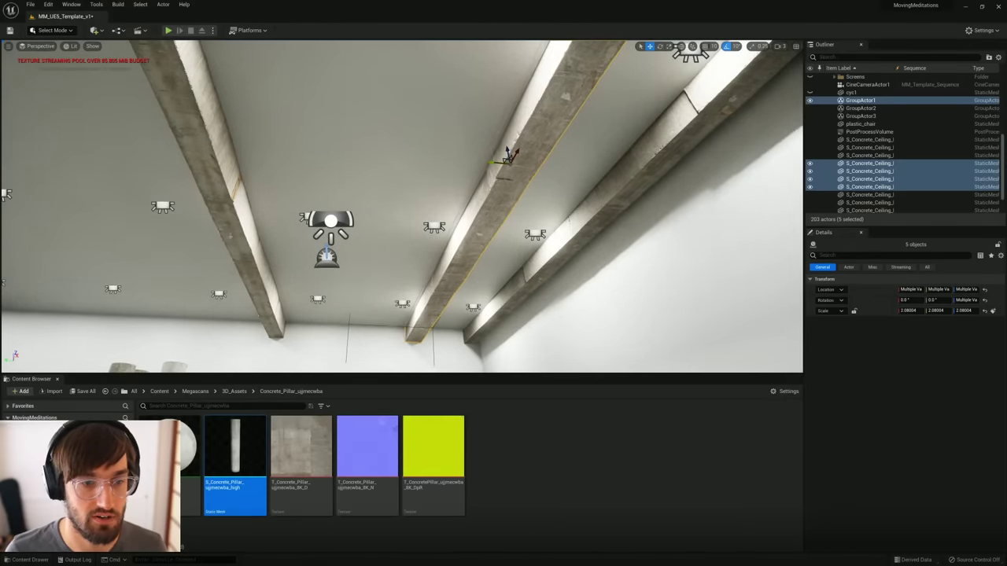
Step: Move the front beam group back toward the middle row to tighten the spacing
left_click(209, 153)
left_click_drag(203, 161, 340, 167)
key("d")
right_click_drag(341, 167, 343, 168)
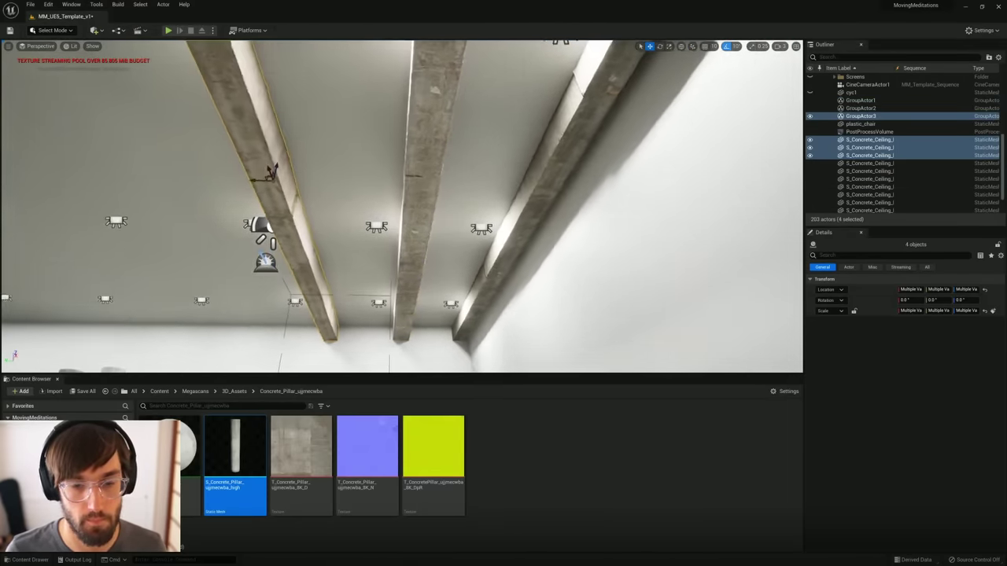
right_click_drag(324, 230, 323, 231)
left_click_drag(259, 182, 271, 180)
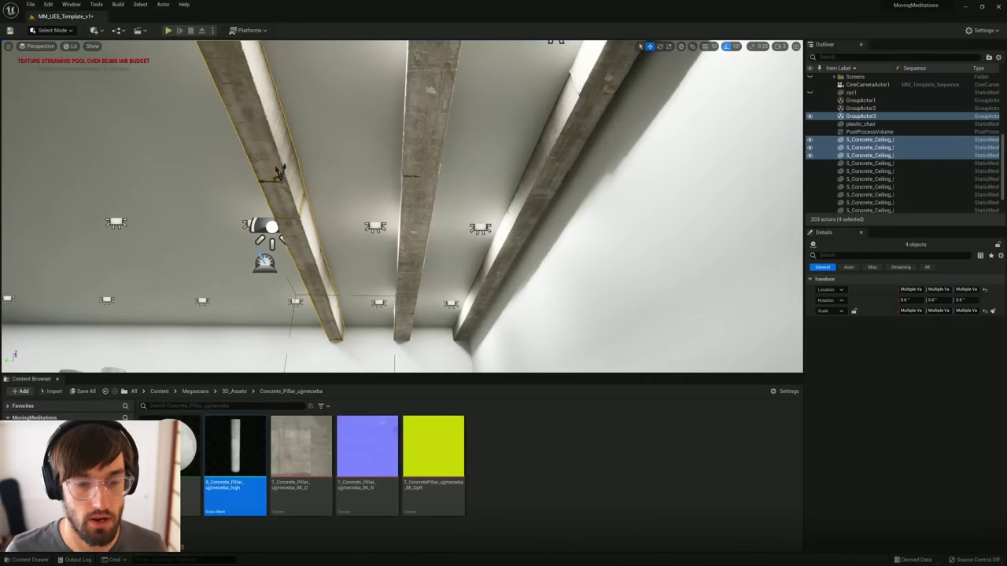
Step: Select the beam group at the back wall
key("a")
right_click_drag(399, 237, 399, 236)
left_click(564, 226)
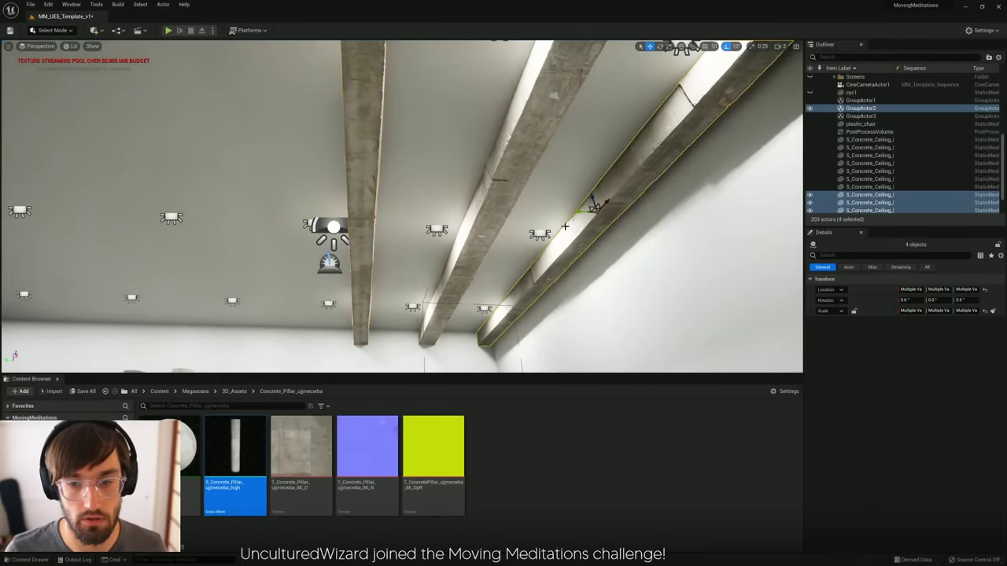
Step: Duplicate the three concrete ceiling beams to the empty side of the ceiling and fine-tune the spacing of the copies
left_click(485, 205, "ctrl")
left_click(363, 192, "ctrl")
left_click_drag(346, 182, 161, 193, "alt")
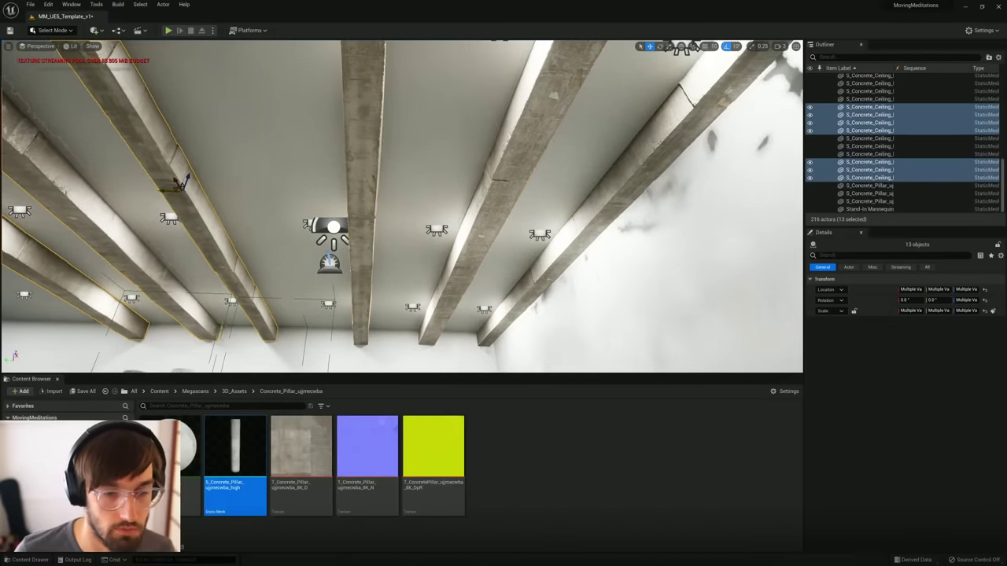
key("a")
right_click_drag(160, 193, 107, 187)
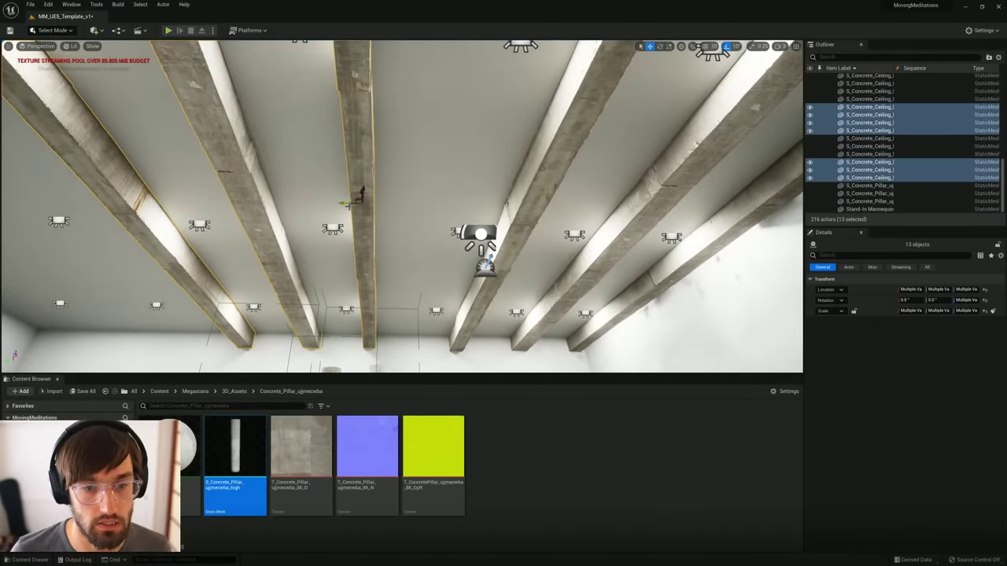
left_click_drag(347, 204, 351, 205)
Step: Check the finished row of ceiling beams from the room's interior and save the level
right_click_drag(260, 198, 259, 276)
right_click_drag(409, 287, 516, 324)
key("a")
key("ctrl+s")
mouse_move(486, 240)
right_mouse_down()
mouse_move(486, 272)
mouse_move(487, 241)
right_mouse_up()
key("s")
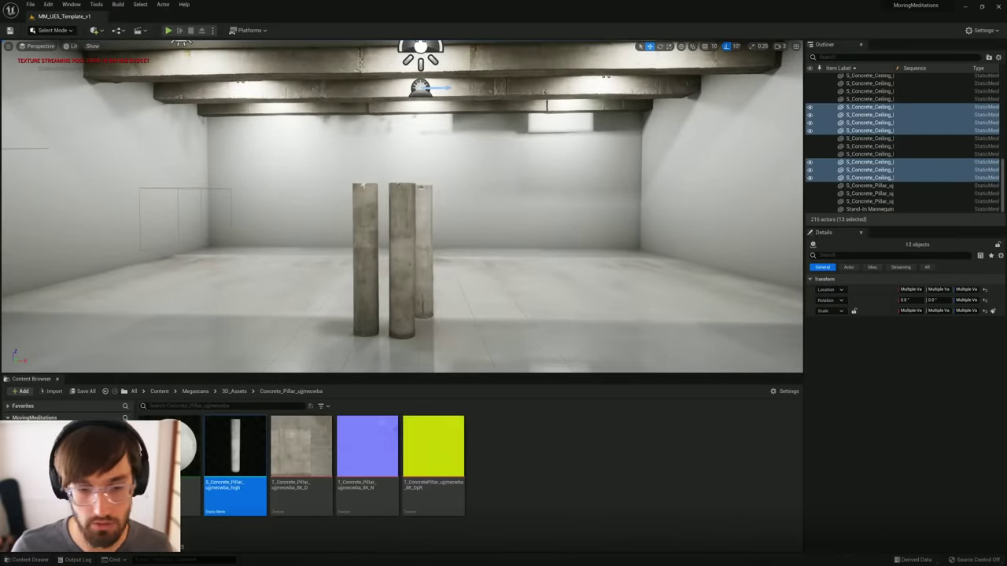
right_click_drag(450, 269, 374, 217)
Step: Switch to the reference board and examine the pillars and walls in the warehouse images, including the dancer between yellow columns
key("ctrl+f")
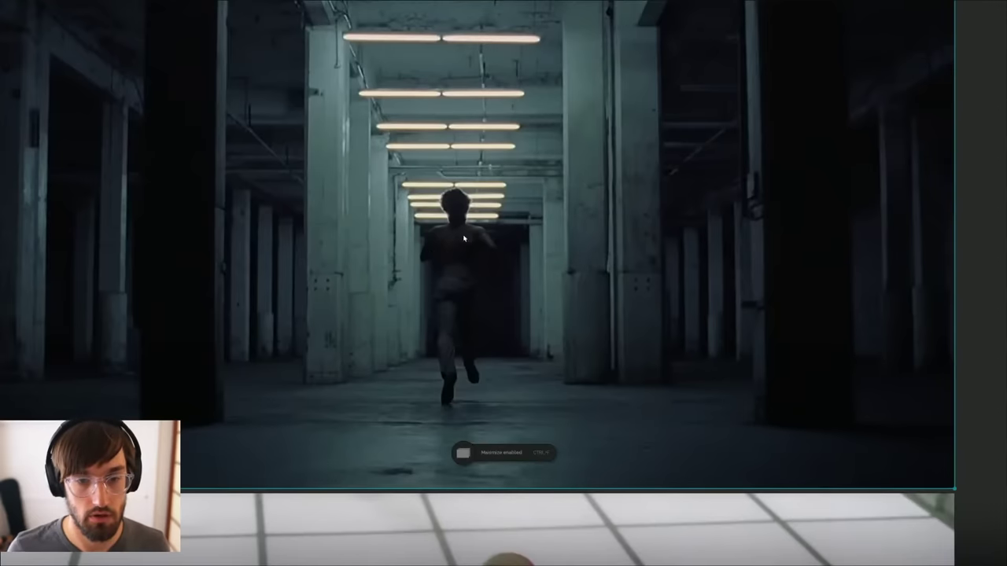
scroll(413, 252, "down", 3)
middle_click_drag(413, 252, 421, 289)
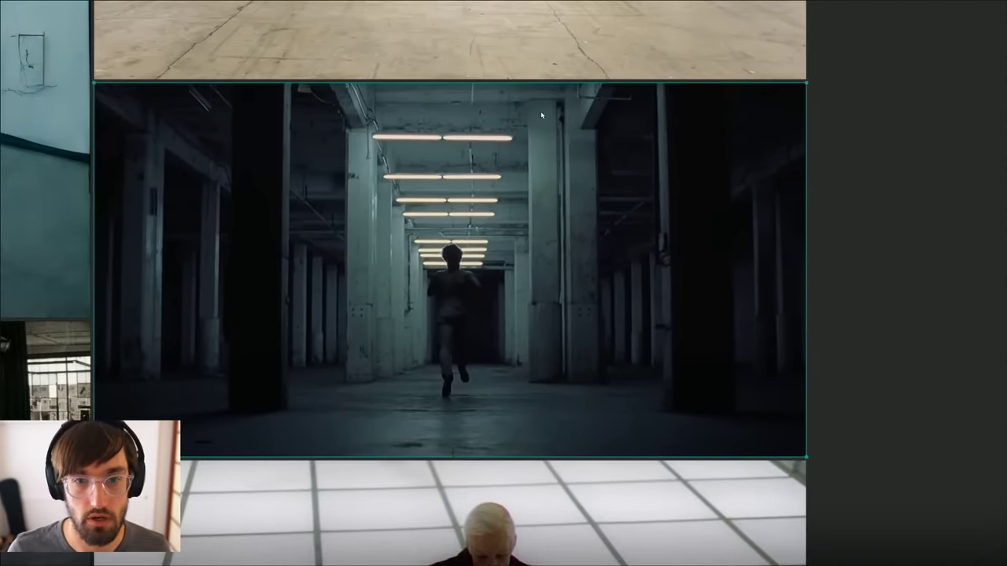
scroll(351, 183, "down", 5)
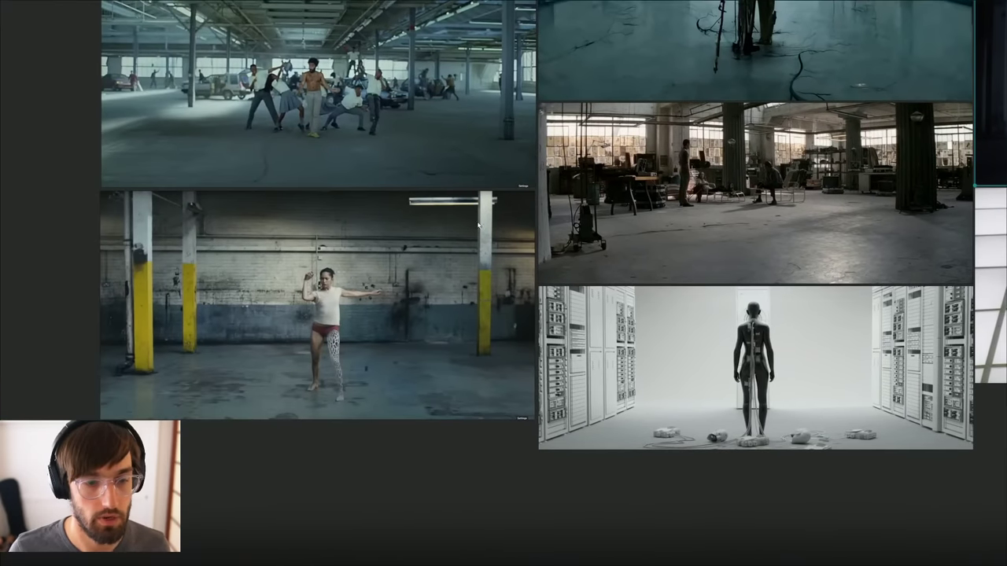
left_click(435, 261)
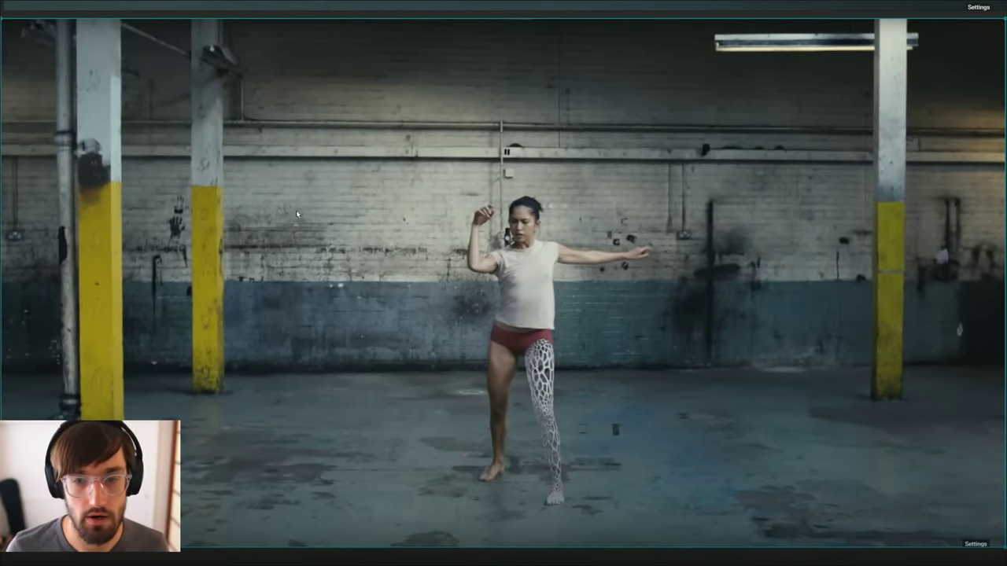
scroll(303, 211, "down", 3)
middle_click_drag(325, 312, 315, 343)
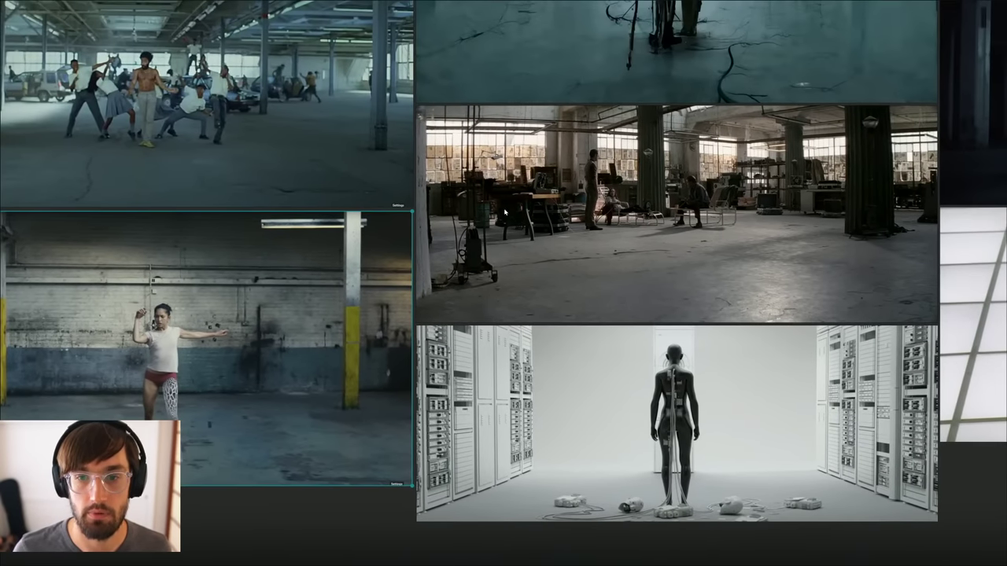
middle_click_drag(258, 174, 387, 245)
double_click(398, 211)
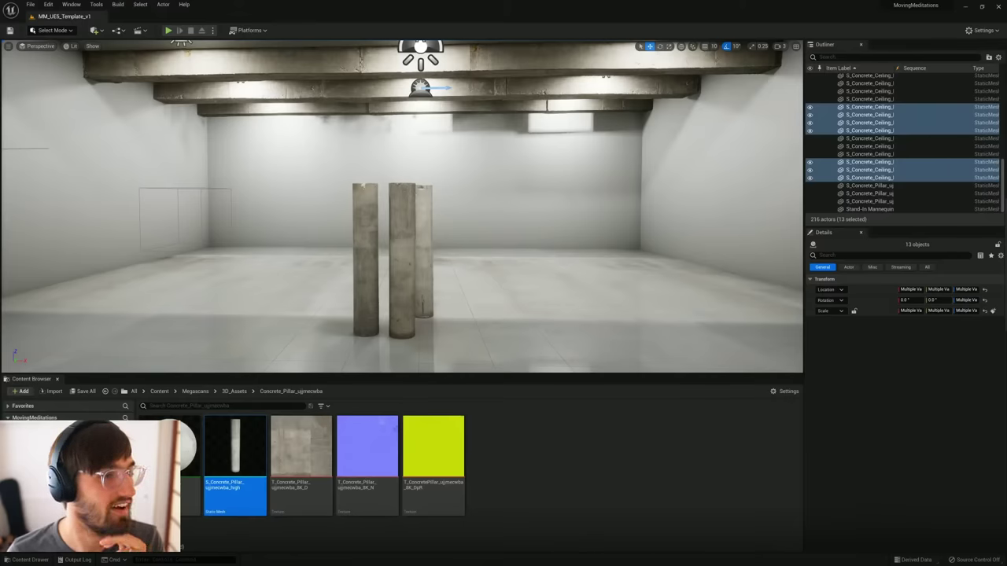
Step: Switch to Quixel Bridge in a maximized window and show the 3D Assets categories
left_click(93, 30)
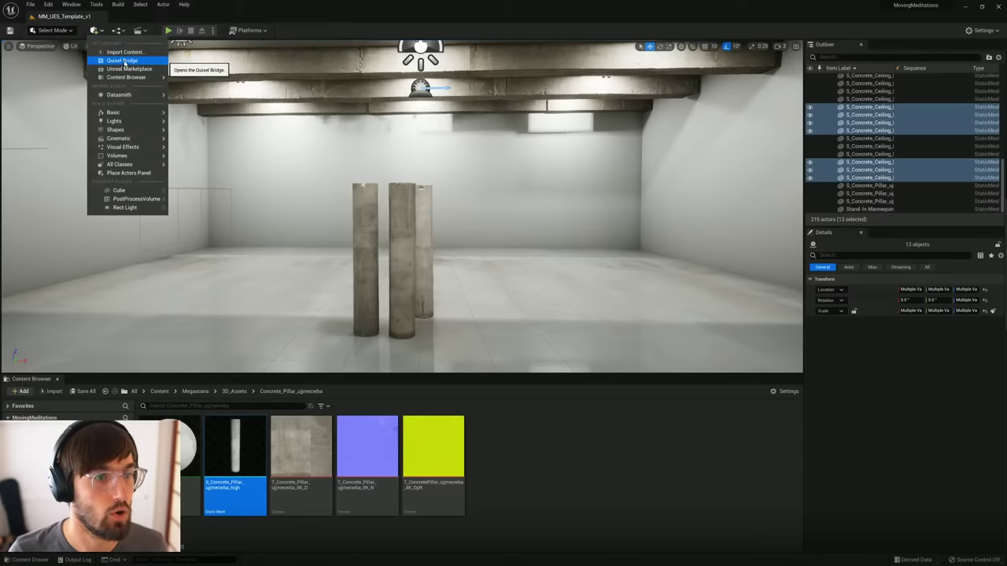
left_click(123, 61)
double_click(469, 173)
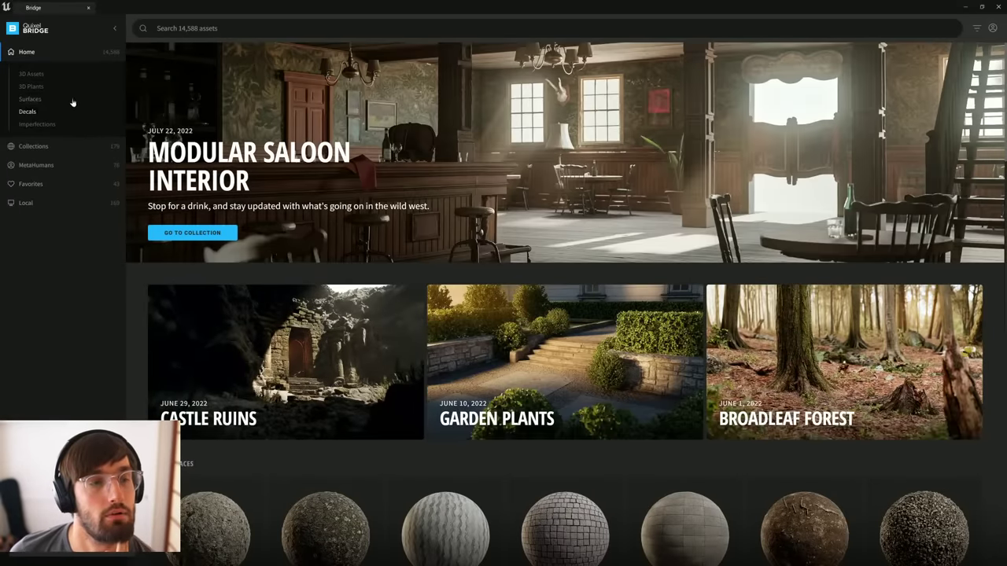
left_click(33, 75)
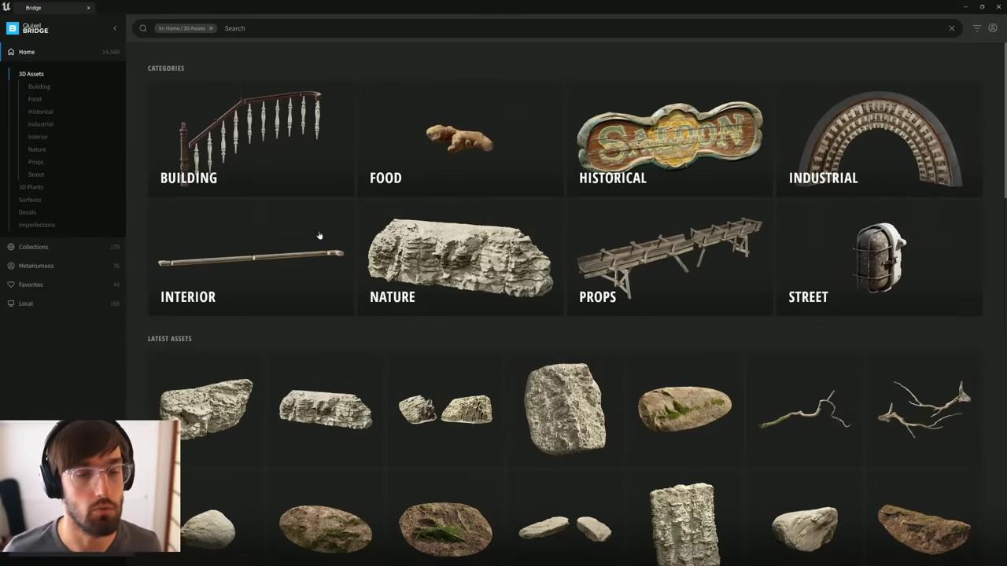
left_click(36, 162)
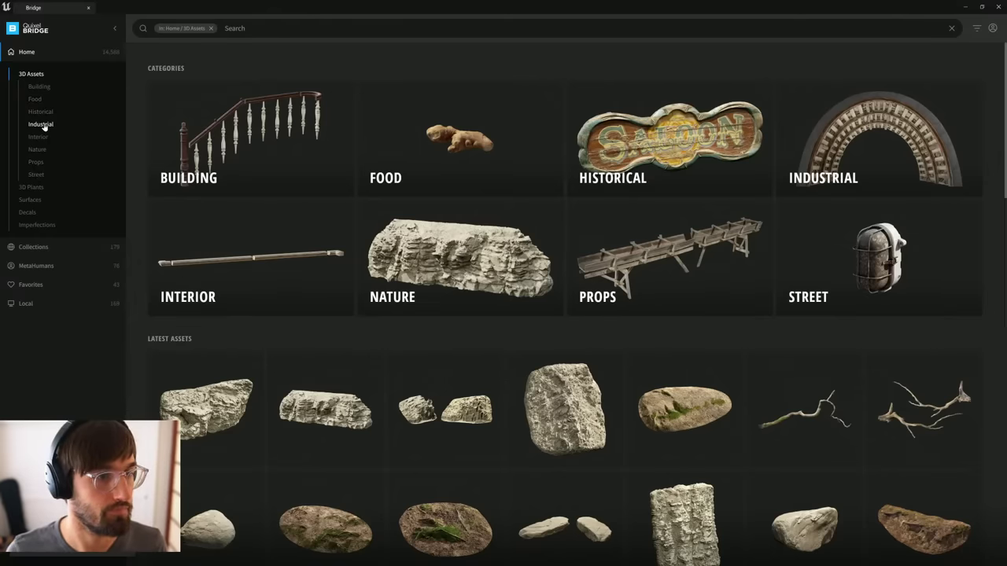
Step: Look through the ArchViz, Environment and Essential collections for assets that suit the warehouse scene
left_click(40, 247)
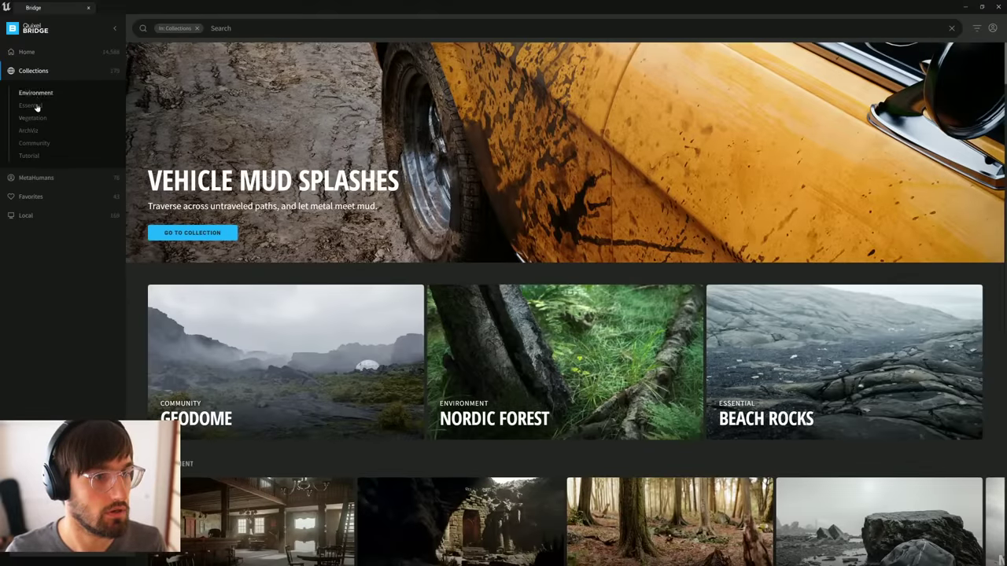
left_click(29, 131)
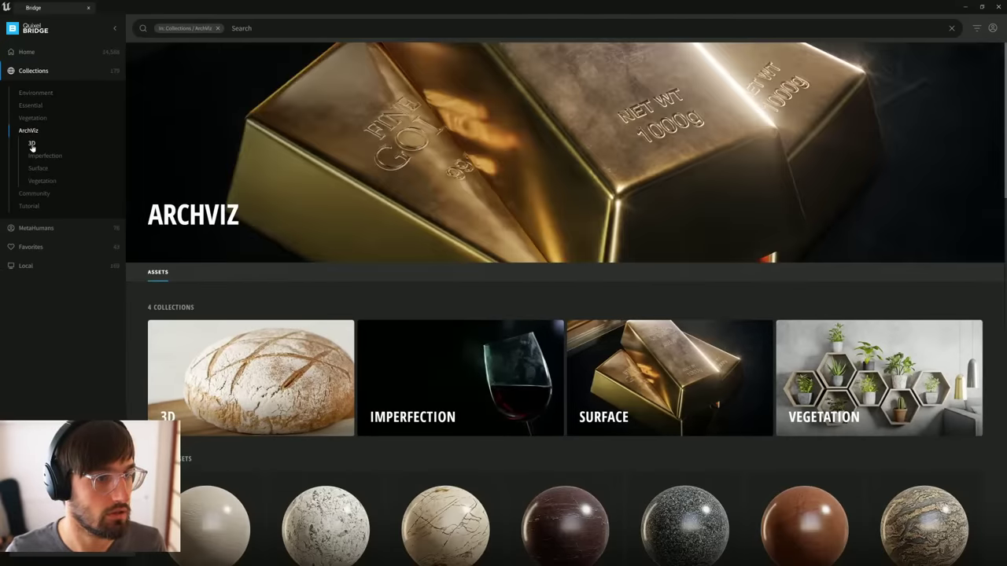
left_click(32, 144)
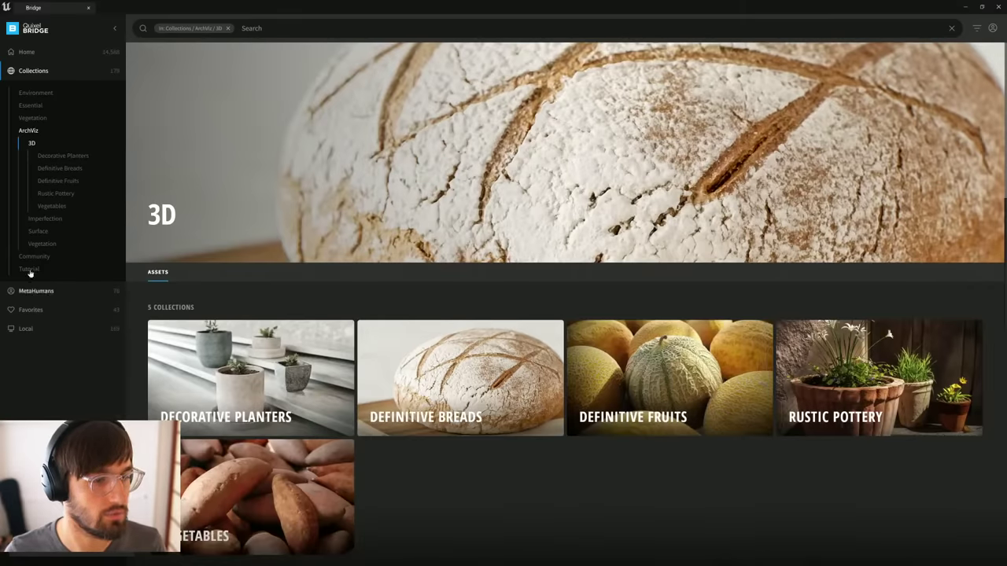
left_click(36, 93)
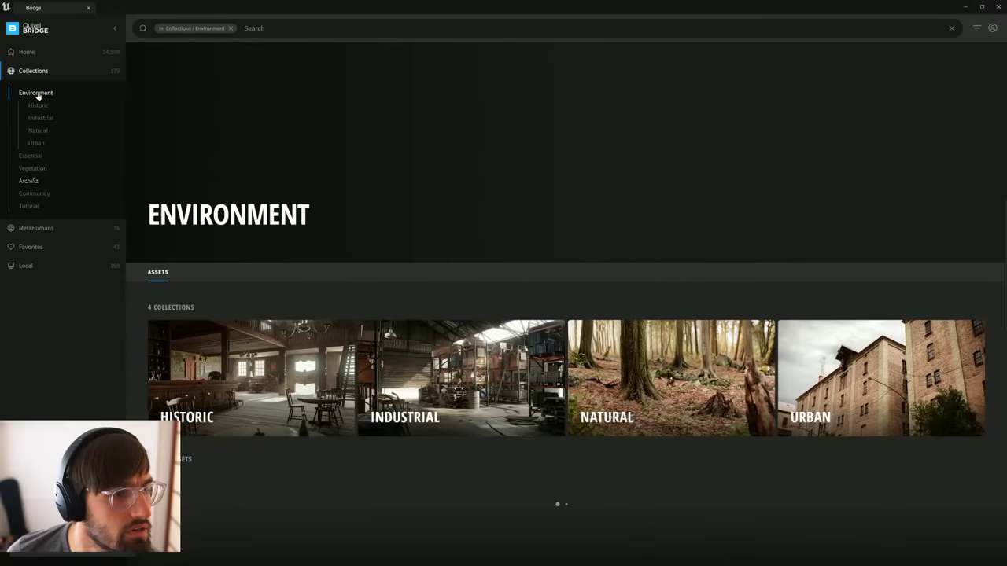
left_click(31, 156)
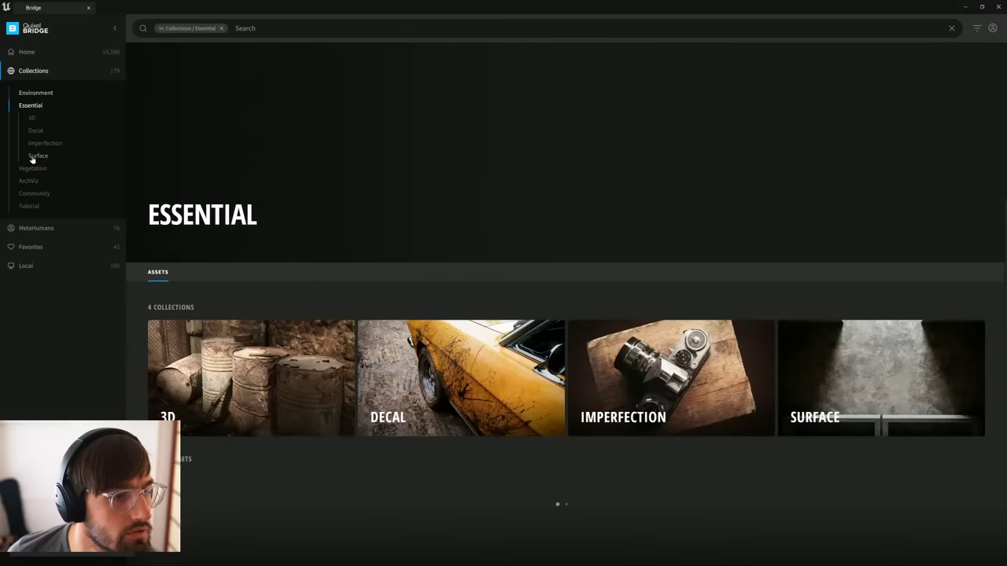
Step: Open the Abandoned Factory collection within the Industrial environment collections
left_click(37, 94)
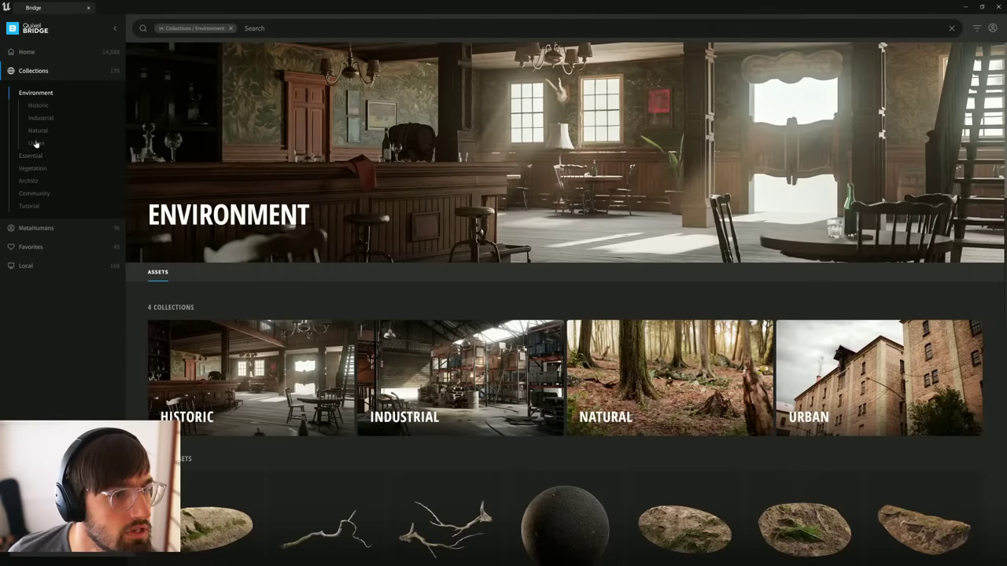
left_click(36, 145)
left_click(41, 120)
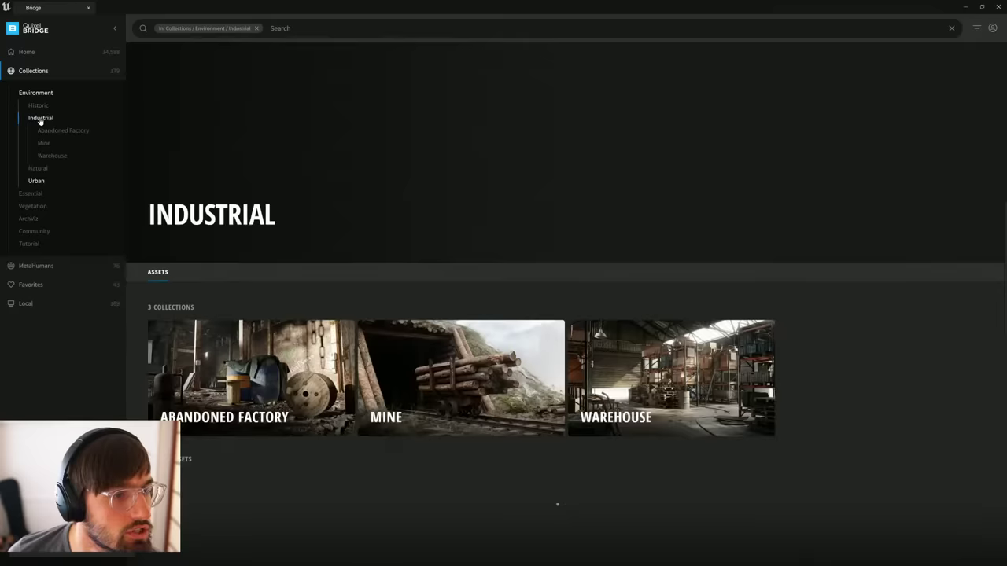
left_click(49, 133)
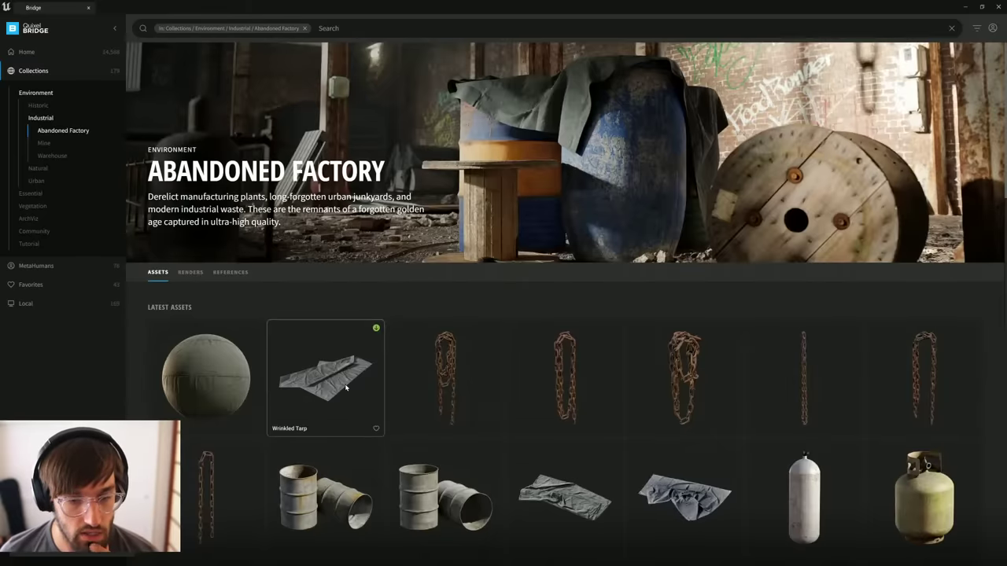
Step: Find the two Rusty Pillar assets in the Abandoned Factory collection and mark both as favorites
scroll(346, 385, "down", 1)
scroll(345, 387, "down", 5)
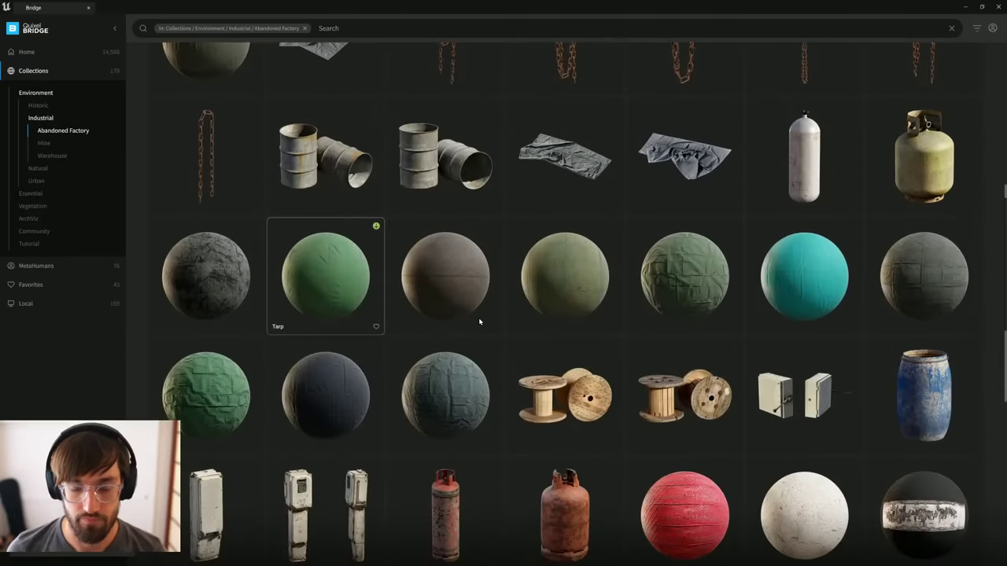
scroll(632, 427, "down", 4)
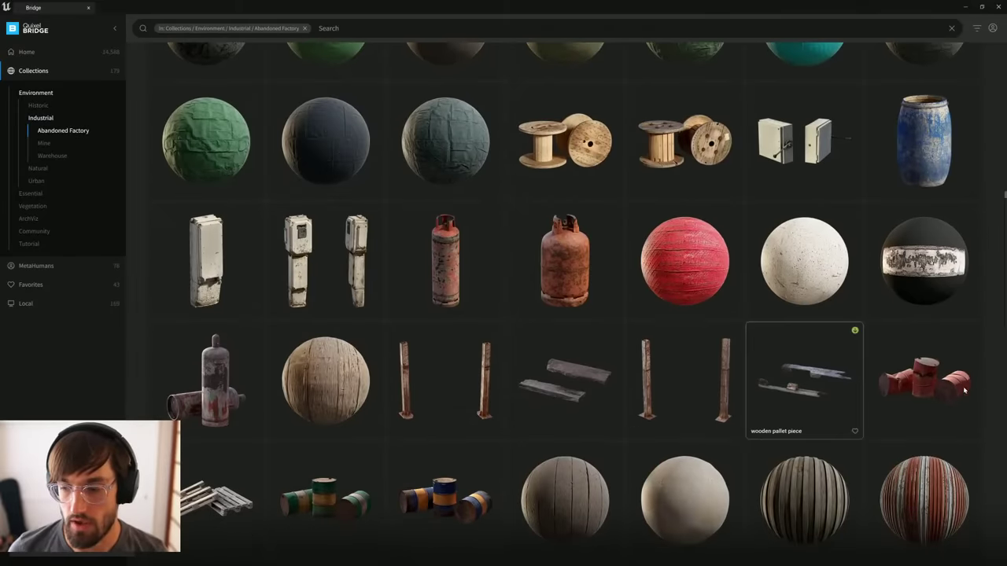
scroll(668, 333, "down", 6)
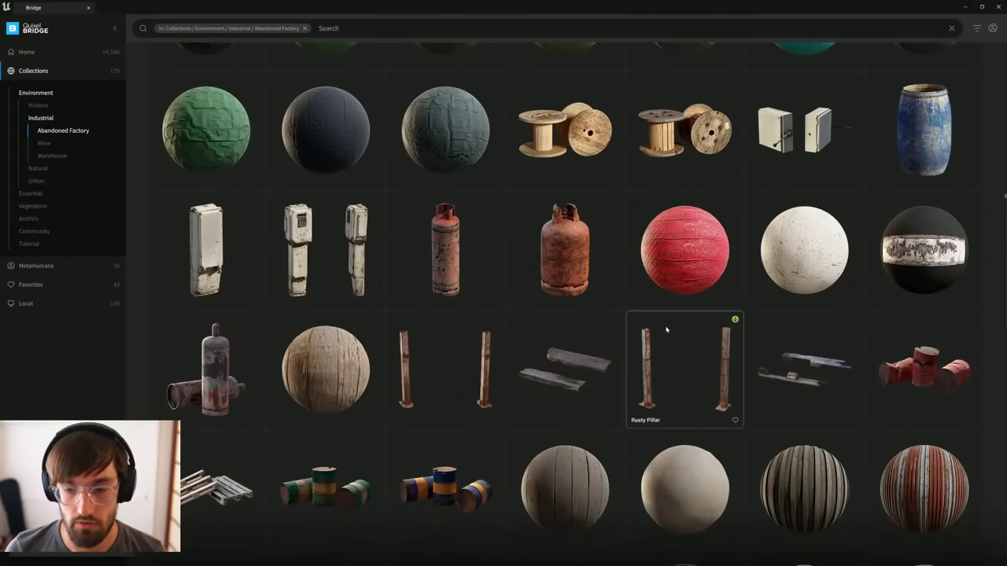
scroll(476, 291, "up", 3)
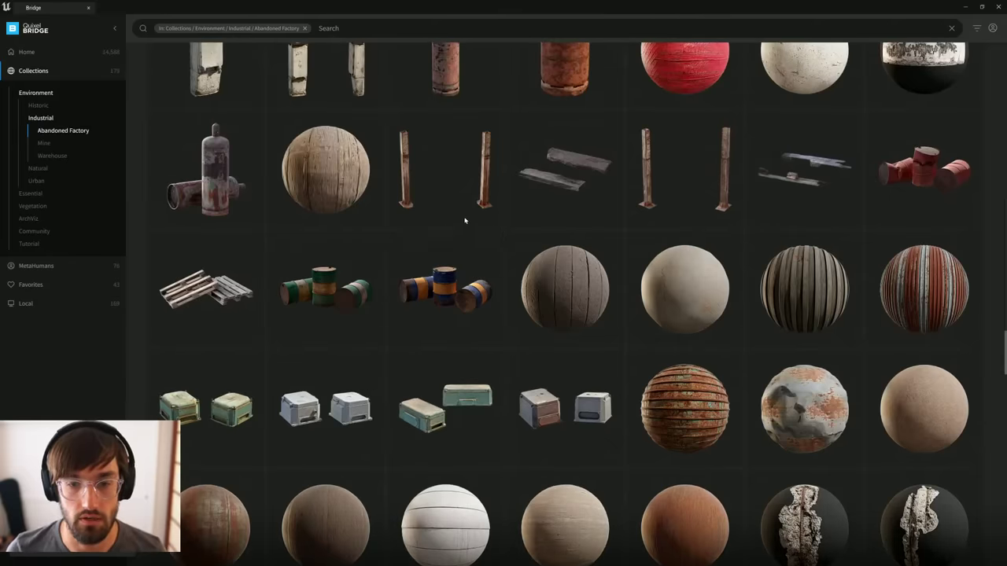
left_click(454, 196)
left_click(517, 154, "ctrl")
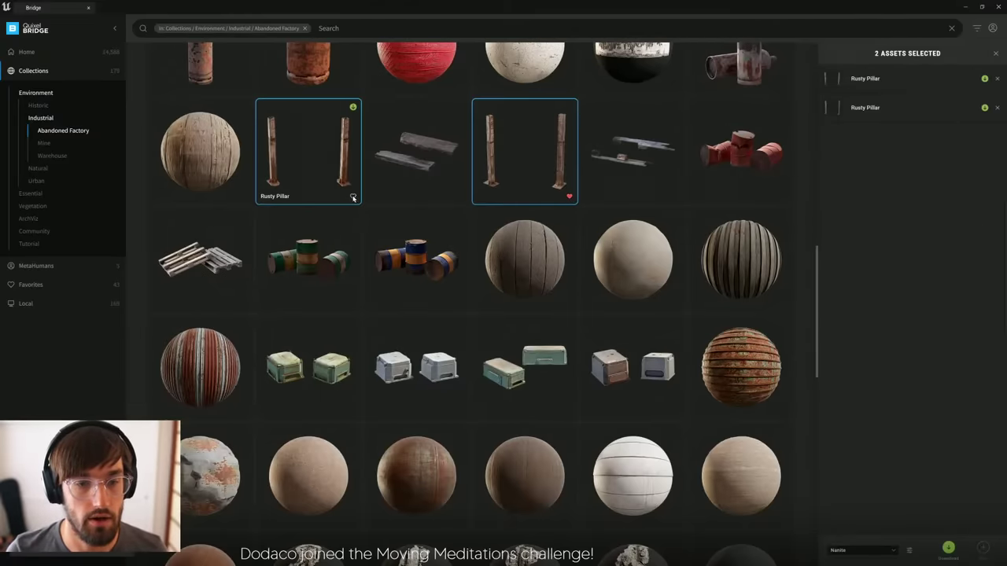
left_click(353, 197)
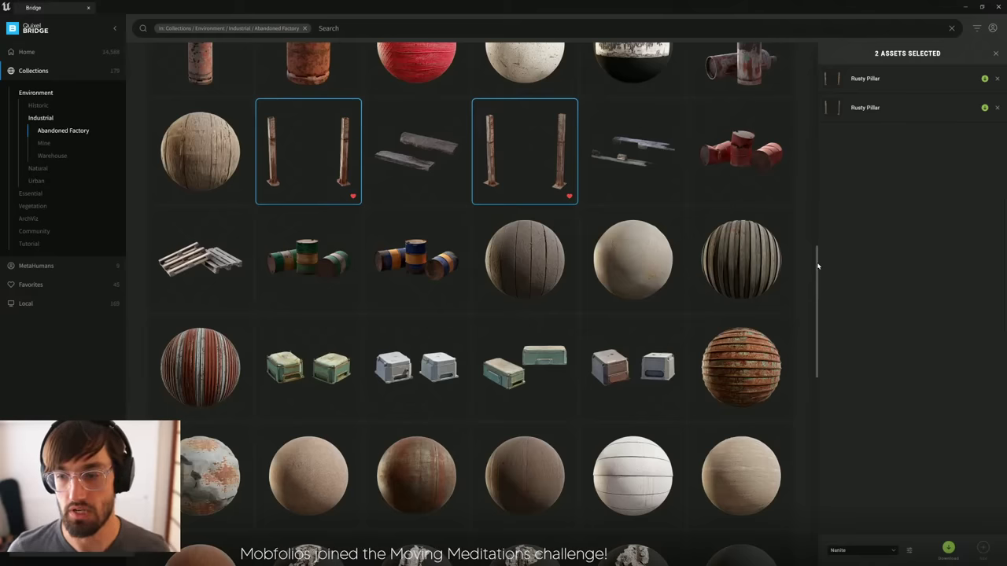
Step: Check the rest of the collection, reselect both Rusty Pillar assets and download them
left_click_drag(818, 290, 818, 497)
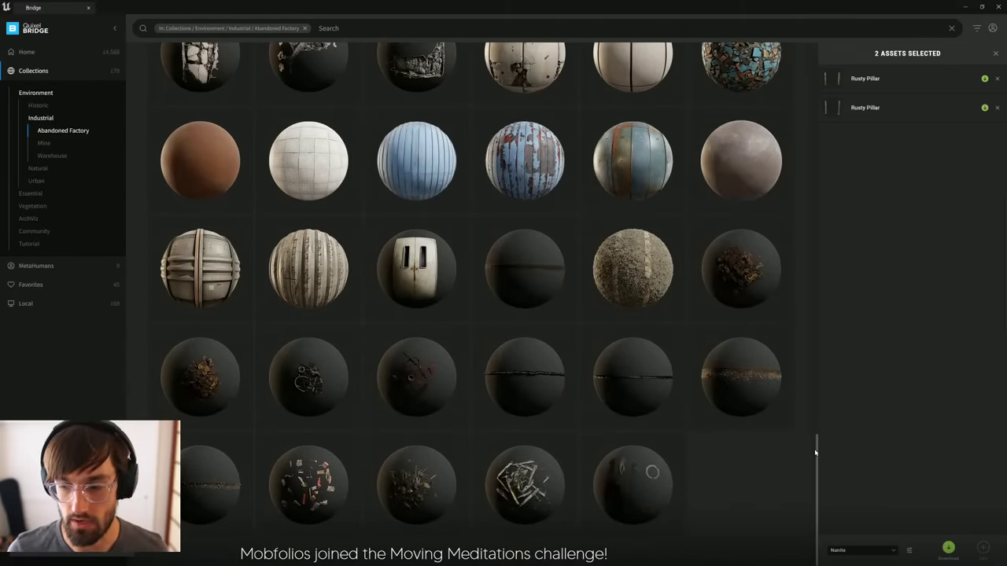
left_click_drag(815, 449, 813, 233)
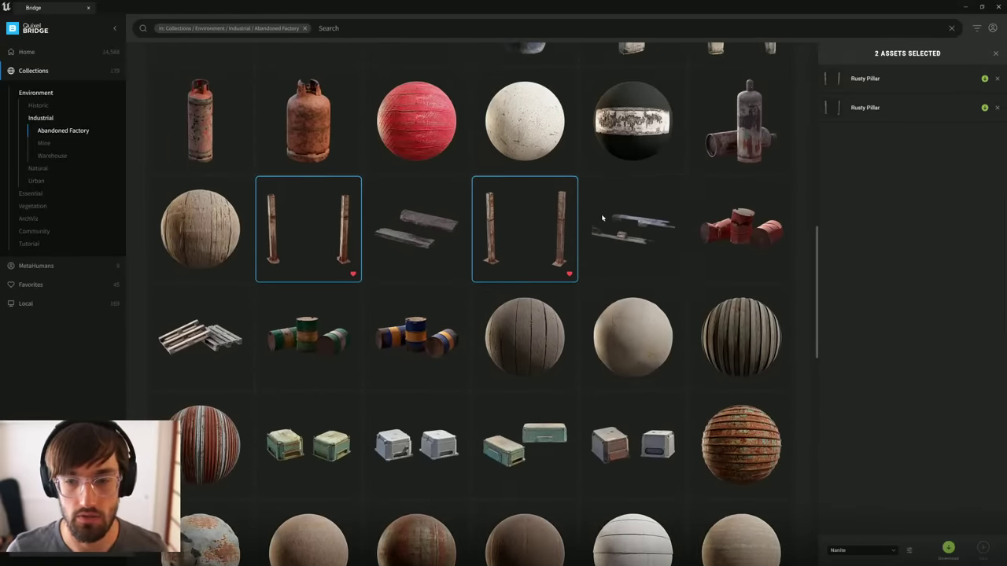
left_click(603, 219)
left_click(533, 226)
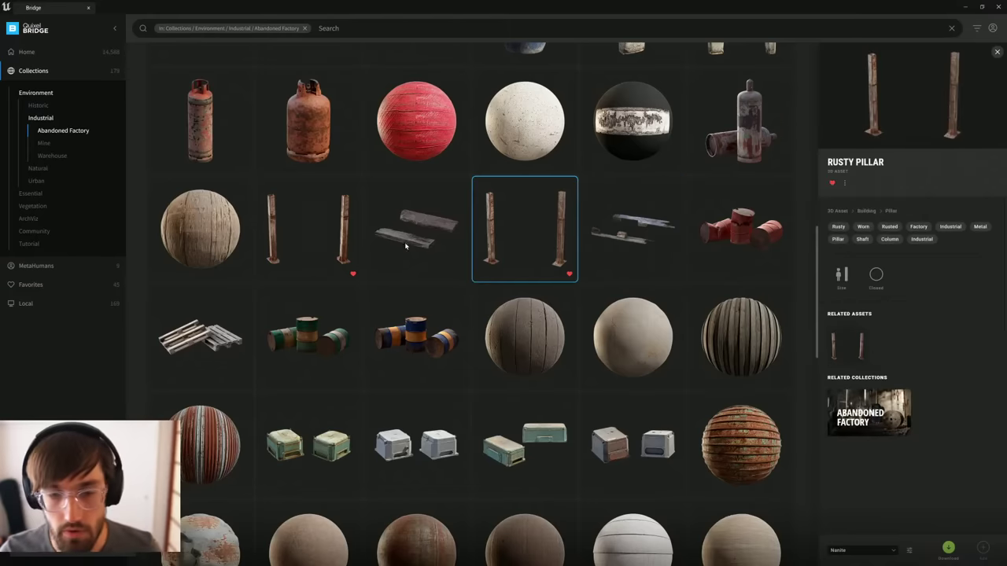
left_click(334, 238)
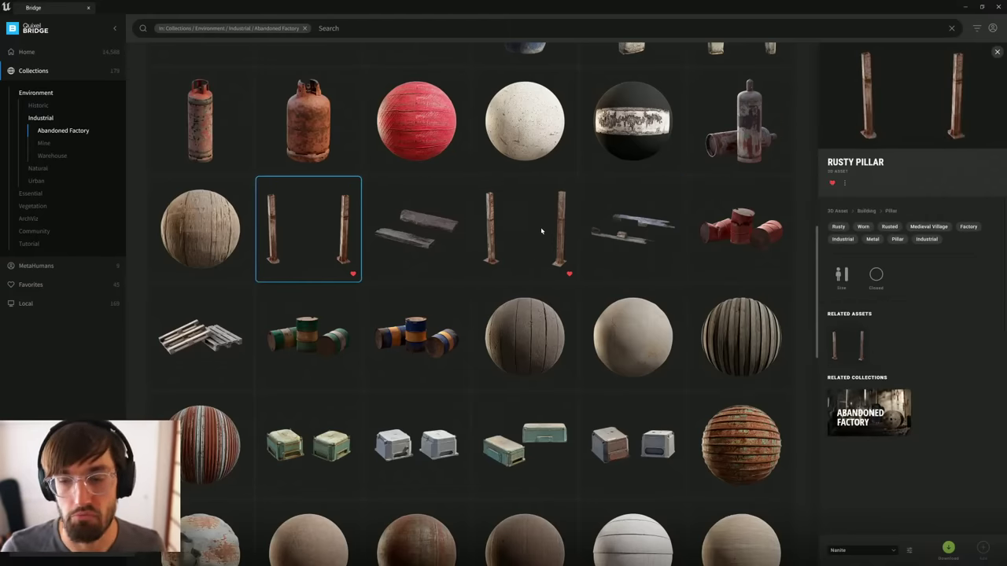
left_click(494, 245, "ctrl")
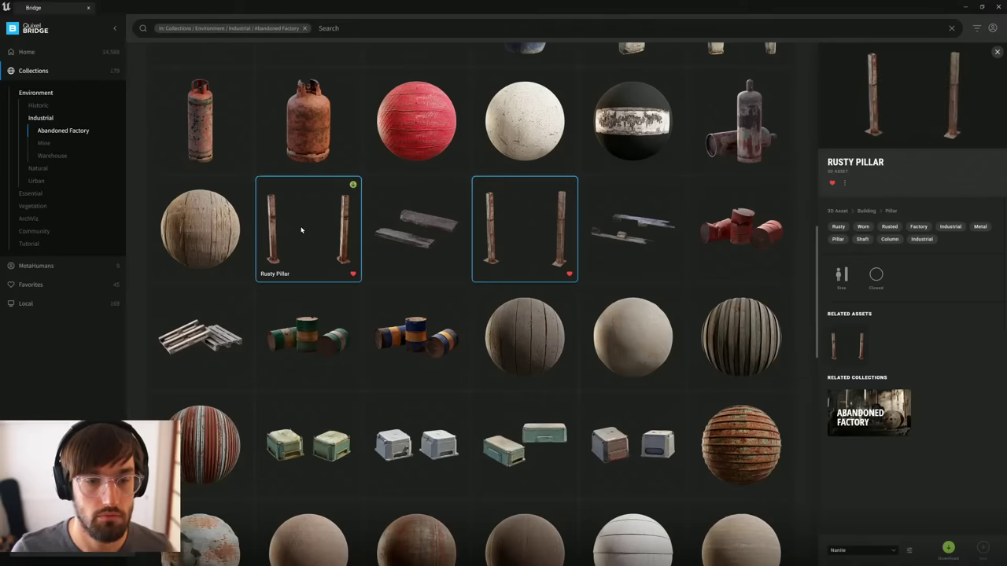
left_click(948, 547)
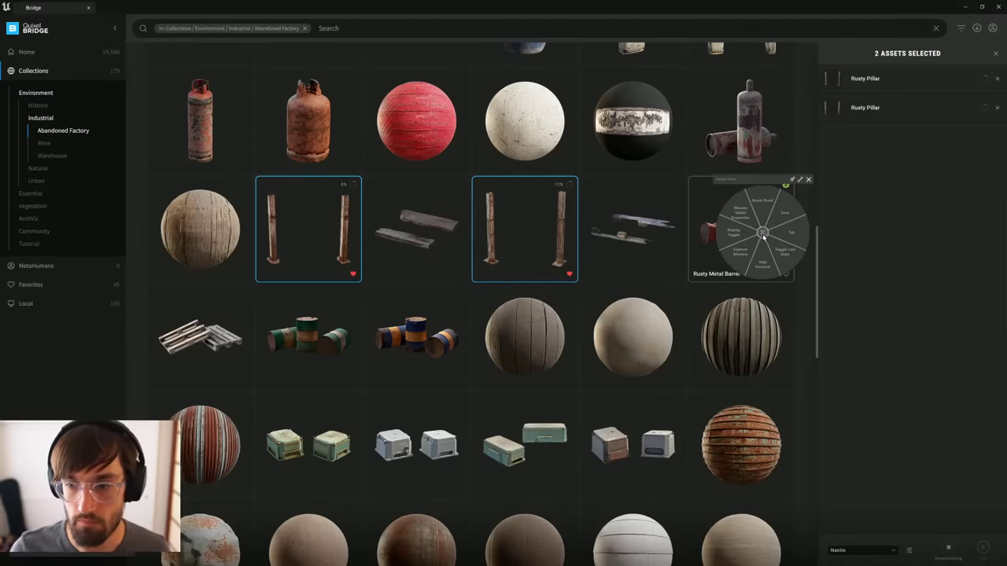
Step: Open the Warehouse collection within the Industrial environment collections after briefly checking the Mine collection
scroll(847, 282, "up", 5)
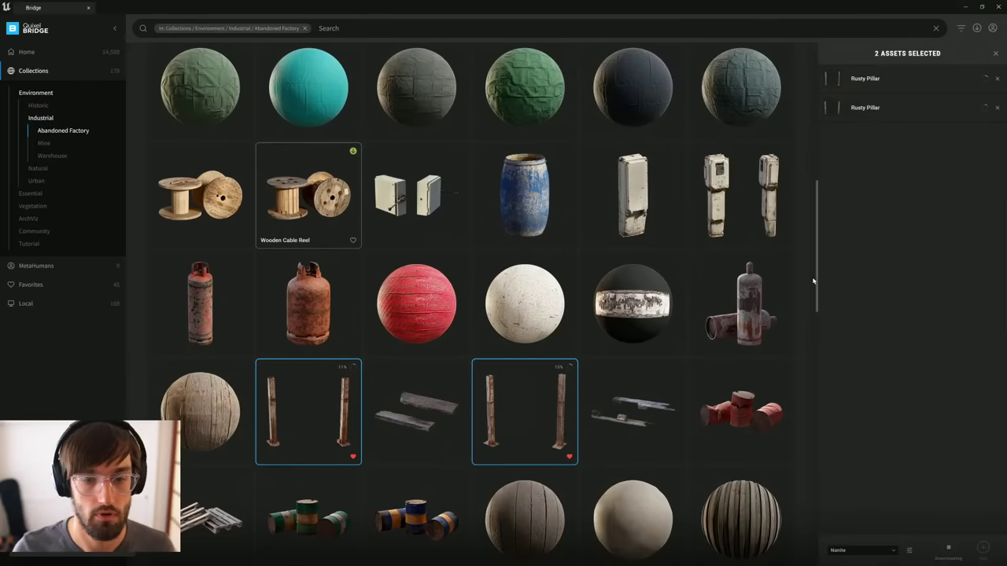
scroll(871, 263, "up", 3)
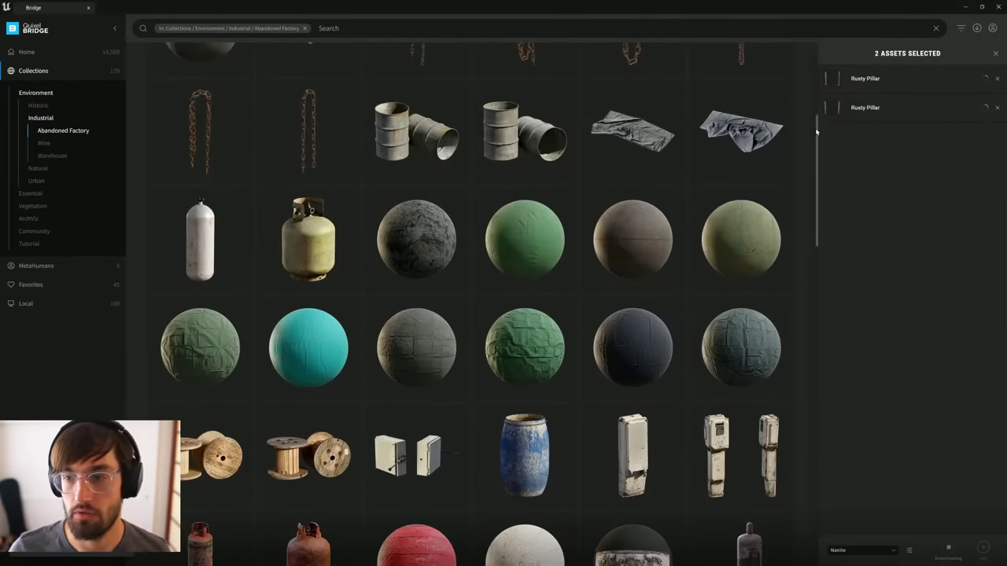
scroll(311, 40, "up", 5)
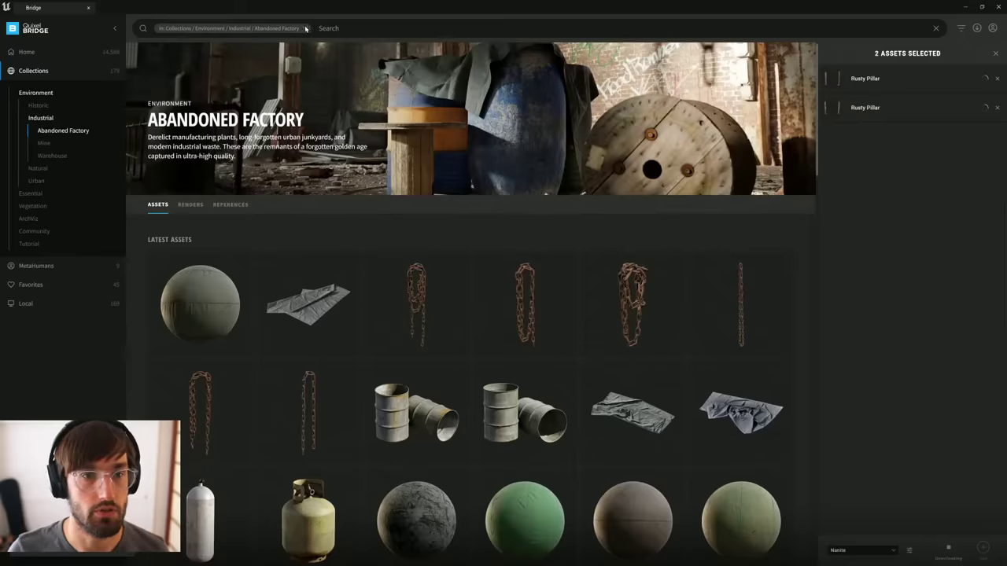
left_click(44, 143)
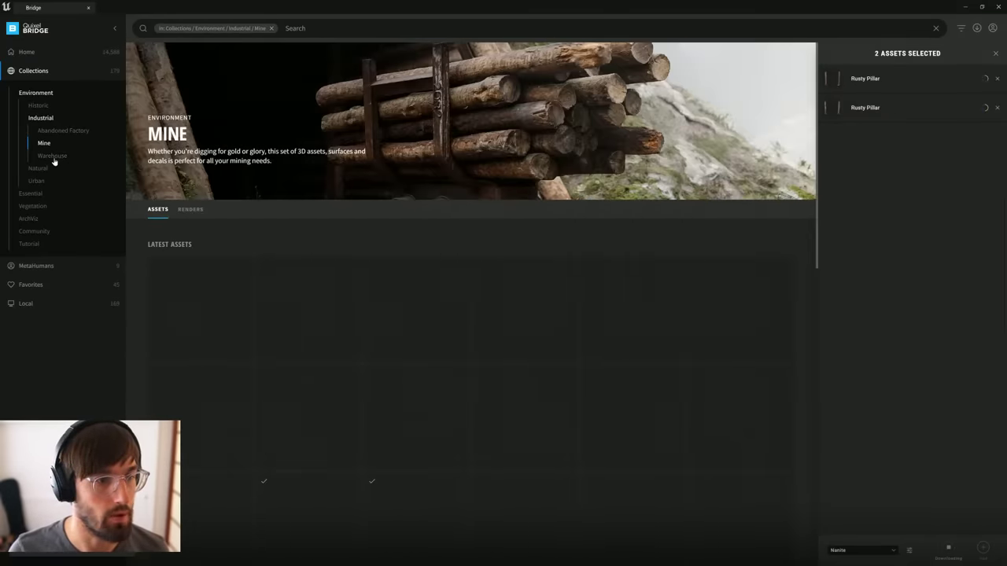
left_click(58, 156)
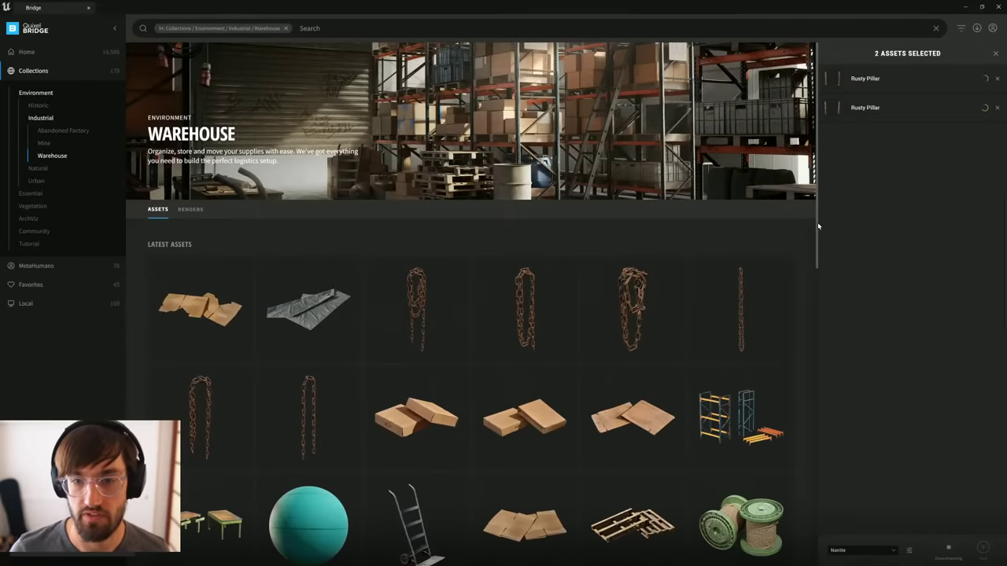
Step: Find the two Fluorescent Ceiling Lamp assets in the Warehouse collection, select both and download them
left_click_drag(817, 224, 828, 319)
left_click_drag(452, 11, 551, 3)
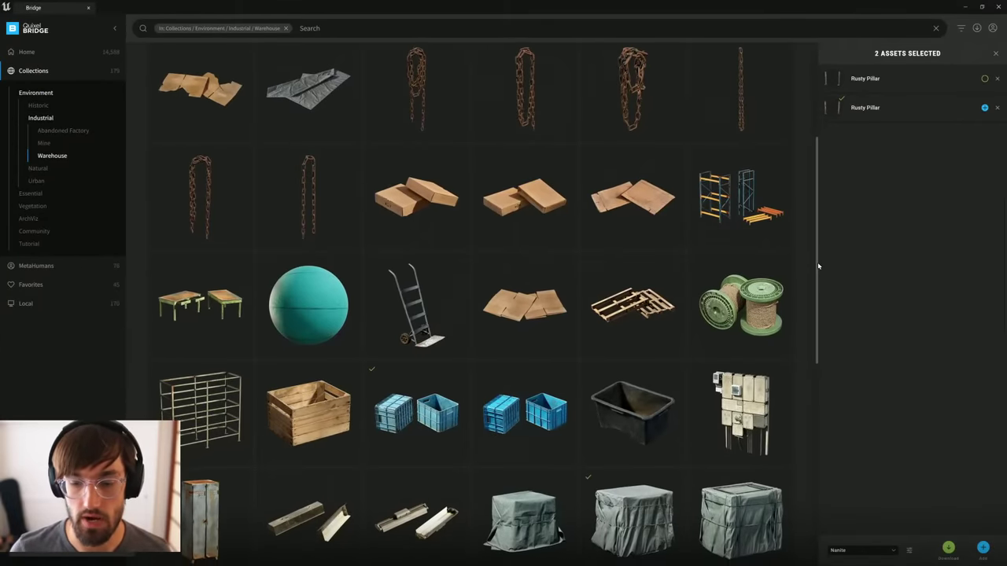
left_click_drag(818, 266, 813, 326)
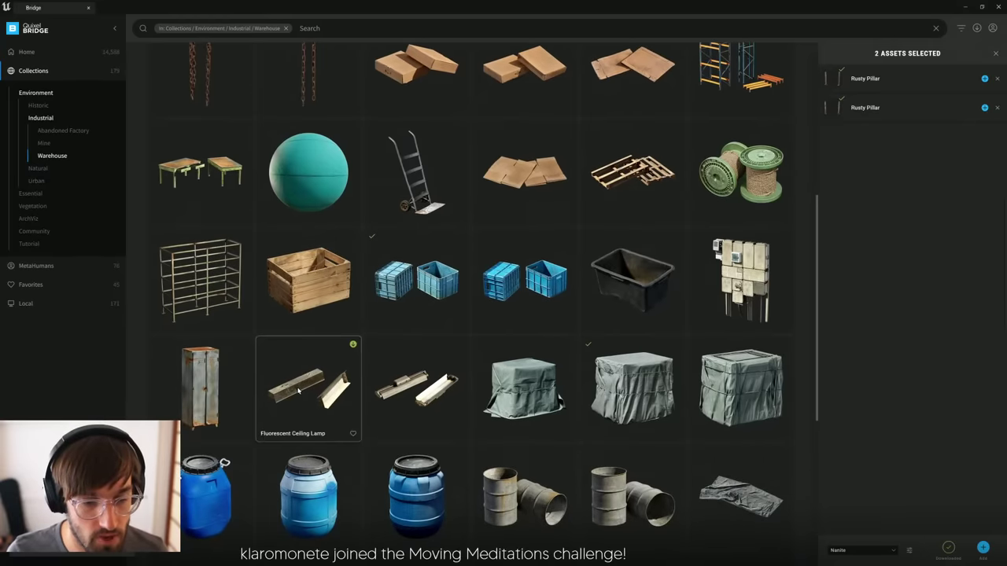
left_click(298, 391)
left_click(408, 386, "ctrl")
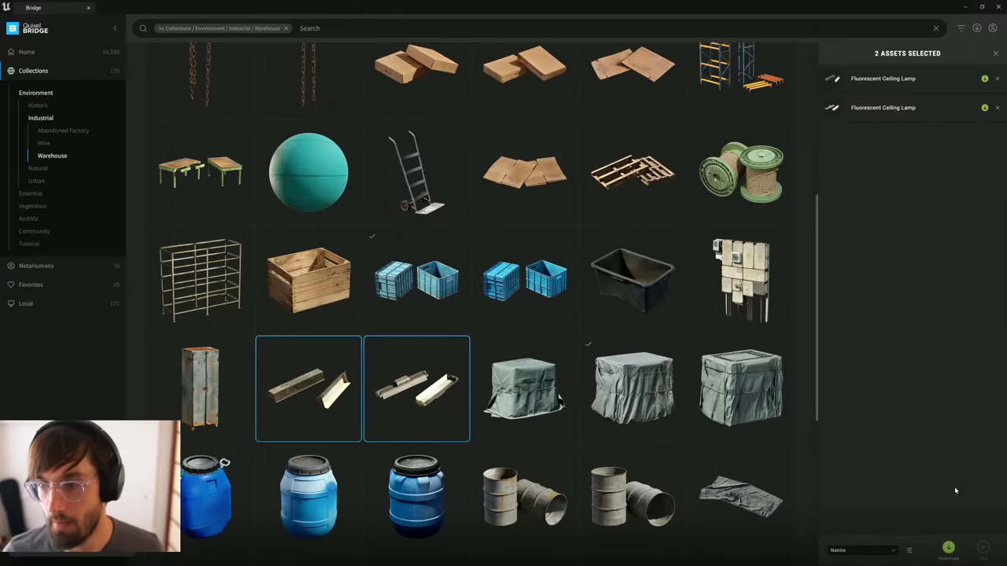
left_click(947, 546)
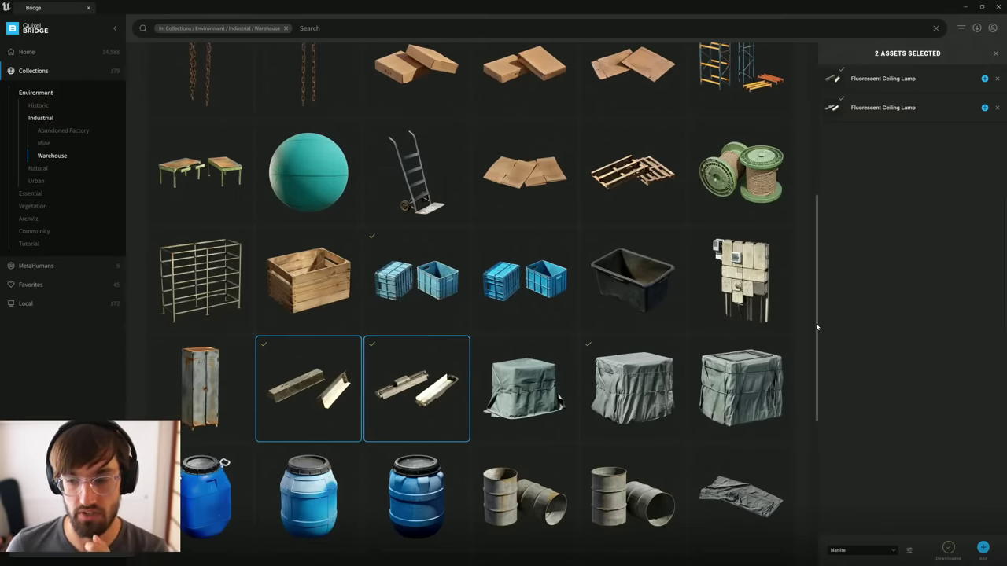
Step: Look further through the Warehouse collection for suitable props and open the Power Cable asset's details
left_click_drag(819, 351, 811, 438)
scroll(810, 438, "down", 5)
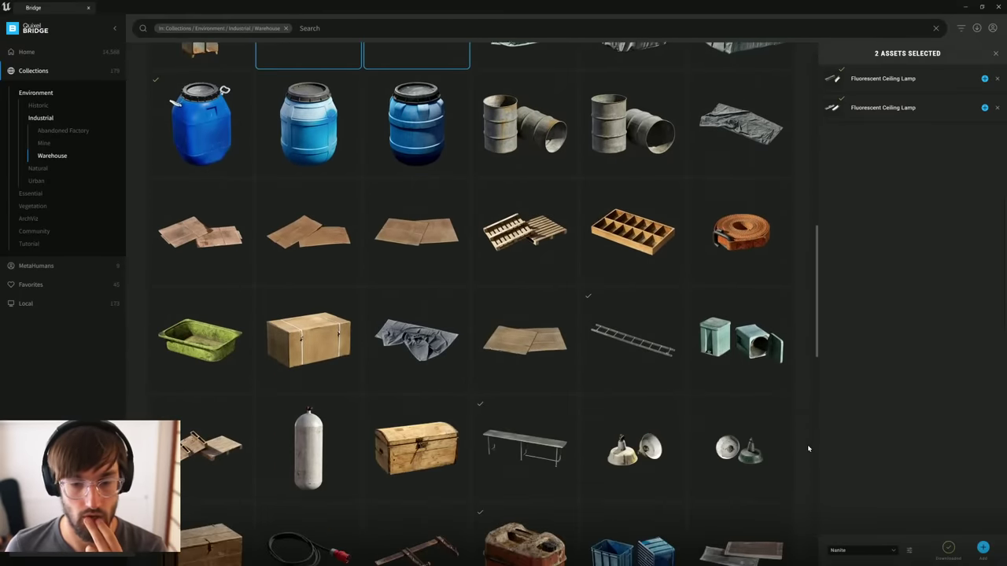
scroll(808, 456, "down", 2)
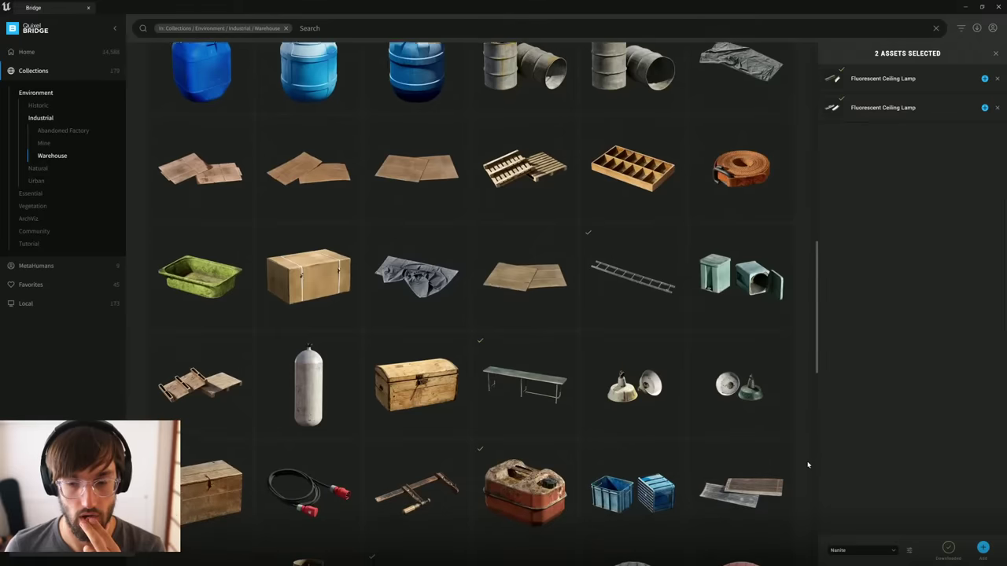
scroll(807, 468, "down", 1)
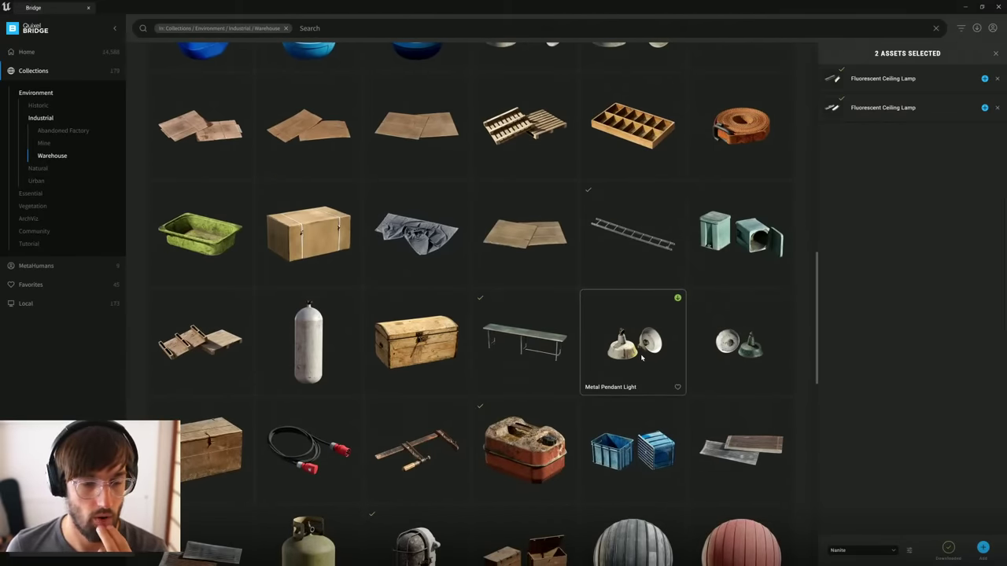
left_click(311, 451)
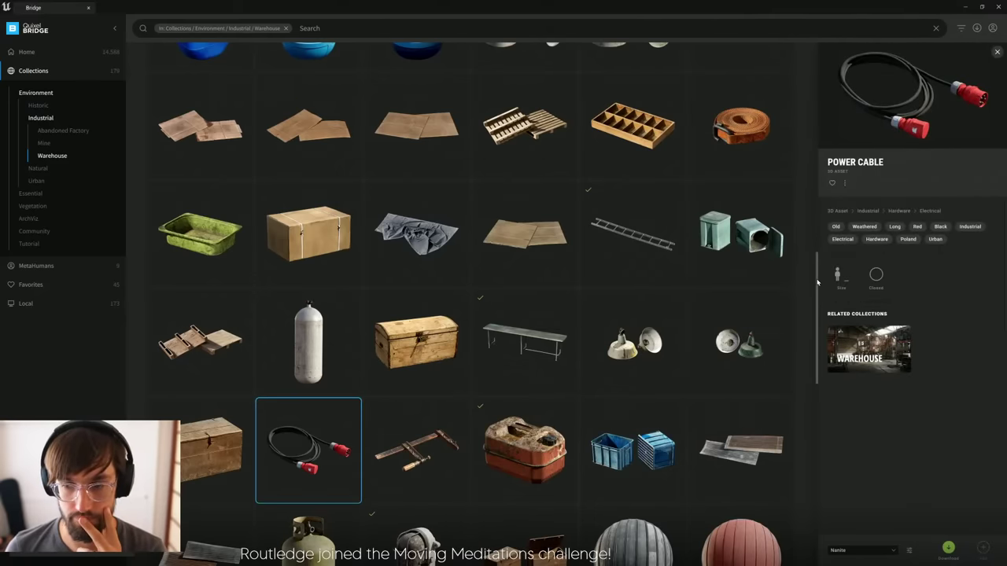
Step: Find the Dirty Metal Chair in the Warehouse collection, mark it as a favorite and download it
left_click_drag(817, 281, 814, 419)
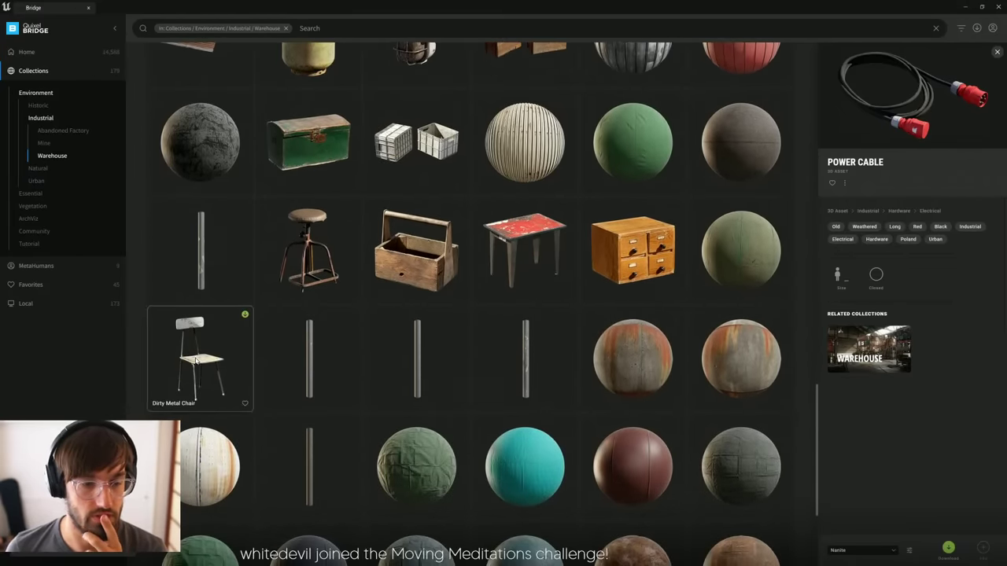
left_click(198, 366)
left_click(245, 402)
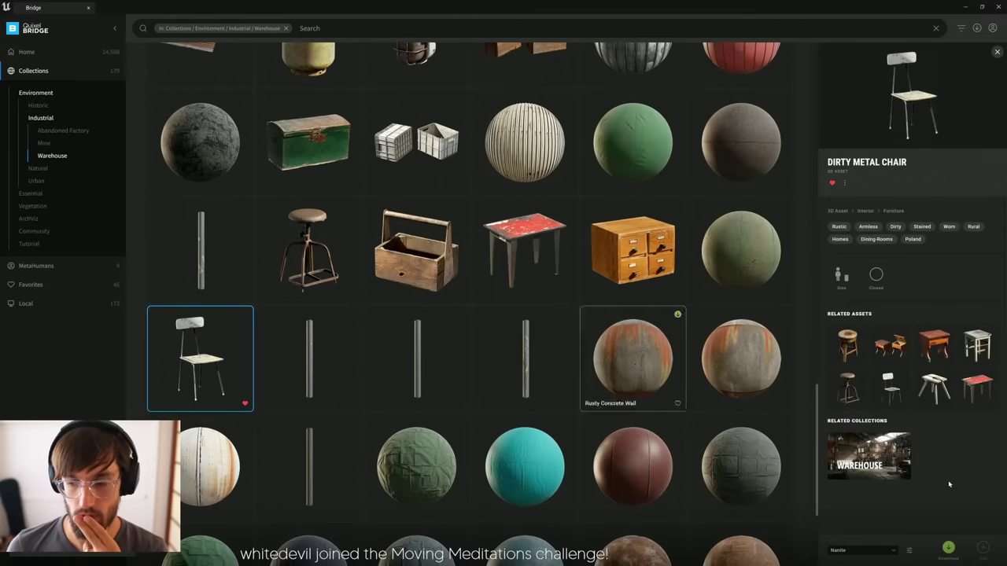
left_click(948, 548)
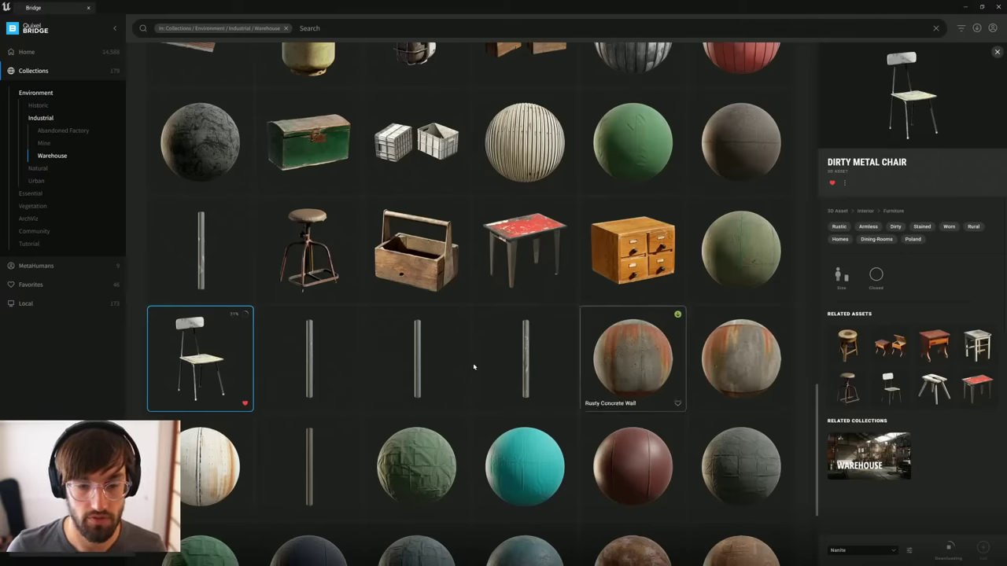
Step: Select the Scratched Metal Pole, the two neighbouring Metal Poles and the Rusty Metal Pole, mark all four as favorites and download them
left_click(499, 353)
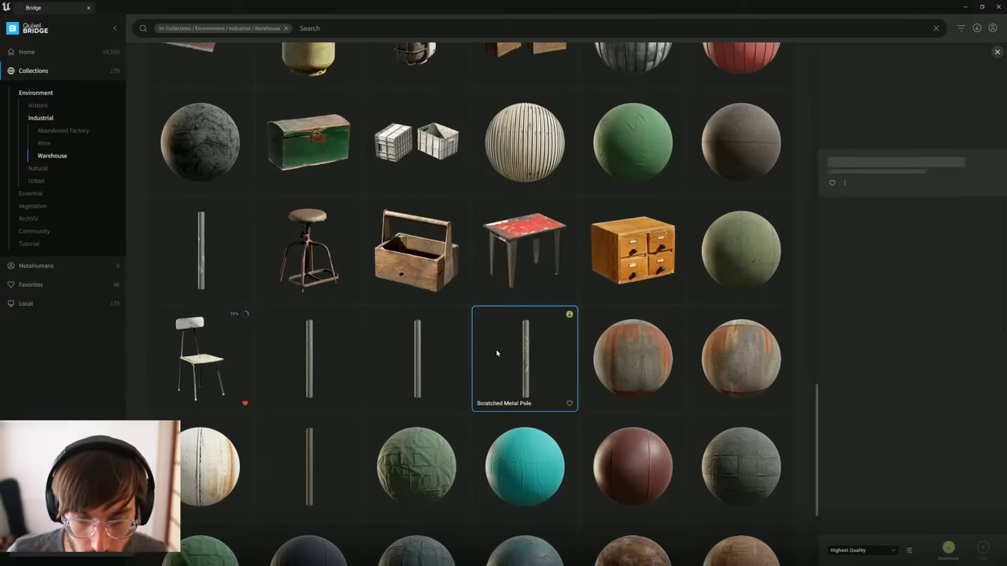
left_click(417, 353, "ctrl")
left_click(321, 355, "ctrl")
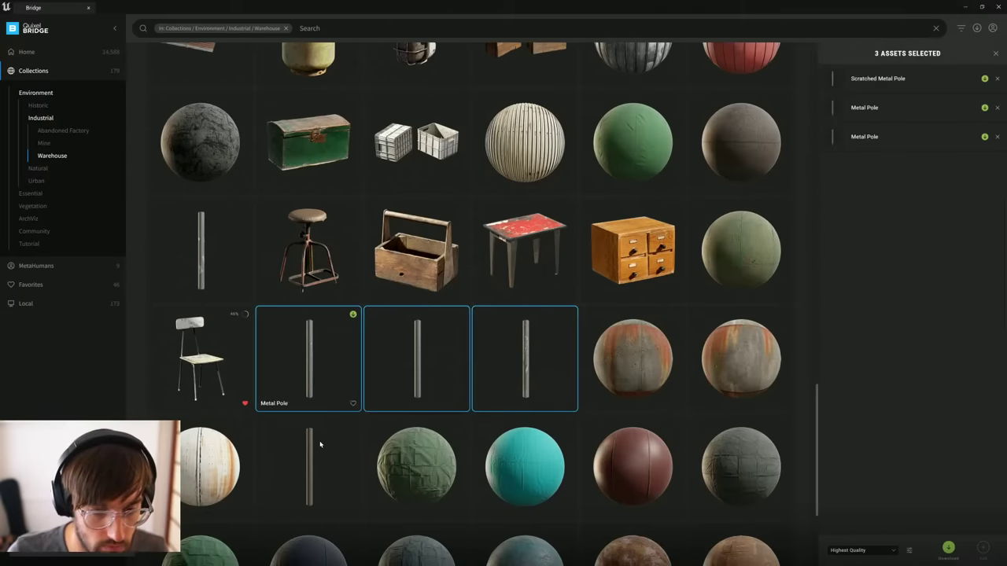
left_click(320, 448, "ctrl")
left_click(352, 511)
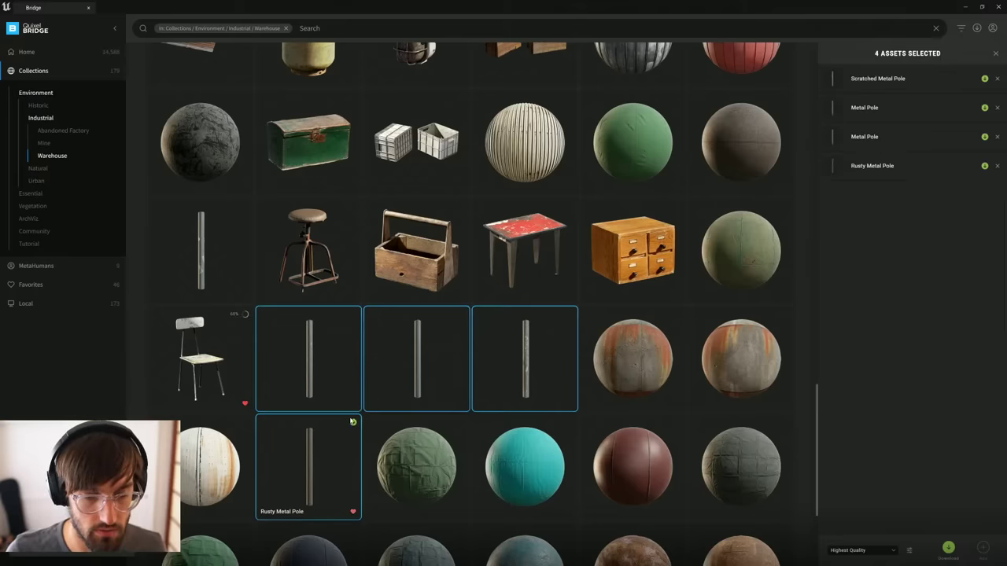
left_click(353, 403)
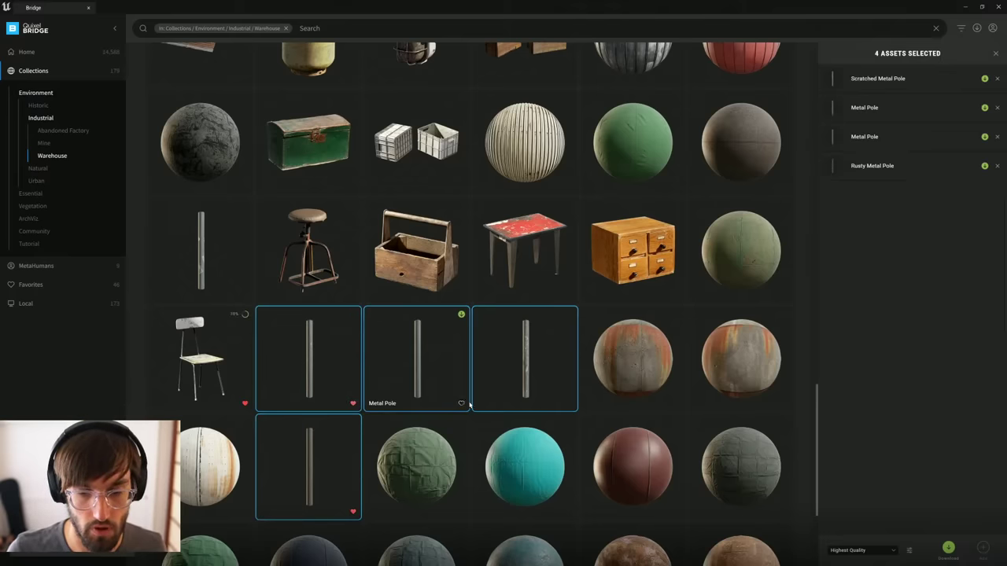
left_click(461, 403)
left_click(570, 403)
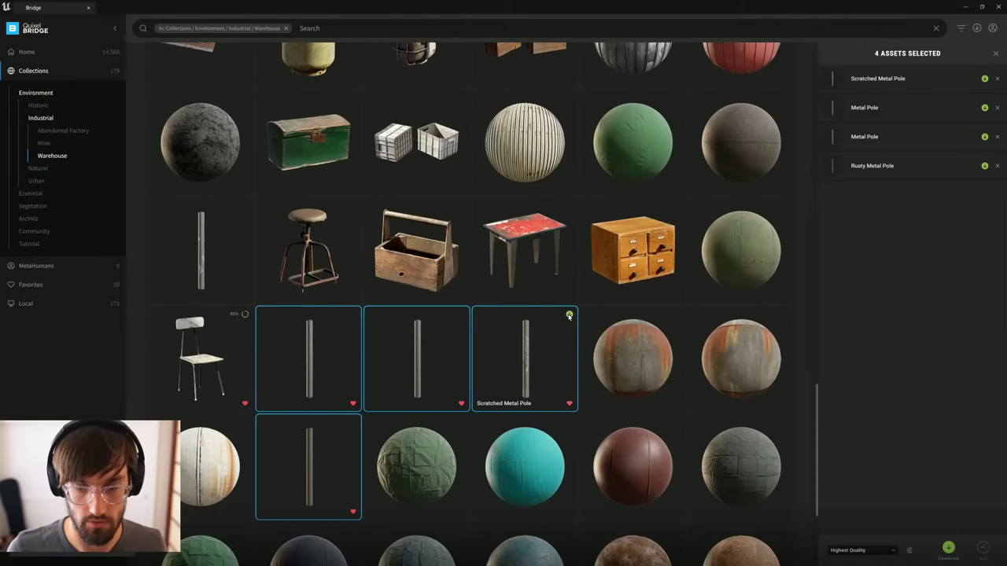
left_click(948, 547)
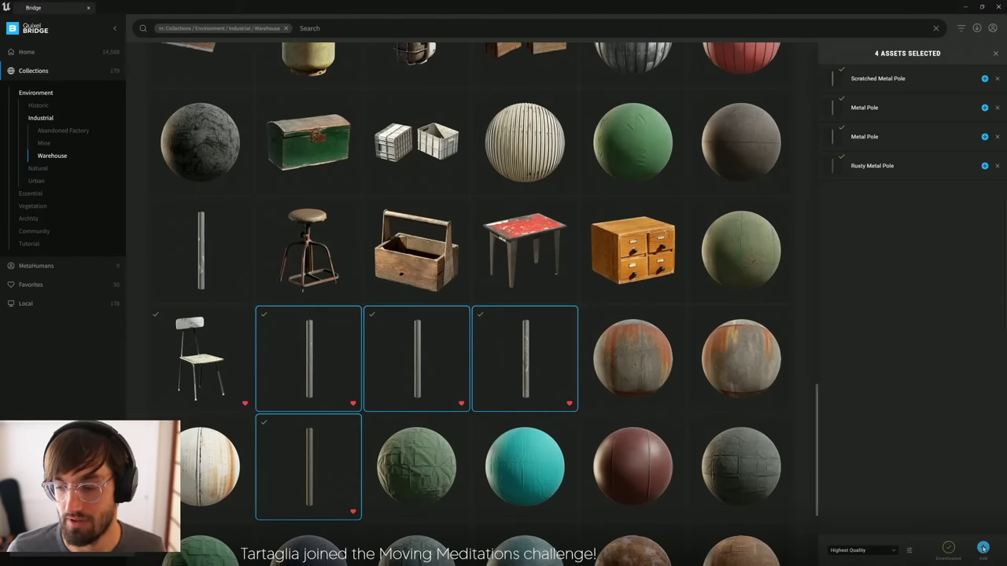
Step: Find the Metal Beams Modular Pack further down the Warehouse collection, mark it as a favorite and download it
scroll(819, 433, "down", 2)
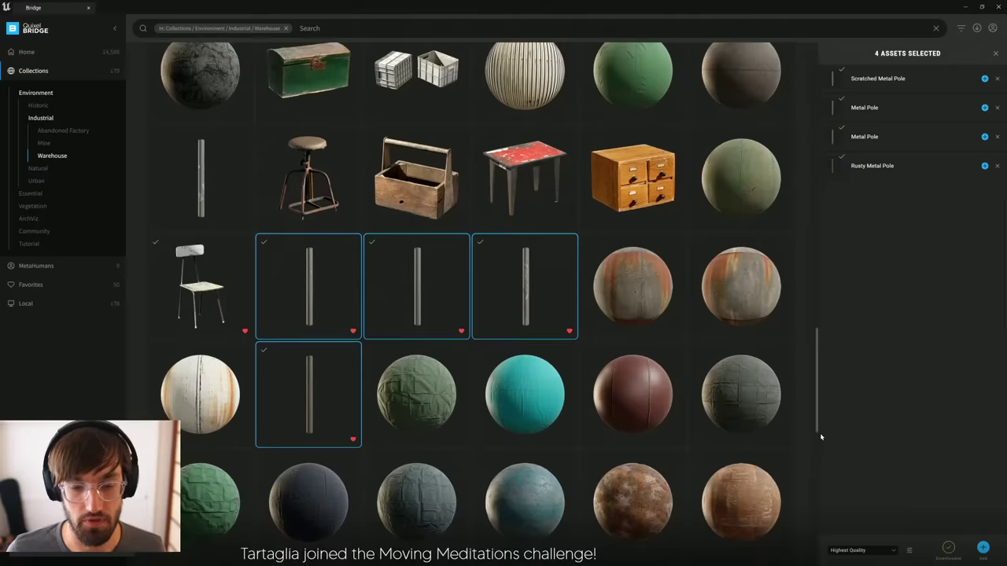
scroll(822, 458, "down", 3)
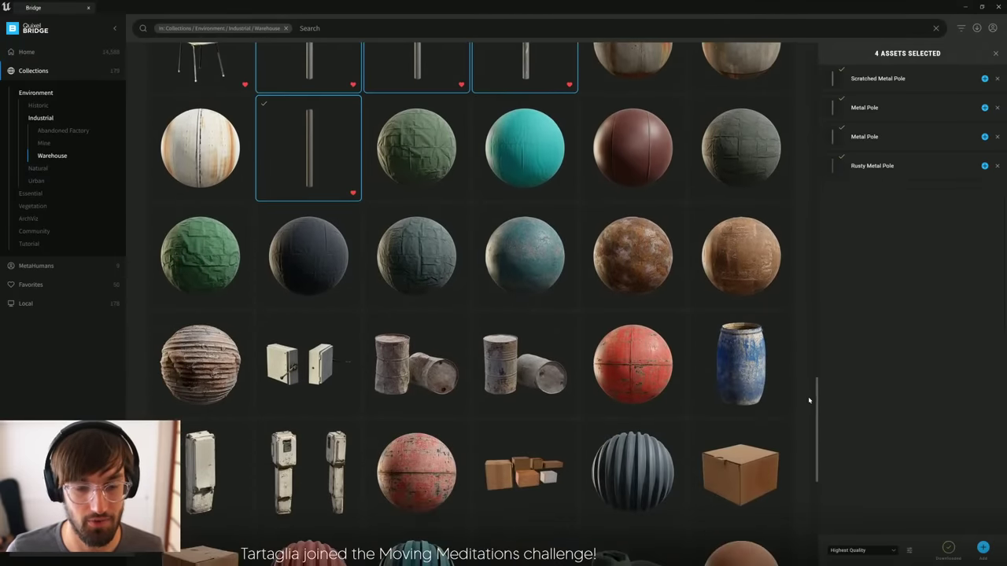
scroll(817, 454, "down", 1)
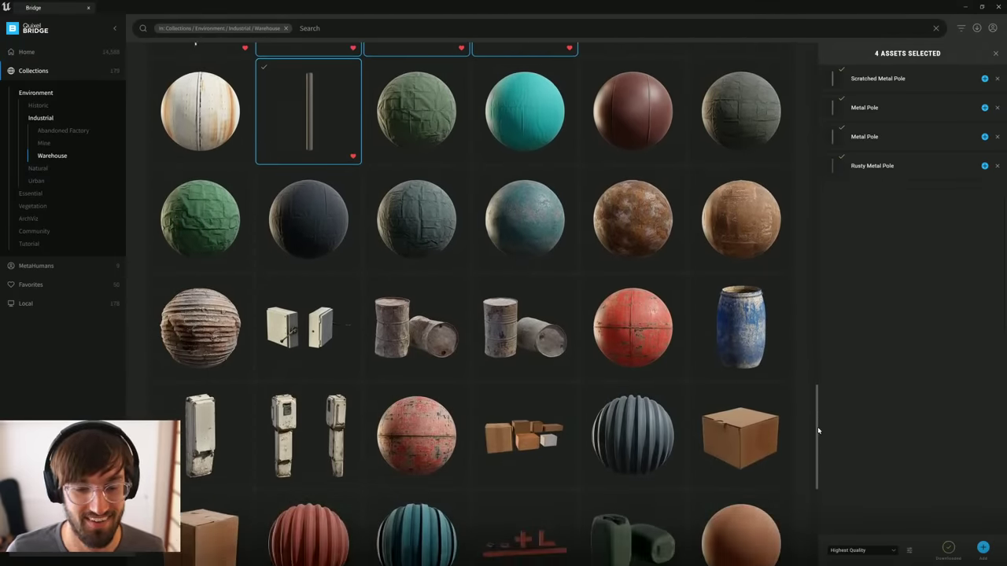
scroll(818, 454, "down", 3)
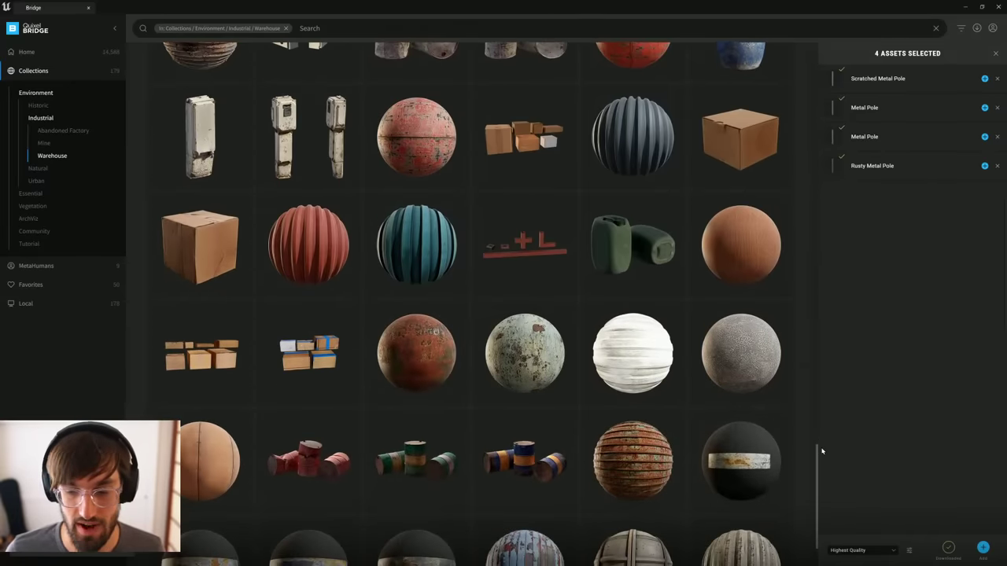
left_click_drag(815, 461, 817, 491)
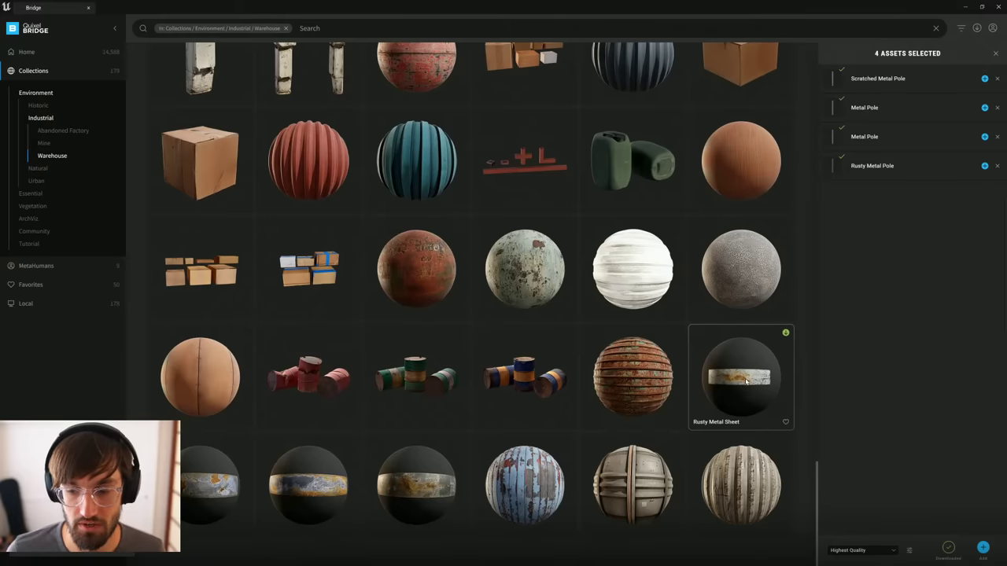
left_click_drag(817, 474, 814, 447)
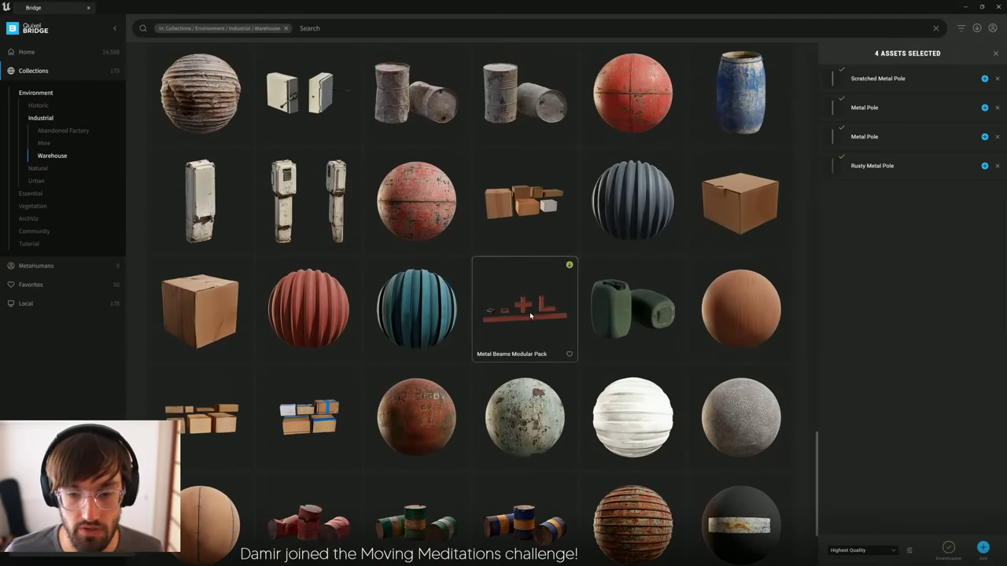
left_click(529, 313)
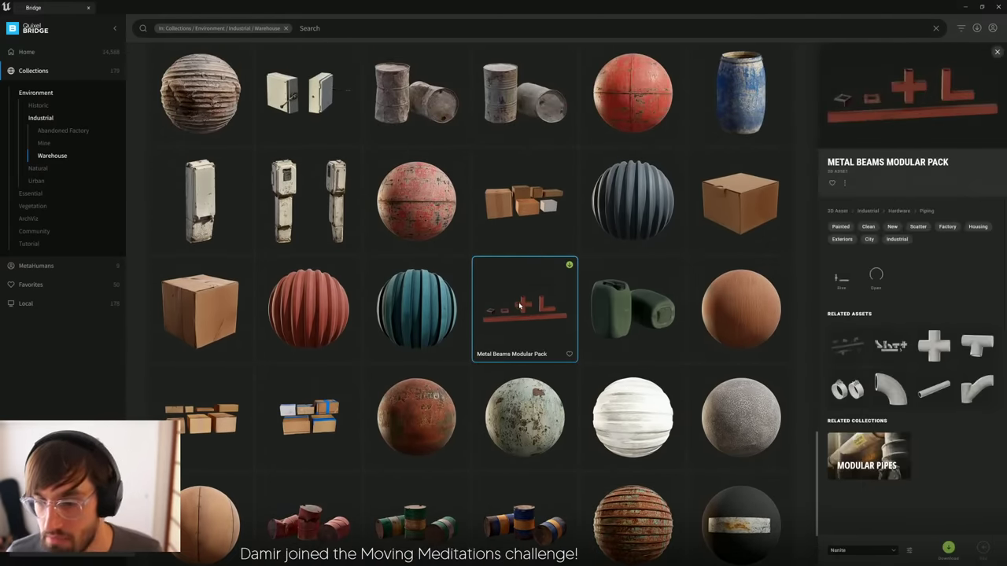
left_click(569, 355)
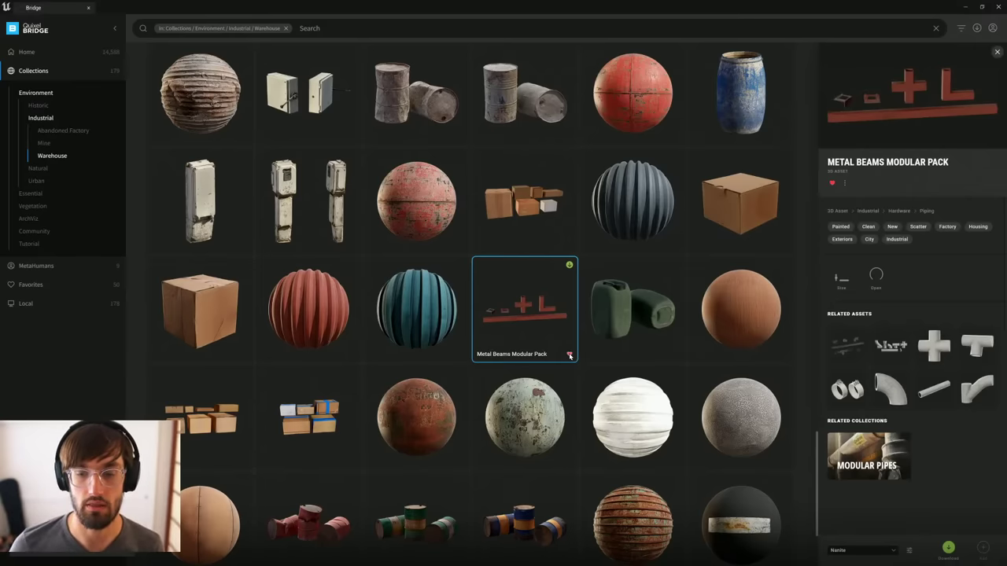
left_click(568, 266)
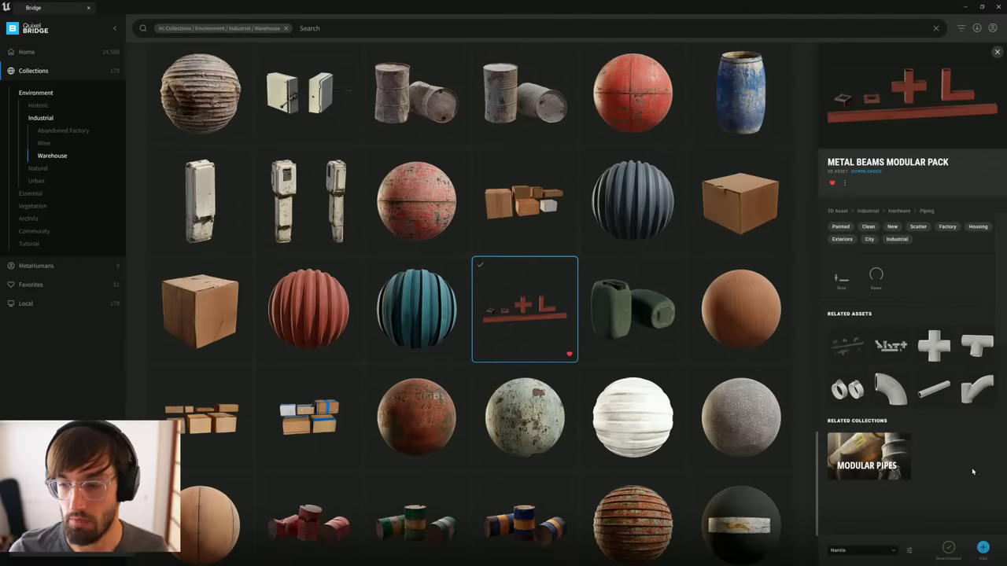
Step: Download the related Painted Modular Pipes Kit and open the Metal Pipe Modular Pack from the Metal Beams Modular Pack's related assets
left_click(888, 349)
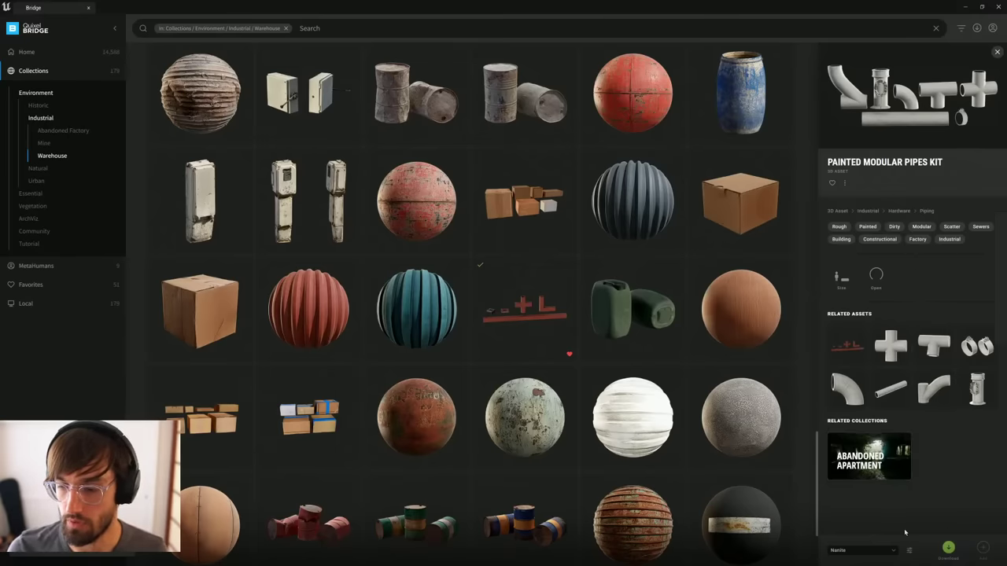
left_click(948, 547)
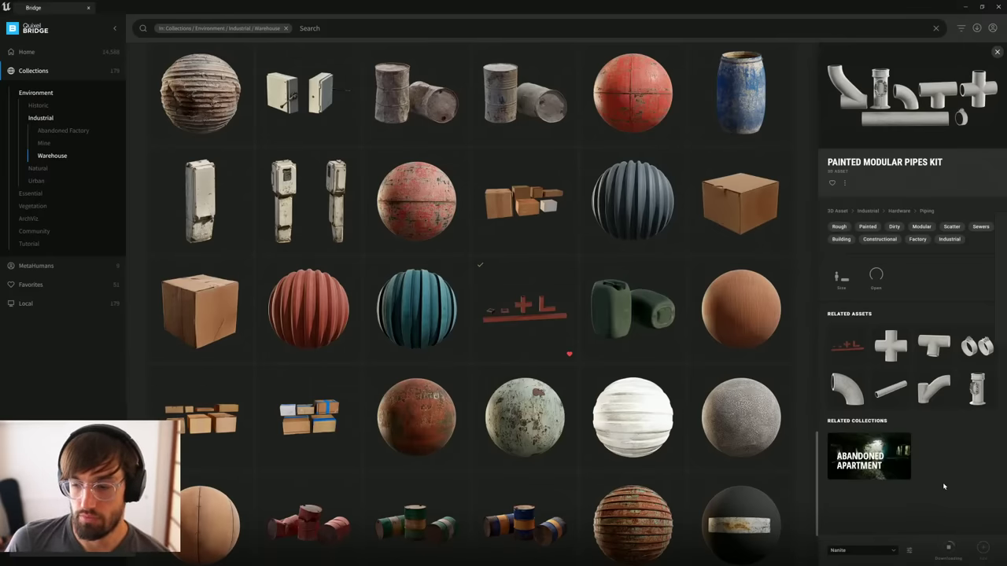
left_click(523, 309)
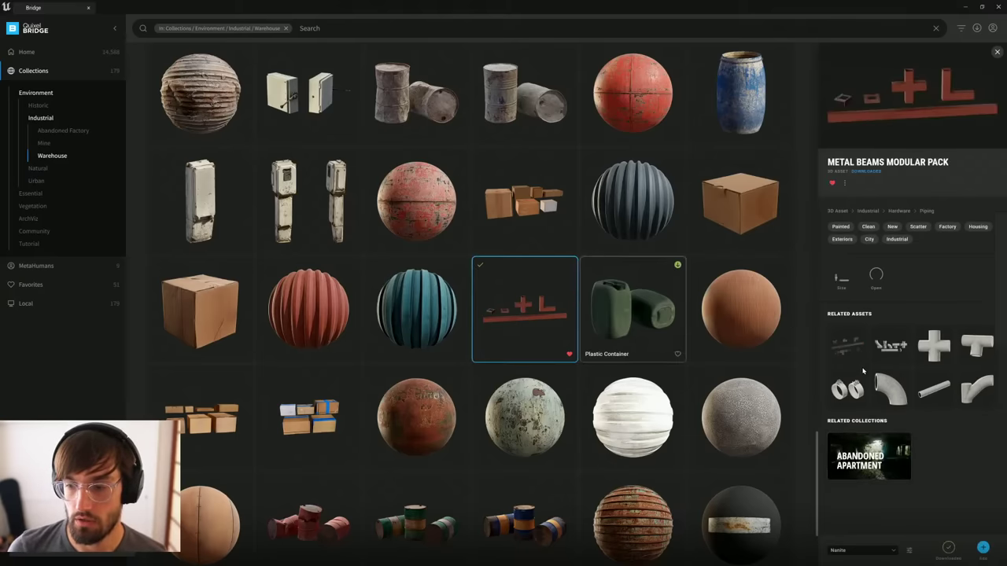
left_click(849, 349)
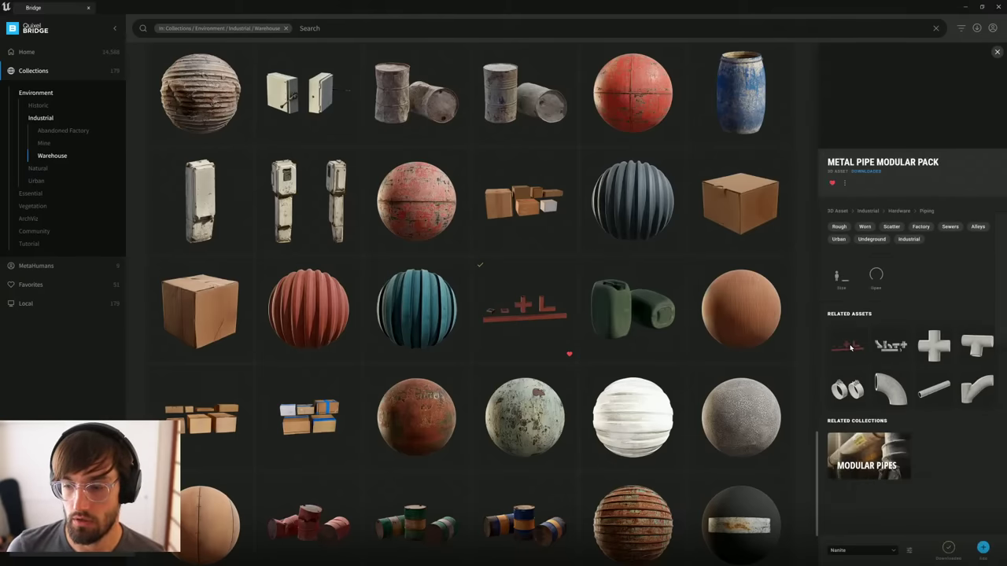
Step: Open the Modular Pipes collection related to the Metal Pipe Modular Pack
left_click(868, 454)
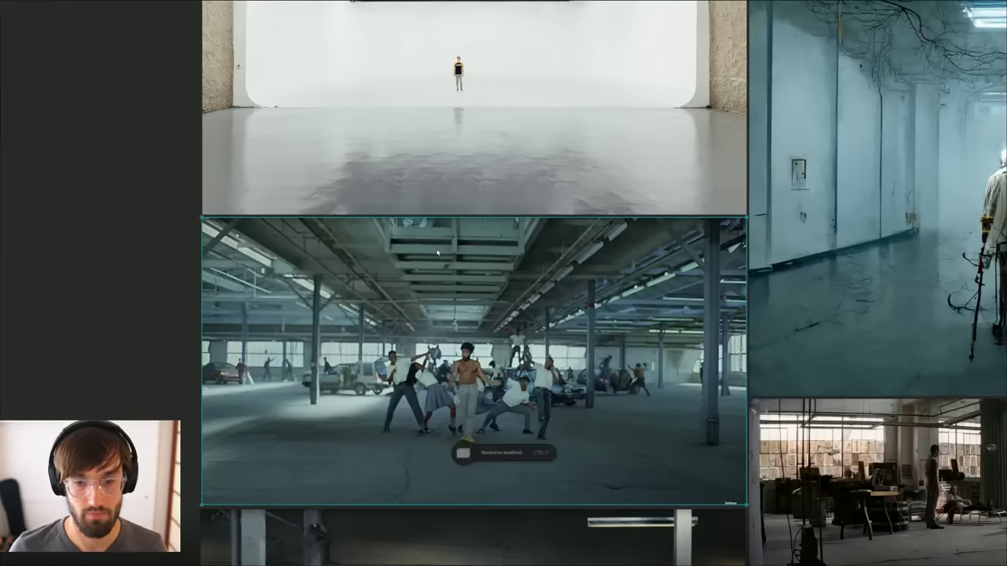
Step: Switch to the reference board and examine the warehouse, studio and flooded-corridor images for pillar, ceiling and floor ideas
scroll(459, 301, "down", 2)
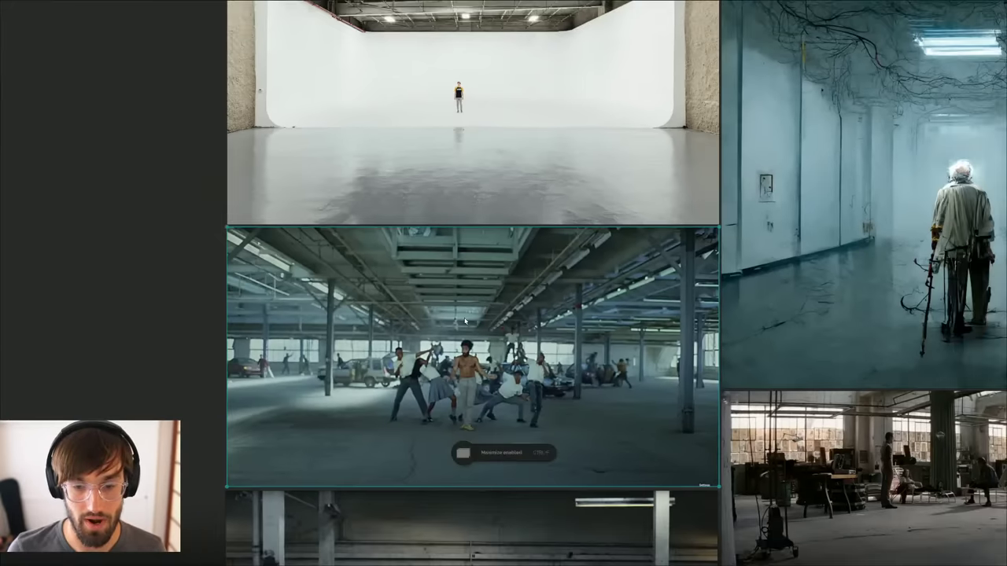
middle_click_drag(556, 499, 518, 249)
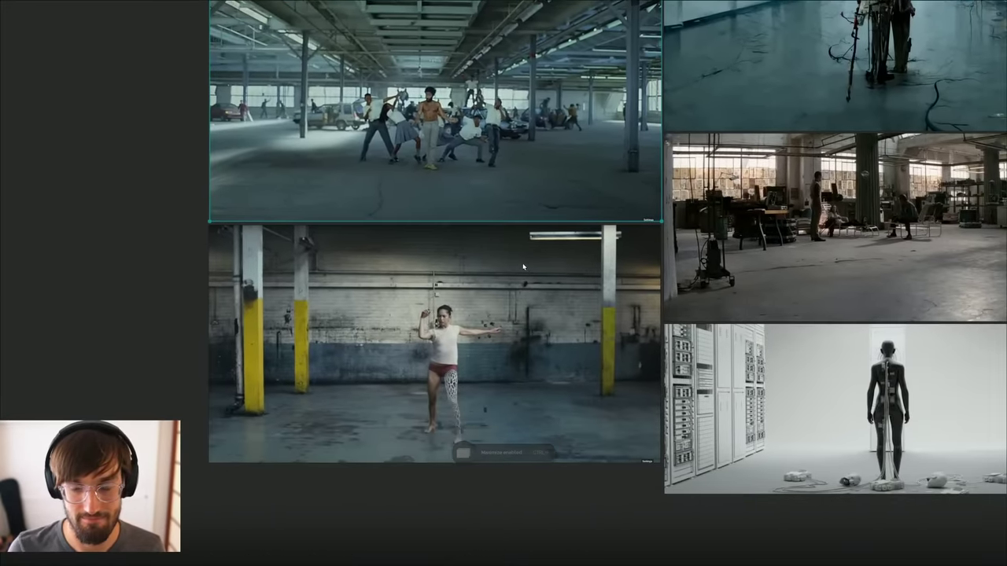
middle_click_drag(479, 288, 496, 259)
left_click_drag(224, 460, 364, 373)
key("space")
left_click(475, 319)
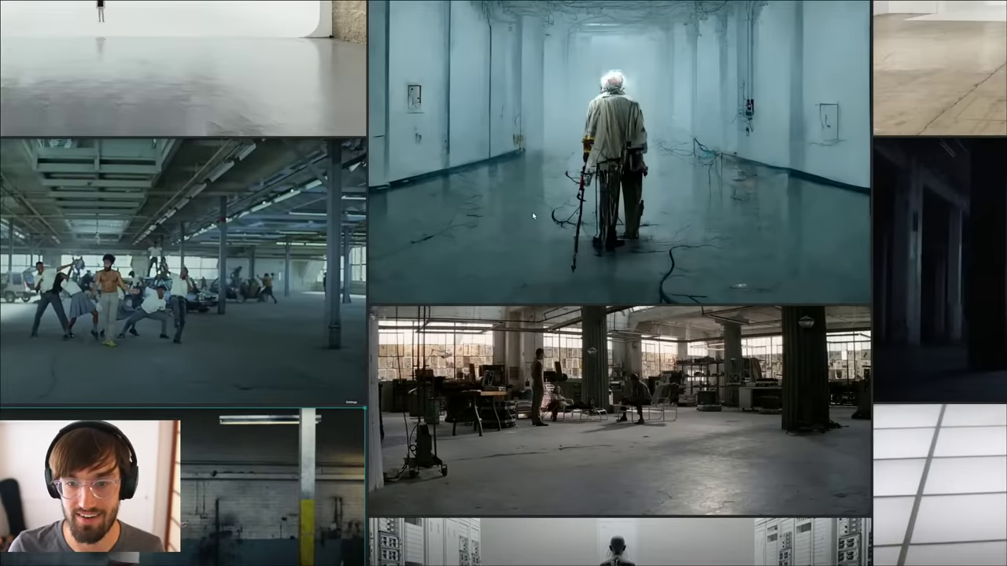
middle_click_drag(532, 216, 798, 474)
scroll(395, 153, "up", 4)
middle_click_drag(404, 173, 493, 233)
left_click(492, 232)
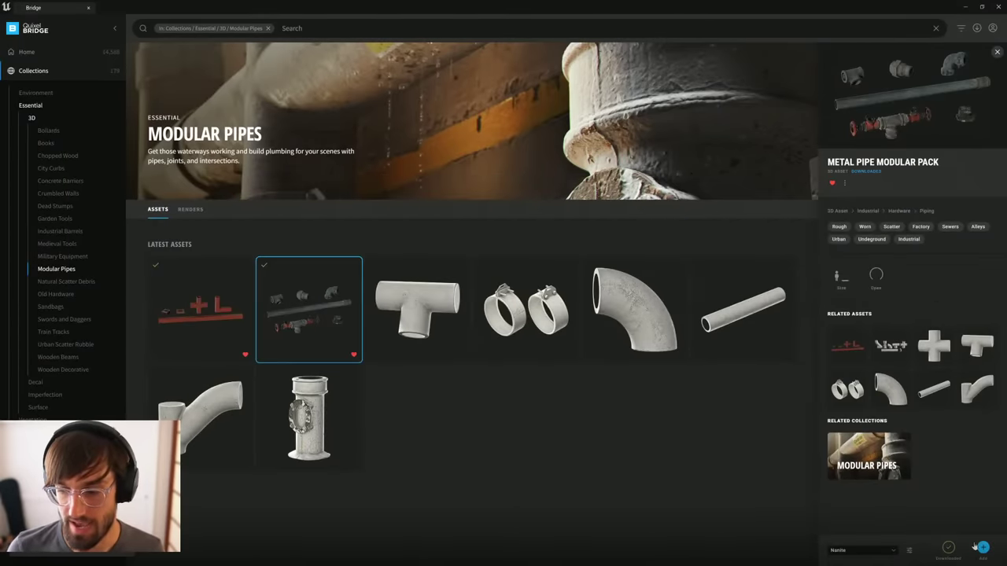
Step: Return to the Modular Pipes collection and view the details of the Metal Beams Modular Pack and the Painted Modular Pipes Kit
left_click(245, 355)
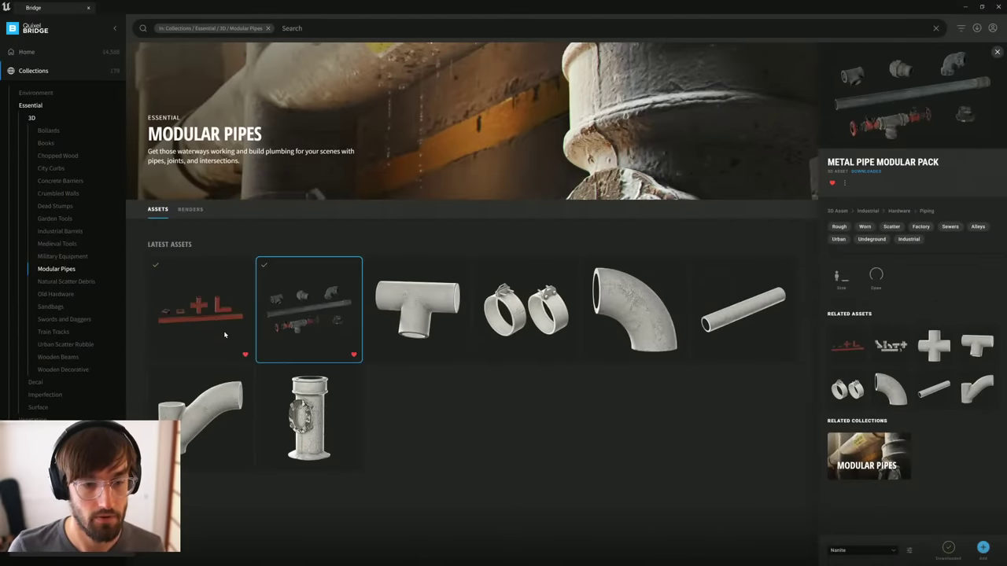
left_click(219, 322)
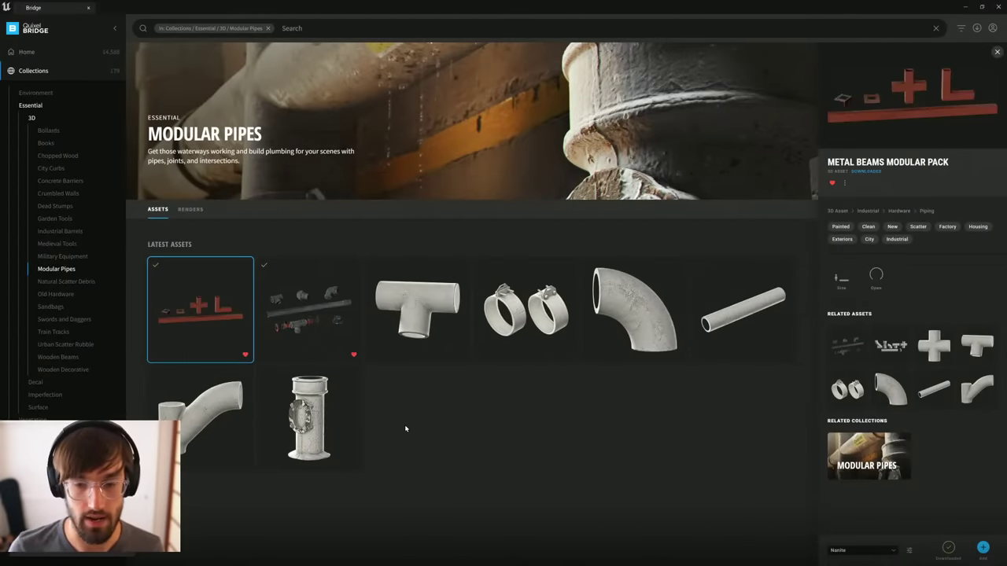
left_click(890, 346)
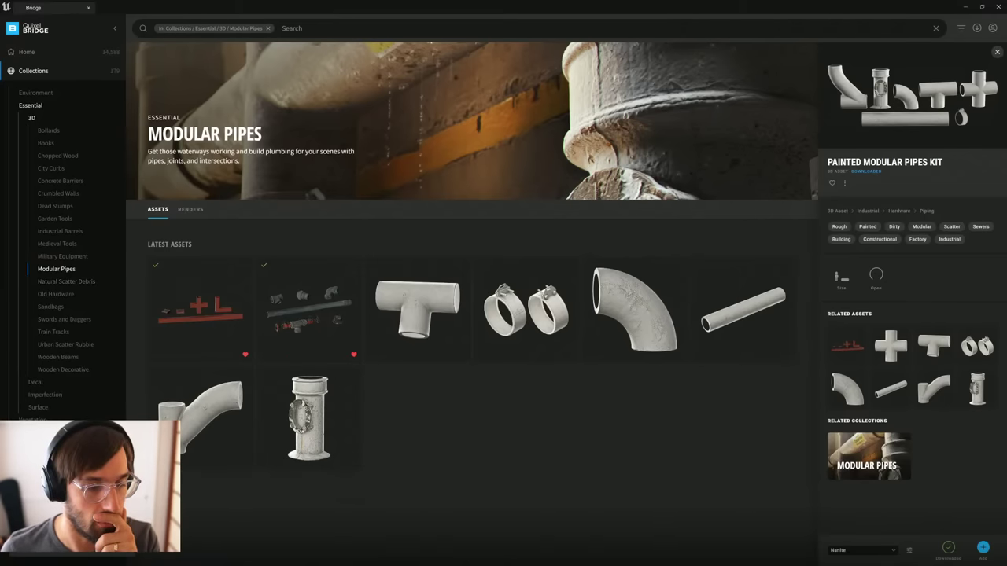
Step: Open the favorites, view the Metal Pole's details and look through the saved surfaces, poles, beams and pillars
left_click(40, 461)
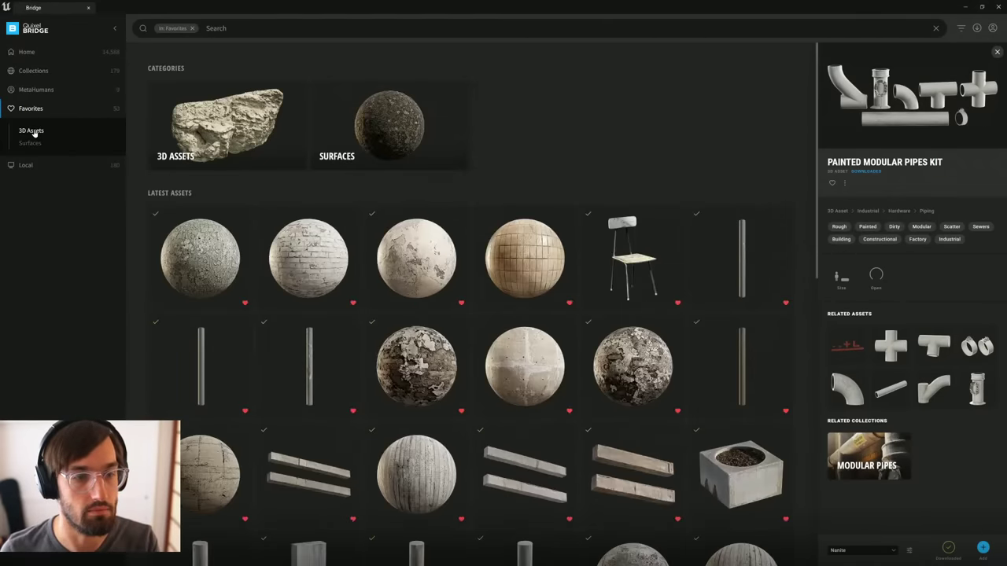
left_click(731, 290)
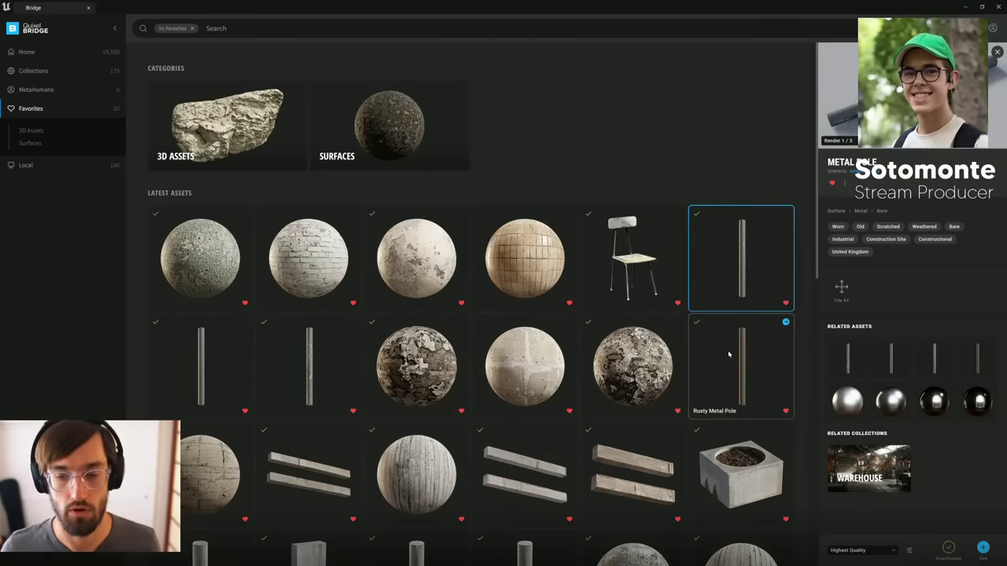
scroll(818, 203, "down", 1)
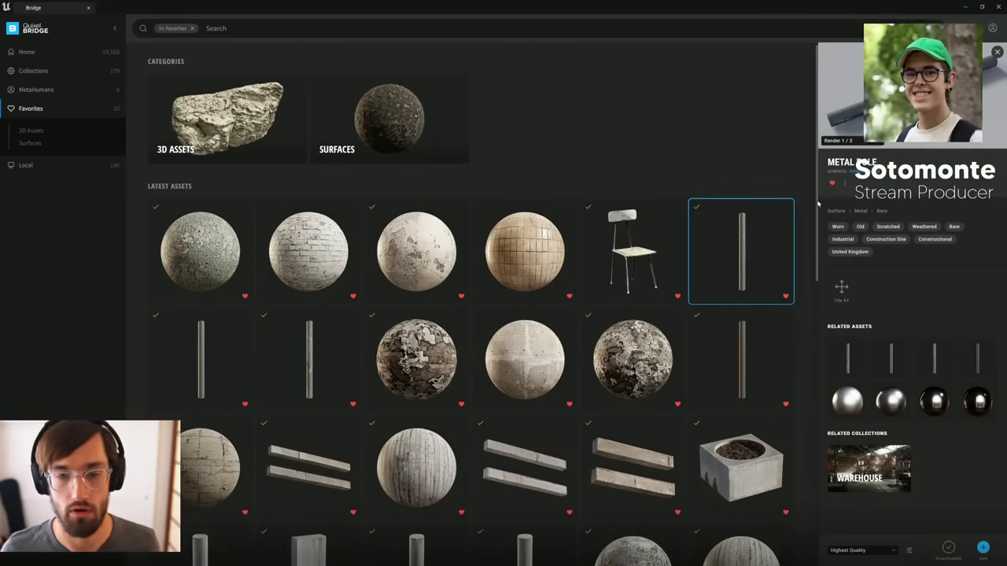
left_click_drag(817, 203, 818, 191)
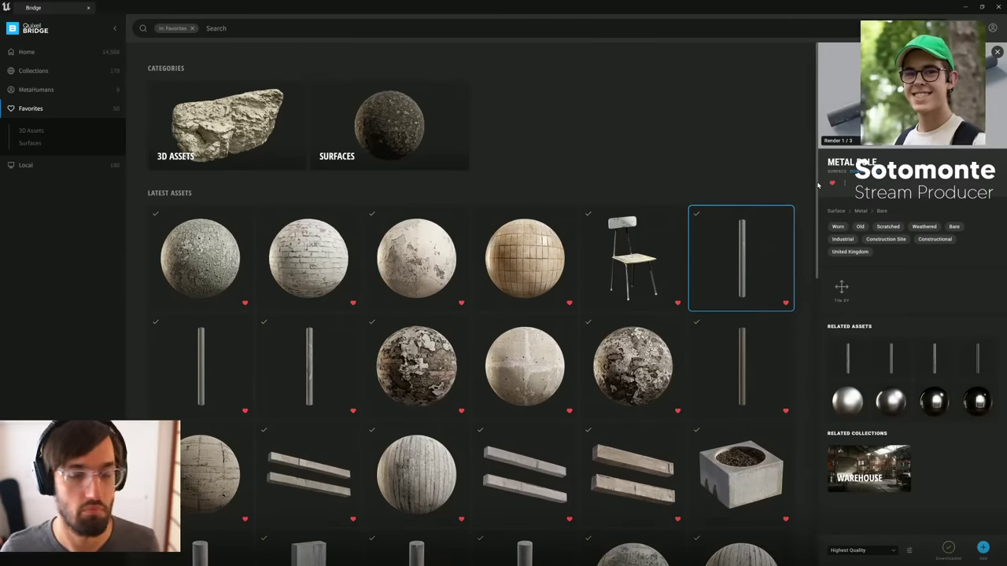
scroll(818, 203, "down", 2)
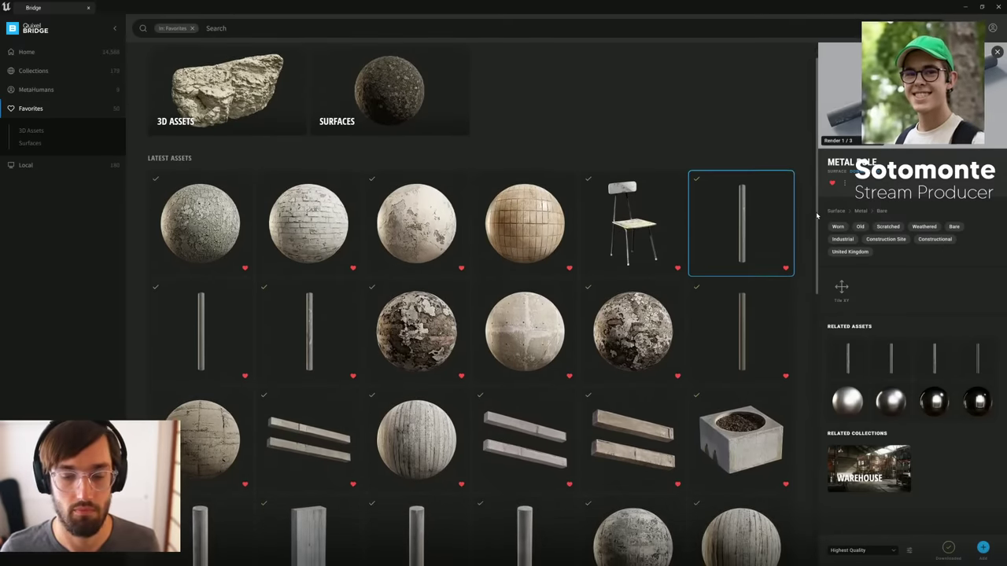
left_click_drag(817, 215, 816, 225)
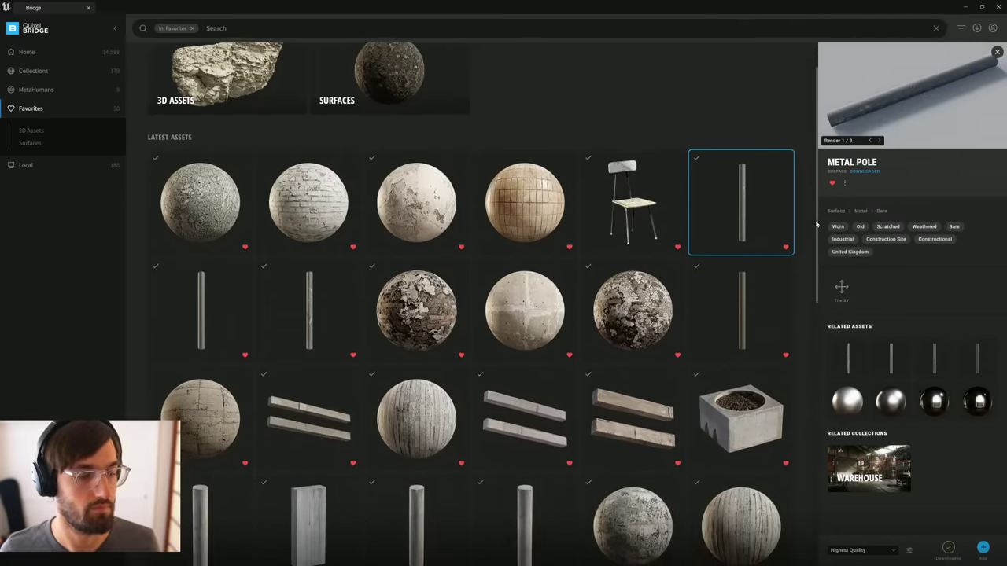
scroll(816, 225, "down", 2)
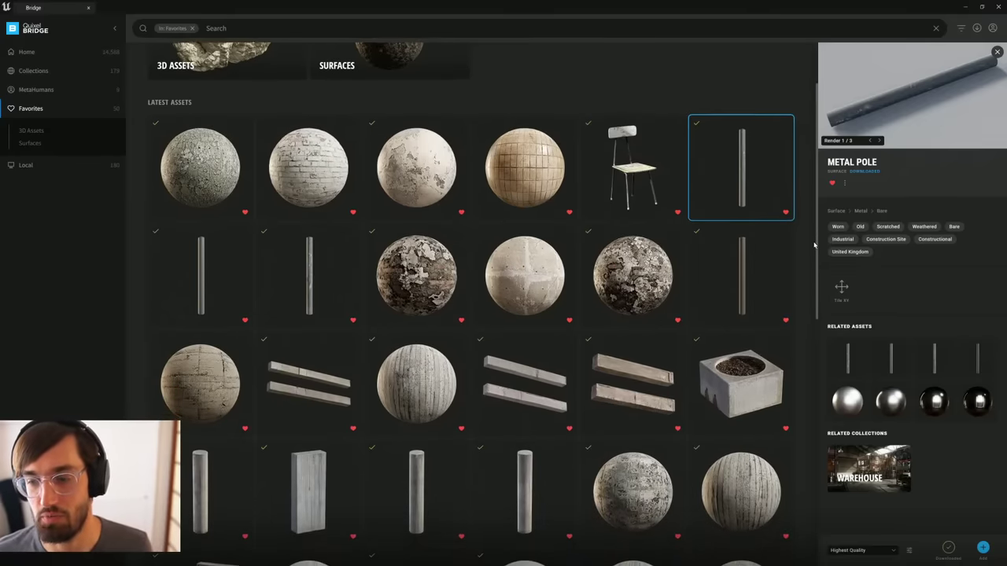
scroll(815, 246, "down", 1)
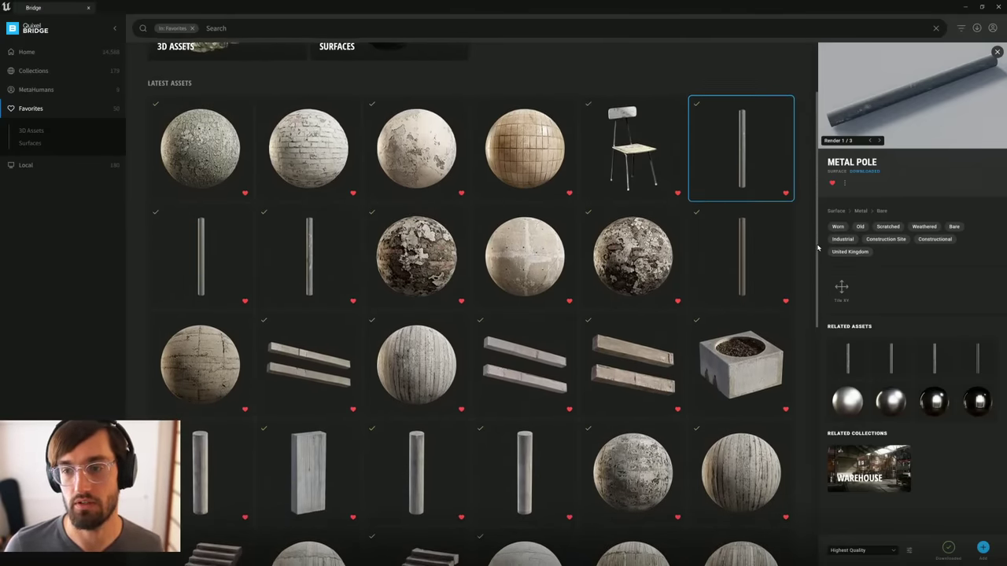
scroll(816, 243, "up", 1)
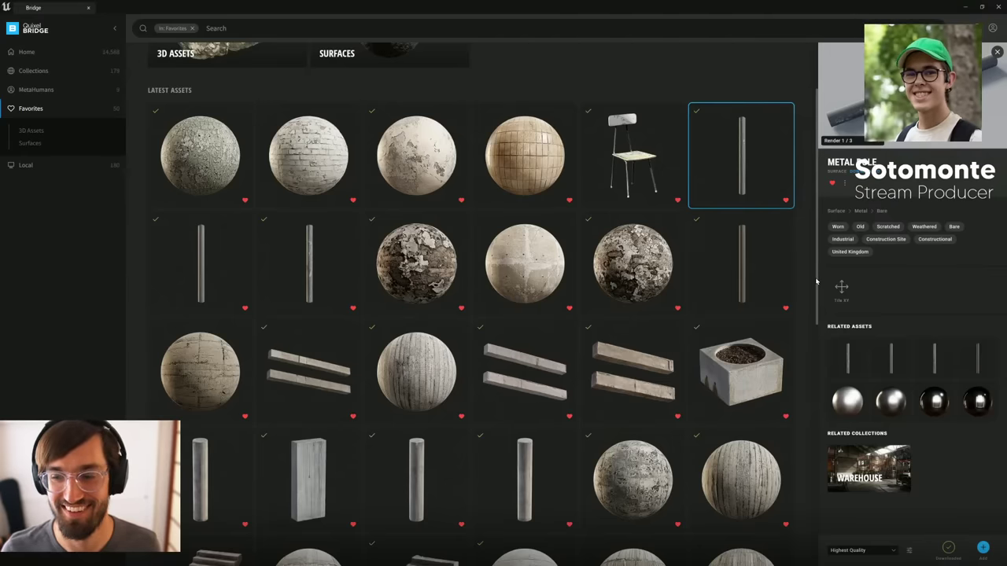
left_click_drag(816, 282, 817, 336)
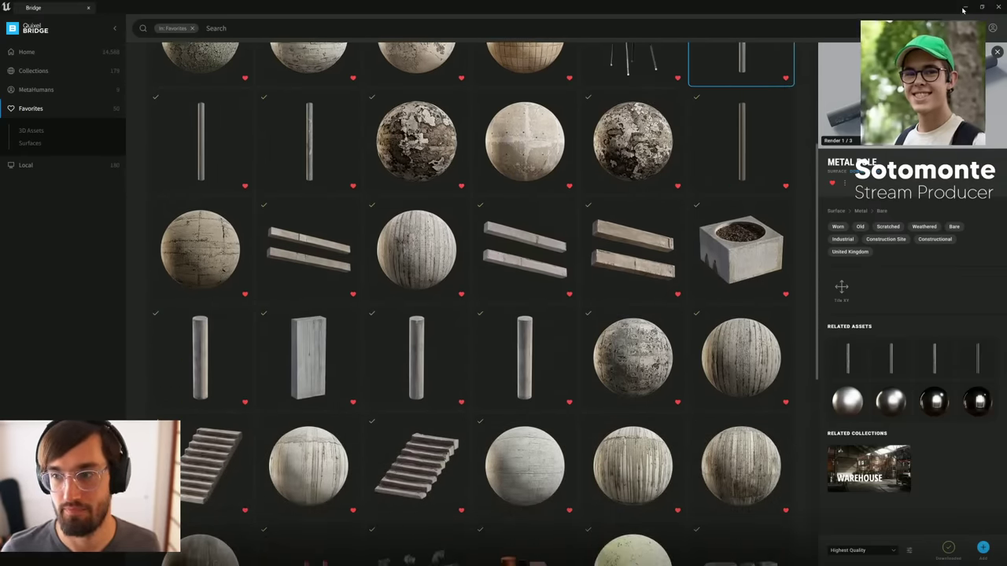
Step: Leave Bridge for the Unreal level and view the mannequin, chair and concrete pillars from above
left_click(964, 8)
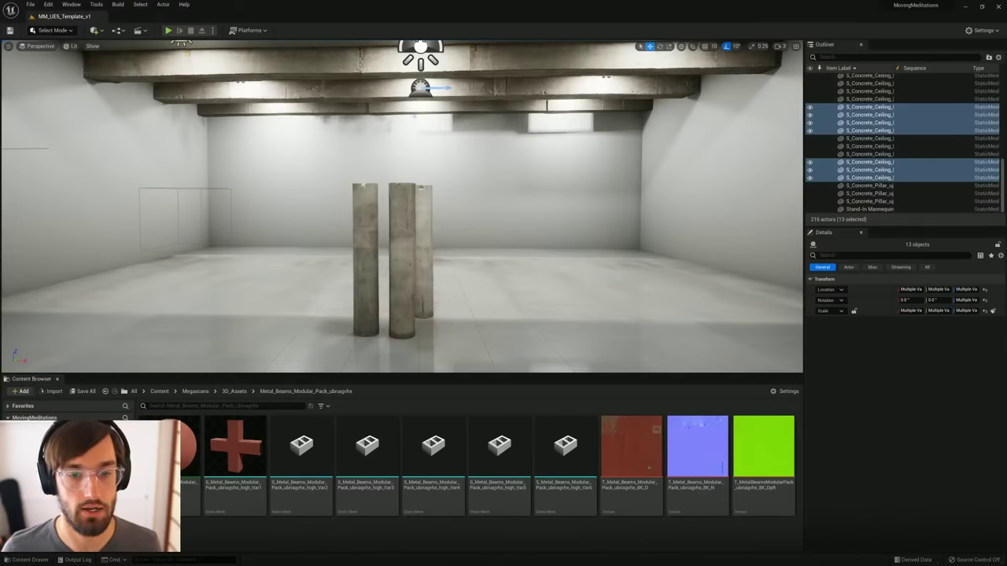
right_click_drag(384, 272, 399, 339)
right_click_drag(76, 289, 88, 296)
right_click_drag(493, 288, 493, 288)
right_click_drag(404, 265, 404, 265)
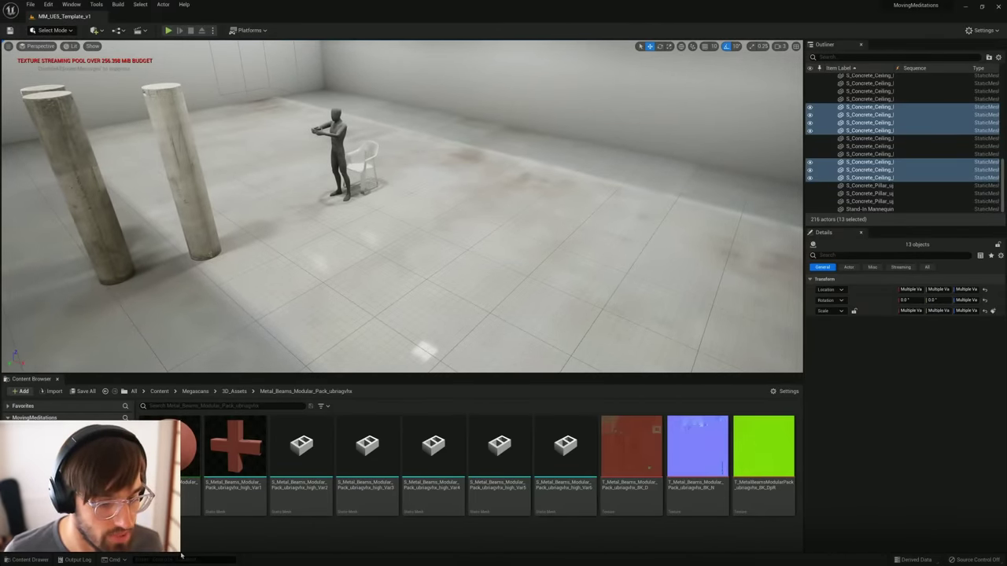
Step: Look up the console commands matching "r.stream", then clear the entry
type("r.")
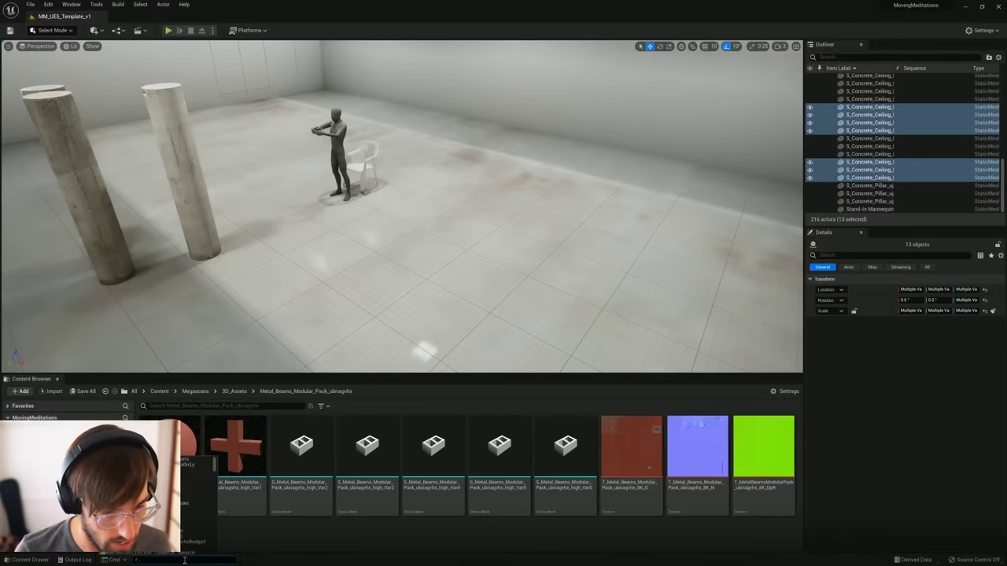
type("stream")
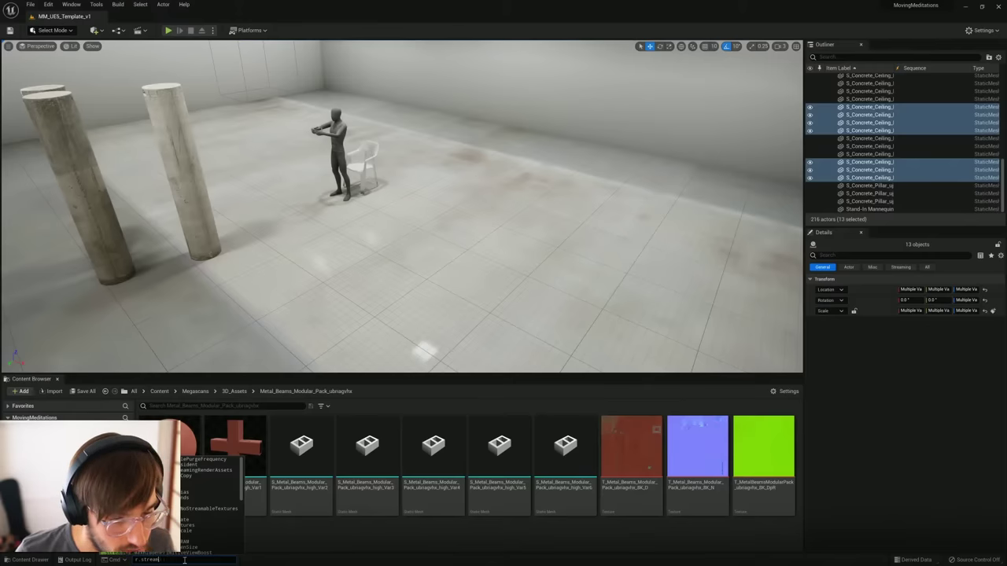
key("BackSpace")
key("BackSpace")
key("BackSpace")
key("BackSpace")
key("BackSpace")
key("BackSpace")
key("BackSpace")
key("BackSpace")
Step: Try to set r.Nanite.Streaming.StreamingPoolSize to 1000 with a console command
type("streaming")
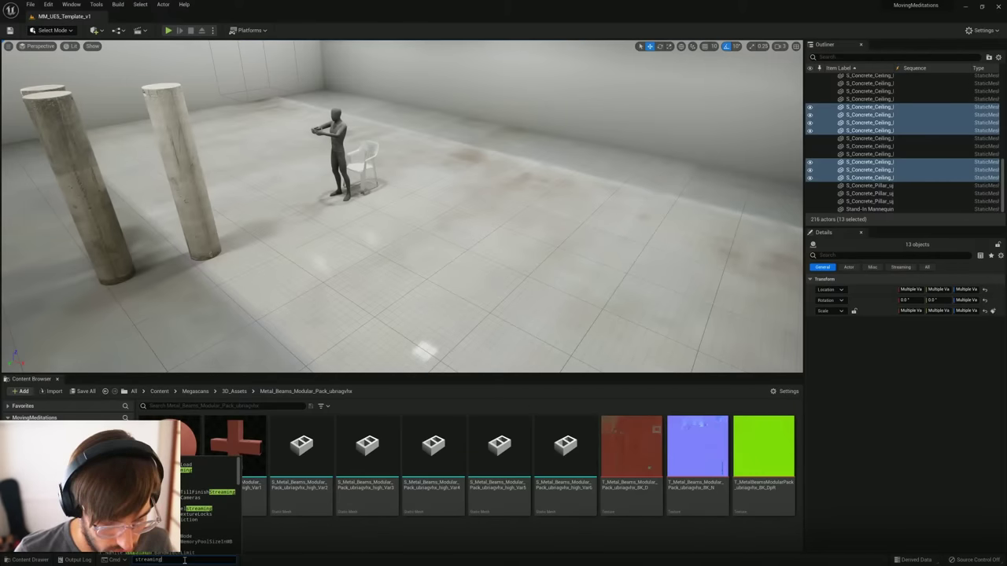
type("poo")
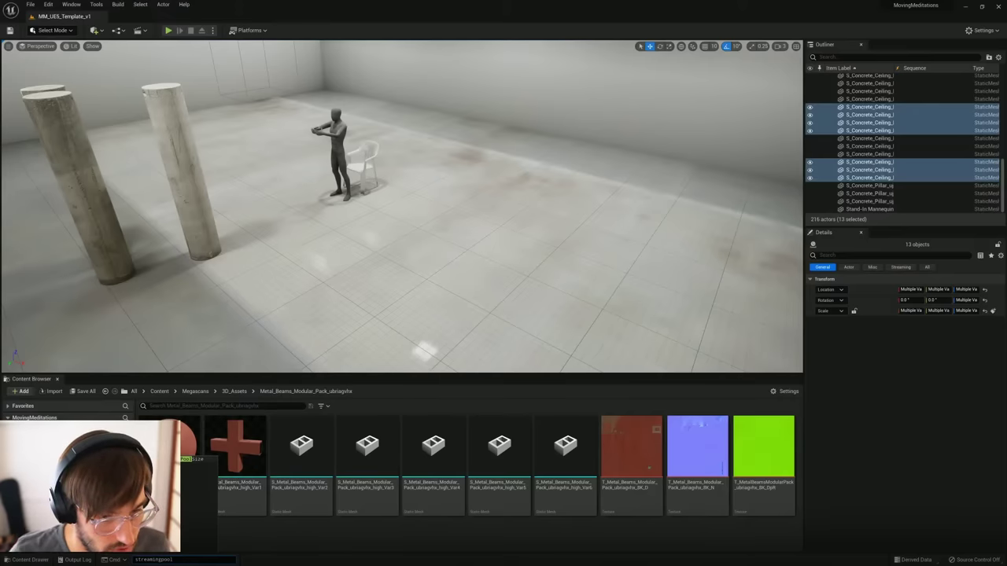
type("l")
key("Tab")
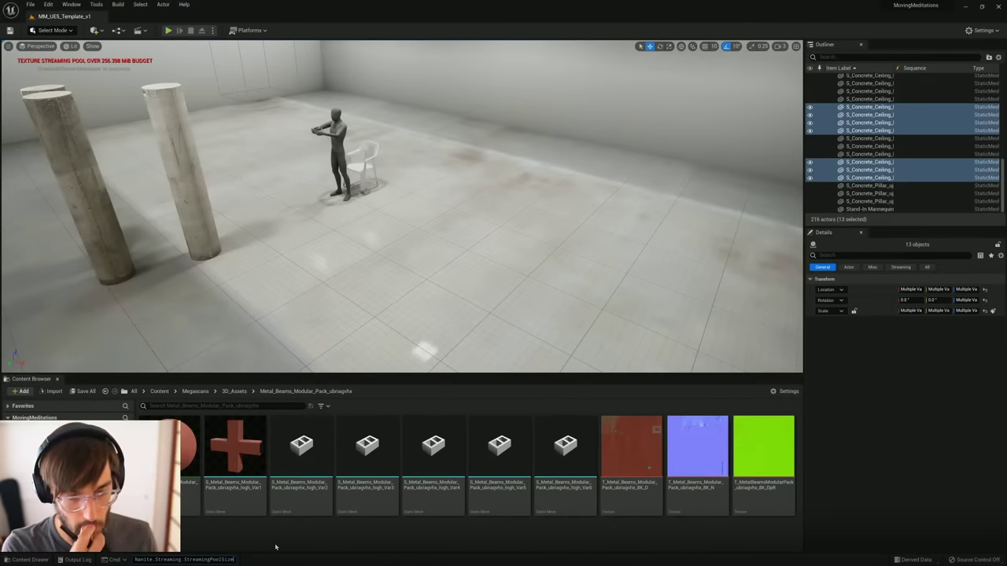
type("1000")
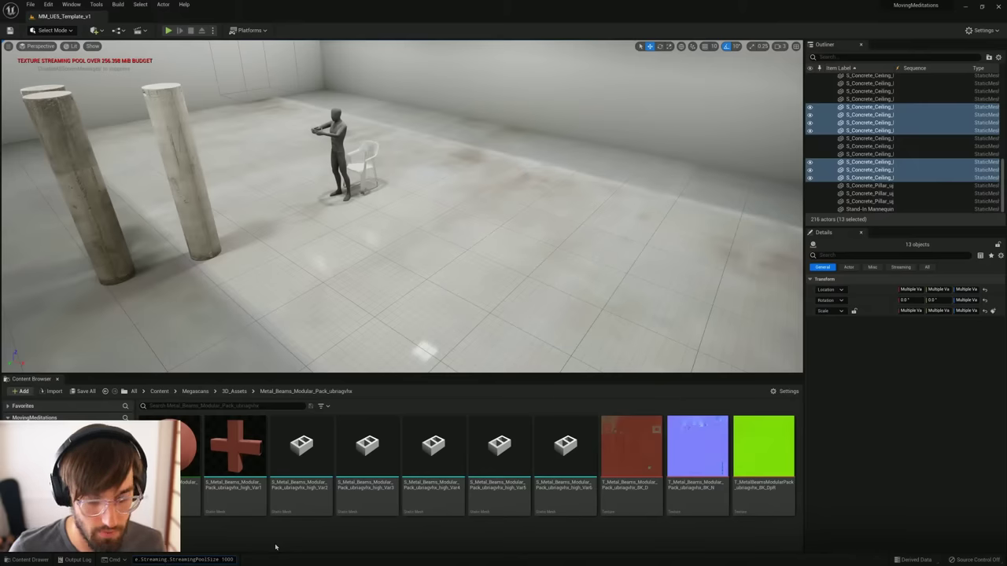
key("Return")
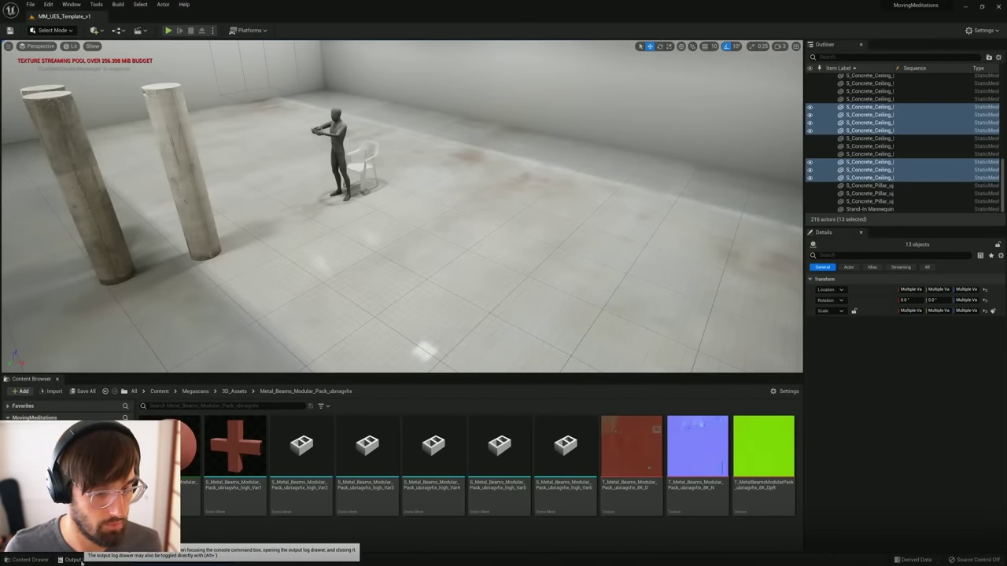
Step: Open the output log and look up the console commands matching "r.nanite"
left_click(75, 559)
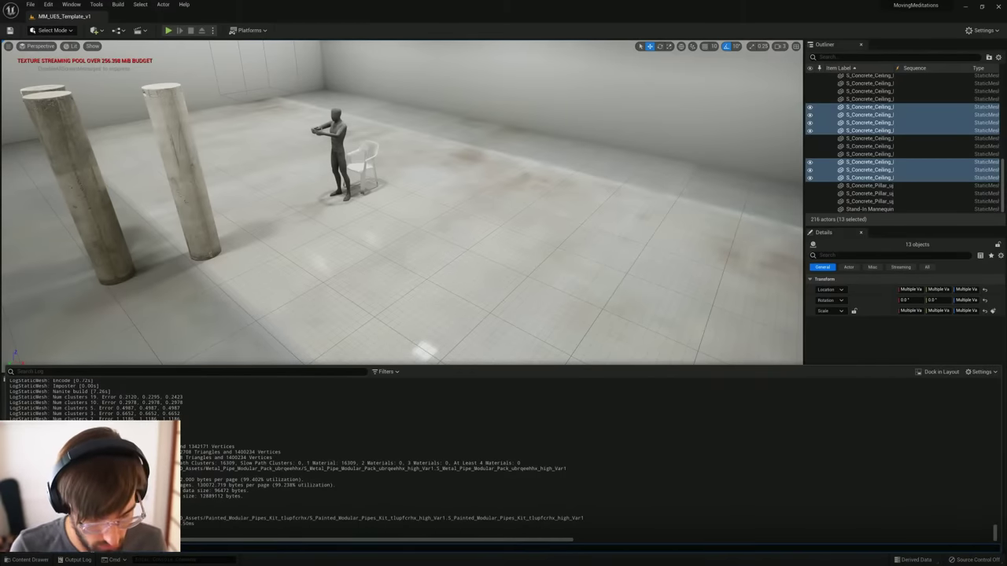
left_click(92, 548)
type("r.nanite")
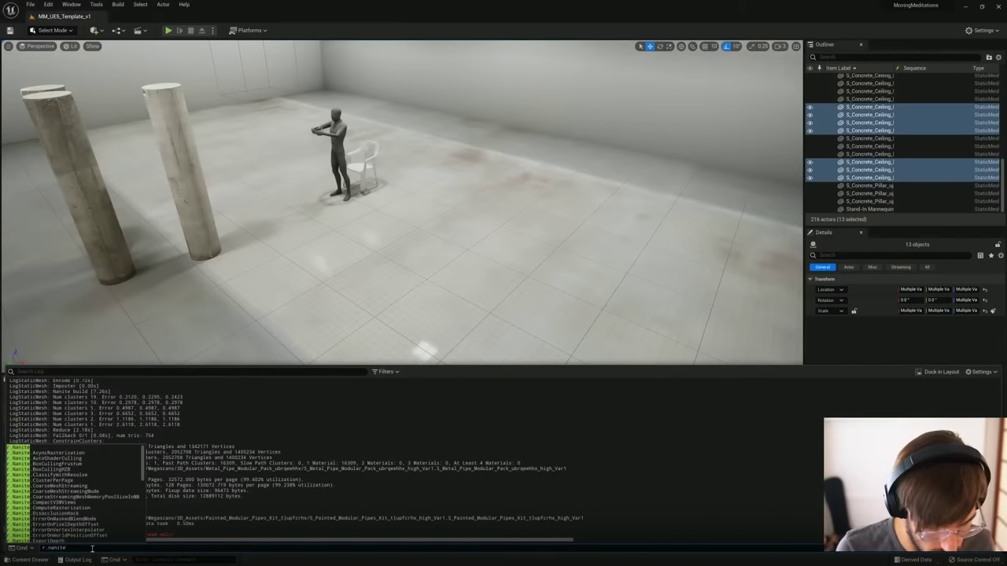
key("BackSpace")
key("BackSpace")
key("BackSpace")
key("BackSpace")
key("BackSpace")
key("BackSpace")
key("BackSpace")
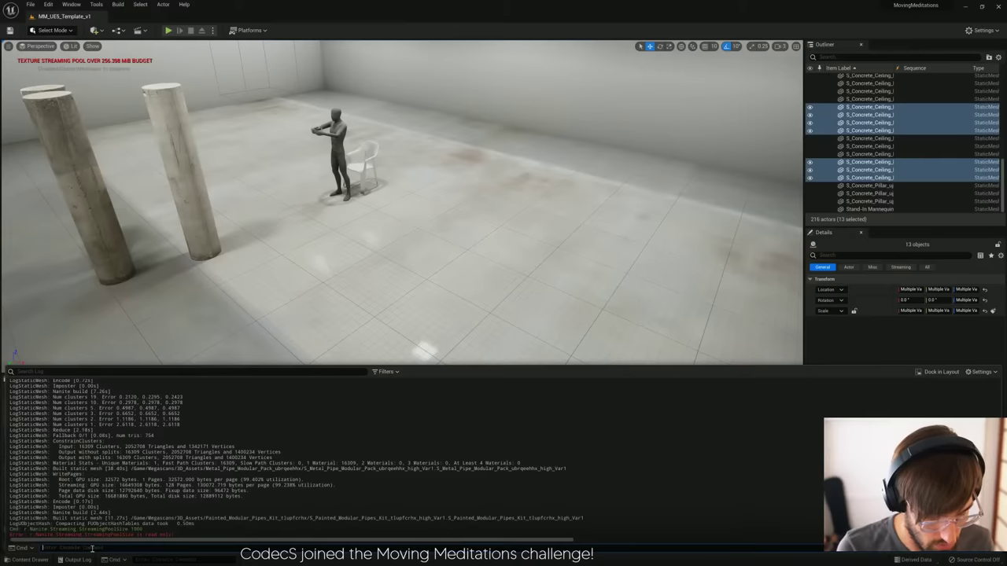
Step: Look up the console commands matching "nanite stream" in the output log, clearing the entry when done
type("nanite stream")
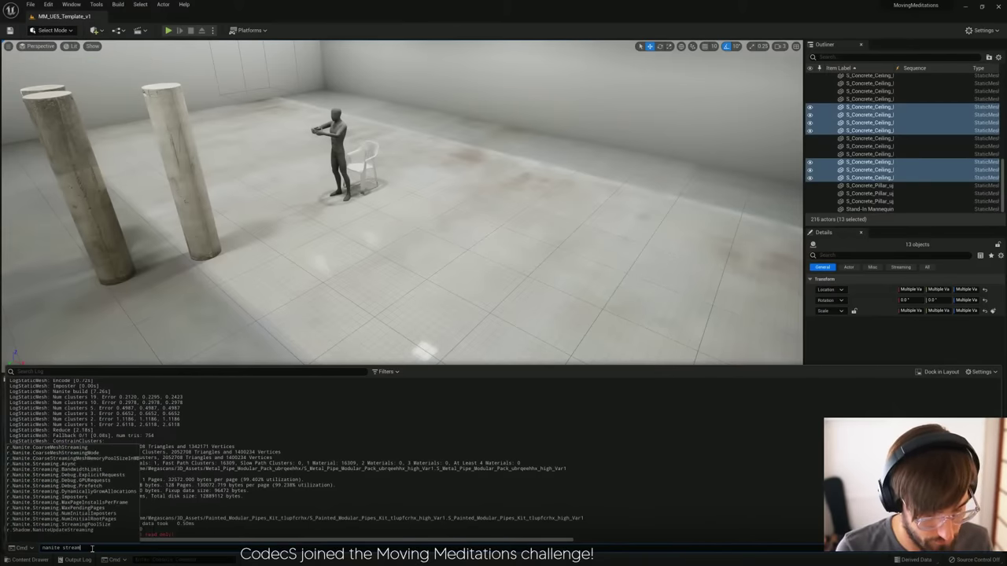
type("in")
key("BackSpace")
key("BackSpace")
key("BackSpace")
key("BackSpace")
key("BackSpace")
key("BackSpace")
key("BackSpace")
key("BackSpace")
key("BackSpace")
key("BackSpace")
key("BackSpace")
key("BackSpace")
key("BackSpace")
key("BackSpace")
key("BackSpace")
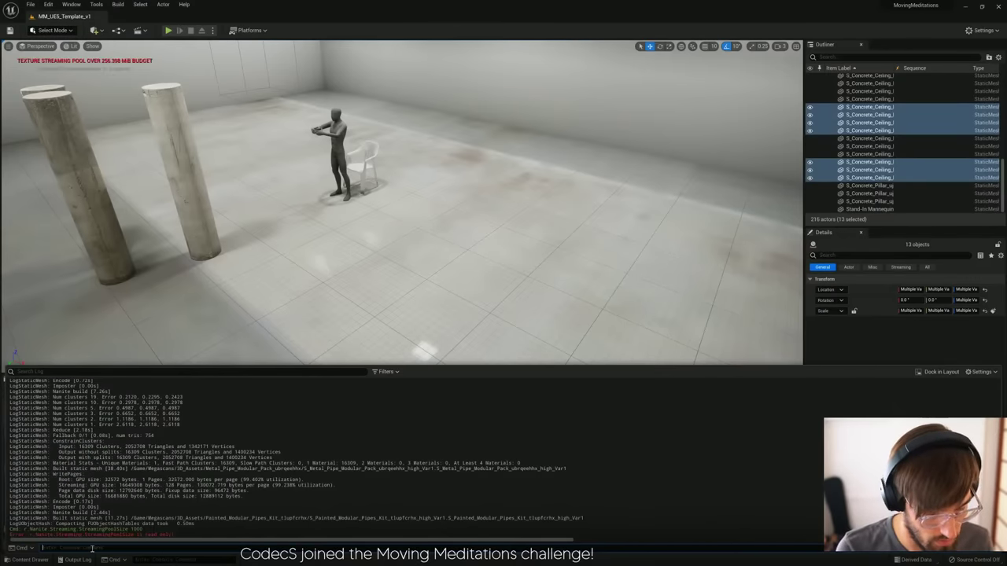
Step: Look up the console commands matching "streaming pool", and narrow the lookup to "streamingpool"
type("streaming")
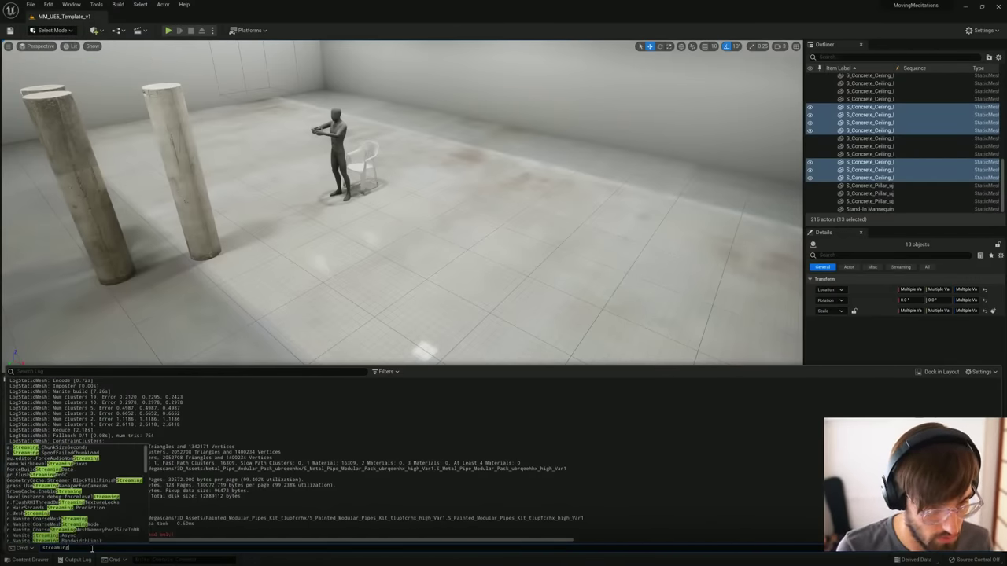
type(" poo")
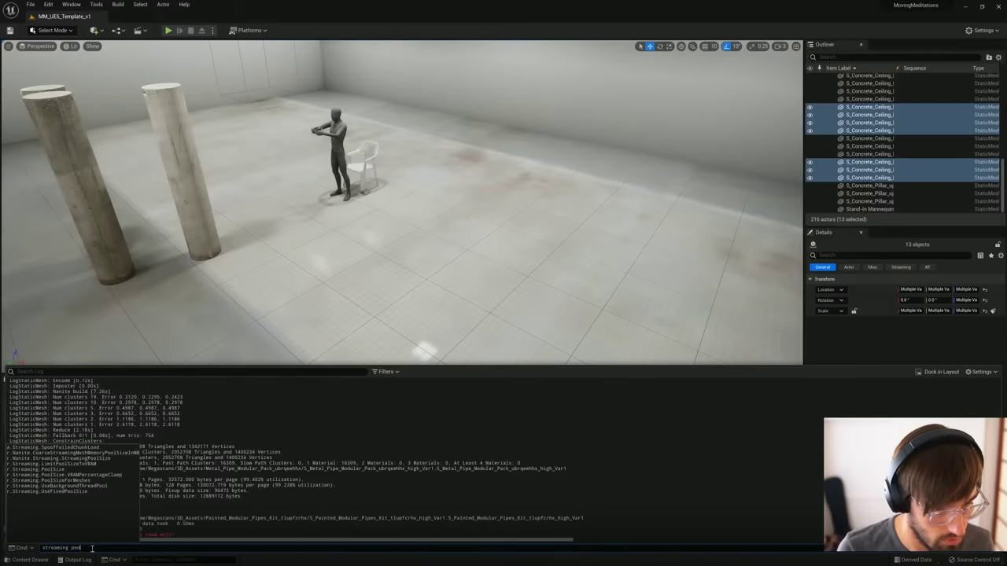
key("BackSpace")
key("BackSpace")
key("BackSpace")
key("BackSpace")
type("pool")
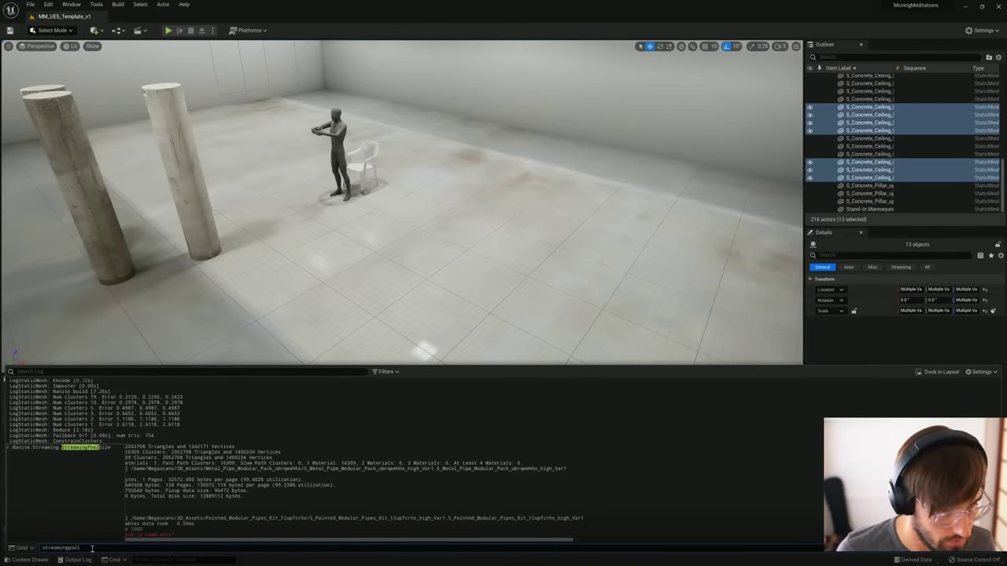
Step: Query the console help for r.Nanite.Streaming.StreamingPoolSize
left_click(106, 450)
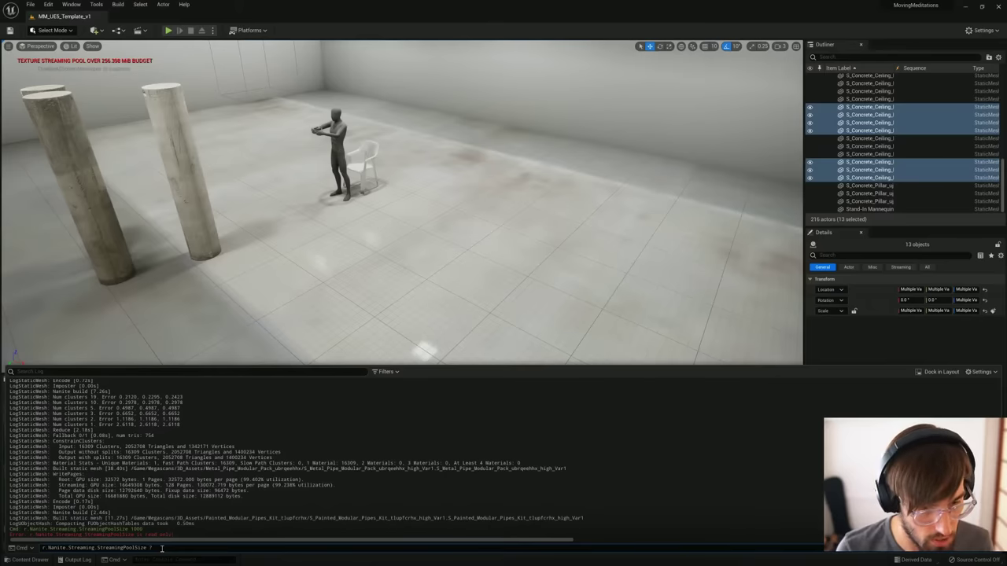
type("?")
key("Return")
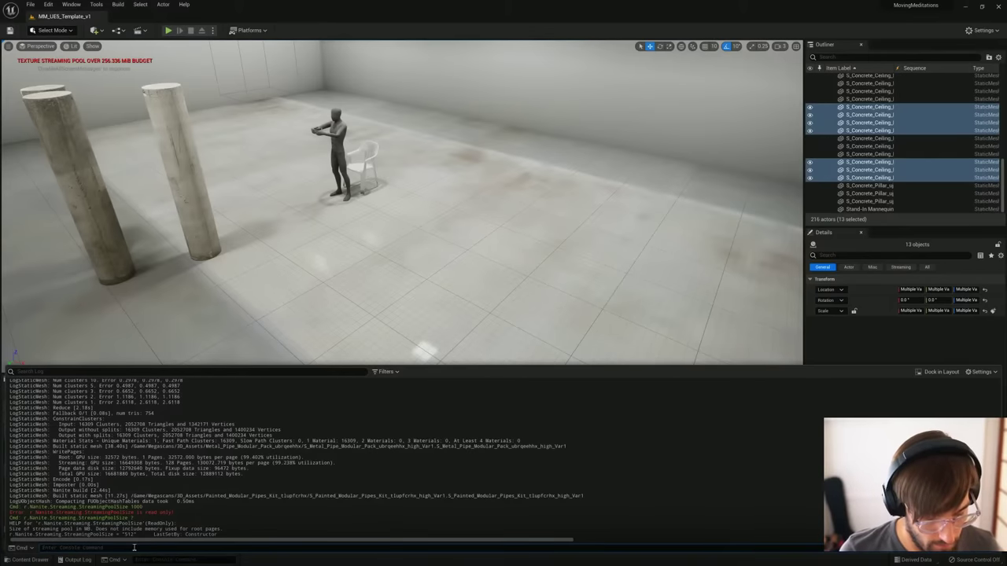
Step: Try to set r.Nanite.Streaming.StreamingPoolSize to 512 with a console command
type("streamingpool")
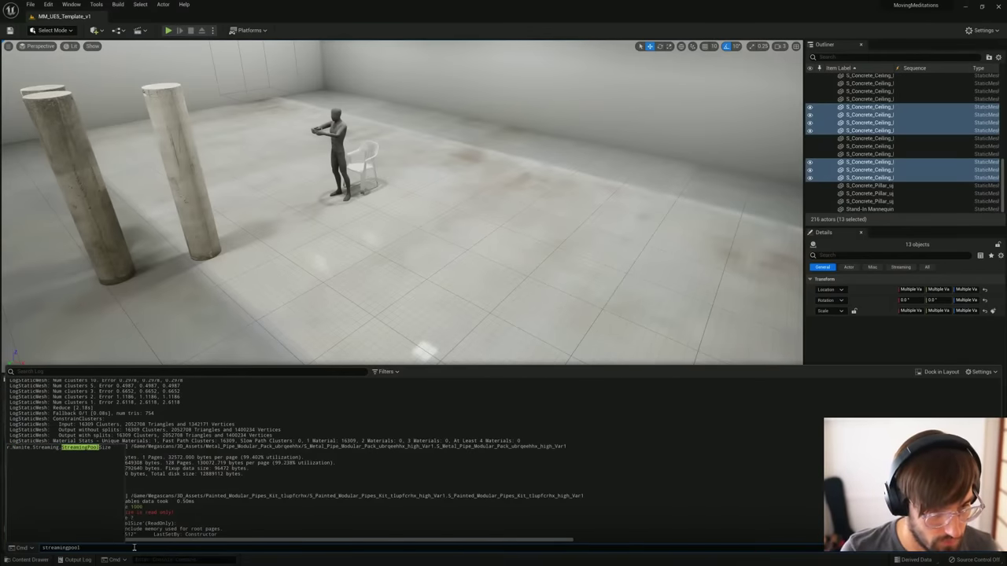
key("Return")
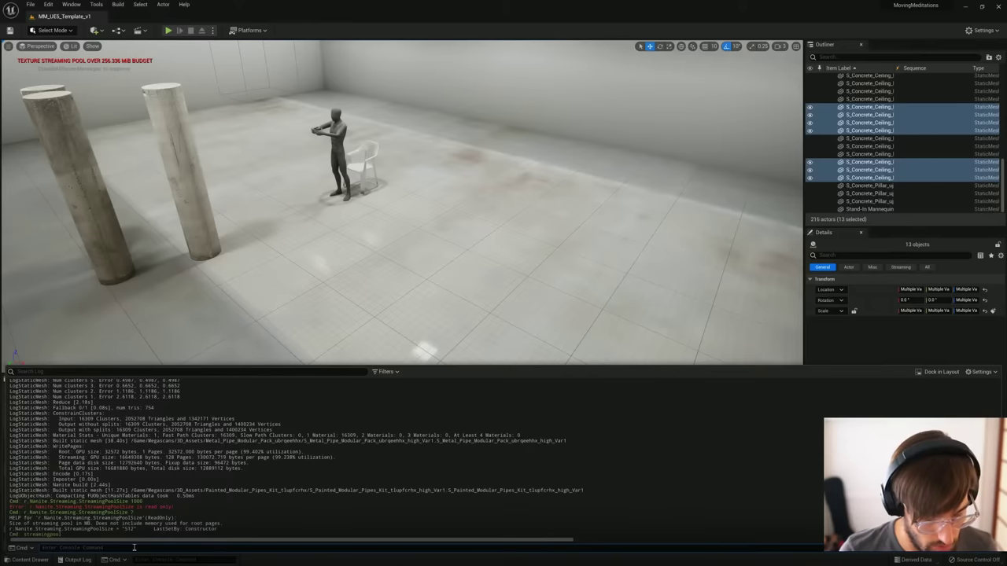
type("streaming")
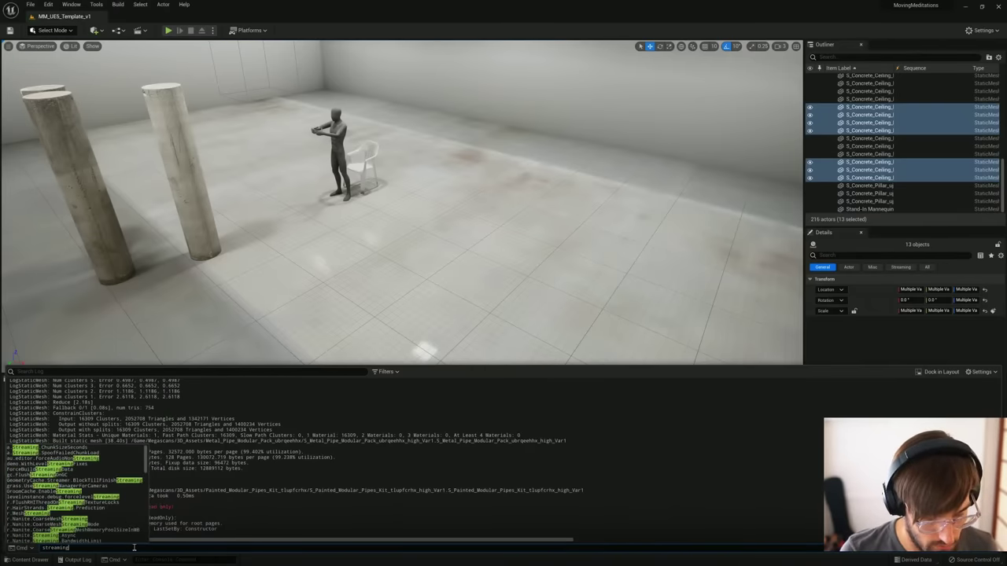
type("pool")
key("Tab")
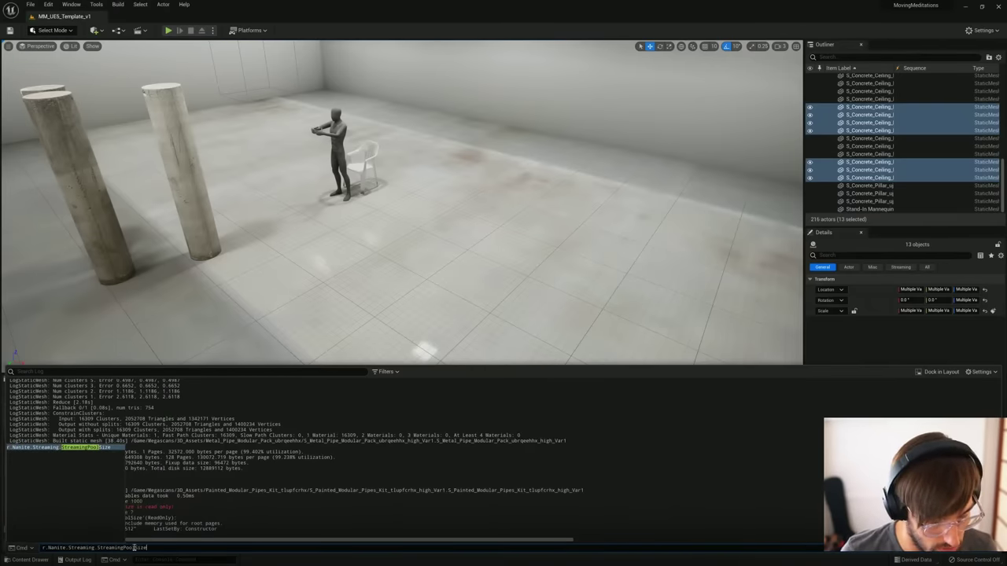
type("512")
key("Return")
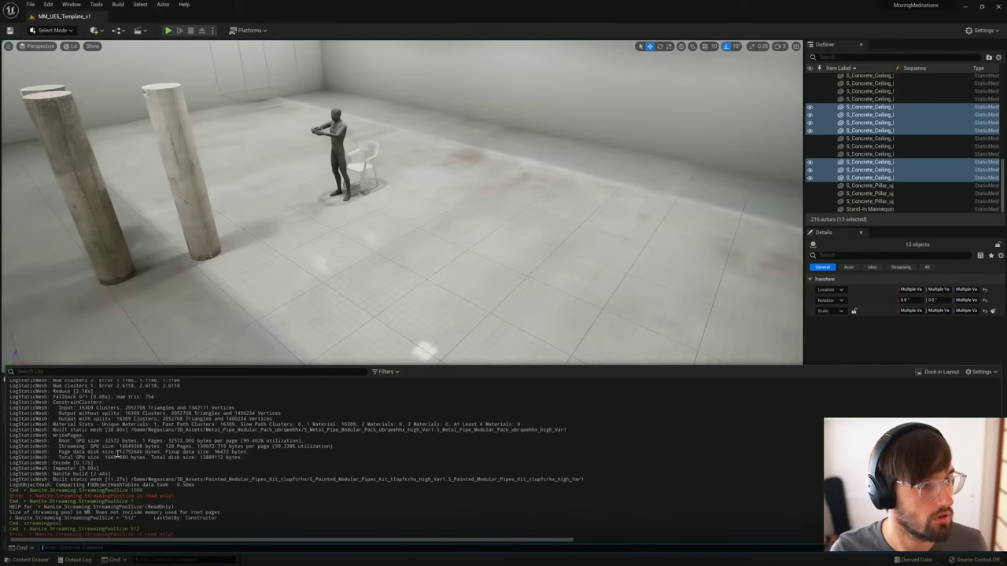
Step: Rerun the earlier r.streaming.poolsize console command and return to the viewport
key("Up")
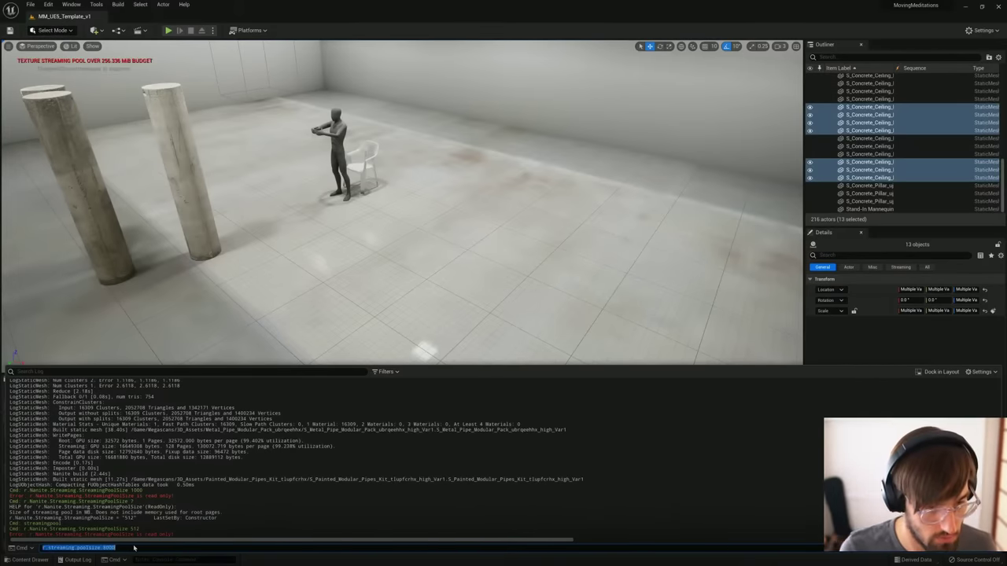
key("Return")
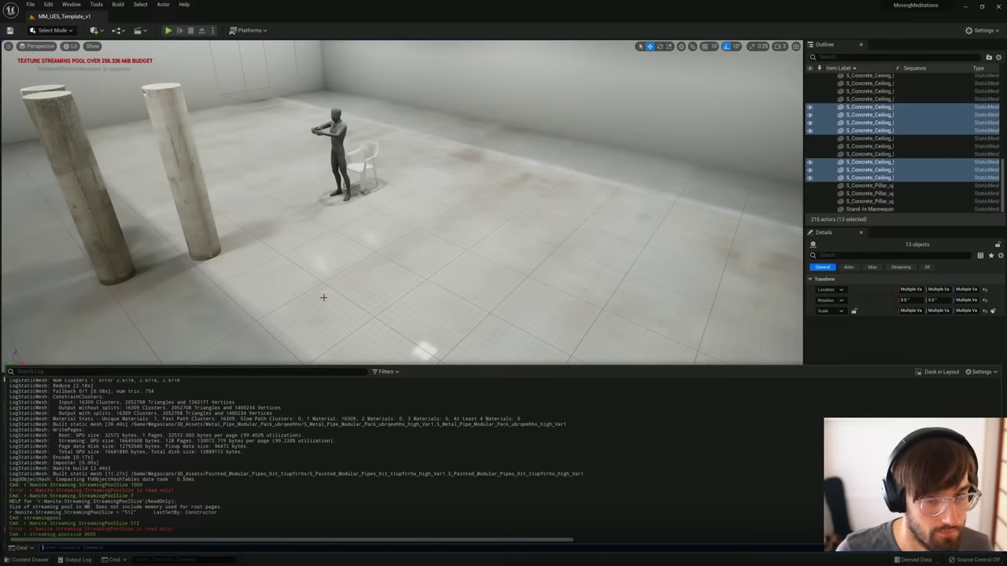
right_click_drag(414, 214, 393, 197)
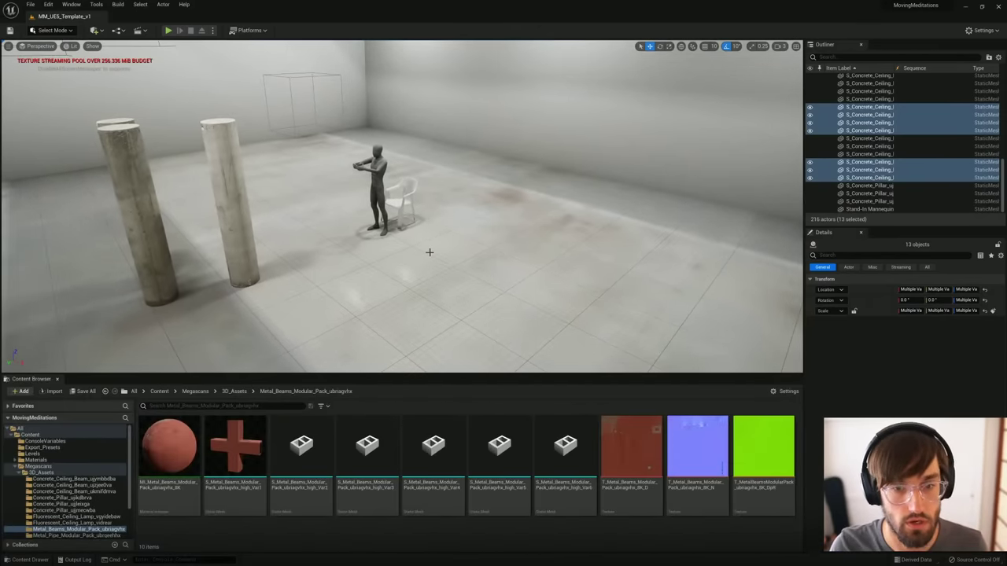
Step: Nudge the row of concrete ceiling beams nearest the back wall vertically, and select the neighbouring beam rows for checking
right_click_drag(428, 252, 456, 203)
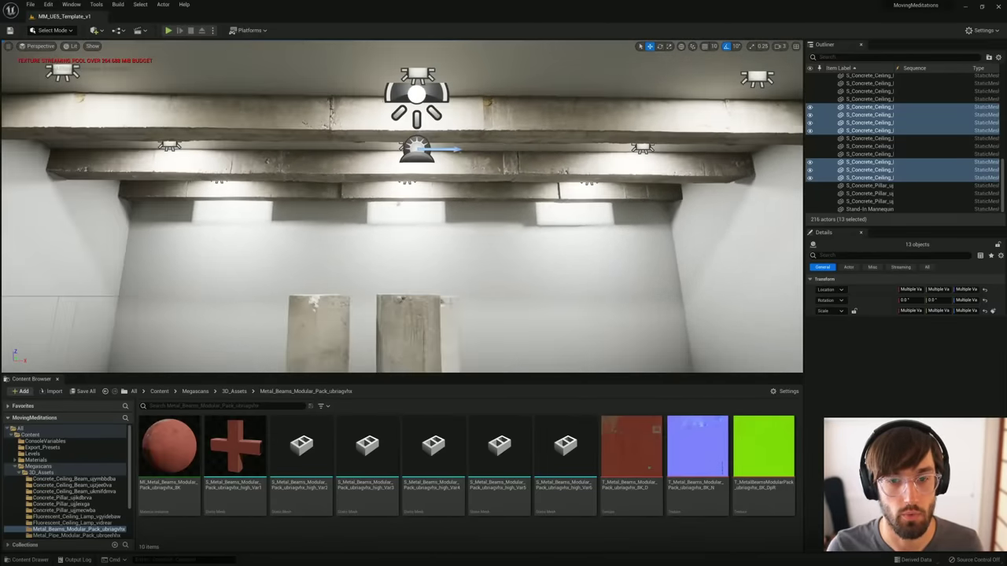
right_click_drag(456, 203, 472, 193)
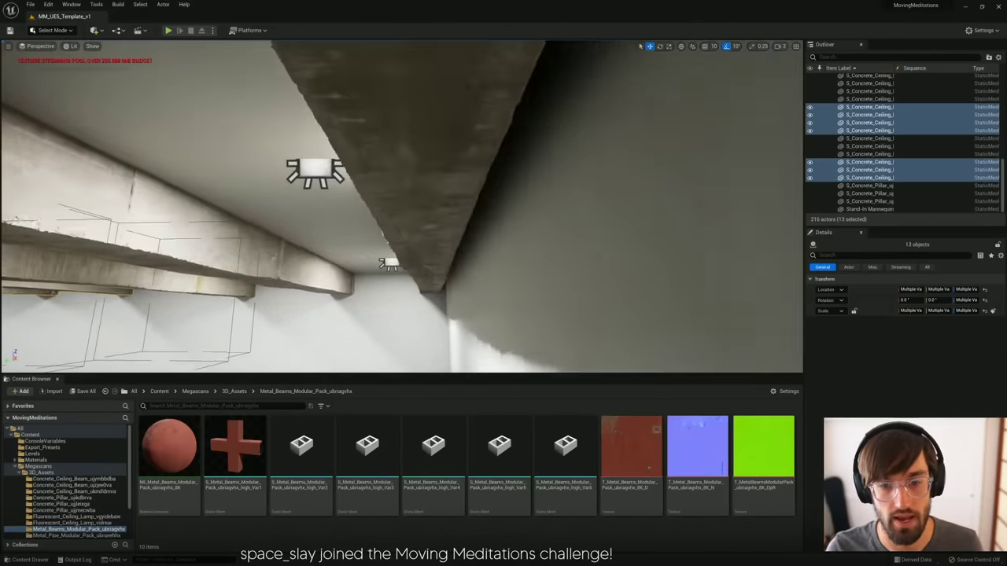
right_click_drag(472, 193, 492, 188)
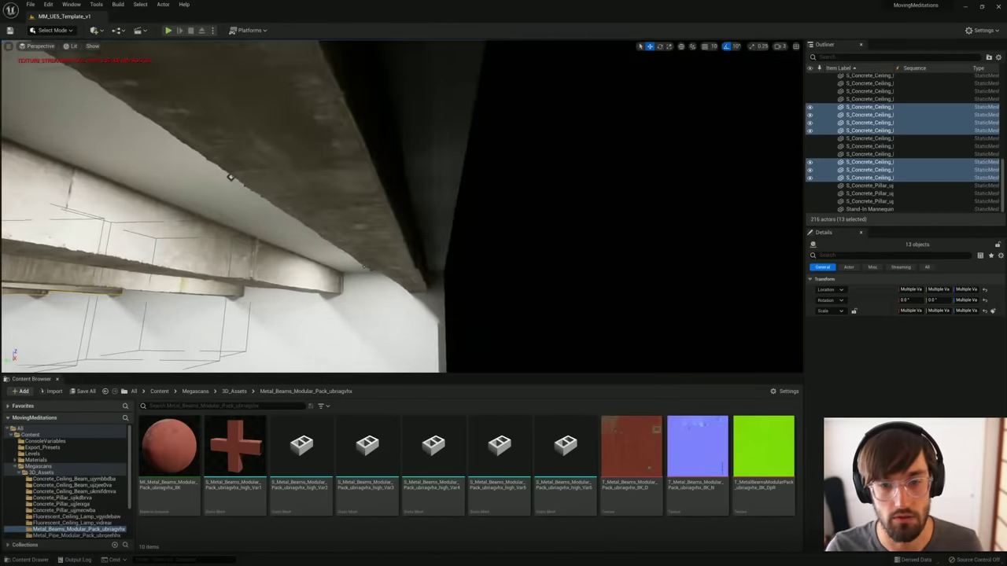
left_click(420, 245)
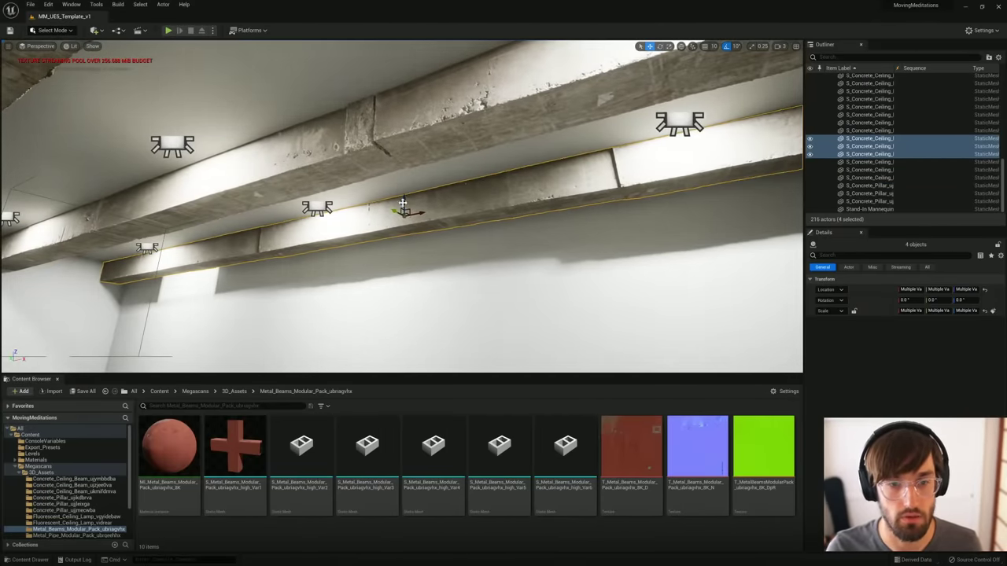
left_click_drag(402, 203, 402, 205)
key("s")
right_click_drag(403, 205, 428, 203)
key("d")
left_click(440, 184)
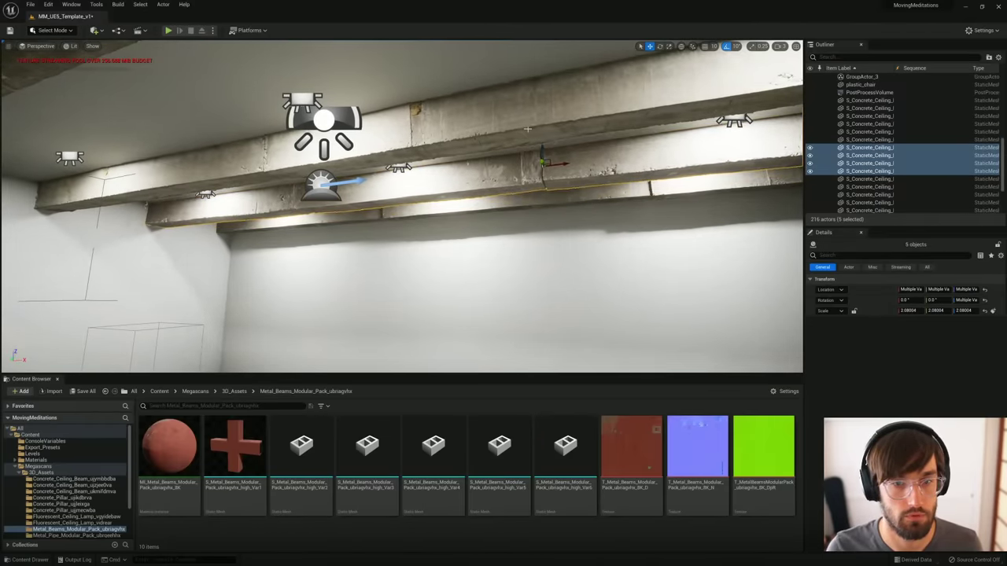
left_click(528, 128)
mouse_move(528, 128)
right_mouse_down()
mouse_move(467, 110)
mouse_move(535, 138)
mouse_move(536, 128)
right_mouse_up()
key("s")
key("w")
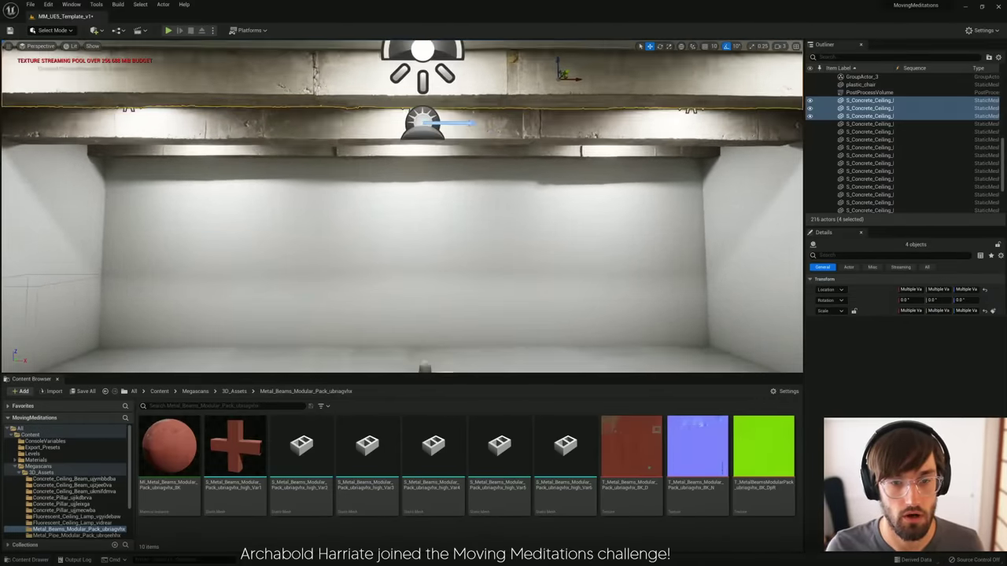
right_click_drag(505, 173, 505, 181)
Step: Find the Fluorescent_Ceiling_Lamp_vgyidebaw asset among the Megascans folders and place its static mesh against the back wall
left_click(73, 479)
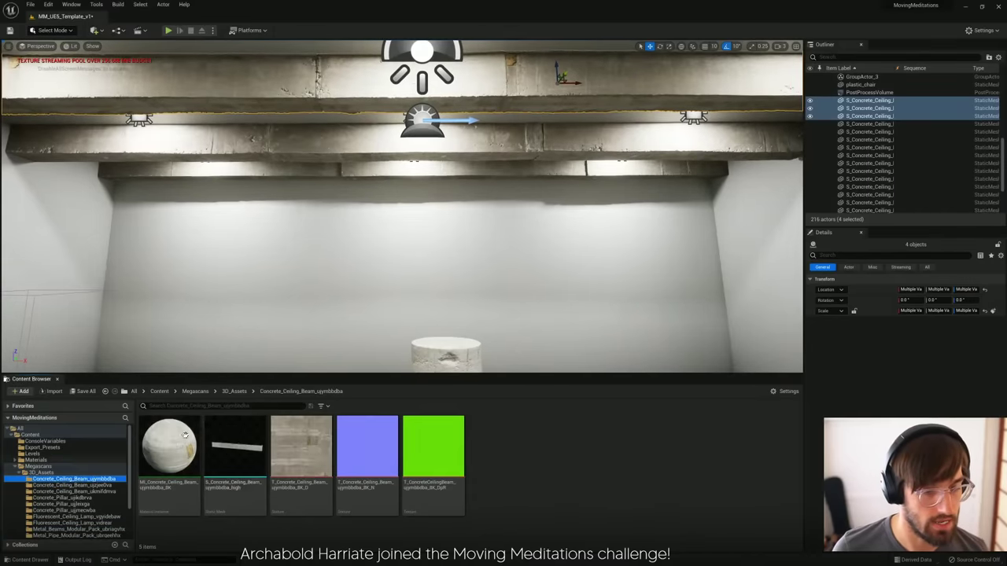
left_click(74, 492)
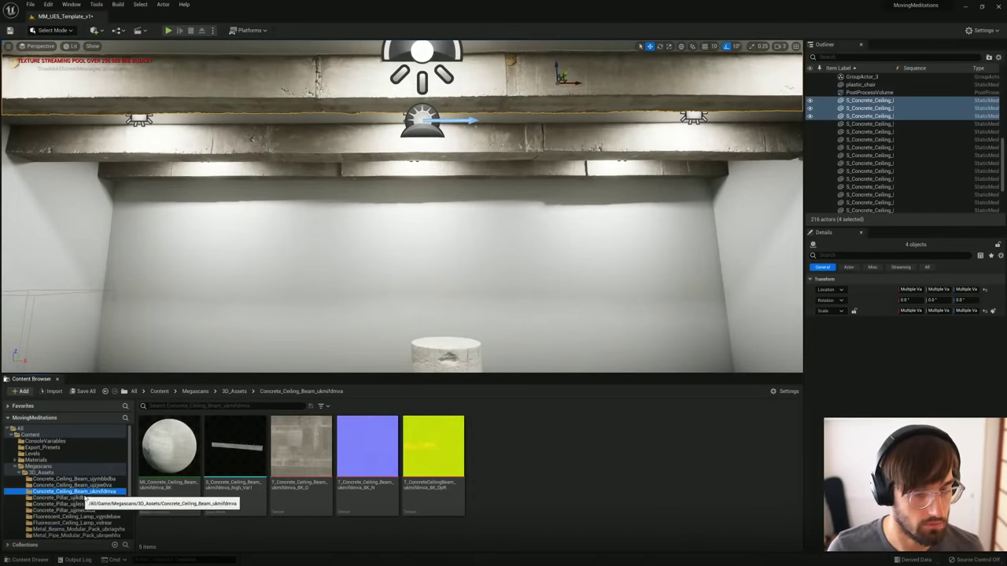
left_click(79, 497)
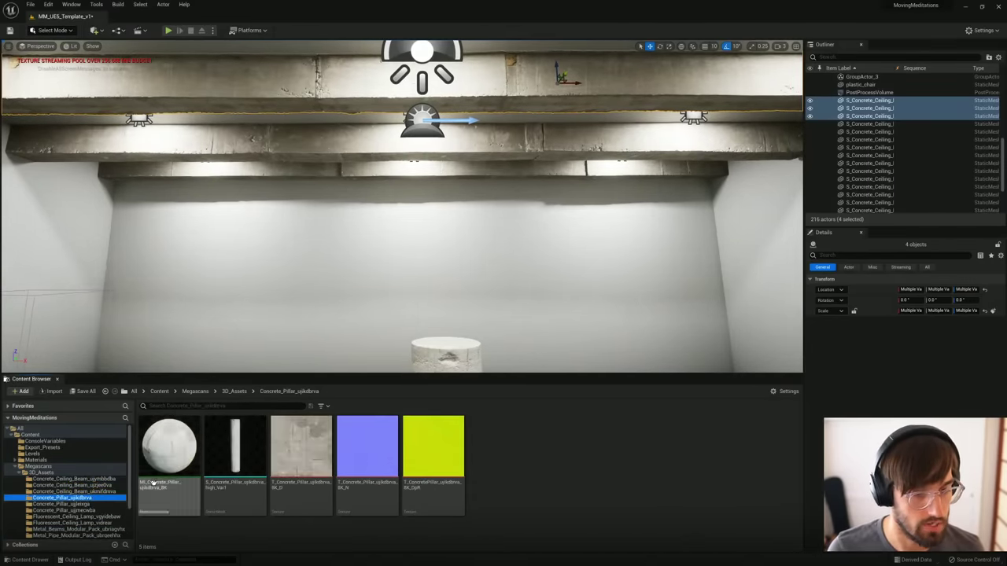
left_click(72, 517)
left_click_drag(235, 452, 363, 295)
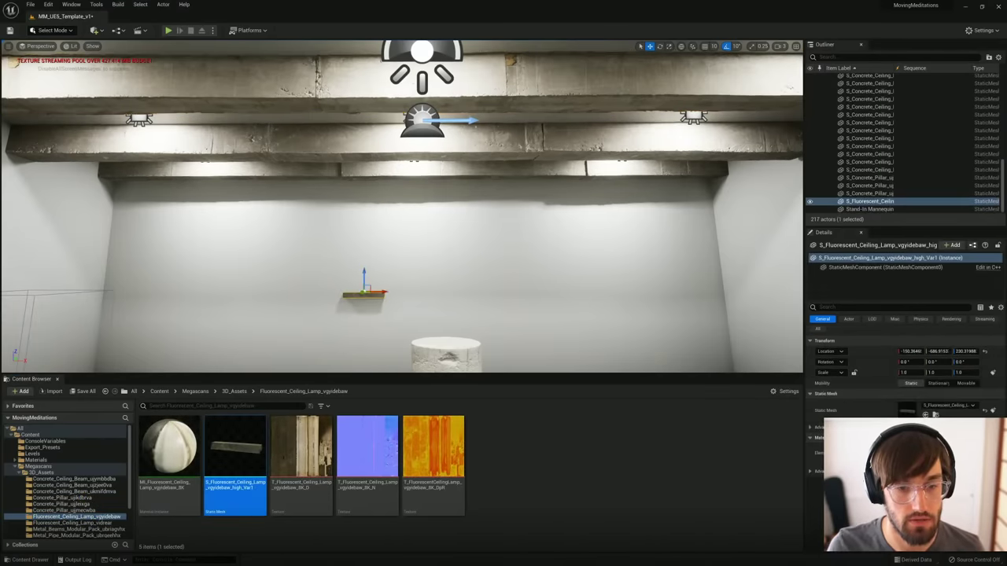
Step: Move the vgyidebaw ceiling lamp away from the back wall and up toward the ceiling beams, to about Y -220 and Z 468
right_click_drag(348, 281, 264, 286)
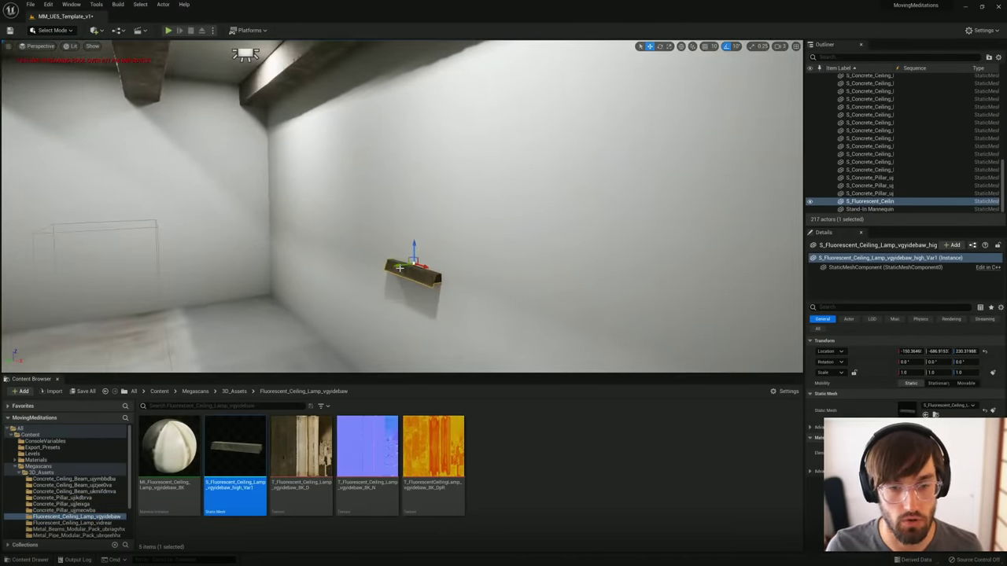
left_click_drag(400, 269, 51, 313)
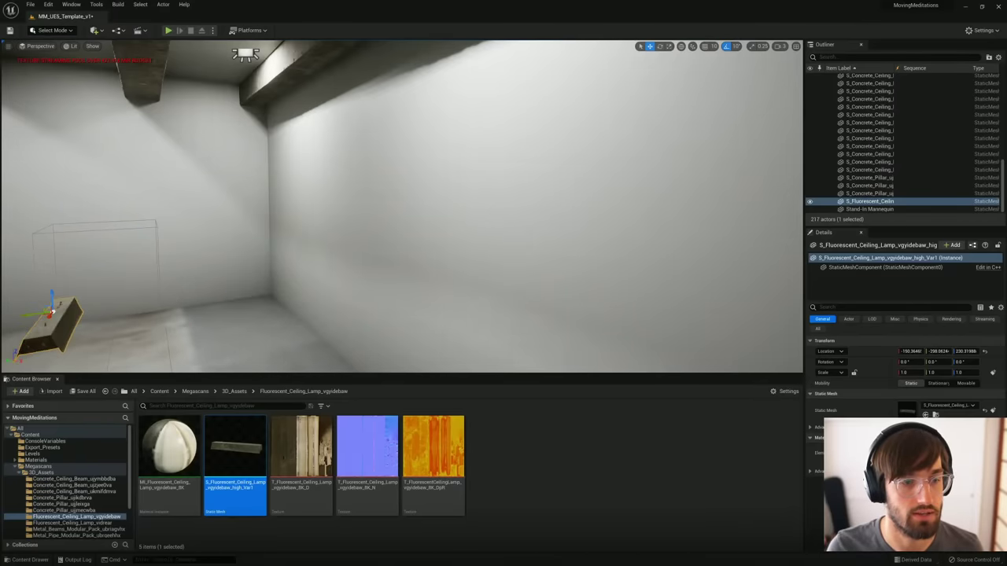
right_click_drag(189, 291, 133, 289)
left_click_drag(292, 274, 218, 88)
mouse_move(218, 88)
right_mouse_down()
mouse_move(211, 61)
mouse_move(218, 88)
right_mouse_up()
Step: Place the Fluorescent_Ceiling_Lamp_vidrear static mesh in the level and move it between two ceiling beams, to about Y -227
left_click(72, 523)
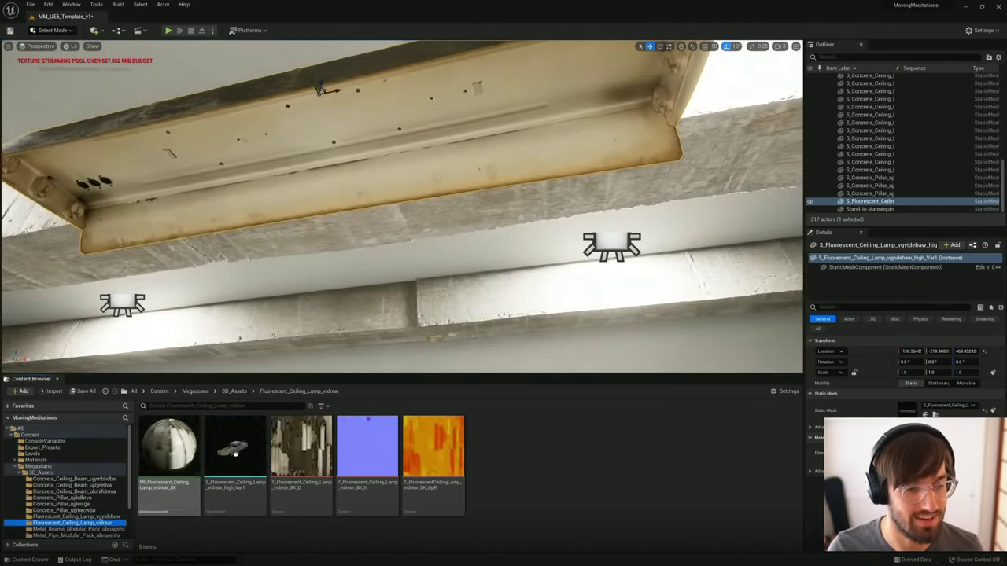
left_click_drag(234, 454, 591, 347)
right_click_drag(592, 348, 592, 347)
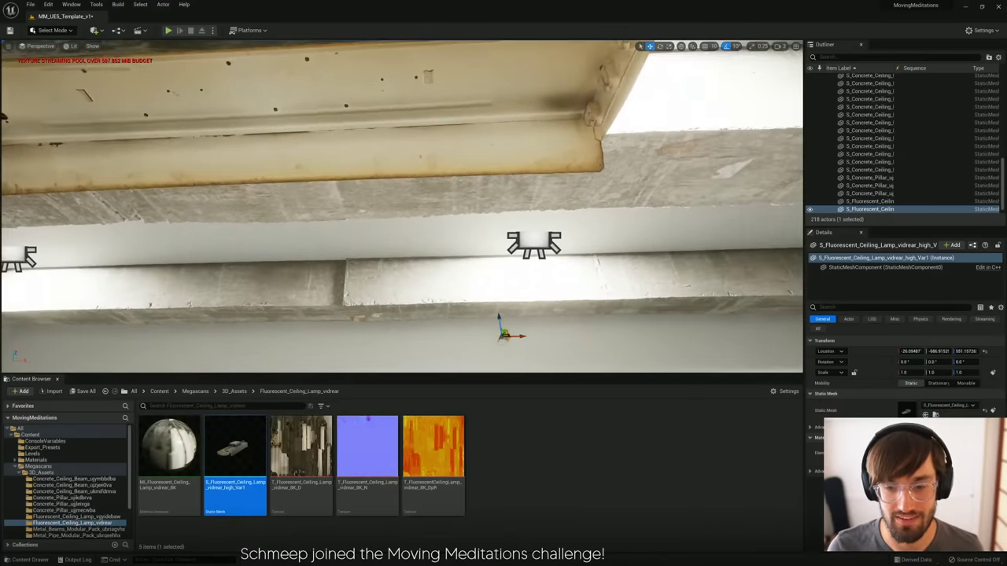
left_click_drag(506, 333, 614, 120)
right_click_drag(614, 120, 614, 120)
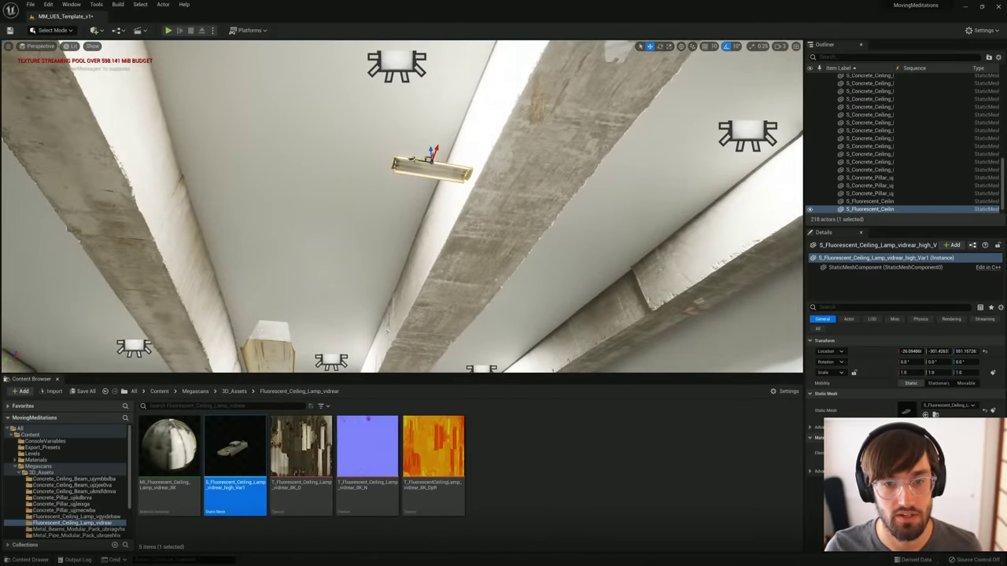
left_click_drag(413, 160, 278, 173)
Step: Rotate the vidrear ceiling lamp by -90 degrees around the vertical axis and adjust its vertical fit against the ceiling
key("e")
right_click_drag(320, 128, 320, 128)
left_click_drag(383, 134, 416, 166)
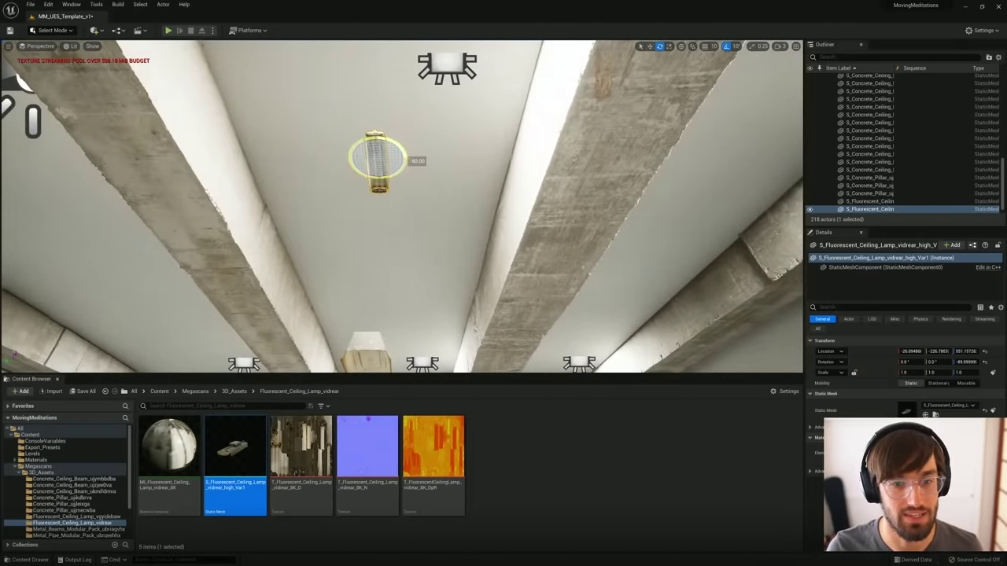
right_click_drag(416, 166, 434, 214)
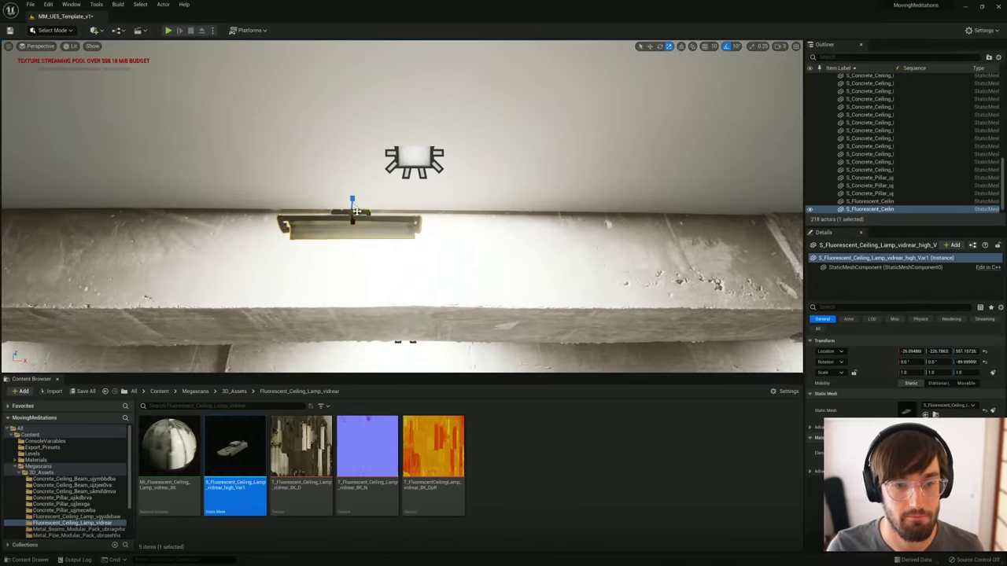
left_click_drag(355, 197, 342, 319)
right_click_drag(342, 319, 322, 339)
left_click_drag(299, 170, 302, 234)
right_click_drag(301, 234, 440, 130)
Step: Switch to the reference image board and examine how the fluorescent lamps and ceilings are arranged in the warehouse and corridor images
left_click_drag(1006, 279, 484, 280)
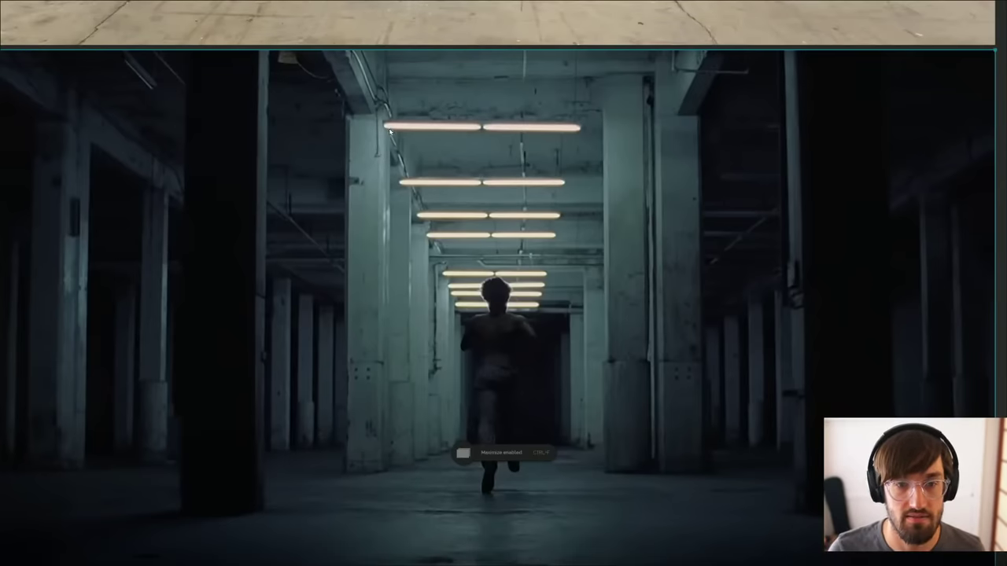
scroll(435, 231, "down", 5)
scroll(435, 233, "down", 1)
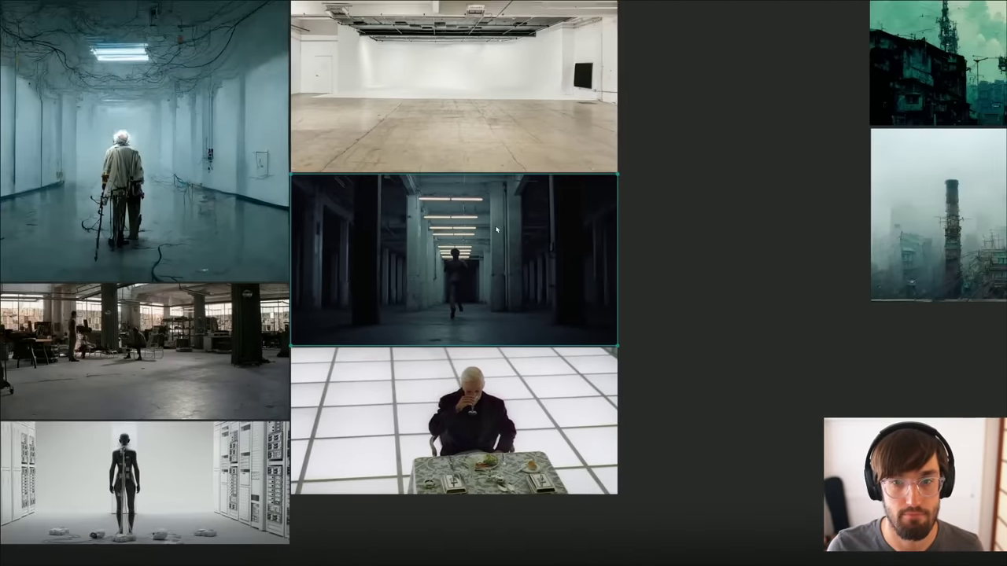
middle_click_drag(487, 160, 500, 293)
middle_click_drag(637, 230, 756, 209)
middle_click_drag(342, 319, 557, 197)
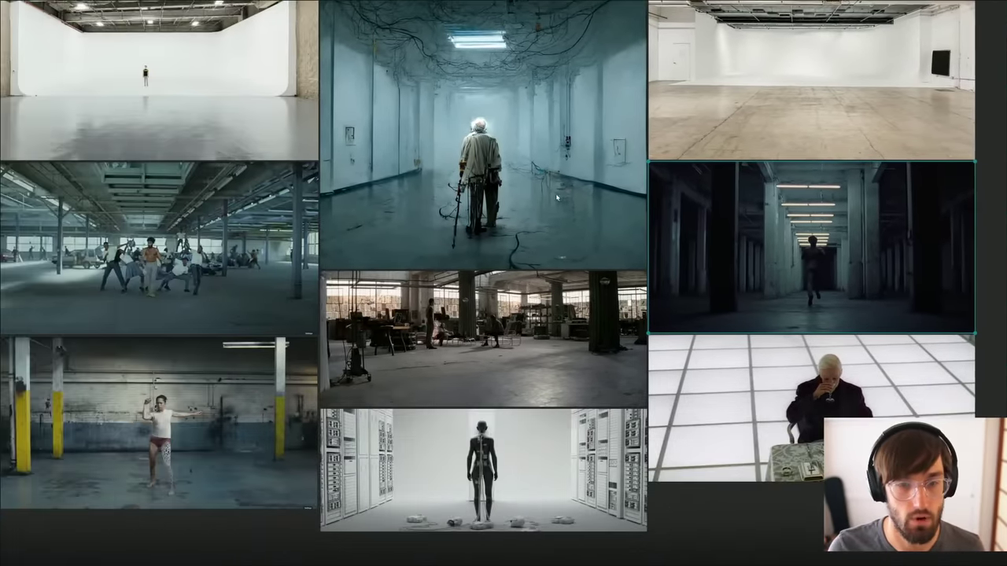
scroll(469, 117, "up", 4)
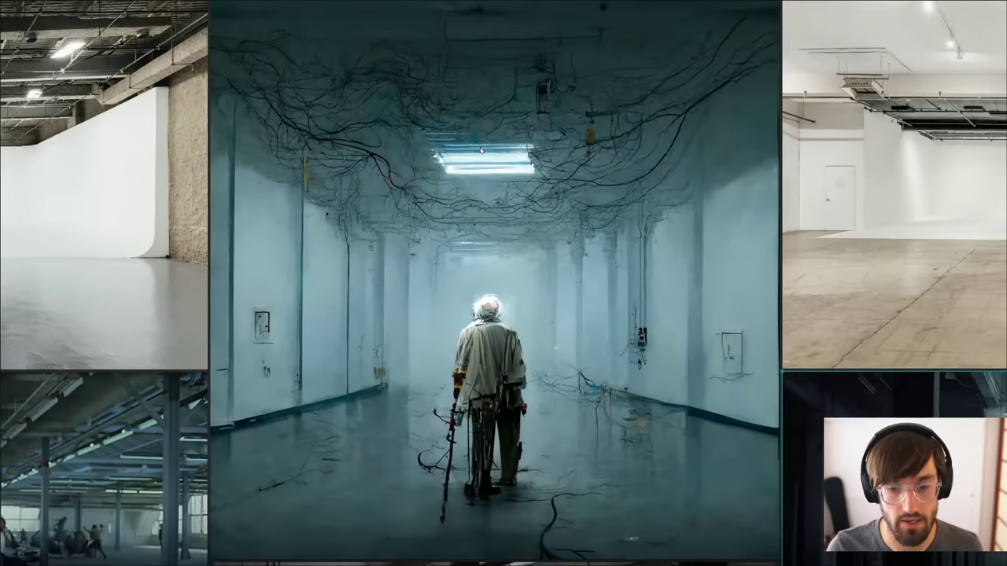
scroll(481, 150, "down", 1)
double_click(480, 245)
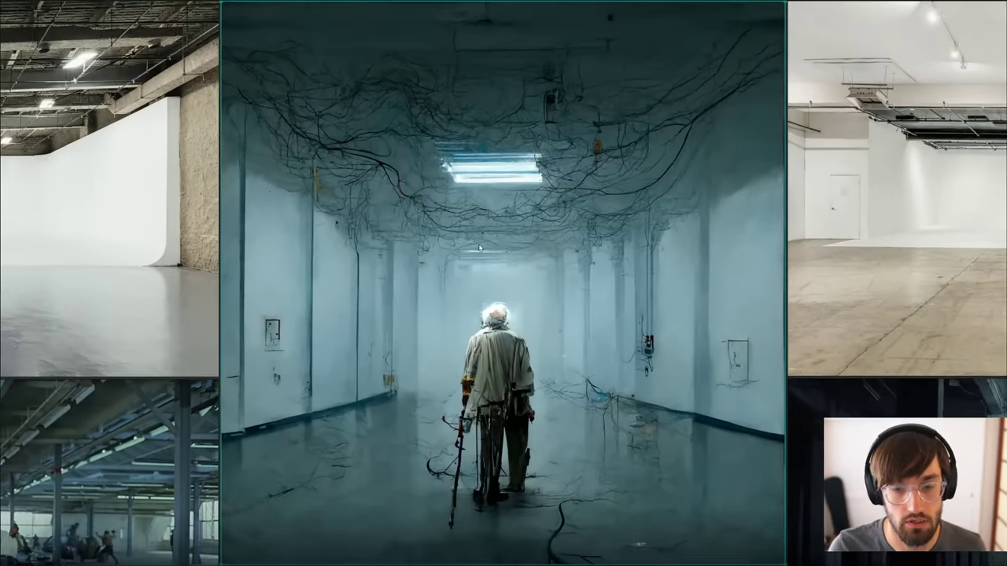
Step: Survey the reference board and examine the ceiling beams and lamp layout in the white studio warehouse image
scroll(521, 238, "down", 4)
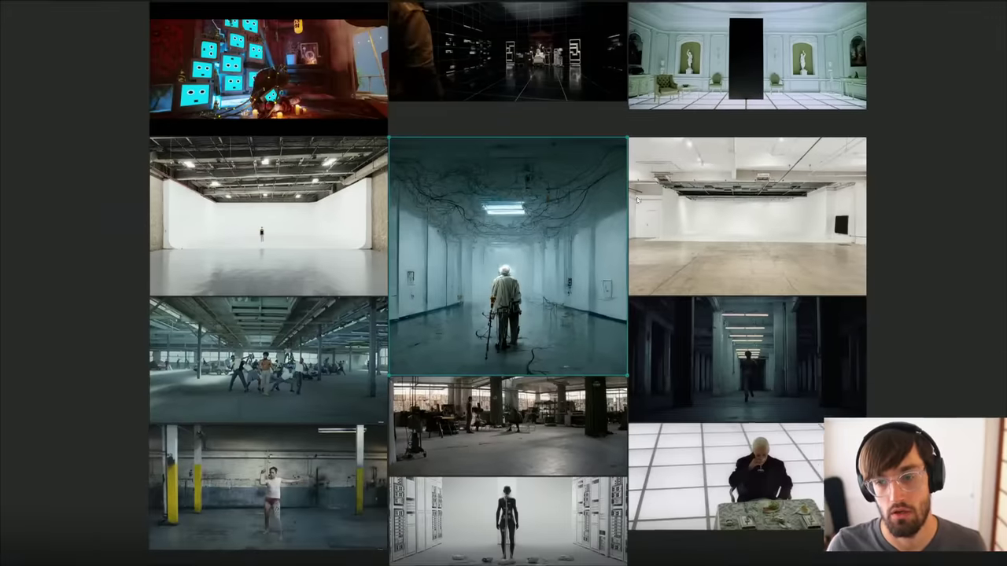
middle_click_drag(519, 236, 7, 269)
left_click_drag(474, 202, 571, 301)
key("space")
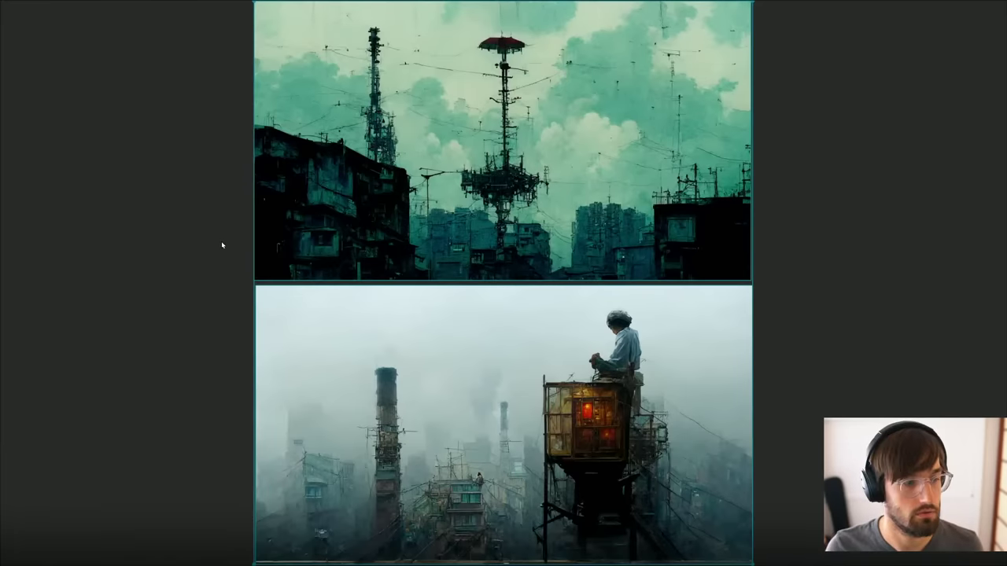
scroll(222, 245, "down", 3)
scroll(547, 242, "left", 10)
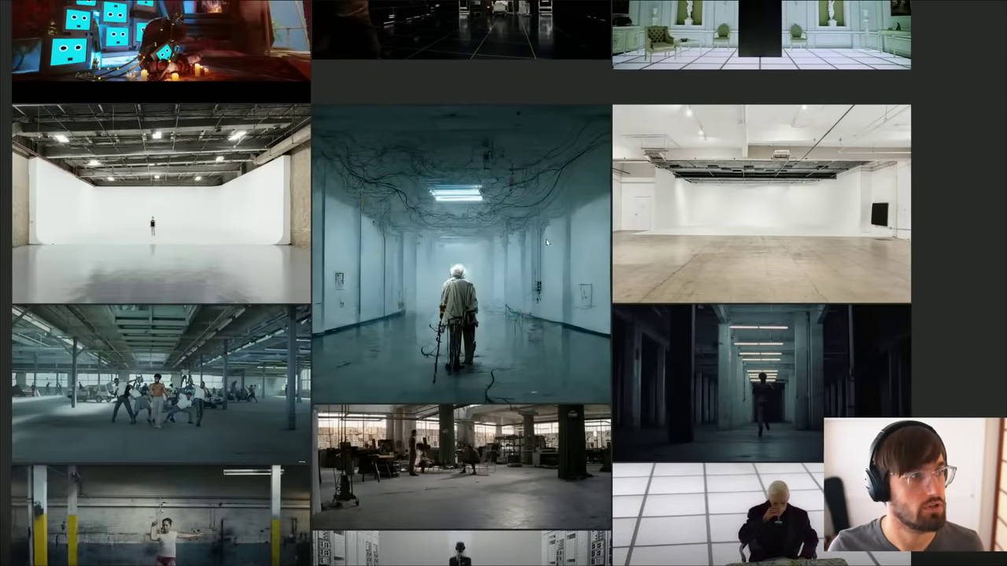
middle_click_drag(446, 218, 565, 210)
middle_click_drag(495, 176, 560, 192)
scroll(314, 157, "up", 8)
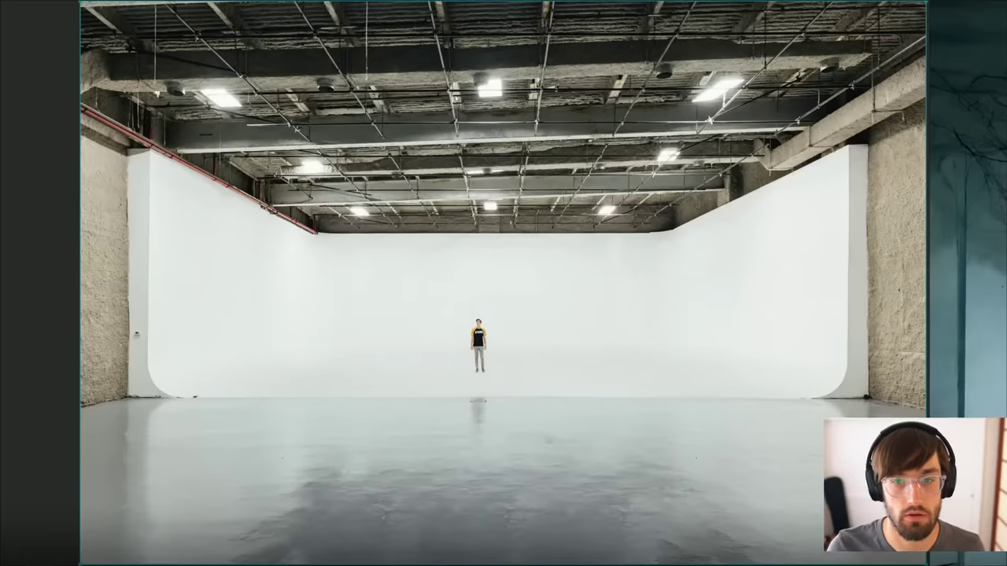
scroll(494, 329, "down", 6)
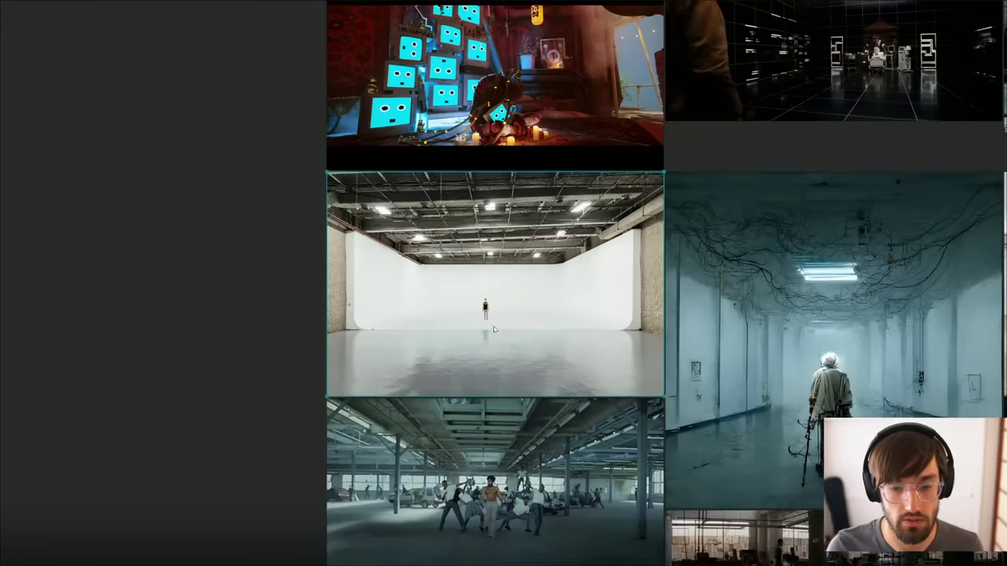
Step: Examine the rows of fluorescent lamps hanging from the ceiling in the dance-scene warehouse reference image
middle_click_drag(494, 329, 462, 240)
double_click(468, 346)
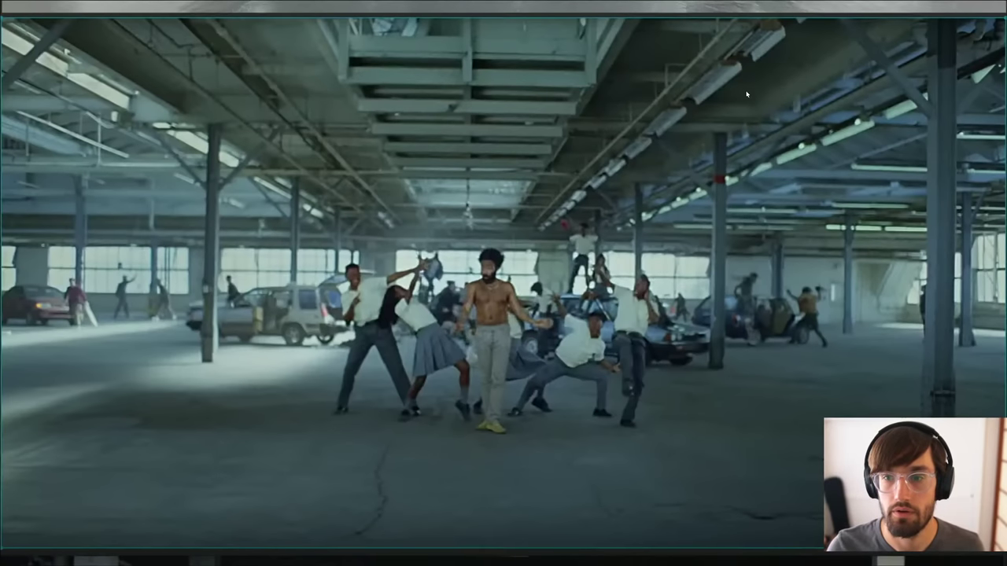
scroll(747, 95, "up", 6)
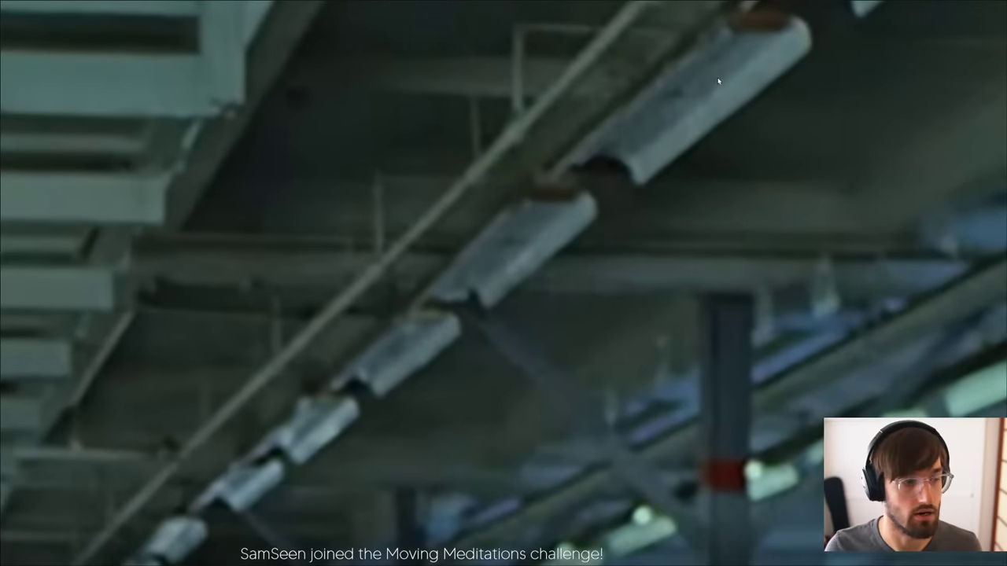
scroll(718, 81, "down", 6)
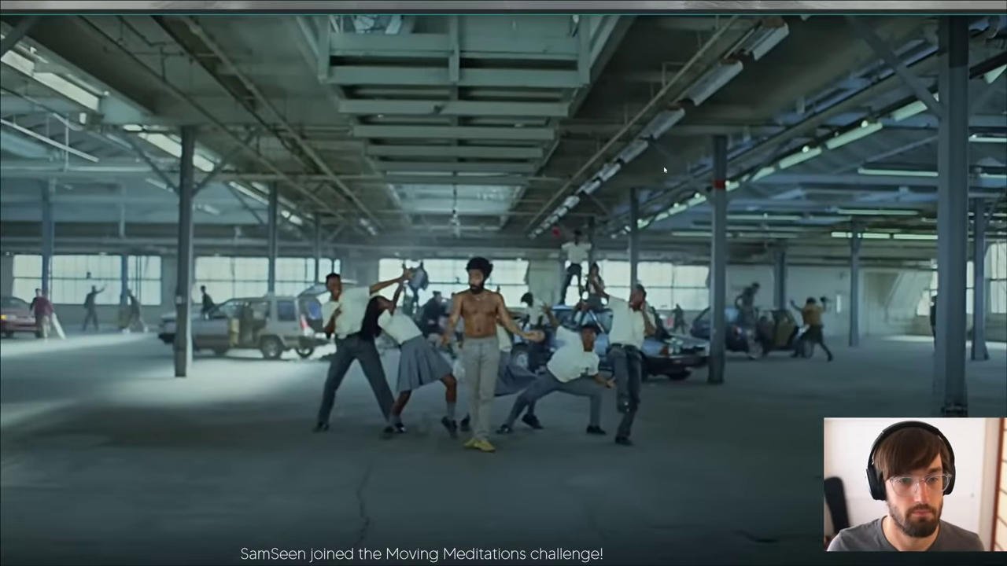
scroll(653, 181, "down", 1)
middle_click_drag(517, 411, 519, 289)
scroll(519, 288, "down", 4)
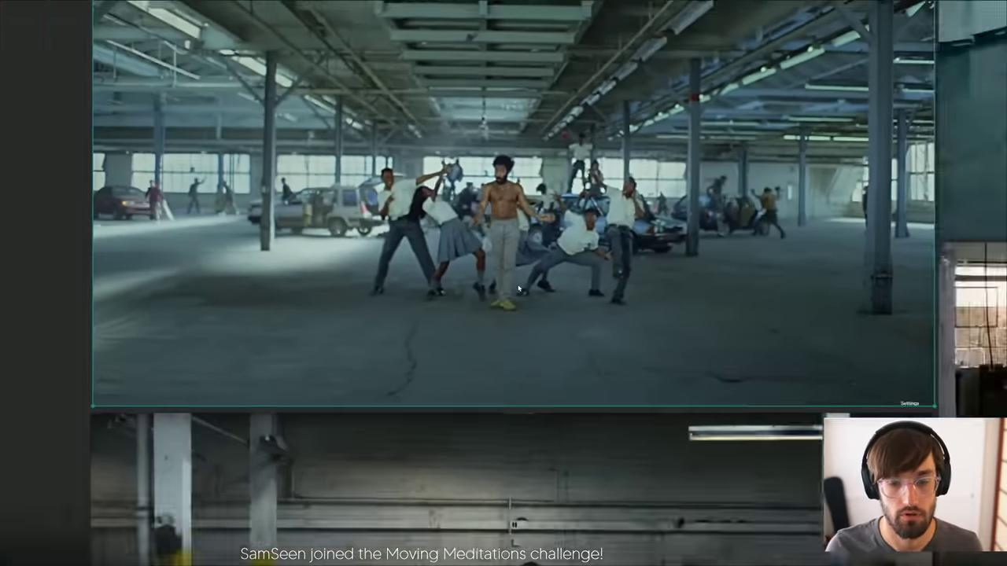
double_click(632, 414)
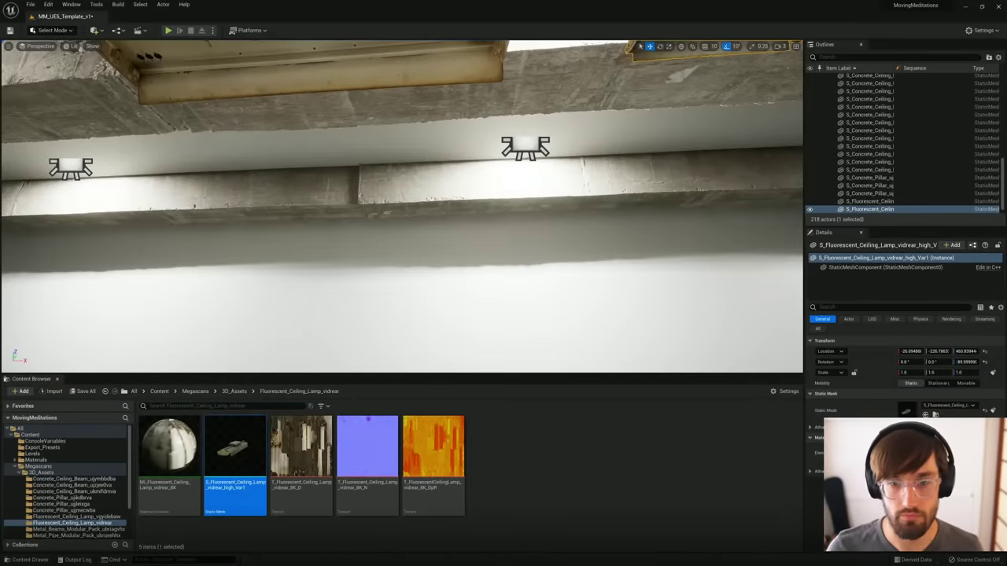
Step: Return to the Unreal level, show the Place Actors palette and place a Cylinder shape at the vgyidebaw ceiling lamp
right_click_drag(403, 206, 468, 174)
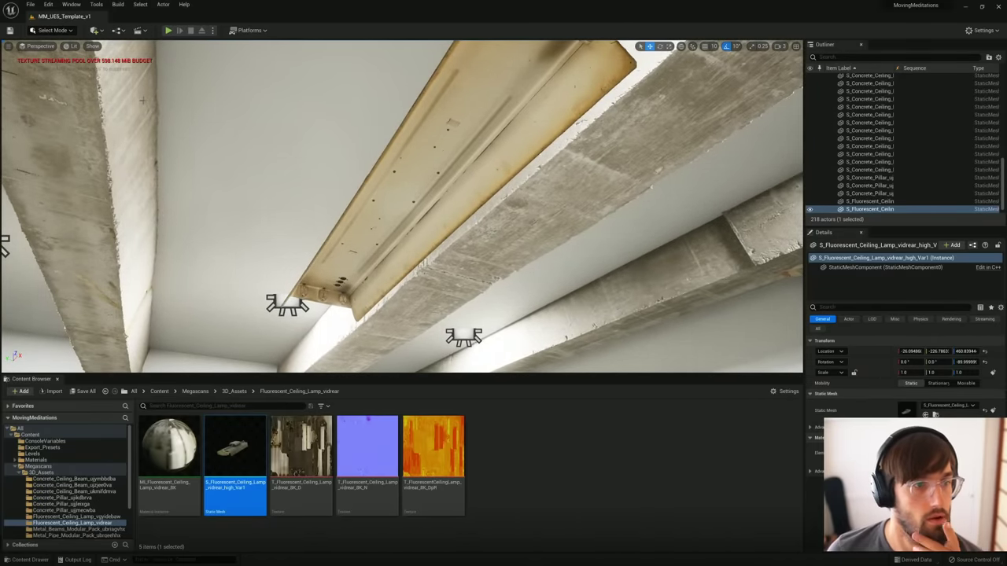
left_click(71, 5)
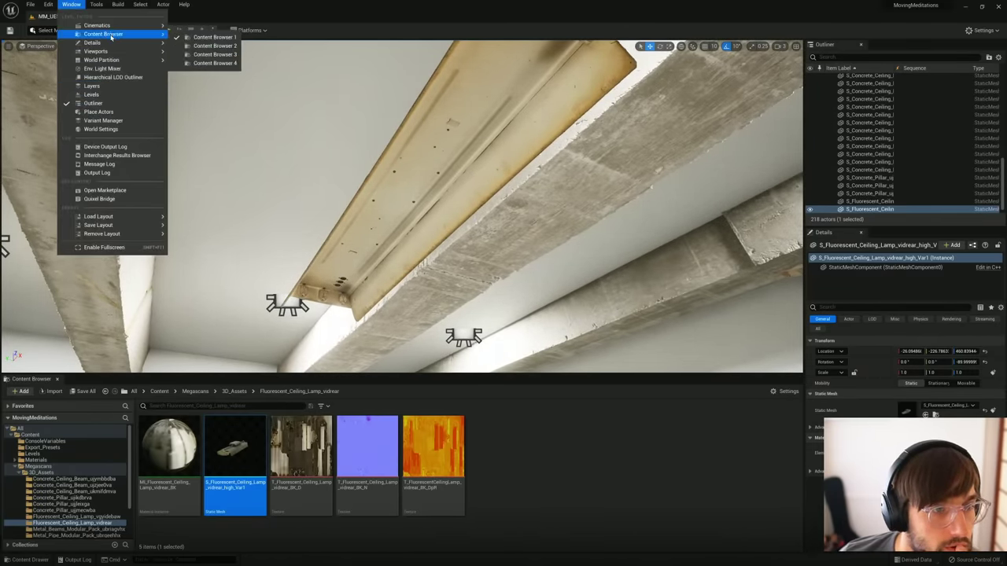
left_click(108, 112)
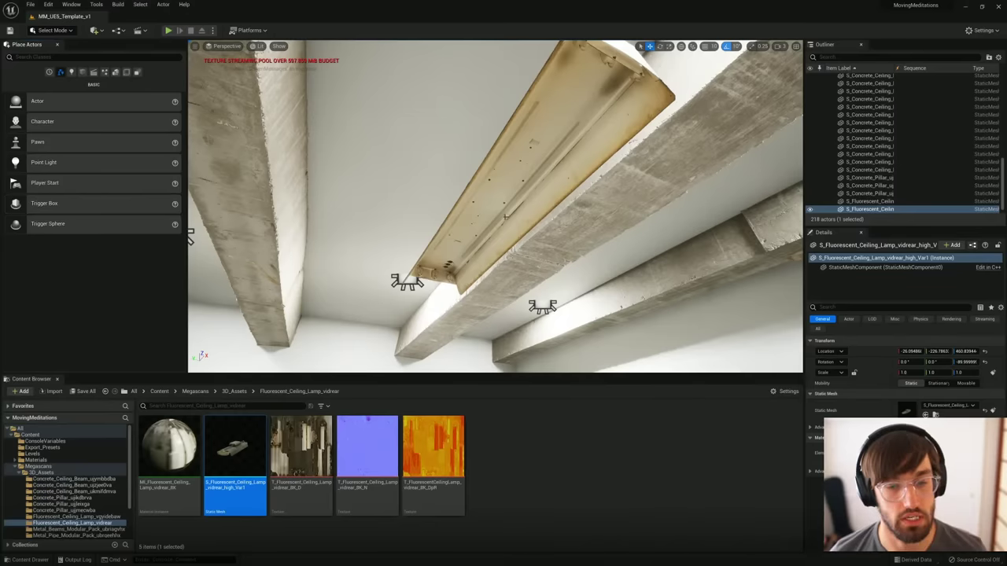
left_click(71, 73)
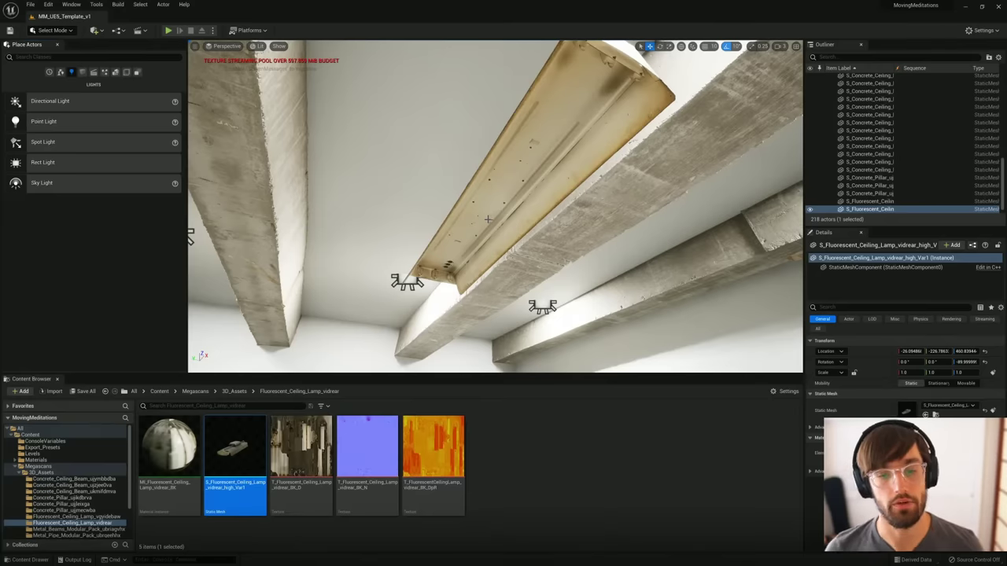
left_click(515, 185)
left_click(84, 72)
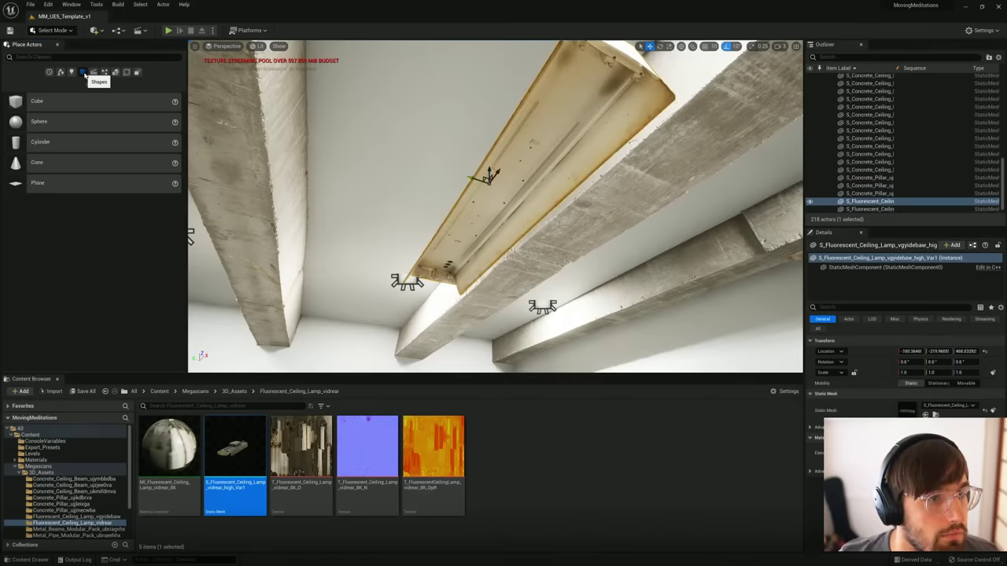
left_click_drag(56, 142, 500, 206)
Step: Rotate the cylinder by 90 degrees to lie along the lamp and scale it into a tube, about 0.058 thick and 1.43 long
right_click_drag(535, 176, 464, 224)
key("r")
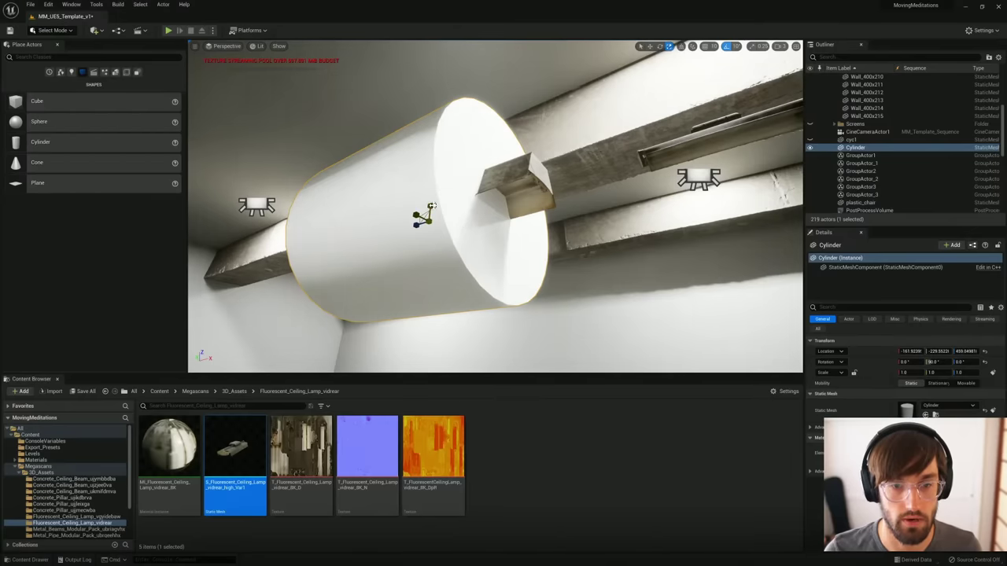
left_click_drag(433, 205, 423, 221)
key("ctrl+z")
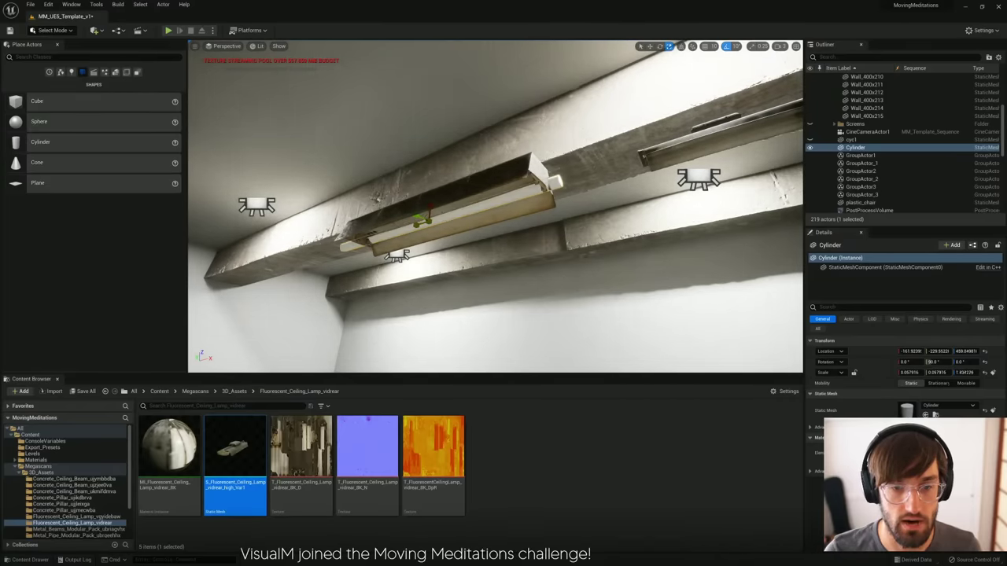
Step: Fit the tube between the lamp's end sockets at about X -150.6, Y -219.6, Z 456.9, with a length scale of about 1.19
right_click_drag(440, 221, 472, 197)
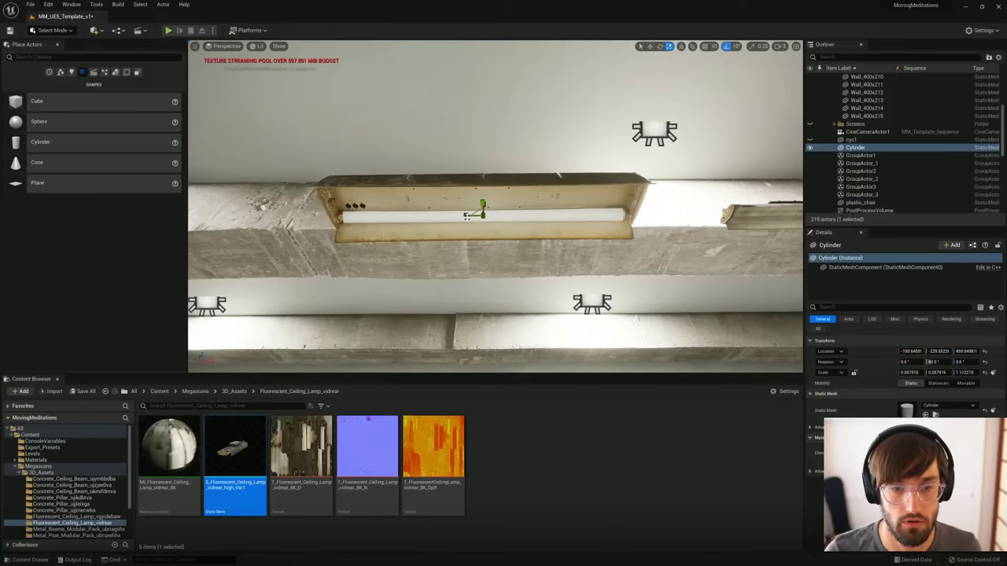
right_click_drag(465, 215, 536, 193)
left_click(781, 48)
left_click_drag(518, 172, 495, 190)
right_click_drag(496, 191, 582, 193)
right_click_drag(612, 288, 569, 248)
left_click_drag(498, 192, 352, 195, "alt")
key("ctrl+z")
key("ctrl+z")
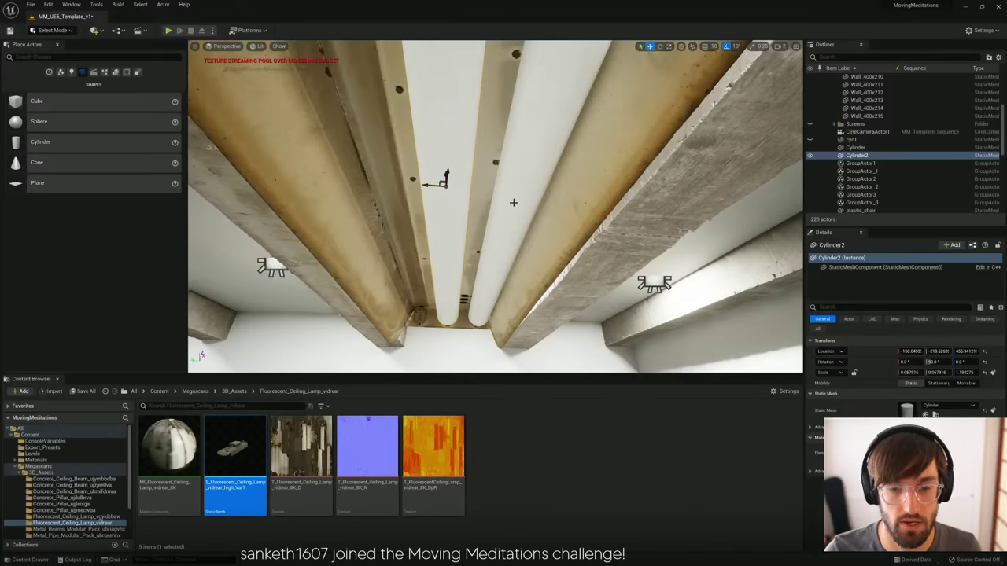
left_click_drag(414, 199, 423, 200)
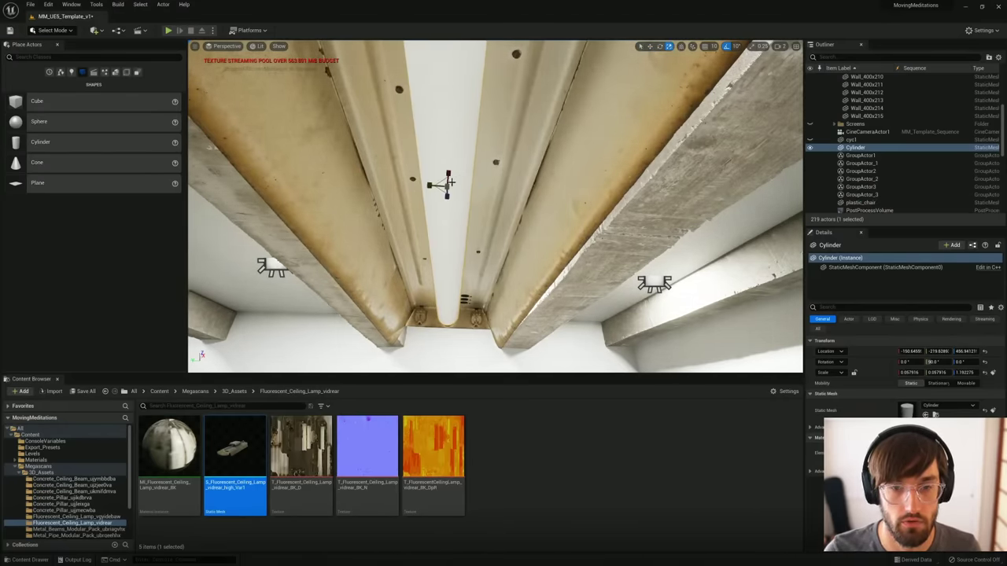
Step: Scale the tube to about 0.038 thick and 1.17 long, and duplicate it twice to form three parallel tubes in the lamp
right_click_drag(455, 145, 527, 185)
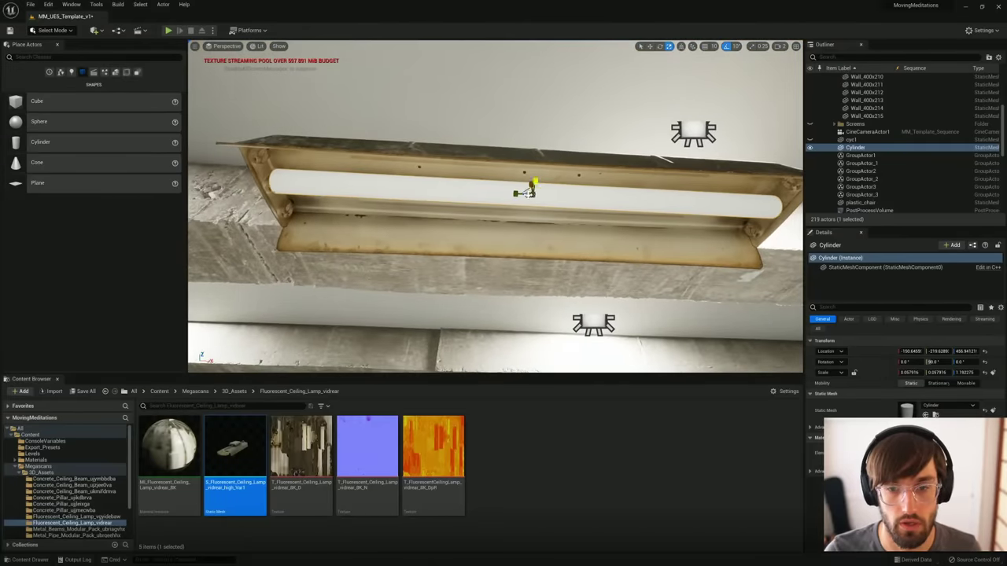
left_click_drag(527, 192, 529, 192)
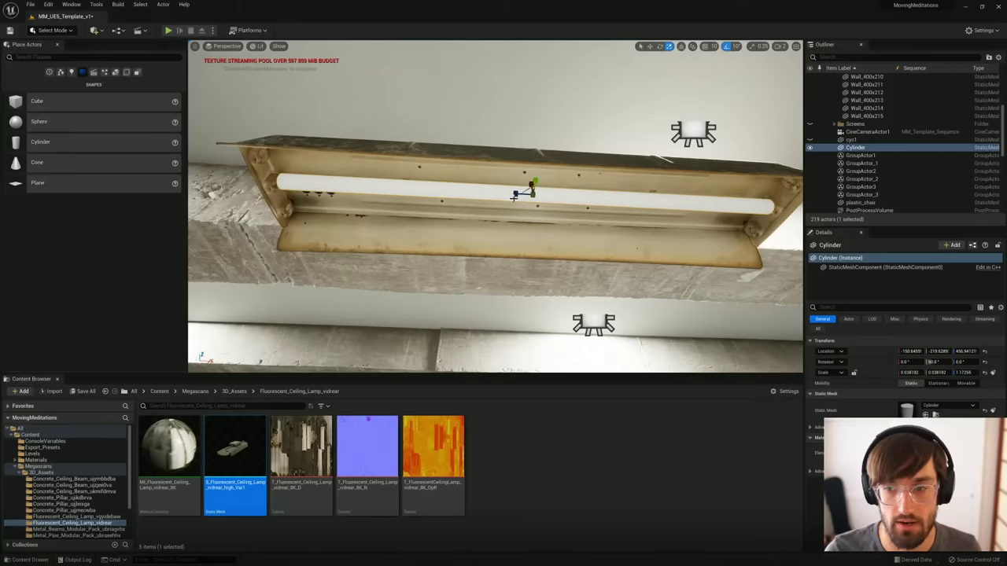
left_click_drag(529, 192, 453, 209, "alt")
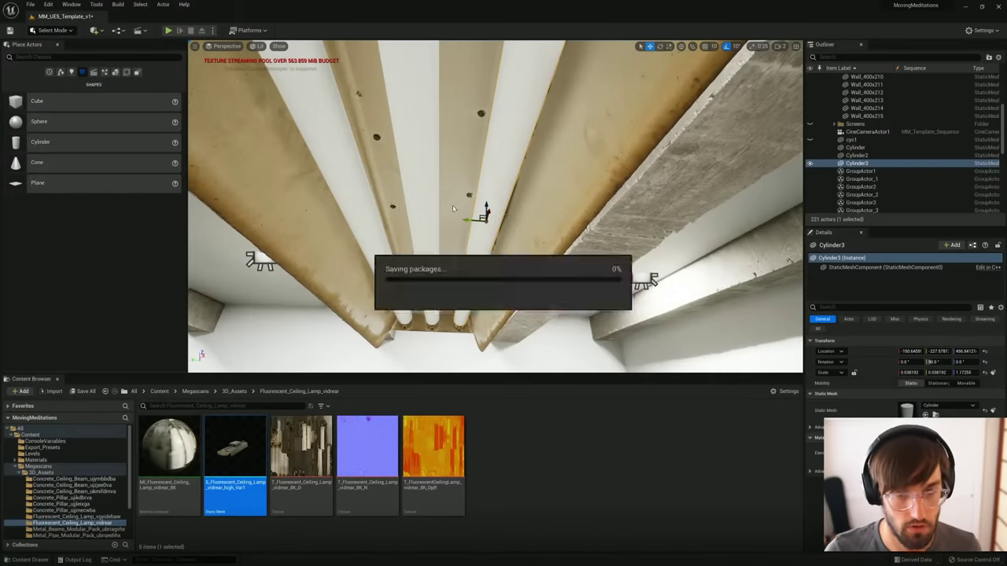
Step: Open BasicMaterial_2 from the MM subfolder of Materials in a maximized material editor
left_click(40, 461)
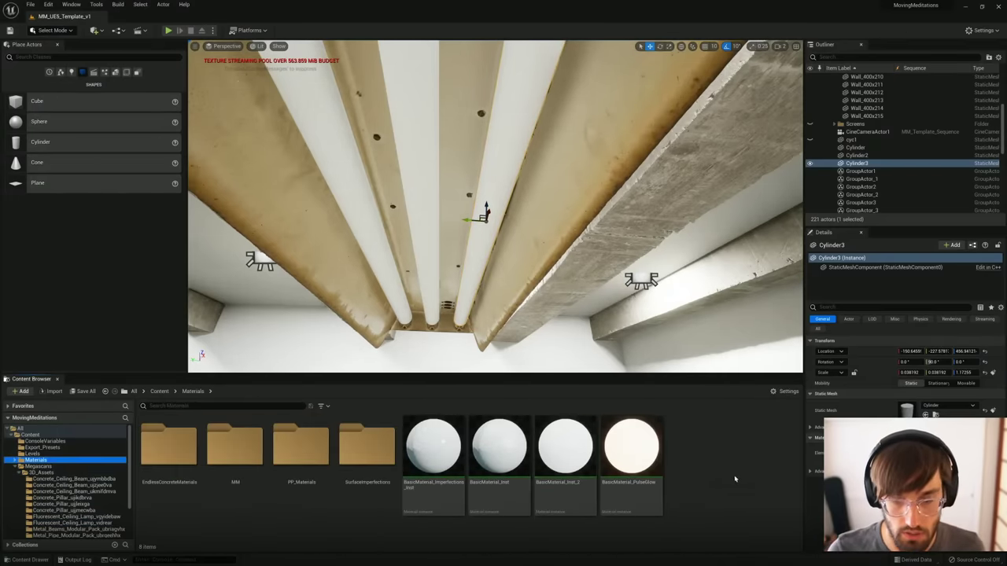
right_click_drag(495, 208, 464, 212)
right_click_drag(555, 198, 498, 263)
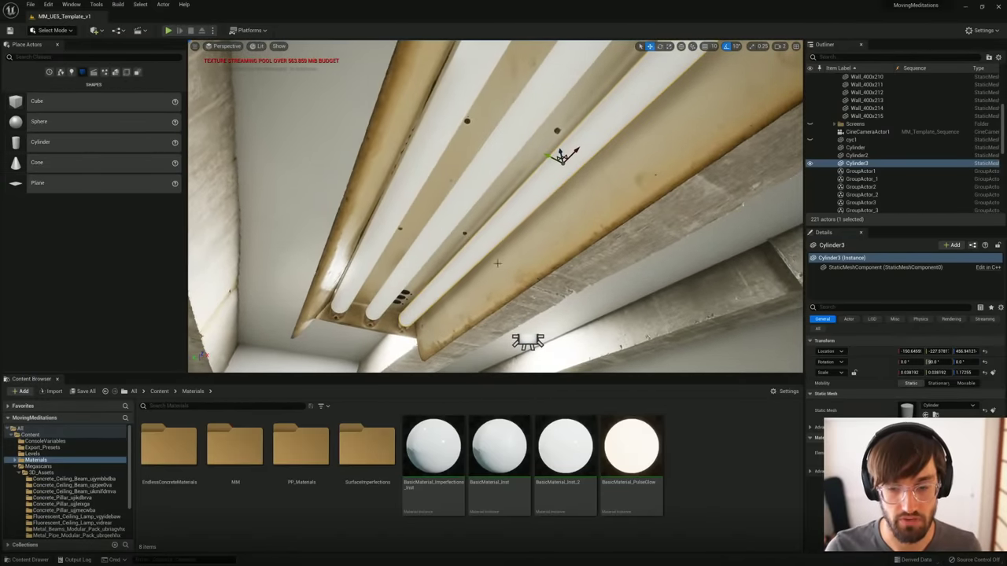
double_click(235, 453)
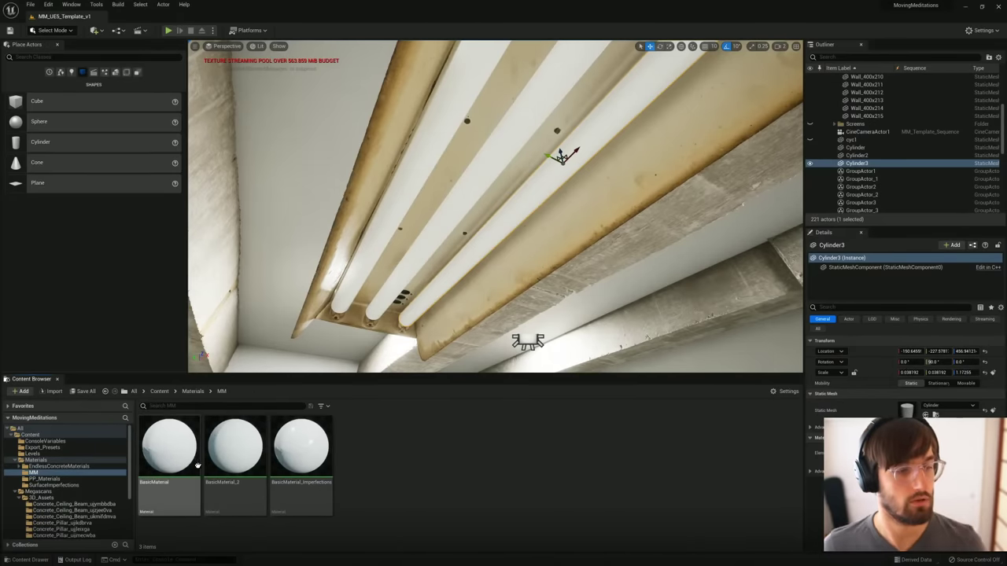
double_click(234, 448)
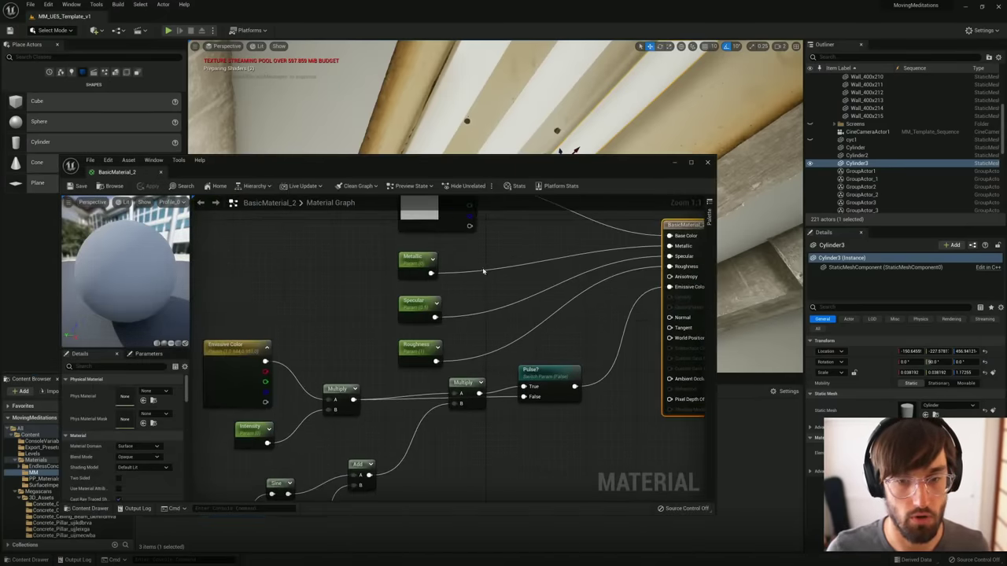
double_click(474, 163)
Step: Move the Multiply node before the Pulse? switch slightly down to separate its wires, and close the material editor
scroll(476, 267, "down", 3)
scroll(476, 267, "up", 3)
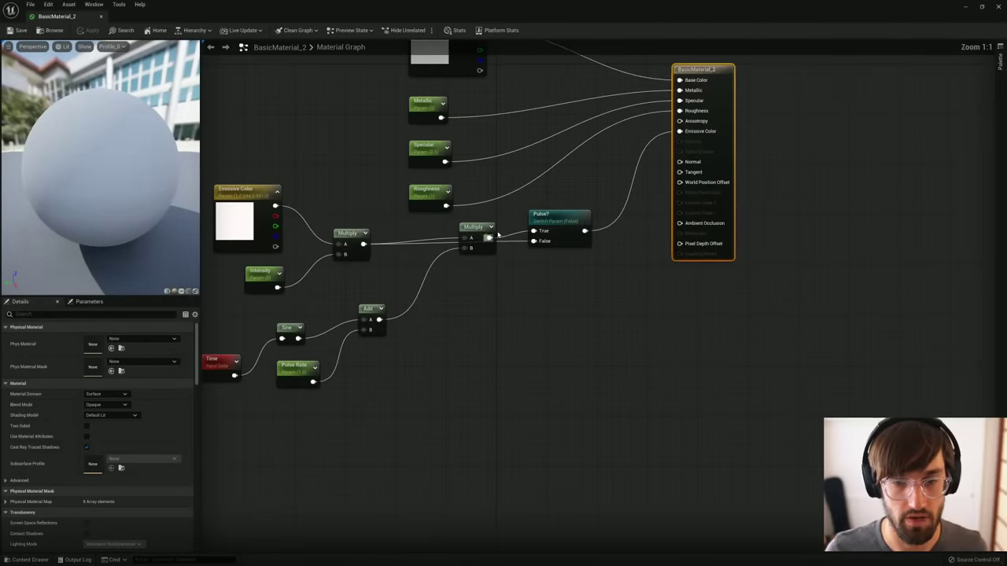
left_click_drag(483, 229, 480, 254)
right_click_drag(546, 267, 603, 334)
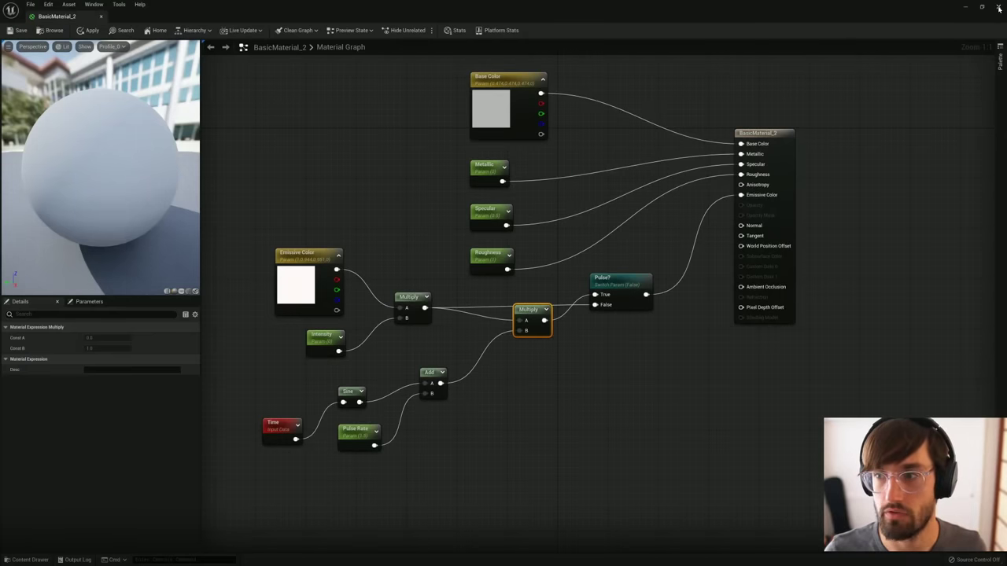
left_click(995, 6)
left_click(527, 307)
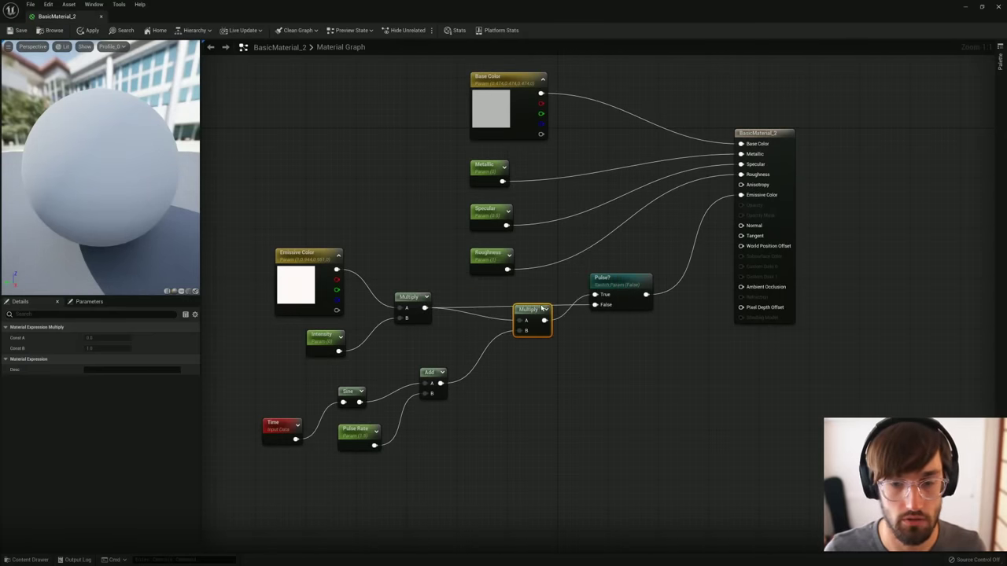
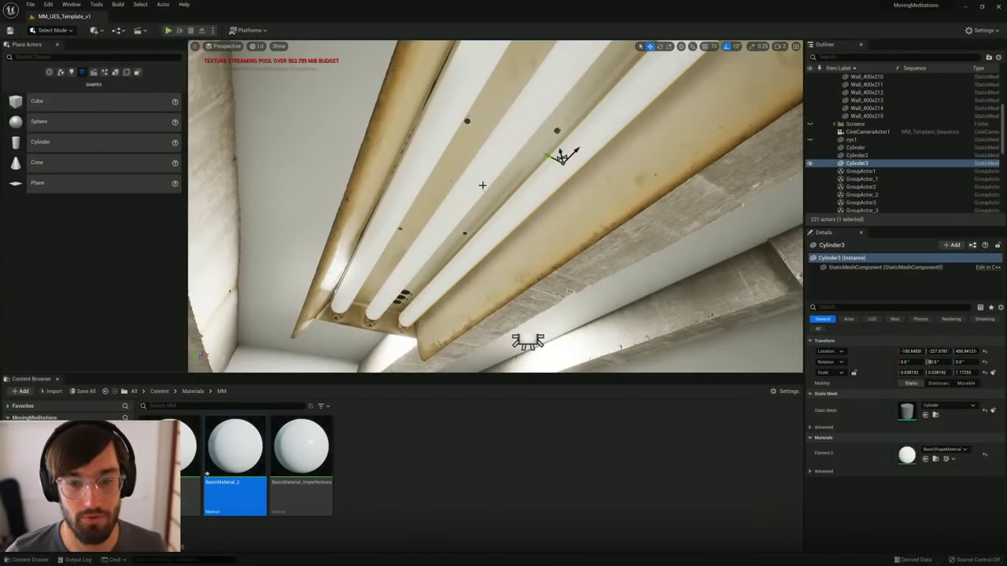
Step: Save all changed assets, and create and open a new material named MM_Emissive in the MM folder
right_click_drag(482, 185, 487, 174)
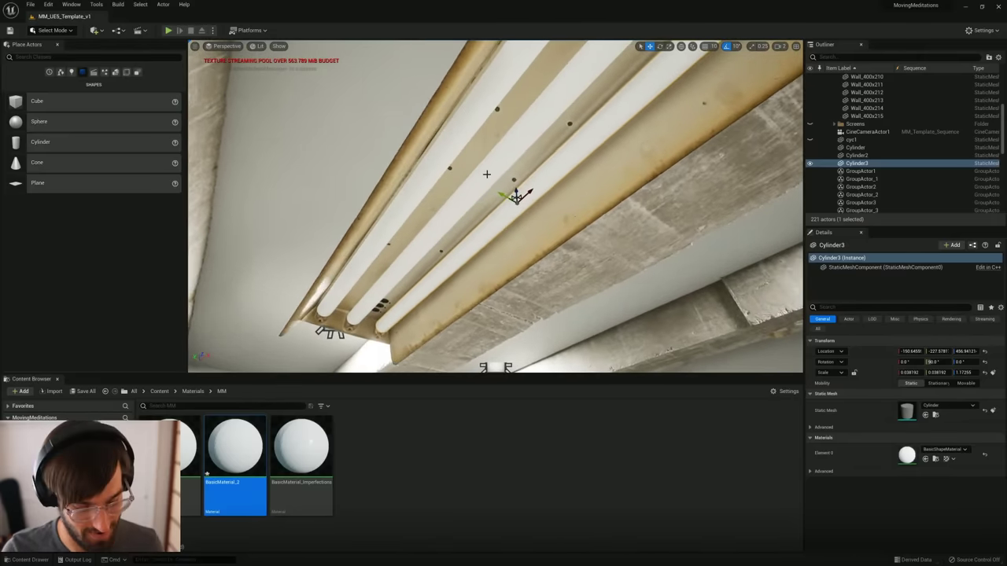
key("ctrl+shift+s")
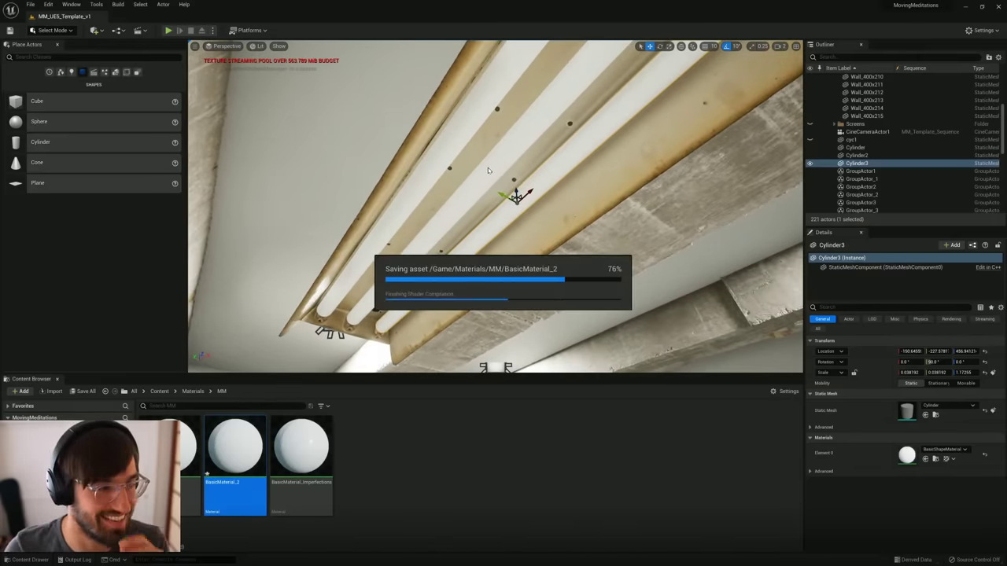
right_click(456, 445)
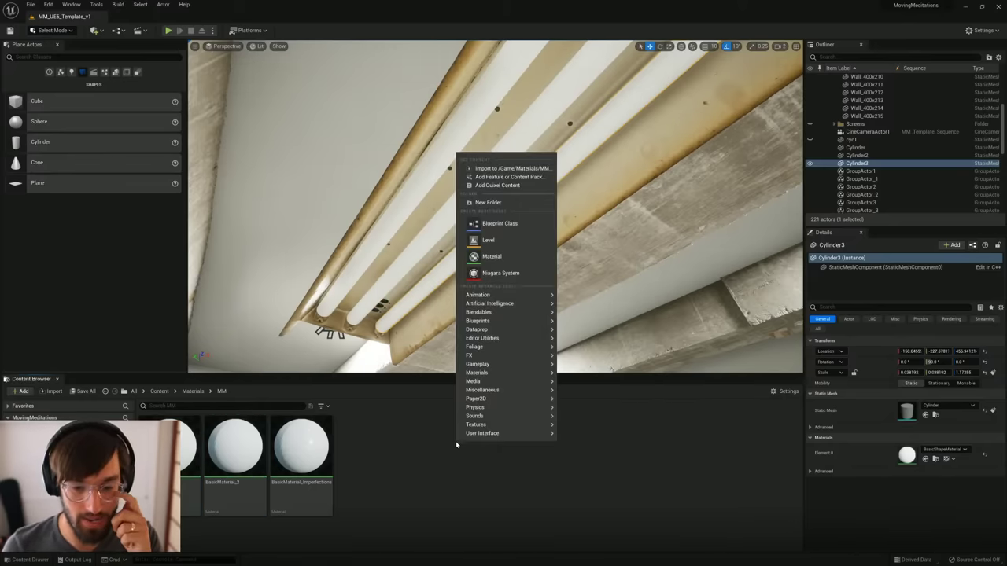
left_click(489, 257)
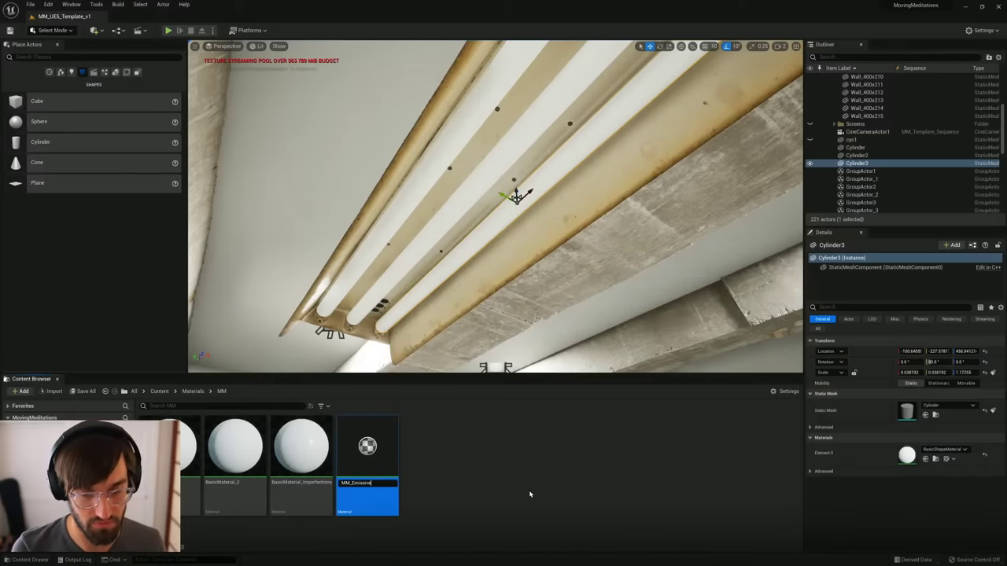
type("MM_Emissive")
key("Return")
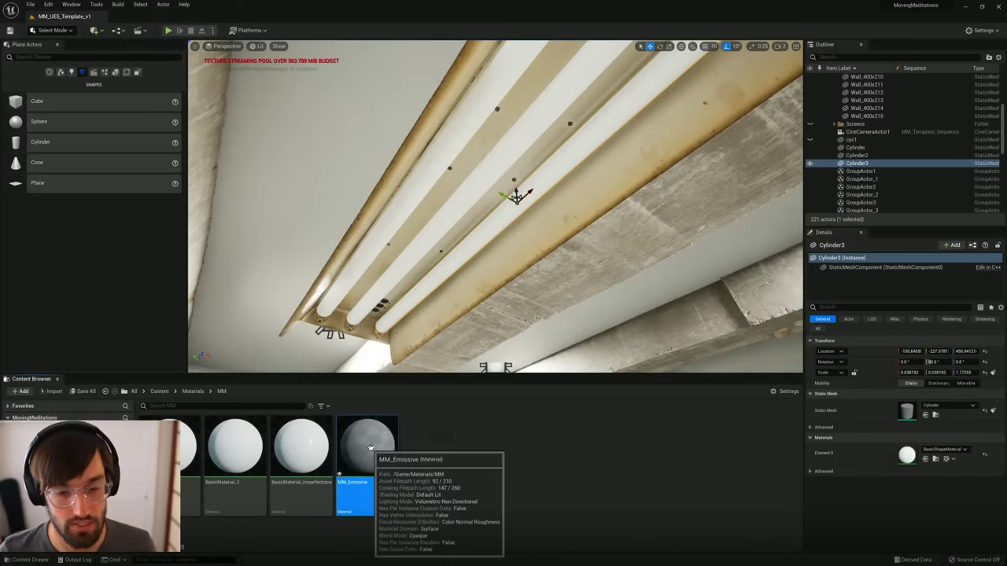
double_click(367, 447)
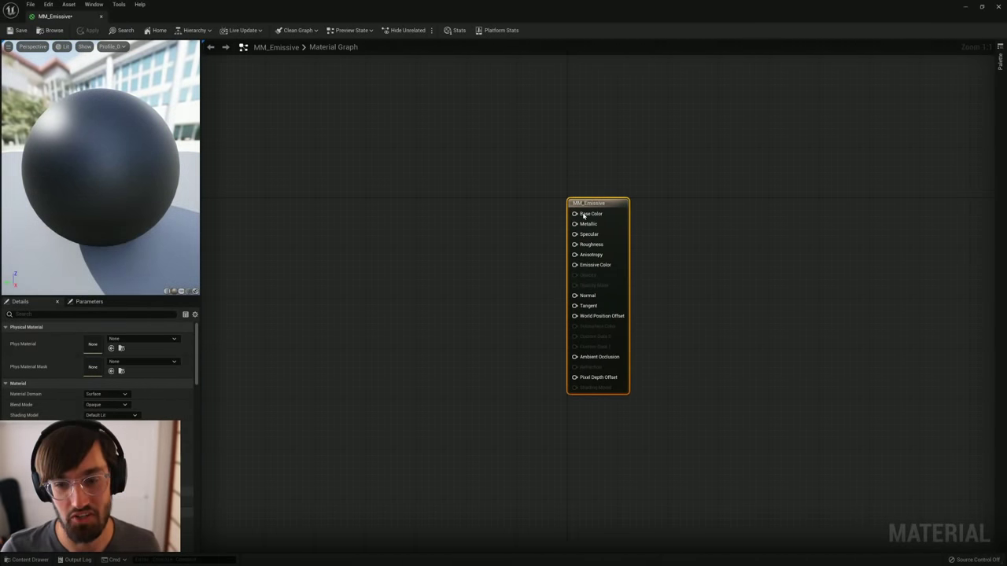
left_click(482, 175)
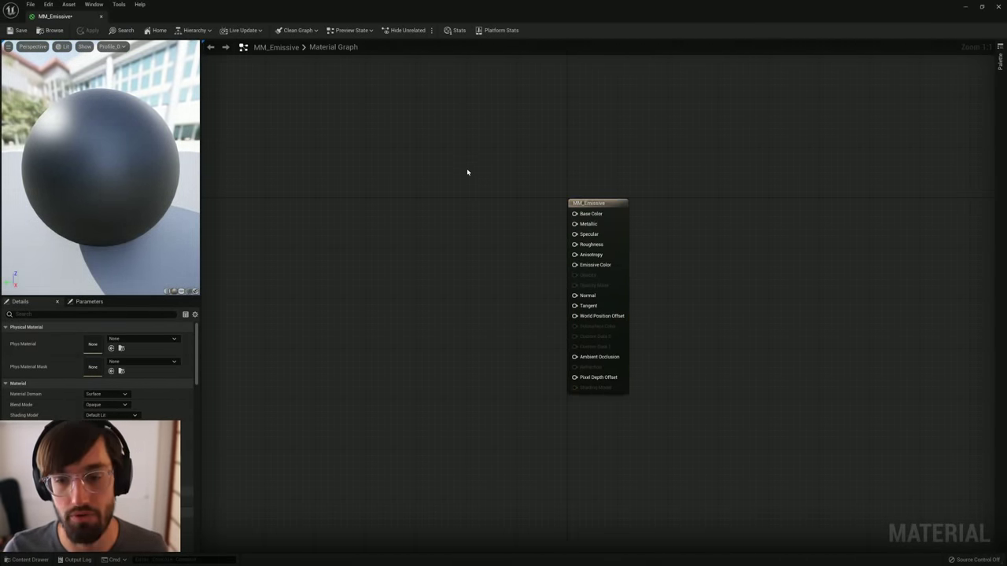
left_click(461, 162)
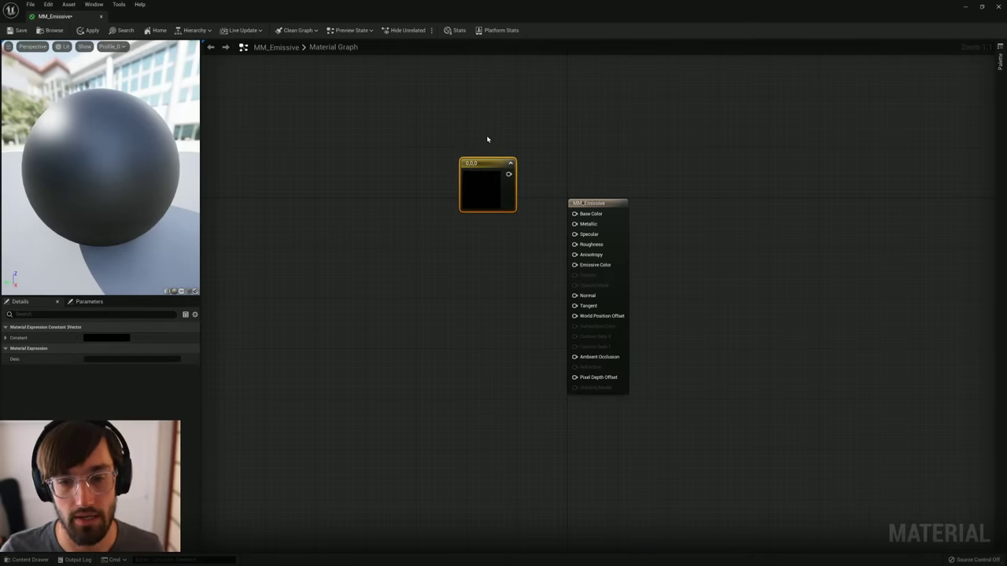
left_click(487, 139)
left_click_drag(473, 162, 575, 214)
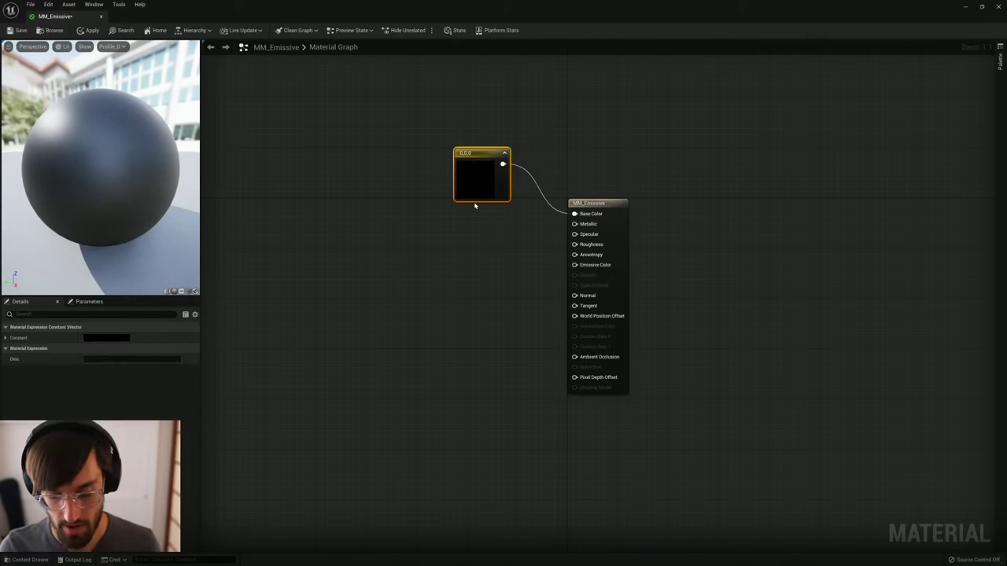
key("Delete")
Step: Promote the Base Color input of MM_Emissive to a parameter and place its node up and away from the material node
right_click(591, 217)
left_click(621, 232)
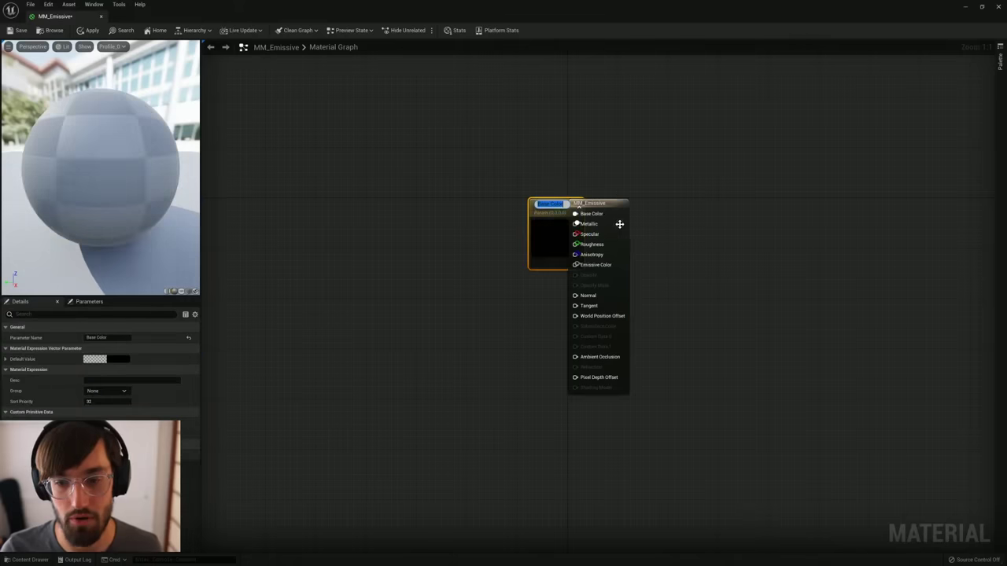
left_click(543, 213)
left_click_drag(544, 211, 463, 141)
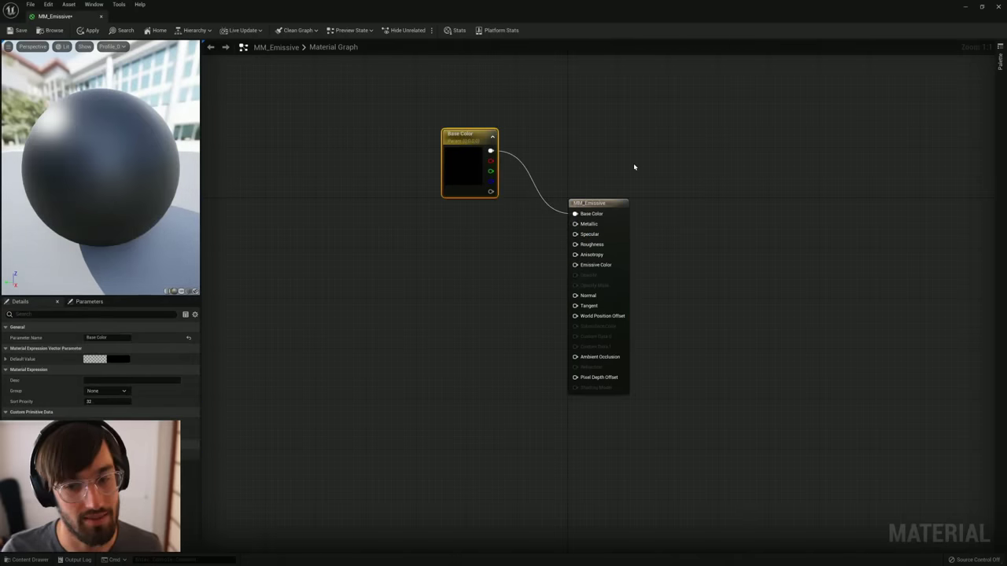
Step: Promote the Metallic, Specular and Roughness inputs of the material node to parameters, keeping their default names
right_click(585, 225)
left_click(618, 241)
right_click(588, 234)
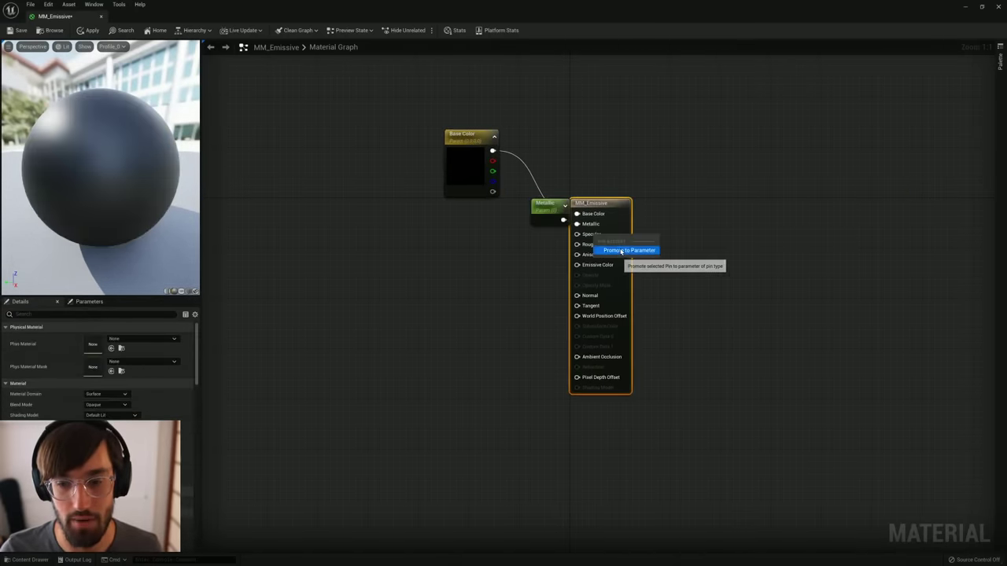
left_click(622, 250)
key("Return")
right_click(588, 244)
left_click(623, 259)
key("Return")
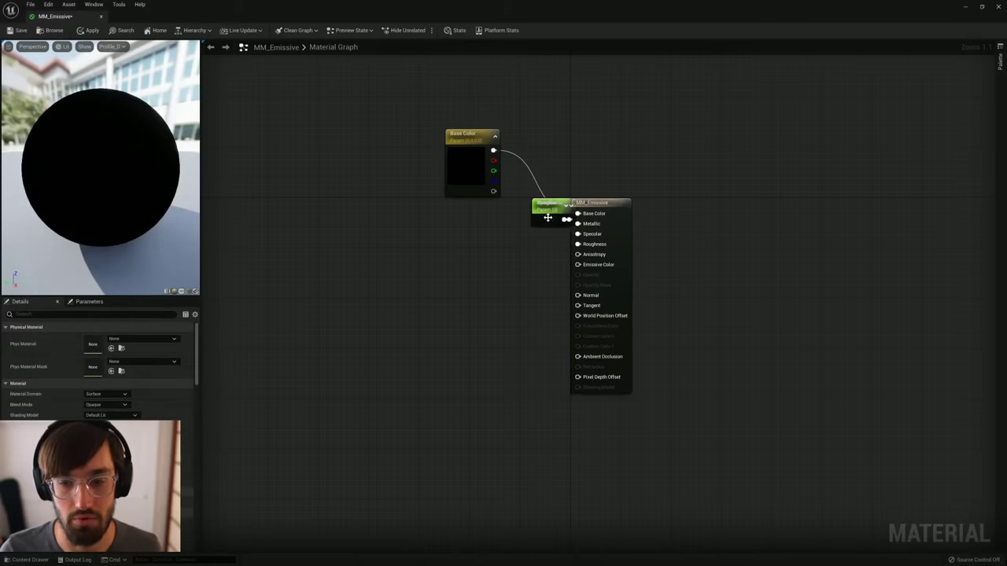
Step: Arrange the Metallic, Specular and Roughness nodes in a column below the Base Color node, clear of the material node
left_click_drag(548, 218, 469, 206)
left_click_drag(463, 270, 456, 318)
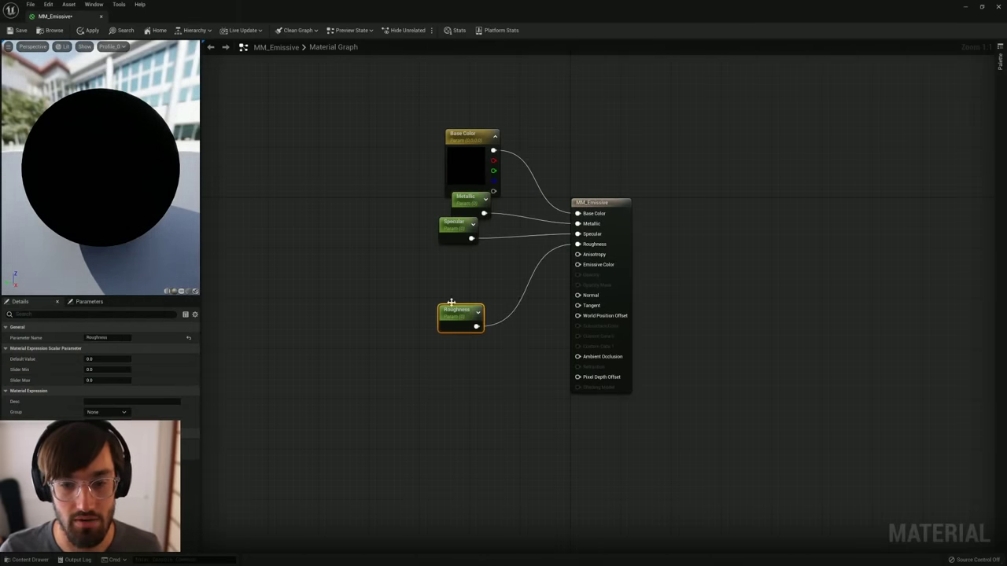
left_click_drag(456, 226, 450, 271)
left_click_drag(467, 197, 446, 223)
left_click_drag(456, 134, 438, 133)
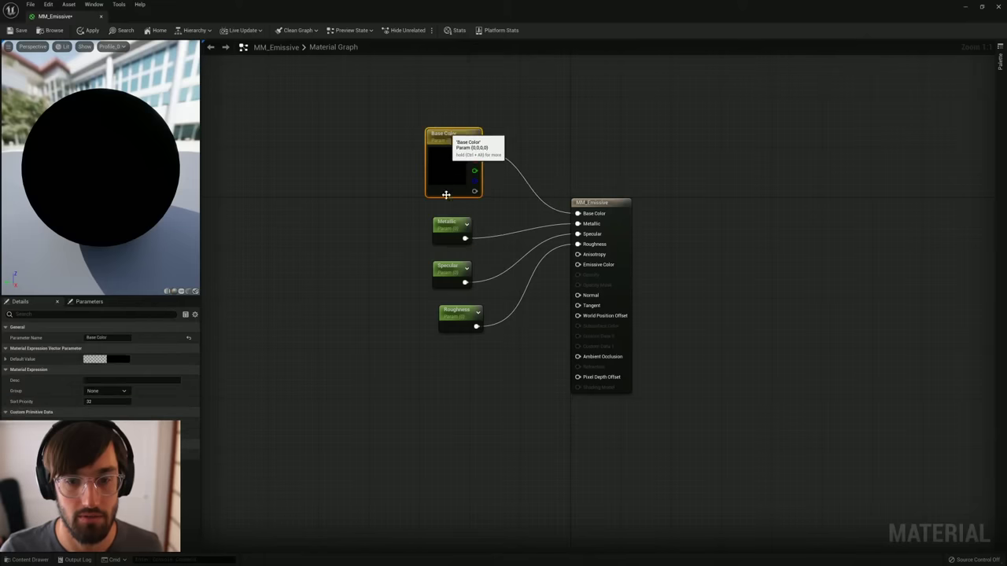
left_click_drag(446, 222, 434, 221)
left_click_drag(447, 266, 434, 266)
left_click_drag(456, 310, 436, 303)
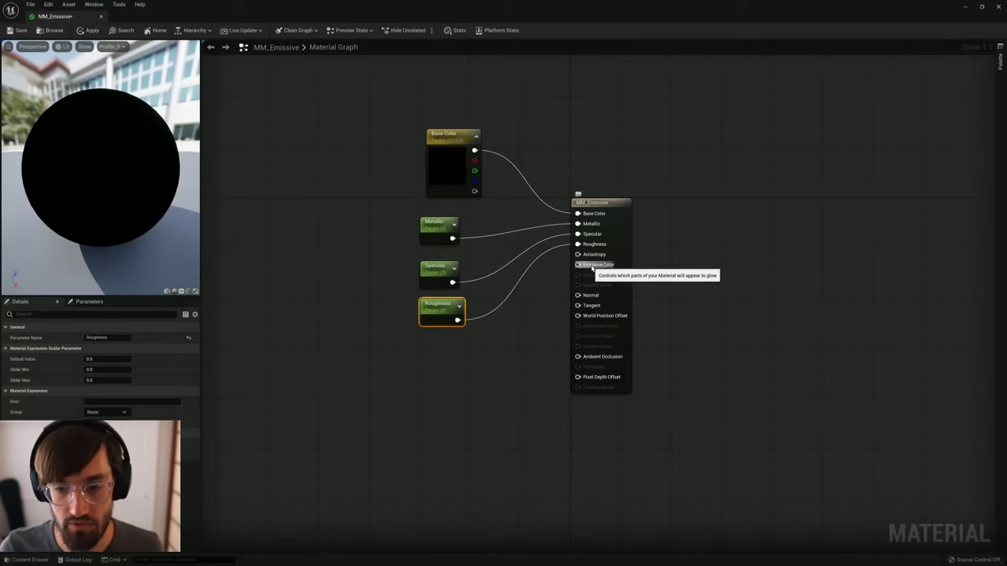
Step: Promote the Emissive Color input to a parameter, place its node below Roughness and align Base Color above it
right_click_drag(601, 269, 597, 271)
right_click(593, 269)
left_click(612, 283)
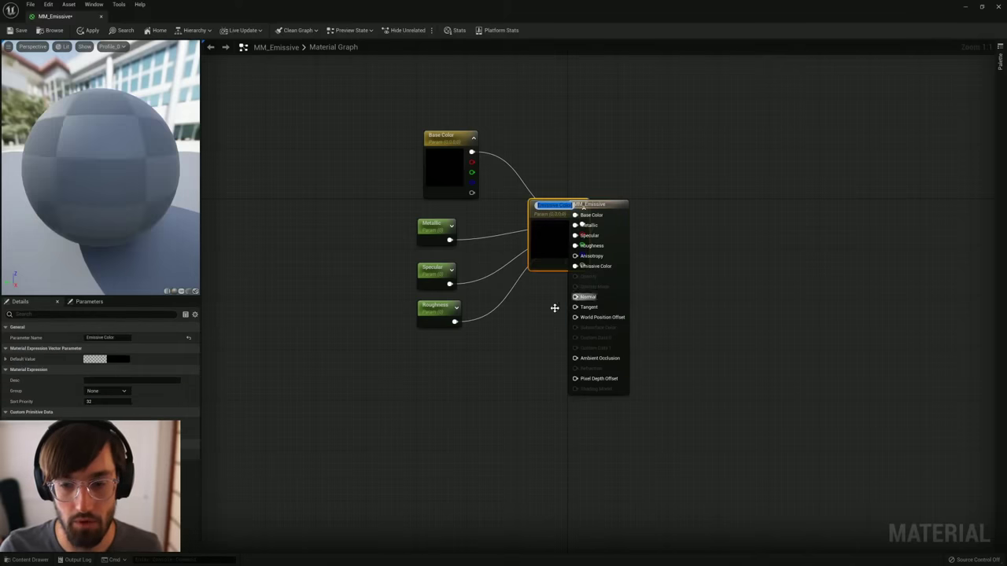
left_click(553, 307)
left_click_drag(552, 247, 438, 405)
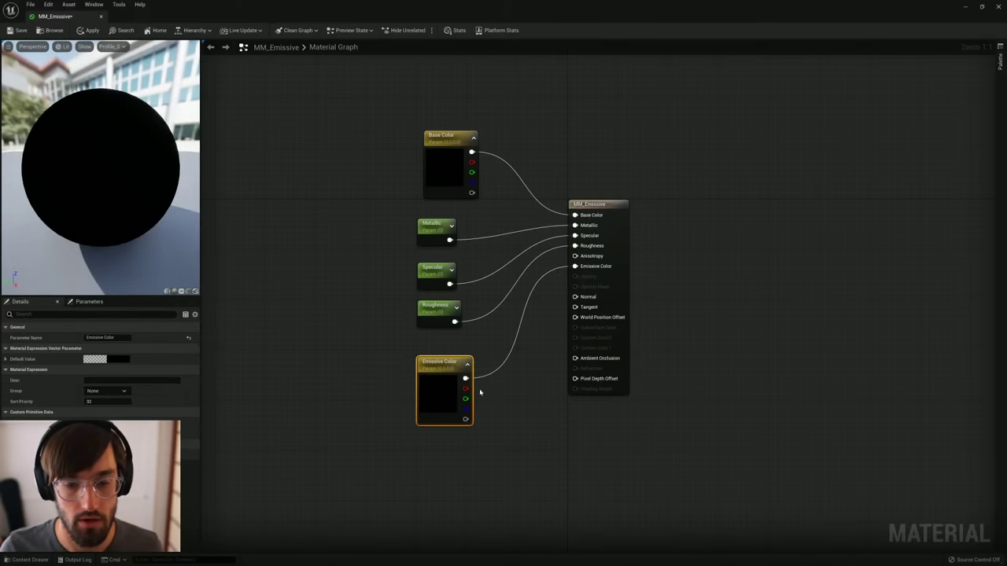
left_click_drag(443, 365, 399, 365)
left_click_drag(447, 144, 396, 138)
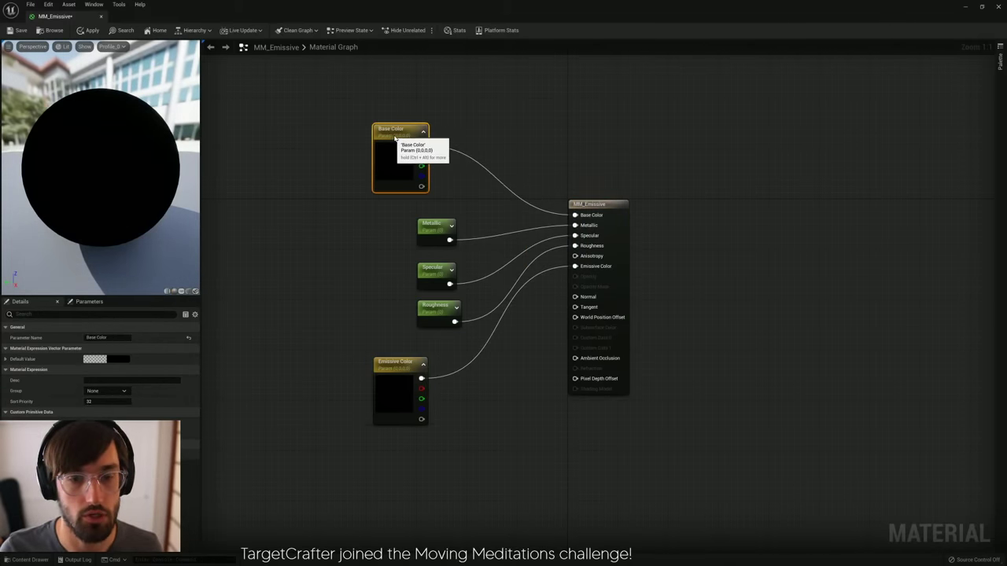
left_click(587, 132)
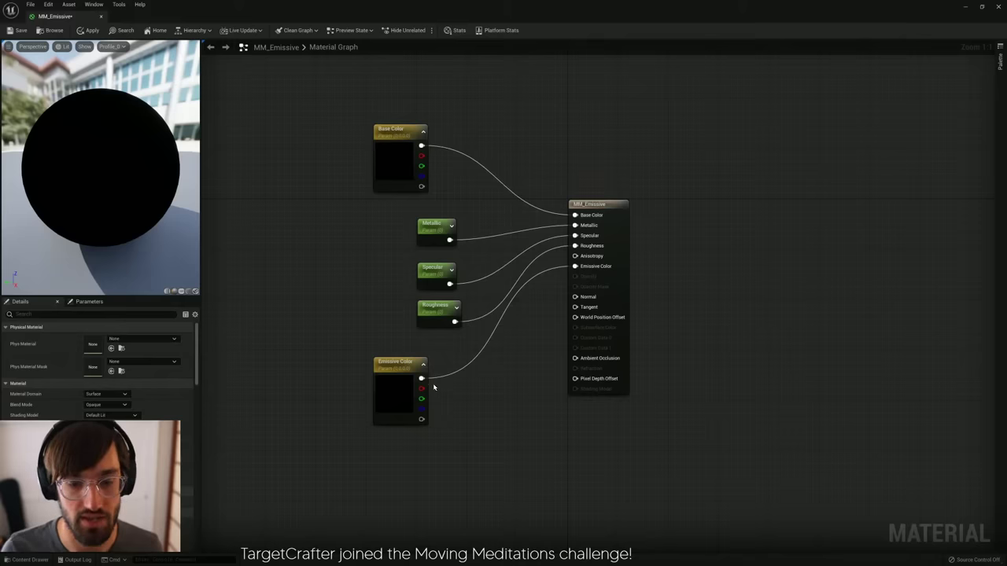
Step: Try to give the Emissive Color parameter an orange-red default by changing only its hue and saturation
left_click(401, 372)
left_click(94, 359)
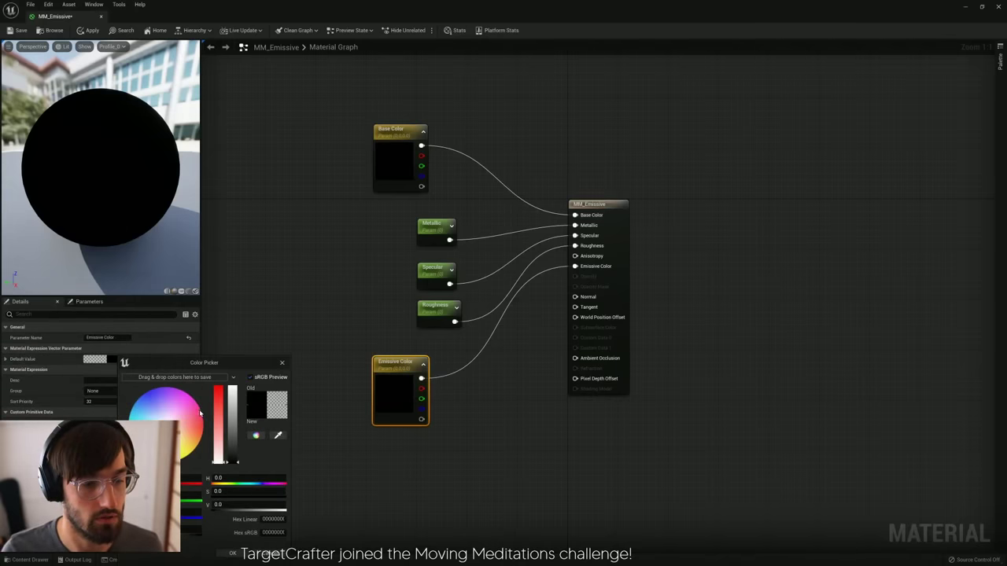
left_click(206, 437)
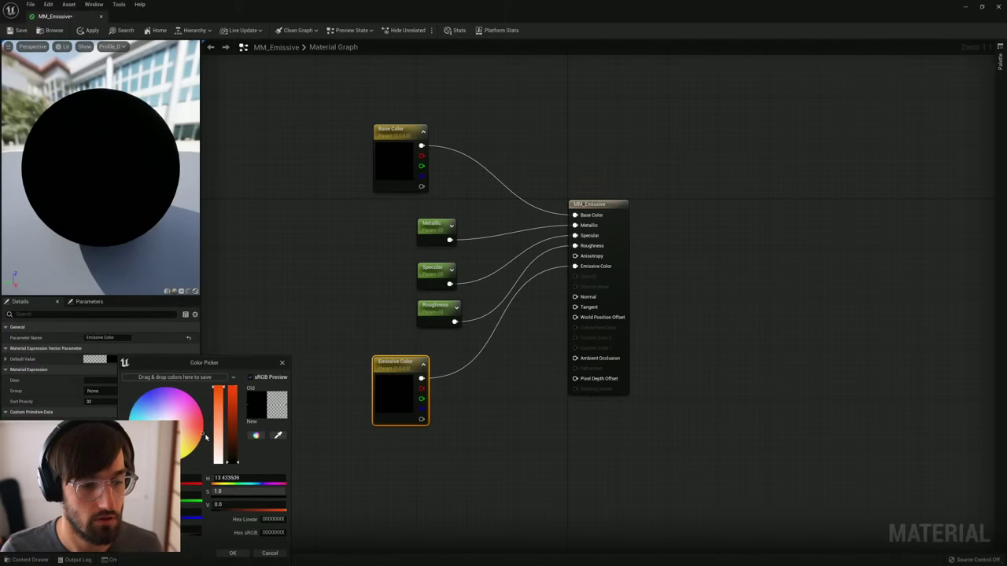
left_click(233, 554)
Step: Set the Emissive Color parameter's default to a fully bright, saturated orange and shift its node further from the material node
left_click_drag(411, 362, 384, 367)
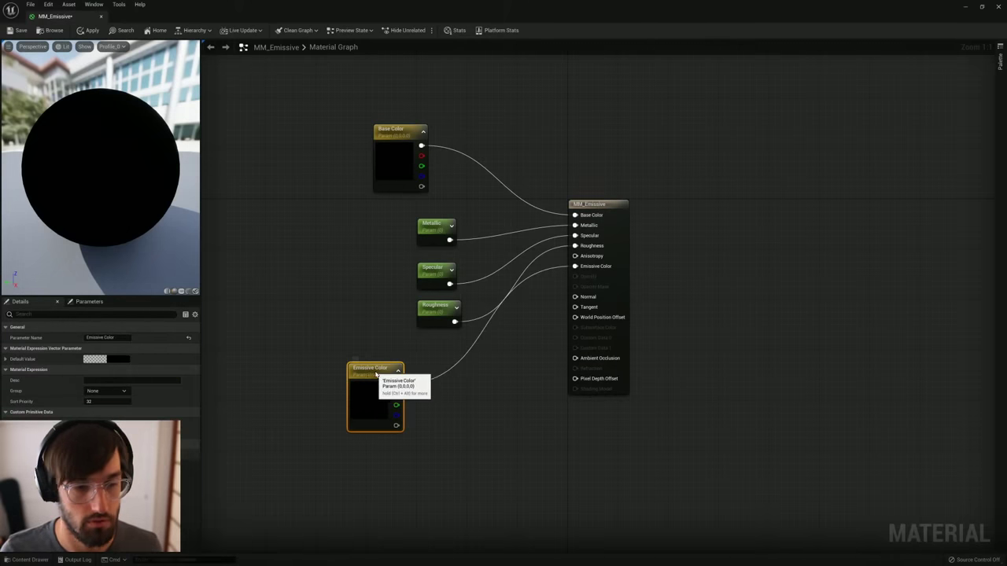
left_click(94, 358)
left_click(211, 425)
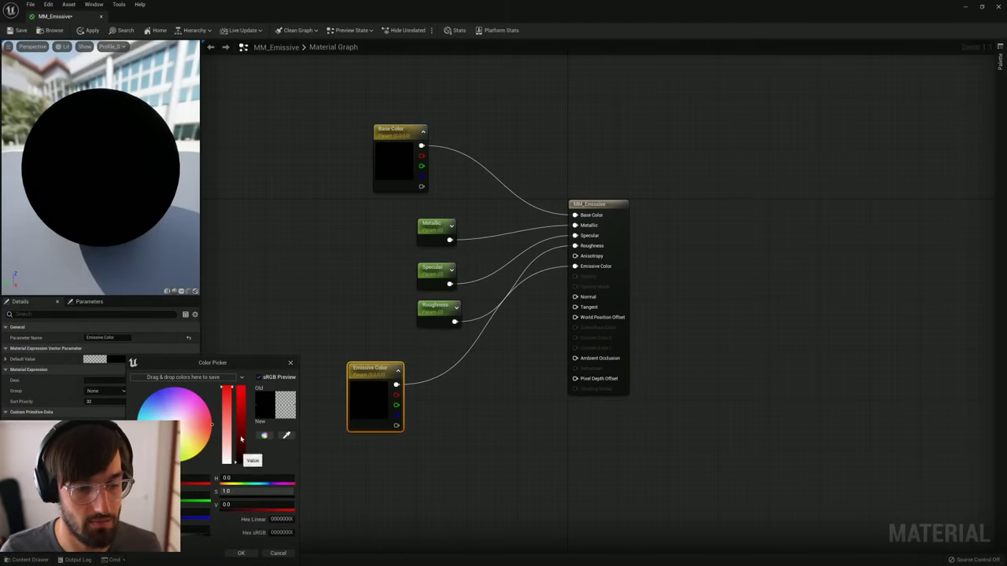
left_click(208, 431)
left_click(229, 383)
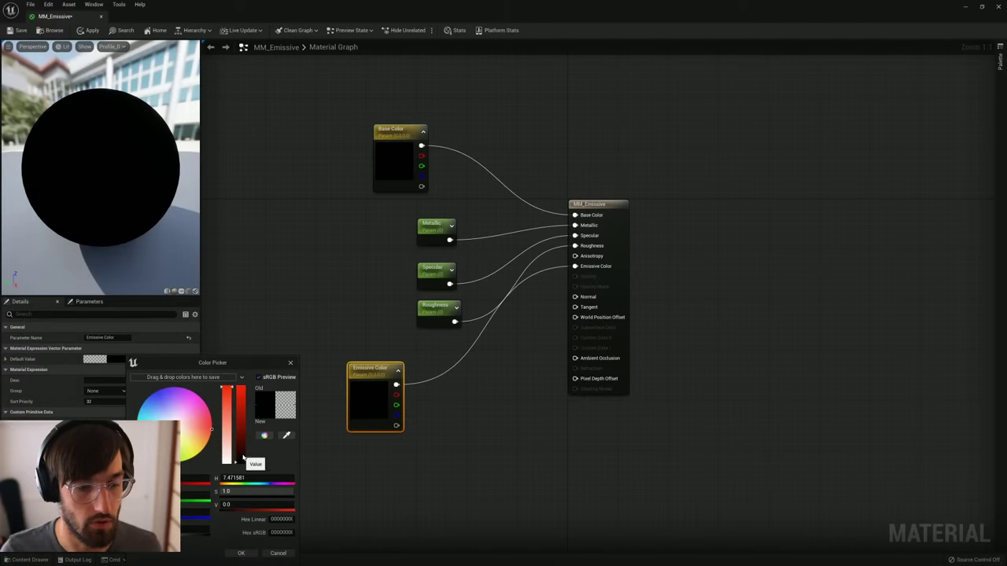
left_click_drag(242, 458, 241, 384)
left_click(242, 553)
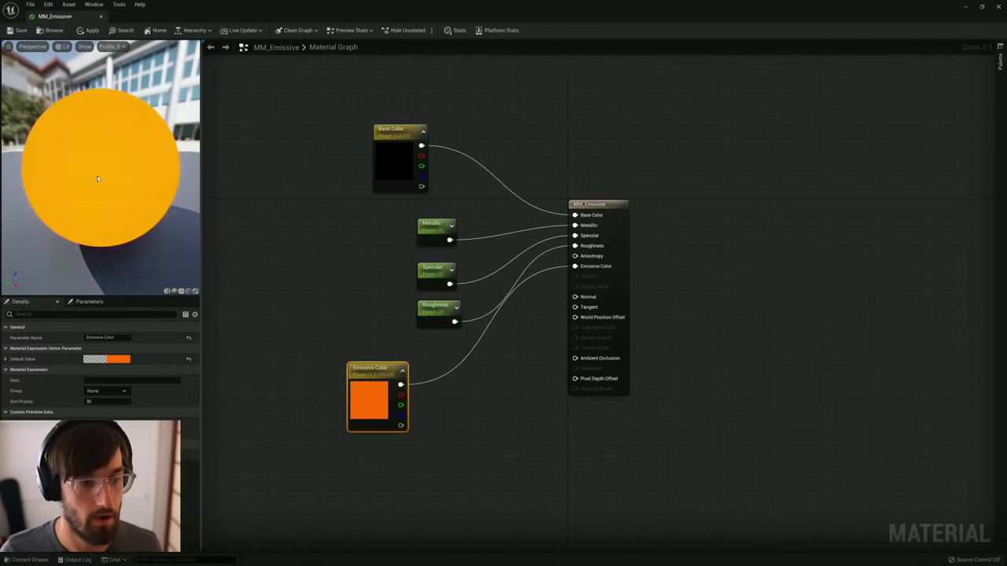
left_click_drag(375, 374, 363, 375)
Step: Add a Multiply node beside Emissive Color and a scalar parameter named Emissive Intensity below it
left_click(458, 396)
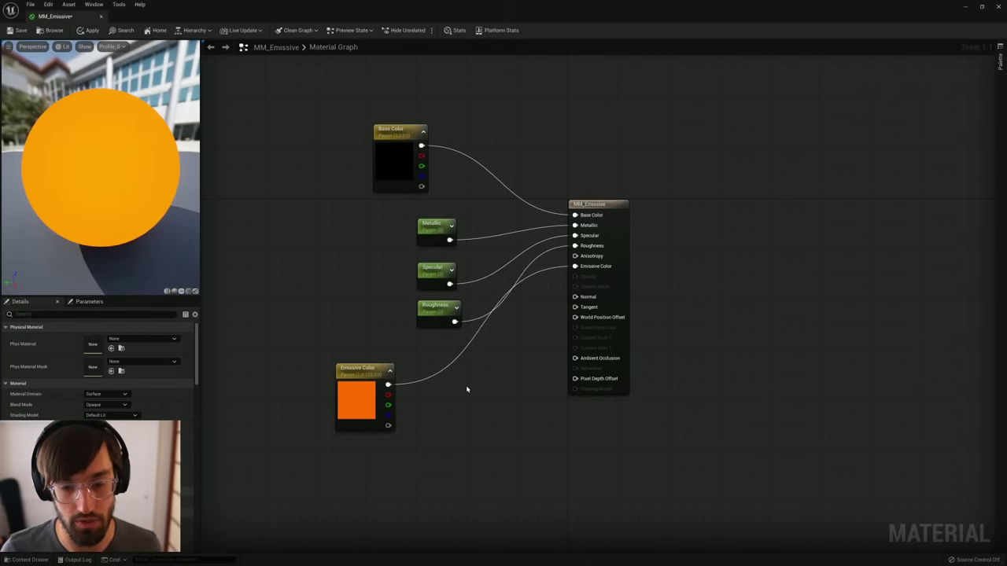
left_click(467, 393)
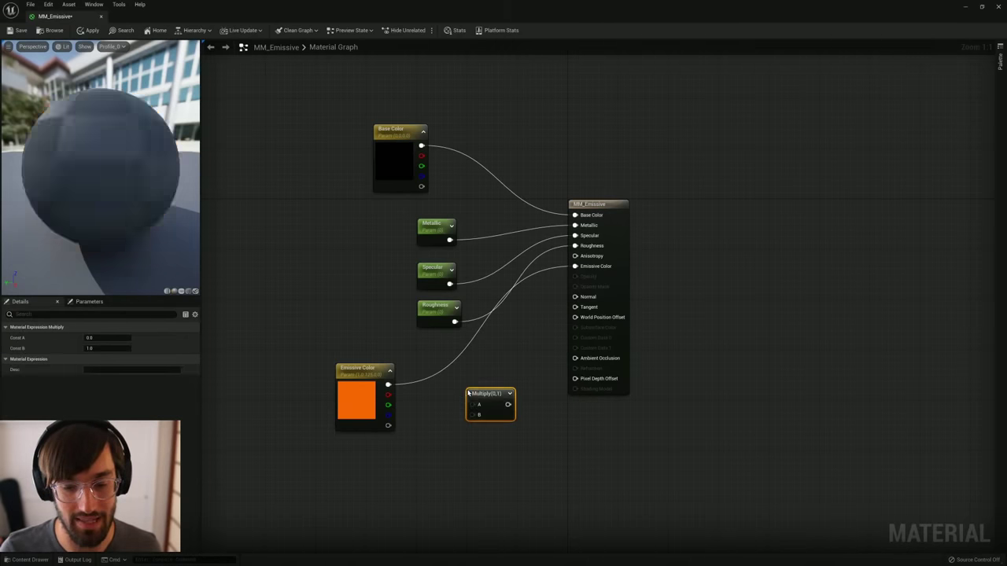
left_click(405, 462)
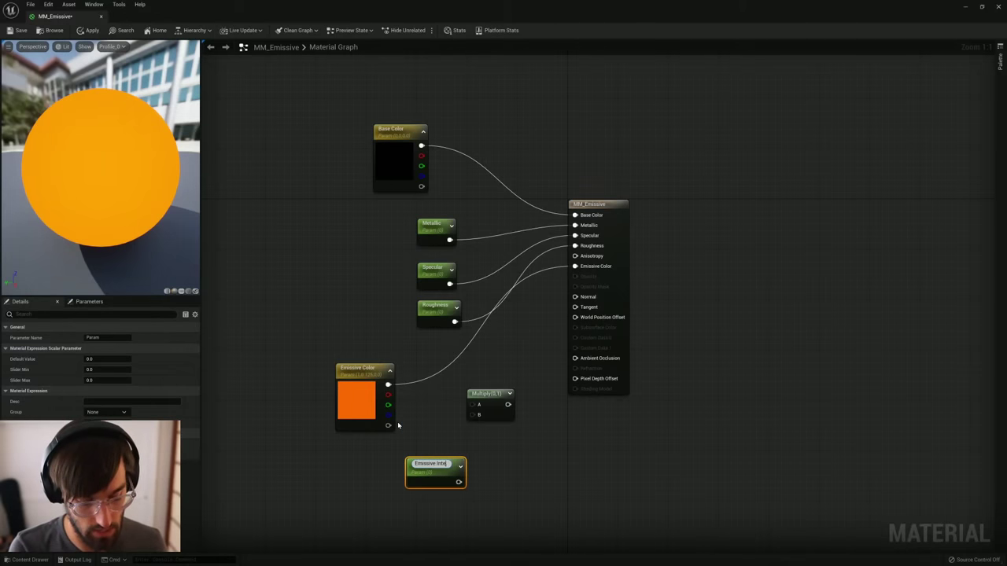
type("Emissive Intensity")
key("Return")
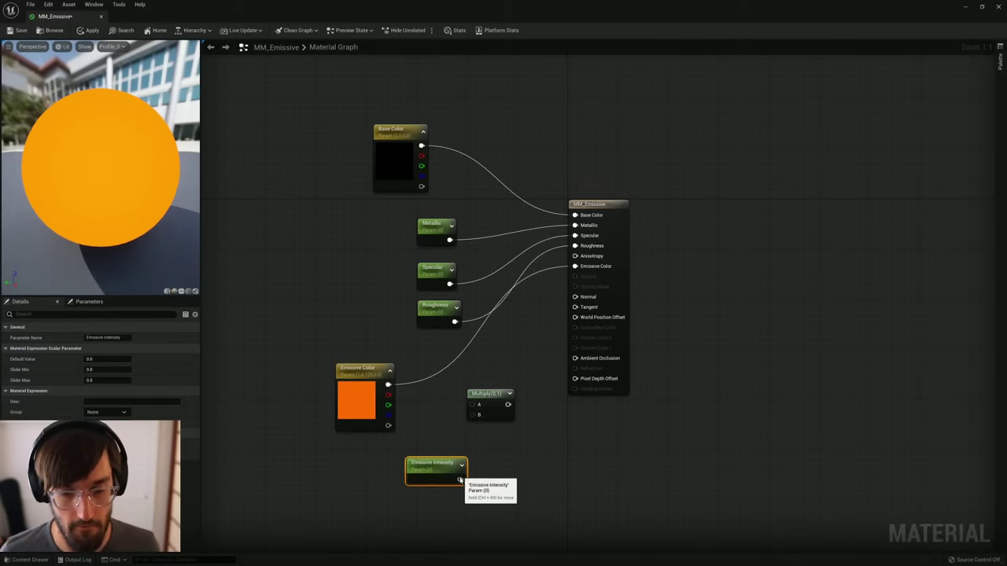
Step: Multiply Emissive Color by Emissive Intensity, feed the result into the material's Emissive Color input, and tidy the two added nodes
left_click_drag(461, 479, 387, 384)
left_click_drag(498, 403, 576, 267)
left_click_drag(487, 390, 470, 365)
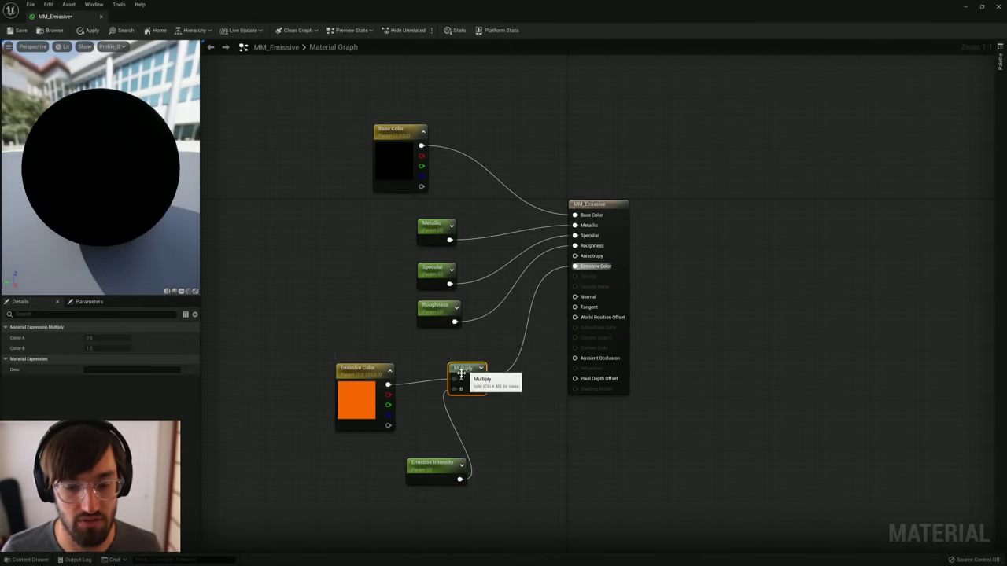
left_click_drag(423, 487, 383, 488)
Step: Shift the Emissive Intensity node toward Emissive Color and try default values of 1 and 100000 for it
left_click(383, 485)
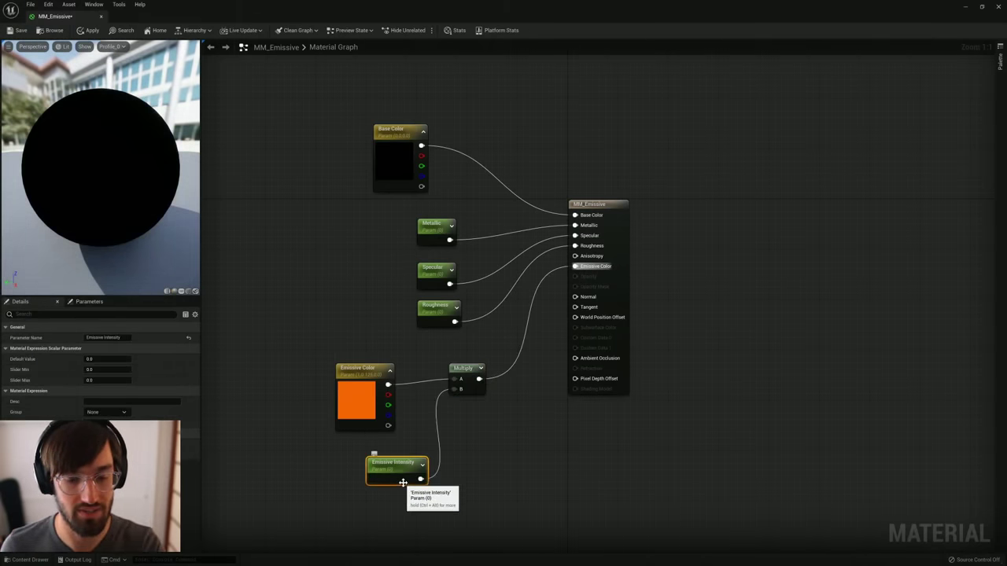
left_click(98, 358)
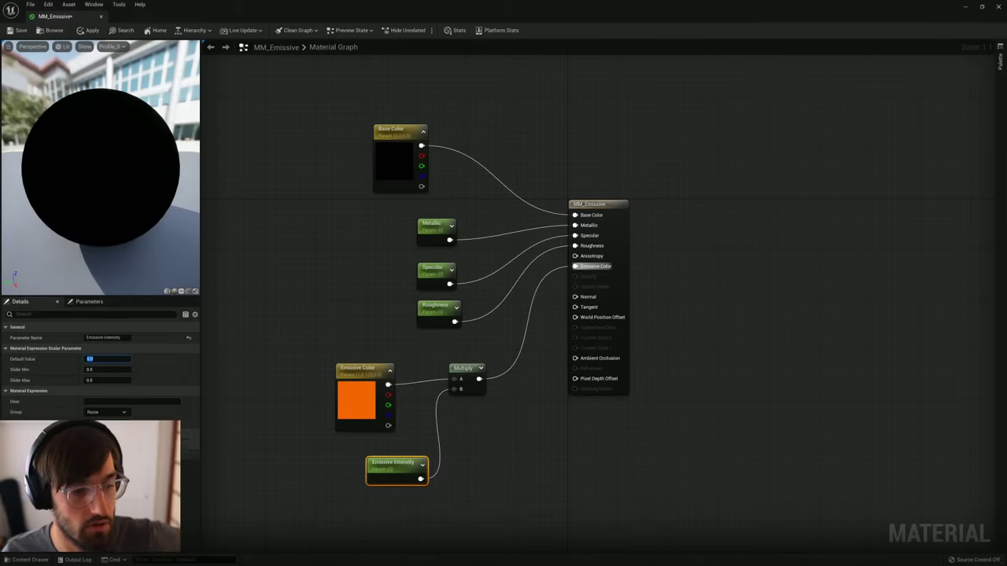
type("1")
key("Return")
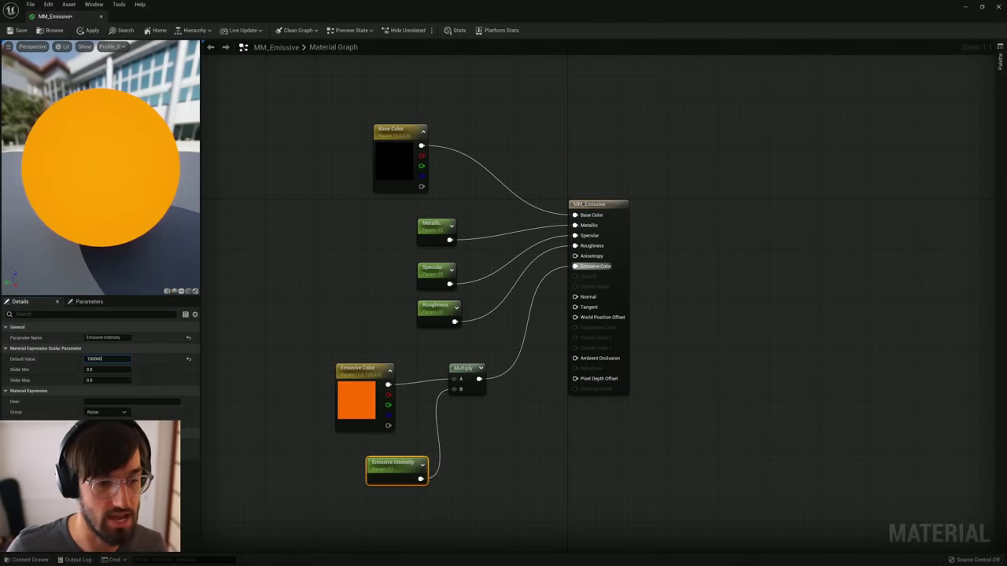
key("Return")
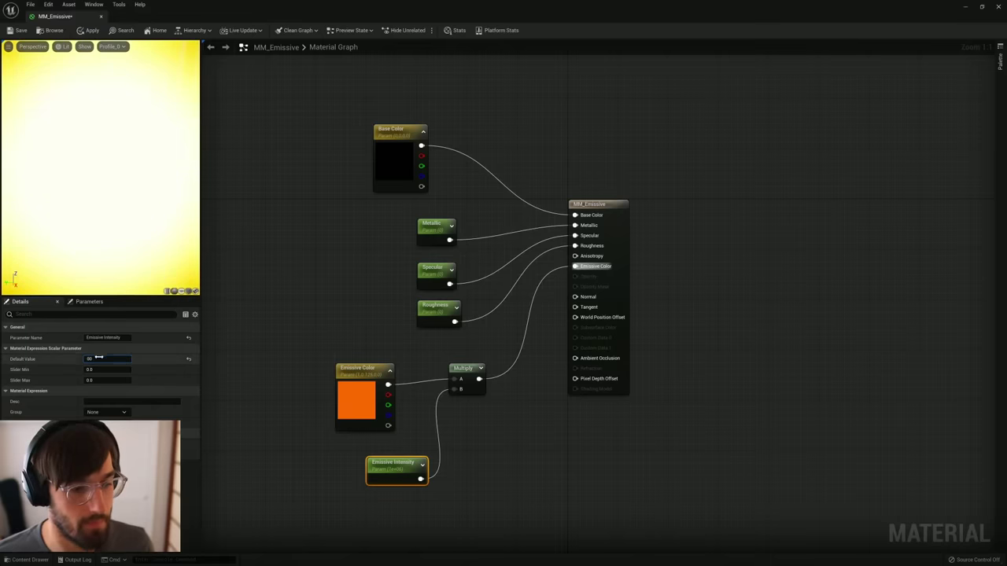
Step: Lower the Emissive Intensity parameter's default value to 20
key("Return")
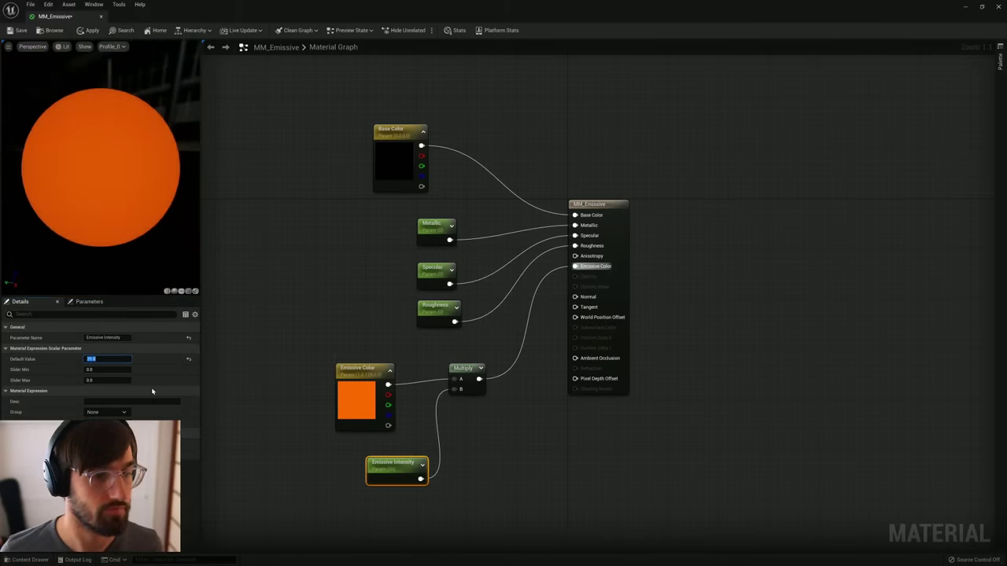
left_click_drag(90, 360, 86, 359)
left_click(87, 360)
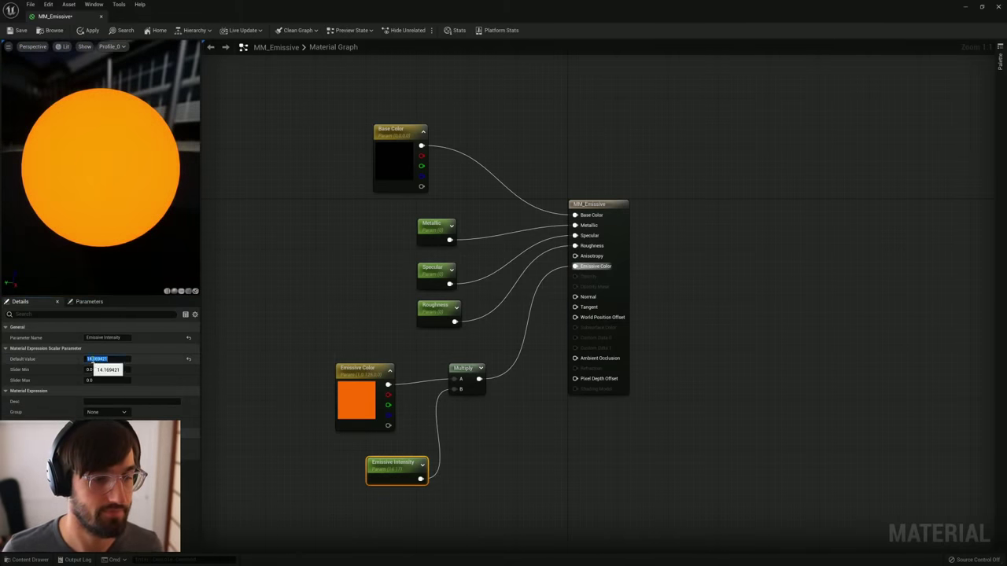
type("20")
key("Return")
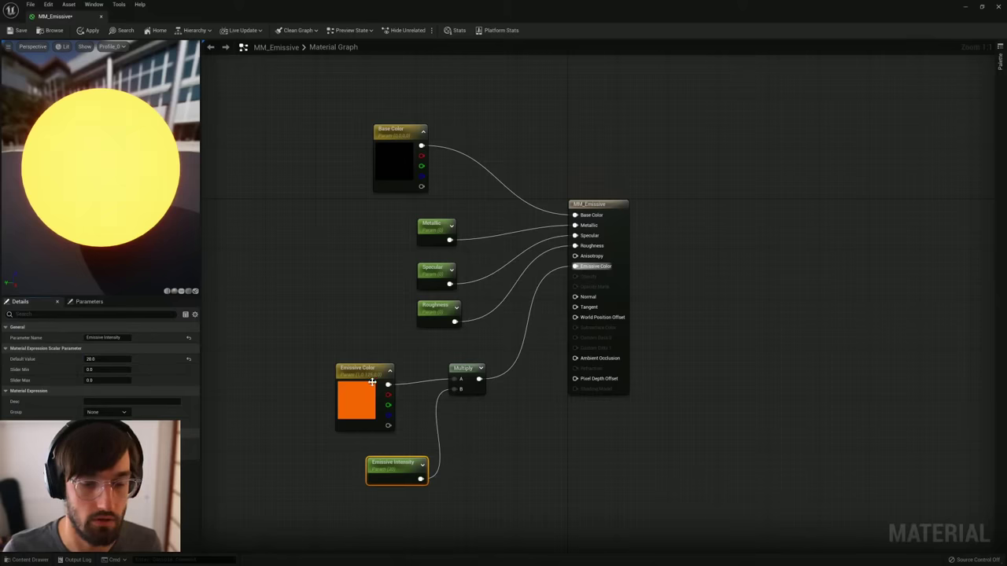
Step: Change the Emissive Color parameter's default to a pale mint with saturation about 0.59 and value 1.0
left_click(360, 405)
left_click(118, 360)
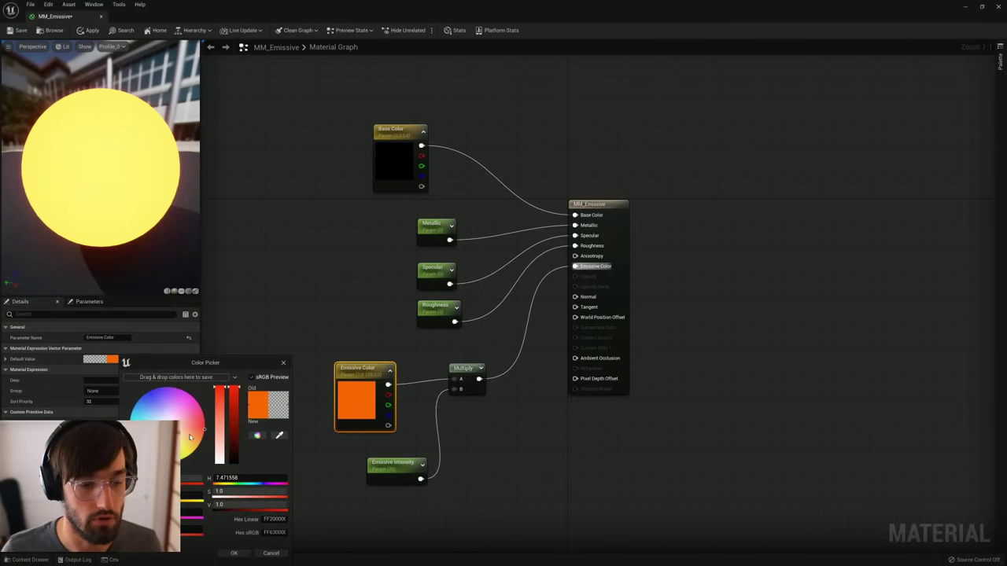
left_click_drag(193, 428, 142, 436)
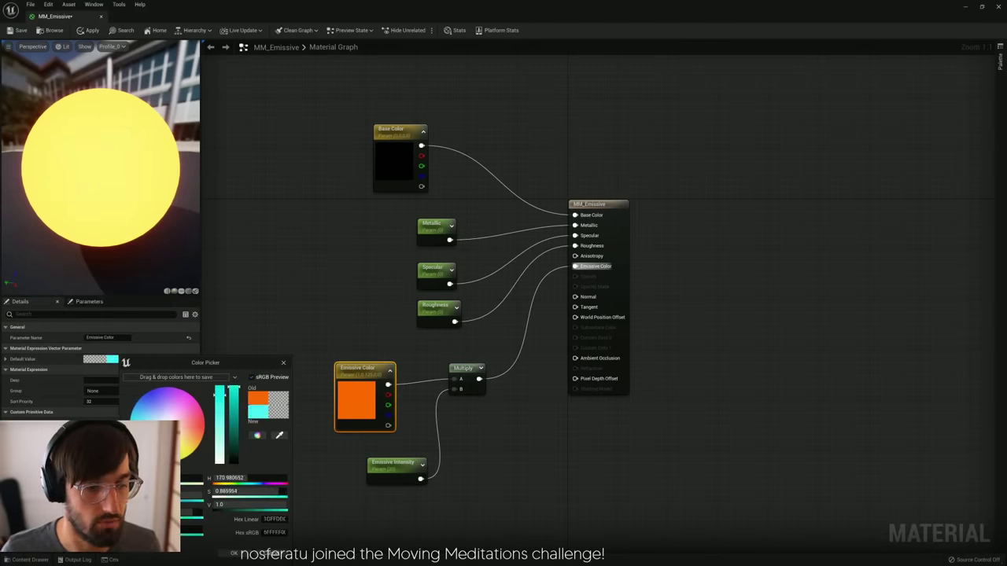
left_click_drag(135, 428, 167, 425)
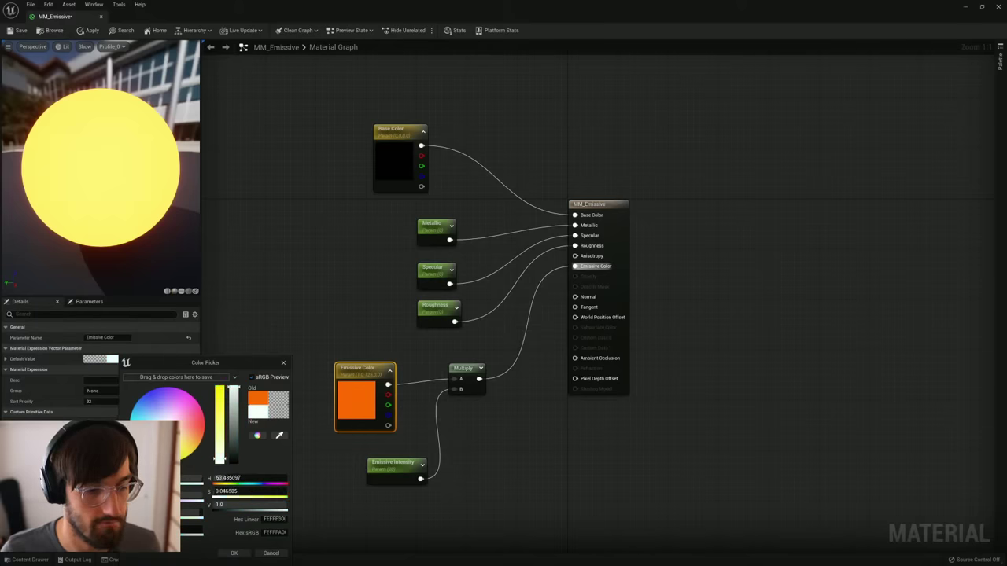
left_click_drag(169, 426, 167, 424)
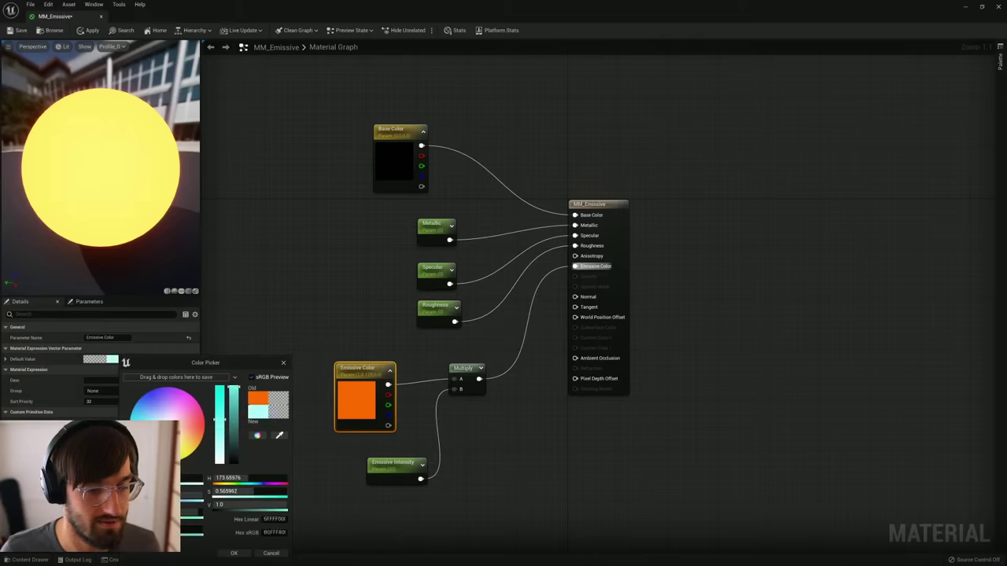
left_click(234, 553)
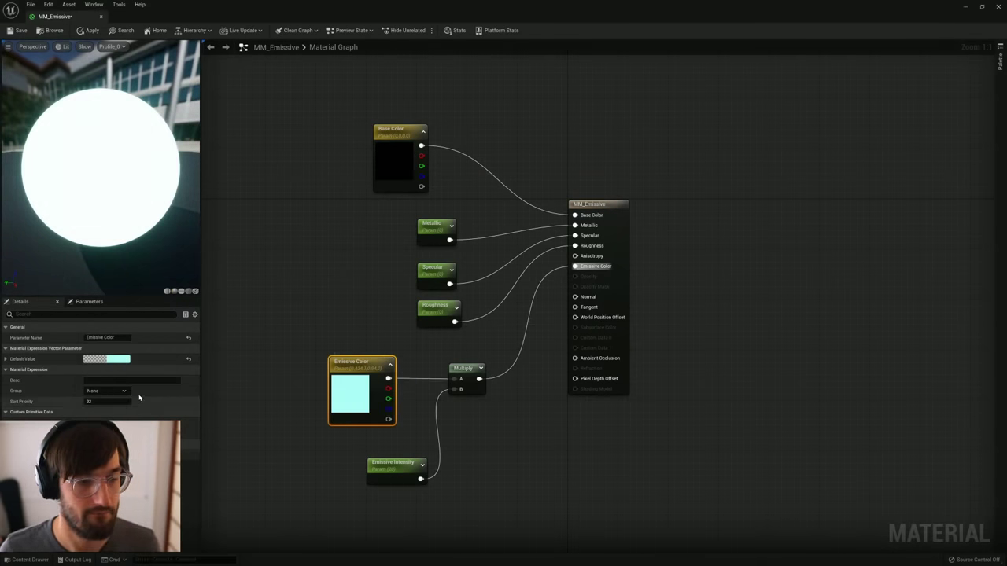
left_click(104, 359)
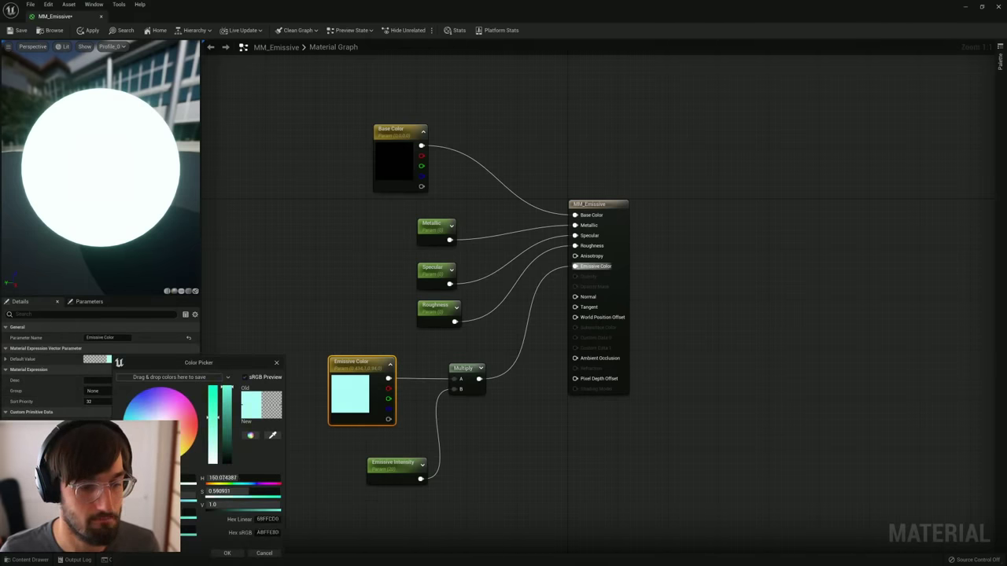
left_click(224, 553)
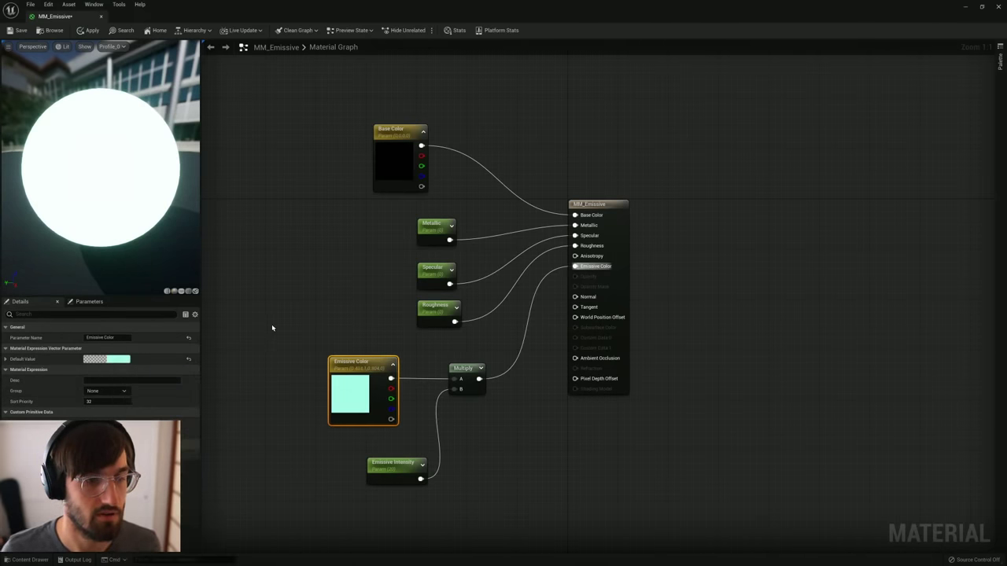
Step: Set the Emissive Intensity parameter's default value to 3
left_click(388, 476)
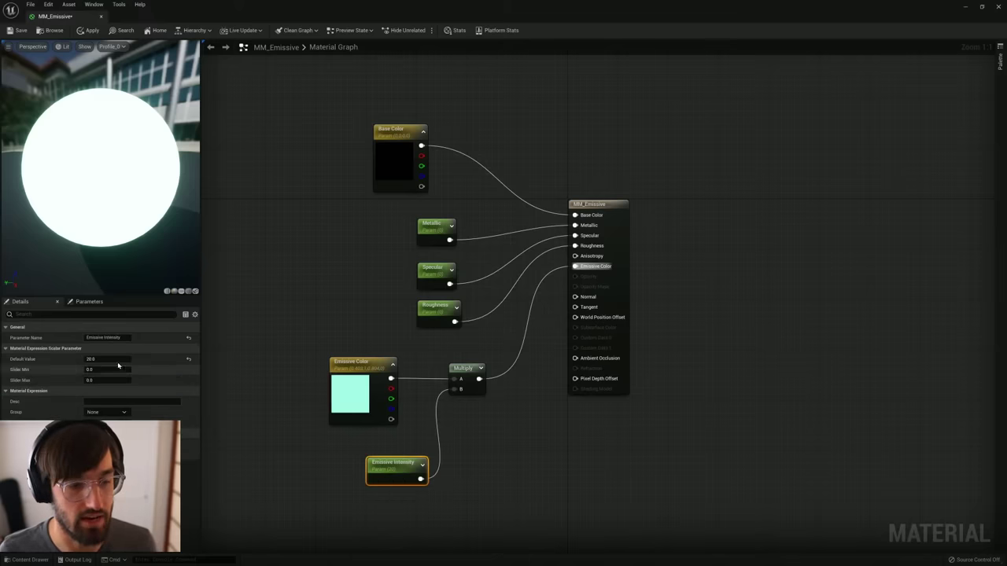
left_click(92, 359)
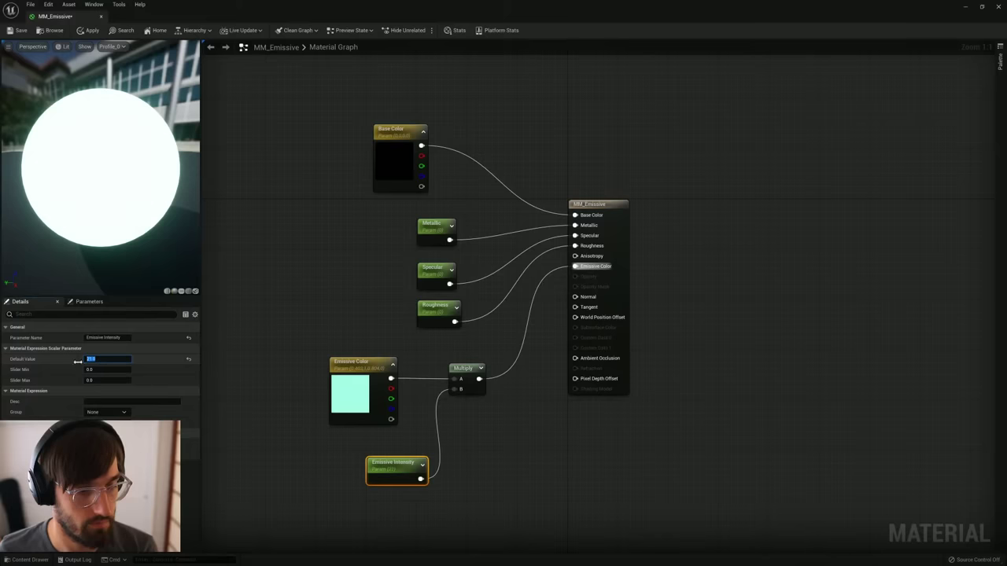
type("2")
key("Return")
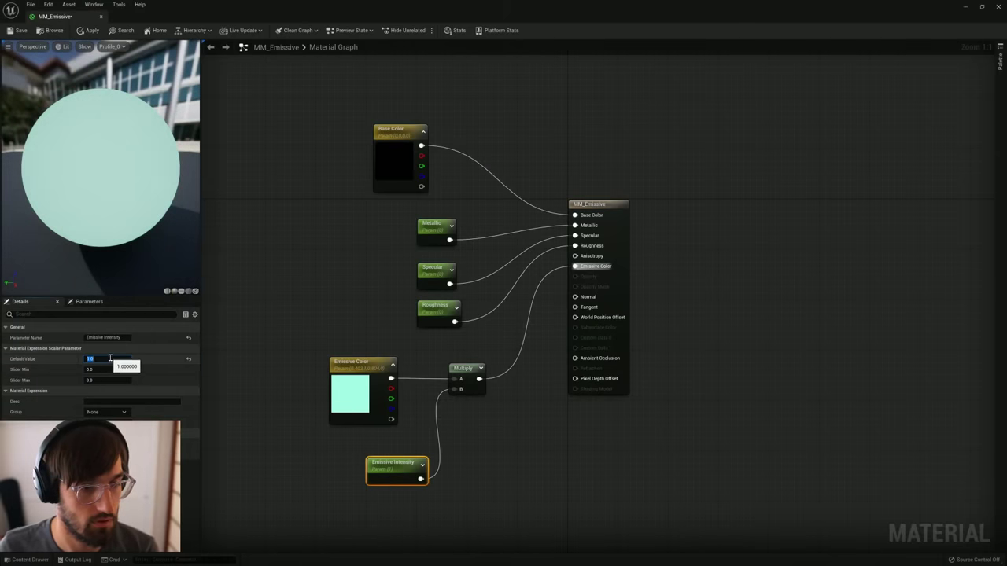
type("3")
key("Return")
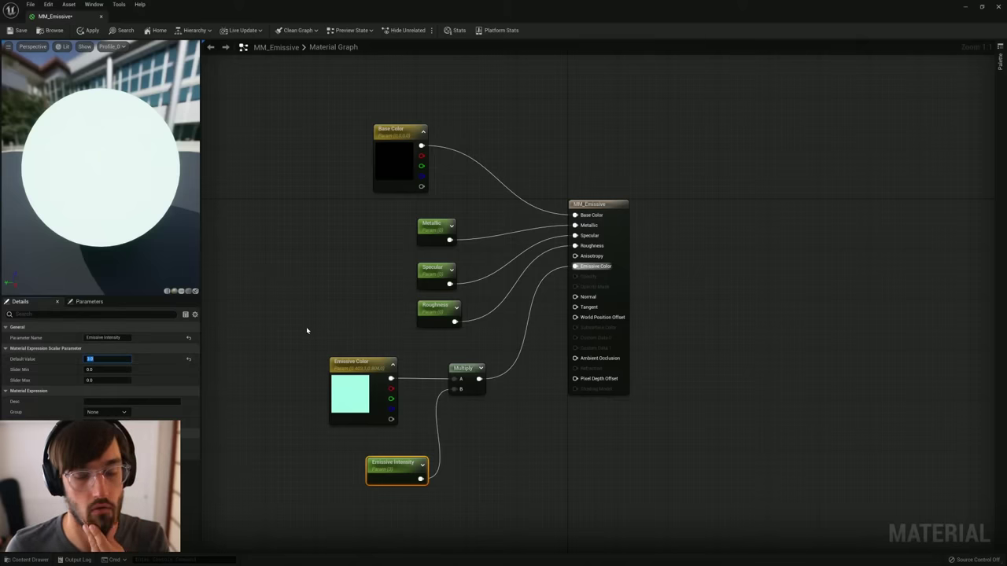
Step: Align Emissive Intensity under Emissive Color, move the material node further from the parameters, then save and close MM_Emissive
left_click_drag(397, 472, 360, 468)
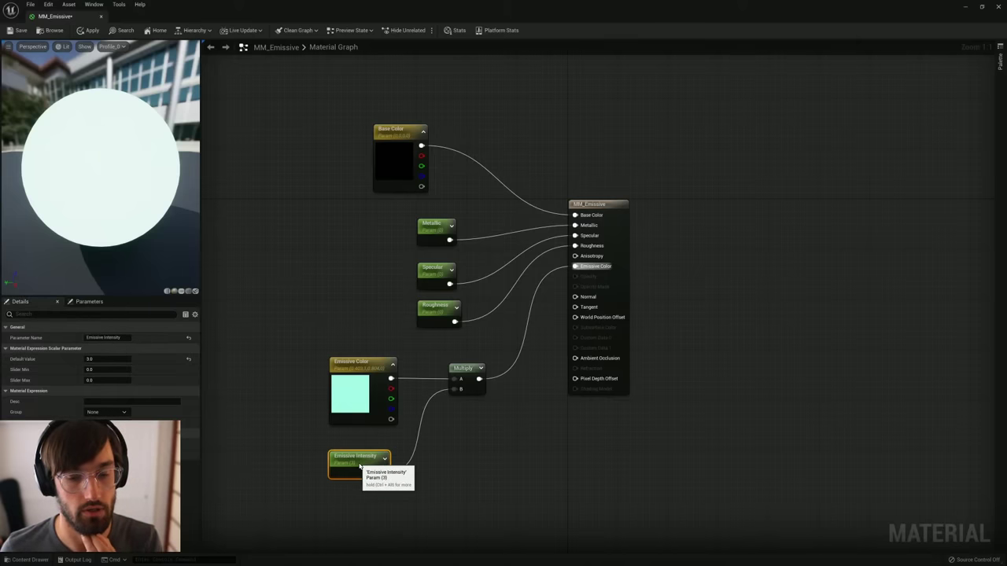
left_click(473, 450)
left_click_drag(594, 203, 669, 190)
left_click(570, 125)
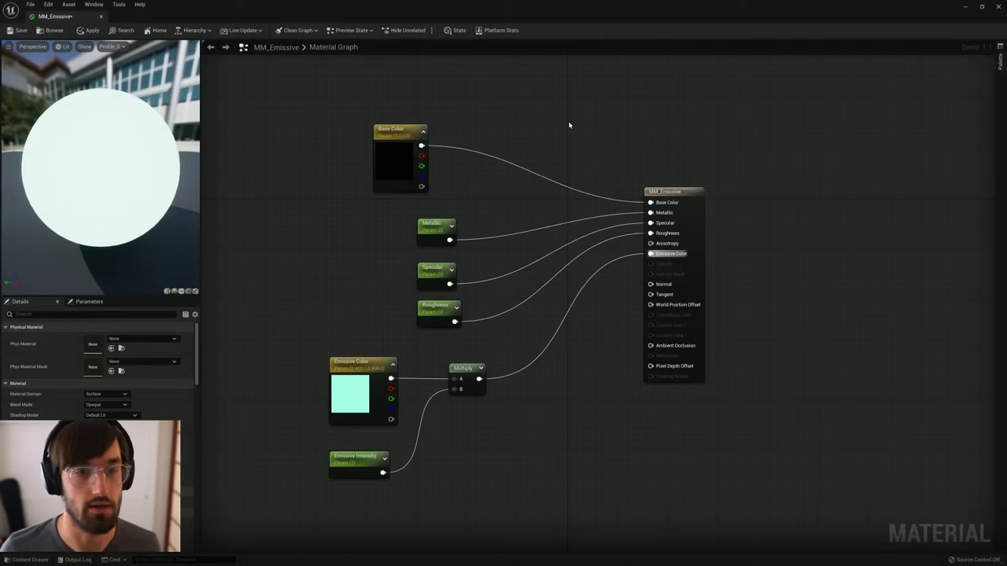
key("ctrl+s")
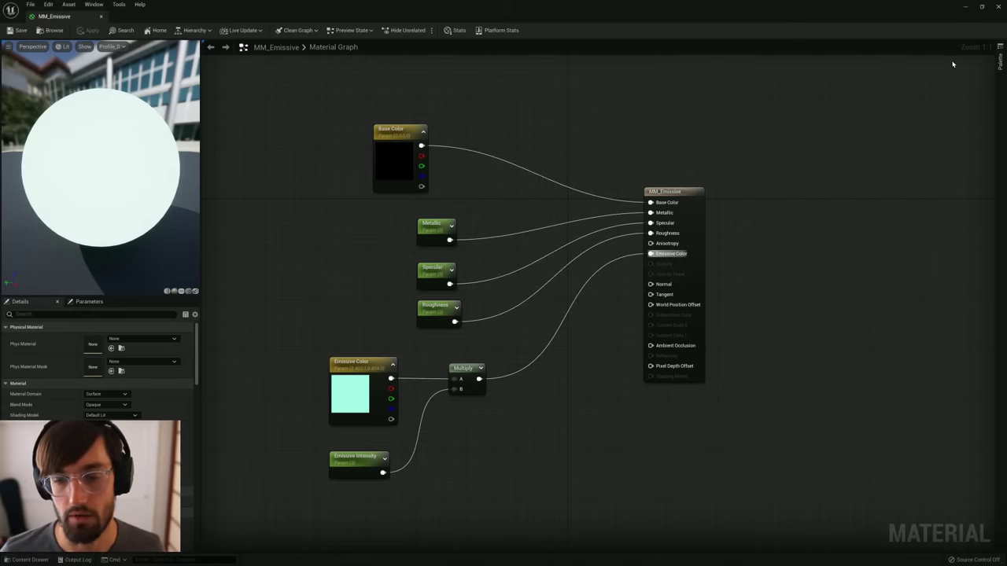
left_click(999, 7)
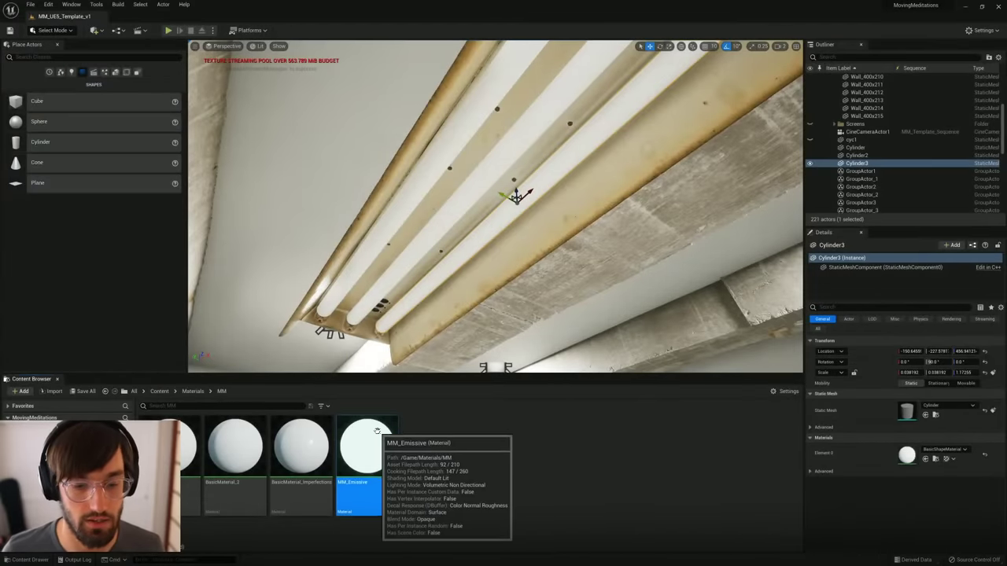
Step: Create a material instance of MM_Emissive with the default name and apply it to the ceiling lamp's cylinder tubes
right_click(396, 464)
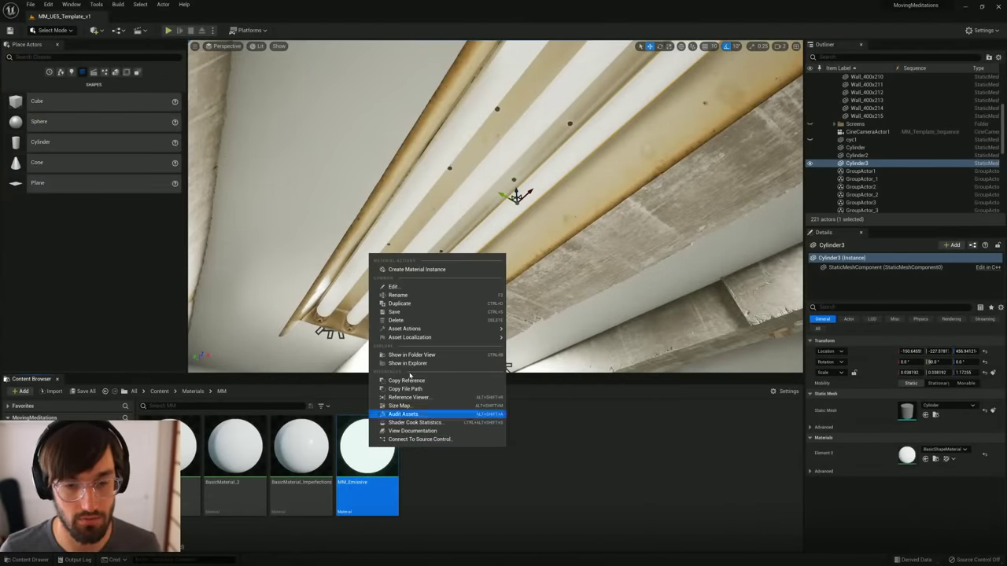
left_click(417, 269)
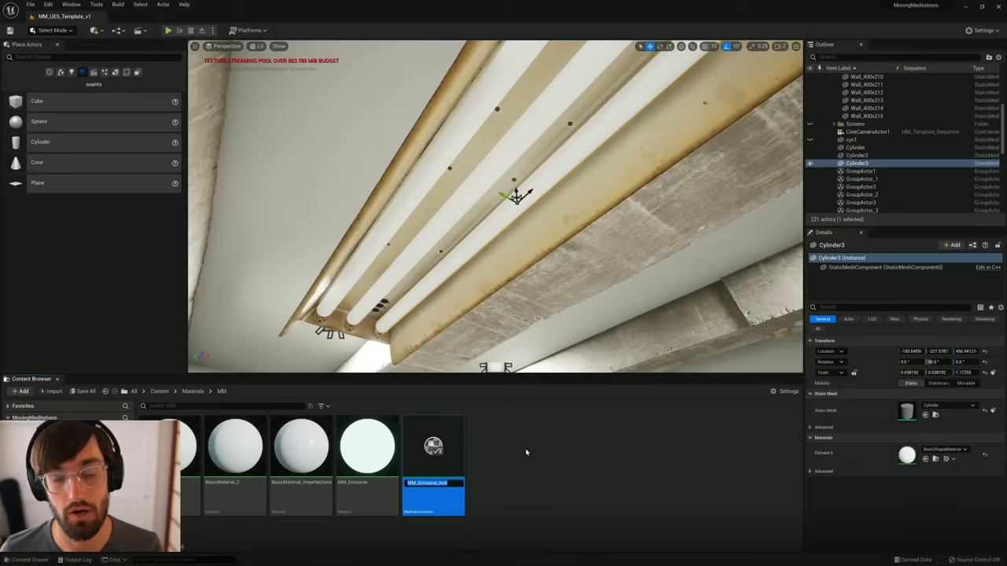
right_click(376, 454)
left_click(433, 448)
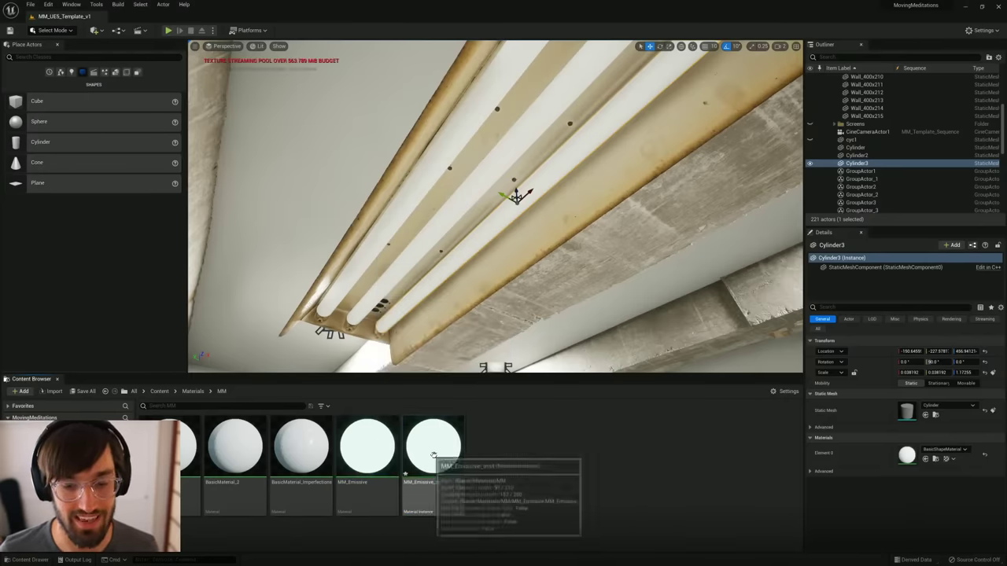
left_click_drag(433, 449, 442, 272)
right_click_drag(442, 272, 566, 323)
right_click_drag(472, 311, 482, 262)
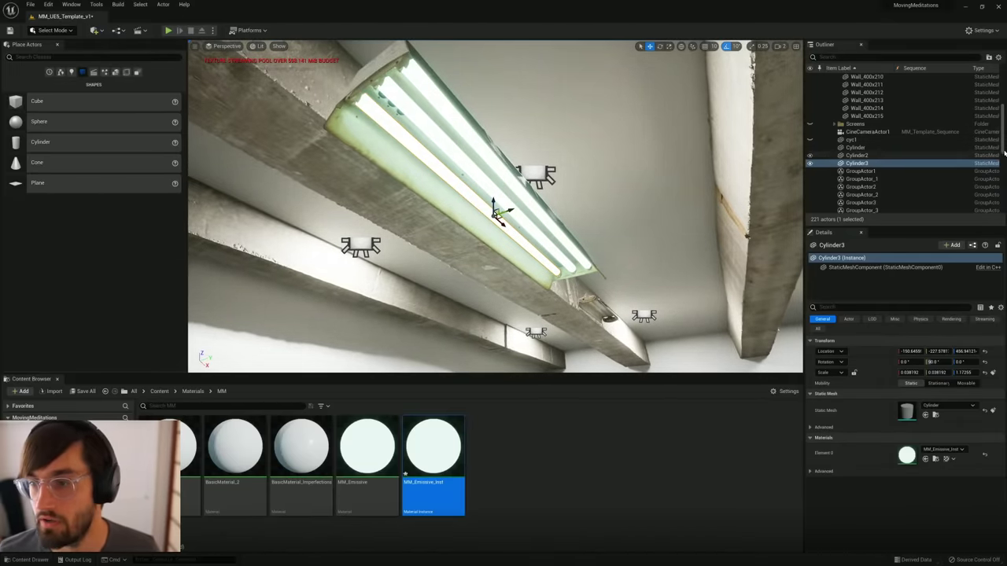
Step: Hide the Lighting folder's actors to view the room lit only by the emissive tubes
left_click_drag(1002, 144, 886, 96)
left_click(834, 93)
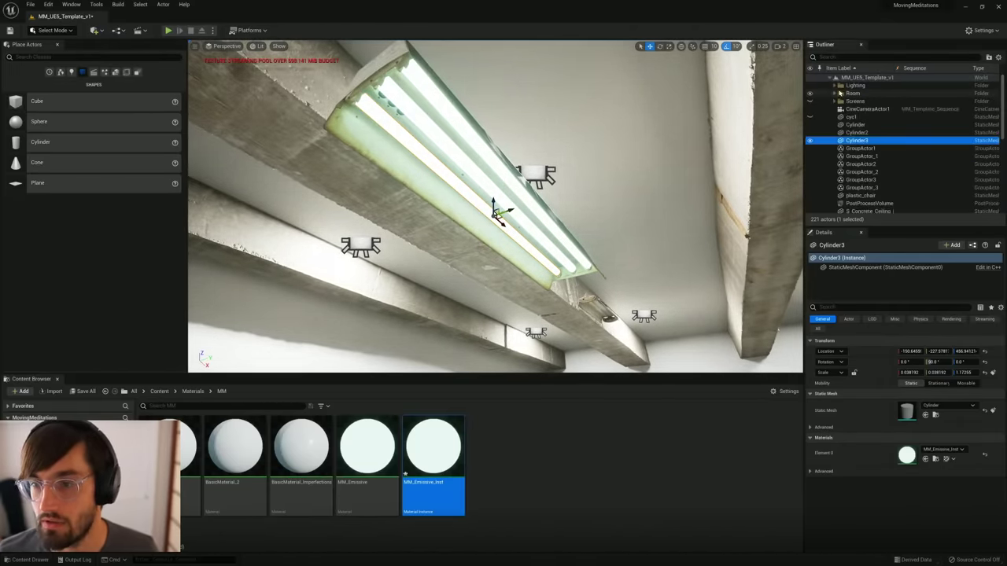
left_click(811, 86)
right_click_drag(551, 247, 500, 315)
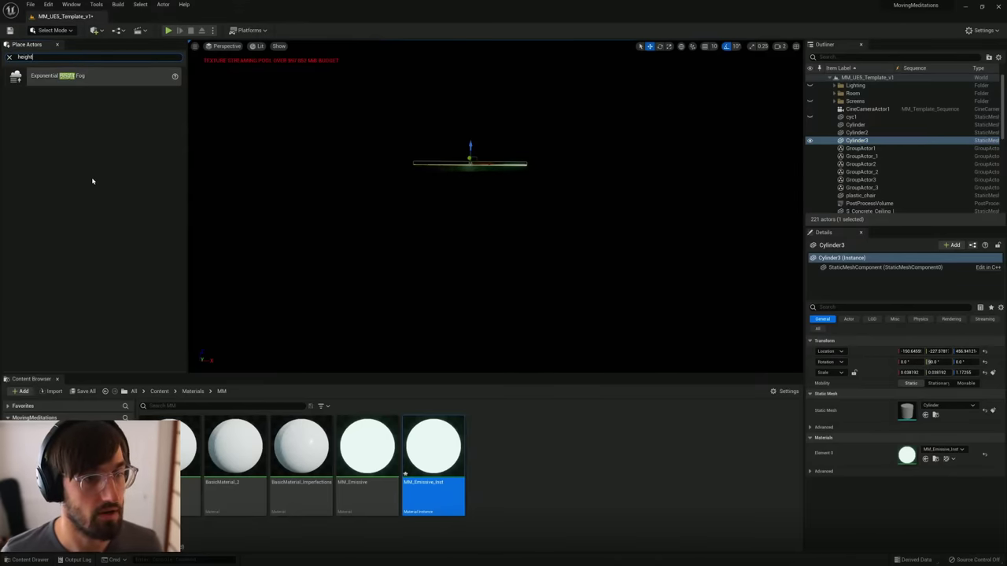
Step: Add an Exponential Height Fog actor to the room, with a fog density of 0.05 and Volumetric Fog enabled
left_click_drag(102, 76, 405, 265)
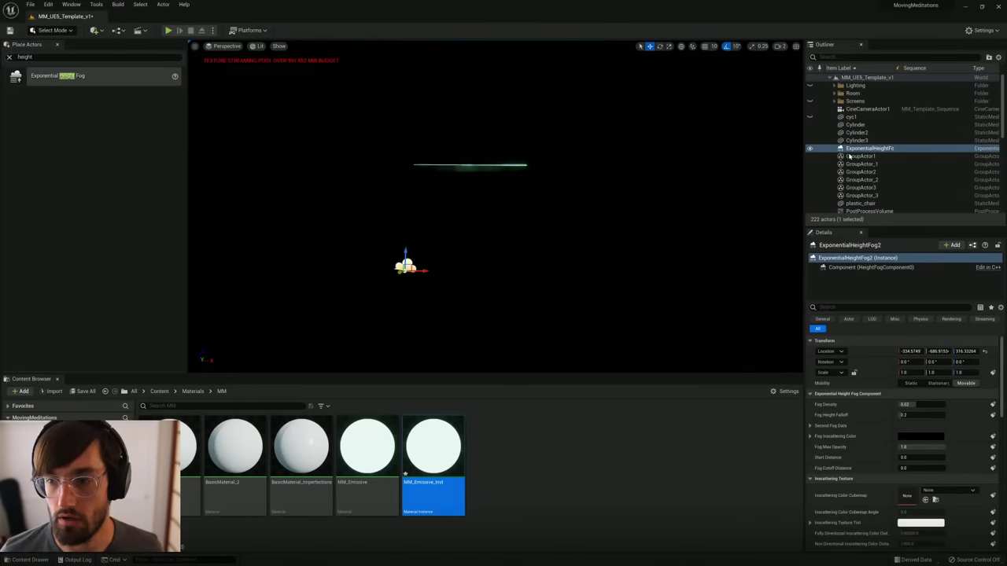
left_click(905, 405)
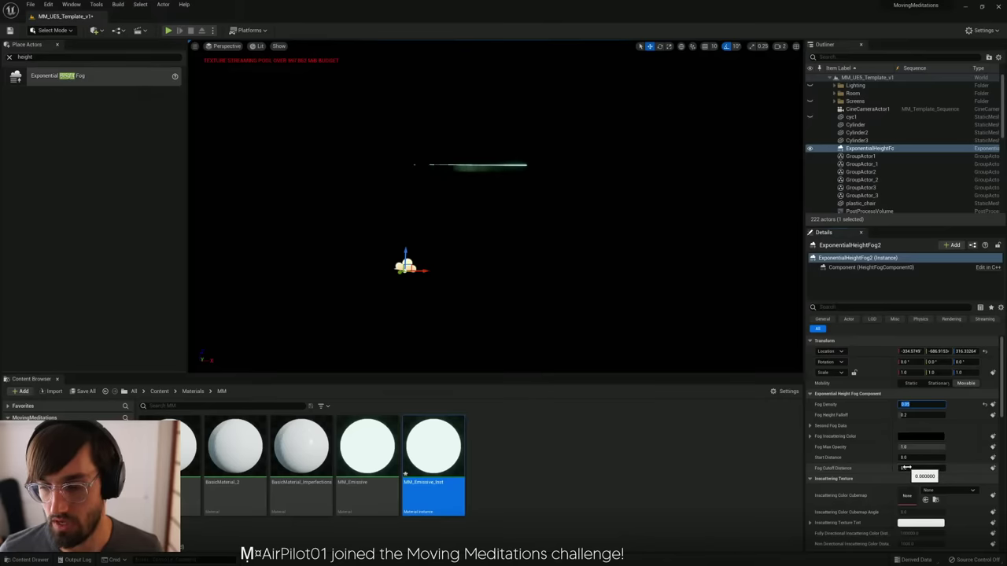
left_click_drag(1002, 408, 1002, 465)
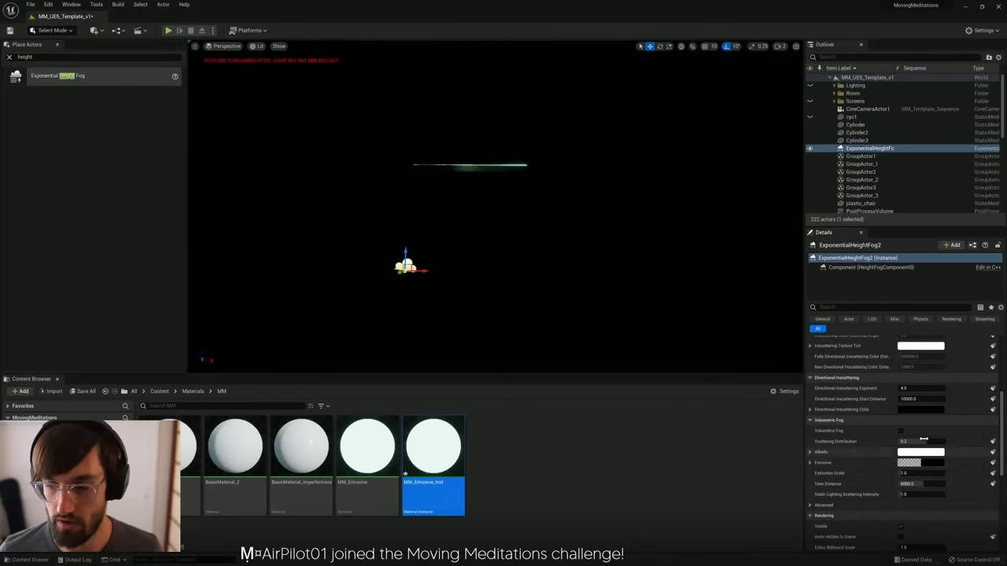
left_click(900, 431)
right_click_drag(556, 265, 582, 271)
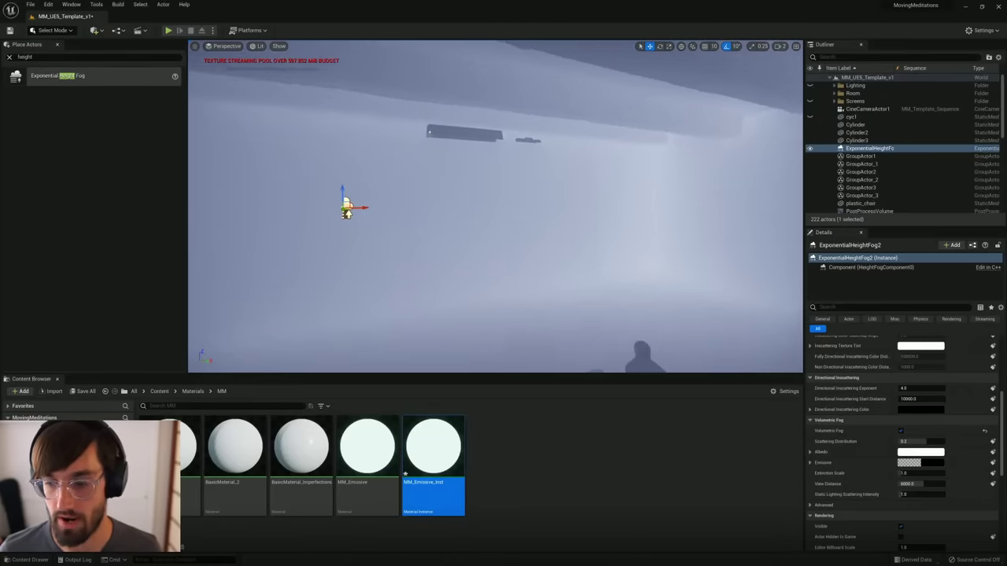
Step: Set the height fog's volumetric Albedo colour to black
left_click(922, 453)
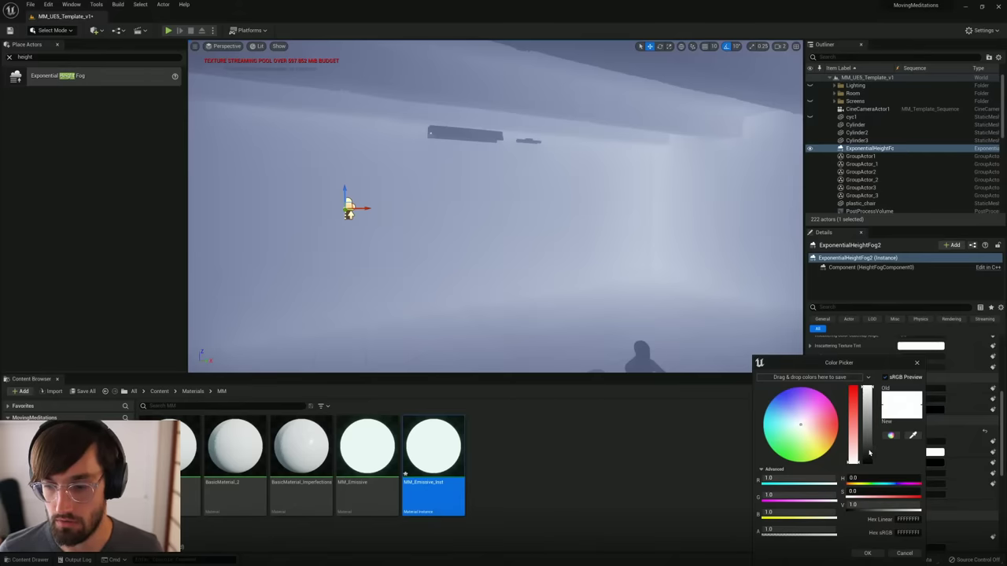
left_click_drag(869, 453, 871, 492)
left_click(865, 552)
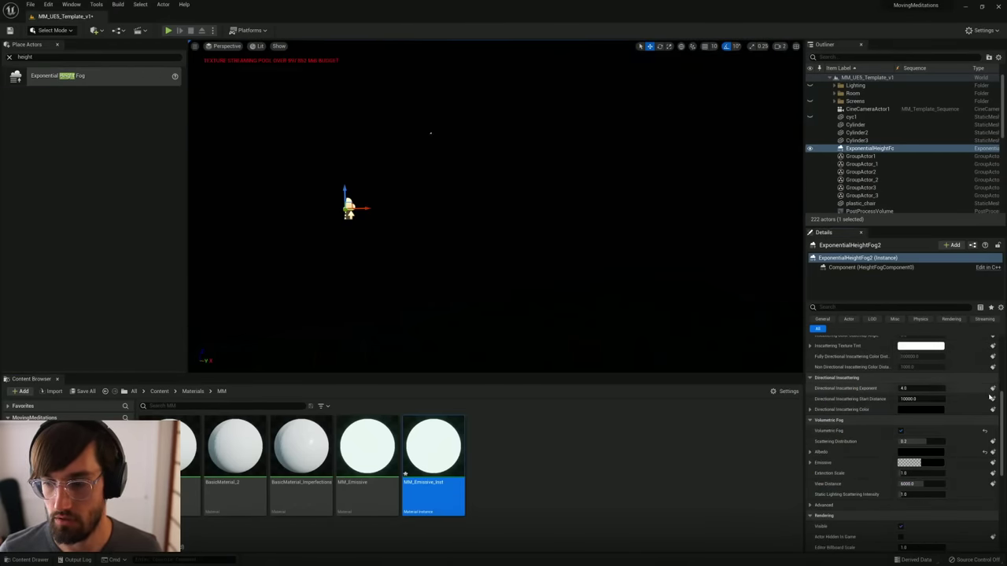
left_click_drag(1003, 407, 1002, 370)
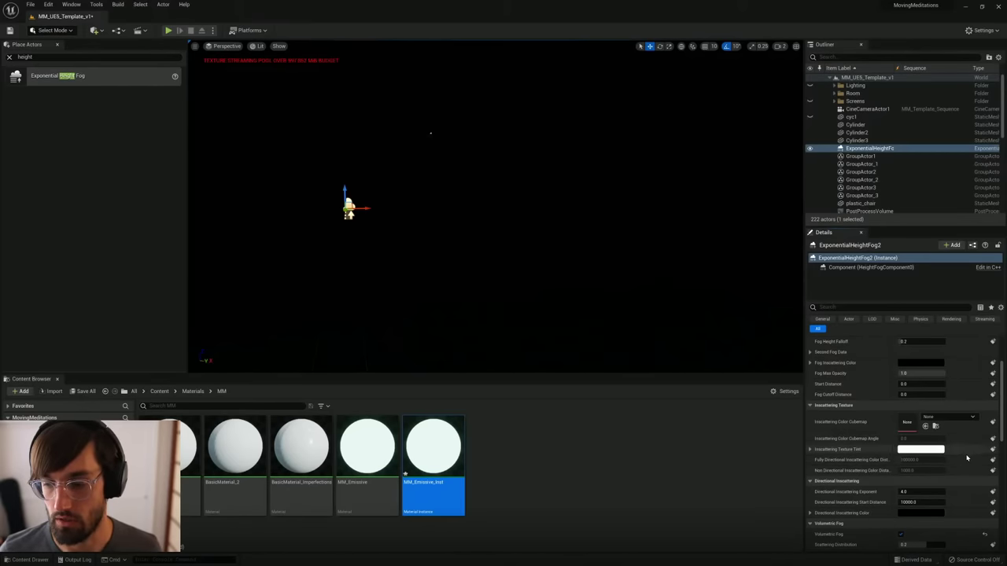
Step: Set the height fog's volumetric Albedo to a grey with a value of about 0.5 and inspect the glow around the ceiling lamp
left_click_drag(1001, 431, 1001, 469)
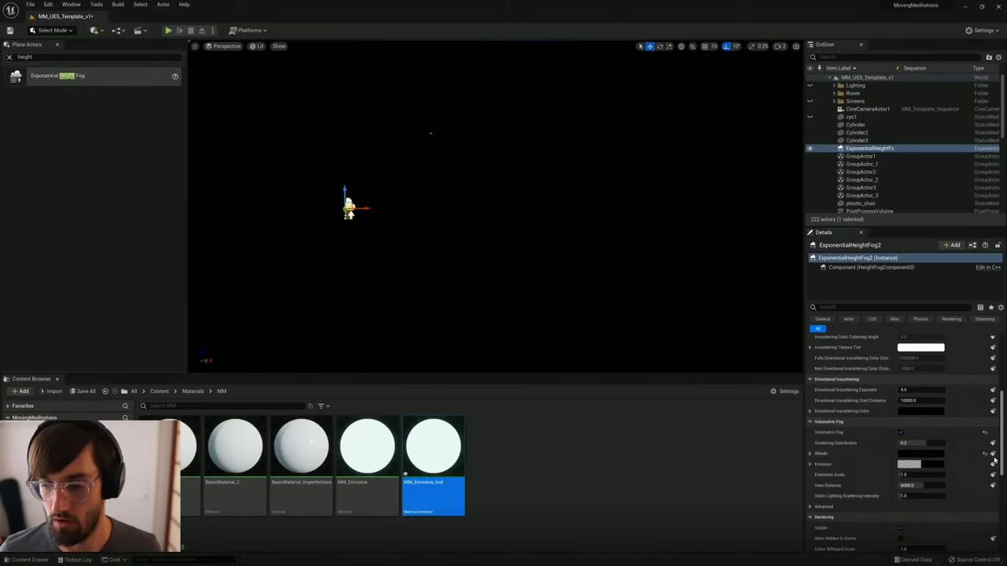
left_click(913, 454)
left_click_drag(857, 463, 857, 419)
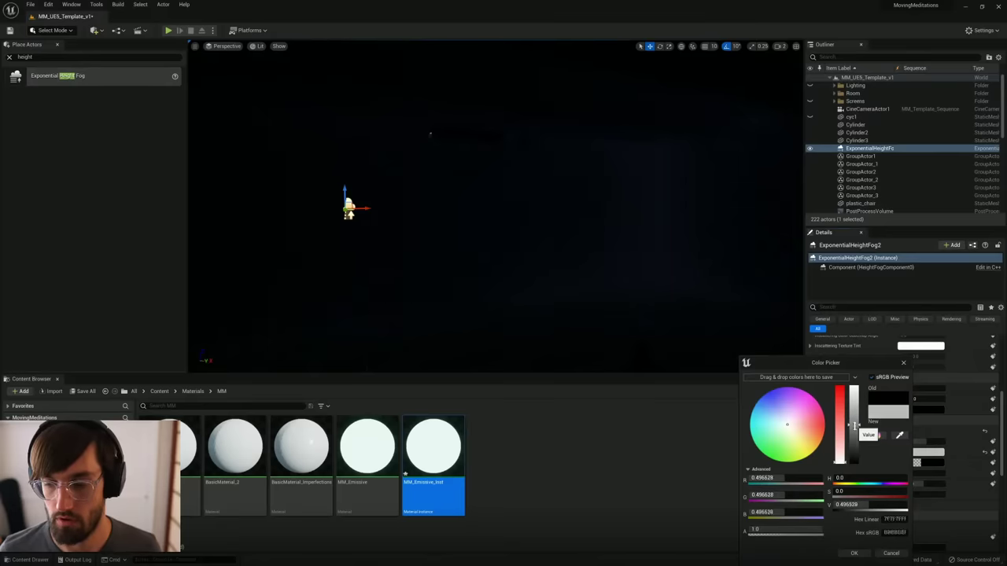
left_click(853, 553)
key("w")
right_click_drag(496, 206, 405, 118)
right_click_drag(487, 166, 442, 105)
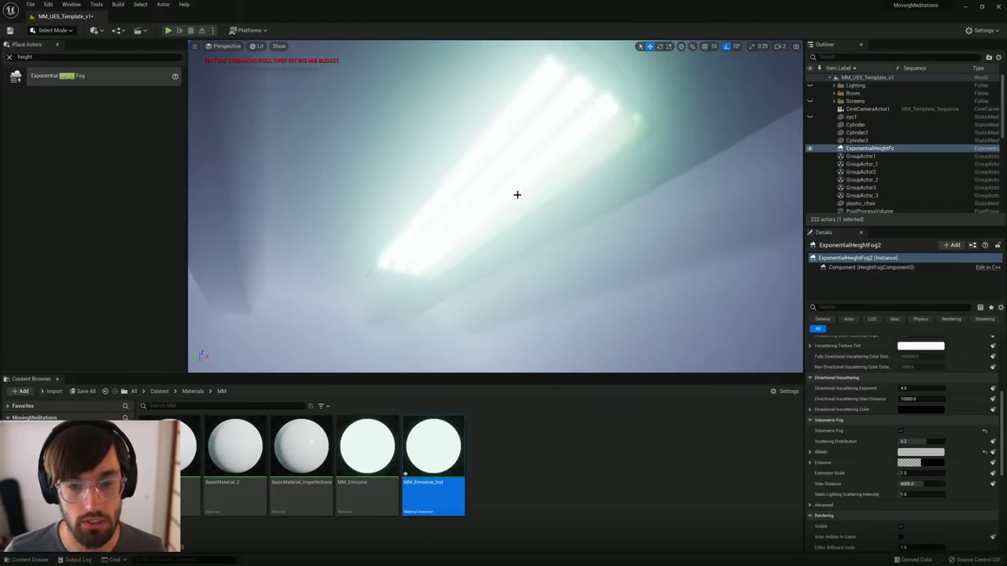
right_click_drag(506, 211, 488, 194)
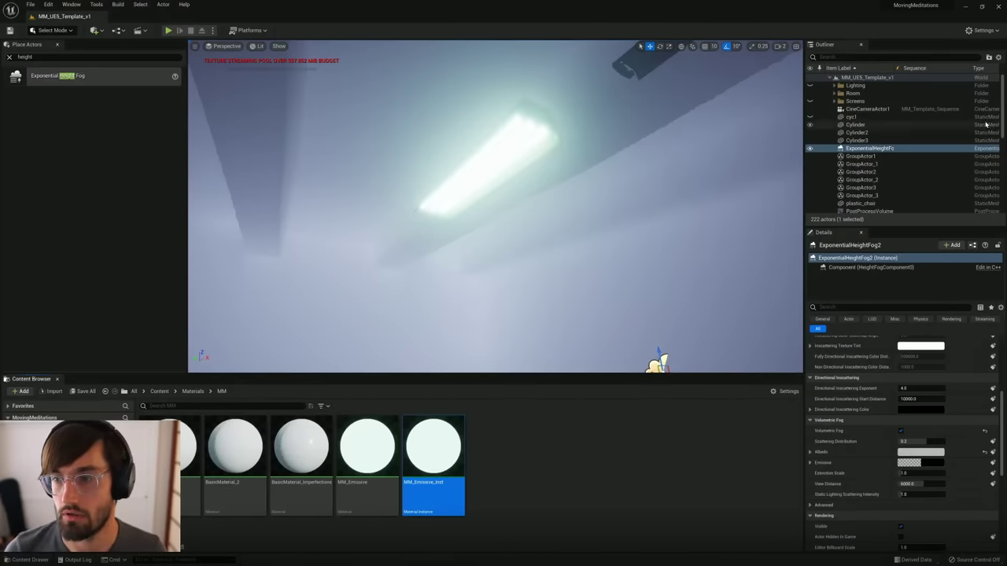
left_click(520, 135)
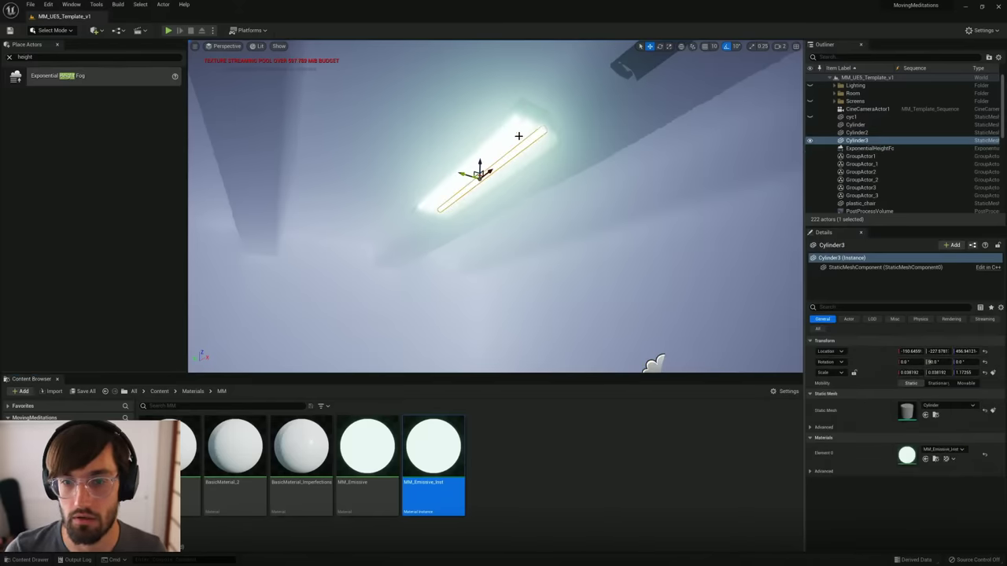
left_click(513, 132, "ctrl")
left_click(508, 130, "ctrl")
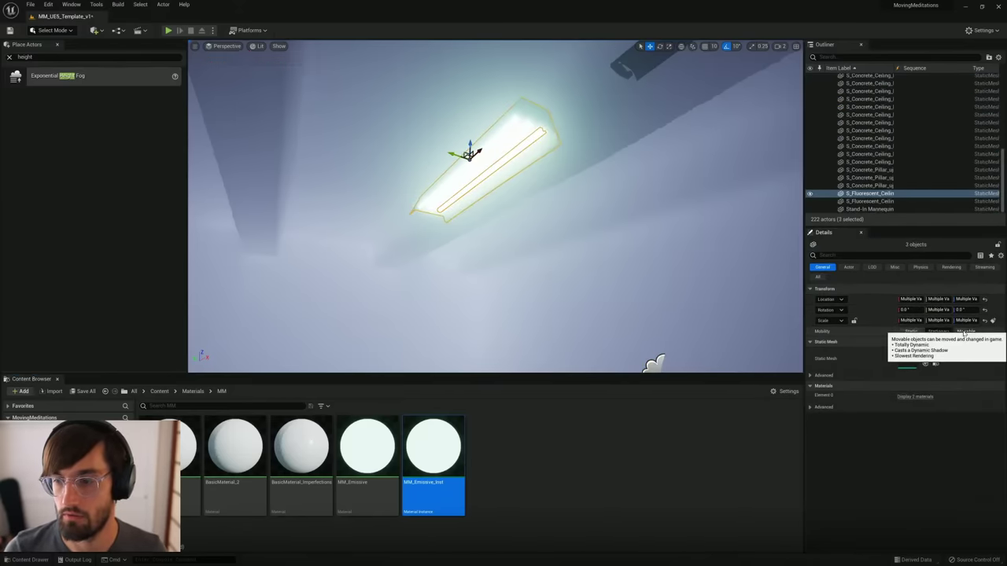
left_click(613, 280)
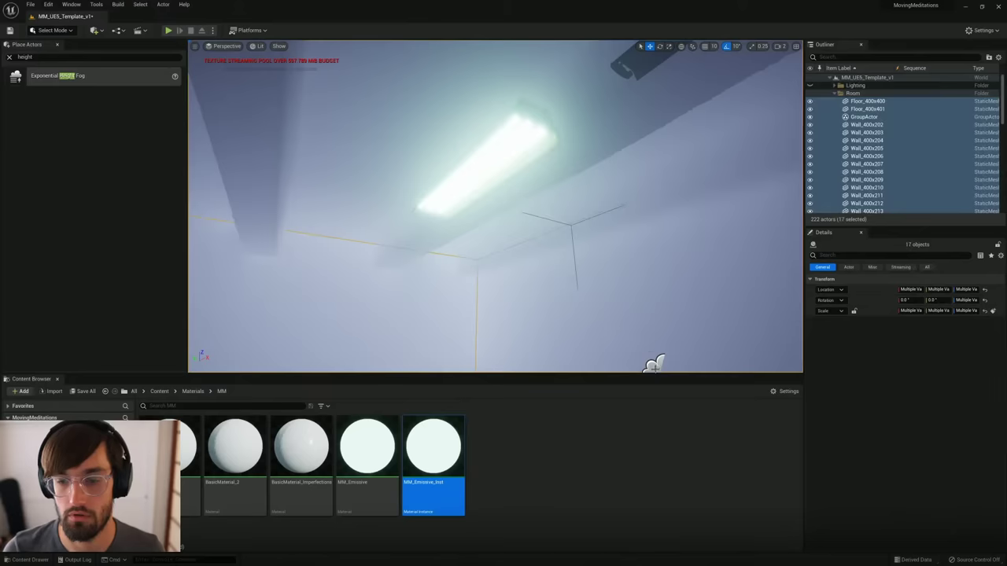
Step: Select the Exponential Height Fog and set its Fog Density to 0.02
left_click_drag(653, 363, 654, 364)
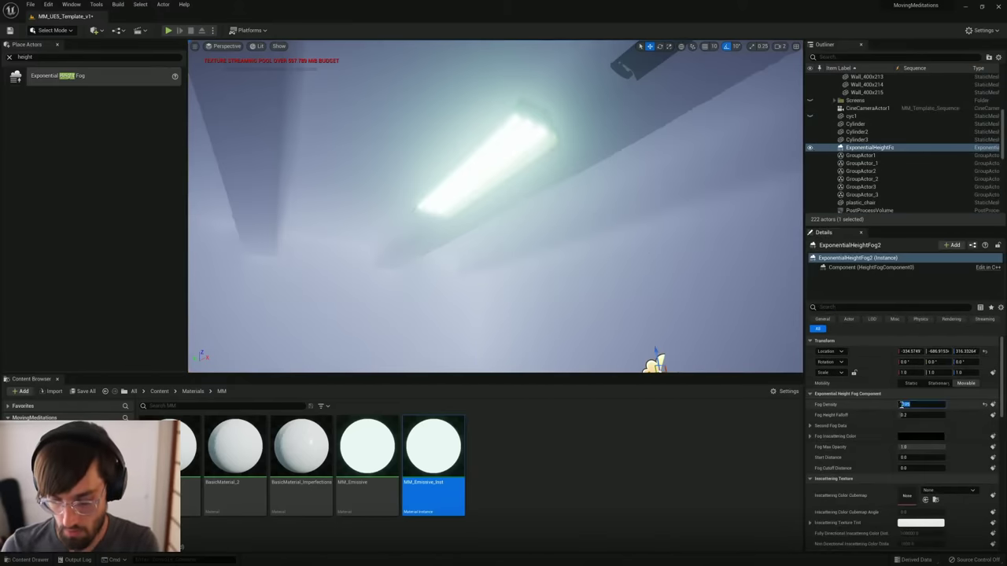
left_click(896, 403)
type("0.02")
key("Return")
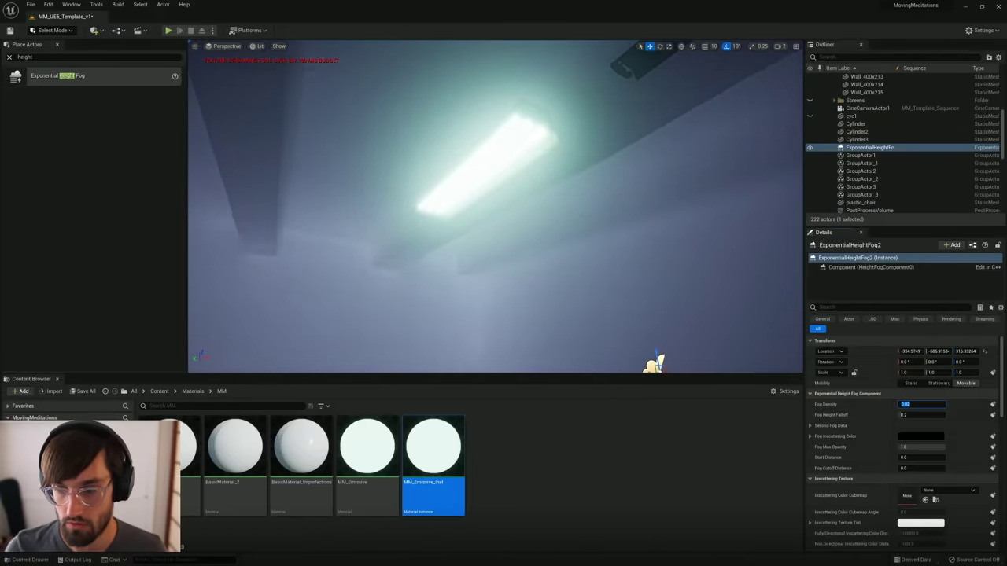
Step: Override Emissive Intensity in the MM_Emissive_Inst material instance with a value of 1.0 and view the lamp in the room
right_click_drag(557, 224, 583, 260)
double_click(426, 450)
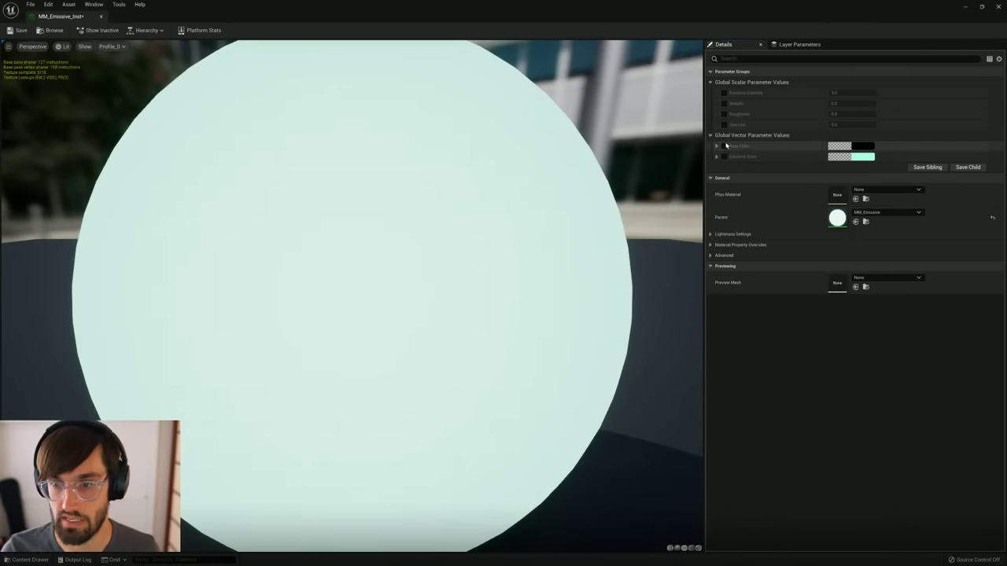
left_click(724, 92)
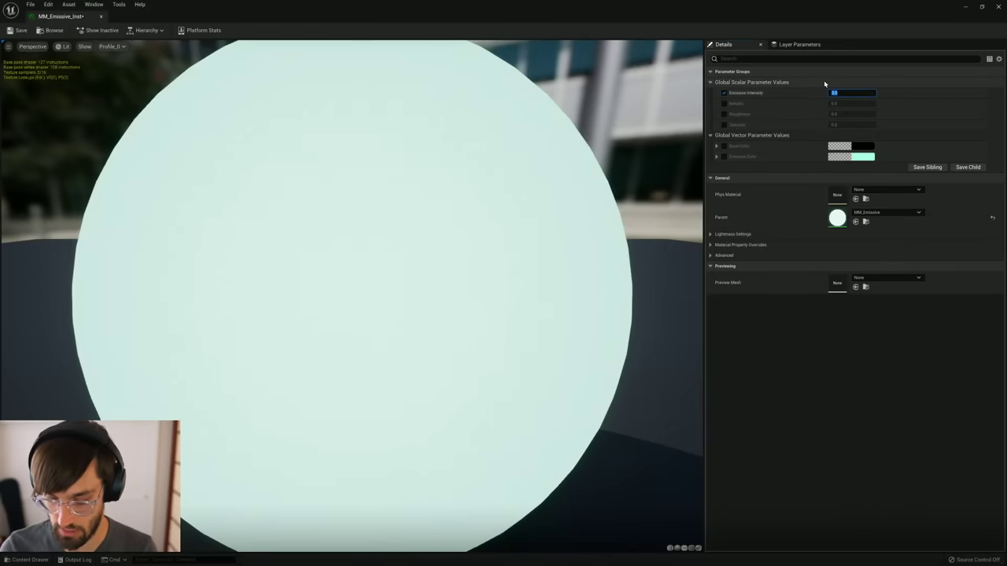
type("0.5")
key("Return")
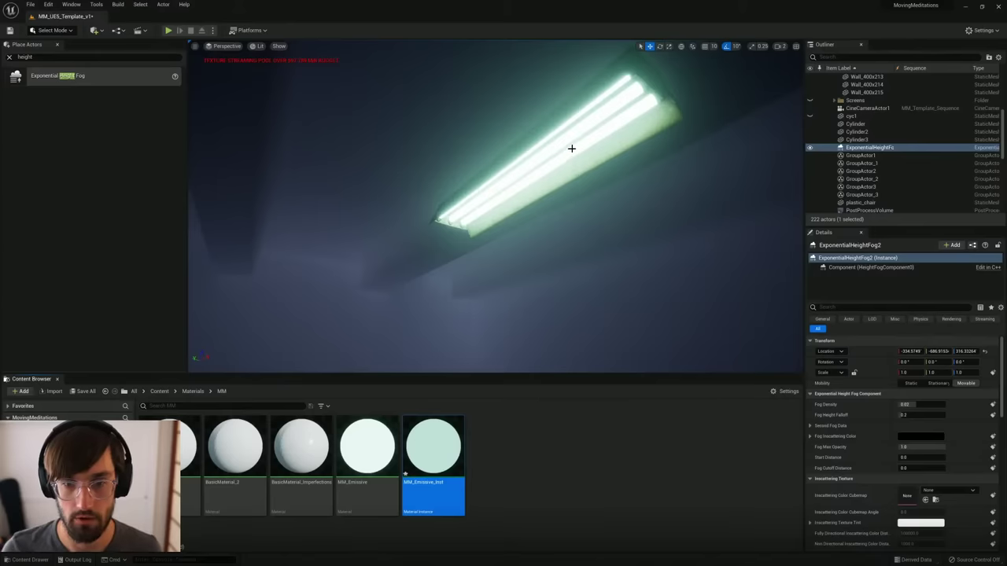
right_click_drag(572, 163, 573, 184)
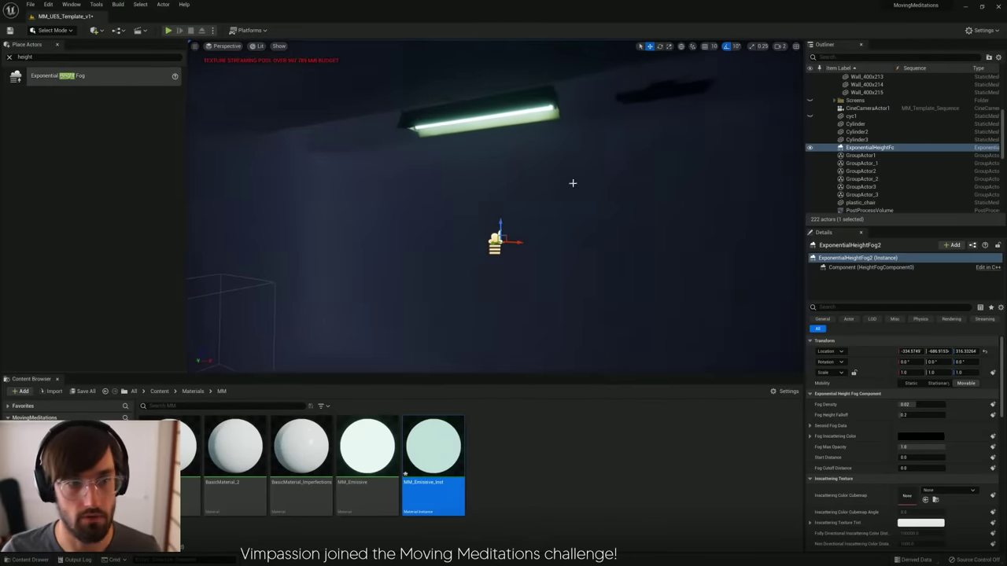
Step: Add a Rect Light beside the emissive ceiling lamp and rotate it -90° to face the floor
left_click(8, 59)
left_click(72, 72)
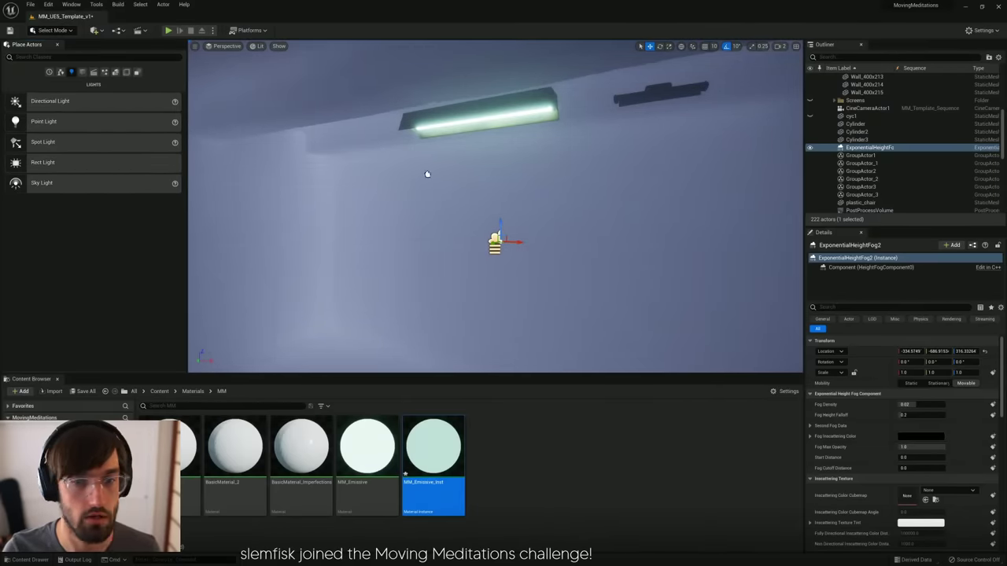
mouse_move(427, 173)
left_mouse_down()
mouse_move(465, 113)
mouse_move(460, 121)
mouse_move(479, 124)
mouse_move(430, 174)
left_mouse_up()
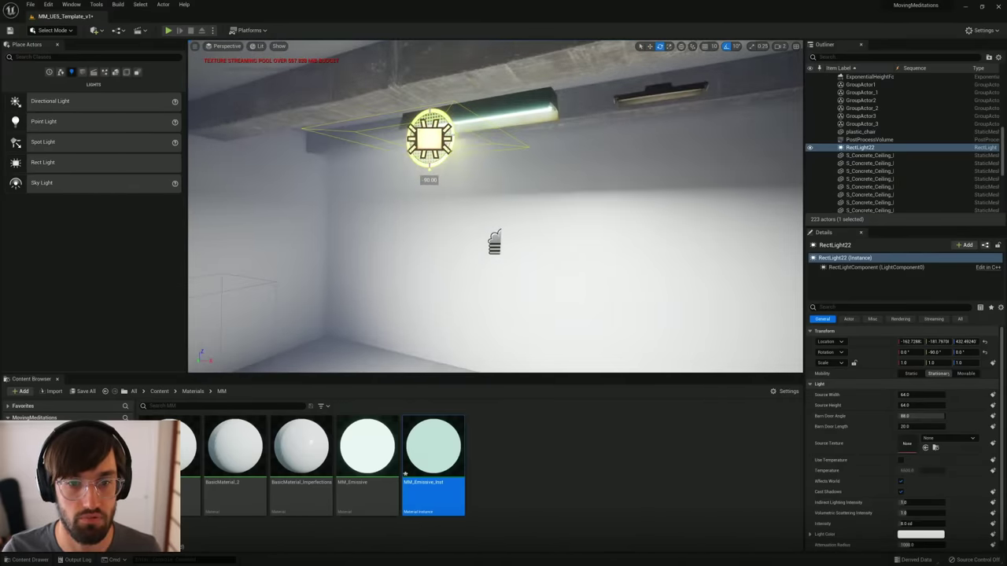
mouse_move(445, 138)
right_mouse_down()
mouse_move(464, 135)
mouse_move(446, 138)
right_mouse_up()
key("w")
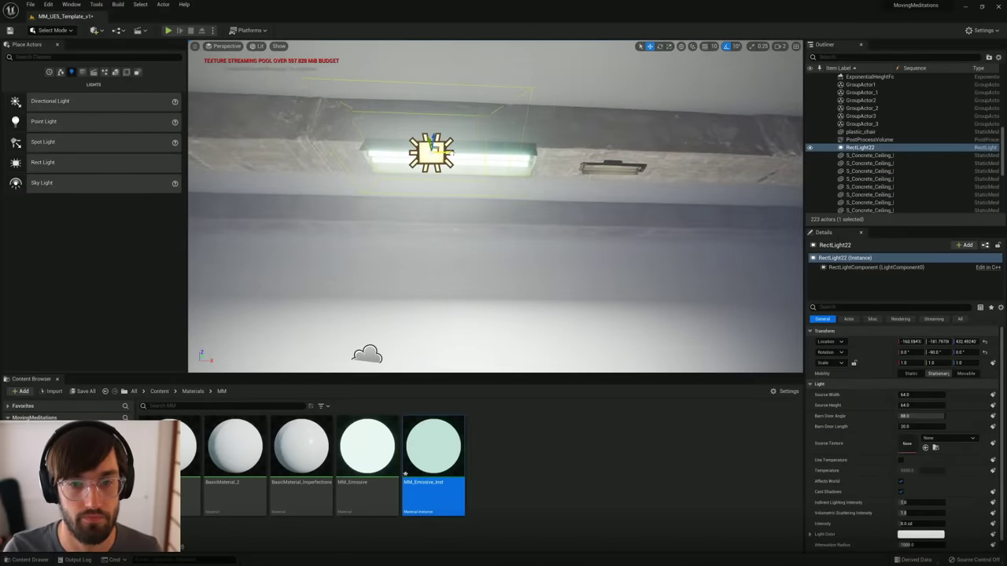
Step: Move the rect light along and across the lamp until it sits centred beneath the emissive tubes
left_click_drag(431, 151, 454, 151)
right_click_drag(512, 149, 378, 231)
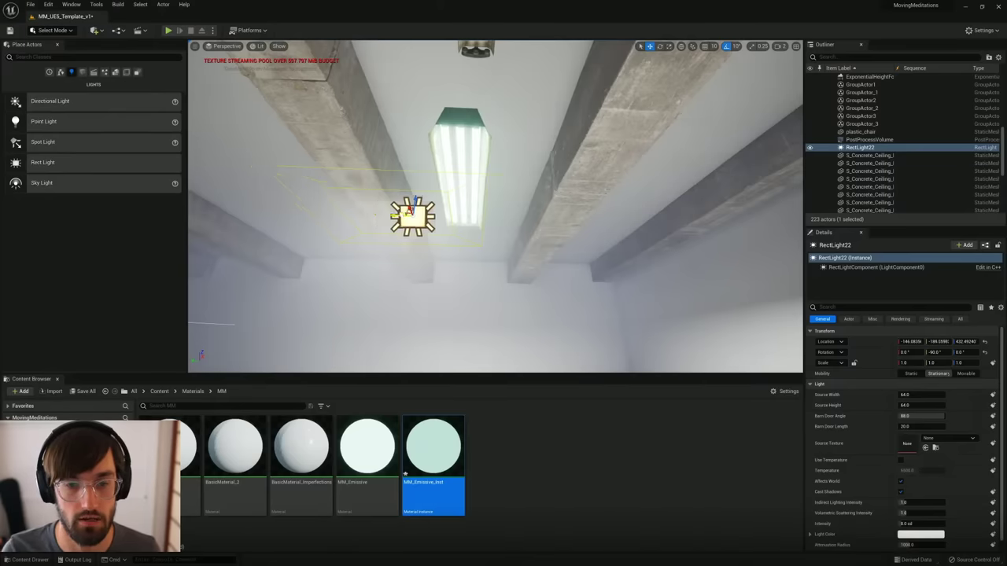
left_click_drag(395, 217, 432, 218)
right_click_drag(462, 174, 562, 180)
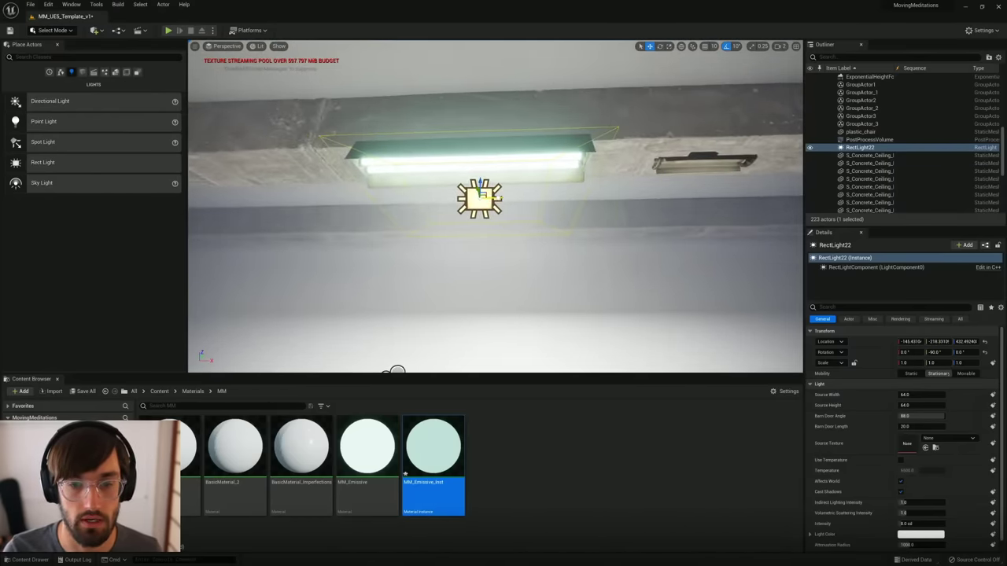
Step: Match the rect light to the lamp with a Source Width of about 26.16 and Source Height of about 113.71, nudging it into alignment
right_click_drag(535, 229, 402, 166)
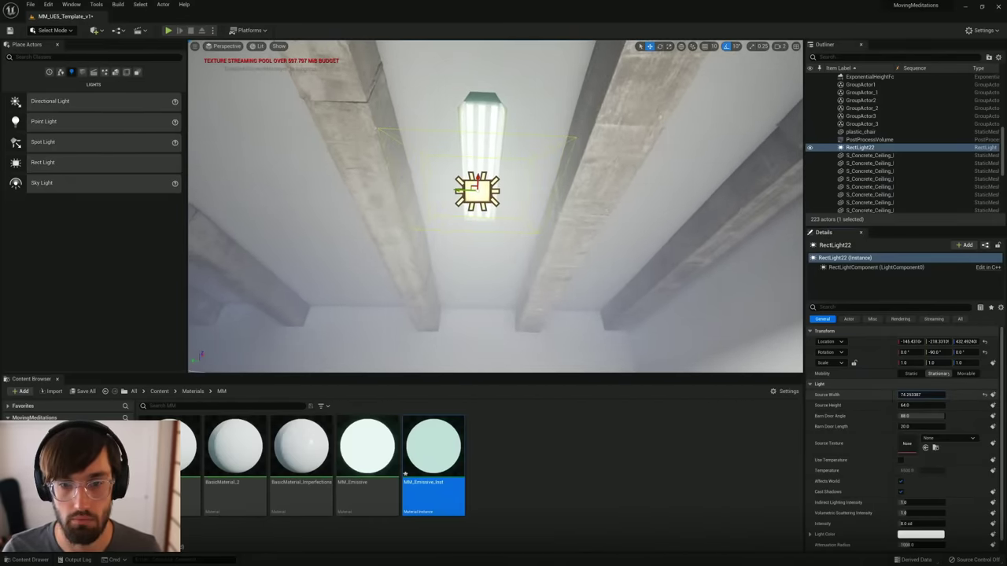
left_click_drag(912, 394, 917, 395)
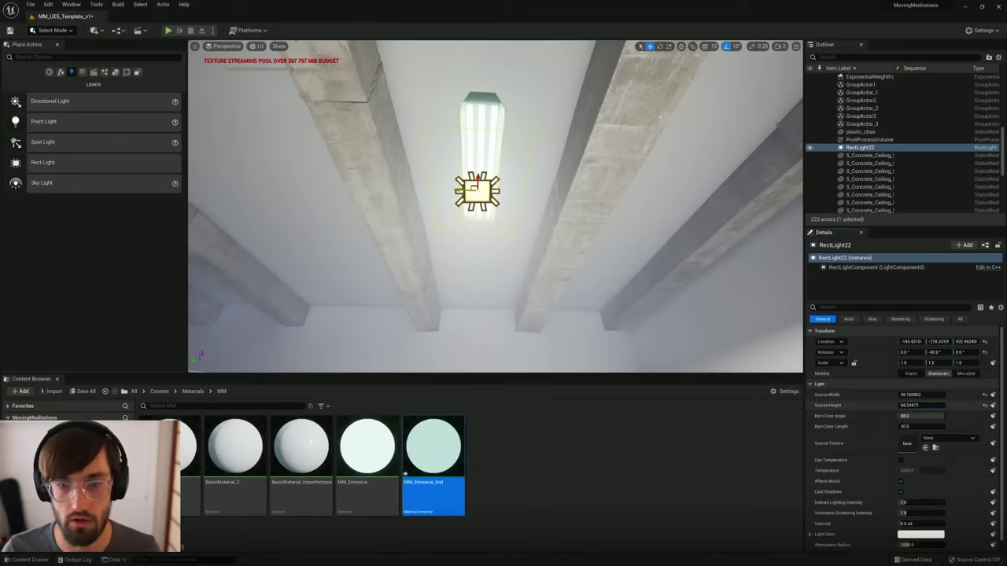
right_click_drag(499, 234, 510, 260)
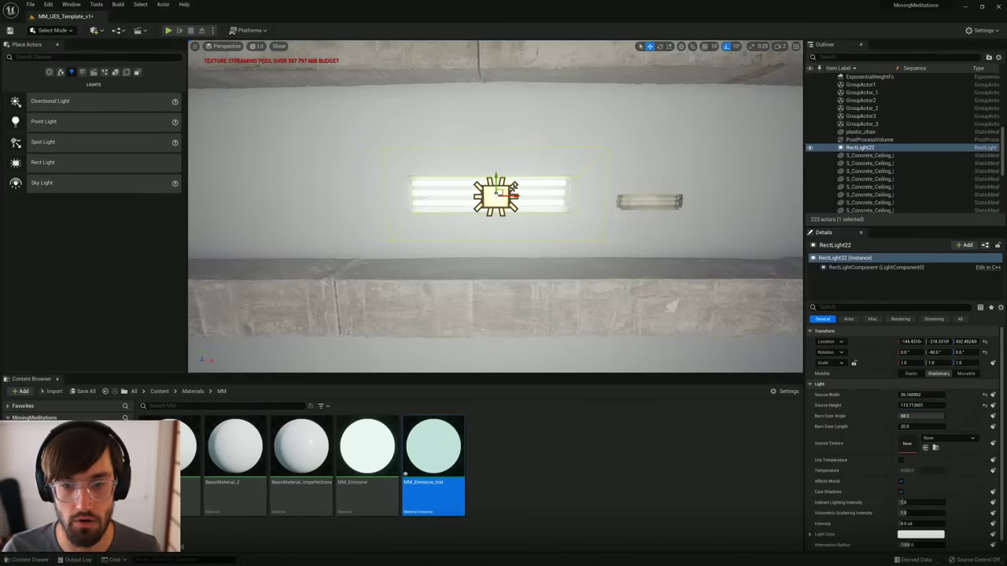
right_click_drag(548, 187, 452, 236)
right_click_drag(527, 206, 512, 194)
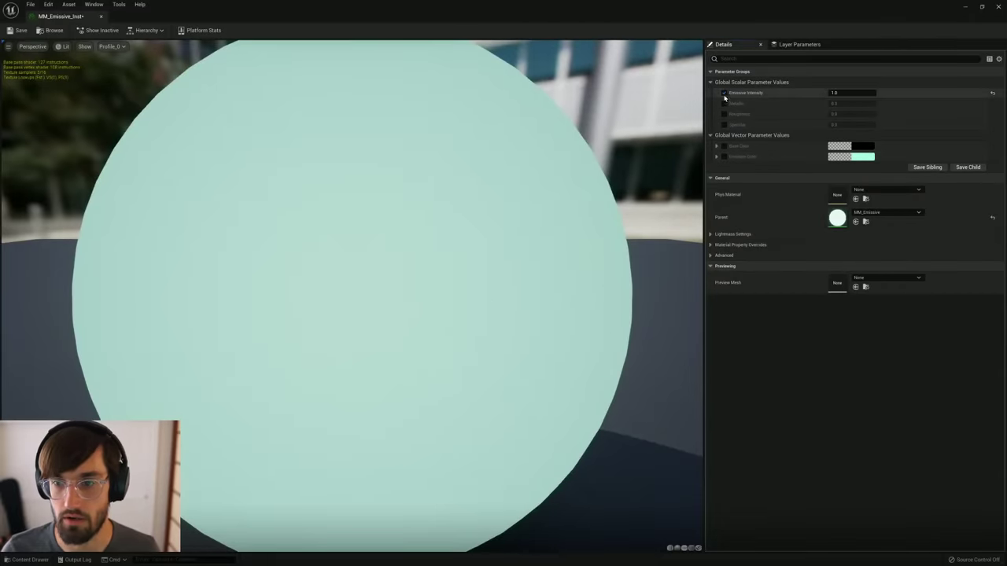
Step: Set the Emissive Intensity of MM_Emissive_Inst to 0 and close the material instance editor
type("0")
key("Return")
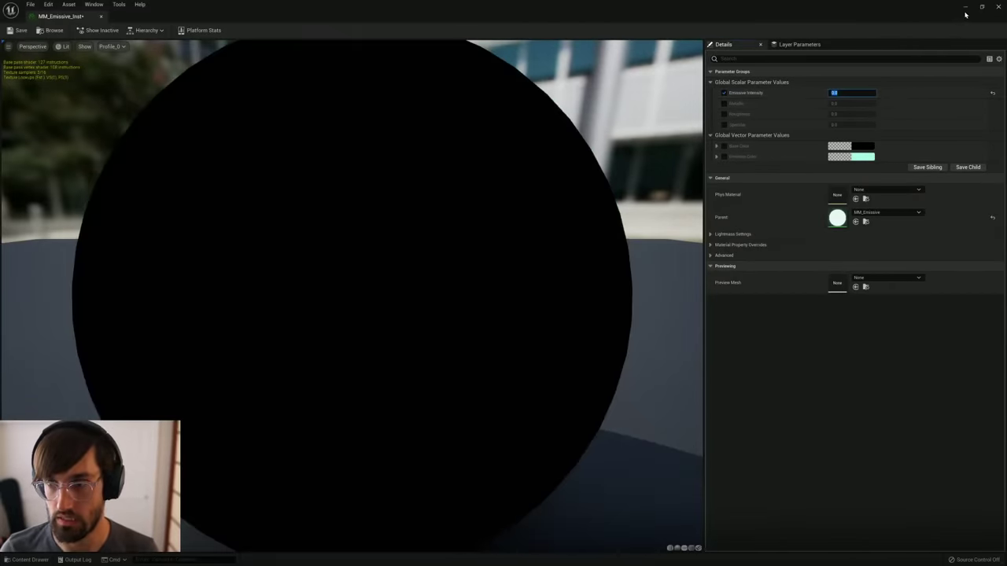
left_click(997, 8)
Step: Set the rect light's Barn Door Angle to 0 and its Barn Door Length to about 92
right_click_drag(495, 206, 501, 355)
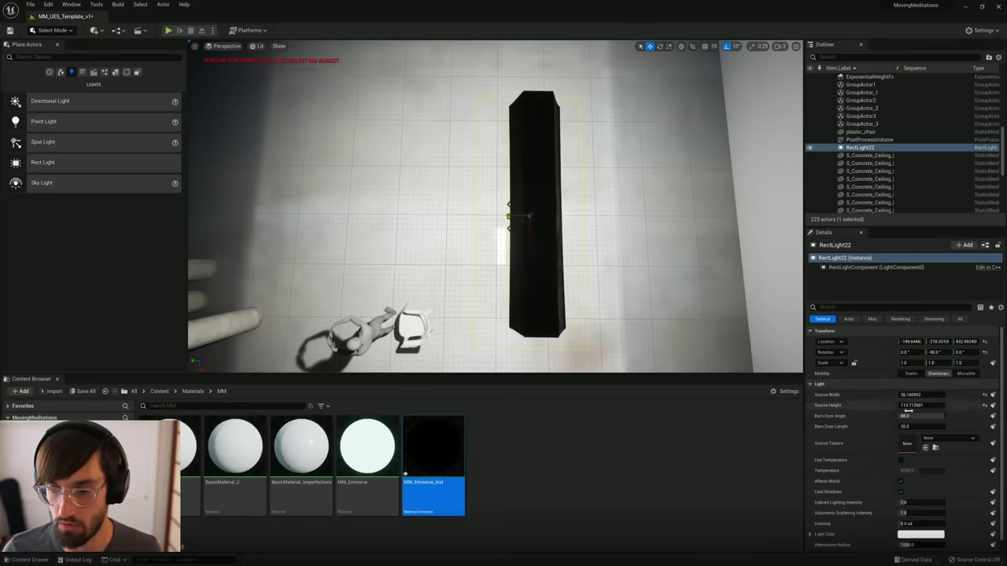
type("0")
key("Return")
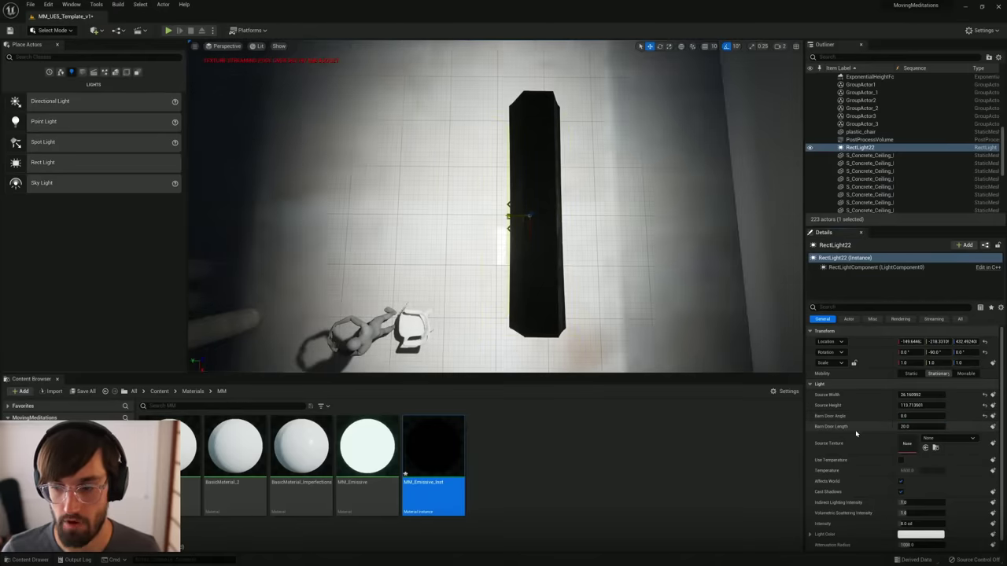
left_click_drag(905, 428, 941, 427)
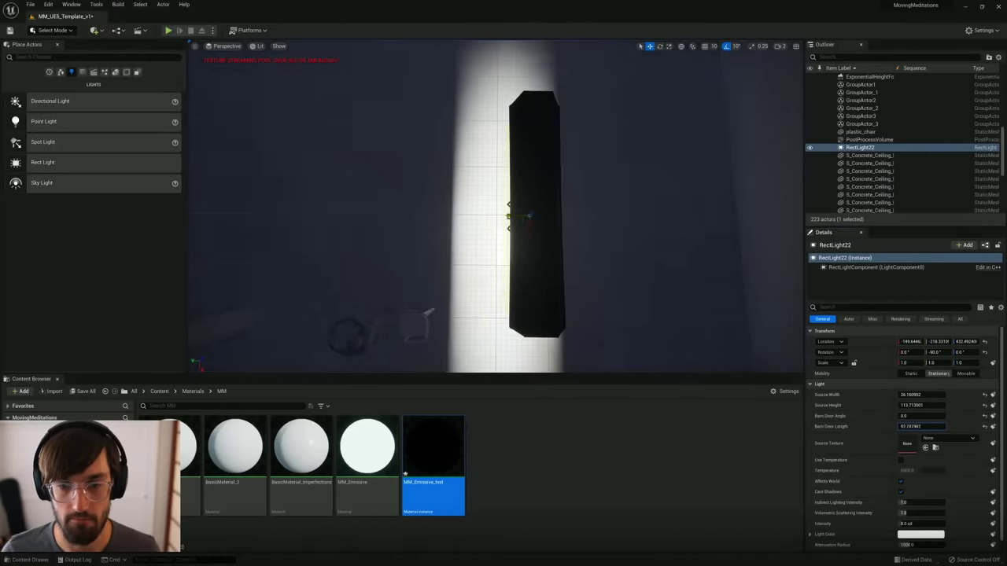
Step: Widen the rect light's beam with a Barn Door Angle of about 11.04 and a Barn Door Length of about 24.28
right_click_drag(436, 281, 642, 40)
key("w")
right_click_drag(472, 260, 555, 114)
right_click_drag(405, 220, 448, 250)
left_click_drag(922, 427, 891, 415)
right_click_drag(546, 267, 467, 199)
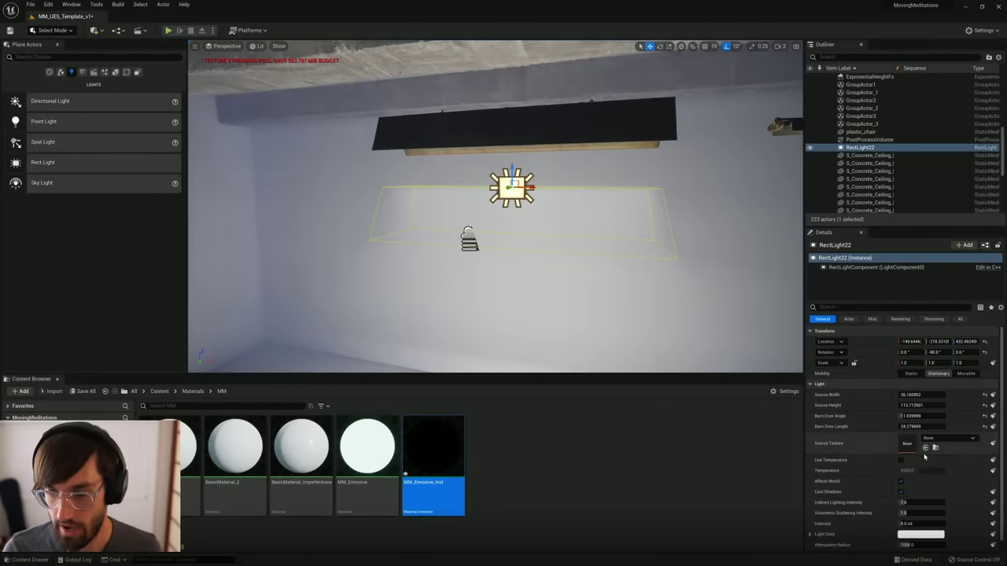
Step: Change the rect light's Light Color to a pale mint green, about R 0.44, G 1.0, B 0.83
scroll(1004, 486, "down", 1)
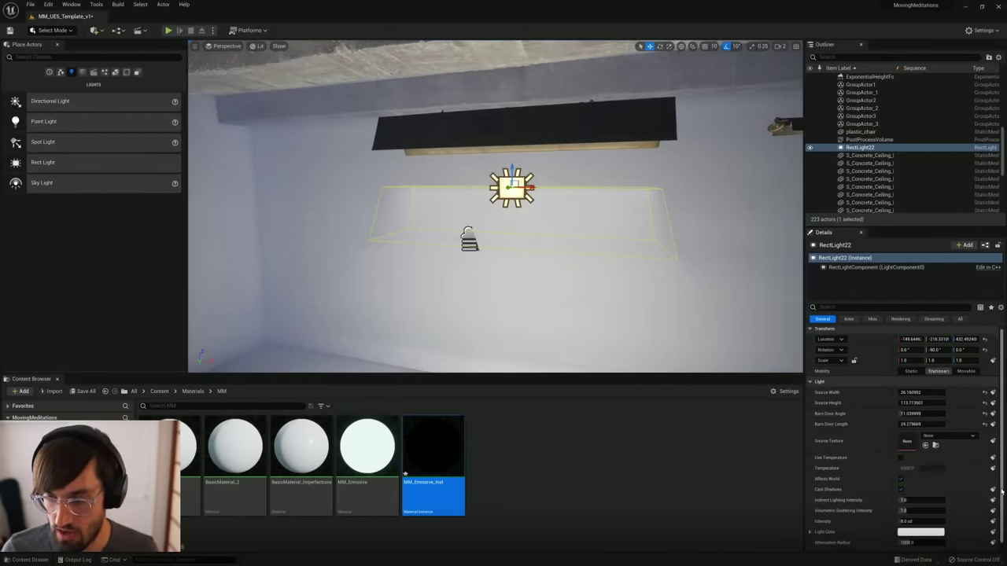
left_click(915, 525)
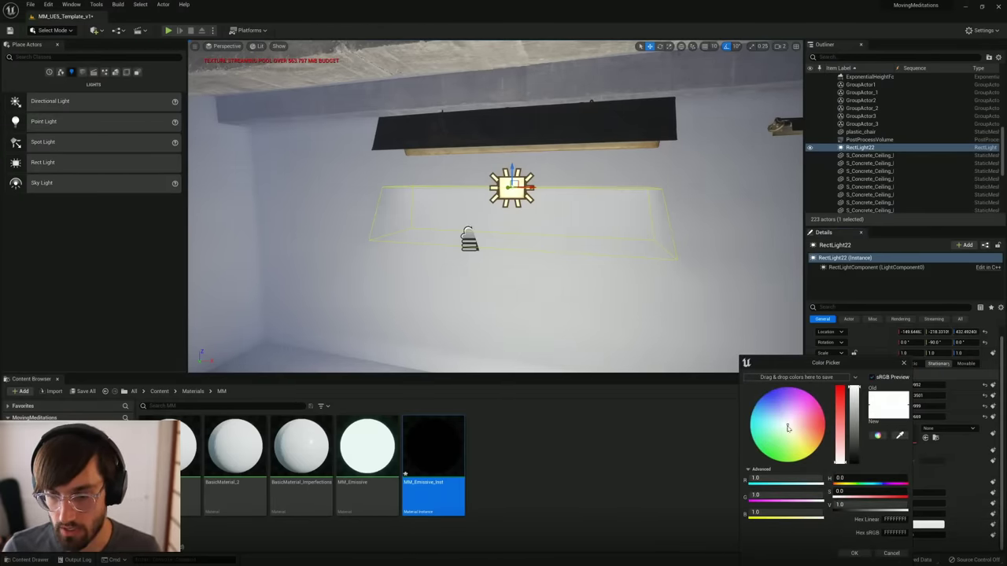
left_click_drag(787, 427, 776, 432)
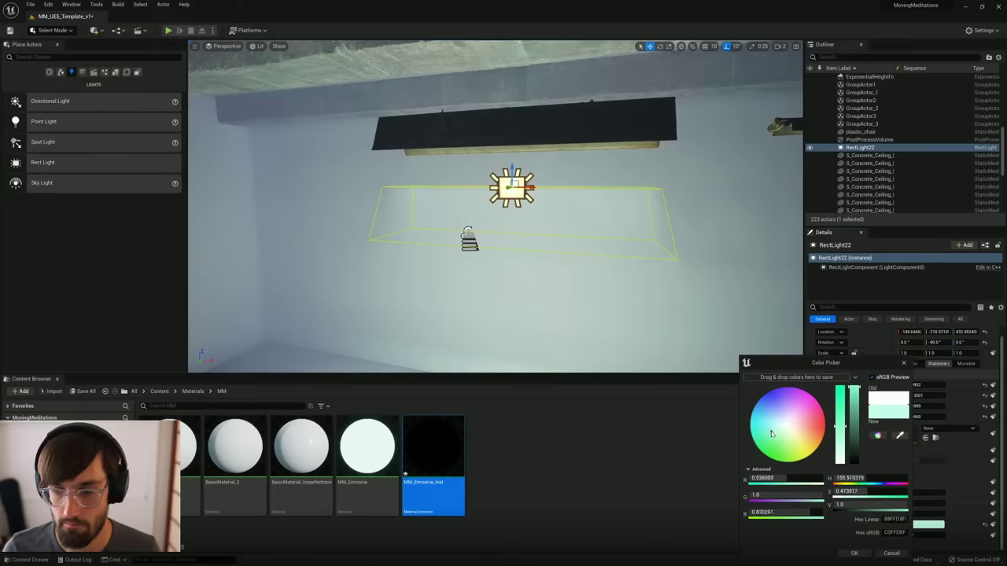
right_click_drag(645, 305, 625, 295)
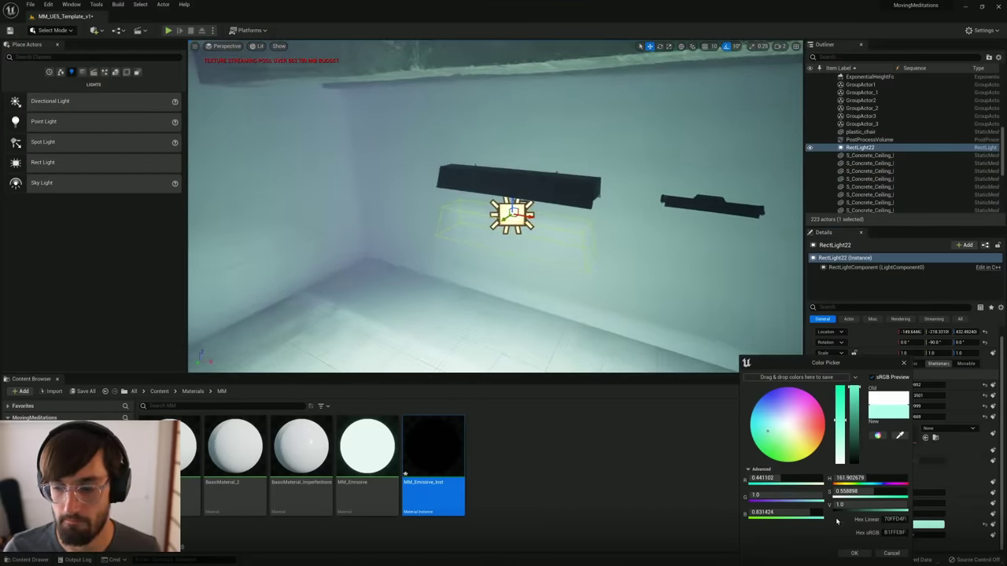
left_click(849, 554)
Step: Raise the rect light into the ceiling lamp's housing, placing it at a Z location of about 448.9
right_click_drag(595, 241, 514, 231)
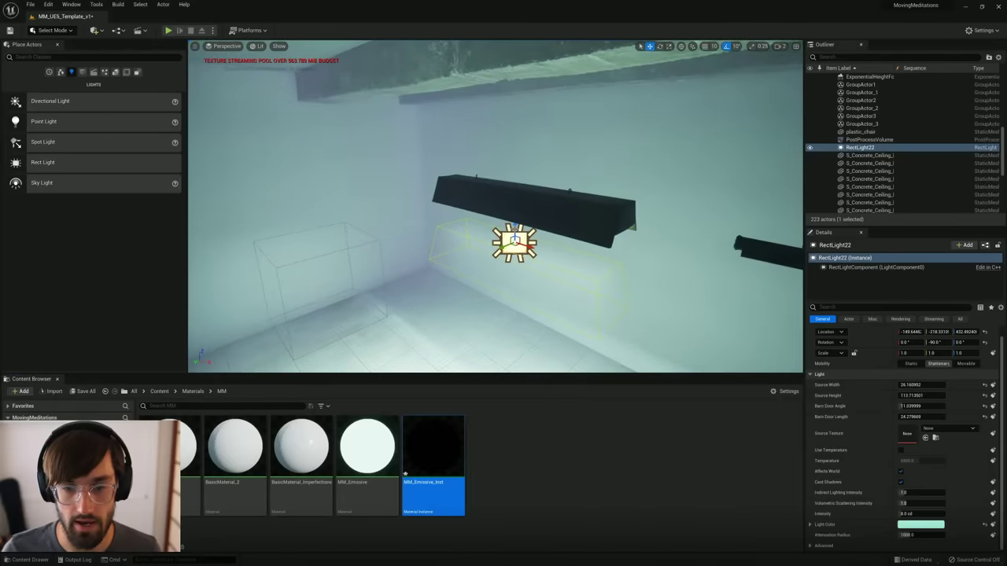
left_click(515, 220)
left_click(515, 240)
left_click_drag(515, 236, 520, 188)
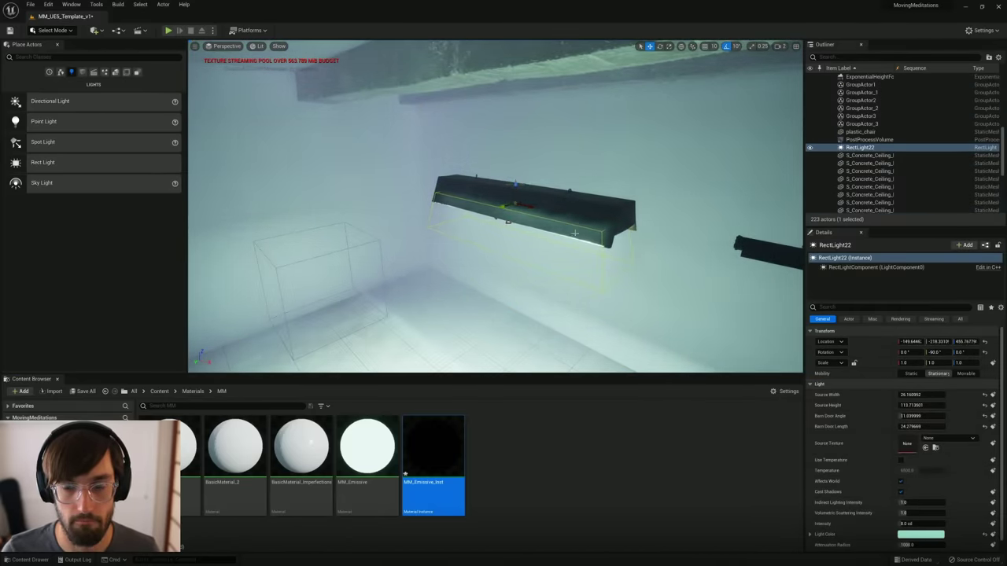
right_click_drag(574, 233, 574, 233)
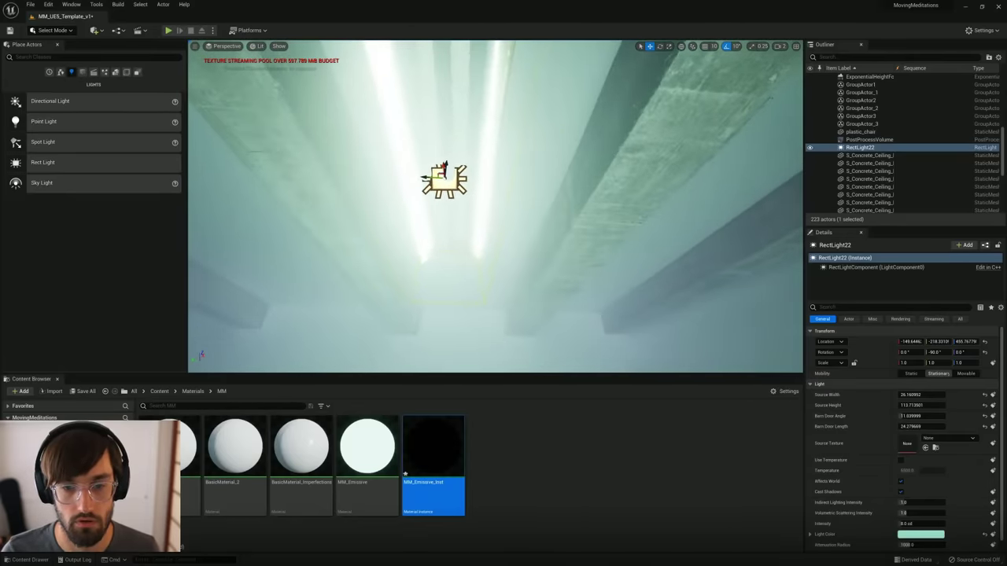
right_click_drag(494, 166, 418, 176)
left_click_drag(417, 176, 411, 201)
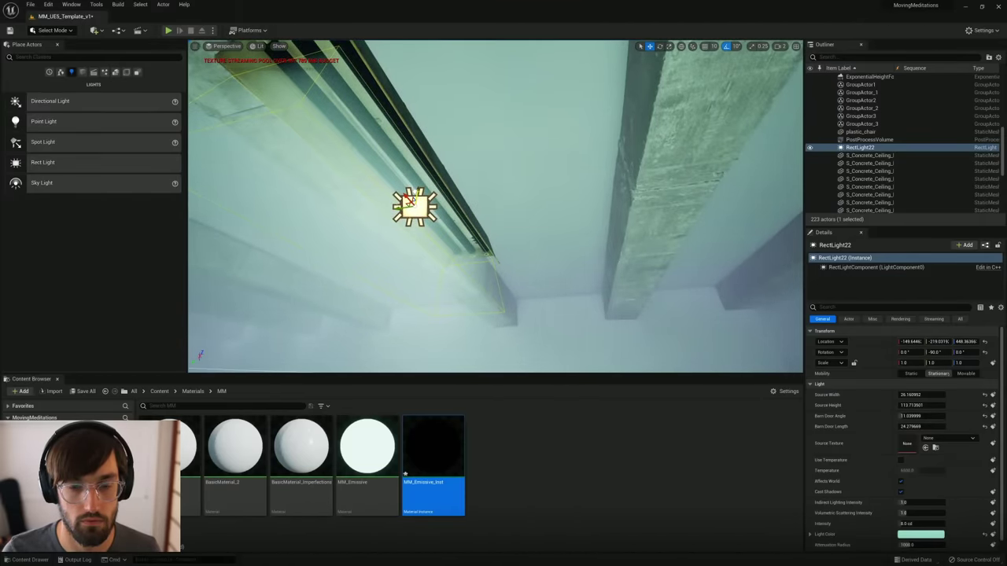
Step: Set the Emissive Intensity of the MM_Emissive_Inst material instance to 0.5
right_click_drag(429, 199, 505, 235)
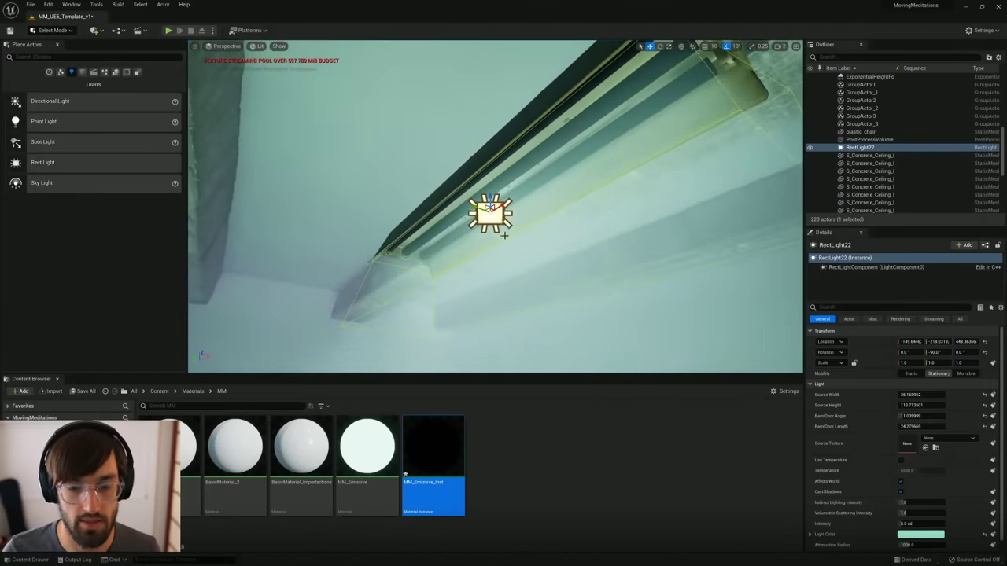
double_click(443, 437)
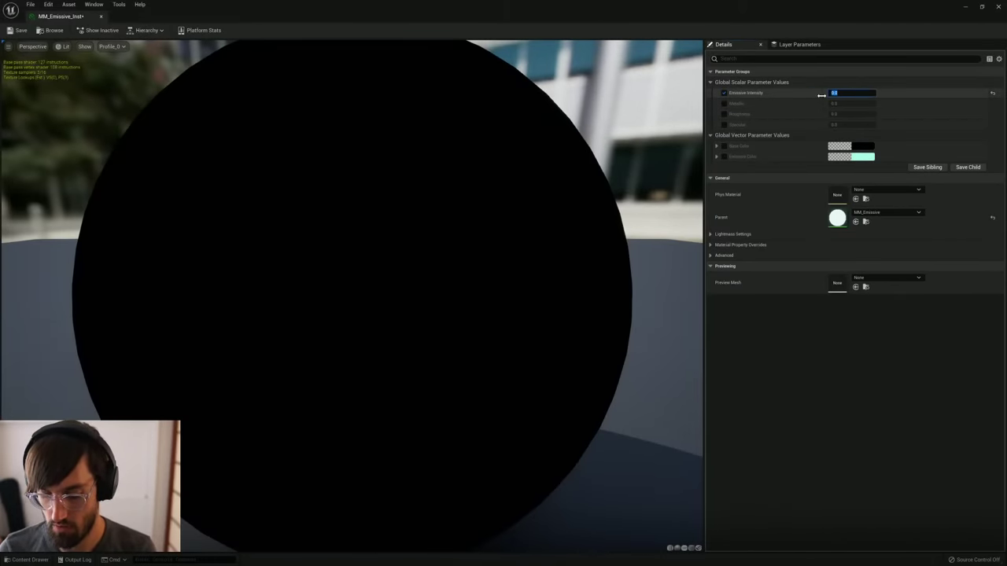
type("0.5")
key("Return")
left_click(994, 7)
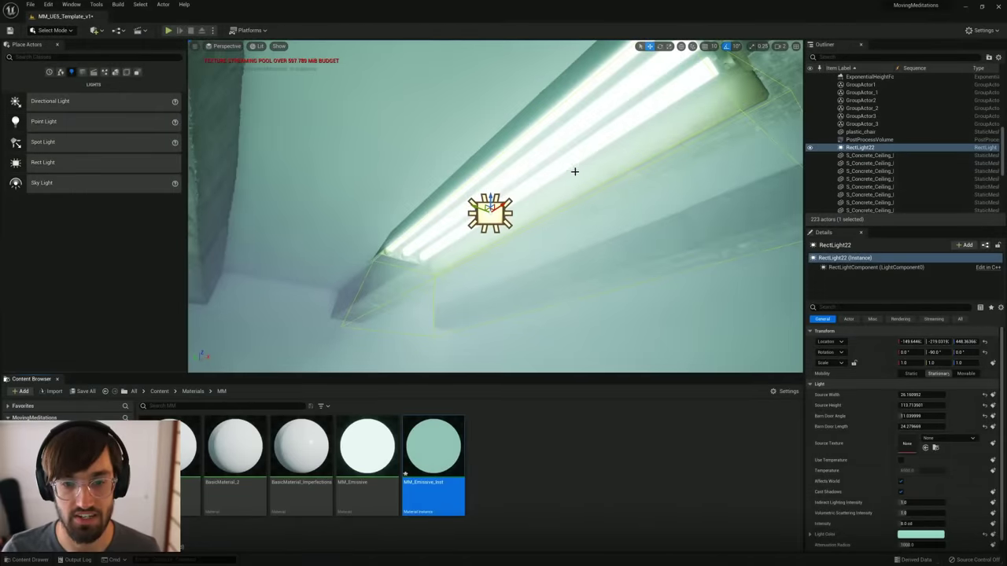
right_click_drag(588, 163, 562, 169)
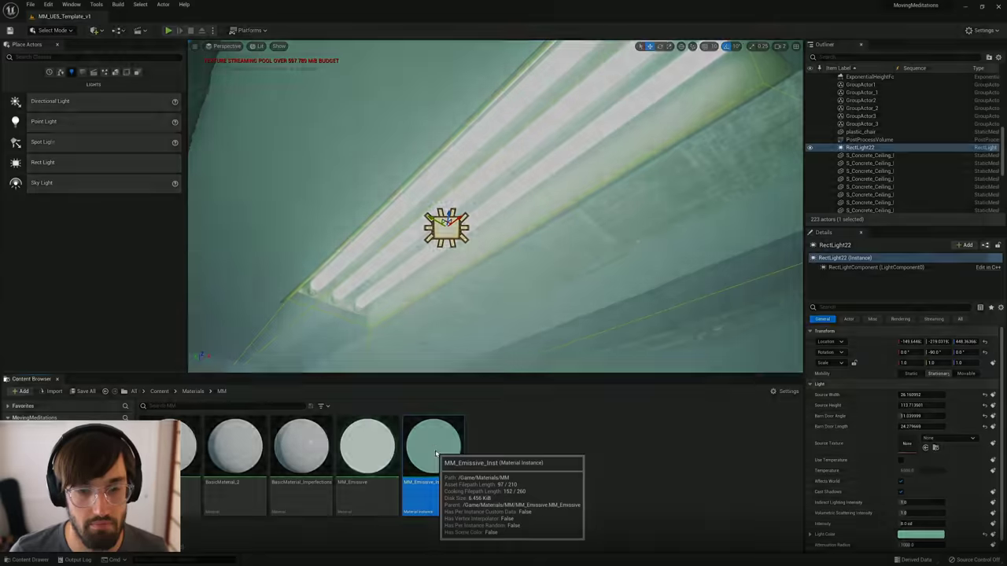
double_click(434, 448)
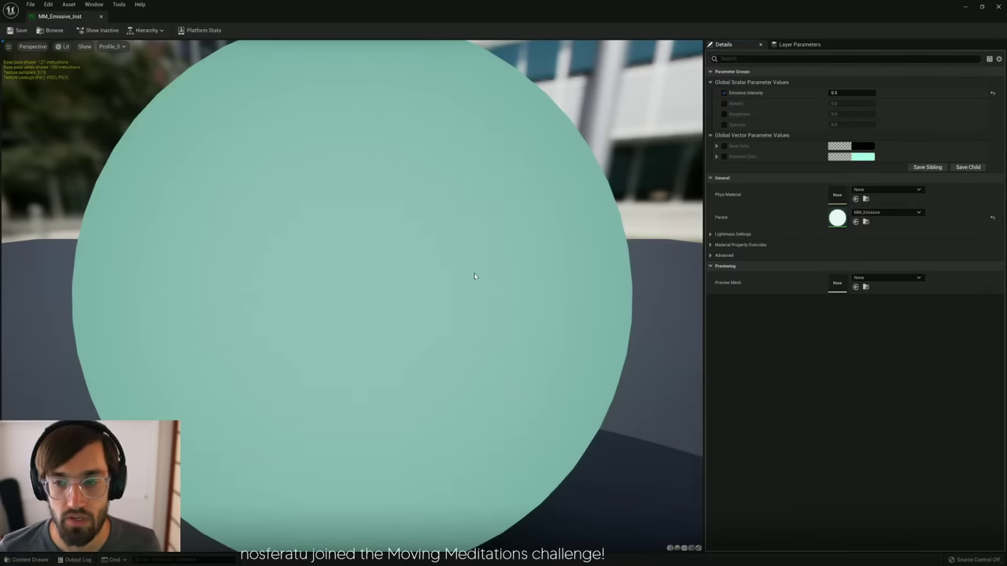
left_click(998, 8)
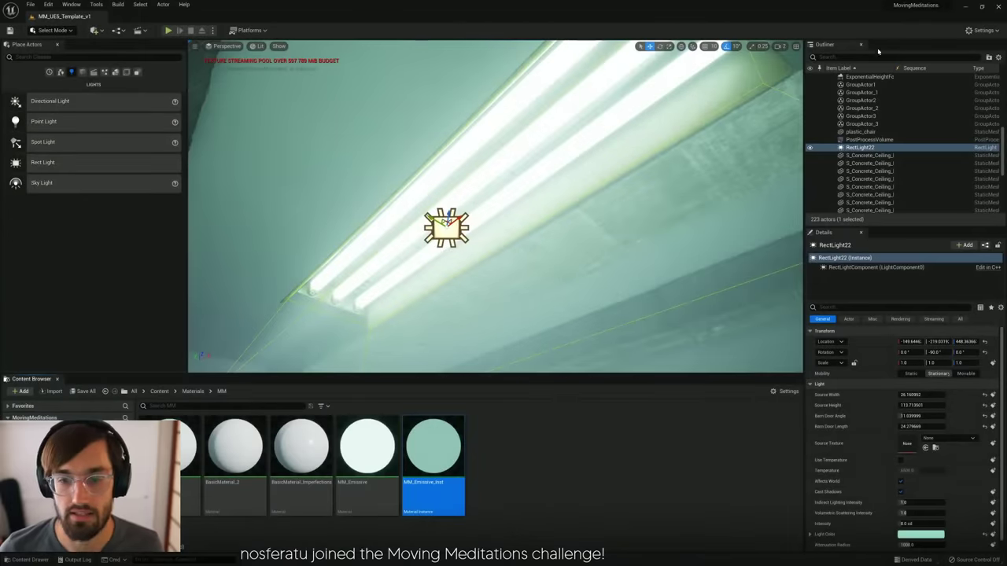
right_click_drag(392, 282, 419, 269)
Step: Open the MM_Emissive material's graph and move its result node farther from the parameter nodes to make room
left_click(367, 448)
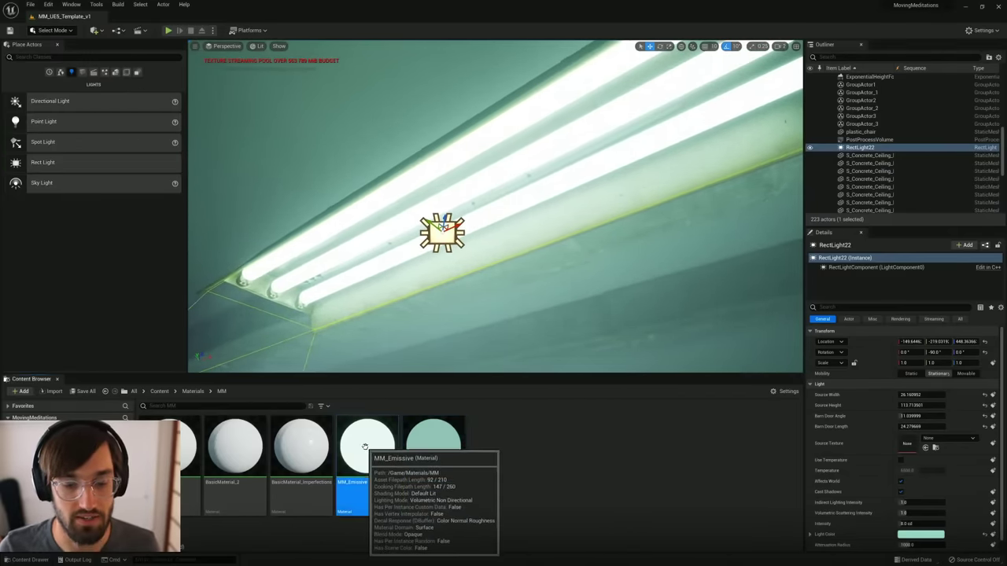
double_click(366, 446)
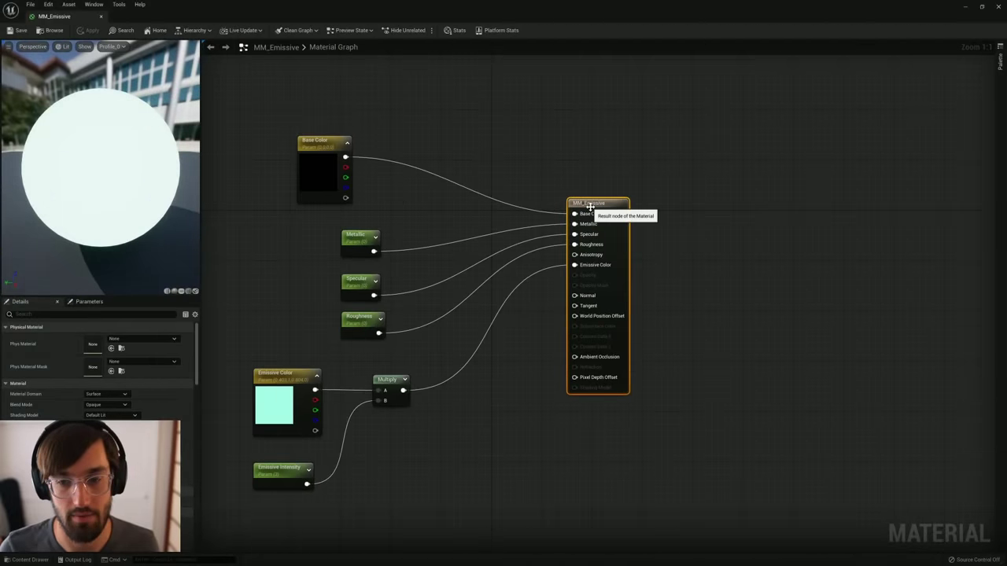
left_click_drag(693, 202, 721, 200)
right_click_drag(583, 170, 635, 115)
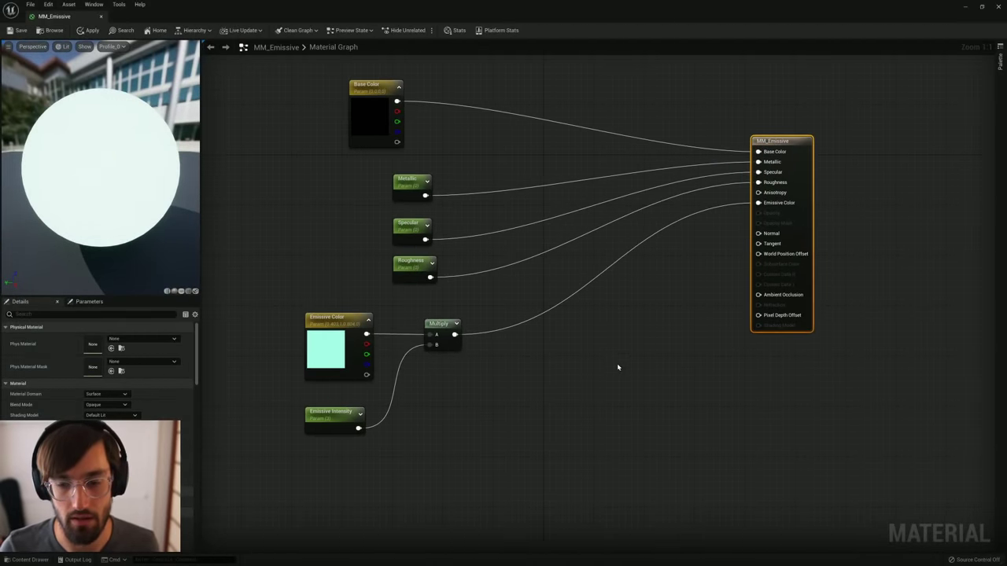
Step: Add a Fresnel node to the MM_Emissive material graph
right_click(620, 353)
type("fres")
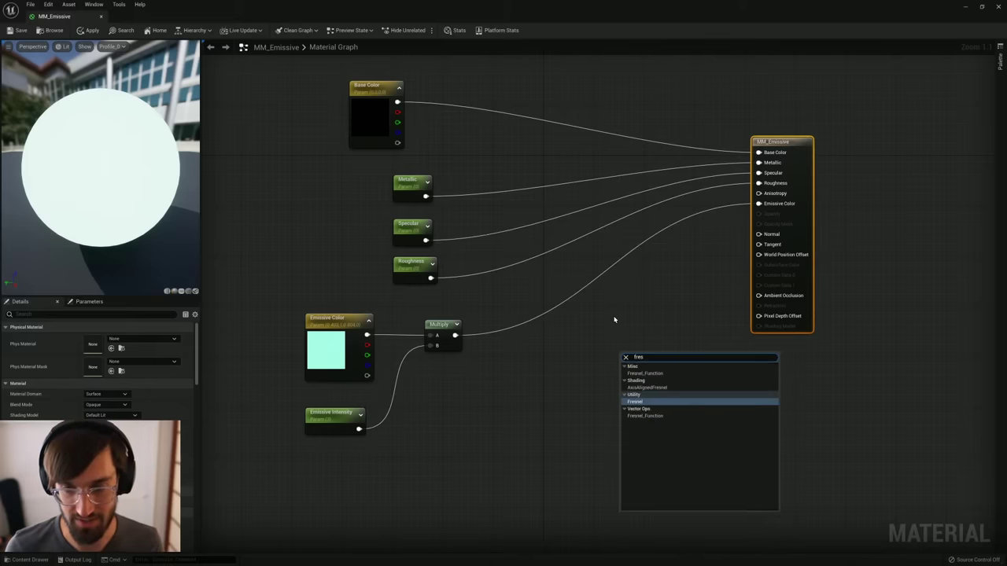
left_click(634, 402)
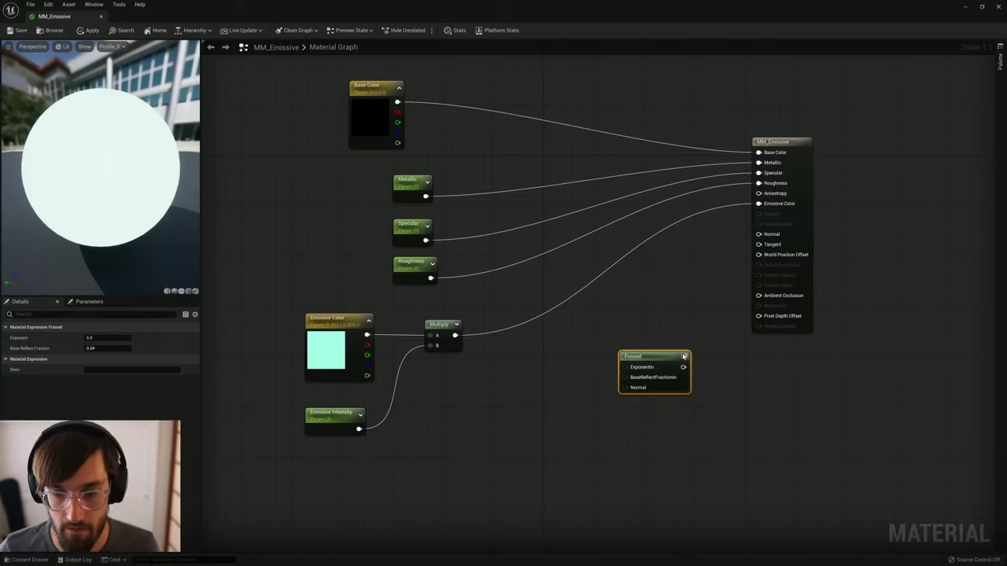
right_click(546, 407)
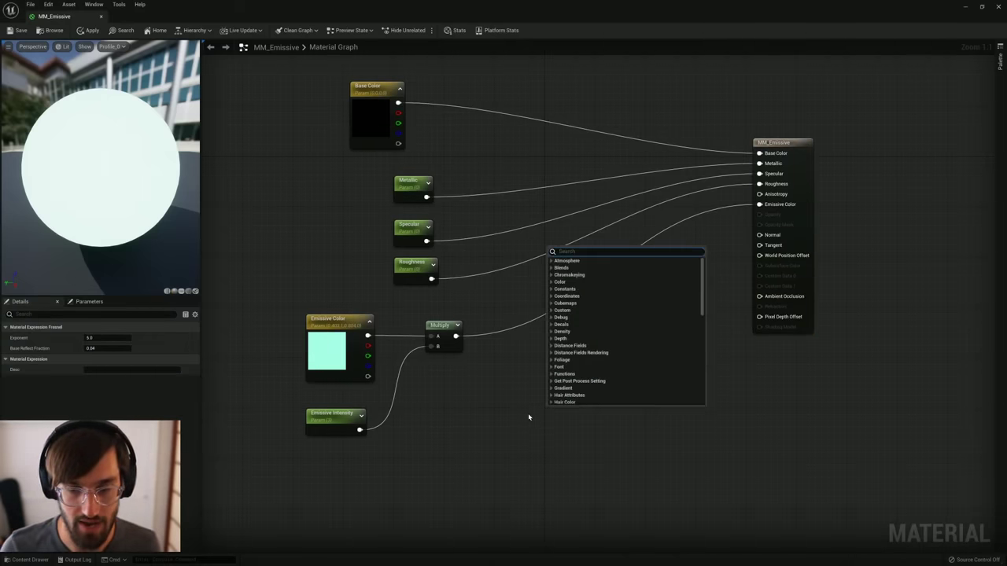
type("fres")
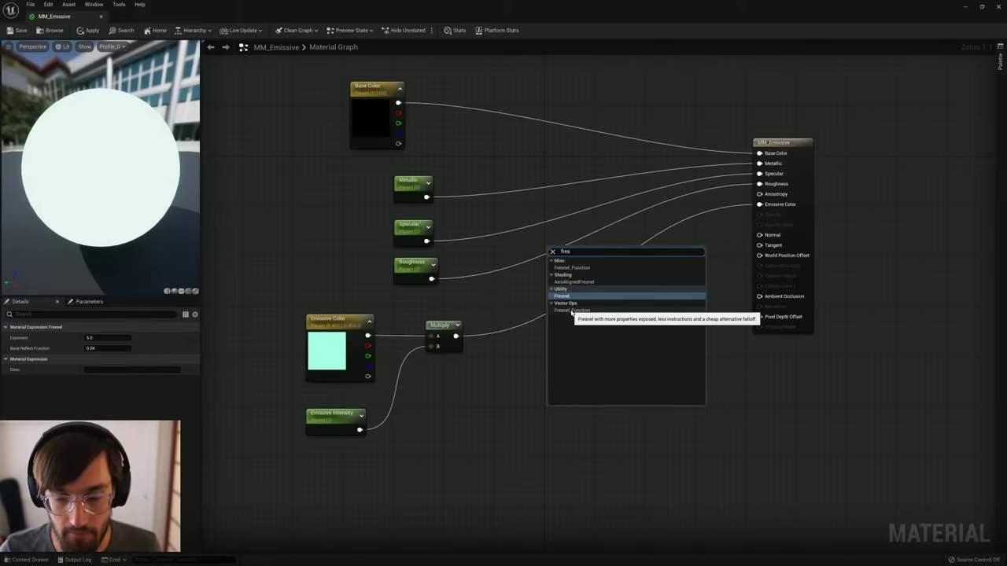
left_click(571, 267)
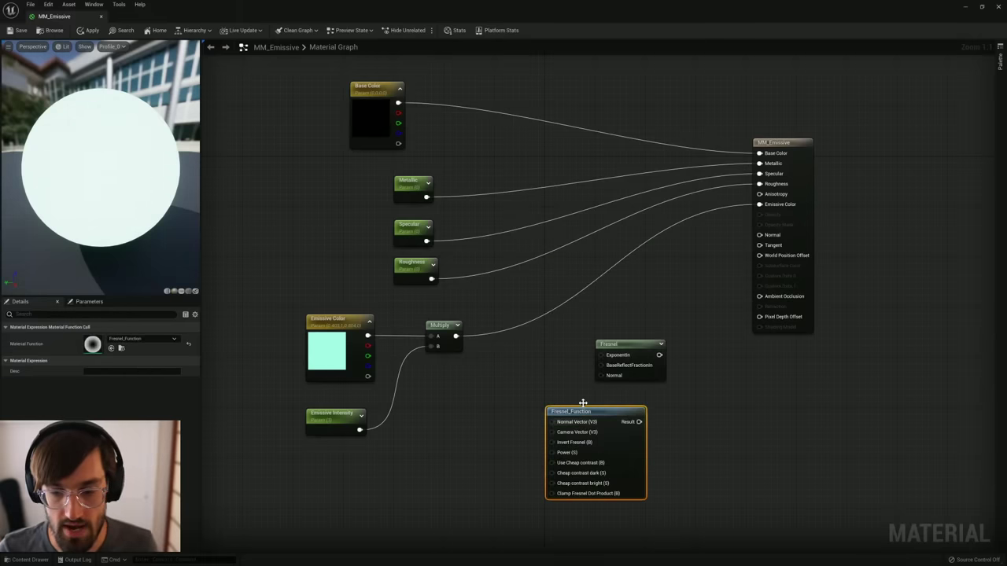
key("Delete")
Step: Move the Fresnel node above the parameter wires and connect its output to the material's Base Color input
left_click_drag(621, 344, 652, 76)
right_click_drag(676, 130, 659, 167)
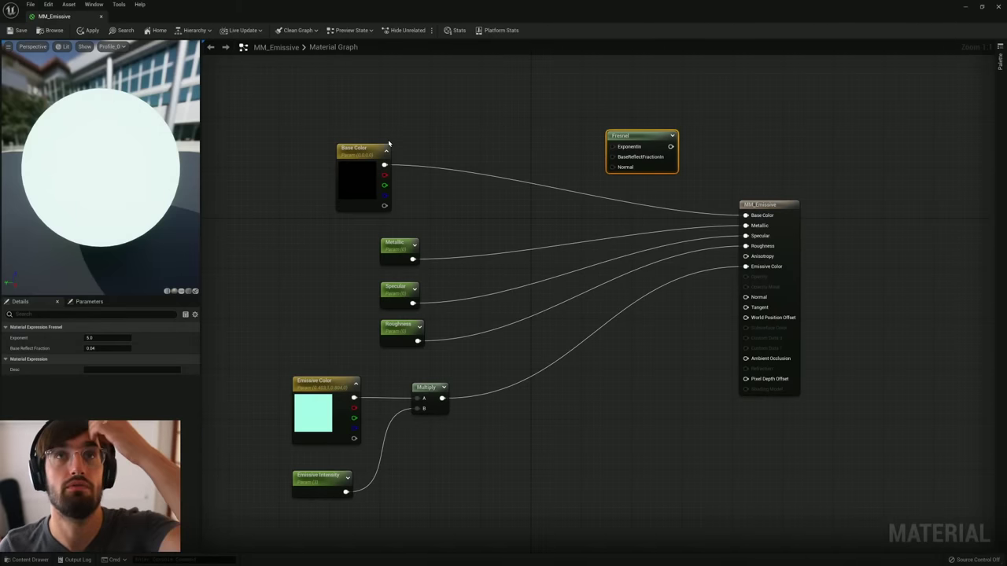
left_click_drag(638, 138, 577, 124)
left_click(622, 129)
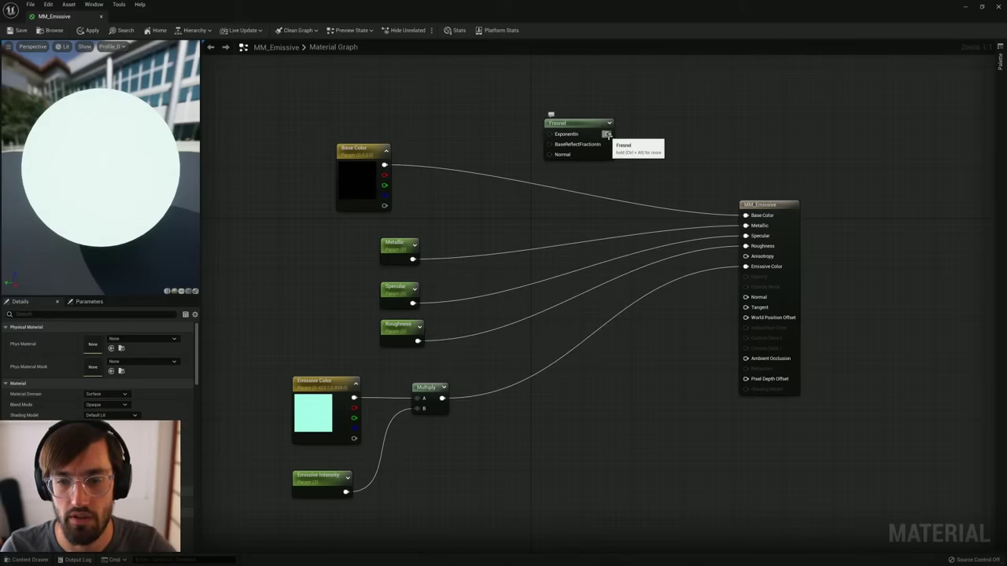
left_click_drag(606, 134, 747, 216)
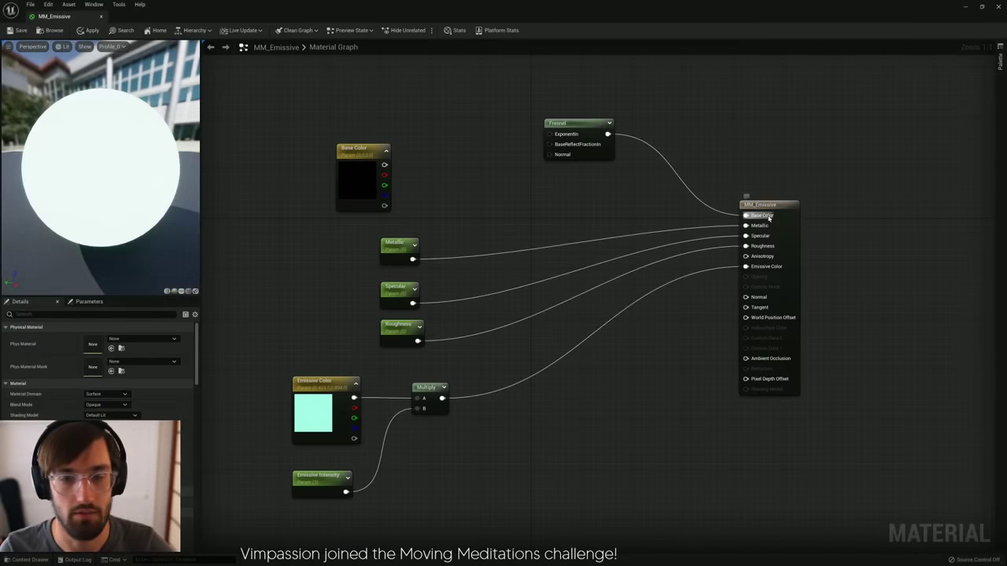
Step: Set the default value of the Emissive Intensity parameter to 0
left_click(319, 477)
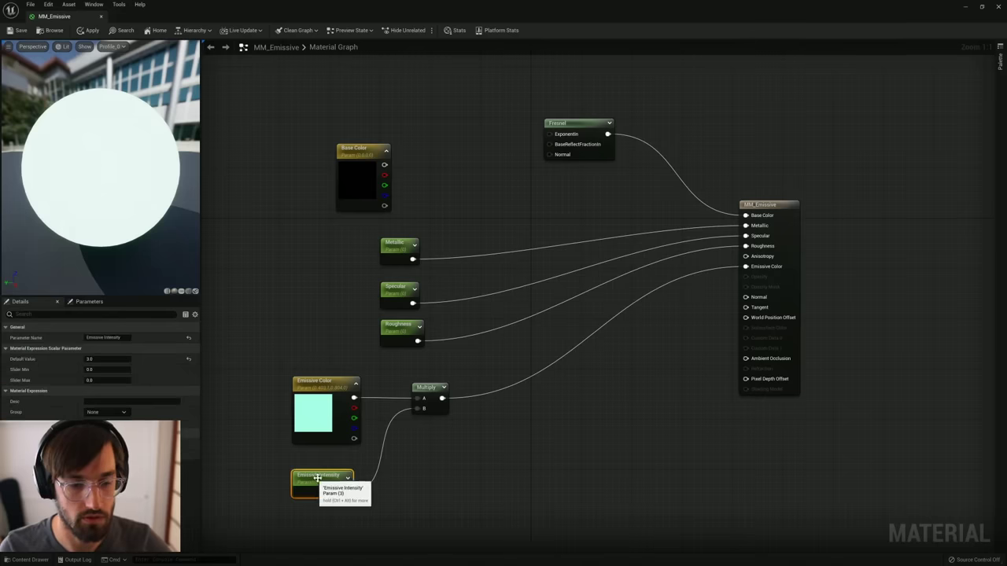
left_click(99, 358)
type("0")
key("Return")
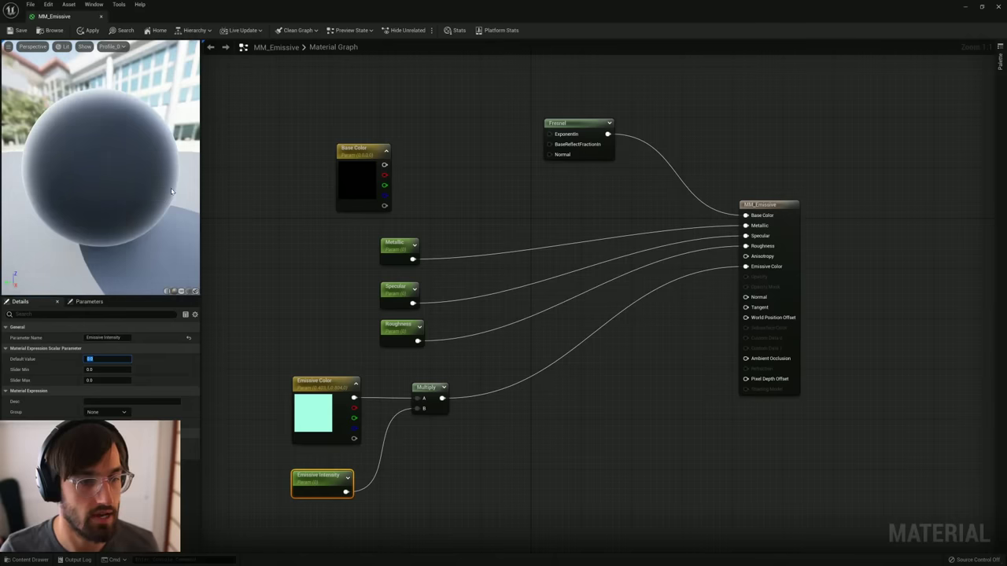
Step: Invert the Fresnel output by inserting a OneMinus node between the Fresnel node and the Base Color input
left_click(586, 125)
left_click_drag(569, 126, 499, 126)
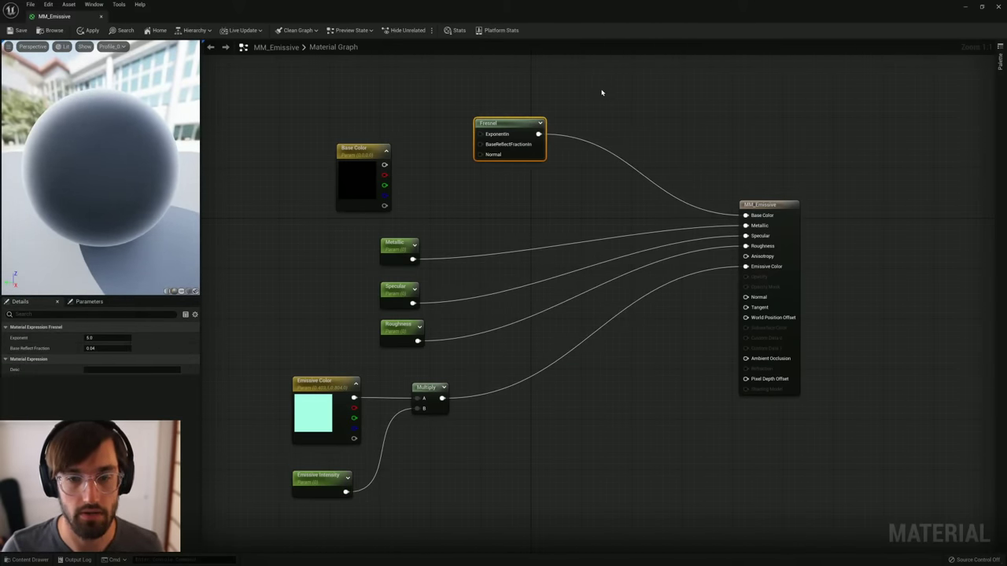
left_click(578, 171)
right_click(580, 178)
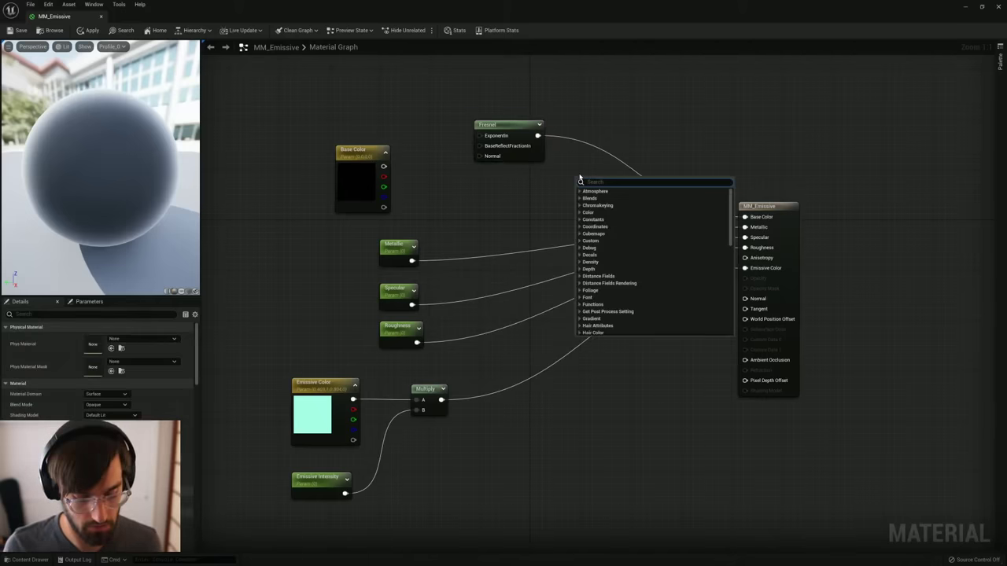
type("one")
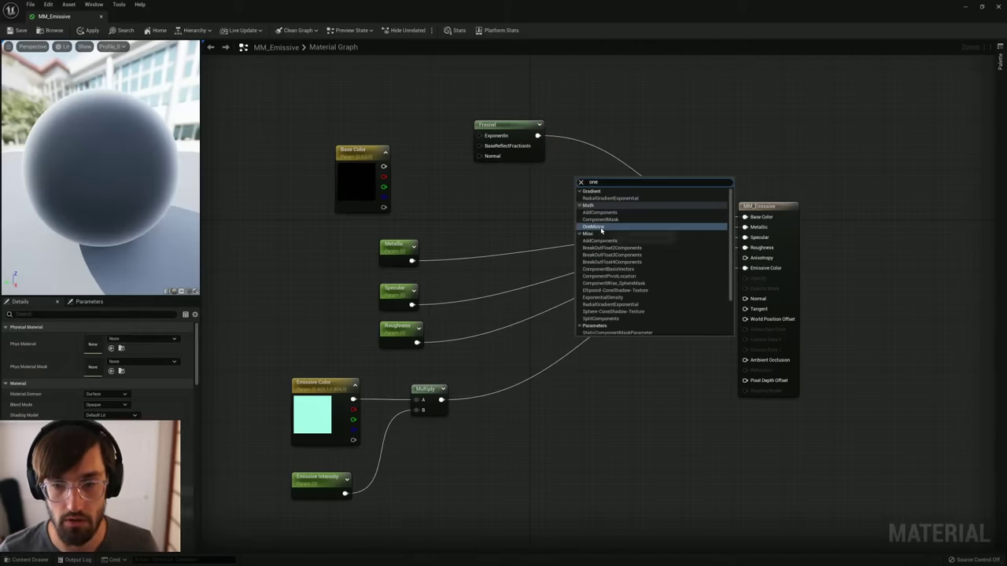
left_click(601, 227)
left_click_drag(538, 135, 744, 217)
left_click_drag(585, 185, 597, 160)
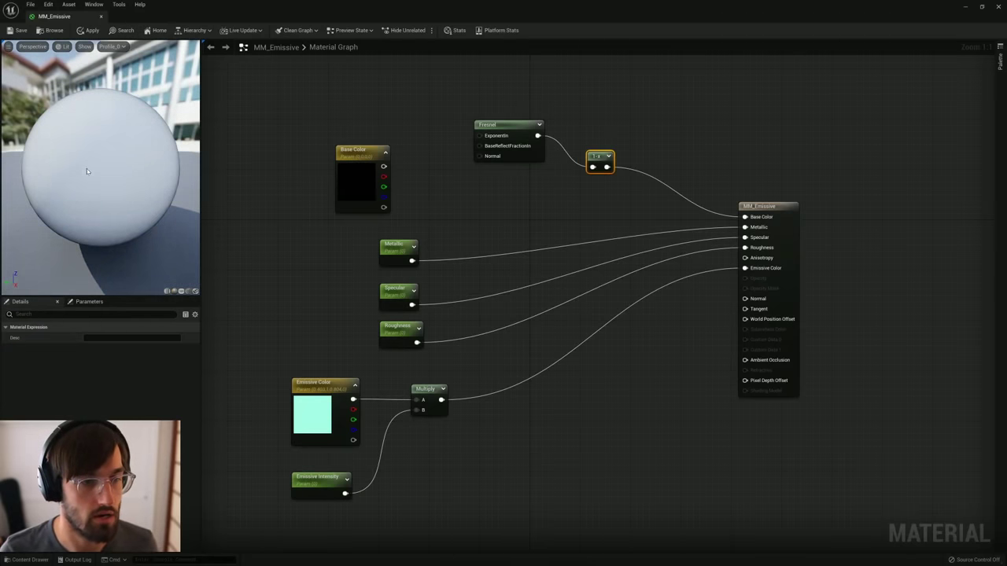
Step: Add a scalar parameter beside the Fresnel node and connect it to the ExponentIn input
left_click(487, 130)
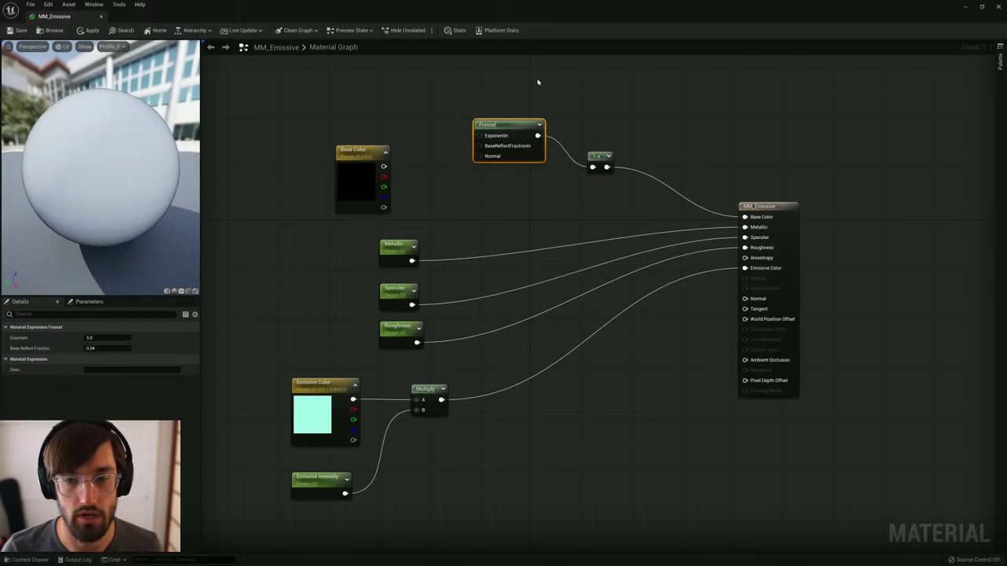
right_click_drag(461, 99, 496, 109)
left_click(436, 120)
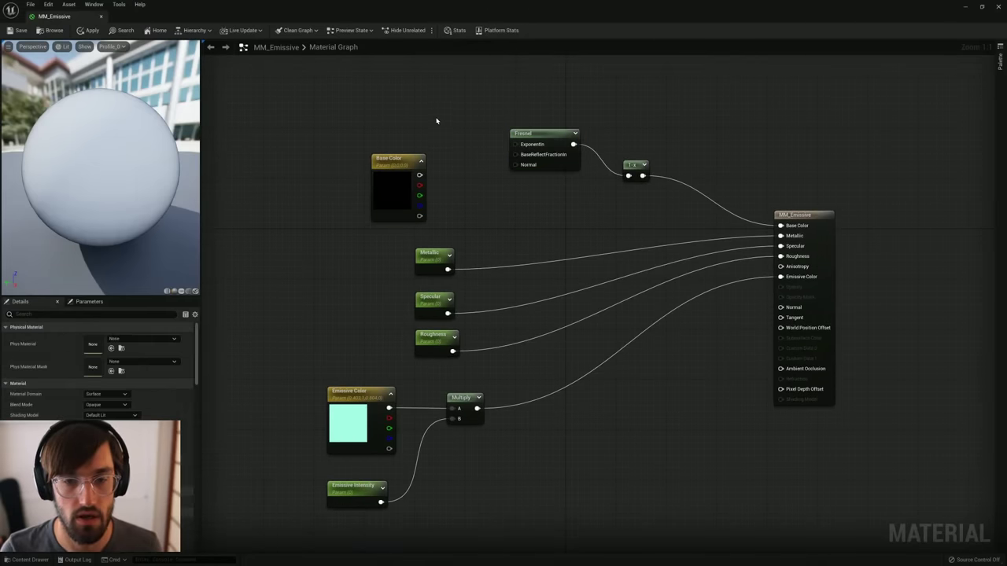
key("s")
left_click(432, 102)
left_click(477, 86)
left_click_drag(462, 120, 515, 144)
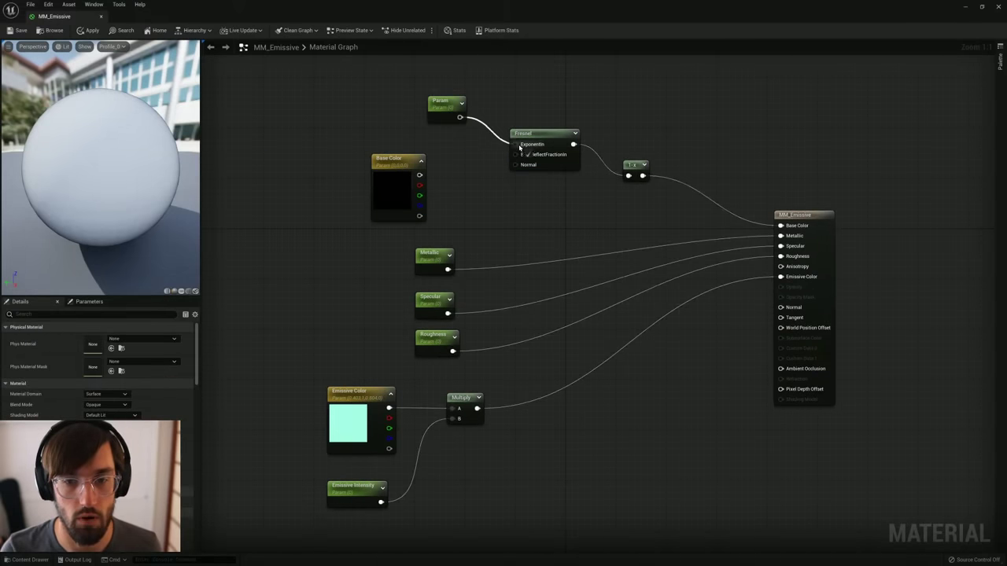
left_click(443, 104)
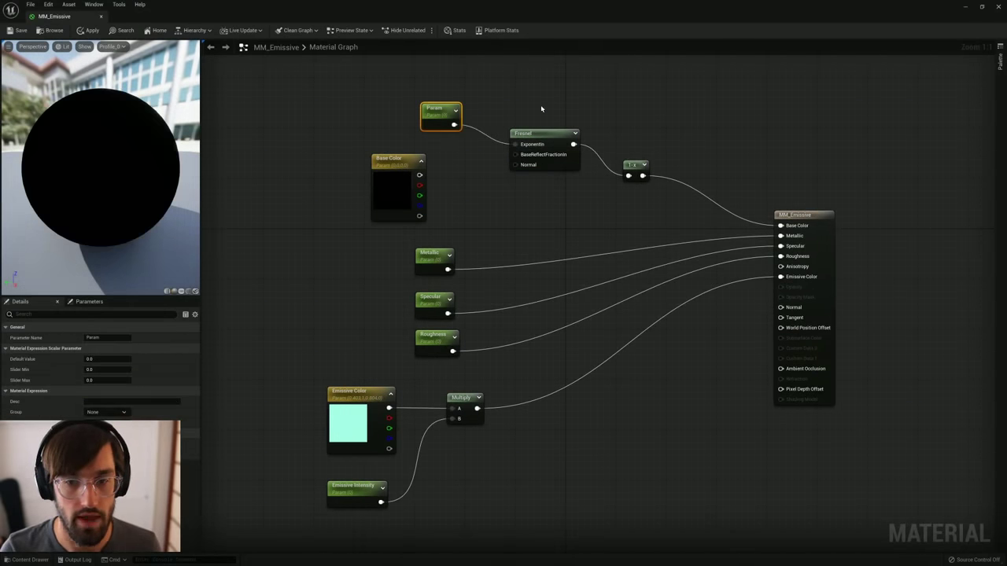
Step: Try default values such as 1, 2, 3 and 5 for the Fresnel exponent parameter
type("1")
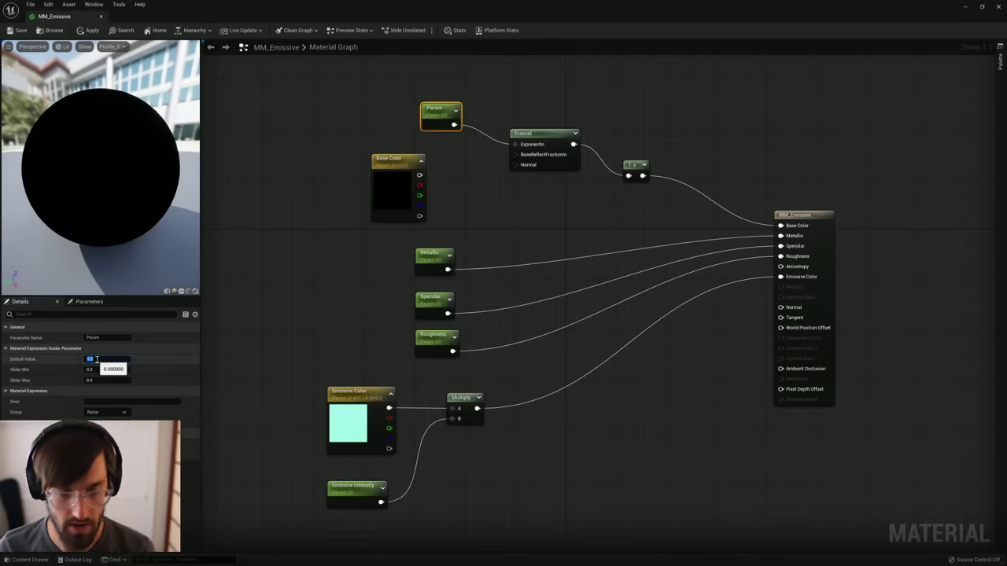
key("Return")
type("2")
key("Return")
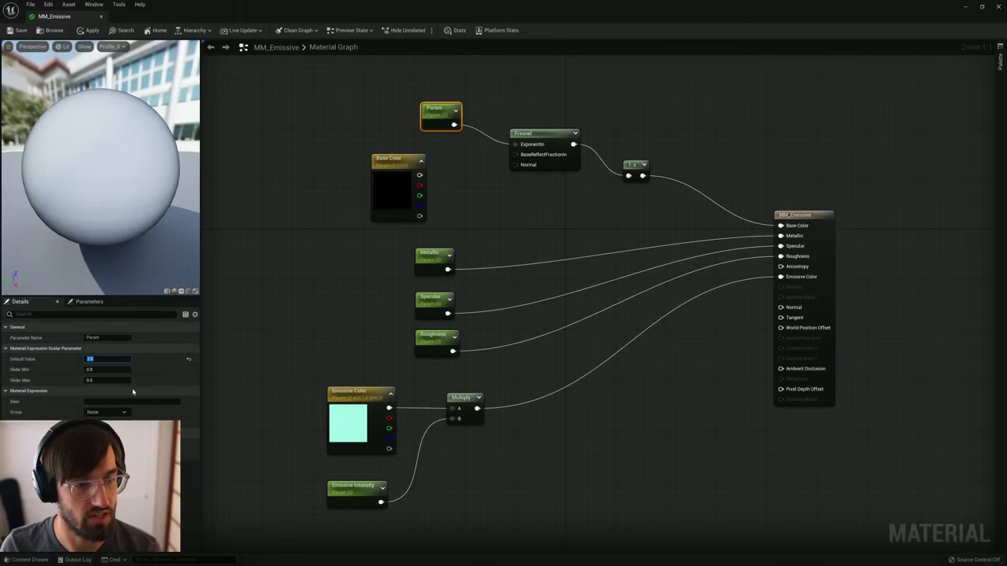
type("3")
key("Return")
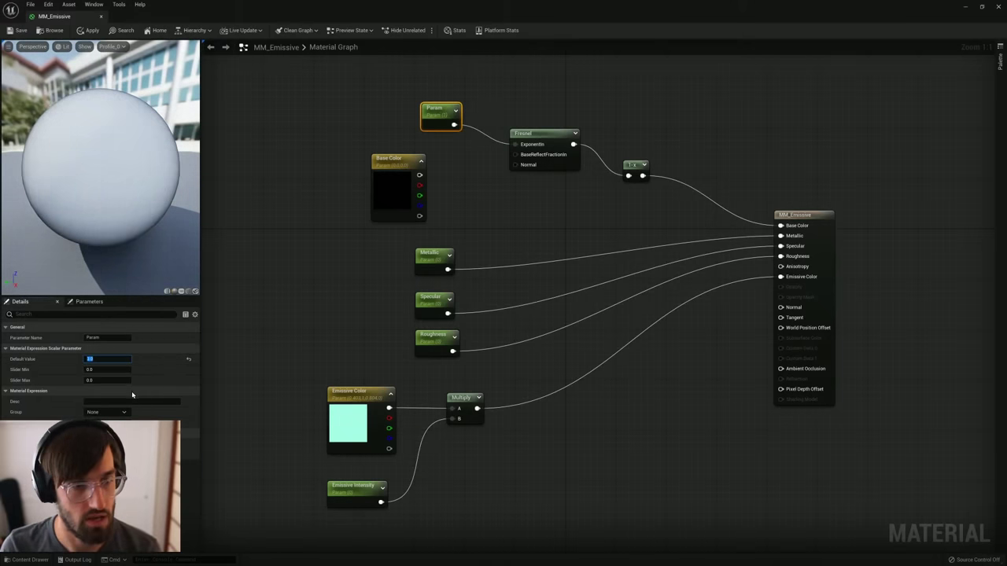
type("5")
key("Return")
type("1")
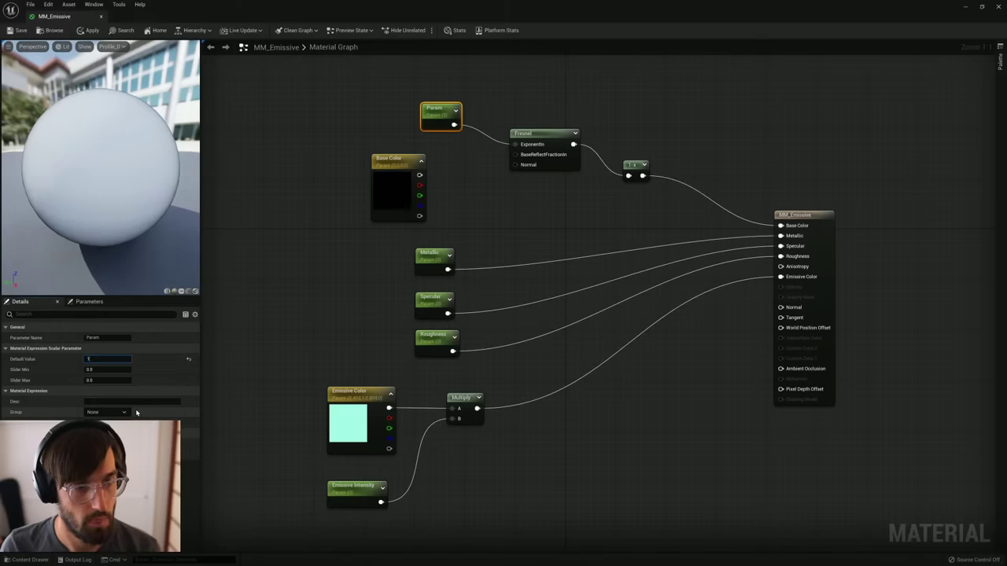
type("0")
key("Return")
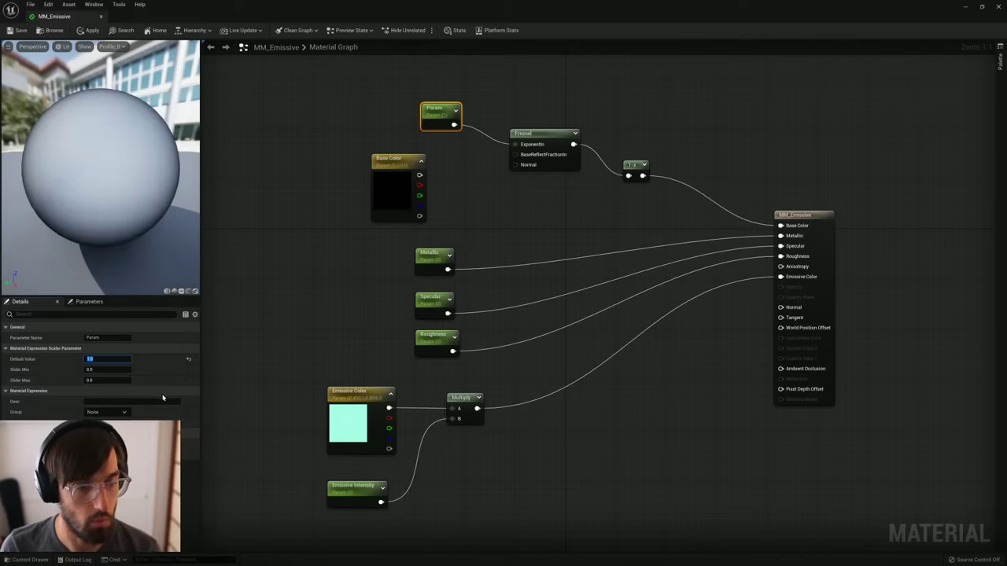
Step: Set the default value of the Fresnel exponent parameter to 0.5
type("0.5")
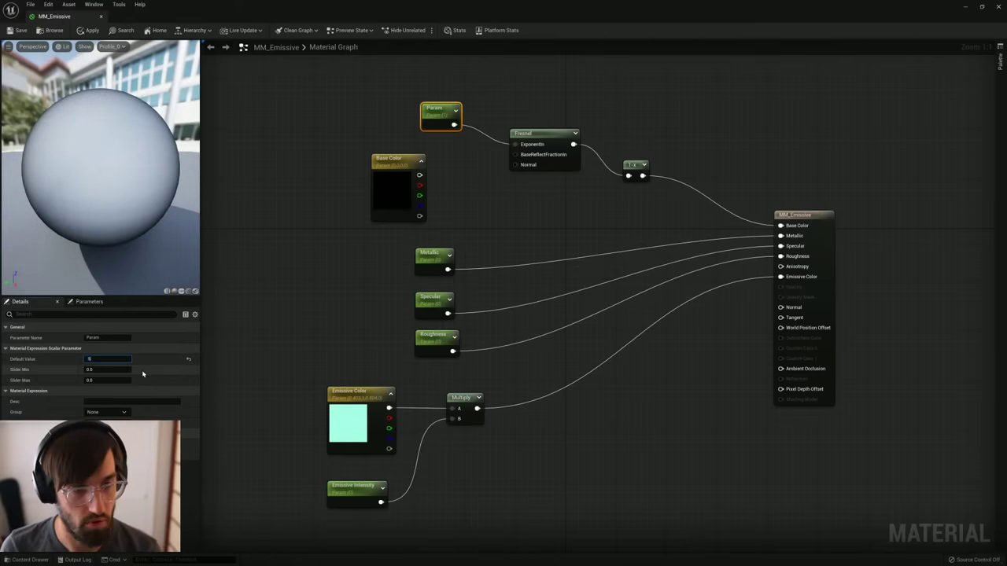
key("Return")
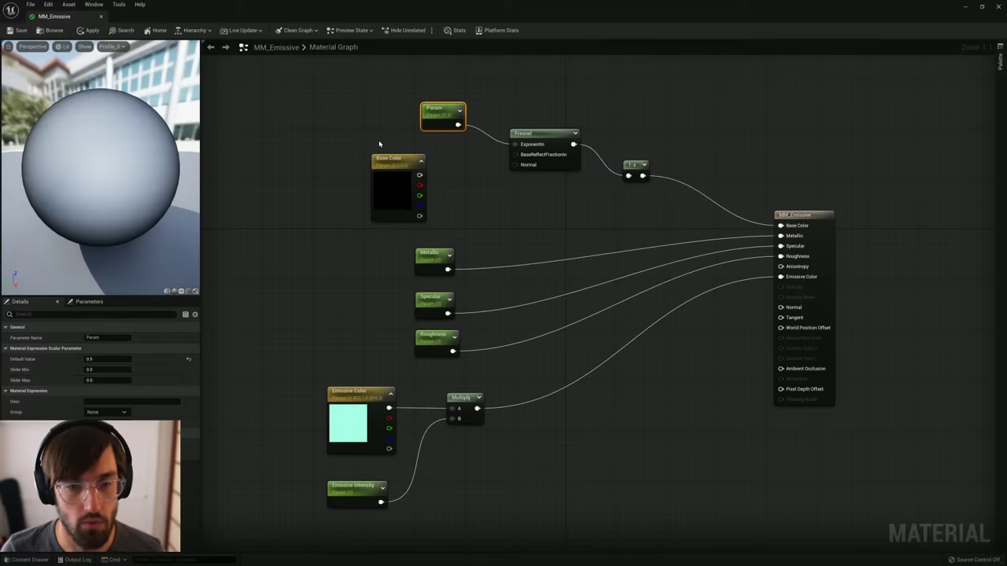
right_click_drag(386, 132, 419, 123)
left_click(466, 85)
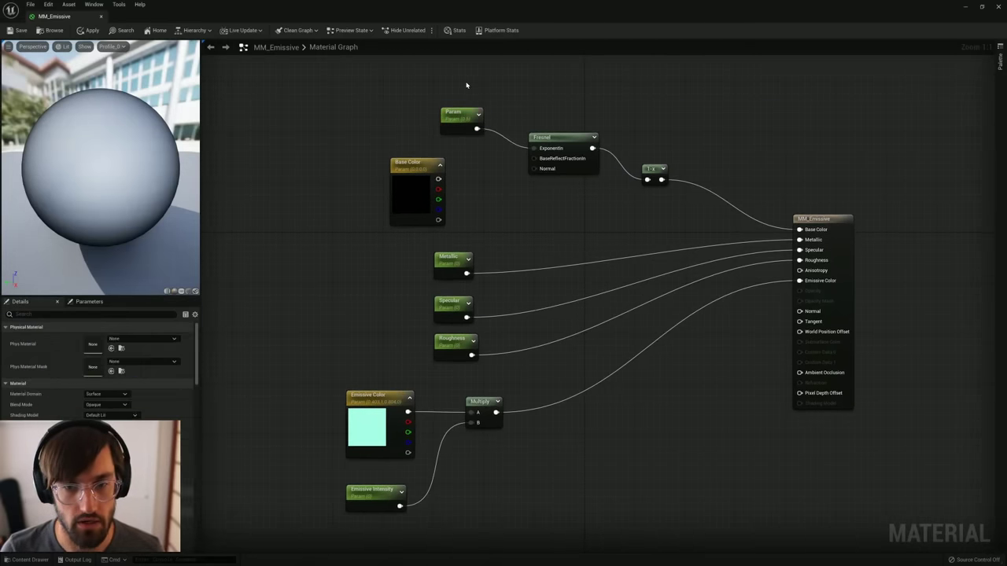
Step: Add a Constant node set to 0.5 beside the Fresnel exponent parameter for comparison, and delete it
left_click(400, 97)
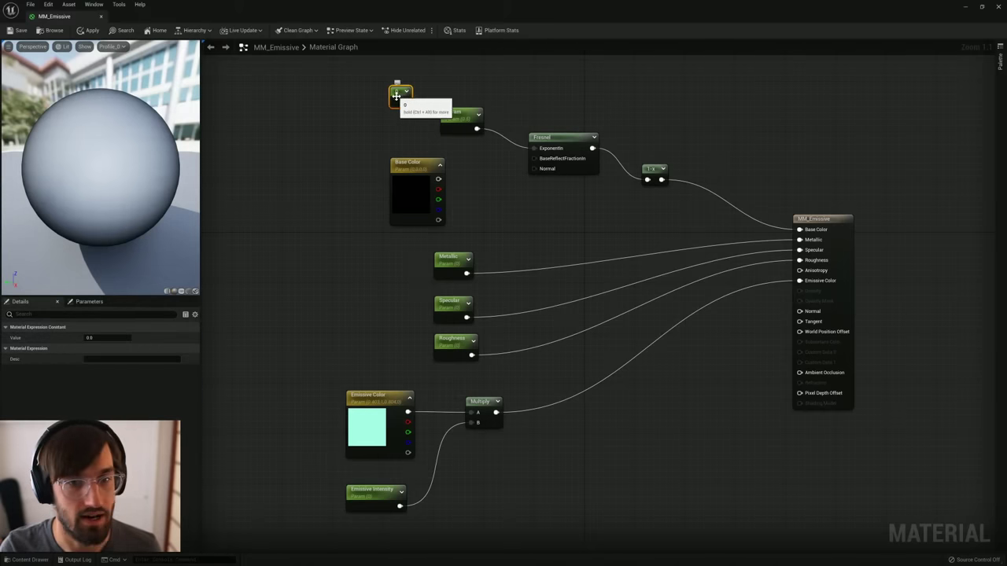
left_click_drag(401, 97, 388, 111)
left_click(462, 112)
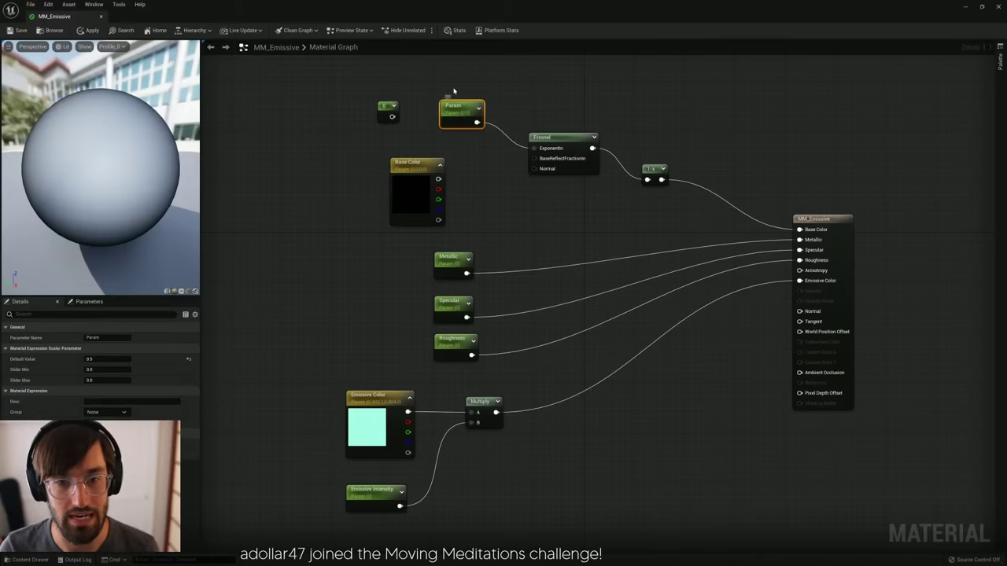
left_click(389, 114)
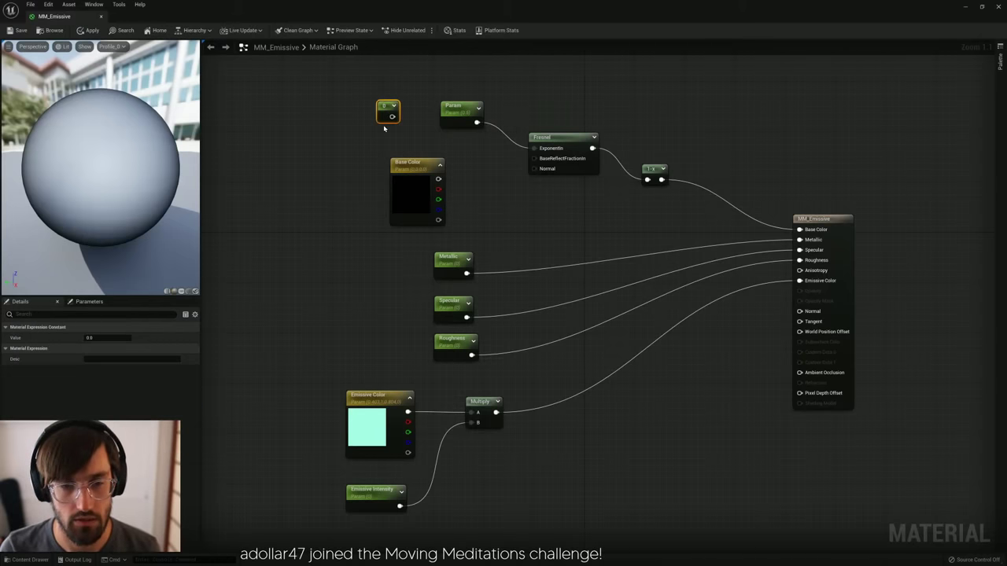
left_click(108, 338)
type("0.5")
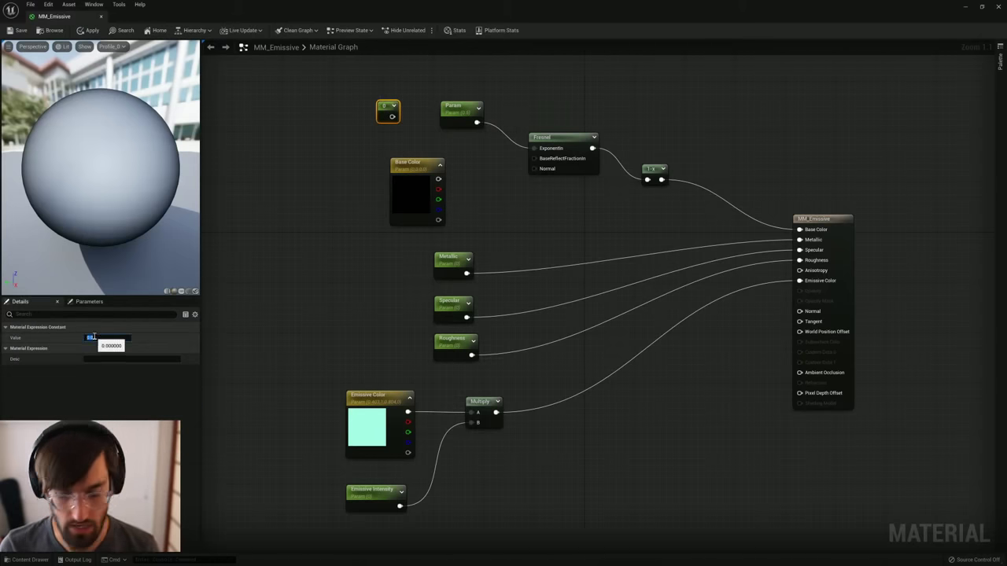
key("Return")
left_click(325, 135)
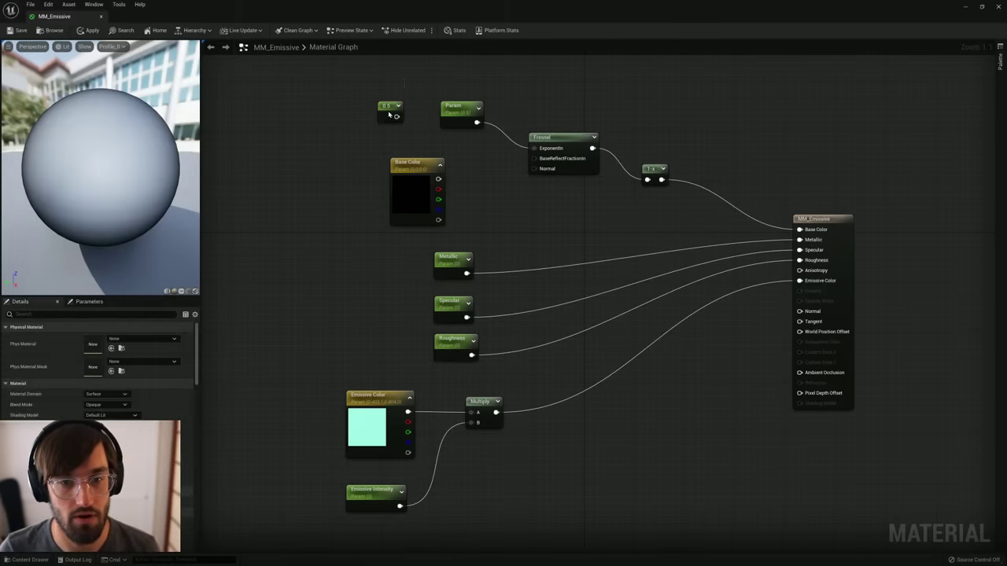
left_click(387, 113)
key("Delete")
Step: Add a Multiply node near the emissive branch and connect the OneMinus output to its B input
left_click(464, 111)
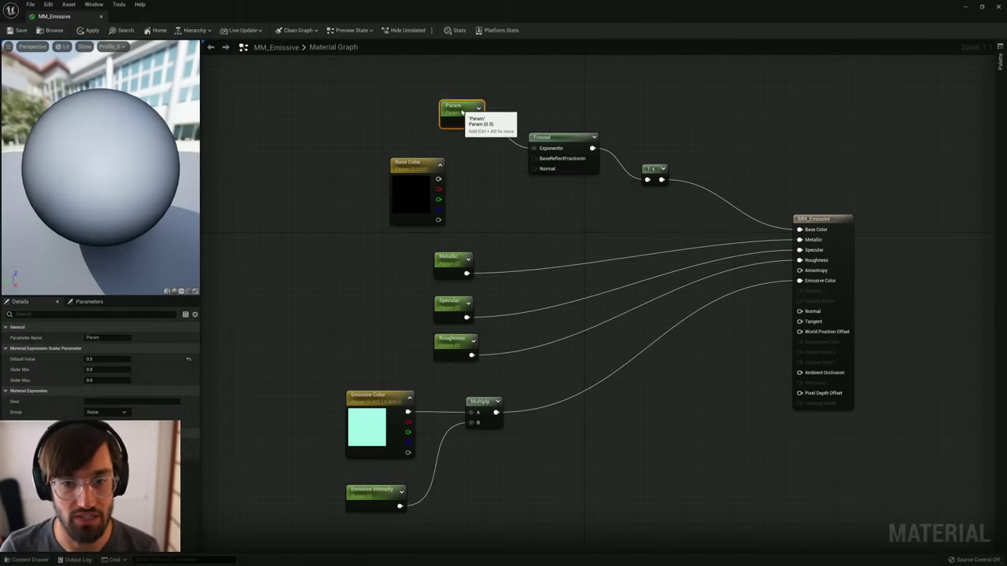
right_click_drag(540, 92, 492, 89)
left_click(482, 200)
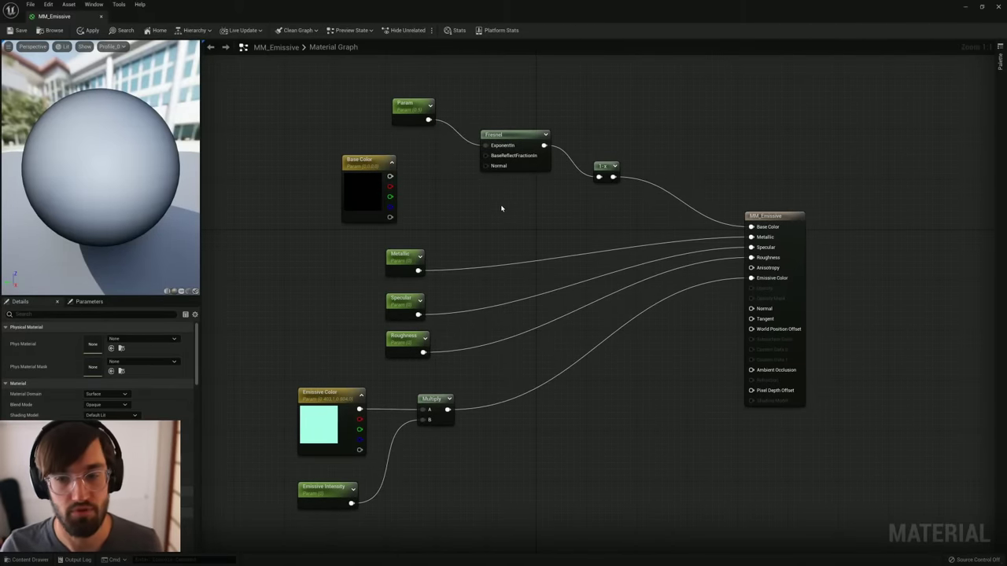
right_click_drag(497, 210, 467, 184)
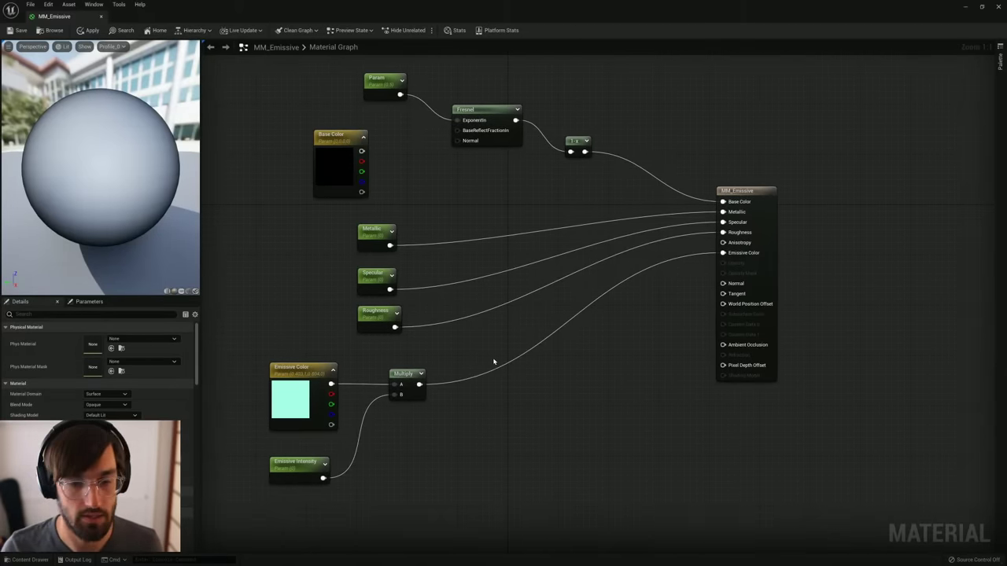
right_click_drag(495, 417, 575, 420)
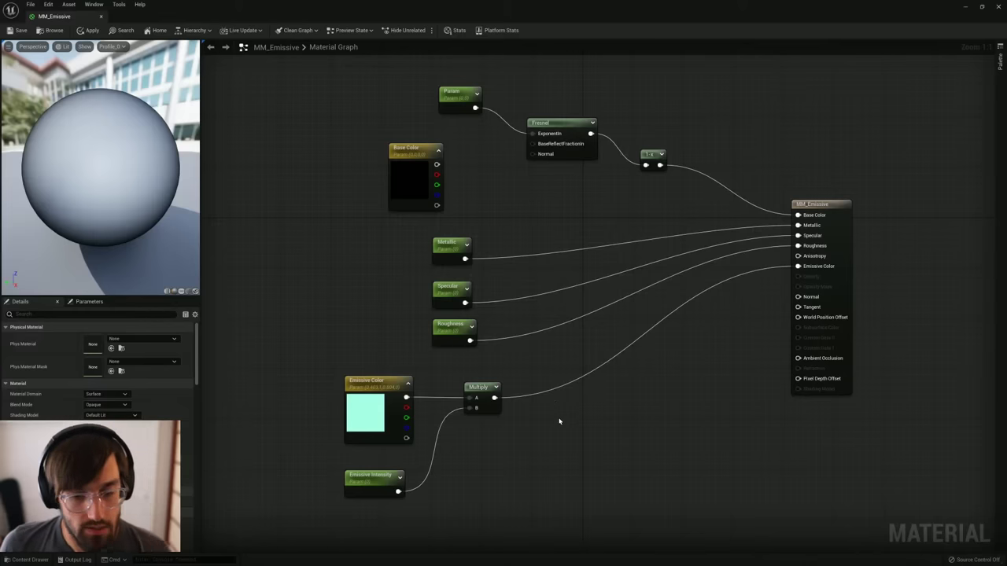
key("m")
left_click(623, 399)
left_click_drag(648, 404, 675, 393)
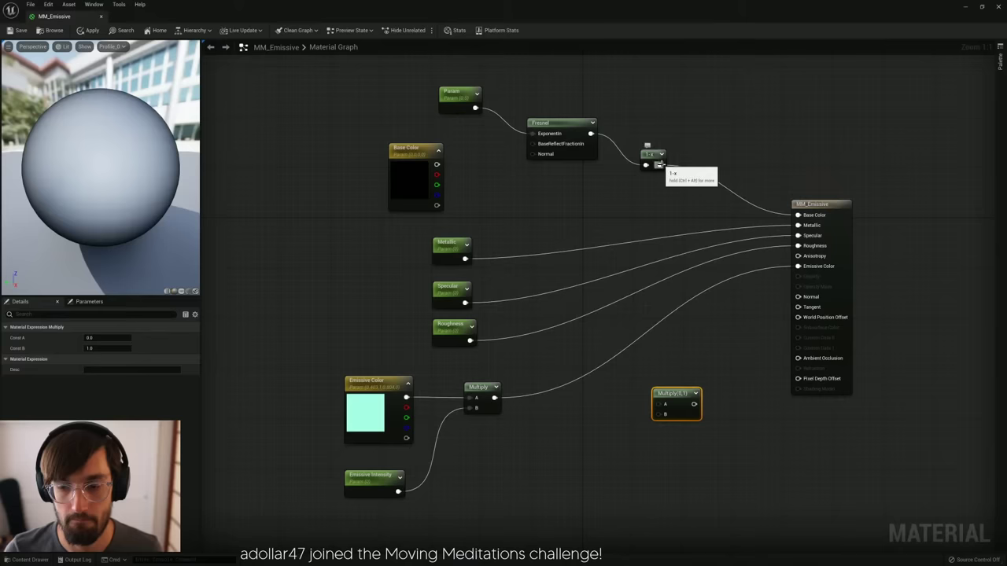
mouse_move(659, 165)
left_mouse_down()
mouse_move(671, 435)
mouse_move(659, 420)
mouse_move(659, 165)
left_mouse_up()
left_click(656, 418)
Step: Move the Fresnel exponent parameter, Fresnel and OneMinus nodes below the emissive nodes and arrange them in a row
left_click_drag(685, 82, 472, 174)
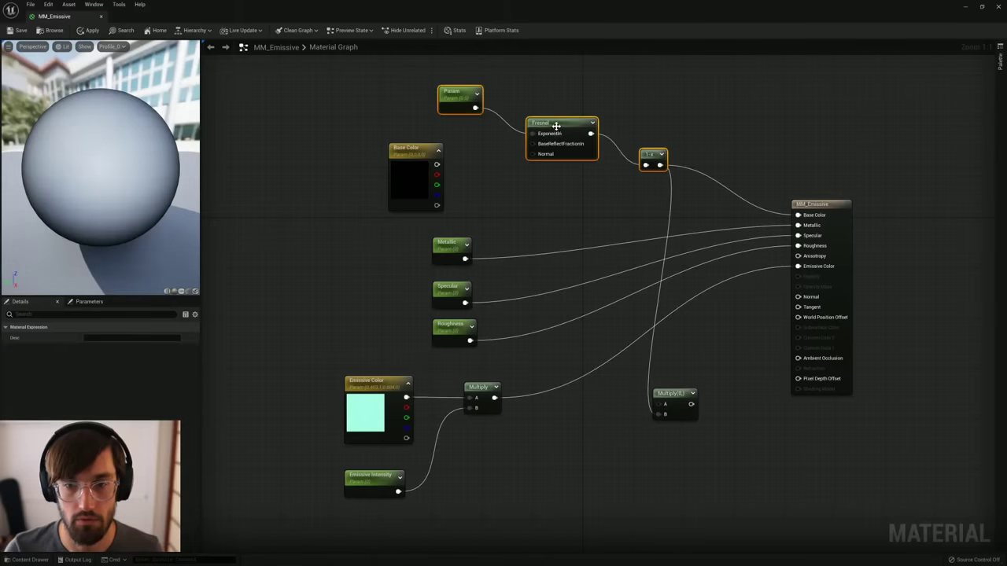
left_click_drag(554, 120, 524, 518)
right_click_drag(549, 447, 544, 268)
left_click(540, 282)
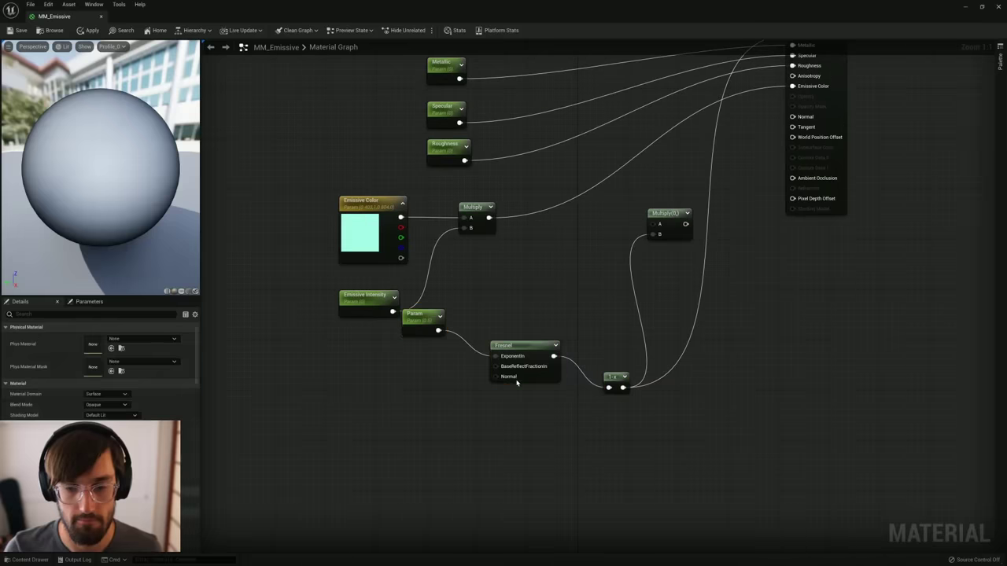
left_click_drag(518, 346, 536, 376)
left_click_drag(425, 324, 456, 398)
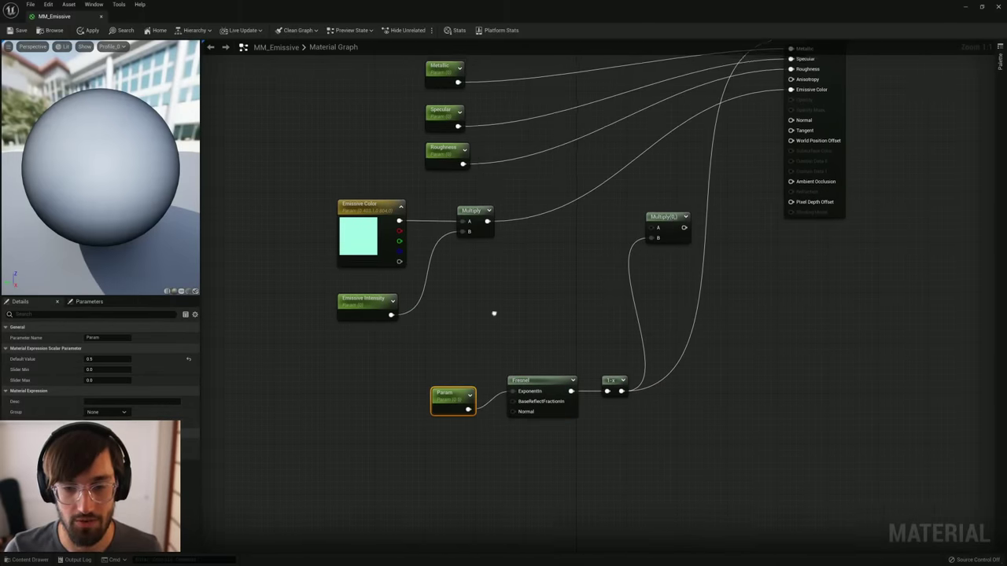
Step: Insert the new Multiply node between the emissive colour and intensity Multiply and the material's Emissive Color input
right_click_drag(487, 219, 492, 287)
left_click_drag(492, 287, 797, 154)
mouse_move(630, 460)
left_mouse_down("ctrl")
mouse_move(684, 473)
mouse_move(615, 448)
left_mouse_up("ctrl")
left_click(729, 405)
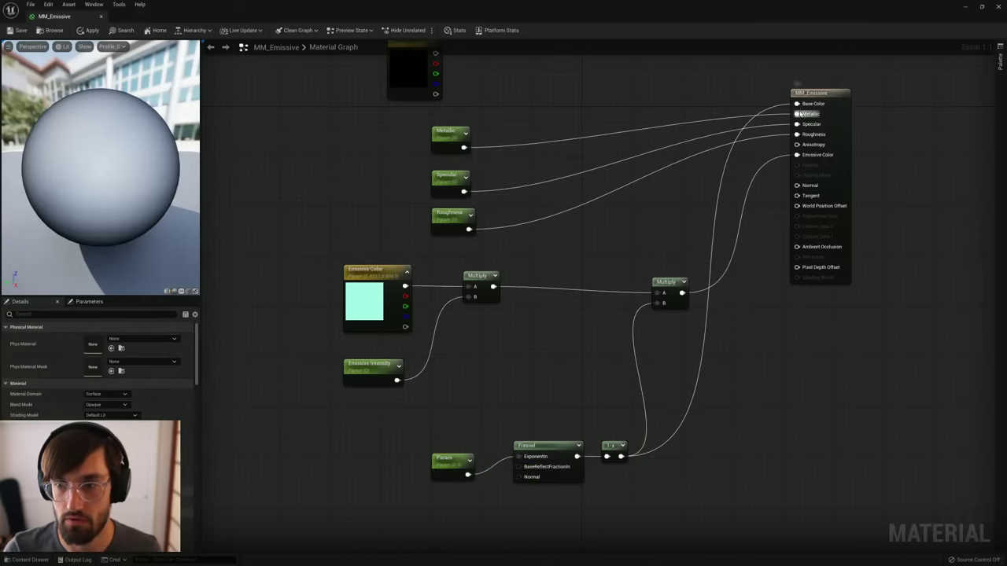
Step: Disconnect the OneMinus output from the material's Base Color input and connect the Base Color parameter there instead
left_click_drag(797, 104, 767, 103, "ctrl")
right_click_drag(696, 91, 671, 130)
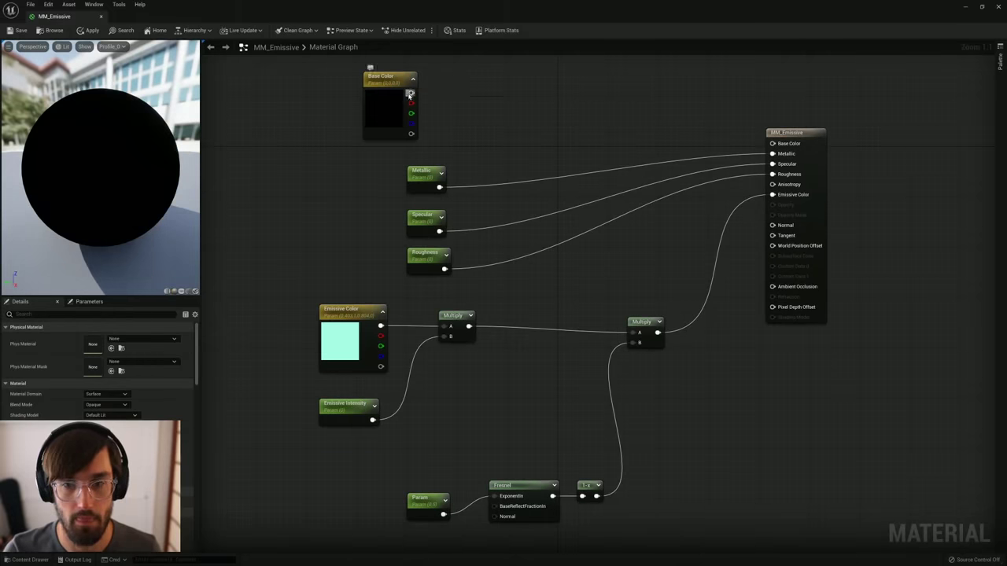
left_click_drag(410, 93, 772, 143)
Step: Set the default value of the Emissive Intensity parameter to 3 and save the material
right_click_drag(524, 459, 524, 402)
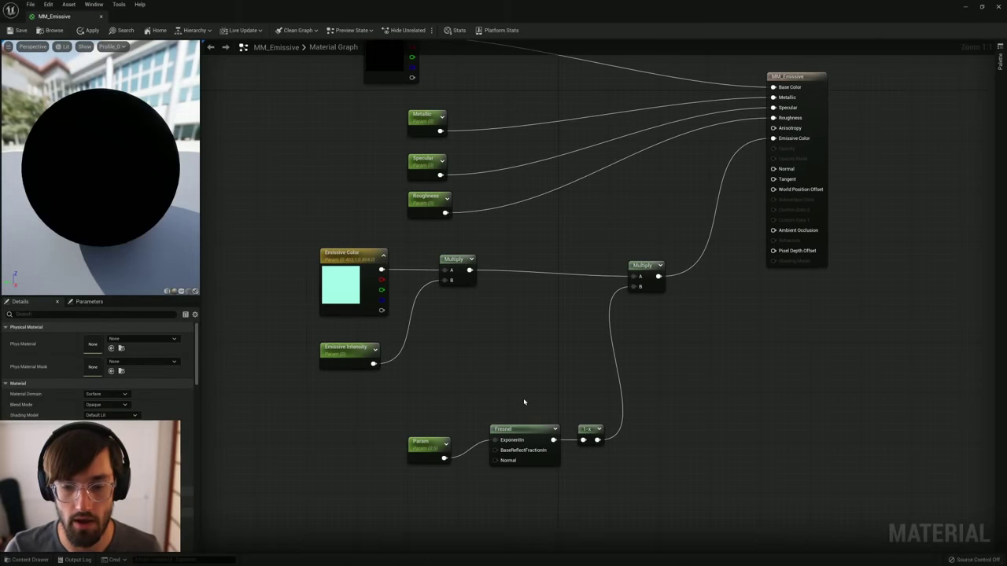
left_click(432, 443)
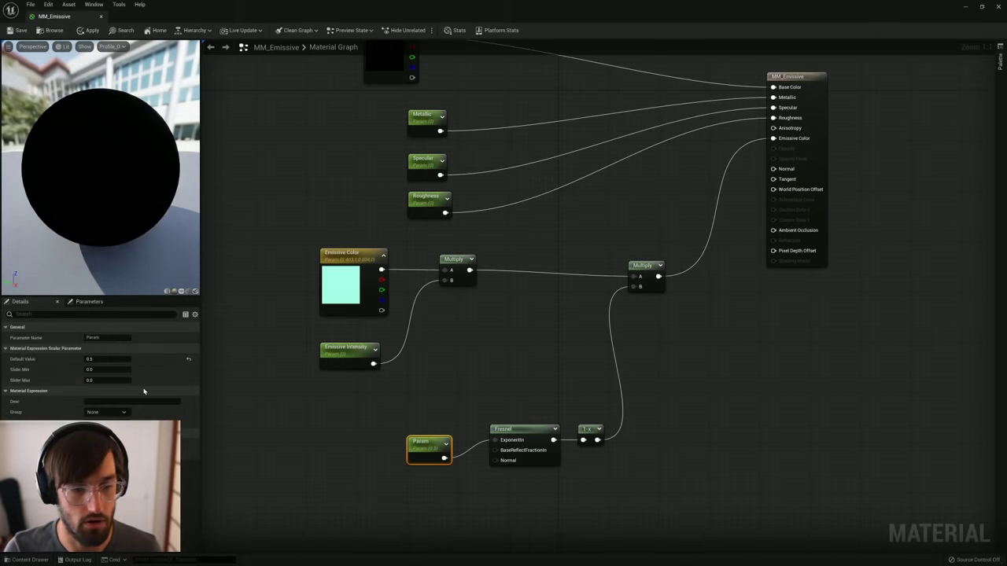
left_click(348, 362)
left_click(92, 359)
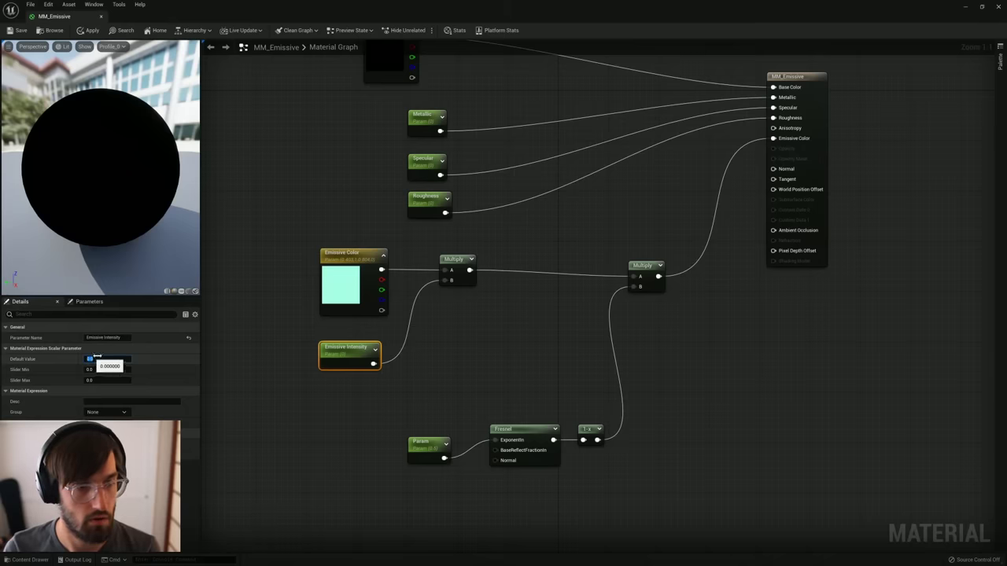
type("3")
key("Return")
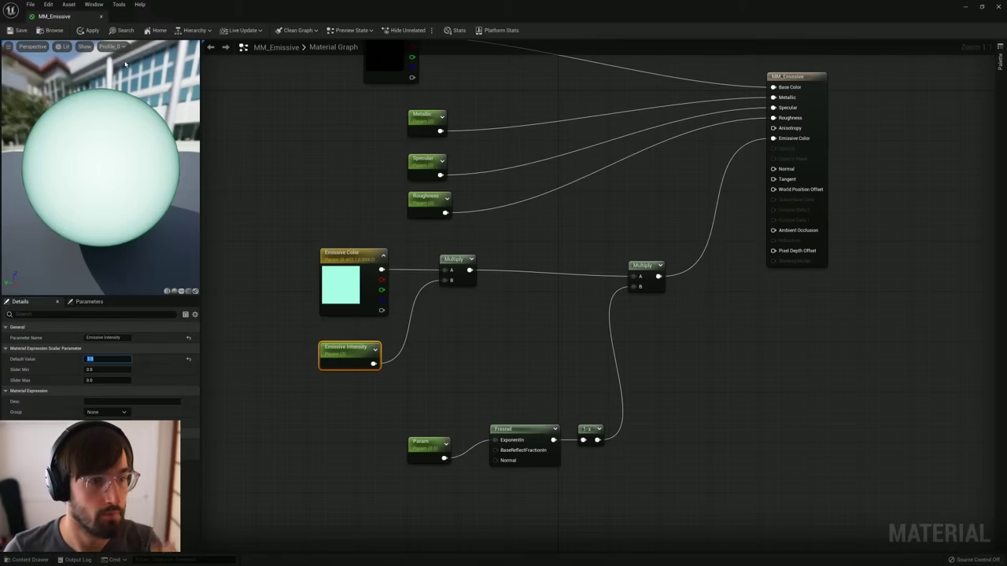
left_click(16, 30)
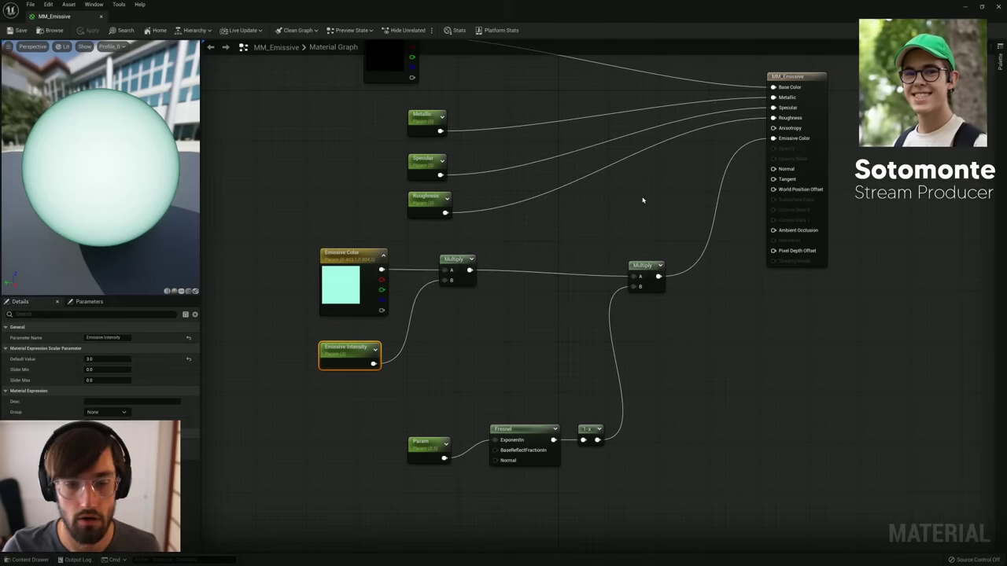
Step: Return to the level and examine the lamp tubes up close with the updated material
right_click_drag(488, 321, 498, 378)
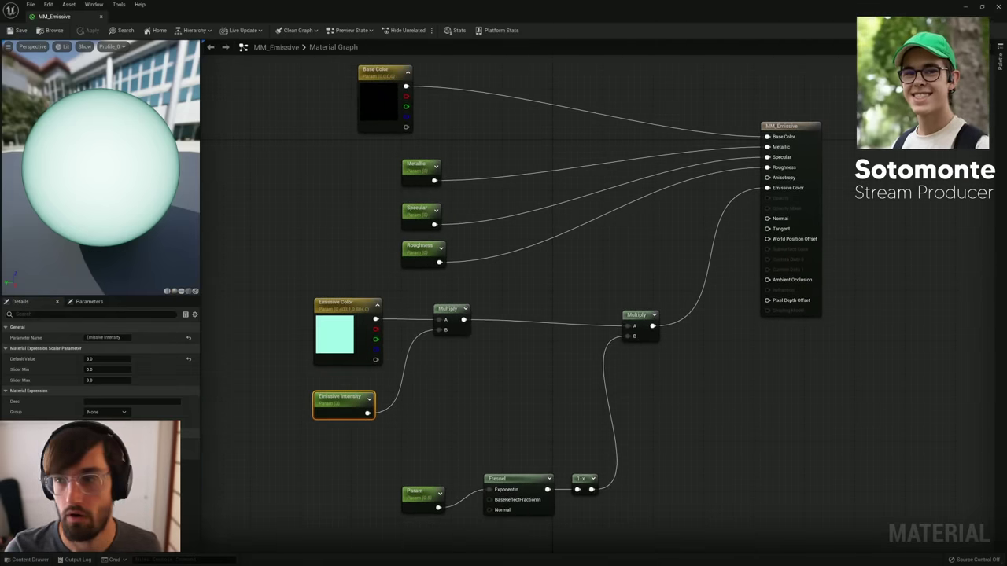
left_click(966, 8)
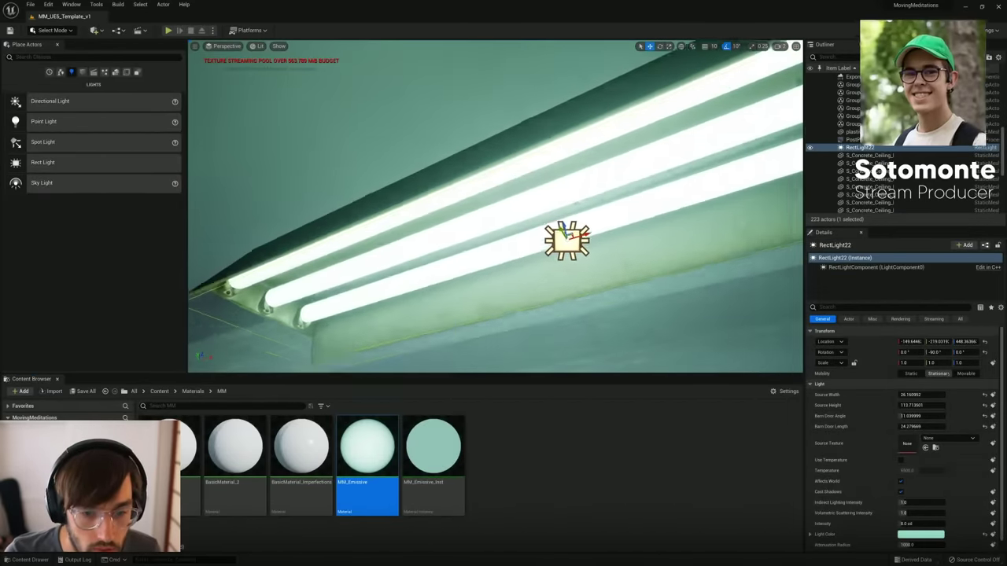
right_click_drag(495, 206, 555, 171)
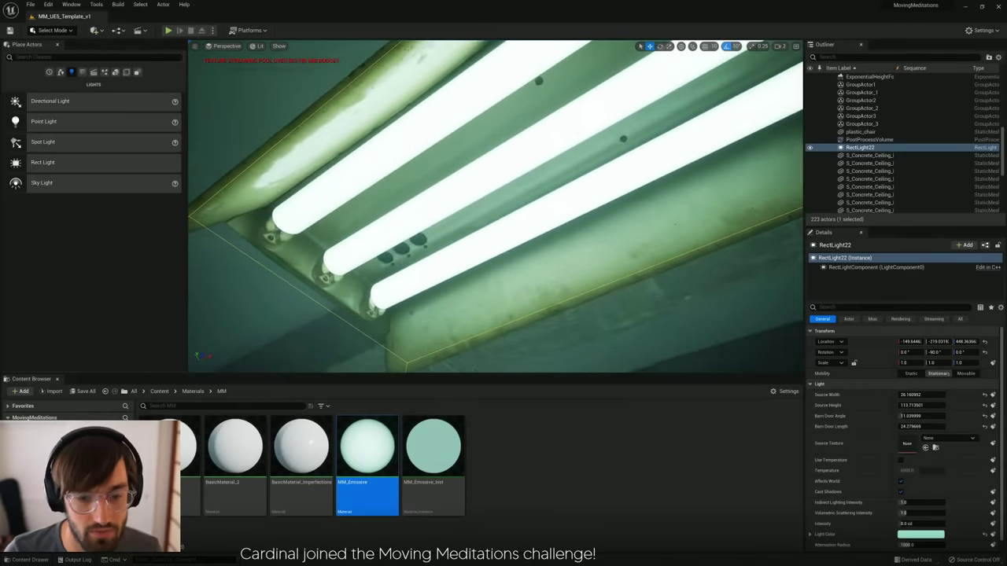
Step: Reopen MM_Emissive, set the Fresnel exponent parameter's default value to 0 and save the material
double_click(357, 455)
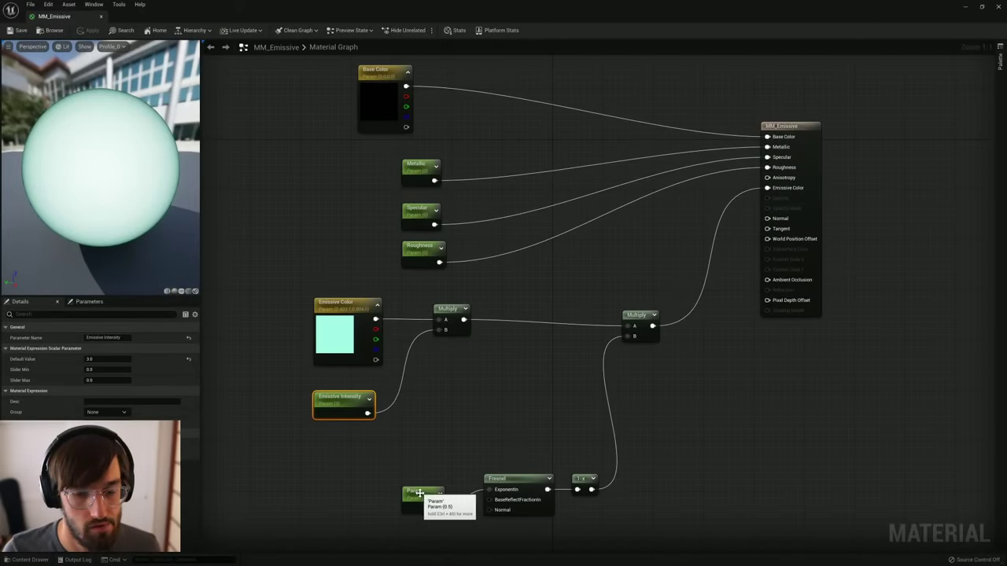
left_click_drag(416, 492, 399, 479)
left_click(95, 358)
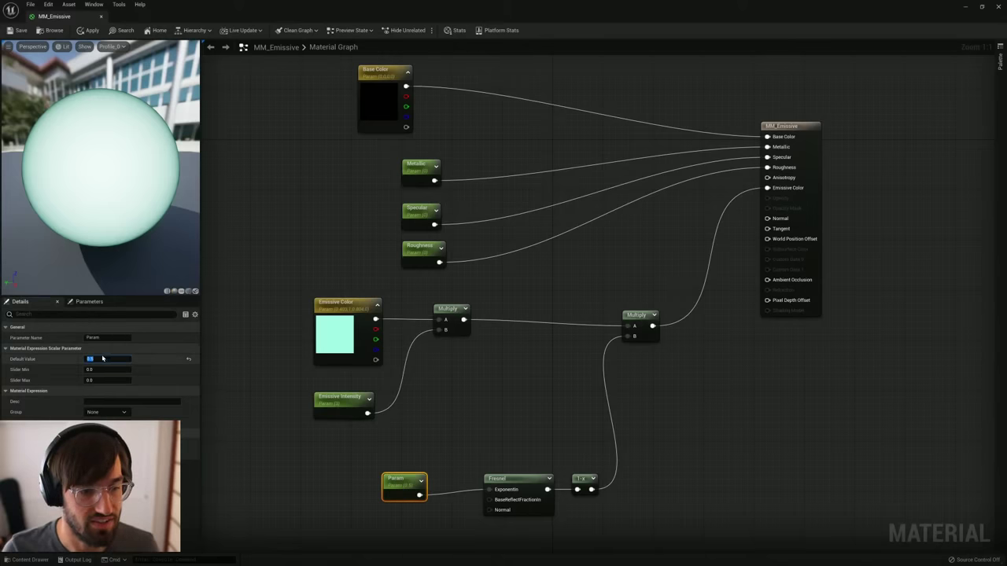
type("0")
key("Return")
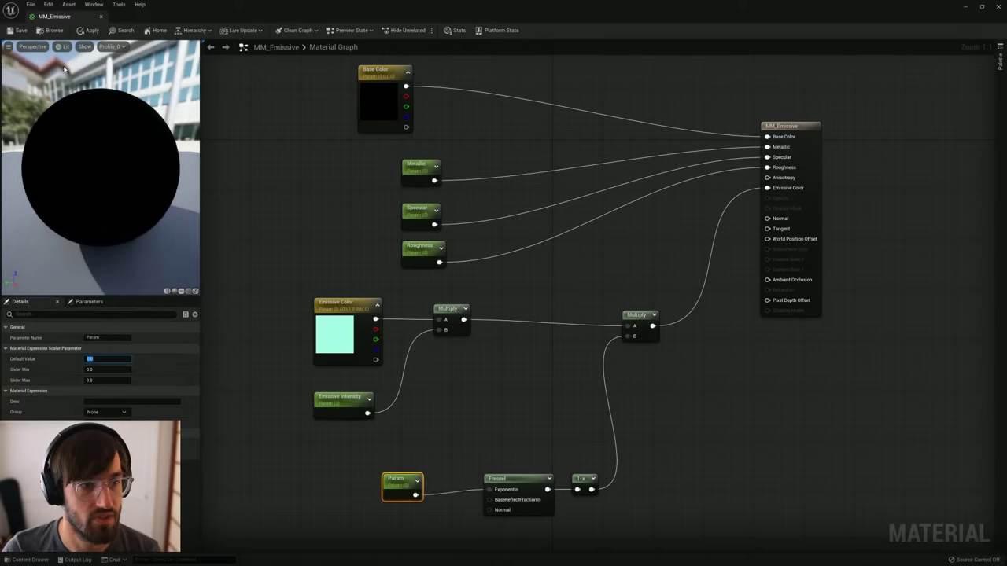
left_click(21, 32)
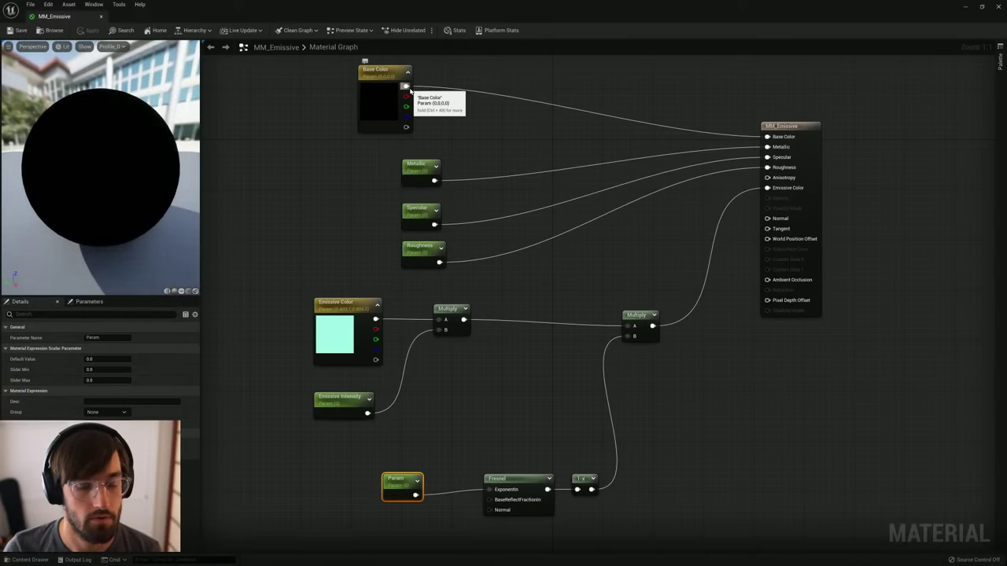
Step: Set the Fresnel exponent default to 0.02 with the material window moved off the level view, and close the material, applying its changes
left_click_drag(422, 12, 1006, 151)
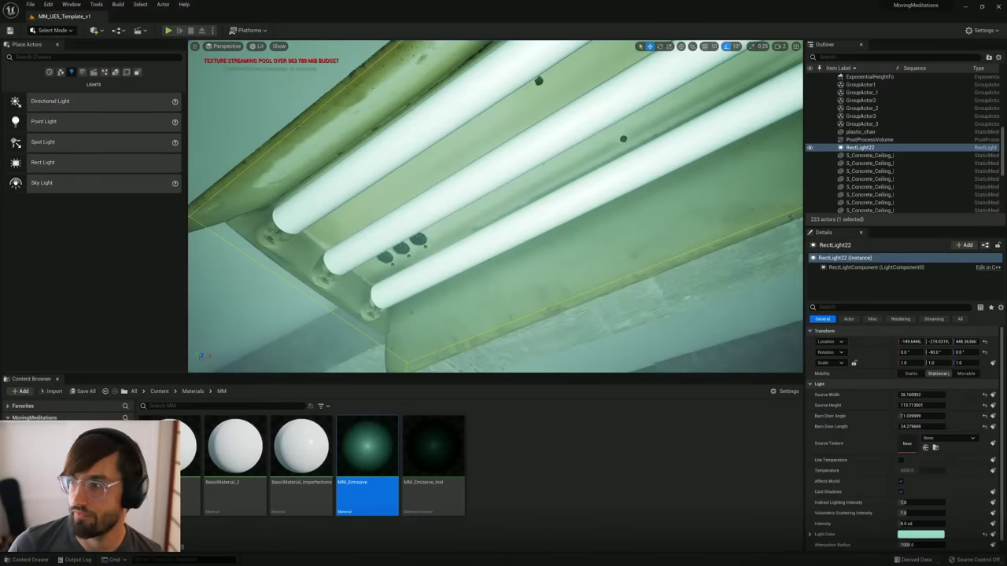
left_click_drag(1006, 377, 521, 2)
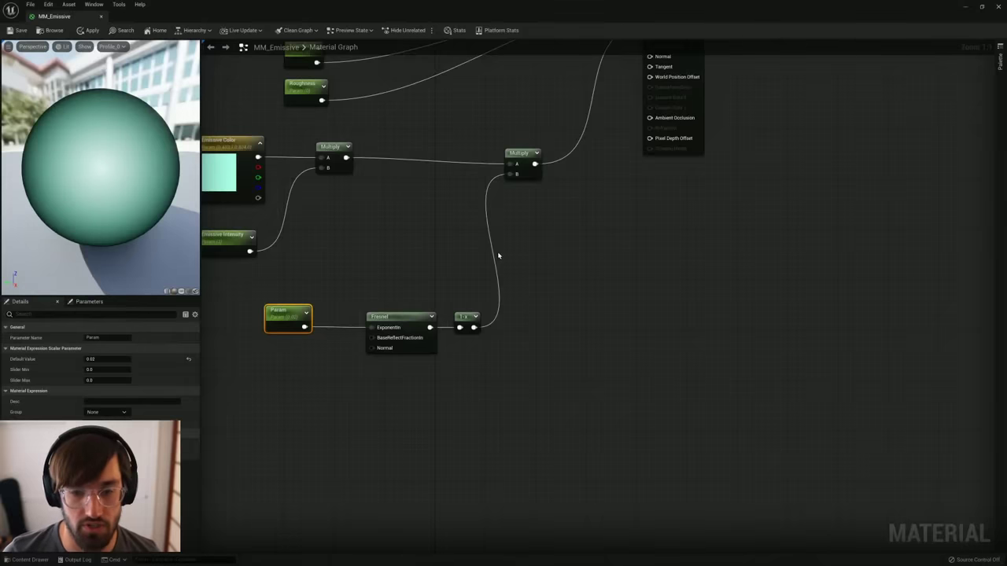
scroll(540, 236, "down", 6)
right_click_drag(535, 229, 531, 301)
scroll(528, 266, "up", 3)
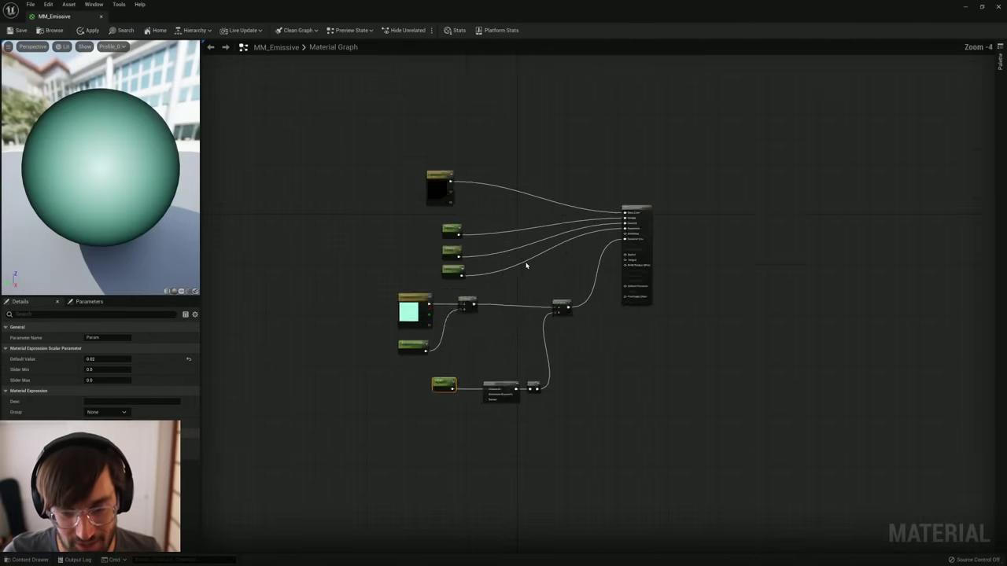
right_click_drag(538, 262, 540, 253)
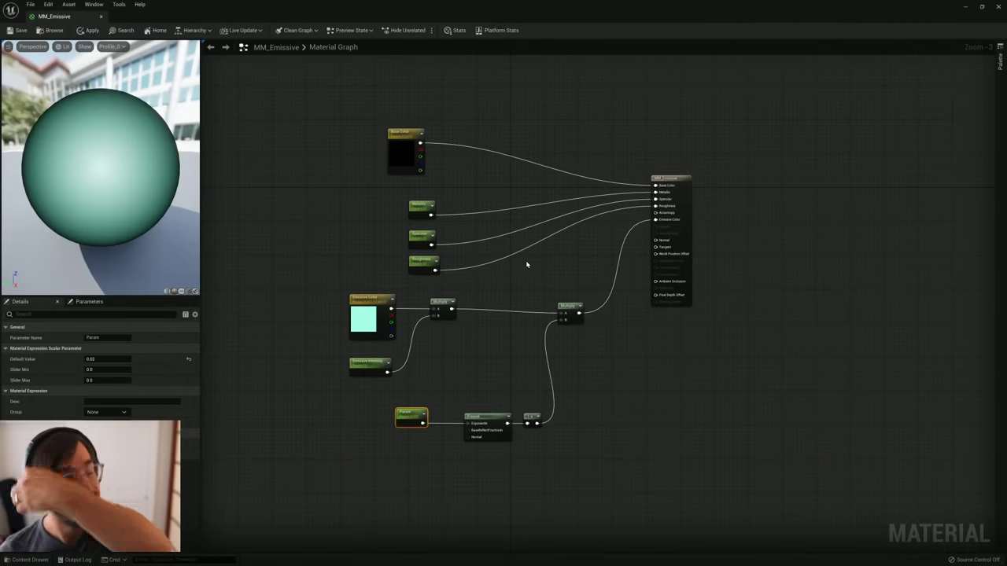
left_click(998, 8)
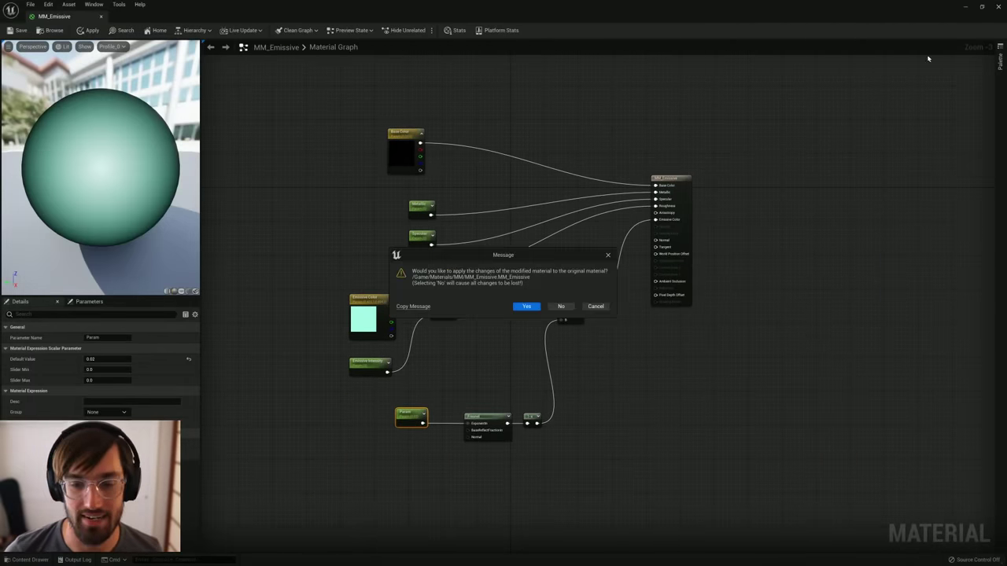
left_click(517, 308)
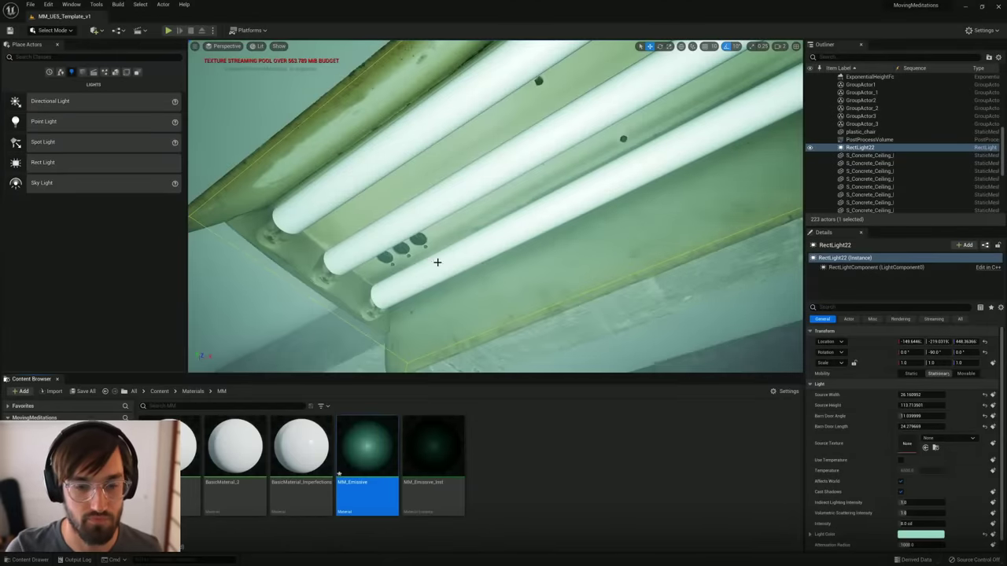
Step: Set the Emissive Intensity of MM_Emissive_Inst to 3 and close the material instance
key("f")
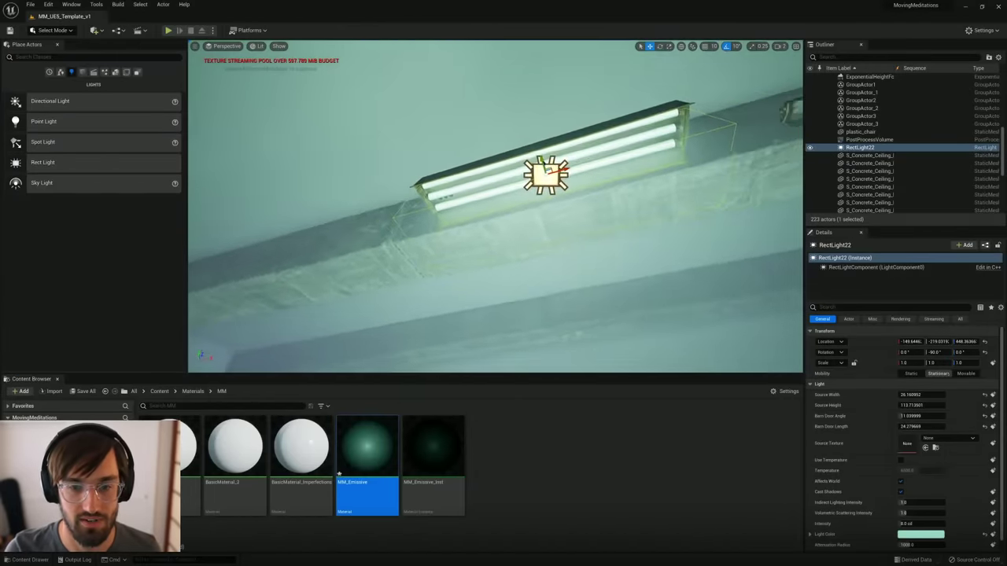
double_click(367, 449)
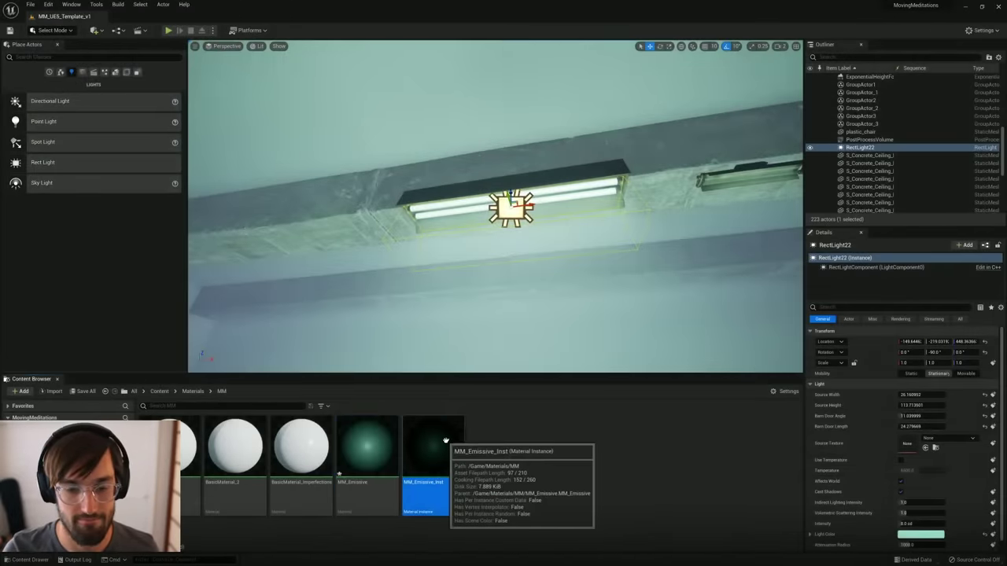
double_click(434, 460)
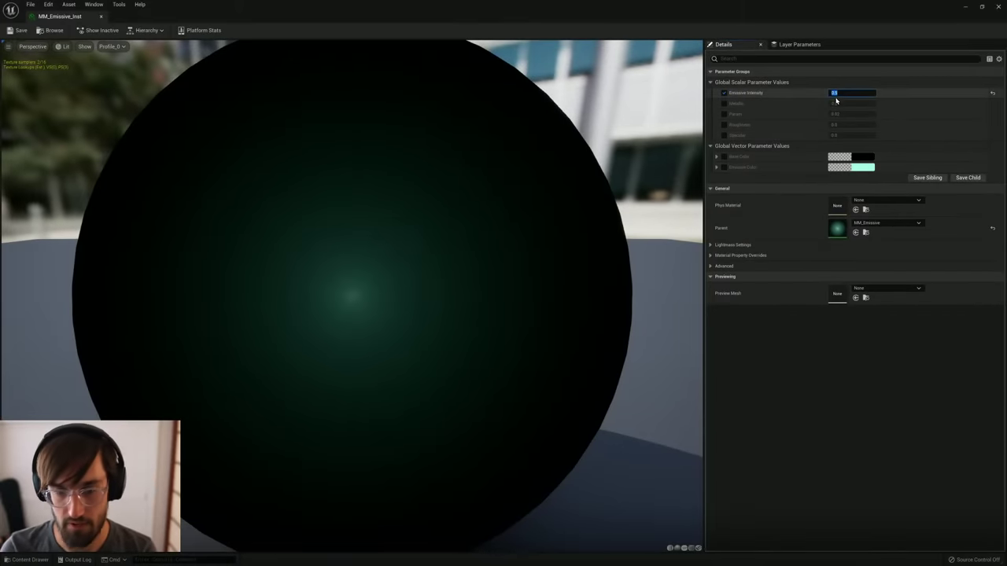
type("3")
key("Return")
left_click(996, 8)
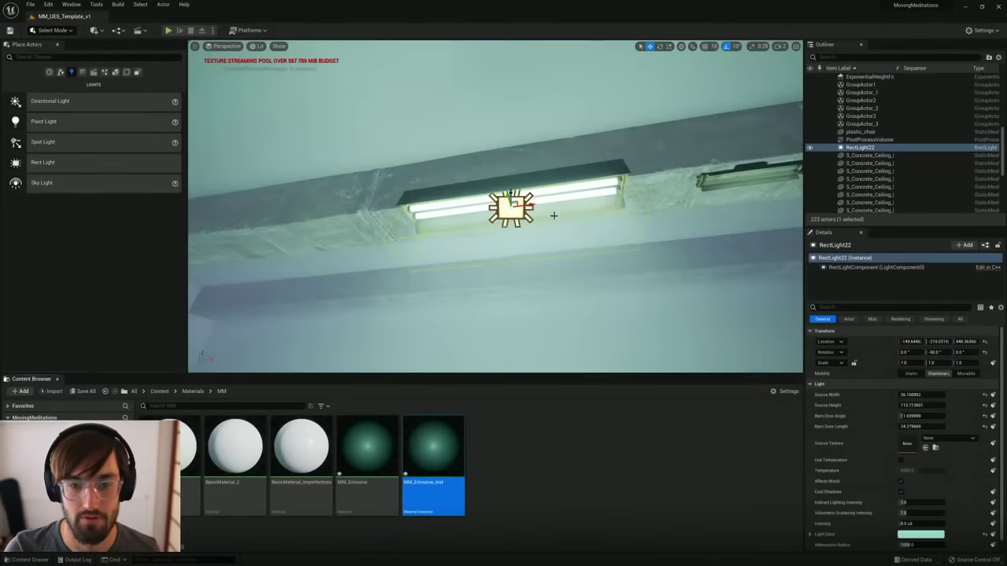
Step: Group the three lamp tubes, RectLight22 and the ceiling lamp fixture, and put them in a new folder named Florescent Light
right_click_drag(661, 212, 661, 211)
left_click_drag(594, 247, 517, 212, "alt")
left_click(517, 205, "shift")
left_click(518, 209, "ctrl")
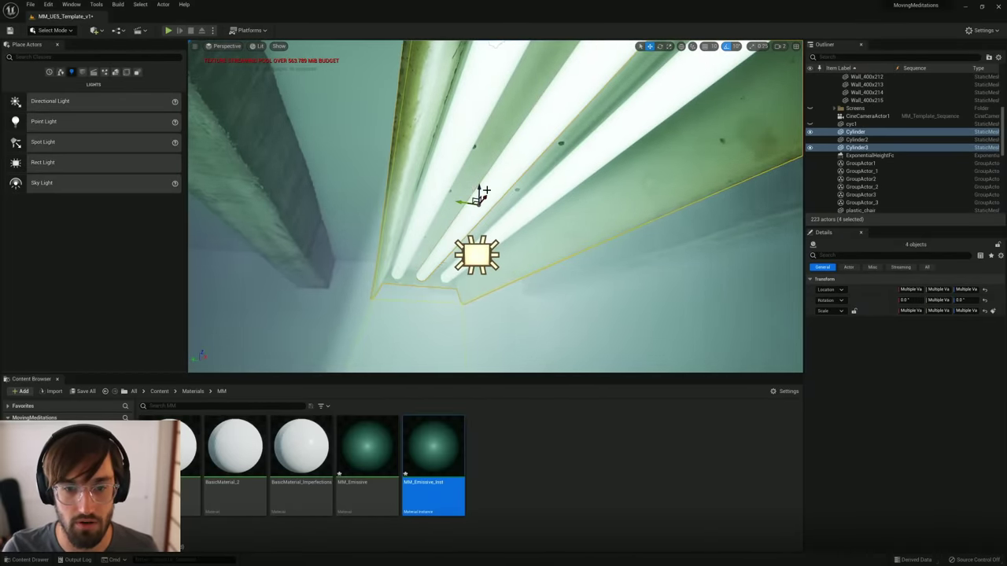
left_click_drag(521, 169, 530, 162, "alt")
key("ctrl+g")
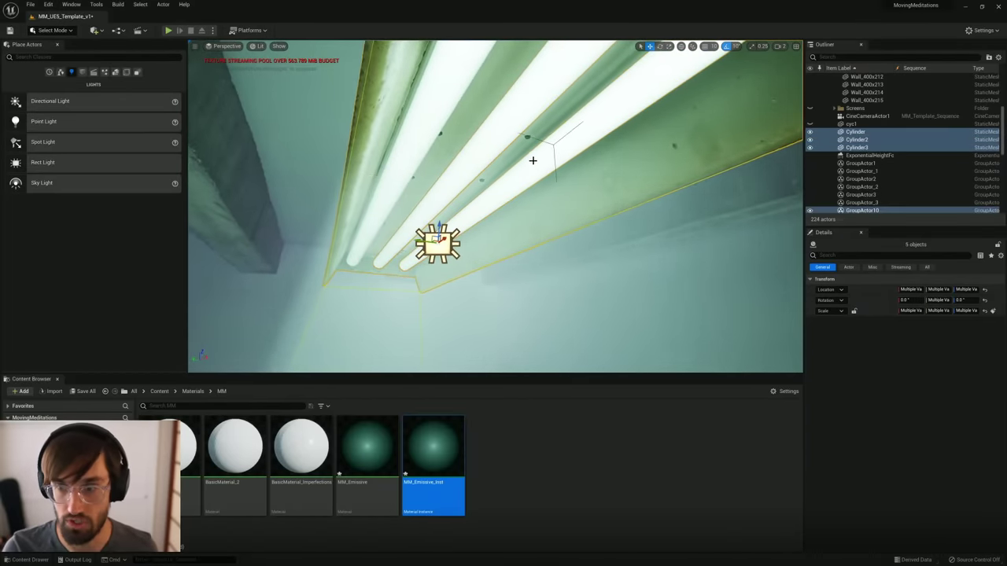
left_click(989, 59)
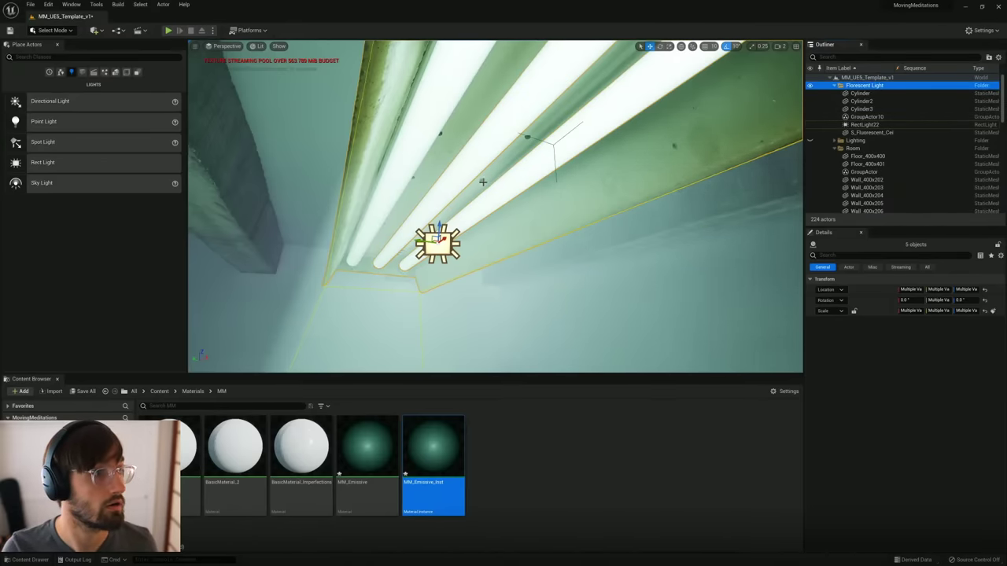
left_click_drag(495, 198, 516, 203, "alt")
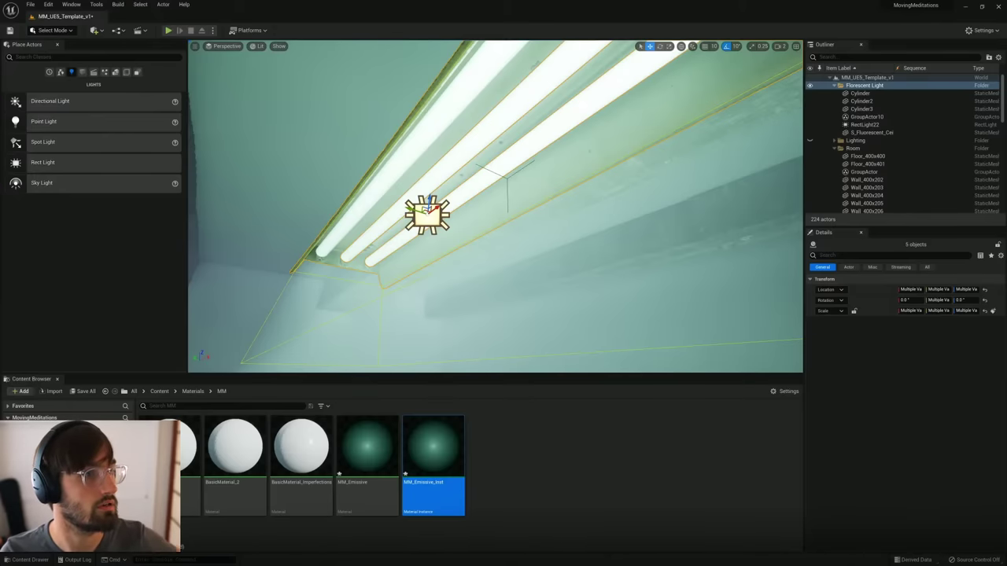
Step: Change the Emissive Color parameter of MM_Emissive to RGB 252, 247, 255 and close the material, applying its changes
double_click(361, 453)
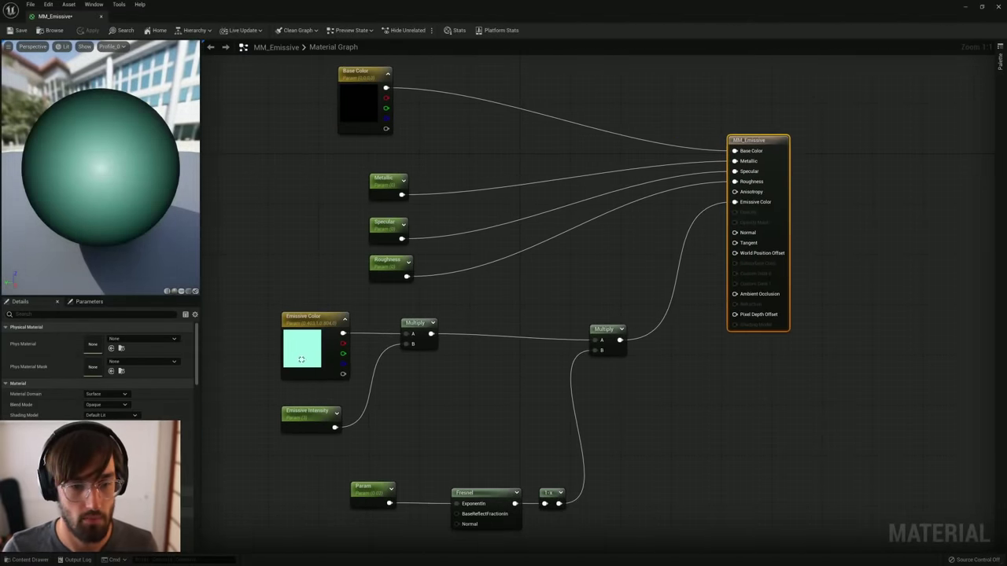
left_click(301, 359)
double_click(301, 359)
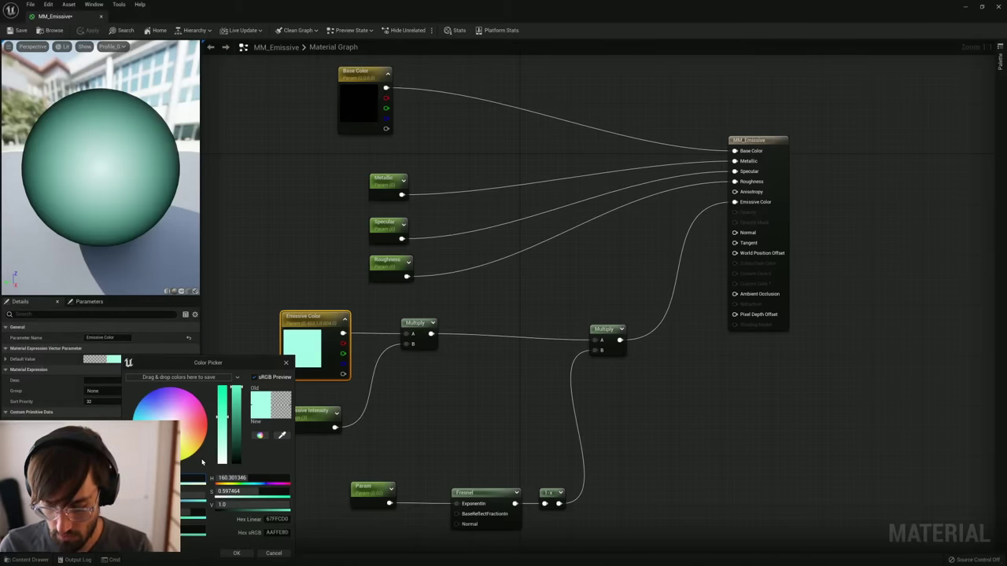
type("252")
key("Tab")
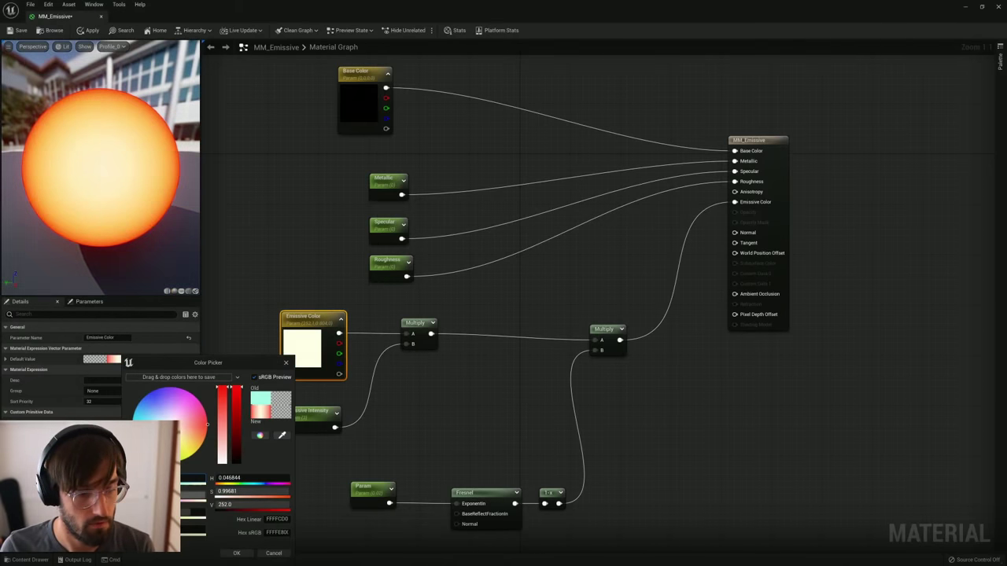
left_click_drag(206, 424, 188, 456)
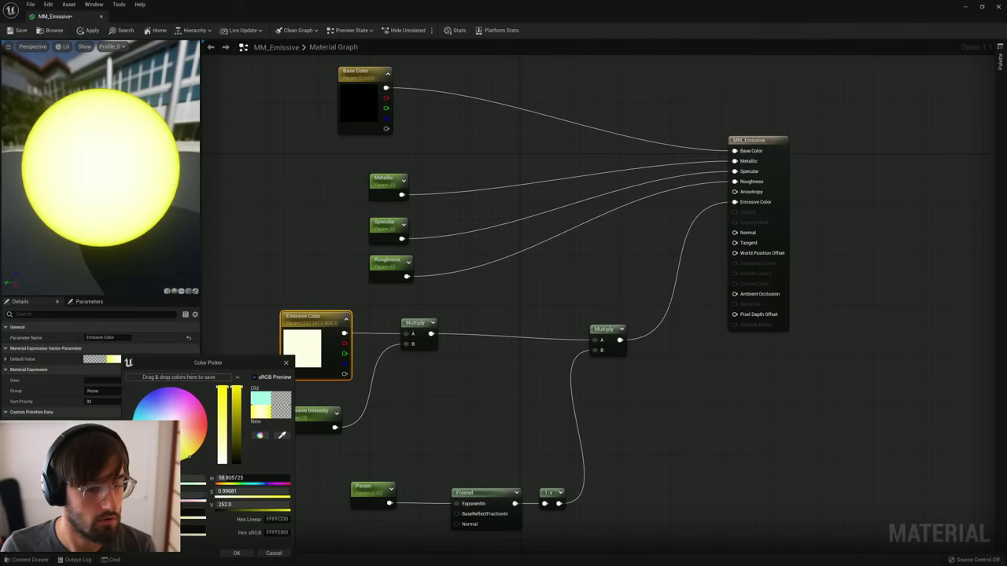
type("255")
key("Return")
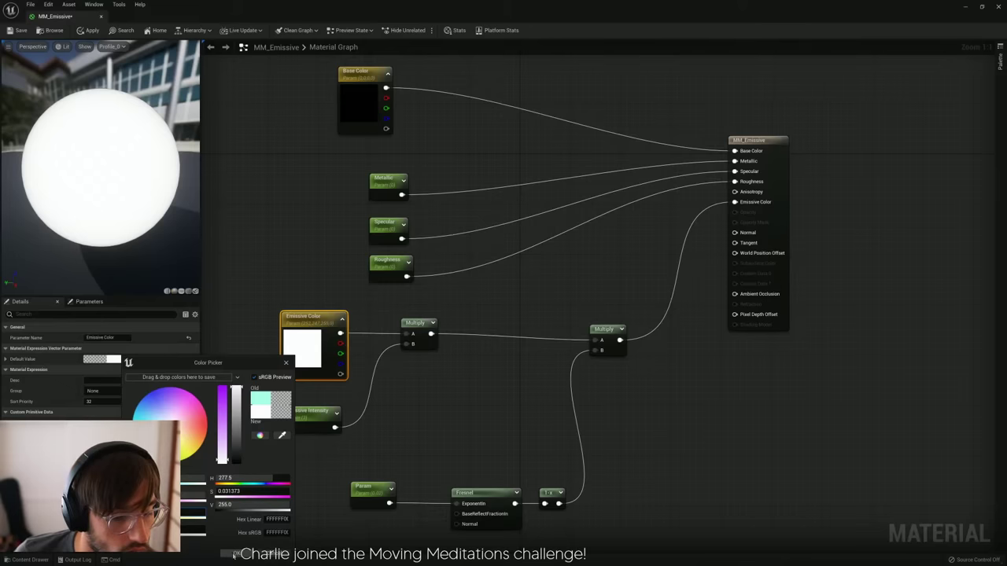
left_click(233, 555)
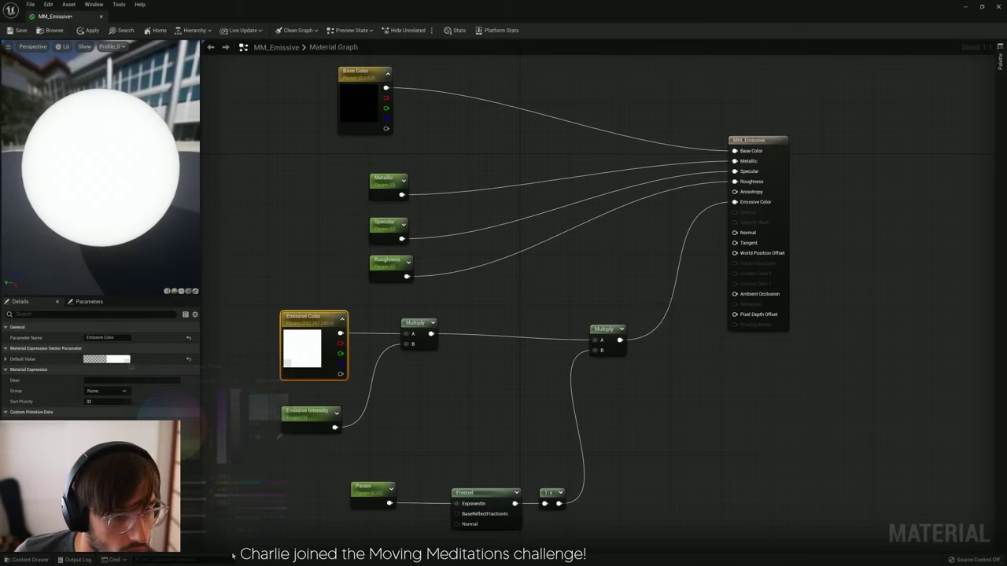
left_click(999, 8)
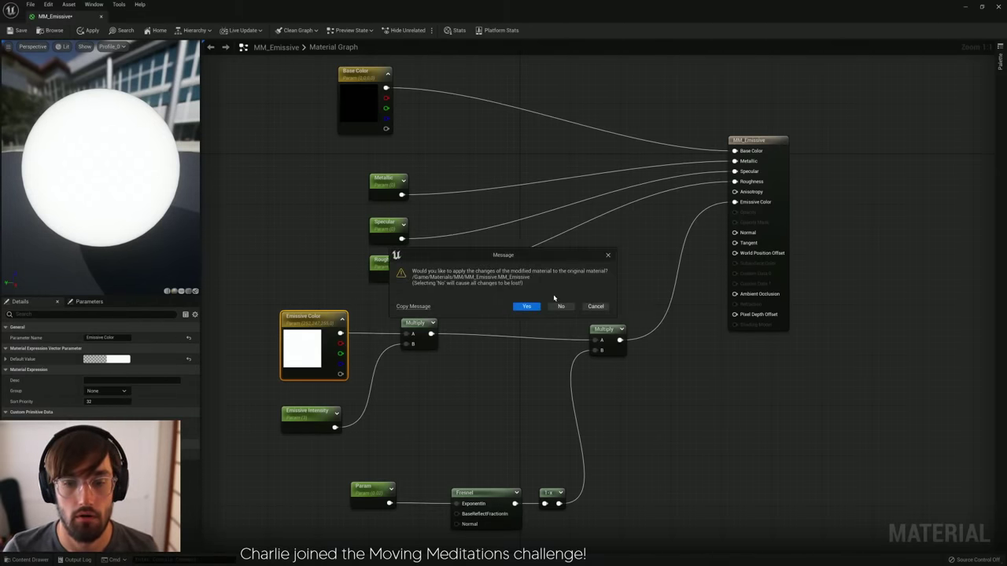
left_click(529, 307)
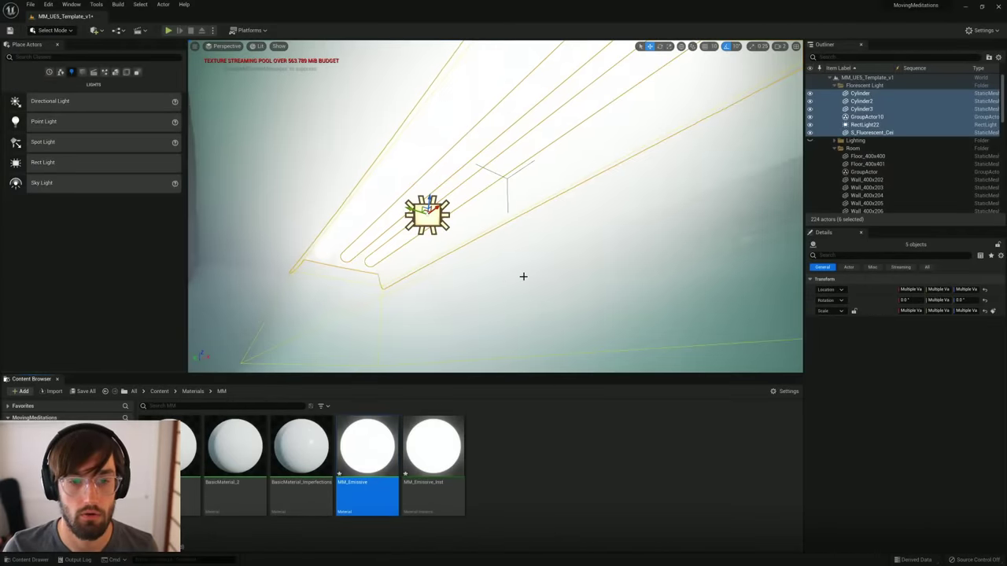
Step: Lower the Emissive Intensity of MM_Emissive_Inst to 0.1
scroll(523, 277, "down", 5)
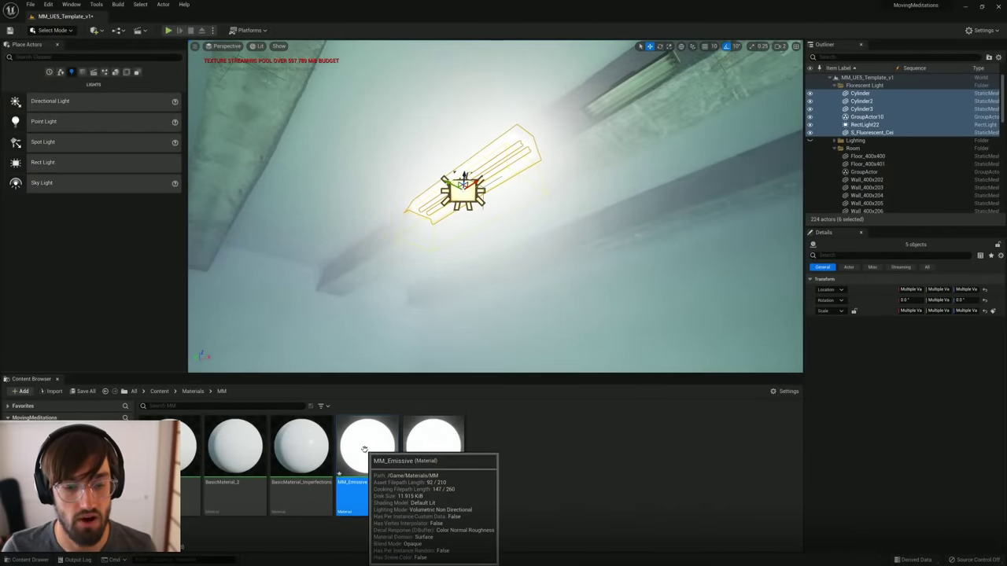
double_click(364, 450)
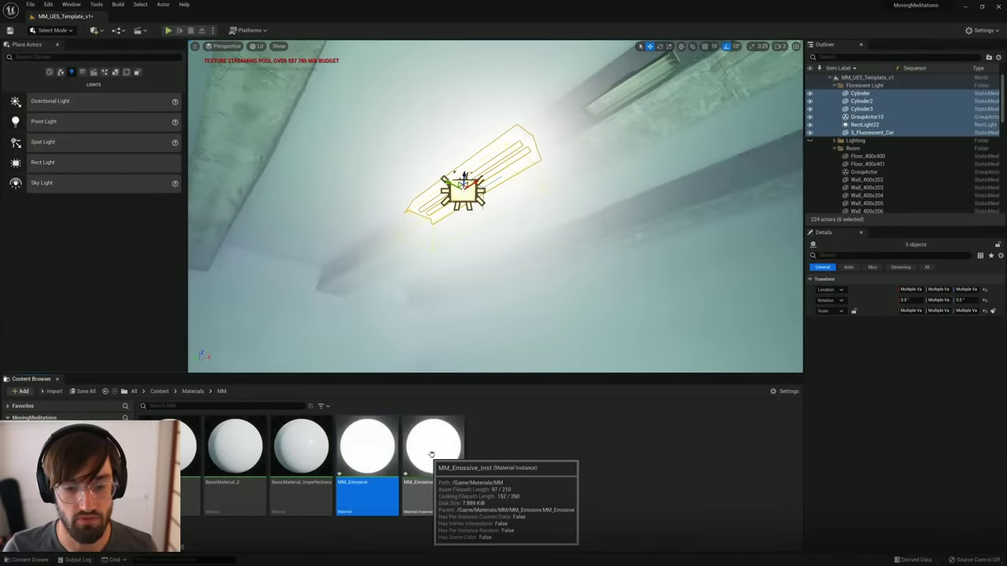
double_click(434, 450)
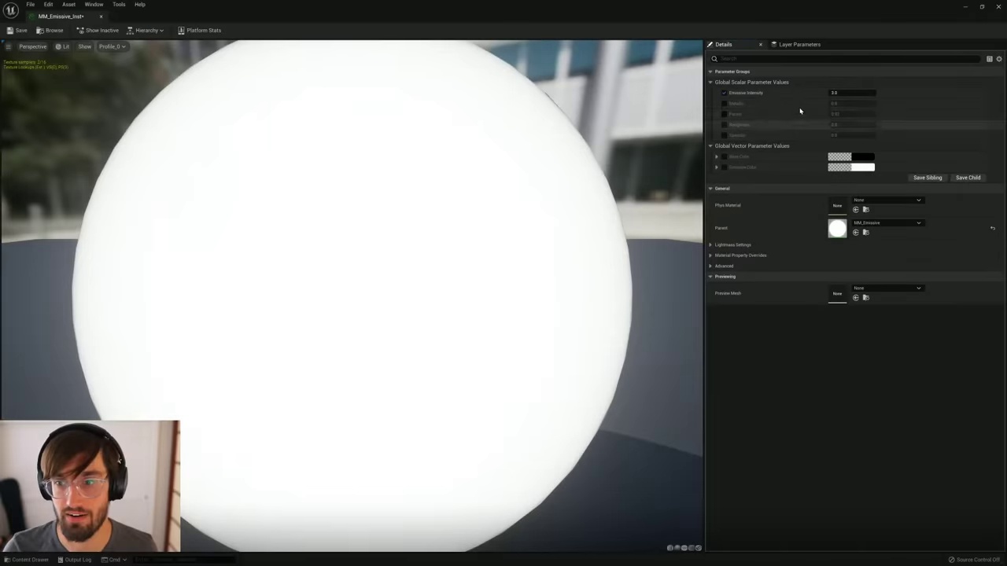
left_click(846, 93)
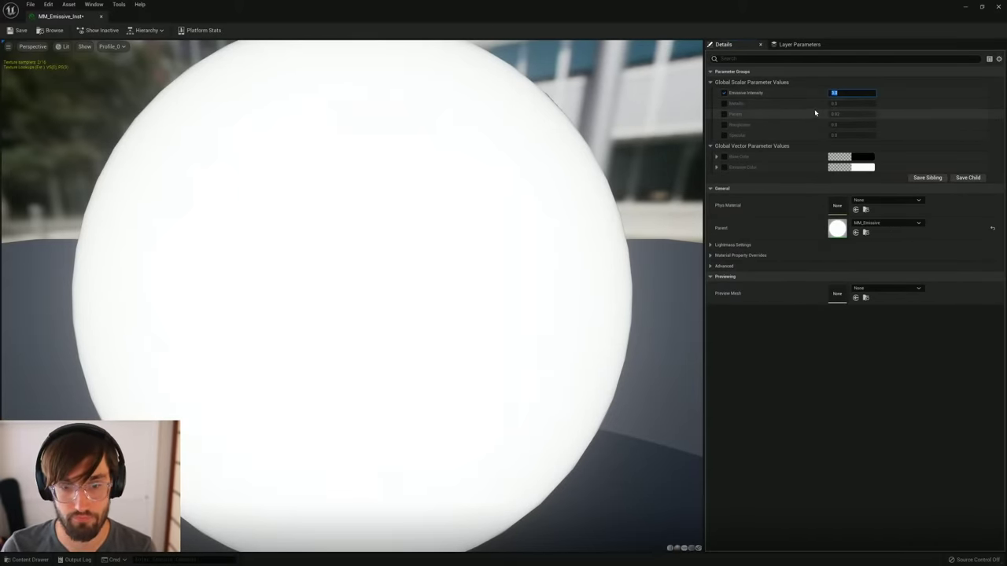
type("0.1")
key("Return")
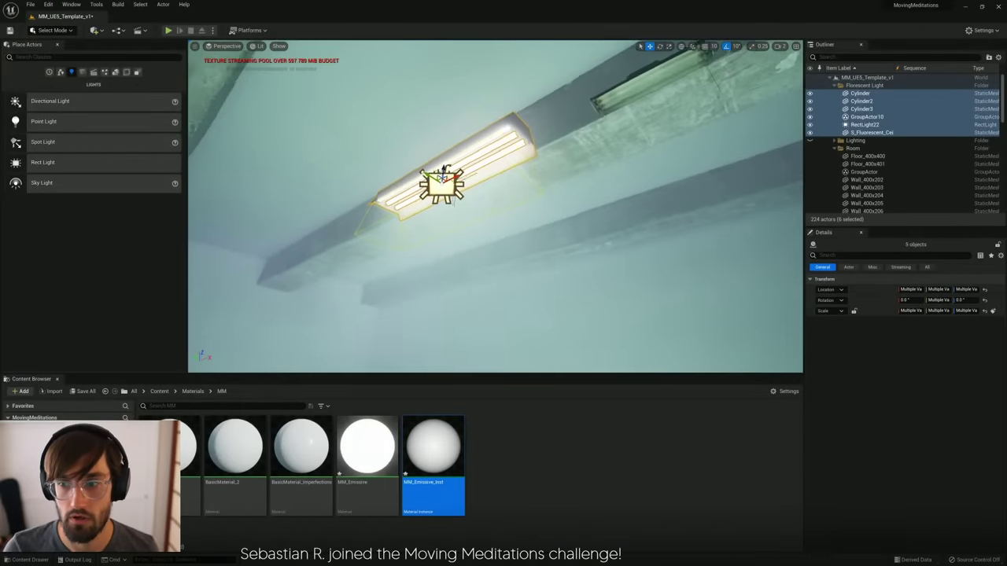
Step: Turn off group selection and select only RectLight22 within the grouped fluorescent lamp
left_click(530, 182)
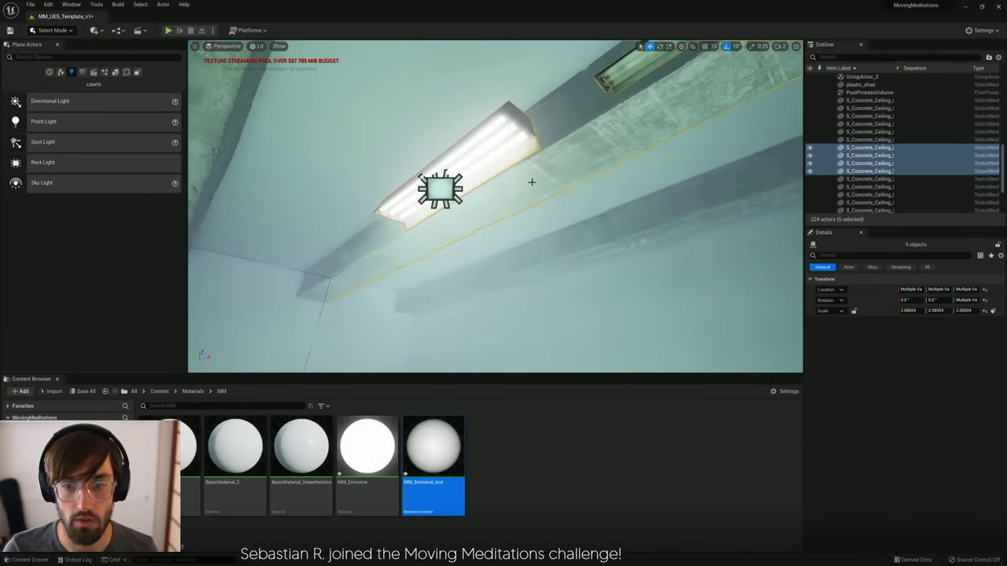
left_click(440, 187)
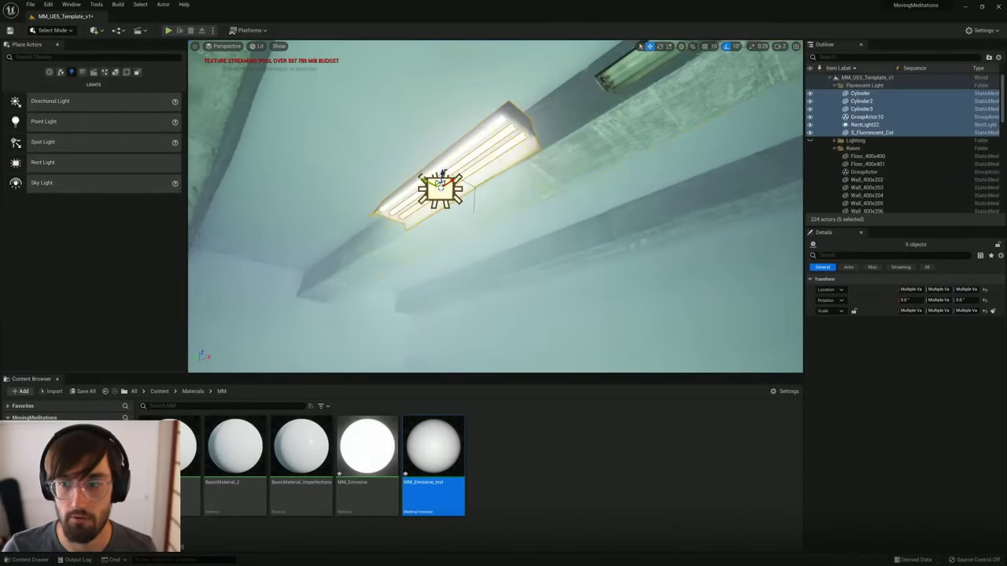
left_click(870, 133)
left_click(856, 133)
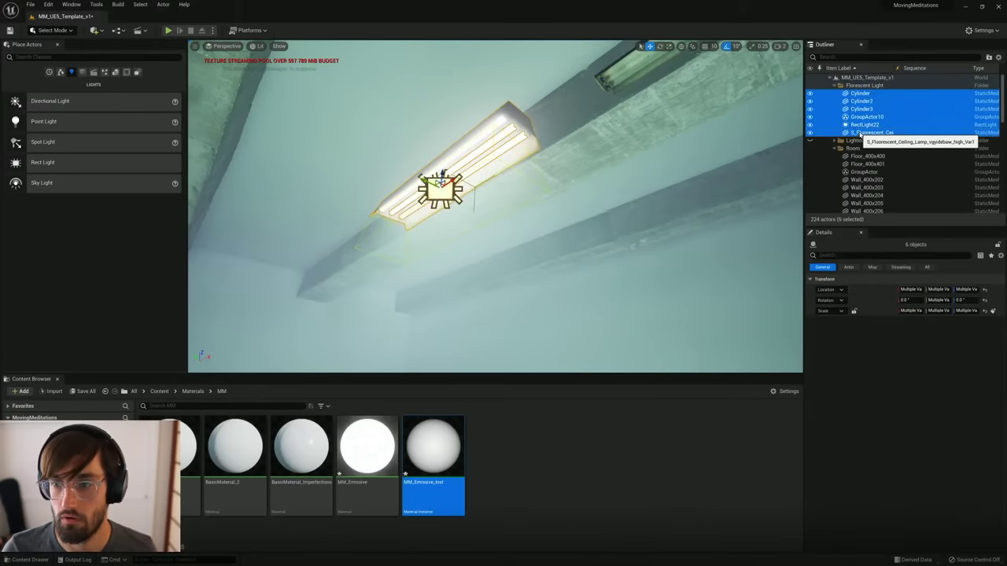
left_click(858, 127)
key("ctrl+y")
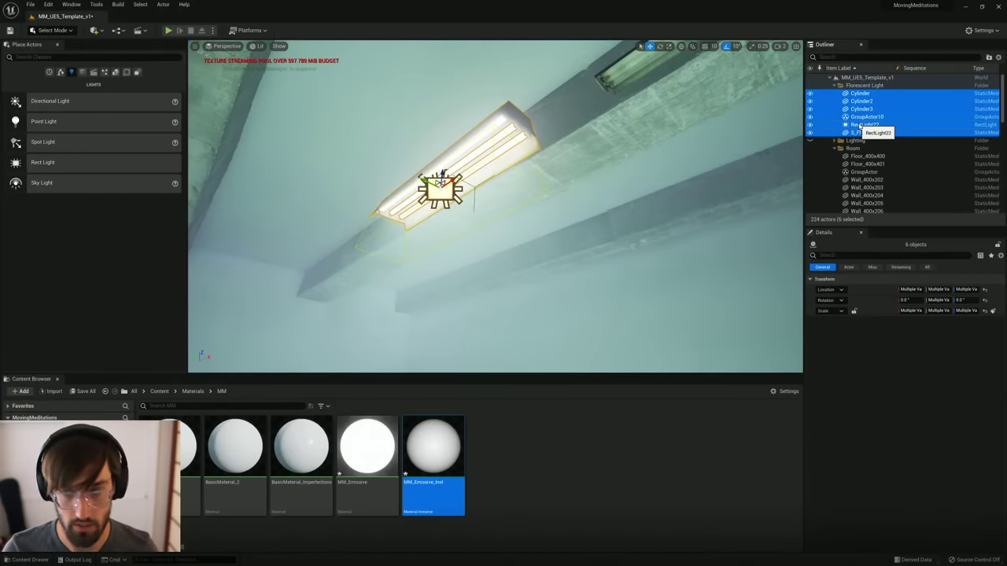
left_click(861, 125)
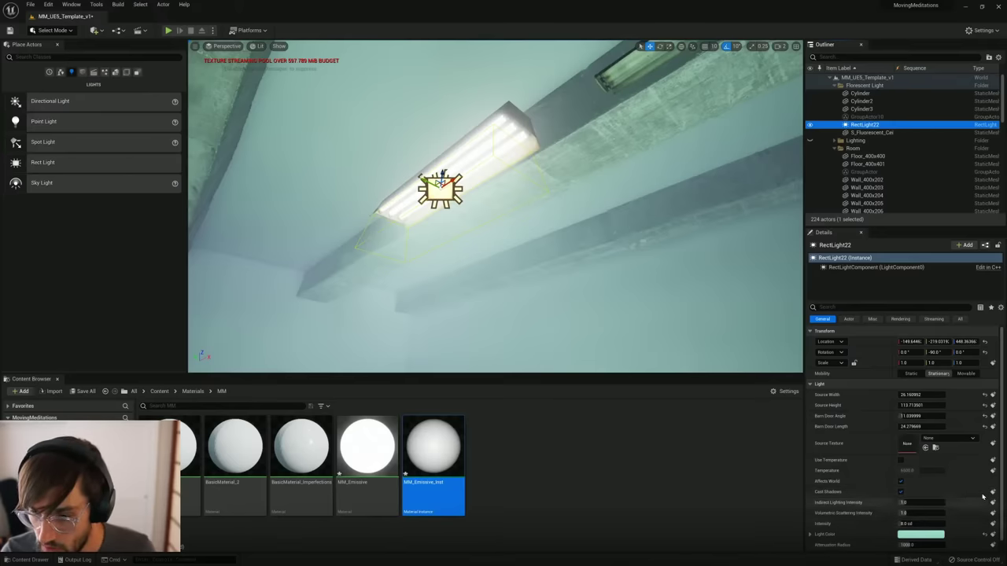
Step: Enable Use Temperature on RectLight22 and set its temperature to 6400
left_click(900, 460)
left_click(913, 471)
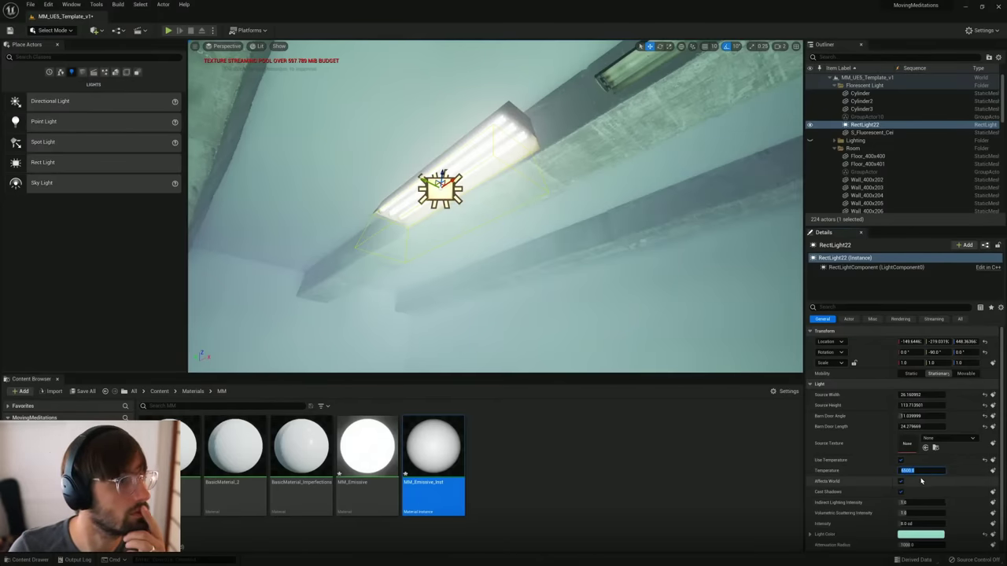
type("64")
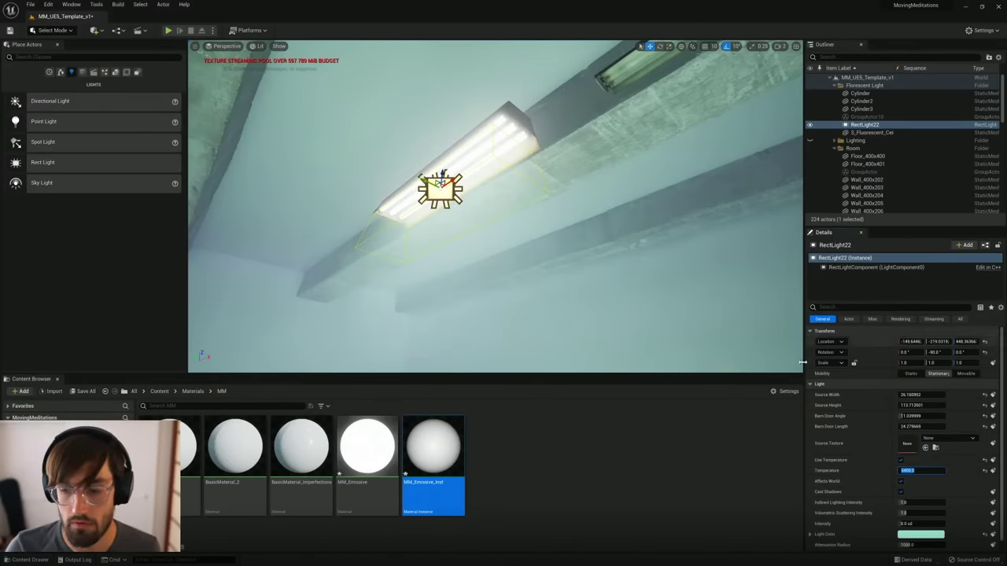
Step: Reselect the whole lamp group, collapse the Room folder and hide the ExponentialHeightFog actor
right_click_drag(497, 258, 523, 323)
middle_click_drag(510, 336, 545, 319)
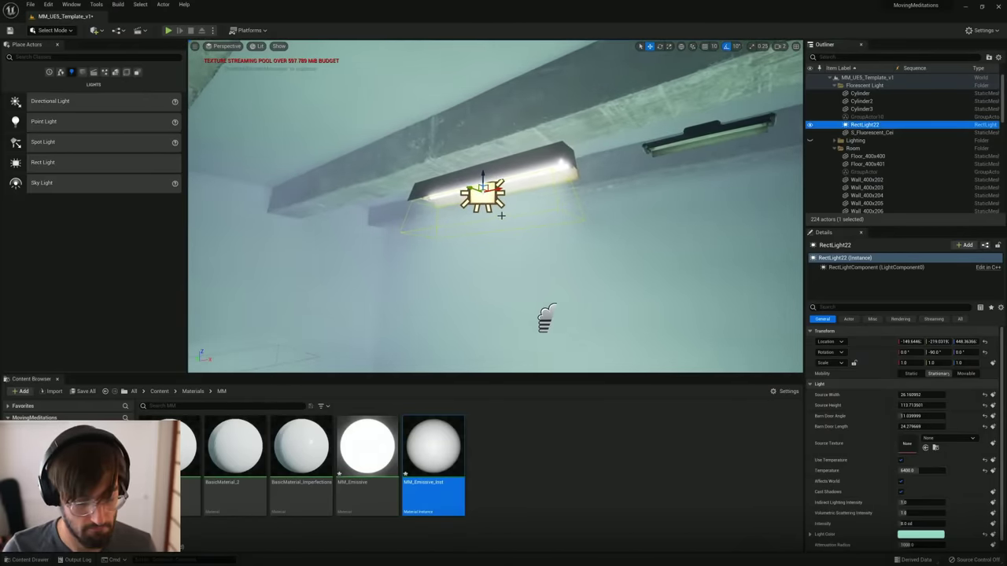
left_click(519, 213)
left_click(509, 173)
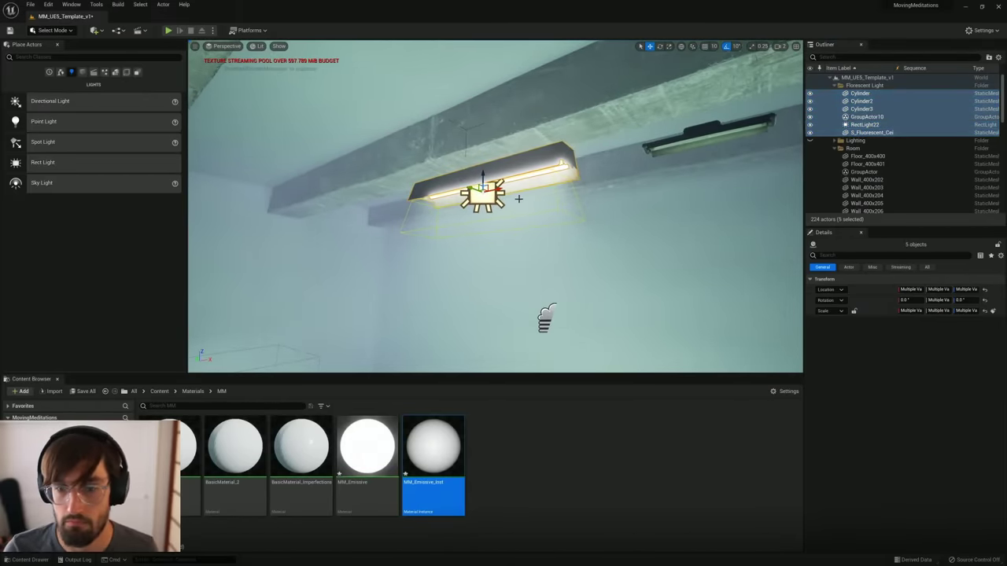
right_click_drag(489, 189, 486, 235)
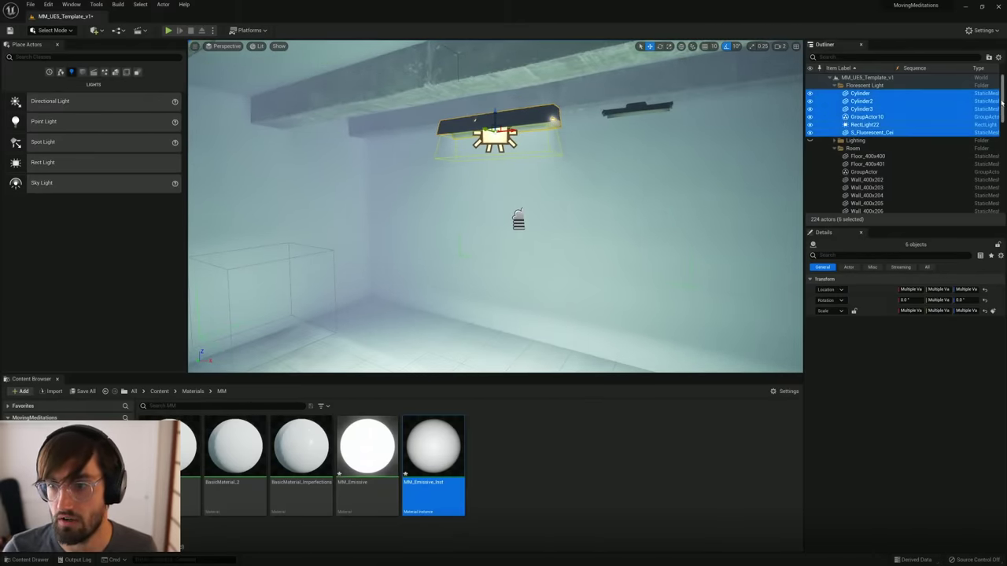
left_click(836, 148)
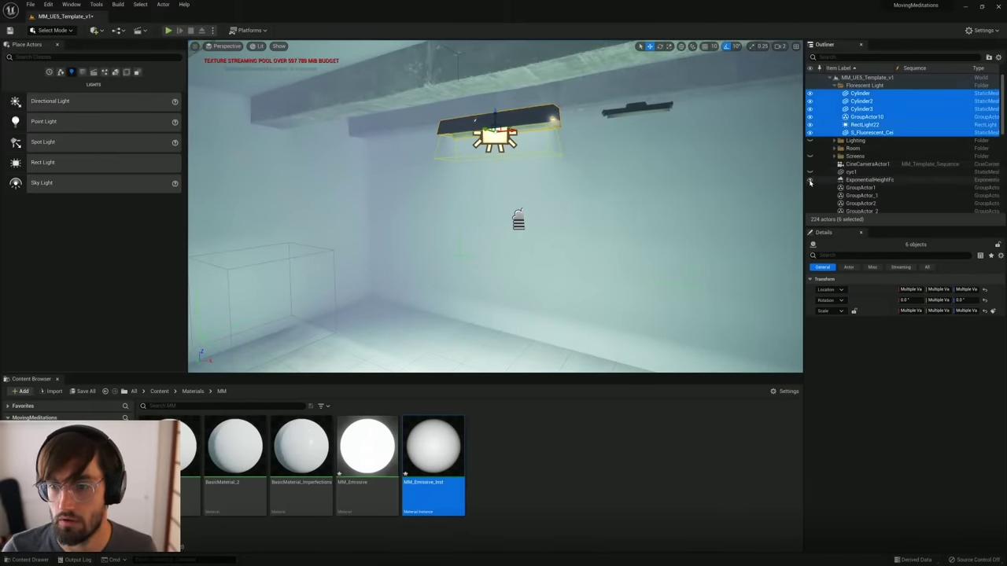
left_click(810, 181)
right_click_drag(540, 197, 546, 272)
Step: Select RectLight22 on its own and raise its attenuation radius to 16384
left_click(860, 130)
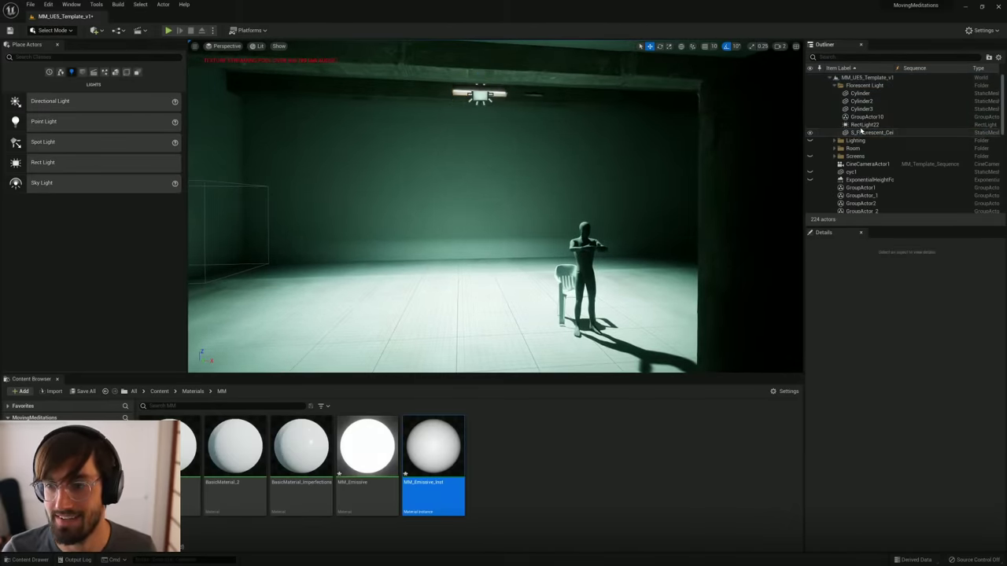
left_click(862, 131)
left_click(863, 126)
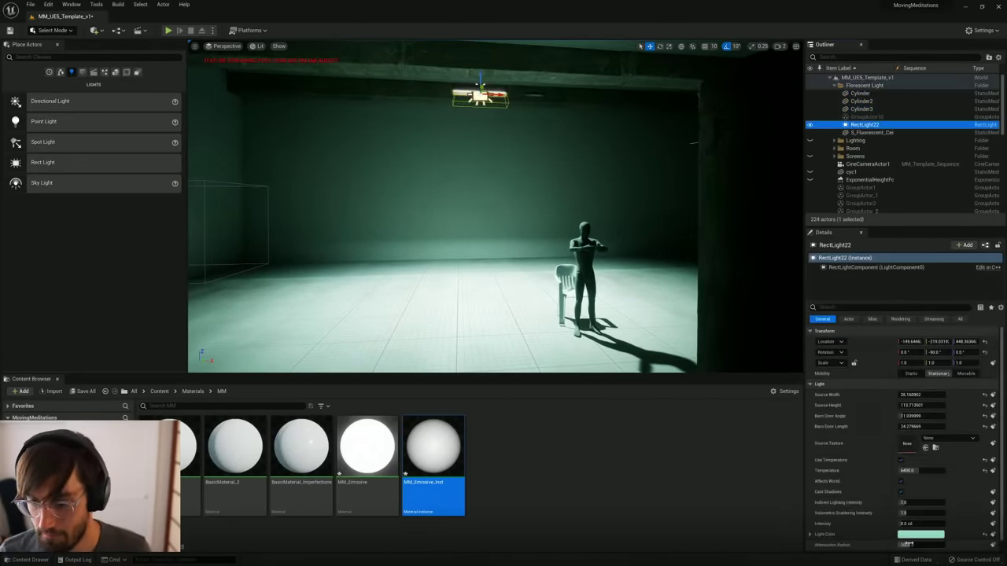
left_click_drag(906, 544, 945, 545)
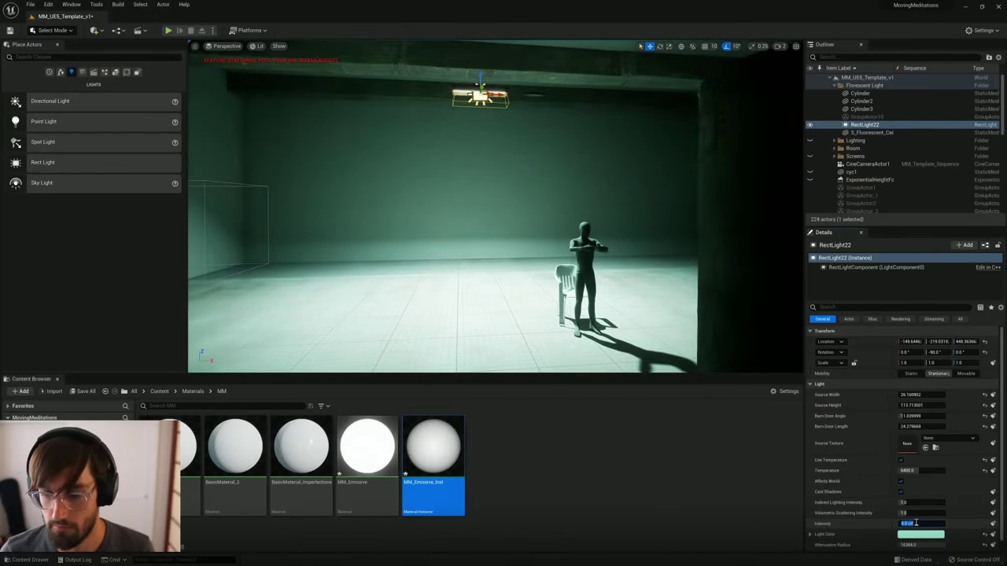
Step: Set the intensity of RectLight22 to 3 cd
type("4")
key("Return")
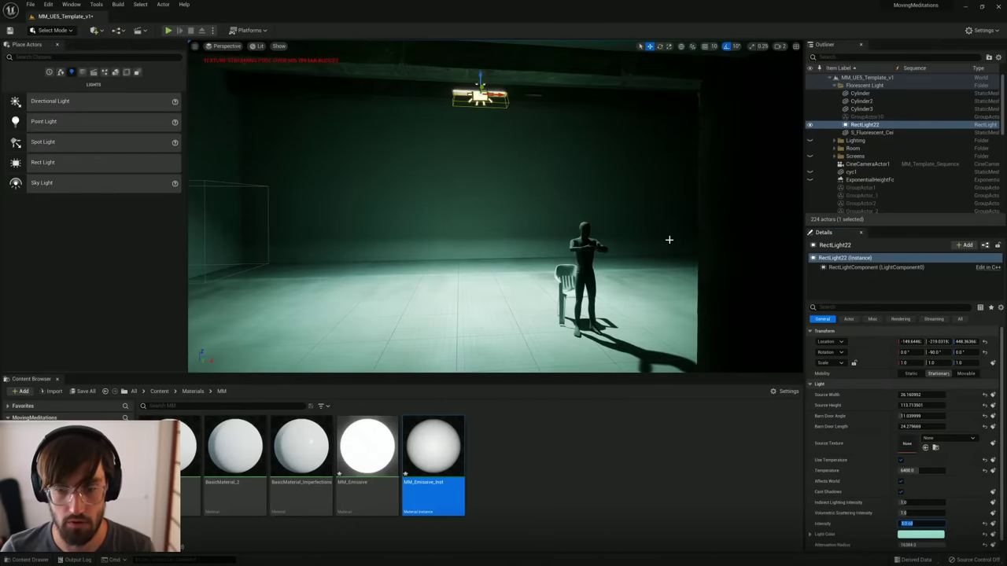
key("w")
right_click_drag(495, 209, 506, 140)
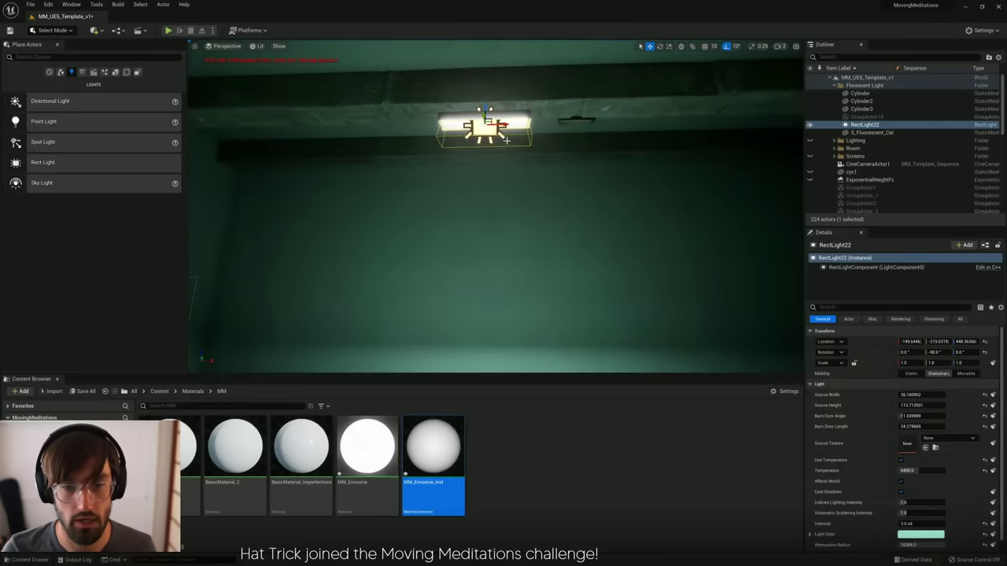
Step: Duplicate the whole grouped fluorescent fixture sideways so the copy sits end to end with the original under the ceiling beam
left_click_drag(505, 121, 584, 119)
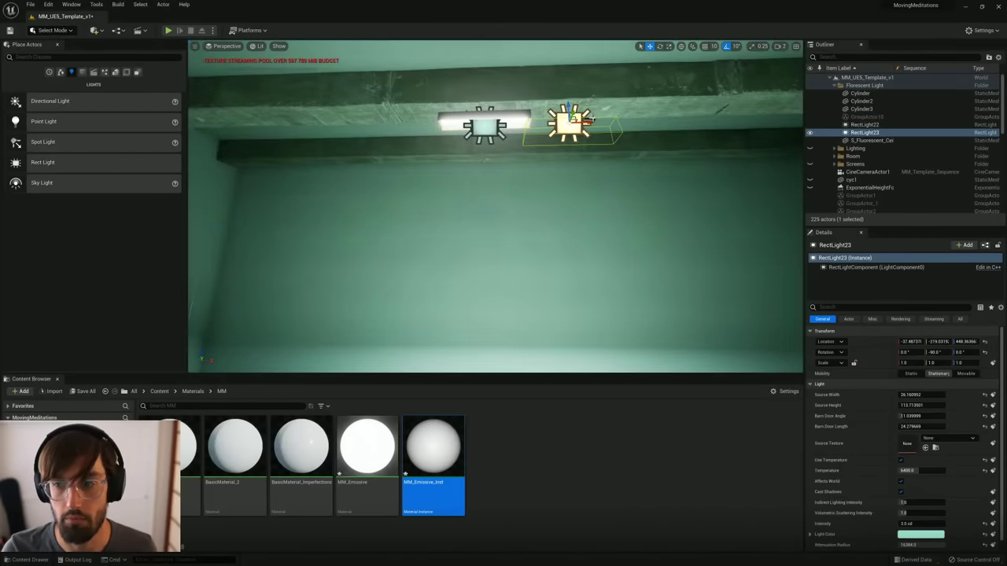
key("ctrl+z")
left_click(862, 118)
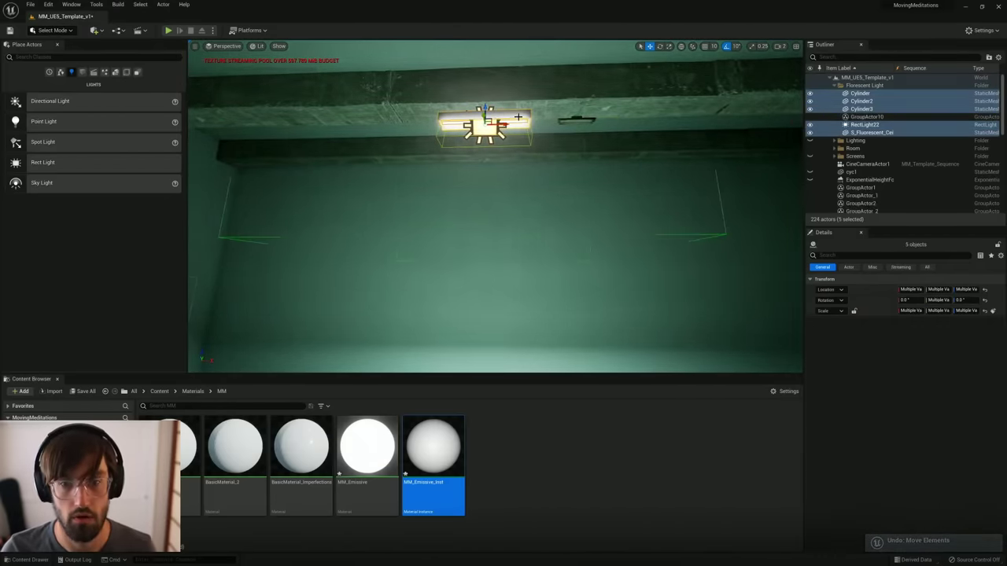
left_click_drag(502, 124, 595, 122, "alt")
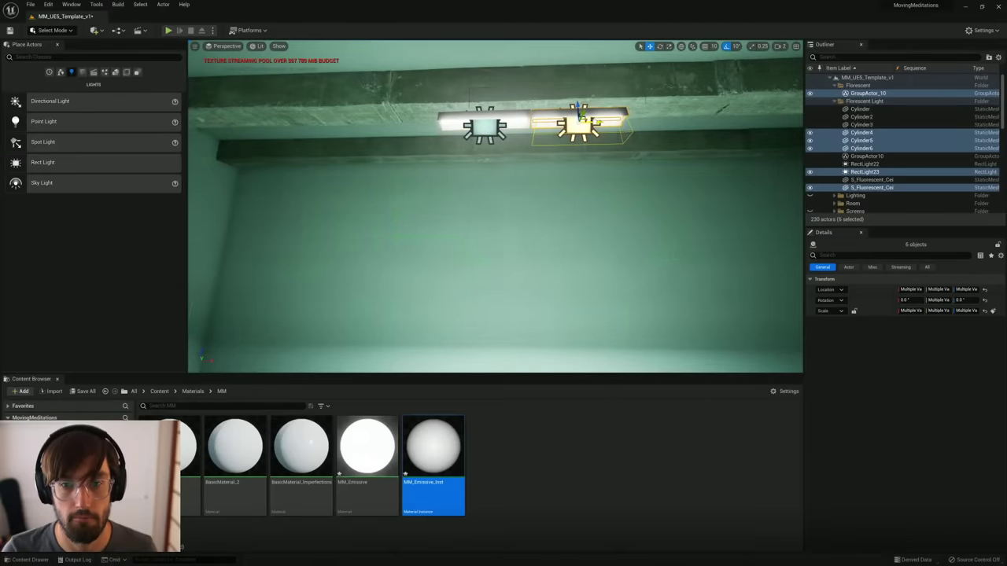
right_click_drag(595, 126, 650, 133)
left_click(595, 156)
left_click(595, 137)
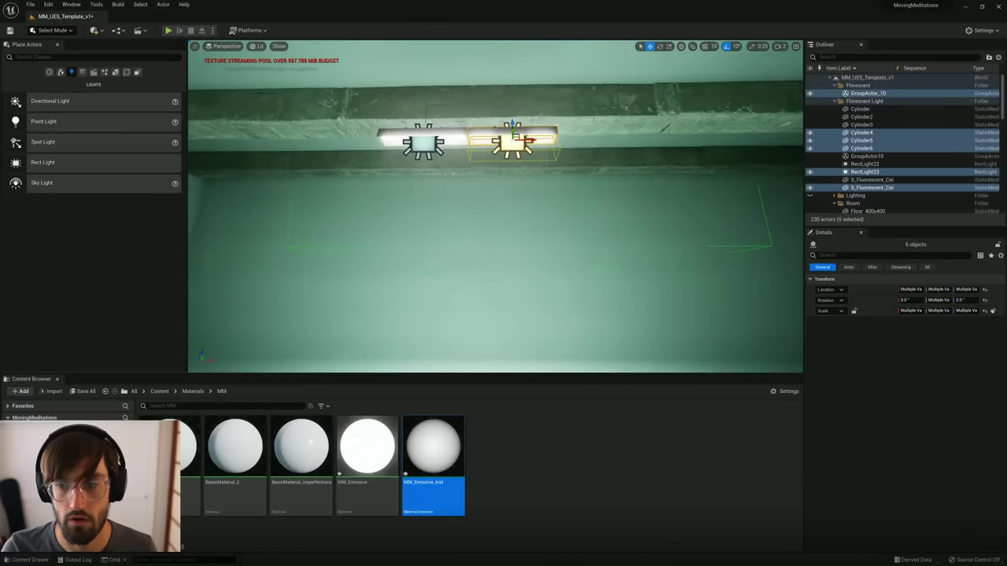
Step: Group the two adjoining fluorescent fixtures into one unit and collapse the Florescent Light folder
left_click(420, 146, "ctrl")
key("ctrl+g")
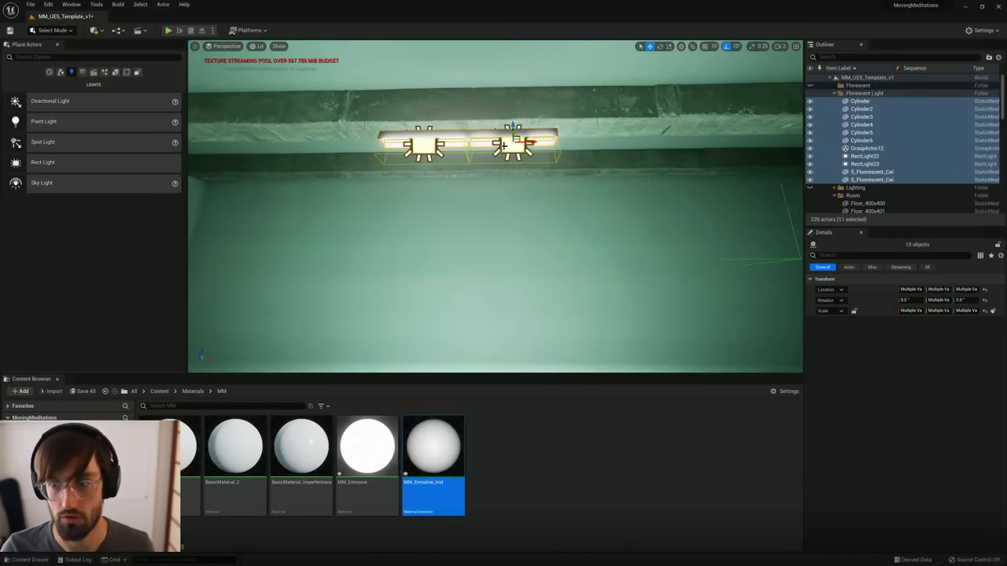
left_click(834, 94)
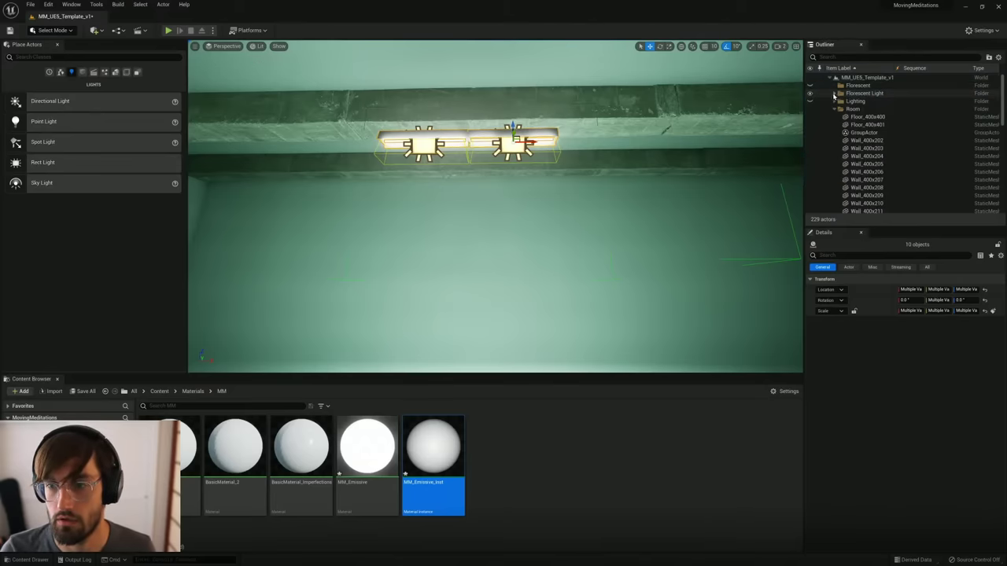
left_click(861, 96)
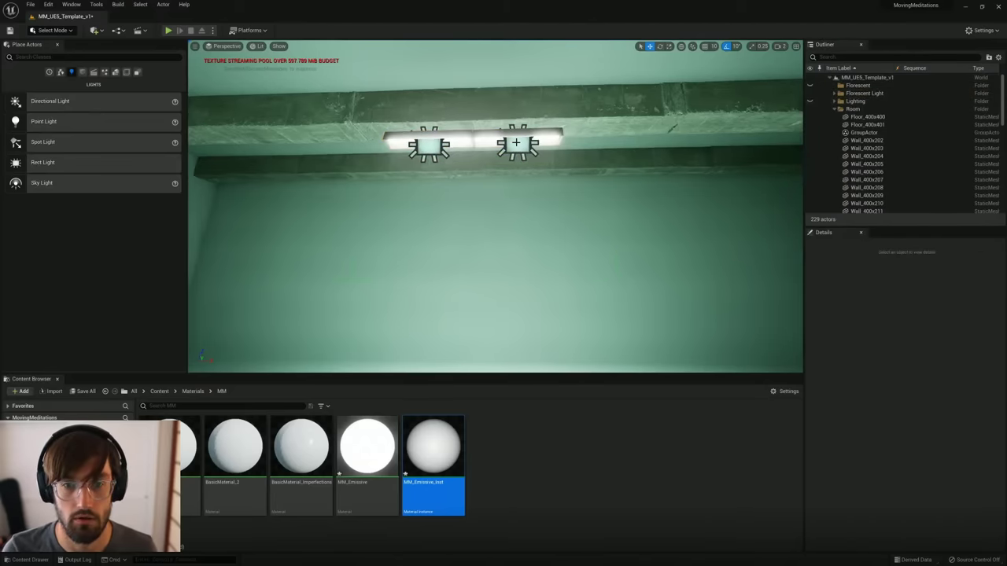
Step: Select the paired light group and set the viewport camera speed to 3
left_click(493, 137)
scroll(492, 137, "down", 3)
key("s")
right_click_drag(493, 137, 493, 251)
right_click_drag(558, 162, 558, 63)
left_click(781, 48)
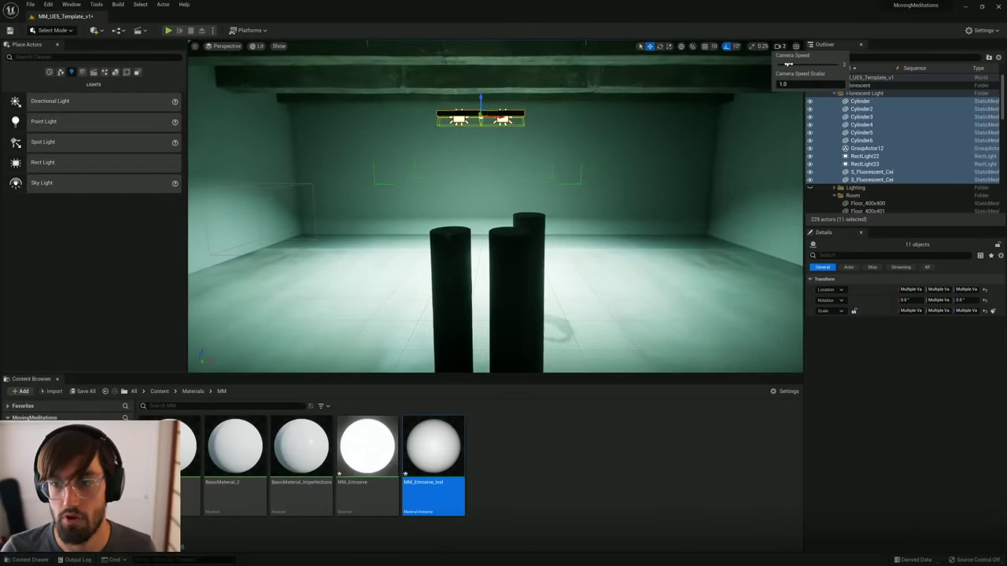
right_click_drag(753, 119, 751, 87)
key("w")
key("s")
left_click(781, 47)
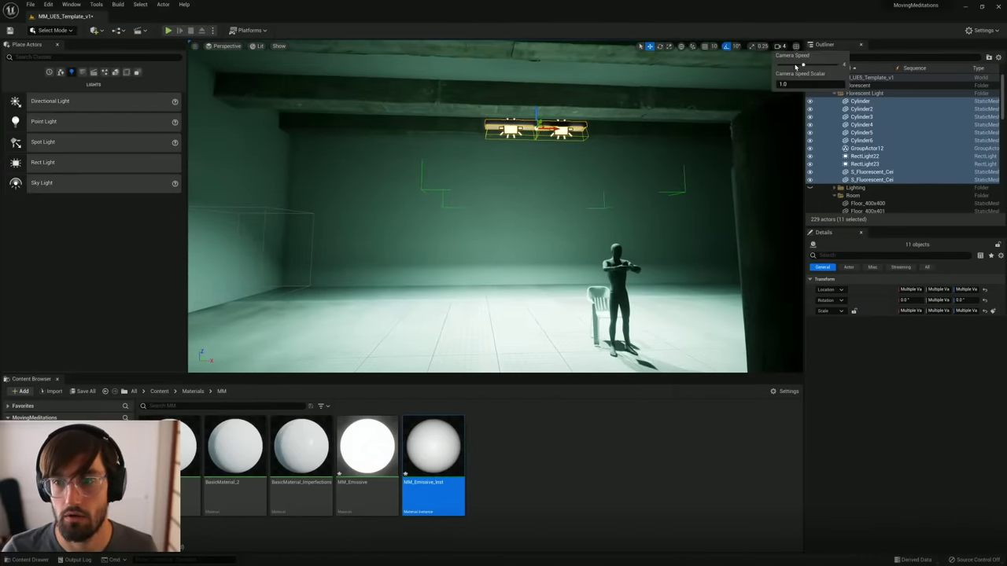
key("s")
right_click_drag(671, 126, 657, 161)
key("a")
Step: Move the three concrete pillars together out of the middle of the room to the side of the mannequin
left_click(509, 230)
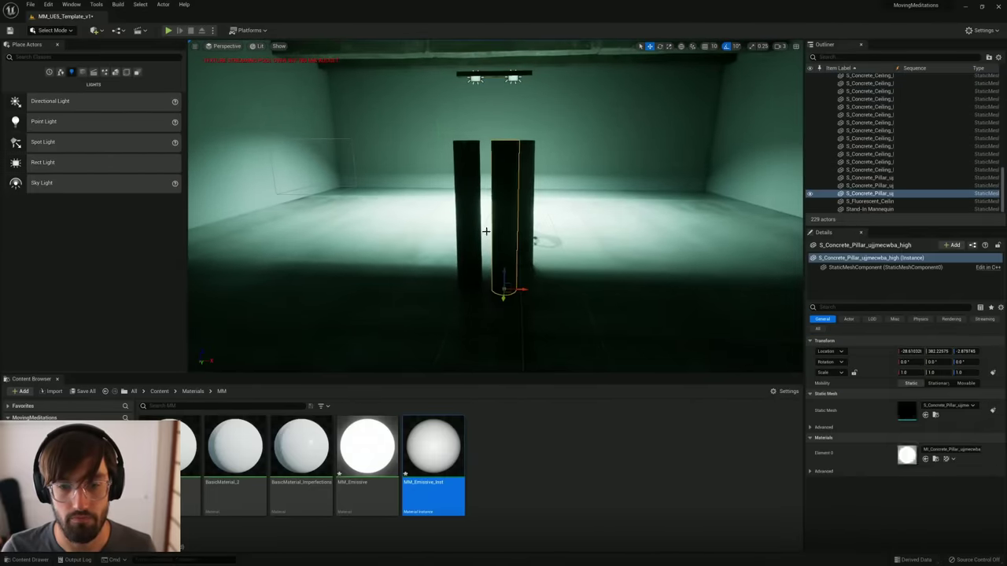
left_click(477, 231, "ctrl")
left_click(526, 230, "ctrl")
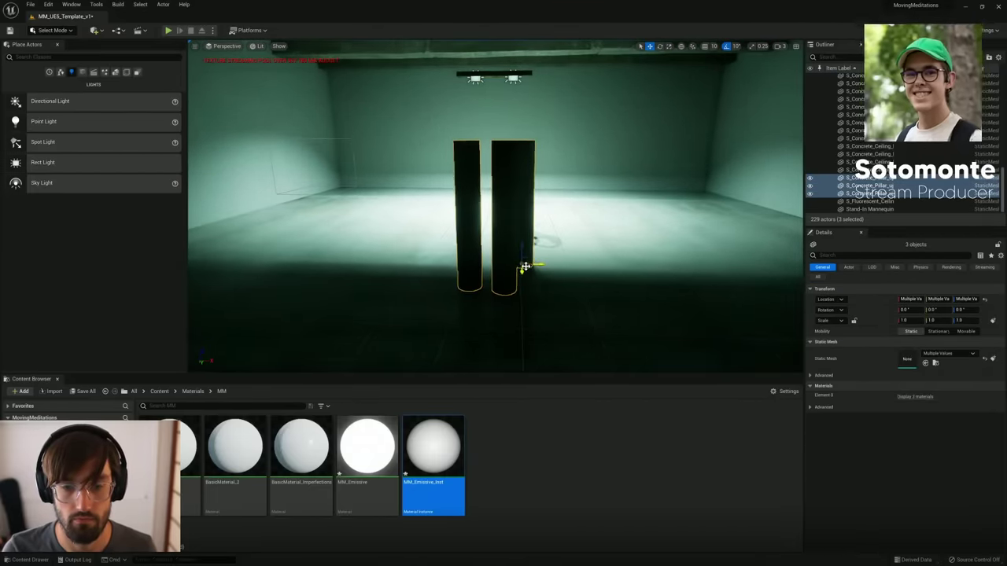
right_click_drag(519, 269, 519, 270)
left_click_drag(402, 239, 427, 207)
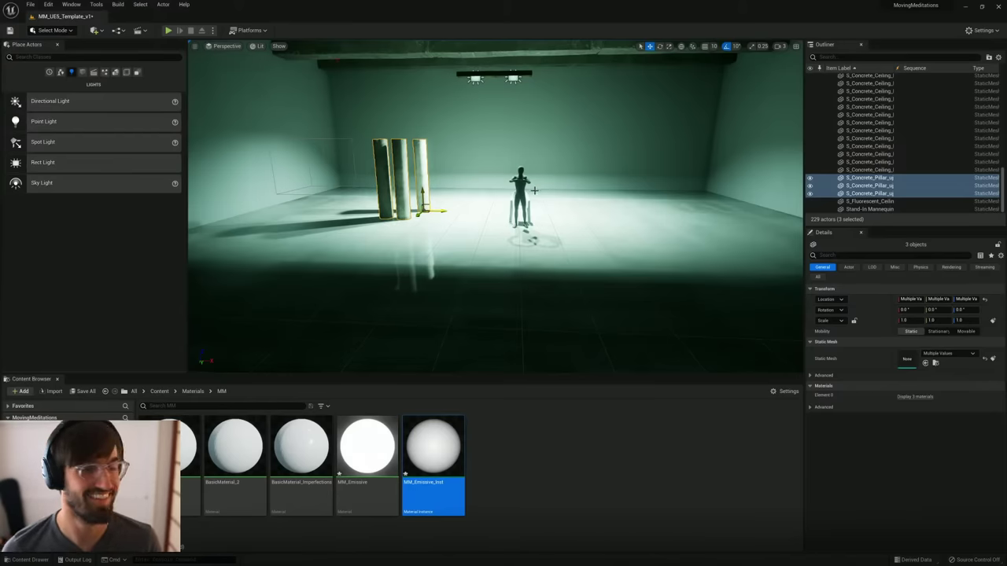
Step: Duplicate the paired fluorescent light group to both sides of the original, forming a row of three pairs across the ceiling
right_click_drag(504, 206, 493, 134)
key("w")
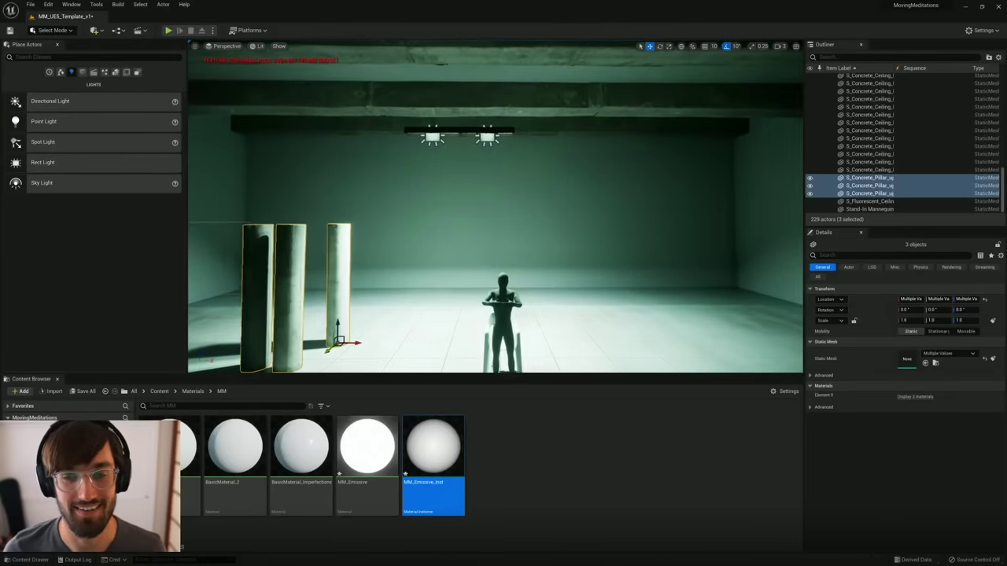
left_click(525, 133)
left_click_drag(476, 137, 748, 118)
right_click_drag(501, 147, 507, 148)
left_click(439, 140)
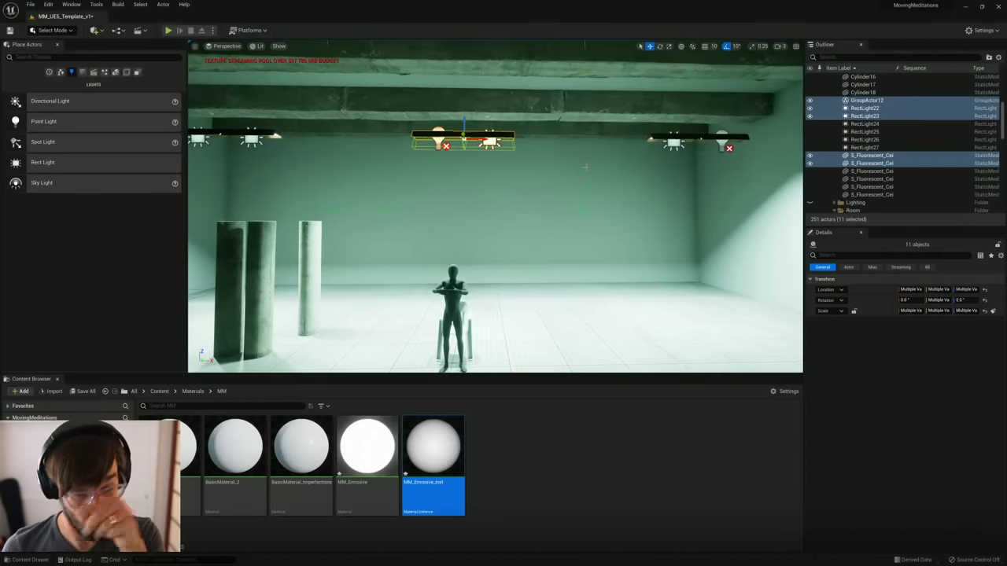
Step: Select all three light pairs, shift the row to another bay between the beams and raise it toward the ceiling
mouse_move(554, 152)
right_mouse_down()
mouse_move(543, 151)
mouse_move(586, 151)
mouse_move(541, 157)
right_mouse_up()
left_click(386, 166)
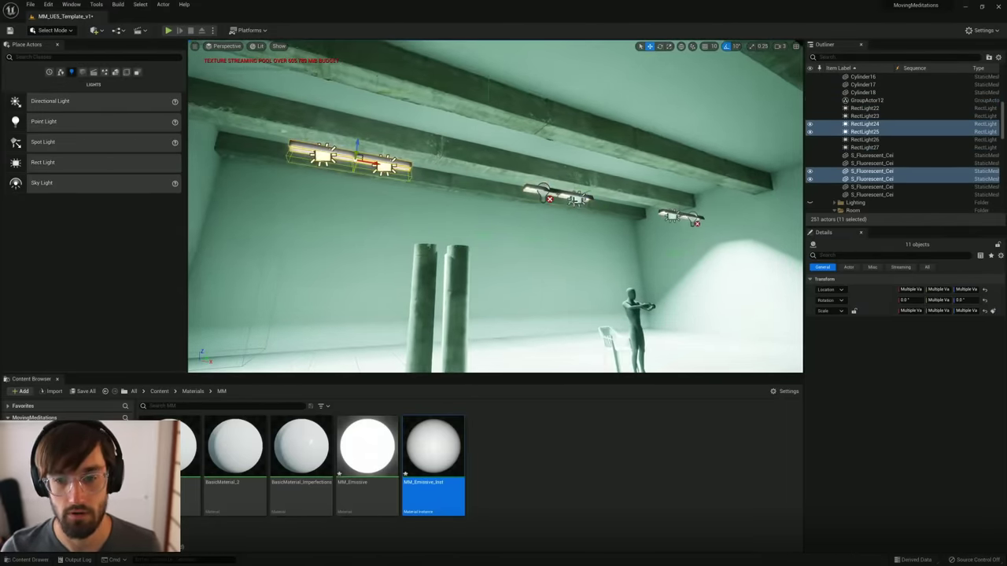
left_click(578, 200, "ctrl")
left_click(674, 216, "ctrl")
right_click_drag(673, 216, 779, 219)
left_click_drag(499, 218, 487, 221)
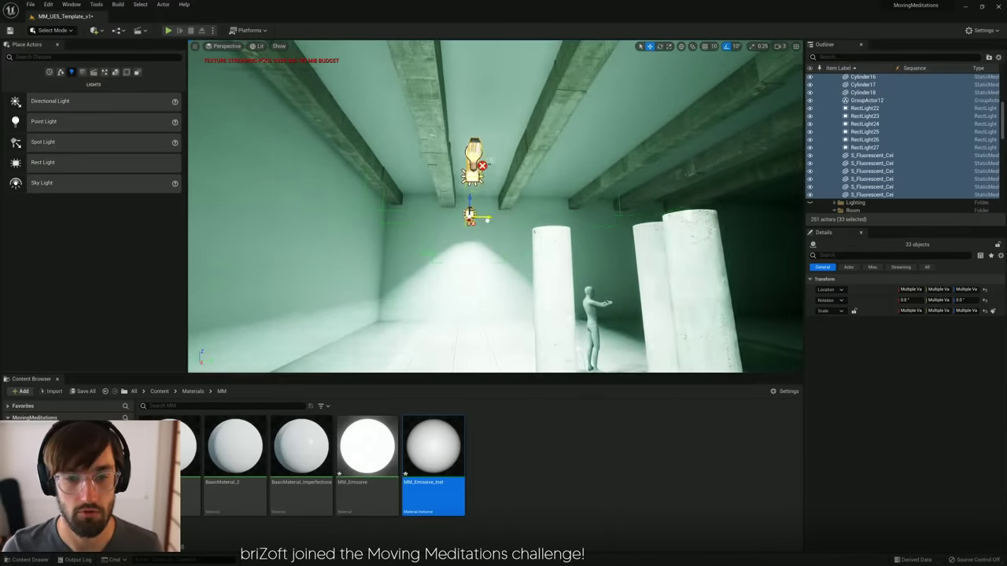
right_click_drag(655, 204, 674, 203)
mouse_move(413, 202)
left_mouse_down()
mouse_move(415, 145)
mouse_move(414, 185)
left_mouse_up()
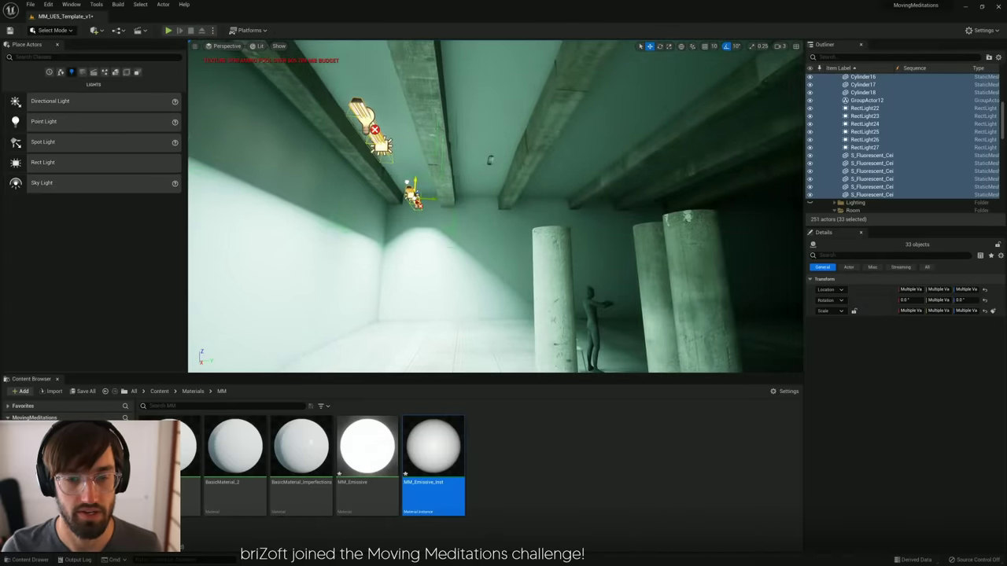
Step: Duplicate the row of light pairs twice across the room, making three parallel rows between the ceiling beams
left_click_drag(428, 191, 624, 195, "alt")
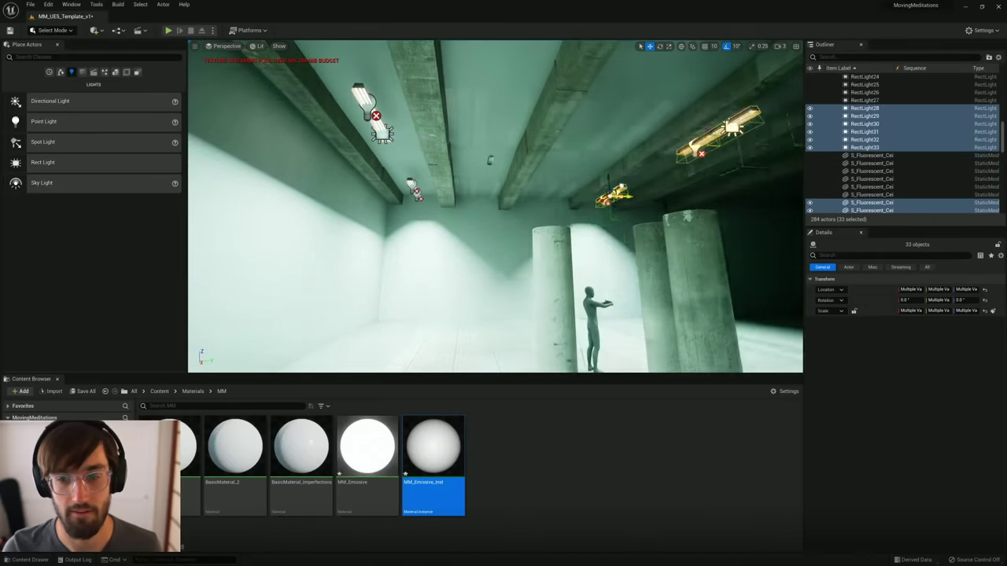
key("d")
right_click_drag(432, 171, 432, 172)
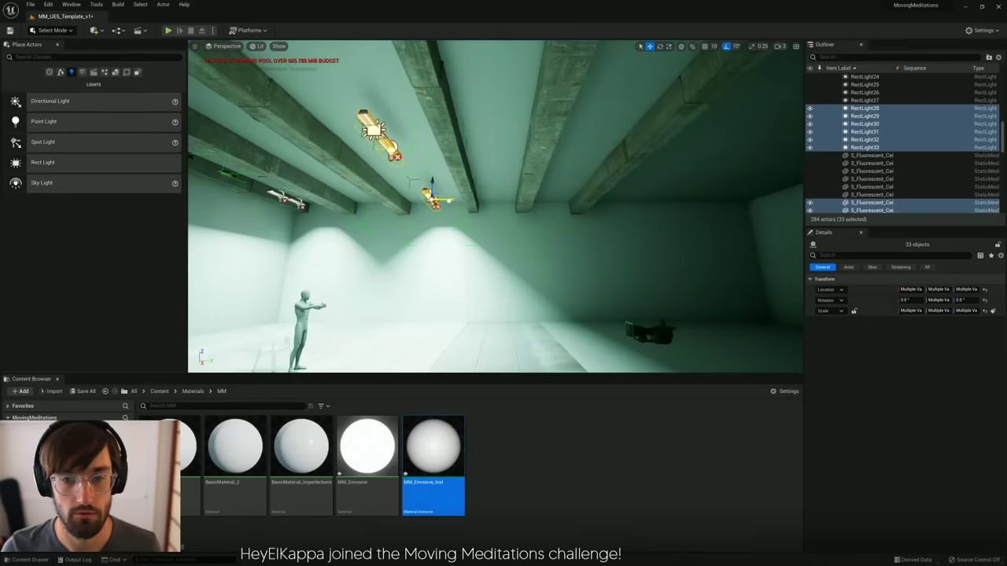
left_click_drag(442, 200, 586, 197, "alt")
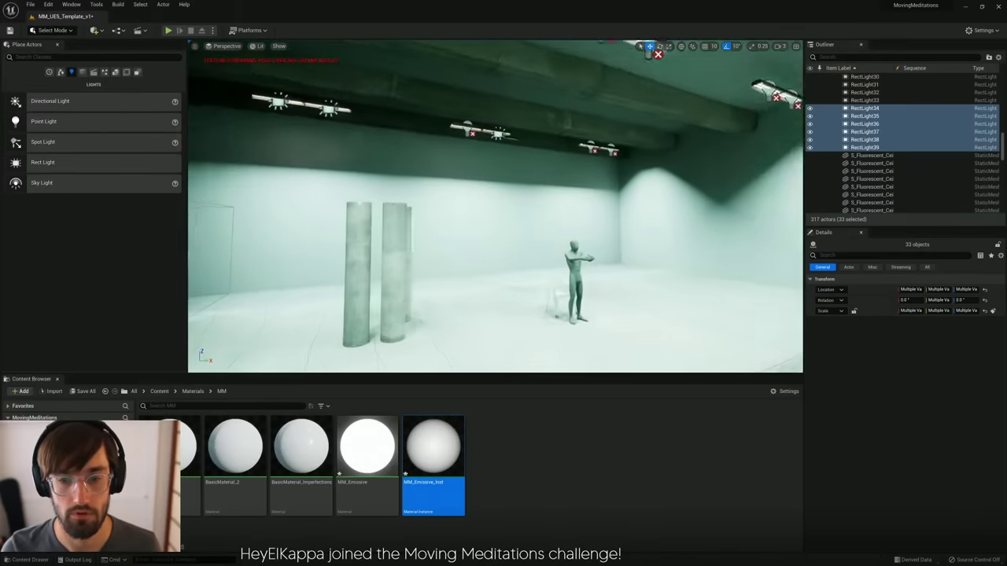
Step: Delete the stray ungrouped fluorescent ceiling lamp mesh above the middle light pair
right_click_drag(495, 207, 496, 207)
key("s")
key("e")
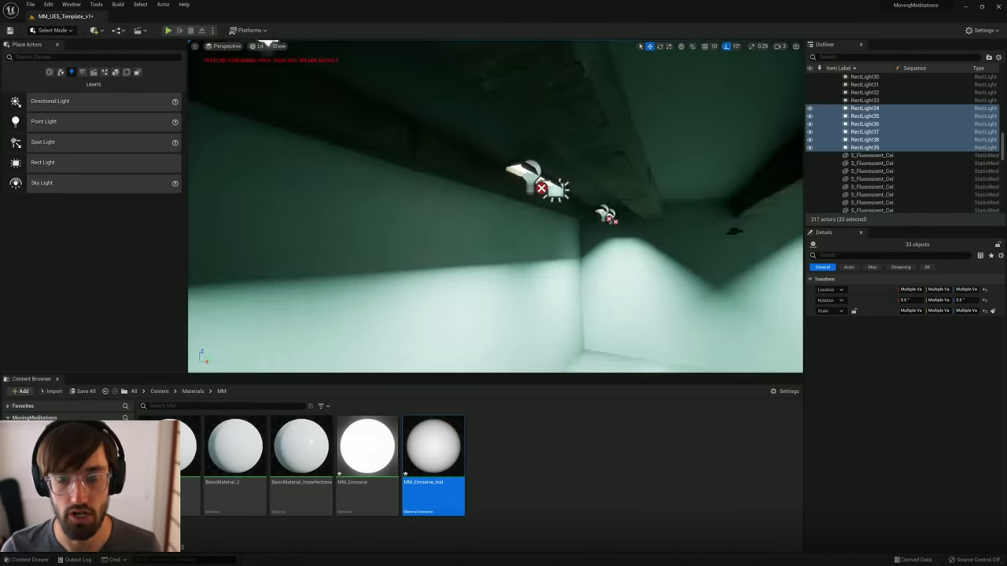
key("s")
mouse_move(496, 207)
right_mouse_down()
mouse_move(543, 207)
mouse_move(519, 221)
mouse_move(496, 212)
mouse_move(515, 209)
mouse_move(483, 223)
mouse_move(476, 213)
mouse_move(485, 216)
right_mouse_up()
key("w")
left_click(479, 135)
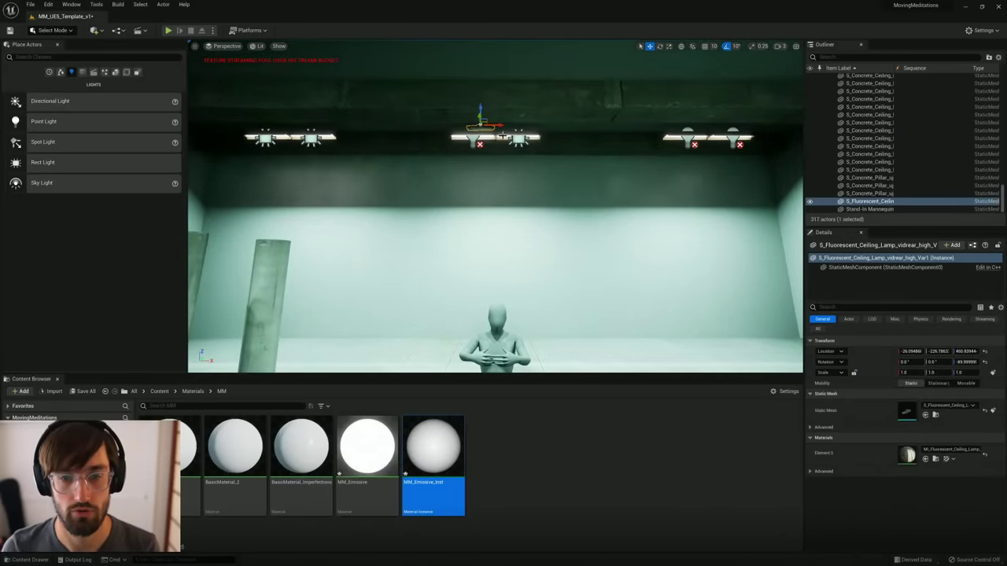
key("Delete")
left_click(480, 137)
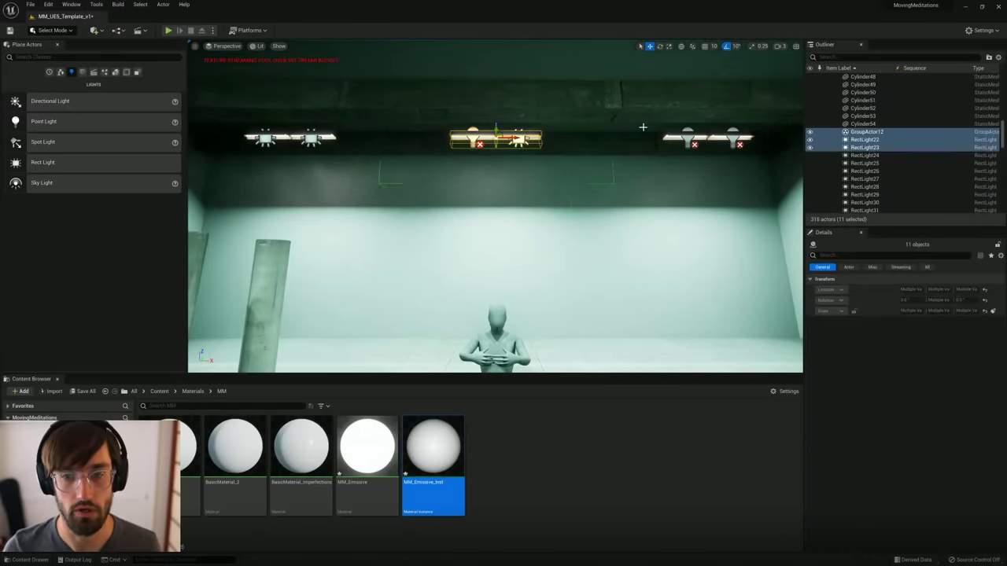
left_click(683, 136, "ctrl")
scroll(1003, 126, "up", 4)
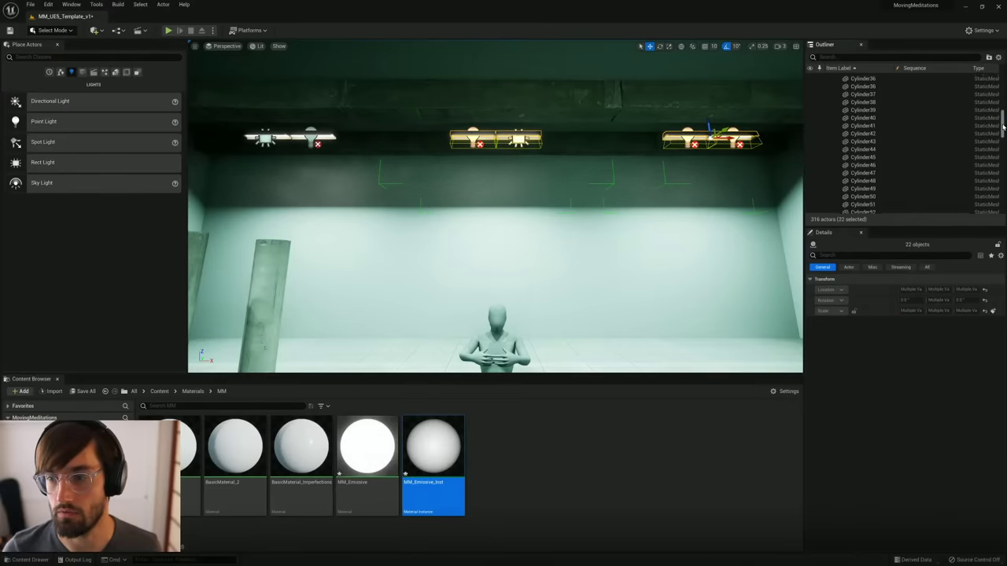
left_click_drag(1003, 127, 1003, 146)
scroll(856, 187, "up", 1)
left_click(865, 192)
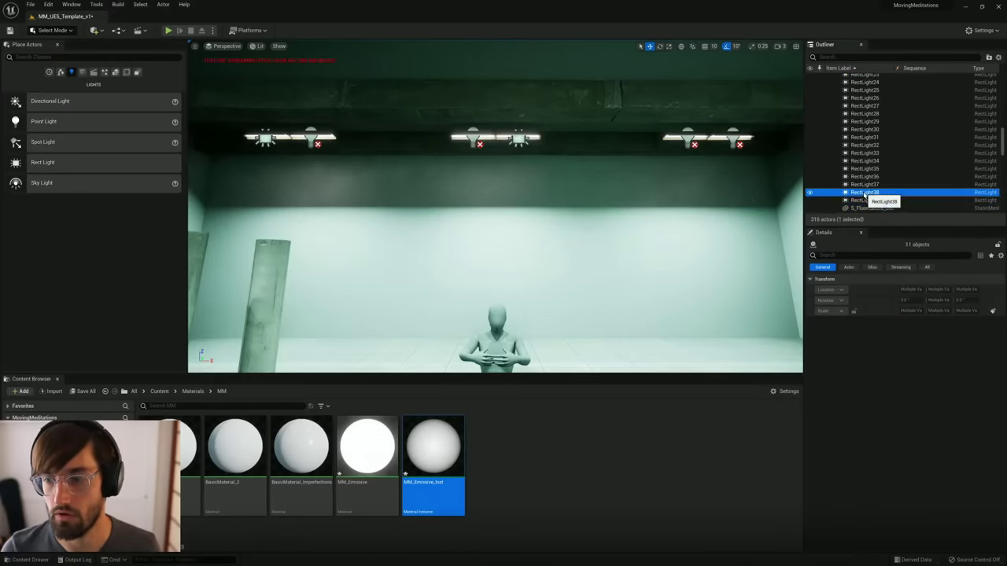
Step: Select all nine paired fluorescent light groups across the three ceiling rows
left_click(692, 137)
left_click(490, 136, "ctrl")
left_click(303, 136, "ctrl")
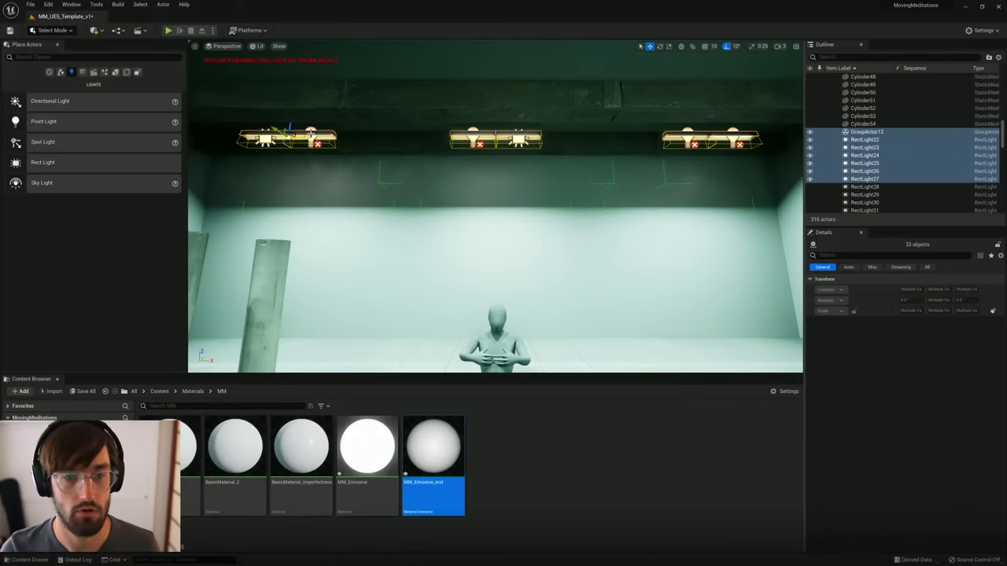
right_click_drag(302, 136, 551, 126)
right_click_drag(580, 196, 565, 182)
left_click(565, 182, "ctrl")
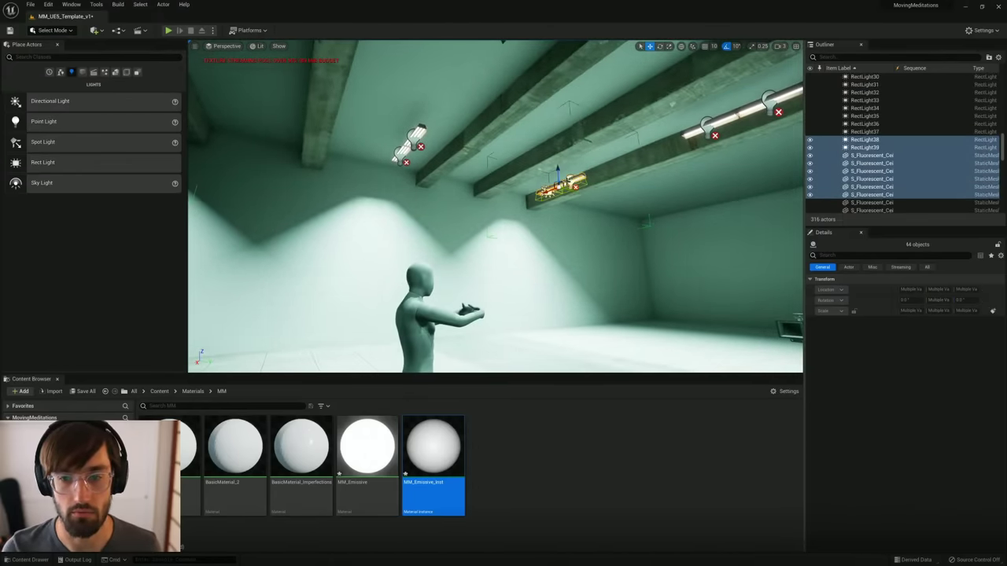
left_click(411, 140, "ctrl")
left_click(725, 119, "ctrl")
right_click_drag(725, 120, 618, 220)
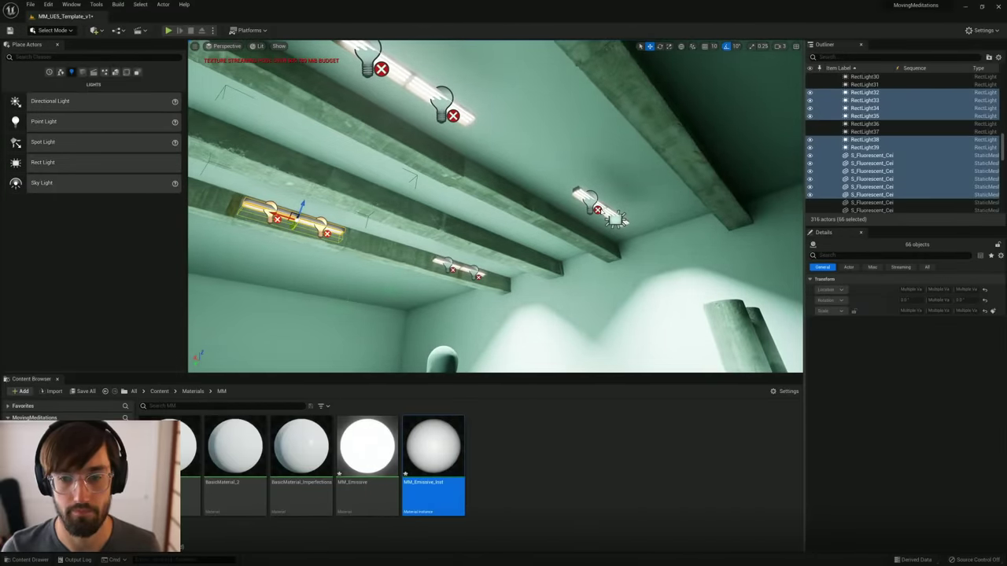
left_click(617, 220, "ctrl")
left_click(459, 266, "ctrl")
left_click(434, 95, "ctrl")
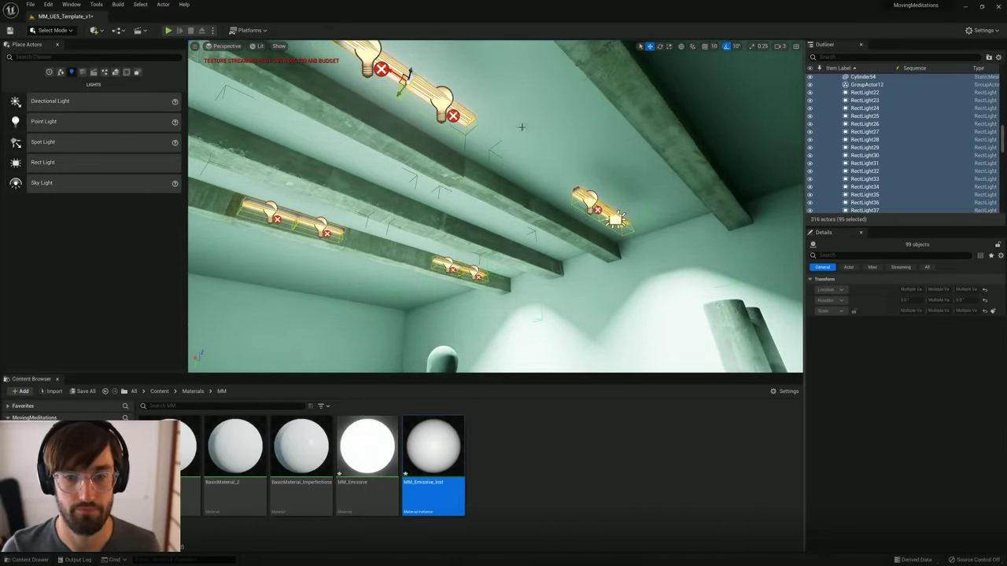
Step: Open the template sequence from the Sequences content folder to see the room through the shot camera
right_click_drag(430, 219, 676, 232)
mouse_move(529, 301)
right_mouse_down()
mouse_move(530, 354)
mouse_move(530, 315)
right_mouse_up()
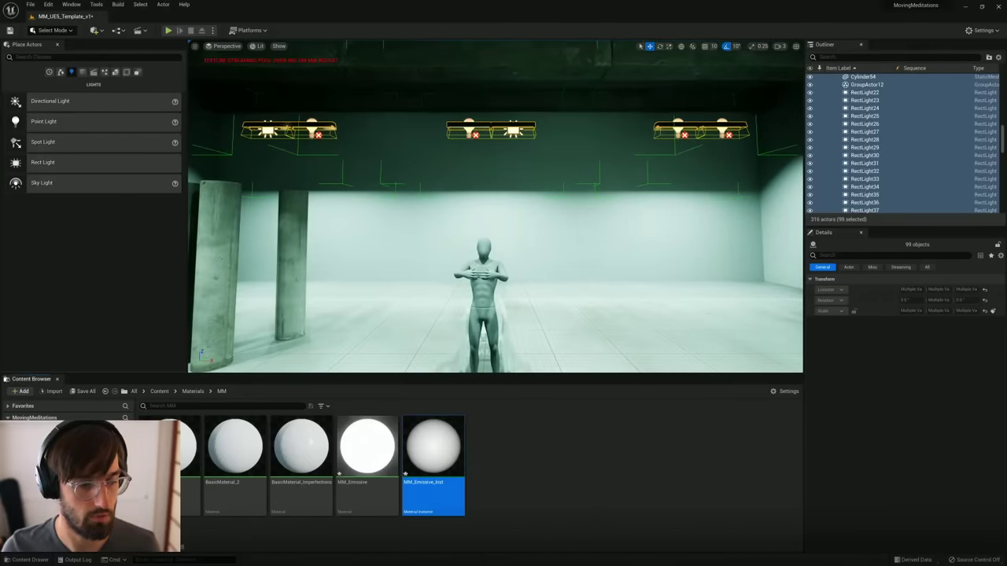
left_click(51, 504)
double_click(169, 450)
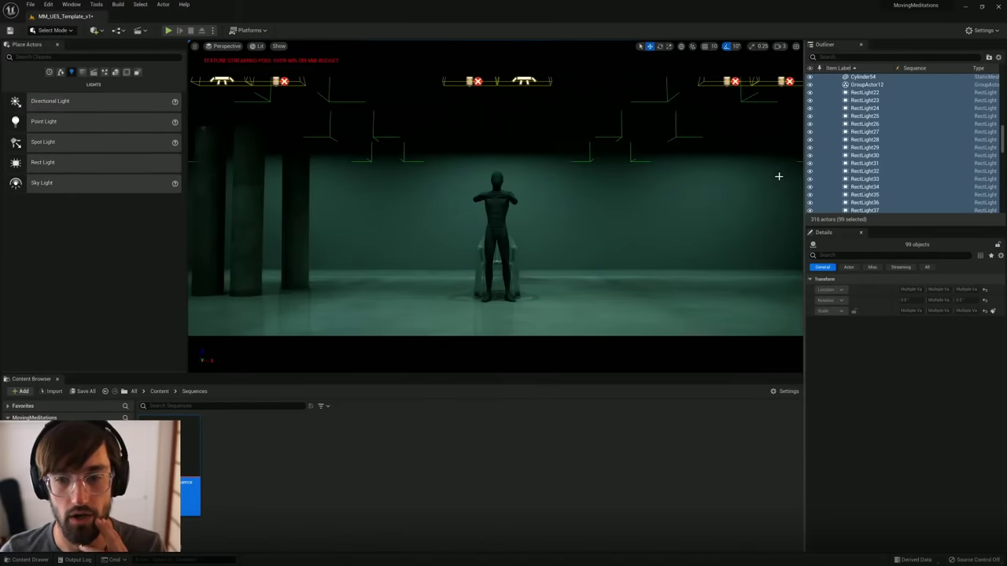
Step: Collapse the Florescent Light folder in the Outliner and select CineCameraActor1
left_click_drag(1003, 140, 1003, 79)
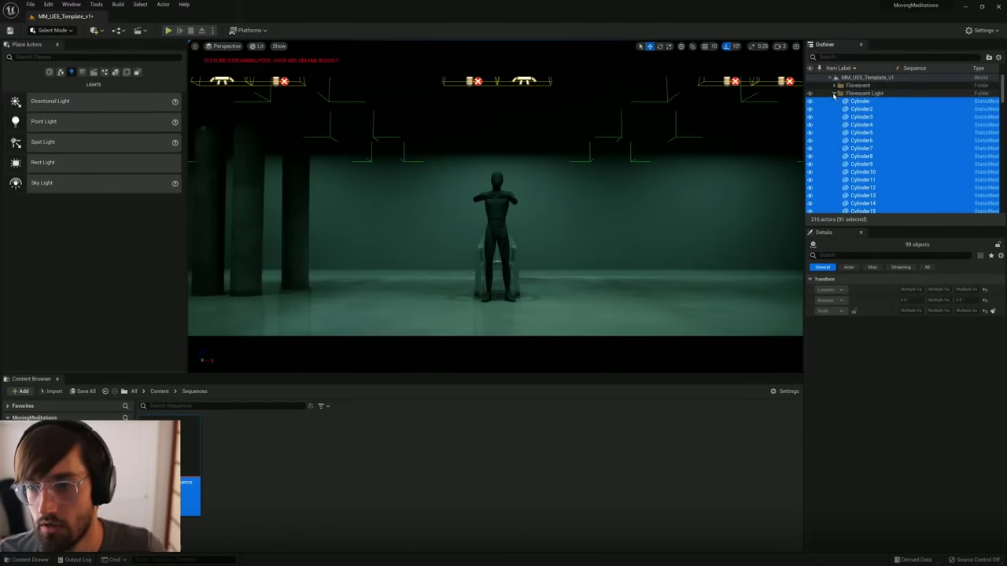
left_click(834, 85)
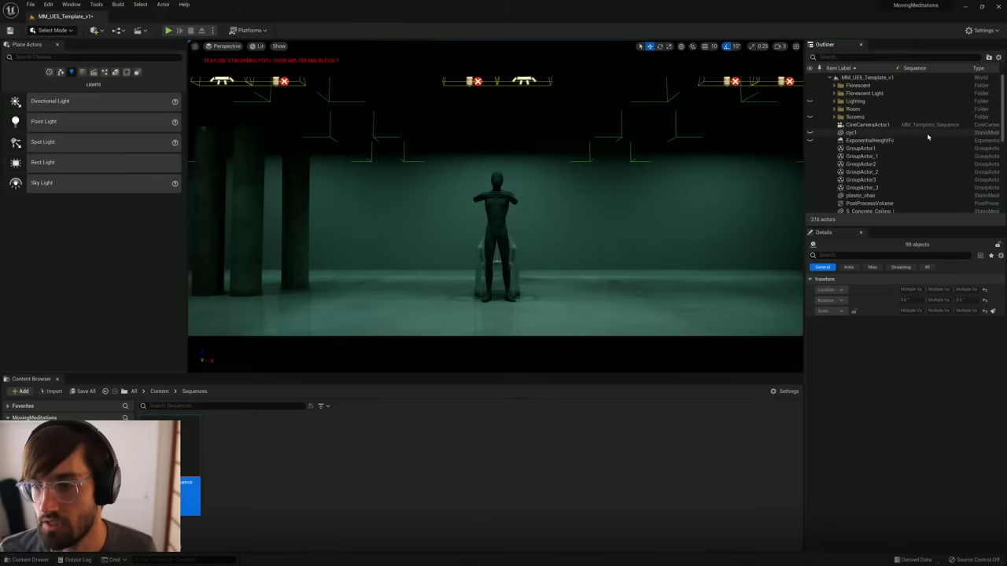
left_click_drag(1002, 121, 1001, 138)
scroll(1000, 138, "down", 5)
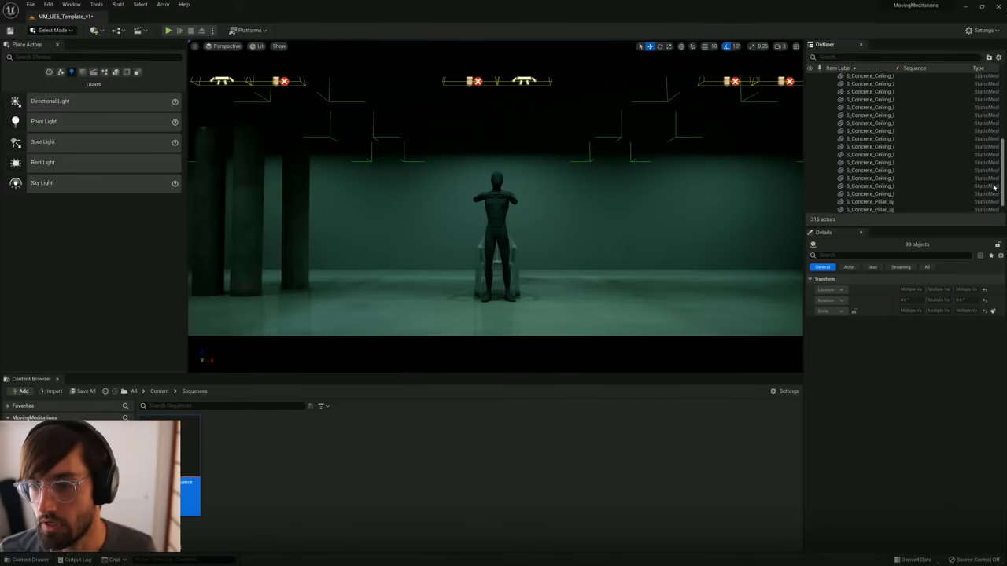
scroll(999, 130, "up", 6)
scroll(999, 130, "up", 1)
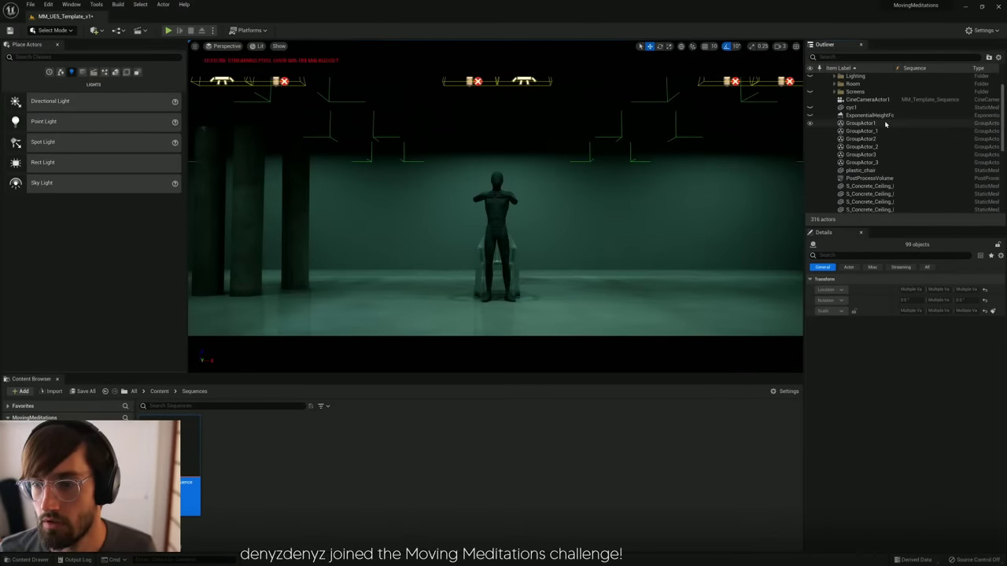
left_click(861, 99)
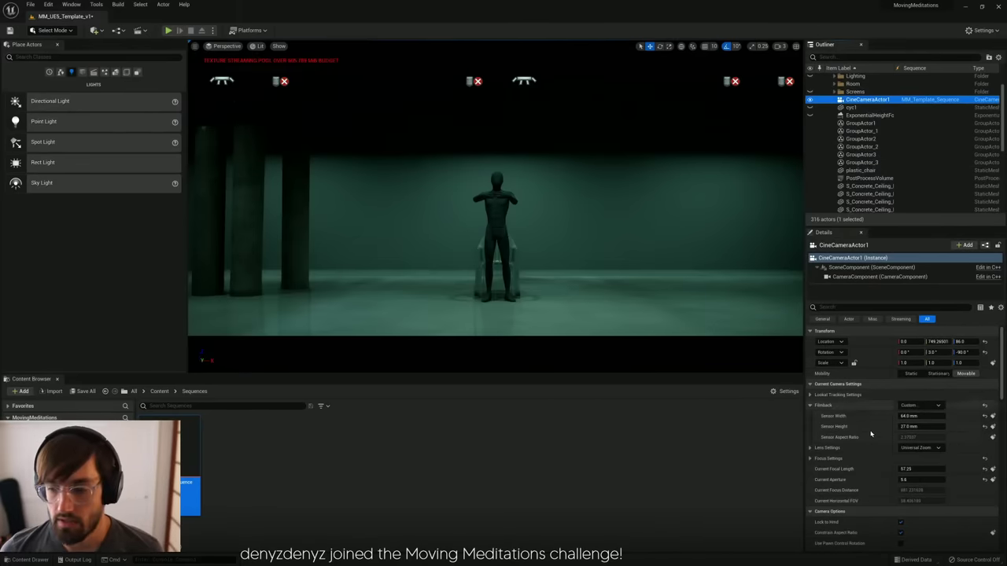
Step: Find the camera's exposure settings and set its exposure compensation to 15, trying 10 and 20 first
left_click(854, 307)
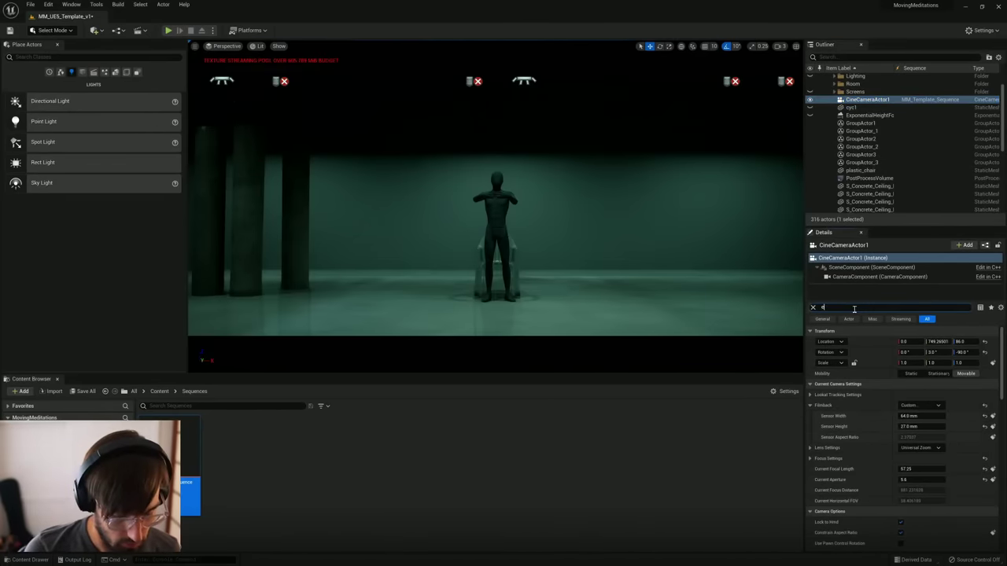
type("exposure")
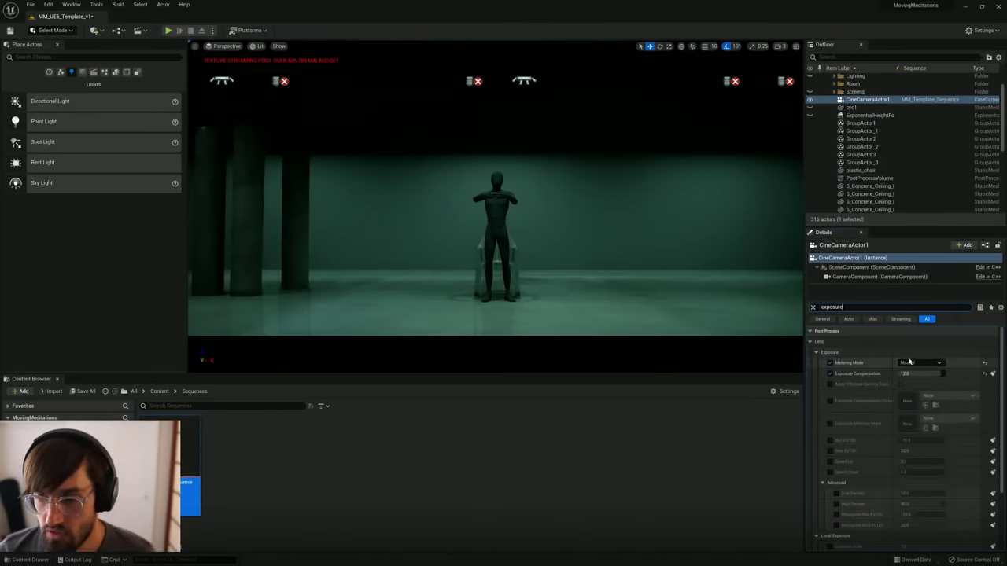
left_click(913, 374)
left_click(903, 374)
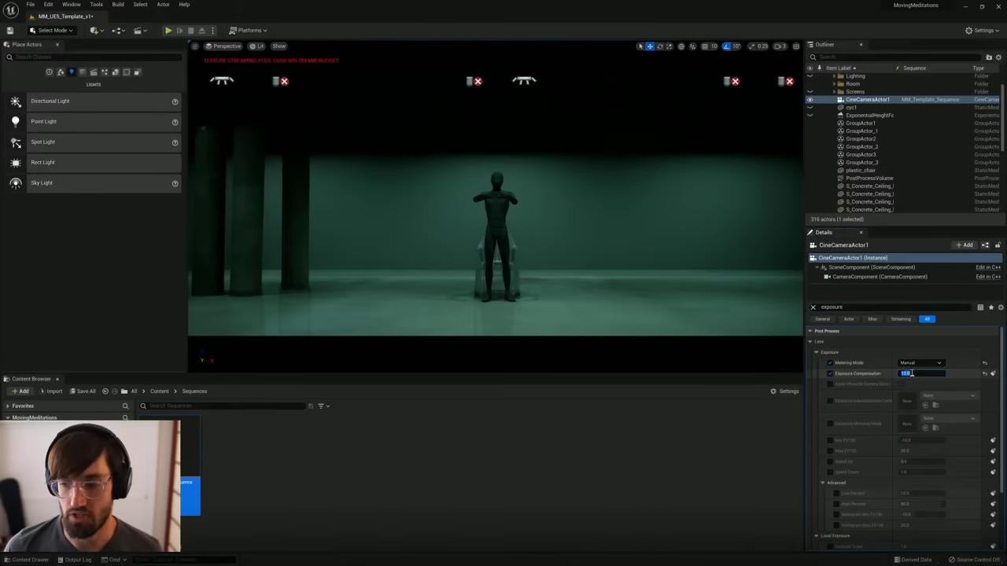
type("10")
key("Return")
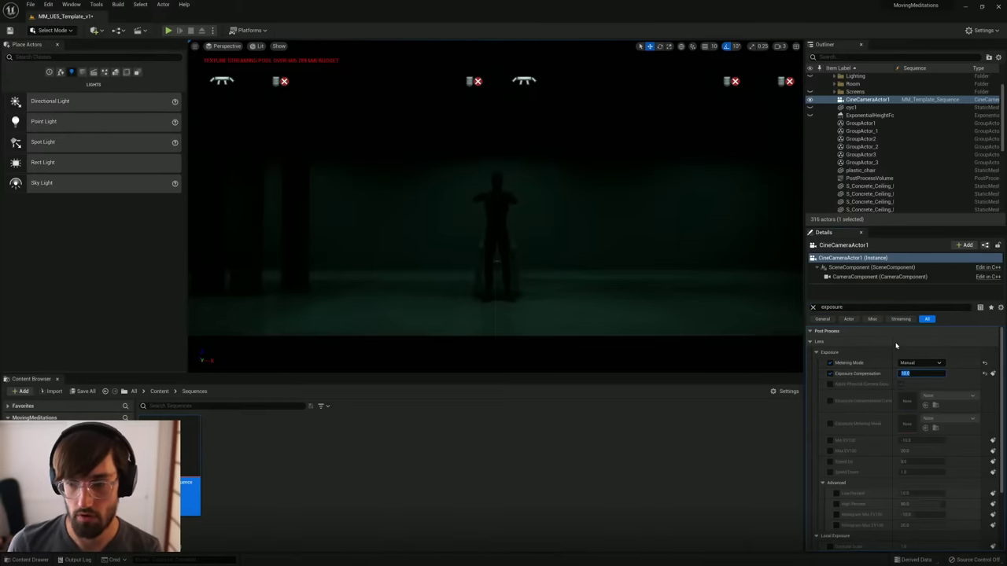
type("15")
key("Return")
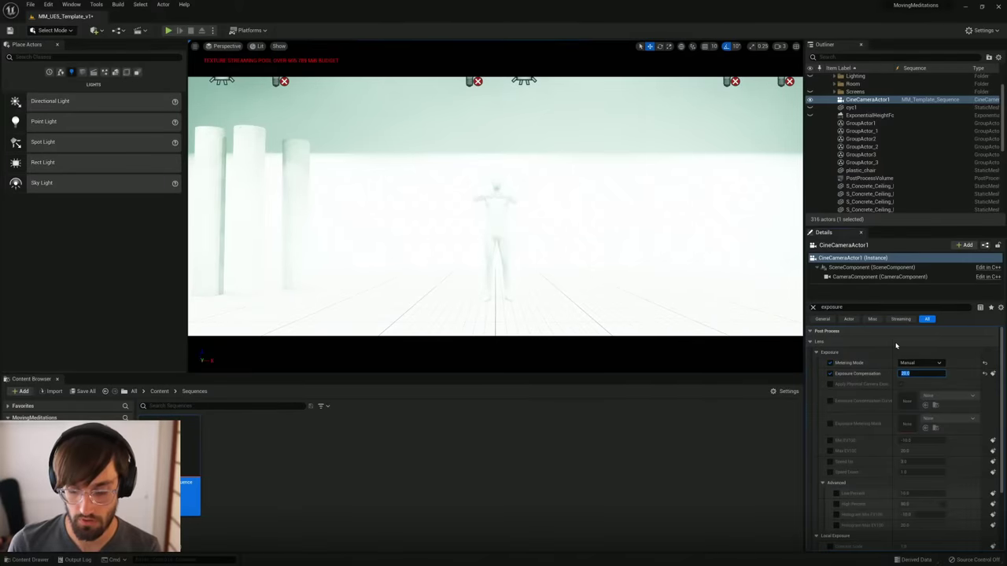
type("15")
key("Return")
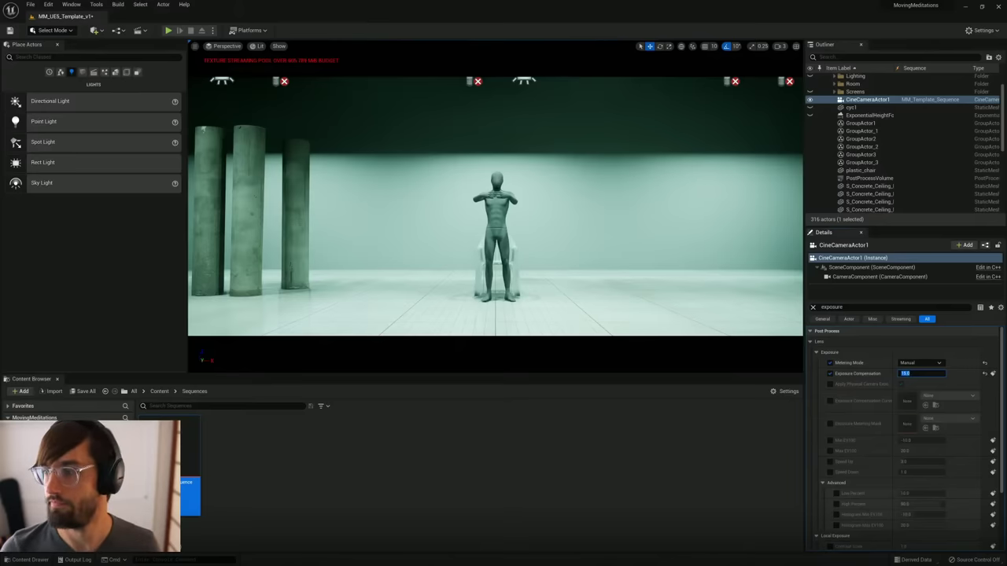
Step: Leave the shot camera view and select all the fixtures' rect lights, RectLight22 through RectLight39
key("Escape")
key("Escape")
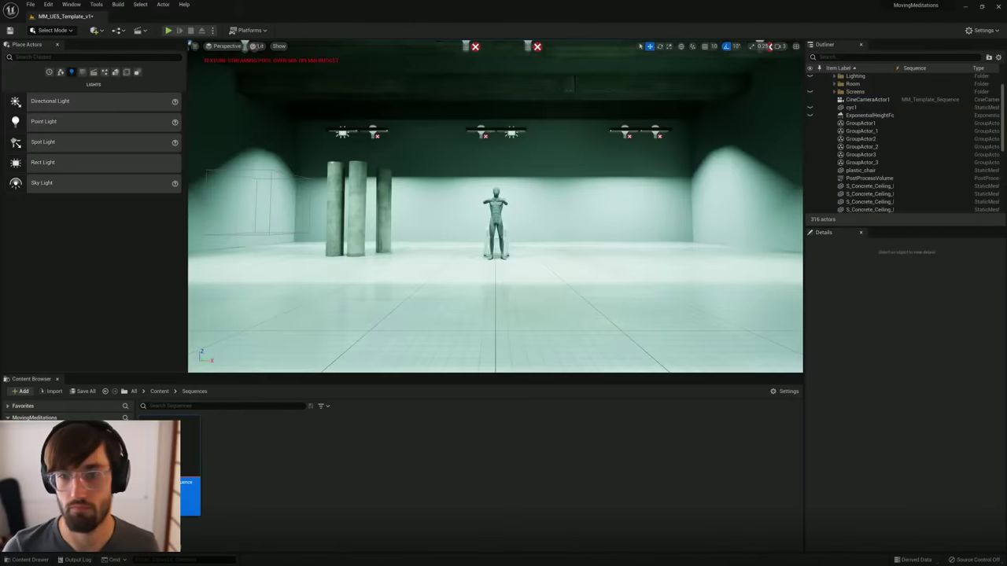
right_click_drag(505, 266, 525, 229)
left_click(543, 181)
right_click_drag(543, 185, 586, 194)
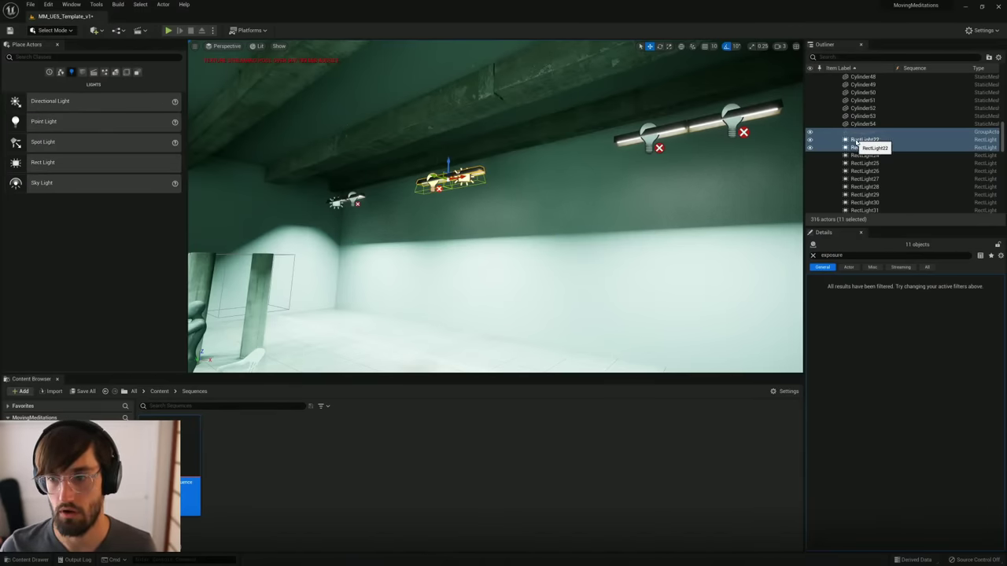
left_click(865, 147)
left_click(865, 163)
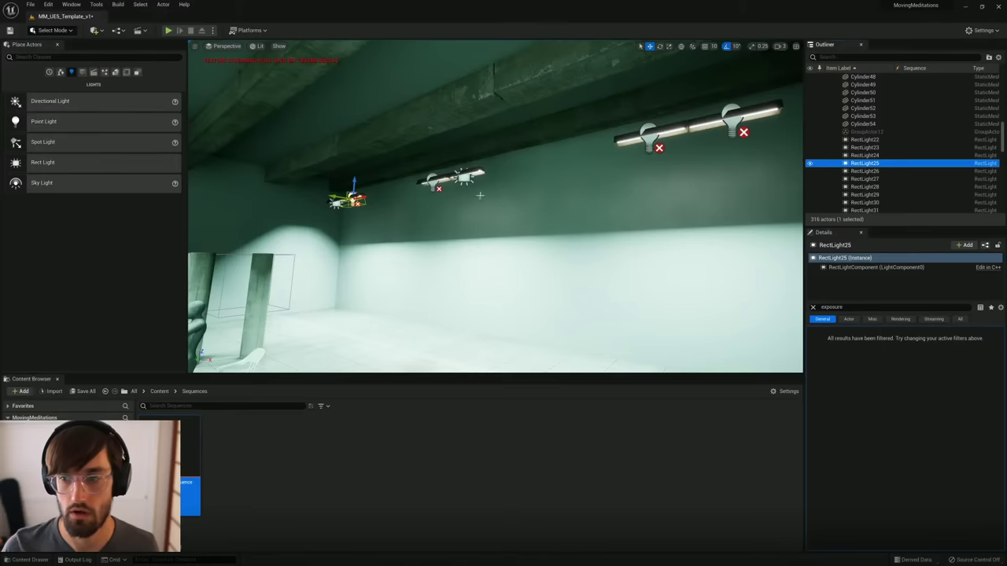
left_click(865, 140)
scroll(983, 142, "down", 5)
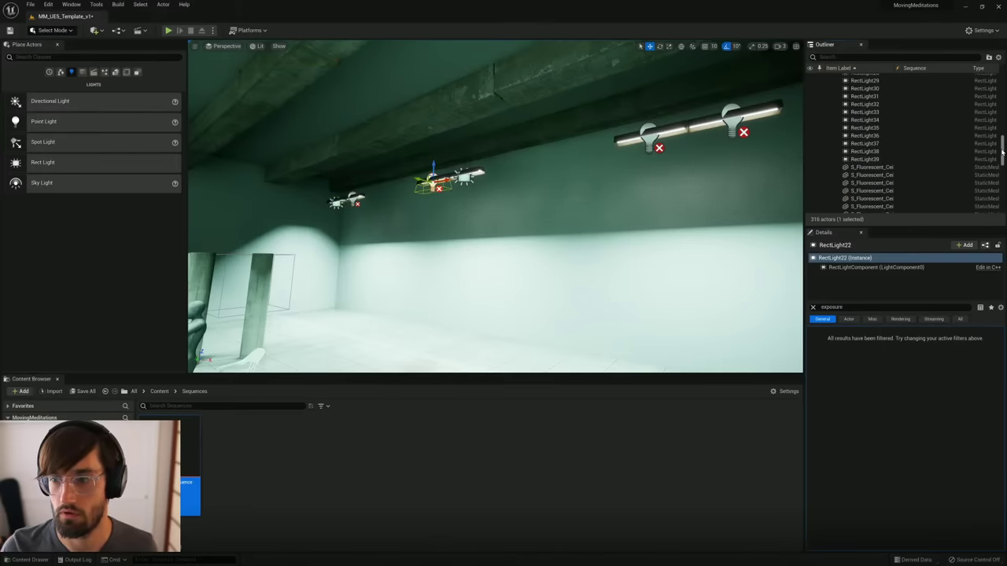
left_click(865, 159, "shift")
mouse_move(688, 159)
right_mouse_down()
mouse_move(346, 158)
mouse_move(678, 165)
right_mouse_up()
Step: Clear the details filter and set the selected rect lights' barn door length to 0, trying 20 first
left_click(813, 255)
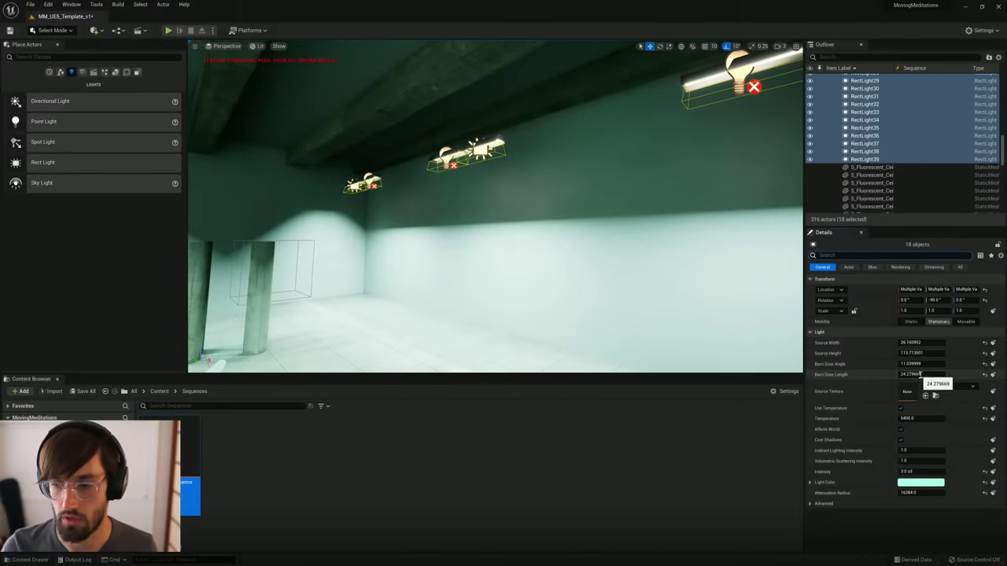
left_click(912, 375)
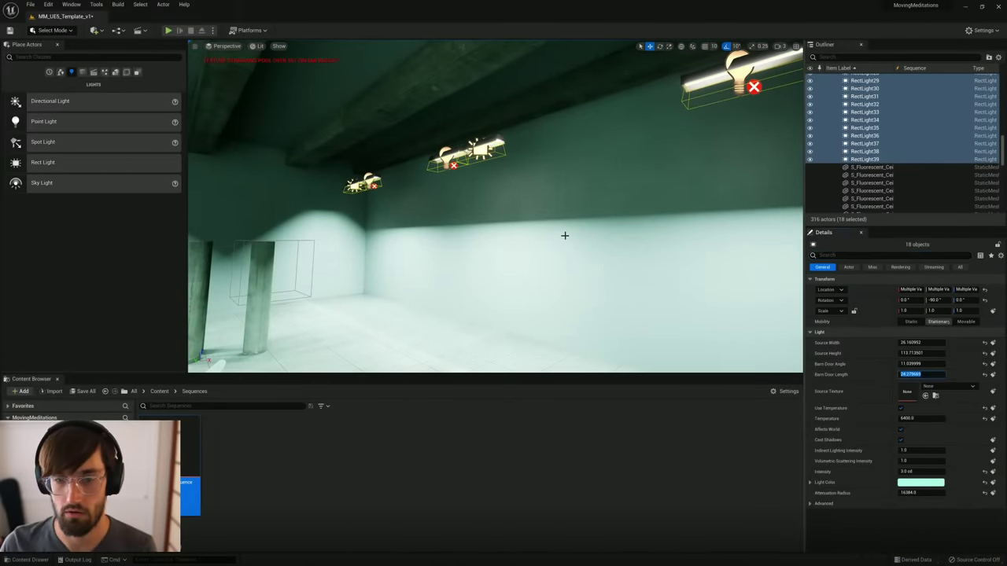
type("20")
key("Return")
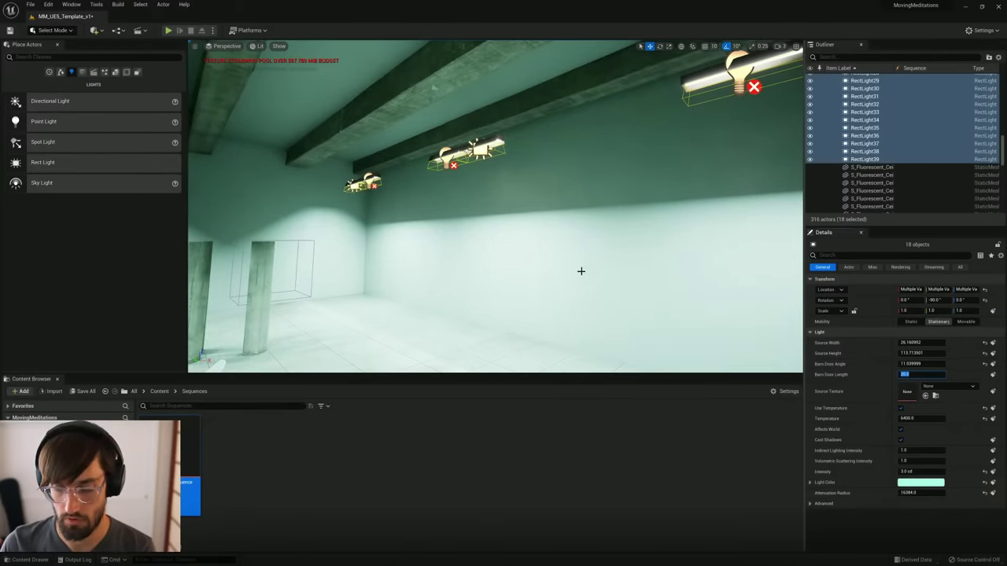
type("0")
key("Return")
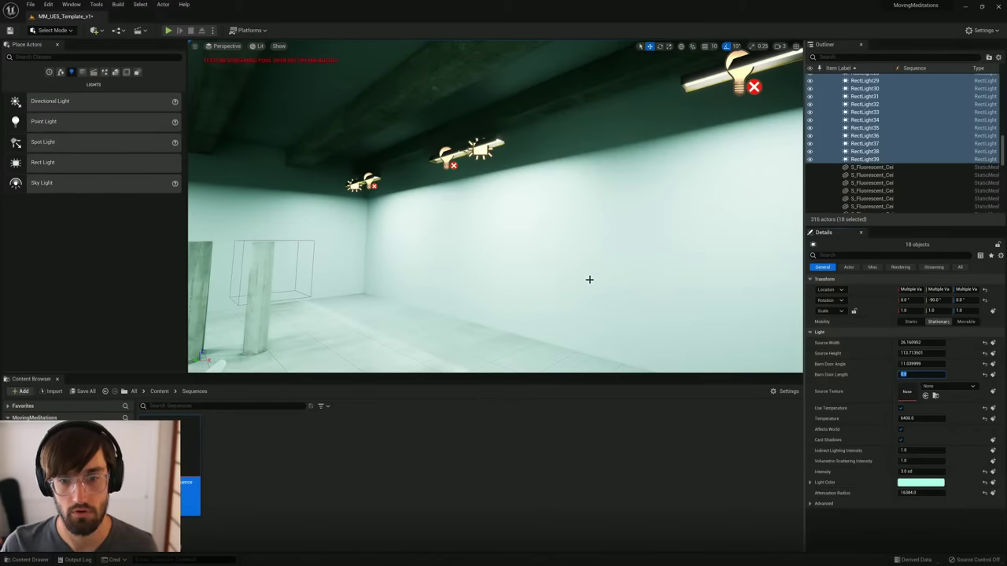
Step: Examine the light spread on the room's walls and compare it with the warehouse images on the reference board
right_click_drag(589, 280, 684, 275)
right_click_drag(539, 274, 447, 273)
mouse_move(508, 271)
right_mouse_down()
mouse_move(521, 273)
mouse_move(509, 273)
mouse_move(509, 286)
right_mouse_up()
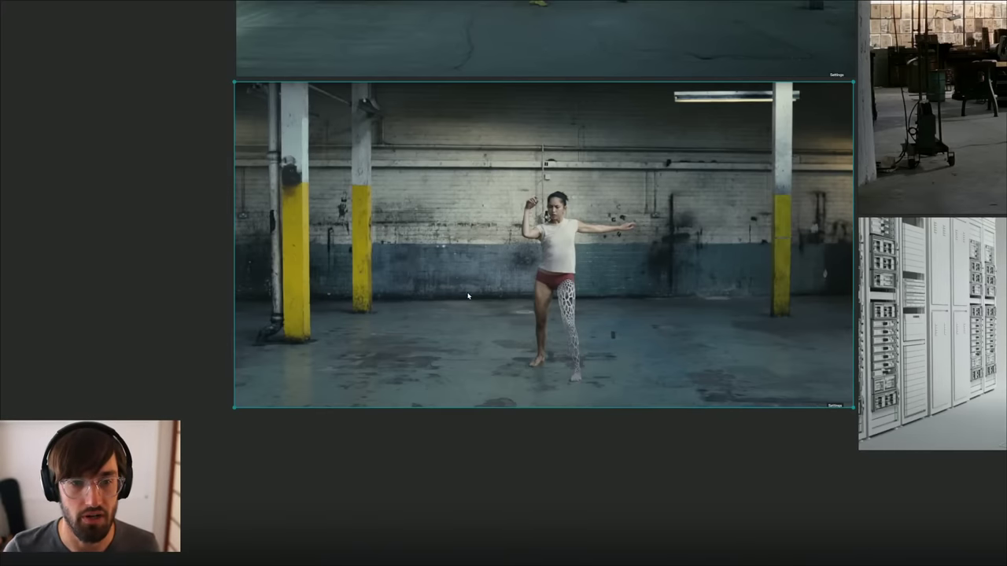
middle_click_drag(969, 126, 394, 320)
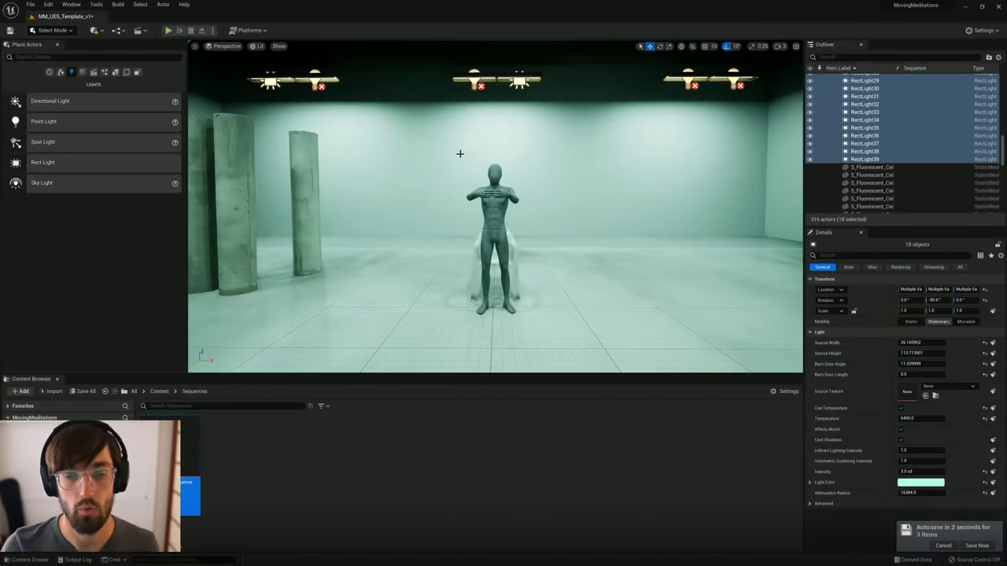
mouse_move(749, 131)
right_mouse_down()
mouse_move(790, 108)
mouse_move(749, 131)
right_mouse_up()
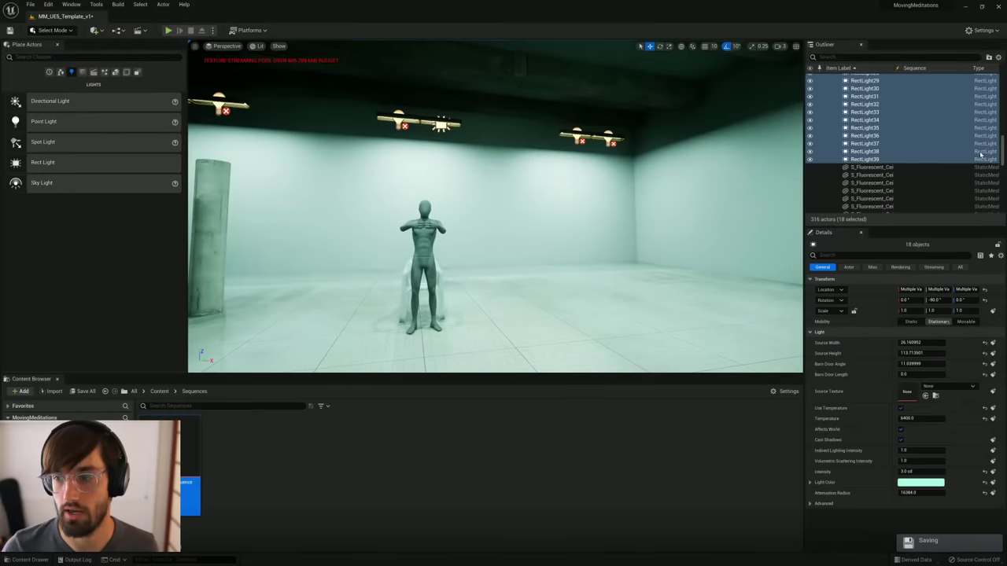
Step: Delete all the rect lights in the Florescent Light folder, keeping the cylinders and fixture meshes
left_click(863, 160)
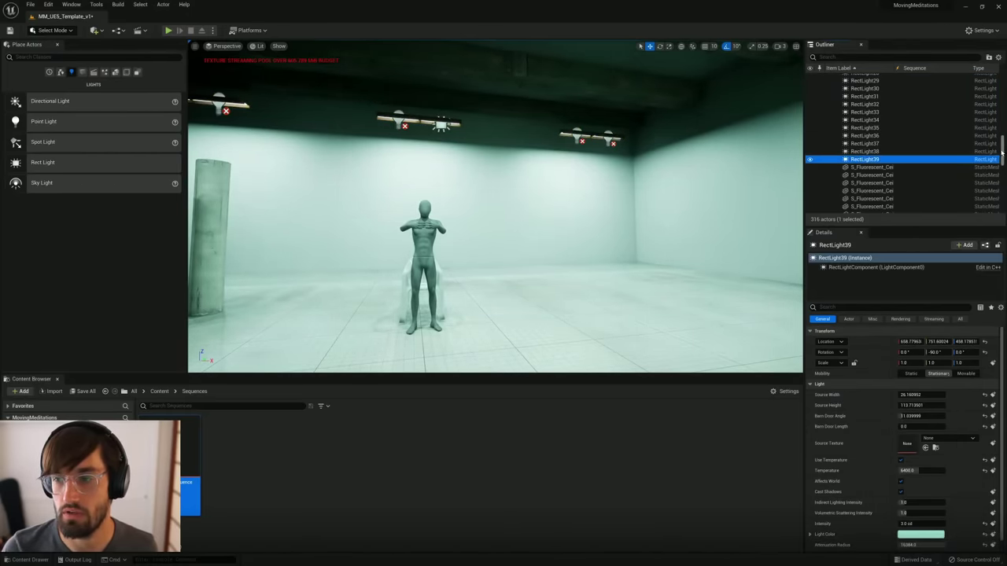
left_click_drag(1002, 152, 1001, 146)
left_click(872, 136, "shift")
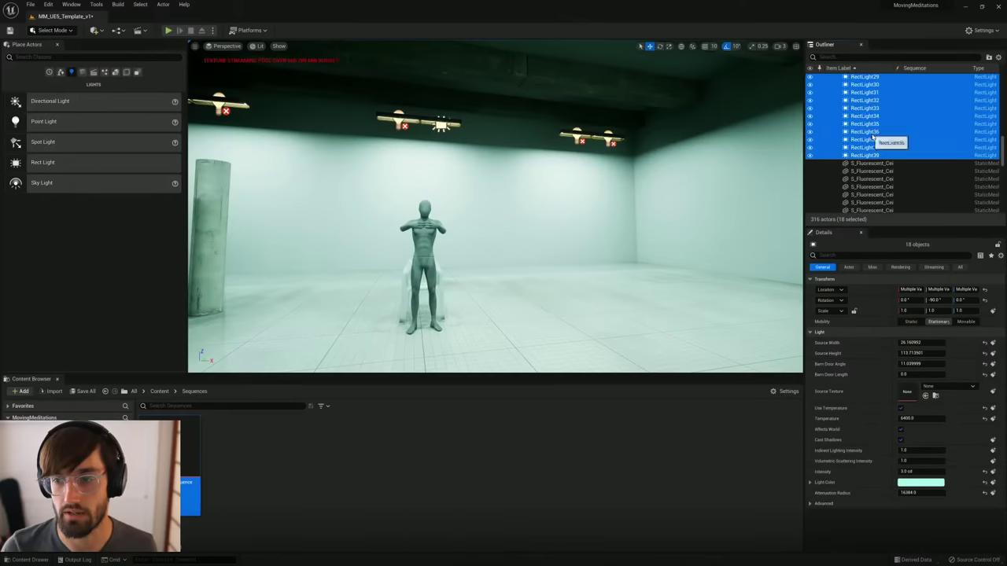
key("Delete")
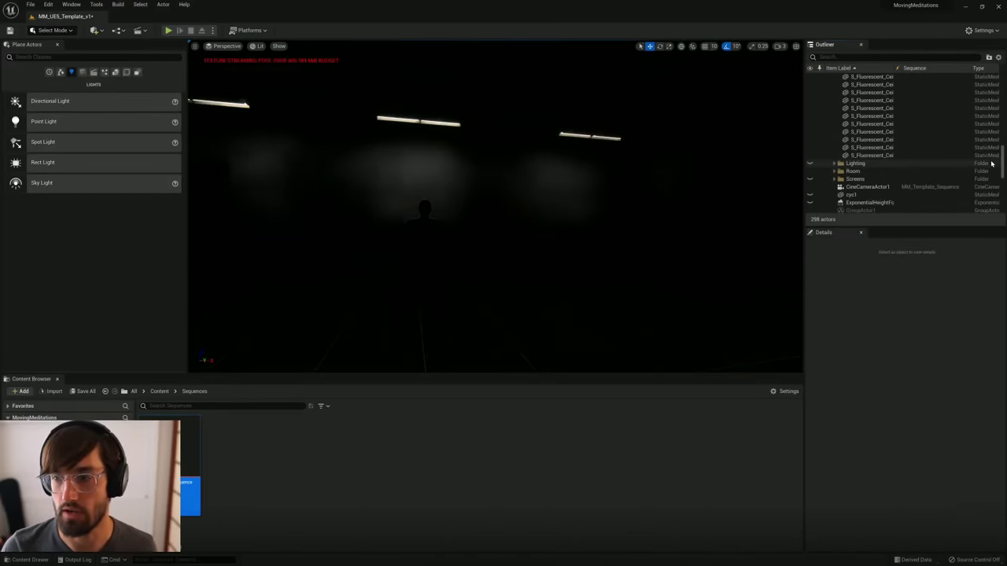
Step: Open the MM_Emissive_Inst material instance from the Materials/MM folder and adjust its emissive intensity while watching the ceiling tubes
right_click_drag(396, 159, 762, 153)
right_click_drag(609, 159, 609, 158)
left_click(47, 477)
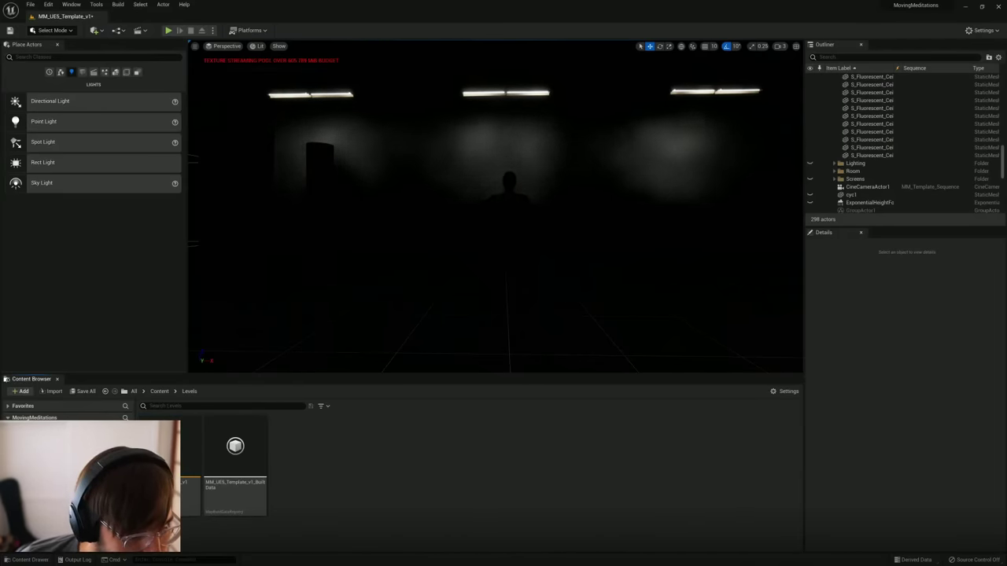
left_click(47, 485)
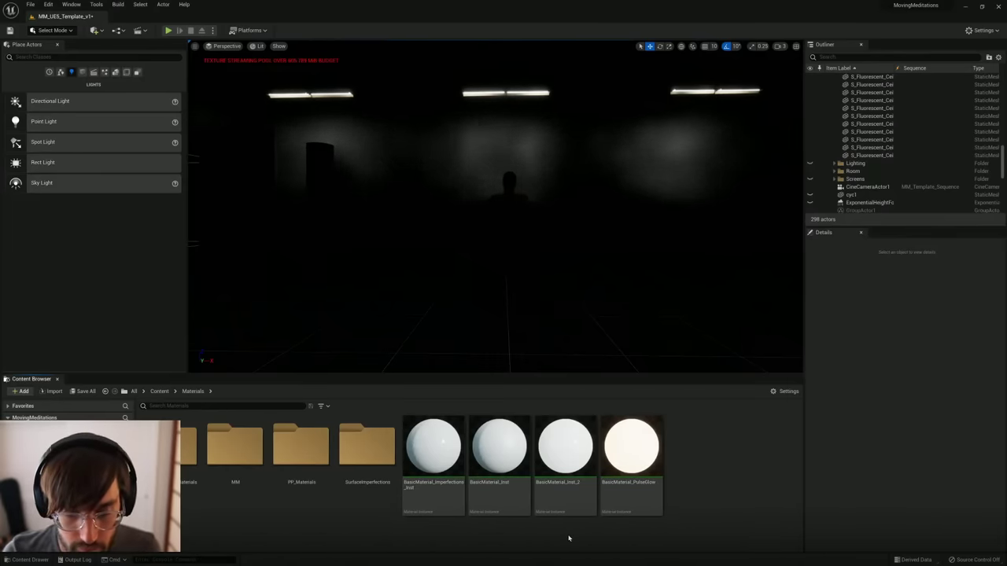
double_click(236, 448)
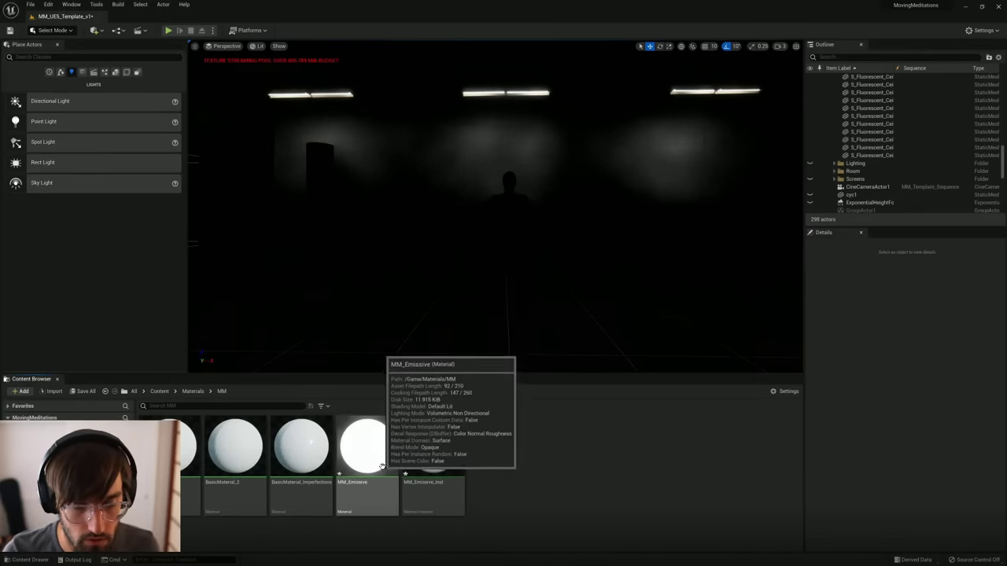
double_click(433, 452)
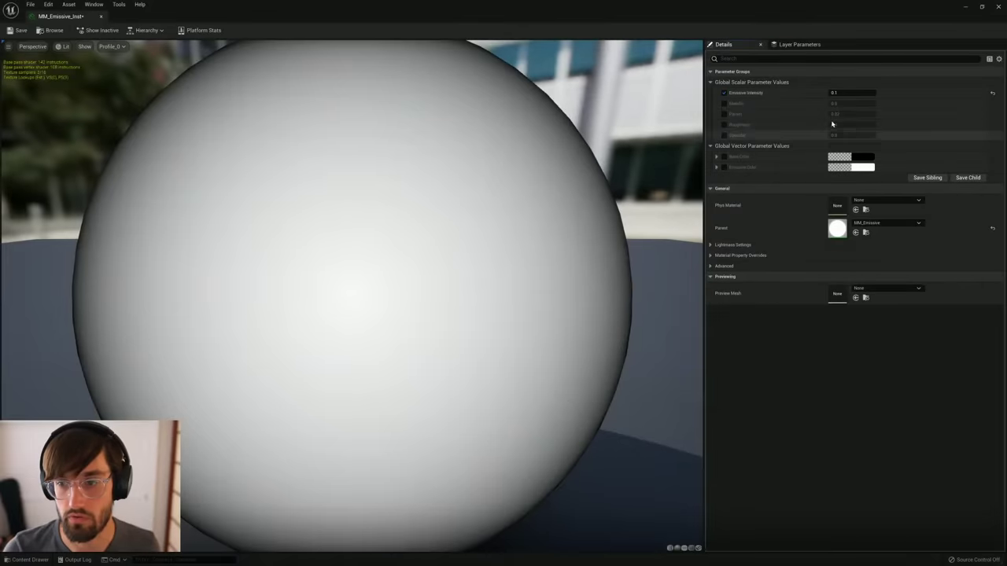
left_click_drag(793, 14, 1006, 143)
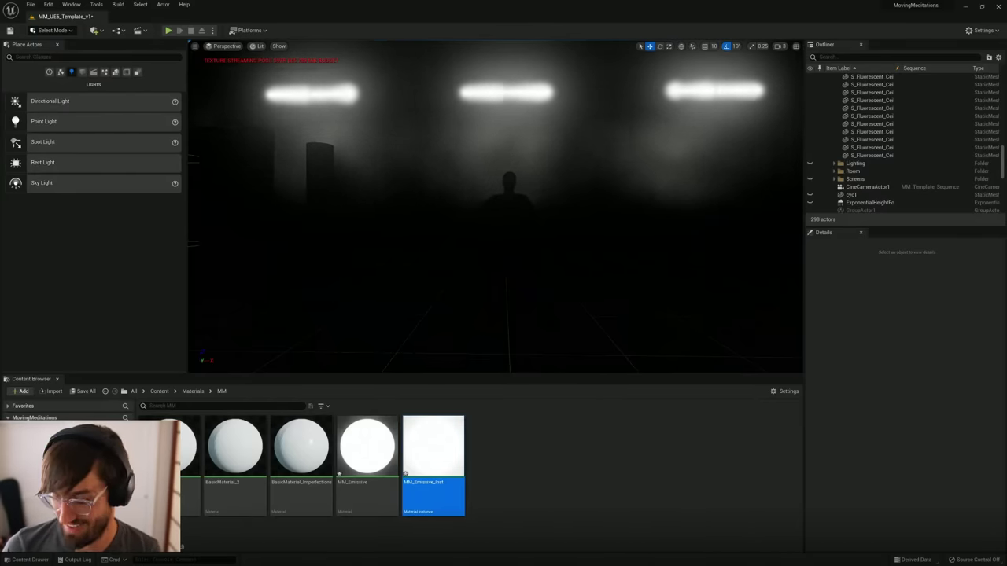
key("Return")
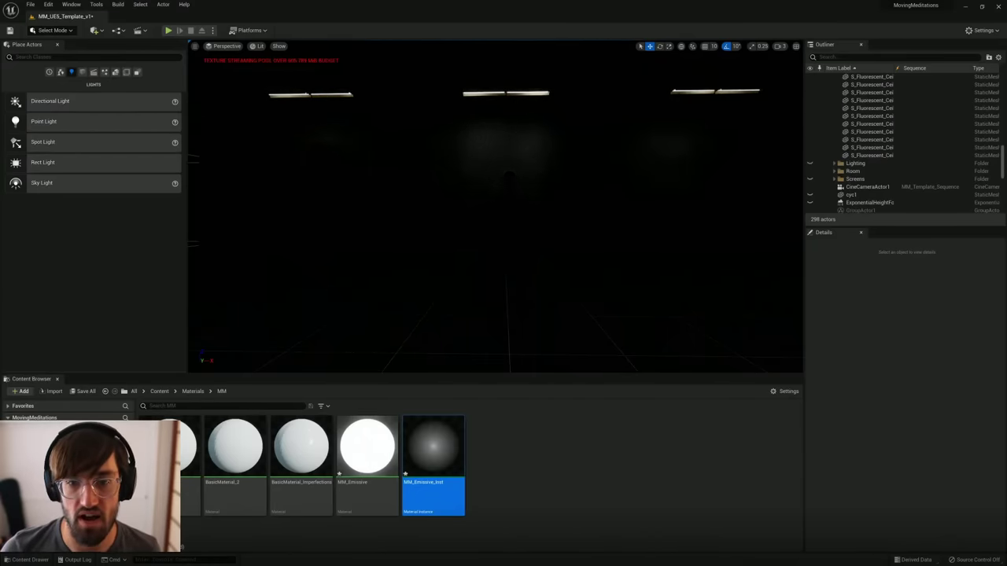
Step: Collapse the Florescent Light folder and make the hidden Lighting folder visible to light the room
right_click_drag(510, 138, 504, 43)
key("w")
key("w")
right_click_drag(488, 126, 491, 152)
left_click_drag(1002, 160, 1004, 84)
left_click(840, 94)
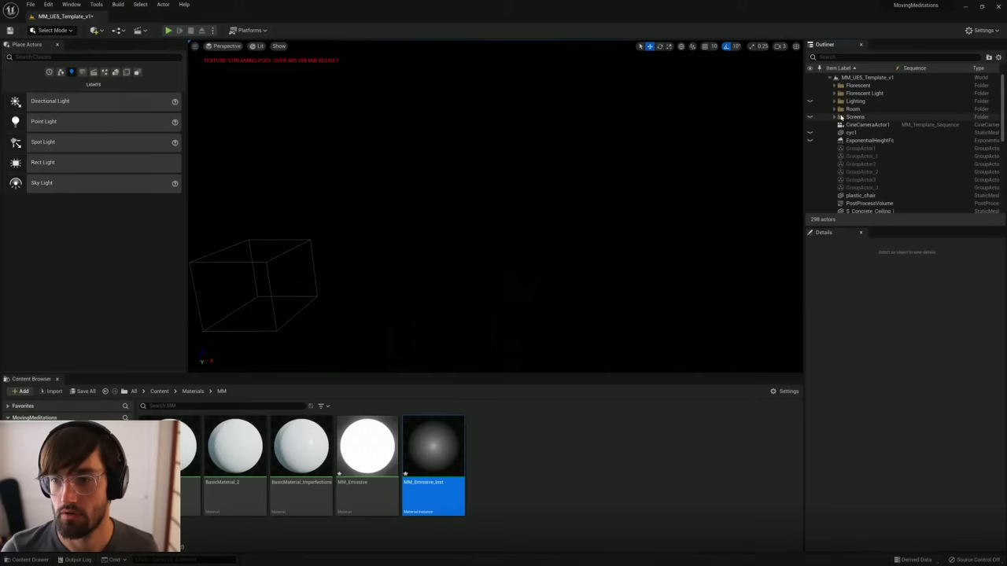
left_click(810, 102)
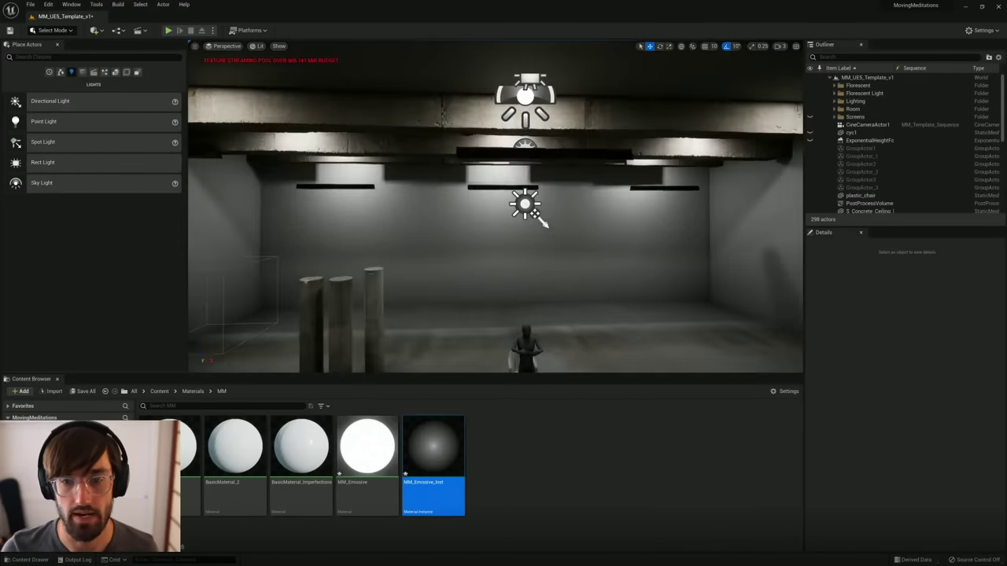
Step: Select the three ceiling beams nearest the back wall and inspect how they sit around the fluorescent fixtures
right_click_drag(503, 206, 511, 173)
left_click(530, 133)
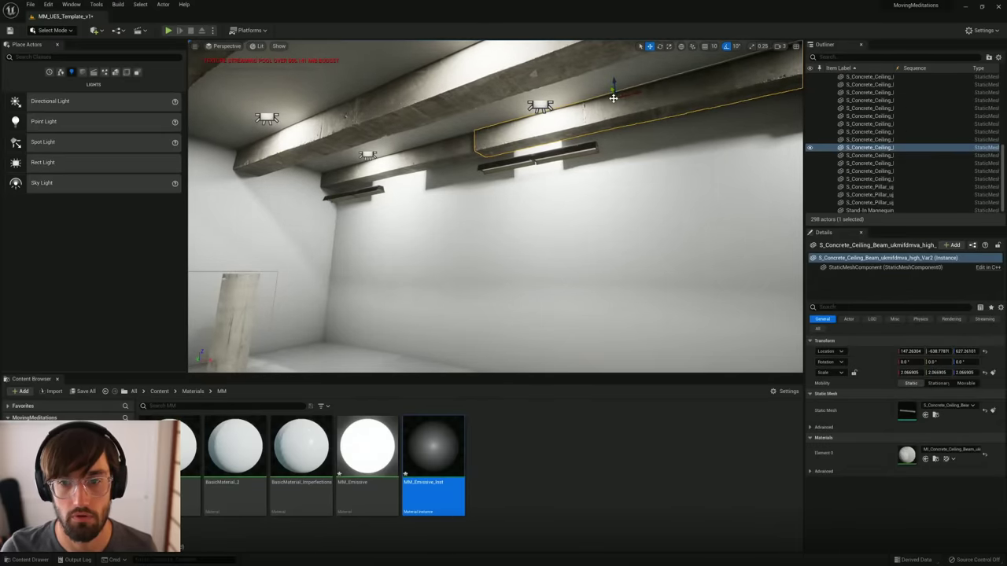
left_click(391, 154)
left_click(739, 83, "shift")
left_click(542, 120, "shift")
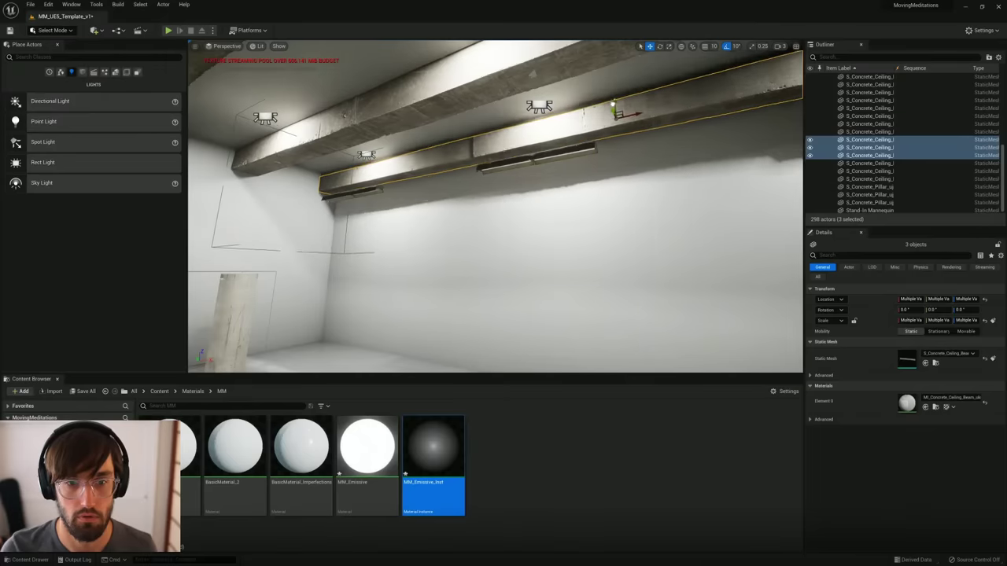
right_click_drag(503, 206, 378, 201)
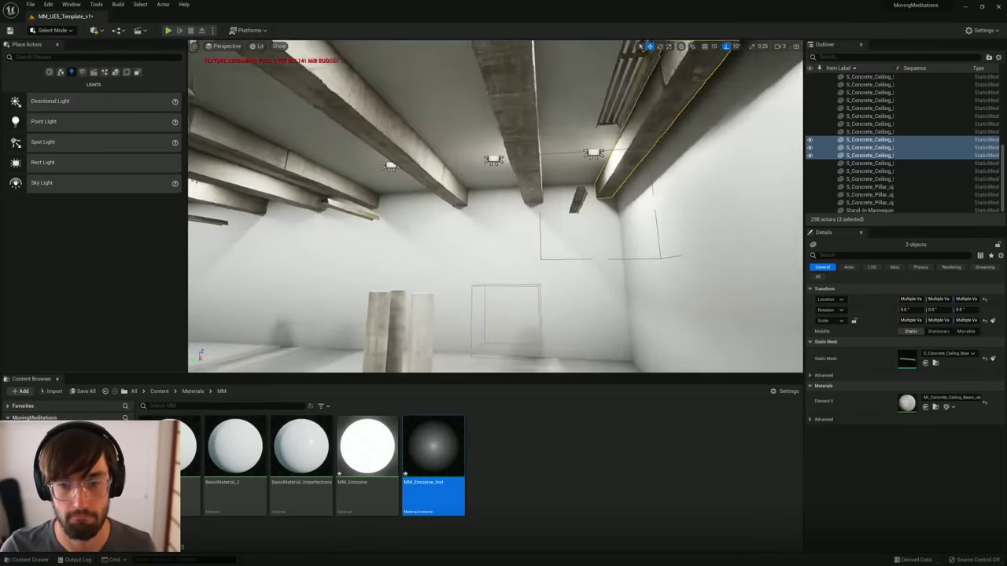
right_click_drag(488, 157, 531, 188)
Step: Apply the Cracked_Concrete_Floor material instance from Megascans/Surfaces to the room's floor and inspect it around the mannequin
left_click(305, 262)
right_click_drag(370, 243, 347, 279)
left_click(353, 291)
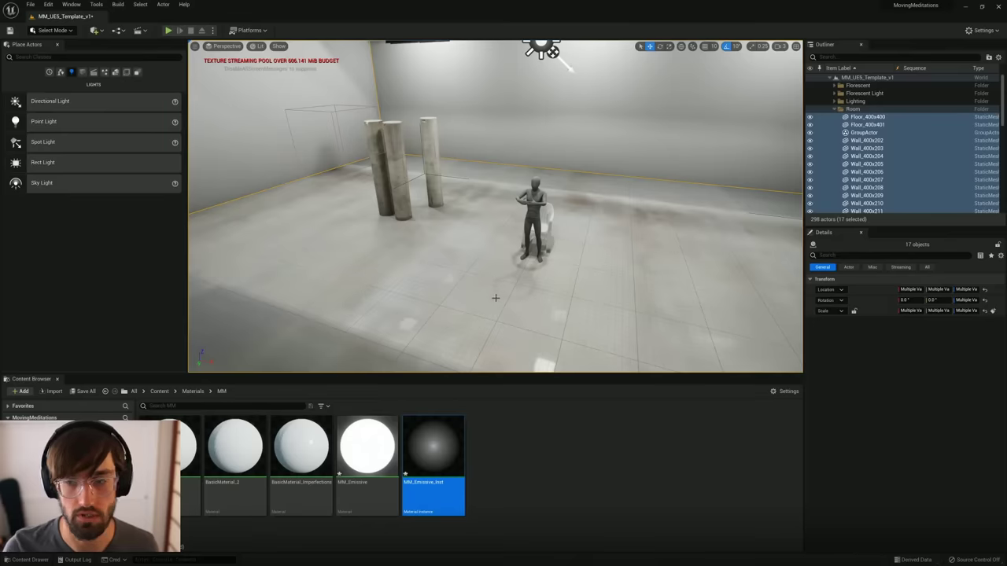
mouse_move(495, 298)
right_mouse_down()
mouse_move(480, 307)
mouse_move(503, 300)
mouse_move(504, 280)
right_mouse_up()
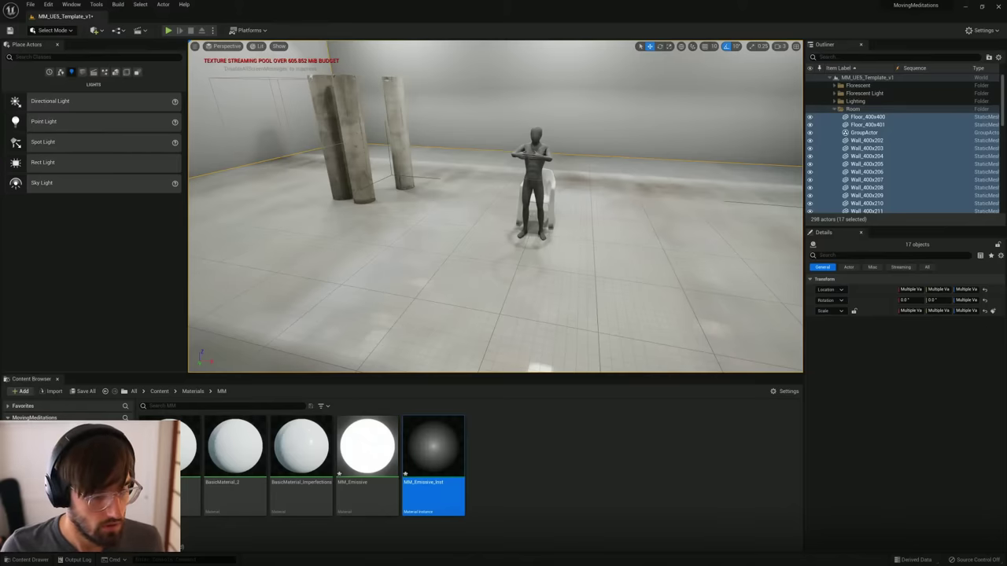
left_click(59, 473)
double_click(238, 448)
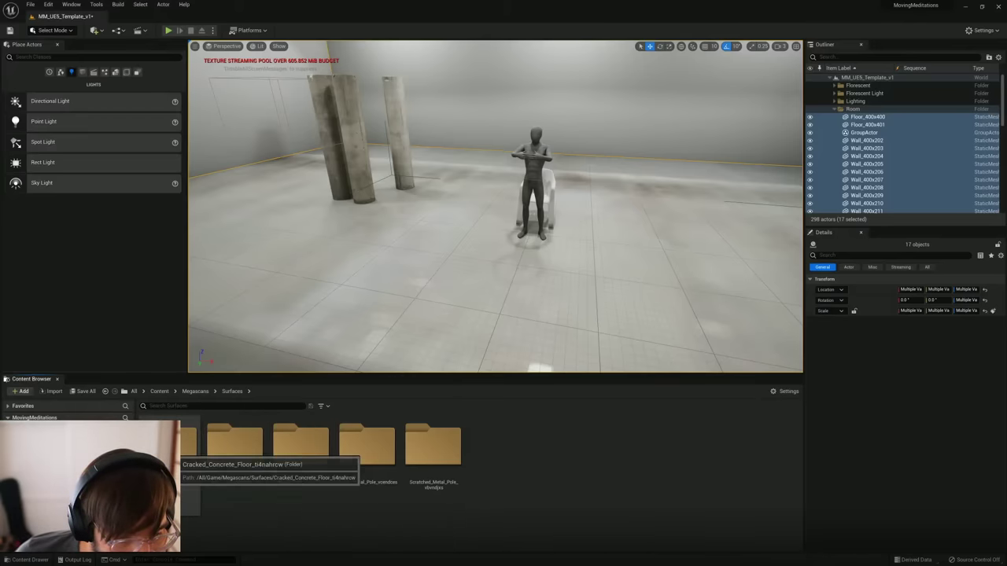
double_click(189, 453)
left_click_drag(189, 453, 509, 245)
key("w")
right_click_drag(474, 271, 513, 179)
key("s")
key("w")
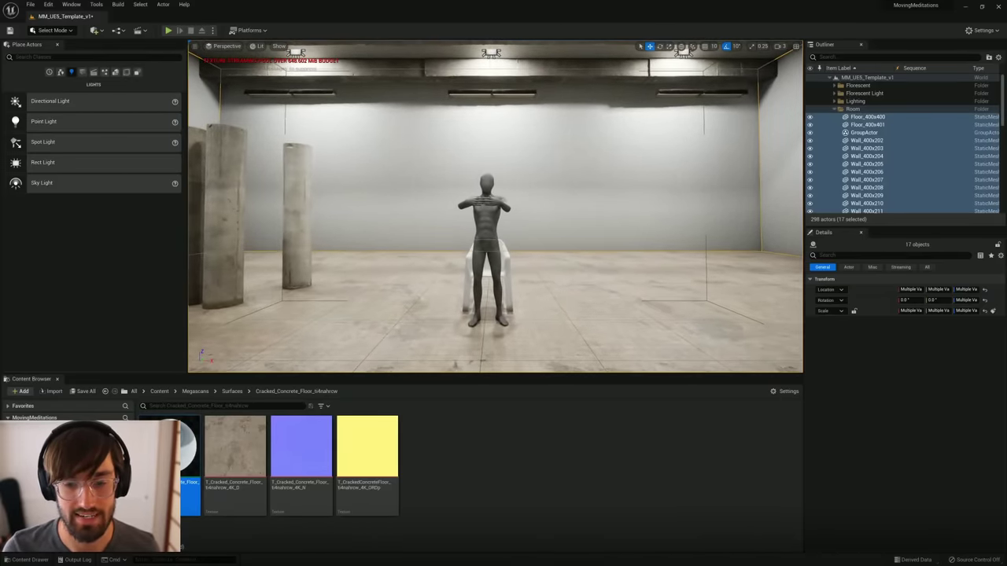
key("a")
mouse_move(504, 252)
right_mouse_down()
mouse_move(535, 255)
mouse_move(504, 252)
right_mouse_up()
key("d")
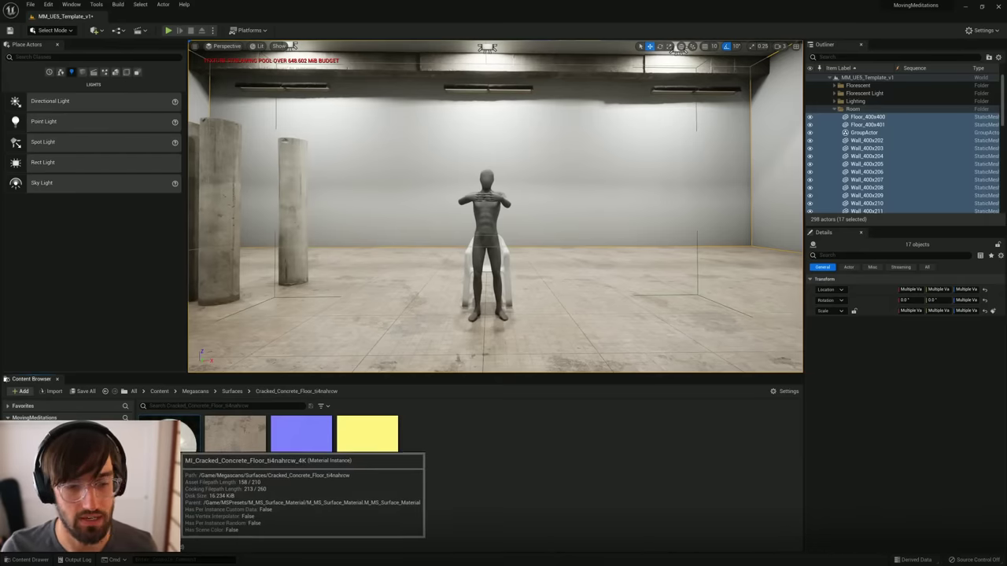
Step: Open the cracked concrete floor's material instance and set its Albedo Tint to a pale blue, about R 0.36, G 0.65, B 1.0
left_click_drag(1006, 189, 611, 1)
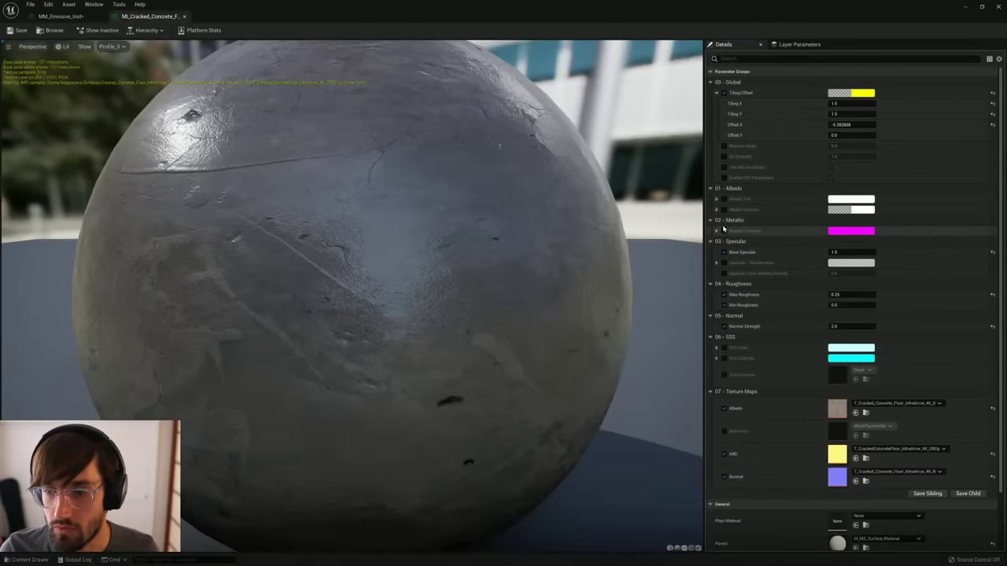
left_click(845, 200)
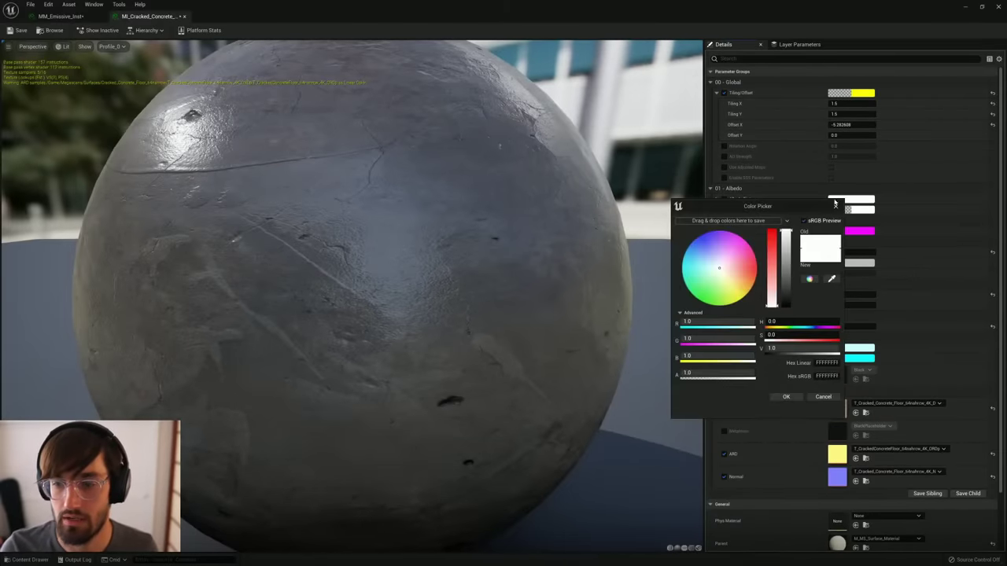
left_click_drag(717, 269, 704, 261)
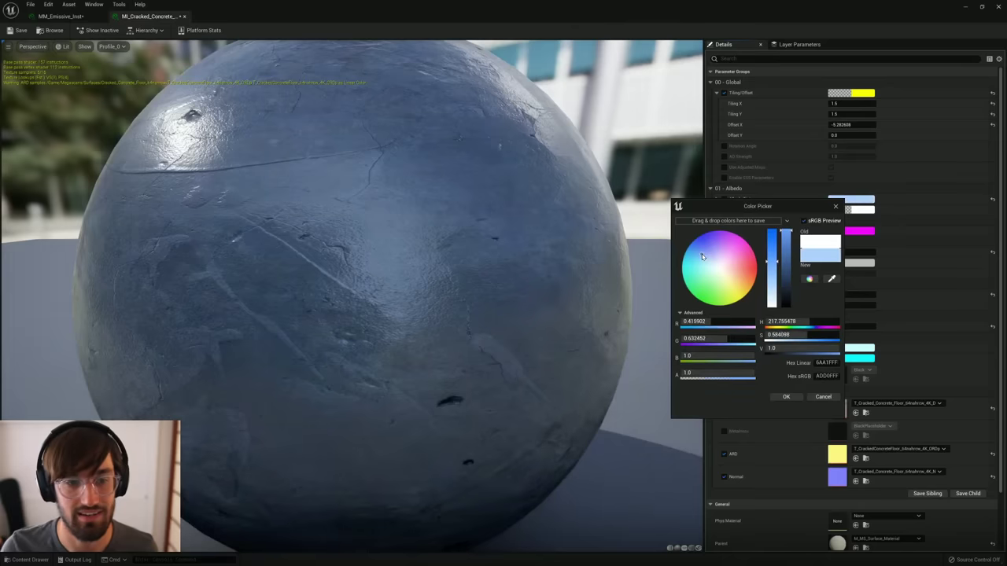
left_click(786, 396)
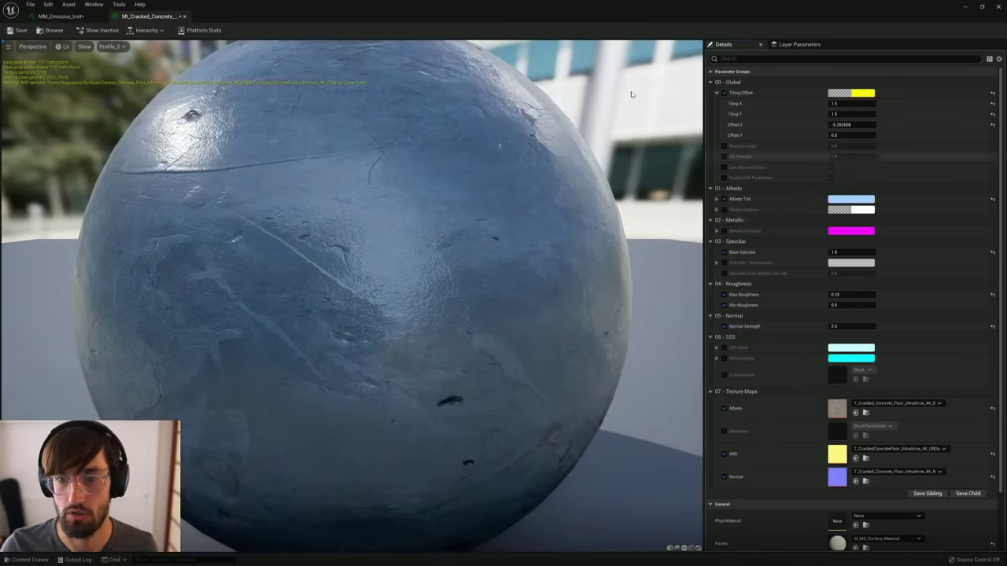
left_click_drag(539, 14, 749, 110)
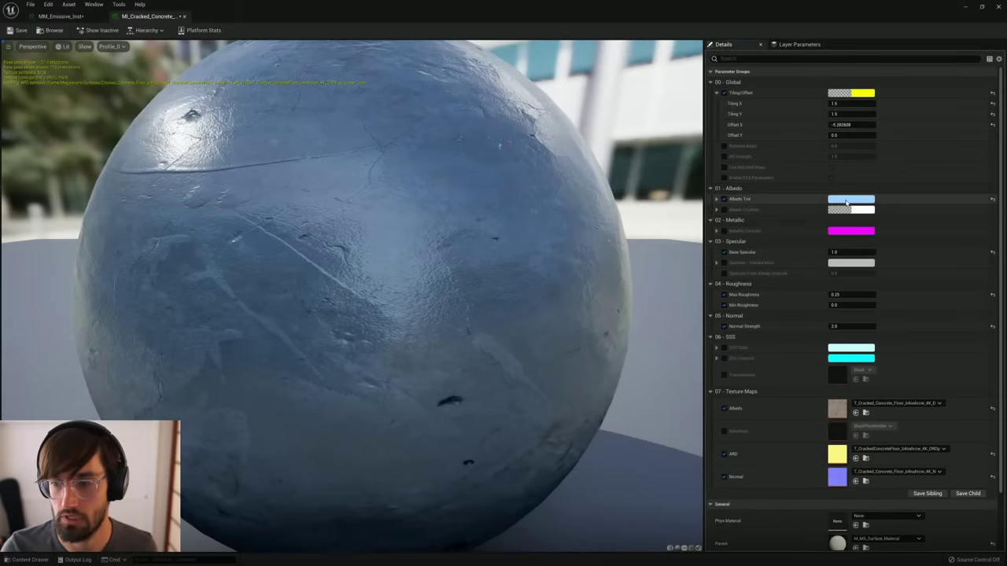
Step: Shift the floor material's Albedo Tint towards cyan, about R 0.43, G 0.78, B 1.0, and close the material editor
left_click(847, 200)
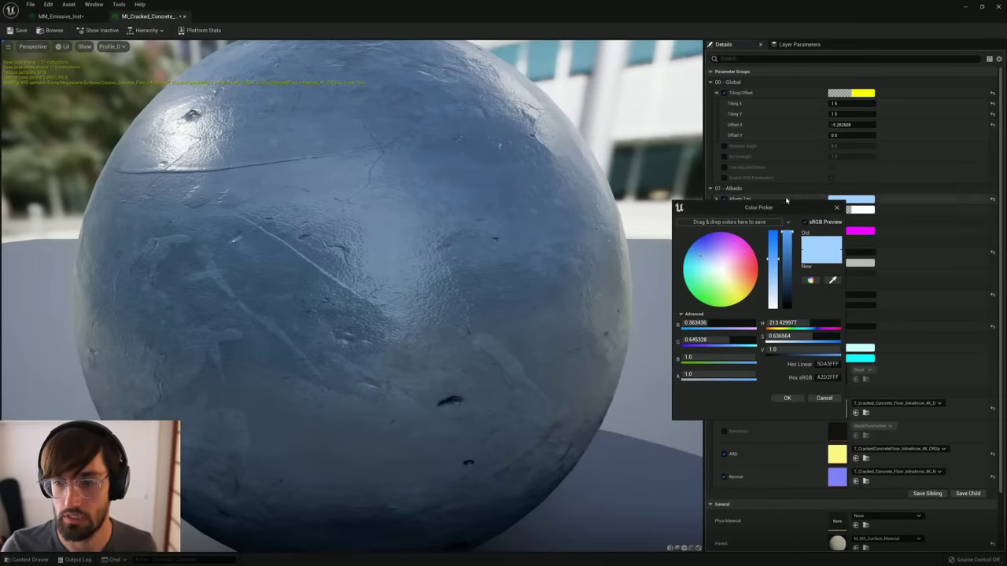
left_click_drag(700, 259, 702, 265)
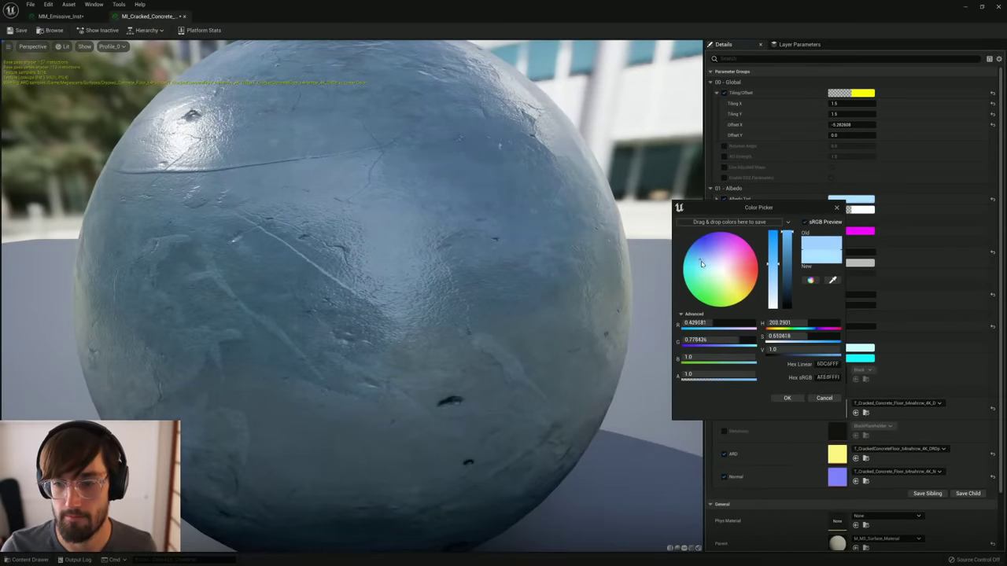
left_click(787, 398)
left_click(996, 6)
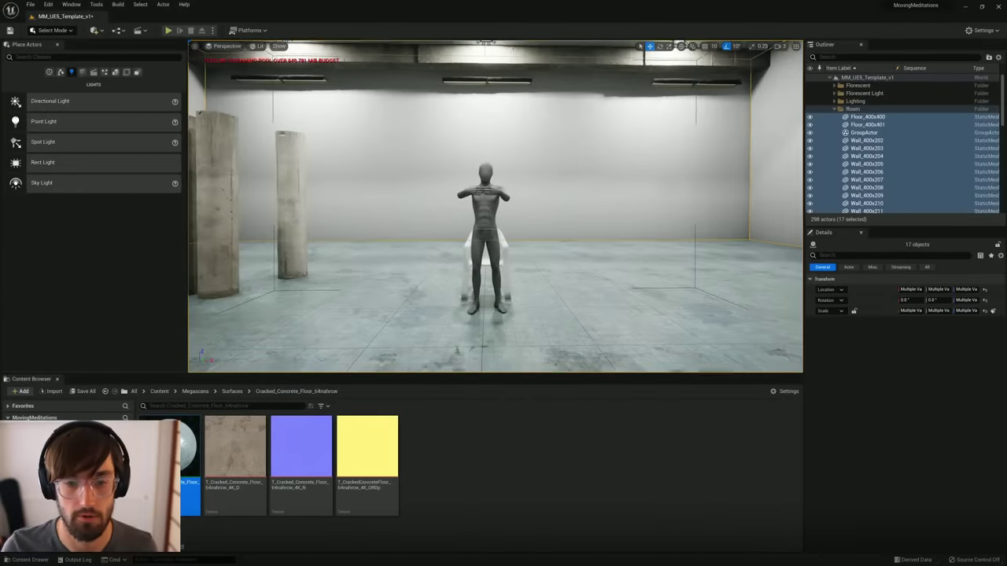
right_click_drag(496, 206, 499, 214)
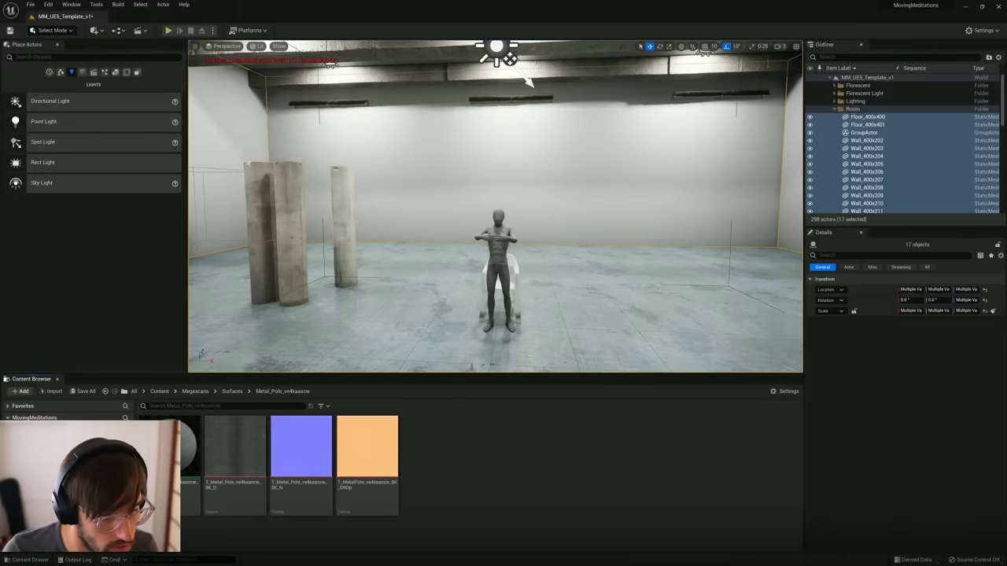
mouse_move(465, 340)
right_mouse_down()
mouse_move(489, 340)
mouse_move(452, 336)
right_mouse_up()
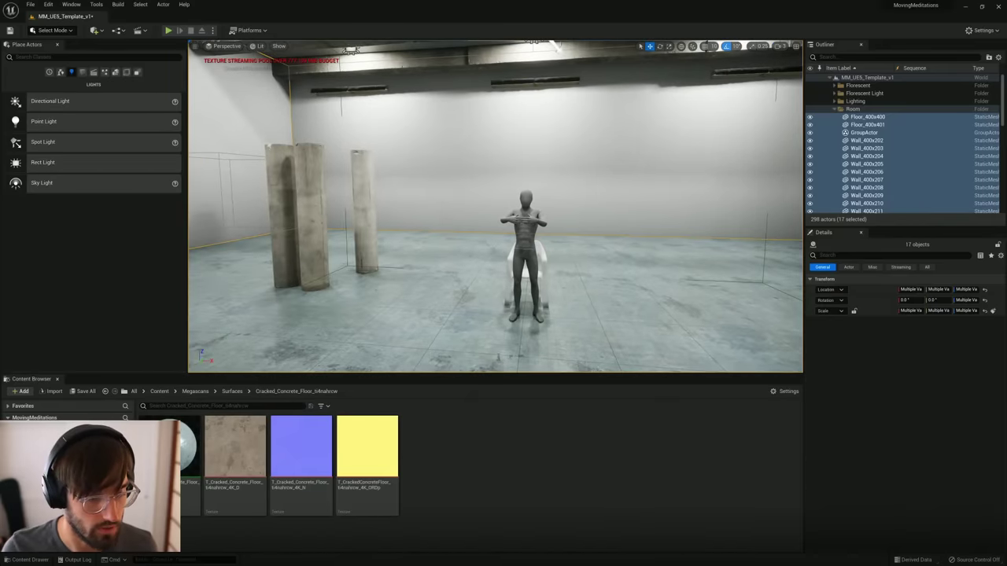
Step: Apply the floor_inst material from Materials/EndlessConcreteMaterials/floor to the room's floor and open that material instance
left_click(86, 480)
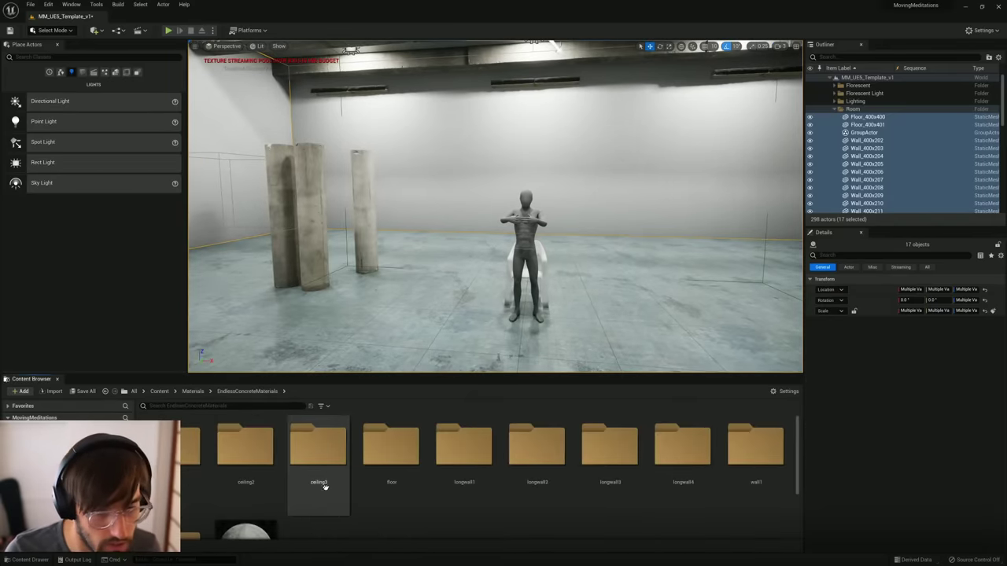
scroll(786, 462, "down", 2)
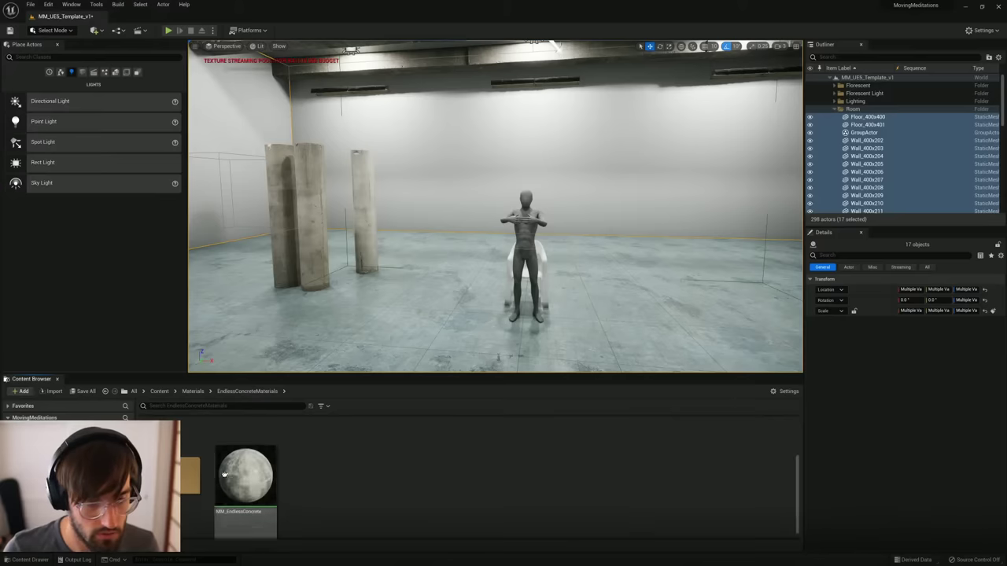
scroll(795, 477, "up", 2)
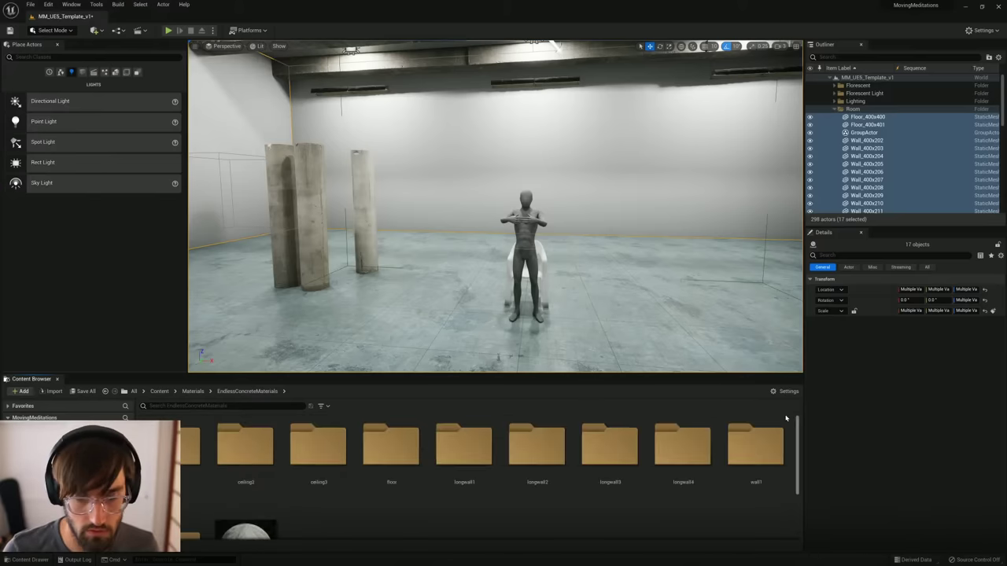
double_click(385, 460)
left_click_drag(568, 450, 593, 331)
right_click_drag(593, 330, 618, 349)
key("s")
key("w")
double_click(563, 445)
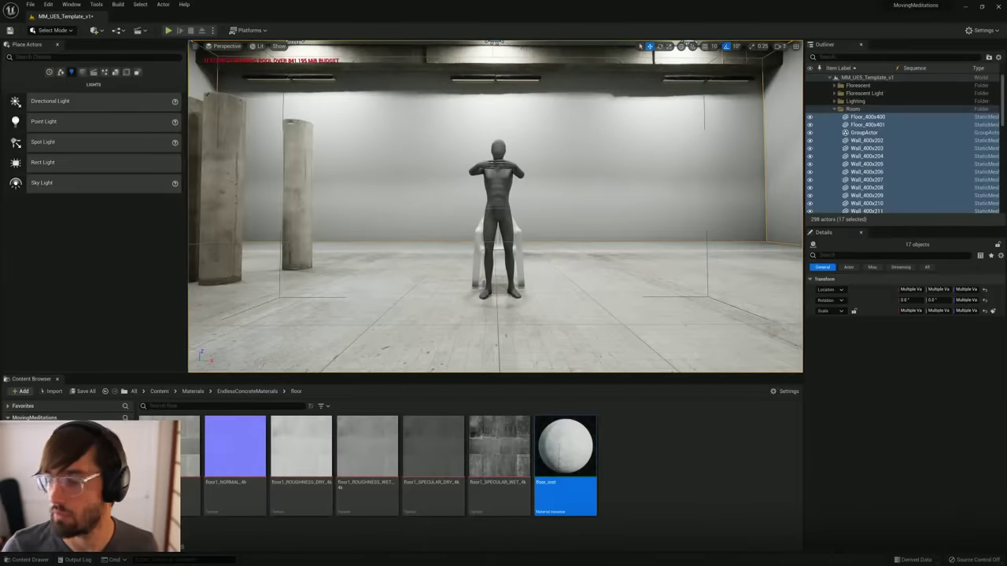
right_click_drag(620, 315, 625, 313)
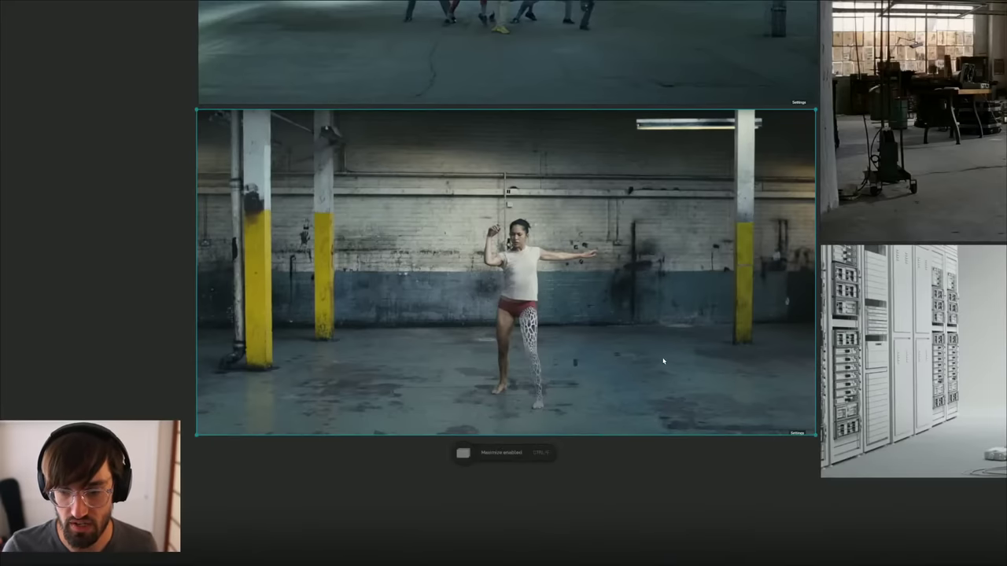
Step: Compare the room's concrete floor with the floors in the warehouse and studio images on the reference board
middle_click_drag(712, 322, 249, 393)
key("Left")
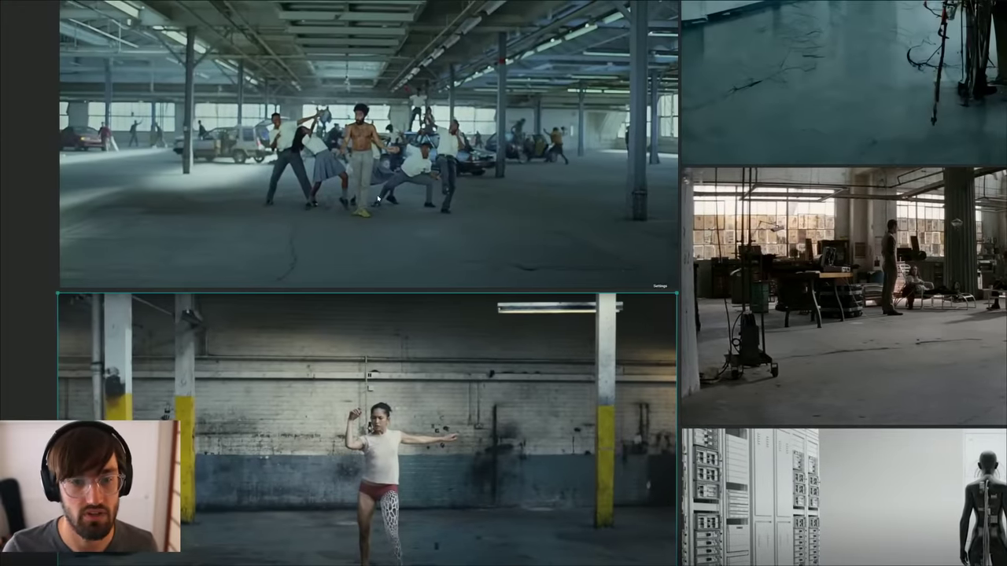
middle_click_drag(702, 189, 654, 505)
middle_click_drag(394, 196, 497, 293)
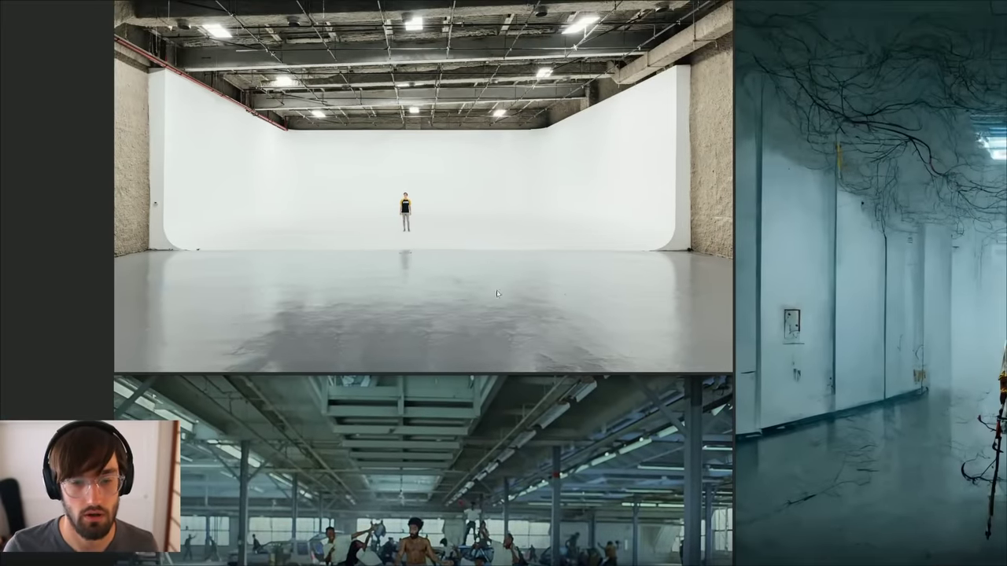
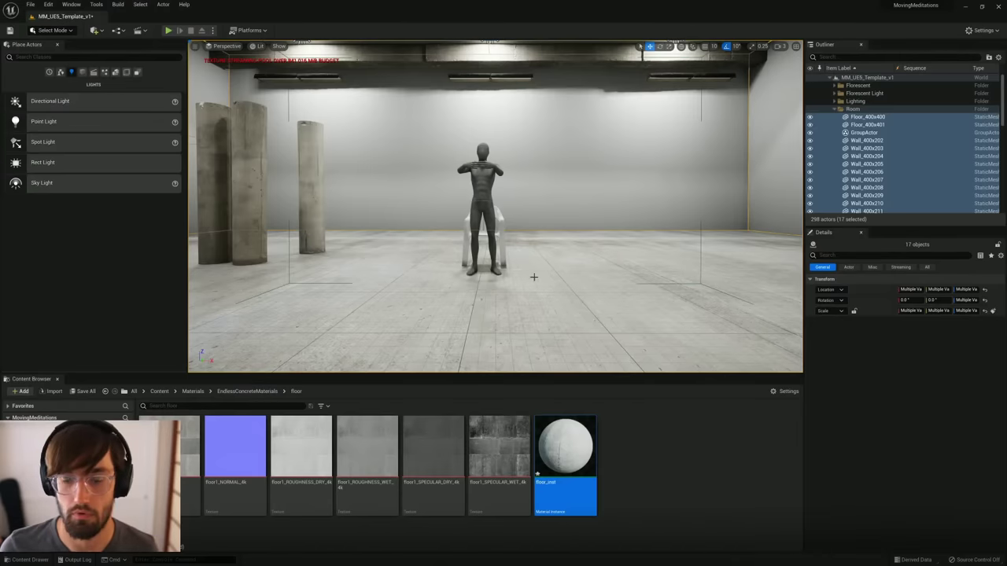
key("s")
mouse_move(533, 277)
right_mouse_down()
mouse_move(521, 323)
mouse_move(543, 321)
mouse_move(529, 318)
mouse_move(532, 277)
right_mouse_up()
key("w")
key("s")
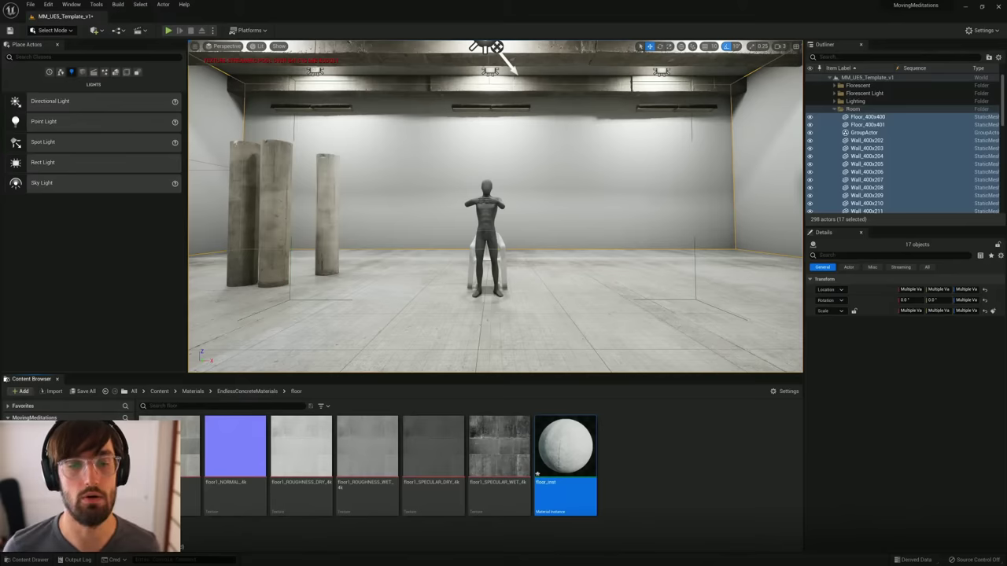
Step: Spread the three concrete pillars into a row behind the mannequin, one centred behind it and one on either side
left_click(327, 220)
right_click_drag(327, 220, 276, 244)
right_click_drag(590, 54, 594, 47)
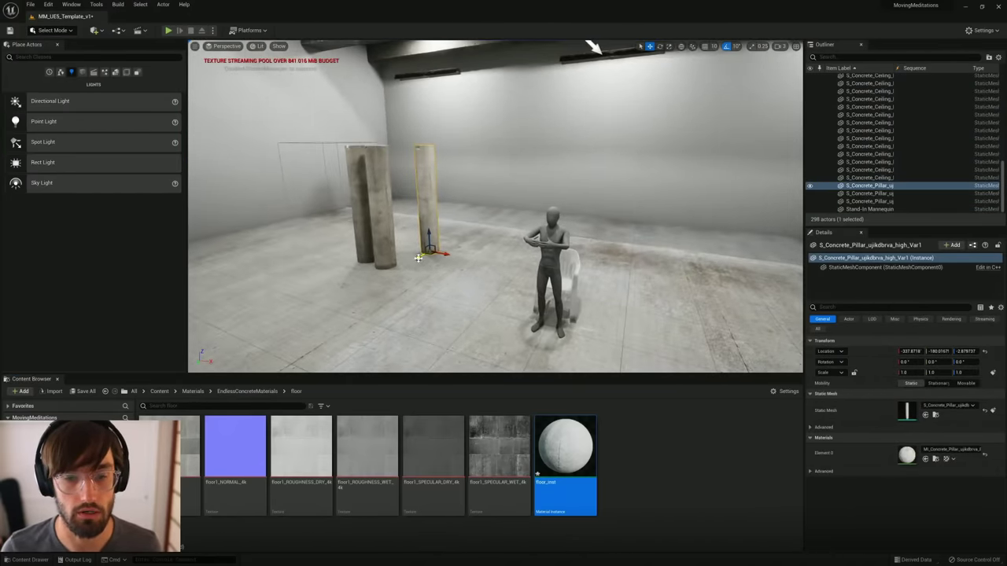
left_click_drag(417, 257, 450, 240)
left_click(382, 224)
right_click_drag(382, 224, 436, 228)
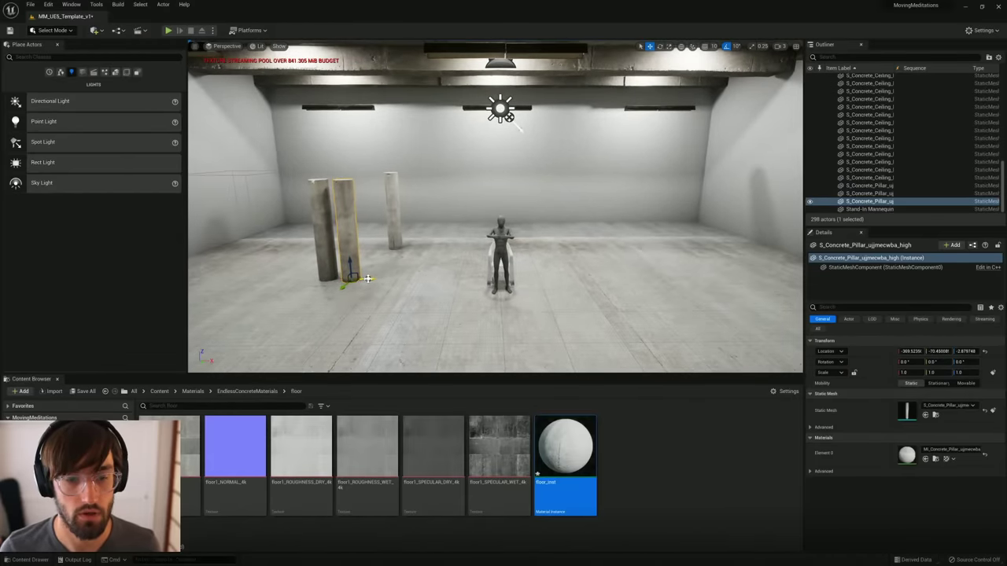
left_click_drag(346, 284, 611, 247)
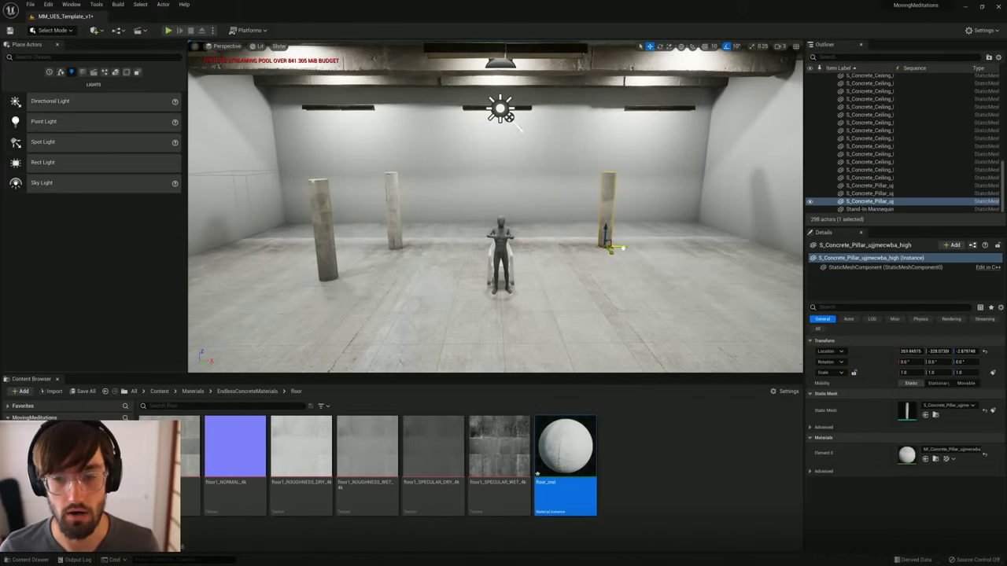
left_click(326, 253)
left_click_drag(346, 276, 502, 247)
mouse_move(502, 246)
right_mouse_down()
mouse_move(652, 267)
mouse_move(586, 285)
mouse_move(523, 285)
mouse_move(503, 279)
mouse_move(493, 237)
right_mouse_up()
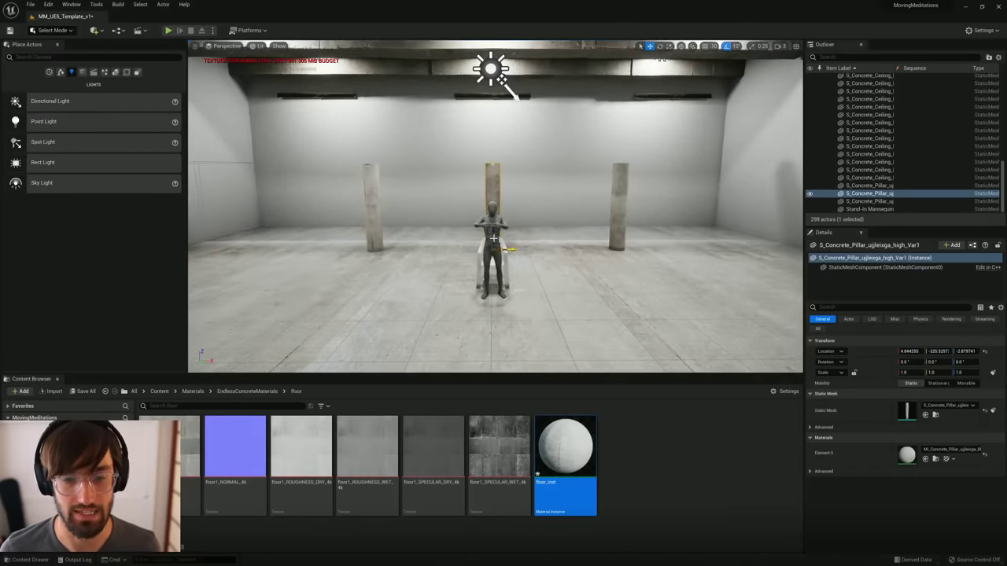
Step: Select all three pillars and shift the row sideways so the mannequin stands between the middle and right-hand pillars
left_click(376, 209, "ctrl")
left_click(619, 212, "ctrl")
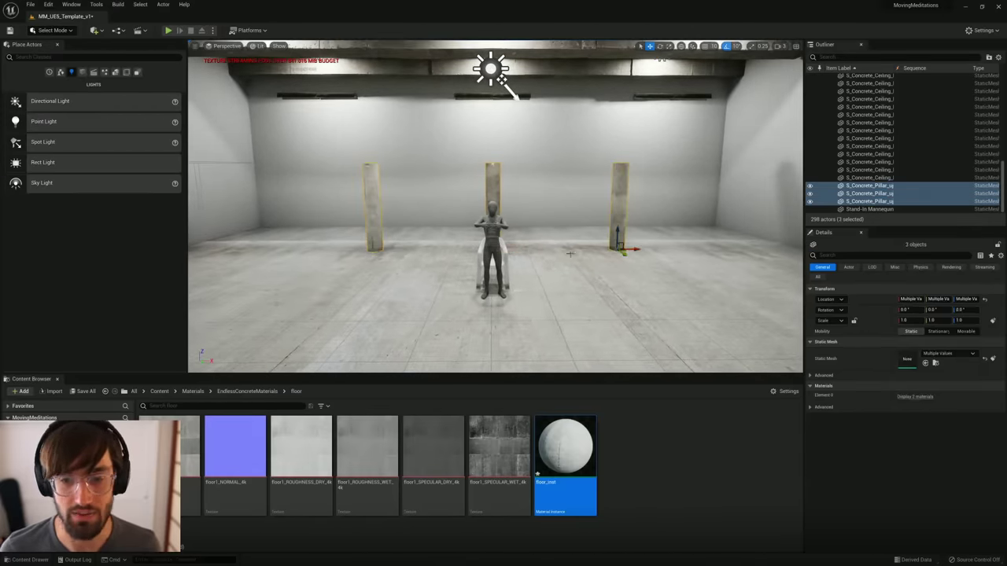
left_click_drag(635, 250, 570, 251)
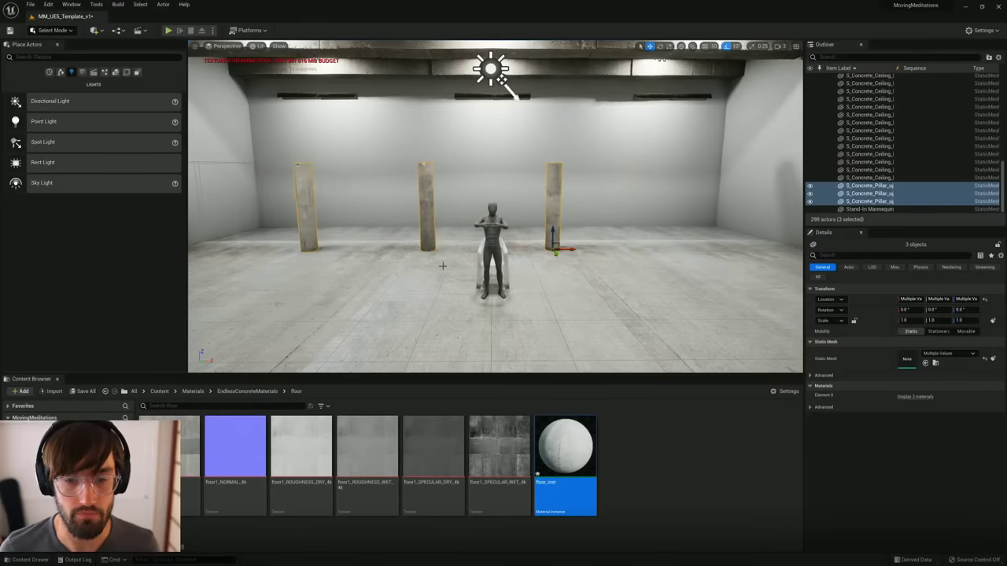
left_click(582, 276)
Step: Scale the middle pillar up uniformly to about 1.39, making it reach closer to the ceiling beams
left_click(426, 224)
key("e")
key("r")
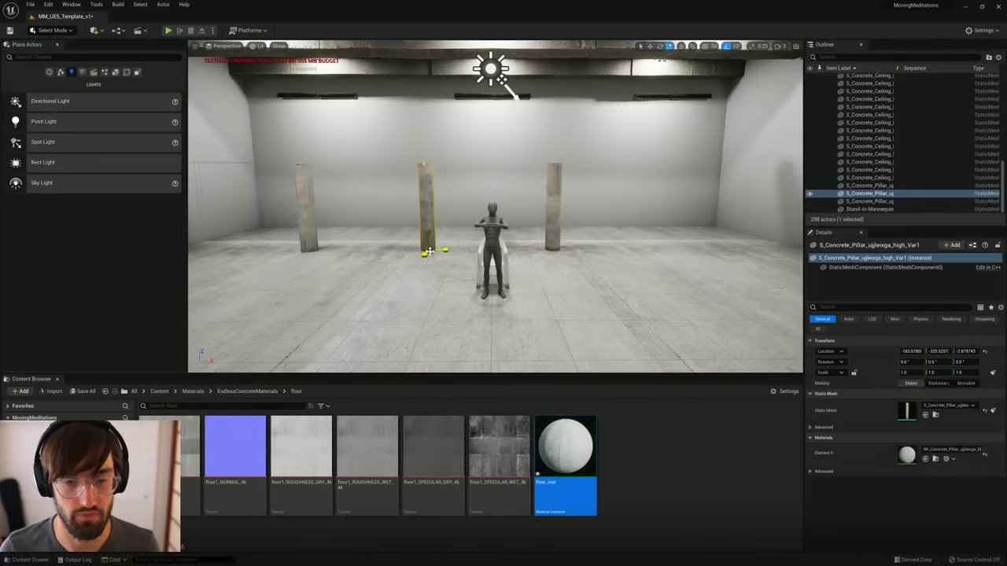
left_click_drag(427, 249, 484, 205)
key("d")
key("w")
right_click_drag(485, 206, 365, 194)
left_click_drag(469, 322, 471, 341)
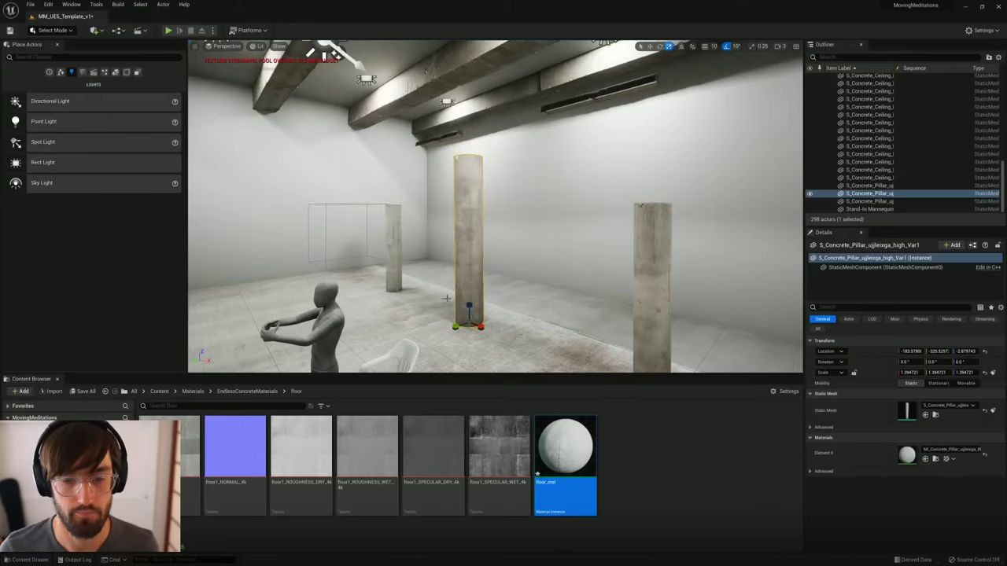
Step: Undo the middle pillar's uniform scaling, and try stretching it to about 1.31 in width and 2.26 in height
key("ctrl+z")
key("ctrl+z")
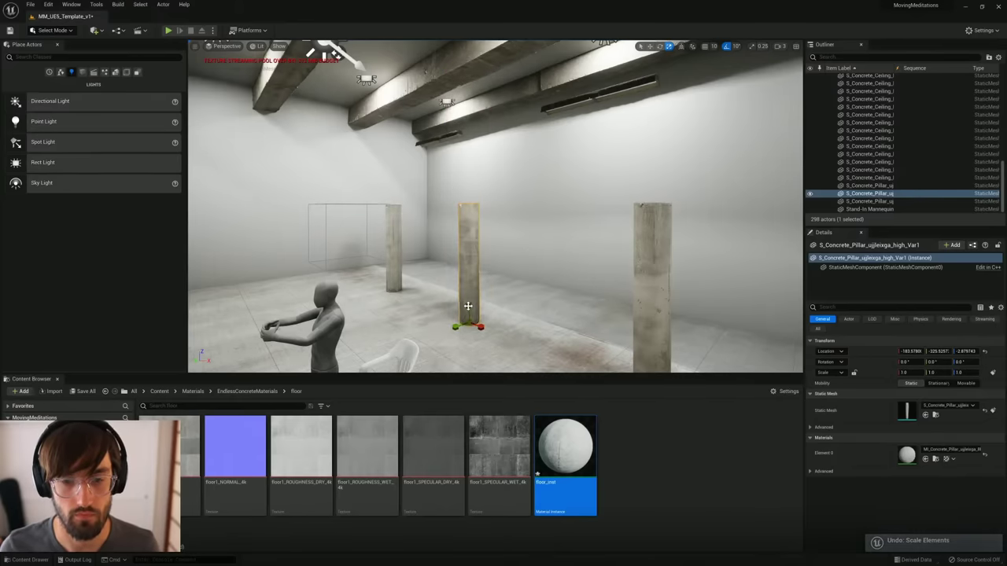
mouse_move(468, 306)
left_mouse_down()
mouse_move(468, 291)
mouse_move(469, 305)
left_mouse_up()
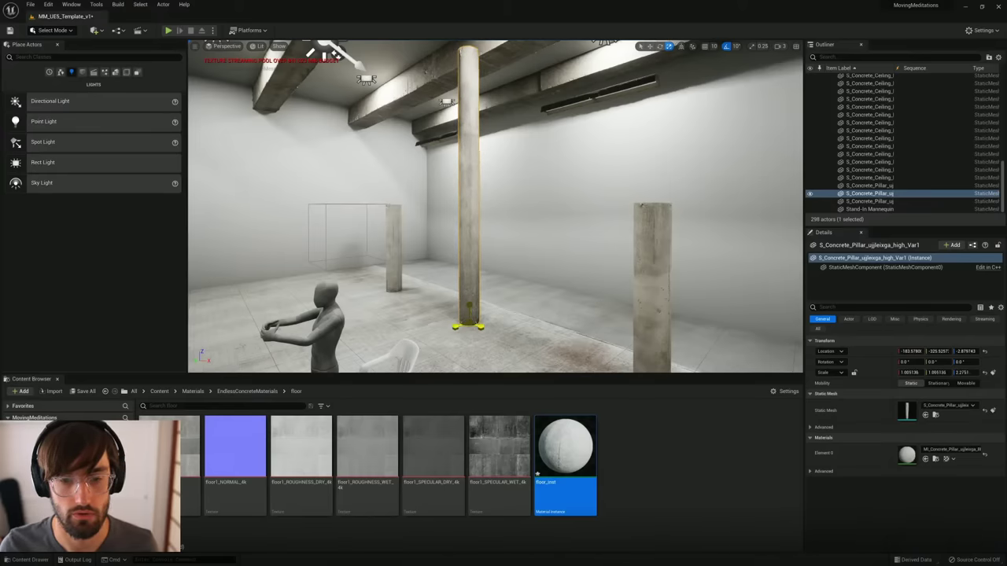
left_click_drag(468, 295, 468, 290)
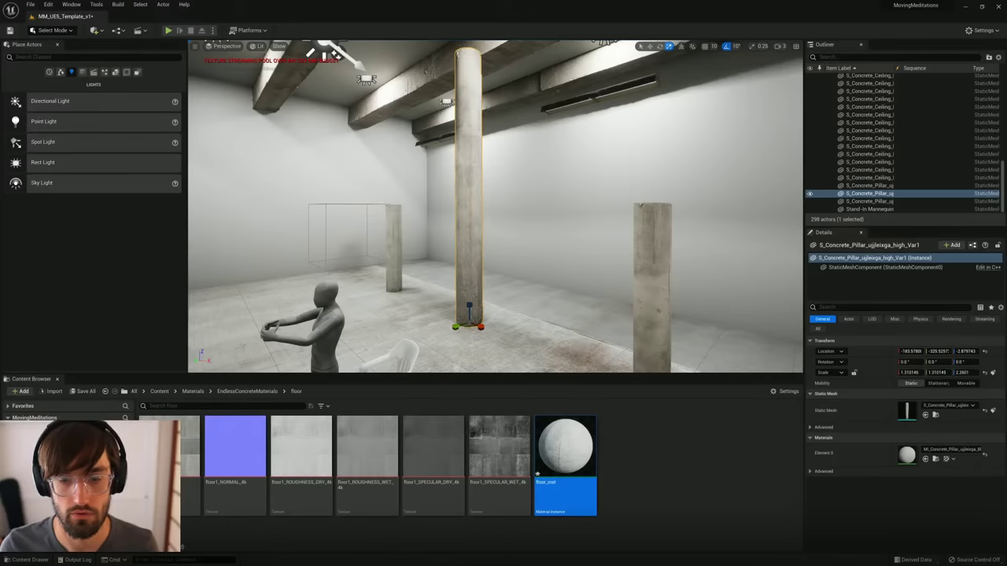
Step: Undo the middle pillar's scale changes, restoring its original proportions
left_click(653, 272)
right_click_drag(652, 271, 692, 315)
key("ctrl+z")
key("ctrl+z")
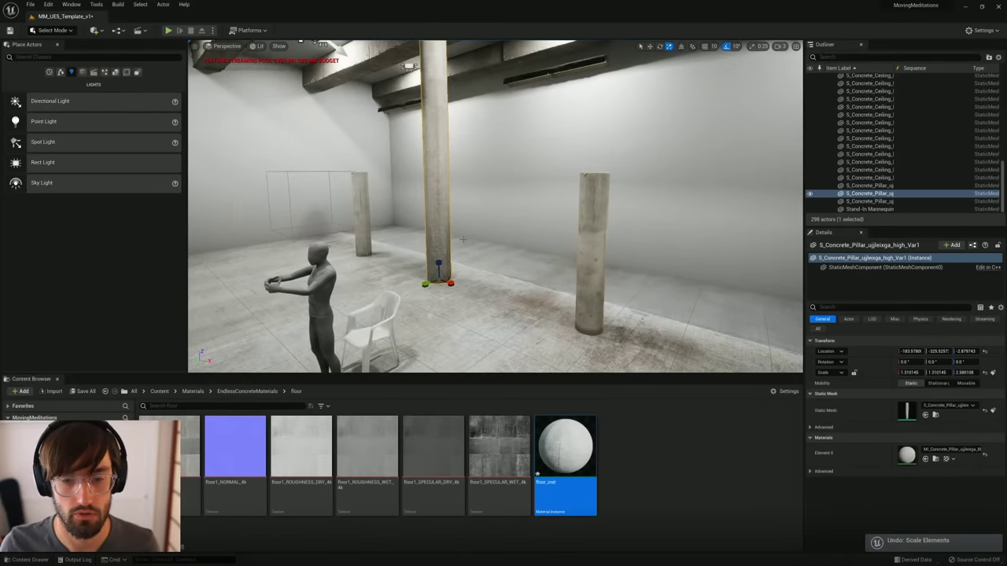
key("ctrl+z")
key("ctrl+z")
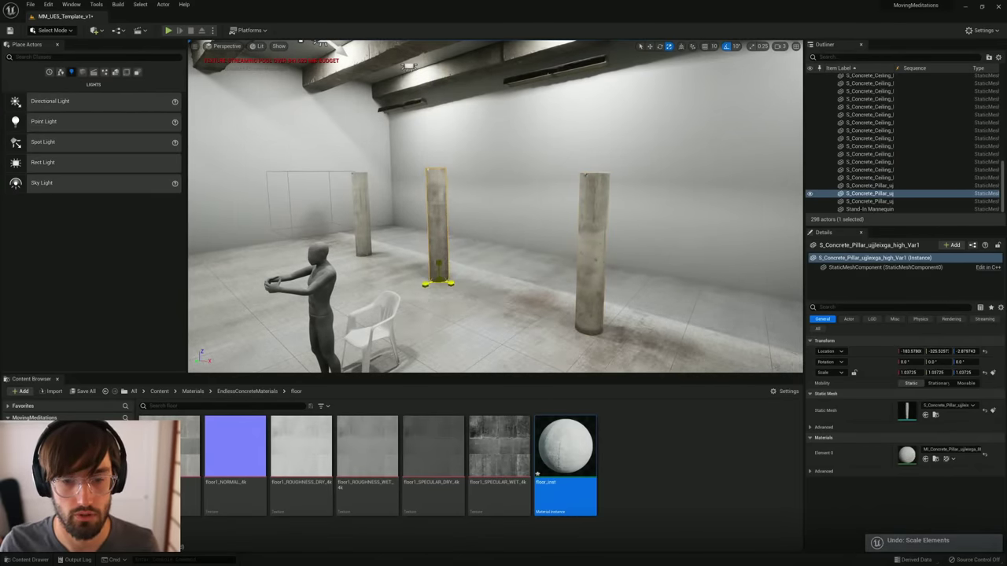
key("ctrl+z")
key("ctrl+z")
Step: Select all three pillars and scale them together to about 1.30 in width and 2.26 in height, reaching the ceiling beams
left_click(440, 246, "shift")
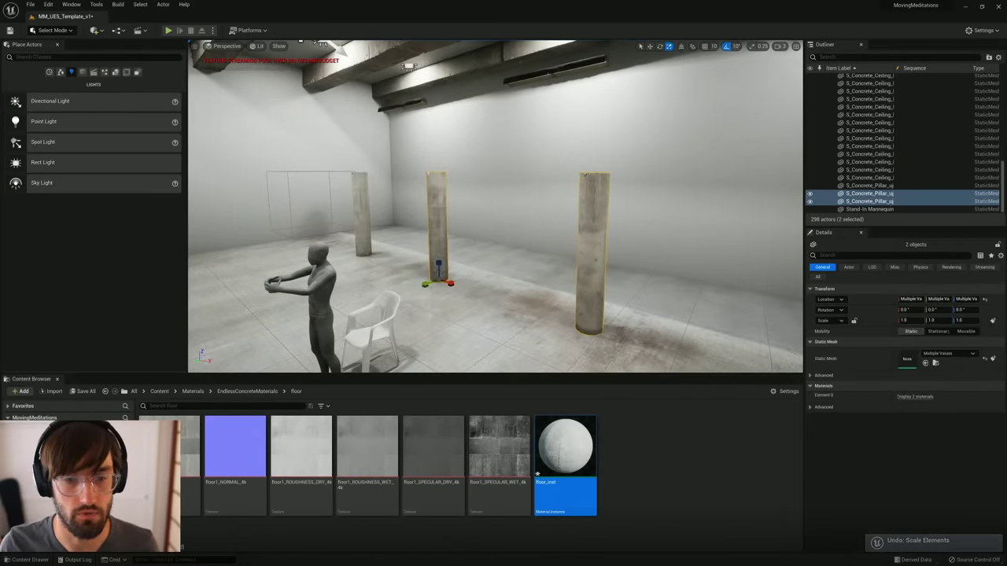
left_click(362, 221, "shift")
left_click_drag(363, 255, 363, 193)
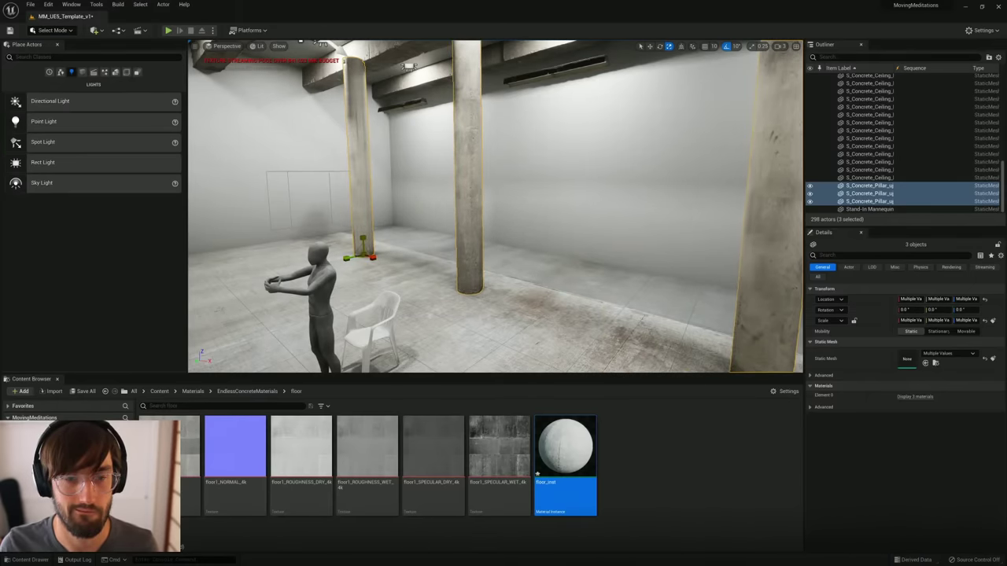
left_click(408, 241)
key("f")
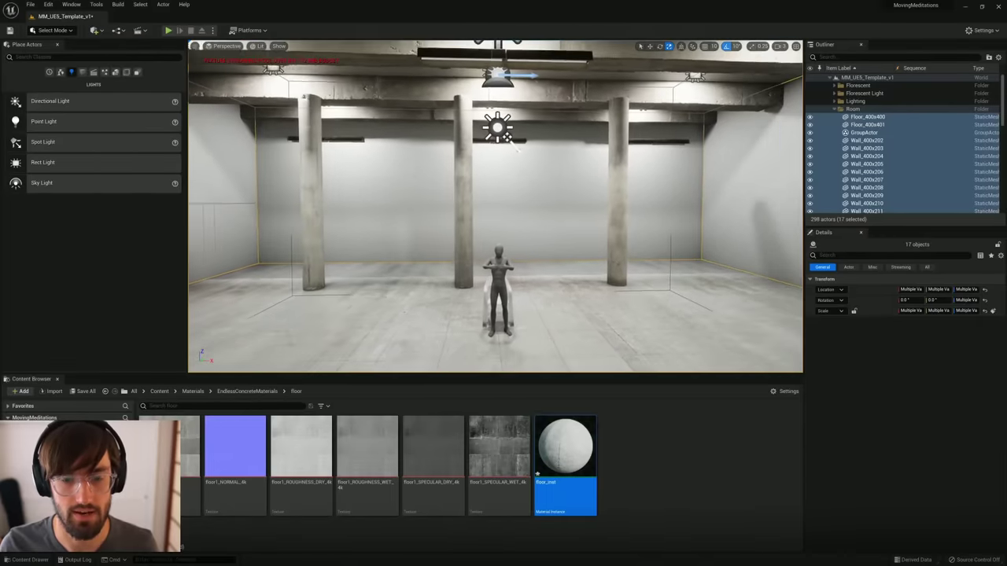
mouse_move(407, 241)
right_mouse_down()
mouse_move(420, 242)
mouse_move(405, 234)
right_mouse_up()
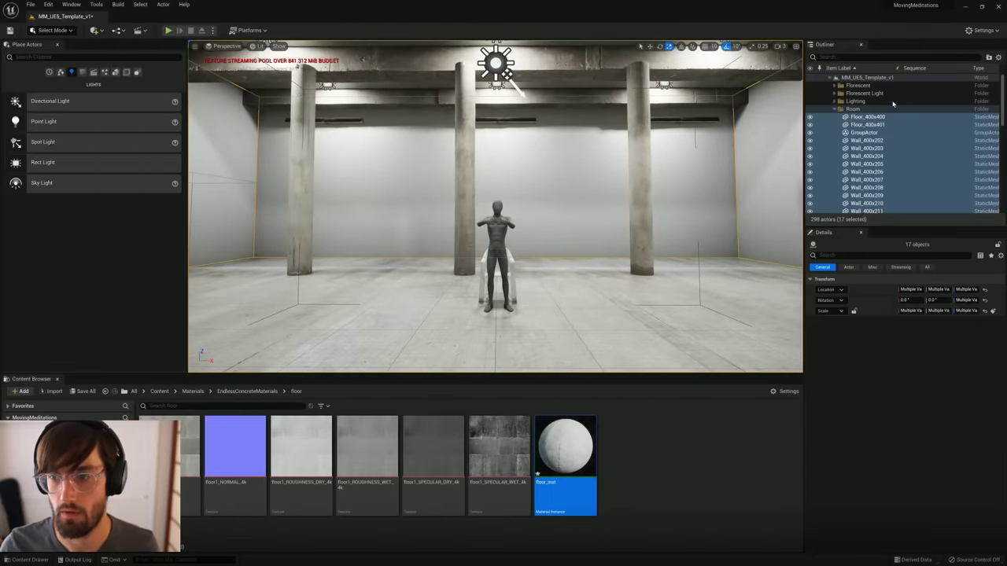
Step: Select CineCameraActor1 and pin its camera preview in the viewport
left_click(835, 112)
left_click(865, 125)
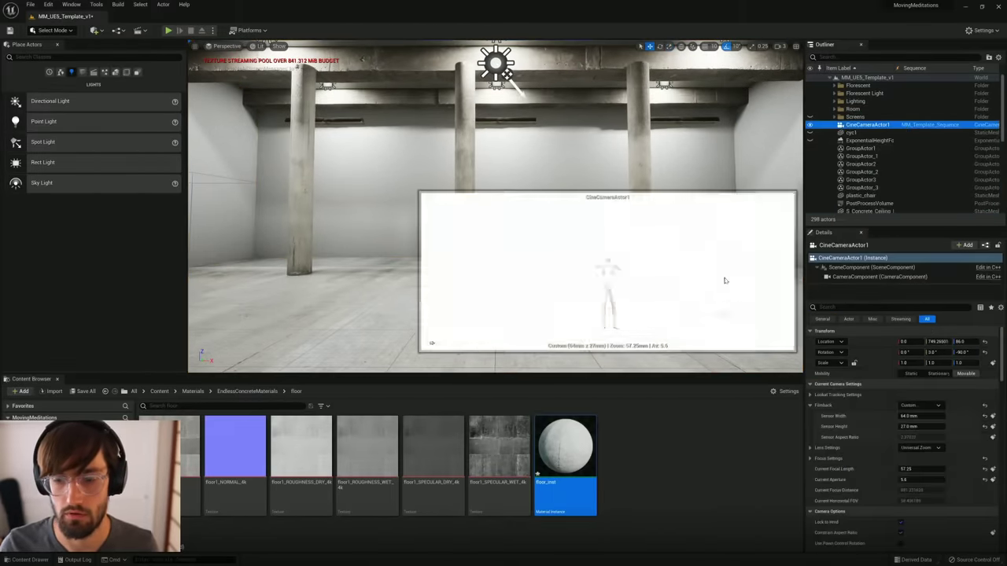
left_click(432, 342)
right_click_drag(401, 271, 399, 321)
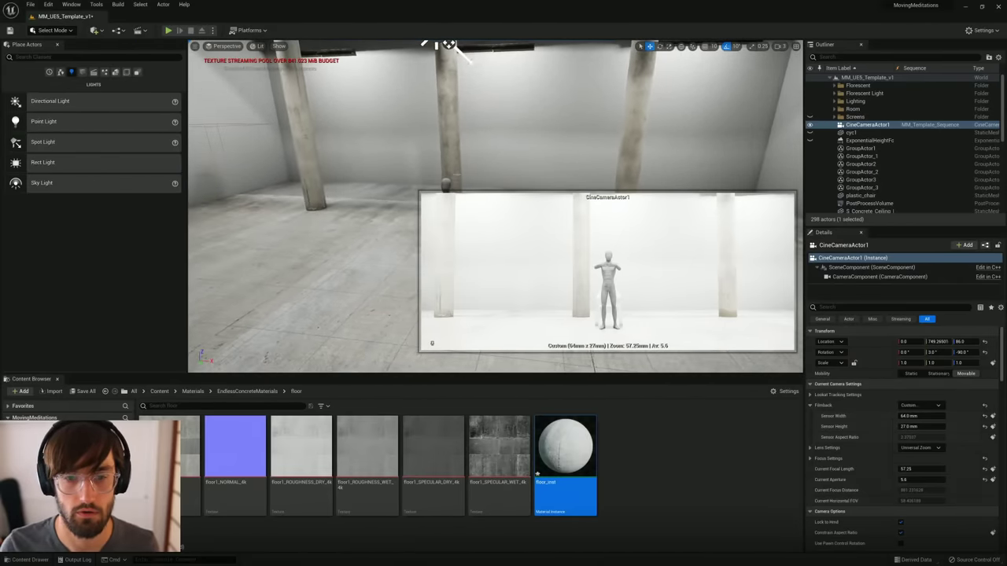
Step: Select all three pillars, move the row closer to the camera and shift it sideways so the left pillar stands beside the mannequin in frame
left_click(446, 147)
right_click_drag(446, 147, 446, 167)
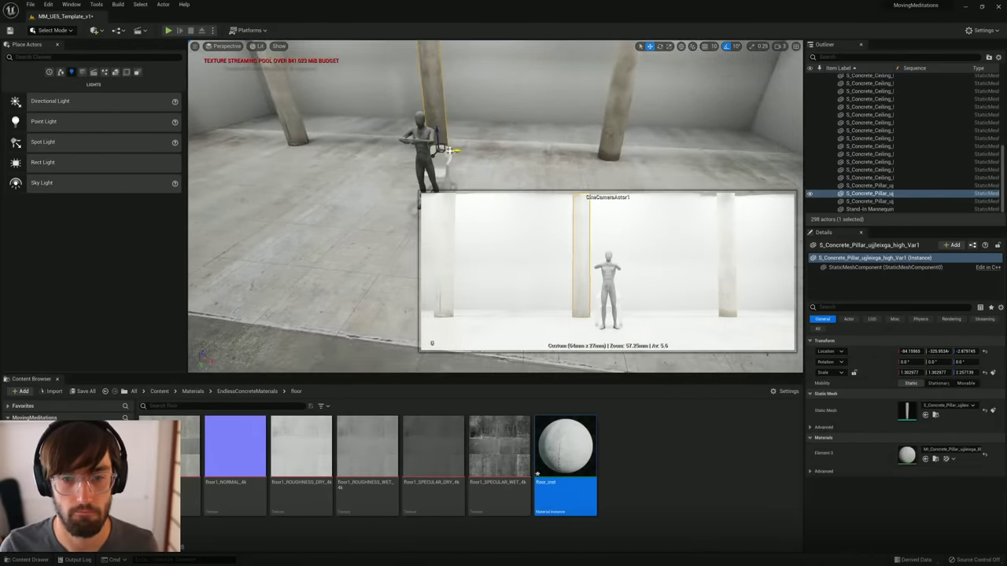
left_click(613, 135, "shift")
left_click(293, 125, "shift")
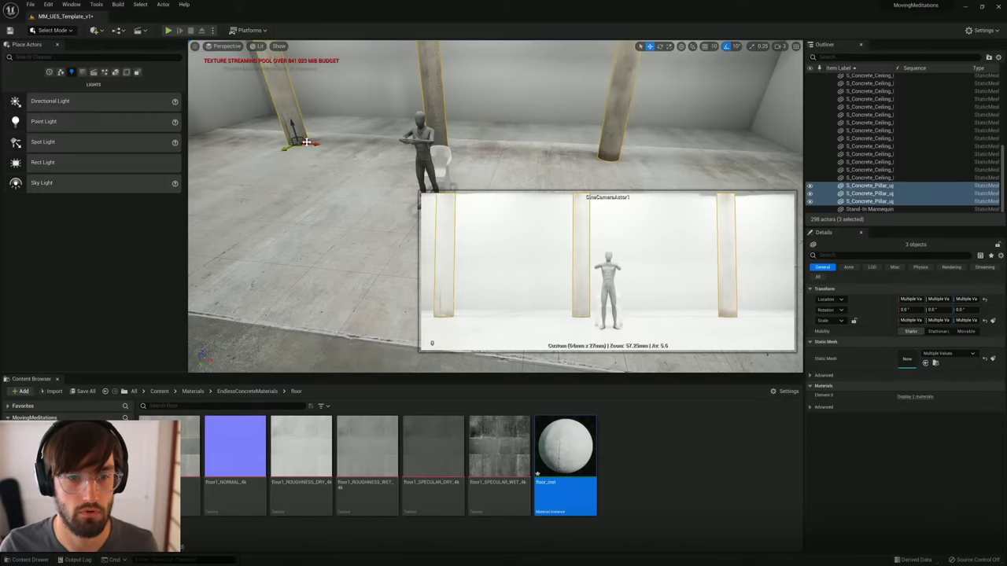
left_click_drag(287, 148, 247, 162)
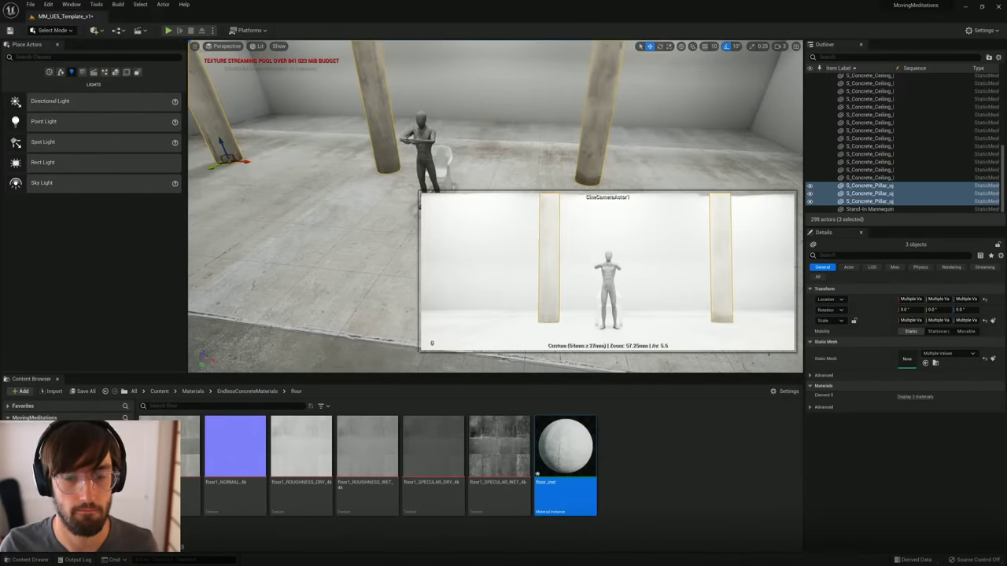
right_click_drag(247, 162, 301, 153)
left_click_drag(302, 164, 384, 174)
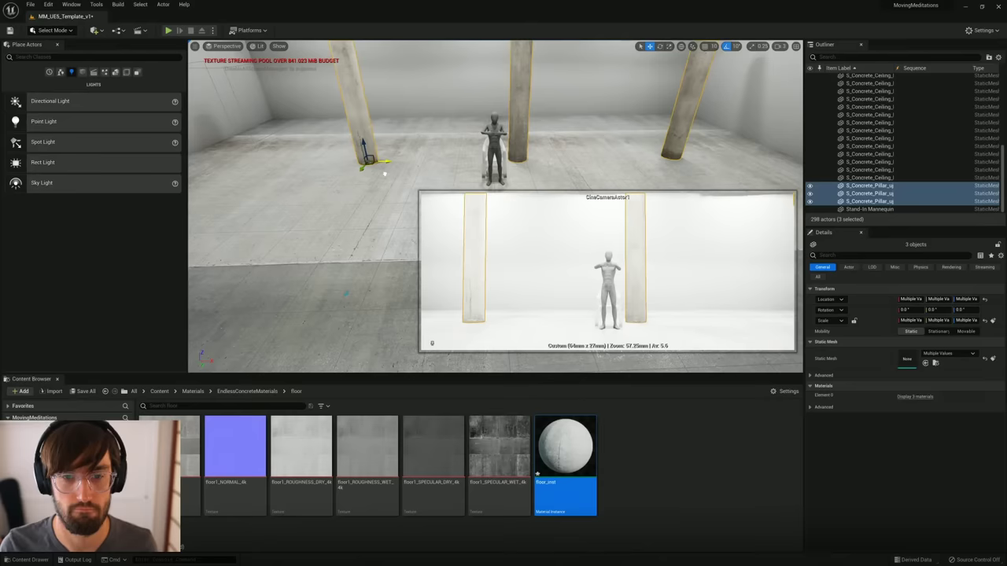
Step: Bring the middle and right-hand pillars together at one spot so the two visible columns flank the mannequin evenly in the camera preview
left_click(554, 146)
left_click(520, 146)
left_click_drag(541, 160, 621, 159)
left_click(698, 144)
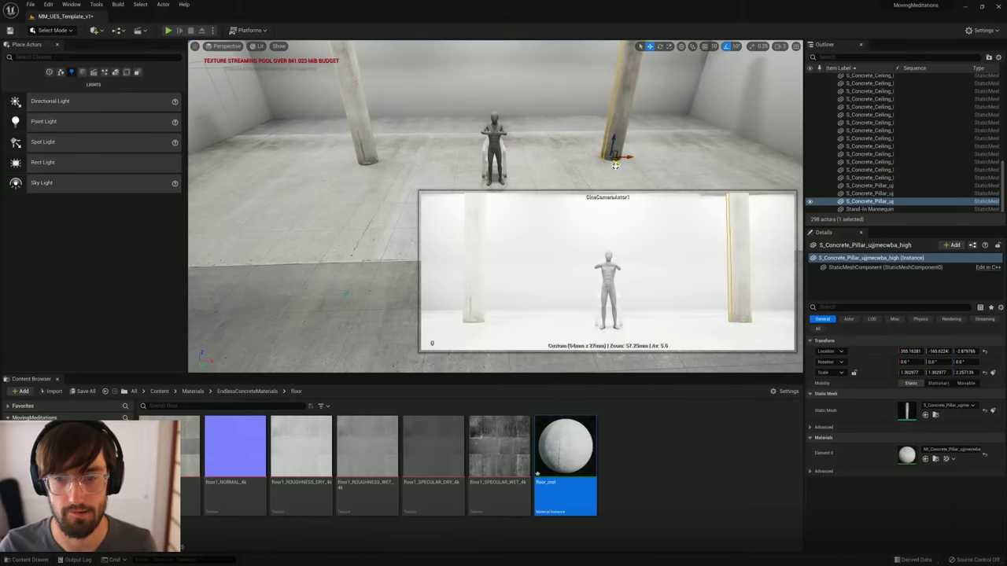
left_click(626, 155)
left_click(620, 148)
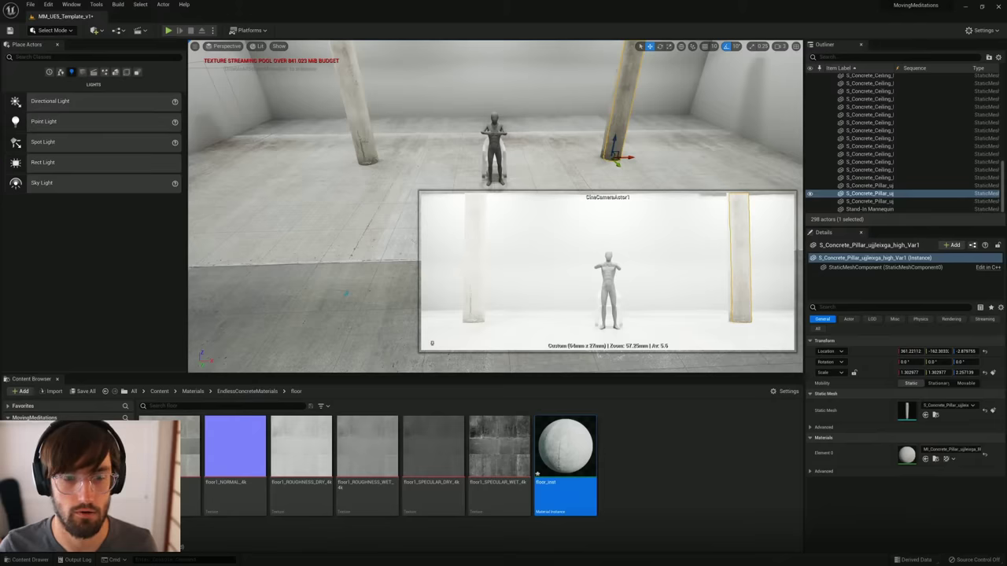
Step: Duplicate the two flanking pillars and place the copies closer to the camera, just inside the edges of its frame
left_click(364, 134)
left_click(614, 142, "ctrl")
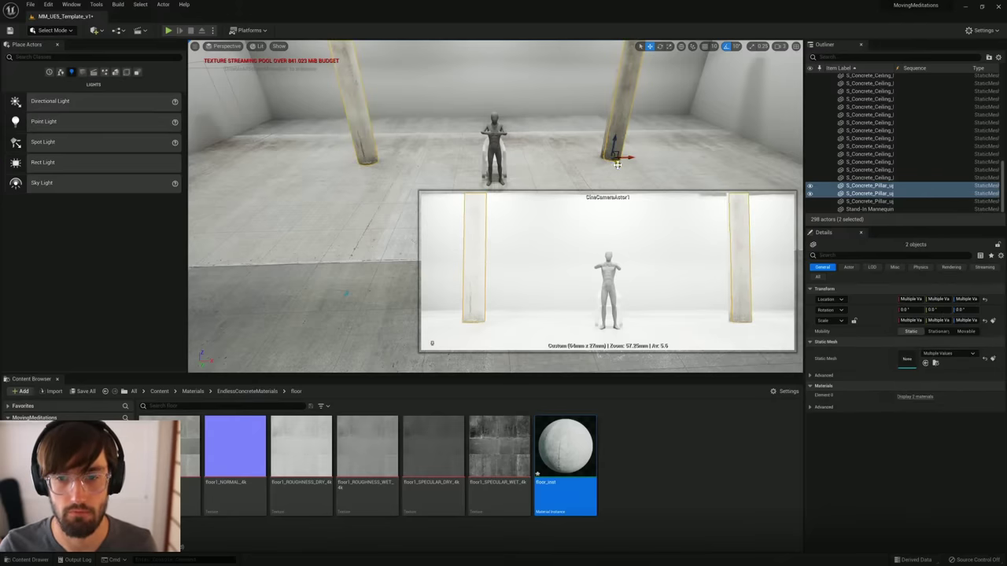
left_click_drag(617, 163, 652, 218, "alt")
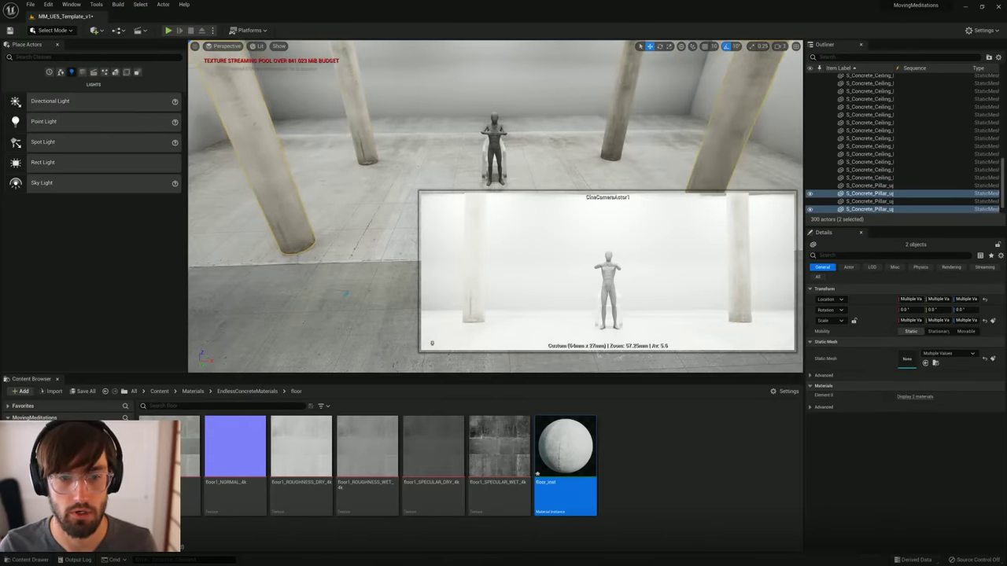
left_click_drag(689, 245, 665, 189, "alt")
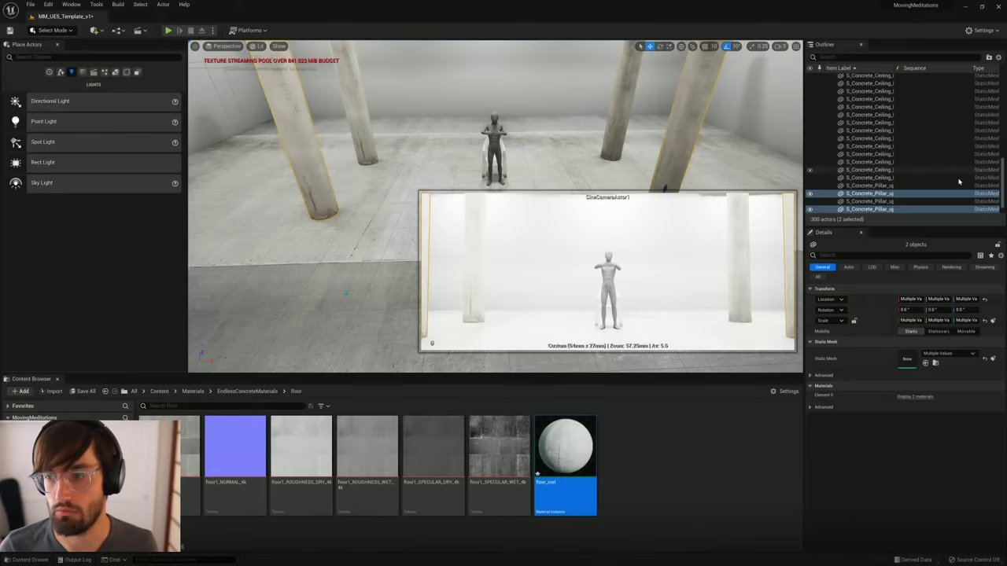
Step: Save the level and pilot CineCameraActor1 in the viewport with its pinned preview closed
left_click_drag(1002, 184, 994, 98)
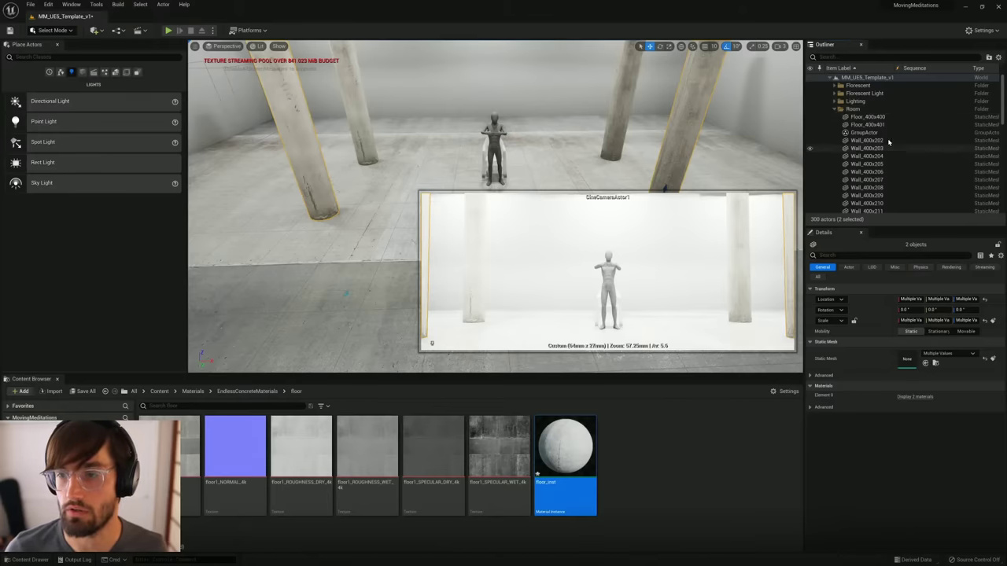
left_click(833, 109)
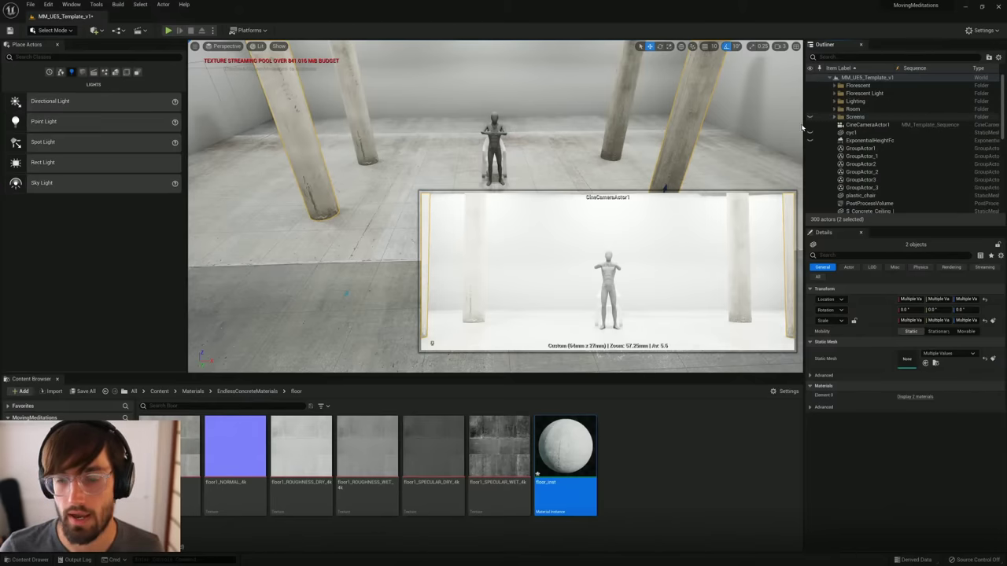
mouse_move(497, 148)
right_mouse_down()
mouse_move(508, 175)
mouse_move(532, 164)
mouse_move(538, 174)
mouse_move(500, 148)
right_mouse_up()
left_click(862, 126)
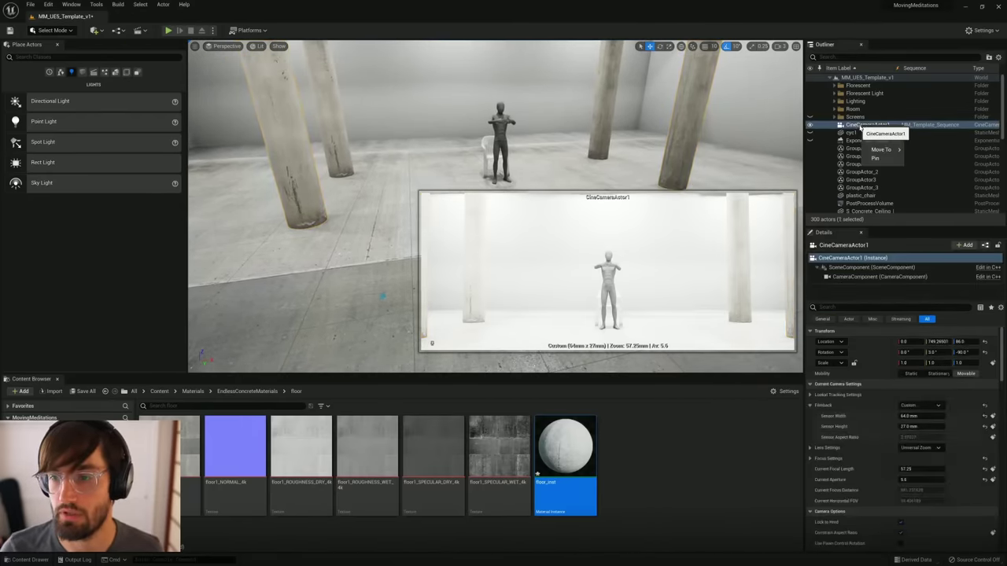
key("f")
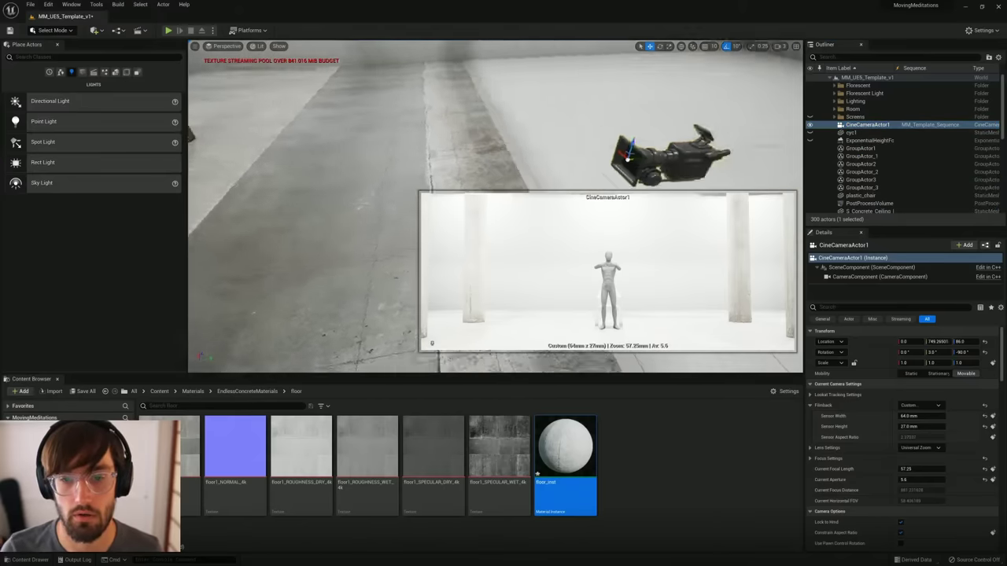
key("ctrl+s")
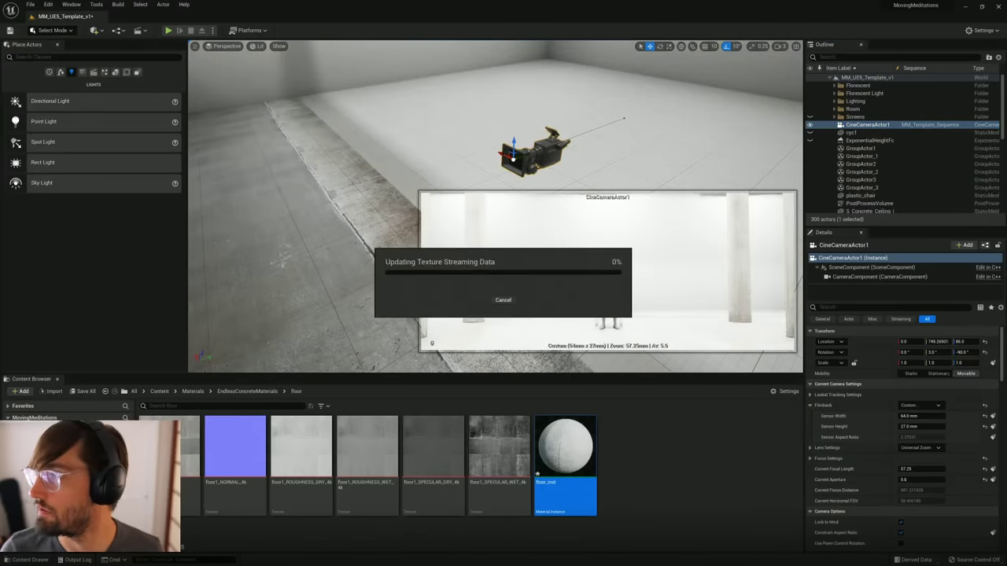
key("ctrl+shift+p")
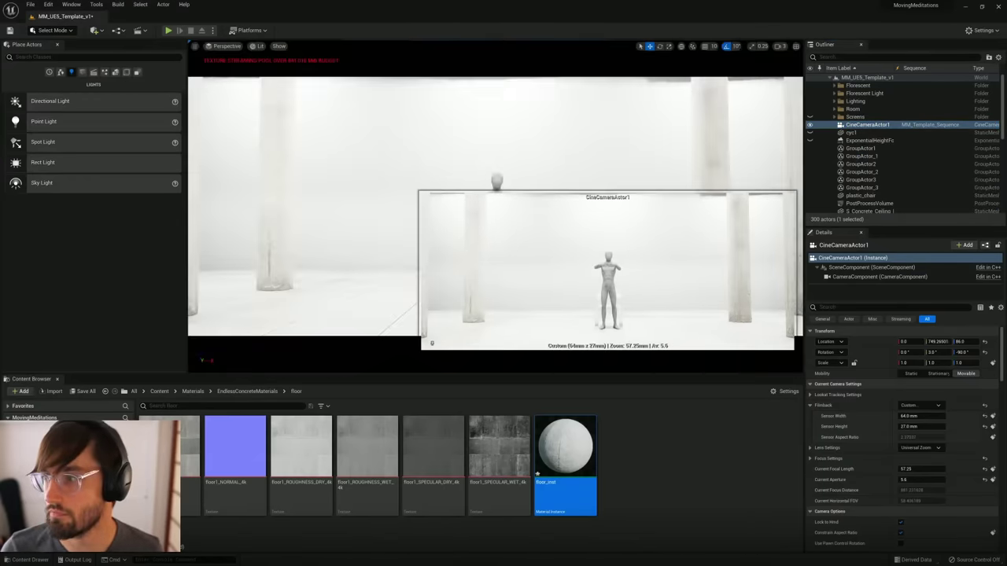
left_click(859, 195)
left_click(429, 343)
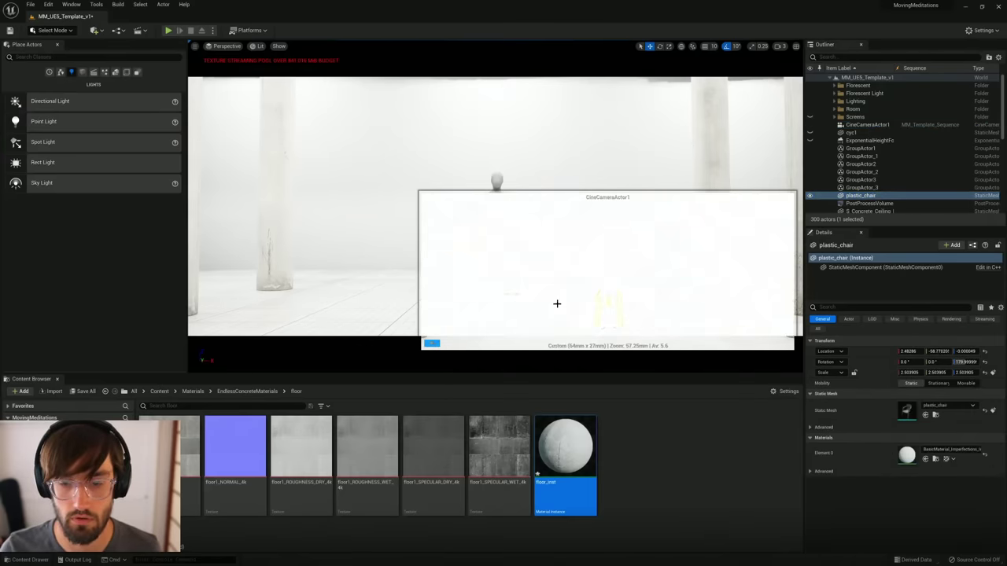
Step: Find the exposure settings of CineCameraActor1 and set its exposure compensation to 12
left_click(866, 165)
scroll(999, 170, "up", 10)
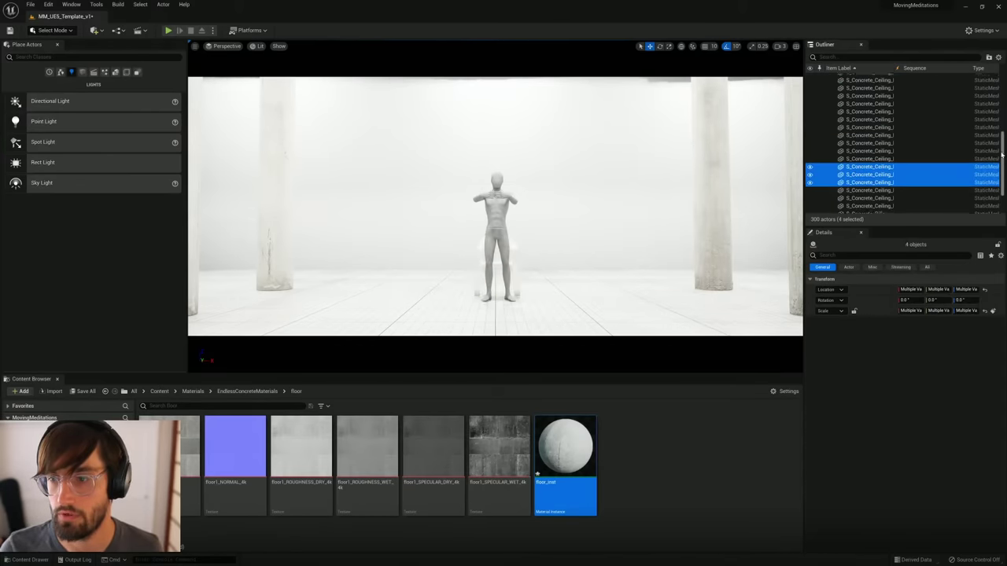
left_click(865, 102)
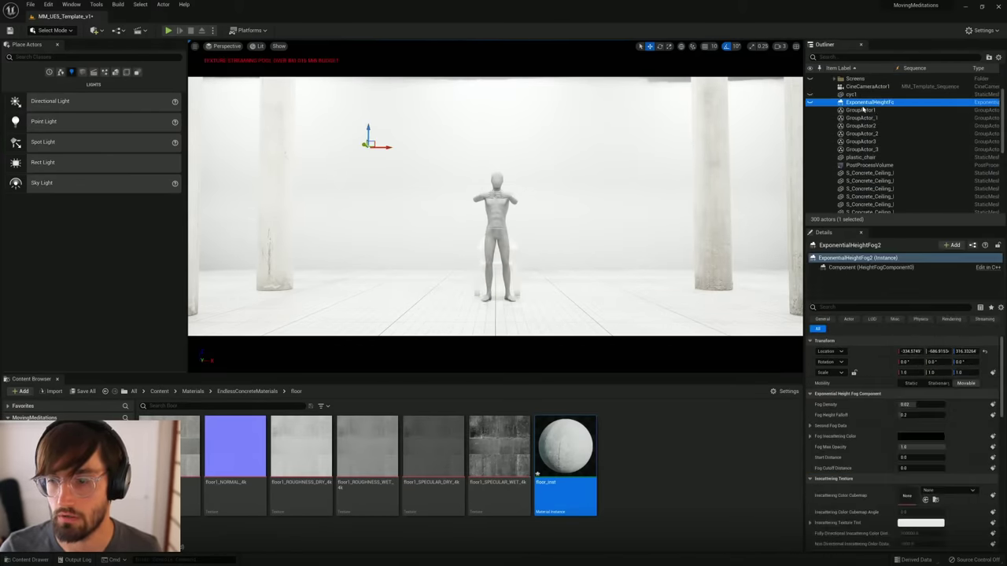
left_click(863, 307)
type("e")
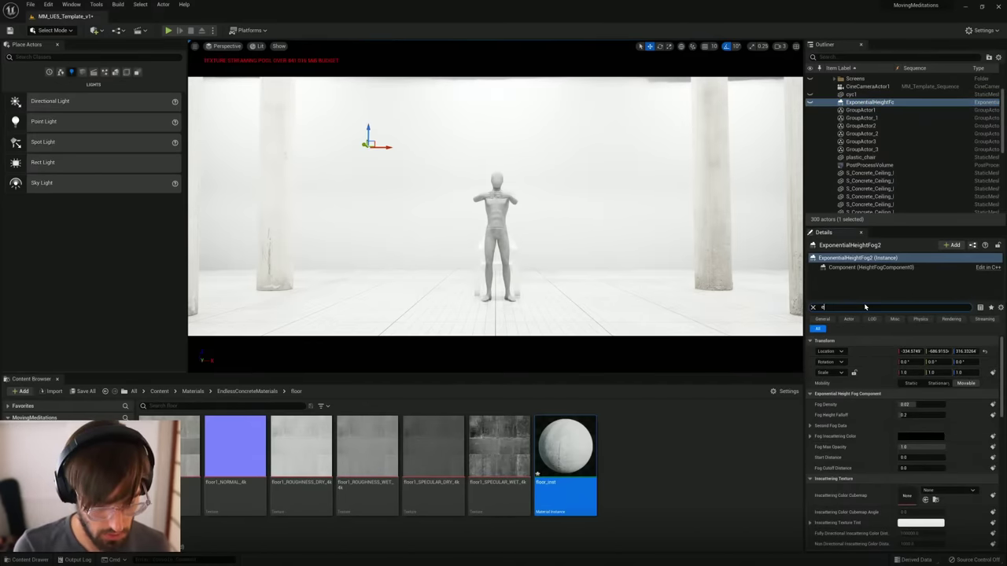
type("xpos")
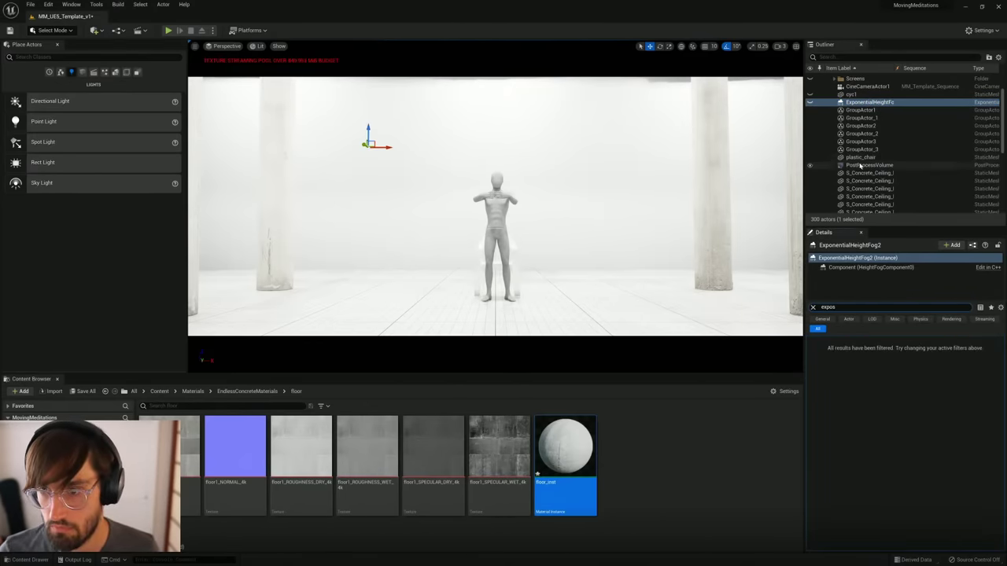
left_click(867, 86)
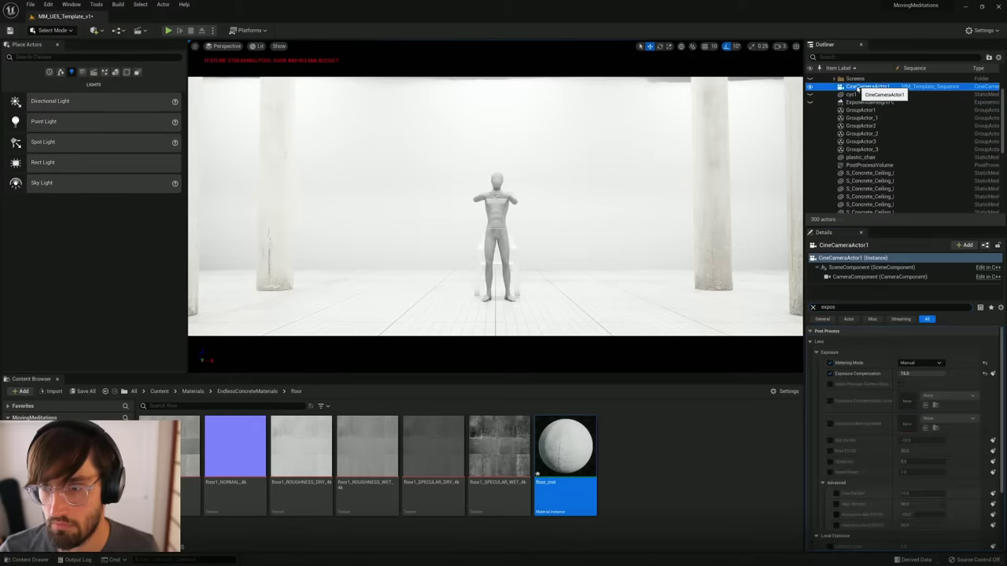
left_click(904, 374)
type("12")
key("Return")
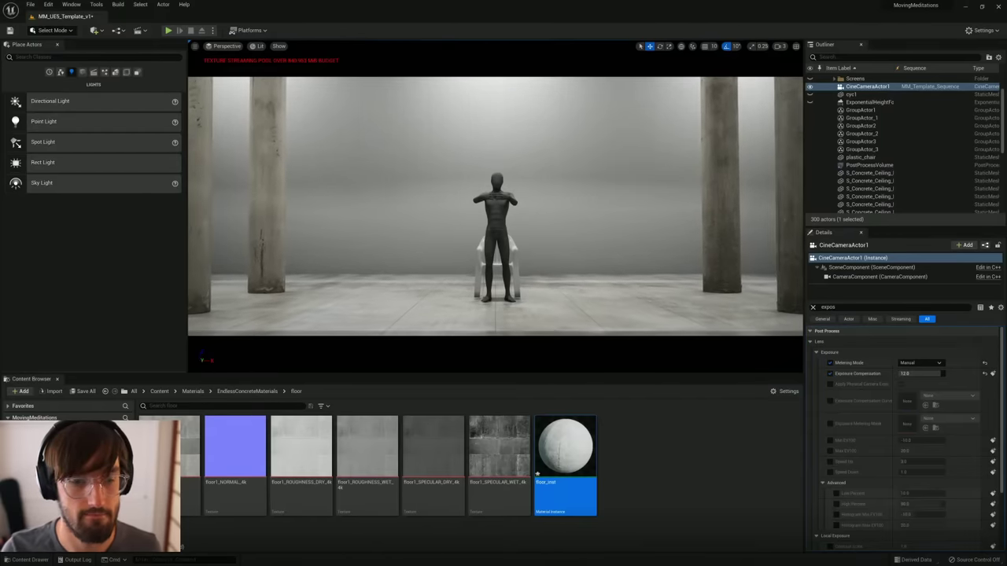
Step: Duplicate the two middle pillars, place the copies farther back and closer to the mannequin, and delete the originals
left_click(268, 256)
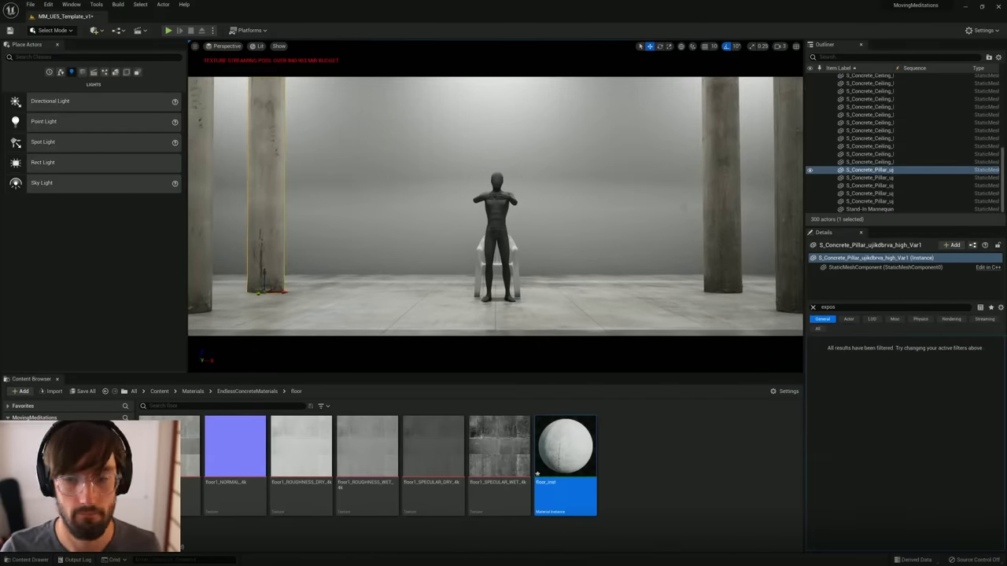
left_click(715, 263, "ctrl")
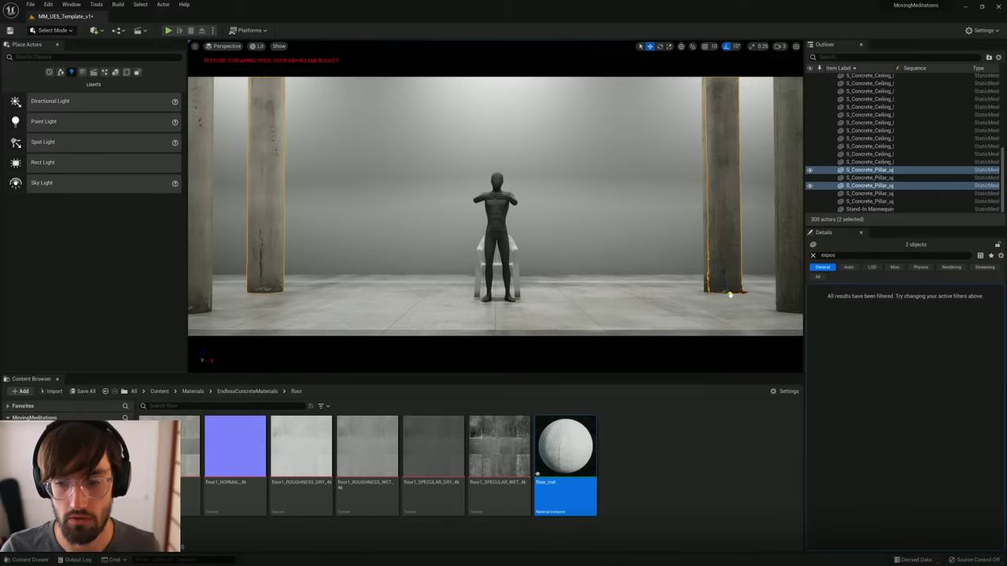
left_click_drag(731, 296, 662, 274, "alt")
left_click(726, 266)
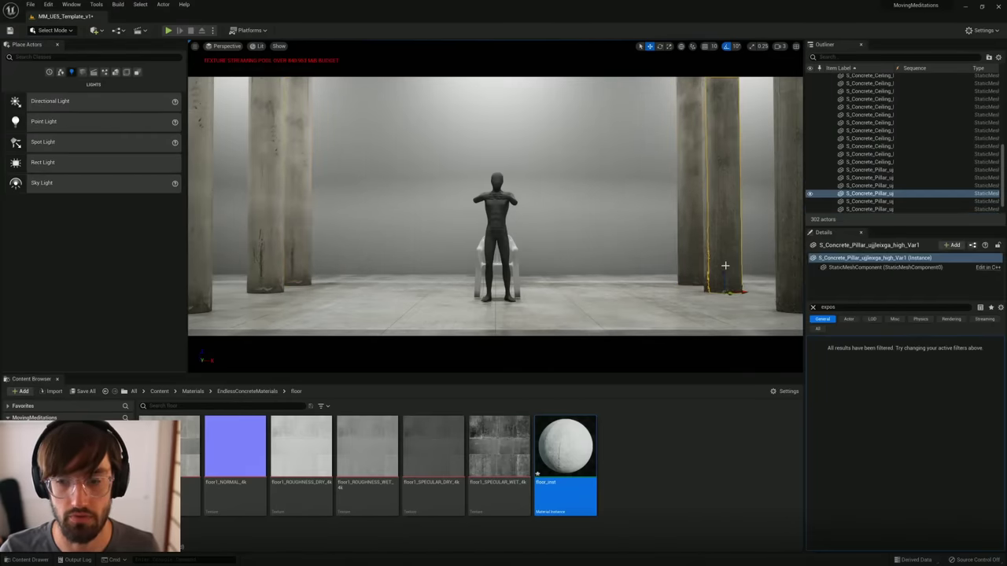
left_click(271, 249, "shift")
key("Delete")
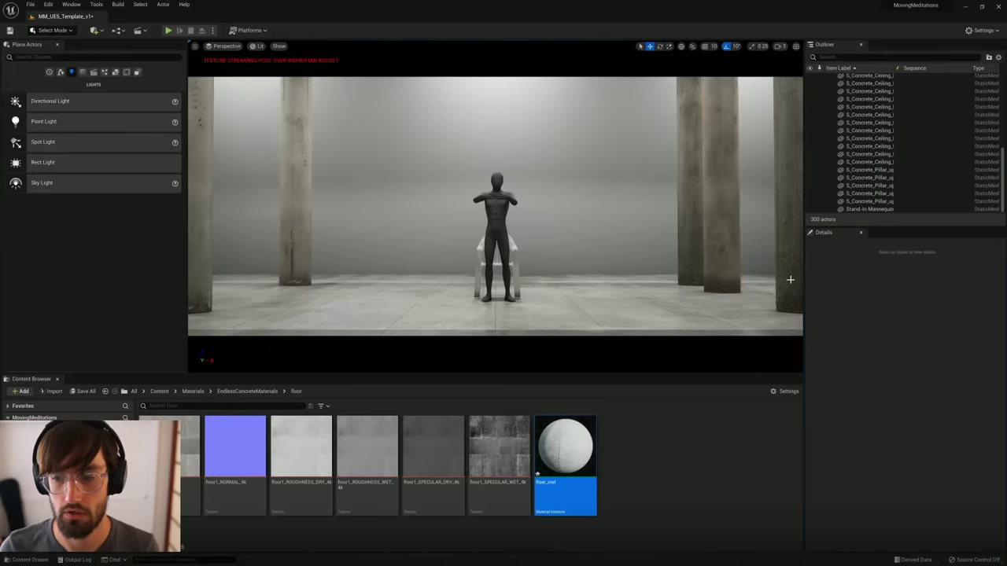
Step: Shift the two outermost pillars back and fully into the camera frame, and delete the leftover pillar between the right-hand pair
left_click(788, 271)
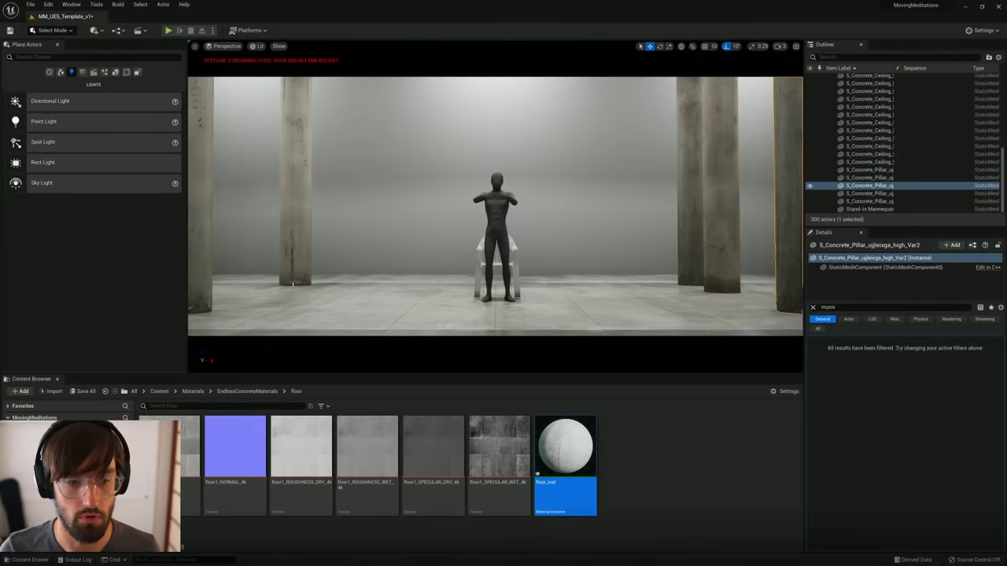
left_click(204, 287, "ctrl")
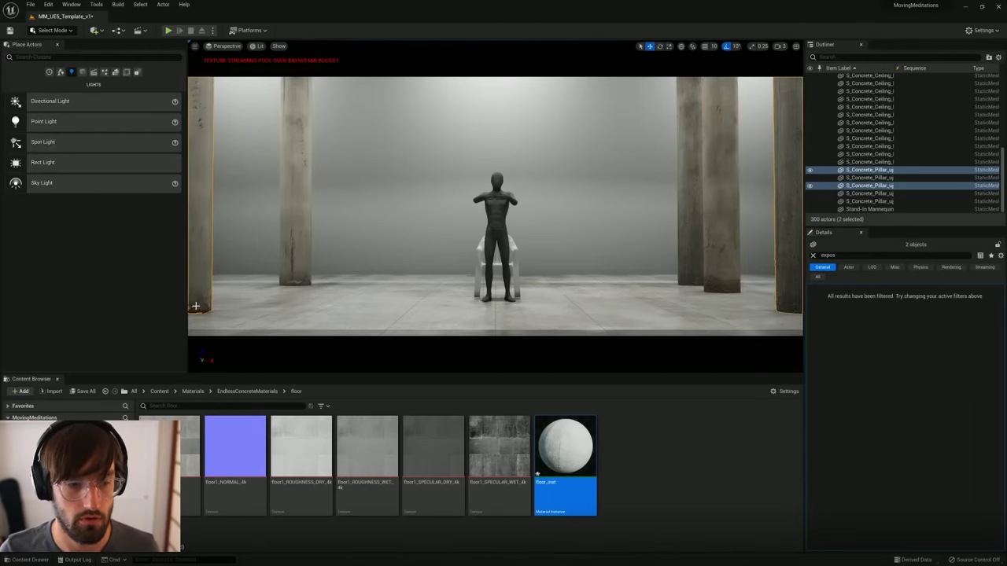
left_click_drag(190, 309, 242, 303)
key("ctrl+z")
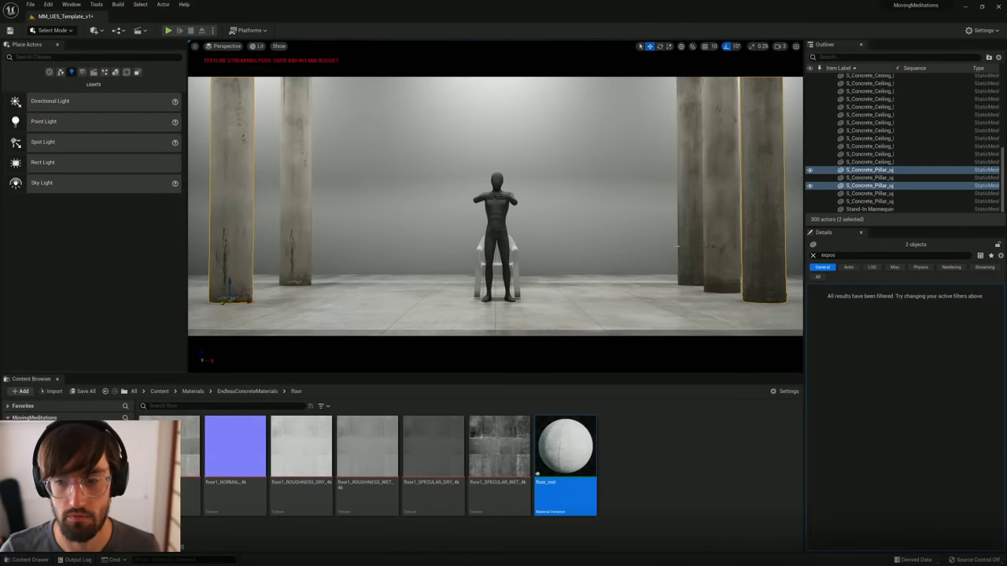
left_click(707, 256)
key("Delete")
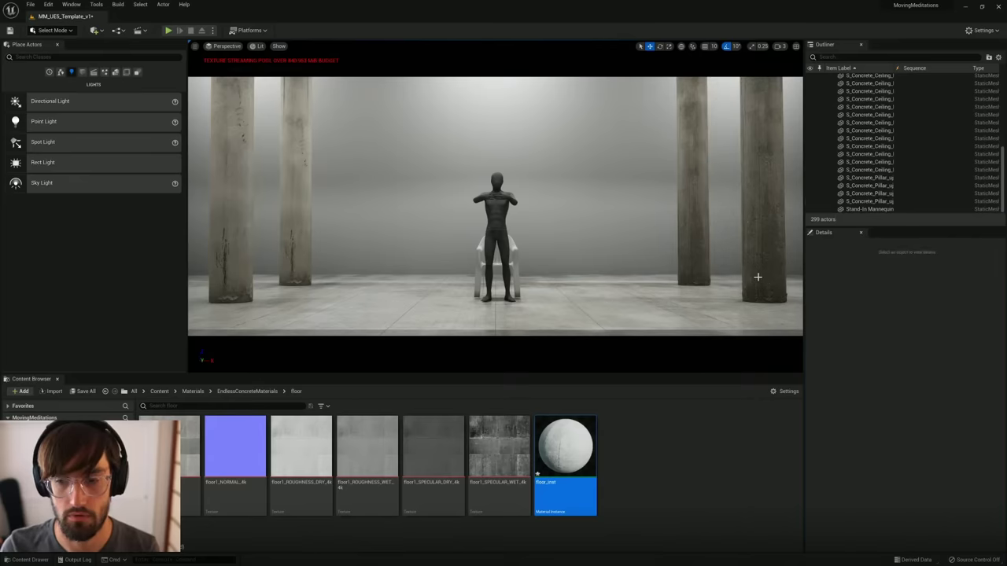
Step: Rotate each of the two front pillars about its vertical axis so different sides of the concrete face the camera
left_click(756, 279)
key("e")
mouse_move(759, 302)
left_mouse_down()
mouse_move(793, 302)
mouse_move(739, 301)
left_mouse_up()
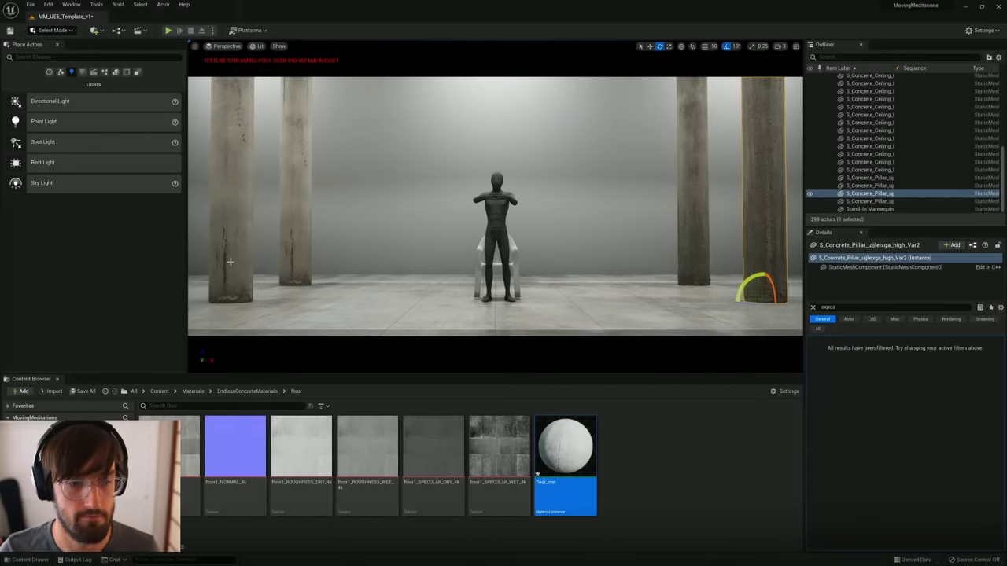
left_click(233, 303)
left_click_drag(233, 304, 193, 306)
Step: Swap the two front pillars so each stands in the other's place on the opposite side of the mannequin
left_click(755, 260)
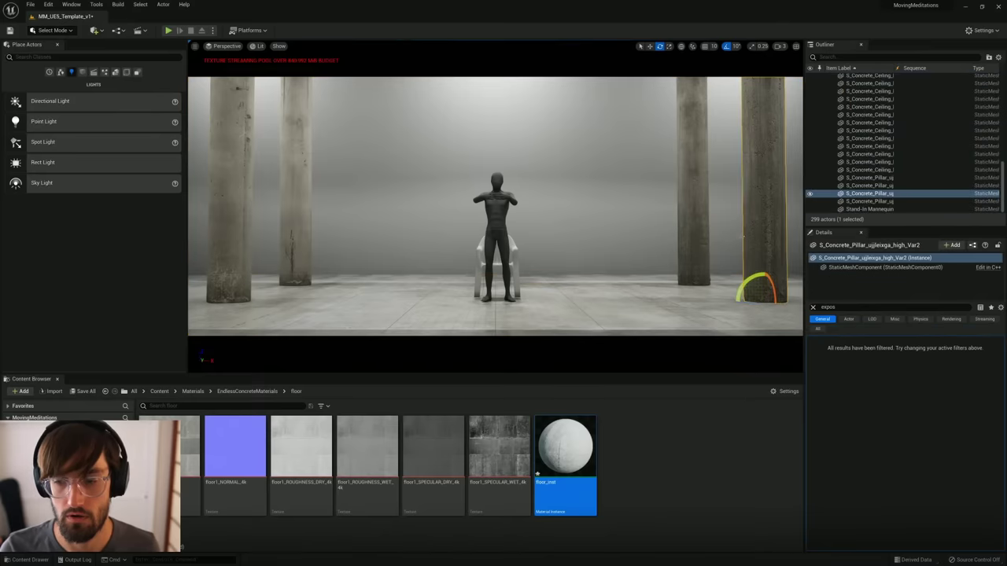
key("w")
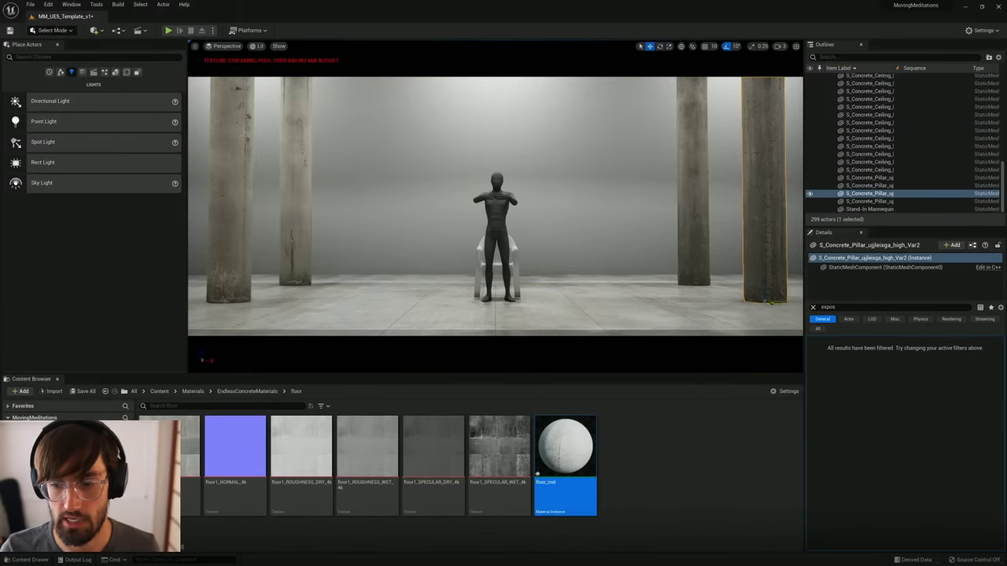
left_click_drag(762, 295, 783, 299)
left_click(232, 286)
left_click(314, 283)
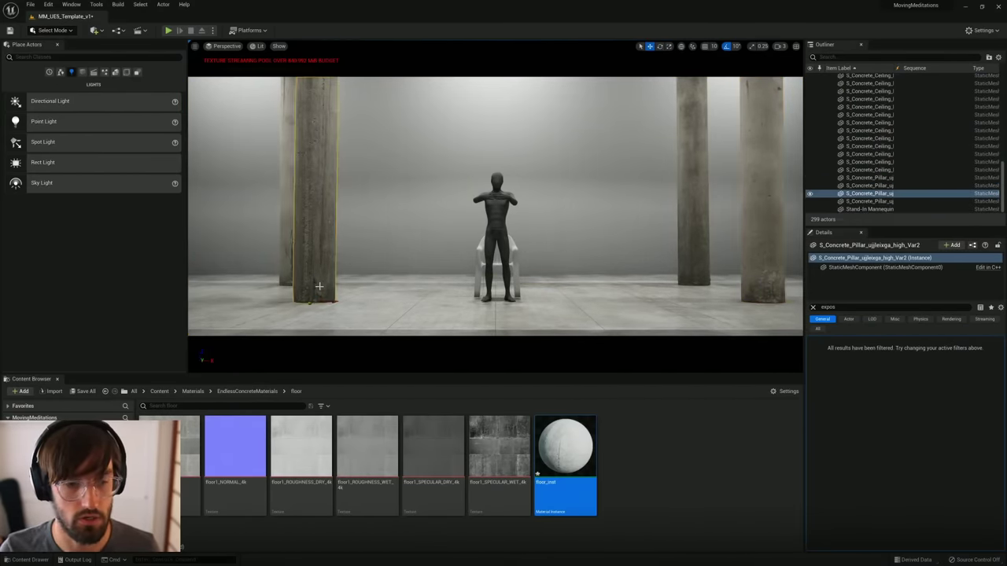
left_click_drag(334, 303, 232, 306)
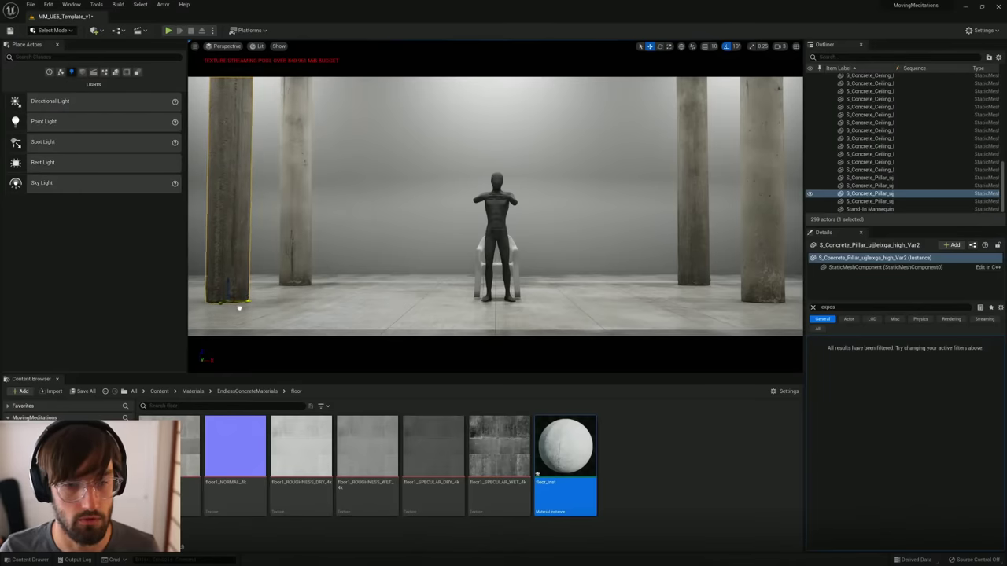
left_click(364, 280)
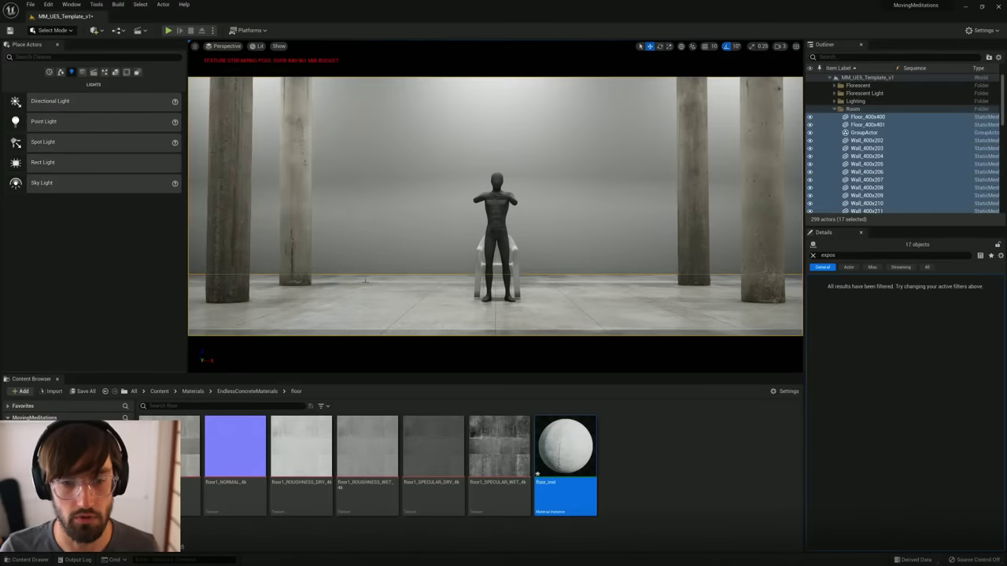
Step: Find the source asset of the rear right pillar and open its material instance MI_Concrete_Pillar_ujjleixga_8K for editing
left_click(695, 234)
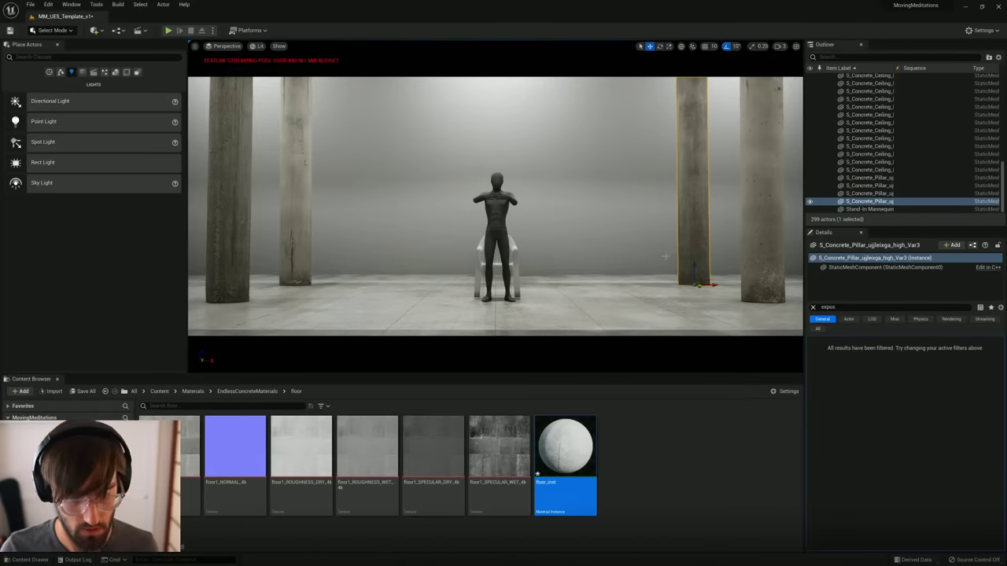
key("ctrl+b")
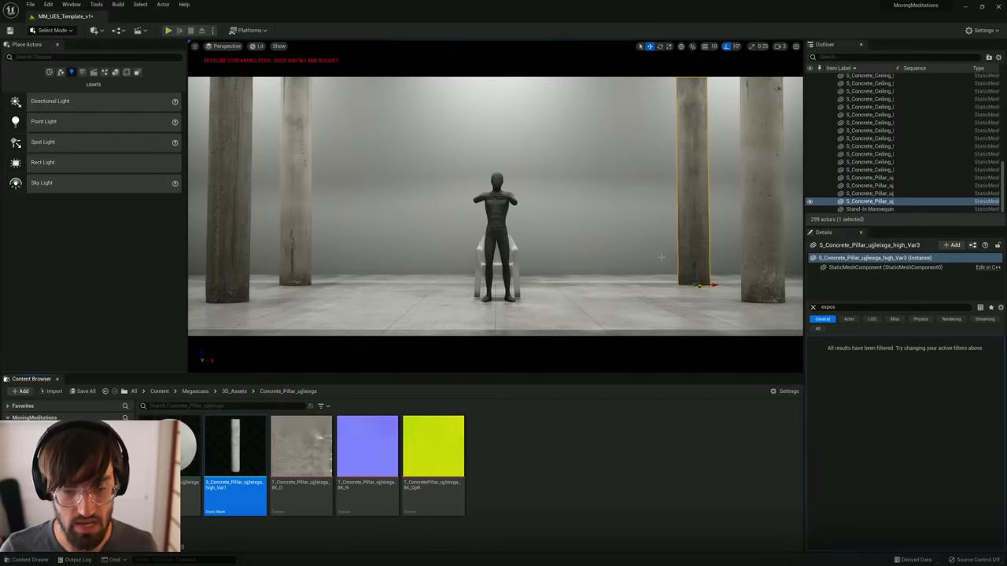
mouse_move(238, 456)
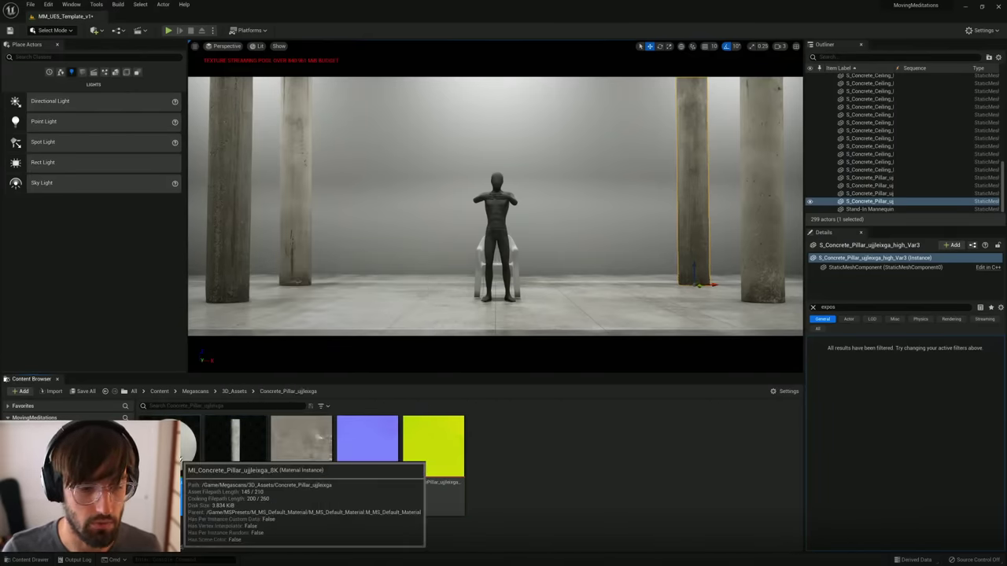
double_click(186, 455)
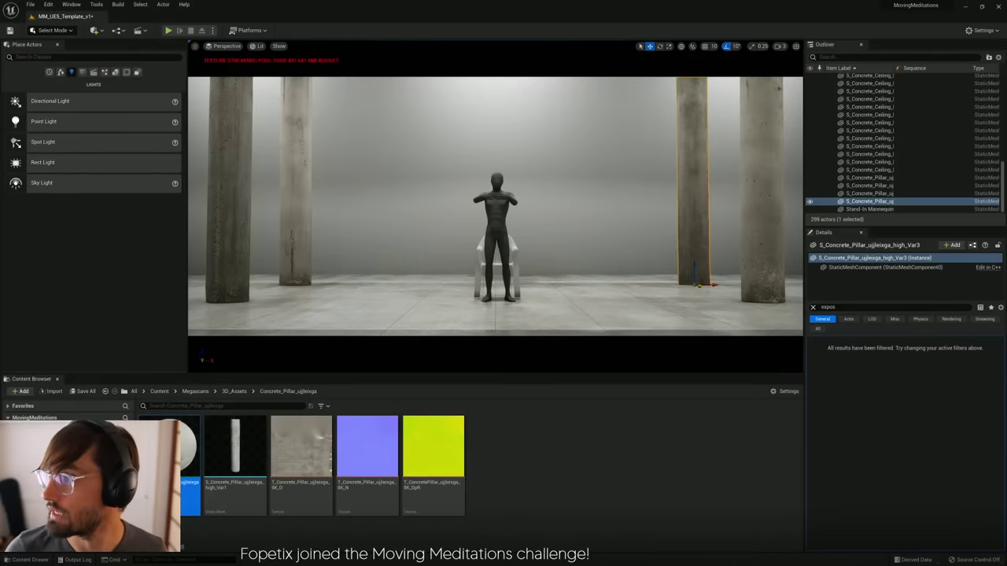
left_click_drag(674, 182, 476, 2)
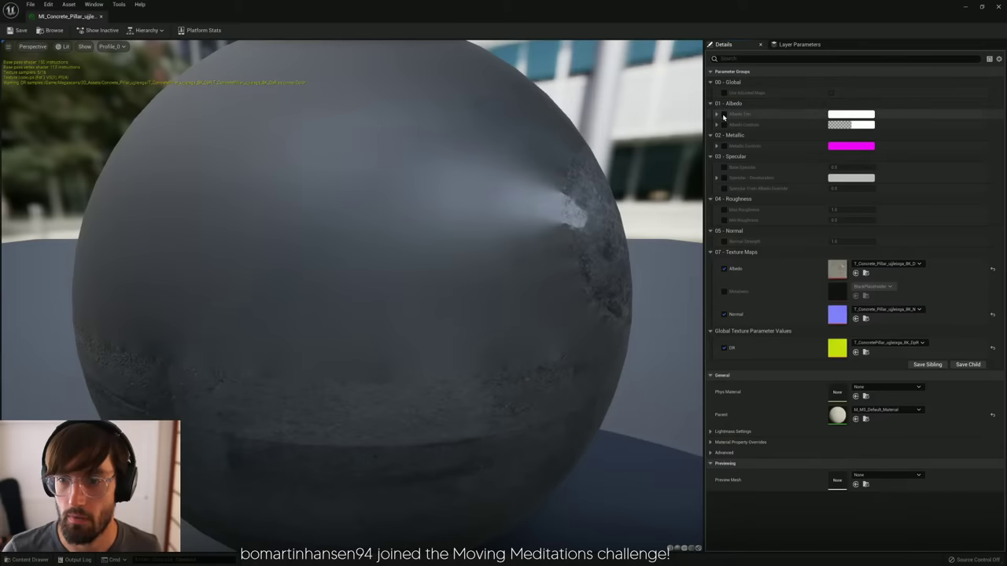
Step: Enable the pillar material's Albedo Controls override, raise its brightness to lighten the darker pillars, and save the level
left_click(715, 126)
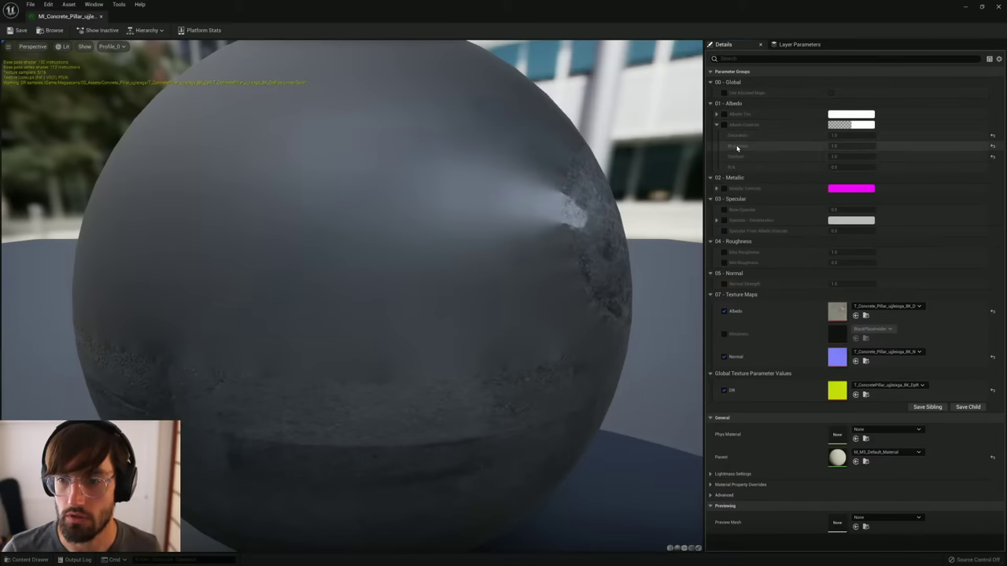
left_click(723, 126)
left_click(831, 146)
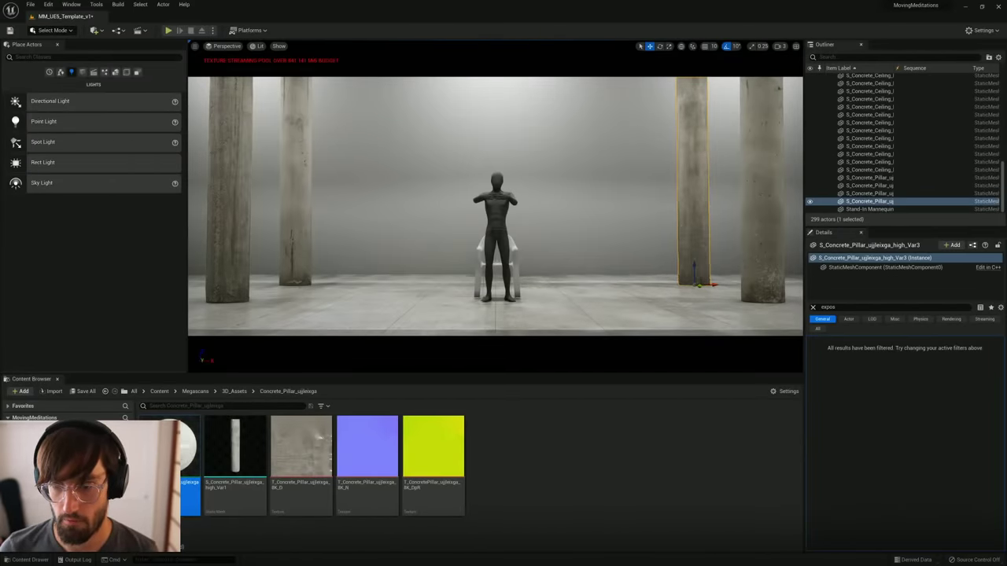
left_click(598, 453)
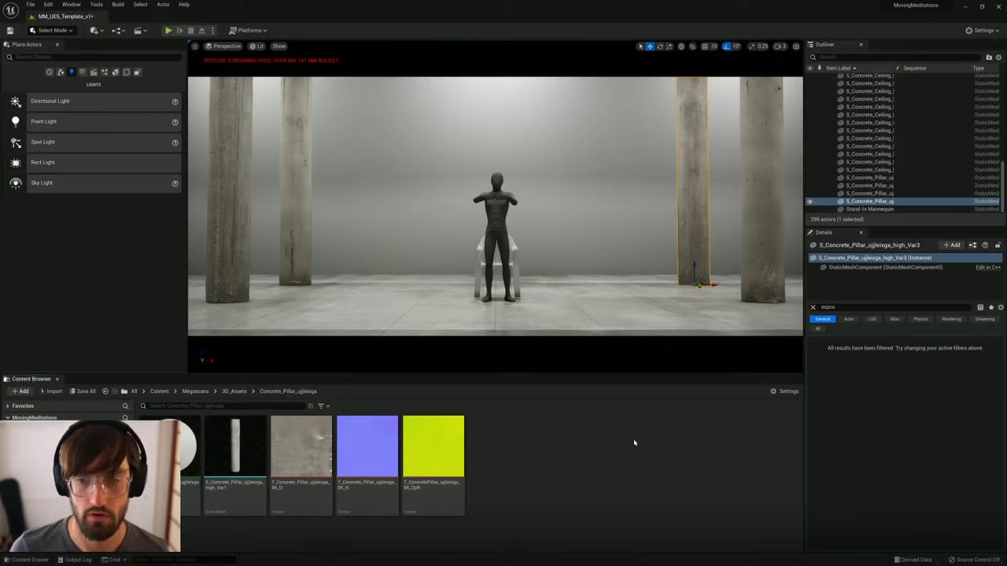
left_click(583, 298)
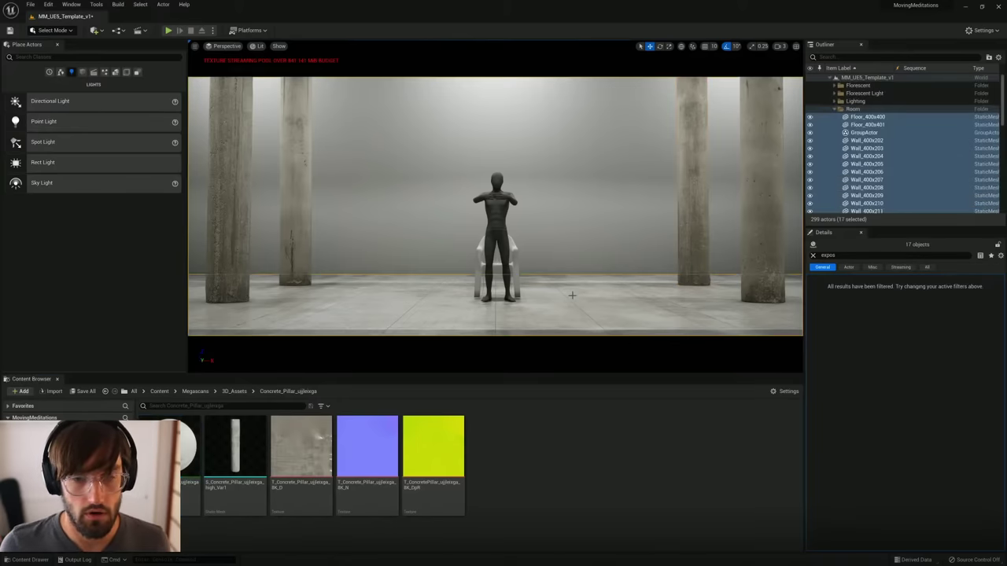
key("ctrl+s")
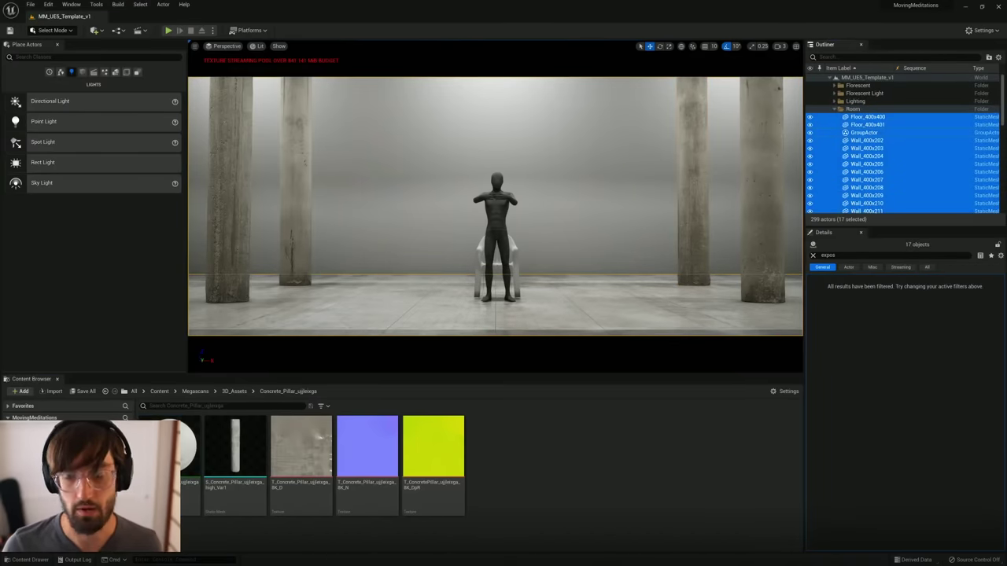
Step: Switch to the reference image board and examine the warehouse dancer picture with yellow-based pillars and the images around it
right_click_drag(1006, 363, 229, 51)
key("ctrl+f")
scroll(594, 291, "down", 5)
middle_click_drag(594, 291, 461, 109)
scroll(312, 342, "up", 5)
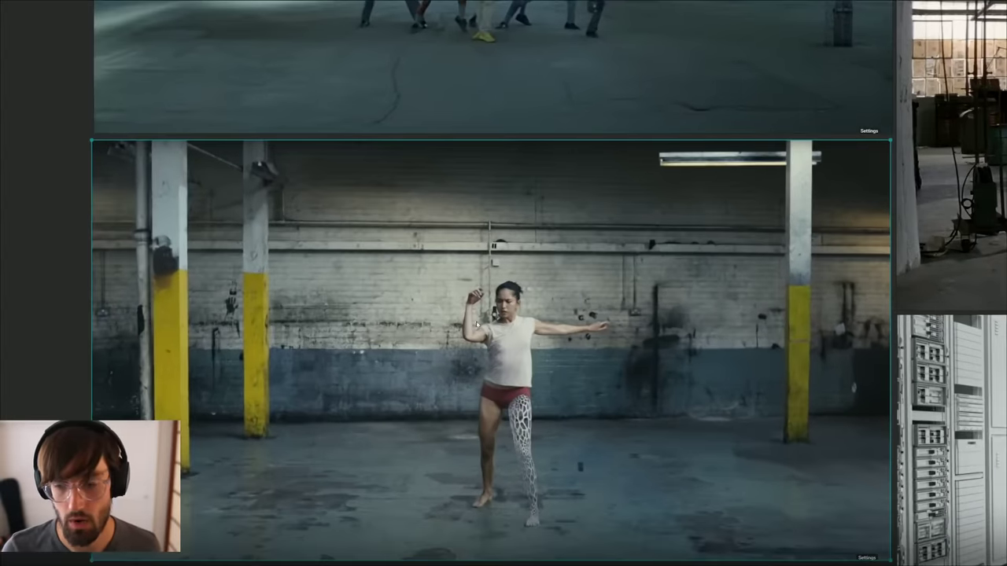
scroll(438, 365, "down", 4)
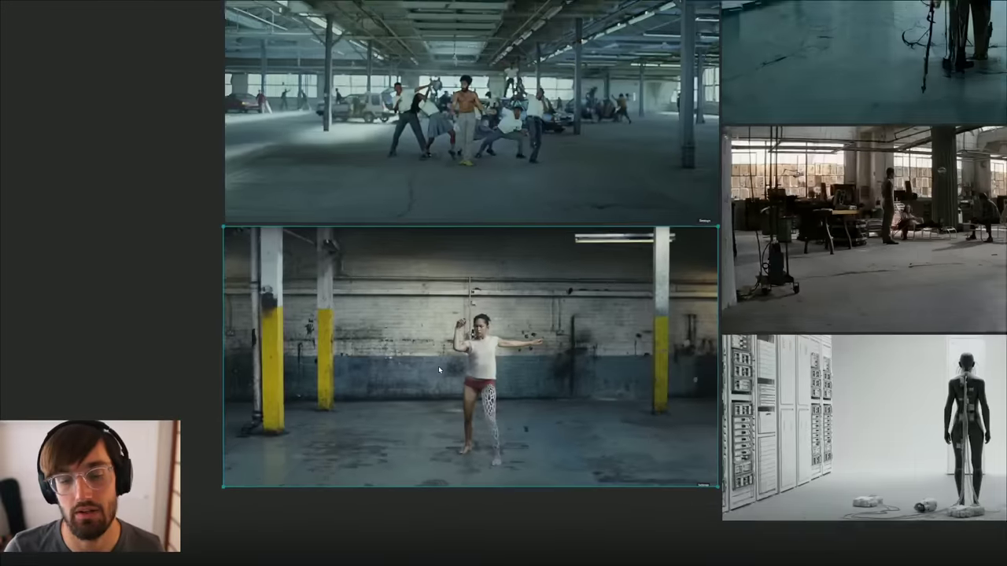
middle_click_drag(438, 366, 107, 348)
middle_click_drag(580, 351, 389, 364)
scroll(388, 362, "left", 6)
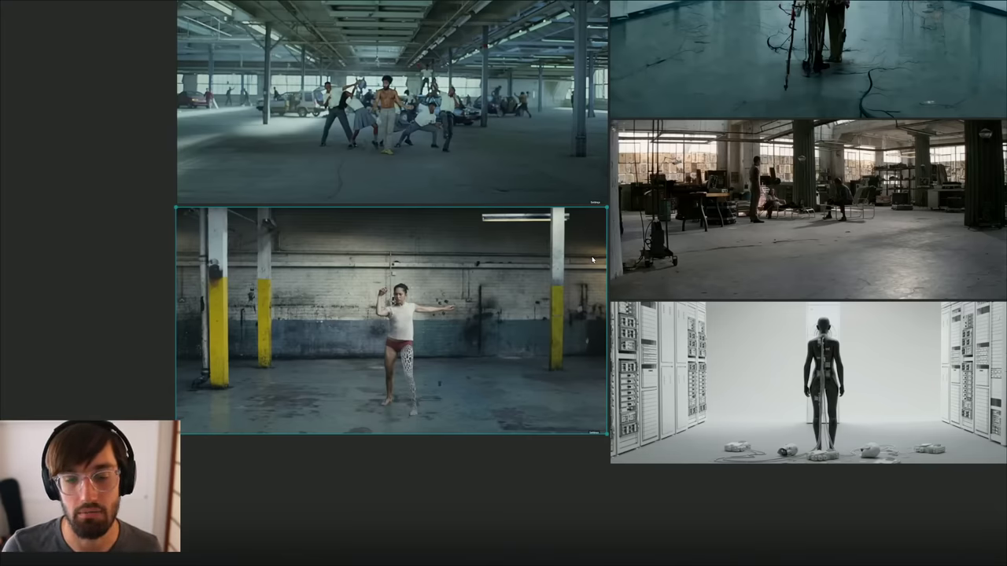
middle_click_drag(738, 166, 515, 148)
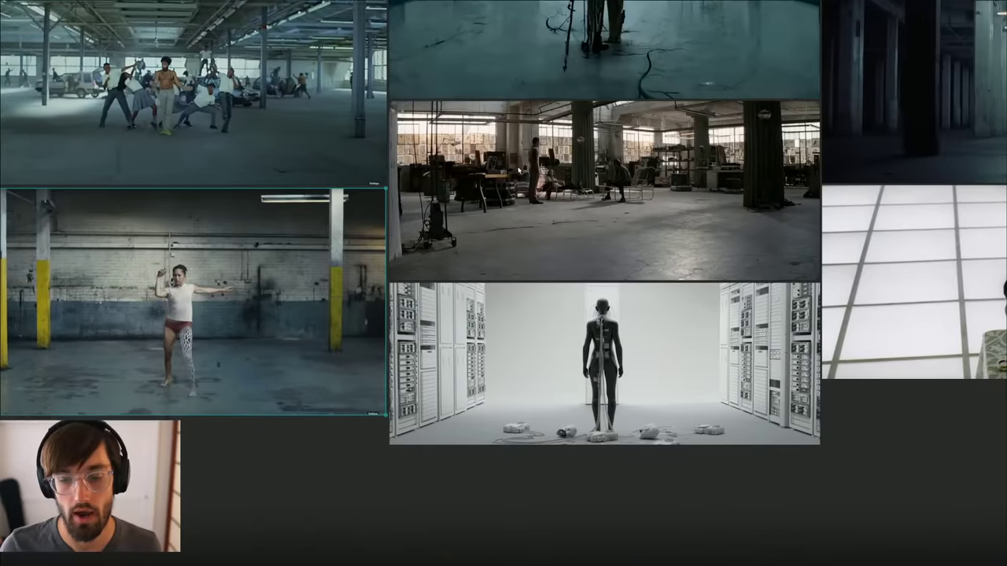
middle_click_drag(319, 127, 465, 166)
scroll(465, 165, "up", 3)
scroll(465, 166, "left", 2)
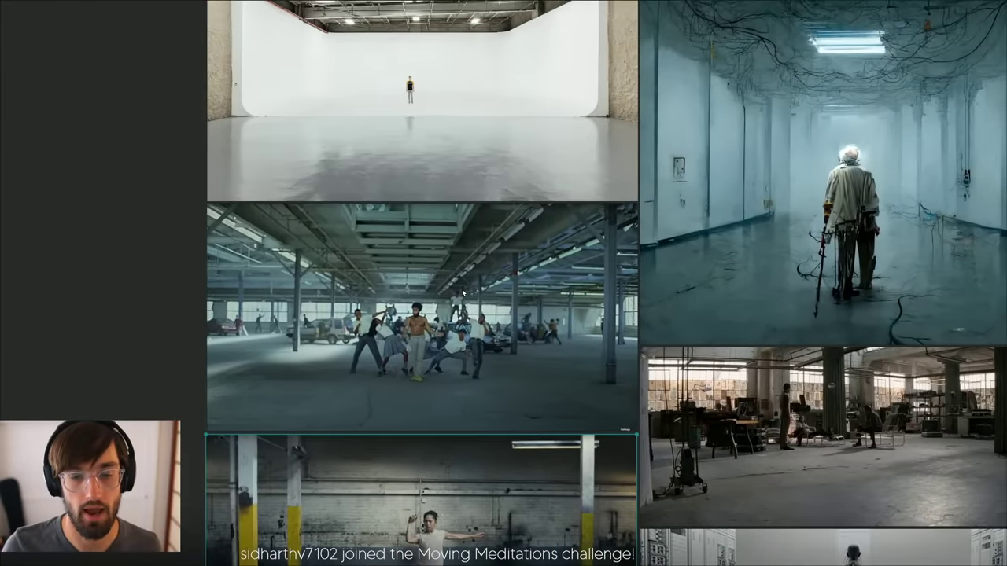
Step: Examine the white cyclorama studio reference closely, including its beamed ceiling lights and the small standing figure
scroll(408, 245, "up", 2, "ctrl")
scroll(441, 196, "up", 4)
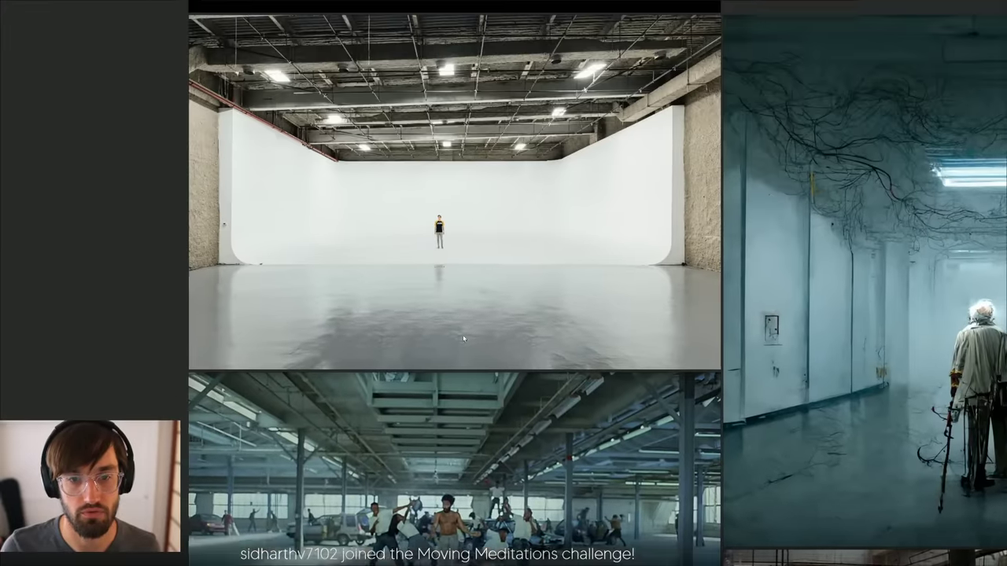
scroll(452, 173, "up", 3, "ctrl")
scroll(451, 175, "up", 2, "ctrl")
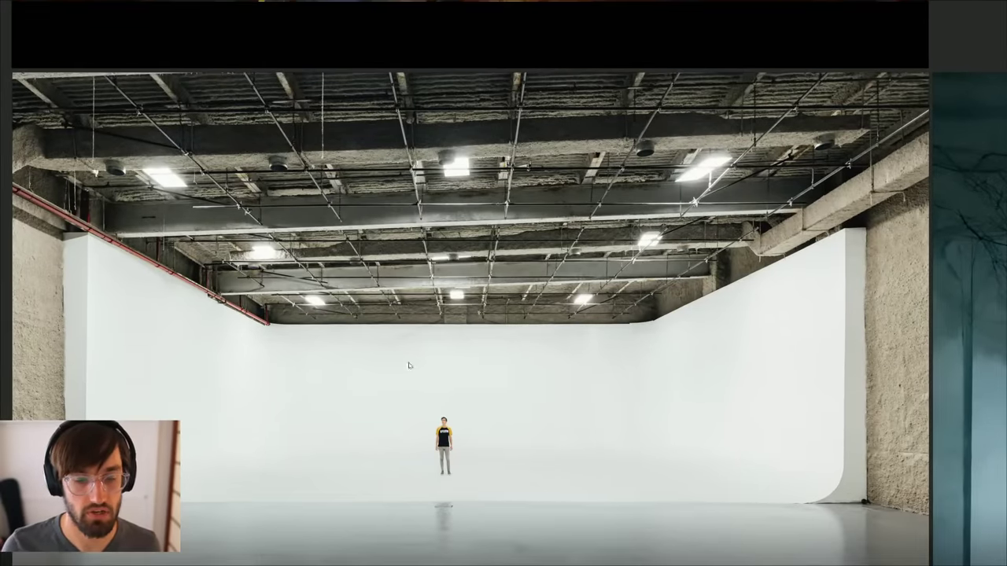
scroll(434, 436, "up", 6, "ctrl")
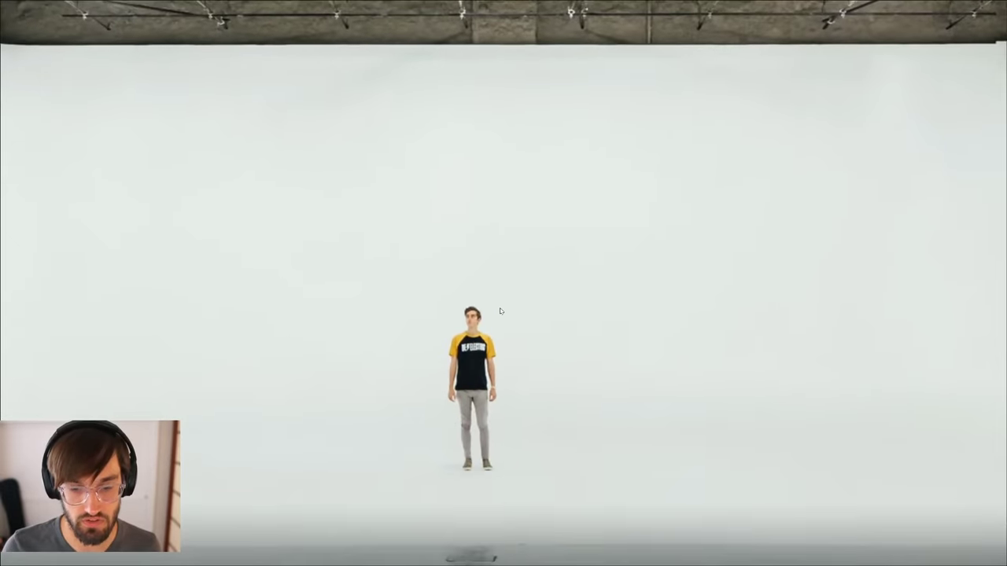
scroll(473, 364, "up", 1, "ctrl")
scroll(502, 394, "down", 7)
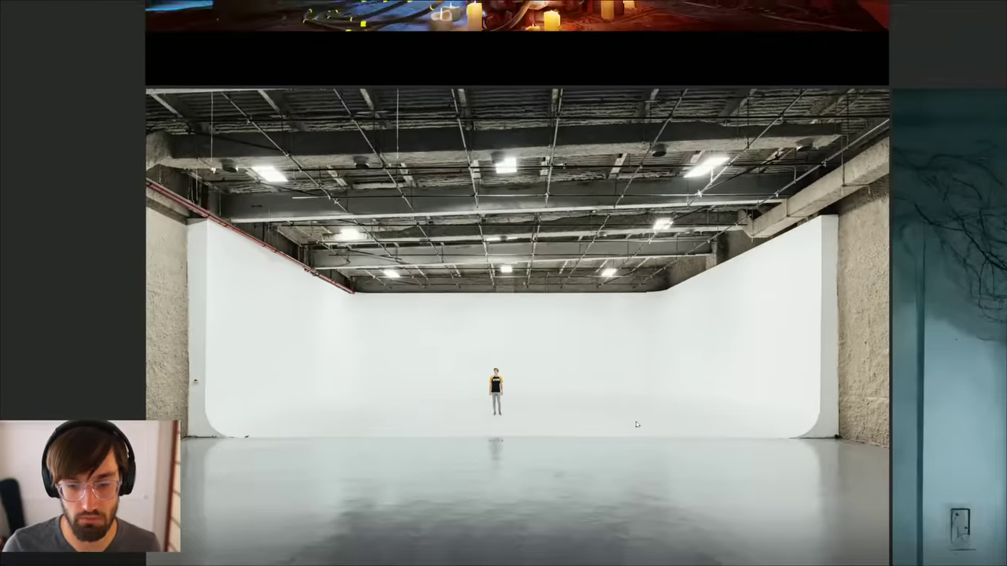
Step: Examine the reference of the black android standing between white server racks with cables and parts on the floor
middle_click_drag(664, 516, 393, 236)
mouse_move(705, 517)
middle_mouse_down()
mouse_move(443, 255)
mouse_move(429, 222)
middle_mouse_up()
middle_click_drag(642, 550, 544, 416)
scroll(543, 417, "down", 3)
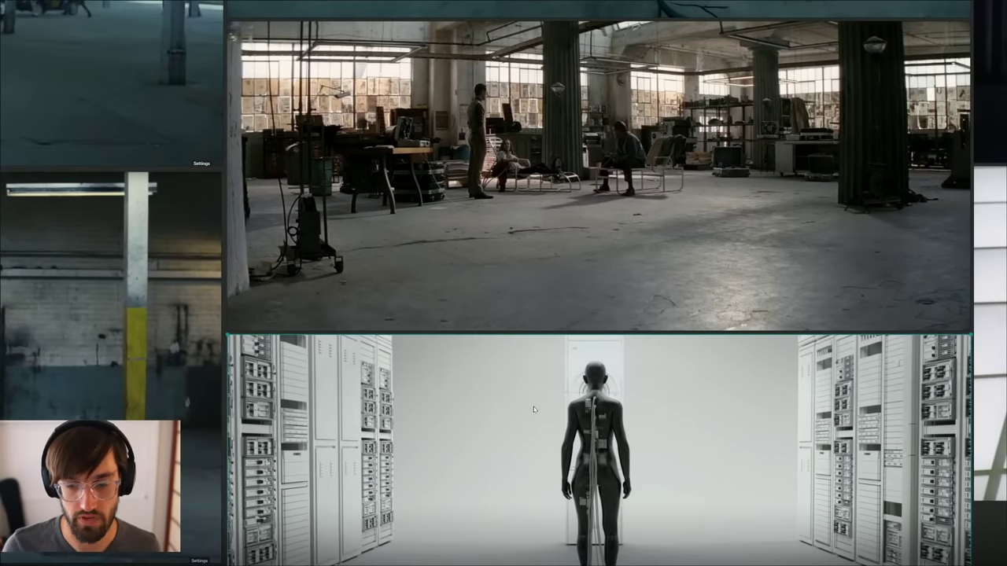
scroll(527, 382, "up", 3, "ctrl")
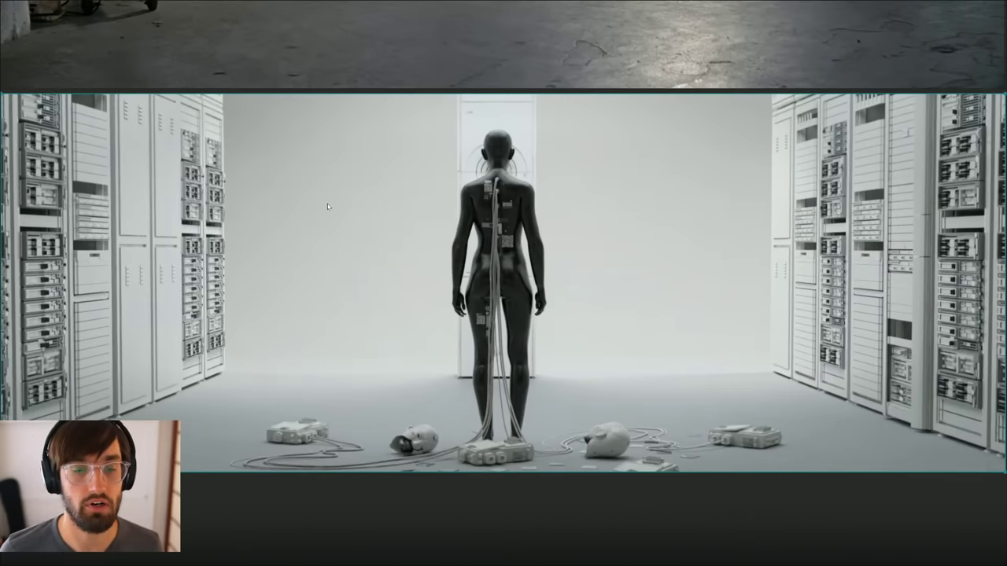
Step: Examine the neighbouring warehouse and workshop images around the android picture on the reference board
scroll(315, 257, "down", 5)
middle_click_drag(326, 188, 651, 337)
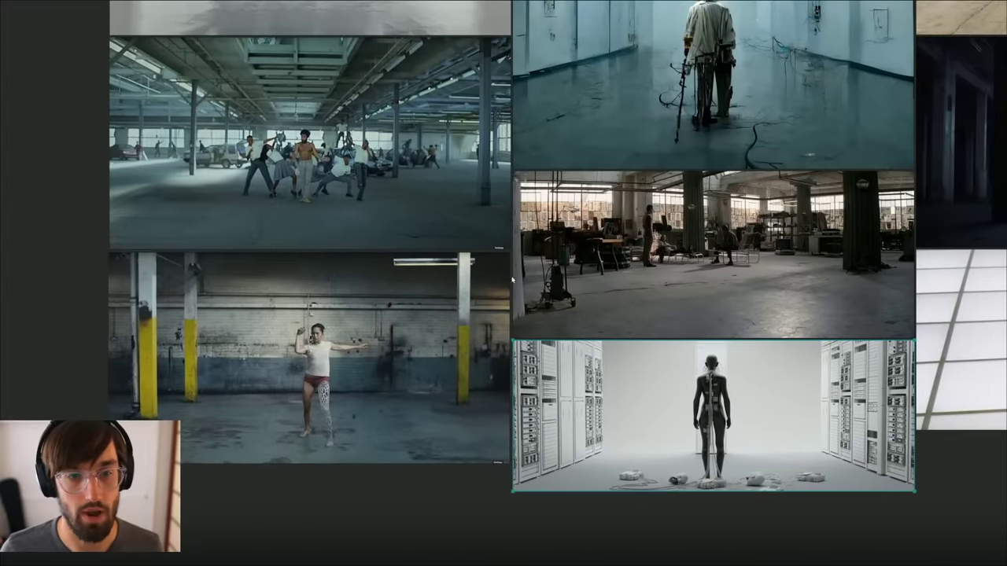
middle_click_drag(387, 214, 419, 236)
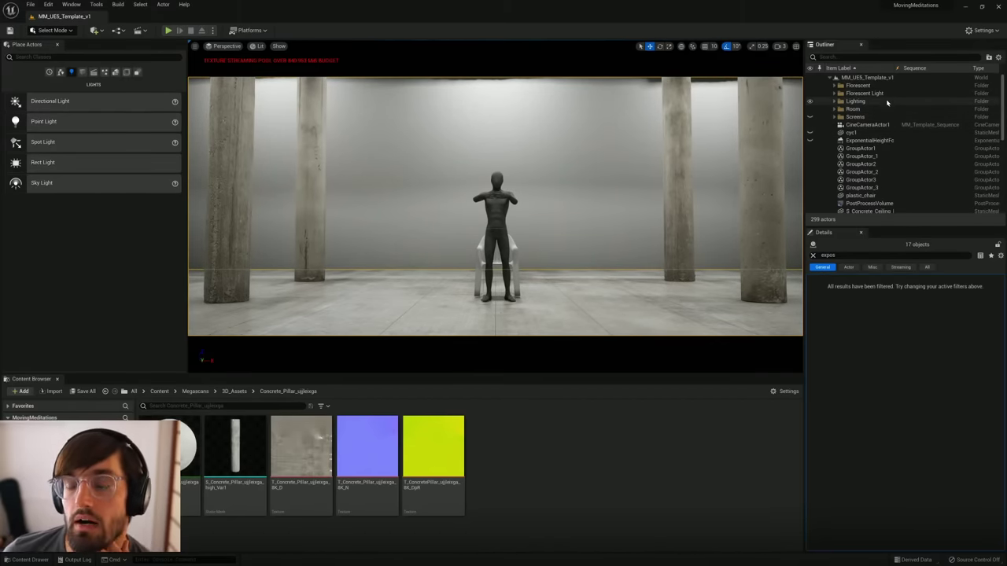
Step: In the Unreal level, expand the Lighting folder in the Outliner and make the Screens folder visible
left_click_drag(1003, 117, 1006, 130)
scroll(1005, 132, "down", 5)
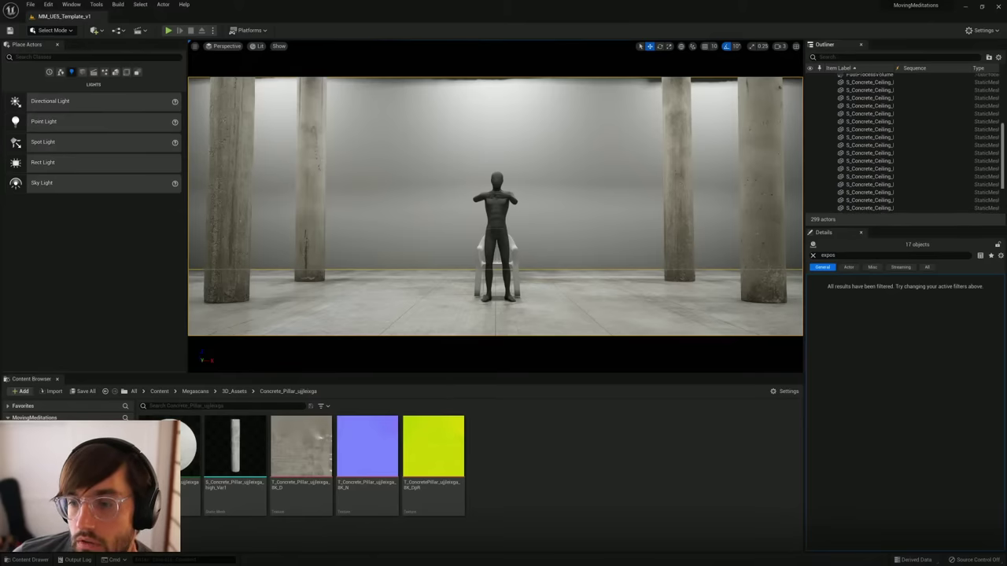
scroll(936, 116, "up", 7)
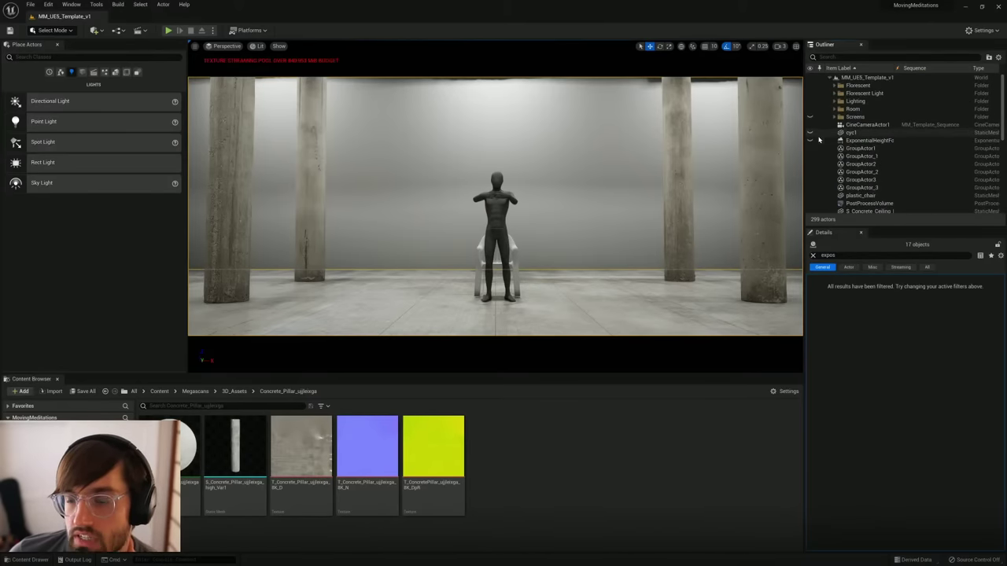
left_click(835, 102)
left_click(834, 102)
left_click(835, 102)
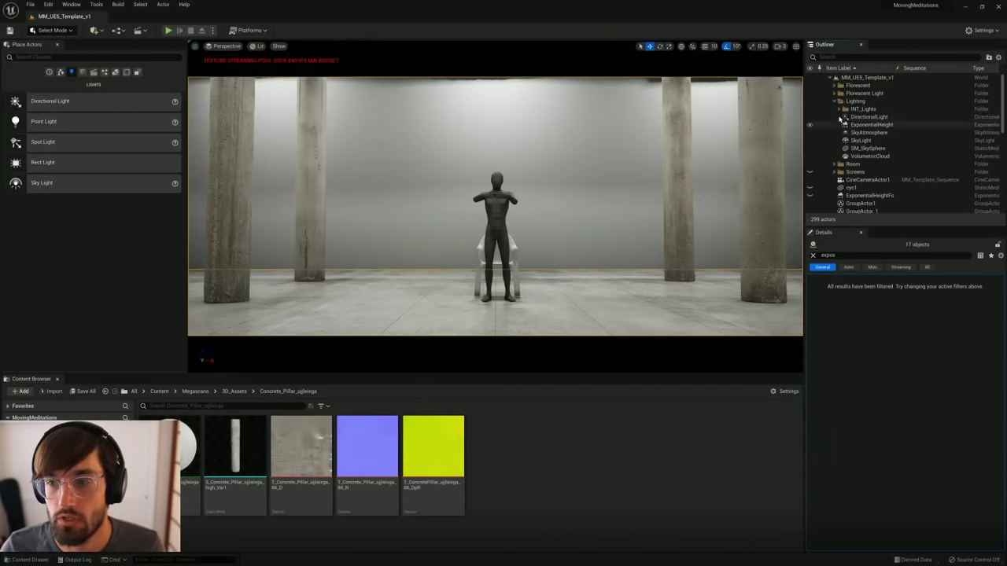
left_click(810, 171)
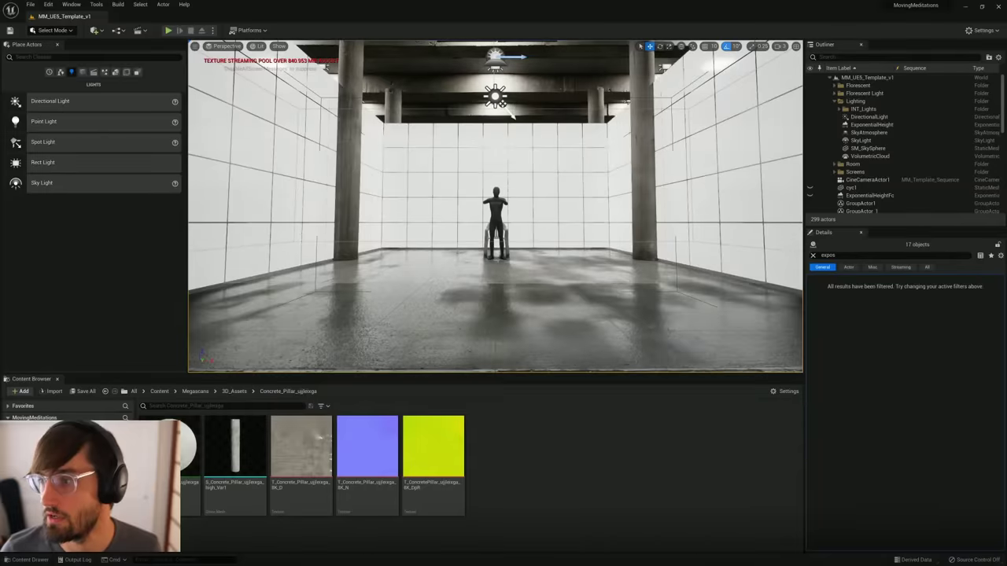
Step: Duplicate one of the white grid wall groups and turn the copy into a horizontal panel above the mannequin
right_click_drag(494, 234, 425, 236)
left_click(354, 241)
right_click_drag(354, 241, 386, 240)
left_click_drag(400, 142, 701, 77, "alt")
key("e")
key("r")
key("w")
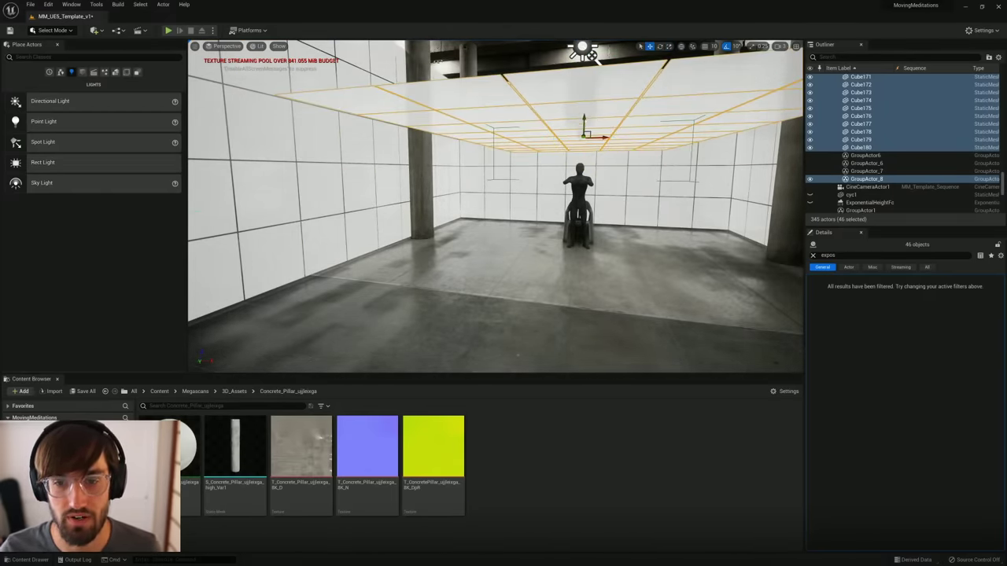
Step: Lower the horizontal grid panel to floor level and align it between the white walls beneath the mannequin
left_click_drag(584, 122, 517, 355)
key("e")
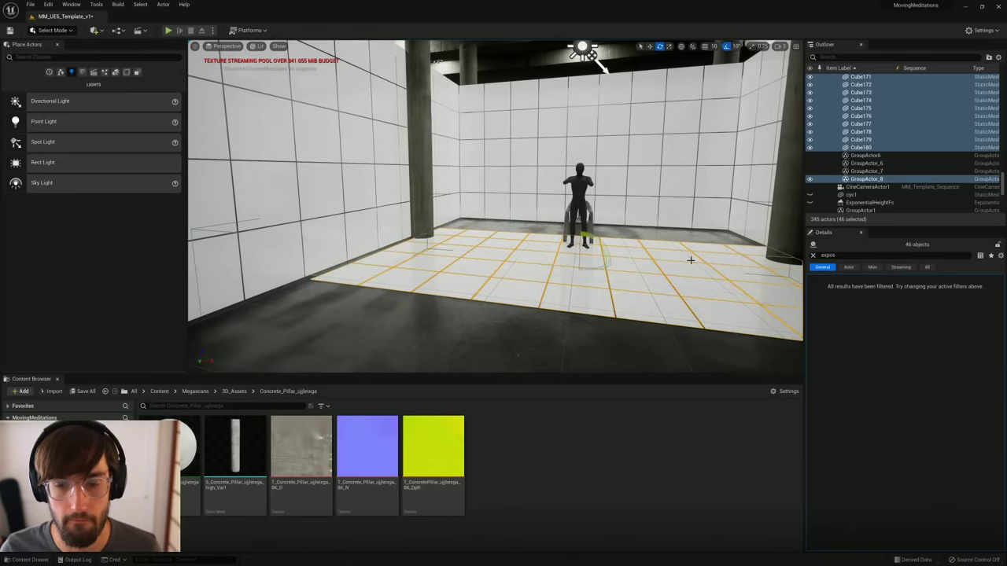
key("w")
right_click_drag(690, 259, 618, 254)
key("a")
key("s")
key("w")
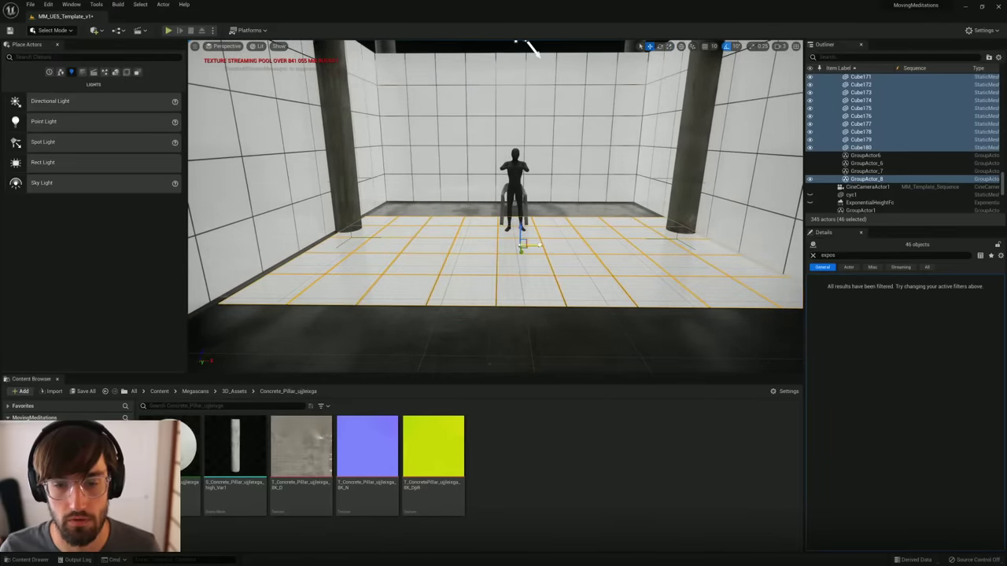
left_click_drag(538, 245, 534, 246)
key("d")
key("w")
right_click_drag(585, 234, 487, 242)
left_click_drag(453, 232, 613, 196)
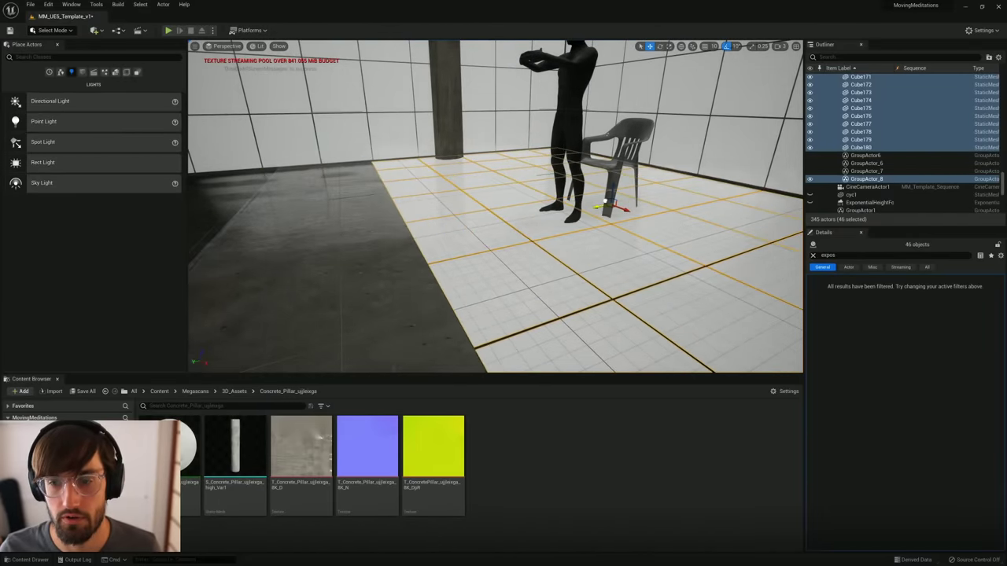
Step: Duplicate the white floor panel group and place the copy in front of the first to extend the floor toward the camera
key("w")
right_click_drag(613, 196, 732, 193)
right_click_drag(598, 234, 527, 235)
left_click_drag(595, 206, 228, 200, "alt")
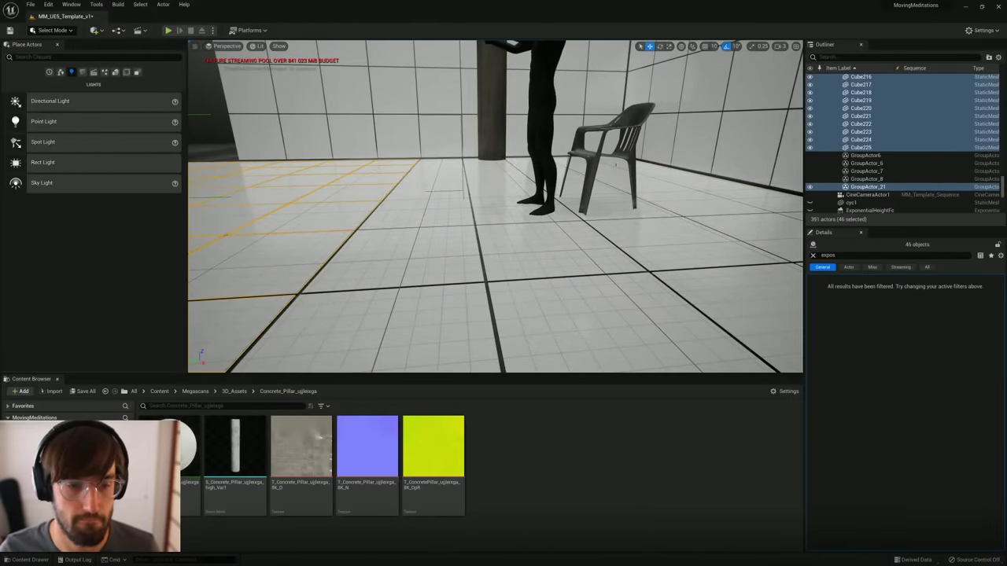
right_click_drag(472, 224, 573, 196)
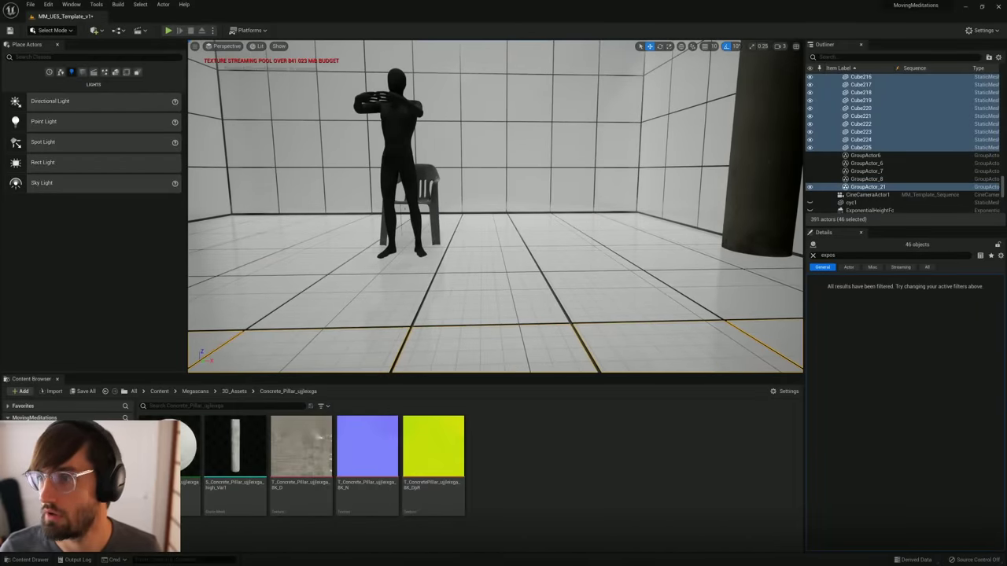
right_click_drag(539, 282, 519, 283)
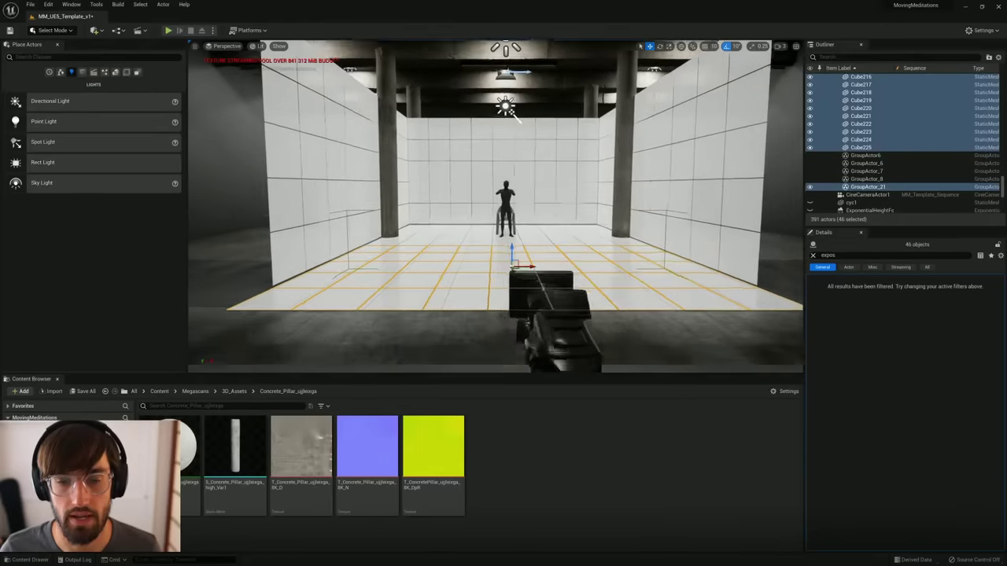
right_click_drag(512, 267, 460, 266)
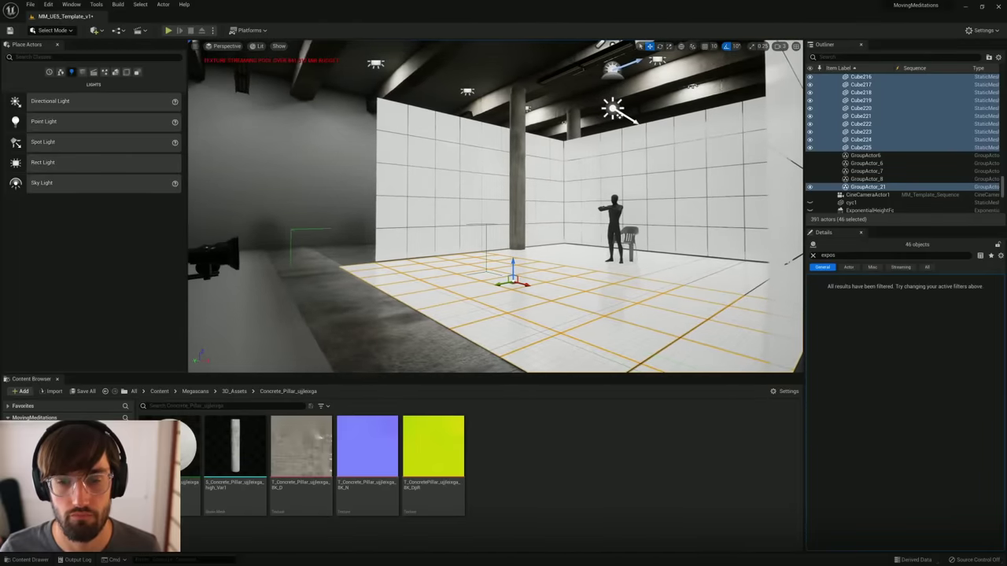
right_click_drag(656, 289, 689, 285)
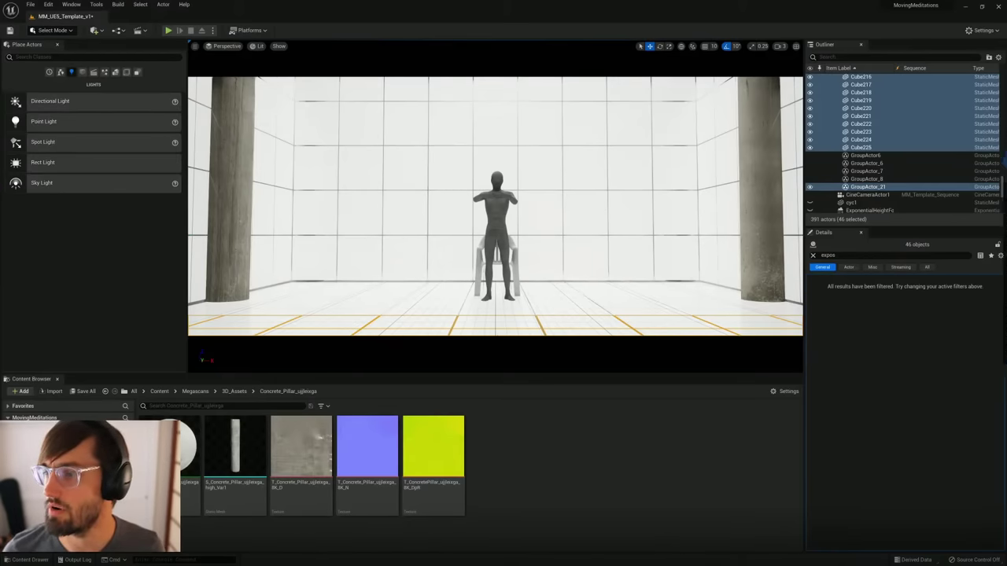
Step: Switch to ShotDeck in the browser and look through the Mission: Impossible - Rogue Nation shots
left_click_drag(1006, 186, 489, 3)
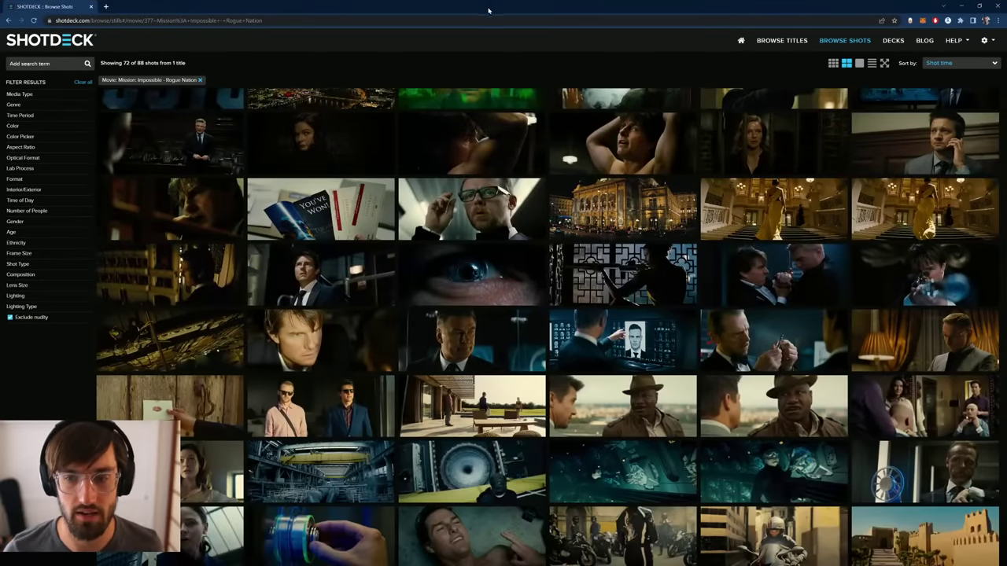
scroll(490, 133, "up", 3)
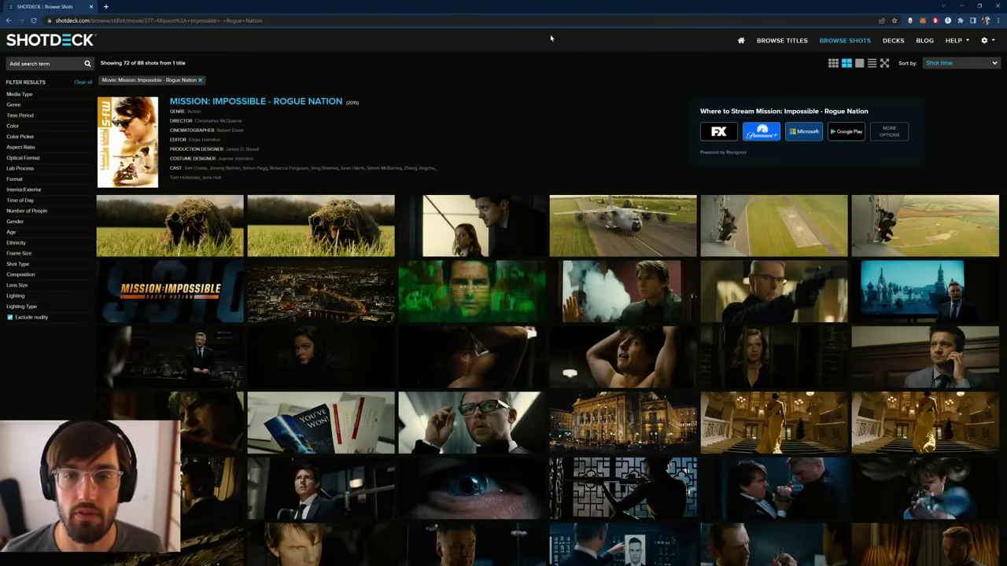
left_click_drag(496, 7, 1006, 236)
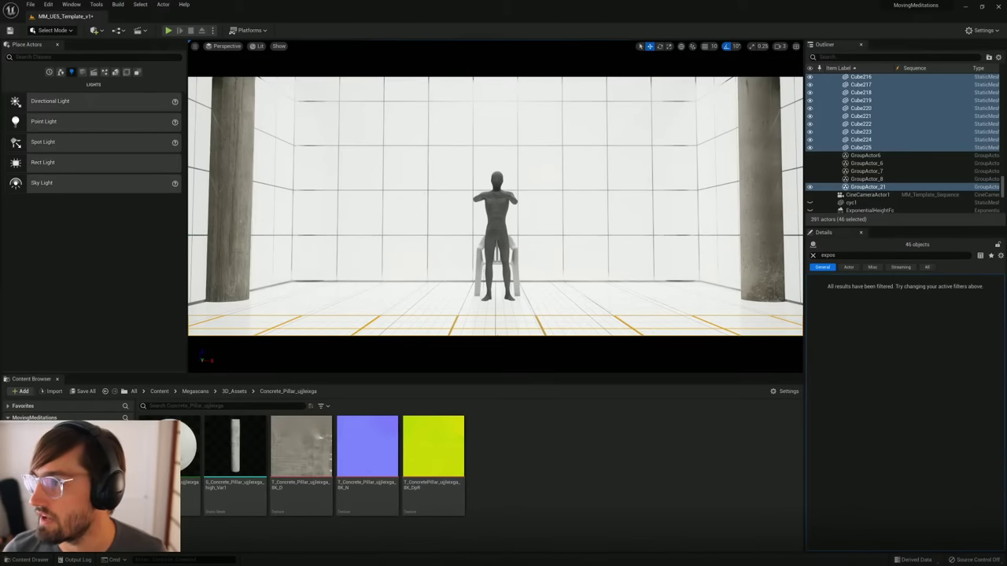
Step: Browse ShotDeck's Mission: Impossible - Fallout shots and examine the still of the hospital bed on the soundstage
left_click_drag(1006, 226, 689, 2)
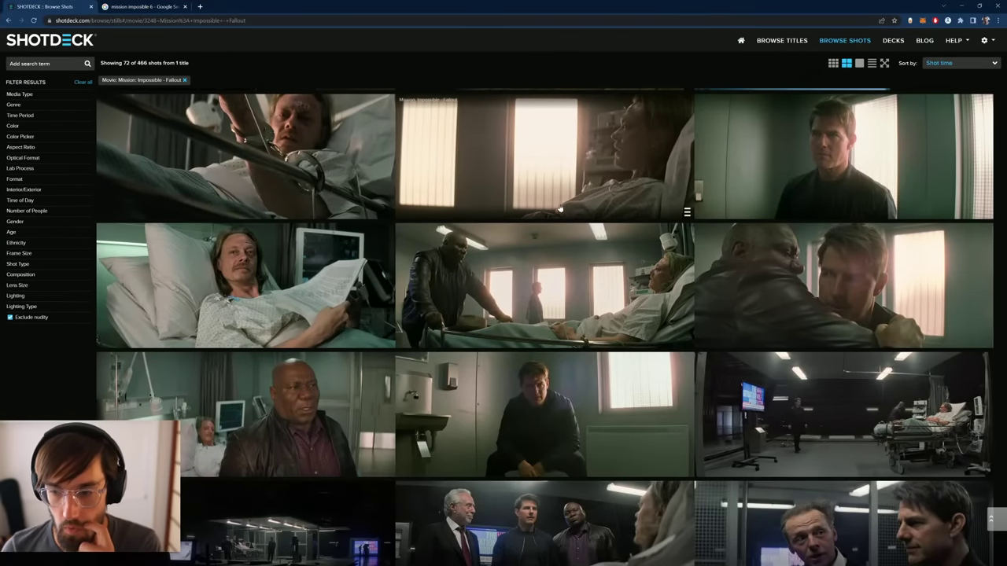
left_click(772, 417)
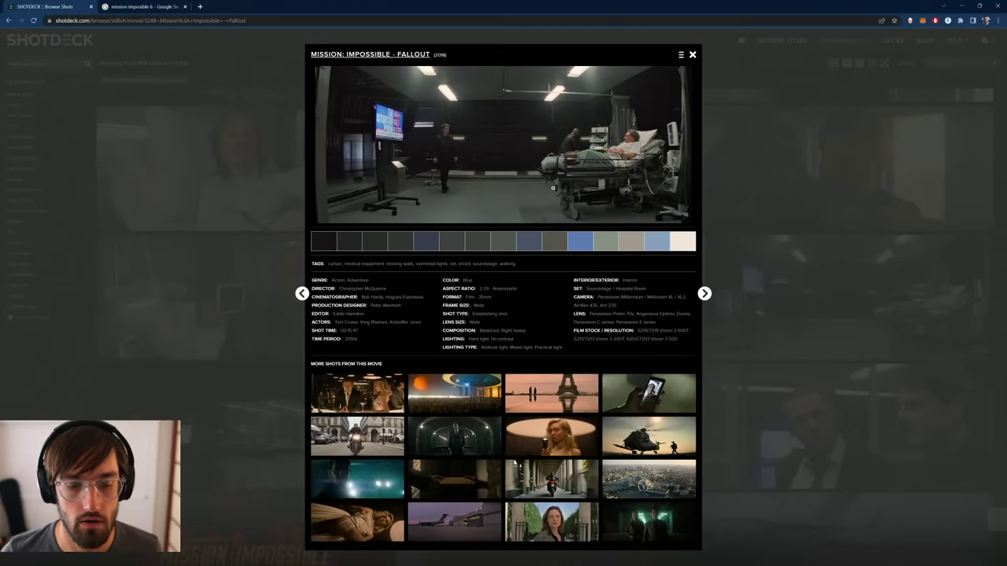
left_click(693, 55)
scroll(603, 222, "down", 1)
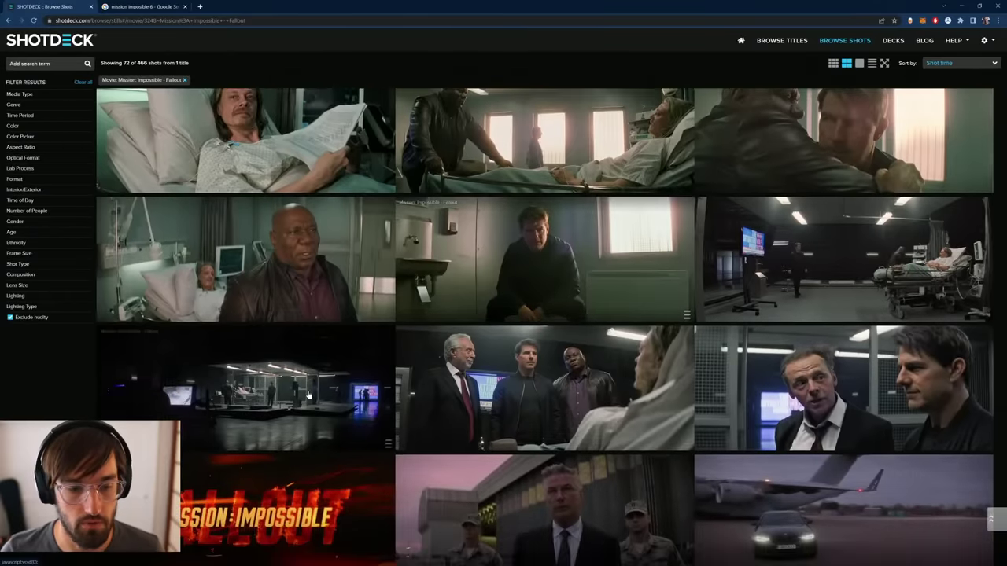
Step: Open the dark extreme-wide Fallout still of the open hospital set in its own browser tab and save the image
left_click(314, 391)
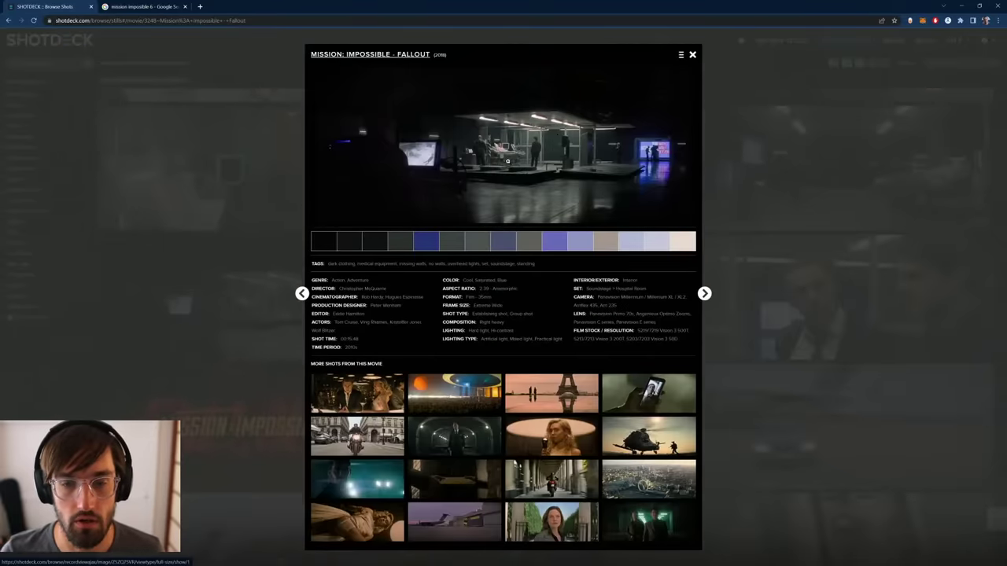
right_click(516, 165)
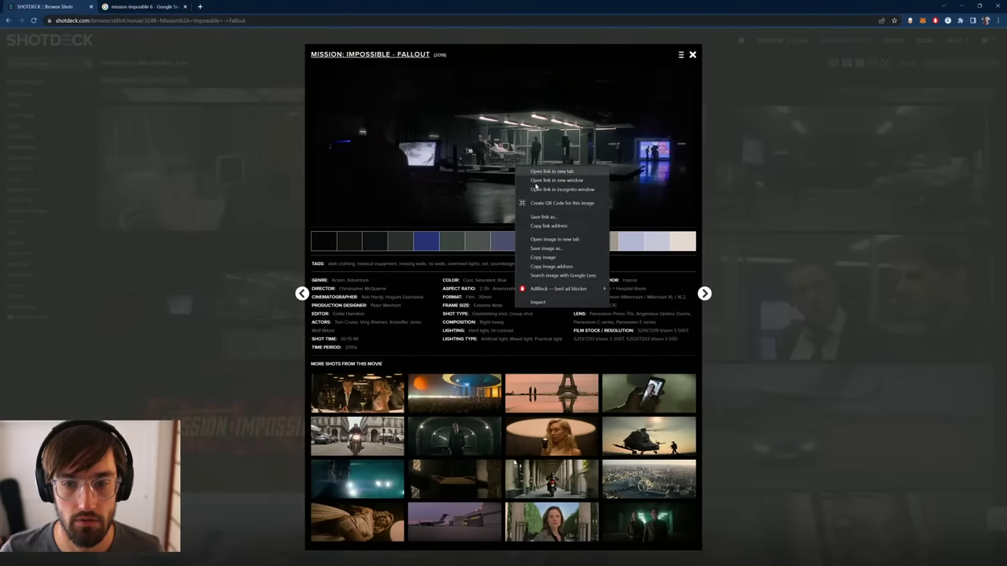
left_click(538, 170)
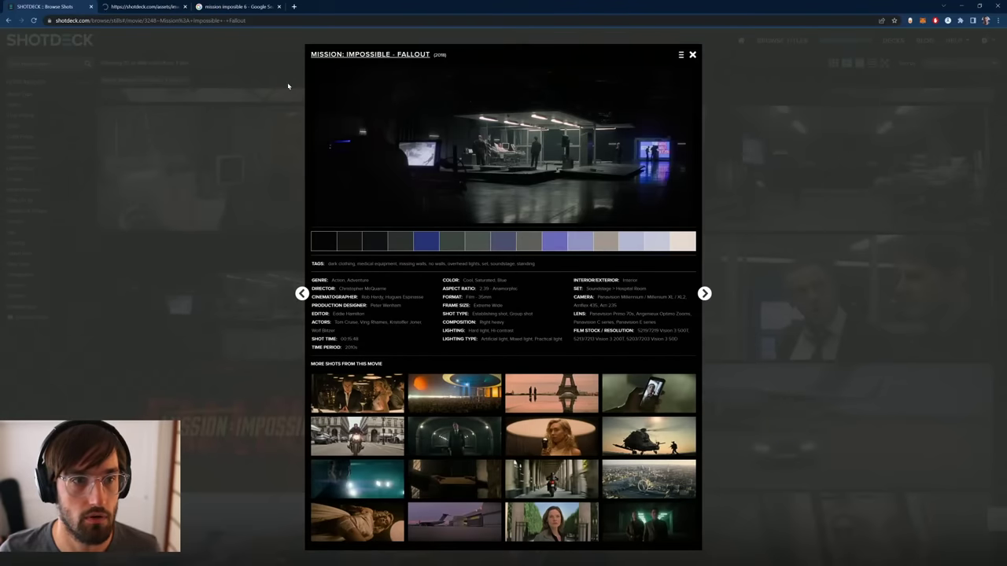
left_click(137, 6)
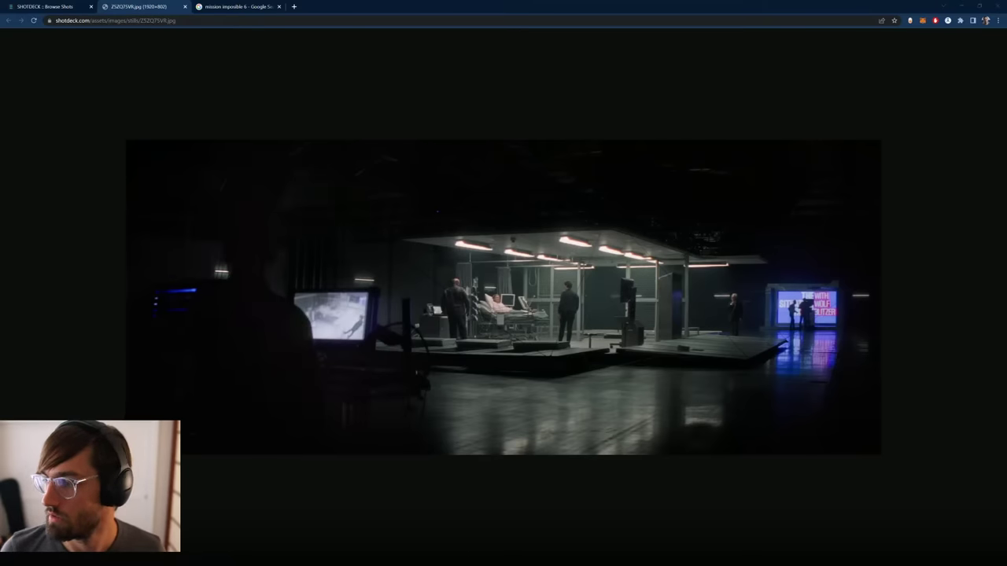
right_click(528, 318)
left_click(566, 318)
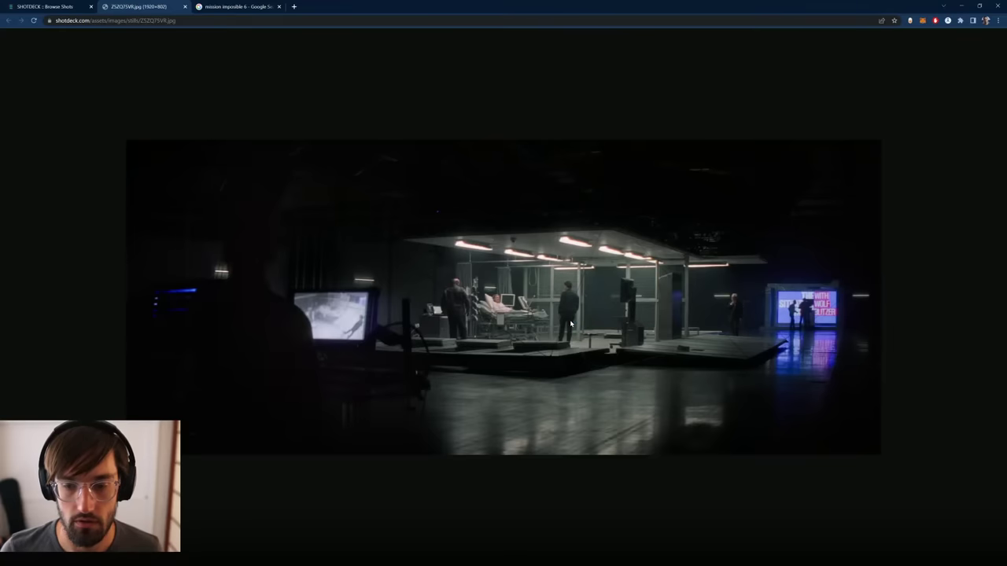
left_click(310, 200)
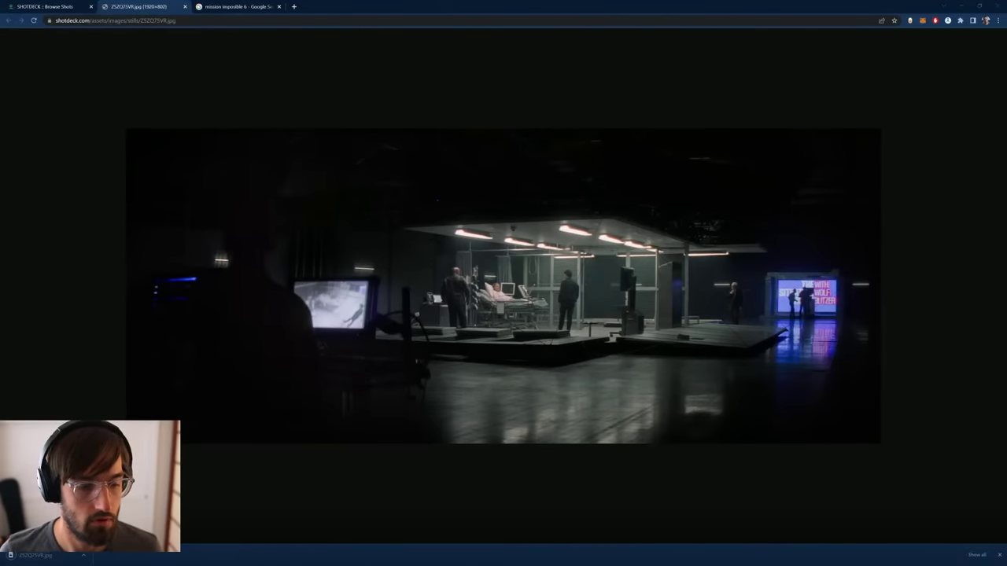
Step: Add the saved Fallout still to the reference board and place it below the white grid-room image
right_click_drag(1006, 330, 508, 262)
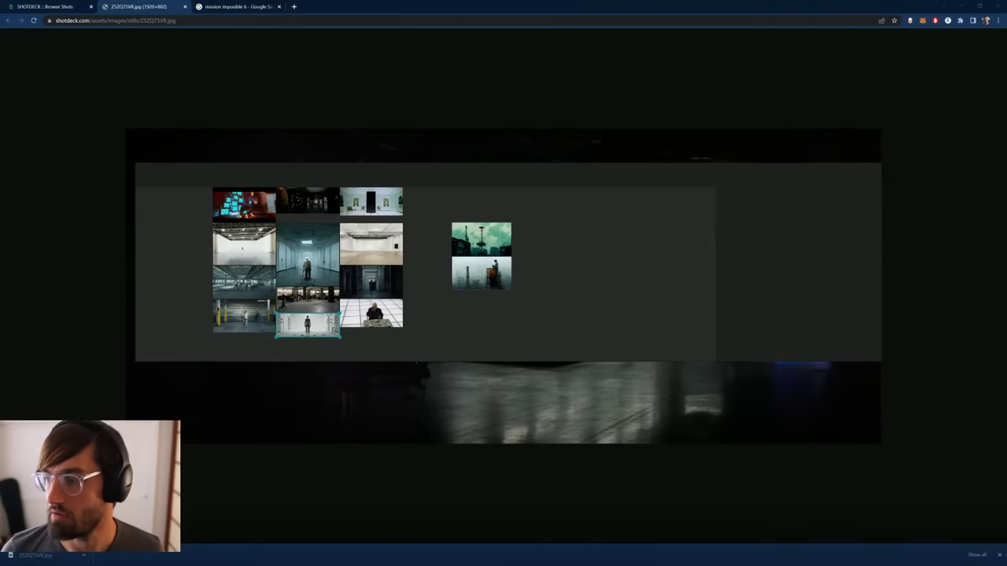
left_click_drag(1006, 354, 513, 299)
right_click_drag(579, 241, 580, 234)
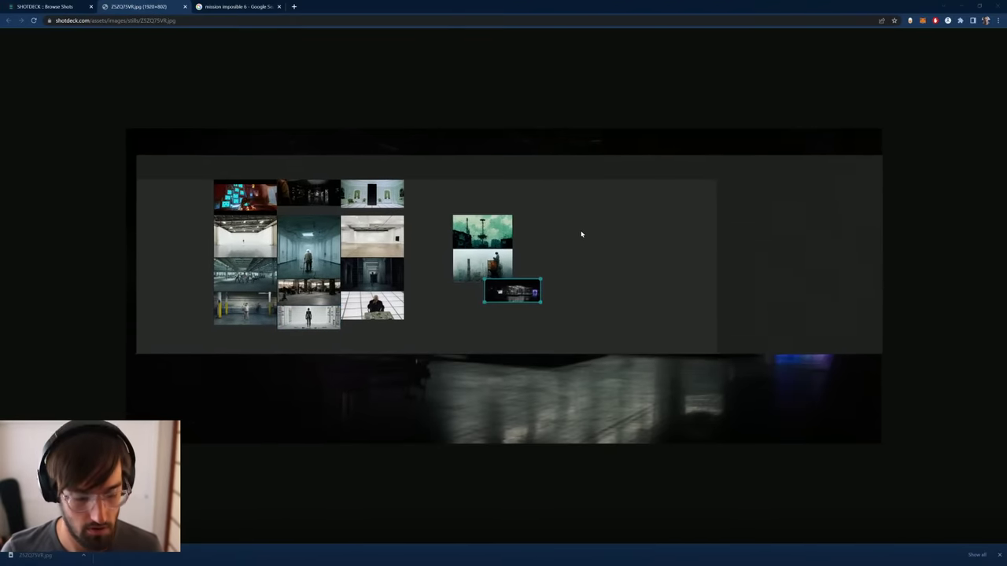
key("ctrl+f")
left_click_drag(517, 286, 375, 331)
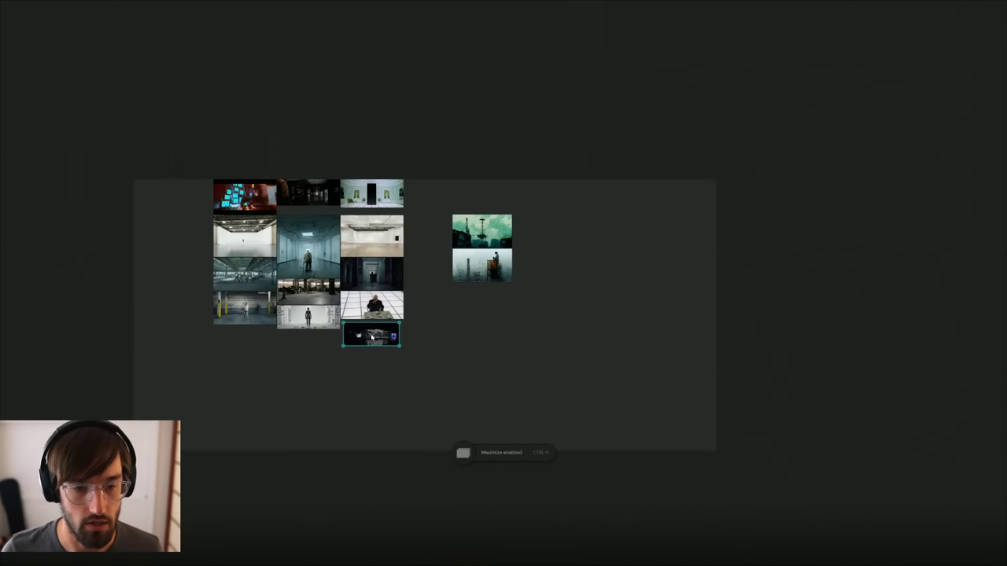
double_click(375, 330)
left_click(476, 504)
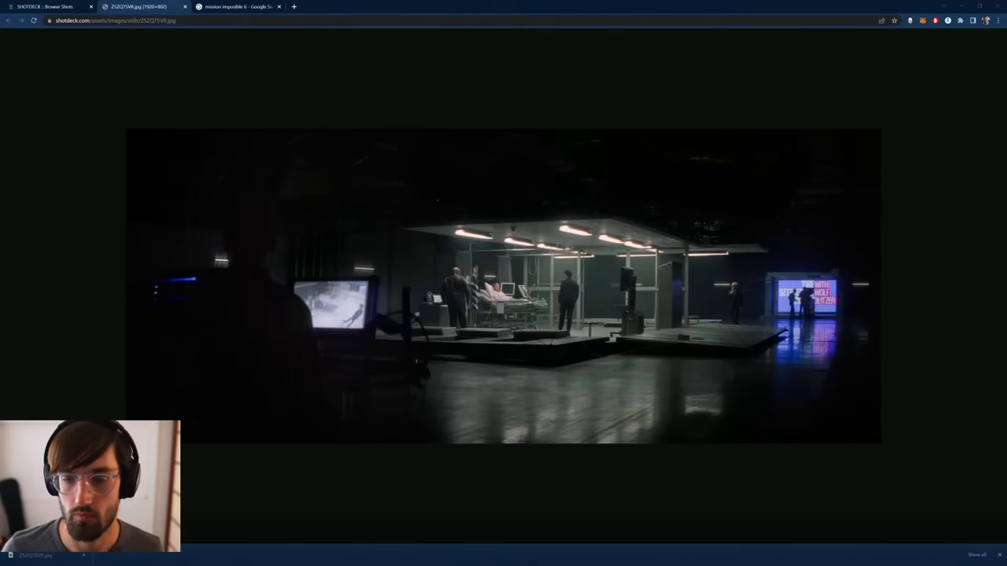
Step: Return to the Unreal level, select the pillar to the right of the mannequin, and clear the Details search filter
left_click(987, 10)
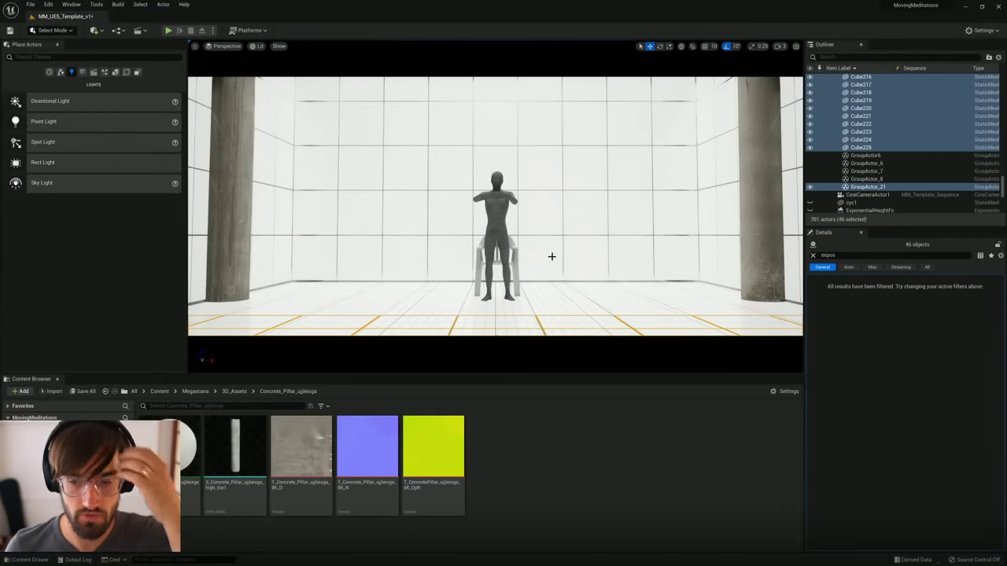
left_click(743, 217)
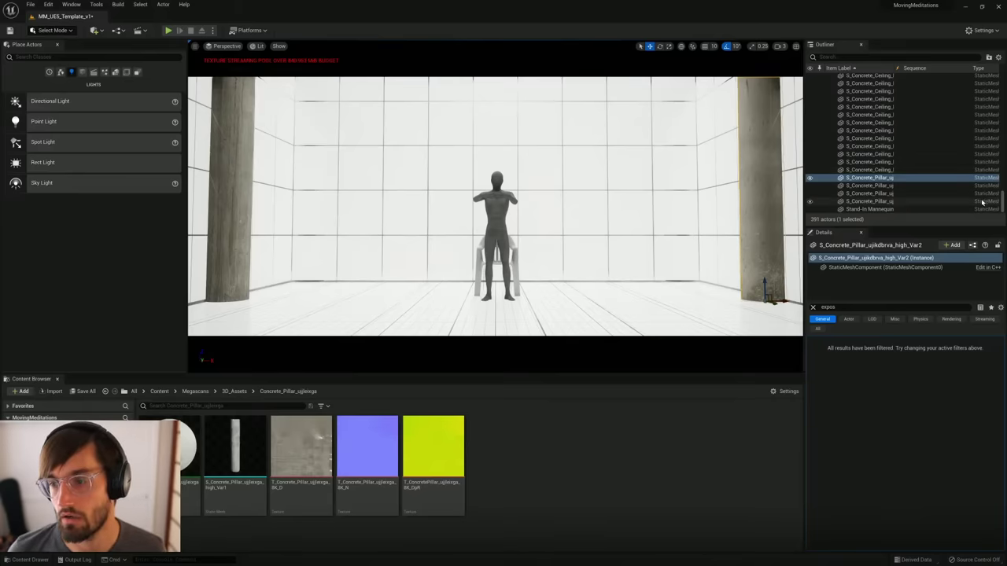
left_click(814, 309)
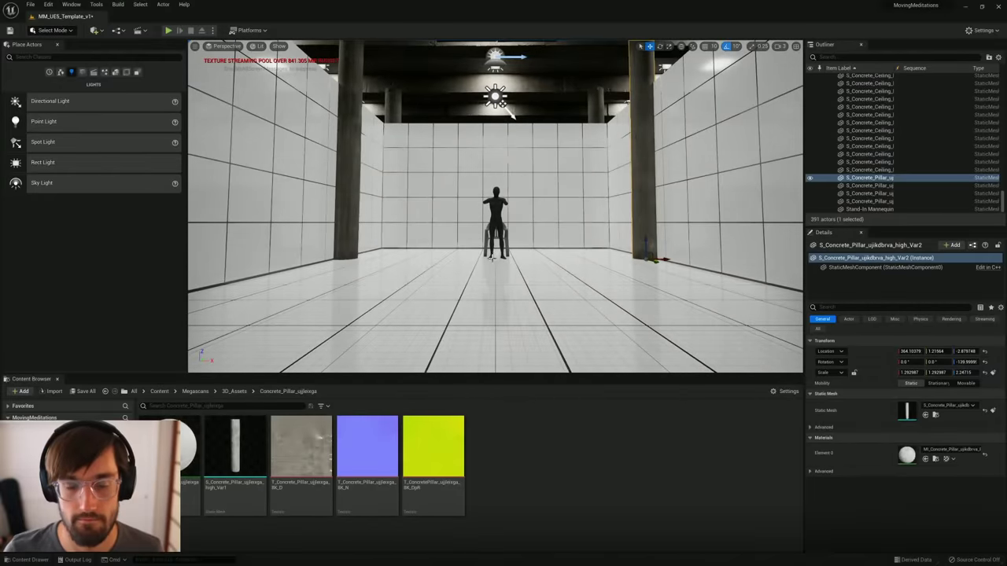
mouse_move(496, 206)
right_mouse_down()
mouse_move(490, 216)
mouse_move(502, 214)
mouse_move(496, 204)
right_mouse_up()
key("w")
key("shift+c")
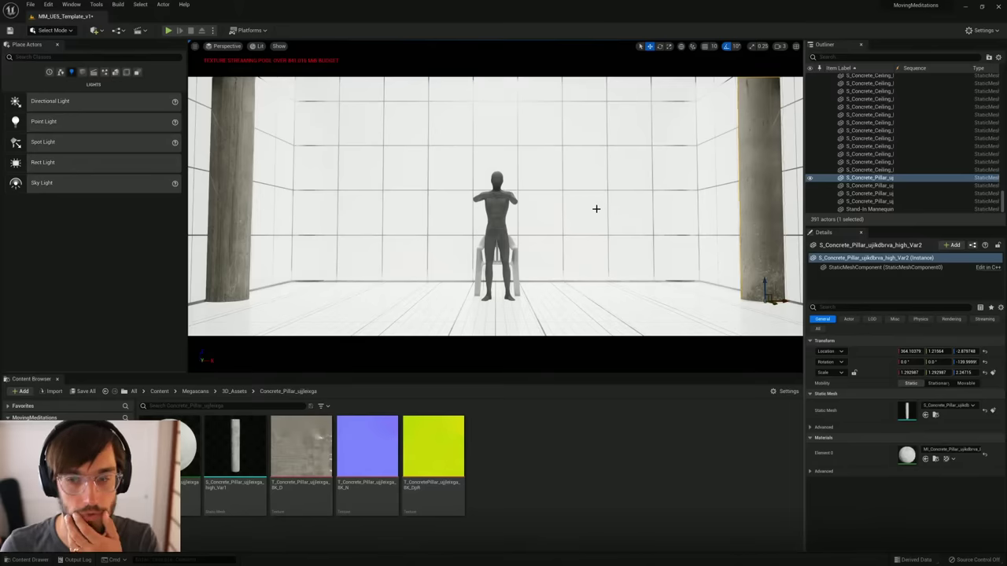
Step: Delete the top row of panels from the back grid screen wall behind the mannequin
key("Escape")
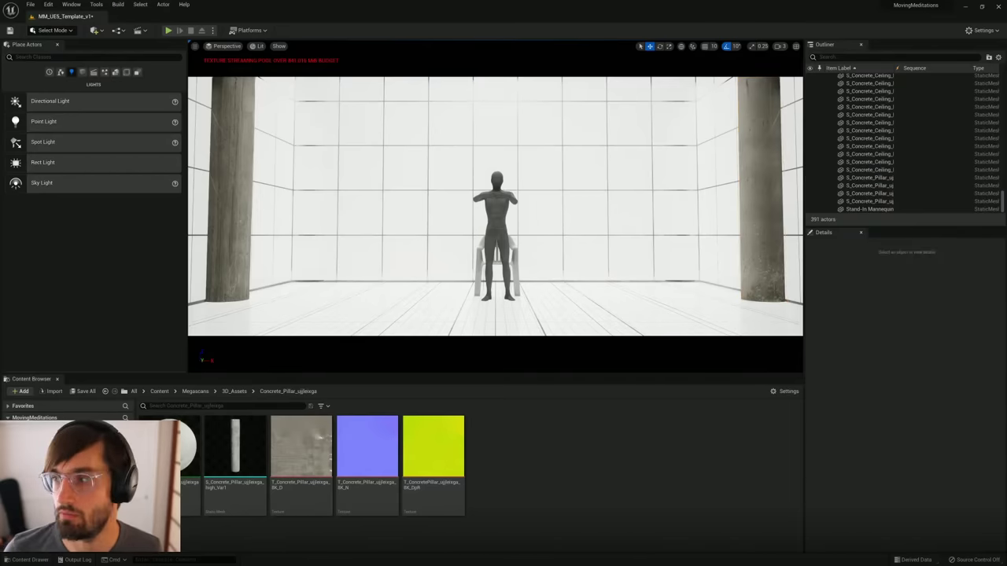
key("shift+c")
key("w")
mouse_move(544, 259)
right_mouse_down()
mouse_move(534, 293)
mouse_move(529, 236)
mouse_move(519, 259)
mouse_move(528, 255)
right_mouse_up()
key("s")
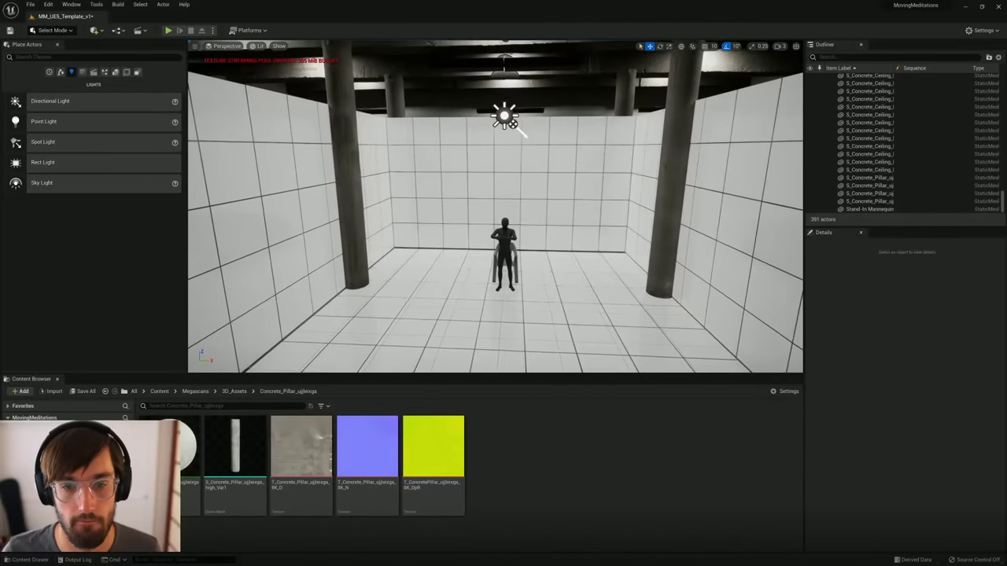
right_click_drag(435, 135, 434, 135)
left_click(406, 137)
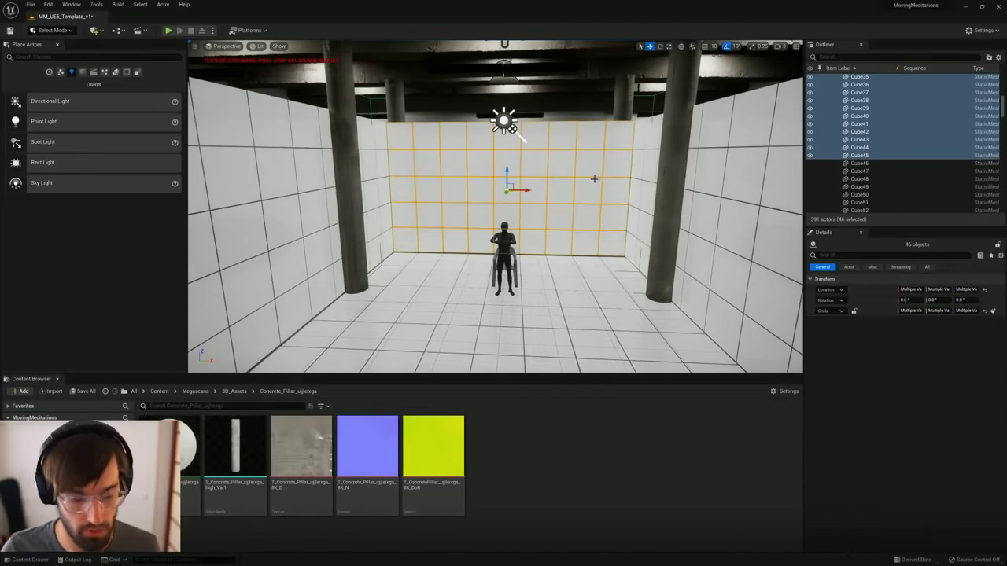
left_click(428, 139)
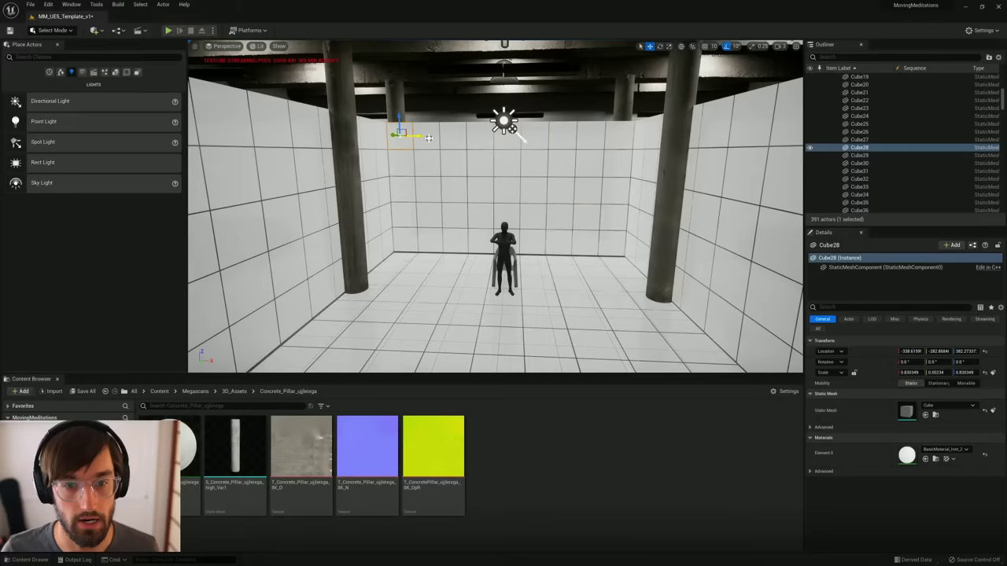
left_click(617, 141, "ctrl")
left_click(585, 144, "ctrl")
left_click(560, 140, "ctrl")
left_click(542, 139, "ctrl")
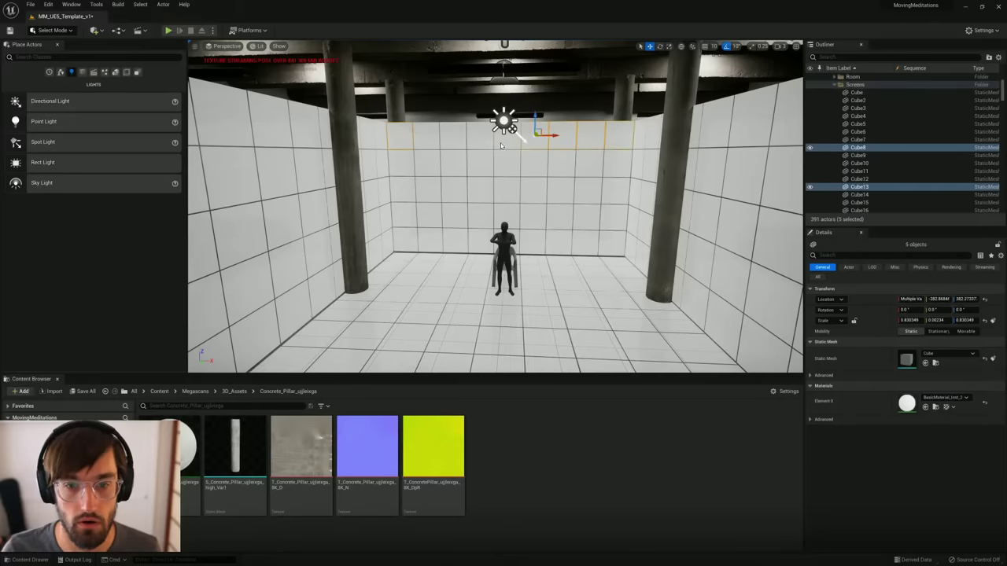
left_click(500, 146, "ctrl")
left_click(450, 142, "ctrl")
left_click(419, 140, "ctrl")
key("Delete")
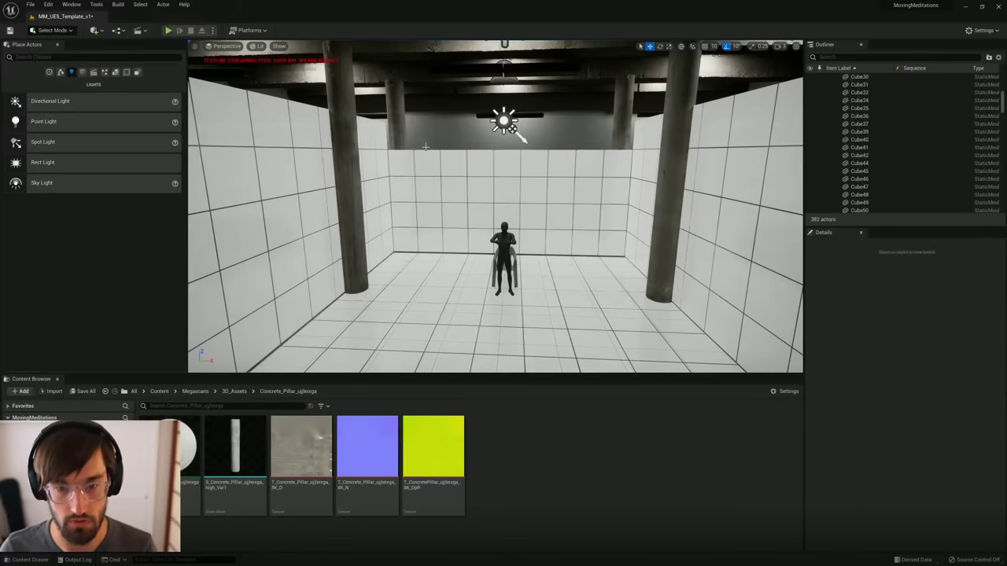
Step: Delete the top row of panels from the grid wall on the mannequin's left-hand side of the frame
right_click_drag(483, 195, 469, 124)
left_click(470, 158)
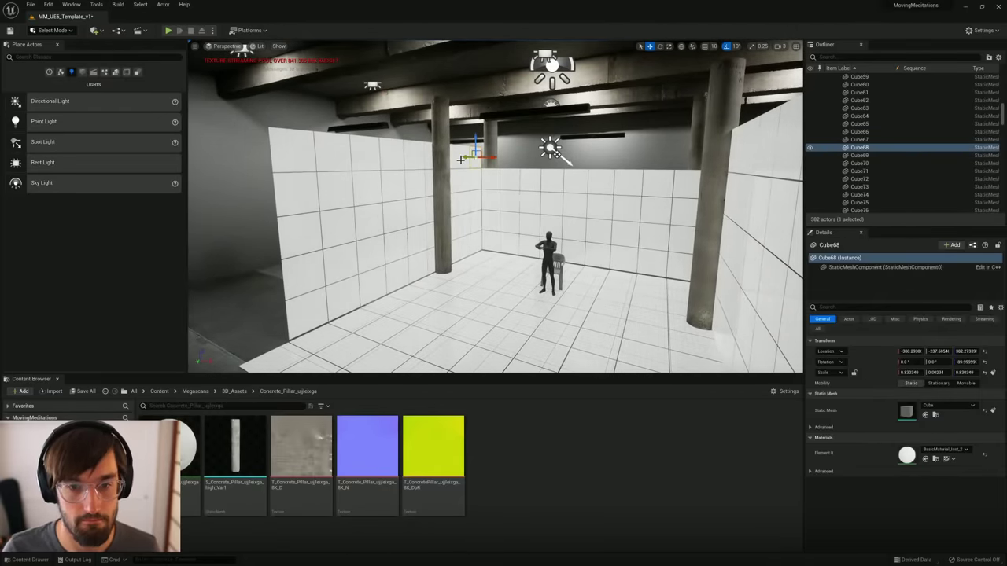
left_click(461, 160, "ctrl")
left_click(454, 162, "ctrl")
left_click(428, 163, "ctrl")
left_click(414, 163, "ctrl")
left_click(391, 163, "ctrl")
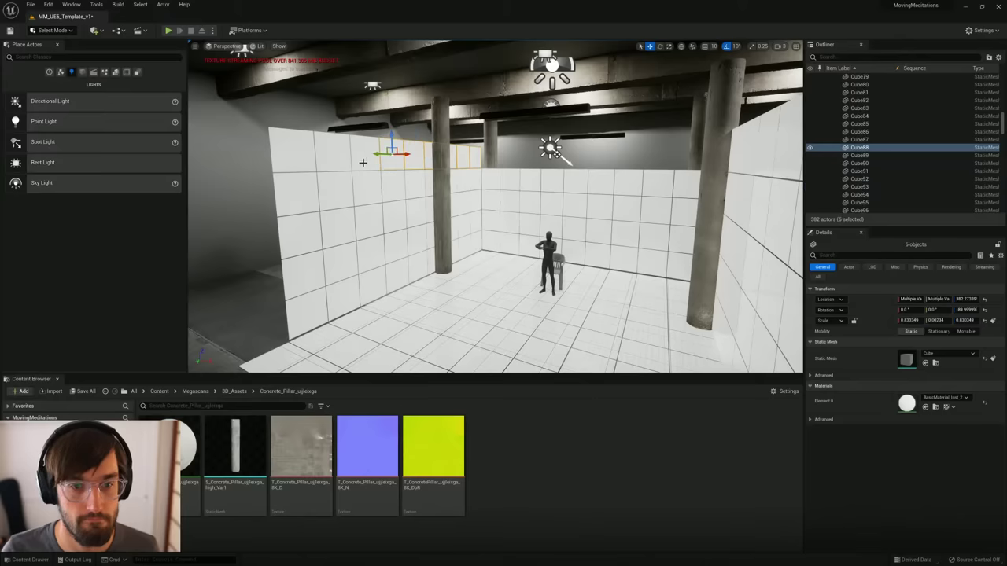
left_click(347, 162, "ctrl")
left_click(328, 162, "ctrl")
left_click(300, 162, "ctrl")
key("Delete")
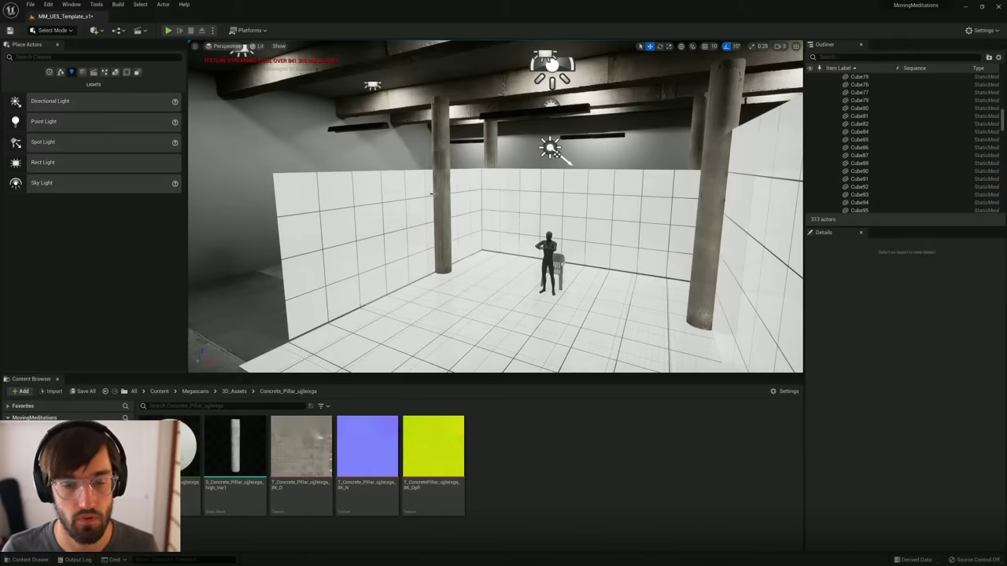
Step: Delete the top row of panels from the right grid wall, keeping the pillar in front of it out of the selection
right_click_drag(323, 165, 611, 163)
left_click(611, 164)
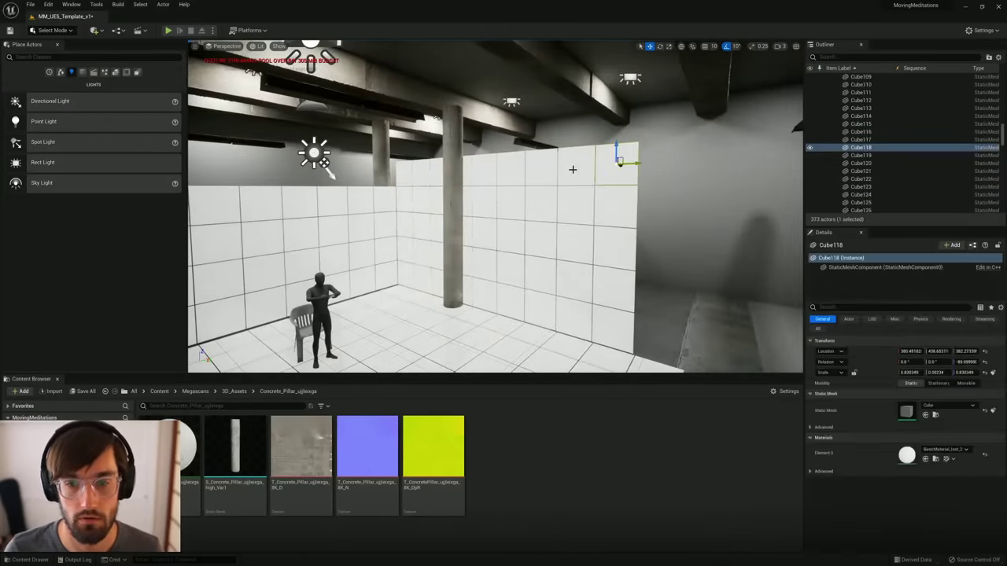
left_click(573, 168, "ctrl")
left_click(542, 170, "ctrl")
left_click(511, 173, "ctrl")
left_click(486, 174, "ctrl")
left_click(454, 176, "ctrl")
left_click(432, 179, "ctrl")
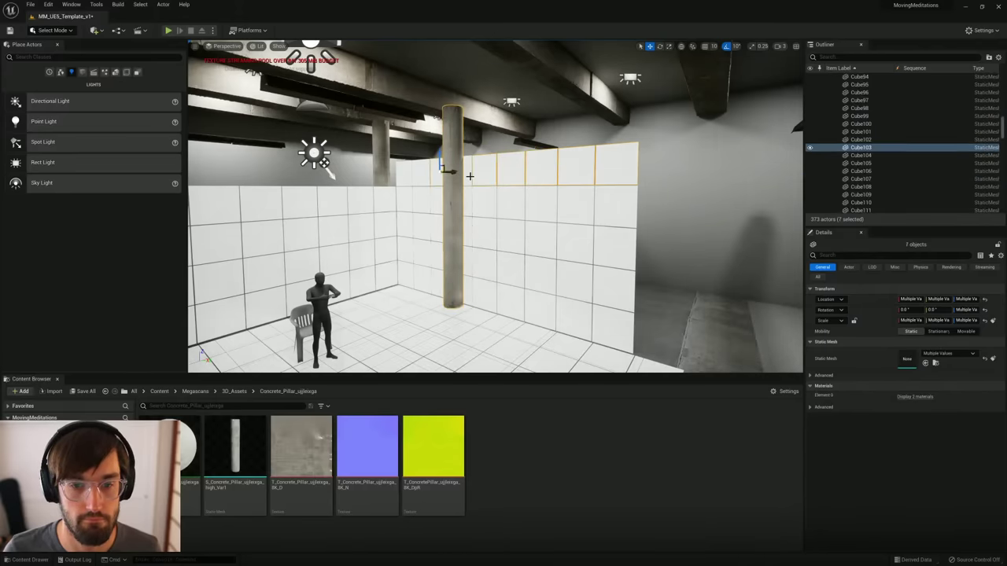
left_click(469, 176, "ctrl")
left_click(453, 177, "ctrl")
left_click(422, 177, "ctrl")
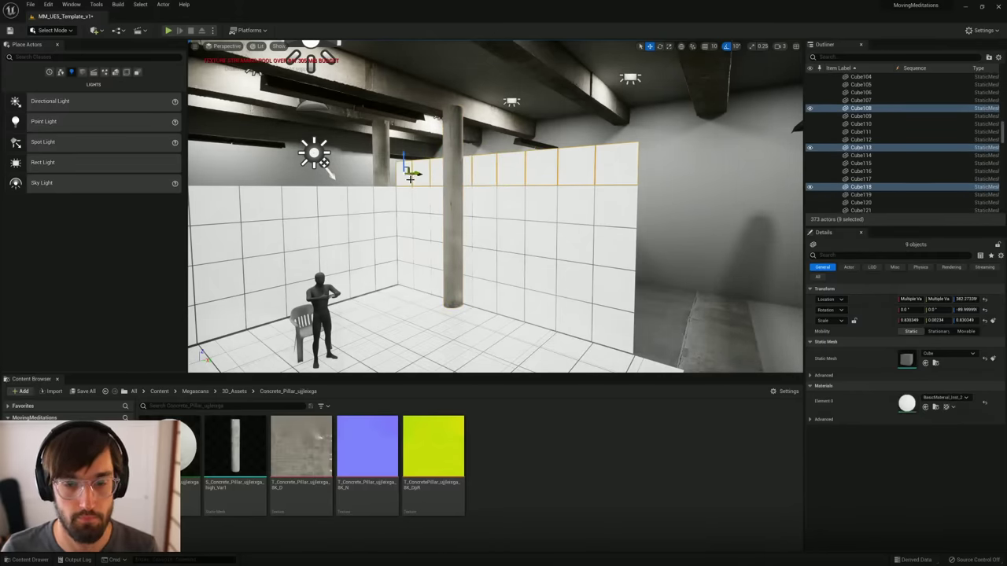
key("Delete")
Step: Delete the front row of grid floor panels along the open side of the set
right_click_drag(512, 256, 445, 270)
left_click(612, 309)
left_click(612, 309, "ctrl")
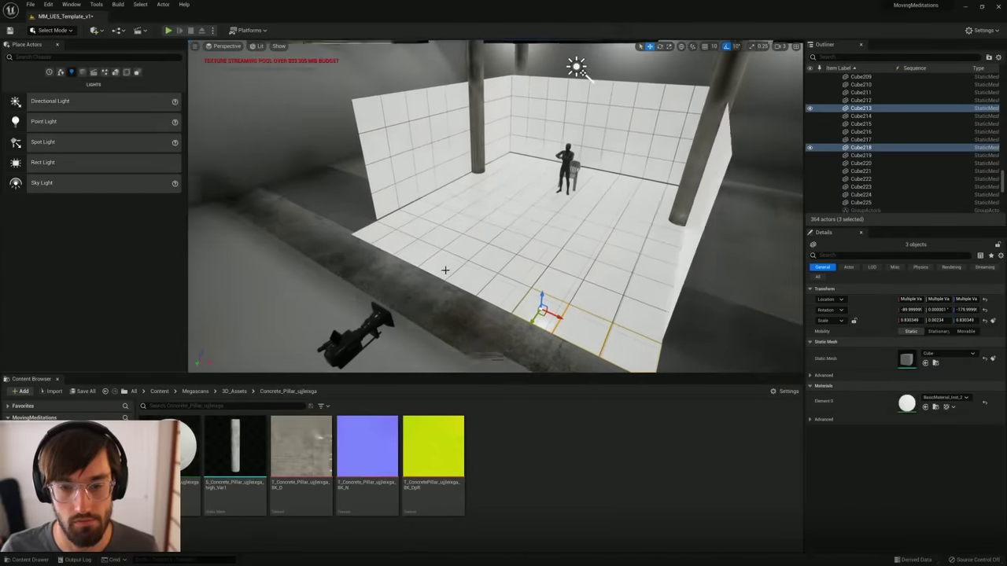
left_click(372, 230, "ctrl")
left_click(392, 240, "ctrl")
left_click(416, 252, "ctrl")
left_click(442, 263, "ctrl")
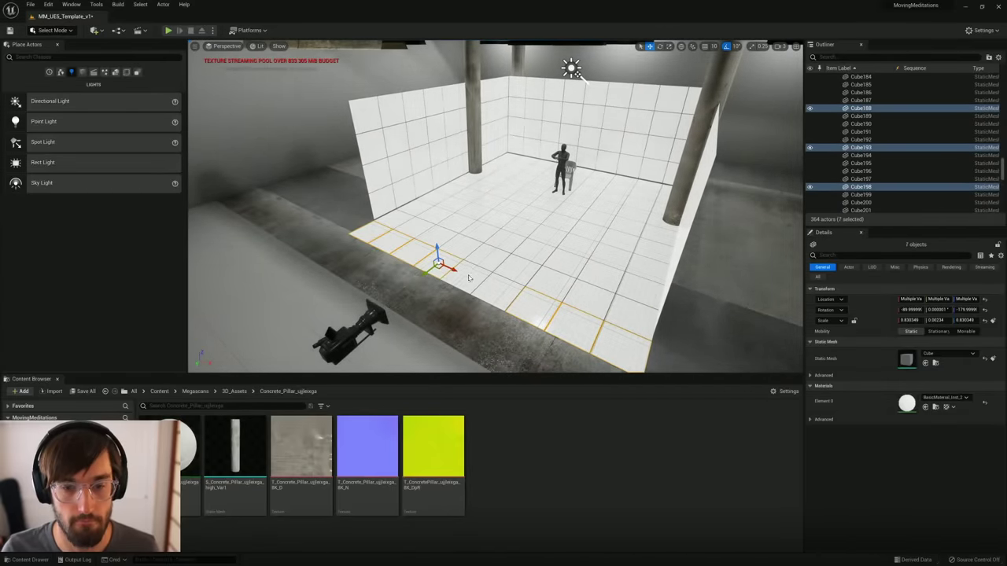
left_click(469, 278, "ctrl")
left_click(498, 291, "ctrl")
key("Delete")
Step: Move the two front pillars outward past the side walls, to X about -449 and about 445
right_click_drag(492, 215, 470, 169)
left_click(444, 168)
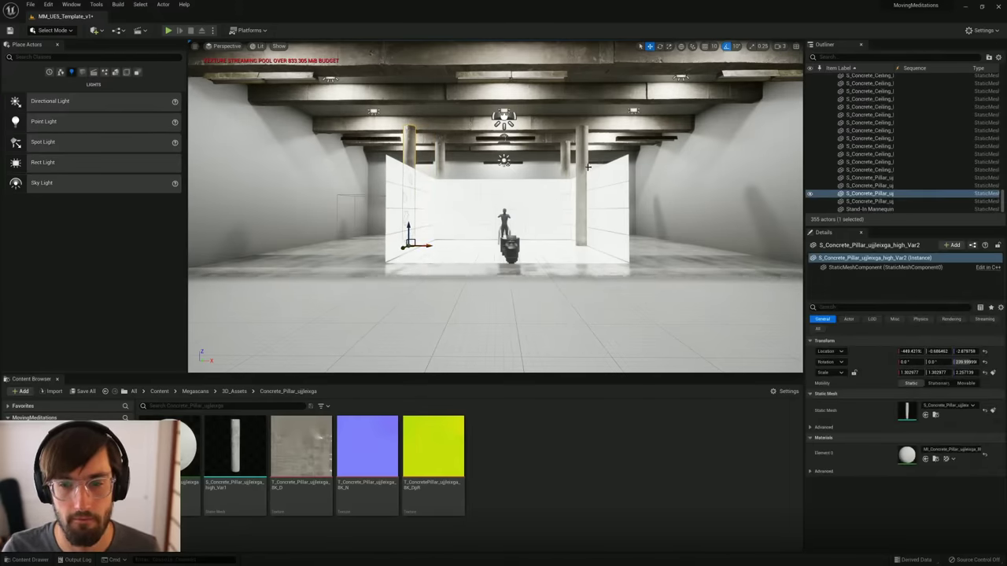
left_click(586, 167)
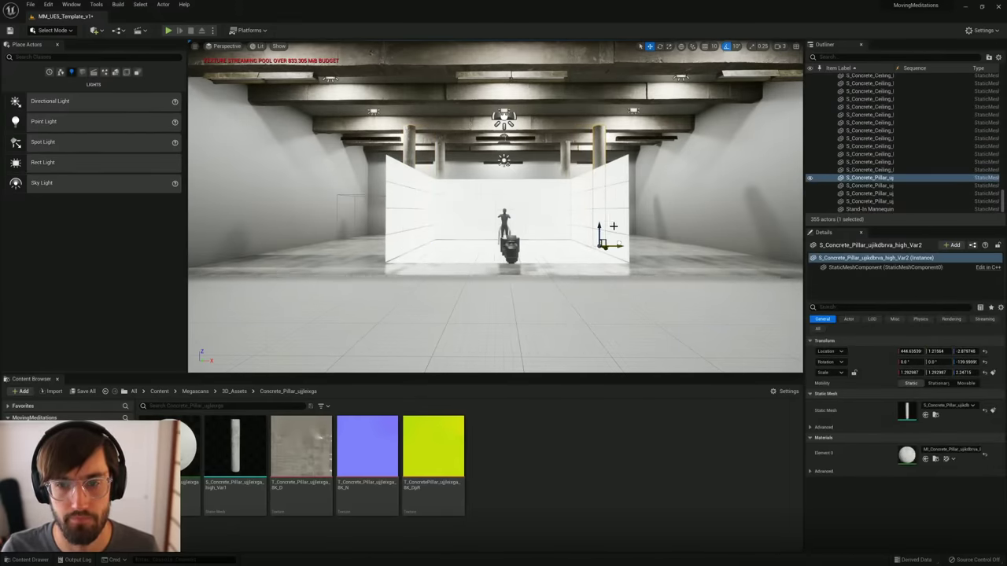
Step: Select both front pillars and shift them together toward the back wall
right_click_drag(447, 232, 504, 235)
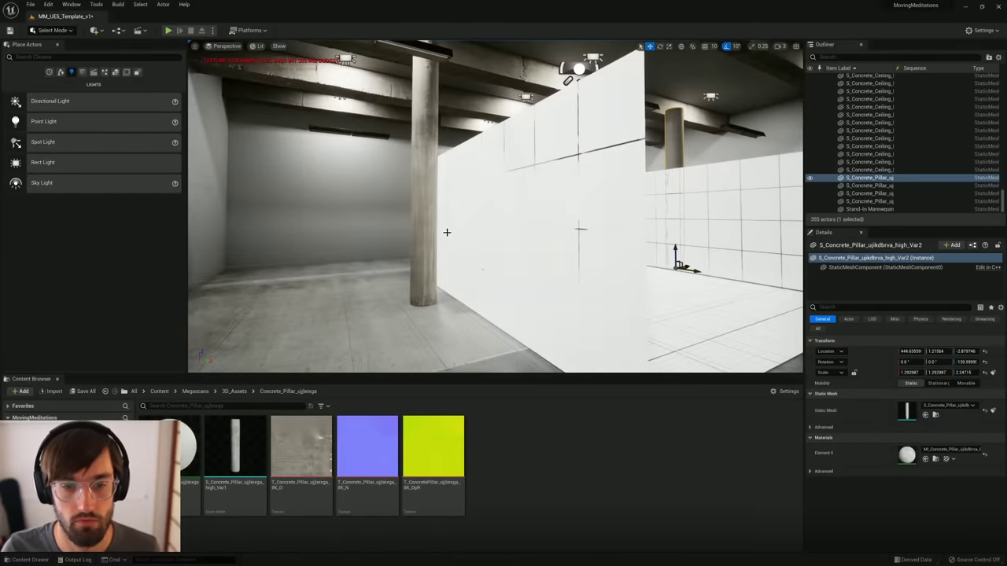
left_click(428, 229)
right_click_drag(619, 195, 641, 211)
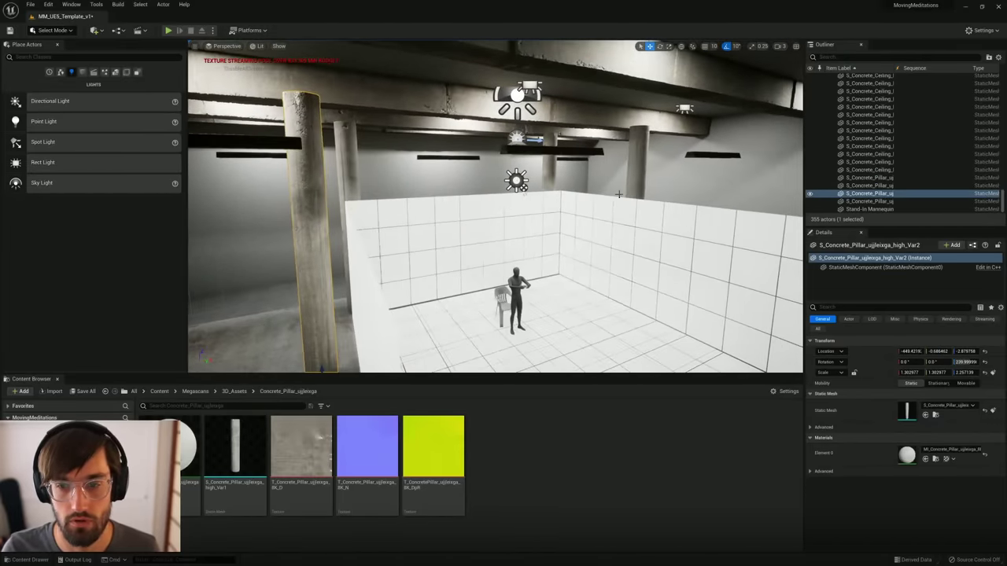
left_click(612, 192, "ctrl")
left_click_drag(642, 304, 627, 296)
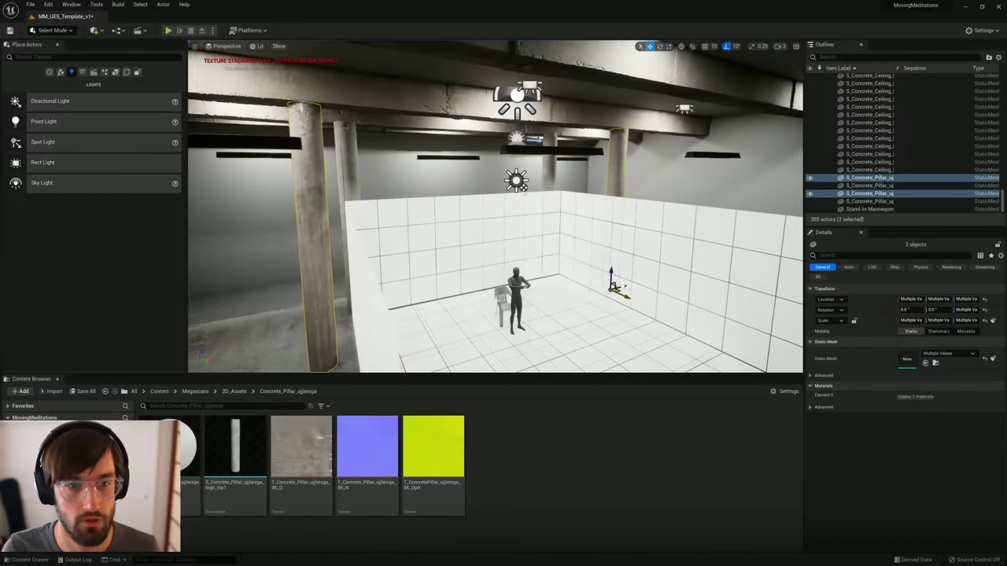
Step: Move the back left pillar outside the left grid wall, in line with the front left pillar
right_click_drag(590, 267, 555, 199)
left_click(468, 256)
left_click_drag(433, 309, 419, 311)
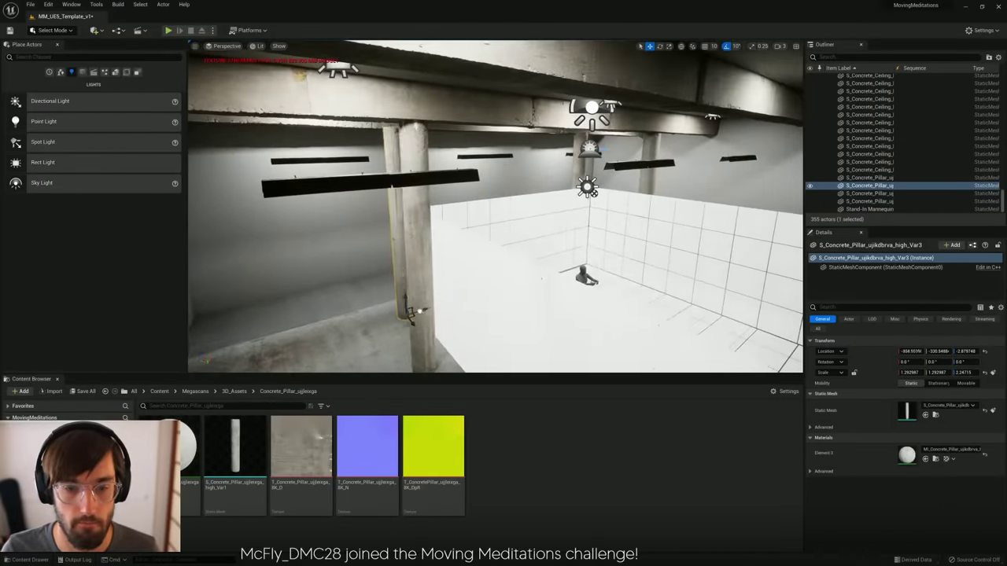
right_click_drag(405, 317, 429, 296)
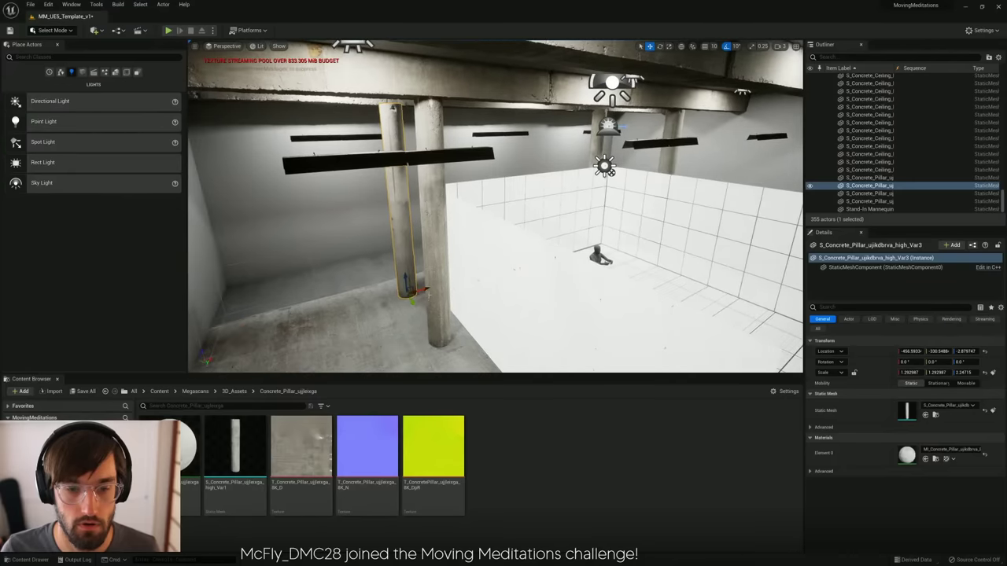
left_click_drag(424, 290, 427, 290)
Step: Move the back right pillar outward past the right grid wall, to X about 439
left_click(597, 146)
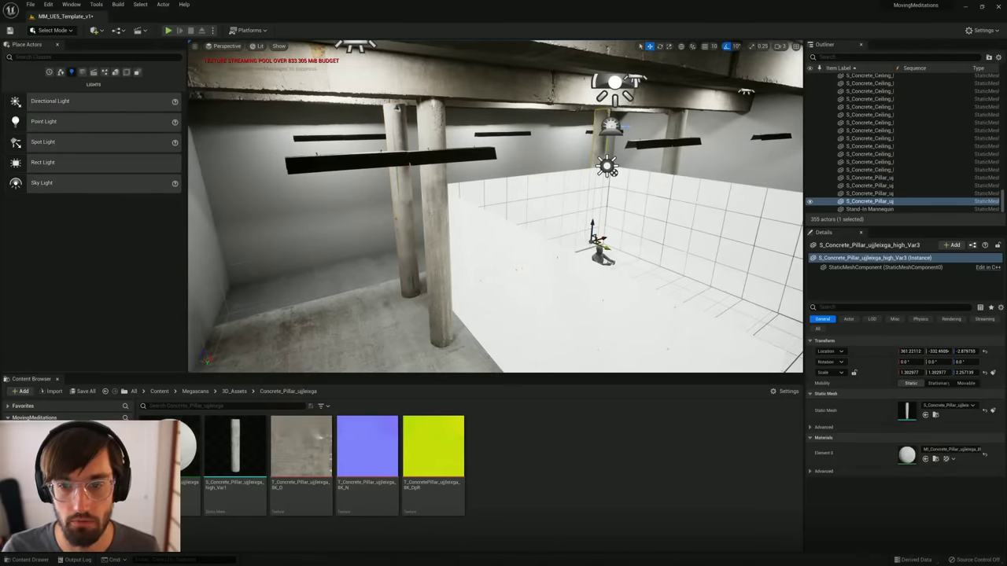
right_click_drag(598, 147, 445, 170)
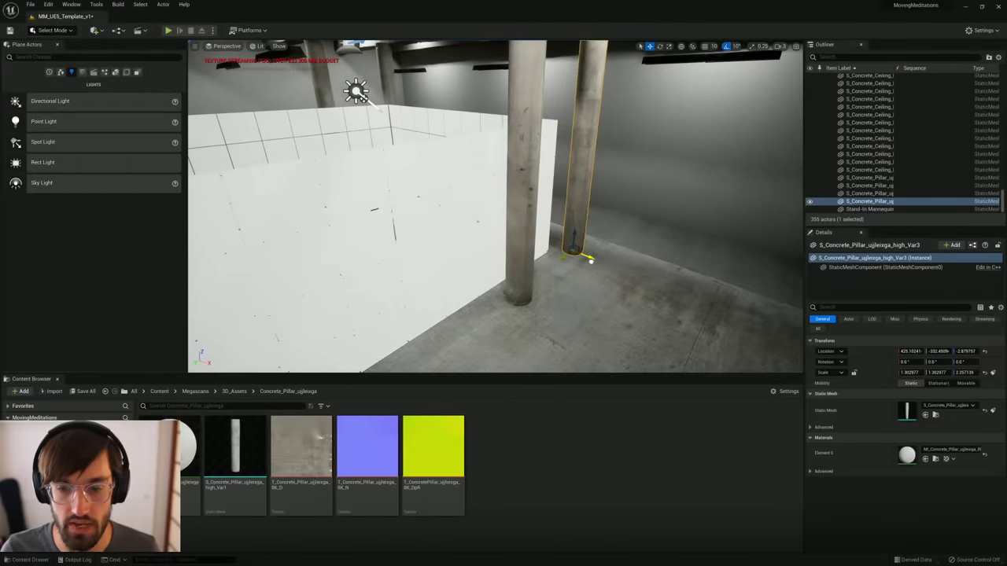
right_click_drag(452, 252, 365, 250)
mouse_move(533, 223)
right_mouse_down()
mouse_move(525, 217)
mouse_move(537, 210)
right_mouse_up()
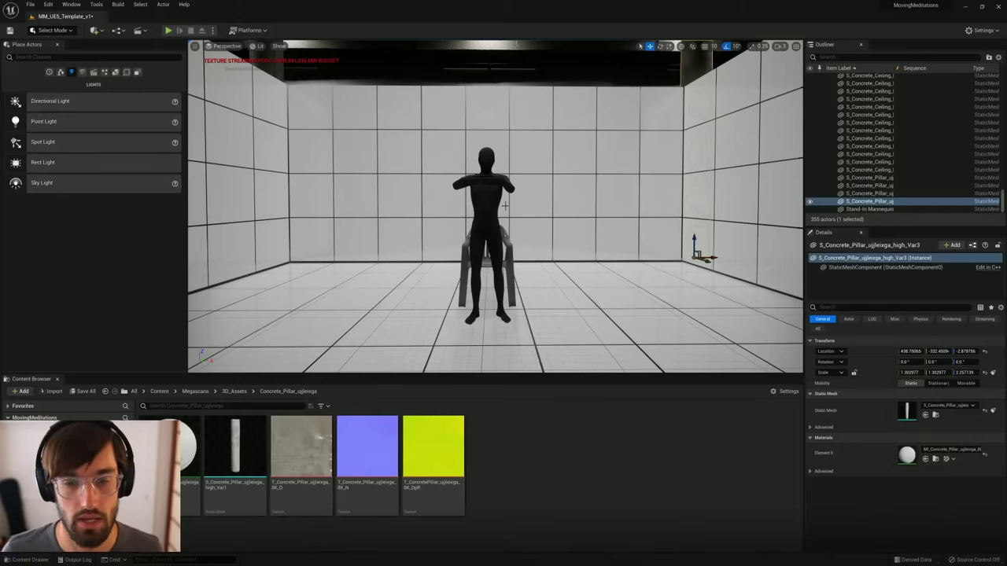
Step: Select both back pillars and shift them together farther behind the set, to Y about -377
right_click_drag(486, 193, 549, 232)
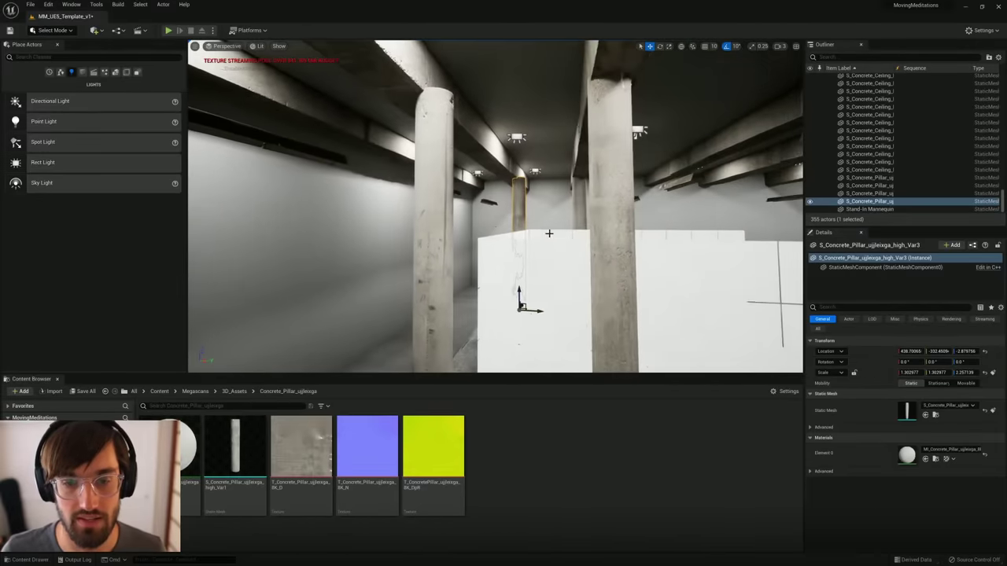
left_click(435, 225, "ctrl")
right_click_drag(508, 291, 444, 338)
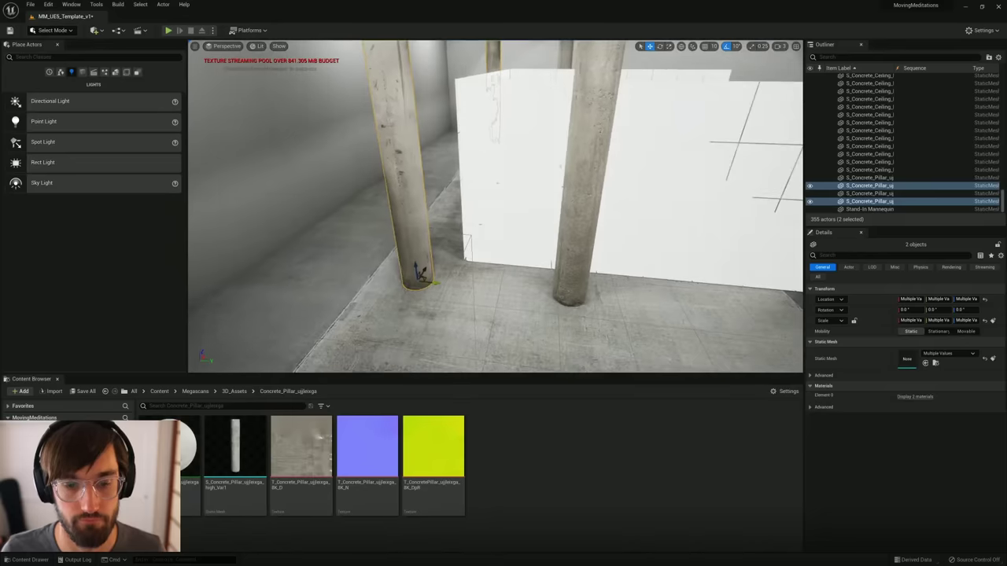
right_click_drag(422, 284, 454, 217)
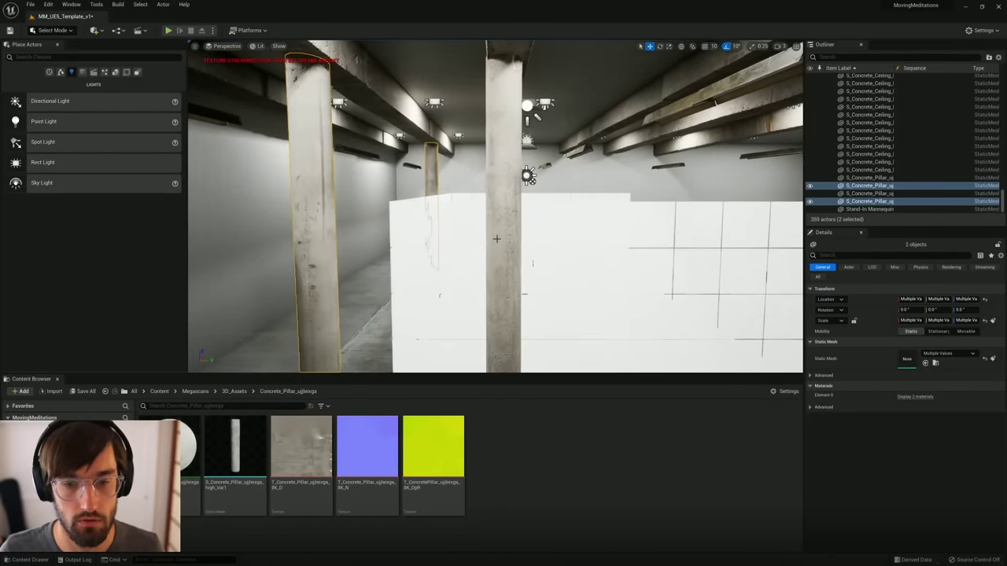
left_click(496, 238, "ctrl")
left_click(432, 171, "ctrl")
right_click_drag(503, 182, 450, 181)
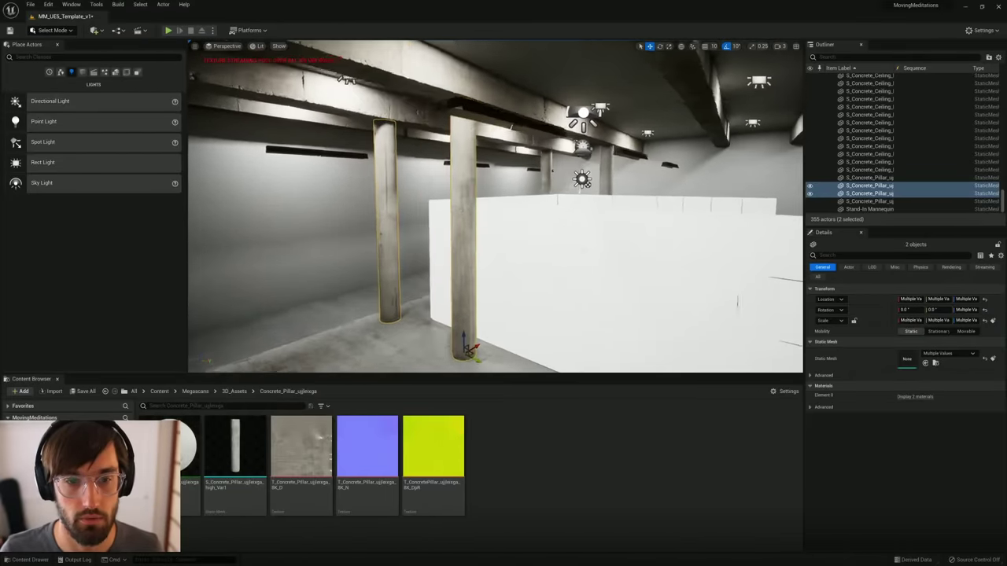
right_click_drag(509, 237, 494, 234)
Step: Duplicate the two back pillars and place the copies toward the front of the set as an additional pair
left_click(469, 207)
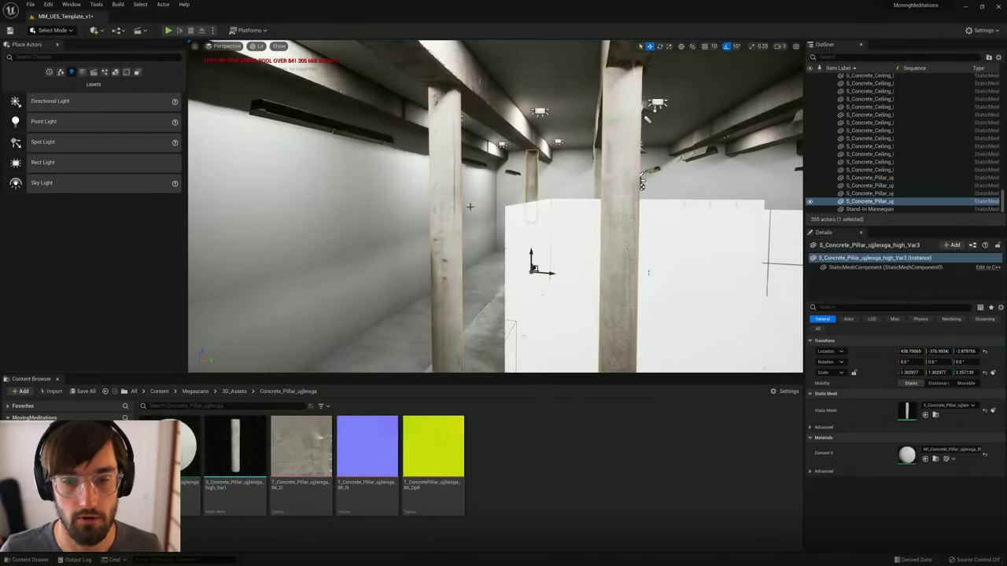
left_click(460, 209, "ctrl")
right_click_drag(517, 283, 521, 281)
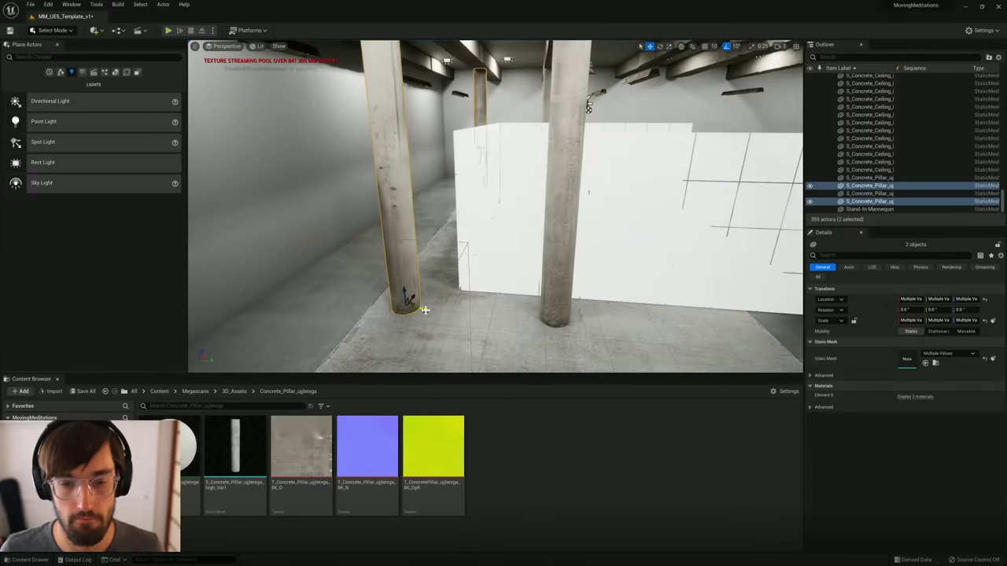
left_click_drag(425, 309, 681, 202, "alt")
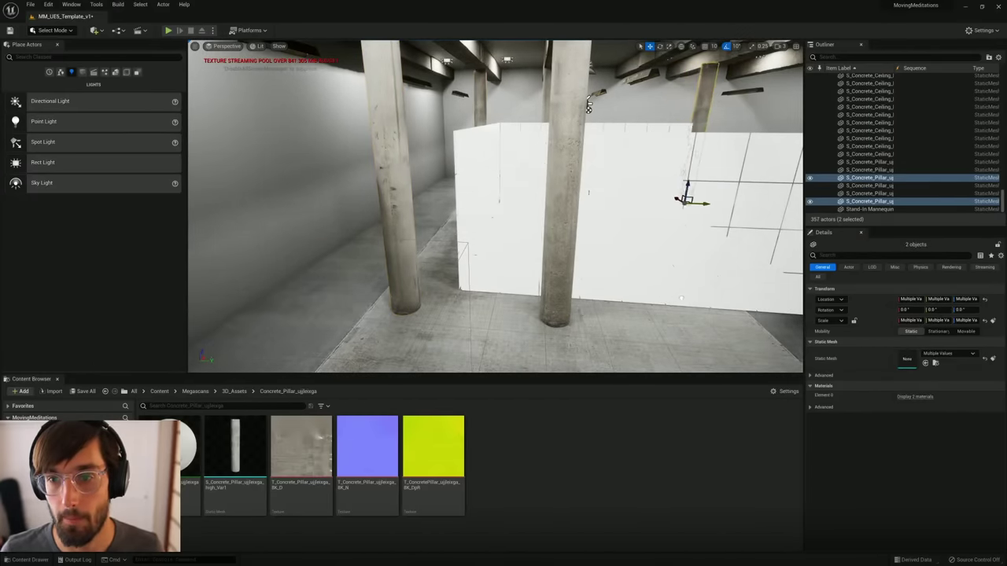
right_click_drag(686, 296, 719, 294)
Step: Select the rows of ceiling beams above the front area and duplicate them further toward the front of the room
right_click_drag(578, 276, 472, 236)
left_click(525, 174)
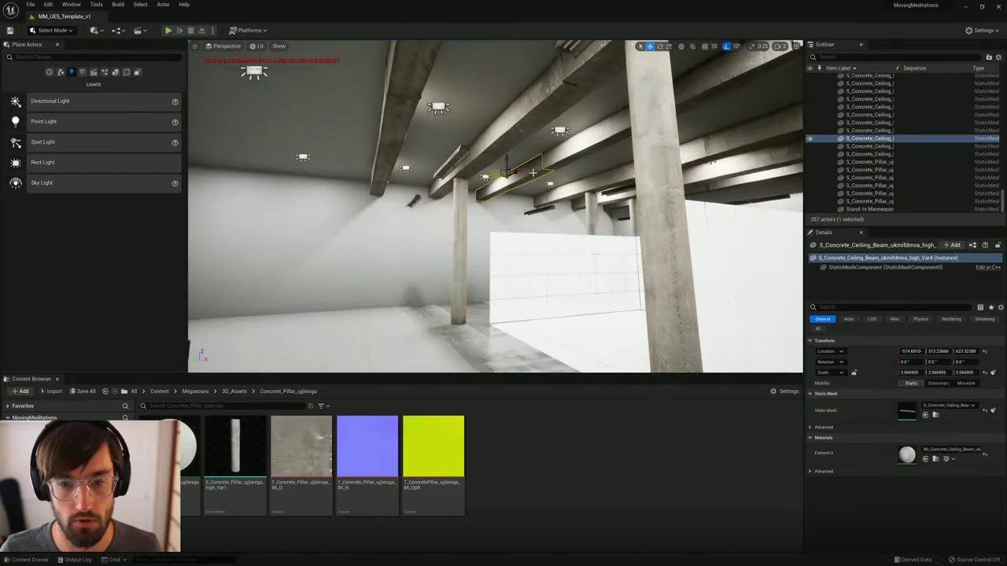
left_click(557, 157)
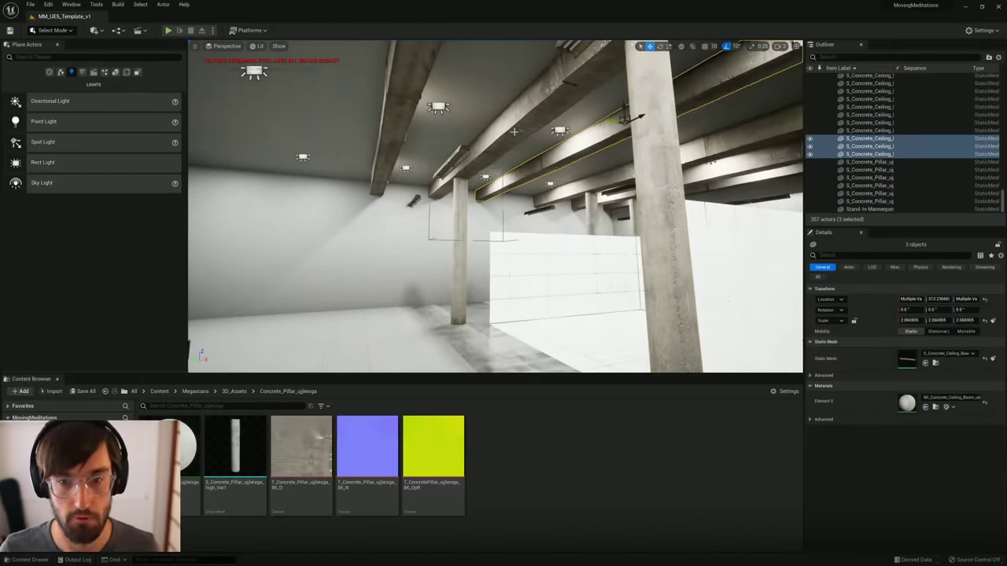
left_click(519, 127)
left_click(391, 113)
left_click(512, 135, "shift")
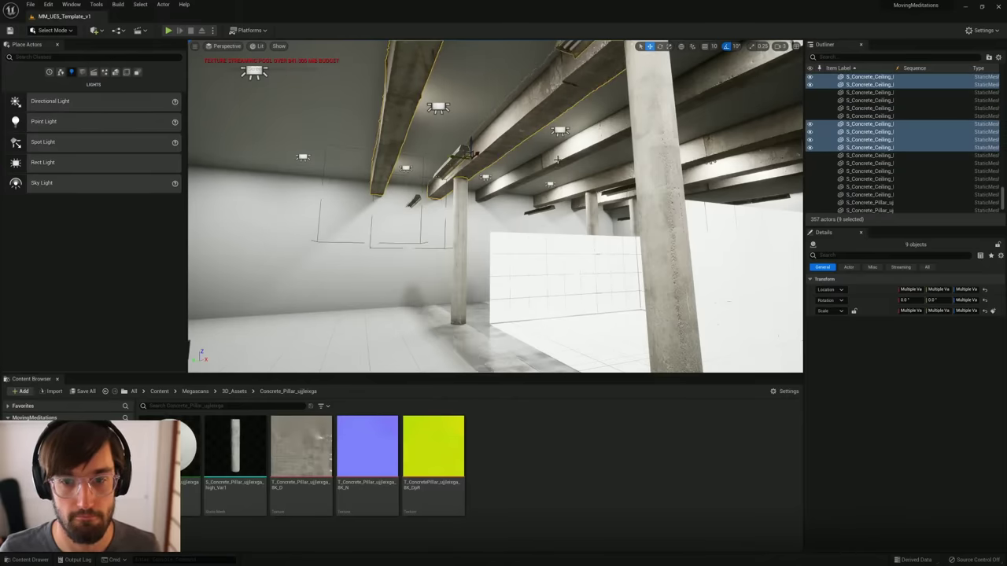
left_click(559, 158, "shift")
right_click_drag(545, 171, 486, 148)
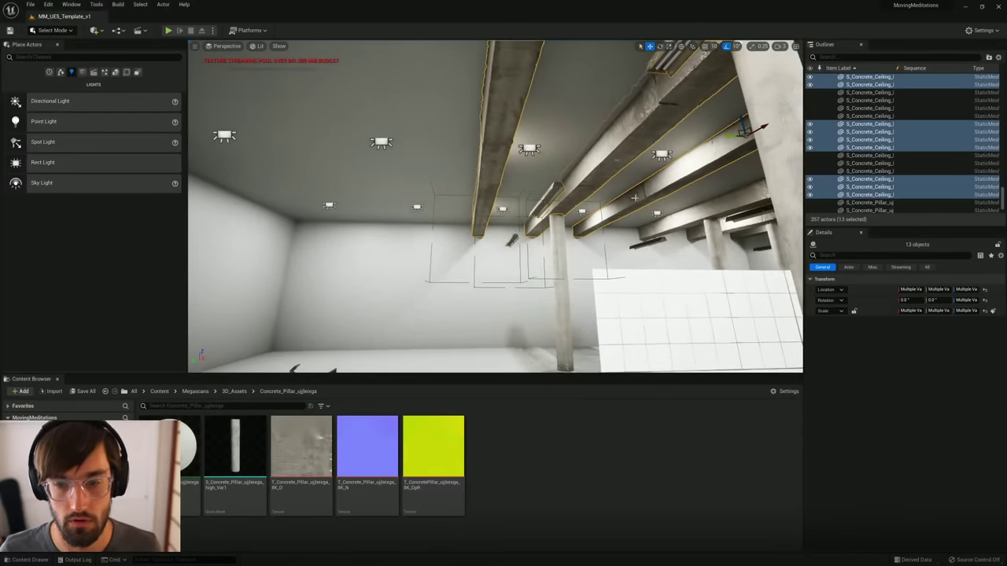
left_click_drag(730, 137, 369, 126, "alt")
right_click_drag(370, 125, 284, 137)
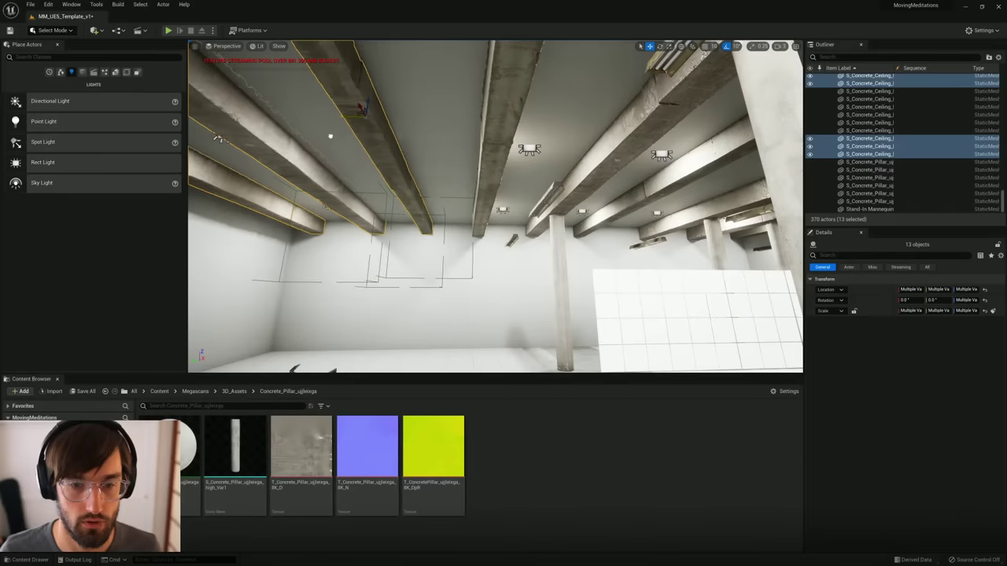
key("a")
right_click_drag(366, 136, 388, 130)
Step: Select the three rect lights overlapping a new ceiling beam and shift them together into the gap between beams
left_click(534, 157)
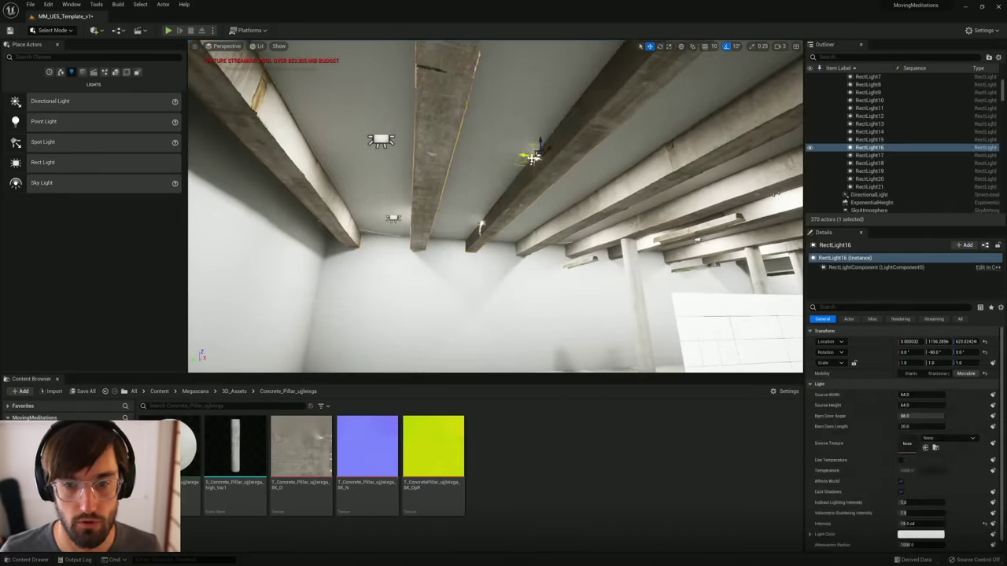
right_click_drag(482, 222, 568, 236)
key("w")
left_click(508, 241, "ctrl")
key("s")
key("w")
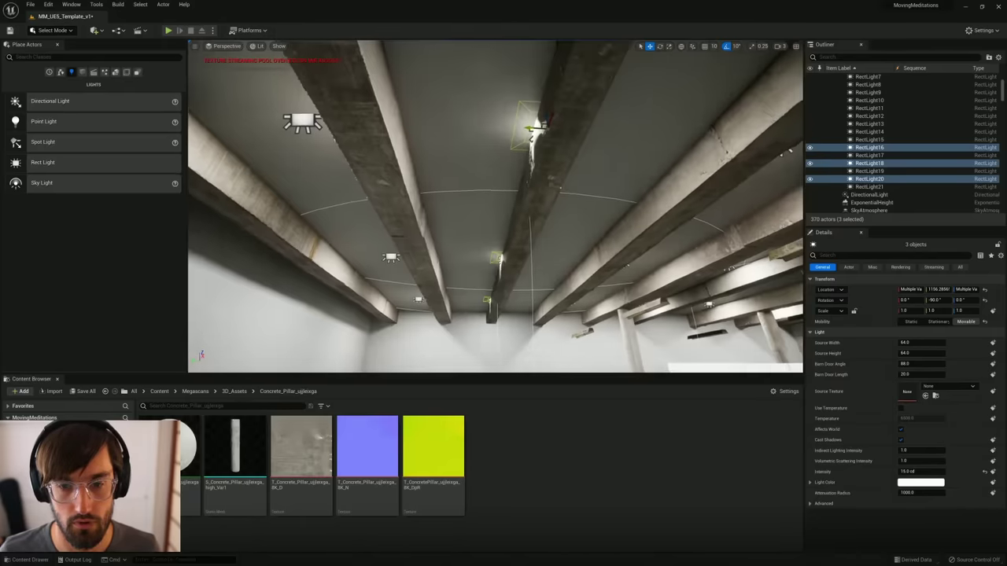
left_click_drag(511, 132, 447, 138)
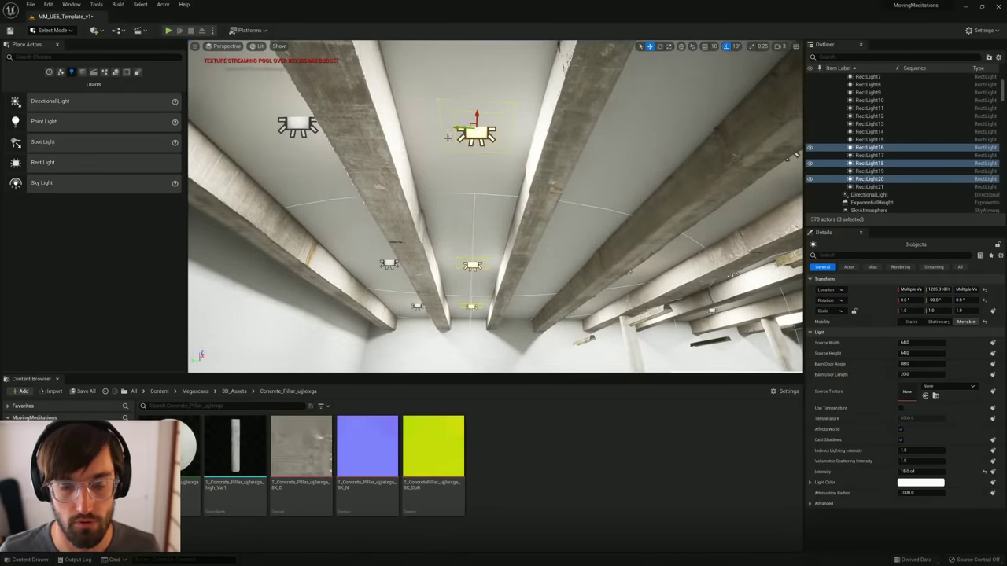
Step: Duplicate the three selected rect lights and place the copies between beams closer to the set
right_click_drag(447, 137, 471, 196)
left_click_drag(405, 155, 581, 155, "alt")
right_click_drag(562, 143, 586, 260)
Step: Duplicate the front pair of pillars farther toward the front of the room and save the level
left_click(659, 130)
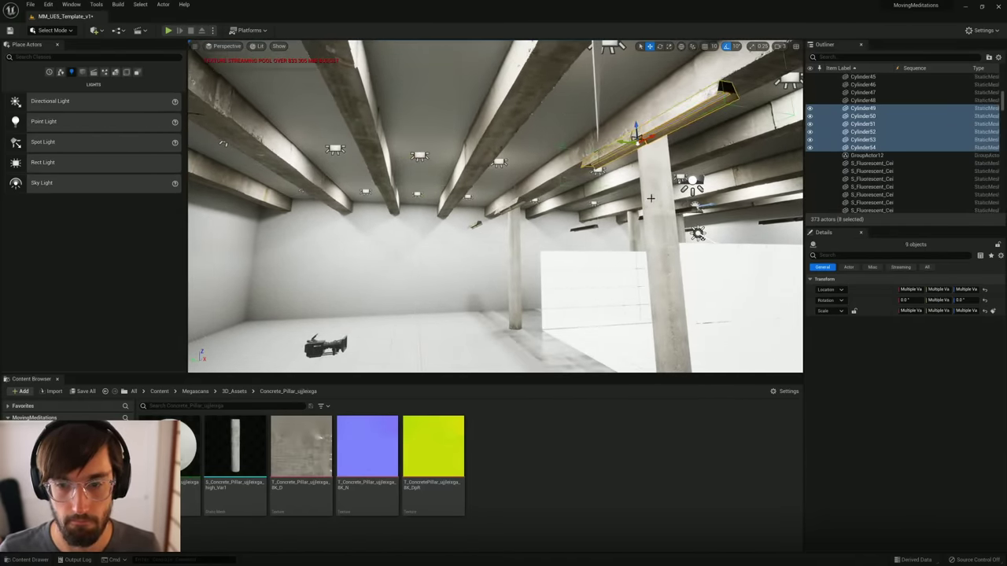
left_click(659, 193)
left_click(517, 261, "ctrl")
right_click_drag(517, 261, 520, 271)
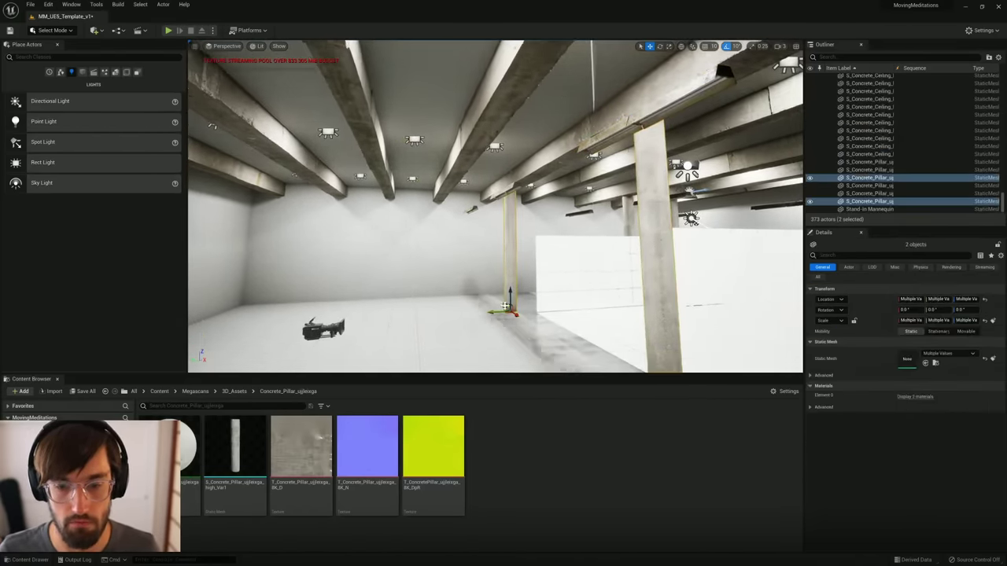
left_click_drag(495, 309, 358, 309, "alt")
mouse_move(358, 309)
right_mouse_down()
mouse_move(349, 313)
mouse_move(376, 310)
right_mouse_up()
key("ctrl+s")
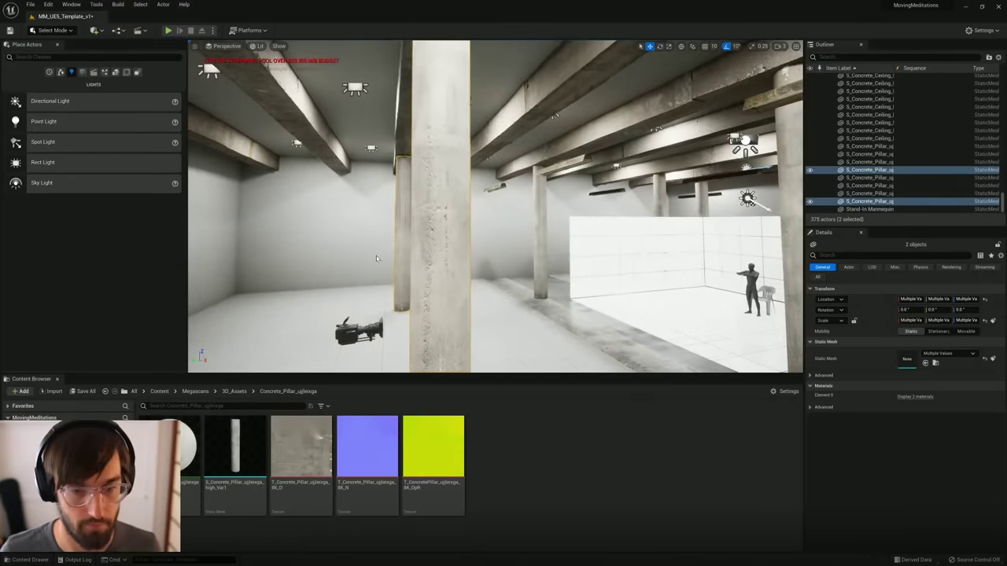
Step: Select both halves of the grid floor and duplicate them up to the top of the grid walls as a ceiling
right_click_drag(376, 255, 424, 266)
right_click_drag(306, 315, 306, 314)
right_click_drag(519, 225, 546, 227)
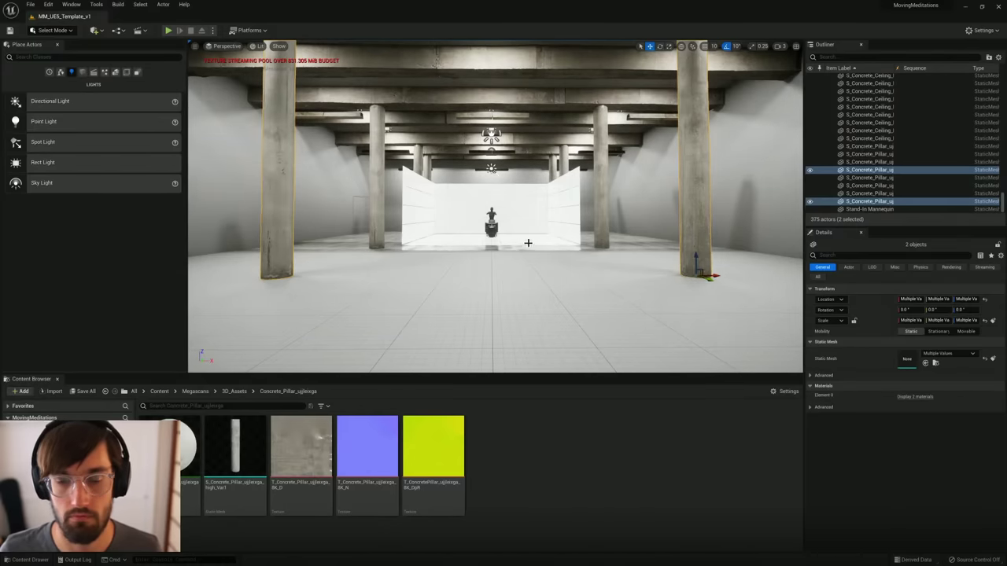
key("w")
right_click_drag(522, 242, 504, 263)
left_click(489, 282)
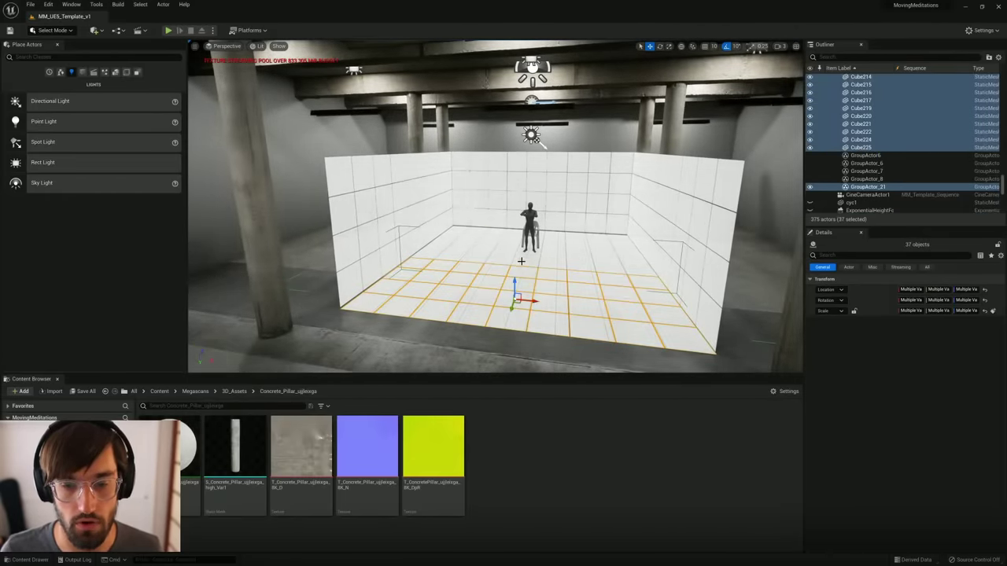
left_click(543, 248, "ctrl")
right_click_drag(531, 230, 531, 230)
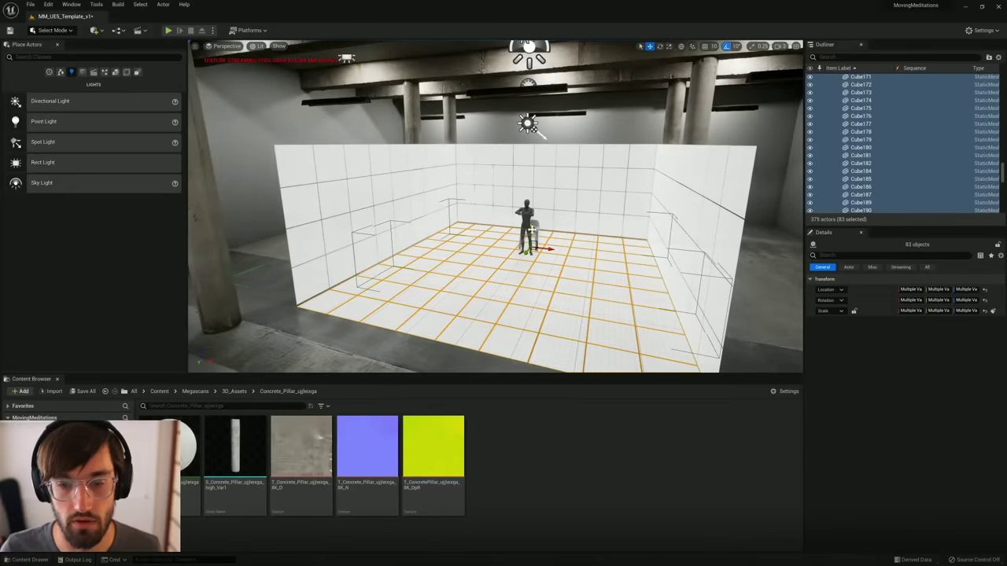
left_click_drag(534, 227, 490, 130, "alt")
key("e")
right_click_drag(383, 175, 413, 157)
right_click_drag(714, 142, 714, 141)
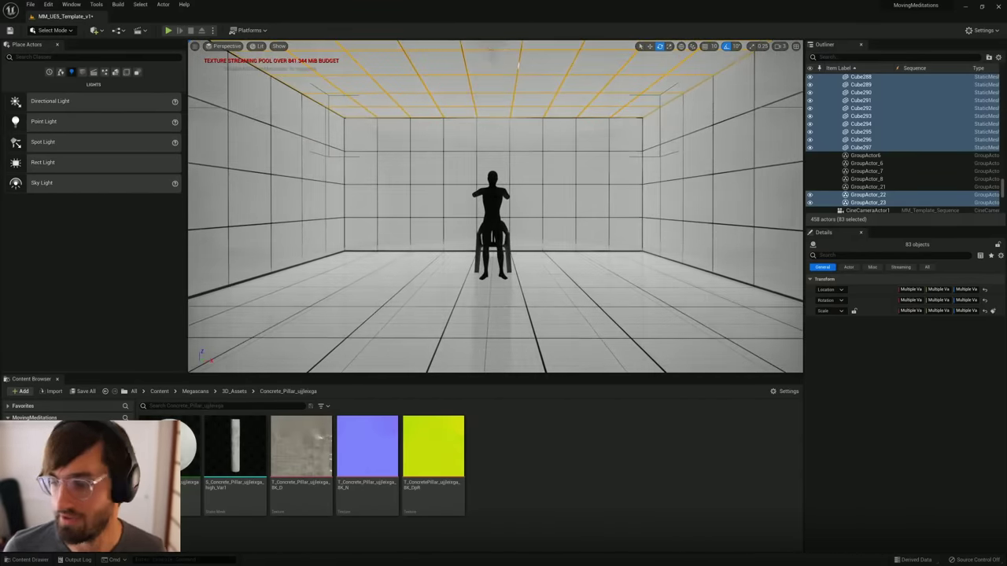
Step: Switch to the reference board and examine the film still of the man dining on a glowing grid floor
right_click_drag(1006, 276, 514, 244)
key("ctrl+f")
scroll(684, 296, "down", 5)
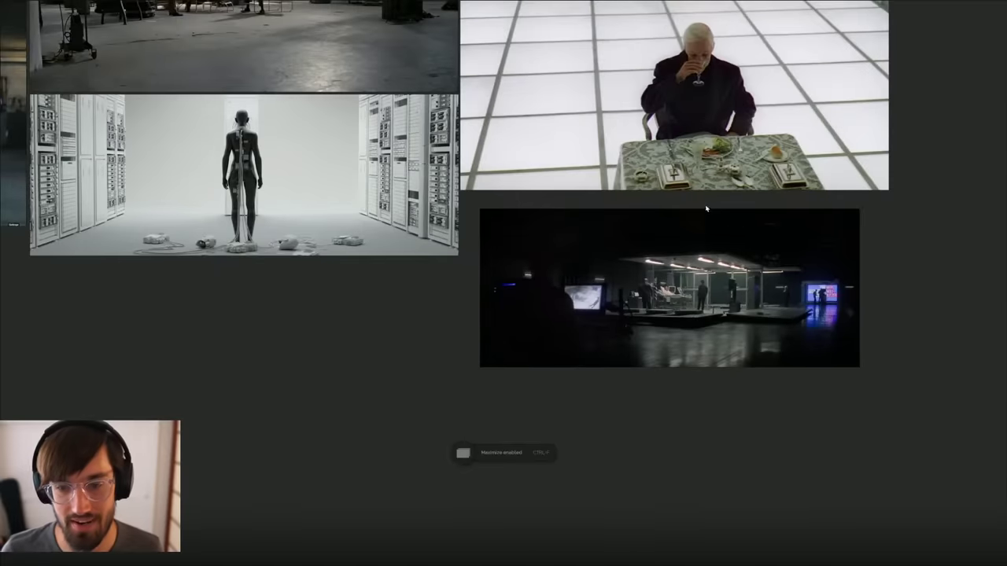
double_click(634, 132)
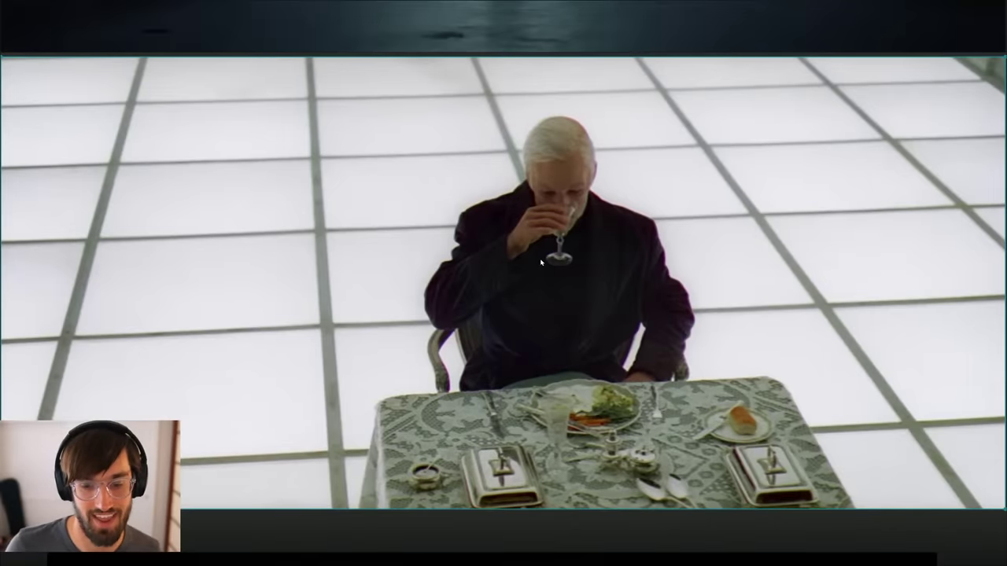
key("alt+Tab")
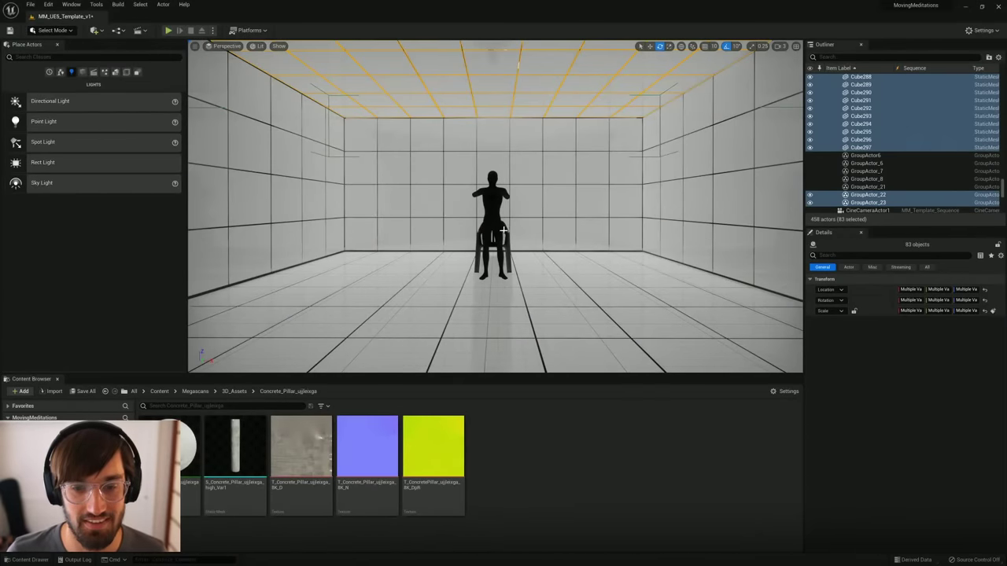
Step: Inspect the enclosed grid room with the mannequin and chair from a frontal view
right_click_drag(504, 230, 502, 212)
key("q")
key("w")
key("w")
key("e")
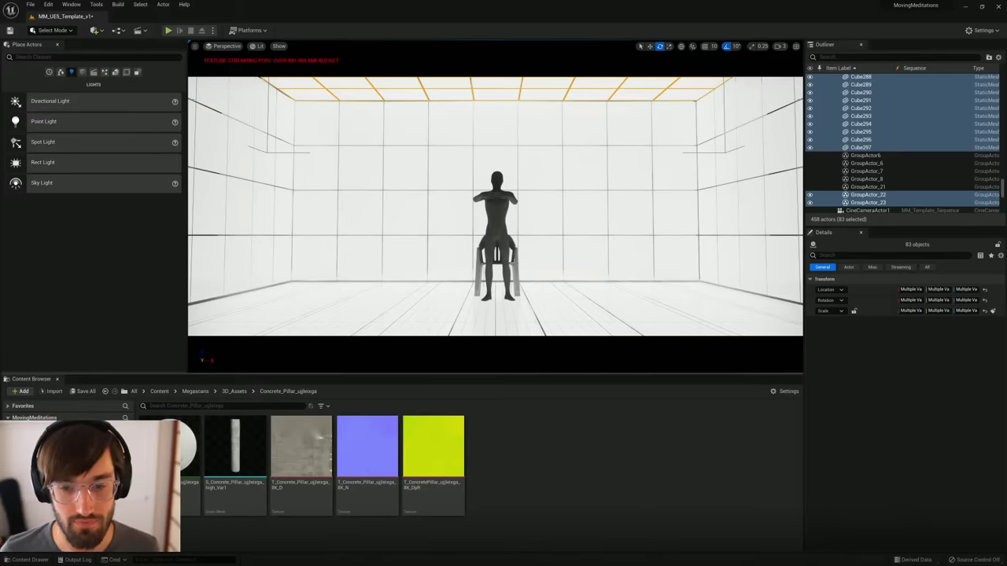
left_click(507, 264)
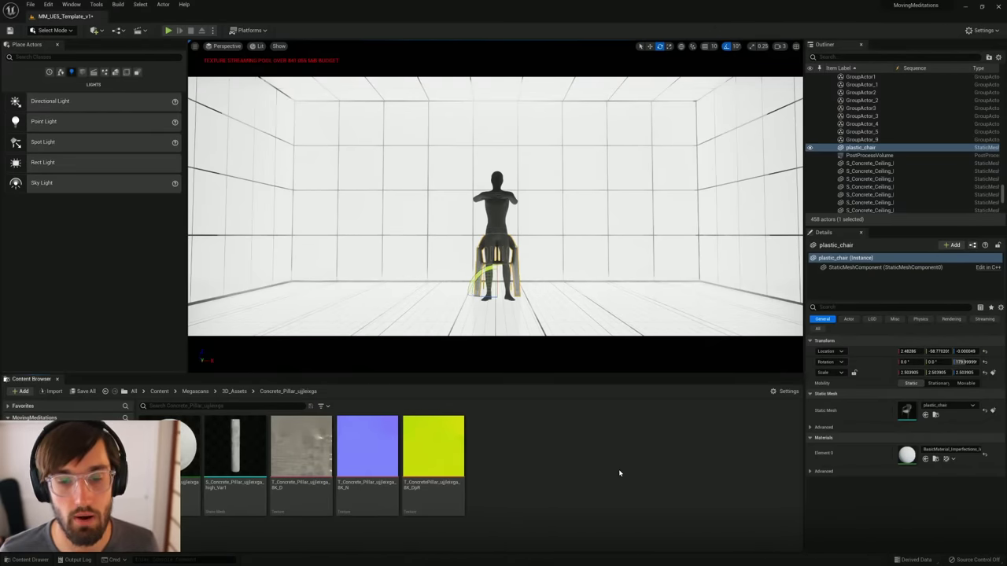
left_click(542, 259)
key("g")
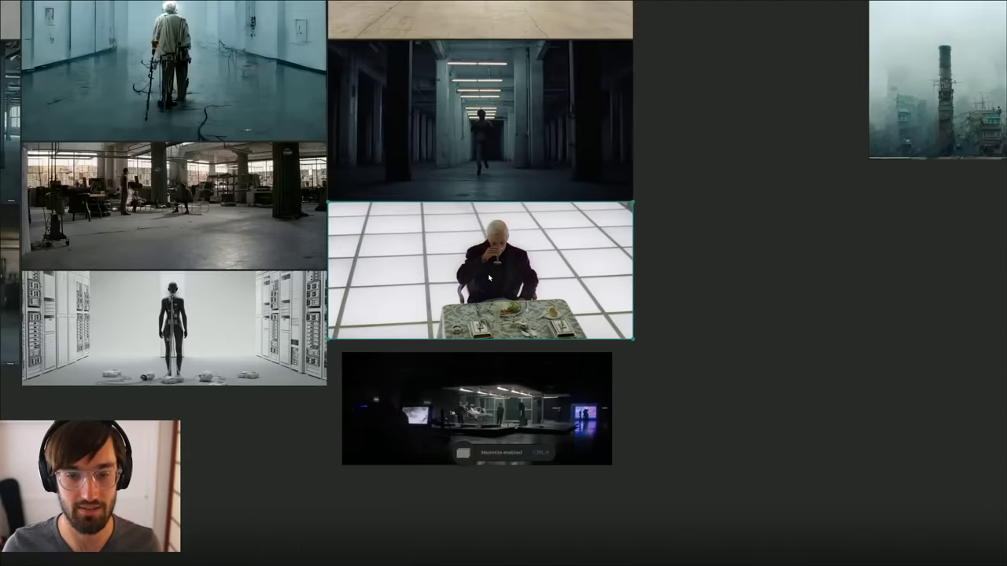
Step: Browse the reference board's interior shots and examine the dark stage image with the lit glass room
scroll(488, 278, "down", 2)
middle_click_drag(471, 193, 747, 335)
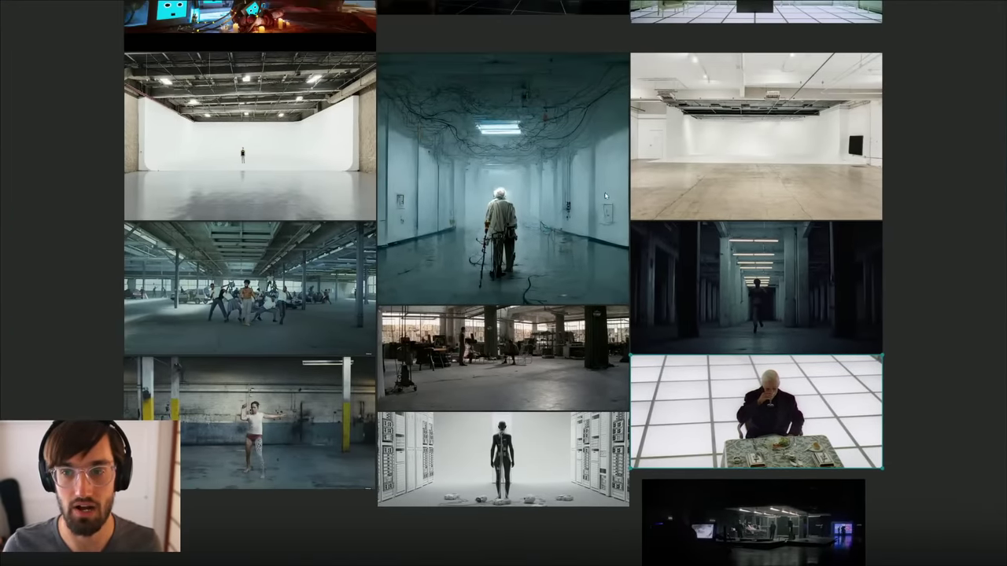
middle_click_drag(423, 111, 328, 215)
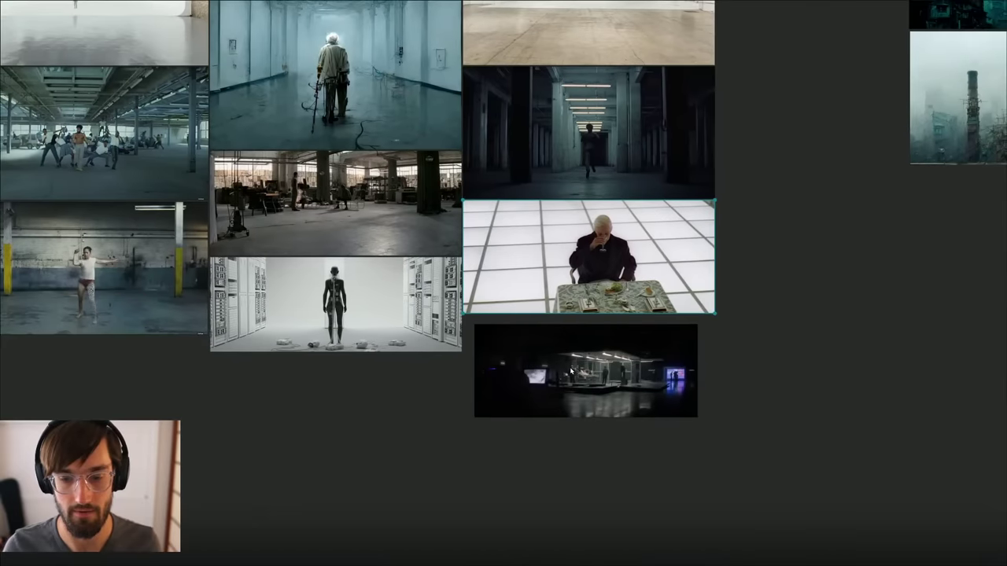
double_click(572, 372)
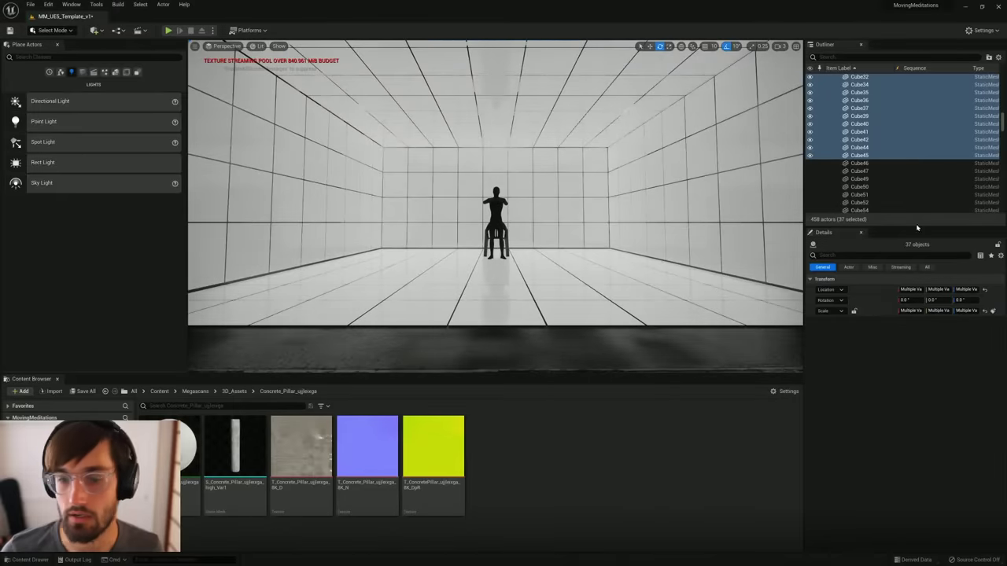
Step: Examine the enclosed grid box among the surrounding pillars and beams from outside, ending on a centred front view
right_click_drag(575, 256, 633, 218)
key("s")
key("a")
key("w")
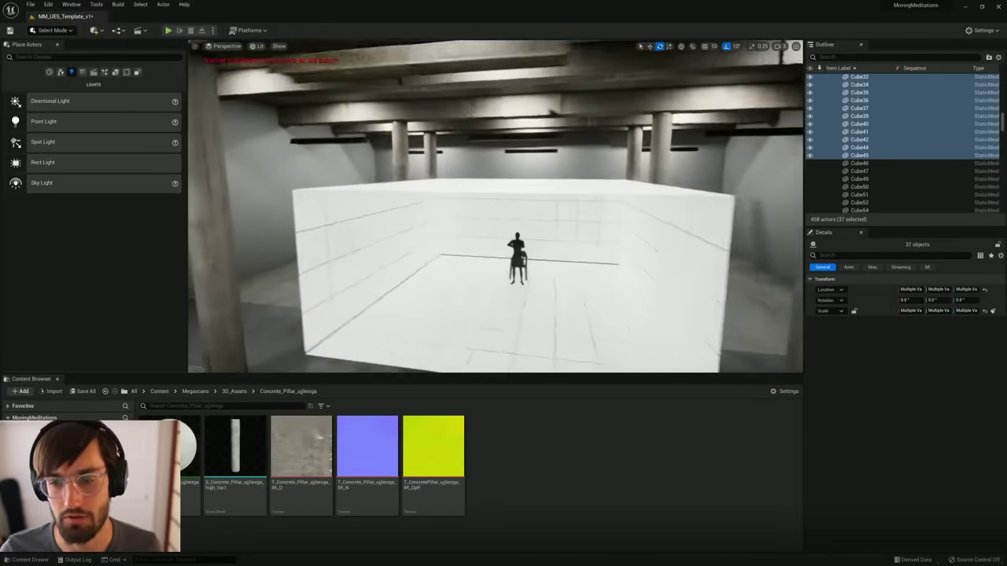
right_click_drag(496, 206, 510, 245)
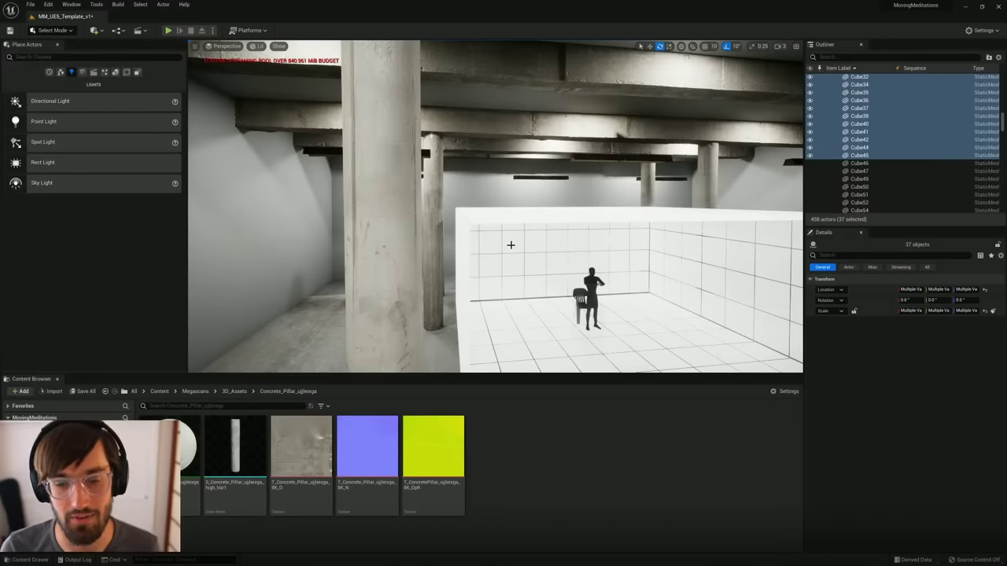
mouse_move(553, 258)
right_mouse_down()
mouse_move(503, 246)
mouse_move(515, 242)
mouse_move(516, 253)
mouse_move(559, 237)
mouse_move(578, 257)
mouse_move(535, 220)
mouse_move(570, 245)
mouse_move(564, 263)
right_mouse_up()
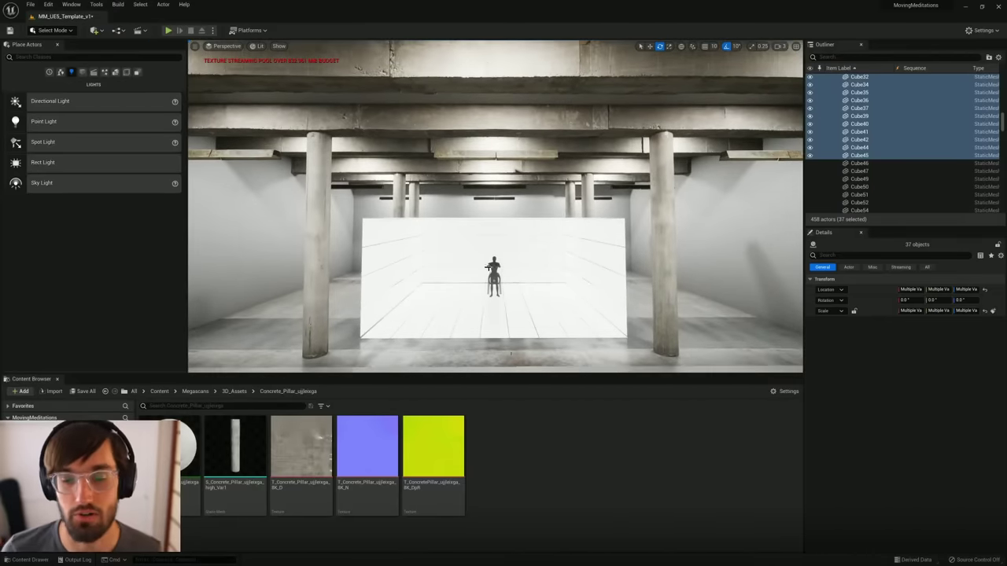
right_click_drag(519, 281, 518, 281)
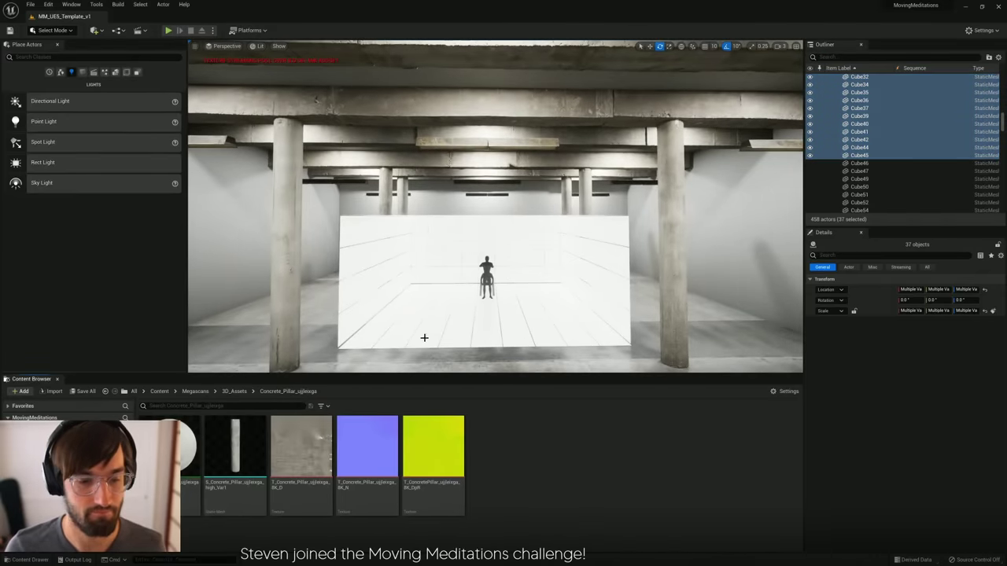
right_click_drag(446, 293, 461, 282)
key("w")
Step: Create a new level from the Basic template
left_click(30, 4)
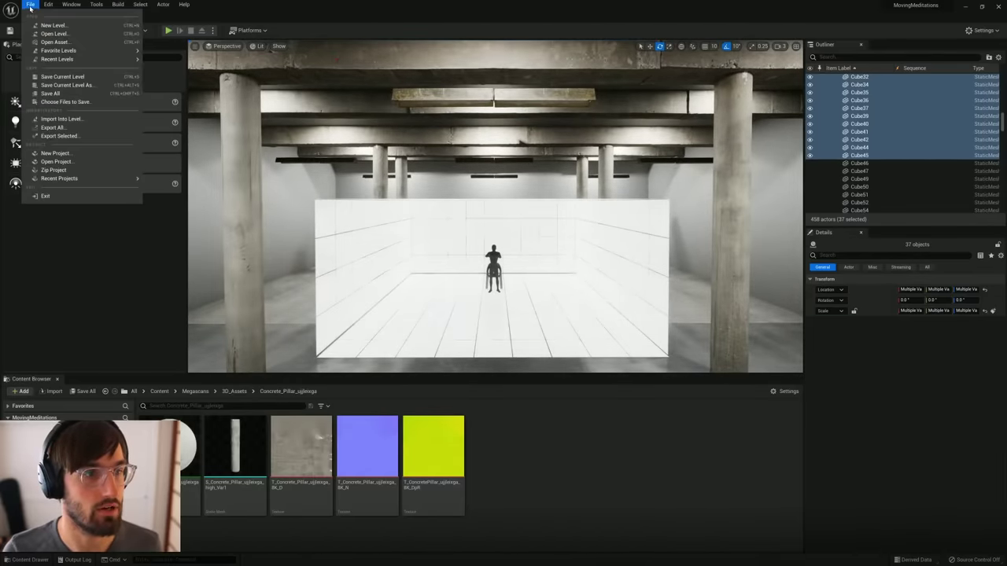
left_click(47, 26)
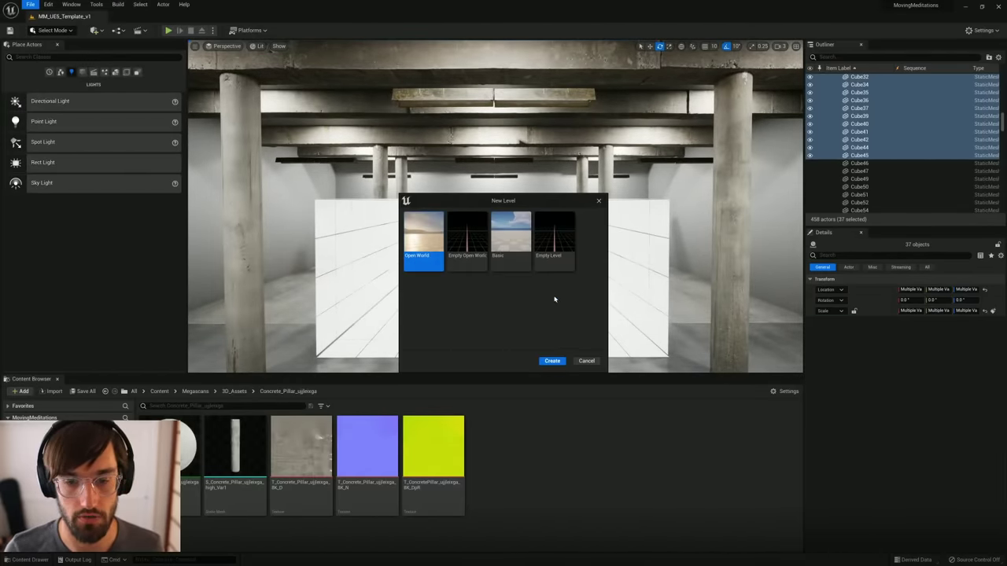
left_click(511, 236)
left_click(553, 361)
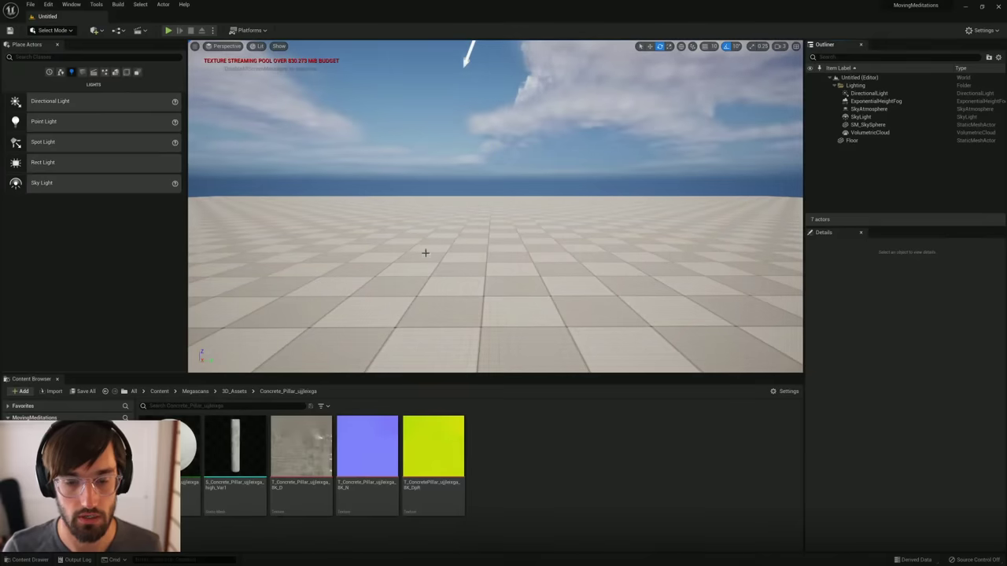
Step: Save the new level as MM_Assets in the Levels folder
right_click_drag(482, 258, 463, 254)
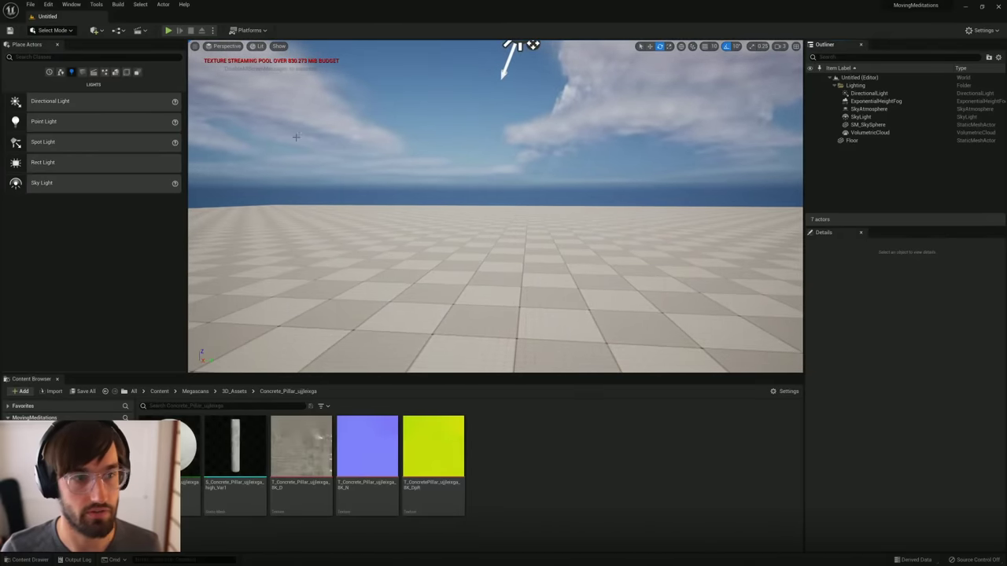
left_click(30, 4)
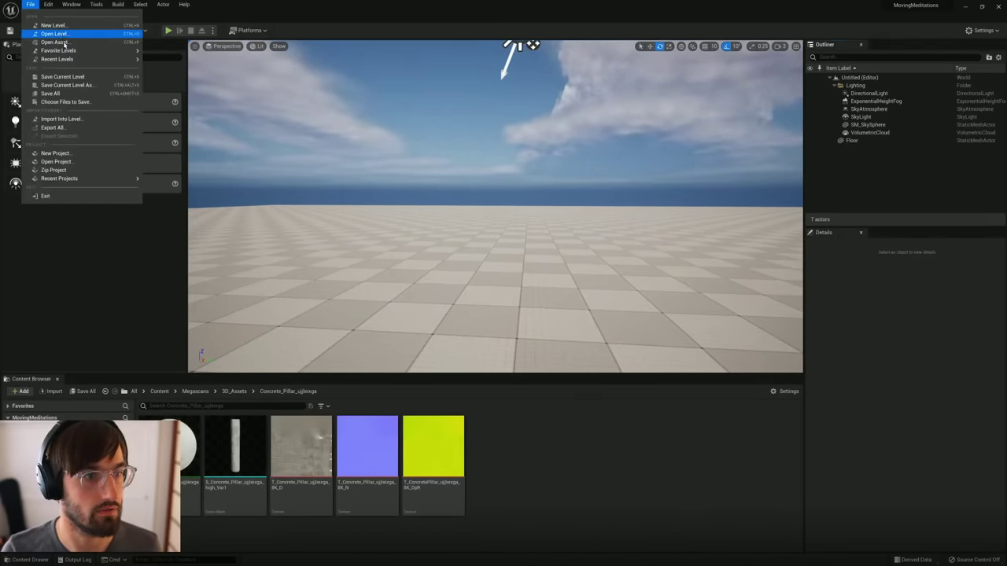
left_click(73, 86)
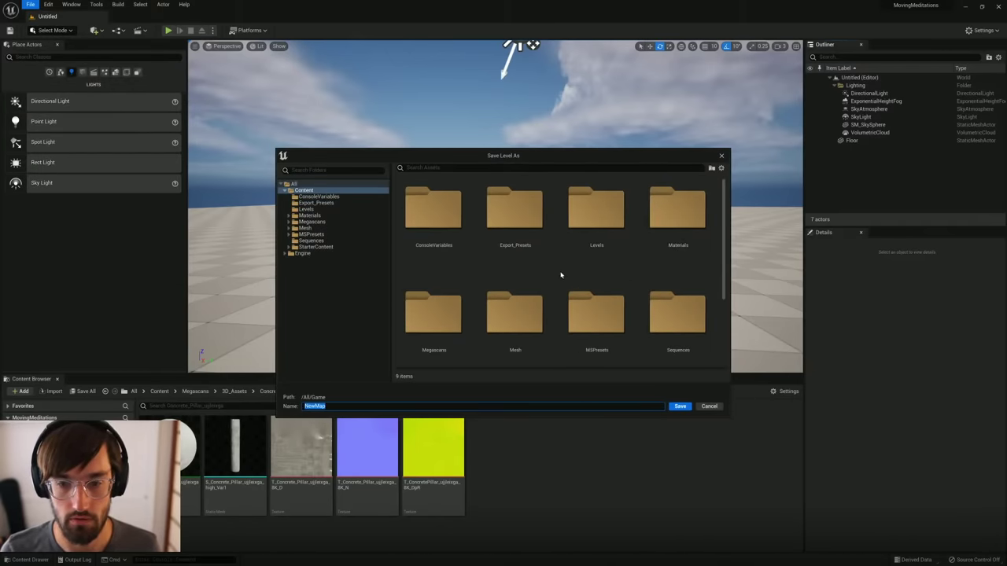
left_click(597, 221)
double_click(597, 221)
left_click(415, 406)
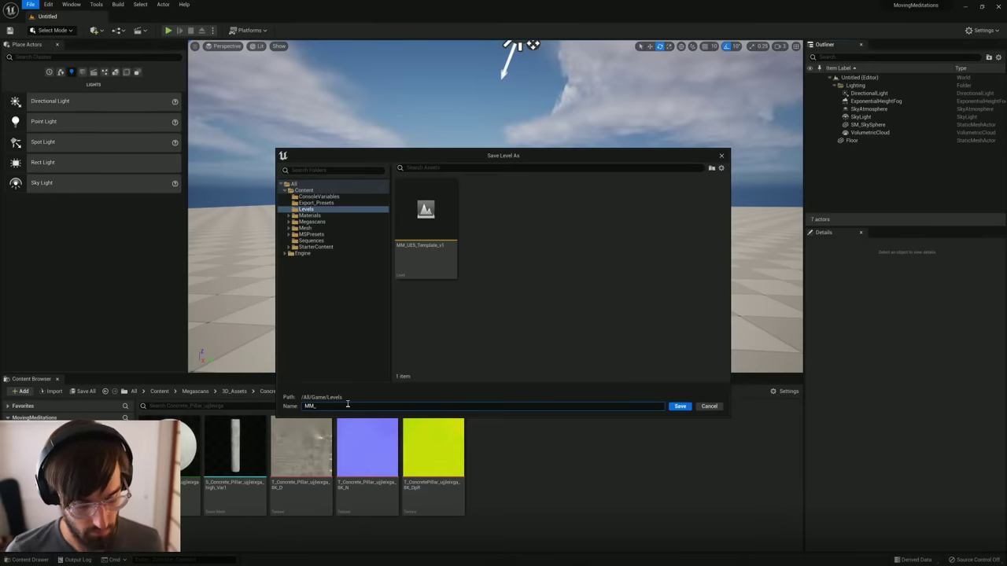
key("Return")
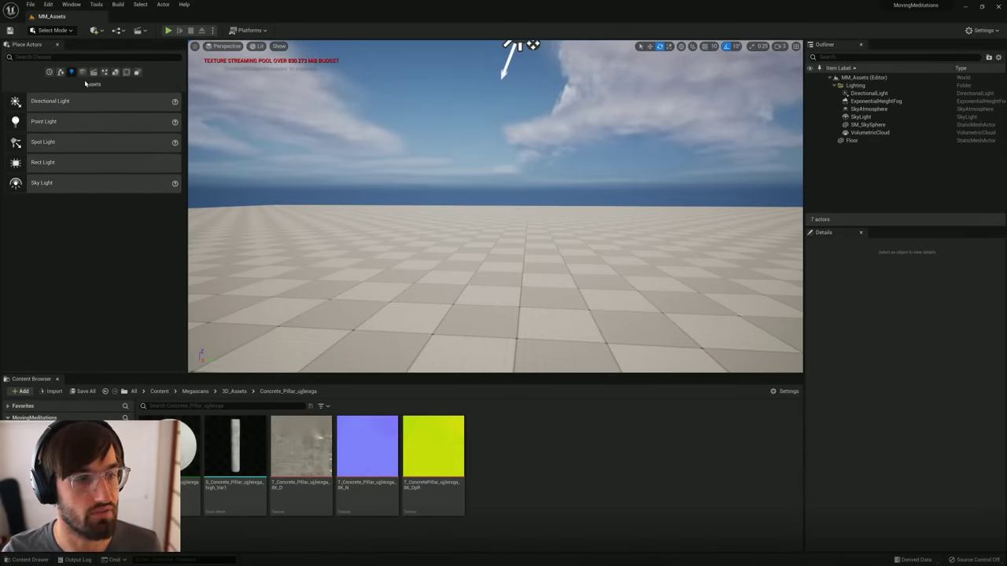
Step: Place a basic cylinder shape on the checkered floor in front of the camera
left_click(60, 71)
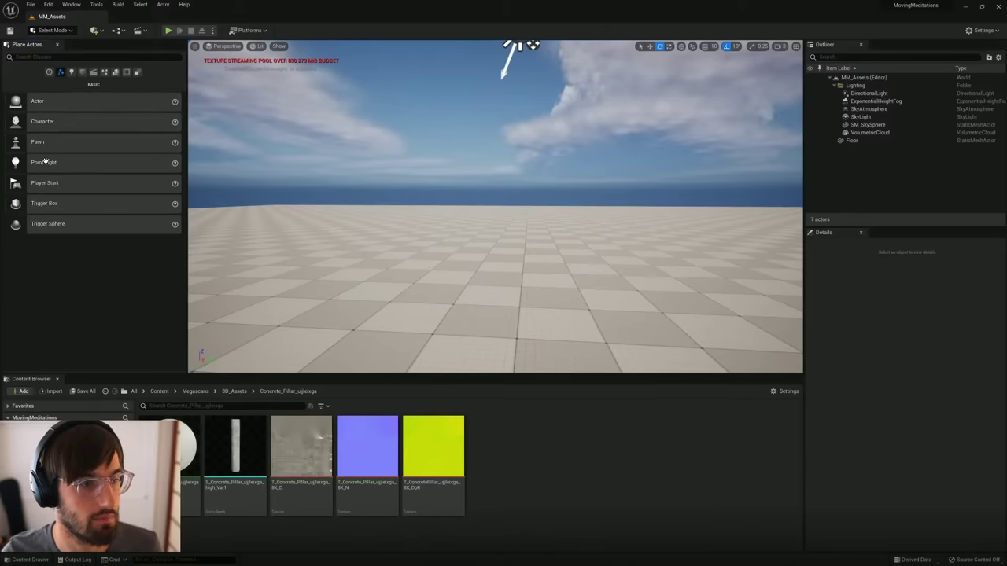
left_click(93, 71)
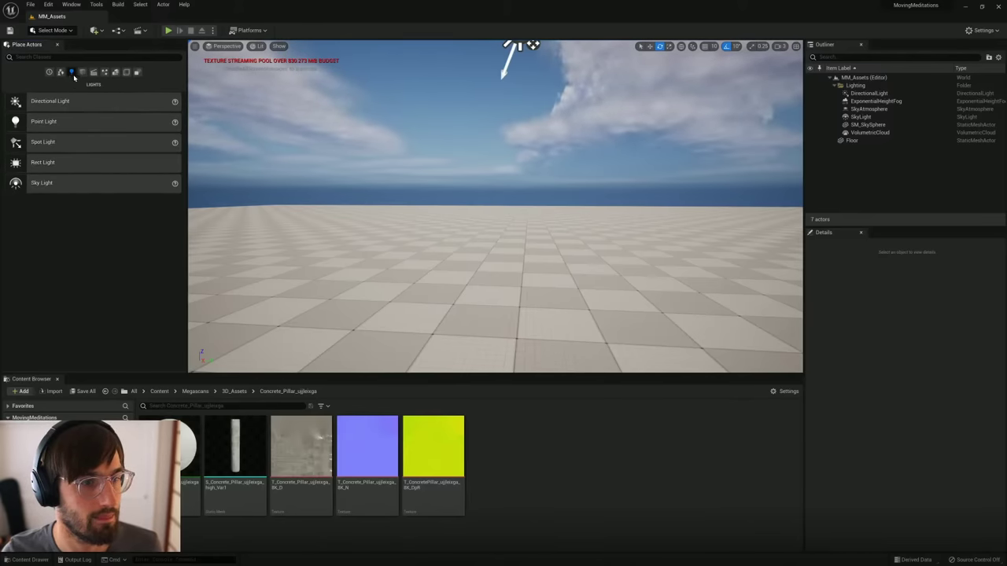
left_click(82, 72)
left_click_drag(40, 142, 487, 300)
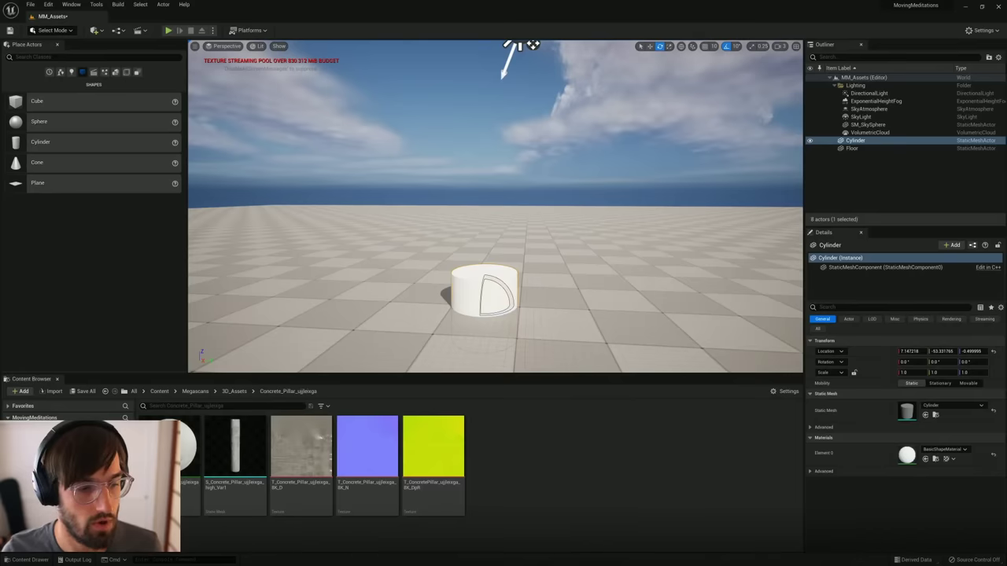
Step: Place the MM_FBX_Template_v2 stand-in mannequin from the Mesh folder on the floor beside the cylinder for scale
left_click(235, 391)
left_click(195, 391)
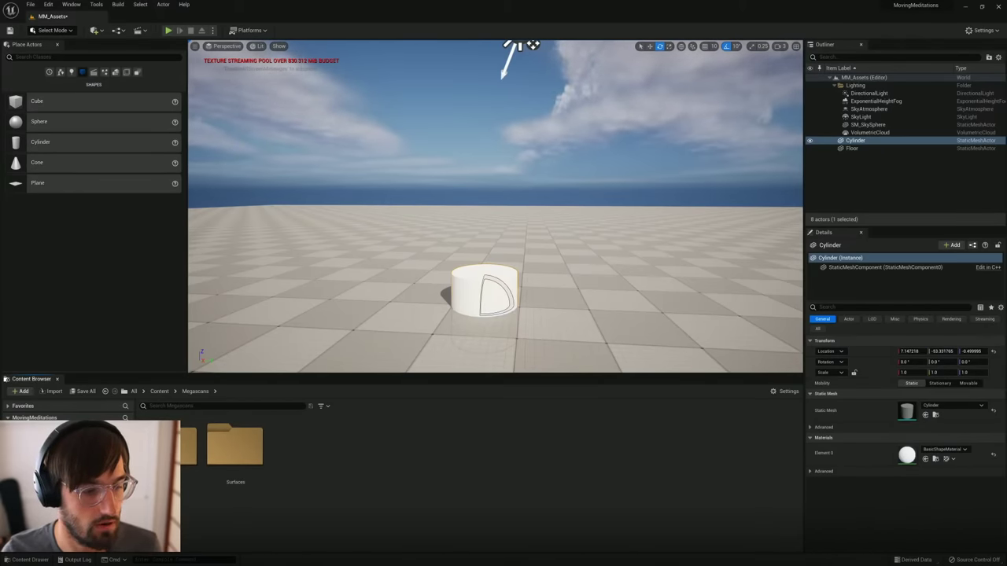
key("alt+Left")
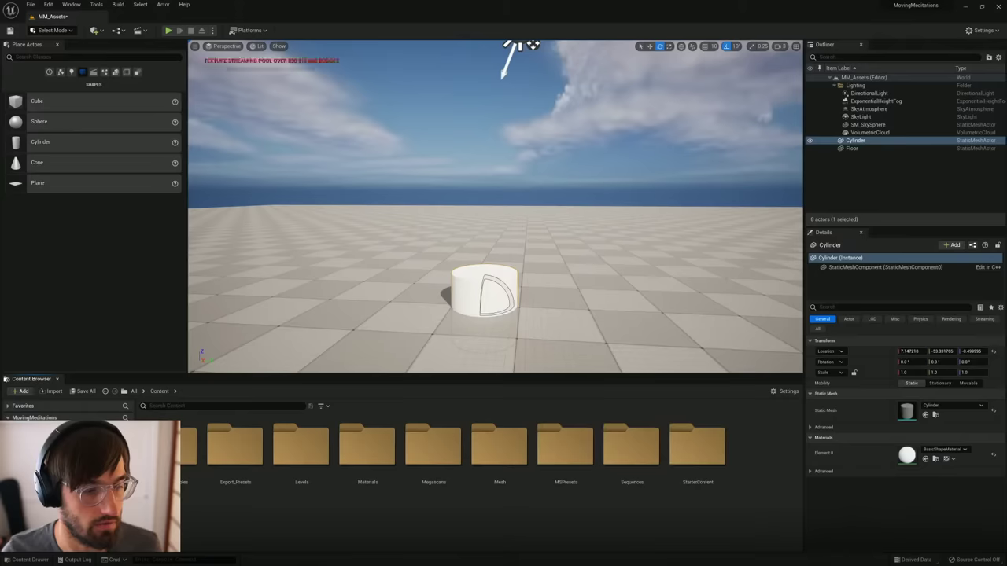
double_click(499, 445)
left_click_drag(301, 449, 626, 317)
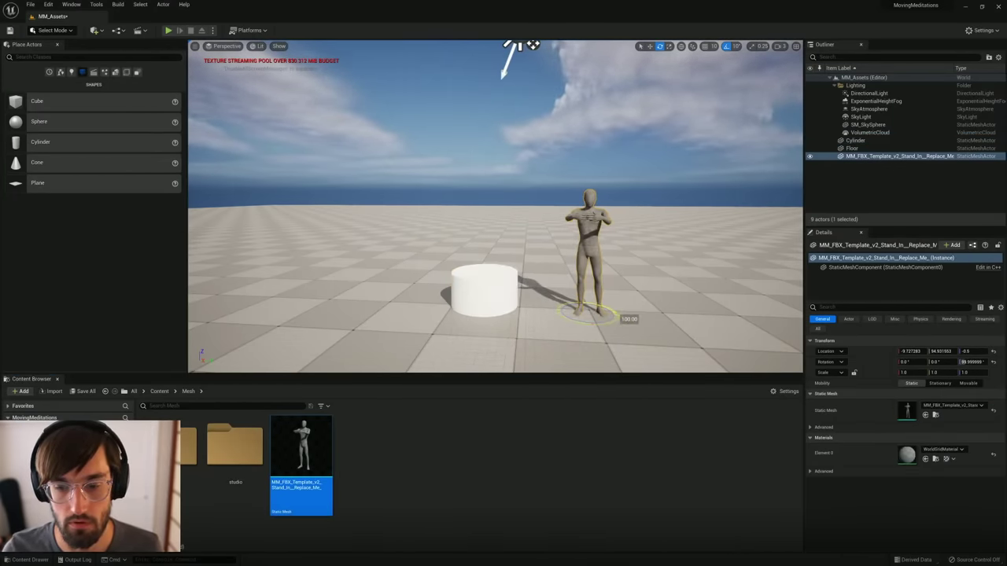
Step: Raise the cylinder above the floor to a Z location of about 187.5, near the mannequin's head height
left_click(502, 301)
key("w")
left_click_drag(485, 276, 483, 154)
mouse_move(516, 158)
right_mouse_down()
mouse_move(526, 151)
mouse_move(515, 157)
right_mouse_up()
key("w")
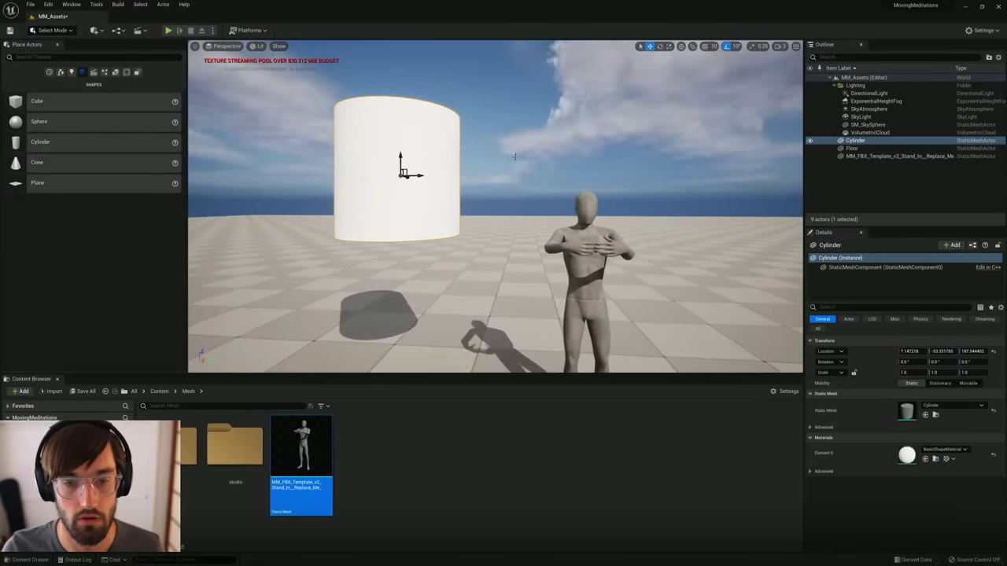
Step: Scale the cylinder into a short thin rod, about 0.057 in X and Y and about 0.568 in Z
key("e")
key("r")
left_click_drag(406, 177, 399, 138)
key("ctrl+z")
key("s")
right_click_drag(399, 139, 417, 146)
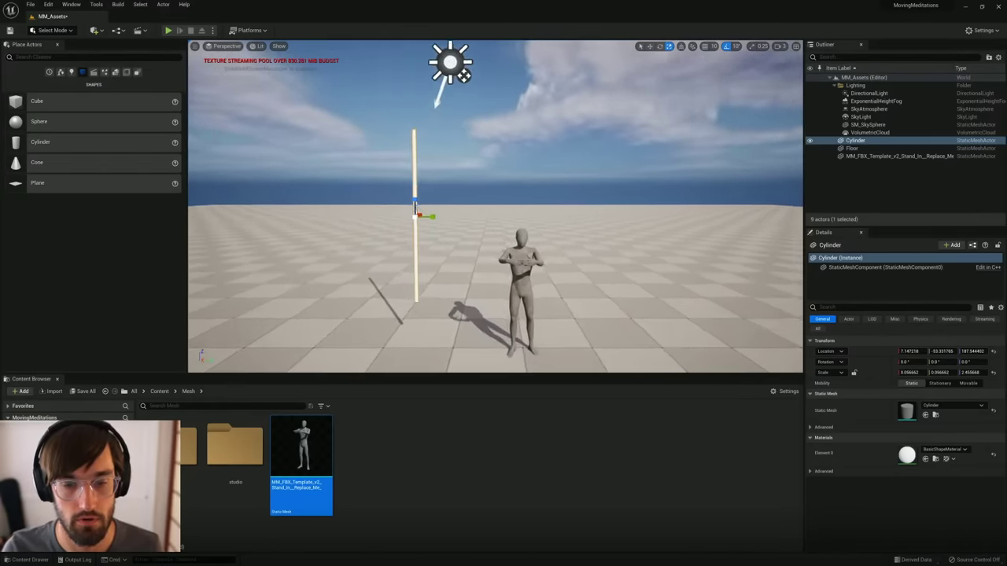
right_click_drag(448, 190, 449, 196)
key("w")
key("a")
left_click_drag(431, 192, 431, 206)
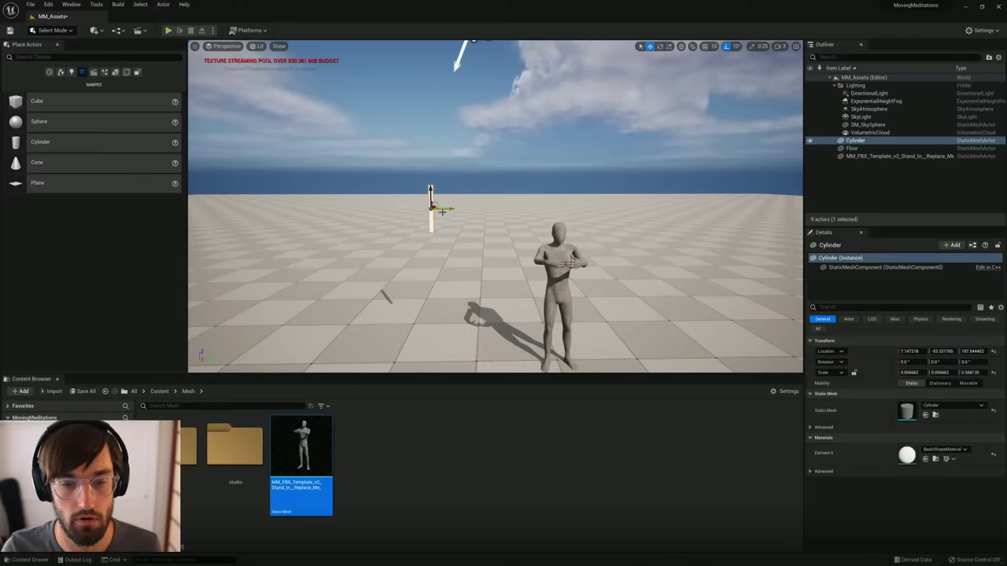
Step: Rotate the thin cylinder -90 degrees about X so it lies horizontally
key("e")
left_click_drag(454, 206, 317, 202)
key("w")
right_click_drag(317, 203, 189, 225)
key("d")
key("w")
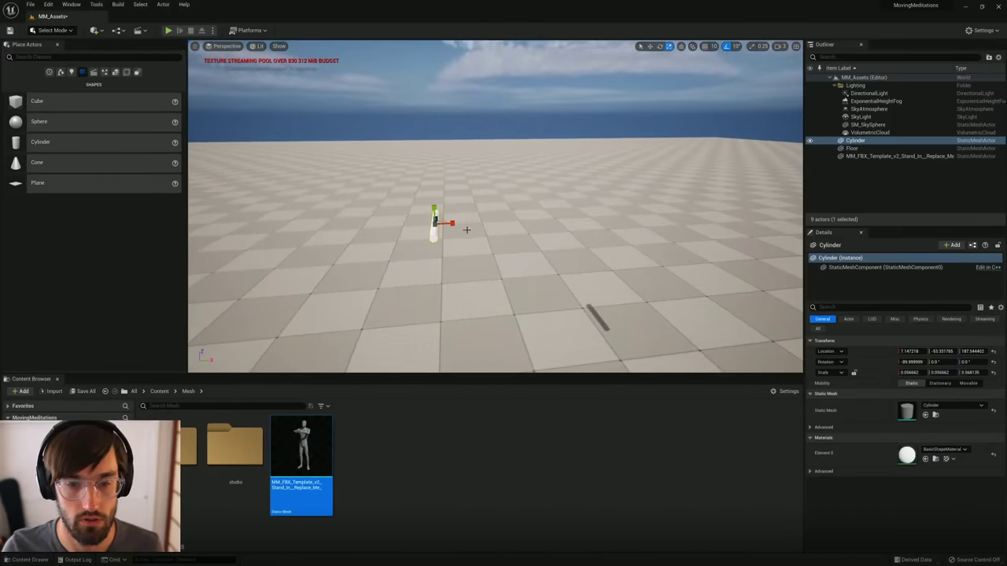
Step: Turn on position grid snapping and duplicate the horizontal cylinder 50 units along X as a parallel rod
left_click_drag(451, 225, 498, 222, "alt")
key("ctrl+z")
left_click(705, 47)
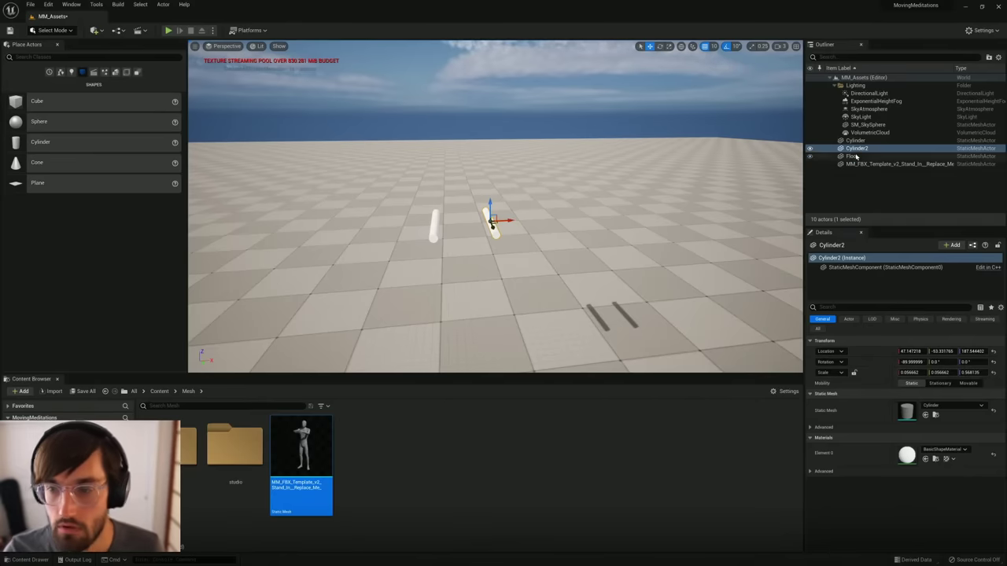
right_click_drag(465, 226, 465, 192)
key("ctrl+z")
key("ctrl+z")
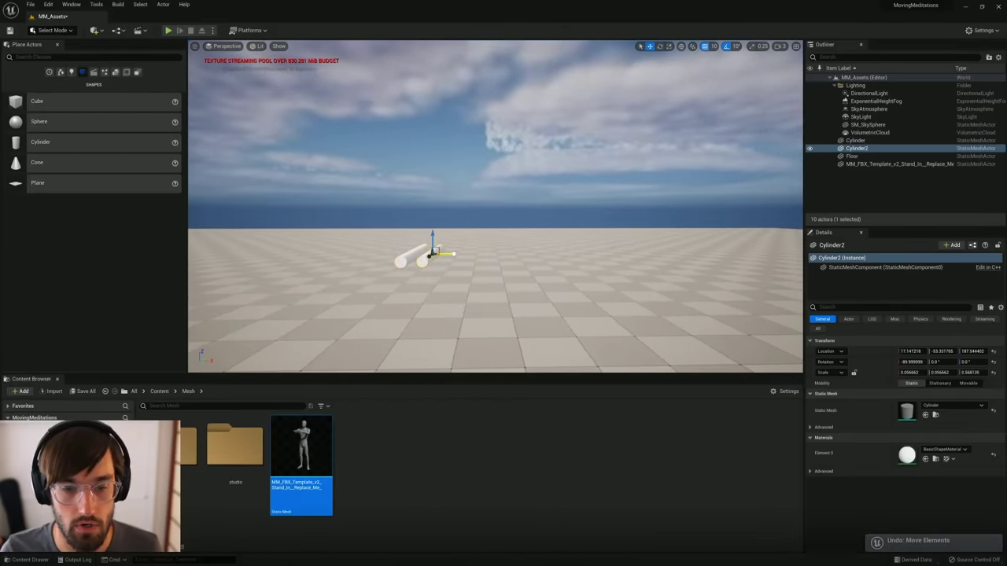
left_click_drag(449, 253, 504, 254)
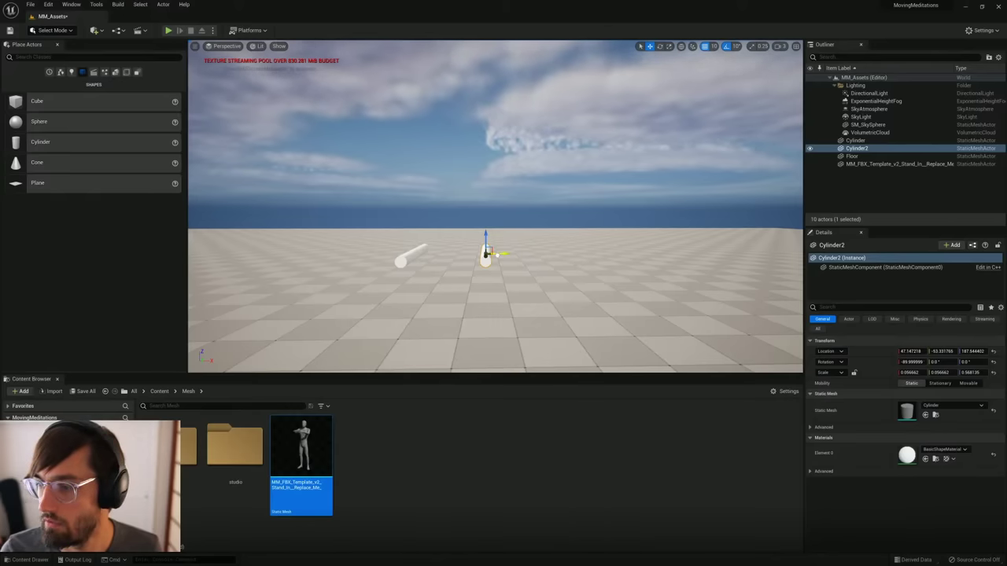
left_click_drag(497, 255, 505, 253)
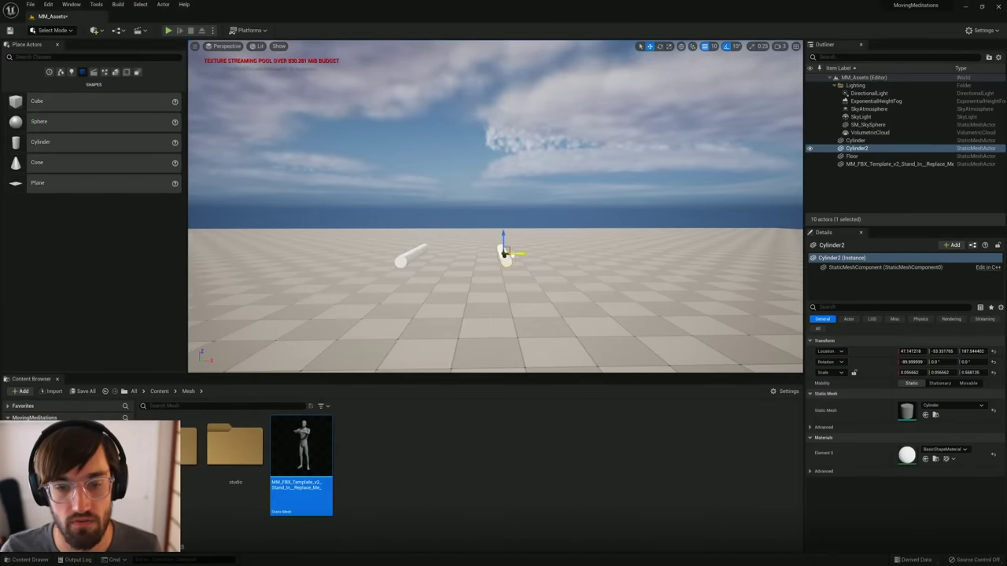
Step: Duplicate both horizontal cylinders 50 units upward to form an upper pair
left_click(405, 259, "ctrl")
left_click_drag(415, 244, 449, 157, "alt")
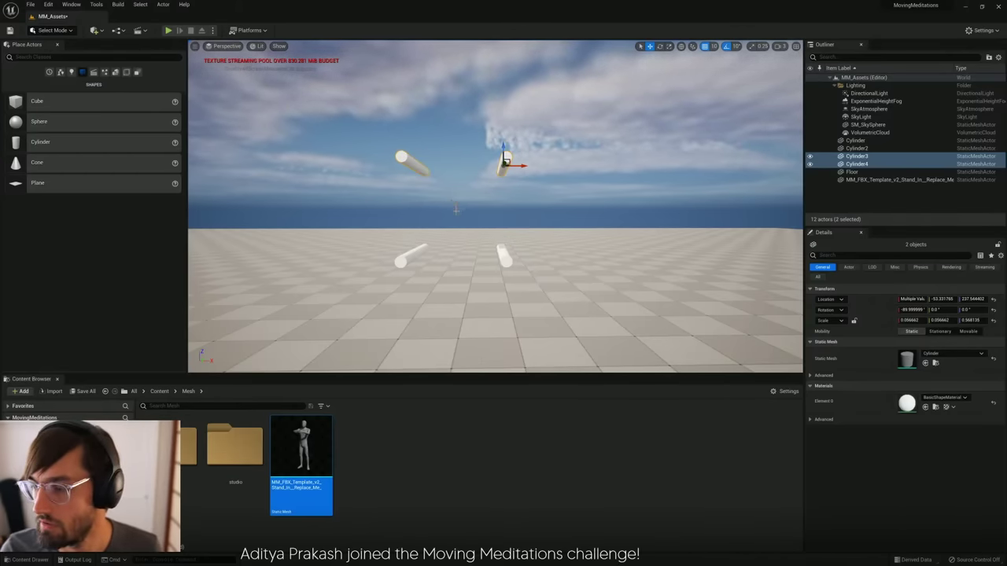
key("a")
right_click_drag(456, 209, 654, 206)
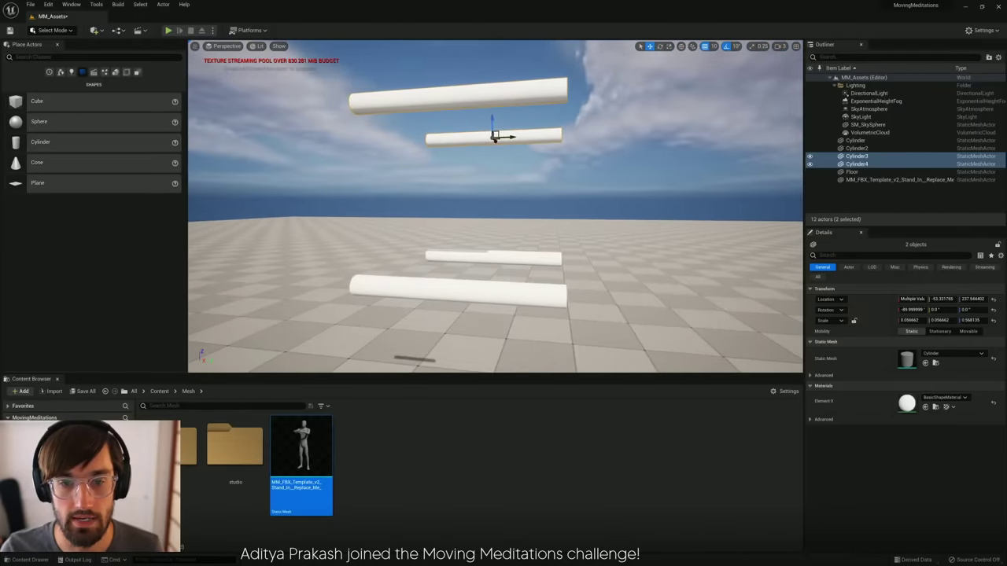
Step: Duplicate the upper pair, rotate the copies upright and position them as posts joining the upper and lower rods
key("e")
left_click_drag(521, 150, 463, 197, "alt")
key("r")
key("w")
key("d")
right_click_drag(464, 222, 338, 223)
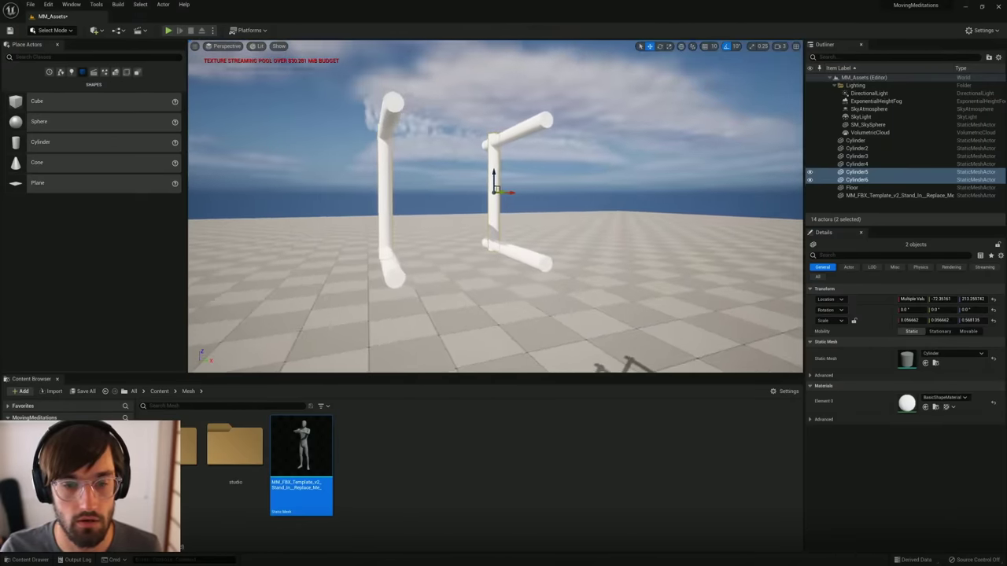
Step: Thin the nearer upright post by setting its X and Y scale to 0.03
left_click_drag(409, 236, 401, 236, "alt")
left_click(384, 228)
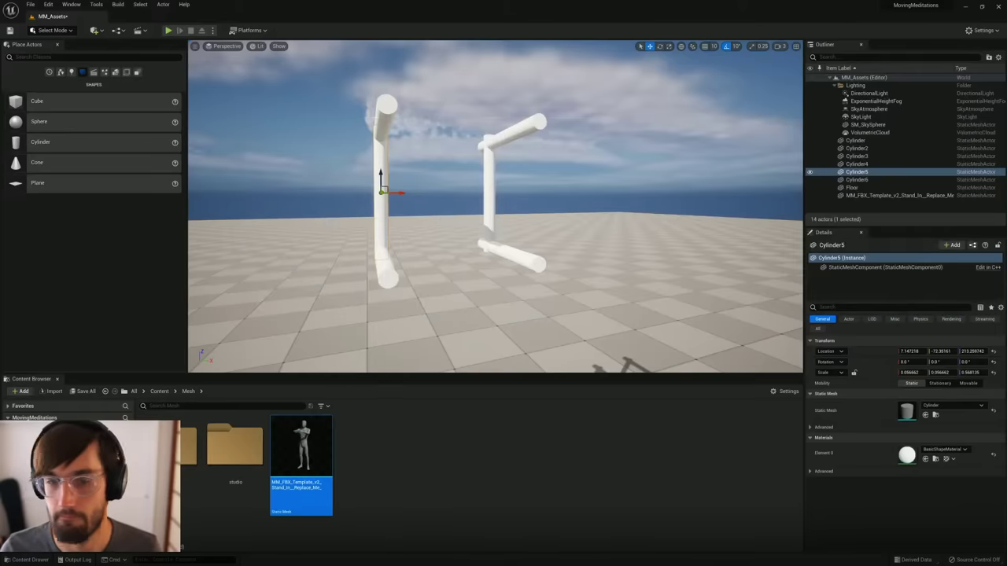
right_click_drag(440, 200, 437, 202)
key("a")
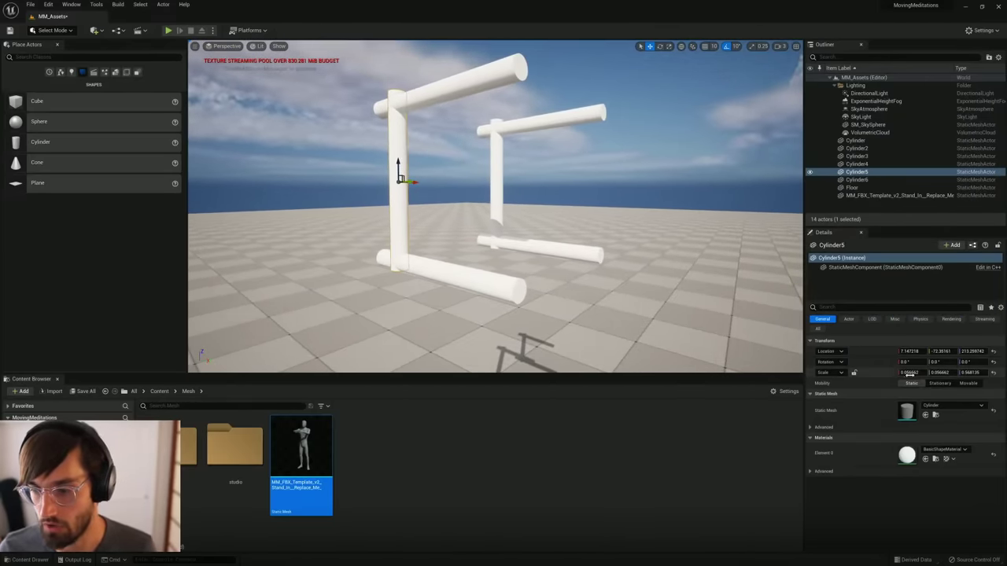
left_click(910, 372)
type("0")
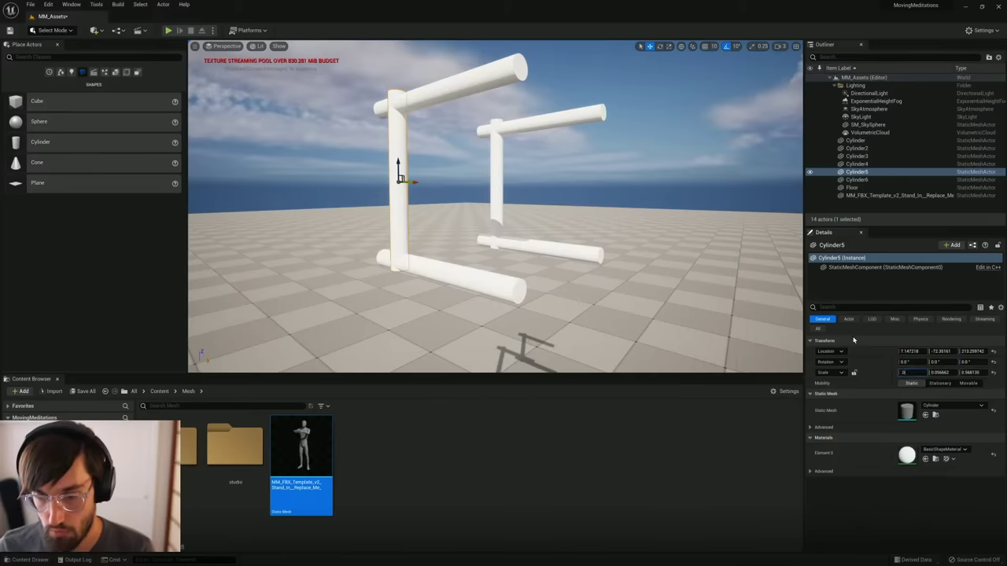
type(".03")
key("Tab")
type("0.03")
key("Tab")
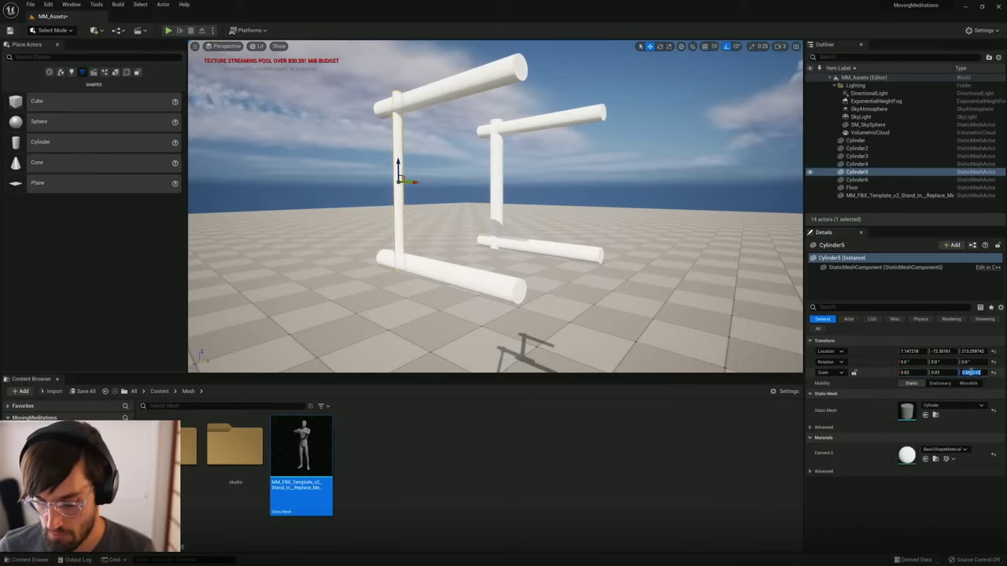
type("0.03")
key("Return")
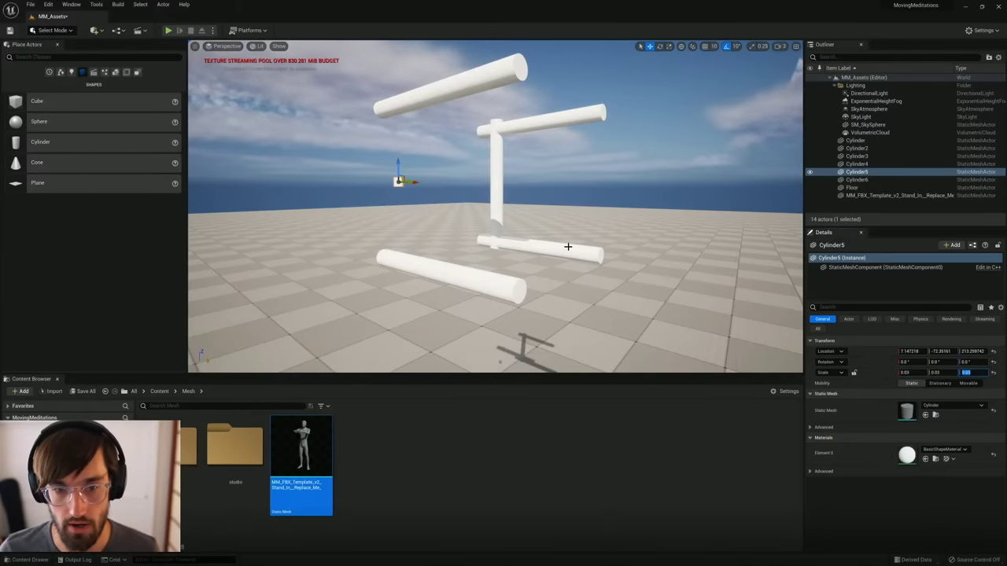
key("ctrl+z")
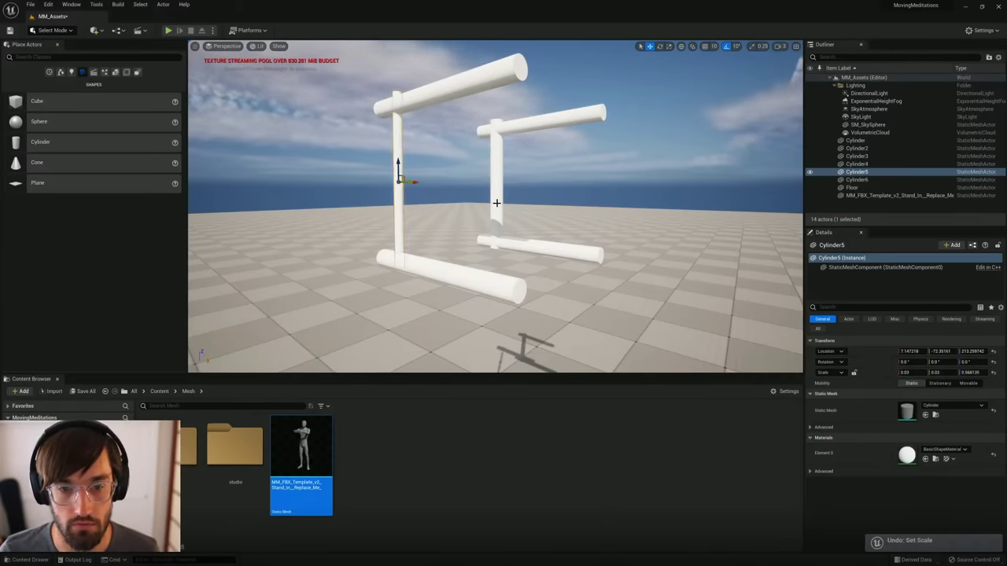
Step: Set the farther upright post's X and Y scale to 0.03 and its Z scale to 0.45
left_click(496, 203)
left_click(909, 372)
type("0.03")
key("Return")
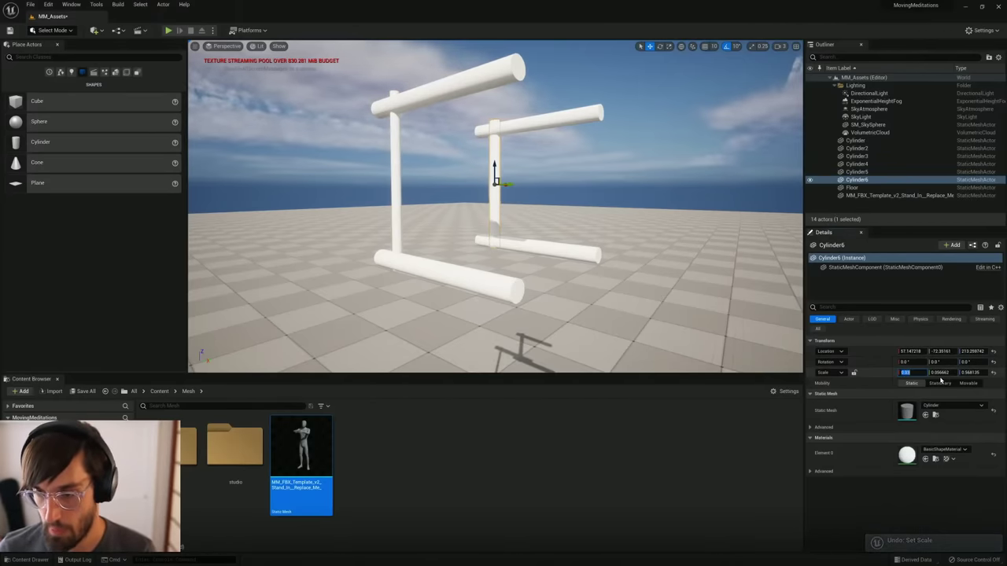
left_click(940, 374)
type("0.03")
key("Return")
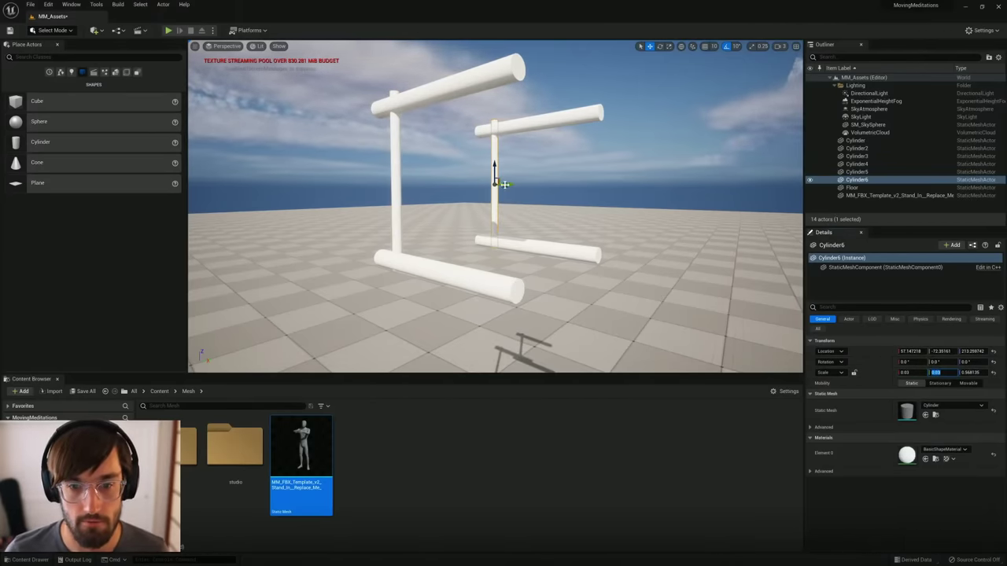
key("Tab")
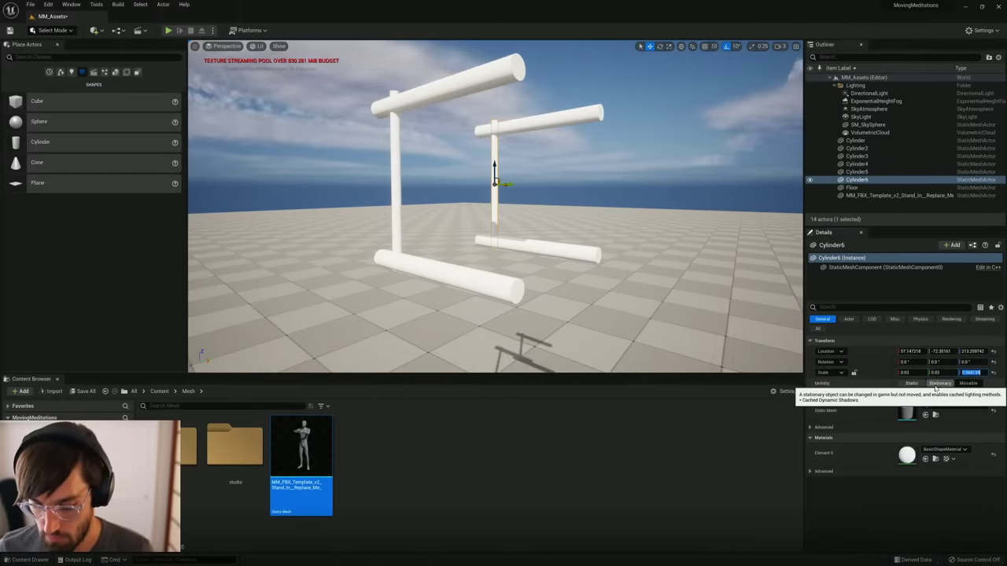
type("0.03")
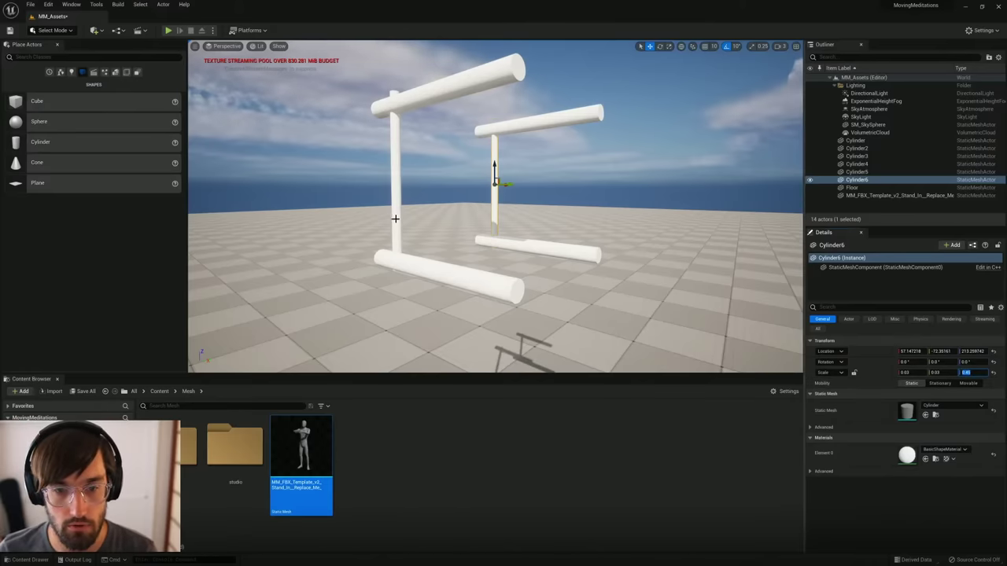
Step: Shorten the nearer upright post by setting its Z scale to 0.5
left_click(395, 219)
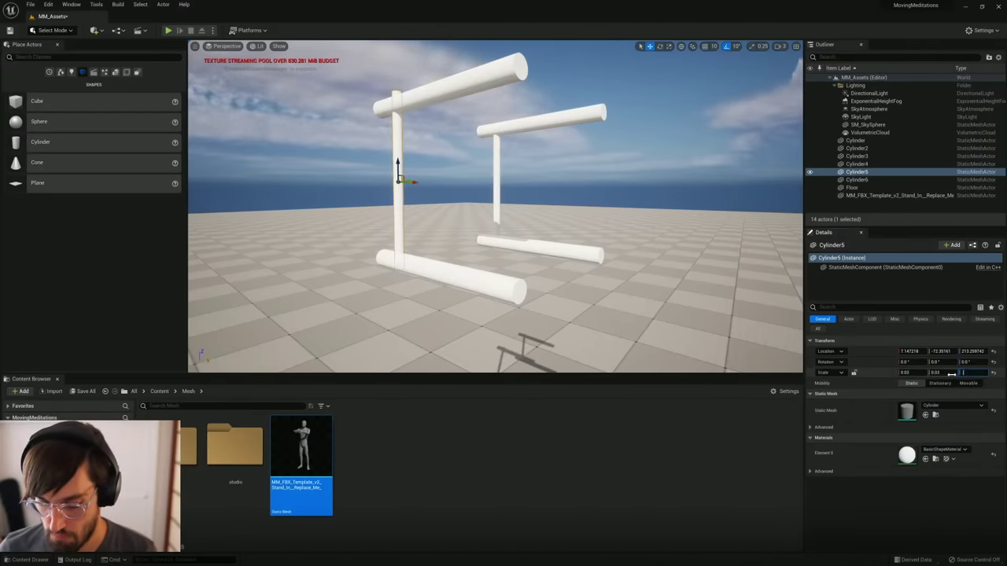
type("0.45")
key("Return")
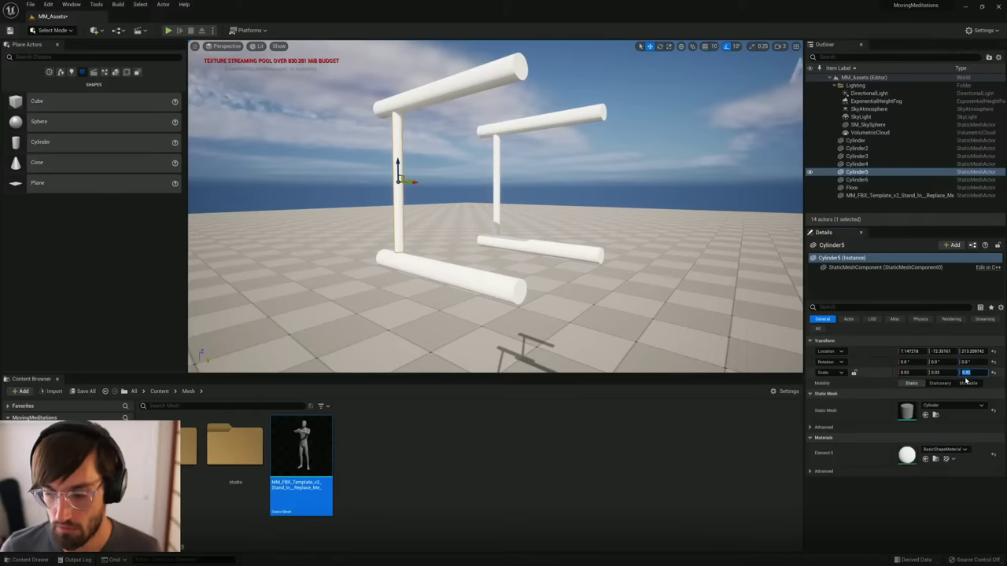
right_click_drag(502, 206, 501, 205)
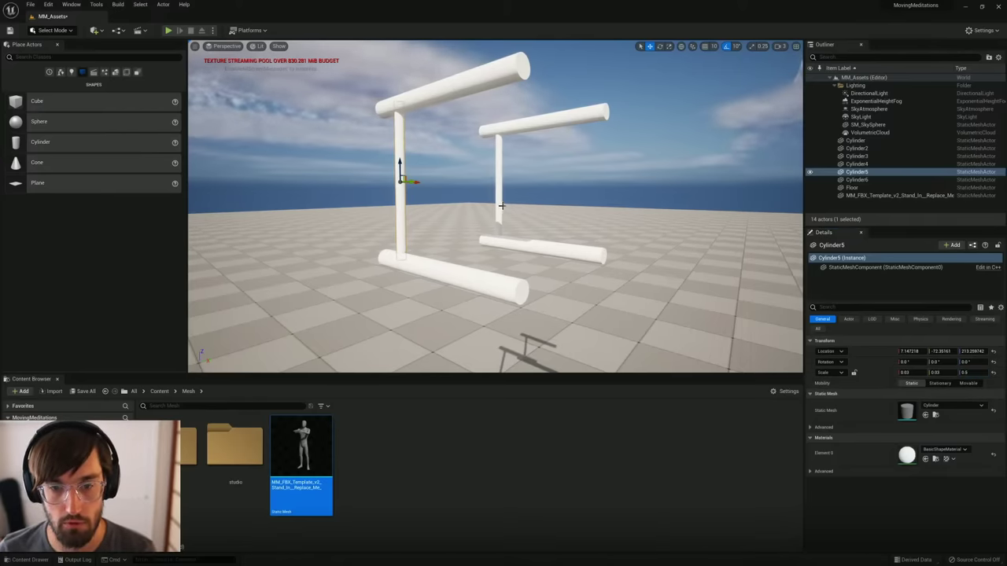
Step: Set the farther upright post's Z scale to 0.5 and place a duplicate of it midway along the rods
left_click(499, 200)
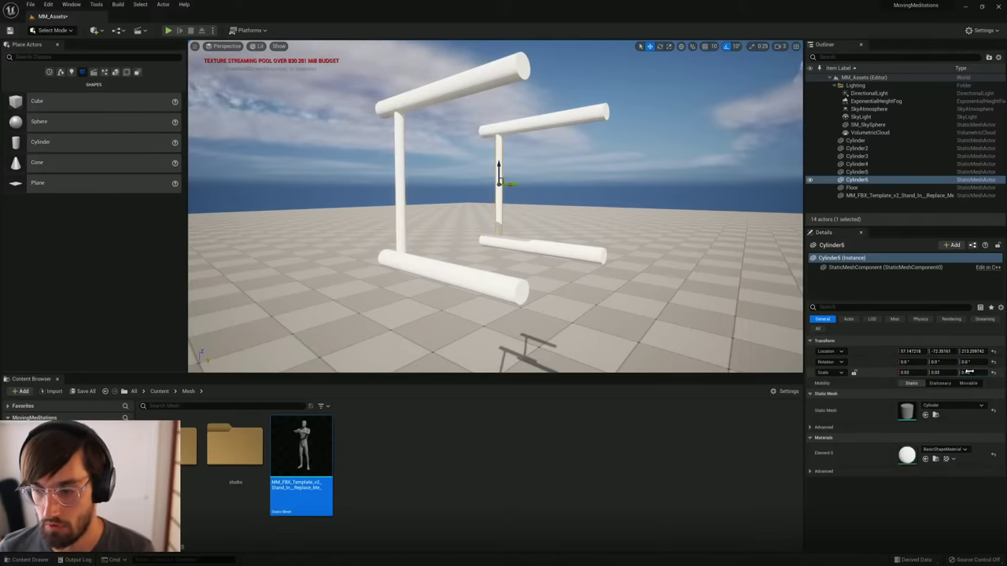
right_click_drag(504, 220, 569, 249)
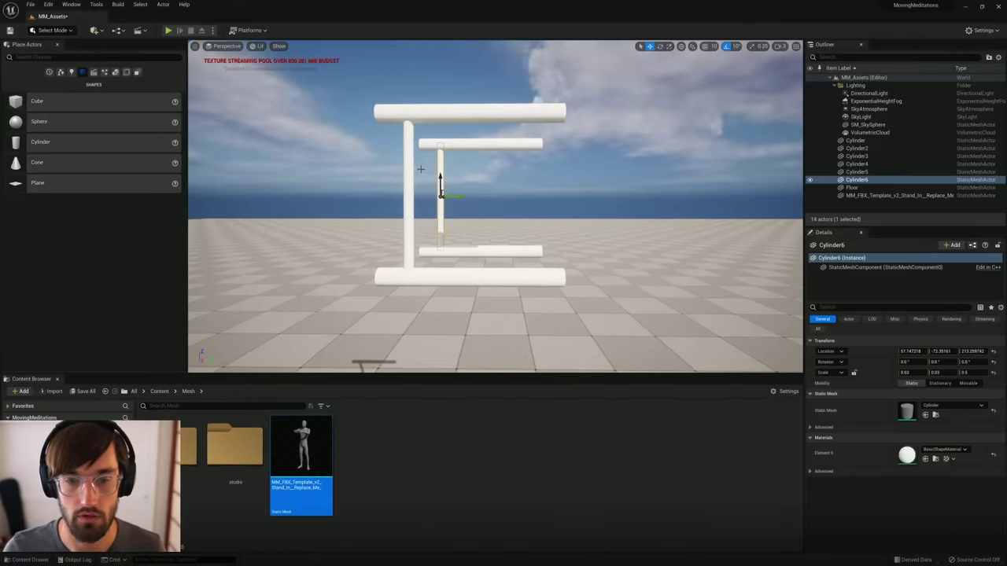
left_click_drag(460, 198, 495, 222, "alt")
key("ctrl+z")
right_click_drag(496, 223, 457, 204)
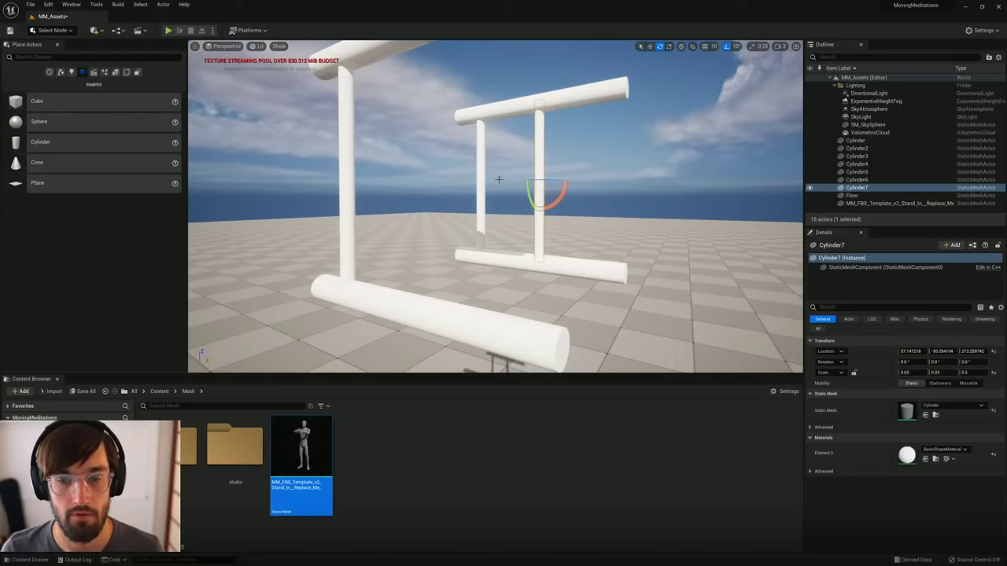
right_click_drag(510, 240, 580, 217)
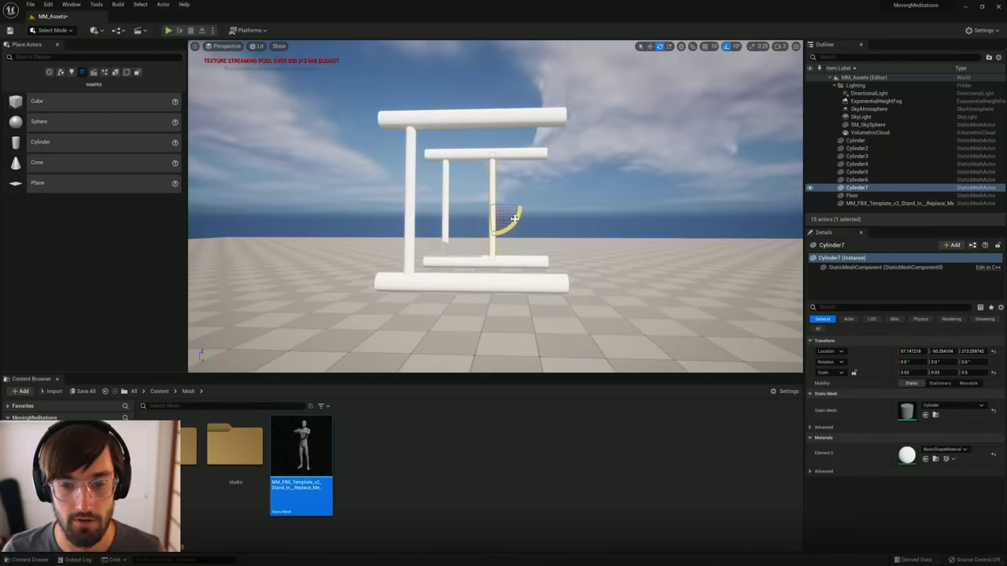
left_click_drag(515, 218, 518, 179)
key("ctrl+z")
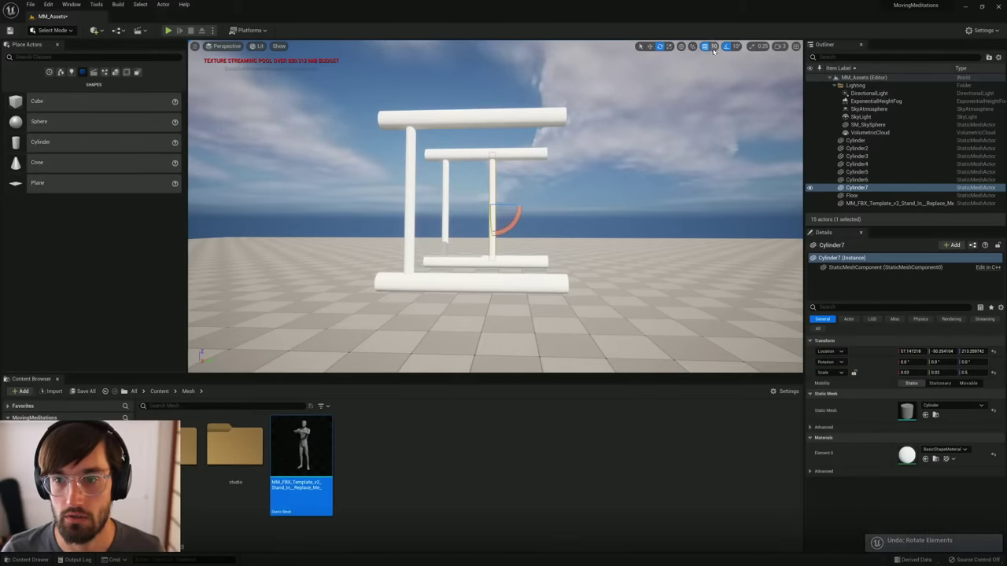
left_click(714, 45)
left_click(719, 66)
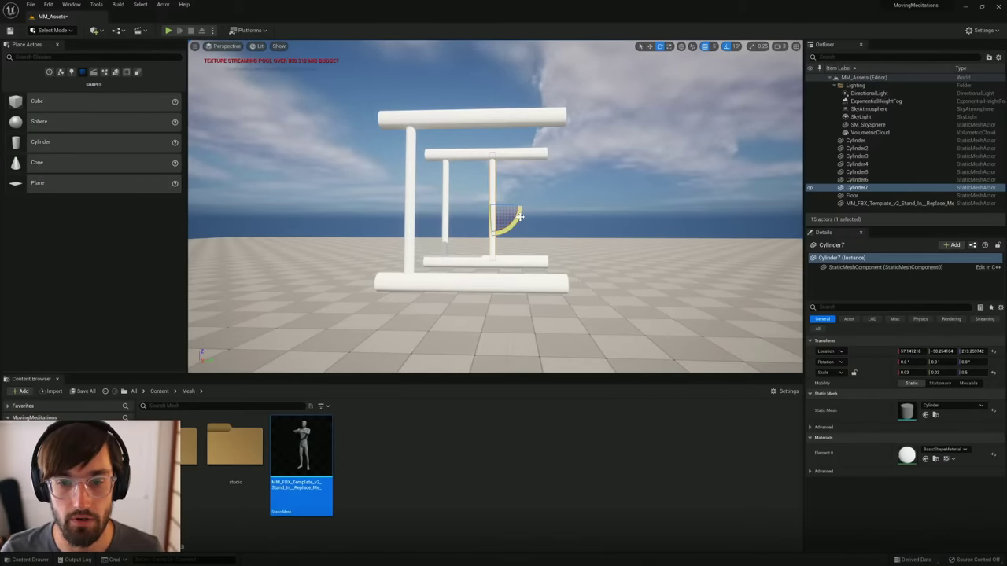
left_click_drag(519, 217, 518, 178)
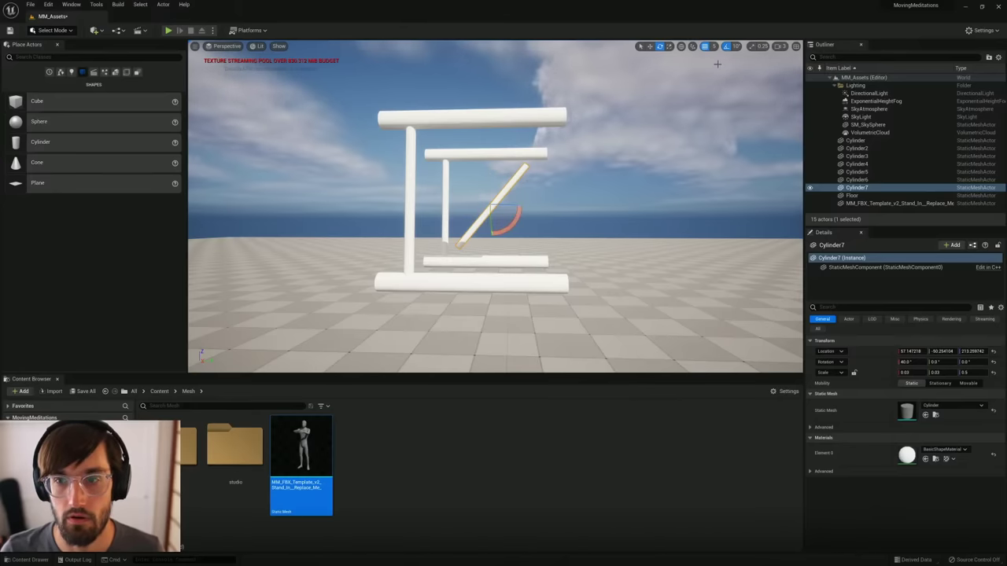
key("ctrl+z")
Step: Set the rotation snap to 5° and the position grid snap to 10
left_click(736, 46)
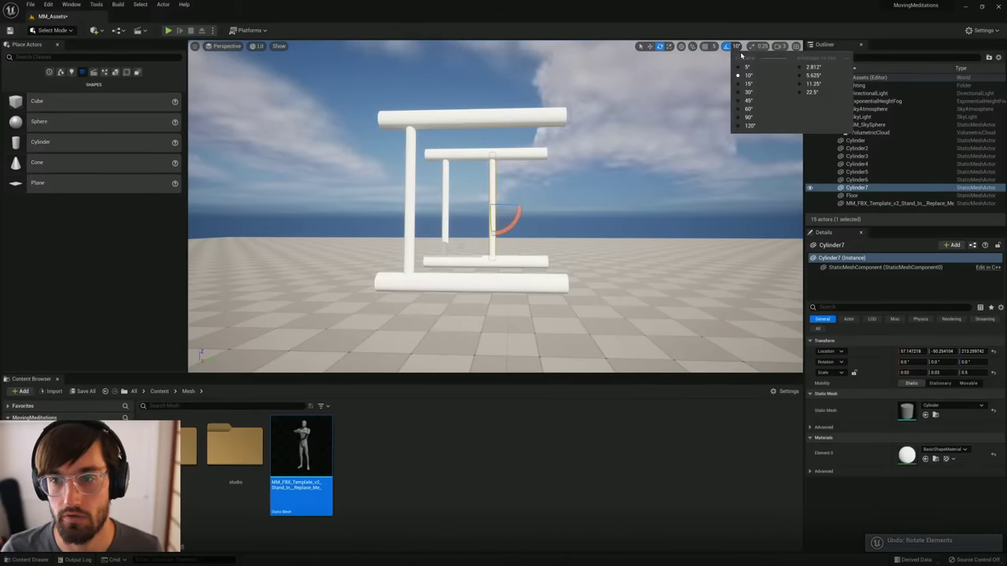
left_click(747, 67)
left_click(707, 47)
left_click(717, 47)
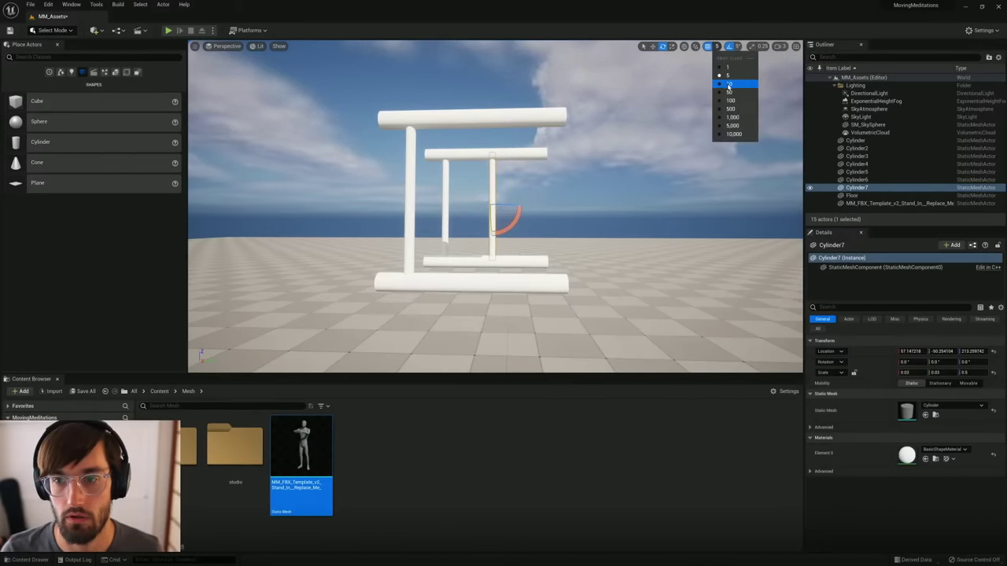
left_click(728, 84)
Step: Rotate the middle post copy to 45° and lengthen it to a Z scale of about 0.7 as a diagonal brace
left_click_drag(517, 214, 485, 273)
key("f")
key("r")
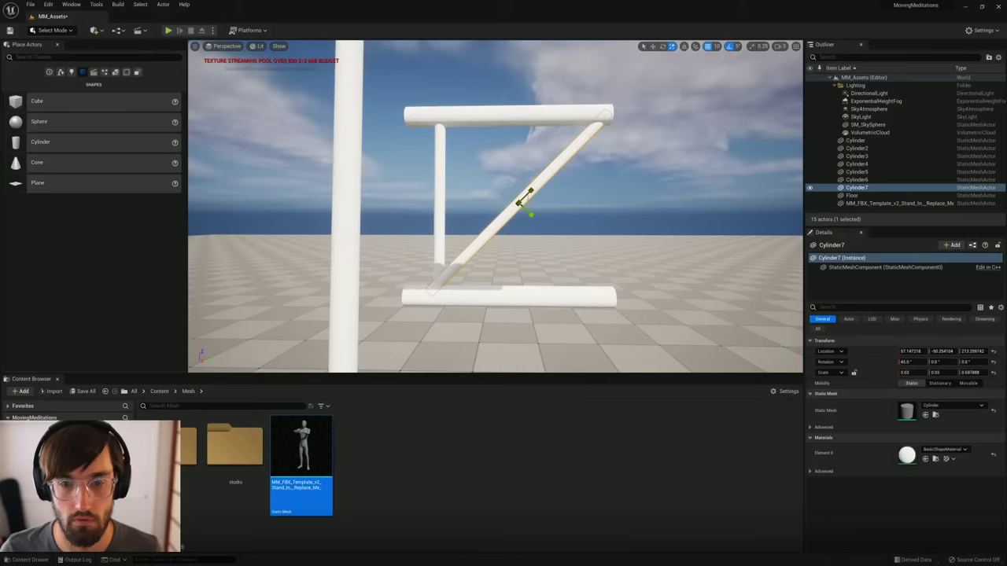
Step: Move both upright posts together outward to the ends of the rods, at about Y -77.65
left_click(440, 215)
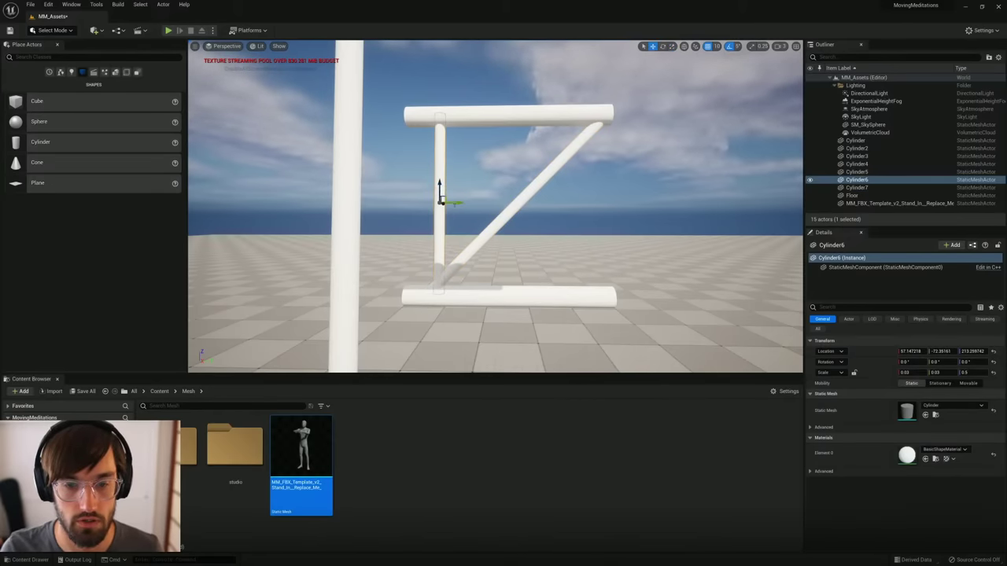
left_click(347, 265, "ctrl")
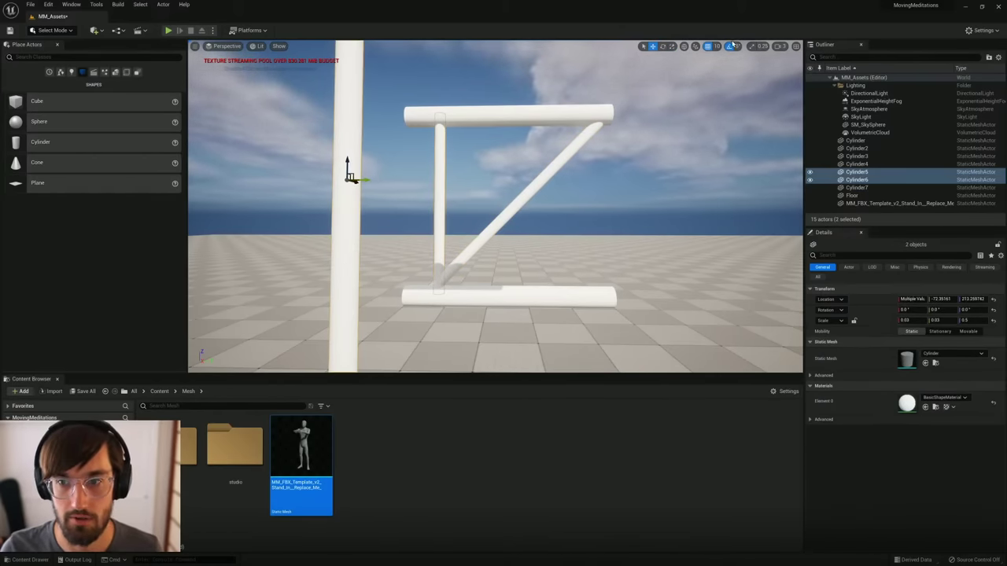
left_click_drag(366, 180, 320, 181)
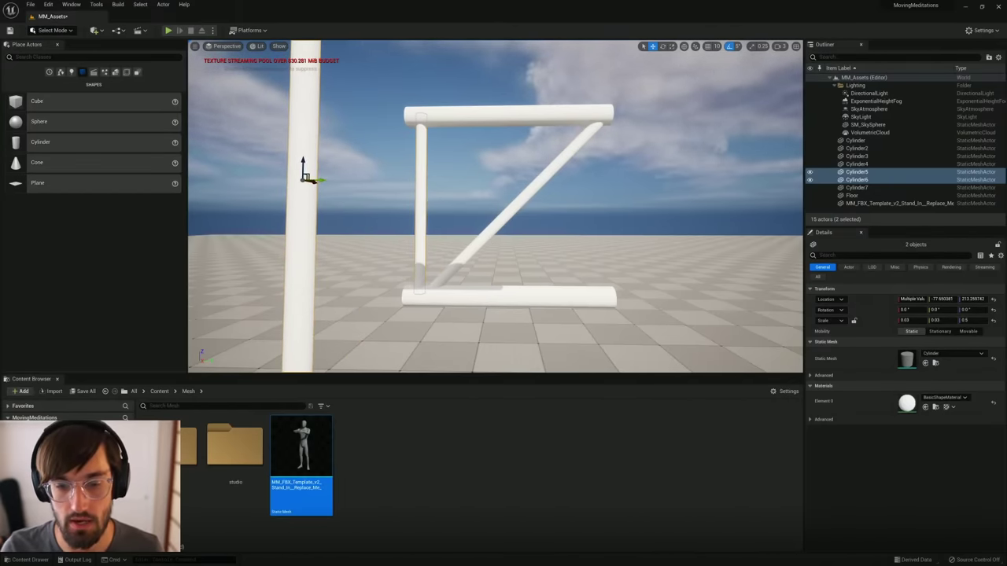
Step: Duplicate the diagonal brace across to the opposite pair of rods
right_click_drag(472, 205, 385, 206)
left_click(526, 202)
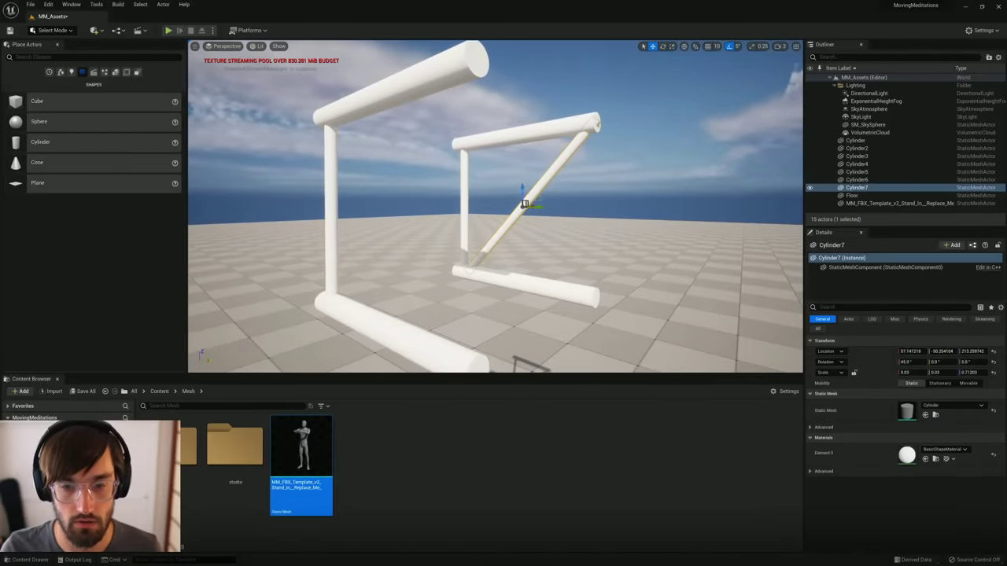
right_click_drag(501, 223, 445, 225)
left_click_drag(574, 180, 402, 183, "alt")
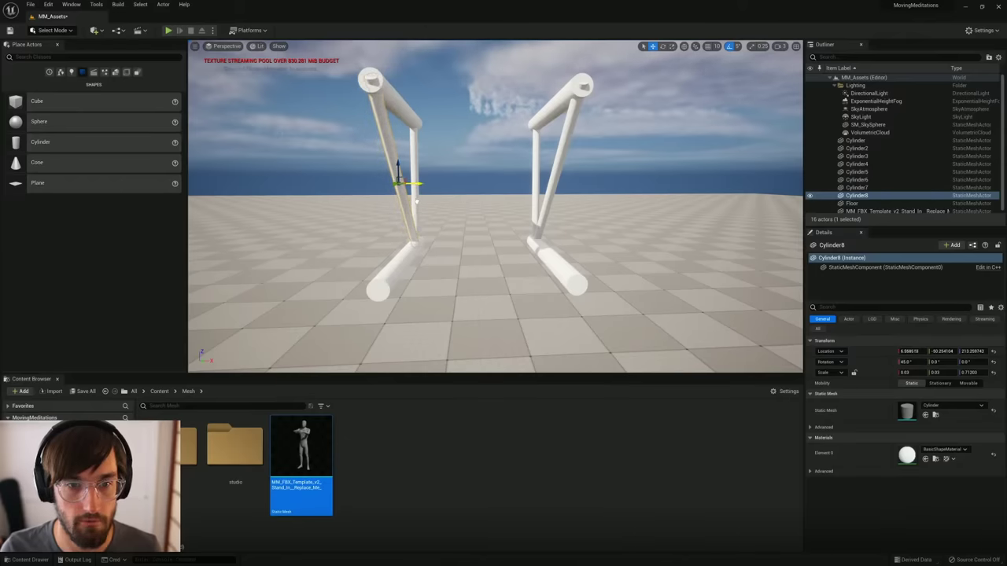
right_click_drag(412, 199, 481, 239)
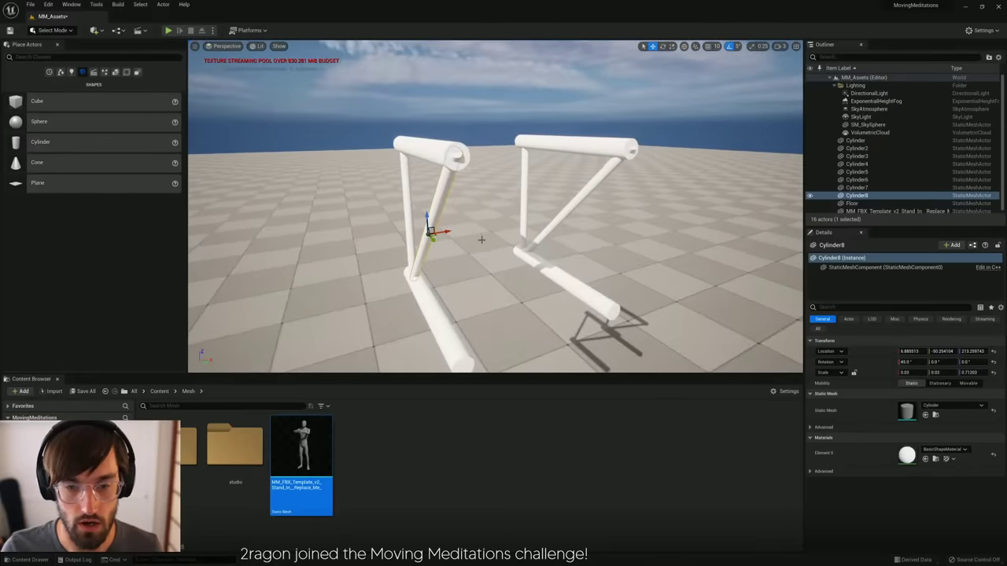
Step: Duplicate both side diagonals, turn the copies 90° and position them as diagonal braces across the frame's top and bottom
left_click(552, 225, "ctrl")
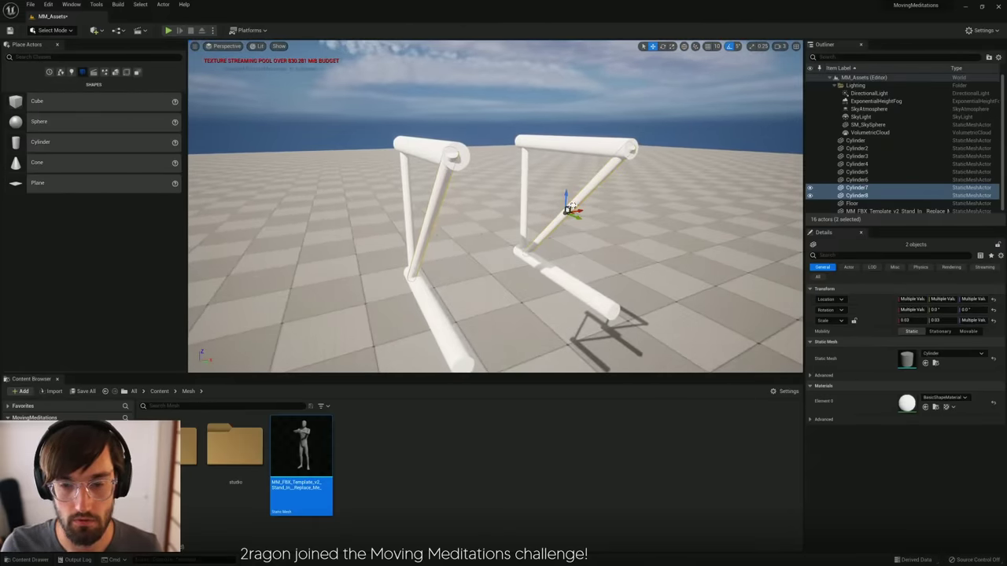
left_click_drag(581, 208, 550, 203, "alt")
right_click_drag(559, 267, 463, 192)
key("r")
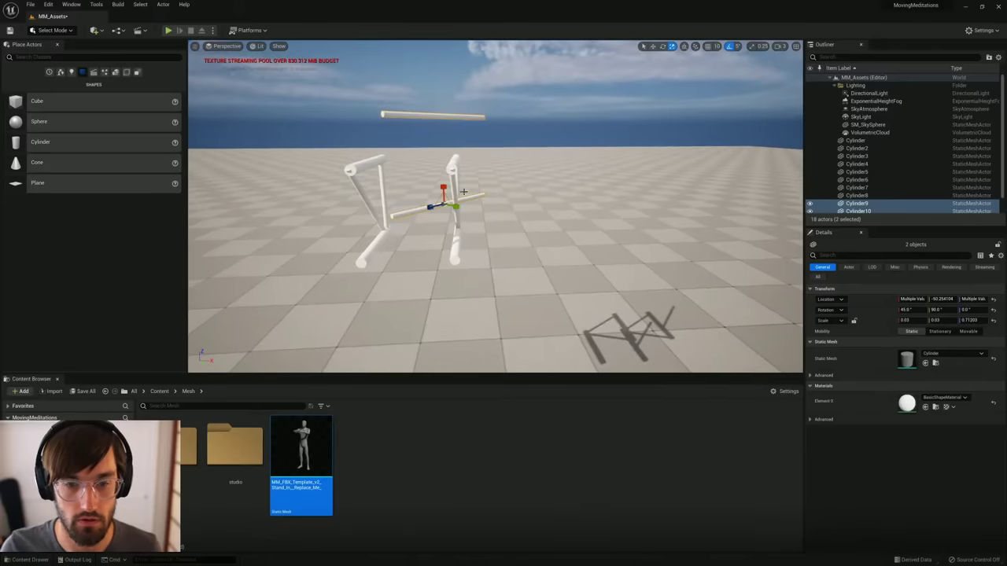
left_click_drag(456, 202, 417, 248)
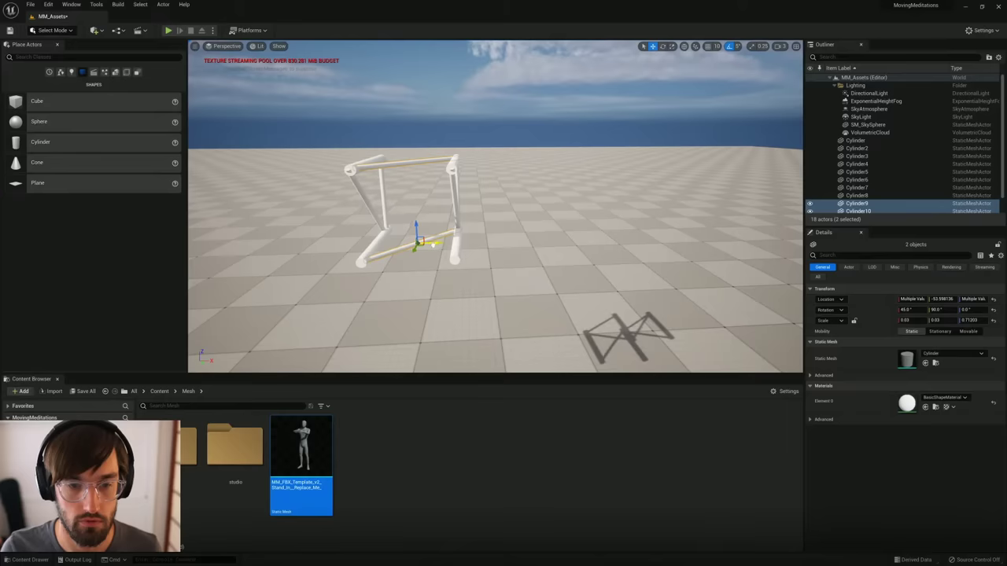
right_click_drag(440, 226, 618, 198)
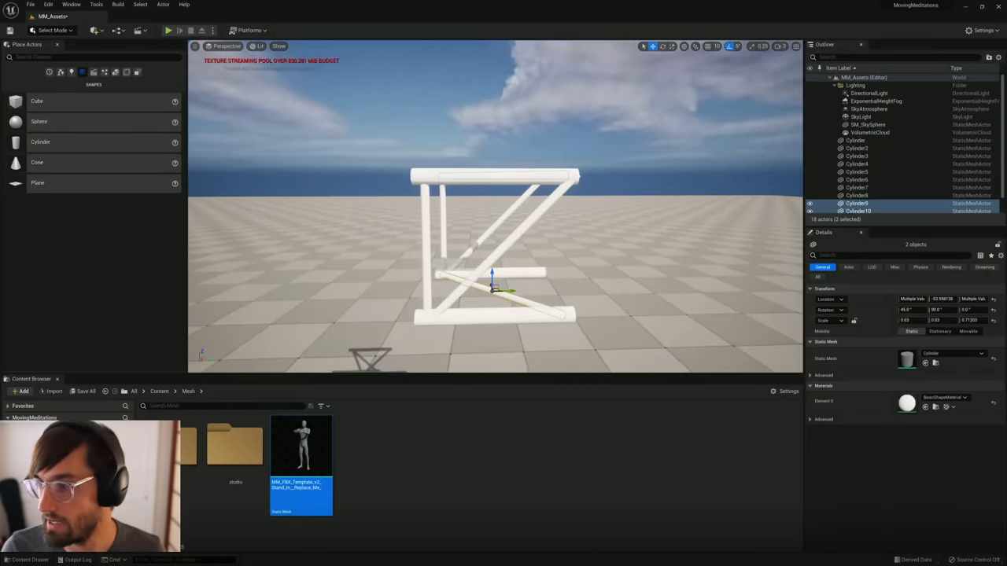
Step: Duplicate the two side diagonals with the opposite slant to form X-shaped bracing on both sides
right_click_drag(553, 223, 537, 229)
left_click(537, 229)
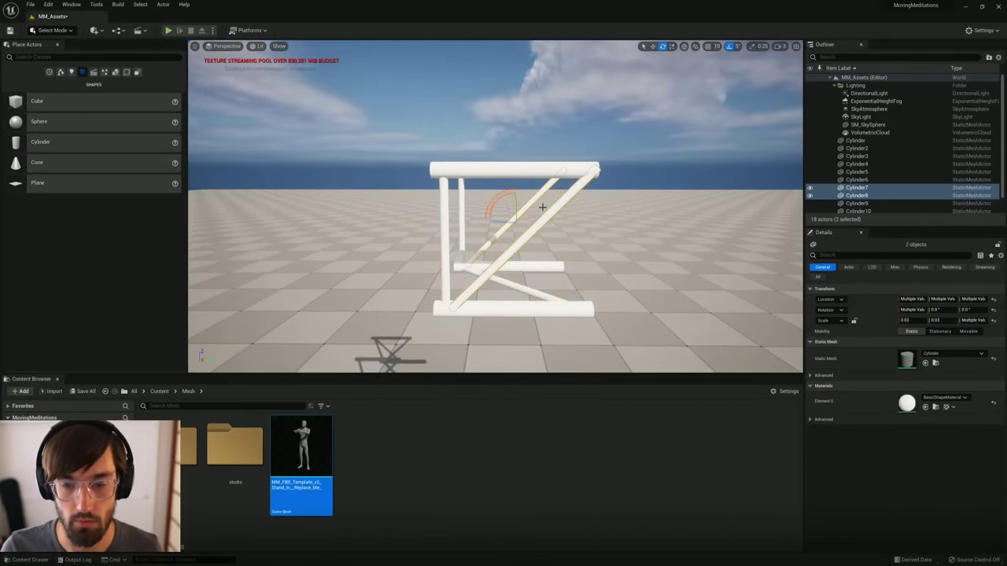
left_click_drag(500, 197, 504, 214, "alt")
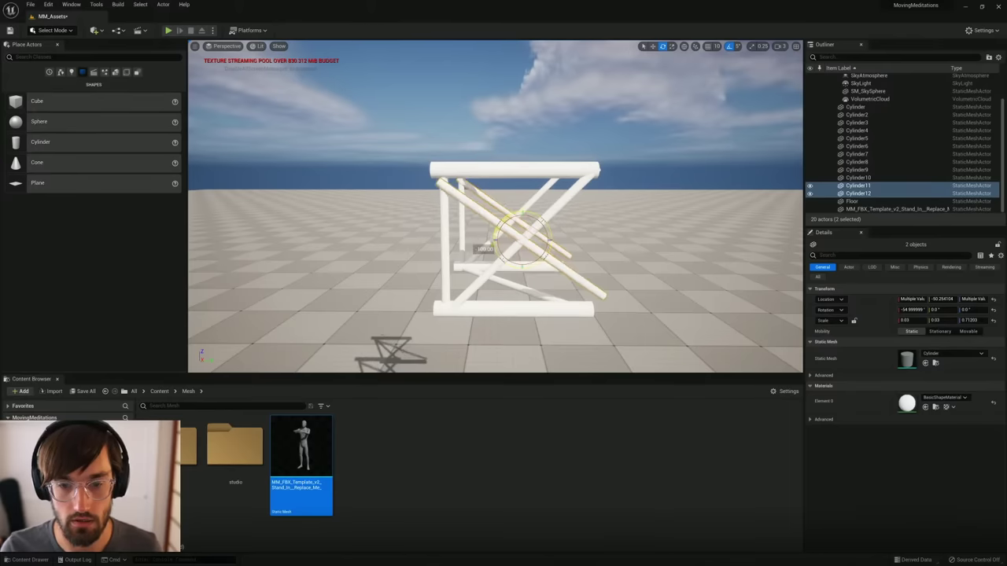
right_click_drag(508, 273, 448, 291)
Step: Duplicate the top and bottom diagonals and rotate the copies to form X-shaped bracing on those faces
left_click(483, 248)
left_click(469, 160, "shift")
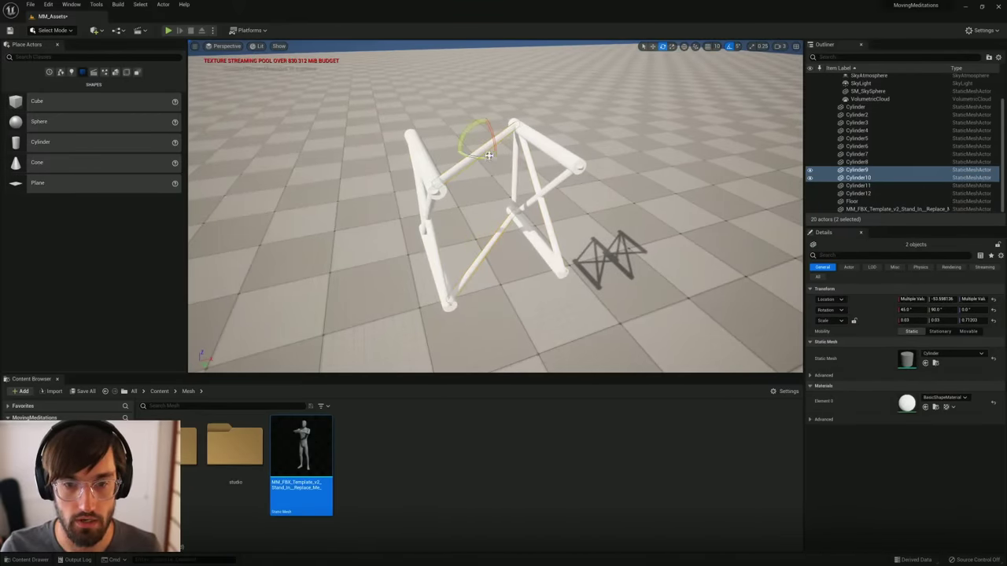
right_click_drag(487, 153, 491, 202)
left_click_drag(477, 229, 498, 319, "alt")
right_click_drag(330, 216, 319, 175)
Step: Duplicate the two upright posts, rotate the copies horizontal and position them as crossbars joining the posts' upper and lower ends
left_click(556, 228)
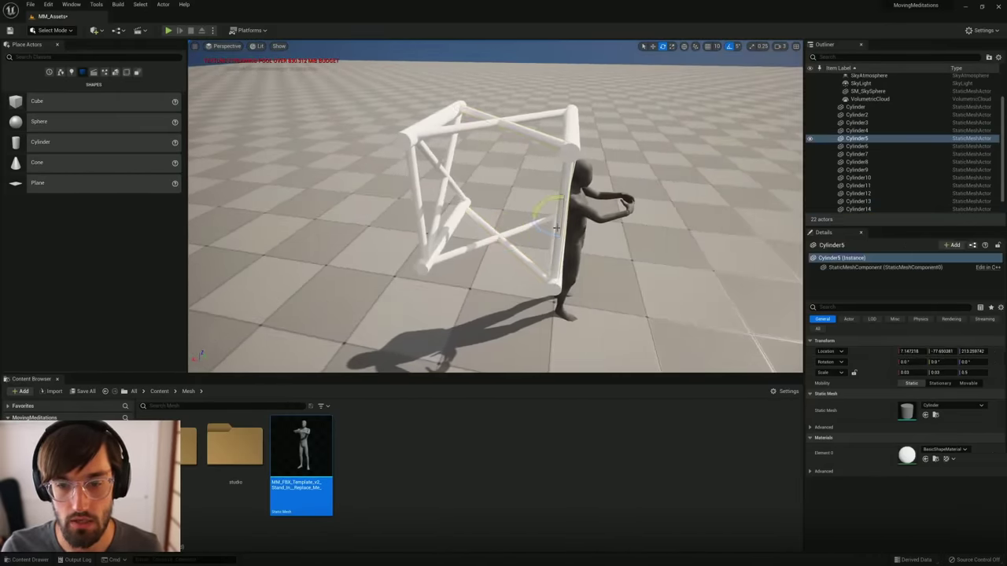
left_click(418, 215, "ctrl")
right_click_drag(418, 216, 395, 188)
left_click_drag(374, 197, 394, 235, "alt")
key("w")
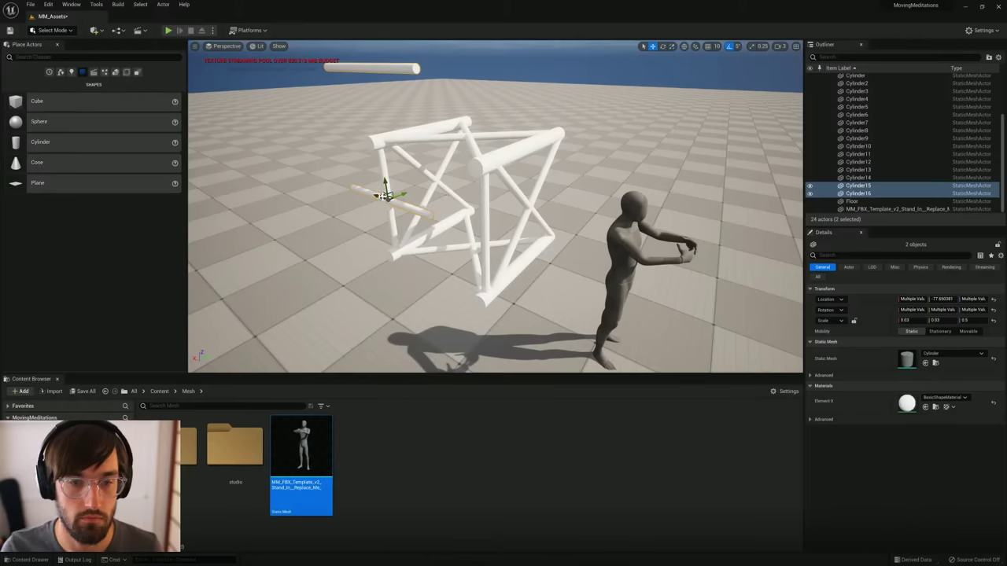
left_click_drag(386, 195, 433, 265)
right_click_drag(434, 263, 467, 225)
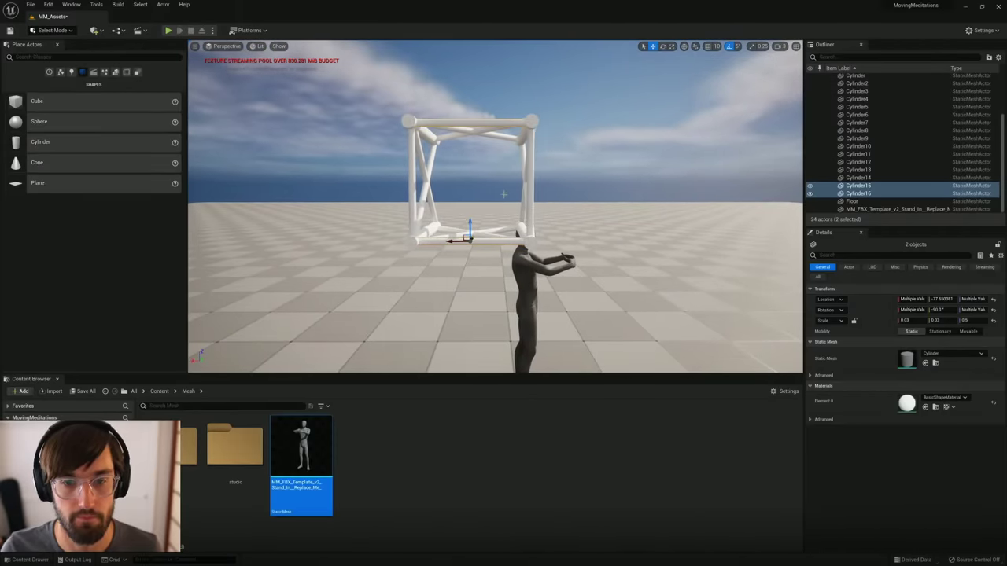
right_click_drag(504, 194, 369, 217)
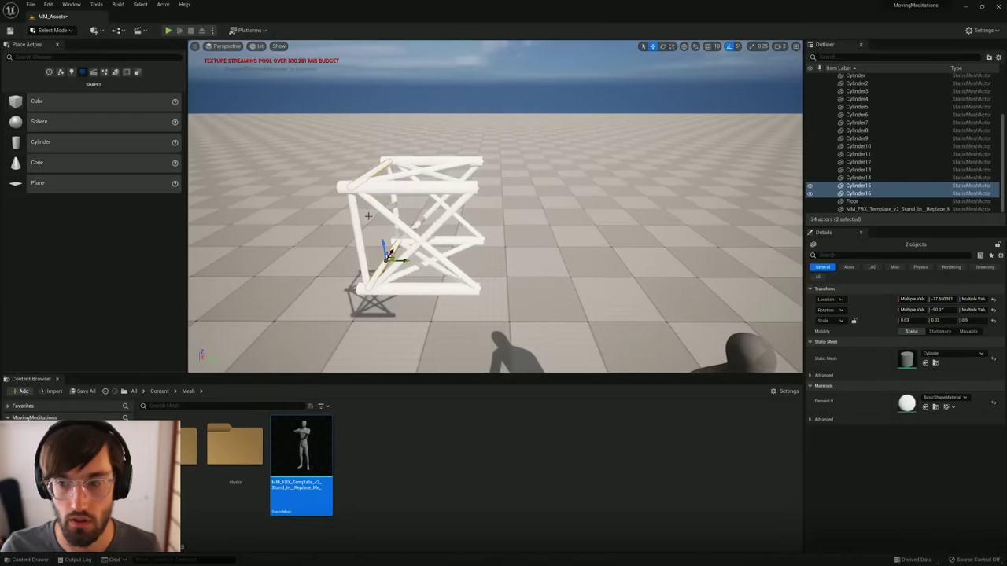
Step: Group all the frame's cylinders and place them in a new Outliner folder named Scafolding
left_click(869, 193)
scroll(861, 157, "up", 3)
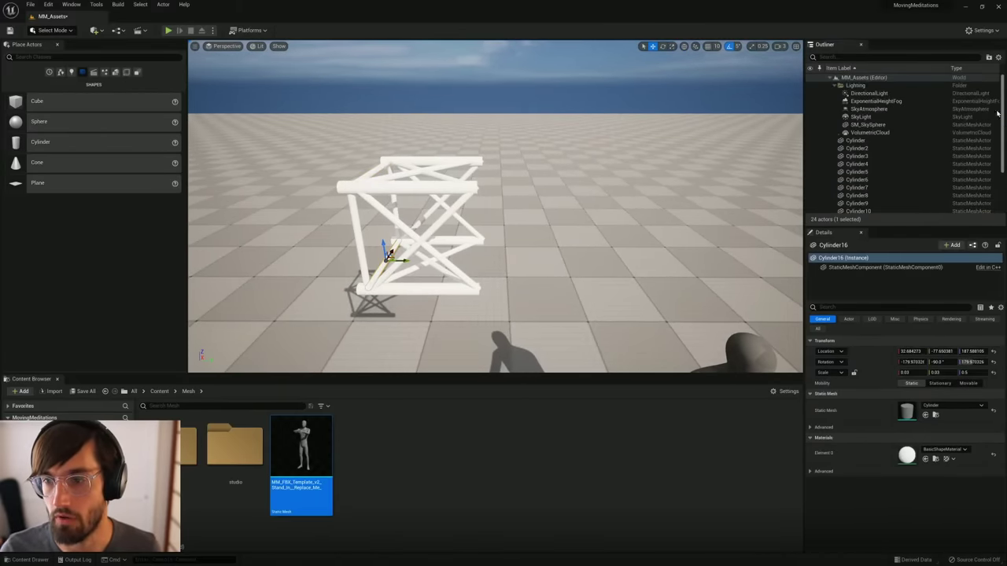
left_click(856, 140, "shift")
key("ctrl+g")
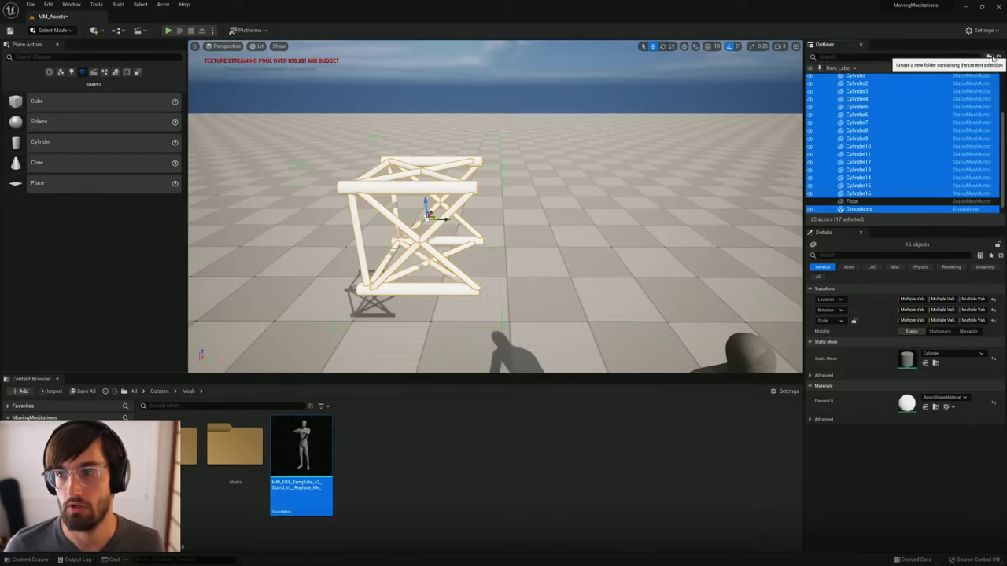
left_click(989, 57)
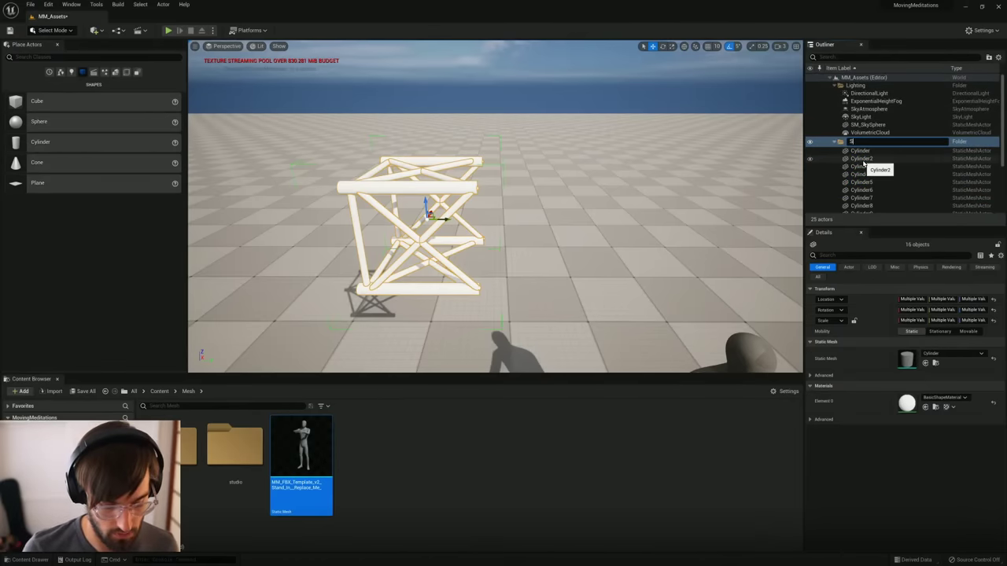
type("Scaffolding")
key("Return")
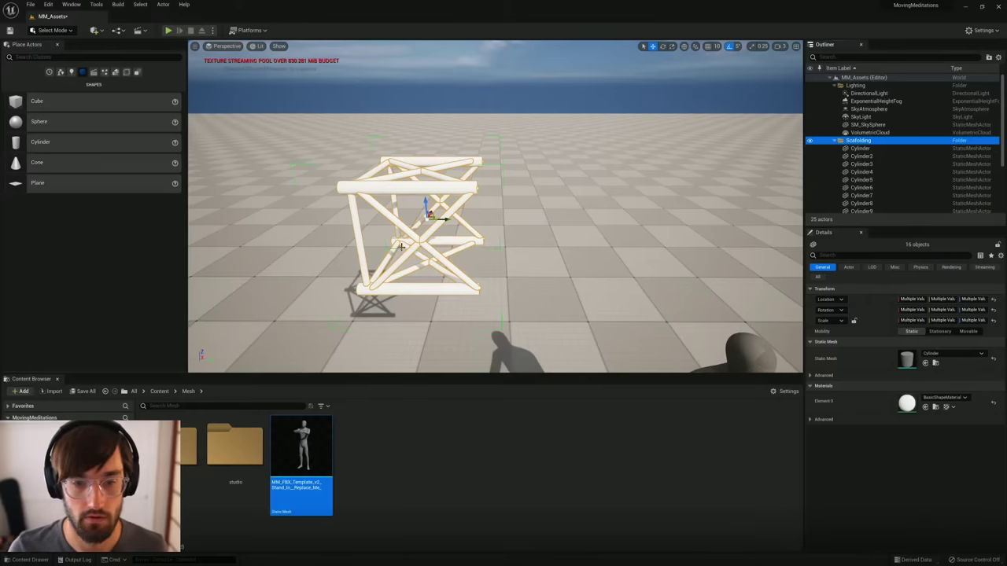
left_click_drag(439, 221, 525, 210)
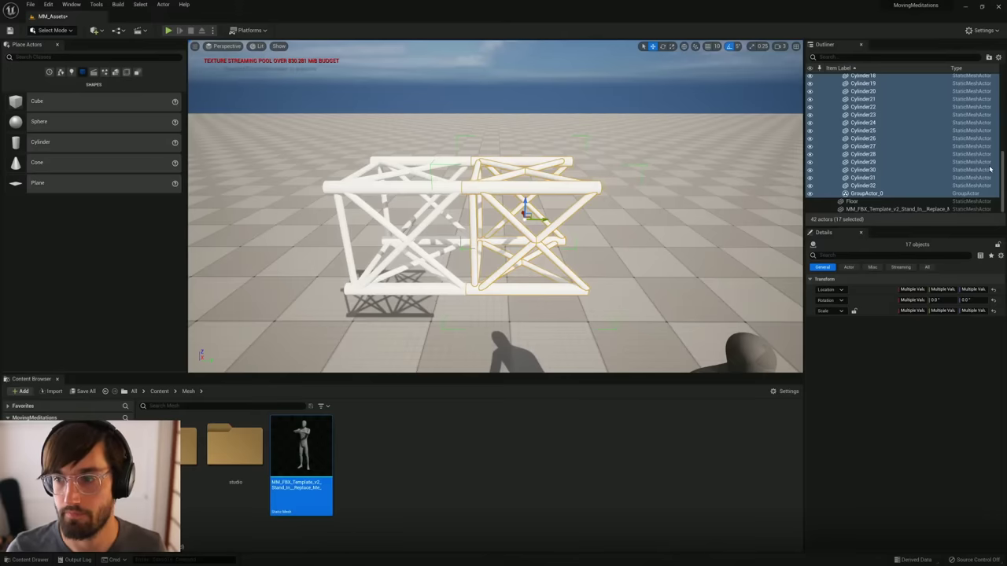
left_click_drag(1003, 168, 1003, 90)
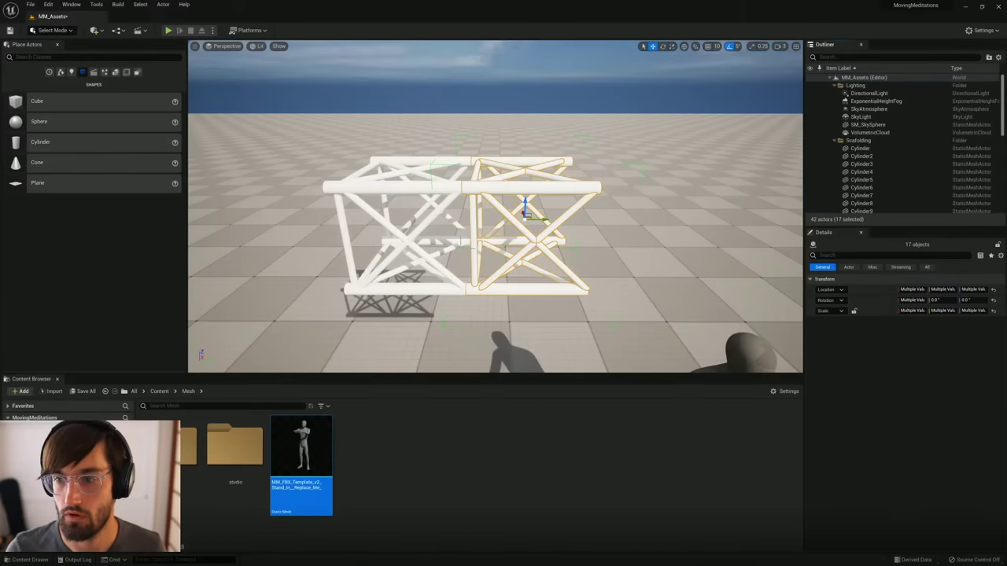
key("ctrl+z")
key("ctrl+z")
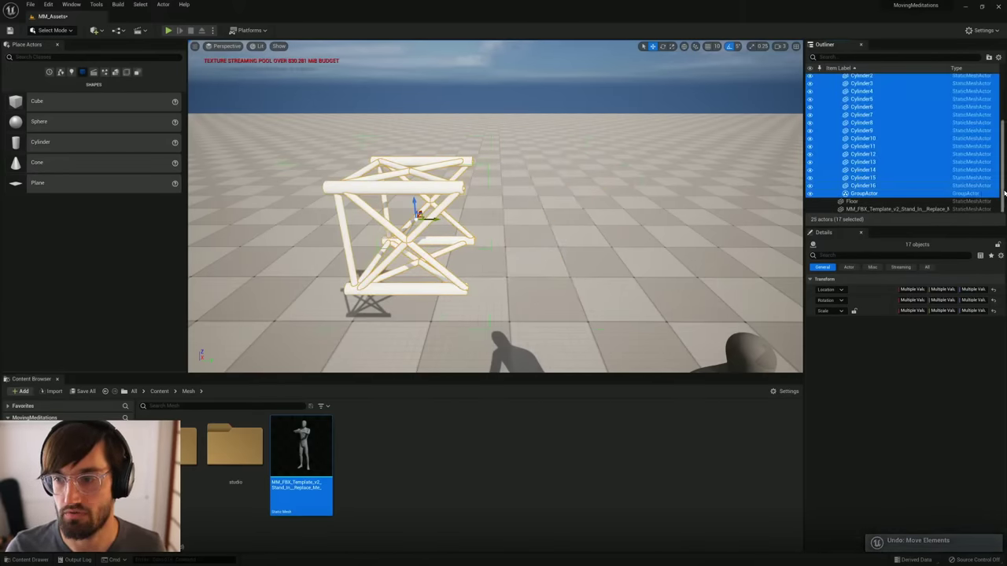
Step: Duplicate the scaffolding frame four times end to end to extend it into a five-section truss
left_click_drag(1004, 189, 1003, 154)
left_click(861, 141)
left_click(860, 150)
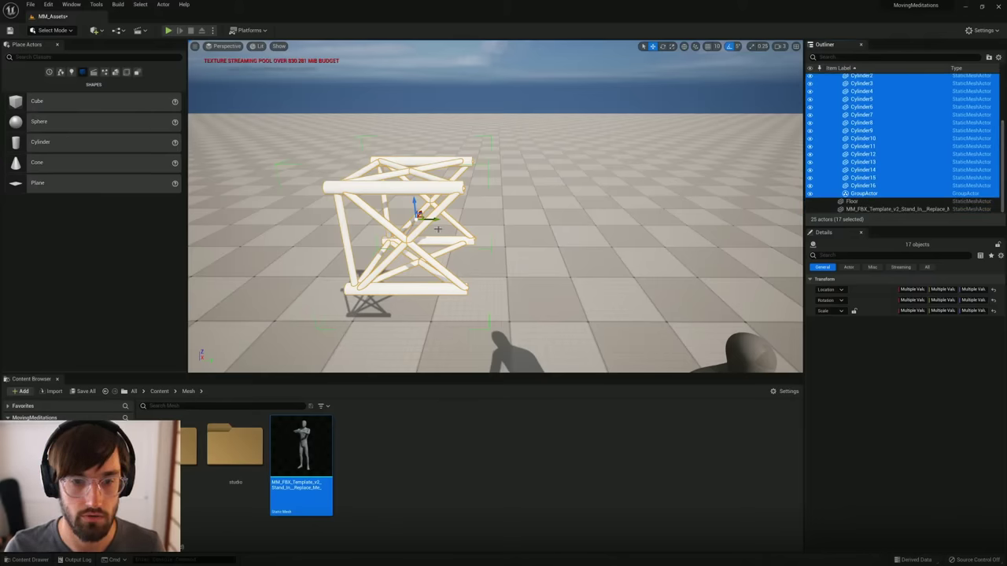
left_click_drag(431, 220, 637, 211, "alt")
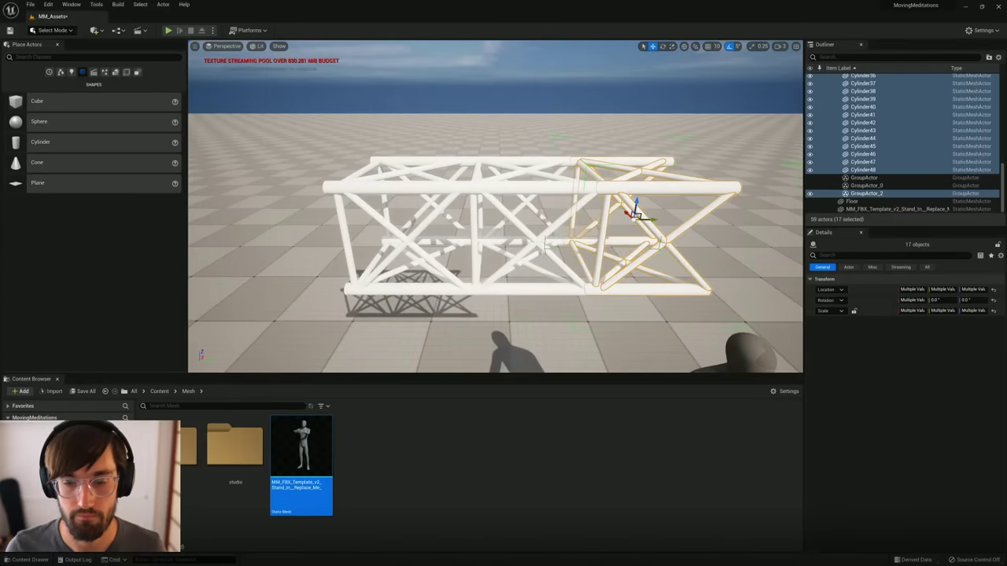
right_click_drag(636, 212, 563, 214)
left_click_drag(466, 230, 634, 238, "alt")
key("s")
right_click_drag(568, 264, 579, 264)
right_click_drag(588, 227, 584, 227)
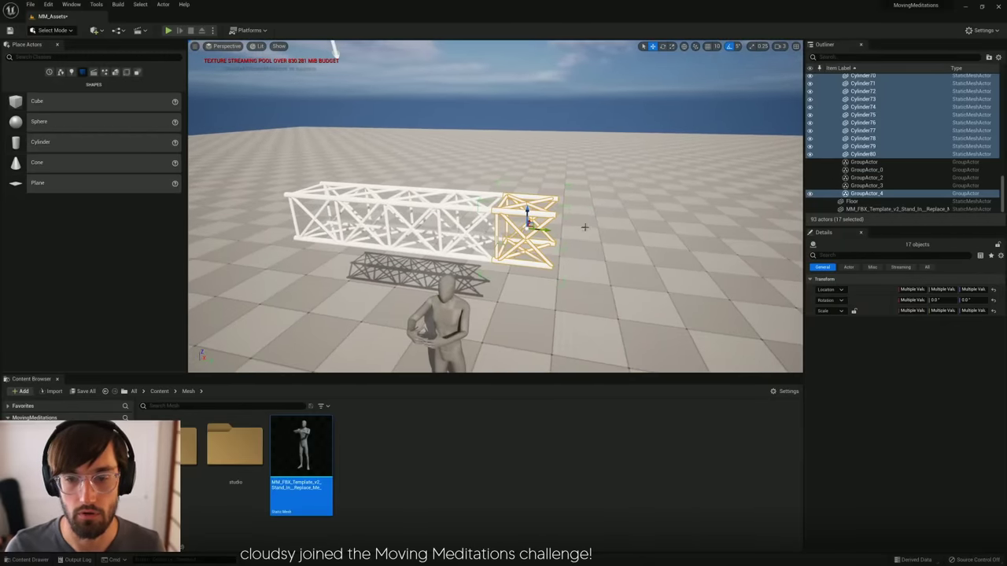
key("w")
right_click_drag(461, 215, 434, 214)
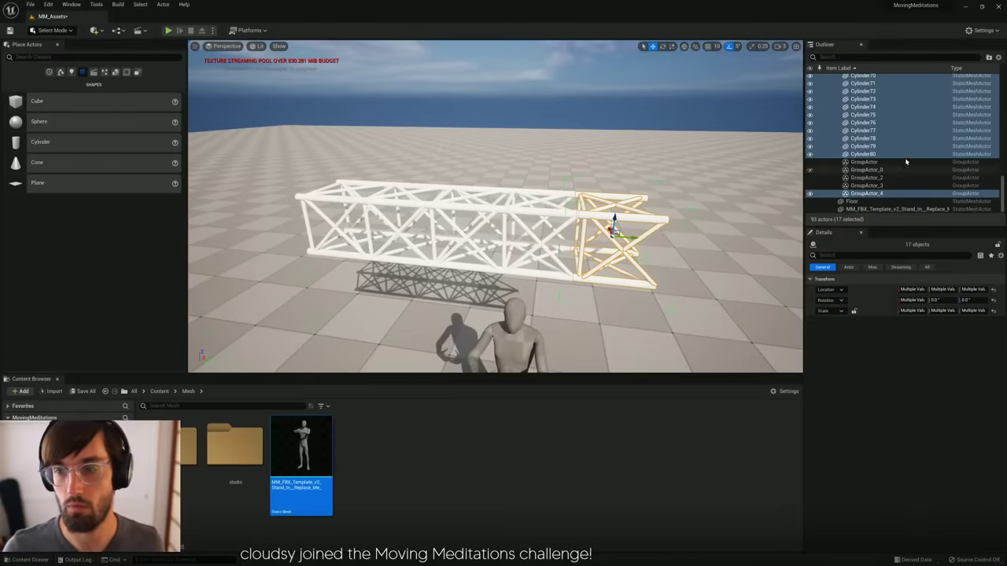
Step: Collapse the Scafolding folder in the Outliner and try to copy the whole folder
left_click_drag(1001, 197, 1001, 88)
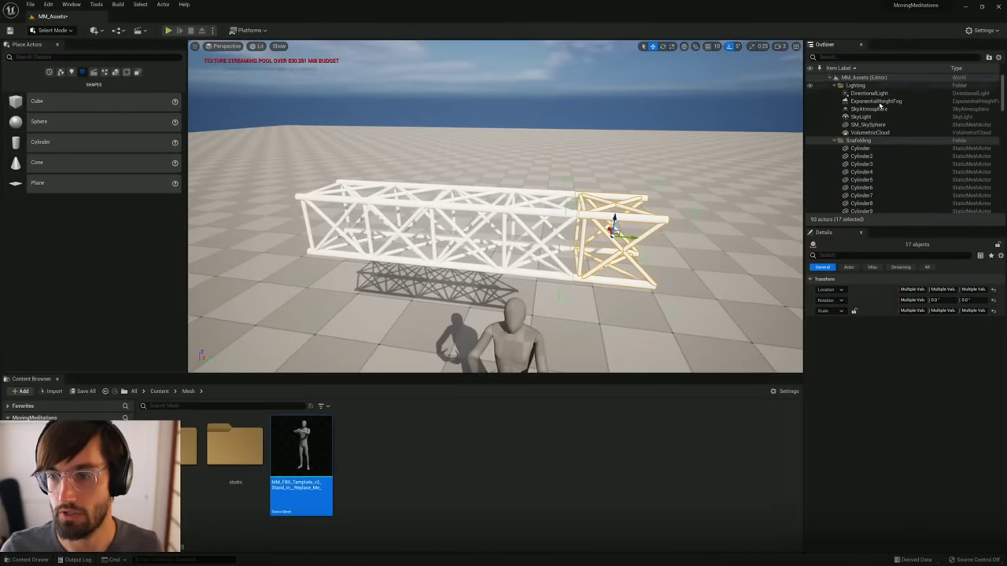
left_click(835, 141)
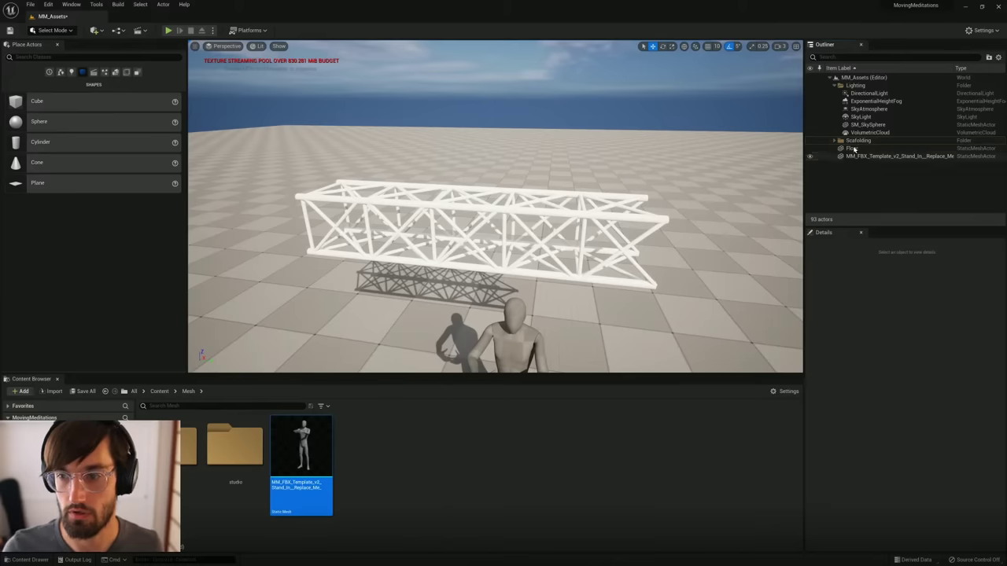
left_click(858, 141)
right_click(856, 144)
mouse_move(873, 183)
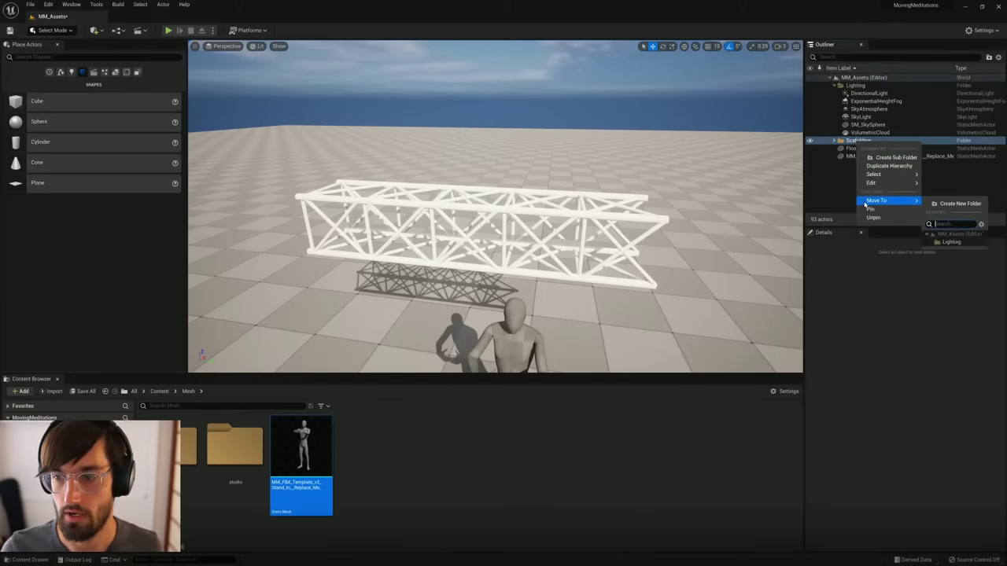
left_click(946, 195)
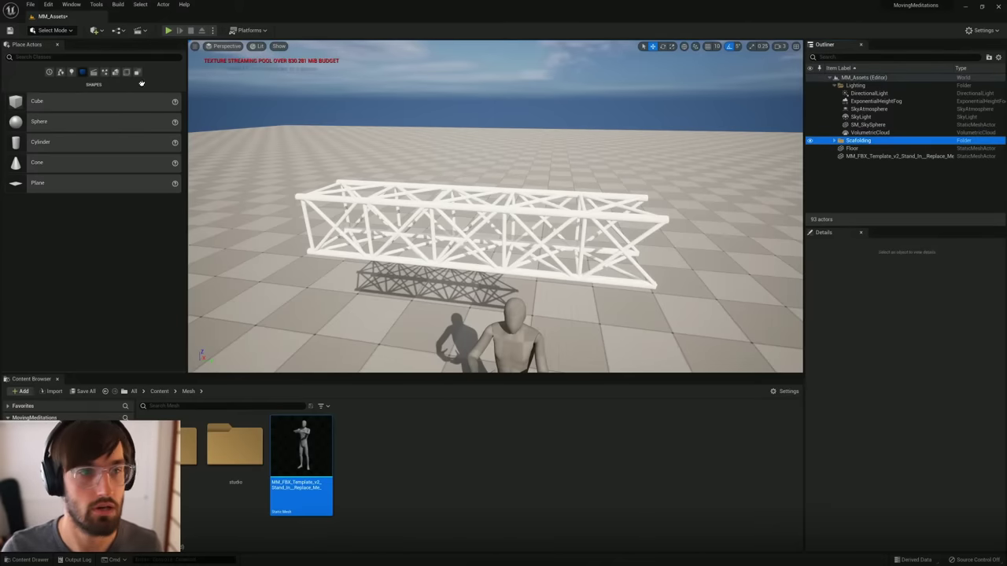
Step: Save the MM_Assets level, open MM_UE5_Template_v1 and select the Scafolding folder in its Outliner
left_click(30, 4)
left_click(47, 34)
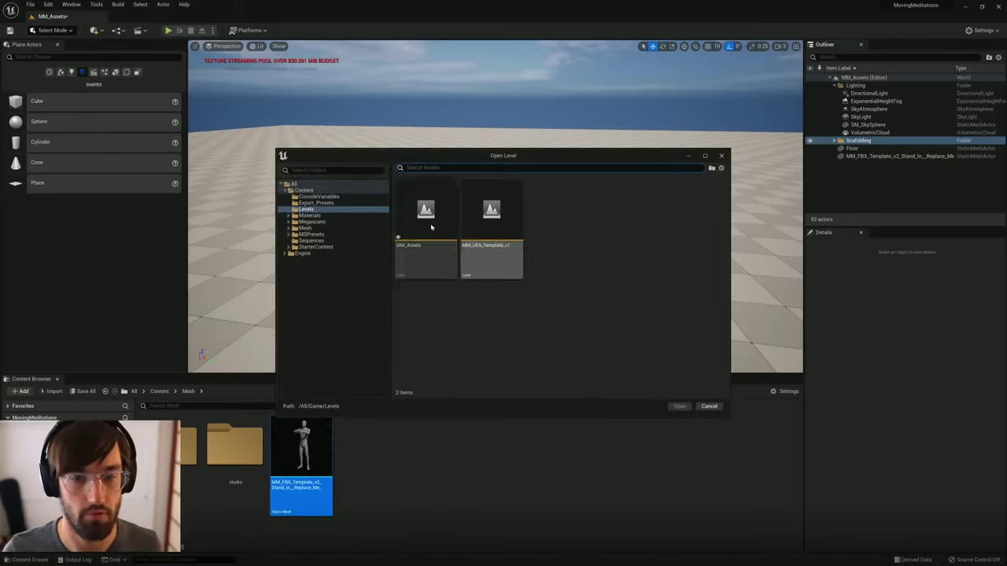
double_click(430, 219)
left_click(526, 374)
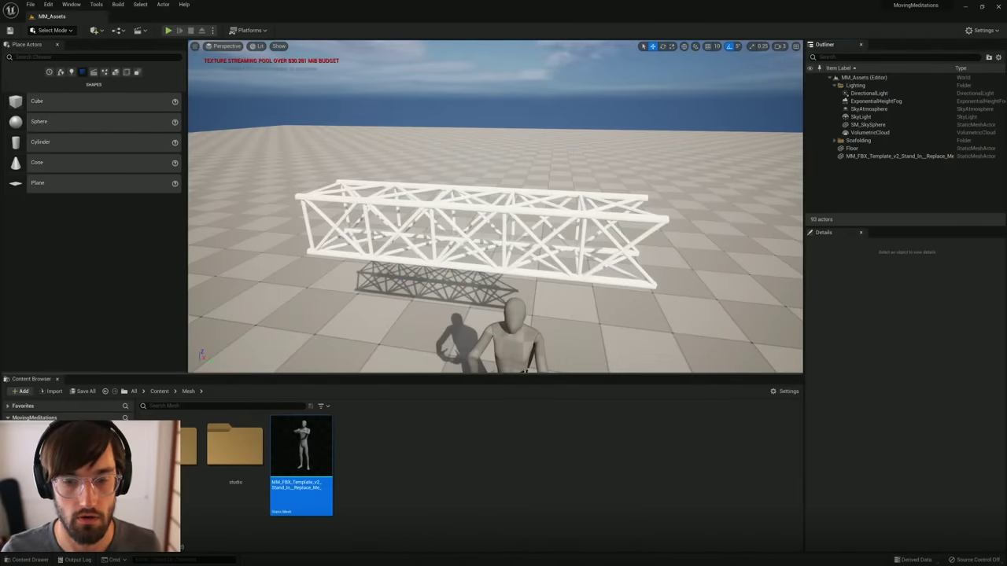
left_click(30, 4)
left_click(47, 34)
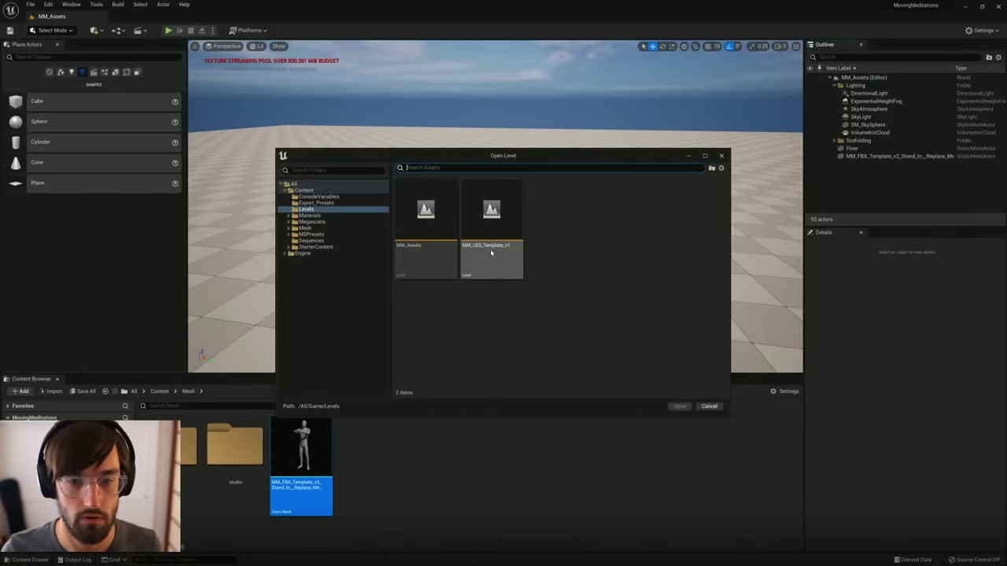
double_click(490, 236)
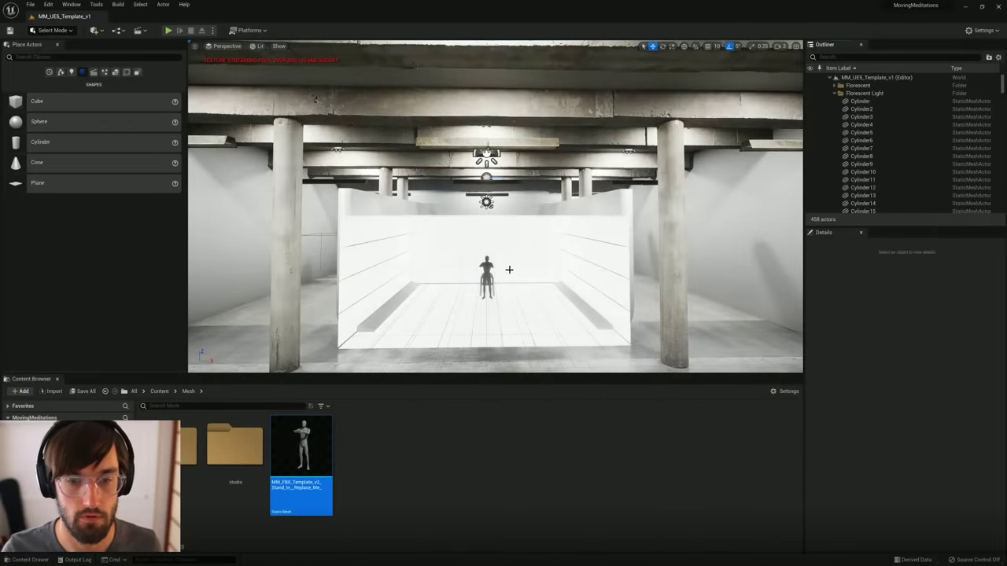
right_click_drag(499, 281, 466, 290)
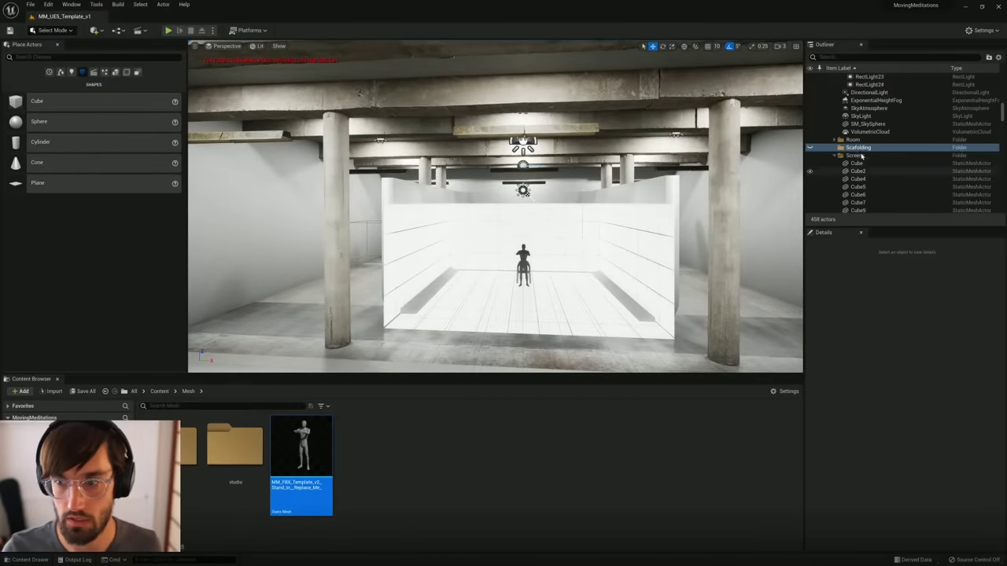
left_click(809, 148)
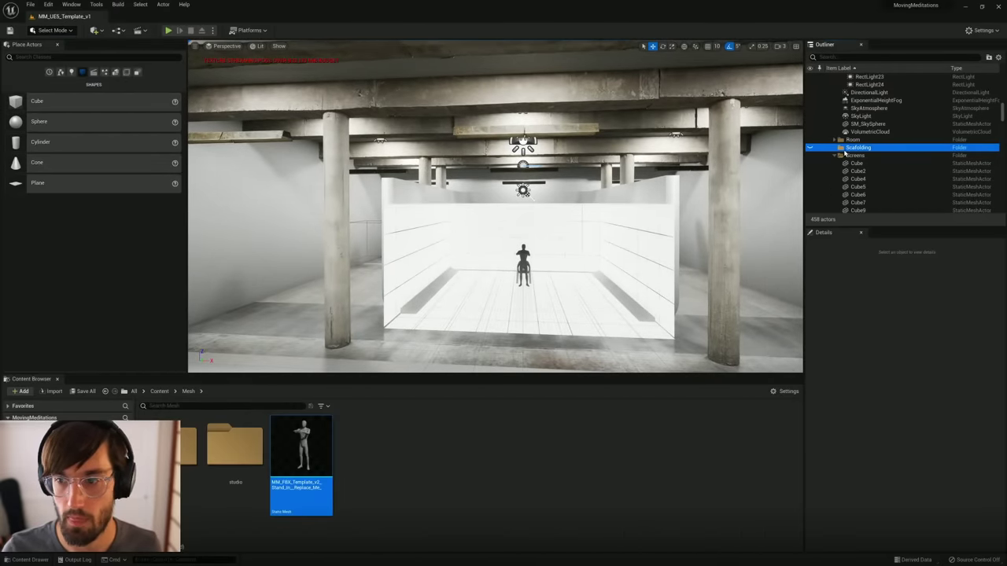
Step: Reopen the MM_Assets level and copy all five scaffolding groups from the Scafolding folder
left_click(30, 4)
left_click(47, 34)
double_click(411, 225)
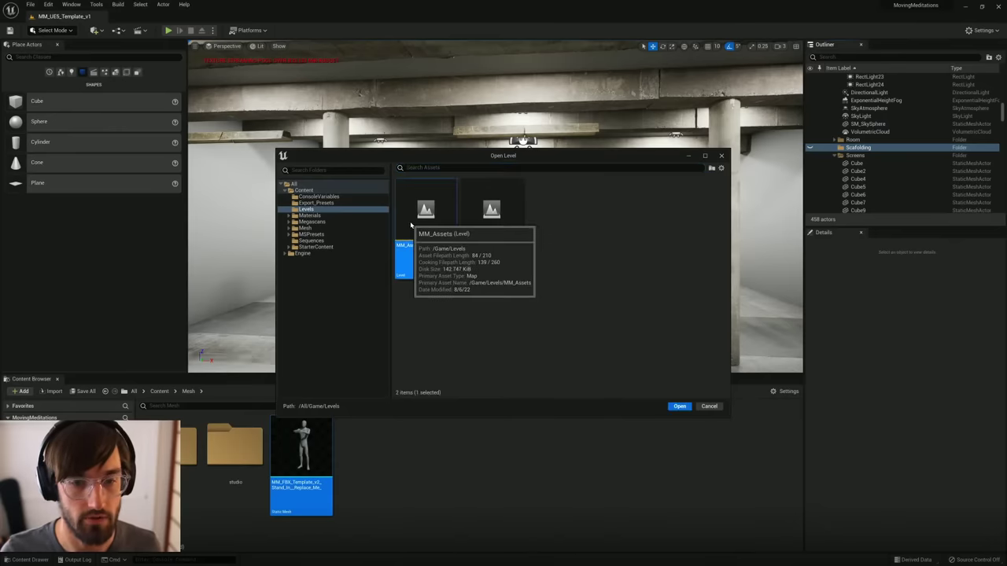
left_click(835, 140)
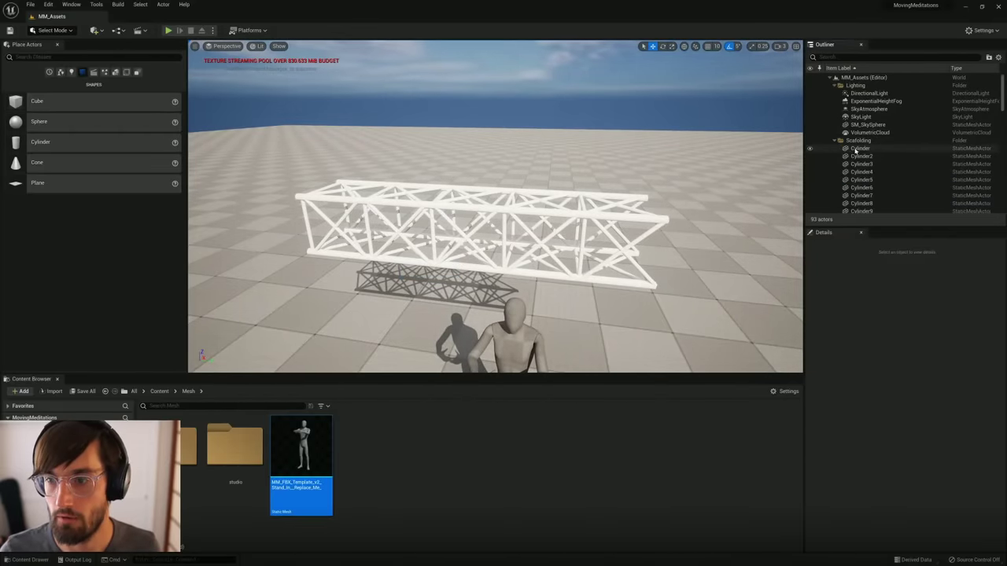
left_click(861, 147)
scroll(982, 116, "down", 5)
left_click(982, 155, "shift")
scroll(981, 116, "down", 15)
left_click(873, 193)
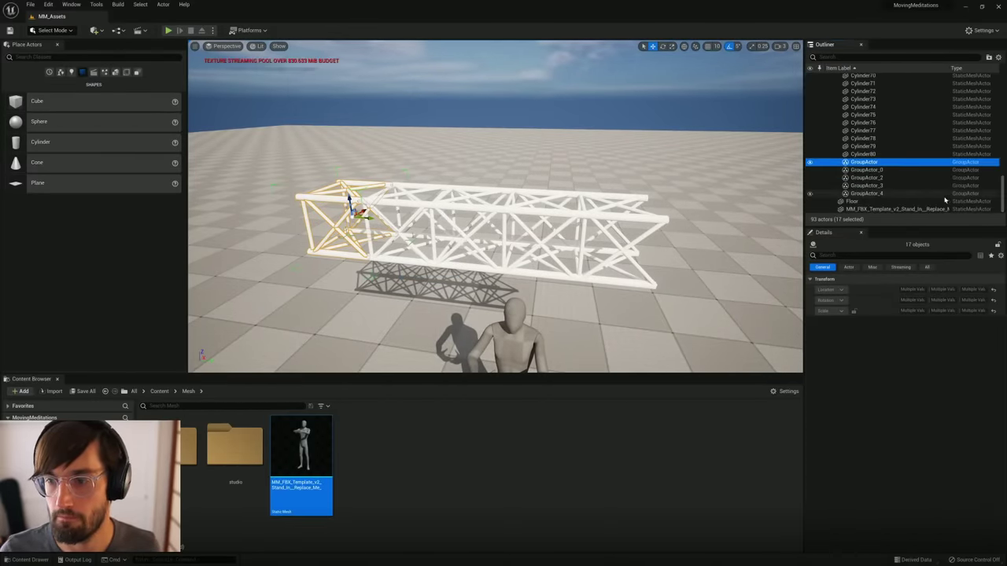
left_click(864, 162, "shift")
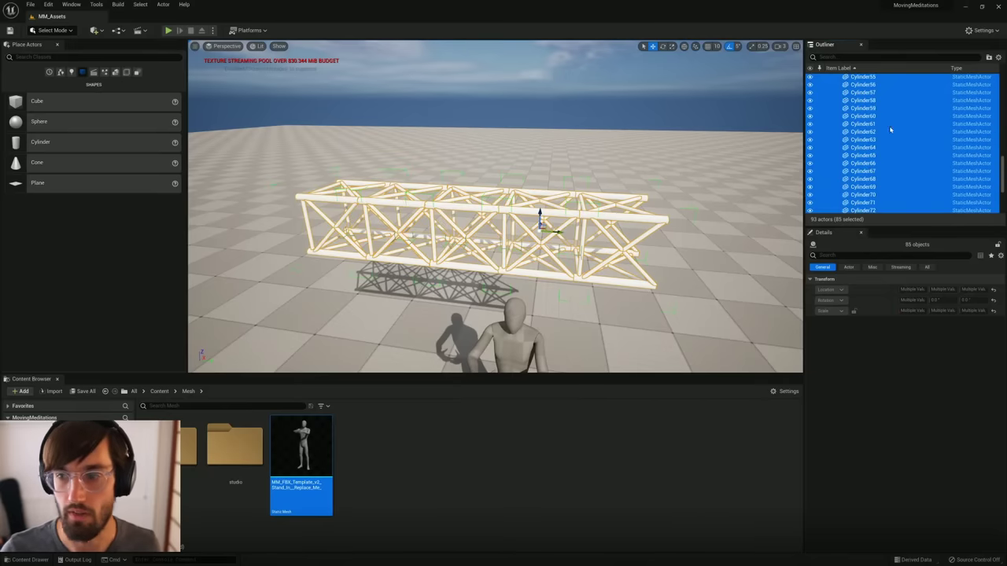
right_click(855, 166)
mouse_move(884, 172)
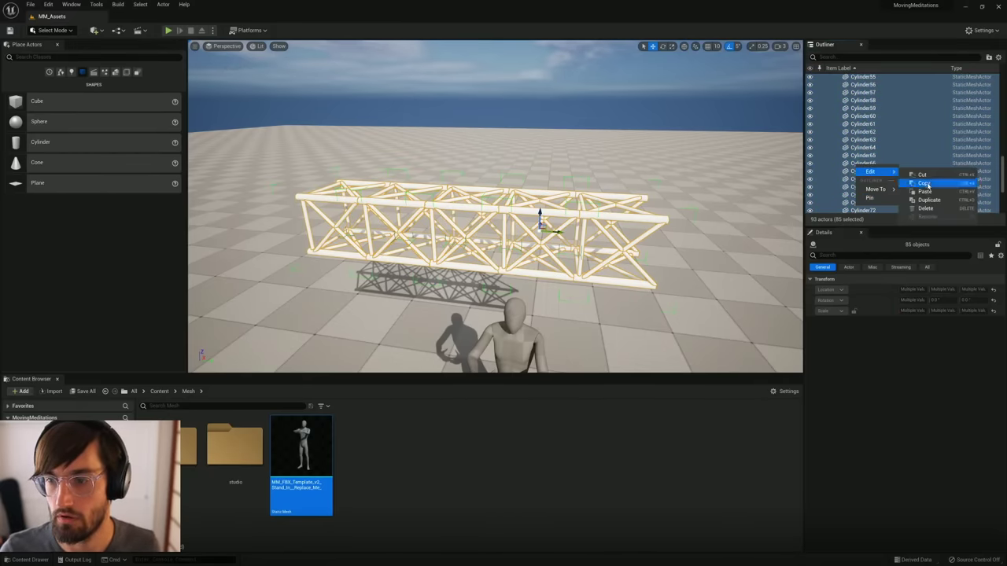
left_click(925, 184)
Step: Open the MM_UE5_Template_v1 level and paste the scaffolding truss inside the grid room near its side wall
left_click(30, 5)
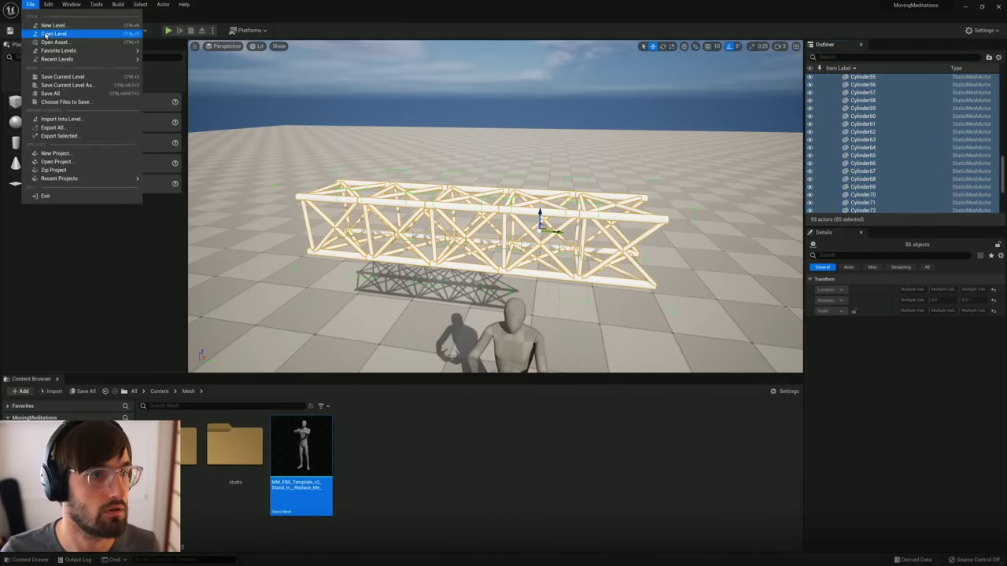
left_click(46, 34)
double_click(481, 211)
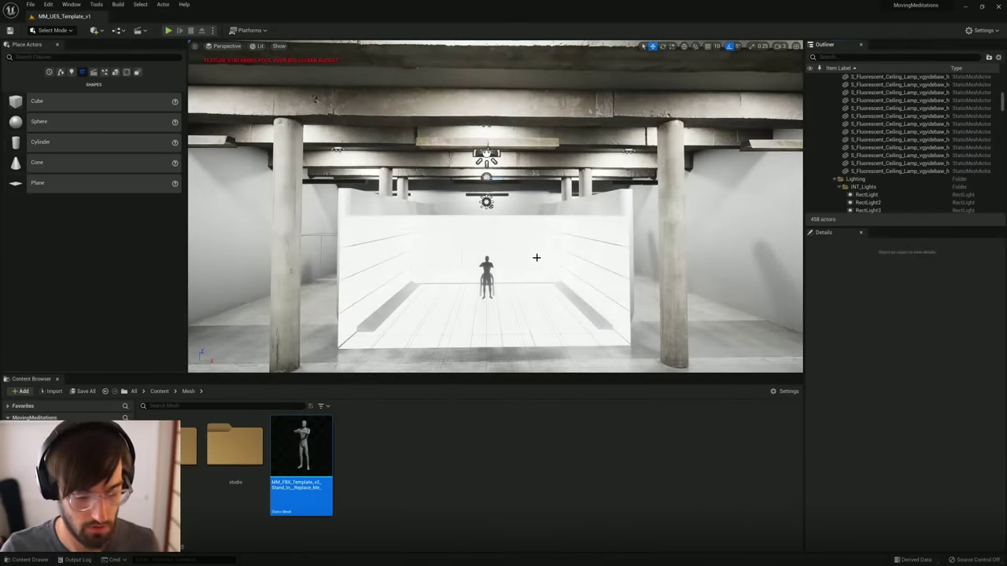
key("ctrl+v")
right_click_drag(538, 239, 511, 239)
left_click_drag(512, 264, 383, 236)
right_click_drag(383, 236, 425, 229)
Step: Delete the cyc1 mesh that stands behind the grid room's walls
left_click(381, 171)
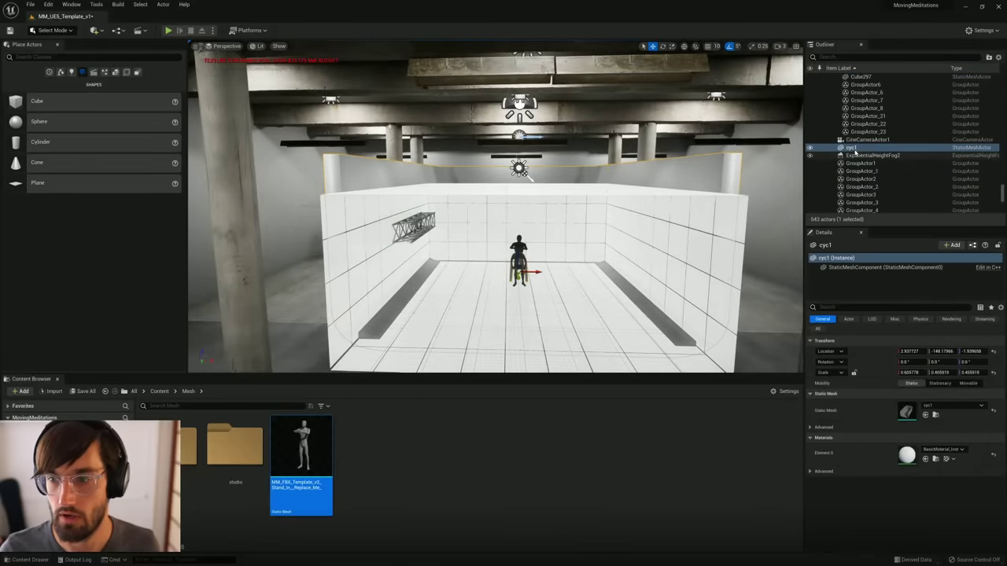
left_click(856, 148)
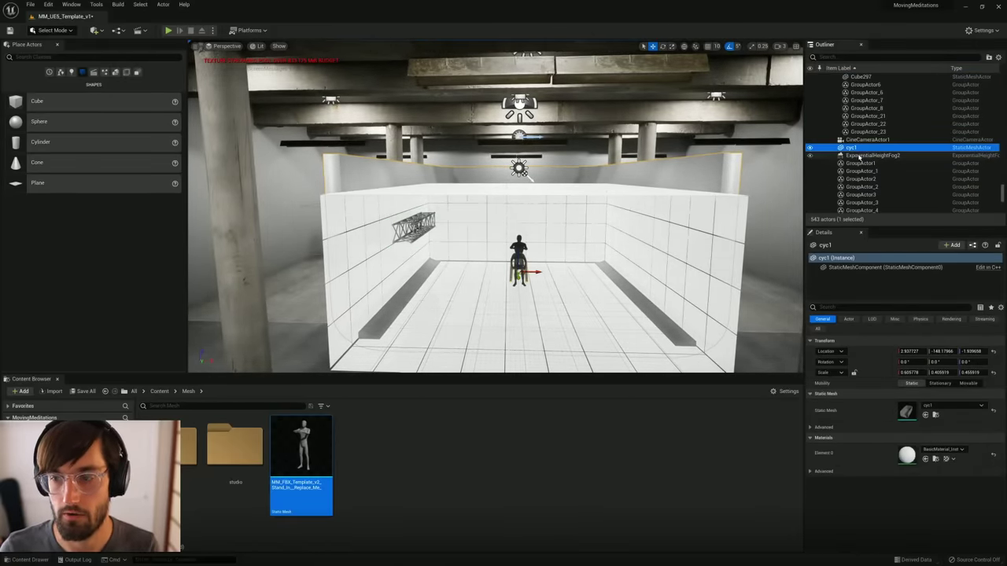
key("Delete")
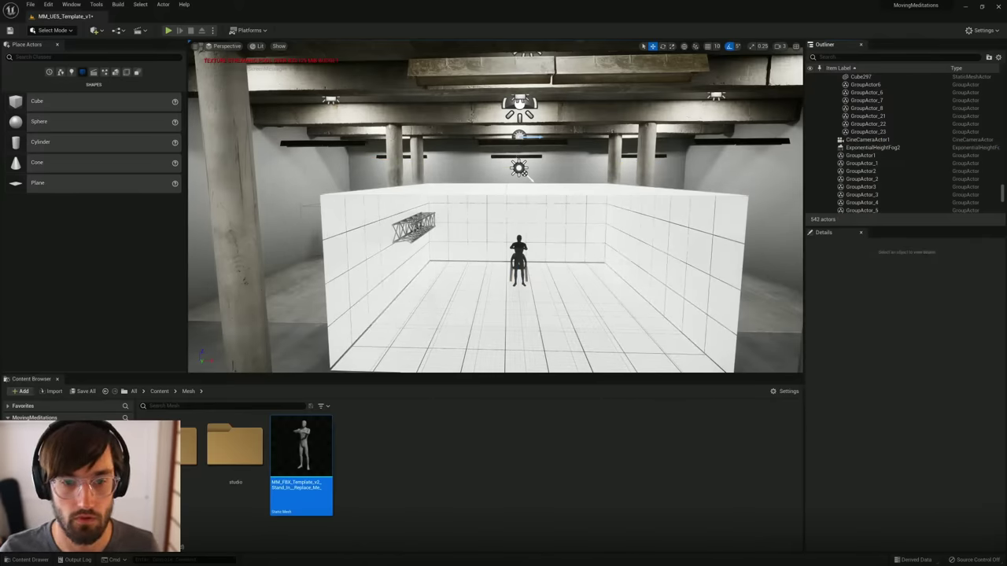
Step: Collapse the Scafolding folder, enlarge the Outliner's list area and clear the selection
left_click(372, 260)
left_click(430, 225)
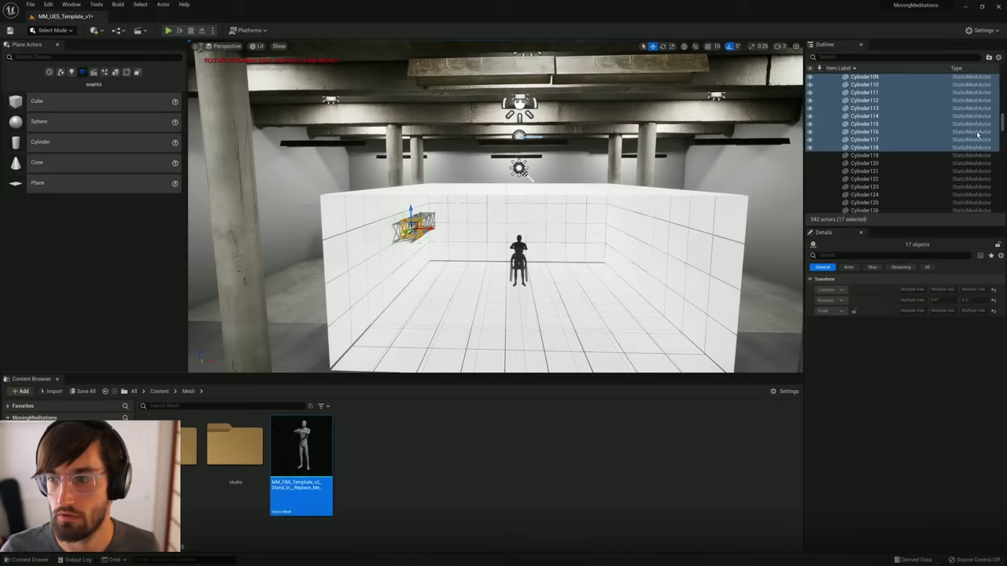
scroll(944, 142, "up", 15)
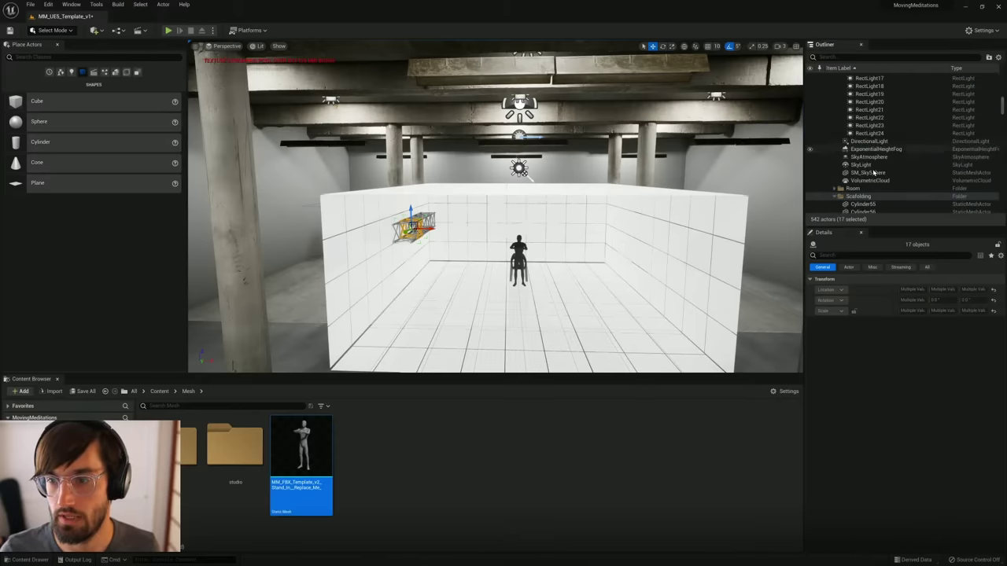
left_click(863, 206)
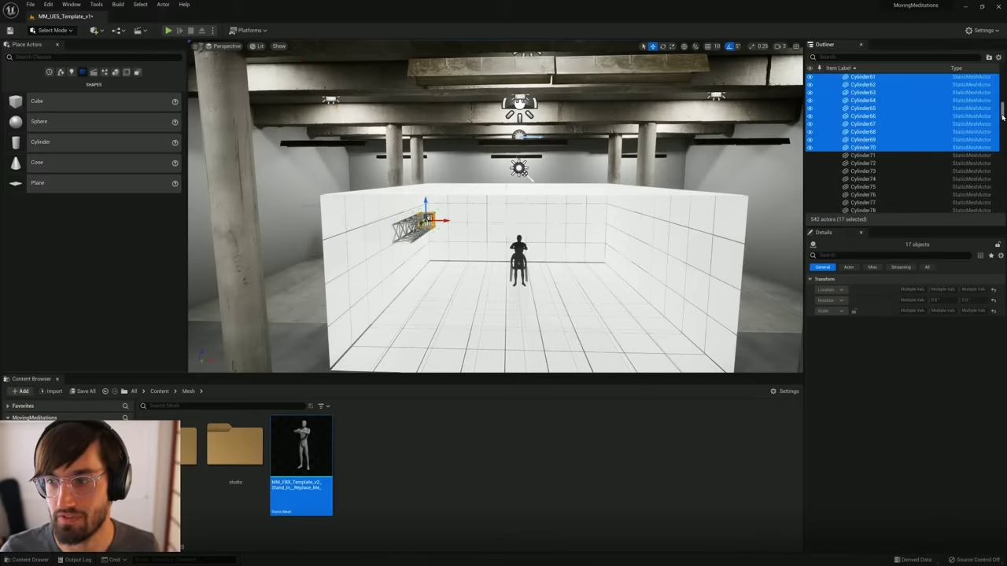
mouse_move(1003, 118)
left_mouse_down()
mouse_move(1004, 106)
mouse_move(1003, 116)
left_mouse_up()
left_click(834, 170)
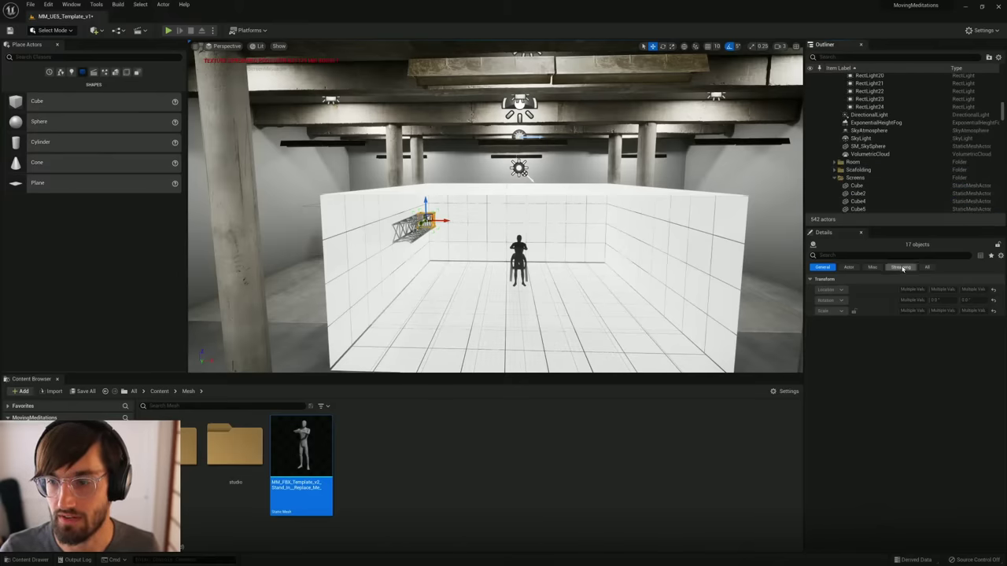
left_click_drag(893, 228, 896, 323)
key("Escape")
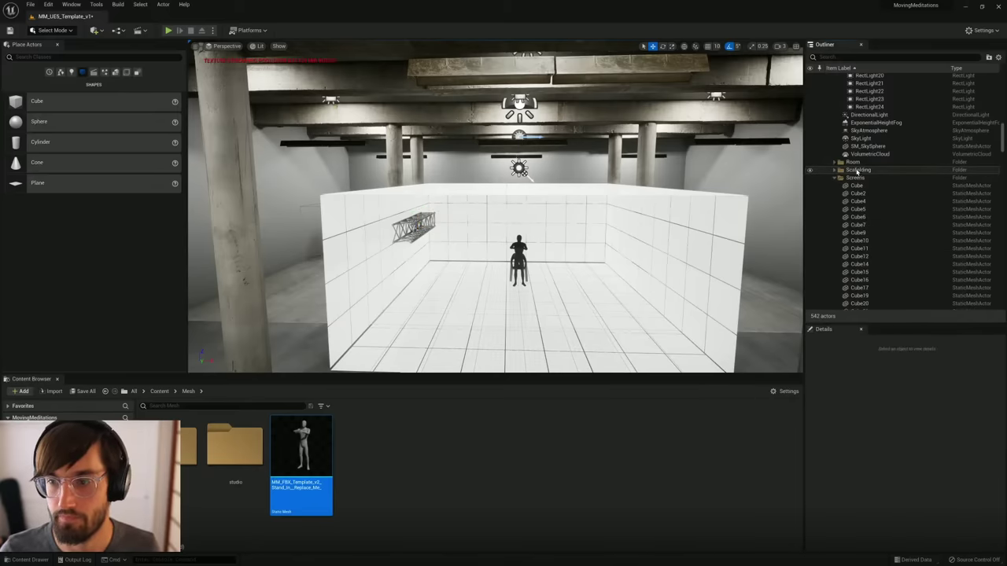
Step: Collapse the Screens folder in the Outliner and select the Scafolding folder
right_click_drag(525, 200, 429, 203)
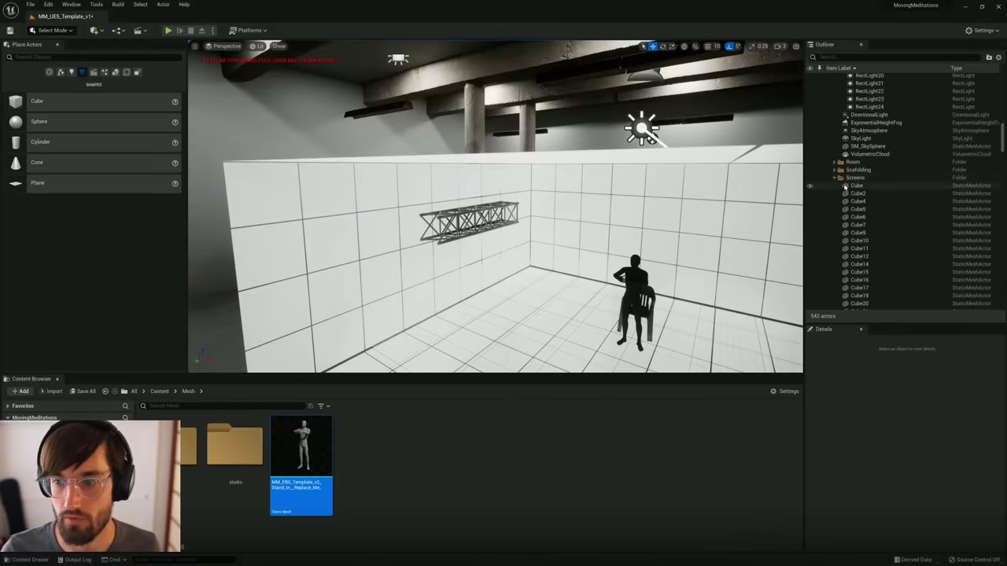
left_click(839, 181)
left_click(835, 179)
left_click(859, 170)
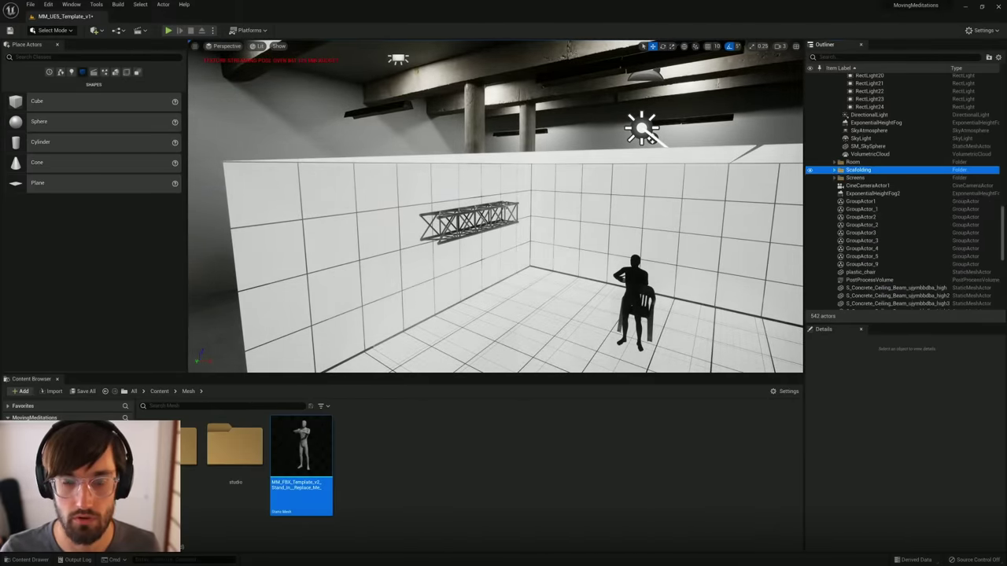
mouse_move(525, 222)
right_mouse_down()
mouse_move(544, 221)
mouse_move(543, 230)
right_mouse_up()
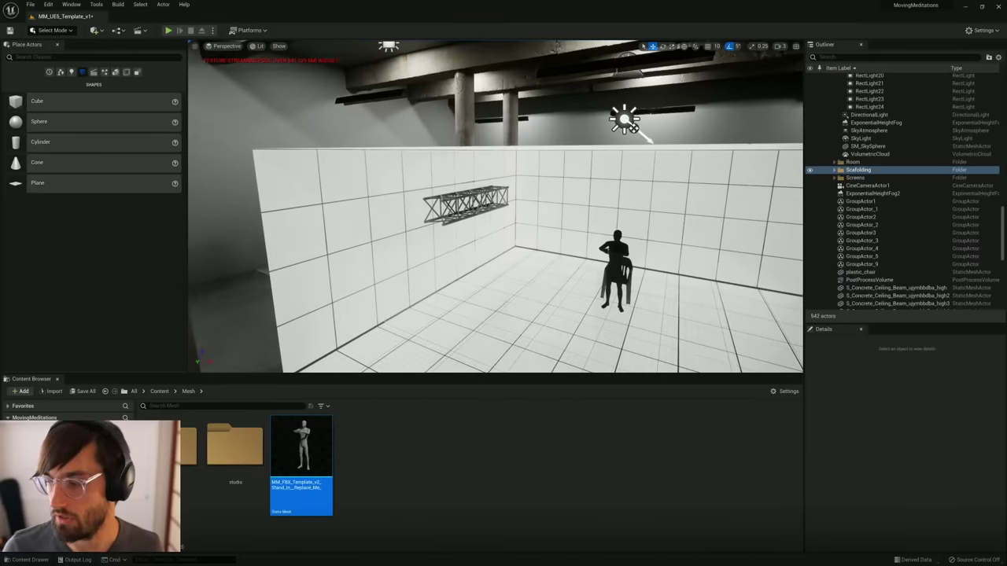
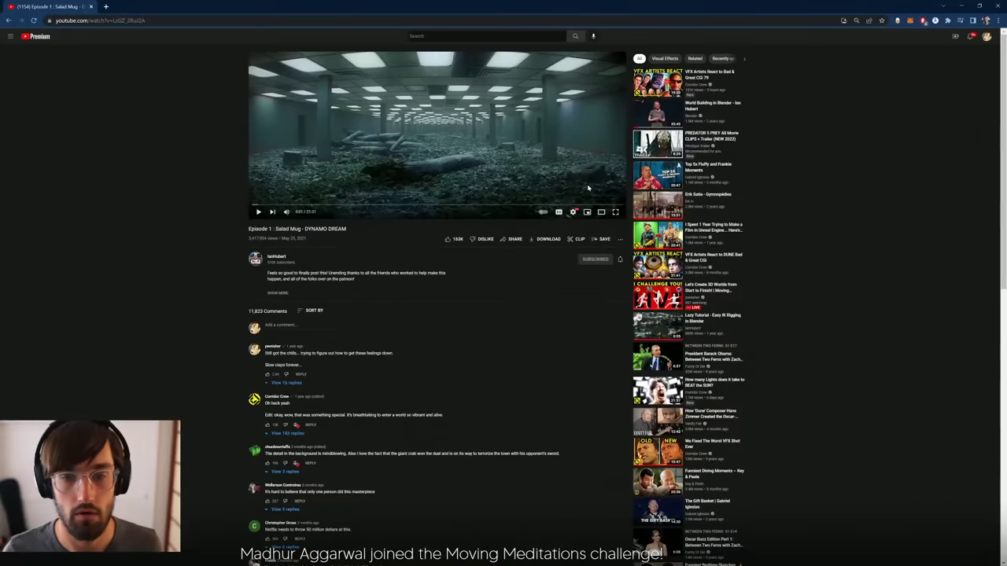
Step: Switch to the browser, show the DYNAMO DREAM video full screen and capture its abandoned office frame as a screenshot
left_click(615, 212)
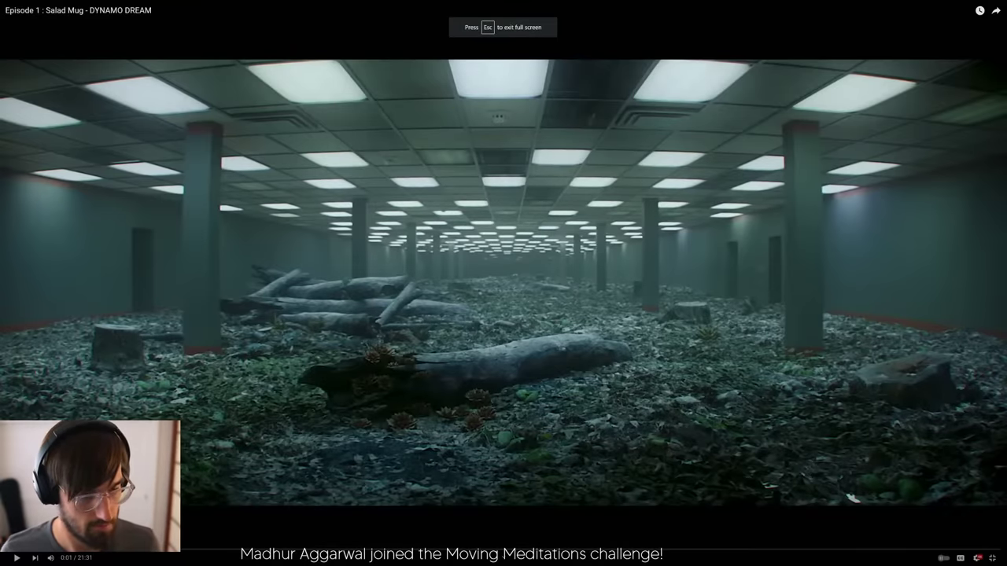
key("super+shift+s")
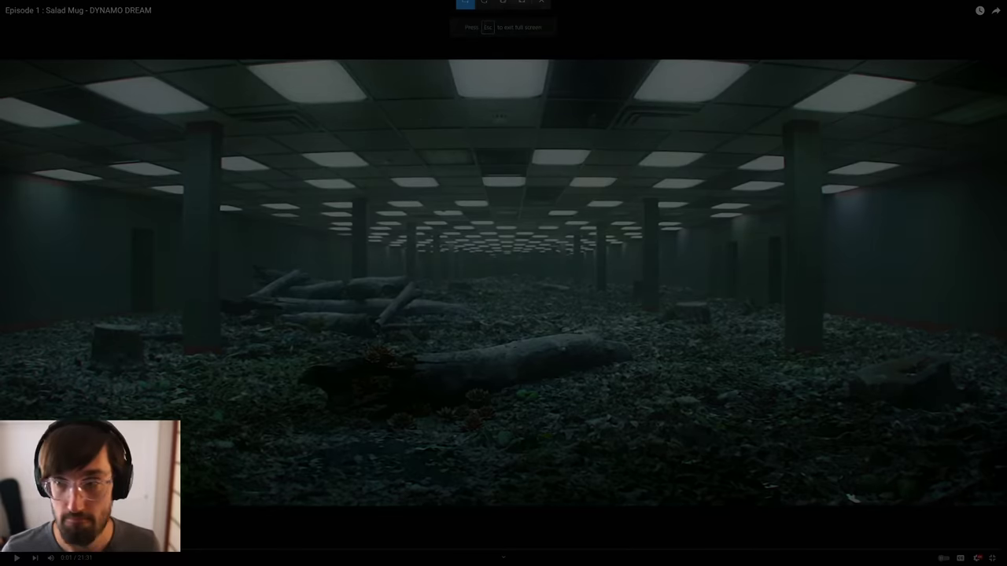
left_click_drag(1, 61, 1005, 504)
key("Escape")
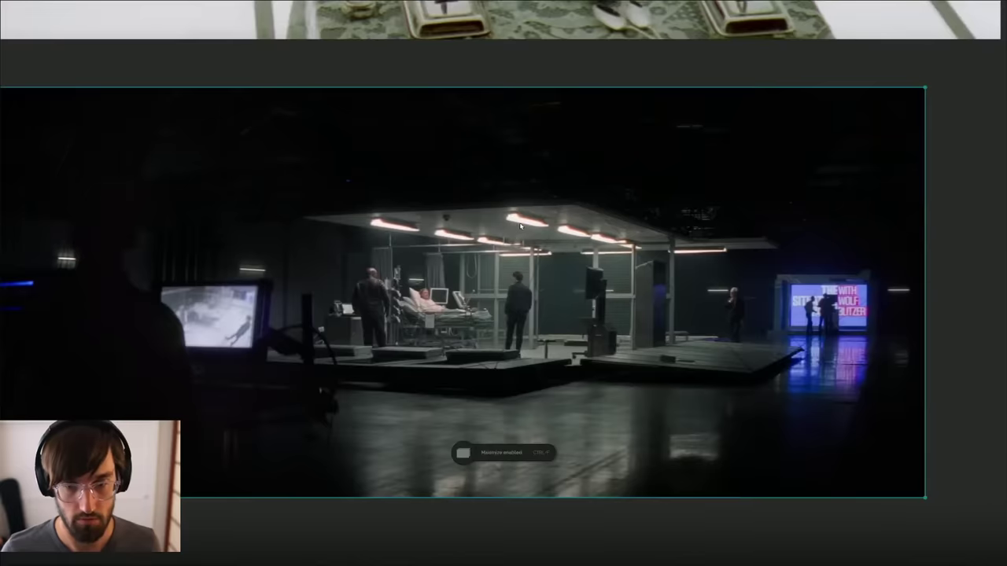
Step: Paste the captured frame into the reference board beneath the main image cluster and select the whole cluster
scroll(472, 279, "down", 6)
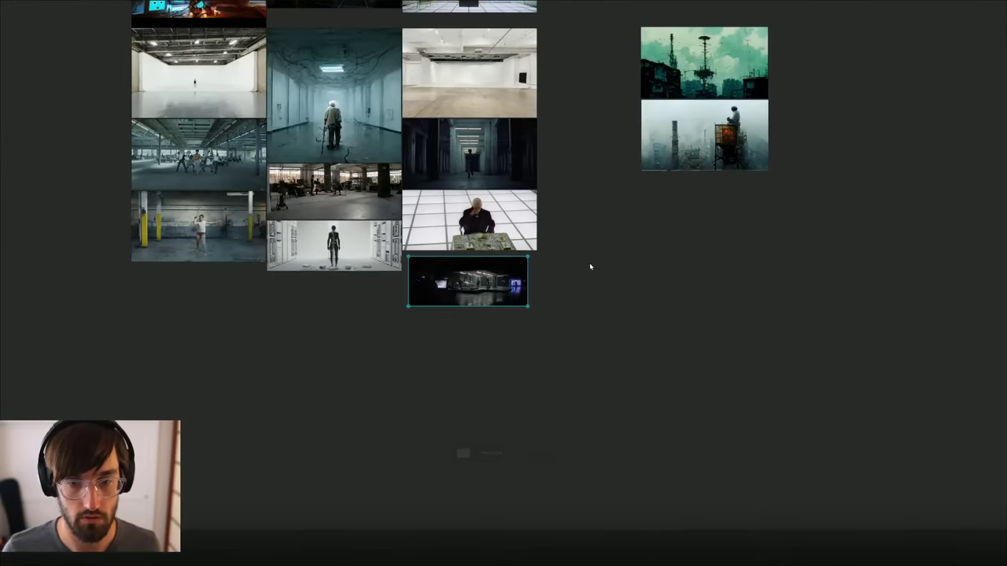
key("ctrl+v")
left_click_drag(585, 246, 256, 325)
scroll(362, 230, "down", 3)
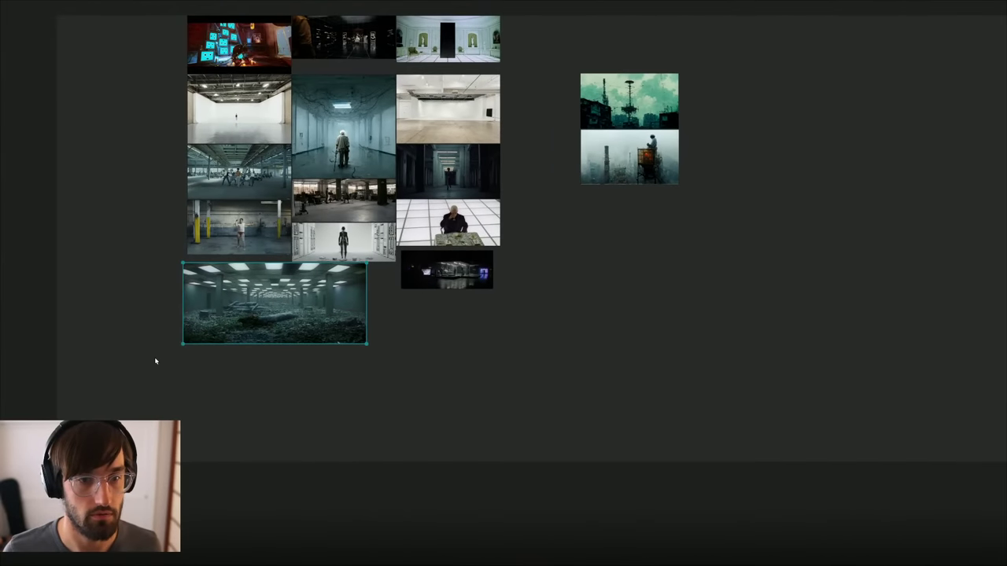
left_click_drag(160, 355, 483, 35)
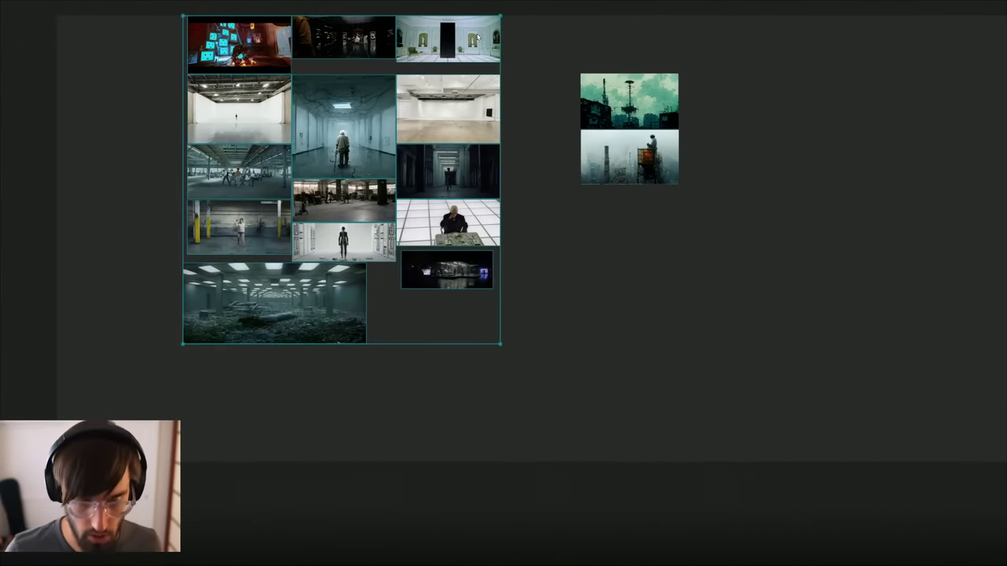
Step: Normalize and pack the selected reference images into a compact grid, and move the two cityscape images farther from it
key("ctrl+alt+Right")
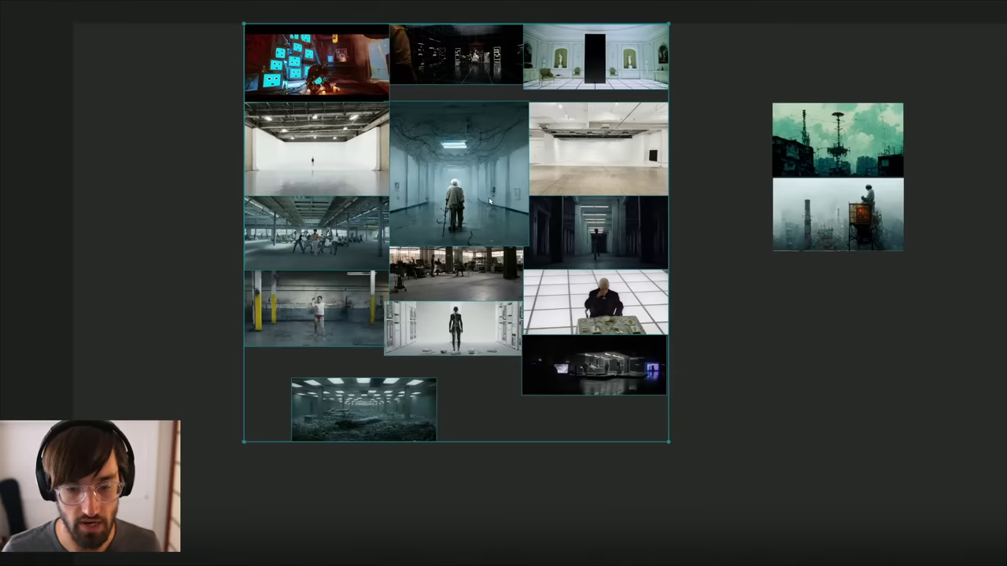
key("ctrl+p")
left_click_drag(903, 289, 854, 153)
left_click_drag(848, 148, 989, 159)
middle_click_drag(893, 155, 713, 166)
left_click_drag(804, 174, 908, 168)
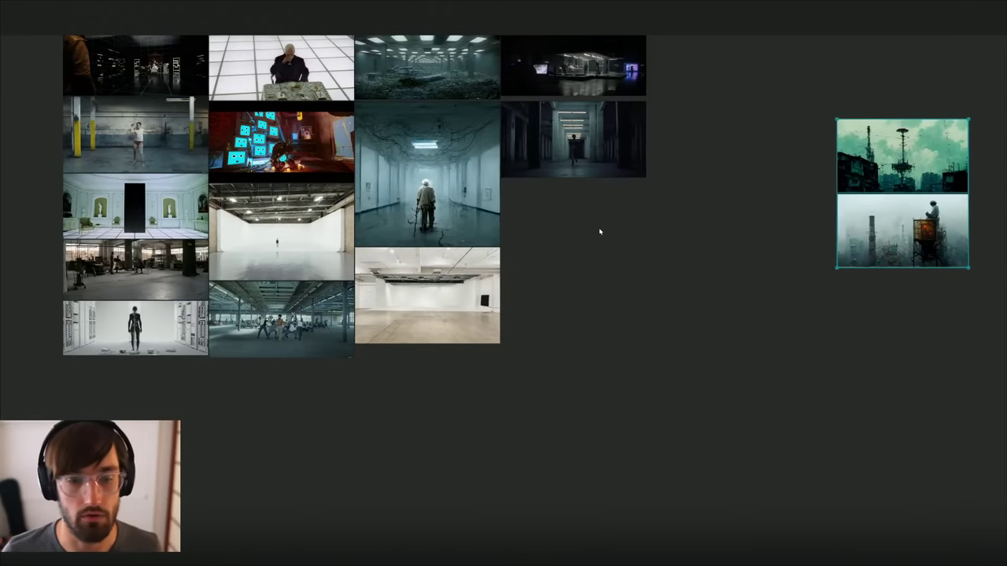
left_click(598, 228)
middle_click_drag(420, 64, 540, 118)
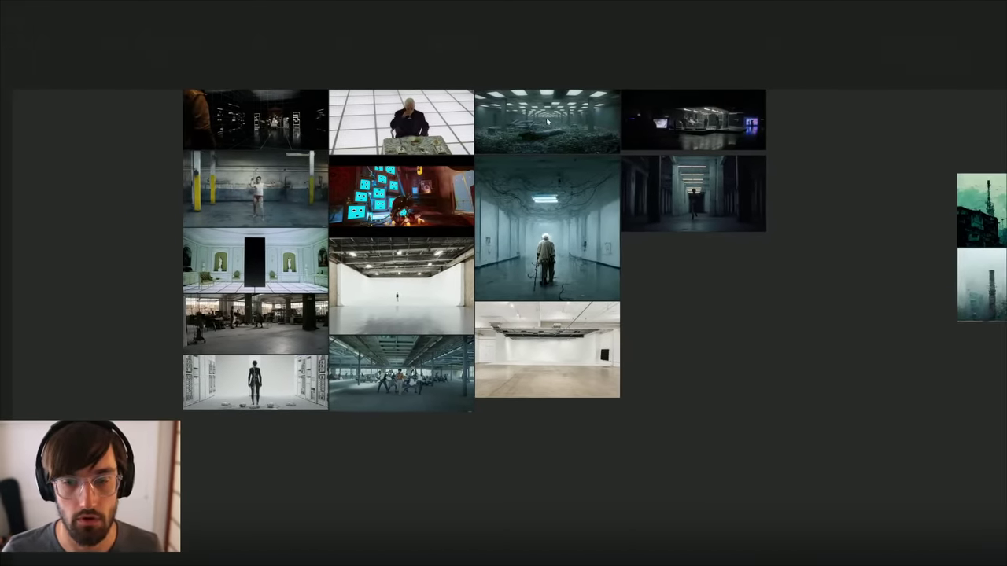
Step: Examine the ceiling lights and columns of the overgrown office reference up close, and save the reference board
double_click(549, 120)
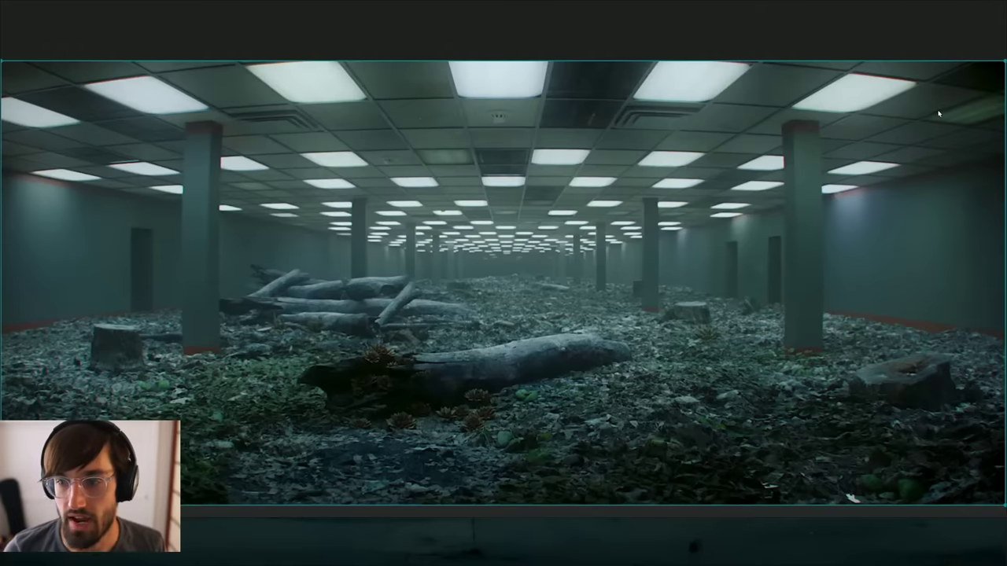
scroll(967, 112, "up", 5)
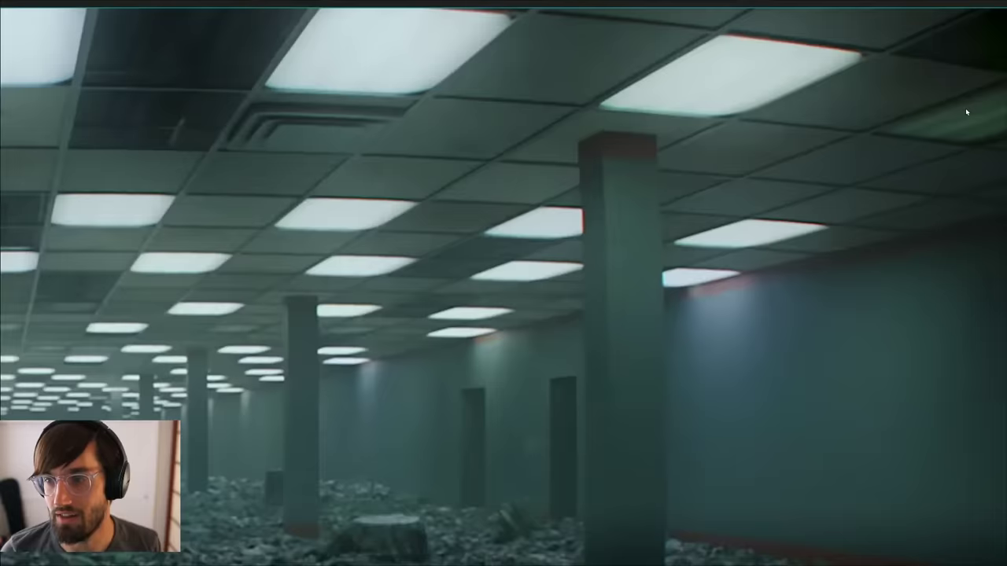
middle_click_drag(895, 173, 452, 214)
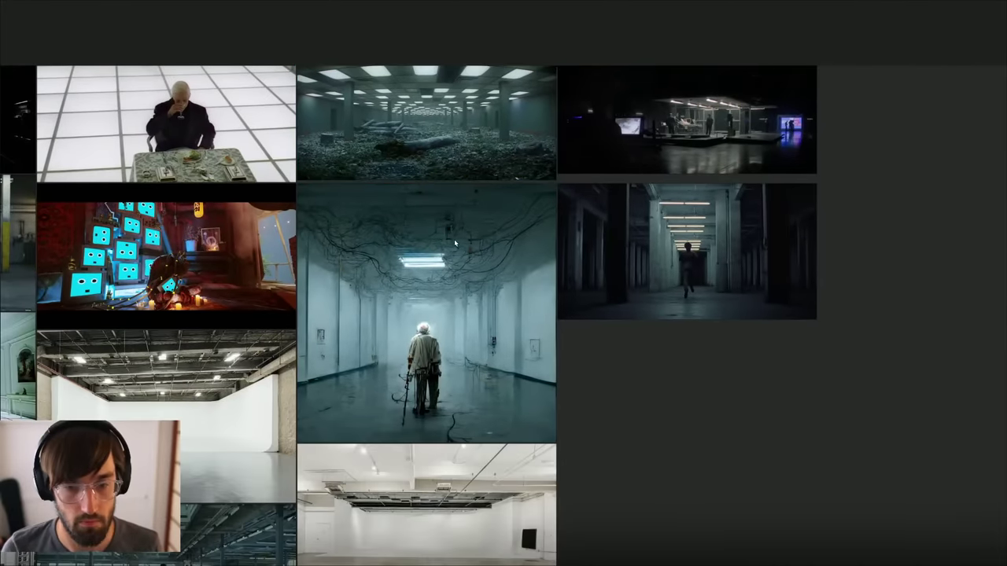
key("ctrl+s")
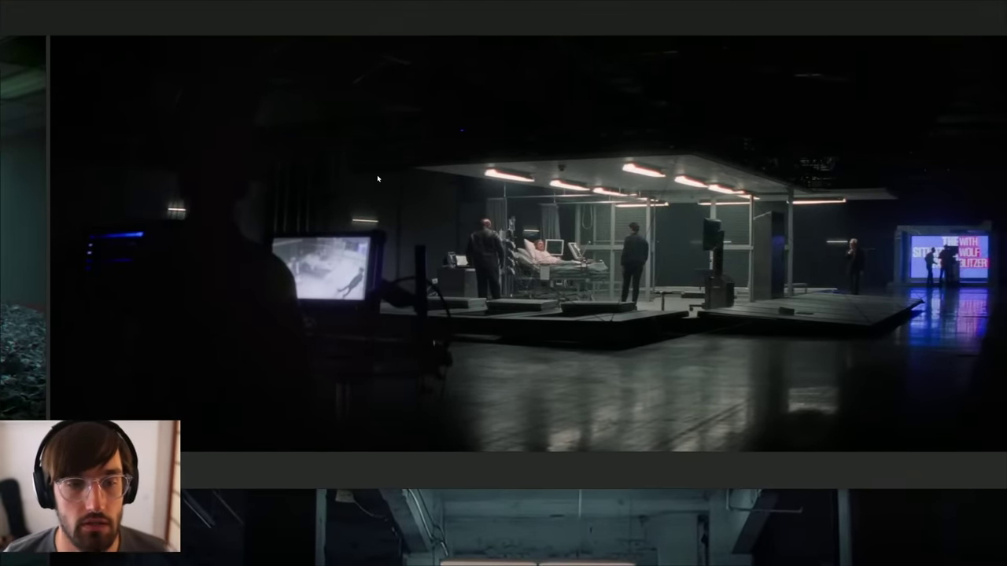
Step: Examine the dark warehouse reference with the lit hospital-room stage
scroll(361, 352, "down", 5)
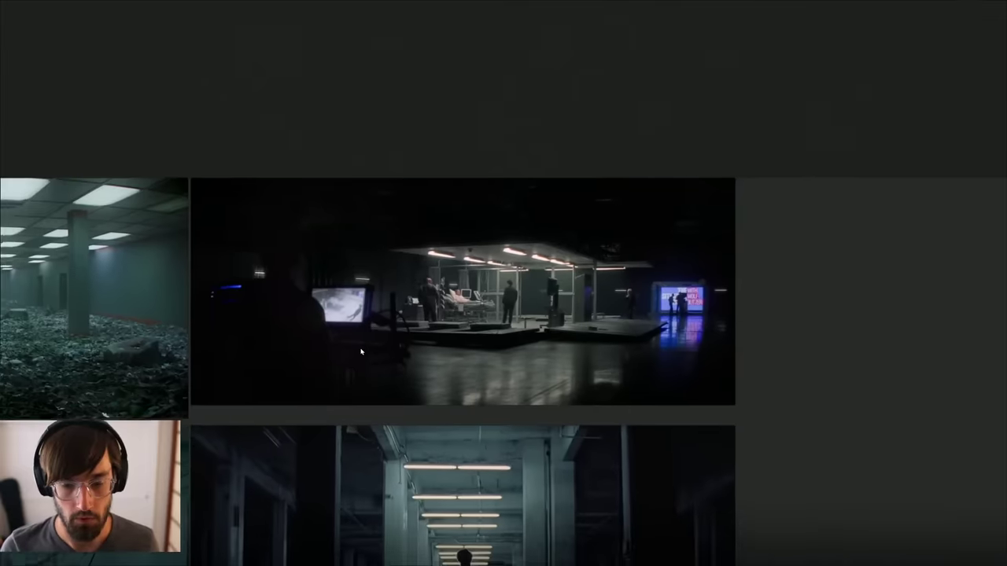
middle_click_drag(361, 352, 645, 150)
middle_click_drag(406, 299, 708, 125)
middle_click_drag(287, 333, 602, 180)
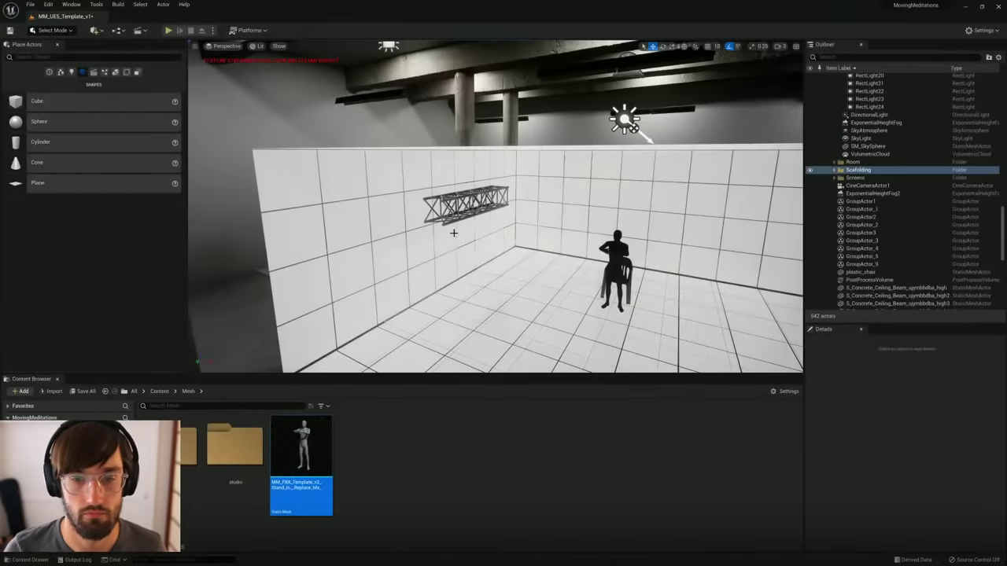
Step: In Unreal Engine, select every cylinder and group in the Scafolding folder and raise the whole truss above the tiled walls
right_click_drag(410, 236, 401, 228)
left_click(400, 227)
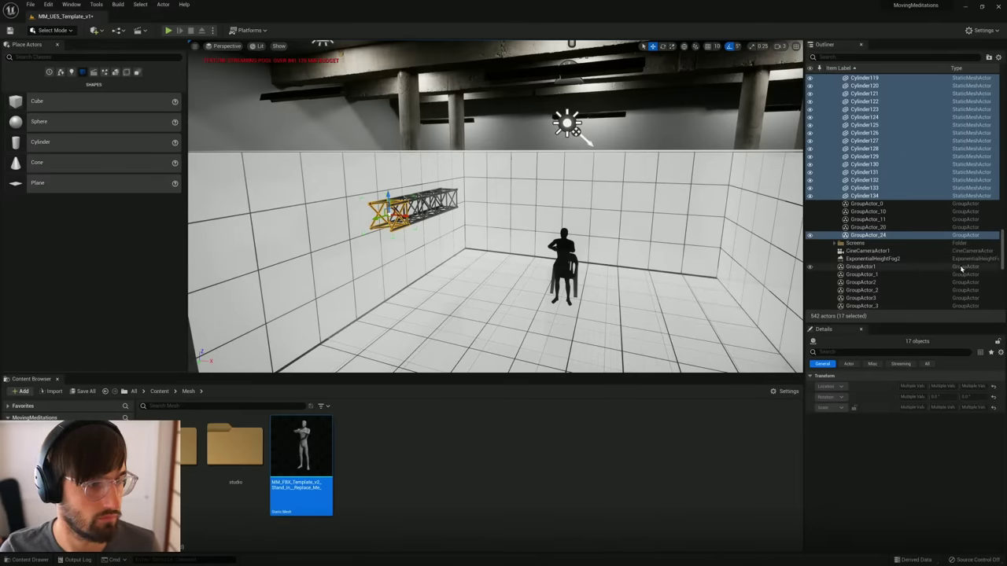
left_click(879, 228)
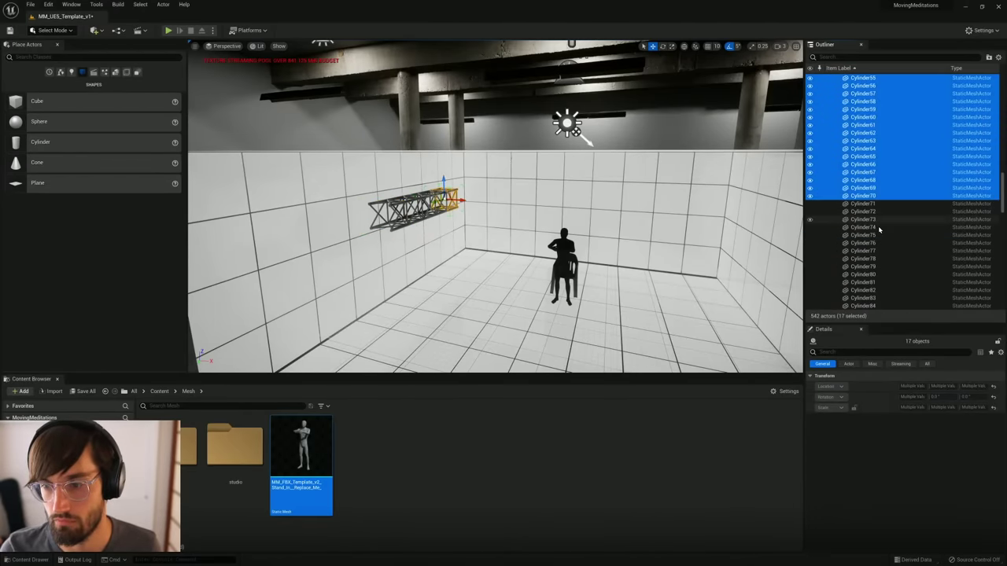
scroll(912, 189, "up", 5)
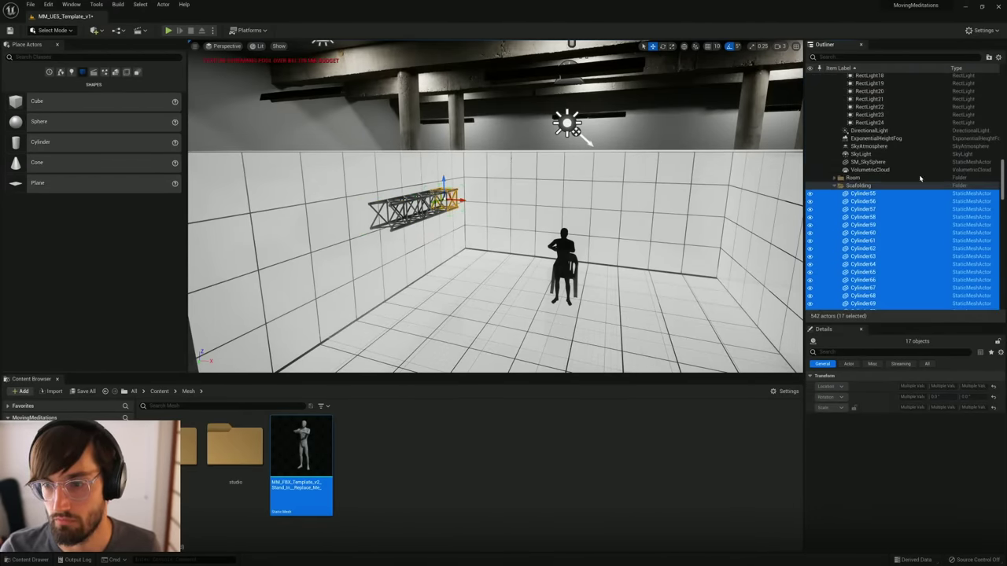
key("Escape")
left_click(858, 197)
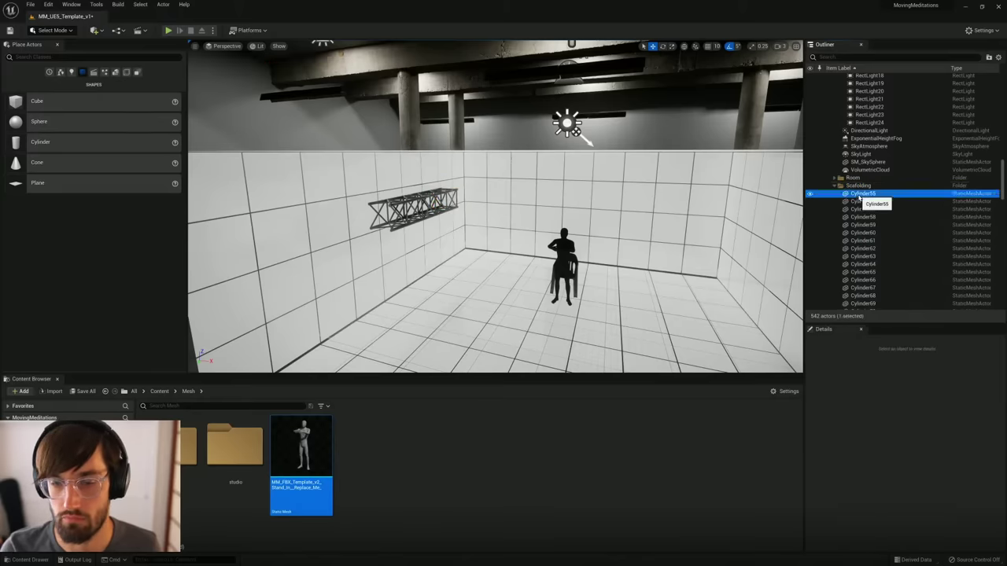
scroll(859, 196, "down", 5)
left_click(862, 196, "shift")
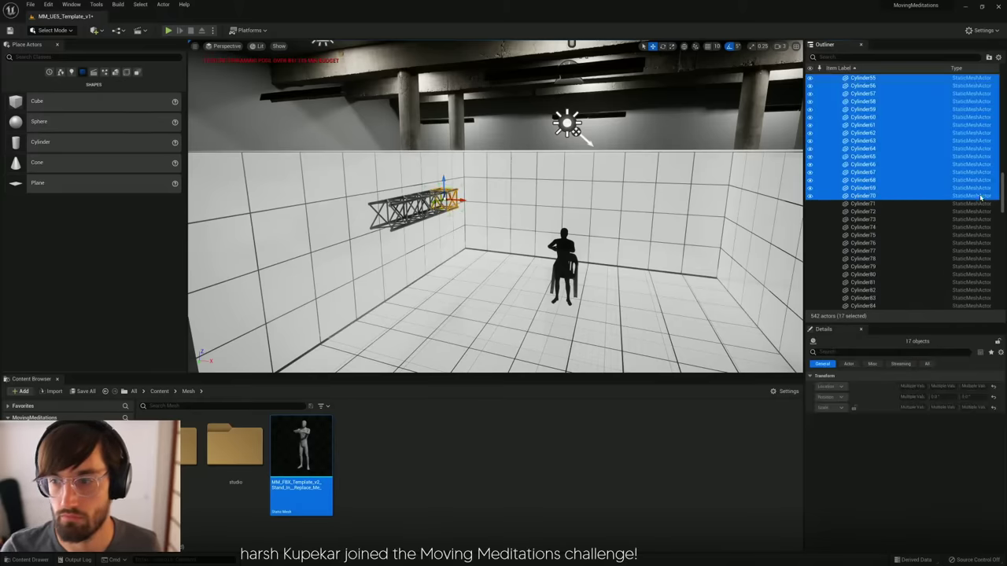
left_click_drag(1002, 189, 997, 243)
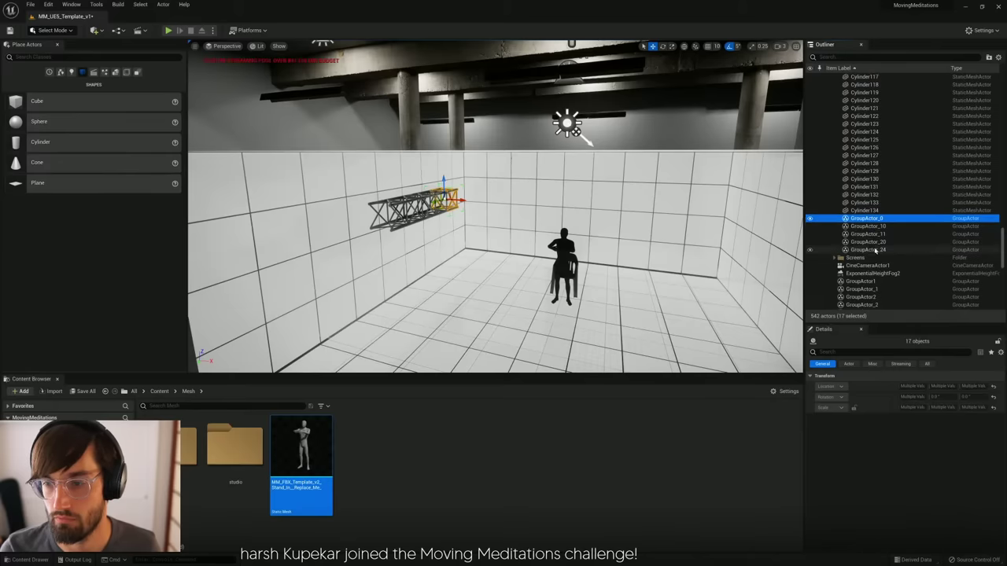
left_click(874, 250, "shift")
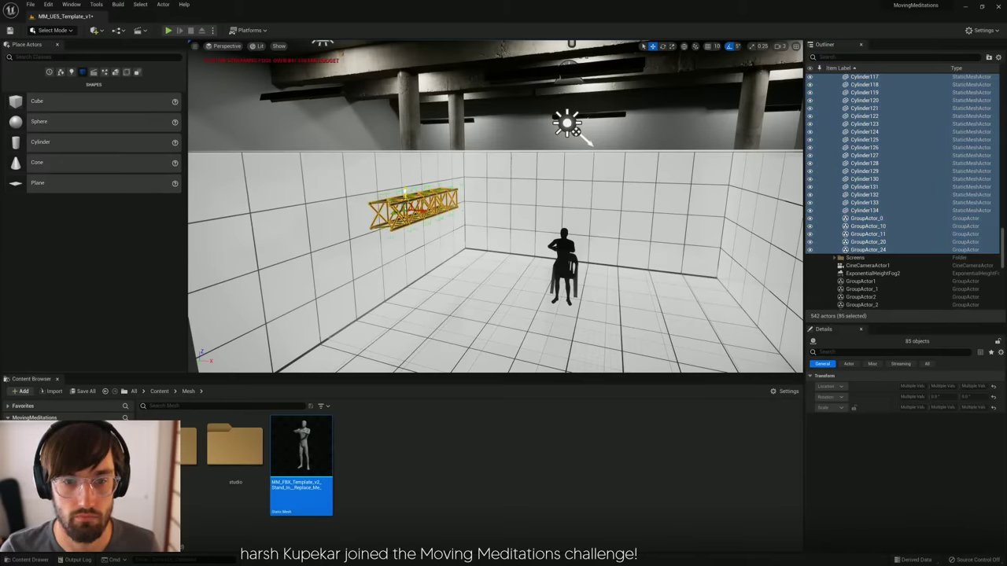
left_click_drag(405, 191, 405, 118)
key("s")
right_click_drag(405, 118, 442, 115)
right_click_drag(472, 236, 567, 256)
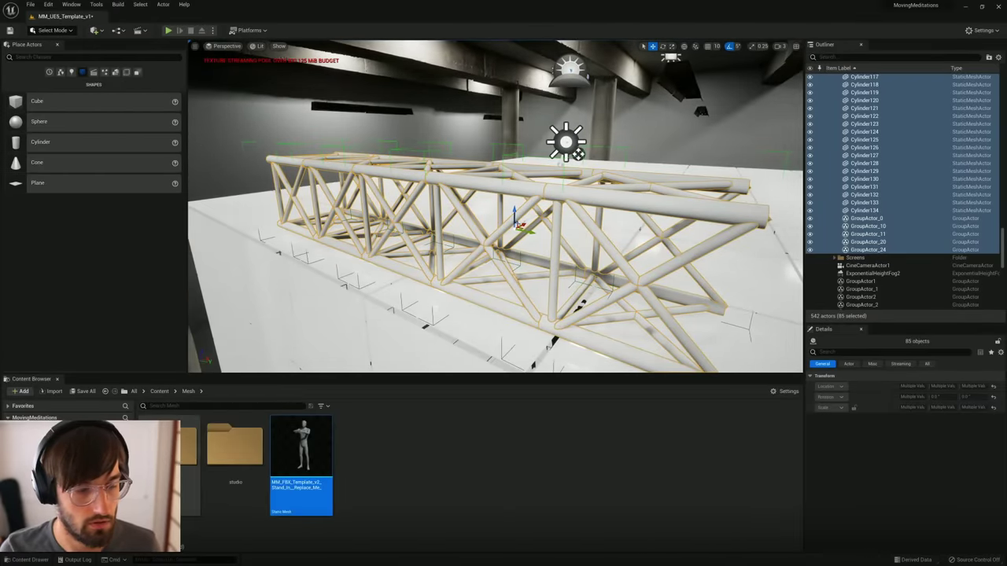
Step: Duplicate BasicMaterial_Inst in the Materials folder and rename the copy BasicMaterial_Inst_Chrome
key("alt+Left")
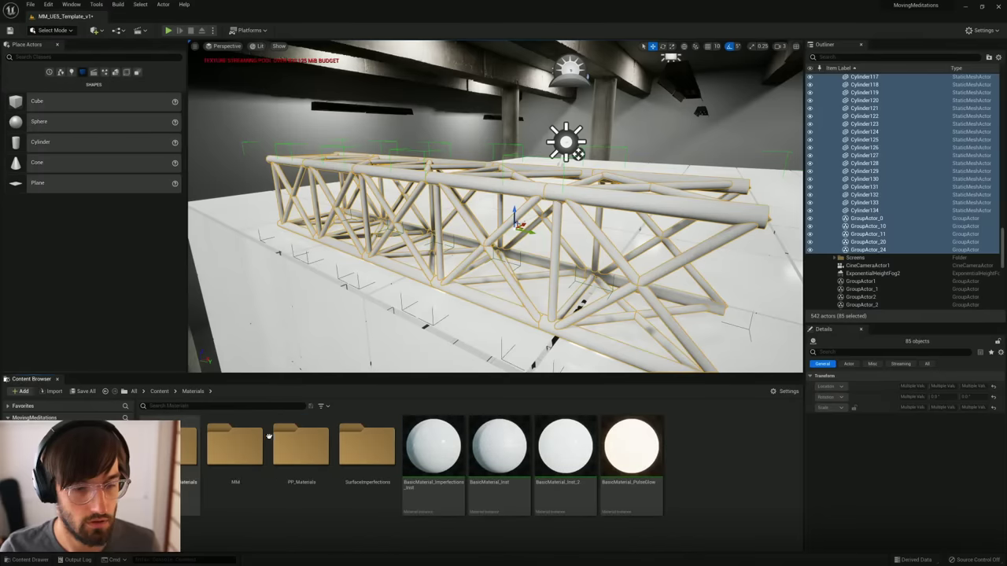
double_click(238, 445)
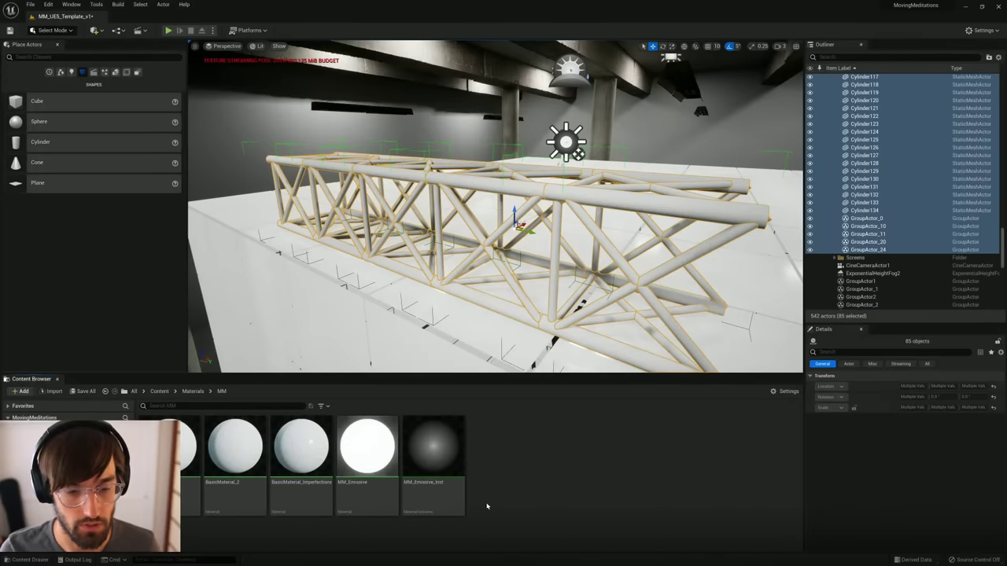
key("alt+Left")
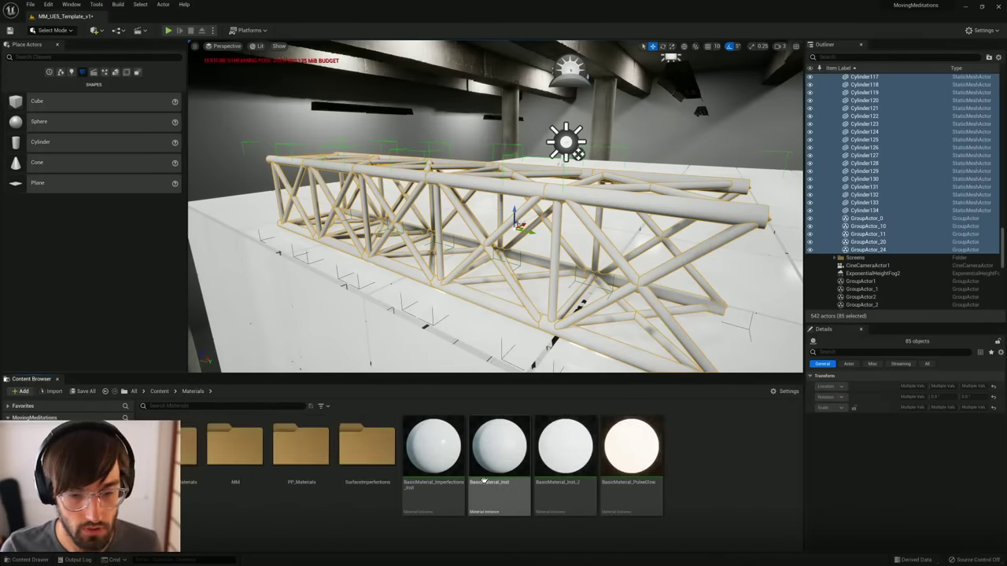
left_click(499, 455)
right_click(498, 452)
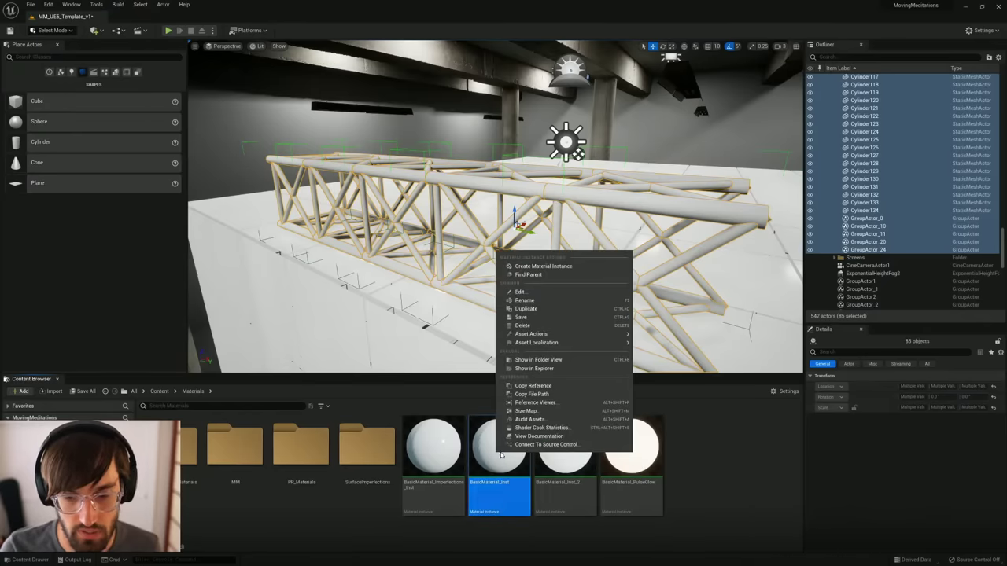
left_click(510, 456)
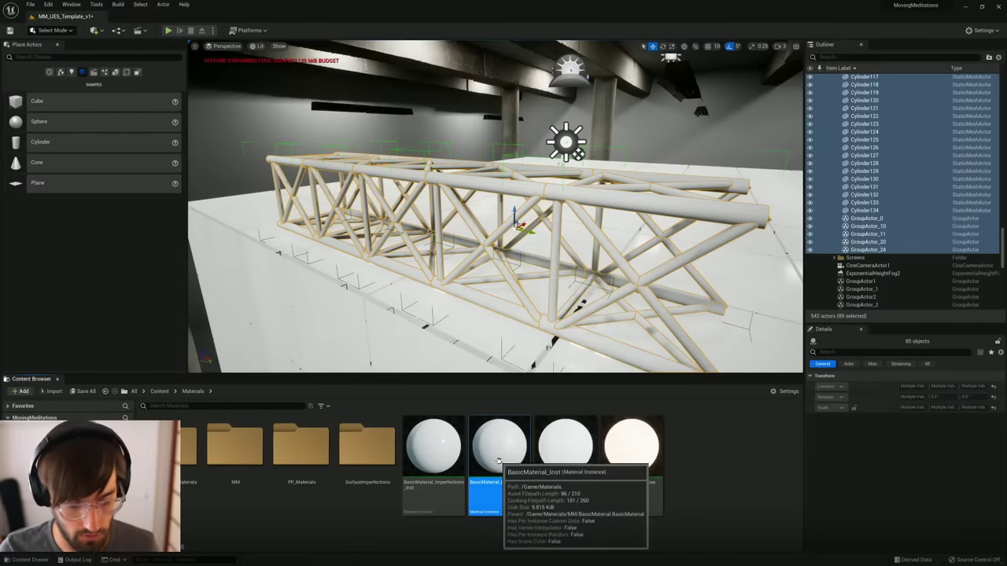
key("ctrl+v")
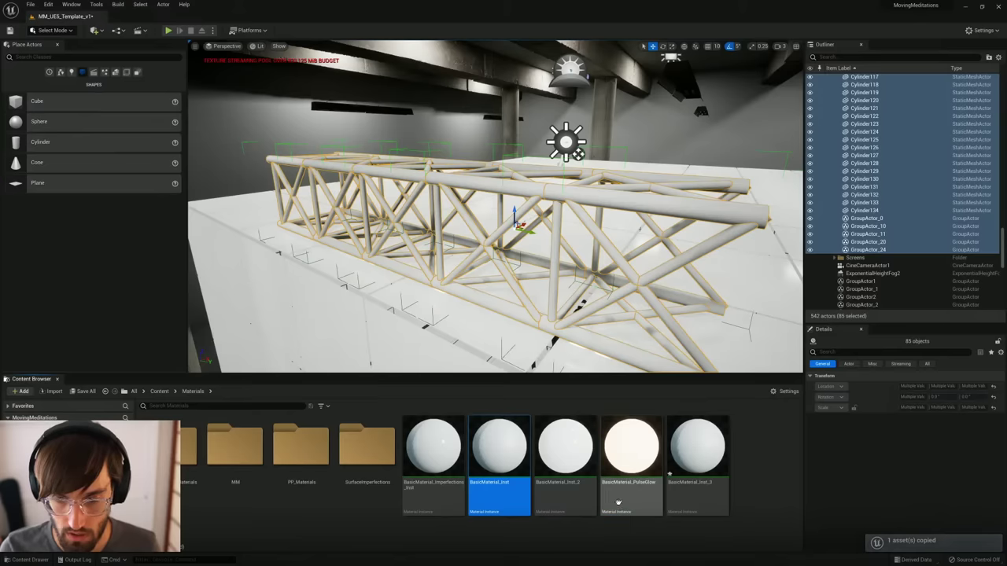
left_click(698, 460)
left_click(712, 481)
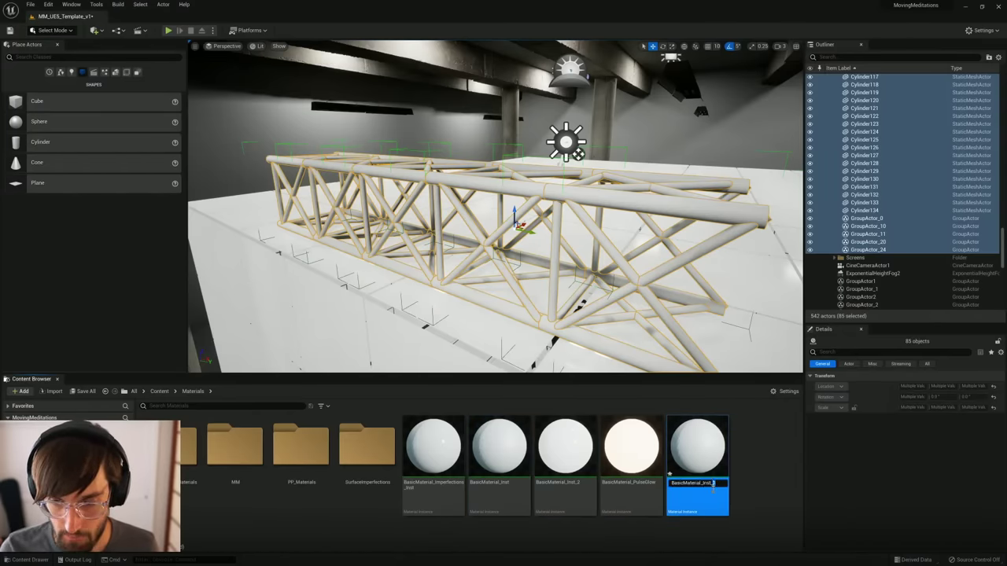
type("Chrome")
key("Return")
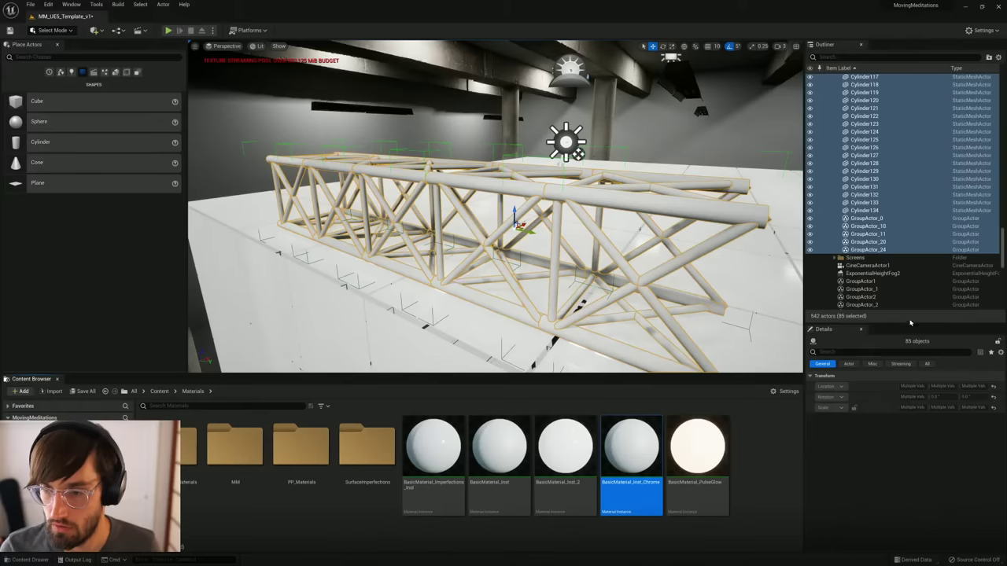
Step: Select only the scaffolding cylinders up to Cylinder134, without their groups, and assign BasicMaterial_Inst_Chrome to material Element 0
left_click(867, 220)
left_click_drag(1001, 196, 994, 253)
left_click(866, 243)
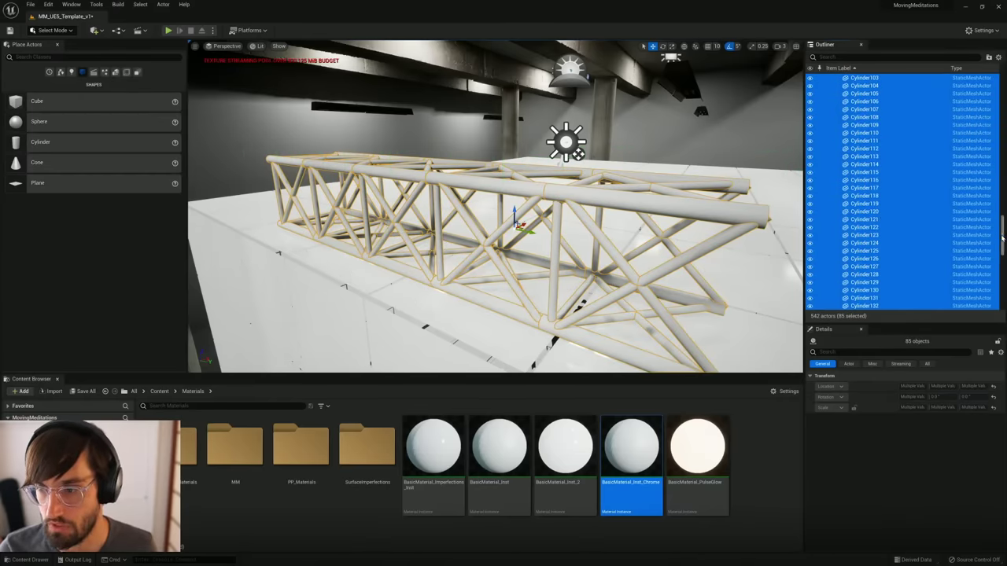
scroll(914, 230, "down", 6)
key("Escape")
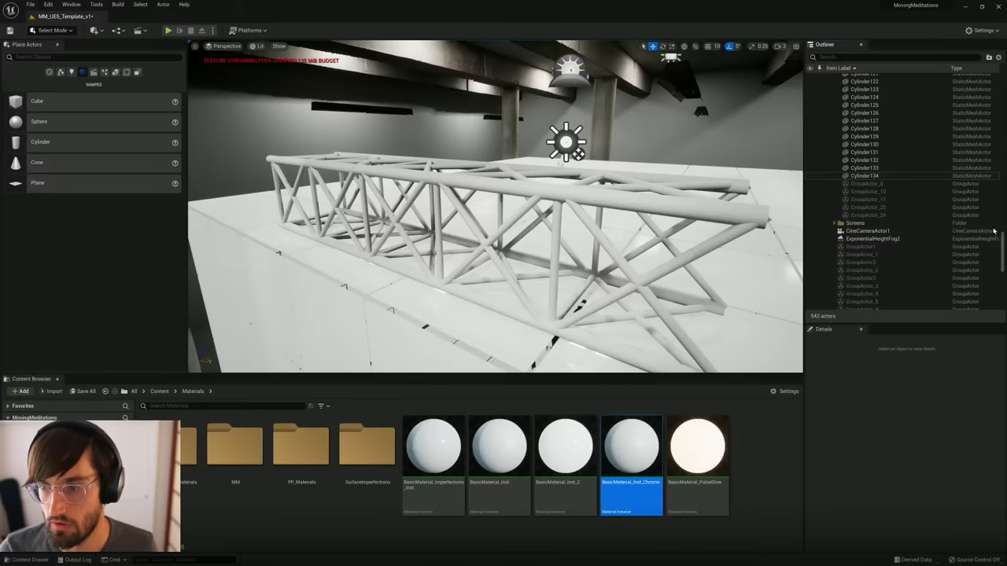
left_click(866, 176)
mouse_move(1003, 244)
left_mouse_down()
mouse_move(1003, 183)
mouse_move(1003, 244)
left_mouse_up()
left_click(865, 204, "shift")
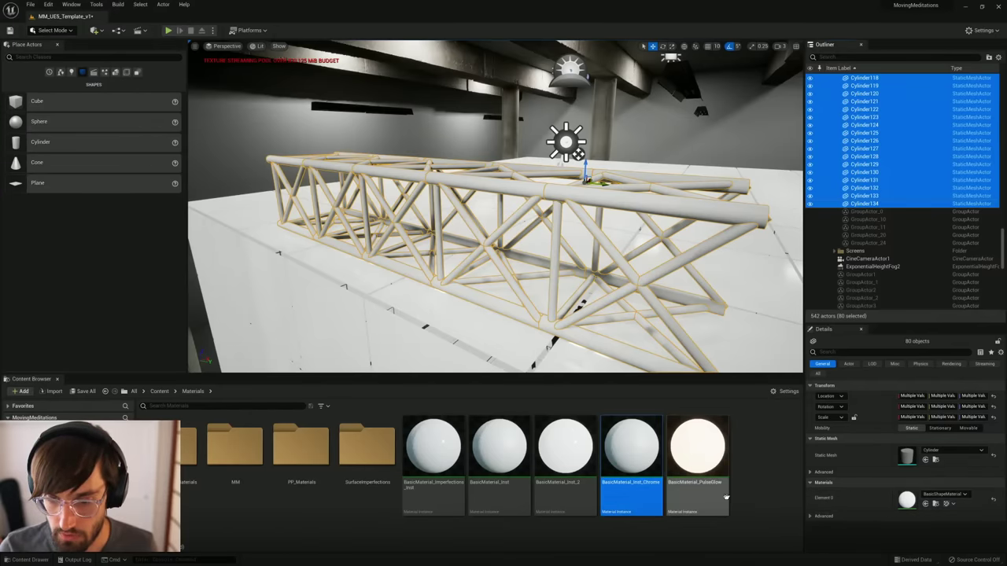
left_click_drag(632, 448, 876, 498)
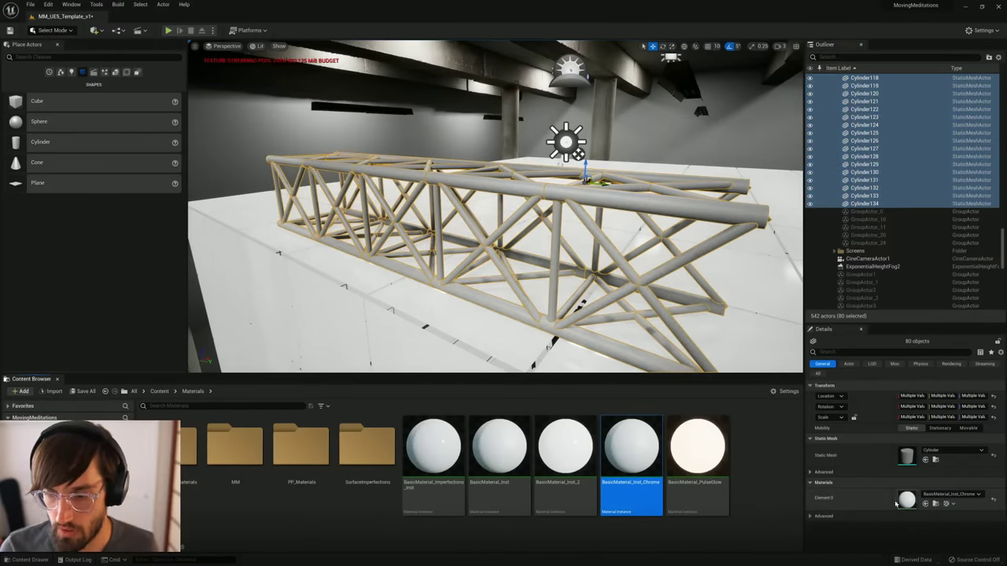
Step: Open BasicMaterial_Inst_Chrome for editing and set Metallic to 1 and Roughness to 0.2
left_click(632, 454)
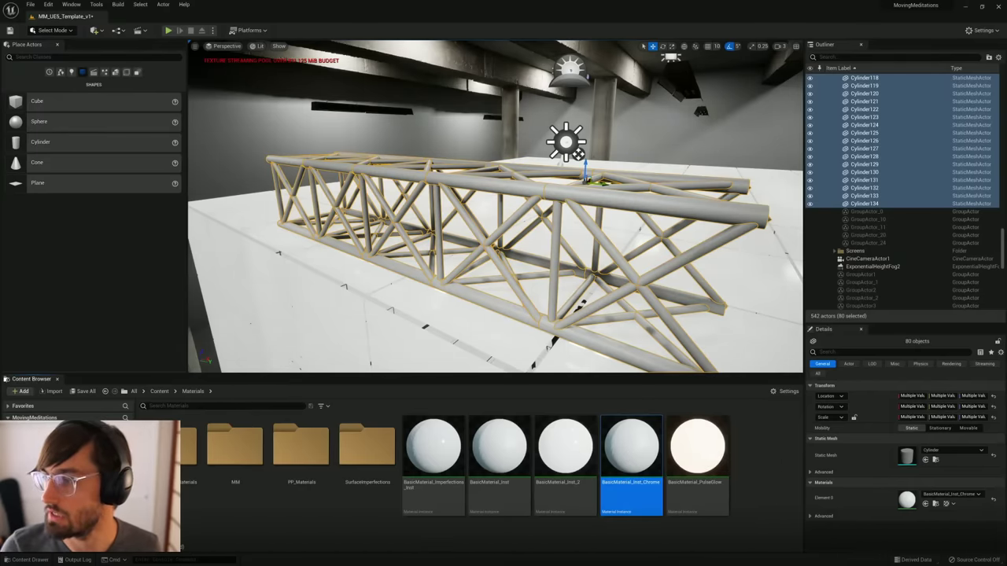
left_click_drag(934, 191, 508, 0)
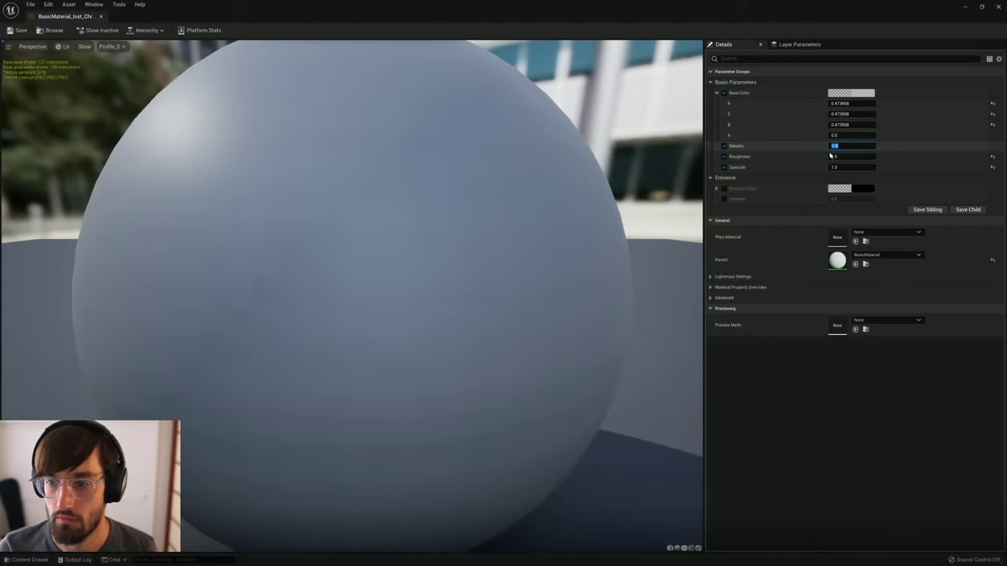
type("1")
key("Return")
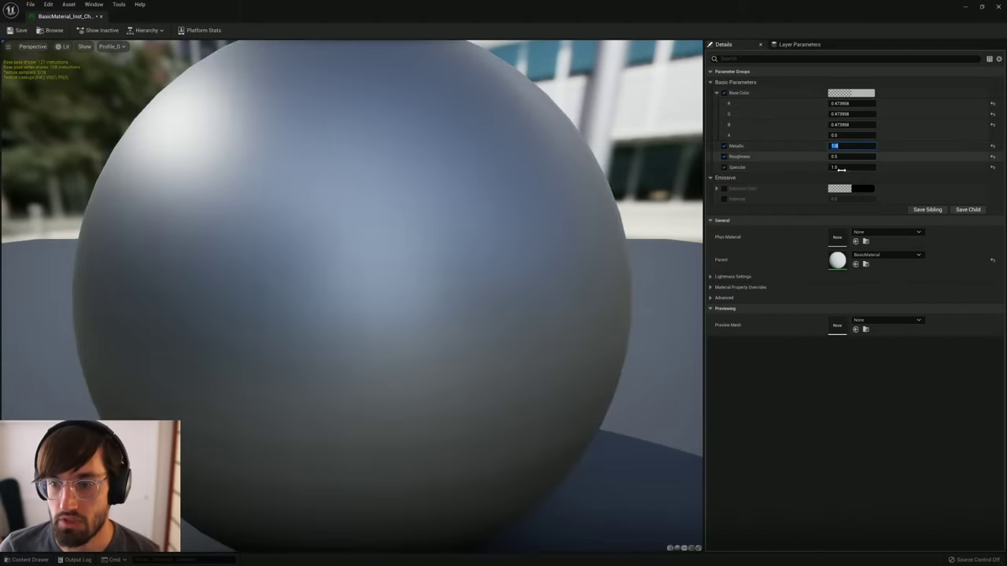
left_click(833, 157)
type("0.2")
key("Return")
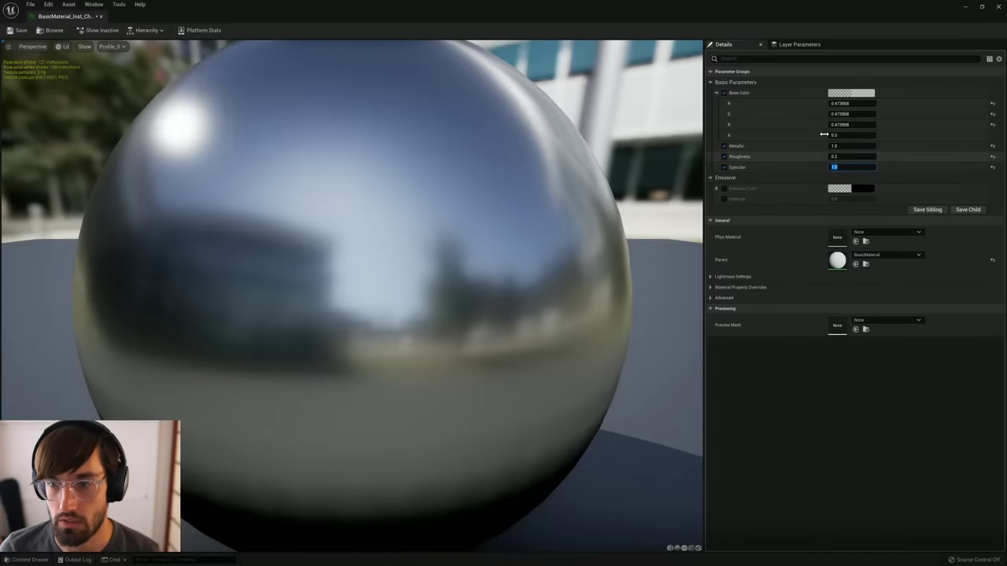
Step: Set the chrome material's Base Color to a neutral grey with a value of about 0.31
left_click(850, 93)
left_click_drag(800, 169, 808, 248)
left_click_drag(803, 172, 807, 119)
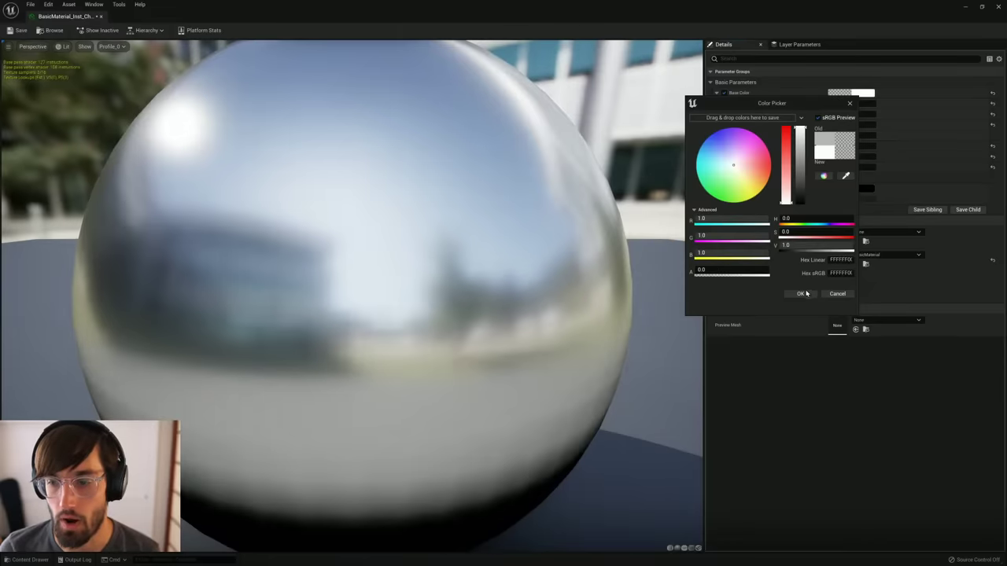
left_click(801, 293)
left_click(850, 93)
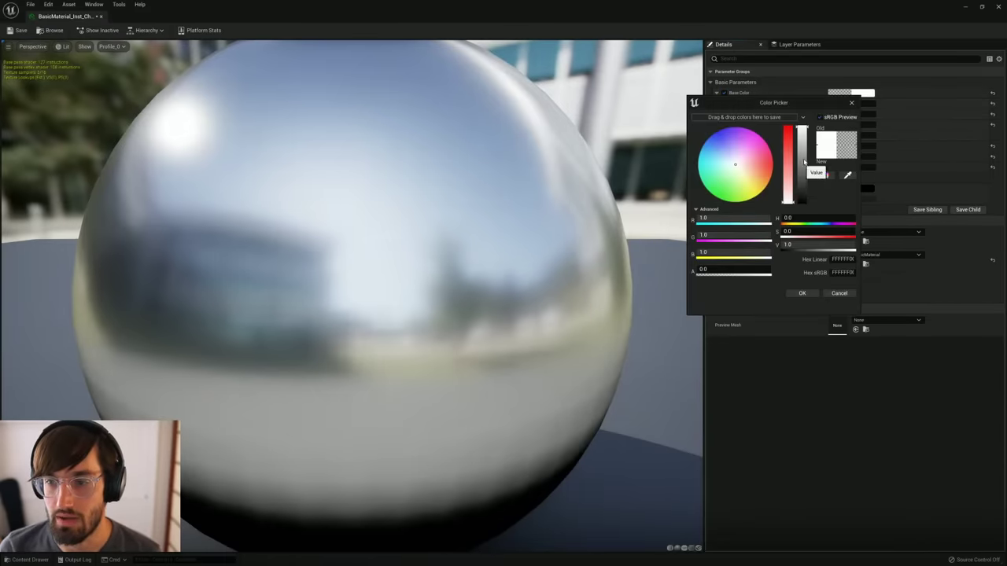
left_click_drag(803, 161, 803, 171)
left_click(801, 294)
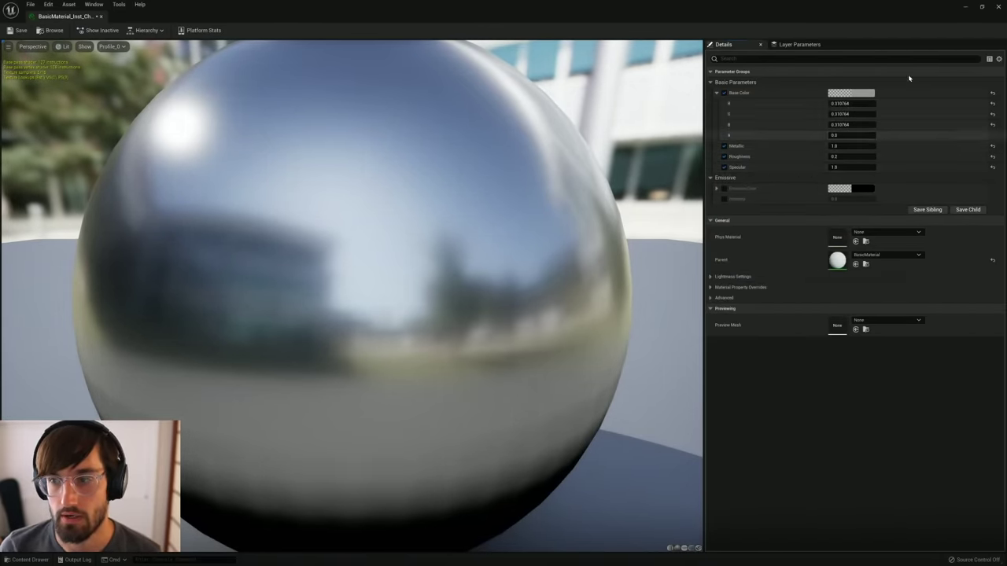
left_click(997, 7)
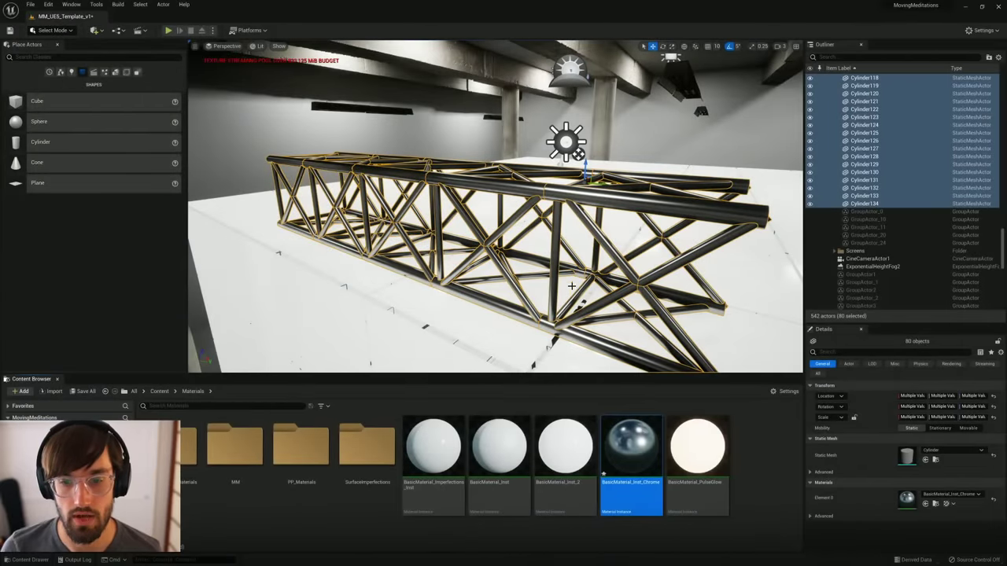
double_click(633, 452)
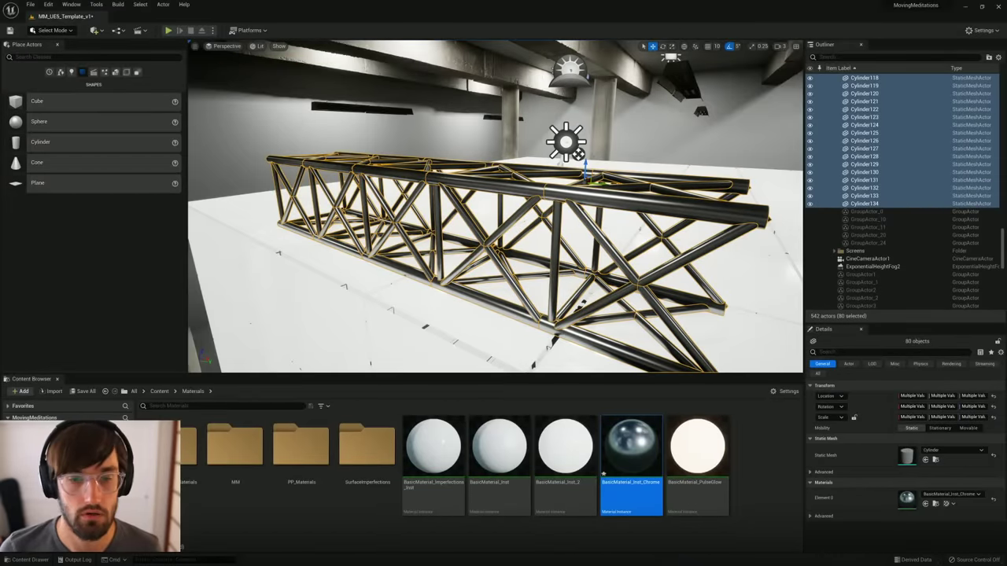
Step: Rotate the selected scaffolding truss 90° so it stands upright
mouse_move(589, 233)
right_mouse_down()
mouse_move(646, 234)
mouse_move(588, 233)
right_mouse_up()
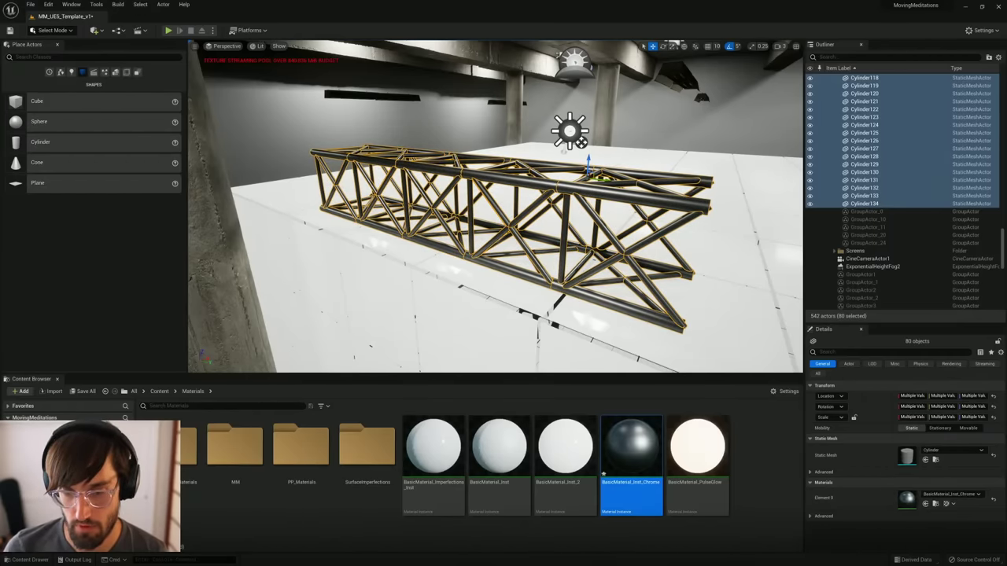
key("d")
right_click_drag(596, 209, 553, 188)
key("s")
key("q")
key("s")
key("w")
key("e")
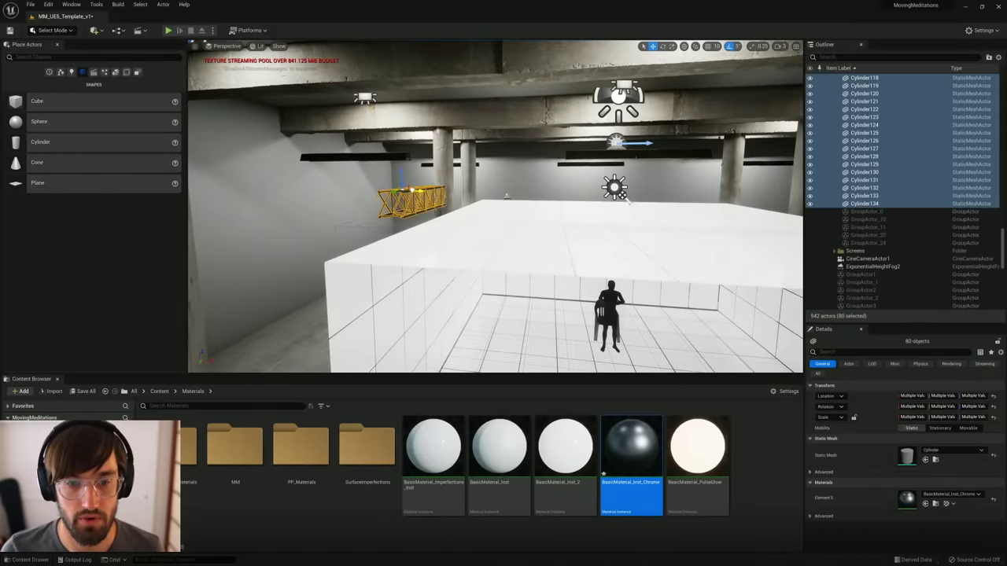
left_click_drag(387, 171, 391, 206)
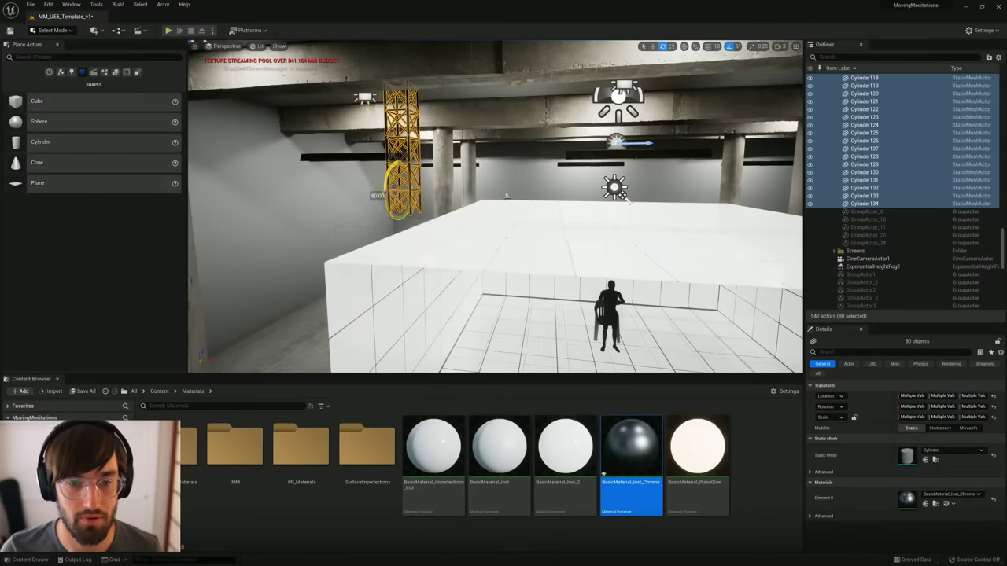
Step: Drop the upright truss down onto the warehouse floor
key("s")
right_click_drag(390, 207, 365, 205)
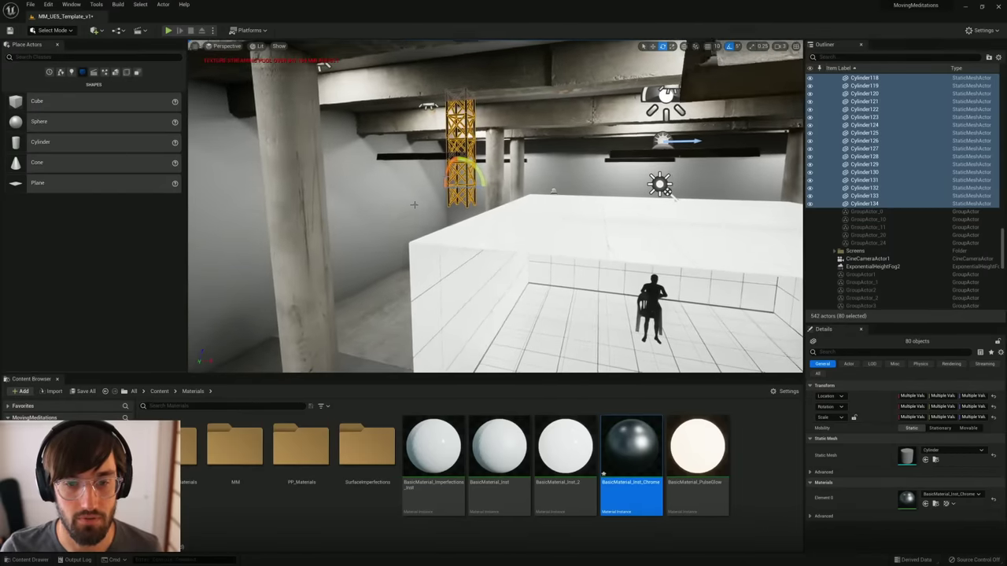
key("r")
key("End")
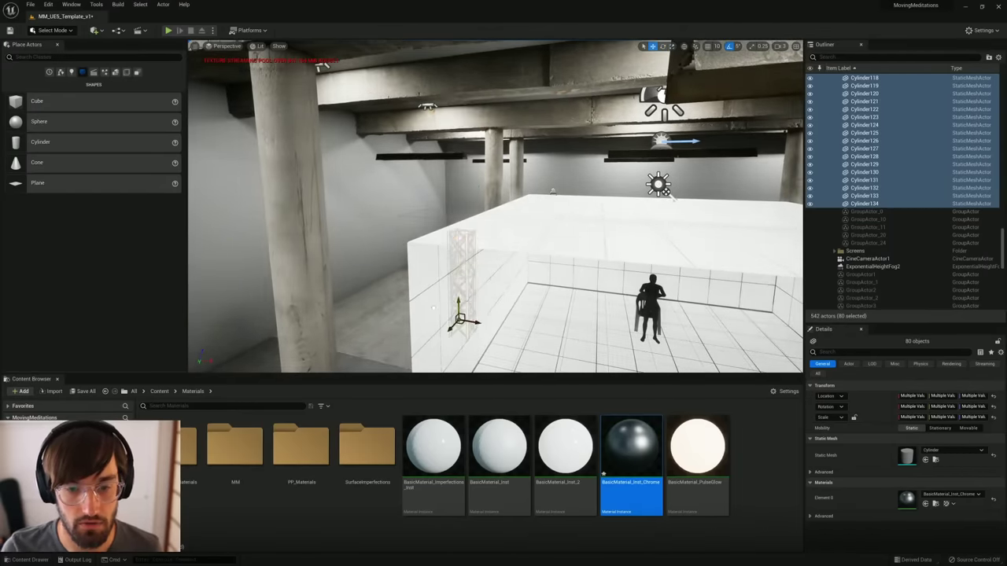
mouse_move(432, 317)
right_mouse_down()
mouse_move(450, 303)
mouse_move(434, 305)
mouse_move(445, 312)
right_mouse_up()
Step: Move the upright truss against the left front edge of the white tiled room, with its base at floor level
right_click_drag(367, 202, 420, 214)
left_click_drag(437, 272, 681, 287)
right_click_drag(659, 277, 469, 271)
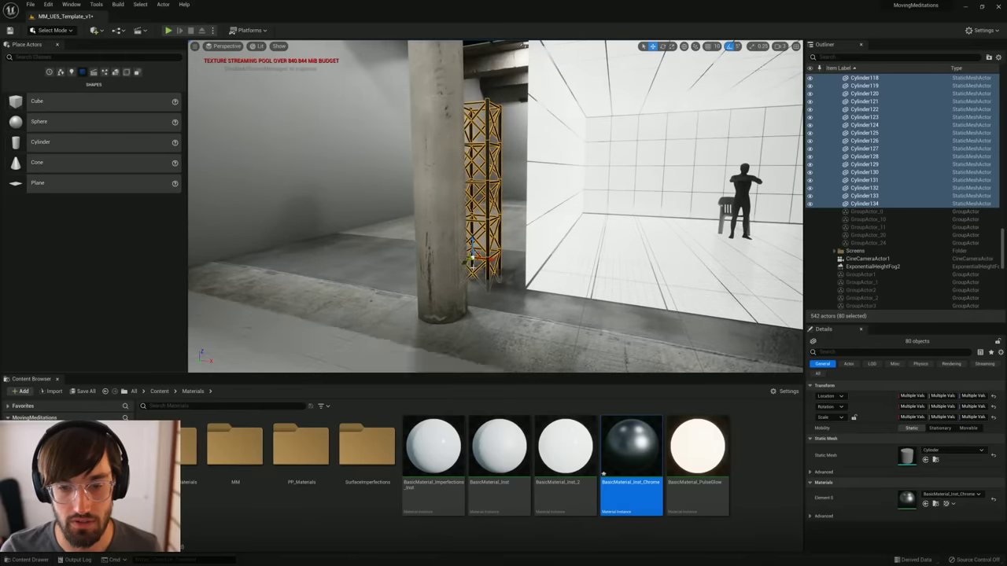
left_click_drag(472, 260, 500, 231)
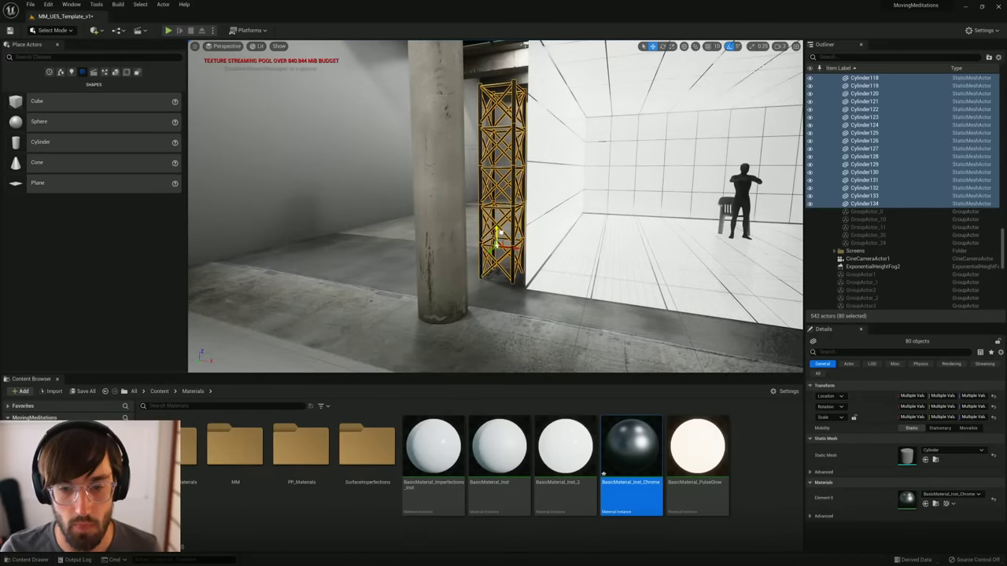
Step: Duplicate the truss tower along X and place the copy at the right front edge of the tiled room
right_click_drag(553, 265, 633, 263)
key("w")
key("s")
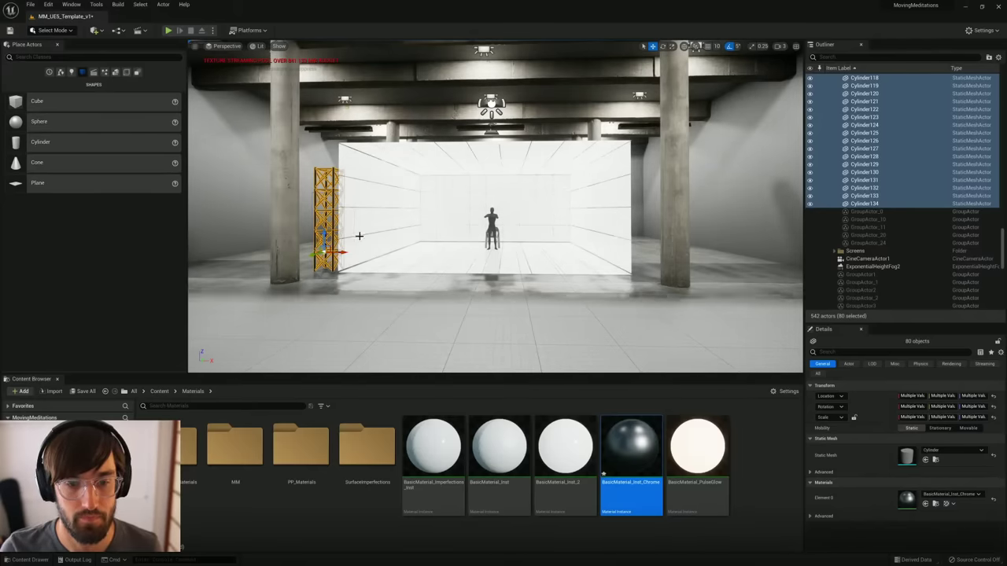
left_click_drag(334, 253, 683, 258, "alt")
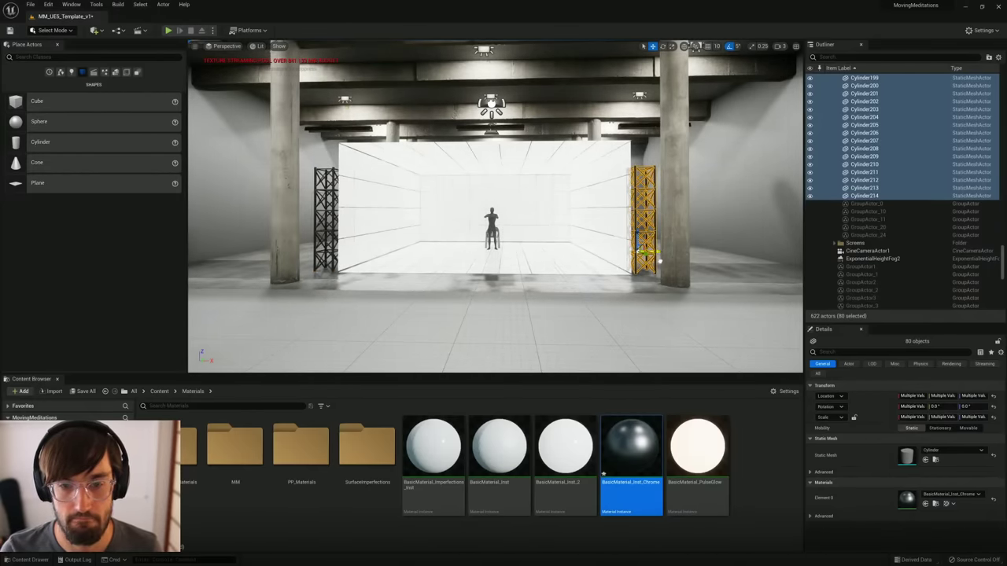
Step: Select all scaffolding cylinders from Cylinder55 to Cylinder214 in the Scafolding folder
key("s")
right_click_drag(537, 282, 590, 291)
left_click(552, 266)
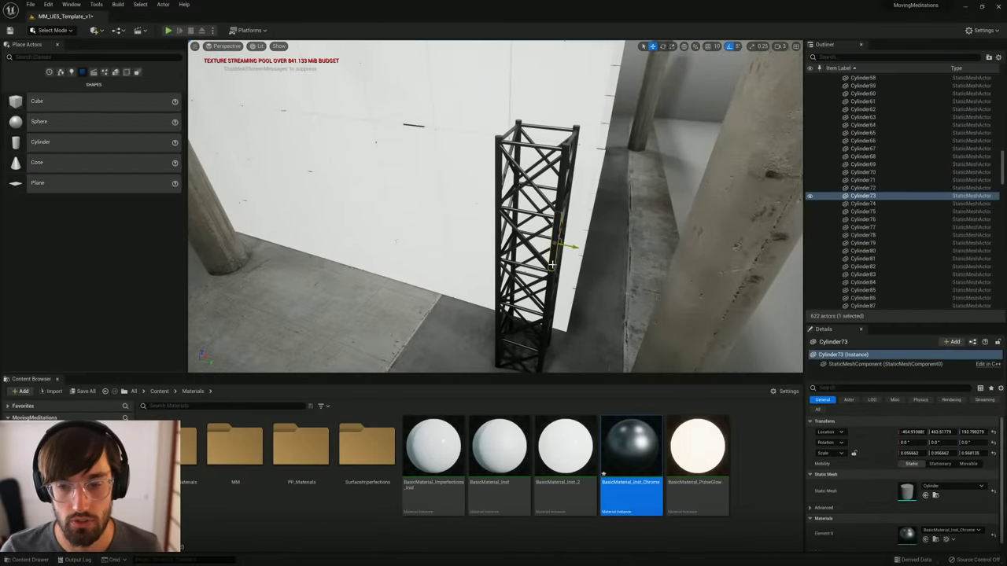
scroll(995, 167, "up", 5)
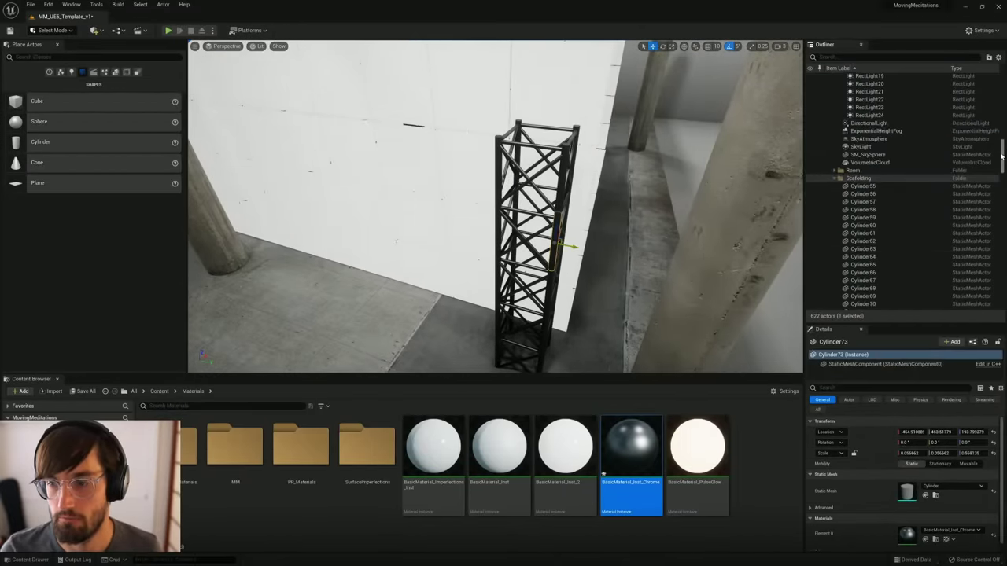
left_click(976, 180)
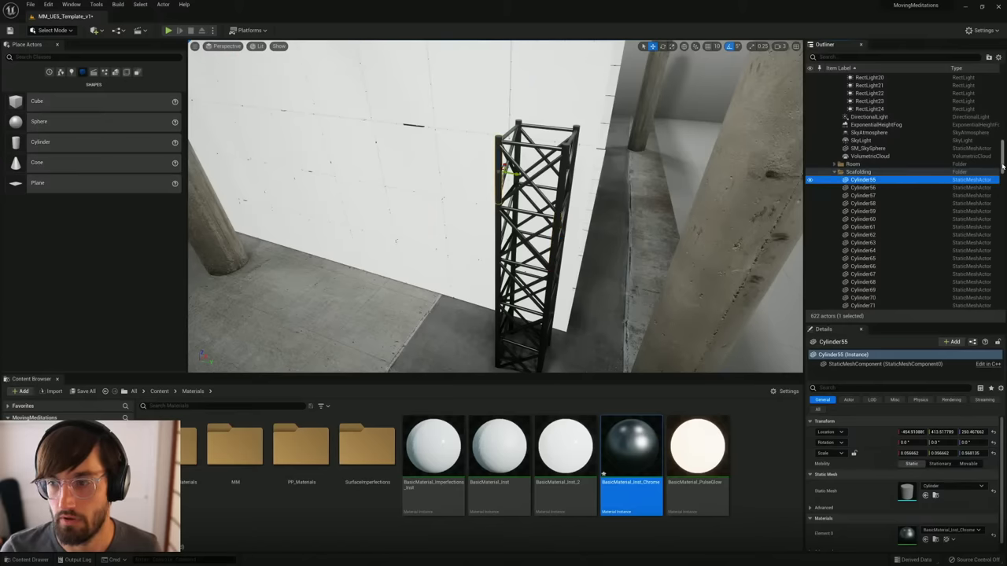
left_click_drag(1002, 167, 988, 268)
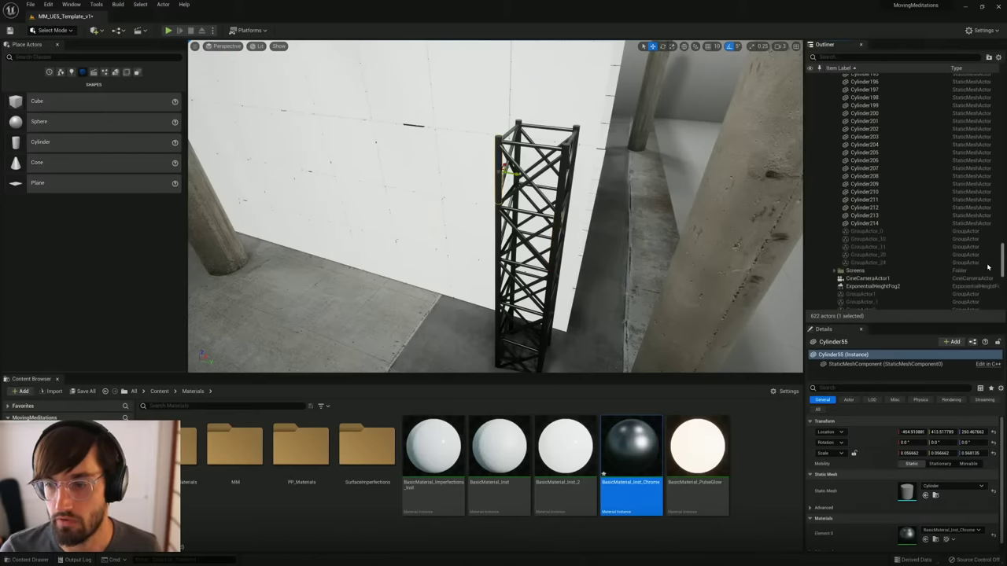
left_click(865, 218, "shift")
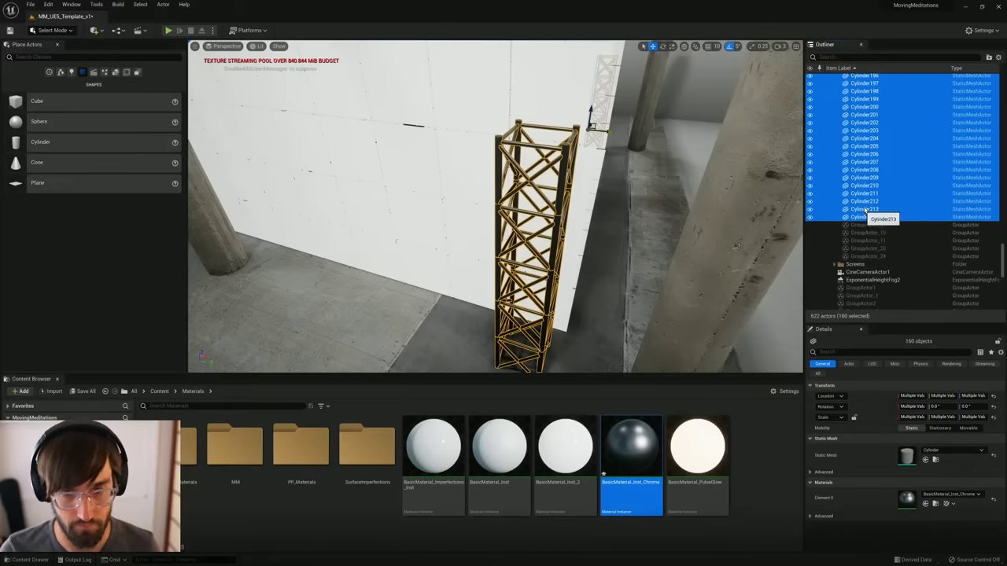
Step: Select the grouped top section of the left truss tower and duplicate it upward to extend the tower above the wall
left_click(541, 289)
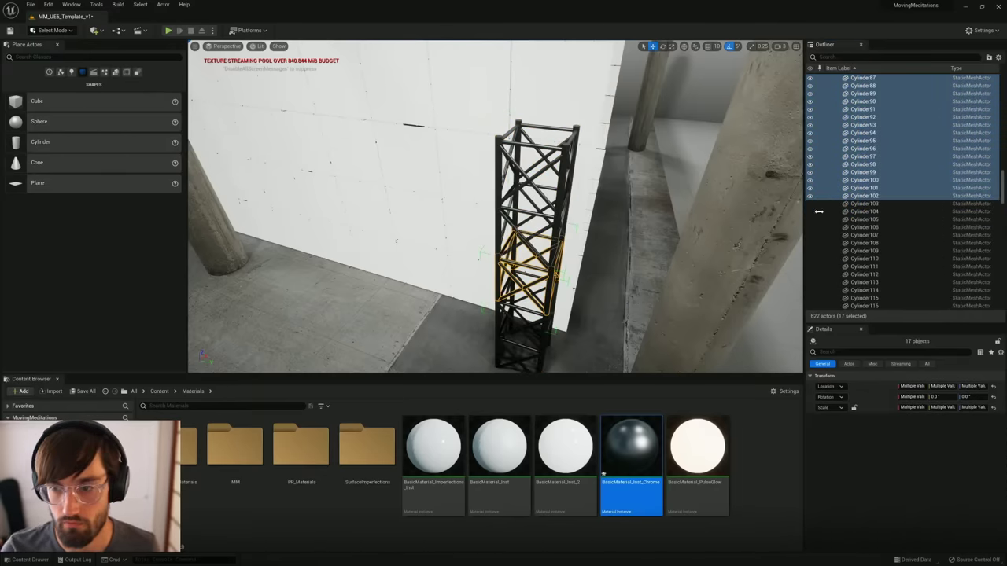
right_click_drag(557, 284, 575, 264)
left_click(542, 185)
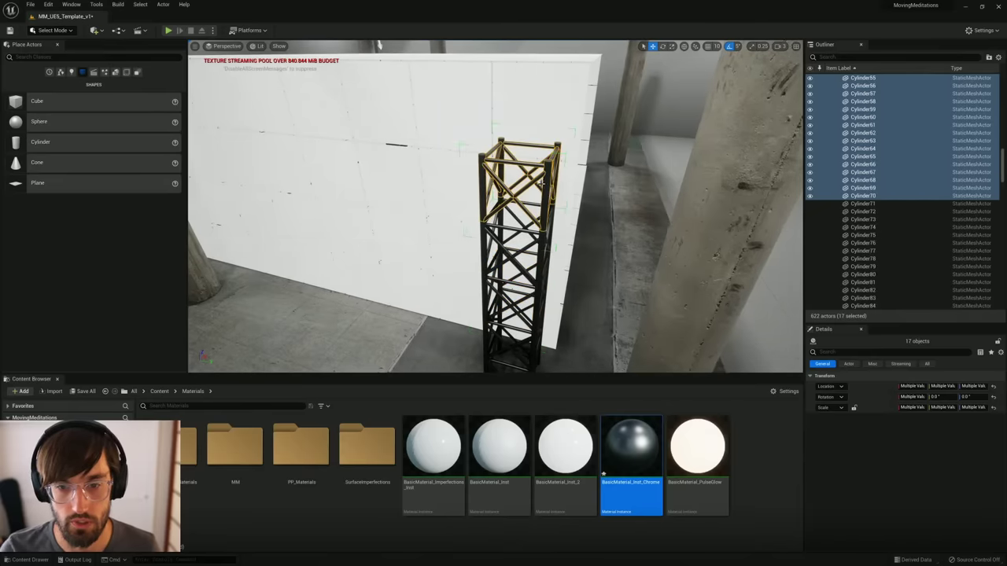
right_click_drag(536, 214, 449, 188)
left_click_drag(463, 126, 462, 152, "alt")
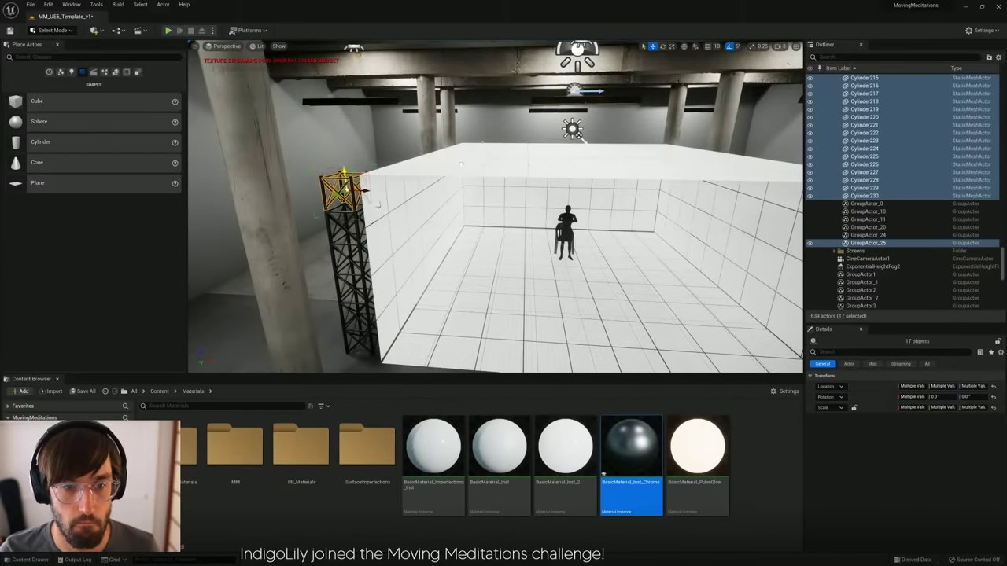
Step: Select all scaffolding cylinders from Cylinder55 to Cylinder230 and turn on group selection
key("w")
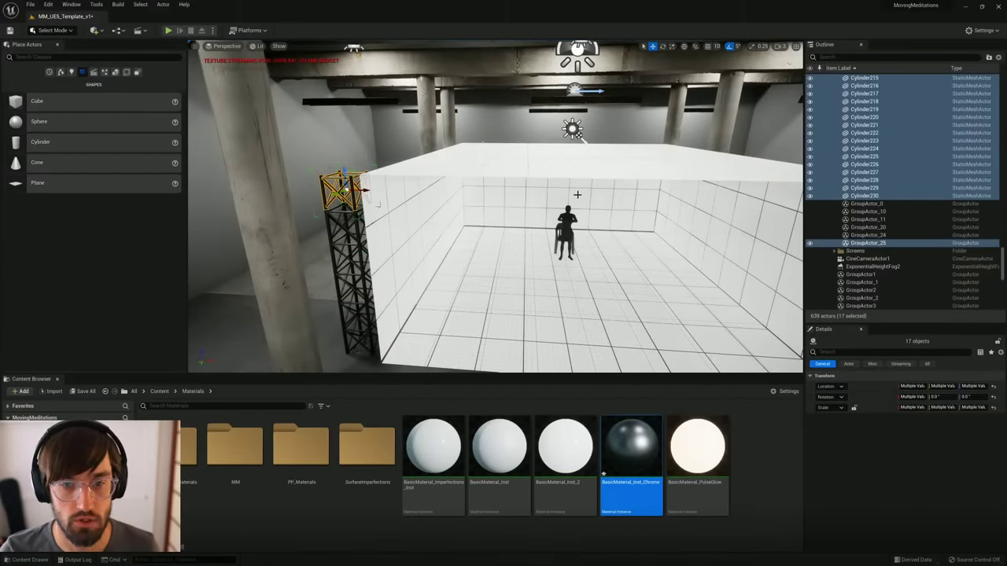
right_click_drag(578, 194, 678, 197)
left_click(647, 198)
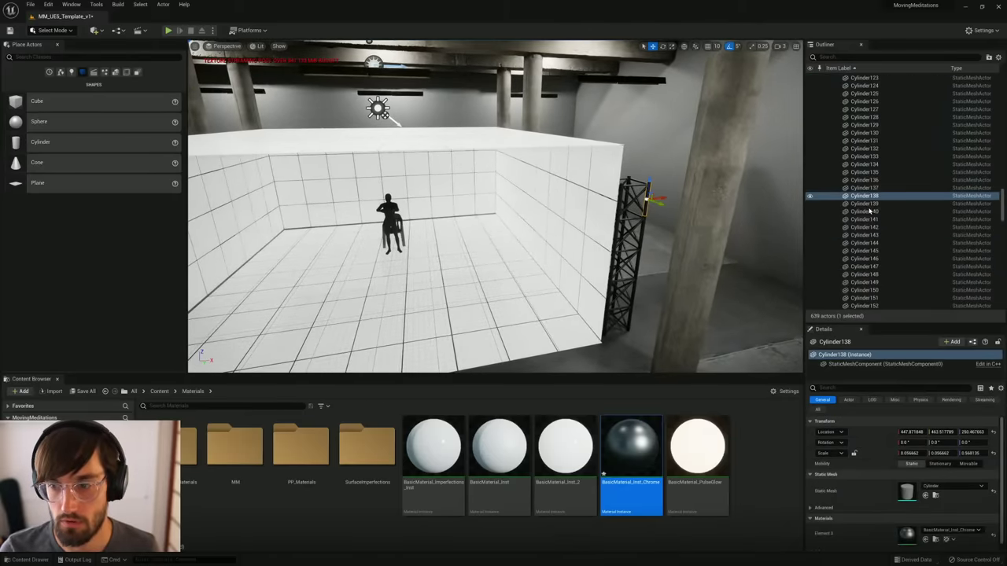
scroll(994, 259, "down", 15)
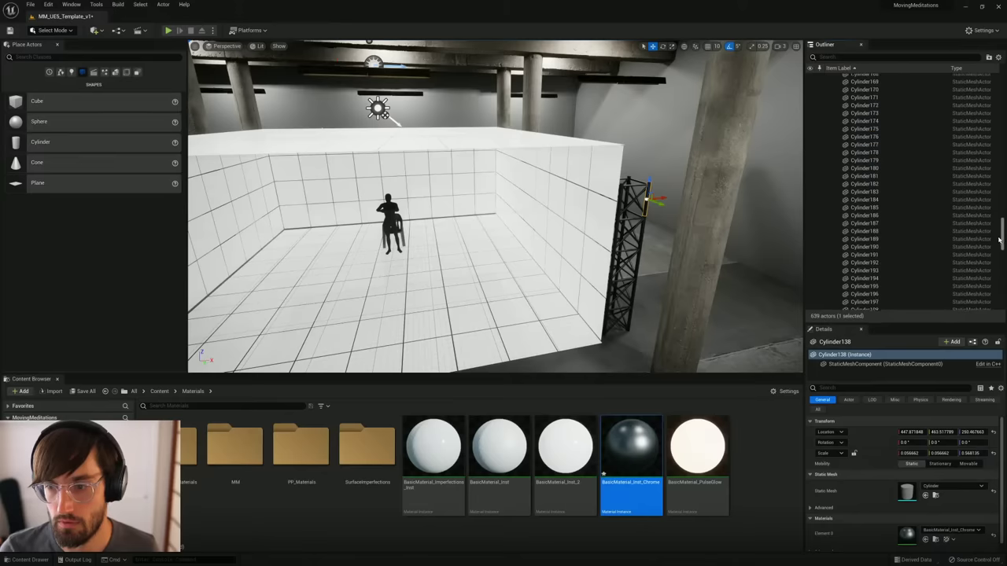
scroll(994, 259, "down", 5)
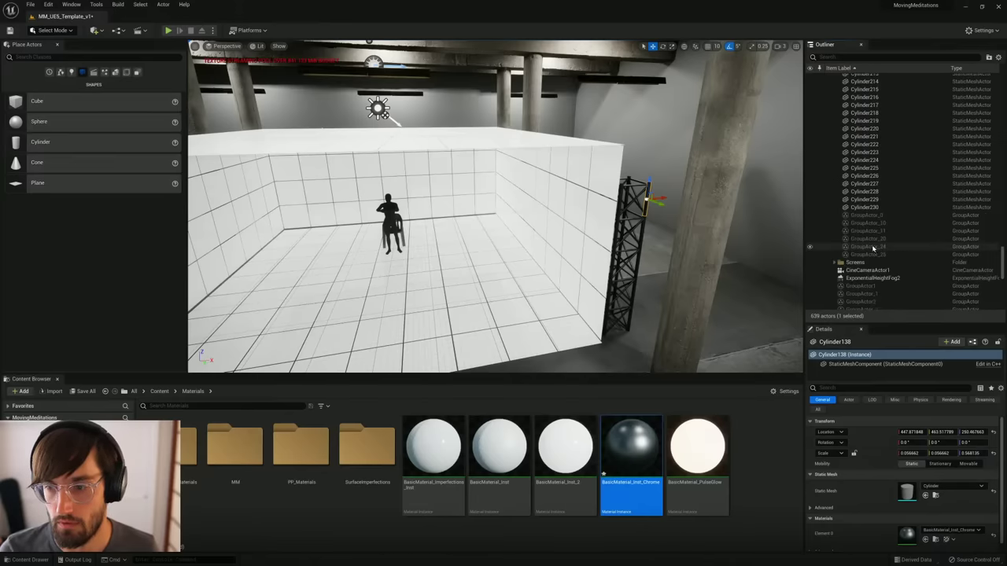
left_click(871, 208)
left_click_drag(1003, 258, 1004, 173)
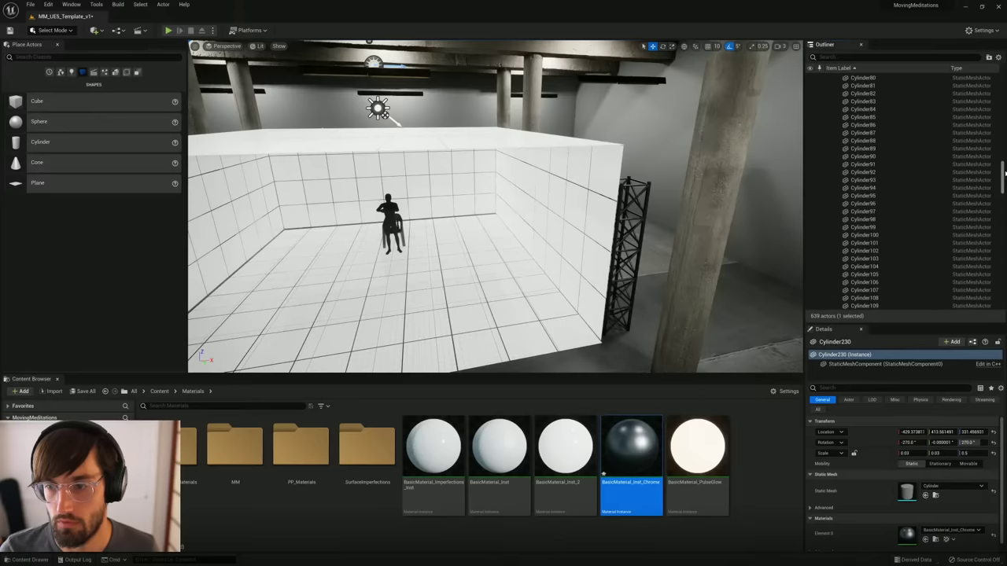
scroll(852, 191, "up", 12)
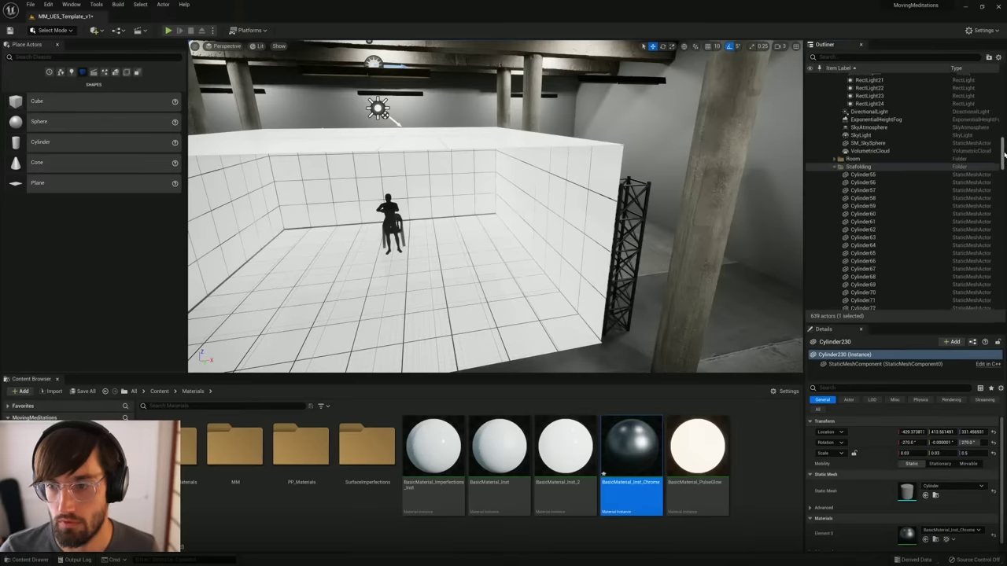
left_click(848, 185, "shift")
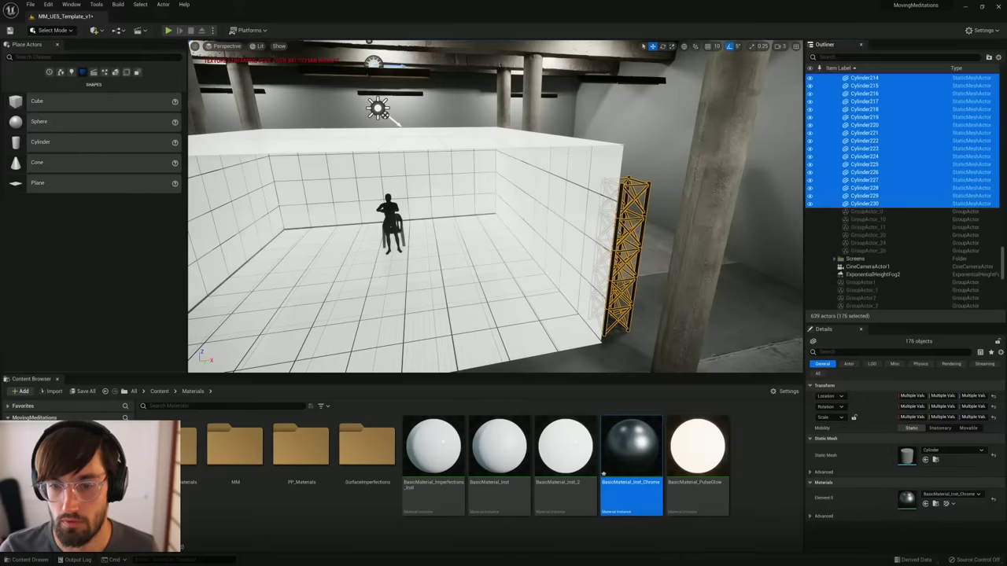
mouse_move(602, 222)
right_mouse_down()
mouse_move(488, 223)
mouse_move(602, 222)
right_mouse_up()
key("ctrl+shift+g")
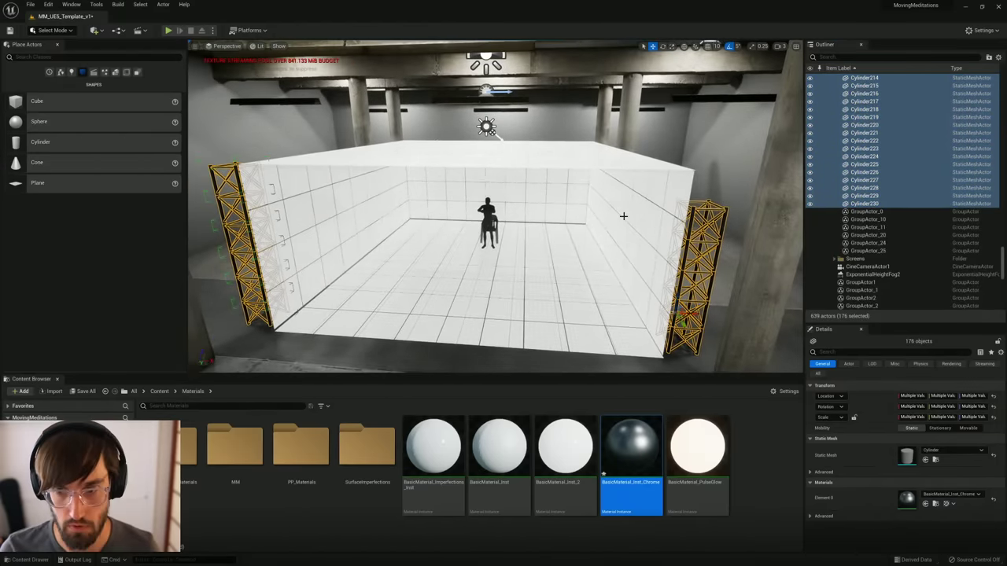
Step: Pick individual tubes at the top of the right truss tower to check whether they select as a group
left_click(723, 222)
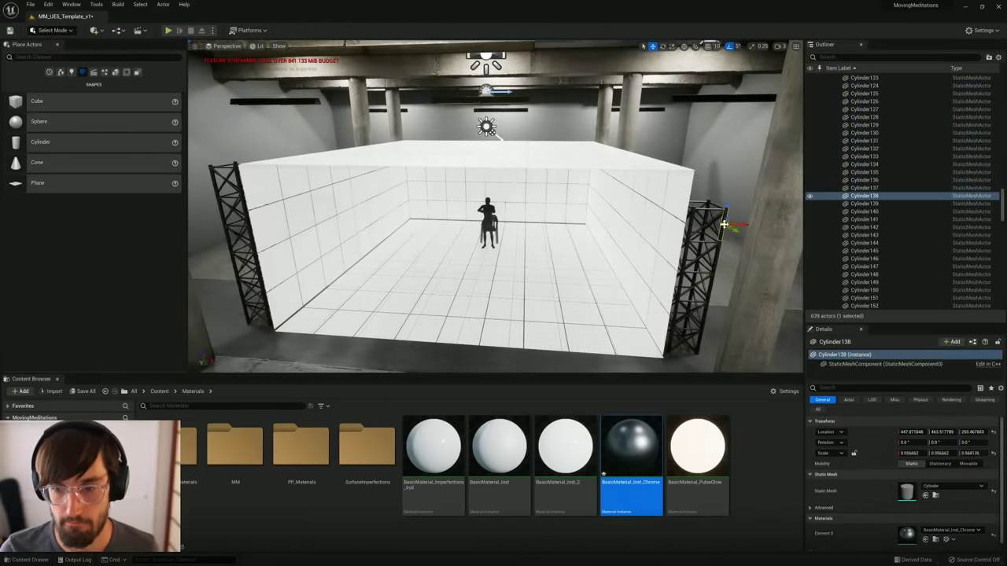
right_click_drag(496, 206, 526, 208)
key("w")
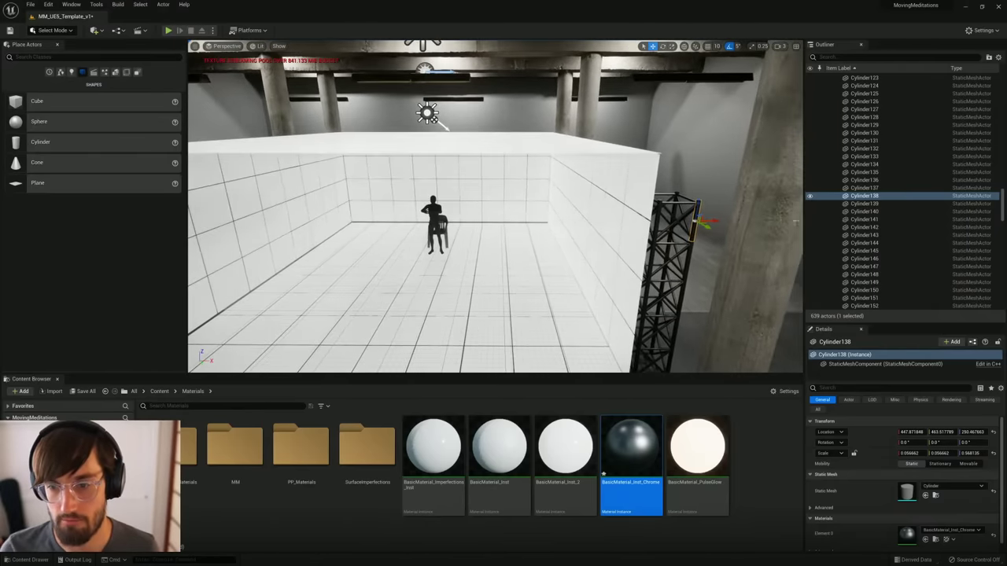
left_click(682, 203)
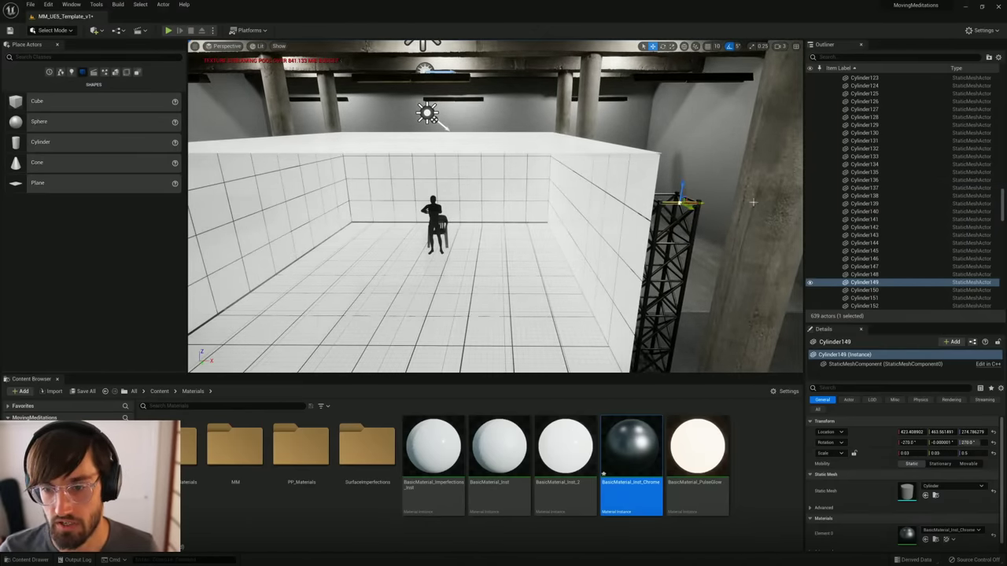
Step: Pick Cylinder230, a top tube of the right truss tower, and Cylinder137 to Cylinder139 to identify which cylinders form that tower
left_click_drag(1001, 213, 998, 264)
scroll(867, 132, "down", 10)
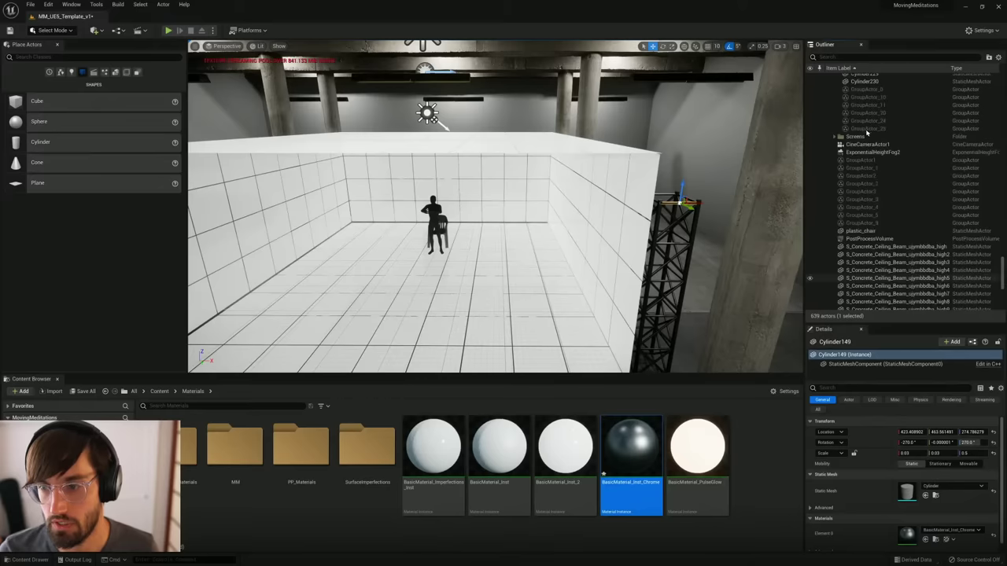
left_click(864, 83)
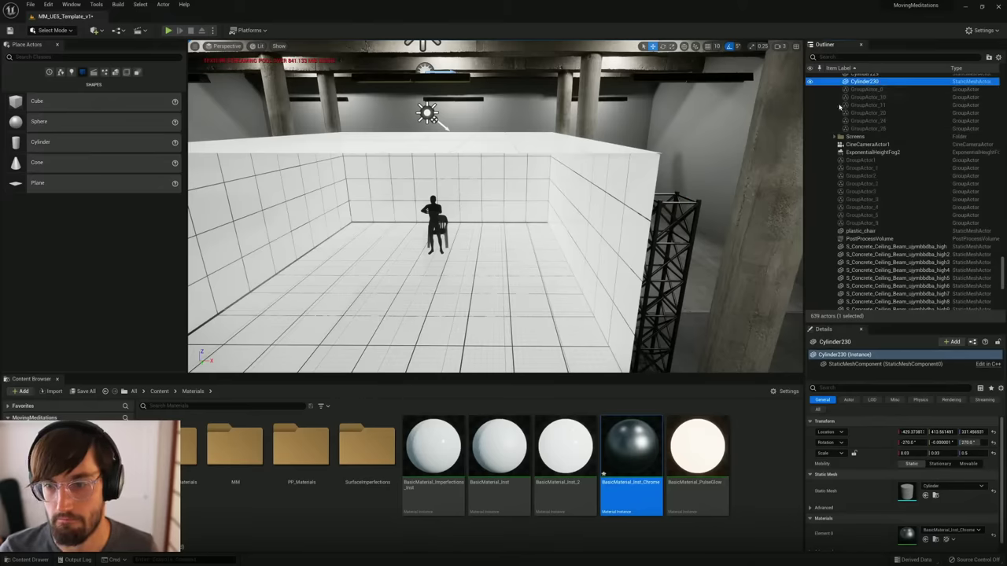
mouse_move(689, 212)
right_mouse_down()
mouse_move(629, 212)
mouse_move(697, 211)
right_mouse_up()
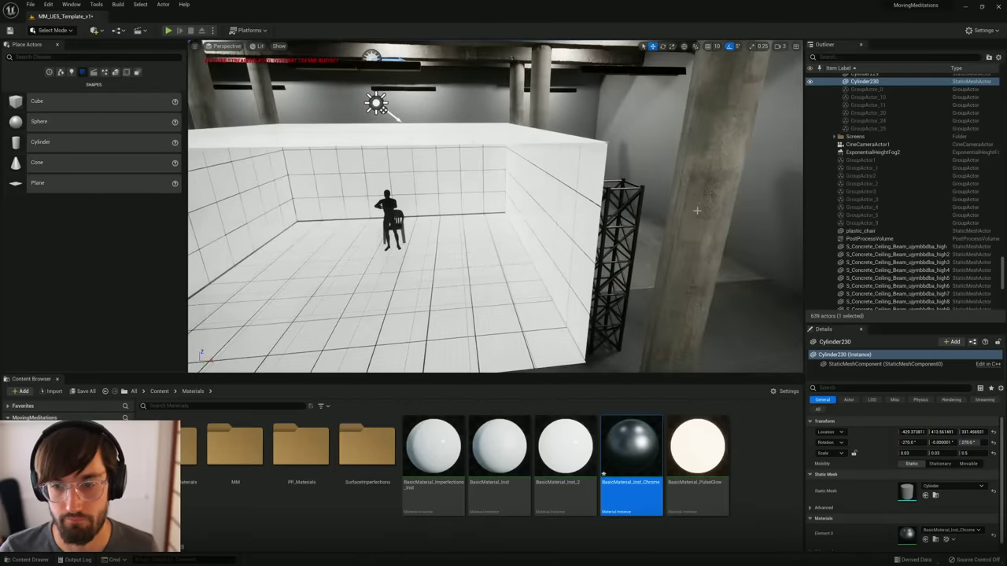
left_click(638, 207)
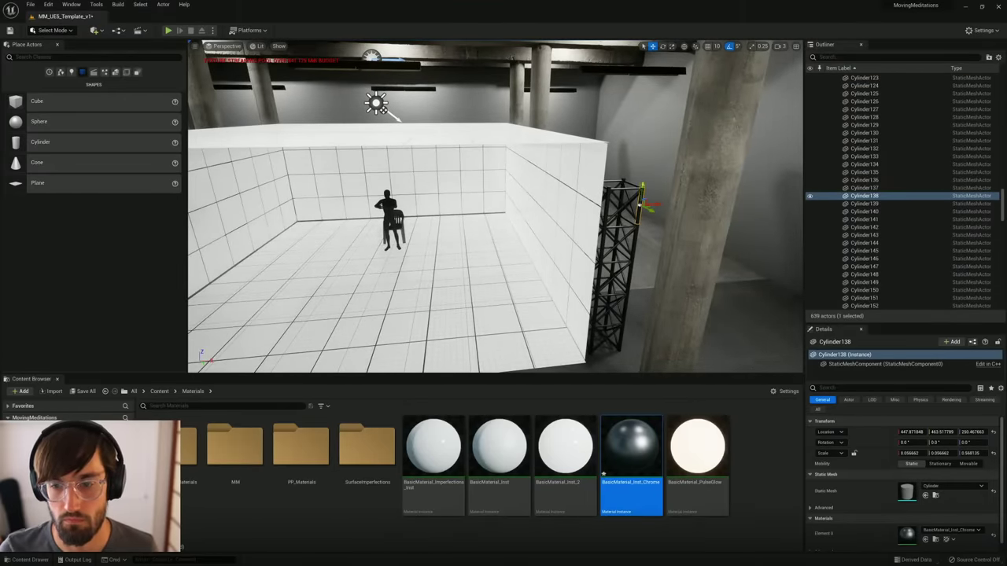
left_click(858, 204)
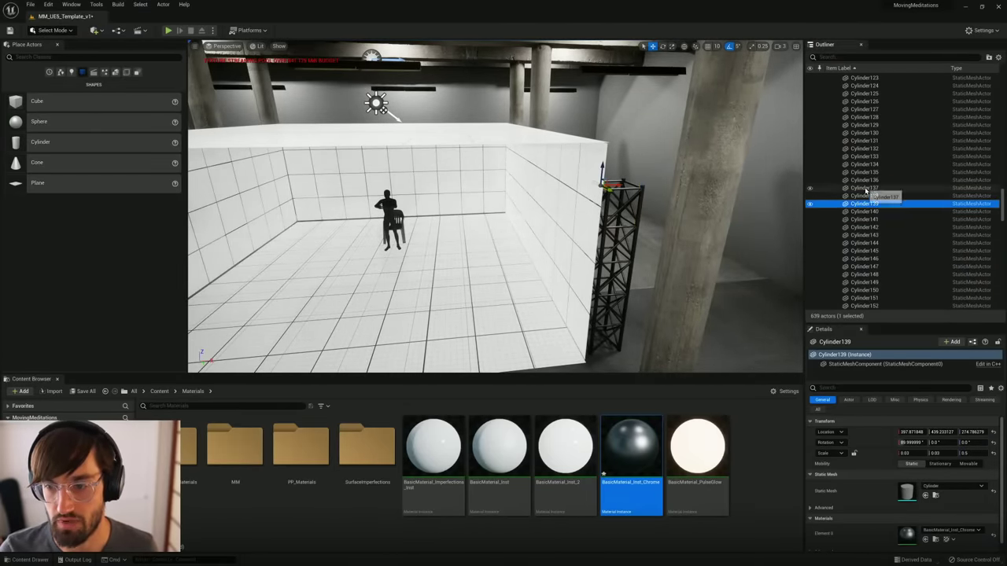
left_click(861, 190, "shift")
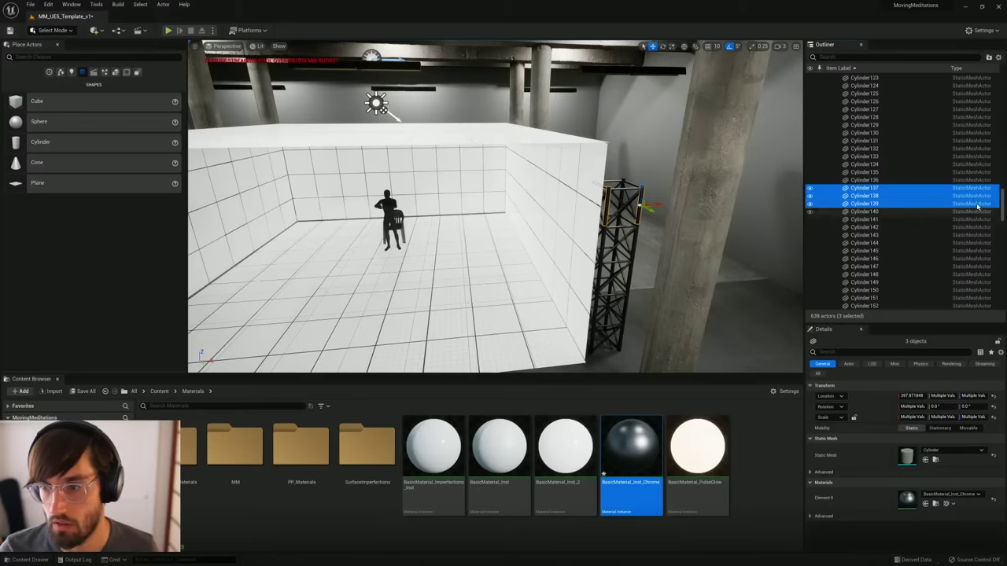
left_click_drag(1002, 206, 1003, 263)
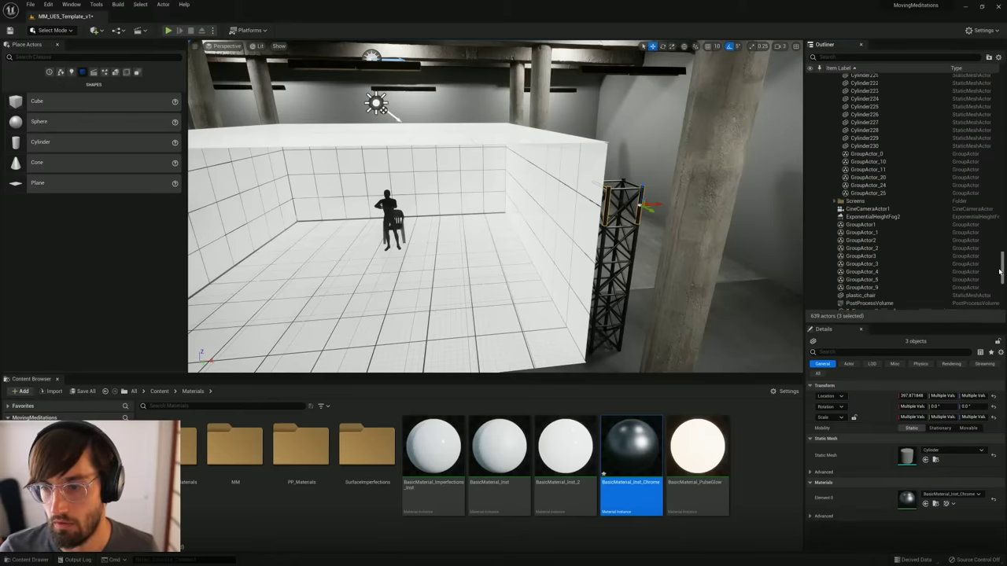
Step: Try selecting the scaffolding group actors and a range of other cylinders to see which objects they highlight in the scene
left_click(868, 187)
left_click(866, 180)
key("Escape")
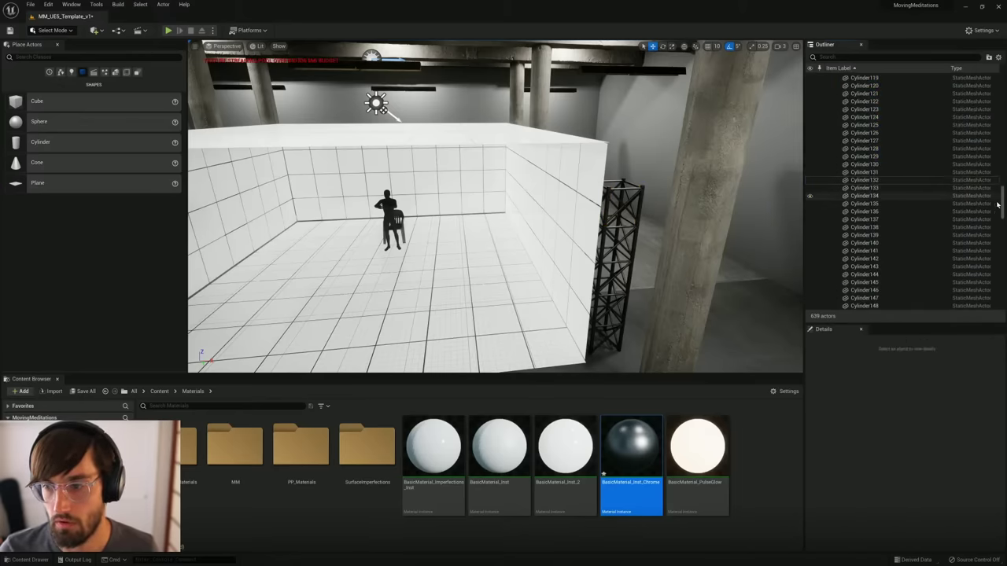
left_click_drag(1002, 207, 999, 122)
left_click(875, 185)
left_click(861, 120, "ctrl")
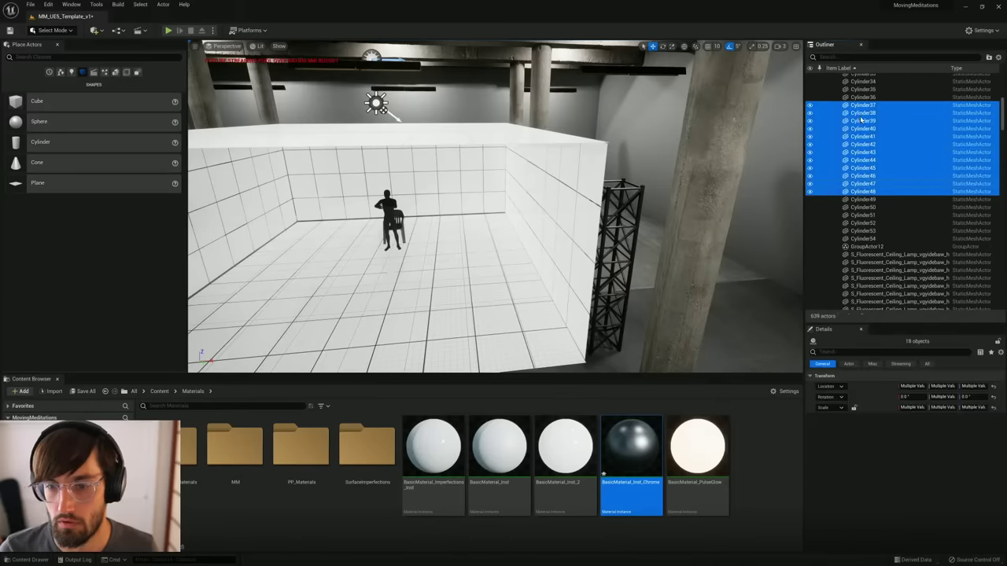
right_click_drag(528, 220, 492, 177)
mouse_move(497, 221)
right_mouse_down()
mouse_move(496, 206)
mouse_move(505, 224)
right_mouse_up()
Step: Collapse the Florescent Light and INT_Lights folders to bring the Scafolding folder into reach
left_click_drag(1003, 120, 1000, 88)
left_click(834, 94)
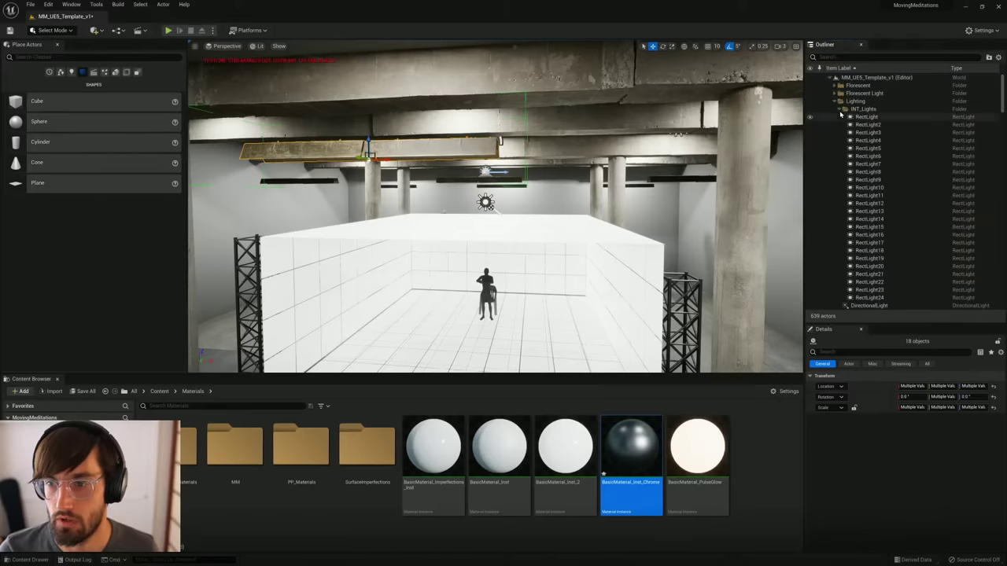
left_click(845, 109)
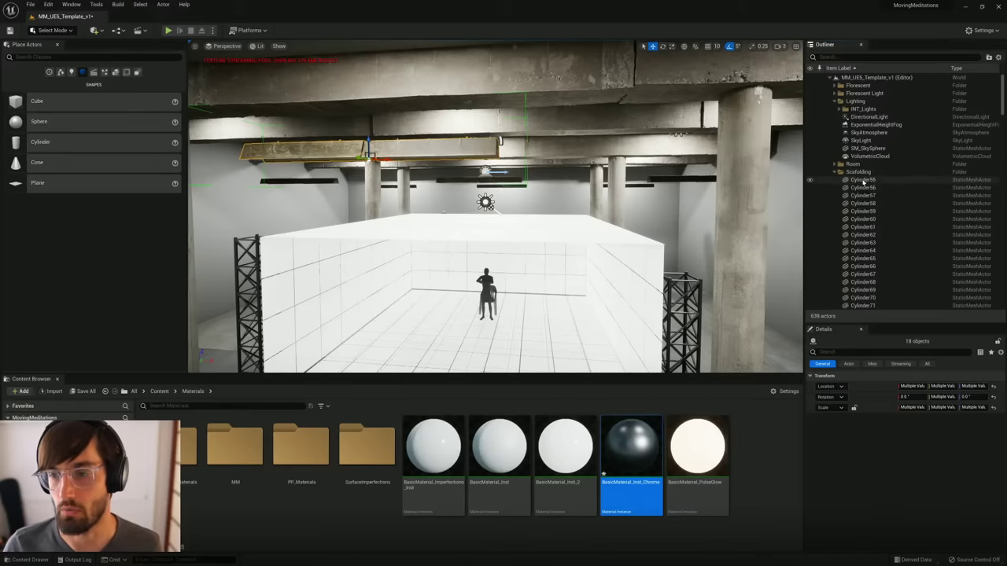
left_click(859, 172)
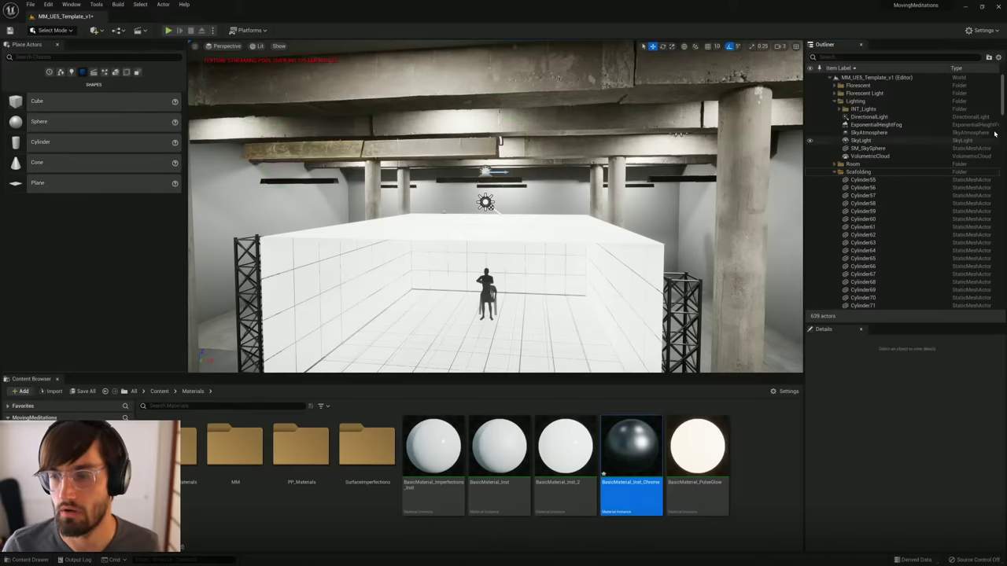
Step: Pick a top tube of the right truss tower and a group actor to check which group the tower belongs to
left_click_drag(1002, 112, 952, 164)
left_click(700, 294)
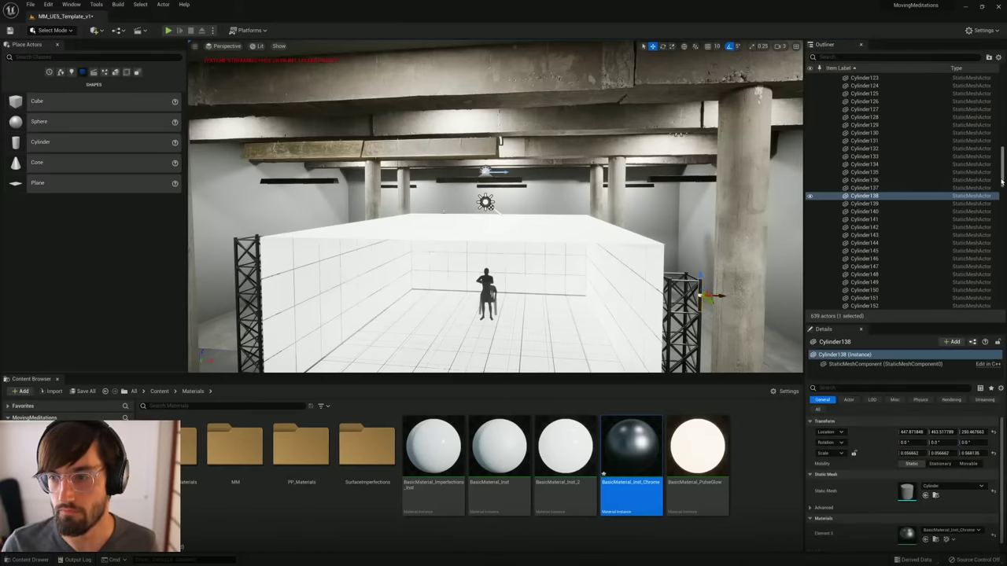
scroll(1002, 181, "down", 15)
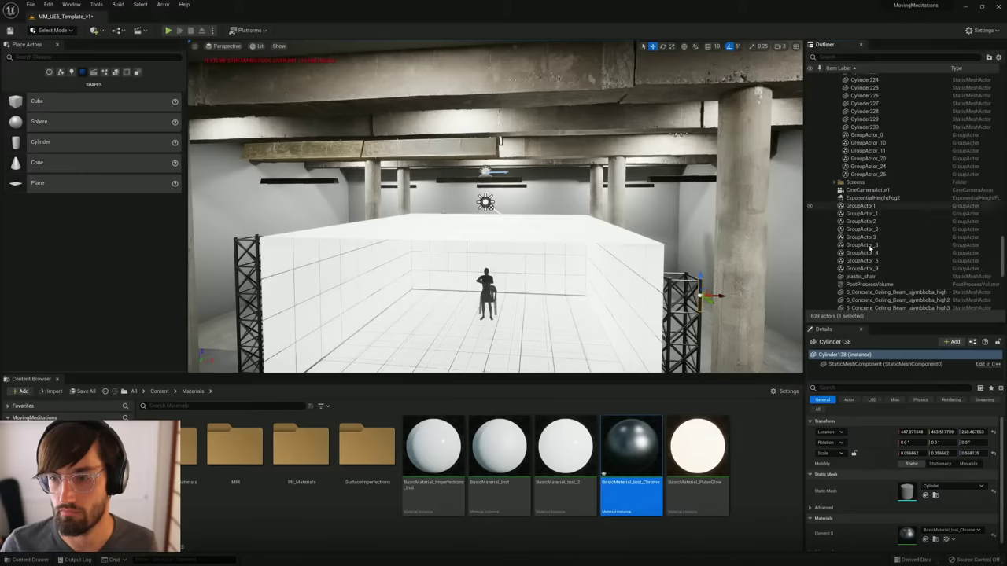
left_click(867, 208)
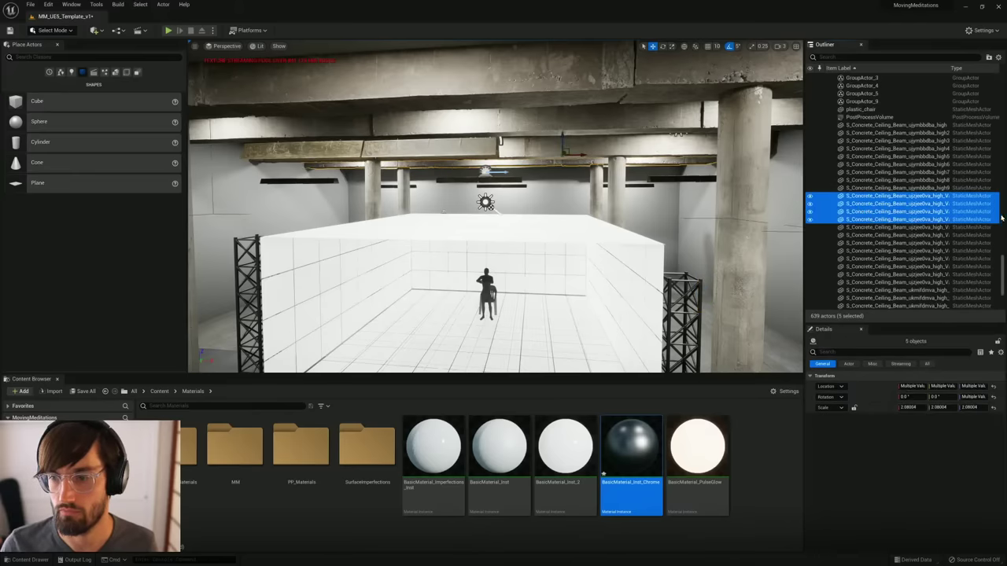
scroll(988, 292, "down", 5)
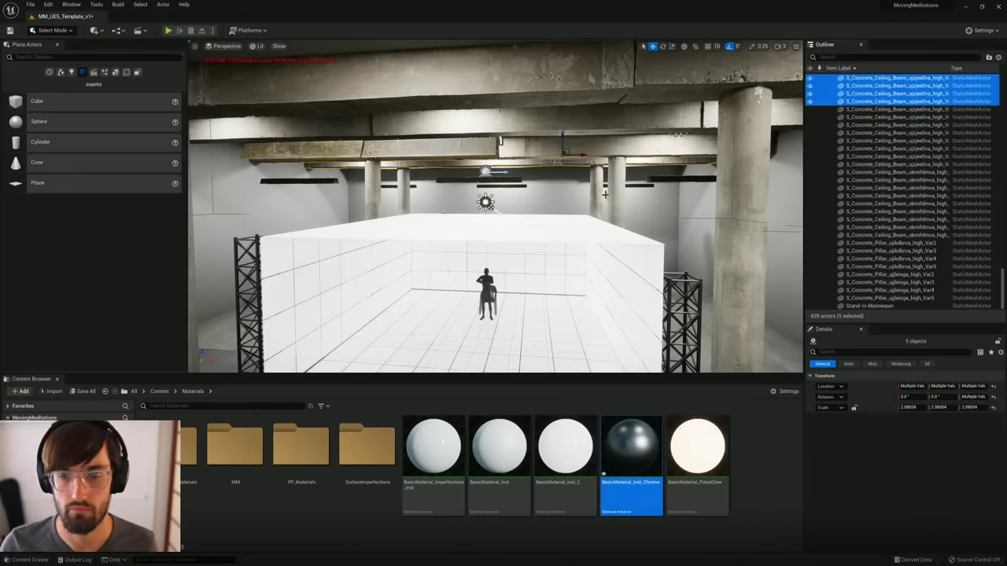
mouse_move(620, 242)
right_mouse_down()
mouse_move(621, 273)
mouse_move(621, 241)
right_mouse_up()
key("s")
key("w")
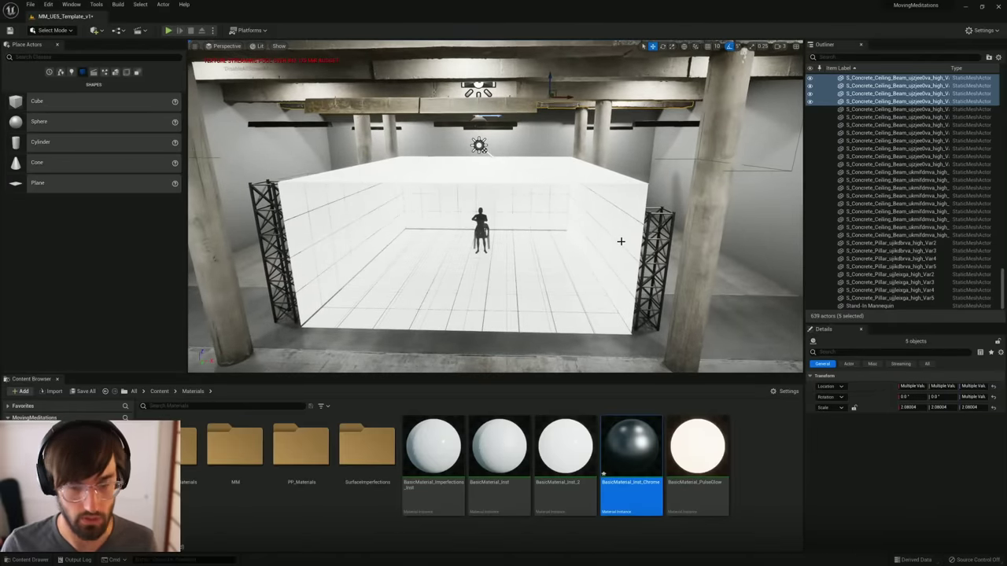
Step: Select from Cylinder202 at the right truss tower's base through Cylinder230 to check which cylinders belong to which tower
left_click(659, 317)
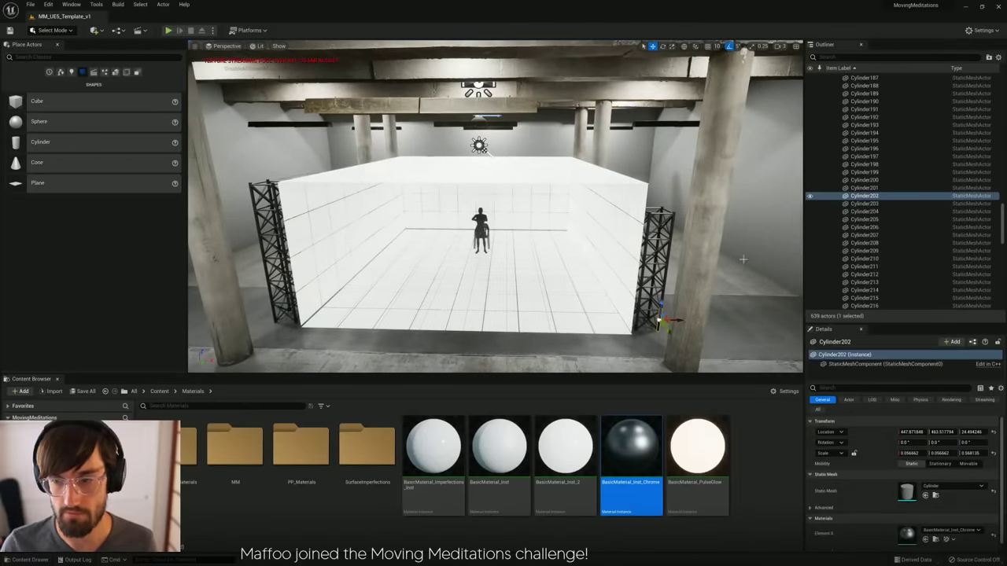
left_click(881, 236, "shift")
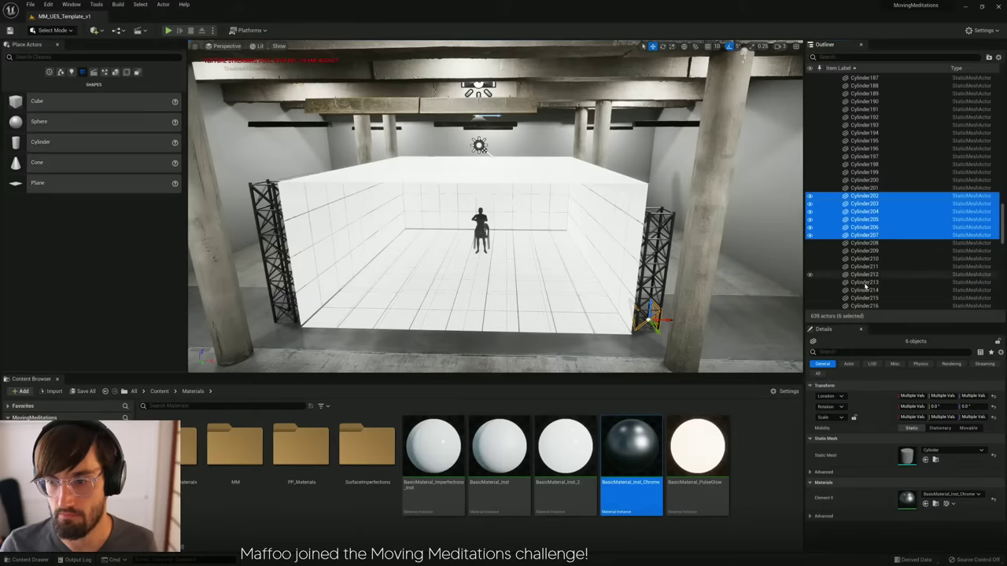
left_click(866, 289, "shift")
scroll(1003, 232, "down", 5)
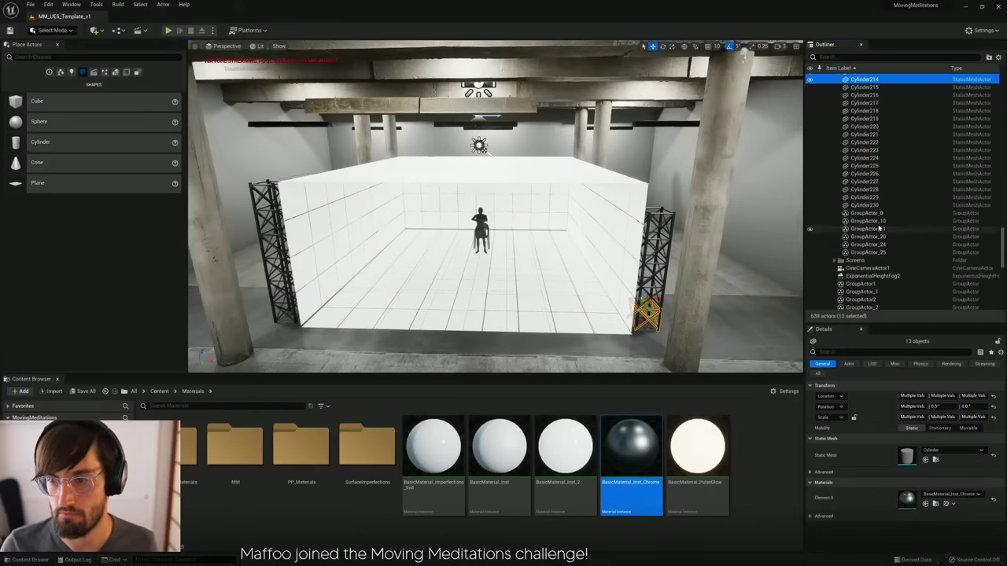
left_click(869, 206, "shift")
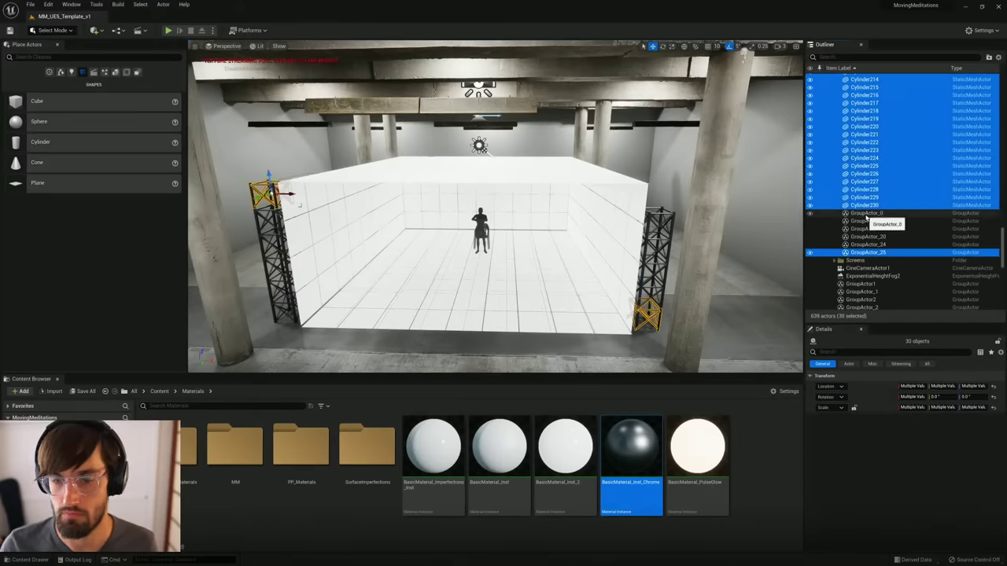
Step: Select GroupActor_0 through GroupActor_25 of the left truss tower, try moving the tower sideways and undo the move
left_click(867, 214)
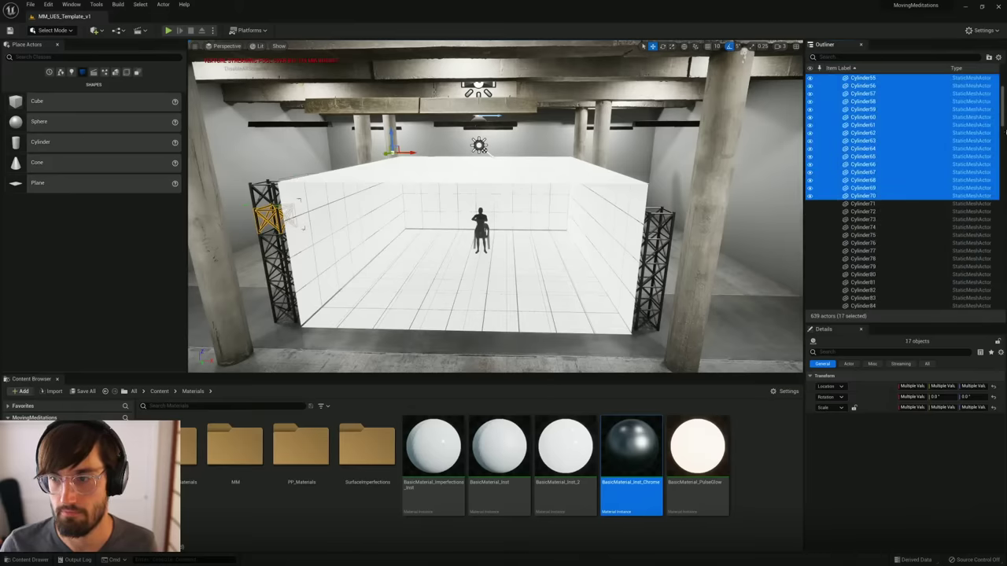
left_click_drag(1003, 126, 975, 269)
left_click(879, 266)
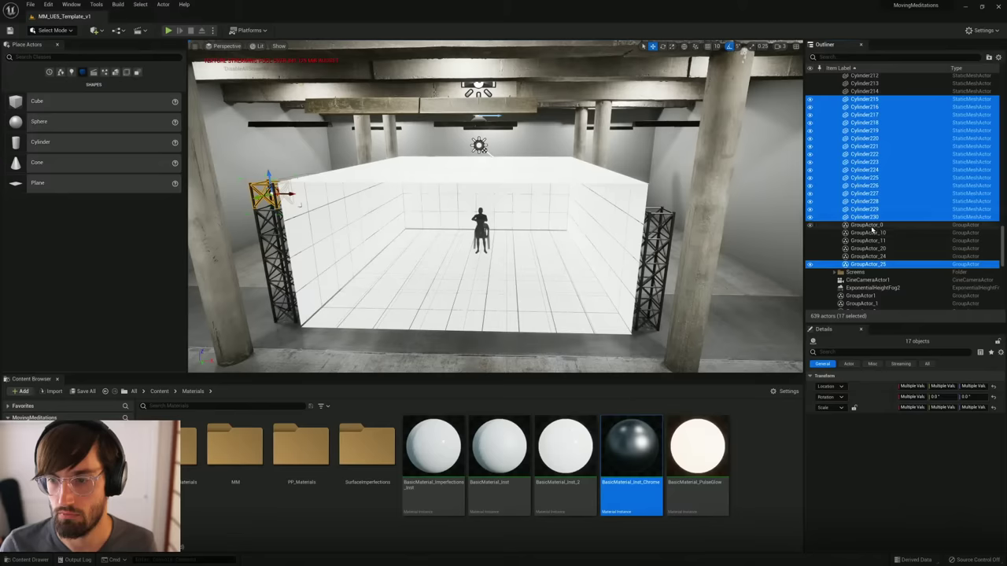
left_click(870, 227, "shift")
mouse_move(377, 158)
left_mouse_down()
mouse_move(798, 147)
mouse_move(378, 157)
mouse_move(389, 159)
left_mouse_up()
key("ctrl+z")
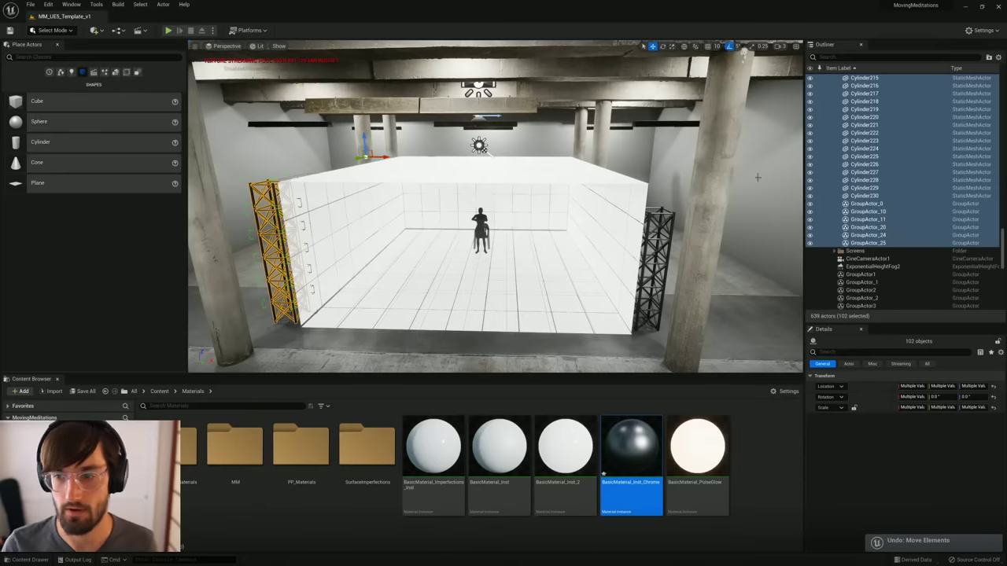
Step: Enlarge the Outliner to show a longer list of scaffolding cylinders
left_click_drag(1002, 244, 1005, 180)
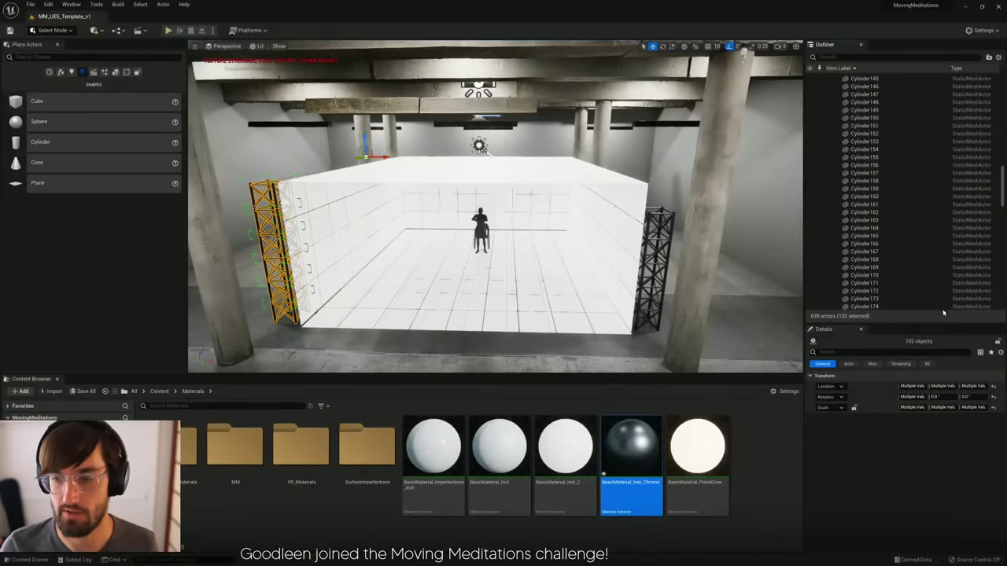
left_click_drag(915, 323, 919, 543)
left_click_drag(1002, 341, 1003, 377)
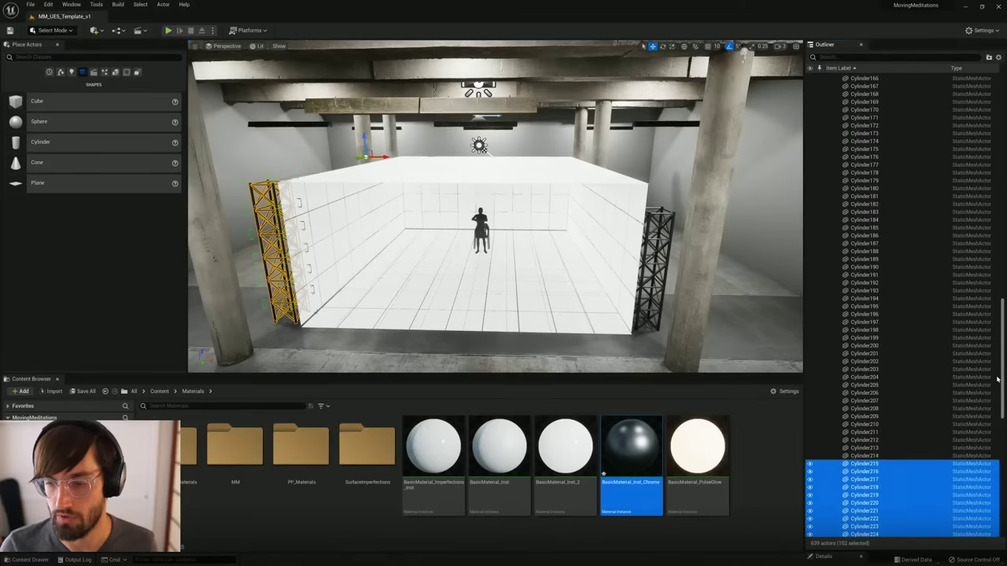
Step: Select Cylinder135 through Cylinder214 to check that the range covers the whole right truss tower
left_click(915, 455)
scroll(963, 232, "up", 10)
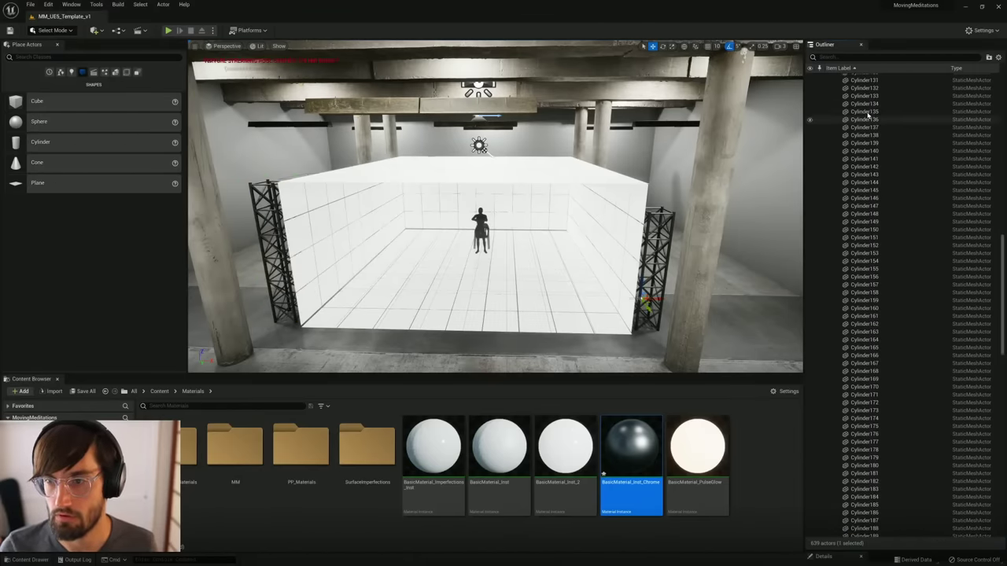
left_click(866, 115, "shift")
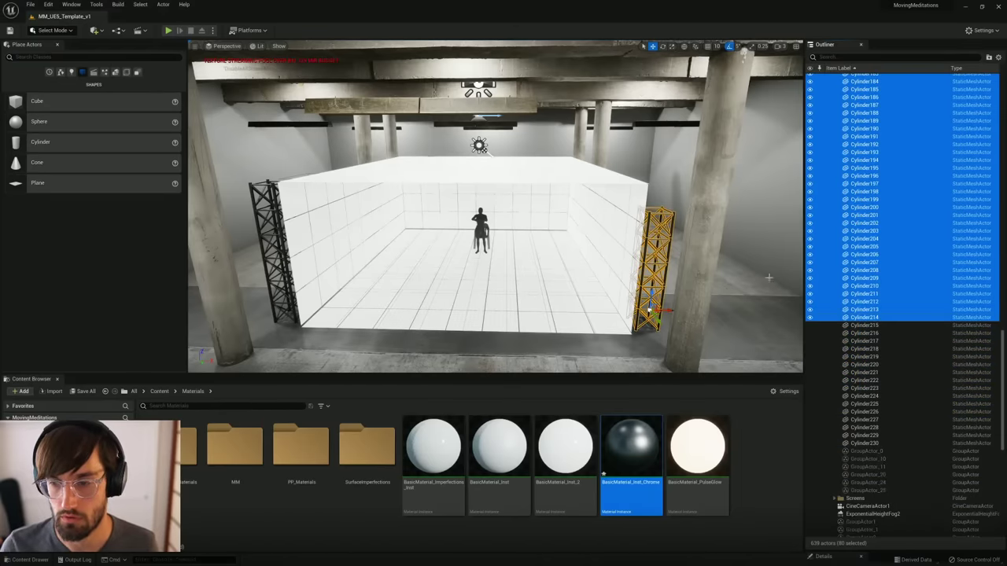
left_click(853, 288)
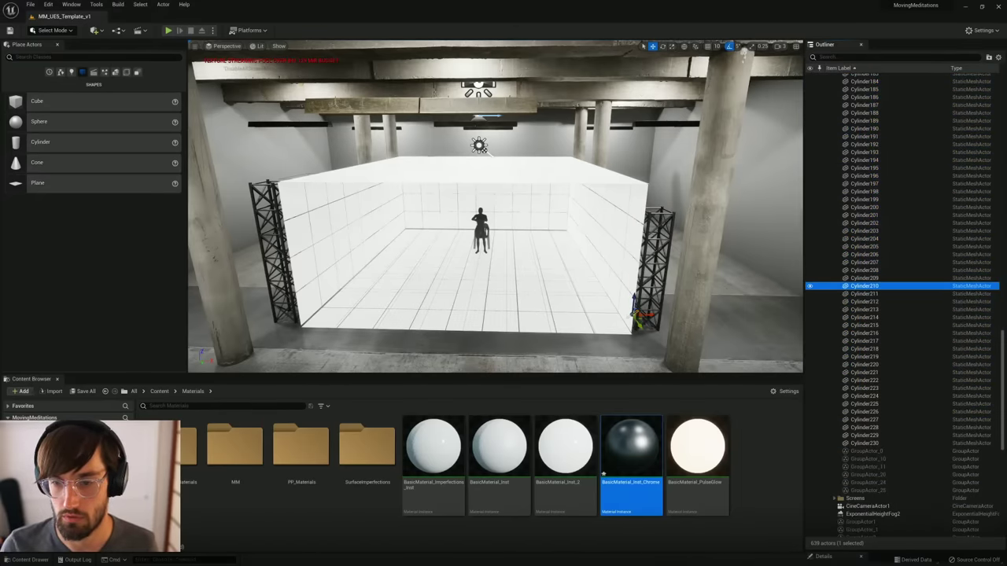
Step: Delete the right truss tower, Cylinder135 through Cylinder214, and collapse the Scafolding and its parent list for a tidy Outliner
left_click(665, 278)
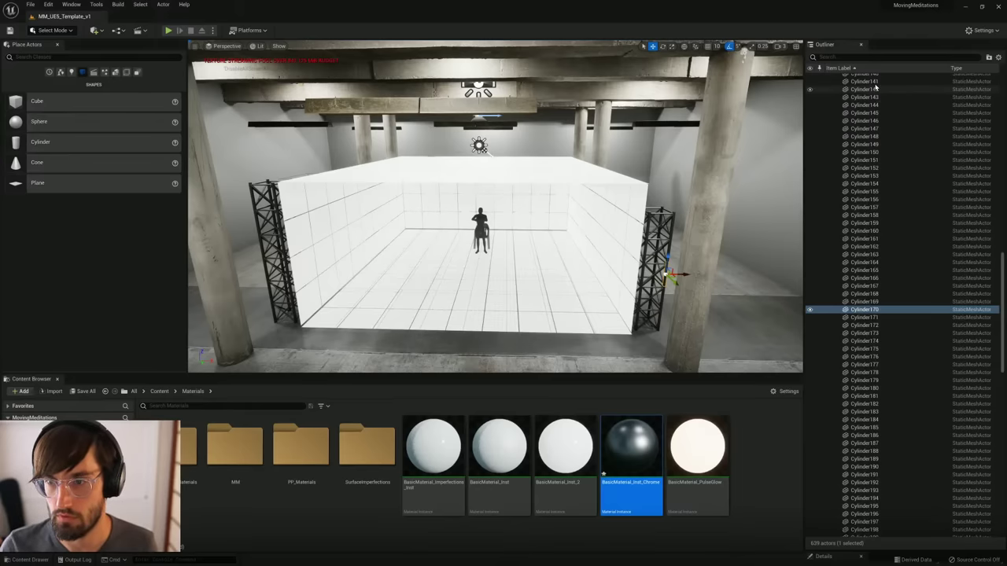
scroll(944, 197, "up", 2)
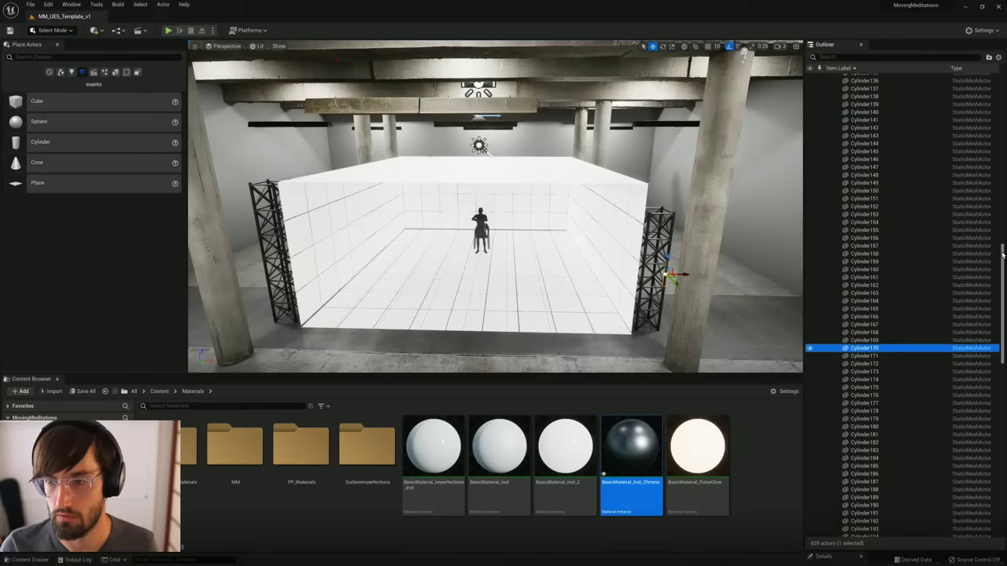
left_click(864, 80)
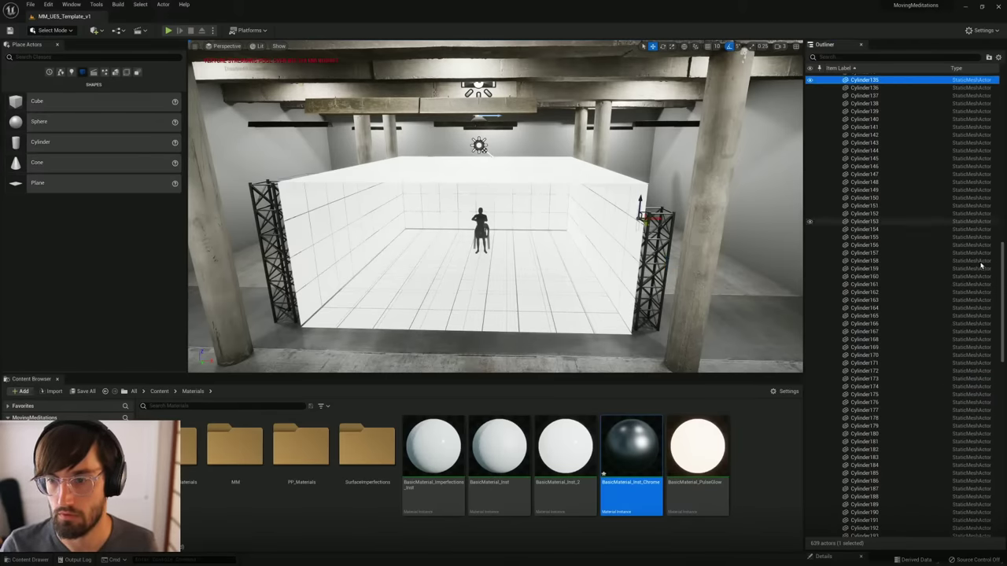
left_click_drag(1005, 293, 1004, 348)
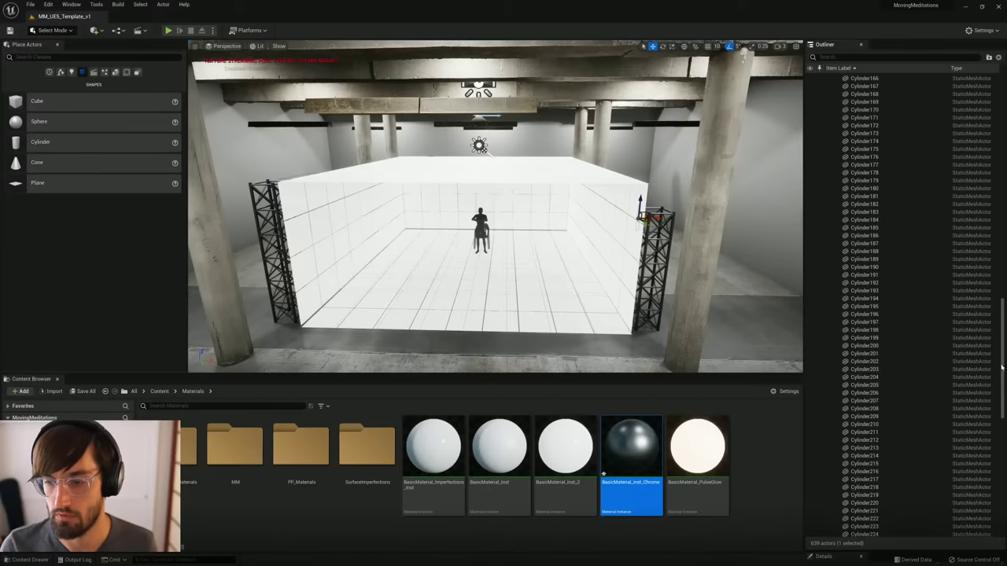
left_click(869, 457, "shift")
key("Delete")
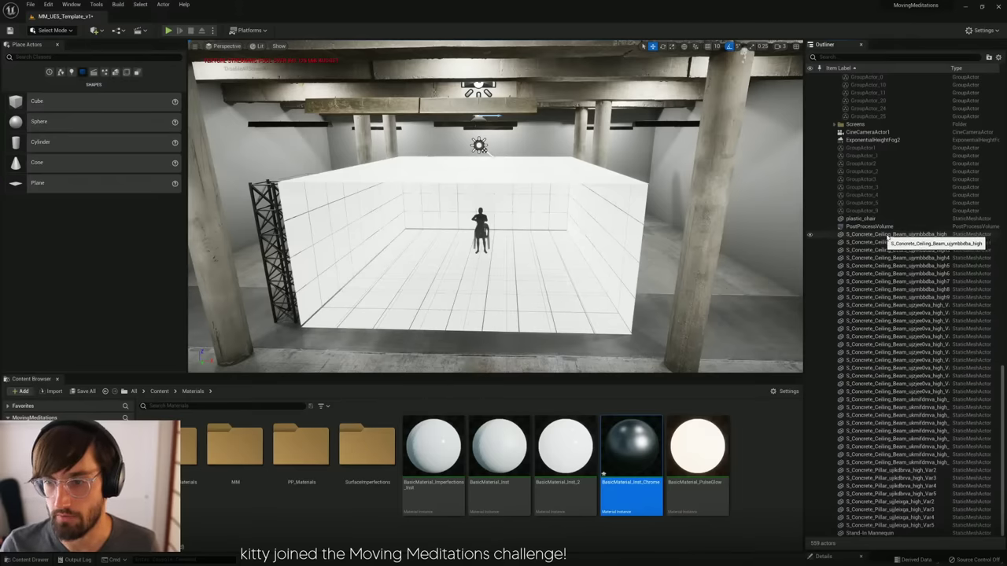
left_click_drag(1003, 383, 1003, 88)
left_click(835, 172)
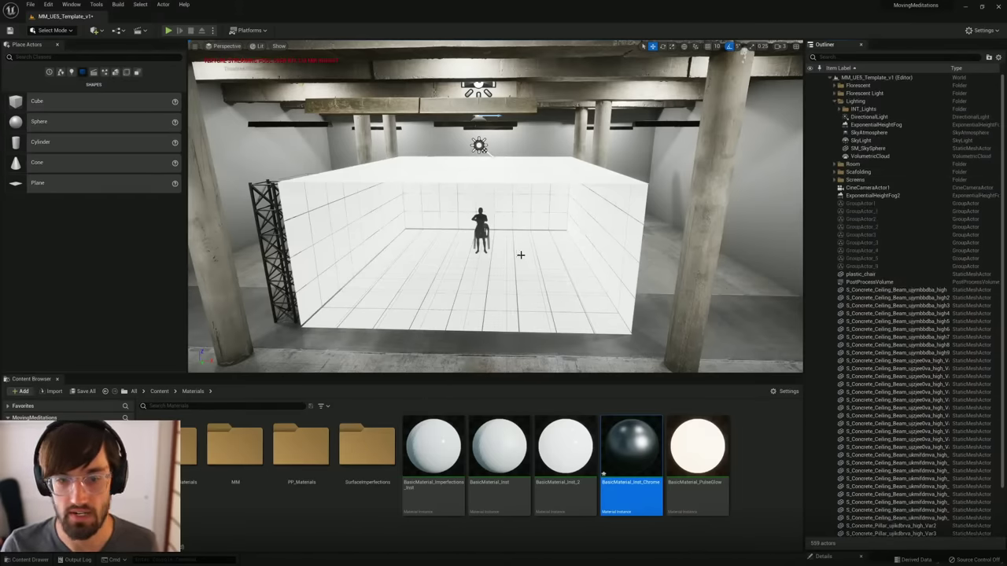
Step: Save the level and select all the S_Concrete_Ceiling_Beam actors in the Outliner
right_click_drag(521, 255, 527, 225)
key("ctrl+s")
left_click(867, 291)
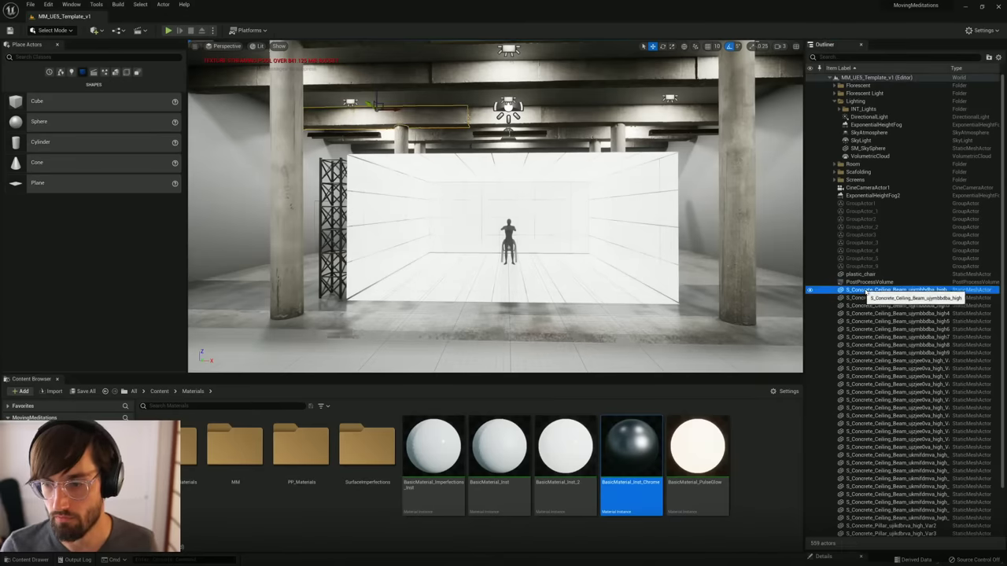
right_click_drag(602, 252, 602, 252)
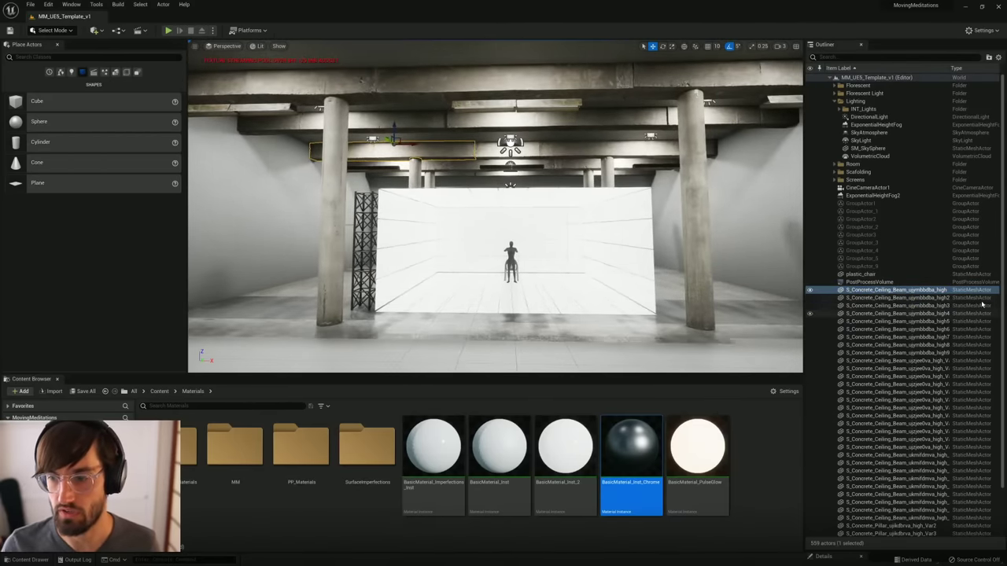
scroll(911, 393, "down", 3)
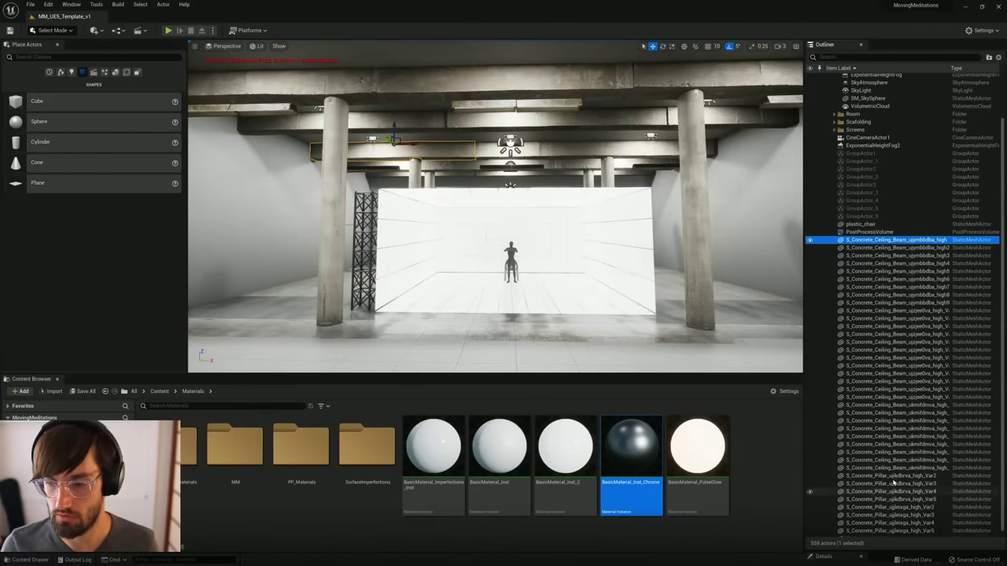
left_click(911, 468, "shift")
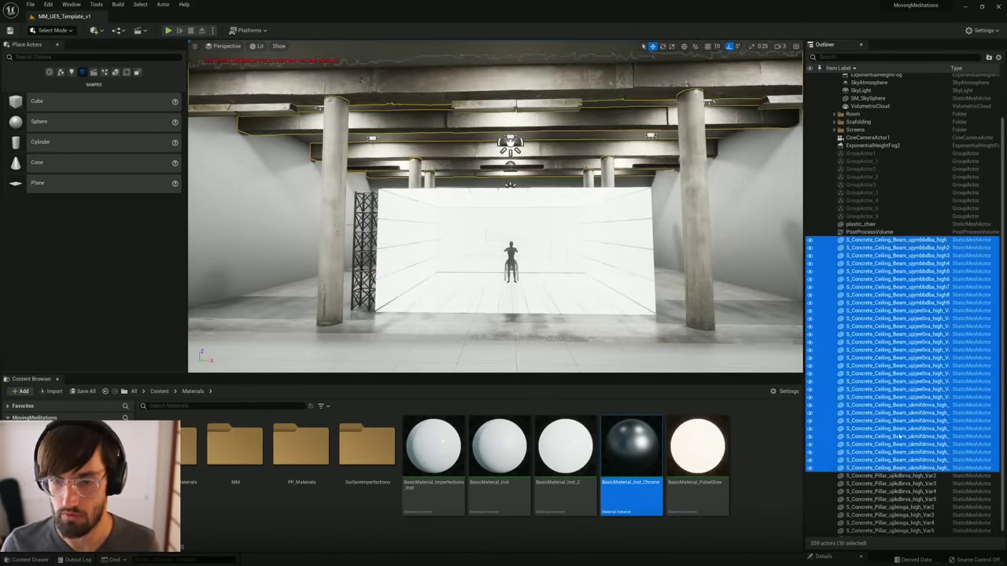
Step: Try moving the selected concrete ceiling beams and undo the move
right_click_drag(571, 203, 690, 192)
left_click_drag(695, 195, 513, 254)
key("ctrl+z")
right_click_drag(515, 254, 420, 276)
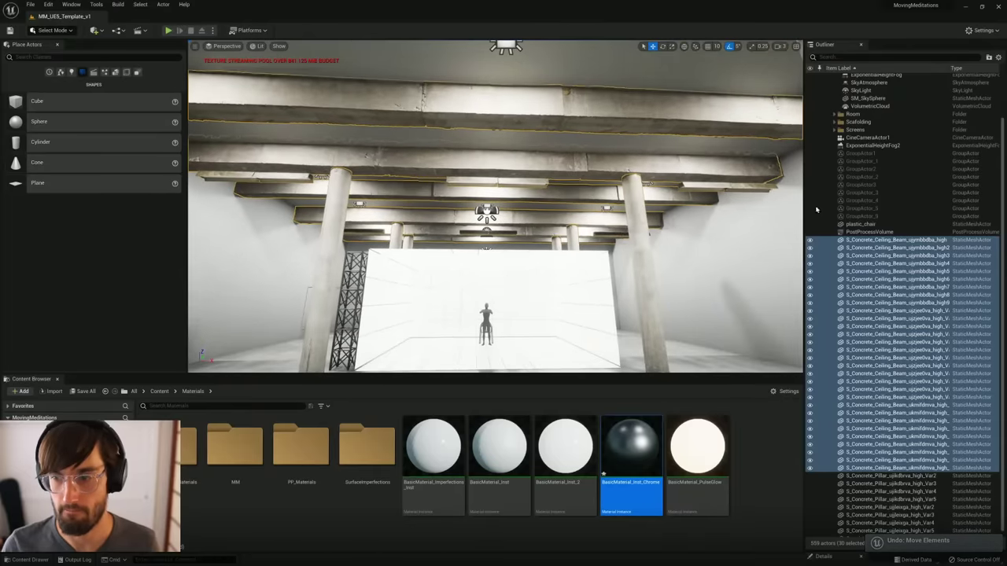
Step: Put the selected beams into a new Outliner folder named Ceiling Beams and collapse it
left_click(988, 57)
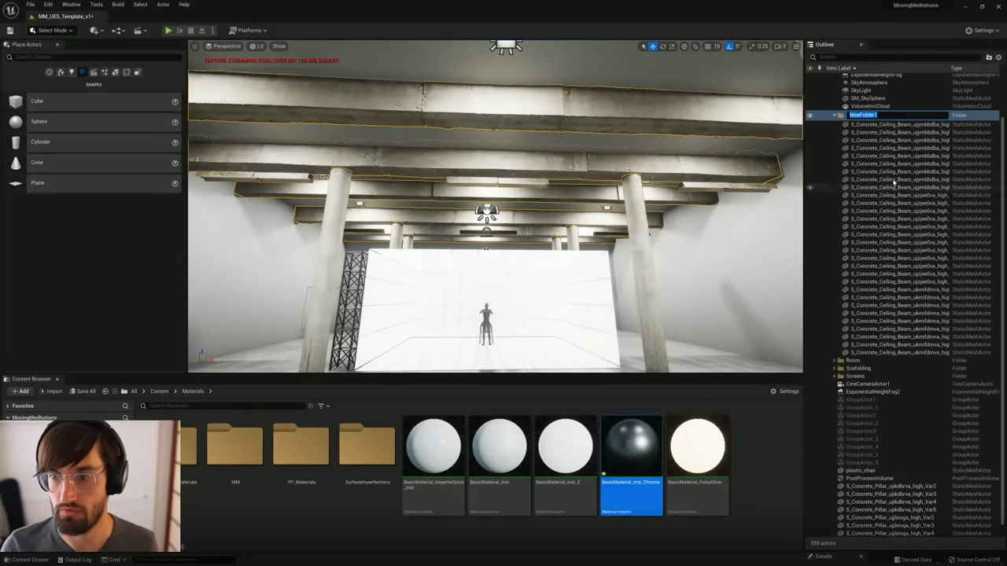
type("Ceiling Beams")
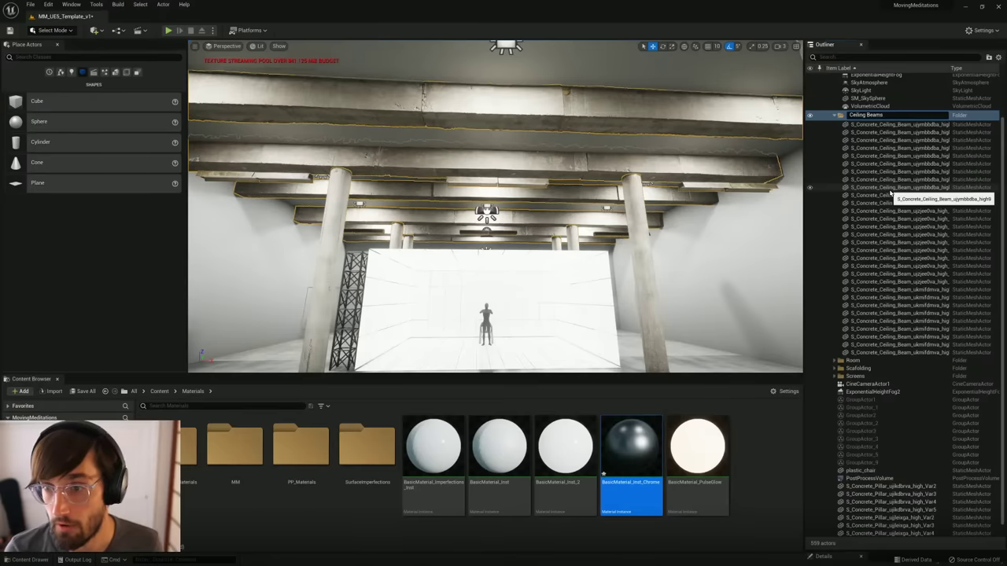
key("Return")
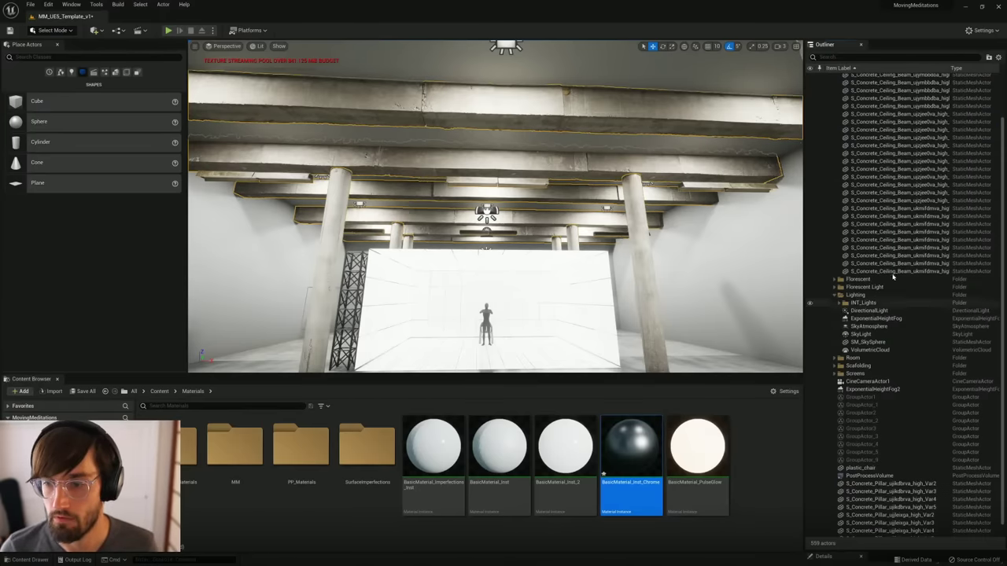
scroll(838, 107, "up", 2)
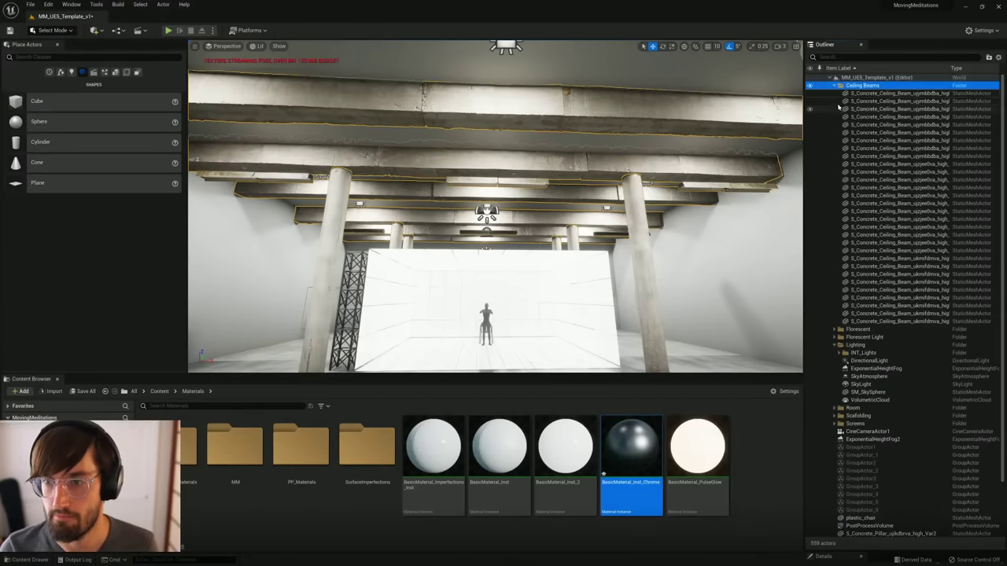
left_click(836, 86)
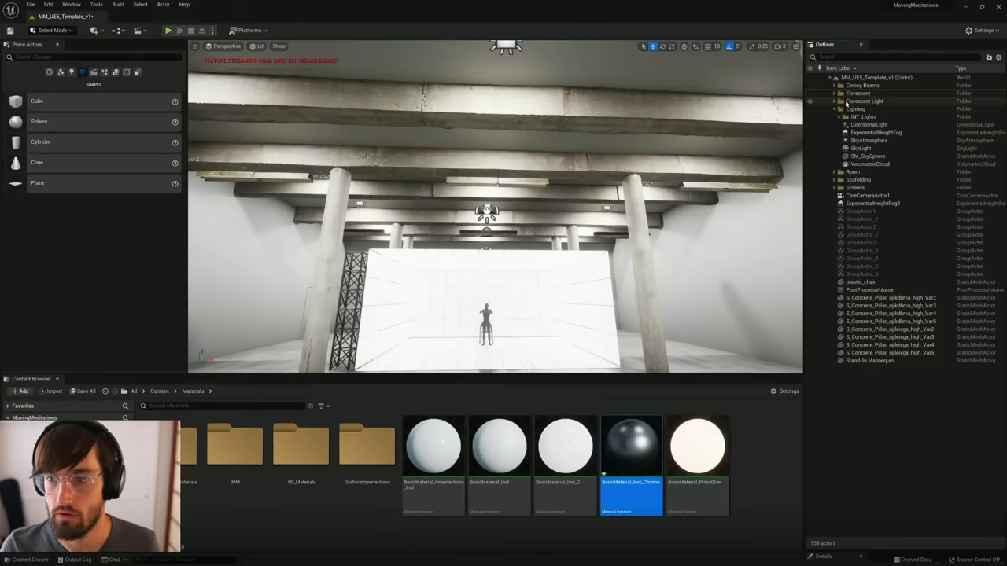
Step: Expand the Florescent folder and toggle the visibility of the Florescent Light folder to identify what it holds
left_click(834, 94)
left_click(835, 94)
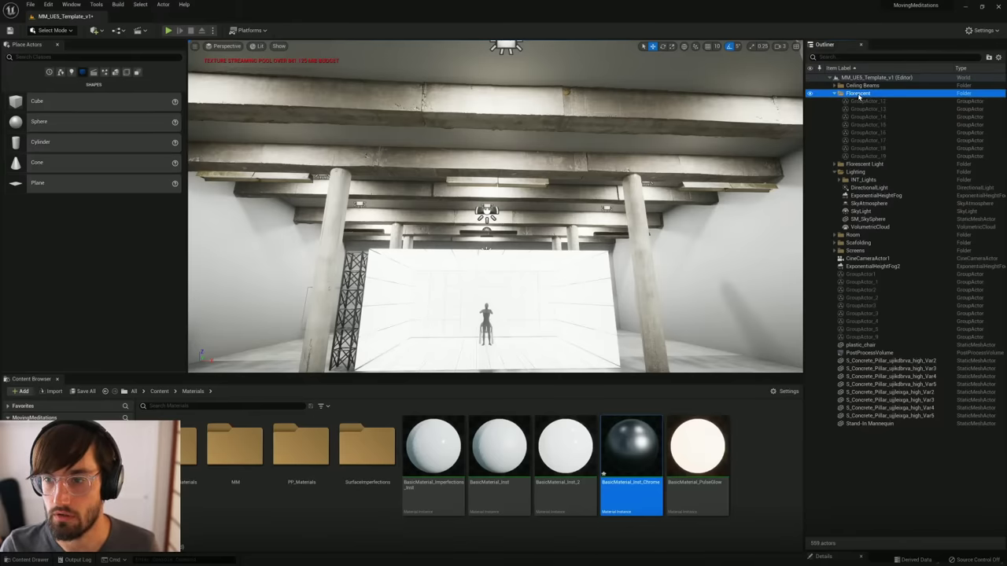
left_click(864, 165)
left_click(810, 165)
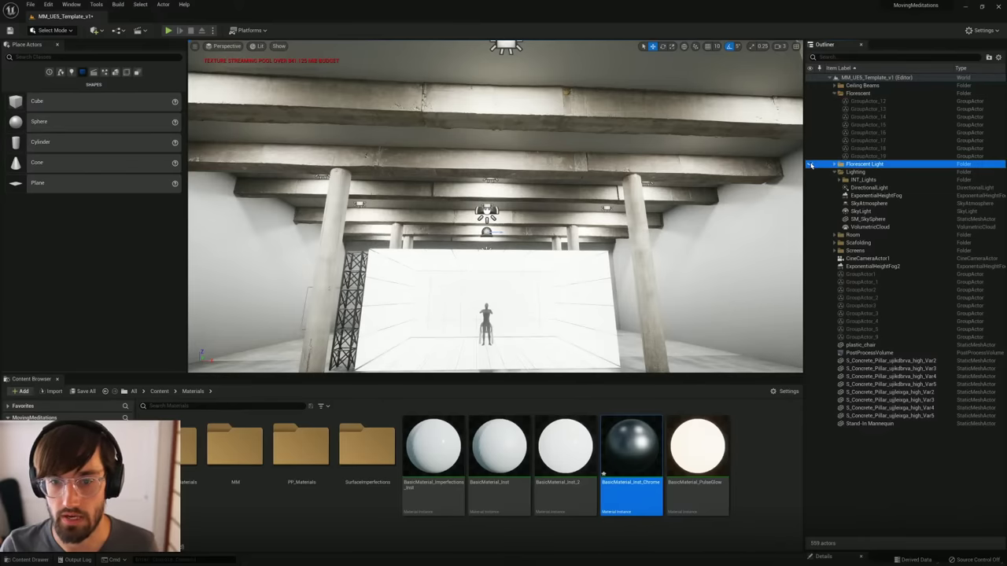
left_click(811, 165)
left_click(810, 165)
left_click(811, 166)
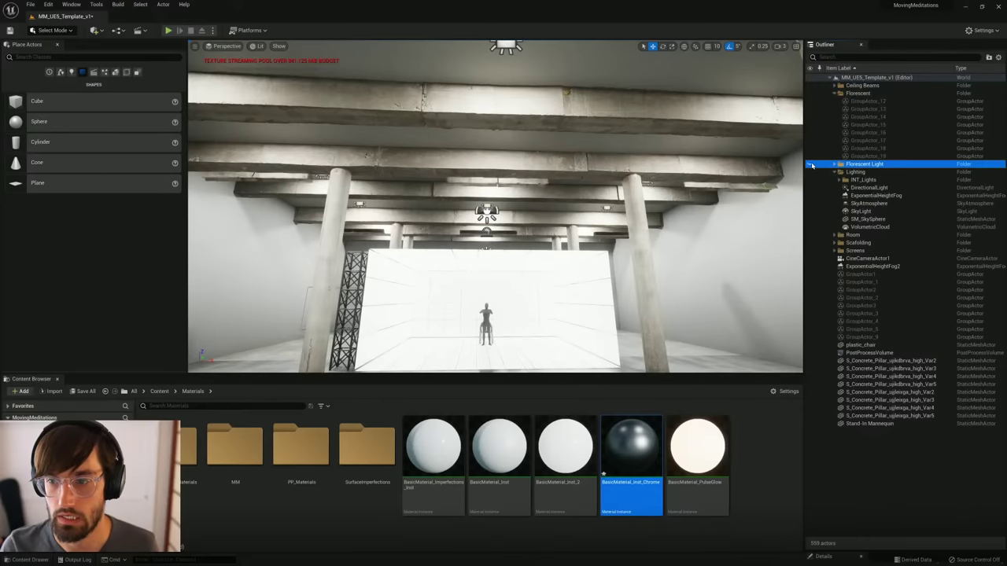
Step: View the ceiling lamps up close and compare the Florescent and Florescent Light folders by hiding and showing each
left_click(863, 95)
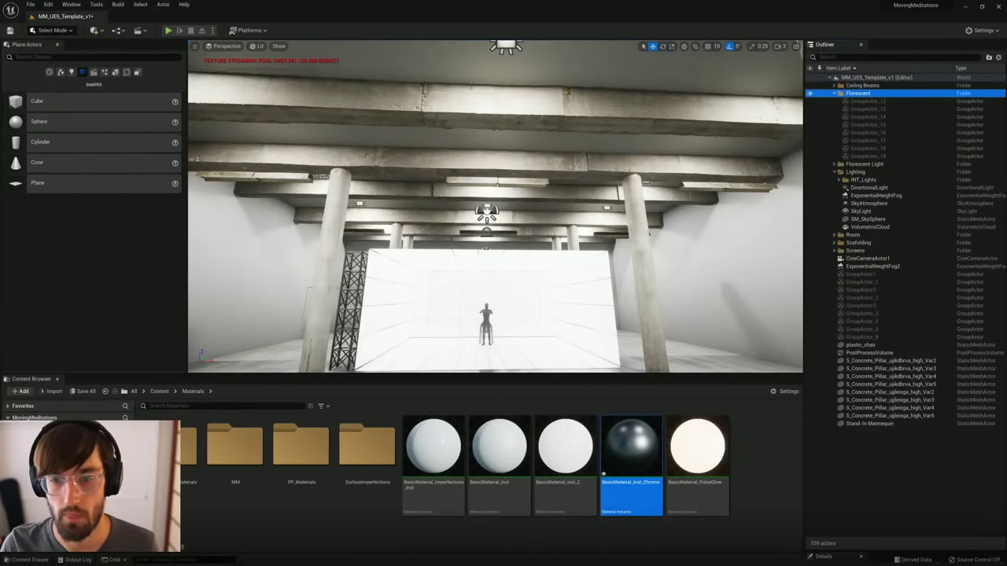
key("w")
right_click_drag(503, 206, 669, 169)
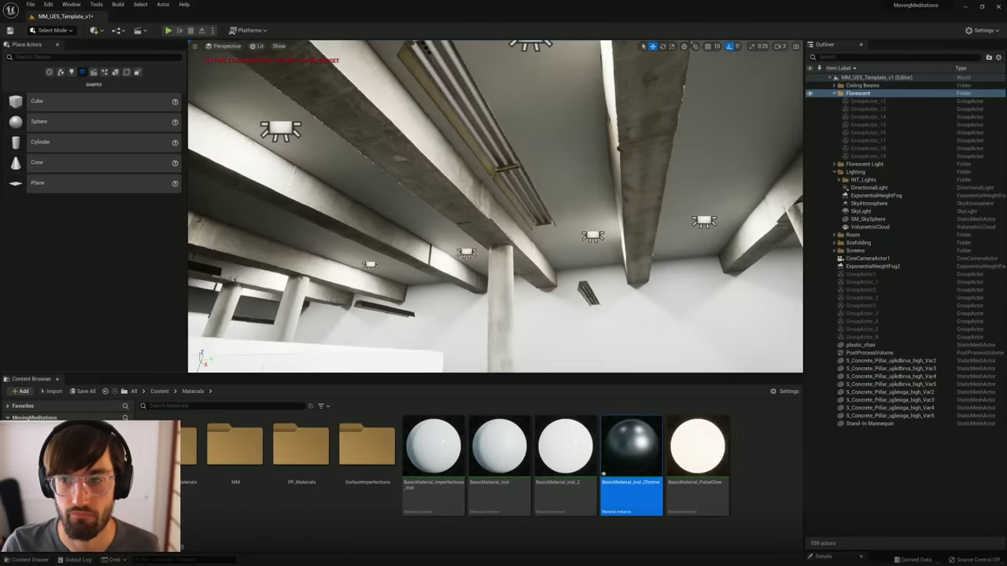
right_click_drag(606, 134, 622, 118)
left_click(811, 95)
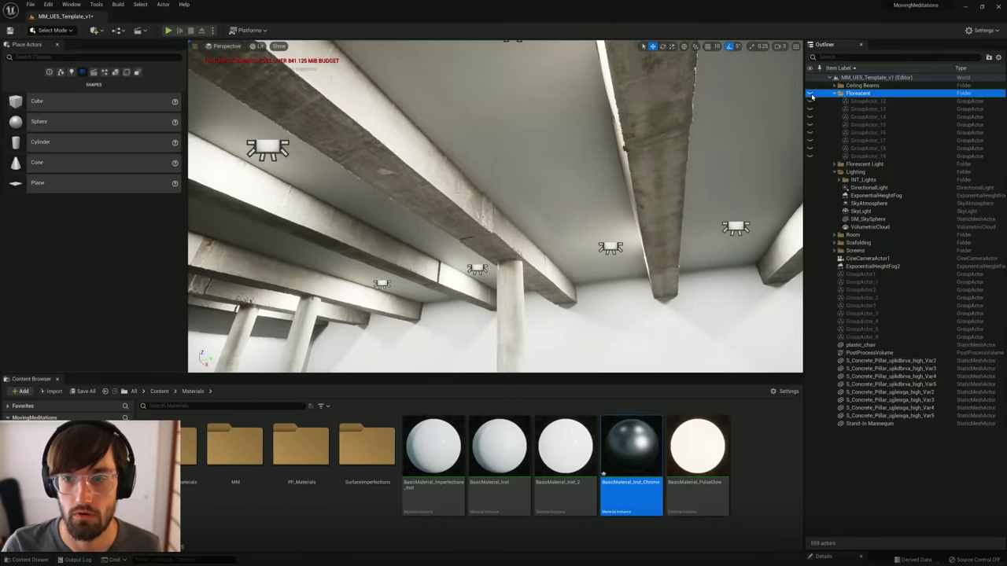
left_click(810, 164)
left_click(810, 164)
left_click(810, 165)
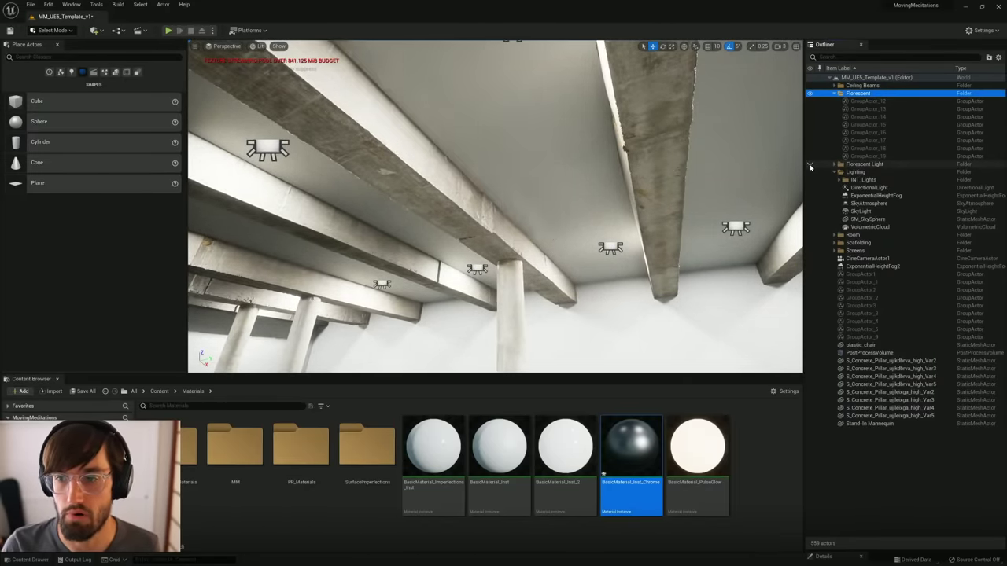
left_click(810, 164)
Step: Examine the contents of INT_Lights and review the Room, Scafolding and Screens folders and ExponentialHeightFog2 in the Outliner
left_click(855, 166)
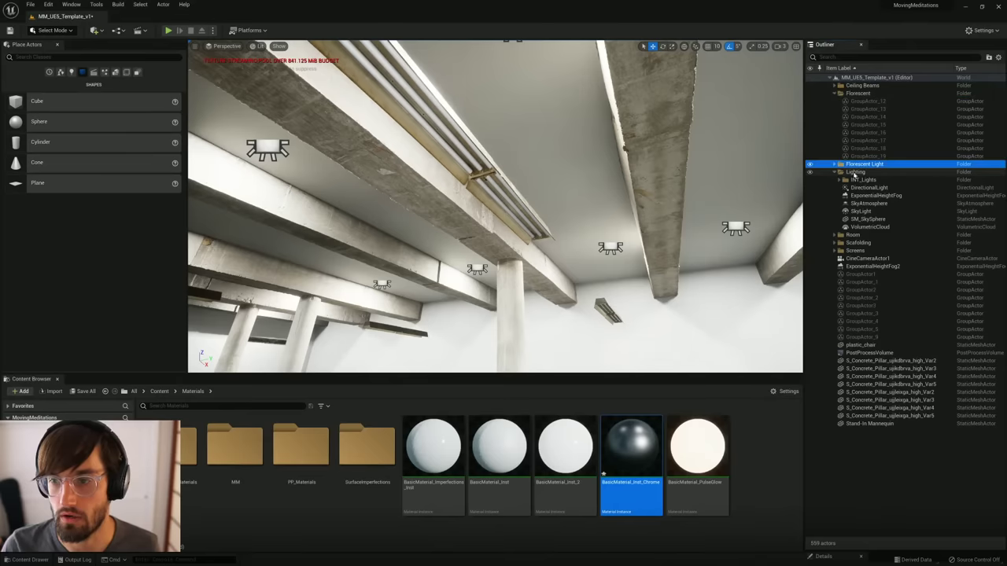
left_click(850, 180)
left_click(839, 181)
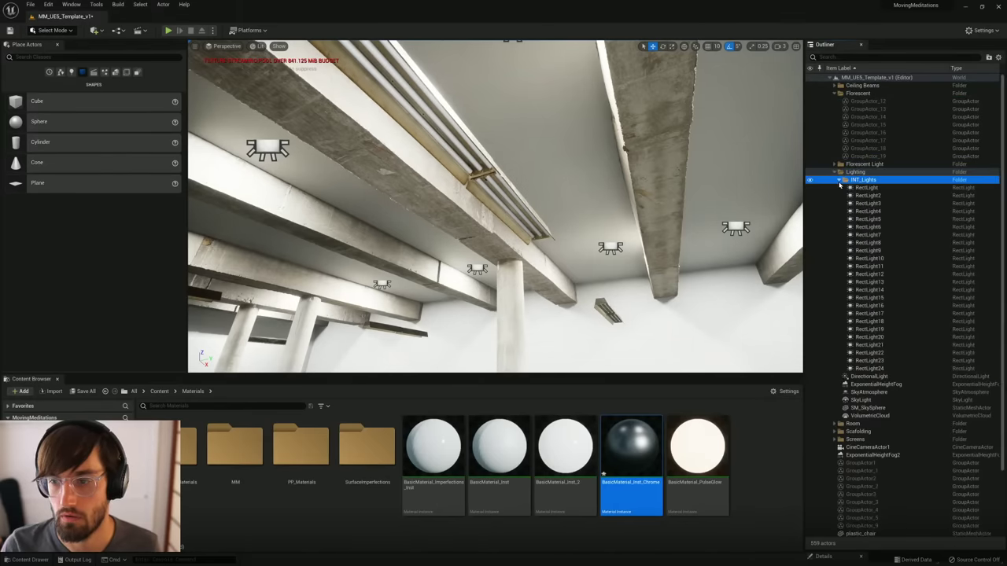
left_click(838, 181)
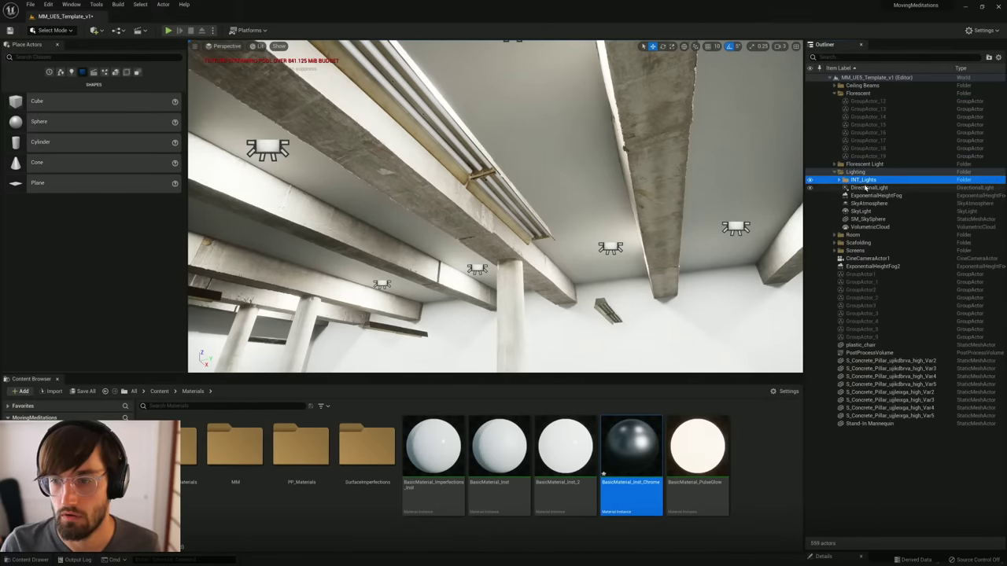
left_click(851, 235)
left_click(854, 244)
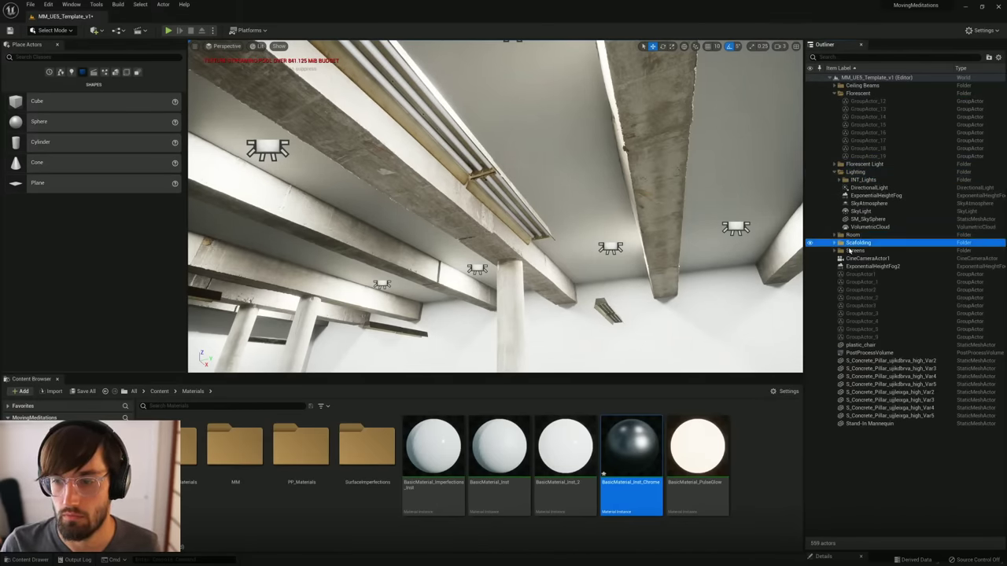
left_click(855, 251)
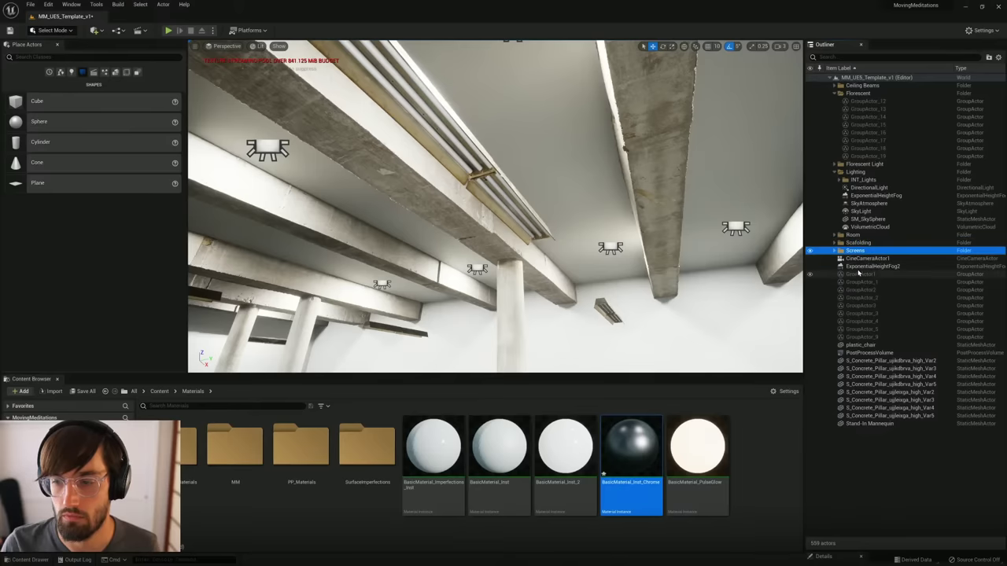
left_click(866, 267)
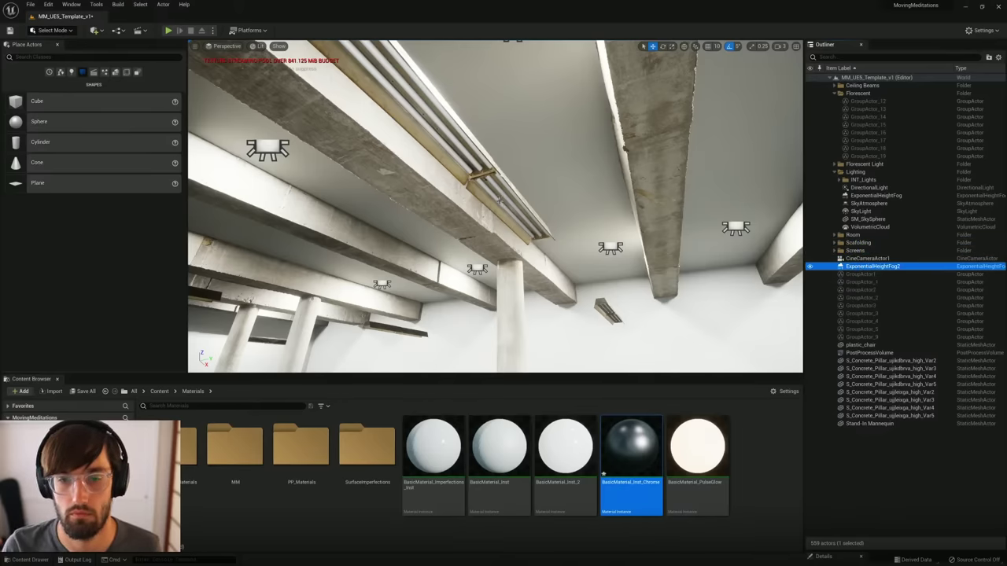
Step: Locate a fluorescent tube from the ceiling lamp in the Outliner, review the Florescent Light folder's contents and collapse it
left_click(508, 202)
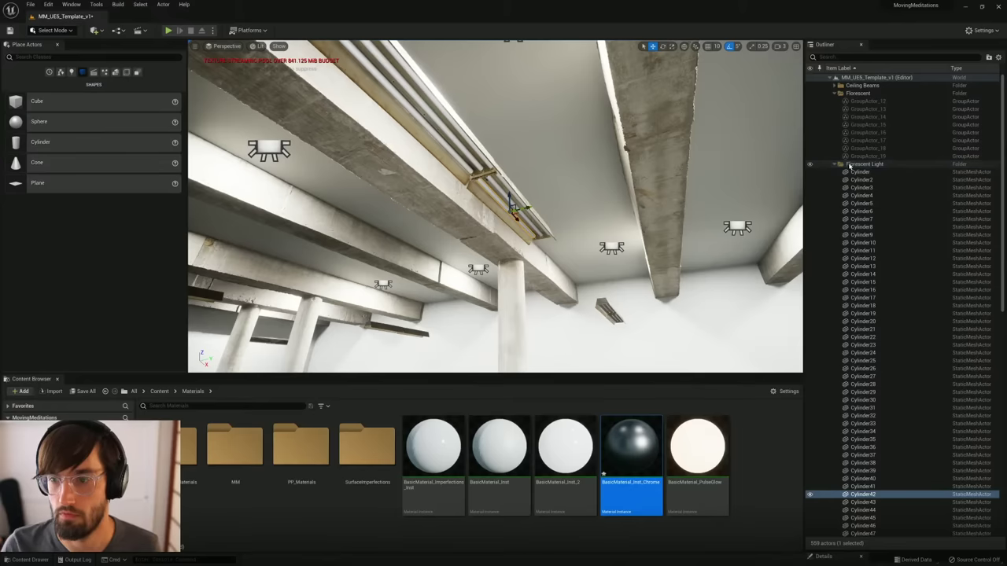
scroll(911, 203, "down", 10)
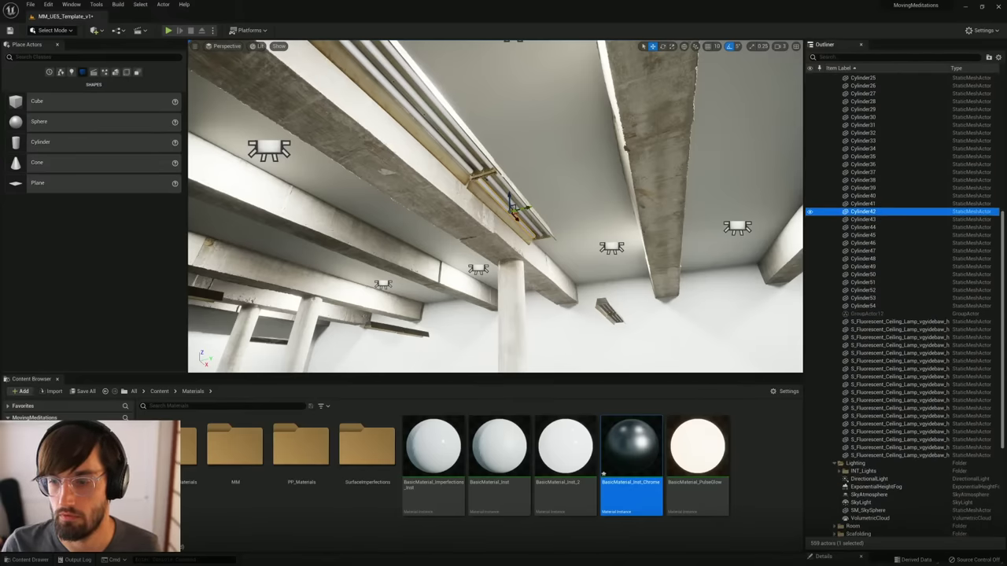
scroll(861, 147, "up", 10)
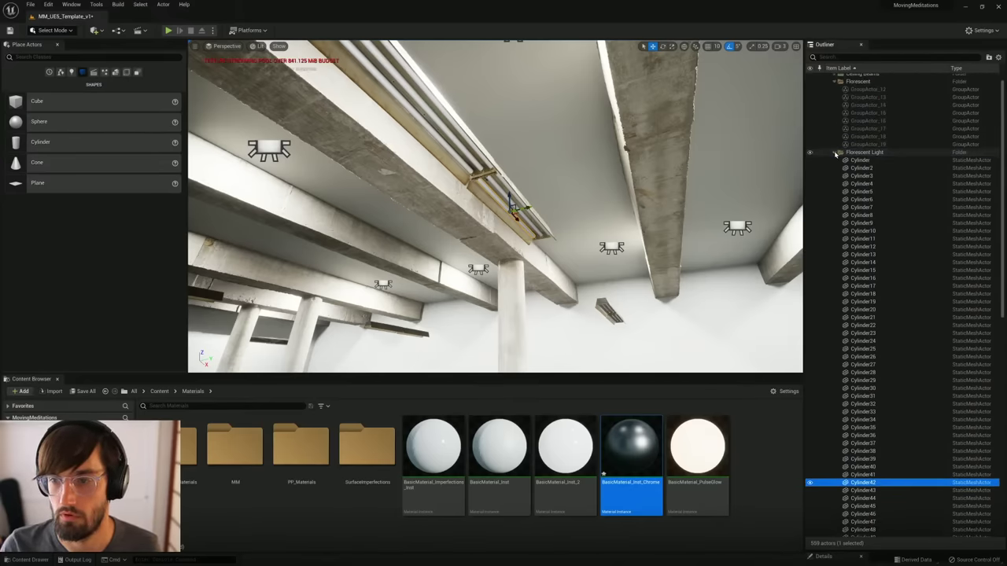
left_click(834, 152)
Step: Locate a ceiling lamp housing from the viewport and select all the S_Fluorescent_Ceiling_Lamp actors in the Florescent Light folder
right_click_drag(511, 214, 348, 253)
right_click_drag(578, 216, 401, 189)
right_click_drag(527, 194, 516, 195)
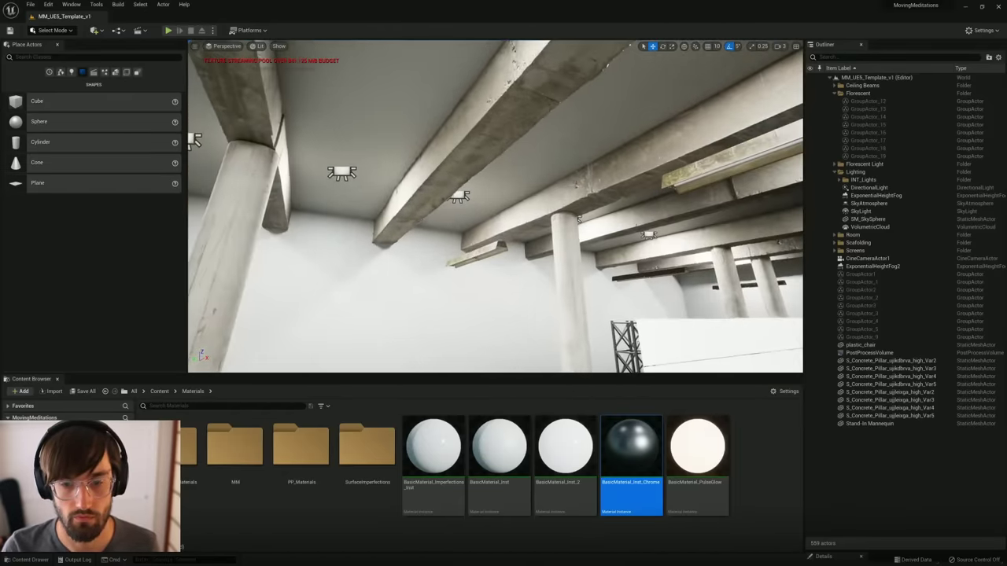
left_click(492, 247)
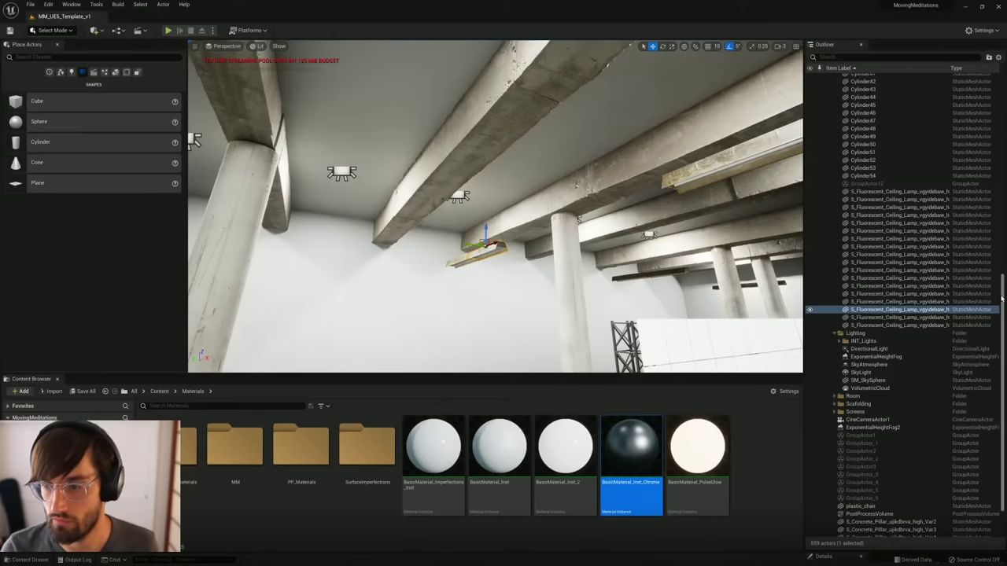
left_click_drag(1003, 299, 1003, 151)
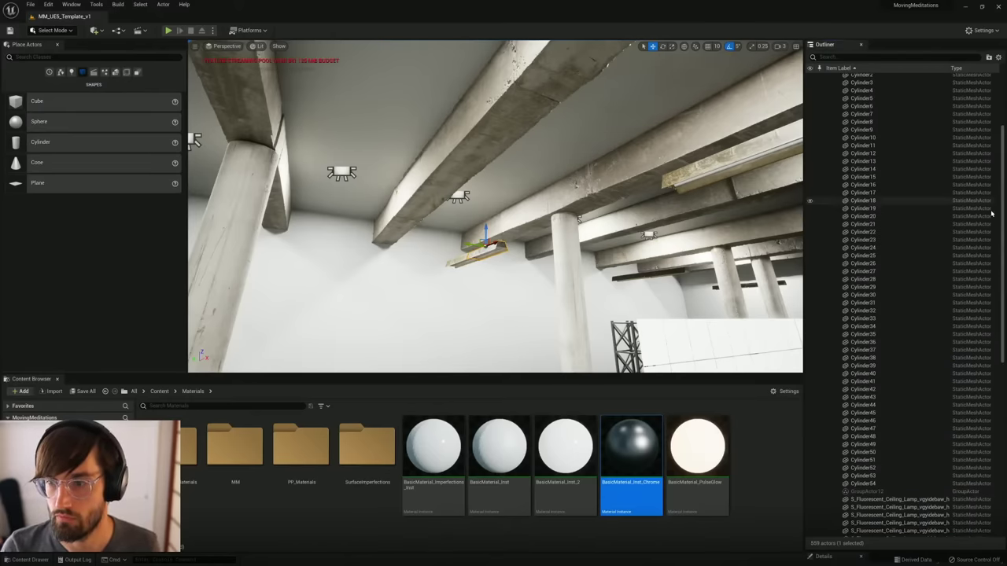
scroll(1000, 290, "down", 7)
scroll(999, 289, "down", 3)
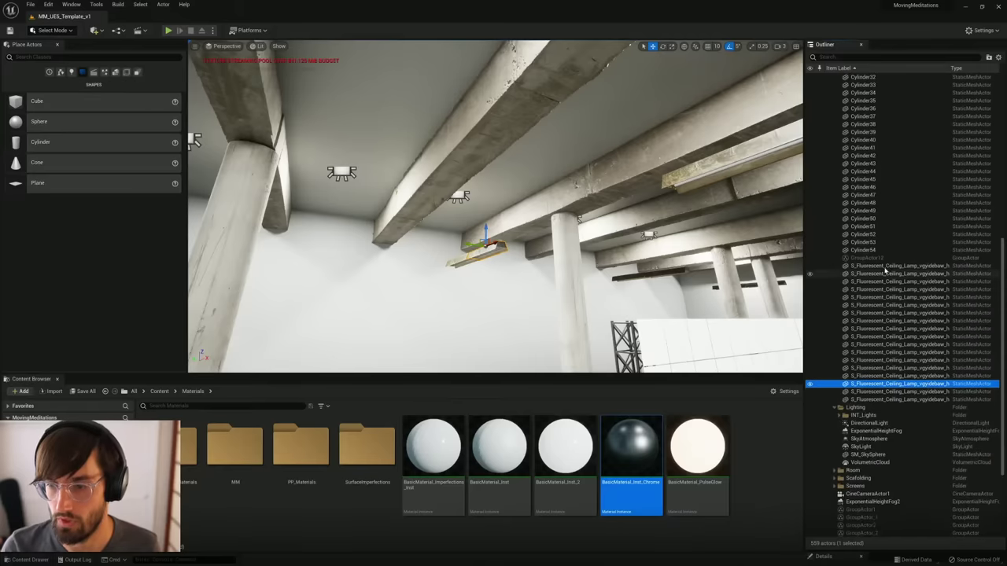
left_click(940, 265)
left_click(905, 399, "shift")
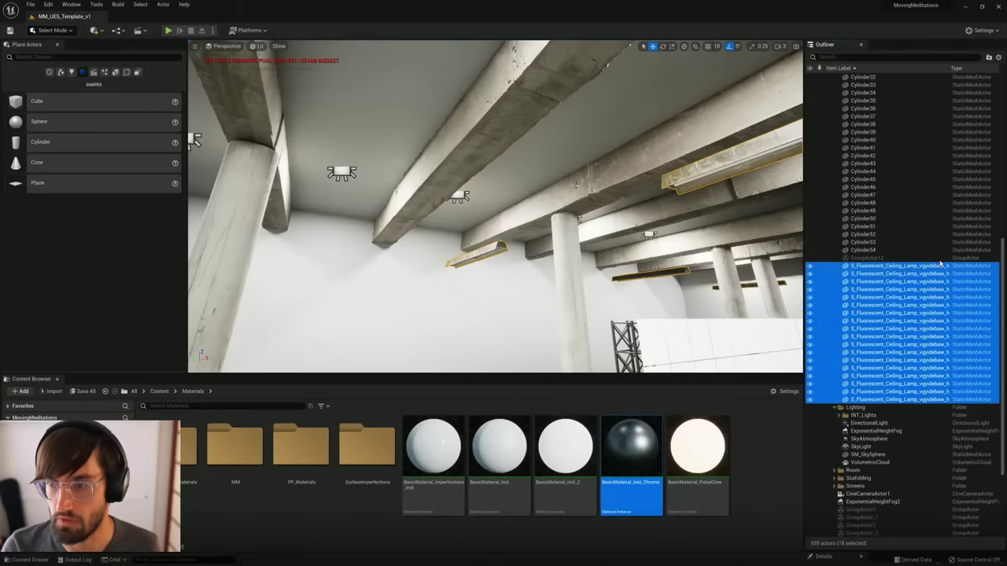
Step: Put the selected lamps into a new subfolder named Florescent Housing inside Florescent Light and collapse it
left_click(989, 58)
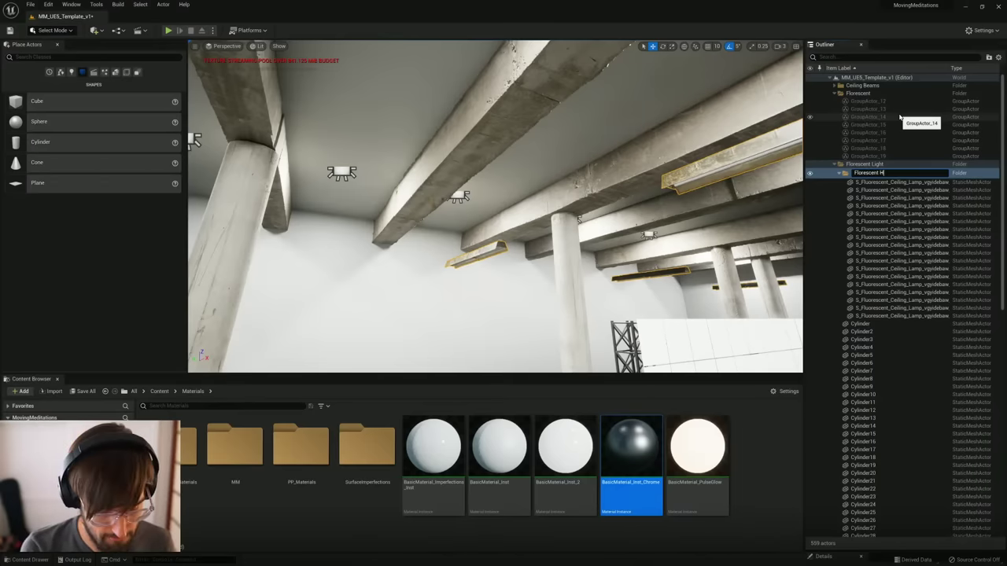
type("ing")
key("Return")
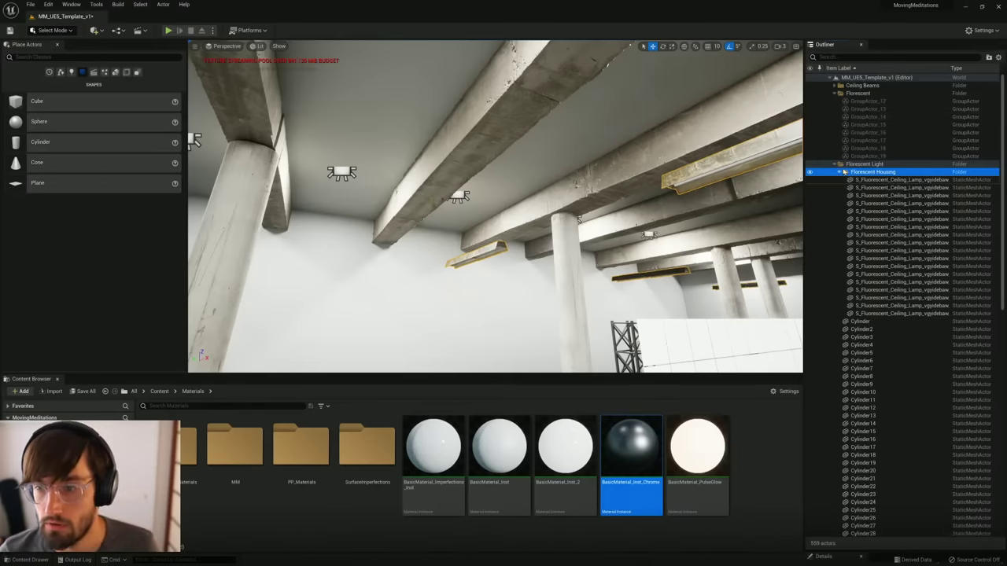
left_click(840, 172)
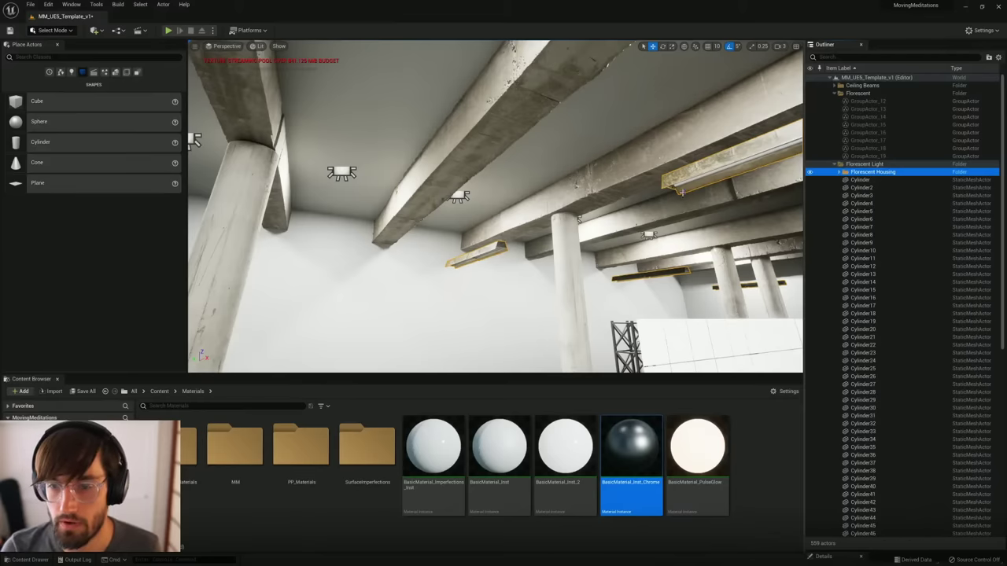
Step: Select all the fluorescent tube actors from Cylinder to Cylinder54 in the Florescent Light folder
left_click(866, 180)
scroll(944, 239, "down", 10)
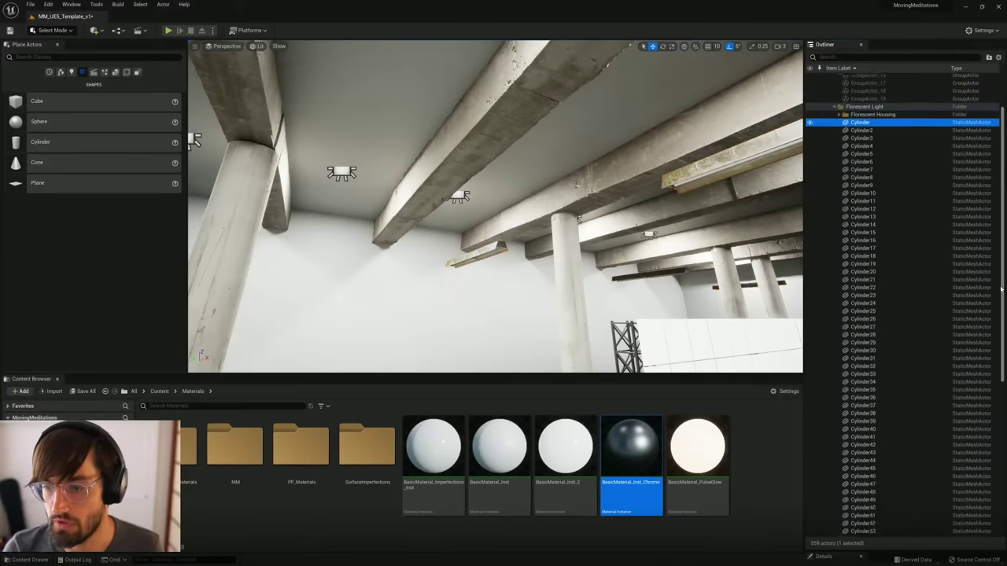
left_click(863, 359, "shift")
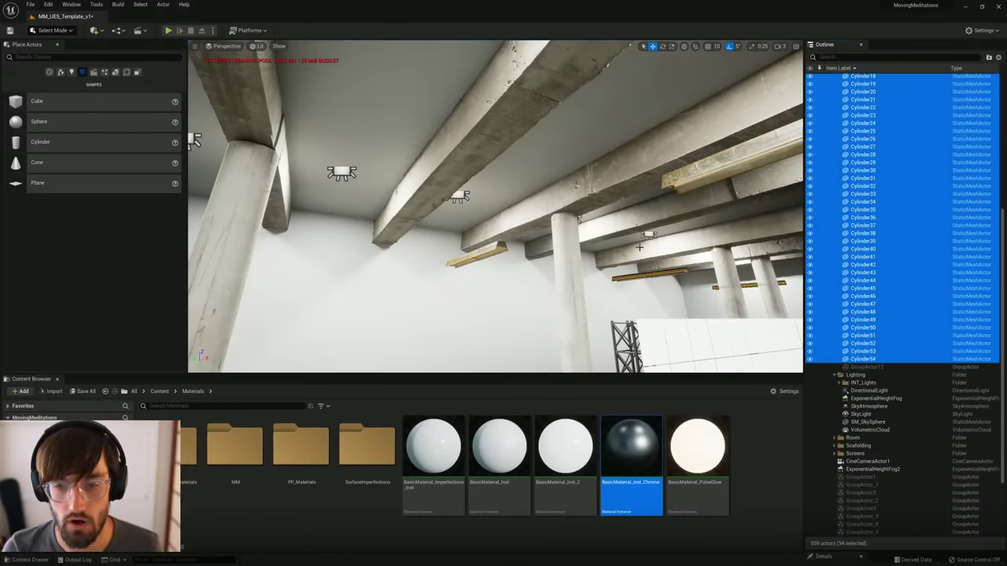
right_click_drag(639, 247, 680, 193)
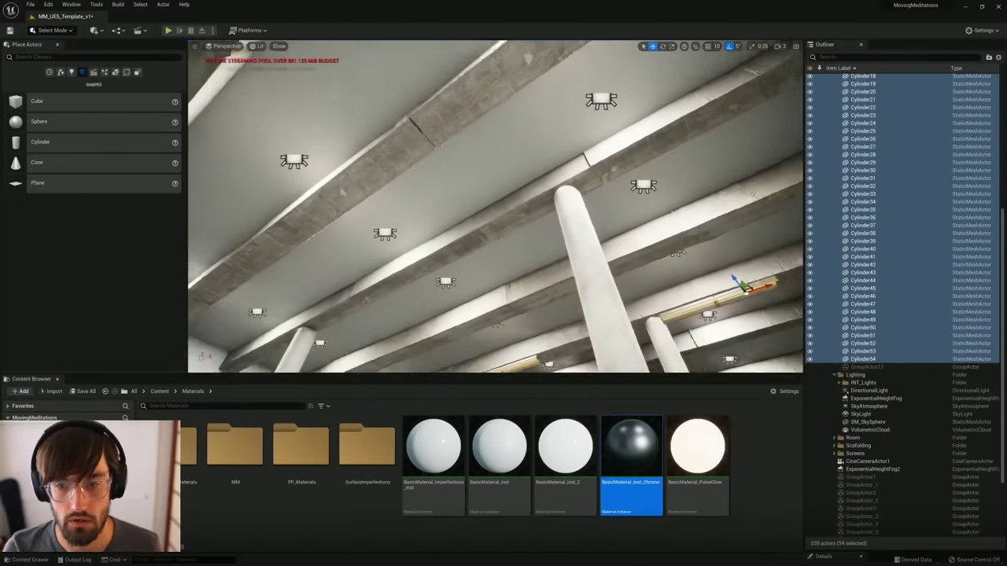
right_click_drag(612, 182, 681, 184)
left_click_drag(610, 159, 523, 163)
key("ctrl+z")
right_click_drag(553, 210, 490, 215)
left_click_drag(1003, 238, 1003, 118)
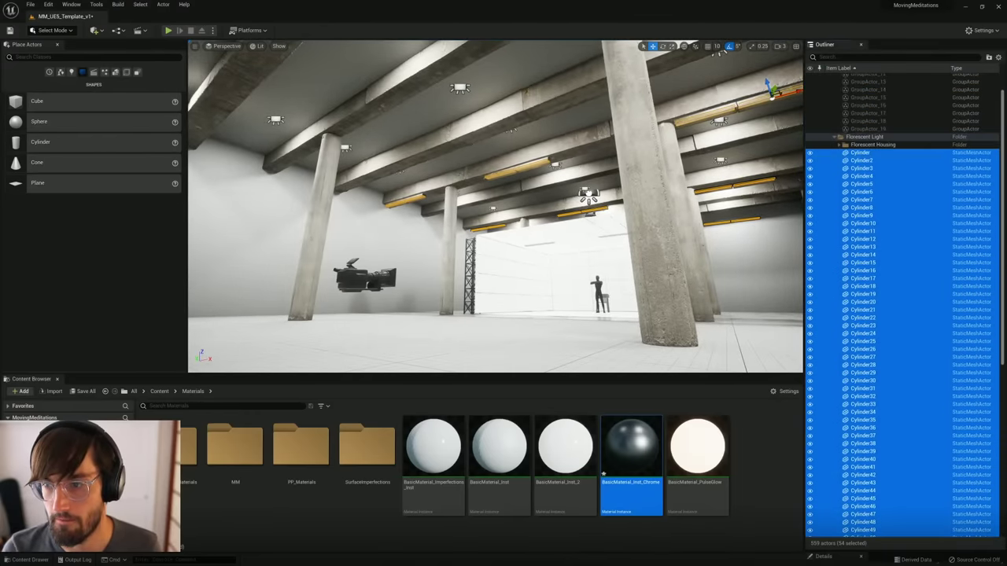
Step: Put the selected cylinders into a new subfolder named Bulbs inside Florescent Light and collapse it
left_click(989, 58)
type("Bu")
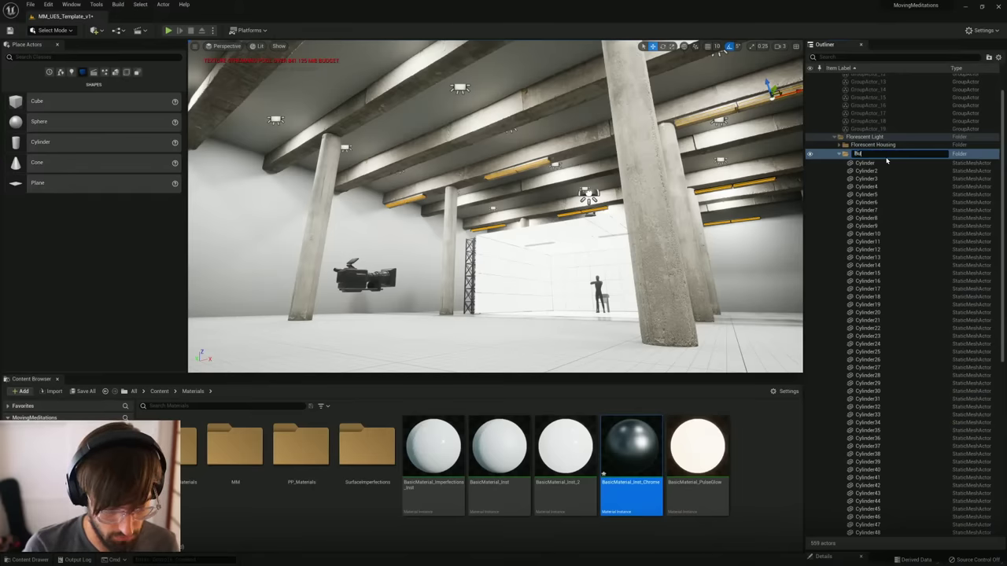
type("lbs")
key("Return")
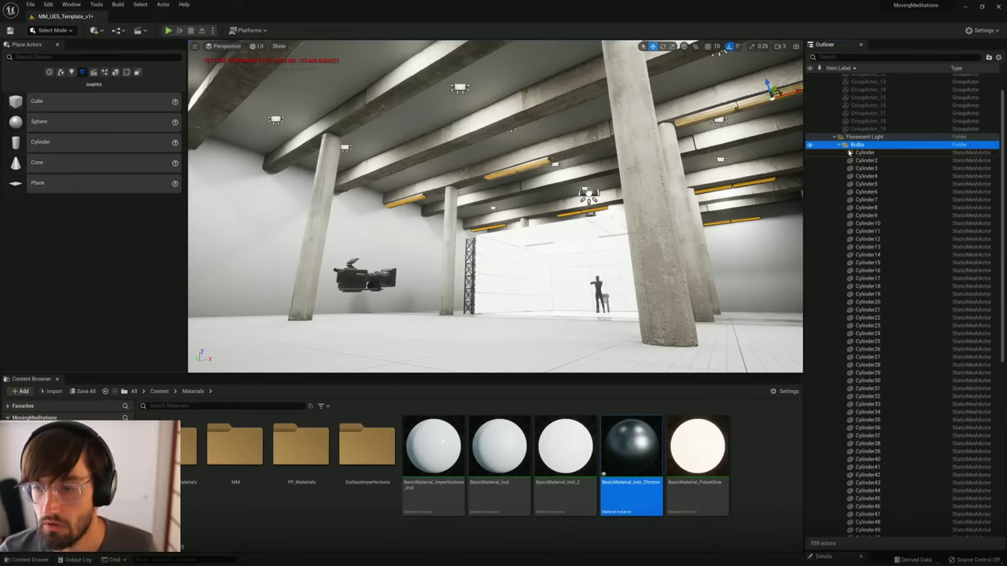
left_click(840, 148)
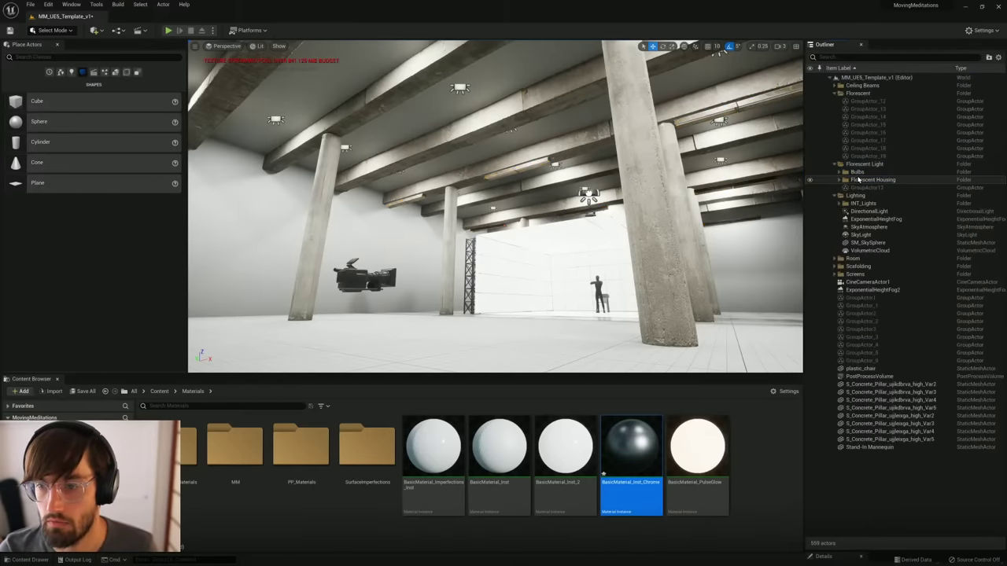
Step: Collapse the Florescent Light folder and delete the separate Florescent folder that holds only group actors
left_click(834, 164)
left_click(864, 163)
left_click(856, 93)
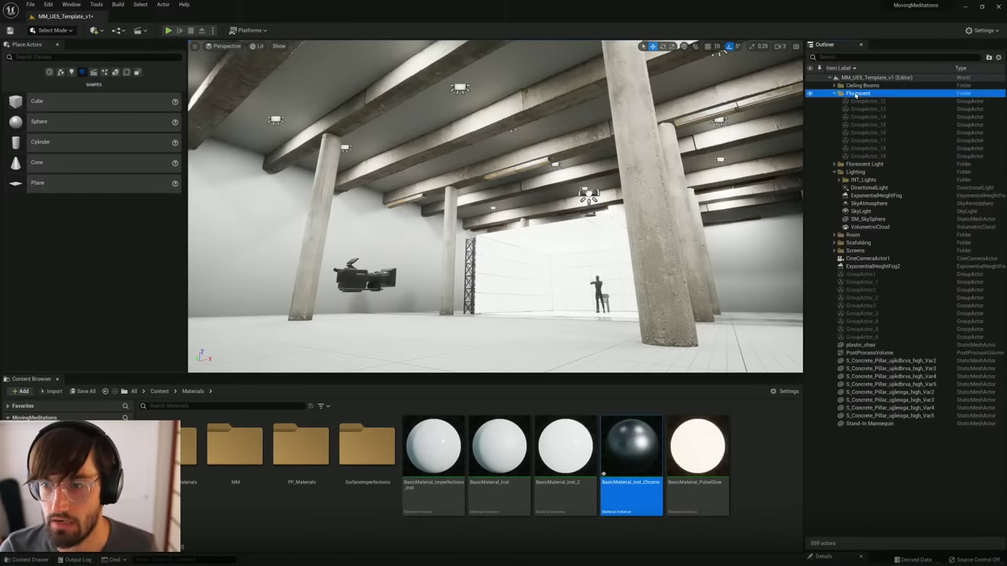
key("Delete")
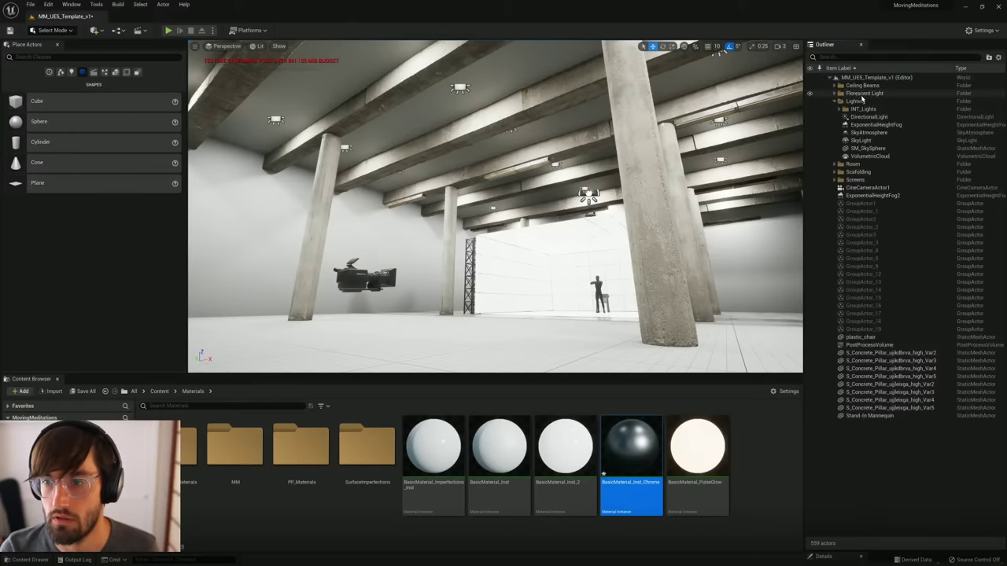
Step: Move the Florescent Light folder into the INT_Lights folder under Lighting
left_click(863, 95)
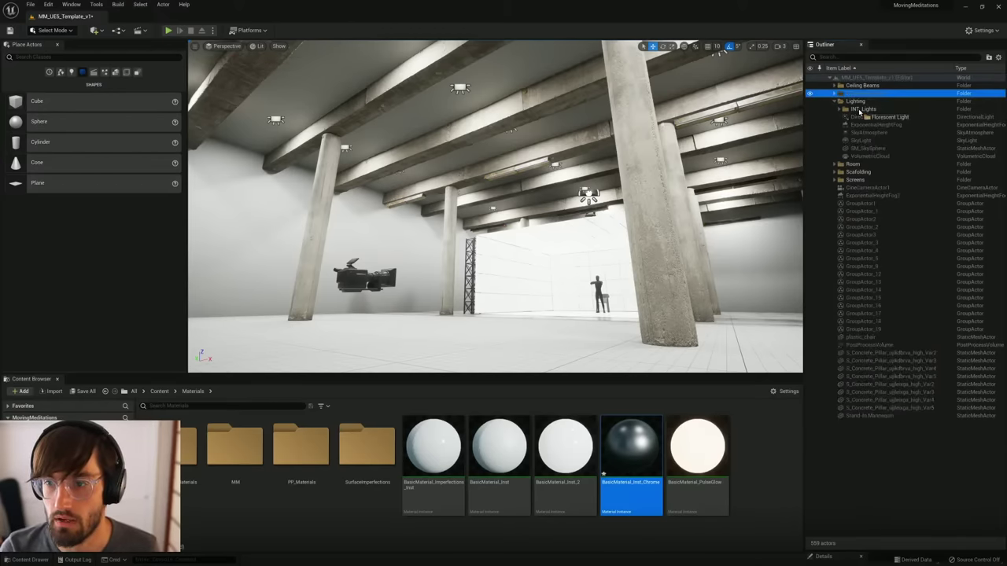
key("Delete")
key("ctrl+z")
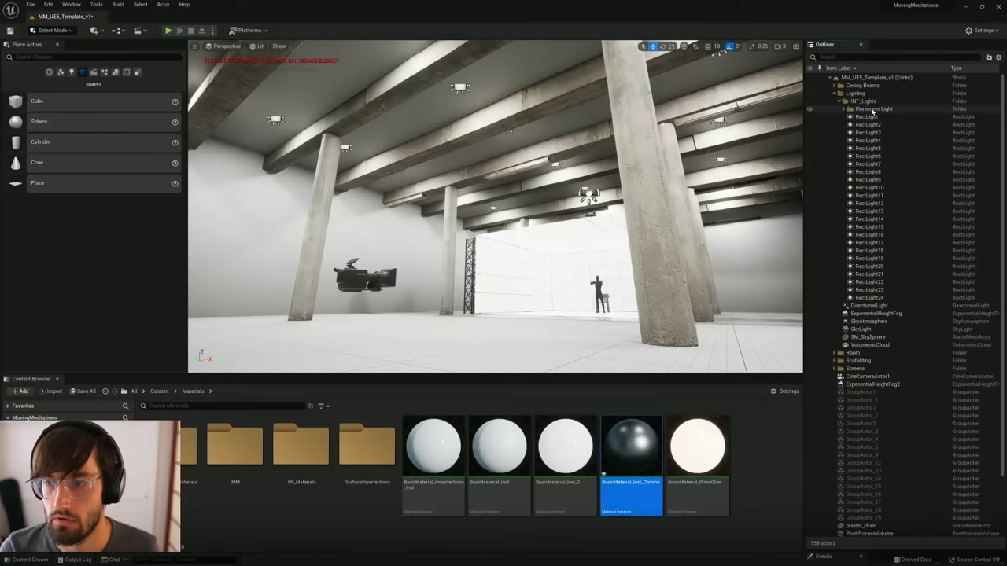
Step: Put RectLight through RectLight24 into a new subfolder named Room Light inside INT_Lights, and collapse both folders
left_click(866, 117)
left_click(857, 298, "shift")
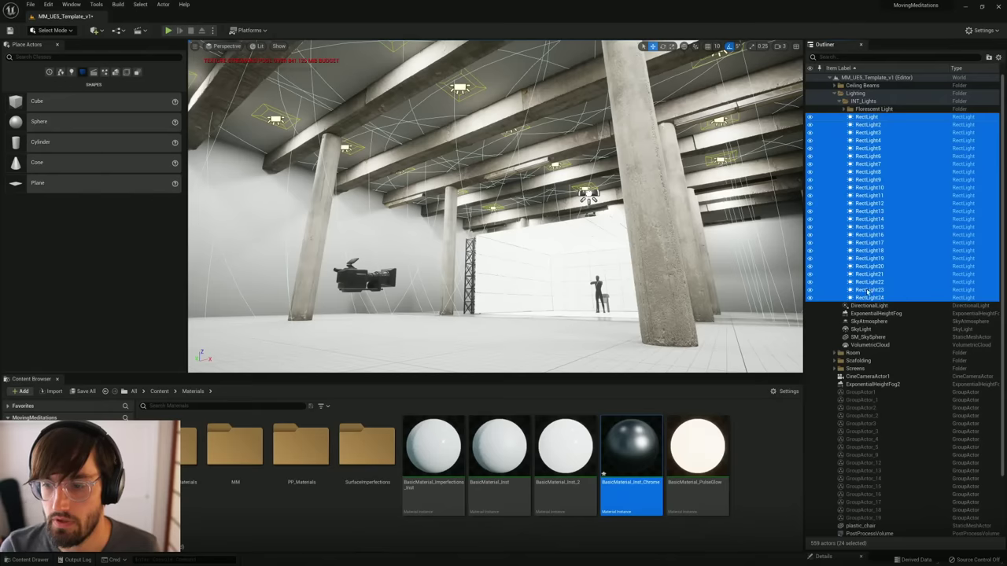
right_click_drag(594, 264, 587, 269)
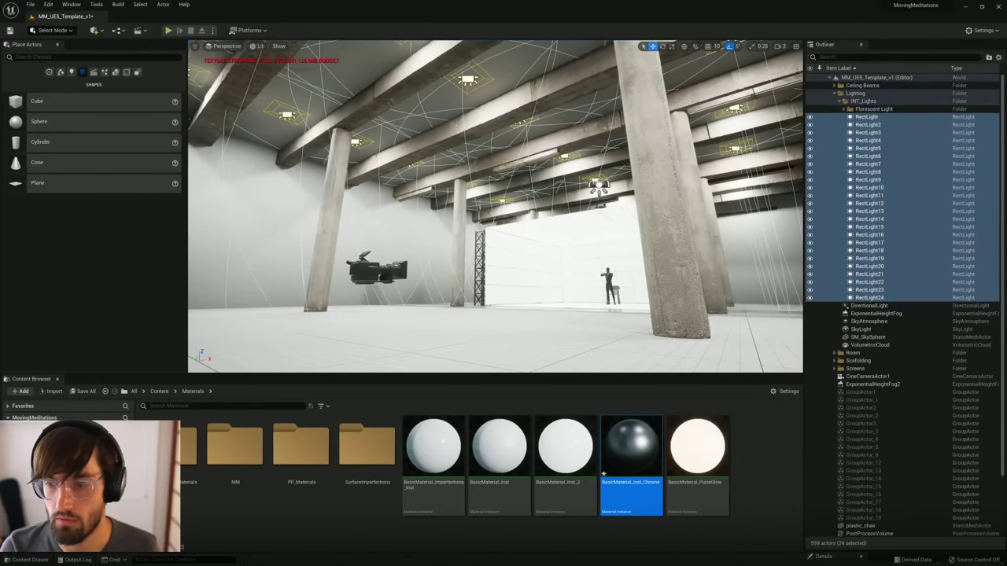
left_click(988, 57)
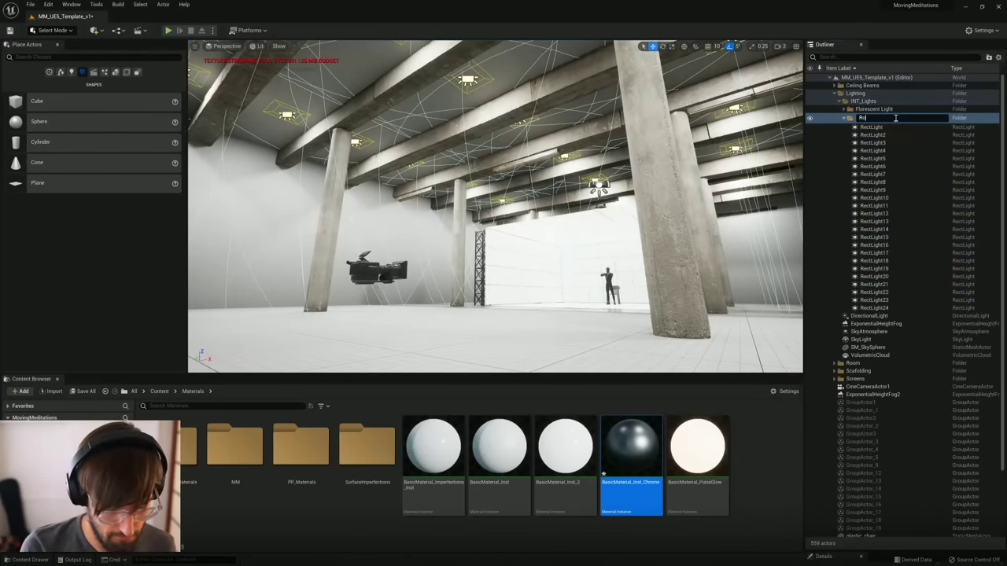
type("Room Light")
key("Return")
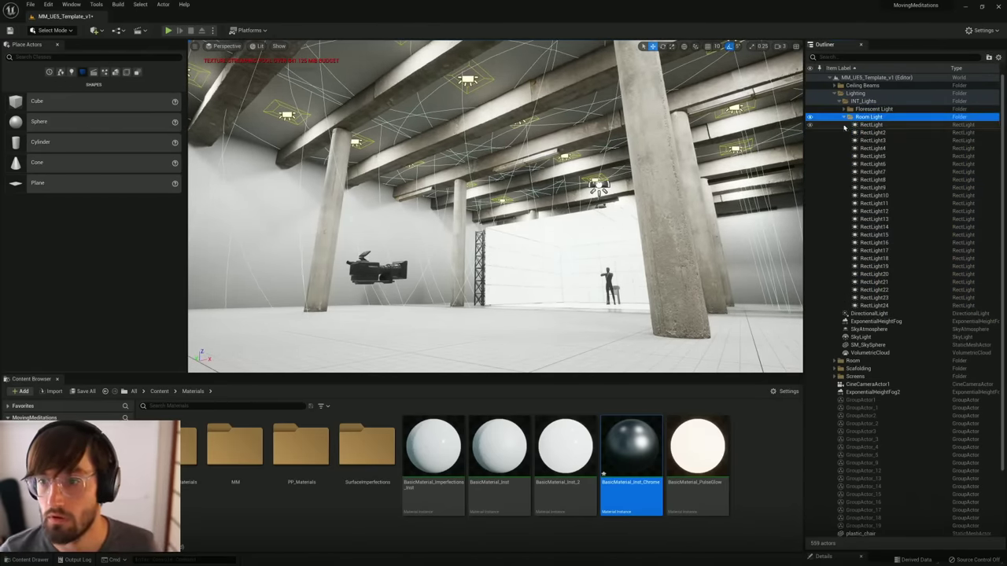
left_click(845, 116)
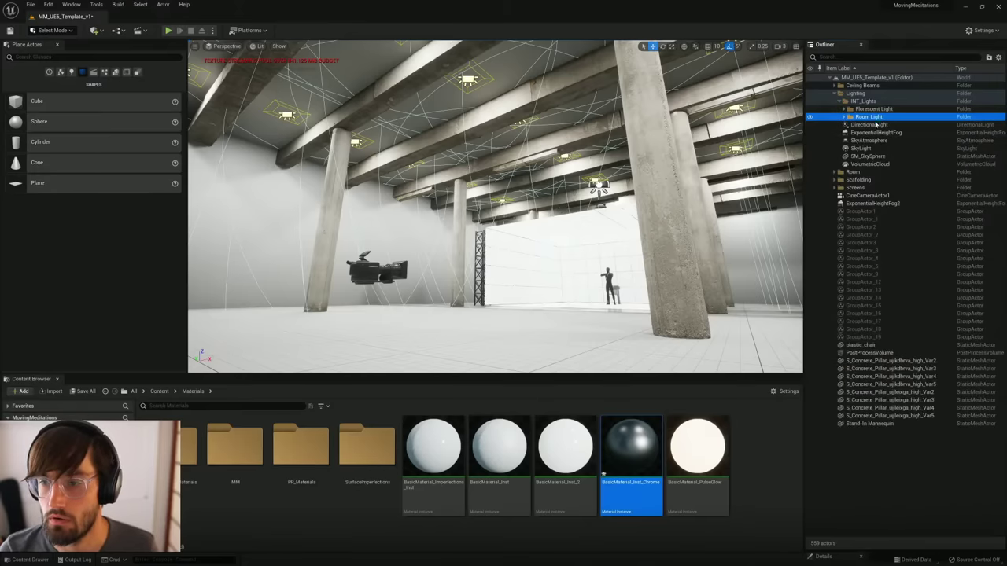
left_click(844, 100)
Step: Examine what the Room folder contains by toggling its visibility and expanding it, and review the Scafolding and Screens folders against the scene
left_click(858, 160)
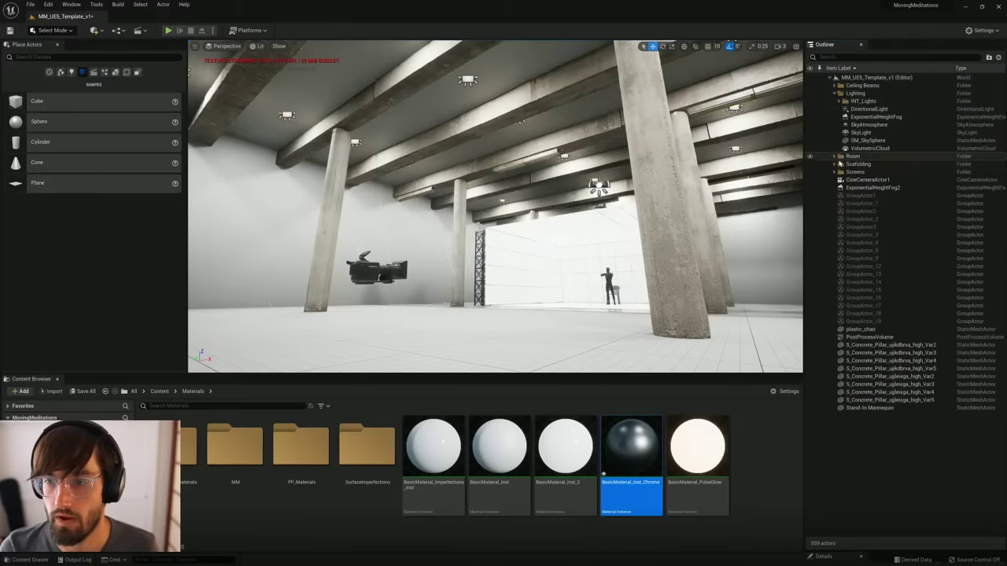
left_click(811, 157)
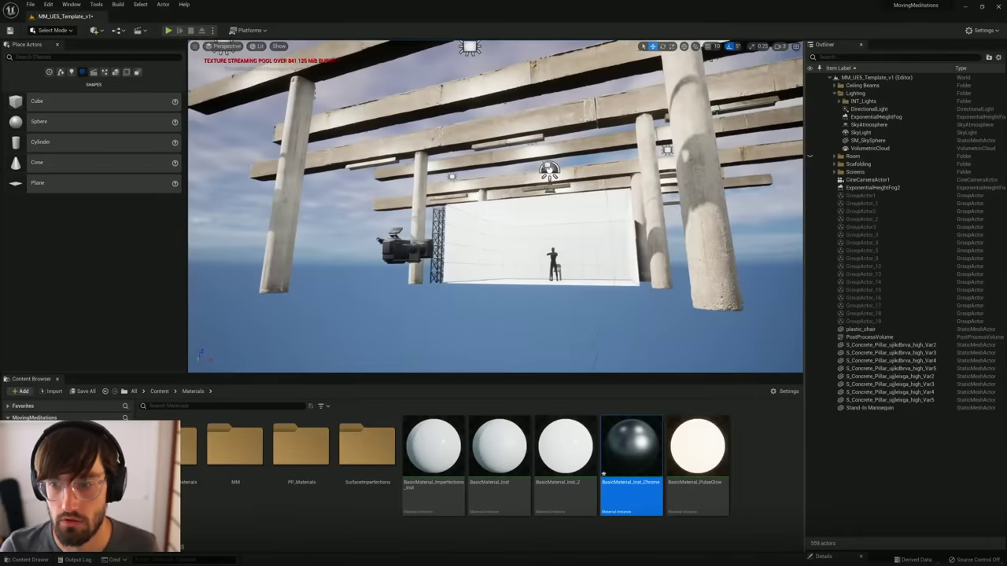
left_click(811, 157)
left_click(834, 156)
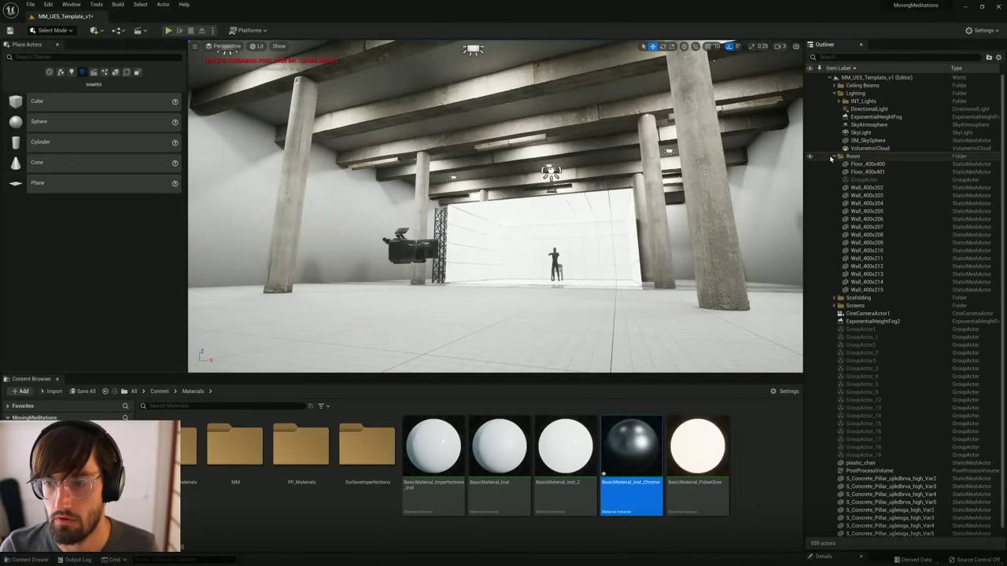
left_click(833, 157)
left_click(856, 165)
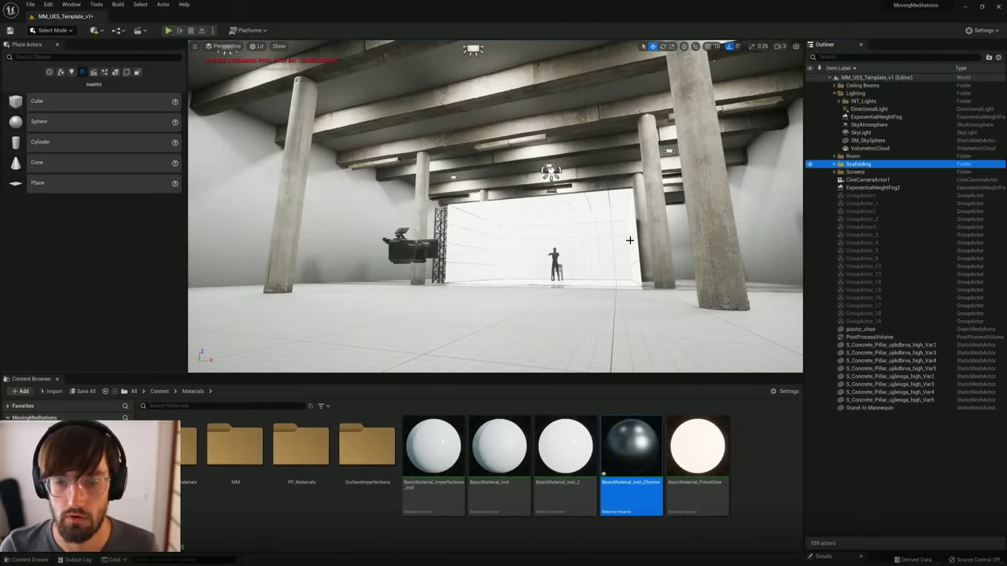
key("w")
right_click_drag(629, 240, 628, 268)
left_click(856, 172)
key("s")
key("w")
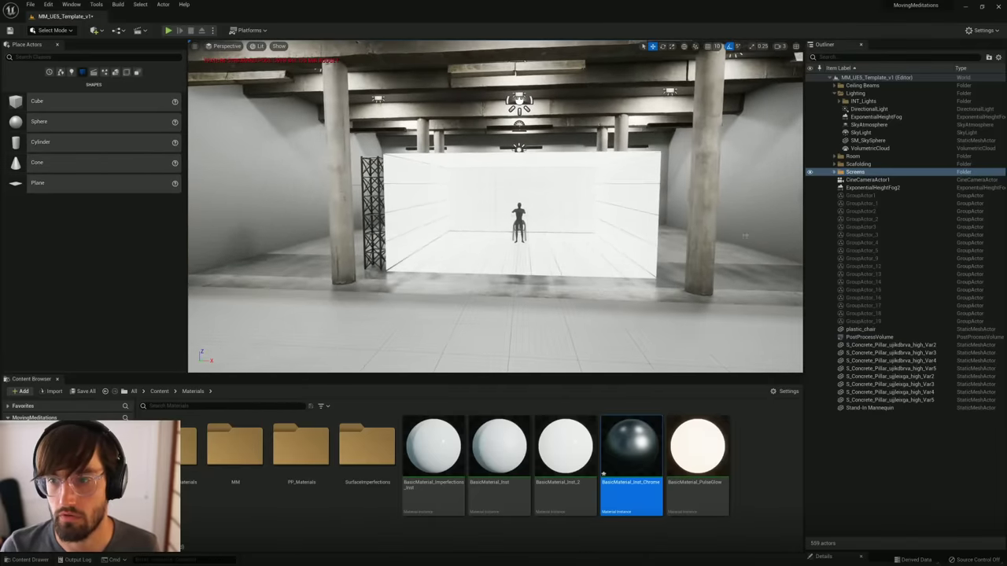
Step: Create a top-level Outliner folder named GEO and move the Room, Scafolding and Screens folders into it
left_click(858, 417)
left_click(989, 56)
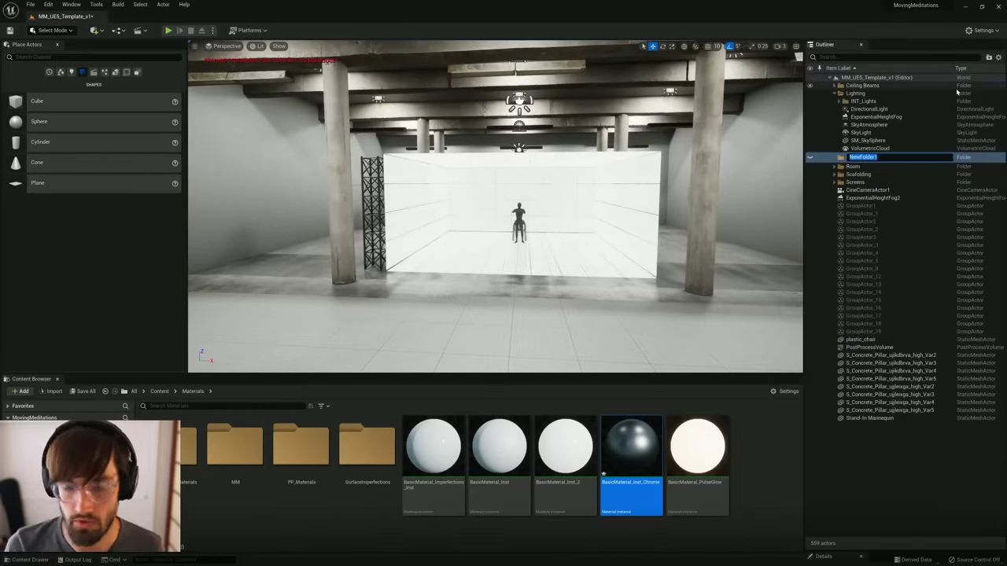
type("GEO")
key("Return")
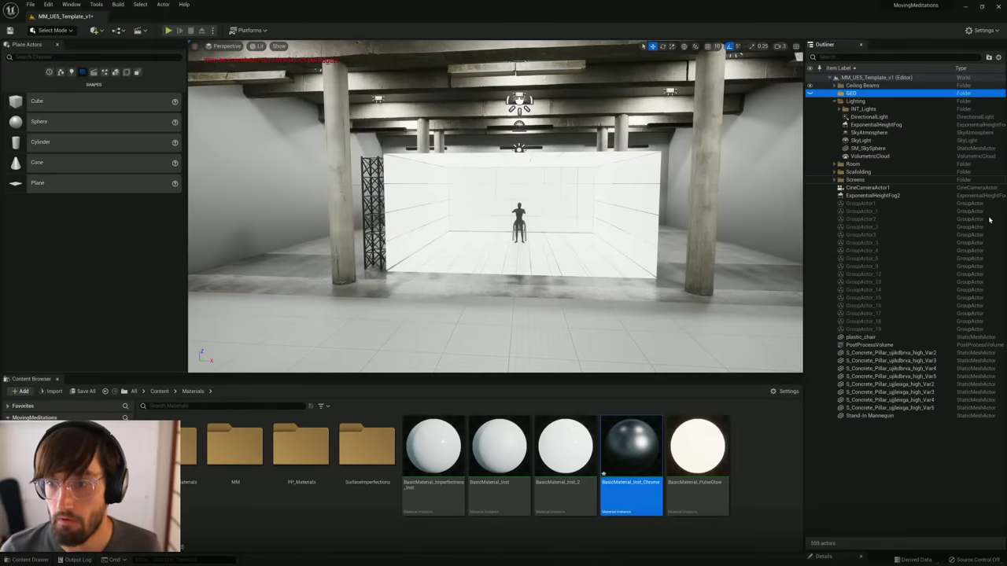
left_click_drag(854, 163, 857, 96)
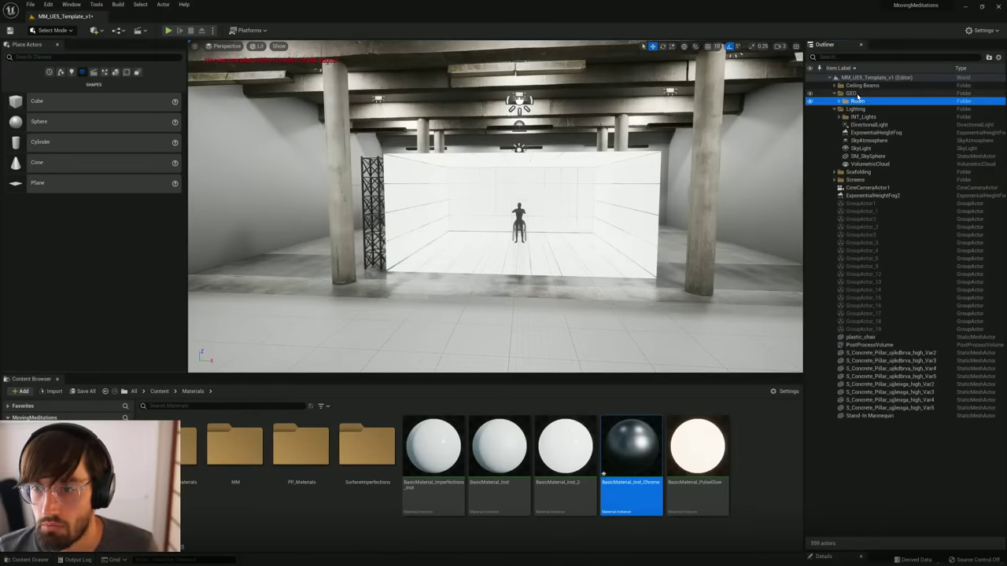
left_click_drag(857, 171, 847, 95)
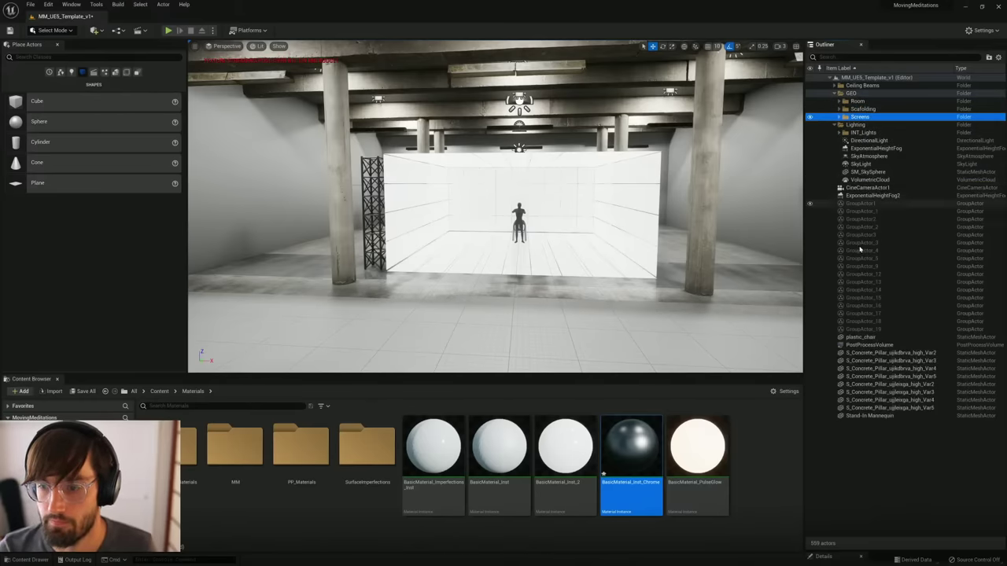
Step: Select the plastic_chair actor and focus the viewport on it
left_click(859, 336)
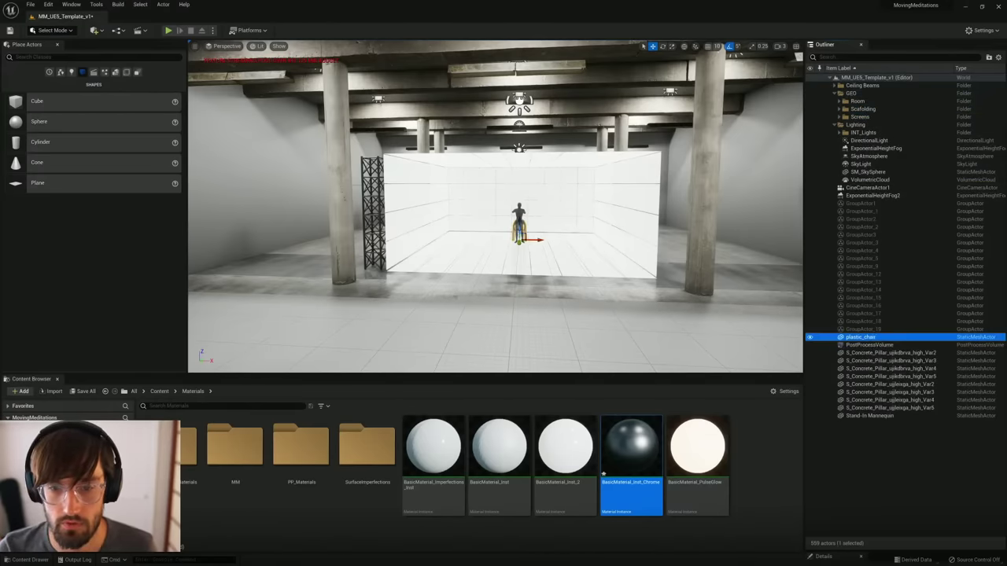
key("f")
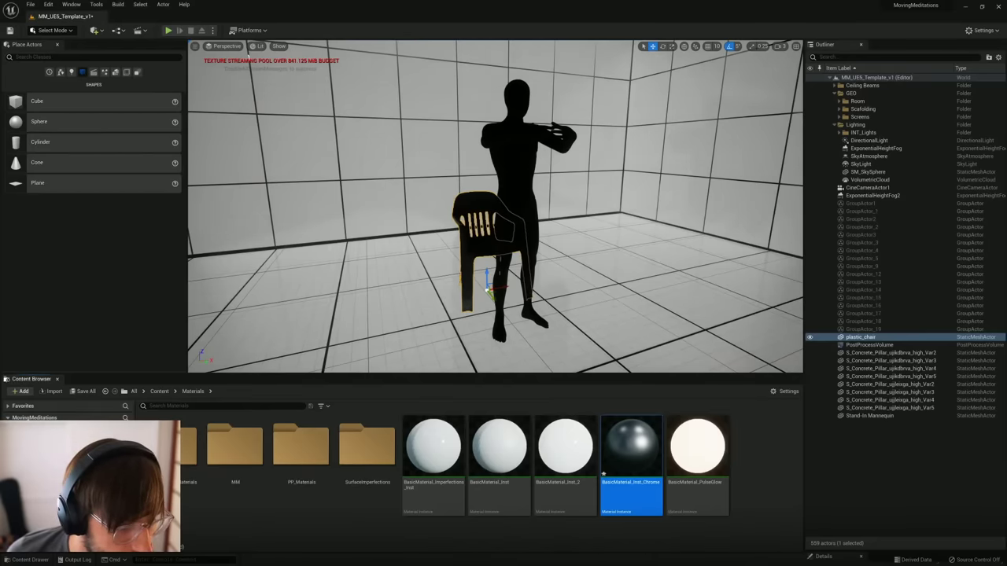
Step: Switch to the reference image board and examine the dark studio set with the lit room and the black figure between white server racks
left_click(49, 487)
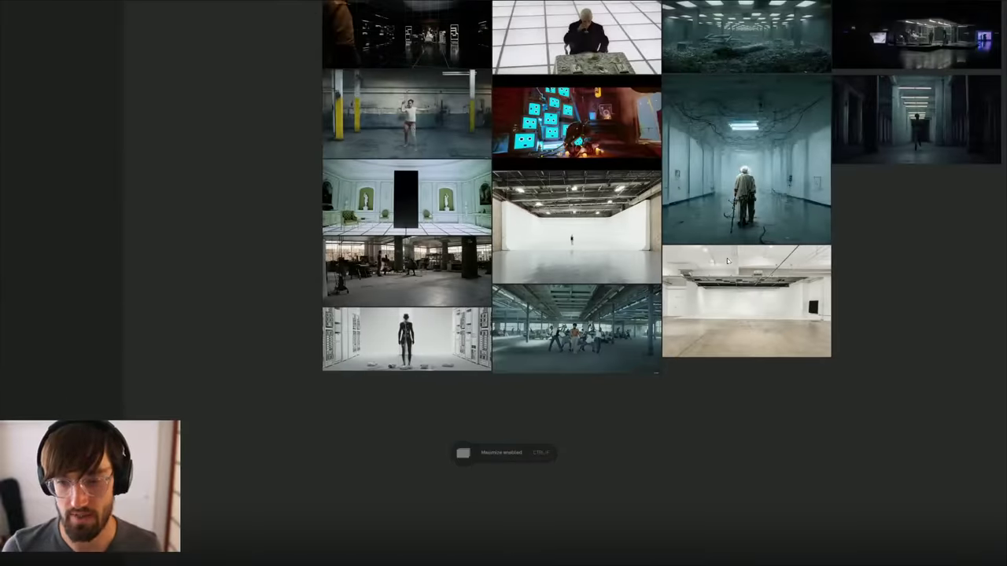
middle_click_drag(728, 261, 491, 402)
double_click(716, 148)
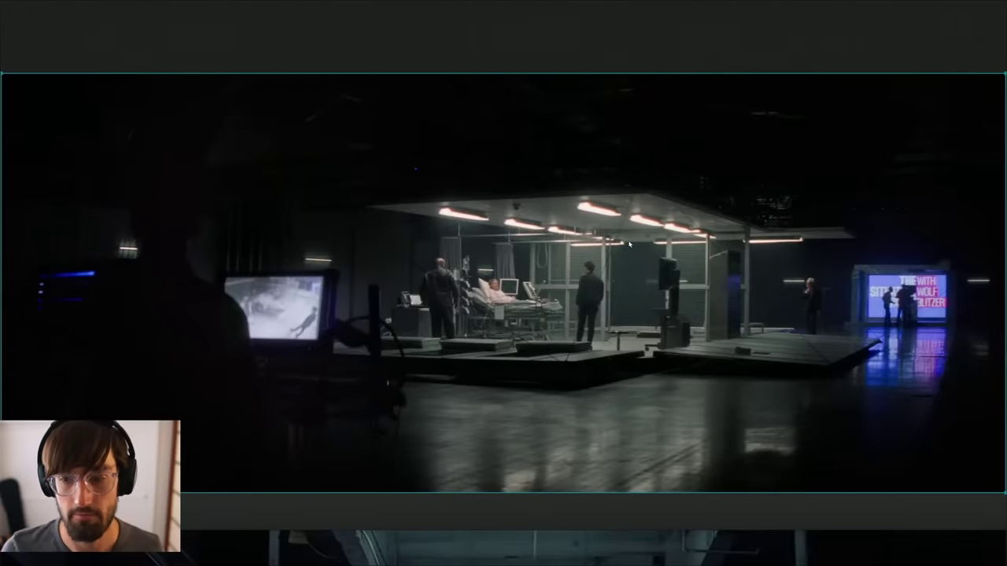
scroll(481, 314, "down", 8)
middle_click_drag(244, 540, 738, 183)
middle_click_drag(570, 225, 791, 188)
double_click(281, 450)
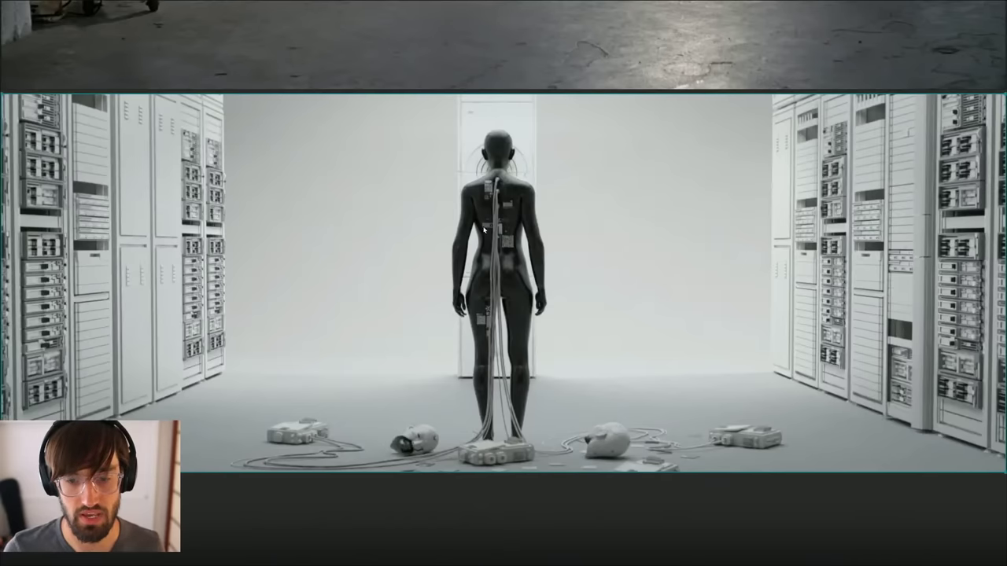
scroll(477, 272, "down", 8)
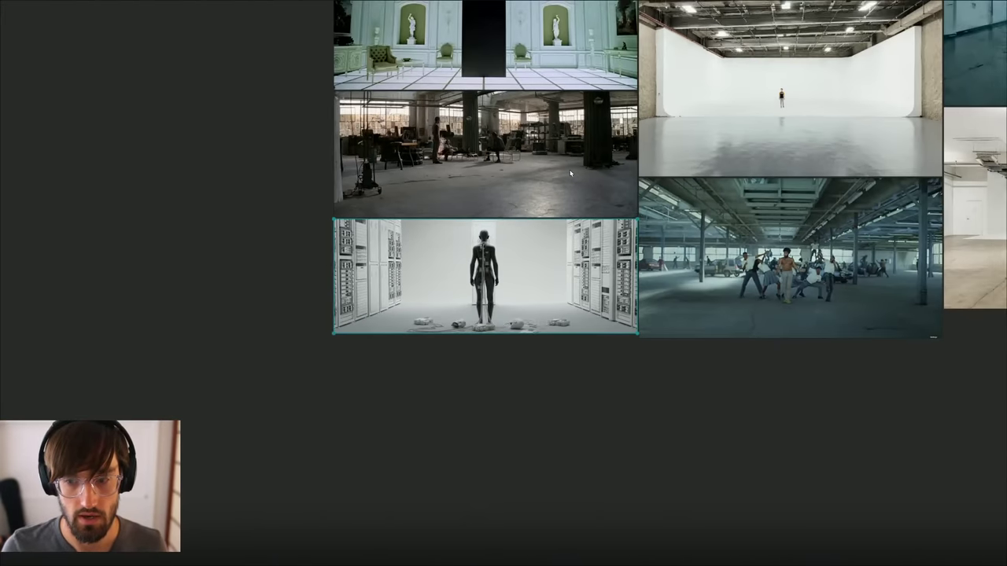
Step: Examine the reference images of the dancers in an industrial warehouse and the debris-filled hall with ceiling light panels
middle_click_drag(477, 272, 367, 356)
middle_click_drag(528, 219, 462, 182)
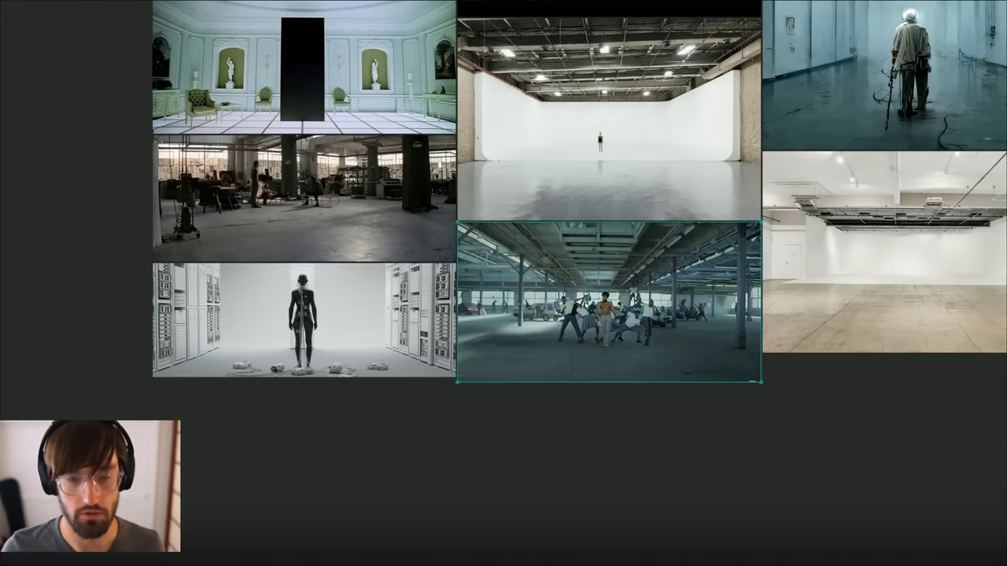
double_click(586, 303)
scroll(498, 292, "down", 8)
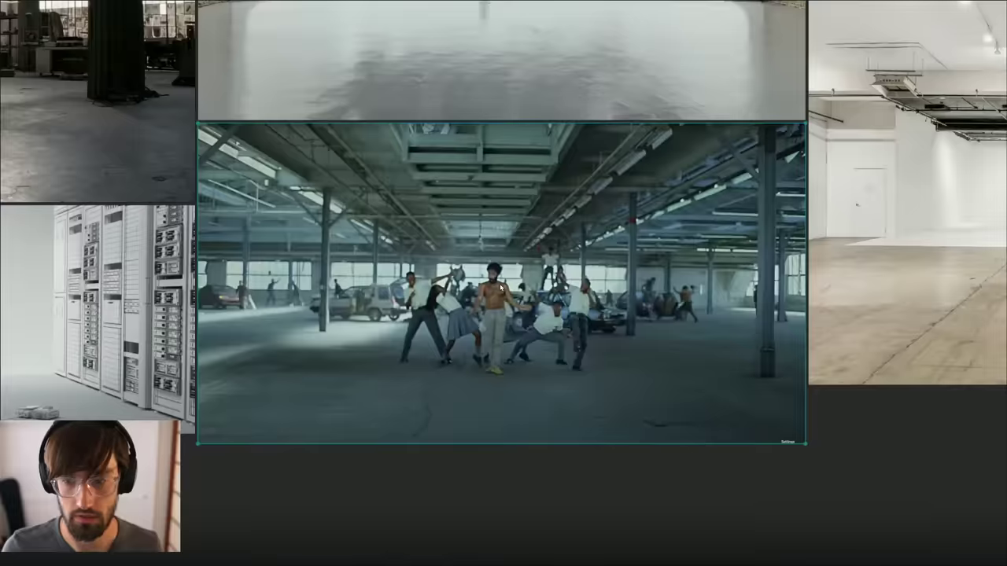
middle_click_drag(498, 291, 577, 452)
middle_click_drag(776, 40, 620, 225)
double_click(665, 141)
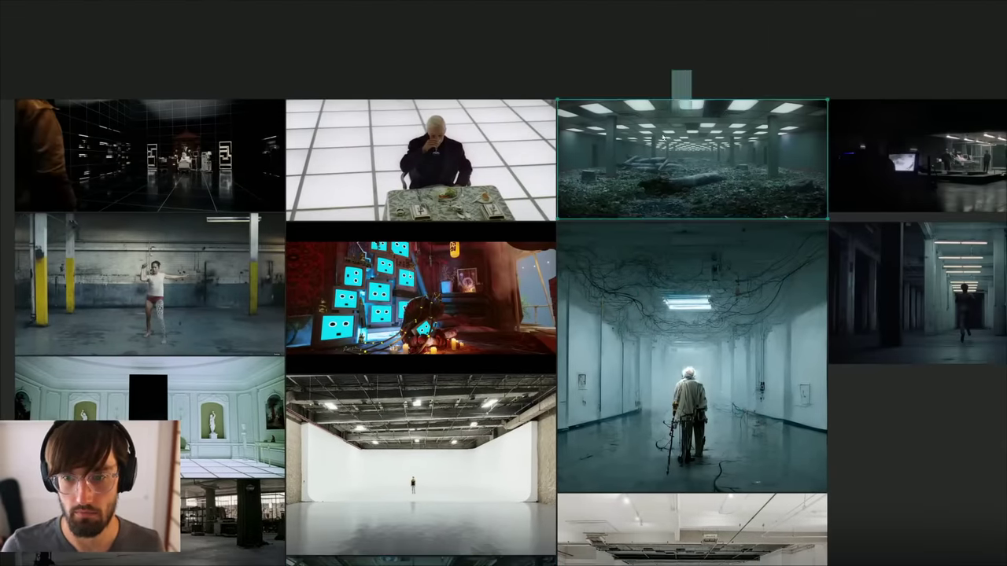
scroll(461, 289, "down", 6)
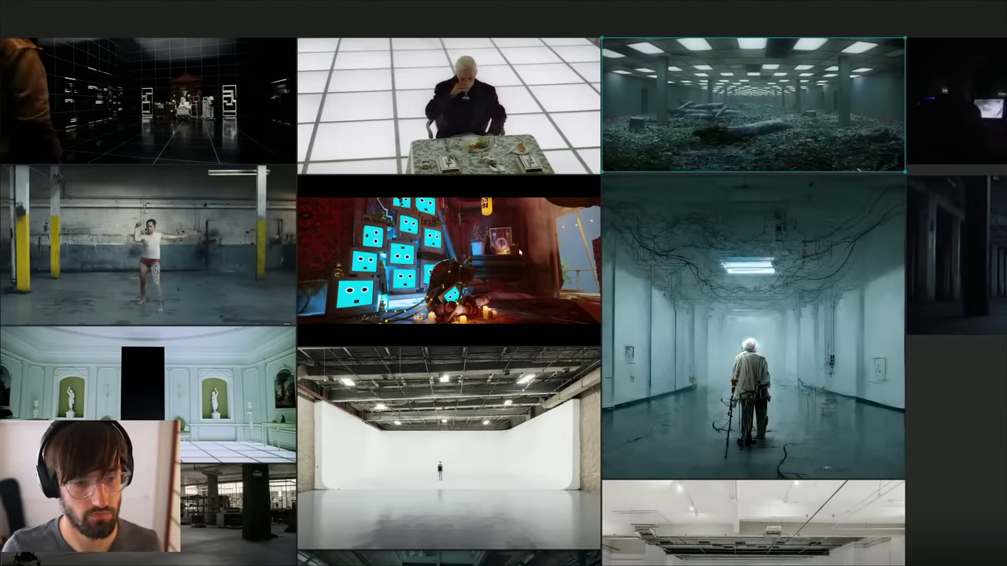
Step: Look over the reference images of the warehouse dancer, the glowing screens and the white studio cyclorama
middle_click_drag(519, 252, 742, 251)
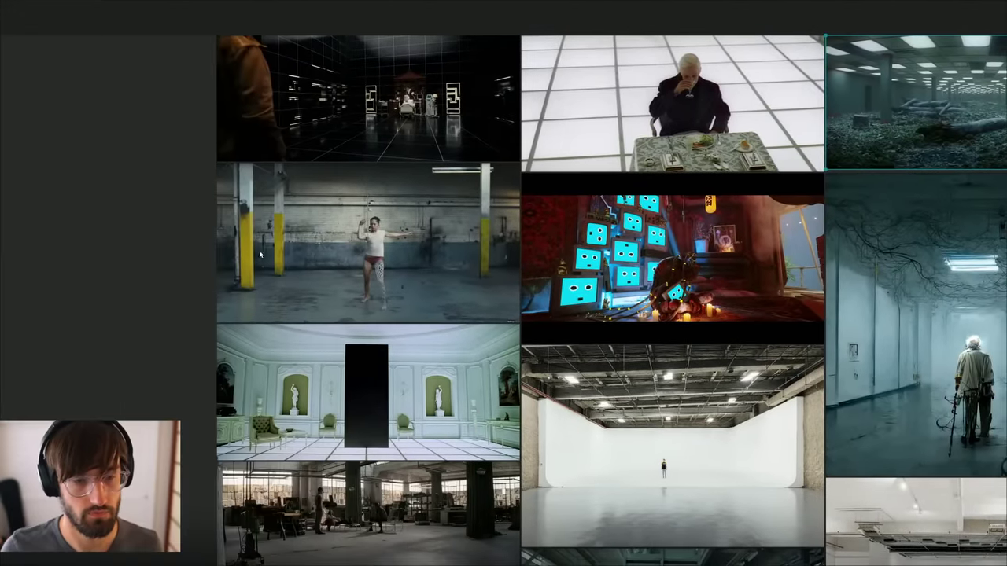
double_click(261, 254)
double_click(494, 317)
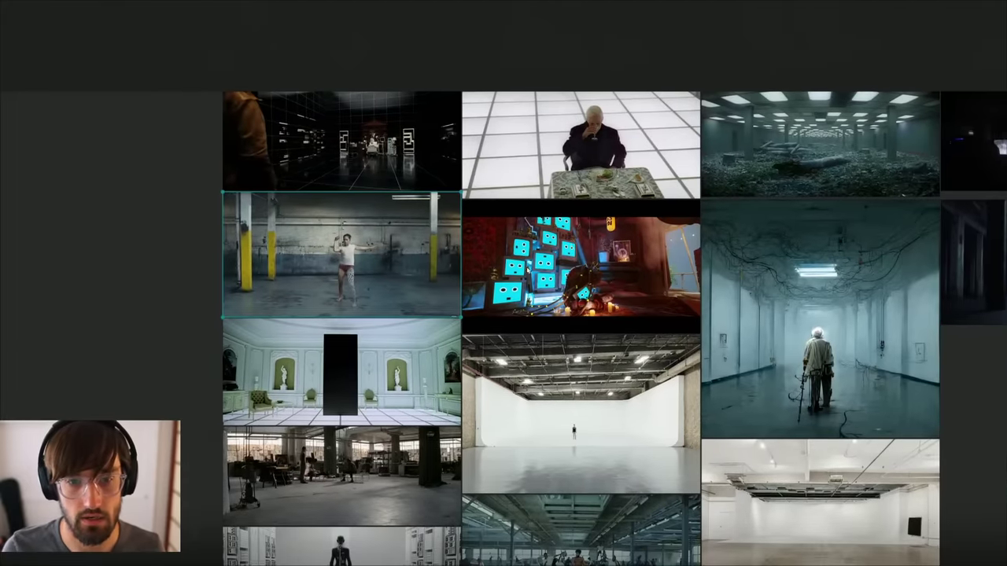
middle_click_drag(671, 283, 476, 247)
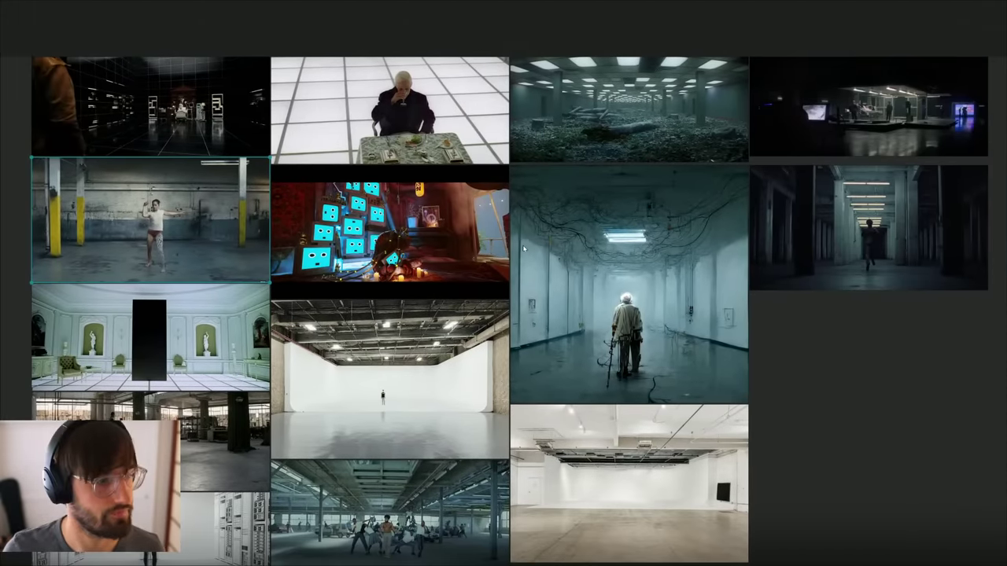
Step: Switch to the Unreal Editor, save the level and view the plastic chair and mannequin from several sides in the tiled room
key("alt+Tab")
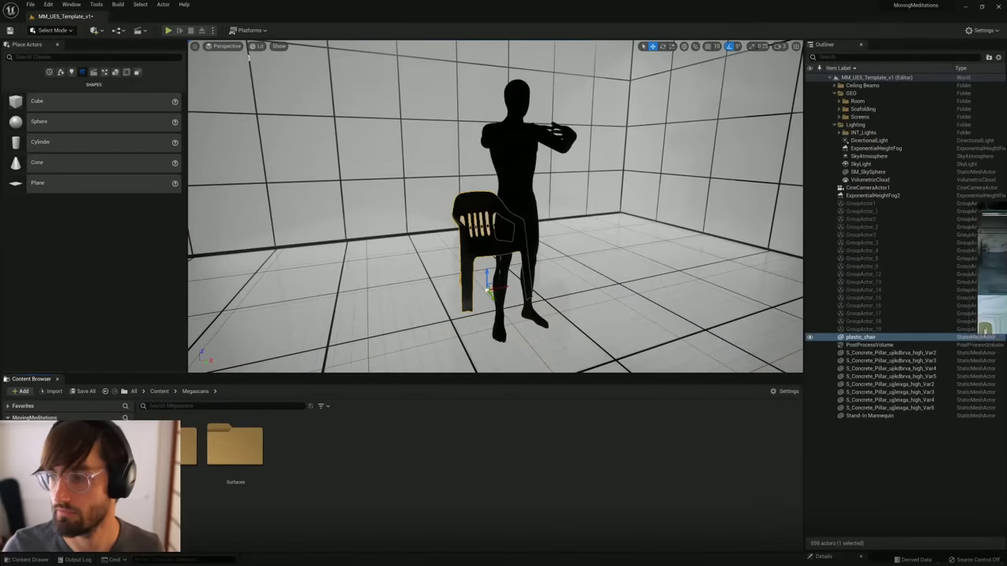
right_click_drag(499, 201, 528, 215)
key("ctrl+s")
key("a")
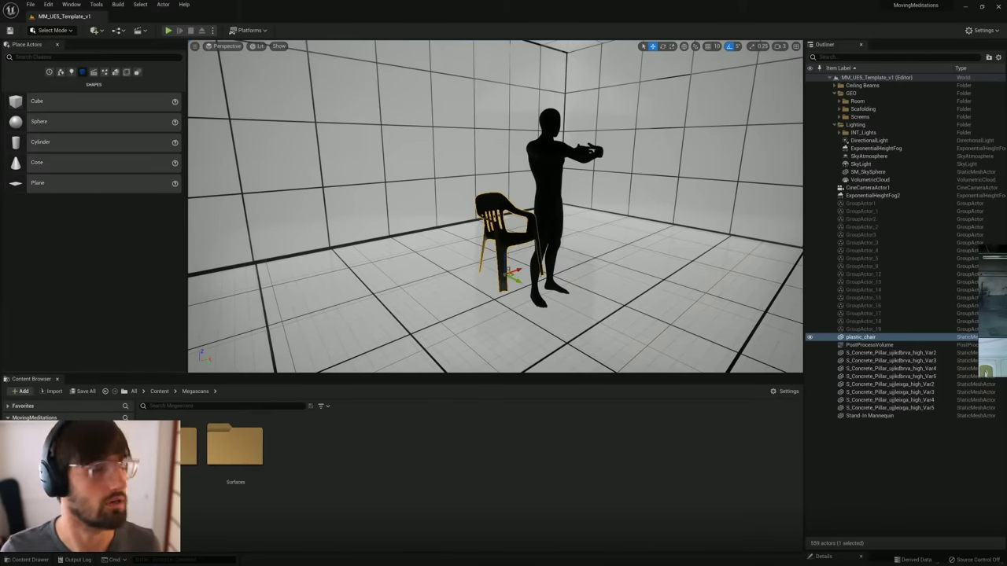
key("a")
right_click_drag(488, 244, 565, 214)
key("s")
key("e")
right_click_drag(462, 224, 457, 224)
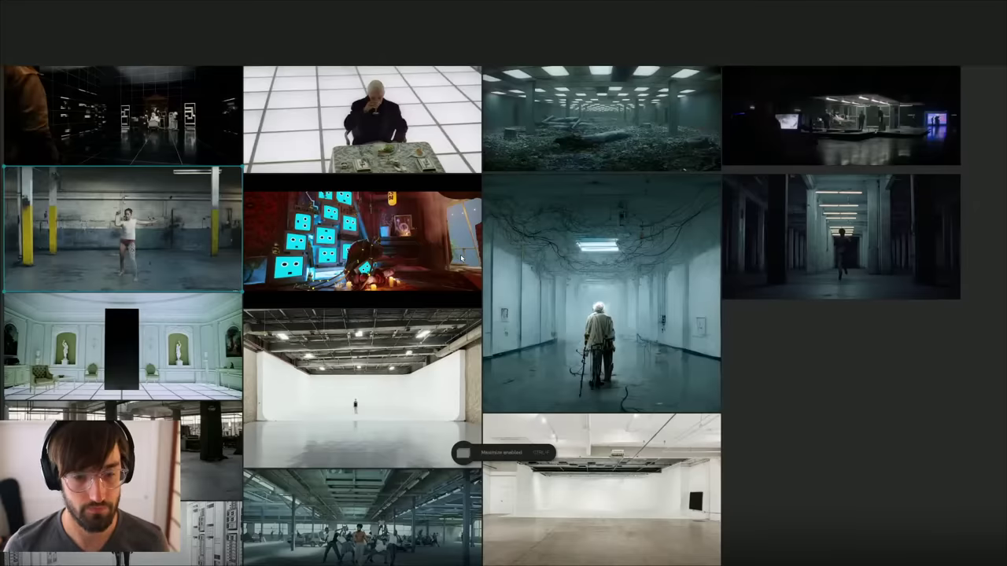
Step: Return to the reference board and survey its images from the warehouse dancer across to the cable-filled corridor and dark pillared hall
middle_click_drag(268, 316, 504, 110)
double_click(287, 59)
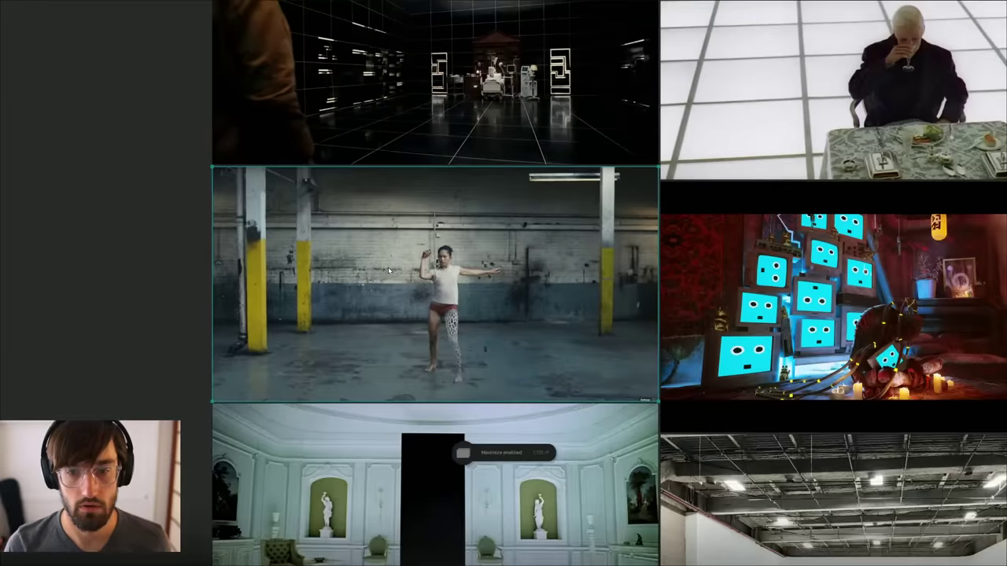
scroll(388, 268, "down", 2)
middle_click_drag(388, 269, 56, 229)
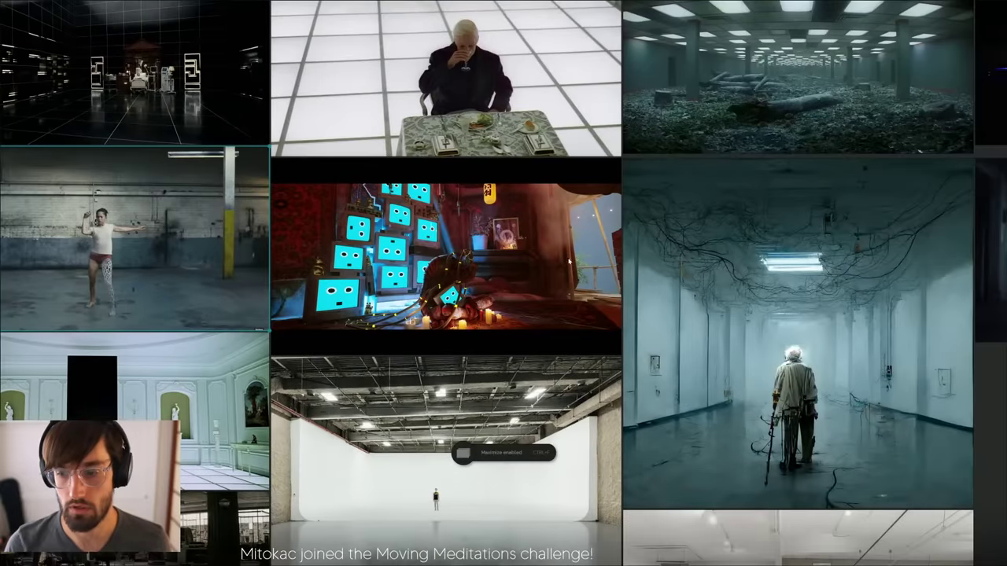
middle_click_drag(511, 291, 359, 231)
middle_click_drag(528, 239, 470, 223)
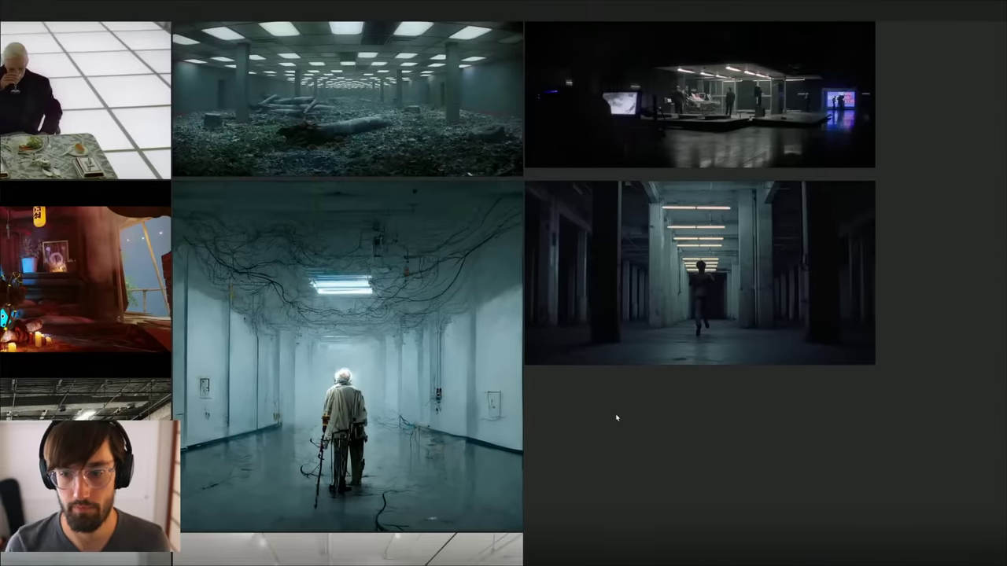
Step: Examine the running figure in the dark pillared hall, the dark studio set and the black tiled room in the references
left_click(668, 315)
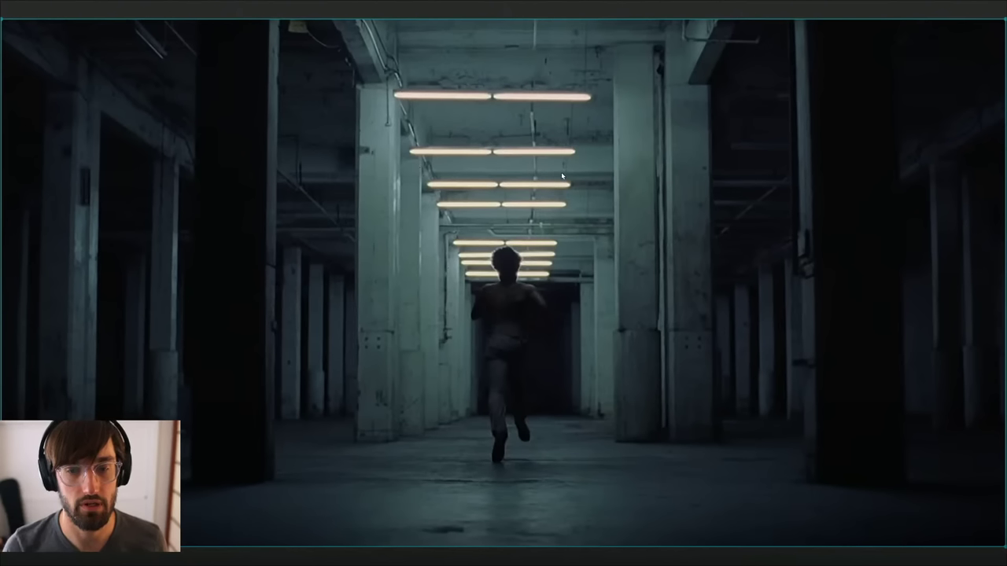
scroll(499, 194, "down", 5)
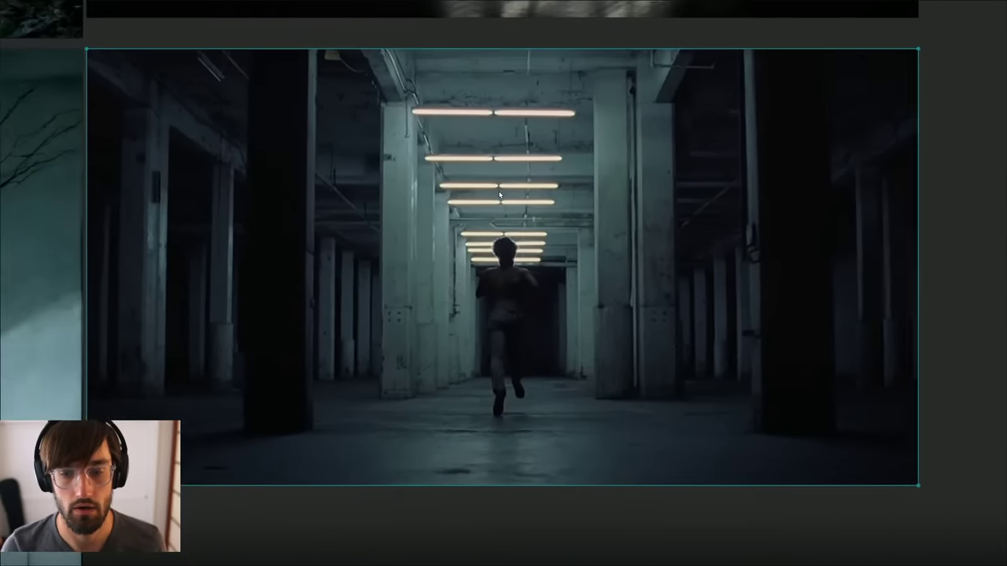
middle_click_drag(561, 116, 558, 353)
middle_click_drag(557, 242, 564, 273)
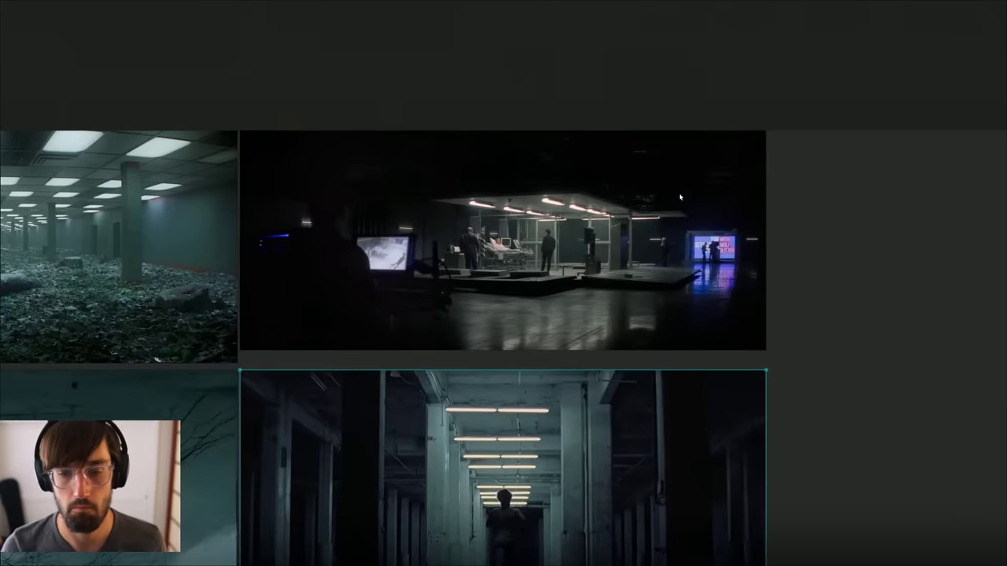
middle_click_drag(265, 255, 680, 241)
middle_click_drag(118, 277, 388, 268)
middle_click_drag(234, 269, 489, 252)
scroll(663, 250, "left", 6)
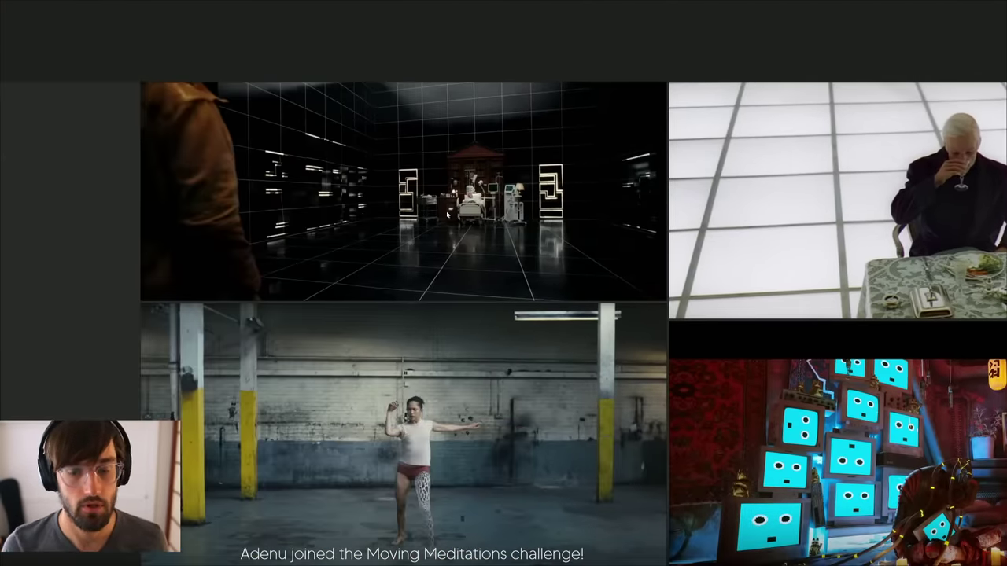
Step: Move the reference board aside and inspect the white room from the warehouse floor, then the chair and mannequin up close
right_click_drag(538, 269, 1006, 318)
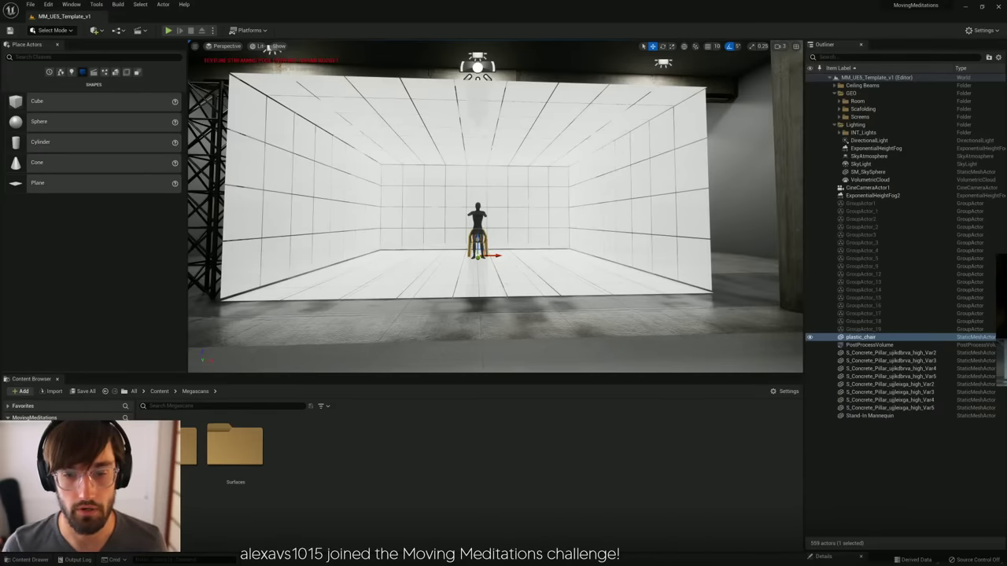
key("s")
mouse_move(566, 292)
right_mouse_down()
mouse_move(546, 292)
mouse_move(557, 292)
right_mouse_up()
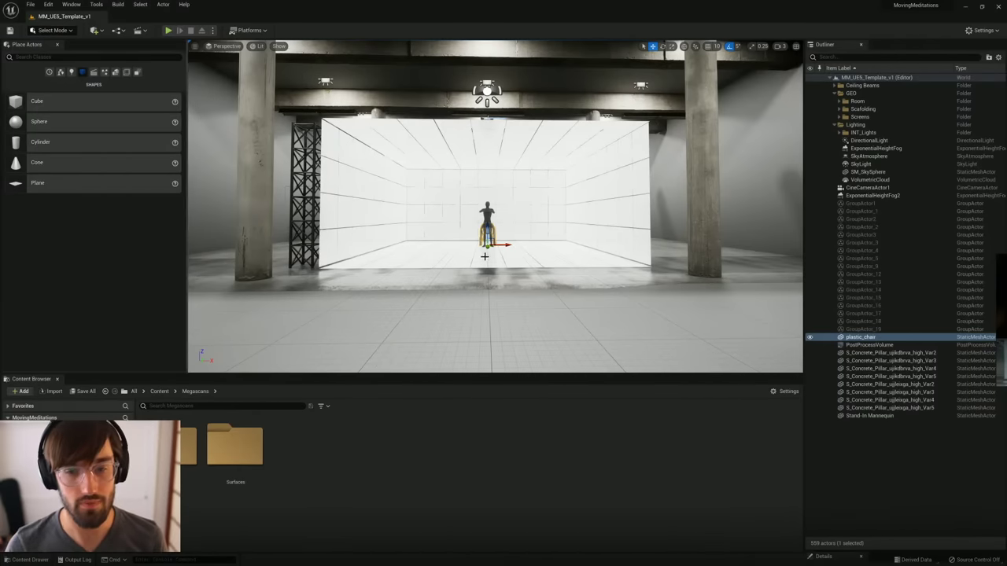
right_click_drag(487, 236, 492, 265)
key("w")
key("w")
key("s")
key("a")
key("w")
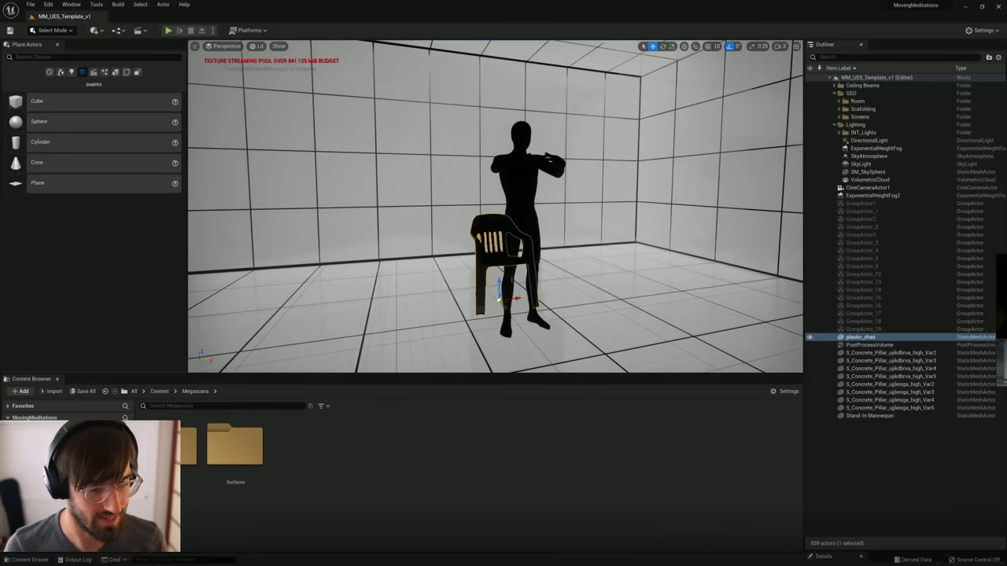
Step: Browse the Megascans 3D_Assets folders, checking the concrete pillar, fluorescent ceiling lamp, metal pipe and painted modular pipe assets
double_click(164, 447)
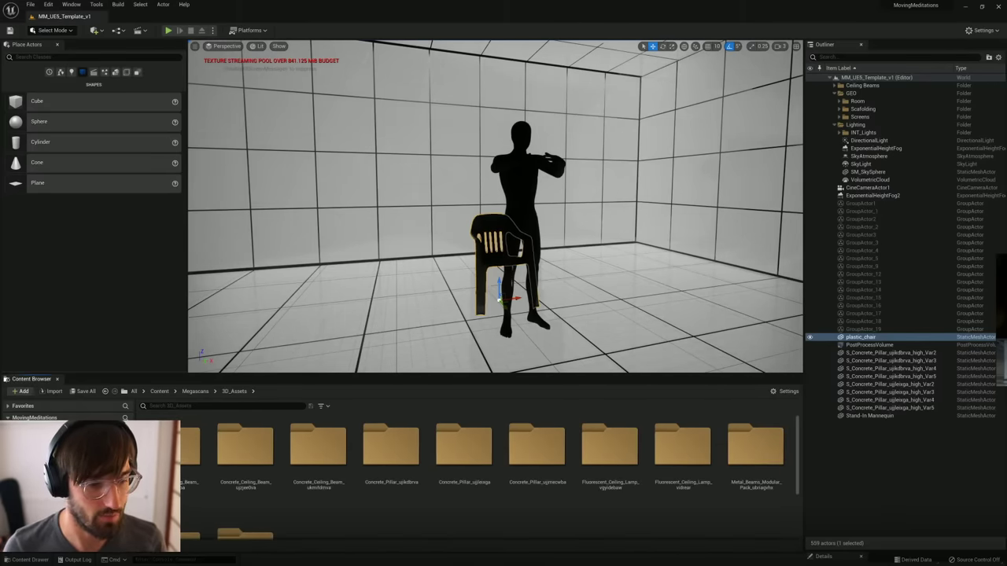
left_click(71, 474)
left_click(71, 507)
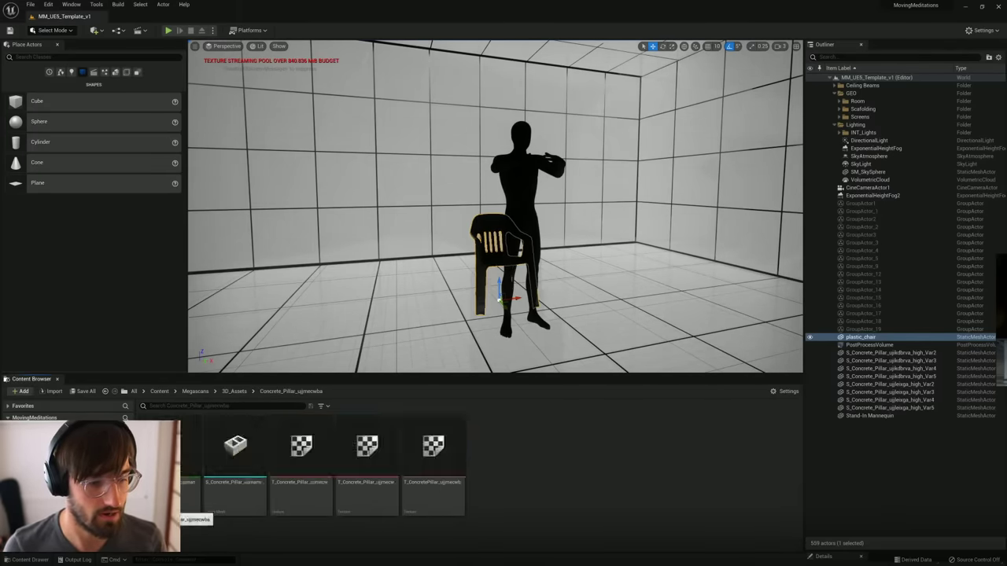
left_click(71, 517)
left_click(71, 513)
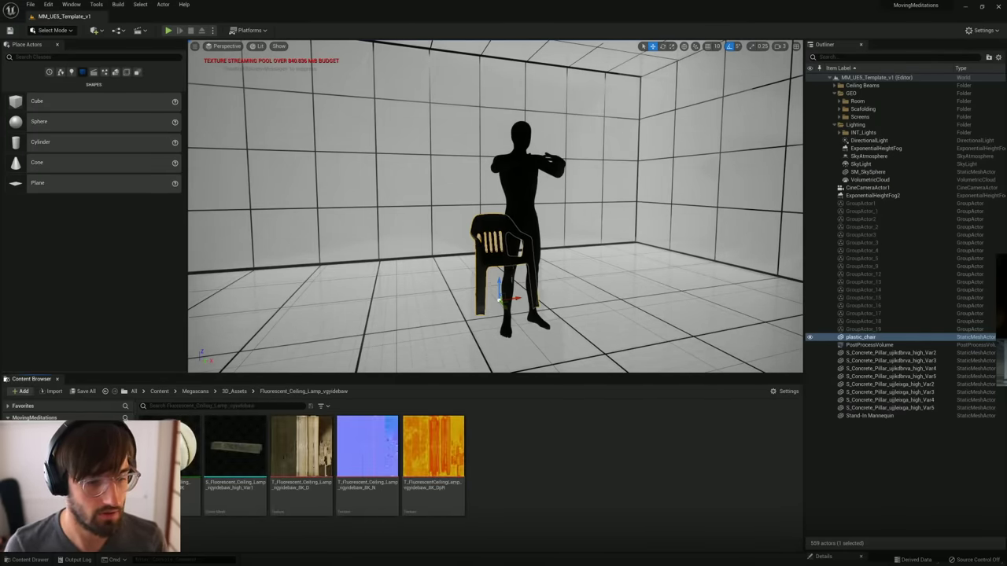
left_click(140, 466)
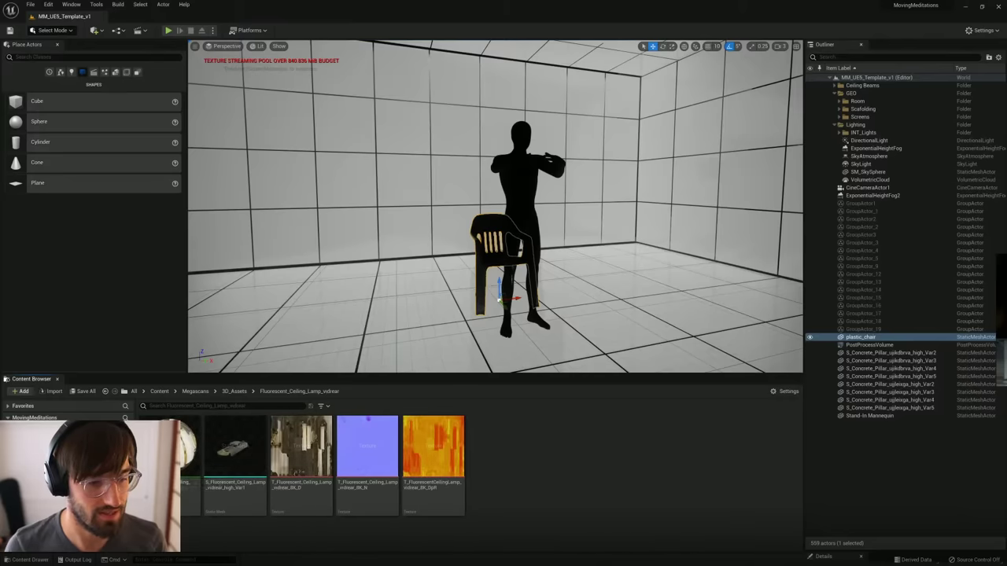
left_click(140, 473)
left_click(140, 480)
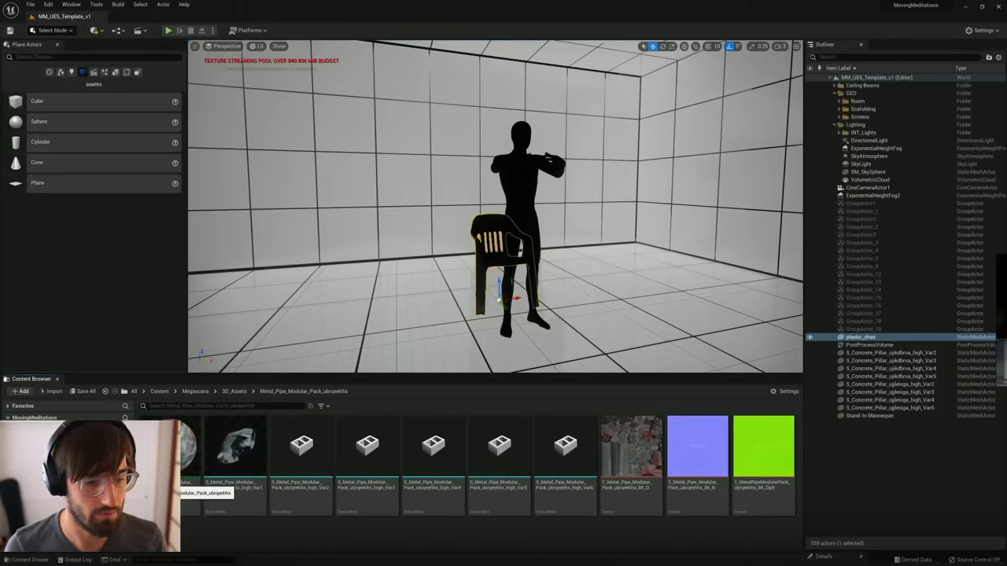
key("Down")
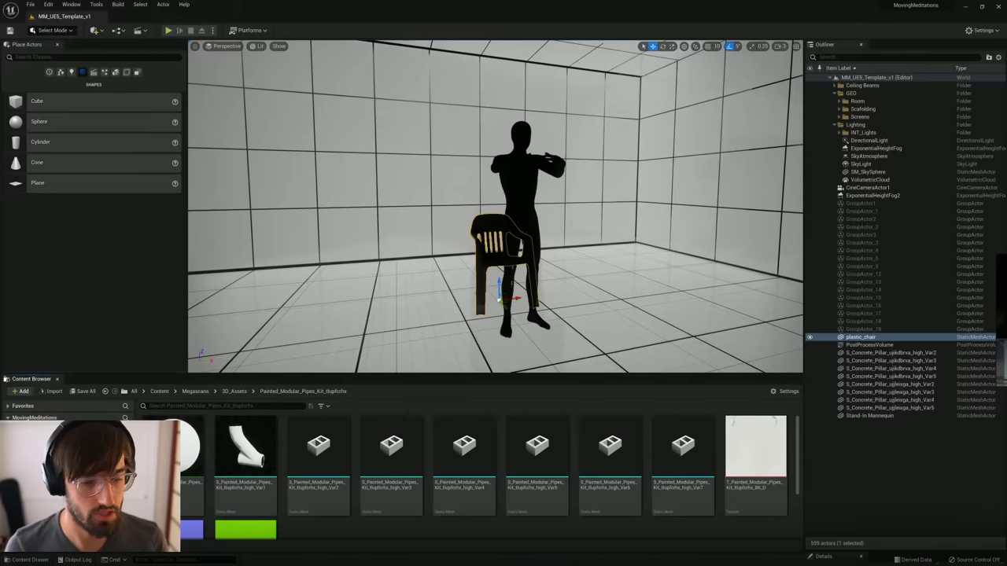
Step: Open Quixel Bridge, maximize its window and go to the start of the favorite assets
left_click(96, 31)
left_click(122, 60)
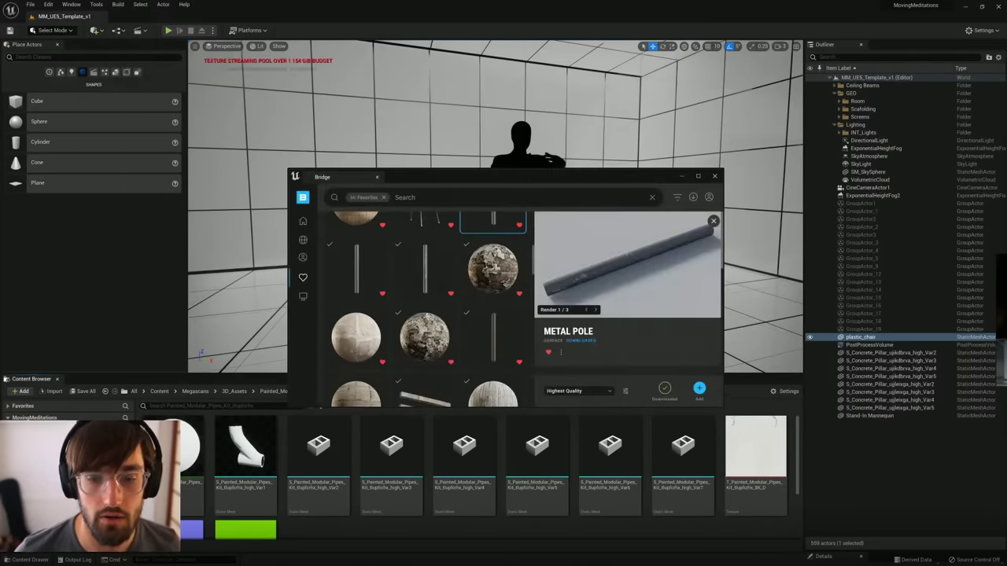
left_click_drag(472, 176, 475, 0)
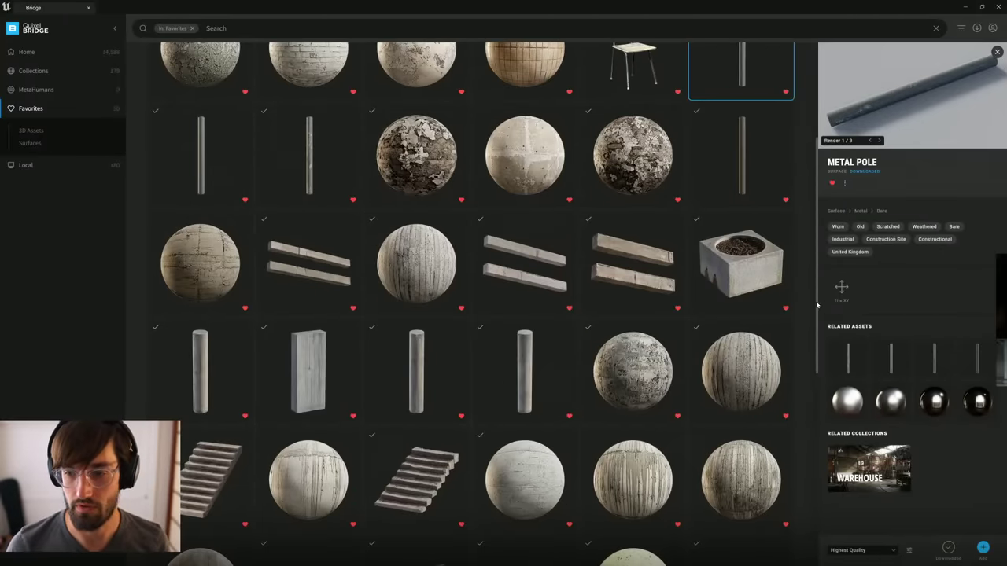
scroll(652, 277, "up", 5)
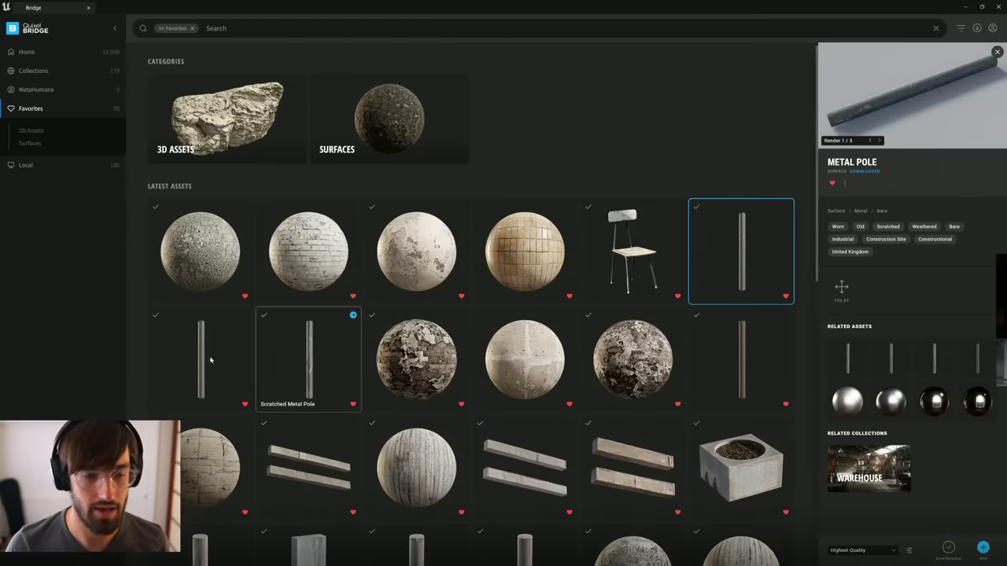
Step: Add the four favorite metal pole surfaces and the Dirty Metal Chair to the project at Highest Quality, then return to the editor
left_click(302, 362)
left_click(201, 362)
left_click(308, 362, "ctrl")
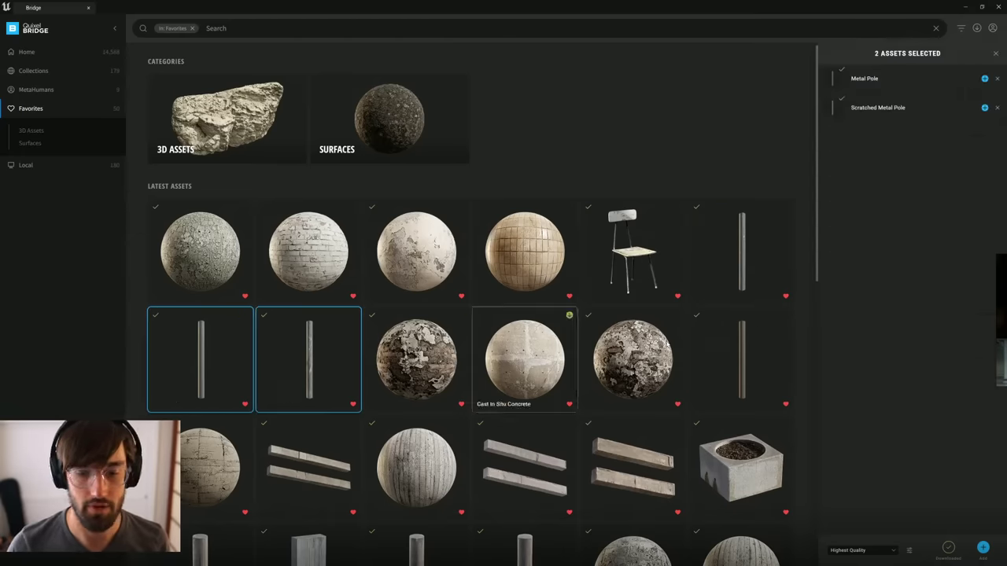
left_click(741, 358, "ctrl")
left_click(741, 268, "ctrl")
left_click(678, 262, "ctrl")
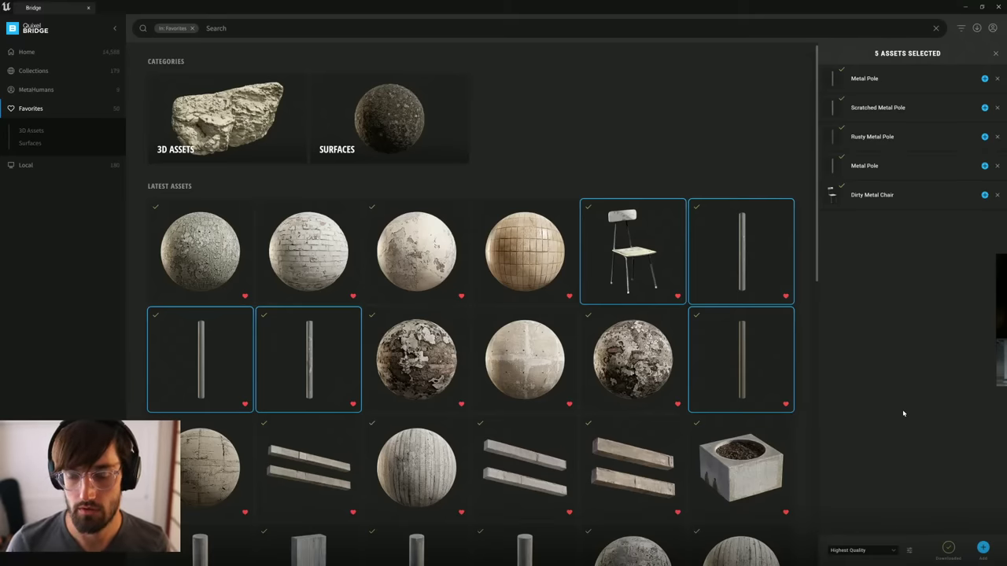
left_click(964, 8)
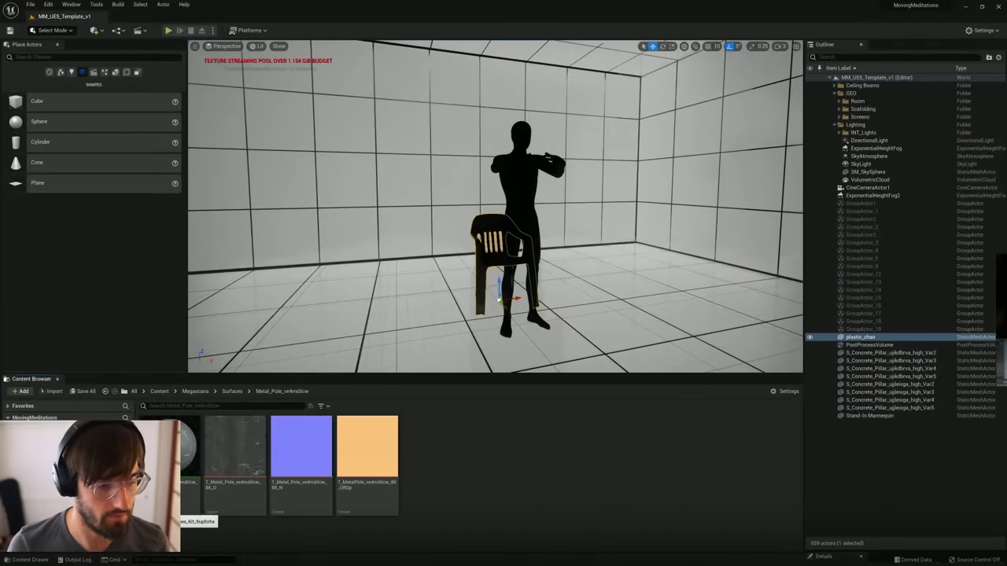
Step: Delete the Dirty Metal Chair folder and all its assets from Megascans 3D_Assets
left_click(118, 506)
left_click(118, 499)
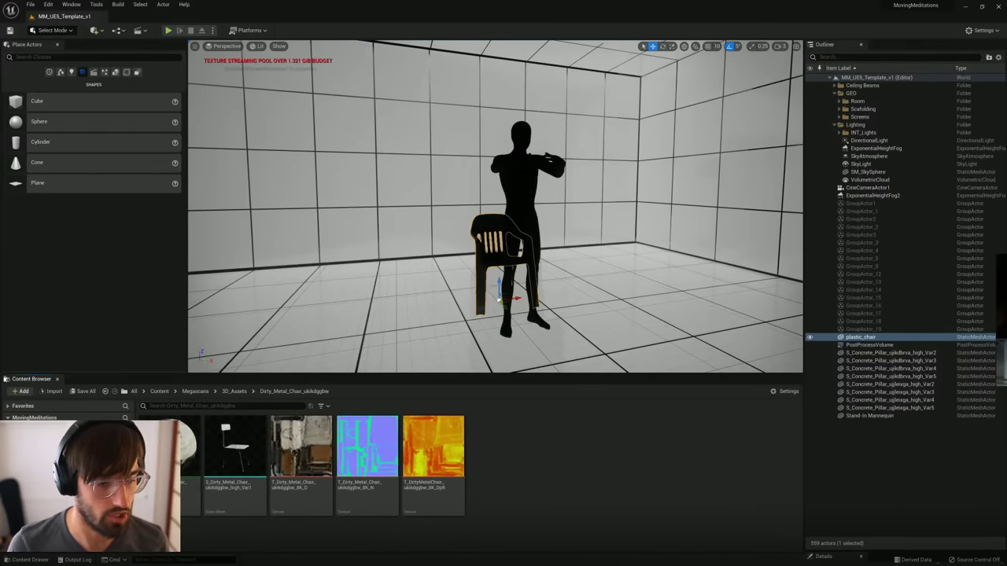
right_click(112, 479)
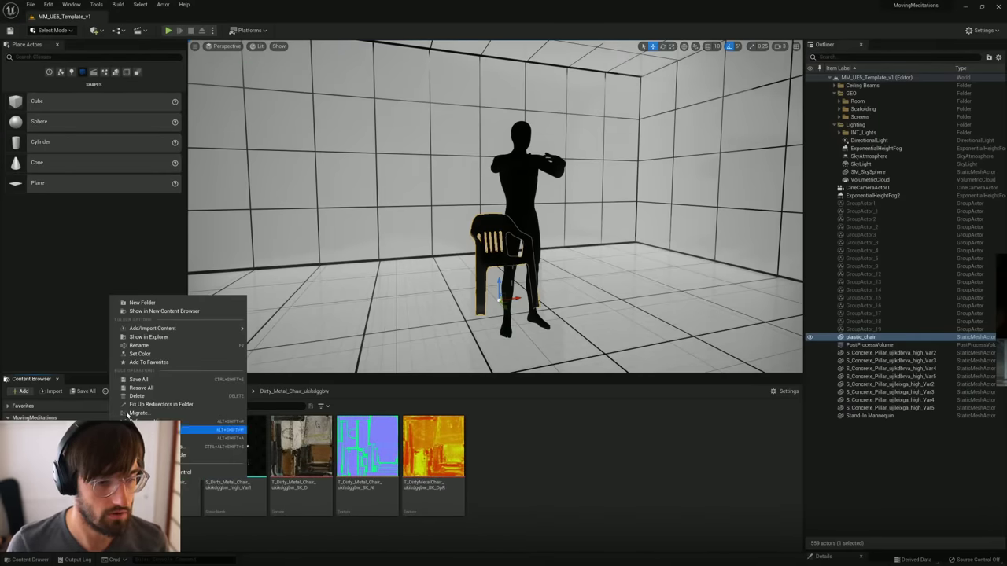
left_click(133, 399)
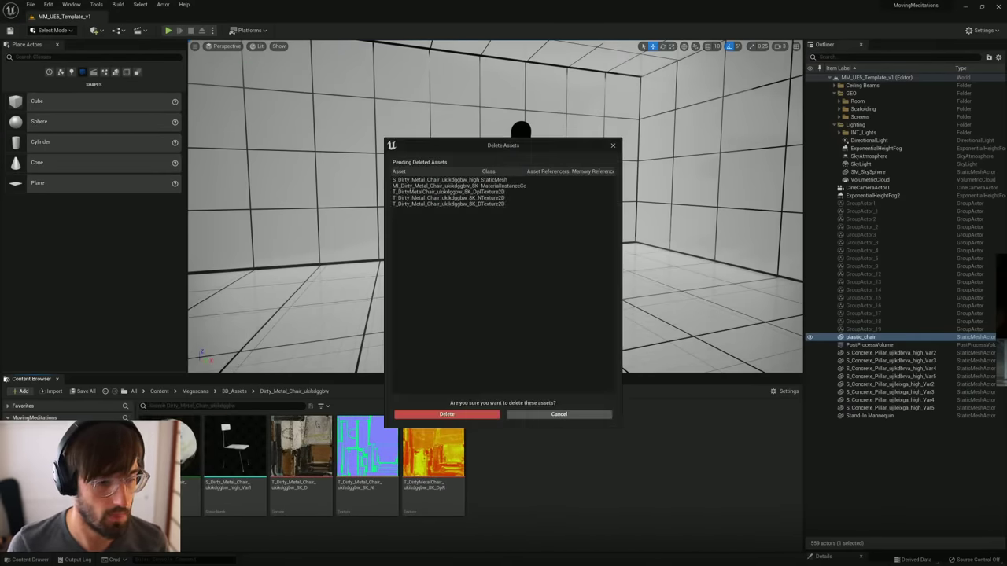
left_click(446, 416)
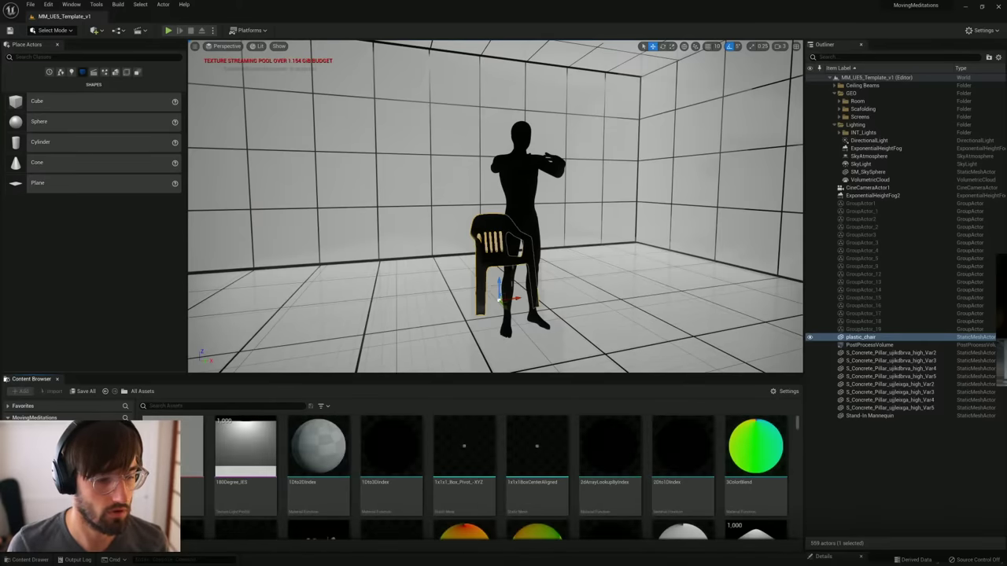
Step: Open a concrete pillar asset folder in Megascans 3D_Assets, briefly show the desktop and return to the editor
left_click(103, 477)
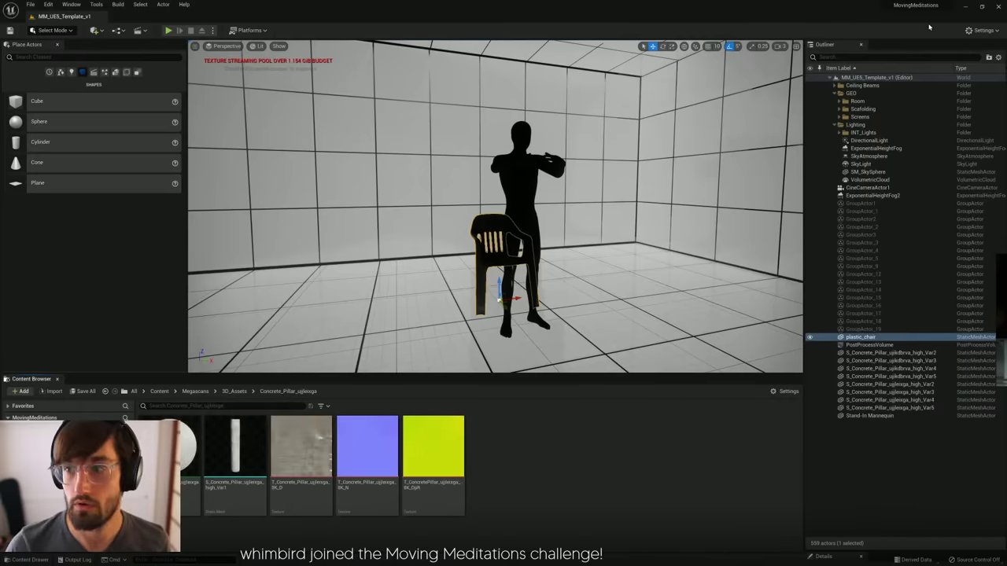
left_click(966, 7)
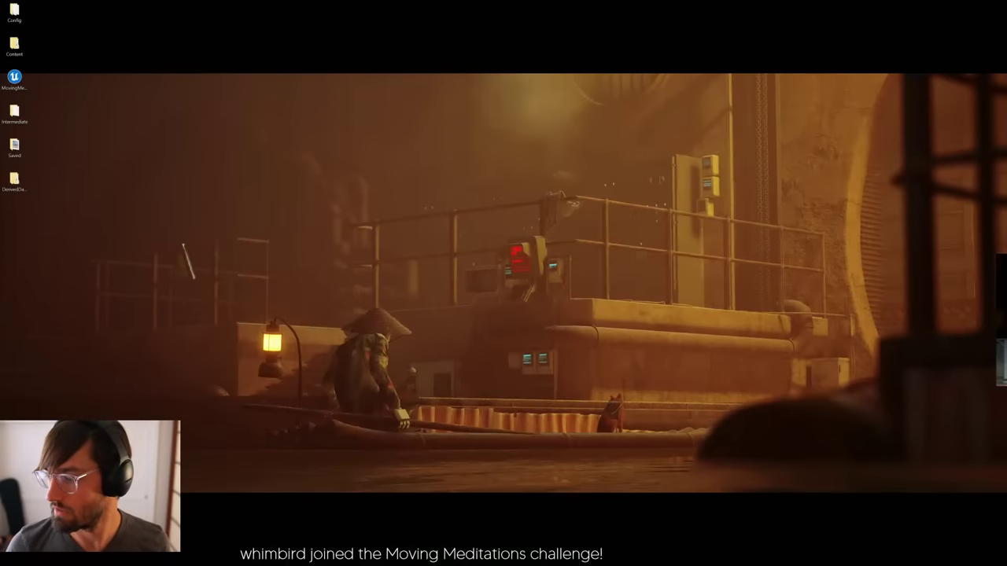
key("super+d")
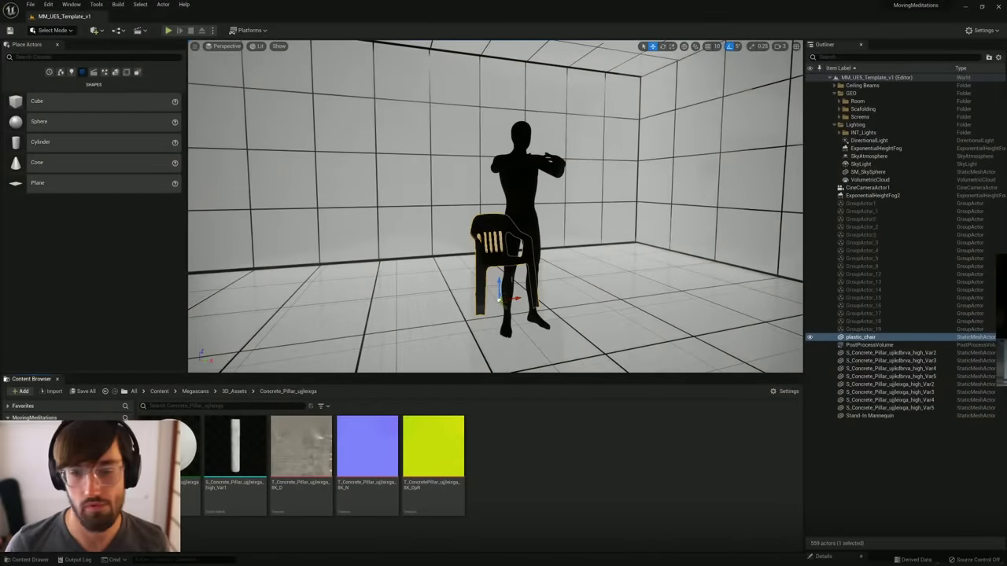
Step: Switch to Quixel Bridge and add the favorite Dirty Metal Chair to the project on its own at Nanite quality
key("alt+Tab")
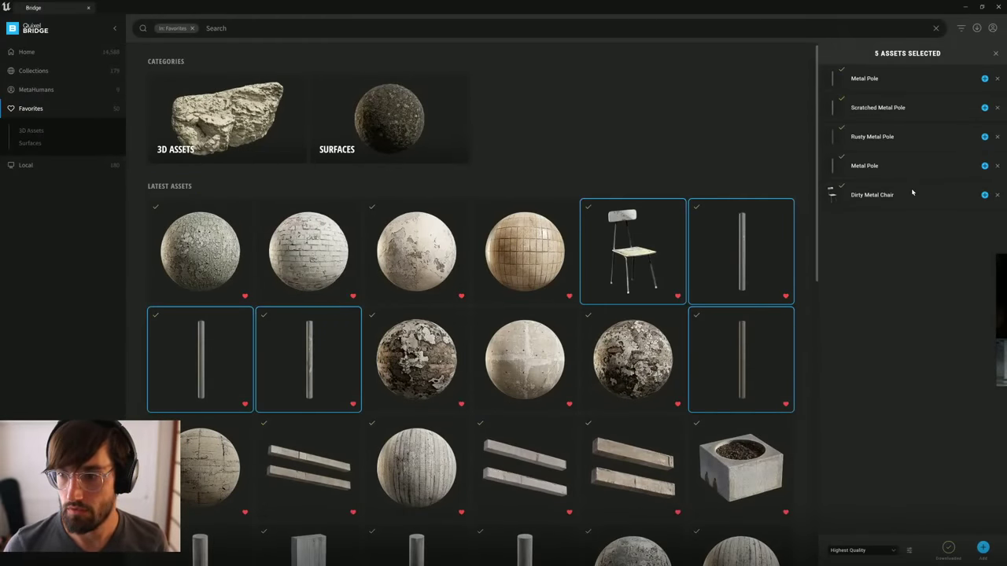
left_click(873, 550)
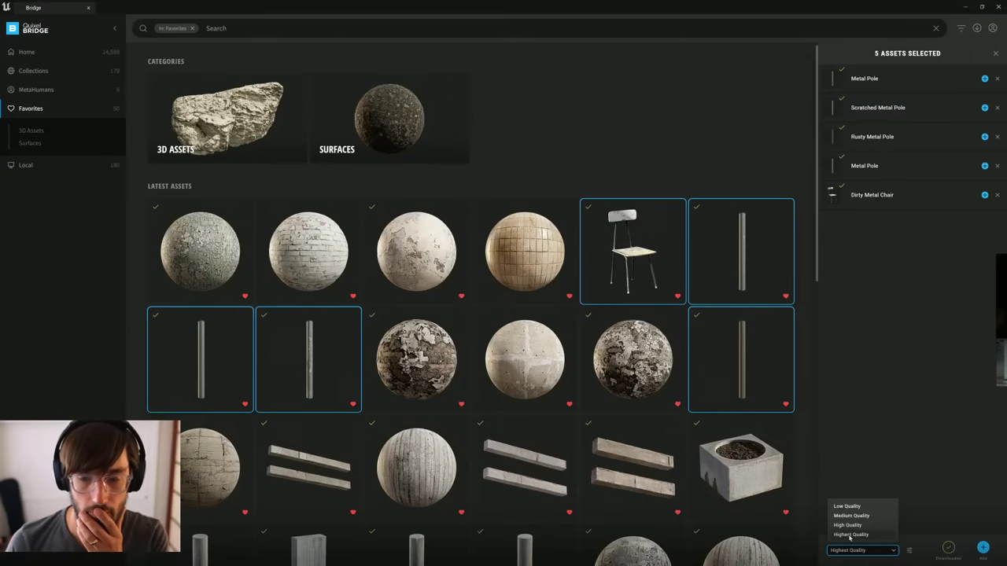
left_click(669, 281)
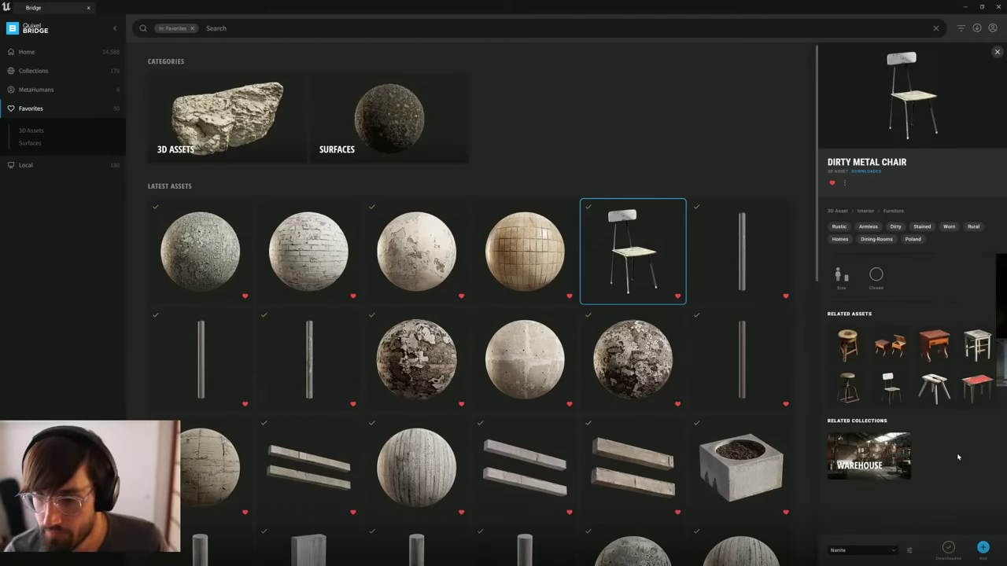
Step: Select the four favorite metal pole surfaces, including the scratched and rusty ones, and download them at Medium Quality
left_click(203, 372)
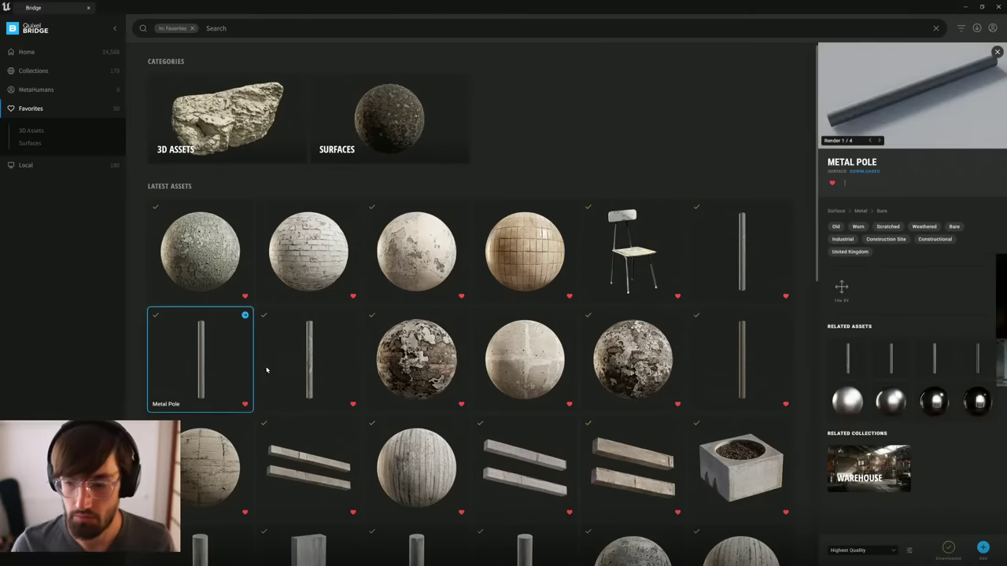
left_click(892, 550)
left_click(893, 550)
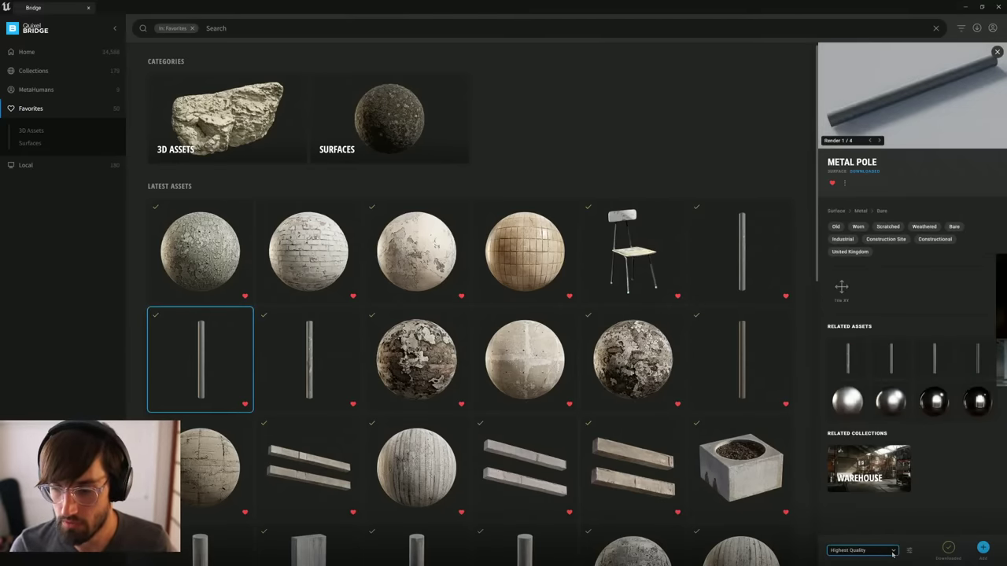
left_click(893, 550)
left_click(849, 516)
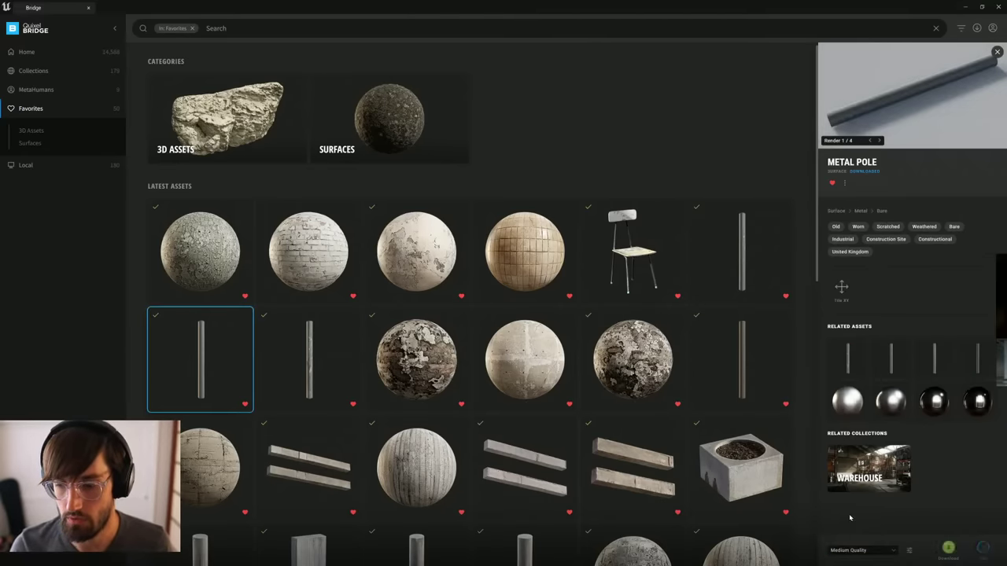
left_click(308, 359, "ctrl")
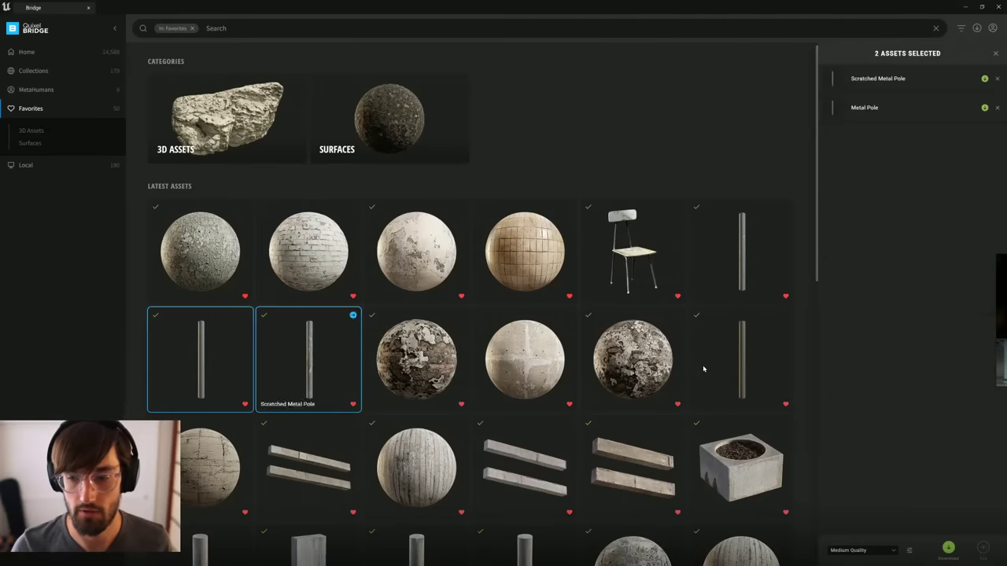
left_click(732, 346, "ctrl")
left_click(722, 283, "ctrl")
left_click(893, 551)
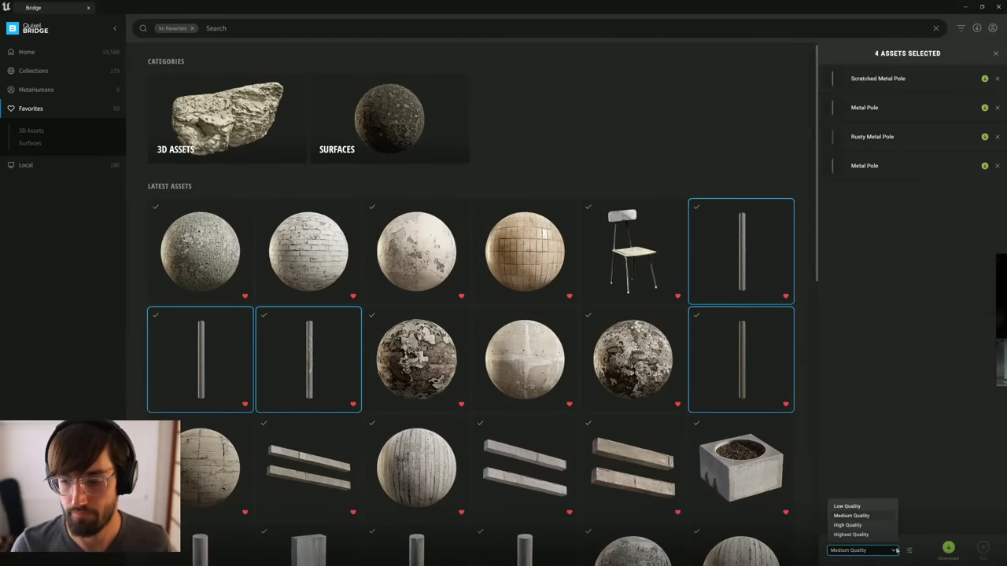
left_click(948, 549)
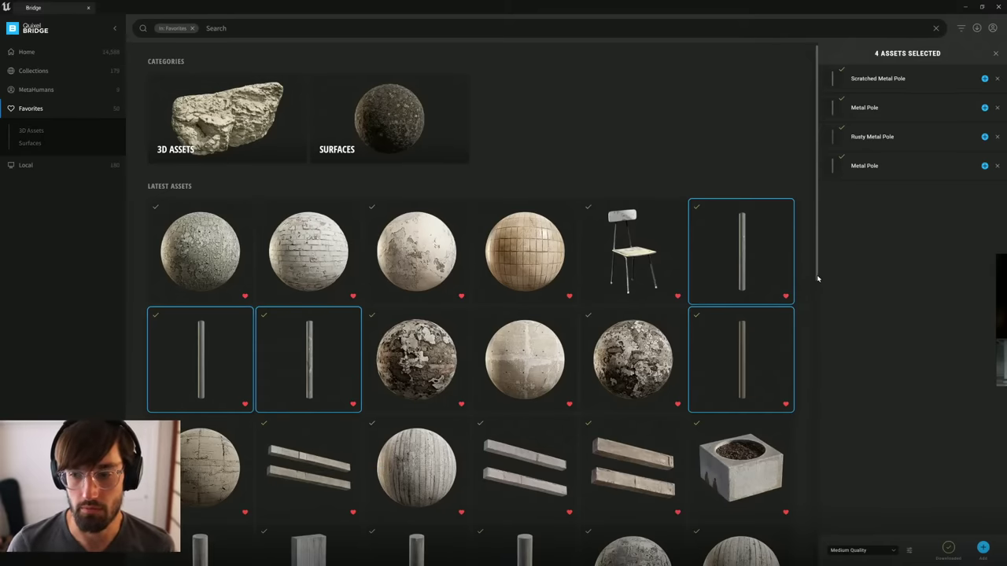
Step: Add the two favorite Rusty Pillar assets to the project at Nanite quality and return to the Unreal editor
scroll(818, 332, "down", 3)
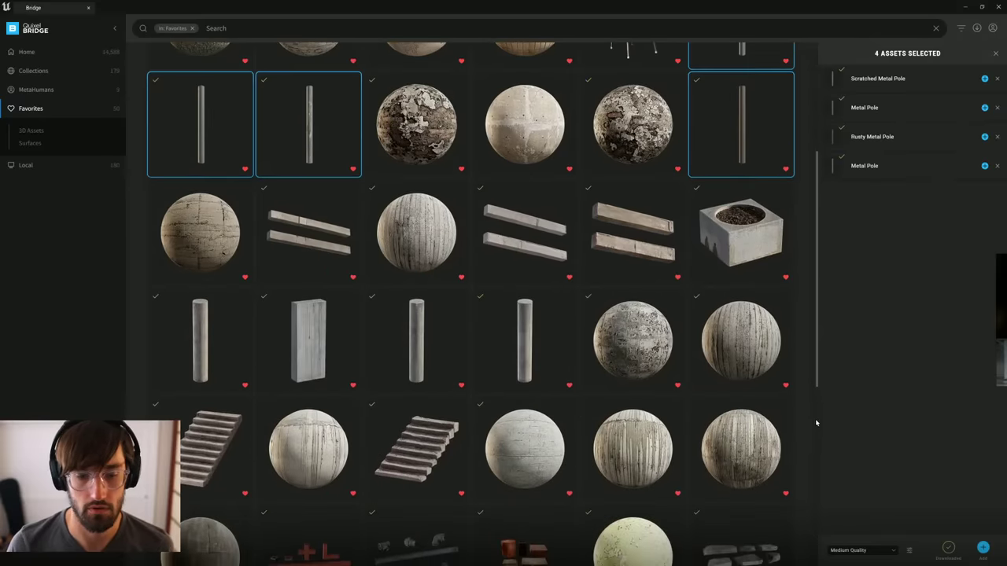
scroll(816, 423, "down", 2)
scroll(816, 455, "down", 2)
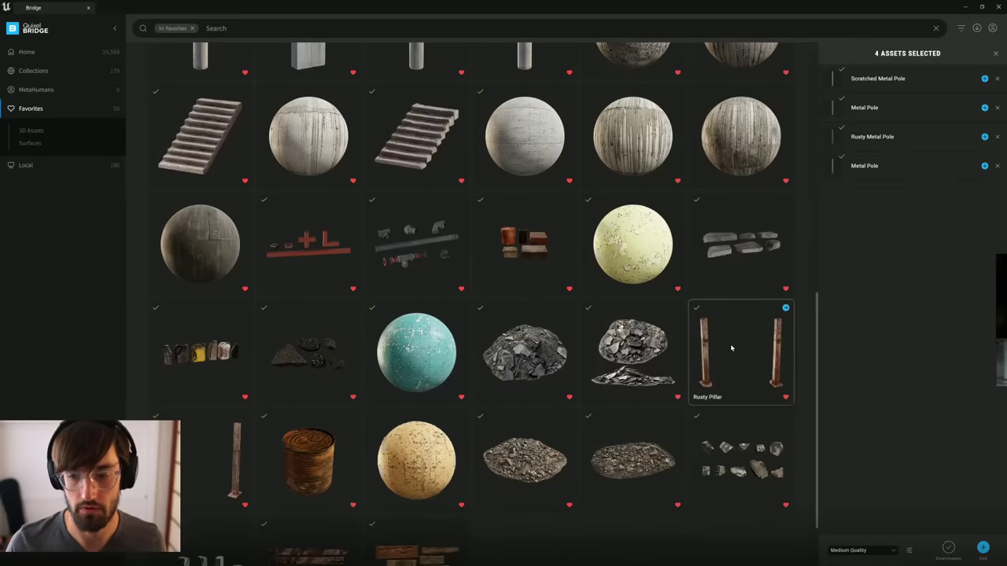
left_click(731, 348)
left_click(209, 451, "ctrl")
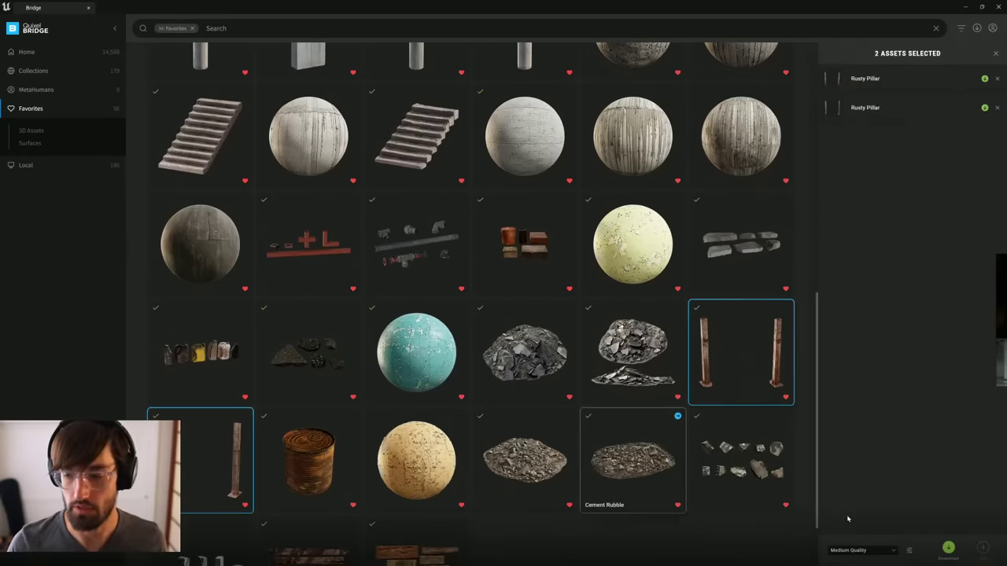
left_click(893, 550)
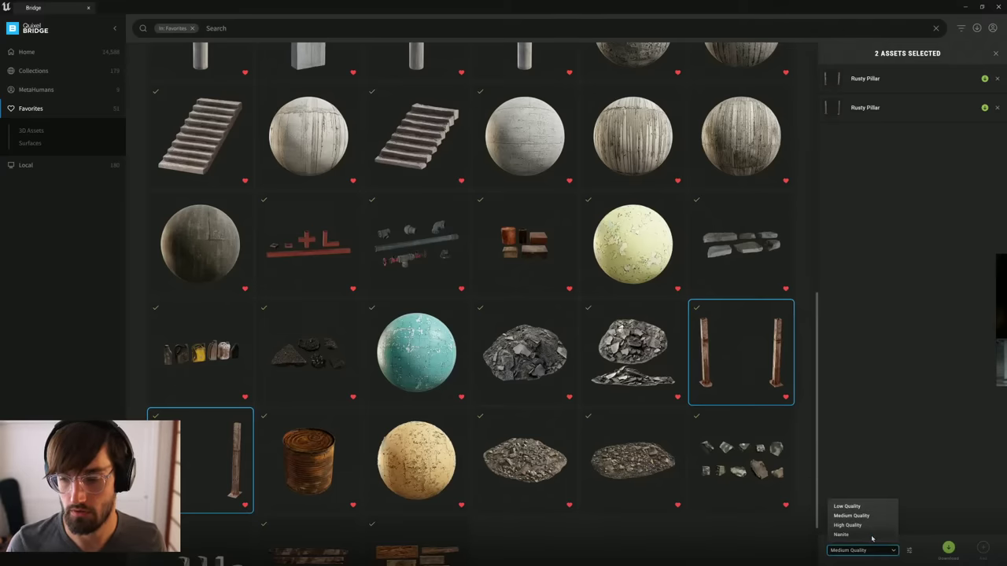
left_click(842, 534)
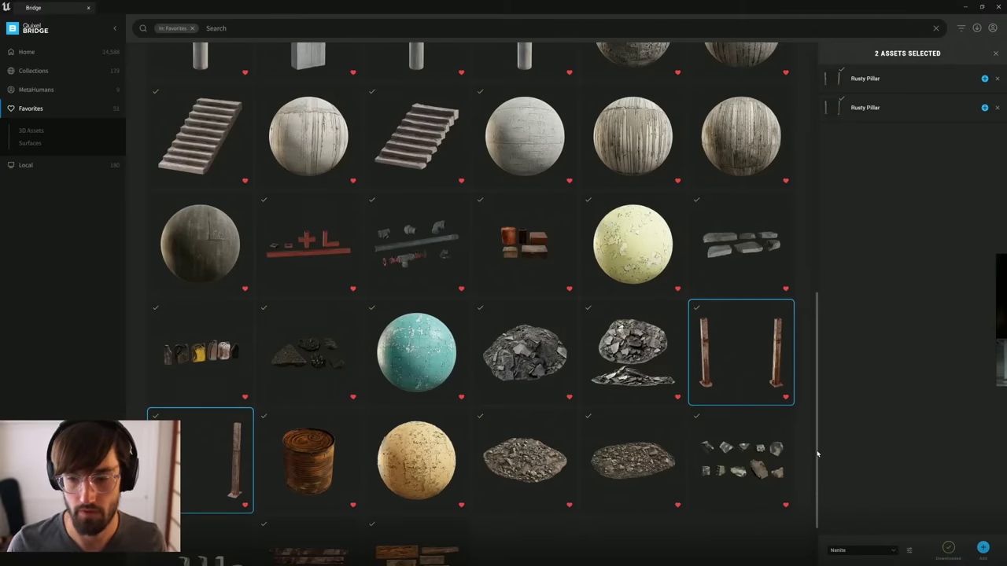
left_click_drag(817, 454, 819, 421)
scroll(858, 366, "up", 1)
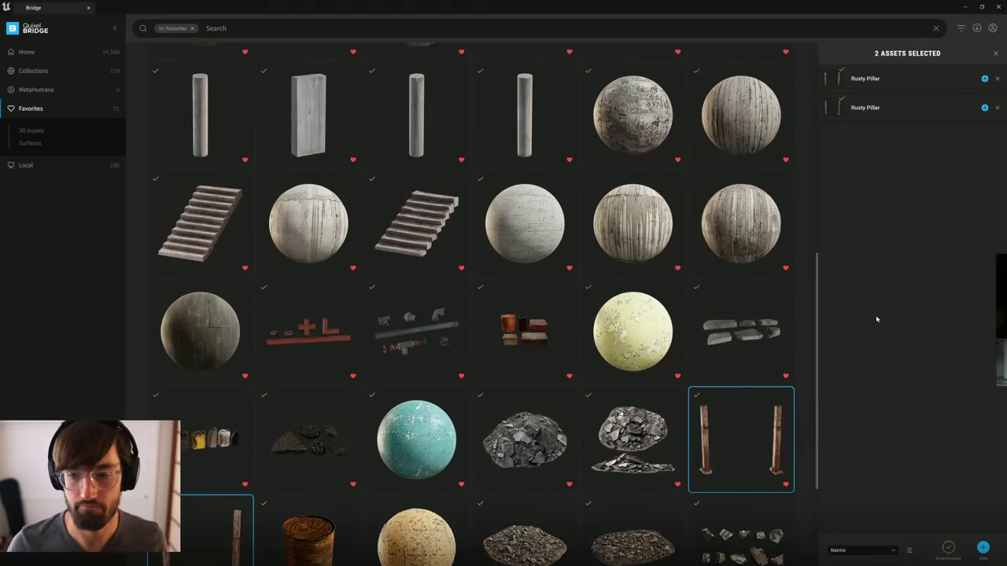
left_click(966, 7)
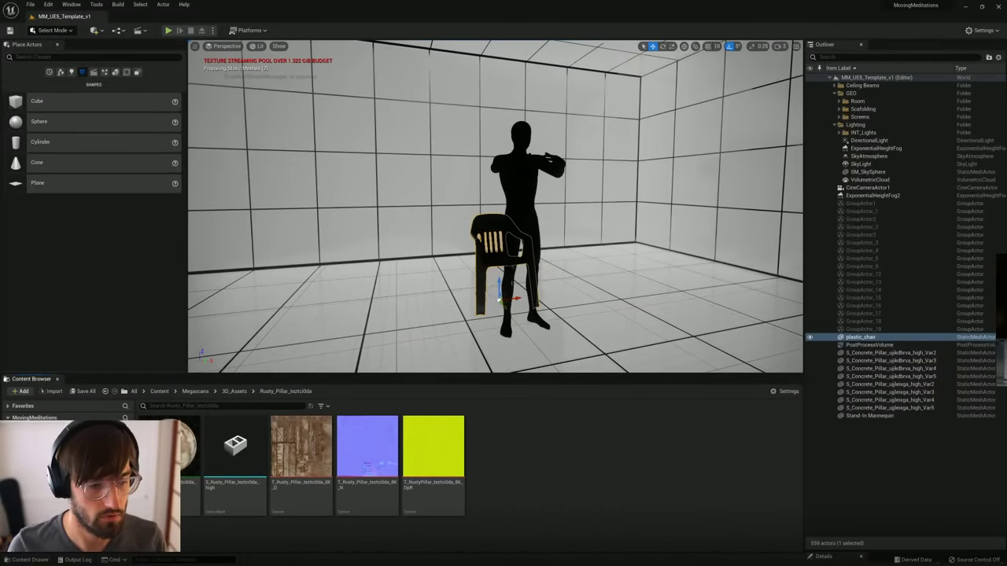
Step: Place the Dirty Metal Chair mesh in the room beside the mannequin and delete the plastic chair
left_click_drag(234, 449, 393, 321)
left_click(481, 265)
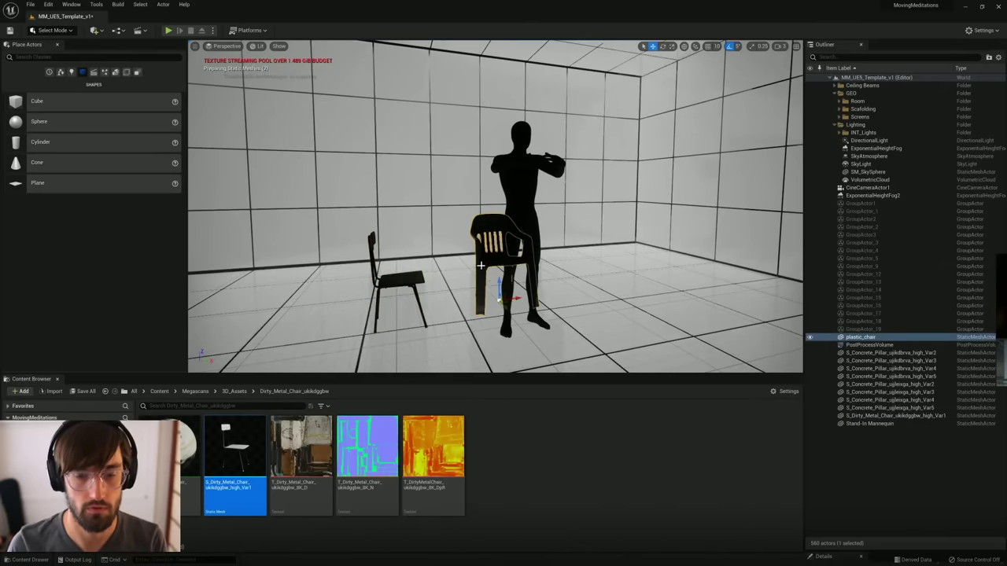
key("Delete")
Step: Move the Dirty Metal Chair behind the mannequin, rotate it to face the mannequin's back and scale it up slightly
left_click(414, 286)
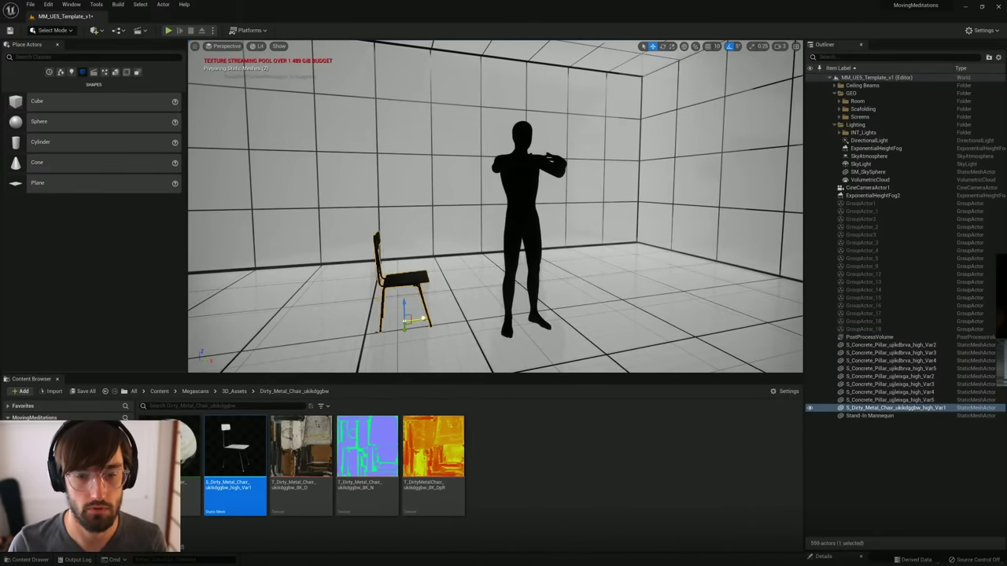
left_click_drag(420, 319, 512, 308)
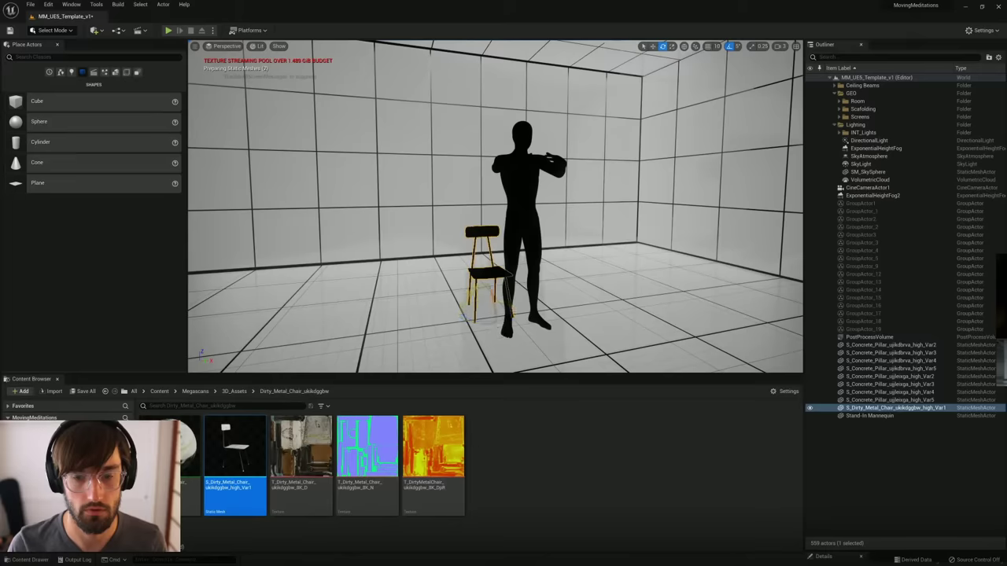
right_click_drag(513, 308, 513, 322)
key("r")
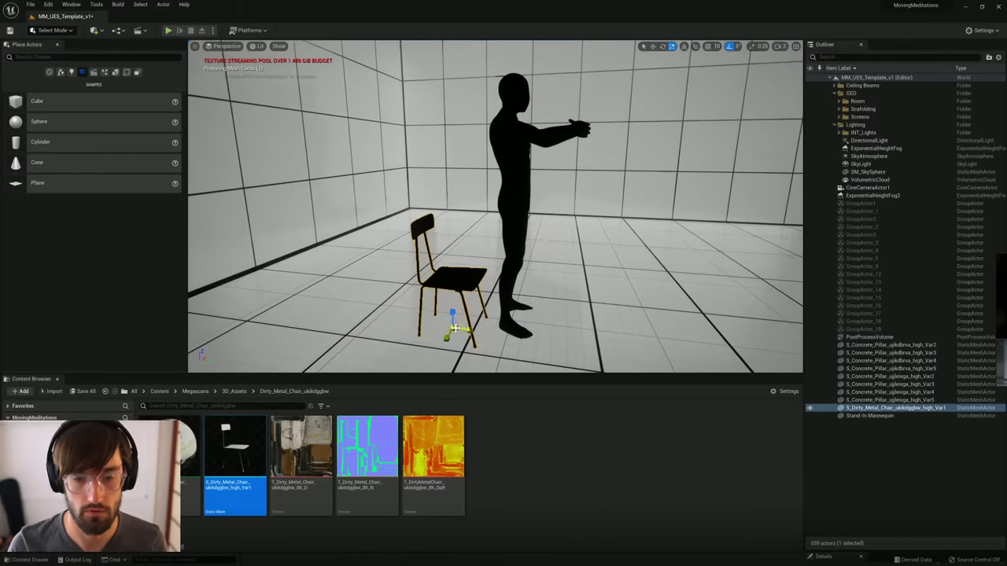
left_click_drag(454, 328, 472, 319)
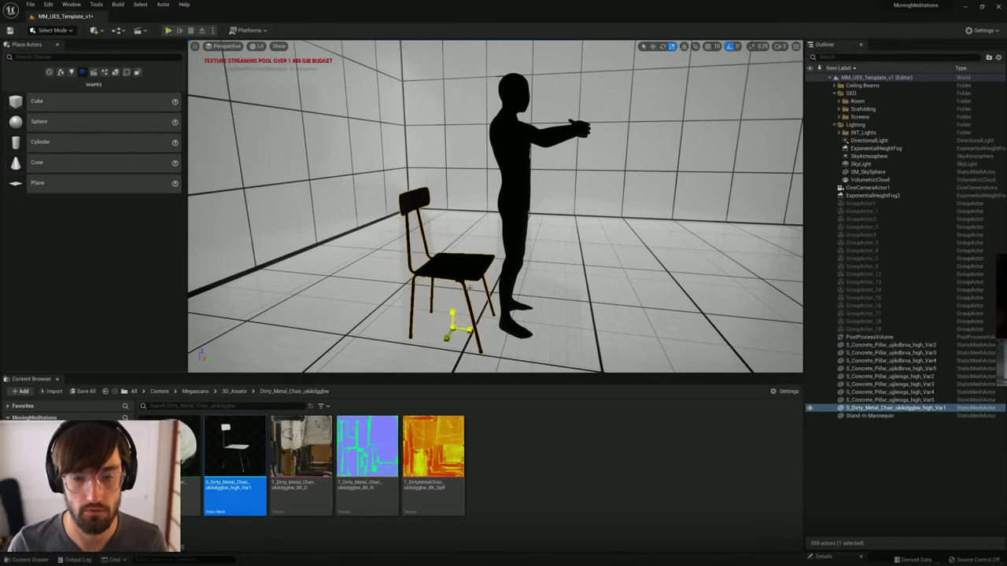
Step: Hide the Screens folder so that the chair and mannequin can be viewed within the concrete warehouse
key("w")
right_click_drag(469, 288, 409, 297)
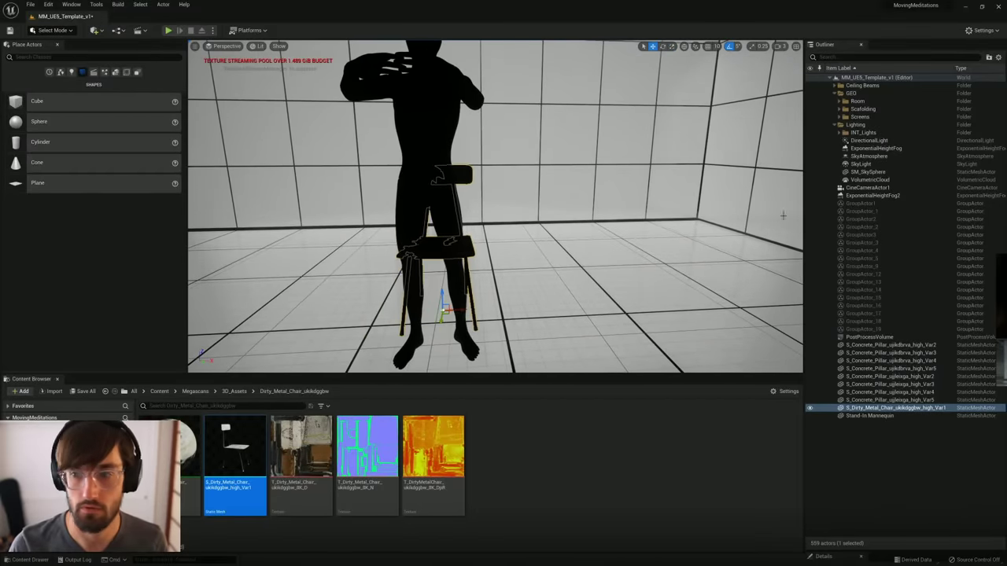
left_click(810, 117)
right_click_drag(488, 279, 431, 278)
left_click(486, 279)
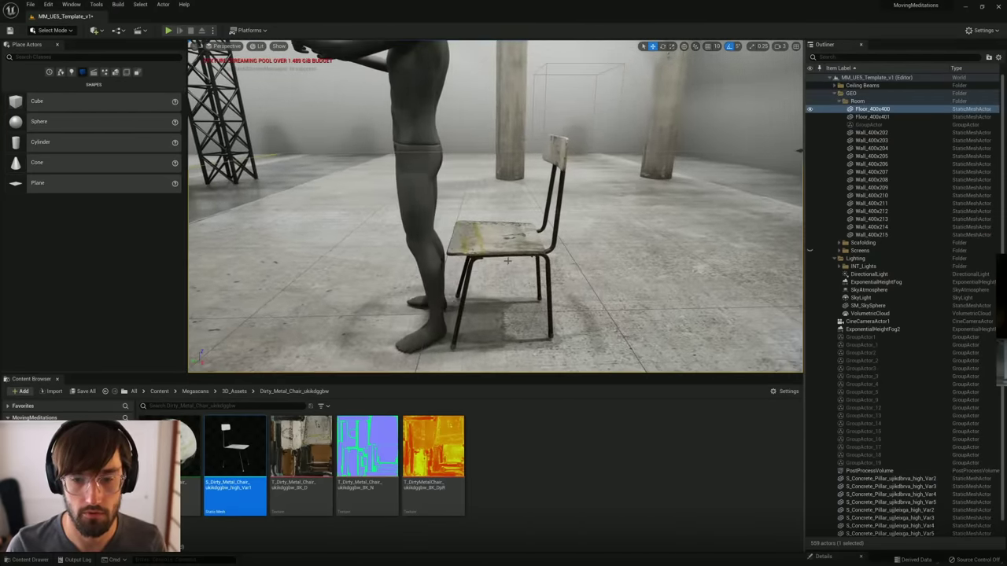
Step: Select the Dirty Metal Chair and align it sideways so it stands centred behind the mannequin
left_click(505, 246)
right_click_drag(518, 312, 516, 390)
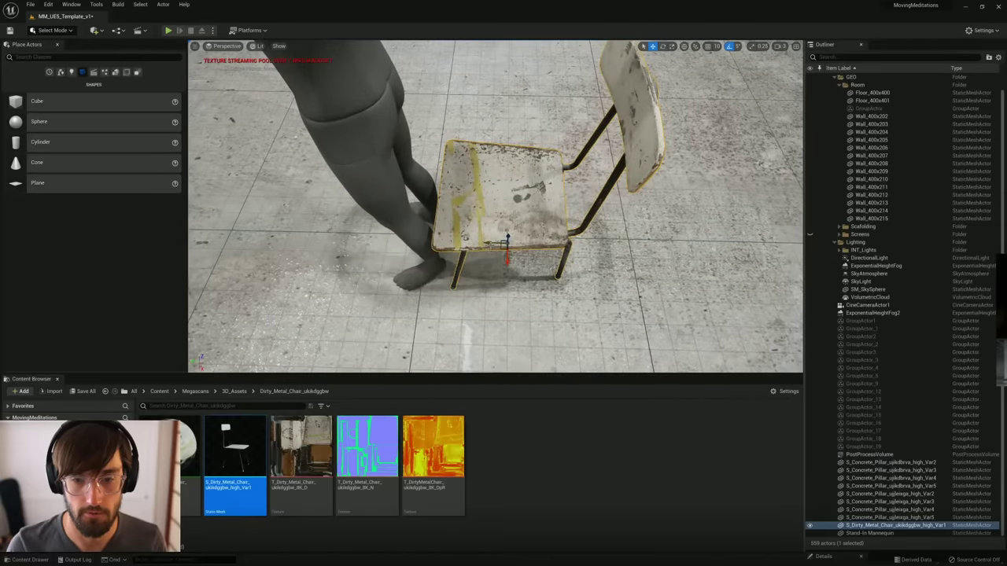
right_click_drag(516, 313, 619, 221)
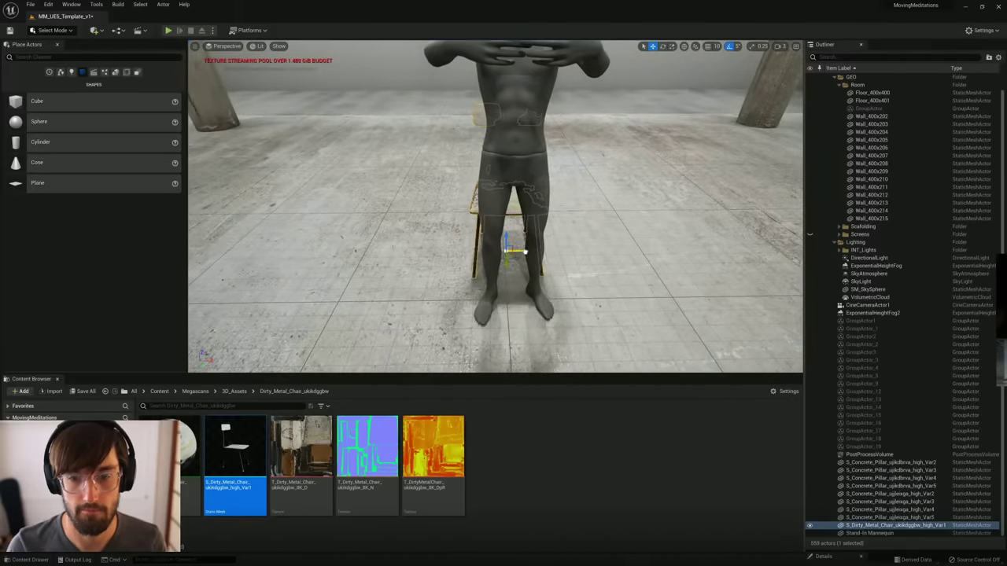
right_click_drag(537, 235, 530, 194)
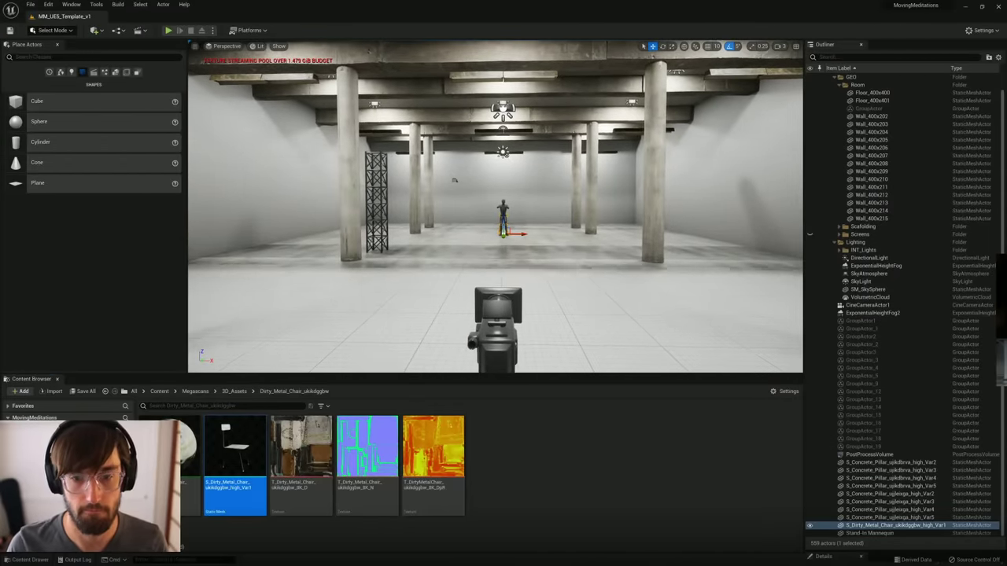
Step: Turn on game view and delete the textured floor piece Floor_400x400 under the mannequin
left_click(502, 189)
key("g")
right_click_drag(502, 189, 518, 186)
right_click_drag(457, 180, 457, 180)
right_click_drag(427, 308, 427, 307)
left_click(477, 262)
right_click_drag(476, 263, 522, 251)
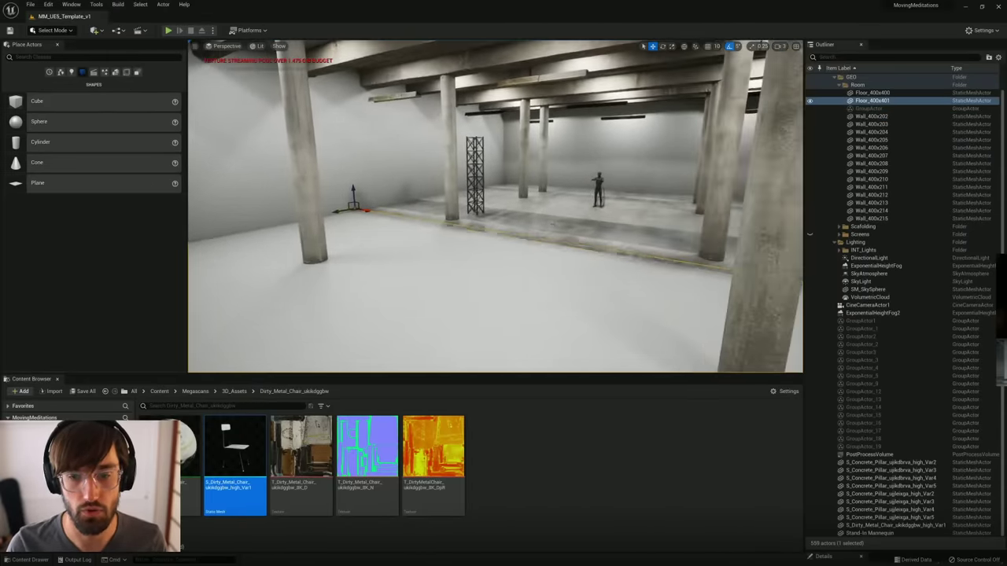
left_click(522, 251)
key("Delete")
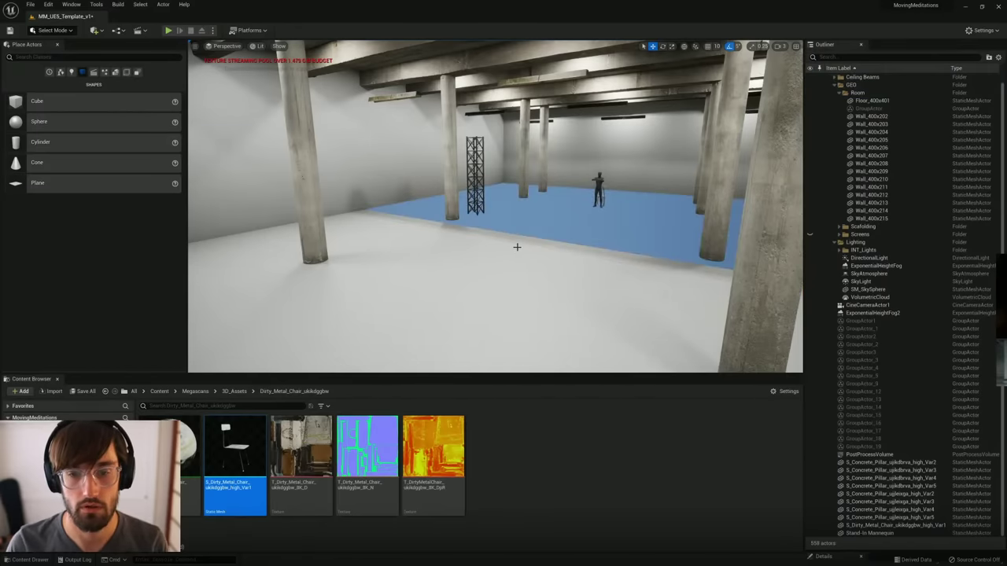
Step: Scale the remaining white floor Floor_400x401 so it extends across the area of the deleted floor piece
right_click_drag(445, 293, 439, 297)
left_click(438, 298)
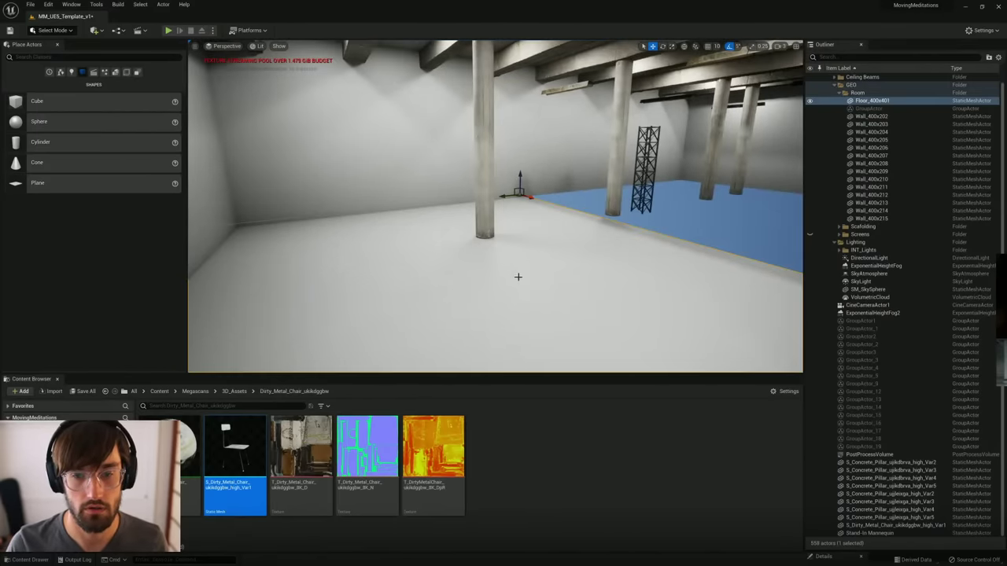
right_click_drag(546, 263, 546, 262)
key("e")
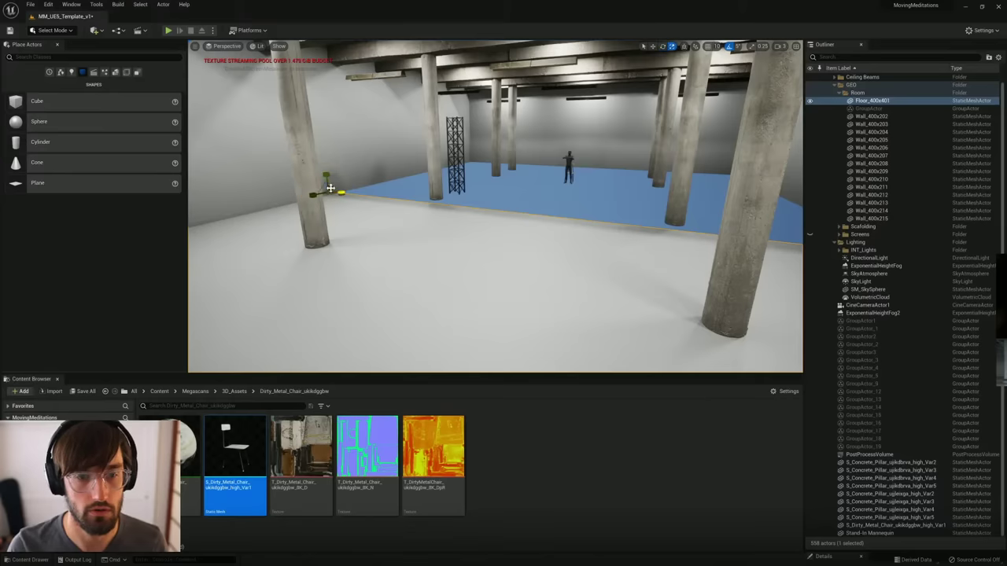
left_click_drag(320, 189, 489, 155)
right_click_drag(490, 202, 406, 211)
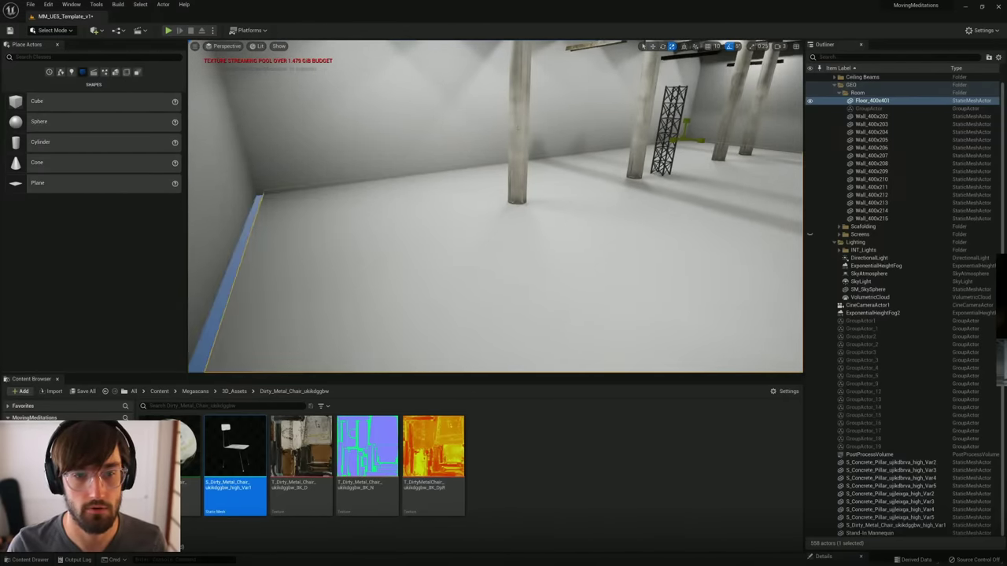
mouse_move(495, 207)
right_mouse_down()
mouse_move(629, 207)
mouse_move(558, 169)
mouse_move(601, 198)
mouse_move(586, 171)
mouse_move(543, 197)
mouse_move(476, 169)
mouse_move(456, 175)
mouse_move(511, 224)
mouse_move(507, 206)
right_mouse_up()
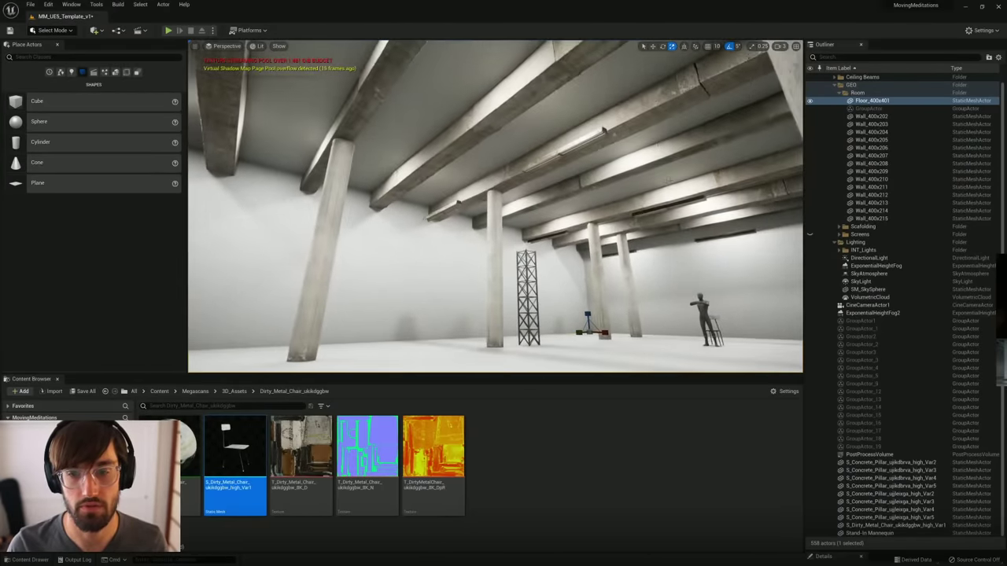
Step: Delete the flat ceiling pieces above the concrete beams, Wall_400x205, Wall_400x206 and Wall_400x212 to Wall_400x215
left_click(440, 267)
right_click_drag(440, 267, 460, 236)
left_click(629, 314, "ctrl")
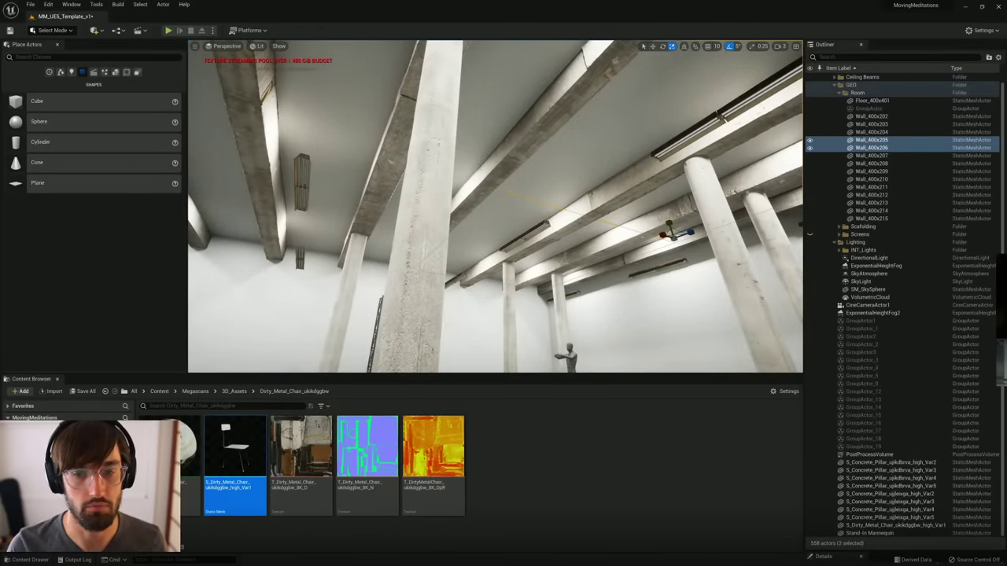
right_click_drag(476, 173, 433, 135)
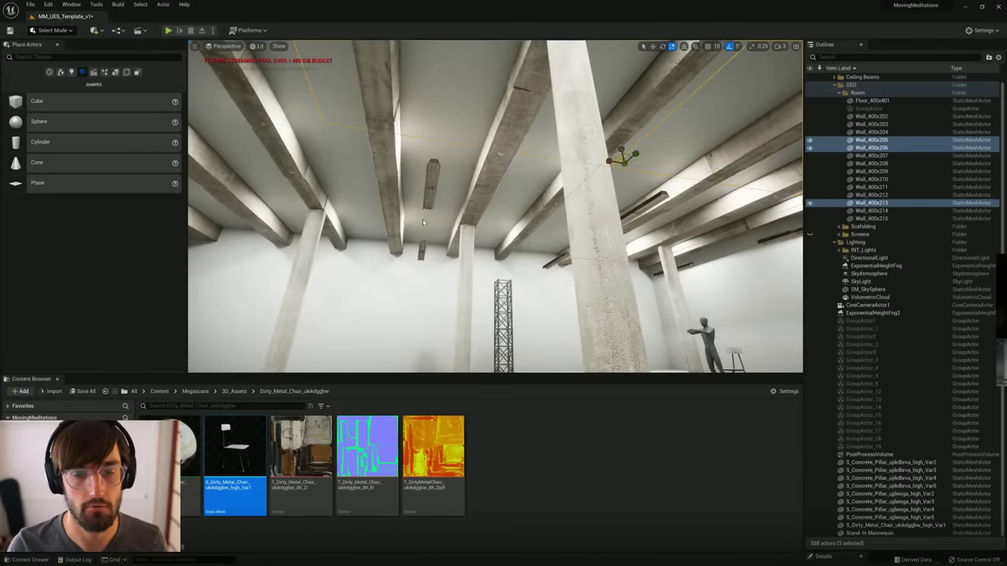
left_click(287, 169, "ctrl")
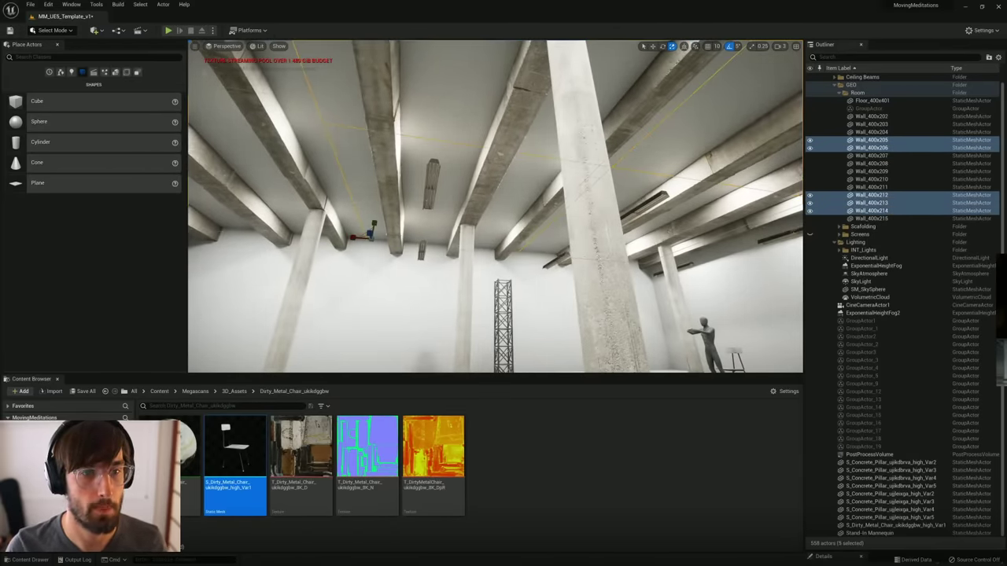
right_click_drag(492, 268, 405, 277)
key("Delete")
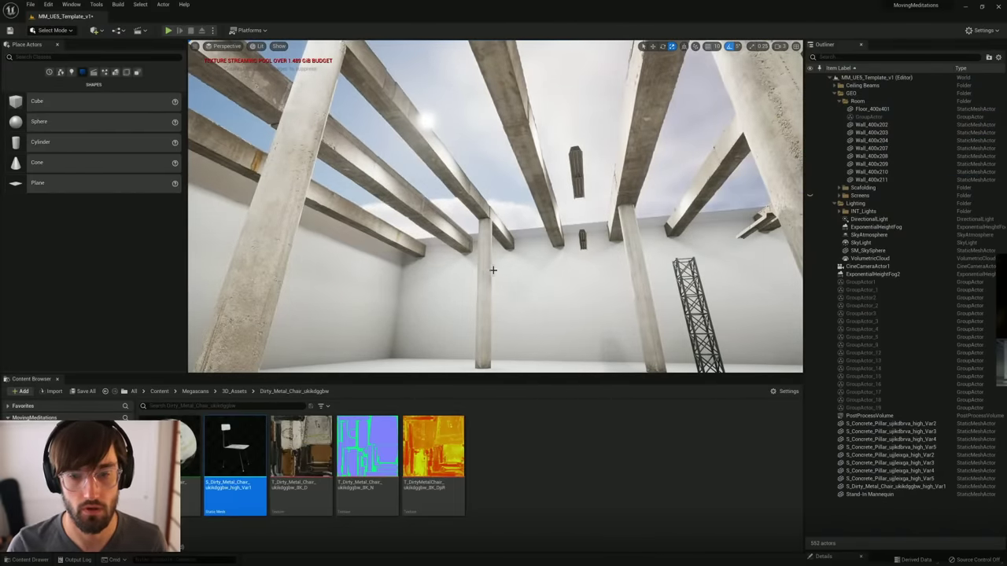
Step: Duplicate the white floor Floor_400x401 upward to form a single-piece ceiling above the beams
right_click_drag(493, 268, 590, 299)
right_click_drag(480, 232, 384, 183)
left_click(523, 291)
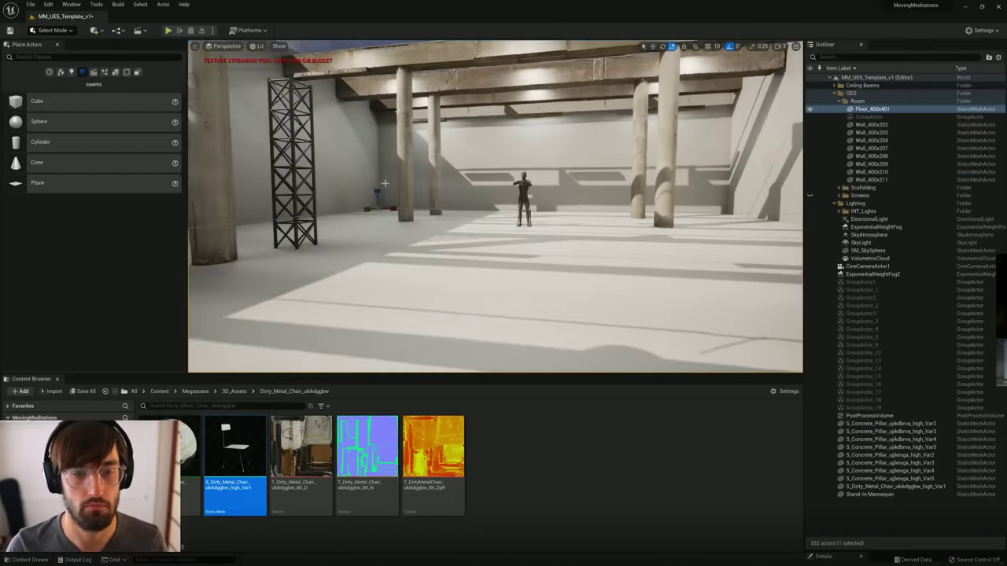
left_click_drag(377, 189, 382, 106, "alt")
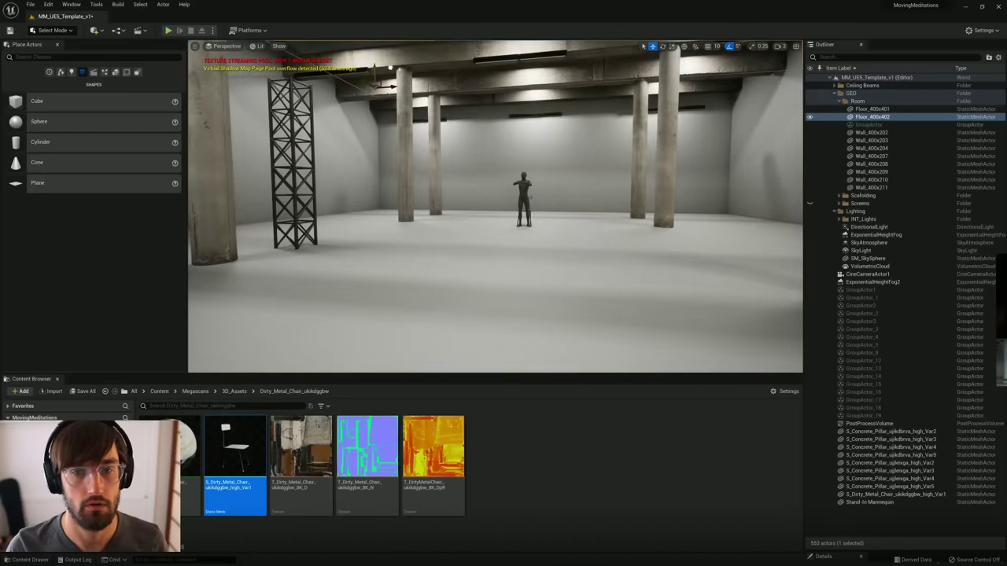
right_click_drag(382, 106, 376, 62)
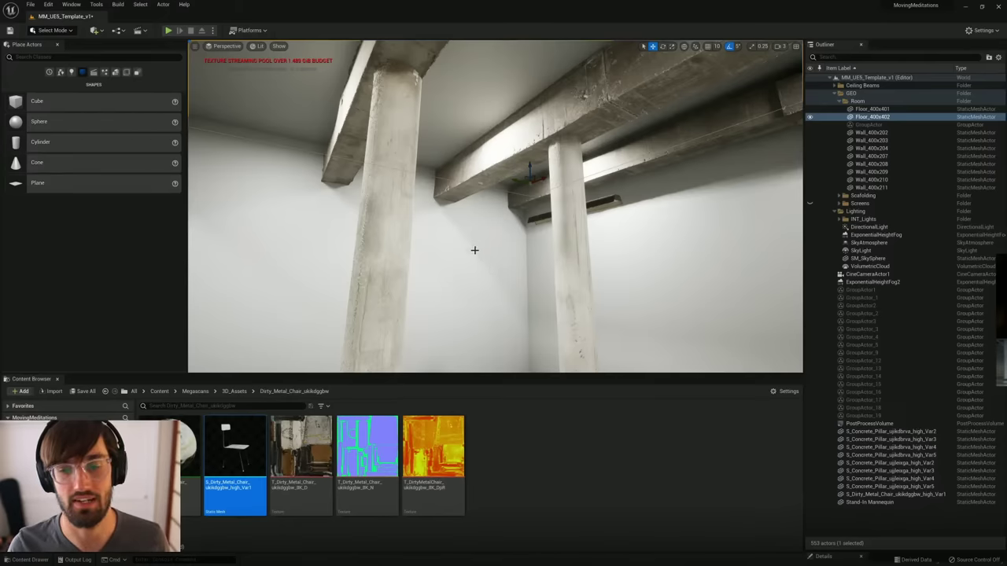
Step: Save the level with the new one-piece ceiling
key("s")
right_click_drag(474, 250, 540, 197)
key("ctrl+s")
key("s")
key("s")
key("w")
key("s")
key("w")
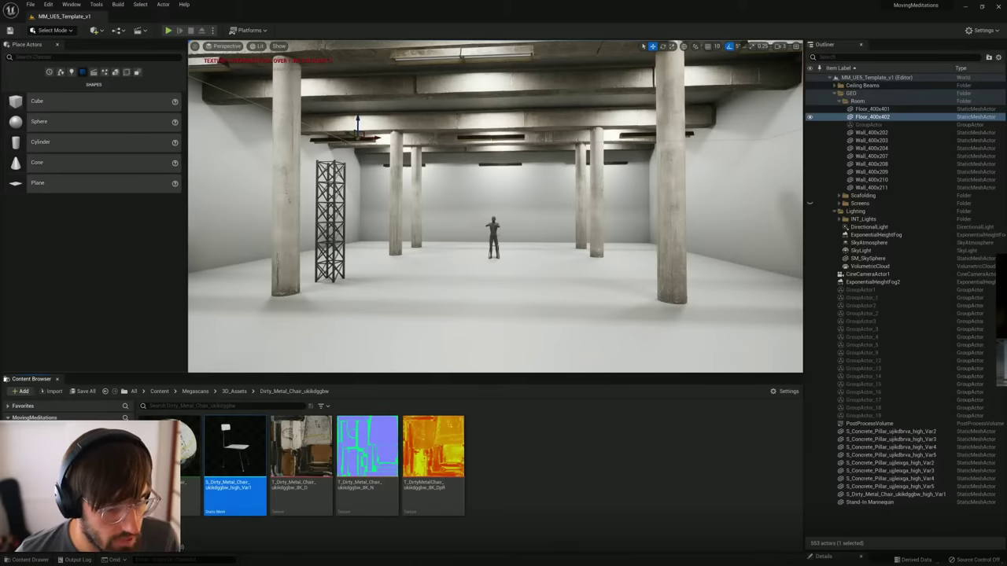
Step: Open the EndlessConcreteMaterials folder inside the project's Materials folder
left_click(195, 391)
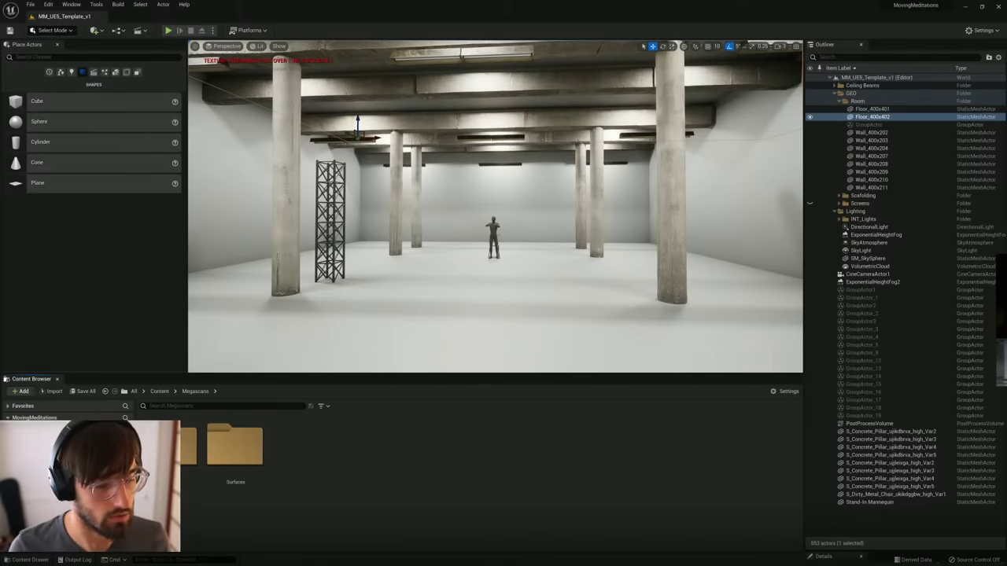
key("alt+Left")
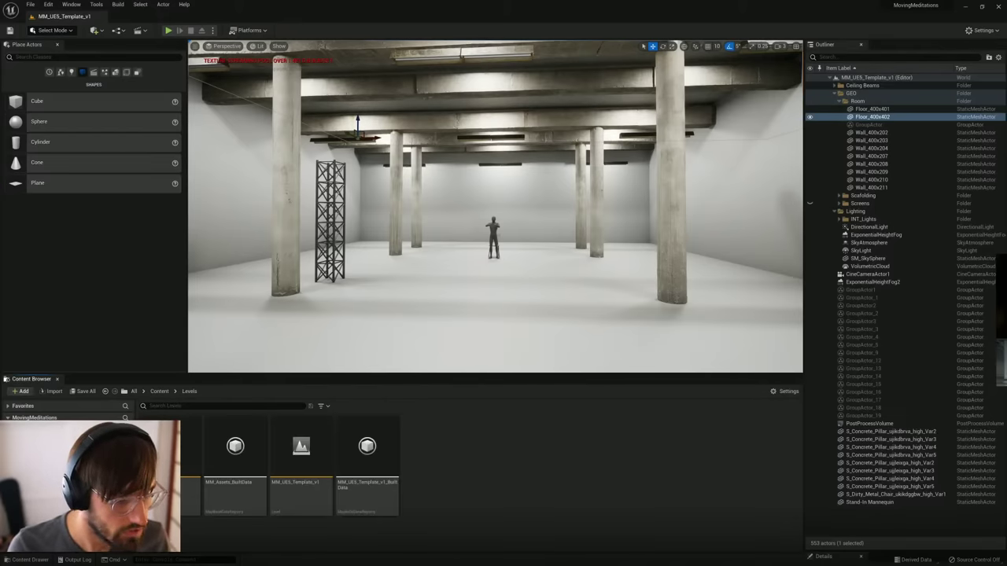
key("alt+Left")
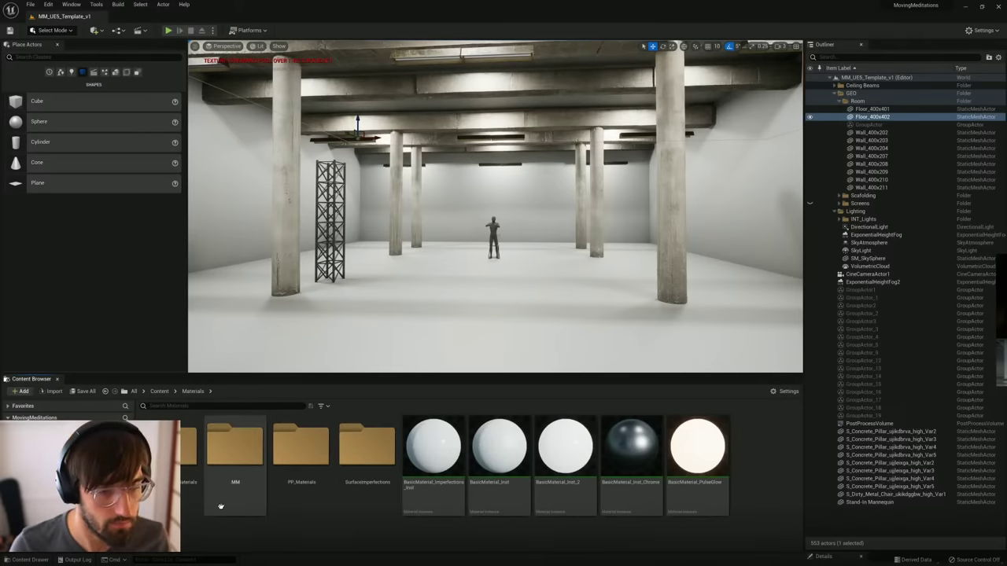
right_click_drag(425, 289, 256, 285)
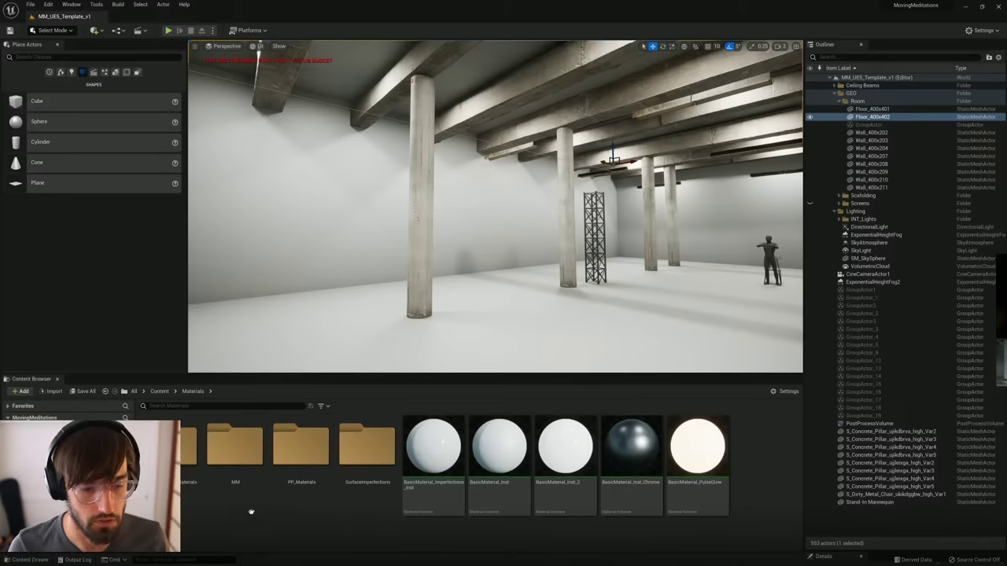
left_click(184, 452)
double_click(183, 451)
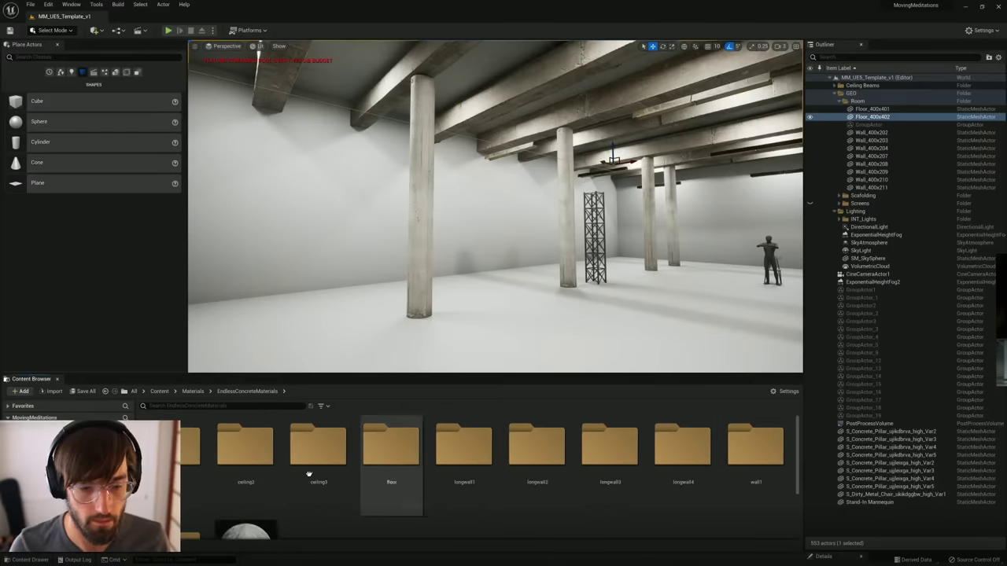
Step: Try the longwall1_inst material on the near side wall section, then undo it
double_click(465, 452)
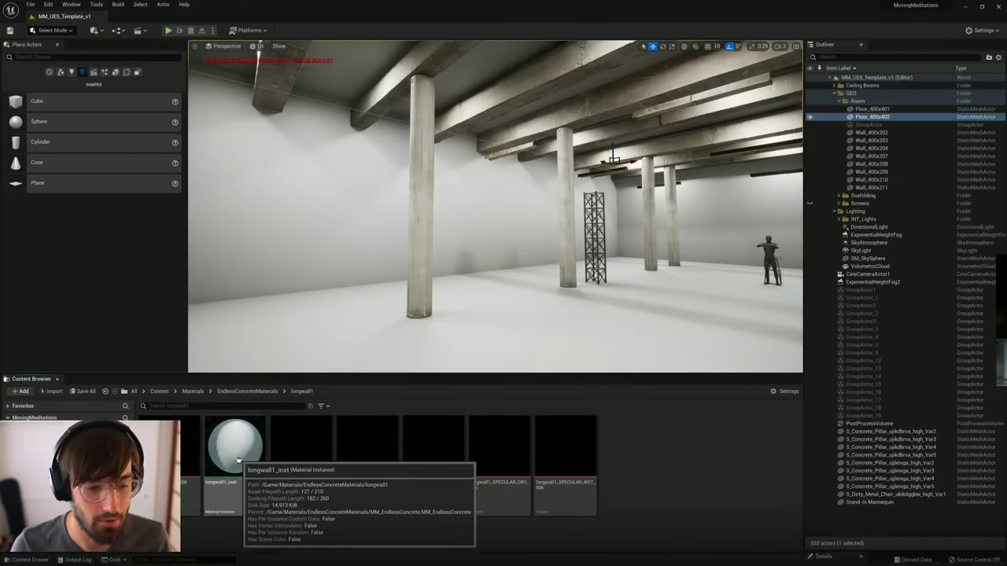
left_click_drag(232, 452, 315, 249)
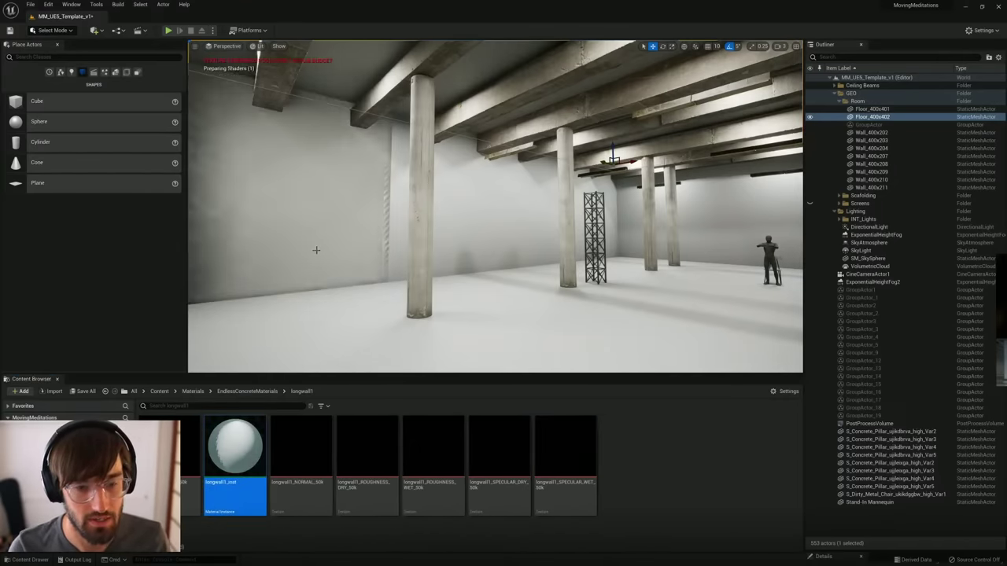
right_click_drag(316, 249, 256, 236)
right_click_drag(287, 189, 330, 262)
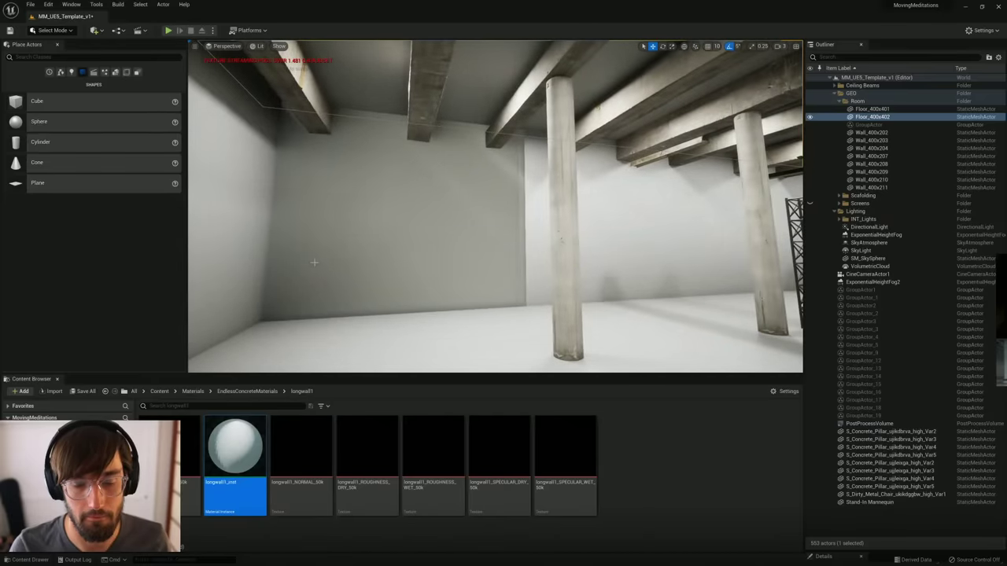
key("ctrl+z")
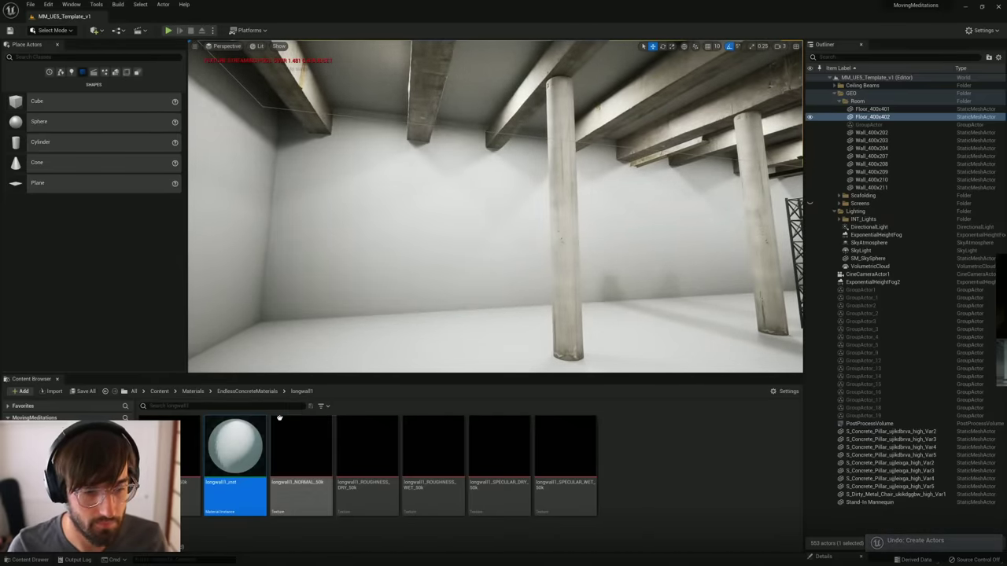
Step: Apply longwall2_inst from the longwall2 folder to the near side wall section, Wall_400x209
left_click(247, 391)
double_click(525, 462)
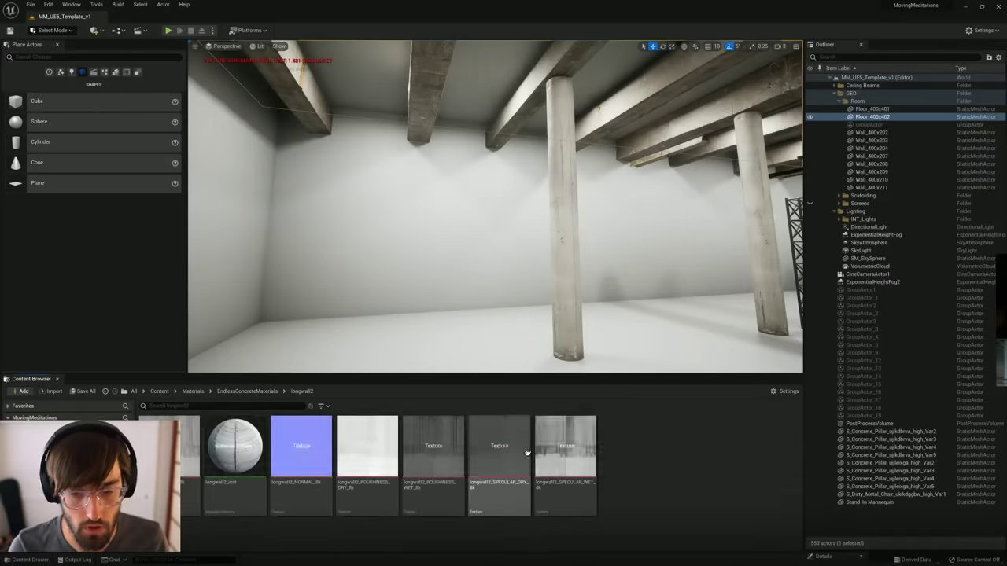
left_click_drag(235, 446, 454, 264)
key("w")
right_click_drag(454, 265, 508, 247)
key("s")
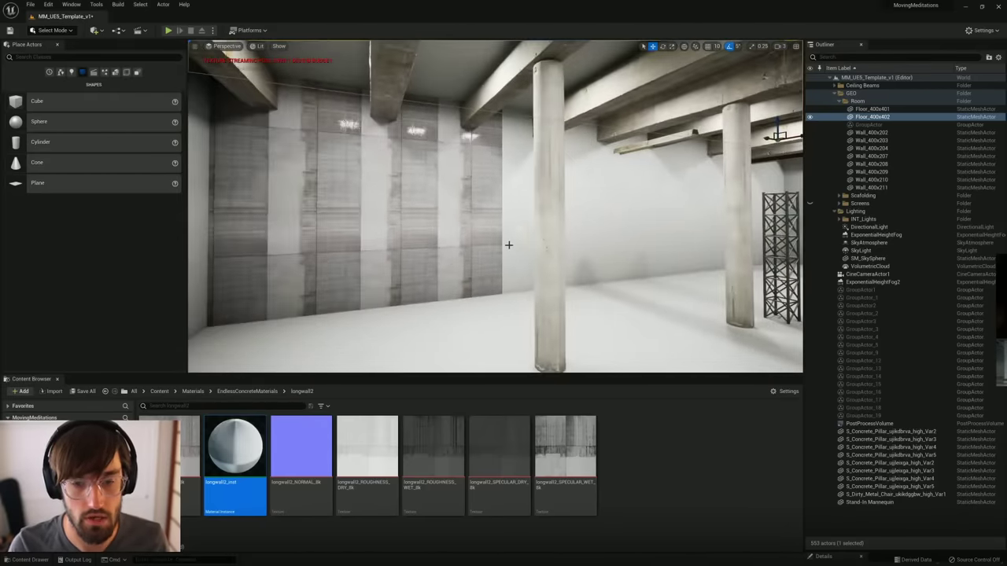
Step: Delete the two white wall pieces, Wall_400x203 and Wall_400x208, that continue the textured side wall
left_click(525, 226)
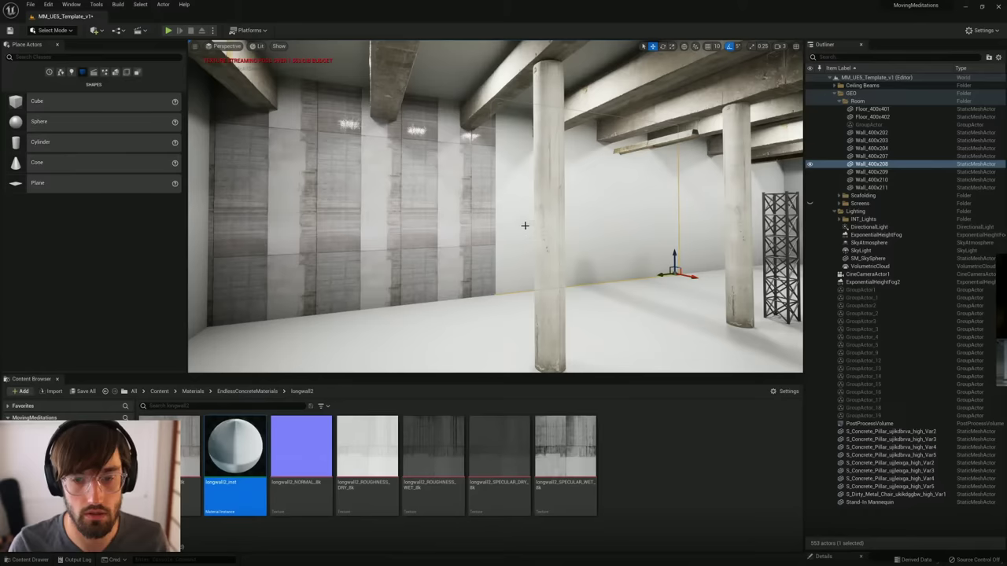
key("Delete")
left_click(694, 218)
key("Delete")
Step: Scale the textured wall Wall_400x209 lengthwise and shift it so it covers the gap along that side
left_click(446, 260)
right_click_drag(519, 248, 475, 254)
key("s")
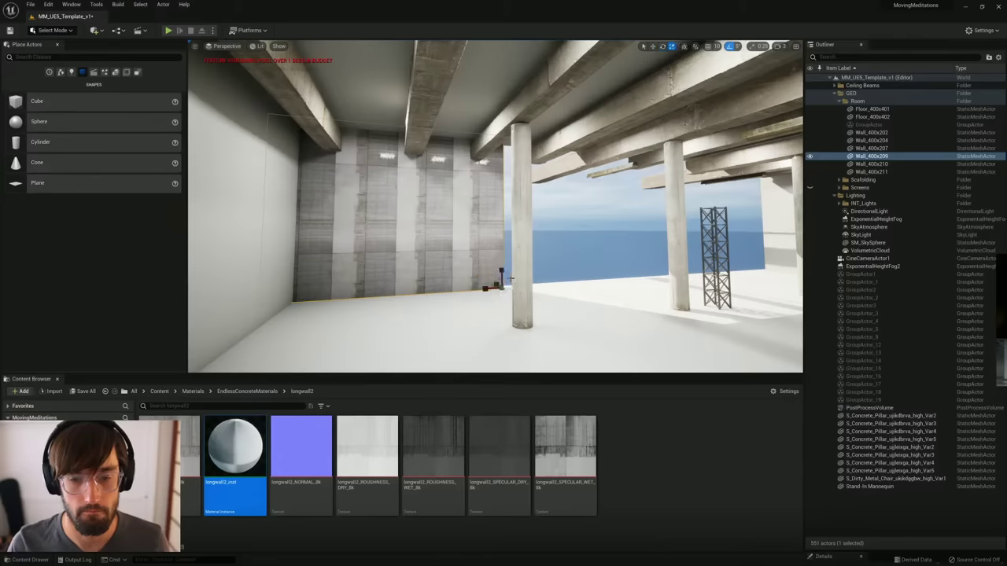
left_click_drag(494, 287, 786, 245)
key("e")
key("w")
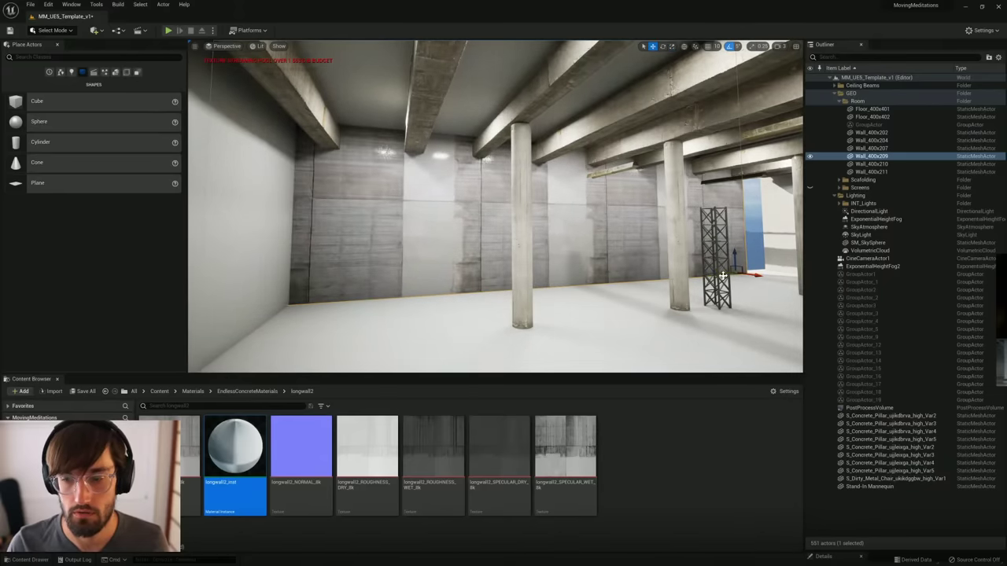
left_click_drag(723, 275, 789, 259)
Step: Delete all three white wall pieces, Wall_400x204, Wall_400x210 and Wall_400x211, opposite the textured wall
right_click_drag(634, 253, 751, 253)
left_click(646, 225)
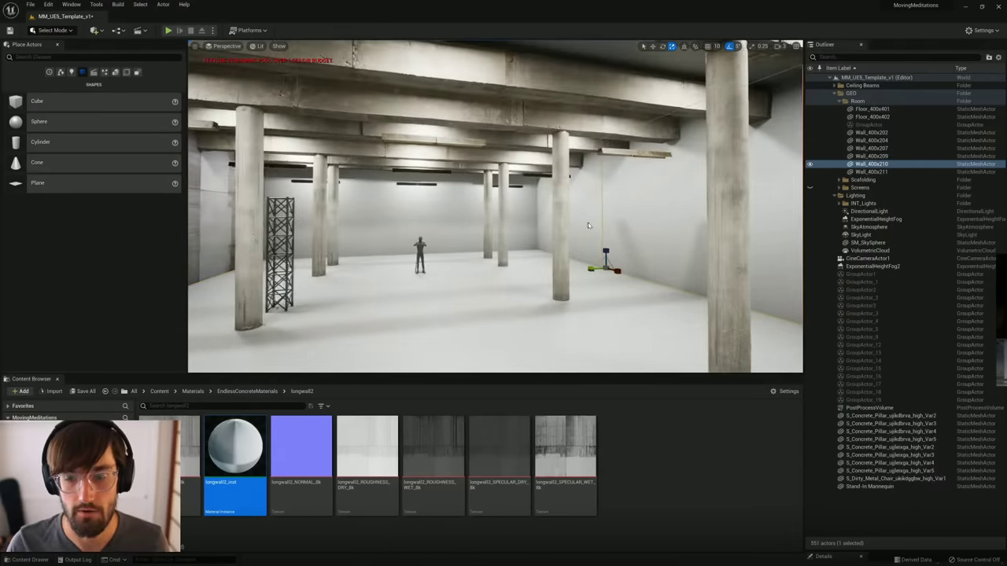
left_click(594, 221, "ctrl")
right_click_drag(594, 222, 680, 224)
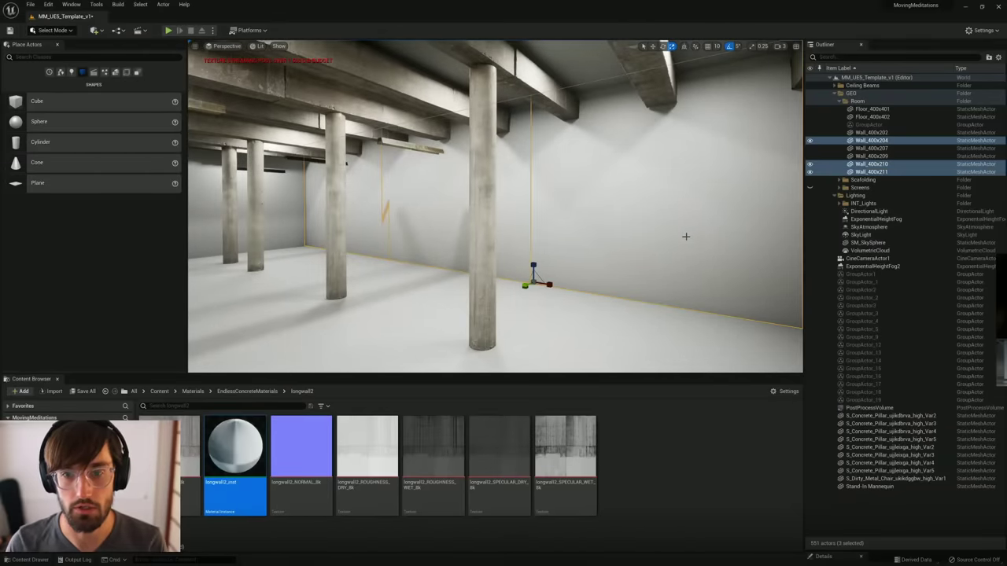
key("Delete")
Step: Duplicate the textured wall Wall_400x209 across to the open side of the warehouse
right_click_drag(686, 237, 446, 233)
left_click(370, 208)
key("s")
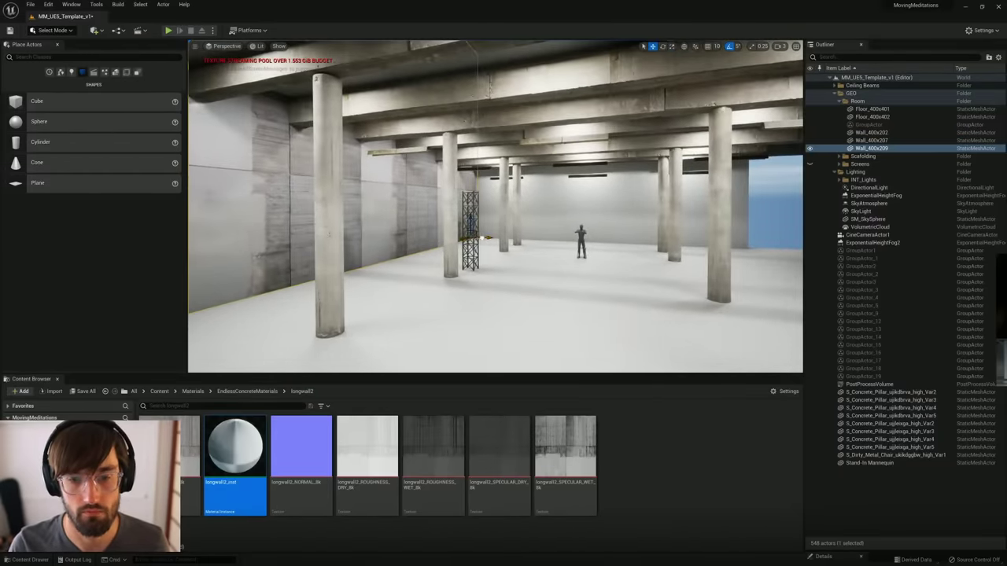
left_click_drag(483, 237, 774, 252, "alt")
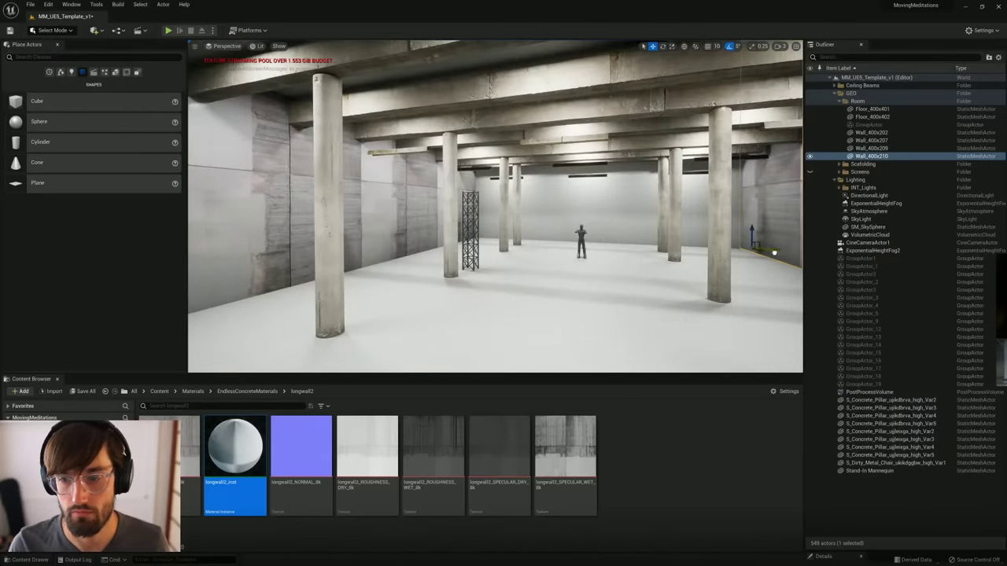
Step: Undo the textured wall copy and the deletion of the three white wall pieces
key("ctrl+z")
key("ctrl+z")
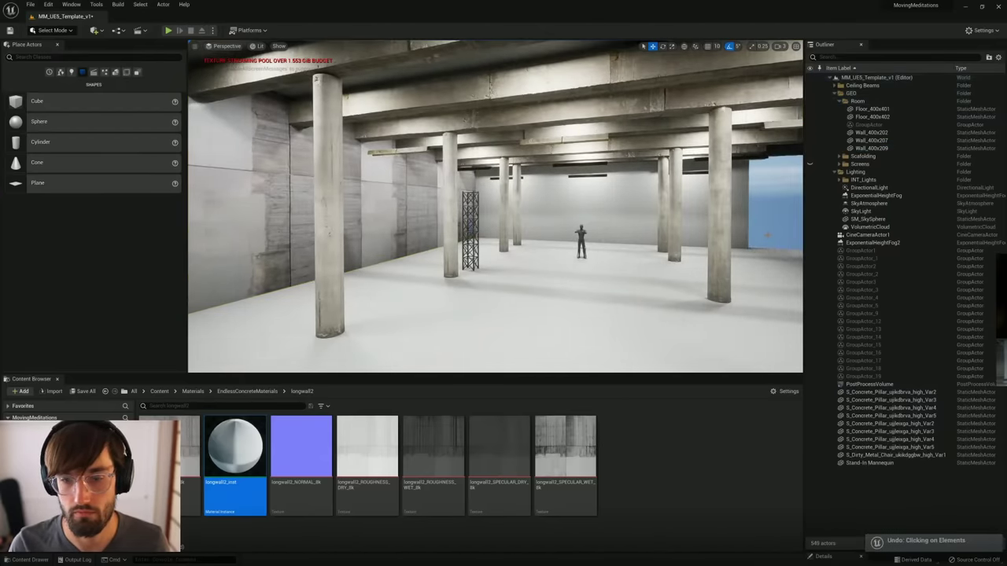
right_click_drag(565, 244, 565, 244)
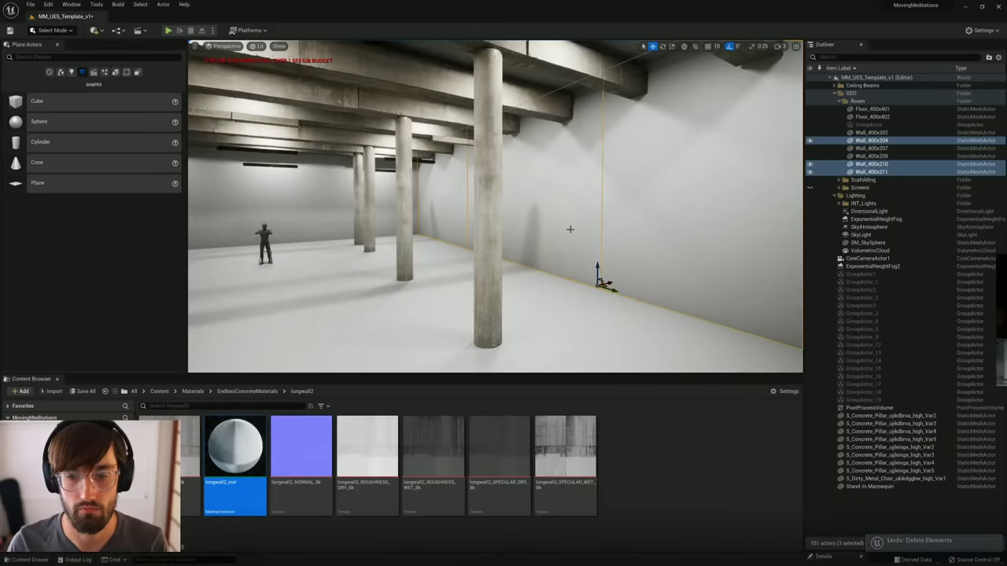
Step: Delete the white wall pieces Wall_400x210 and Wall_400x211, keeping Wall_400x204 as that side's only piece
key("ctrl+z")
key("ctrl+z")
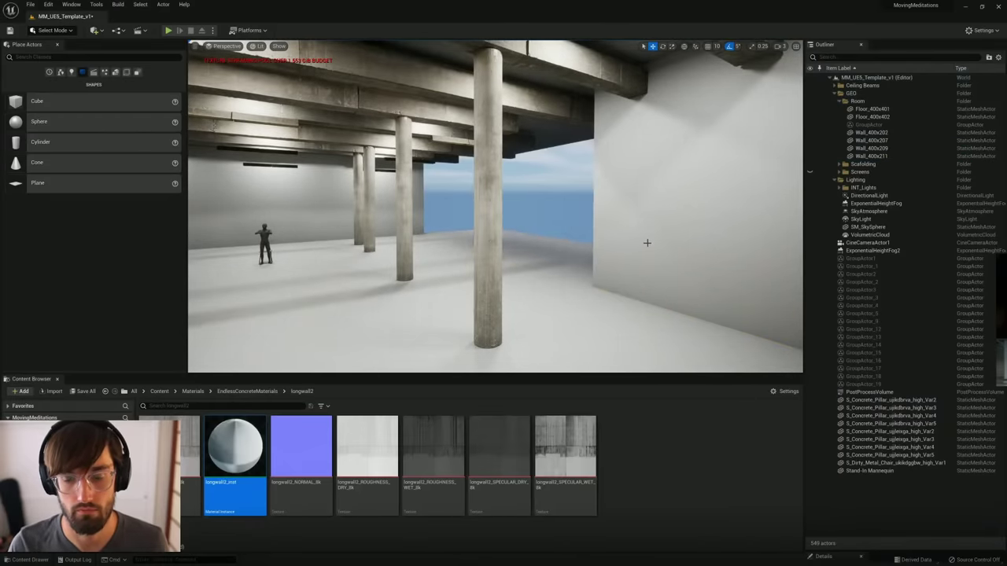
key("ctrl+z")
left_click(627, 223)
key("Delete")
Step: Scale the remaining white wall Wall_400x204 lengthwise until it closes the whole open side of the warehouse
left_click(440, 226)
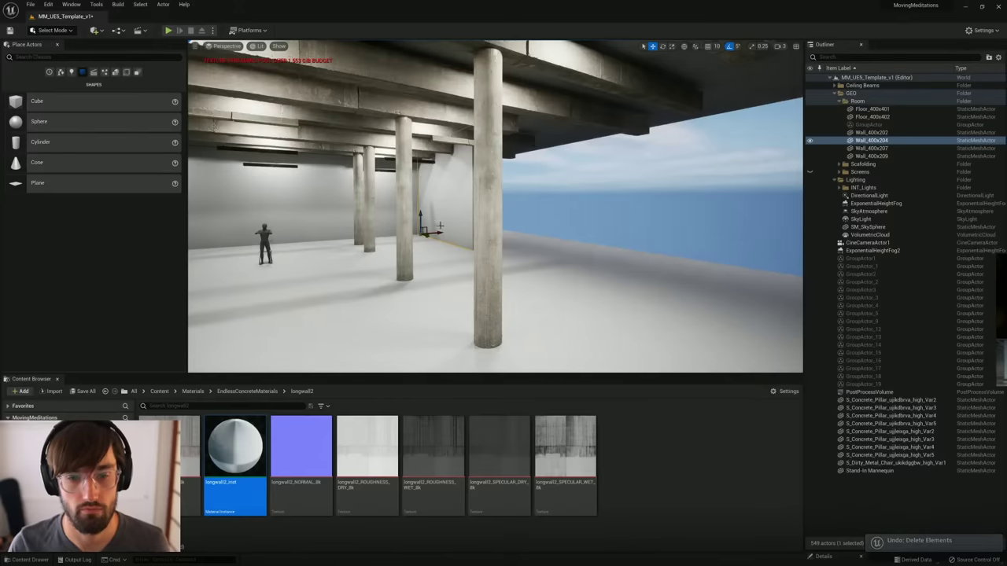
left_click_drag(421, 235, 706, 226)
key("ctrl+z")
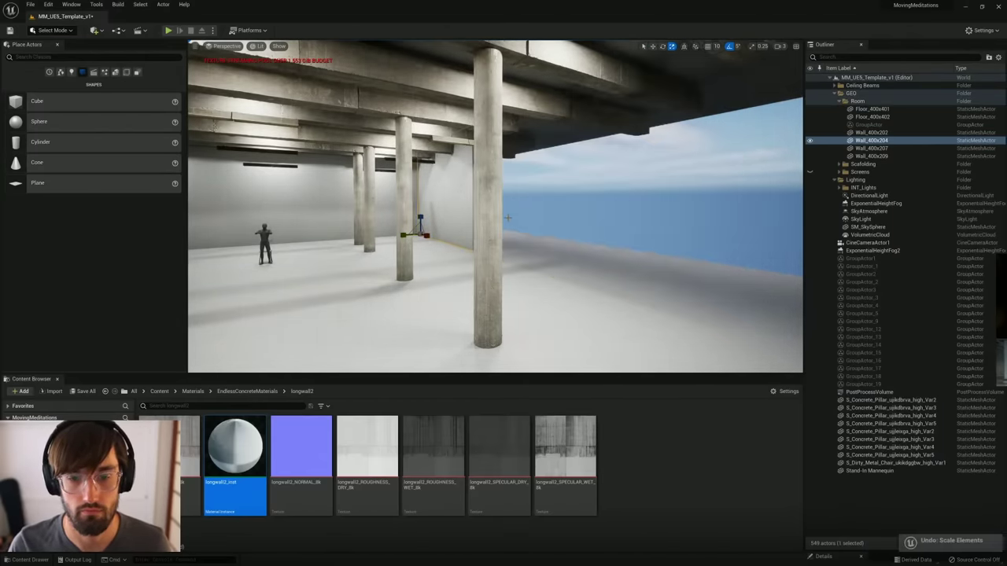
right_click_drag(593, 205, 621, 207)
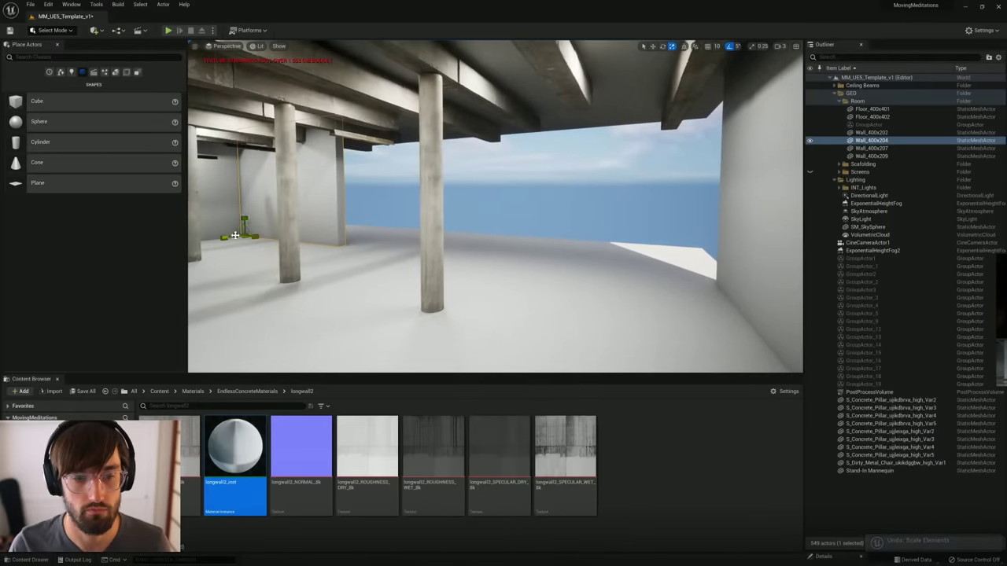
left_click_drag(245, 236, 456, 232)
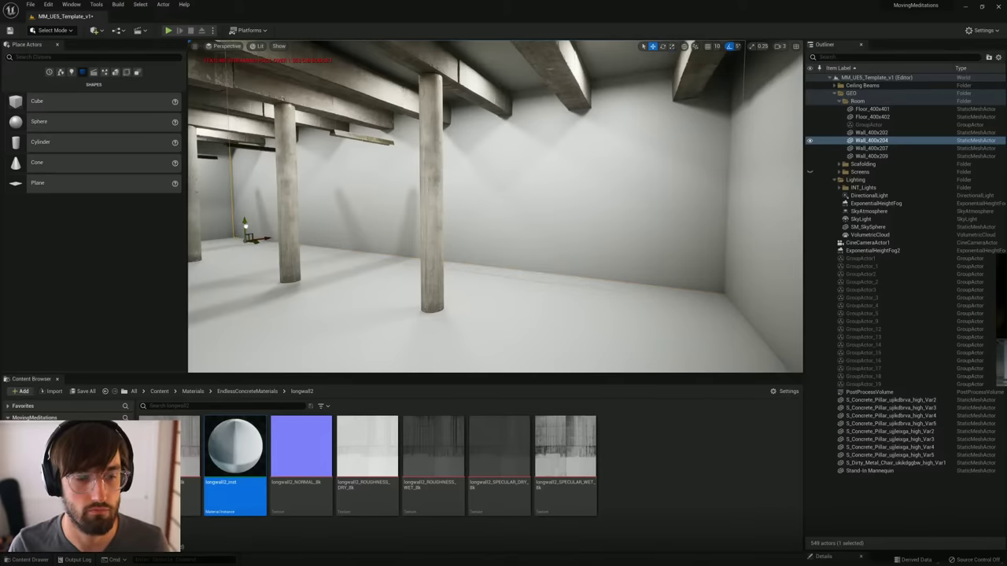
Step: Select the textured side wall Wall_400x209 and examine its concrete surface up close
right_click_drag(319, 217, 159, 212)
left_click(412, 202)
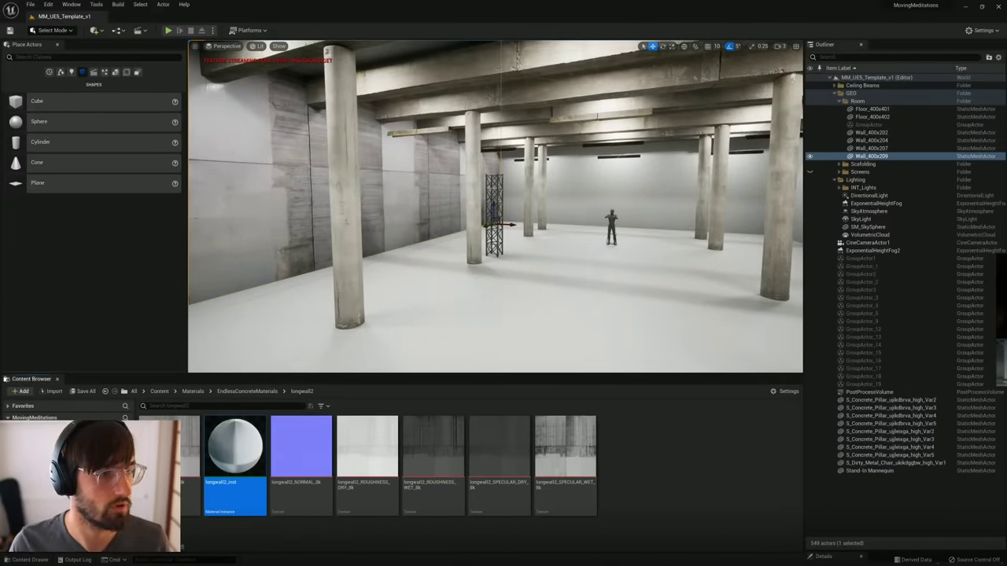
right_click_drag(413, 202, 303, 218)
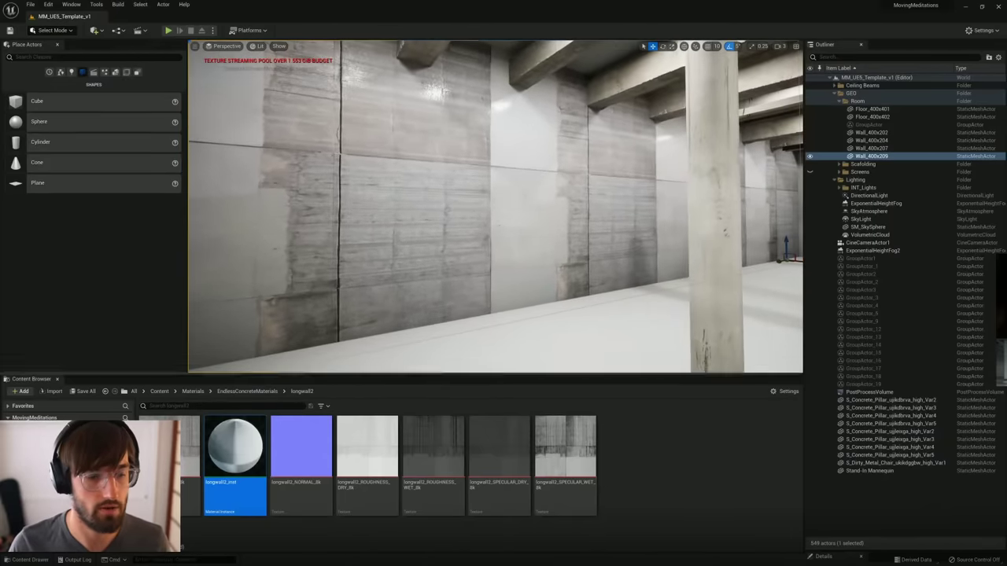
Step: Try the longwall3_inst concrete material on the side wall Wall_400x209
left_click(86, 481)
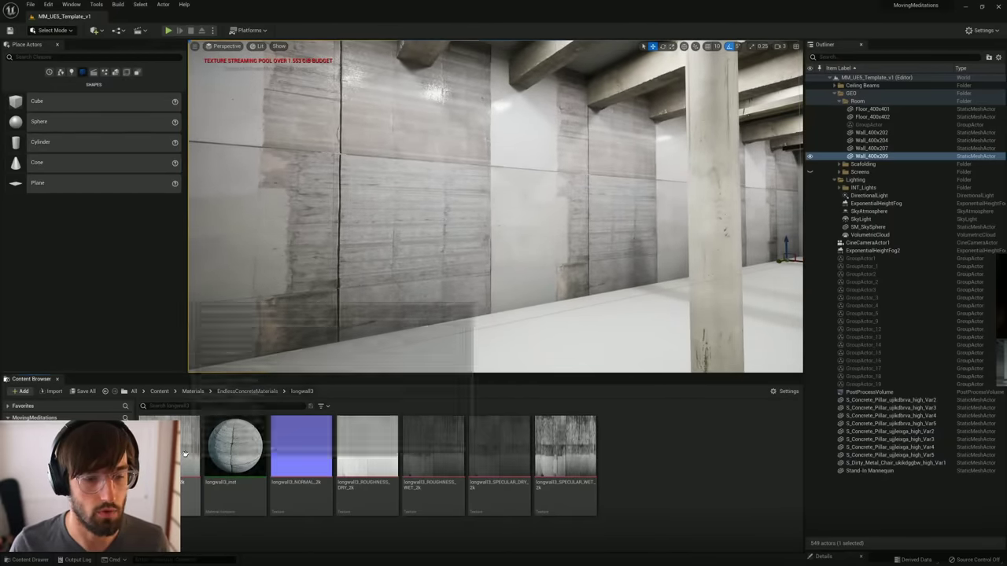
left_click(235, 452)
left_click_drag(352, 270, 355, 268)
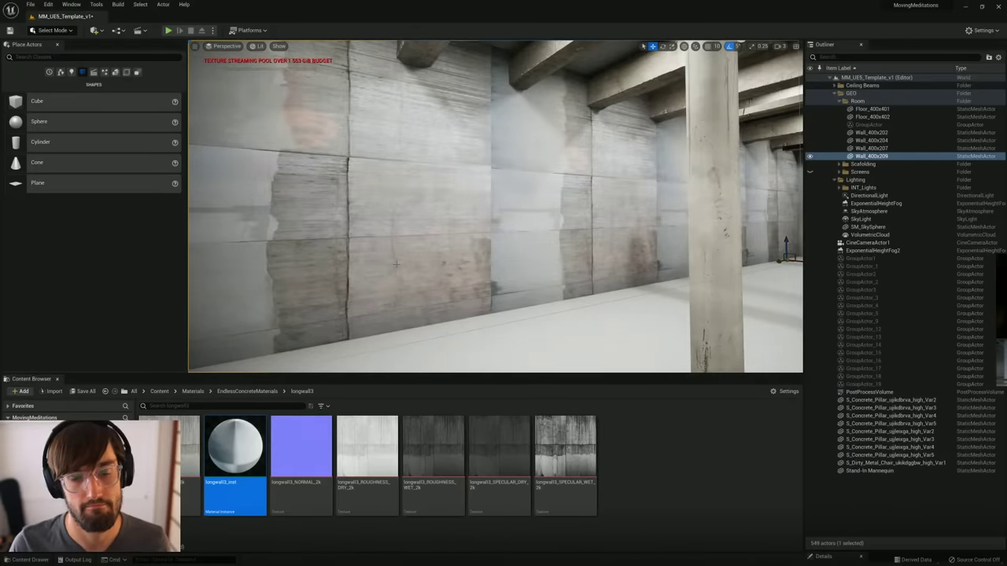
mouse_move(396, 265)
right_mouse_down()
mouse_move(400, 253)
mouse_move(384, 272)
right_mouse_up()
key("s")
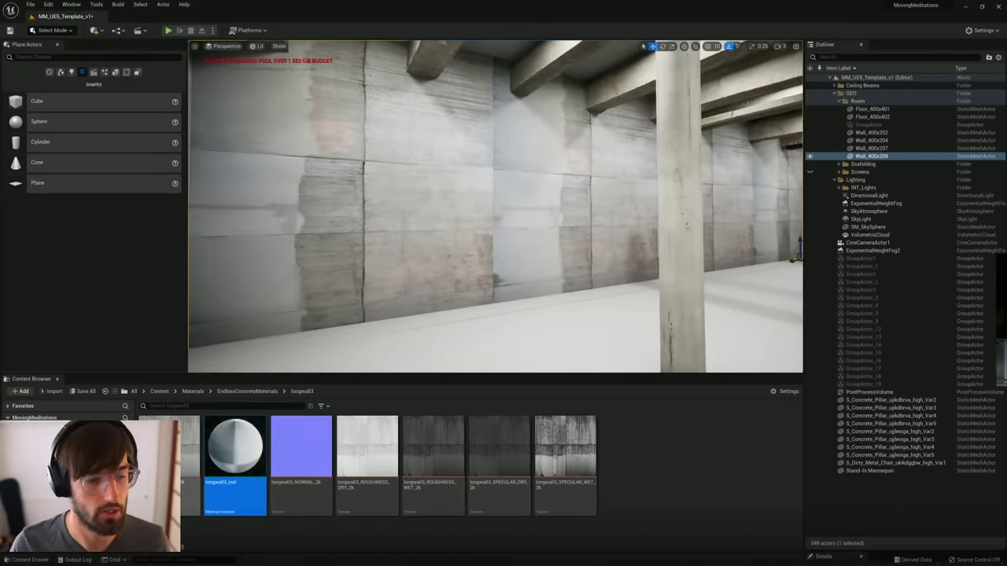
Step: Try the longwall4_inst concrete material on the side wall Wall_400x209
left_click(91, 488)
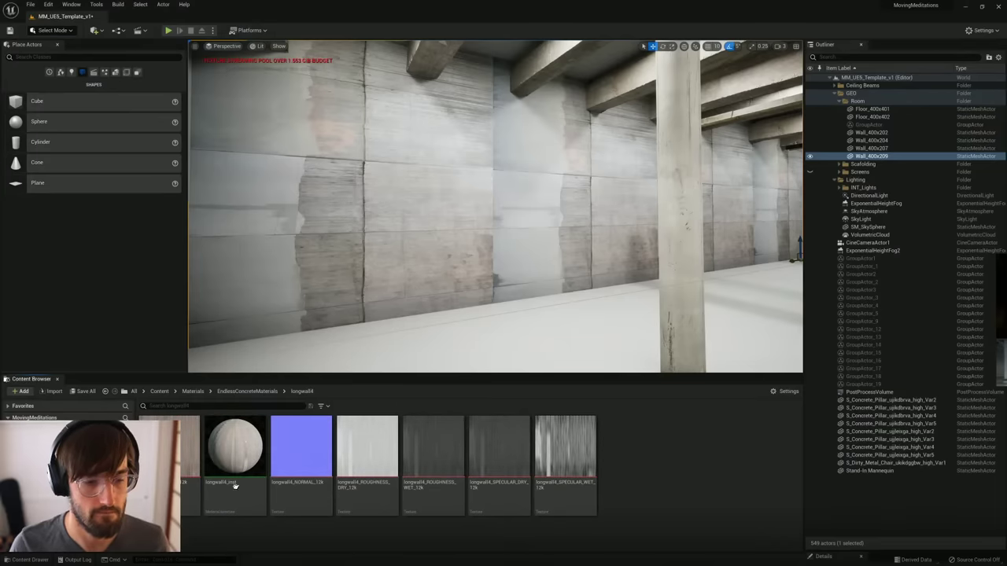
mouse_move(242, 462)
left_mouse_down()
mouse_move(344, 299)
mouse_move(461, 258)
left_mouse_up()
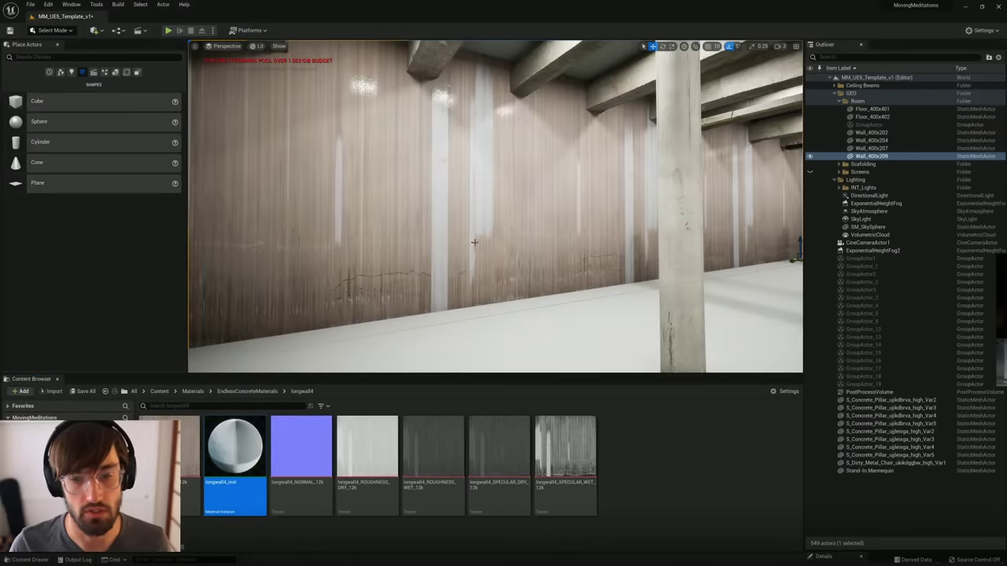
right_click_drag(475, 242, 448, 248)
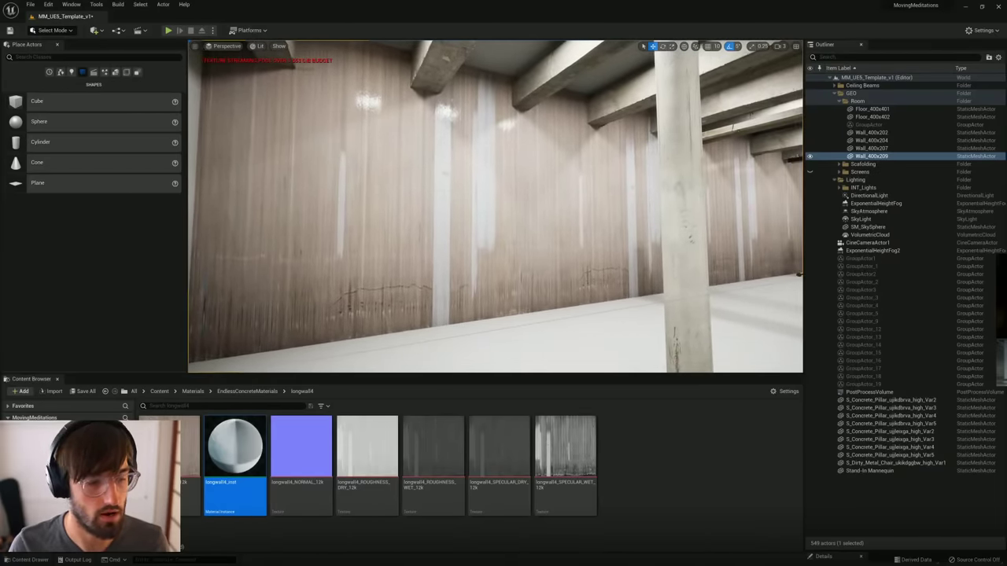
Step: Try the wall1_inst concrete material on the side wall Wall_400x209 and check its surface
left_click(79, 504)
left_click_drag(227, 445, 338, 285)
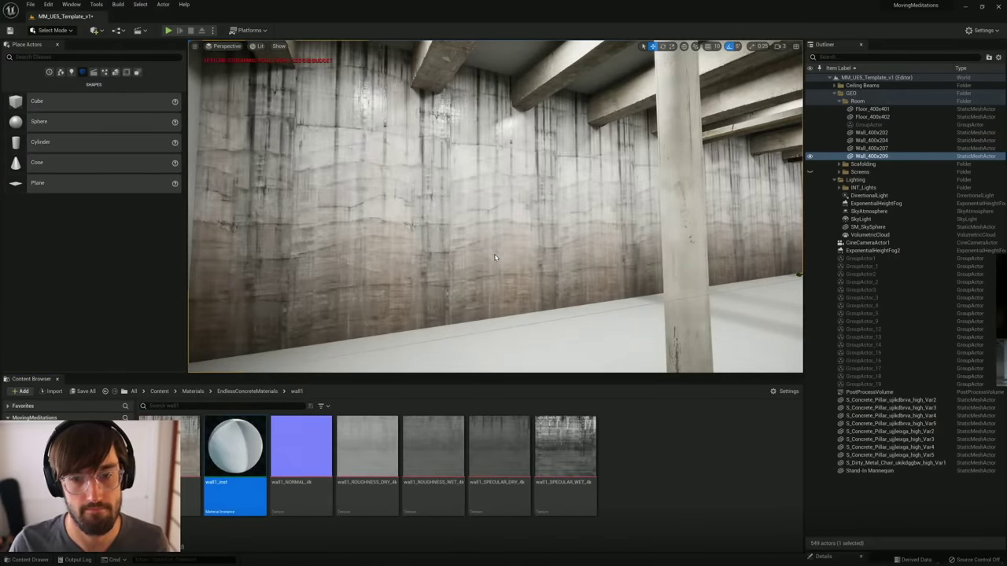
right_click_drag(338, 286, 311, 291)
key("w")
right_click_drag(449, 252, 472, 242)
key("s")
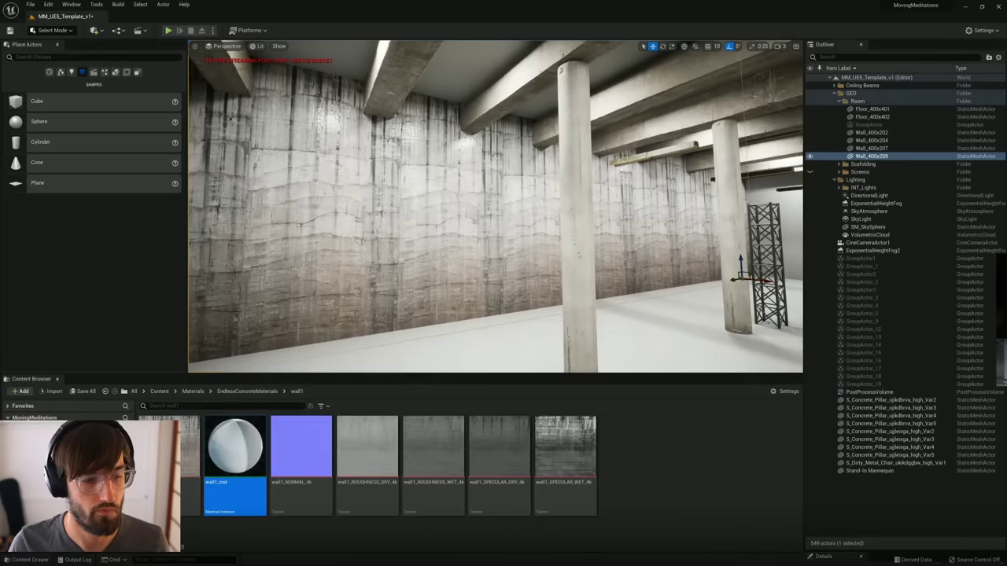
Step: Try the wall2_inst material on the side wall Wall_400x209 and open that material instance for editing
left_click(70, 496)
left_click_drag(234, 447, 426, 281)
mouse_move(431, 291)
right_mouse_down()
mouse_move(464, 291)
mouse_move(417, 290)
mouse_move(470, 292)
mouse_move(420, 291)
mouse_move(438, 292)
right_mouse_up()
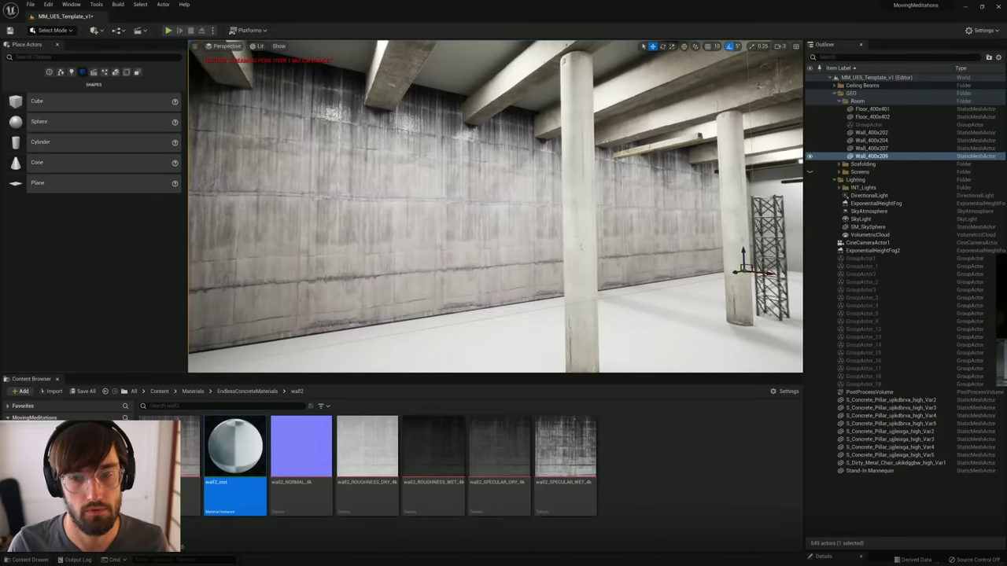
double_click(245, 447)
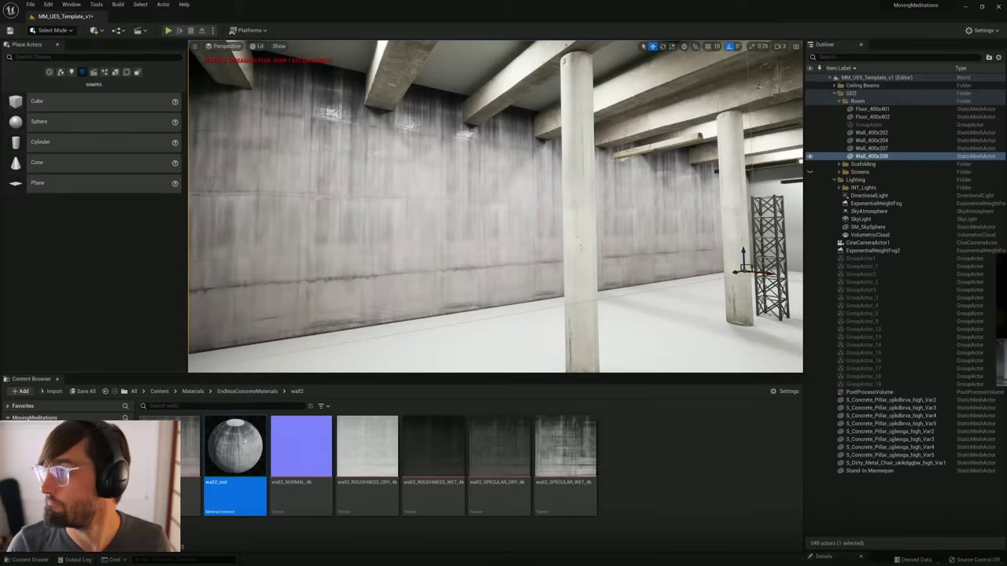
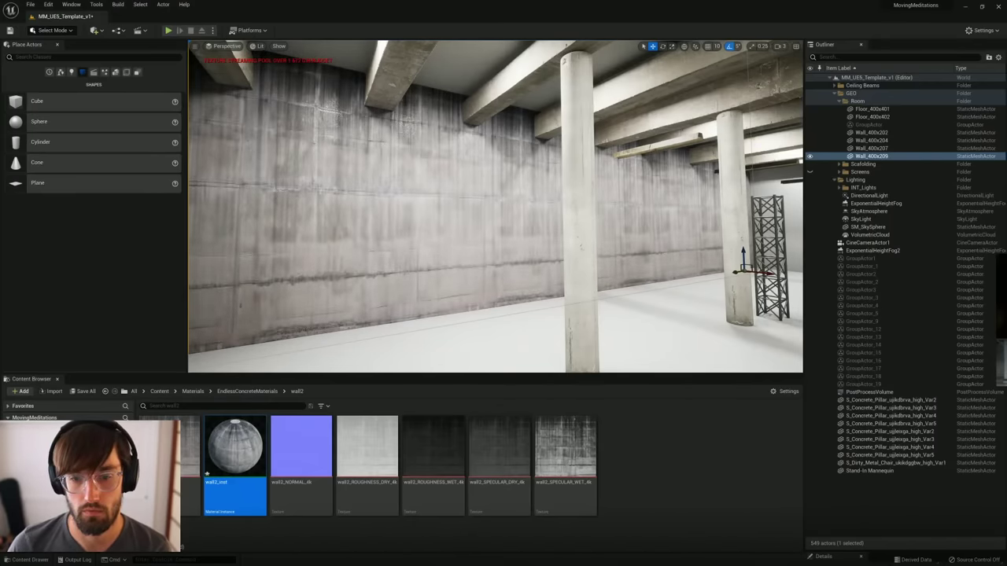
Step: Apply the wall2_inst material to the white side wall opposite the textured one
right_click_drag(610, 276, 756, 292)
right_click_drag(535, 277, 653, 257)
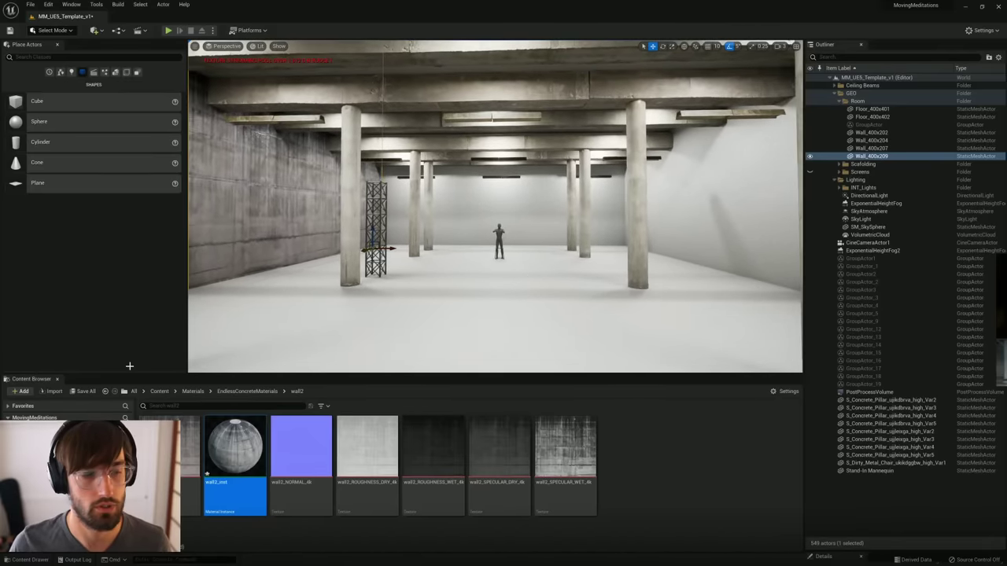
left_click_drag(238, 443, 722, 248)
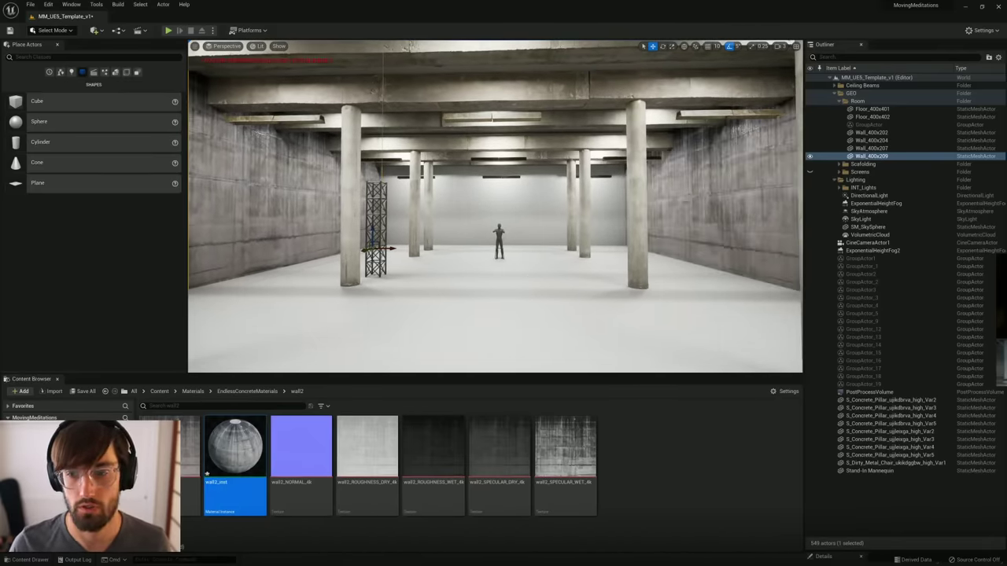
right_click_drag(722, 248, 703, 261)
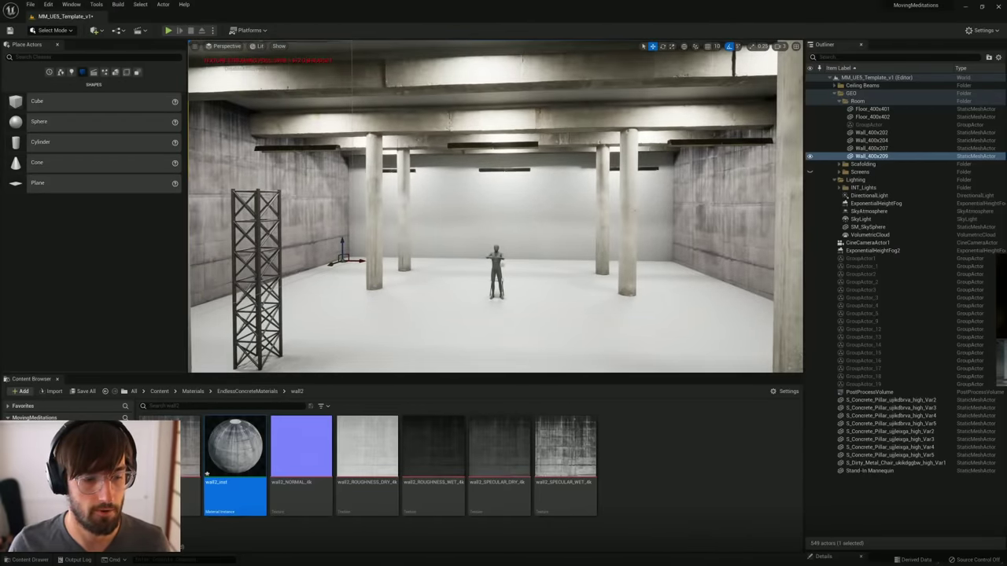
Step: Apply the longwall3_inst concrete material to the white back wall behind the mannequin
left_click(87, 465)
left_click(87, 472)
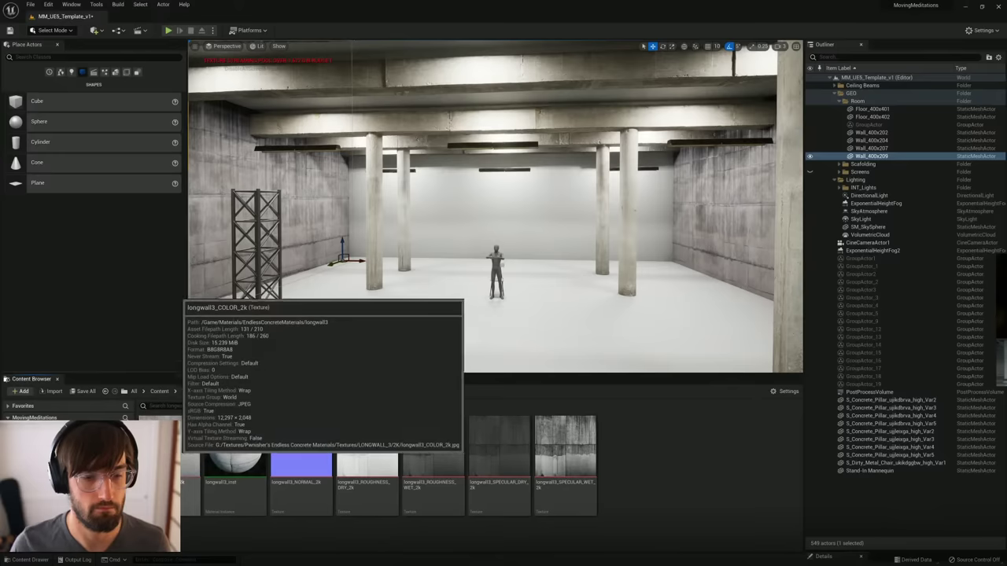
left_click_drag(228, 456, 517, 213)
right_click_drag(664, 207, 673, 202)
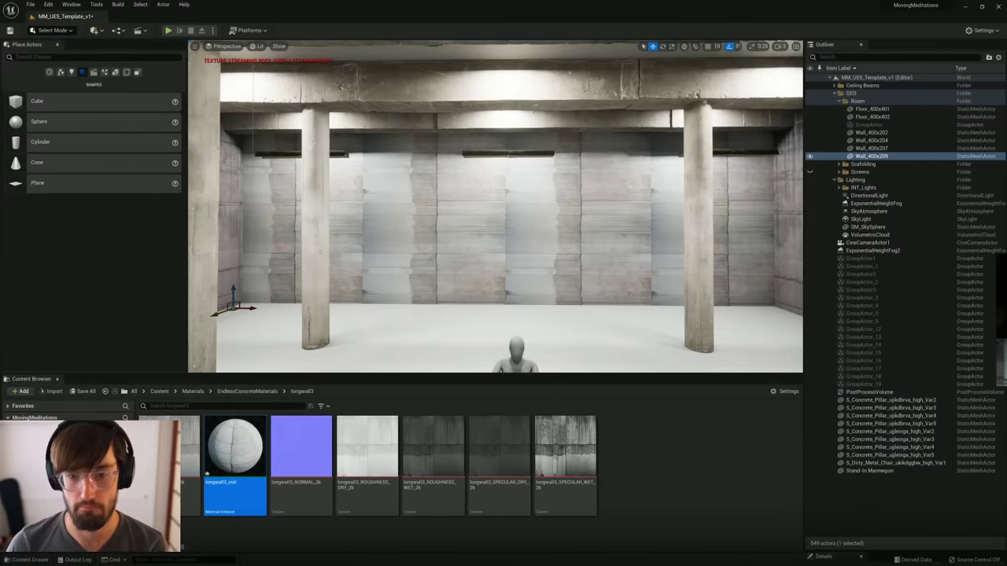
mouse_move(496, 206)
right_mouse_down()
mouse_move(439, 203)
mouse_move(492, 205)
right_mouse_up()
right_click_drag(512, 251, 511, 251)
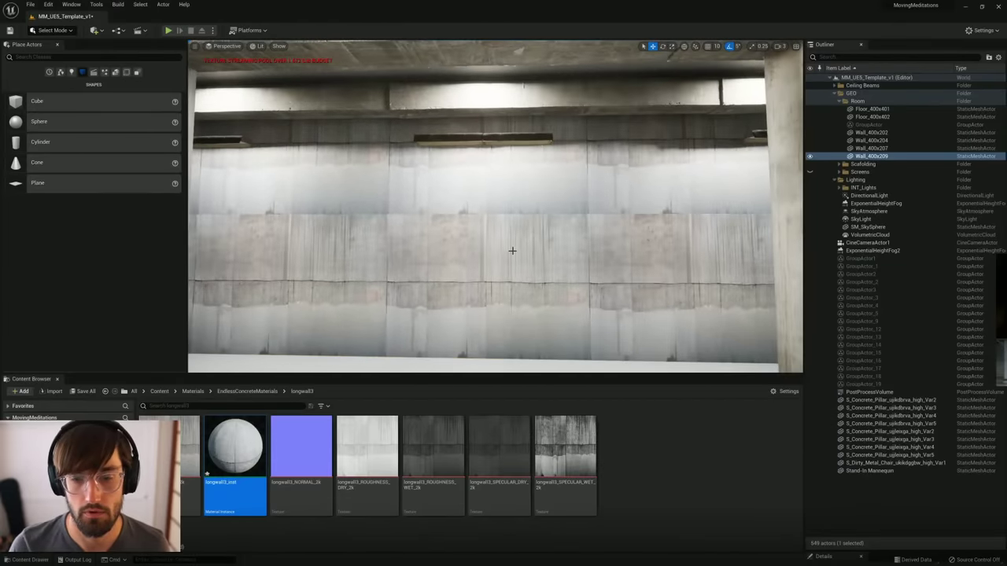
Step: Select the back wall Wall_400x202 and reset its scale to 1 on all three axes
left_click(511, 251)
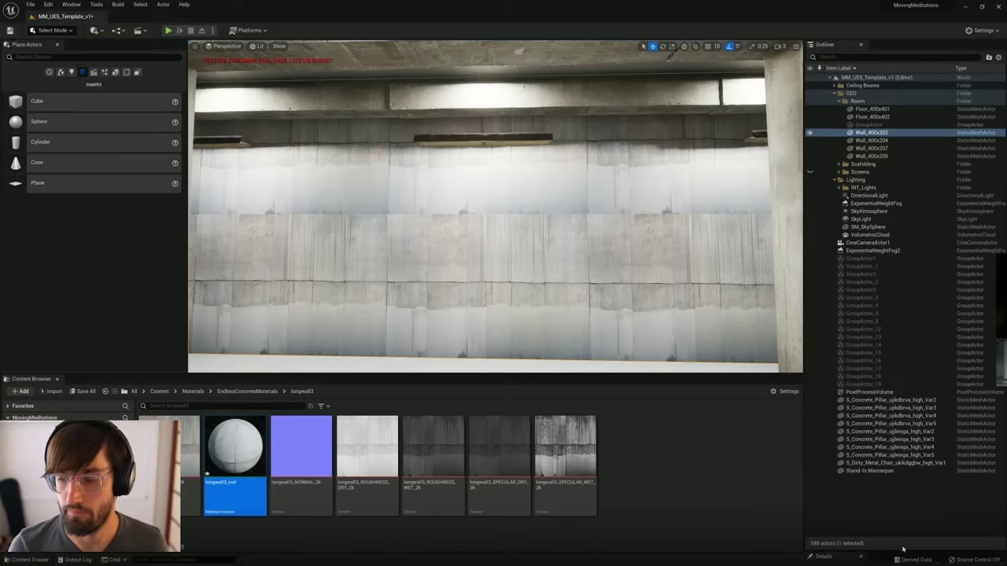
left_click_drag(902, 550, 906, 276)
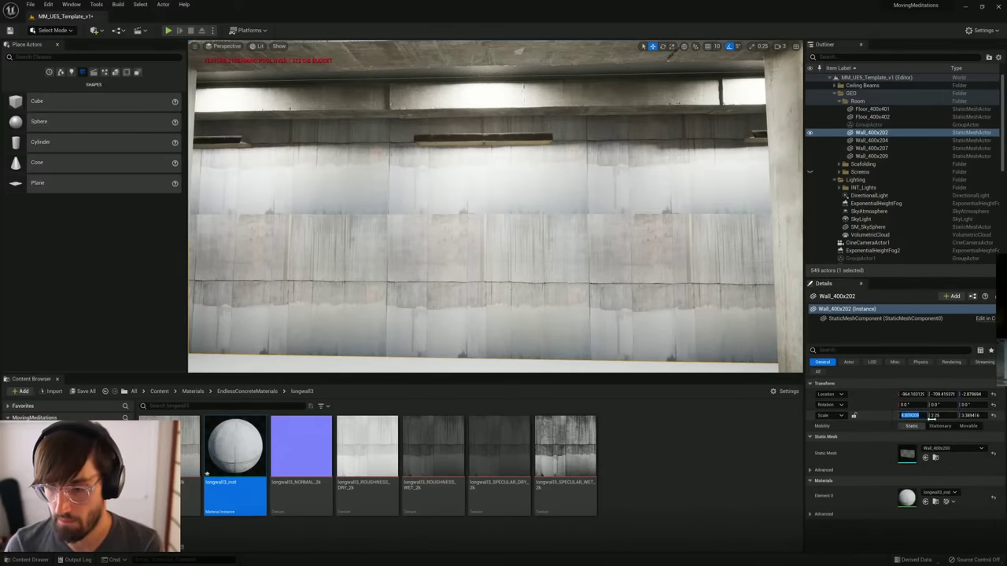
type("1")
key("Return")
left_click(936, 416)
type("1")
key("Return")
left_click(969, 415)
type("1")
key("Return")
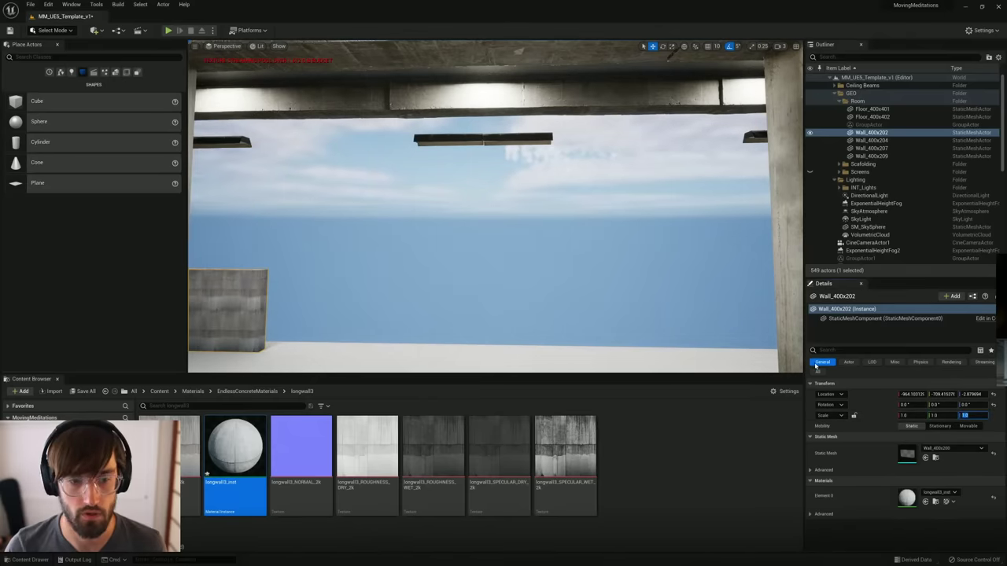
Step: Scale the back wall Wall_400x202 uniformly to about 4.72 so it closes the end of the warehouse
key("w")
right_click_drag(286, 306, 270, 337)
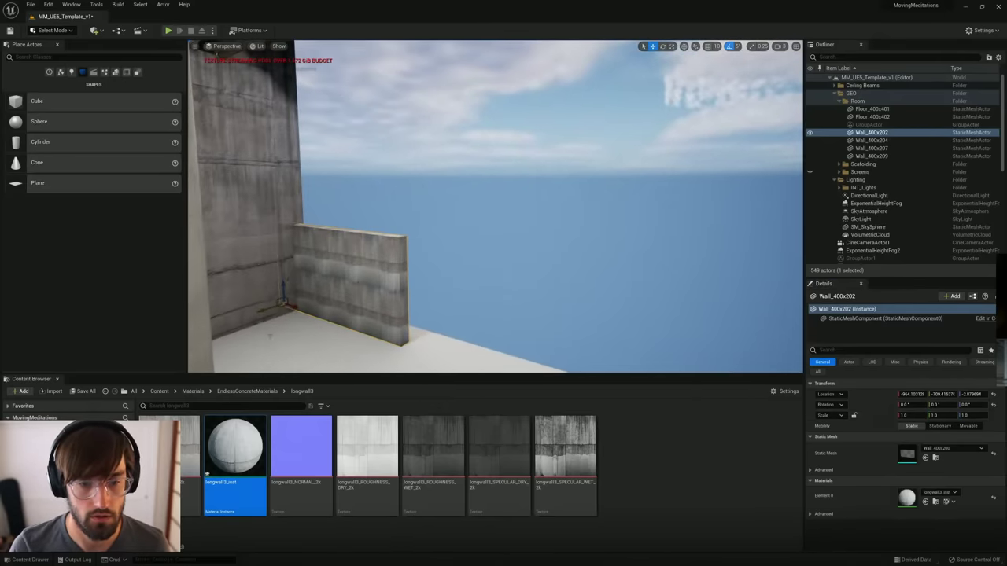
left_click_drag(287, 301, 360, 260)
right_click_drag(360, 259, 490, 224)
key("s")
left_click_drag(285, 282, 307, 267)
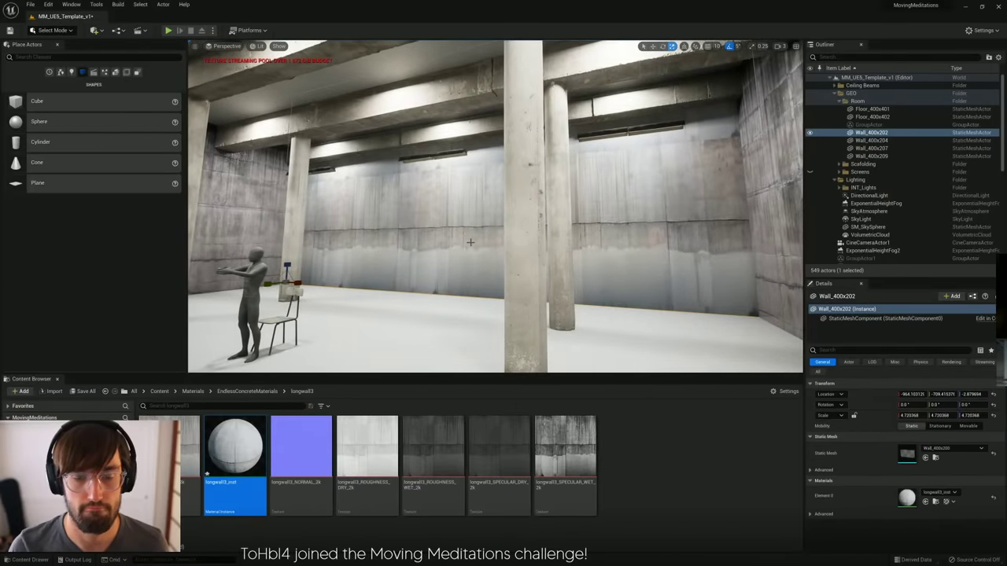
right_click_drag(314, 263, 393, 256)
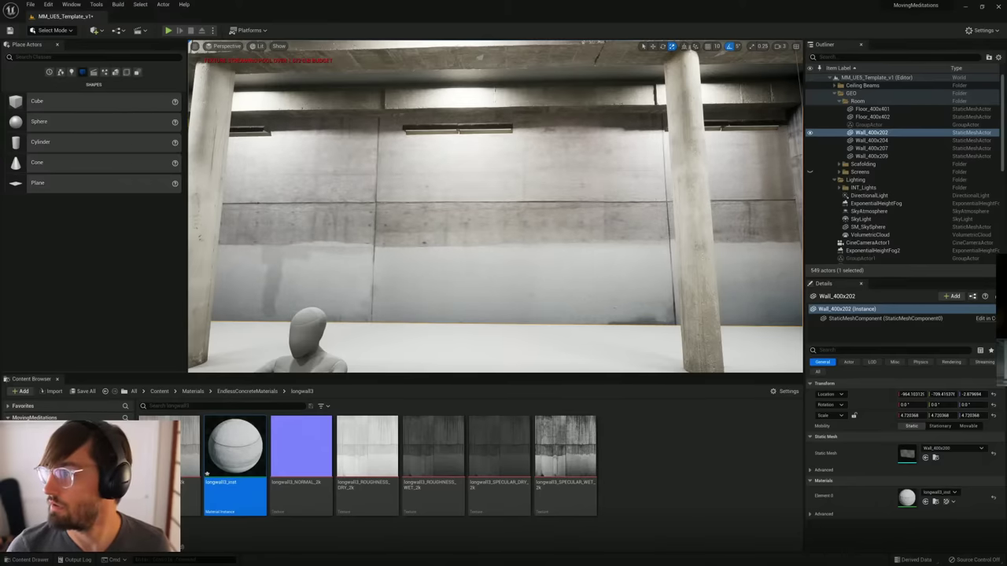
Step: Inspect the back wall's concrete surface up close and save the level
key("ctrl+z")
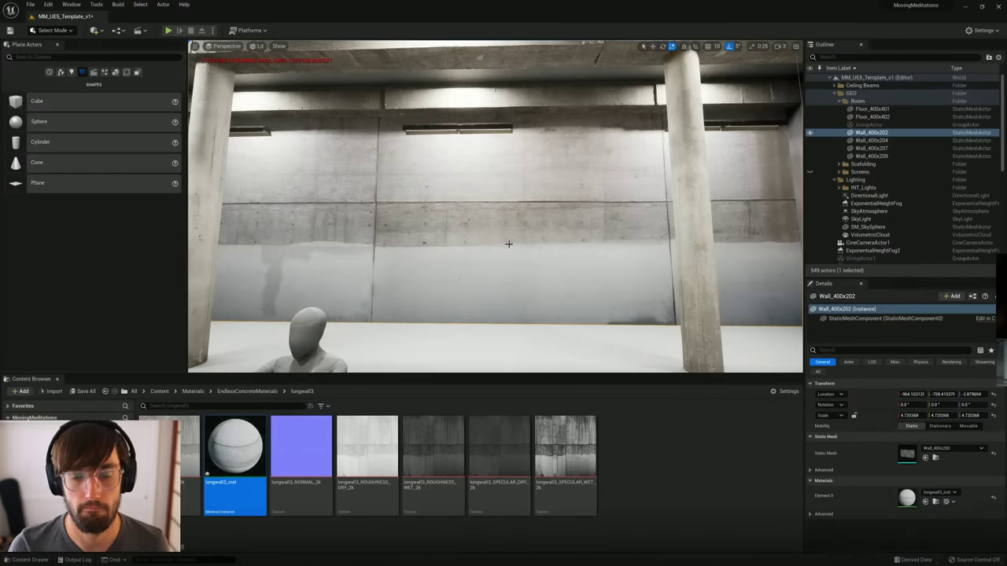
mouse_move(509, 244)
right_mouse_down()
mouse_move(424, 245)
mouse_move(515, 245)
mouse_move(513, 224)
right_mouse_up()
key("s")
key("w")
mouse_move(321, 284)
left_mouse_down()
mouse_move(426, 284)
mouse_move(315, 284)
left_mouse_up()
key("ctrl+z")
key("w")
right_click_drag(315, 284, 16, 277)
key("s")
key("w")
right_click_drag(521, 260, 558, 252)
key("ctrl+s")
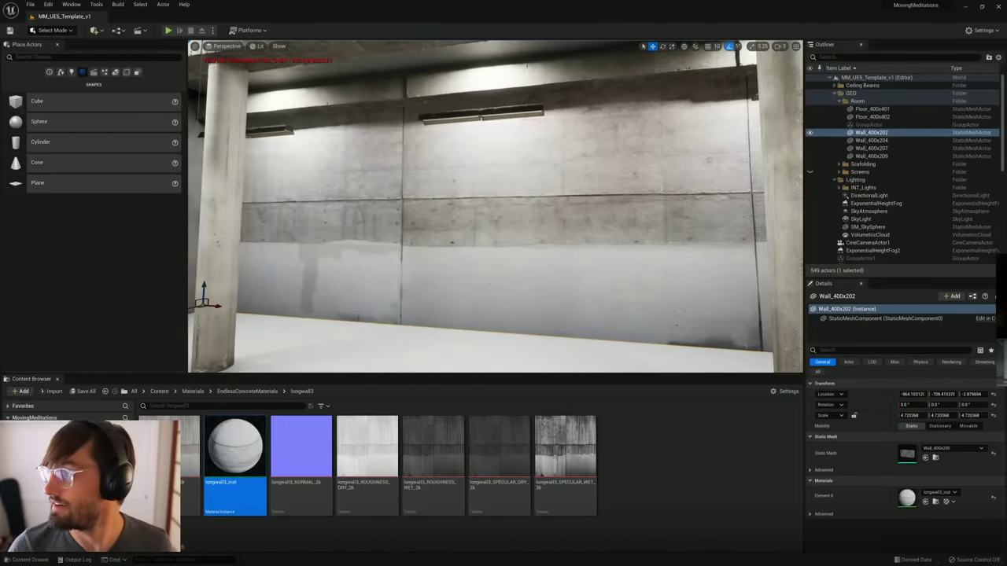
Step: Make the hidden Screens folder visible in the warehouse
key("ctrl+z")
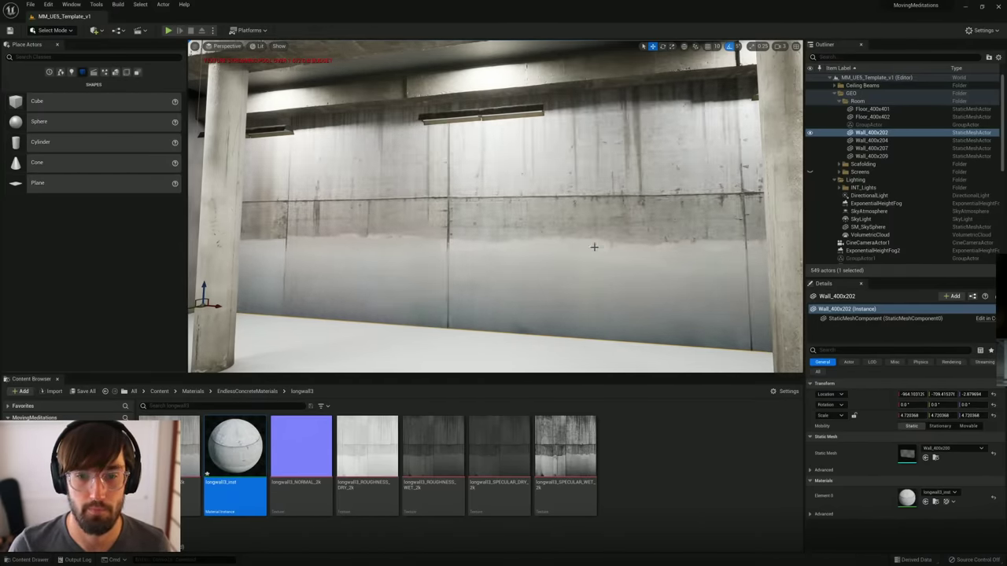
mouse_move(533, 268)
right_mouse_down()
mouse_move(554, 268)
mouse_move(523, 275)
right_mouse_up()
key("s")
right_click_drag(480, 194, 482, 194)
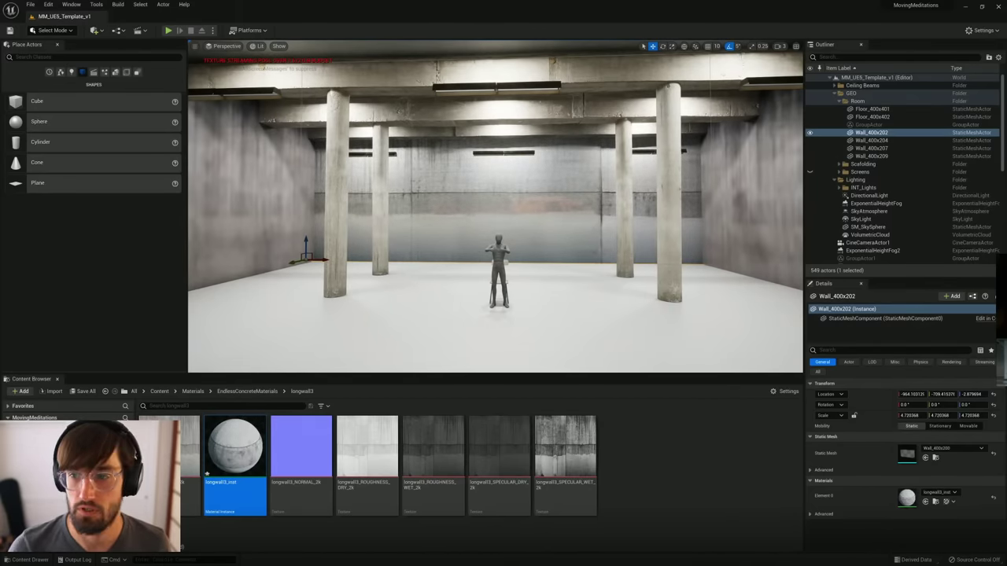
left_click(810, 172)
right_click_drag(597, 220, 506, 245)
key("s")
key("s")
key("a")
key("d")
key("w")
key("a")
Step: Apply the longwall3_inst material to both side walls and check them from the front of the warehouse
right_click_drag(292, 287, 315, 288)
right_click_drag(407, 288, 407, 288)
left_click_drag(242, 450, 732, 240)
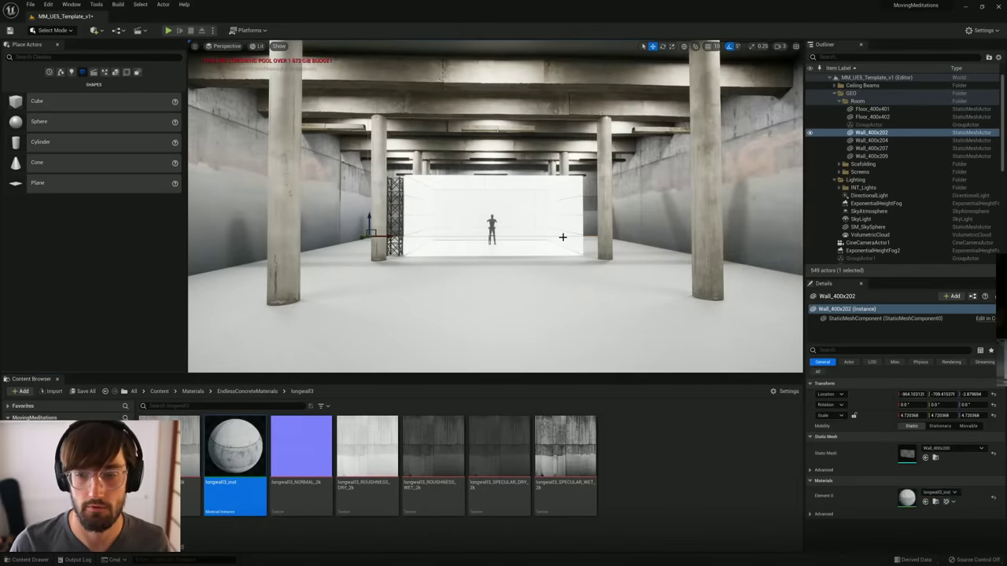
right_click_drag(731, 240, 778, 240)
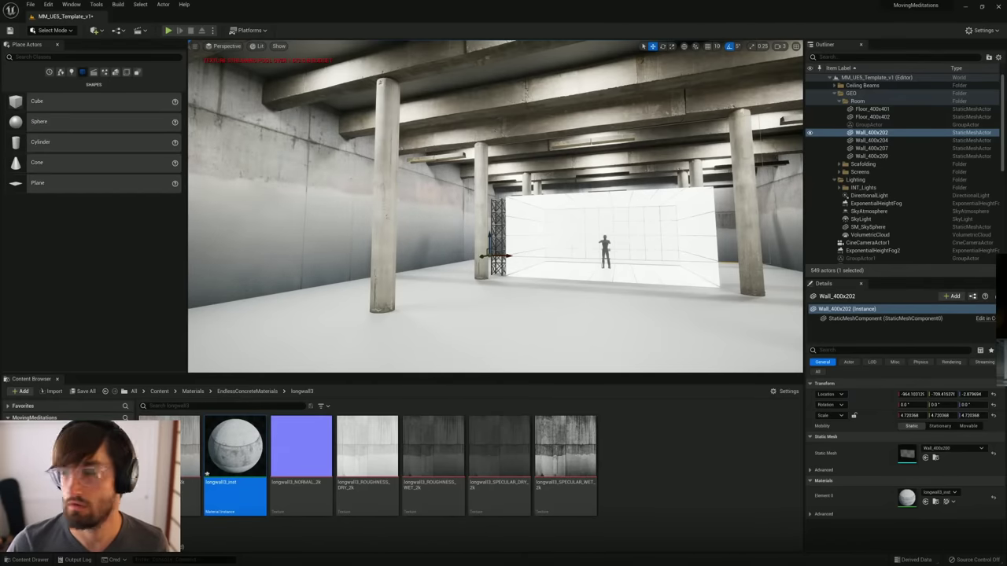
key("ctrl+z")
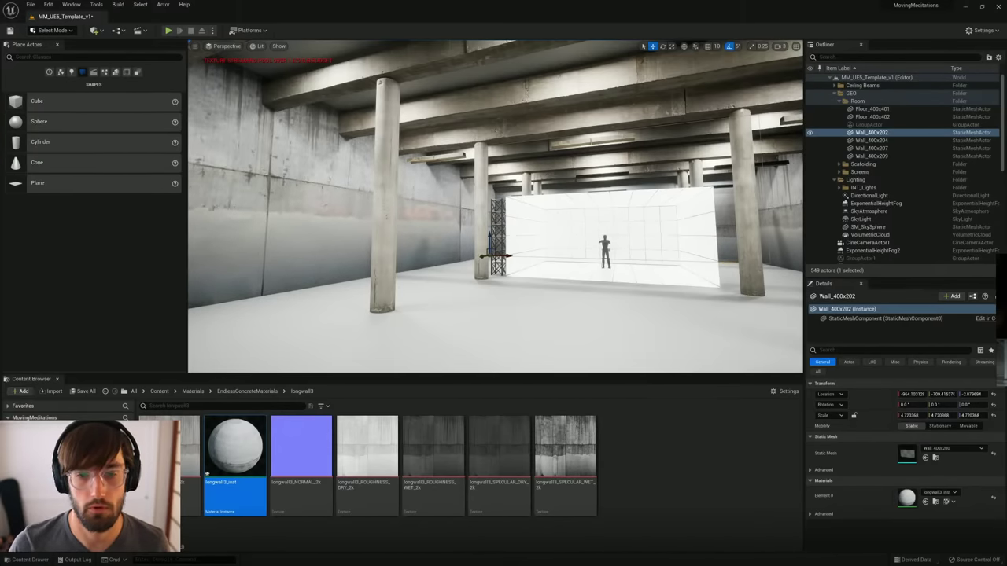
right_click_drag(495, 206, 606, 208)
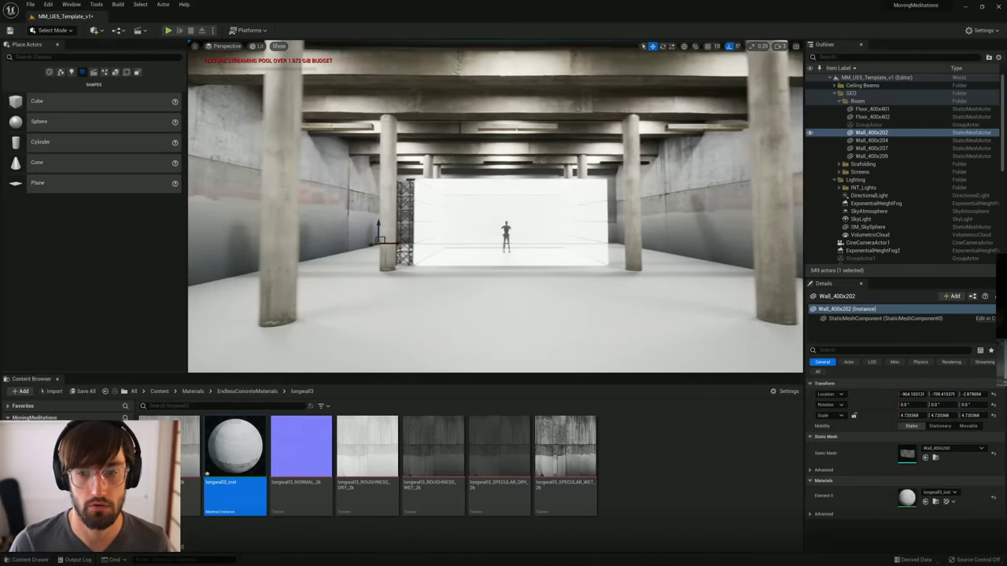
mouse_move(425, 205)
right_mouse_down()
mouse_move(416, 203)
mouse_move(423, 198)
right_mouse_up()
right_click_drag(516, 264, 507, 233)
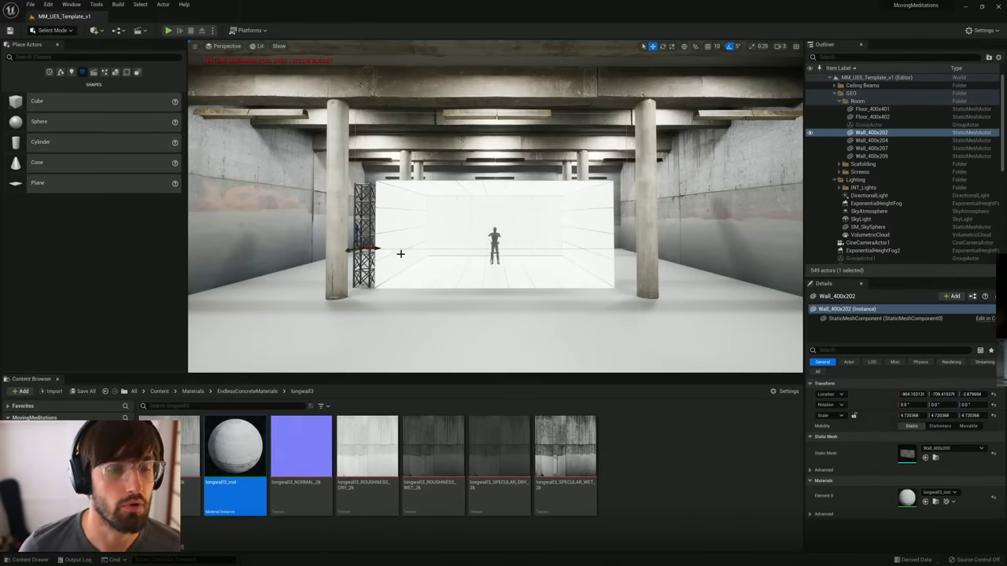
Step: Search the console commands for the texture streaming pool setting, trying texturestreaming and streamingpool
type("texturestreaming")
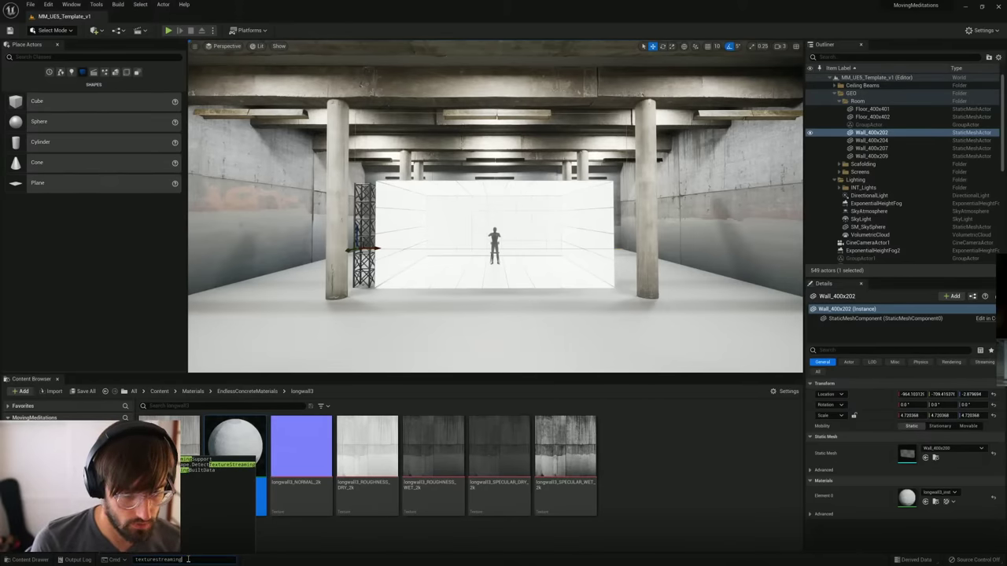
key("Escape")
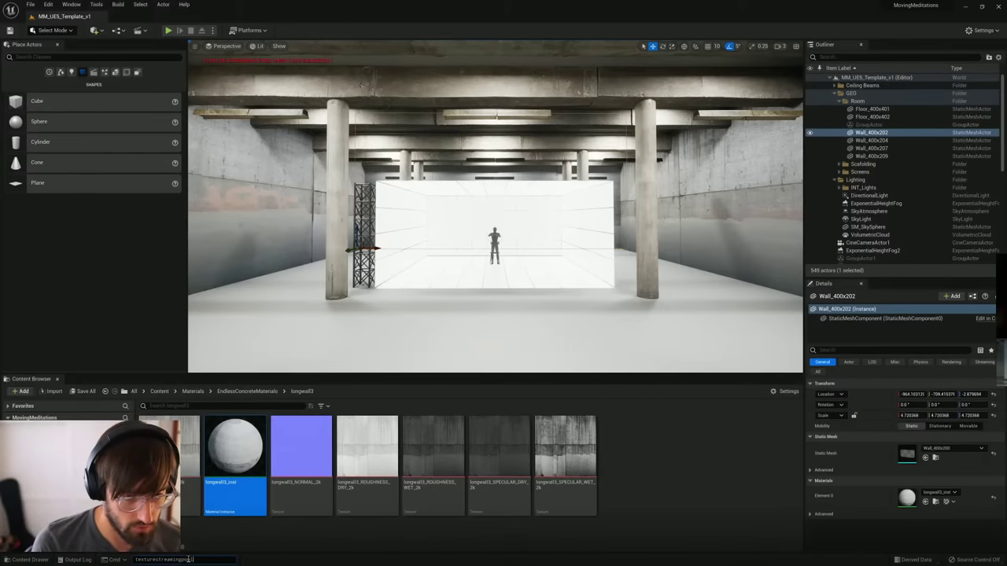
key("BackSpace")
key("BackSpace")
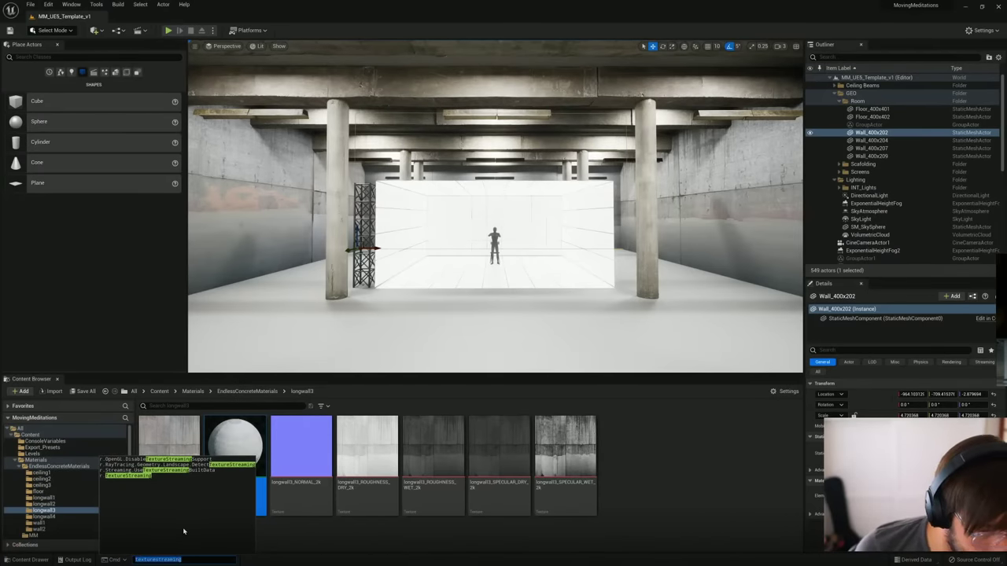
type("streamingpool")
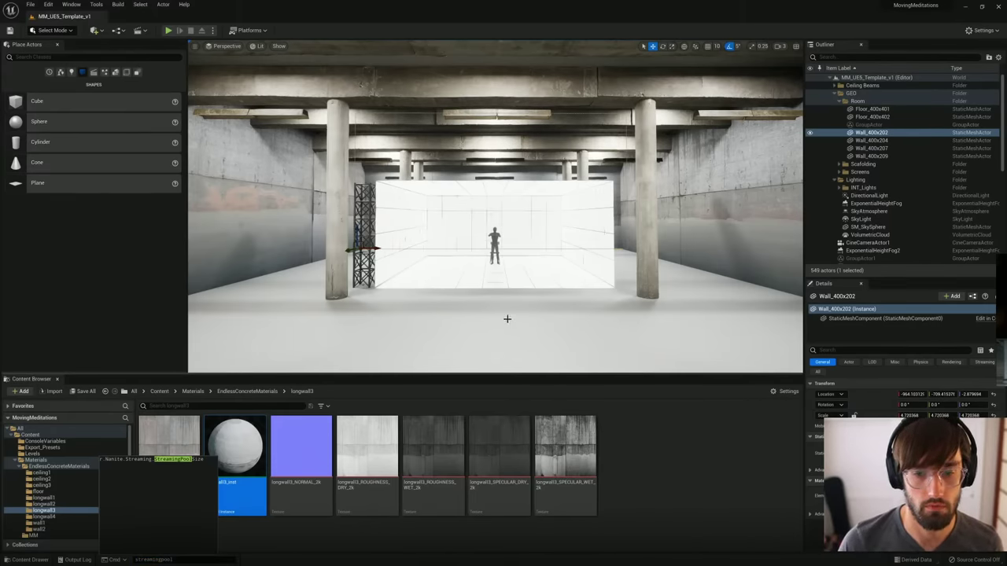
left_click(500, 285)
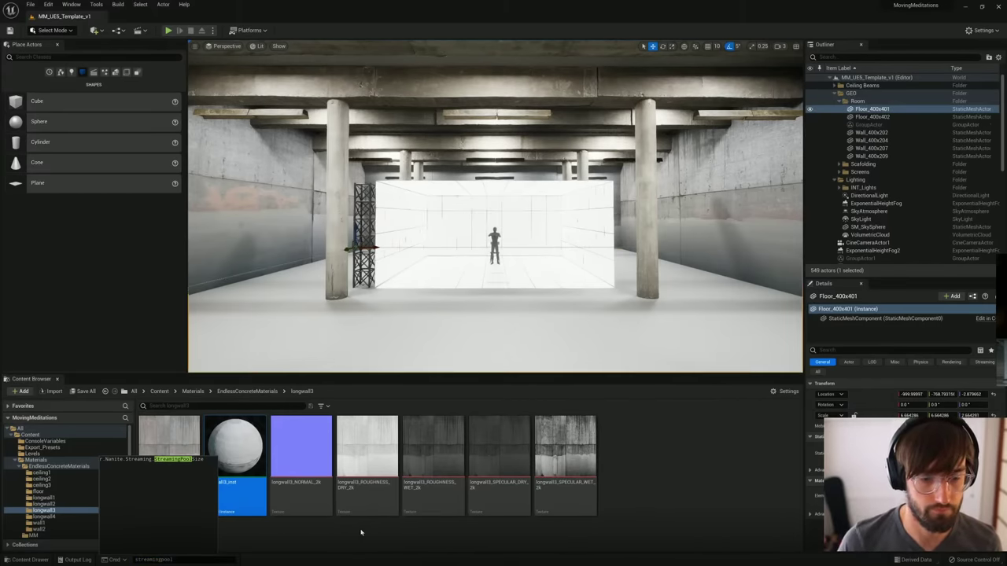
left_click(211, 553)
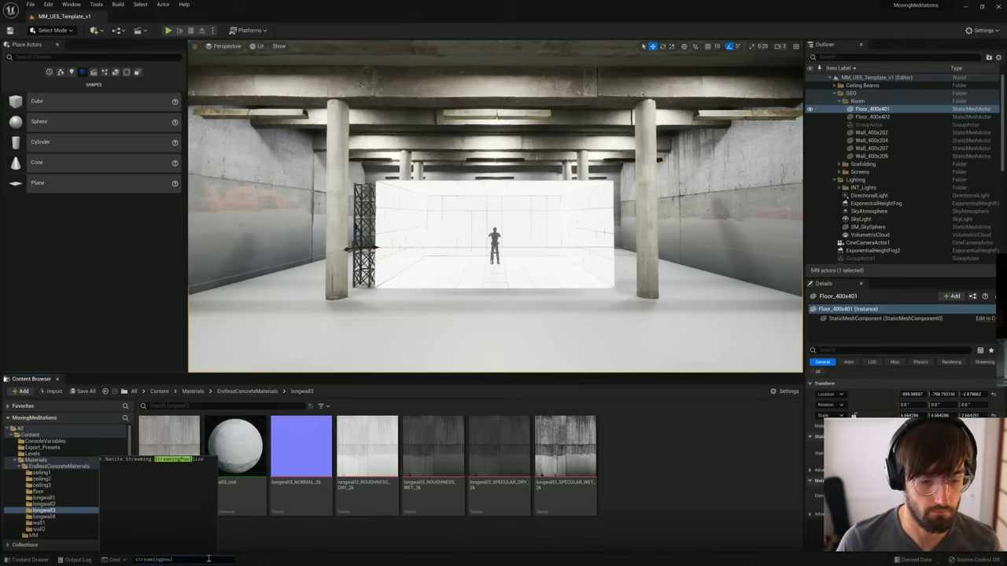
key("Return")
Step: Apply the floor_inst material from the floor folder of EndlessConcreteMaterials to the warehouse floor Floor_400x401
mouse_move(508, 325)
right_mouse_down()
mouse_move(523, 327)
mouse_move(506, 312)
right_mouse_up()
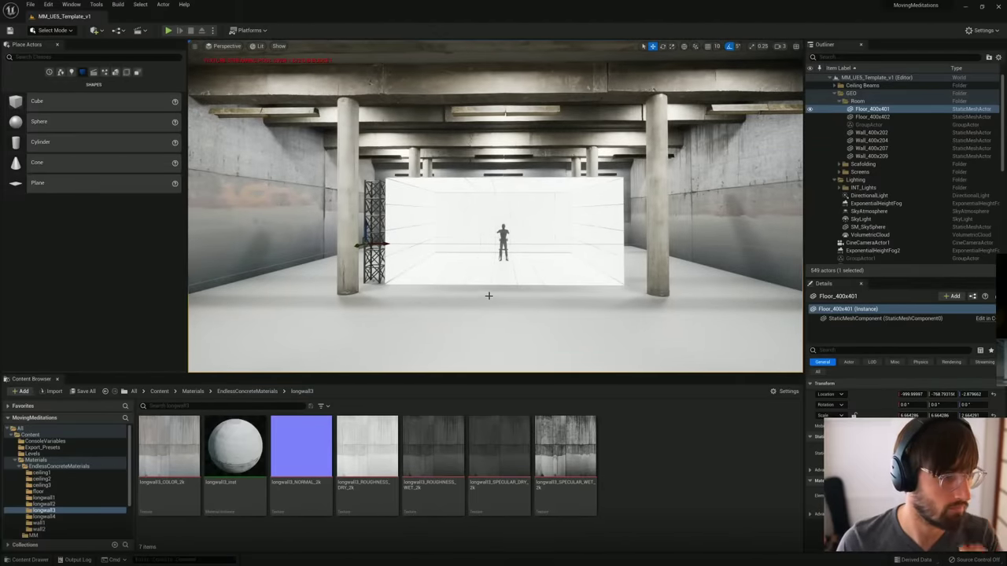
mouse_move(491, 296)
right_mouse_down()
mouse_move(500, 302)
mouse_move(441, 302)
mouse_move(537, 300)
mouse_move(484, 280)
mouse_move(484, 295)
mouse_move(474, 291)
right_mouse_up()
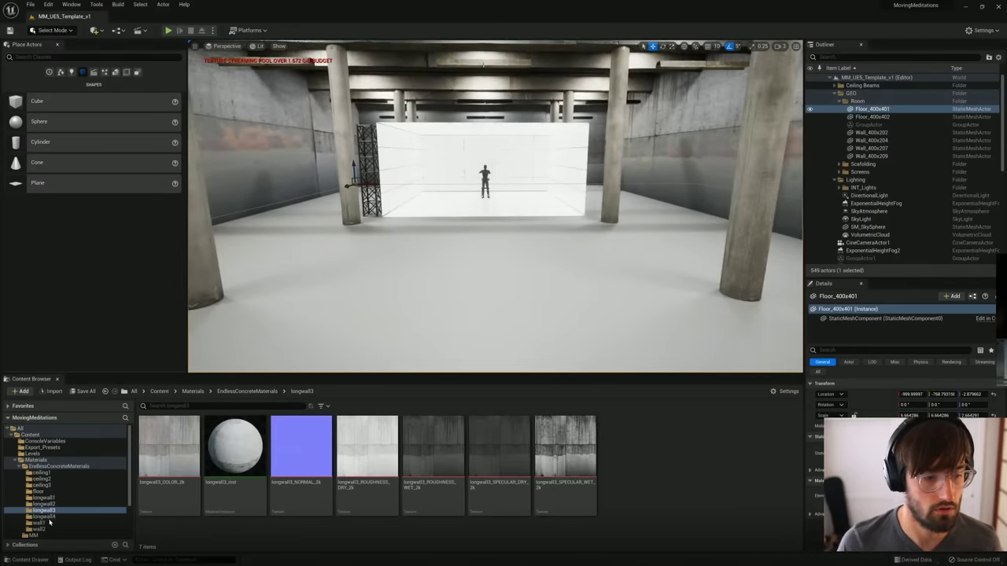
left_click(40, 492)
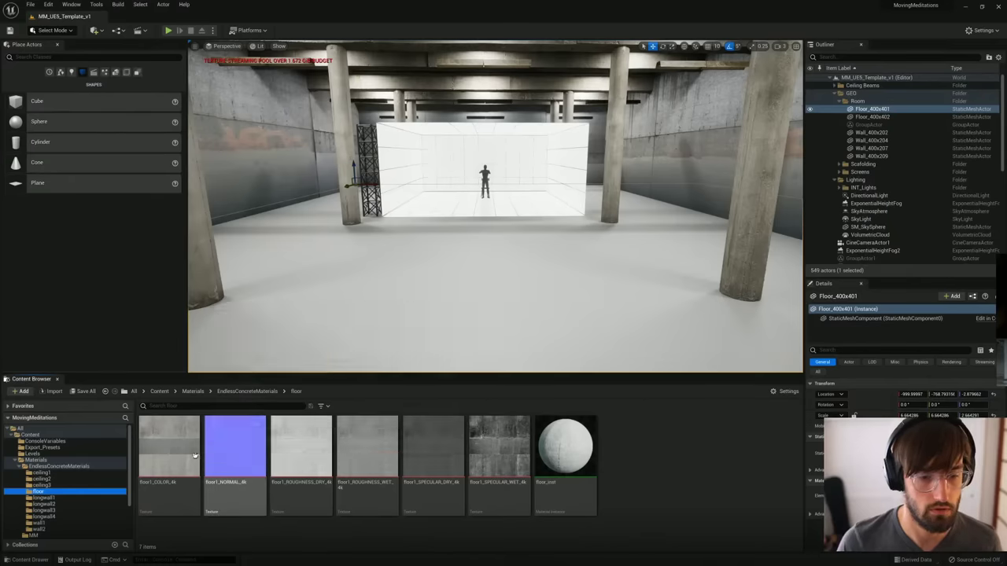
left_click(565, 449)
left_click_drag(534, 332, 532, 329)
mouse_move(503, 303)
right_mouse_down()
mouse_move(508, 312)
mouse_move(500, 277)
mouse_move(497, 288)
right_mouse_up()
right_click_drag(522, 348, 534, 332)
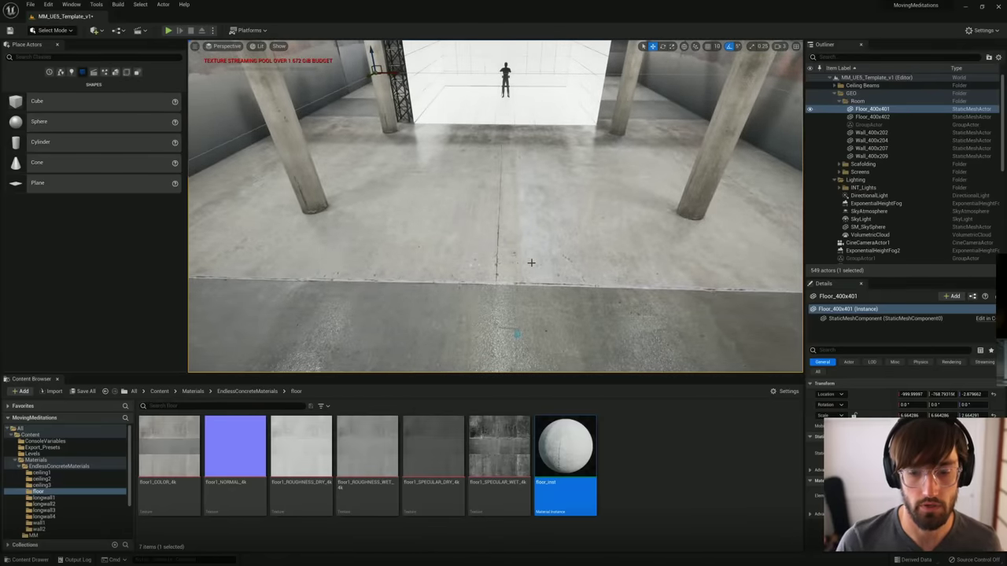
left_click_drag(570, 438, 520, 322)
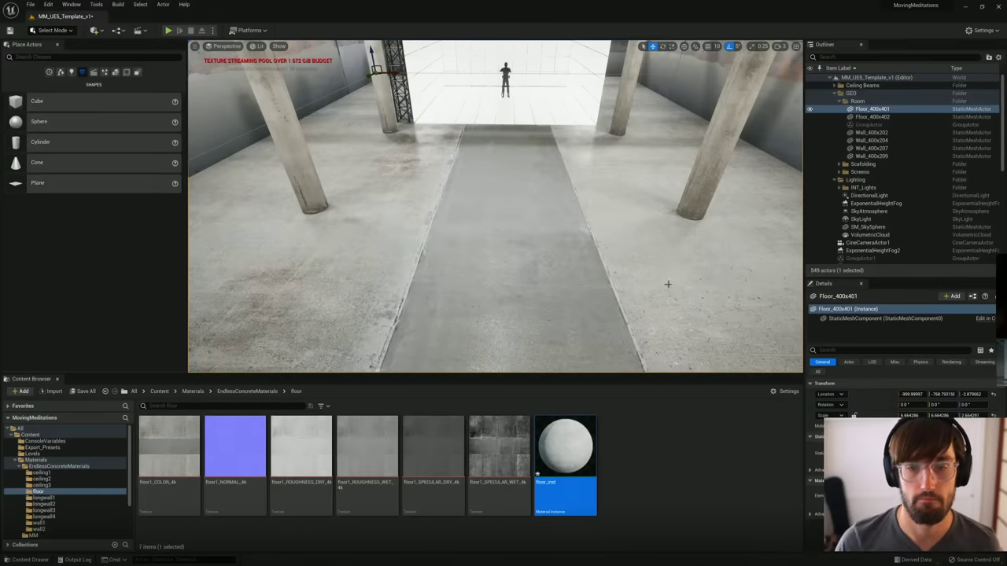
Step: Inspect the concrete floor, pillars and side walls from several viewpoints in front of the screens and save the level
right_click_drag(553, 263, 549, 184)
right_click_drag(553, 232, 562, 292)
left_click(678, 229)
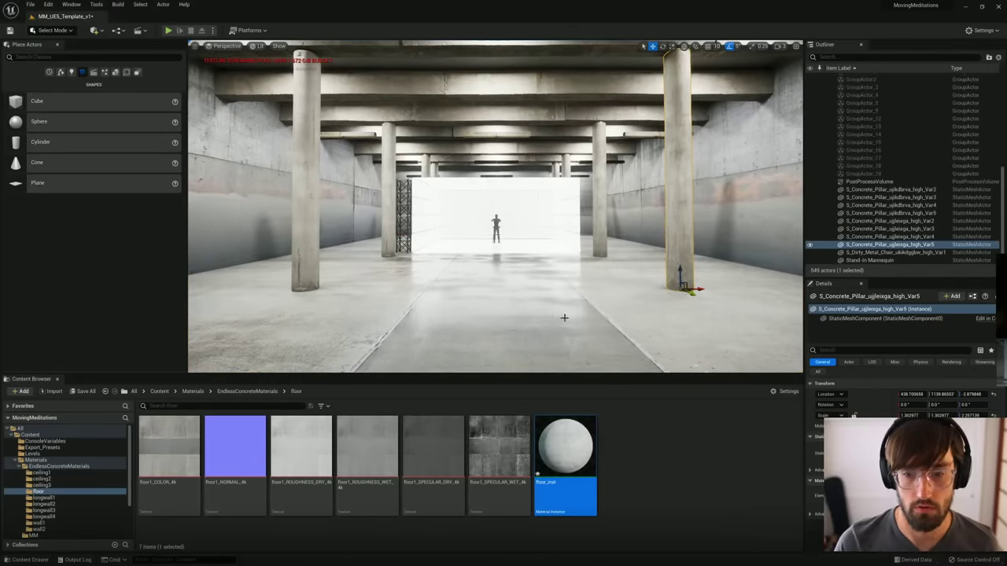
left_click(493, 321)
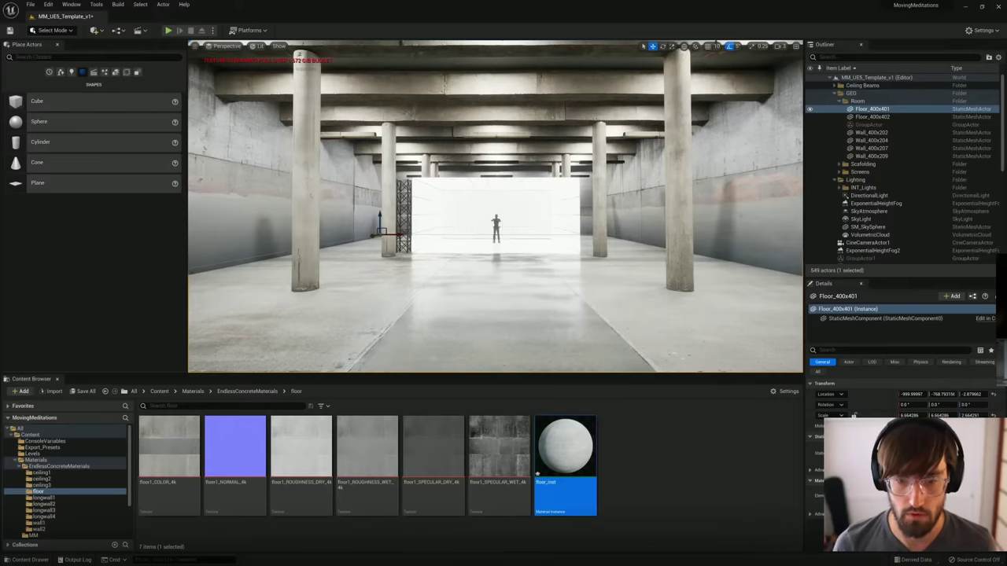
scroll(513, 277, "up", 5)
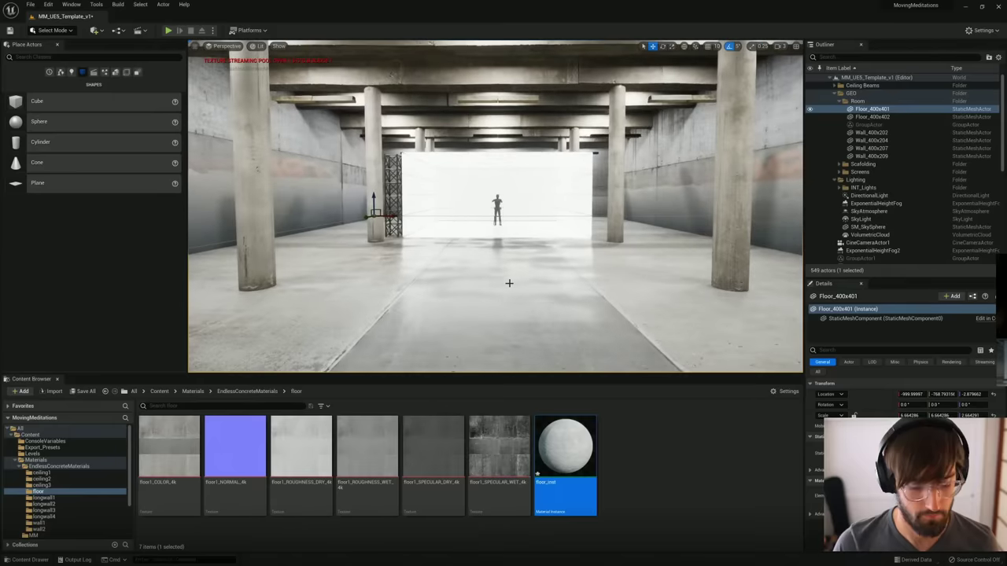
mouse_move(501, 293)
right_mouse_down()
mouse_move(511, 294)
mouse_move(507, 309)
mouse_move(504, 283)
mouse_move(506, 312)
mouse_move(510, 305)
right_mouse_up()
key("w")
key("s")
key("s")
key("w")
key("s")
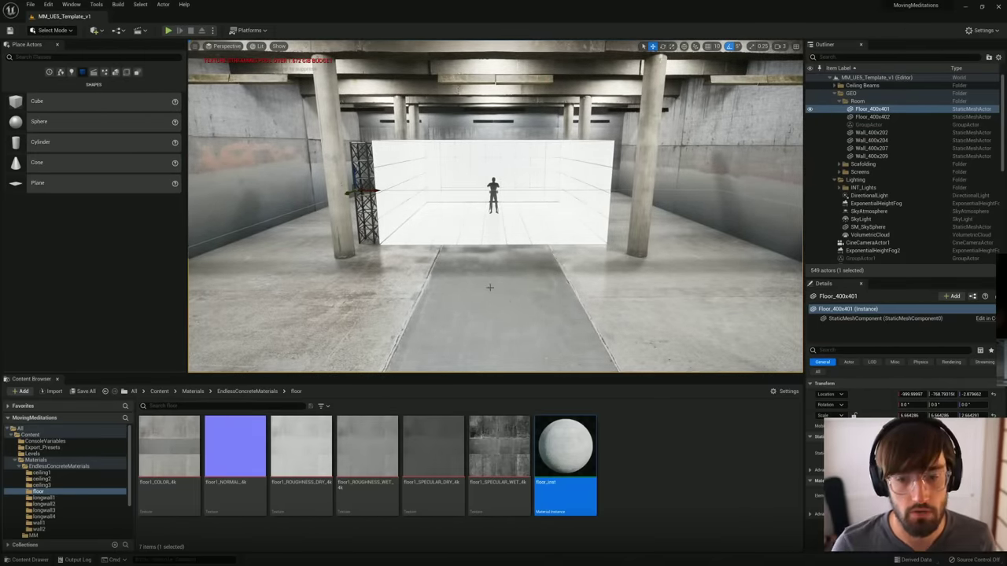
right_click_drag(490, 287, 486, 264)
key("w")
key("q")
key("s")
key("s")
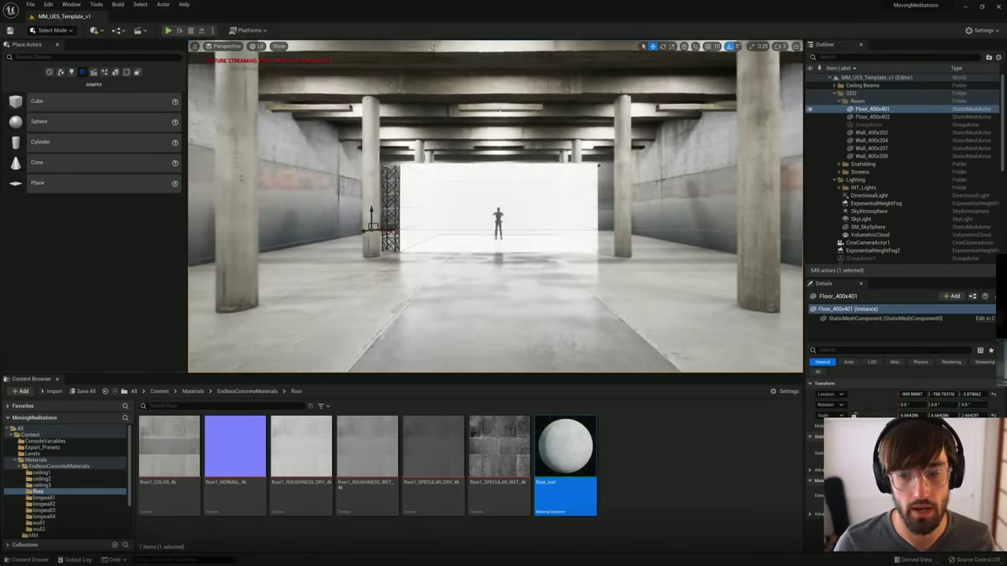
left_click_drag(492, 288, 494, 271)
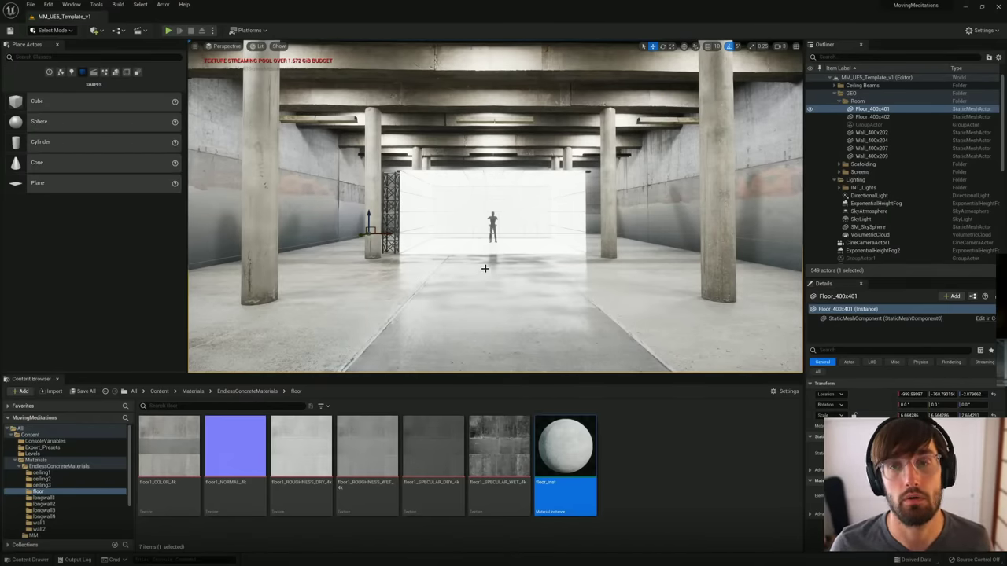
left_click_drag(488, 290, 481, 278)
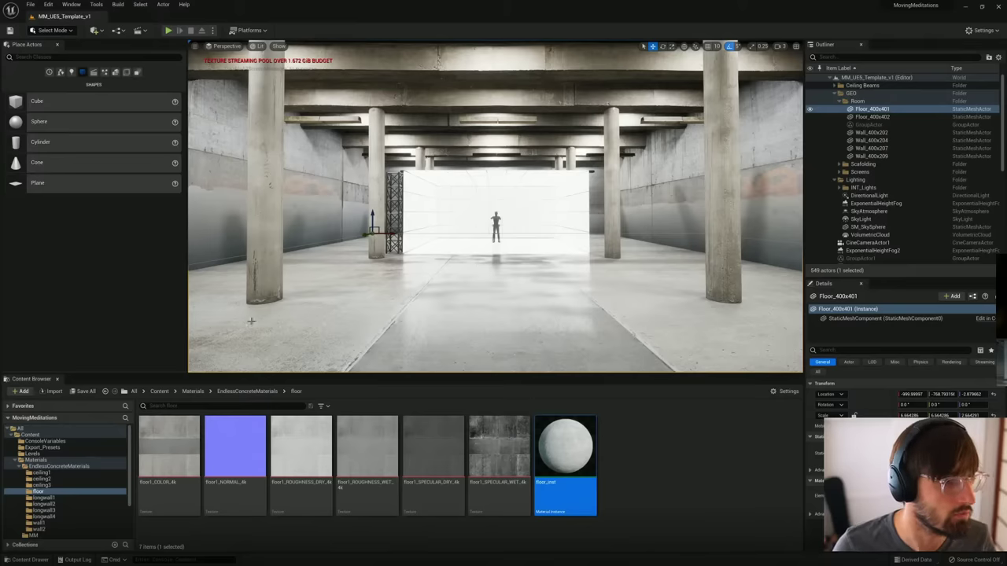
Step: Set the texture streaming pool size with the console command r.streaming.poolsize
left_click(156, 559)
type("r.st")
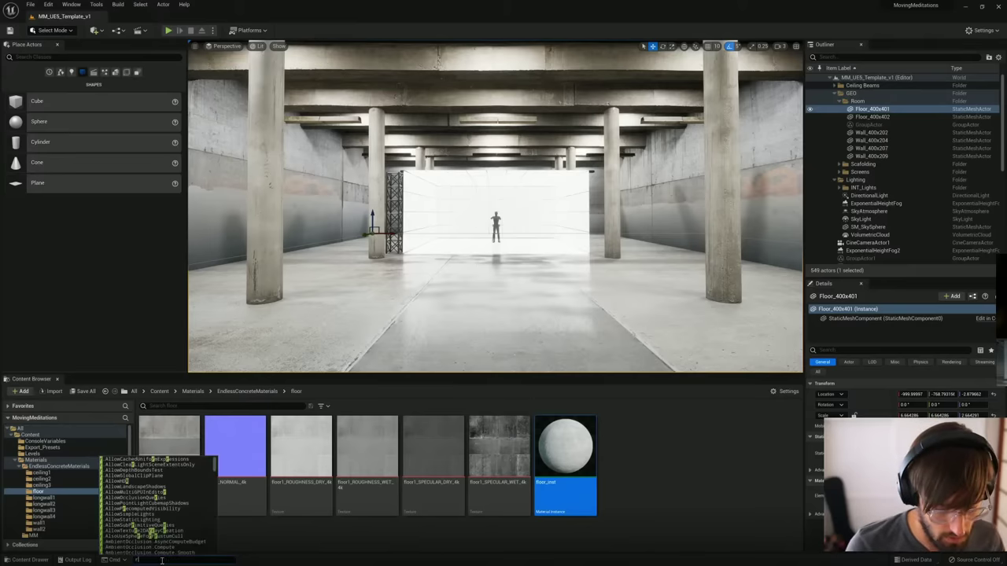
type("reaming")
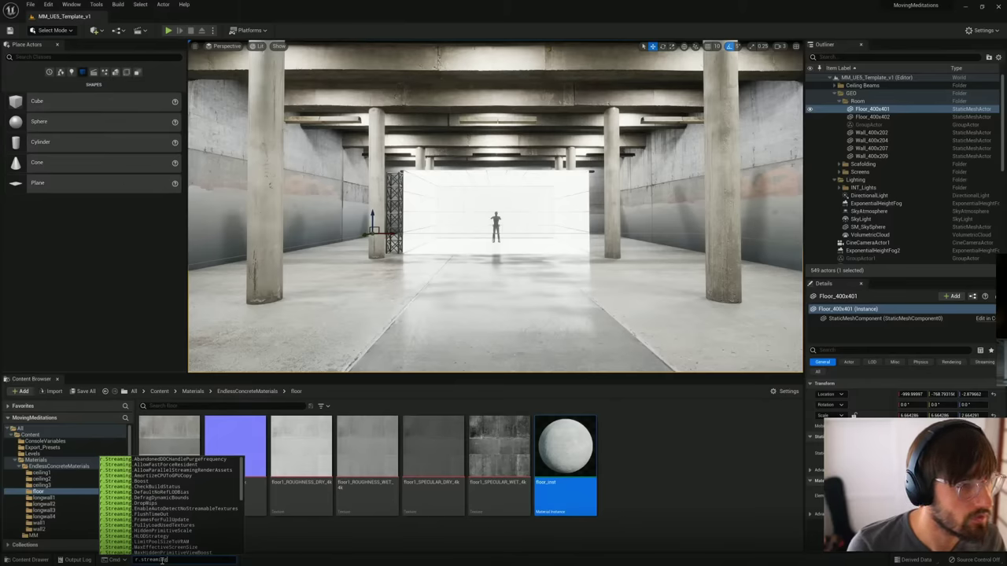
type(".poo")
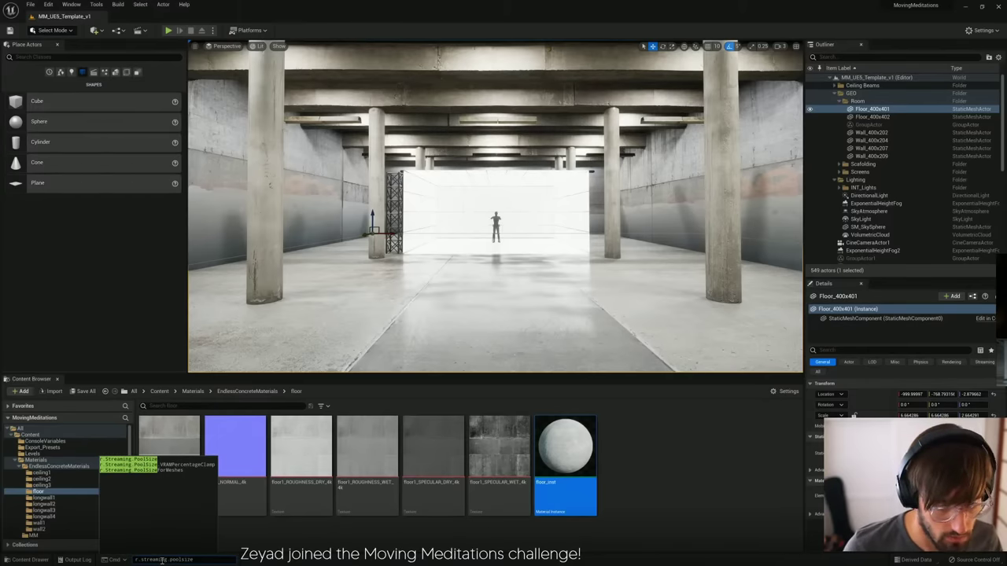
type("lsize")
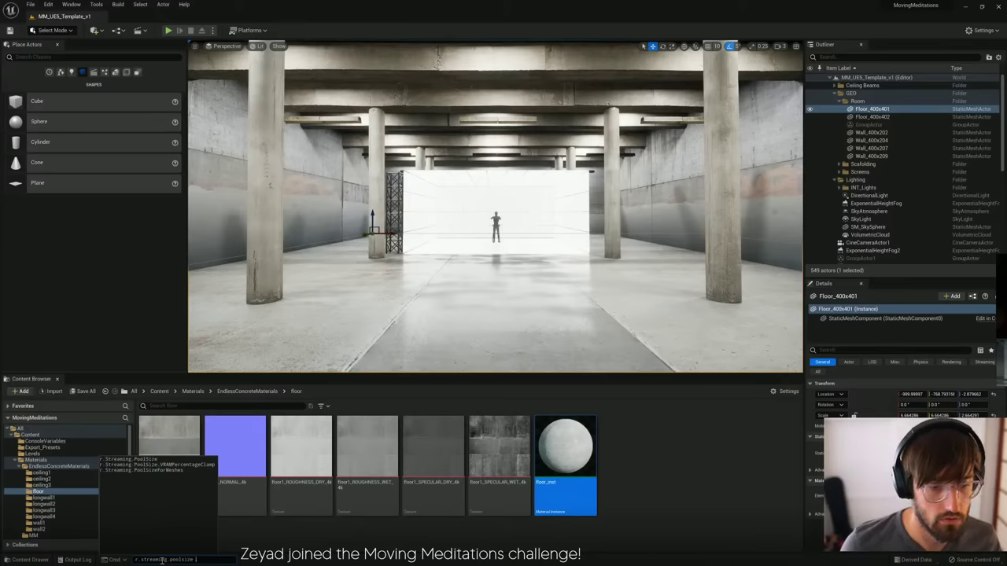
key("Return")
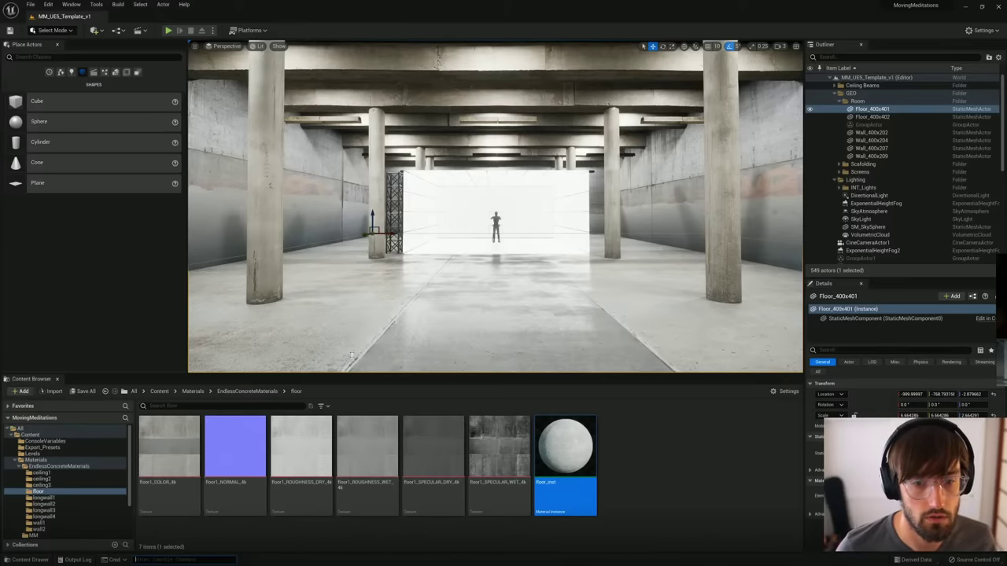
Step: Examine the floor's texture detail and reflections up close and from the front of the warehouse
key("s")
right_click_drag(504, 273, 512, 248)
key("s")
key("w")
key("w")
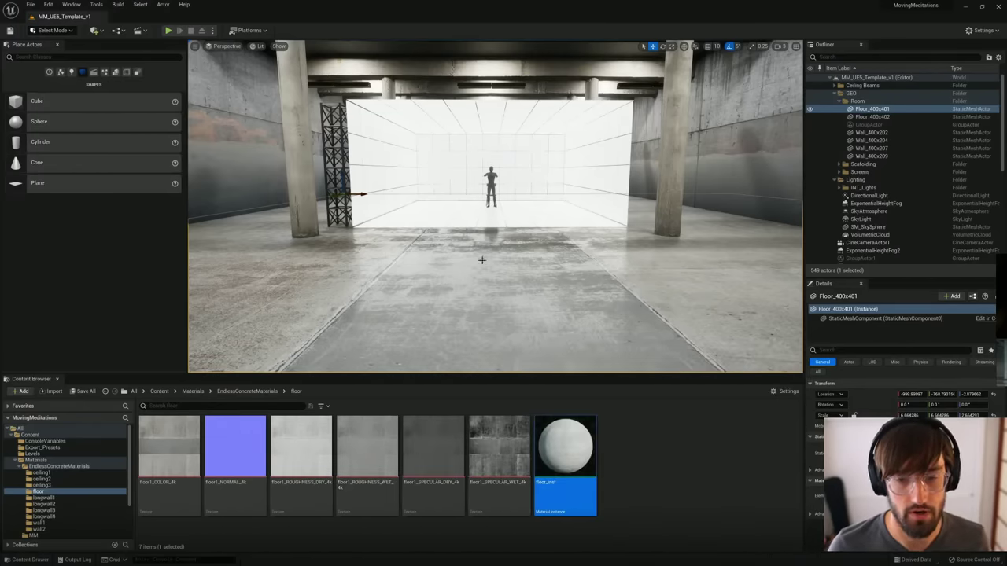
mouse_move(482, 260)
right_mouse_down()
mouse_move(482, 318)
mouse_move(487, 275)
right_mouse_up()
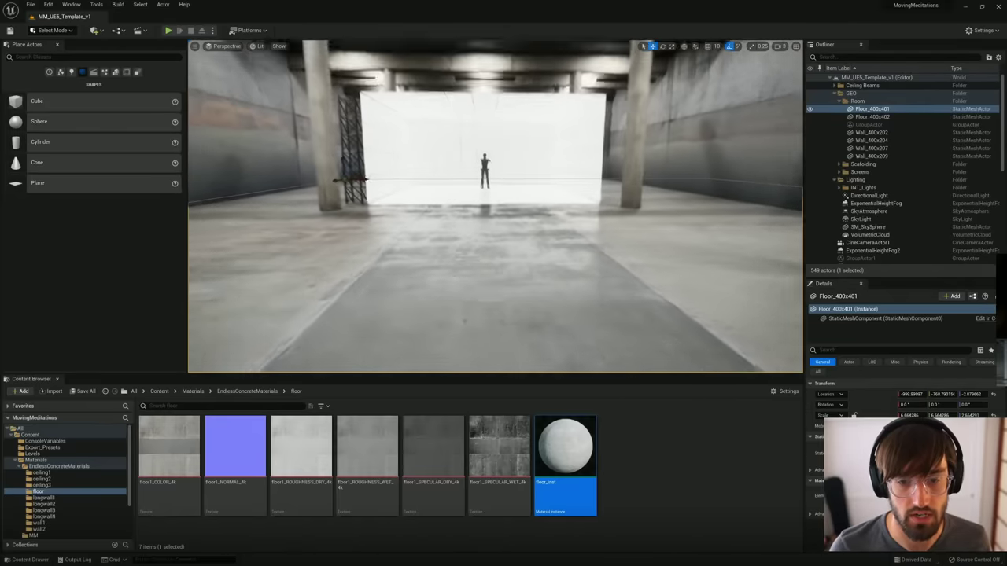
right_click_drag(464, 320, 473, 290)
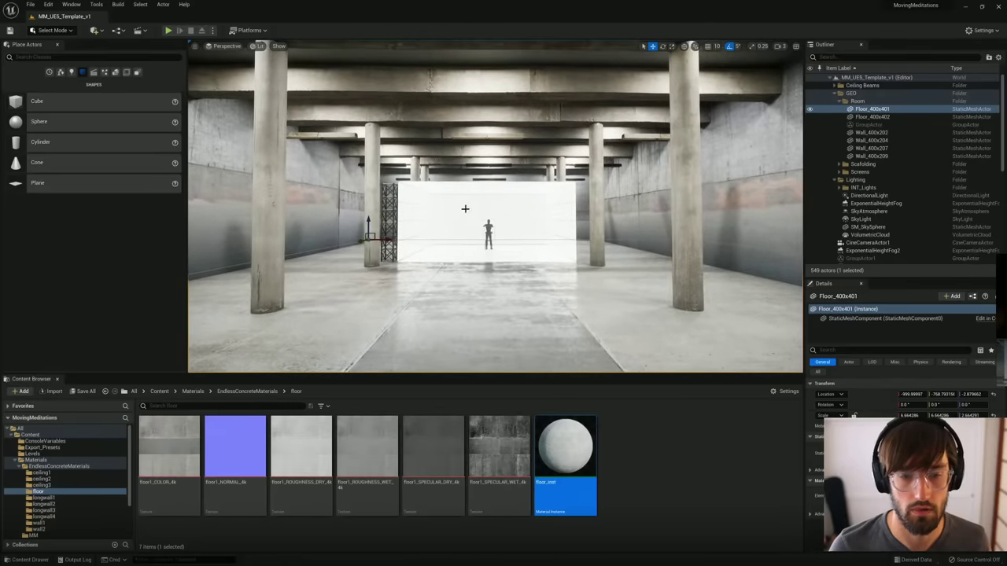
Step: Locate the front concrete pillar's asset folder and open its material instance MI_Concrete_Pillar_ujikdbrva_8K
left_click(270, 212)
key("ctrl+b")
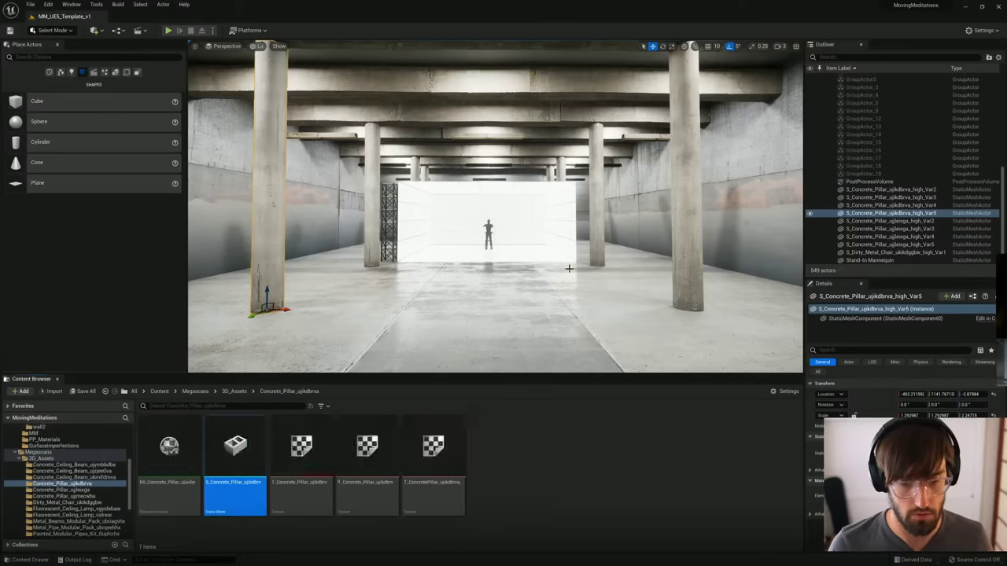
left_click(174, 452)
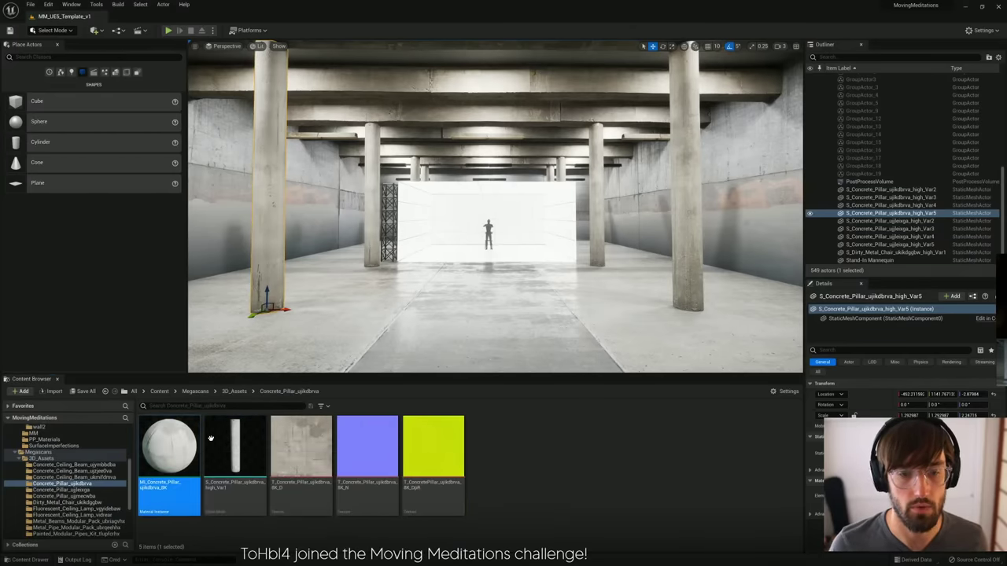
left_click(523, 454)
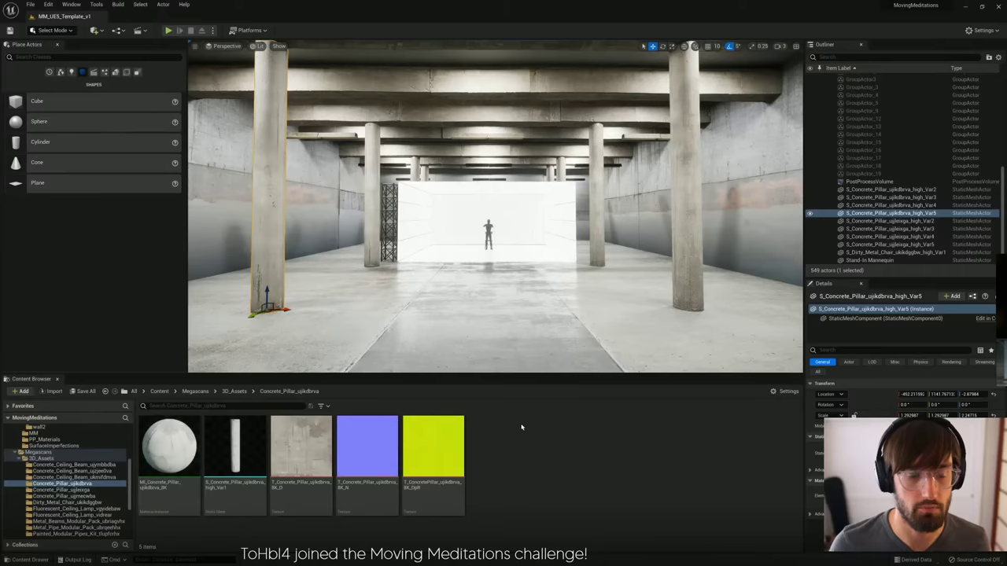
Step: Open the material instance floor_inst used by Floor_400x401, enable its Brightness parameter and set it to 0.5
left_click(350, 329)
key("ctrl+b")
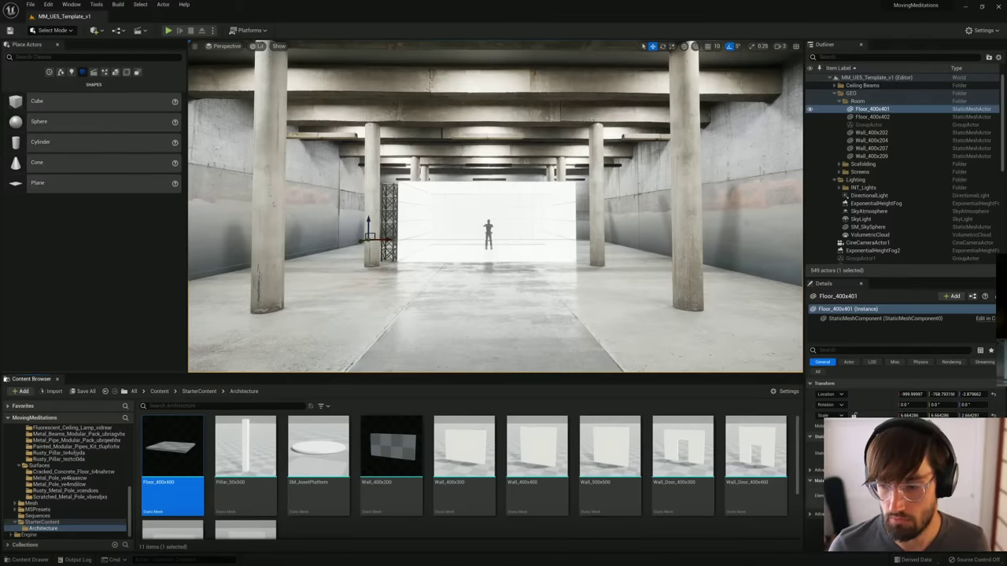
left_click(943, 502)
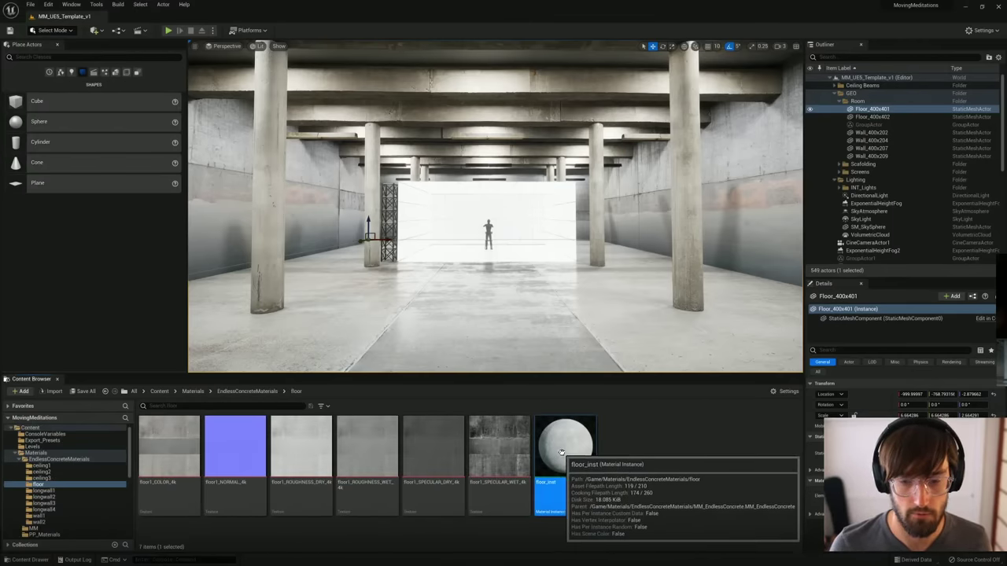
left_click_drag(649, 192, 517, 3)
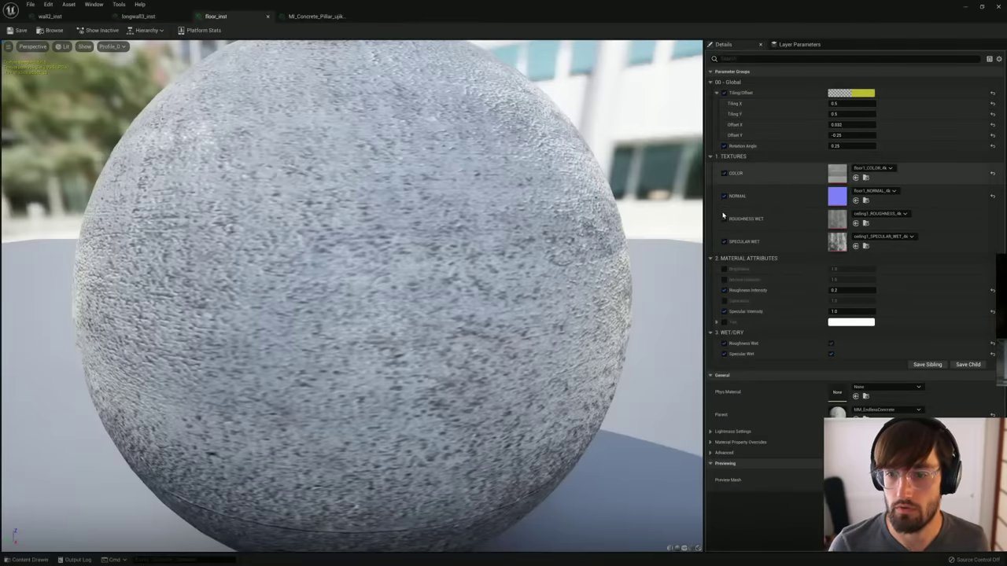
left_click(725, 269)
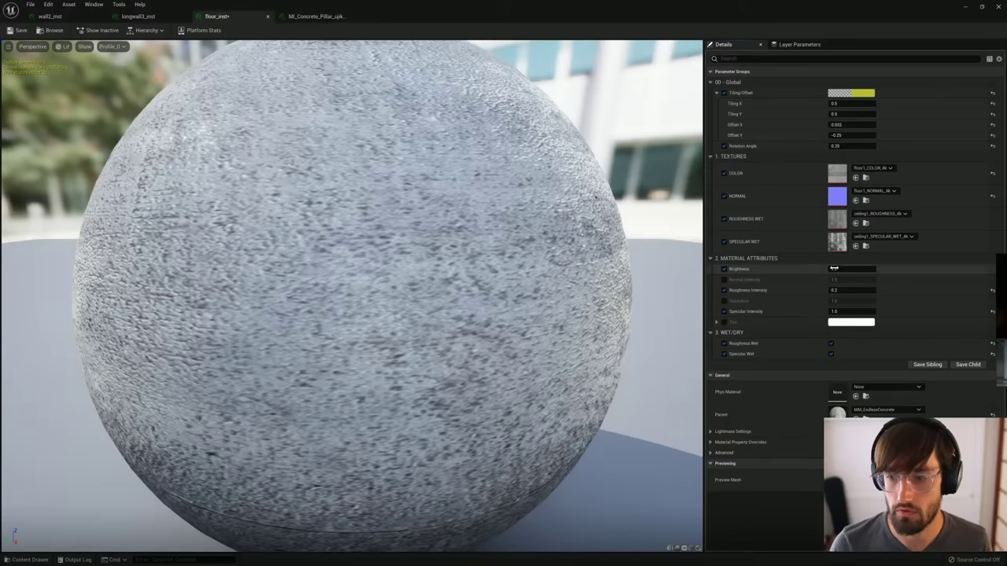
left_click(834, 269)
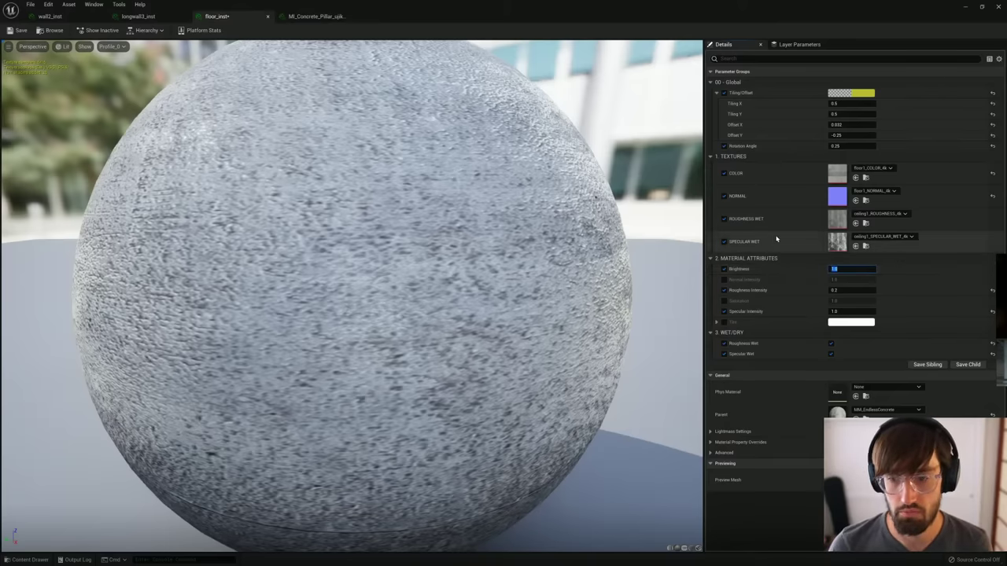
type("0.5")
key("Return")
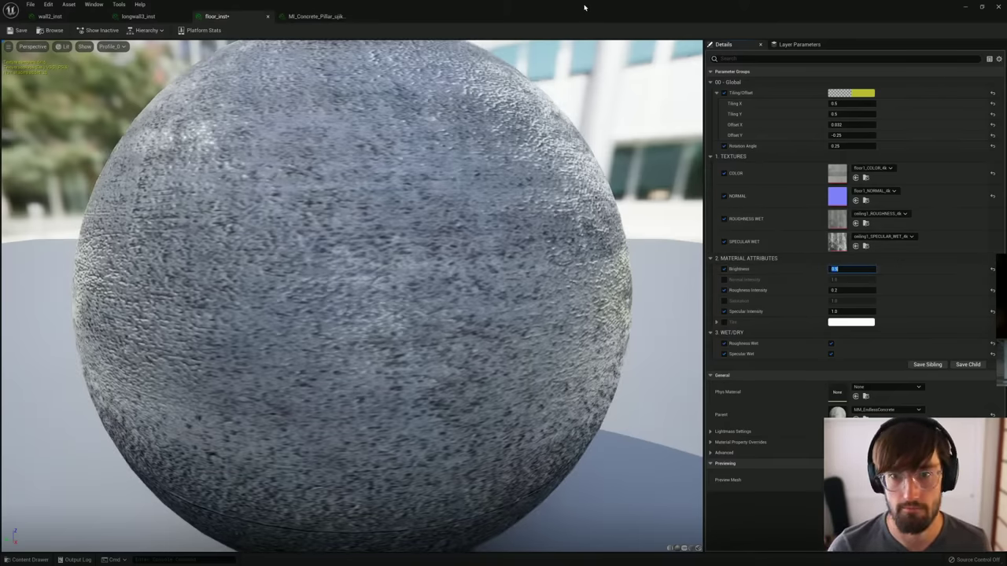
Step: Return to the level, select the side wall Wall_400x209 and locate its material instance longwall3_inst in the project content
left_click_drag(586, 6, 1006, 186)
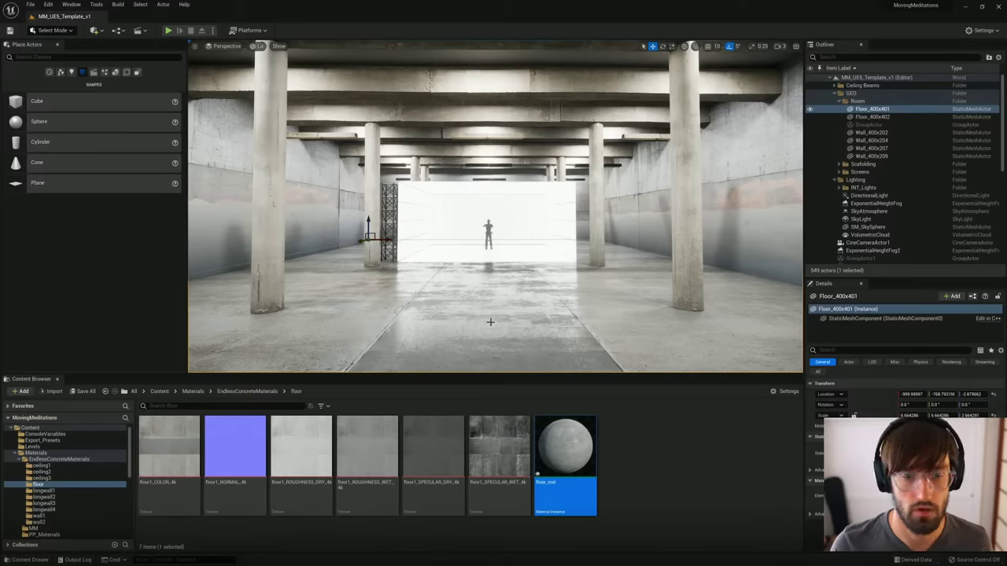
left_click(313, 206)
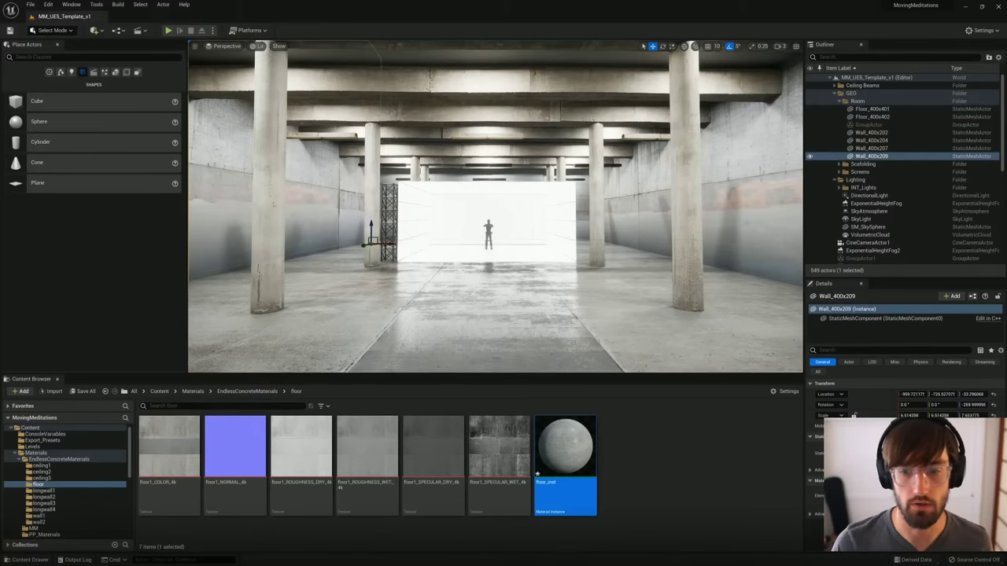
key("ctrl+b")
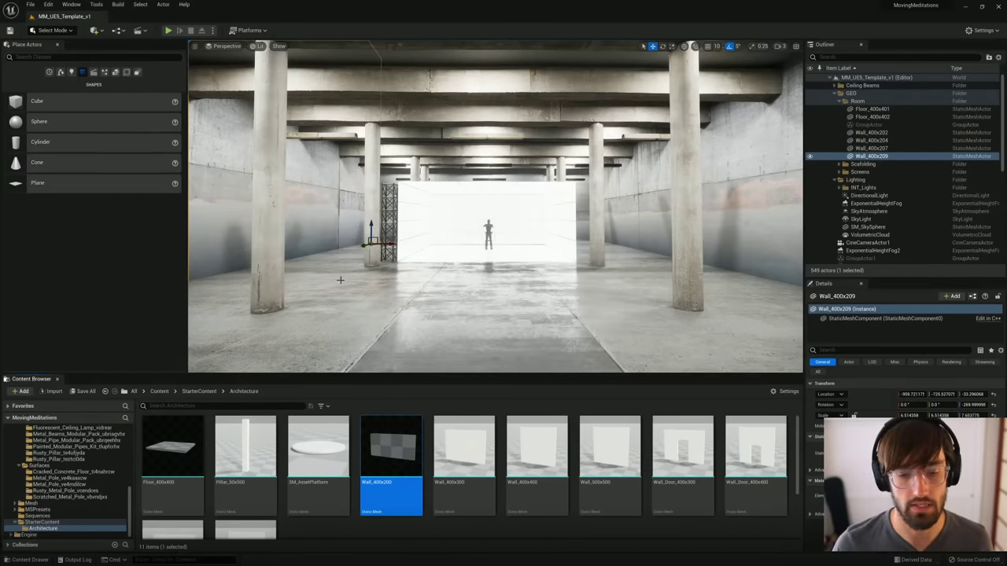
left_click(344, 320)
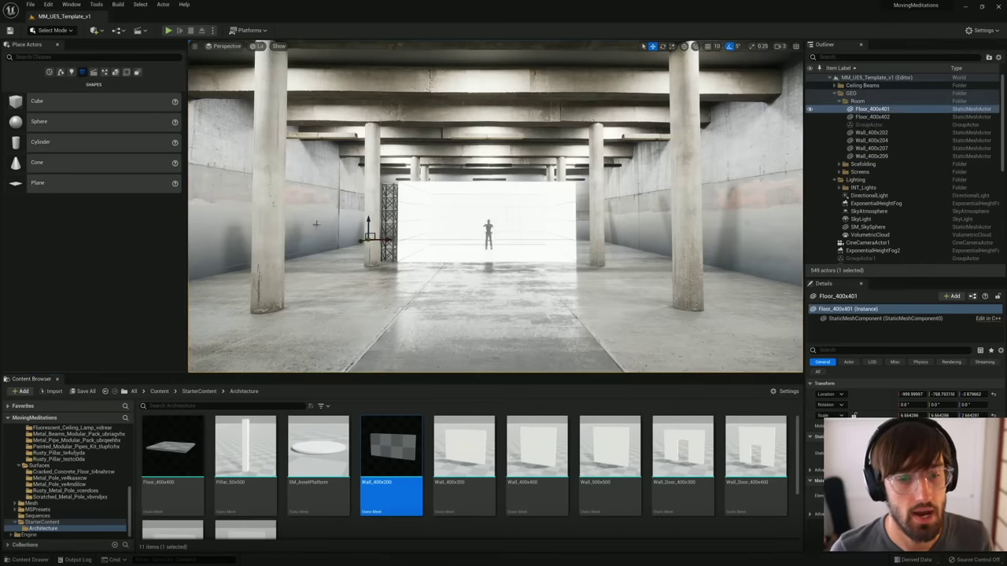
left_click(322, 217)
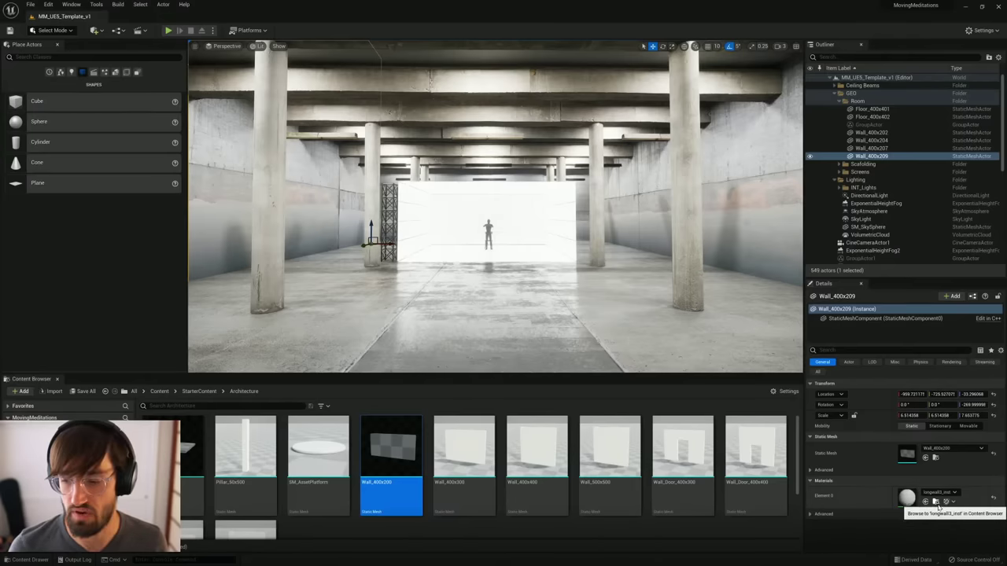
left_click(936, 502)
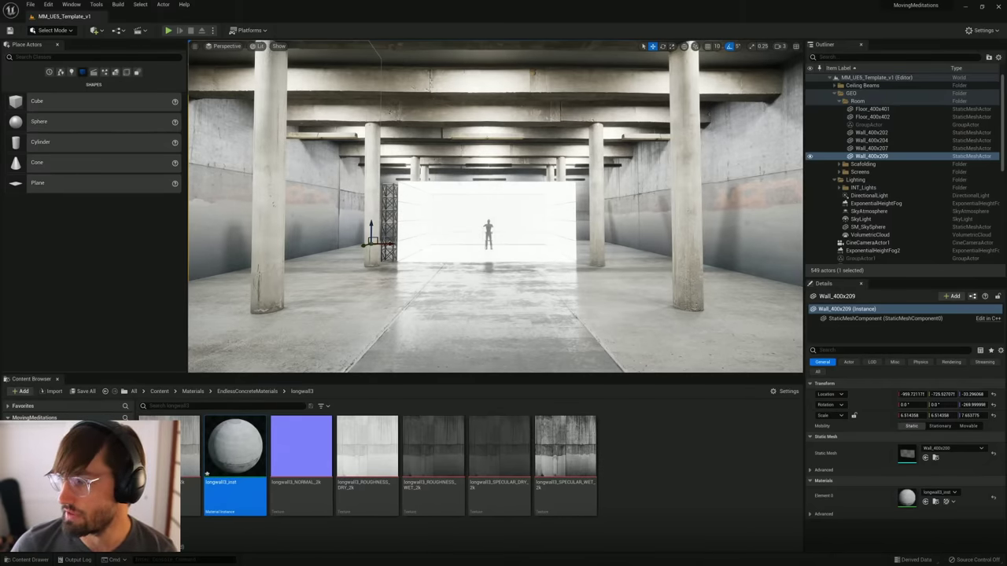
Step: Set the tint of the side wall material longwall3_inst to a pale warm yellow
left_click_drag(664, 221, 671, 169)
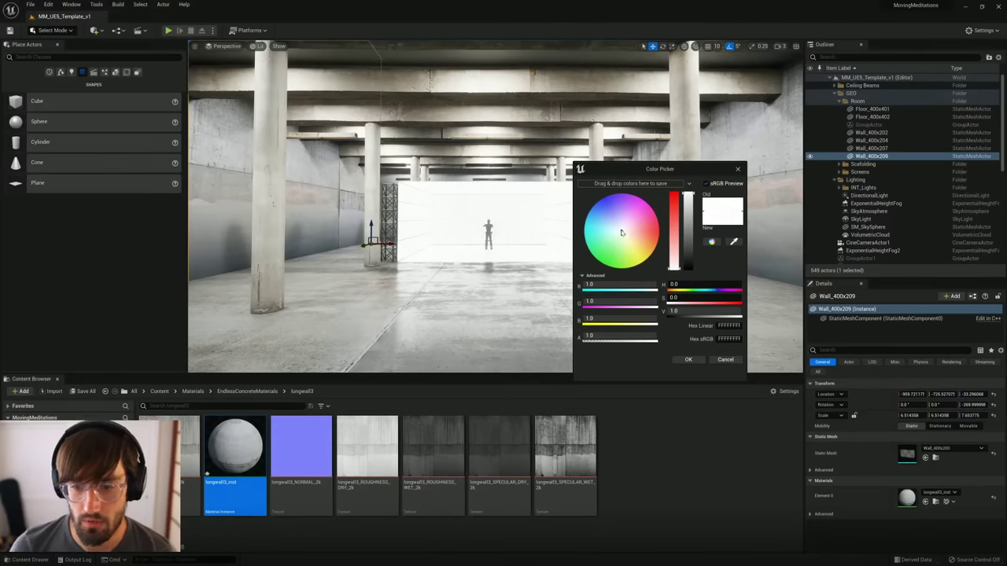
left_click_drag(621, 233, 627, 240)
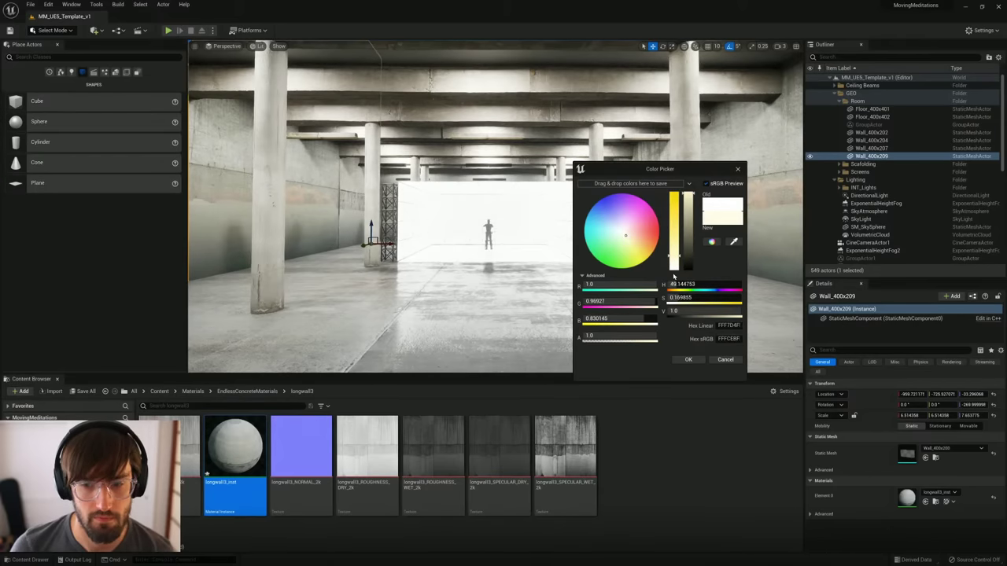
left_click(688, 359)
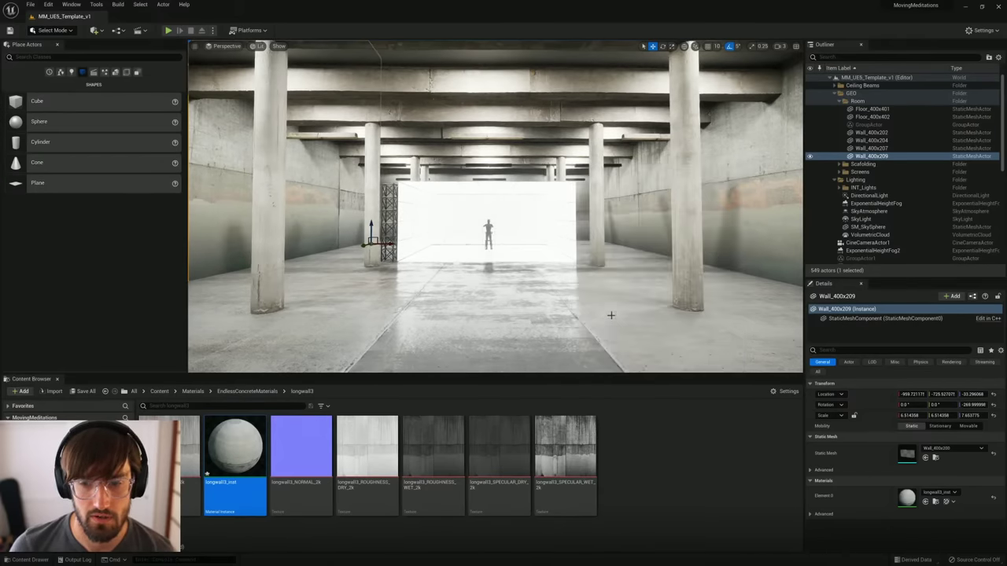
Step: Locate the floor's material instance floor_inst and set its tint to a very slightly warm off-white
left_click(524, 317)
left_click(935, 501)
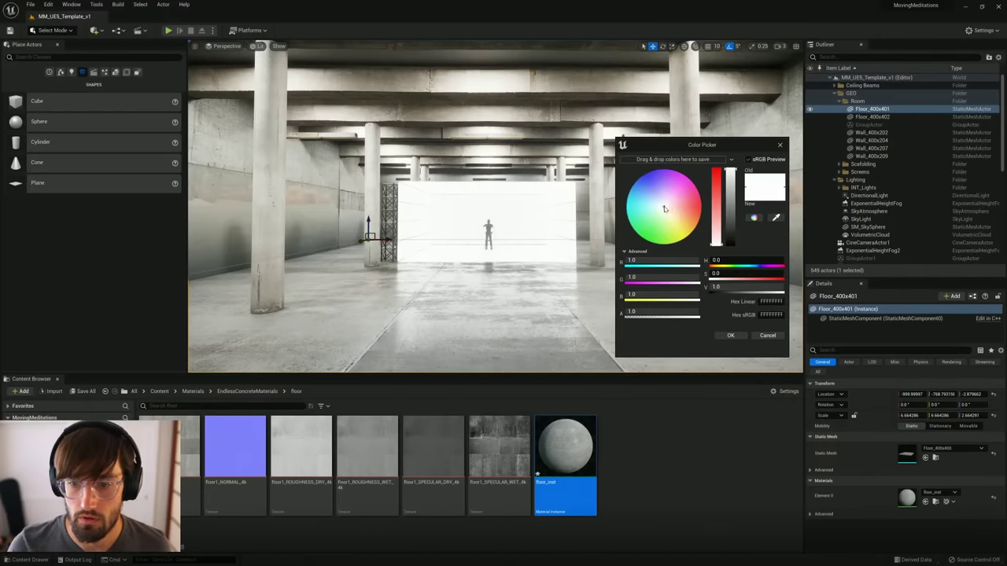
left_click_drag(664, 208, 665, 209)
left_click(729, 335)
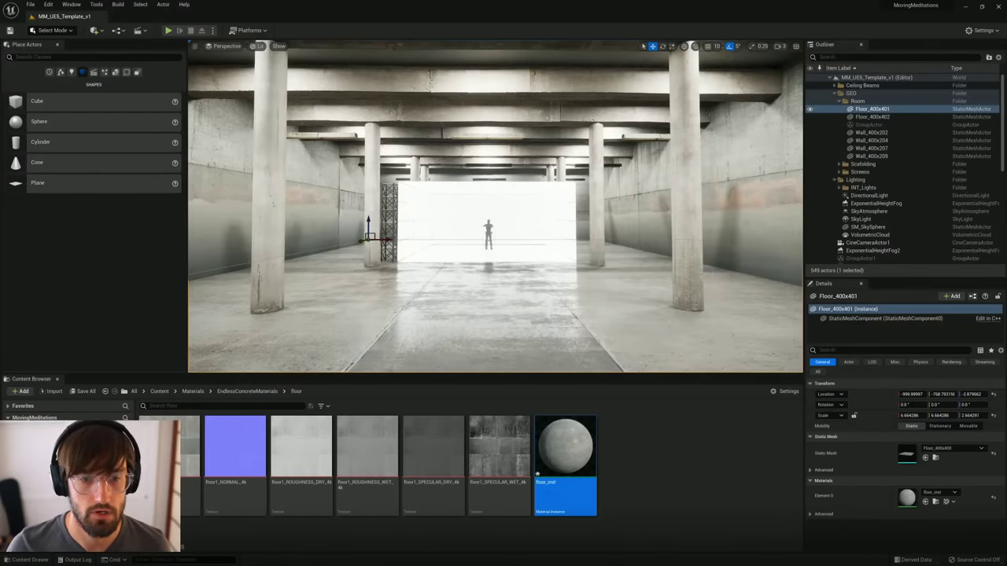
Step: Rotate the front-left concrete pillar to about -175° around its vertical axis and locate its material in the project content
left_click(272, 228)
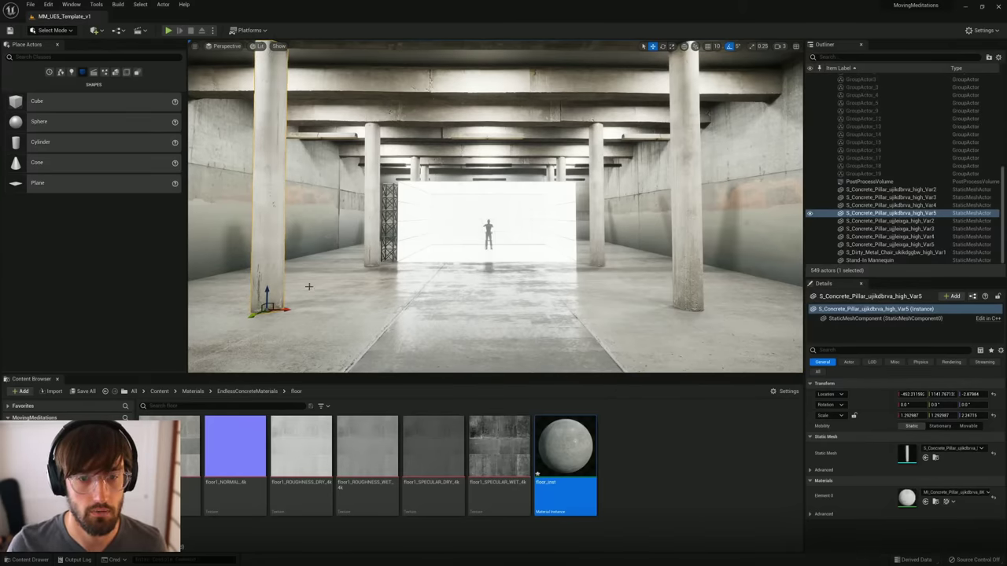
key("e")
left_click_drag(272, 315, 201, 308)
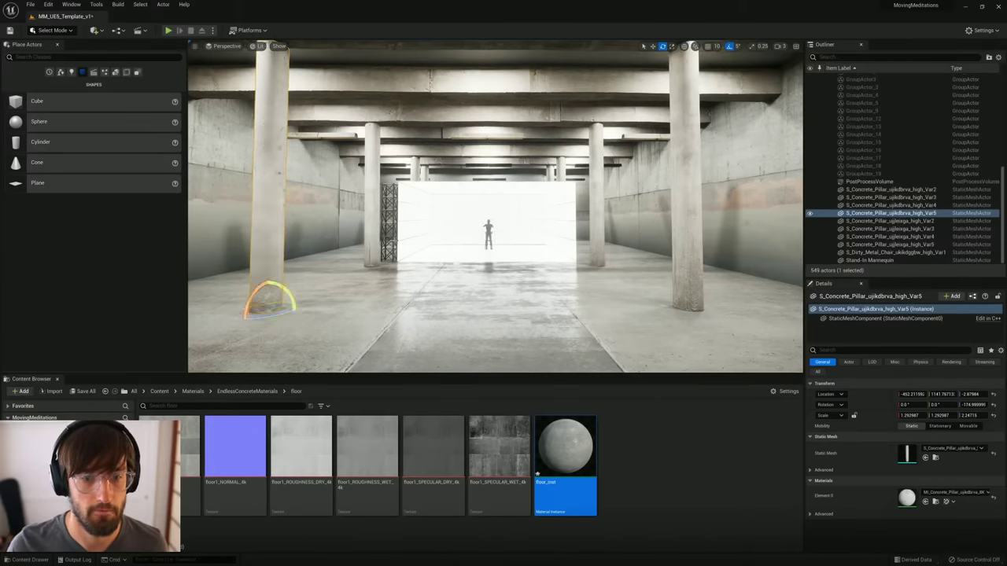
left_click(935, 501)
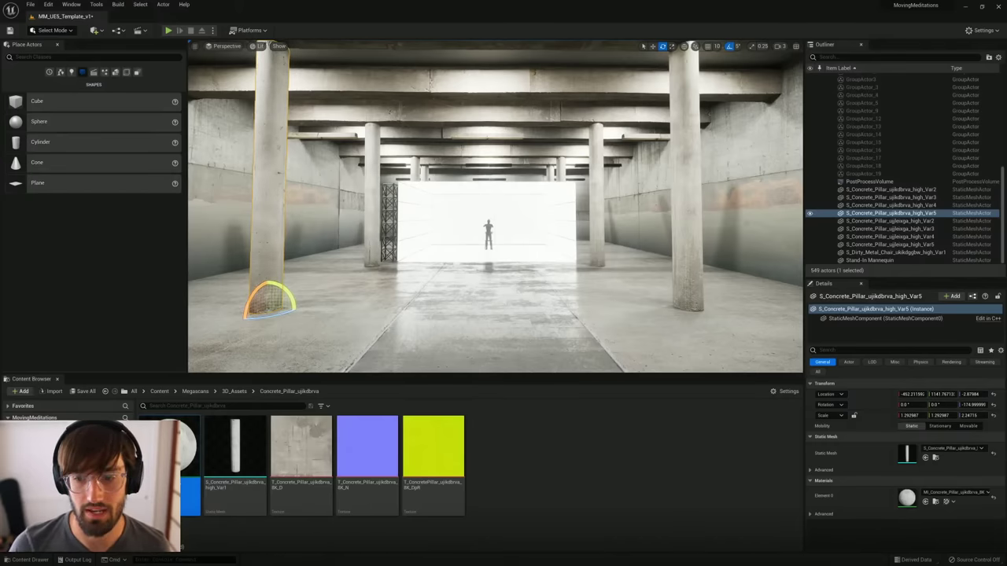
Step: Rotate the front-right concrete pillar to about 180° around its vertical axis and save the level
left_click(686, 308)
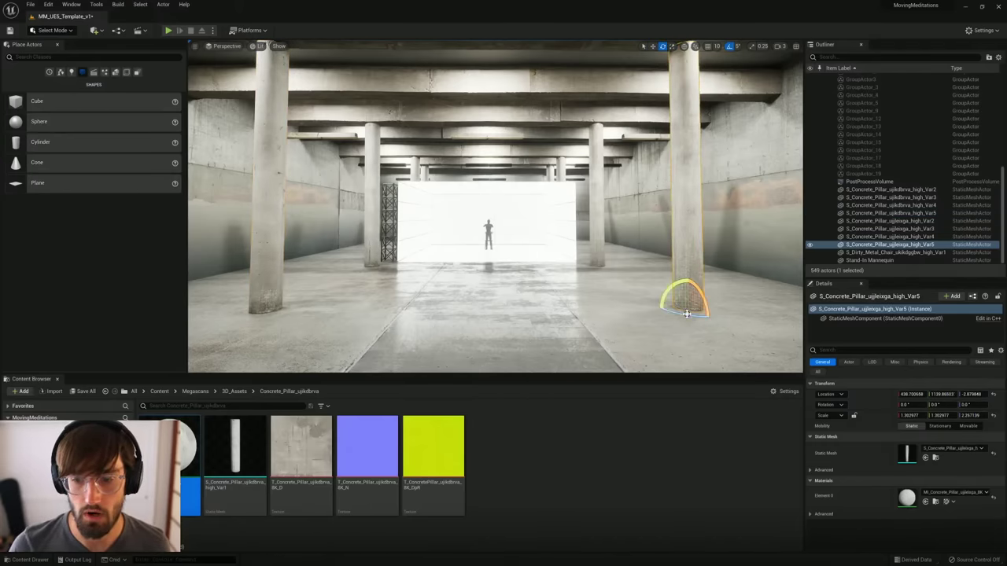
left_click_drag(686, 313, 653, 312)
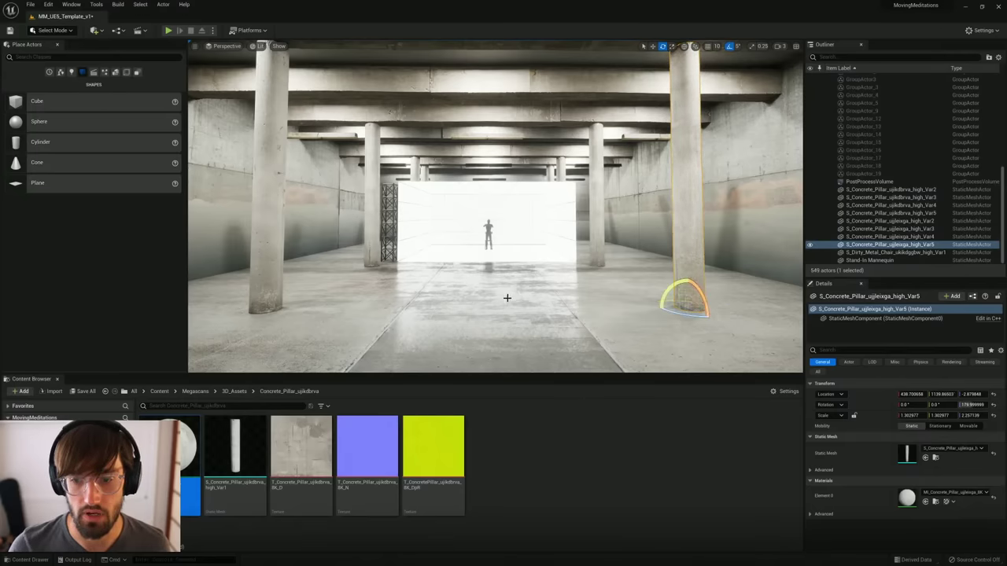
left_click(507, 297)
key("ctrl+s")
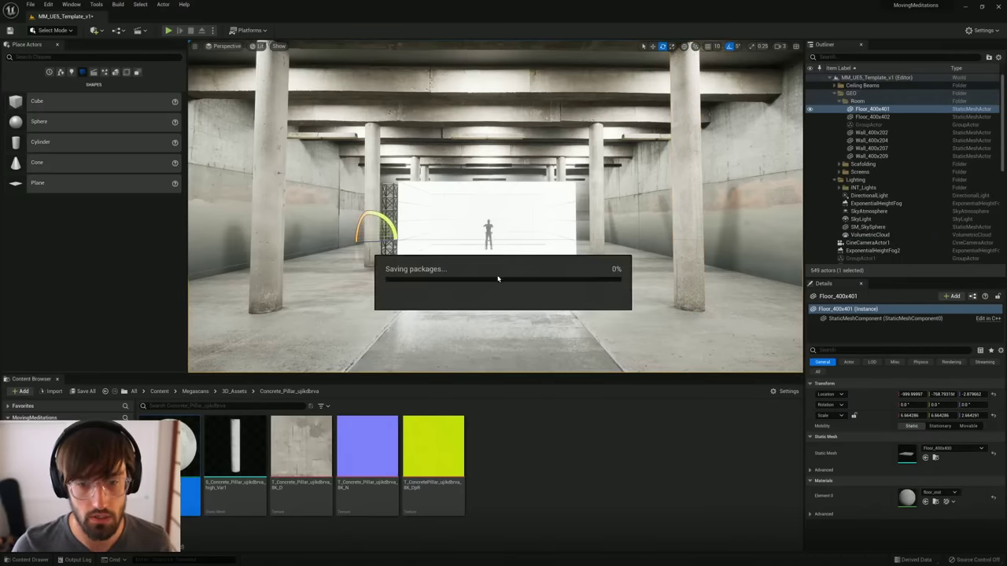
Step: Examine the warehouse from the front, then compare it with the industrial interiors on the reference image board
key("s")
right_click_drag(497, 278, 500, 275)
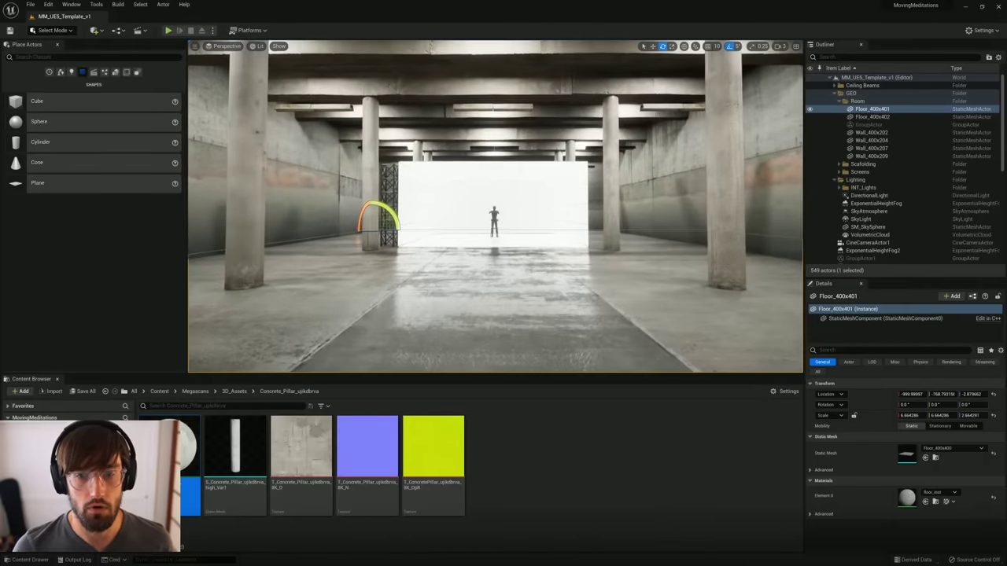
key("w")
mouse_move(501, 275)
right_mouse_down()
mouse_move(488, 259)
mouse_move(499, 272)
right_mouse_up()
key("s")
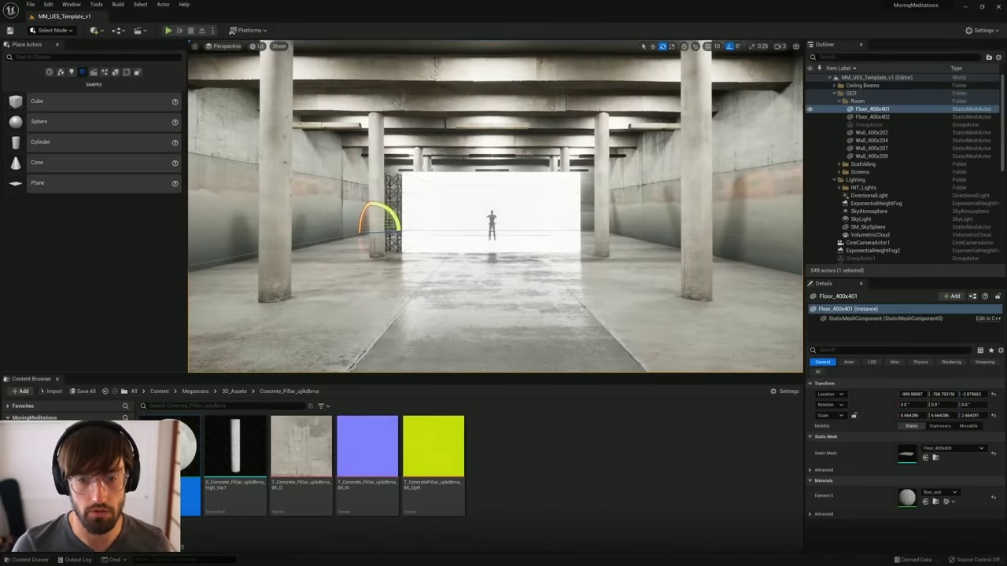
right_click_drag(421, 218, 421, 218)
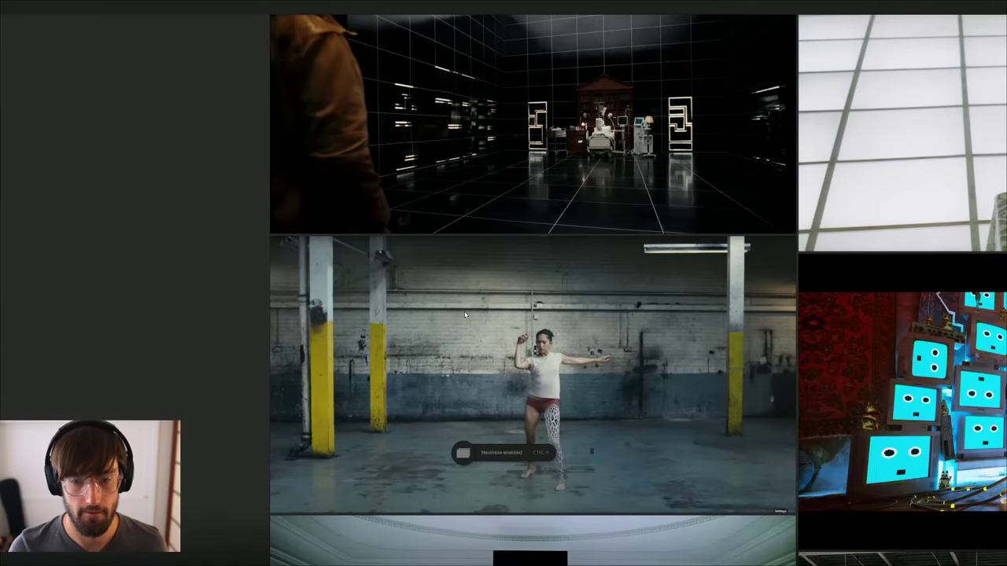
scroll(464, 315, "up", 2)
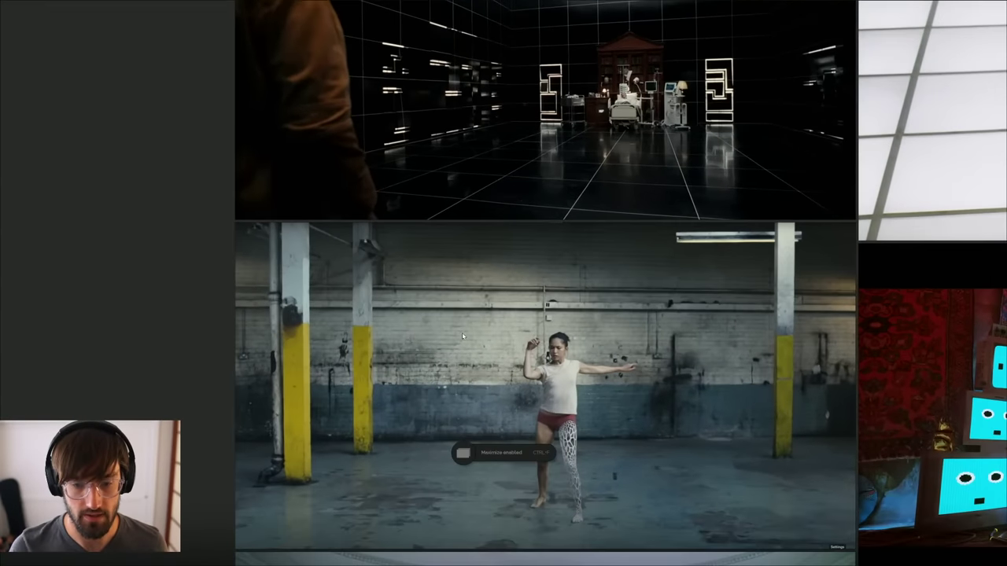
middle_click_drag(487, 382, 393, 302)
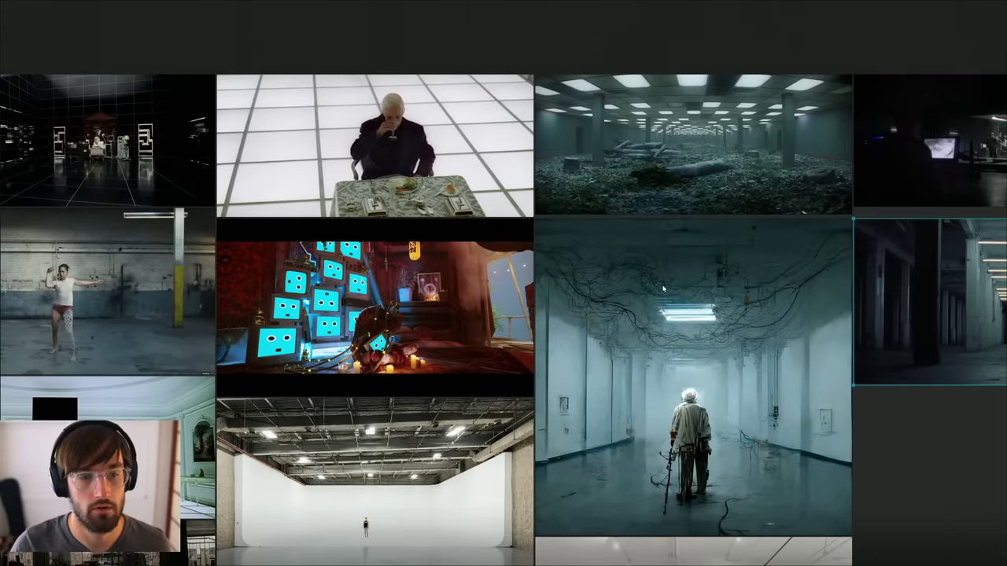
middle_click_drag(661, 290, 425, 265)
middle_click_drag(595, 295, 444, 298)
scroll(622, 299, "up", 2)
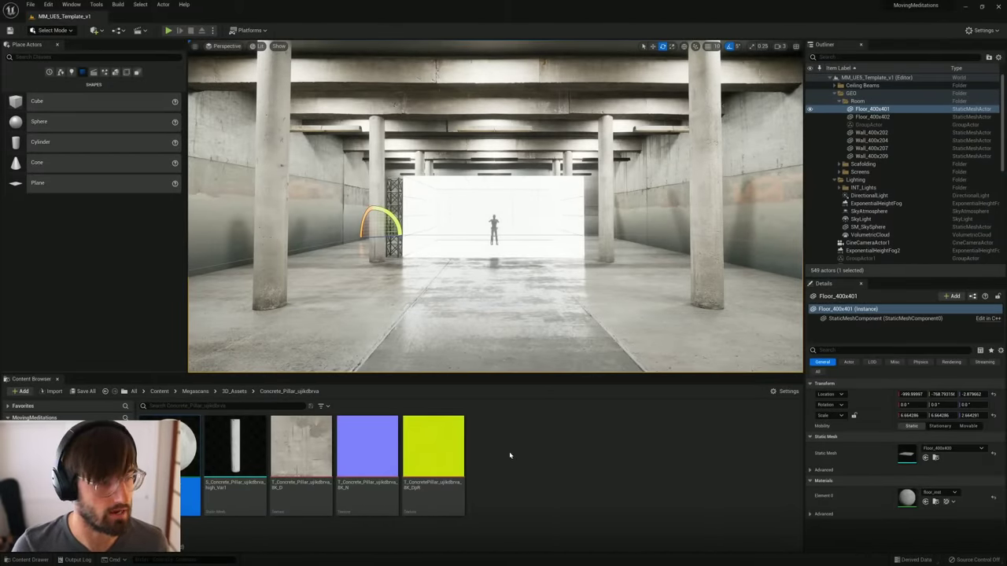
Step: Open Quixel Bridge from the level editor, maximize it and browse the favorite assets up to the latest surfaces
mouse_move(508, 275)
right_mouse_down()
mouse_move(519, 266)
mouse_move(511, 262)
right_mouse_up()
left_click(96, 30)
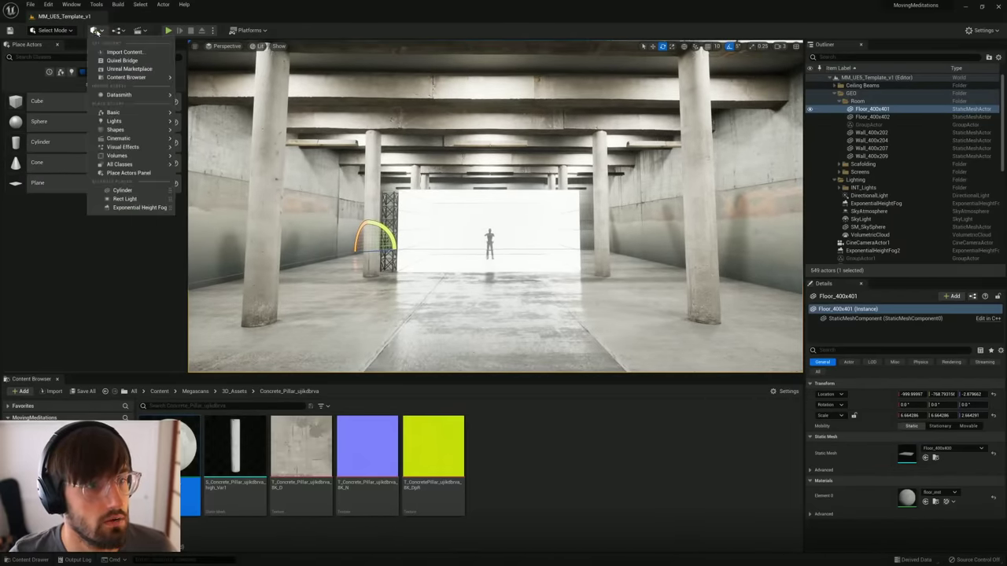
left_click(122, 61)
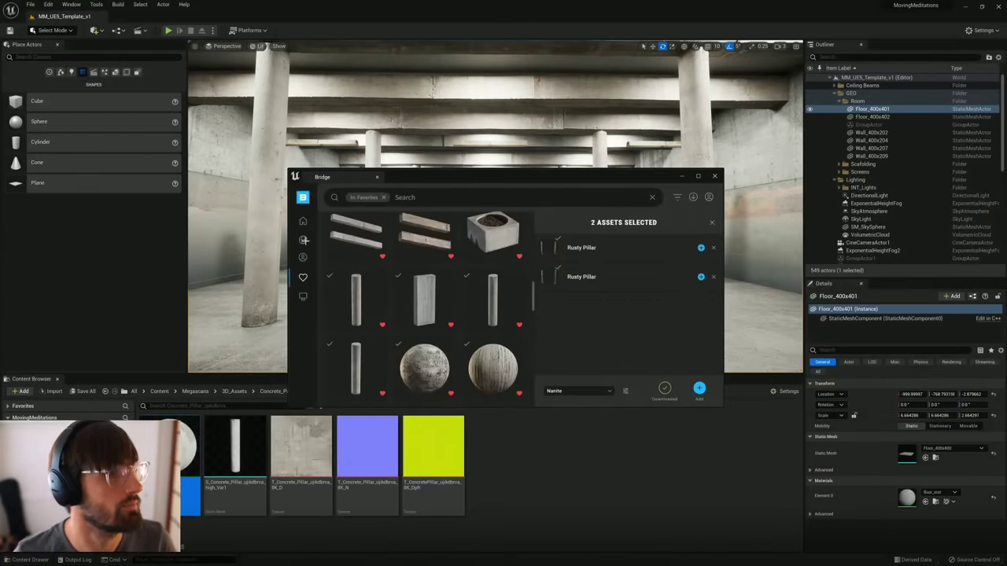
mouse_move(351, 246)
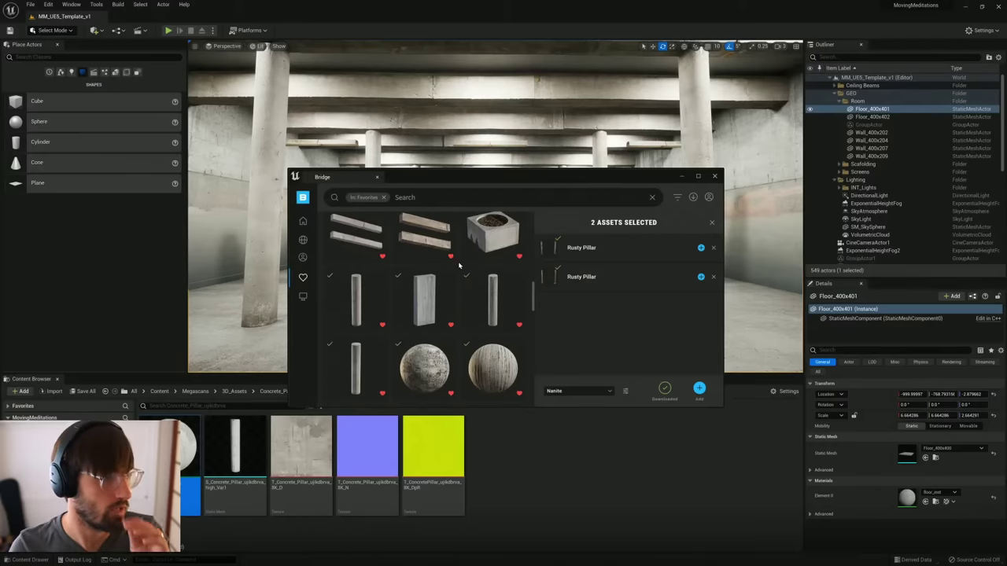
left_click_drag(512, 167, 535, 1)
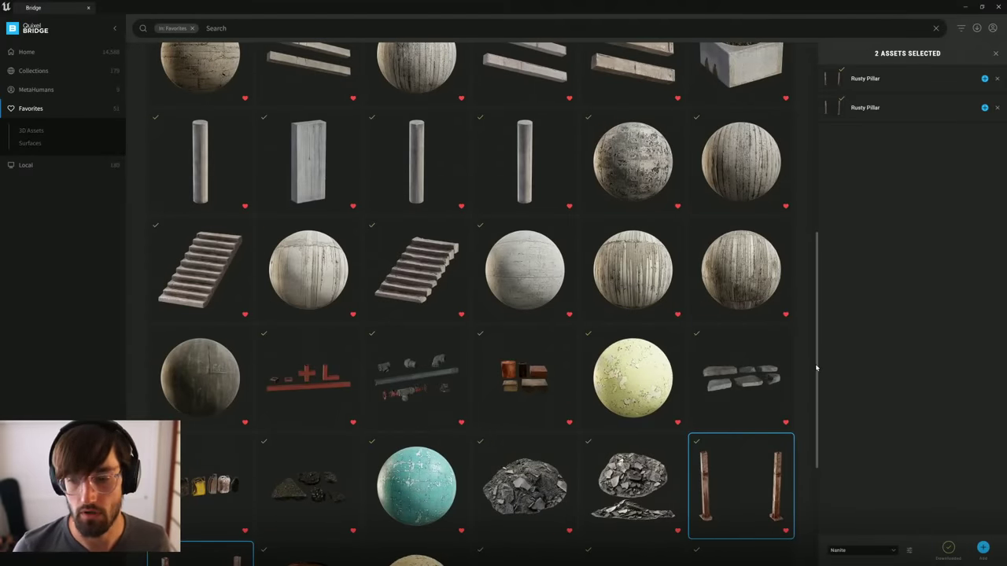
left_click_drag(817, 367, 824, 207)
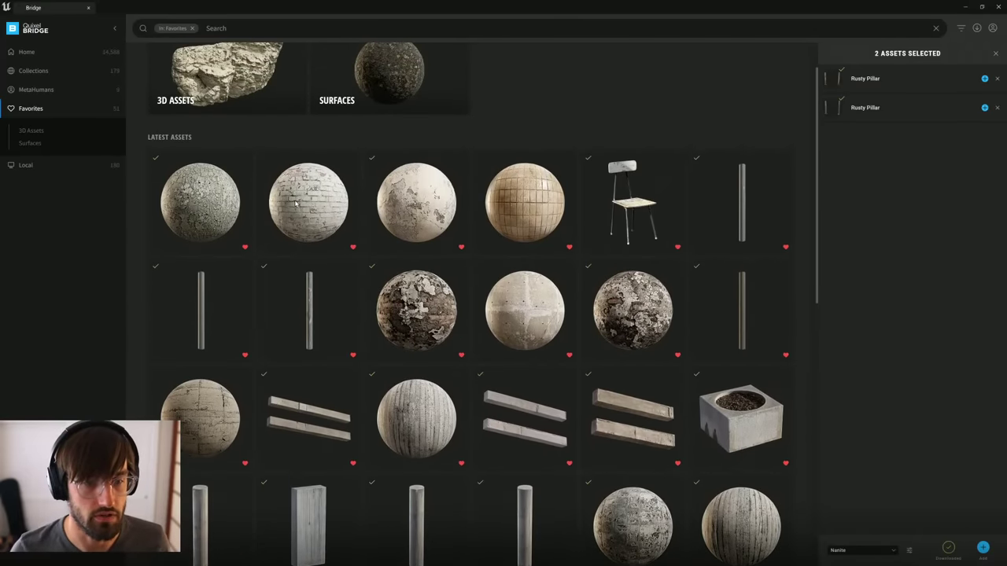
Step: Download the Painted Brick Wall surface from the favorites at High Quality
left_click(313, 207)
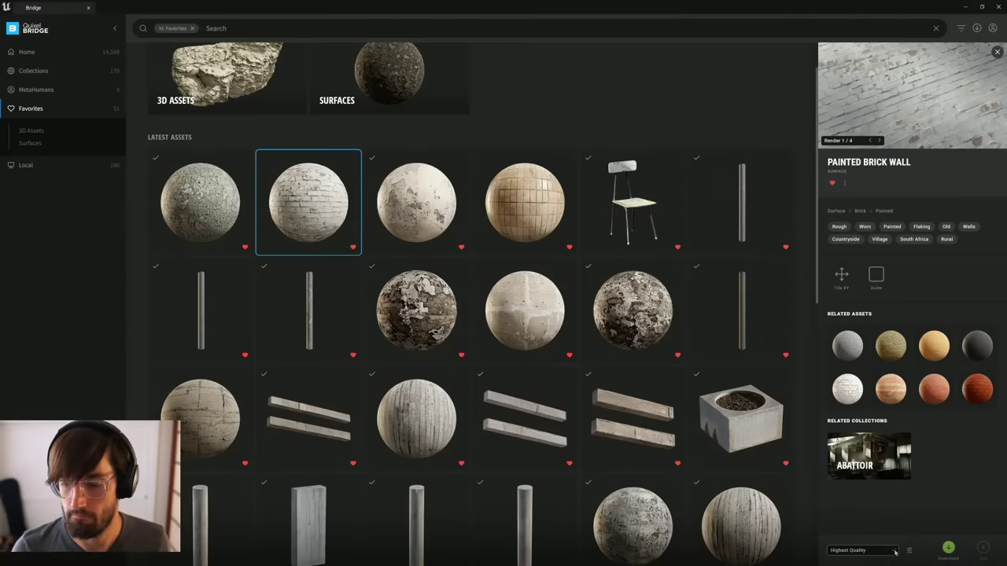
left_click(861, 550)
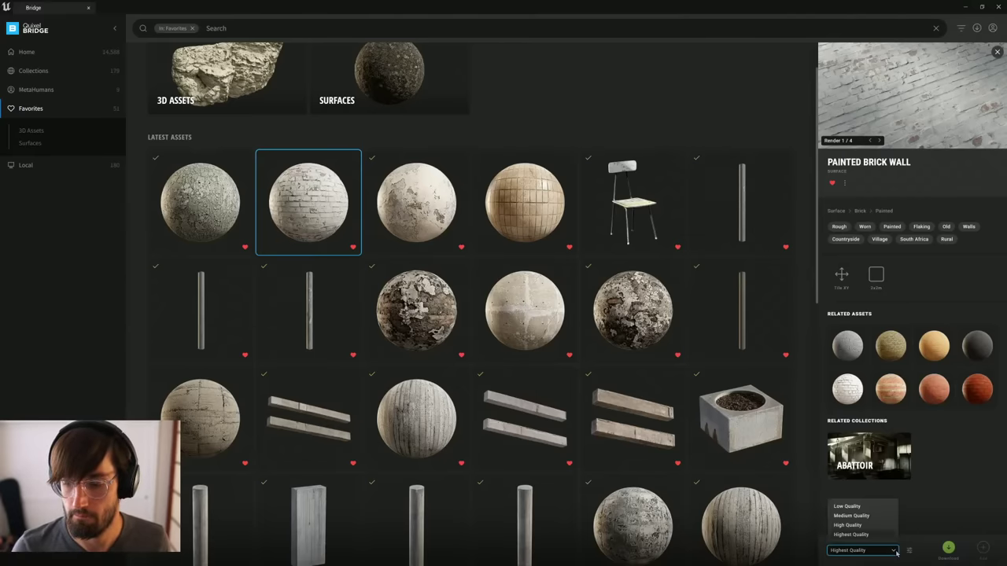
left_click(848, 525)
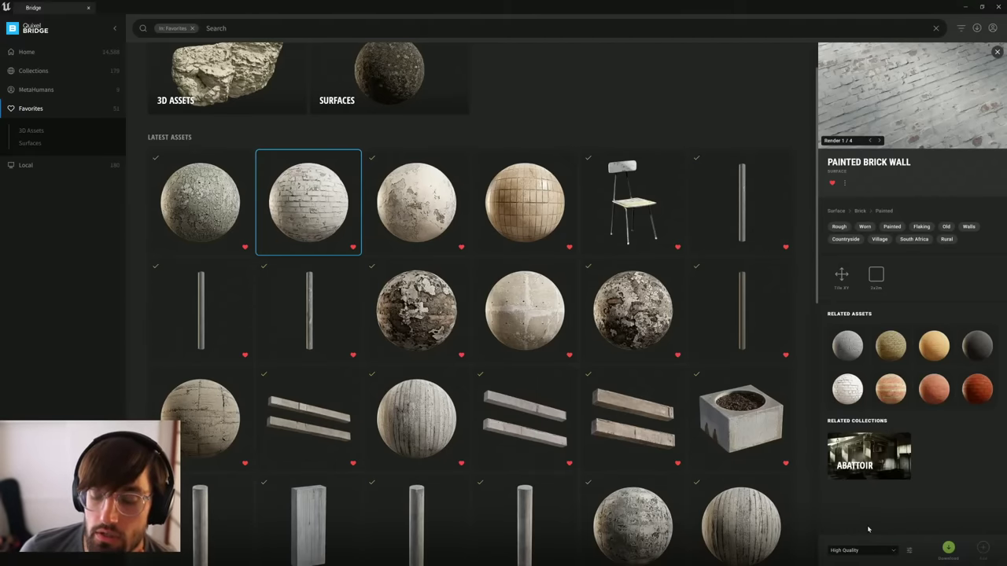
left_click(948, 547)
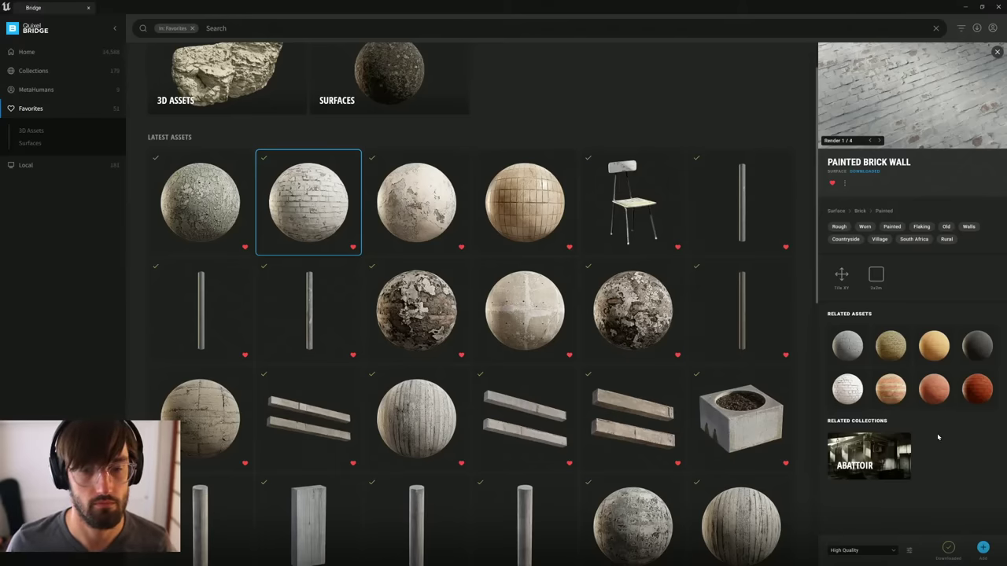
Step: Minimize Bridge and open the Megascans 3D_Assets folder in the project content
left_click(965, 7)
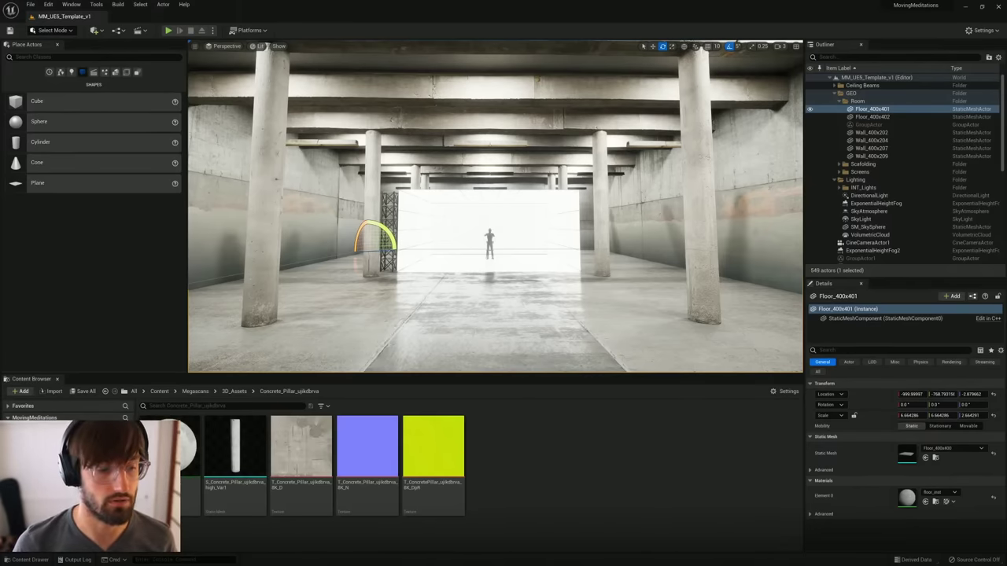
left_click(234, 391)
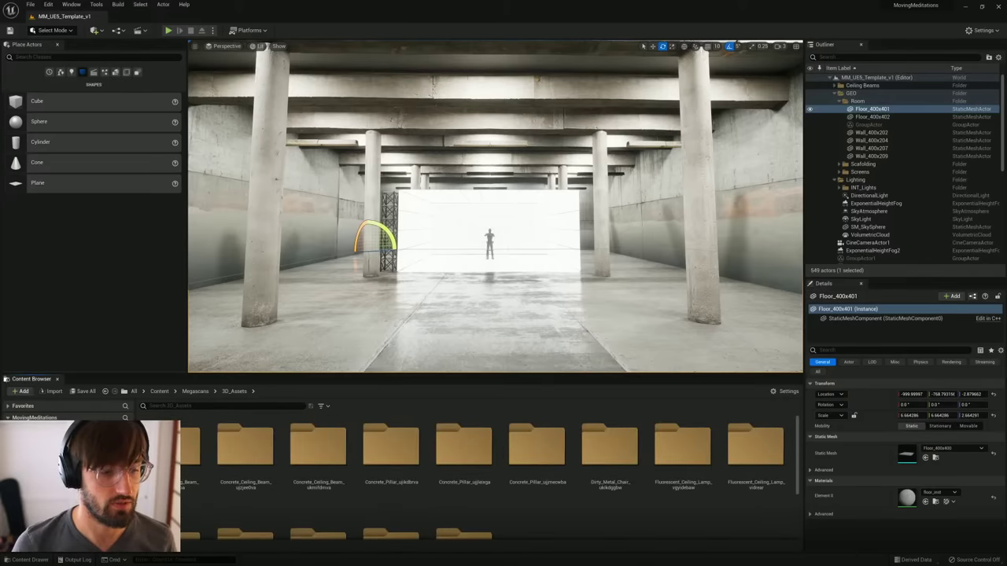
Step: Apply the MI_Painted_Brick_Wall_vhqncjb_4K material from the Megascans Surfaces folder to the room's long left wall
left_click(63, 504)
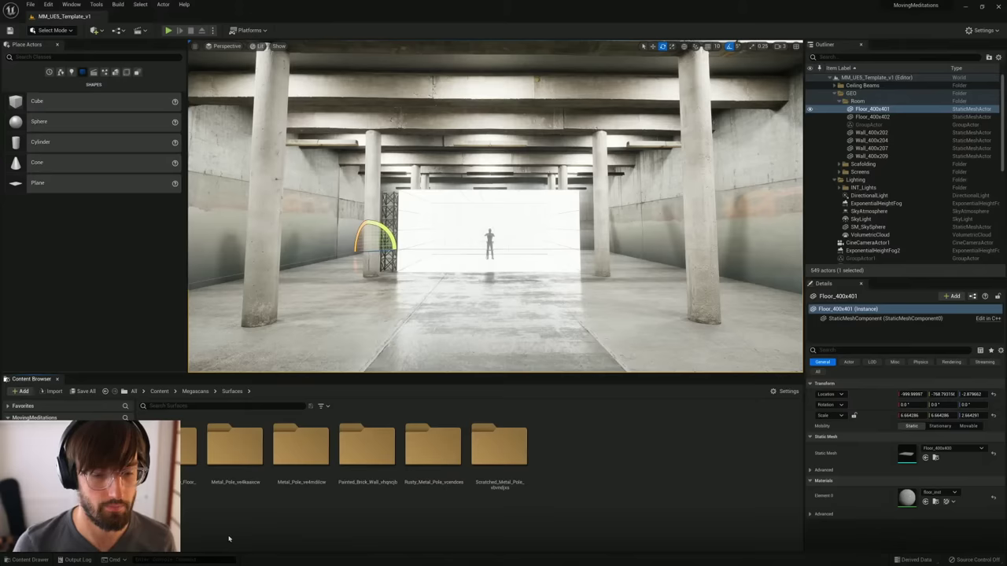
left_click(370, 453)
double_click(369, 453)
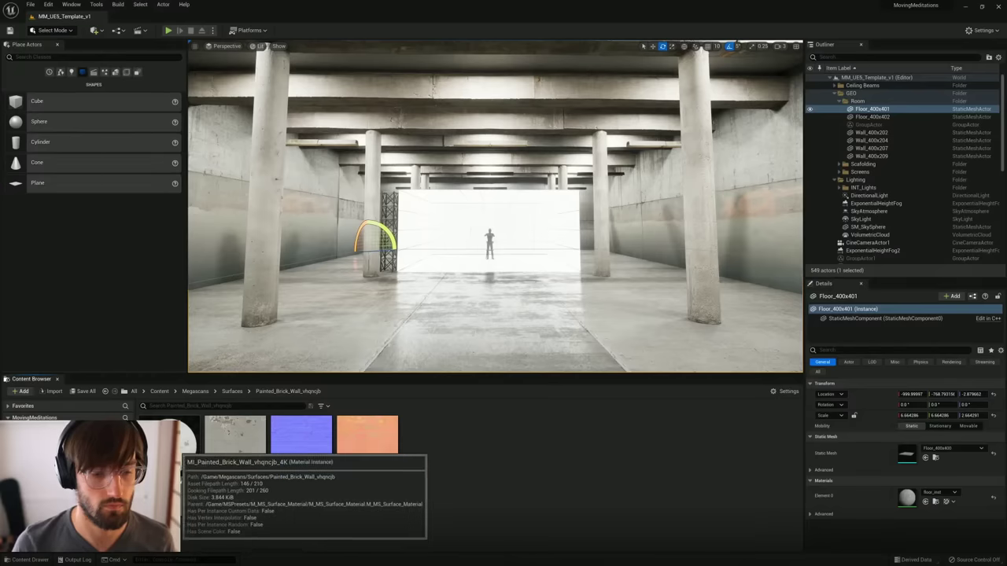
mouse_move(189, 445)
left_mouse_down()
mouse_move(225, 263)
mouse_move(216, 248)
left_mouse_up()
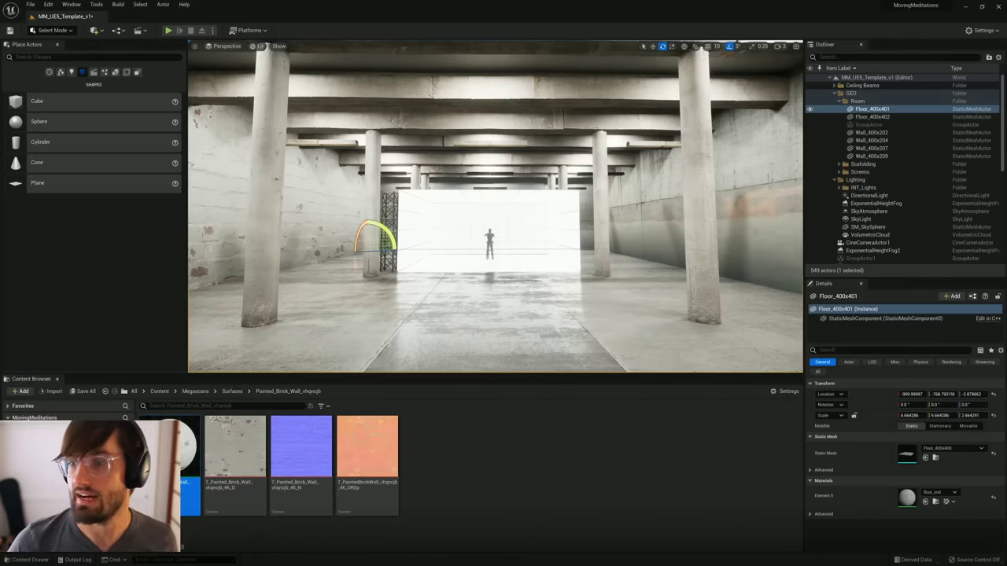
Step: Enable Tiling/Offset in the painted brick wall material instance and set Tiling X and Tiling Y to 3
left_click_drag(1005, 211, 685, 2)
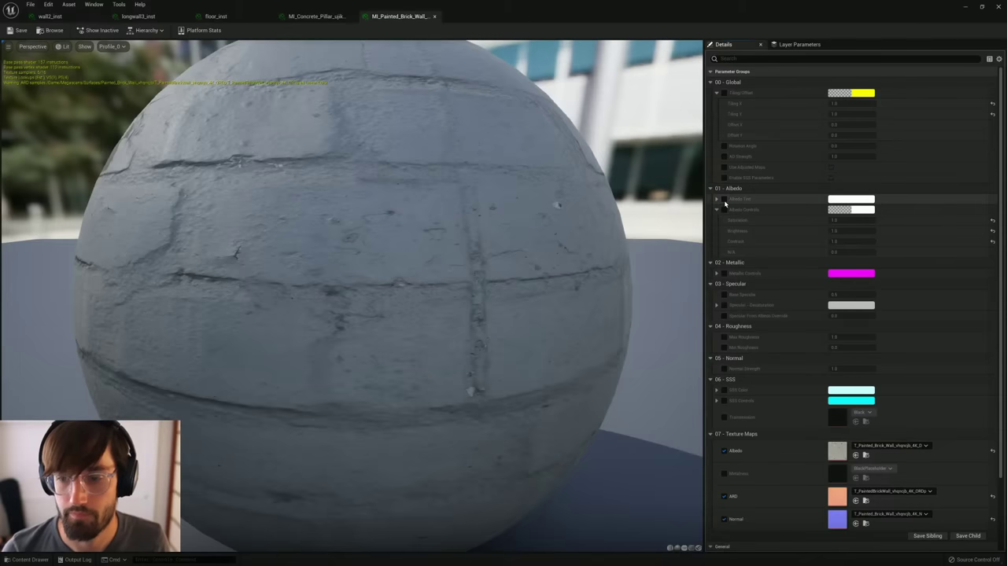
left_click(725, 93)
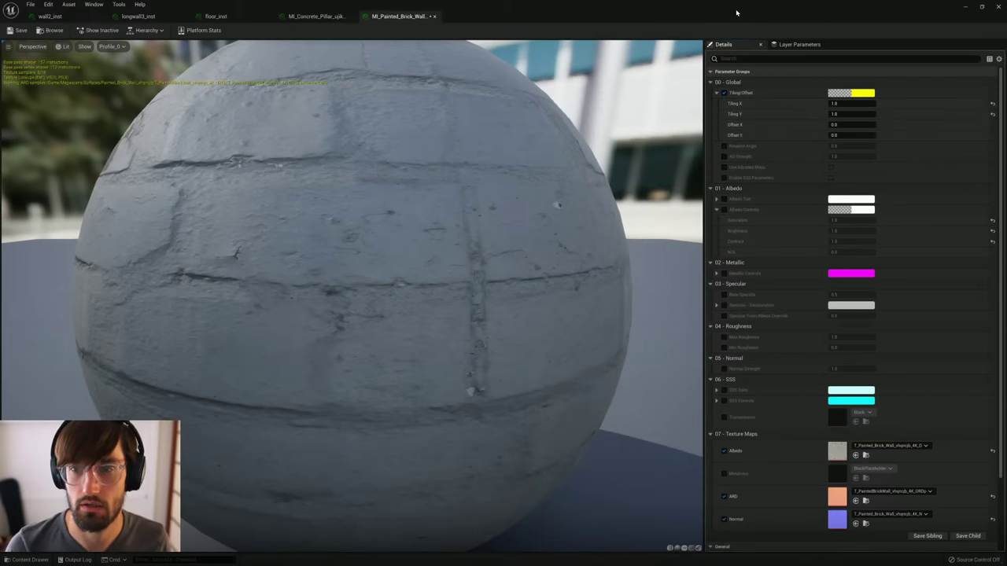
left_click(831, 103)
type("3")
key("Return")
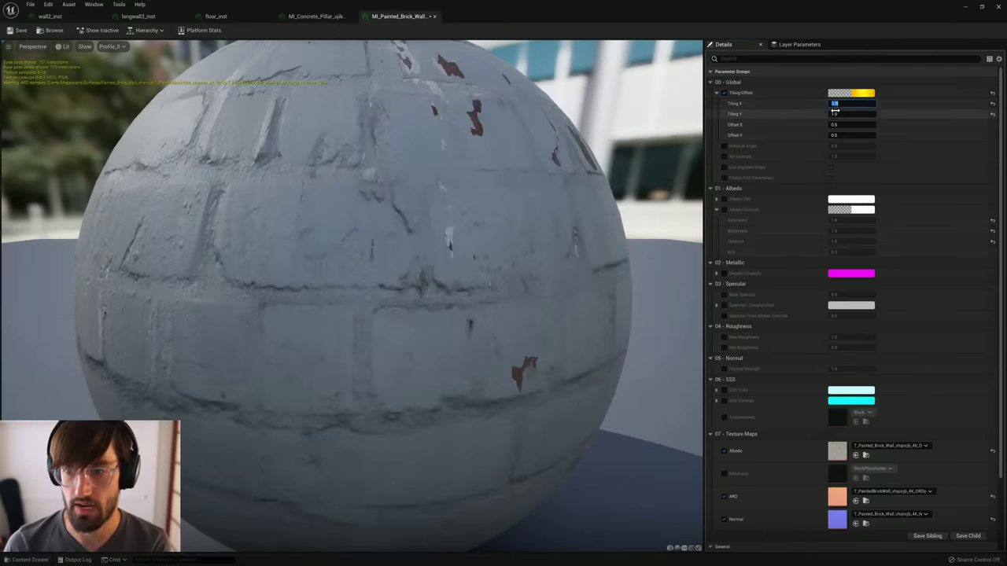
left_click(846, 115)
type("3")
key("Return")
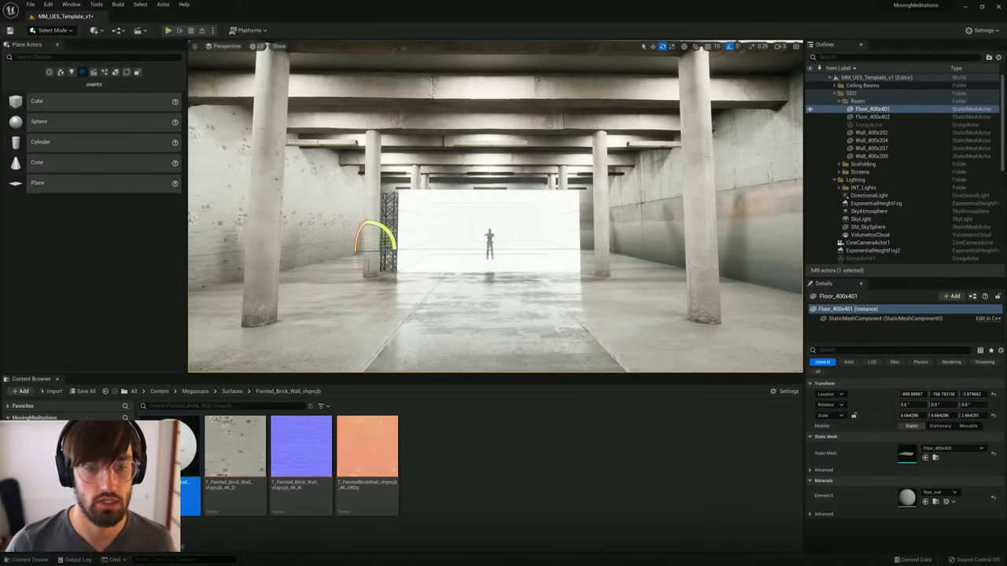
Step: Inspect the scale of the painted brick texture on the room's left wall up close and from the hall's centre
mouse_move(386, 245)
right_mouse_down()
mouse_move(206, 247)
mouse_move(207, 263)
mouse_move(287, 263)
right_mouse_up()
key("w")
key("w")
key("s")
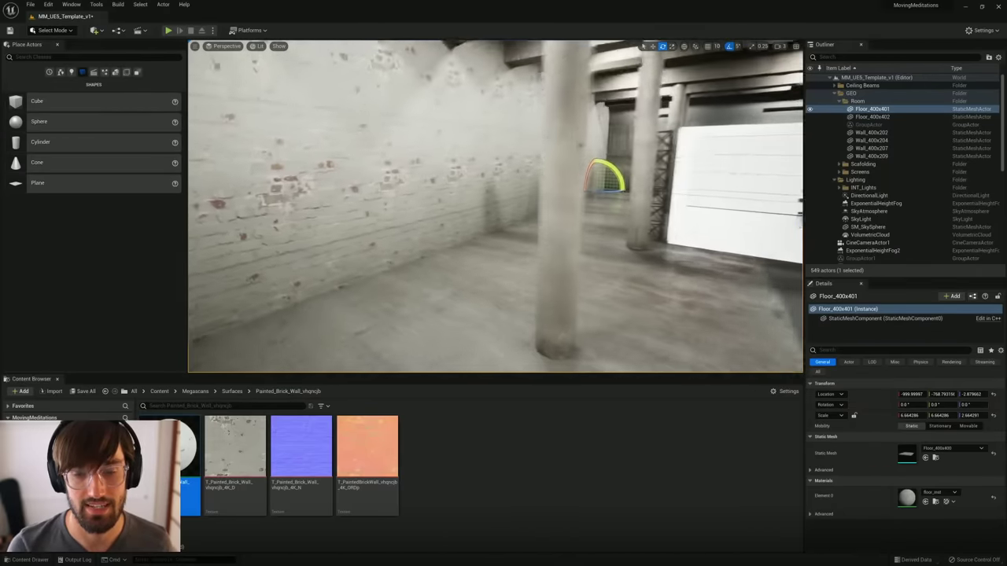
right_click_drag(424, 211, 524, 216)
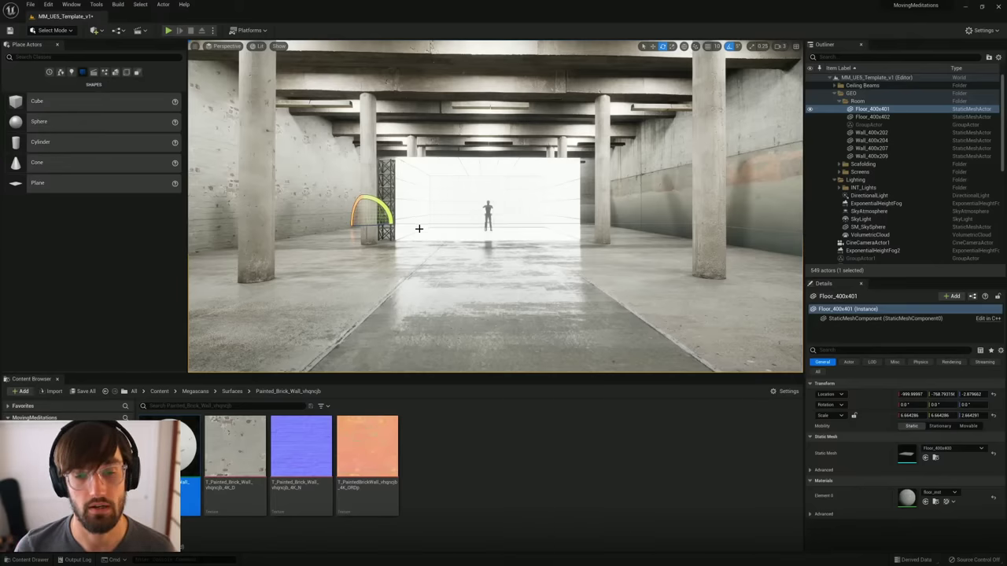
Step: Open Quixel Bridge in a maximized window and browse to the Brick category of the Surfaces library
left_click(94, 30)
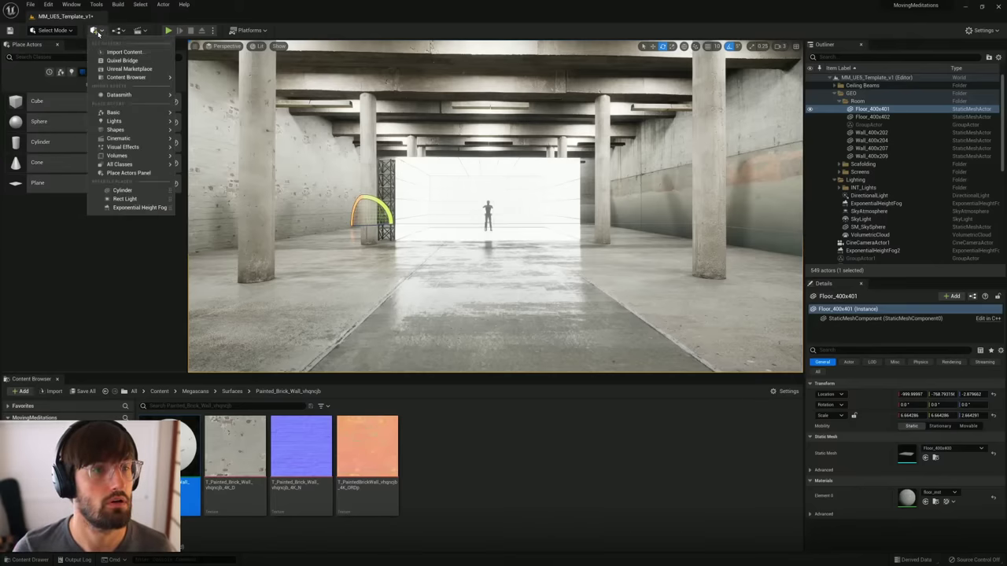
left_click(118, 63)
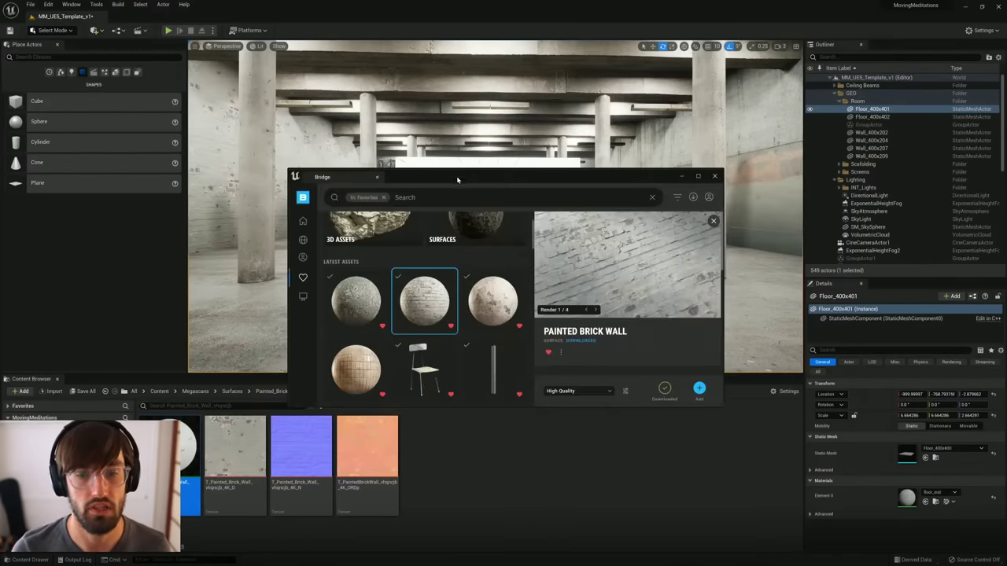
double_click(461, 180)
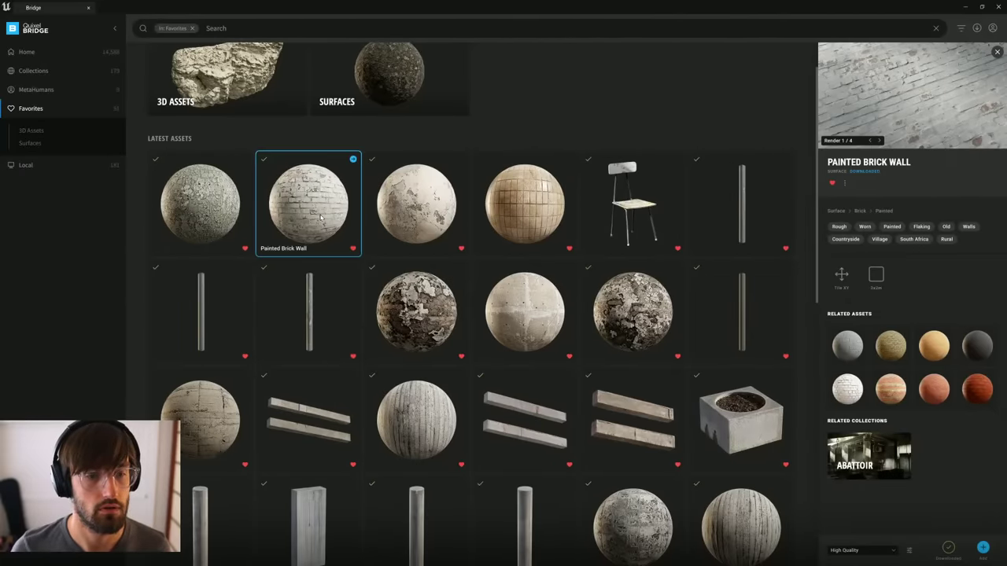
left_click(28, 53)
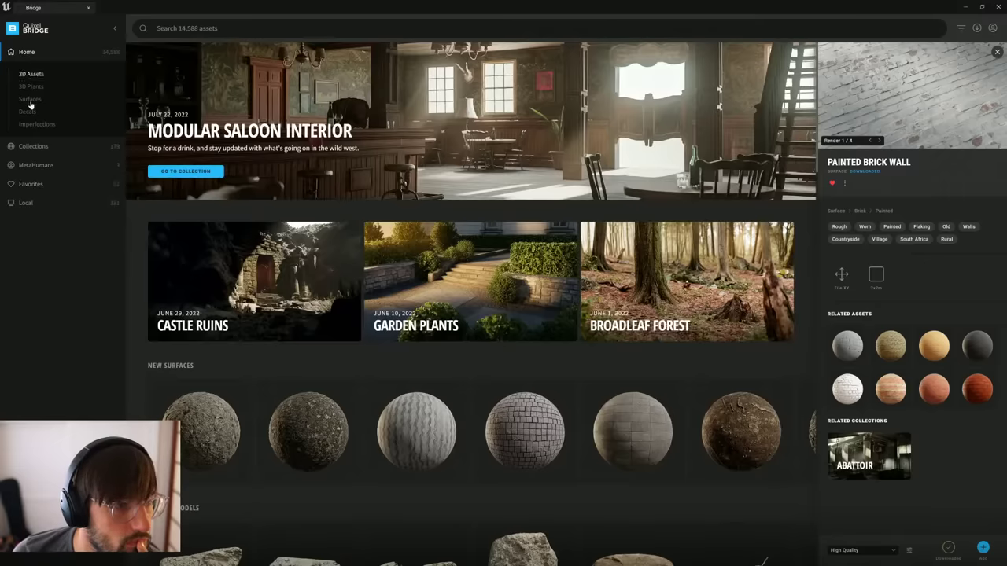
left_click(29, 99)
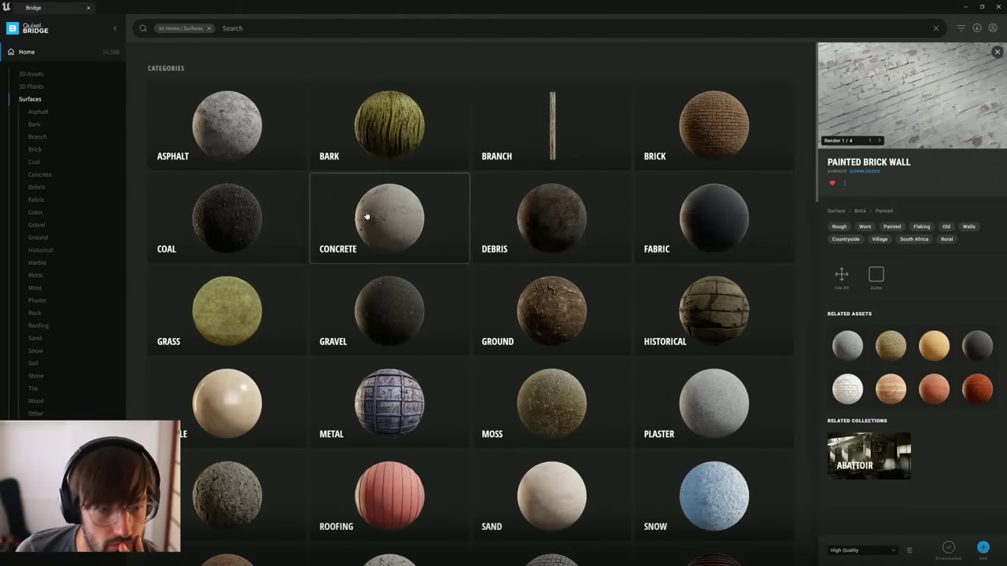
left_click(702, 128)
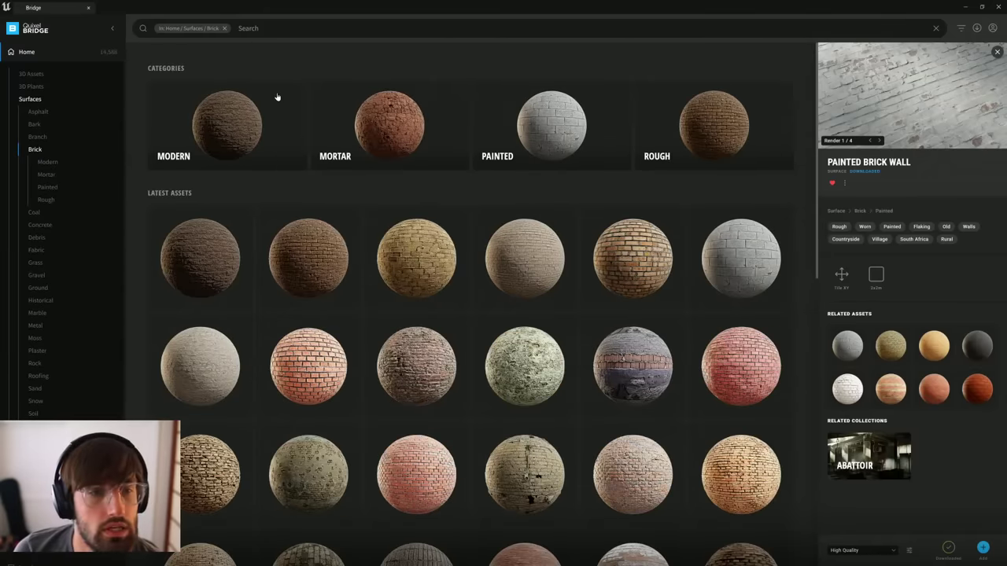
Step: Filter the brick surfaces by size, trying > 8 M and settling on 4 - 8 M
left_click(961, 28)
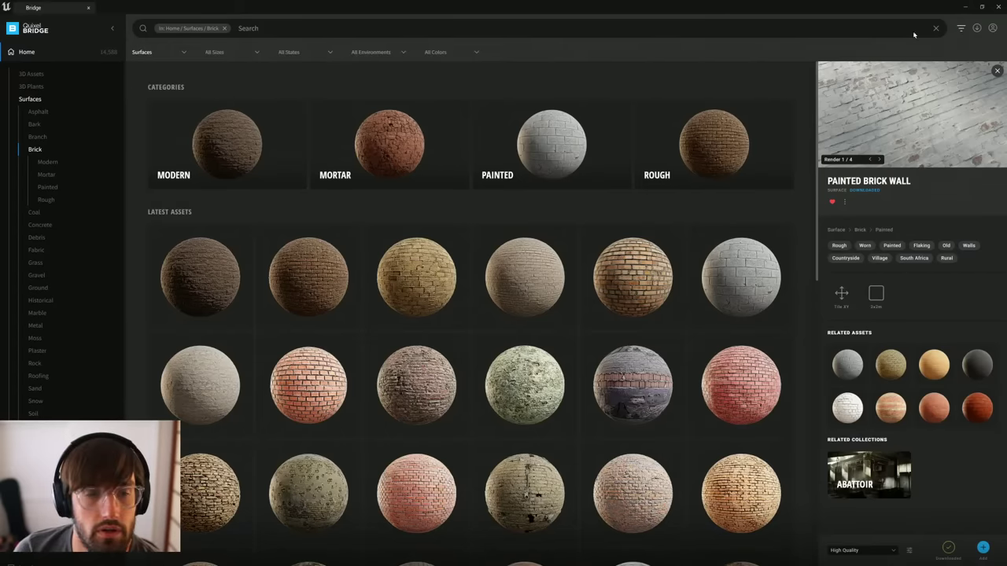
left_click(256, 52)
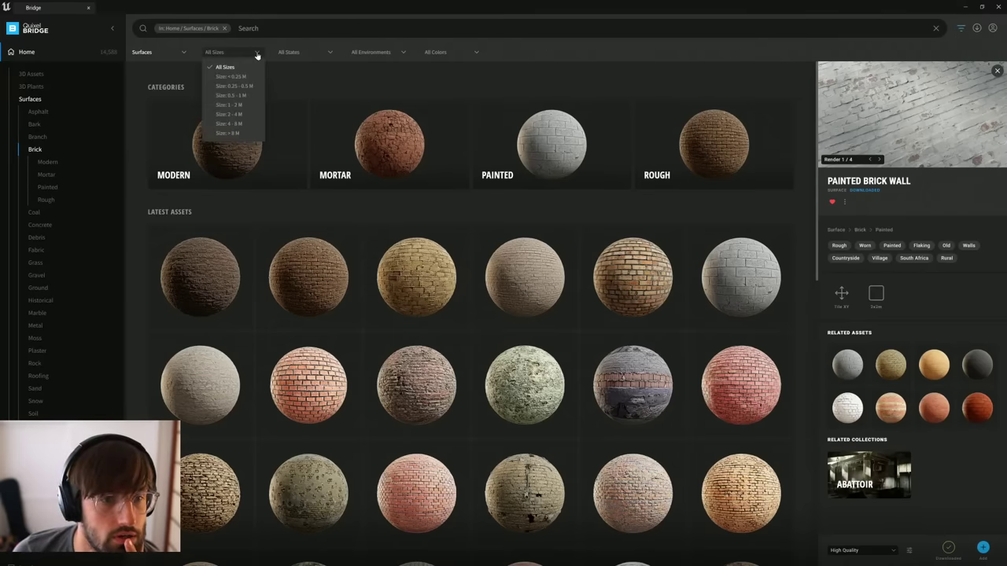
left_click(236, 135)
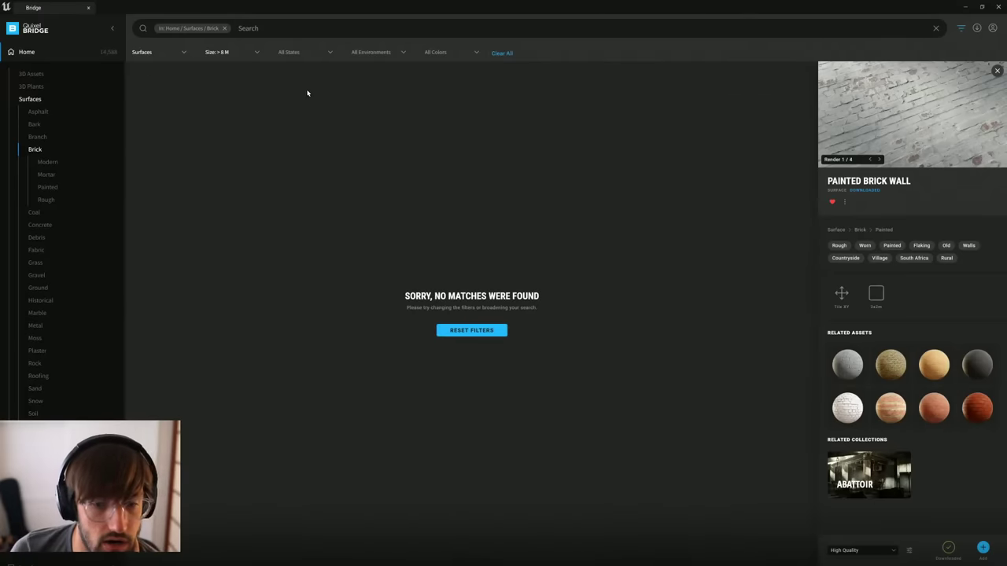
left_click(256, 52)
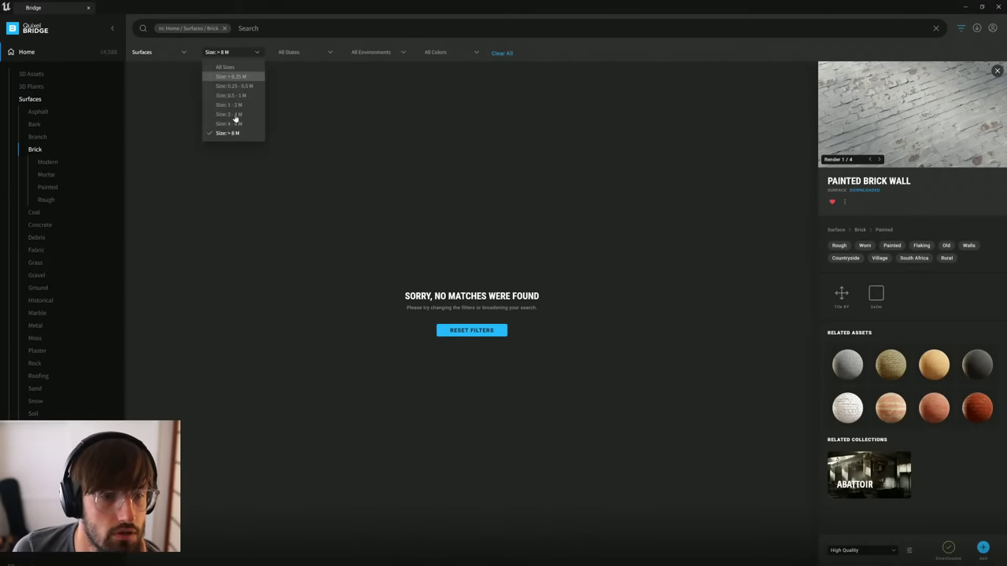
left_click(233, 125)
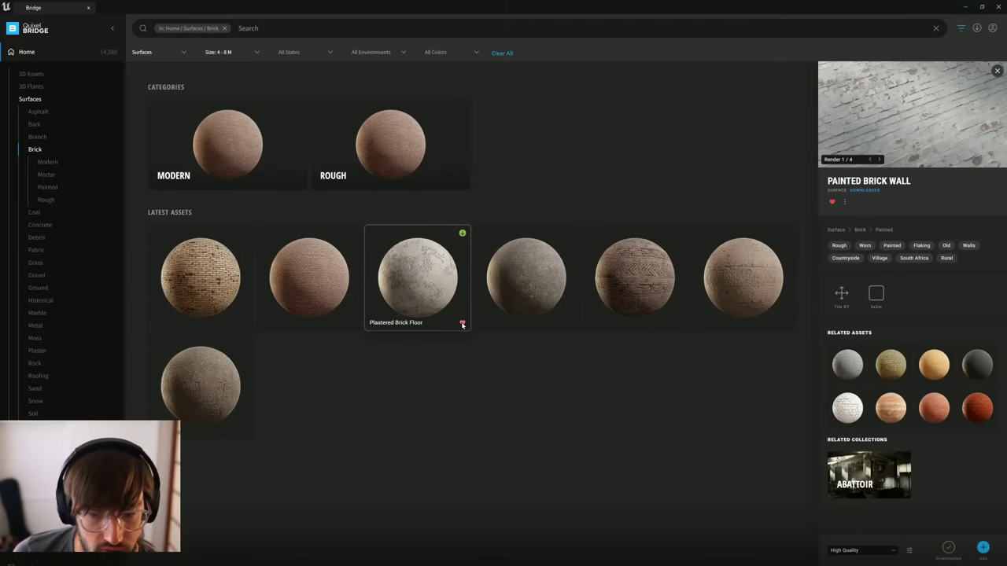
Step: Preview the Herringbone Brick Pavement, Brick Wall and Plastered Brick Floor surfaces, selecting the last two together
left_click(534, 286)
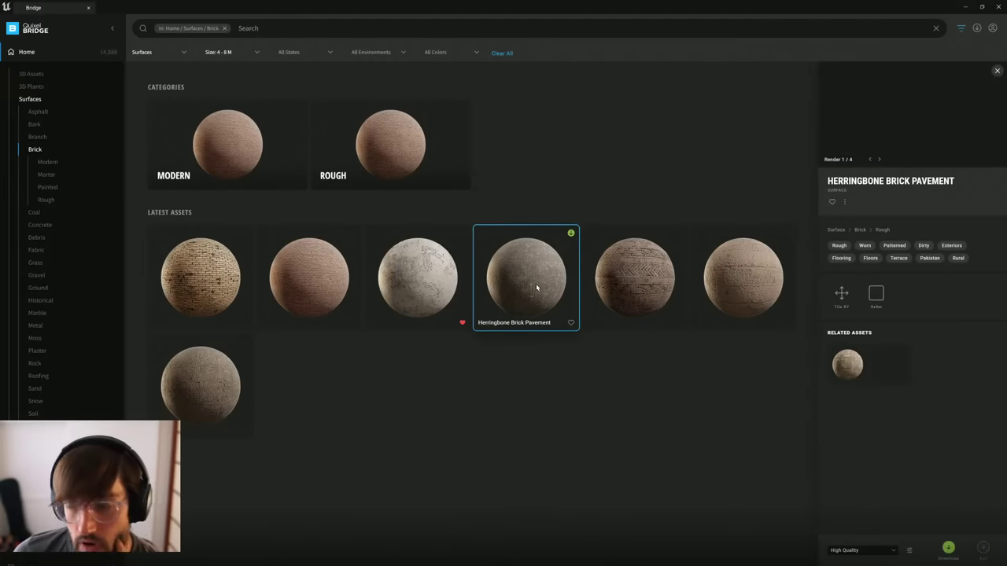
left_click(294, 286)
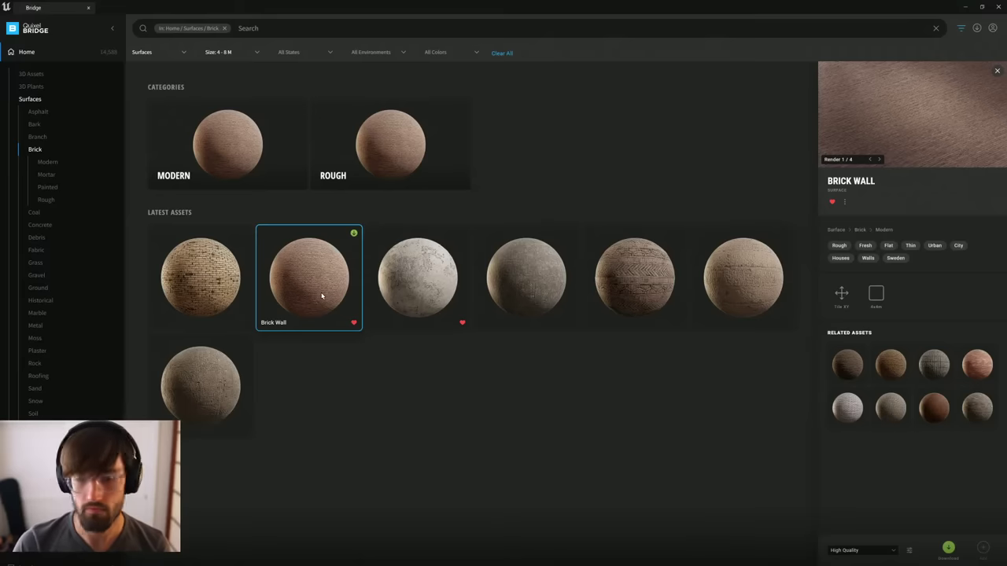
left_click(424, 262)
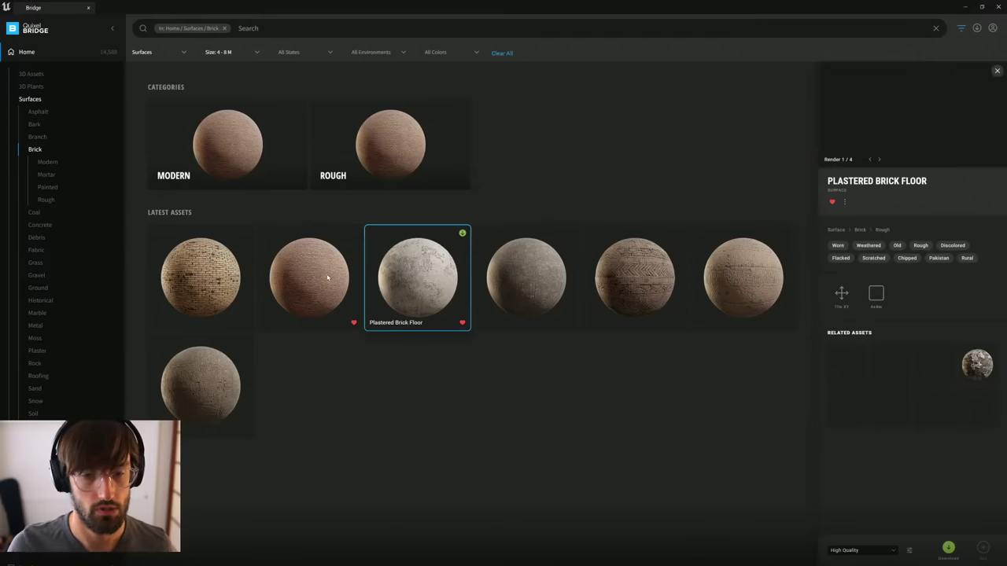
left_click(343, 278, "ctrl")
Step: Change the brick surfaces' size filter to 2 - 4 M and browse through the matching materials
left_click(257, 50)
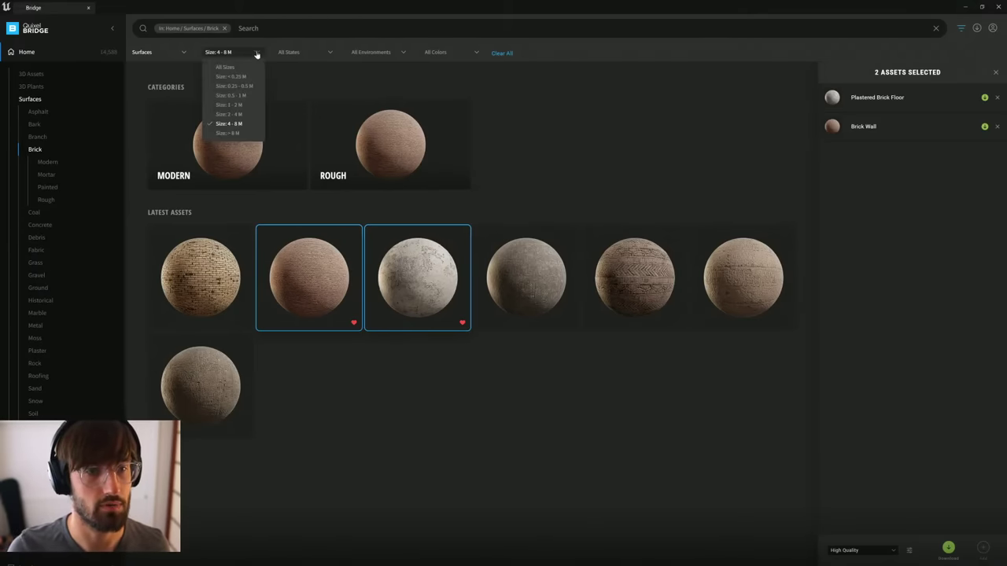
left_click(235, 116)
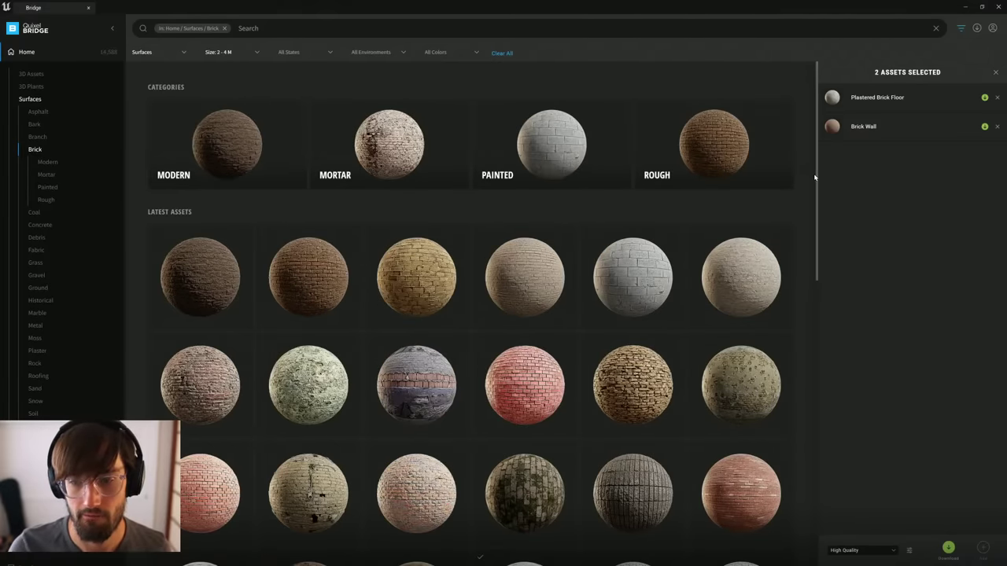
scroll(815, 194, "down", 2)
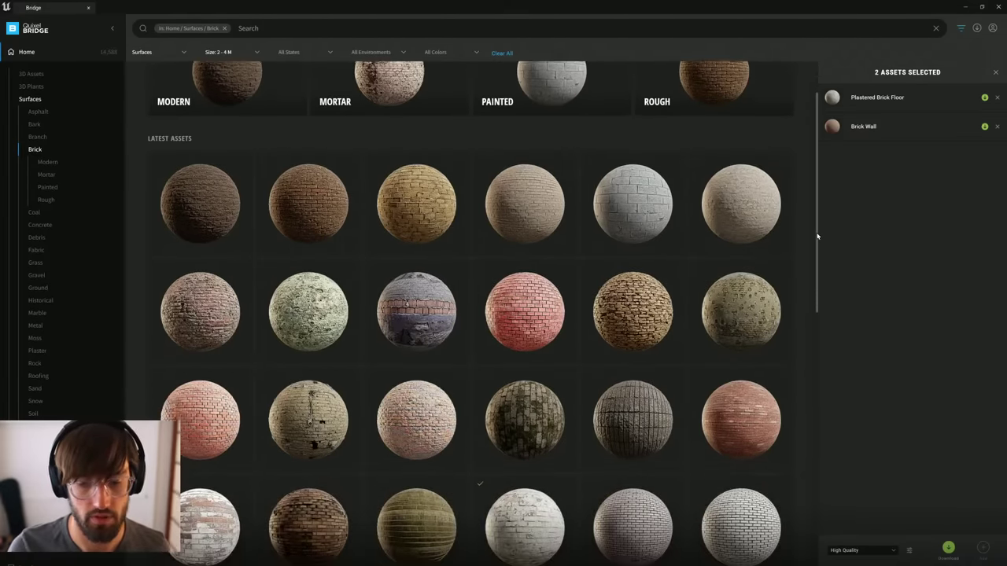
scroll(816, 253, "down", 3)
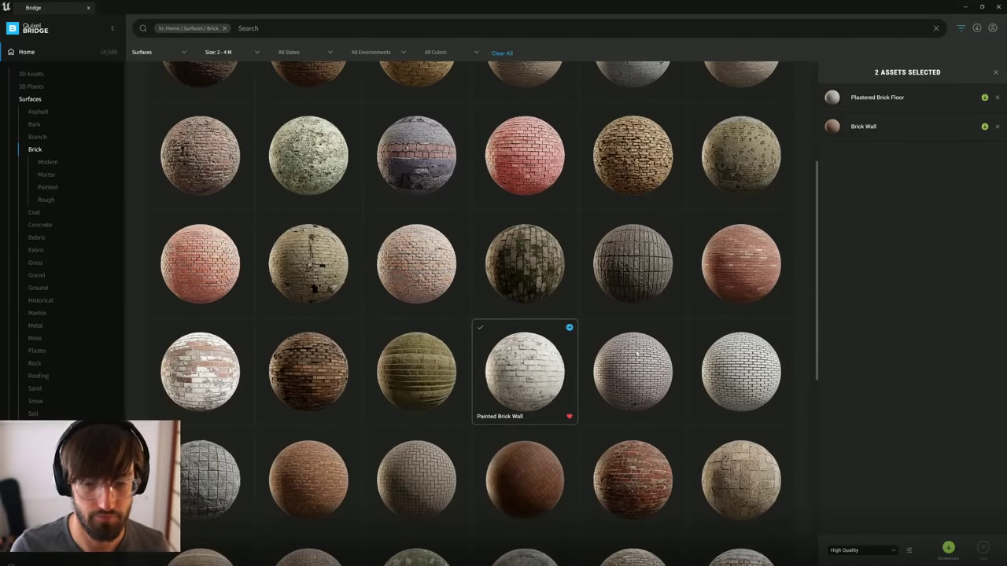
scroll(818, 302, "down", 6)
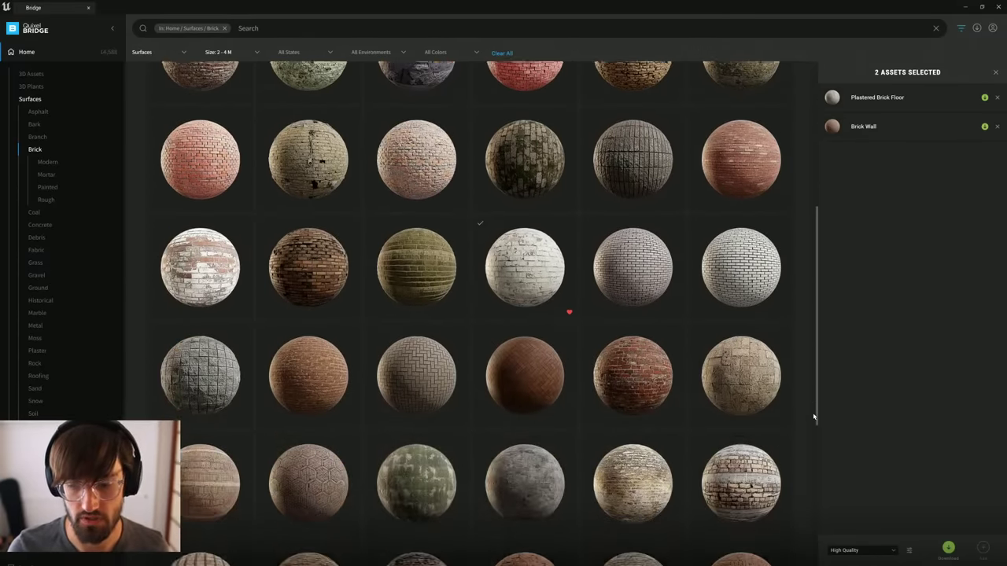
scroll(816, 421, "down", 5)
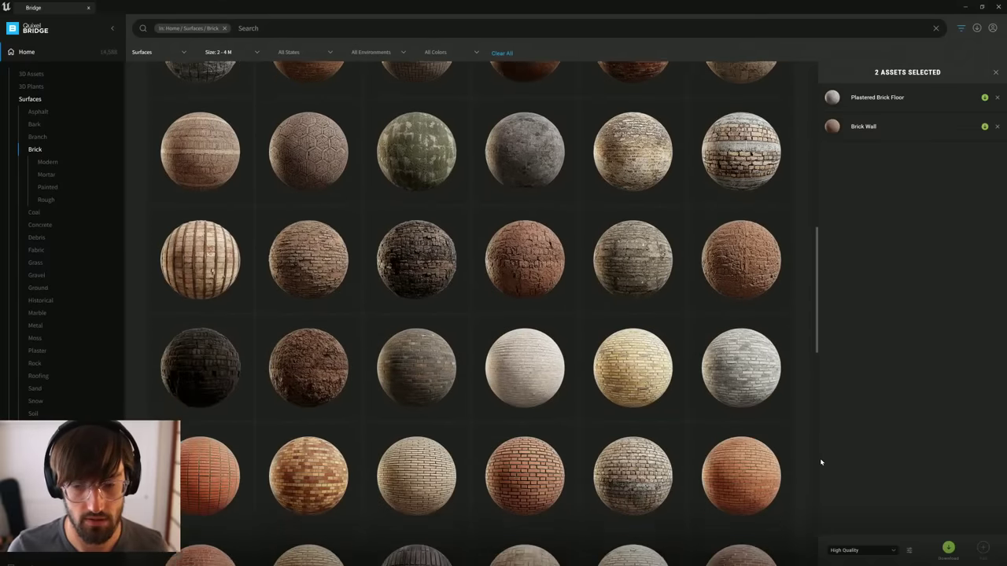
scroll(823, 478, "down", 3)
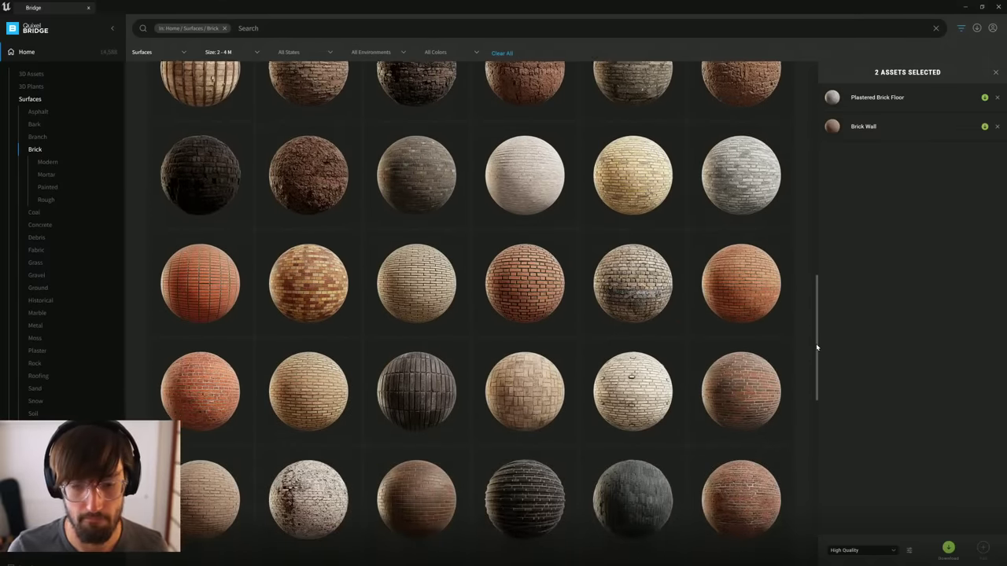
left_click_drag(816, 347, 817, 502)
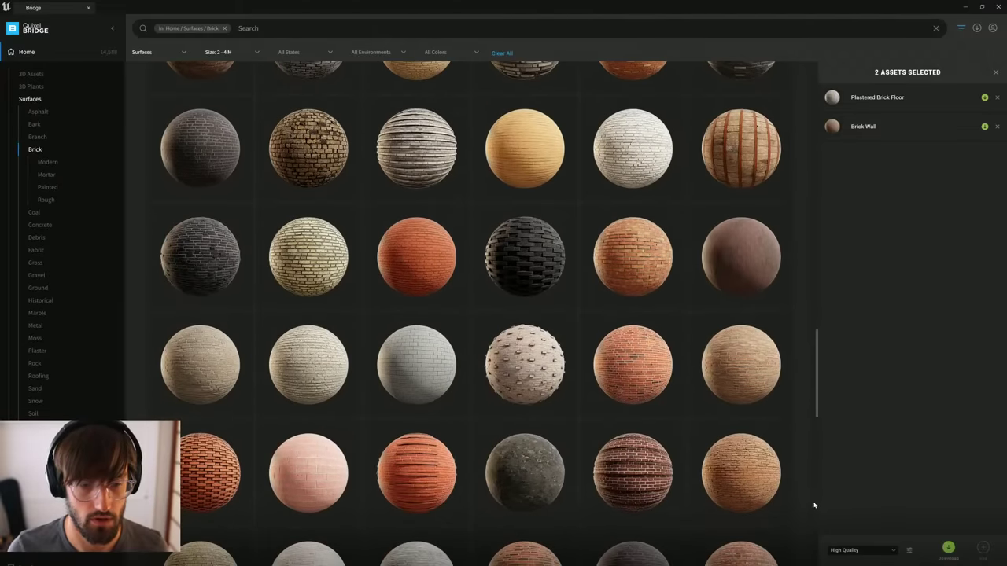
Step: Download the off-white rough Brick Wall surface at High Quality
left_click(310, 365)
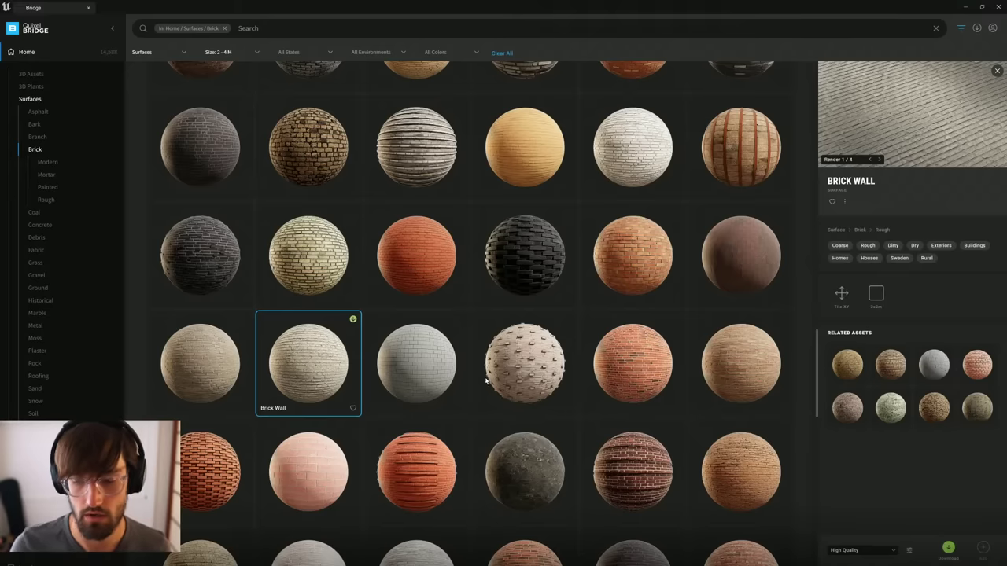
left_click(893, 550)
left_click(852, 525)
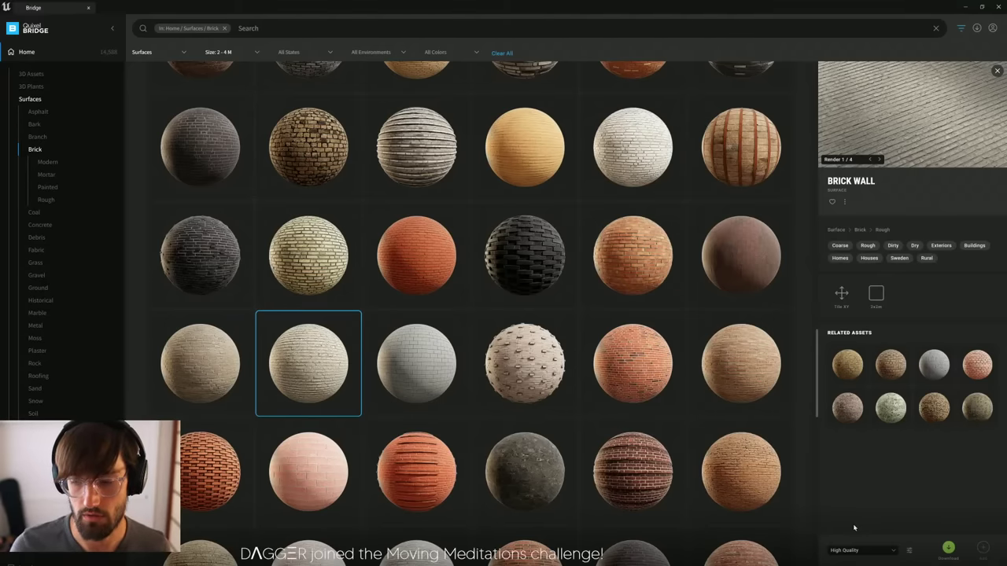
left_click(353, 321)
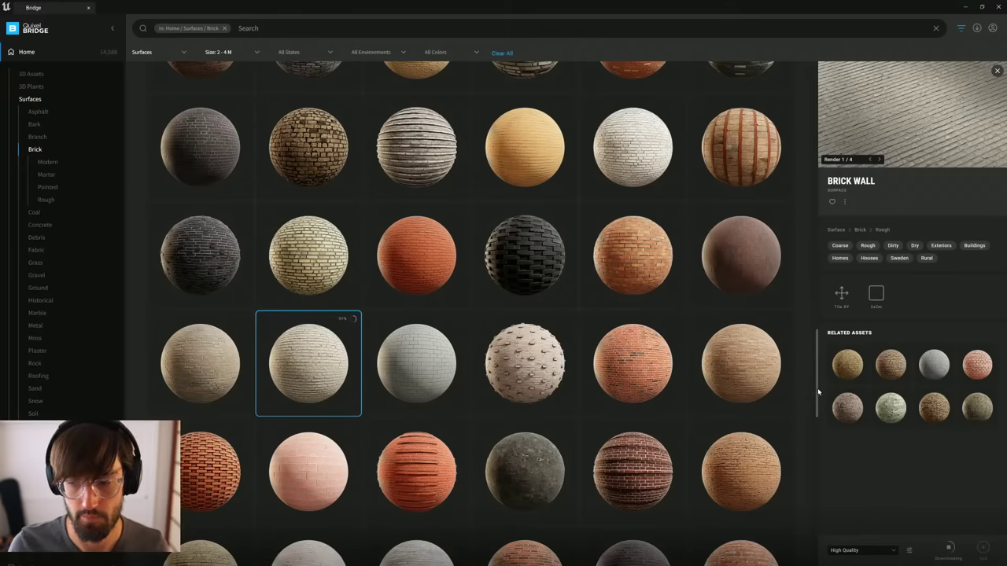
Step: Find the white, chipped painted Brick Wall among the 2 - 4 M brick surfaces and download it at High Quality
left_click_drag(816, 392, 818, 423)
scroll(819, 426, "down", 3)
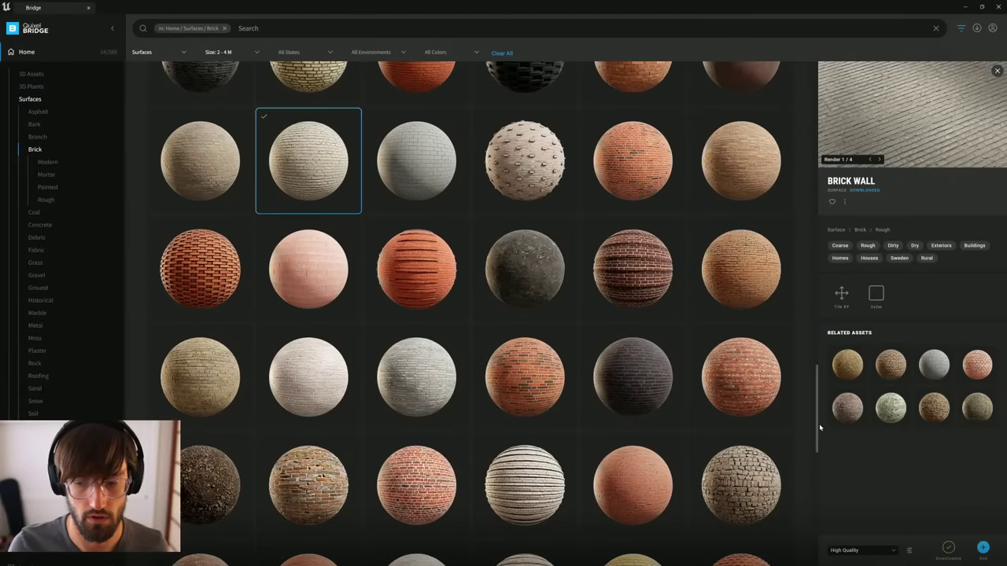
left_click_drag(819, 425, 811, 502)
scroll(692, 457, "down", 1)
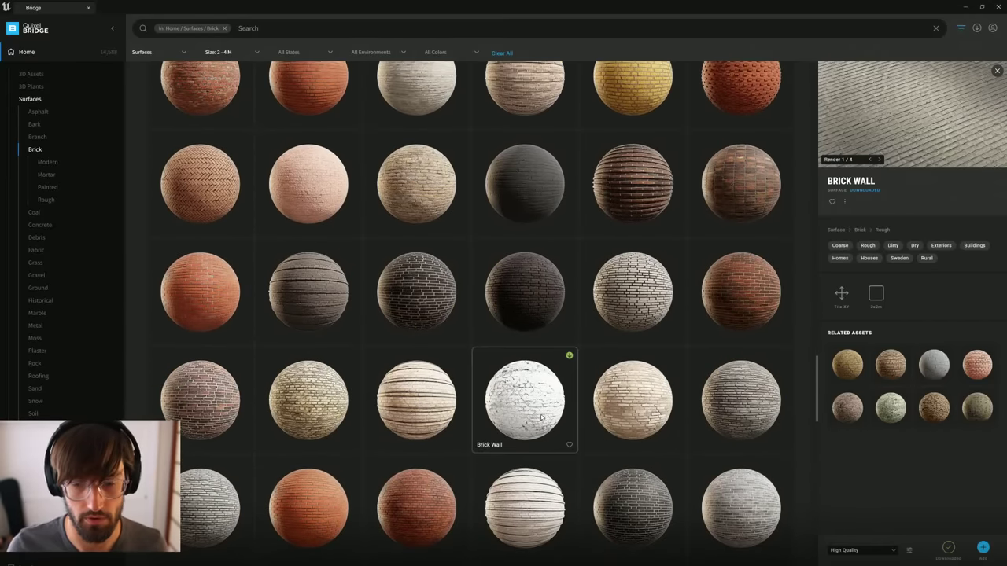
left_click(519, 403)
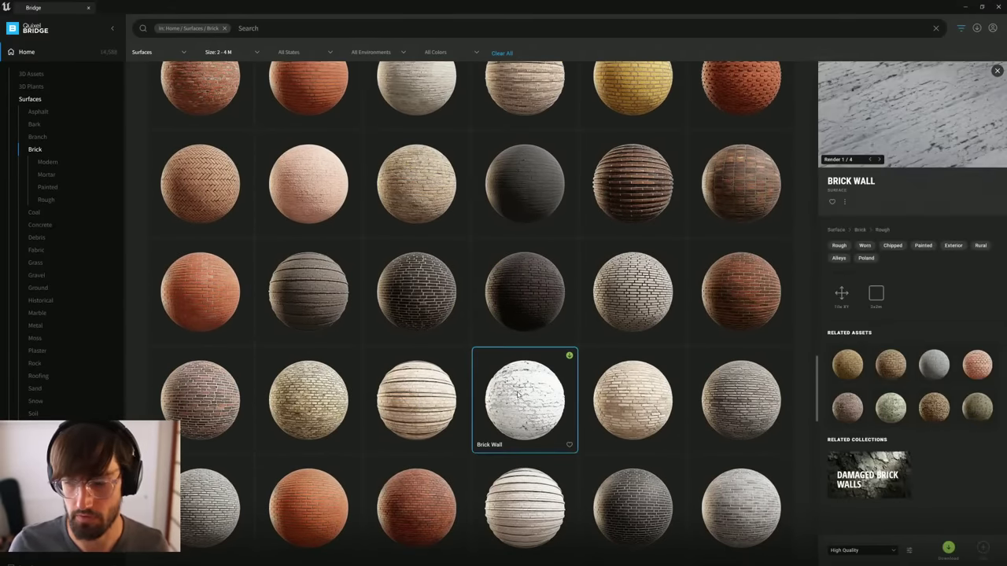
left_click(947, 547)
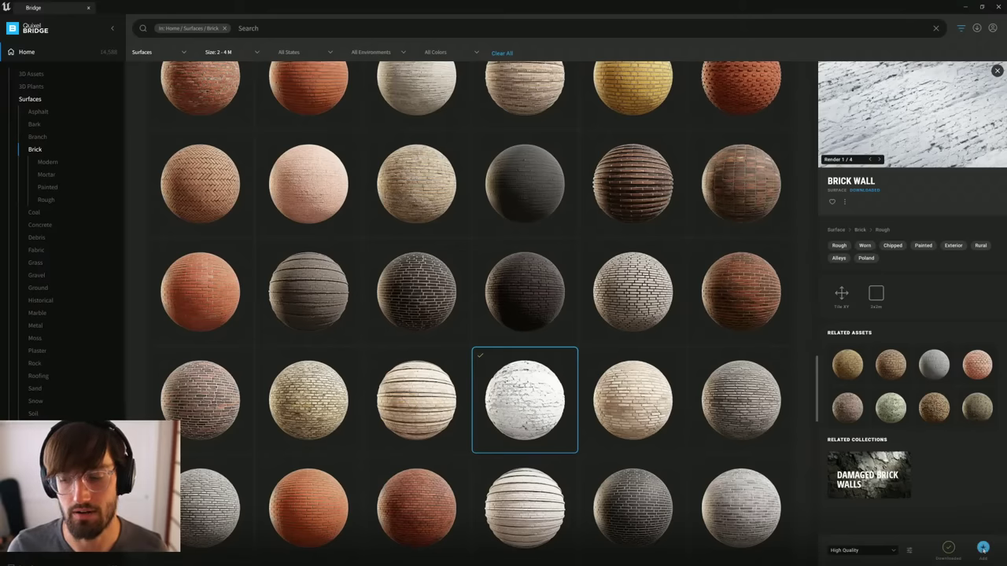
Step: Find the Half Timbered Wall surface further down the brick list and download it at High Quality
left_click_drag(817, 401, 821, 472)
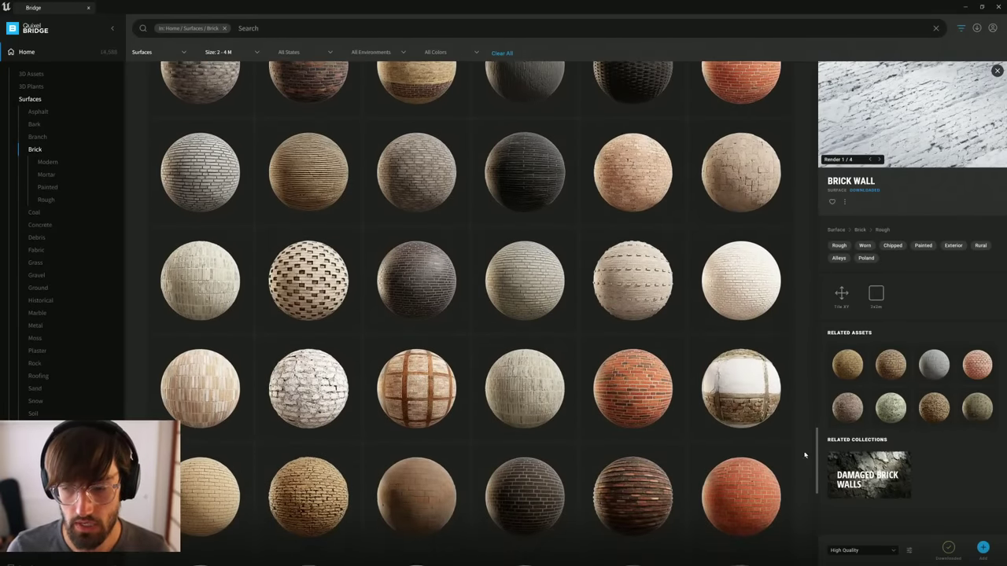
left_click(742, 388)
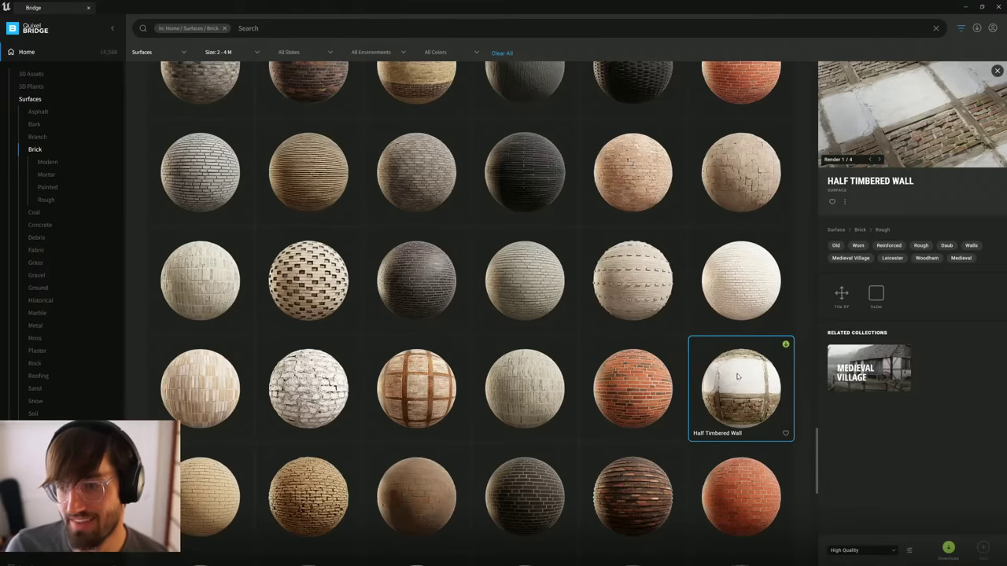
left_click(948, 548)
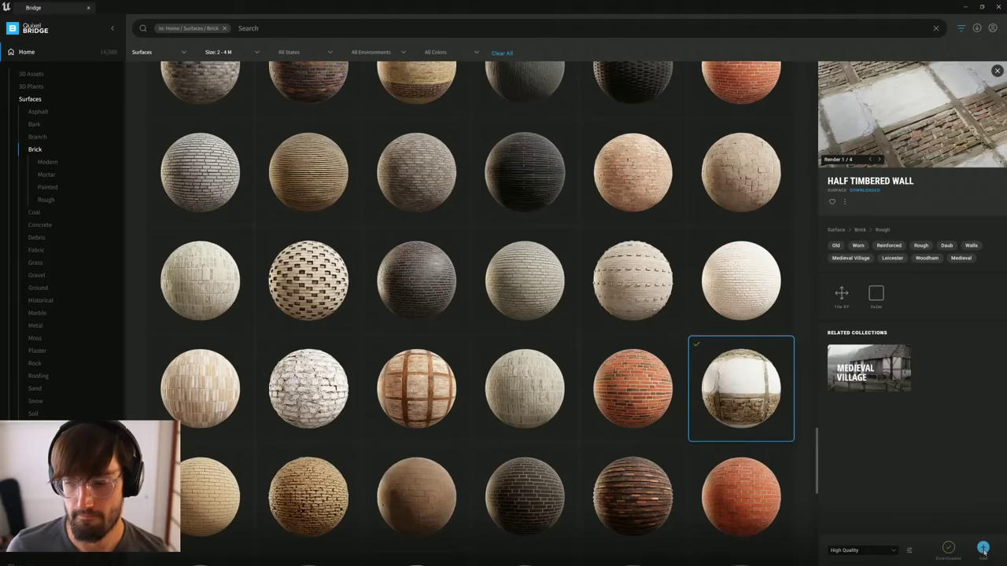
Step: Mark the Damaged Wall Plaster surface as a favourite and download it at High Quality
left_click(351, 432)
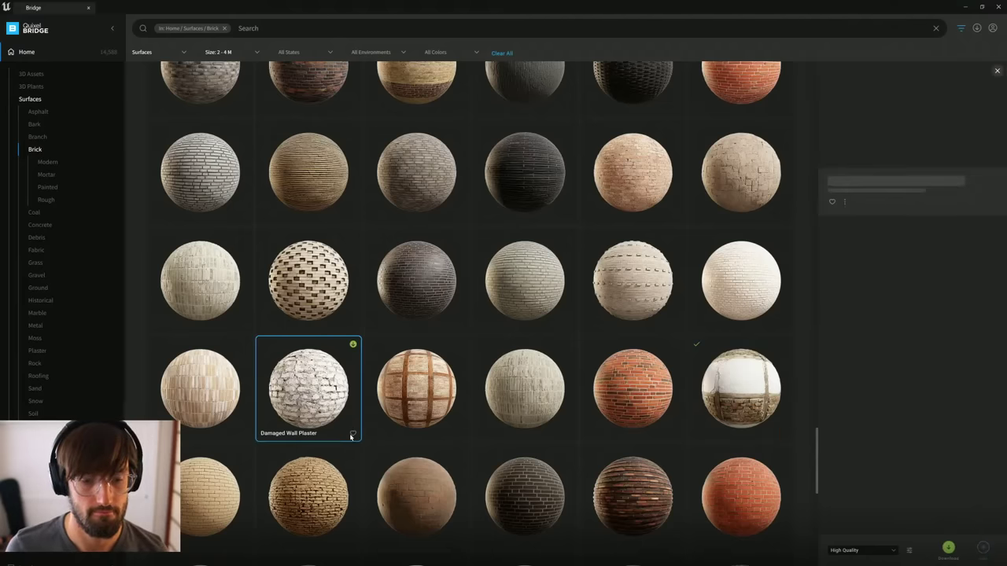
left_click(352, 433)
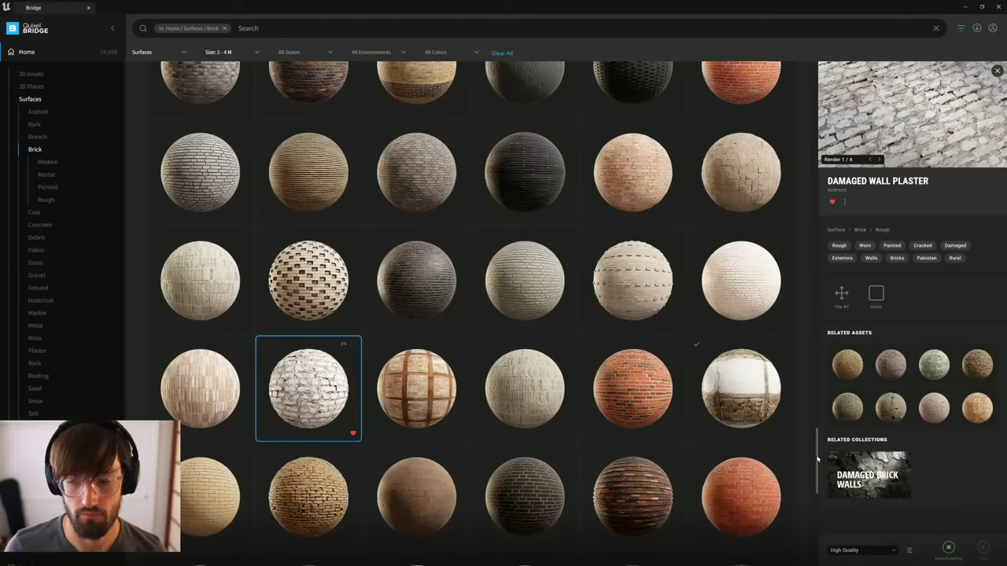
left_click_drag(818, 460, 815, 522)
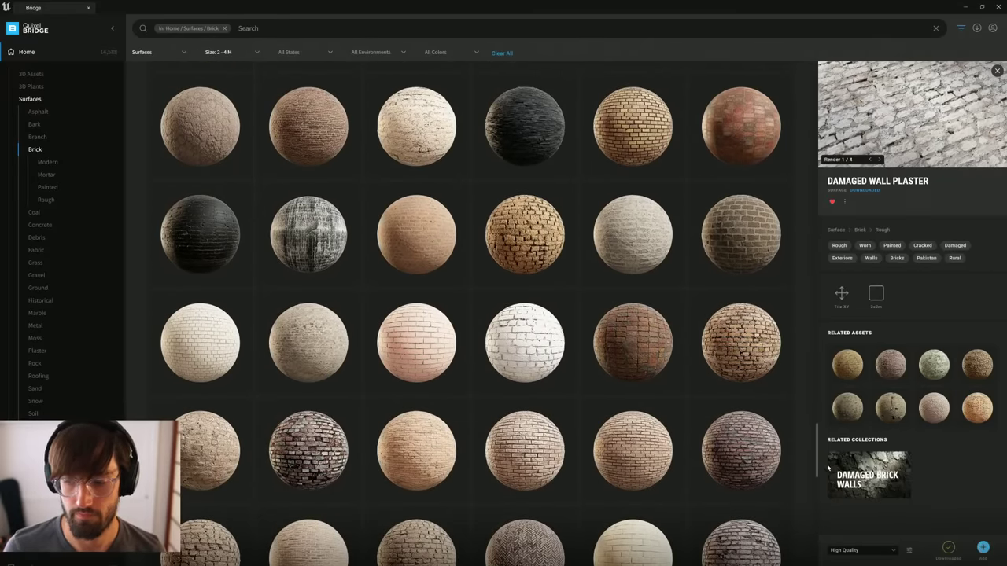
Step: Look through the Ground and Concrete surface categories for floor materials
mouse_move(817, 459)
left_mouse_down()
mouse_move(817, 515)
mouse_move(814, 67)
left_mouse_up()
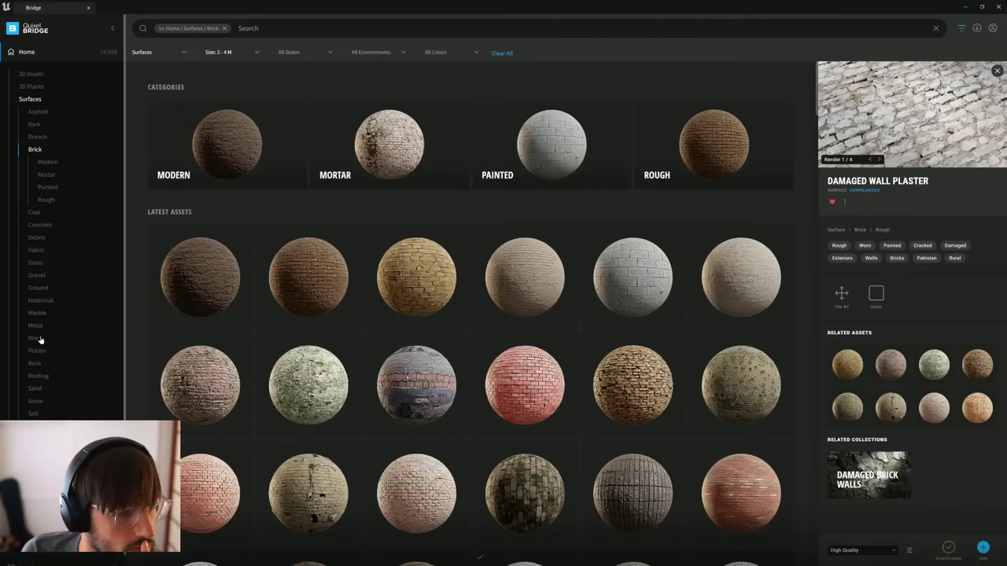
left_click(36, 288)
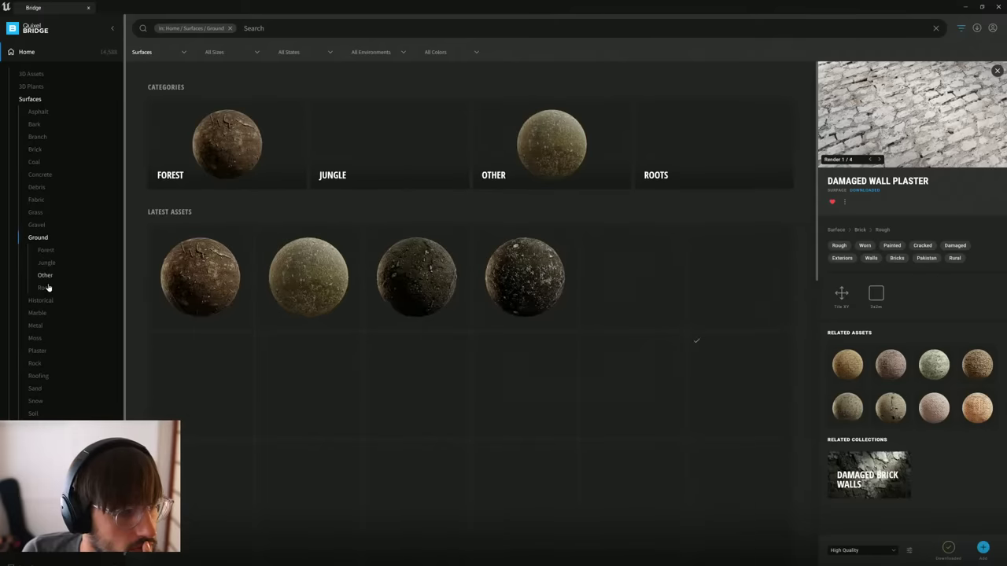
left_click(32, 101)
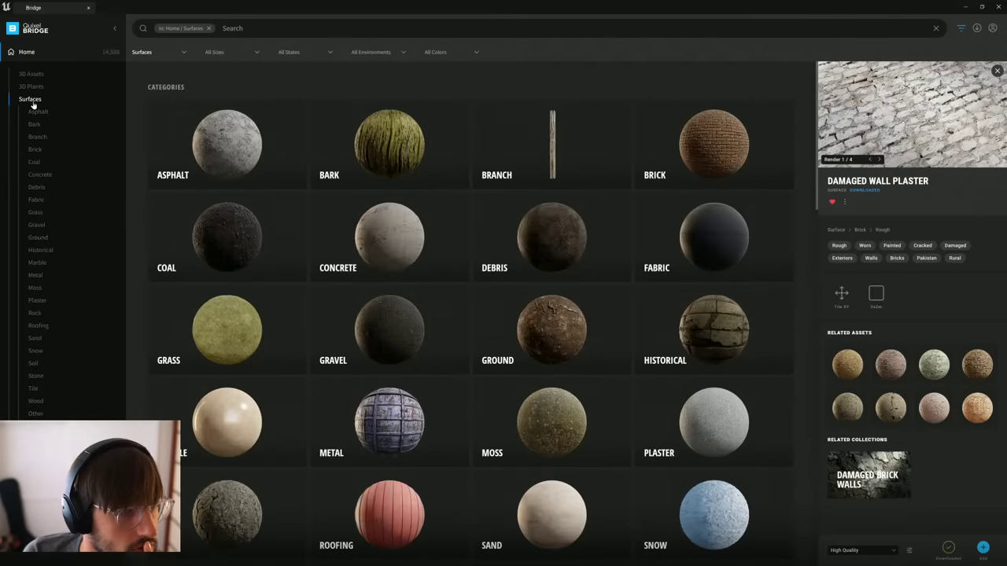
left_click(40, 175)
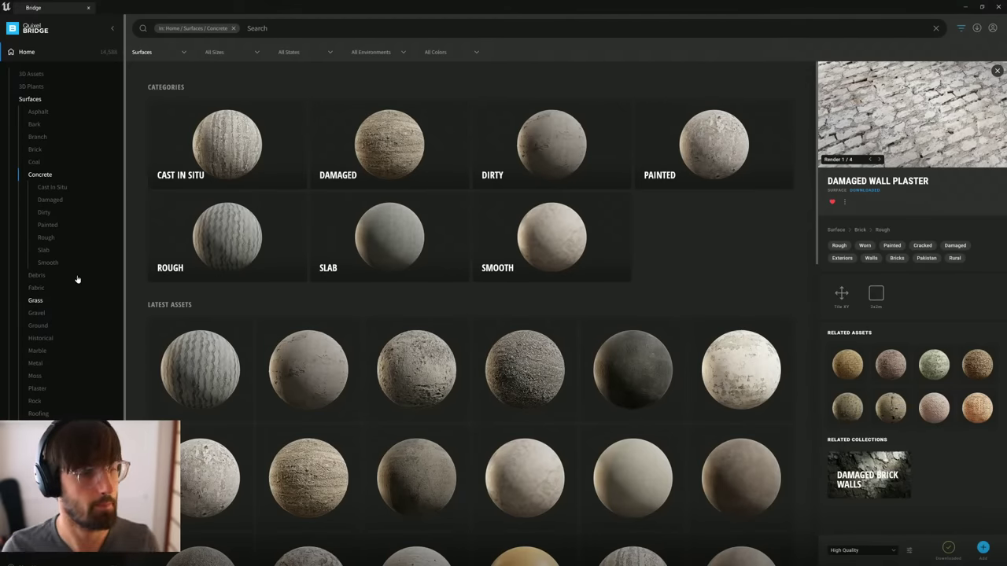
left_click(39, 327)
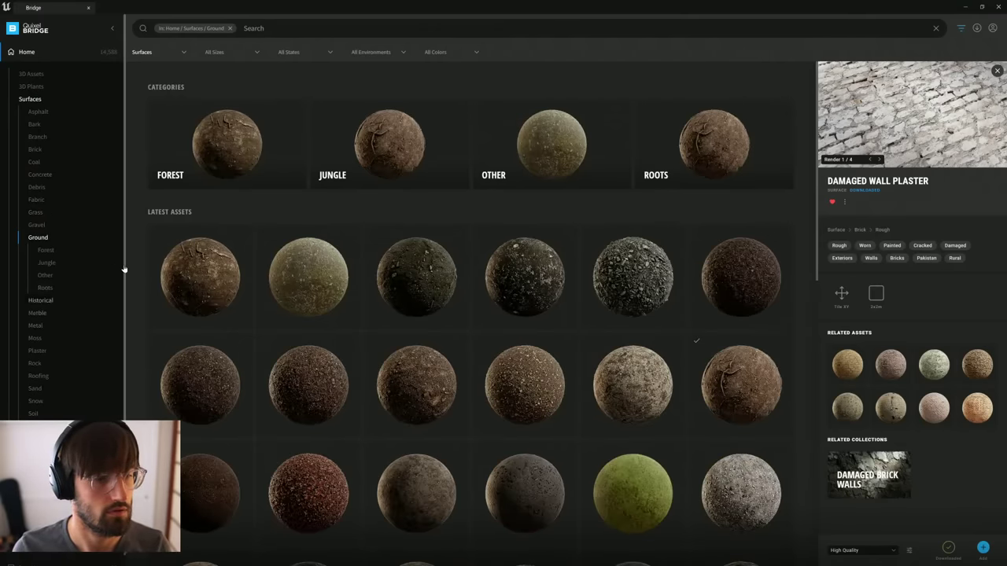
left_click(38, 177)
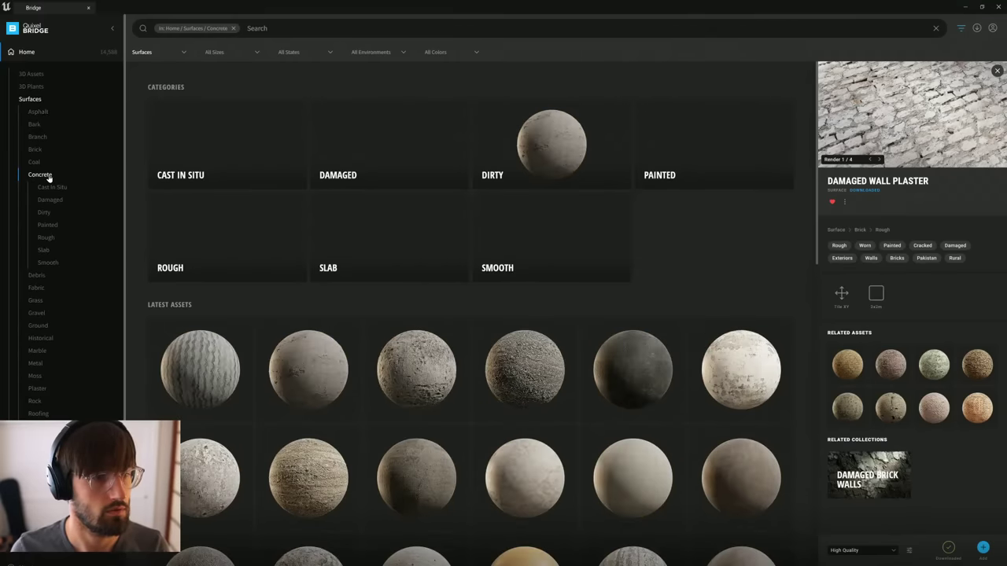
Step: Search the Damaged concrete surfaces for "Floor"
left_click(49, 201)
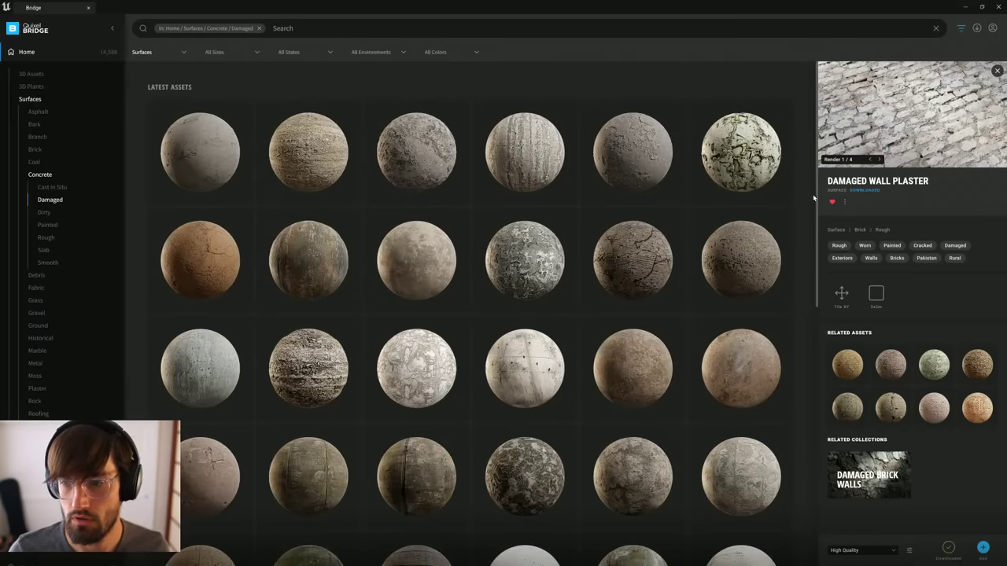
mouse_move(818, 195)
left_mouse_down()
mouse_move(814, 208)
mouse_move(816, 180)
left_mouse_up()
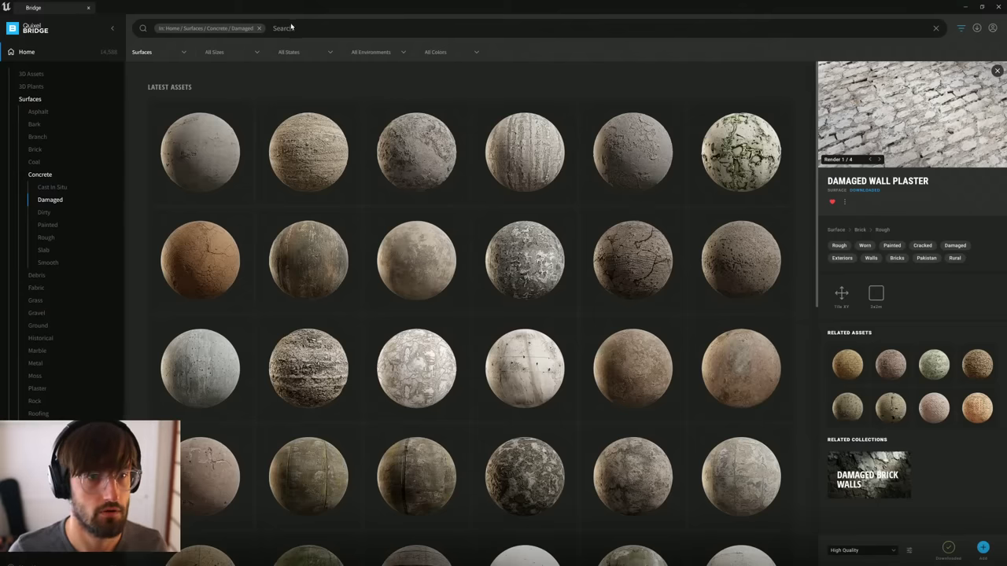
type("Floor")
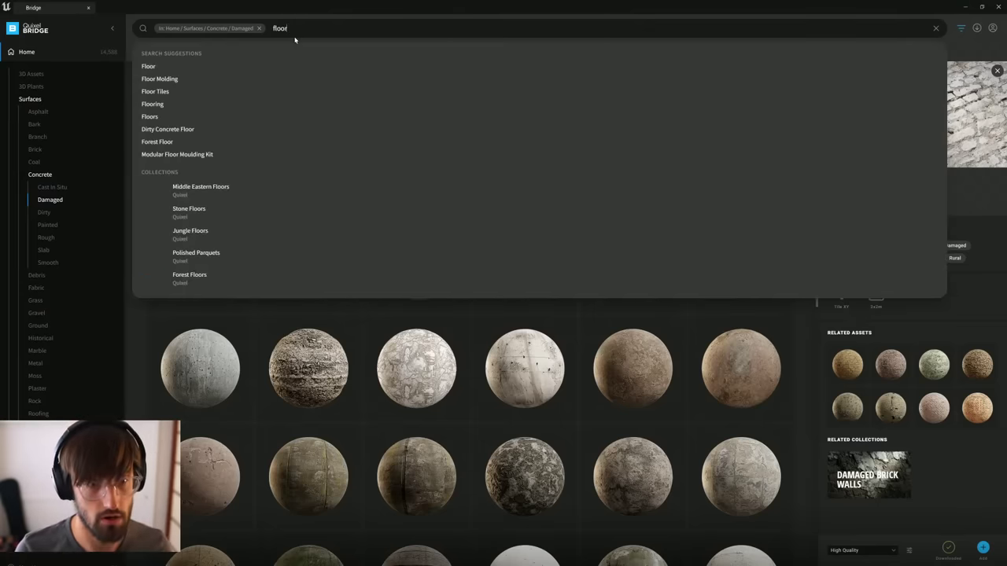
key("Return")
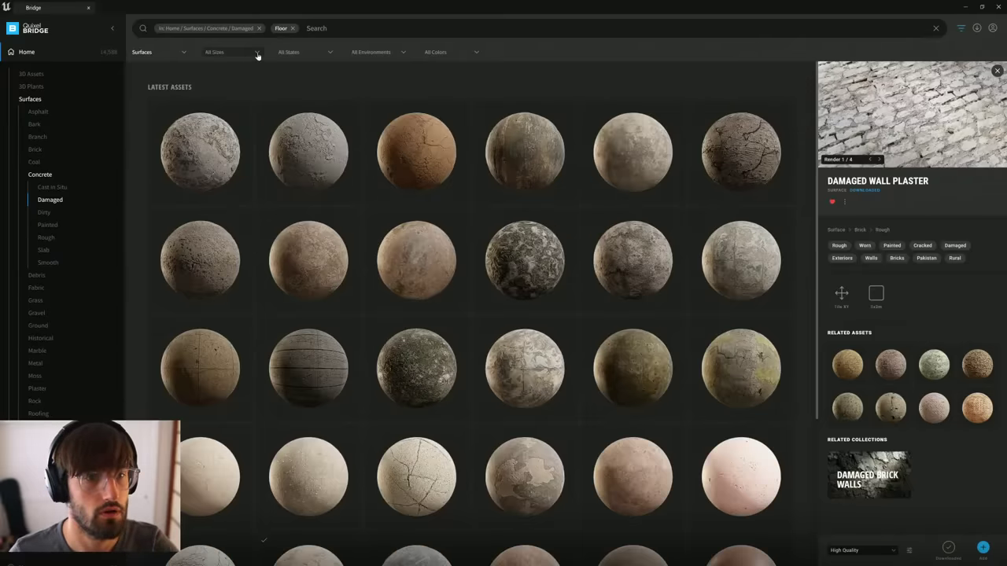
Step: Narrow the floor results to size 4 - 8 M after trying > 8 M, and download Damaged Concrete Floor at High Quality
left_click(256, 53)
left_click(233, 133)
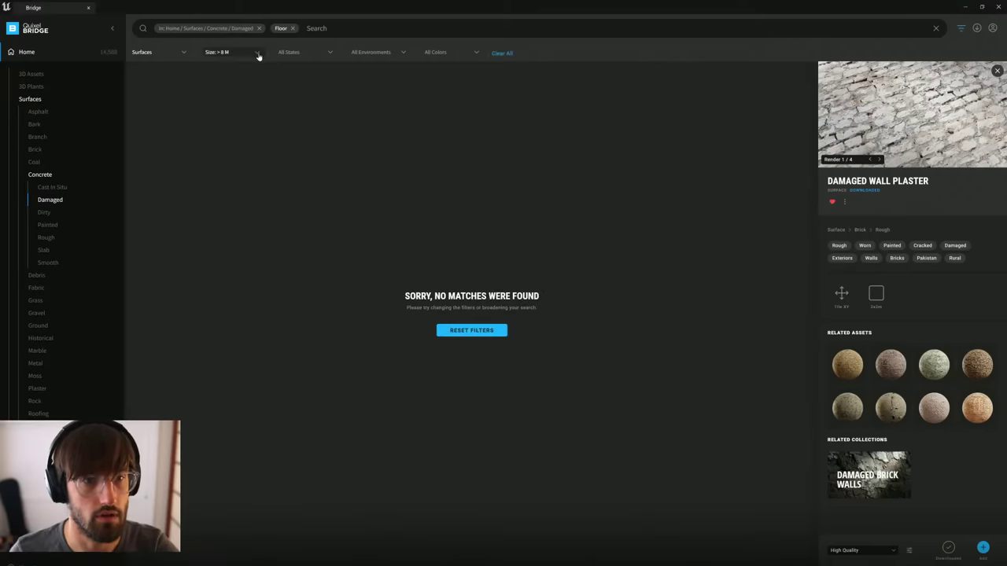
left_click(257, 53)
left_click(233, 124)
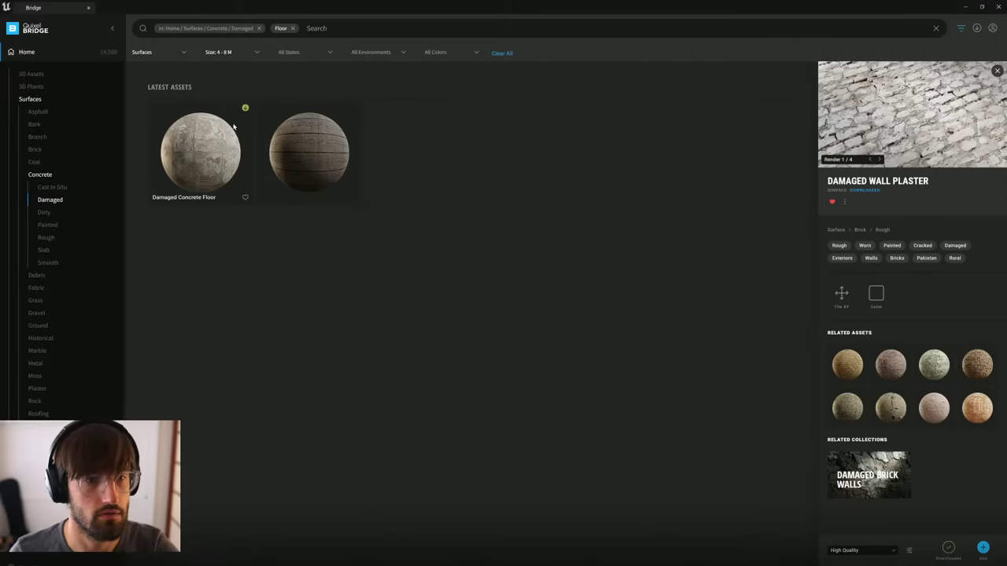
left_click(223, 163)
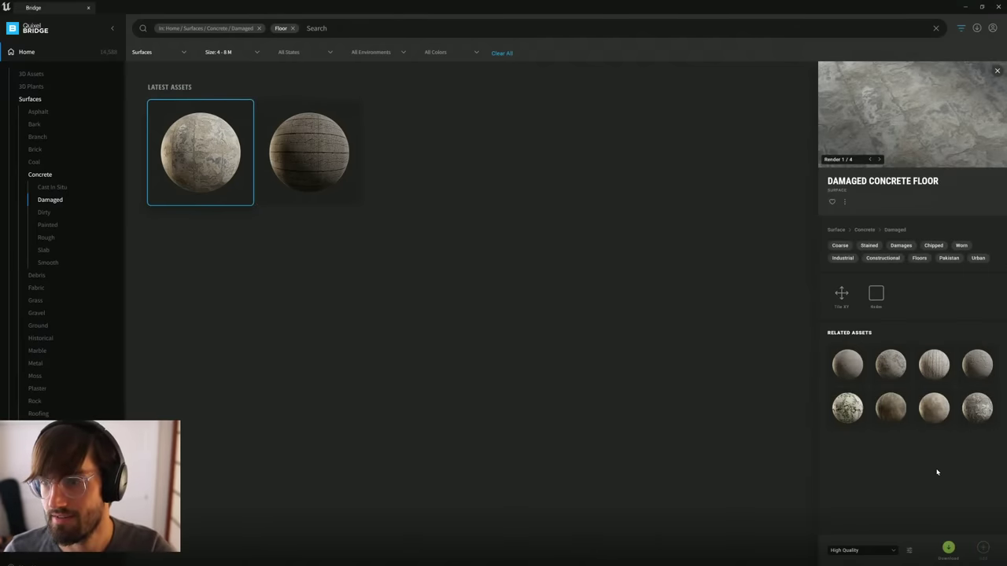
left_click(948, 548)
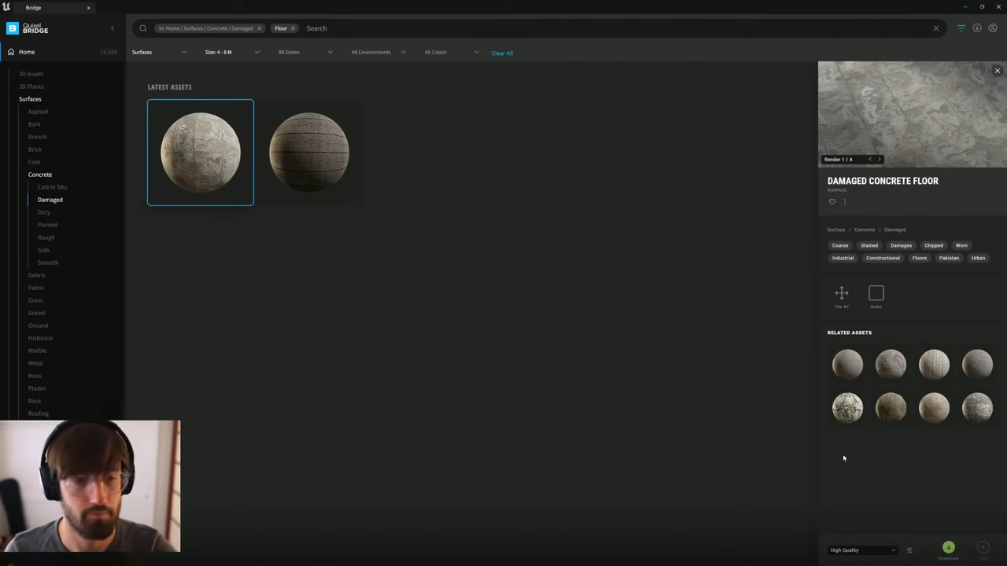
Step: Download the Worn Concrete surface from the Dirty concrete category at High Quality
left_click(45, 212)
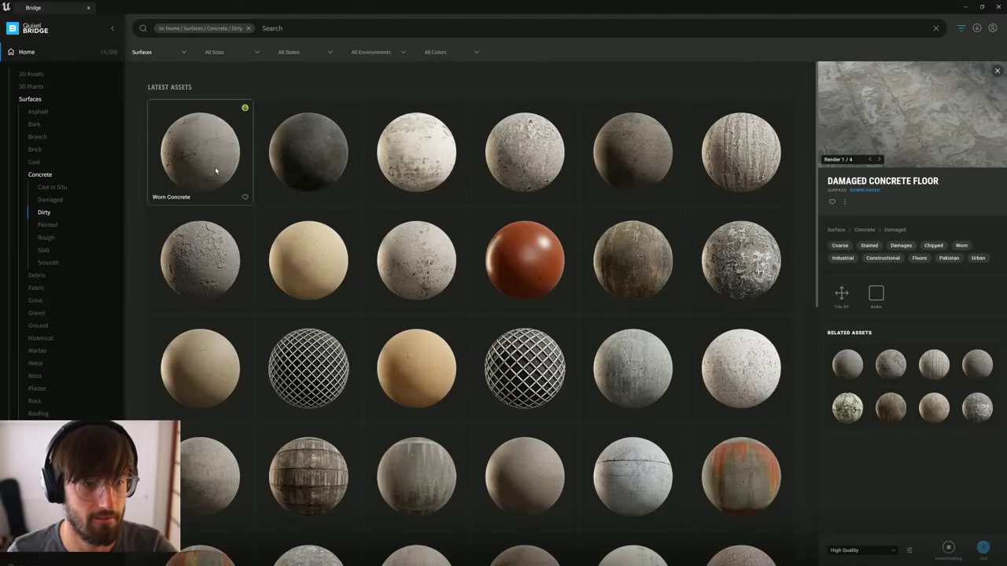
left_click(215, 168)
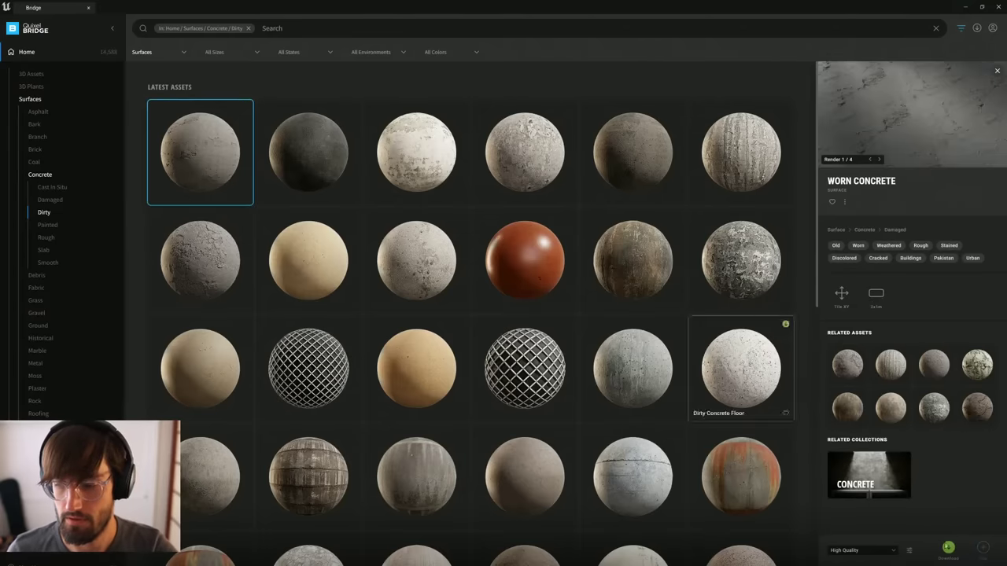
left_click(948, 547)
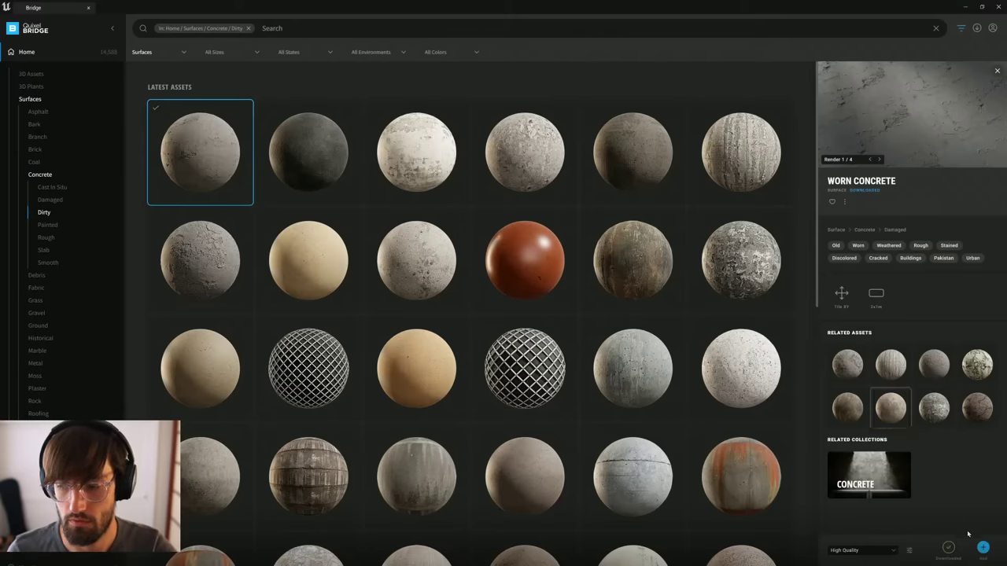
Step: Filter the Dirty concrete surfaces to size 4 - 8 M and preview the Stained Concrete Wall surface
left_click_drag(817, 289, 596, 120)
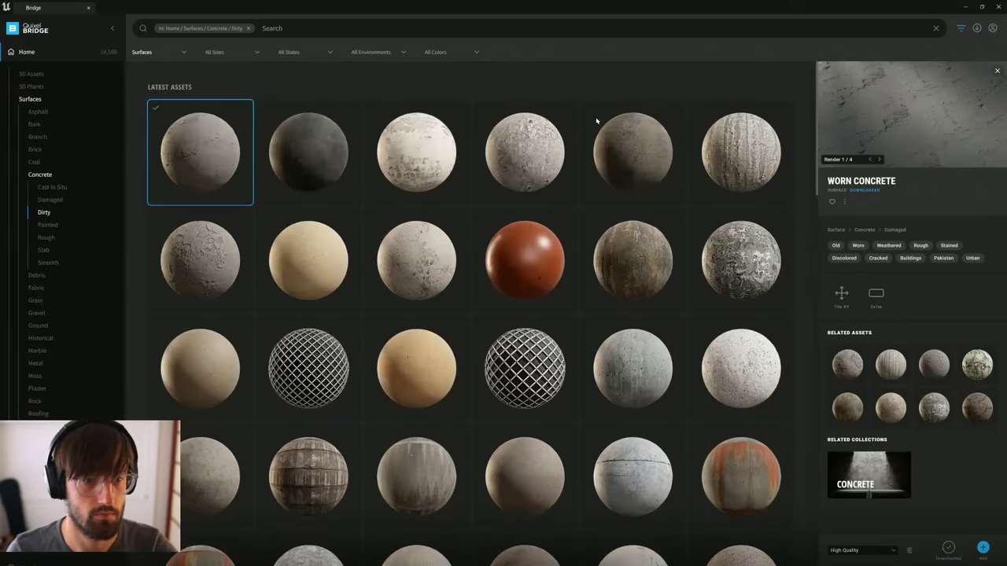
left_click(253, 54)
left_click(240, 128)
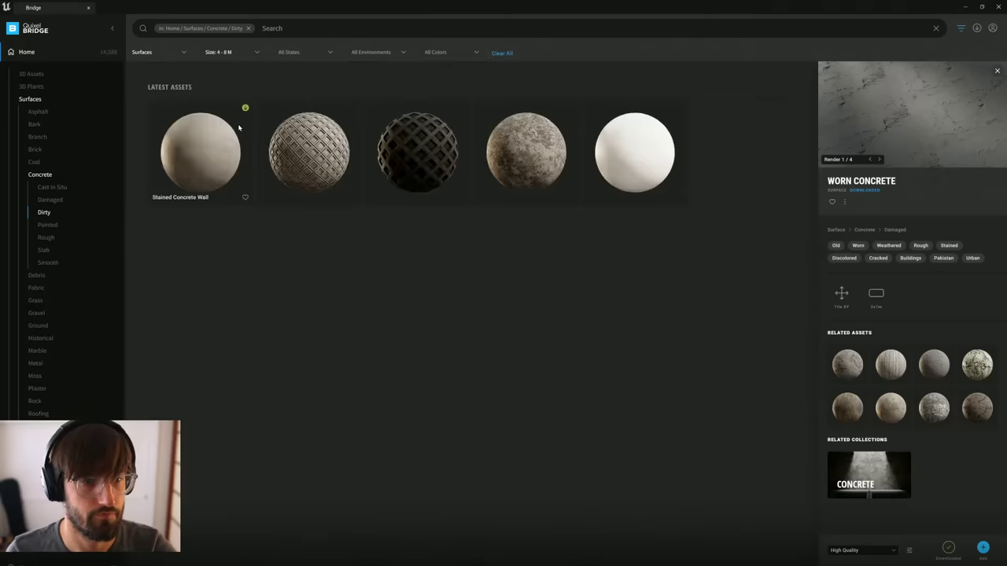
left_click(223, 165)
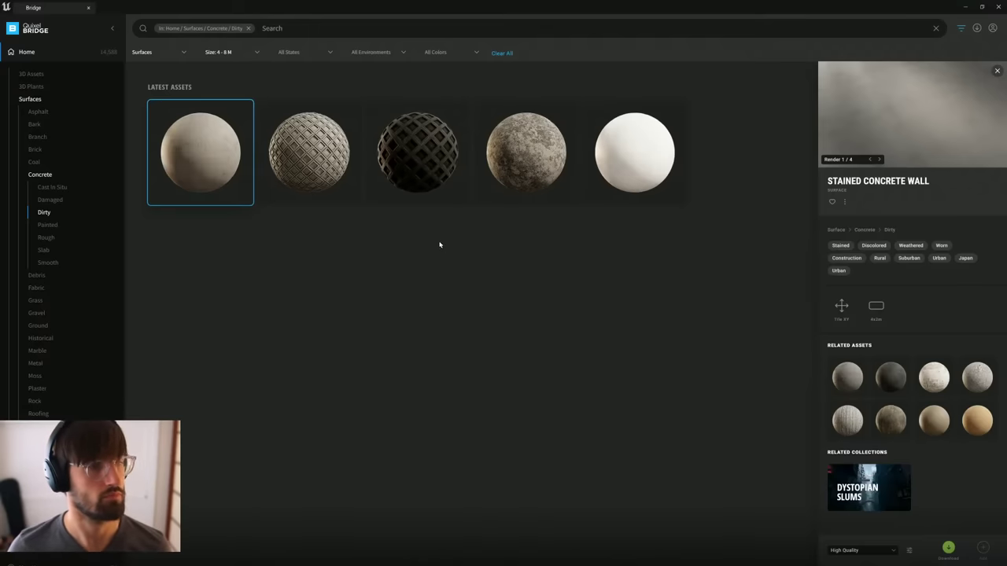
Step: Switch to the Unreal Editor and apply the Brick_Wall_ud1mfjhdy material to the hall's left wall
left_click(967, 8)
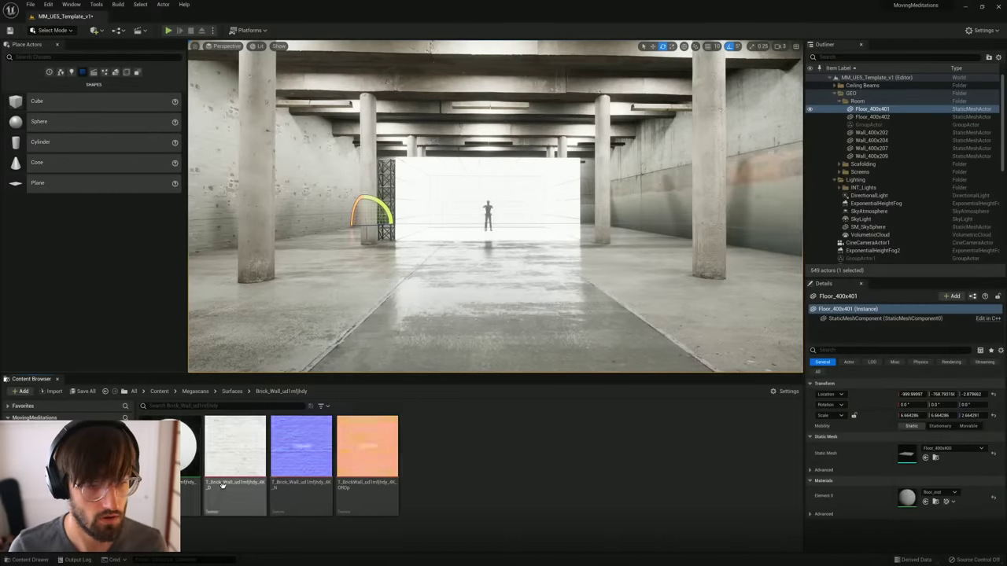
left_click_drag(185, 456, 219, 241)
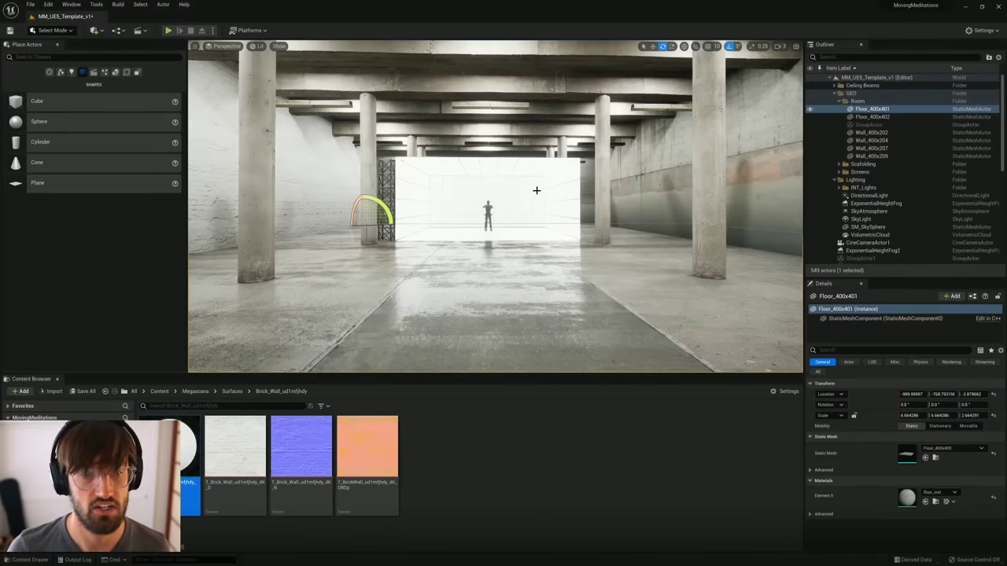
key("w")
mouse_move(467, 220)
right_mouse_down()
mouse_move(206, 236)
mouse_move(513, 225)
mouse_move(469, 223)
right_mouse_up()
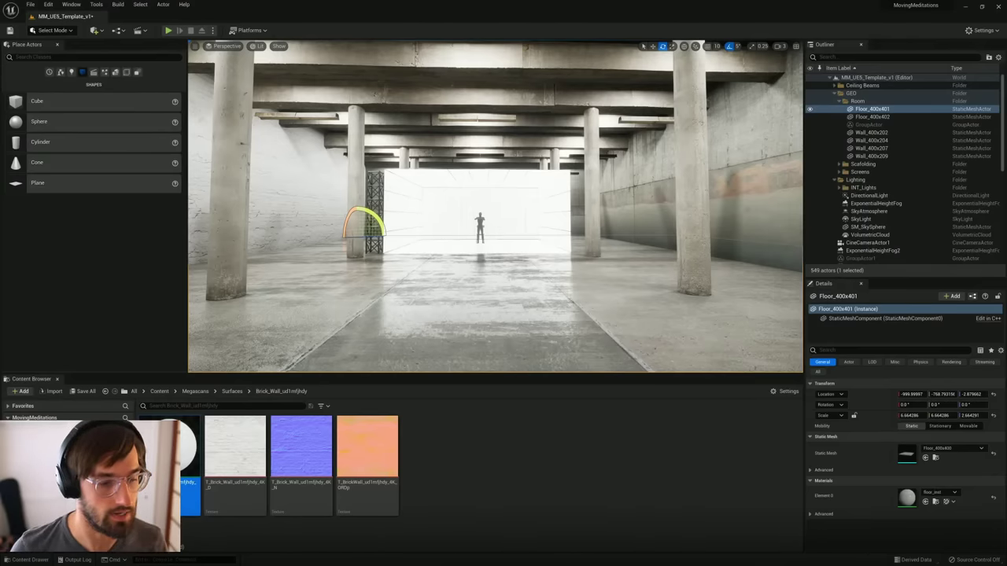
Step: Replace the left wall's material with the one from the Brick_Wall_uglkbbjg surface folder
left_click(95, 484)
left_click_drag(193, 448, 198, 246)
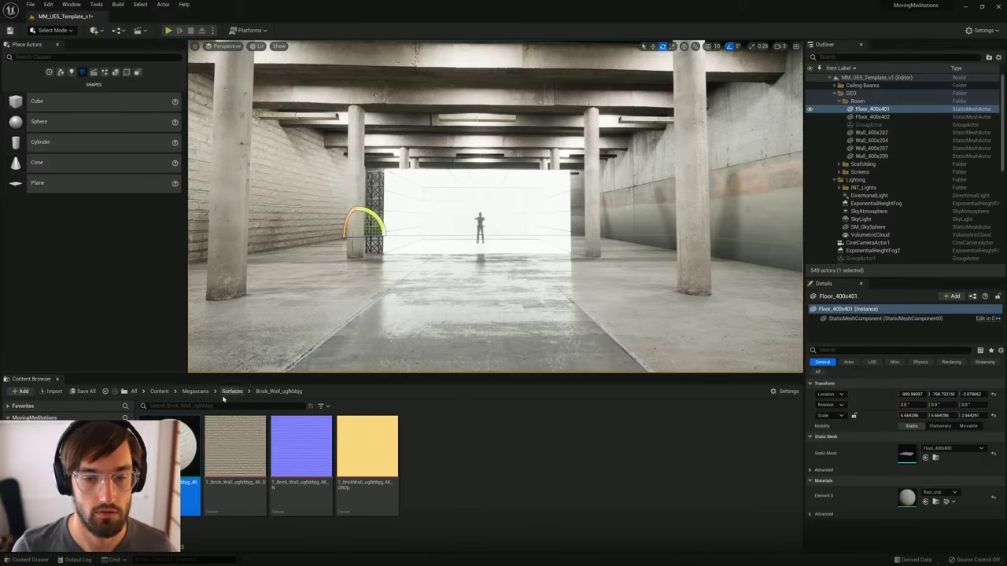
mouse_move(220, 445)
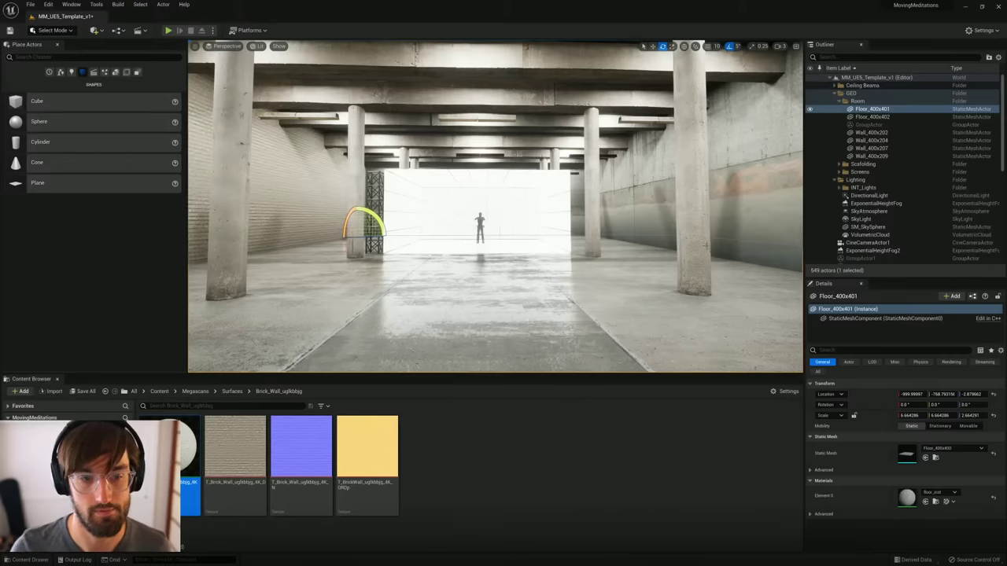
Step: Apply the Cracked_Concrete_Floor material to the hall's floor
left_click(87, 509)
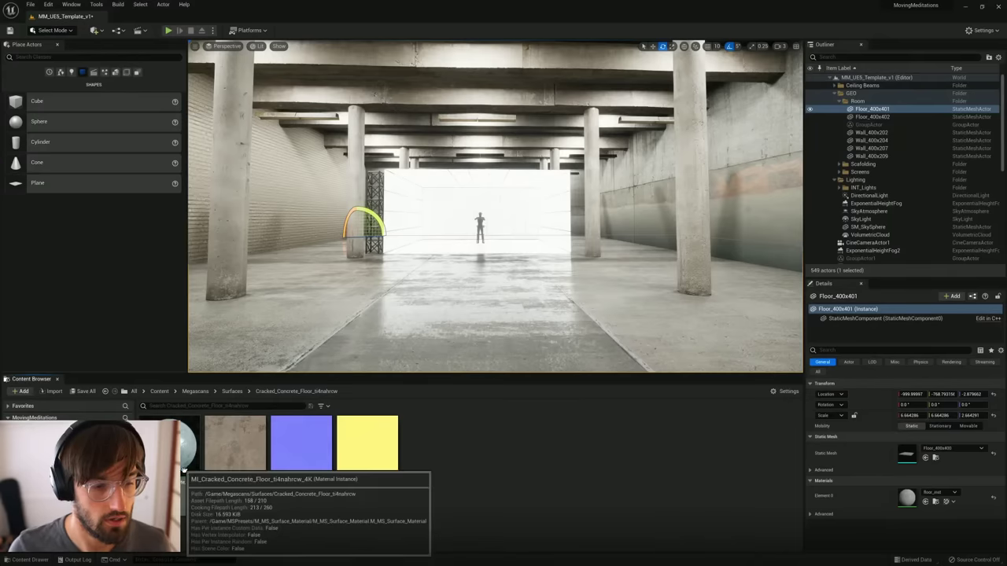
left_click_drag(193, 464, 512, 322)
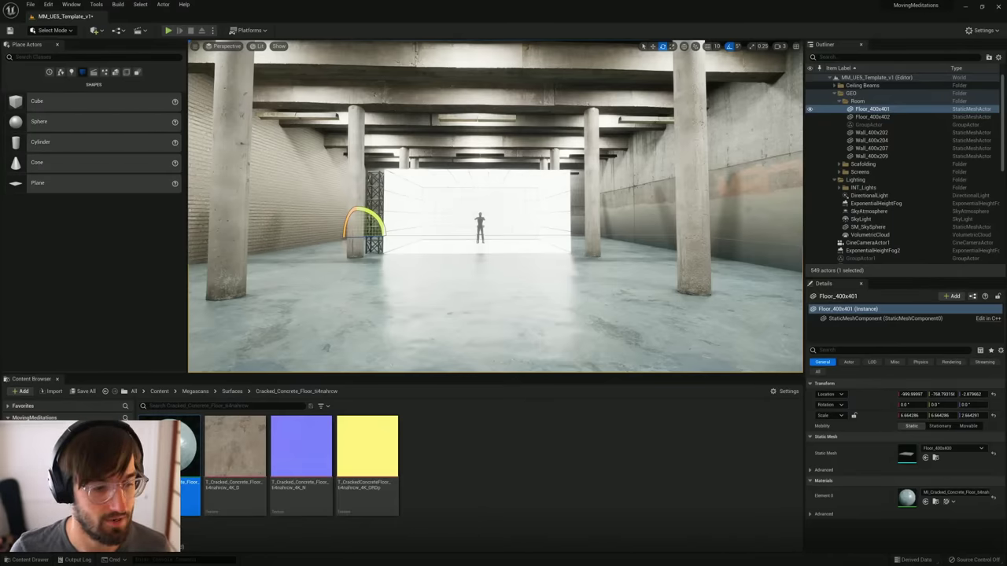
Step: Try the Damaged_Wall_Plaster material and a partly plastered brick material on the hall's left wall
left_click_drag(189, 460, 200, 232)
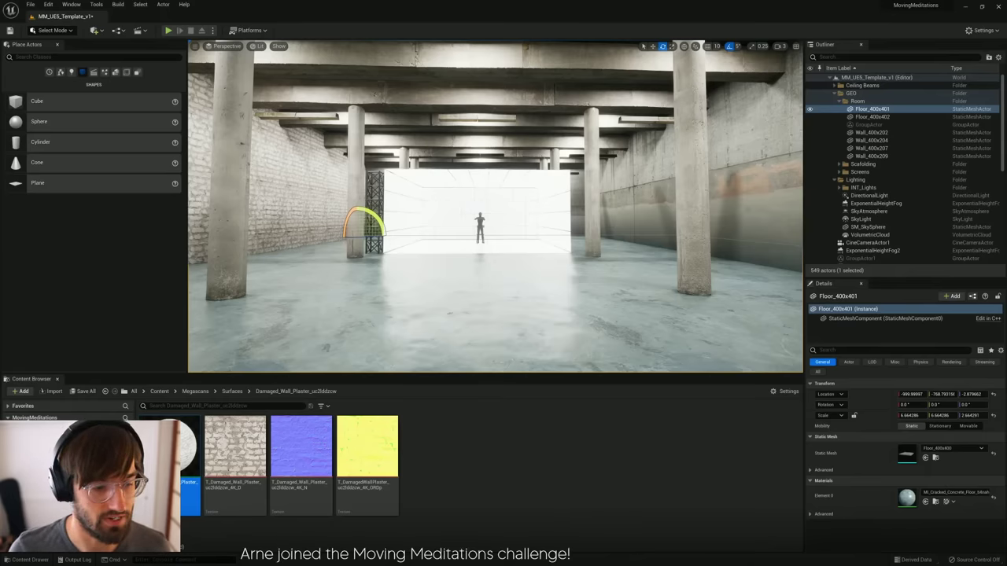
left_click(79, 488)
left_click_drag(178, 455, 206, 240)
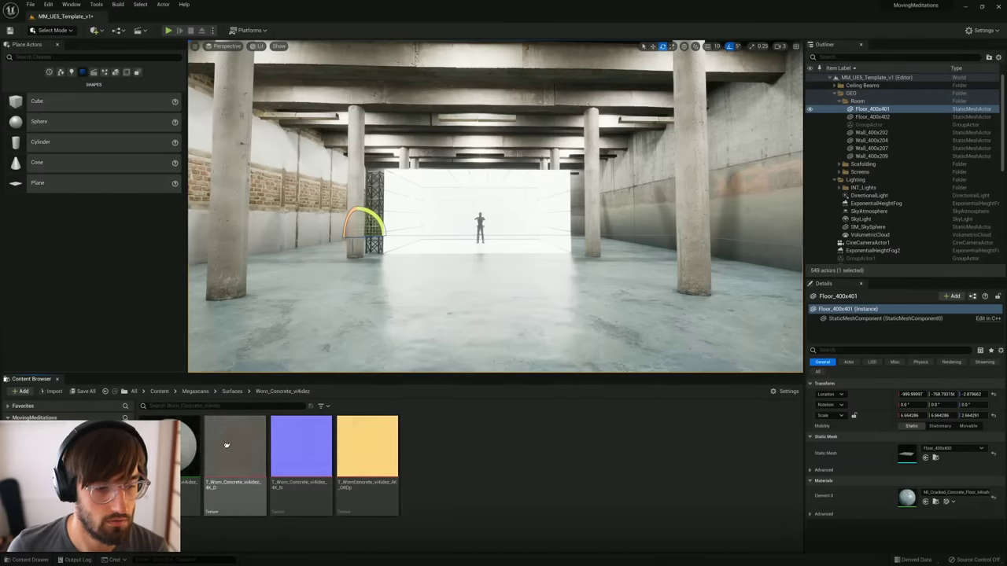
Step: Apply the Worn_Concrete material to the floor and try it on the left wall, undoing the wall change
left_click_drag(184, 455, 495, 329)
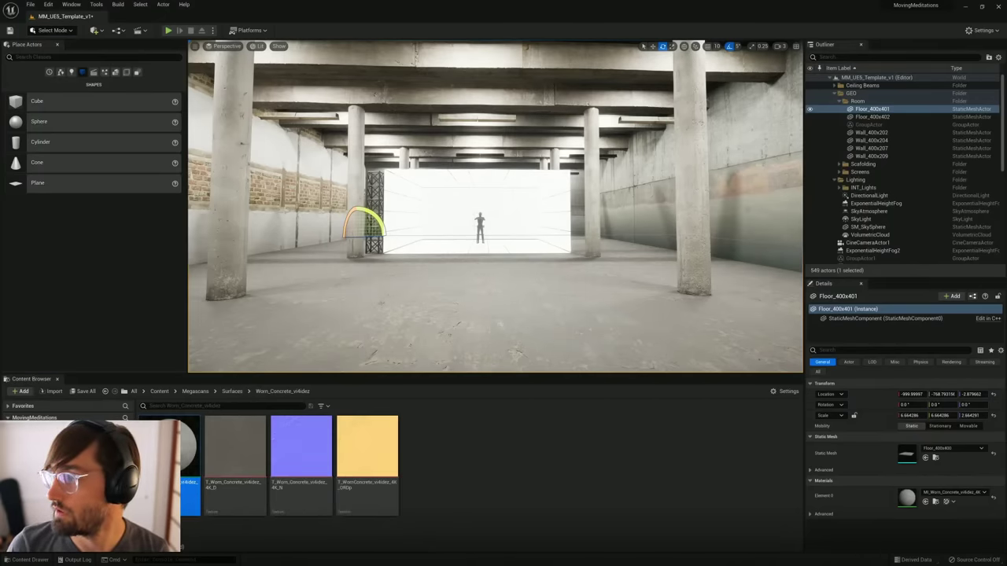
left_click_drag(189, 456, 293, 206)
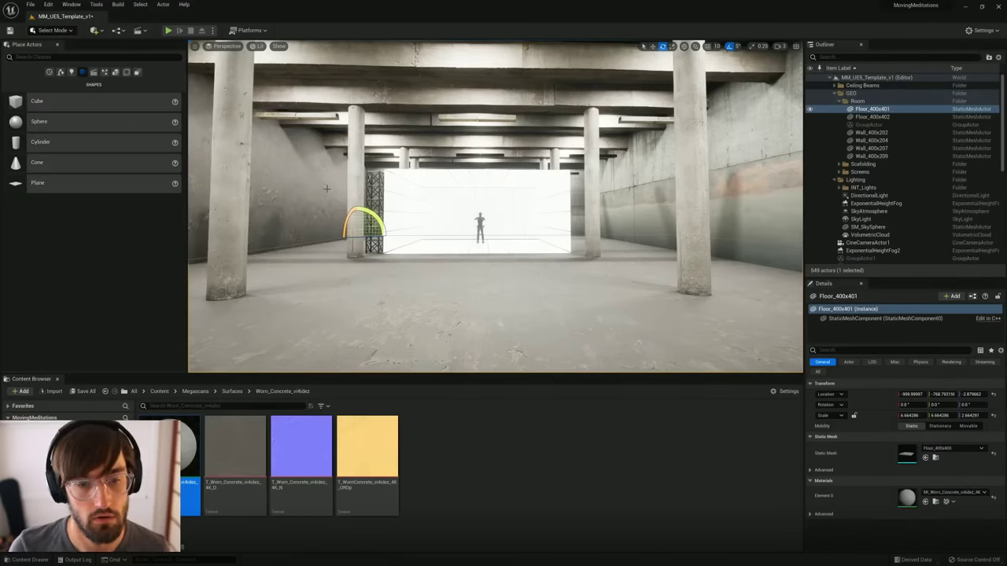
key("ctrl+z")
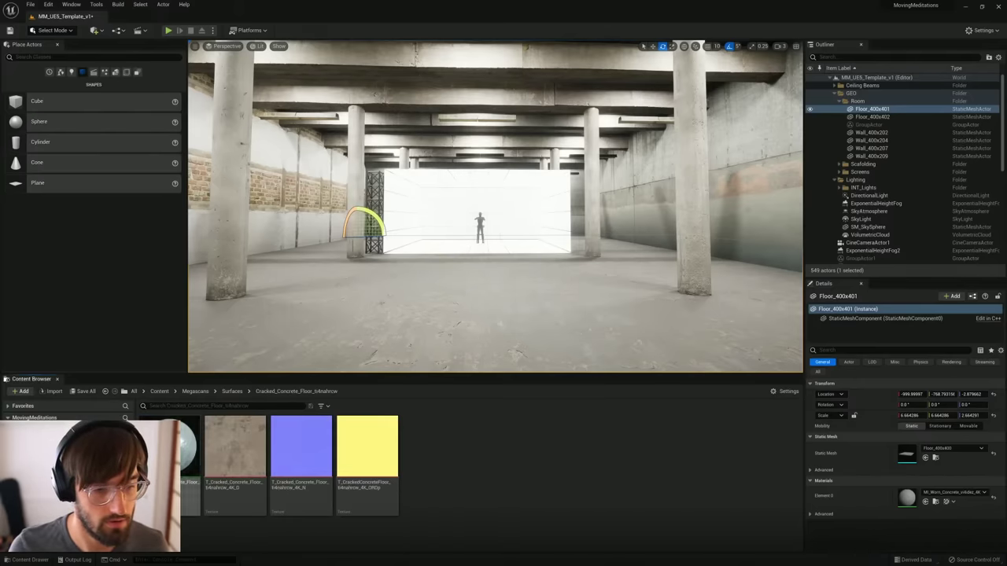
Step: Compare the Cracked_Concrete_Floor material with the EndlessConcreteMaterials floor_inst material on the hall's floor
left_click_drag(190, 468, 398, 328)
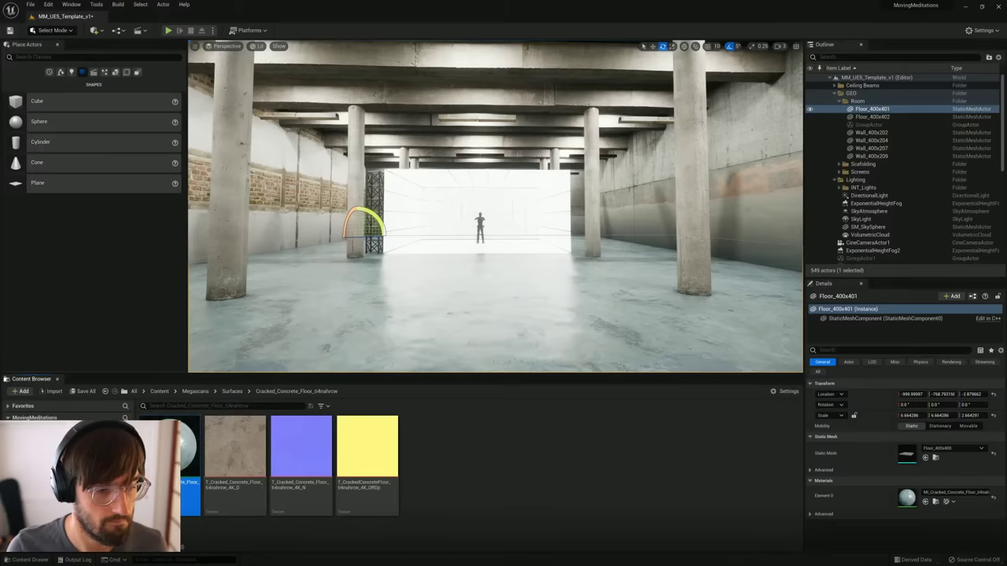
left_click(102, 488)
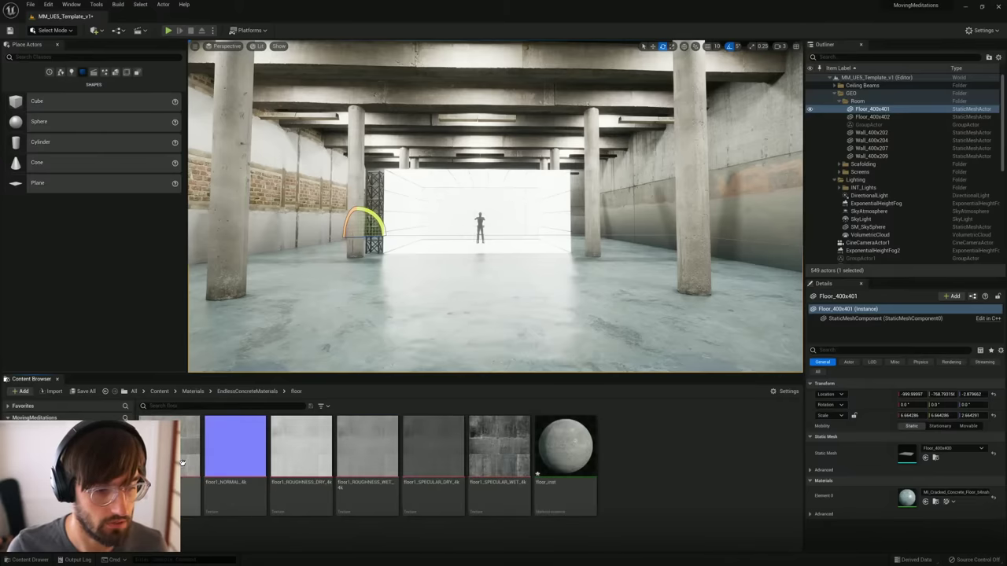
left_click_drag(552, 451, 528, 322)
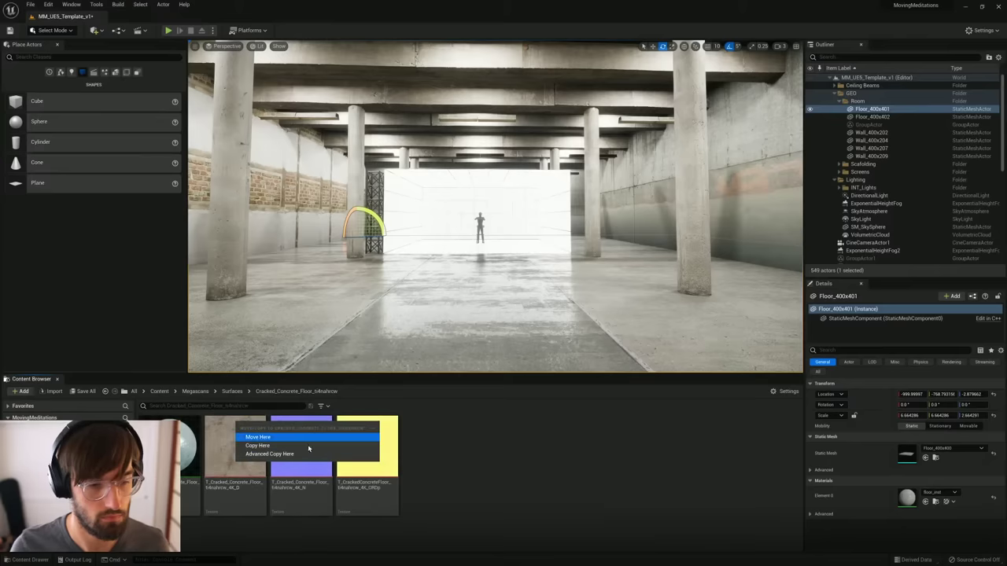
Step: Reapply the Cracked_Concrete_Floor material to the hall's floor and save the level
left_click(384, 456)
left_click_drag(184, 458, 449, 273)
key("ctrl+s")
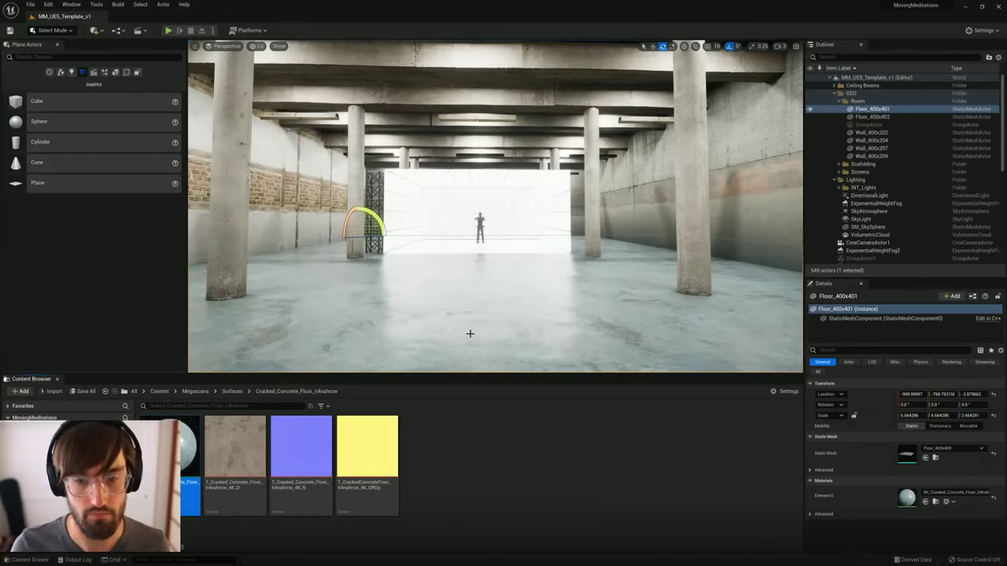
Step: Examine how the cracked concrete floor and the left wall's material look in the hall
key("s")
mouse_move(470, 333)
right_mouse_down()
mouse_move(471, 371)
mouse_move(470, 323)
mouse_move(470, 332)
right_mouse_up()
key("w")
key("s")
key("w")
key("w")
key("w")
key("s")
key("w")
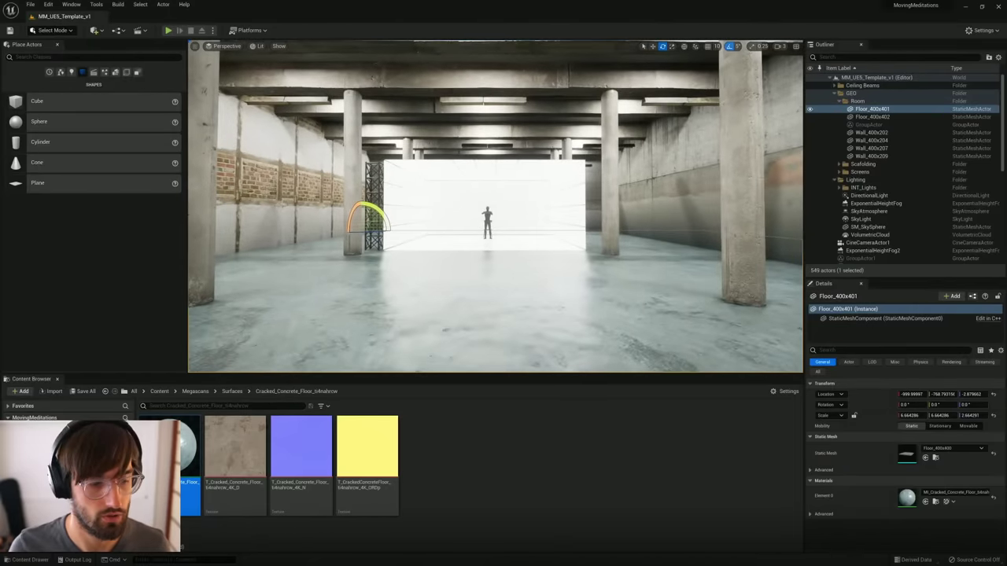
Step: Apply the Brick_Wall_ud1mfjhdy material to the hall's left, right and back walls and save the level
left_click(78, 496)
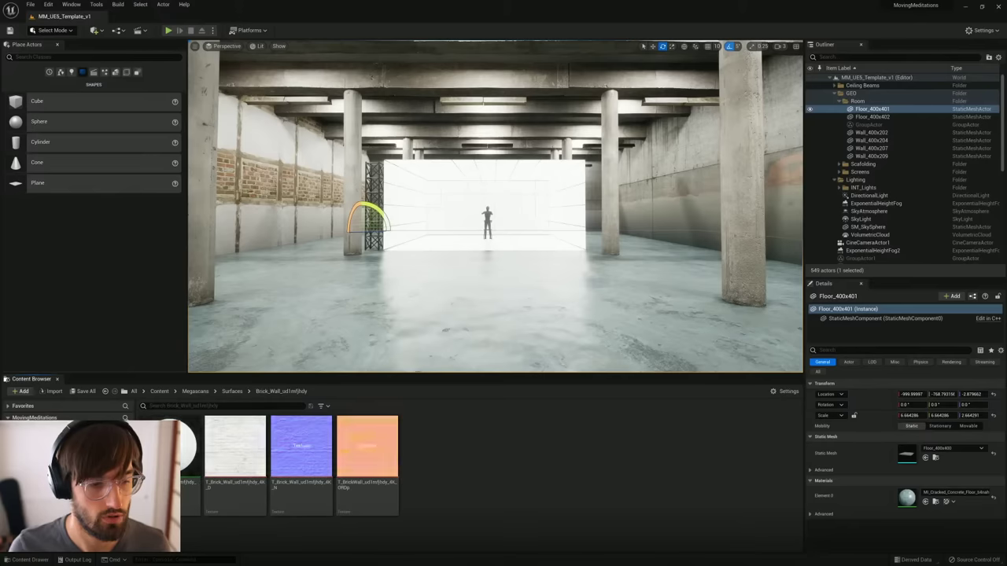
left_click_drag(182, 455, 238, 246)
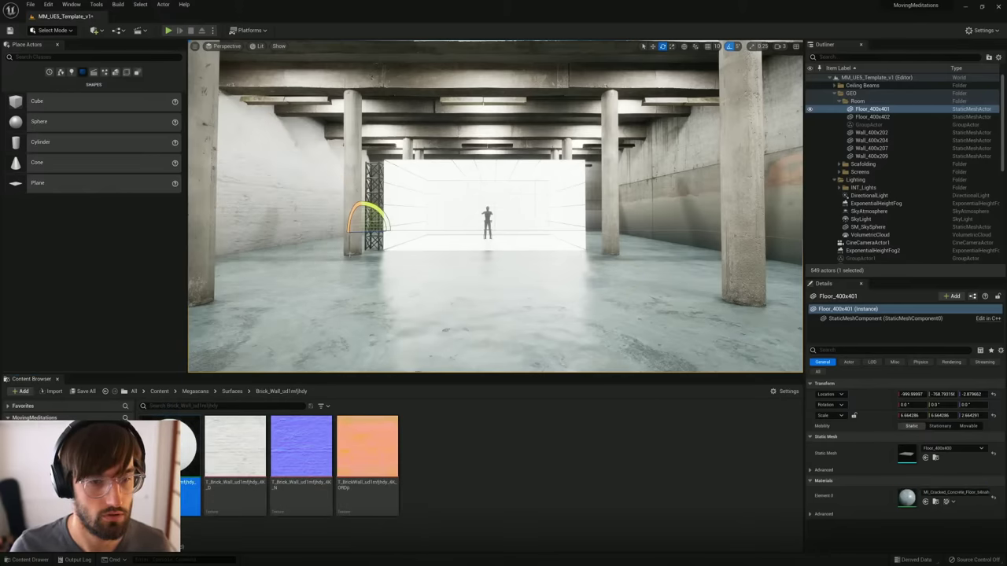
right_click_drag(337, 280, 385, 272)
left_click_drag(187, 453, 634, 237)
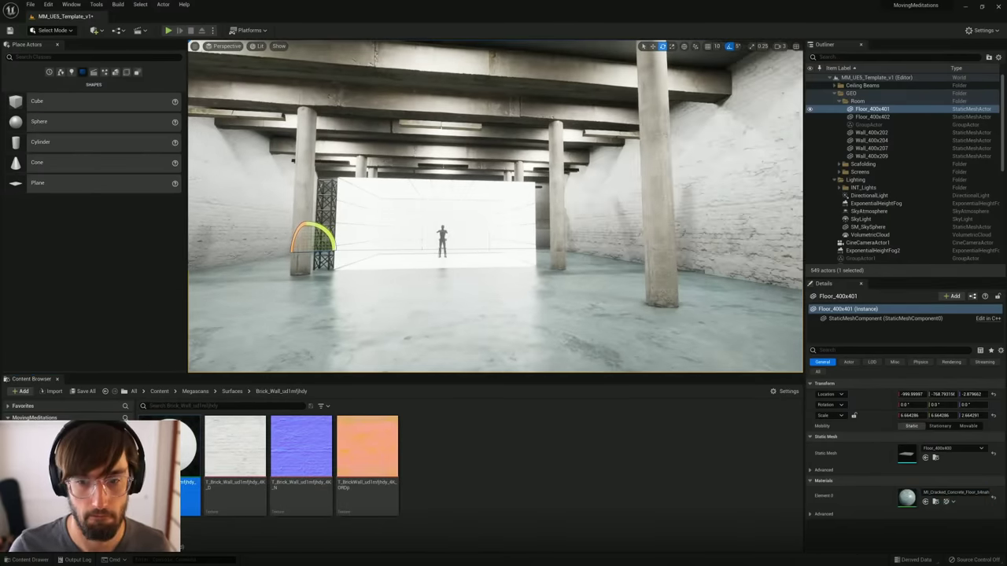
left_click_drag(184, 439, 544, 233)
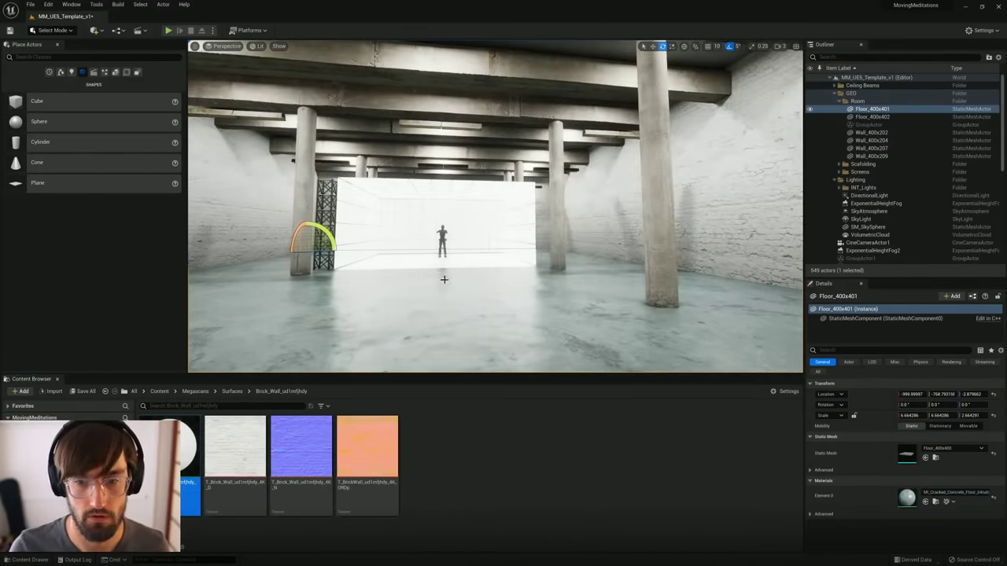
mouse_move(443, 277)
right_mouse_down()
mouse_move(397, 288)
mouse_move(457, 263)
right_mouse_up()
key("s")
key("w")
key("s")
key("ctrl+s")
key("s")
key("w")
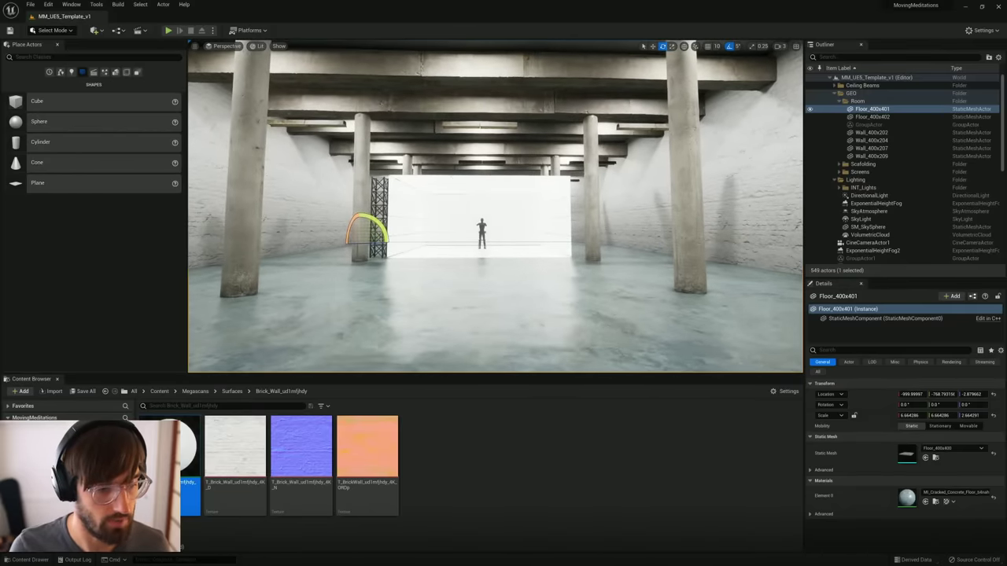
Step: Place the S_Rusty_Pillar_teztci0da_high mesh from the Megascans 3D assets on the floor beside the front left concrete pillar
left_click(232, 391)
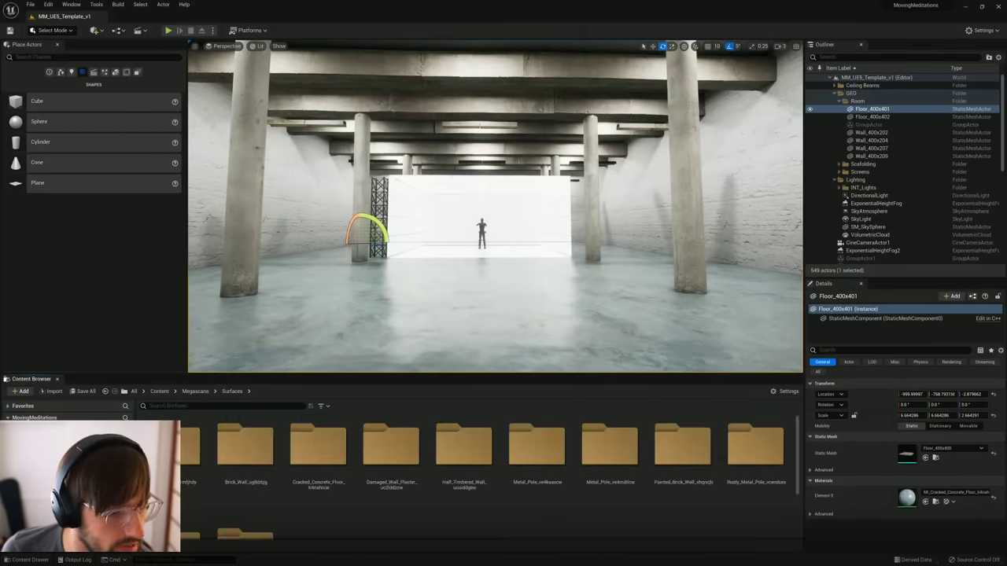
left_click(196, 391)
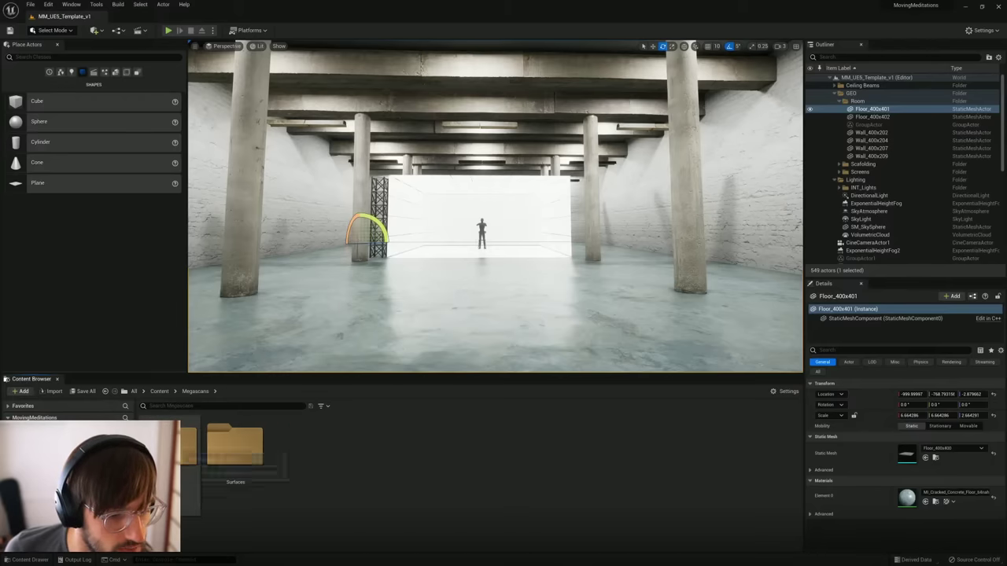
double_click(185, 474)
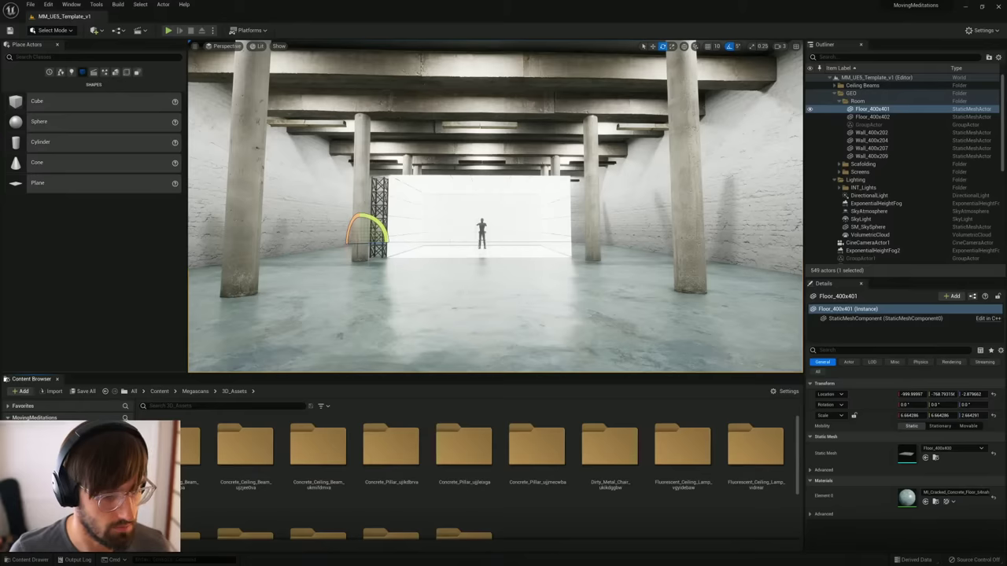
key("alt+Left")
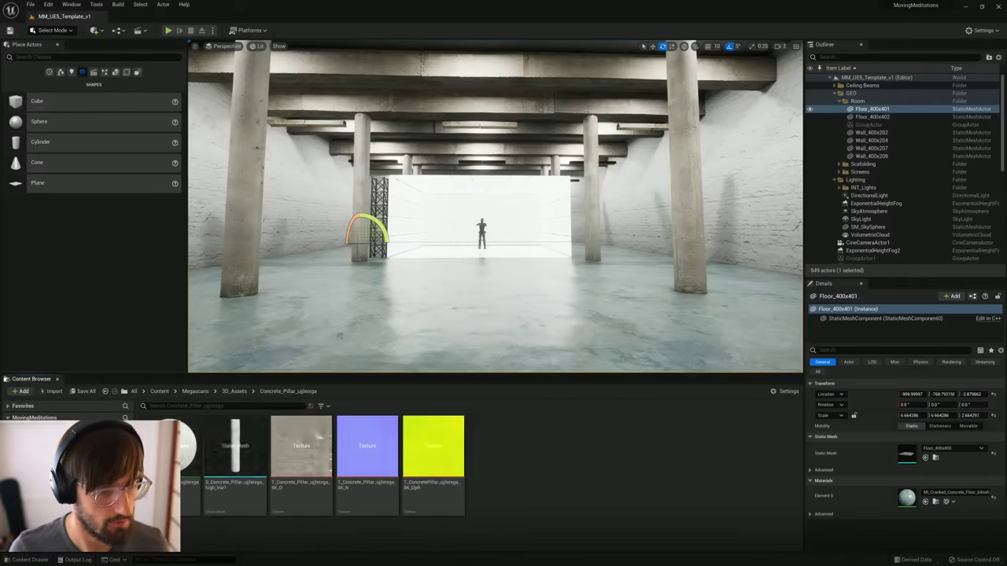
key("alt+Left")
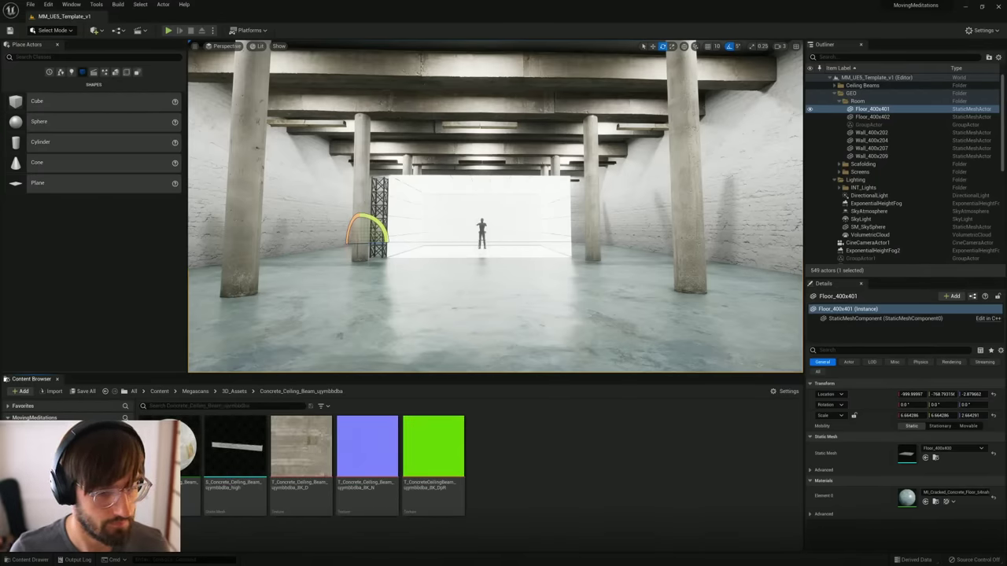
key("alt+Left")
left_click_drag(234, 447, 299, 314)
Step: Place the S_Rusty_Pillar_te4ufjyda_high mesh, scaled to about 1.62, at the front right concrete pillar
key("alt+Left")
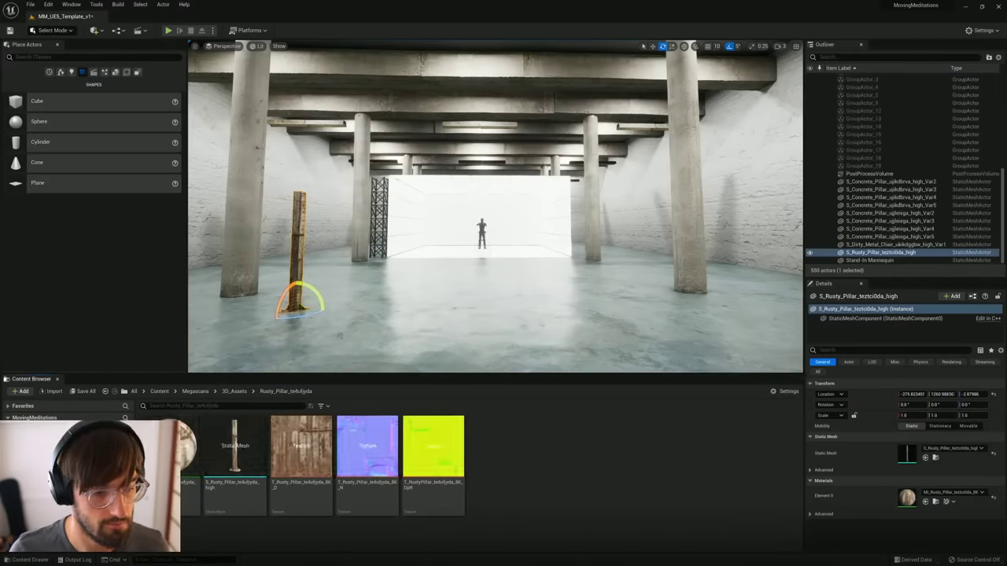
left_click_drag(235, 447, 660, 323)
key("r")
left_click_drag(674, 319, 717, 292)
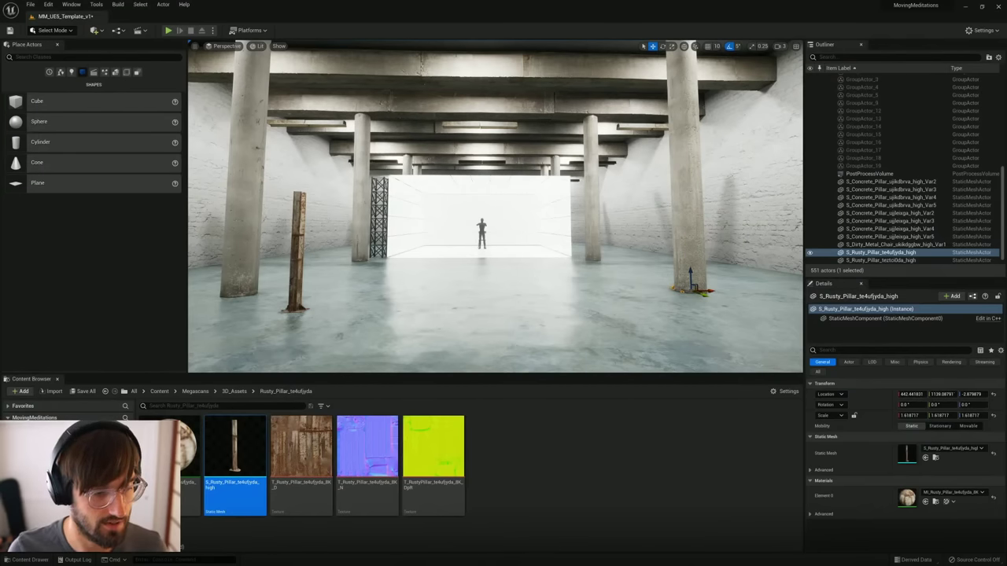
Step: Apply the floor_inst material from the EndlessConcreteMaterials floor folder to the hall's floor
left_click(234, 391)
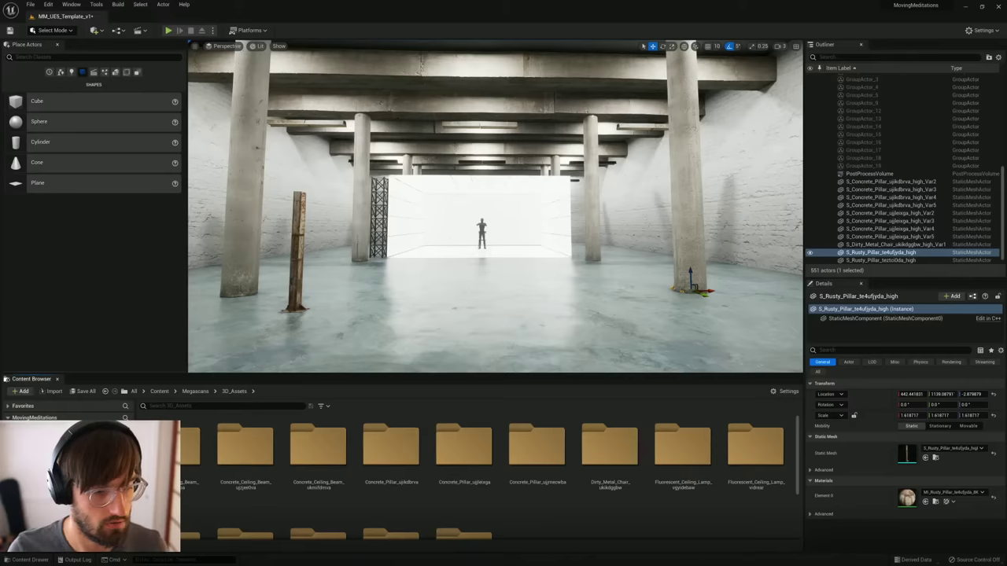
key("alt+Left")
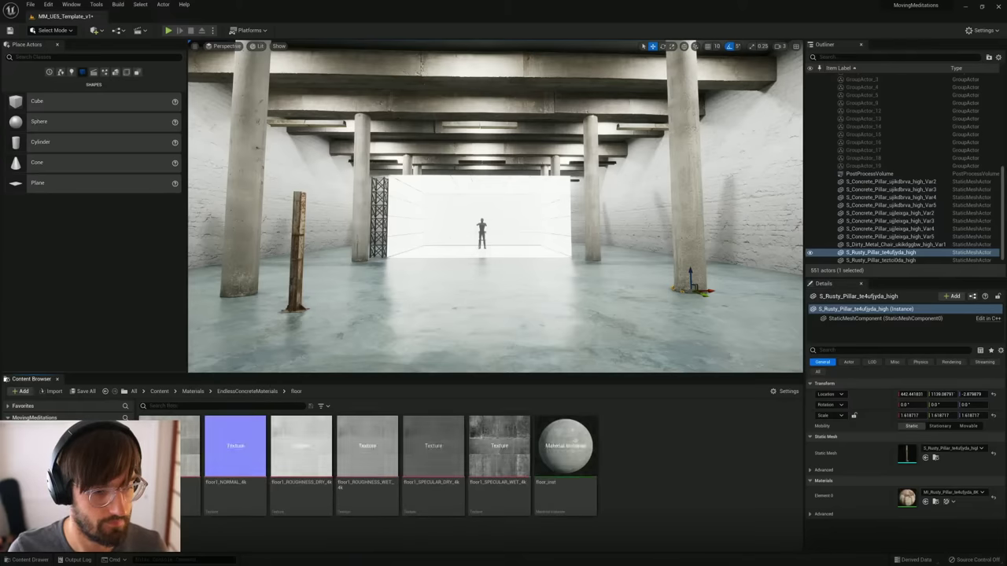
left_click_drag(564, 448, 422, 256)
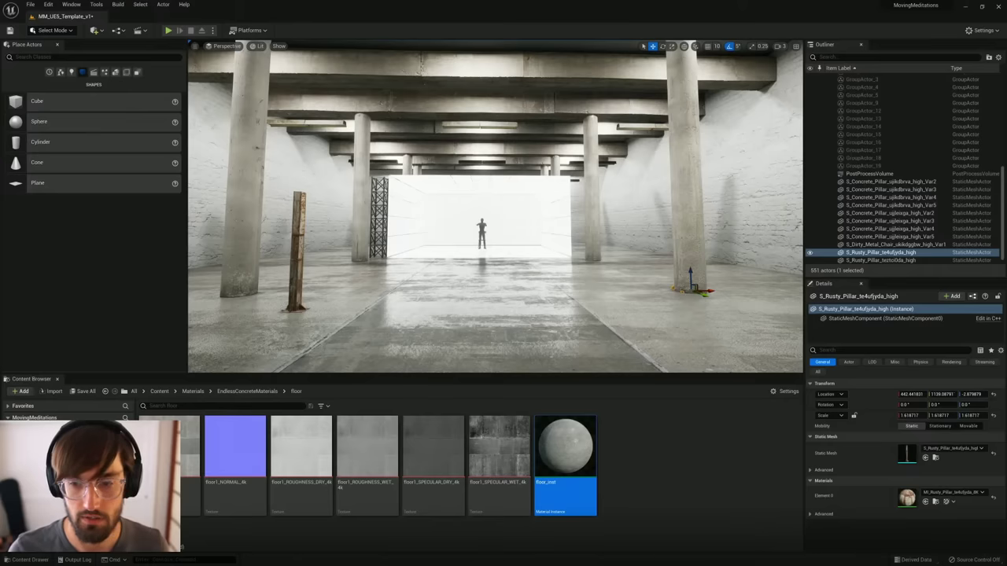
Step: Move the front right concrete pillar inward, away from the rusty pillar
left_click(690, 239)
left_click_drag(709, 292, 628, 292)
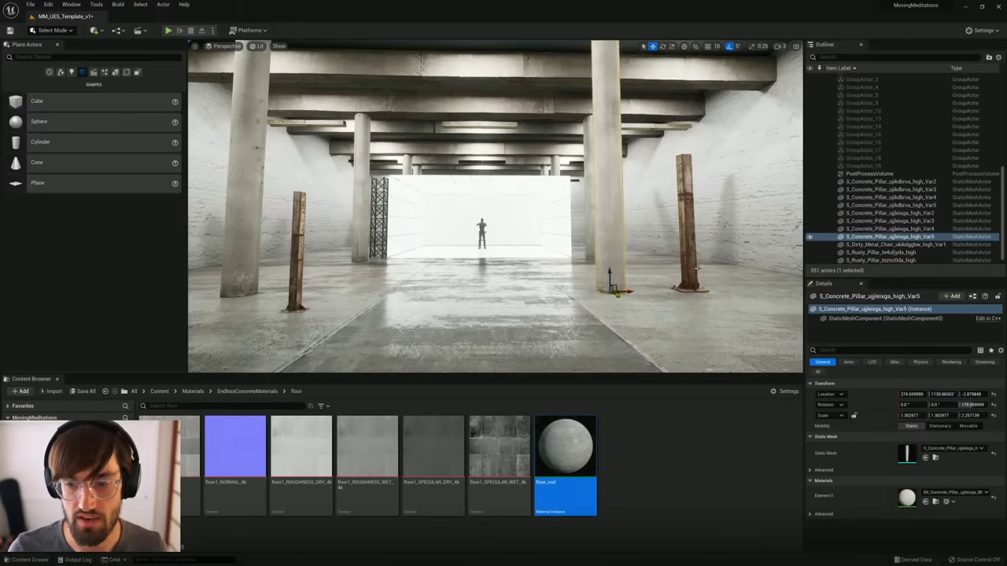
Step: Duplicate the right rusty pillar, flip the copy 180° and stack it on the original so it reaches the ceiling beam
left_click(686, 211)
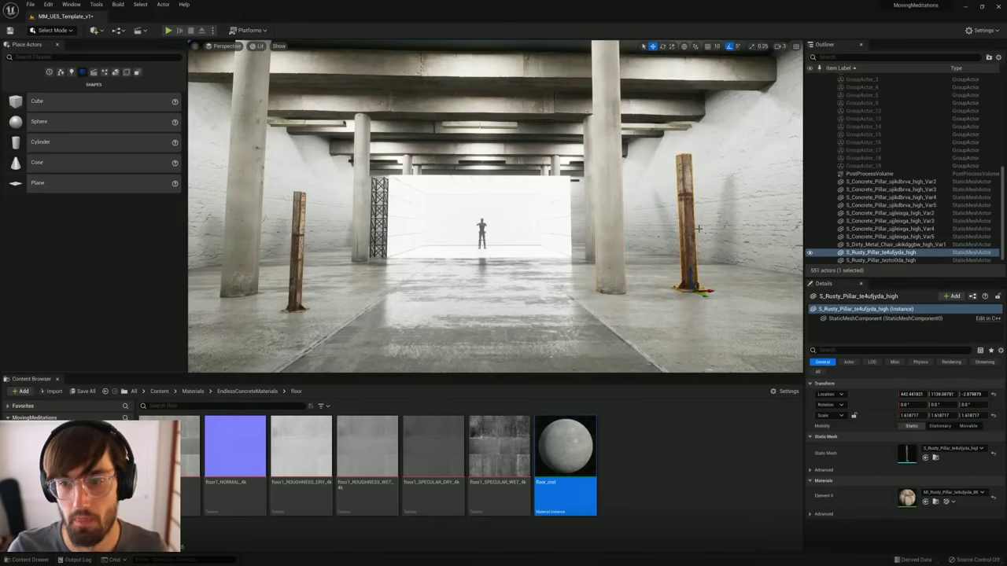
left_click_drag(689, 270, 700, 186, "alt")
key("e")
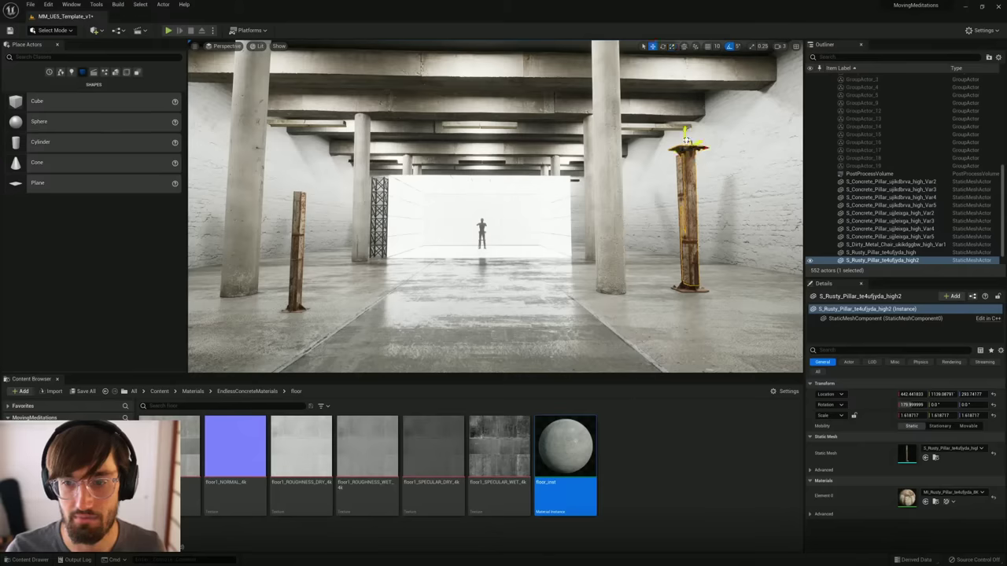
left_click_drag(686, 140, 685, 47)
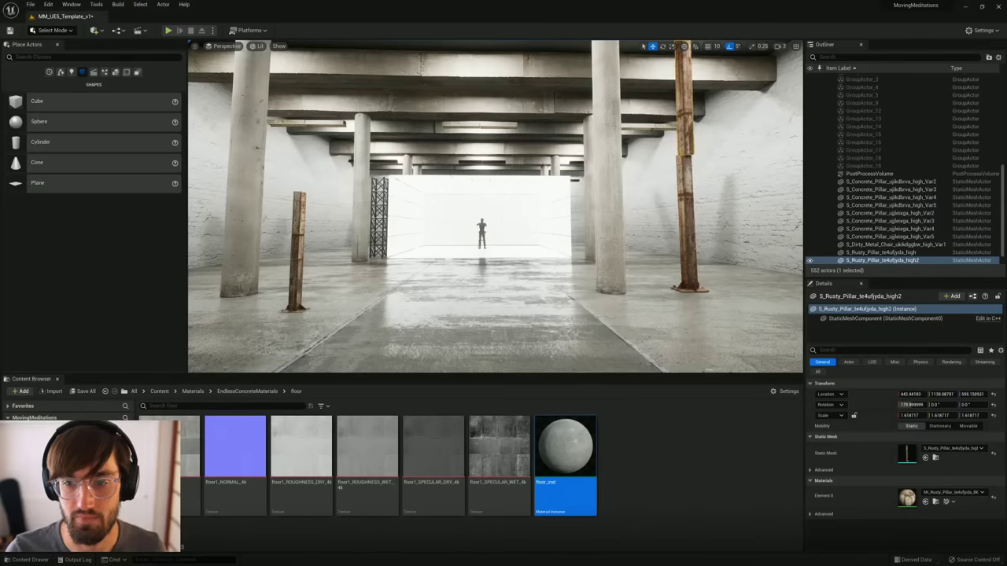
key("s")
right_click_drag(504, 228, 543, 78)
key("w")
right_click_drag(503, 206, 500, 112)
key("w")
key("e")
key("s")
key("q")
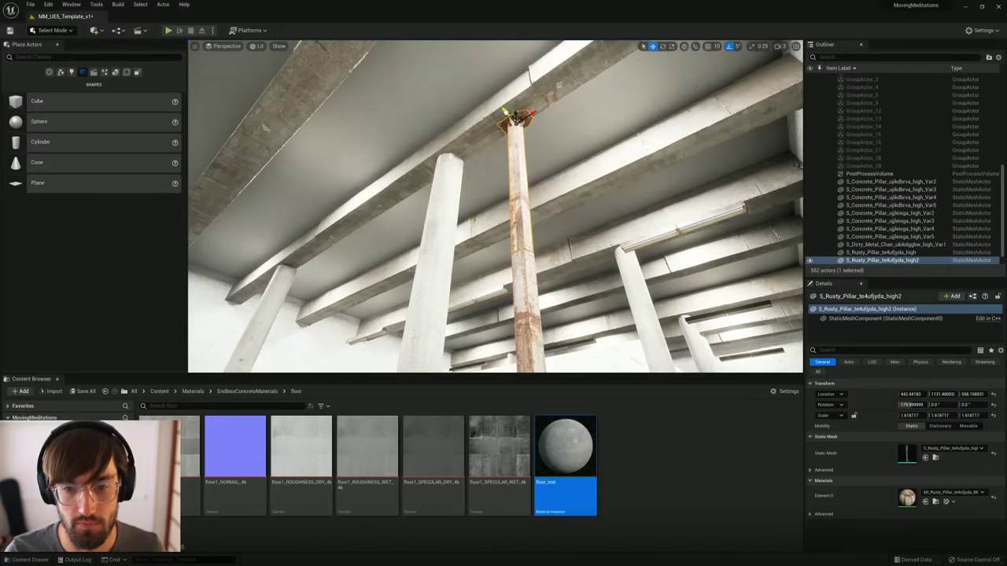
Step: Move both stacked rusty pillar pieces together inward, closer to the front right concrete pillar
left_click(571, 165)
right_click_drag(572, 165, 540, 221)
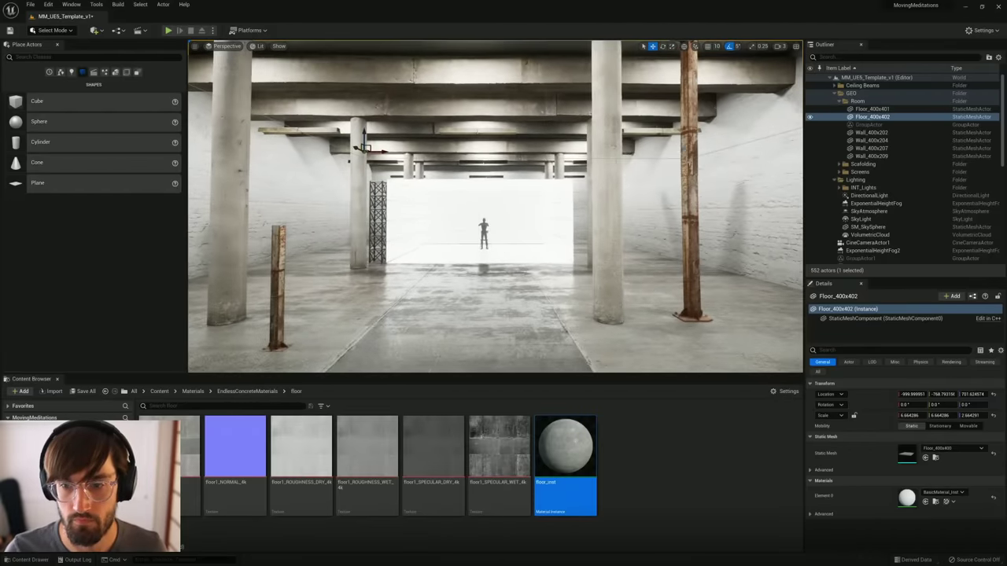
left_click(689, 181)
left_click(691, 198, "ctrl")
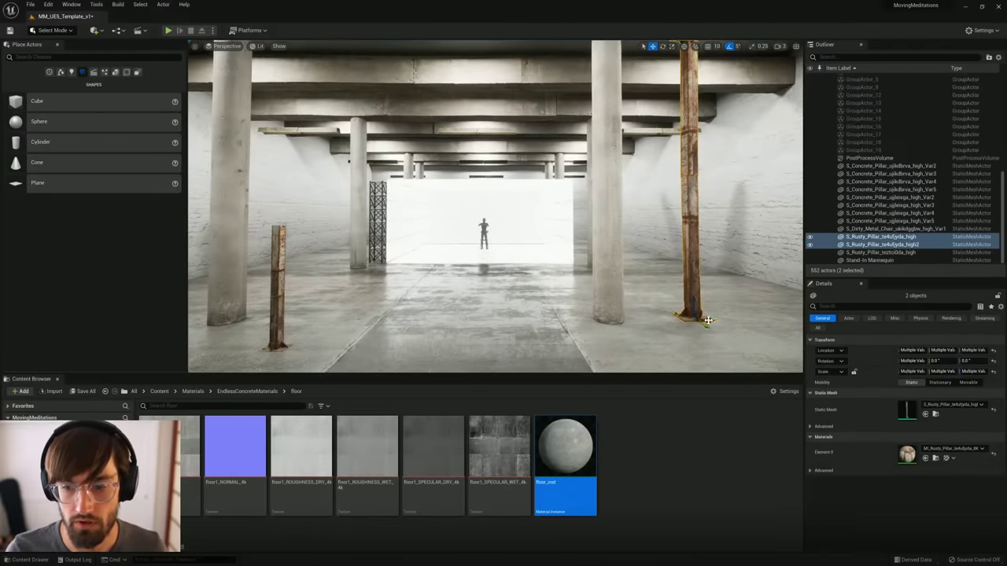
left_click_drag(708, 321, 654, 323)
left_click(438, 283)
mouse_move(438, 283)
right_mouse_down()
mouse_move(401, 276)
mouse_move(426, 287)
right_mouse_up()
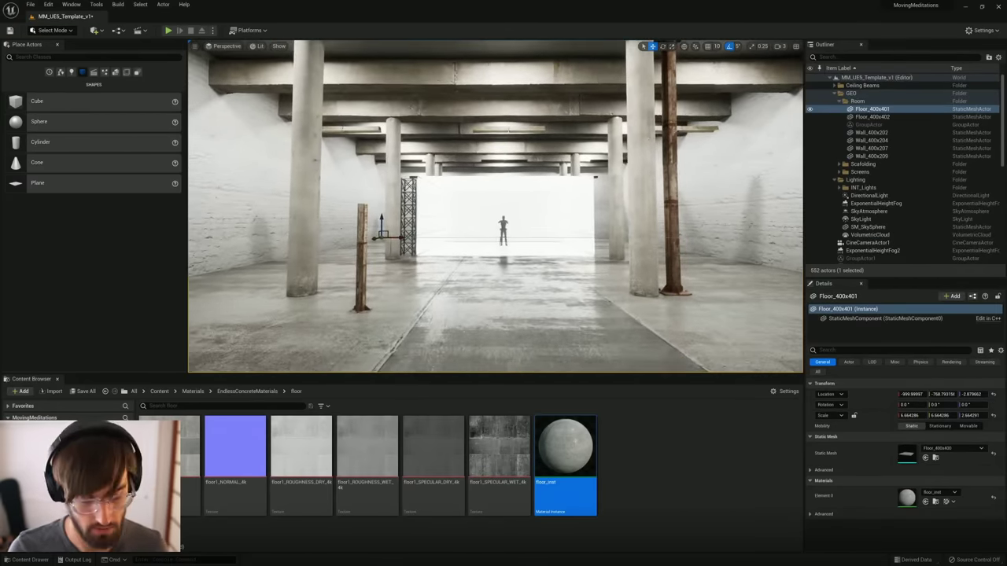
Step: Switch to the reference image board and examine the painted-brick warehouse still with the yellow columns and dancer
key("alt+Tab")
middle_click_drag(714, 290, 173, 303)
scroll(668, 245, "down", 6)
middle_click_drag(300, 264, 706, 226)
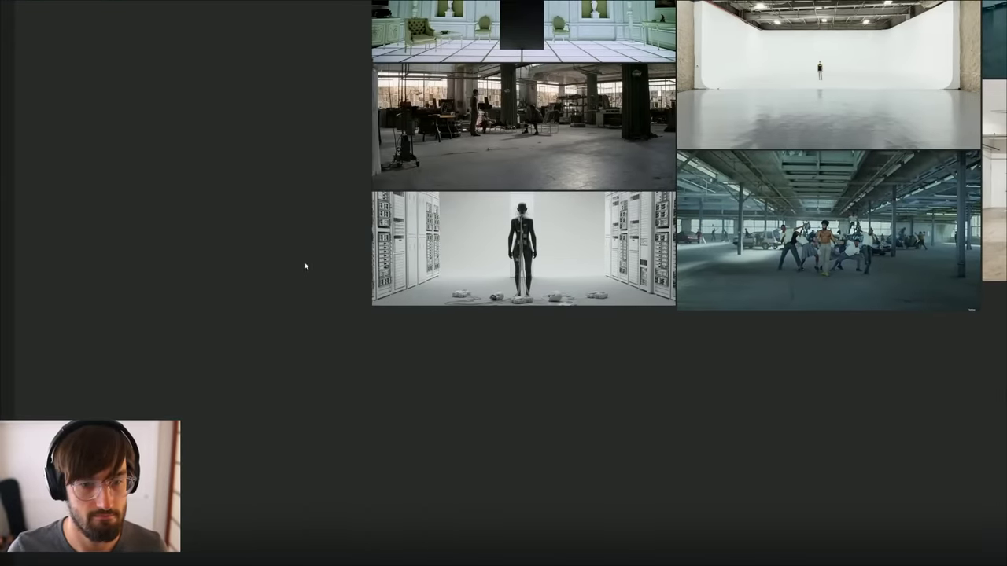
middle_click_drag(557, 140, 370, 432)
left_click(254, 167)
double_click(254, 167)
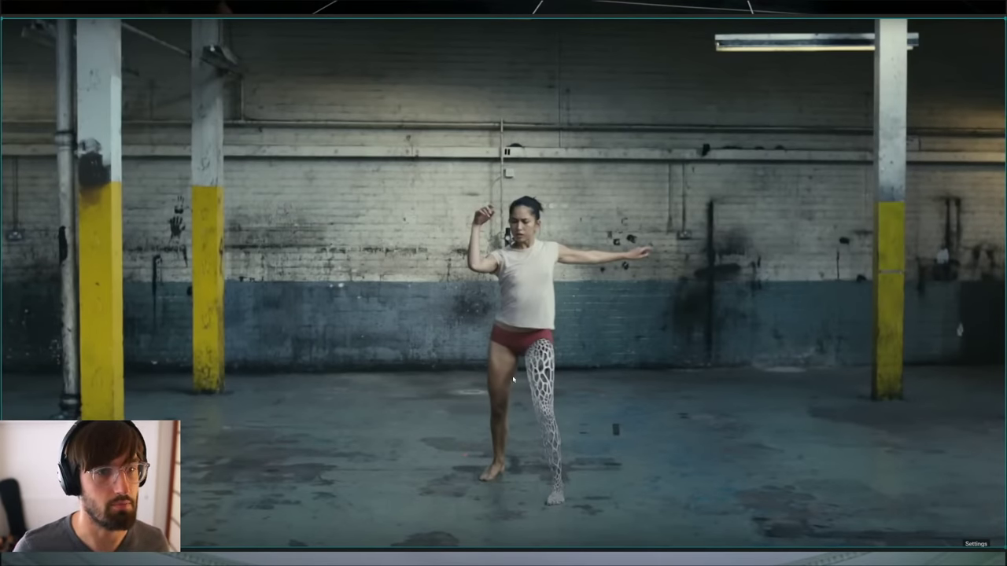
Step: Examine the dark pillared corridor reference with the running figure and its neighbouring images, and return to the Unreal level
scroll(477, 306, "down", 6)
middle_click_drag(557, 241, 142, 250)
middle_click_drag(756, 366, 507, 359)
mouse_move(824, 339)
middle_mouse_down()
mouse_move(633, 329)
mouse_move(532, 306)
middle_mouse_up()
mouse_move(593, 419)
left_mouse_down()
mouse_move(619, 388)
mouse_move(652, 310)
left_mouse_up()
key("space")
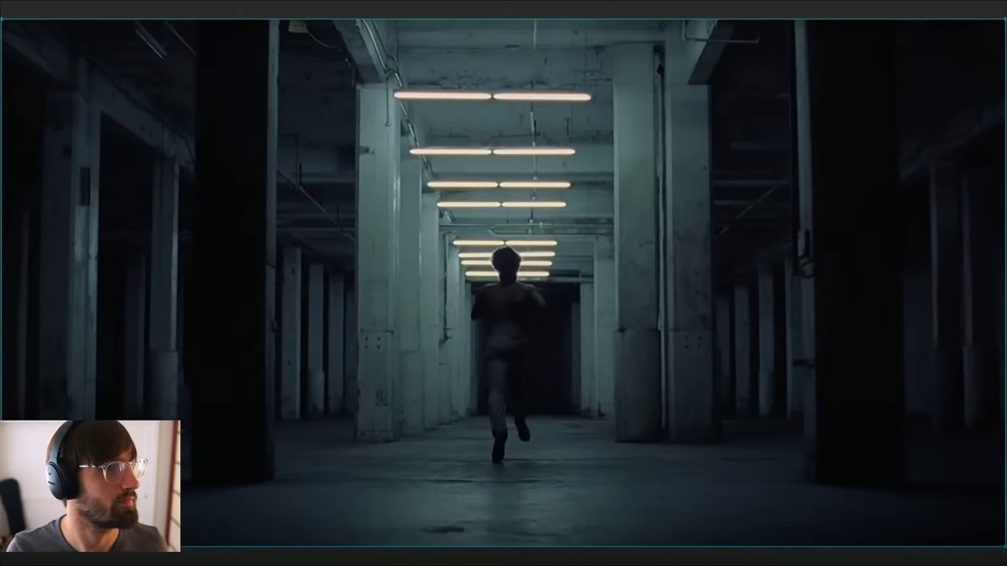
scroll(476, 309, "down", 13)
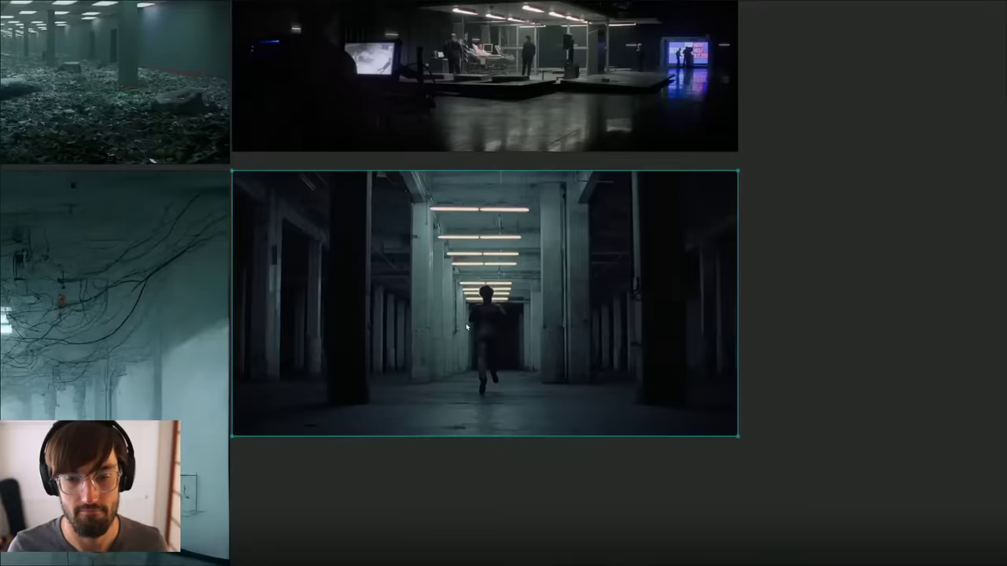
scroll(475, 310, "up", 1)
middle_click_drag(519, 289, 549, 272)
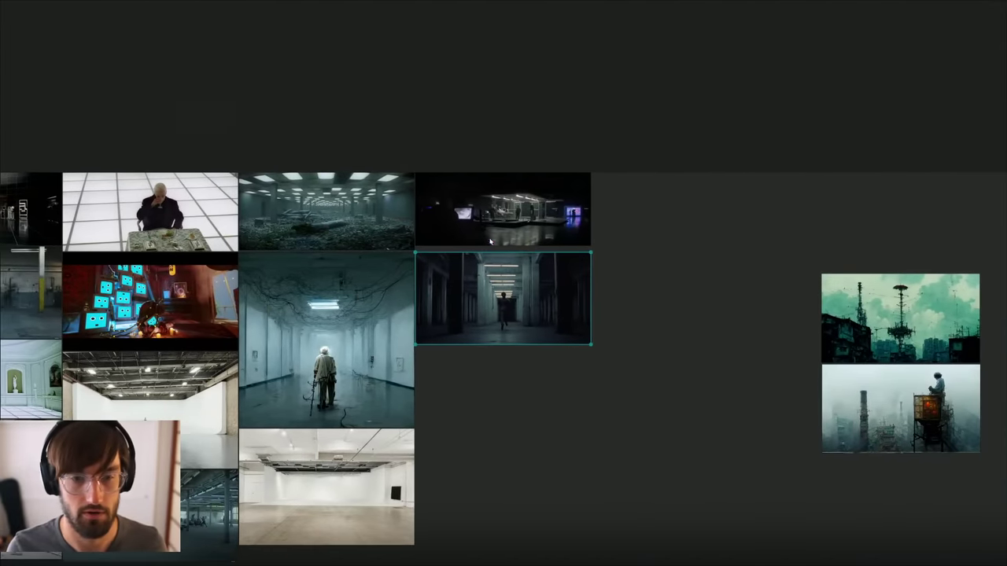
scroll(484, 230, "up", 4)
middle_click_drag(352, 233, 626, 233)
right_click_drag(409, 302, 1006, 405)
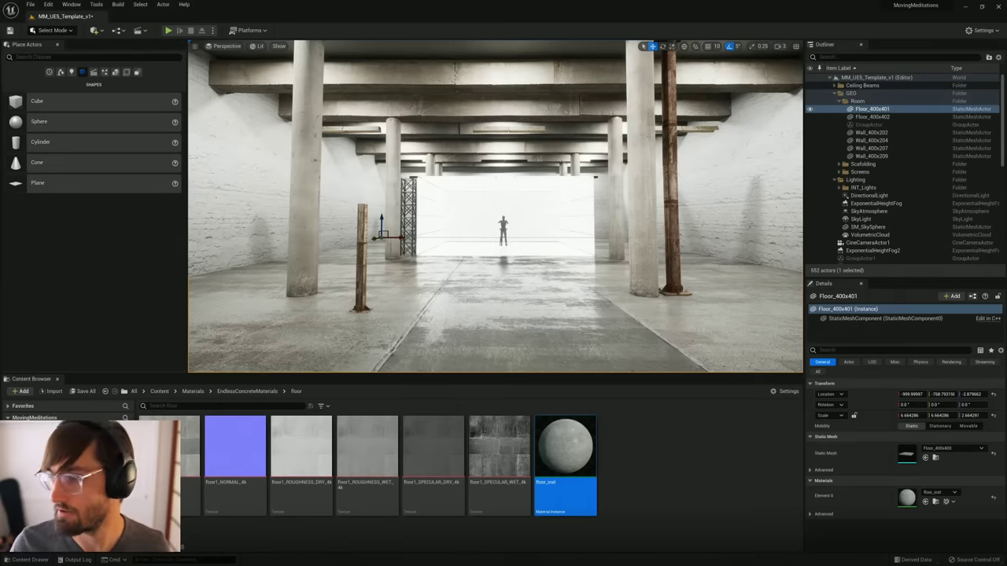
Step: Delete the short rusty pillar near the left concrete pillar and move both stacked rusty pieces across from the right concrete pillar to the left one
left_click(360, 291)
key("Delete")
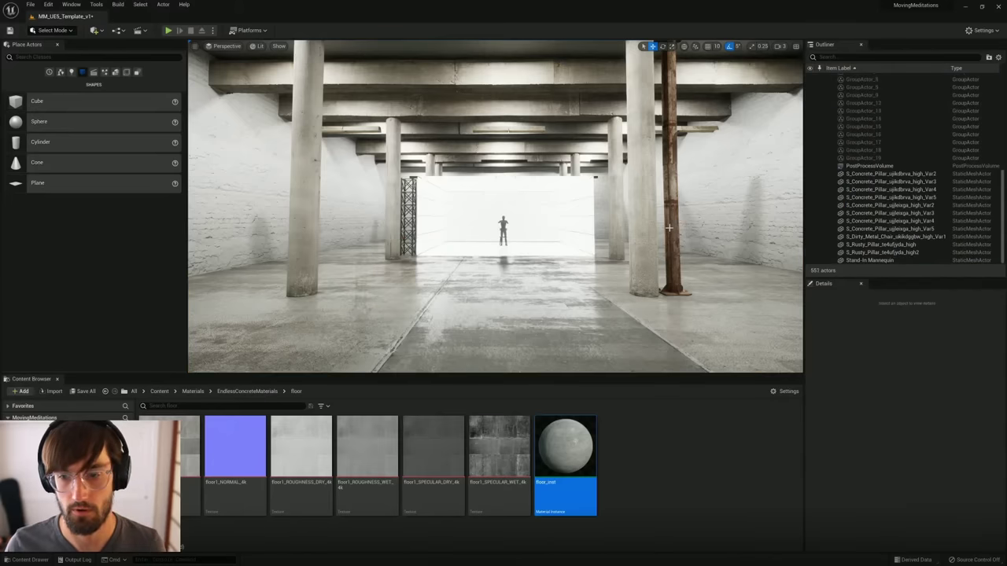
left_click(668, 223)
left_click(669, 119, "shift")
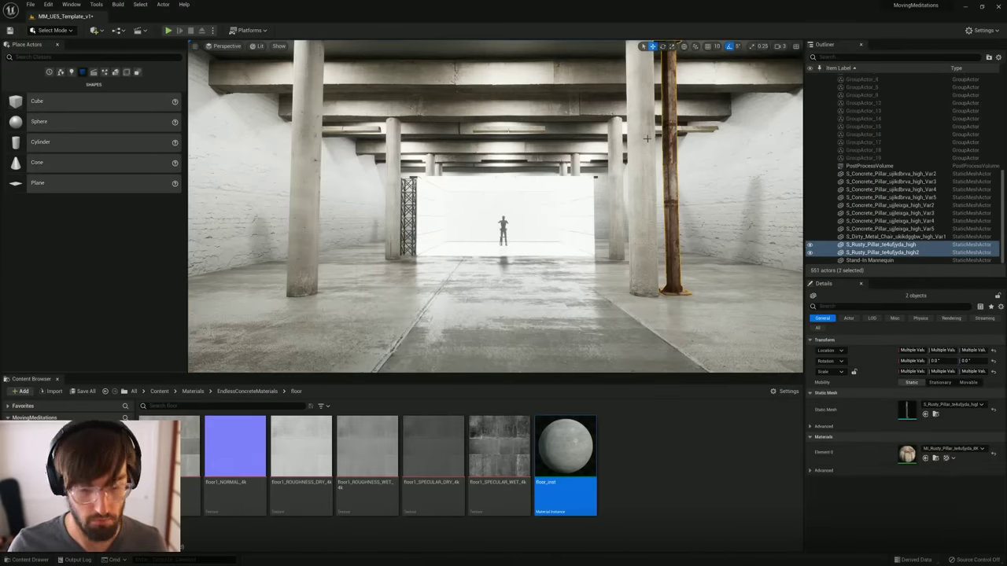
key("s")
right_click_drag(702, 232, 700, 206)
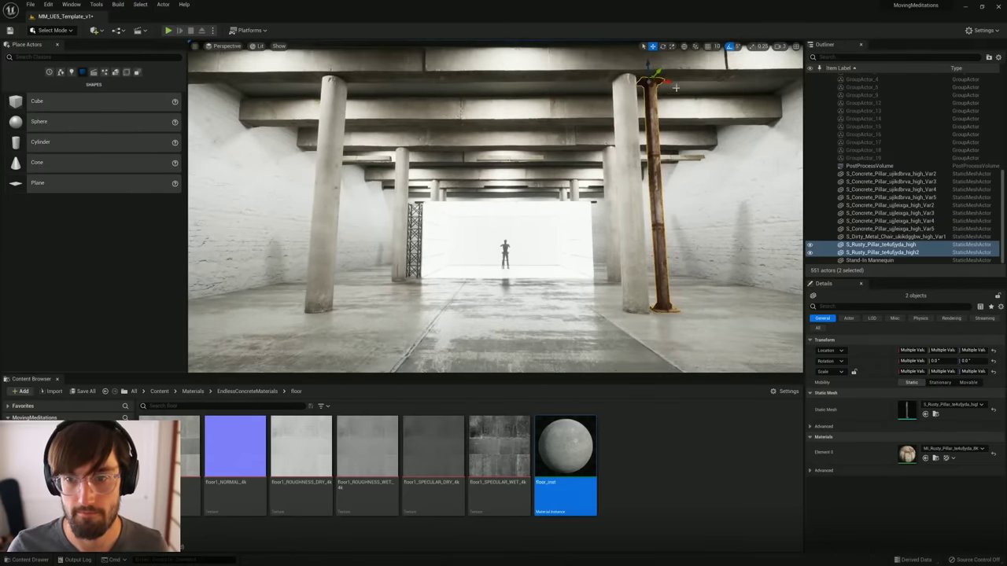
left_click_drag(667, 81, 303, 82)
Step: Rotate the stacked rusty pillar pair 90° about its vertical axis and nudge it against the outer side of the front left concrete pillar
key("e")
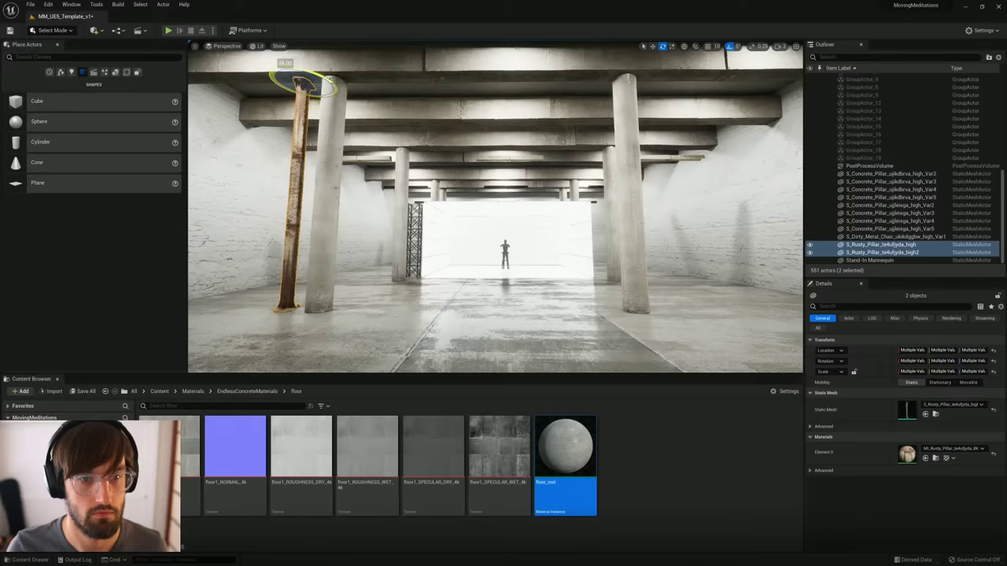
key("r")
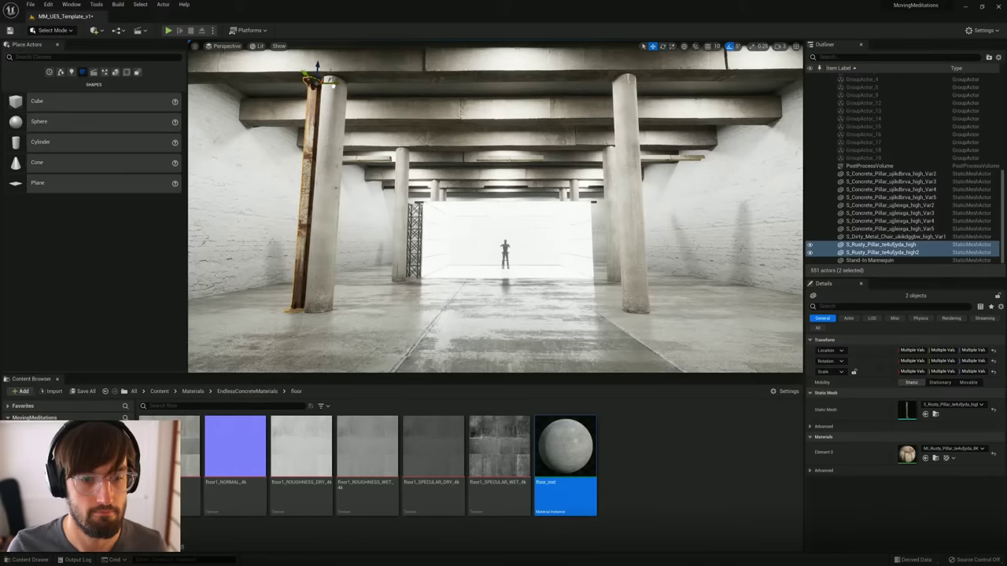
key("w")
right_click_drag(324, 263, 296, 240)
left_click(324, 263)
key("w")
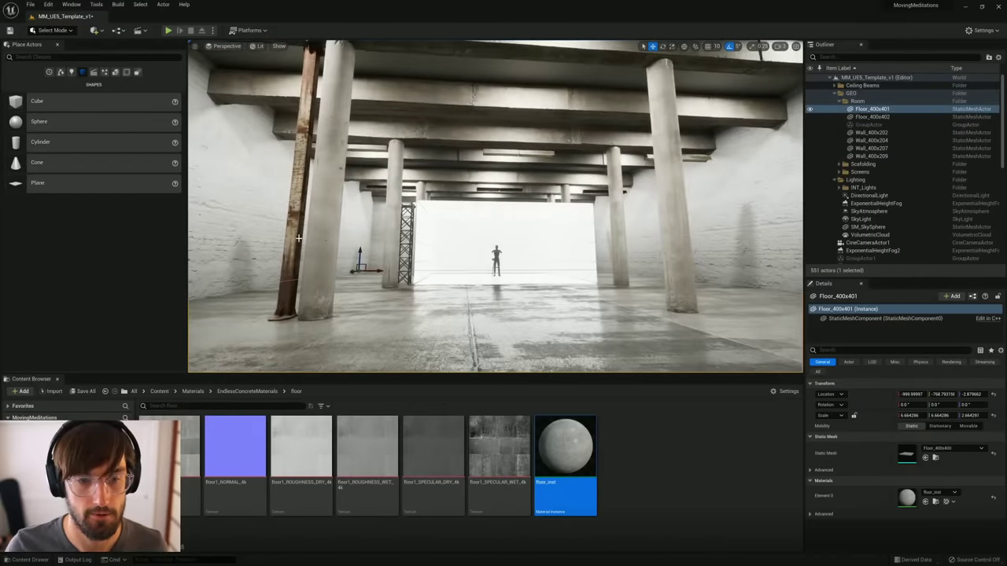
Step: Duplicate the left stacked rusty pillar pair and place the copy on the outer side of the front right concrete pillar
left_click(297, 240)
left_click(334, 214, "ctrl")
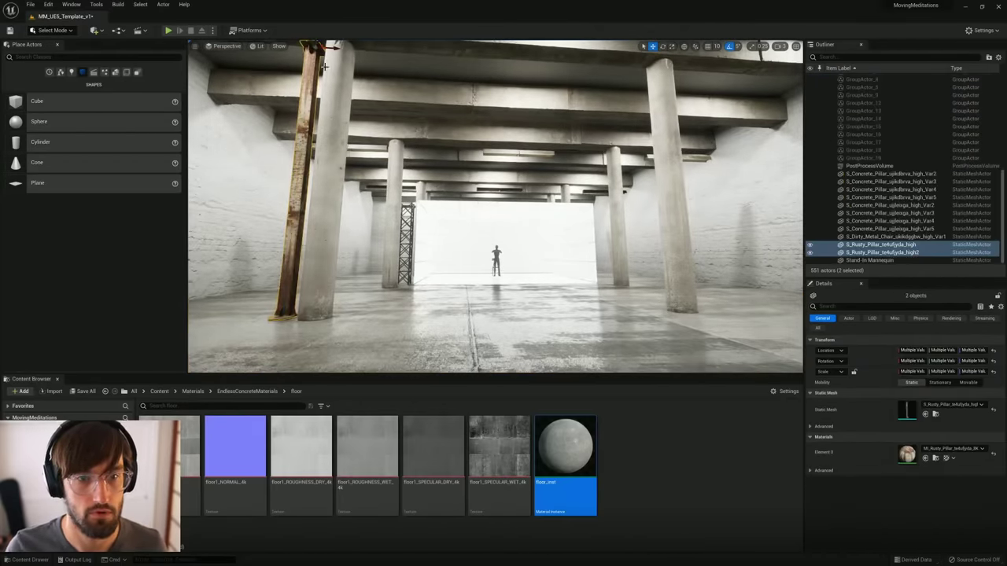
left_click_drag(359, 54, 343, 53)
key("ctrl+z")
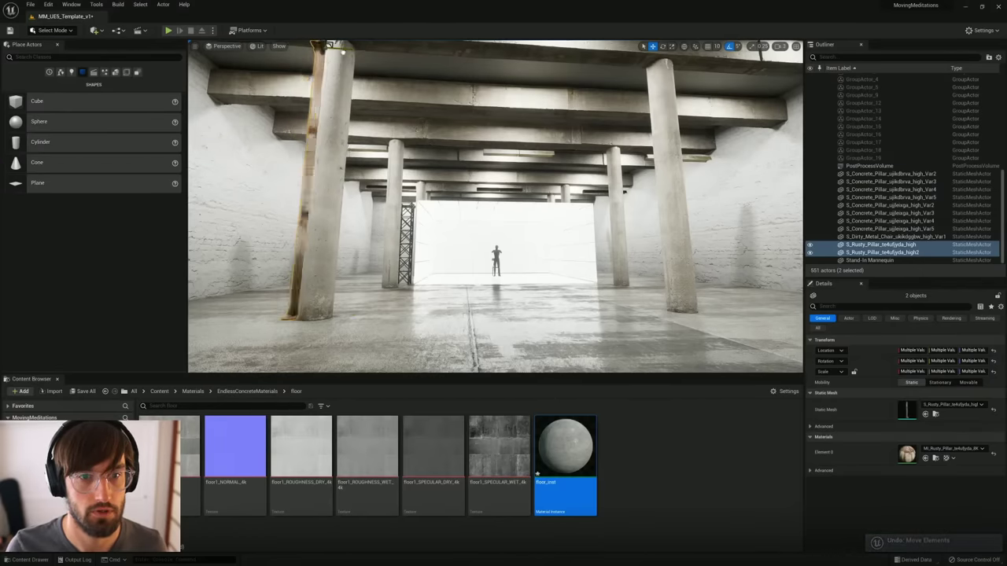
key("ctrl+d")
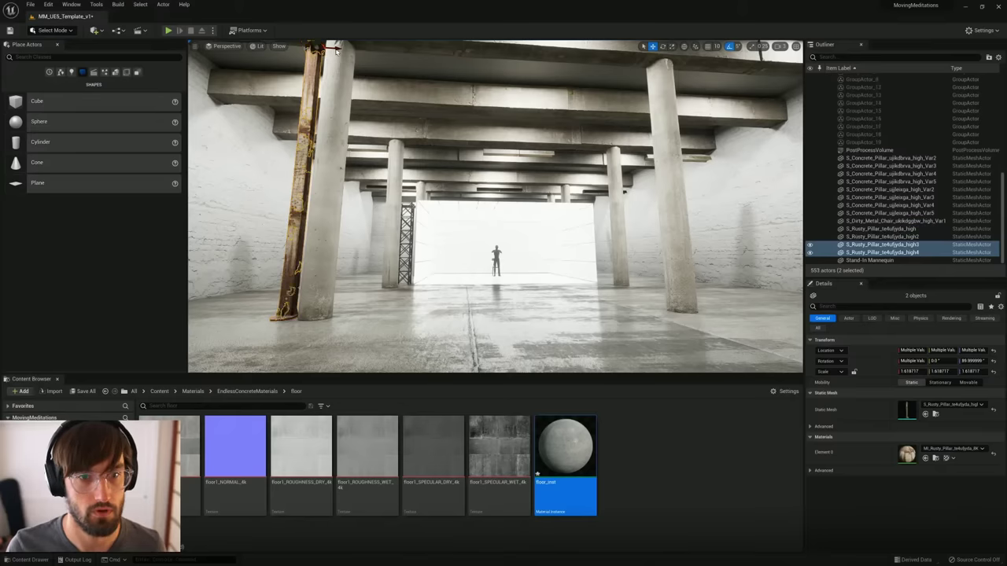
left_click_drag(361, 52, 700, 93)
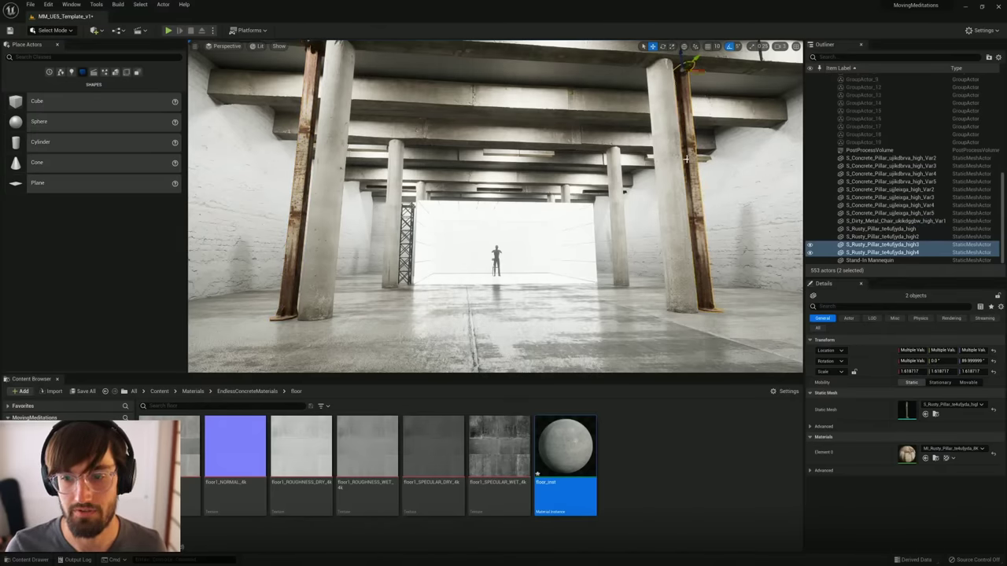
Step: Turn the right rusty pillar pair about its vertical axis so that it mirrors the left pair
key("w")
right_click_drag(699, 93, 561, 95)
key("e")
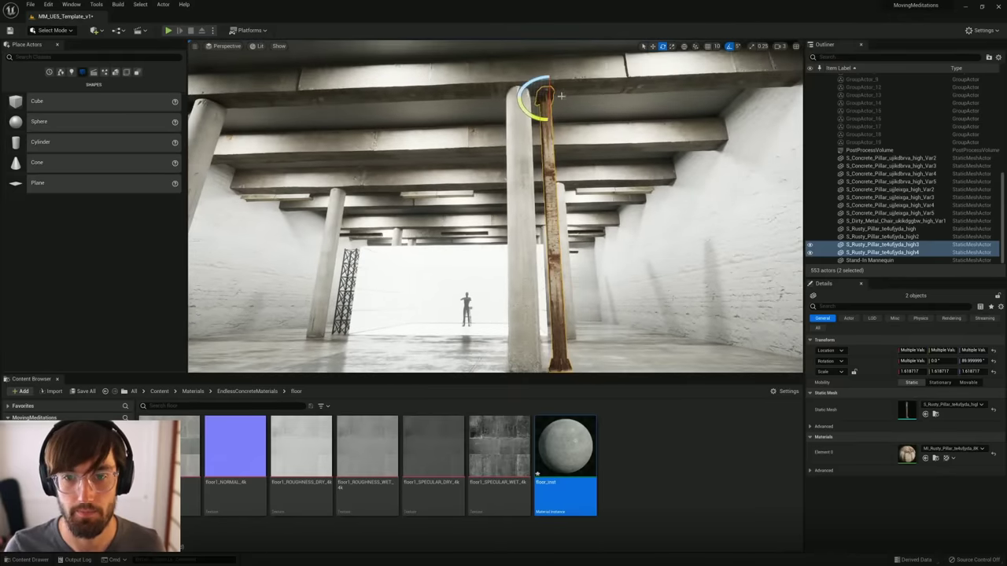
left_click_drag(532, 82, 538, 118)
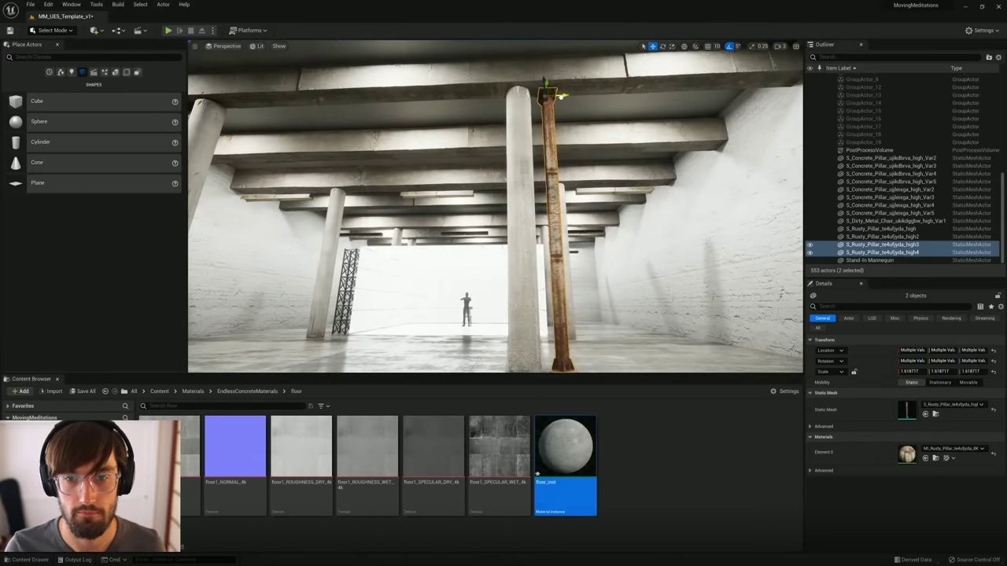
left_click(494, 241)
right_click_drag(495, 241, 497, 272)
Step: Select both front concrete pillars with all four rusty pillar pieces and shift them together toward the right wall, centring them on the aisle
left_click(261, 155)
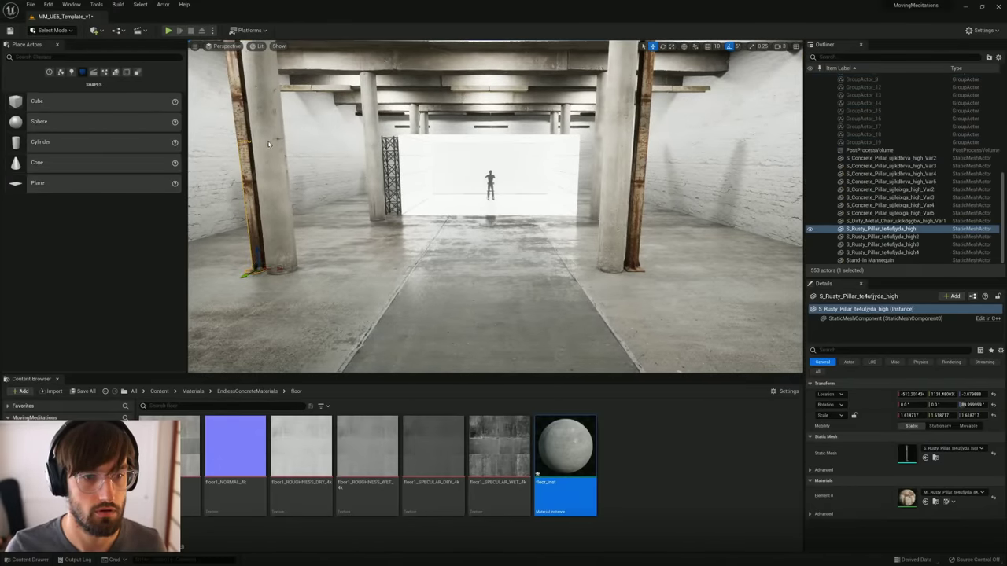
left_click(648, 194, "ctrl")
left_click(634, 202, "ctrl")
left_click(609, 253, "ctrl")
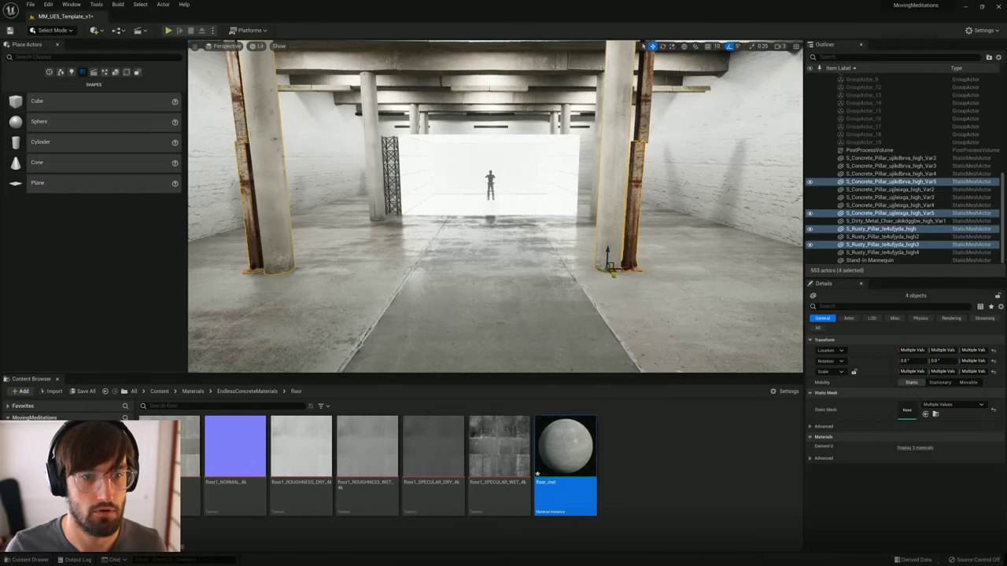
key("ctrl+z")
left_click(634, 268, "ctrl")
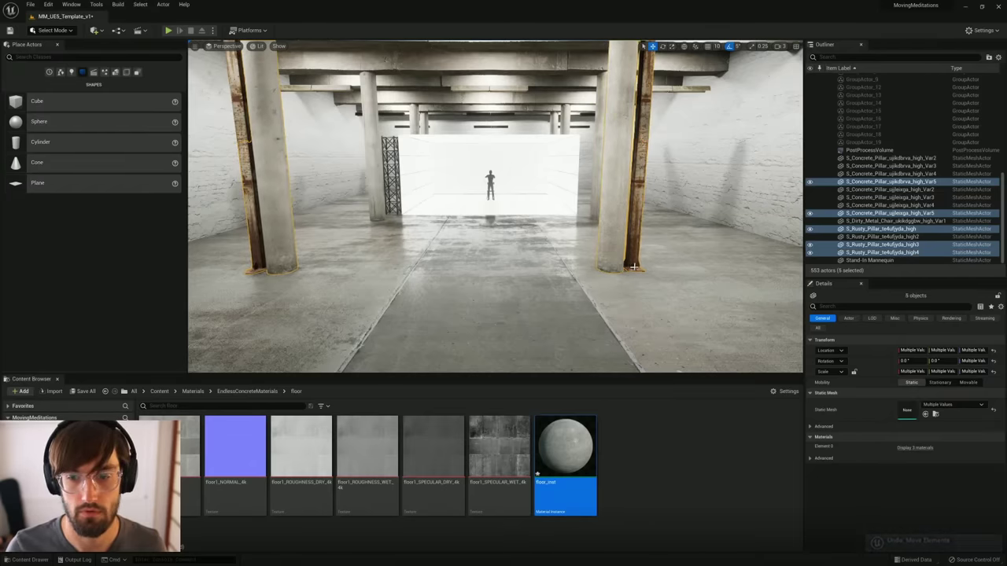
key("f")
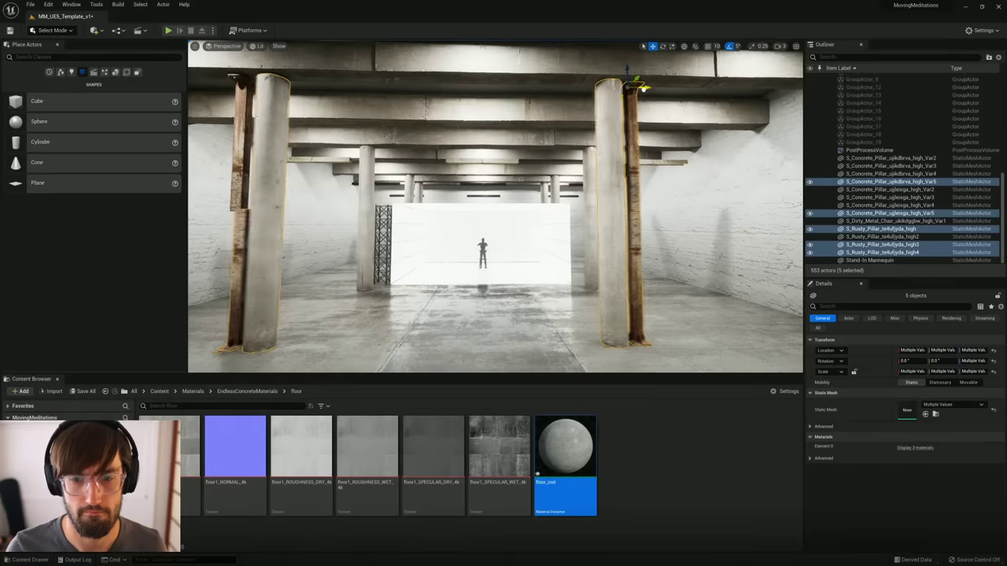
key("ctrl+z")
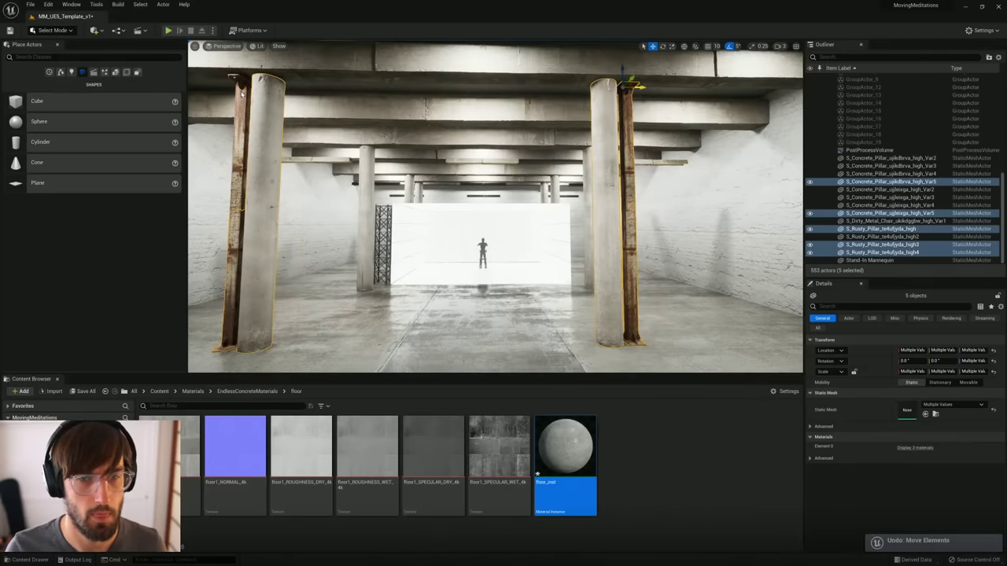
left_click(242, 94, "ctrl")
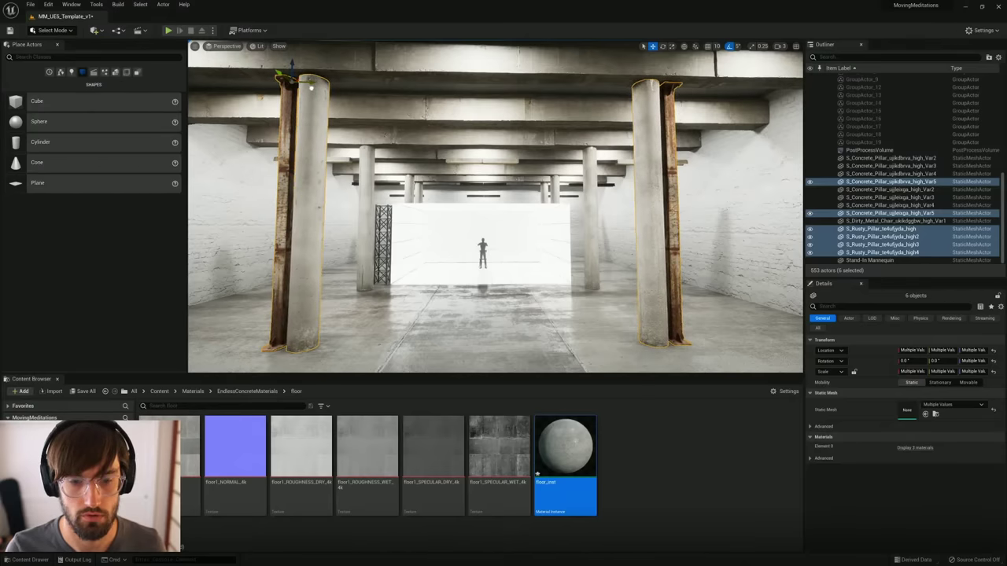
Step: Review the hall with the rearranged front pillars from the aisle and save the level
left_click(503, 303)
right_click_drag(504, 304, 503, 329)
key("w")
right_click_drag(474, 299, 520, 290)
key("w")
key("s")
key("w")
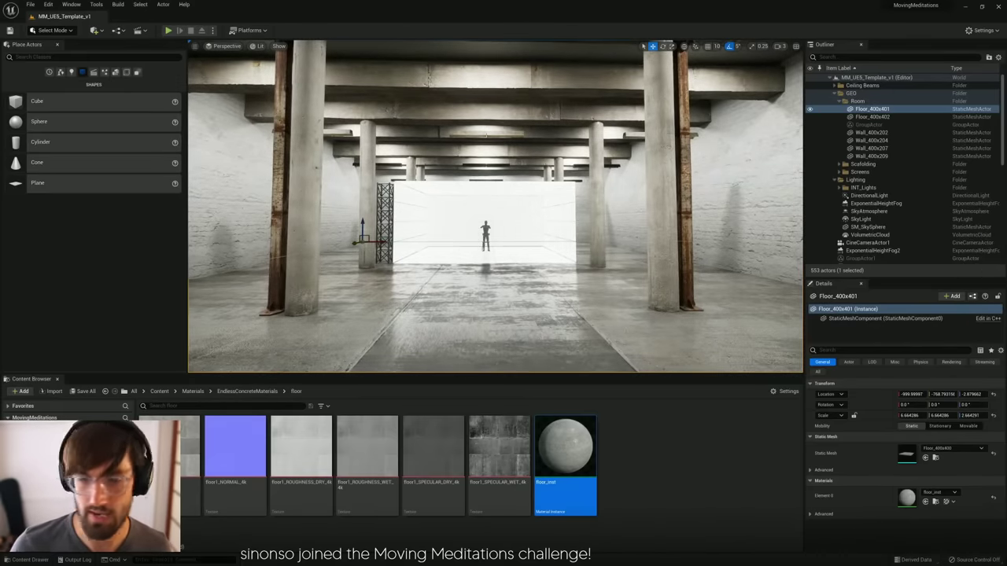
Step: Open Quixel Bridge and browse the Decals library's Leakage category
left_click(95, 29)
left_click(118, 61)
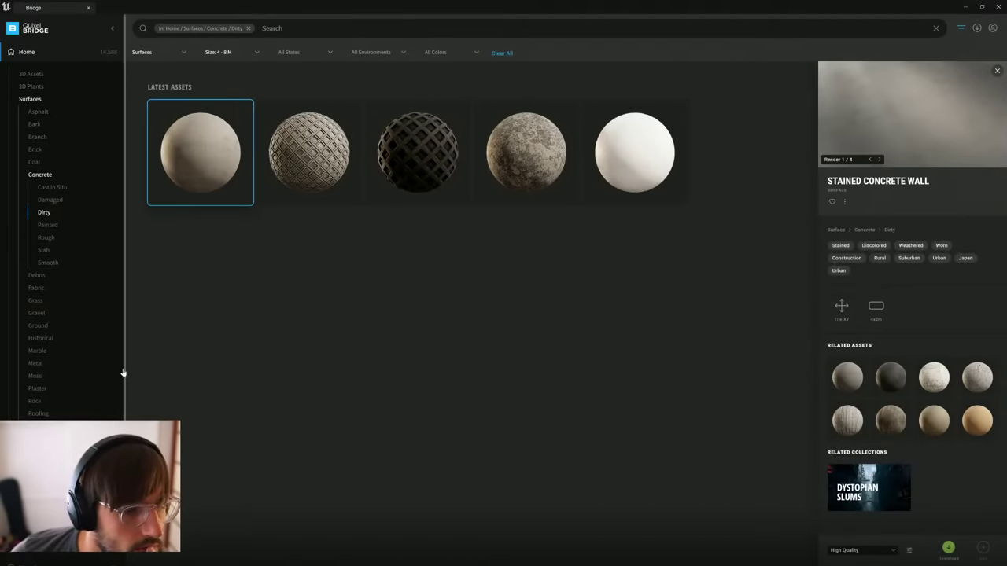
scroll(126, 399, "down", 1)
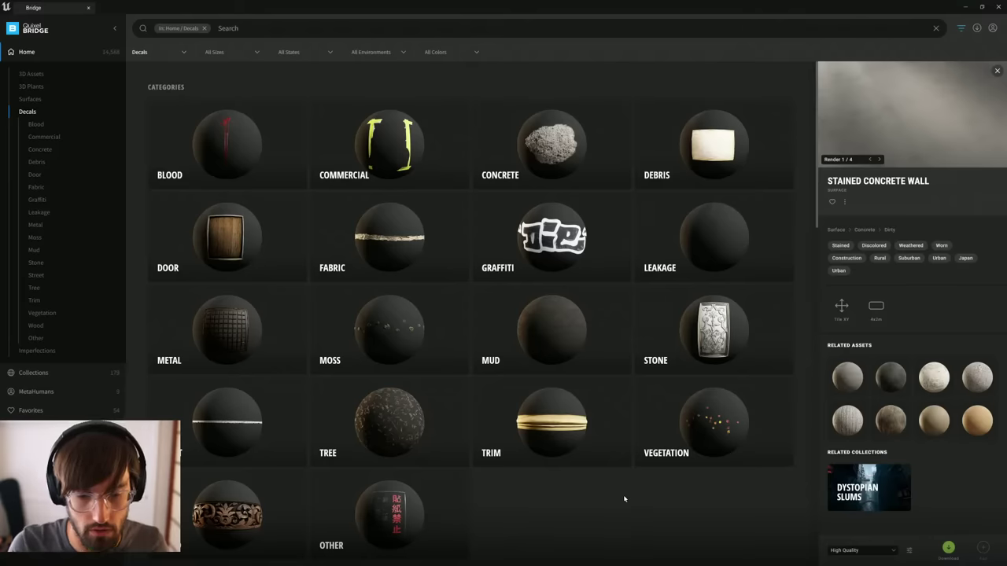
left_click(714, 234)
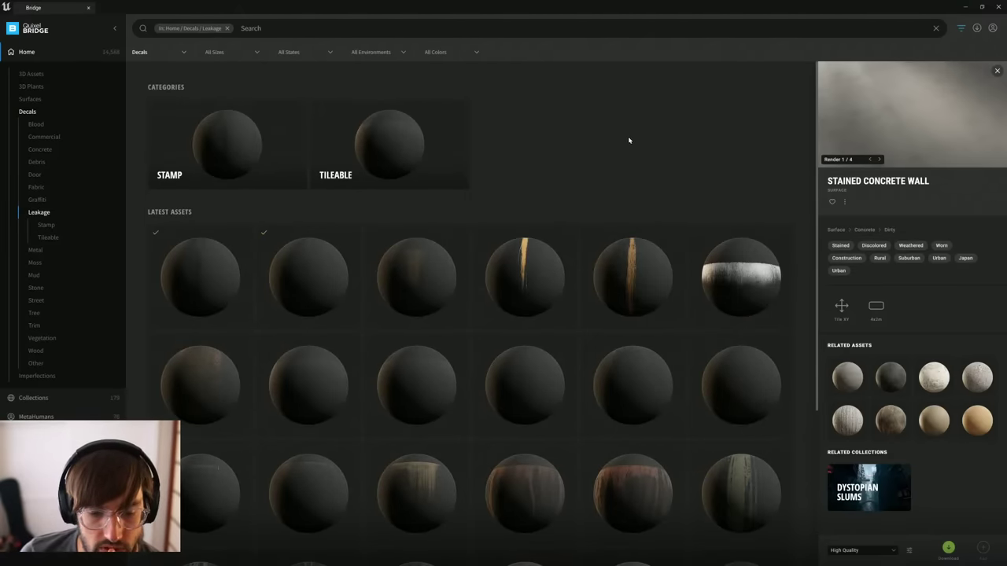
Step: Download the tileable Leakage decal with the pale horizontal streak band at High Quality, add it to the project and return to the level
left_click(742, 274)
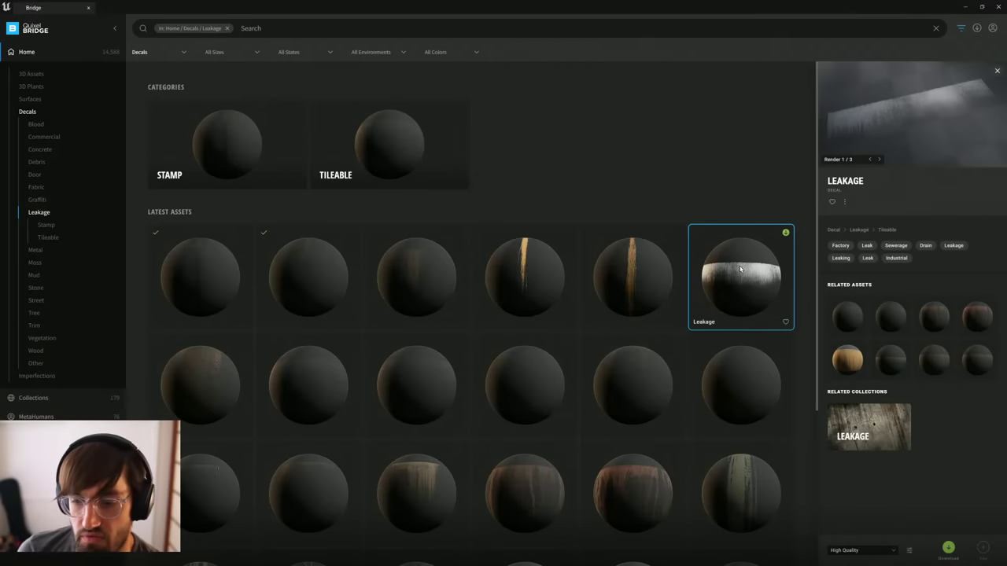
left_click(889, 550)
left_click(860, 526)
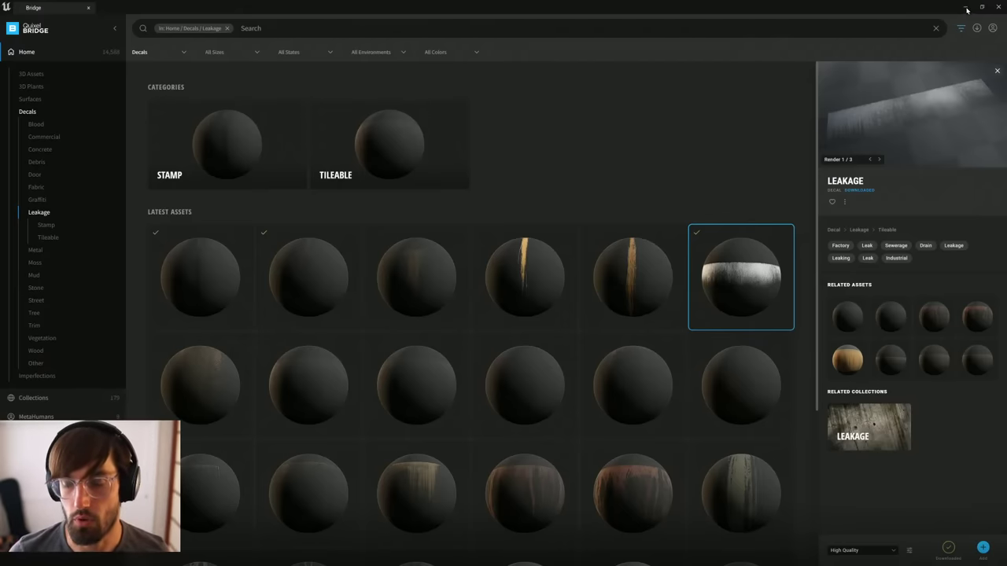
left_click(964, 8)
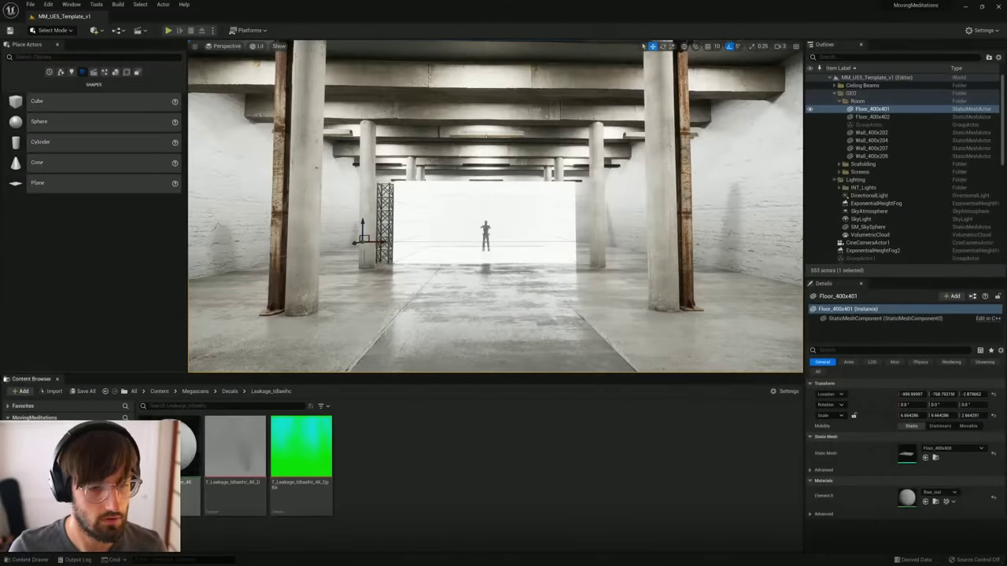
Step: Place the MI_Leakage_tdlaeihc_4K decal in the hall and move it to the foot of the left brick wall
left_click_drag(169, 448, 475, 316)
right_click_drag(475, 316, 480, 413)
right_click_drag(503, 271, 378, 255)
left_click_drag(509, 269, 465, 236)
key("e")
left_click_drag(438, 189, 224, 95, "alt")
key("r")
right_click_drag(223, 94, 196, 69)
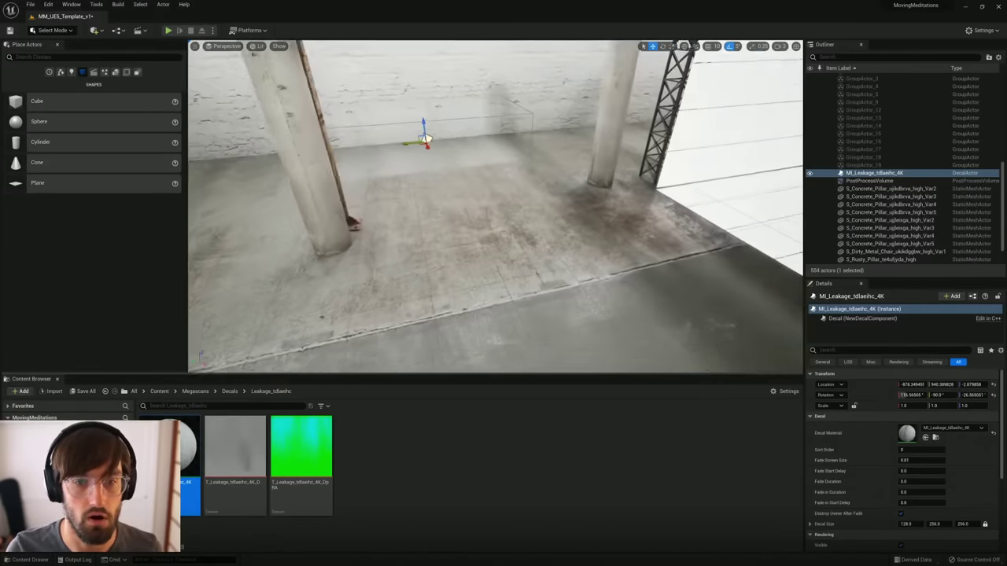
Step: Rotate the leakage decal to about 270°, 0°, -180° so it projects onto the left brick wall, and raise it to a height of about 265
left_click_drag(425, 139, 397, 222, "alt")
key("e")
key("space")
key("space")
key("space")
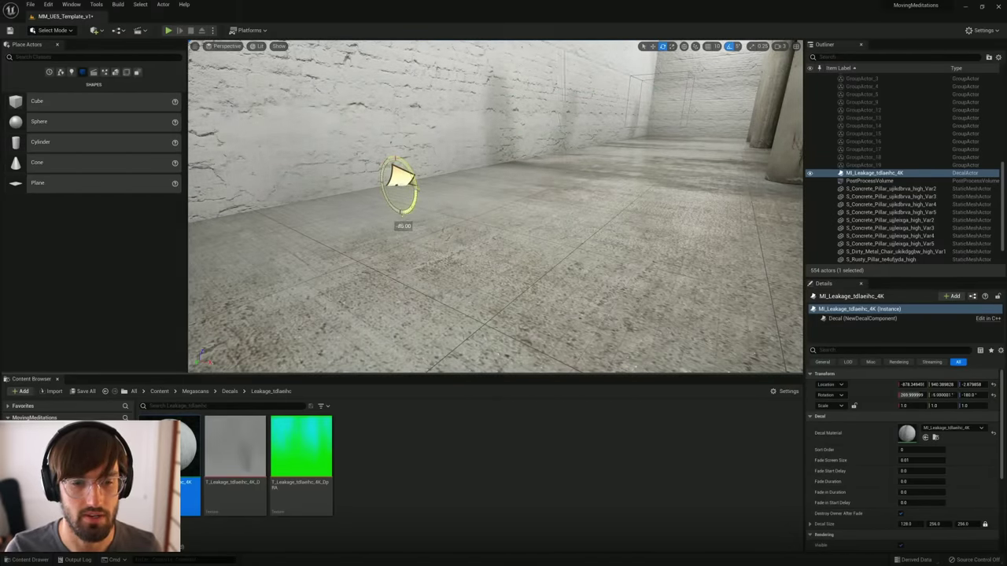
right_click_drag(417, 209, 414, 155)
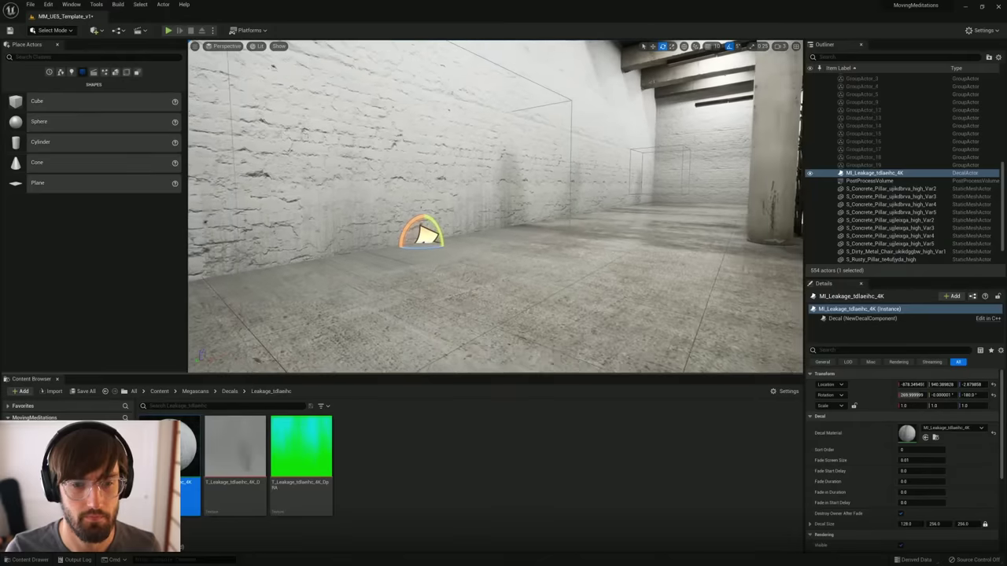
key("space")
left_click_drag(425, 226, 434, 48)
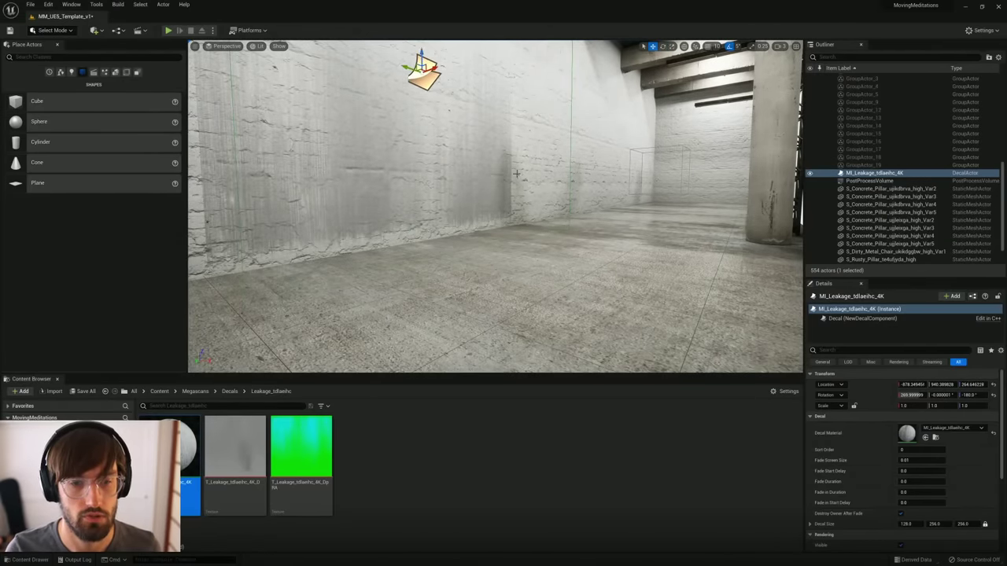
Step: Squash the leakage decal vertically to a scale of about 0.17 and lower it to a height of about 43.6
right_click_drag(516, 174, 464, 153)
key("e")
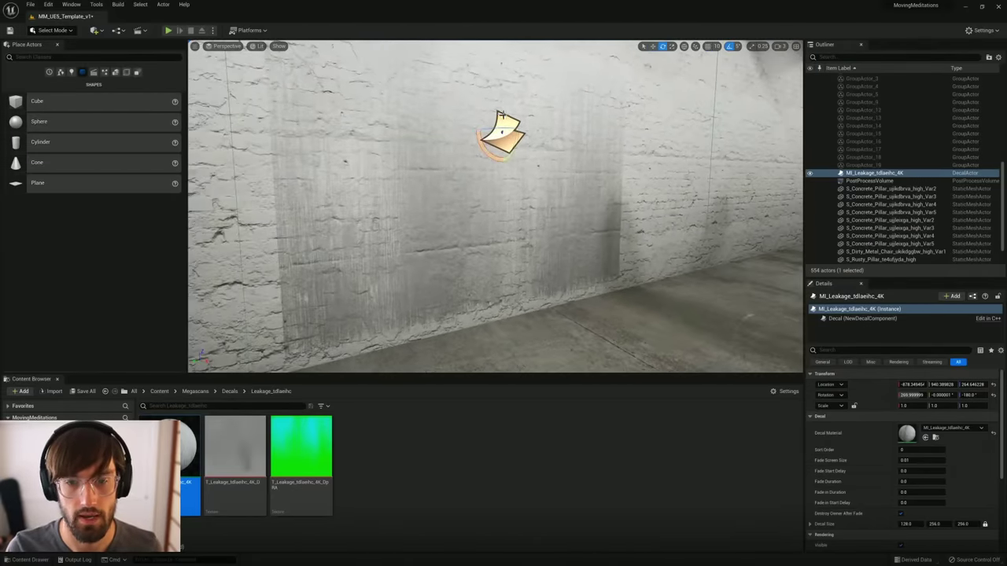
key("r")
left_click_drag(504, 117, 482, 286)
key("w")
right_click_drag(483, 286, 581, 330)
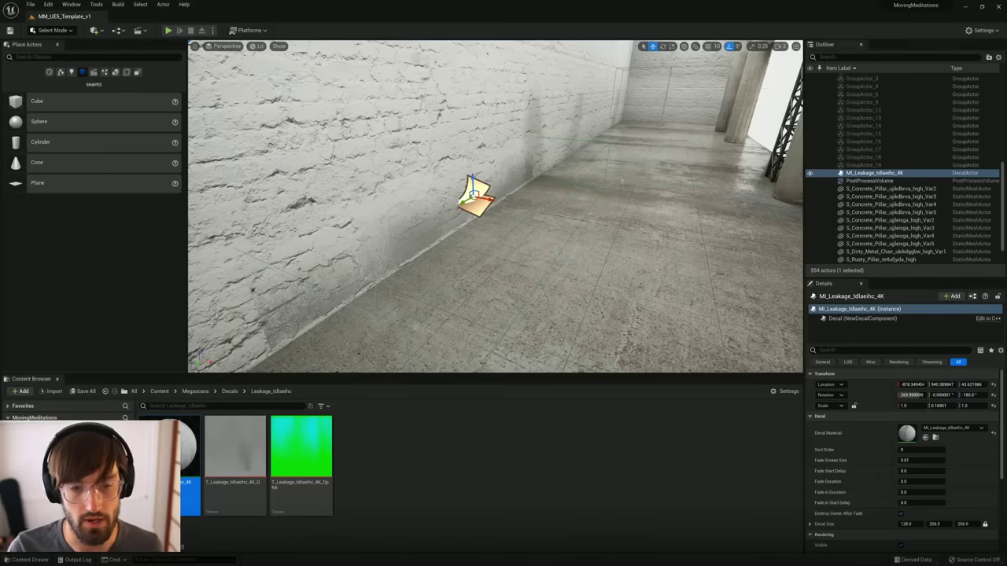
left_click_drag(470, 179, 473, 179)
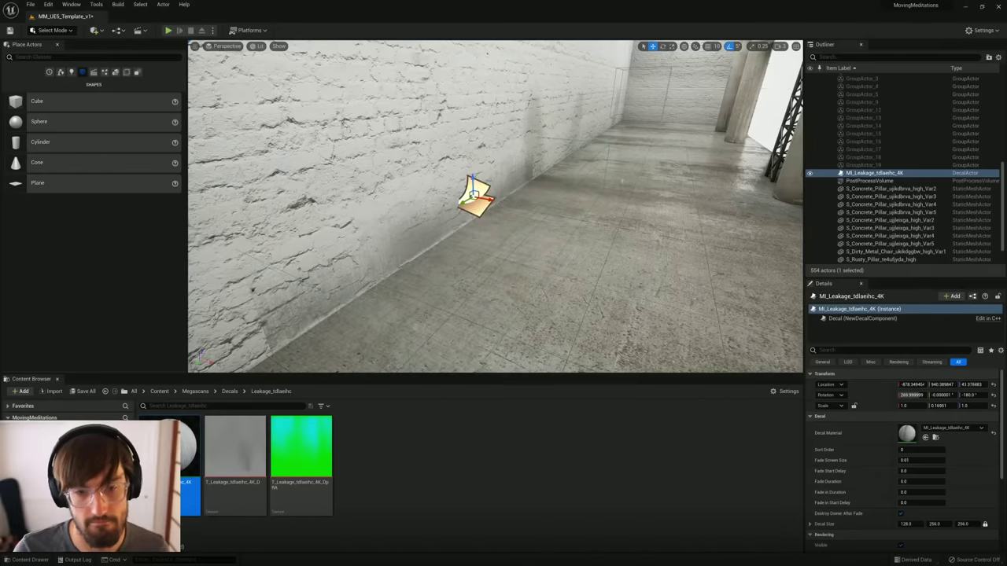
Step: Thin the decal's projection depth to a scale of about 0.07 and shift it against the wall at about X -900.7, height 37.6
right_click_drag(473, 179, 564, 191)
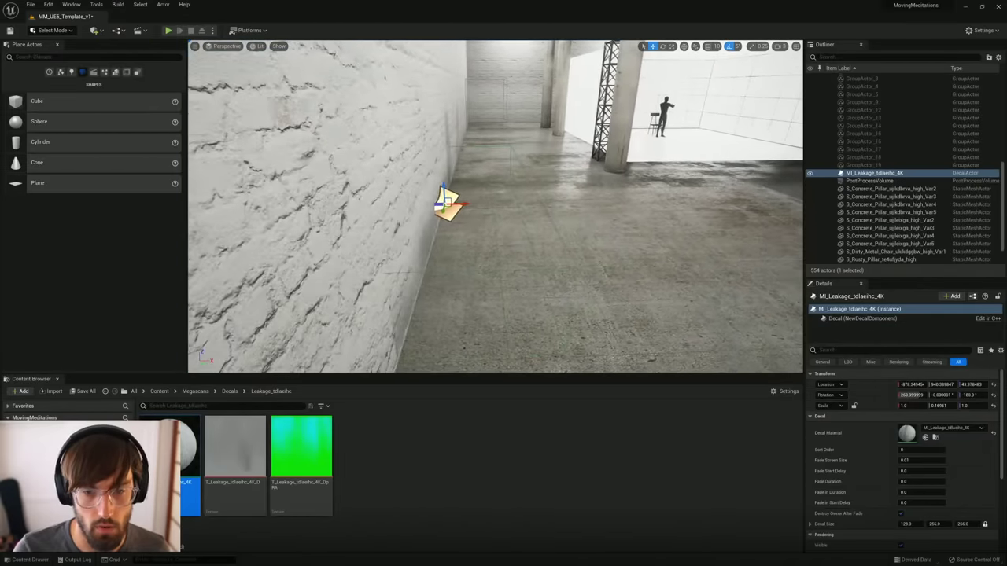
key("e")
key("r")
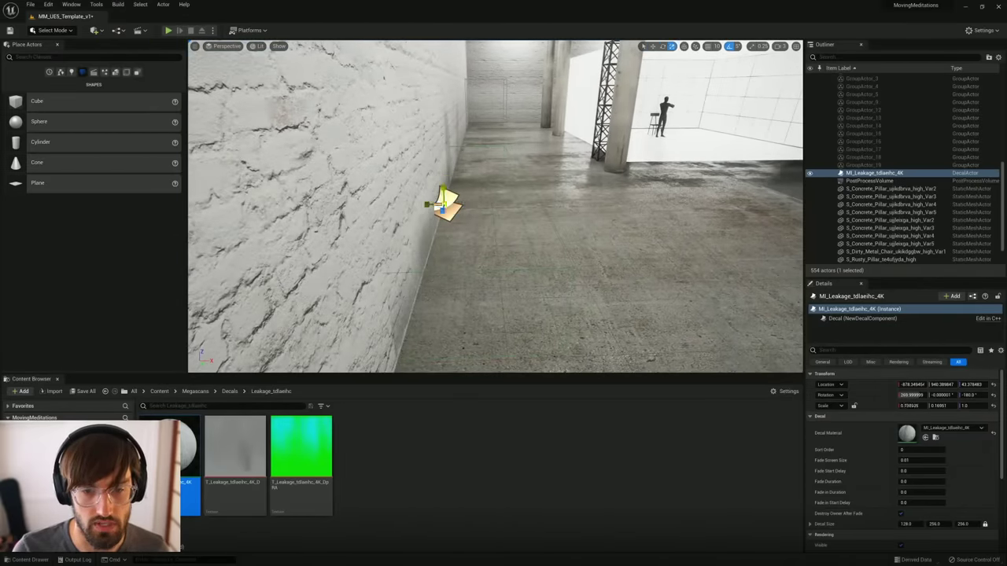
mouse_move(427, 204)
left_mouse_down()
mouse_move(457, 205)
mouse_move(429, 191)
left_mouse_up()
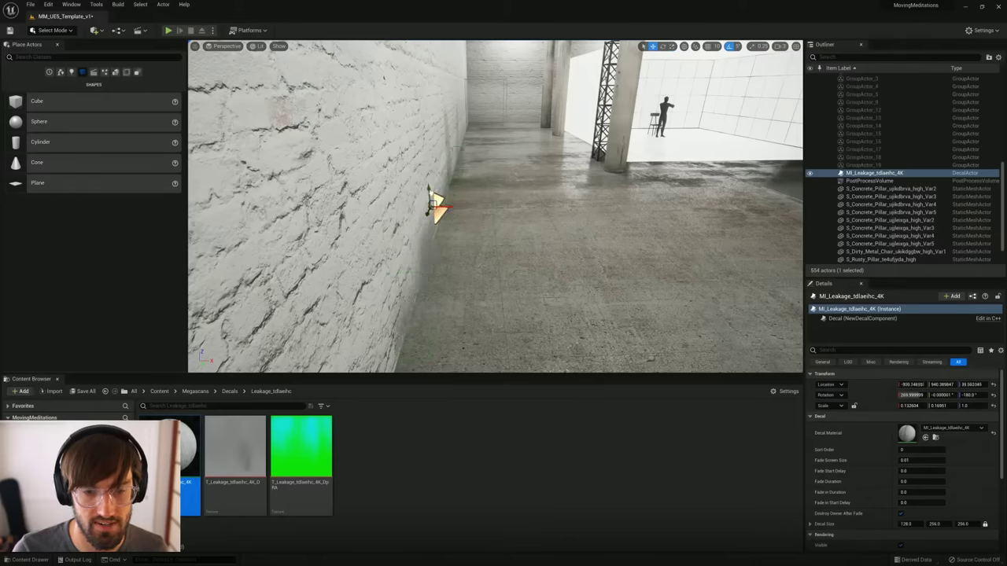
right_click_drag(430, 191, 385, 172)
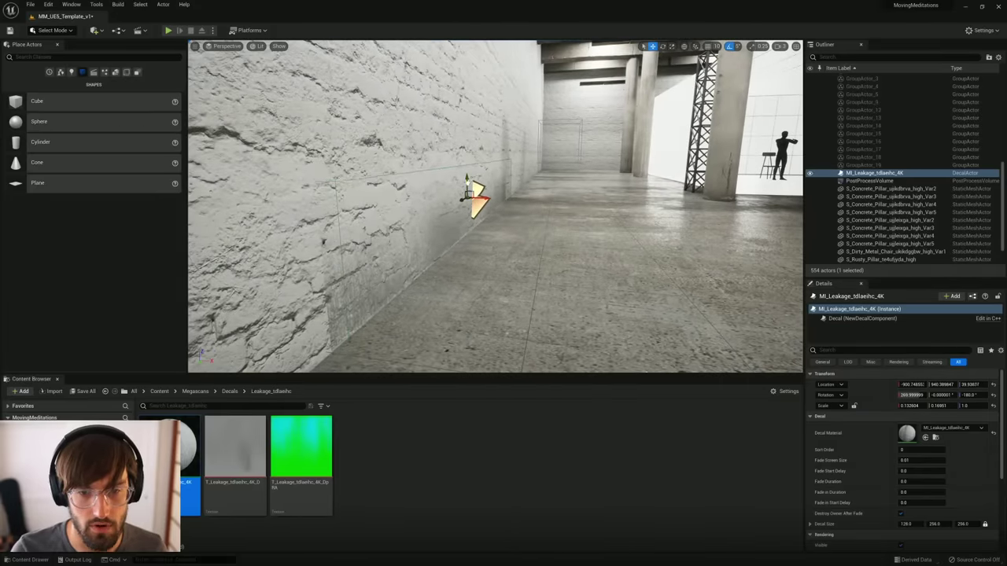
left_click_drag(467, 182, 446, 198)
key("e")
key("r")
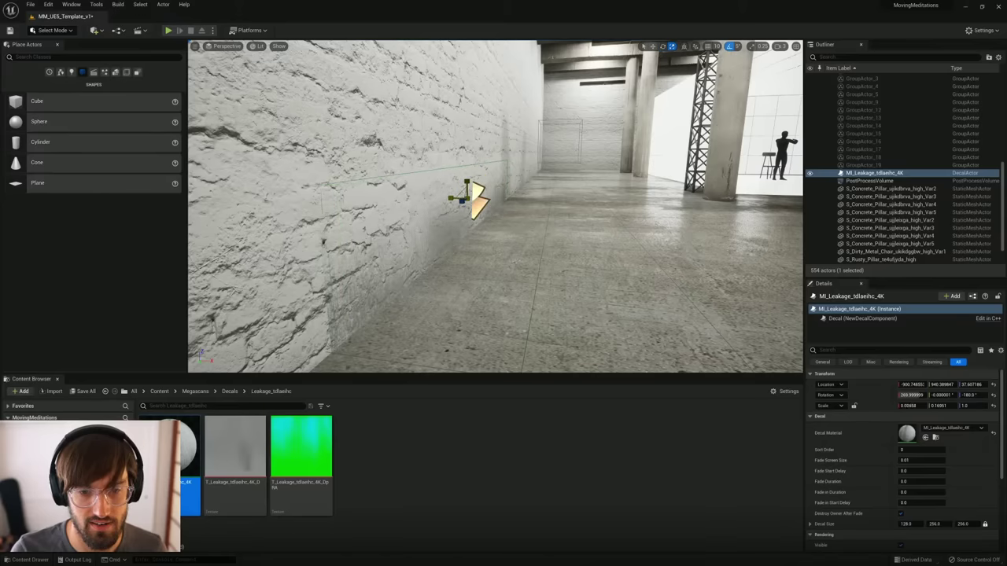
Step: Reselect the leakage decal and stretch it lengthwise along the foot of the brick wall to a scale of about 2.41
left_click(469, 198)
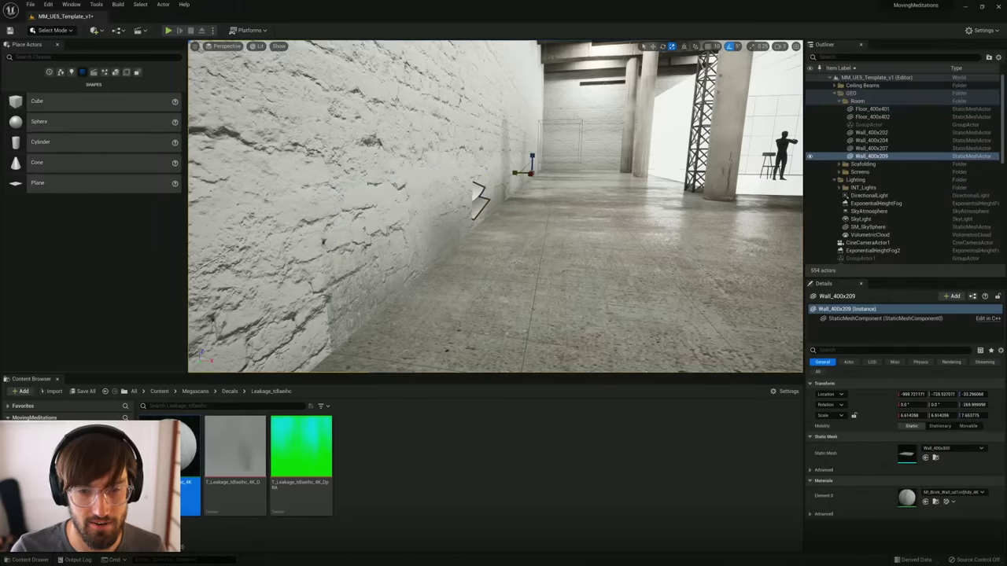
key("f")
left_click(467, 203)
key("f")
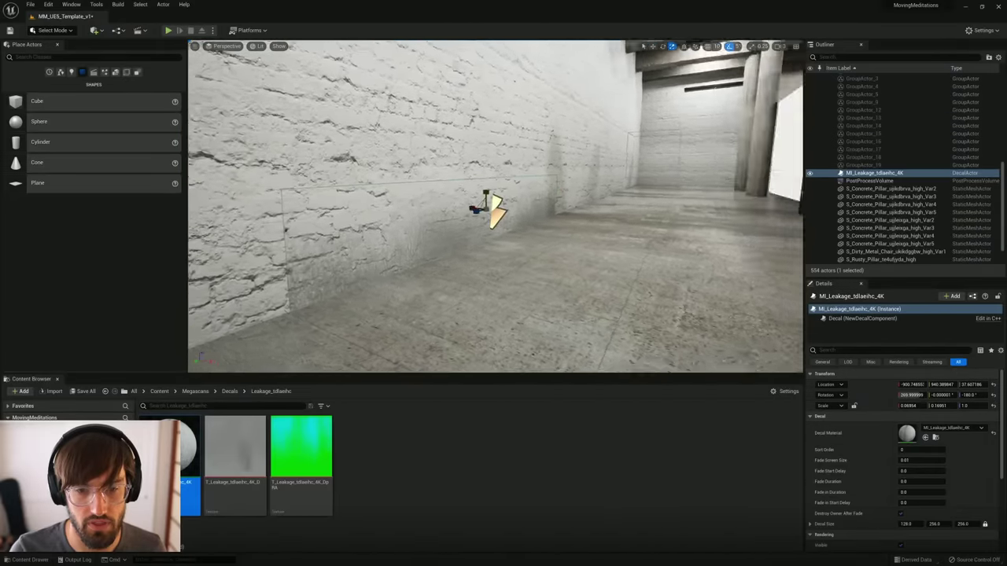
right_click_drag(466, 203, 481, 177)
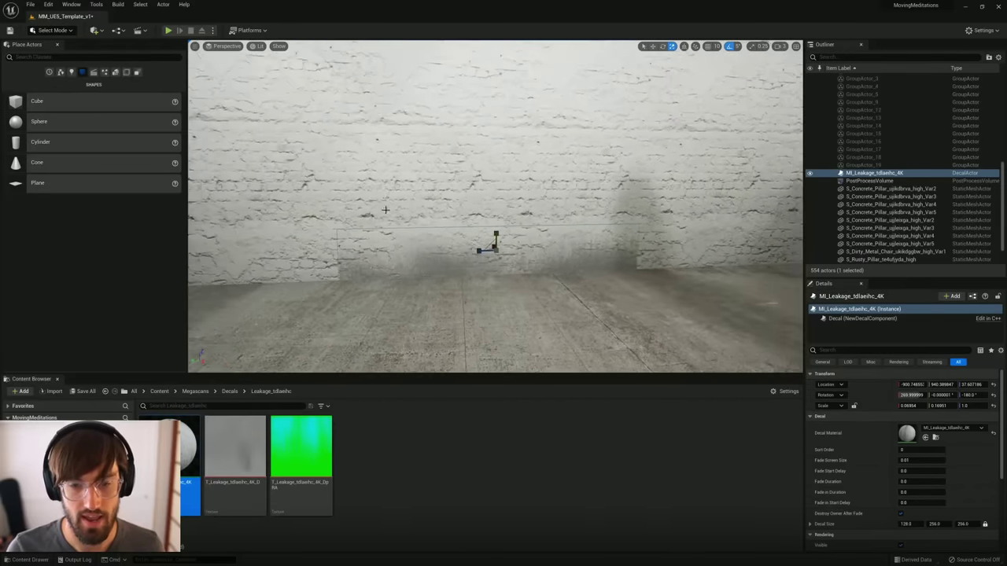
key("w")
mouse_move(473, 223)
right_mouse_down()
mouse_move(461, 234)
mouse_move(473, 228)
right_mouse_up()
key("e")
key("r")
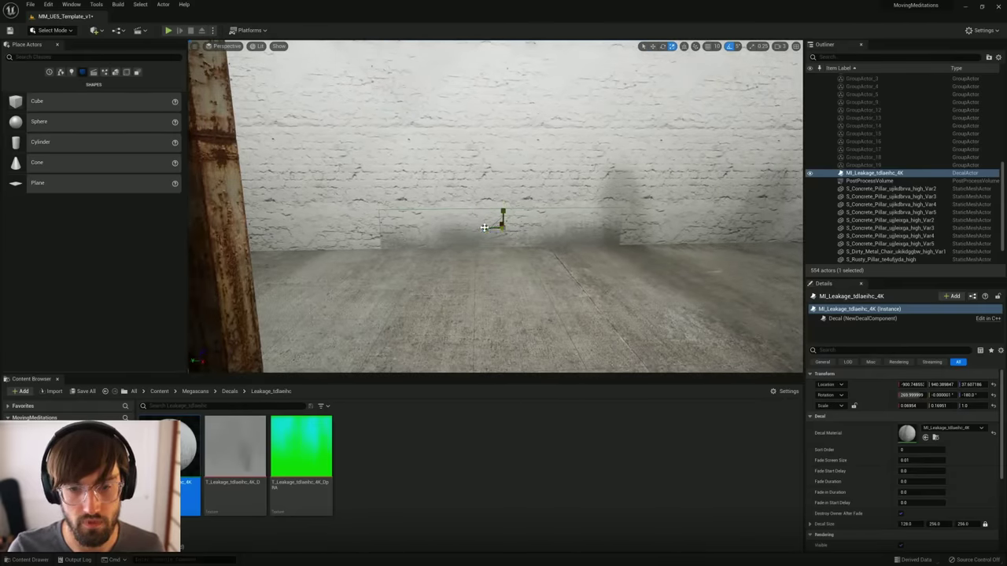
left_click_drag(484, 227, 527, 227)
left_click_drag(759, 235, 777, 233)
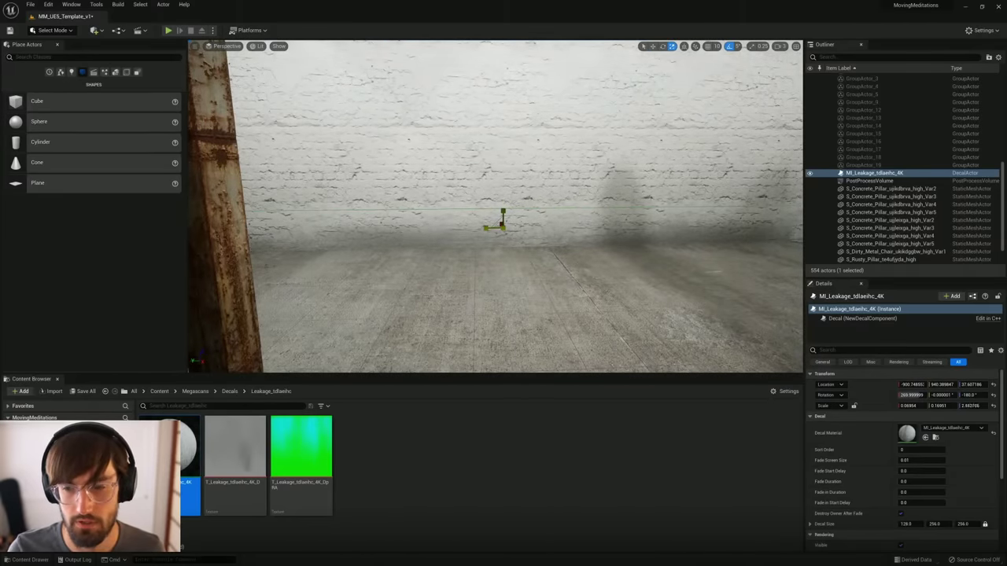
mouse_move(456, 200)
right_mouse_down()
mouse_move(437, 203)
mouse_move(449, 201)
right_mouse_up()
Step: Duplicate the stretched leakage decal along the wall base and position the copy end to end with the original at about Y -19
key("w")
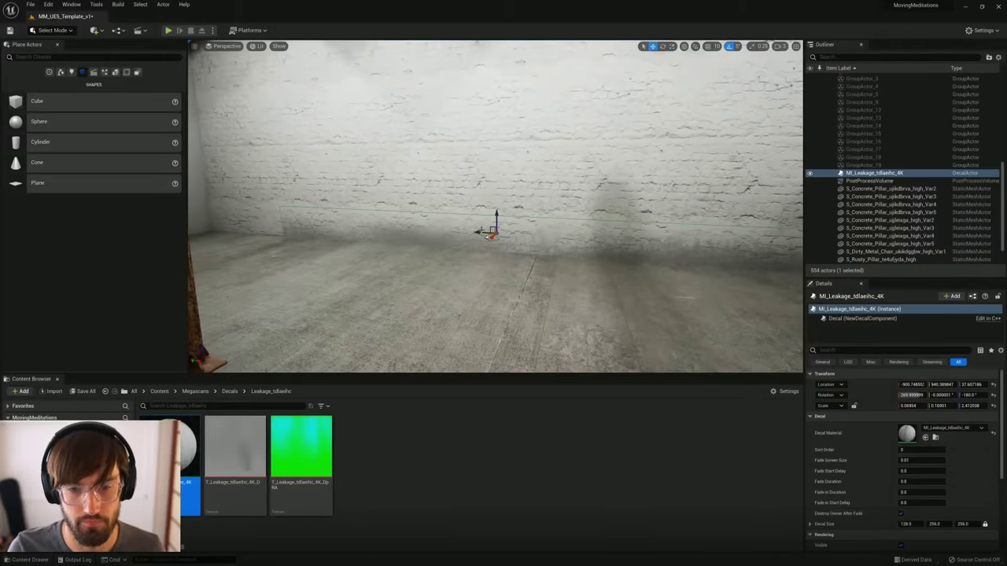
left_click_drag(480, 230, 796, 248)
right_click_drag(708, 240, 829, 237)
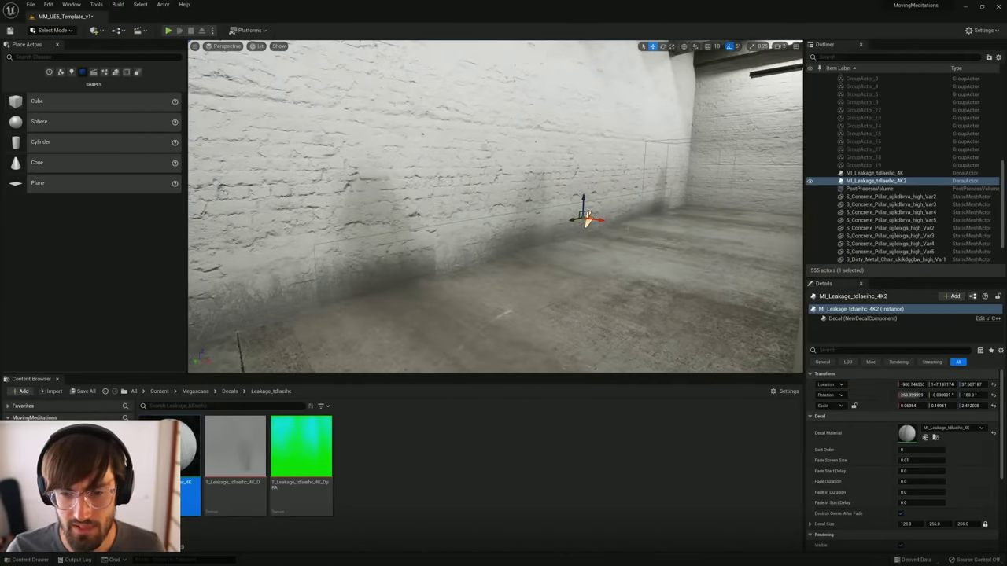
left_click_drag(572, 219, 608, 206)
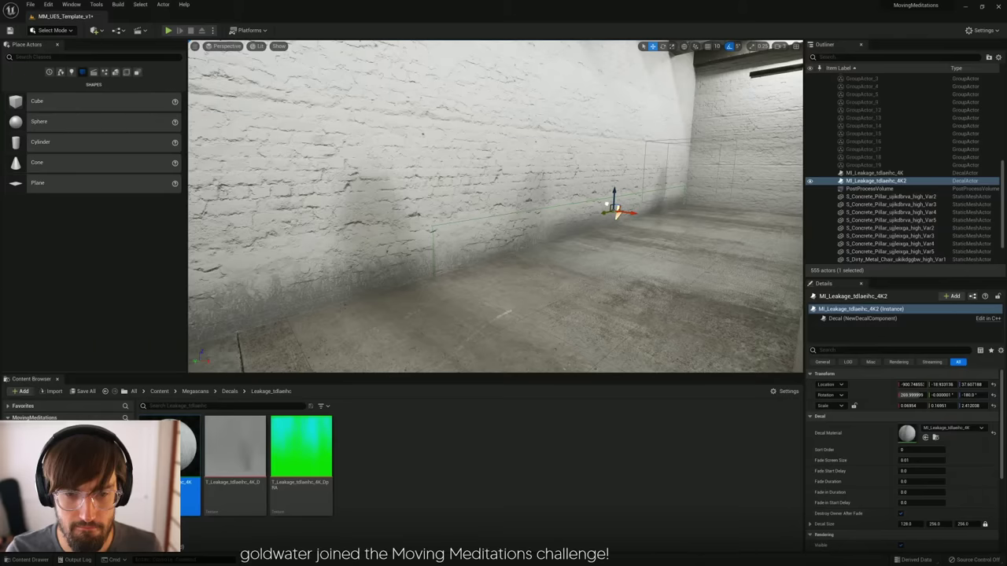
right_click_drag(528, 292, 518, 310)
left_click(523, 302)
left_click(686, 175)
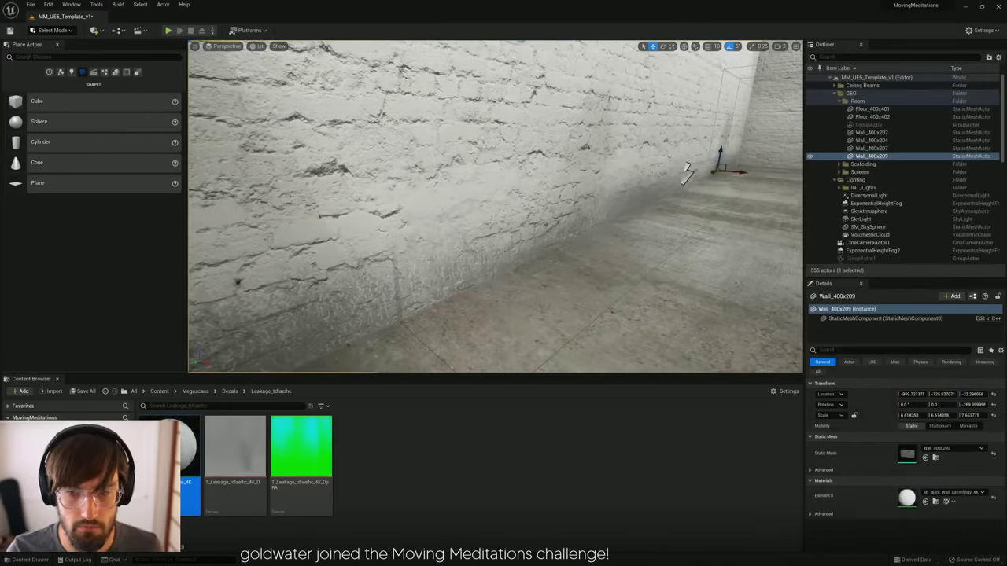
left_click_drag(711, 173, 703, 173)
key("ctrl+z")
left_click(665, 220)
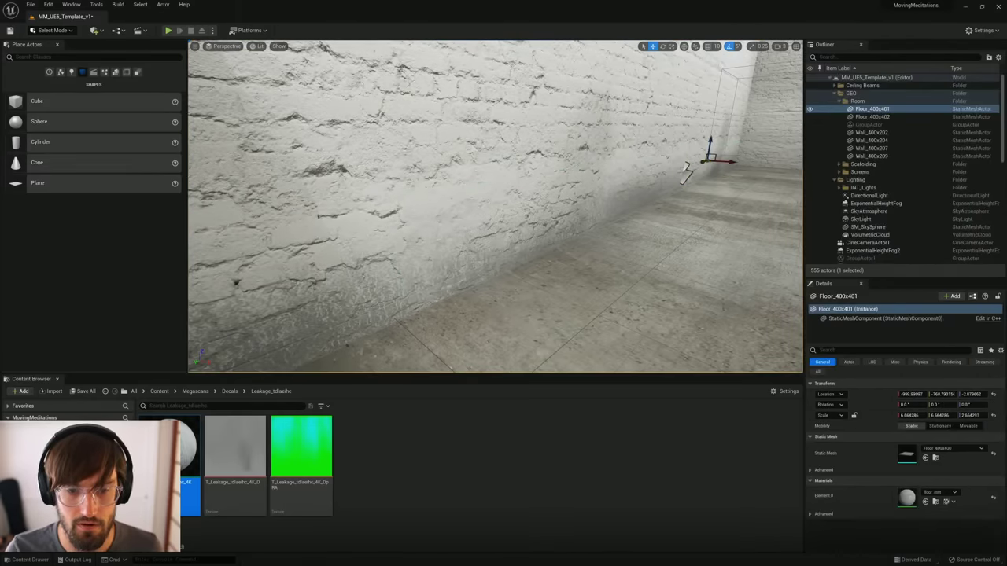
Step: View the whole hall from the front and compare it with the grimy wall base in the dancer warehouse image on the reference board
right_click_drag(665, 220, 792, 194)
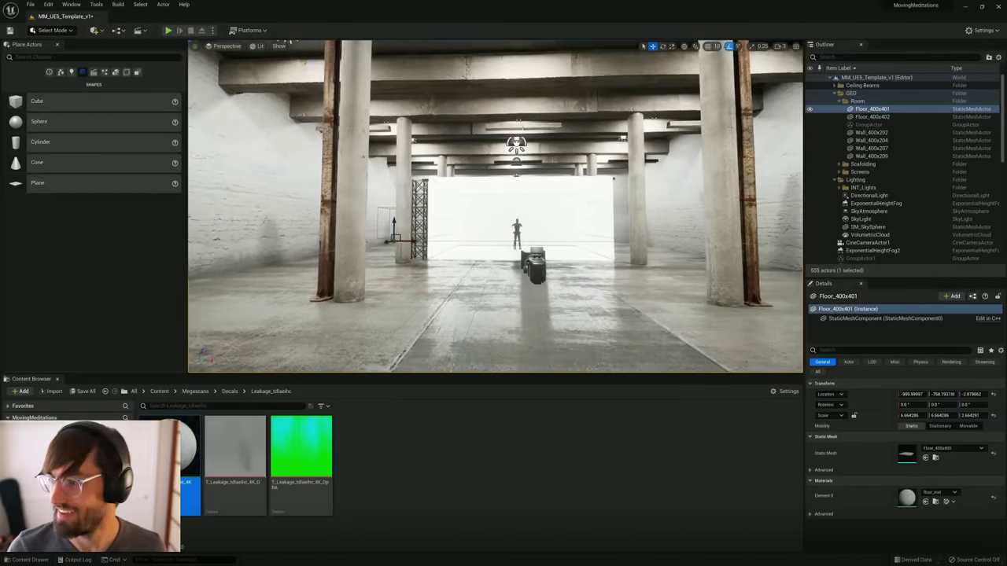
right_click_drag(1006, 263, 553, 247)
key("ctrl+f")
scroll(482, 271, "down", 5)
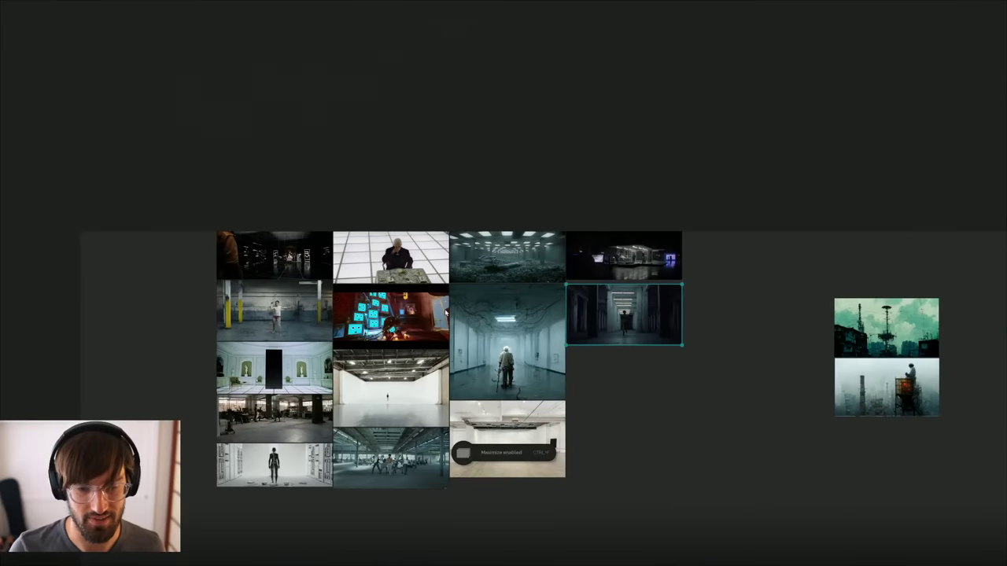
middle_click_drag(410, 373, 480, 248)
left_click(344, 193)
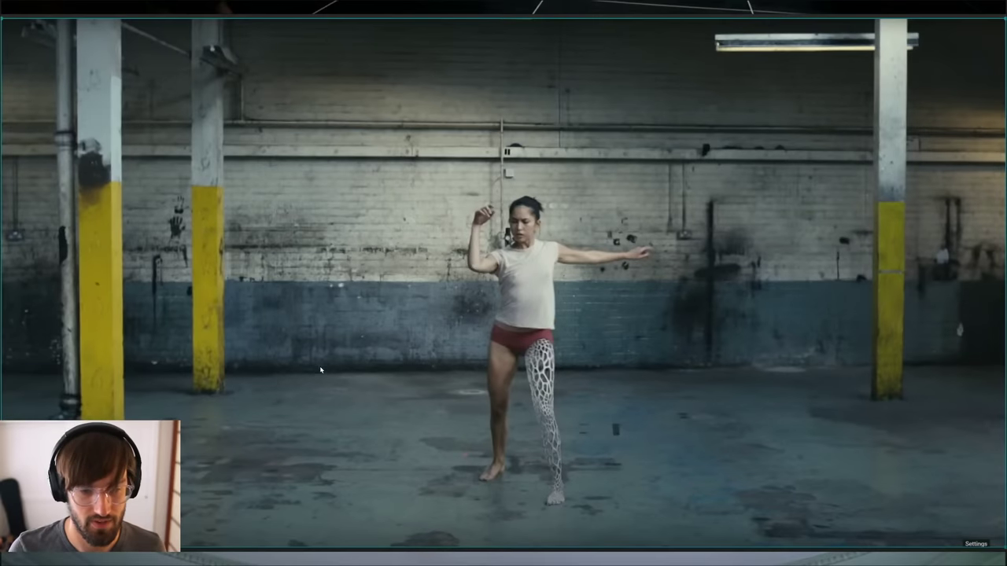
scroll(321, 370, "up", 5)
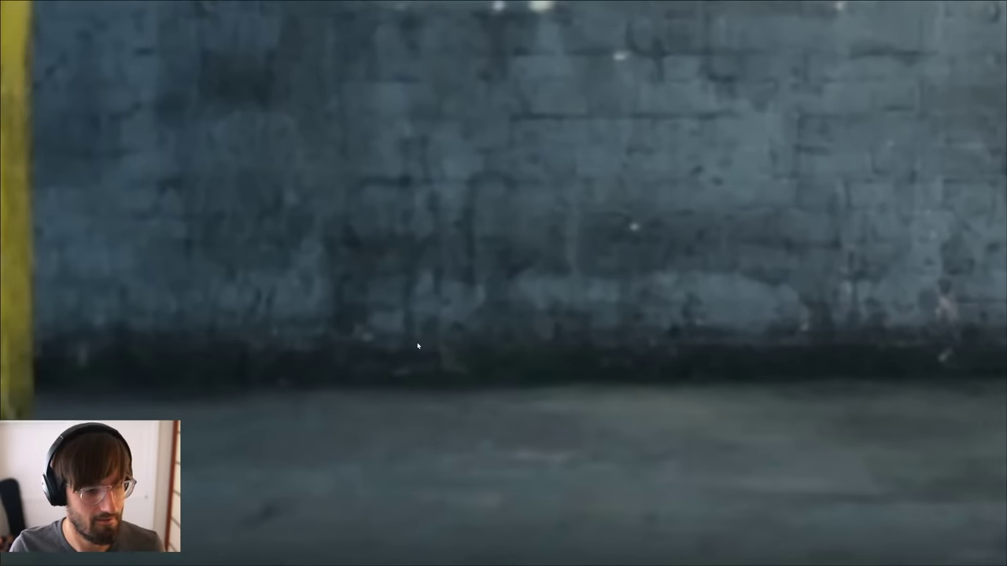
scroll(418, 346, "down", 7)
key("alt+Tab")
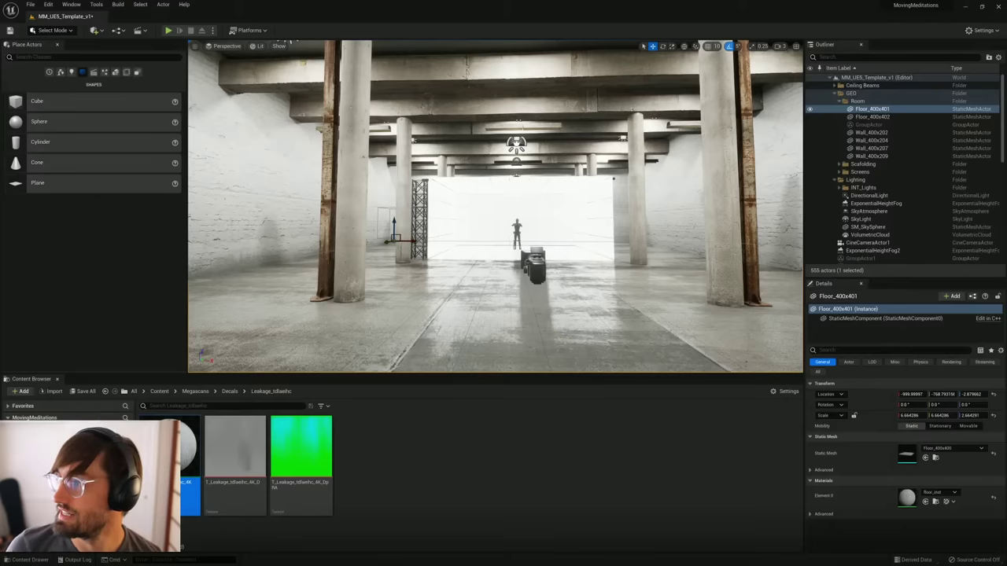
Step: Bring up the MI_Leakage_tdlaeihc_4K material editor at full size, enable the albedo Overlay Intensity override and set it to 1
left_click_drag(1006, 199, 648, 105)
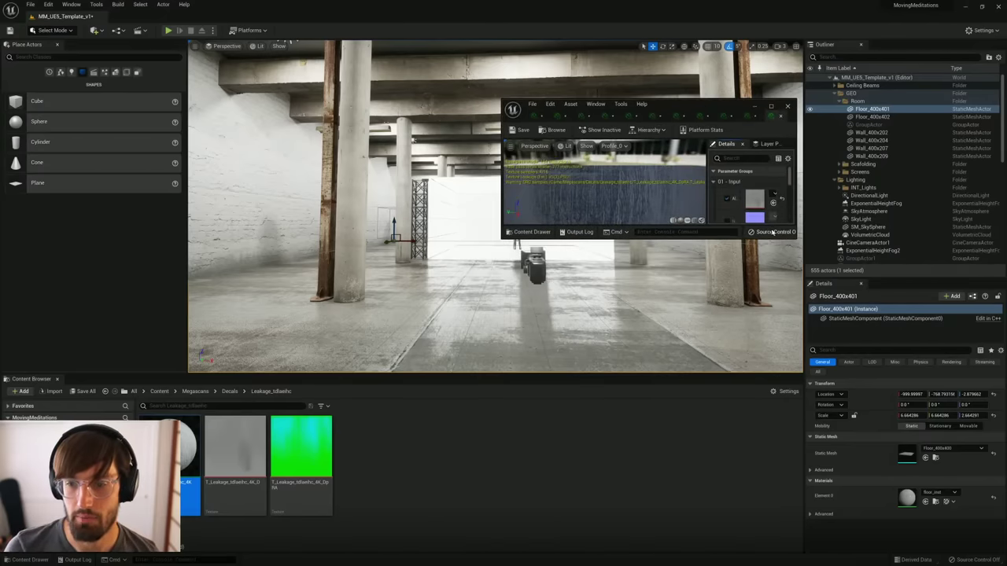
left_click_drag(744, 241, 739, 491)
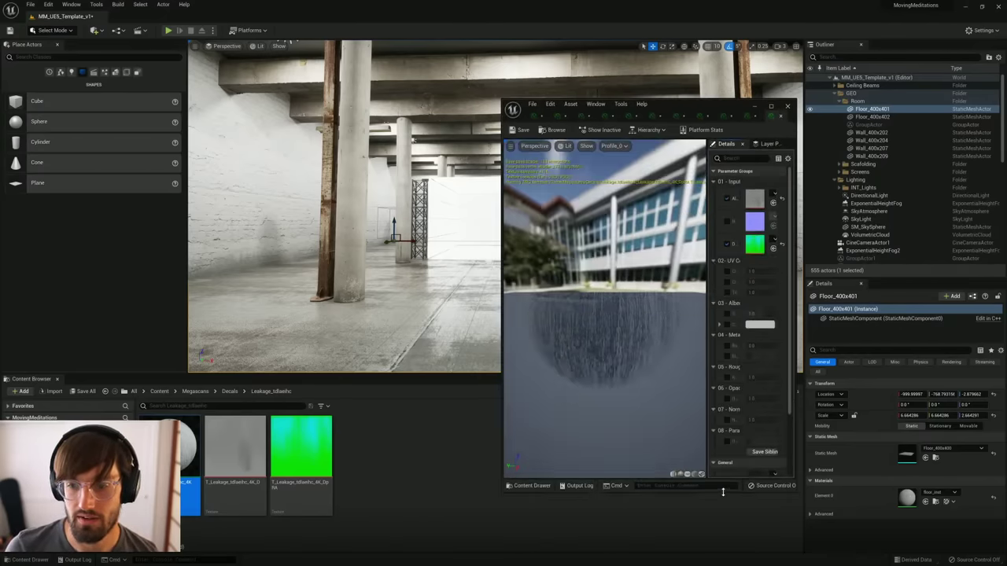
left_click_drag(705, 108, 678, 38)
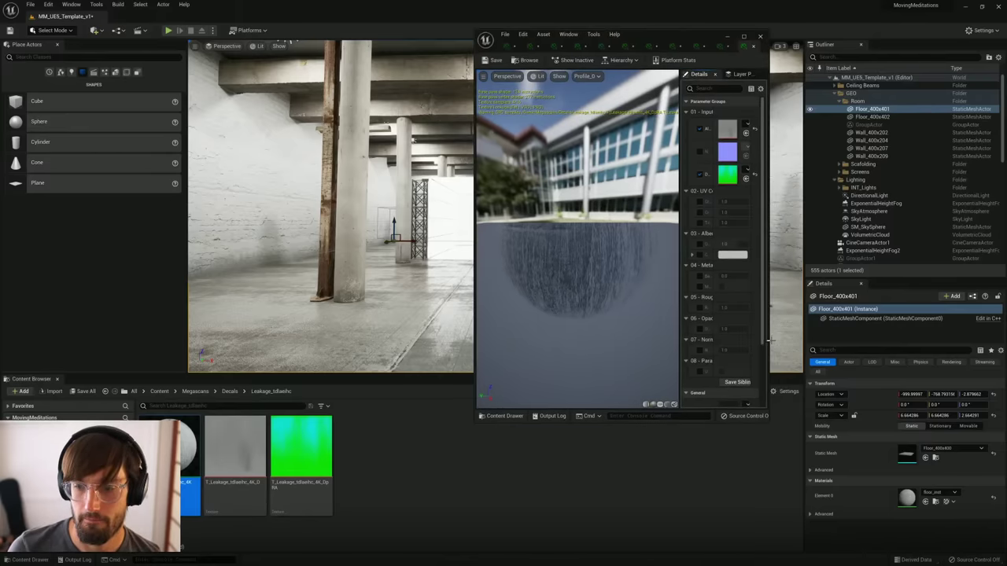
left_click_drag(769, 340, 900, 339)
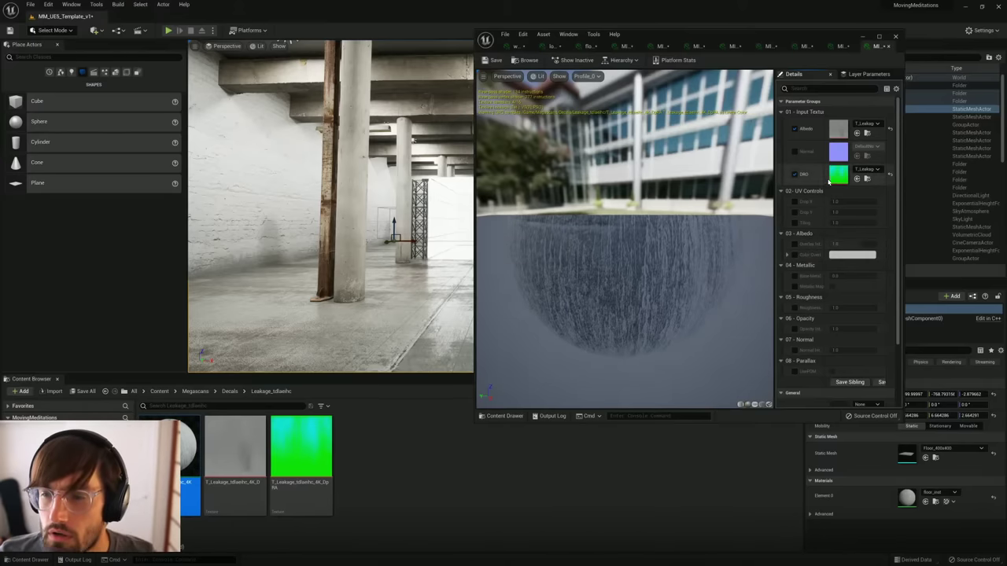
left_click_drag(741, 36, 683, 1)
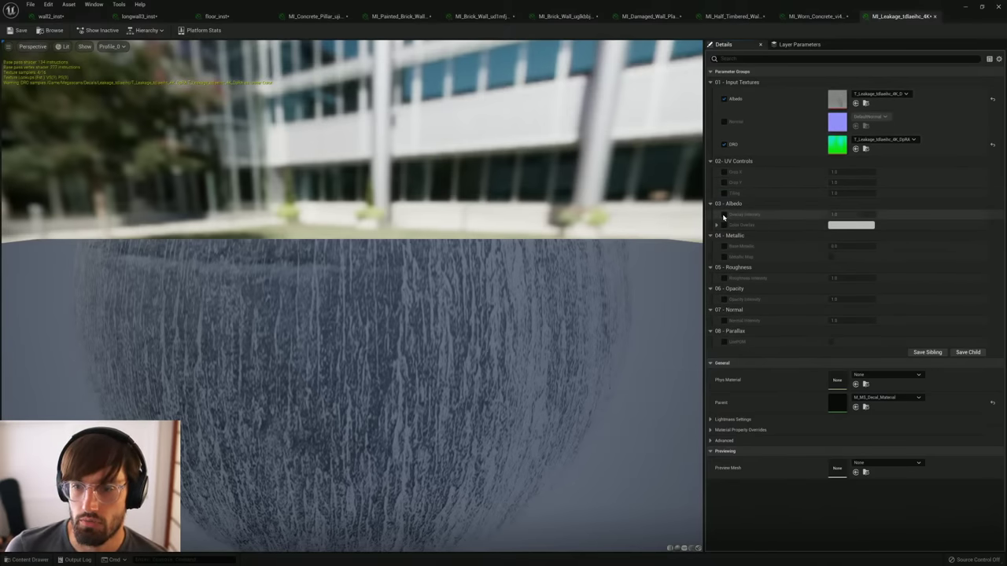
left_click(832, 214)
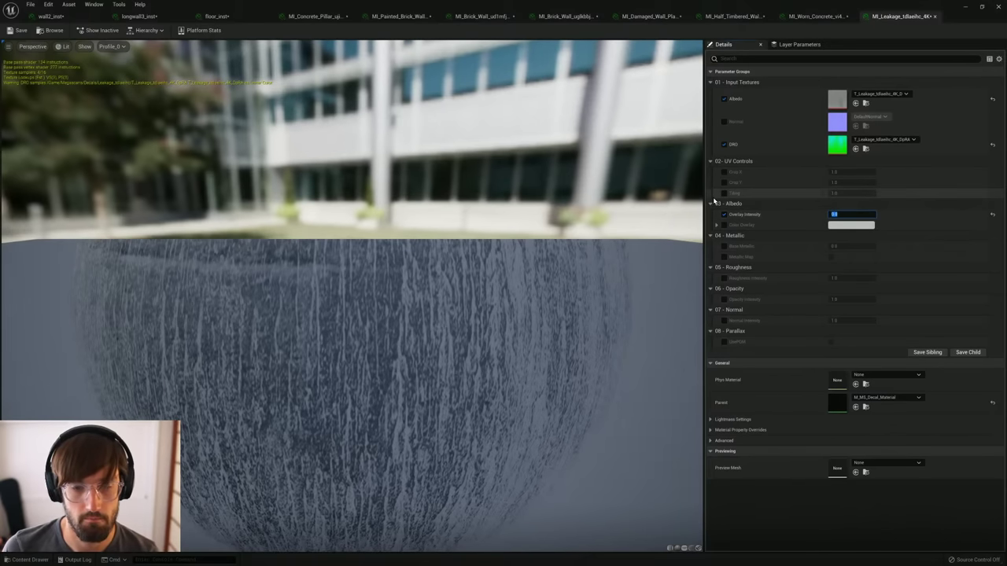
type("20")
key("Return")
type("1")
key("Return")
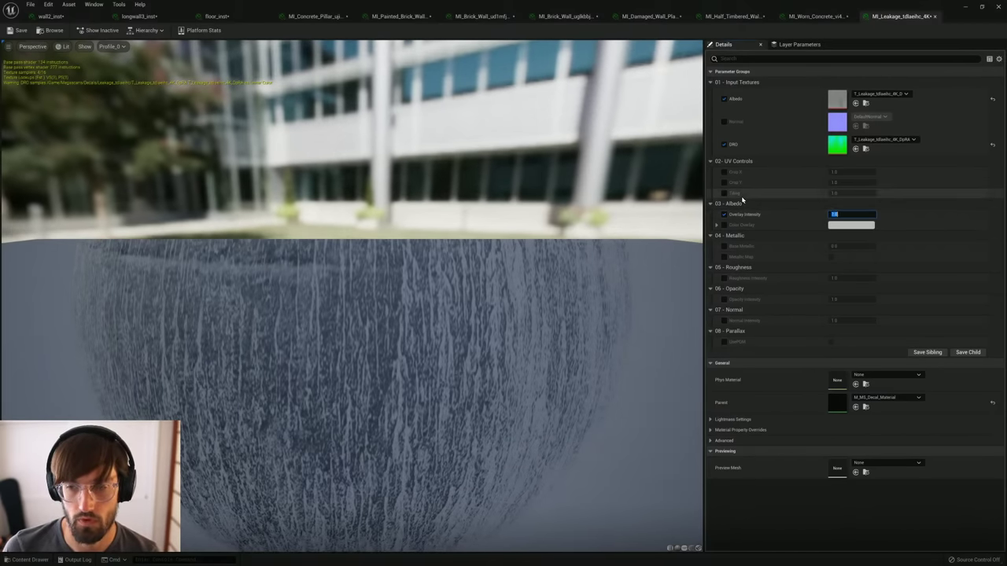
Step: Enable the leakage material's Color Overlay, set its colour to black and return to the level
left_click(716, 225)
left_click(724, 225)
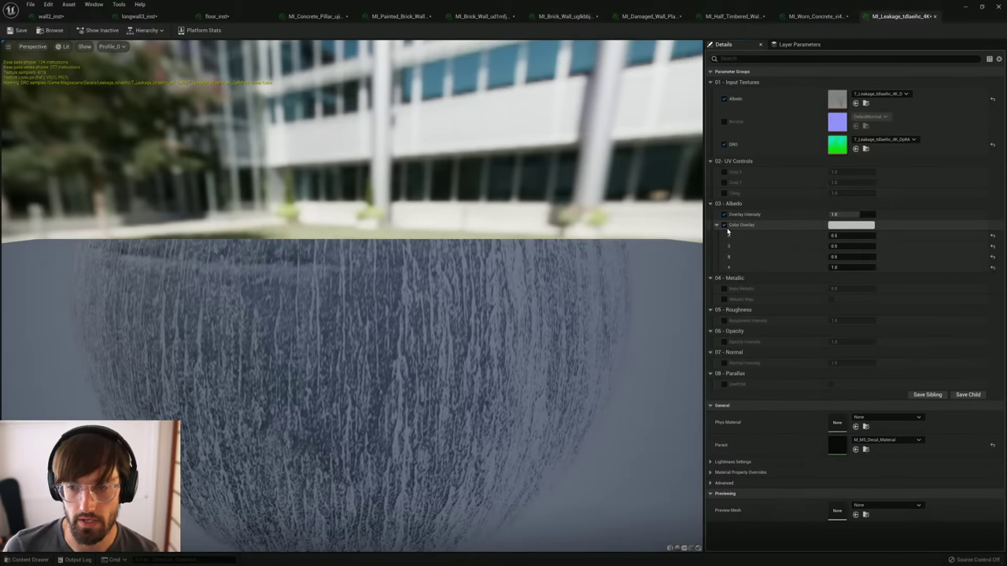
left_click(828, 227)
left_click_drag(944, 314, 946, 349)
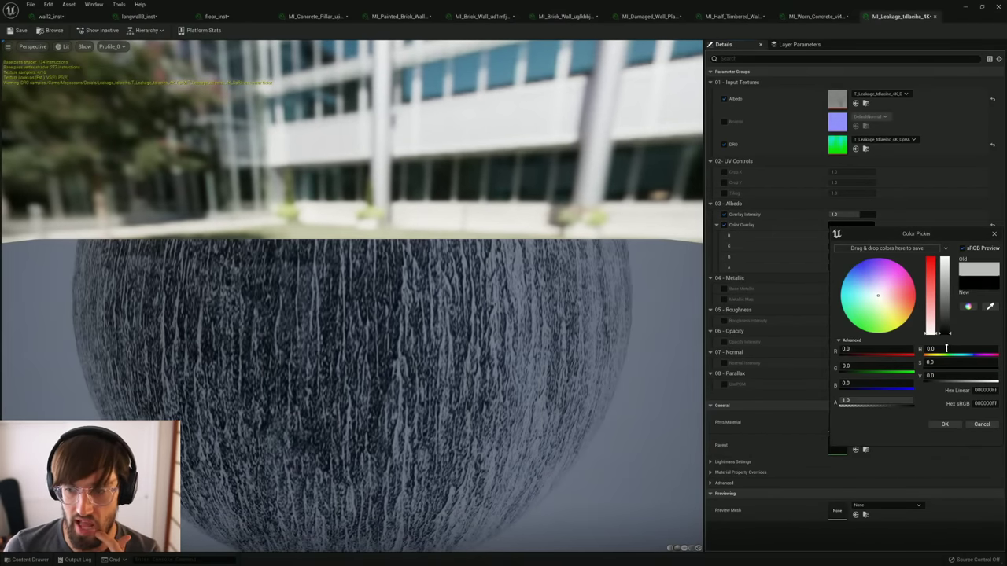
left_click(943, 426)
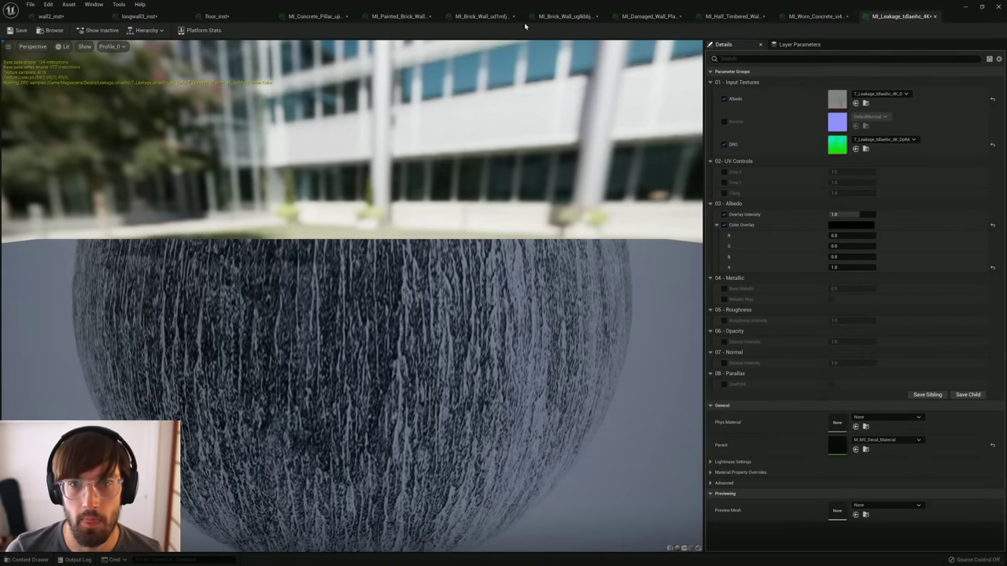
left_click_drag(523, 10, 1006, 177)
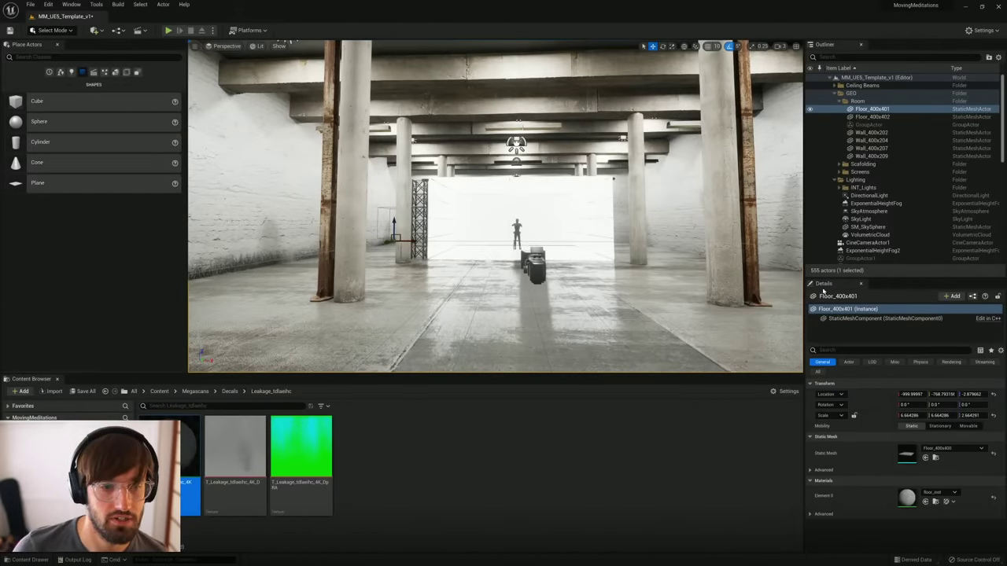
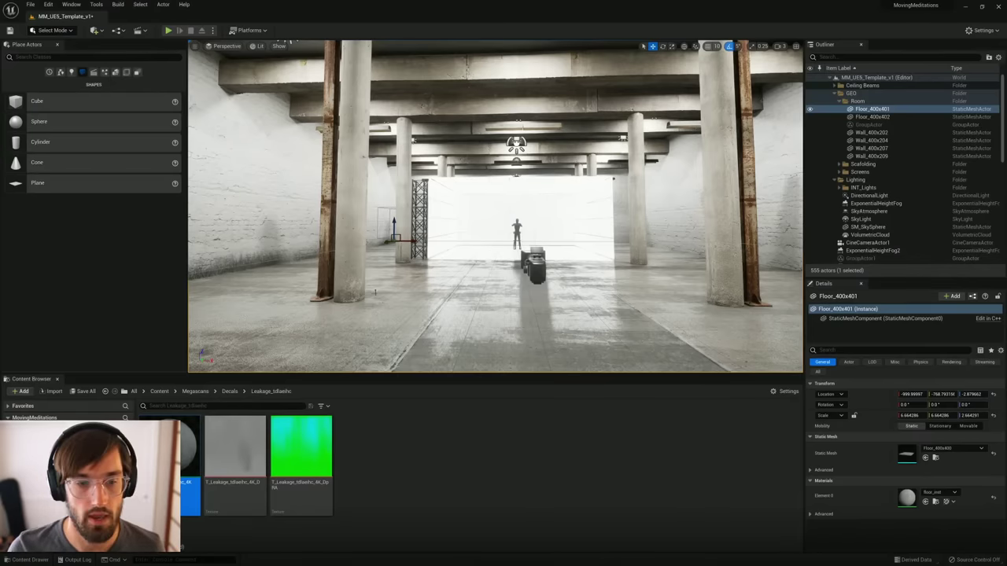
Step: Reduce the height of both leakage decals along the brick wall base to a Y scale of about 0.1 and lower them to the floor line
key("w")
right_click_drag(375, 292, 287, 292)
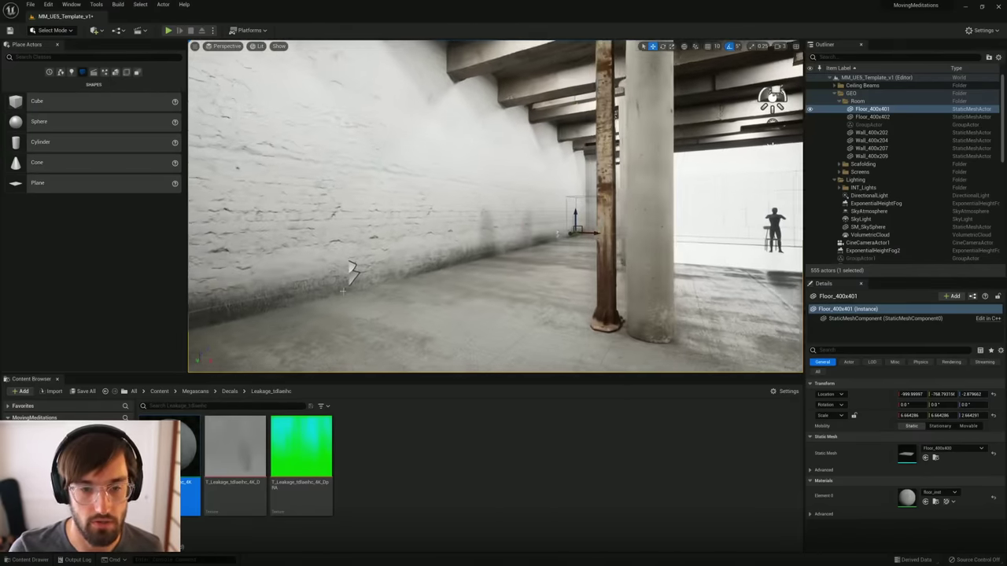
left_click(350, 271)
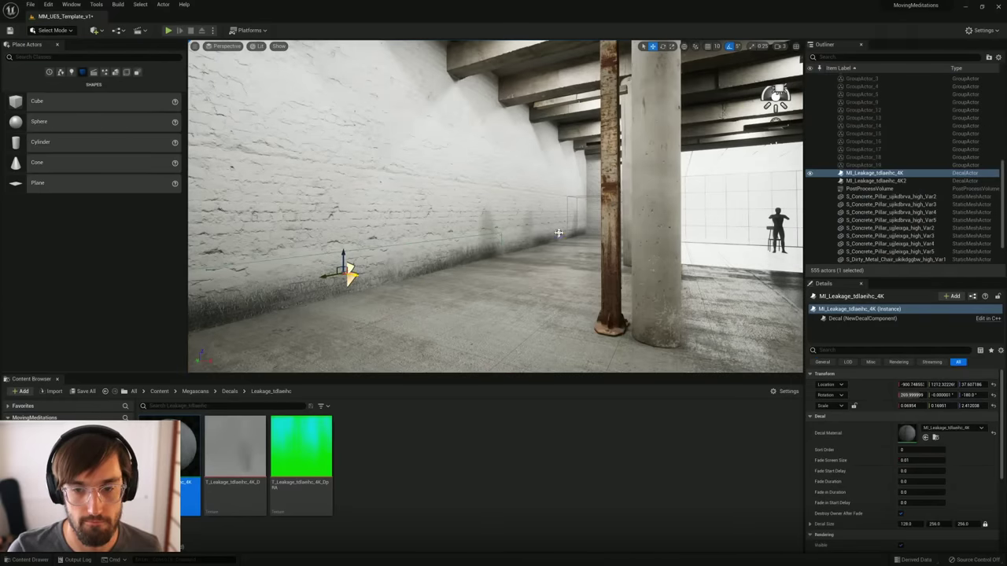
left_click(558, 233, "ctrl")
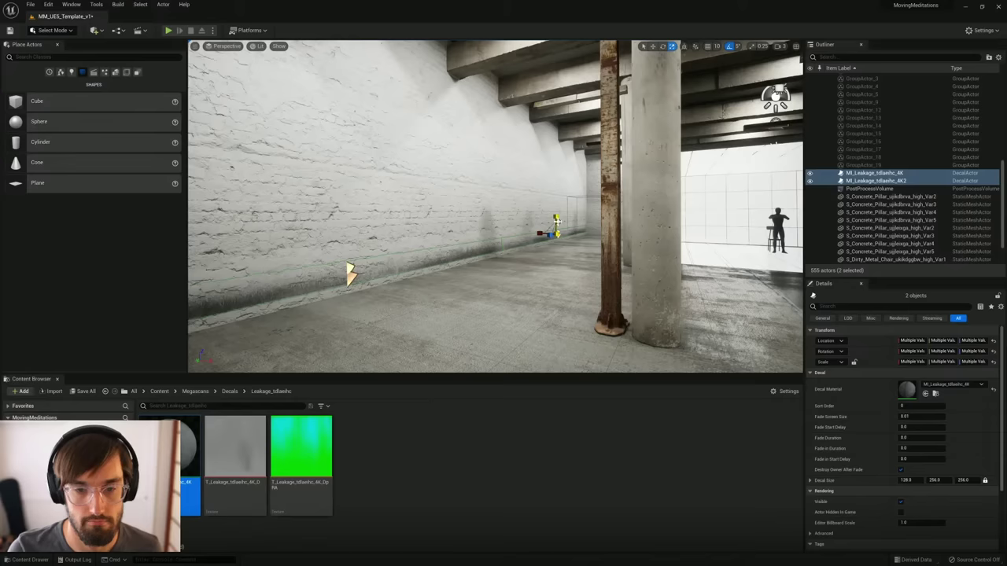
key("w")
left_click_drag(557, 220, 557, 224)
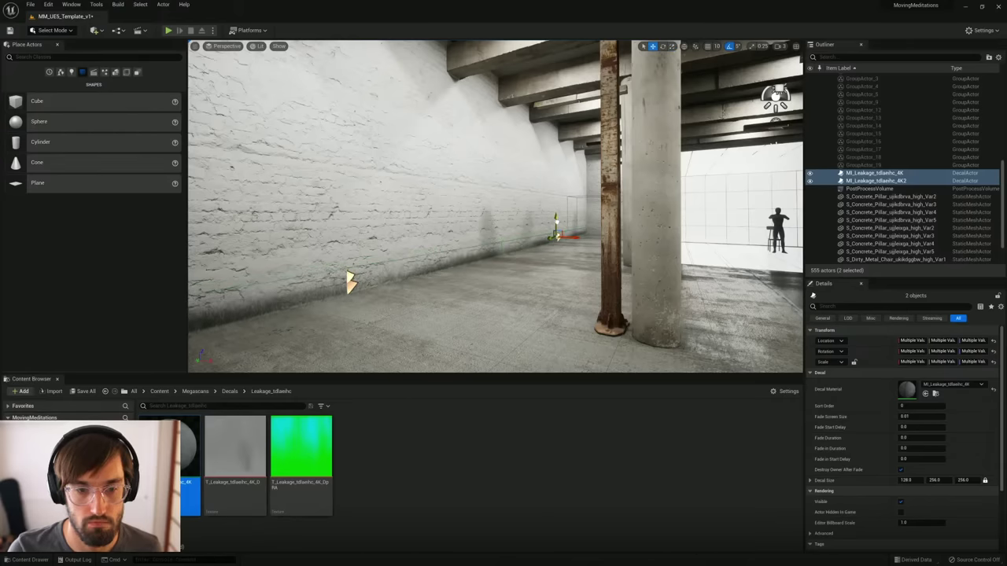
key("w")
right_click_drag(544, 218, 575, 211)
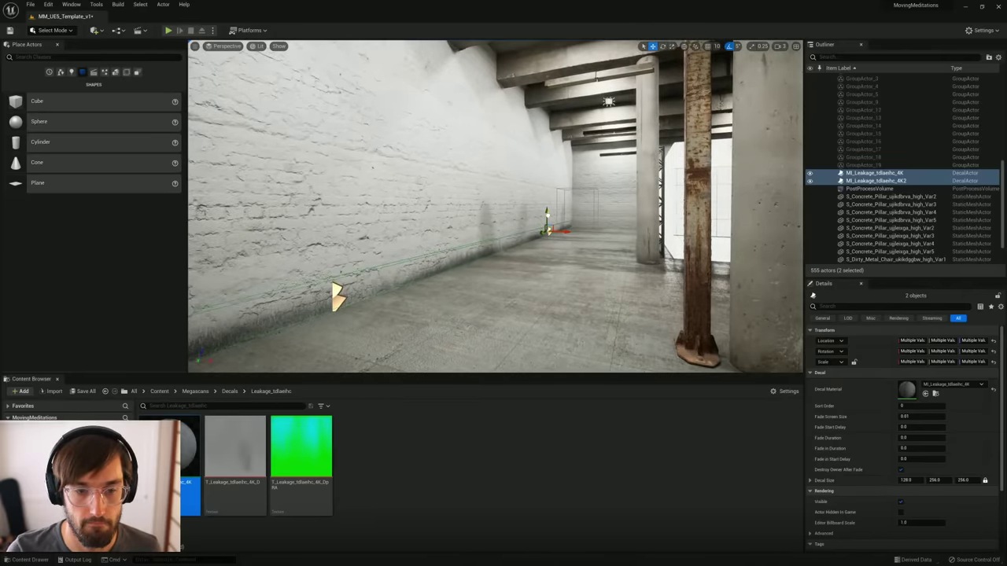
right_click_drag(457, 265, 489, 234)
key("s")
left_click_drag(455, 227, 618, 227, "alt")
right_click_drag(618, 227, 636, 229)
key("d")
right_click_drag(475, 233, 395, 223)
key("ctrl+z")
Step: Duplicate both wall leakage decals away from the wall and rotate the copies 90° so they project onto the floor
key("a")
key("s")
key("a")
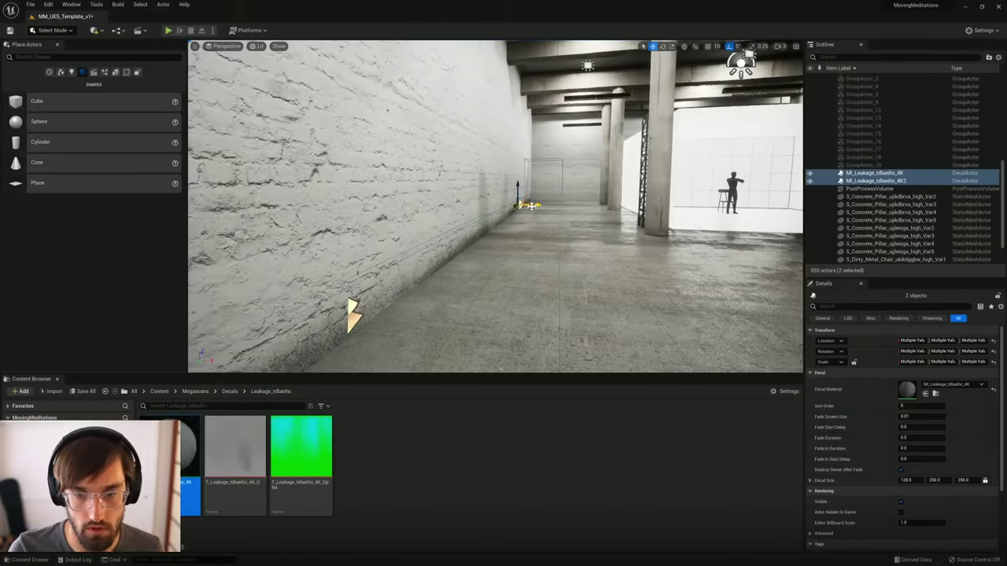
left_click_drag(538, 205, 547, 206, "alt")
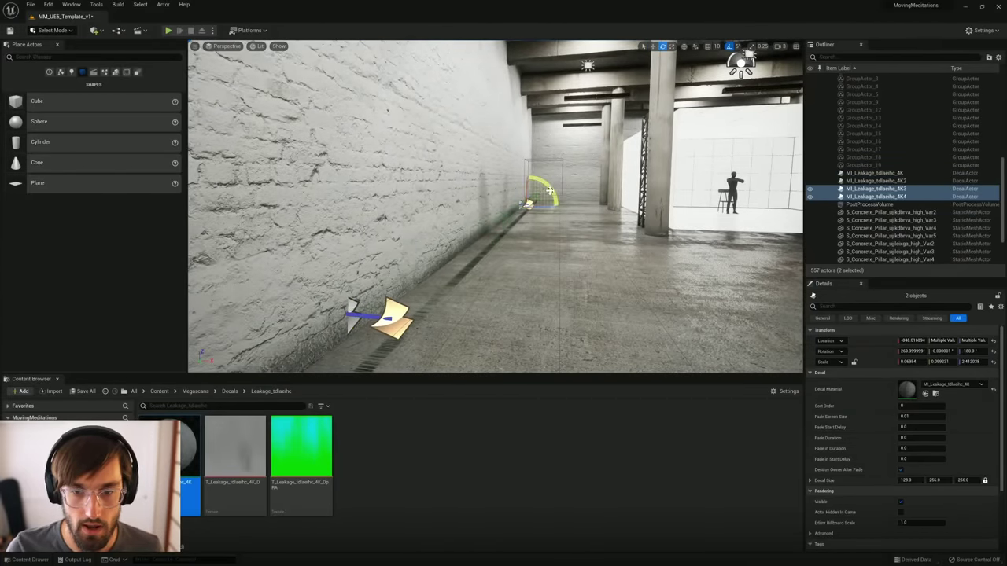
left_click_drag(548, 183, 528, 244)
key("r")
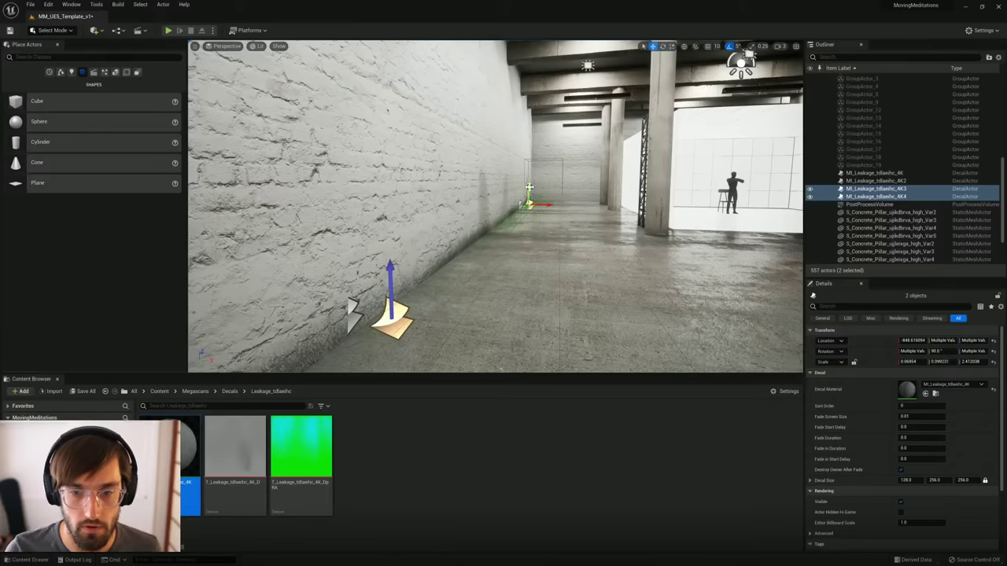
Step: Lower the two floor decals and move them against the wall base at about X -868
left_click_drag(390, 267, 391, 309)
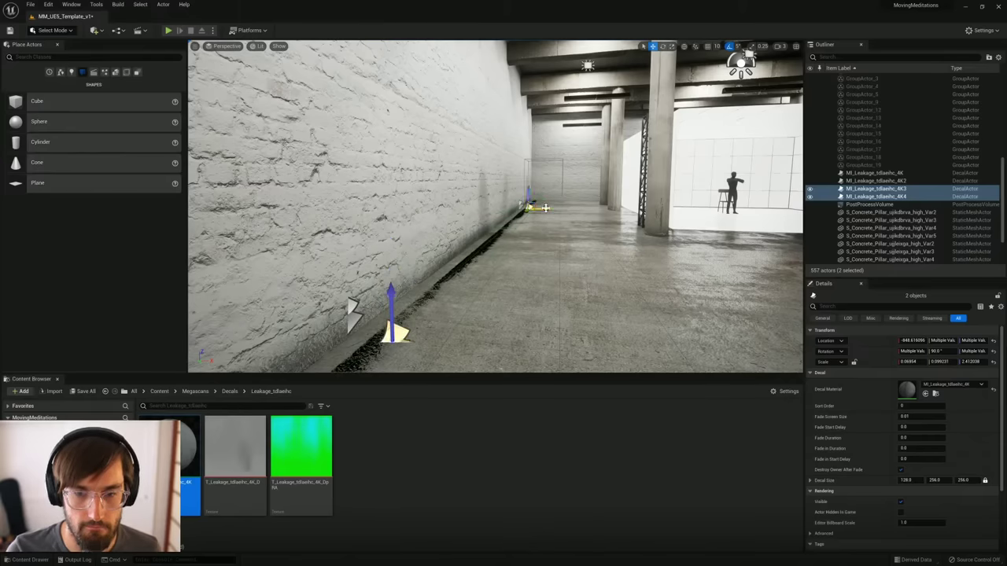
left_click_drag(545, 207, 541, 209)
mouse_move(543, 207)
right_mouse_down()
mouse_move(525, 250)
mouse_move(542, 226)
right_mouse_up()
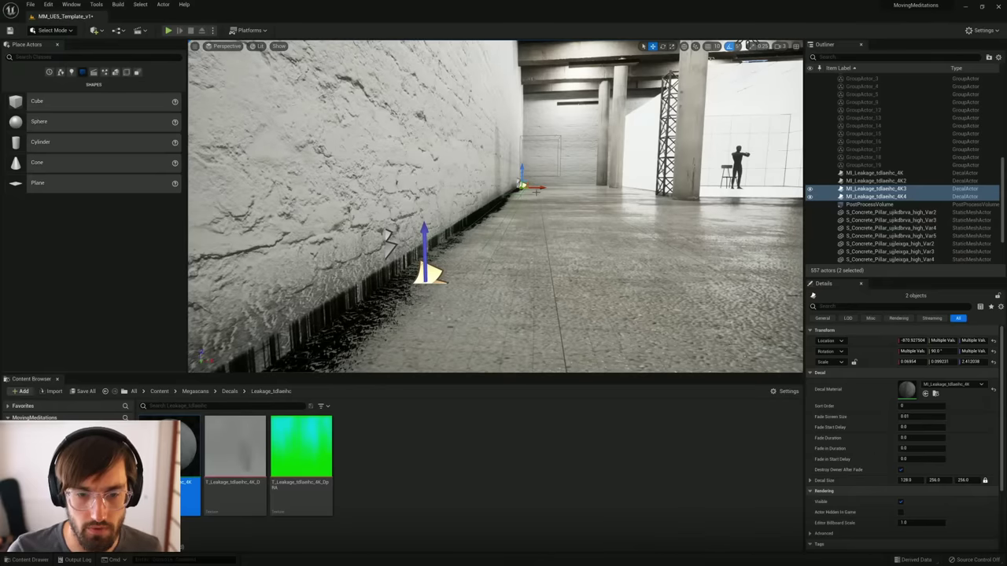
left_click_drag(538, 188, 537, 190)
left_click_drag(434, 272, 432, 272)
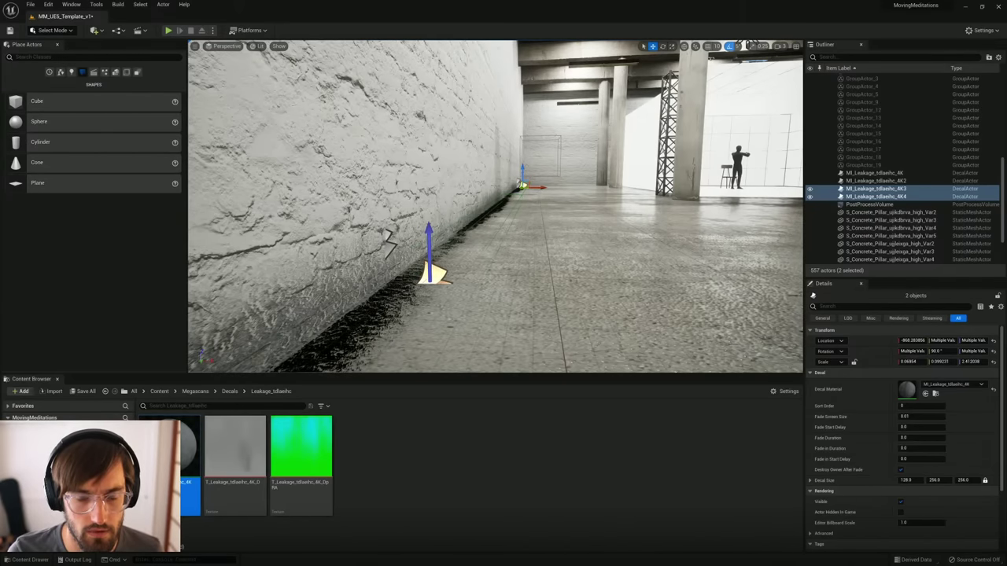
Step: Duplicate the MI_Leakage_tdlaeihc_4K material instance and assign the copy to both floor decals
key("s")
right_click_drag(432, 272, 464, 272)
key("d")
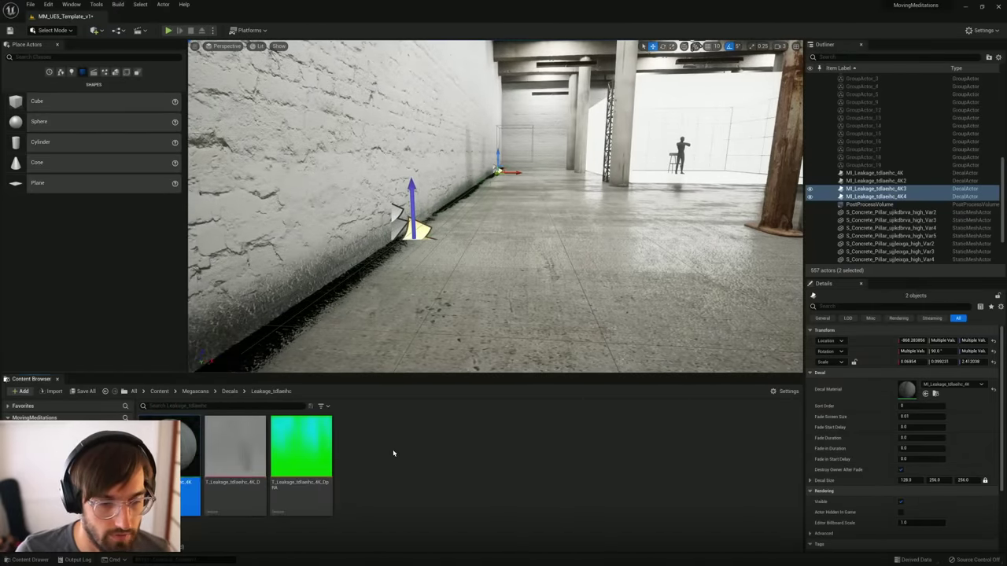
left_click_drag(188, 448, 191, 450)
left_click(297, 455)
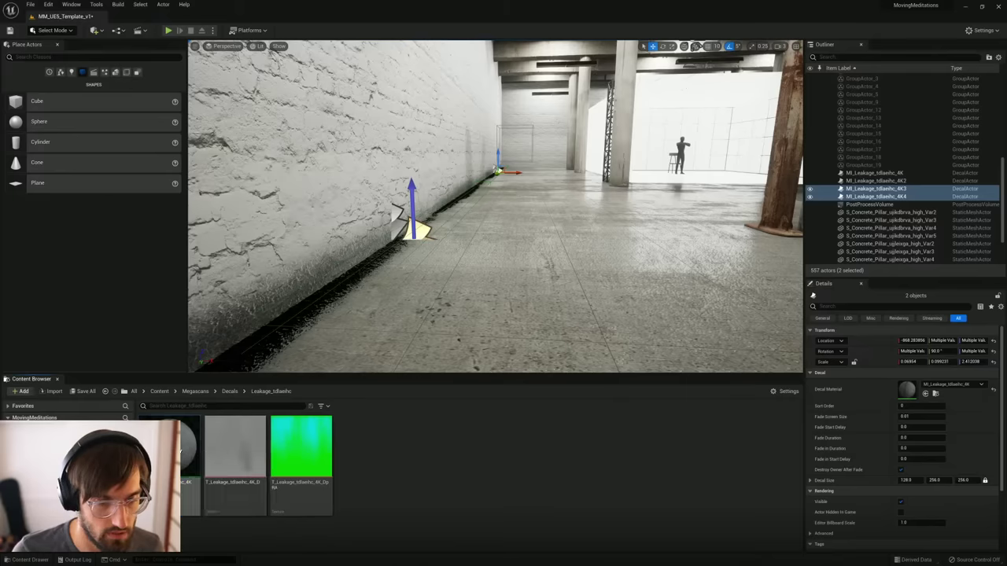
left_click(180, 451)
key("ctrl+c")
key("ctrl+v")
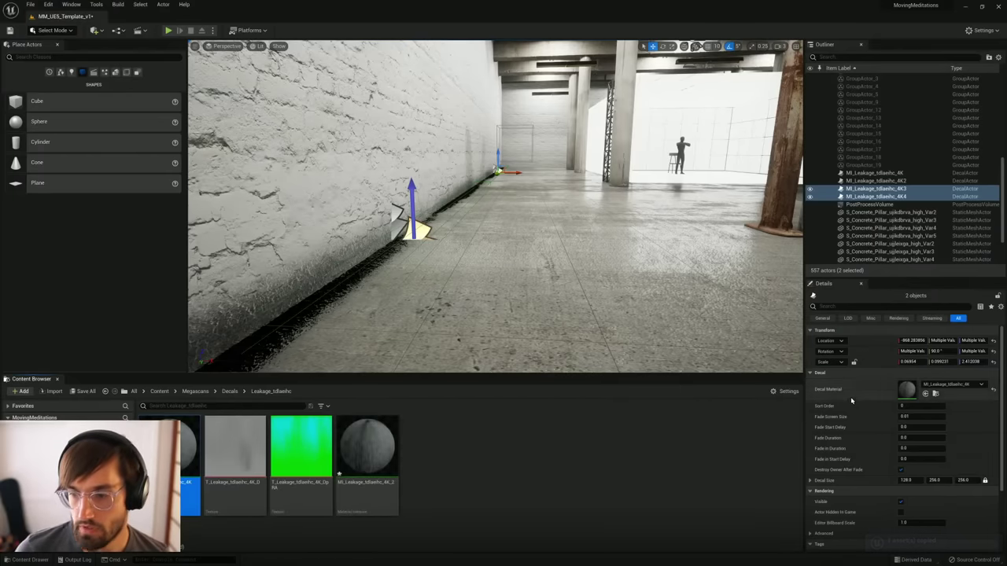
left_click_drag(367, 452, 918, 388)
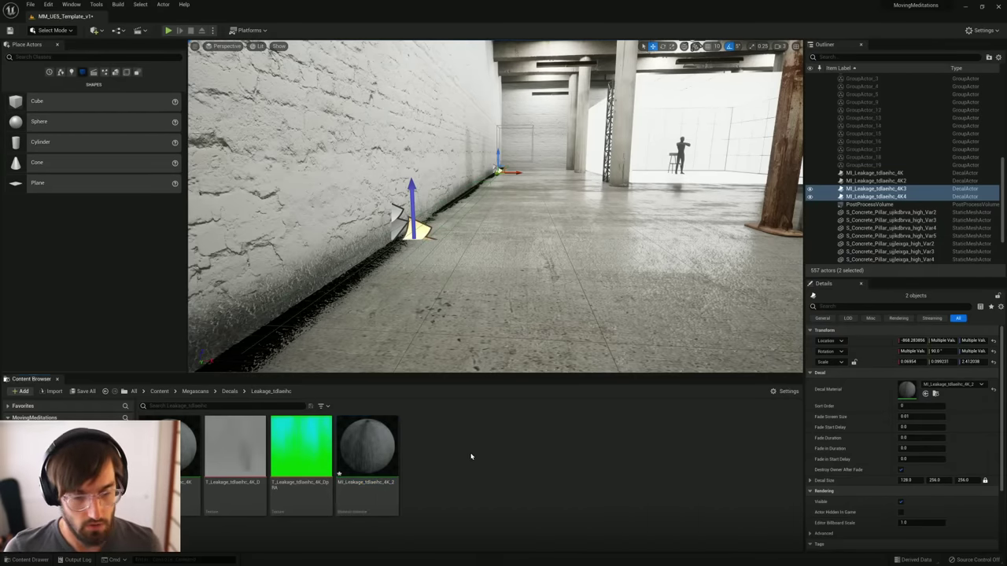
Step: Undo the copied material's assignment and the last move of the two floor decals
key("ctrl+z")
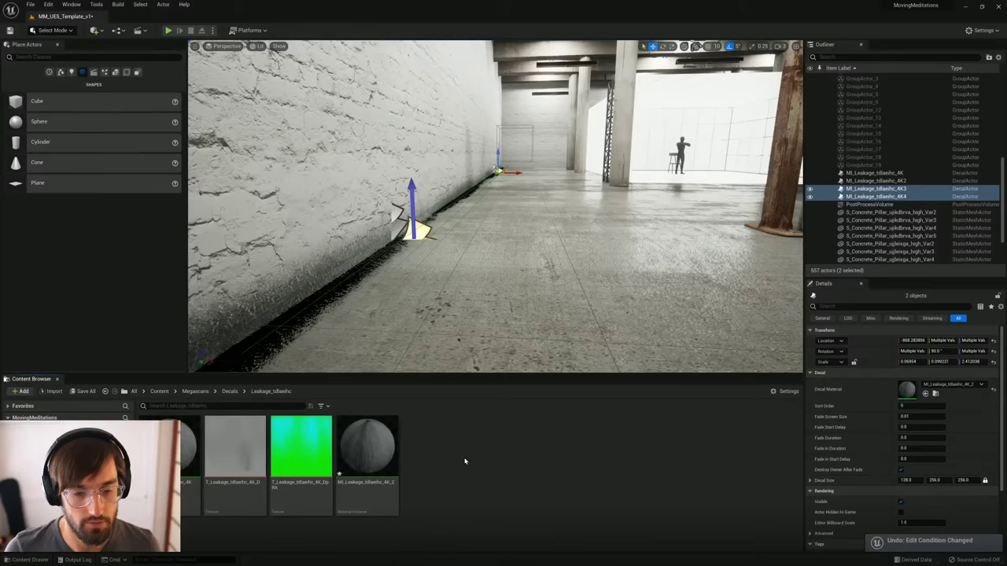
key("ctrl+z")
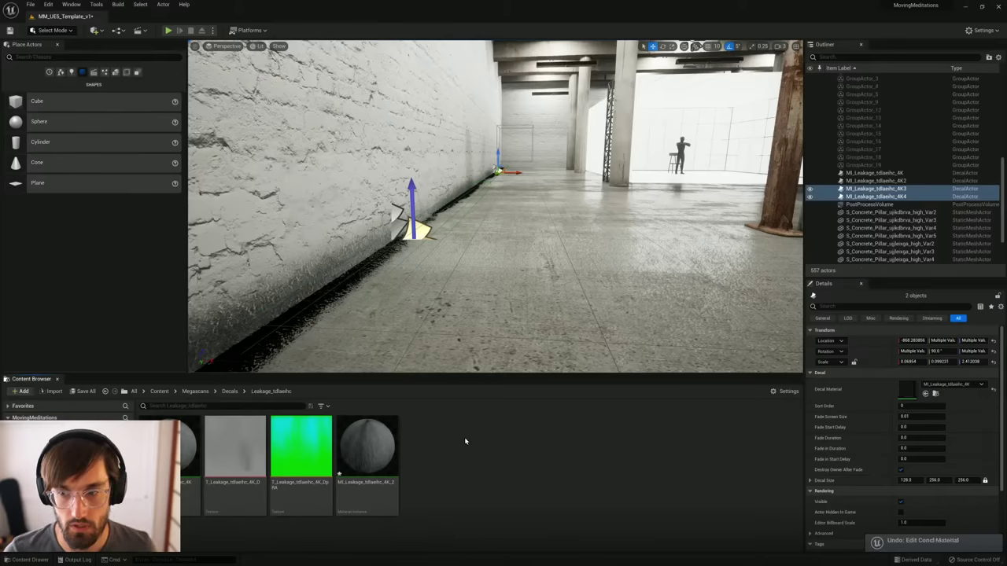
key("ctrl+z")
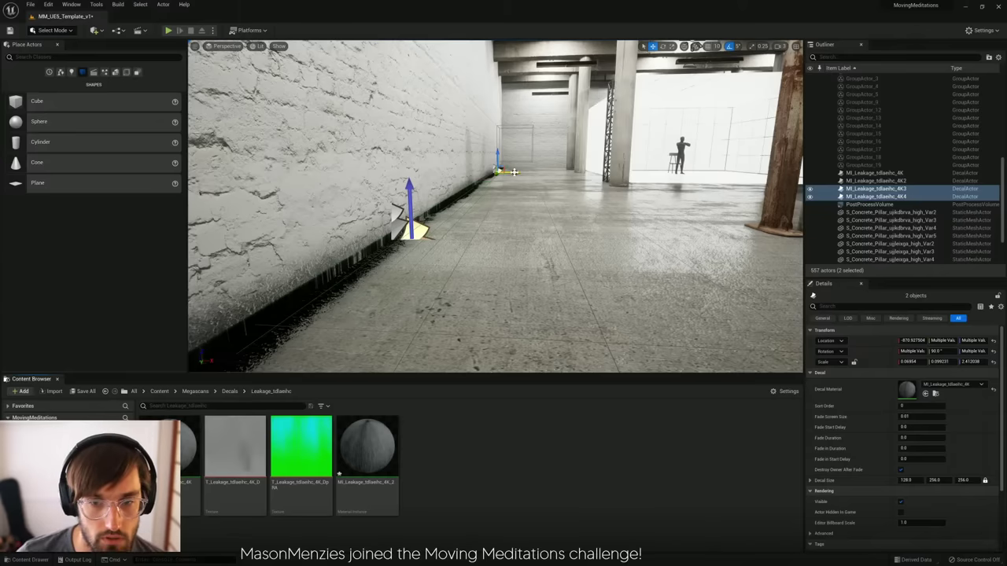
Step: Move both floor decals back against the wall base to about X -868 and save the level
left_click_drag(513, 171, 515, 177)
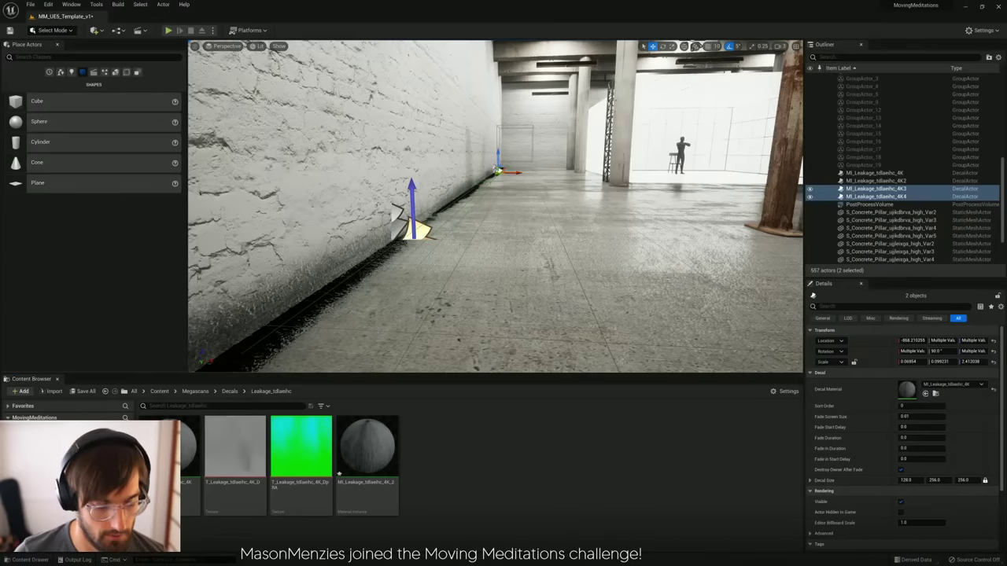
key("ctrl+s")
Step: Scale the two floor decals to about 0.34 in X and shift them away from the wall to about X -750
right_click_drag(490, 288, 448, 277)
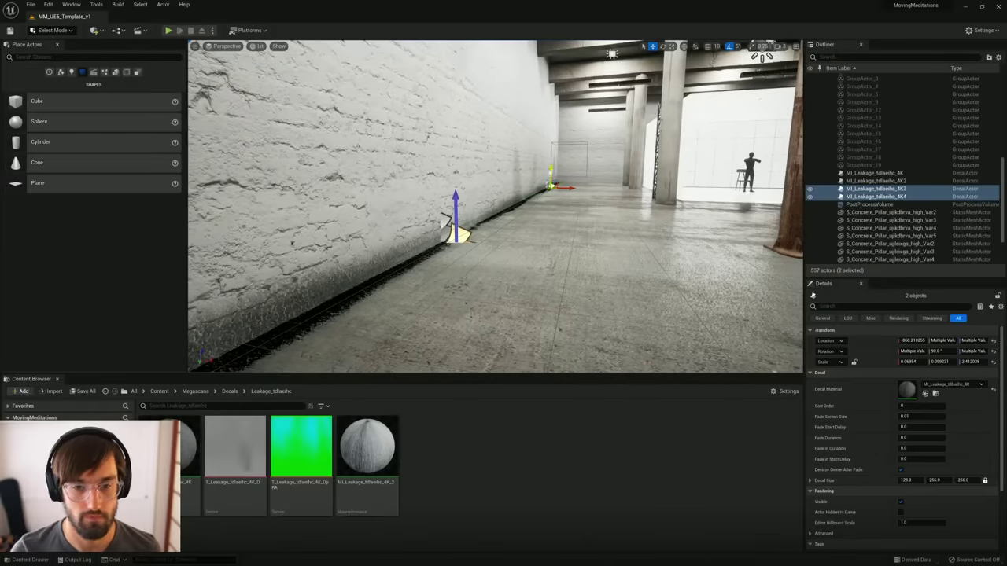
key("e")
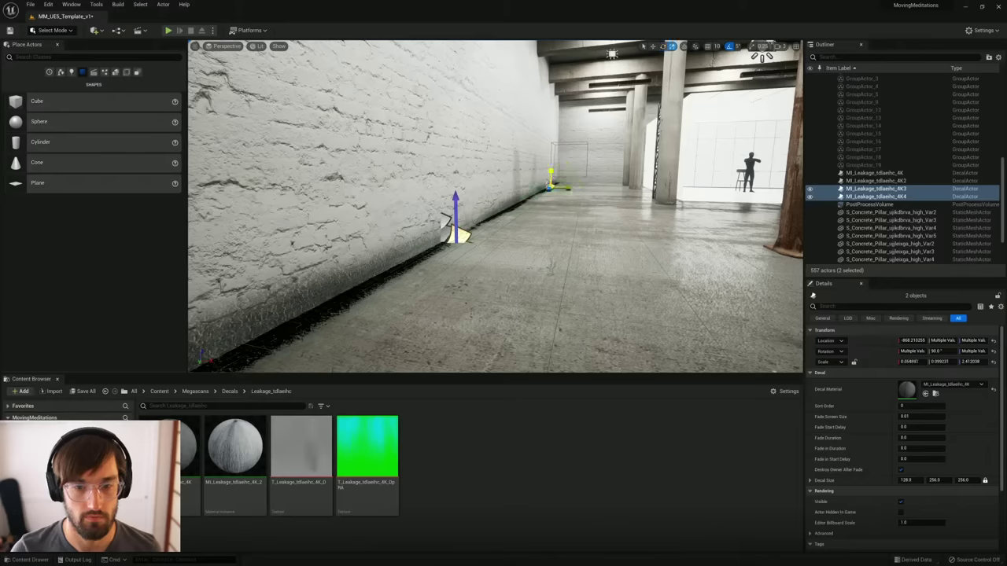
left_click_drag(550, 174, 551, 168)
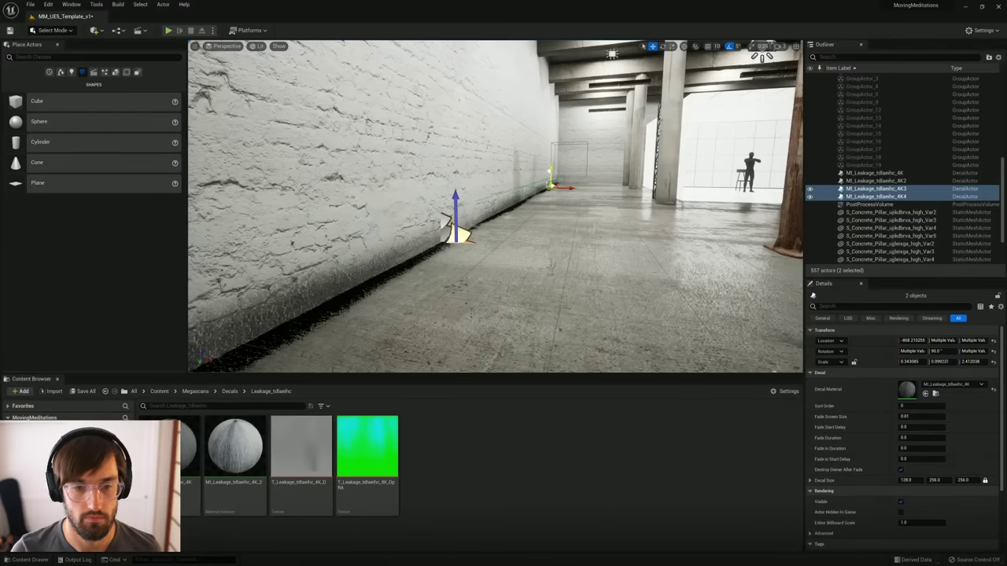
left_click_drag(565, 188, 588, 187)
mouse_move(587, 187)
right_mouse_down()
mouse_move(602, 201)
mouse_move(590, 212)
mouse_move(564, 201)
mouse_move(672, 200)
mouse_move(594, 194)
right_mouse_up()
right_click_drag(400, 240, 462, 211)
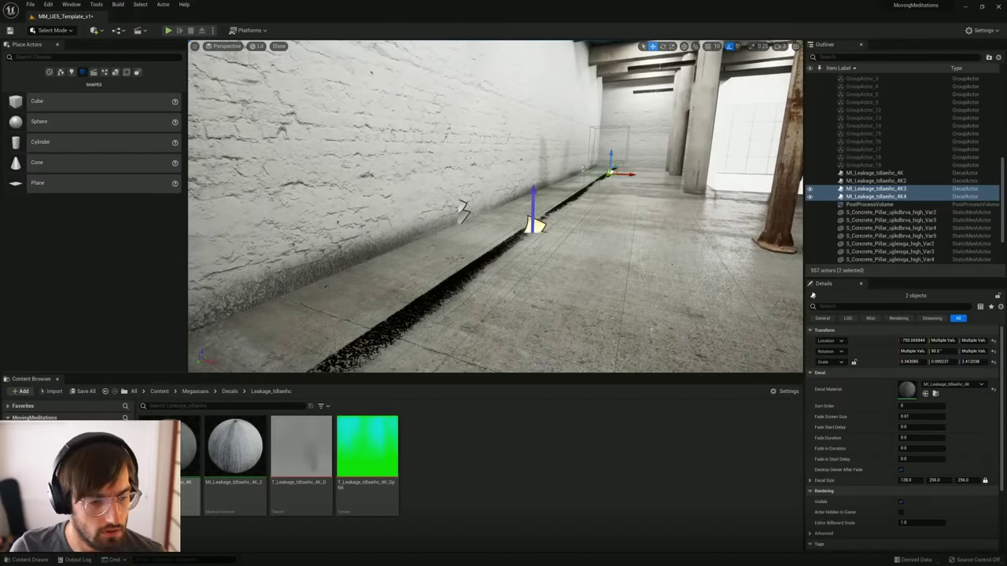
Step: Try the Megascans Cracked_Concrete_Floor material on the hall floor, then undo it
left_click(67, 496)
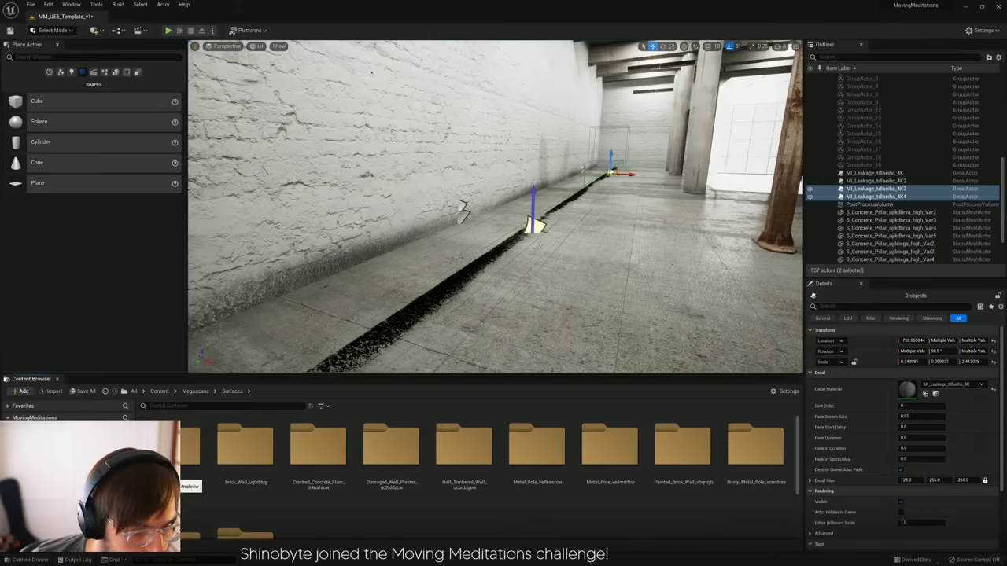
left_click(104, 475)
left_click_drag(189, 449, 577, 255)
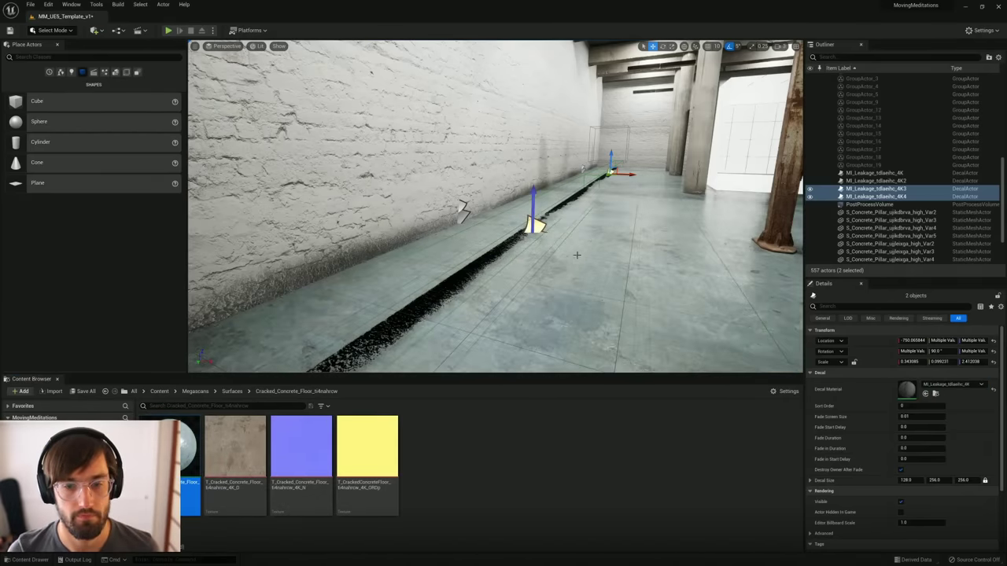
right_click_drag(554, 292, 532, 295)
key("ctrl+z")
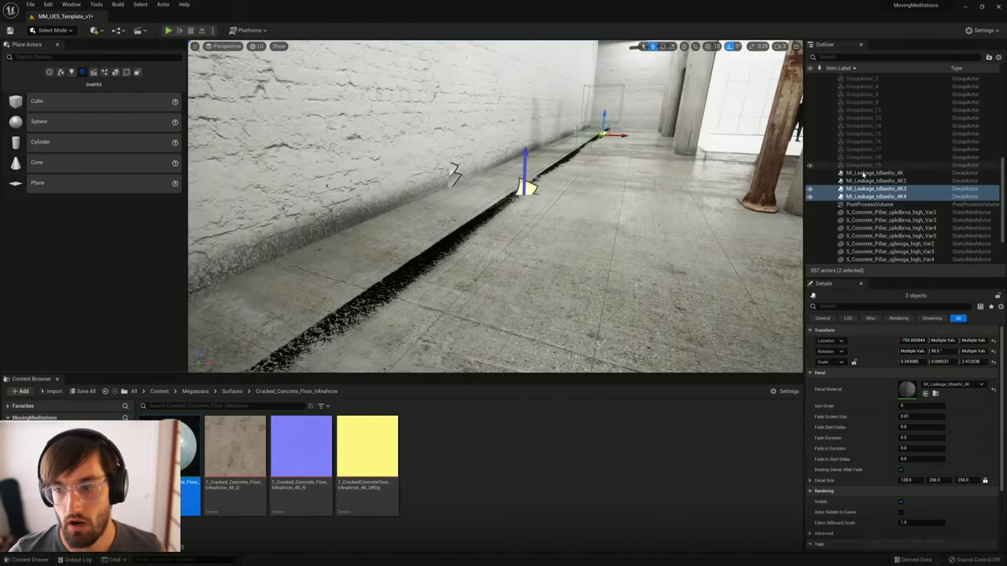
Step: Delete the two duplicated leakage decals lying on the floor, MI_Leakage_tdlaeihc_4K3 and 4K4
left_click(858, 189)
left_click(858, 198, "shift")
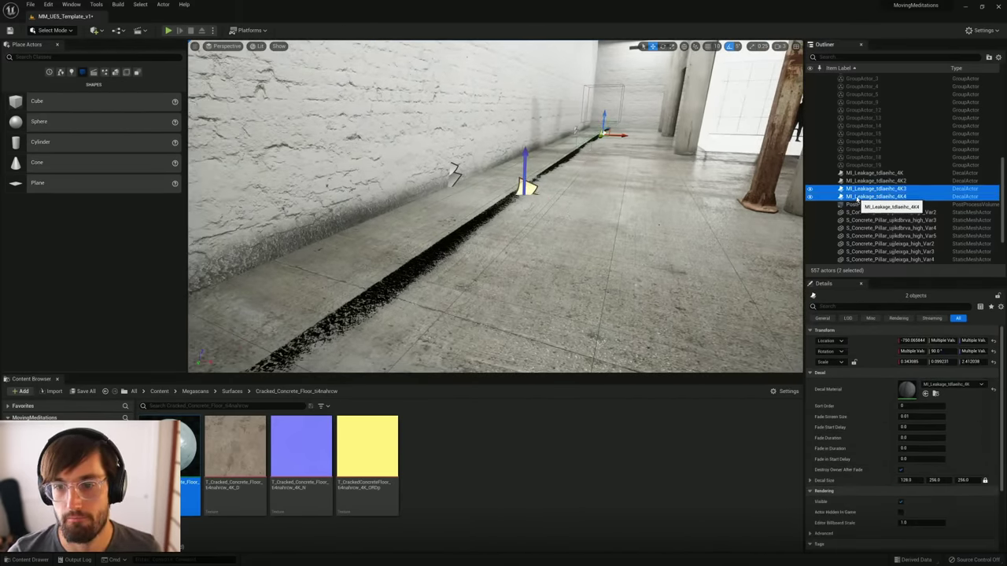
key("Delete")
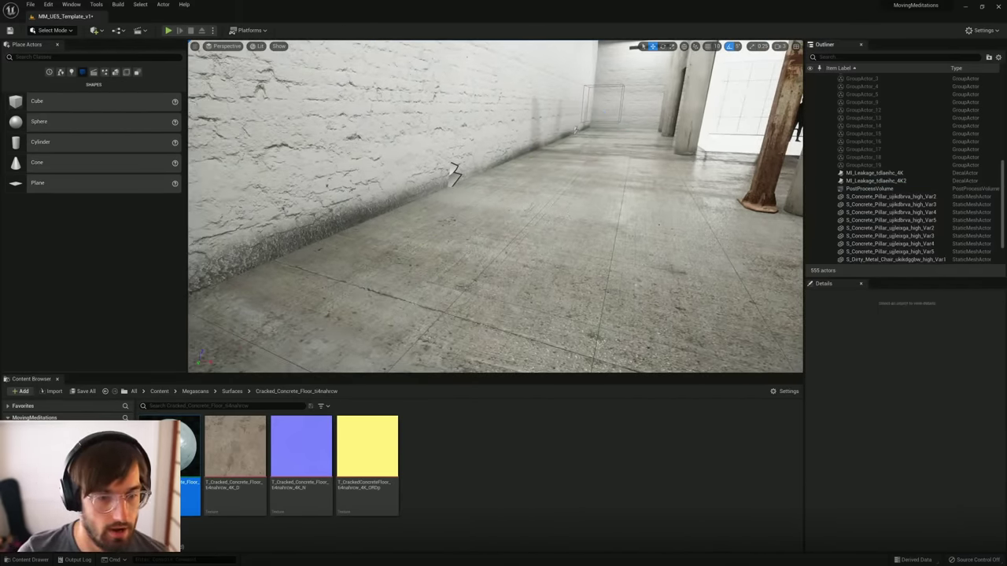
Step: Locate the leakage decal's material in the project content and force-delete the duplicate material instance MI_Leakage_tdlaeihc_4K_2
left_click(299, 241)
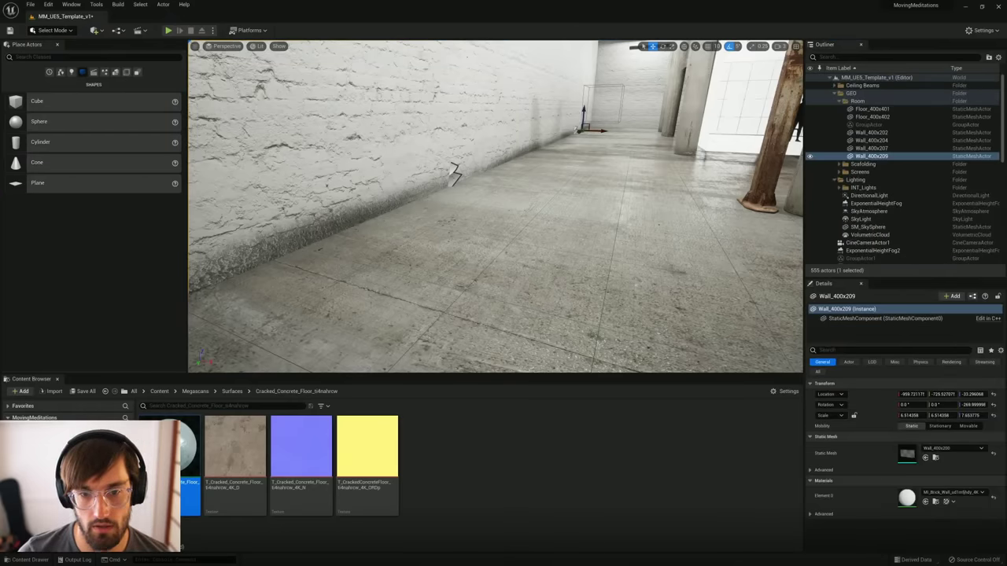
left_click(453, 175)
key("ctrl+b")
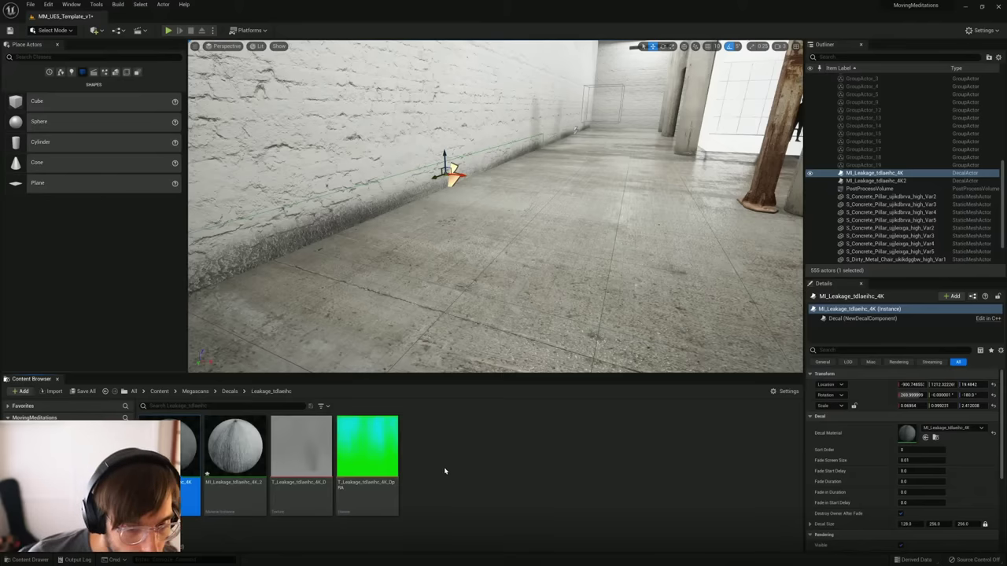
left_click(251, 458)
key("Delete")
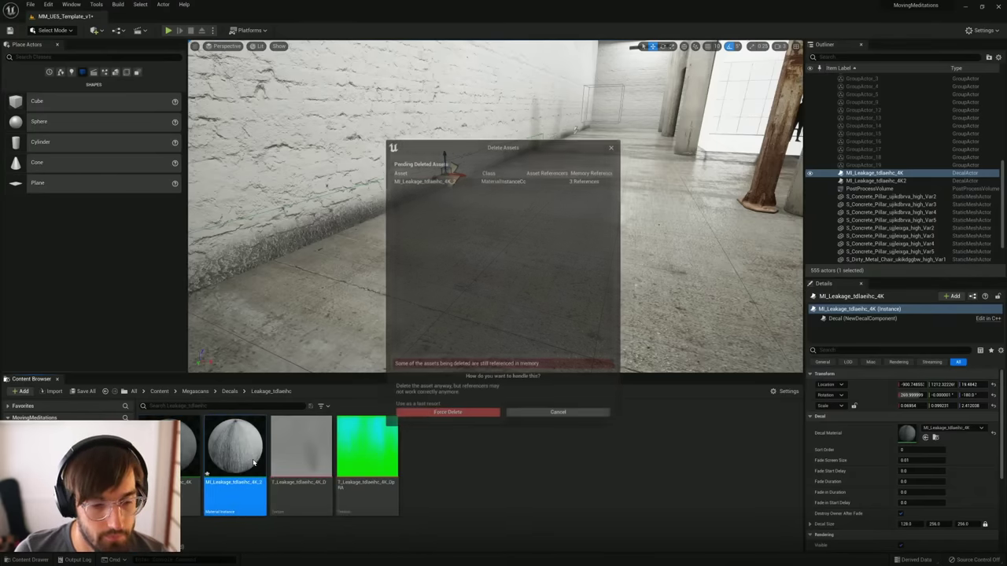
left_click(533, 415)
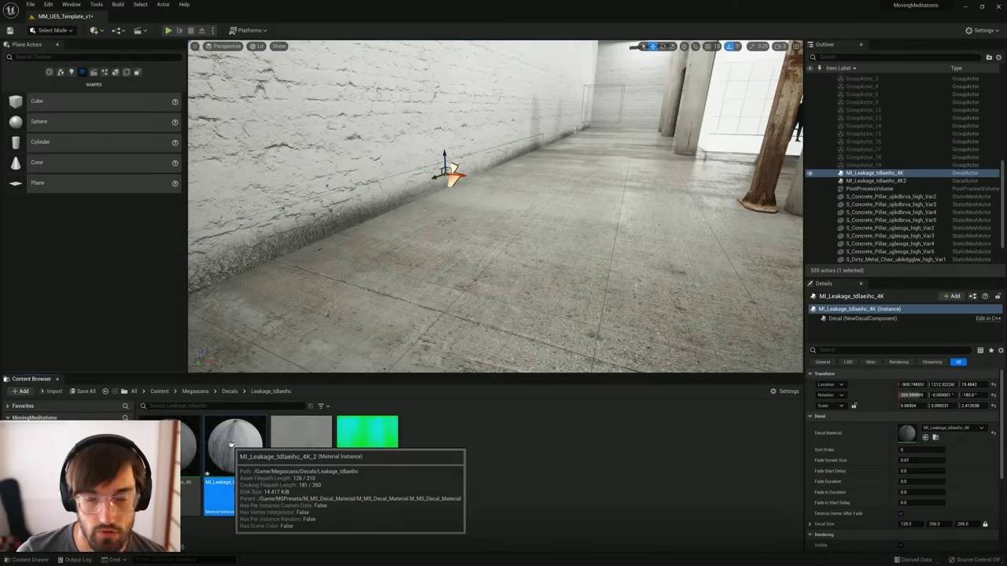
left_click(181, 451)
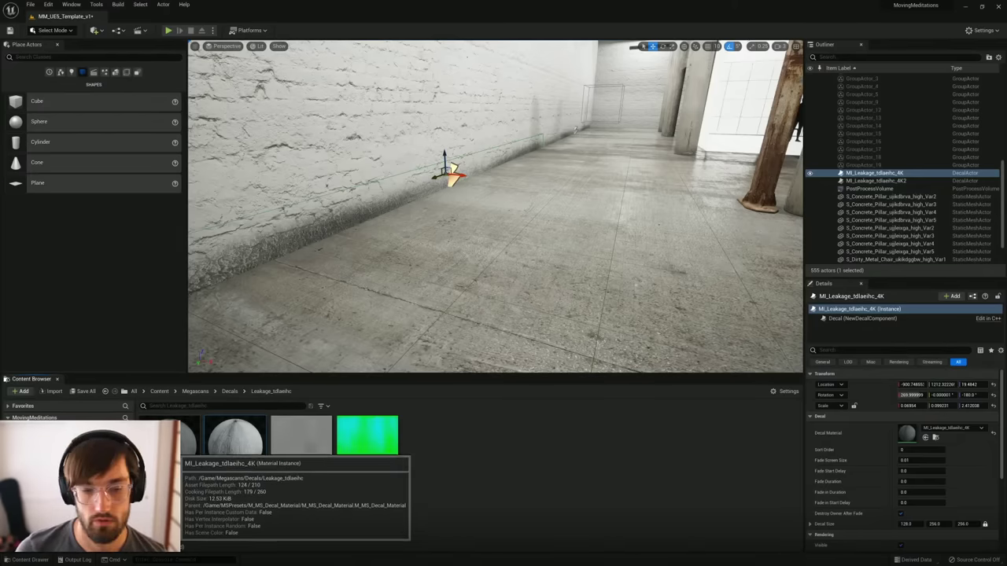
left_click(222, 458)
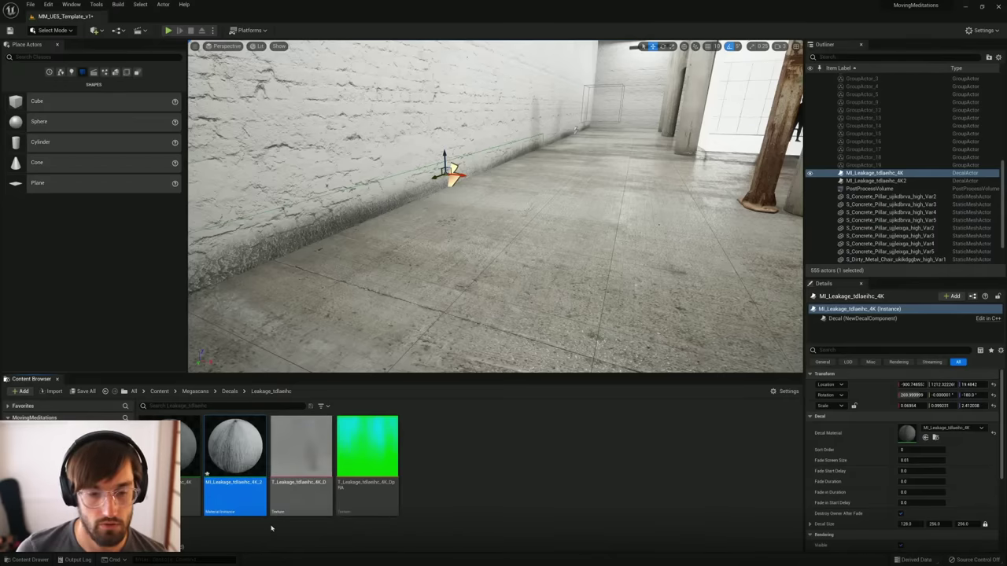
key("Delete")
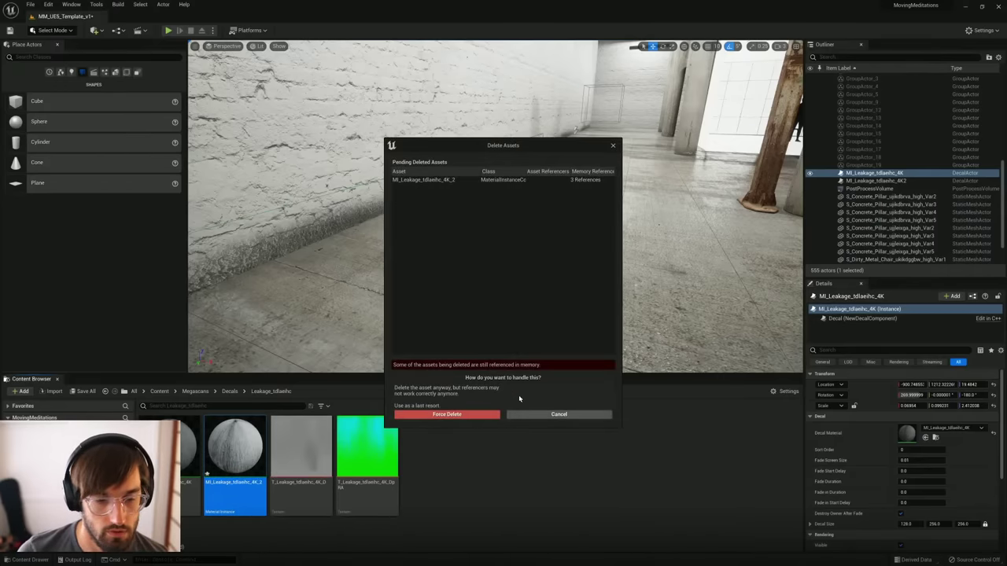
left_click(480, 415)
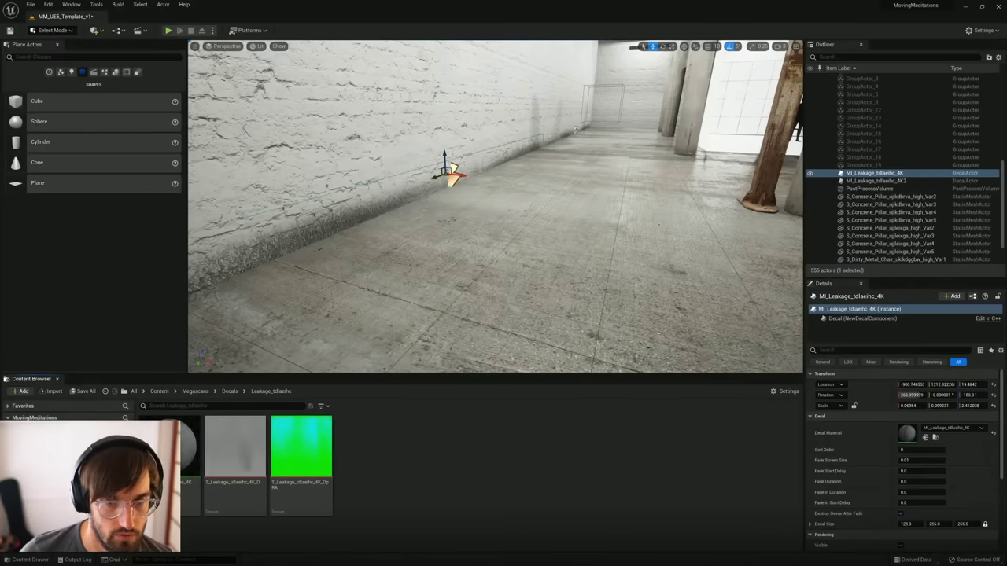
Step: Place an MI_Leakage_tdlaeihc_4K decal on the hall floor and scale it to about 0.028 in X and 0.021 in Y
right_click_drag(492, 254, 523, 214)
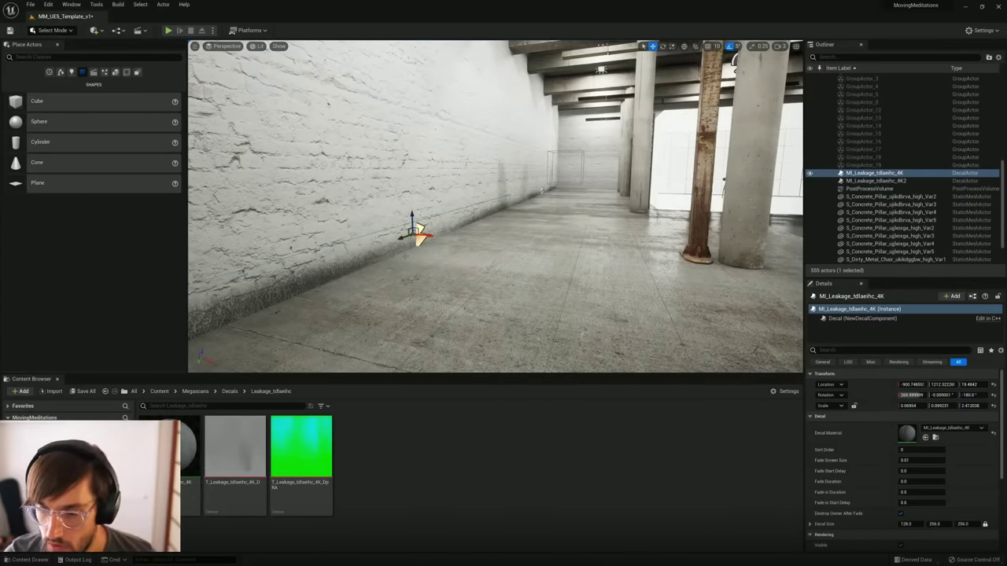
left_click_drag(190, 456, 627, 295)
key("r")
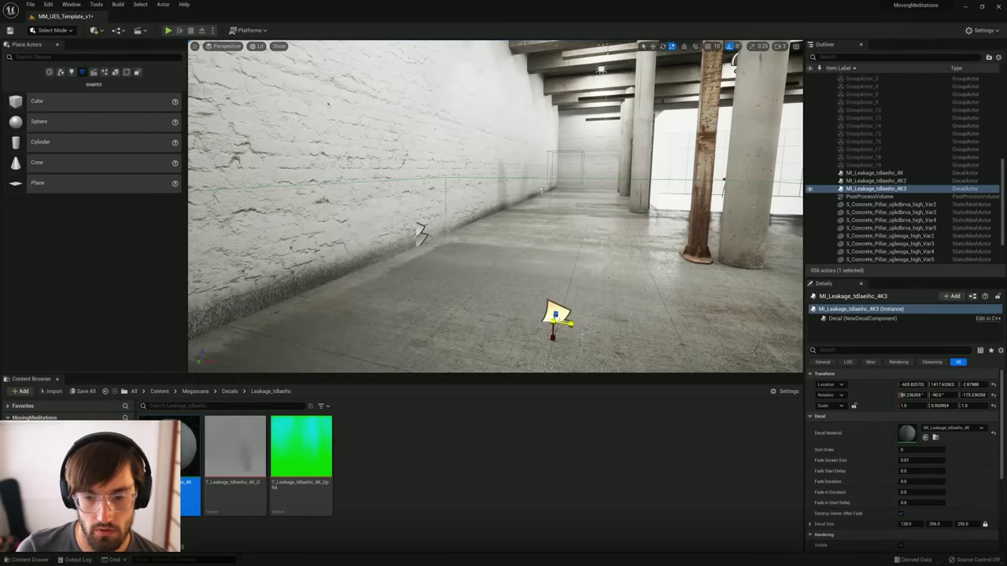
left_click_drag(569, 323, 528, 327)
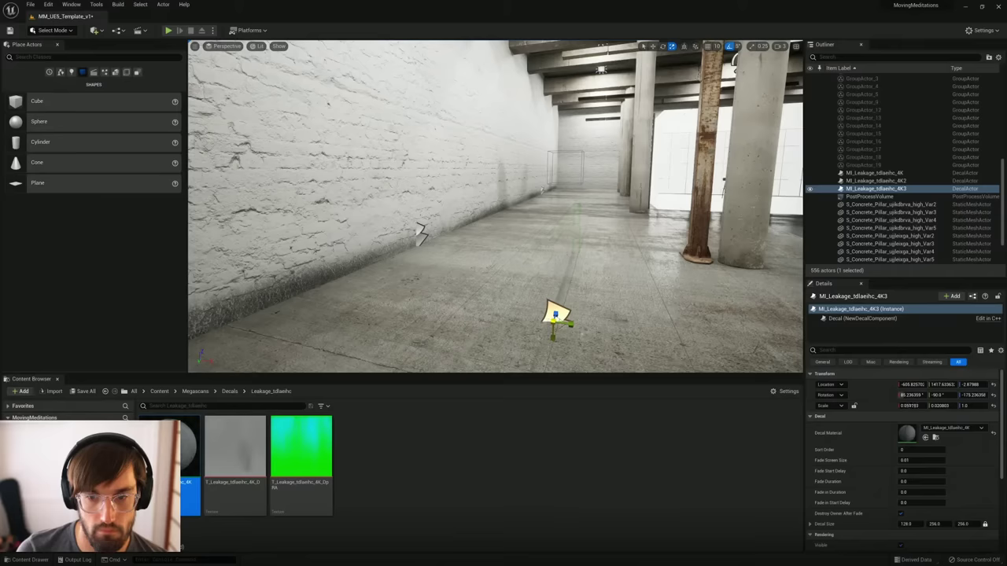
left_click_drag(911, 406, 905, 406)
left_click_drag(553, 338, 553, 329)
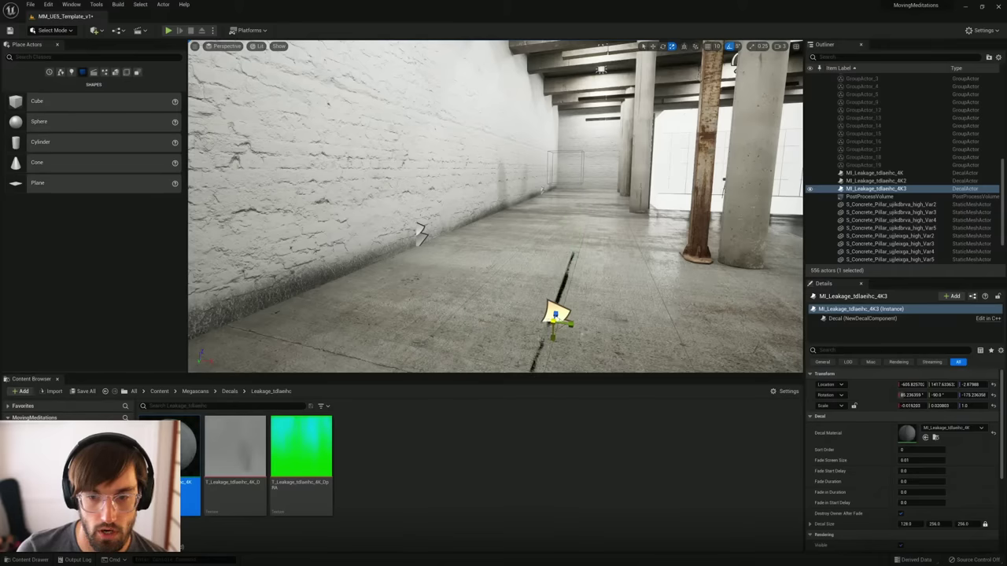
left_click_drag(910, 405, 913, 406)
left_click_drag(553, 338, 553, 336)
Step: Move the new floor decal over to the base of the white brick wall
right_click_drag(516, 281, 495, 307)
key("w")
left_click_drag(485, 304, 305, 247)
key("a")
right_click_drag(315, 243, 346, 236)
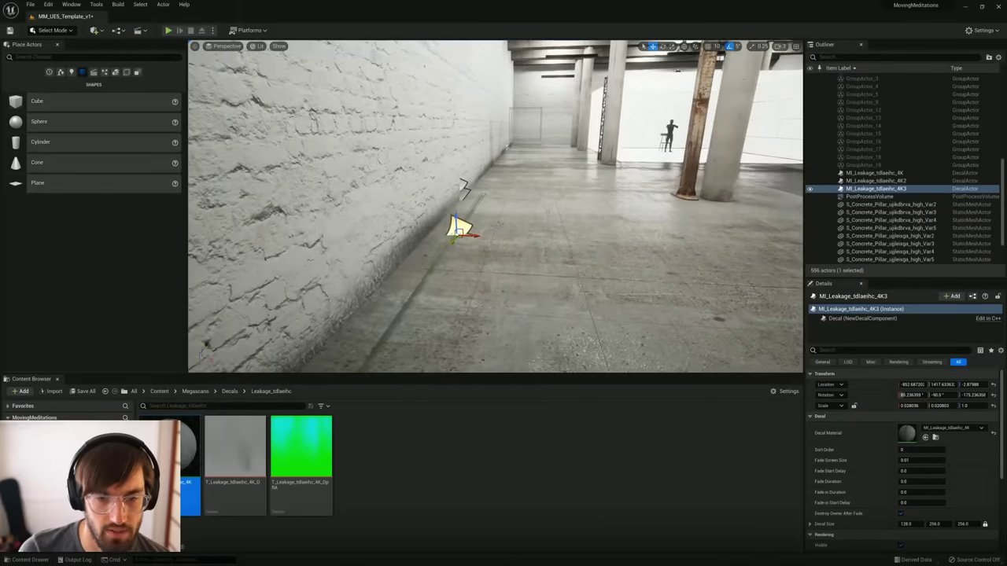
Step: Scale the wall-base floor decal to about 0.052 in Y and 1.9 in Z
key("e")
key("r")
left_click_drag(475, 235, 462, 234)
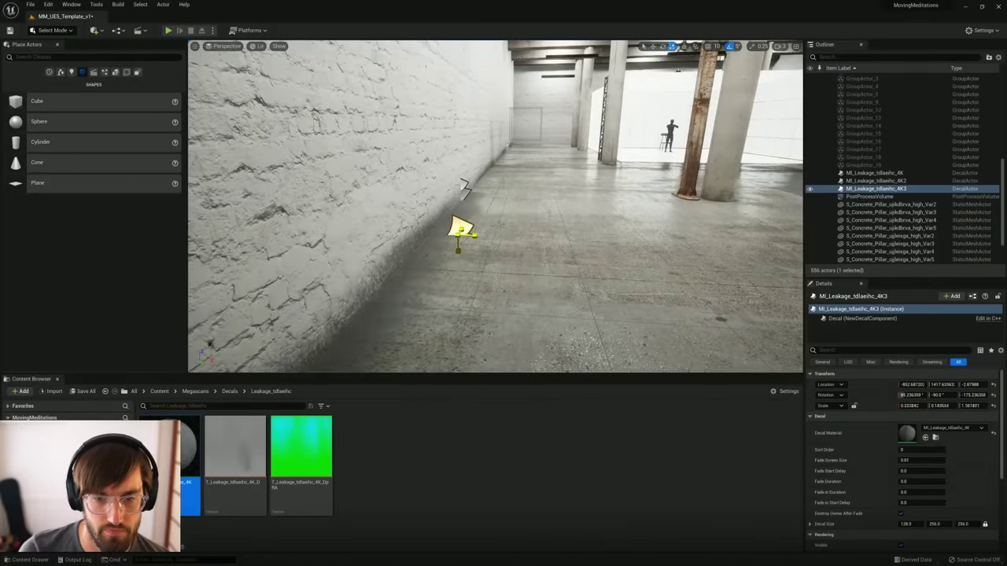
key("ctrl+z")
right_click_drag(465, 189, 435, 226)
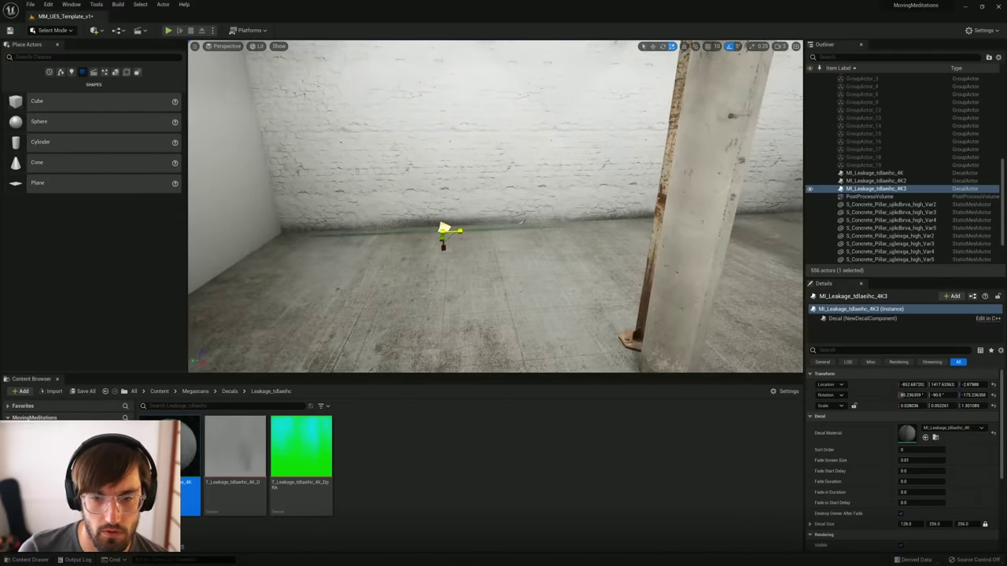
right_click_drag(540, 254, 585, 255)
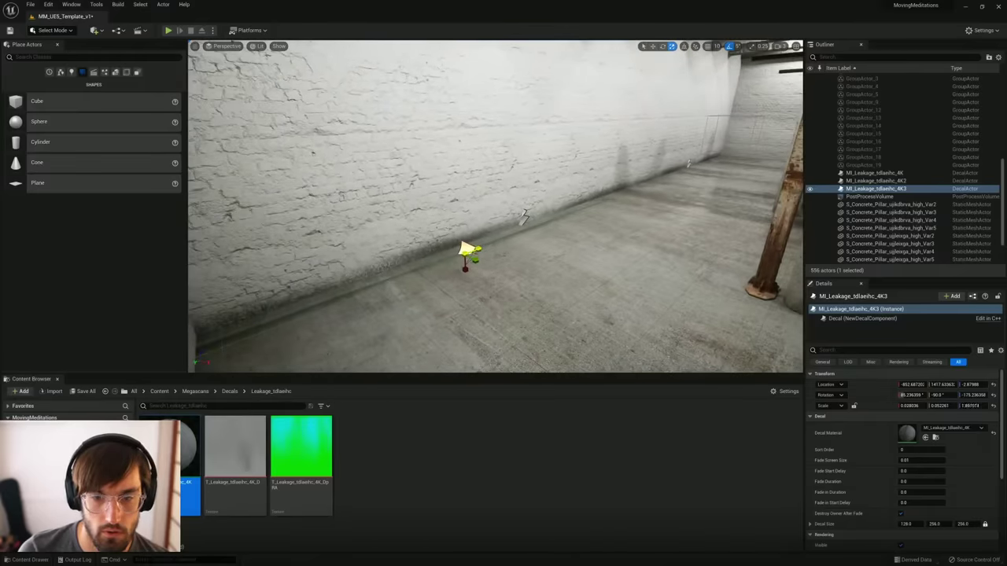
Step: Shift the floor decal tight against the wall base to about X -882 and along it to about Y 1348
left_click_drag(468, 250, 460, 247)
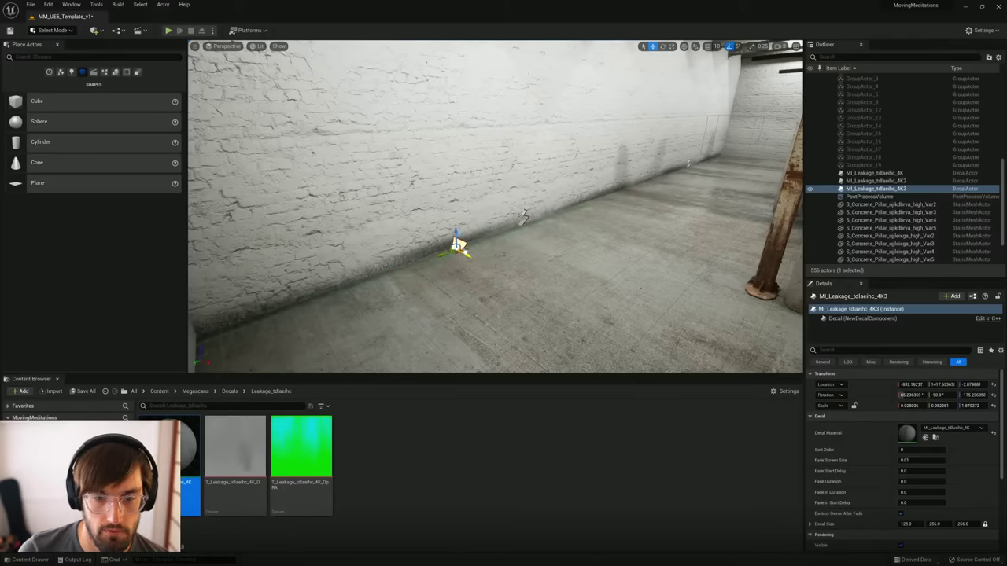
right_click_drag(523, 215, 422, 76)
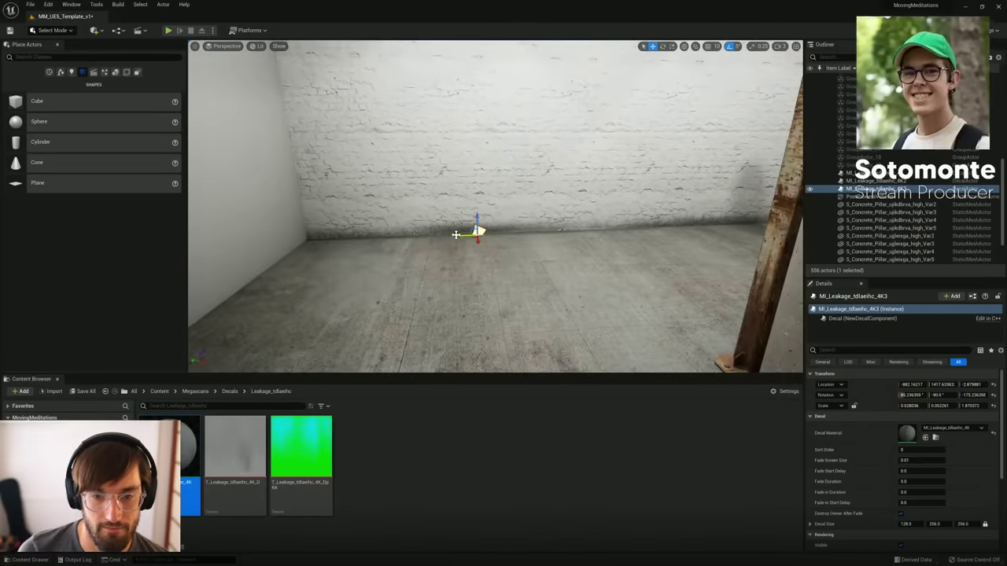
left_click_drag(459, 232, 493, 230)
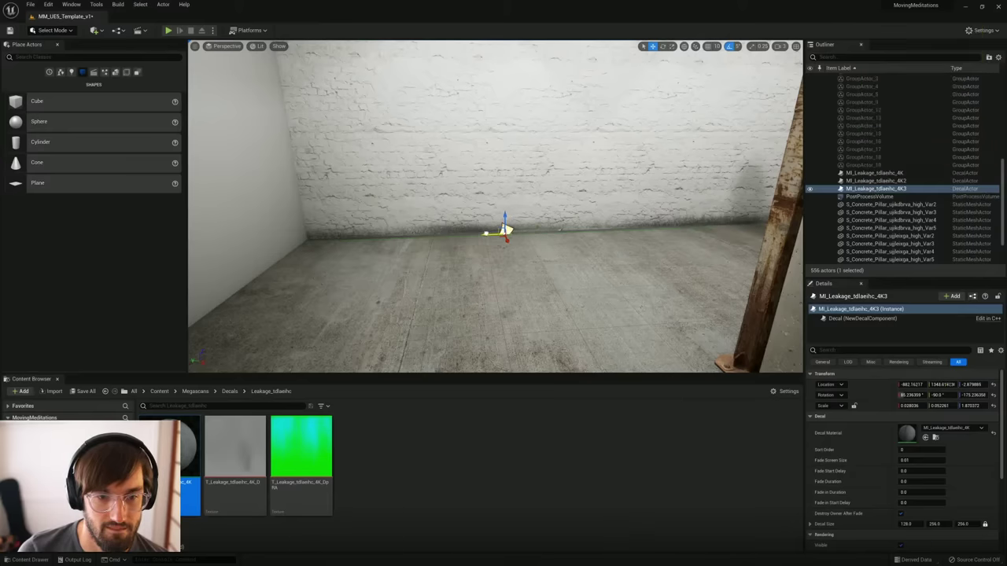
Step: Duplicate the floor decal farther along the same wall base to about Y 396
right_click_drag(496, 230, 606, 234)
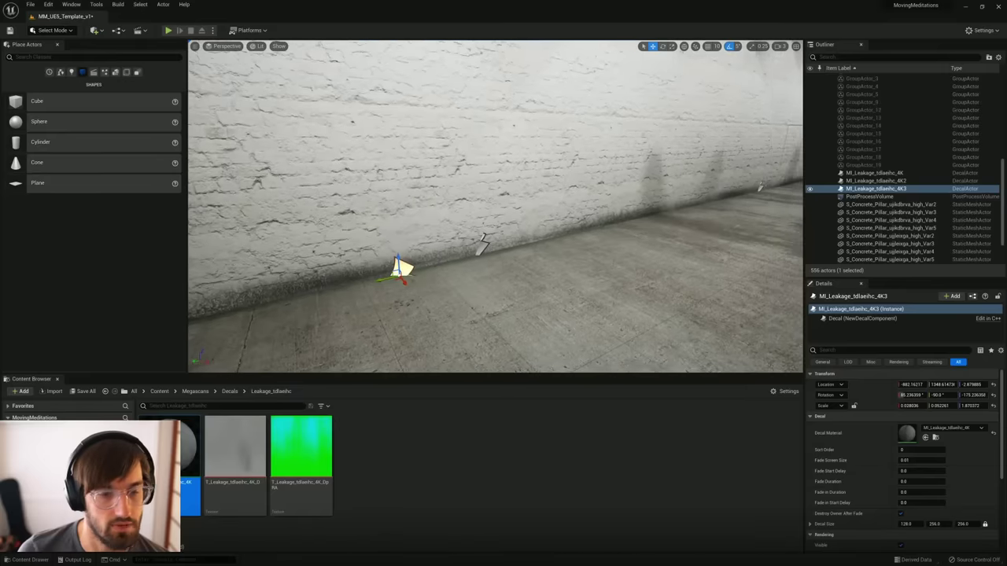
left_click_drag(378, 278, 710, 199, "alt")
right_click_drag(685, 189, 744, 211)
Step: Try rotating the duplicated floor decal by 180 degrees, and undo the rotation
left_click_drag(644, 180, 653, 223)
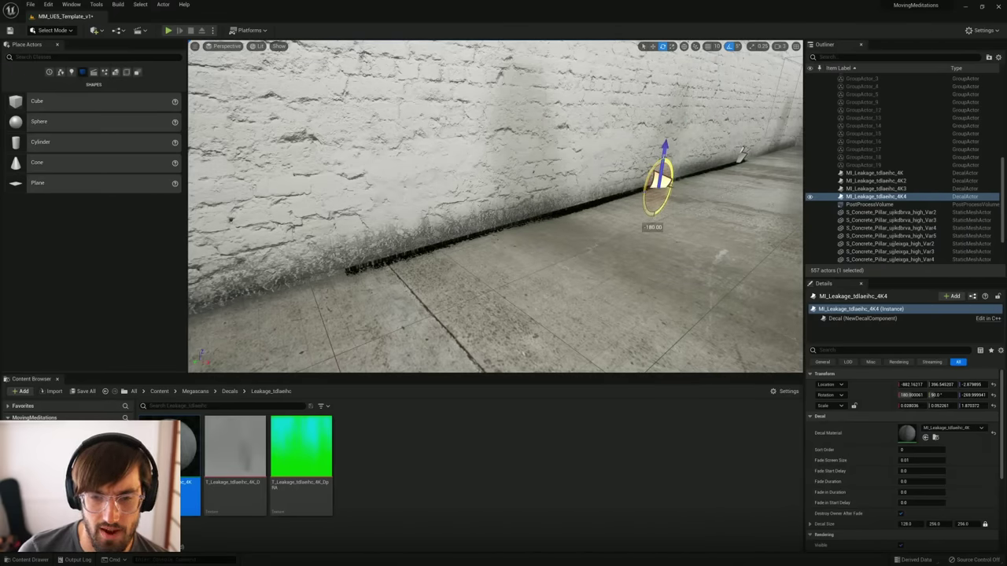
key("ctrl+z")
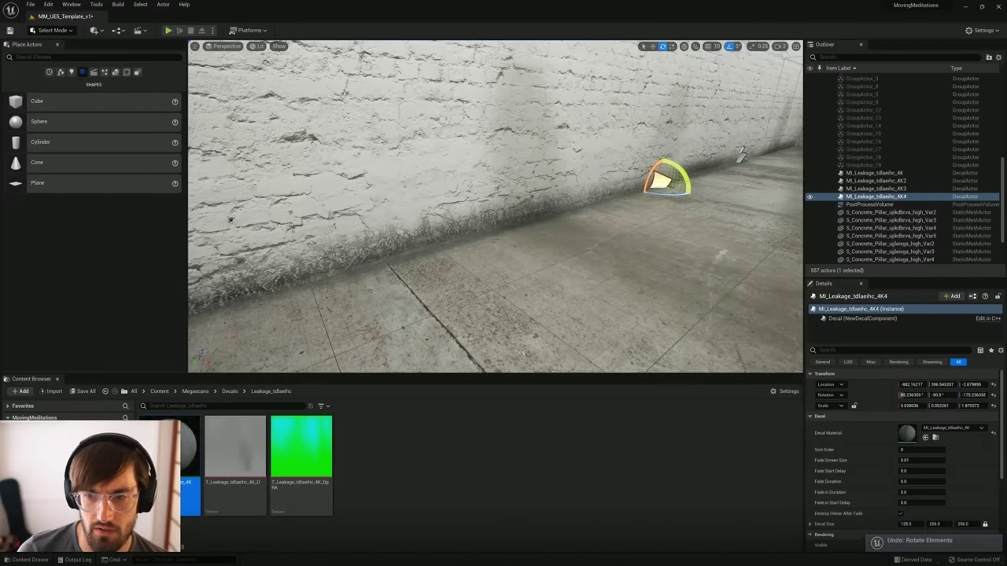
right_click_drag(496, 207, 471, 211)
key("r")
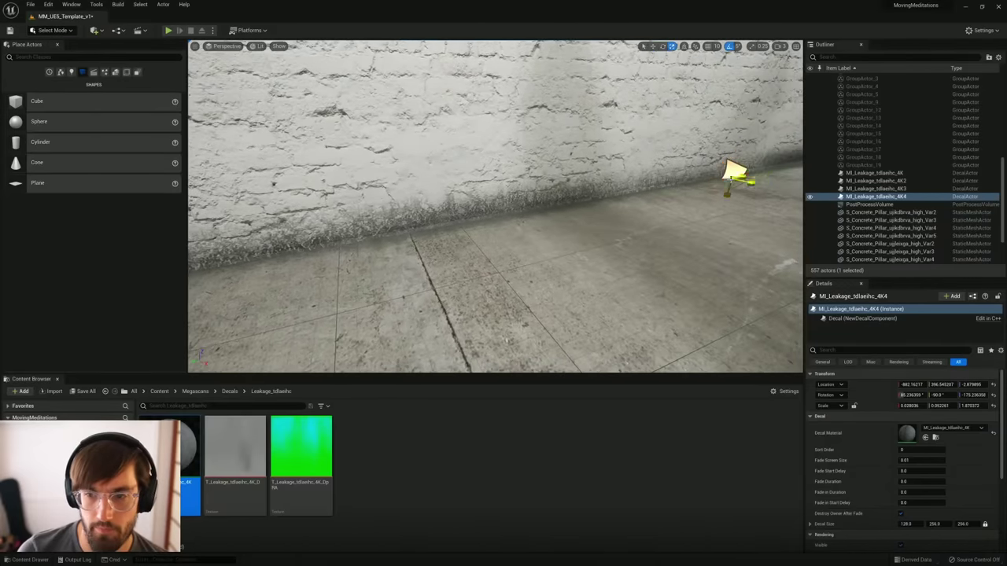
Step: Nudge the duplicated floor decal along the wall base and place another copy near the far corner at about Y -566
key("w")
mouse_move(716, 181)
left_mouse_down()
mouse_move(730, 178)
mouse_move(722, 181)
left_mouse_up()
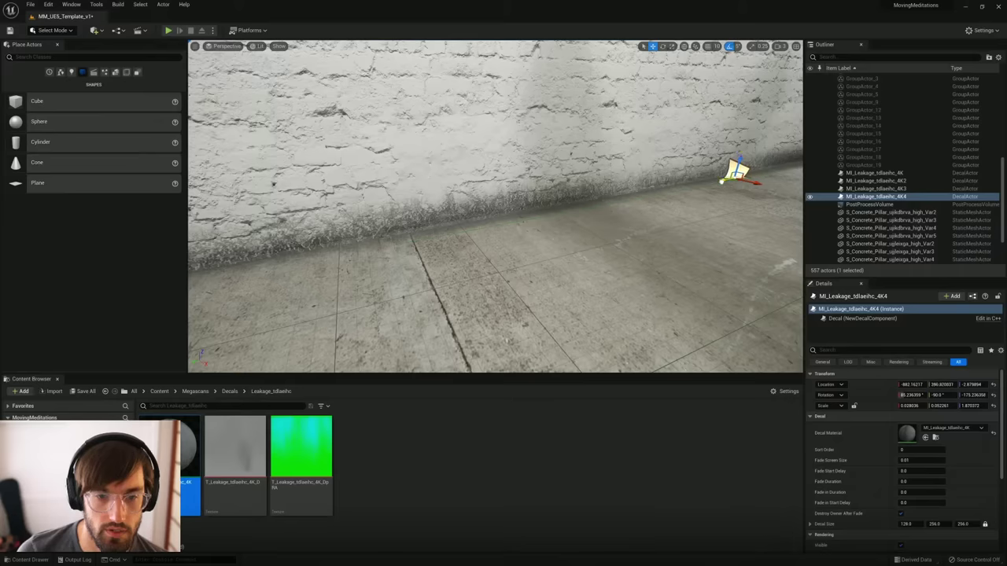
mouse_move(504, 209)
right_mouse_down()
mouse_move(583, 206)
mouse_move(479, 206)
mouse_move(503, 196)
right_mouse_up()
right_click_drag(752, 182, 759, 182)
left_click_drag(402, 238, 798, 200, "alt")
right_click_drag(641, 186, 798, 181)
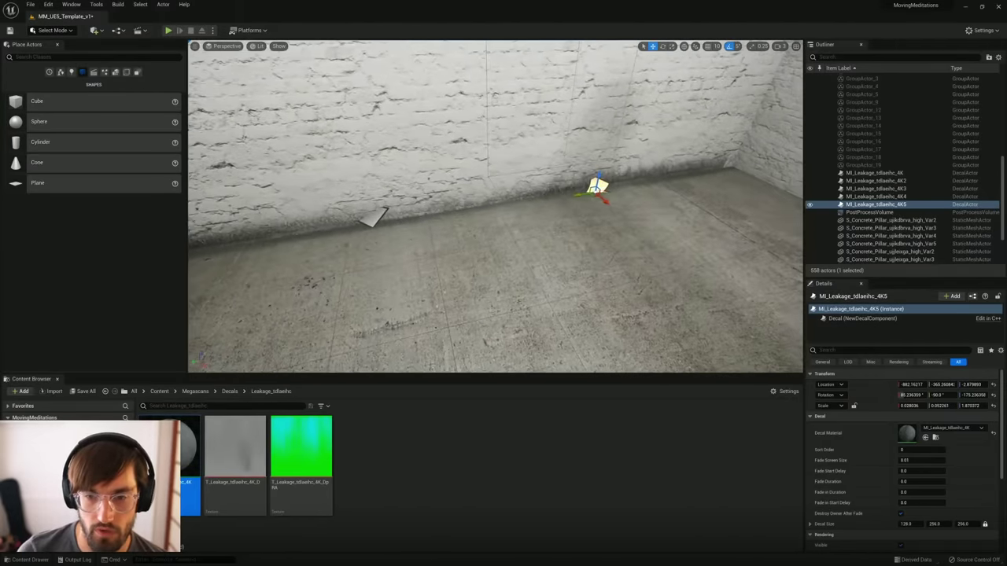
left_click_drag(577, 197, 698, 170)
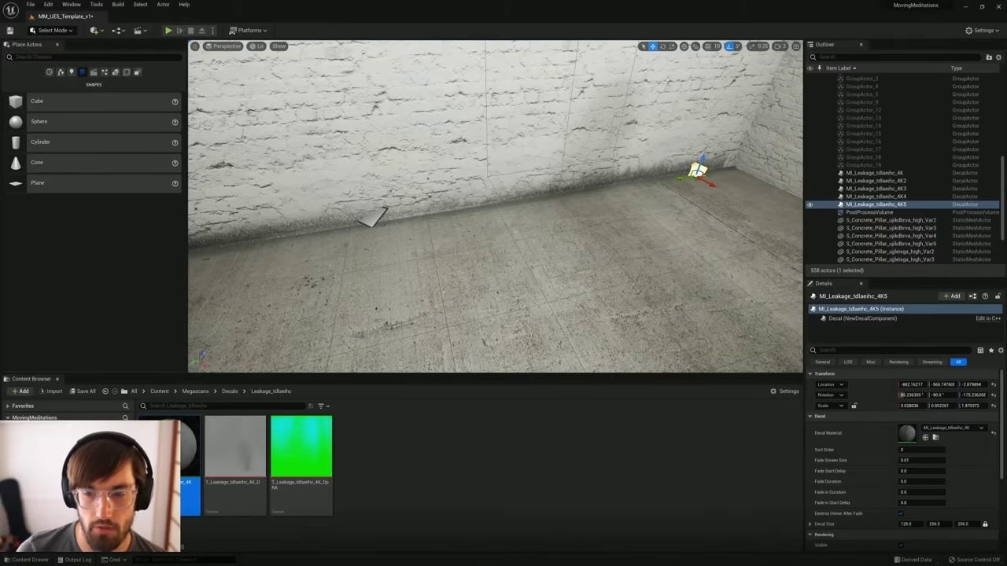
Step: Select all five leakage decals along the brick wall and duplicate them out across the hall floor
left_click(379, 219, "ctrl")
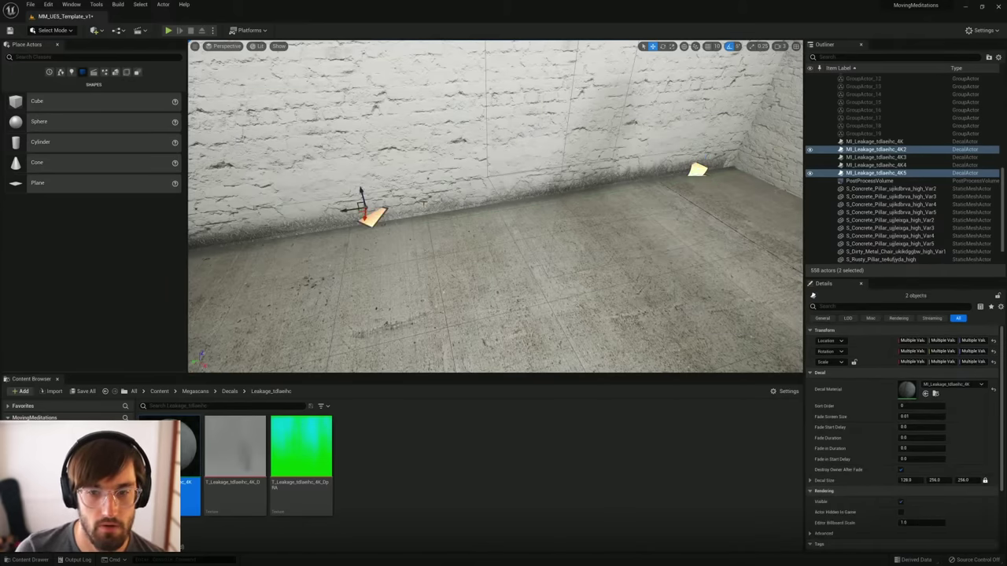
right_click_drag(378, 219, 256, 222)
left_click(500, 213, "ctrl")
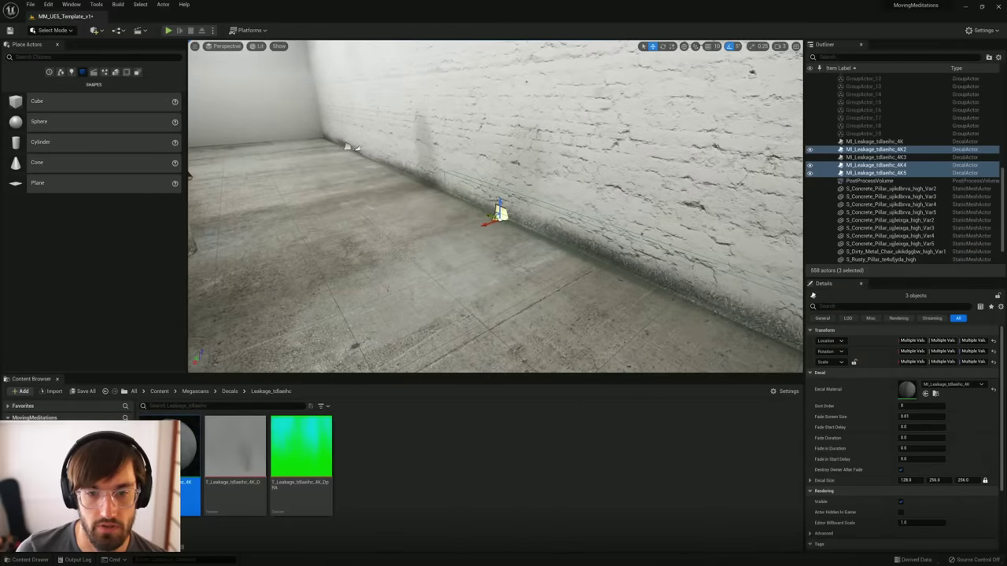
right_click_drag(501, 213, 532, 196)
left_click(350, 206, "ctrl")
left_click(485, 210, "ctrl")
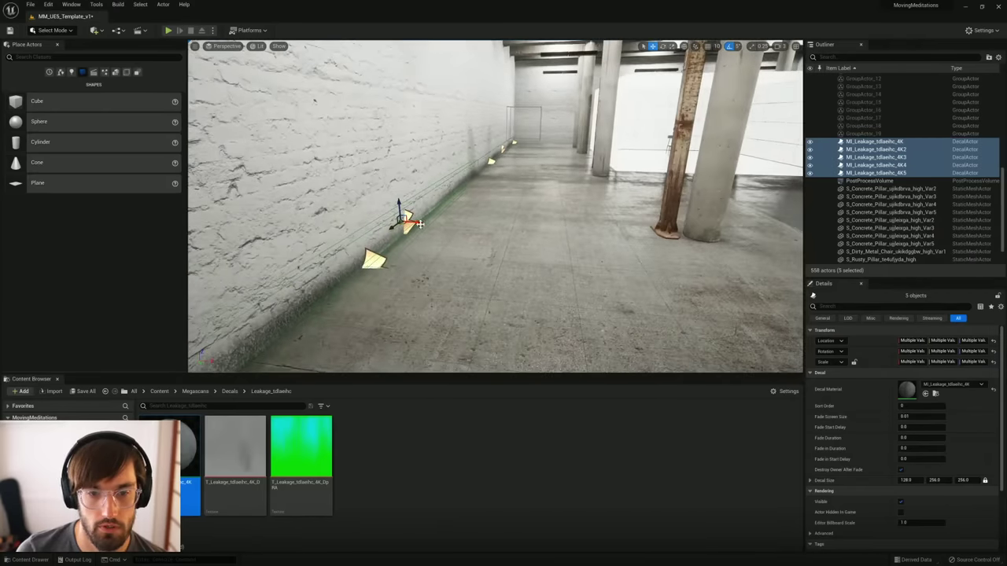
left_click_drag(419, 223, 575, 229, "alt")
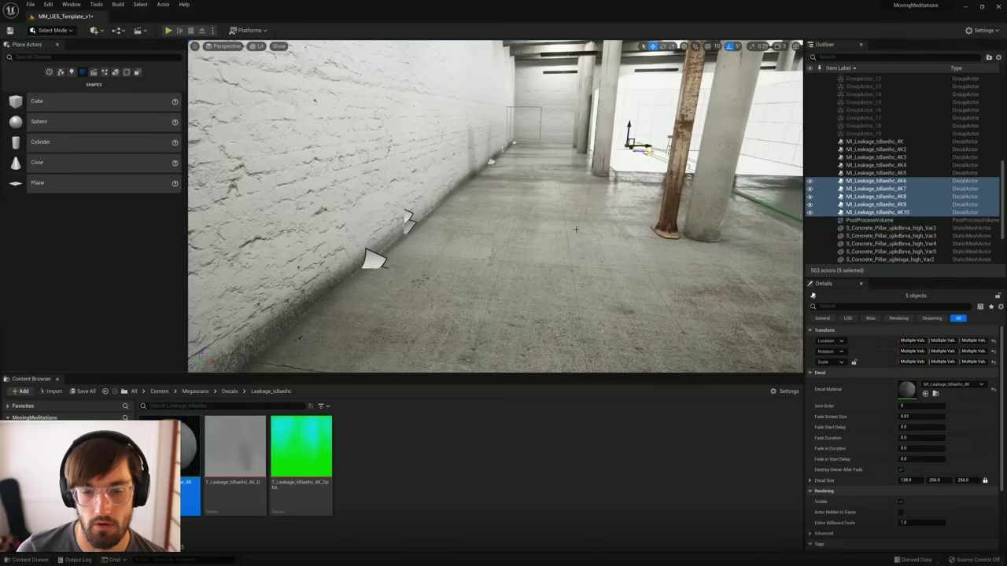
key("ctrl+z")
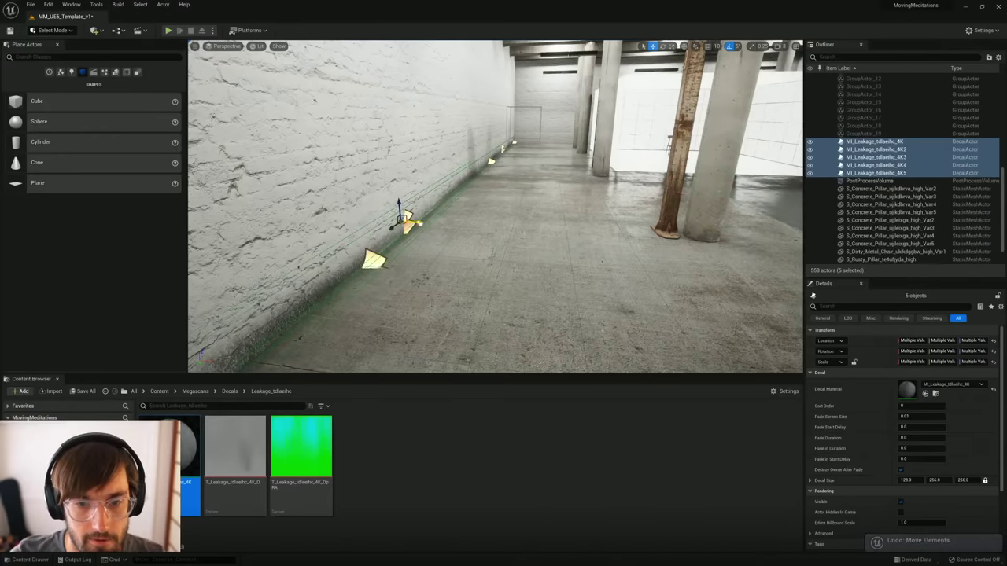
left_click_drag(419, 223, 618, 229, "alt")
Step: Move the five copied decals across the hall to the base of the opposite brick wall
right_click_drag(618, 229, 684, 225)
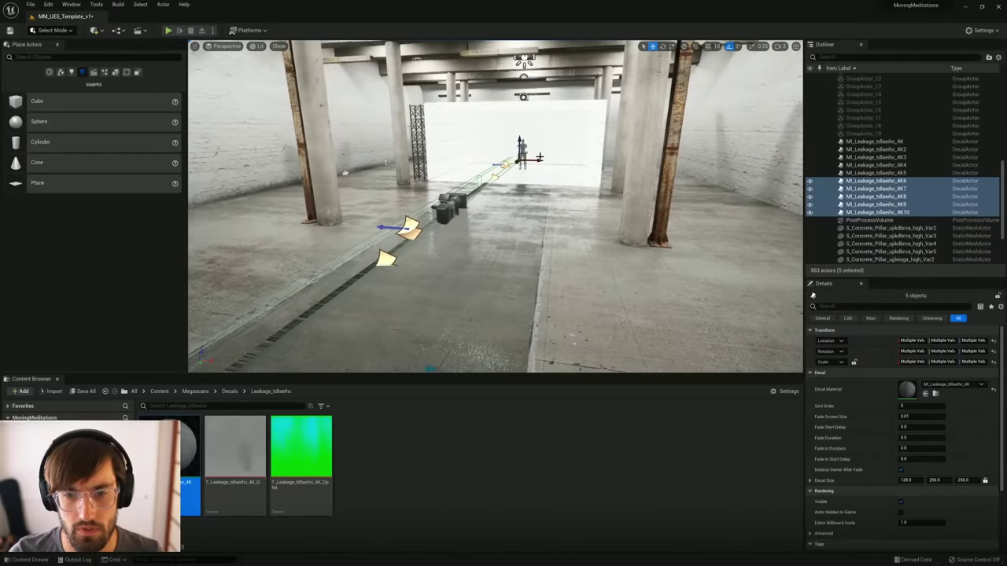
left_click_drag(538, 160, 679, 161)
right_click_drag(680, 160, 755, 167)
right_click_drag(598, 162, 597, 161)
Step: Rotate the five copied decals about half a turn to face the opposite brick wall
key("e")
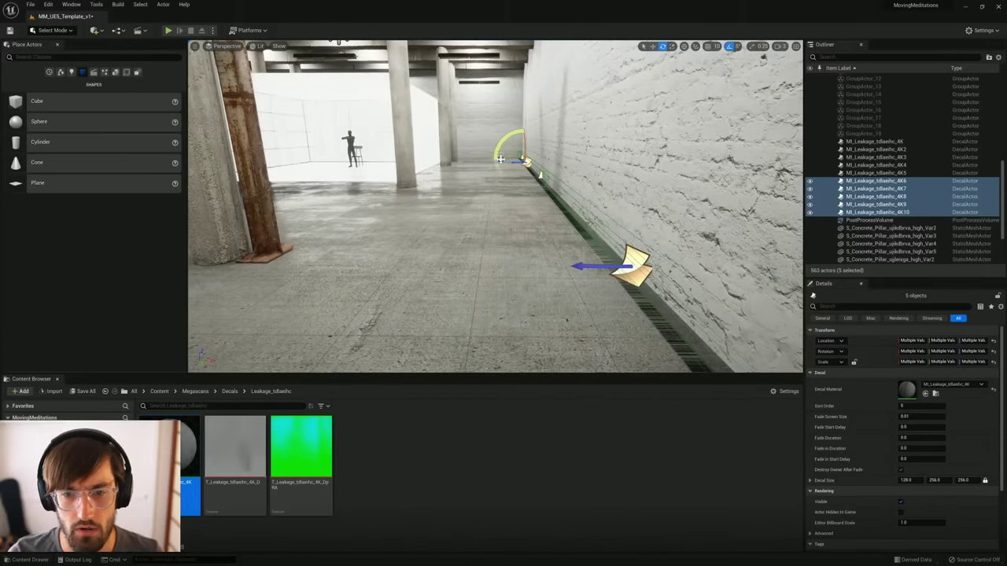
mouse_move(500, 159)
left_mouse_down()
mouse_move(543, 158)
mouse_move(503, 159)
left_mouse_up()
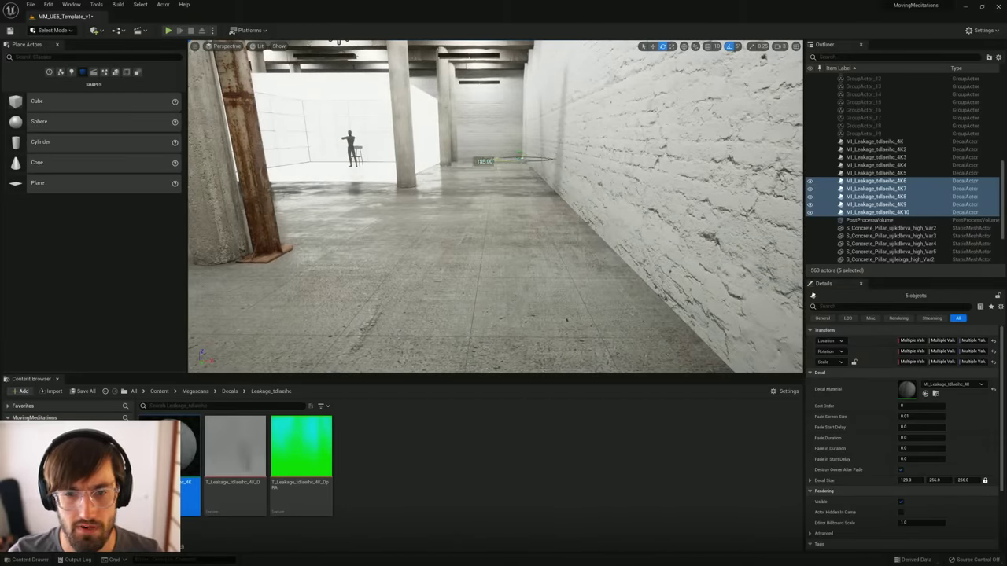
left_click_drag(497, 161, 497, 161)
right_click_drag(503, 159, 554, 160)
key("w")
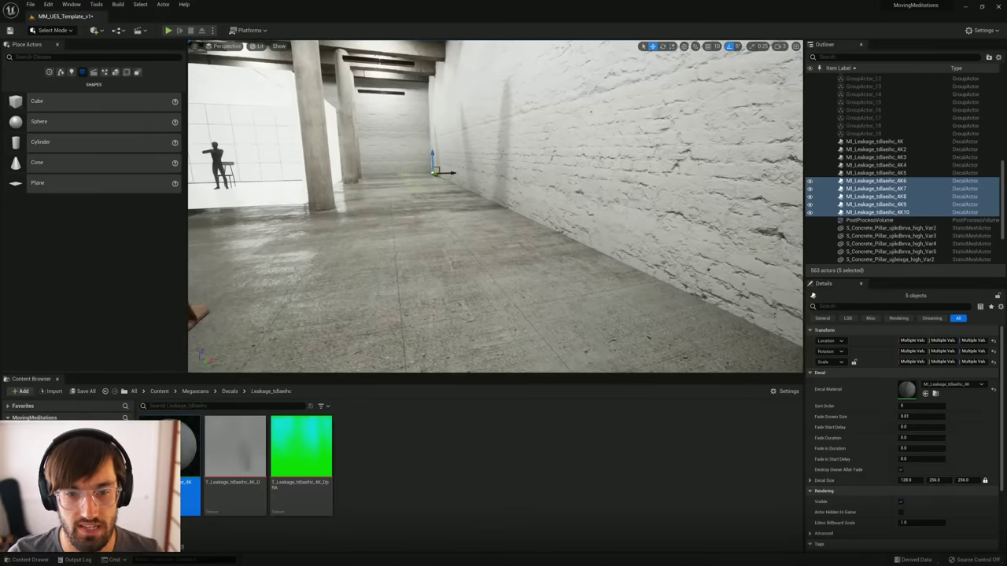
Step: Set the five copied decals tight against the base of the opposite brick wall and slide them along it towards the corner
left_click_drag(434, 173, 633, 261)
right_click_drag(616, 262, 629, 293)
left_click_drag(614, 263, 678, 327)
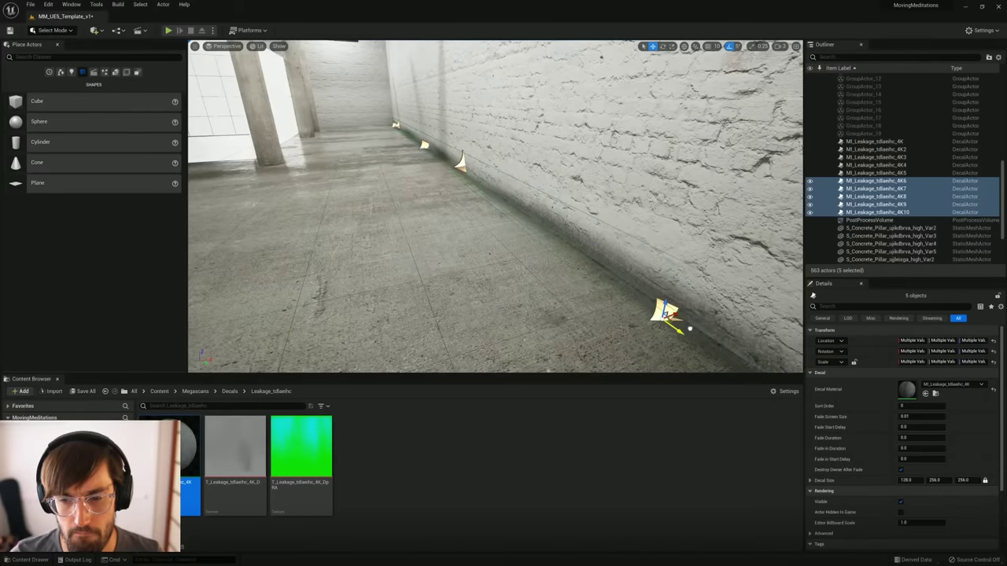
right_click_drag(719, 314, 826, 311)
key("s")
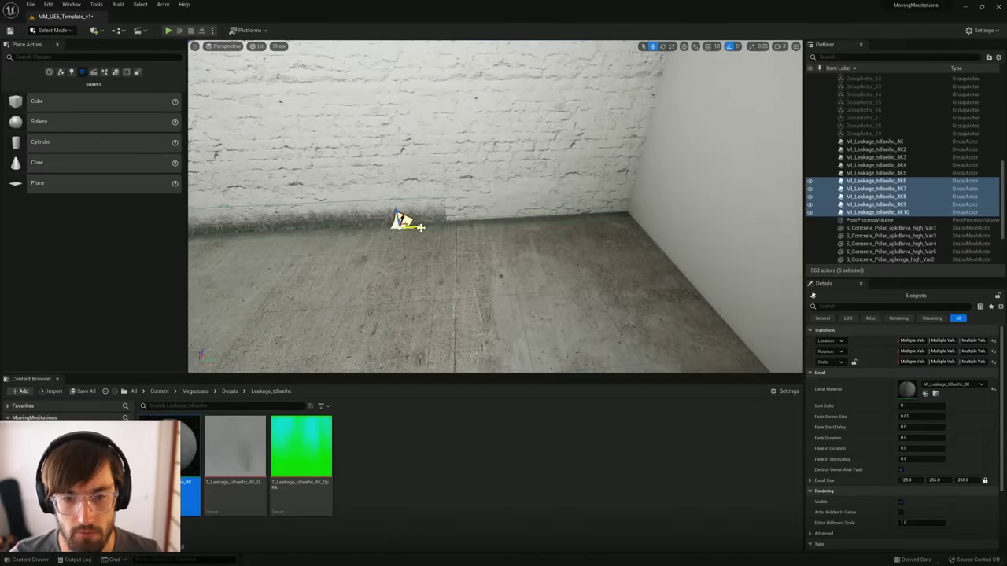
left_click_drag(421, 227, 611, 232)
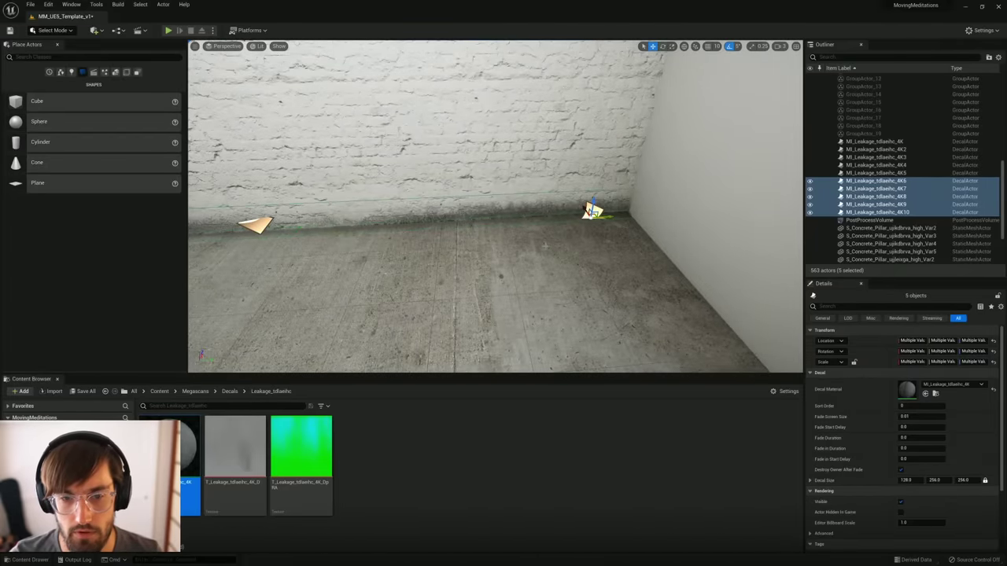
Step: Deselect the decals, turn on Game View and examine the dressed hall and the white grid room from several viewpoints
left_click(545, 247)
right_click_drag(545, 247, 299, 236)
key("s")
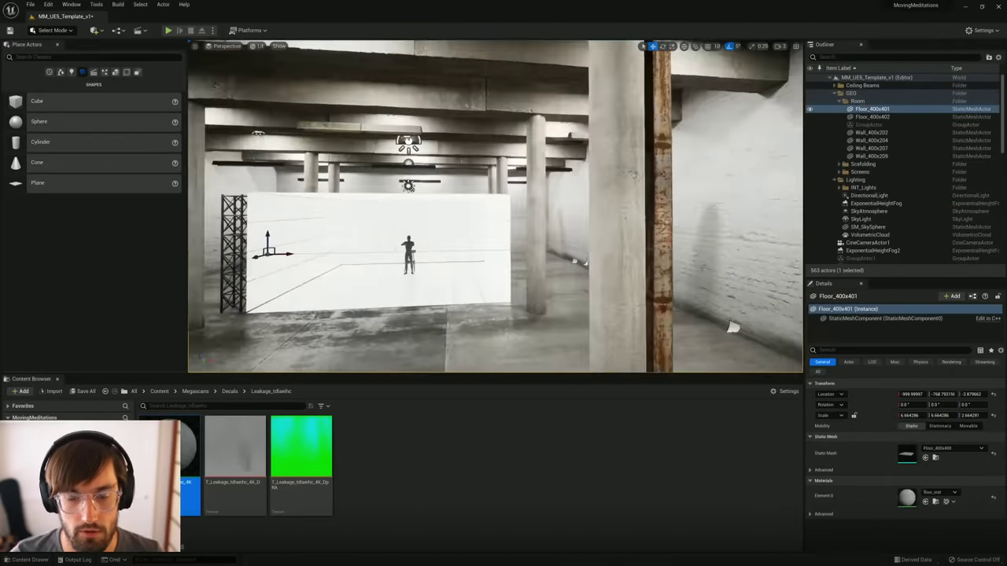
key("s")
mouse_move(495, 236)
right_mouse_down()
mouse_move(456, 237)
mouse_move(476, 226)
mouse_move(480, 236)
right_mouse_up()
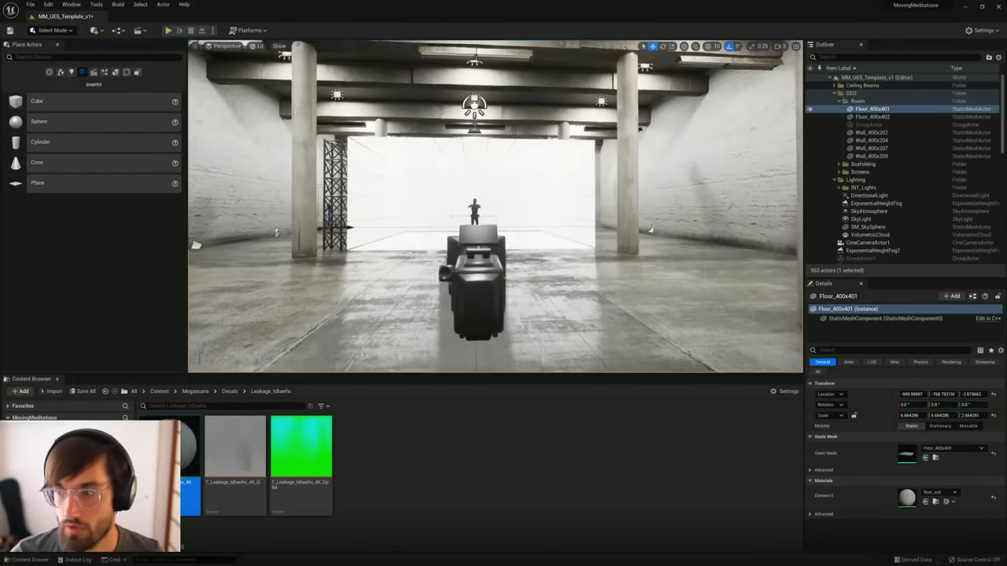
key("e")
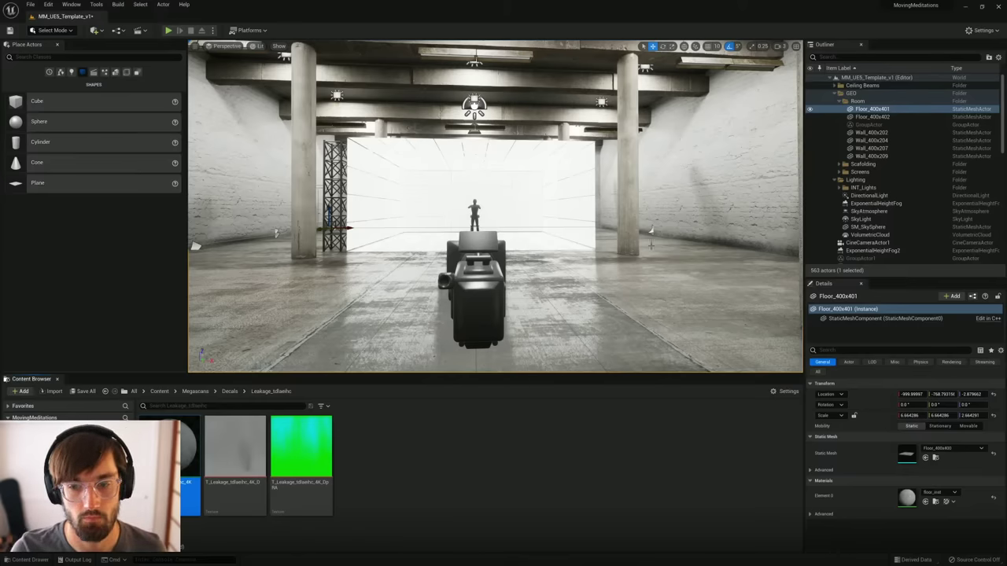
key("g")
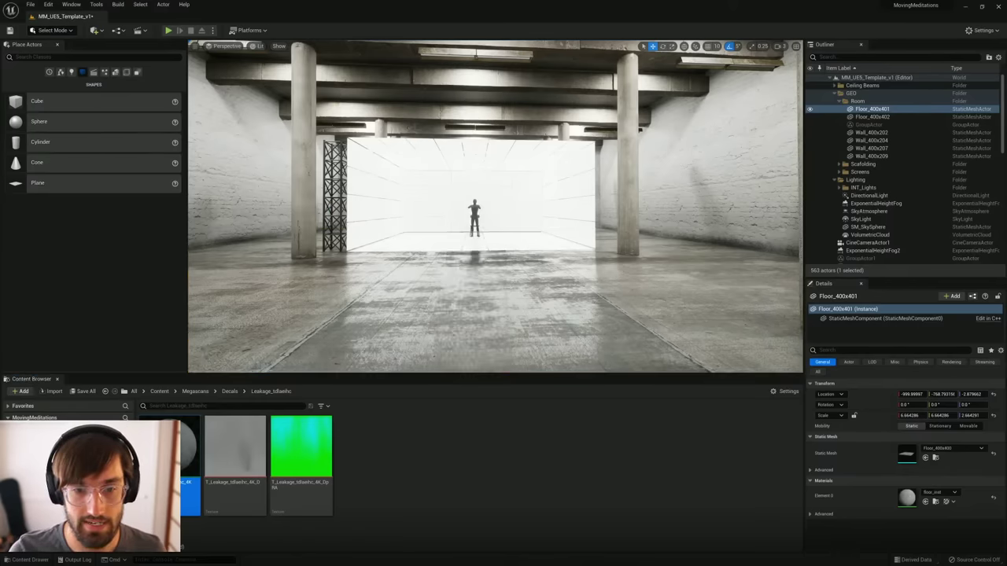
key("s")
right_click_drag(633, 290, 590, 274)
key("s")
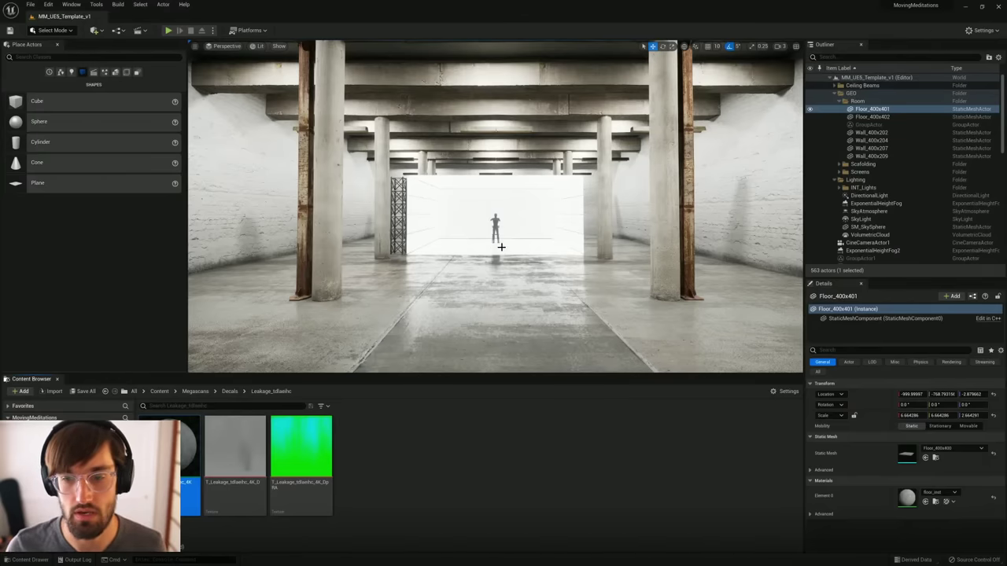
key("w")
right_click_drag(501, 247, 533, 256)
mouse_move(708, 223)
right_mouse_down()
mouse_move(724, 230)
mouse_move(708, 223)
right_mouse_up()
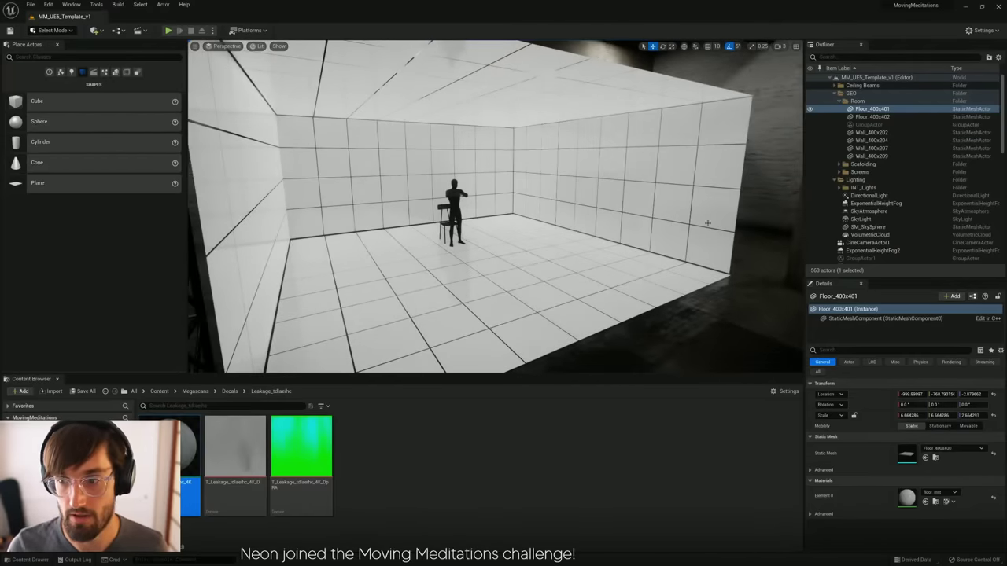
Step: Duplicate CineCameraActor1 and rename the original camera "CineCameraActor1 - LOCKED CHALLENGE"
left_click(867, 242)
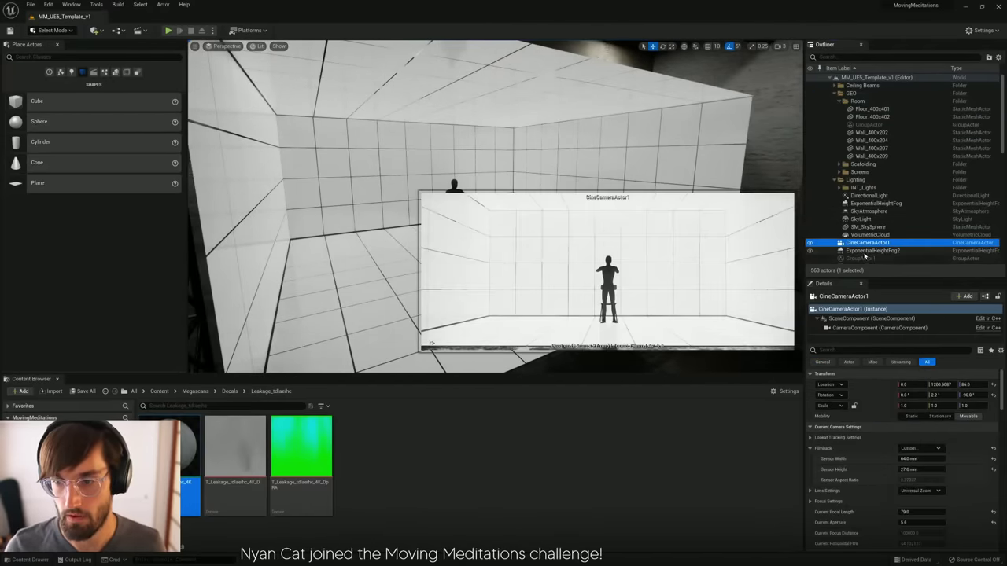
right_click_drag(354, 252, 303, 239)
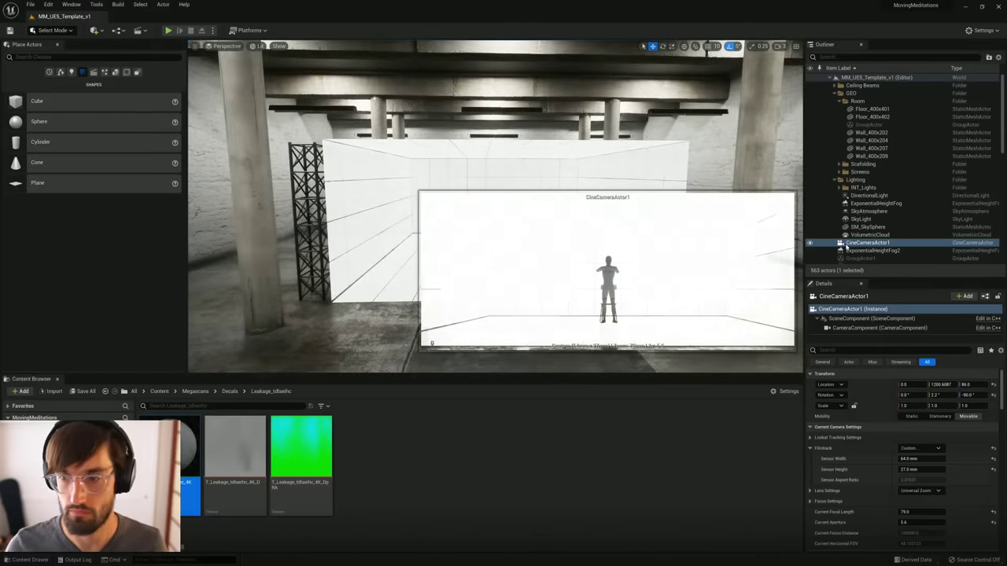
left_click(865, 244)
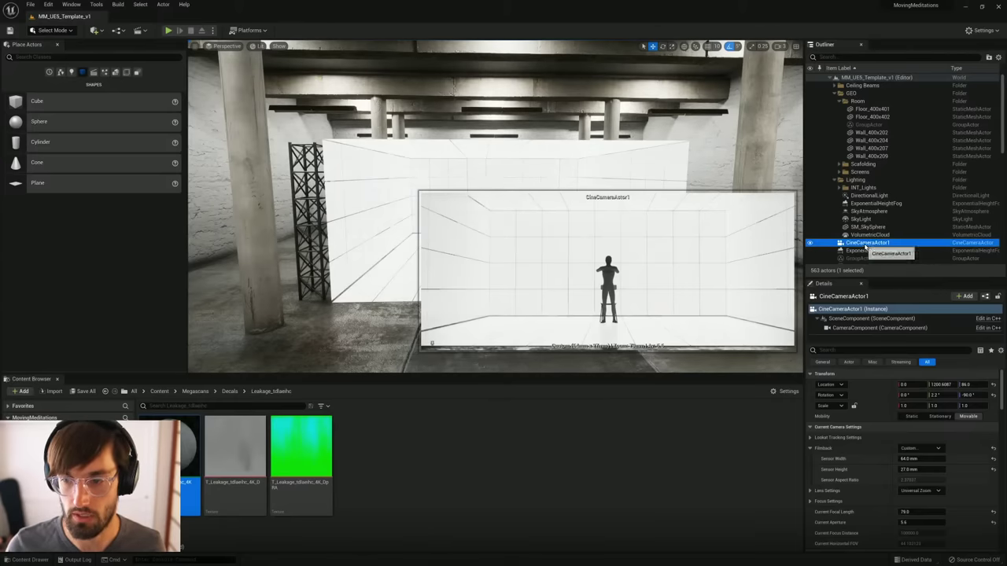
key("ctrl+d")
left_click(868, 243)
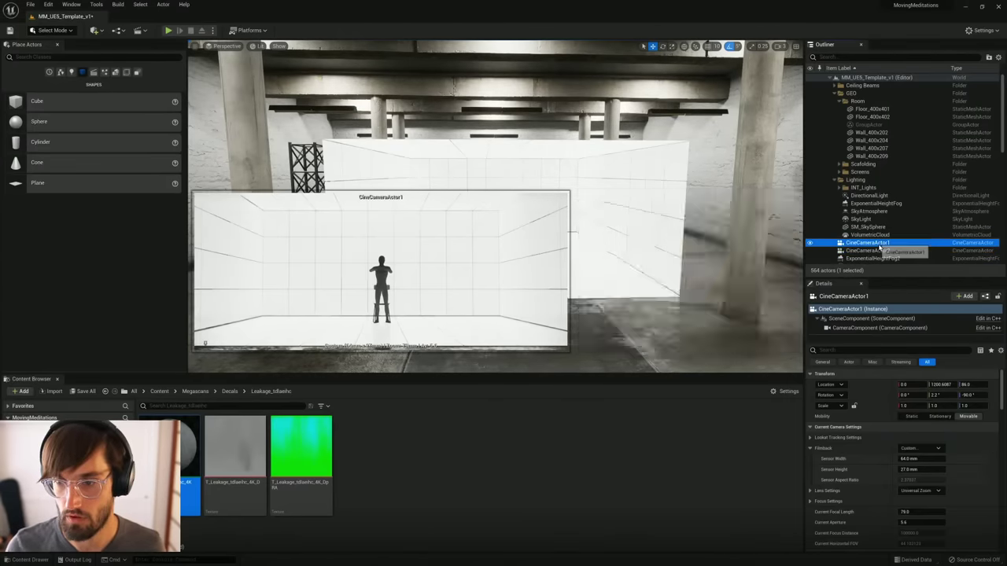
left_click(869, 244)
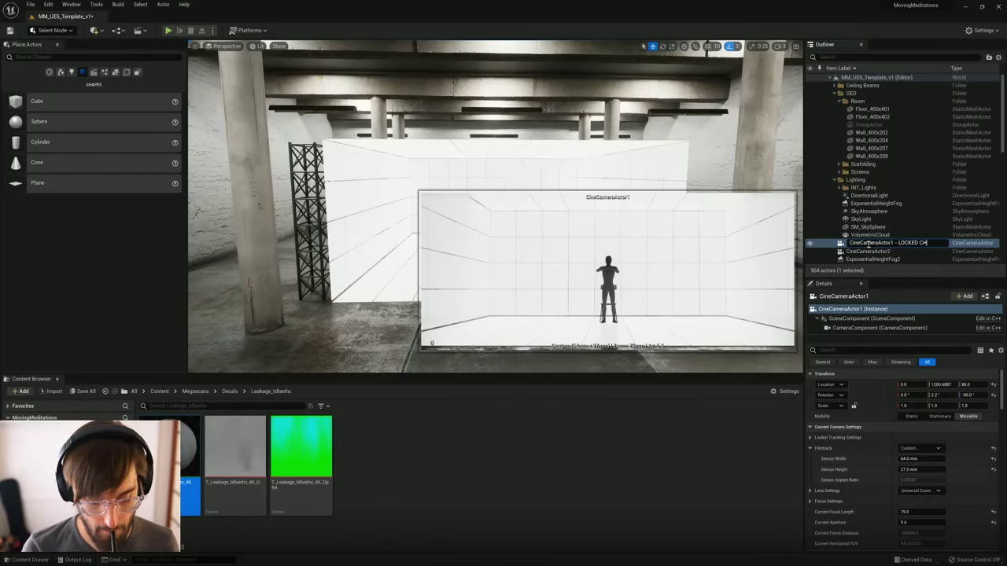
type("- LOCKED CHALLENGE")
key("Return")
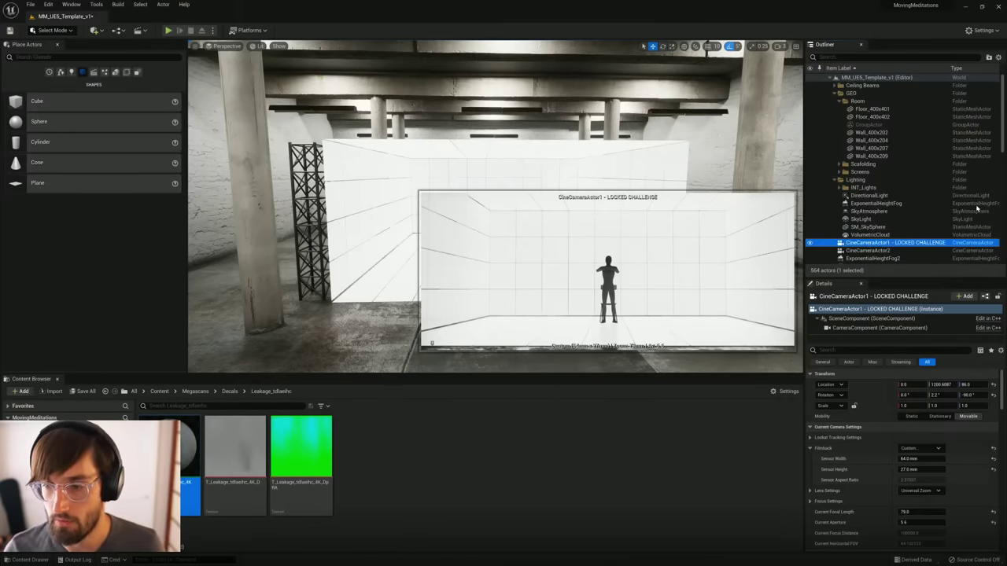
Step: Rename the duplicated camera "CineCameraActor2 - FREE"
left_click(883, 250)
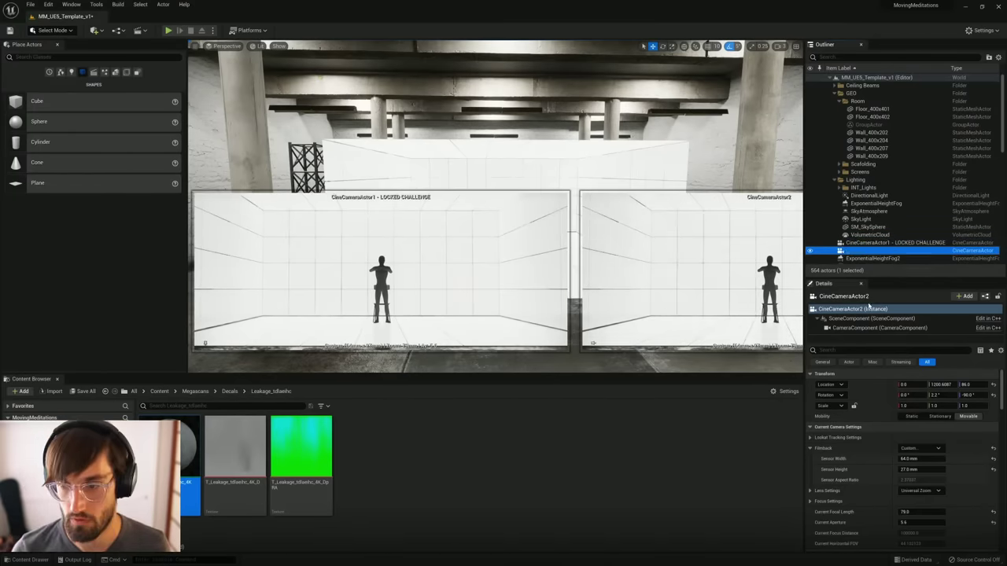
key("F2")
left_click(907, 252)
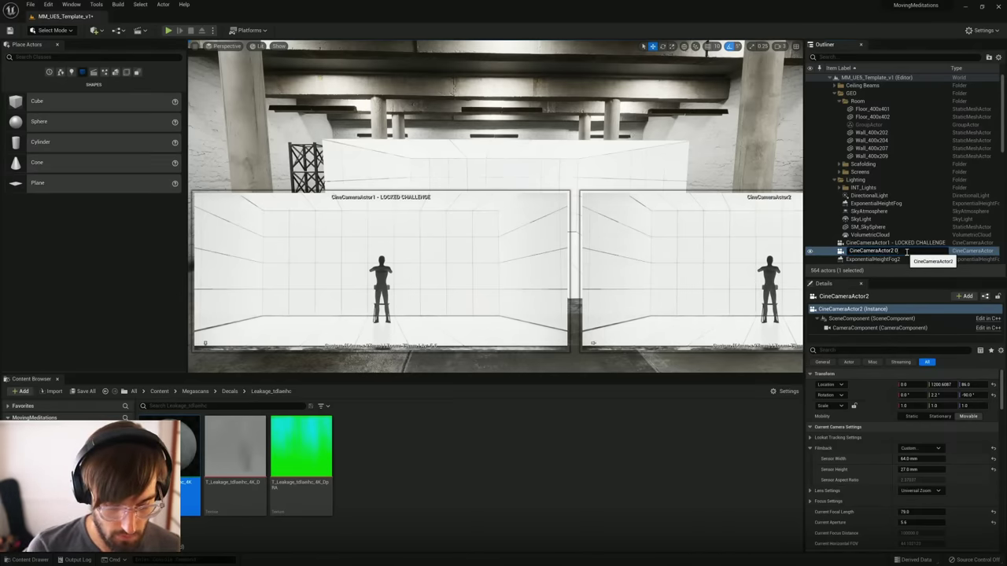
type("- FREE")
key("Return")
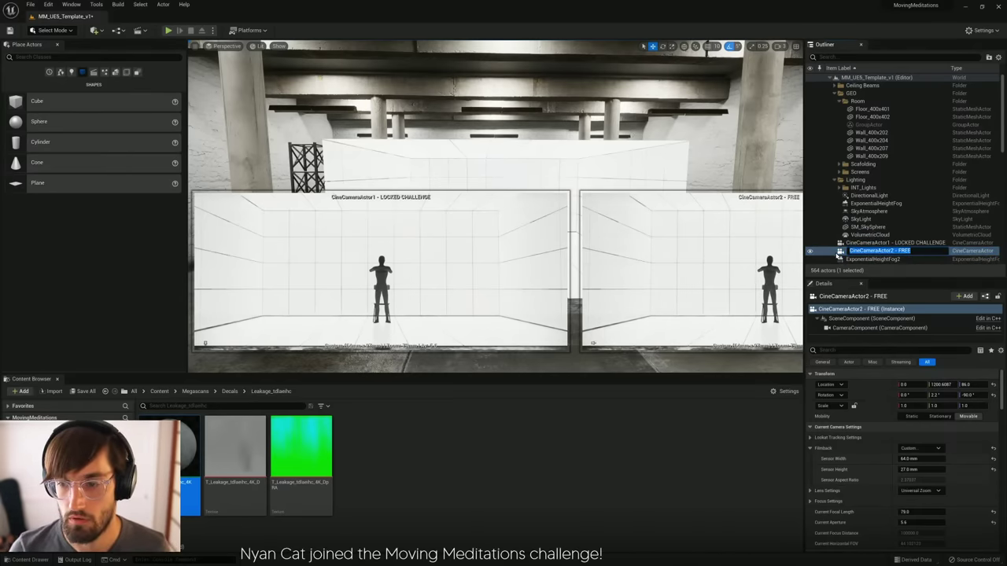
Step: Compare the previews of the locked challenge camera and the free camera, and clear the selection
right_click(856, 252)
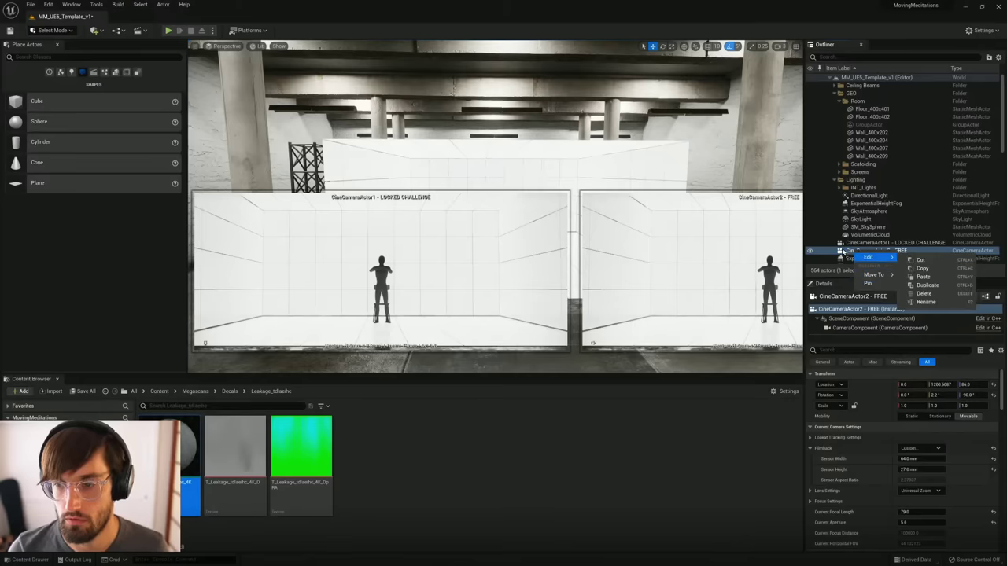
left_click(842, 251)
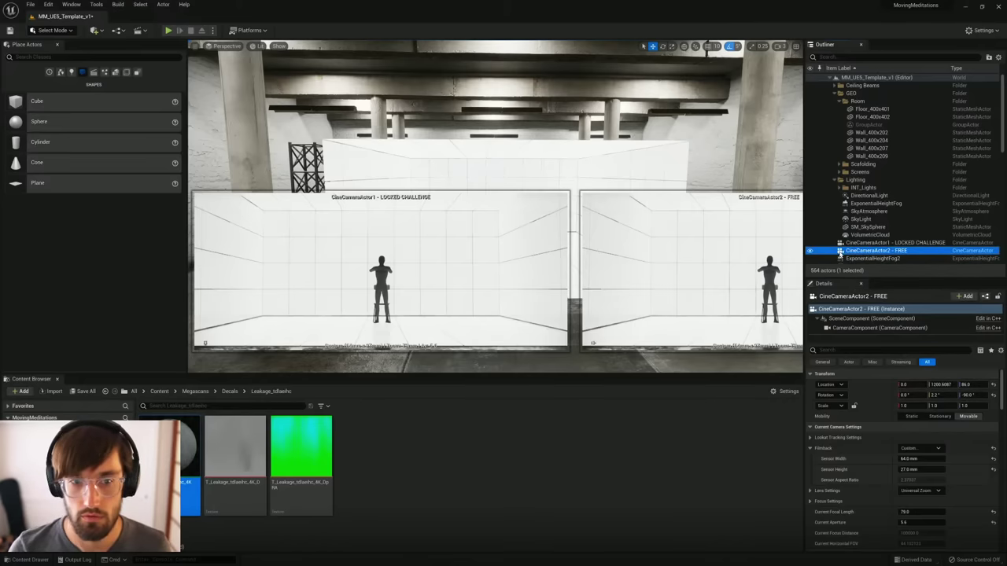
right_click_drag(532, 229, 599, 339)
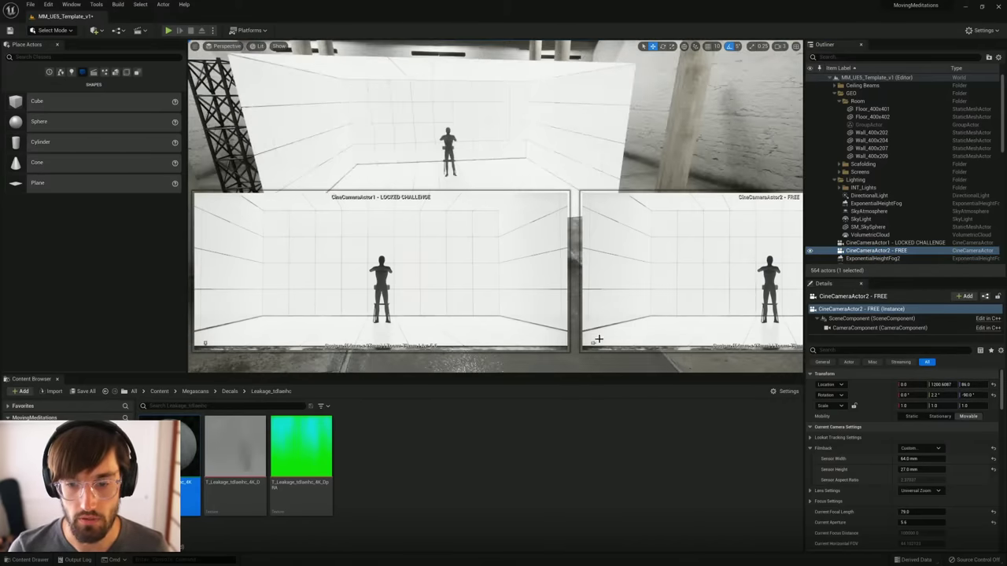
left_click(590, 358)
left_click(866, 243)
left_click(865, 251)
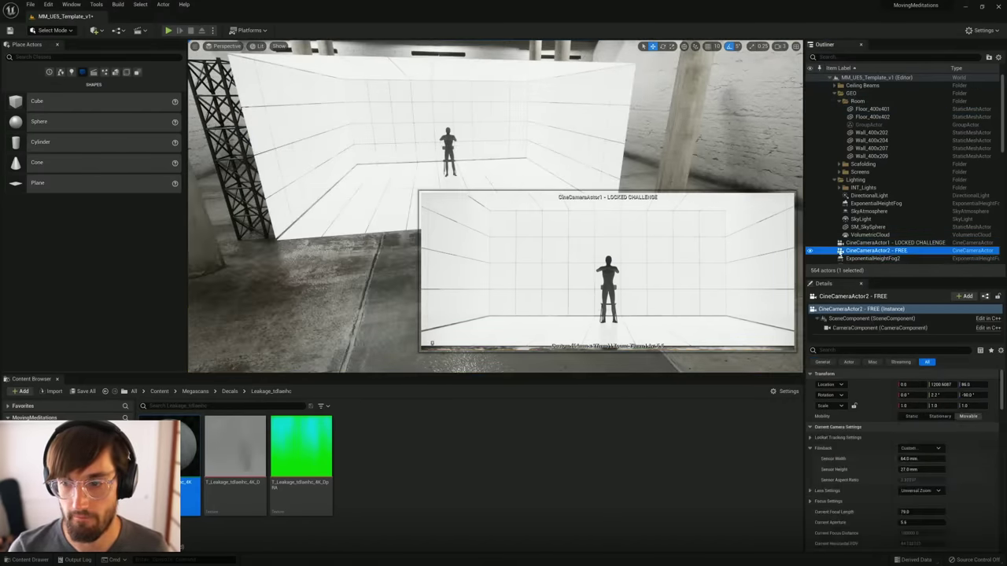
key("Escape")
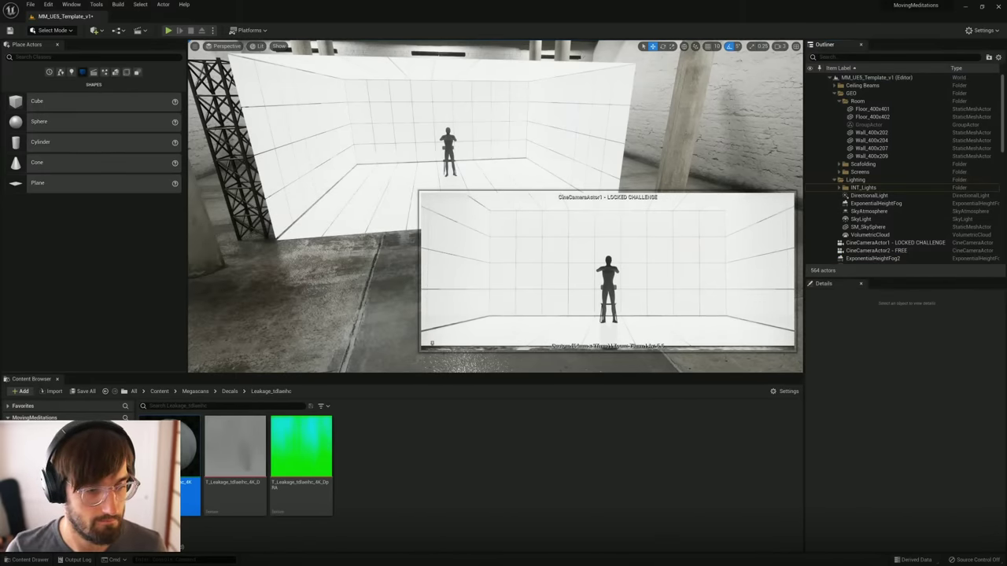
Step: Open MM_Template_Sequence from the Content/Sequences folder and unpin the locked challenge camera's preview
left_click(229, 390)
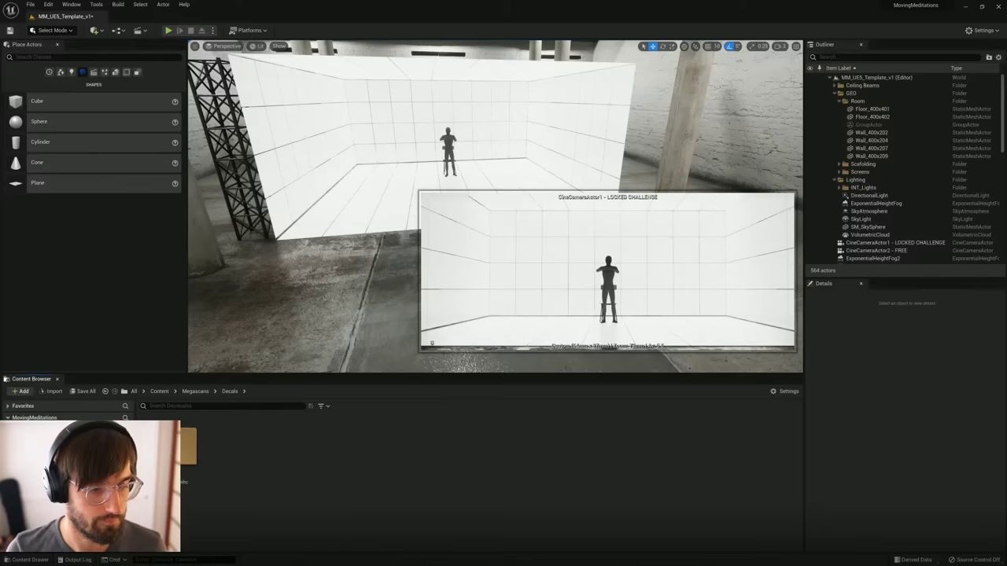
left_click(59, 503)
double_click(167, 449)
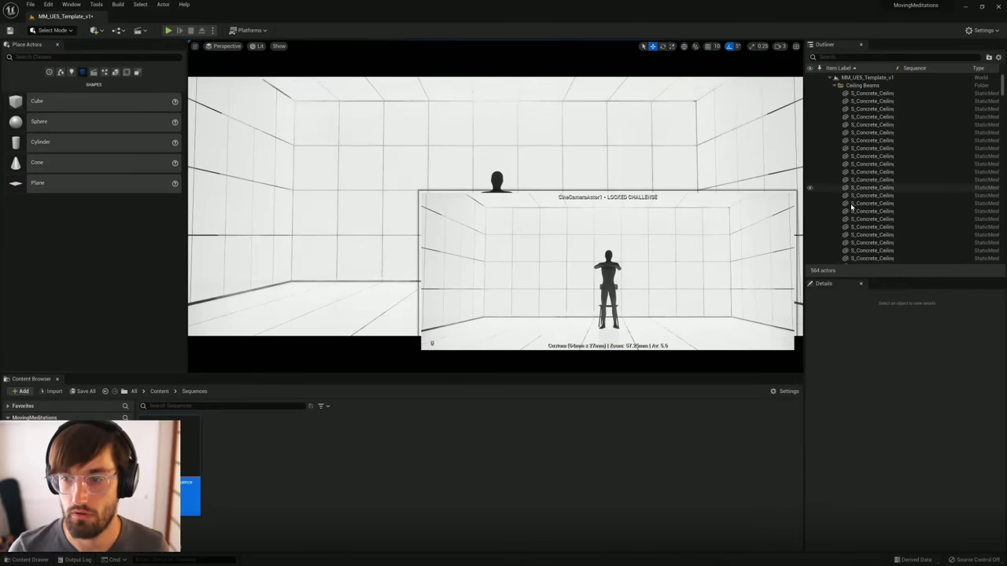
left_click(431, 343)
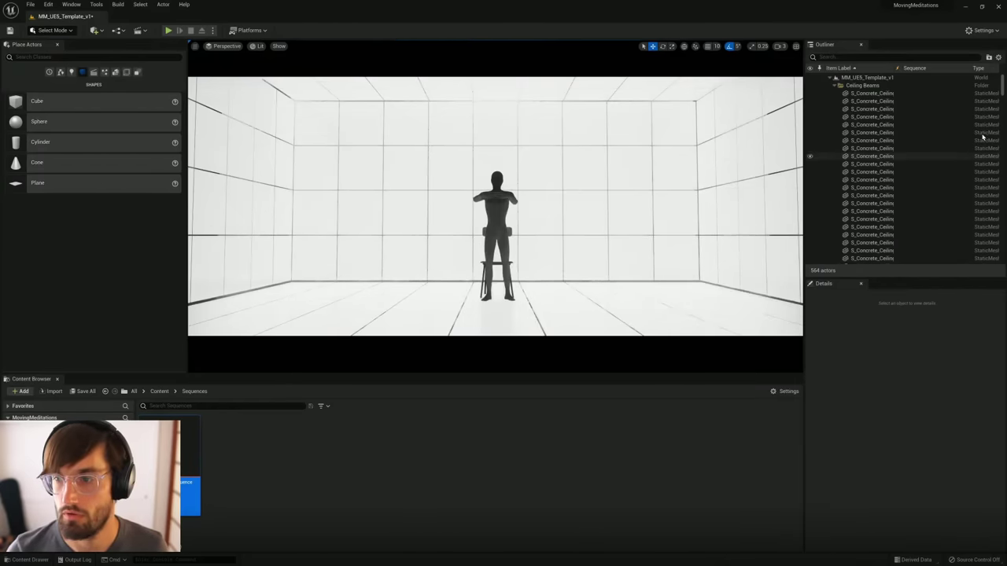
Step: Collapse the Ceiling Beams, GEO and Lighting folders and select the CineCameraActor2 - FREE camera
left_click(837, 87)
left_click(835, 86)
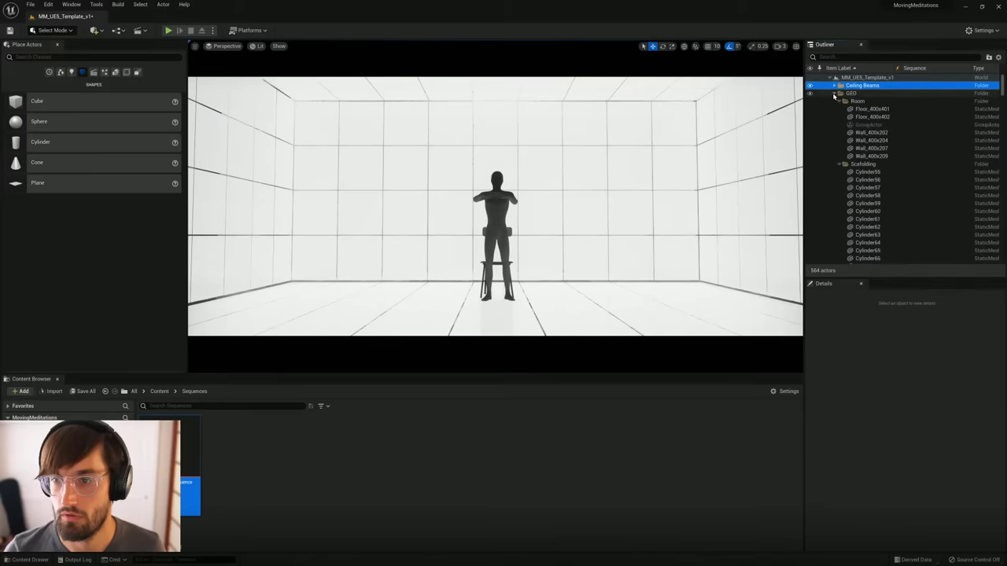
left_click(835, 95)
left_click(835, 103)
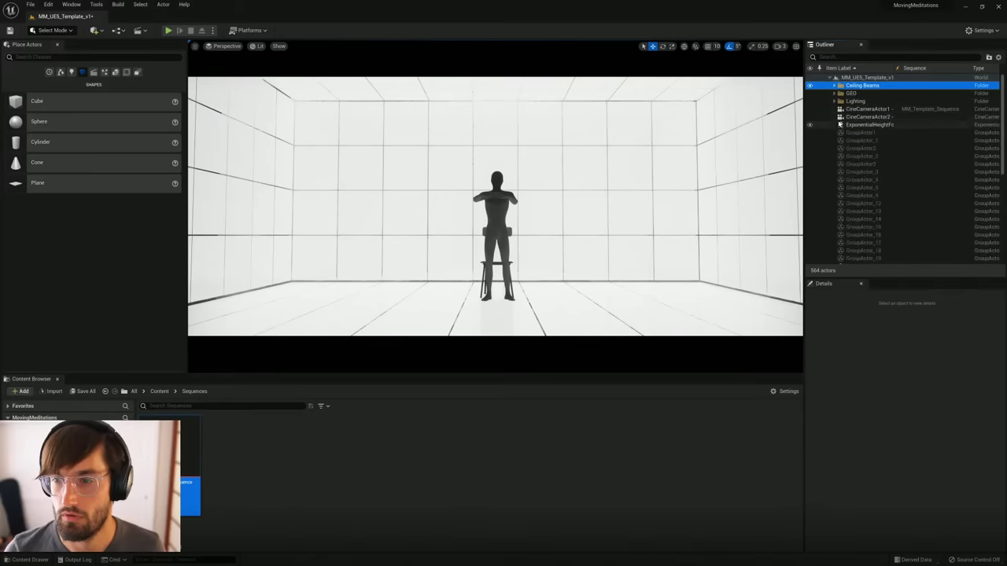
left_click(866, 109)
left_click(869, 117)
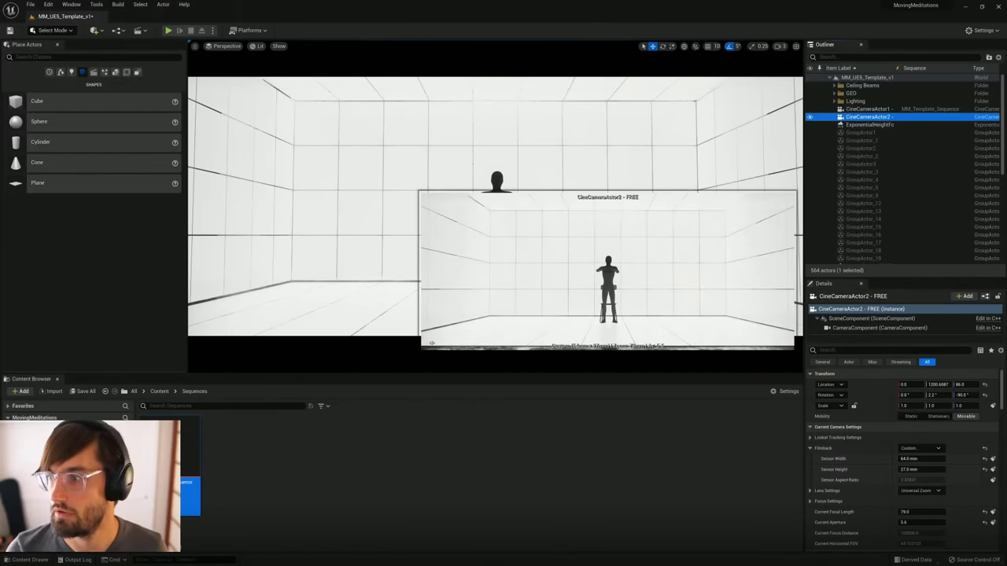
Step: Focus the viewport on CineCameraActor2 - FREE in the hall and pilot that camera
right_click_drag(331, 205, 356, 214)
key("s")
key("s")
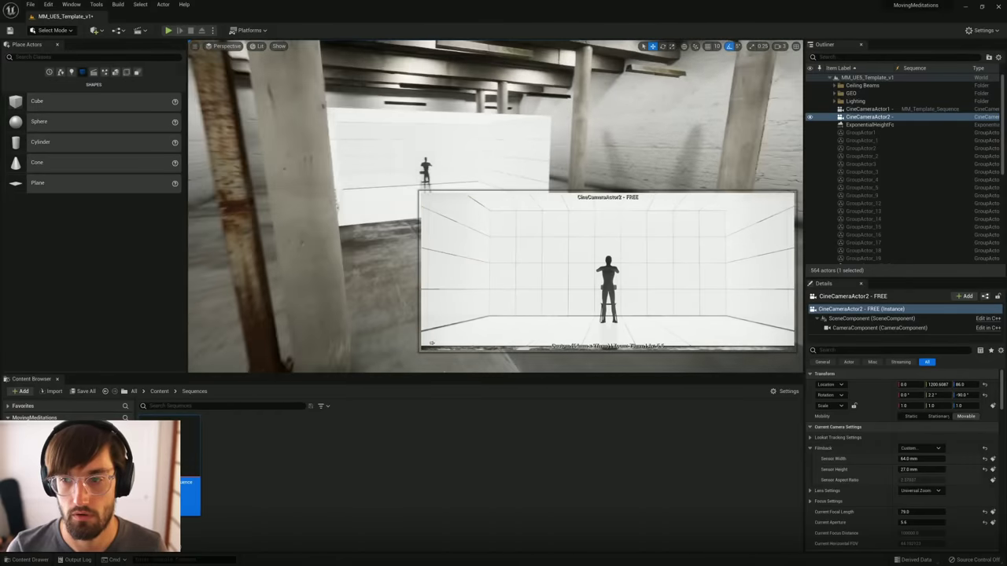
right_click_drag(456, 236, 452, 236)
right_click(869, 117)
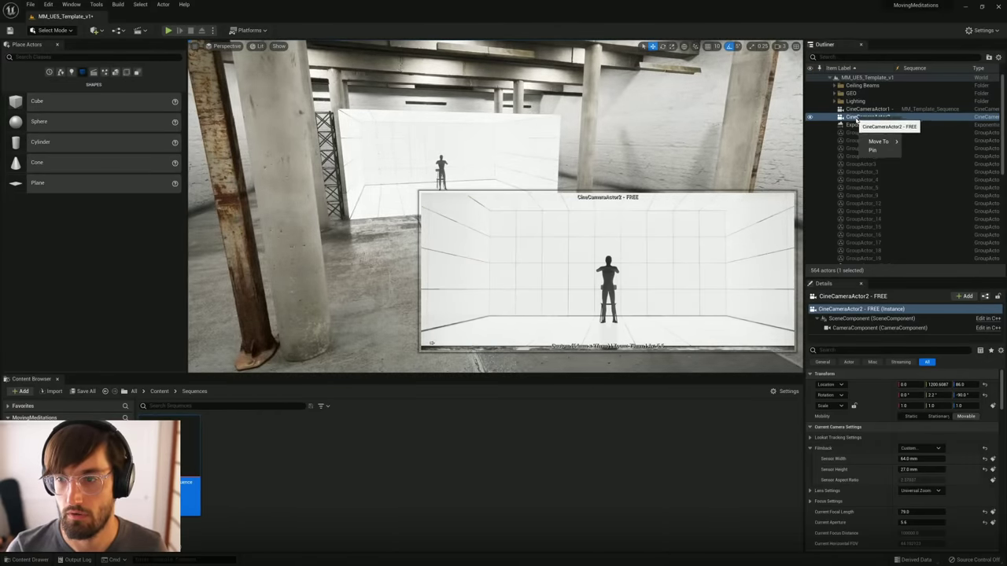
left_click(868, 117)
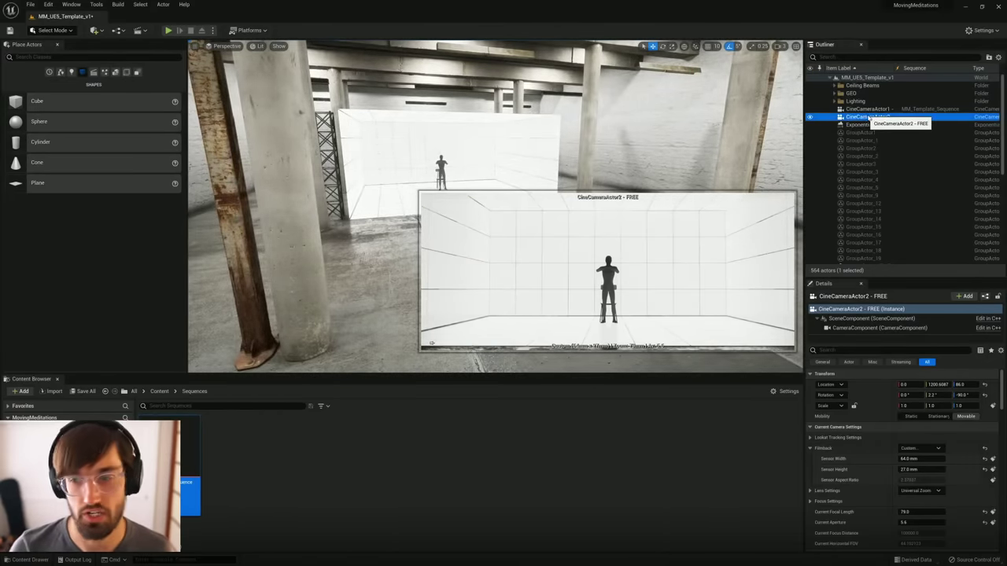
right_click(857, 118)
left_click(843, 119)
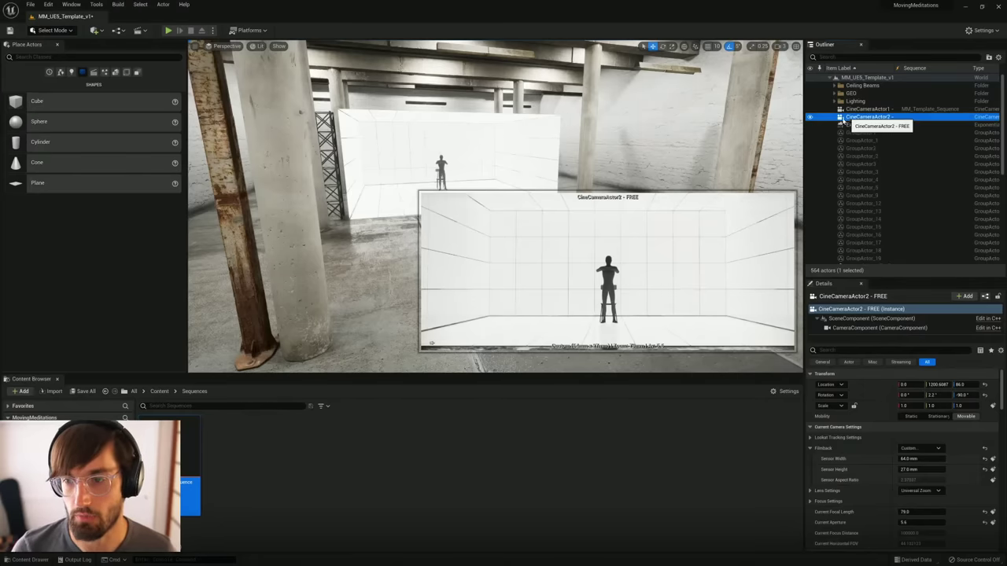
double_click(844, 120)
right_click_drag(472, 173, 441, 161)
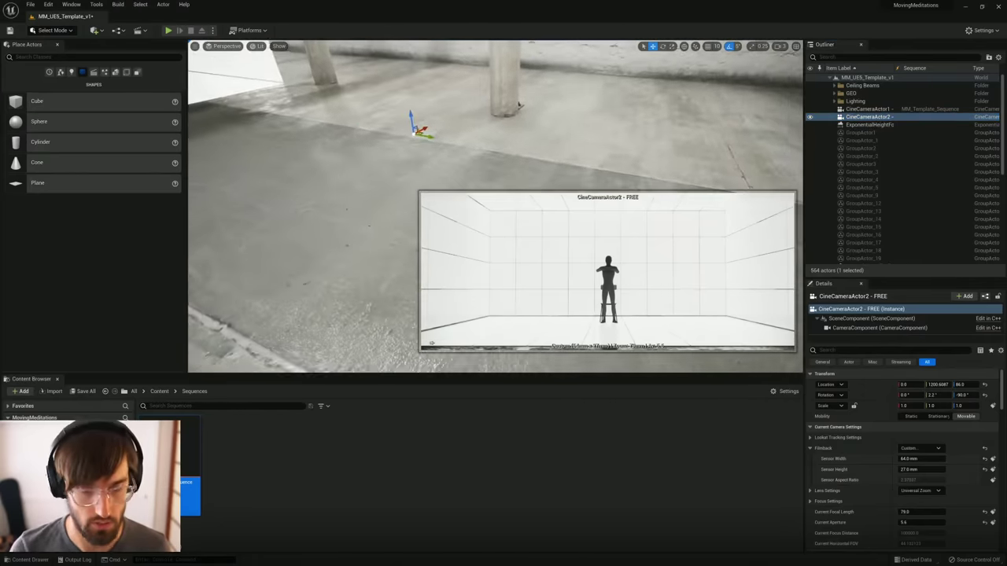
right_click(481, 161)
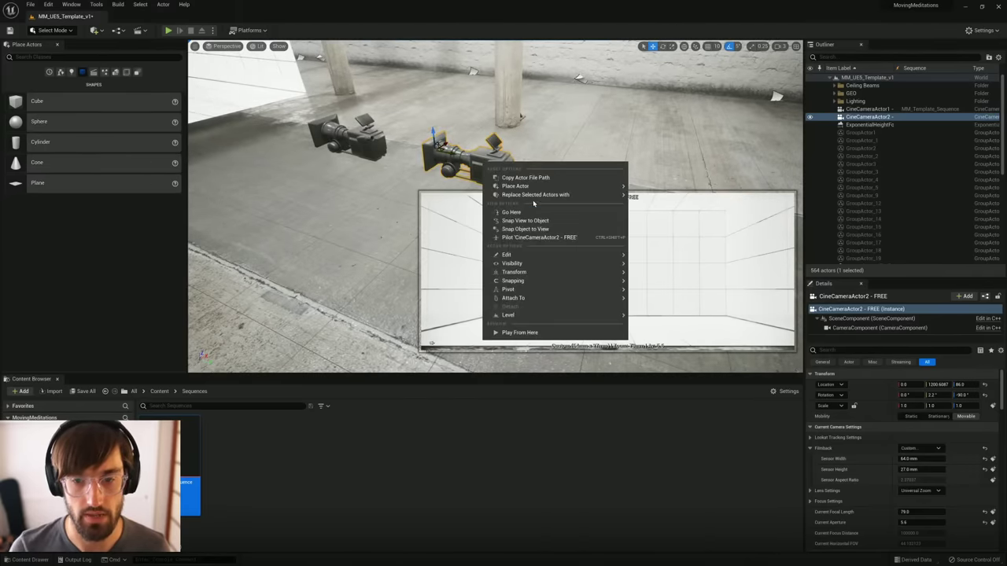
left_click(538, 237)
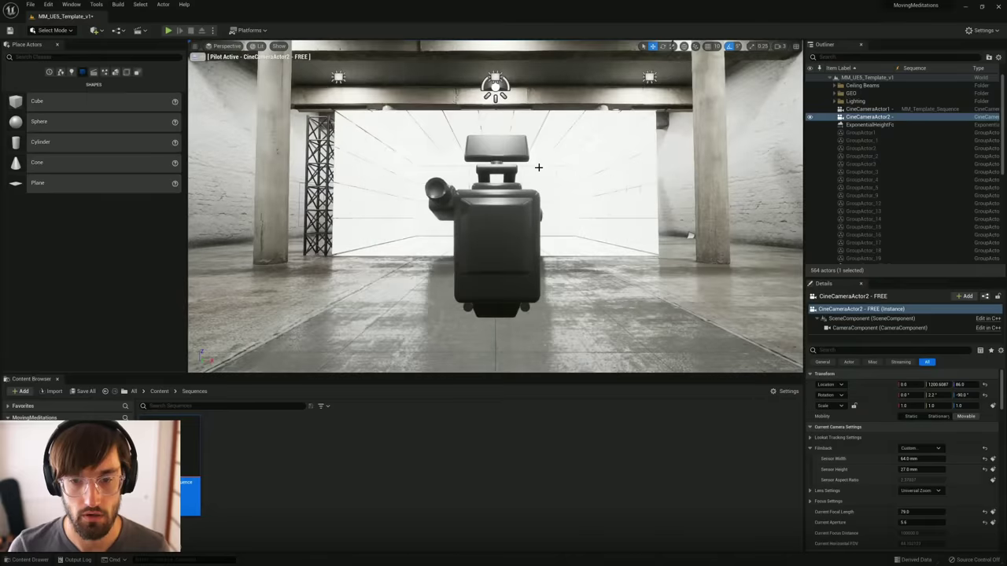
Step: Turn on game view for the piloted view, and collapse the Room and Scafolding folders inside GEO
left_click(556, 281)
key("g")
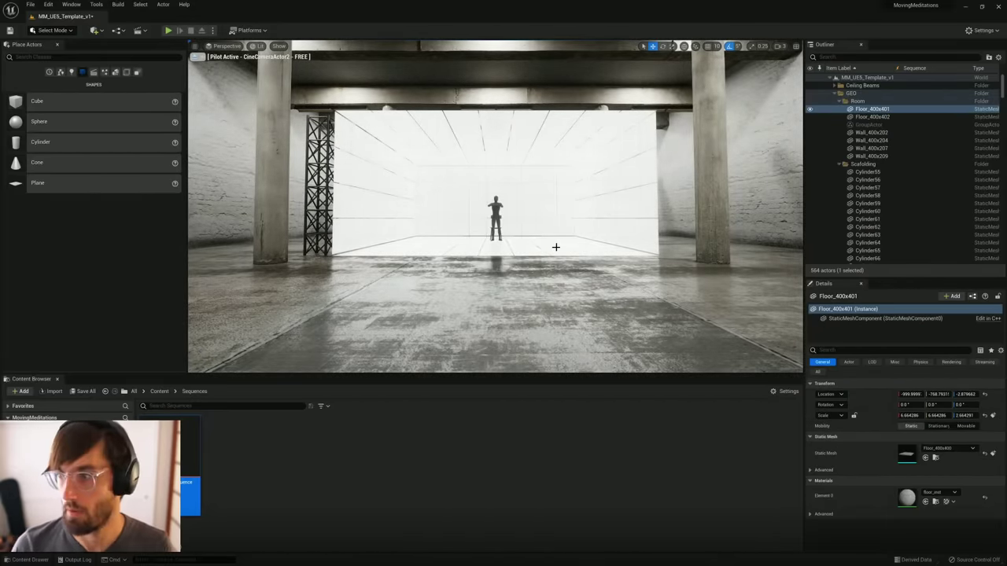
left_click(840, 101)
left_click(841, 109)
left_click(841, 117)
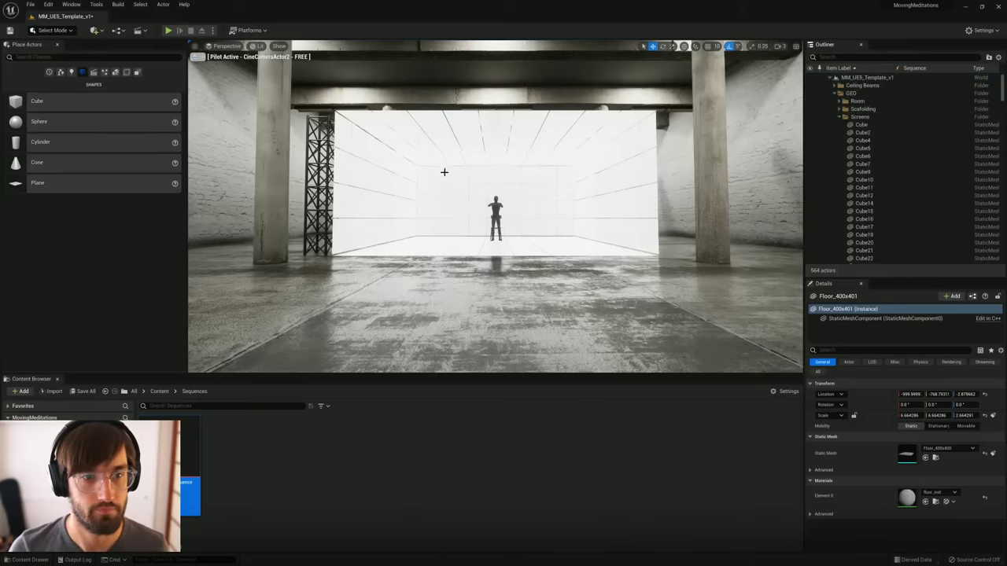
Step: Select the screen cube beside the mannequin, and inspect the piloted view in full screen before restoring the editor layout
scroll(1002, 105, "down", 3)
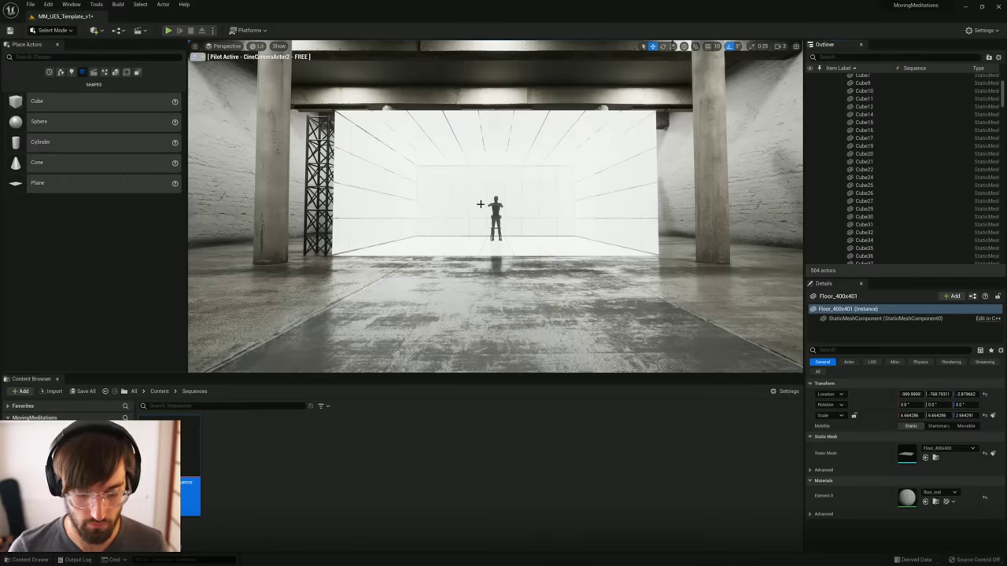
left_click(478, 211)
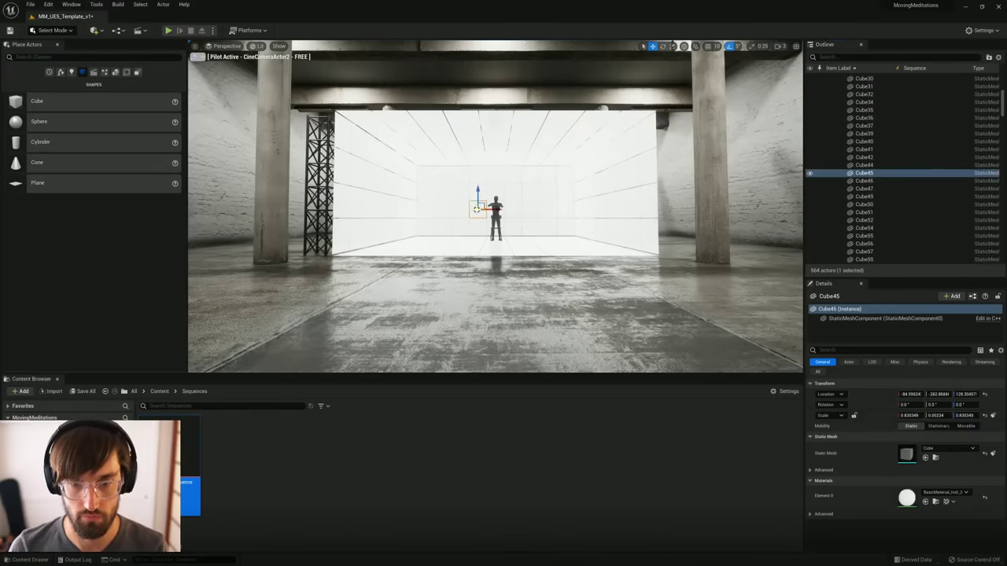
key("F11")
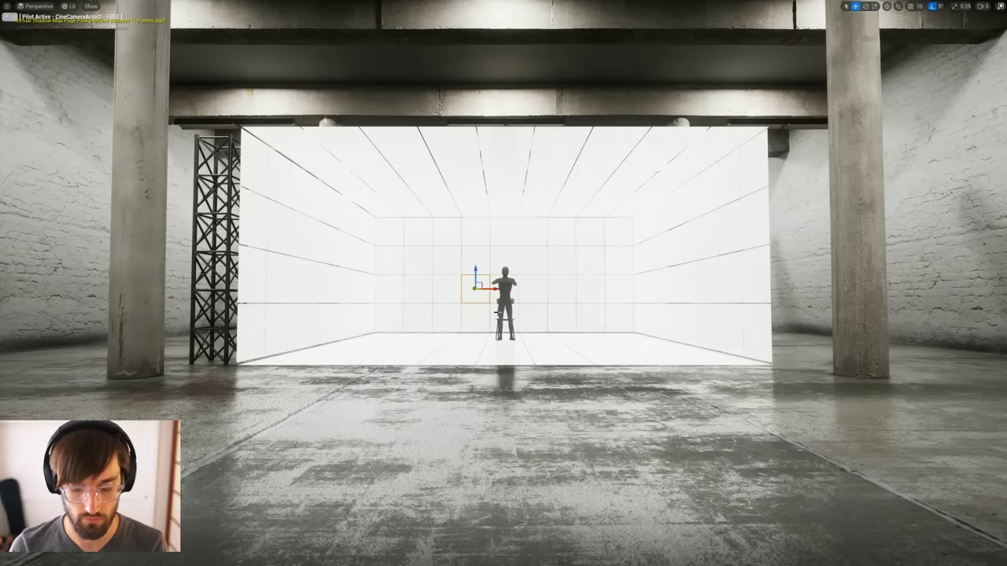
key("F11")
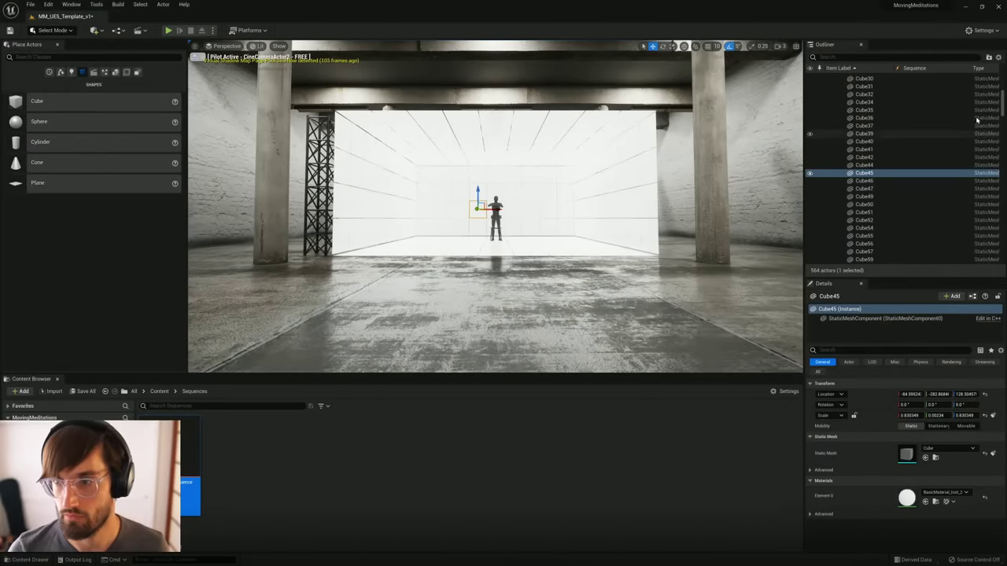
Step: Collapse the Screens folder and add CineCameraActor2 - FREE to MM_Template_Sequence
left_click_drag(1002, 110, 1002, 77)
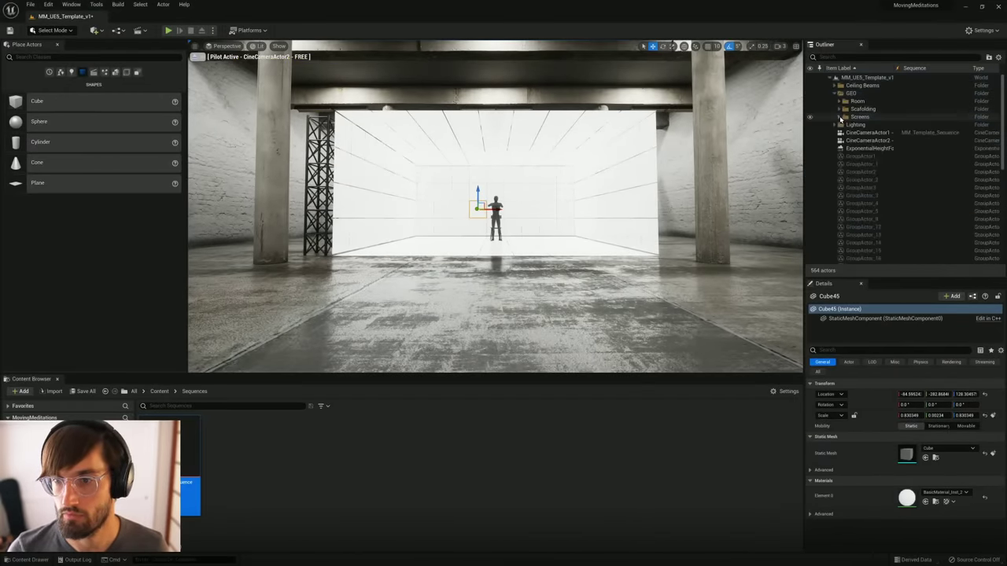
left_click(886, 140)
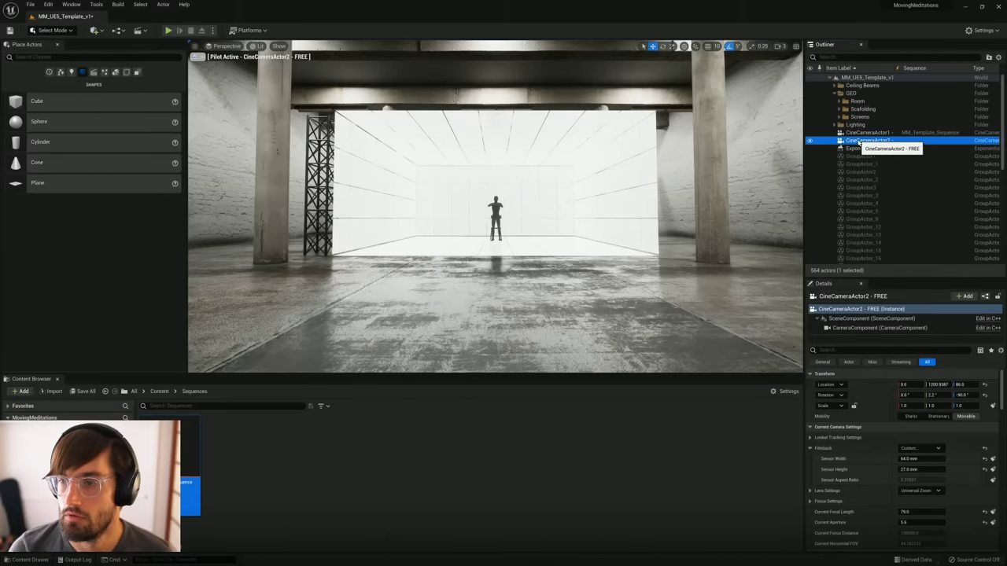
left_click_drag(857, 143, 1006, 149)
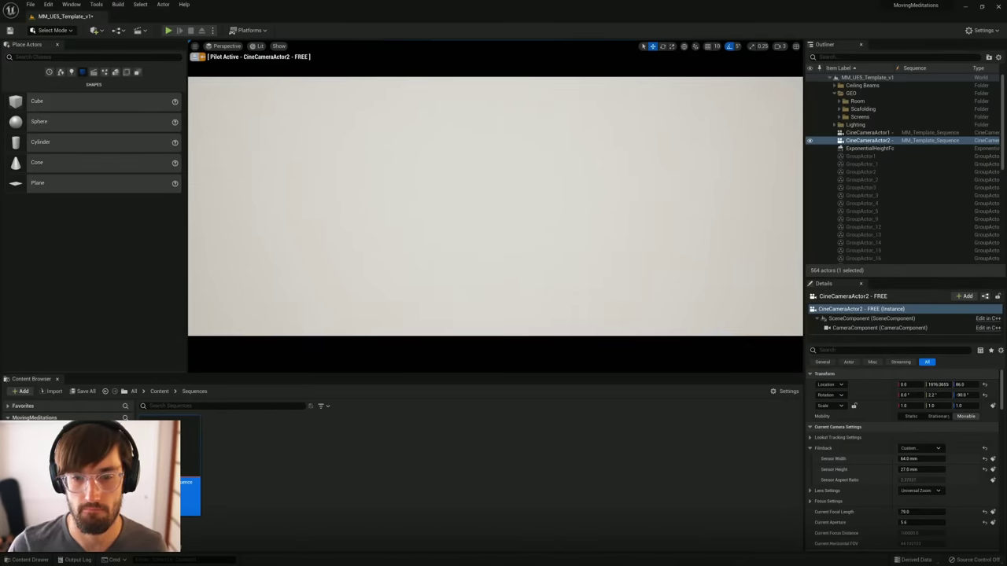
Step: Set the free camera's Y location to about 1878 and its current focal length to 24
mouse_move(937, 384)
left_mouse_down()
mouse_move(922, 384)
mouse_move(936, 384)
left_mouse_up()
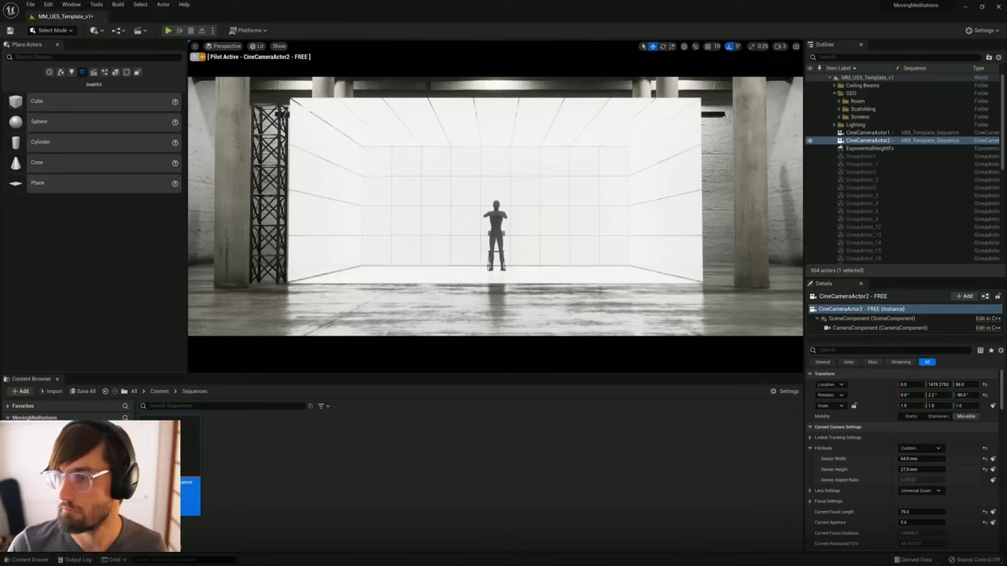
key("ctrl+z")
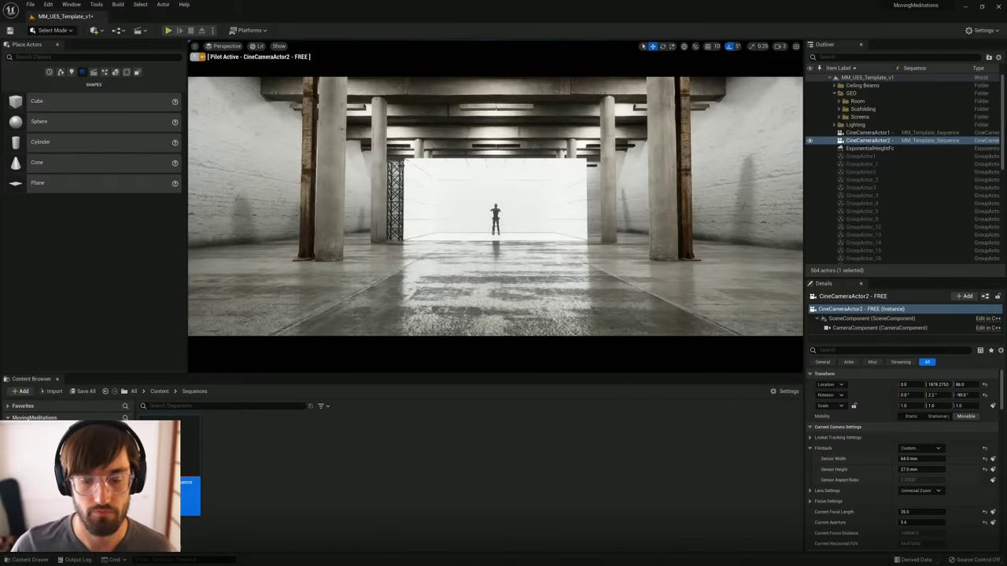
type("24")
key("Return")
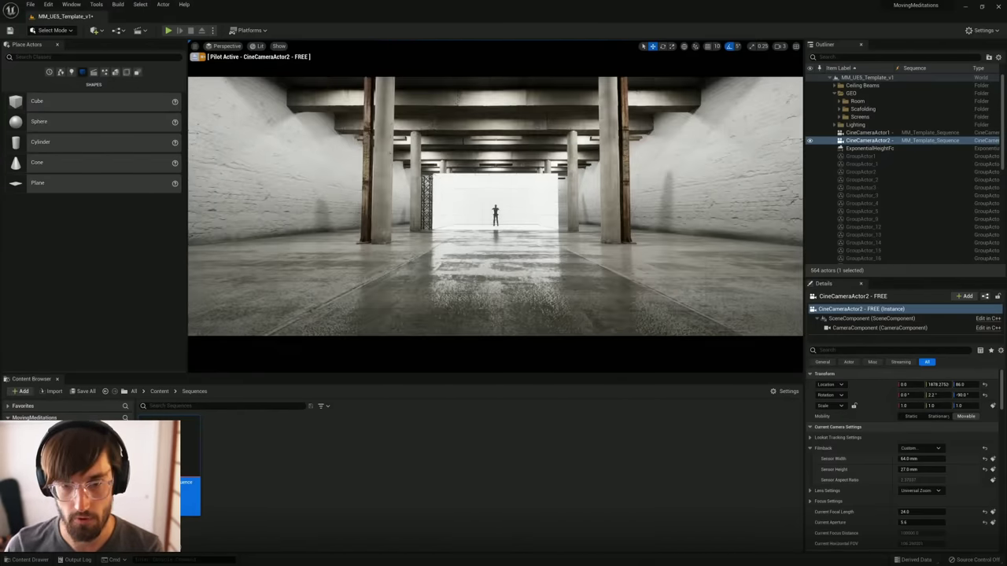
Step: Try focal lengths of 25 and 35 on the free camera, and return it to 24
type("25")
key("Return")
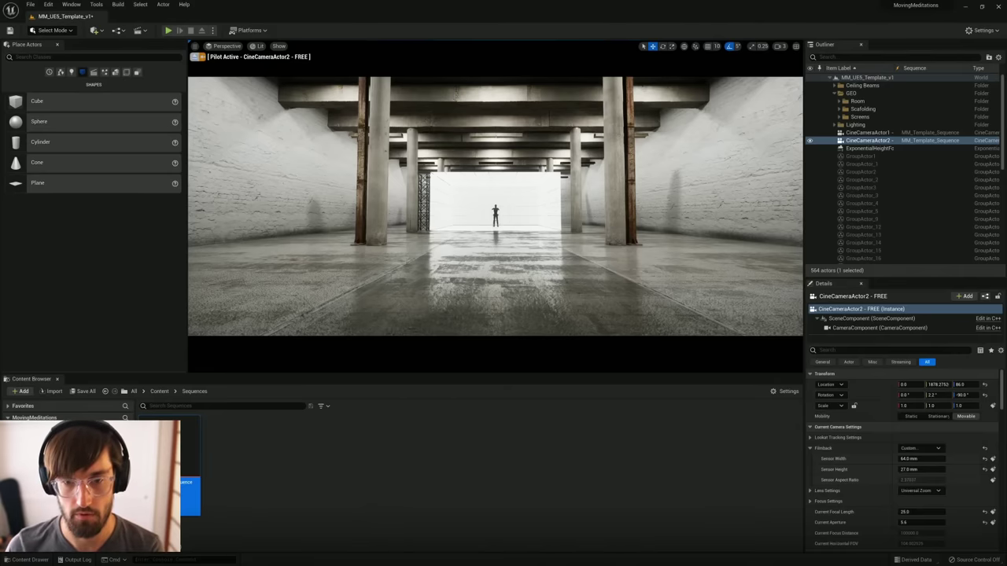
type("35")
key("Return")
type("24")
key("Return")
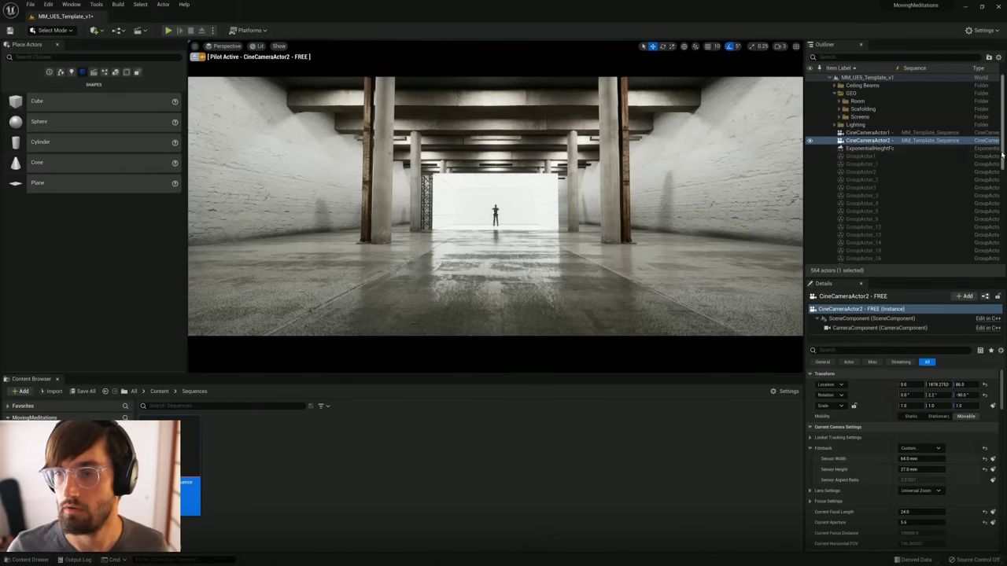
Step: Collapse the GEO folder and select the PostProcessVolume to show its details
left_click(934, 140)
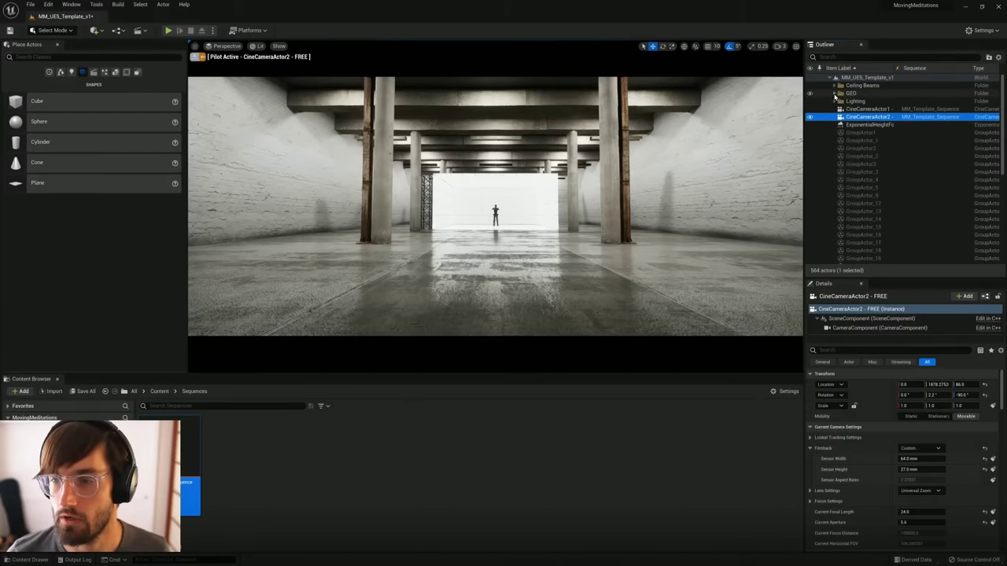
left_click_drag(1002, 138, 1002, 217)
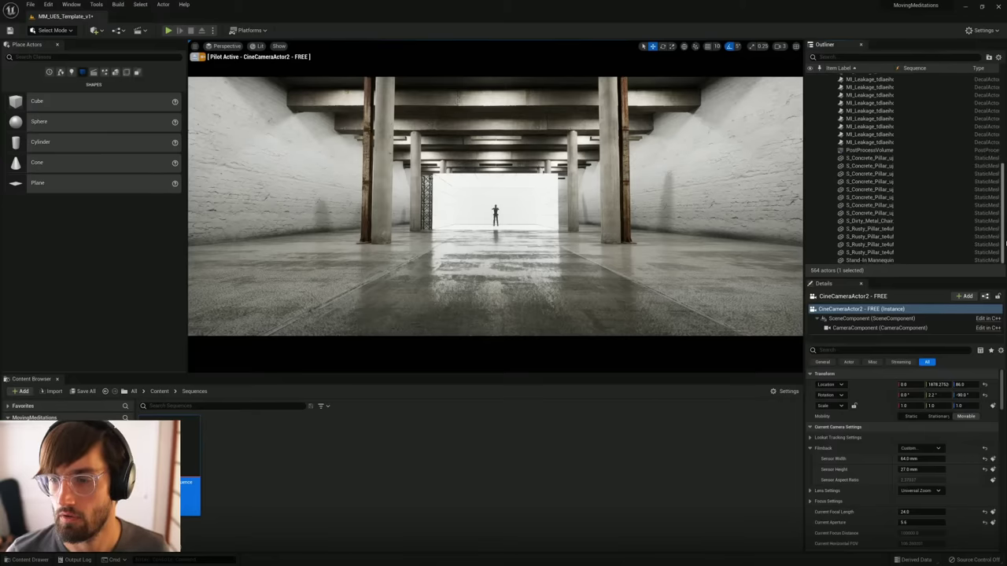
left_click(869, 150)
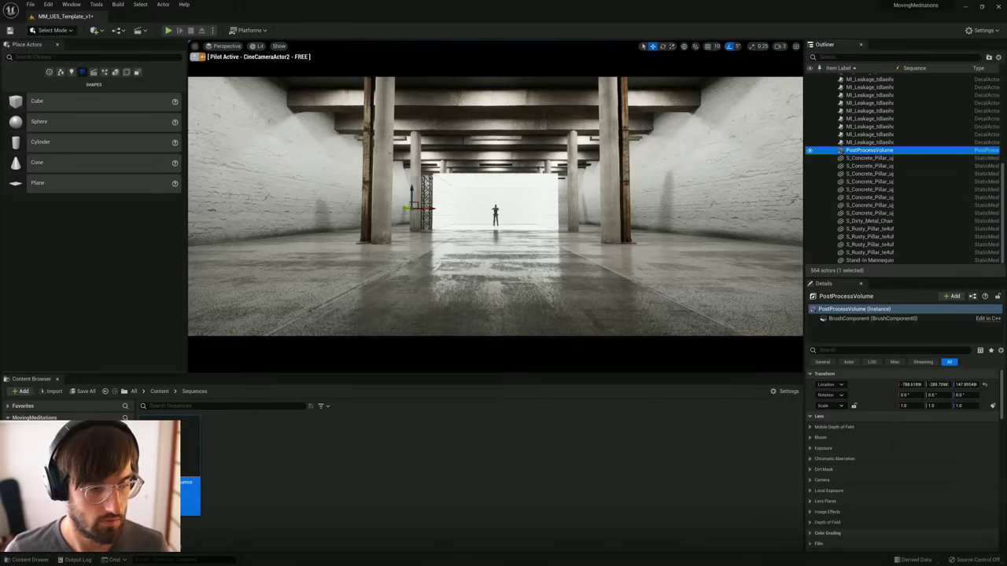
Step: Browse to the Content/Materials/PP_Materials folder and open the PP_LensDistortion material
left_click(55, 466)
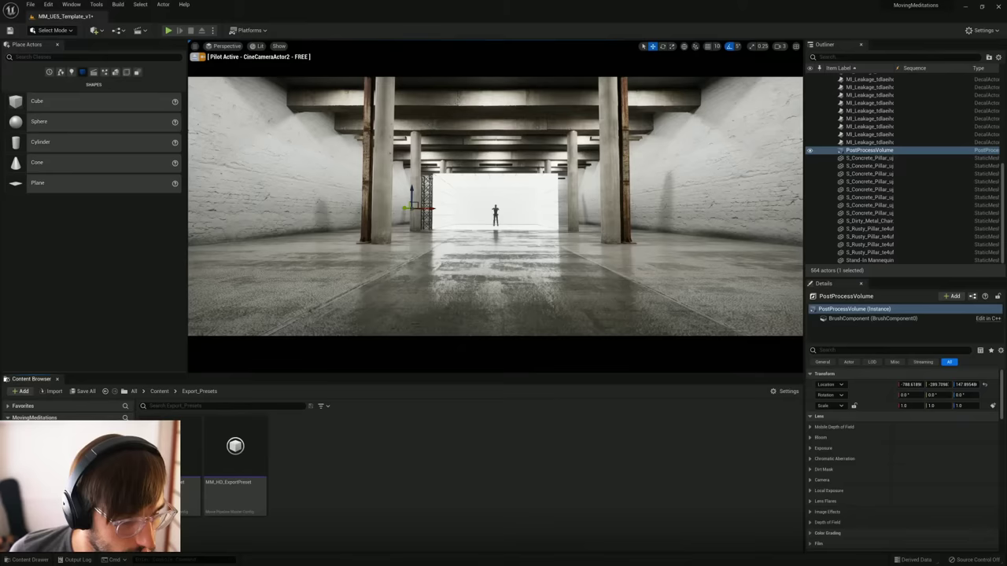
left_click(55, 492)
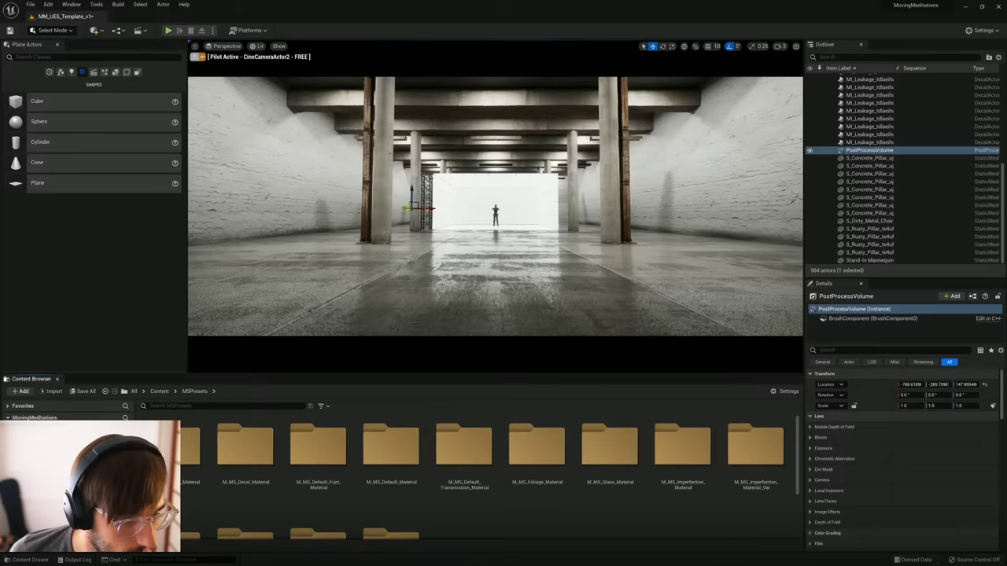
left_click(55, 482)
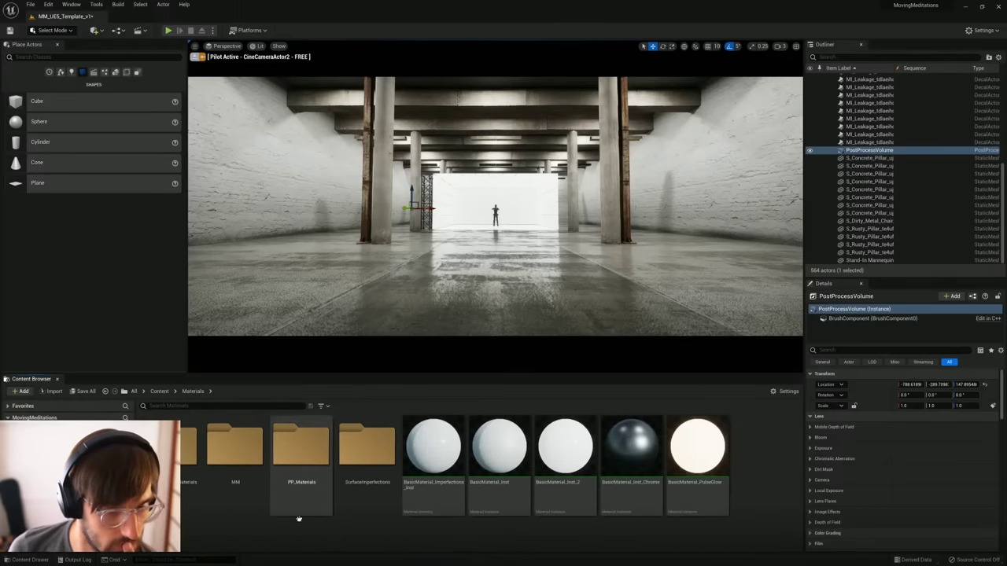
double_click(294, 463)
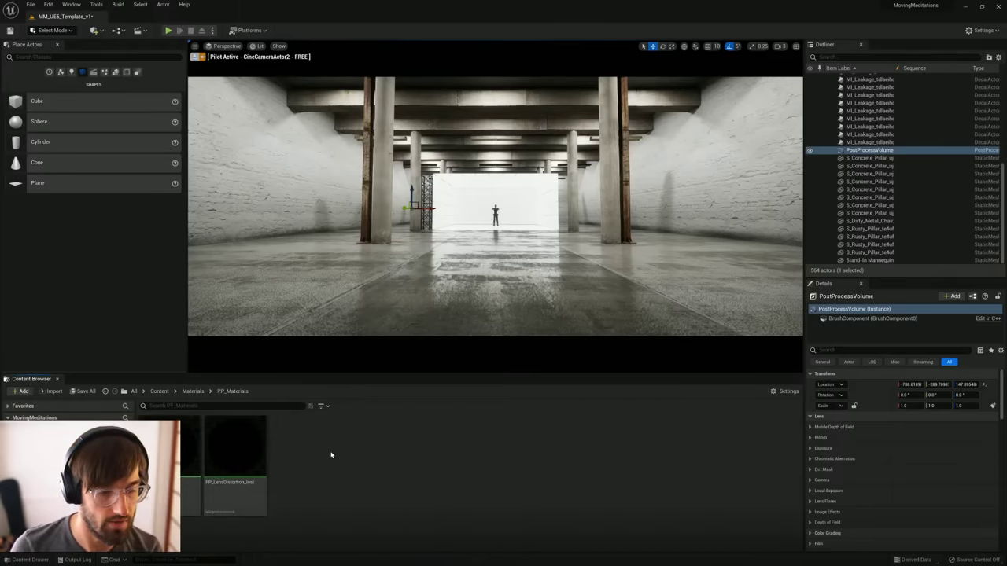
left_click(188, 446)
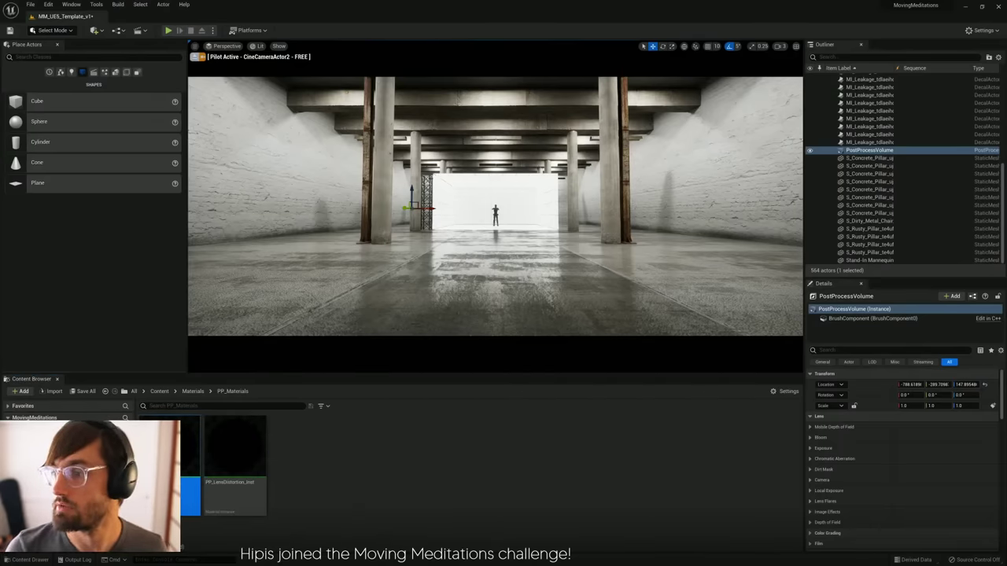
Step: Examine the PP_LensDistortion graph from the Screen Position - Center, Radial Falloff and Intensity groups to the Emissive Color output
scroll(434, 257, "down", 5)
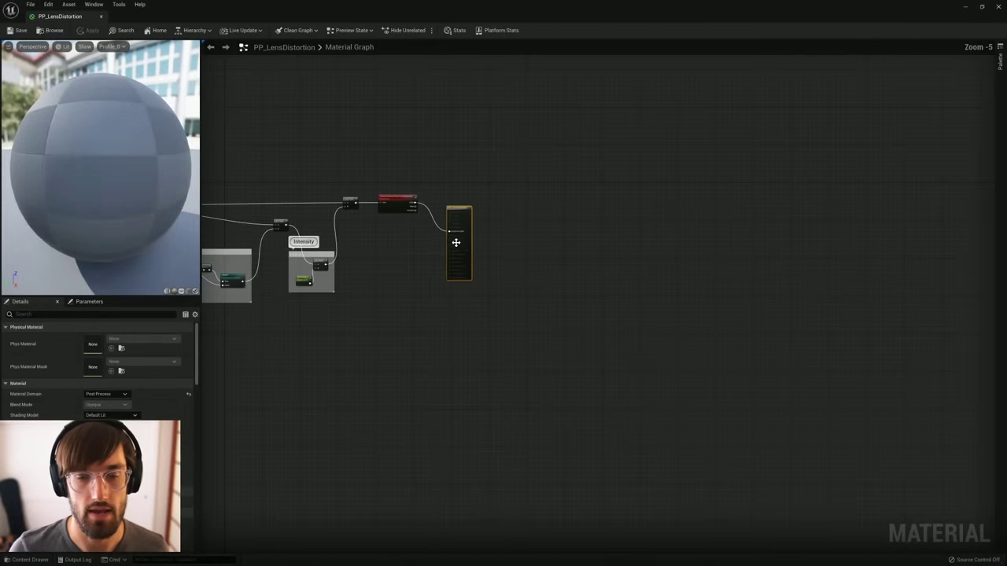
left_click_drag(383, 261, 470, 299)
right_click_drag(406, 258, 628, 266)
scroll(548, 258, "up", 3)
right_click_drag(416, 223, 684, 226)
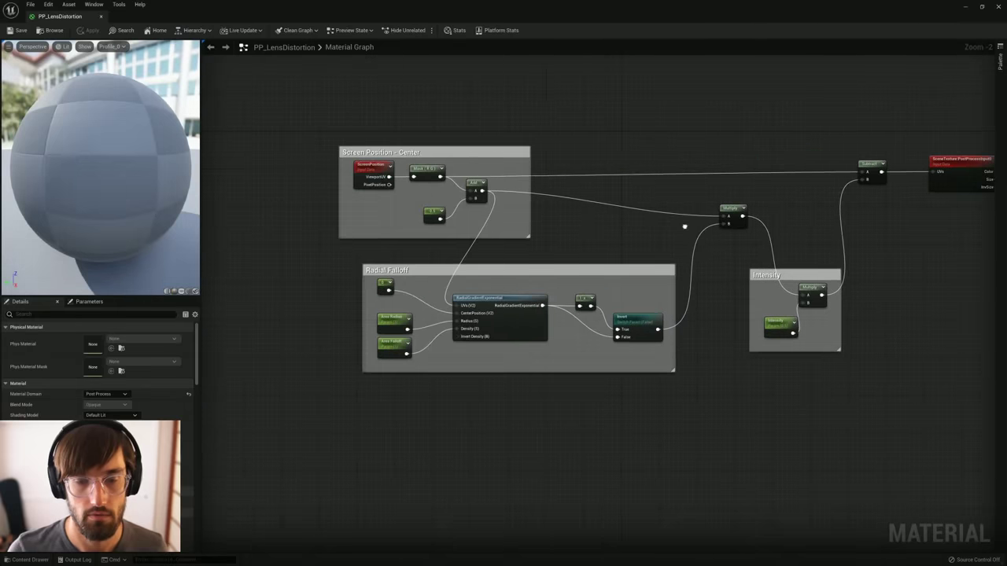
scroll(394, 185, "up", 1)
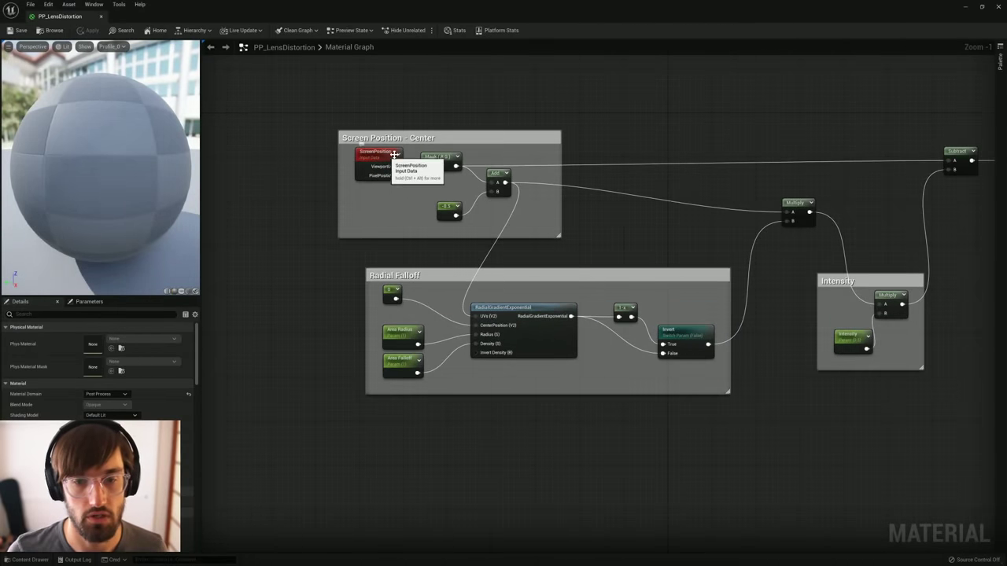
right_click_drag(479, 262, 474, 234)
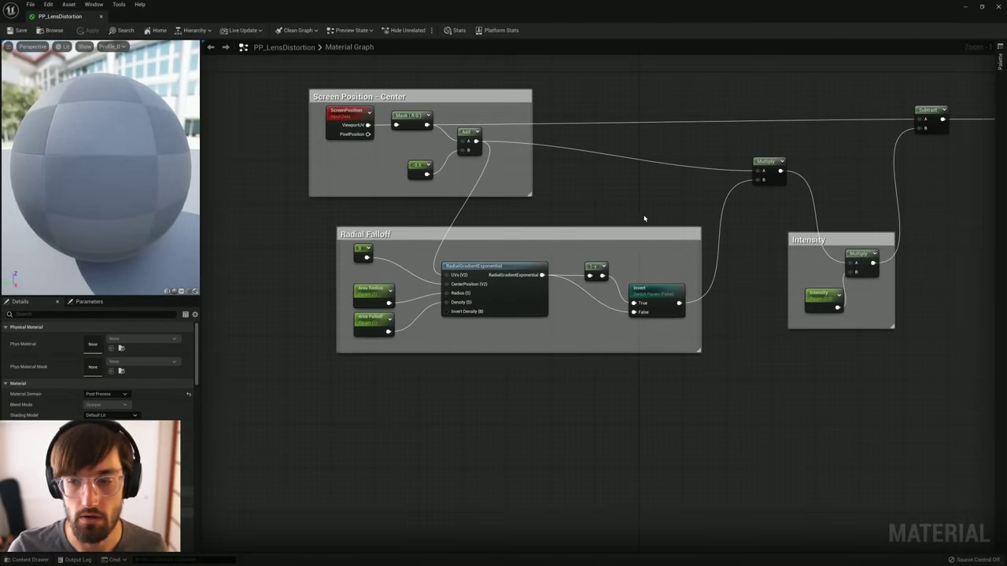
right_click_drag(645, 218, 456, 252)
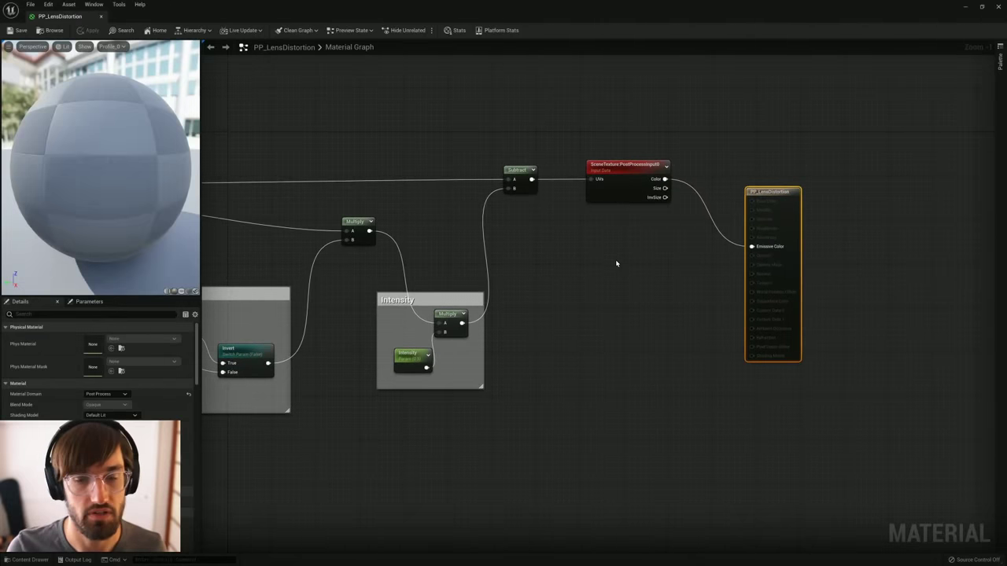
right_click_drag(761, 202, 804, 187)
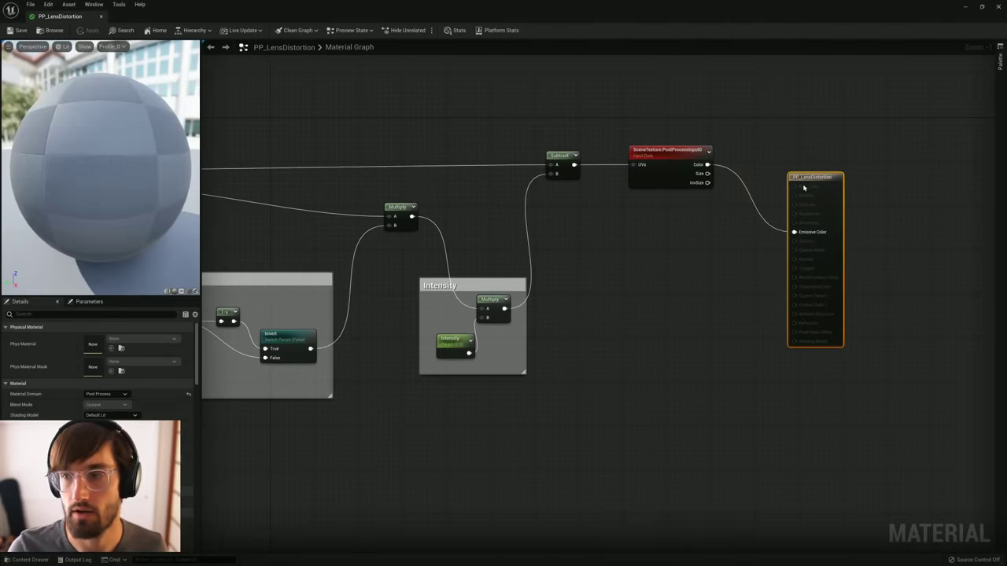
Step: Close the PP_LensDistortion graph, check the PostProcessVolume's Post Process Materials array, and open the PP_LensDistortion_Inst material instance
left_click(997, 8)
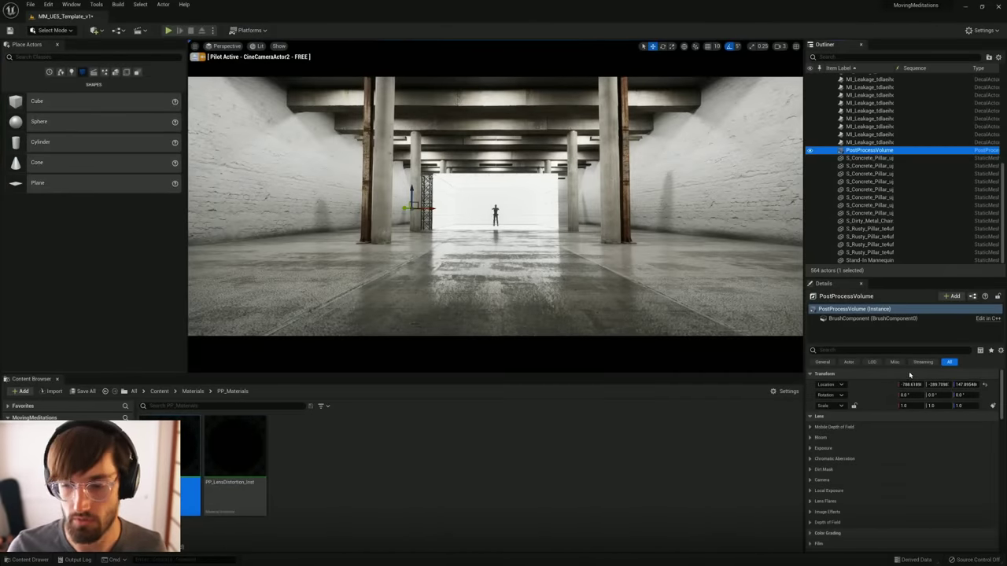
mouse_move(1003, 401)
left_mouse_down()
mouse_move(999, 532)
mouse_move(1004, 449)
left_mouse_up()
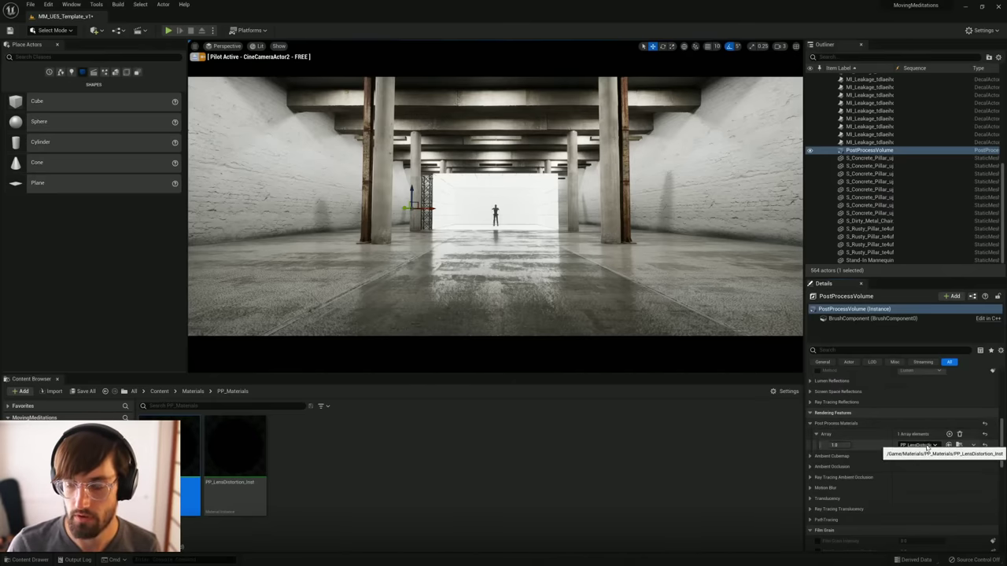
double_click(234, 461)
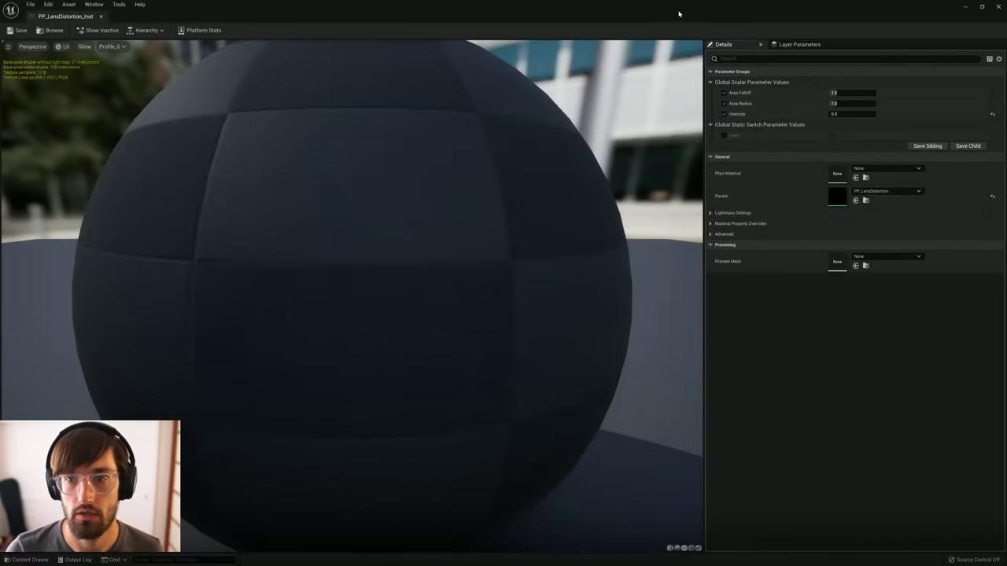
left_click_drag(680, 15, 1006, 197)
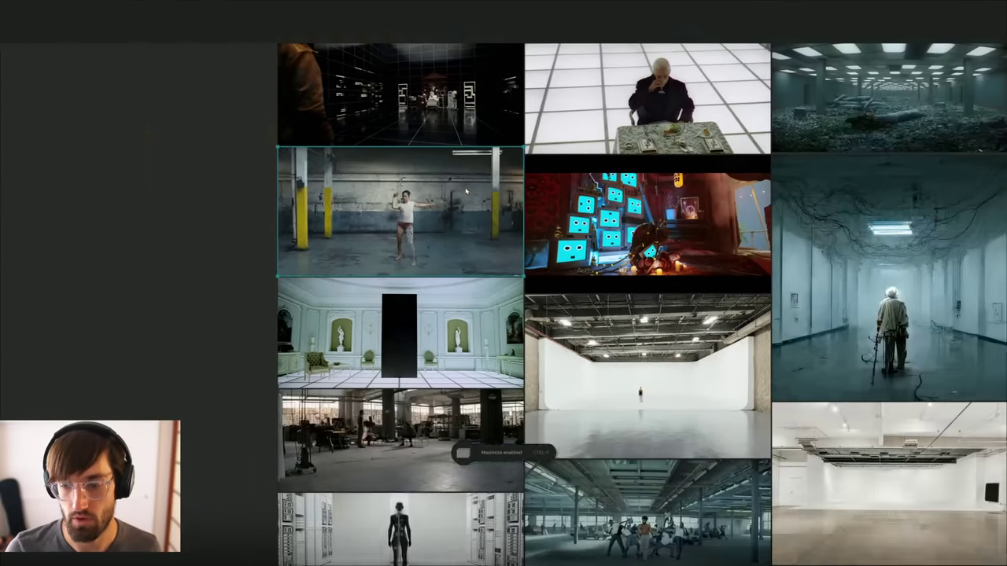
Step: Switch to the reference image board and examine the overgrown office hall with the gridded ceiling lights
middle_click_drag(466, 191, 74, 221)
double_click(512, 124)
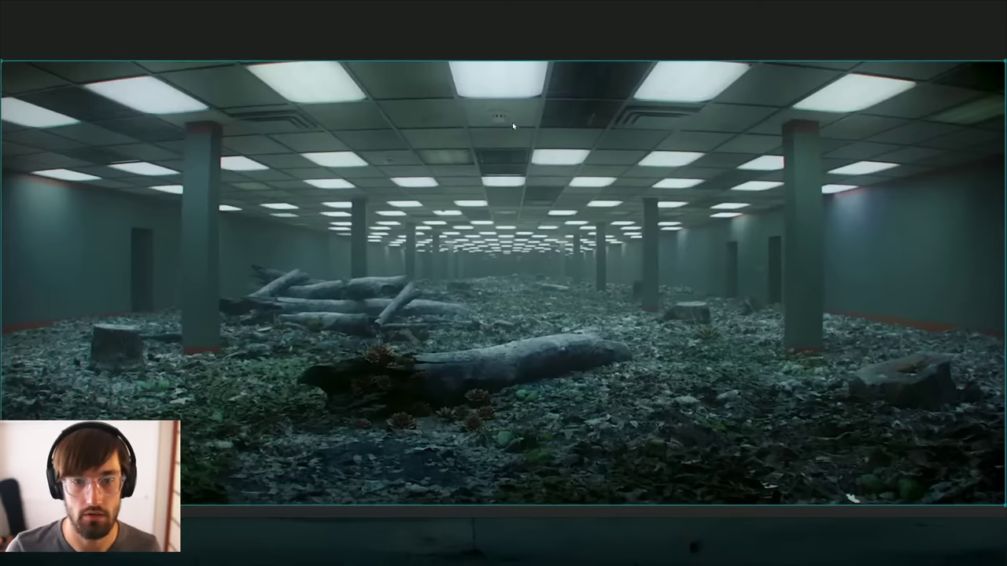
key("ctrl+f")
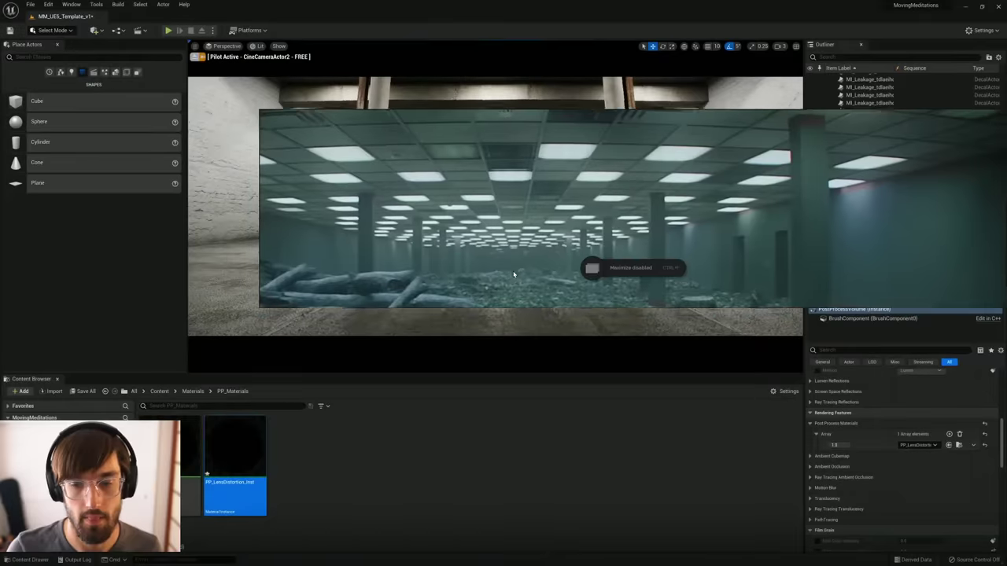
key("ctrl+m")
scroll(471, 262, "down", 4)
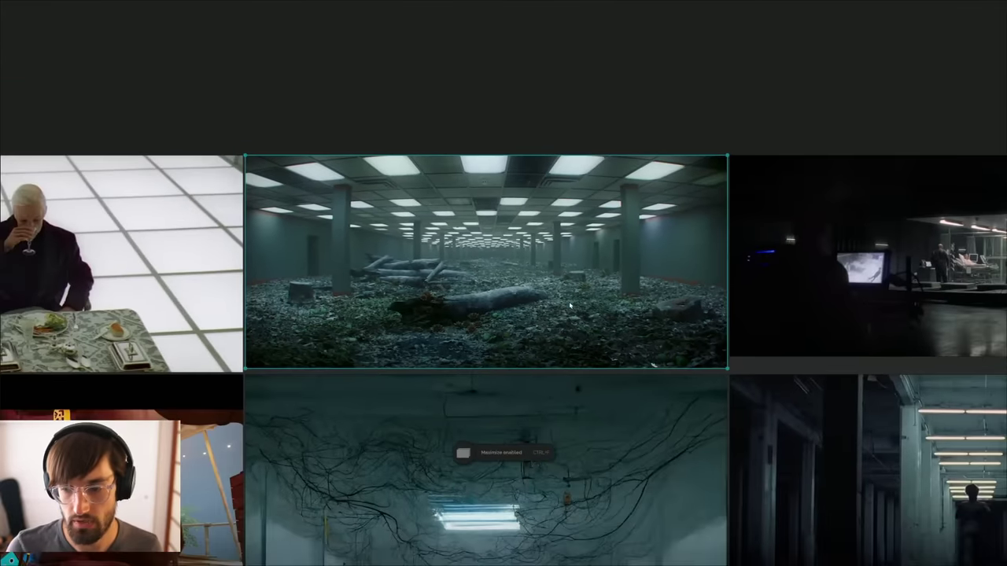
Step: Examine the reference image of the dark pillared hall with the running figure and ceiling tube lights
middle_click_drag(784, 455, 378, 251)
left_click(684, 310)
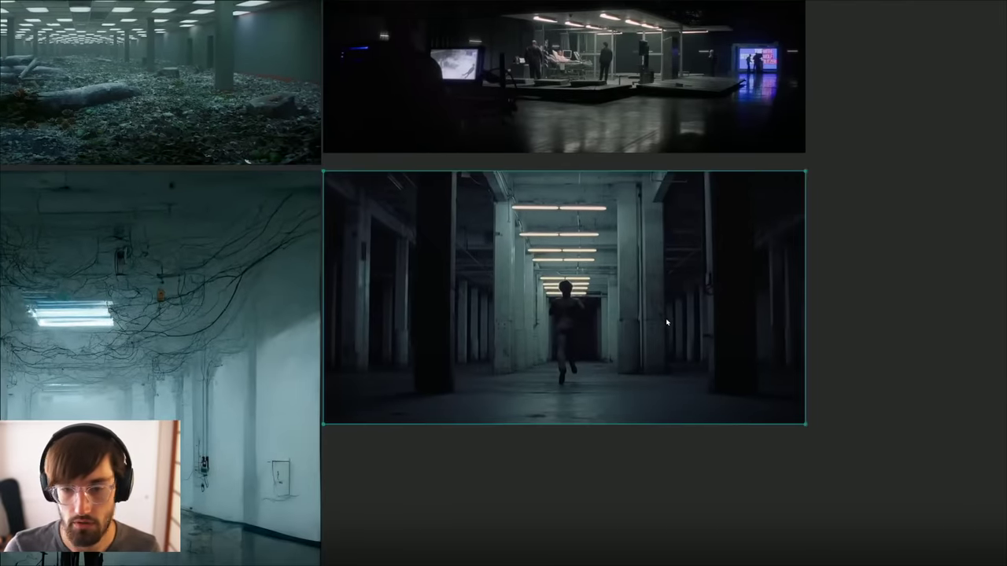
double_click(534, 309)
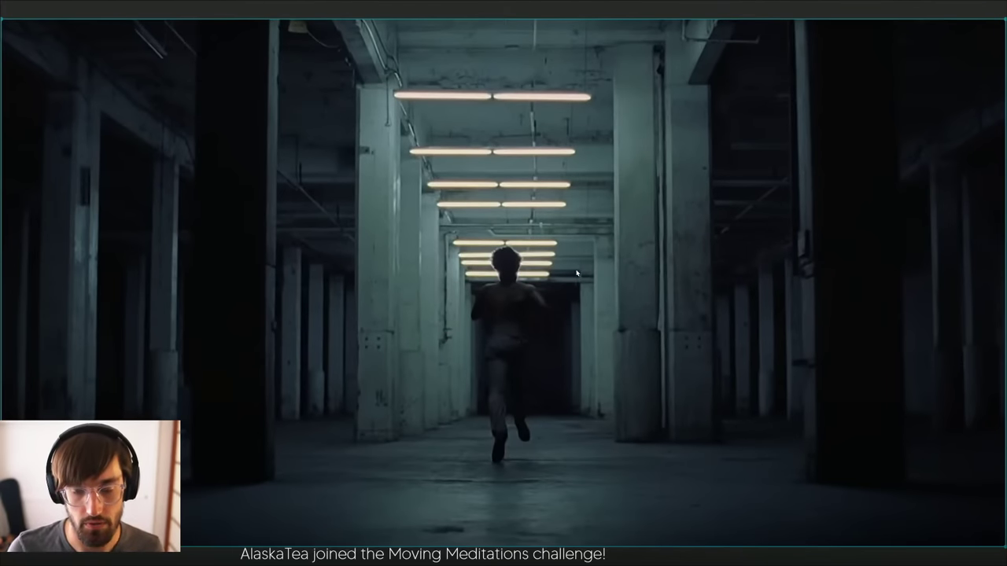
key("ctrl+f")
right_click_drag(590, 302, 326, 178)
key("ctrl+f")
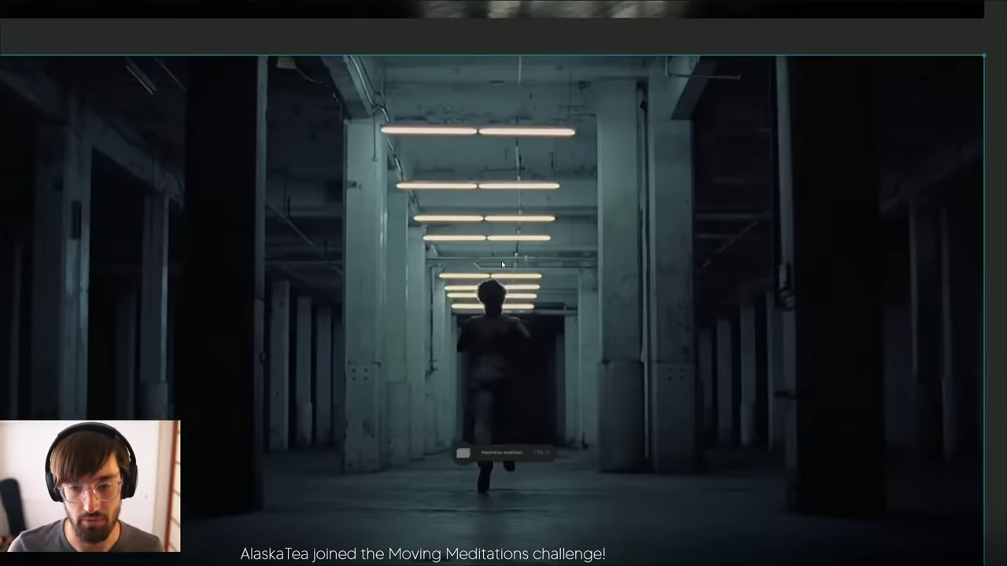
scroll(502, 265, "down", 4)
middle_click_drag(557, 276, 564, 465)
middle_click_drag(284, 314, 649, 236)
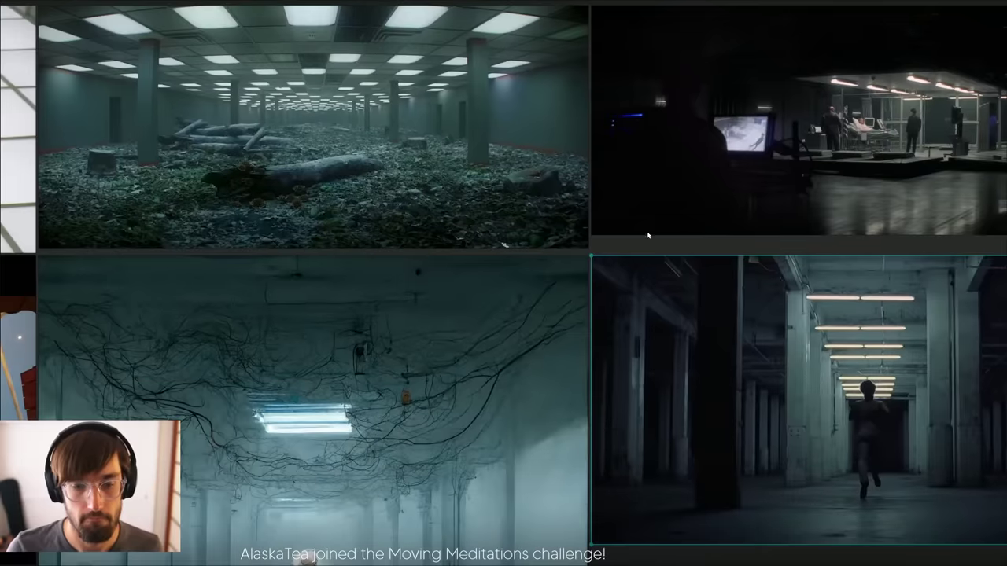
Step: Look across the remaining reference images and examine the industrial loft with dark columns and a bare concrete floor
middle_click_drag(447, 364, 547, 217)
middle_click_drag(502, 194, 520, 382)
middle_click_drag(494, 296, 616, 99)
middle_click_drag(358, 401, 784, 135)
middle_click_drag(362, 378, 760, 306)
middle_click_drag(438, 365, 614, 284)
double_click(255, 328)
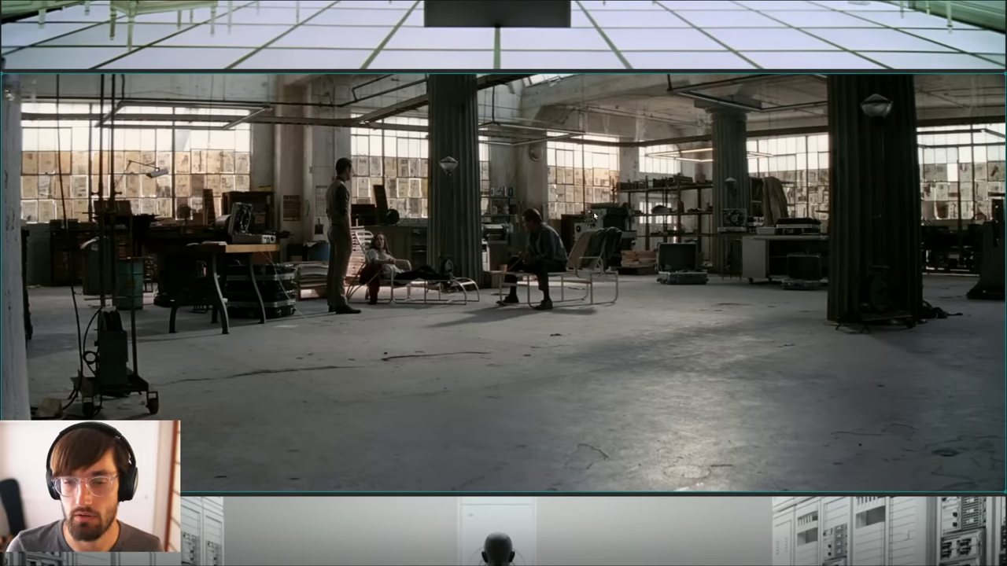
scroll(570, 253, "down", 5)
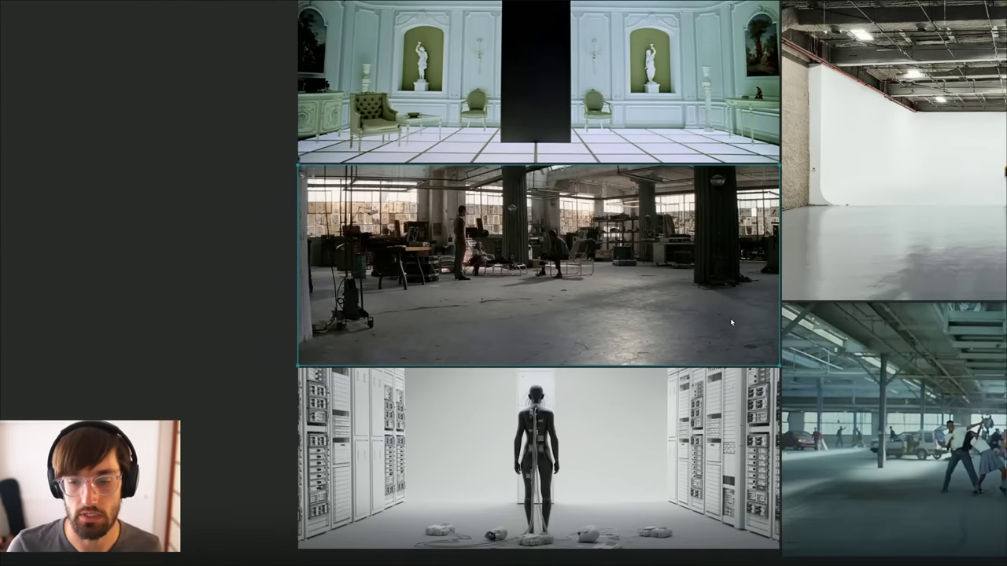
Step: Review the warehouse, white studio and corridor references, view the overgrown office hall full-size again, and return to the Unreal Editor
middle_click_drag(699, 311, 362, 191)
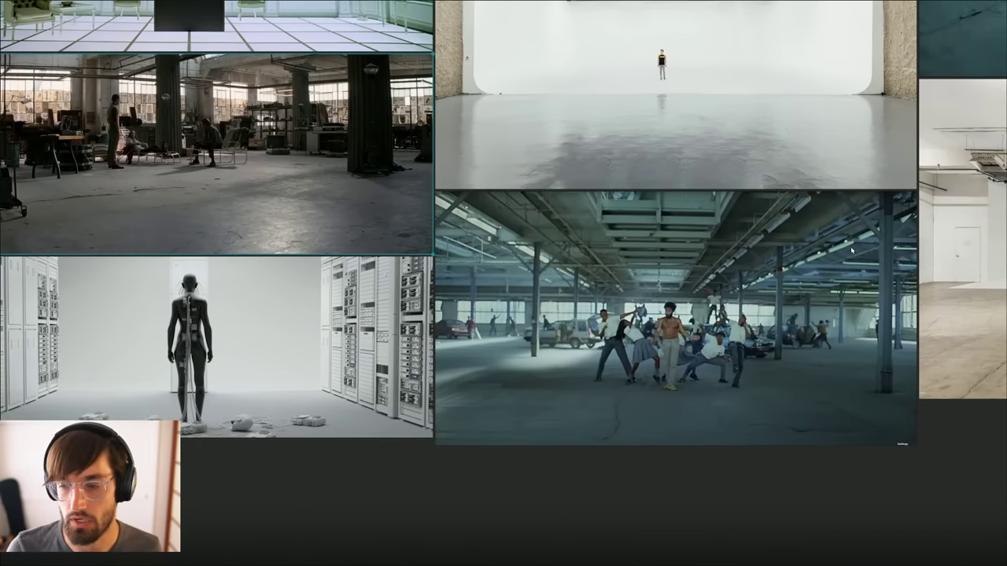
middle_click_drag(851, 250, 504, 259)
scroll(551, 220, "down", 4)
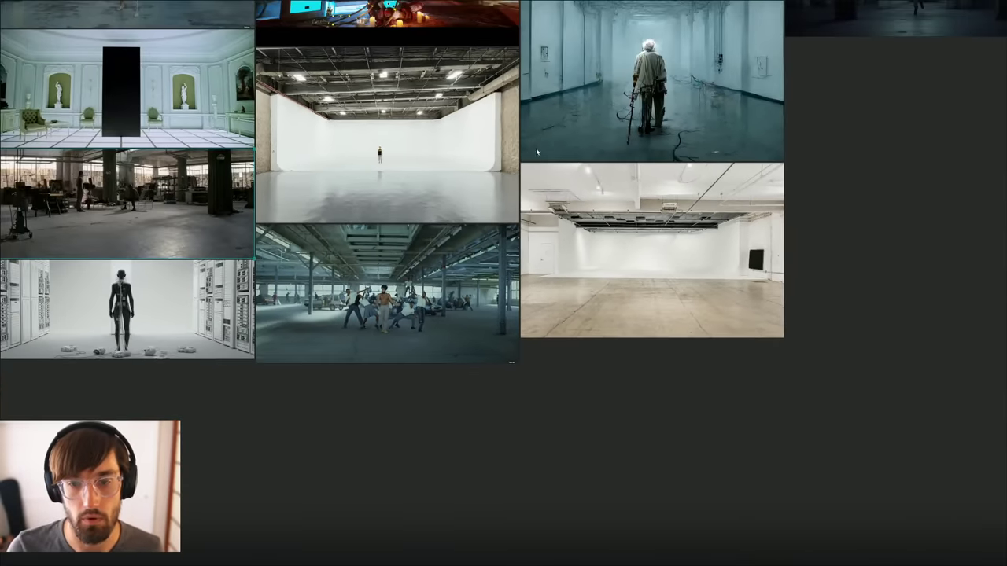
middle_click_drag(492, 126, 554, 334)
middle_click_drag(543, 244, 426, 332)
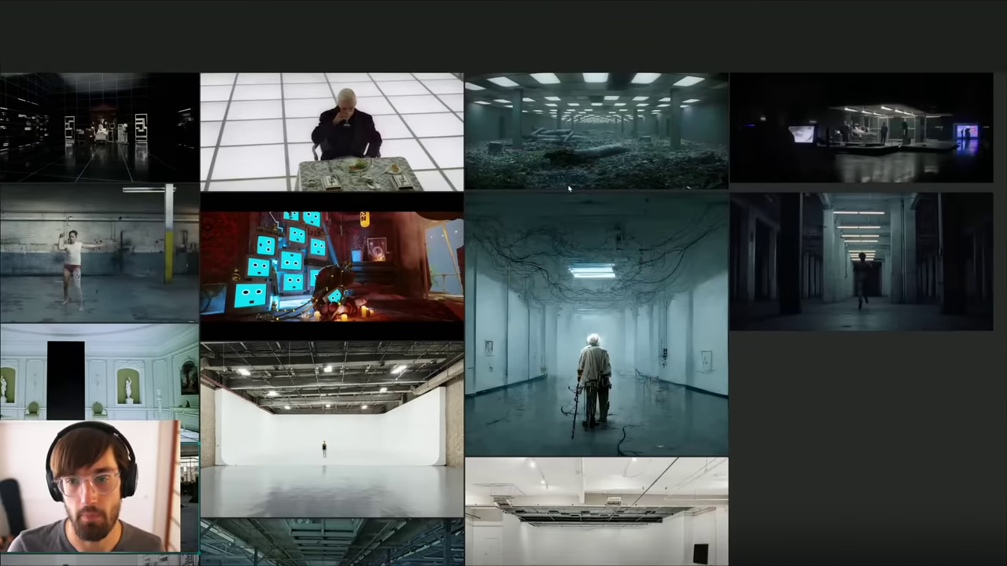
middle_click_drag(569, 188, 516, 260)
double_click(570, 207)
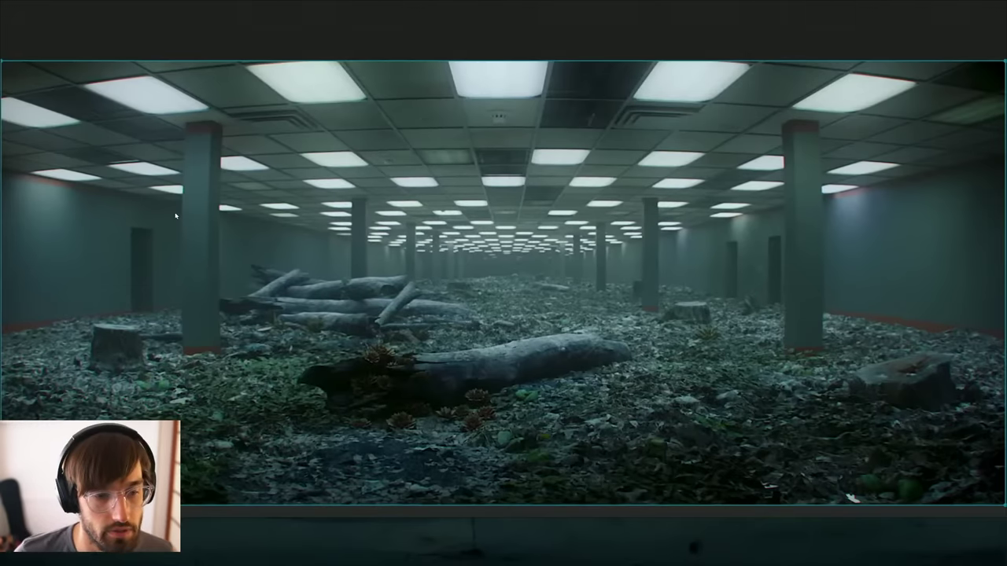
key("ctrl+f")
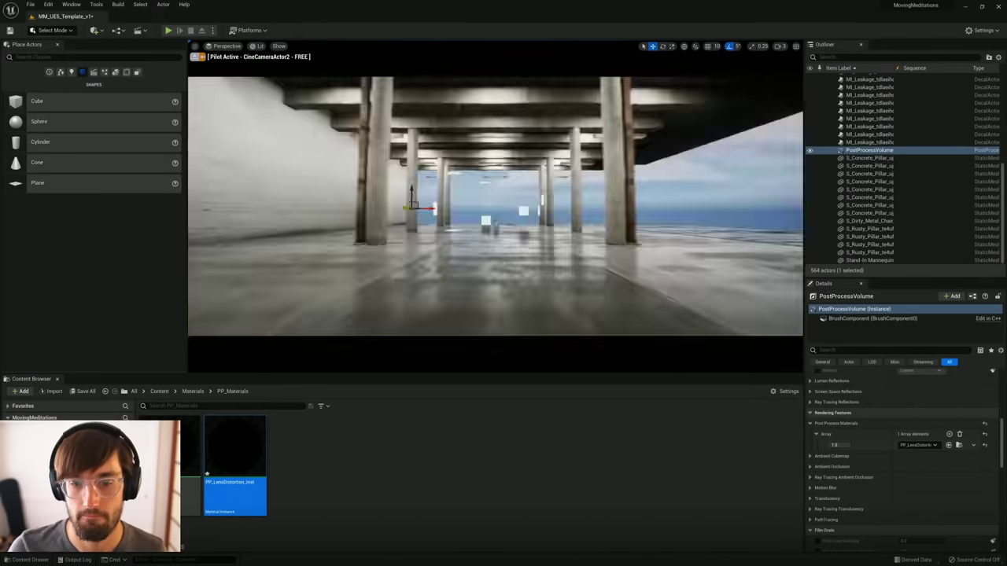
Step: Fly the piloted free camera CineCameraActor2 through the hall up to the mannequin in the white screen box and back
scroll(496, 206, "up", 6)
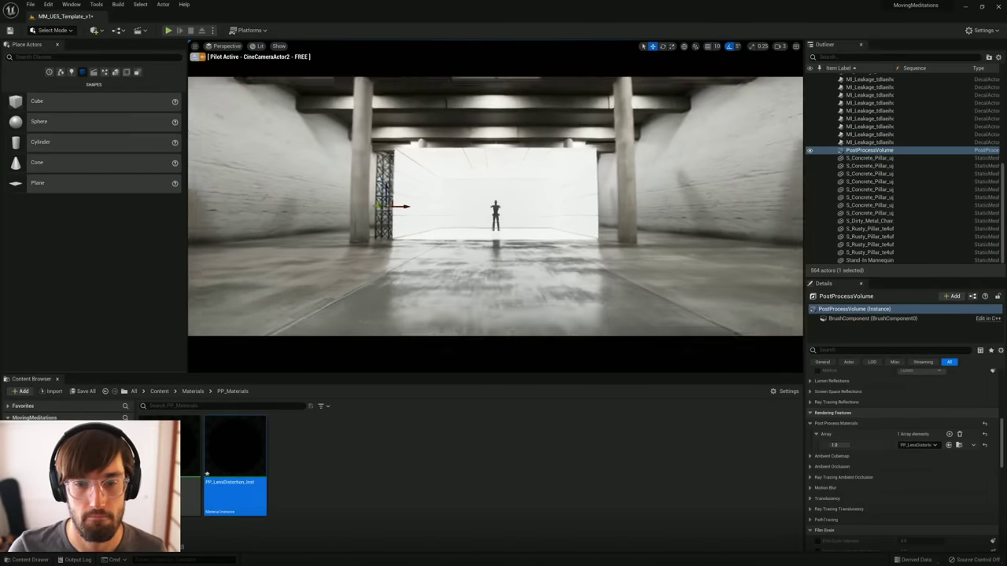
key("w")
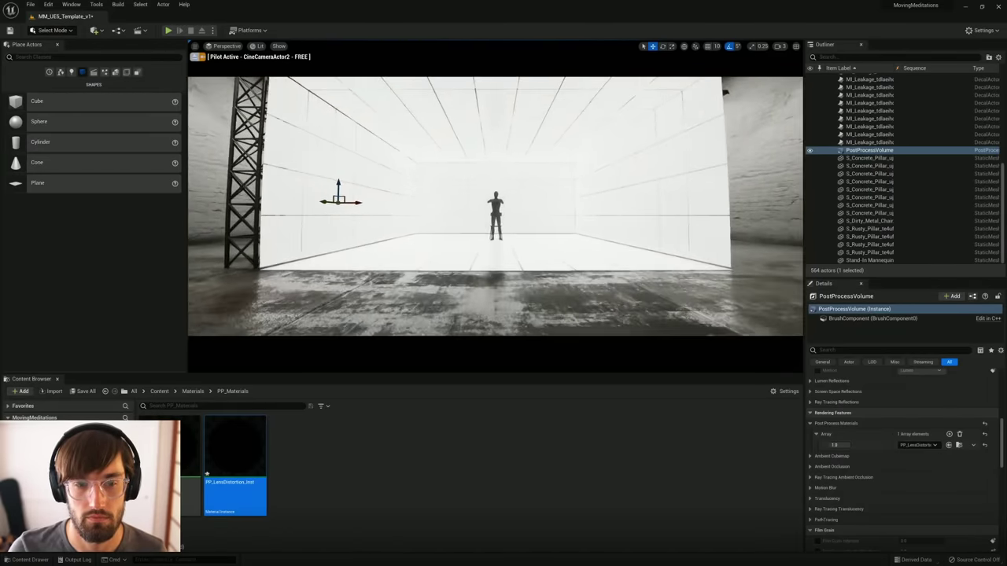
key("w")
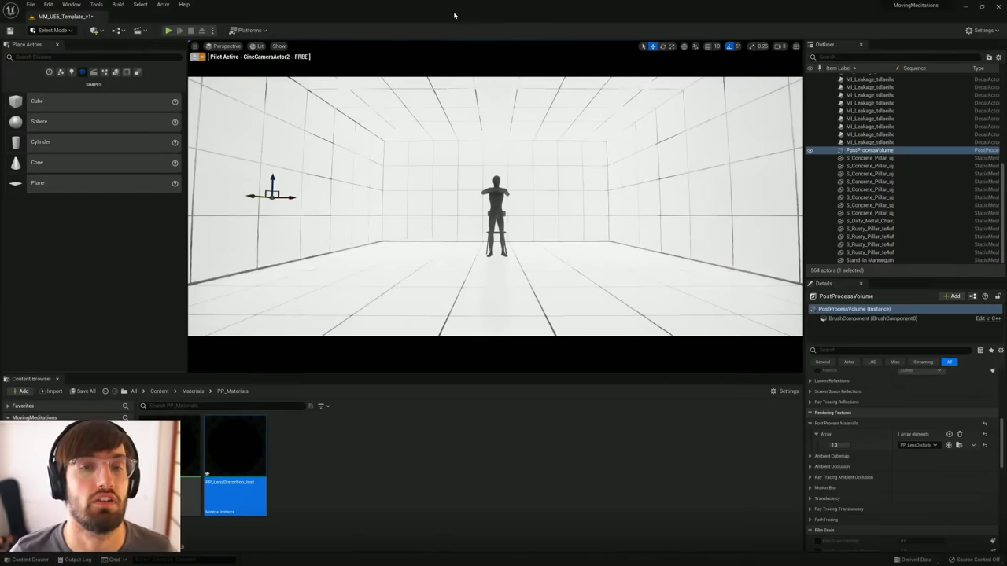
scroll(495, 206, "down", 2)
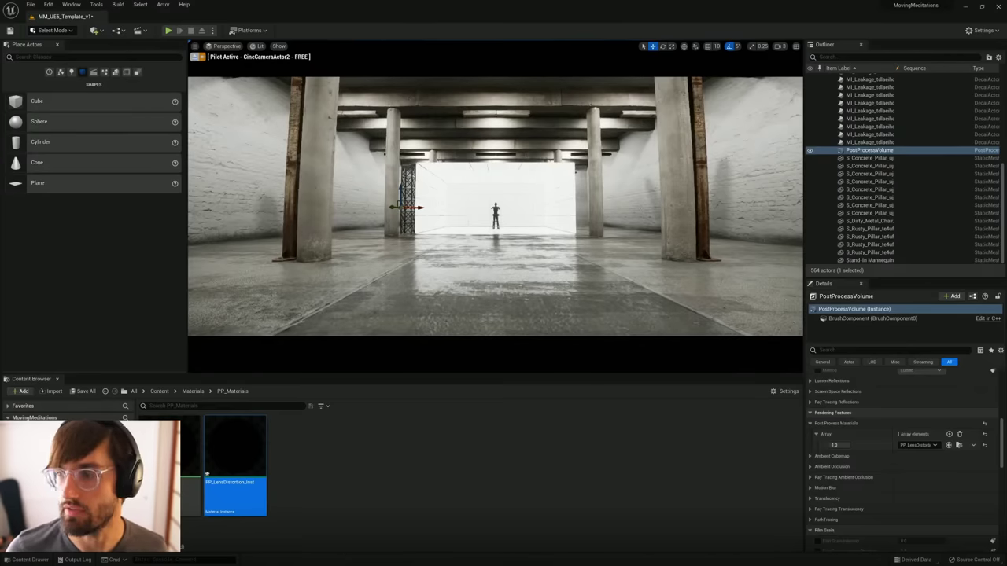
Step: Stop piloting the free camera and move the side walls Wall_400x209 and Wall_400x204 outward to X locations of about -1731 and 1619
left_click(195, 57)
right_click_drag(577, 265, 503, 264)
left_click(358, 189)
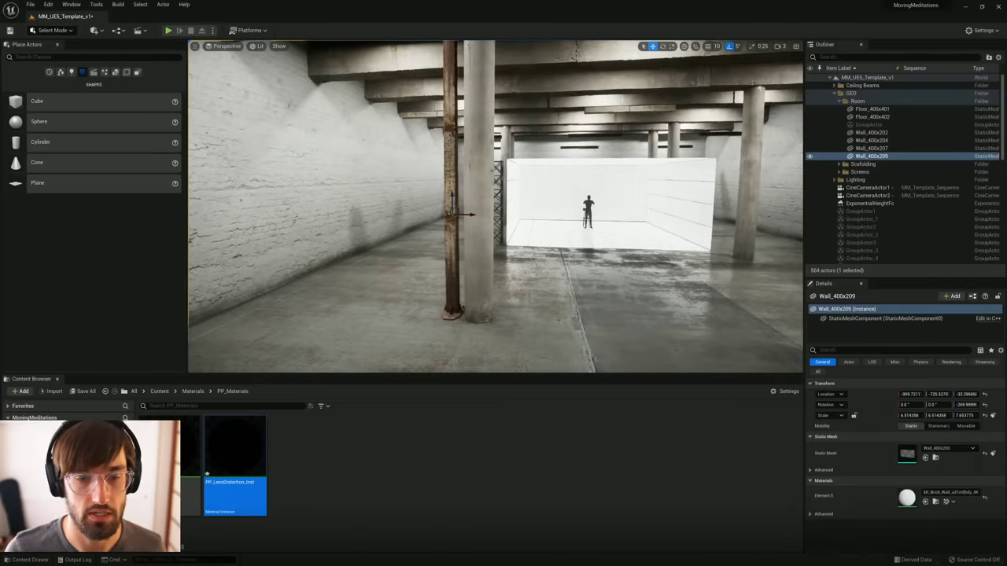
right_click_drag(358, 188, 383, 189)
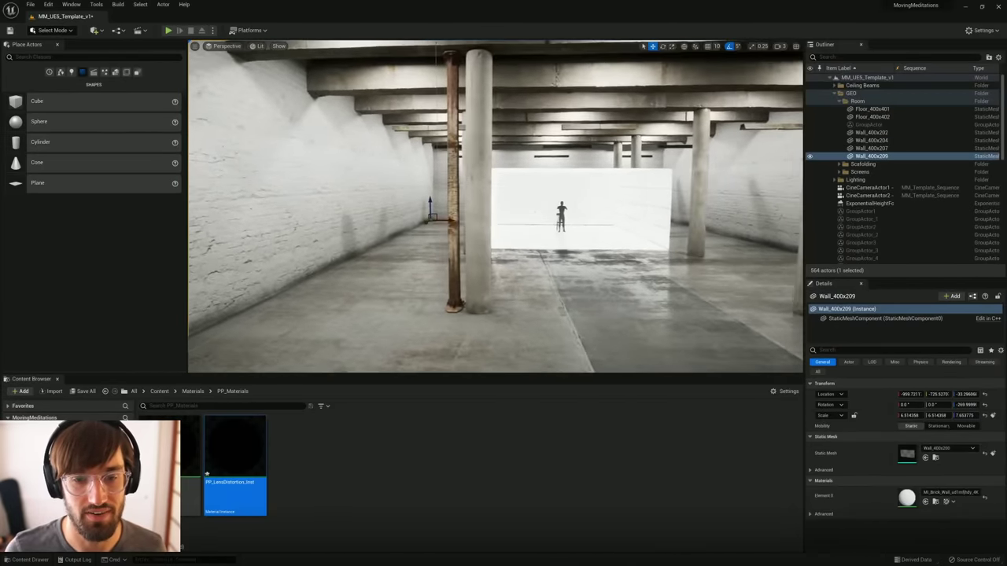
left_click_drag(446, 222, 352, 223)
right_click_drag(353, 223, 346, 223)
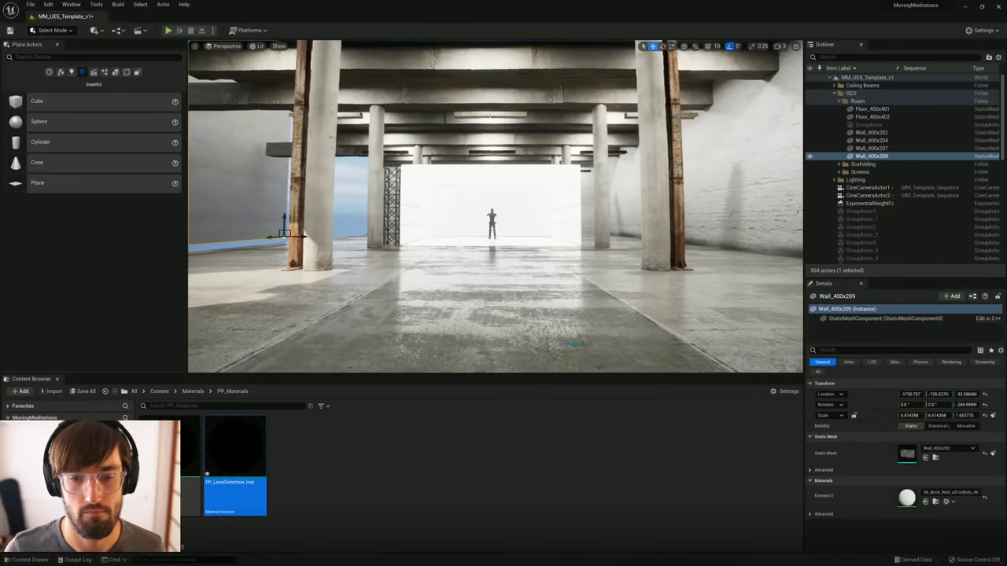
left_click(623, 243)
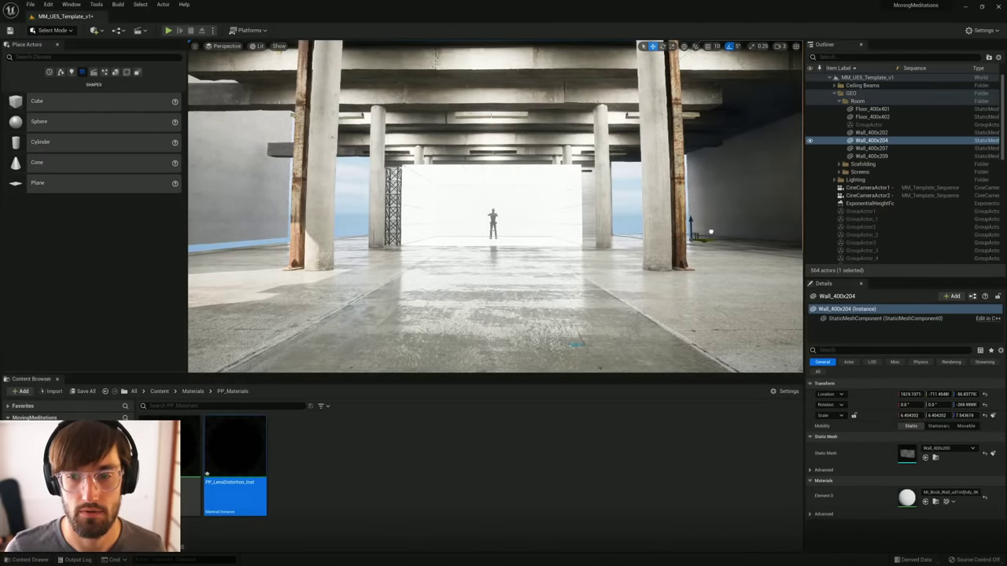
right_click_drag(524, 257, 528, 270)
Step: Shift the back wall Wall_400x202 sideways toward the moved Wall_400x209, to an X location of about -1395
left_click(465, 295)
right_click_drag(465, 295, 438, 251)
key("w")
key("a")
left_click(438, 251)
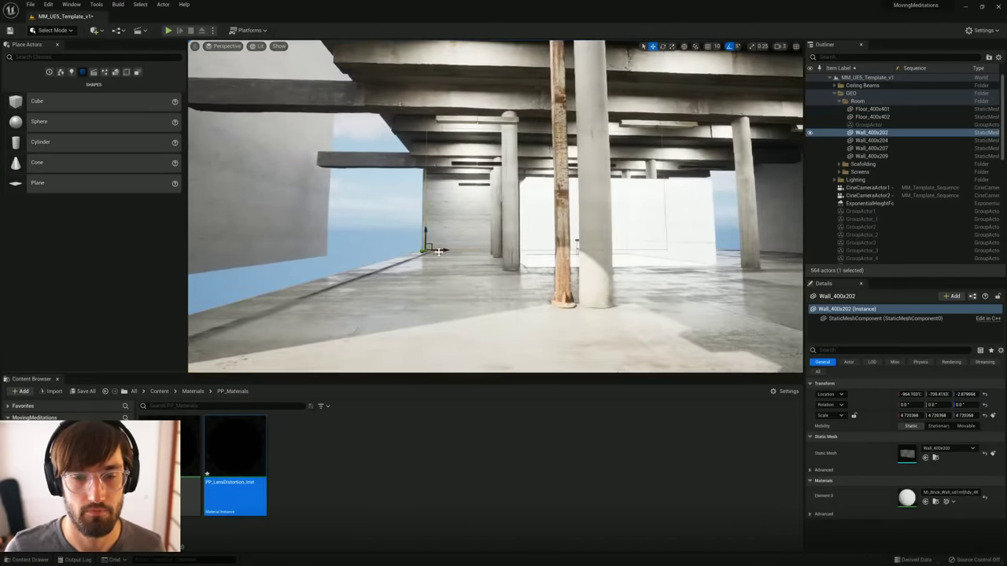
Step: Move the floor piece Floor_400x401 toward Wall_400x209, to an X location of about -1796
left_click(417, 284)
right_click_drag(417, 284, 417, 295)
left_click_drag(446, 188, 375, 188)
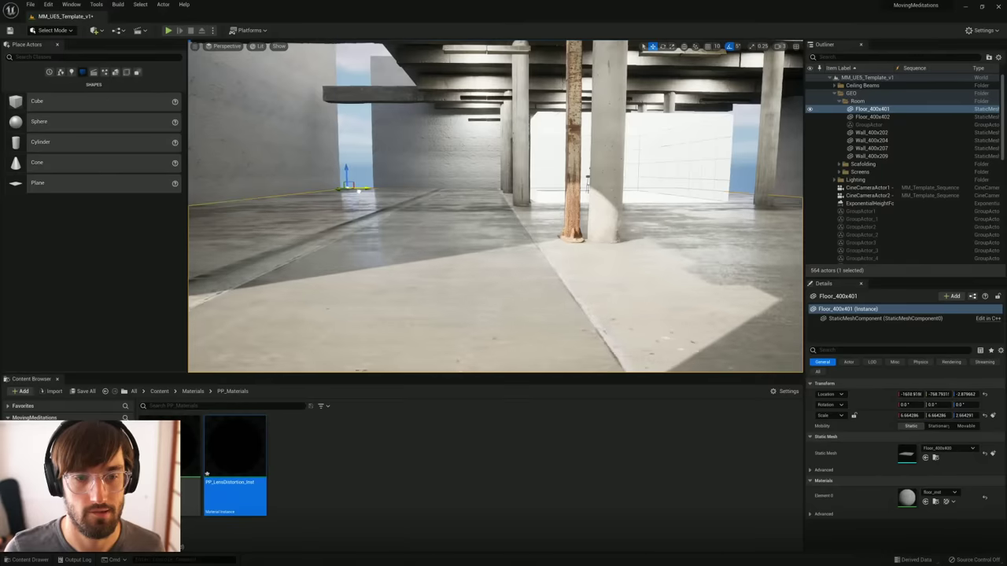
right_click_drag(410, 162, 404, 157)
Step: Close the corner gap by moving the back wall Wall_400x202 to an X location of about -1694
left_click(411, 163)
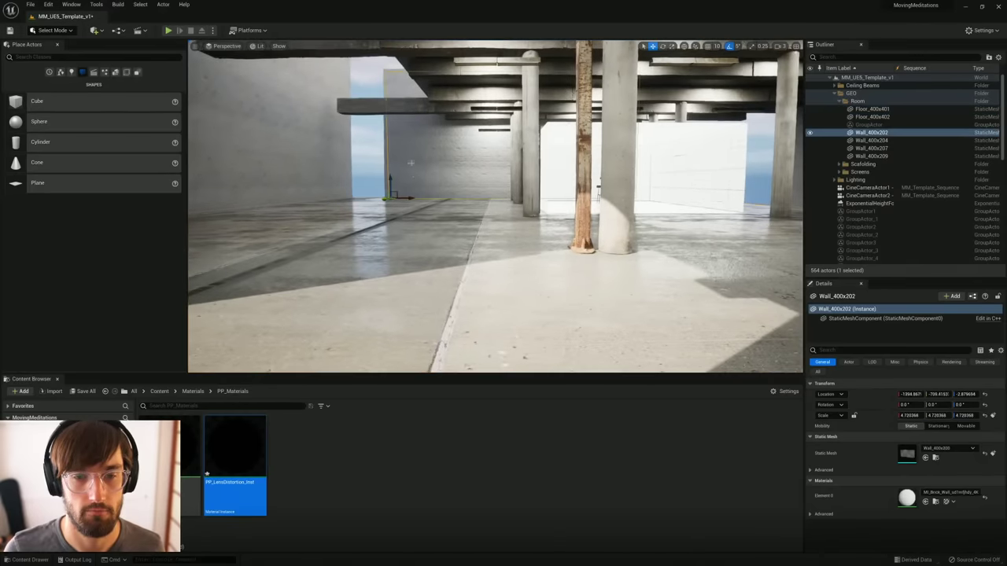
left_click_drag(408, 195, 385, 196)
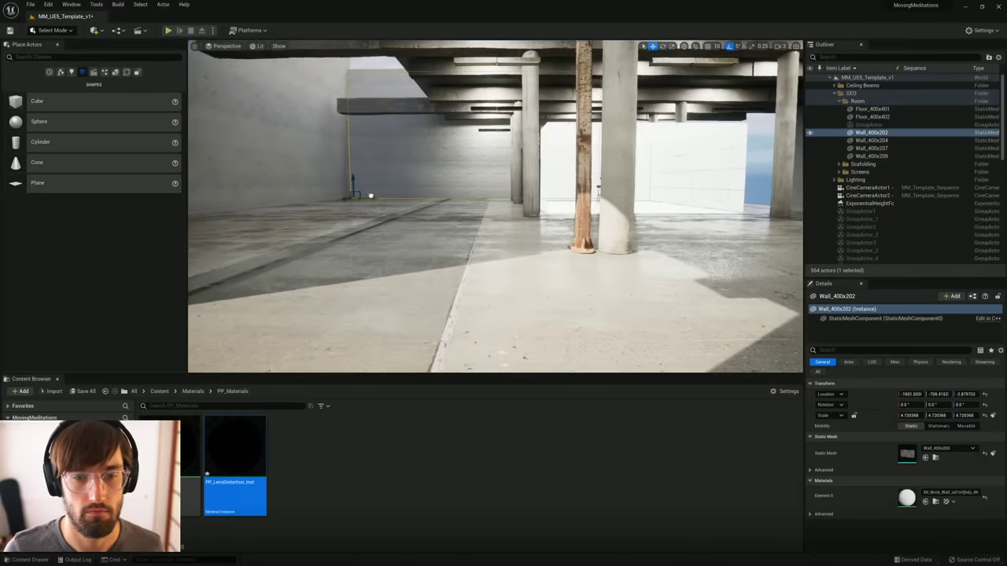
right_click_drag(405, 189, 370, 197)
Step: Enlarge the floor piece Floor_400x401 to a scale of about 8.68, 8.68, 4.68
left_click(429, 227)
right_click_drag(430, 227, 313, 206)
key("e")
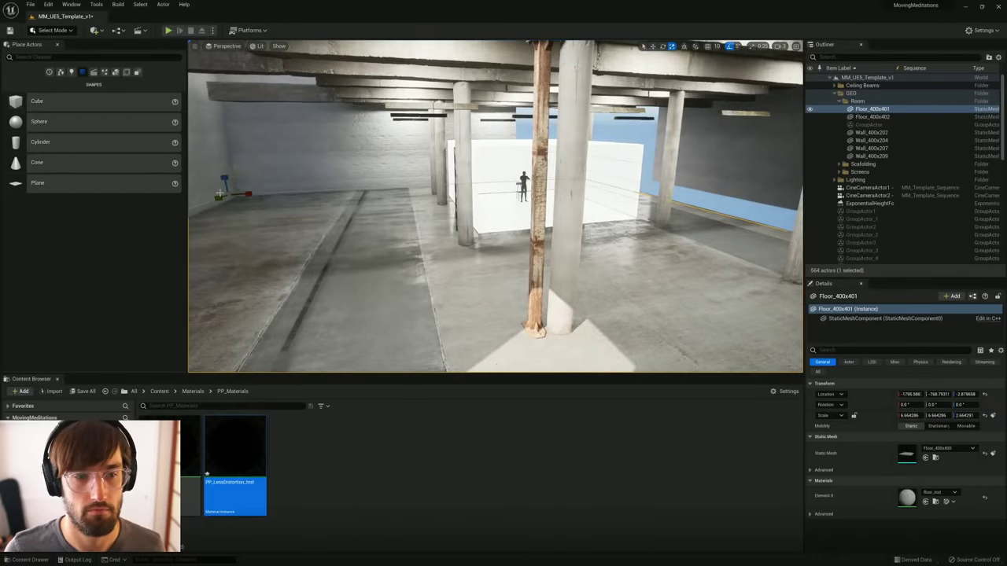
left_click_drag(231, 195, 307, 194)
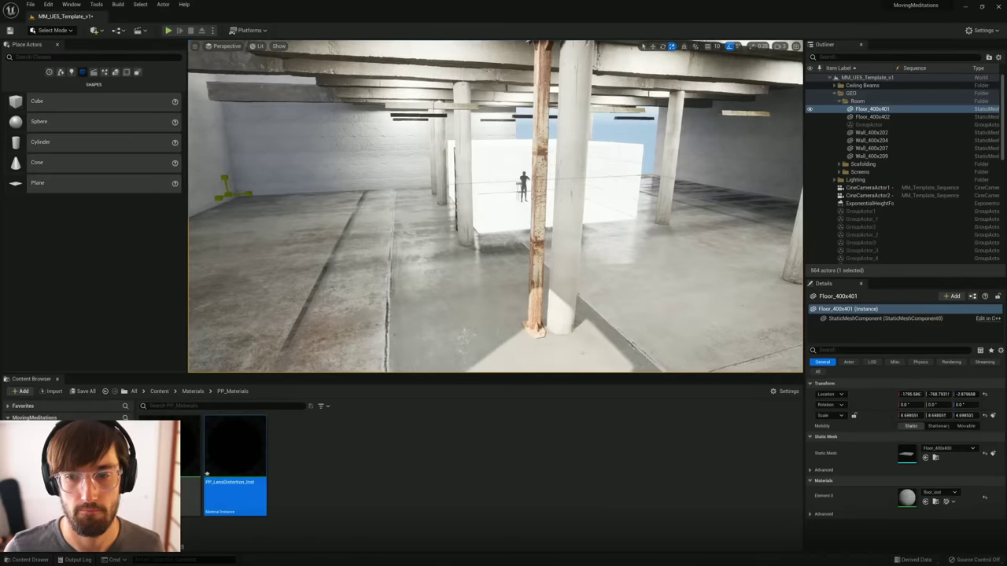
right_click_drag(496, 206, 375, 235)
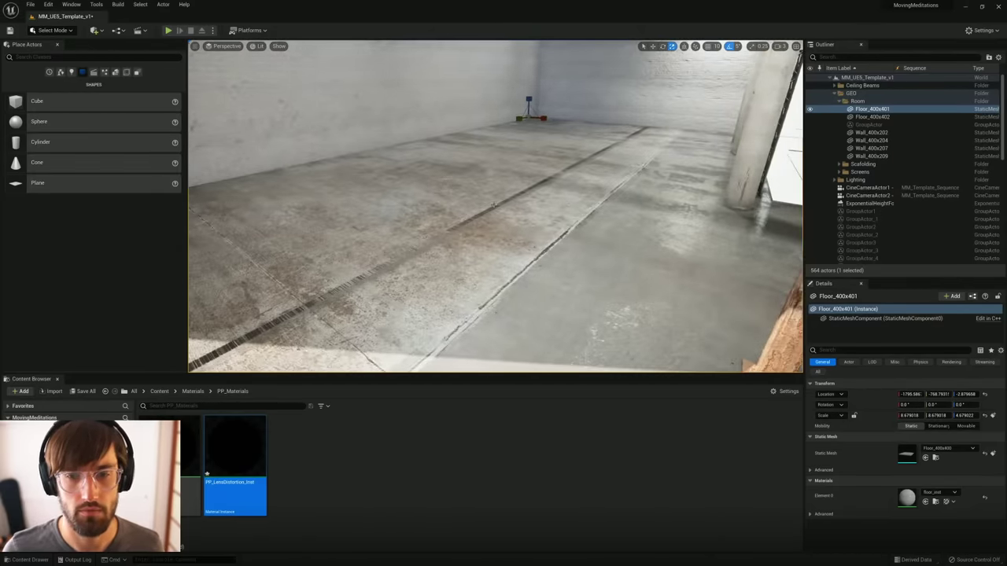
Step: Enlarge the back wall Wall_400x202 uniformly to a scale of about 8.3 so it spans the widened room
right_click_drag(494, 205, 531, 208)
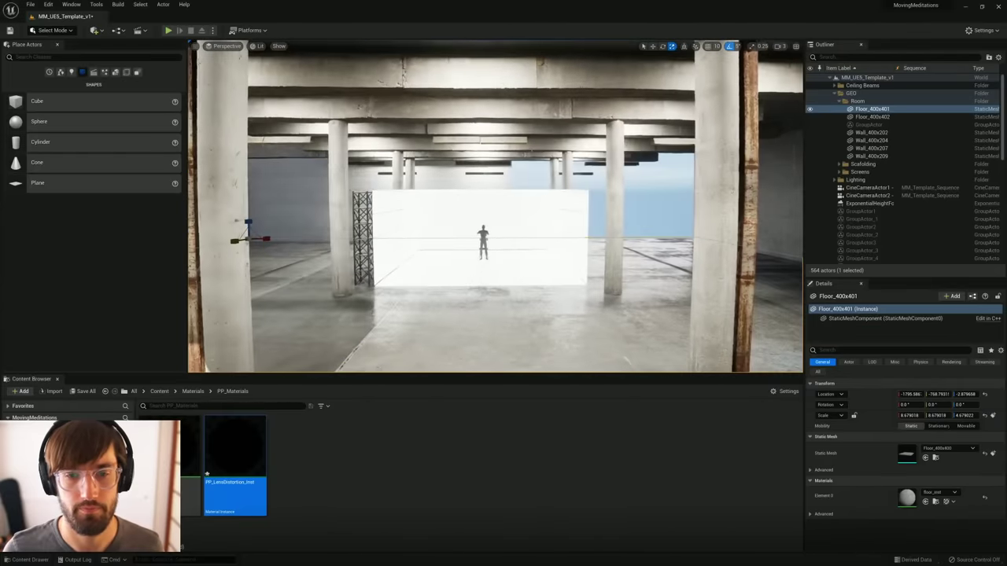
left_click(458, 179)
right_click_drag(448, 193, 429, 206)
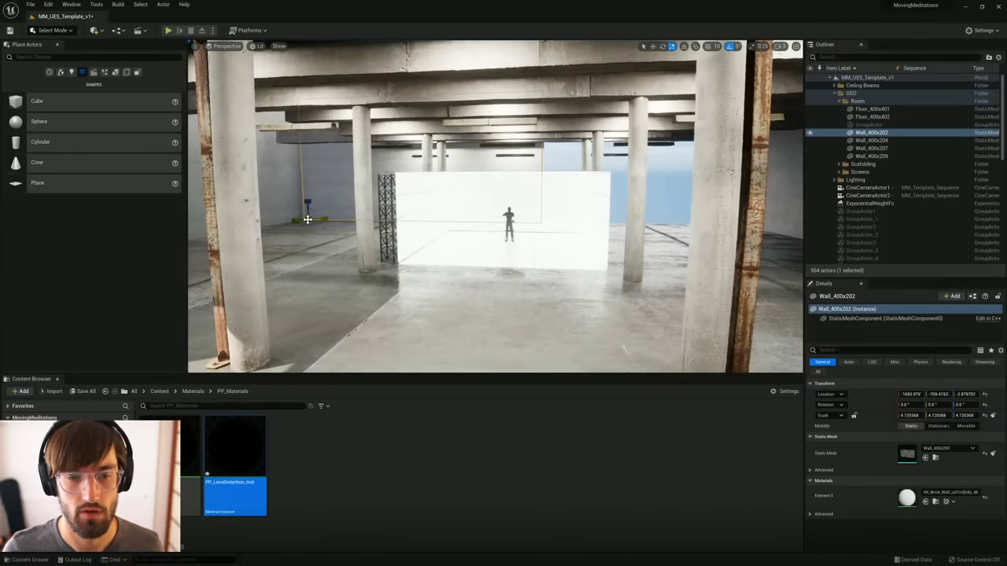
left_click_drag(308, 217, 343, 209)
right_click_drag(344, 209, 348, 206)
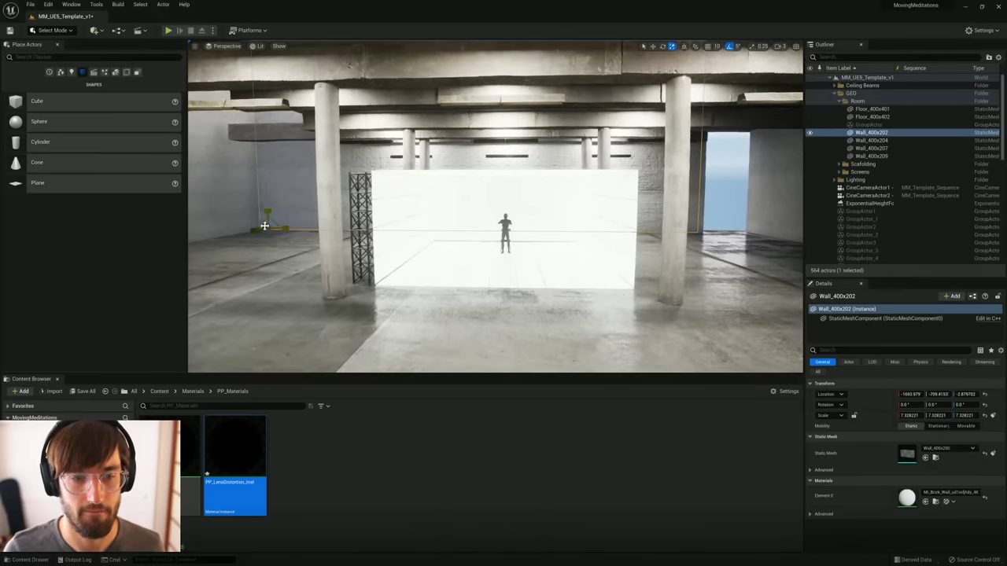
left_click_drag(268, 229, 277, 227)
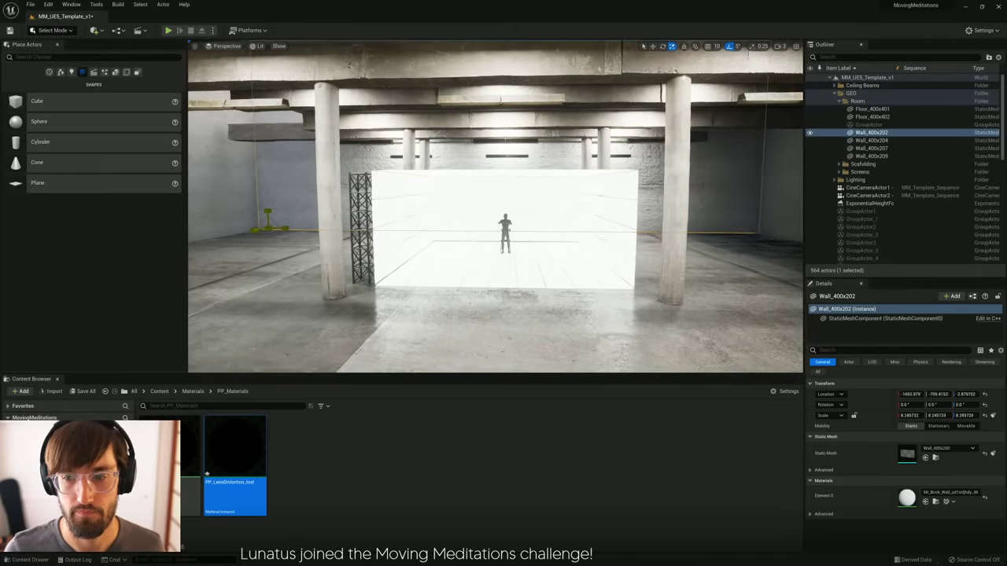
Step: Move the front wall Wall_400x207 sideways toward the outer side wall, to an X location of about -1714
right_click_drag(490, 251, 490, 251)
right_click_drag(536, 222, 535, 222)
left_click(536, 222)
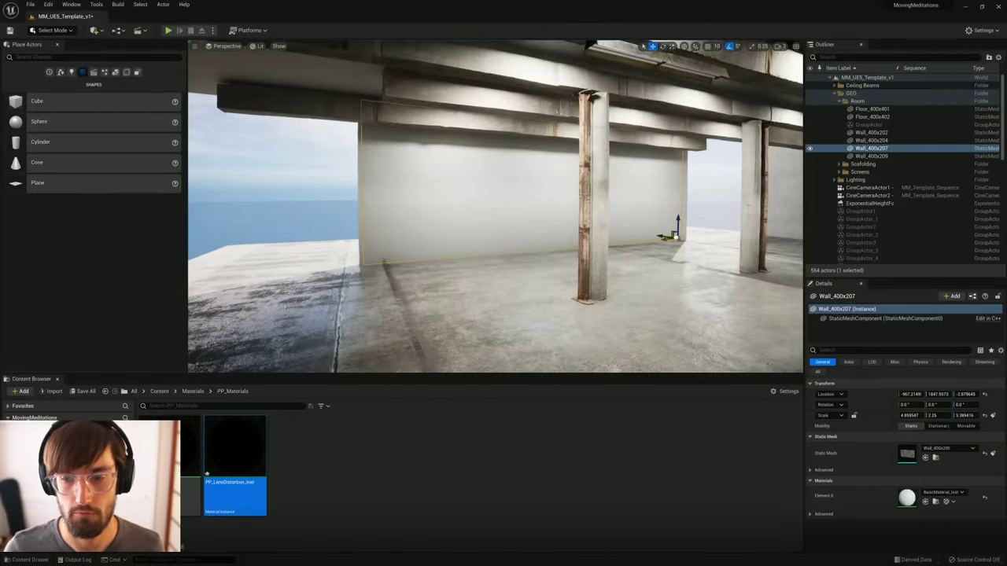
left_click_drag(663, 237, 695, 232)
right_click_drag(695, 232, 696, 232)
left_click_drag(627, 244, 669, 238)
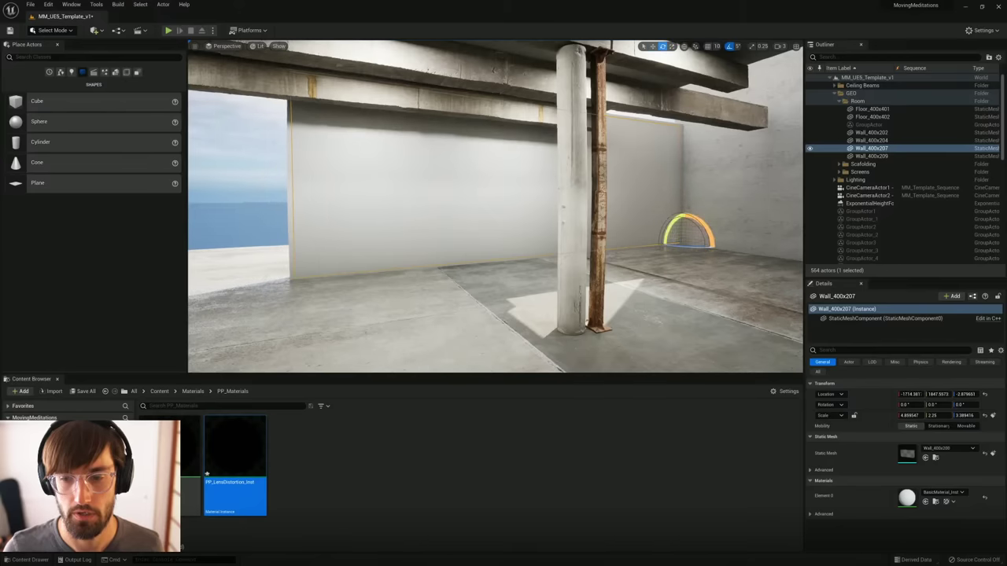
Step: Stretch the front wall Wall_400x207 across the room to an X scale of about 8.43
left_click_drag(667, 241, 663, 241)
right_click_drag(663, 241, 629, 241)
left_click_drag(725, 271, 722, 271)
left_click_drag(911, 415, 911, 416)
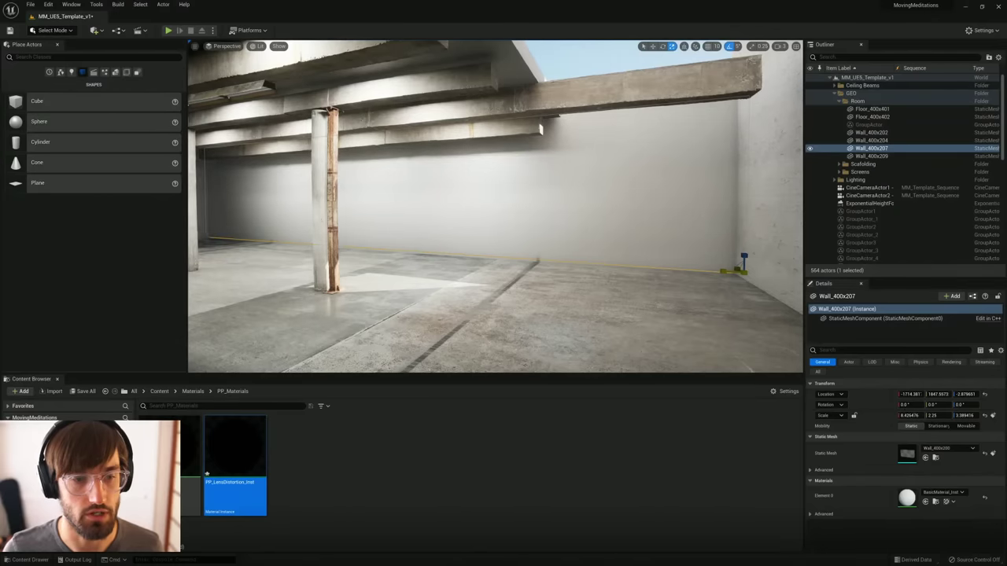
Step: Move the ceiling piece Floor_400x402 toward the outer side wall, to an X location of about -1716
left_click(496, 68)
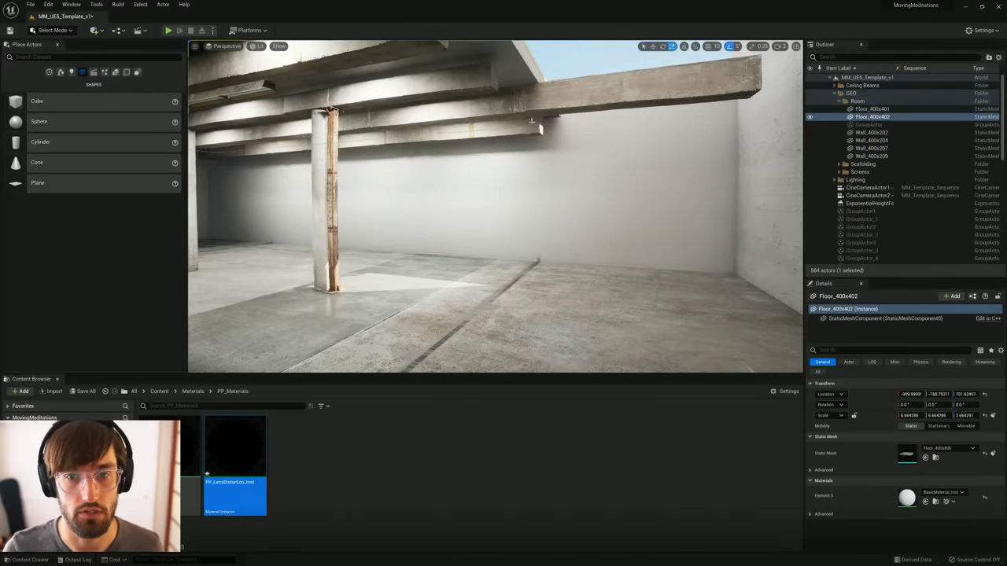
right_click_drag(496, 68, 495, 68)
right_click_drag(507, 210, 506, 210)
key("w")
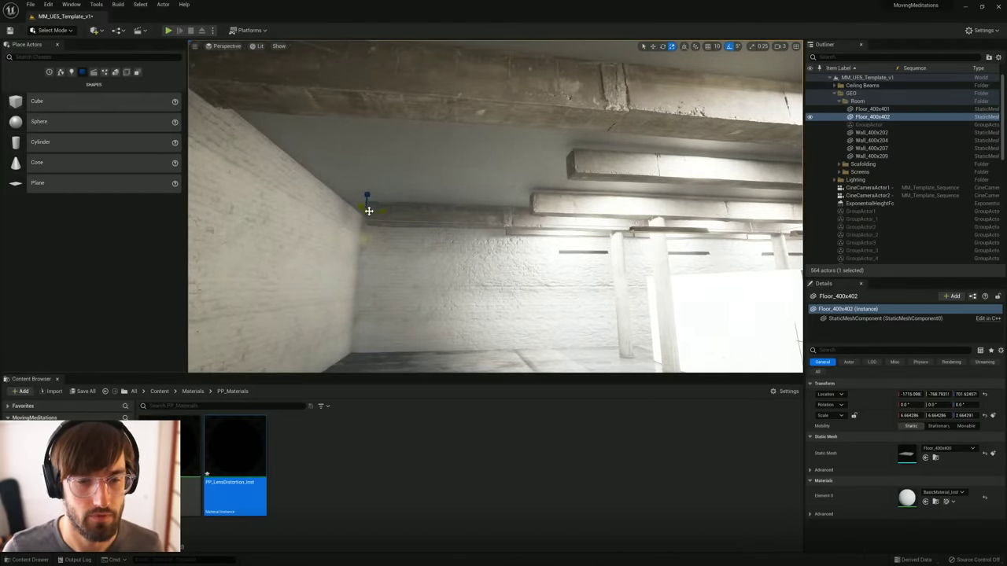
Step: Enlarge the ceiling piece Floor_400x402 to a scale of about 8.37, 8.37, 4.37 to cover the room
right_click_drag(410, 197, 411, 198)
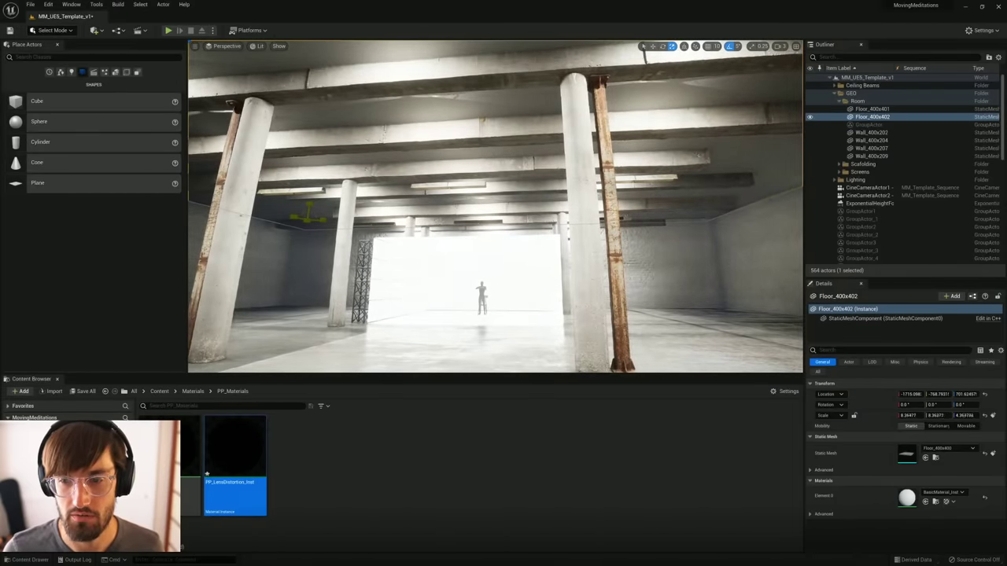
right_click_drag(504, 211, 501, 249)
key("s")
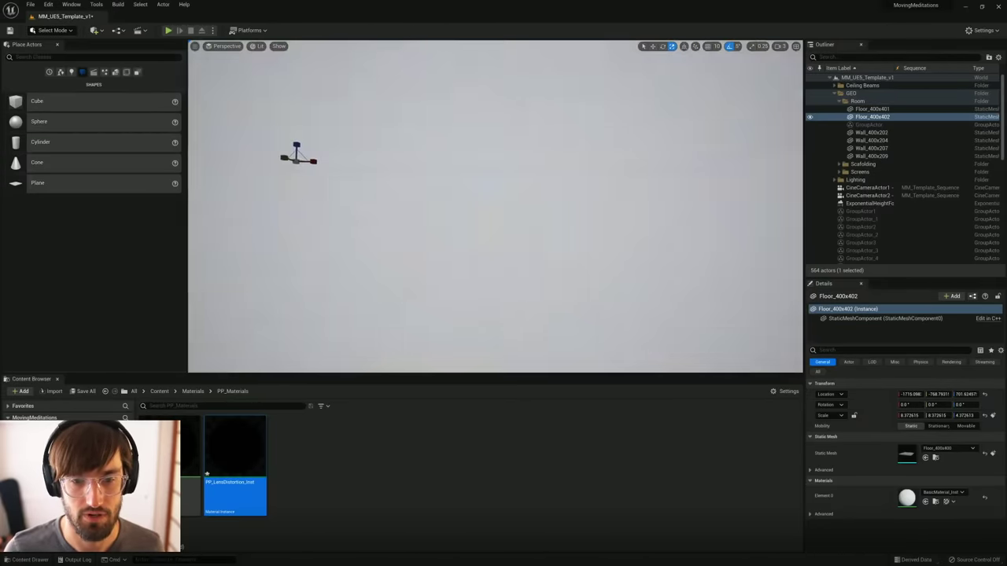
key("w")
key("s")
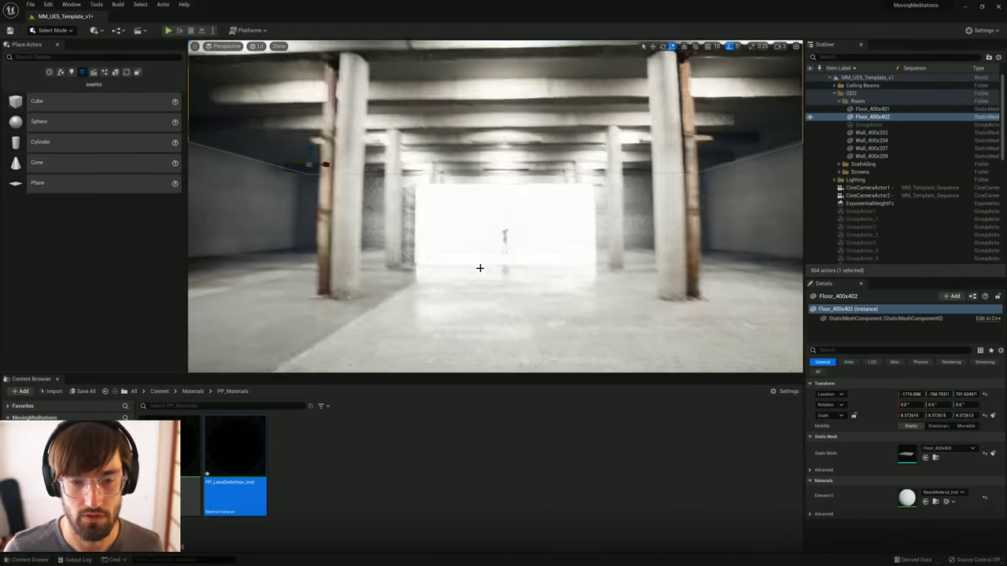
Step: Push the back wall Wall_400x202 further back, to a Y location of about -1304
left_click(634, 201)
key("a")
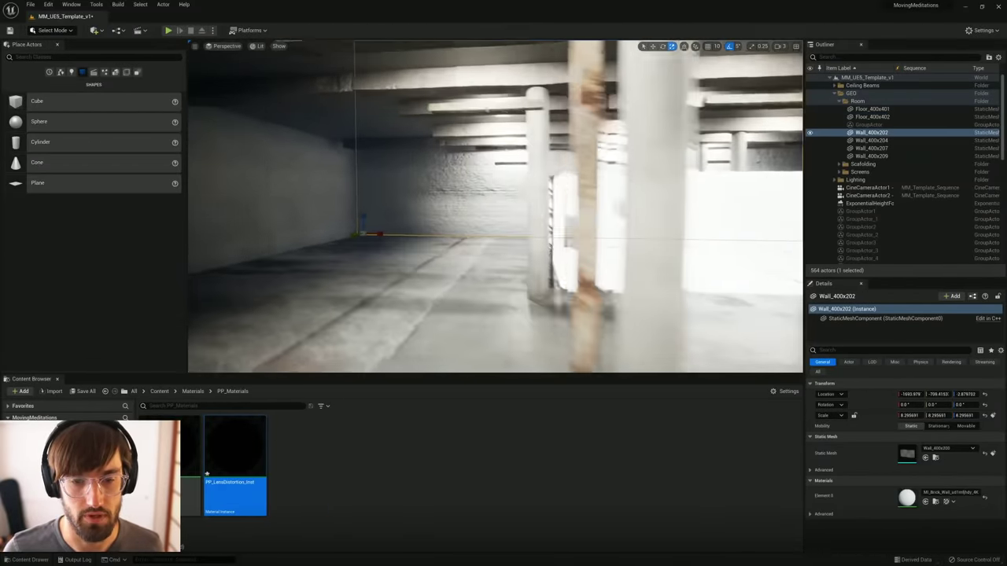
key("w")
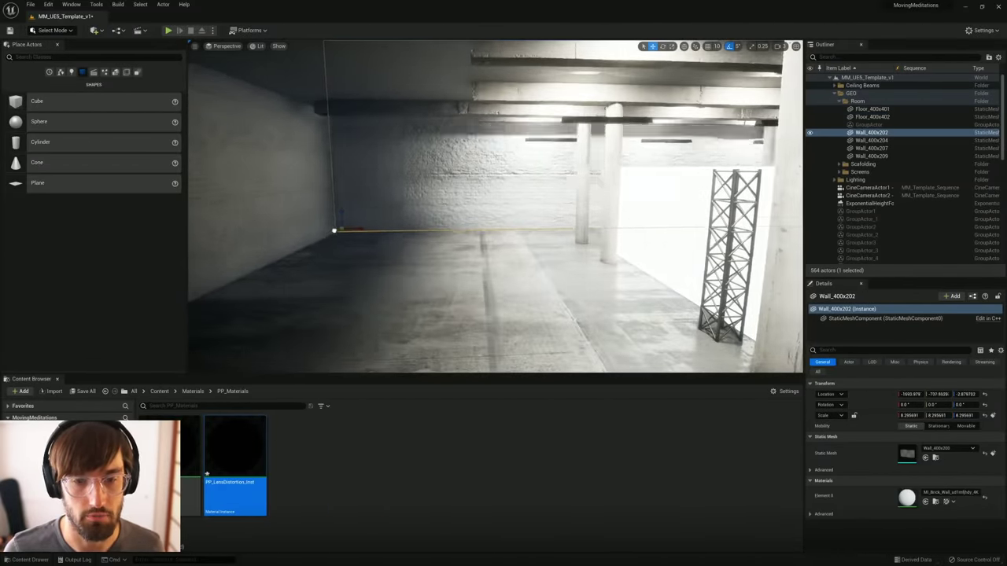
left_click_drag(334, 231, 342, 216)
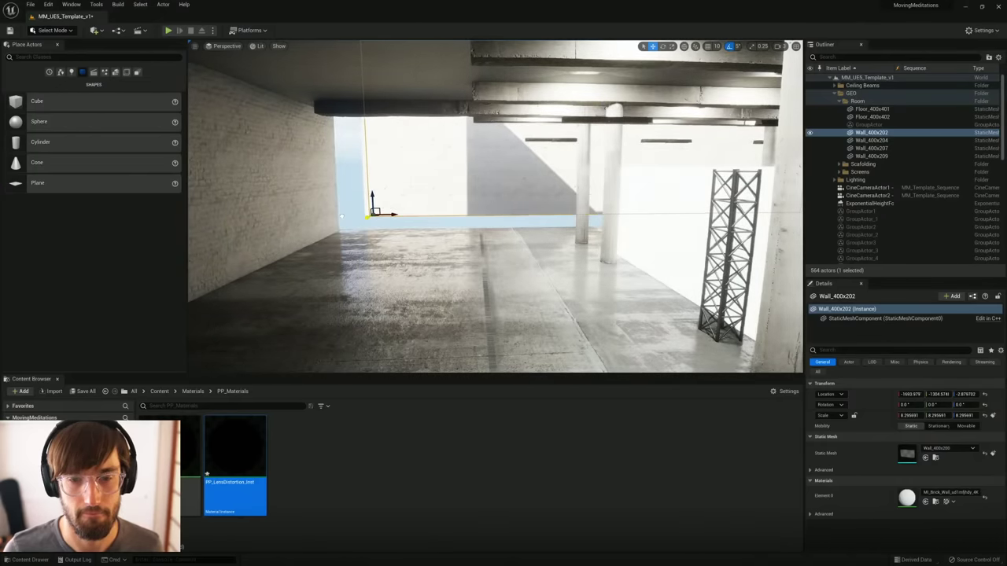
Step: Move Floor_400x401, Floor_400x402, Wall_400x204 and Wall_400x209 together back to meet the back wall, the floor at a Y location of about -1302
right_click_drag(308, 209, 309, 210)
left_click(315, 243)
right_click_drag(314, 244, 314, 244)
left_click(288, 205, "shift")
right_click_drag(429, 253, 589, 236)
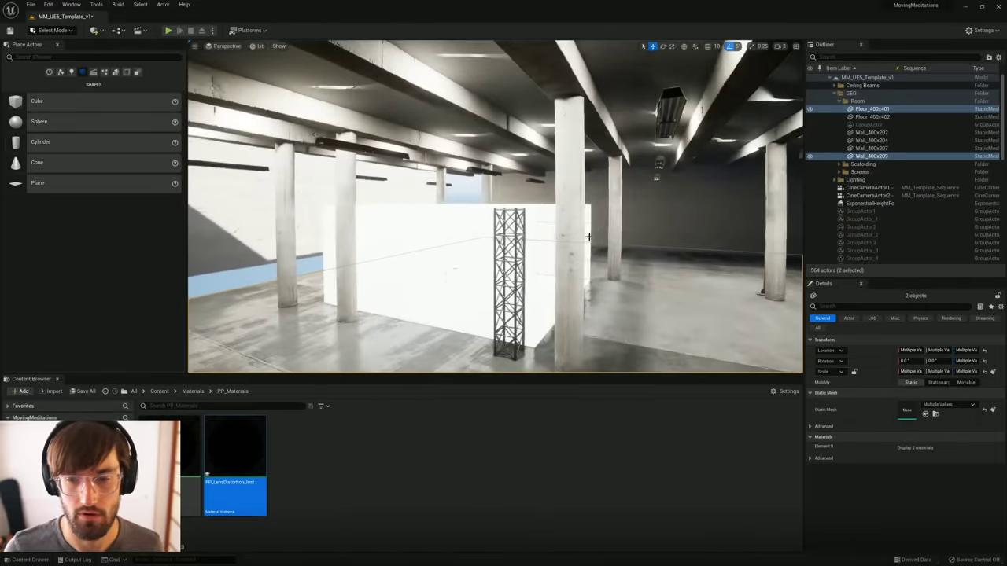
left_click(638, 216, "shift")
left_click(635, 102, "shift")
right_click_drag(635, 102, 636, 102)
right_click_drag(630, 188, 598, 189)
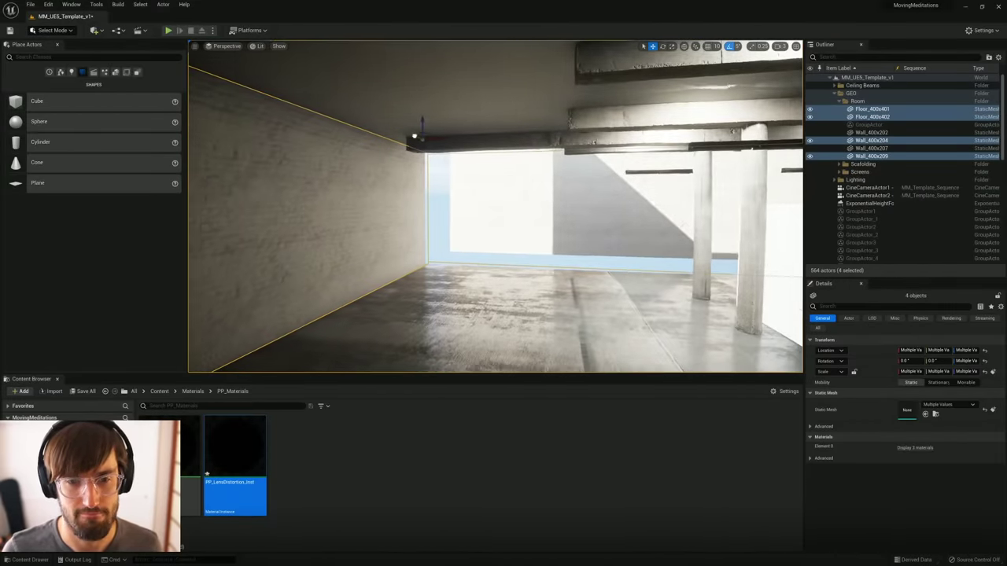
left_click_drag(413, 138, 448, 139)
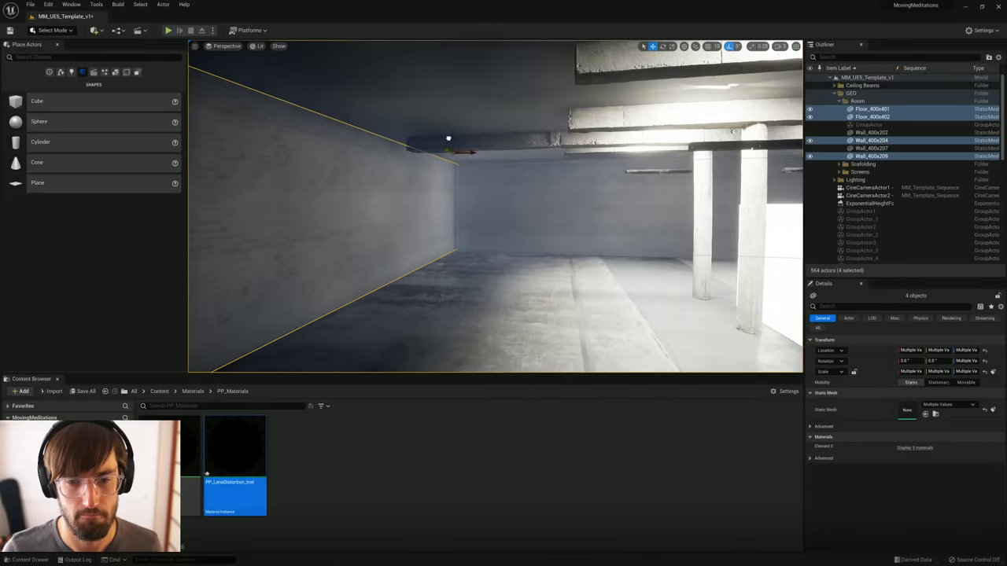
mouse_move(449, 140)
right_mouse_down()
mouse_move(566, 145)
mouse_move(480, 141)
mouse_move(487, 153)
mouse_move(456, 142)
right_mouse_up()
Step: Save the level with the deepened room
key("s")
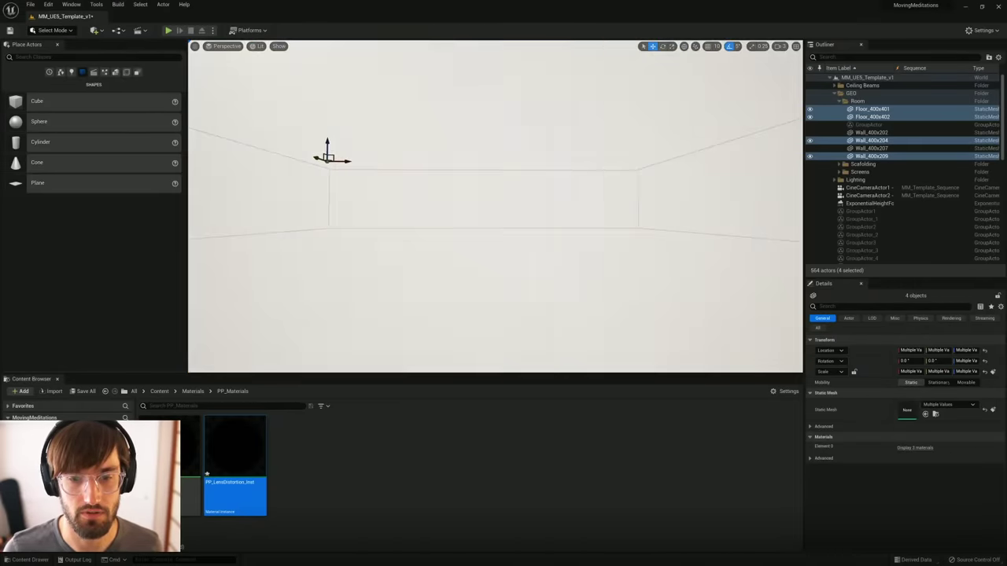
key("ctrl+h")
key("ctrl+s")
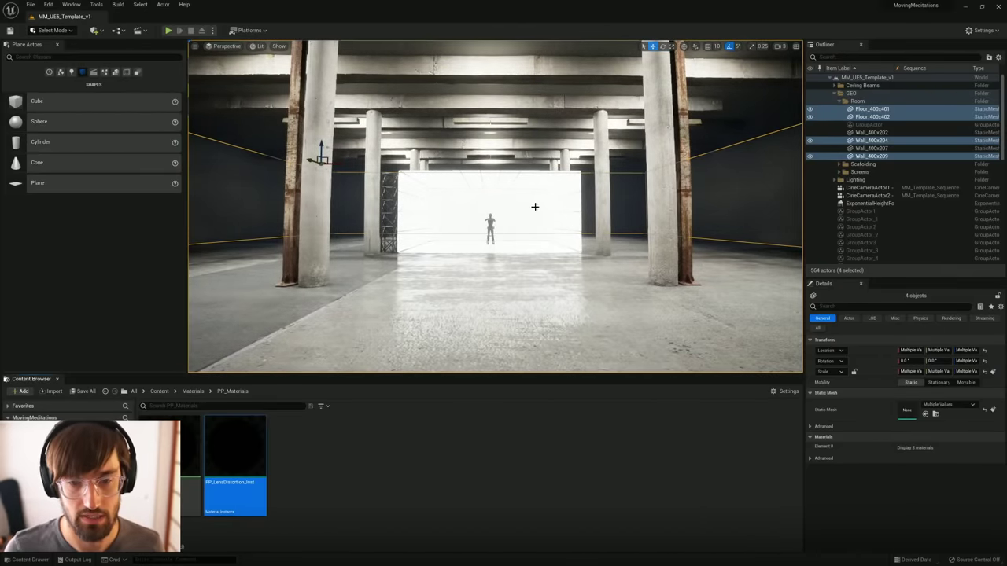
Step: Enlarge the side wall Wall_400x209 to close the opening at the front of the room
right_click_drag(535, 206, 373, 207)
left_click(475, 207)
right_click_drag(474, 207, 566, 207)
key("w")
key("e")
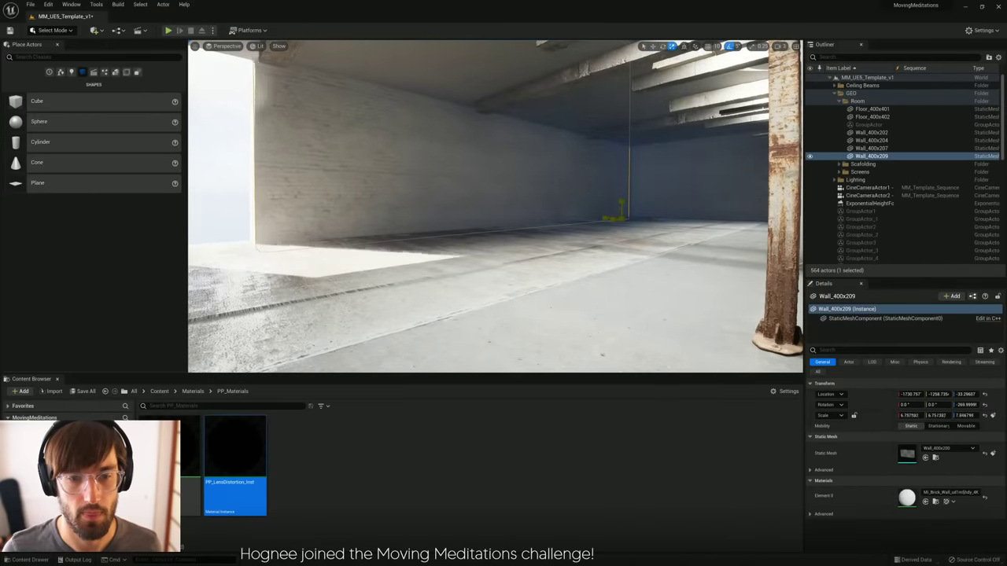
left_click_drag(621, 218, 649, 206)
Step: Enlarge the opposite side wall Wall_400x204 to a scale of about 7.80, 7.80, 8.94
right_click_drag(580, 187, 625, 193)
left_click(614, 191)
left_click_drag(287, 227, 321, 213)
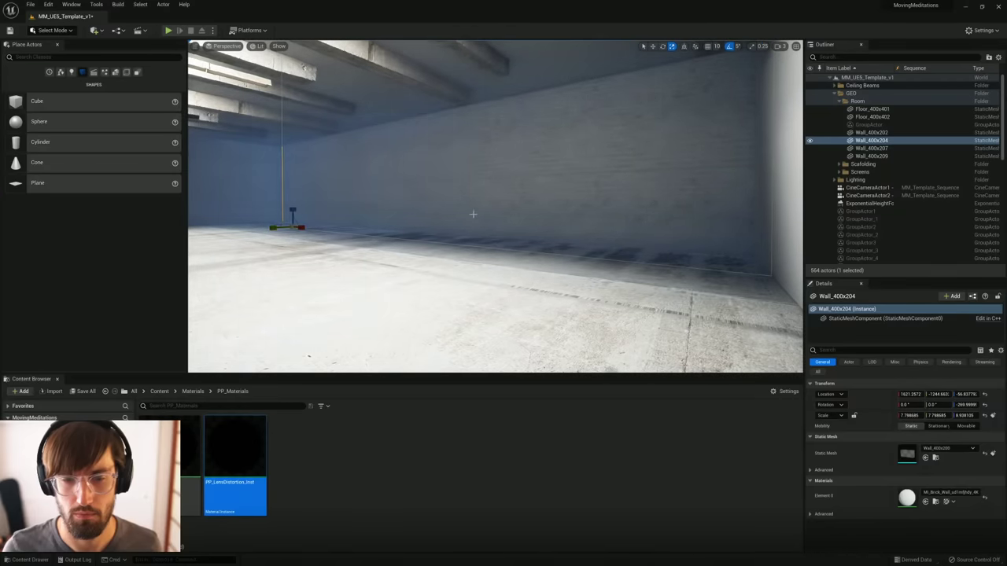
Step: Adjust the side wall Wall_400x209 to a scale of about 7.78, 7.78, 8.82 and save the level
right_click_drag(473, 214, 377, 214)
left_click(524, 221)
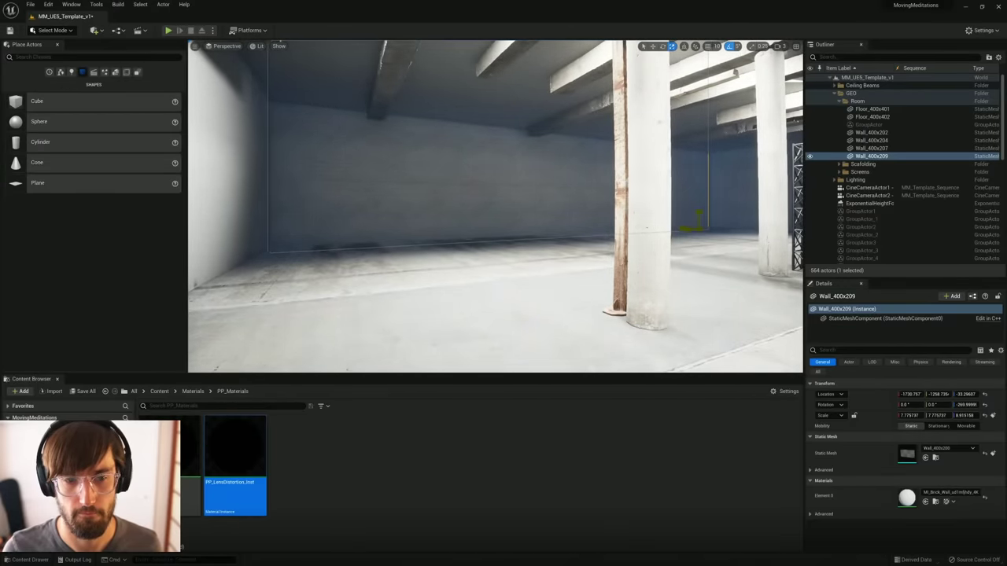
left_click(524, 236)
mouse_move(524, 236)
right_mouse_down()
mouse_move(630, 236)
mouse_move(535, 236)
mouse_move(538, 224)
mouse_move(653, 217)
mouse_move(524, 236)
right_mouse_up()
right_click_drag(574, 258, 574, 257)
right_click_drag(493, 266, 493, 265)
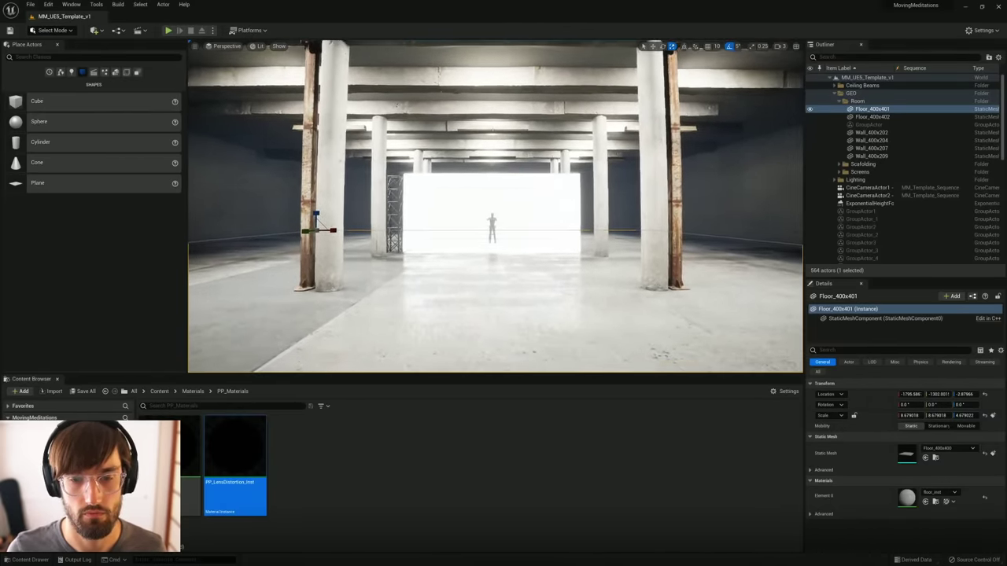
Step: Clear the actor selection and open the material instance BasicMaterial_Inst_2 from the Materials folder
left_click(838, 180)
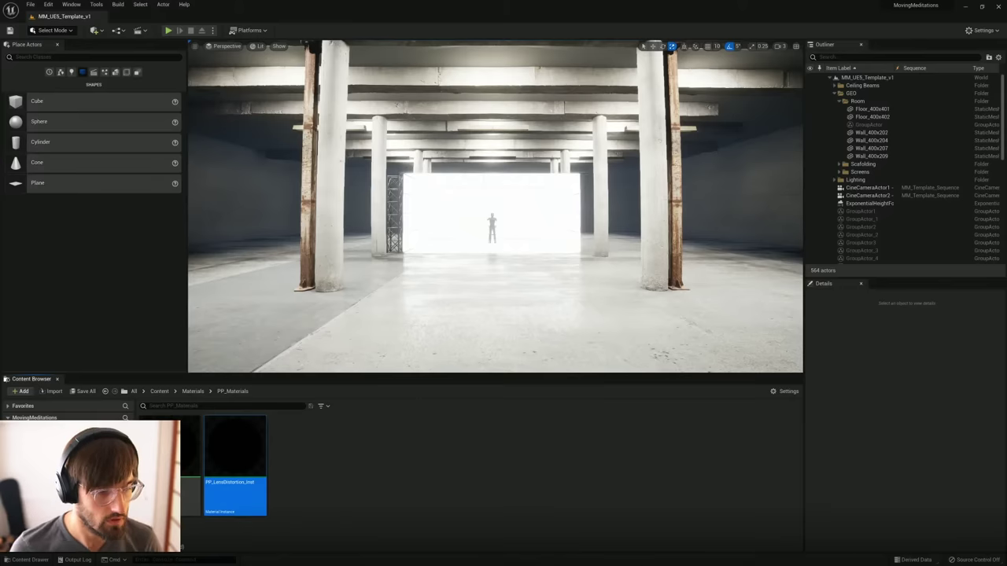
left_click(192, 391)
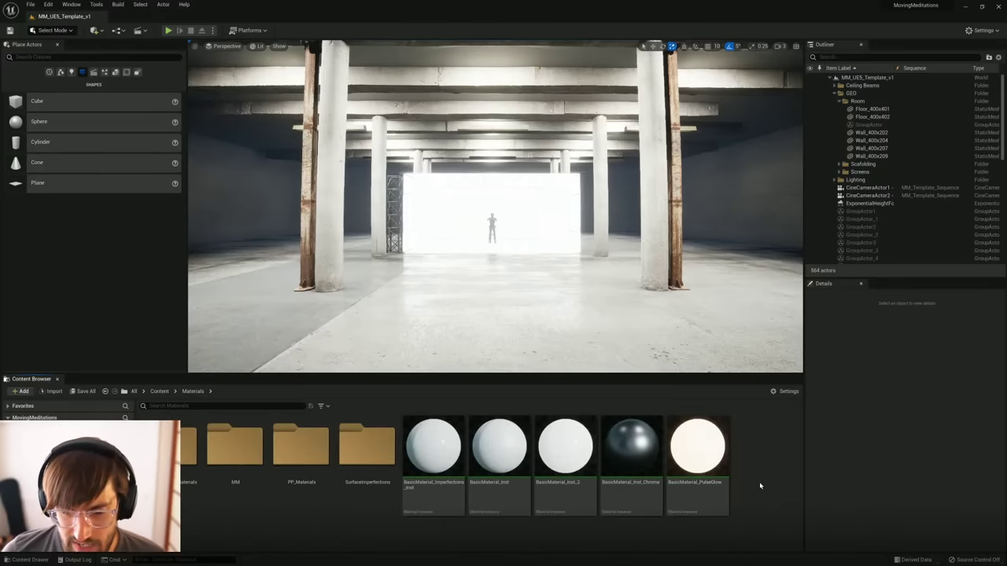
left_click(565, 460)
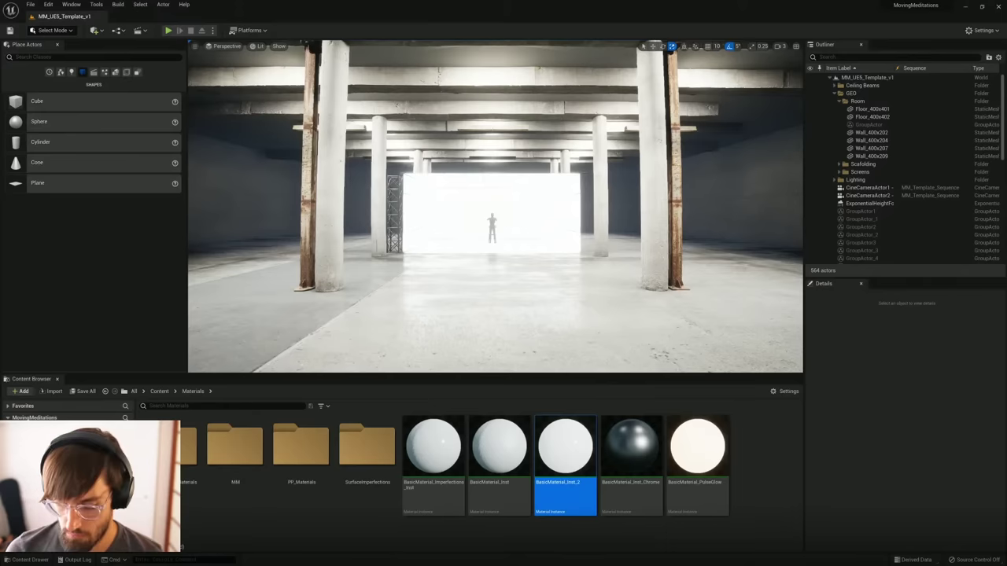
key("super+a")
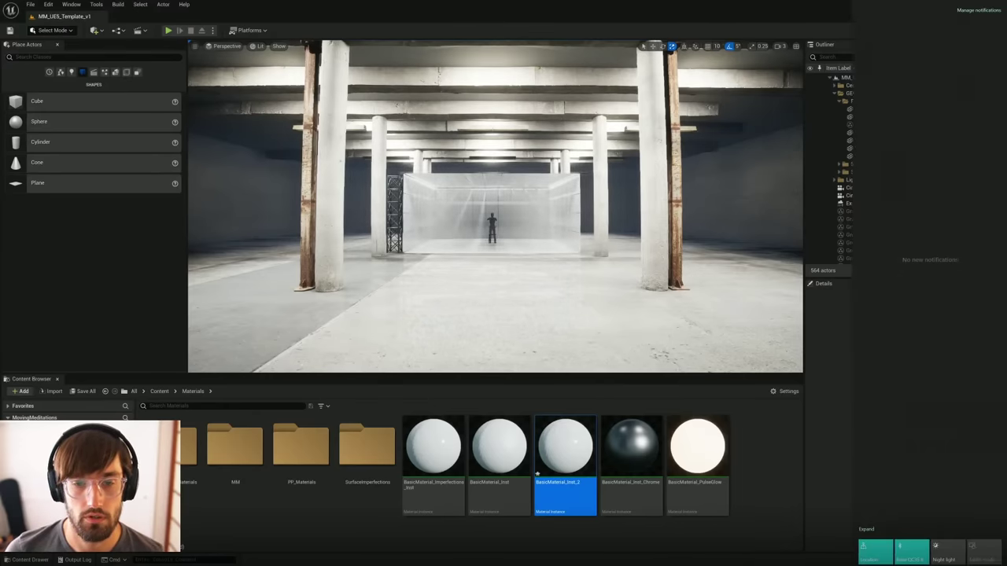
key("w")
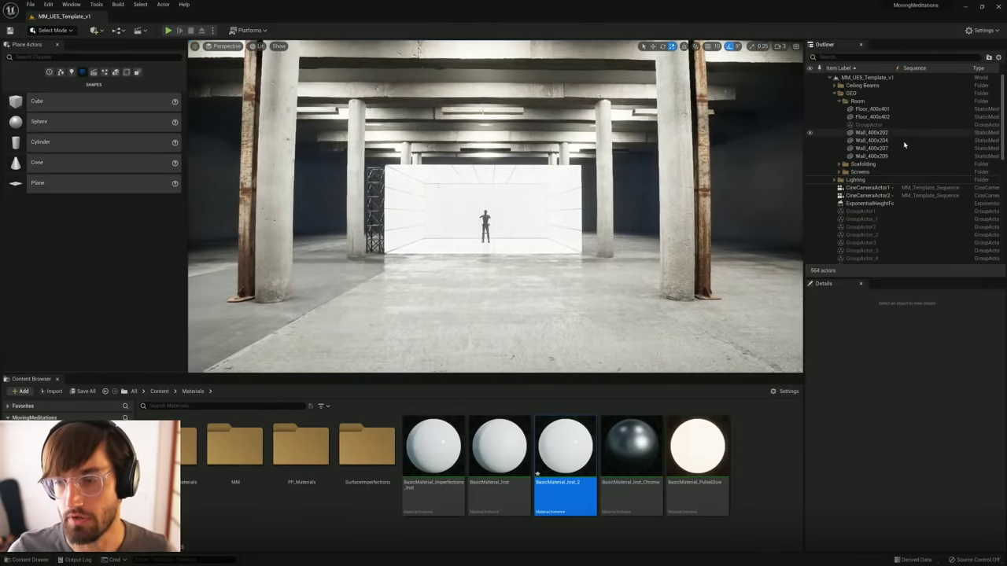
Step: Select the PostProcessVolume and filter its properties by "expos"
left_click_drag(1002, 135, 1002, 200)
left_click(839, 102)
left_click(884, 191)
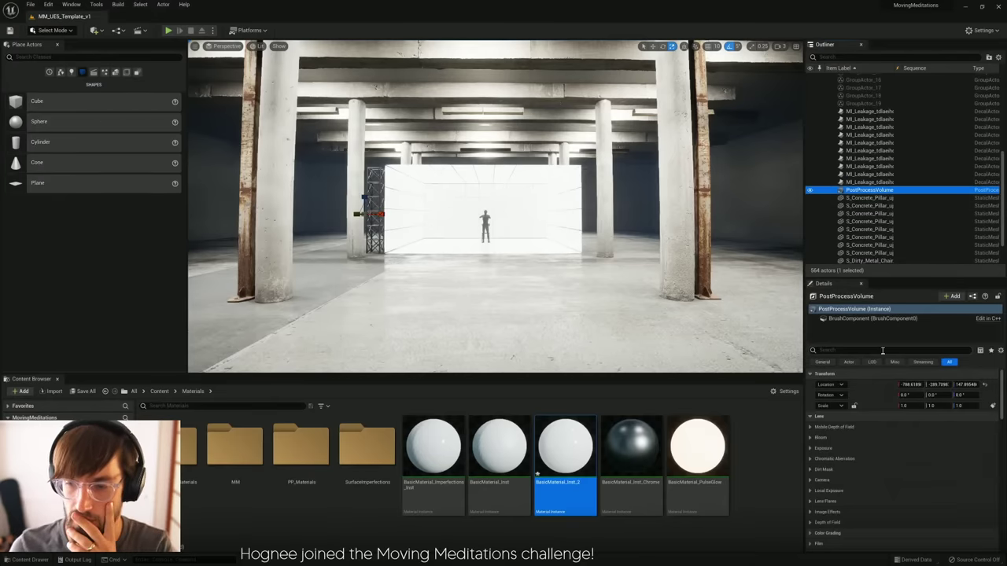
left_click(848, 350)
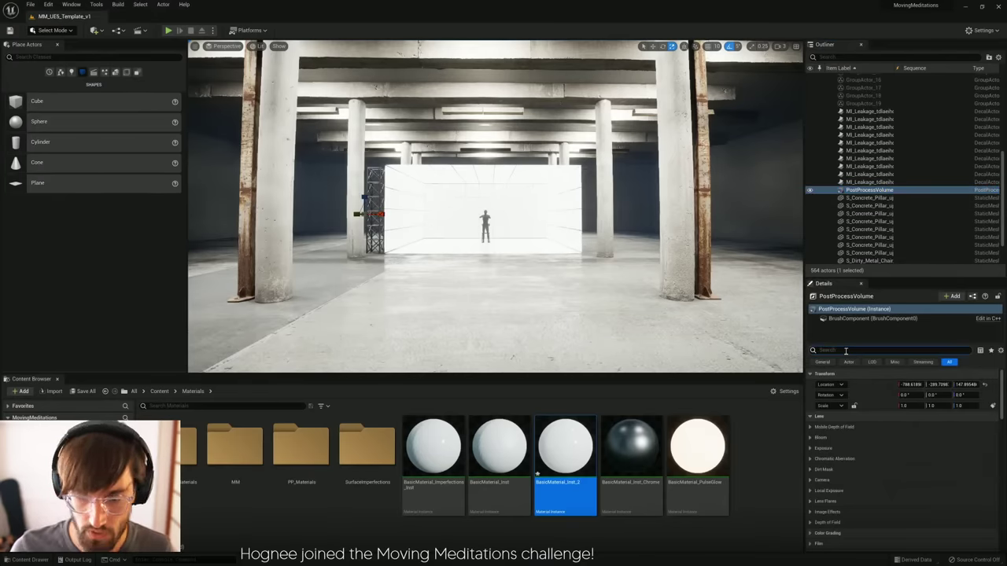
type("expos")
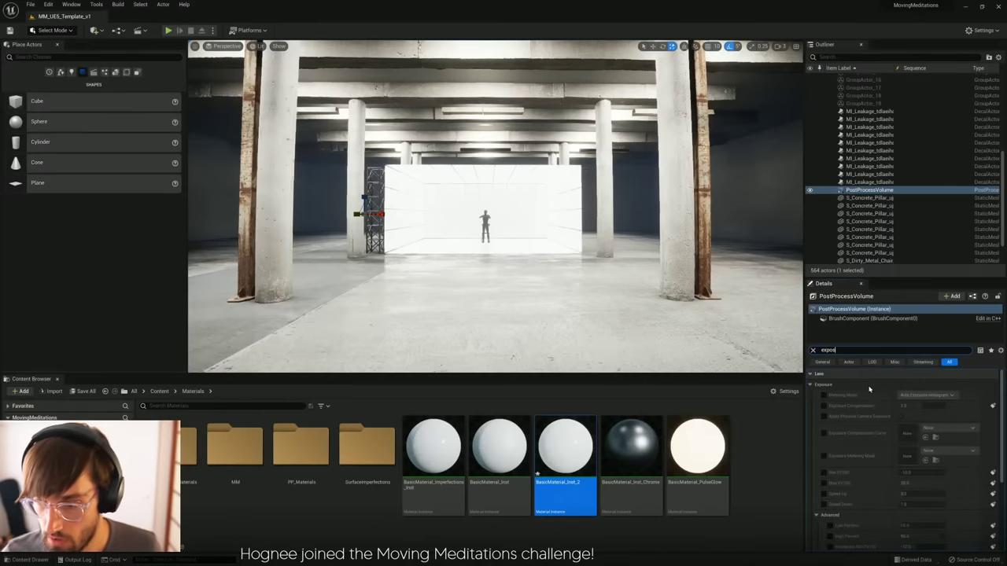
Step: Override the volume's Metering Mode to Manual with an Exposure Compensation of 12, and save the level
left_click(927, 395)
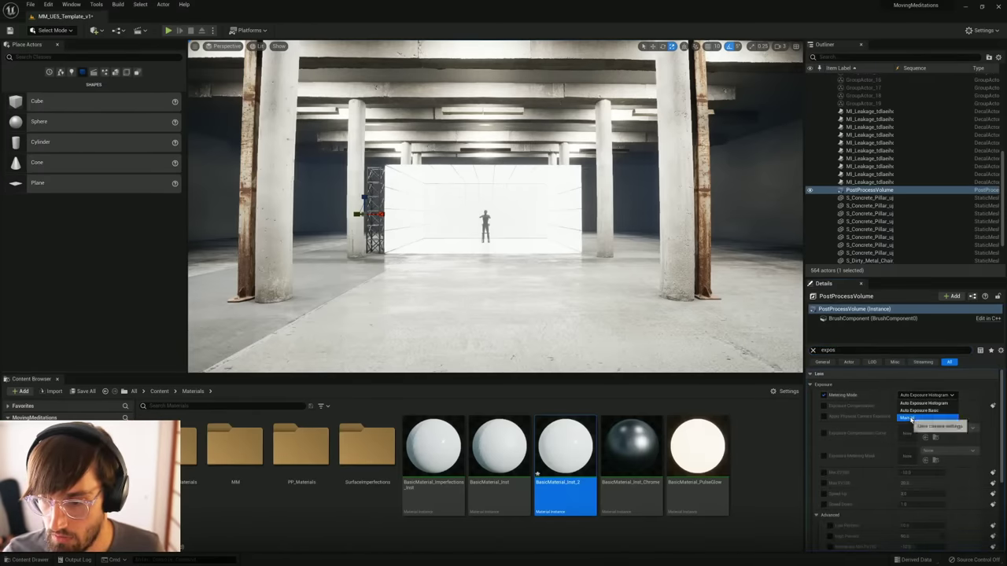
left_click(824, 406)
left_click(907, 397)
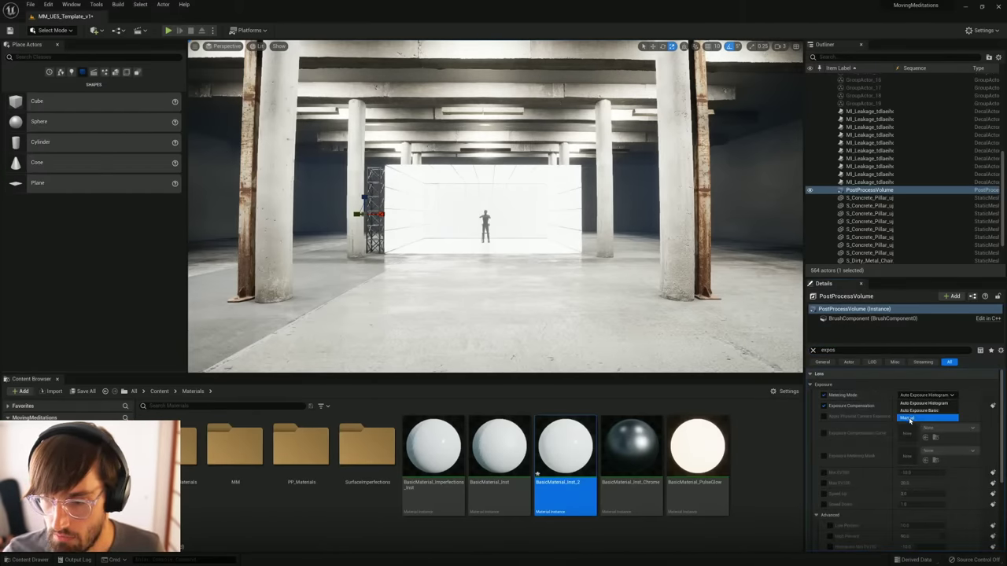
left_click(910, 419)
type("12")
key("Return")
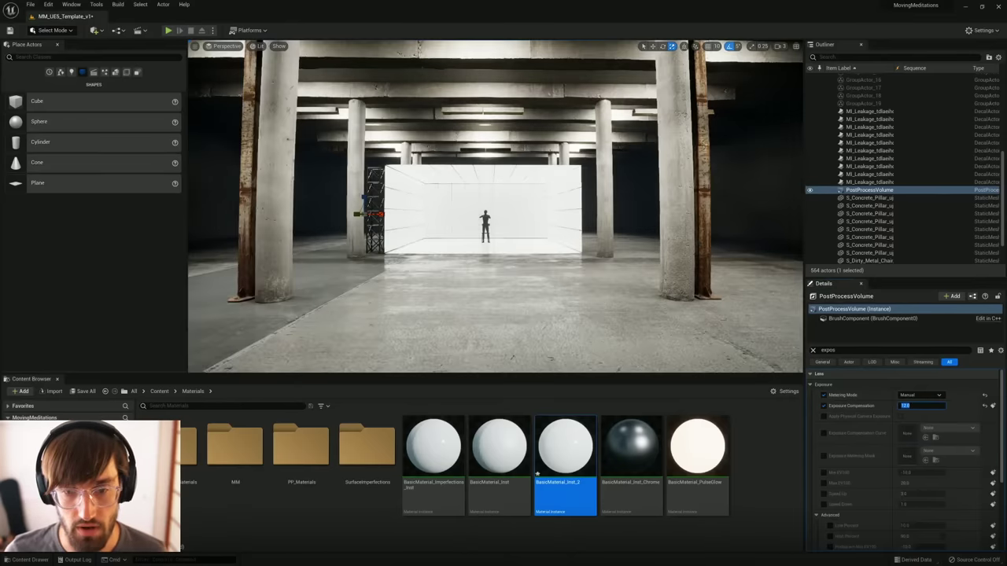
mouse_move(489, 268)
right_mouse_down()
mouse_move(491, 258)
mouse_move(497, 266)
mouse_move(483, 273)
mouse_move(483, 261)
mouse_move(505, 279)
right_mouse_up()
key("ctrl+s")
left_click_drag(500, 265, 500, 267)
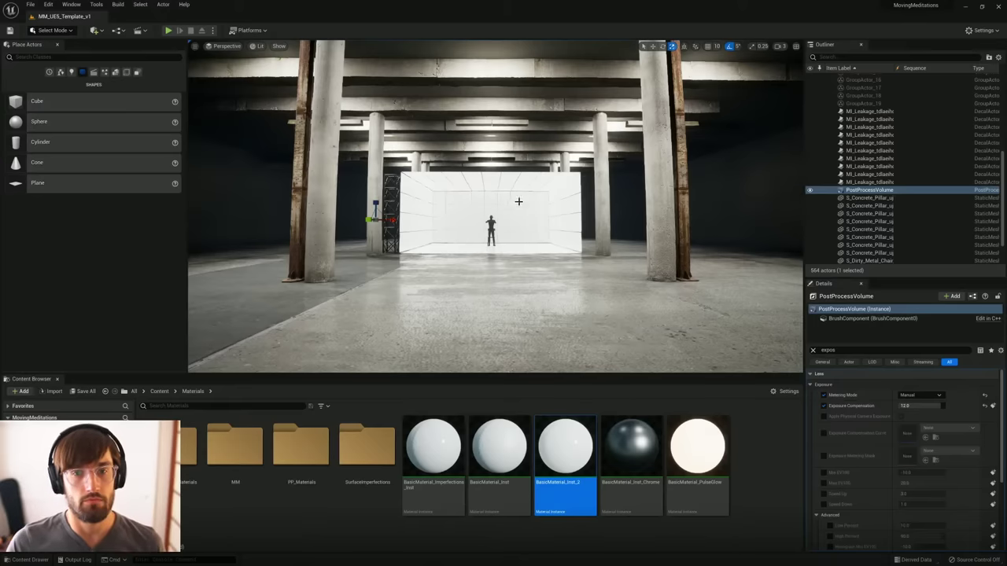
Step: Select the light tube Cylinder39 in the ceiling lamp above the hall
right_click_drag(518, 201, 508, 98)
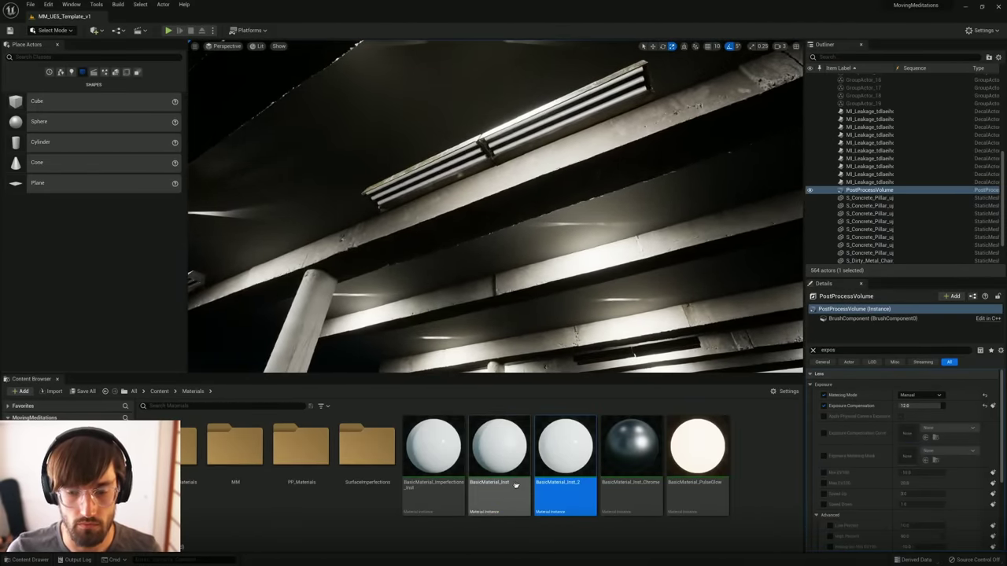
left_click(429, 180)
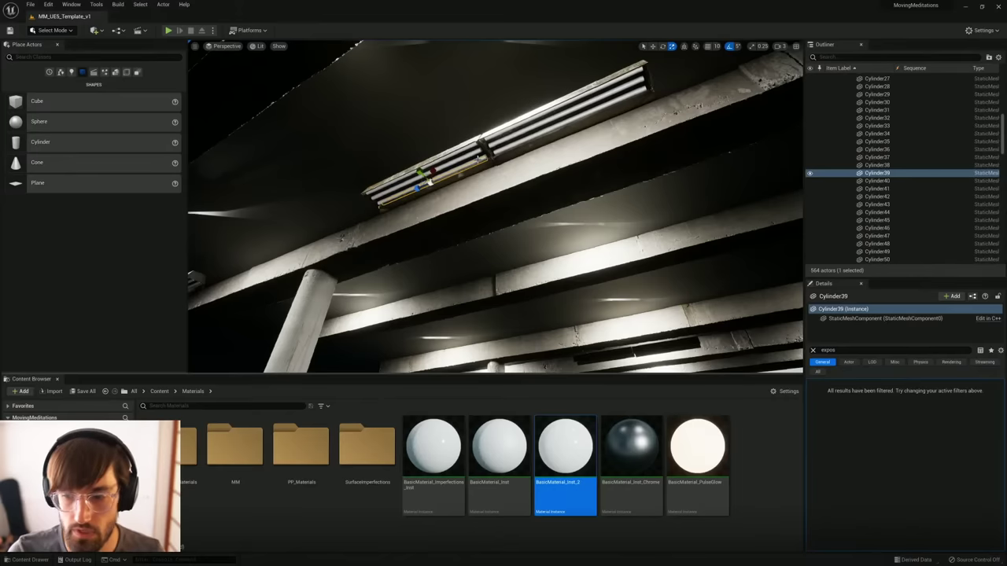
Step: Locate the Cylinder mesh asset and the MM_Emissive_Inst material used by Cylinder39 in the project content
key("ctrl+b")
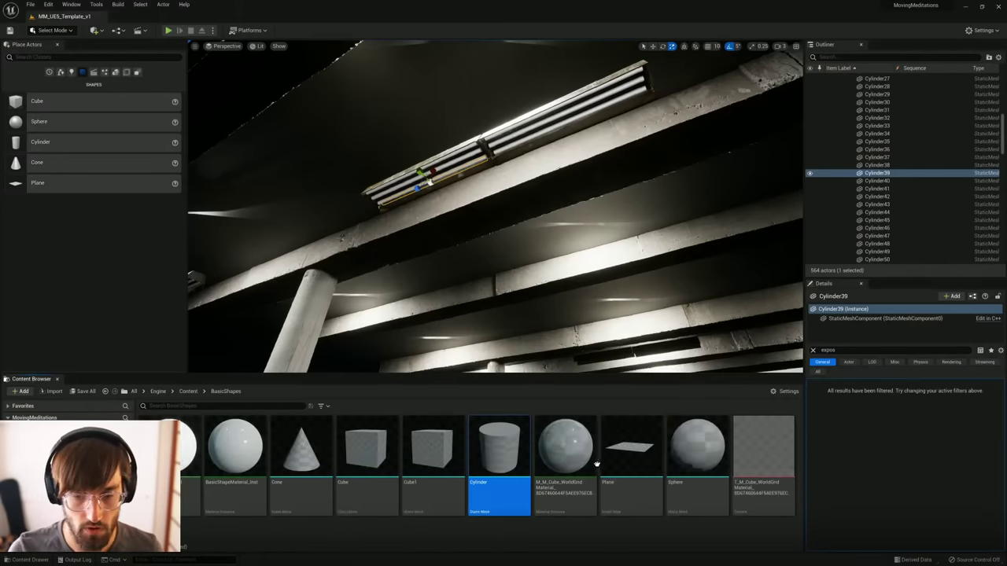
left_click(814, 350)
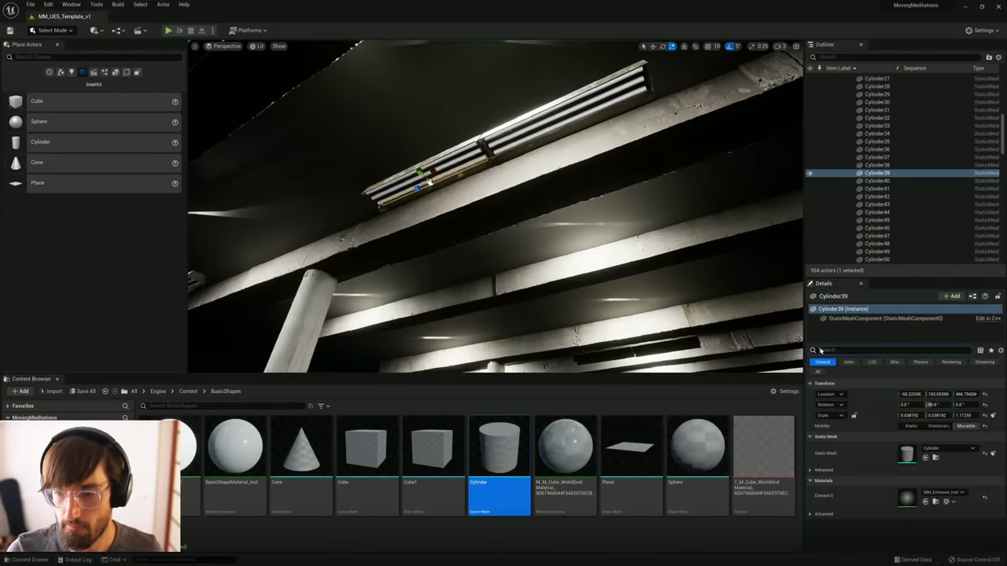
left_click(946, 501)
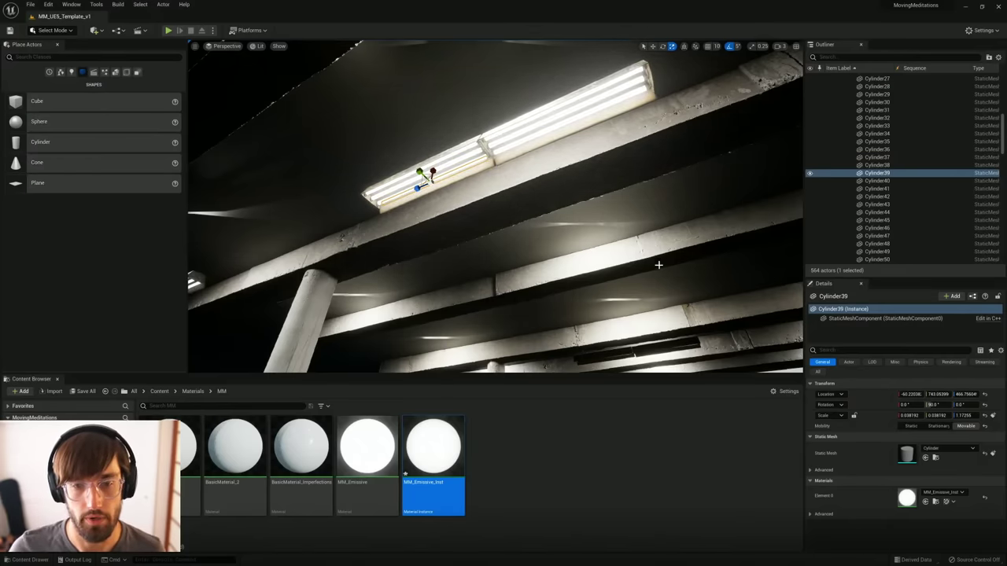
Step: Examine the fluorescent ceiling lights and the illuminated hall from a distance, facing the white stage
right_click_drag(659, 265, 708, 351)
key("s")
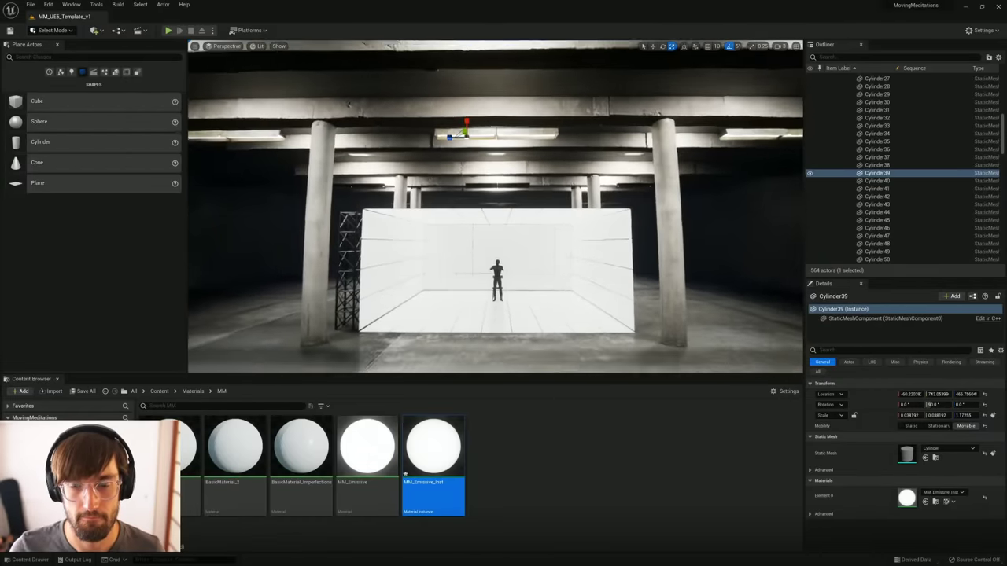
key("s")
right_click_drag(608, 286, 607, 298)
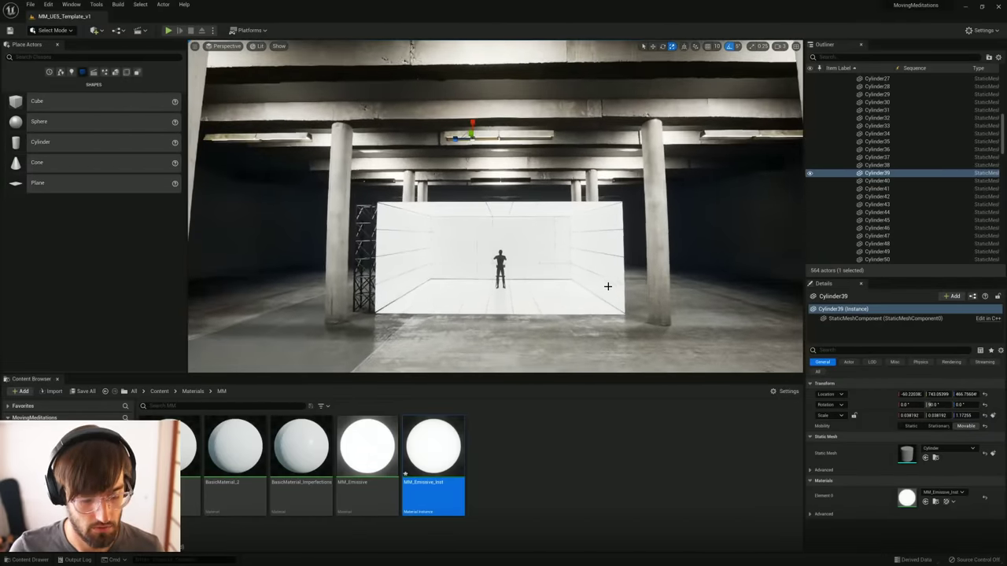
right_click_drag(574, 217, 600, 214)
key("s")
key("w")
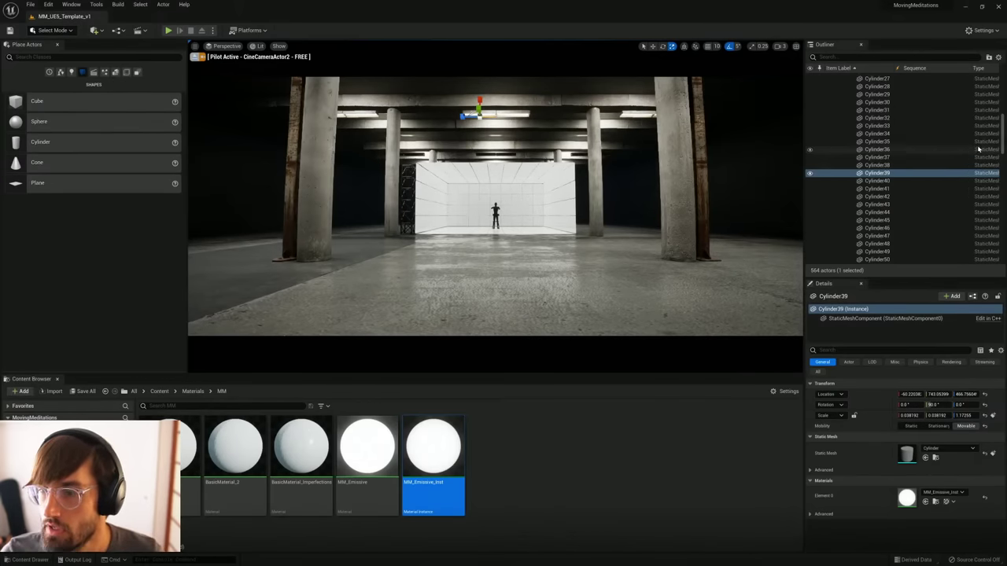
Step: Collapse the Lighting folder, select CineCameraActor2, and filter its properties by "expo"
left_click_drag(1004, 124, 1004, 92)
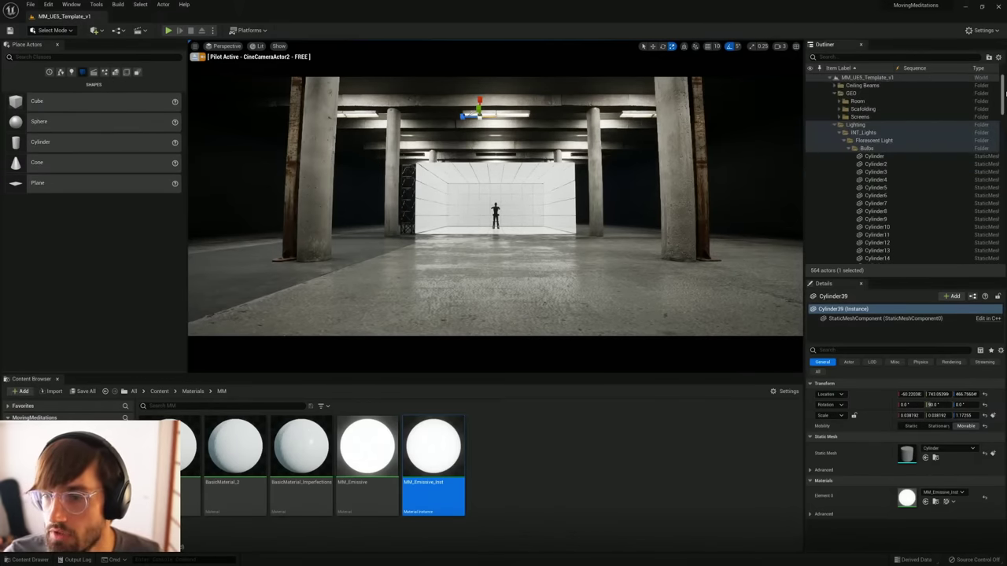
left_click(840, 124)
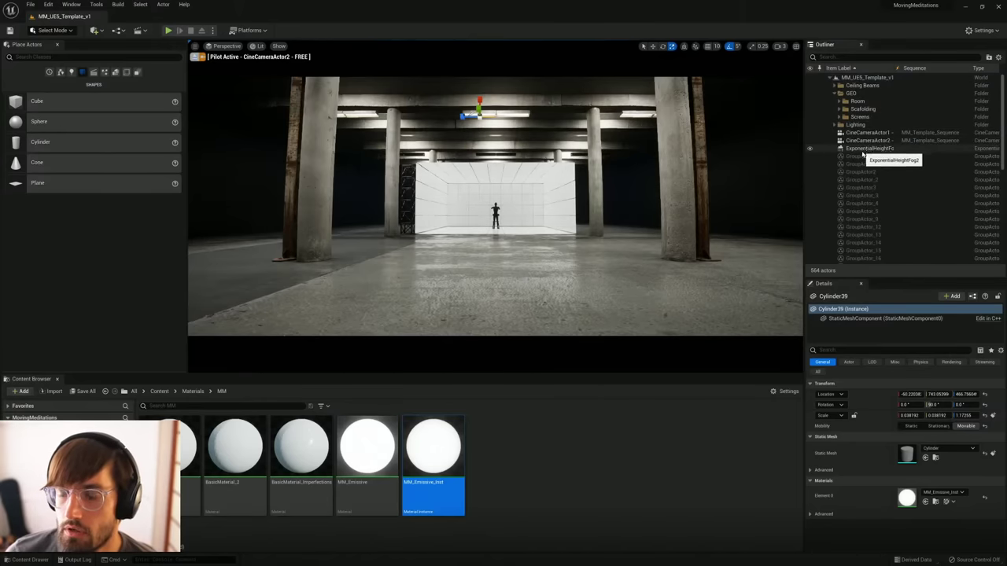
left_click(866, 140)
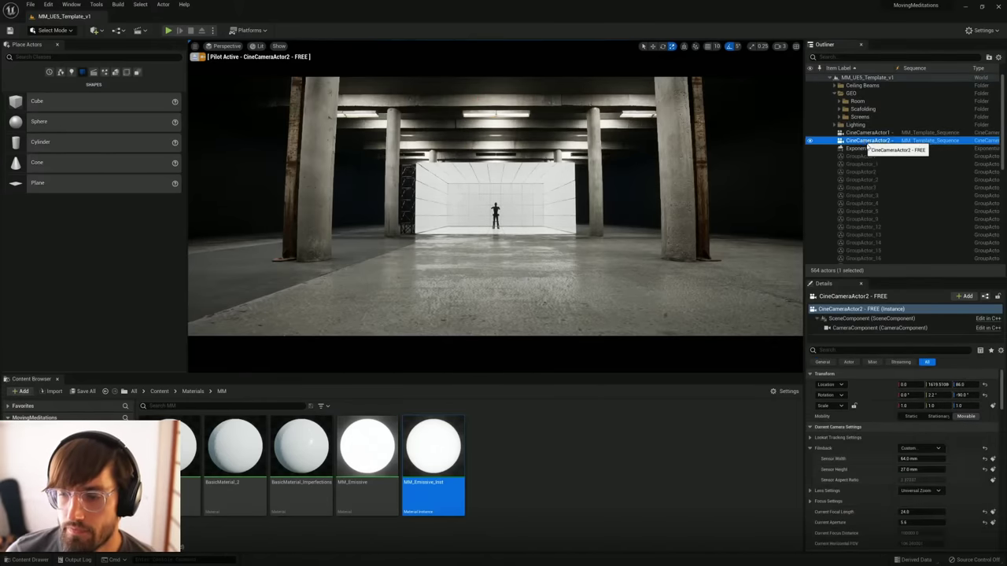
left_click(851, 351)
type("expo")
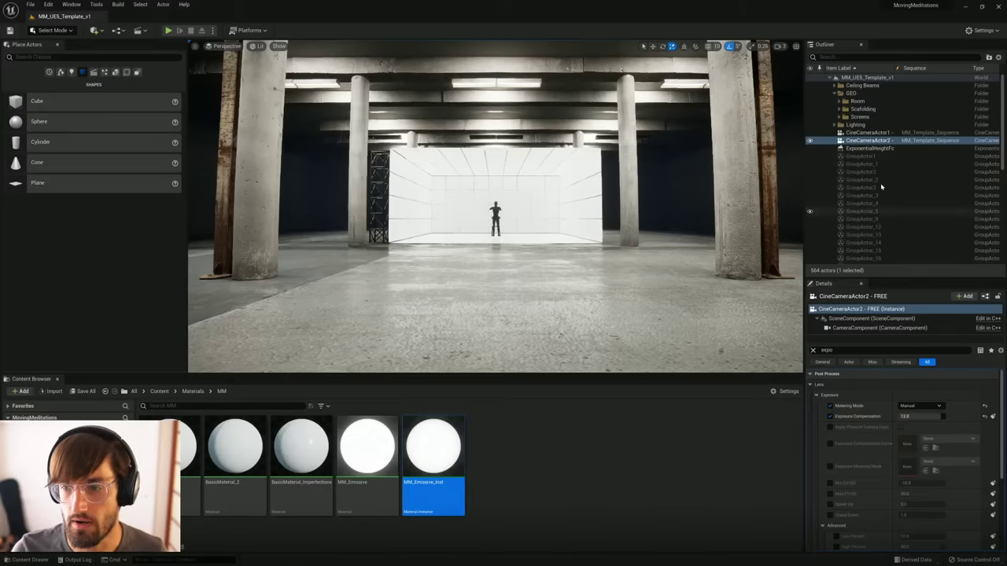
Step: Try a manual viewport exposure of about -1.45 EV100 and restore the Game Settings exposure
left_click(224, 46)
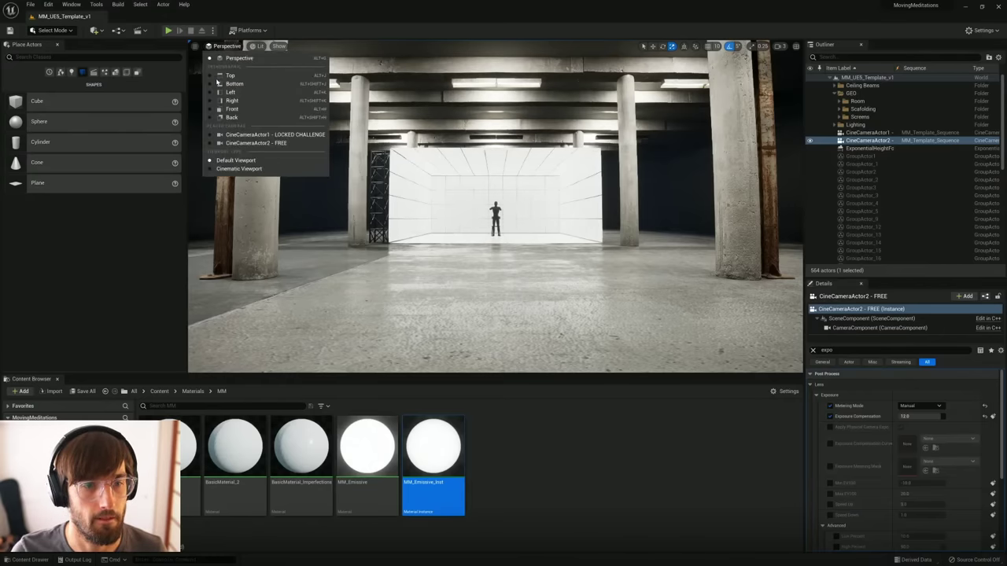
left_click(255, 45)
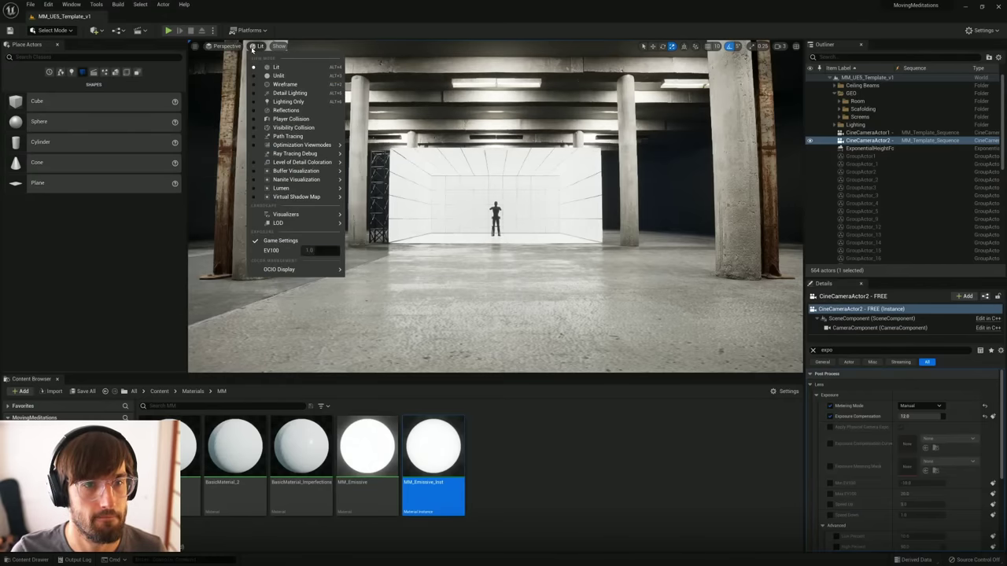
left_click(267, 241)
left_click(256, 46)
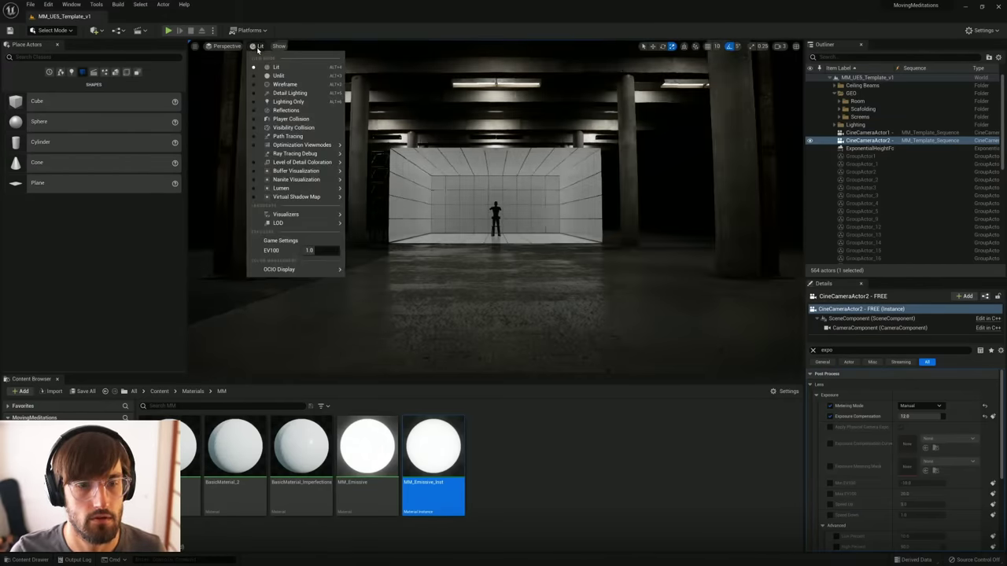
mouse_move(304, 253)
left_mouse_down()
mouse_move(343, 252)
mouse_move(293, 252)
left_mouse_up()
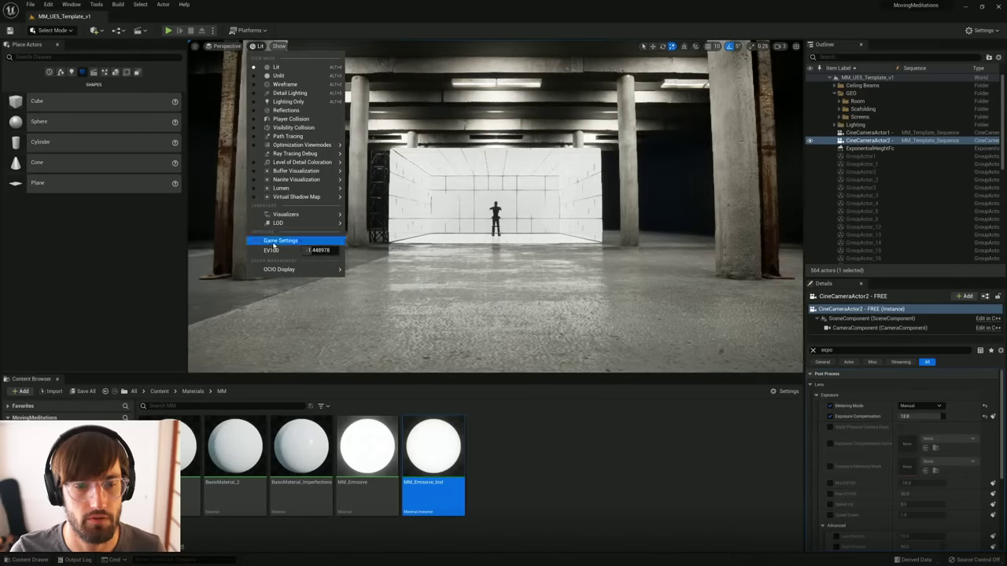
left_click(274, 242)
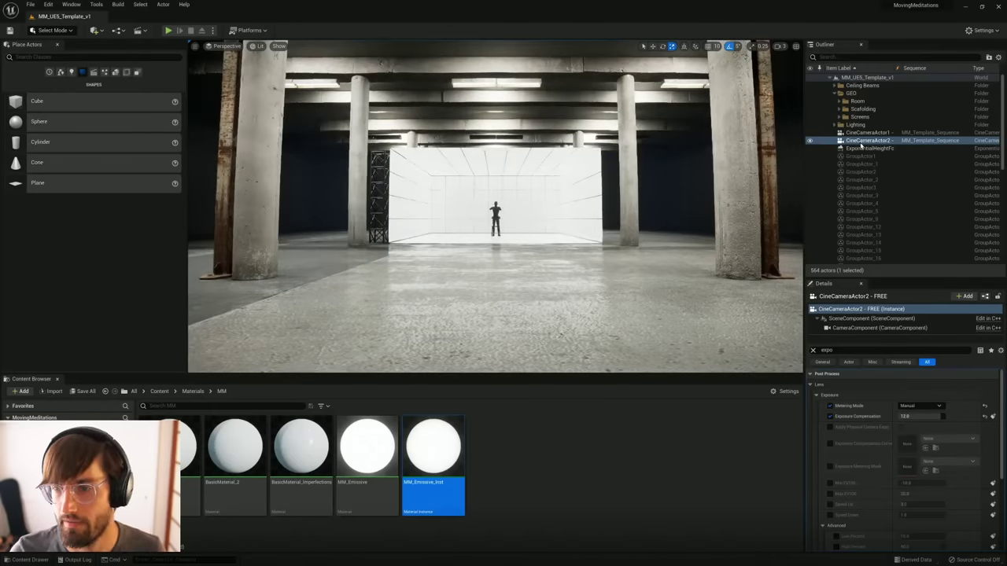
Step: Try an exposure compensation of 11 on CineCameraActor2
left_click(864, 148)
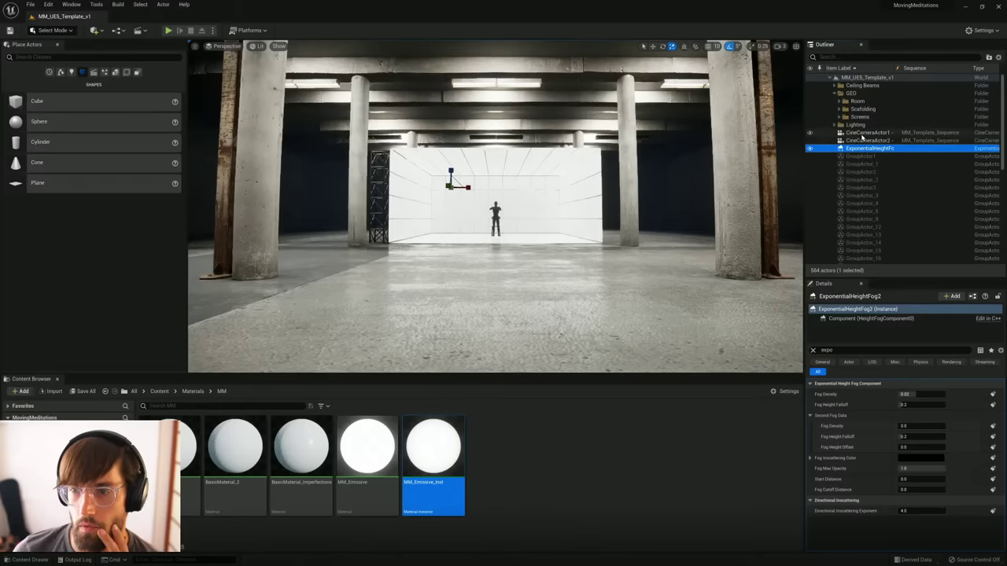
left_click(865, 140)
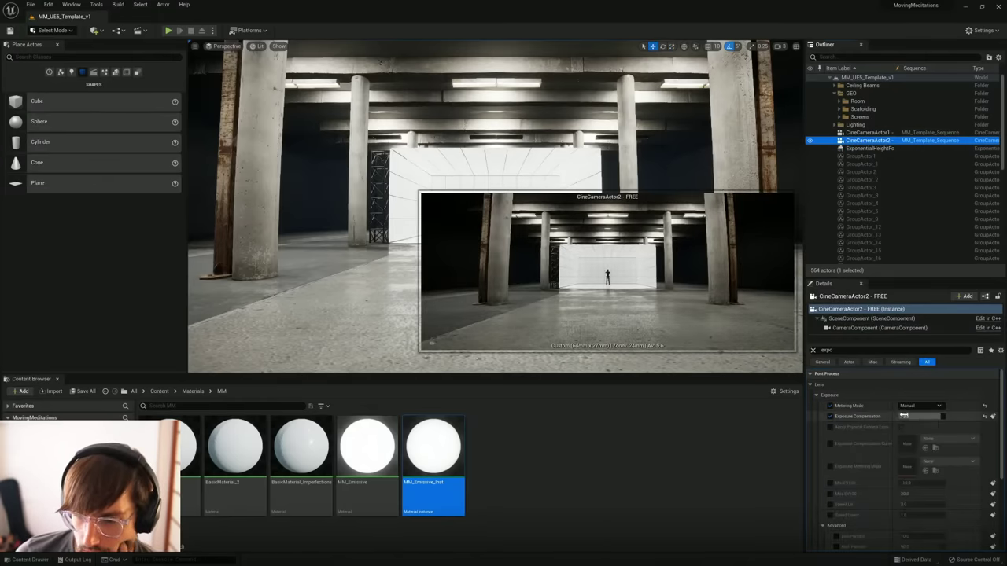
left_click(904, 416)
type("11")
key("Return")
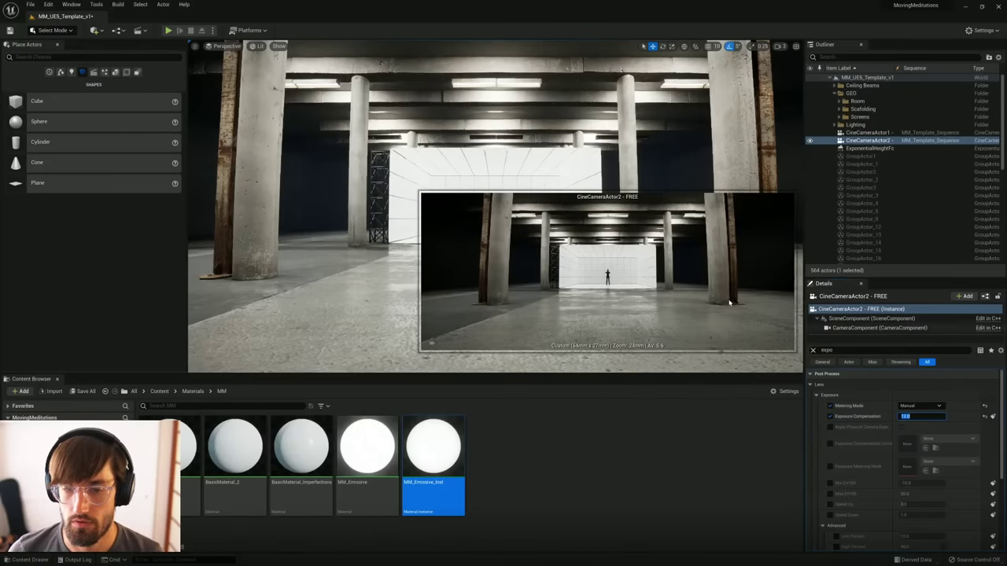
Step: Set the exposure compensation of CineCameraActor2 to 13
key("s")
right_click_drag(373, 287, 386, 320)
key("a")
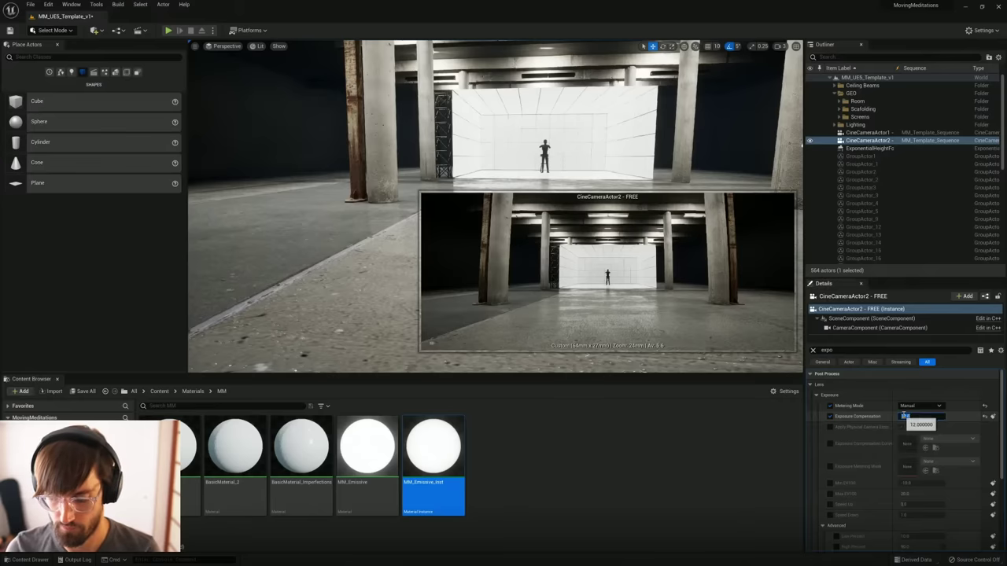
type("13")
key("Return")
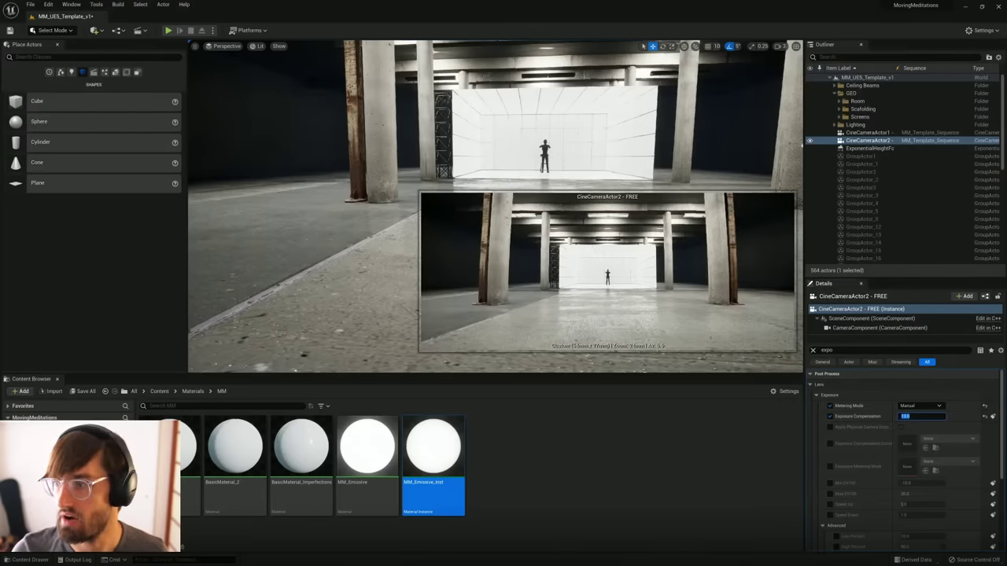
Step: Pilot CineCameraActor2 and raise it to a Z location of about 138.5, keeping the stage centred
key("ctrl+shift+p")
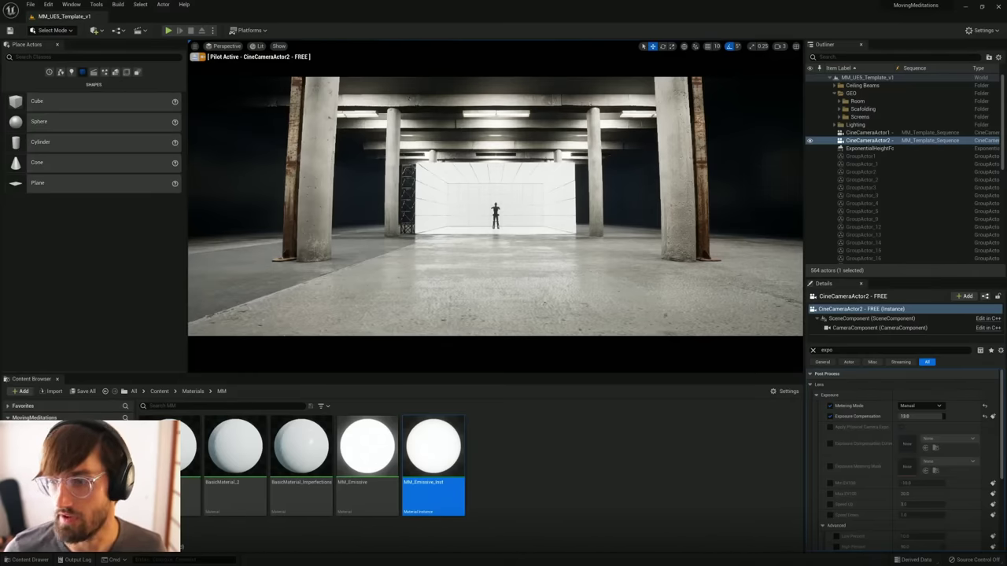
key("e")
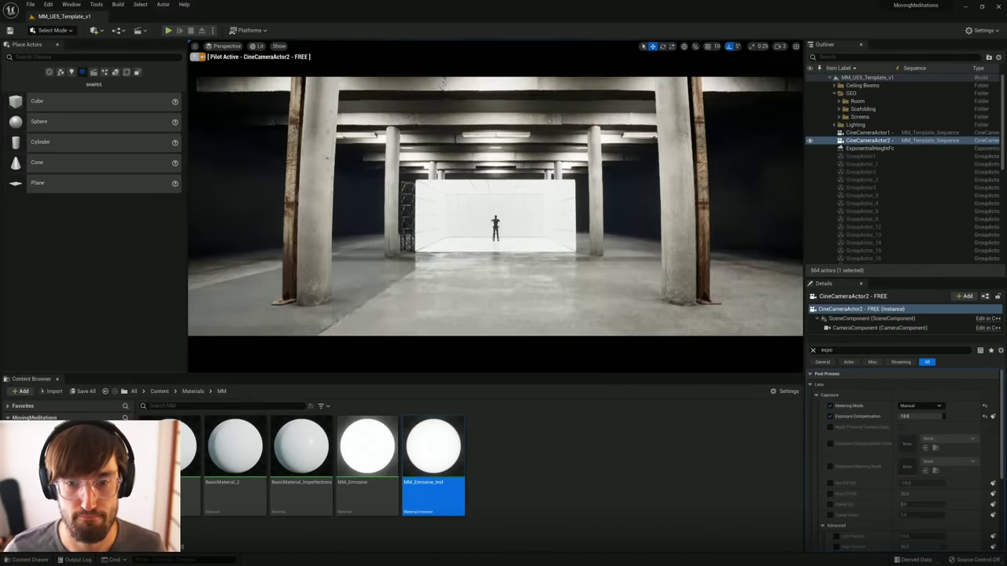
key("q")
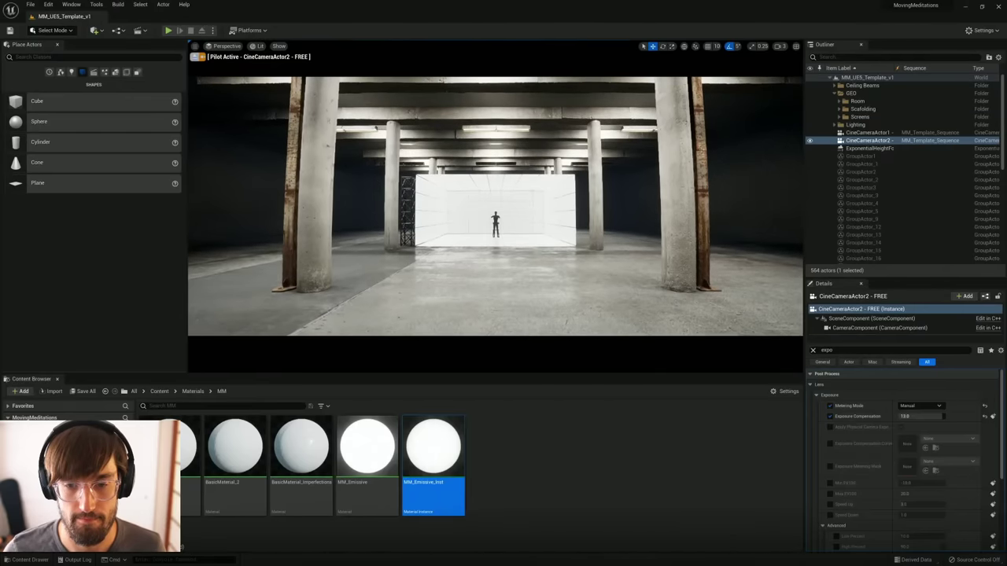
key("q")
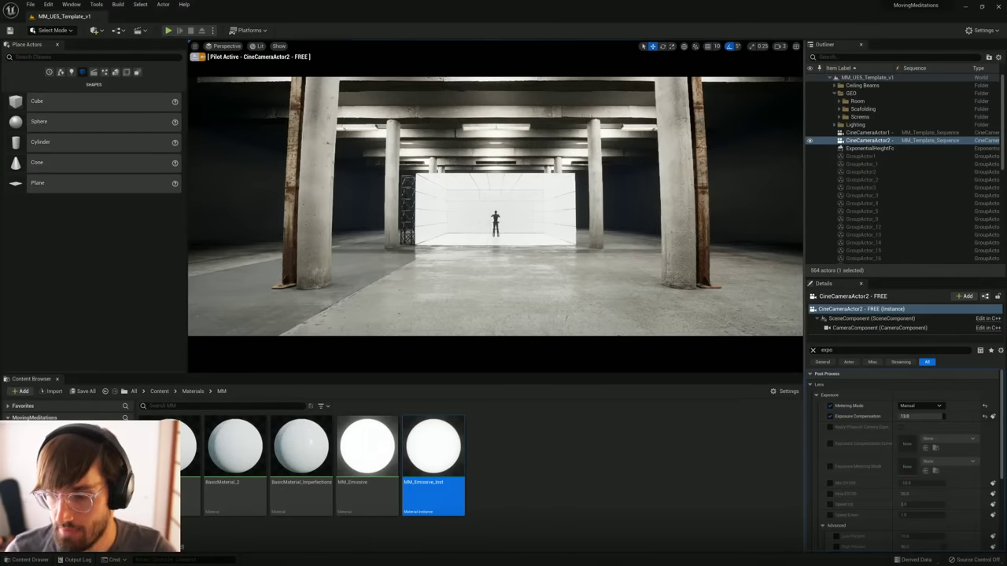
Step: Collapse the camera's exposure and lens property groups and clear the "expo" filter to list all its settings
left_click(816, 394)
left_click(811, 384)
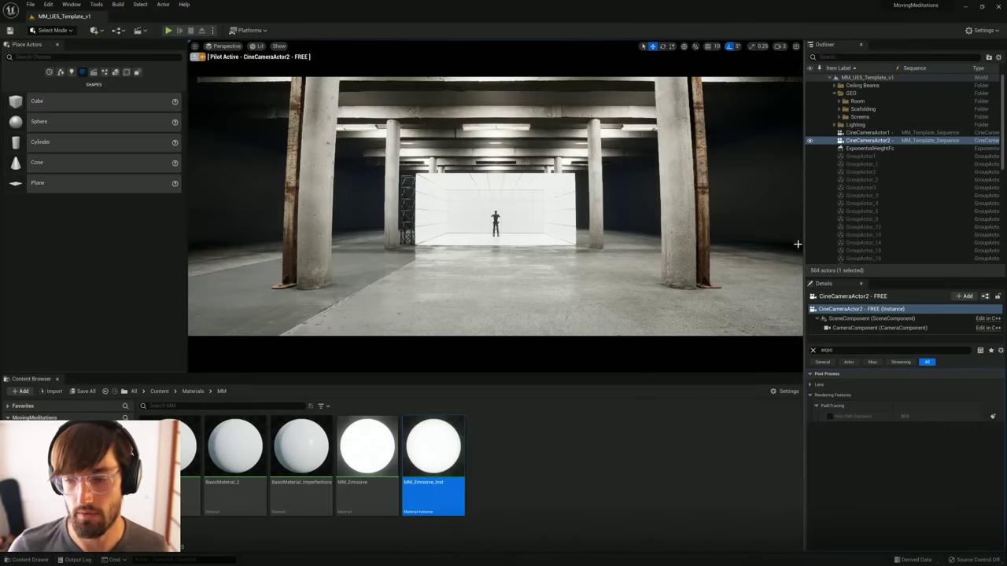
left_click(813, 351)
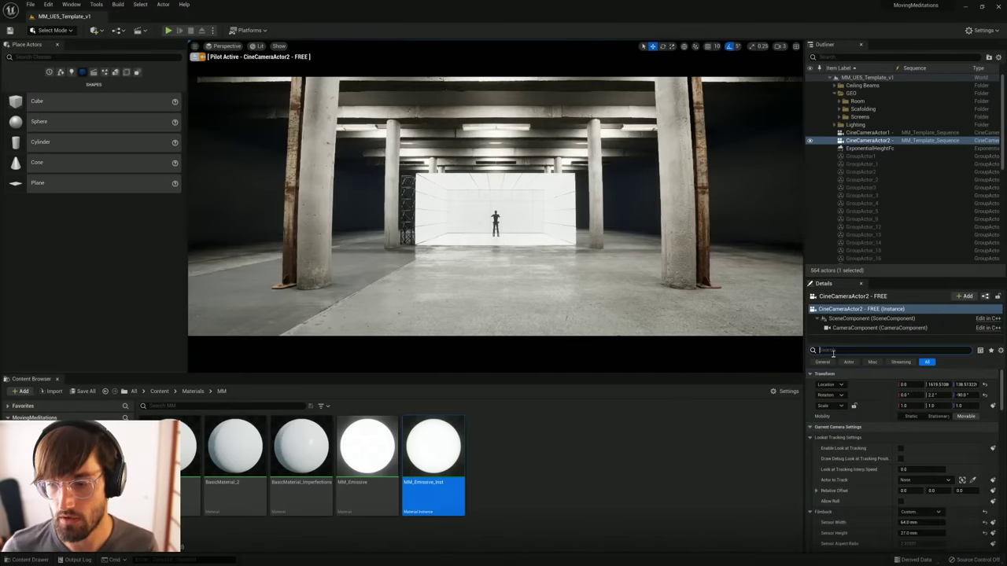
Step: Try assigning the stand-in mannequin as the camera's look-at tracking actor and undo the assignment
mouse_move(1001, 403)
left_mouse_down()
mouse_move(1001, 419)
mouse_move(1003, 410)
left_mouse_up()
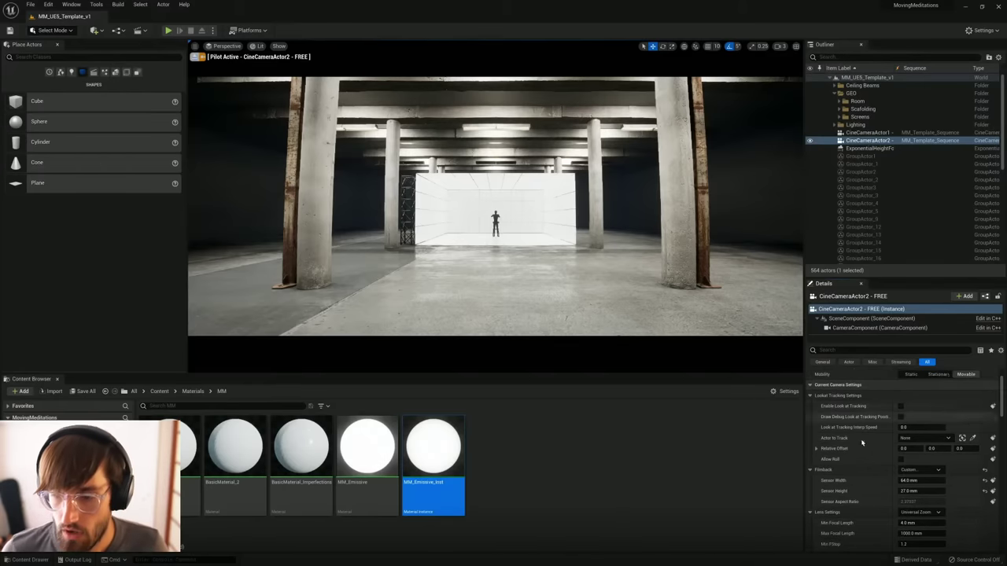
left_click(973, 437)
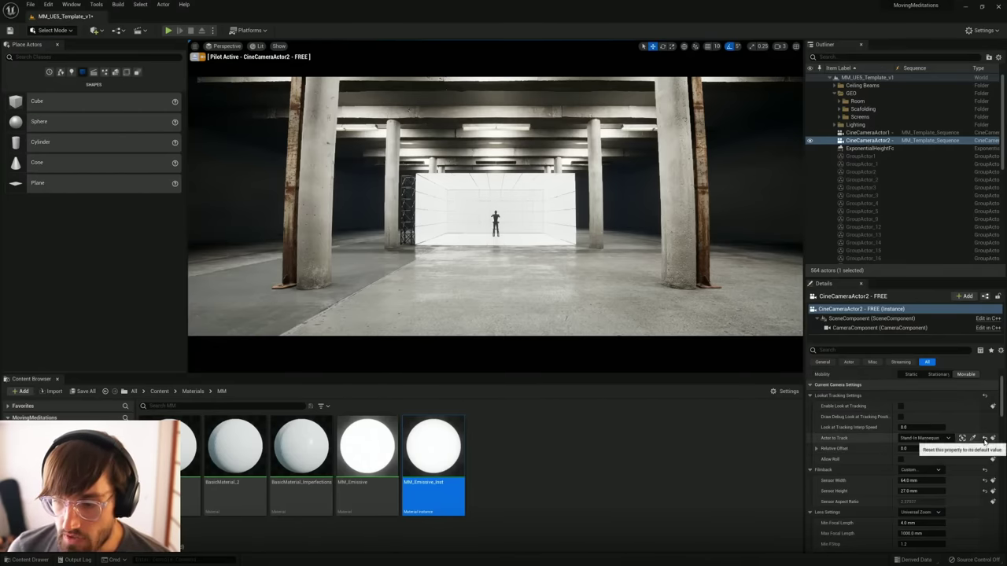
key("ctrl+z")
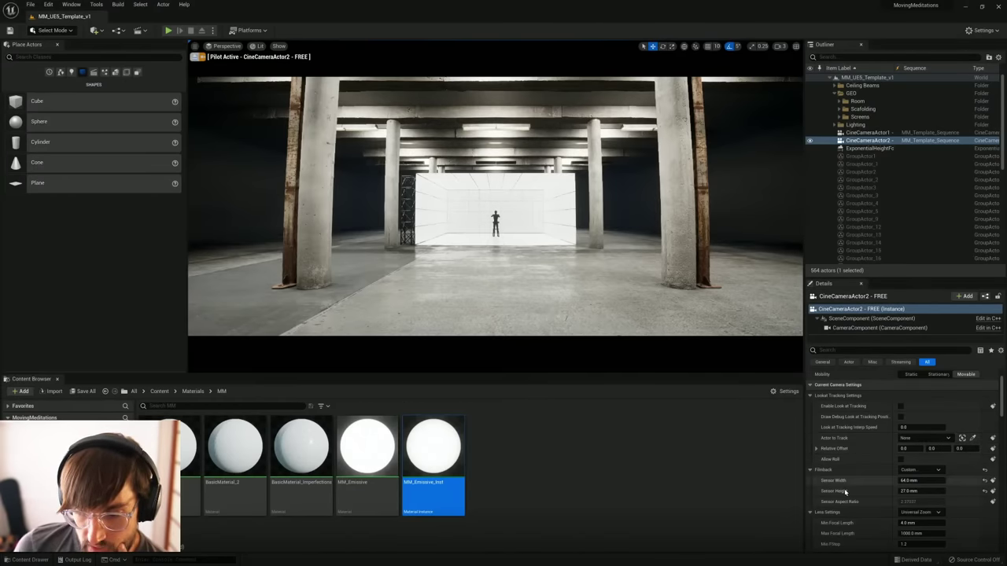
Step: Set the camera's focus method to Tracking and pick the stand-in mannequin in the scene as the actor to track
left_click_drag(1001, 409, 997, 435)
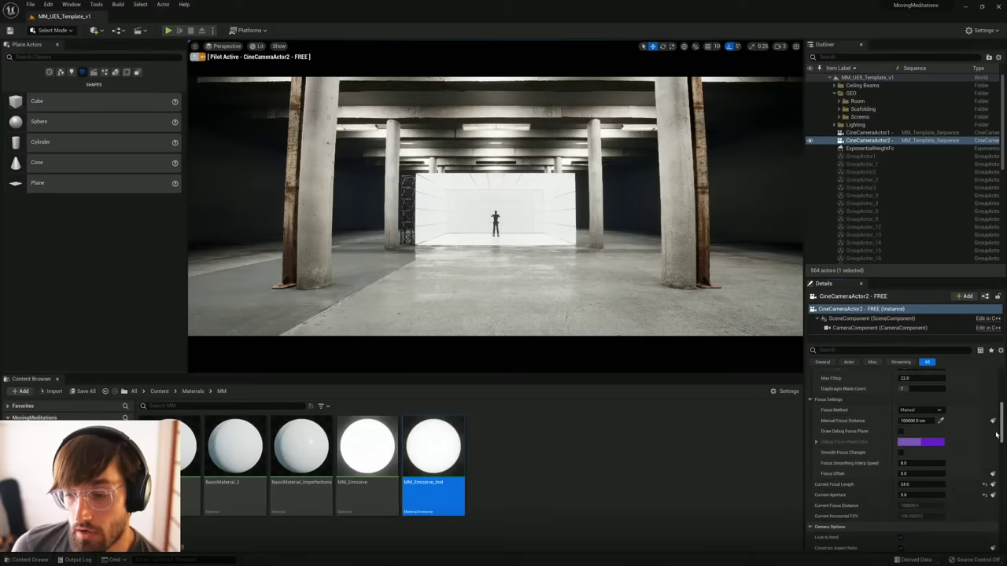
left_click(919, 410)
left_click(912, 433)
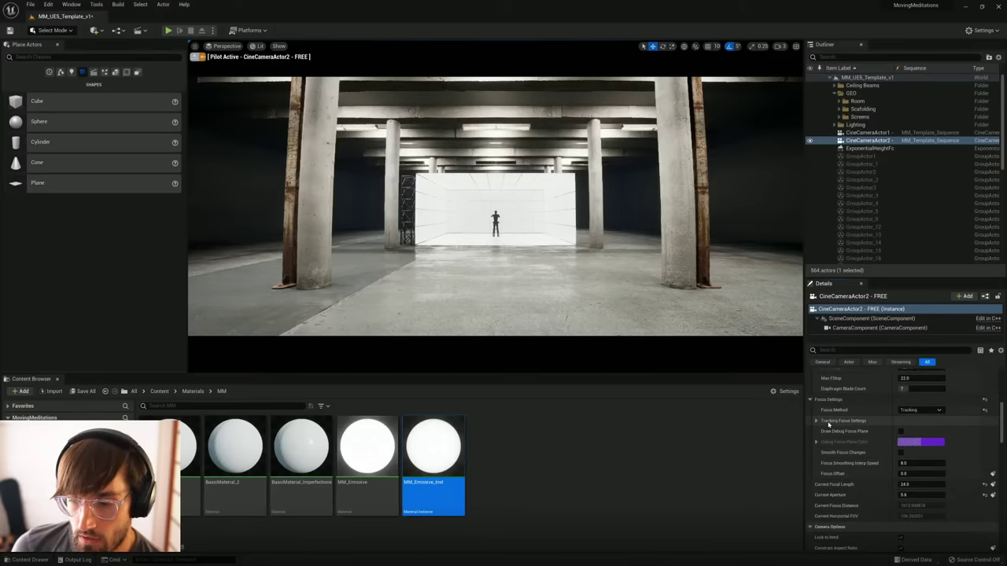
left_click(816, 421)
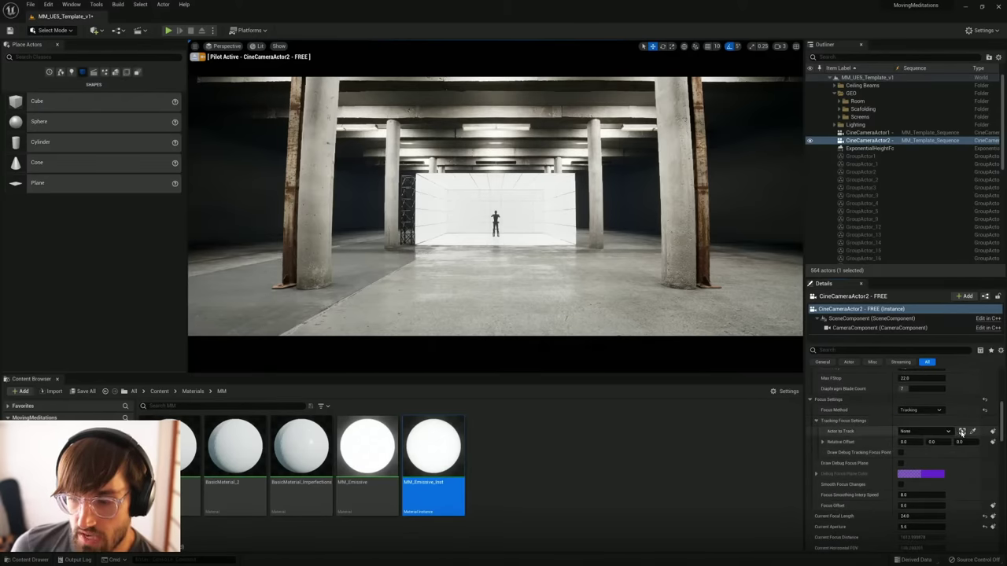
left_click(973, 432)
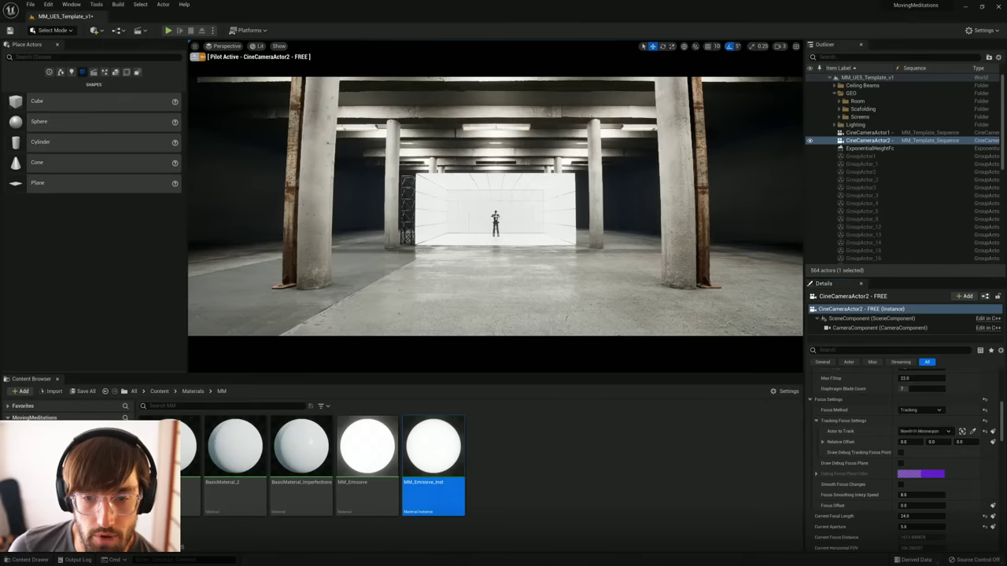
Step: Collapse the focus settings and set the camera's current aperture to 2.8
left_click(897, 400)
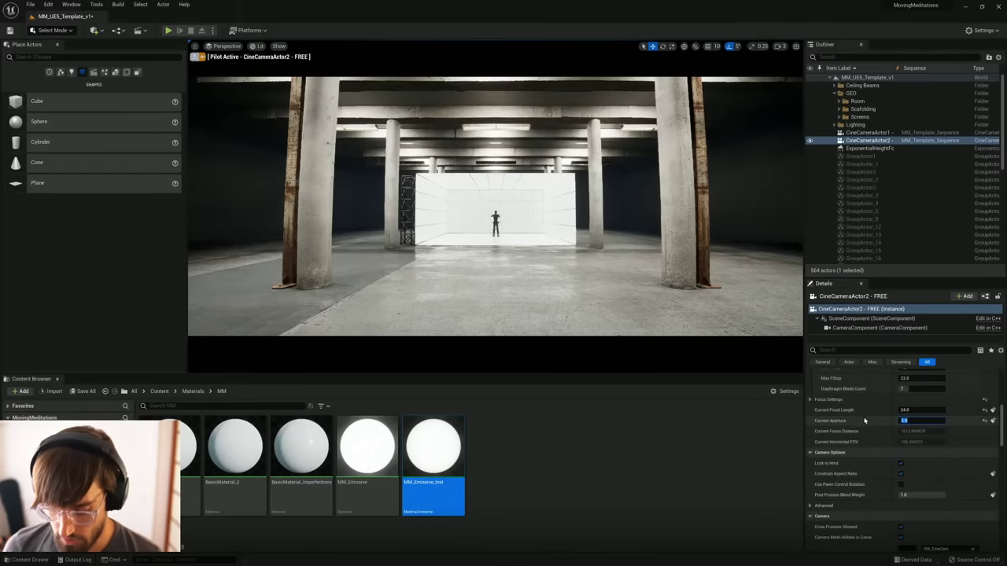
type("2.8")
key("Return")
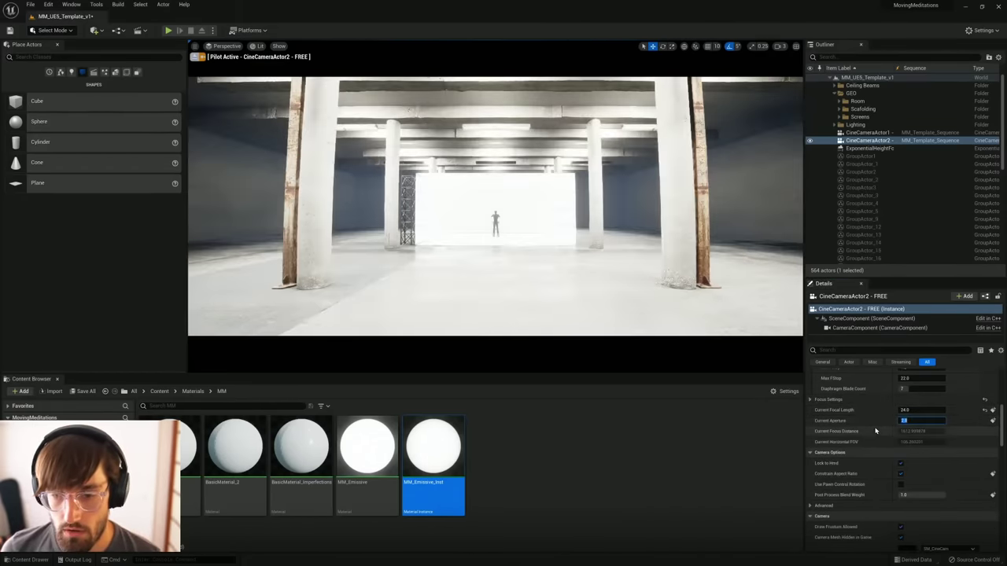
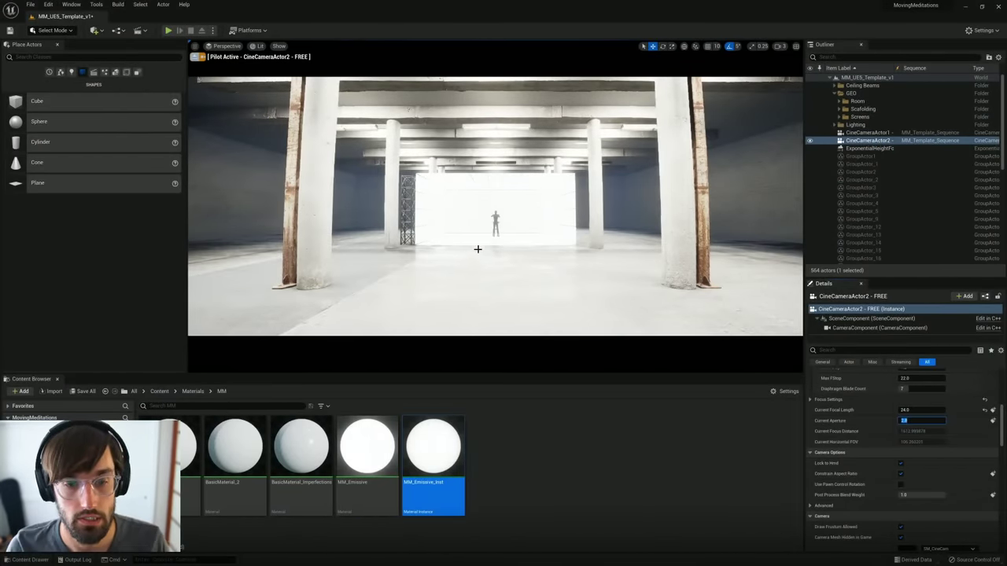
Step: Set the free camera's current aperture to 1.2 and filter its settings with "expo" to reach the exposure properties
right_click_drag(508, 274, 508, 272)
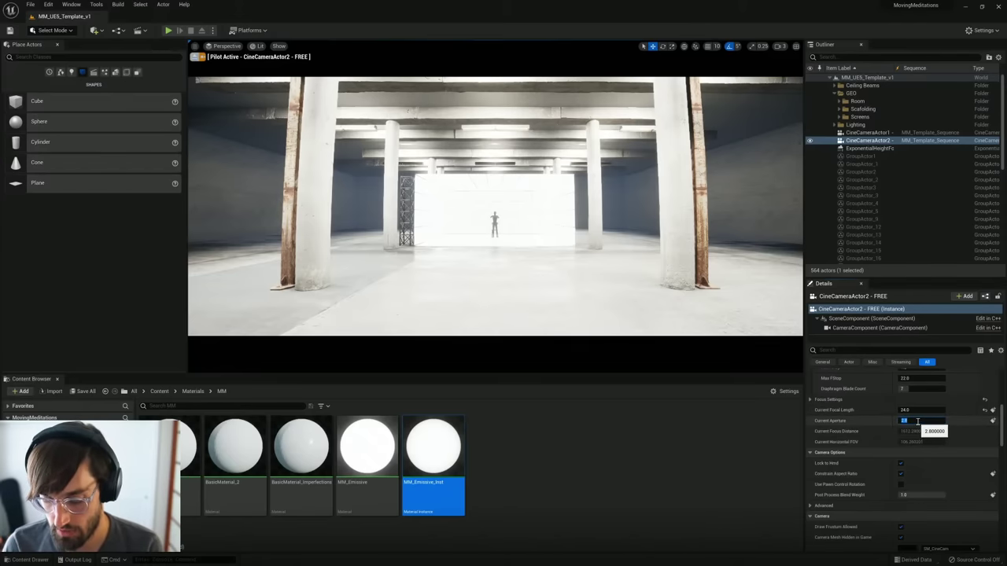
left_click_drag(913, 423, 904, 423)
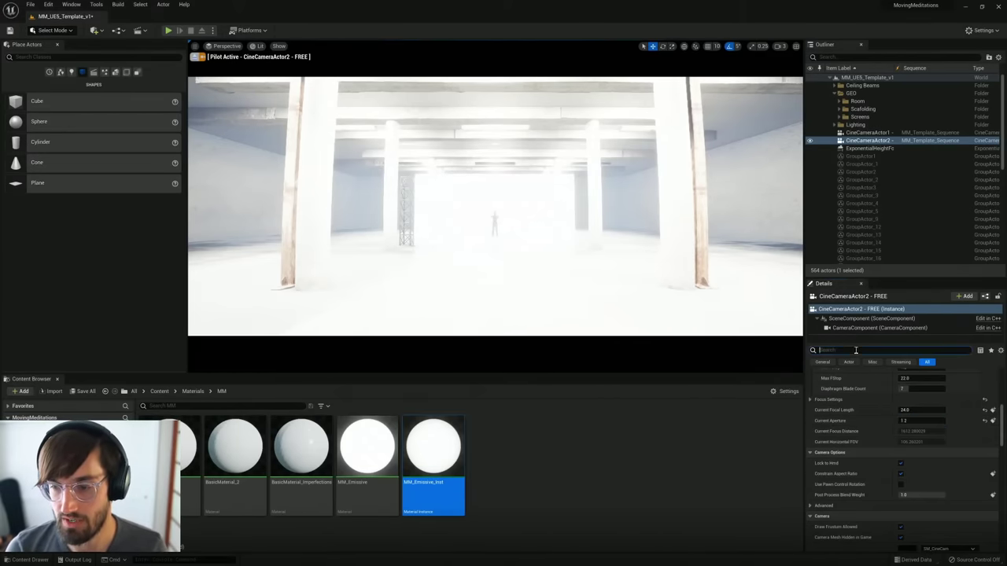
mouse_move(1002, 422)
left_mouse_down()
mouse_move(1003, 384)
mouse_move(1003, 403)
left_mouse_up()
type("expo")
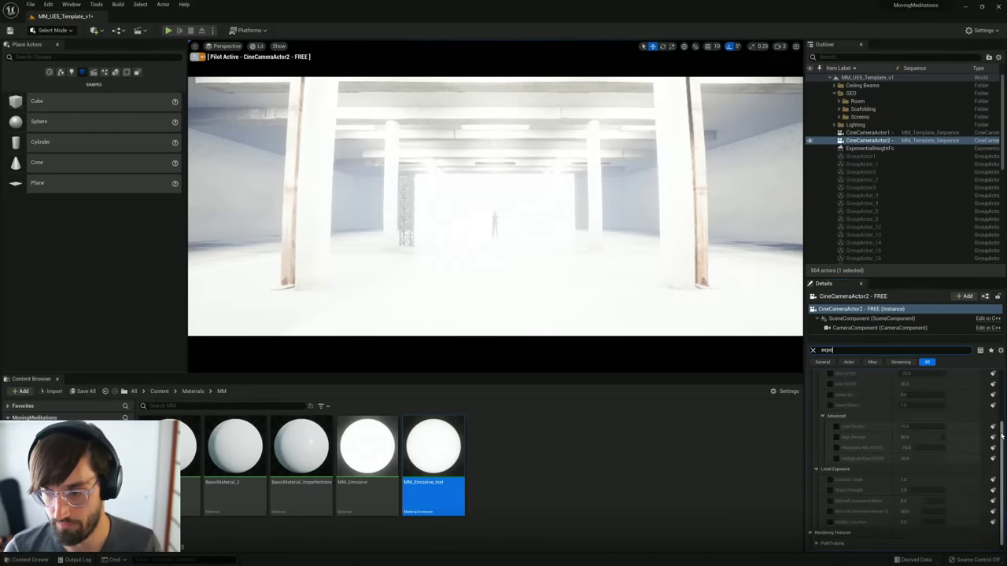
left_click_drag(1001, 435, 1003, 377)
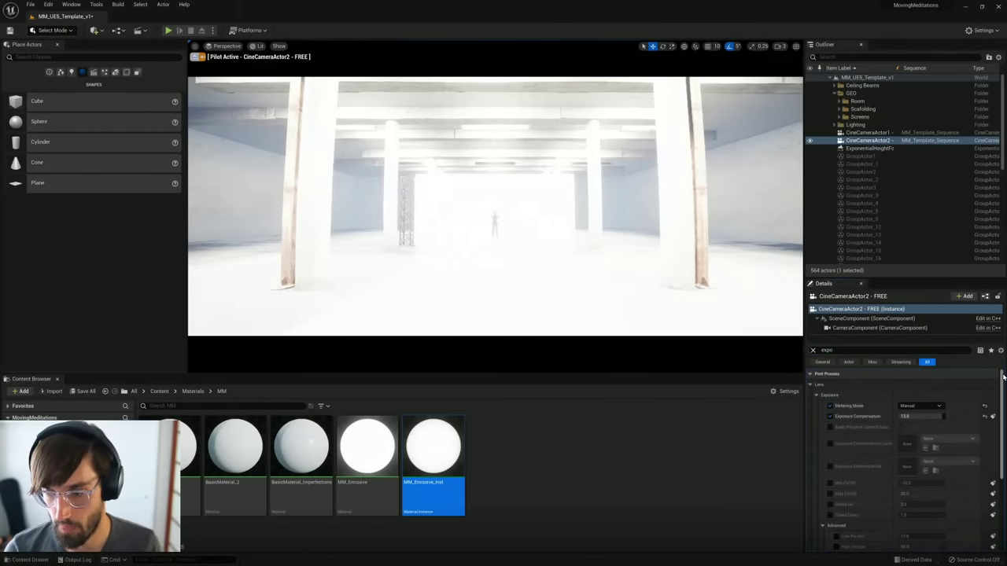
Step: Try the Auto Exposure Histogram and Auto Exposure Basic metering modes on the camera and undo the last mode change
left_click(831, 416)
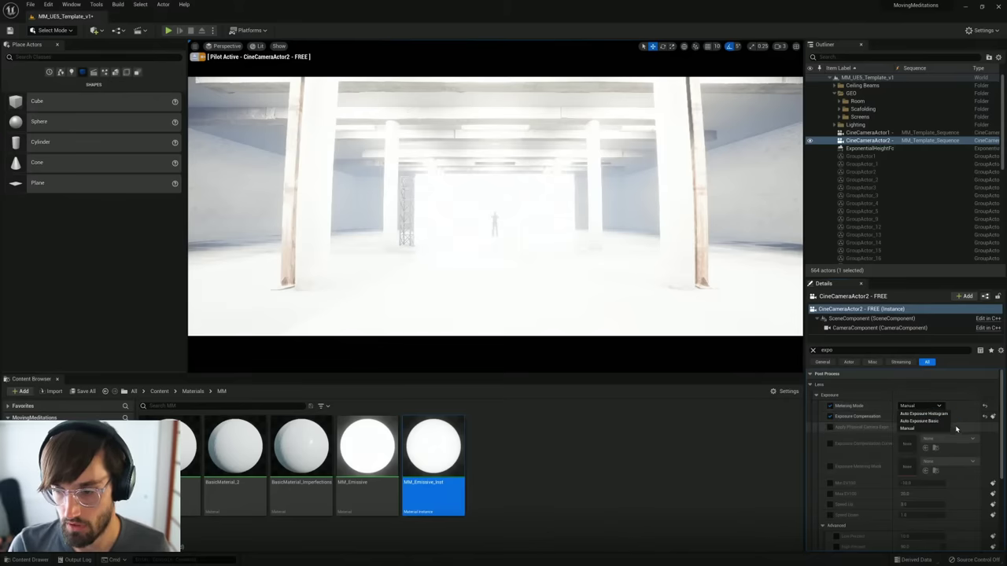
left_click(925, 413)
left_click(929, 407)
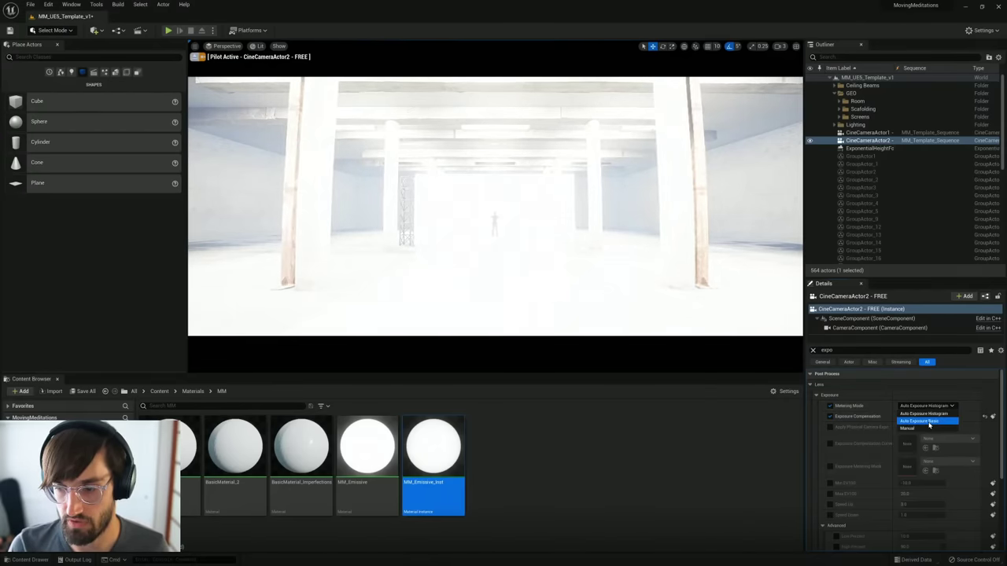
left_click(929, 423)
key("ctrl+z")
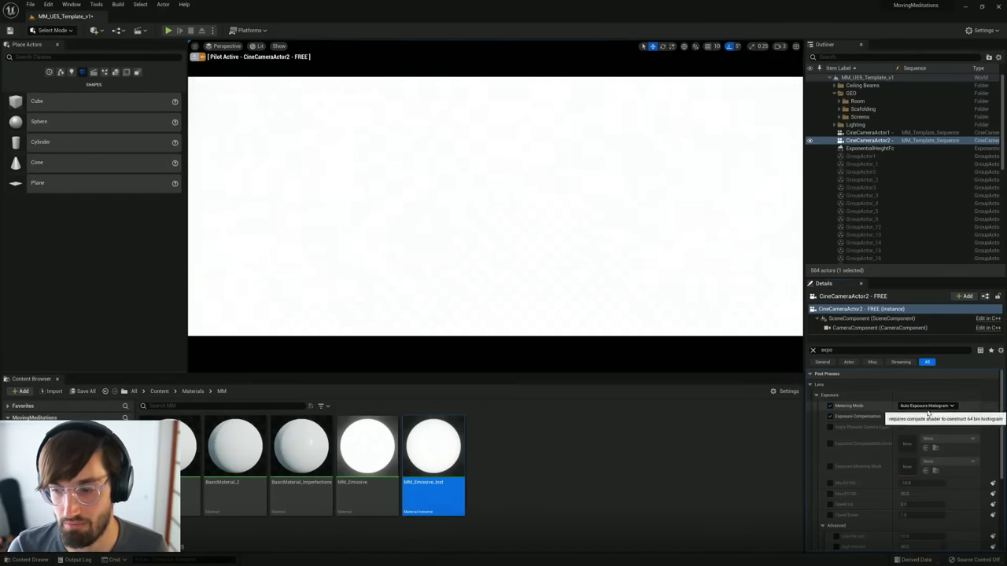
Step: Try the Auto Exposure Basic metering mode with an exposure compensation of 1.0
left_click(926, 406)
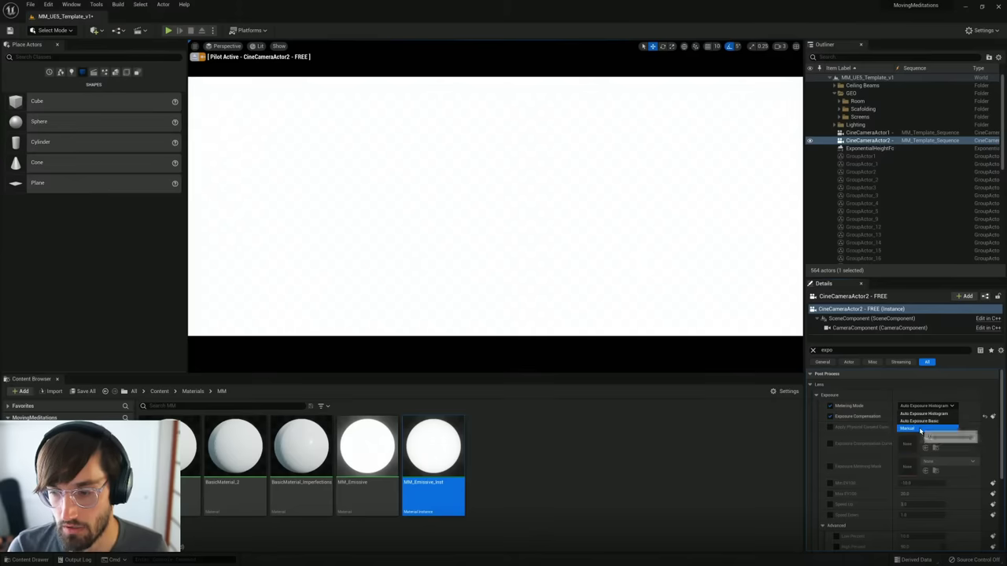
left_click(922, 422)
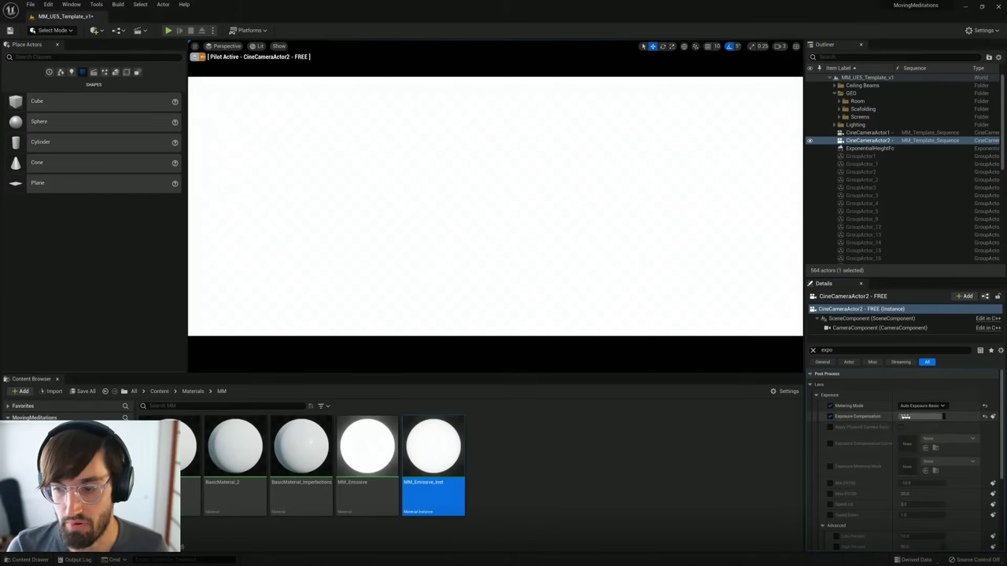
left_click(906, 416)
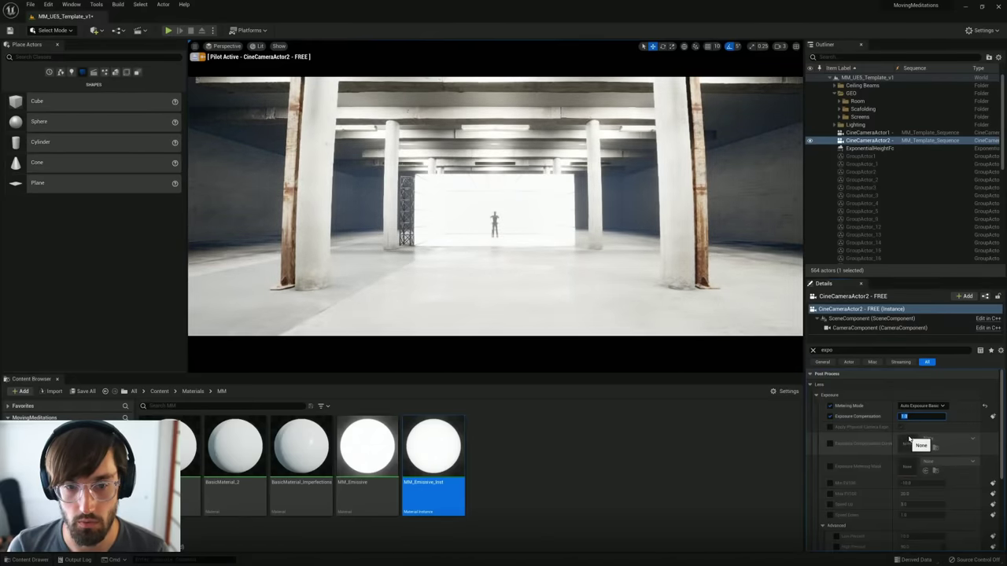
Step: Switch the camera's metering mode to Manual and raise its exposure compensation to 9
left_click(917, 406)
left_click(908, 428)
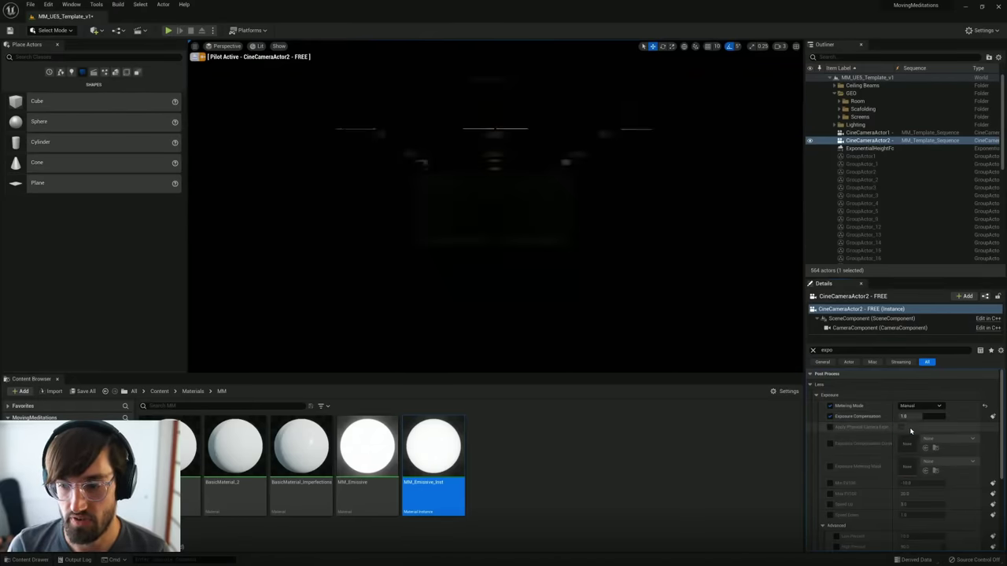
mouse_move(920, 416)
left_mouse_down()
mouse_move(947, 416)
mouse_move(935, 416)
left_mouse_up()
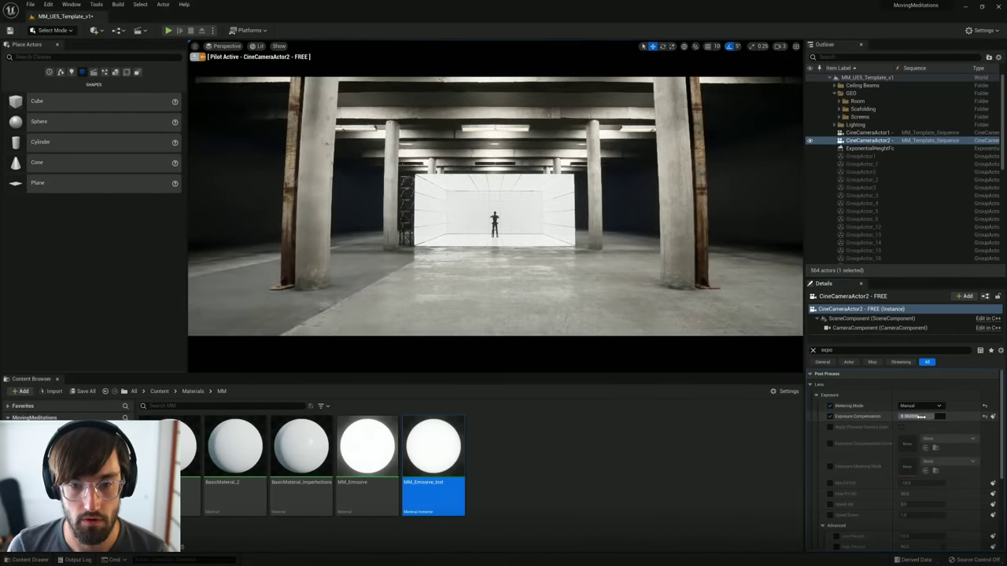
left_click(914, 418)
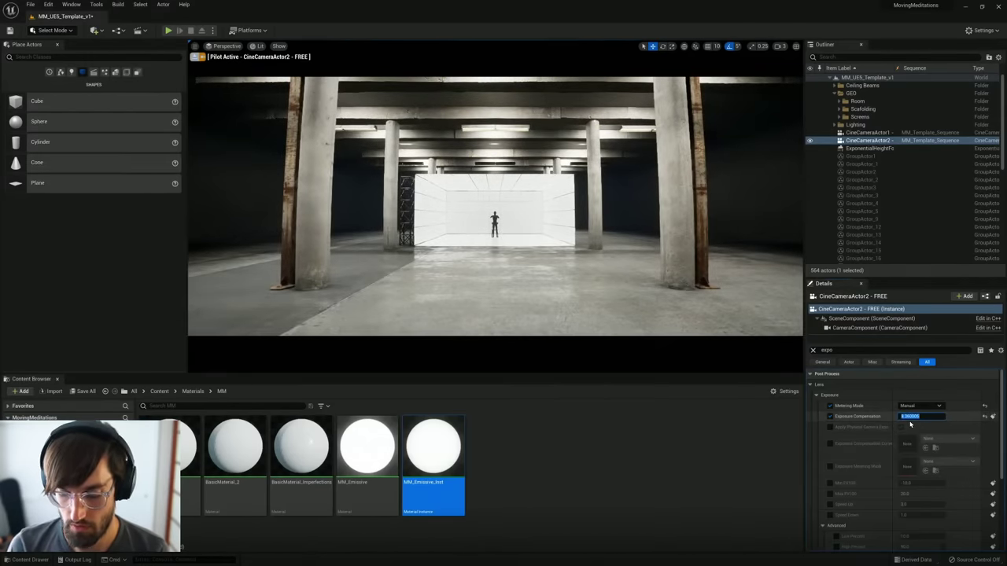
type("8")
key("Return")
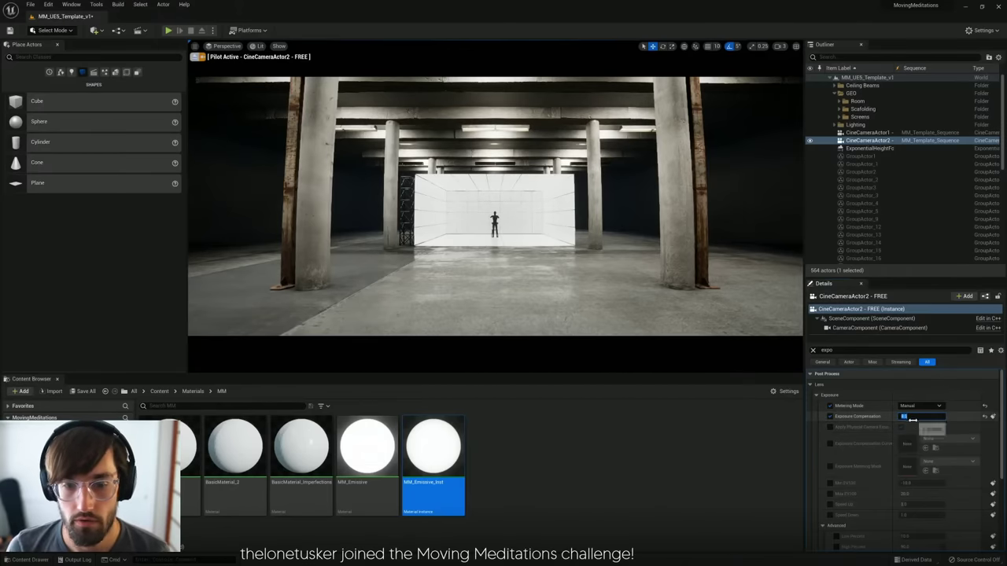
type("9")
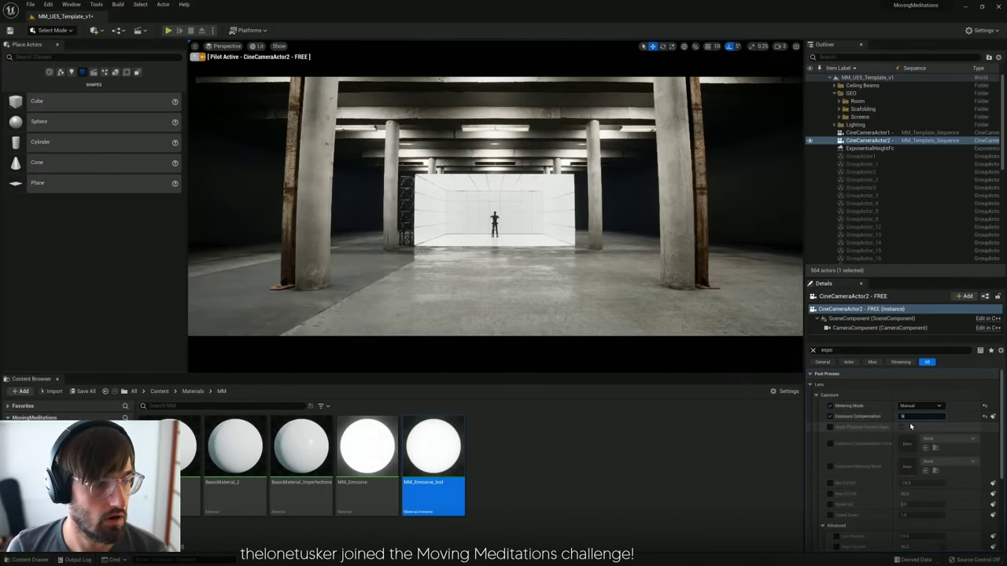
key("Return")
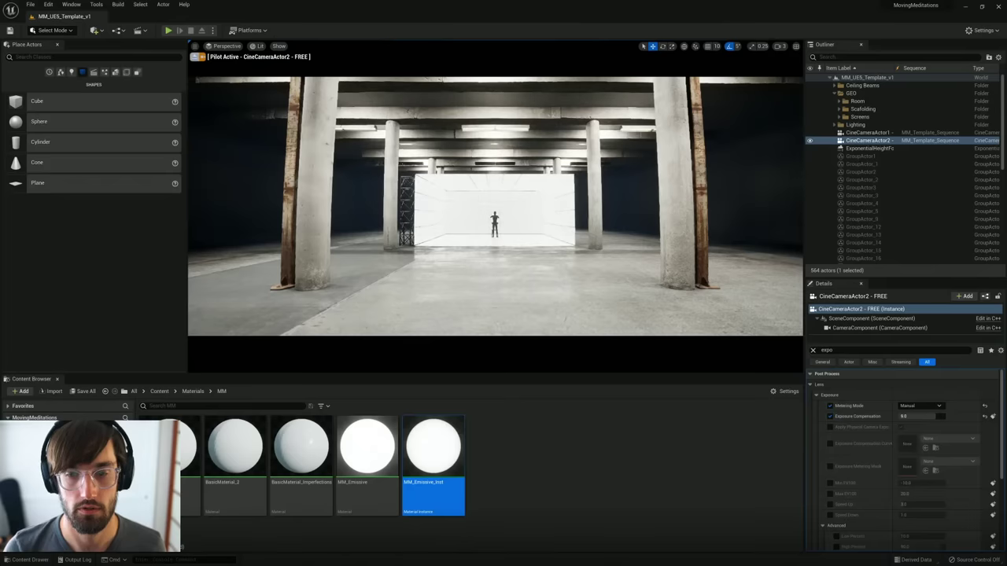
Step: Set the camera's exposure compensation to 8
left_click(903, 417)
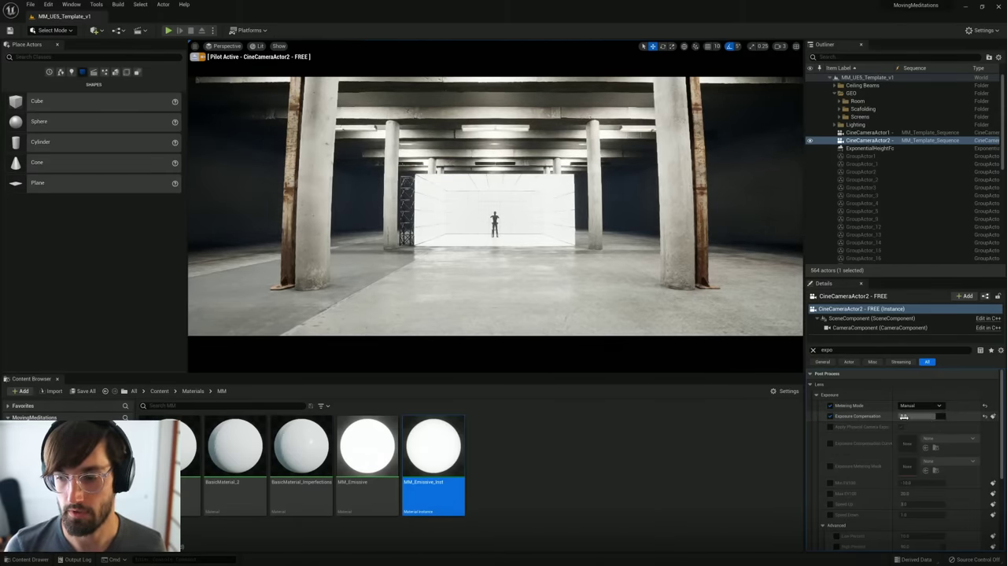
type("8")
key("Return")
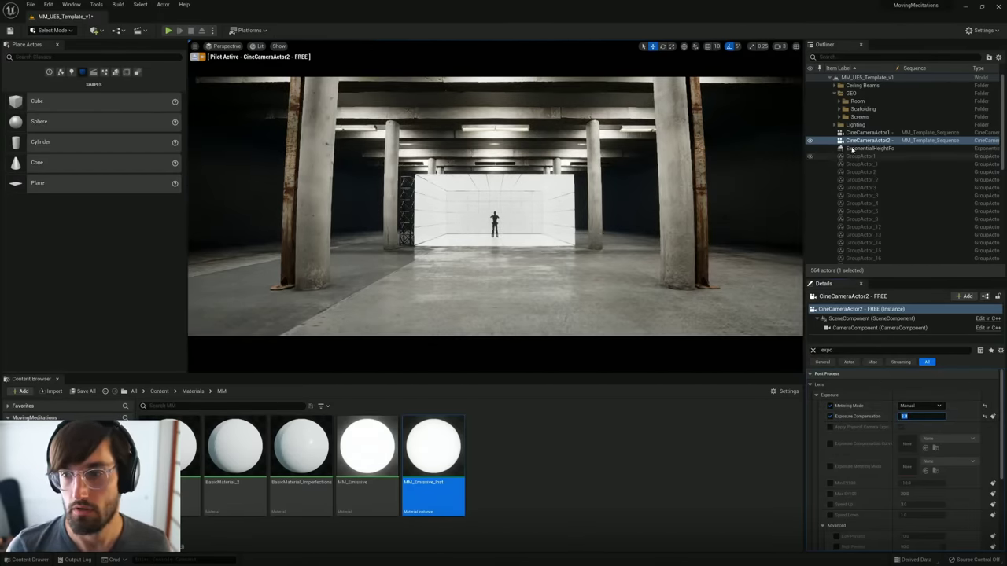
Step: Reselect the free cine camera and stop piloting it in the viewport
left_click(494, 262)
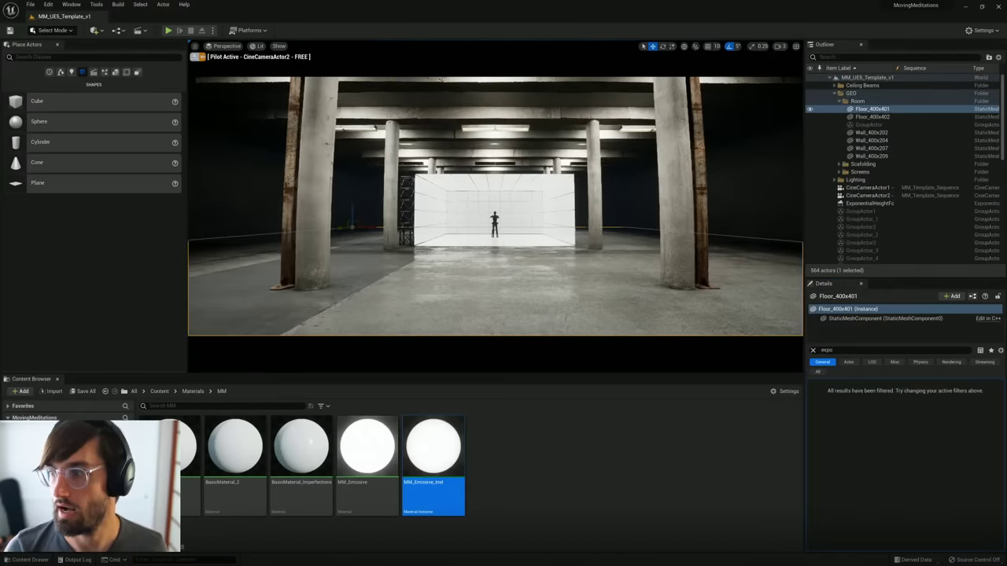
left_click(869, 196)
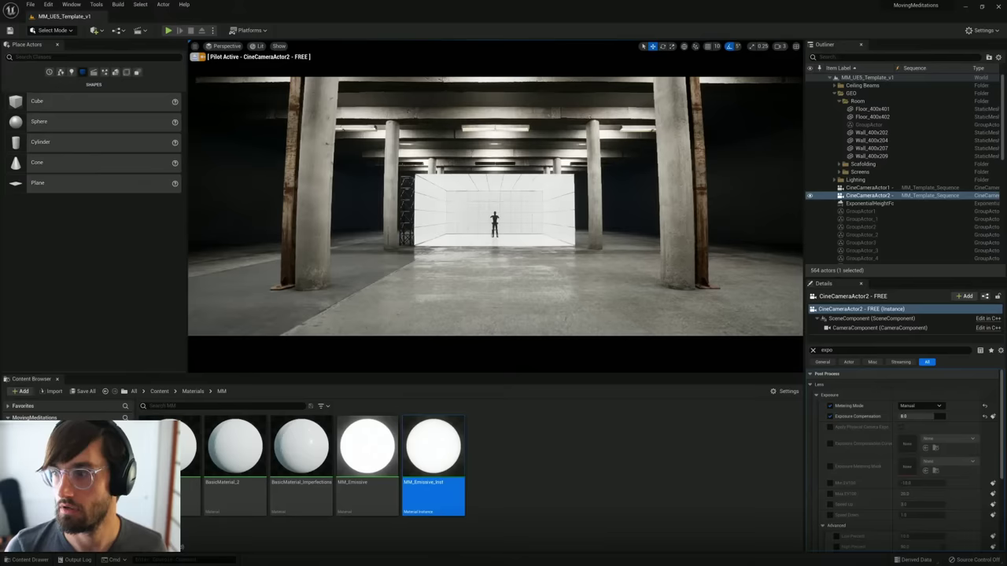
left_click(195, 56)
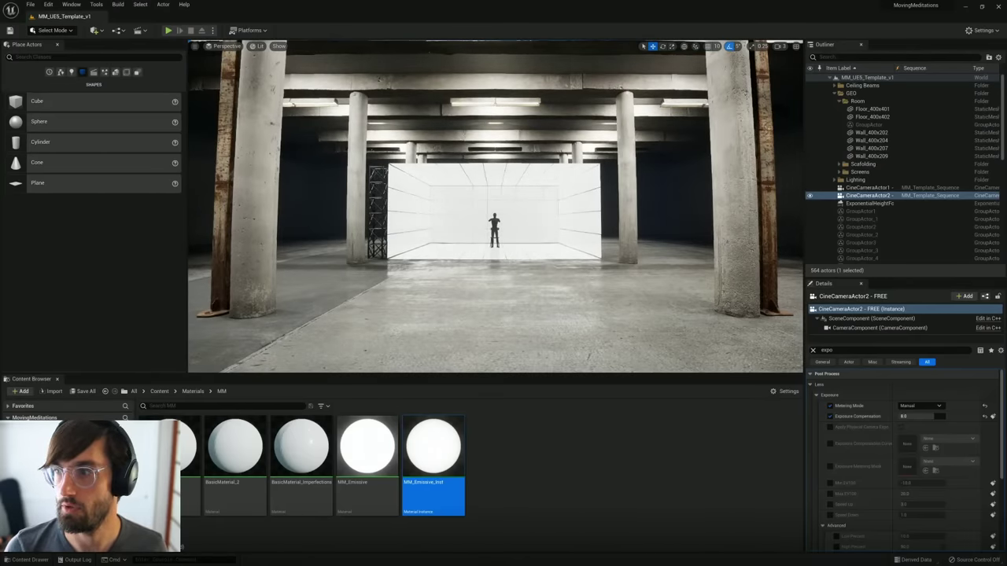
Step: Bring up the Sequencer, collapse the tracks of both cine cameras and clear the track selection
left_click_drag(1006, 235, 344, 250)
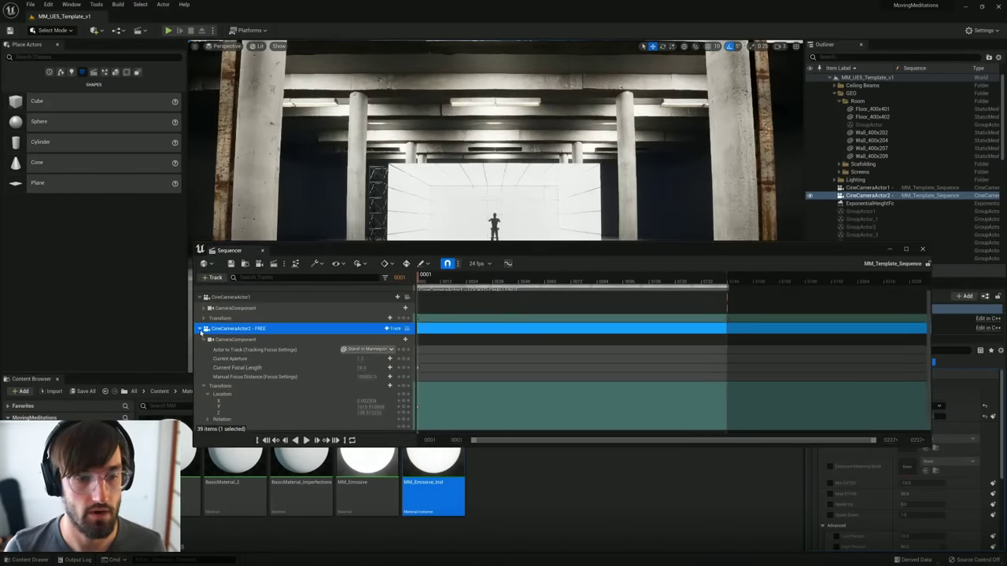
left_click(200, 330)
left_click(200, 324)
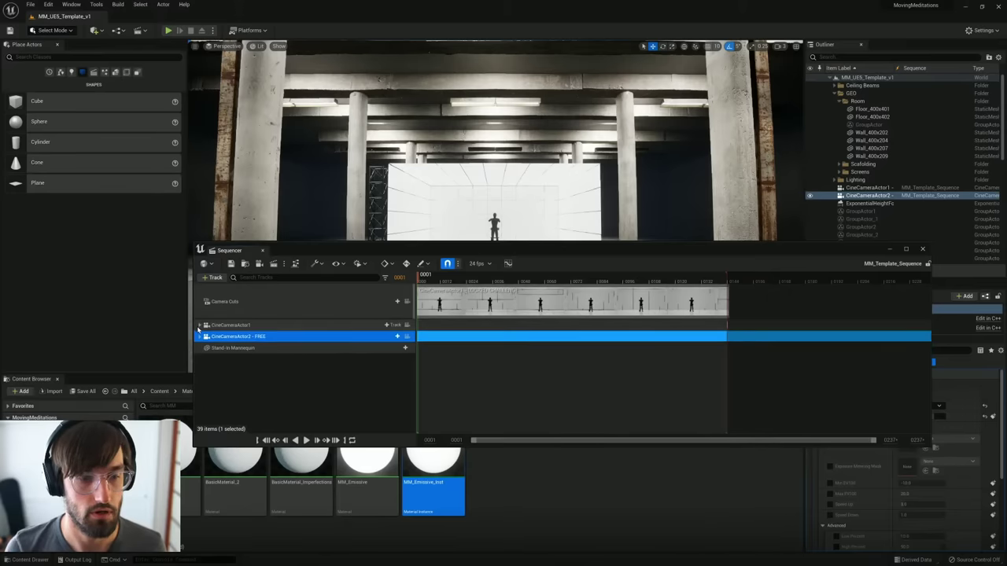
left_click(381, 388)
Step: Compare the views of both cine cameras from the Sequencer, release the camera lock and minimise the Sequencer
left_click(407, 326)
left_click(407, 336)
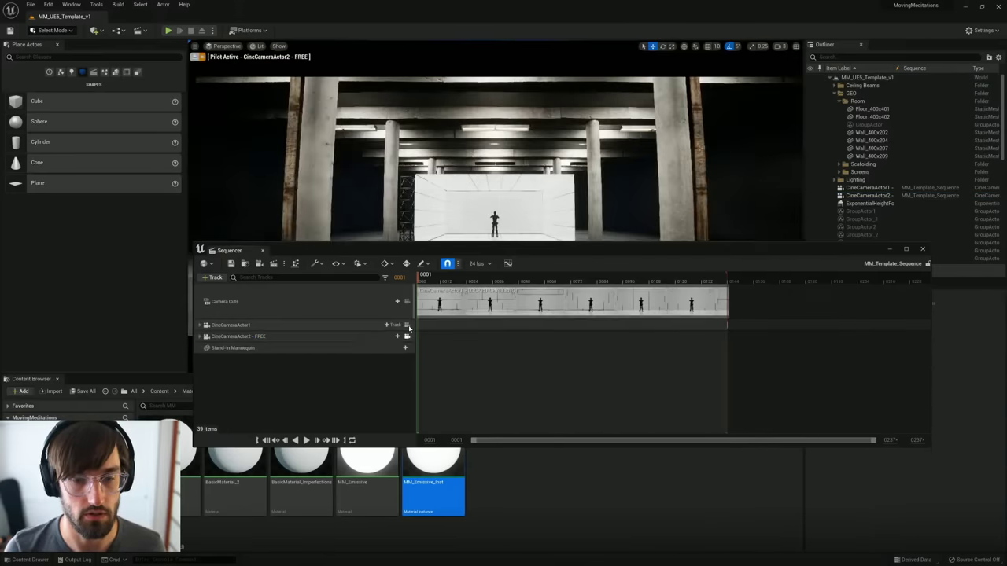
left_click(407, 325)
left_click(406, 335)
left_click(407, 336)
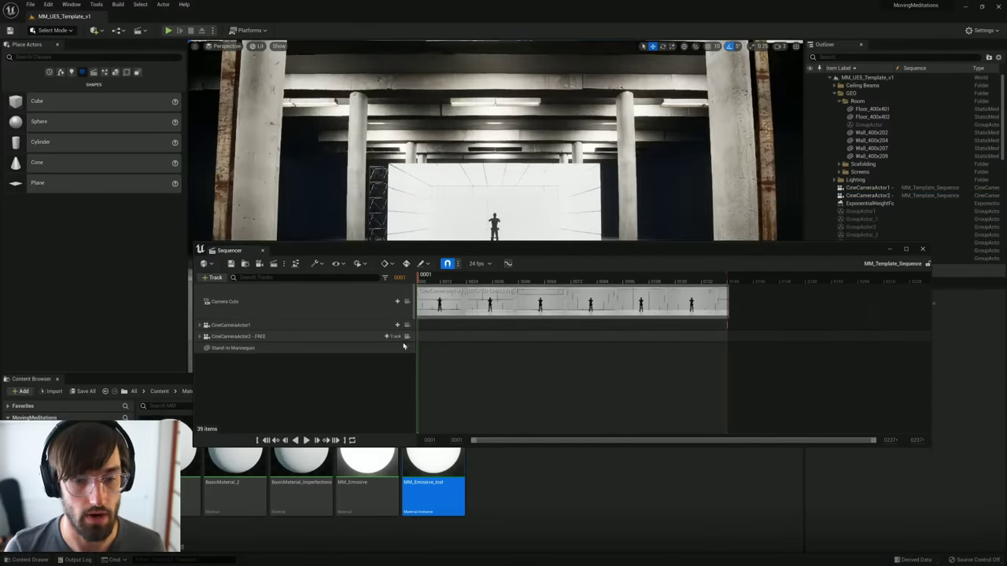
left_click(888, 249)
Step: Move the side wall Wall_400x207 outward, away from the hall, to open a gap beside the floor
right_click_drag(492, 196, 645, 197)
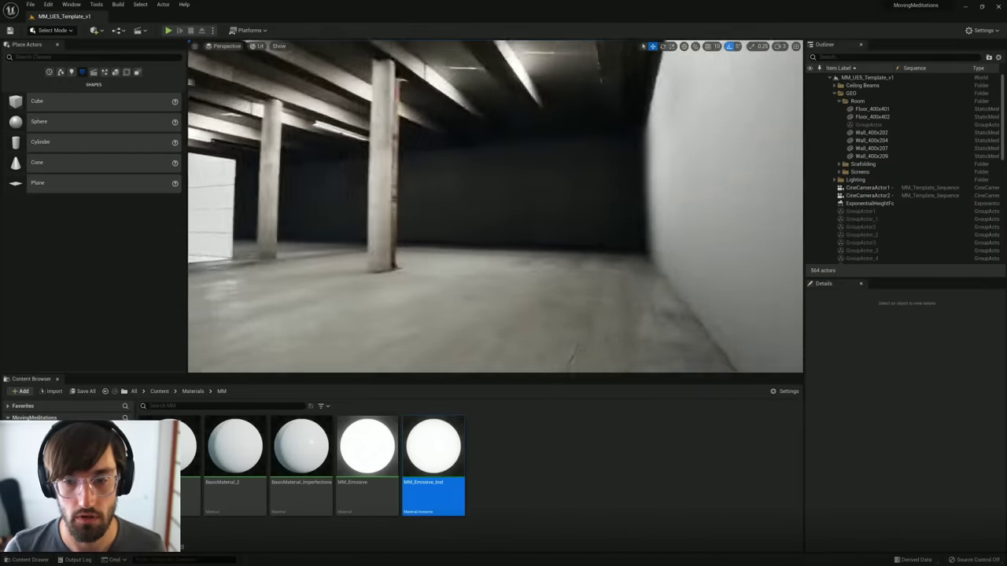
right_click_drag(576, 234, 798, 232)
left_click(577, 233)
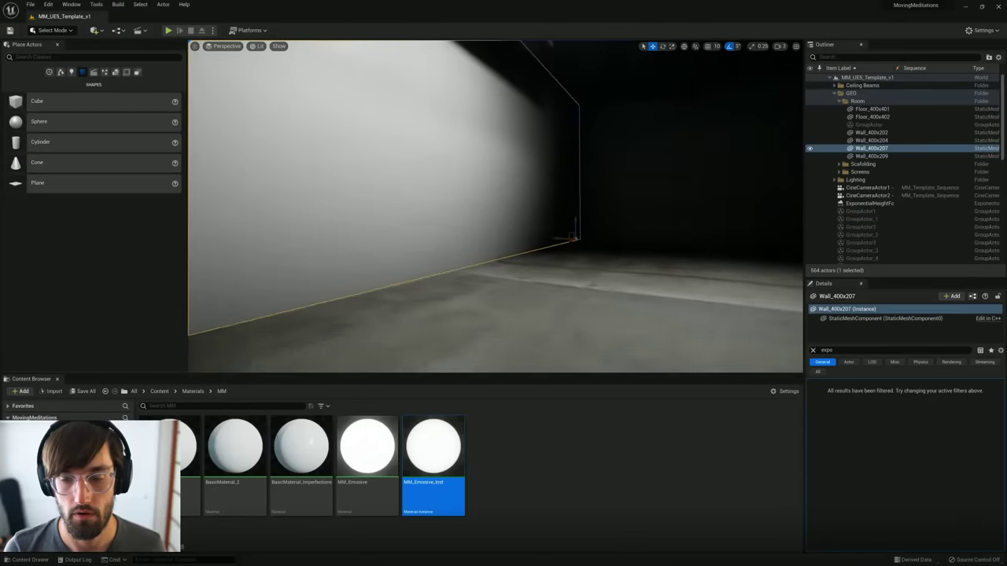
left_click_drag(550, 235, 451, 235)
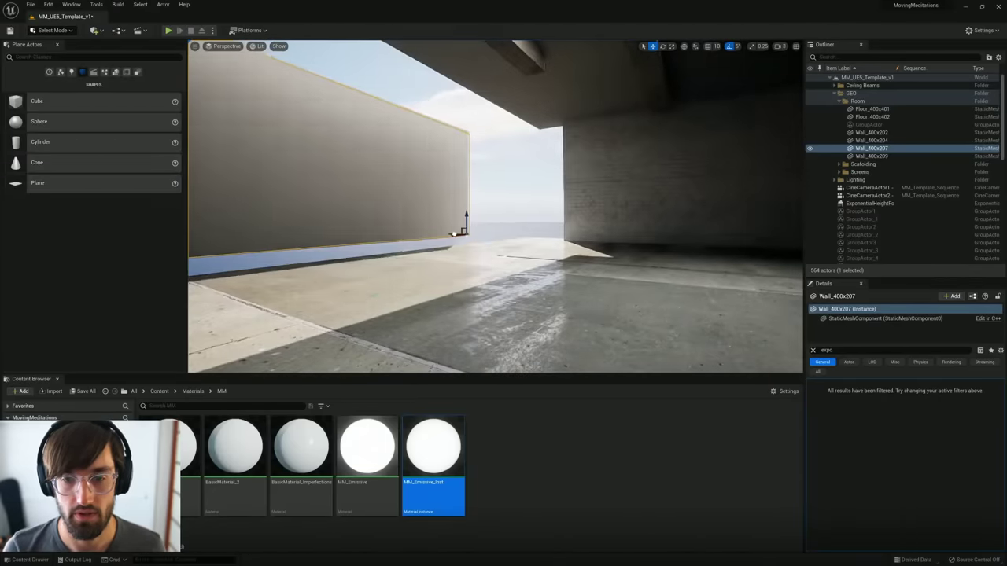
Step: Duplicate the moved wall, rotating the copy flat to fill the floor gap, and lower it to floor level
right_click_drag(452, 235, 461, 256)
right_click_drag(461, 209, 465, 210)
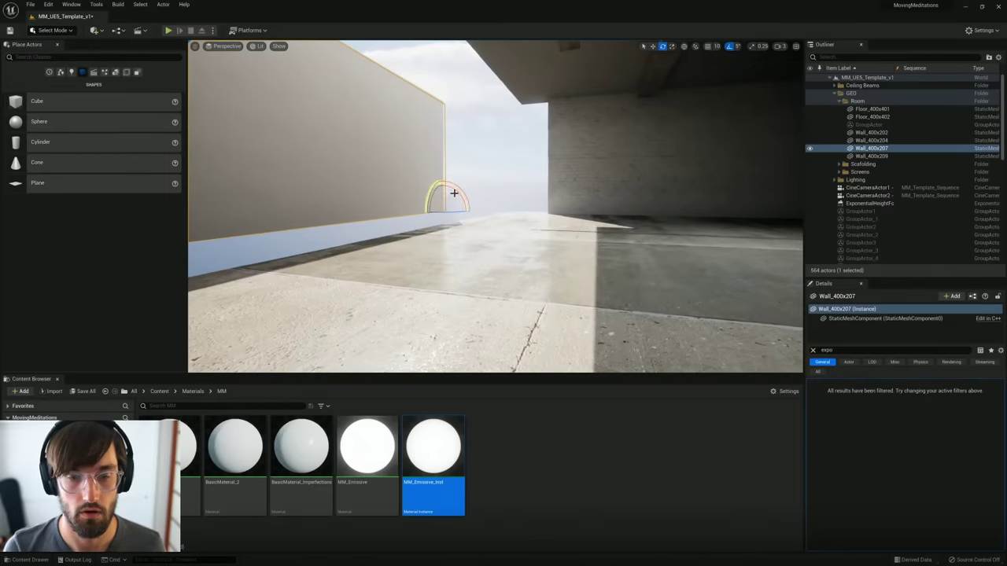
left_click_drag(454, 191, 481, 292, "alt")
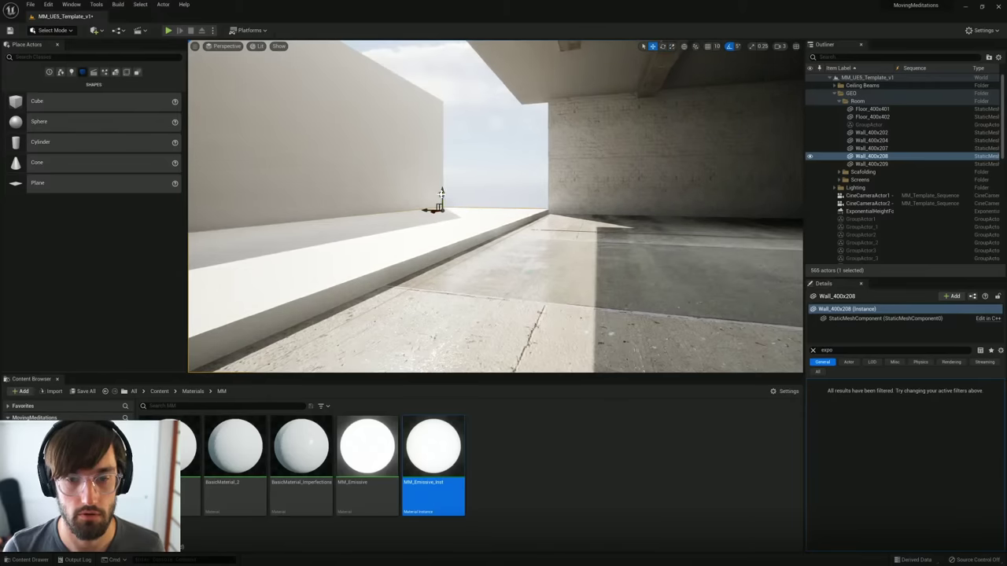
left_click_drag(441, 195, 441, 197)
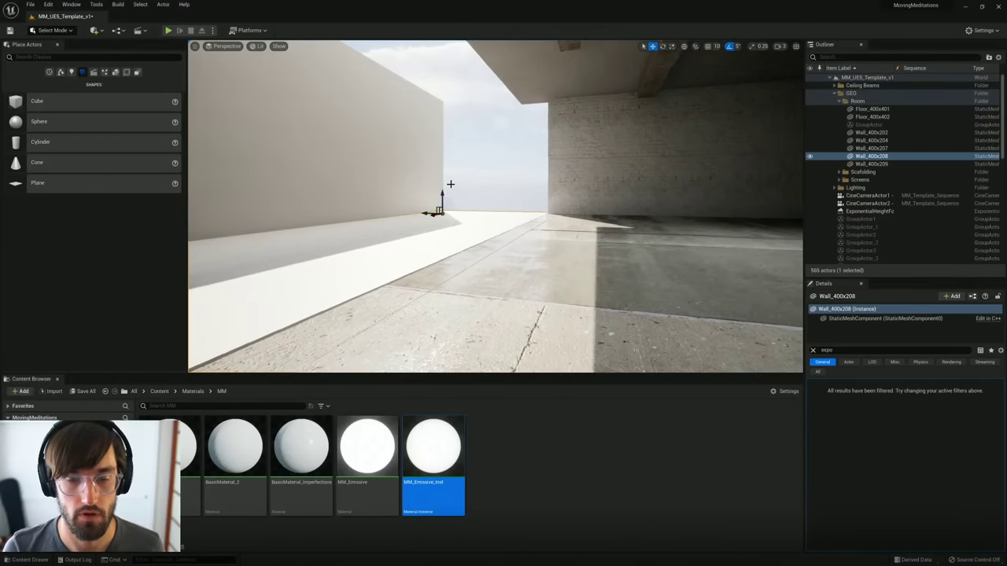
Step: Duplicate the upright side wall Wall_400x207, rotating the copy to close the open end of the extended area
left_click(421, 176)
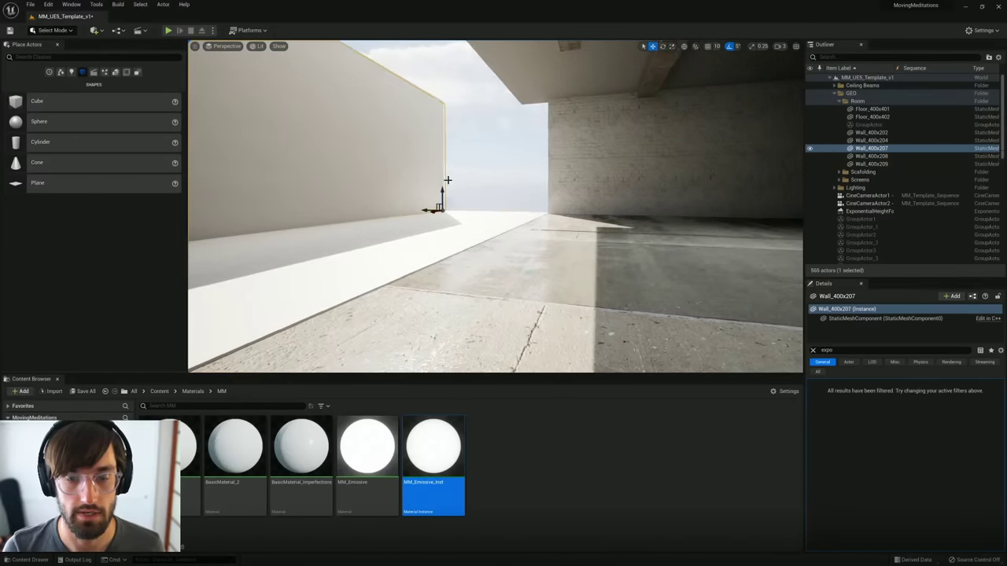
right_click_drag(446, 181, 442, 220)
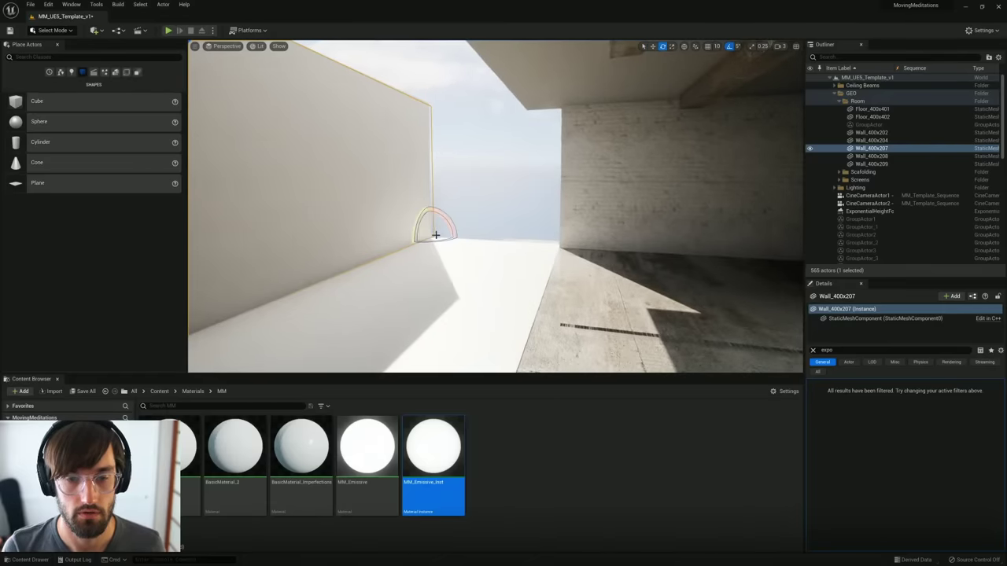
left_click_drag(425, 242, 472, 241, "alt")
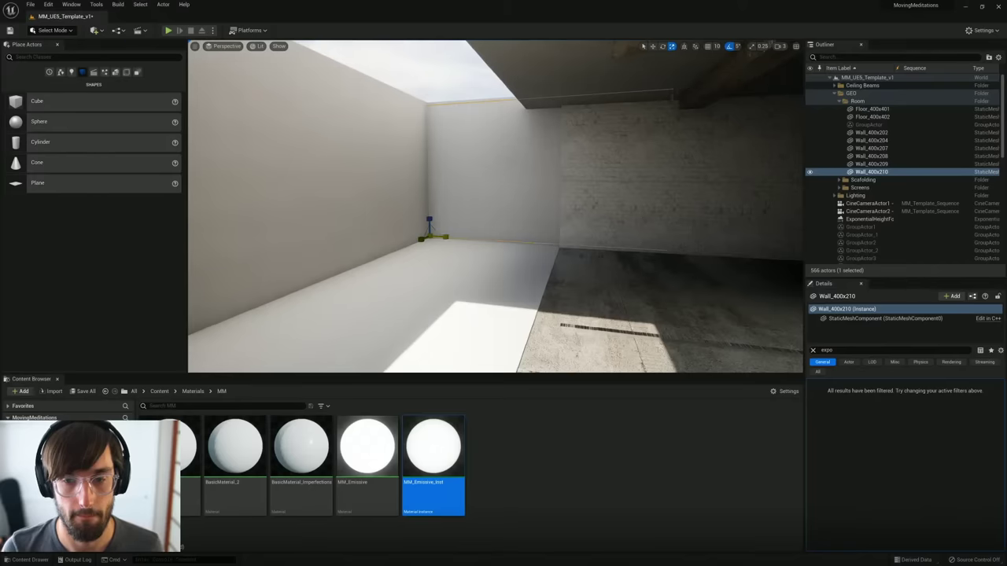
Step: Duplicate the end wall of the side extension and move the copy to close the extension's opposite open end
left_click(333, 190)
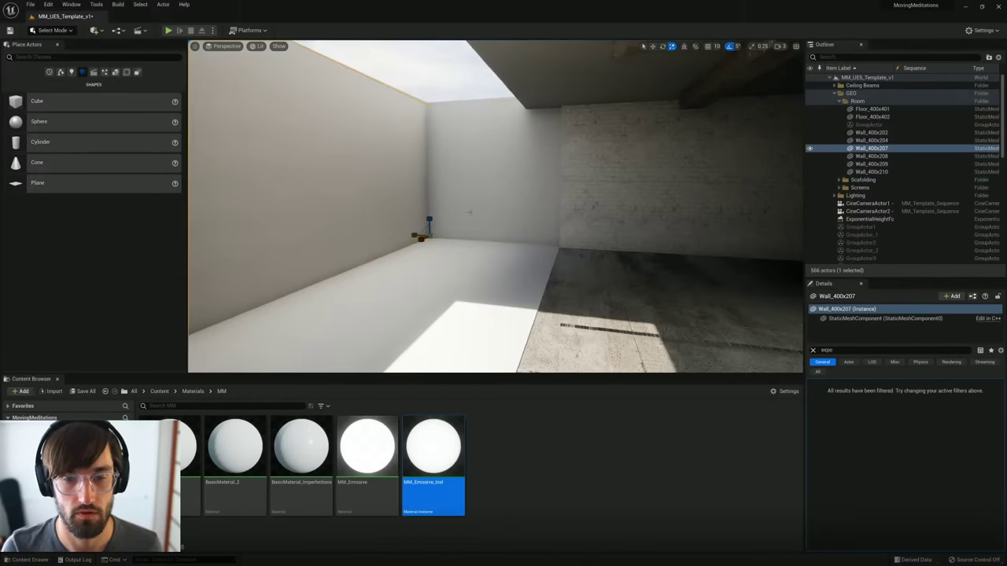
left_click(496, 187)
right_click_drag(503, 190, 394, 190)
key("s")
key("w")
left_click_drag(651, 248, 239, 229, "alt")
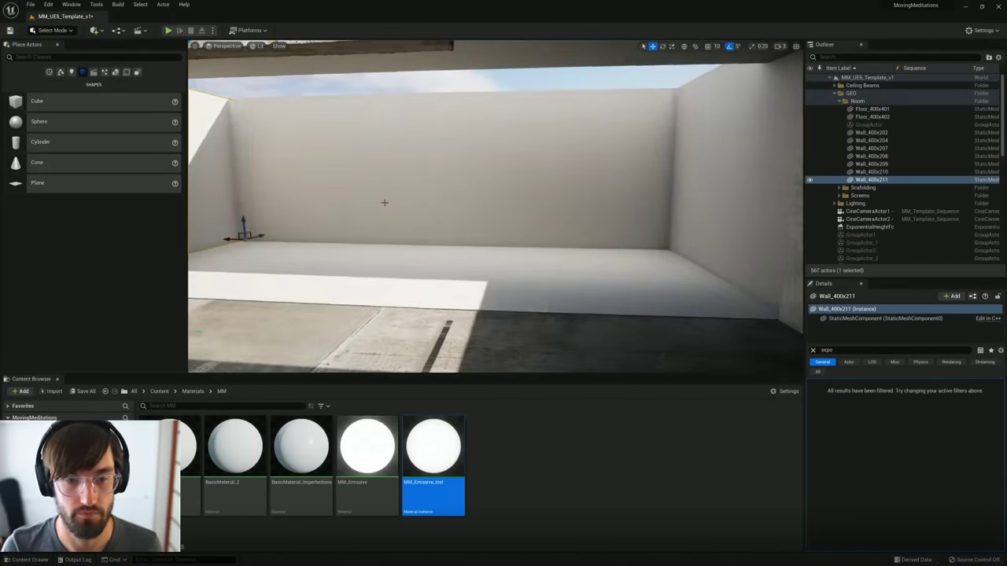
right_click_drag(385, 202, 259, 205)
left_click_drag(541, 232, 438, 216)
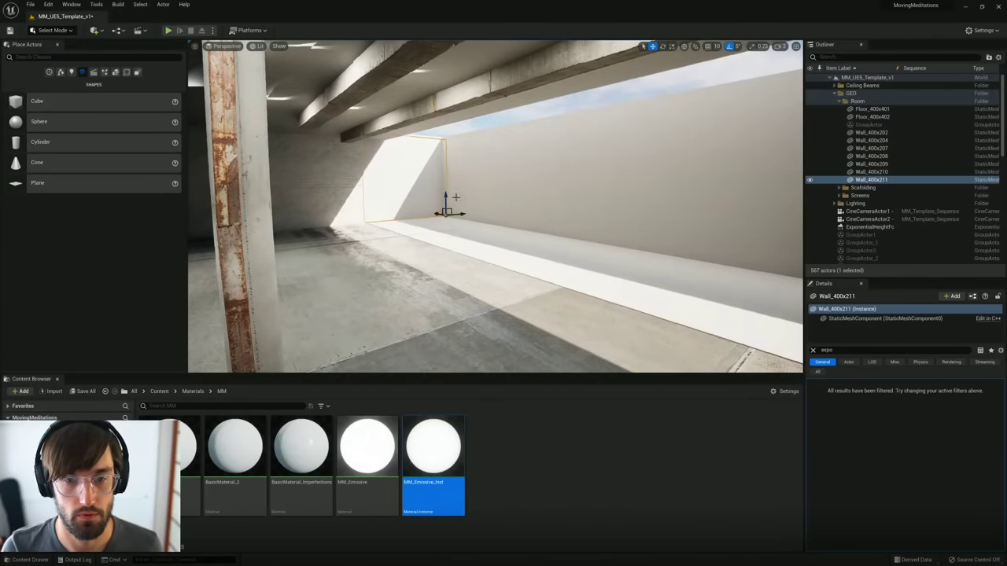
key("w")
right_click_drag(501, 194, 497, 219)
Step: Duplicate the extension's floor piece Wall_400x208 upward and raise the copy to ceiling height to roof over the extended area
left_click(502, 172)
right_click_drag(557, 235, 755, 235)
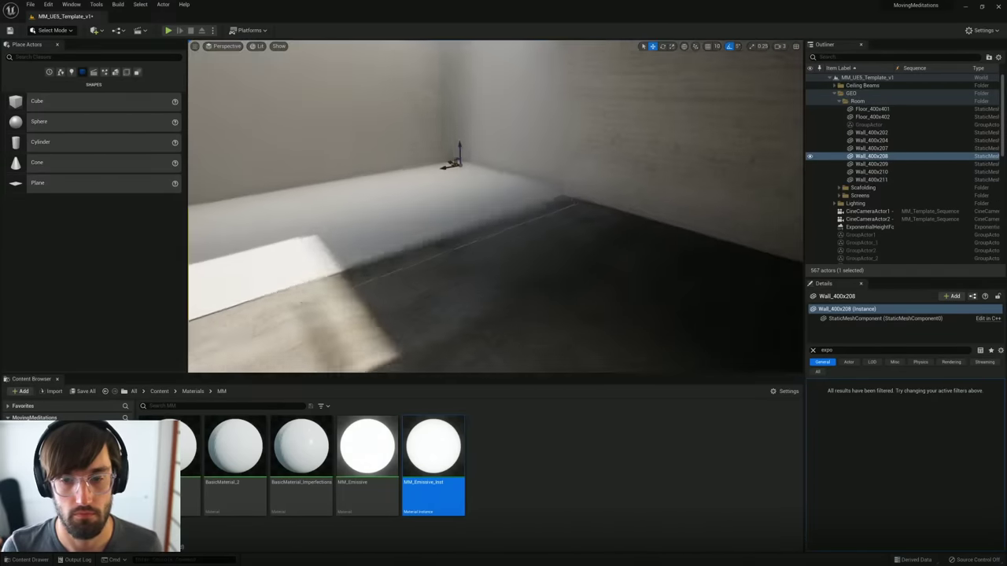
left_click_drag(538, 236, 538, 103, "alt")
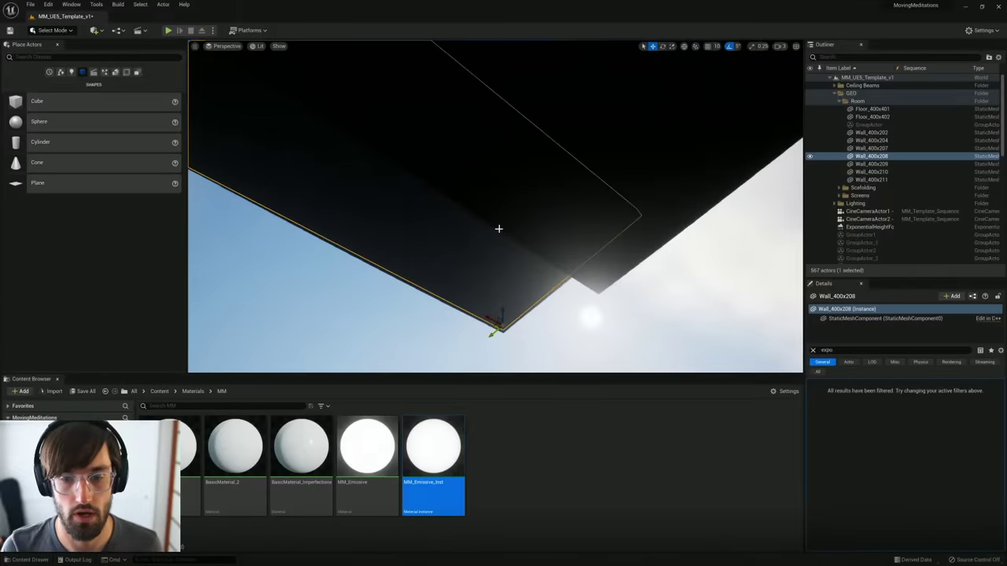
left_click_drag(495, 265, 562, 362, "alt")
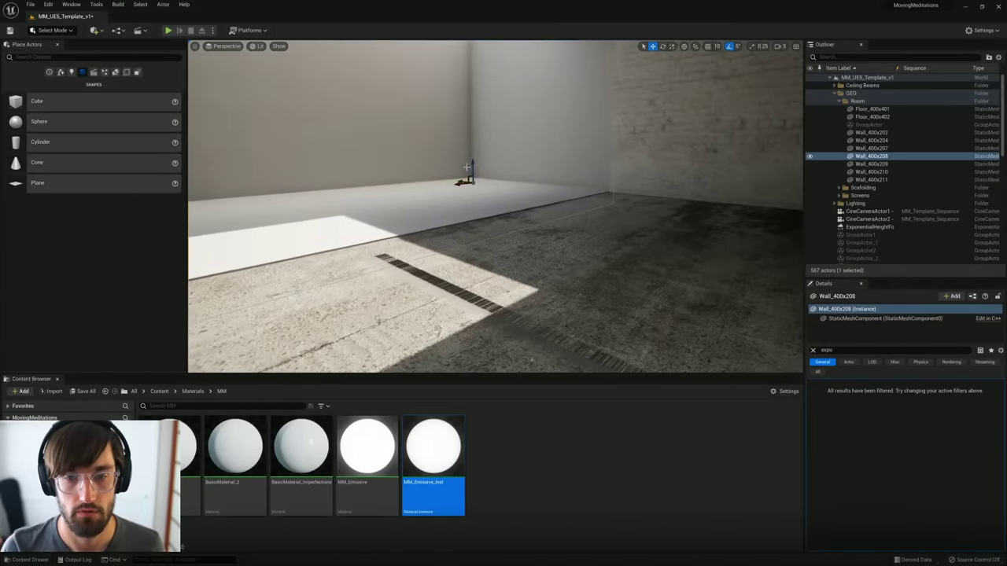
left_click_drag(473, 165, 473, 78, "alt")
right_click_drag(512, 139, 495, 115)
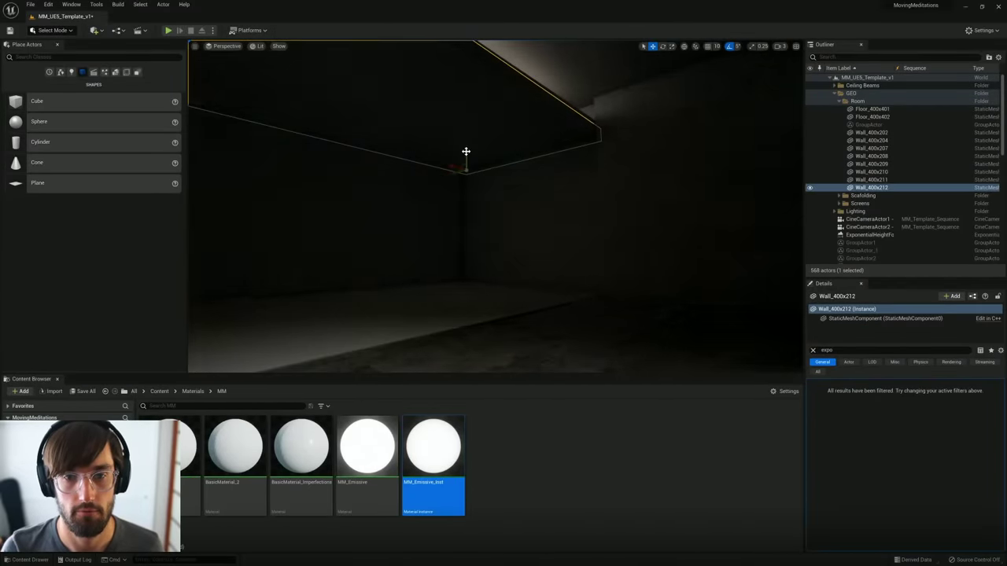
left_click_drag(466, 153, 470, 124)
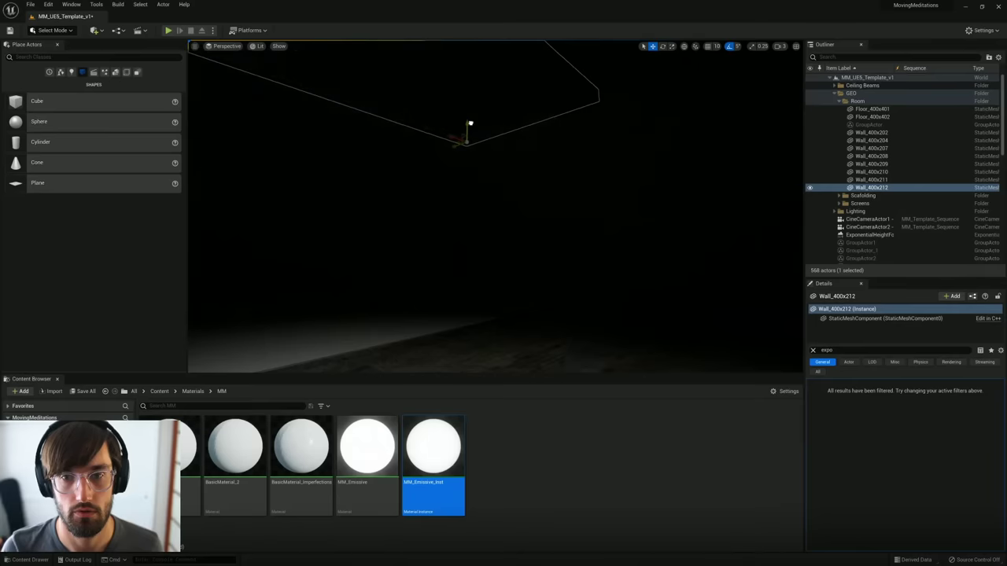
right_click_drag(463, 144, 295, 245)
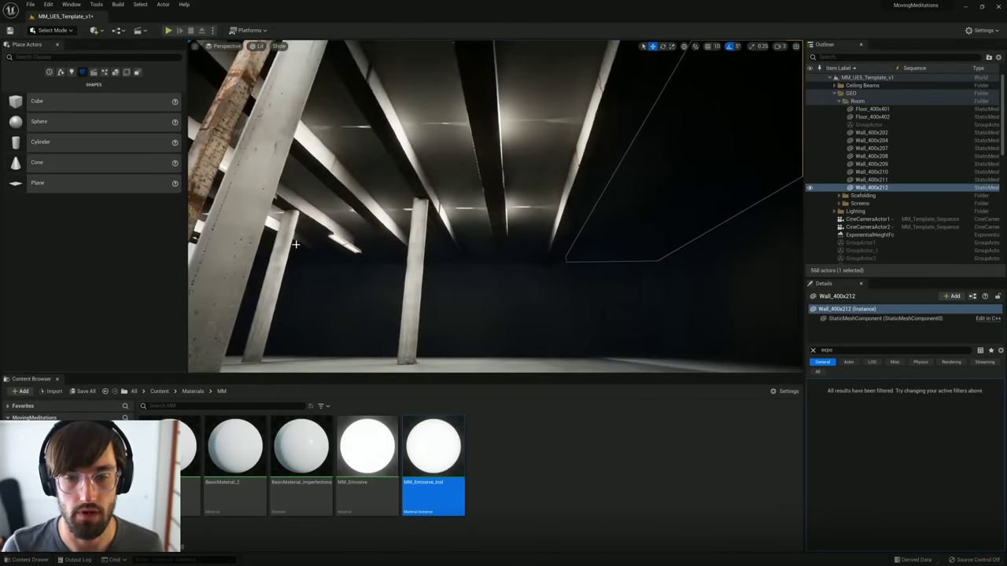
Step: Select RectLight16 through RectLight21 beneath the hall's ceiling and hide them to judge the scene without their light
left_click(387, 275)
right_click_drag(464, 263, 412, 220)
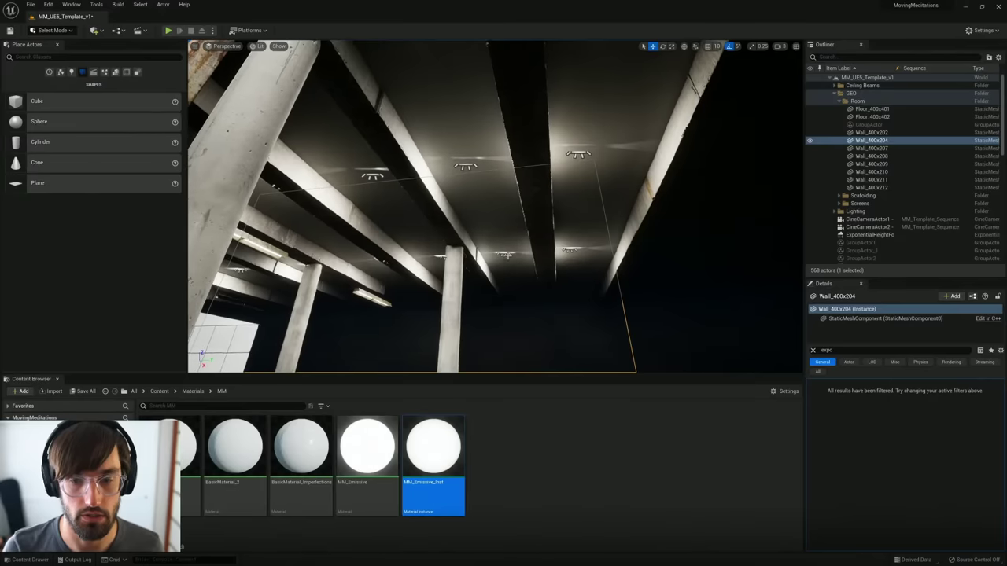
left_click(505, 254)
left_click(465, 167, "ctrl")
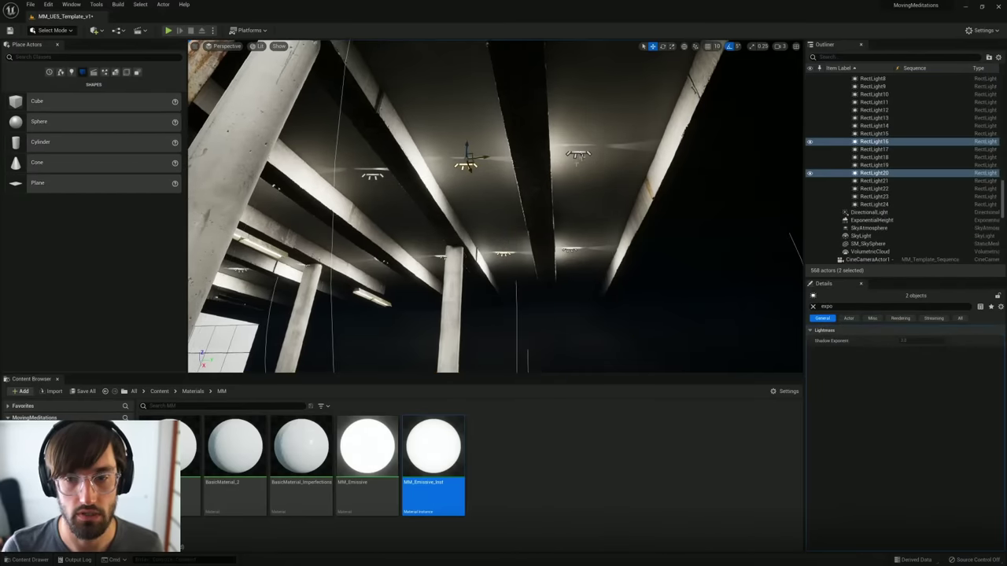
left_click(580, 155, "ctrl")
left_click(570, 249, "ctrl")
right_click_drag(570, 249, 456, 146)
left_click(542, 164, "ctrl")
right_click_drag(541, 163, 417, 184)
left_click(562, 165, "ctrl")
key("s")
right_click_drag(495, 206, 497, 222)
left_click(810, 142)
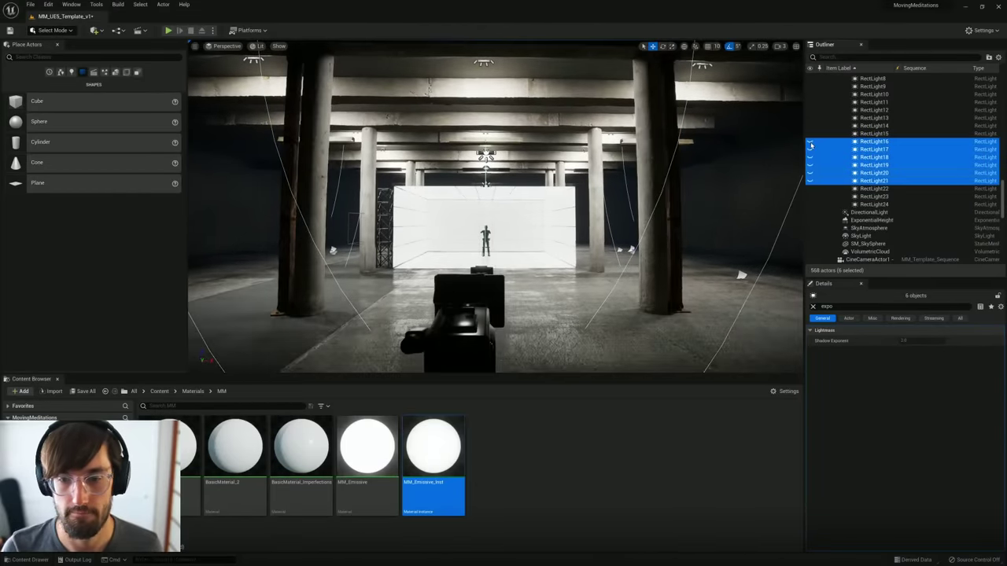
key("w")
right_click_drag(556, 239, 554, 246)
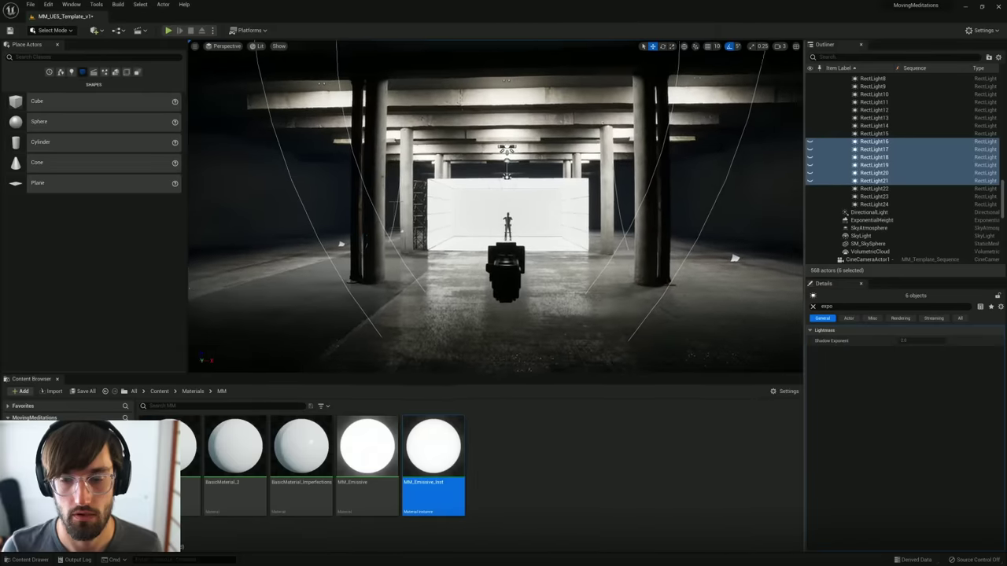
Step: Delete the hidden lights RectLight16 through RectLight21
left_click(875, 181)
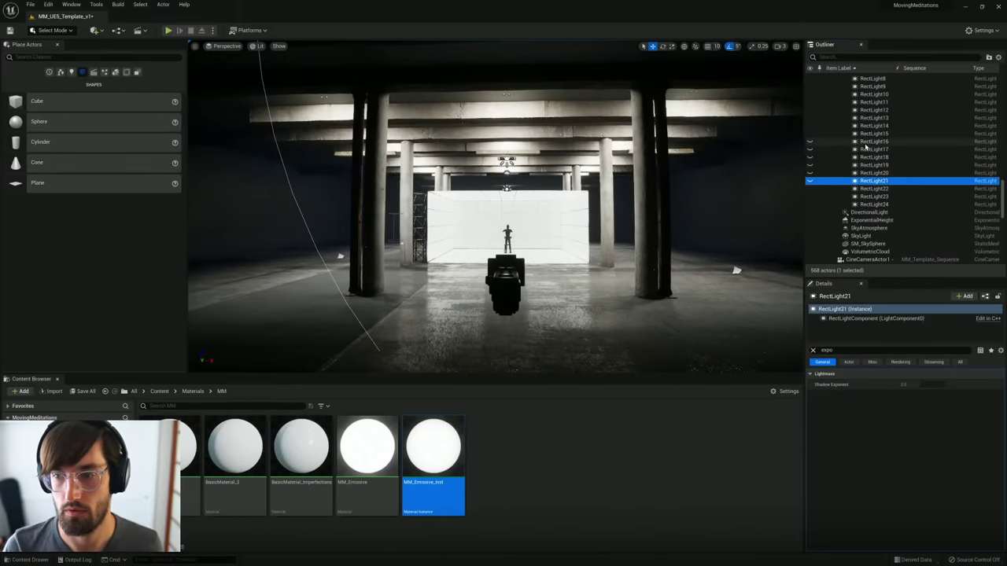
left_click(873, 141, "shift")
key("Delete")
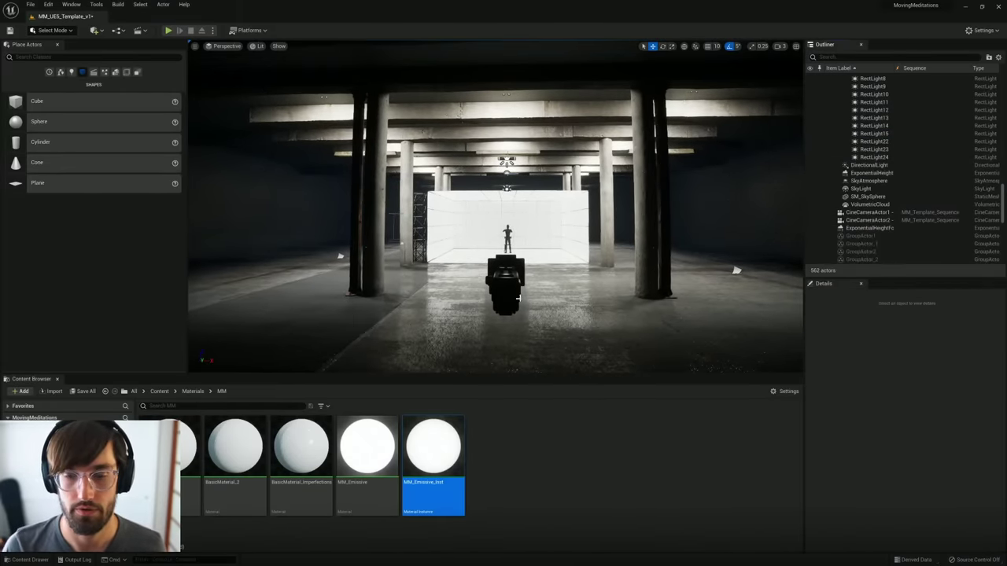
Step: Preview CineCameraActor2 - FREE and collapse the Lighting, Room, GEO and level entries in the Outliner
left_click(510, 286)
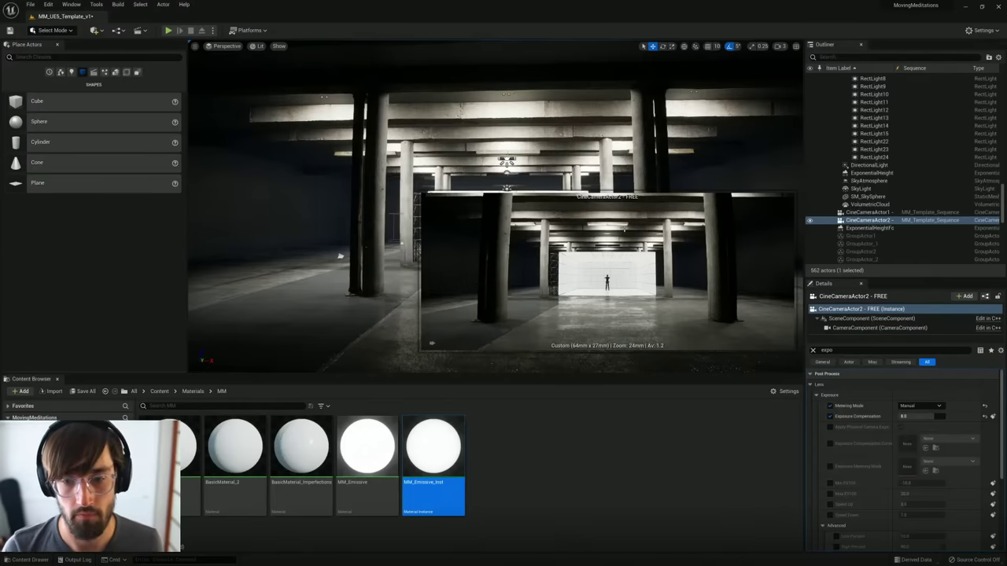
left_click(572, 456)
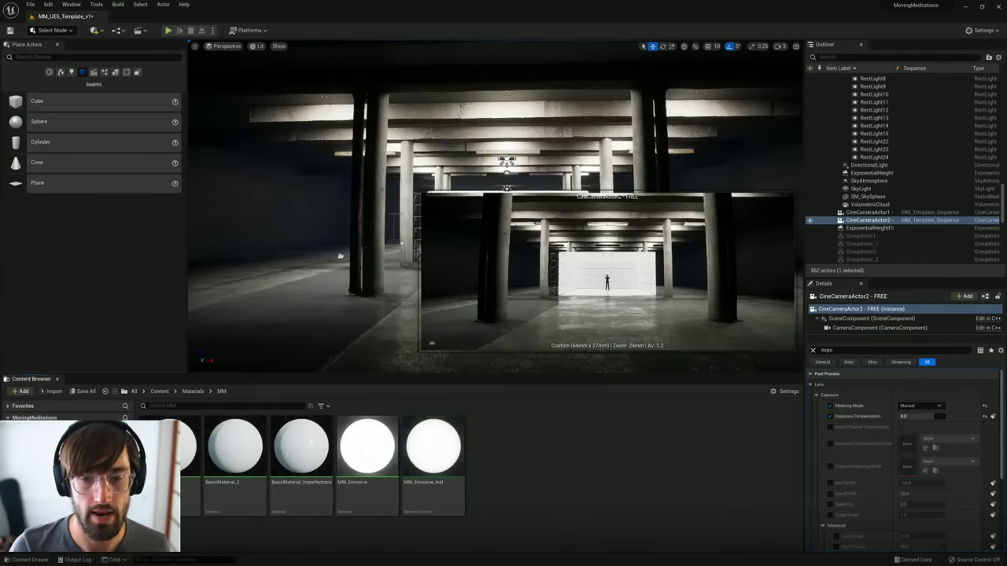
right_click_drag(524, 162, 582, 172)
left_click_drag(1003, 204, 1002, 85)
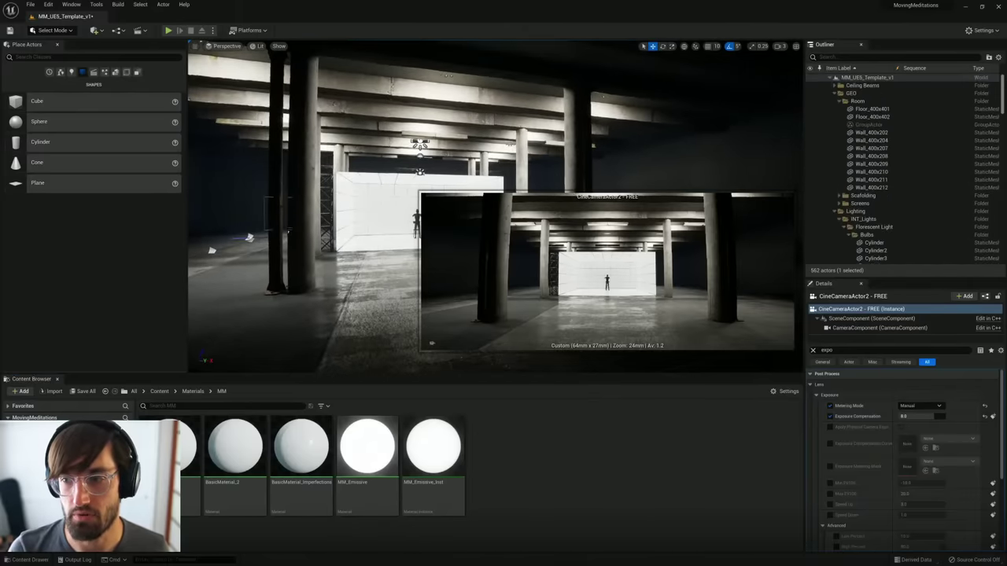
left_click(835, 212)
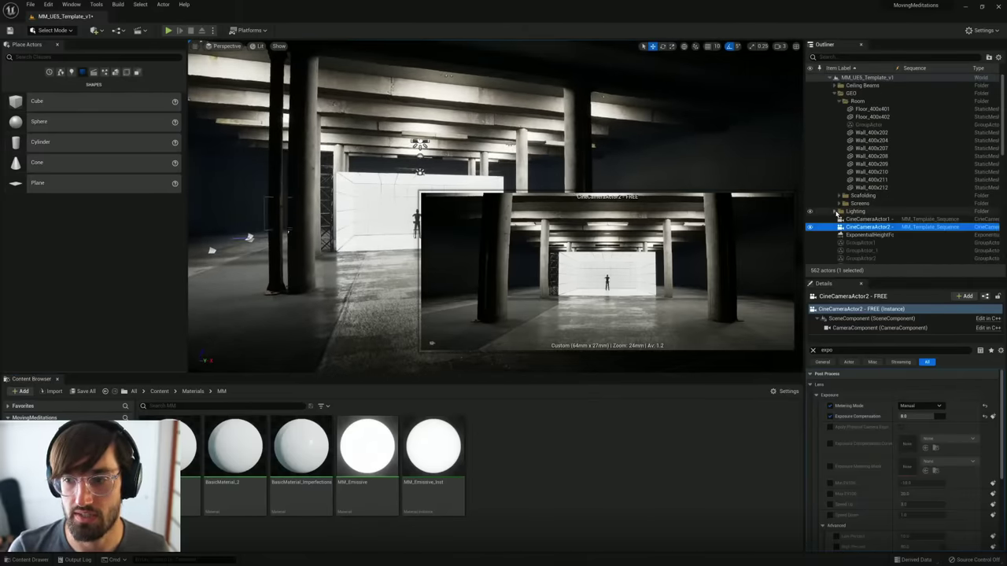
left_click(844, 101)
left_click(840, 93)
left_click(830, 78)
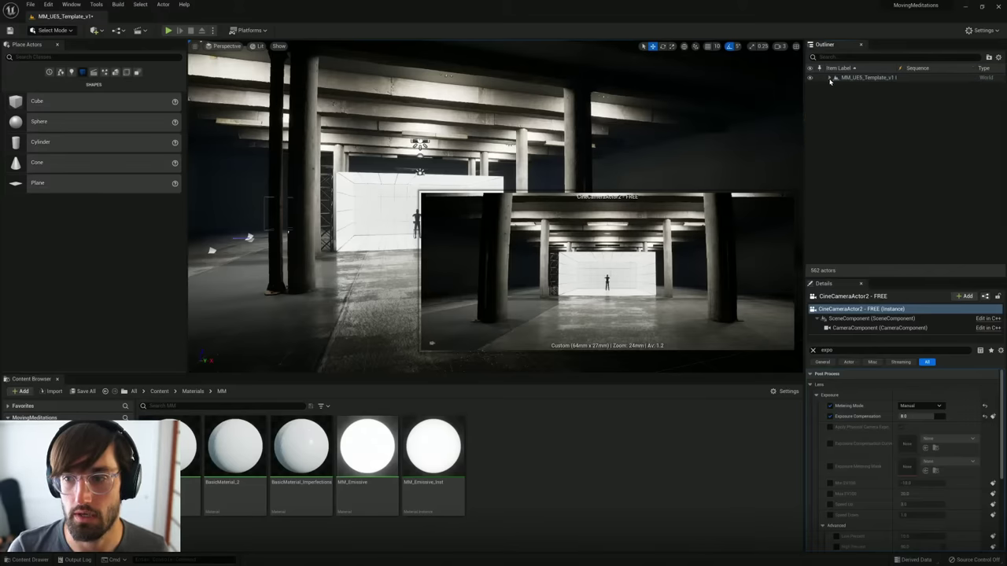
Step: Inspect the hall's dark extended side and view the scene through CineCameraActor2 - FREE
left_click(614, 175)
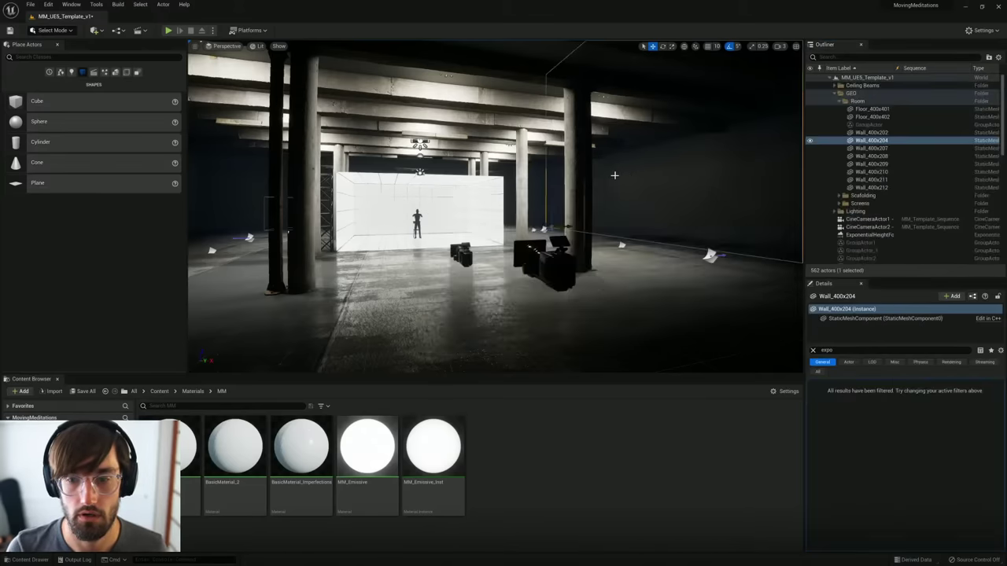
right_click_drag(546, 227, 587, 225)
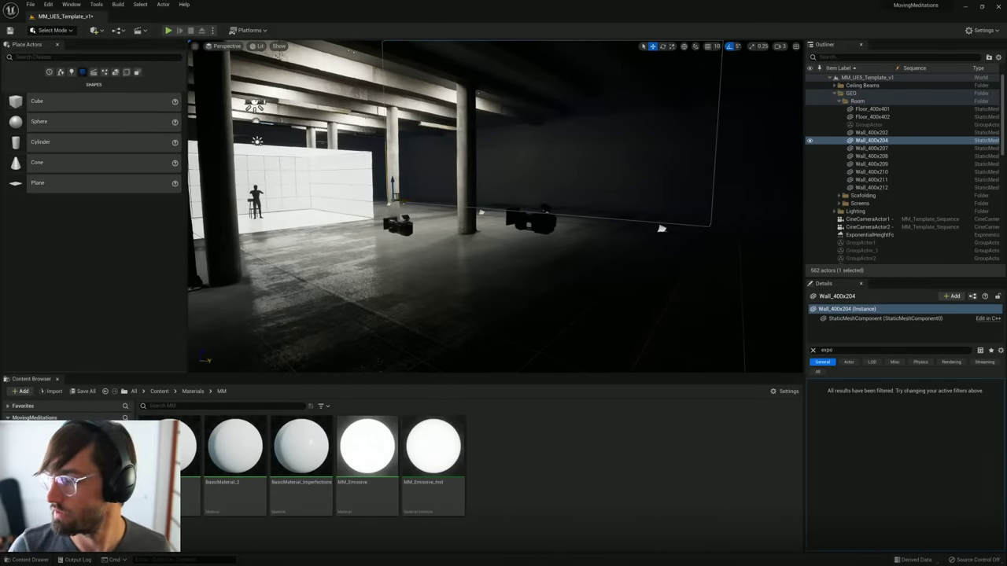
mouse_move(1006, 260)
left_mouse_down()
mouse_move(491, 242)
mouse_move(1006, 267)
left_mouse_up()
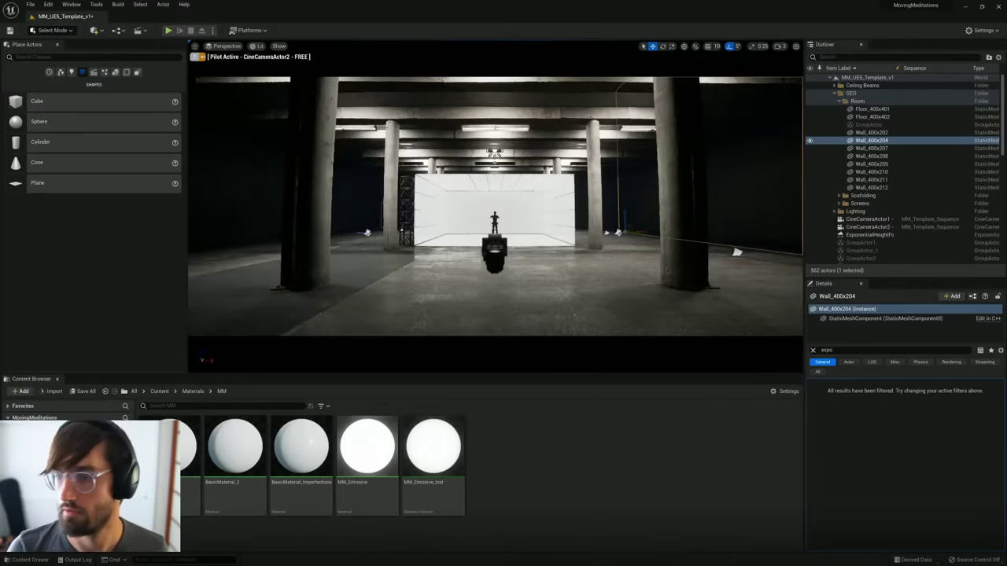
left_click(737, 252)
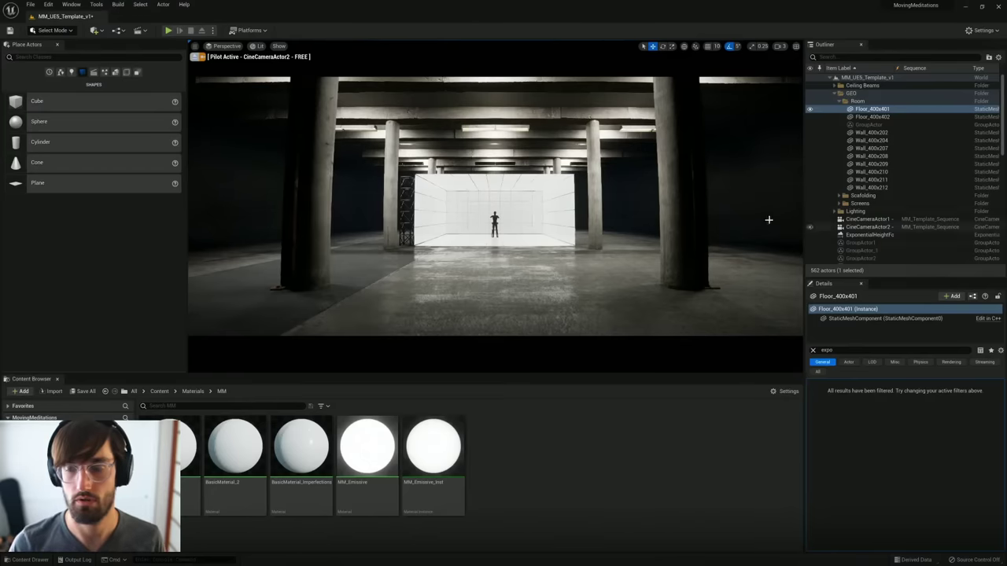
Step: Try an exposure compensation of 9 on CineCameraActor2 - FREE and settle on 8.5
left_click(869, 226)
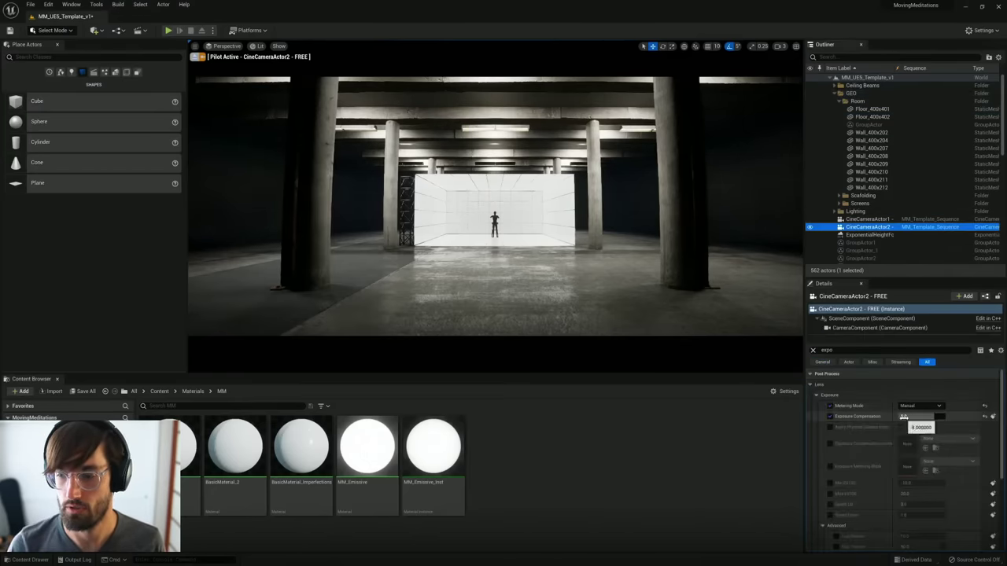
left_click(904, 417)
type("9")
key("Return")
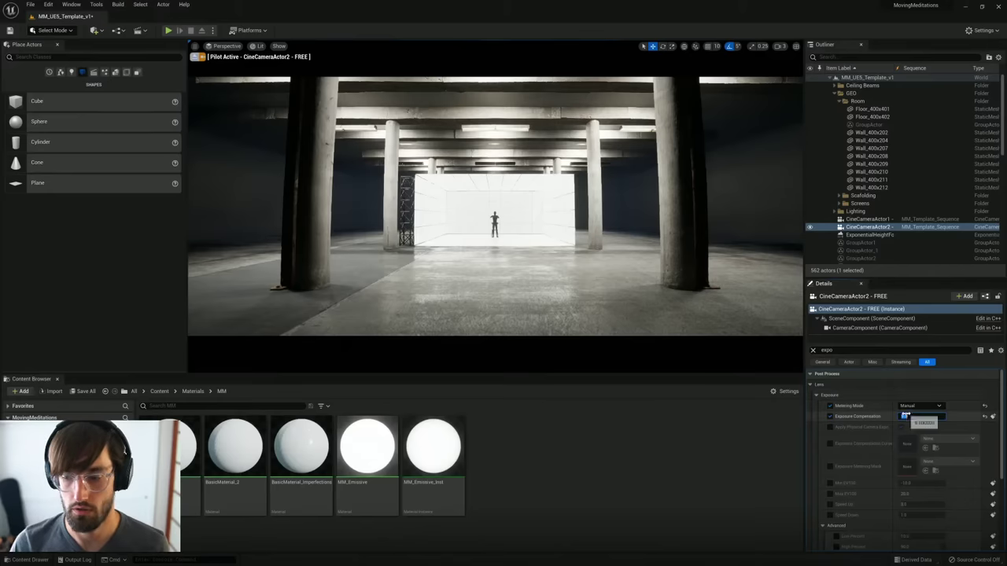
type("8.5")
key("Return")
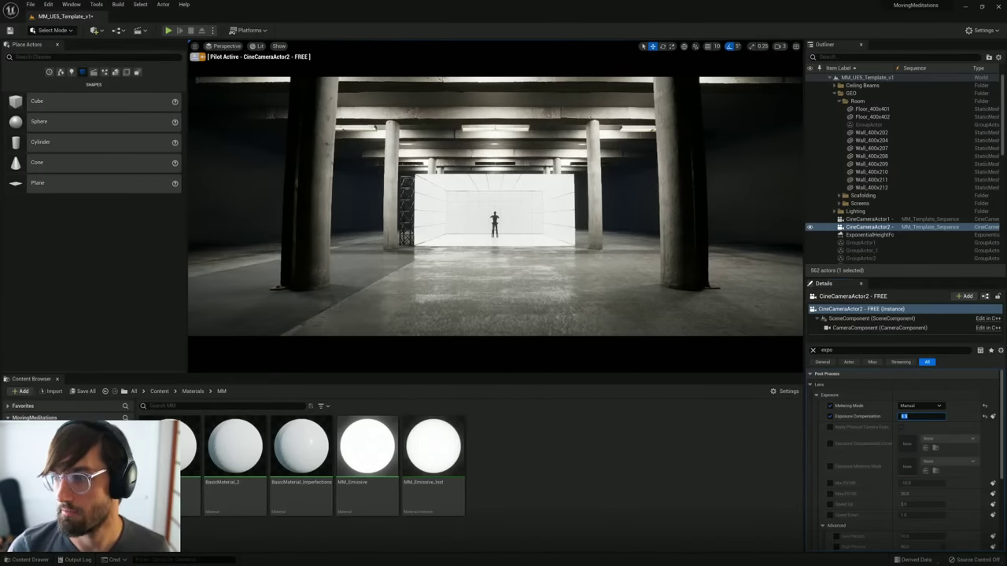
Step: Stop piloting the free camera and select the five leakage decals along the seam between the concrete floor and the extension
left_click(195, 56)
right_click_drag(472, 208, 669, 221)
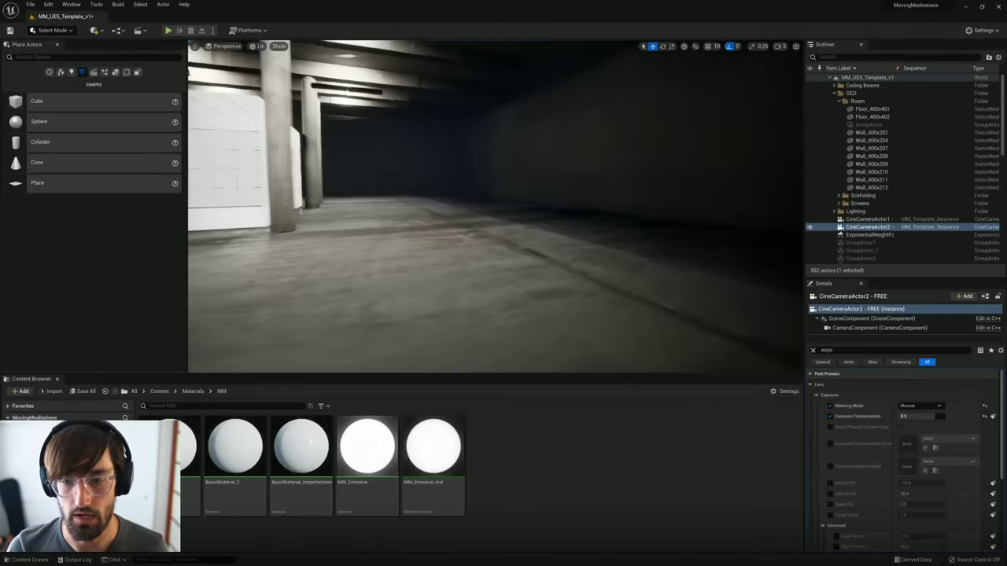
right_click_drag(581, 139, 595, 177)
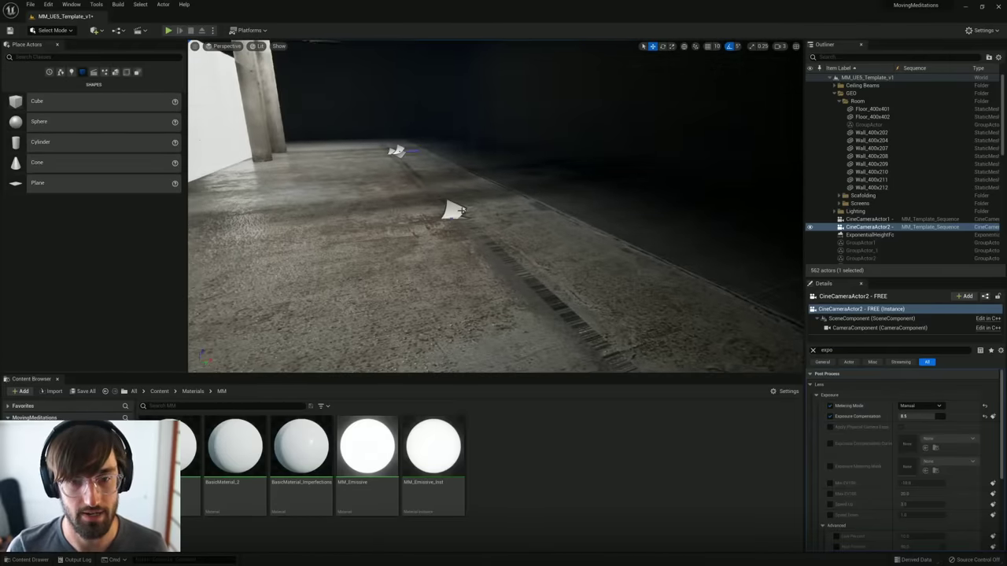
left_click(456, 211)
left_click(400, 153, "ctrl")
left_click(391, 153, "ctrl")
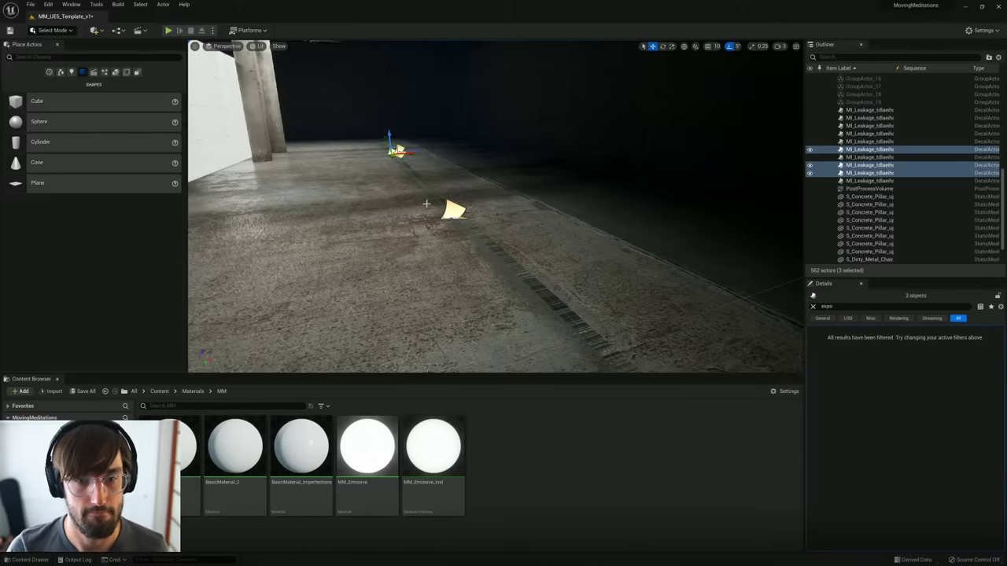
right_click_drag(409, 181, 584, 225)
left_click(489, 253, "ctrl")
key("f")
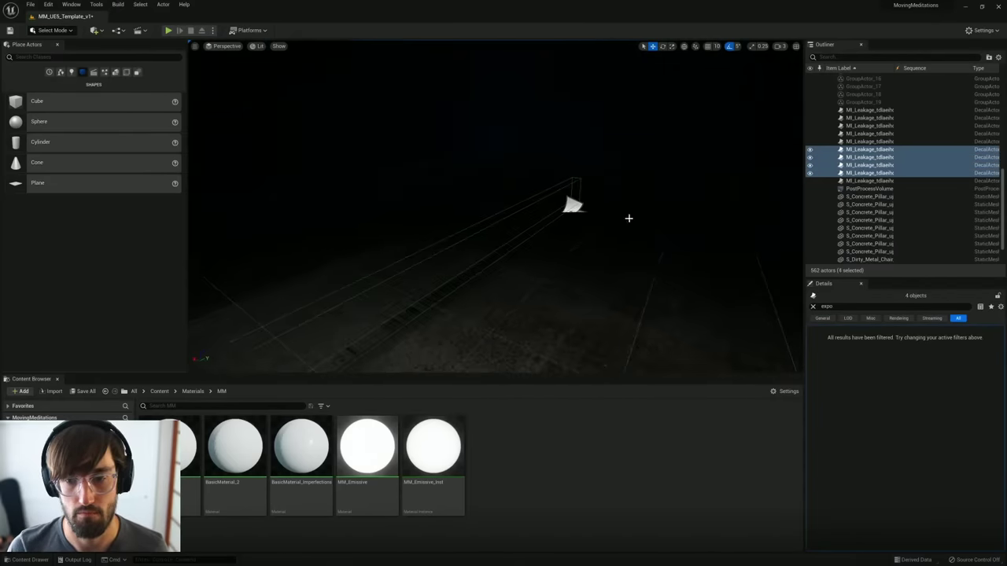
left_click(574, 206, "ctrl")
key("f")
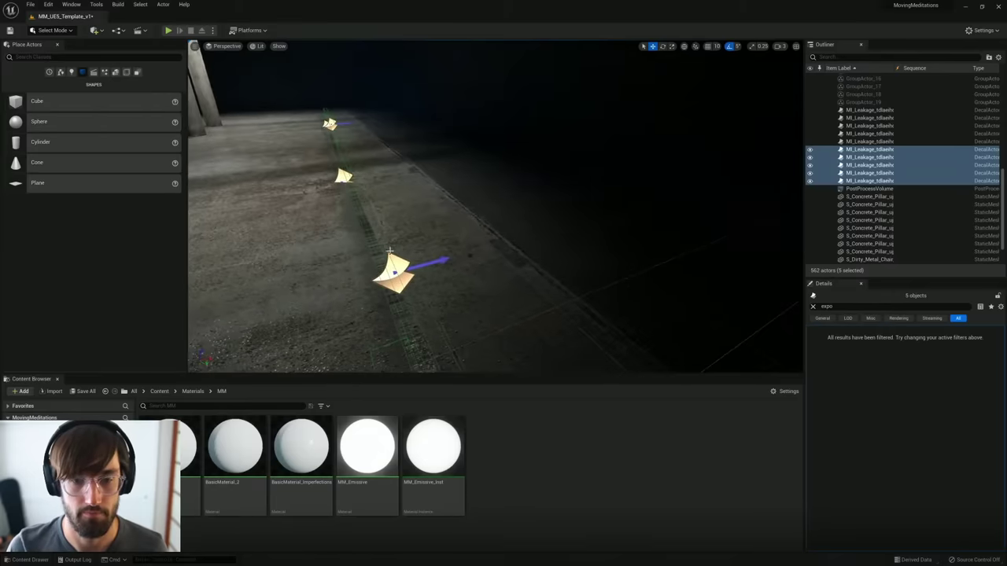
Step: Move the five selected leakage decals outward from the floor seam, into the extended area
right_click_drag(371, 139, 474, 196)
left_click_drag(473, 230, 250, 178)
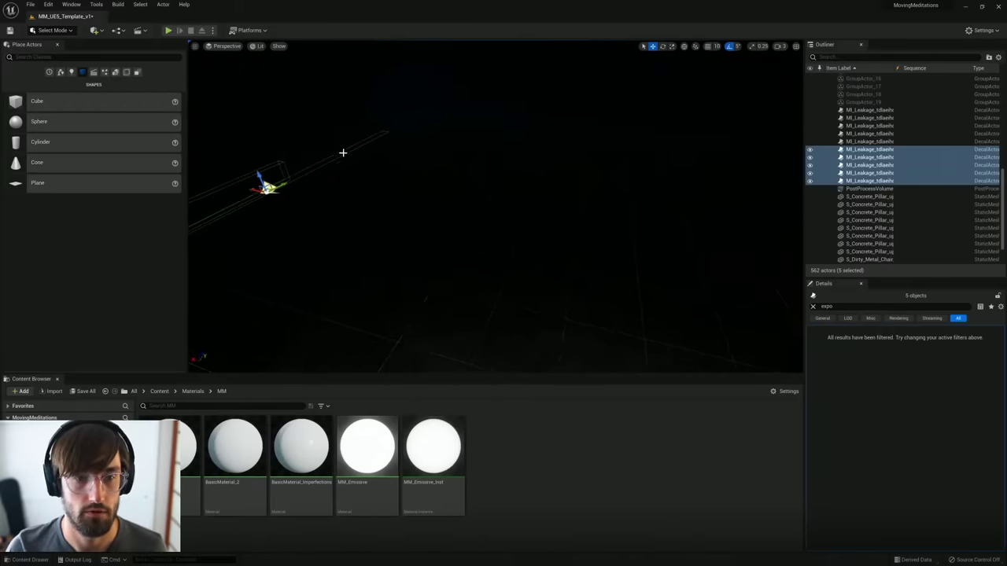
right_click_drag(342, 152, 243, 103)
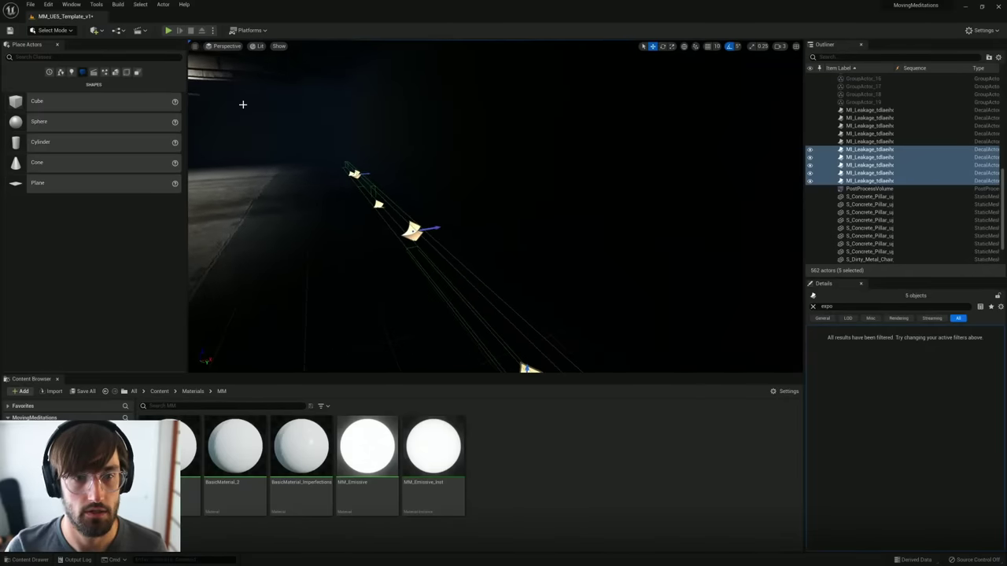
Step: Turn off Game Settings exposure for the viewport and lower its EV100 to about -6.96 to brighten the dark area
left_click(196, 47)
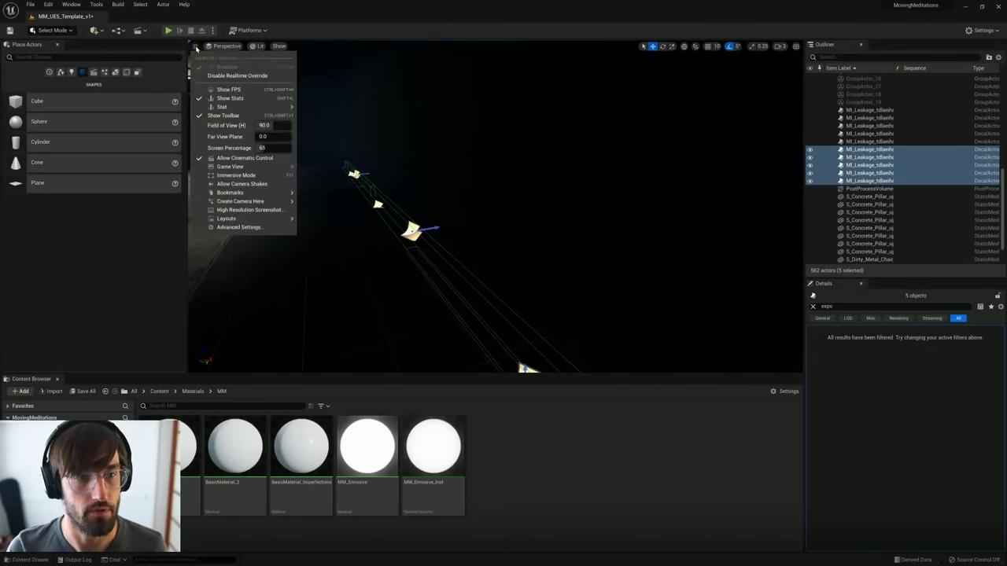
left_click(225, 47)
left_click(256, 45)
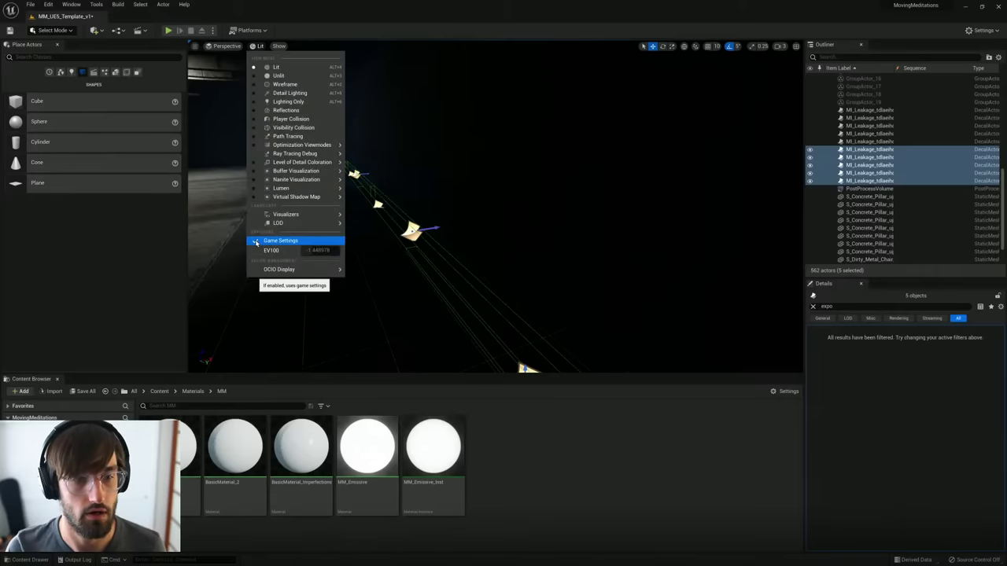
left_click(257, 243)
left_click_drag(315, 251, 308, 251)
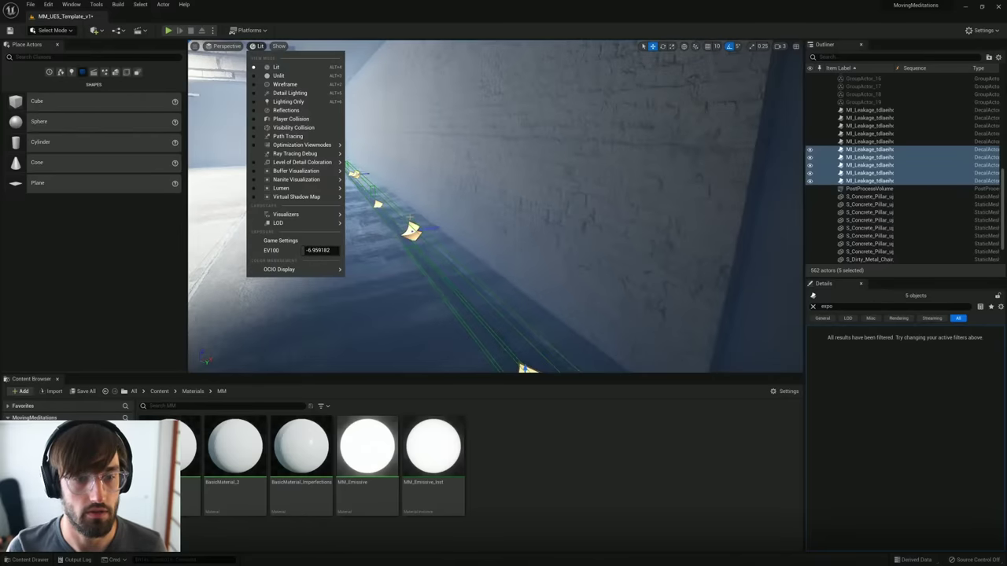
left_click(413, 228)
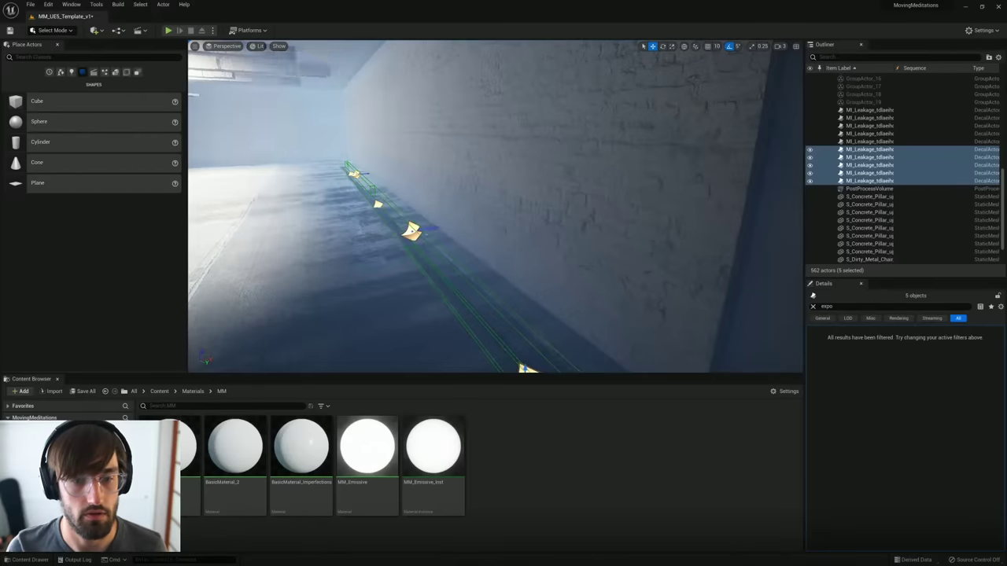
Step: Align the five selected leakage decals with the seam where the extended floor meets the side wall
key("w")
right_click_drag(414, 229, 415, 258)
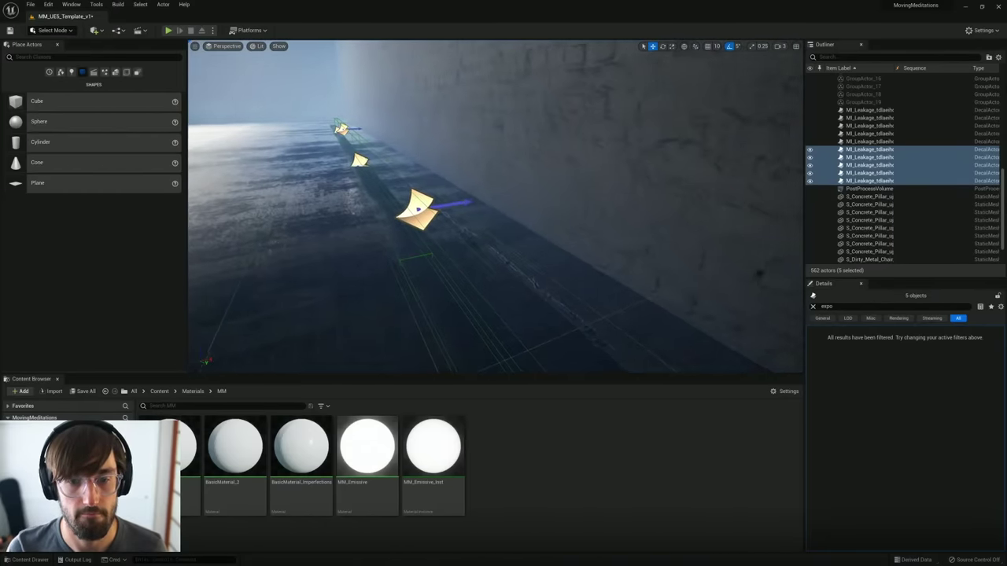
right_click_drag(495, 206, 496, 206)
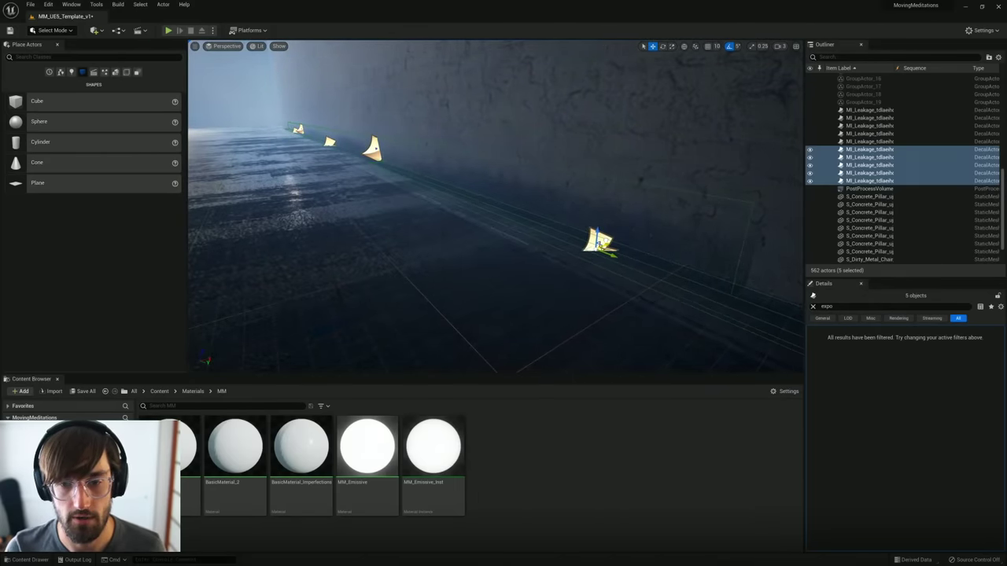
right_click_drag(697, 212, 696, 211)
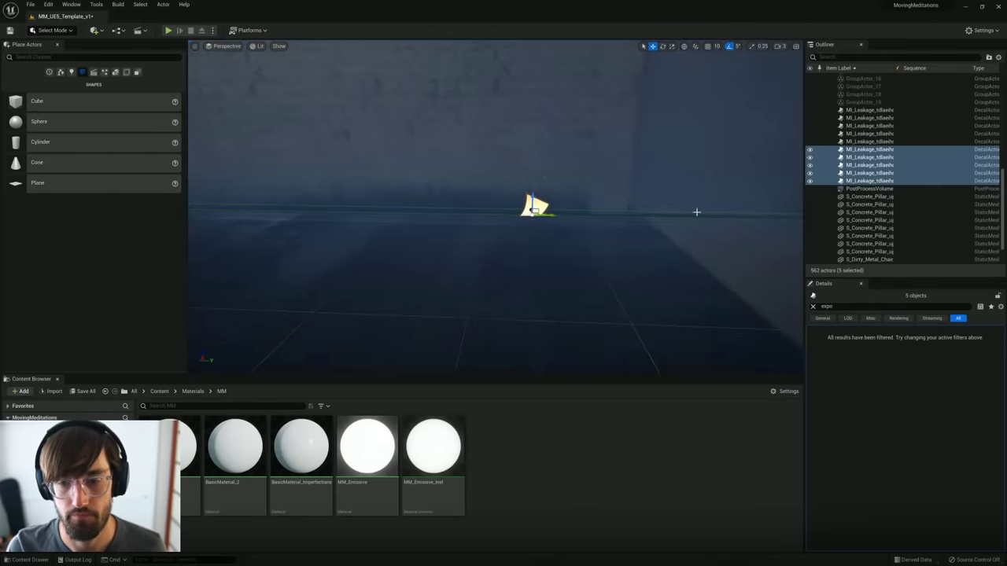
right_click_drag(558, 181, 607, 179)
right_click_drag(725, 273, 725, 272)
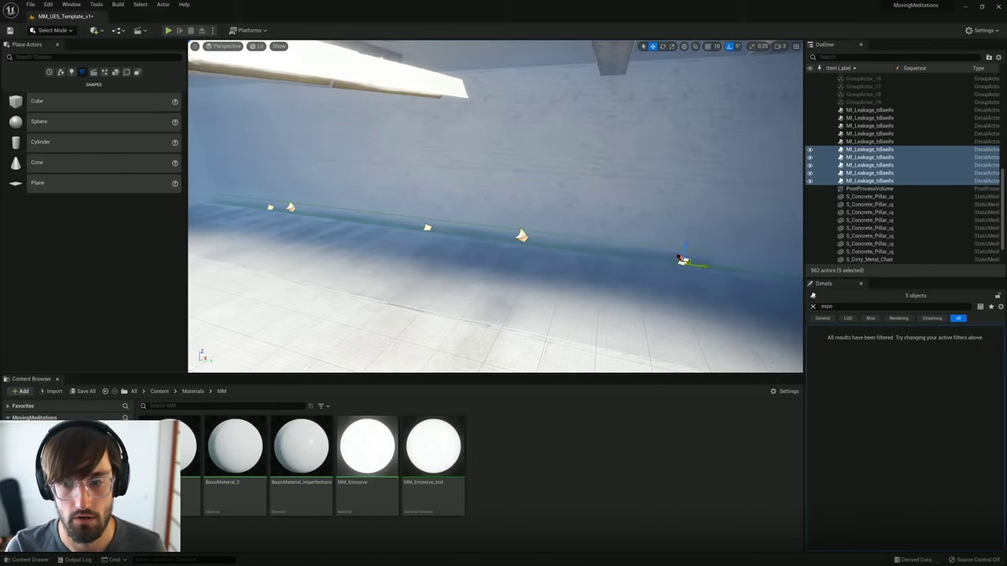
right_click_drag(726, 272, 725, 272)
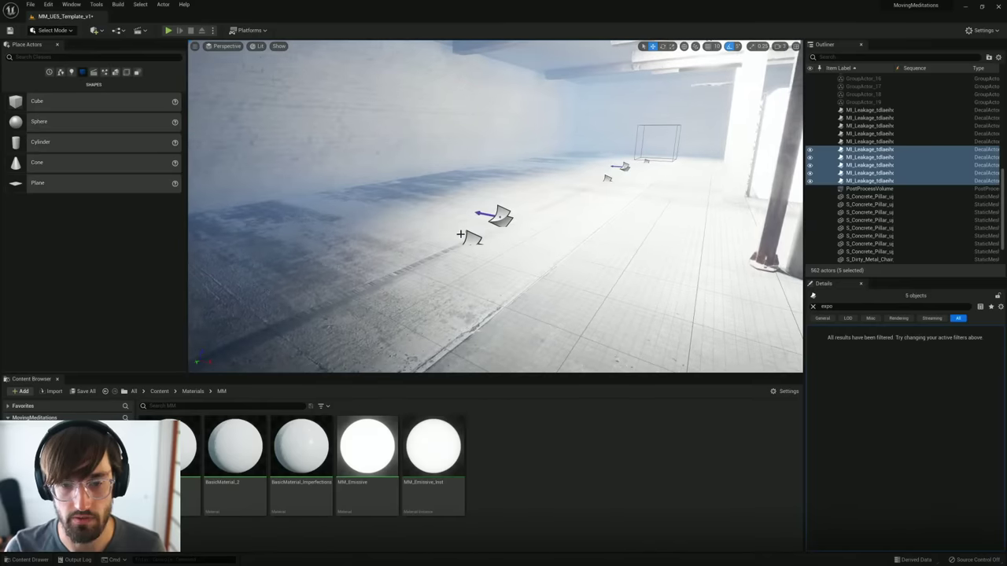
left_click(472, 239)
left_click(600, 179, "ctrl")
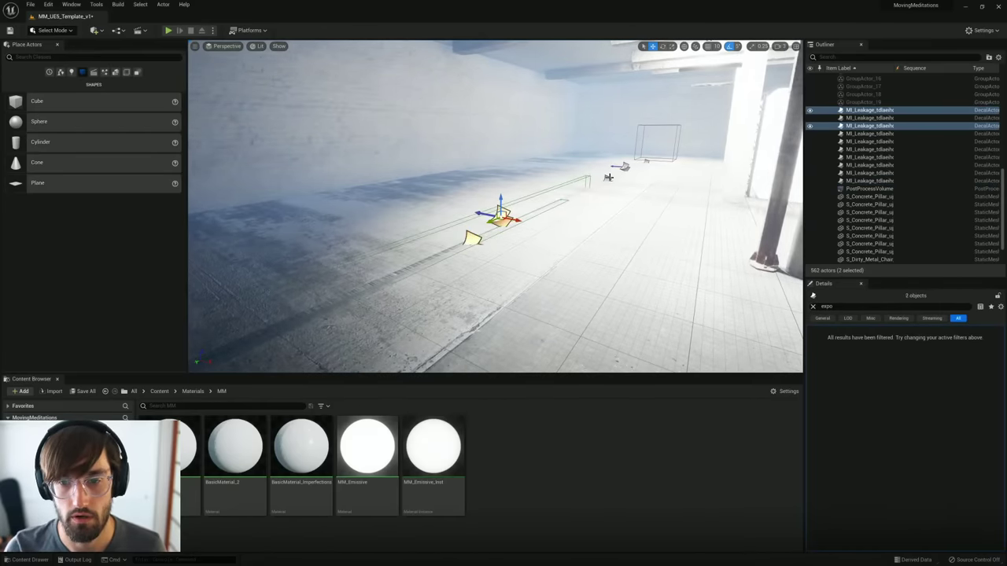
left_click(608, 177, "ctrl")
left_click(627, 166, "ctrl")
left_click(645, 160, "ctrl")
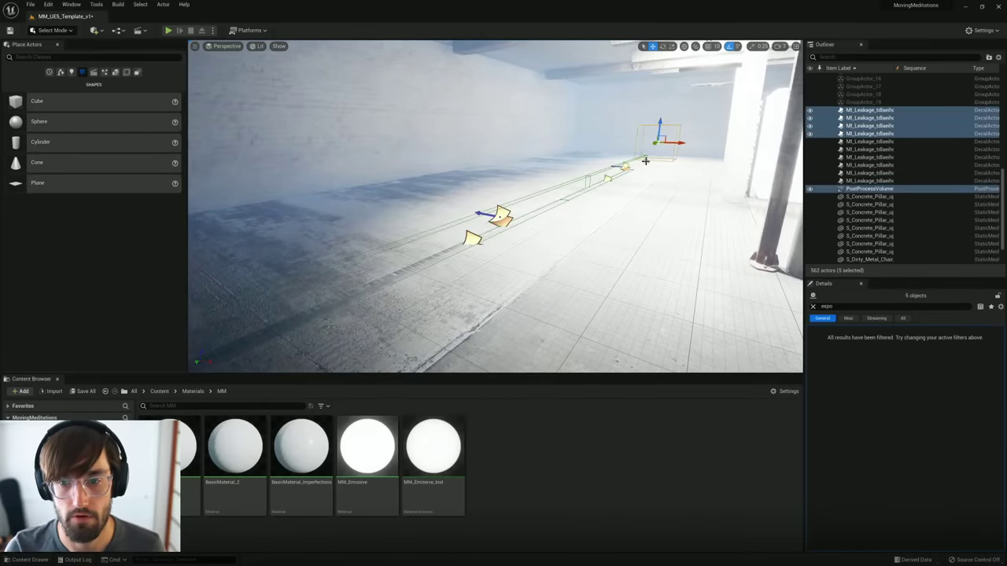
Step: Select the PostProcessVolume and four leakage decals along the opposite floor seam and move them outward to the side wall's base
left_click(645, 160)
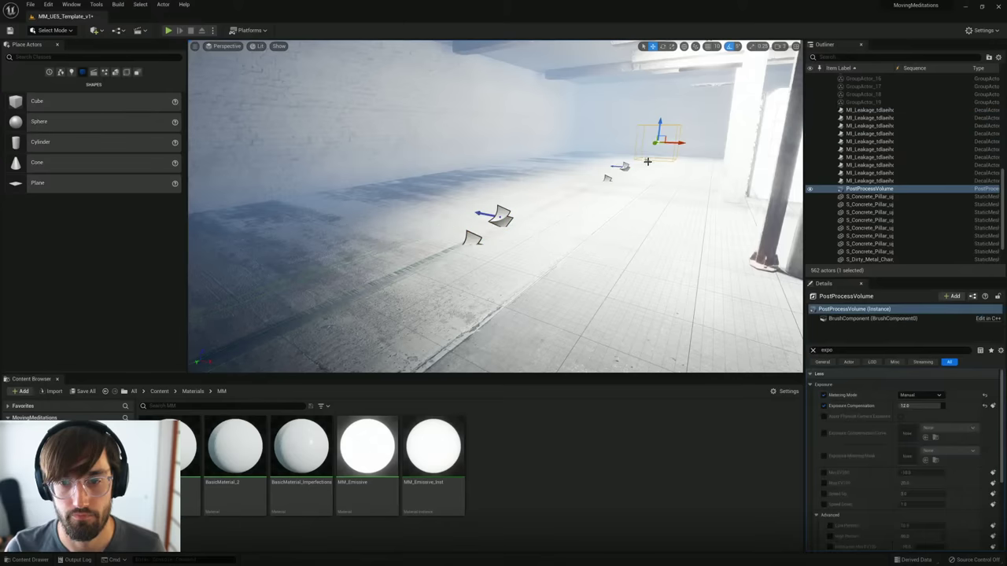
left_click(626, 166, "ctrl")
left_click(607, 178, "ctrl")
left_click(501, 216, "ctrl")
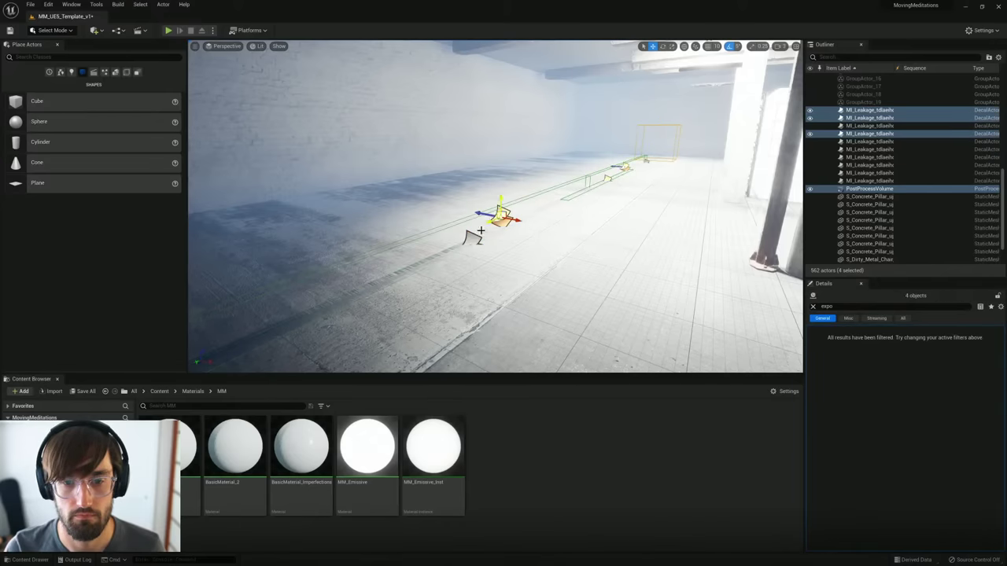
left_click(471, 239, "ctrl")
left_click_drag(483, 249, 319, 203)
Step: Slide the selected decals and PostProcessVolume along the base of the side wall toward the hall's far end
key("w")
right_click_drag(319, 203, 248, 212)
key("a")
key("d")
right_click_drag(668, 197, 737, 199)
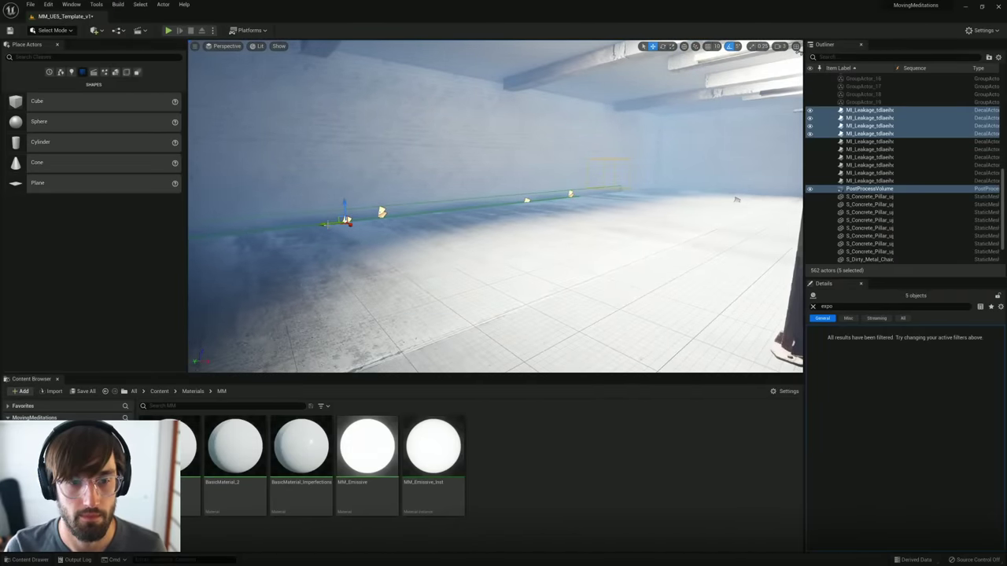
left_click_drag(327, 224, 458, 204)
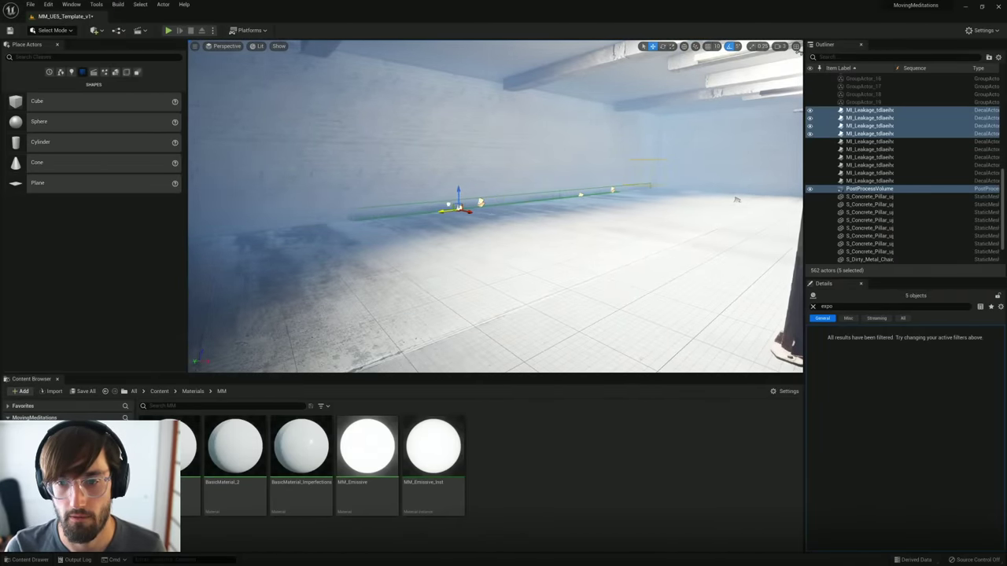
right_click_drag(736, 199, 737, 199)
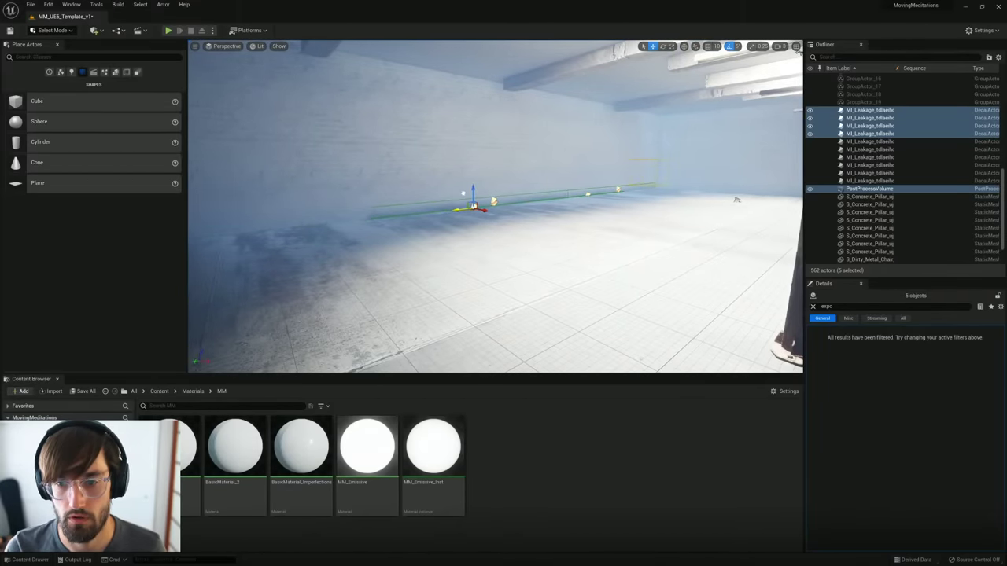
right_click_drag(529, 189, 529, 189)
Step: Switch the viewport exposure back to Game Settings and save the level
left_click(590, 241)
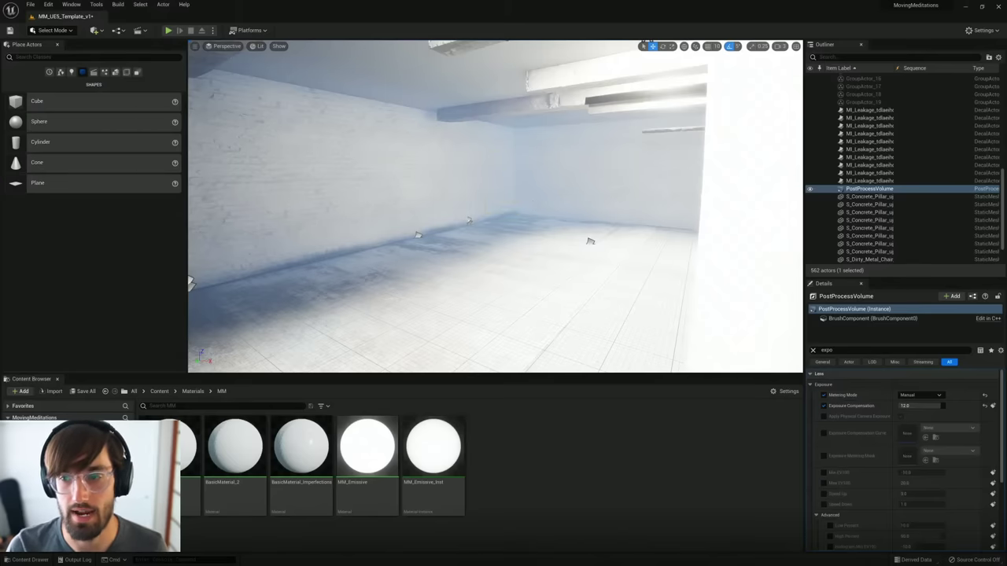
right_click_drag(590, 241, 590, 240)
left_click(254, 47)
left_click(275, 242)
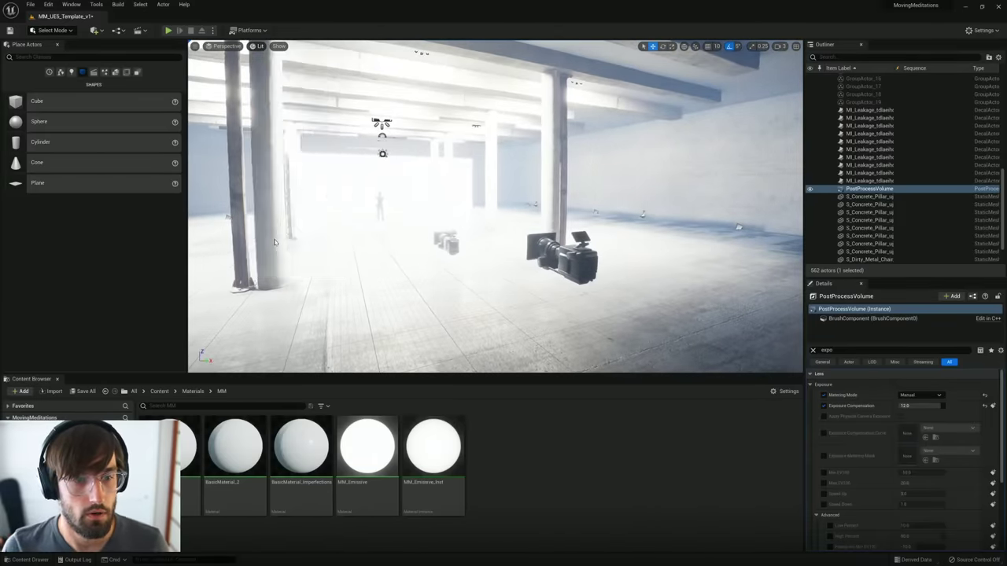
right_click_drag(476, 215, 475, 214)
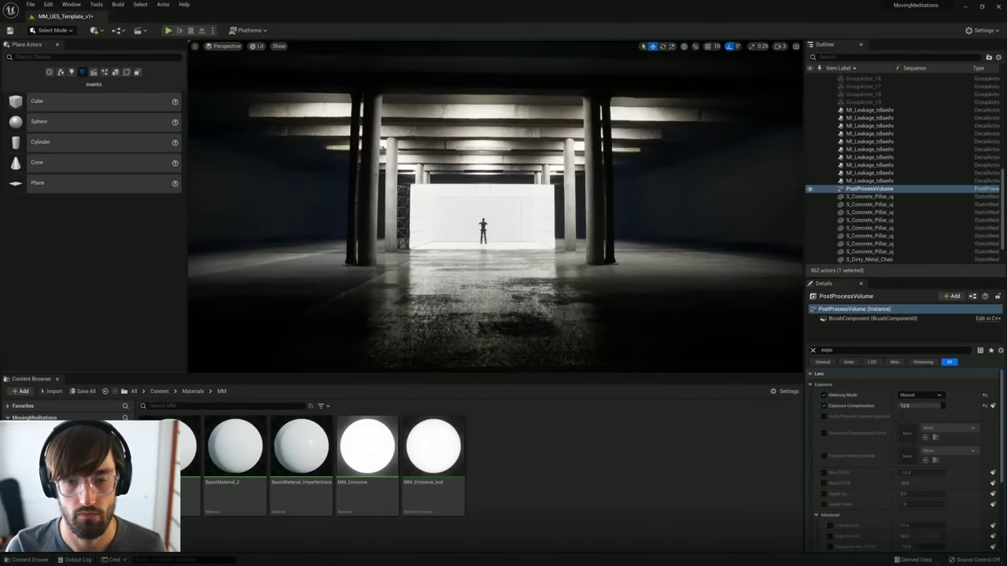
right_click_drag(587, 224, 587, 224)
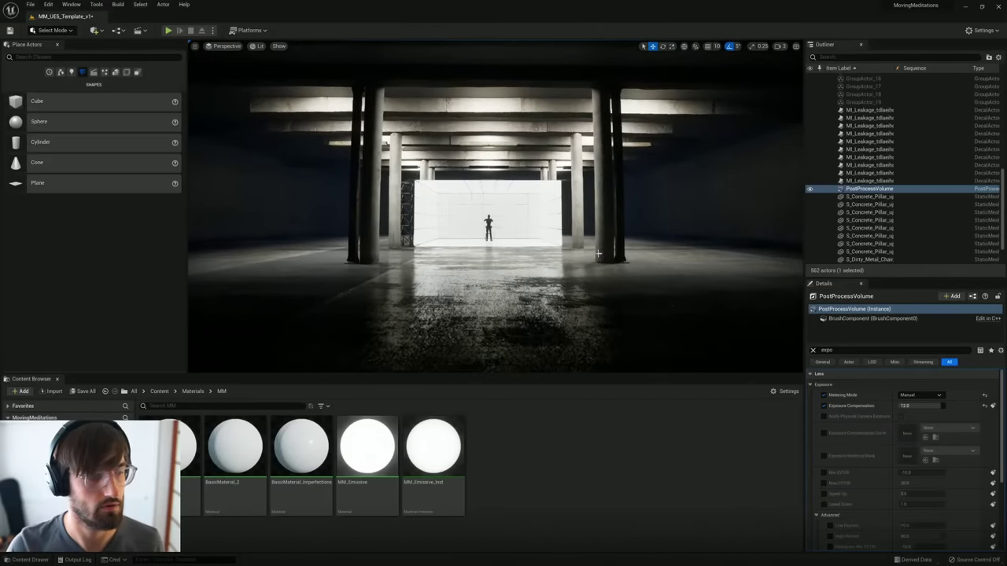
key("ctrl+s")
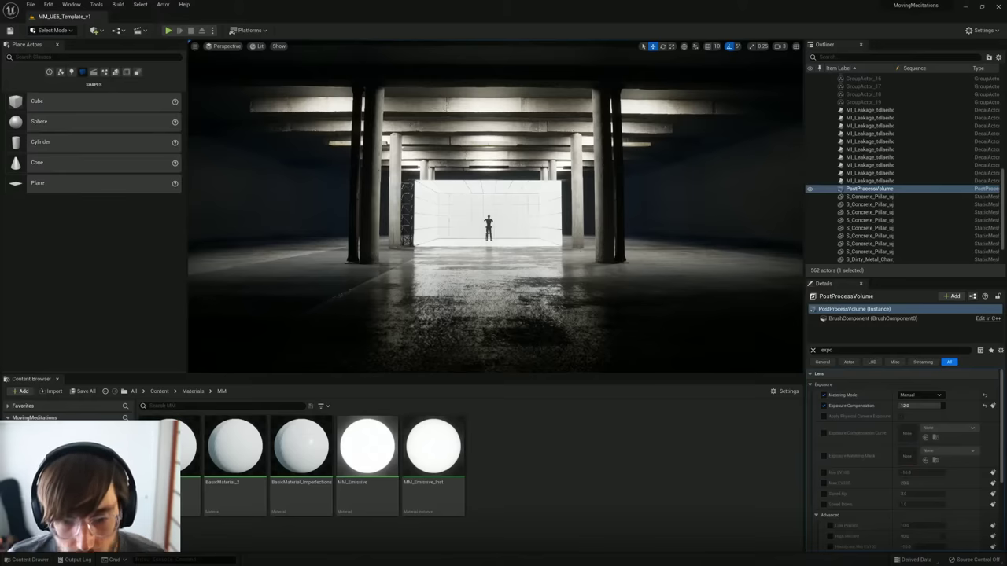
Step: Select Floor_400x401, clear the expo property filter and locate its floor_inst material in the project content
left_click(326, 234)
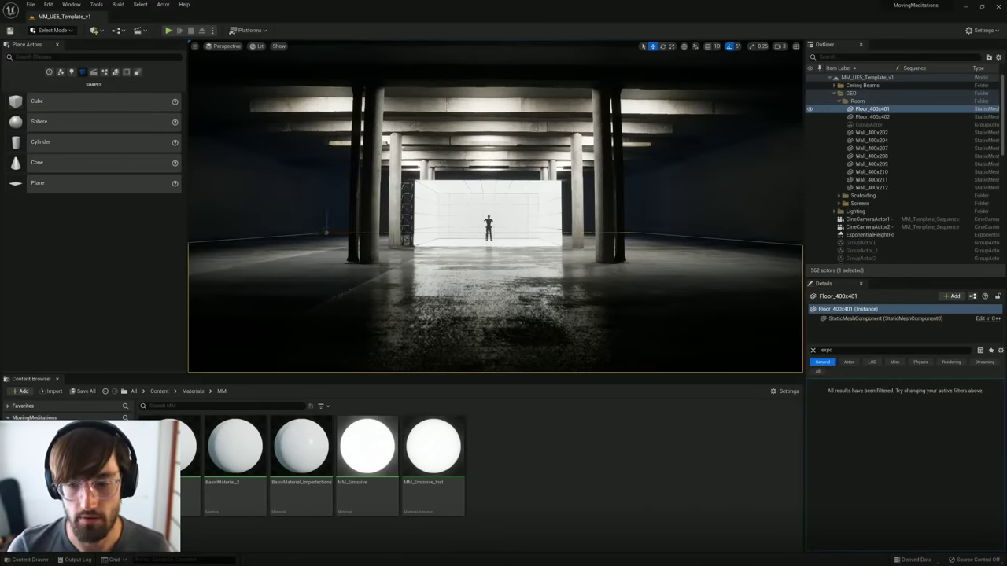
right_click_drag(326, 234, 333, 243)
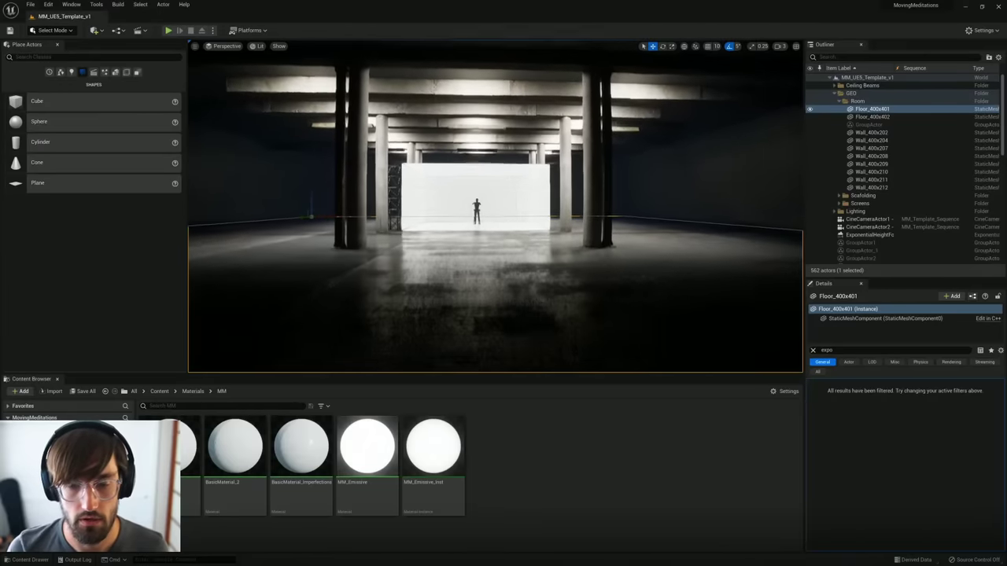
right_click_drag(587, 225, 586, 224)
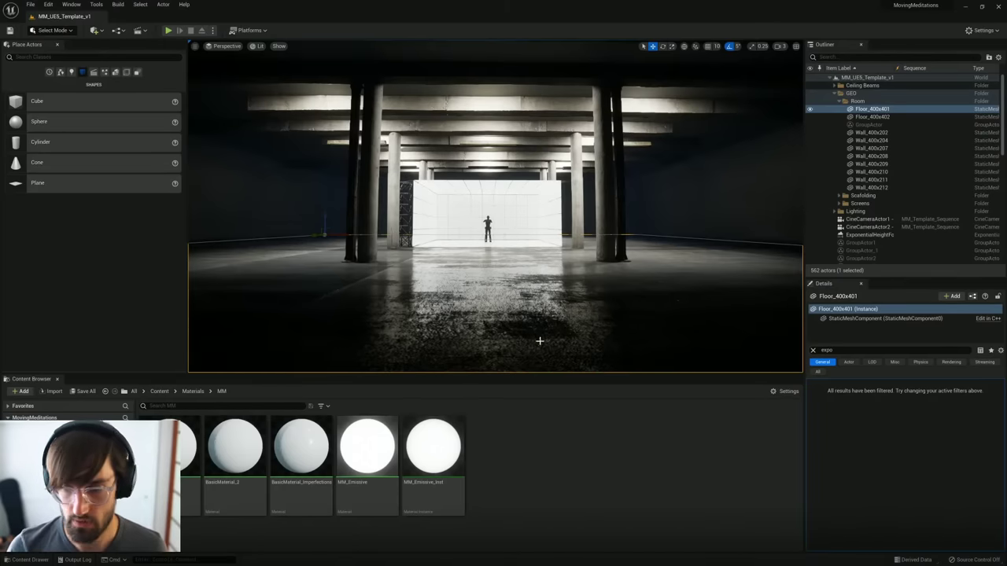
left_click(814, 351)
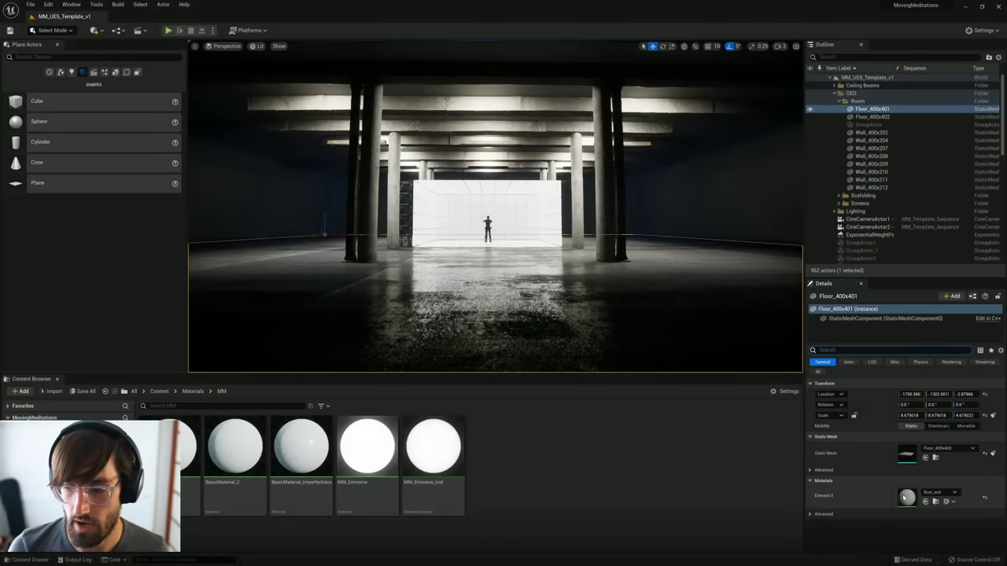
left_click(936, 502)
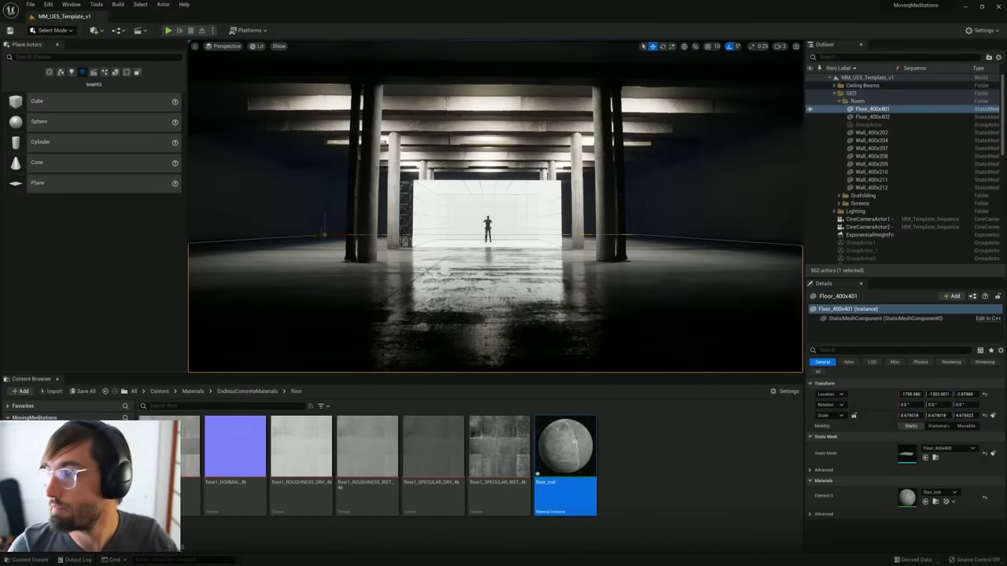
Step: Open the floor_inst material instance and turn off its Specular Wet and Roughness Wet overrides
left_click_drag(1006, 221, 349, 200)
double_click(349, 199)
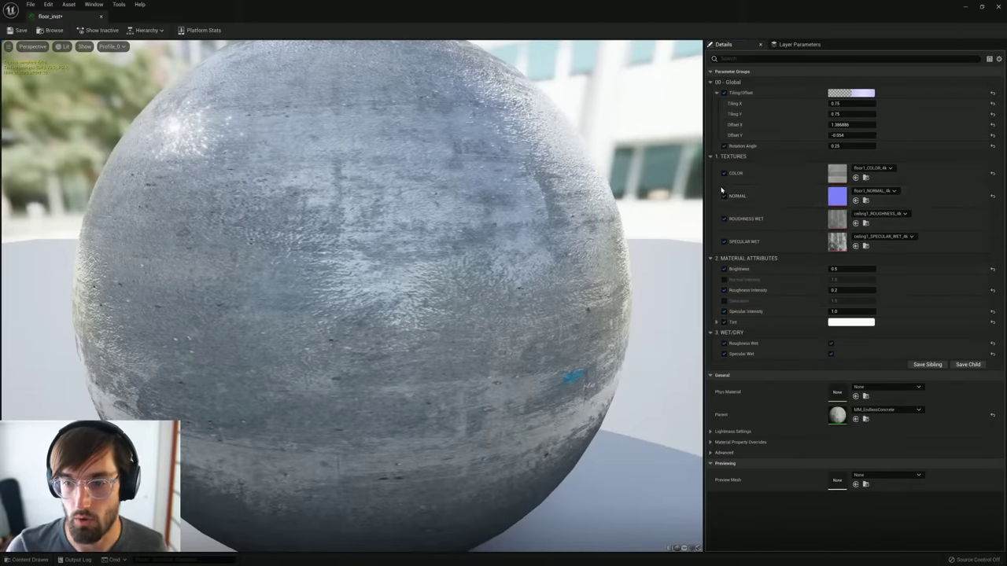
left_click(724, 220)
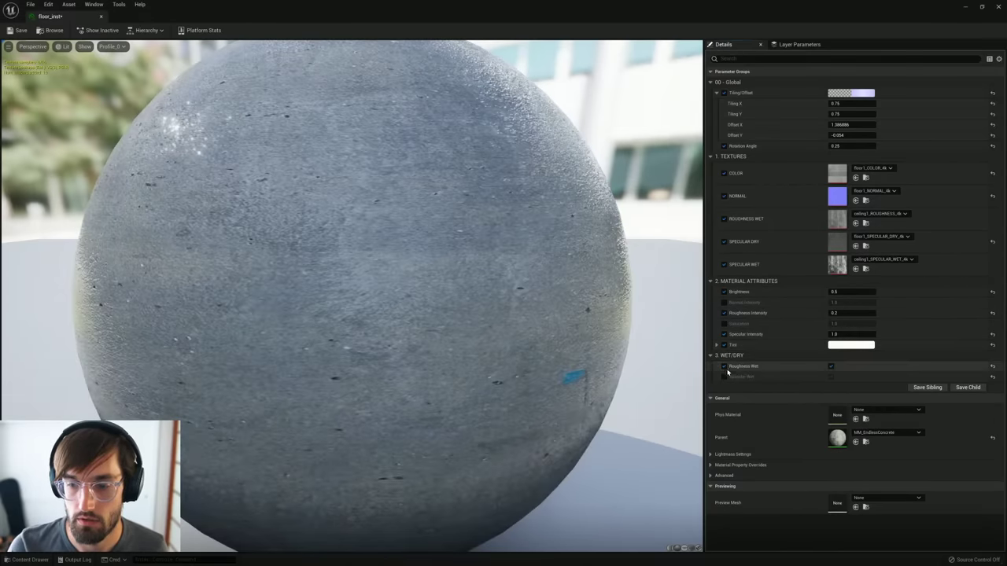
left_click(724, 365)
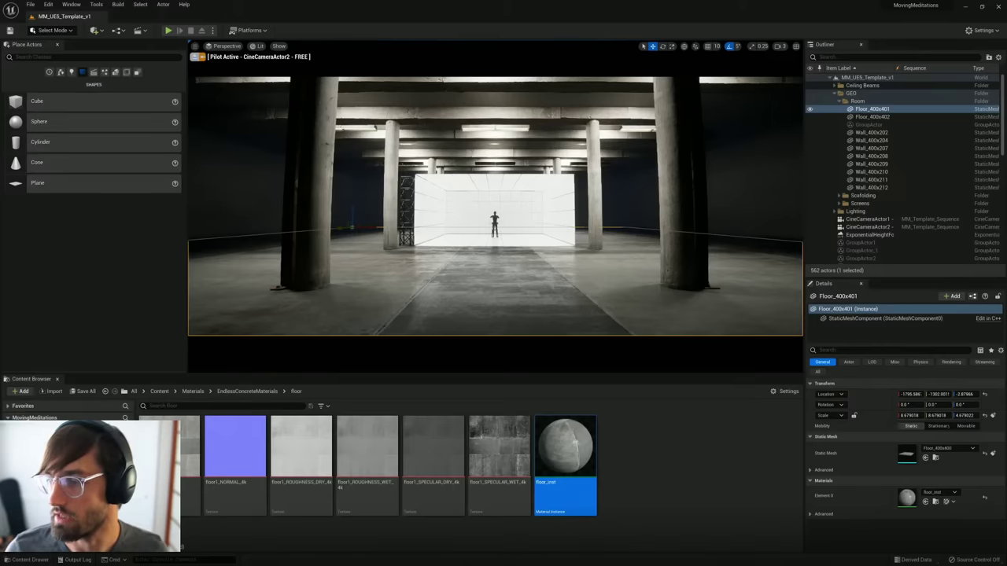
Step: Undo the last key value change and pull the piloted CineCameraActor2 back for a wide, centred view of the hall and screen
key("ctrl+z")
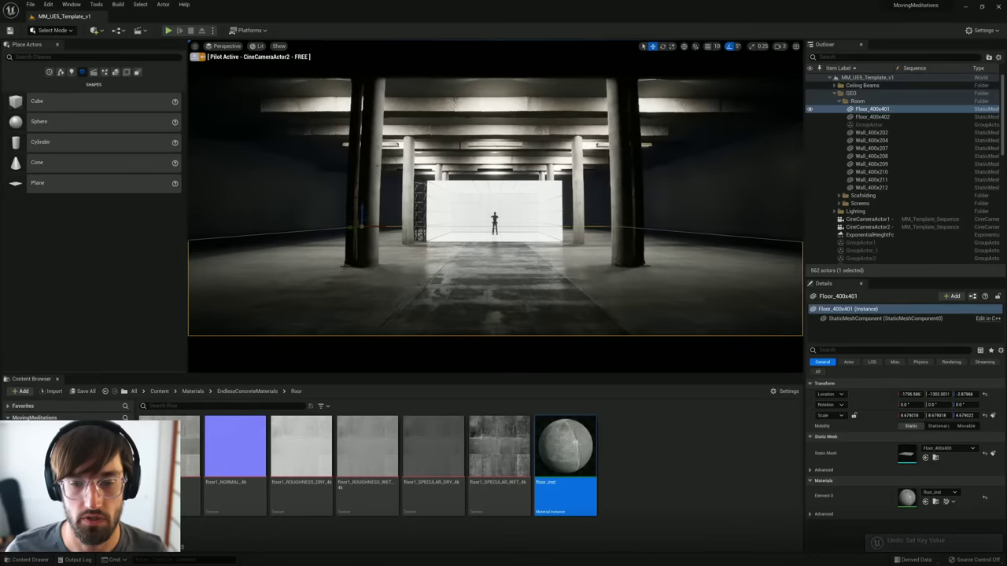
scroll(496, 207, "down", 8)
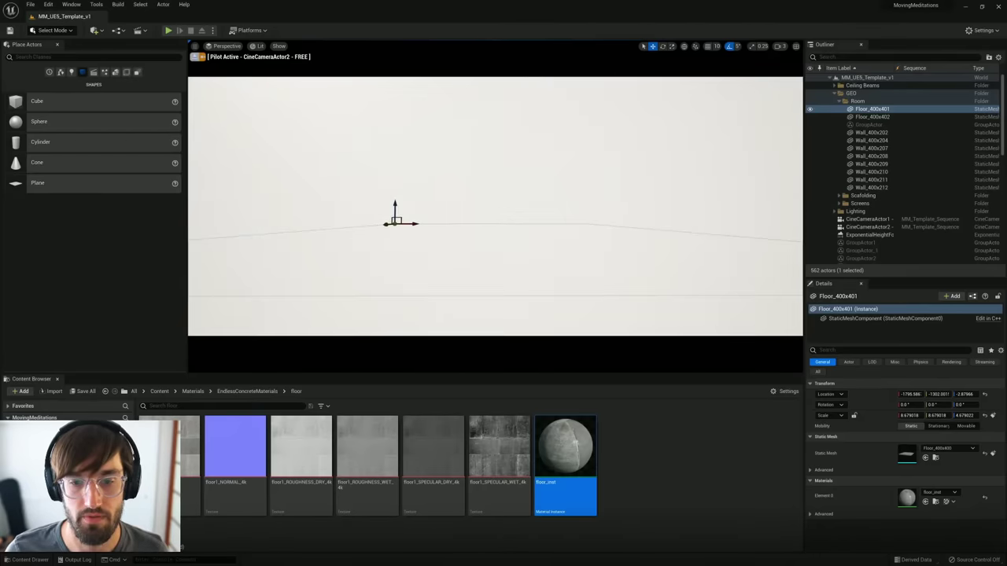
scroll(496, 206, "up", 2)
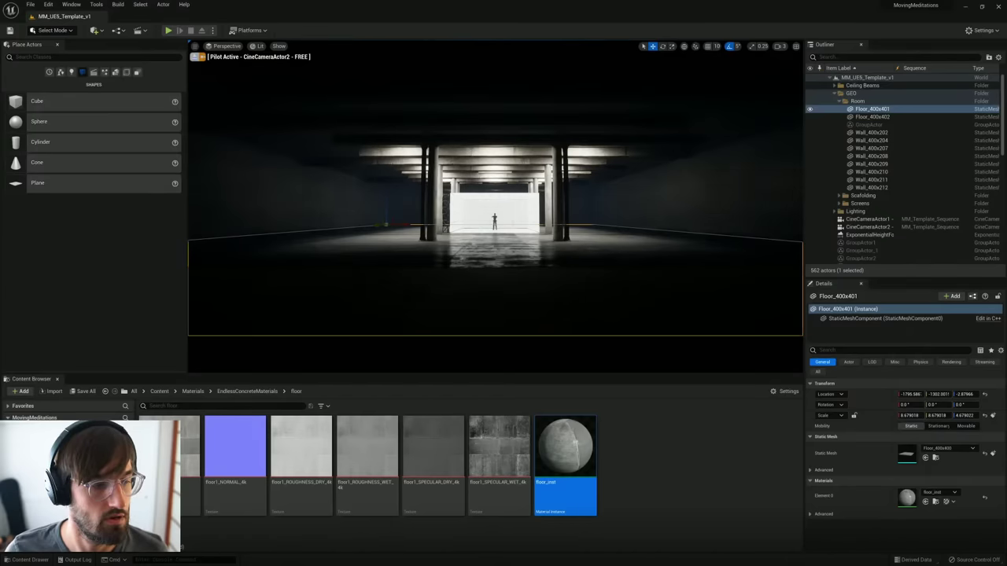
key("w")
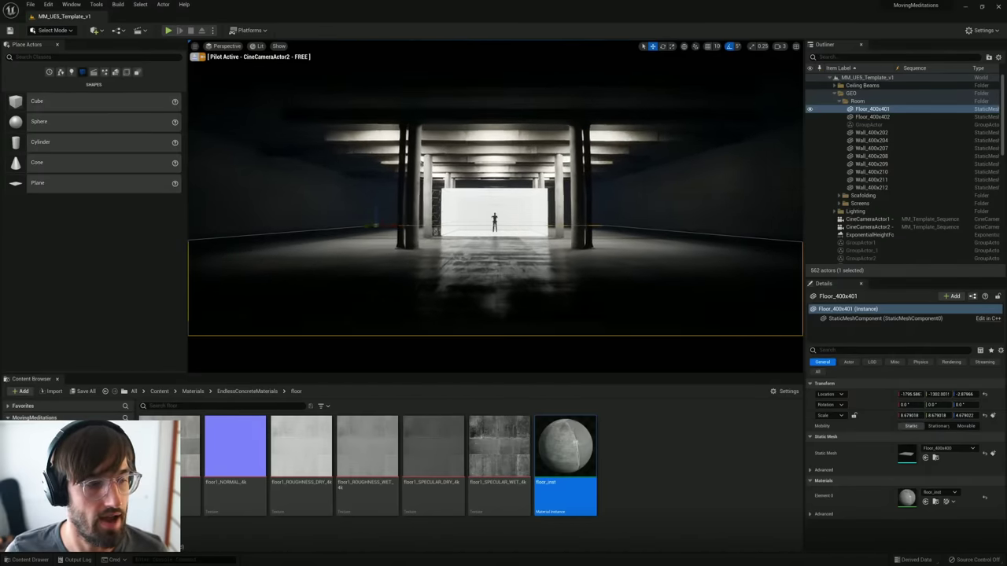
key("w")
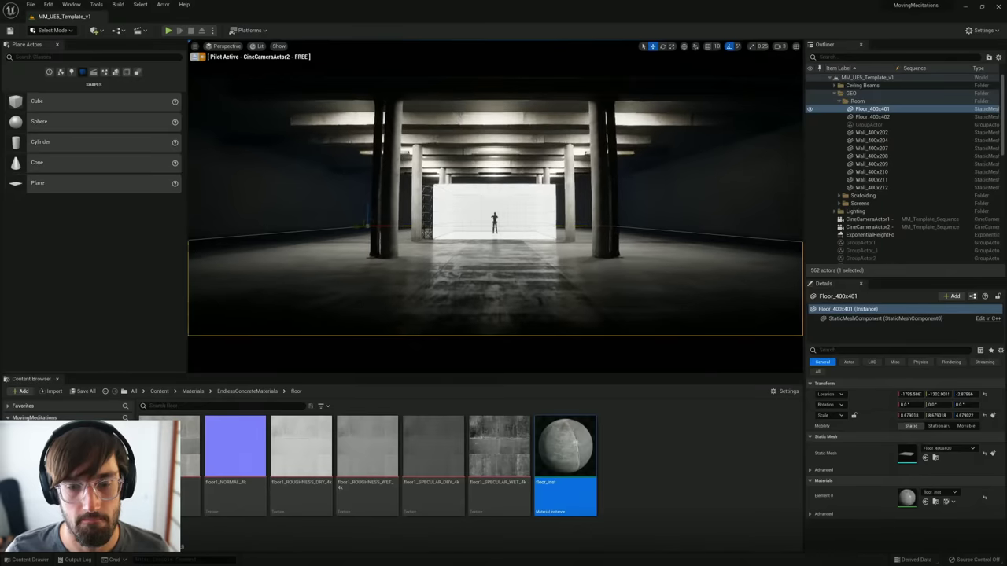
key("w")
key("s")
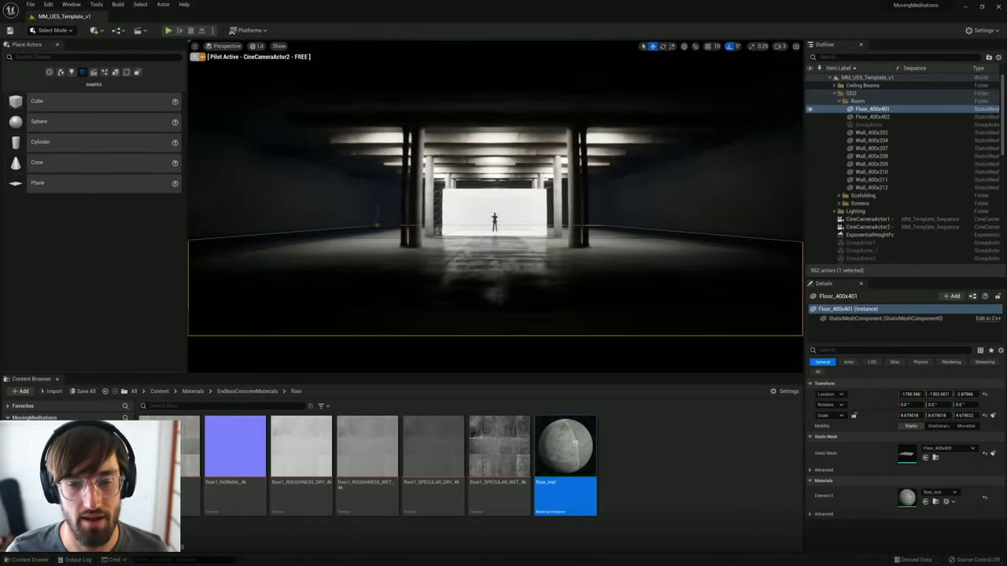
key("w")
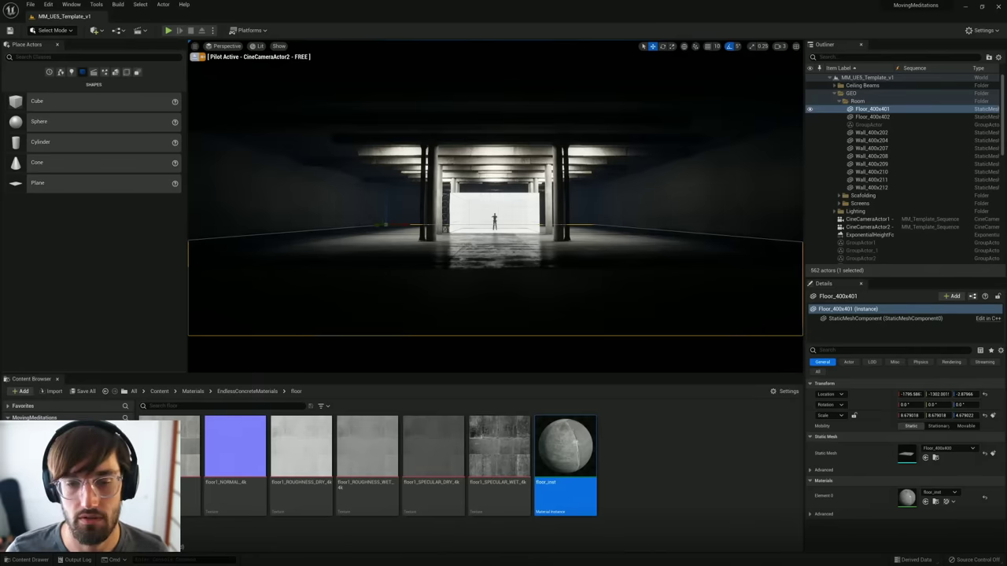
key("w")
key("w")
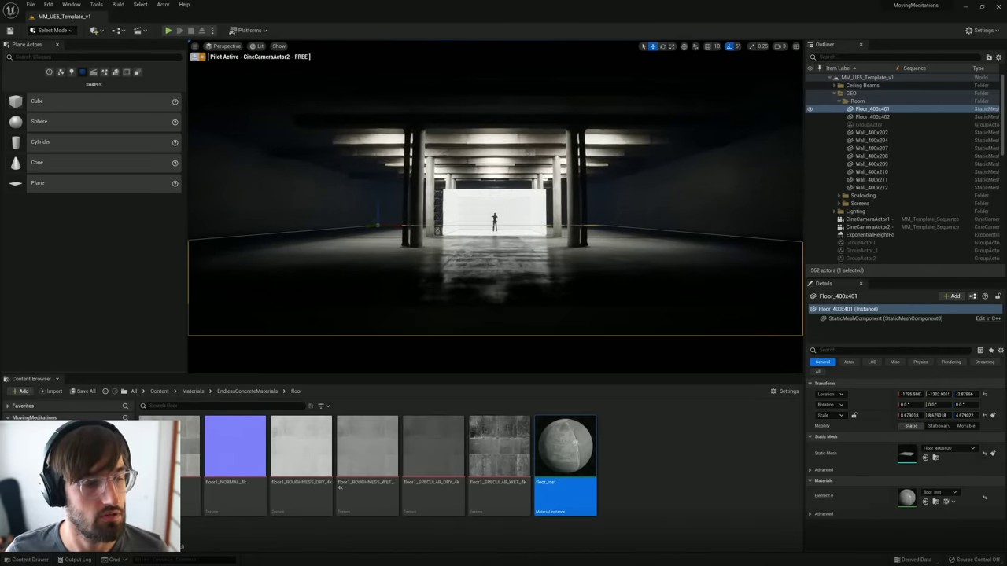
key("s")
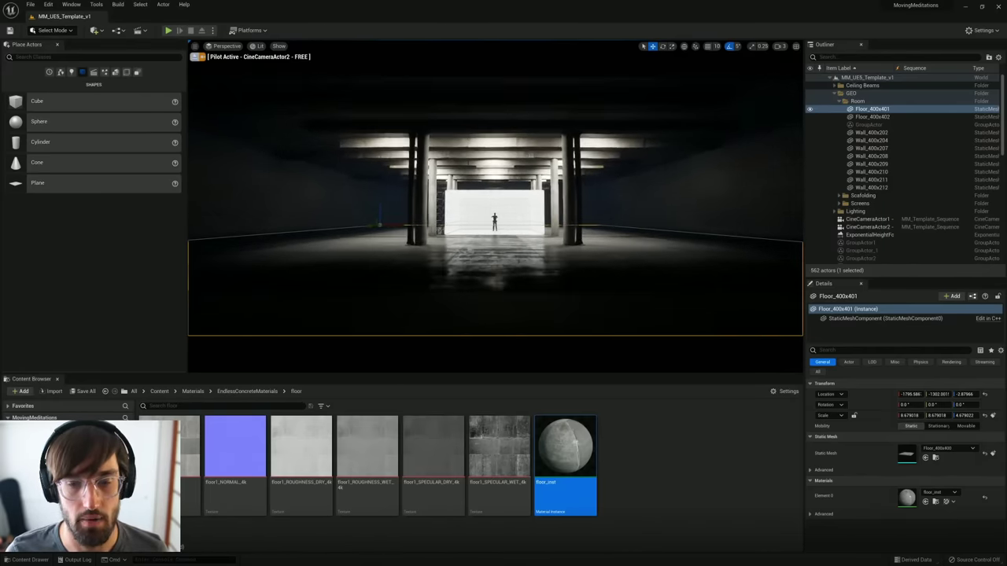
Step: Set CineCameraActor2 - FREE's focus method to Manual and sample its focus distance from the floor in front of the screen
left_click(869, 227)
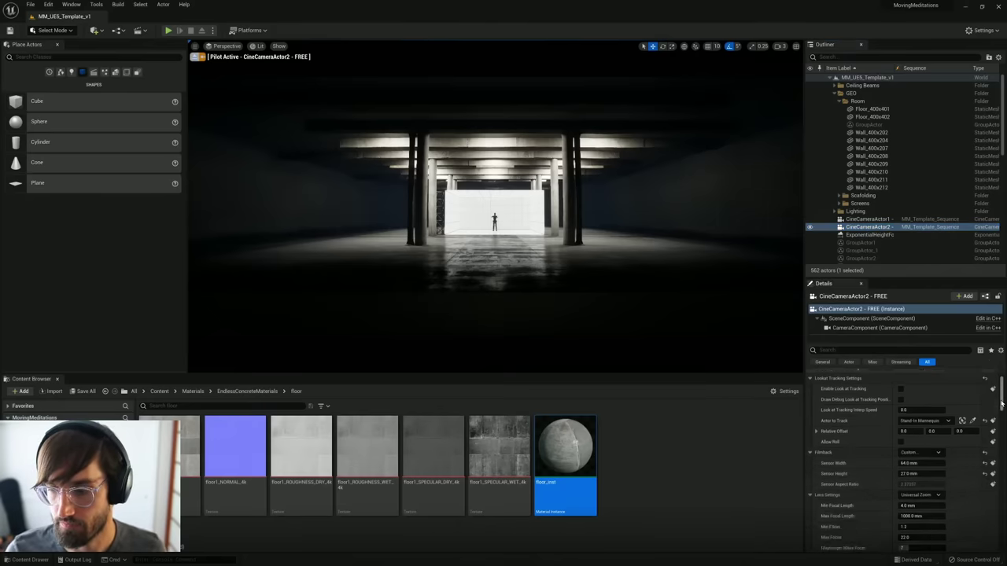
left_click_drag(1000, 397, 1002, 421)
left_click(938, 424)
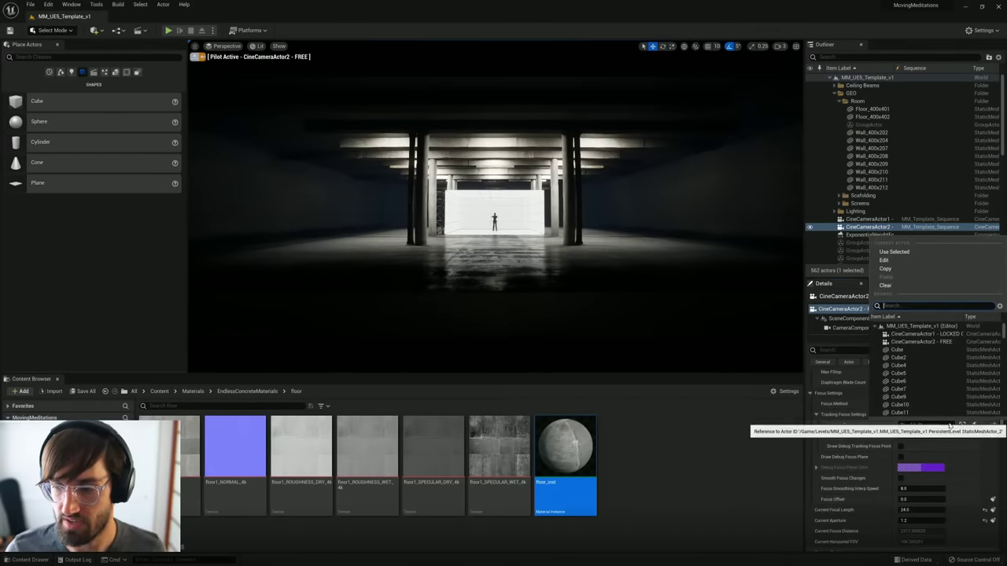
left_click(938, 423)
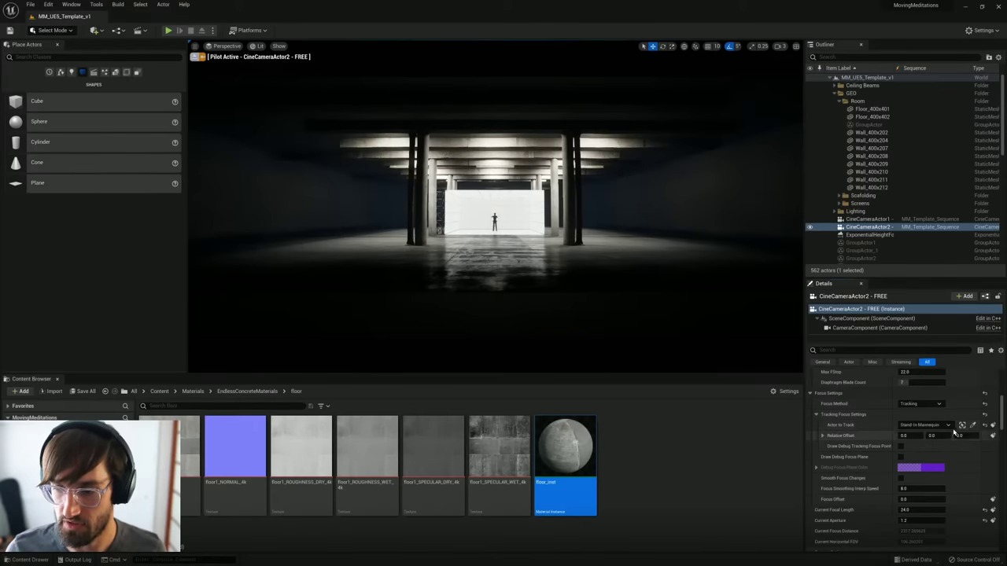
left_click(940, 425)
left_click(944, 427)
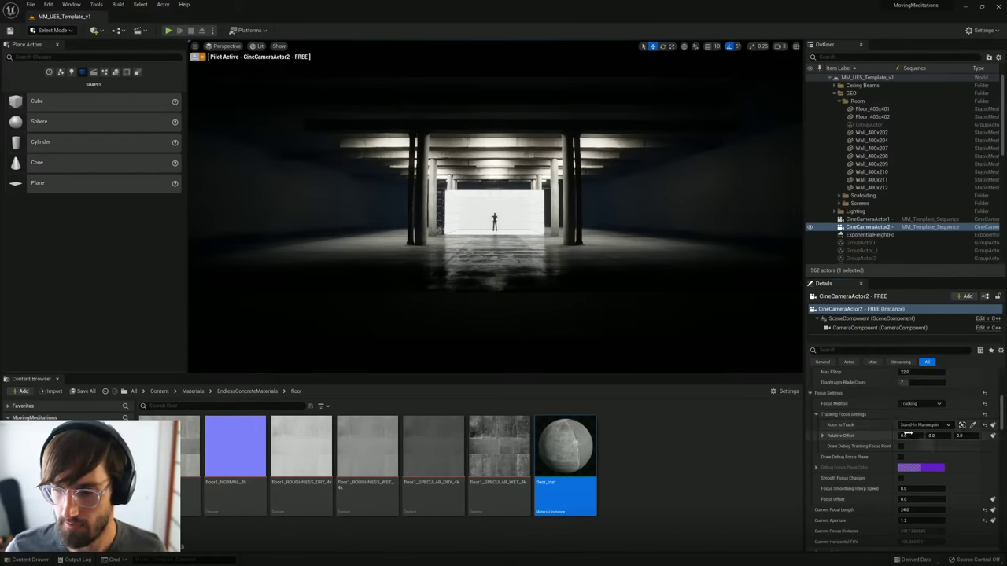
left_click(919, 403)
left_click(922, 424)
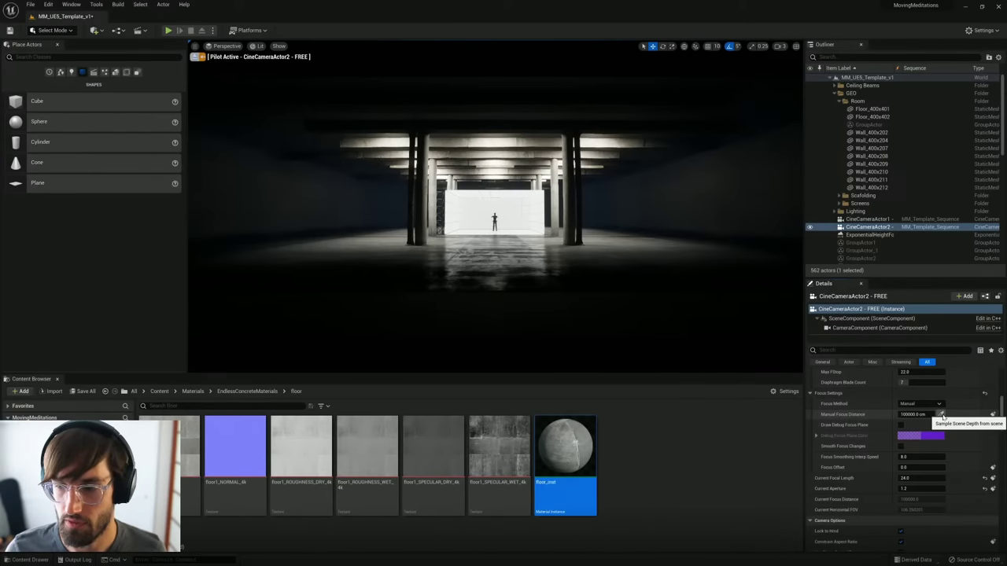
left_click(942, 416)
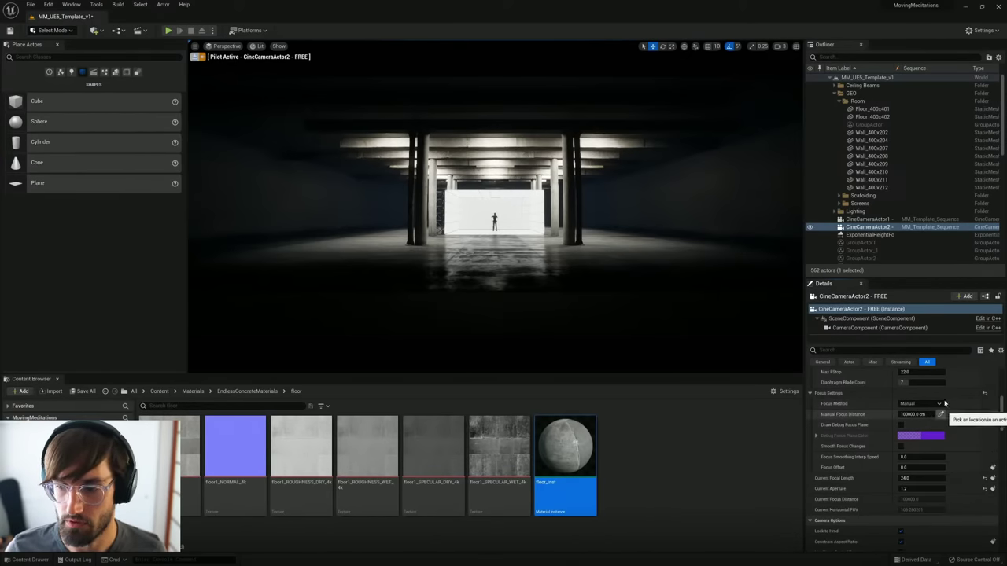
left_click(496, 289)
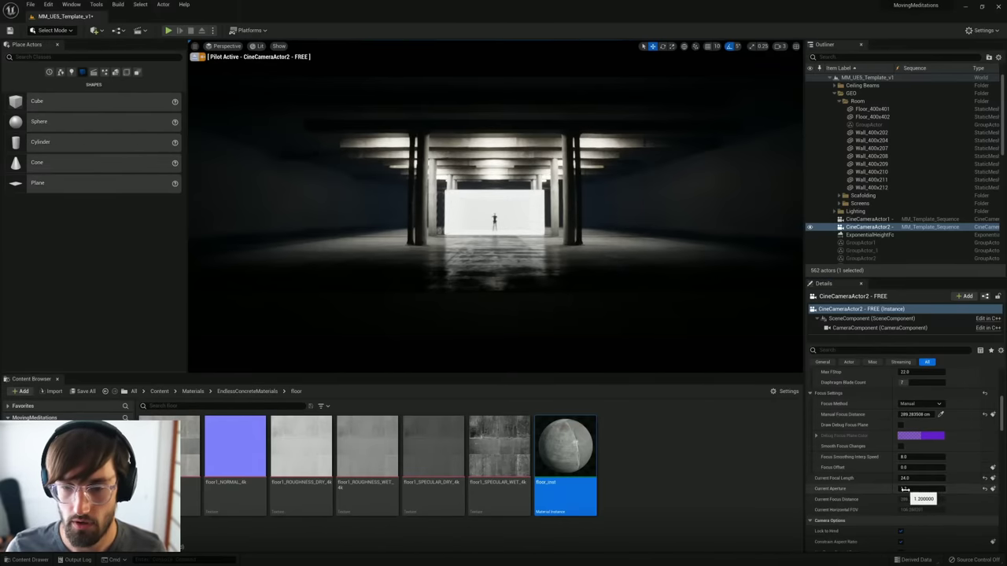
Step: Reduce the camera's manual focus distance to about 32 cm with the debug focus plane drawn, then stop drawing the plane
left_click(901, 425)
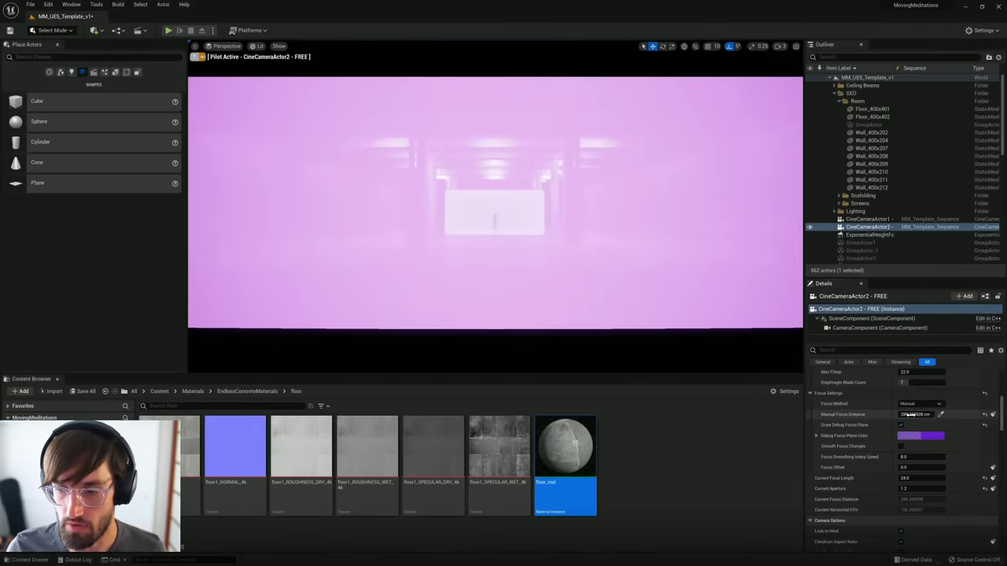
left_click_drag(908, 414, 911, 415)
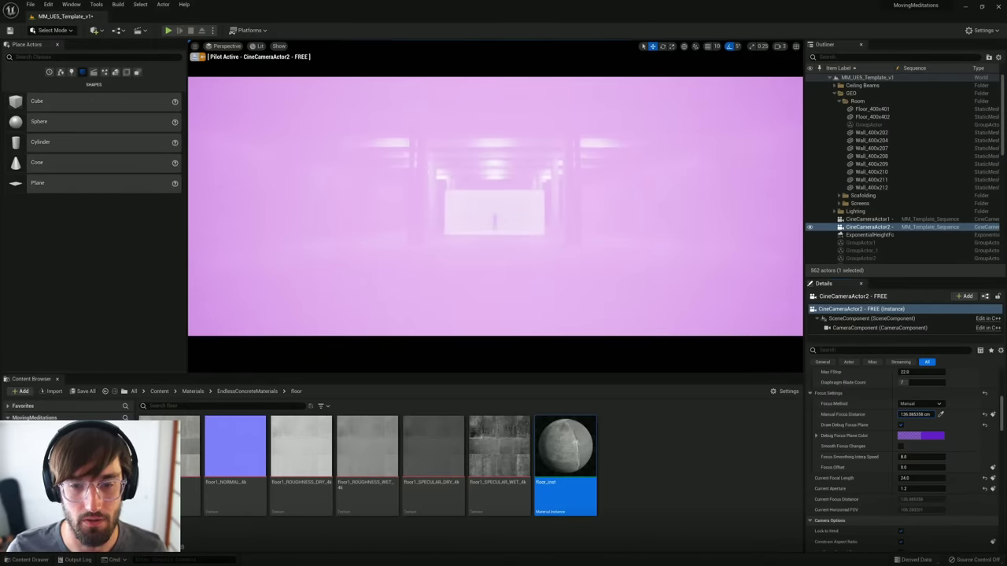
left_click_drag(911, 414, 910, 415)
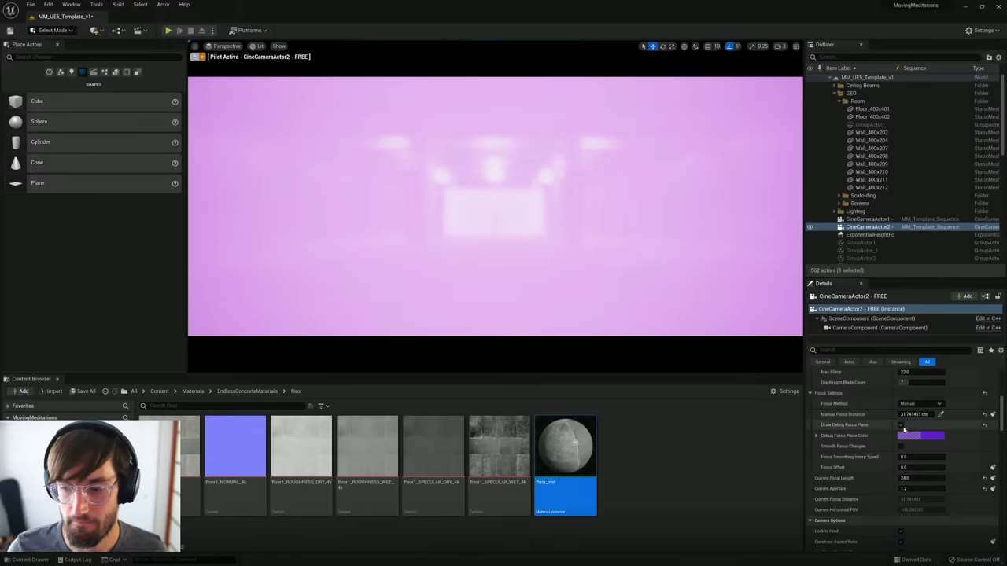
left_click(900, 425)
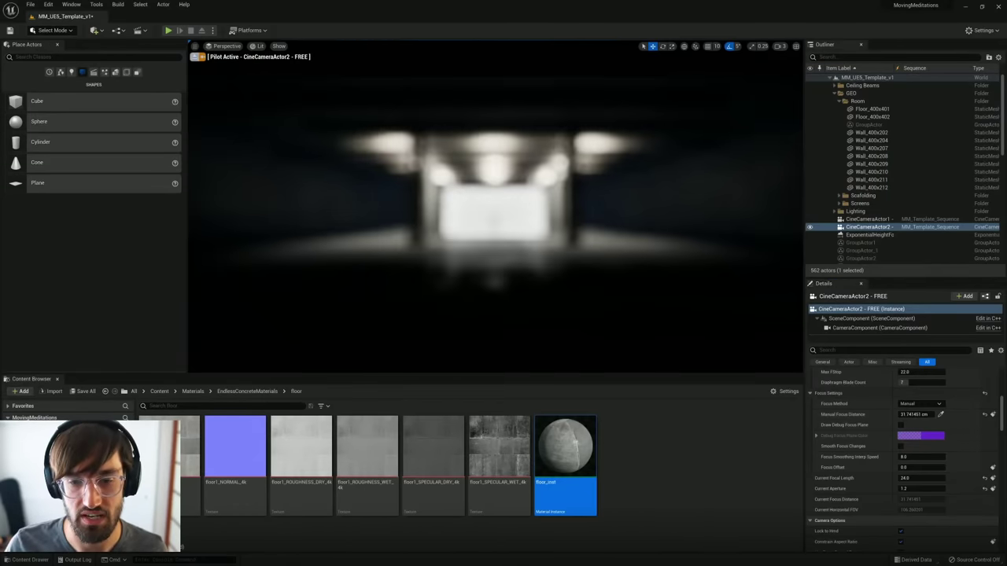
Step: Raise the manual focus distance to about 53 cm and return the camera's focus method to Tracking
left_click_drag(915, 414, 933, 415)
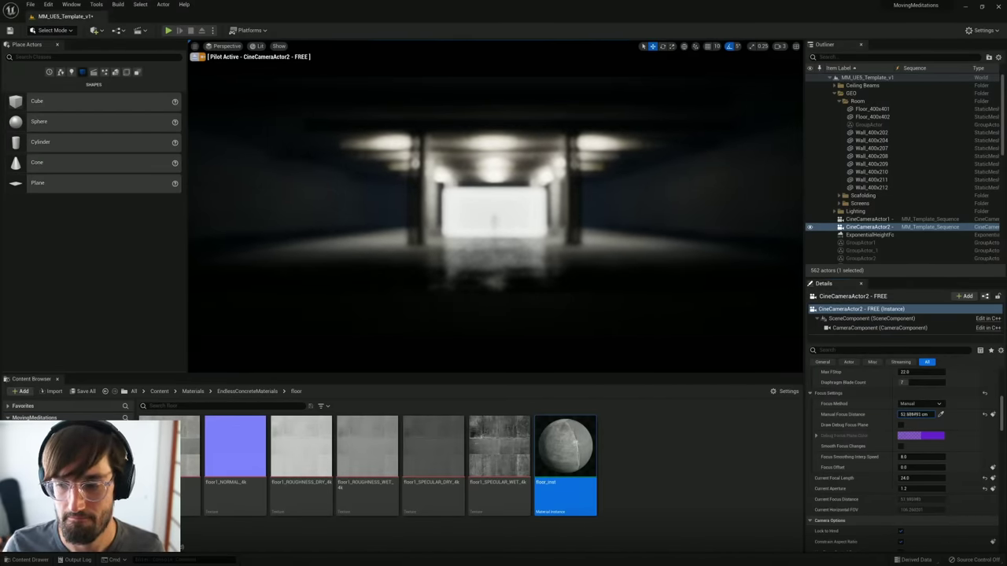
left_click_drag(915, 415, 916, 415)
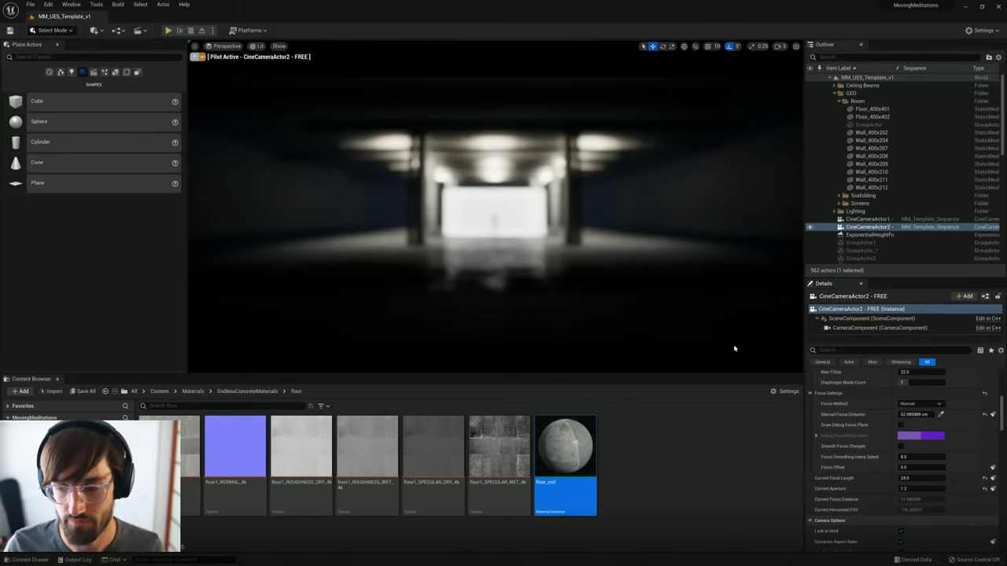
left_click(921, 404)
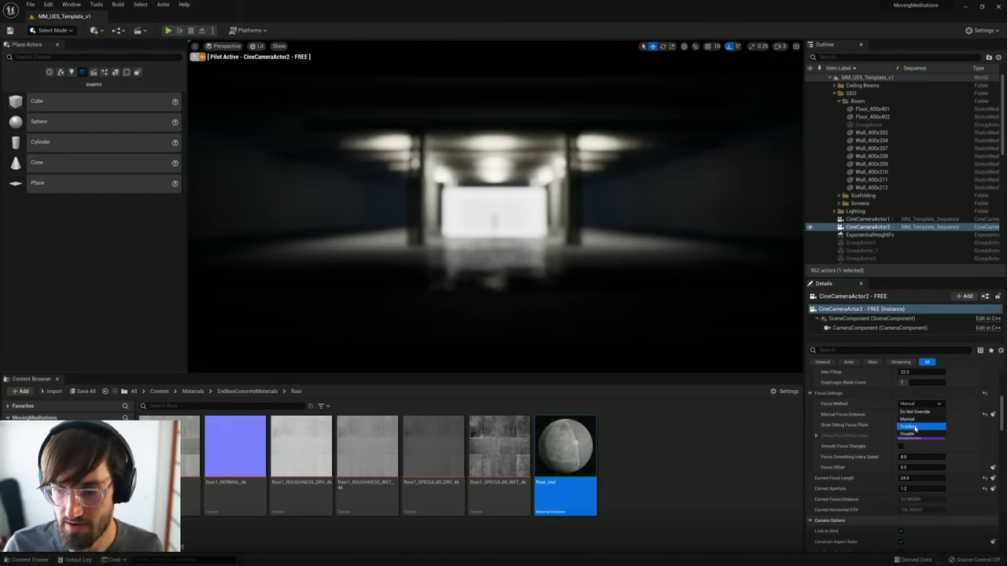
left_click(915, 427)
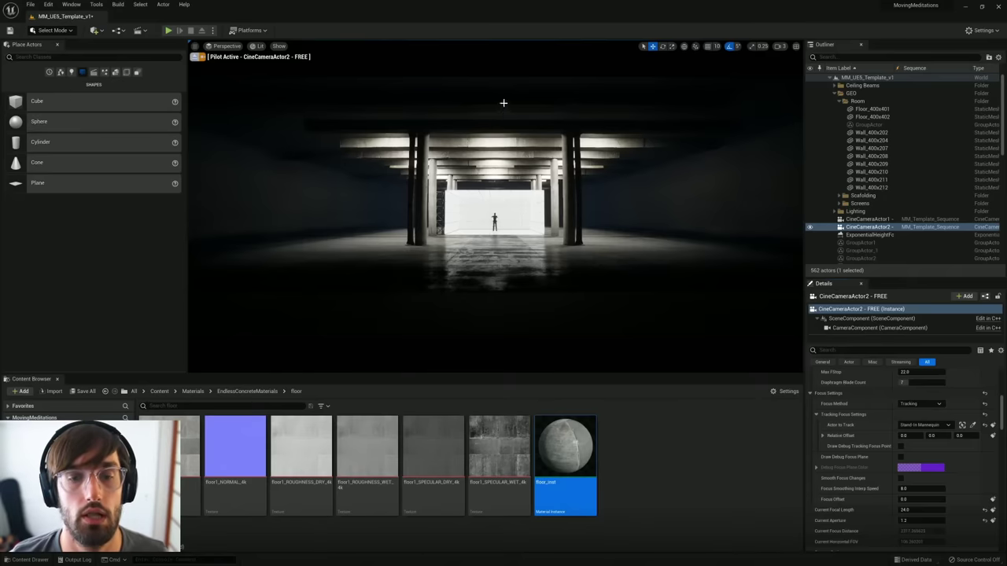
Step: Select the three ceiling beams of the row at the front columns and slide them sideways to centre the row over the hall
left_click(480, 143)
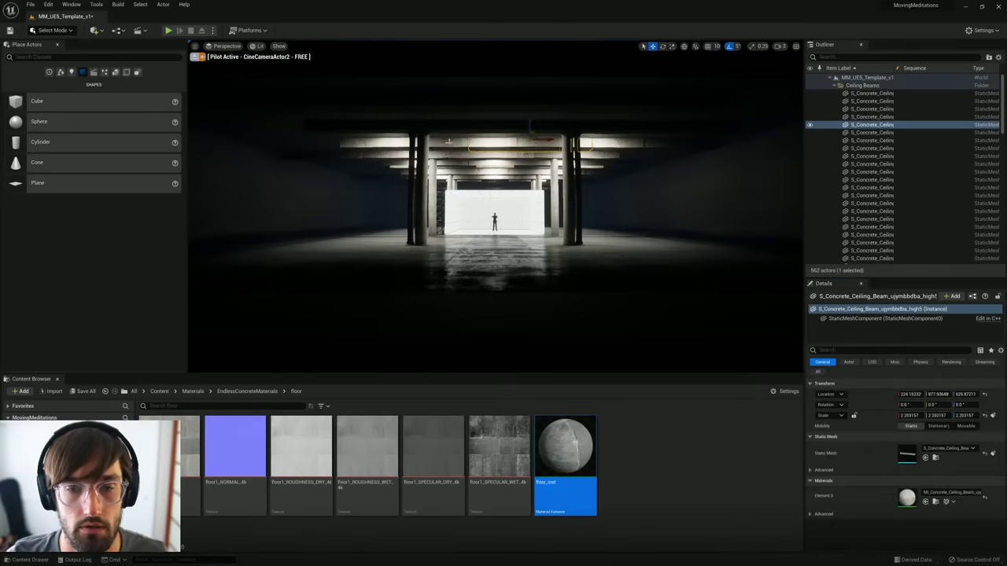
left_click(411, 142, "ctrl")
left_click(645, 143, "ctrl")
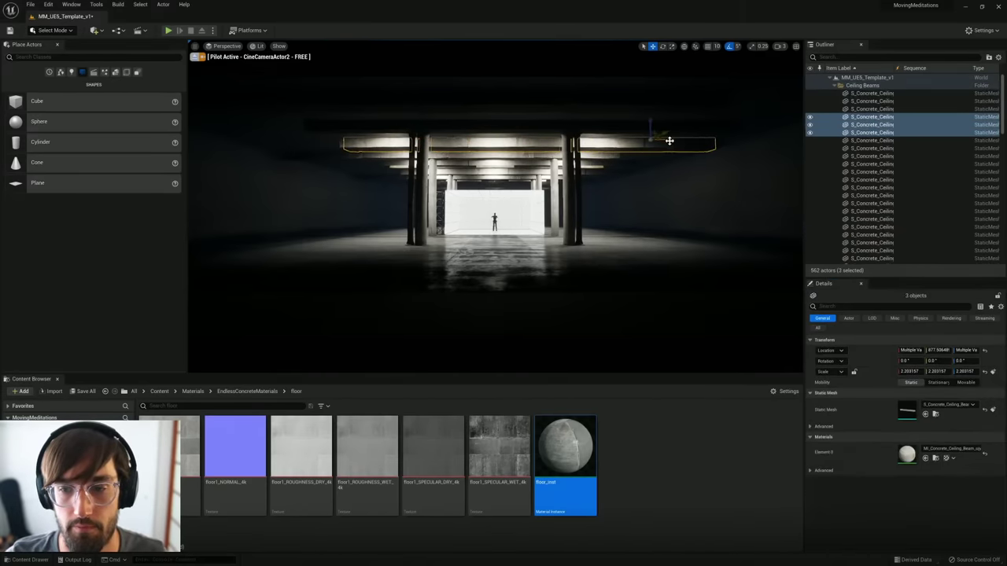
left_click_drag(669, 141, 541, 144)
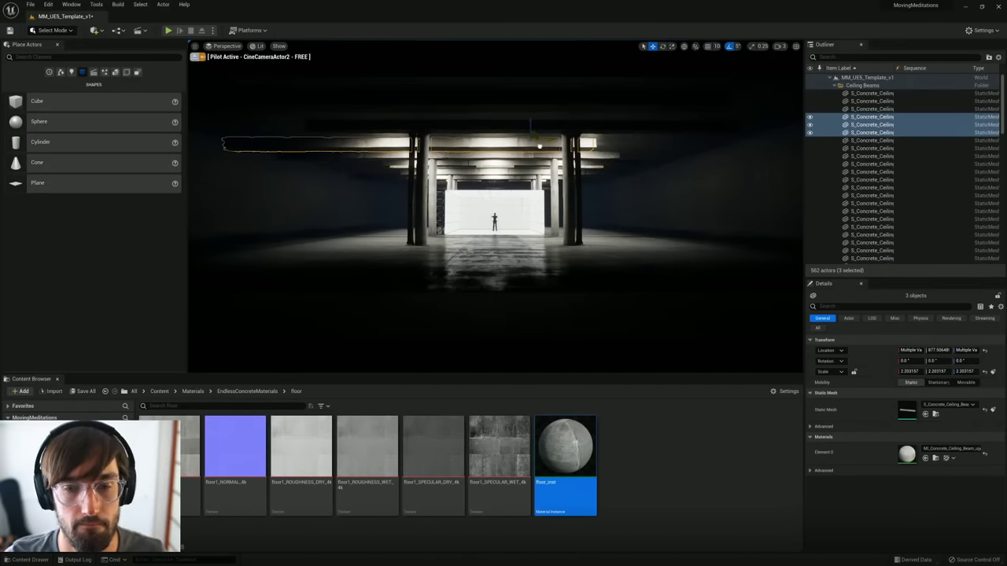
left_click_drag(539, 147, 628, 145)
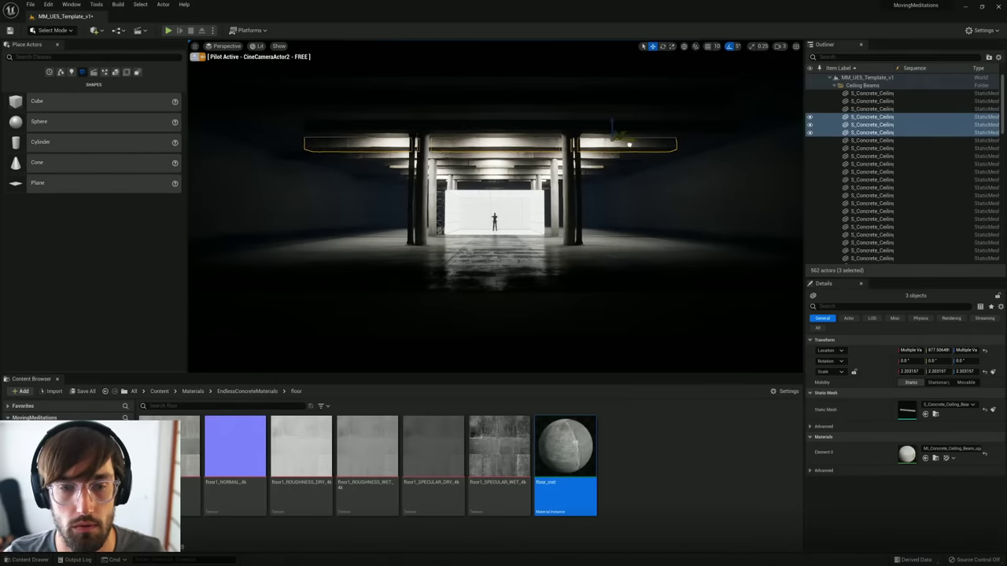
Step: Duplicate beams of the front-column ceiling row outward and slide them into line to extend the row to both side walls
left_click(516, 144)
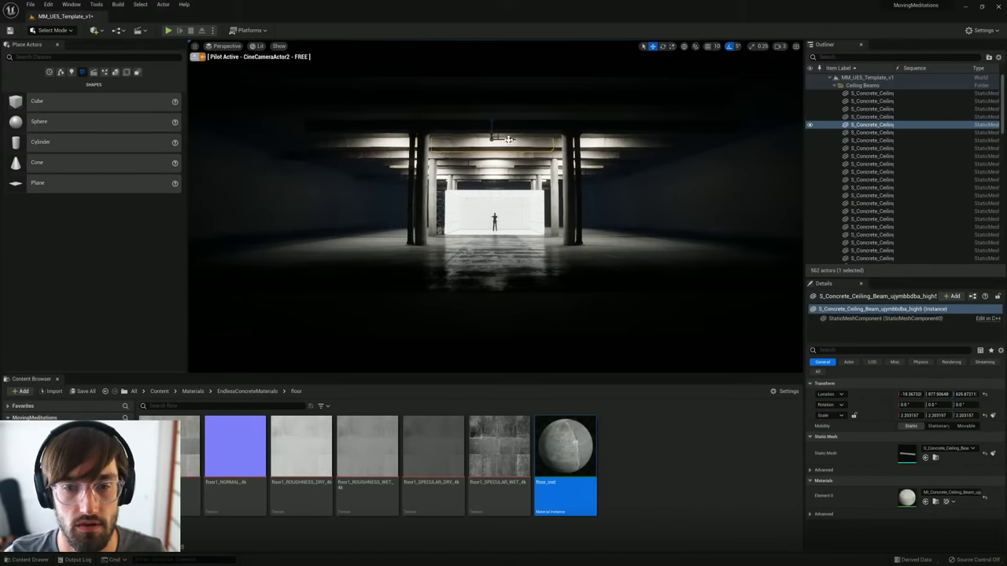
left_click_drag(508, 142, 263, 163, "alt")
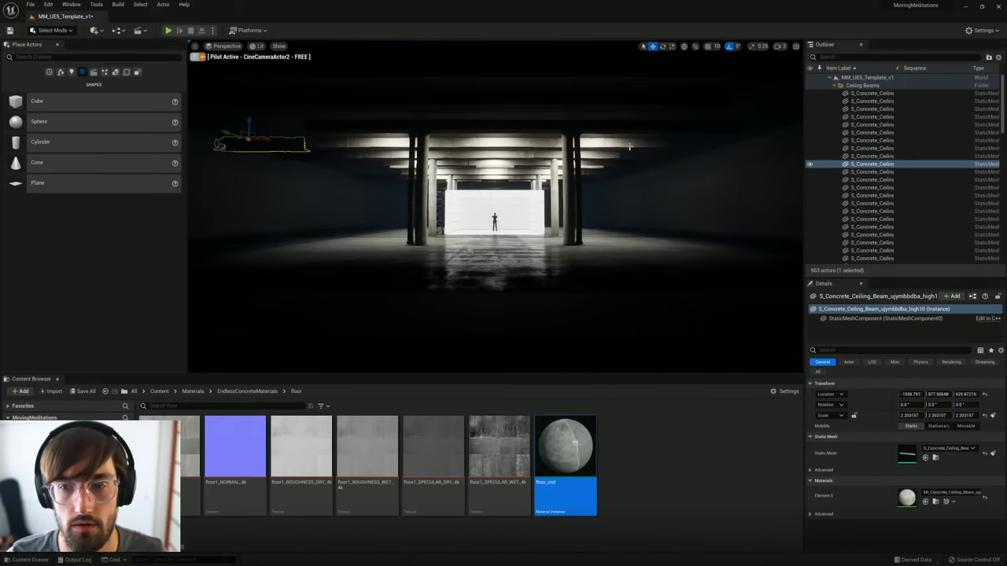
left_click(606, 145)
left_click(524, 143)
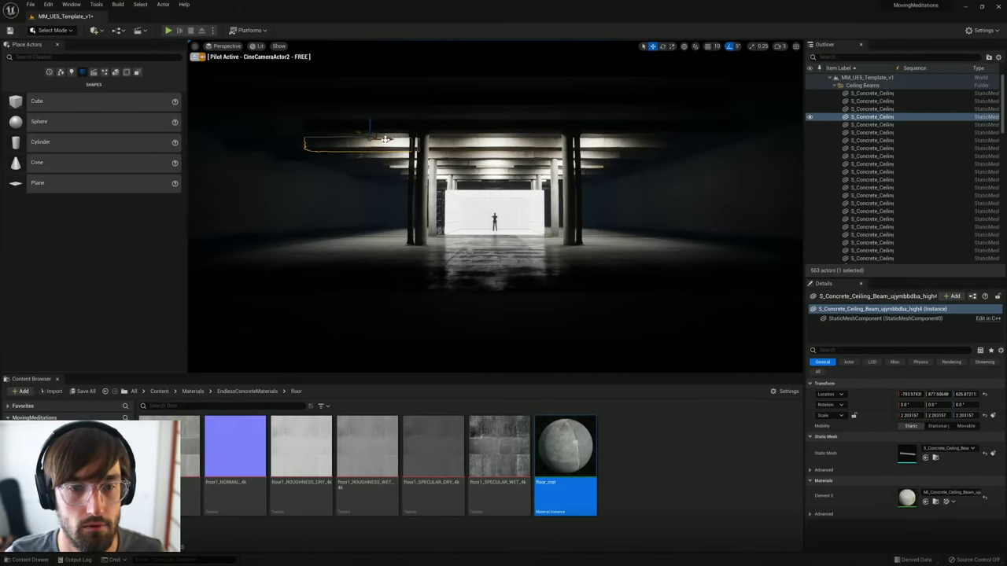
left_click_drag(497, 144, 689, 144, "alt")
left_click(601, 144)
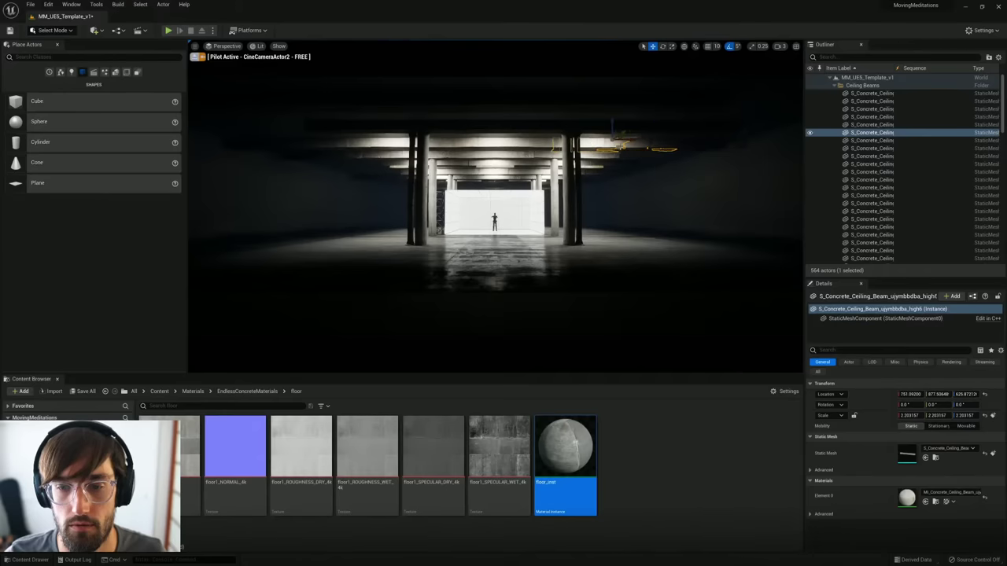
left_click(665, 143)
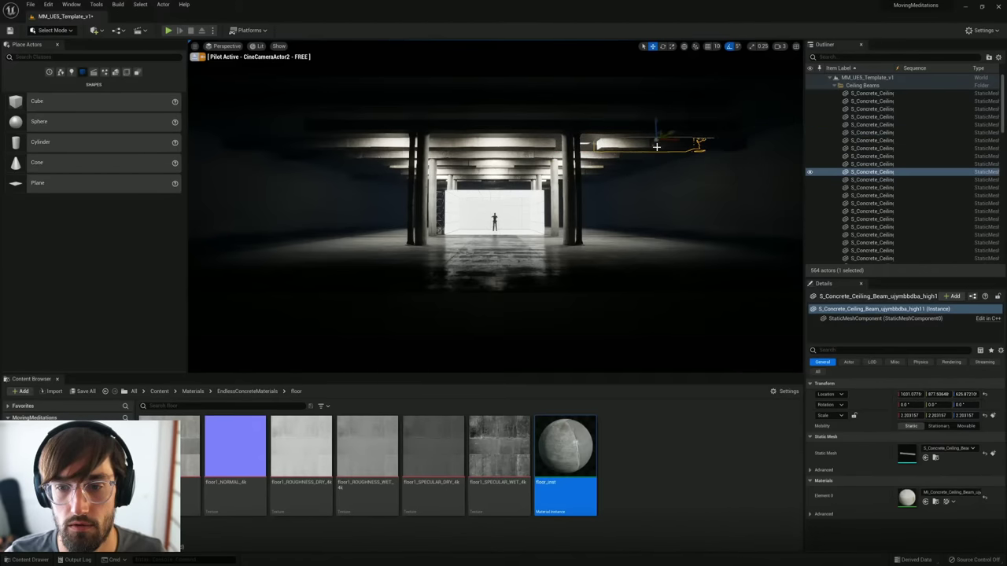
left_click_drag(661, 142, 626, 140)
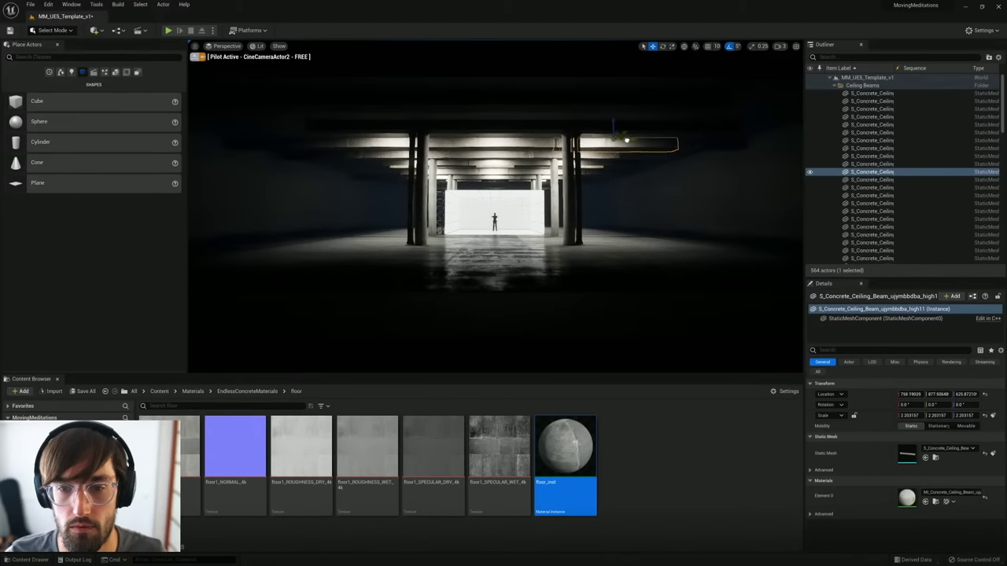
left_click(705, 144)
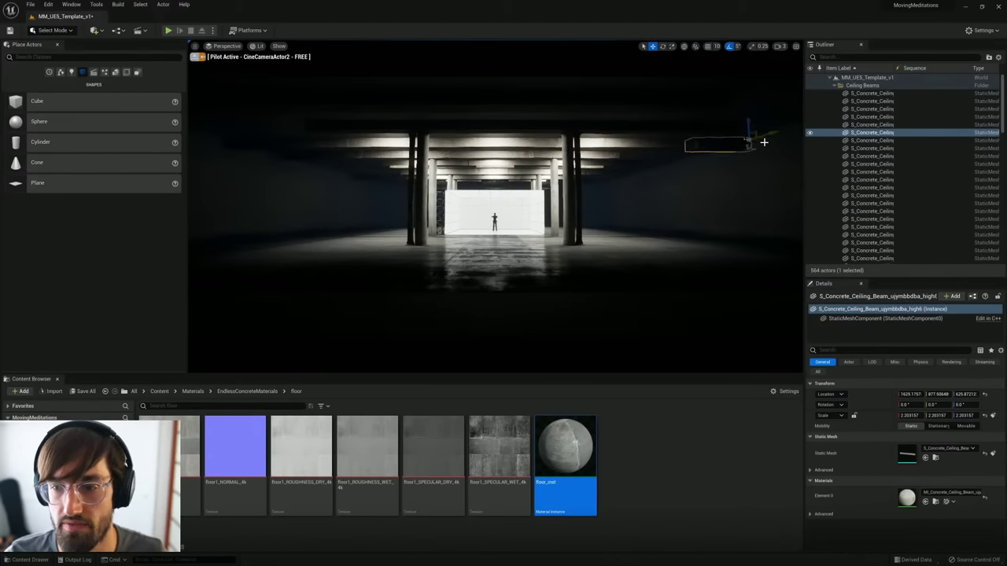
left_click_drag(763, 142, 747, 142)
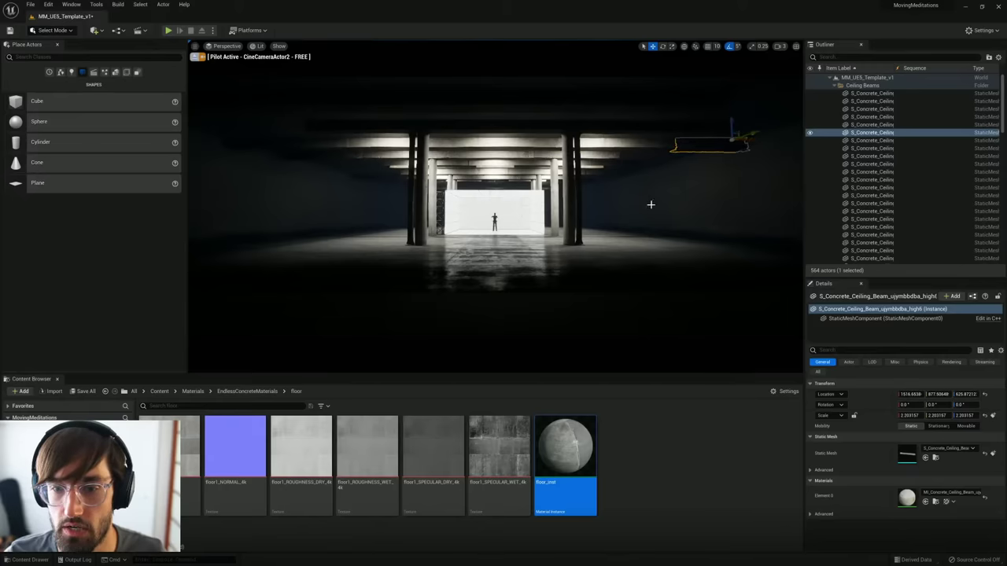
left_click(647, 231)
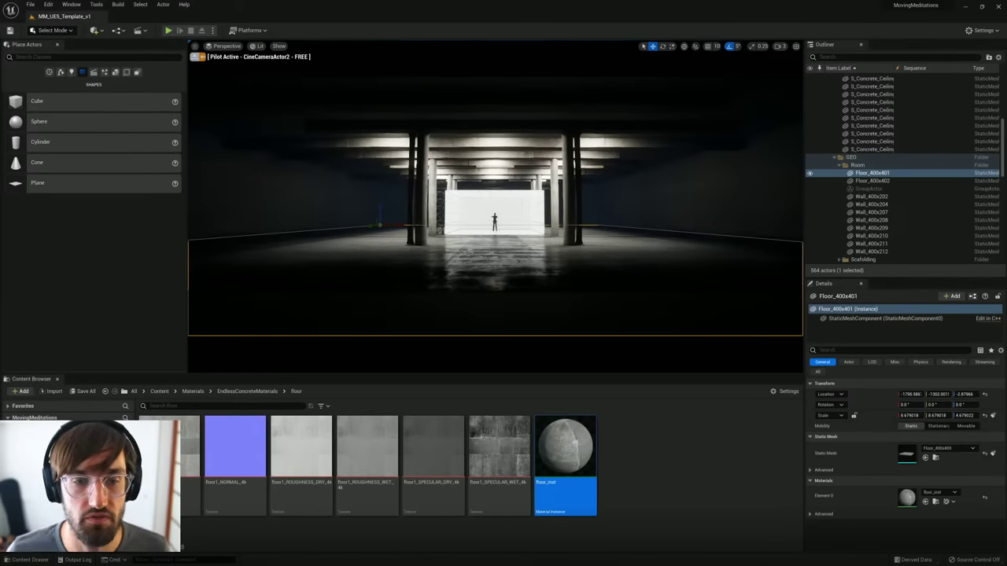
Step: Rotate the centre ceiling beam of the front-column row 180 degrees about its vertical axis
left_click(485, 144)
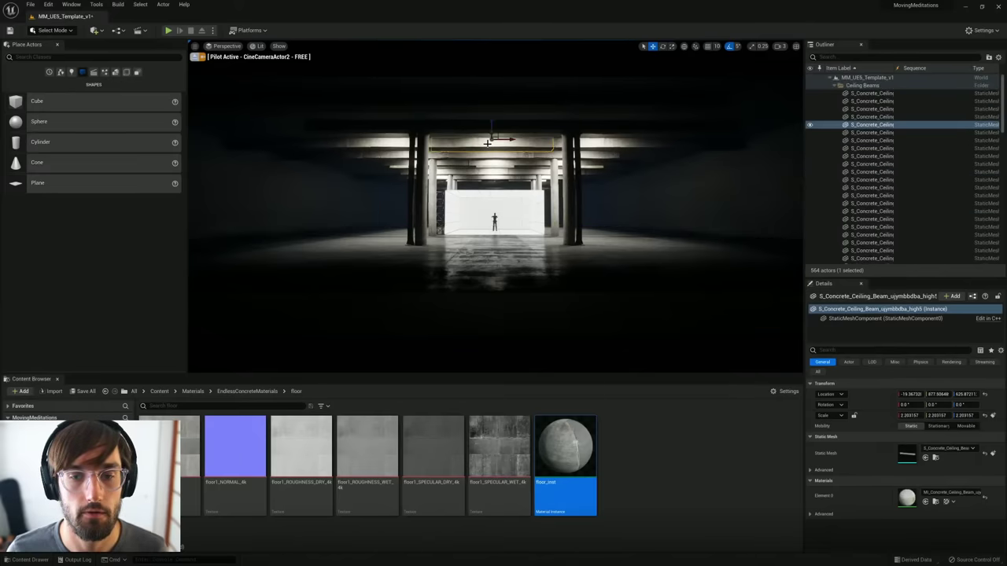
key("e")
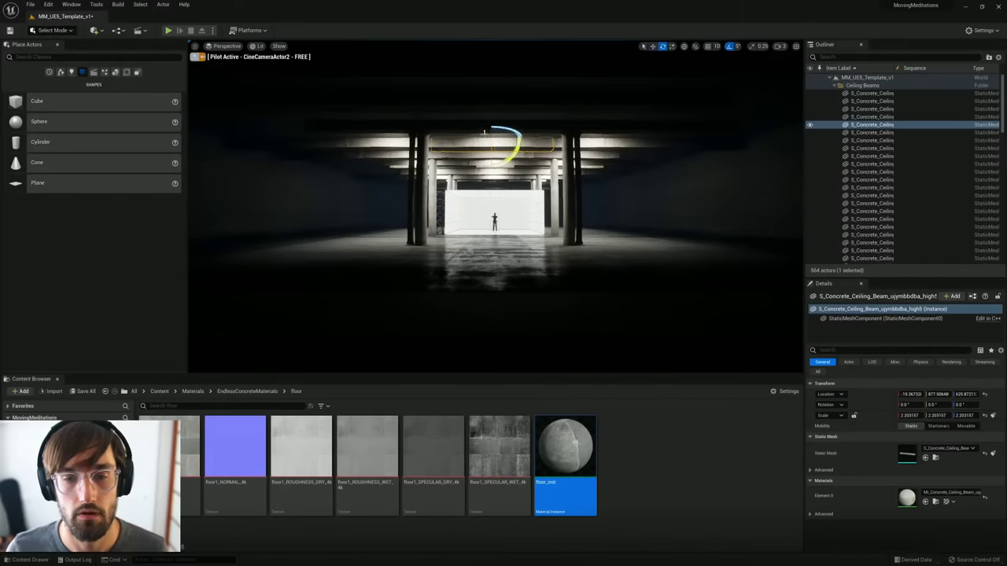
left_click_drag(510, 138, 370, 143)
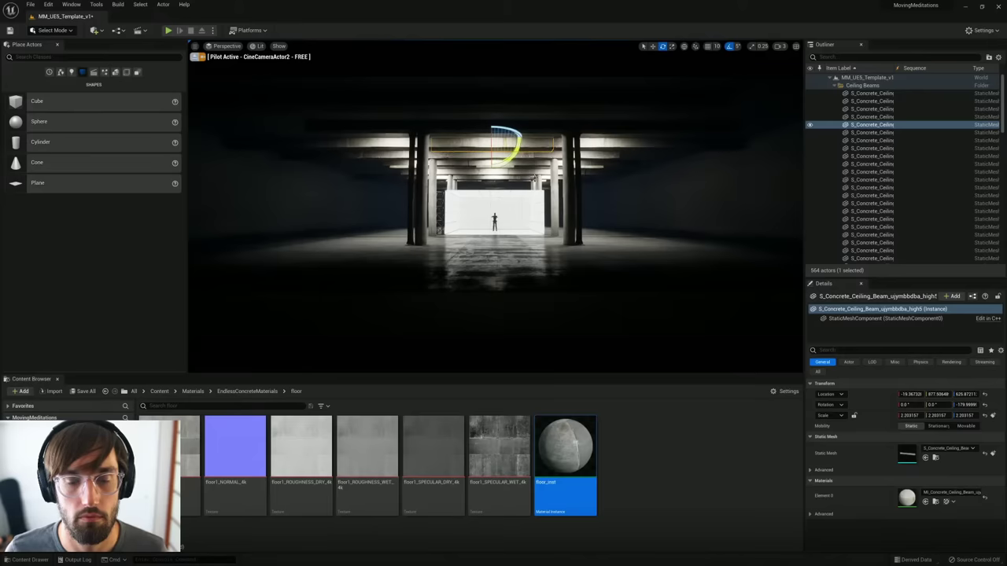
left_click(612, 192)
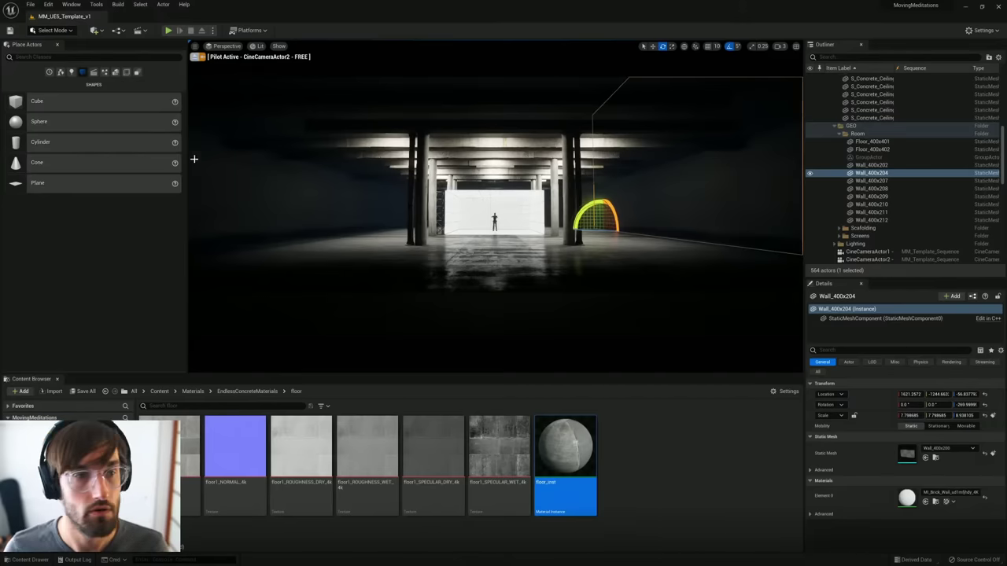
Step: Open Quixel Bridge full size and browse its surface categories
left_click(95, 30)
left_click(119, 60)
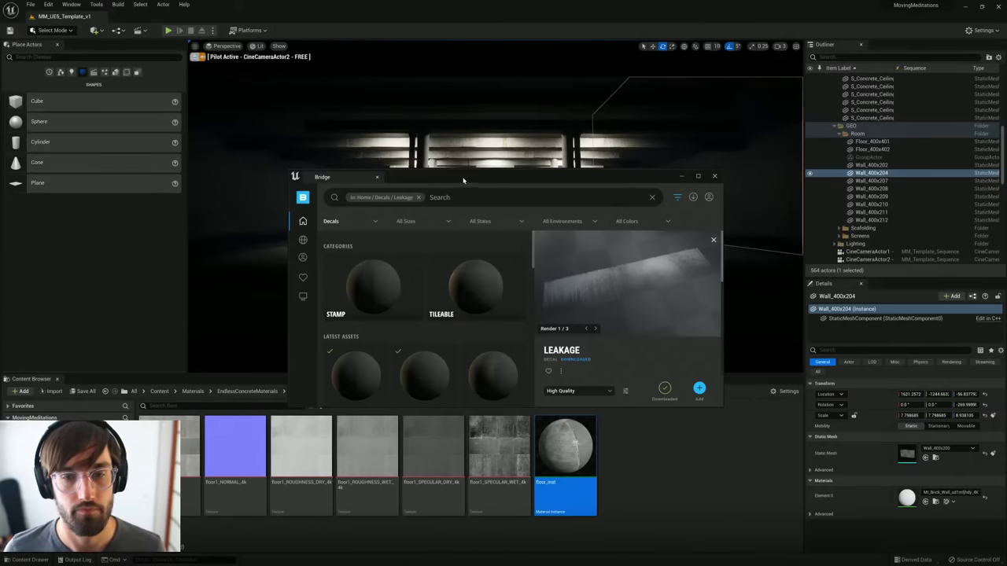
left_click_drag(465, 178, 446, 145)
double_click(446, 145)
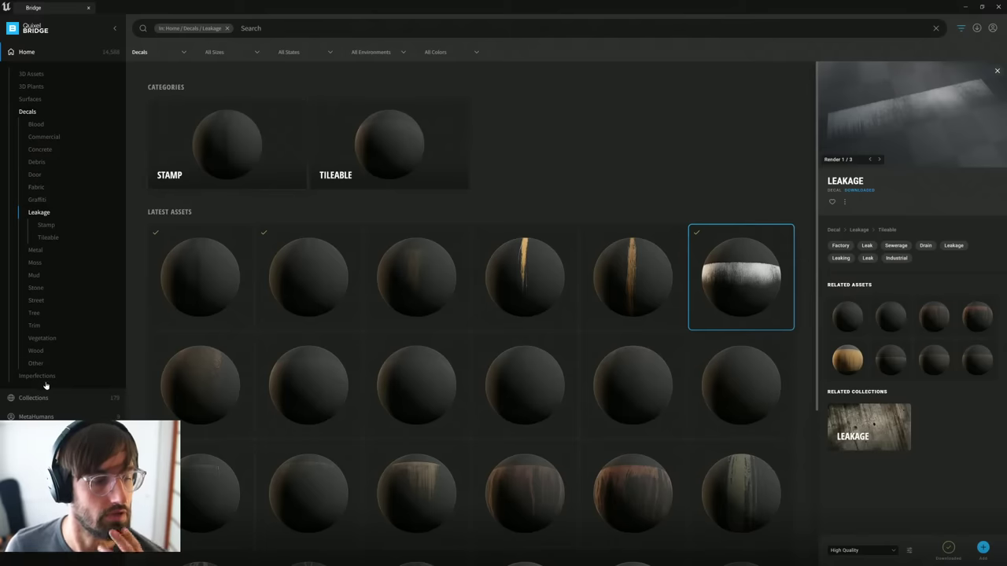
left_click(30, 99)
left_click(246, 28)
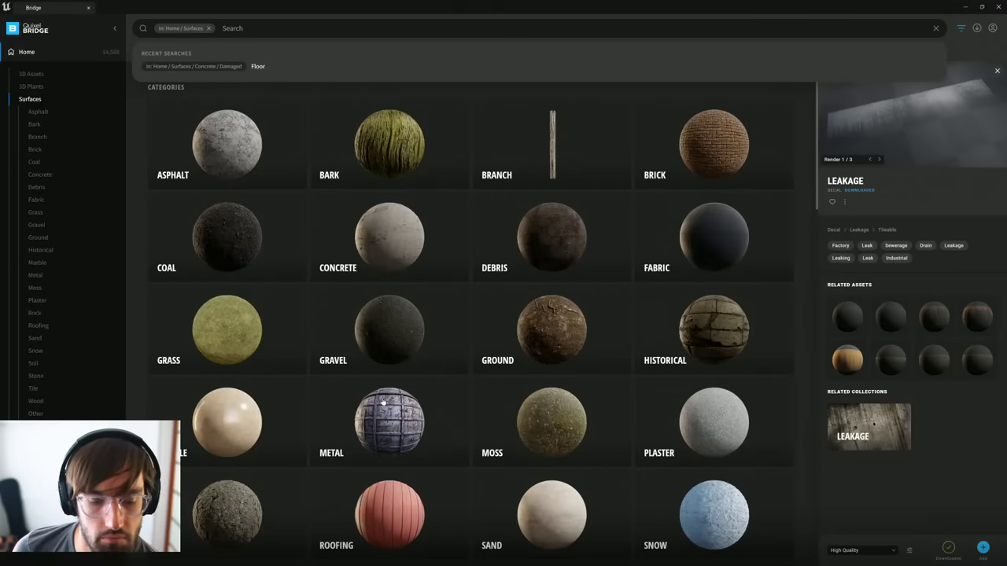
scroll(383, 402, "down", 1)
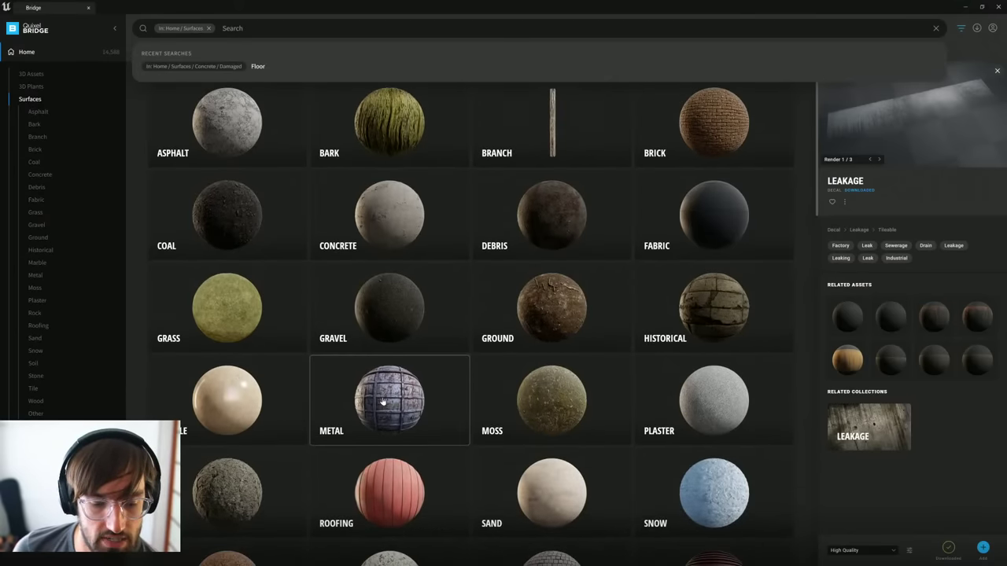
scroll(385, 440, "down", 1)
scroll(382, 427, "up", 3)
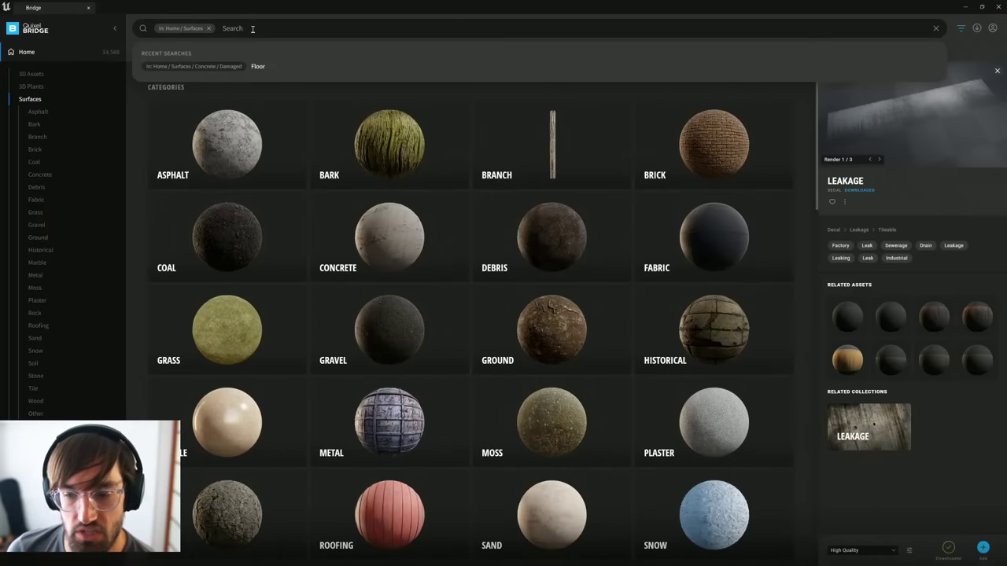
Step: Download the olive-grey Tarp surface from the Fabric category, add it to the project and put Bridge away
left_click(705, 239)
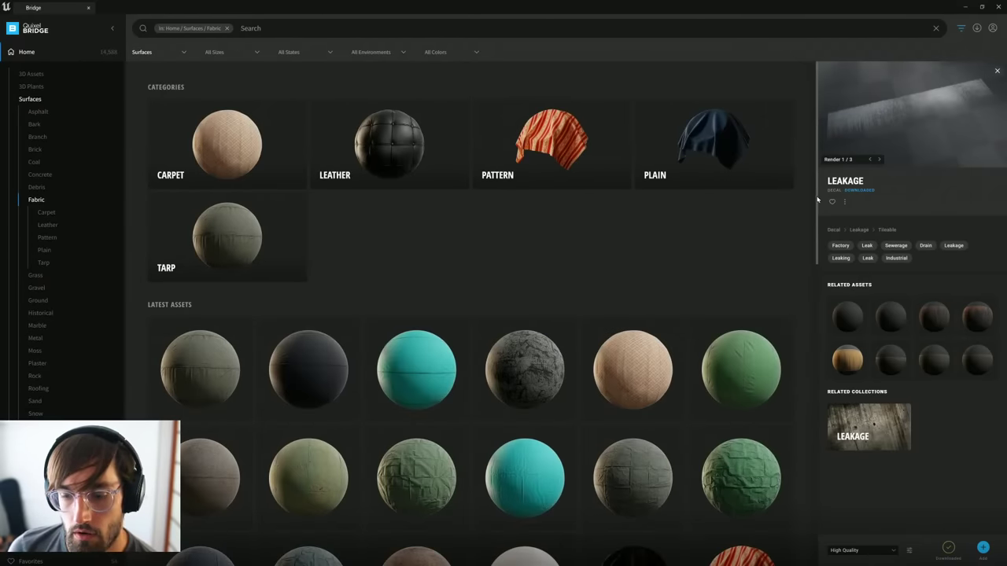
left_click_drag(818, 199, 807, 278)
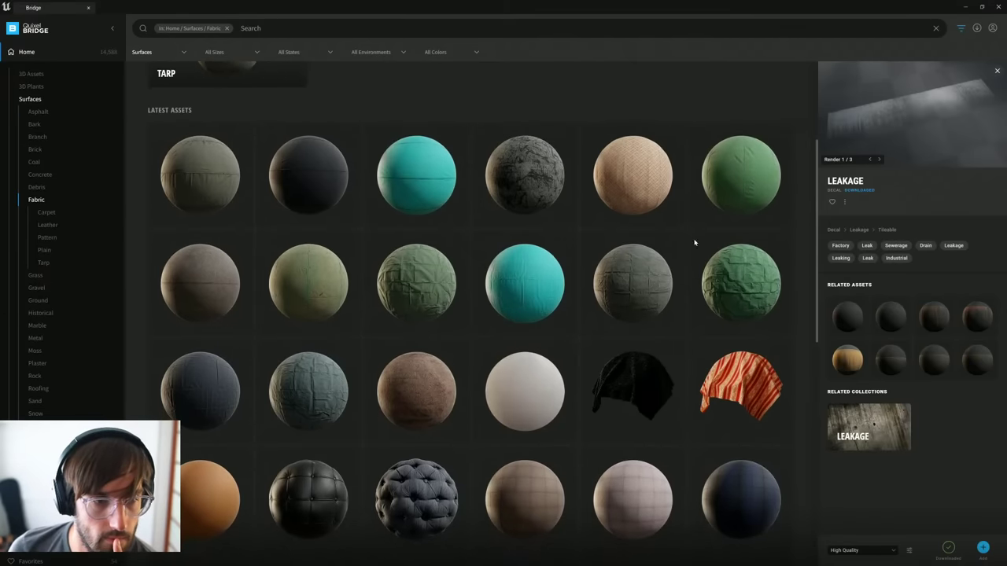
left_click(207, 180)
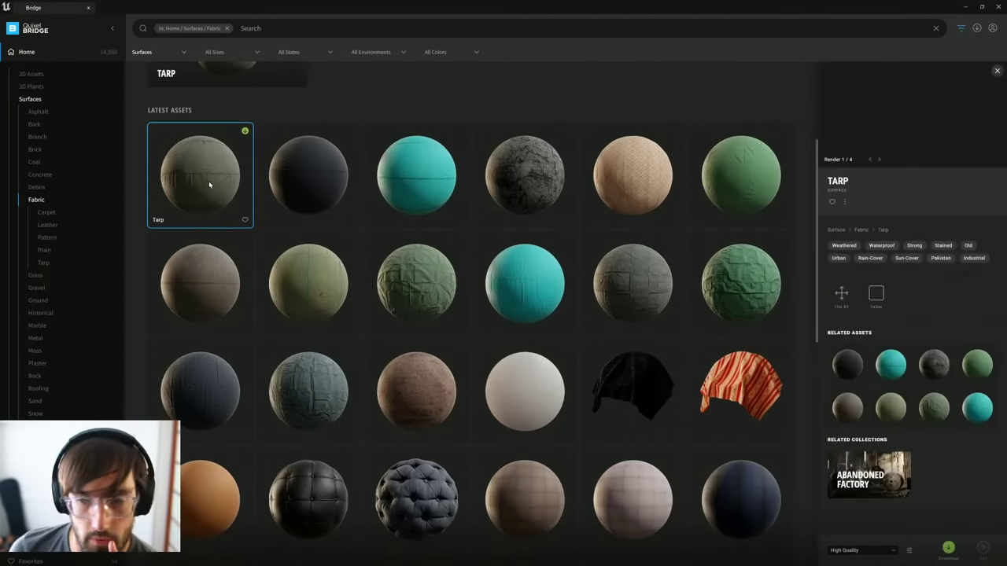
left_click(948, 548)
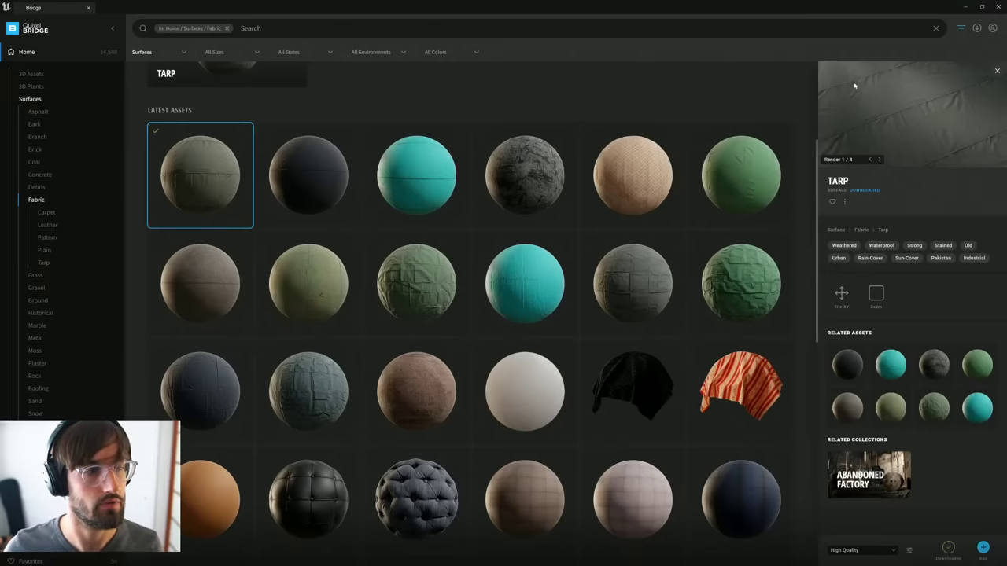
left_click(967, 8)
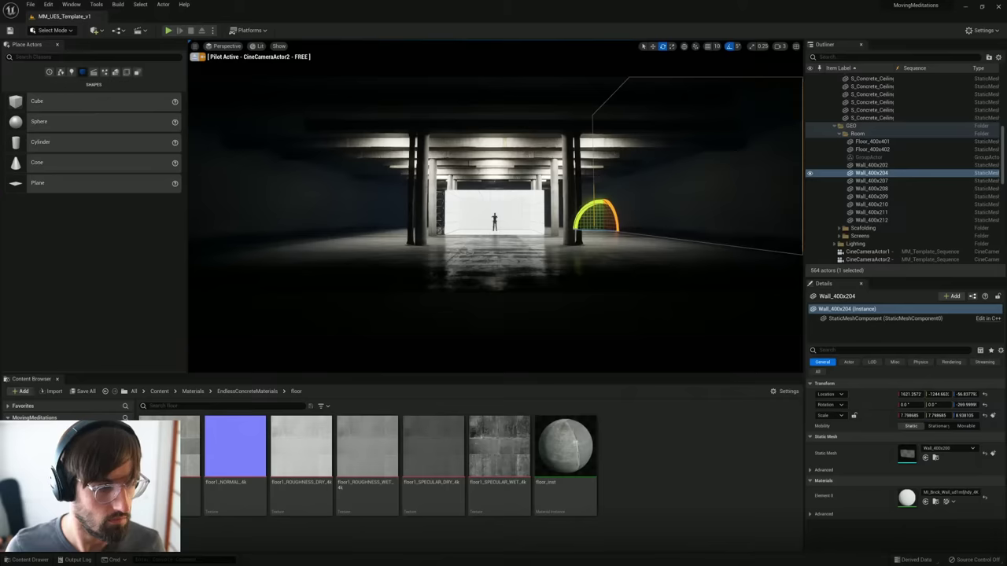
Step: Open the downloaded tarp's folder under Megascans/Surfaces and apply its material to the ceiling
left_click(247, 391)
key("alt+Left")
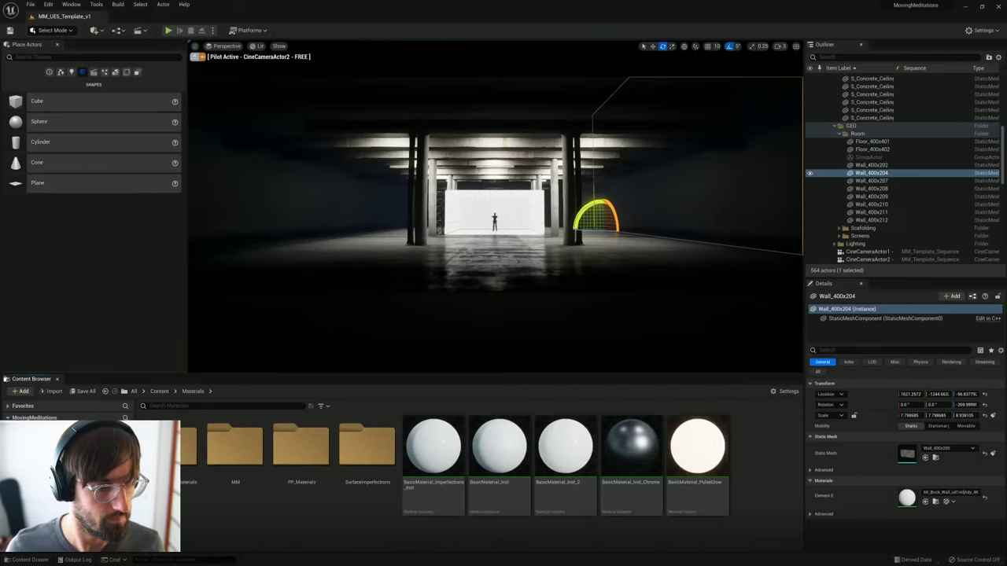
key("alt+Left")
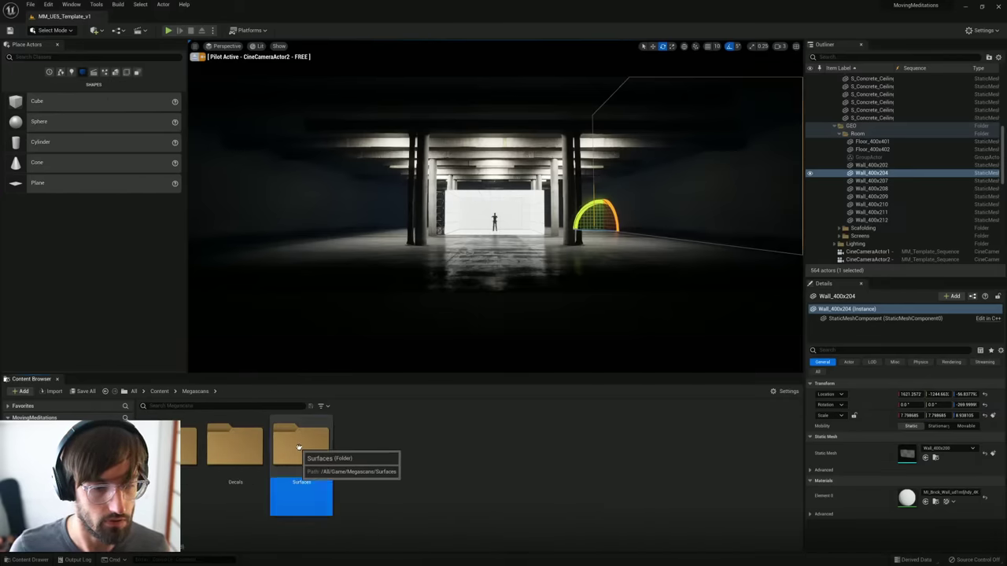
double_click(301, 446)
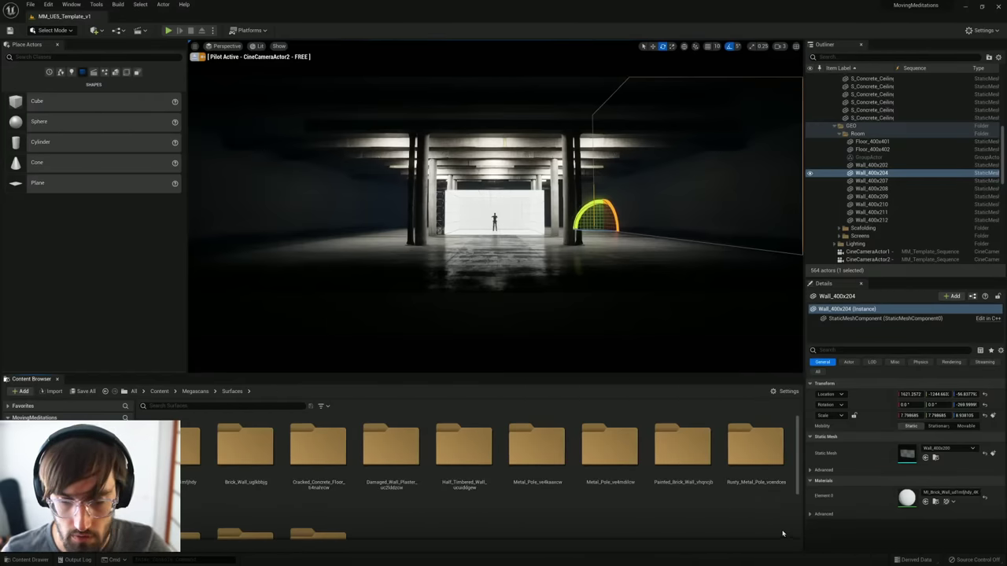
left_click_drag(798, 494, 795, 513)
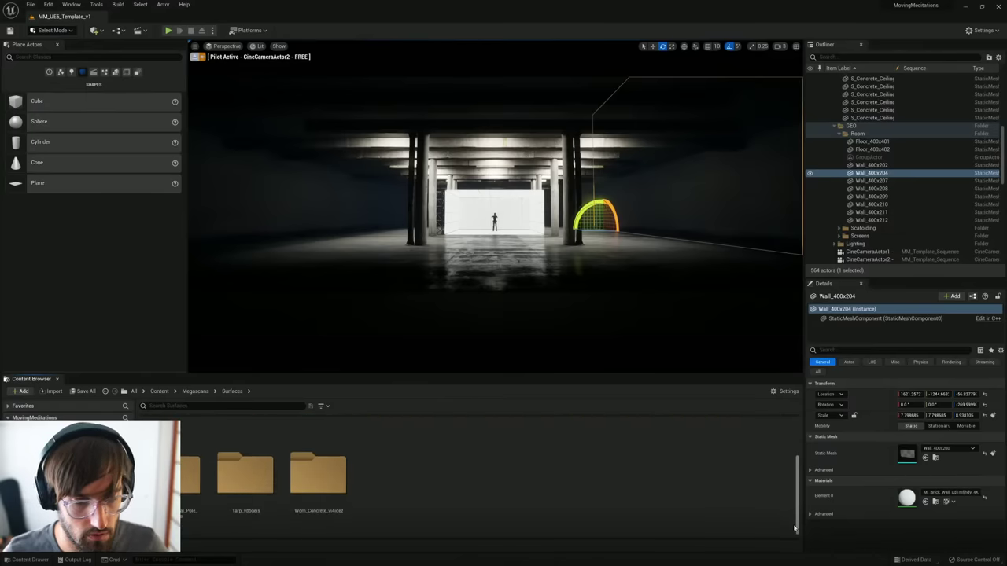
double_click(241, 480)
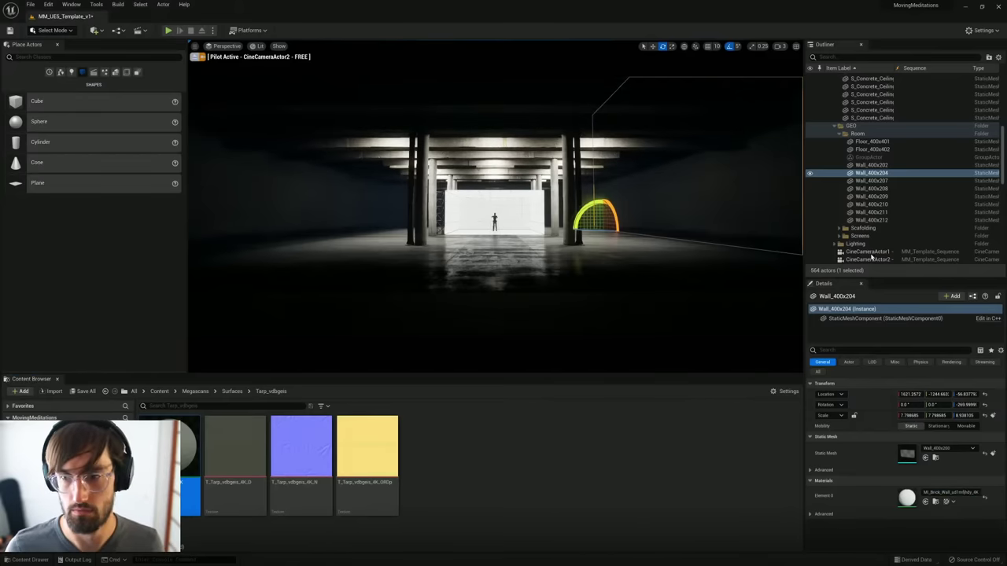
Step: Stop piloting CineCameraActor2 - FREE and examine the tarp-covered ceiling between the beams up close
left_click(195, 57)
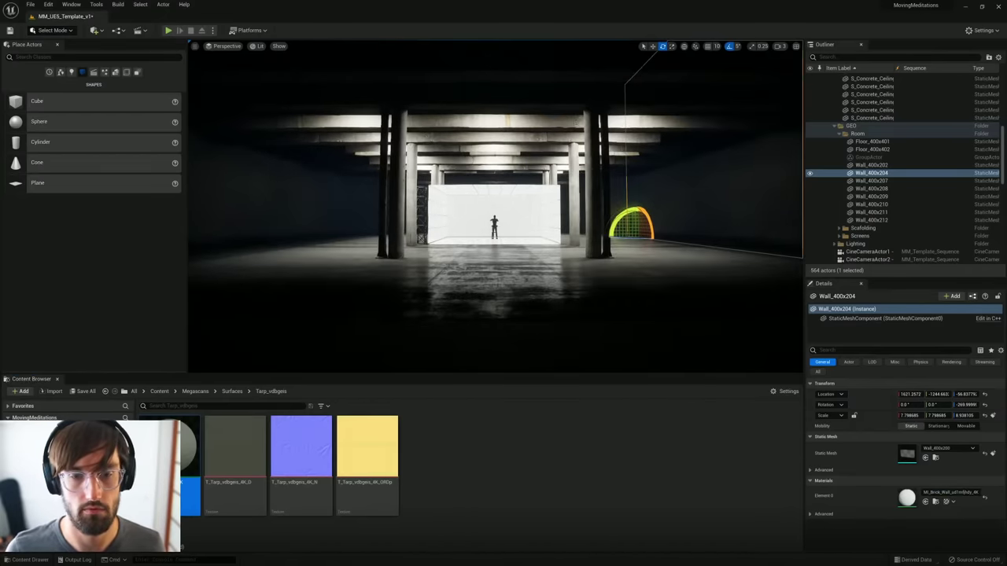
key("w")
right_click_drag(495, 213, 314, 153)
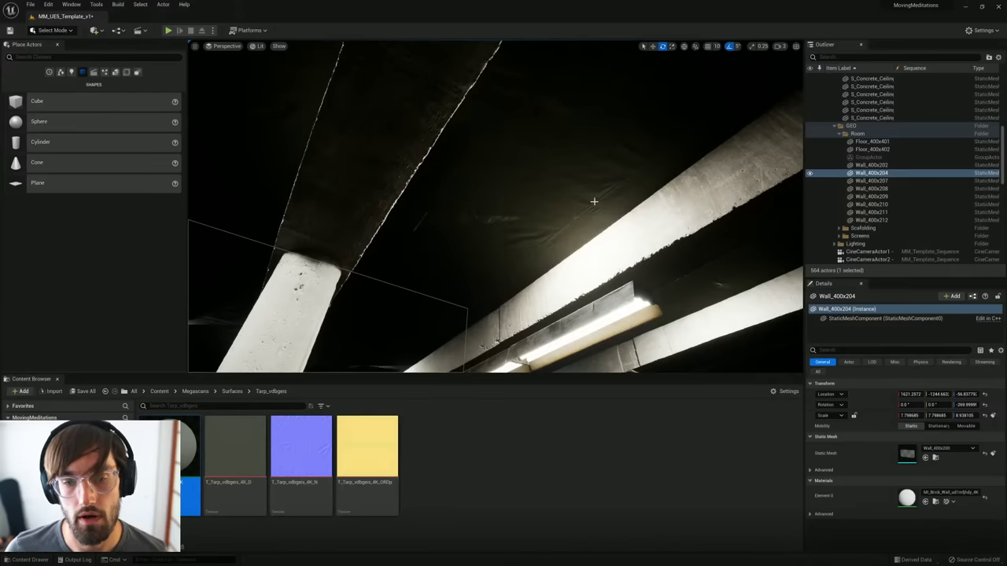
right_click_drag(572, 187, 529, 173)
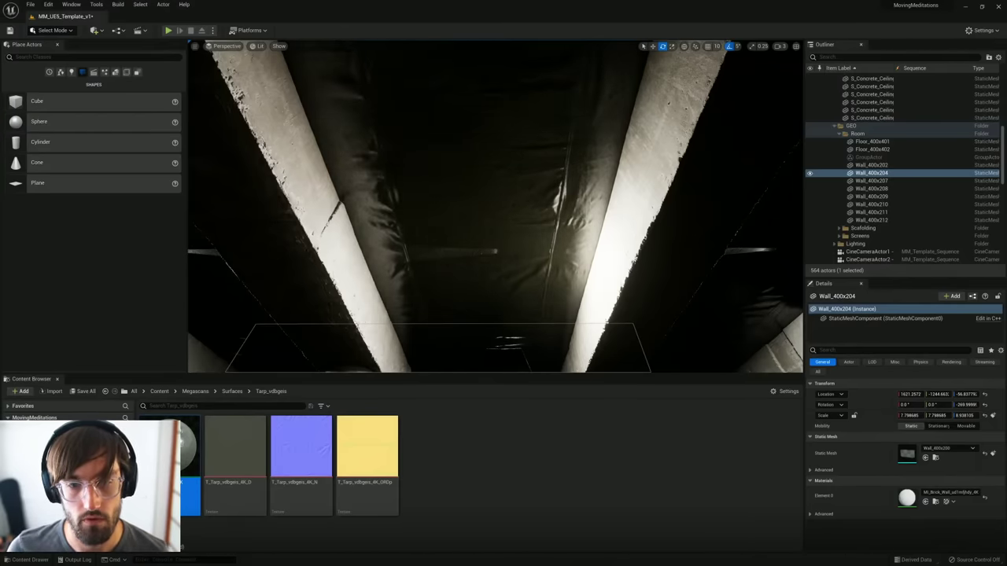
right_click_drag(495, 208, 401, 266)
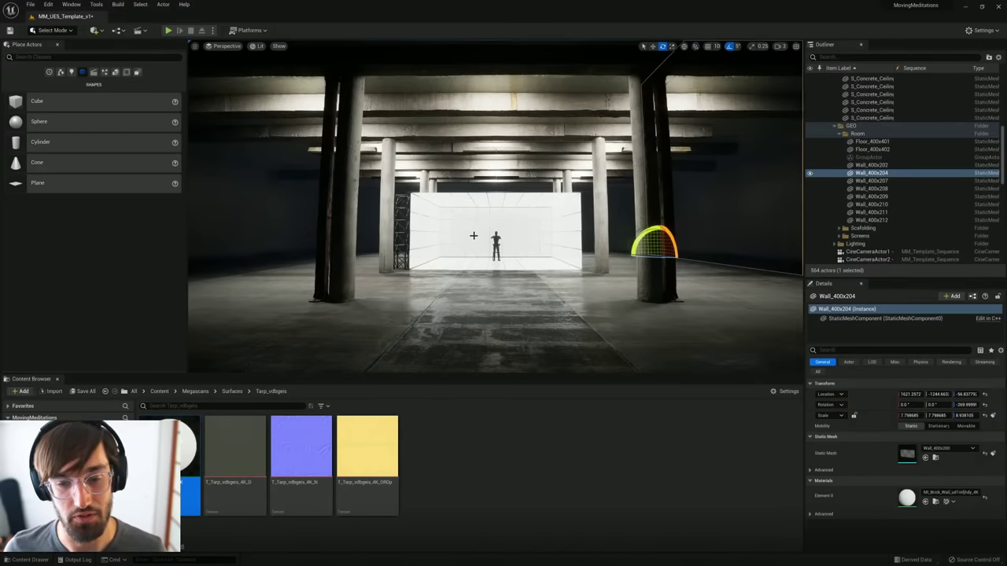
Step: Select all cylinders of the scaffolding tower beside the white screen box, from Cylinder55 through Cylinder230
key("w")
right_click_drag(499, 232, 442, 241)
key("w")
right_click_drag(537, 229, 548, 212)
left_click(494, 292)
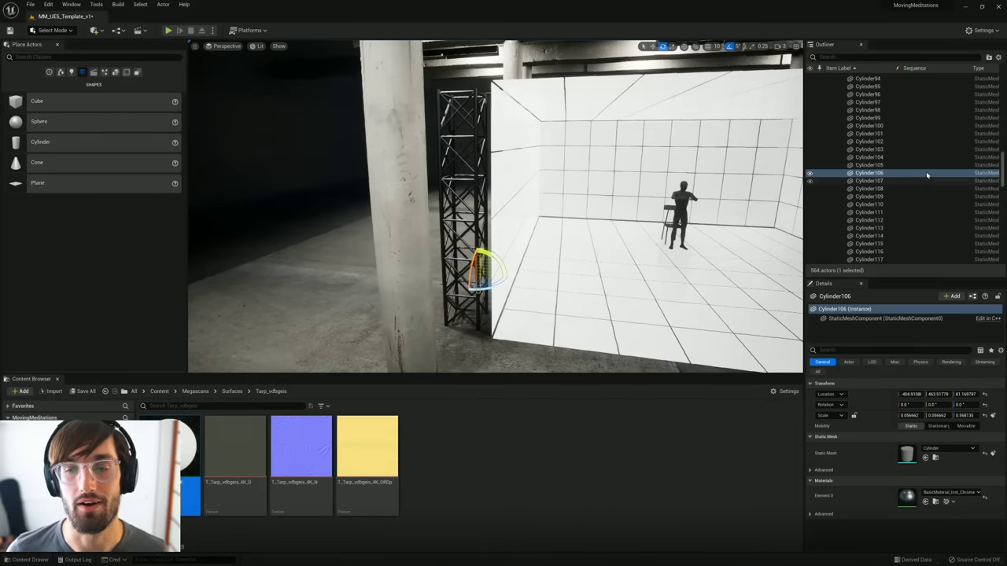
left_click_drag(1002, 182, 1003, 209)
left_click(873, 192)
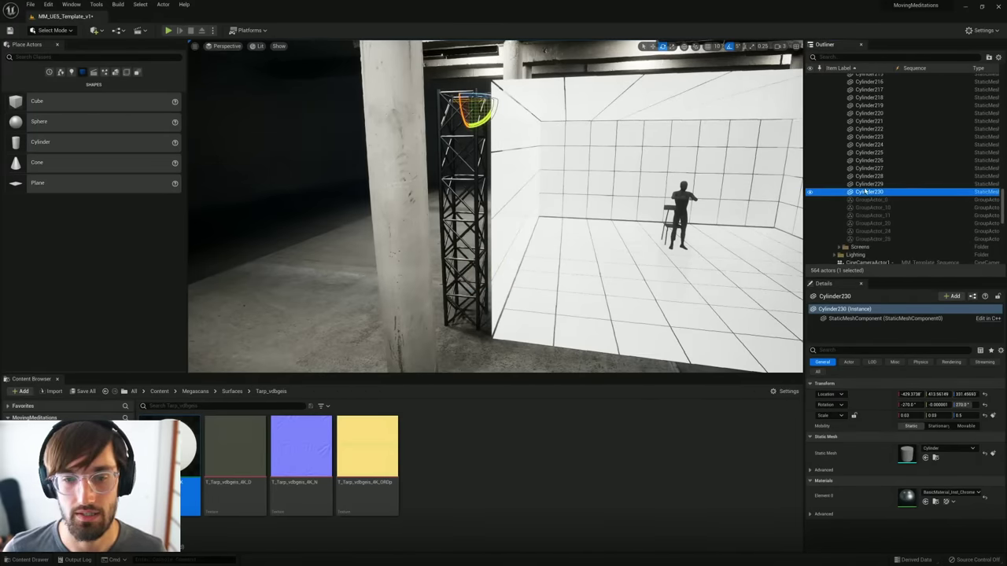
left_click_drag(1002, 203, 967, 133)
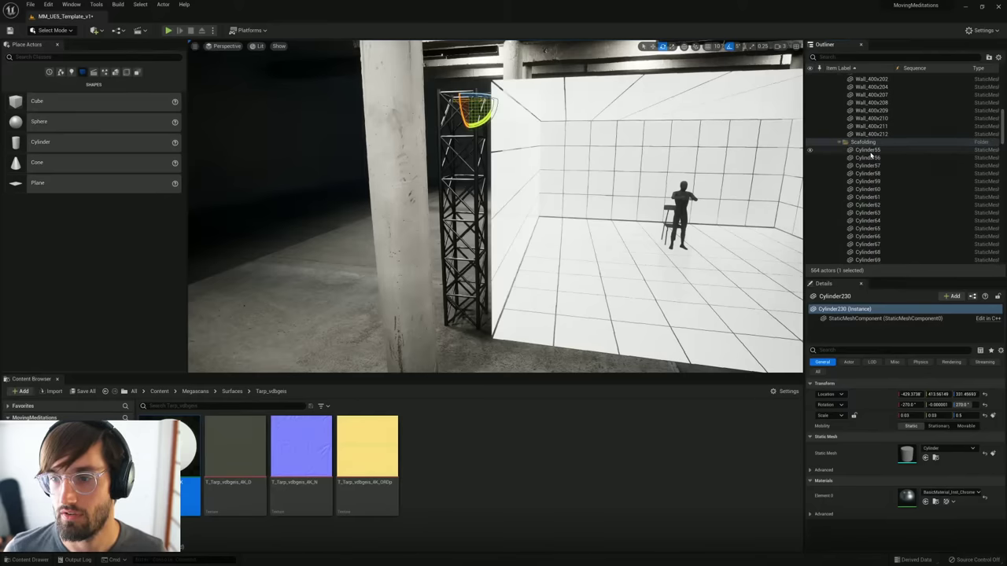
left_click(870, 151, "shift")
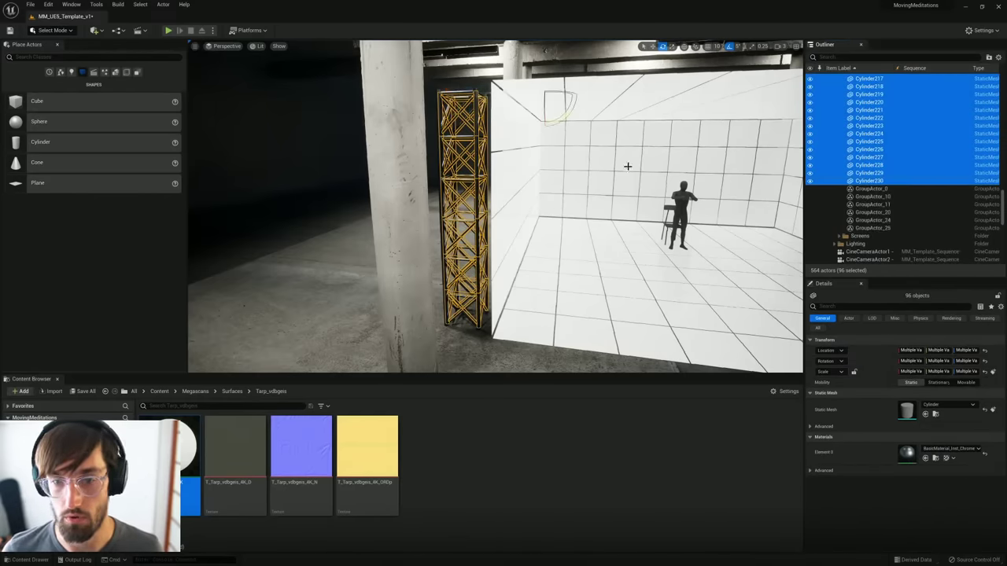
Step: Select the scaffolding groups GroupActor_0 through GroupActor_25 and duplicate the whole tower to the opposite side of the screen box
left_click(865, 195)
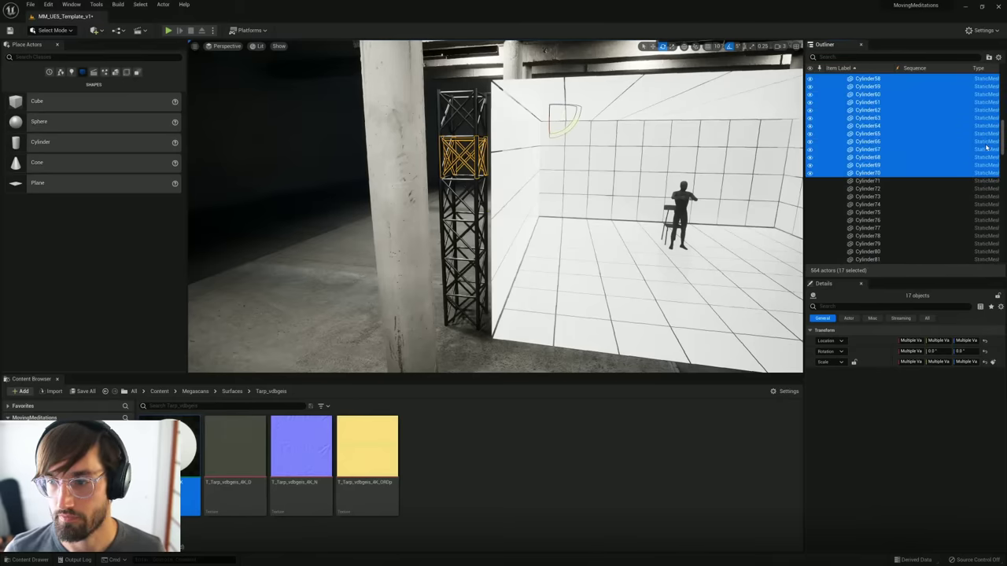
left_click_drag(1002, 149, 973, 219)
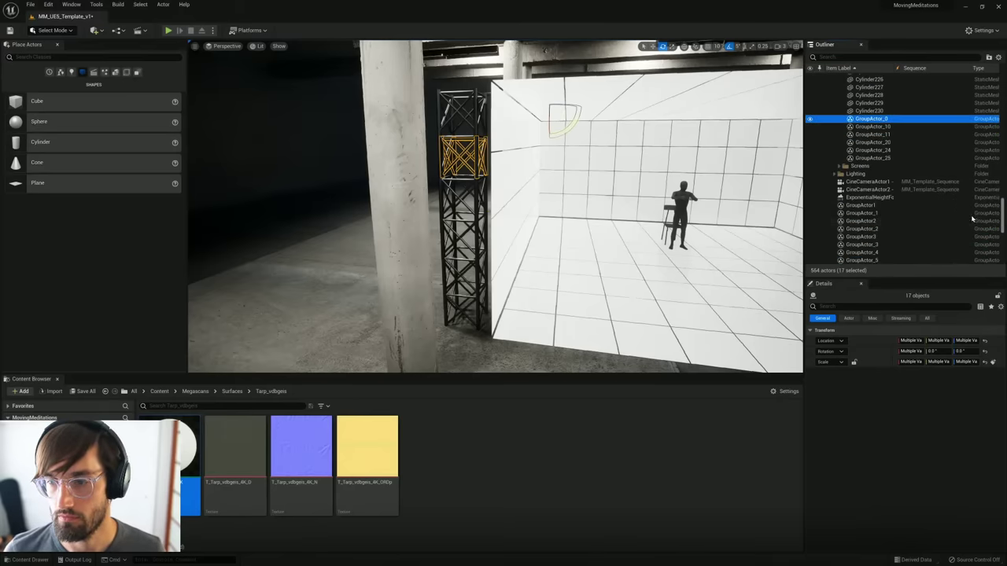
left_click(872, 160)
left_click(881, 121, "shift")
right_click_drag(545, 150, 590, 150)
key("r")
key("s")
key("w")
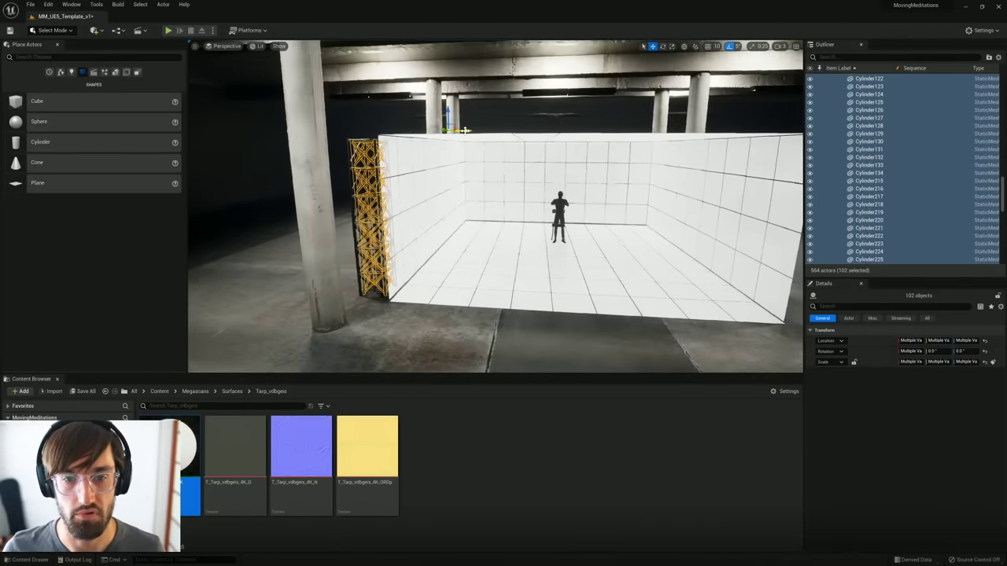
left_click_drag(465, 132, 773, 143, "alt")
Step: Duplicate the scaffolding tower again and rotate the copy 90° so it lies horizontally above the screen box
key("d")
right_click_drag(774, 142, 793, 143)
left_click_drag(595, 162, 433, 107)
key("e")
key("r")
key("w")
right_click_drag(433, 107, 473, 114)
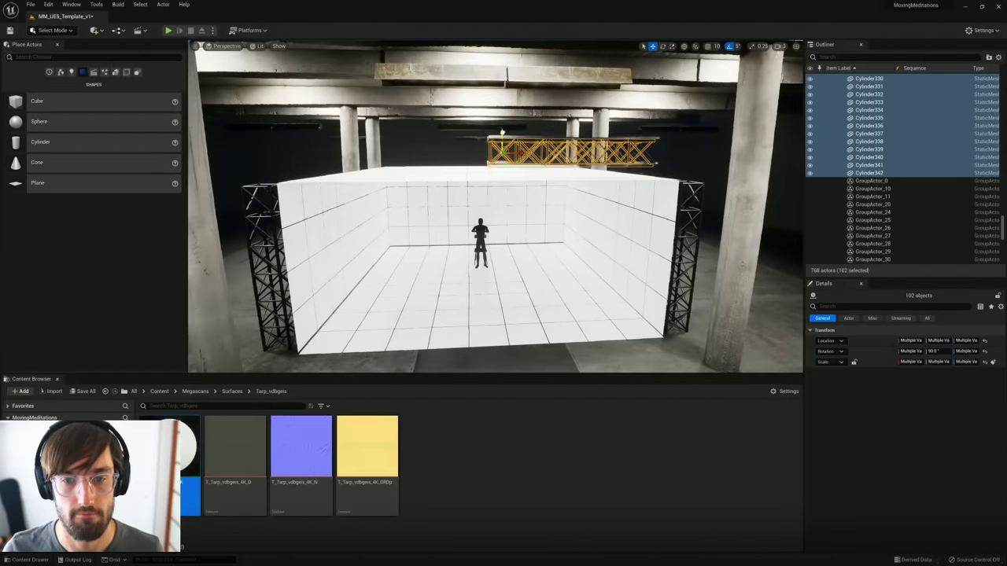
Step: Move the horizontal truss out past the left-hand tower and duplicate it twice end to end across the screen box
left_click_drag(502, 134, 266, 144)
right_click_drag(317, 177, 236, 179)
right_click_drag(467, 94, 466, 93)
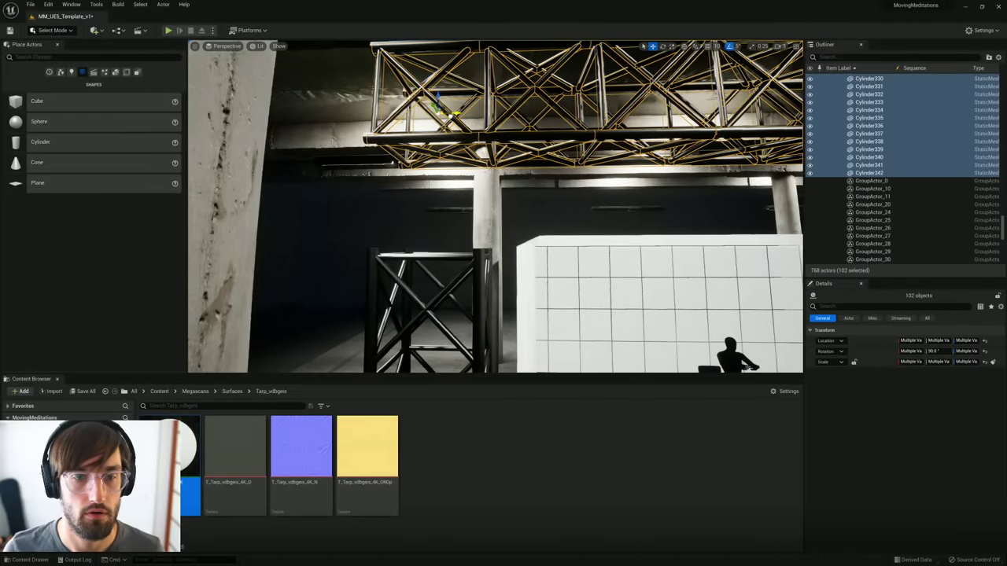
right_click_drag(450, 116, 543, 162)
right_click_drag(328, 147, 329, 147)
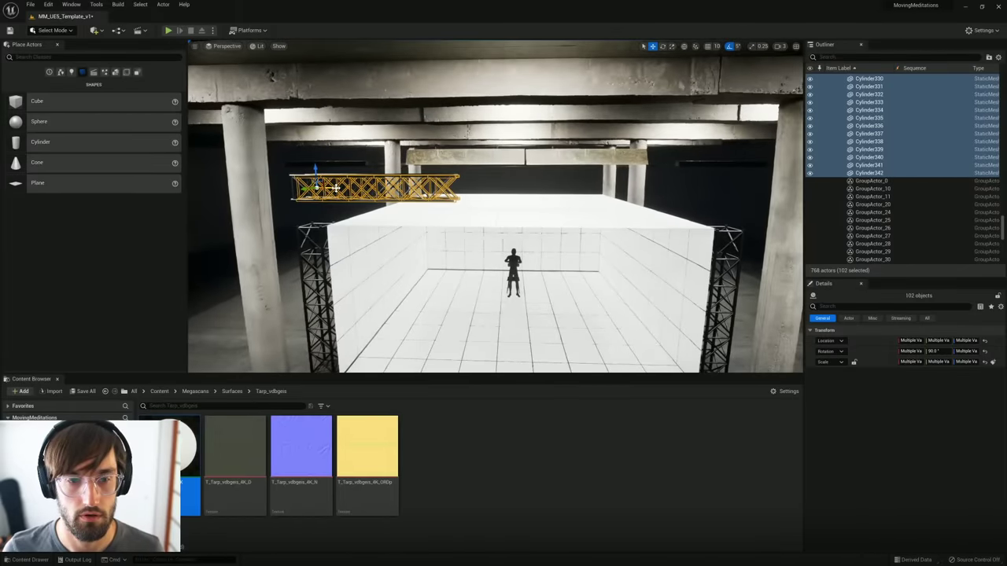
left_click_drag(315, 187, 484, 187, "alt")
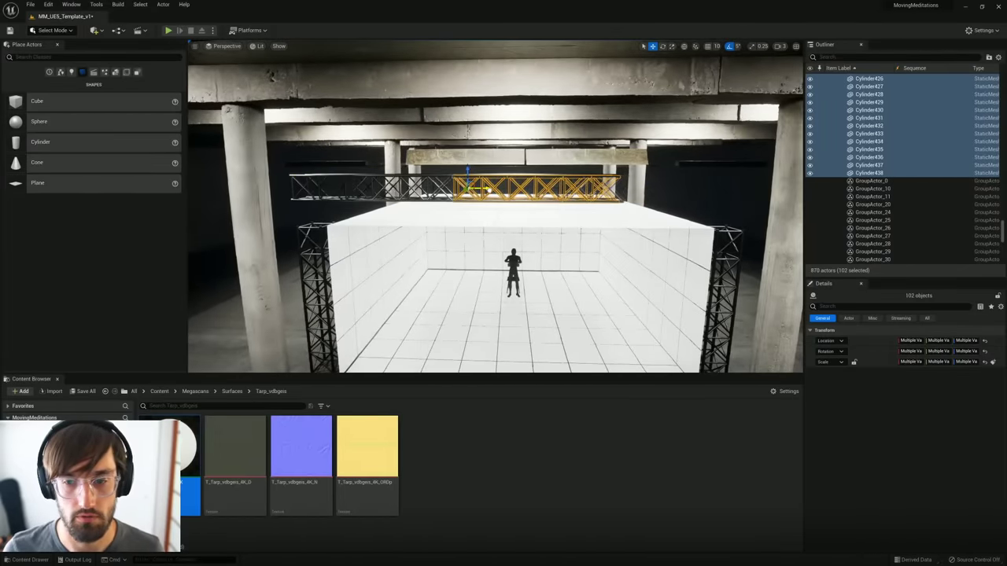
mouse_move(538, 163)
right_mouse_down()
mouse_move(554, 165)
mouse_move(551, 157)
right_mouse_up()
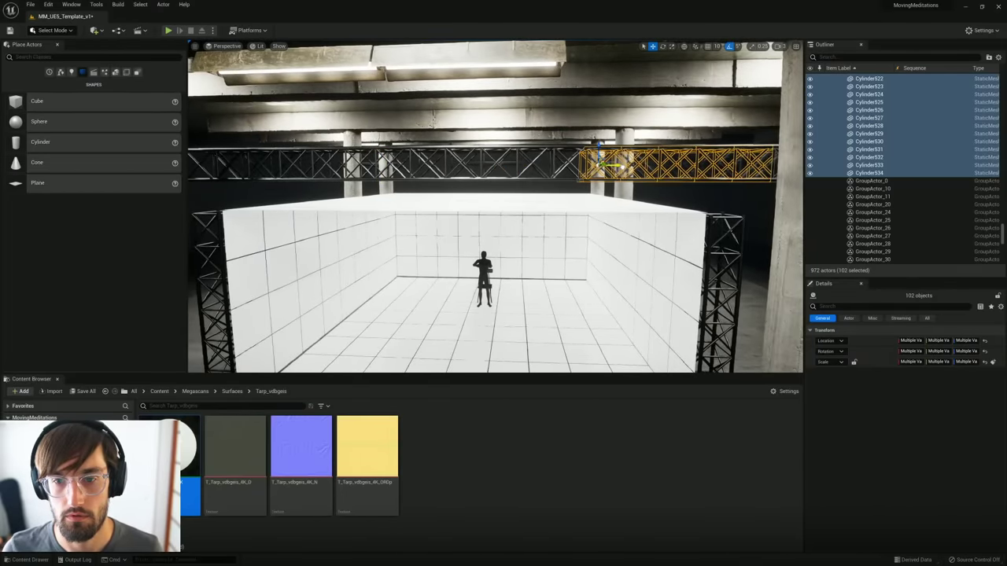
Step: Delete two lower and two upper chord tubes from the overhanging end of the horizontal truss past the right-hand tower
right_click_drag(618, 165, 673, 159)
right_click_drag(437, 166, 463, 167)
left_click(571, 201)
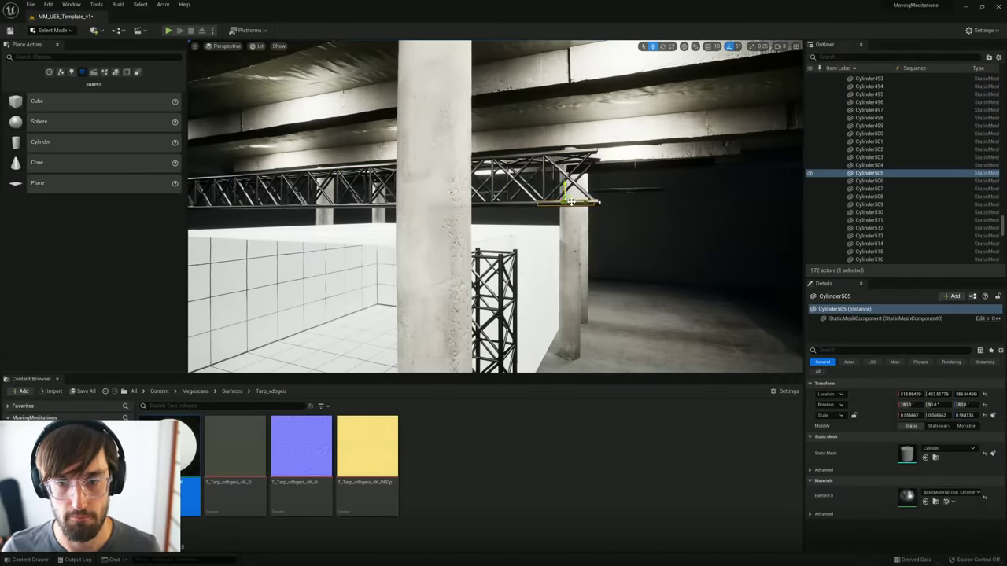
right_click_drag(556, 192, 546, 178)
left_click(546, 176, "ctrl")
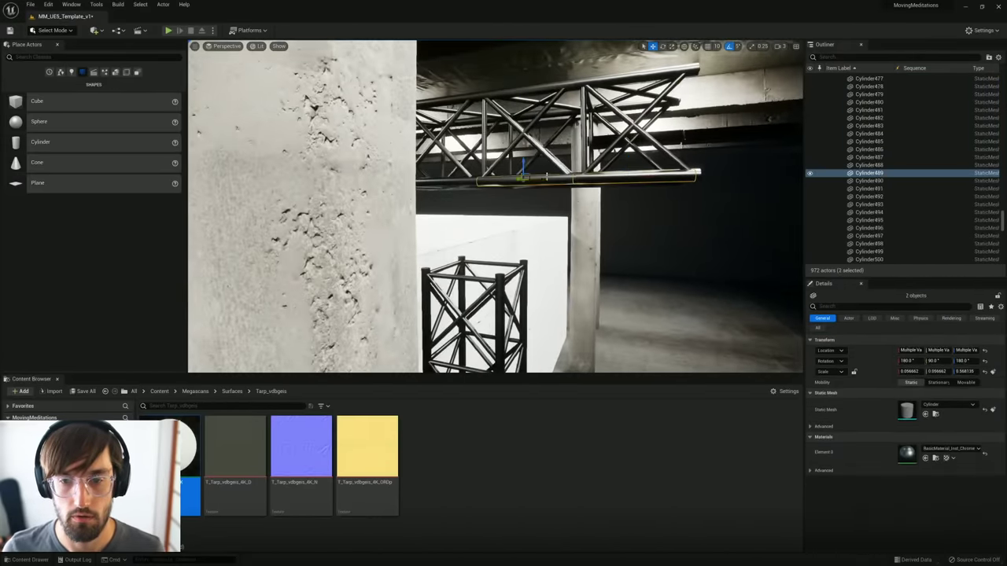
key("Delete")
left_click(599, 84)
left_click(560, 86, "ctrl")
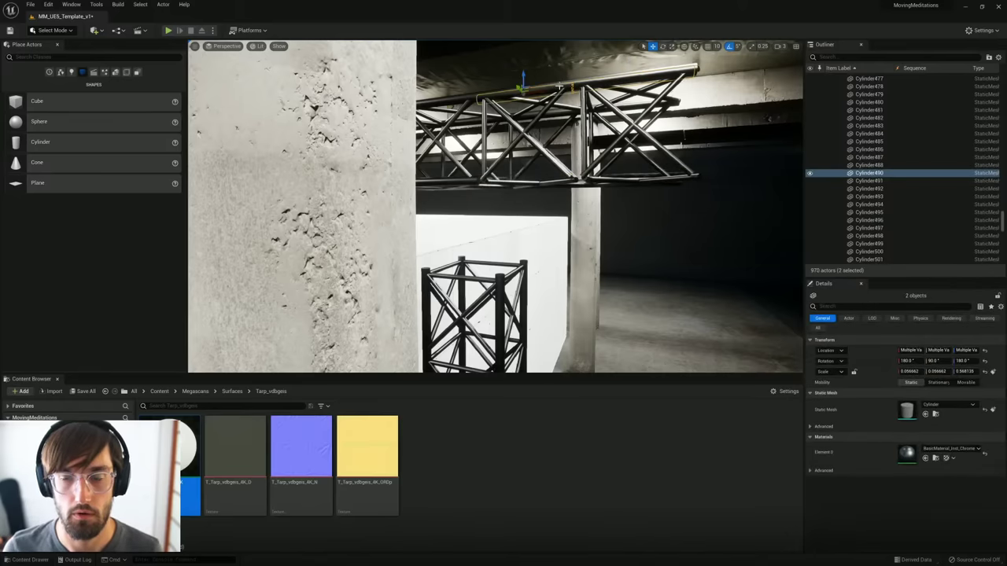
key("Delete")
Step: Select the diagonal and cross braces in the truss's overhanging end sections, leaving the floor out of the selection, and delete them
right_click_drag(597, 162, 601, 206)
left_click(618, 221)
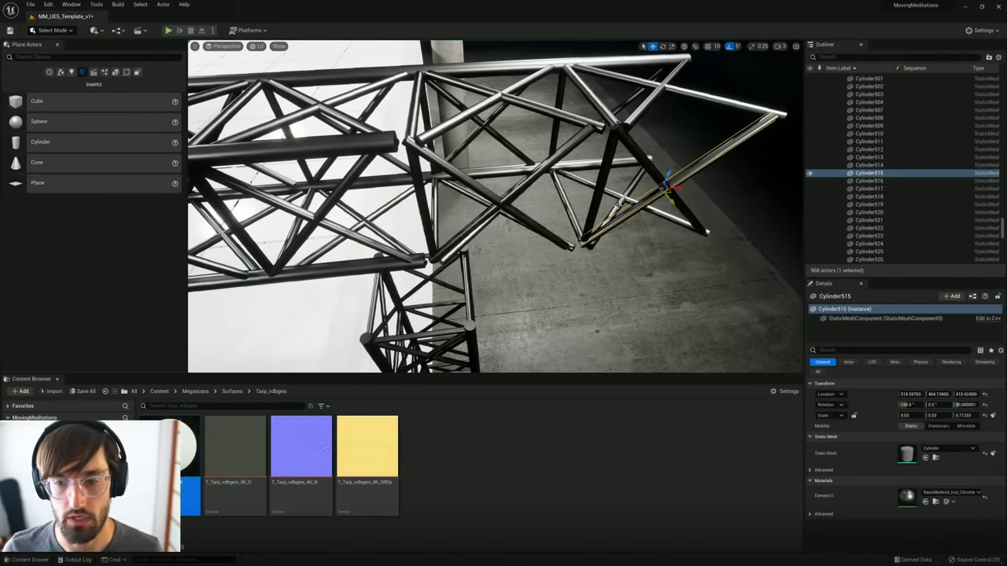
left_click(618, 206, "ctrl")
left_click(597, 192, "ctrl")
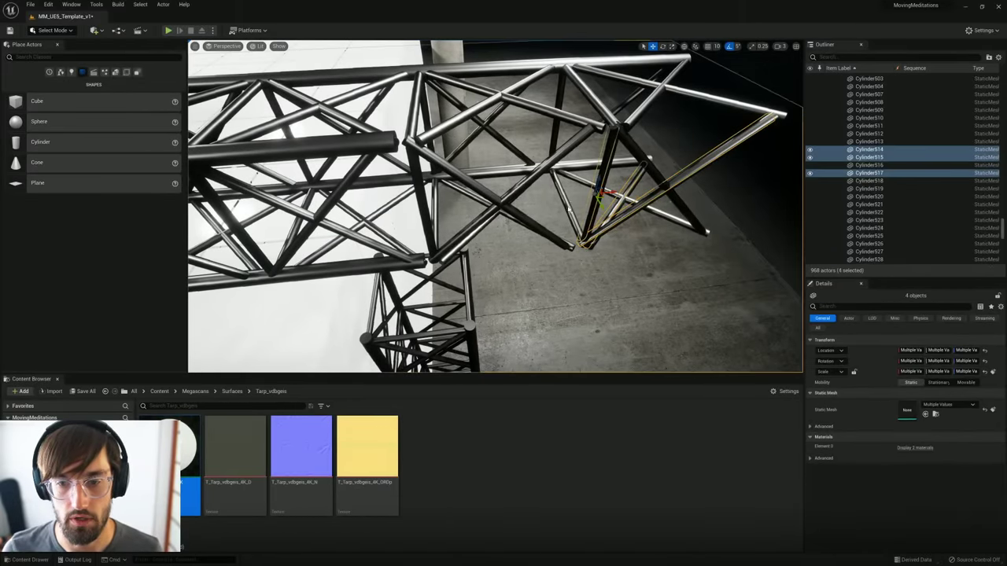
left_click(568, 209, "ctrl")
left_click(572, 166, "ctrl")
left_click(568, 178, "ctrl")
left_click(548, 166, "ctrl")
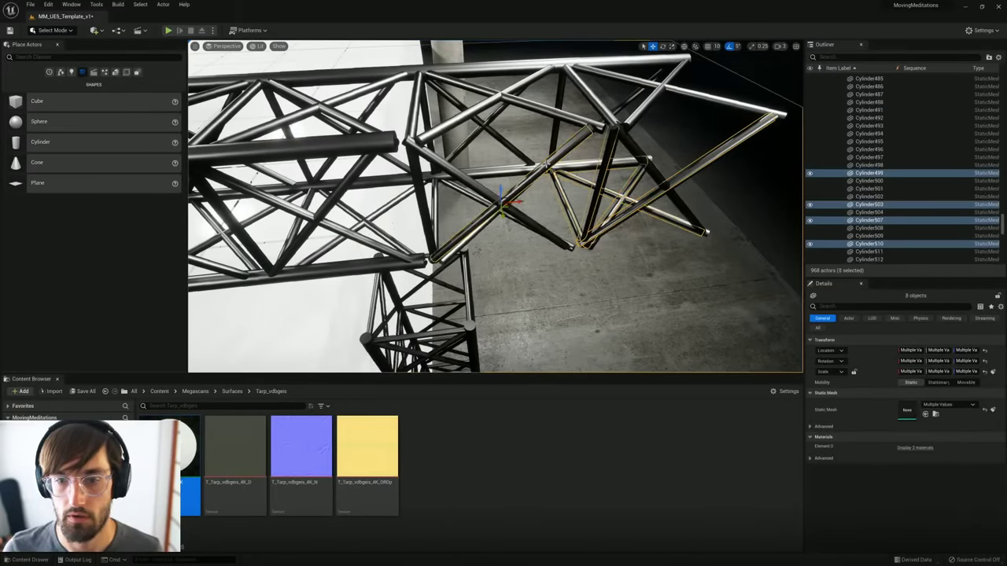
left_click(495, 205, "ctrl")
left_click(502, 192, "ctrl")
left_click(491, 175, "ctrl")
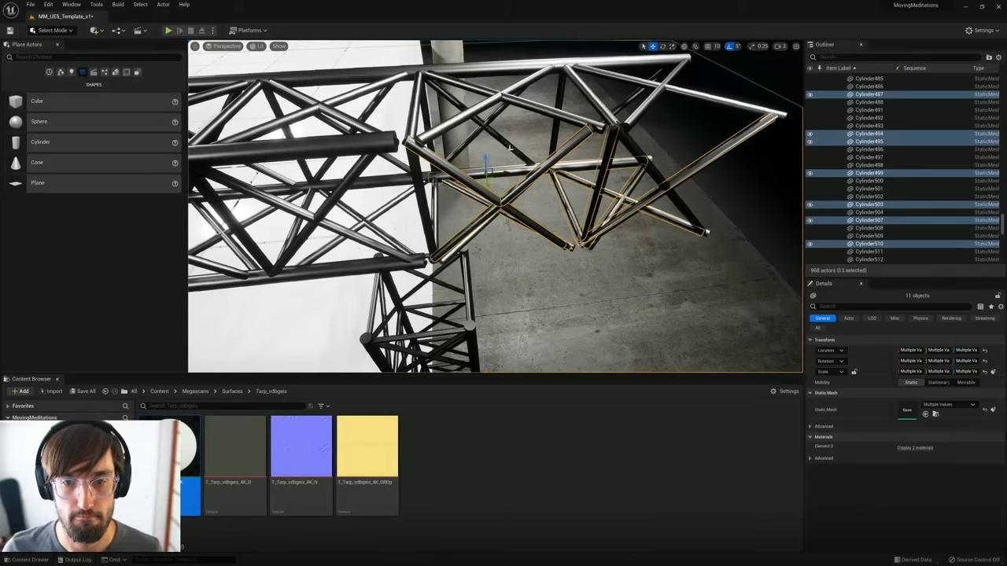
left_click(484, 138, "ctrl")
left_click(466, 120, "ctrl")
left_click(472, 110, "ctrl")
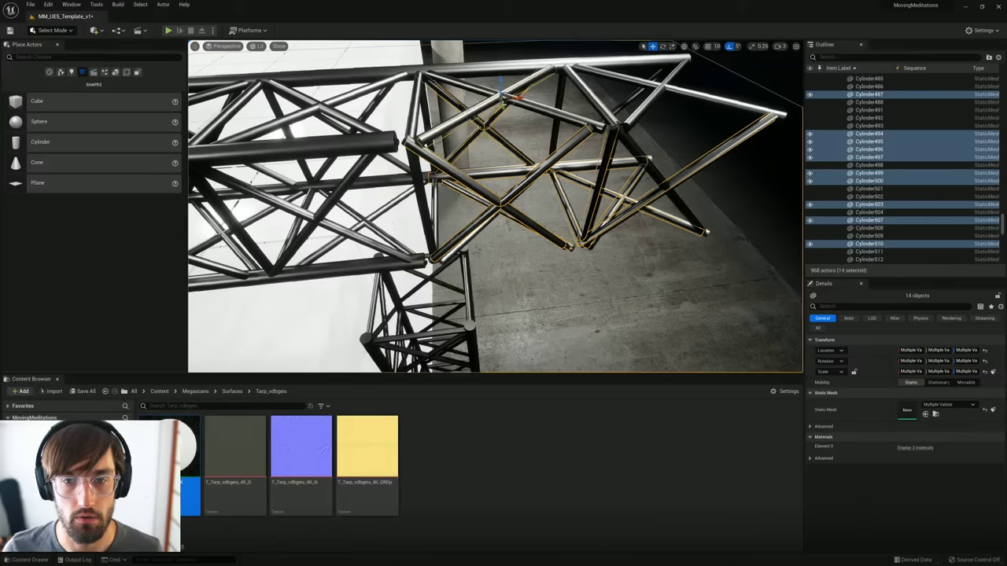
left_click(541, 105, "ctrl")
left_click(596, 106, "ctrl")
left_click(620, 103, "ctrl")
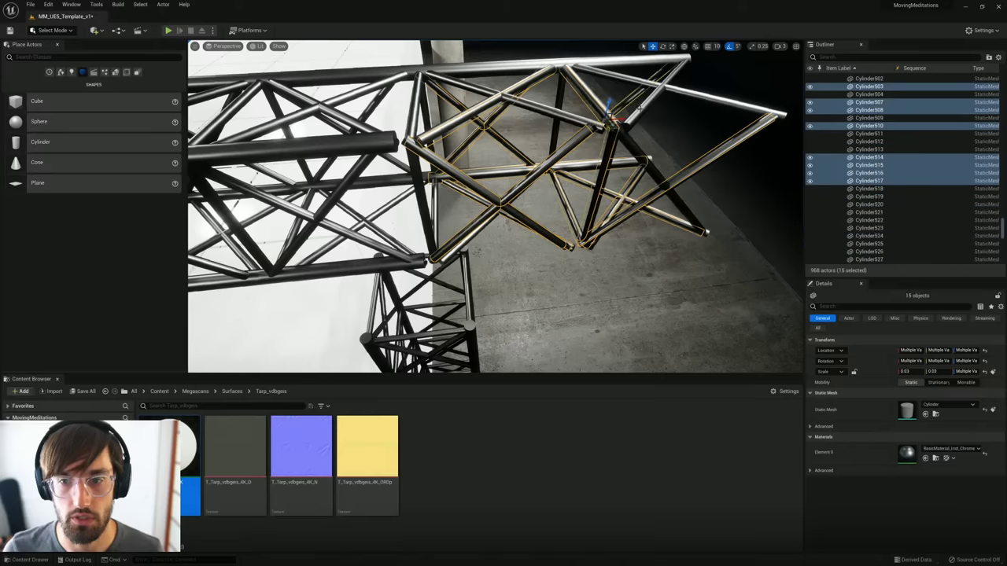
left_click(640, 109, "ctrl")
left_click(691, 99, "ctrl")
left_click(624, 59, "ctrl")
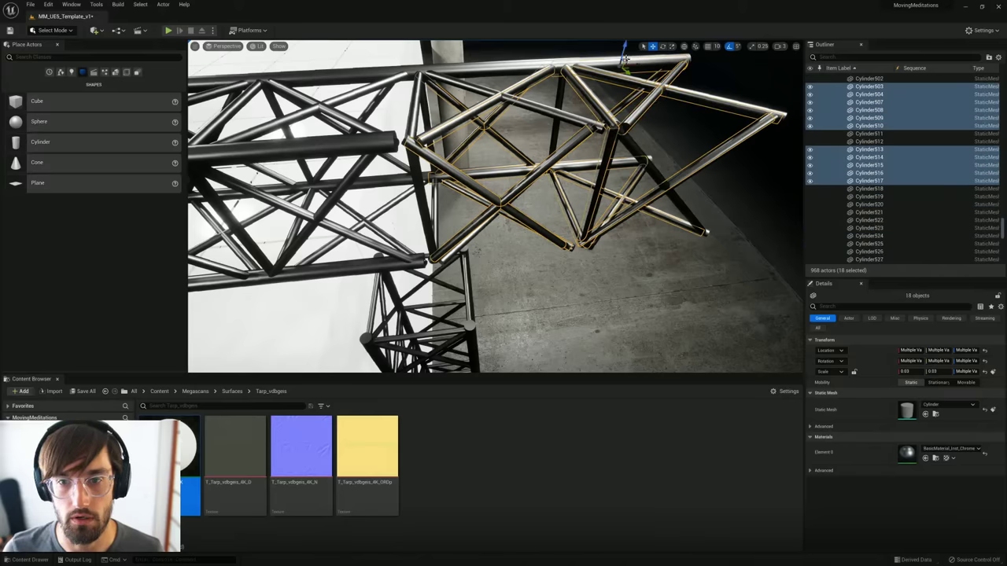
left_click(500, 66, "ctrl")
left_click(427, 227, "ctrl")
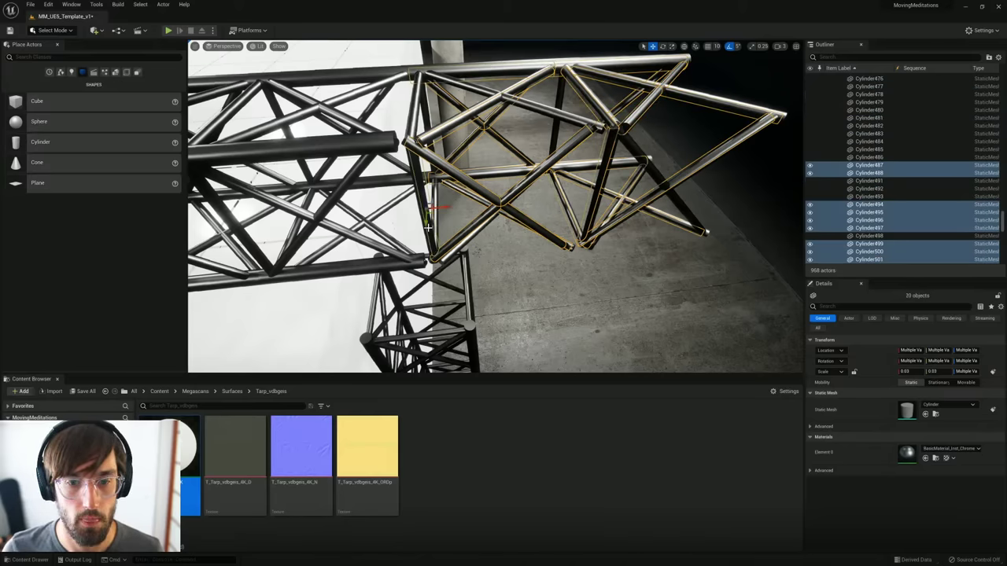
left_click(427, 123, "ctrl")
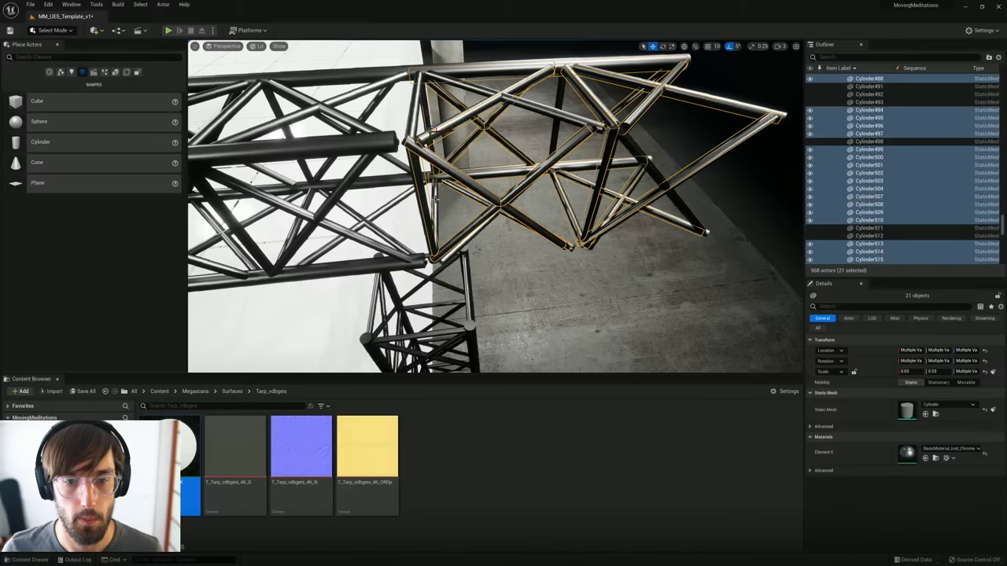
left_click(435, 203, "ctrl")
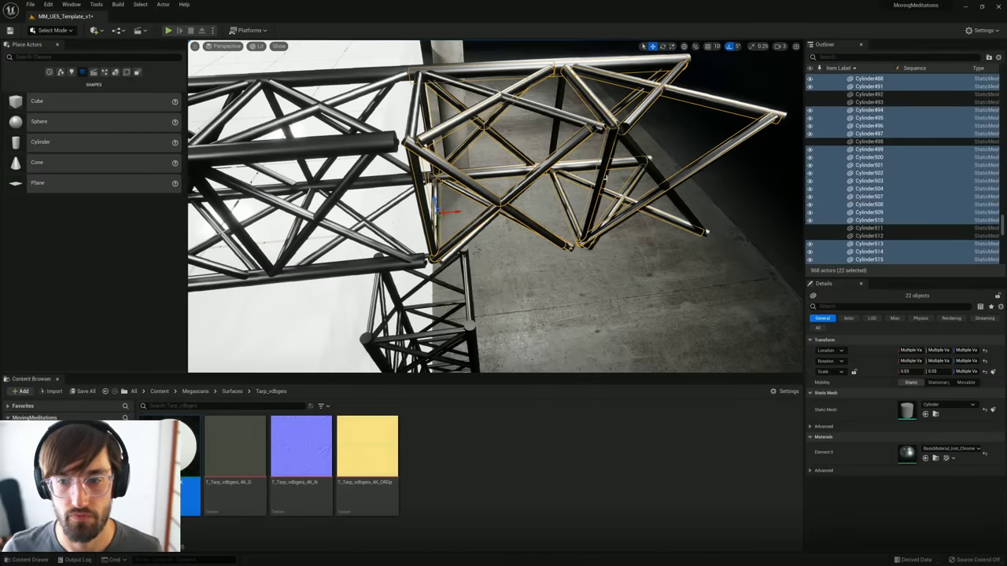
left_click(657, 172, "ctrl")
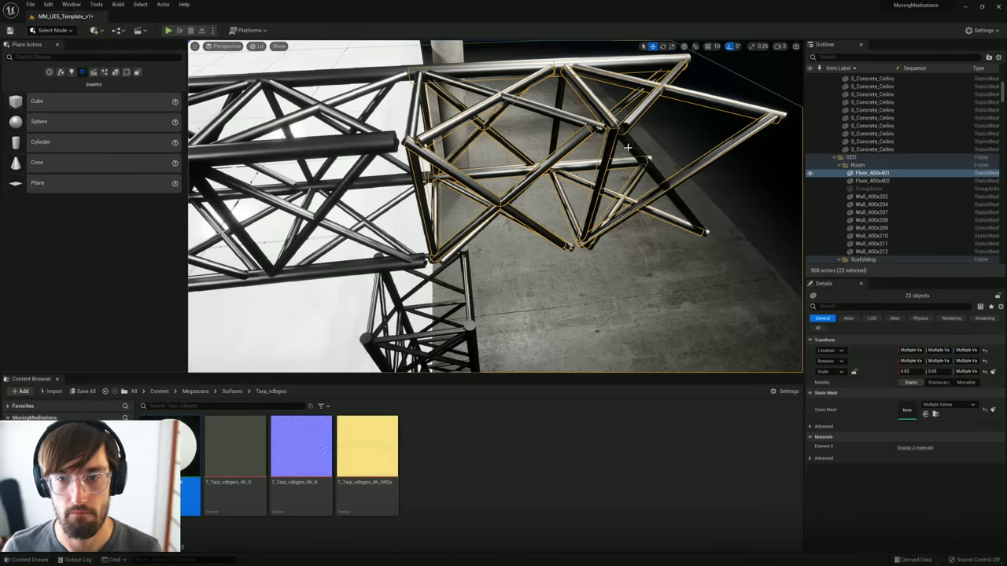
left_click(653, 172, "ctrl")
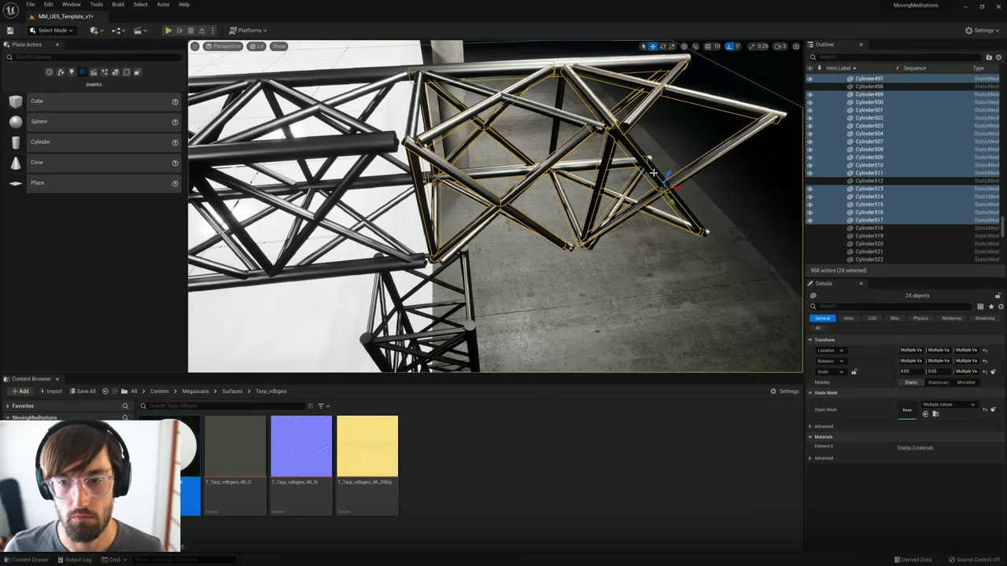
key("f")
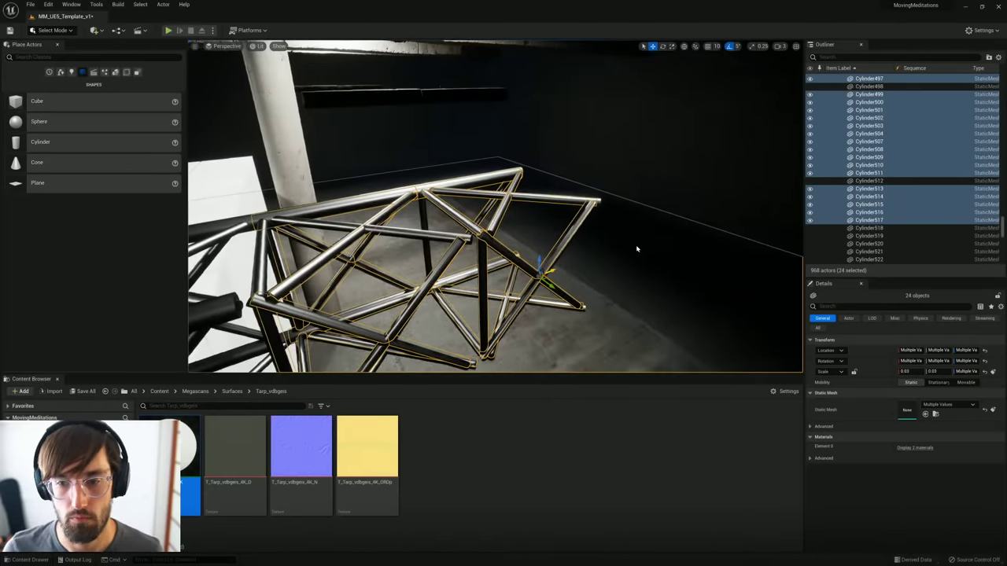
left_click(637, 249, "ctrl")
key("Delete")
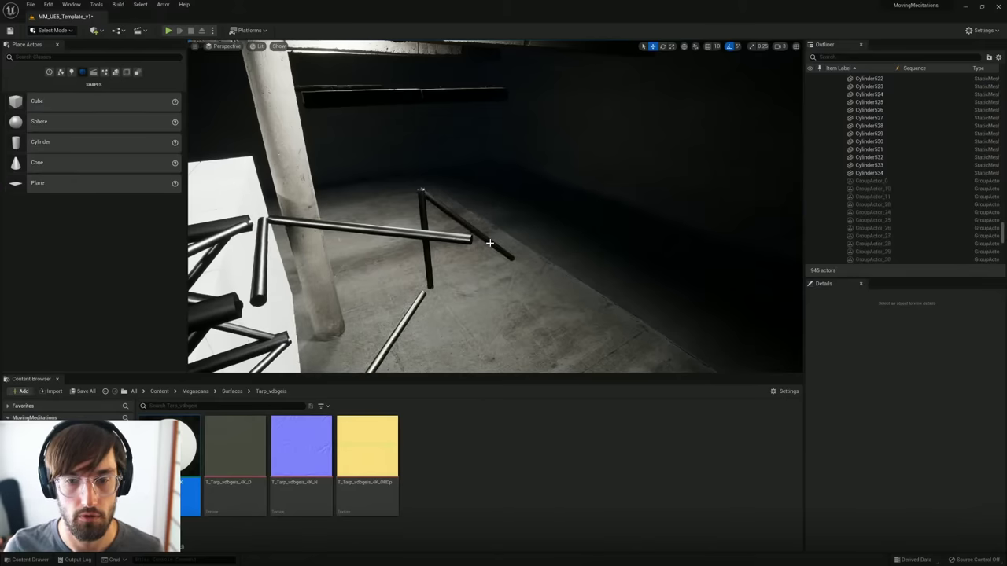
Step: Delete the remaining loose braces floating beyond the shortened end of the horizontal truss
left_click(489, 243)
left_click(436, 237, "ctrl")
left_click(428, 253, "ctrl")
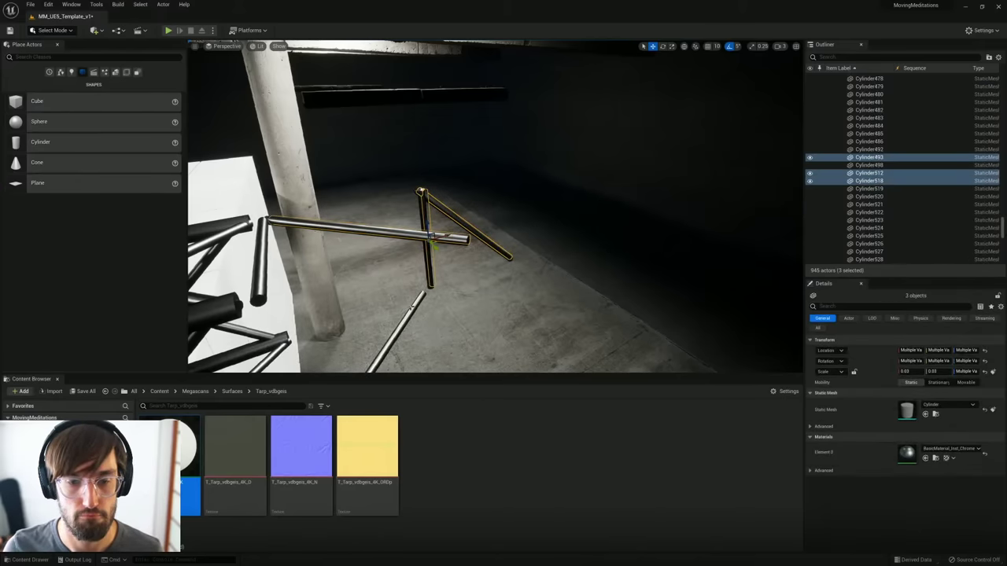
left_click(398, 330, "ctrl")
left_click(258, 275, "ctrl")
key("Delete")
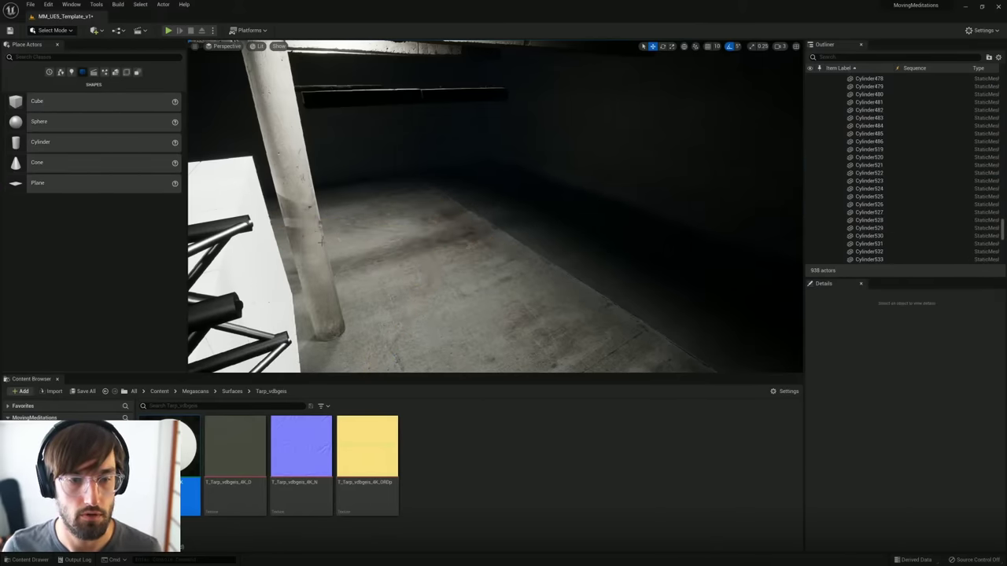
right_click_drag(320, 243, 260, 306)
right_click_drag(244, 236, 337, 269)
left_click(436, 251)
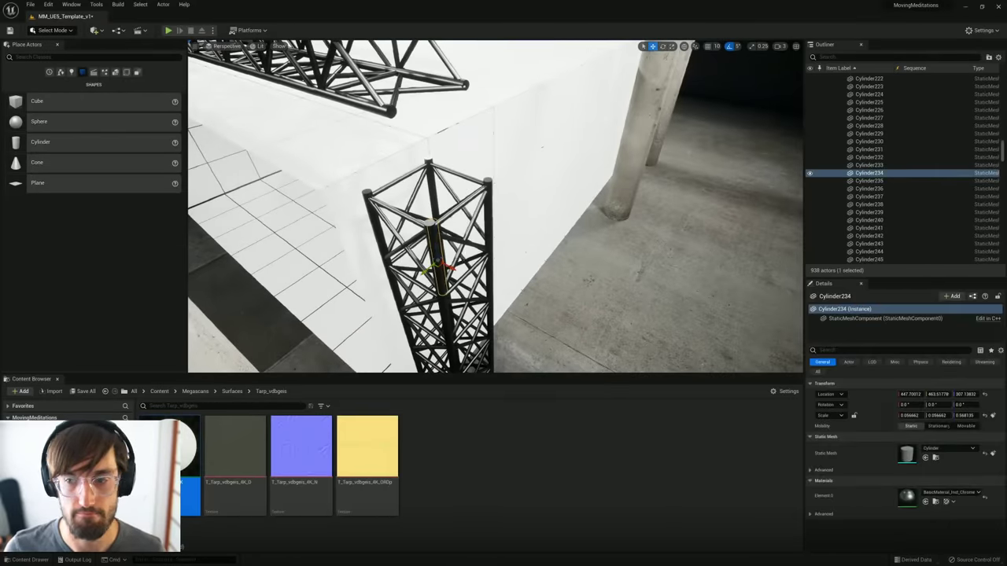
right_click_drag(501, 231, 481, 252)
scroll(501, 231, "down", 1)
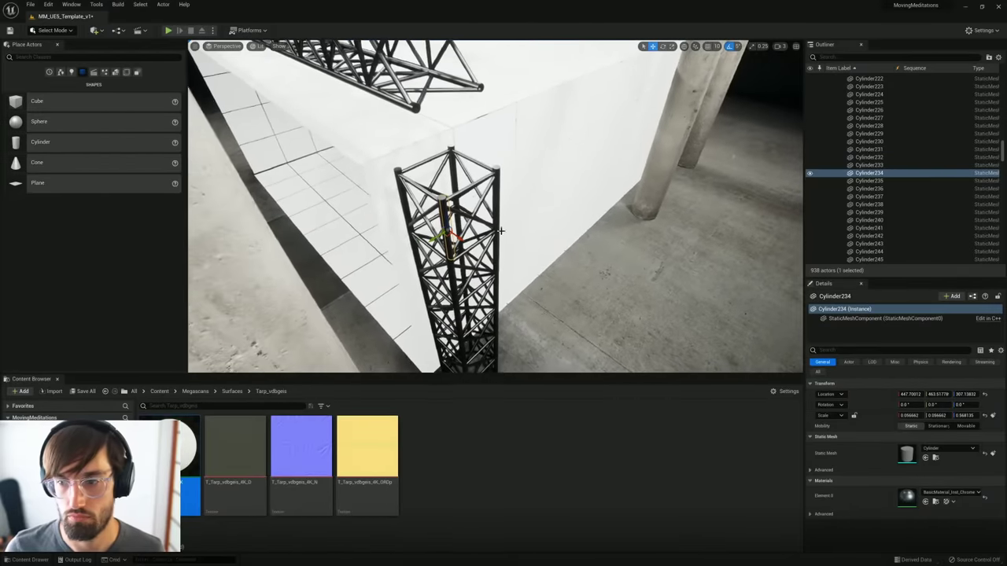
left_click_drag(1002, 151, 1002, 222)
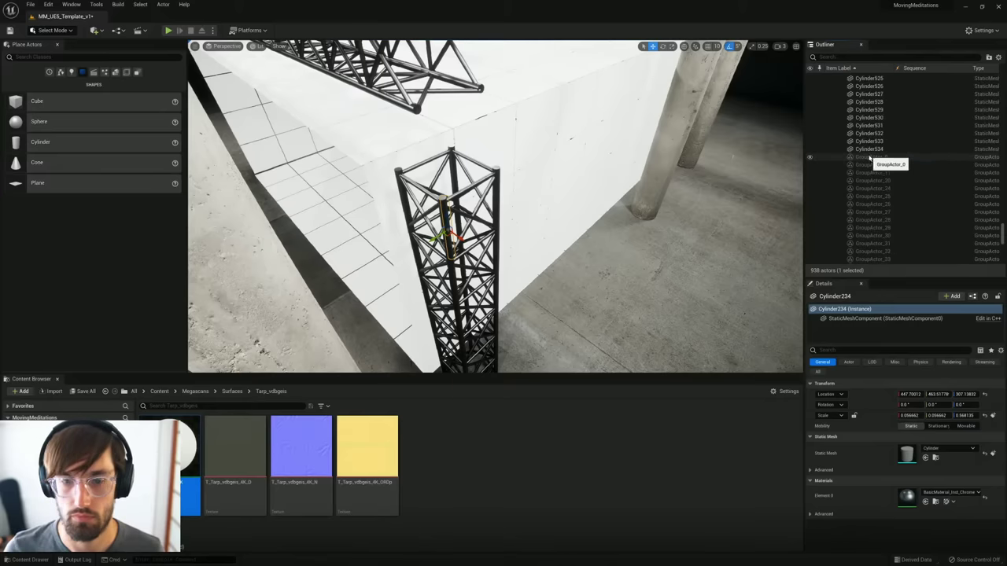
left_click(869, 149)
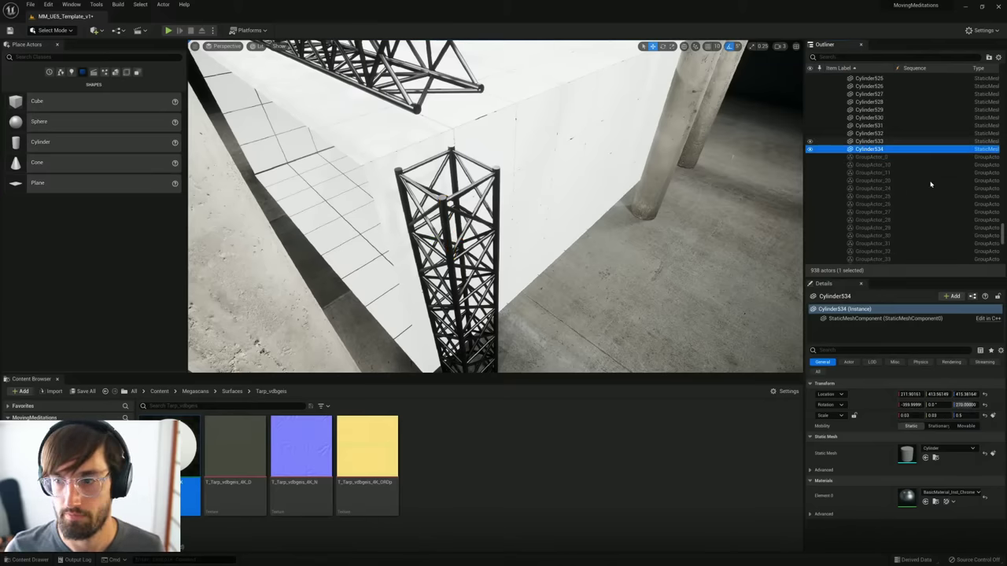
left_click_drag(1003, 230, 996, 93)
left_click(864, 198, "shift")
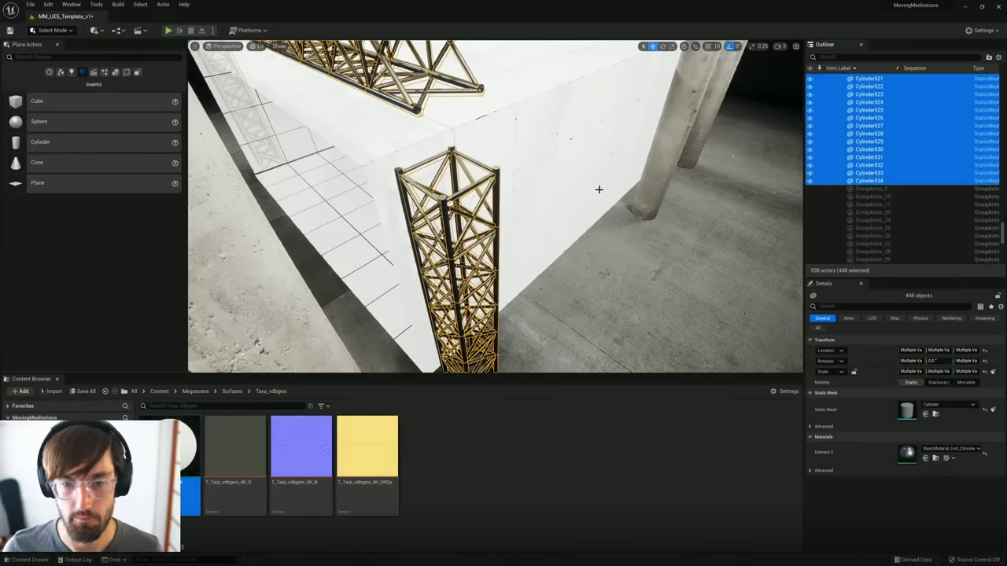
Step: Stack a duplicate of the top section onto each of the two front towers, closing the gap up to the overhead truss
left_click(446, 219)
left_click_drag(449, 182, 446, 124, "alt")
right_click_drag(463, 142, 323, 146)
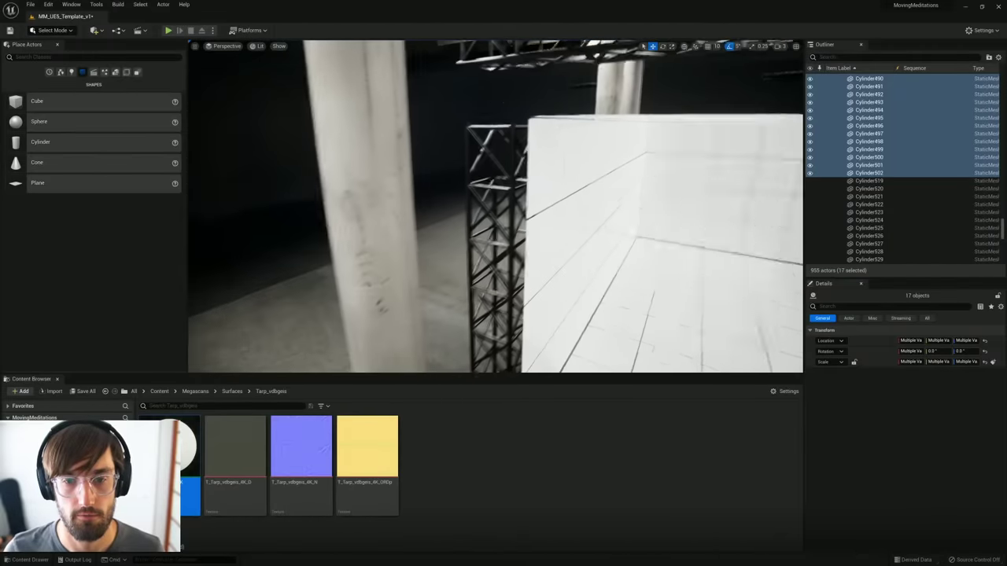
left_click(511, 153)
left_click_drag(498, 139, 511, 79, "alt")
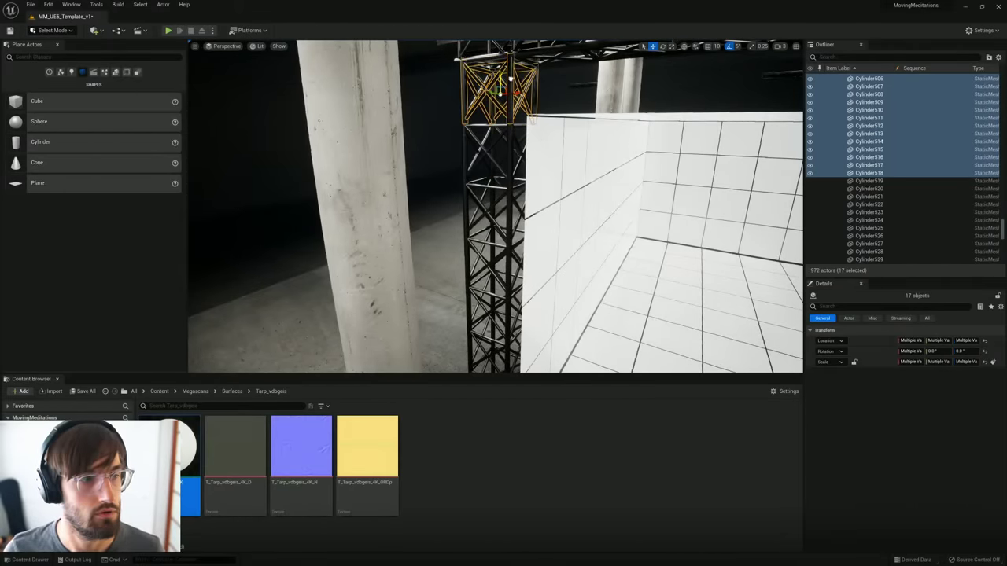
right_click_drag(538, 148, 503, 173)
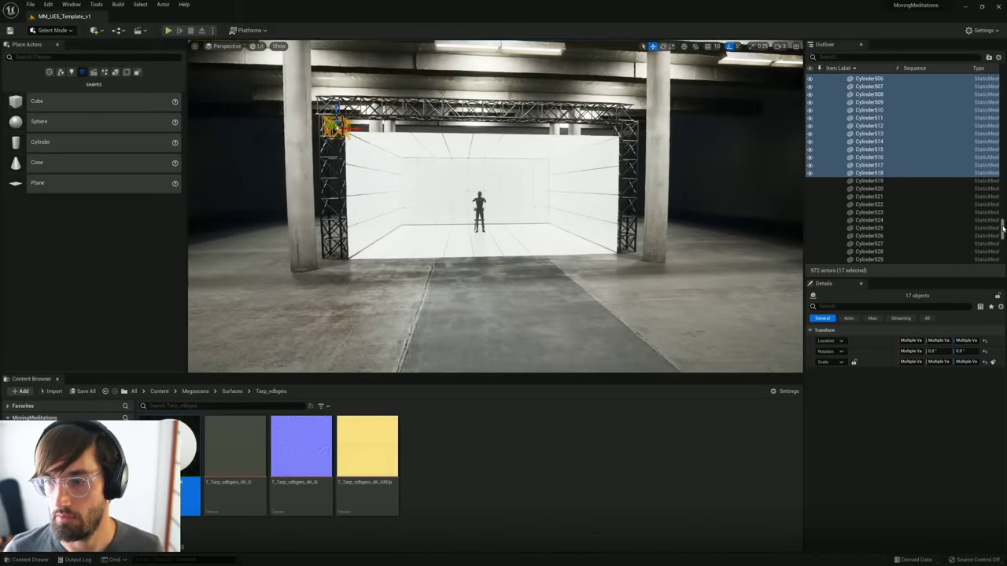
Step: Select all scaffolding cylinders of the front frame and duplicate the whole frame to the rear end of the screen box
scroll(1003, 227, "down", 5)
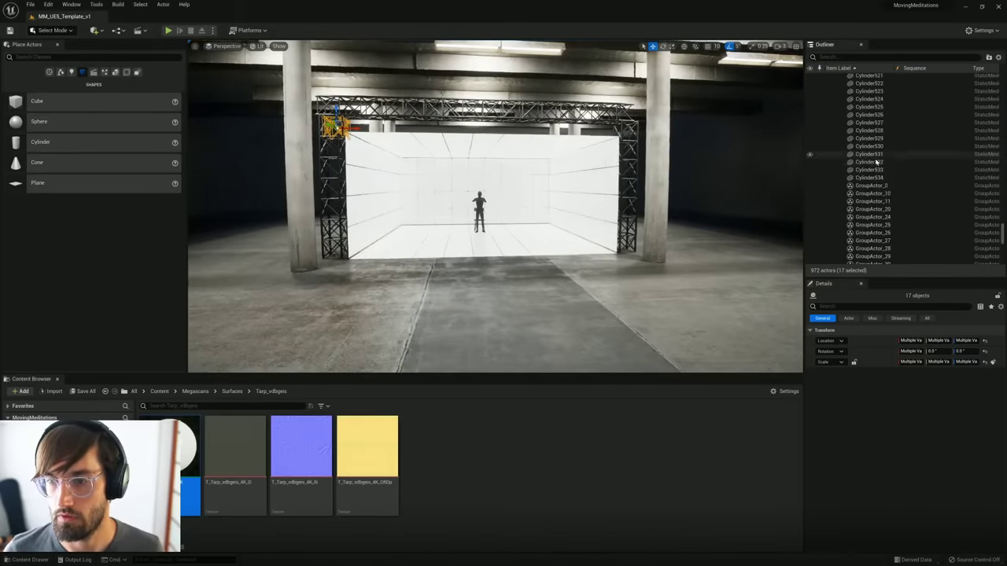
left_click(879, 180, "shift")
left_click_drag(1002, 237, 1003, 96)
left_click(868, 202, "shift")
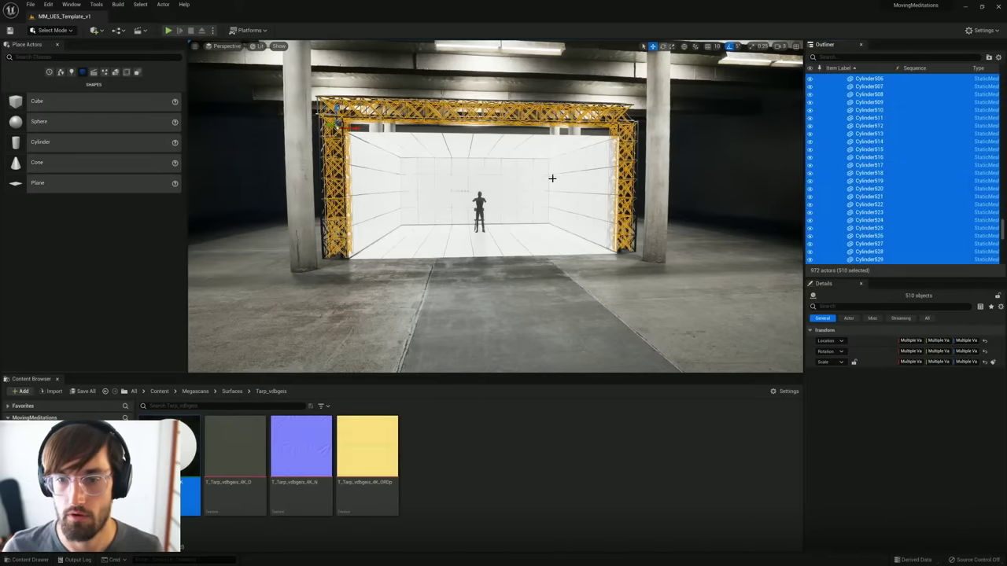
key("w")
right_click_drag(553, 179, 632, 170)
key("a")
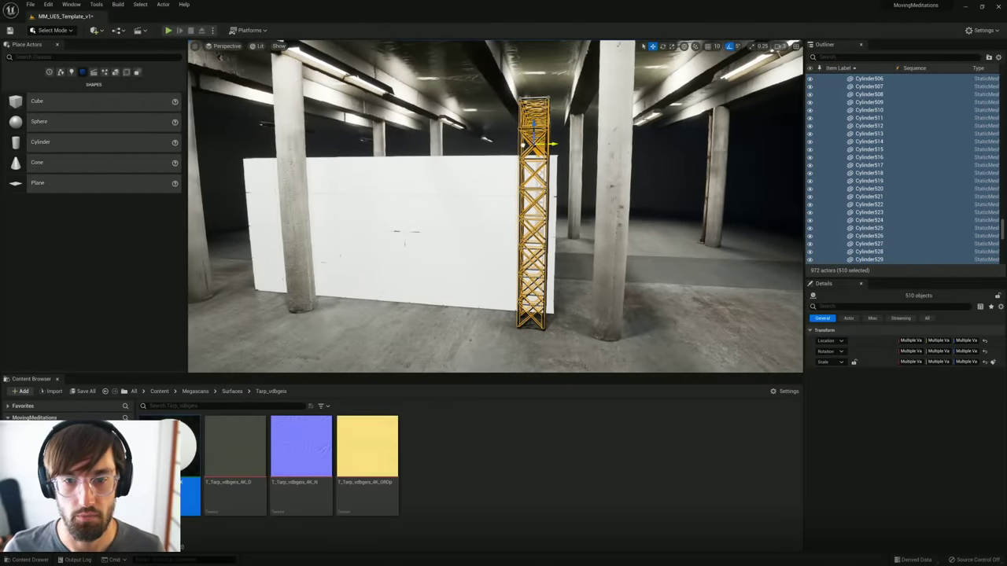
left_click_drag(552, 144, 259, 145, "alt")
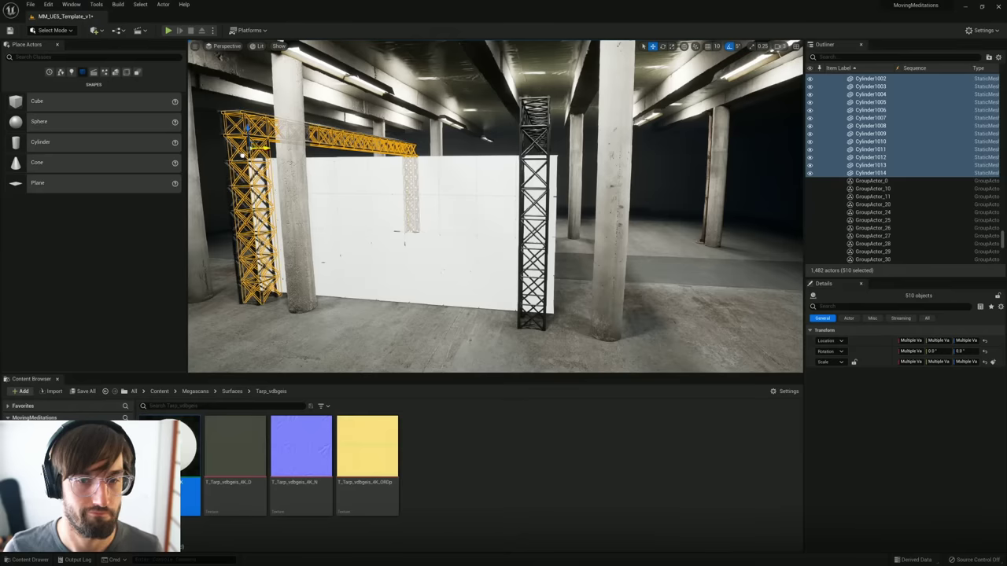
Step: Duplicate the rear frame's left corner truss section along the box's side towards the front frame to start a connecting truss
right_click_drag(288, 162, 292, 173)
key("a")
key("w")
key("e")
right_click_drag(366, 182, 367, 182)
left_click(302, 142)
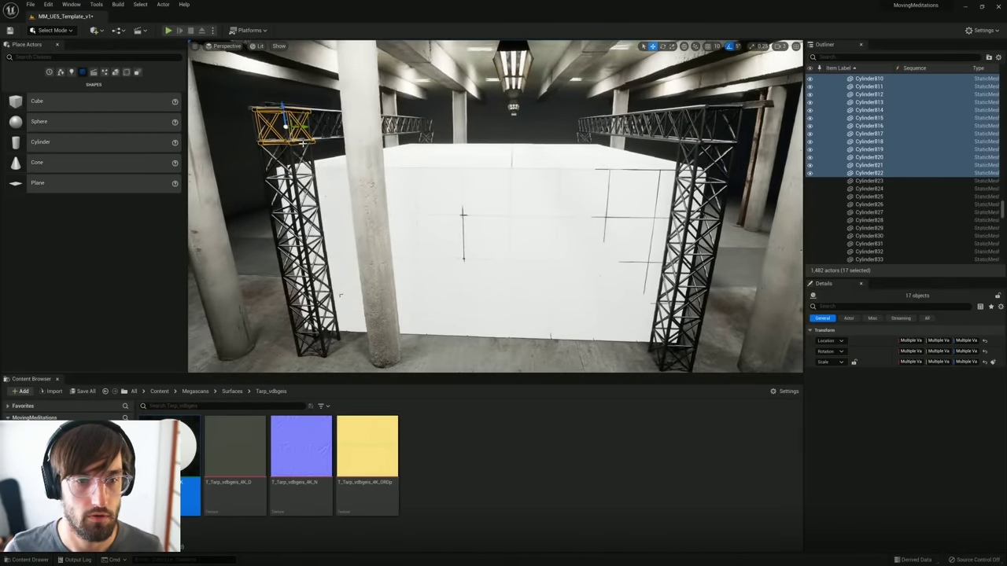
right_click_drag(303, 133, 303, 133)
left_click_drag(381, 121, 455, 122, "alt")
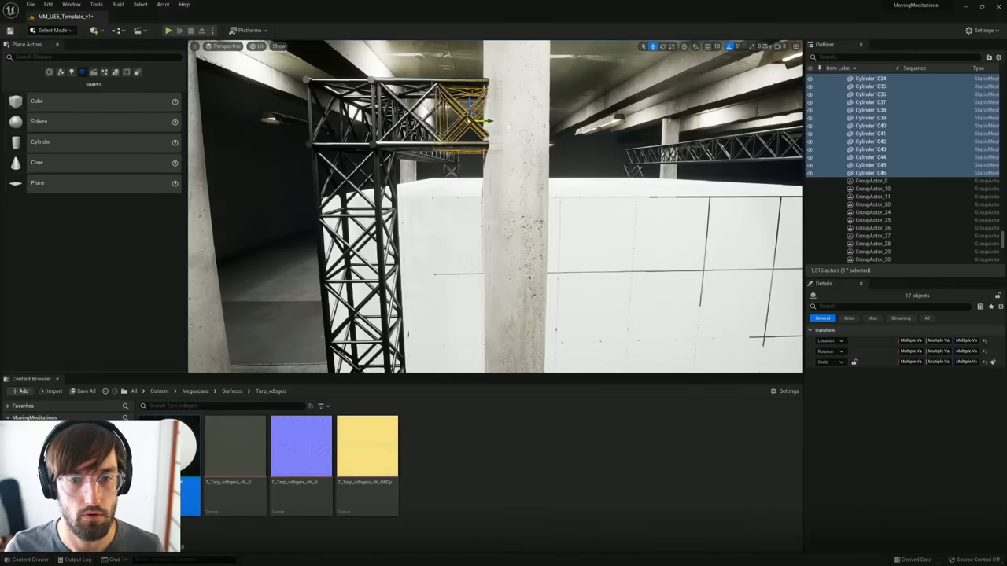
Step: Continue duplicating the truss section end to end along the left side of the screen box towards the front tower
left_click_drag(525, 124, 560, 124)
right_click_drag(560, 126, 319, 189)
right_click_drag(456, 123, 341, 148)
left_click_drag(454, 154, 250, 166)
right_click_drag(547, 163, 389, 166)
Step: Undo the last truss section duplicate and move the selected section across the screen box to the front right corner tower
left_click_drag(641, 178, 291, 195, "alt")
key("ctrl+z")
right_click_drag(311, 196, 567, 206)
right_click_drag(377, 212, 576, 242)
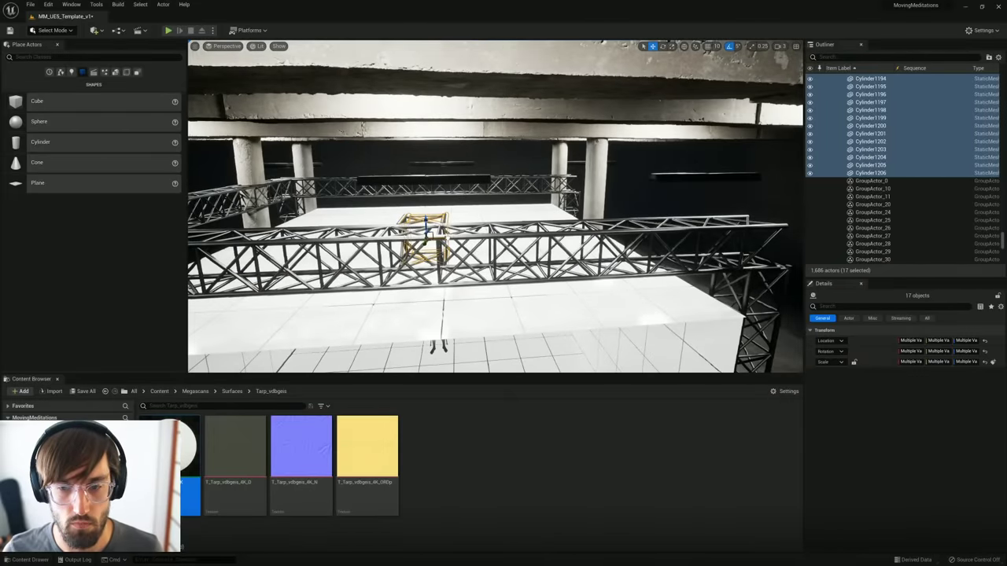
left_click_drag(730, 231, 744, 232)
mouse_move(744, 232)
right_mouse_down()
mouse_move(787, 236)
mouse_move(731, 232)
right_mouse_up()
right_click_drag(543, 236, 618, 228)
left_click_drag(482, 182, 423, 183)
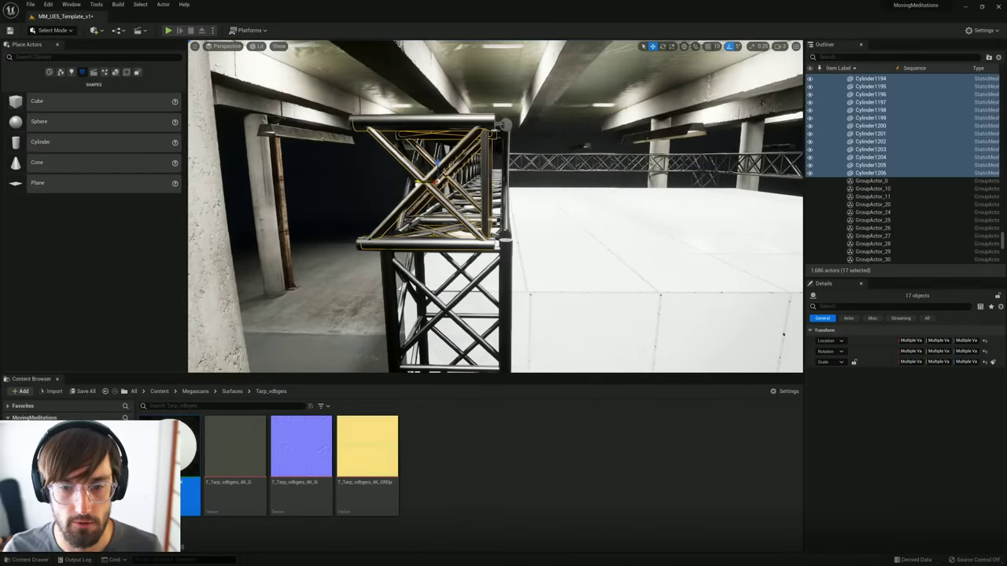
Step: Duplicate the truss section rearward along the right side of the screen box, enabling position grid snapping at 10 for the placement
right_click_drag(458, 222, 416, 222)
left_click_drag(373, 191, 576, 191)
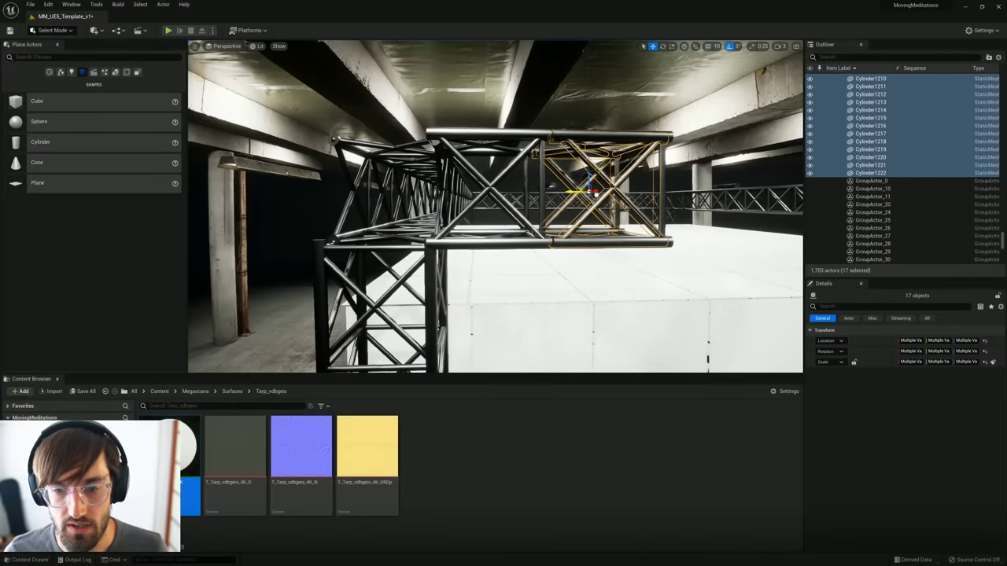
key("s")
right_click_drag(541, 224, 592, 229)
mouse_move(683, 172)
right_mouse_down()
mouse_move(678, 179)
mouse_move(683, 171)
right_mouse_up()
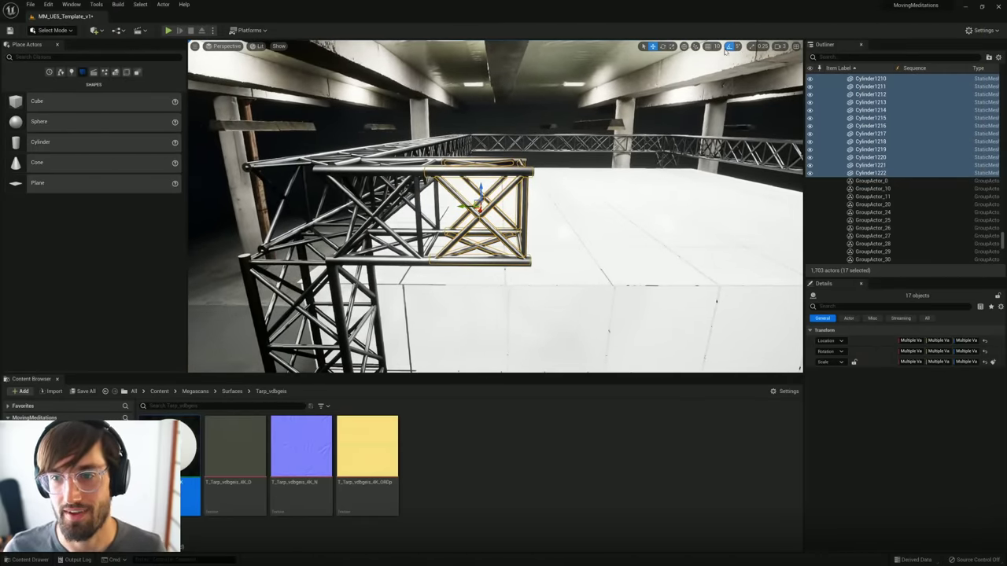
left_click(709, 47)
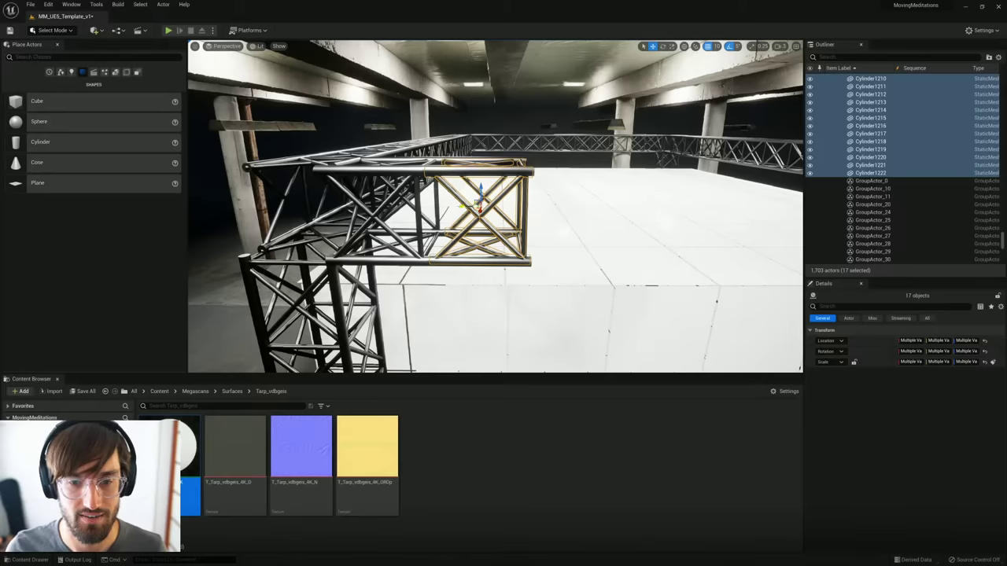
left_click_drag(464, 204, 543, 206, "alt")
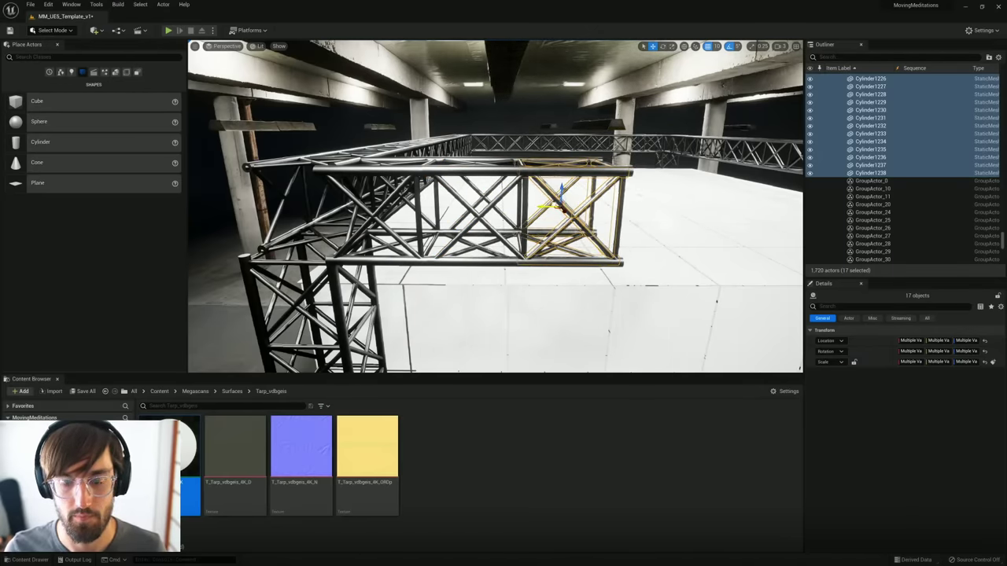
Step: Extend the right side truss with further end-to-end duplicates of the section until it reaches the rear tower
key("d")
right_click_drag(611, 199, 611, 198)
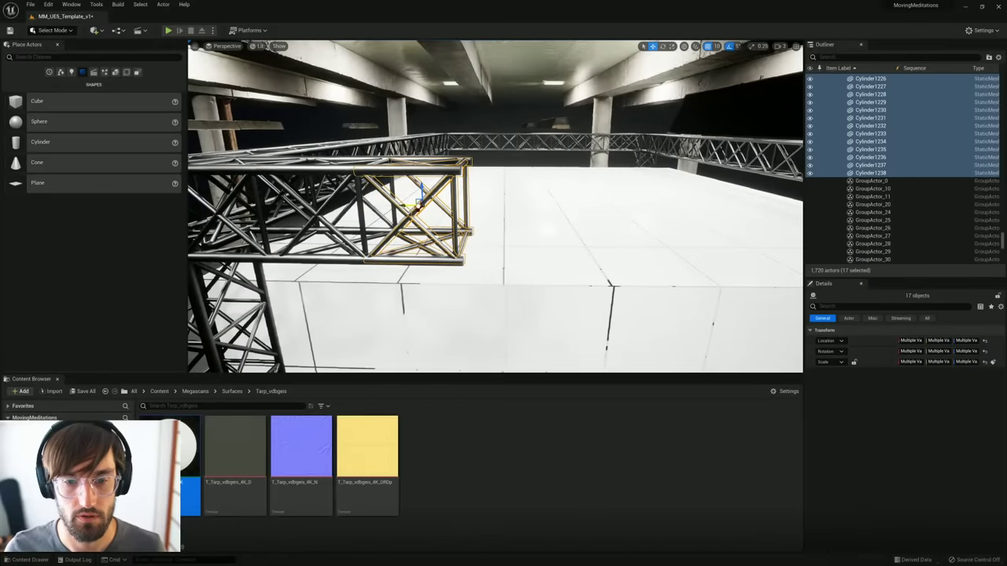
left_click_drag(387, 206, 575, 203, "alt")
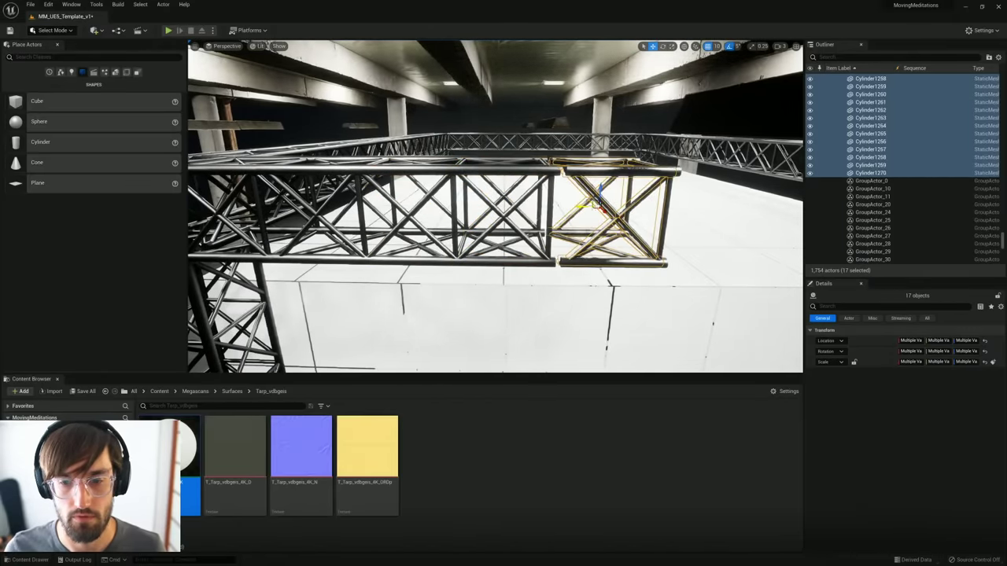
mouse_move(578, 216)
right_mouse_down()
mouse_move(598, 212)
mouse_move(578, 215)
right_mouse_up()
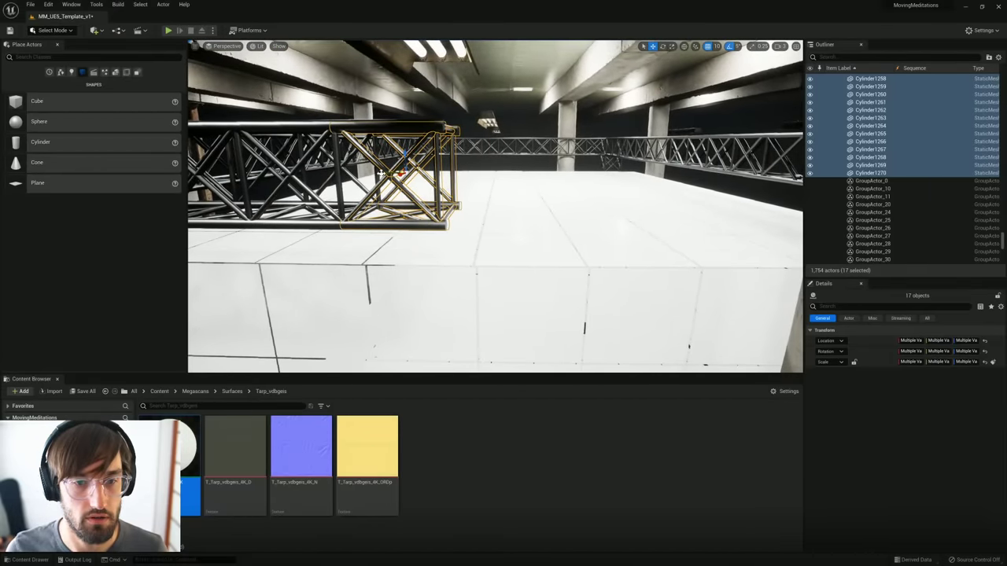
left_click_drag(403, 162, 586, 168, "alt")
right_click_drag(586, 169, 617, 172)
left_click_drag(372, 183, 557, 181, "alt")
right_click_drag(557, 181, 598, 181)
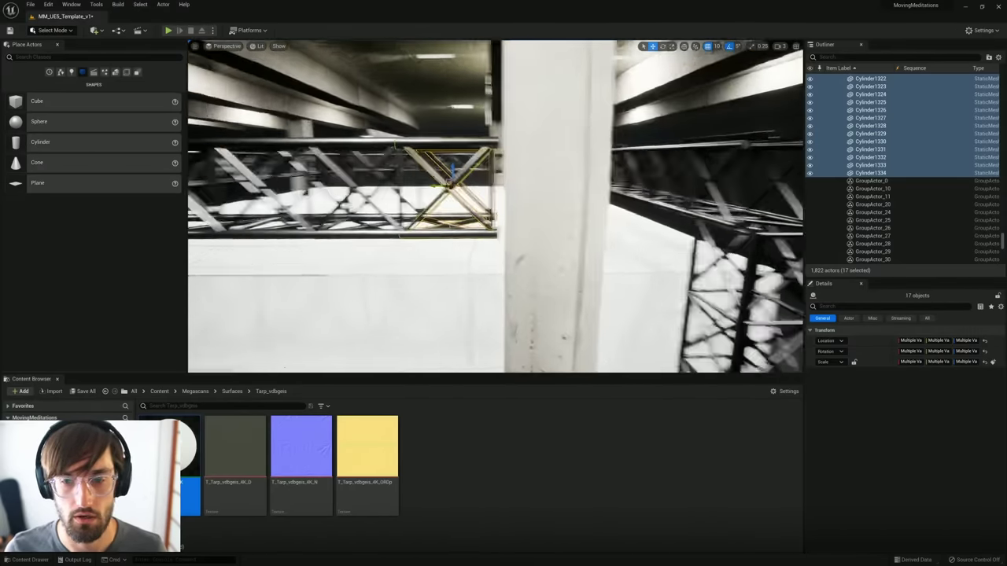
left_click_drag(464, 185, 606, 186)
right_click_drag(606, 187, 662, 188)
left_click_drag(438, 191, 513, 192, "alt")
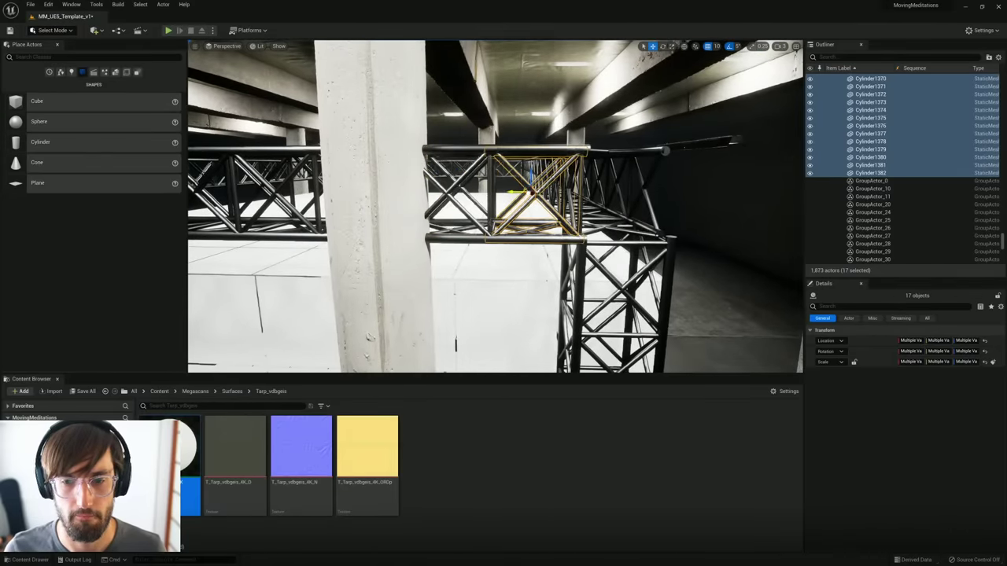
left_click(387, 247)
right_click_drag(387, 246, 244, 256)
left_click(444, 224, "shift")
left_click(431, 207, "shift")
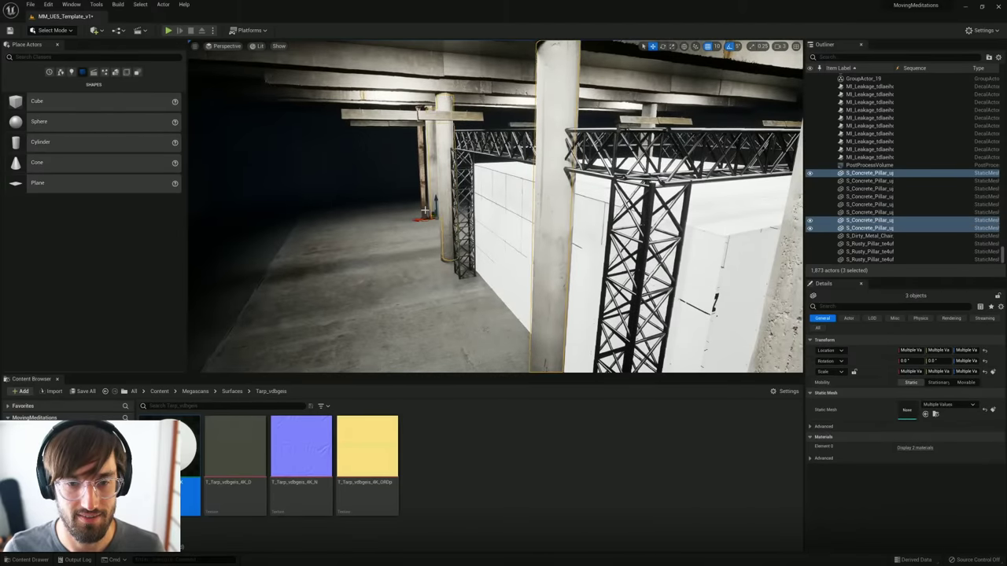
left_click(424, 204, "shift")
left_click(431, 161)
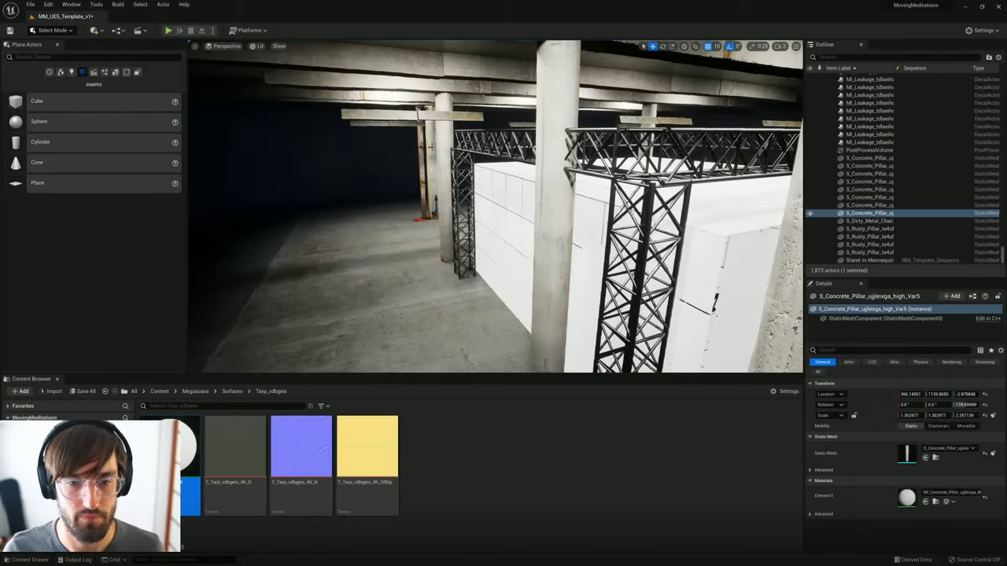
mouse_move(431, 175)
right_mouse_down()
mouse_move(430, 164)
mouse_move(432, 175)
right_mouse_up()
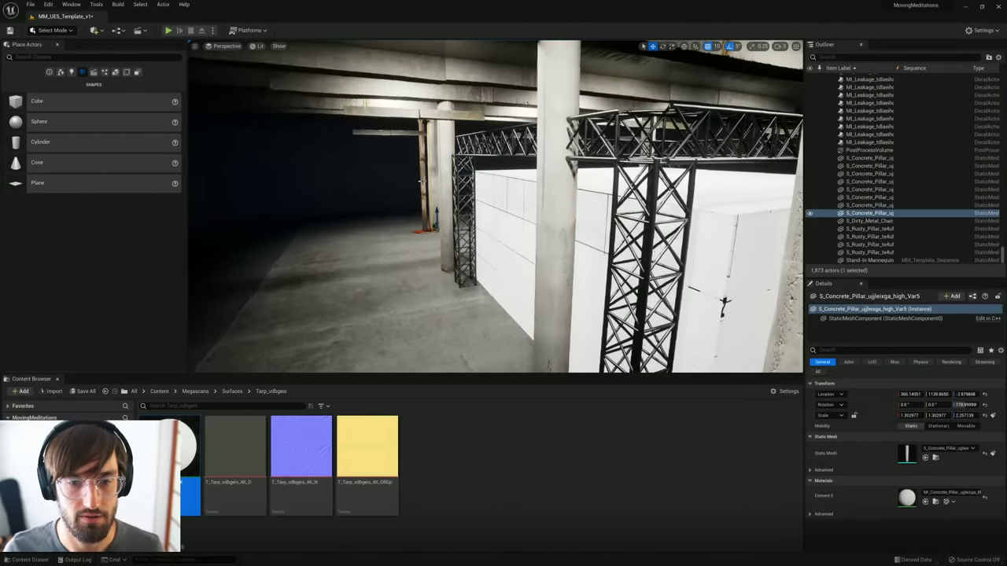
left_click(421, 182)
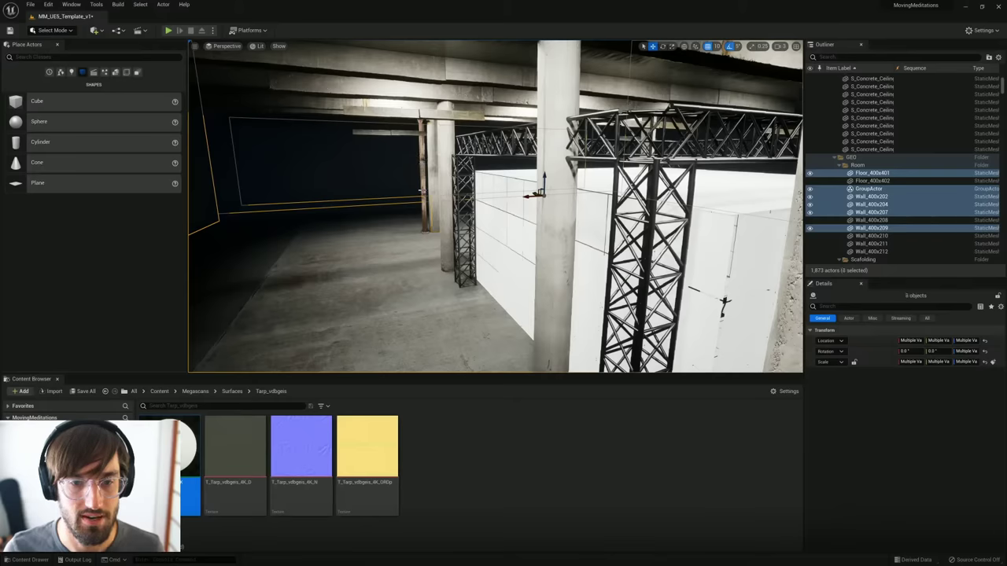
right_click_drag(448, 171, 477, 192)
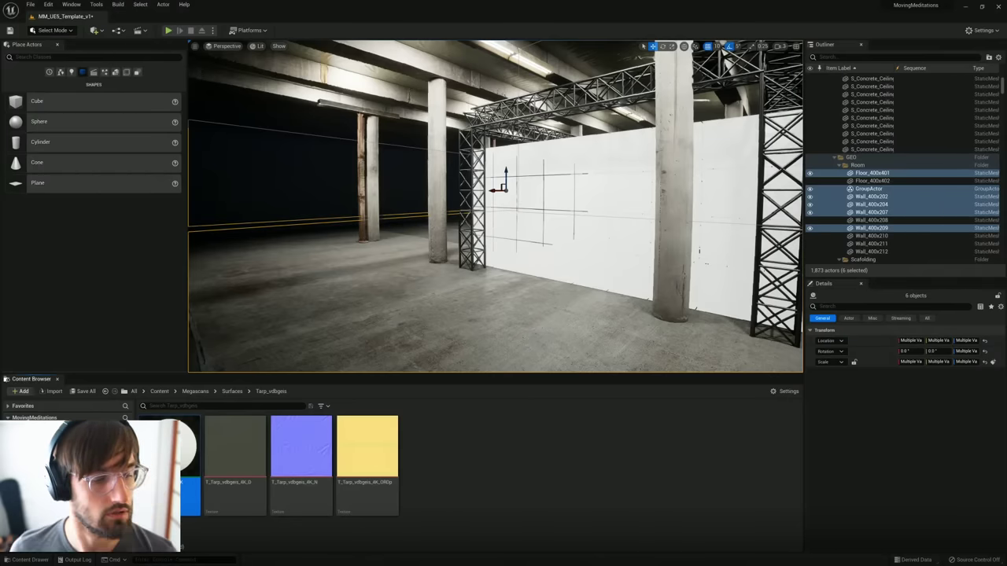
Step: Open the PP_LensDistortion_Inst material instance from the Materials/PP_Materials folder and set its Intensity to 0
left_click(232, 391)
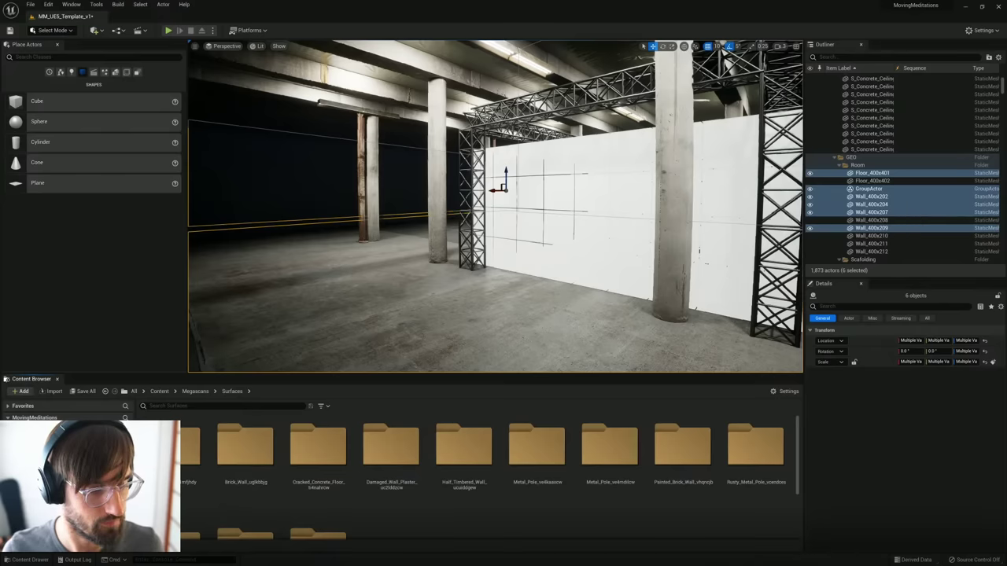
left_click(67, 472)
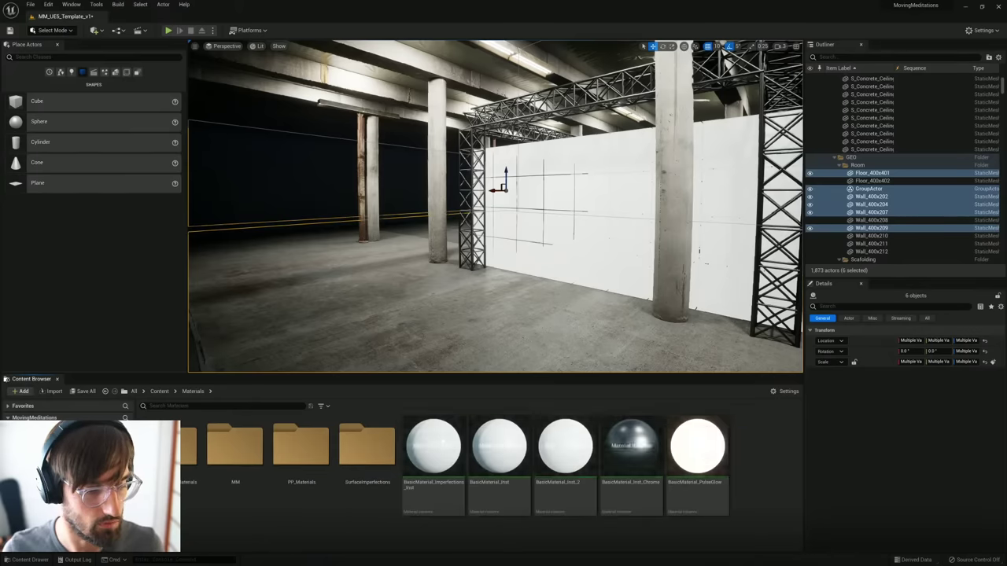
double_click(292, 451)
left_click(239, 447)
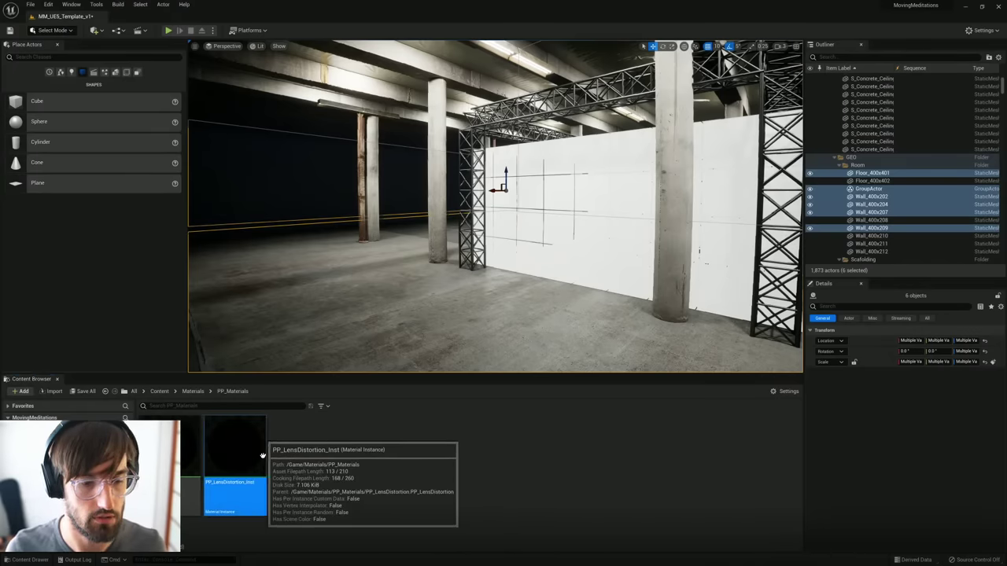
double_click(238, 447)
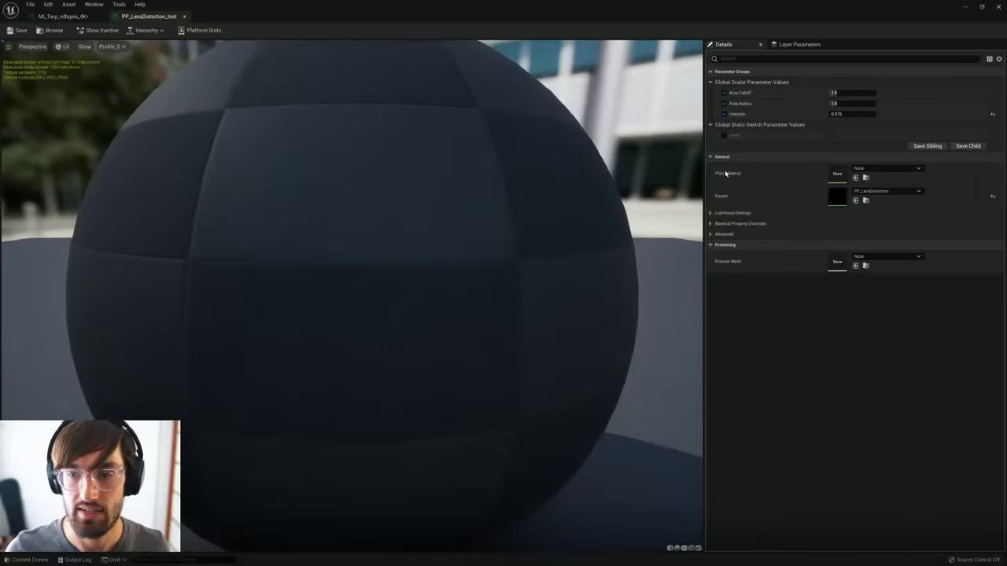
left_click(840, 115)
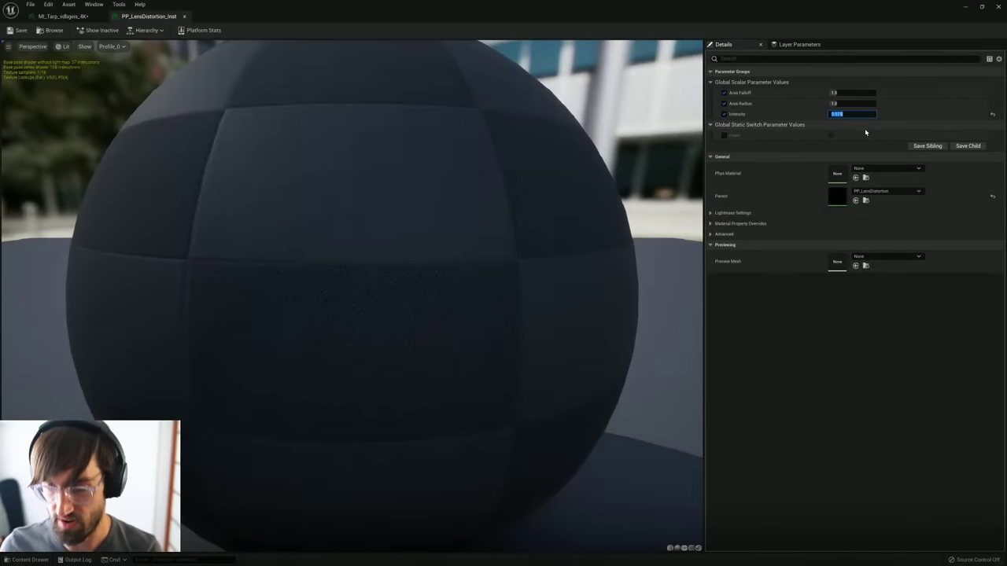
type("0")
key("Return")
left_click(998, 7)
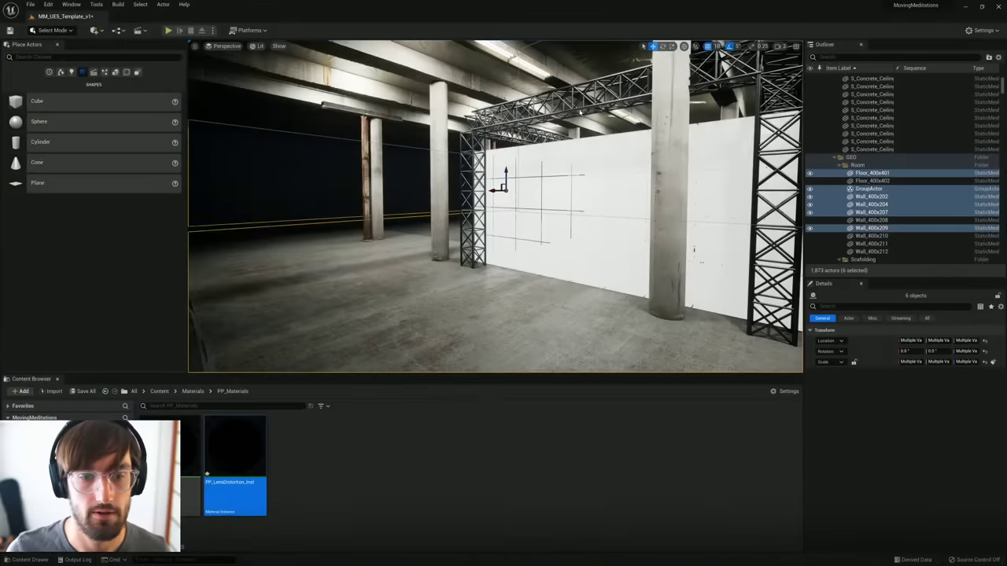
left_click(367, 198)
left_click(365, 168, "ctrl")
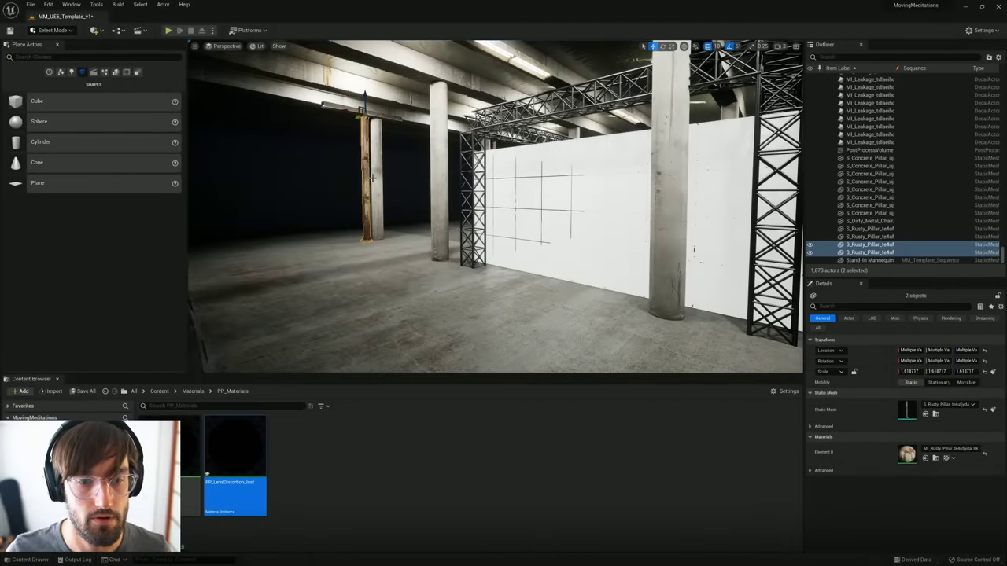
left_click(376, 177, "ctrl")
left_click(441, 185, "ctrl")
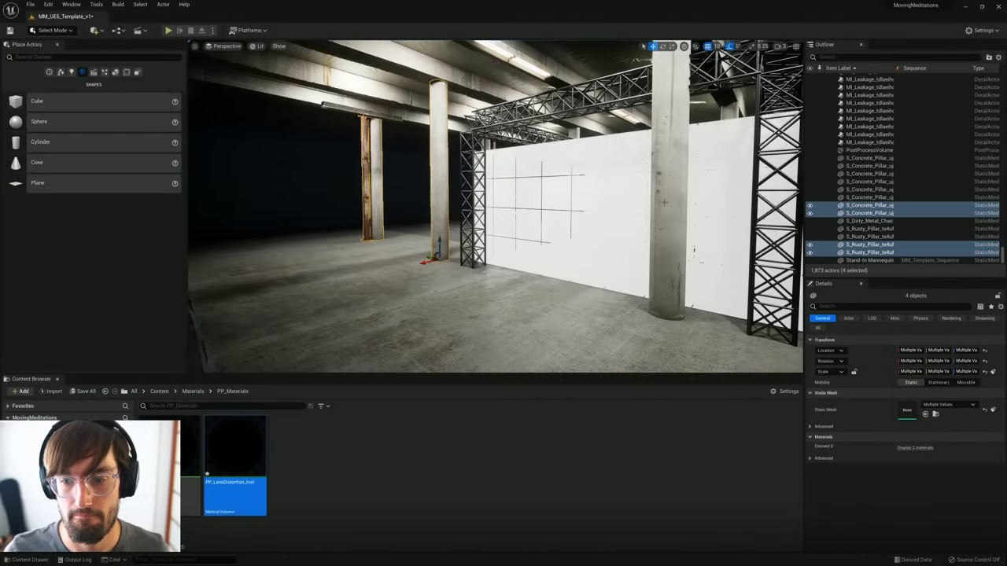
left_click(663, 202, "ctrl")
right_click_drag(664, 202, 790, 206)
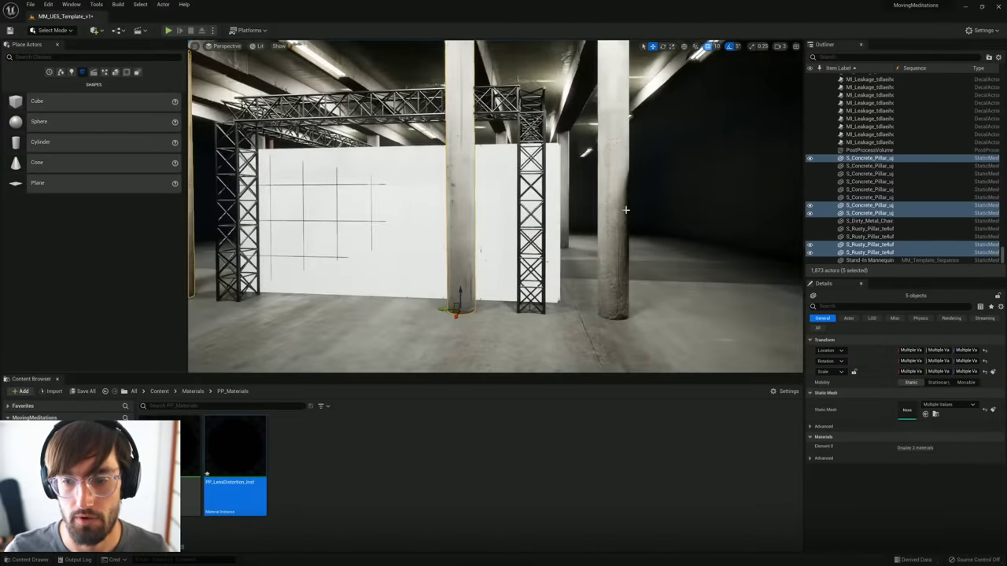
right_click_drag(664, 202, 733, 161)
Step: Turn off position grid snapping and move the nearer concrete pillar behind the screen box farther away from it
left_click(568, 239)
right_click_drag(568, 239, 604, 315)
left_click_drag(492, 293, 616, 300)
left_click(708, 47)
right_click_drag(552, 276, 563, 332)
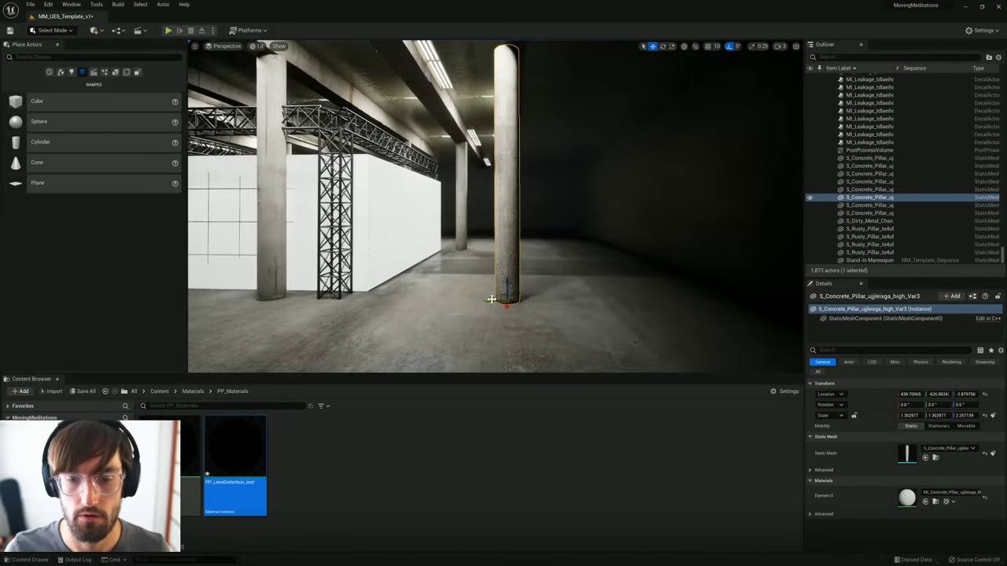
left_click_drag(489, 301, 503, 303)
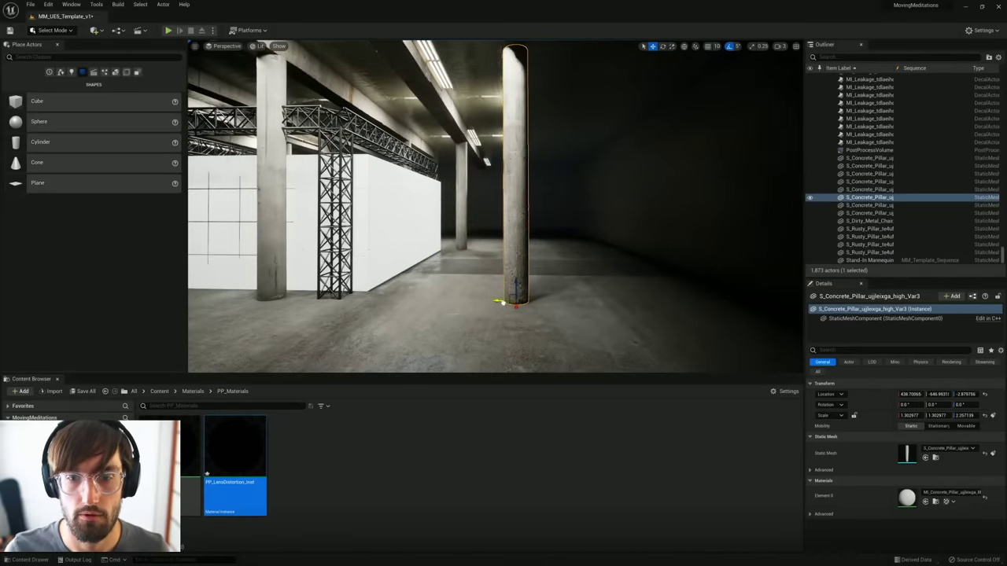
left_click(276, 233, "ctrl")
Step: Move the far concrete pillar behind the screen box outward until it lines up with the nearer rear pillar
left_click(463, 211)
right_click_drag(463, 212, 475, 216)
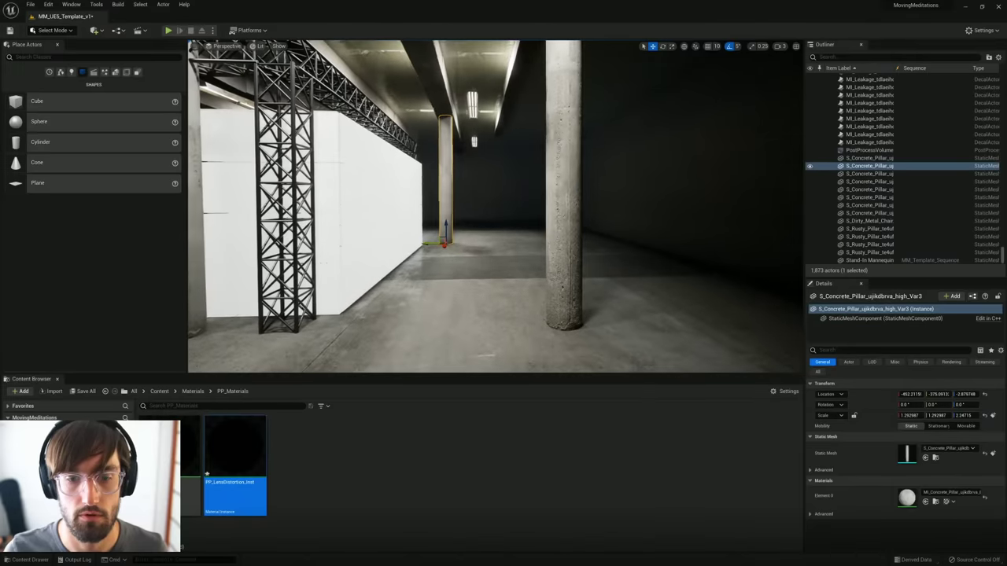
left_click_drag(428, 242, 486, 242)
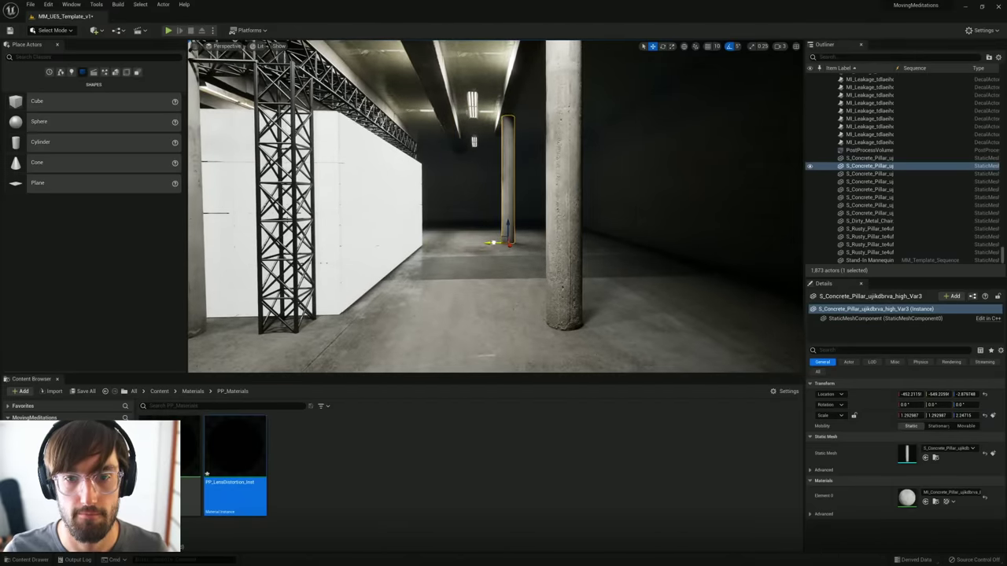
Step: Select the four concrete and two rusty pillars forming the row on the right of the screen box and move them outward from it
left_click(564, 224)
right_click_drag(564, 224, 433, 218)
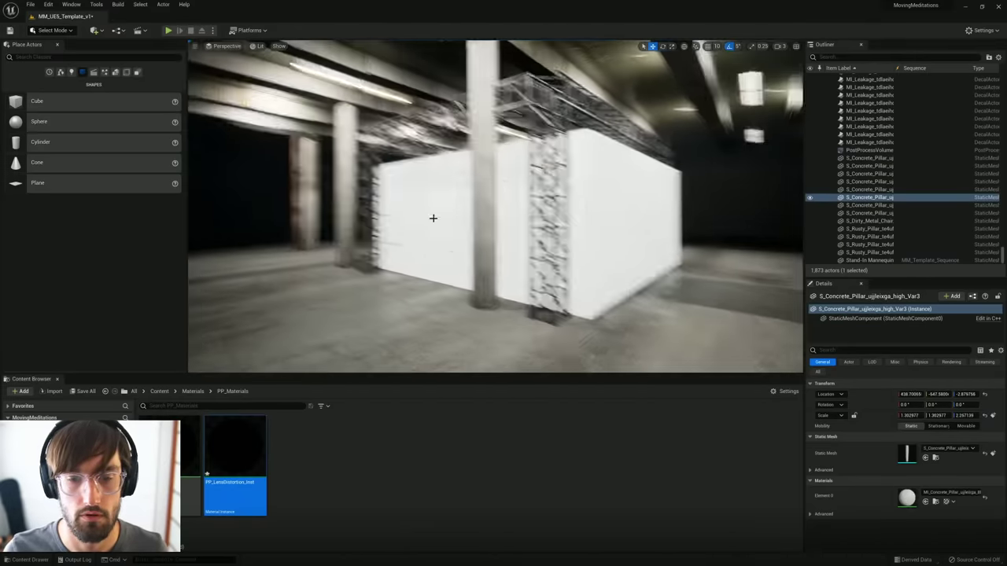
left_click(484, 220, "ctrl")
left_click(346, 212, "ctrl")
left_click(311, 216, "ctrl")
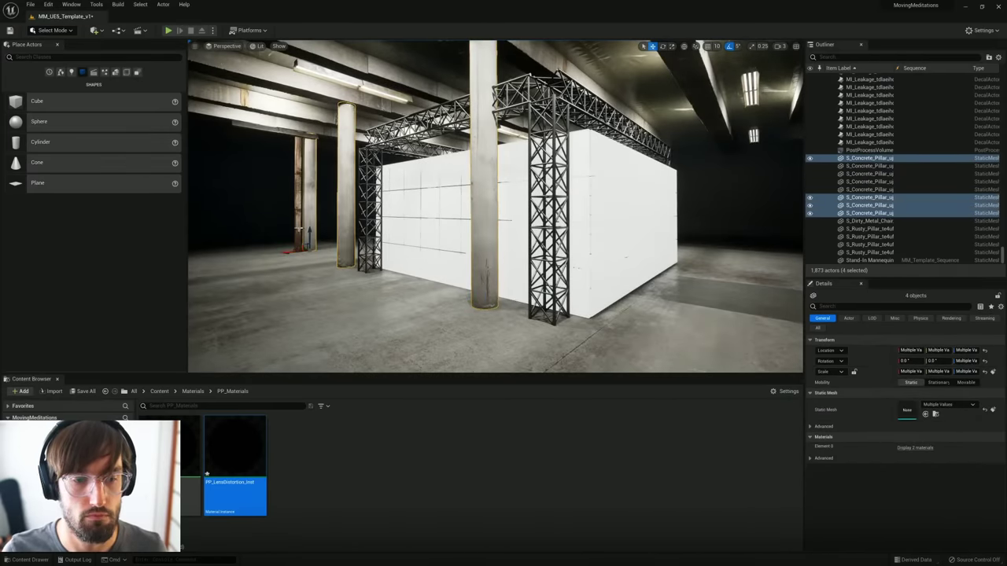
left_click(299, 227, "ctrl")
left_click(298, 182, "ctrl")
key("w")
right_click_drag(298, 182, 214, 189)
right_click_drag(370, 211, 440, 209)
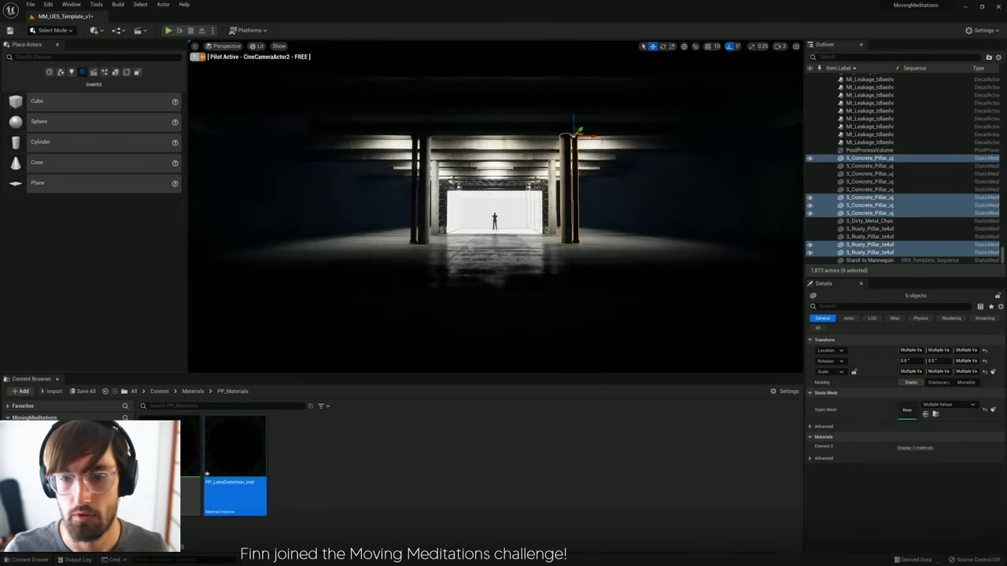
key("w")
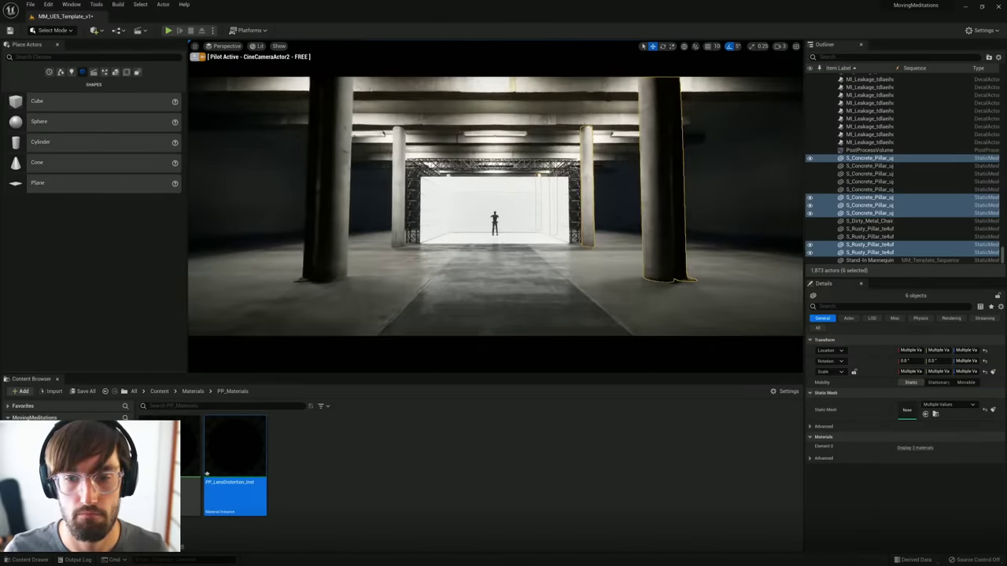
key("w")
key("w")
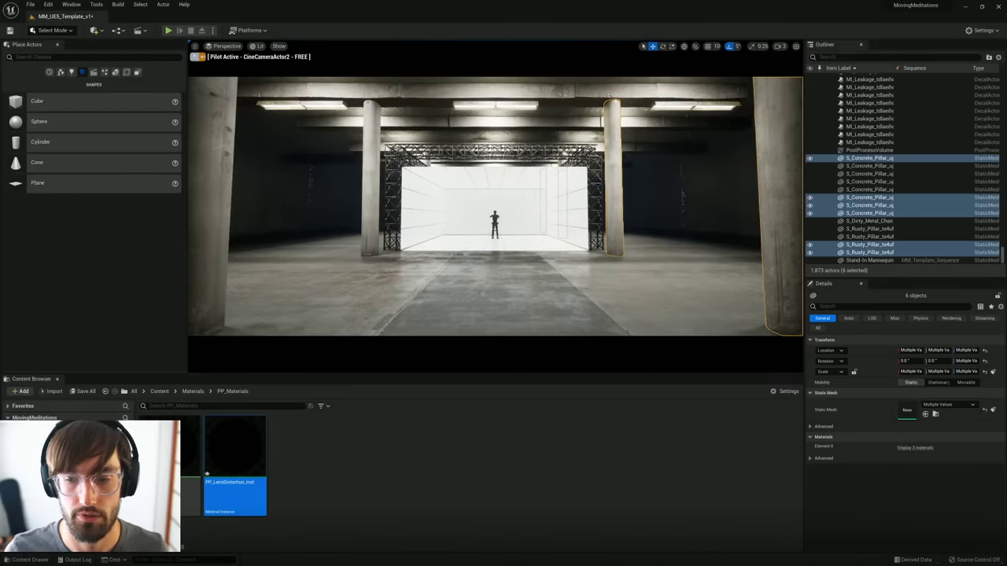
key("s")
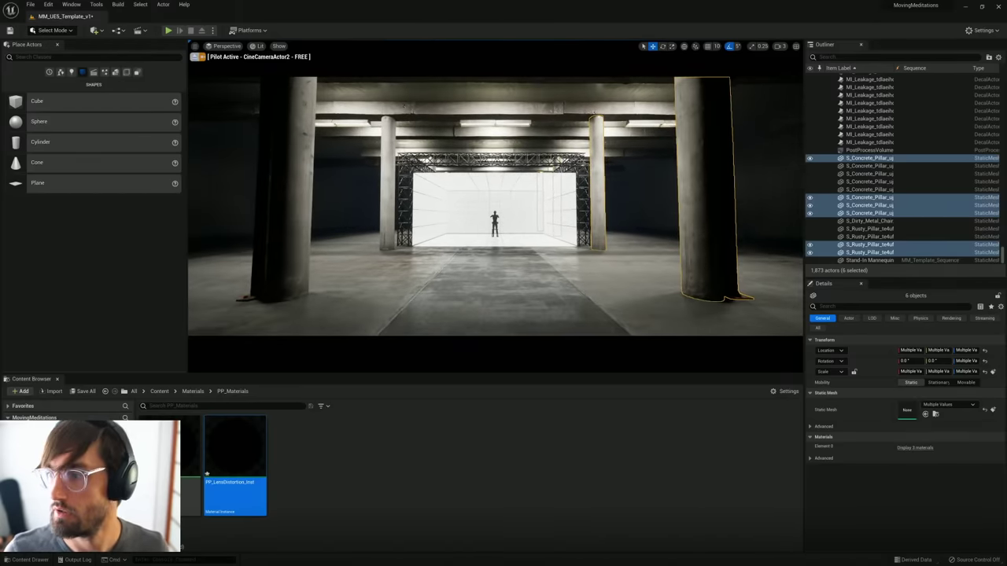
left_click(195, 57)
right_click_drag(496, 206, 527, 142)
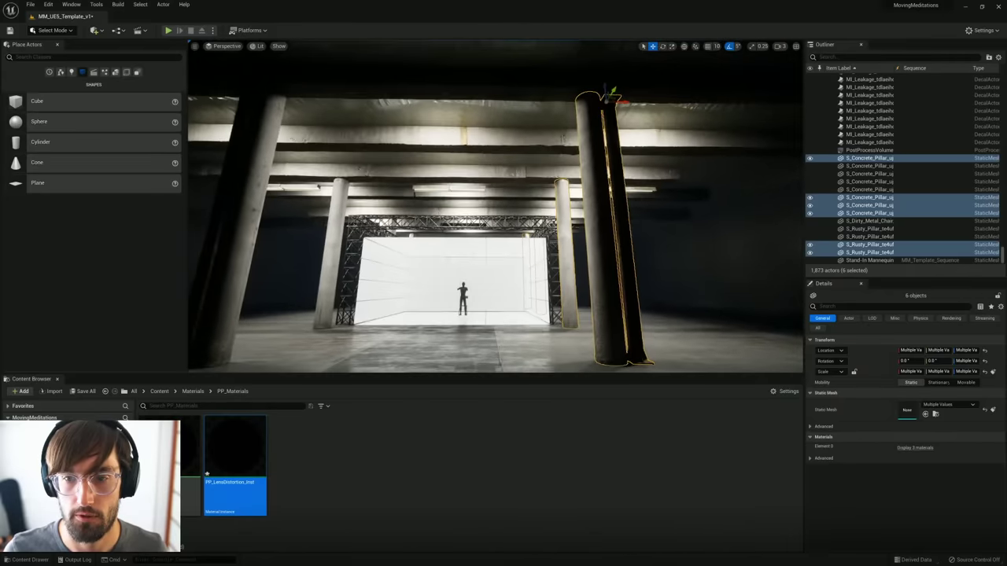
left_click_drag(644, 102, 677, 97)
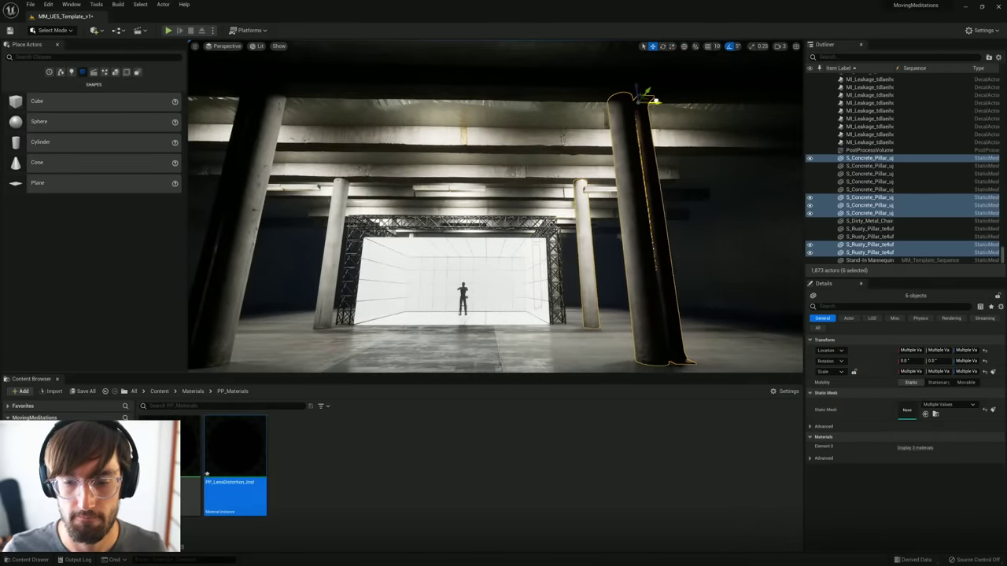
Step: Select the four concrete and two rusty pillars in the opposite row and move them outward to mirror the right row in the camera view
right_click_drag(490, 183, 469, 228)
key("s")
left_click(298, 248)
left_click(280, 212, "shift")
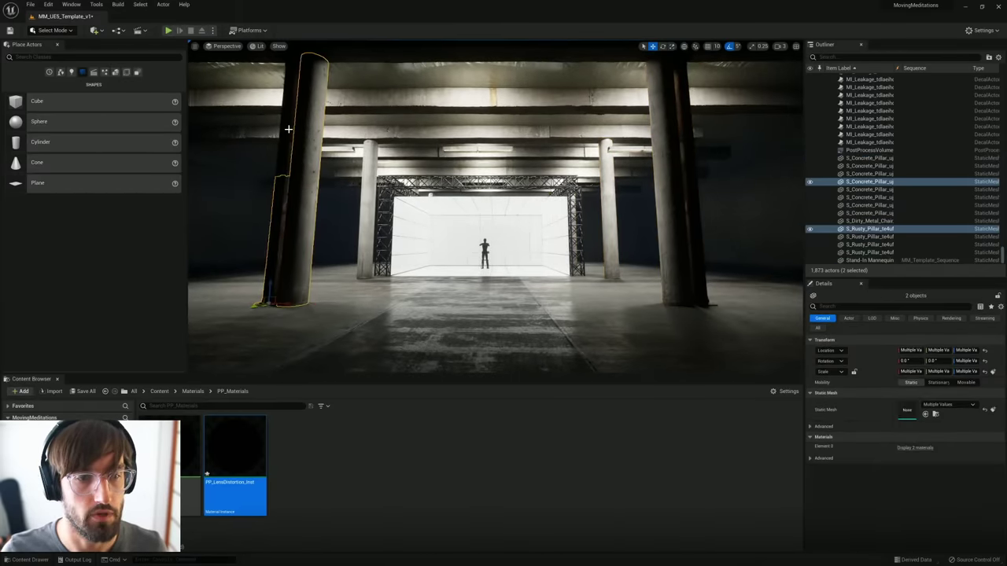
left_click(288, 128, "shift")
left_click(370, 197, "shift")
key("w")
mouse_move(370, 197)
right_mouse_down()
mouse_move(340, 197)
mouse_move(366, 200)
right_mouse_up()
key("a")
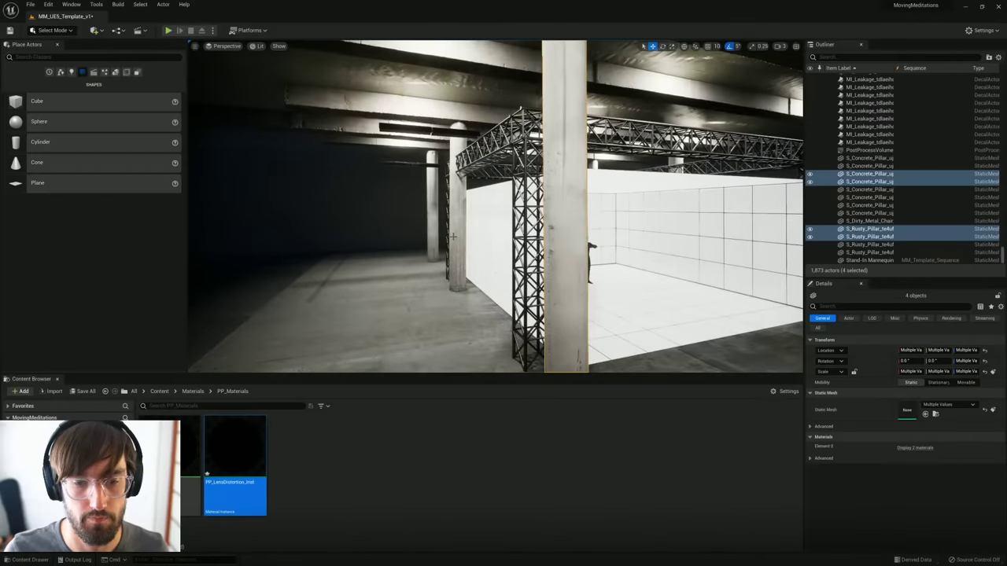
left_click(458, 235, "shift")
left_click(432, 231, "shift")
key("s")
right_click_drag(480, 221, 535, 223)
key("d")
right_click_drag(472, 195, 512, 214)
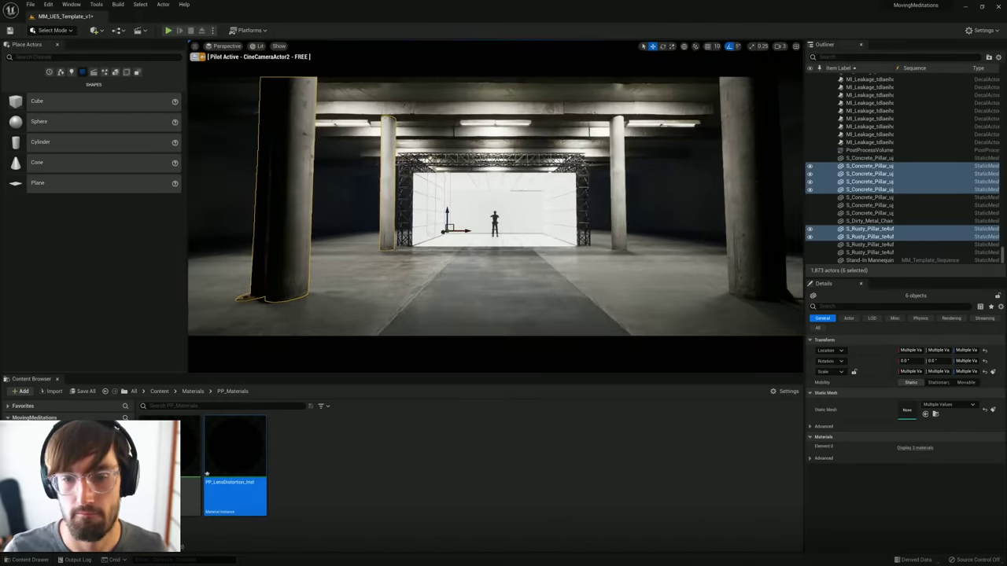
left_click_drag(464, 230, 454, 232)
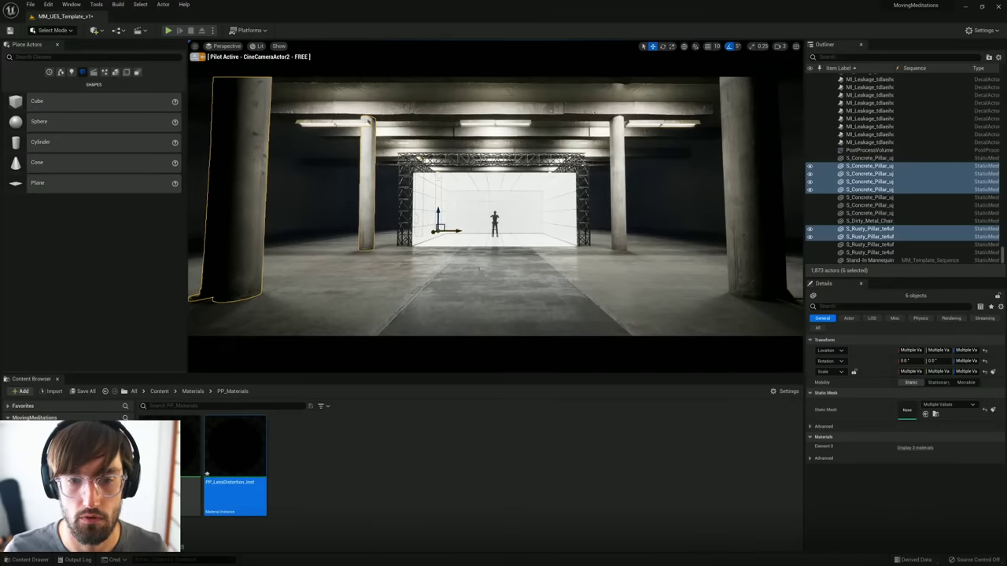
Step: Reframe CineCameraActor2 by piloting it back and forward along the hall around the widened pillar rows, ending with piloting stopped
left_click(480, 270)
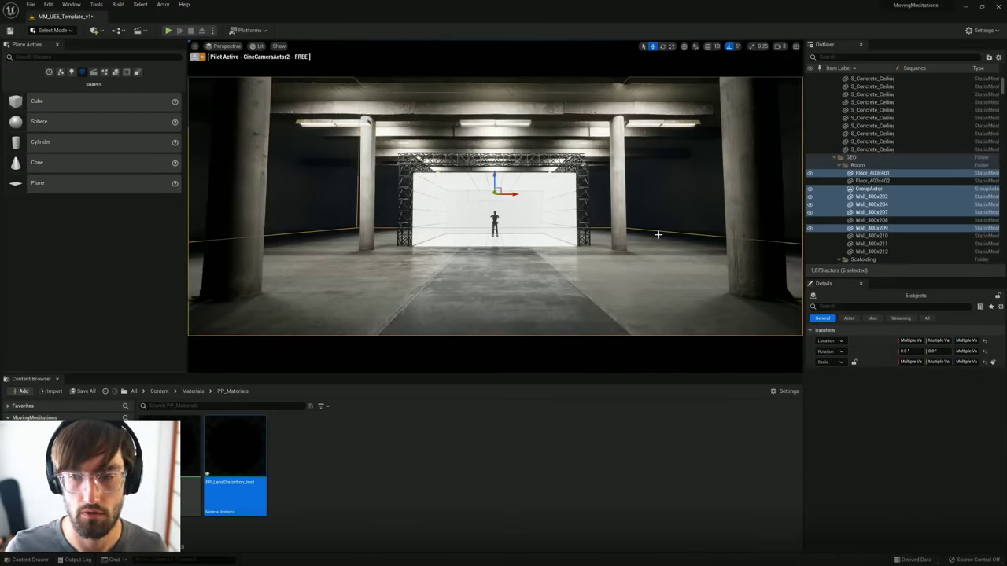
key("Down")
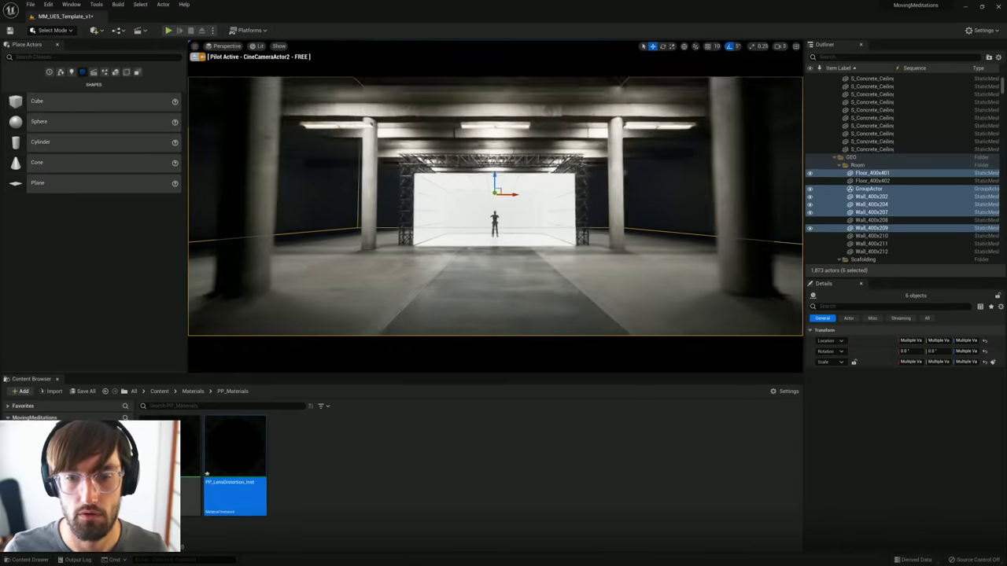
key("Down")
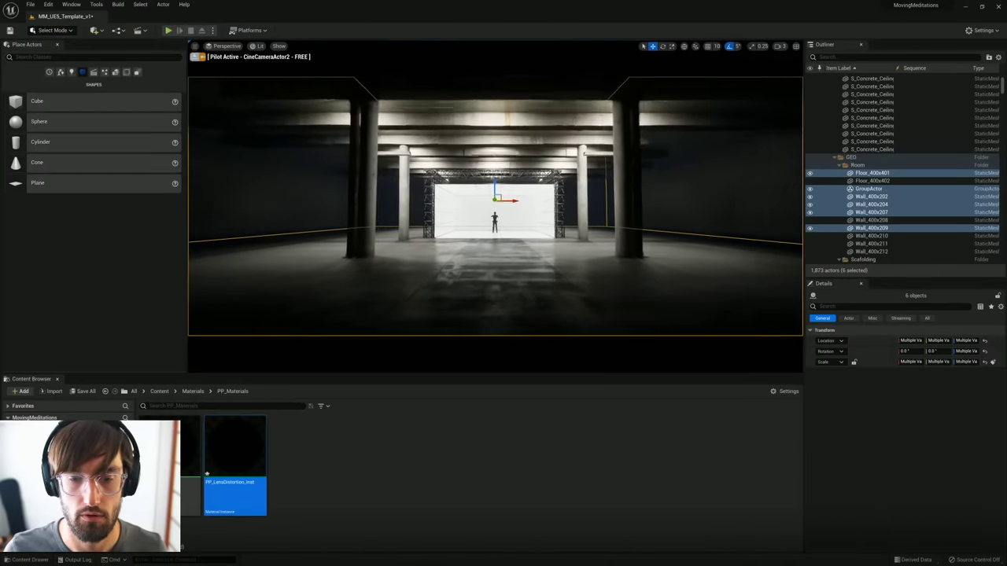
key("Up")
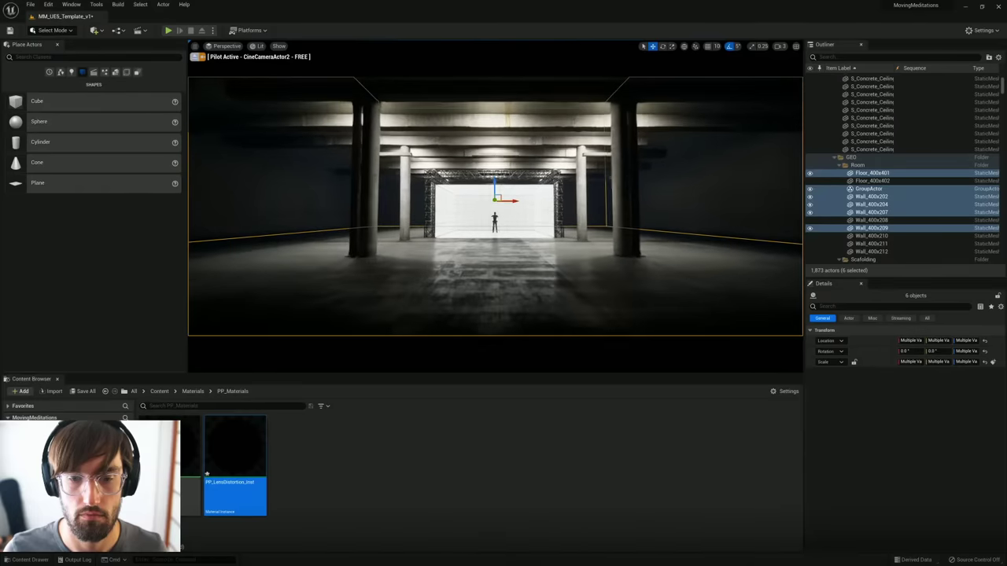
key("Up")
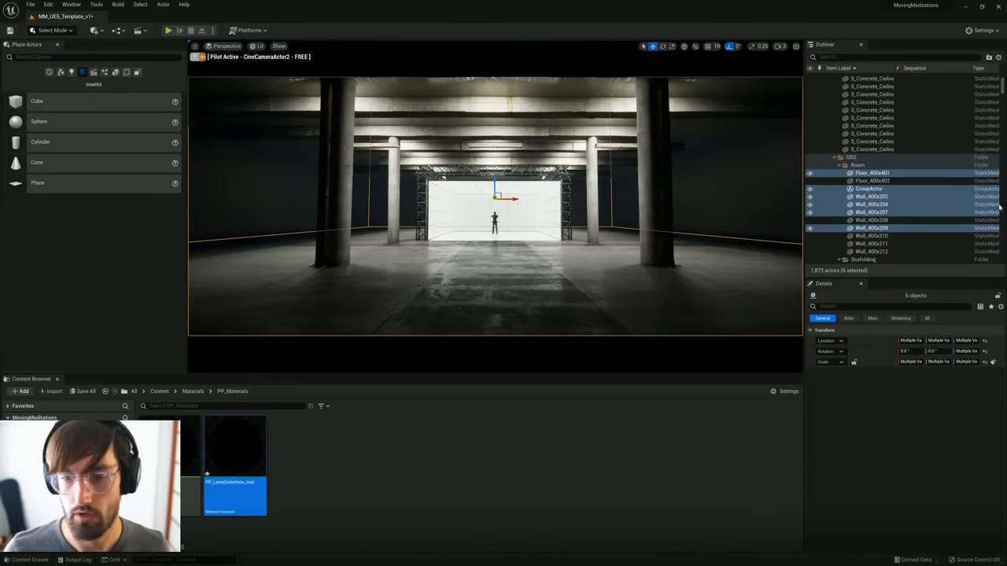
left_click(196, 57)
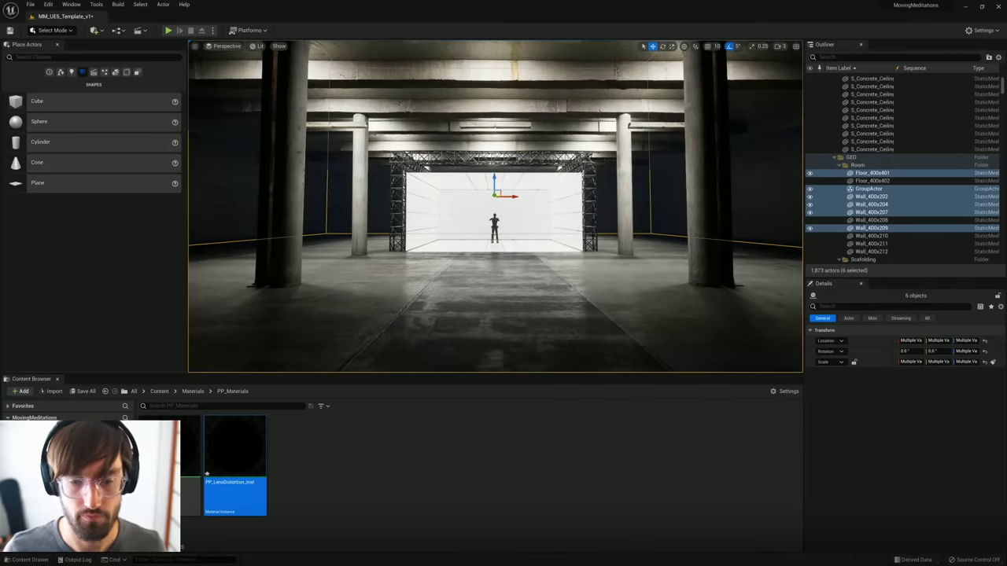
Step: Examine the hall from the front, followed by the mannequin and chair inside the screen box
key("w")
right_click_drag(508, 265, 508, 285)
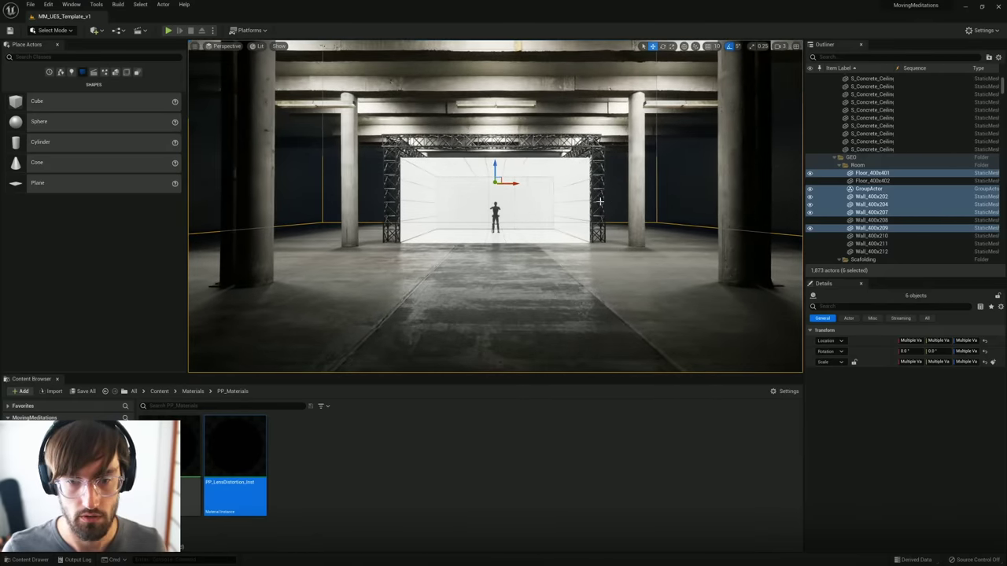
mouse_move(507, 204)
right_mouse_down()
mouse_move(504, 216)
mouse_move(507, 207)
mouse_move(560, 204)
mouse_move(504, 205)
right_mouse_up()
key("g")
key("g")
key("w")
key("a")
key("w")
key("d")
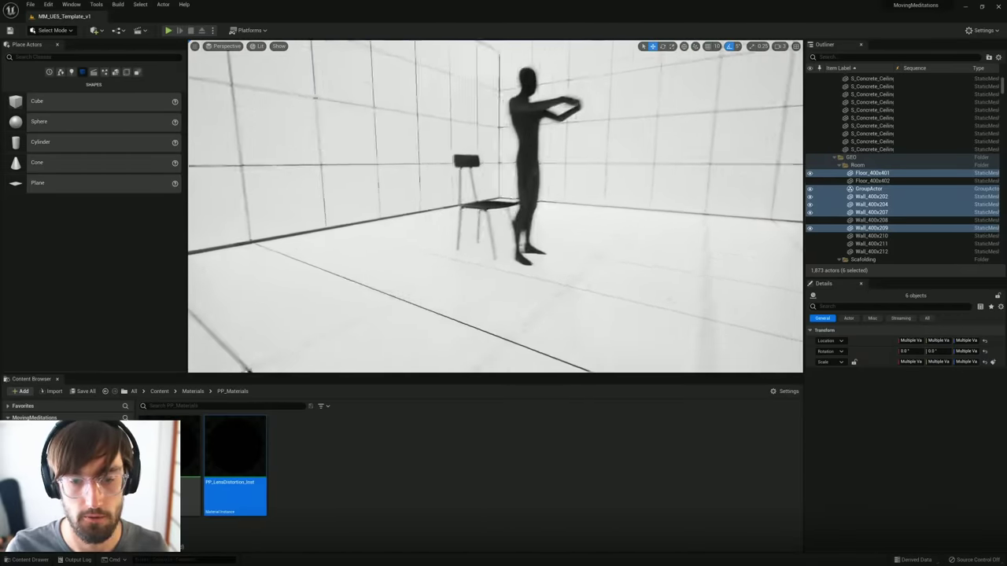
mouse_move(582, 209)
right_mouse_down()
mouse_move(588, 236)
mouse_move(485, 254)
mouse_move(515, 181)
mouse_move(518, 254)
mouse_move(522, 228)
mouse_move(509, 228)
mouse_move(519, 196)
right_mouse_up()
left_click(512, 227)
Step: Place a Rect Light inside the screen box, on the floor area in front of the mannequin and chair
left_click(71, 72)
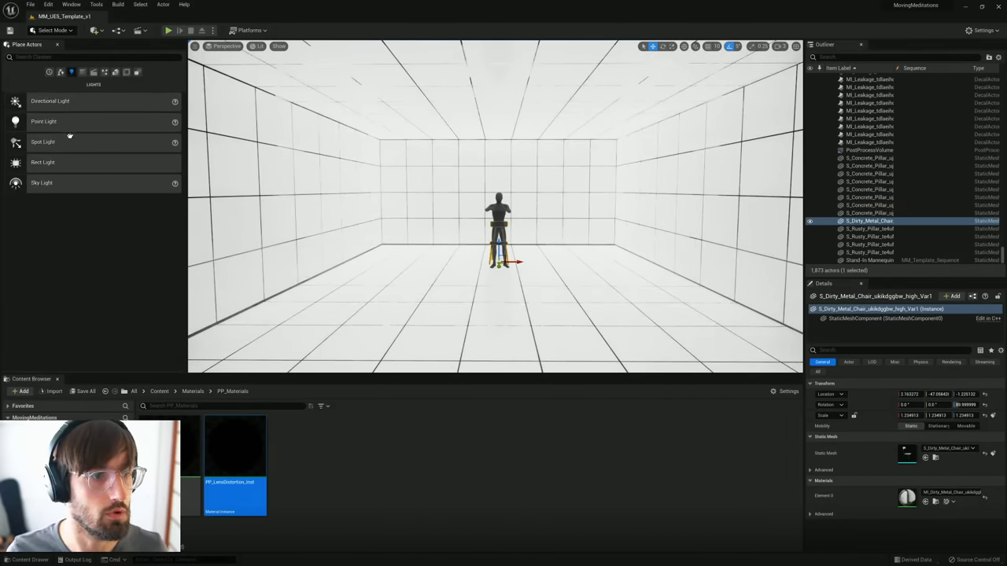
left_click_drag(50, 161, 436, 280)
right_click_drag(509, 268, 441, 272)
key("d")
right_click_drag(509, 267, 472, 268)
key("w")
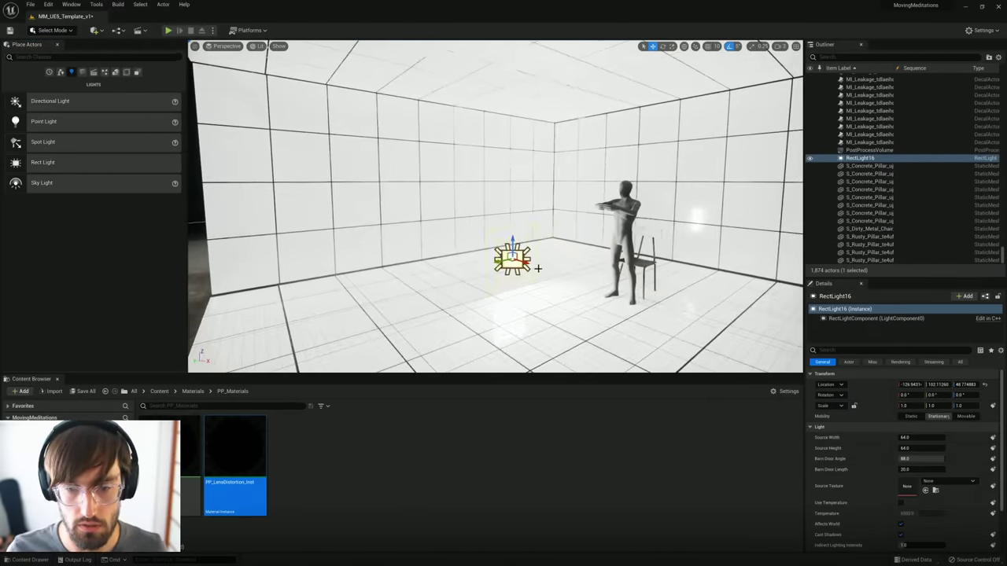
Step: Move the new Rect Light out to the box's left wall and raise it to a height of about 165
left_click_drag(529, 263, 441, 236)
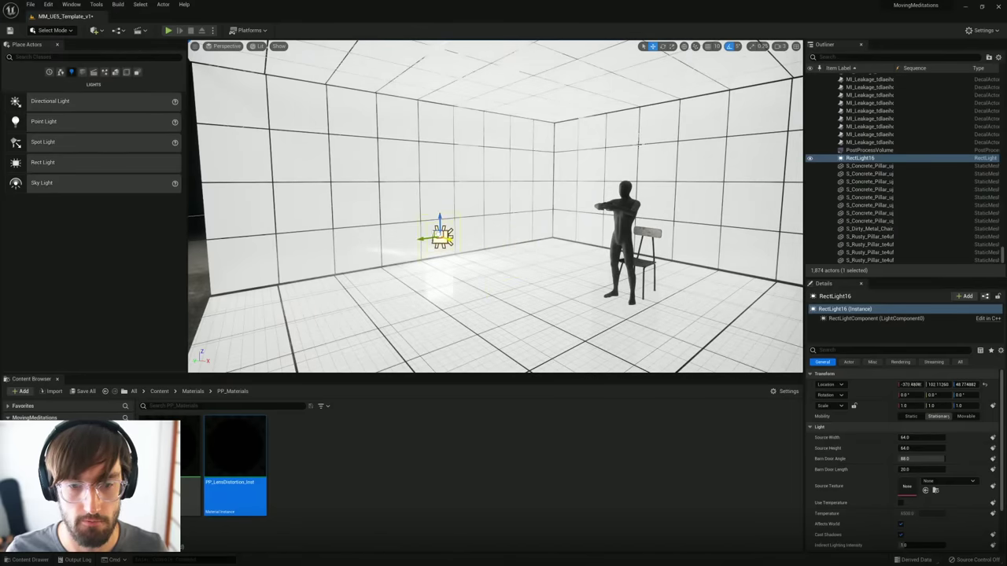
left_click_drag(441, 195, 441, 164)
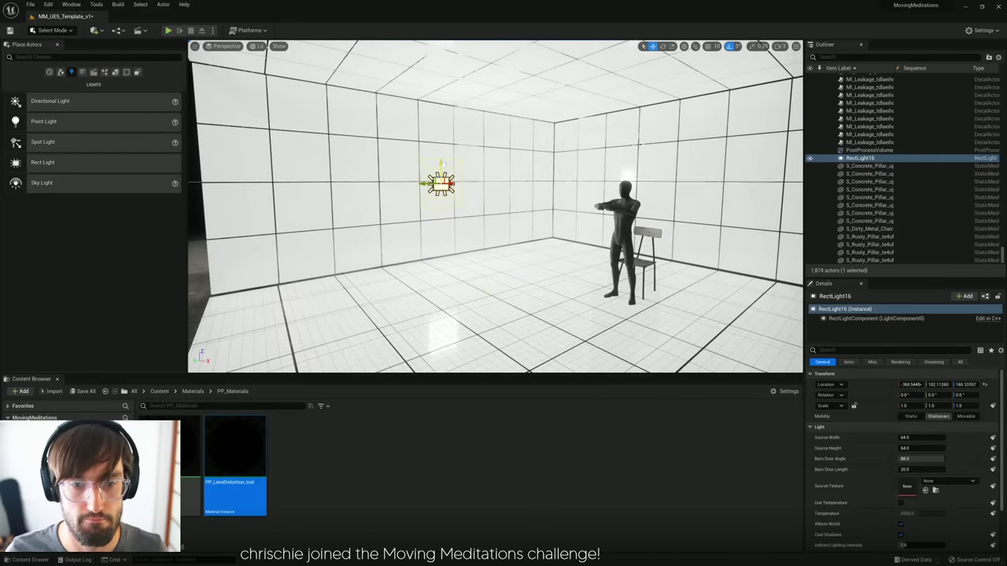
right_click_drag(535, 196, 632, 198)
Step: Duplicate the left wall's Rect Light, move the copy behind the mannequin and rotate it 90° to face the open front
left_click_drag(298, 204, 530, 204, "alt")
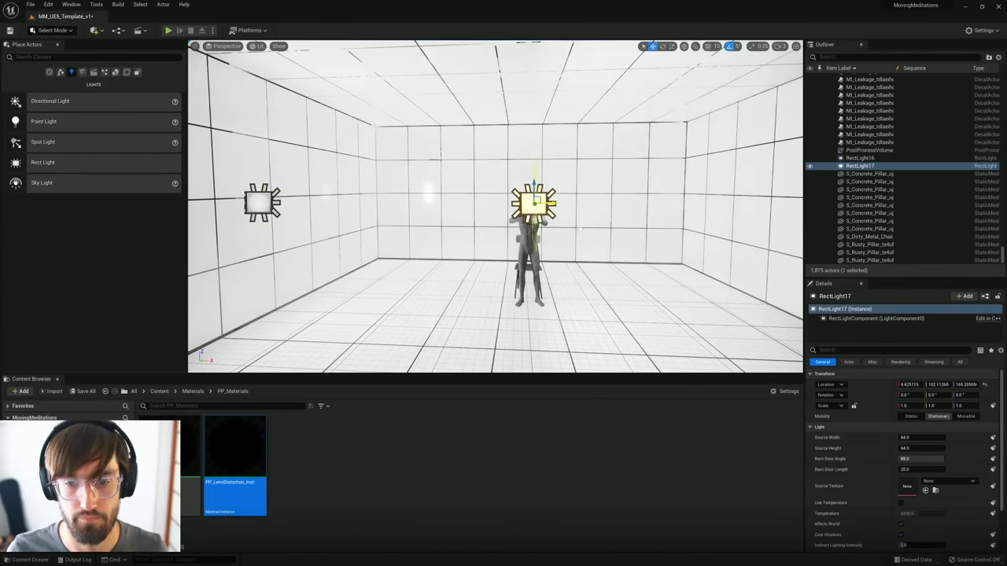
right_click_drag(553, 230, 605, 198)
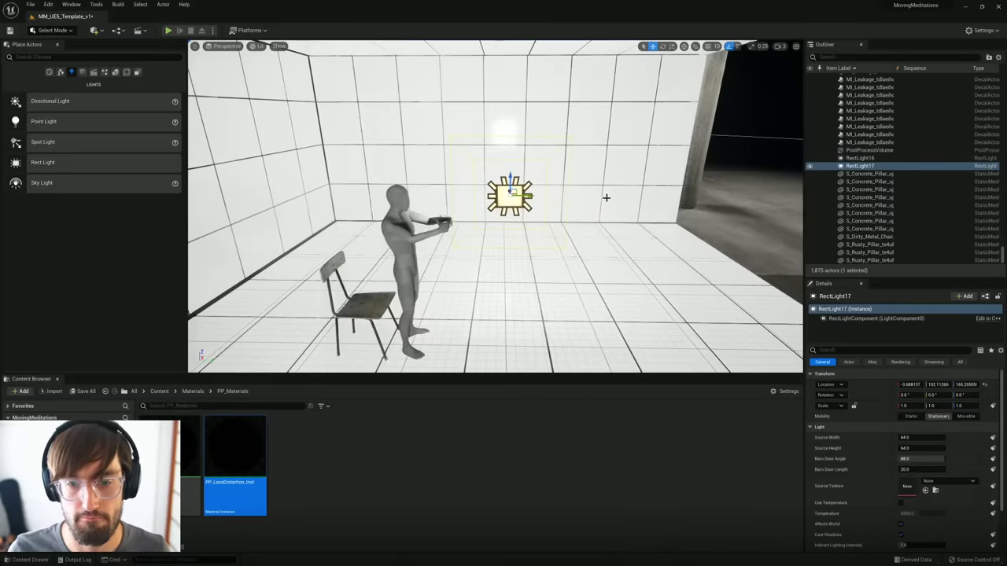
left_click_drag(527, 196, 235, 196)
right_click_drag(387, 176, 306, 177)
left_click_drag(485, 187, 462, 194)
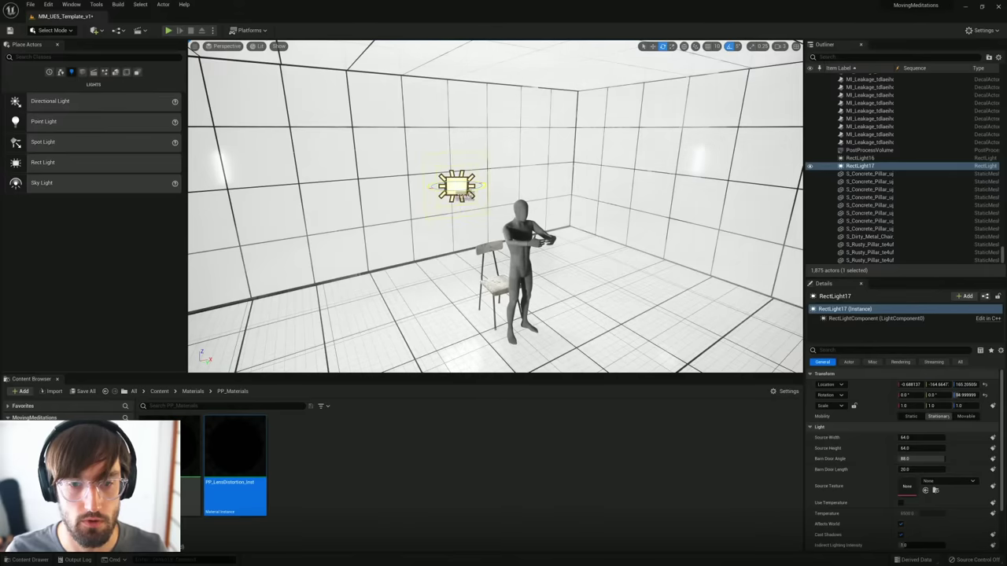
right_click_drag(475, 189, 437, 185)
key("r")
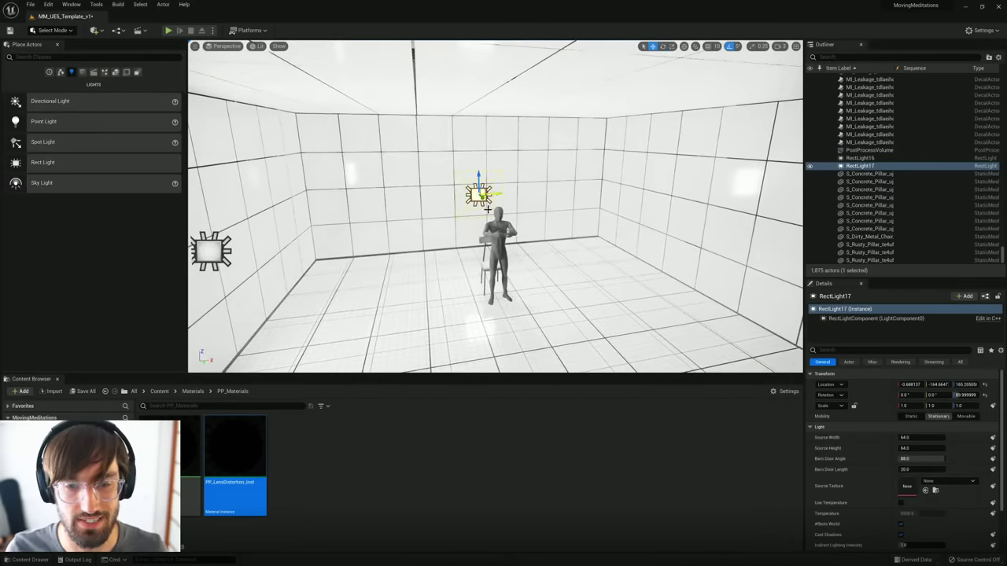
Step: Duplicate the light behind the mannequin toward the right wall and turn the copy to 180°
right_click_drag(488, 209, 491, 189)
left_click_drag(537, 186, 657, 186, "alt")
key("e")
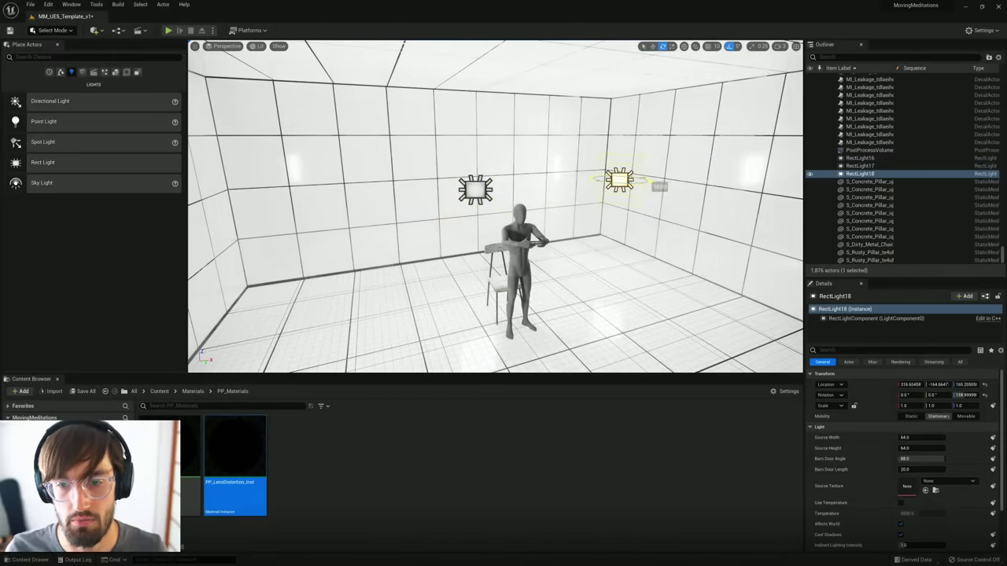
right_click_drag(515, 190, 535, 180)
key("r")
key("q")
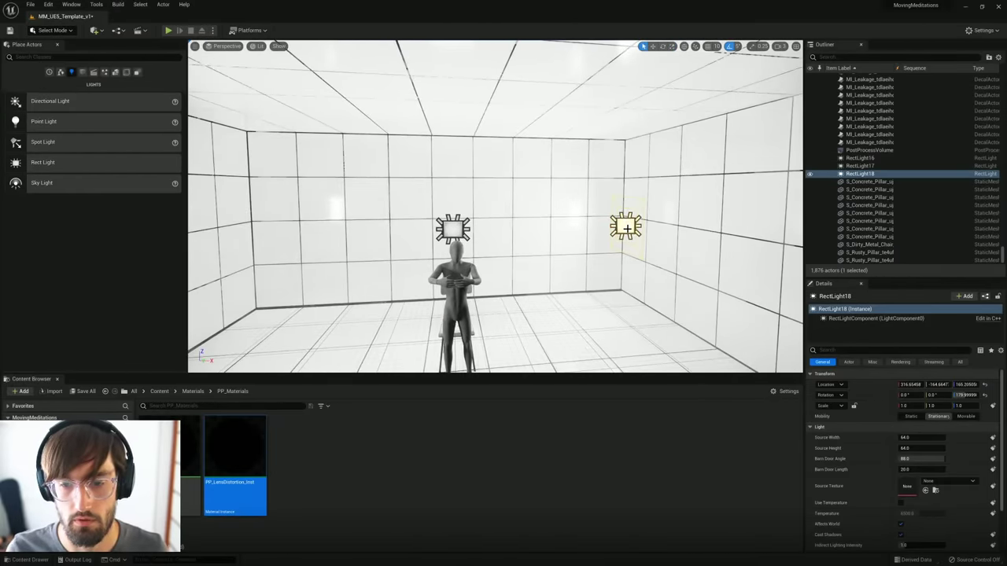
Step: Rotate the duplicated Rect Light to a pitch of -90° so it points straight down
mouse_move(572, 246)
right_mouse_down()
mouse_move(629, 249)
mouse_move(572, 246)
right_mouse_up()
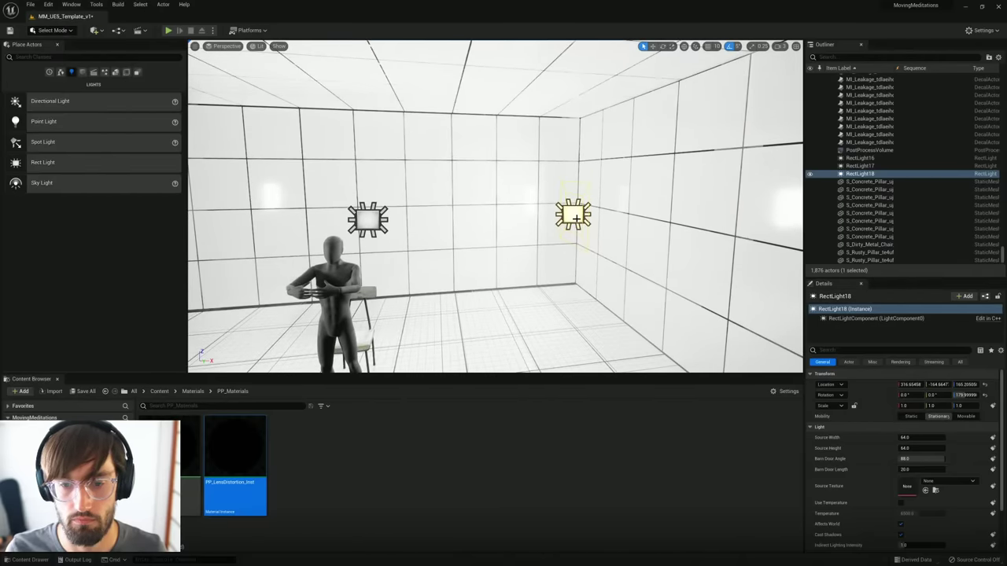
key("w")
key("e")
left_click_drag(564, 192, 513, 236)
key("r")
key("s")
right_click_drag(580, 238, 578, 227)
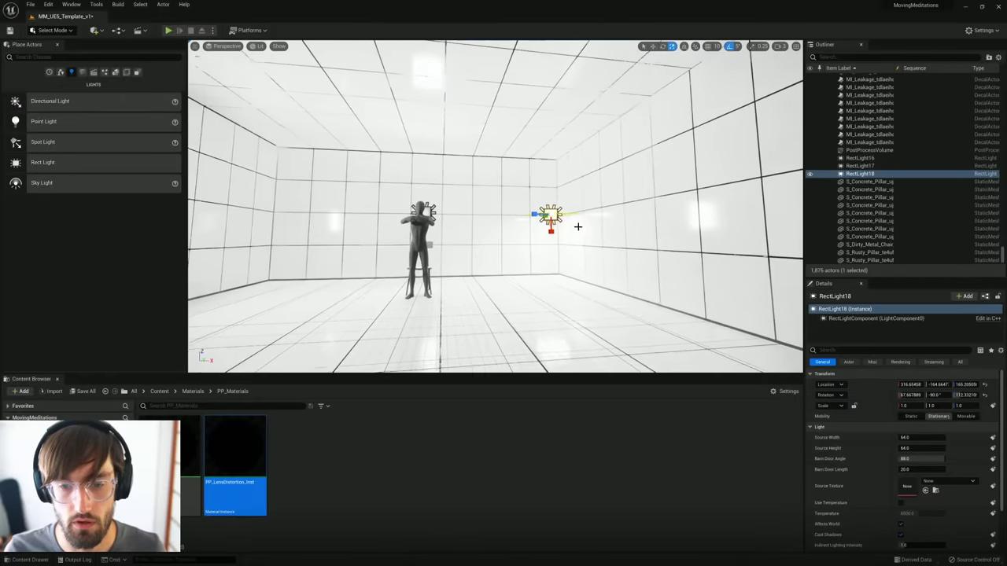
Step: Move the downward-facing Rect Light up to the middle of the box's ceiling, at a height of about 332
key("w")
left_click_drag(577, 227, 427, 130, "alt")
right_click_drag(464, 171, 661, 153)
key("s")
right_click_drag(330, 138, 319, 119)
left_click_drag(307, 125, 520, 125)
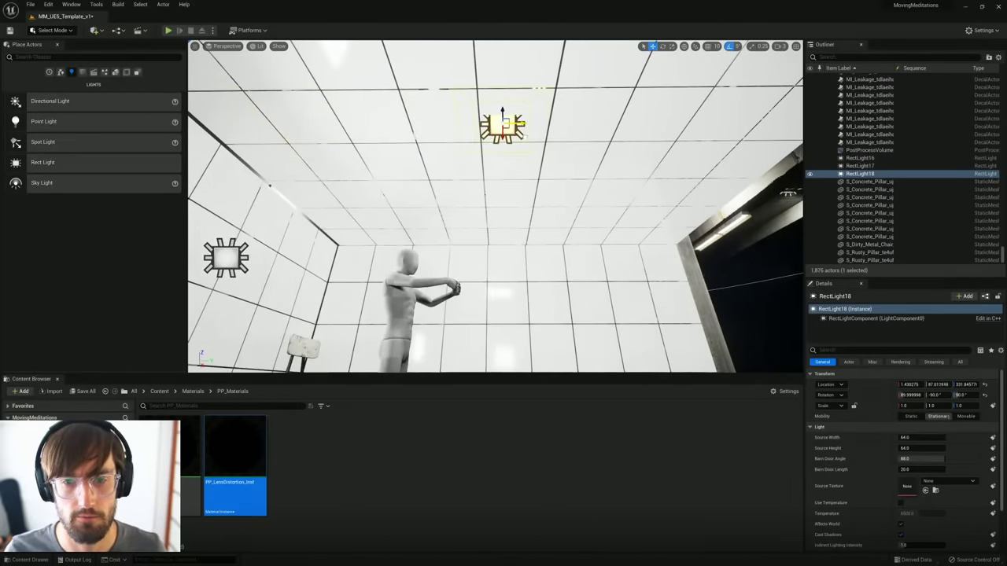
key("w")
right_click_drag(520, 125, 262, 168)
key("s")
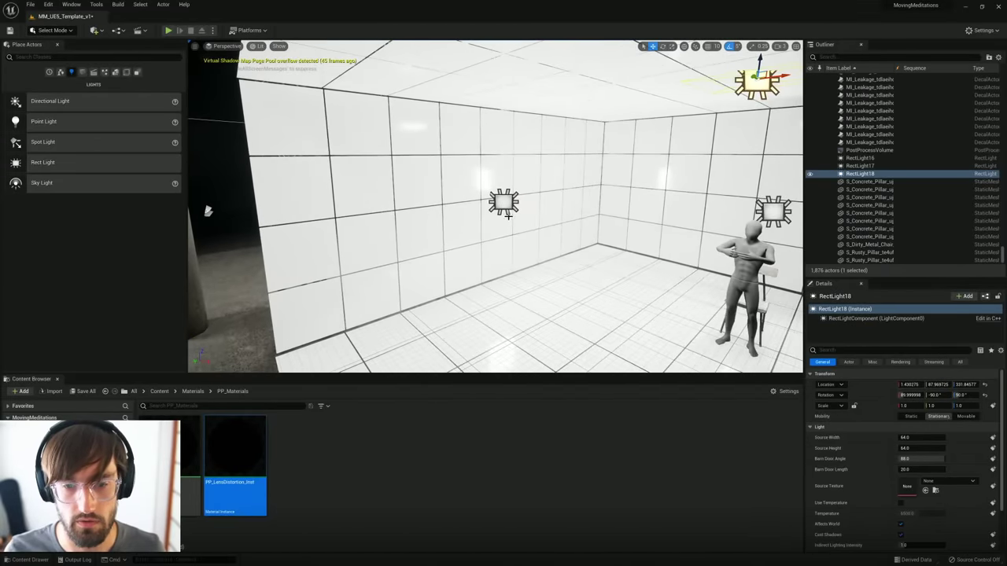
Step: Enlarge the left wall light to a source width of about 668 and height of about 282, centring it on the wall
left_click(508, 203)
key("s")
right_click_drag(582, 267, 595, 287)
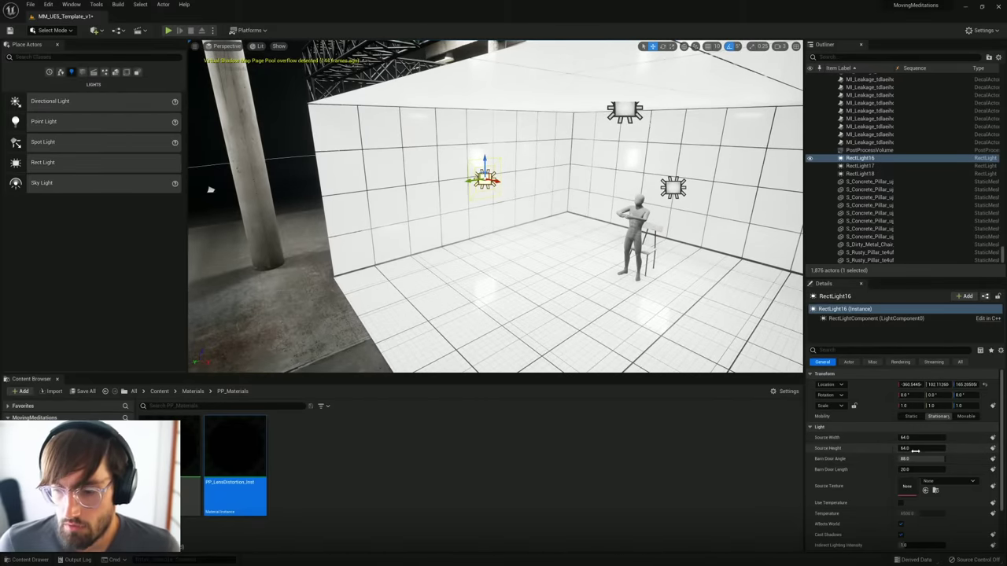
left_click_drag(933, 439, 960, 439)
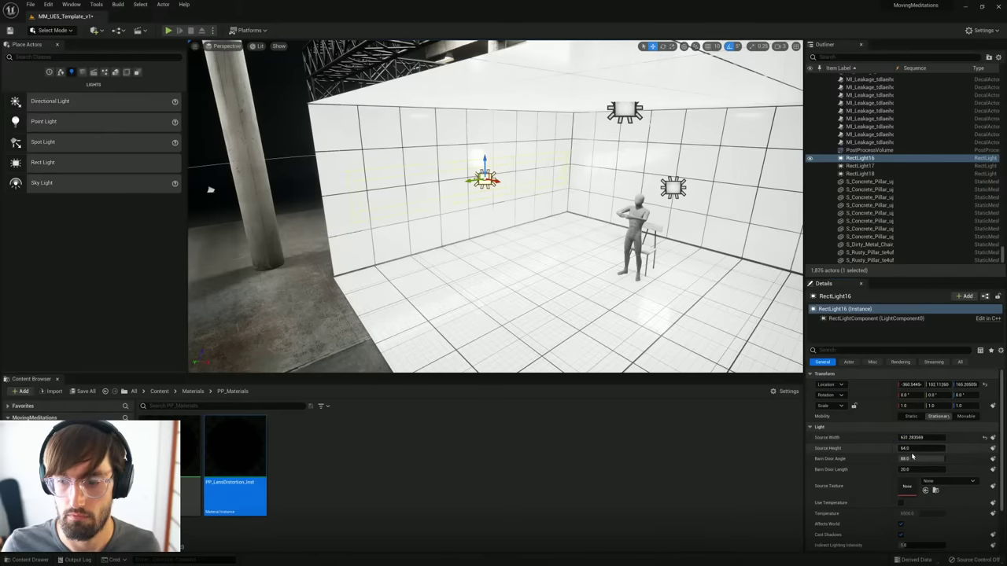
left_click_drag(922, 448, 944, 449)
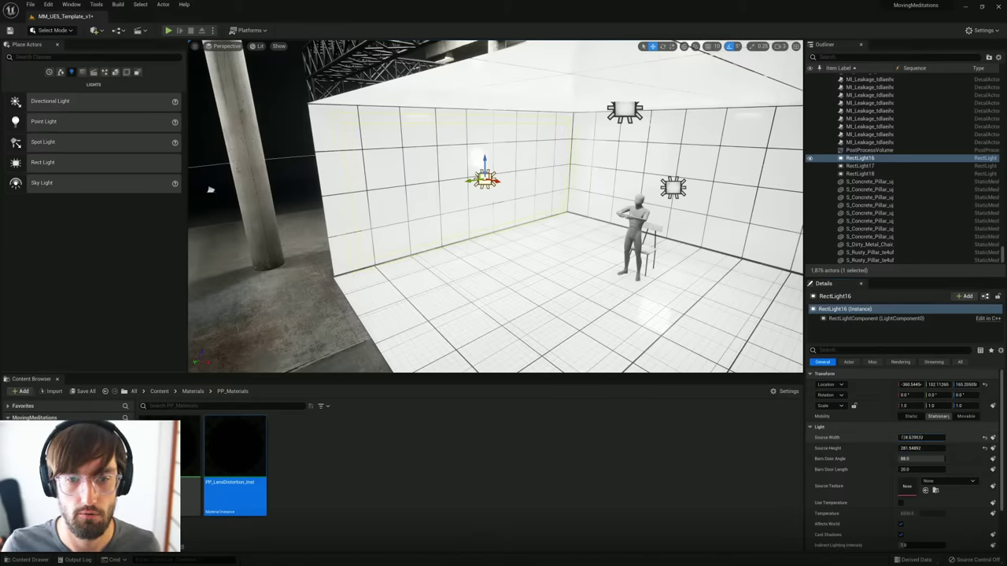
left_click_drag(928, 438, 916, 437)
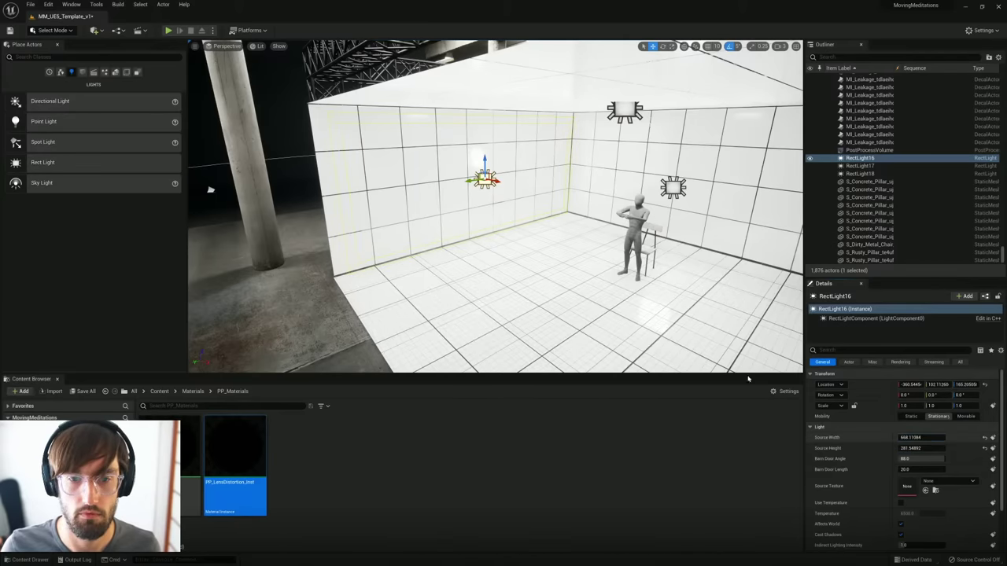
left_click_drag(472, 181, 469, 182)
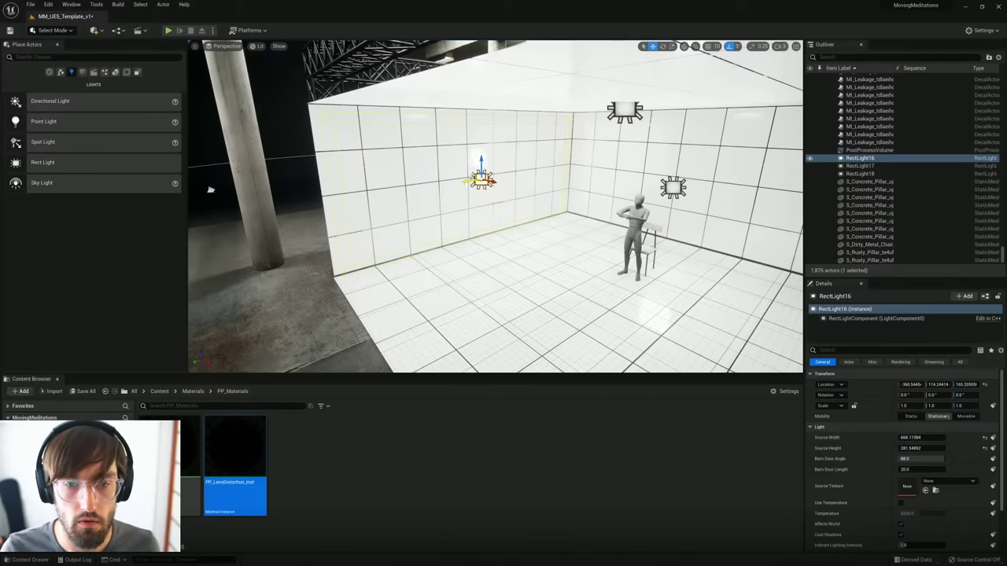
left_click_drag(966, 384, 971, 383)
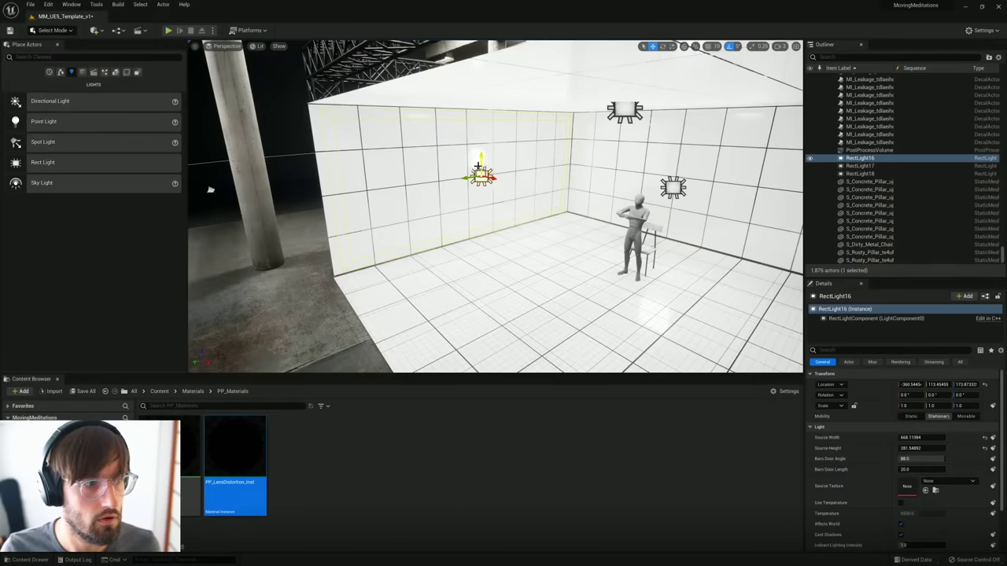
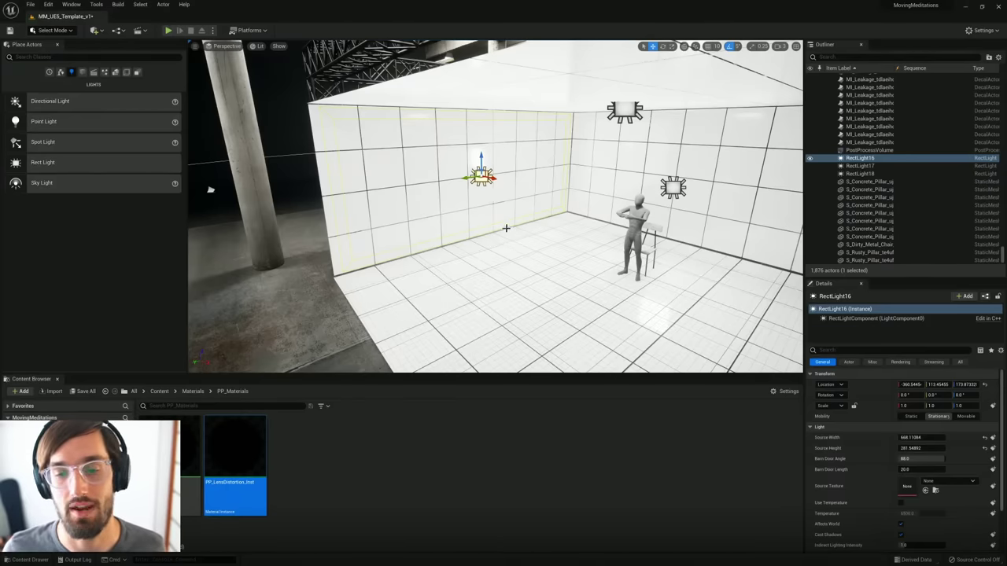
Step: Duplicate the enlarged left wall light across to the right side of the box and rotate the copy to 180°
right_click_drag(506, 228, 579, 202)
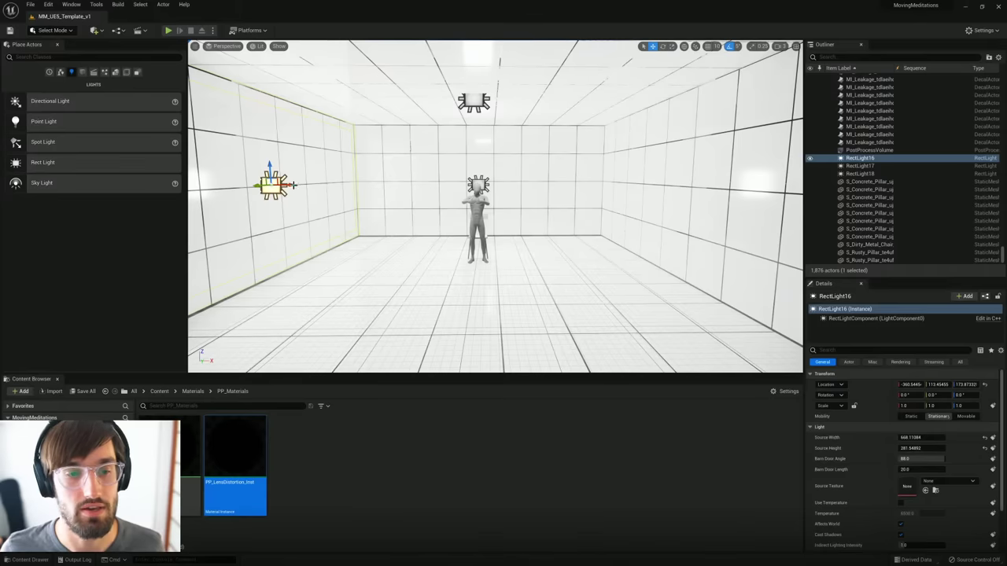
left_click_drag(288, 186, 377, 189, "alt")
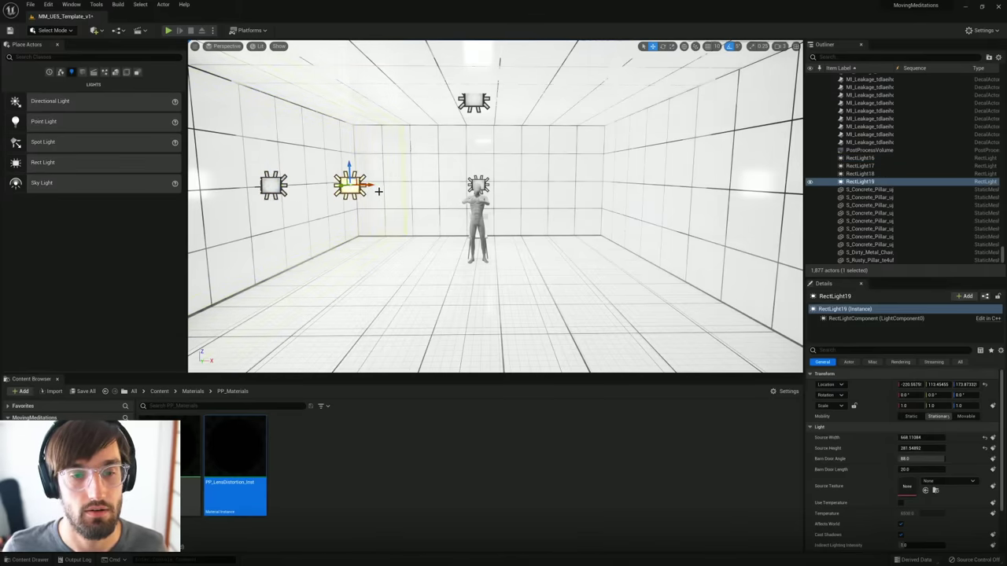
key("ctrl+z")
mouse_move(377, 189)
right_mouse_down()
mouse_move(330, 194)
mouse_move(378, 198)
right_mouse_up()
right_click_drag(317, 149, 317, 149)
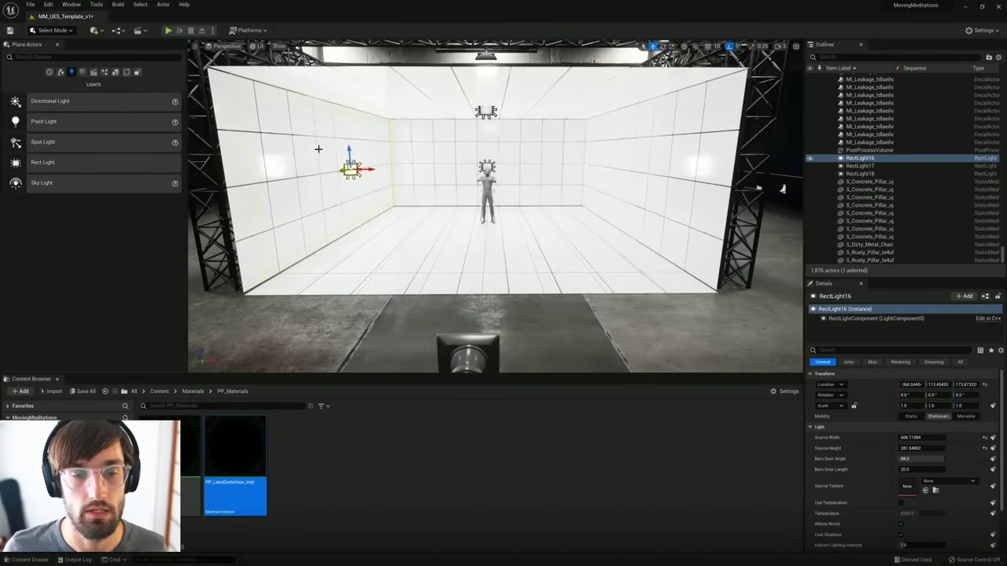
left_click_drag(367, 168, 555, 172, "alt")
key("e")
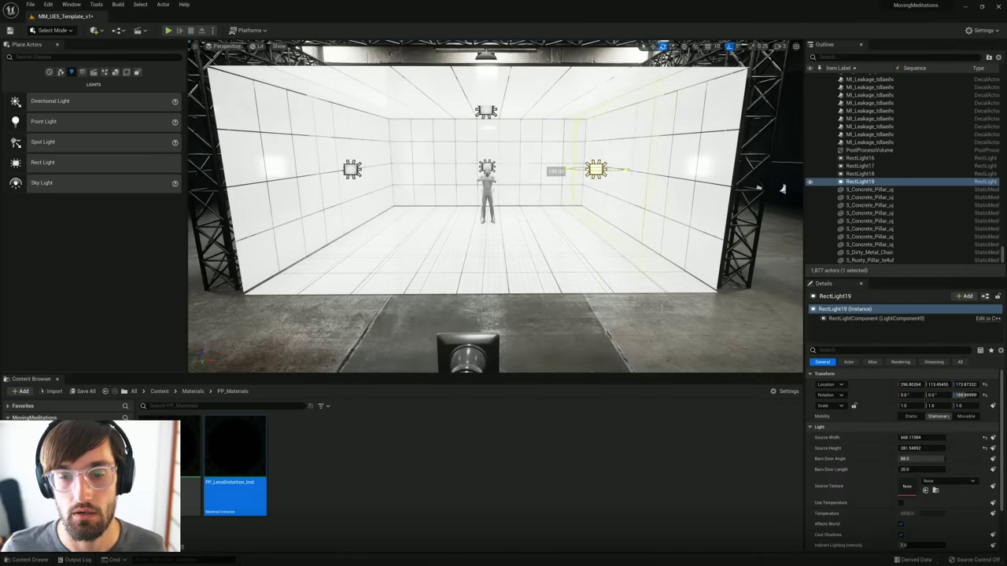
key("w")
Step: Push the duplicated light outward against the right wall, at an X location of about 370
right_click_drag(595, 170, 668, 162)
key("w")
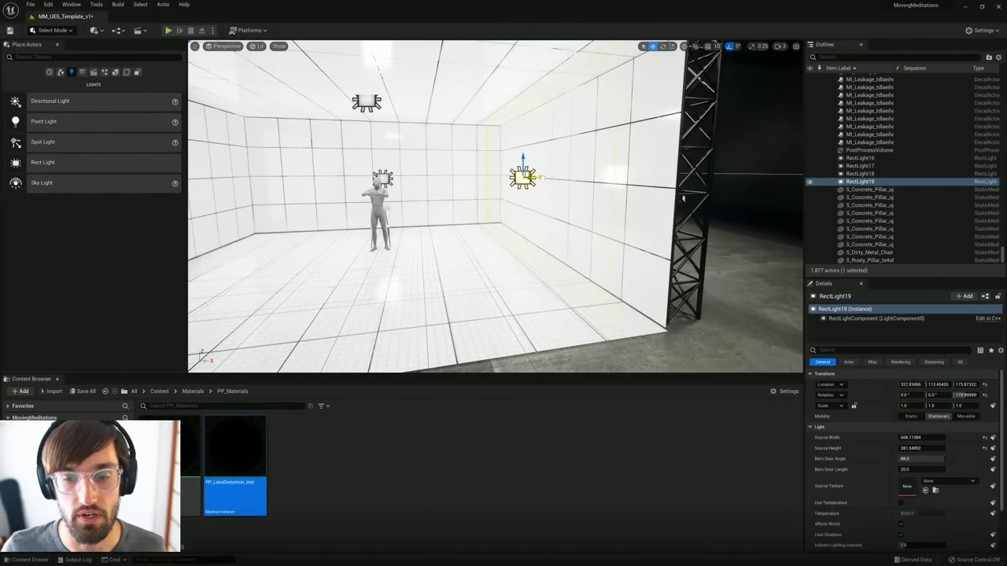
left_click_drag(542, 177, 564, 175)
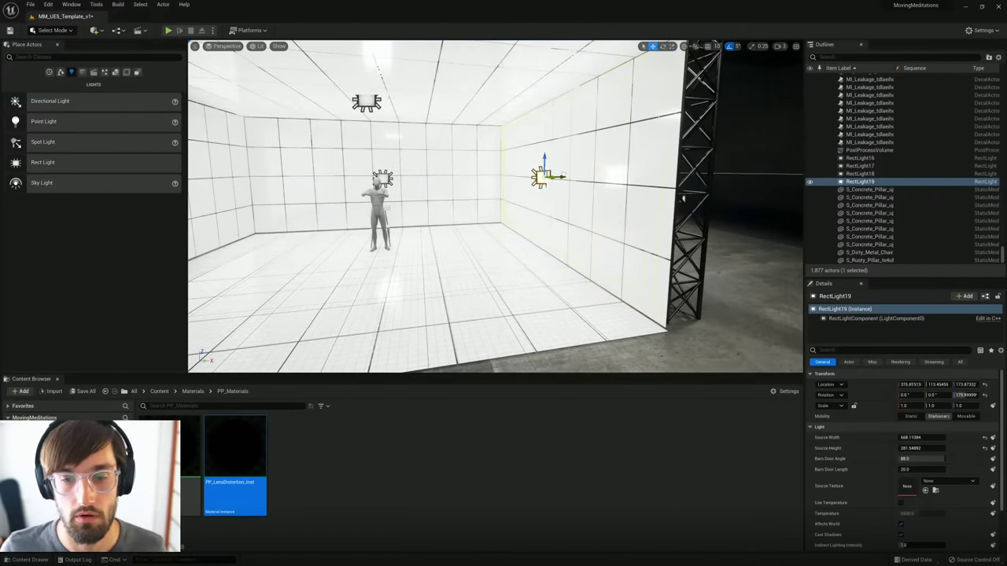
key("s")
right_click_drag(447, 202, 413, 207)
key("w")
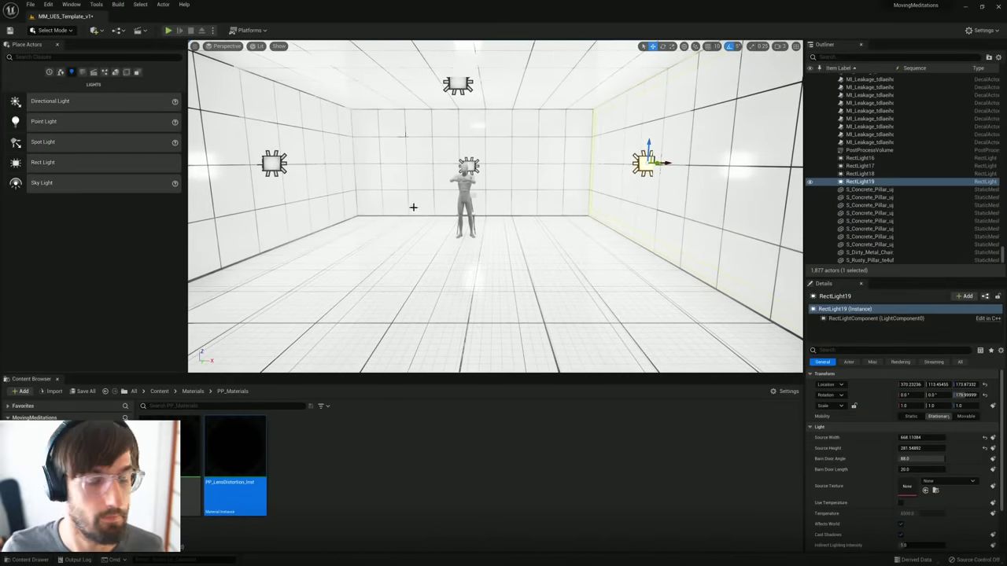
Step: Select the Rect Light behind the mannequin and move it back close to the rear wall
key("w")
right_click_drag(499, 156, 530, 186)
key("a")
left_click(476, 163)
key("f")
key("a")
key("w")
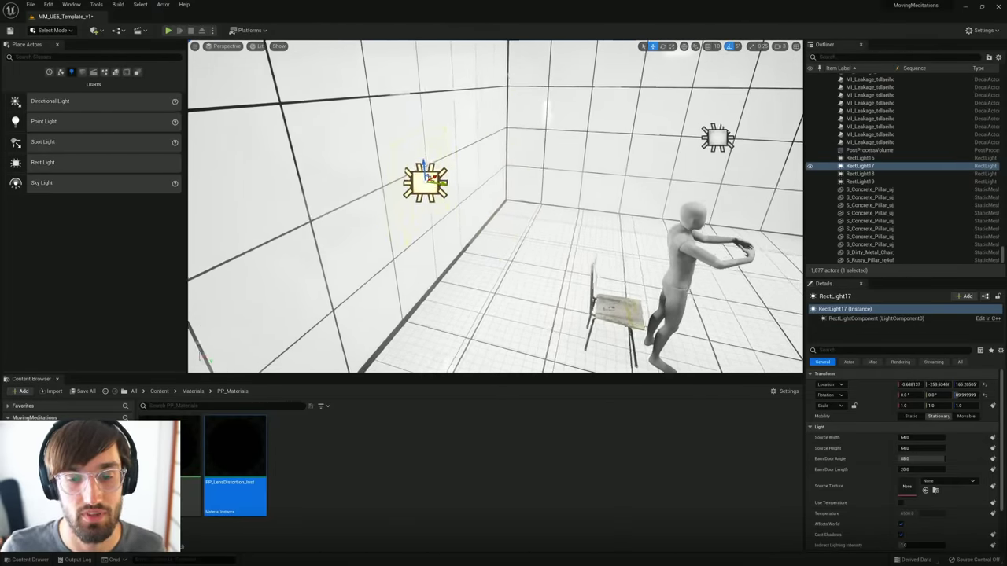
left_click_drag(438, 183, 515, 182)
key("s")
key("d")
Step: Raise the rear wall's Rect Light slightly, to a height of about 172
right_click_drag(515, 183, 440, 168)
key("w")
key("w")
key("d")
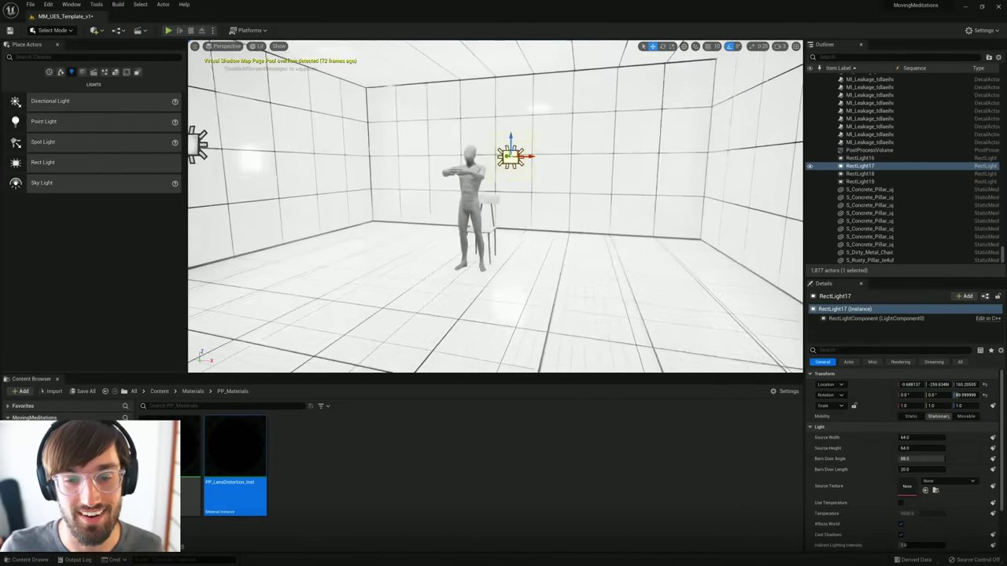
mouse_move(504, 183)
left_mouse_down("alt")
mouse_move(454, 170)
mouse_move(506, 172)
left_mouse_up("alt")
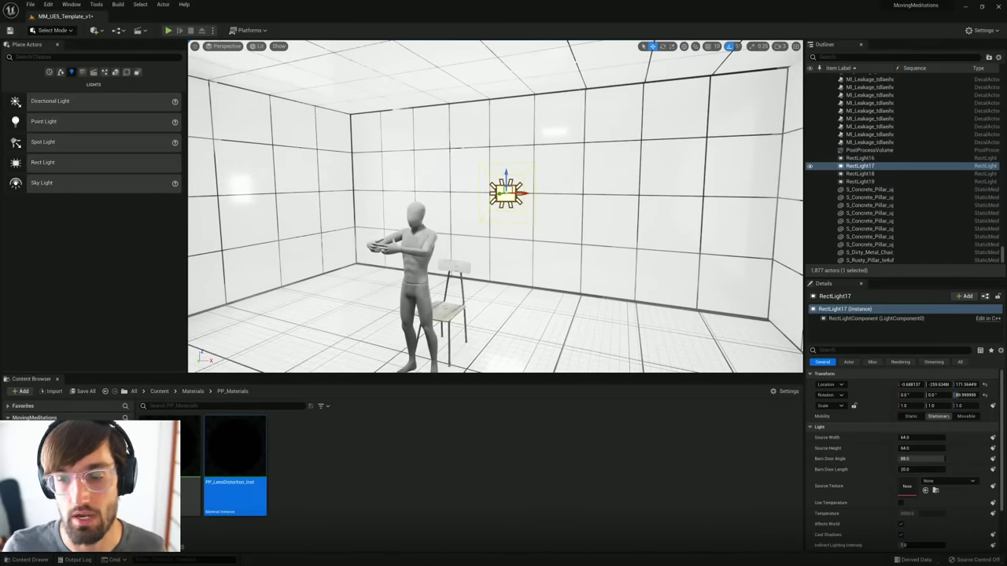
Step: Enlarge the rear wall light to a source width of about 646 and height of about 265, centring it on the wall
key("s")
mouse_move(506, 175)
right_mouse_down()
mouse_move(535, 173)
mouse_move(486, 178)
right_mouse_up()
key("s")
key("w")
key("s")
right_click_drag(501, 220, 501, 216)
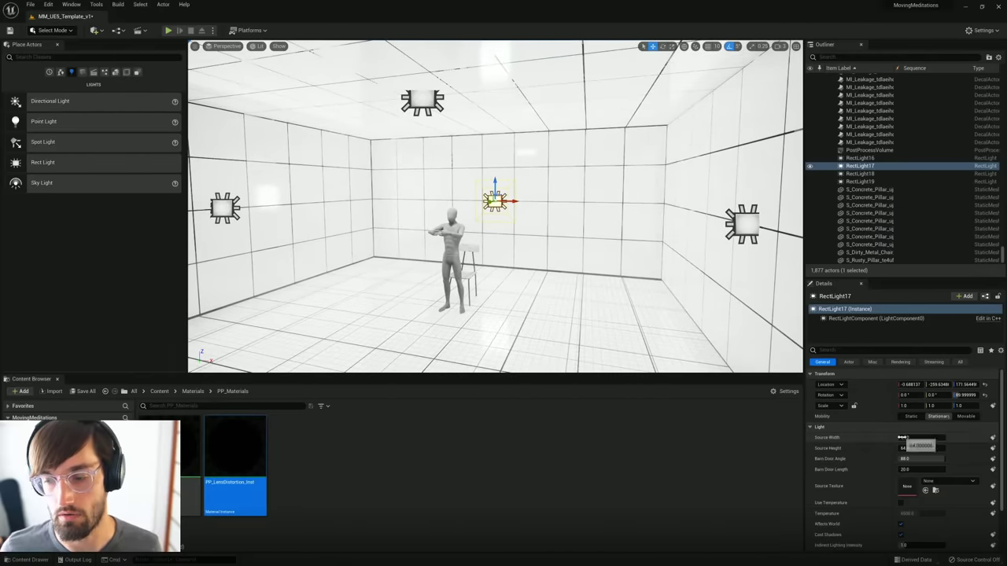
left_click_drag(904, 437, 1000, 438)
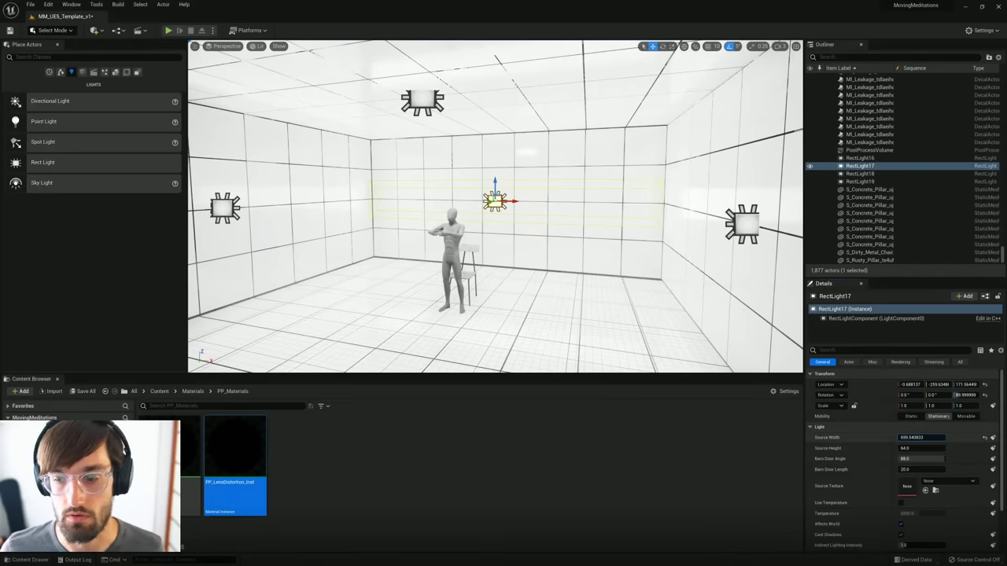
left_click_drag(923, 438, 943, 449)
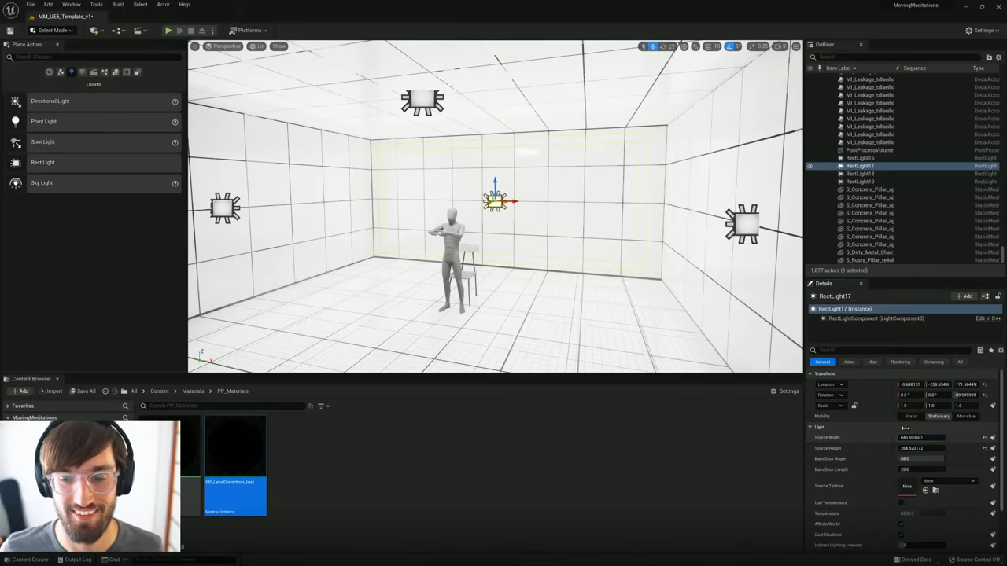
right_click_drag(512, 256, 531, 226)
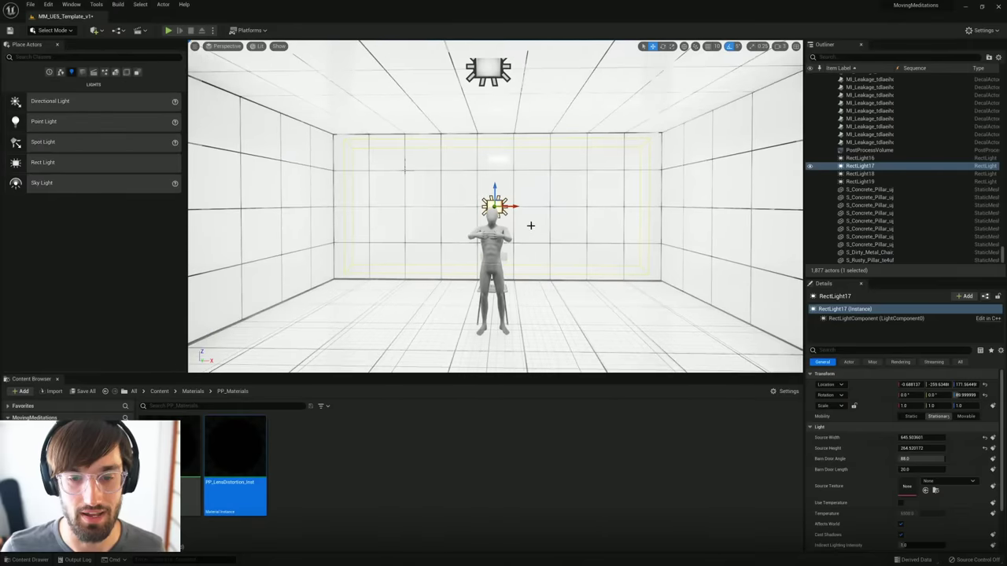
left_click_drag(511, 207, 514, 207)
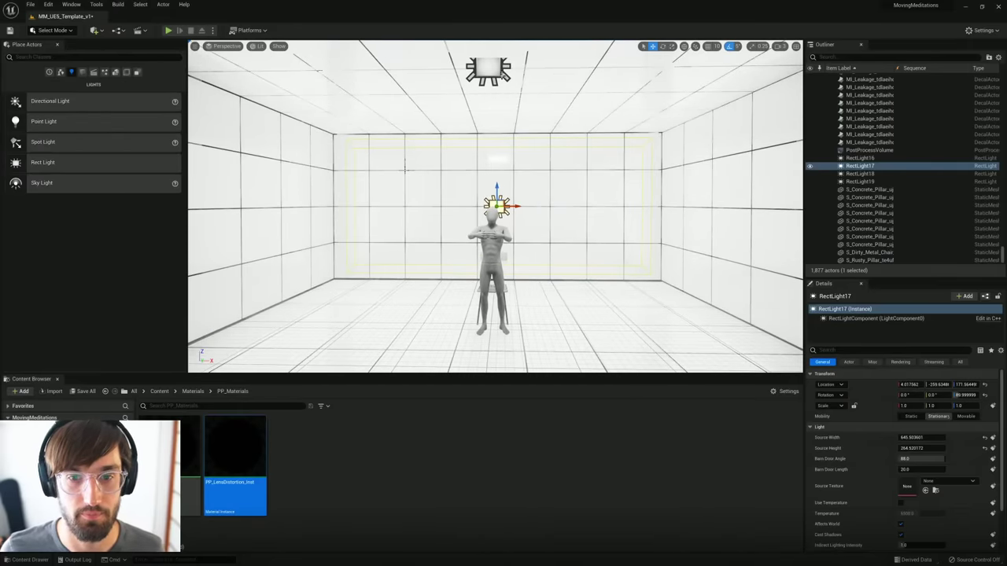
Step: Select the ceiling Rect Light above the mannequin and save the level
left_click(484, 68)
right_click_drag(487, 68, 507, 56)
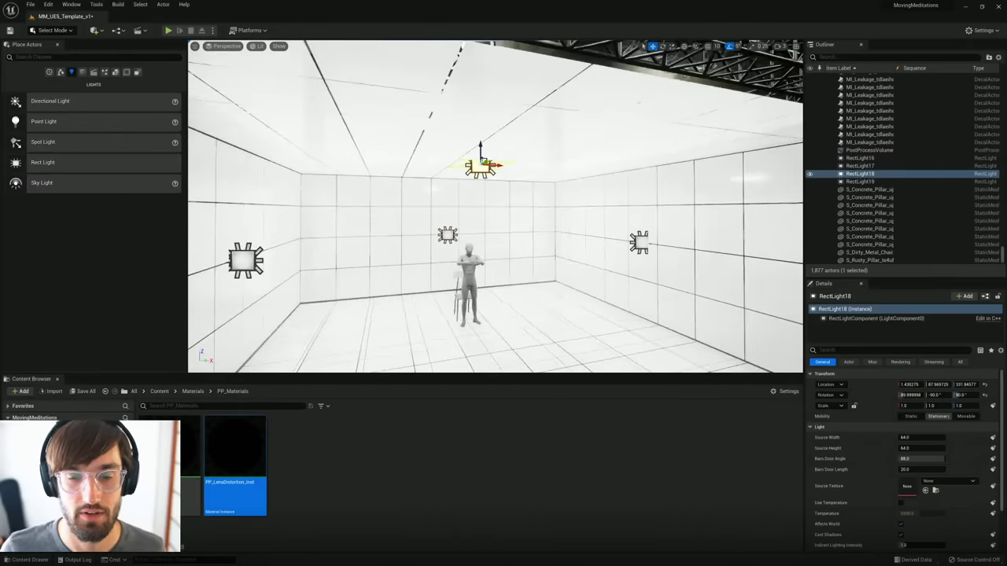
mouse_move(513, 196)
left_mouse_down("alt")
mouse_move(522, 209)
mouse_move(516, 192)
left_mouse_up("alt")
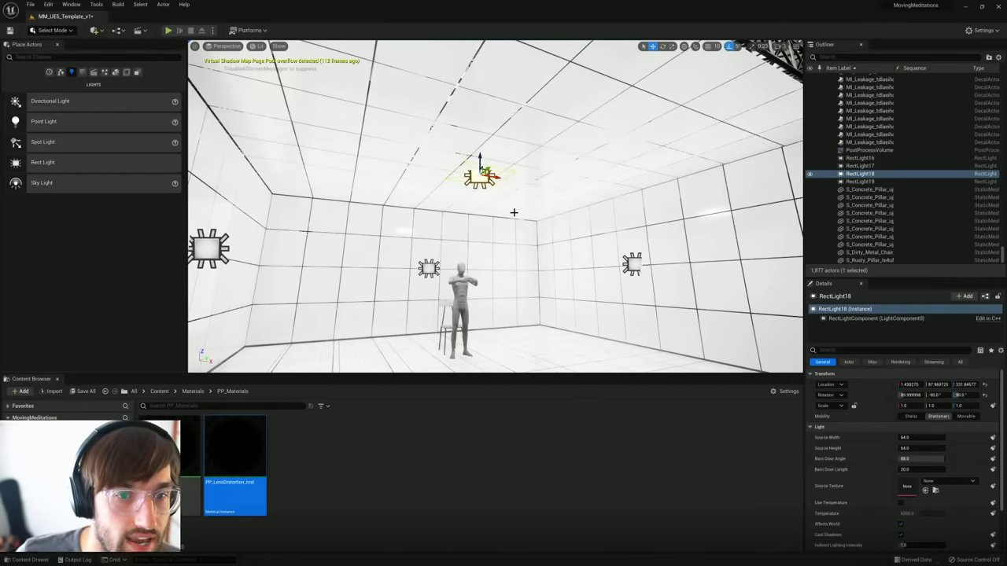
left_click_drag(503, 217, 485, 227, "alt")
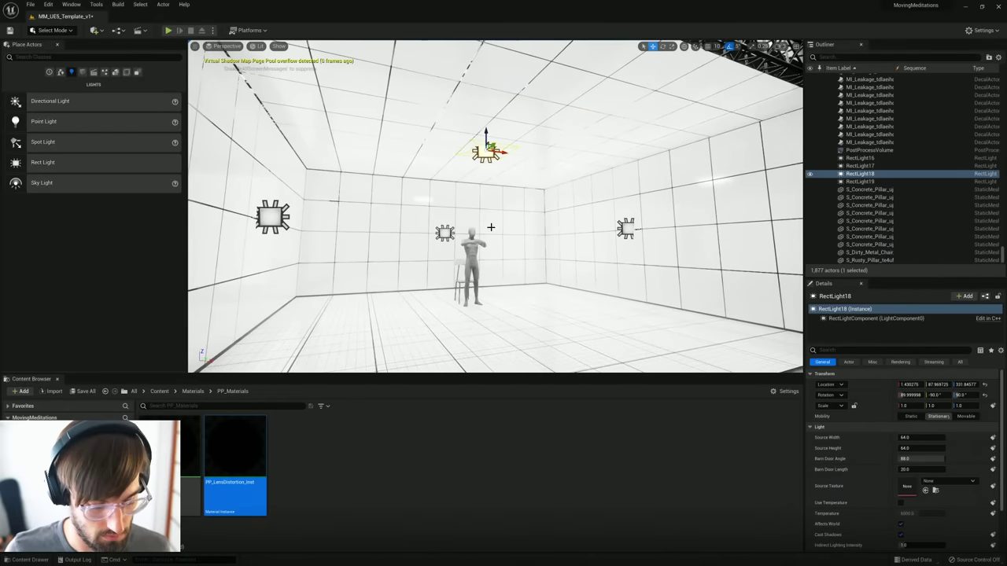
key("ctrl+s")
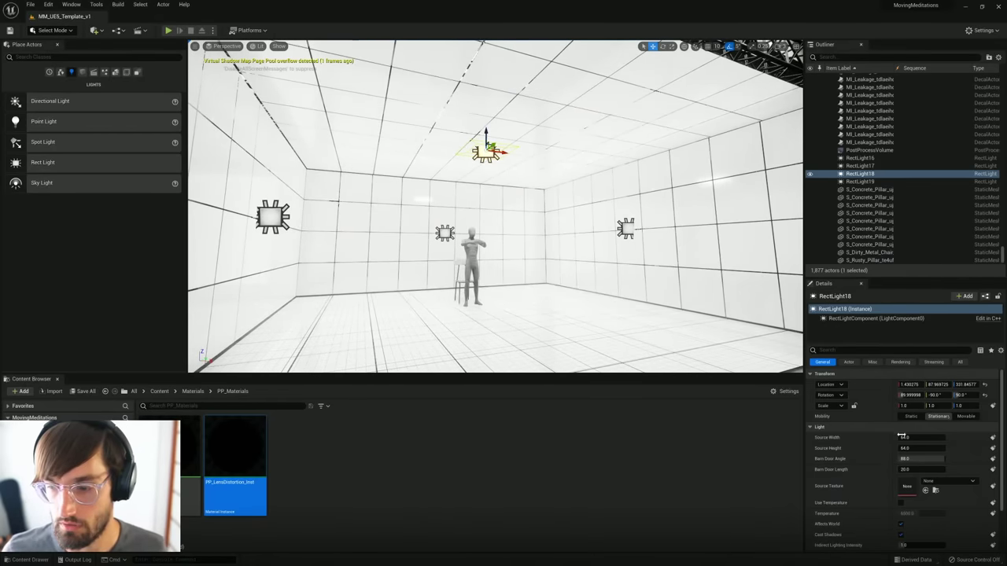
Step: Enlarge the ceiling light's source to a width of about 608 and a height of about 627
left_click_drag(901, 436, 956, 434)
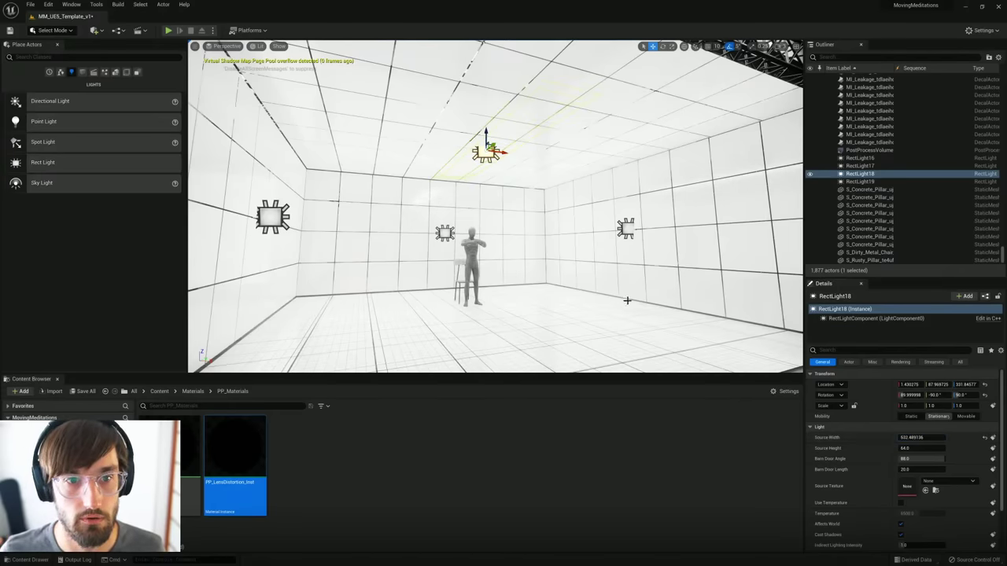
key("w")
right_click_drag(627, 301, 631, 263)
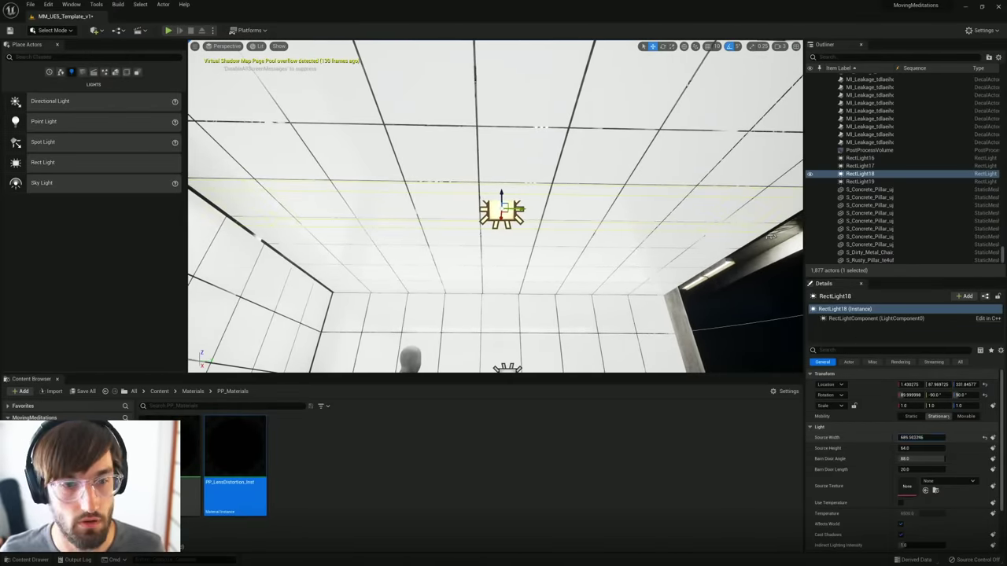
left_click_drag(912, 437, 952, 448)
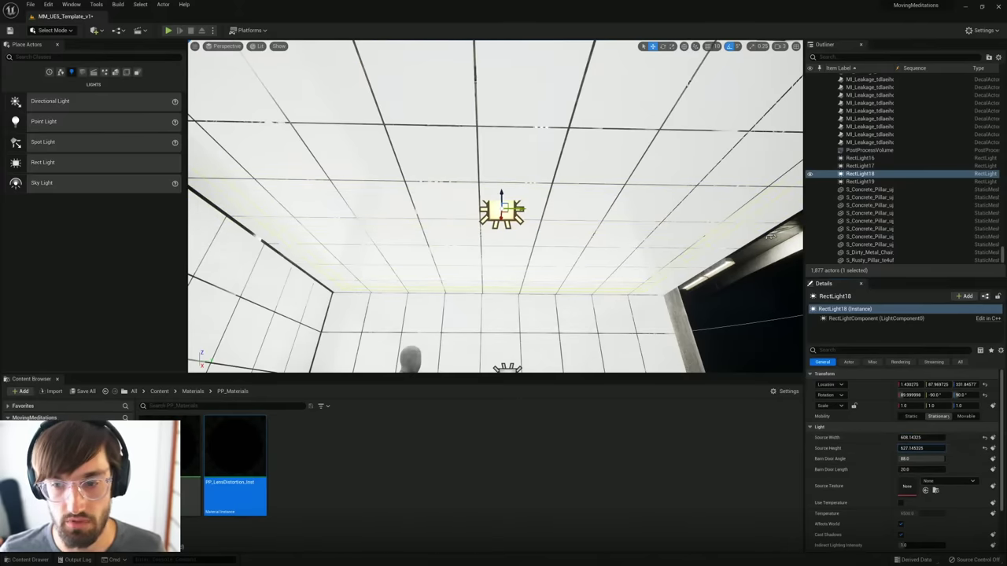
Step: Centre the ceiling light at an X location of about 1.36 and enlarge its source to about 712 wide and 652 high
right_click_drag(639, 262, 639, 262)
right_click_drag(537, 261, 538, 261)
left_click_drag(532, 249, 532, 248)
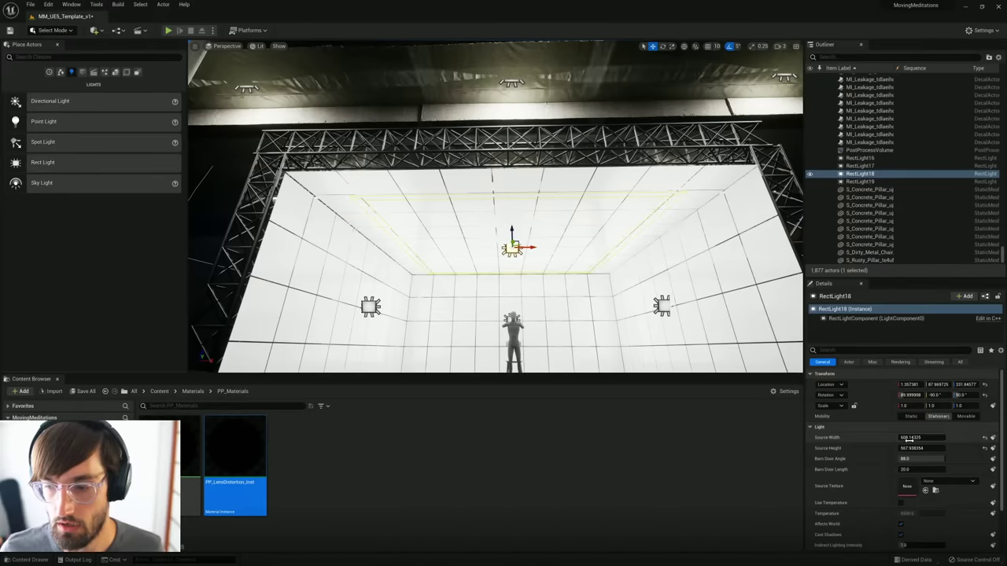
left_click_drag(912, 438, 924, 448)
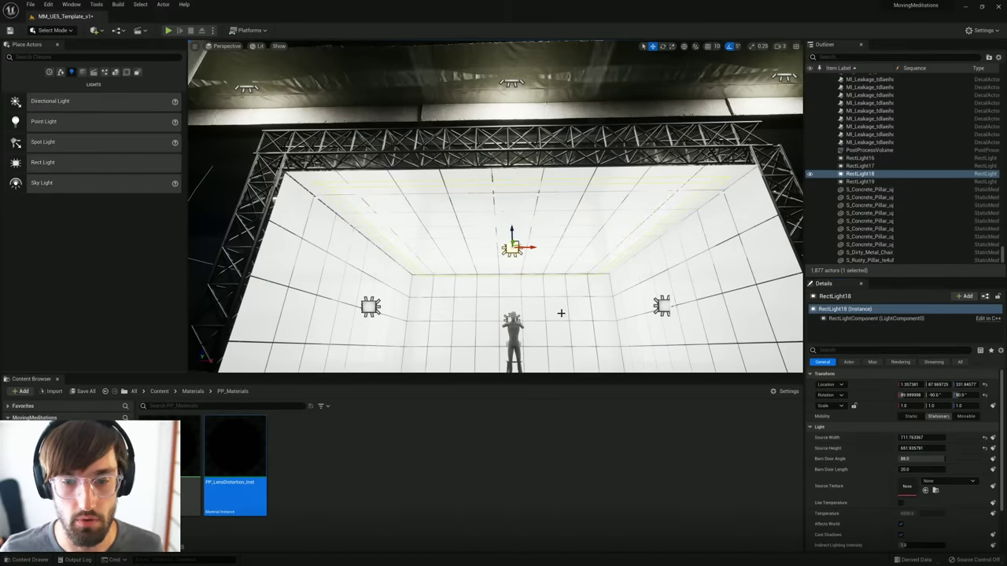
Step: Duplicate the ceiling light down to the floor at a height of about 5, flipped to face upward
right_click_drag(562, 313, 597, 313)
key("w")
key("s")
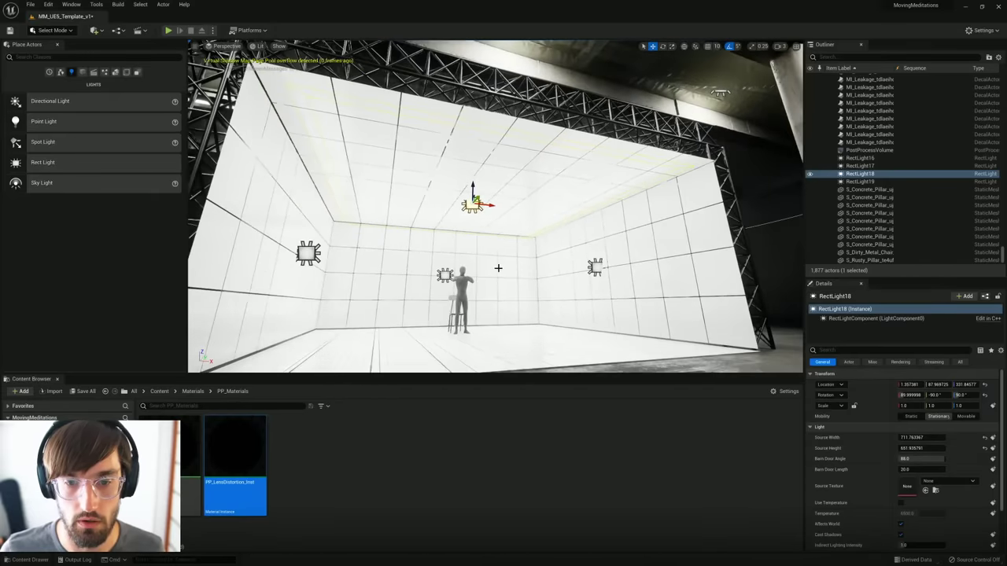
left_click_drag(472, 190, 467, 324, "alt")
key("w")
mouse_move(666, 243)
right_mouse_down()
mouse_move(684, 256)
mouse_move(666, 244)
right_mouse_up()
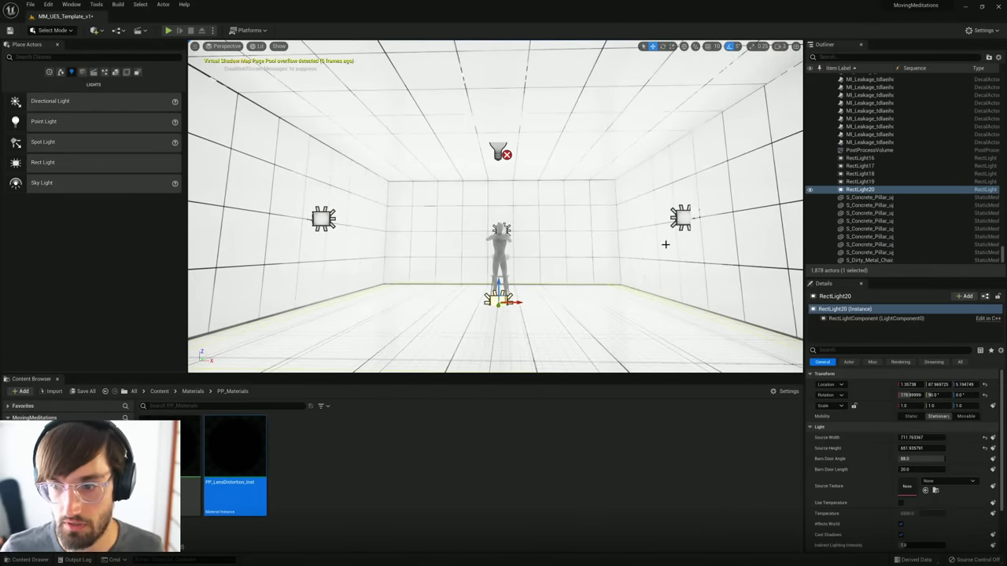
Step: Group RectLight16 through RectLight20 into a new Outliner folder named "LightBox Lights"
left_click(859, 159, "shift")
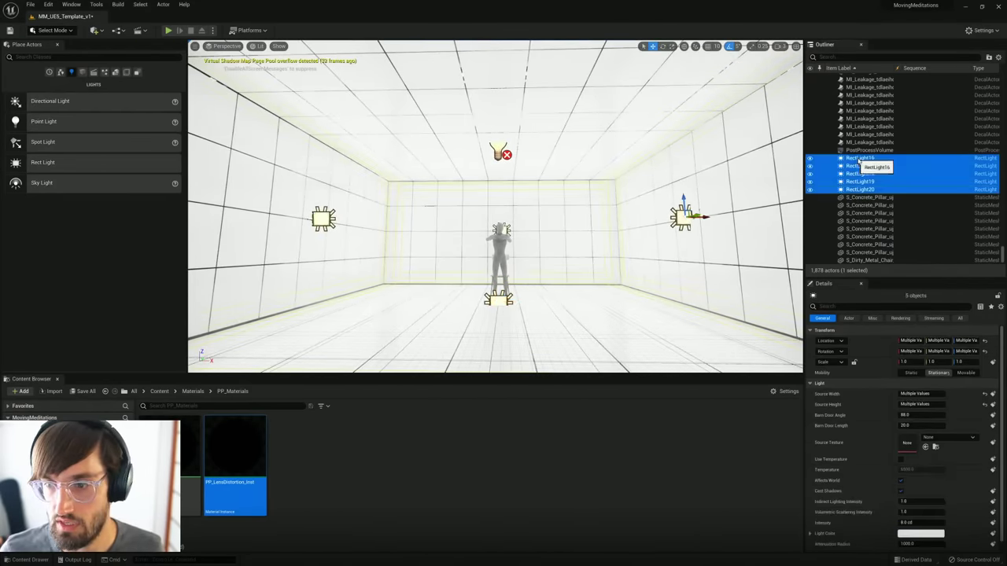
left_click(988, 58)
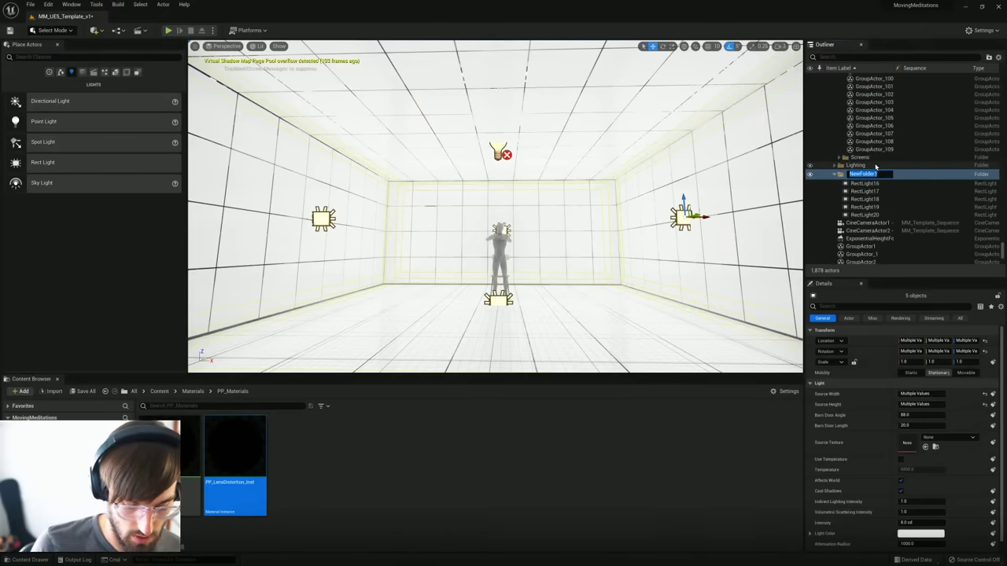
key("BackSpace")
type("Li")
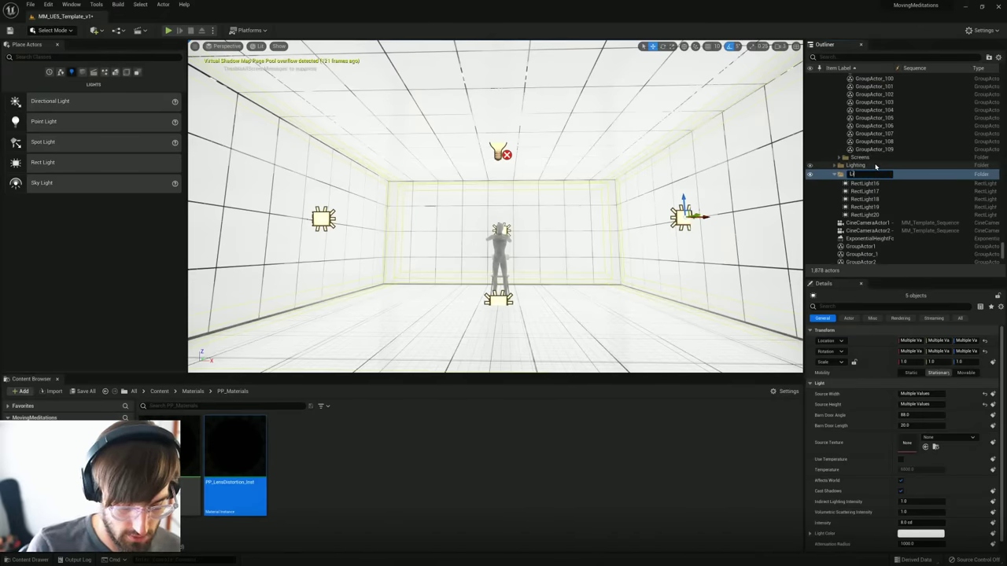
type("ghtBox Lights")
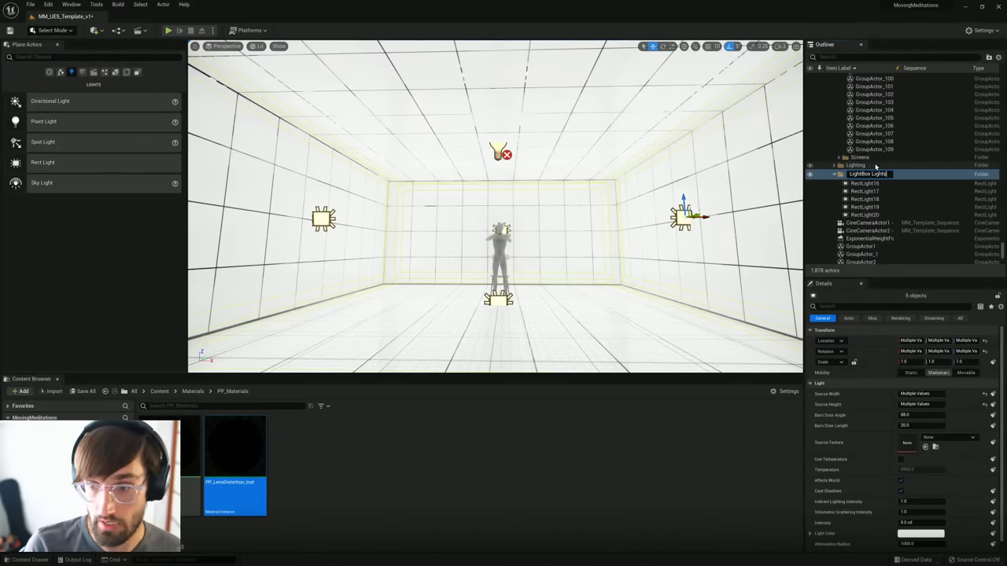
key("Return")
Step: Nest the LightBox Lights folder inside the Screens folder
left_click(836, 166)
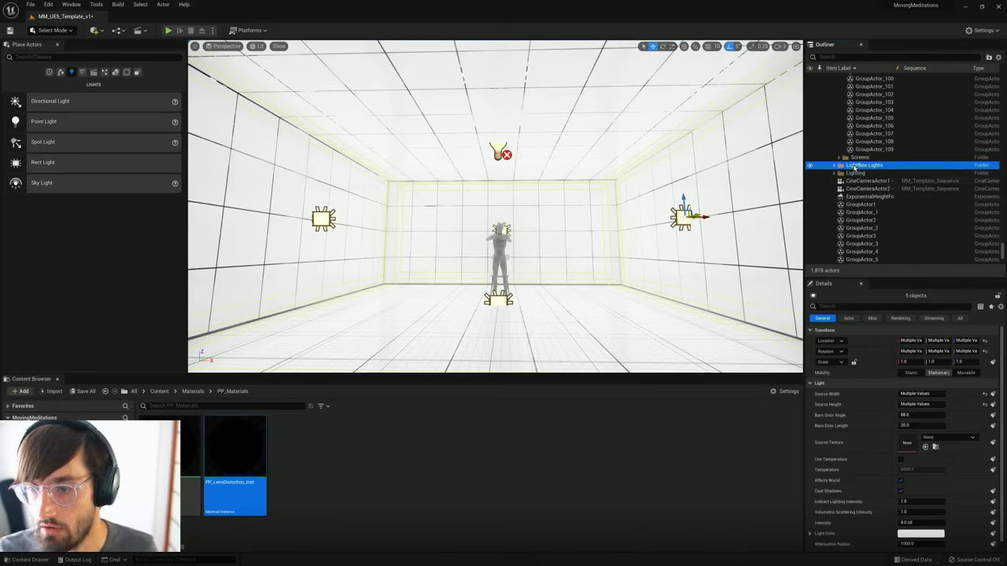
left_click_drag(855, 168, 859, 158)
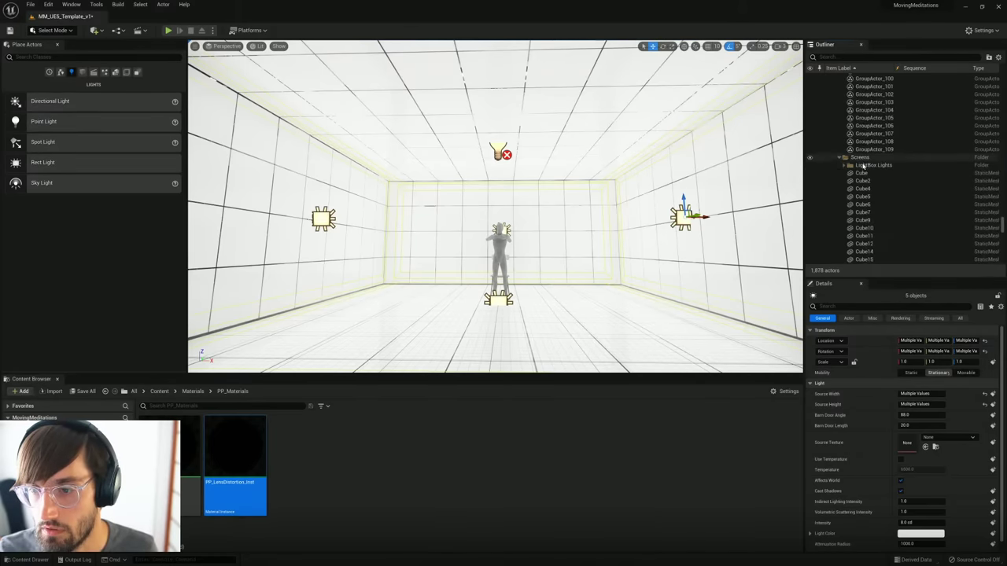
left_click(866, 173)
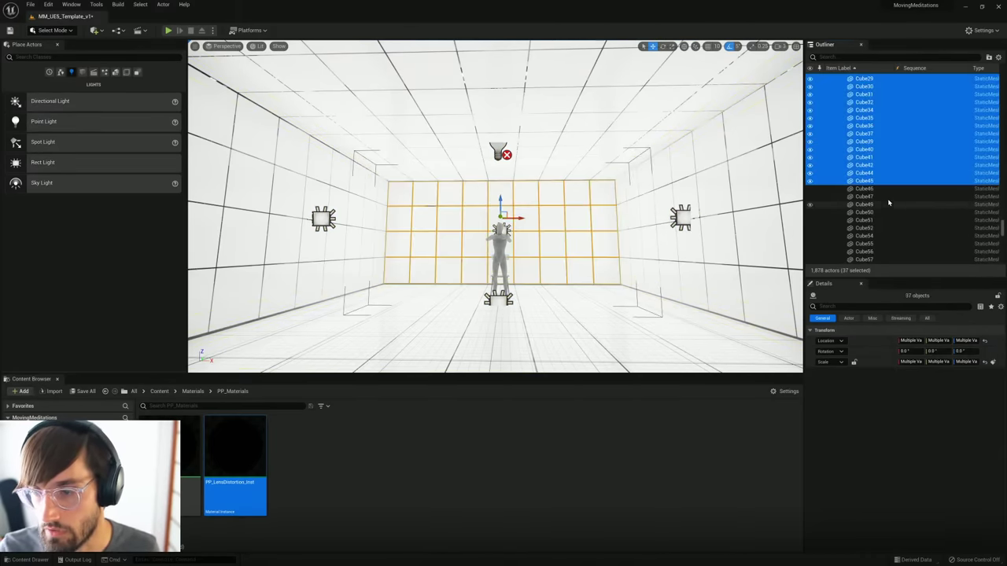
left_click(889, 203)
mouse_move(1003, 235)
left_mouse_down()
mouse_move(1003, 252)
mouse_move(1003, 227)
left_mouse_up()
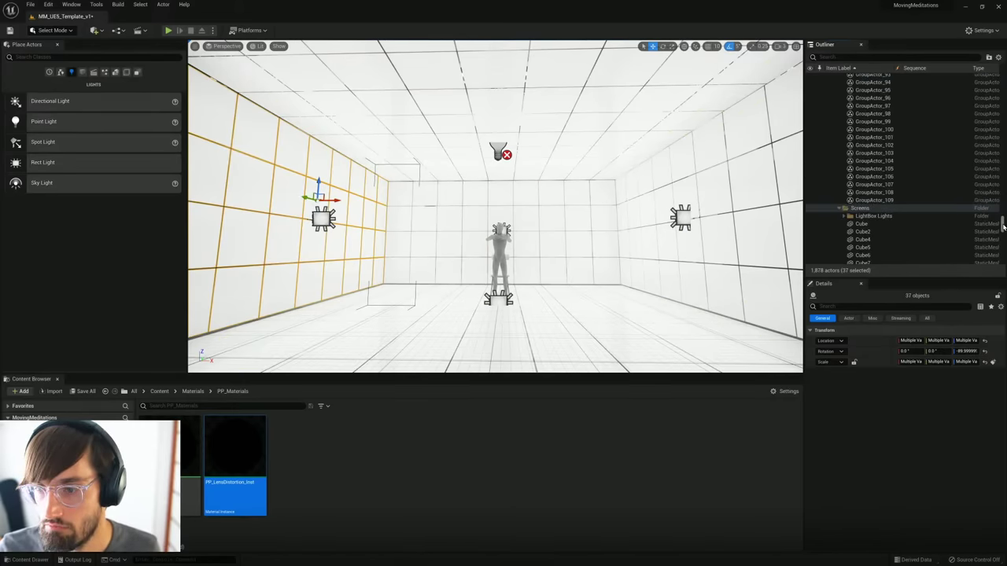
left_click(883, 217)
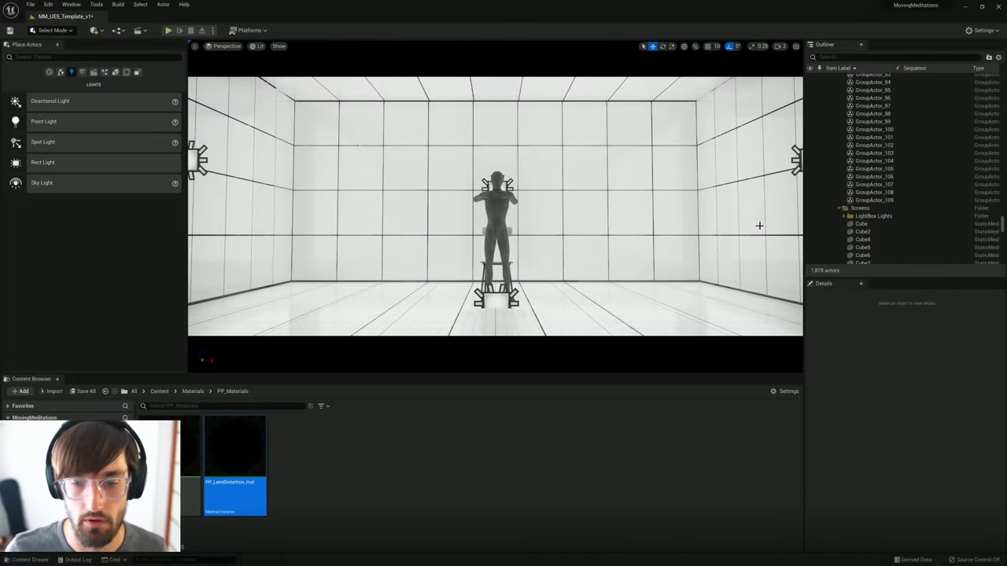
Step: Select the five light box Rect Lights and toggle their visibility to compare the mannequin shot with and without them
left_click(493, 298)
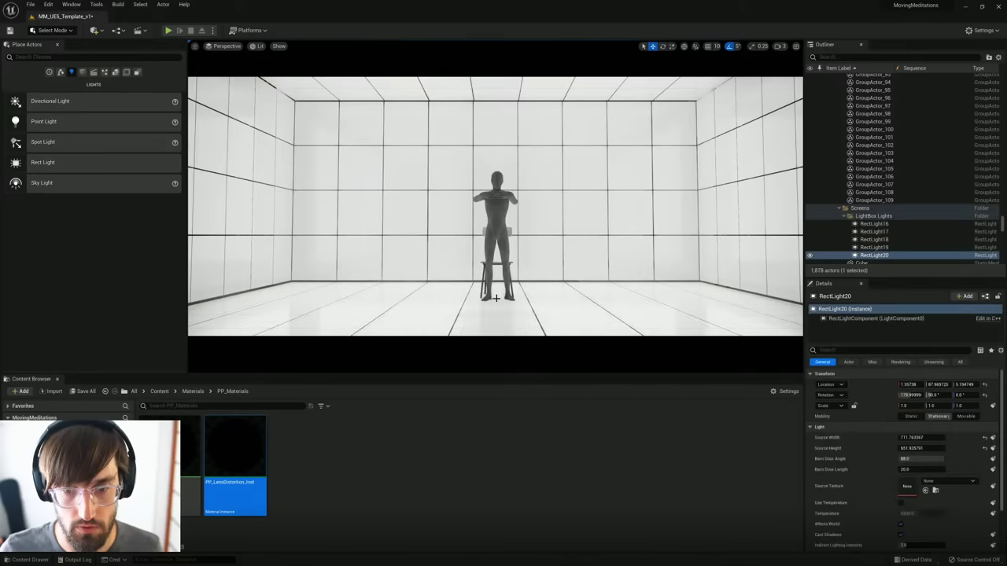
left_click(874, 225)
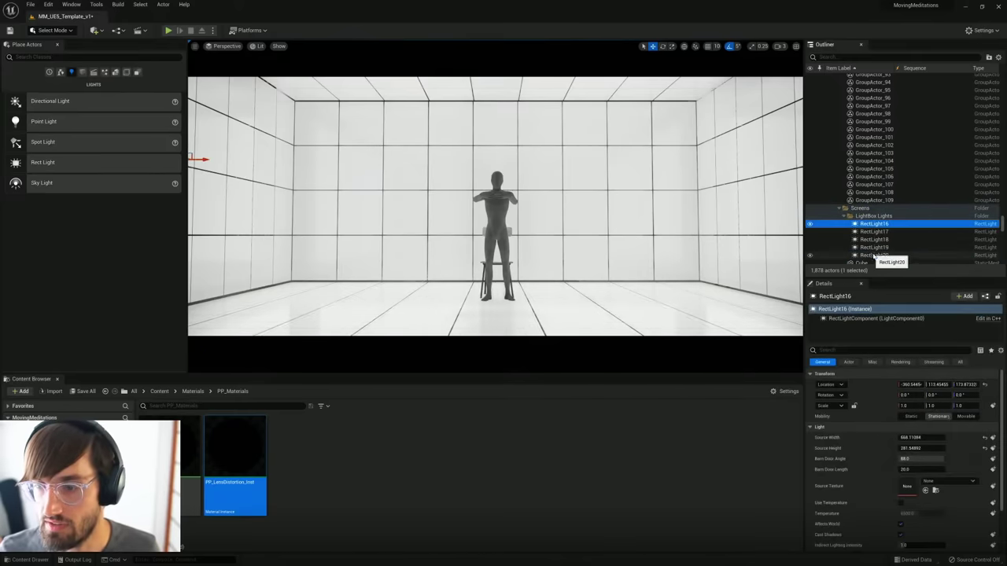
left_click(874, 256, "shift")
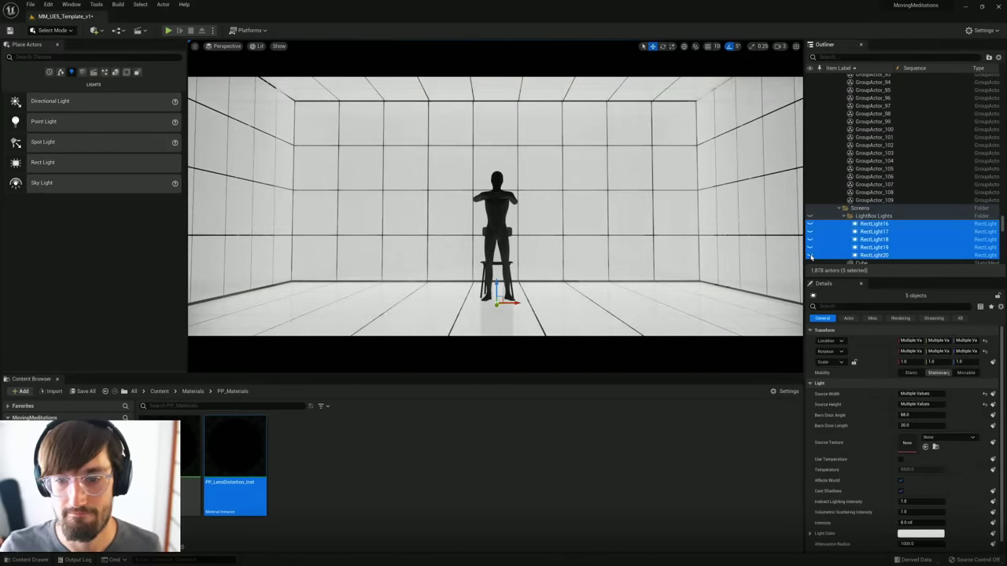
left_click(810, 256)
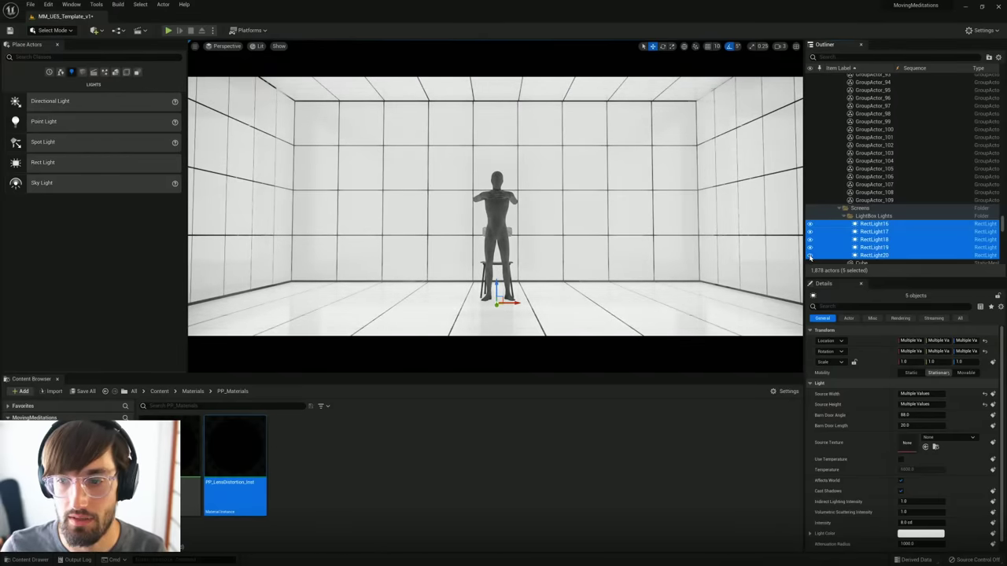
left_click(810, 256)
left_click(810, 255)
left_click(810, 256)
left_click(810, 256)
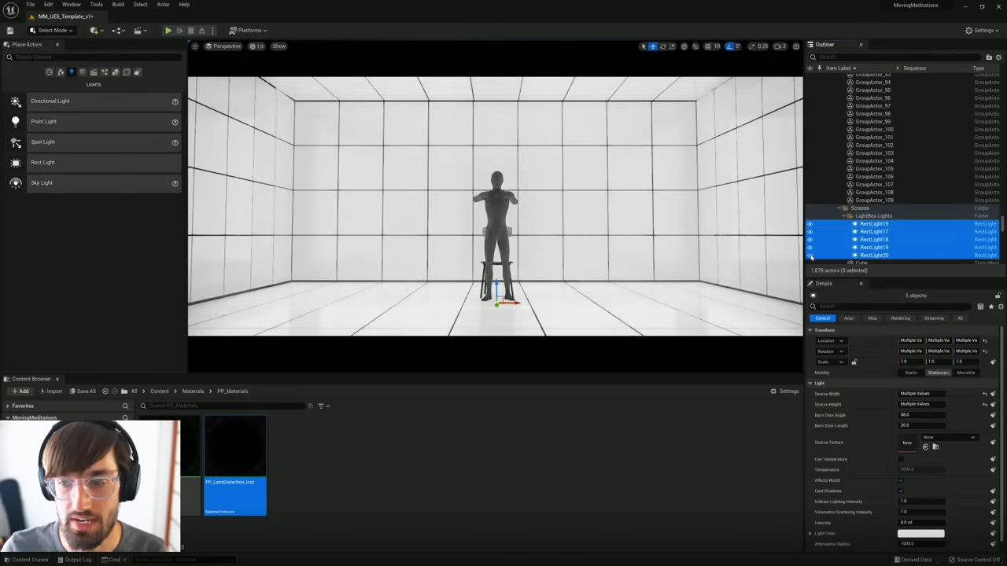
left_click(810, 256)
left_click(810, 256)
left_click(810, 256)
left_click(810, 256)
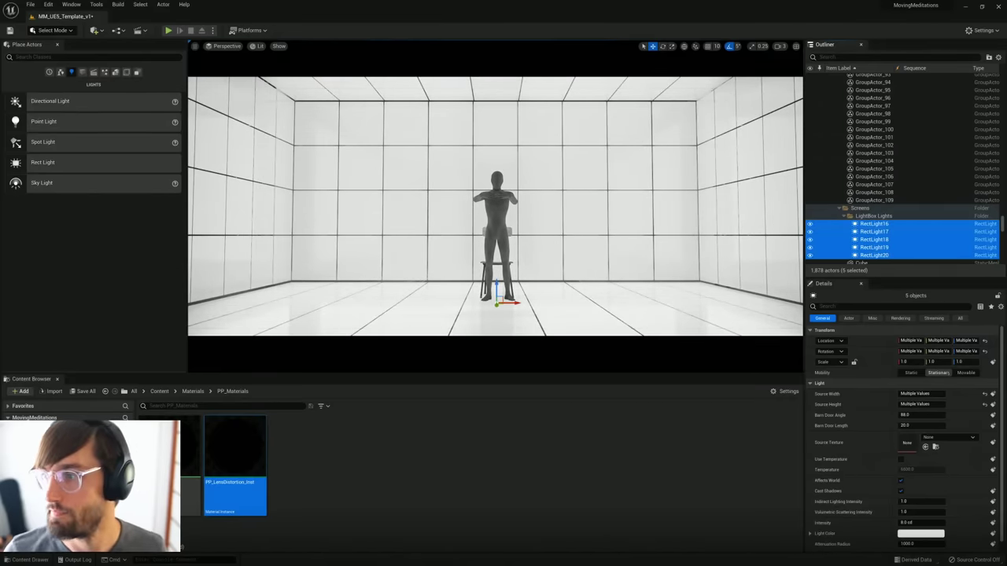
Step: Inspect the lit box interior around the mannequin and save the level
right_click_drag(474, 236, 516, 189)
key("w")
key("a")
key("w")
key("s")
key("d")
key("s")
key("ctrl+s")
key("s")
key("d")
left_click_drag(447, 214, 522, 198)
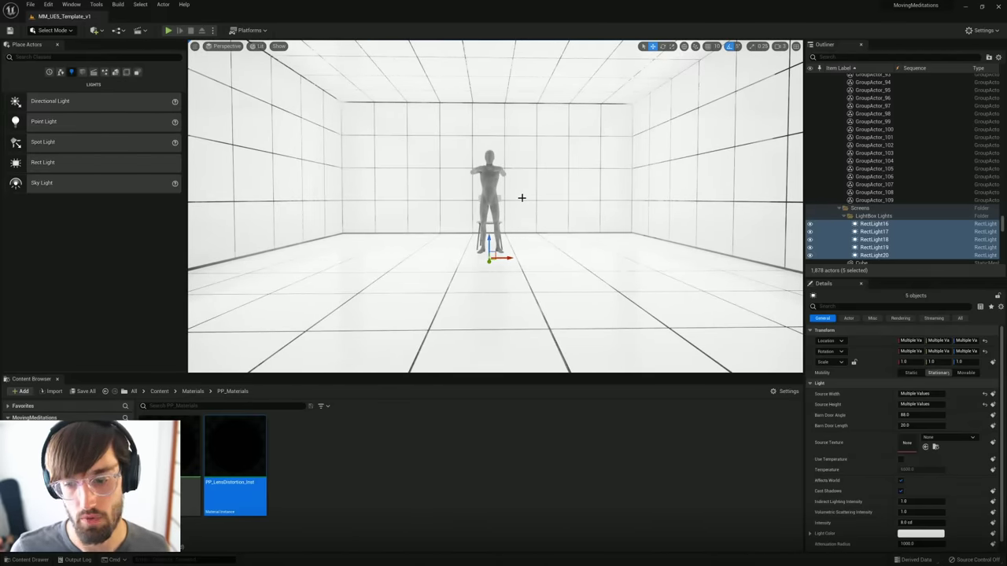
Step: Switch to the reference image board, examine the green and foggy city images, and return to Unreal Editor
right_click_drag(1006, 315, 569, 196)
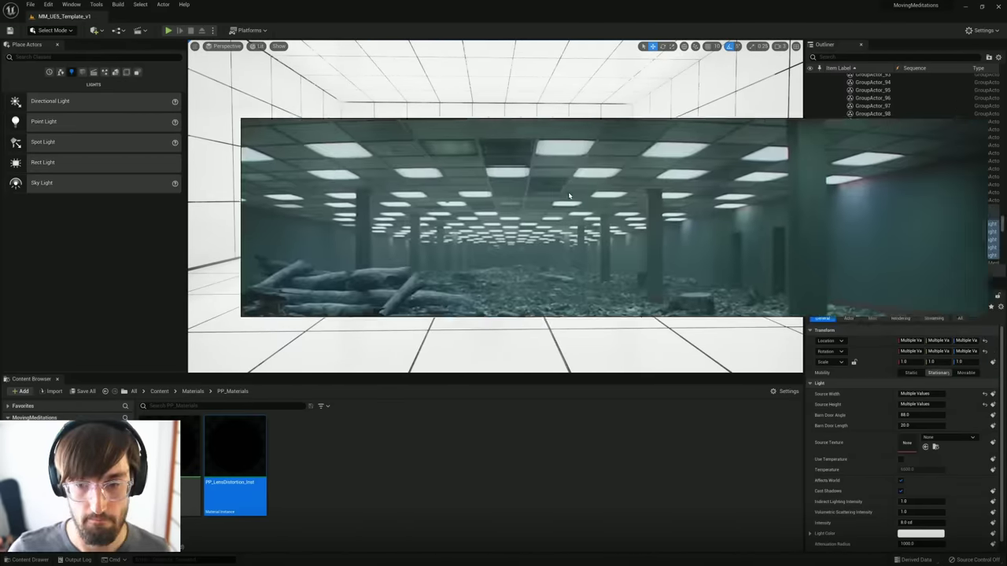
key("ctrl+f")
scroll(587, 276, "down", 8)
middle_click_drag(587, 276, 148, 158)
left_click_drag(589, 221, 744, 369)
key("space")
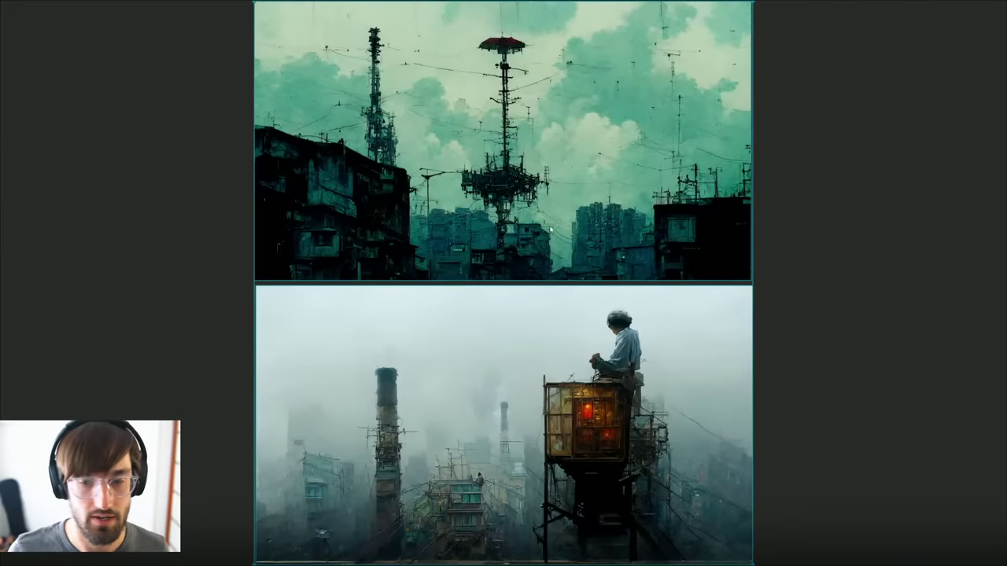
key("alt+Tab")
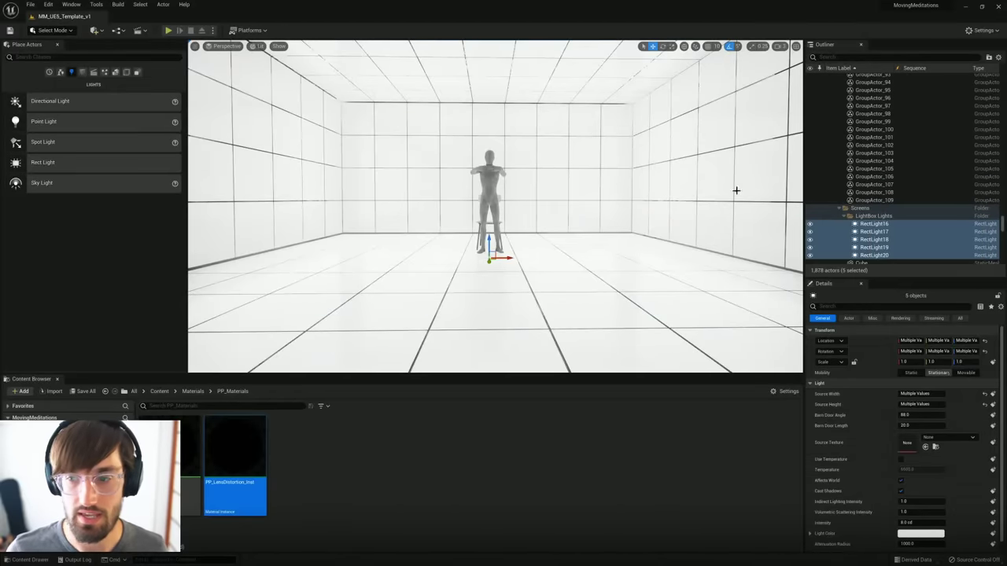
Step: Check the shots through CineCameraActor1 and CineCameraActor2, and collapse the Screens folder
key("shift+c")
key("shift+c")
key("shift+c")
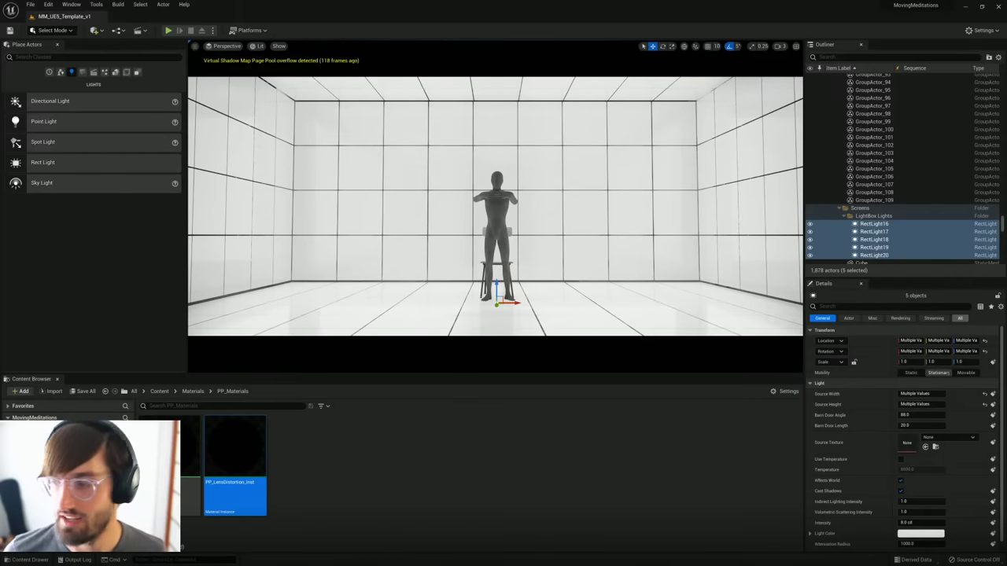
right_click_drag(1006, 315, 464, 208)
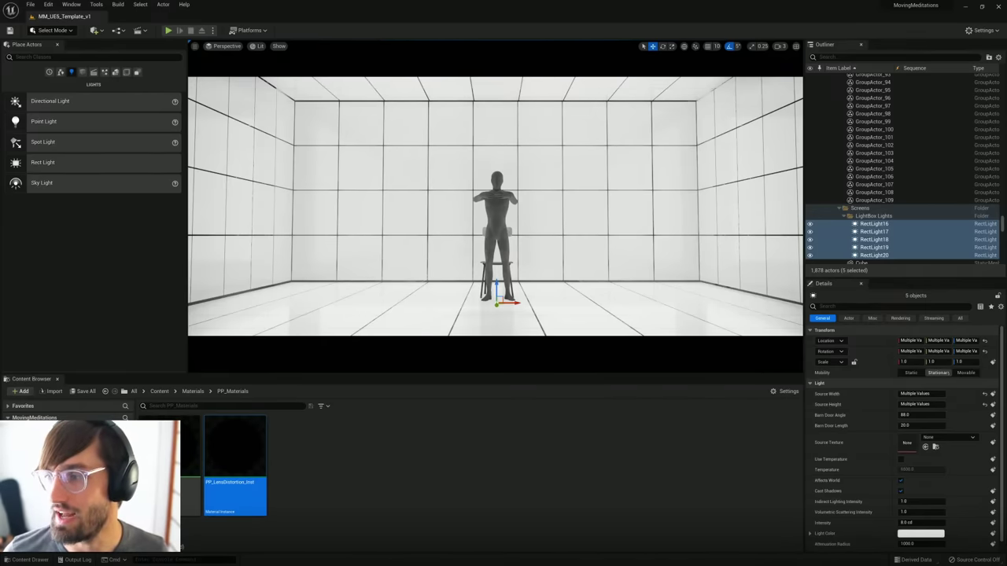
key("ctrl+shift+p")
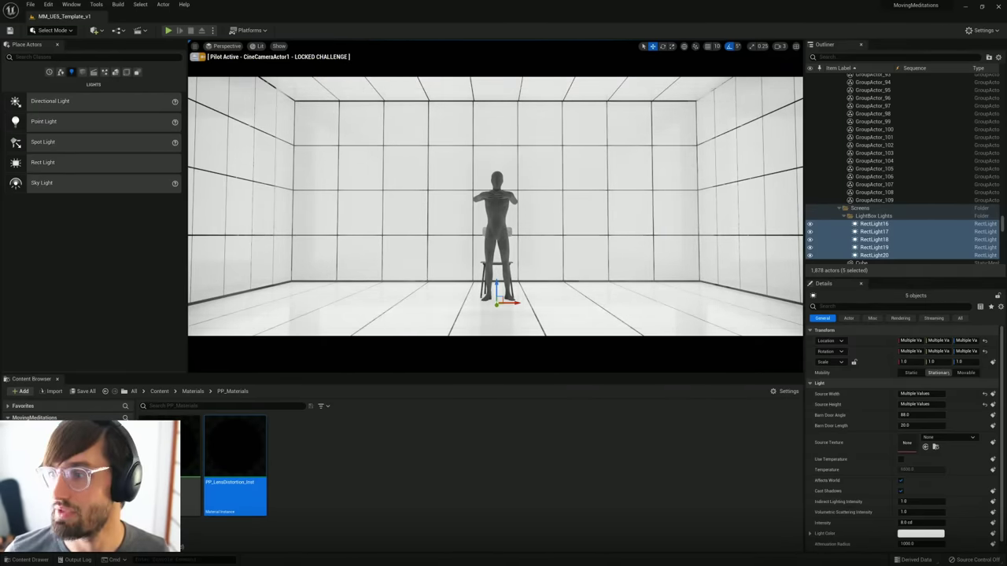
key("ctrl+shift+p")
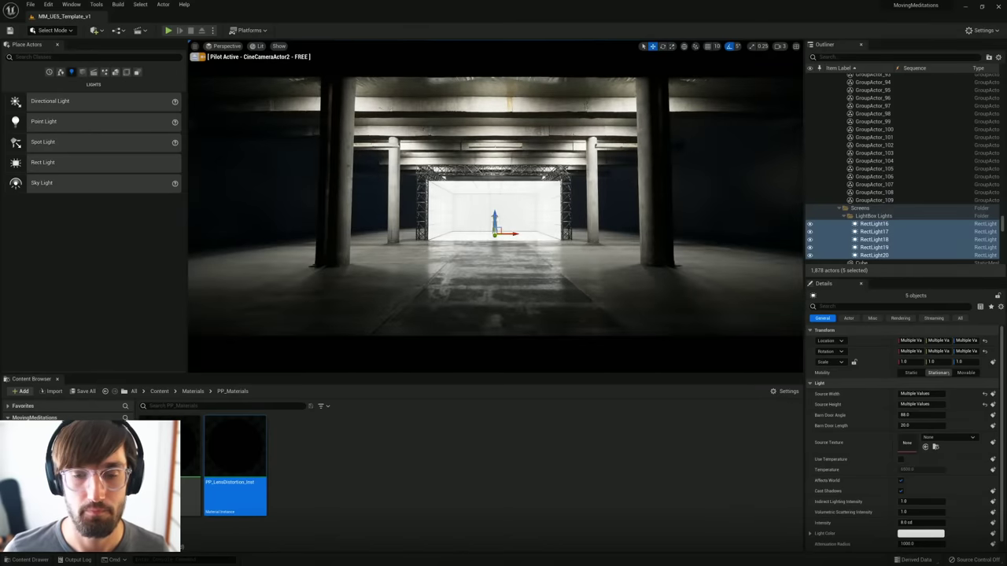
left_click(839, 208)
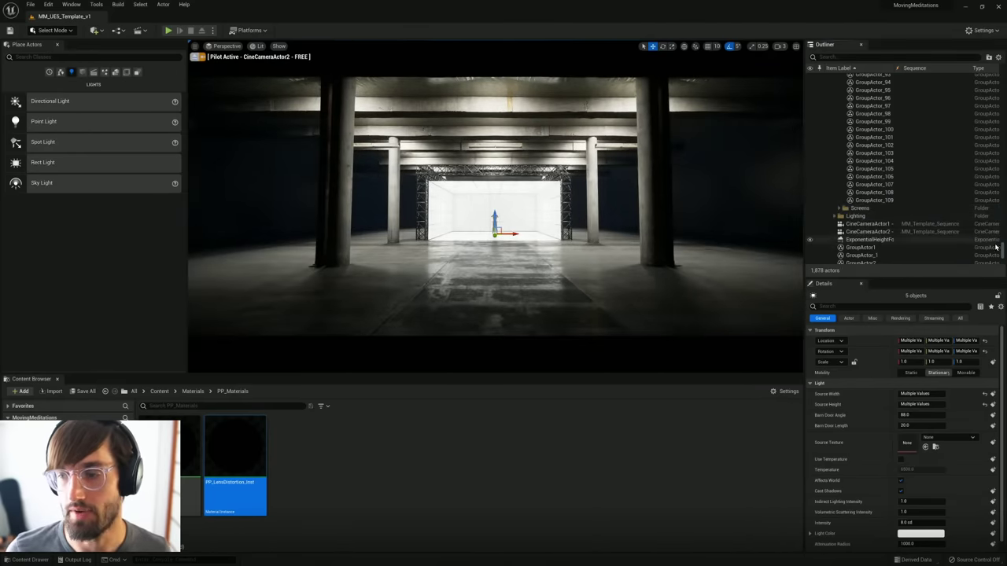
Step: Collapse the GEO folder in the Outliner and select the room's floor and wall group in the scene
left_click_drag(1001, 250, 1001, 75)
left_click(834, 93)
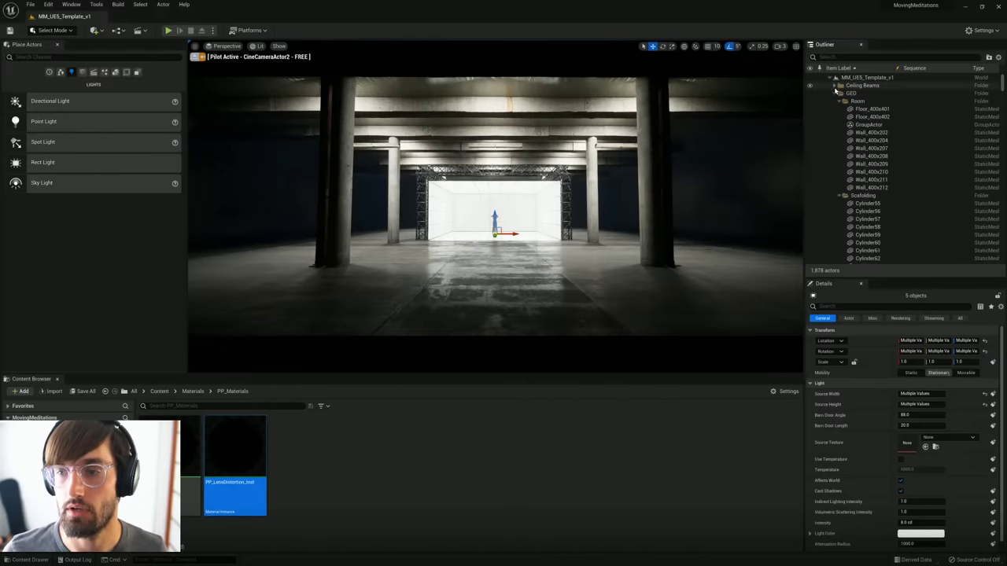
left_click(834, 101)
left_click(835, 100)
left_click(835, 101)
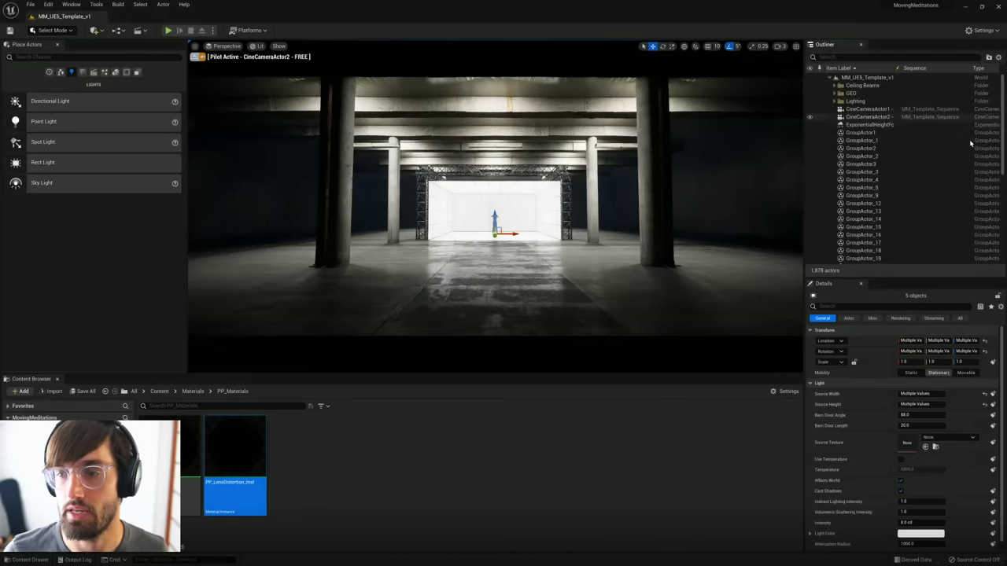
mouse_move(1001, 142)
left_mouse_down()
mouse_move(1002, 225)
mouse_move(999, 133)
left_mouse_up()
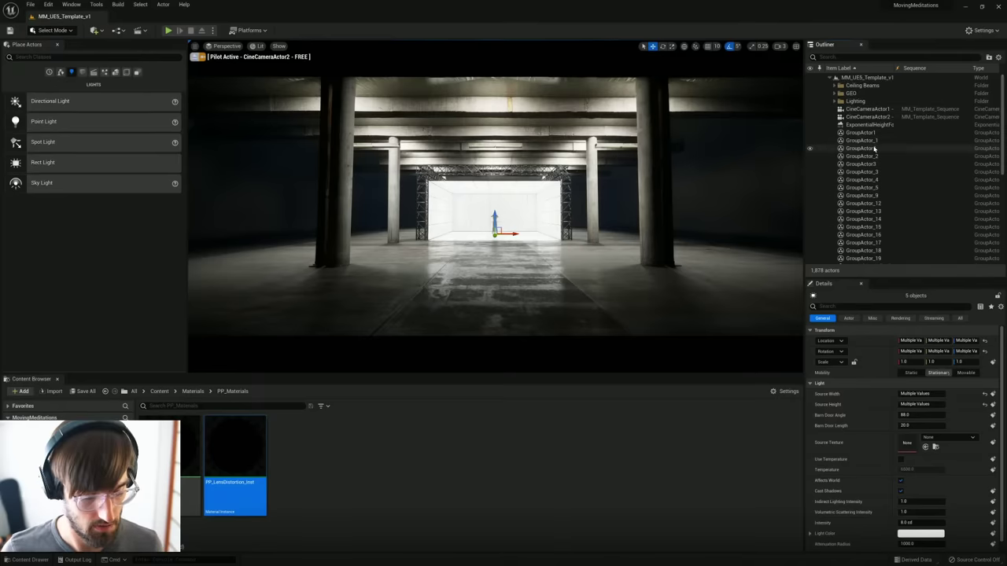
left_click(578, 456)
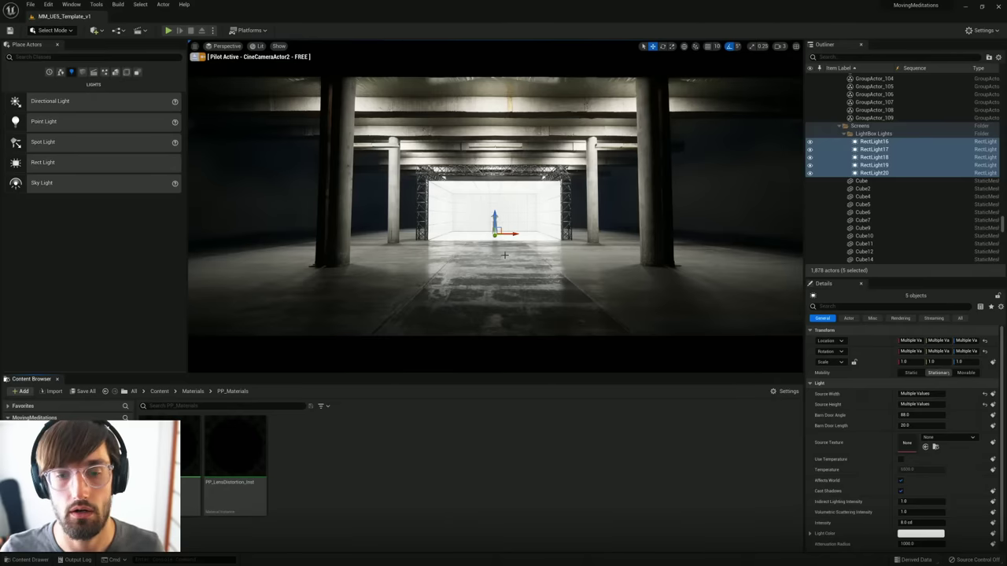
left_click(494, 256)
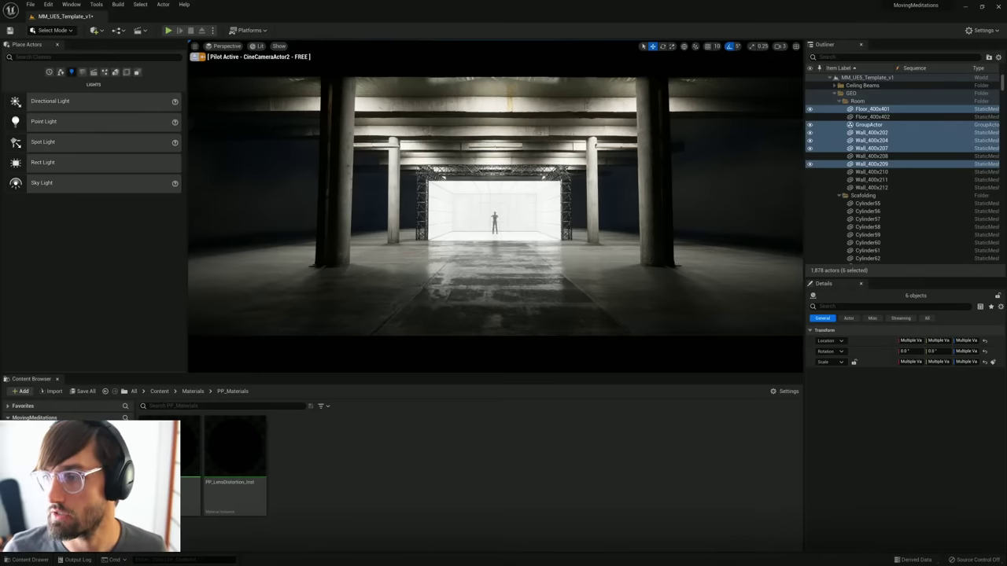
Step: Stop piloting CineCameraActor2 and expand the perspective viewport to full screen
left_click(195, 57)
right_click_drag(622, 254, 657, 254)
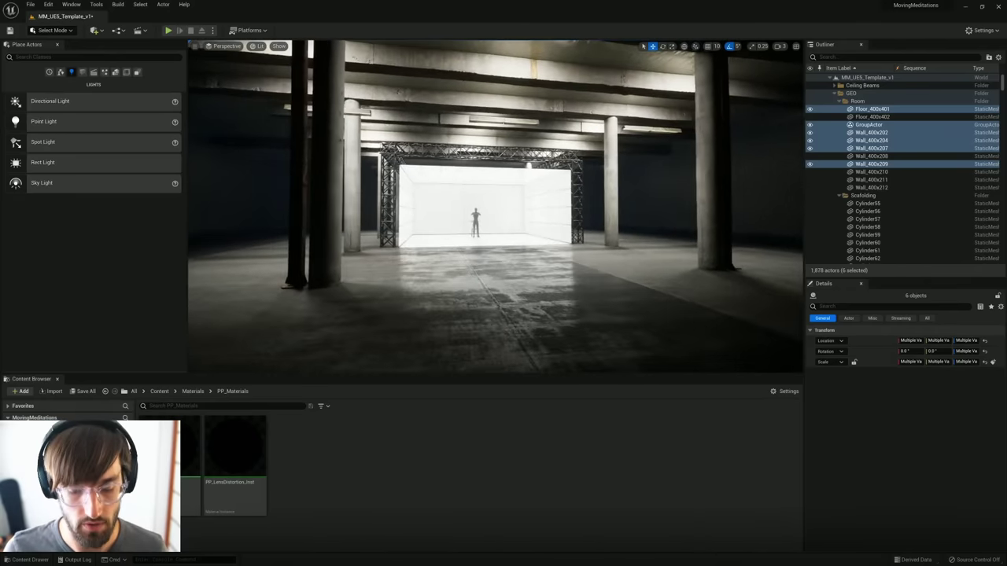
right_click_drag(554, 257, 560, 256)
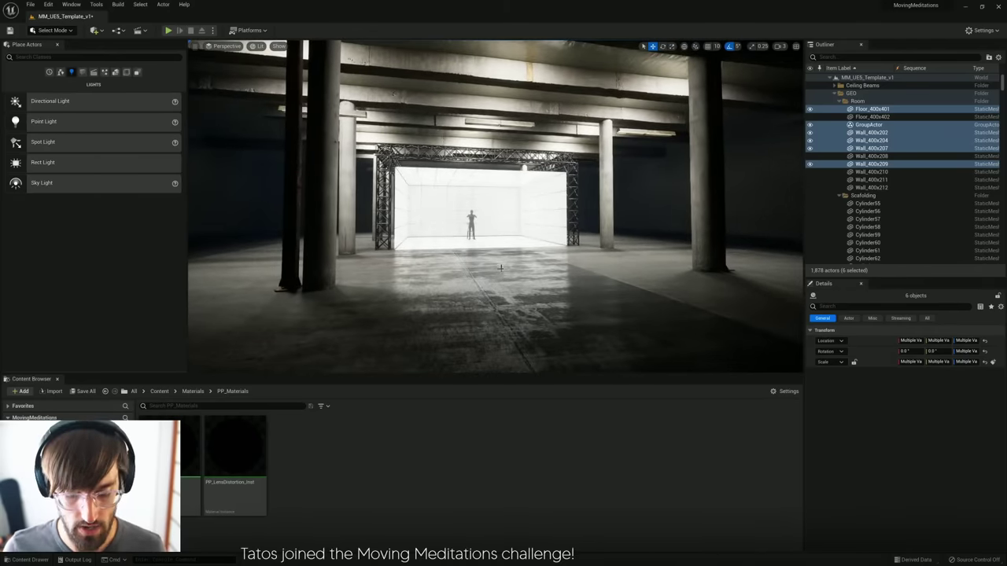
key("F11")
Step: Examine the lit screen box, mannequin silhouette and floor reflections in the hall from nearer and farther frontal viewpoints
mouse_move(513, 305)
right_mouse_down()
mouse_move(518, 320)
mouse_move(502, 319)
mouse_move(491, 313)
mouse_move(501, 298)
right_mouse_up()
key("d")
key("s")
key("w")
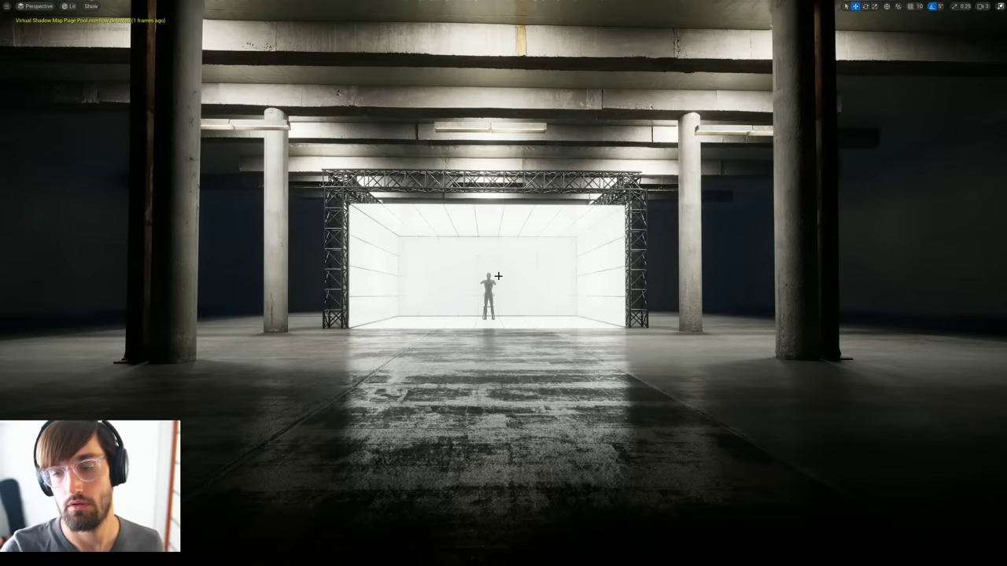
right_click_drag(502, 342, 498, 309)
key("s")
key("w")
key("s")
key("w")
key("s")
key("w")
left_click_drag(501, 330, 499, 337)
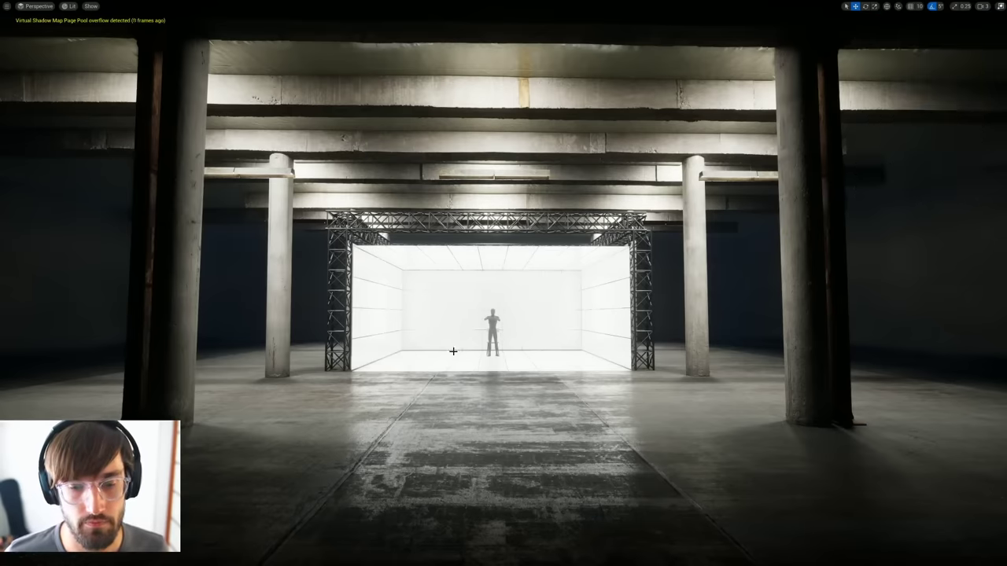
right_click_drag(451, 349, 449, 363)
key("w")
key("s")
key("s")
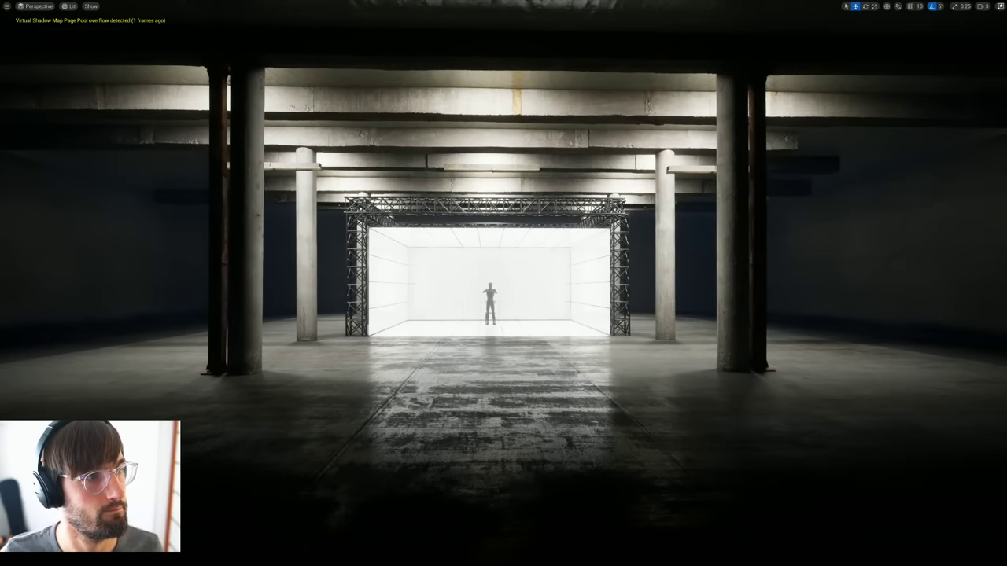
key("w")
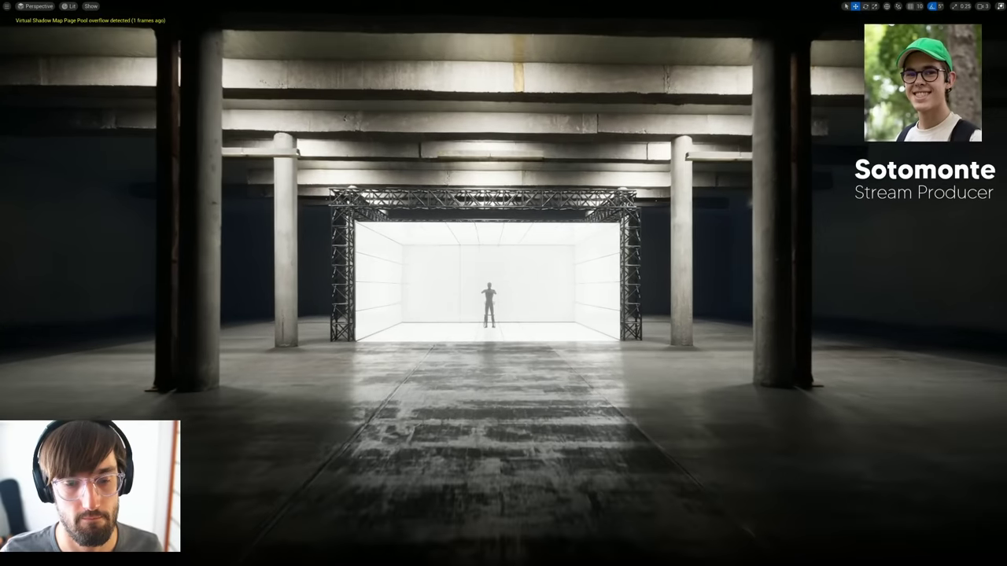
key("w")
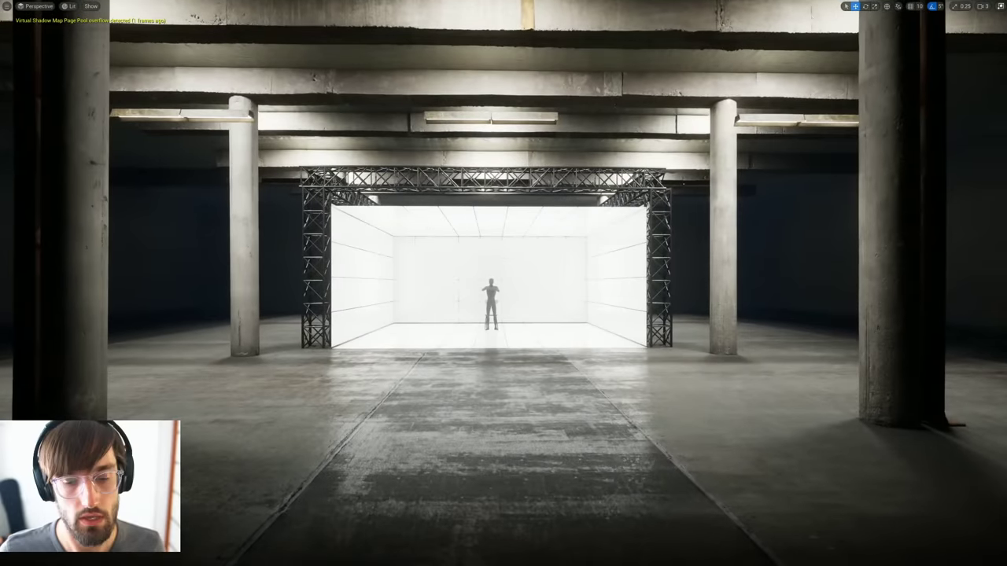
key("w")
key("q")
mouse_move(449, 363)
right_mouse_down()
mouse_move(466, 347)
mouse_move(452, 361)
mouse_move(448, 354)
right_mouse_up()
key("s")
key("s")
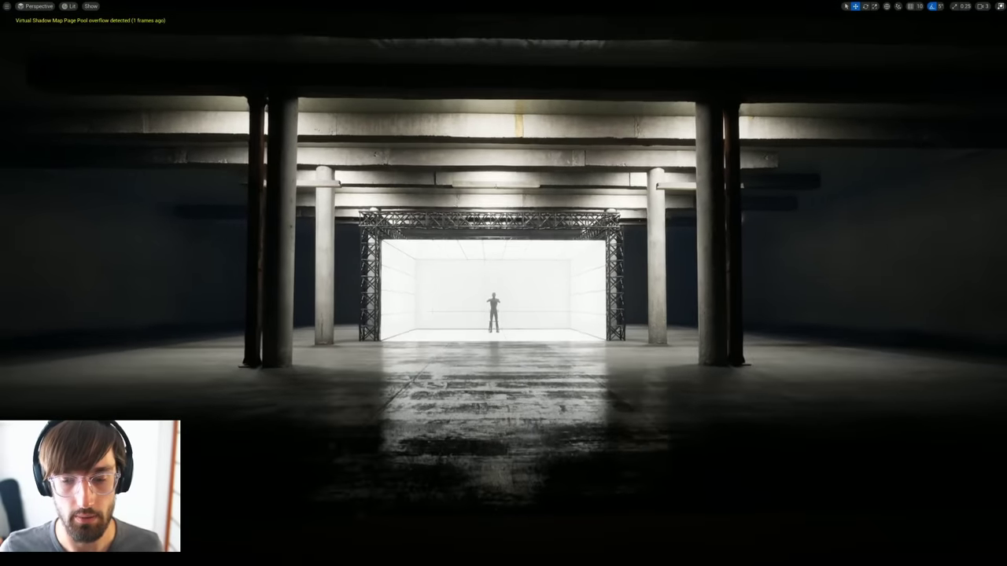
left_click_drag(497, 371, 485, 322)
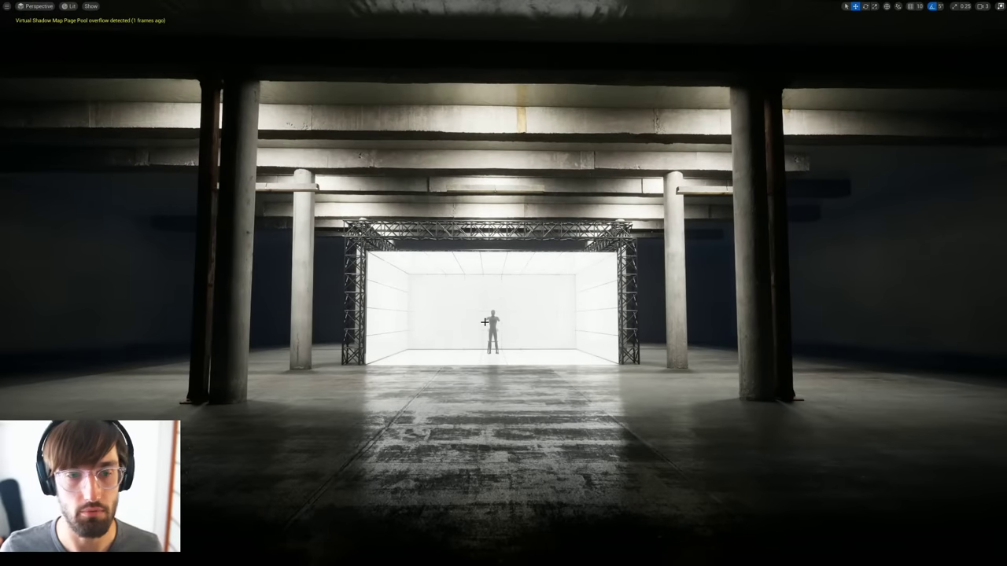